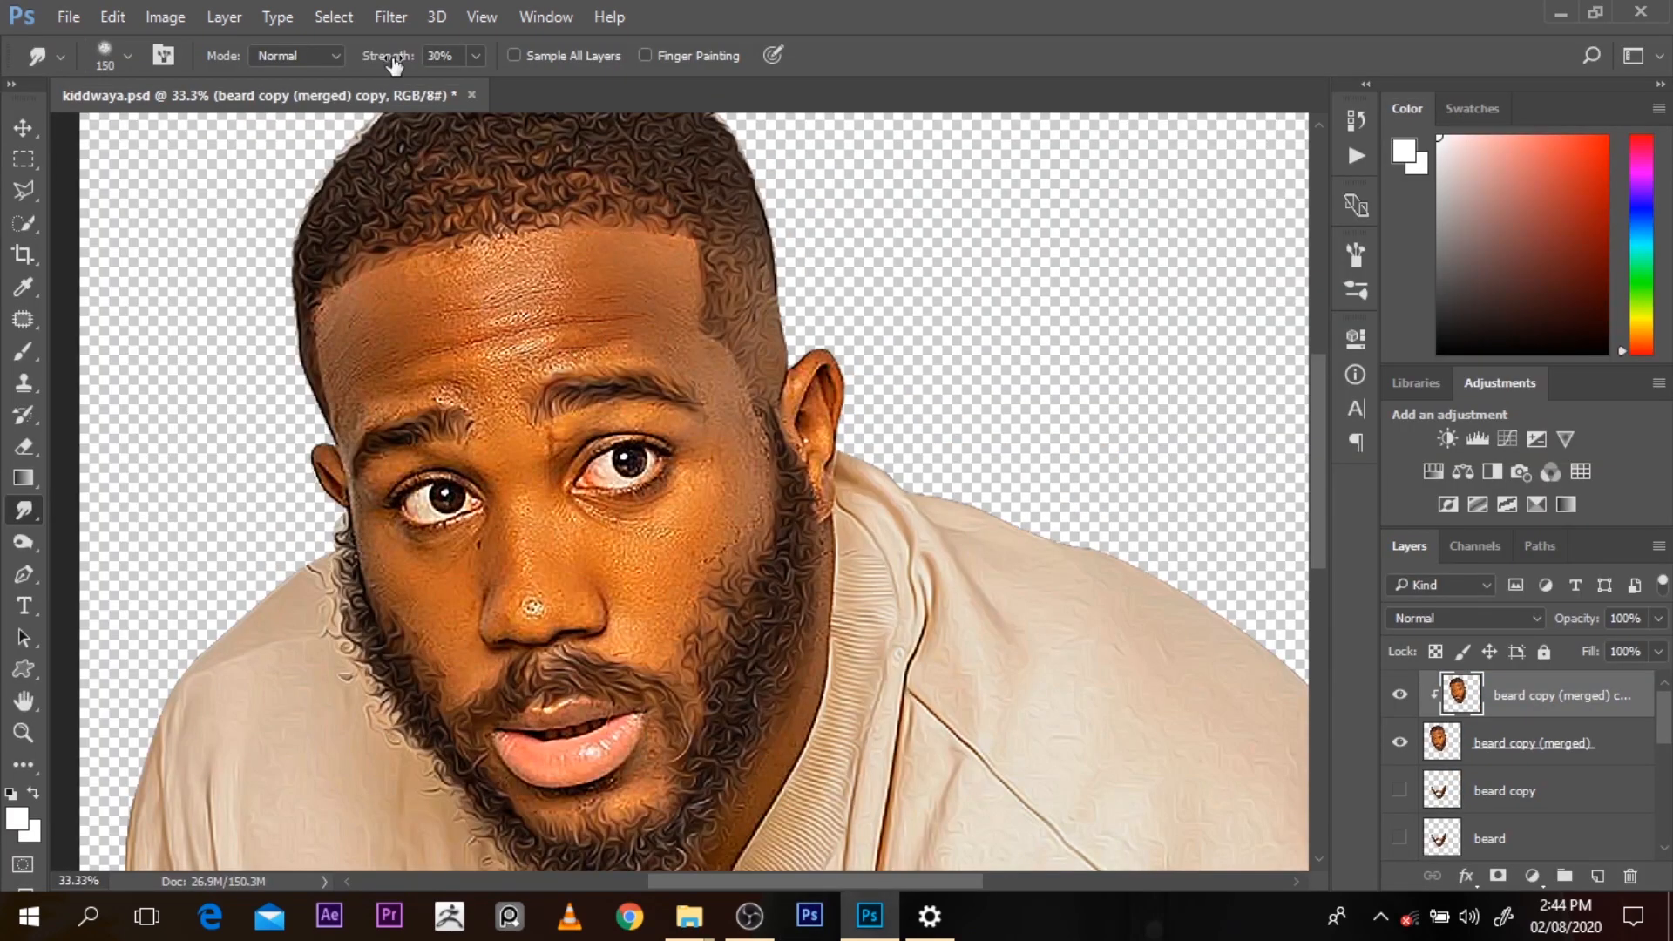
Smooth the skin of the forehead, nose and cheeks with the Smudge tool at 30% strength
{"action": "key", "text": "["}
{"action": "mouse_move", "coordinate": [349, 283]}
{"action": "left_mouse_down"}
{"action": "mouse_move", "coordinate": [434, 371]}
{"action": "mouse_move", "coordinate": [479, 327]}
{"action": "mouse_move", "coordinate": [567, 364]}
{"action": "mouse_move", "coordinate": [647, 318]}
{"action": "mouse_move", "coordinate": [624, 355]}
{"action": "left_mouse_up"}
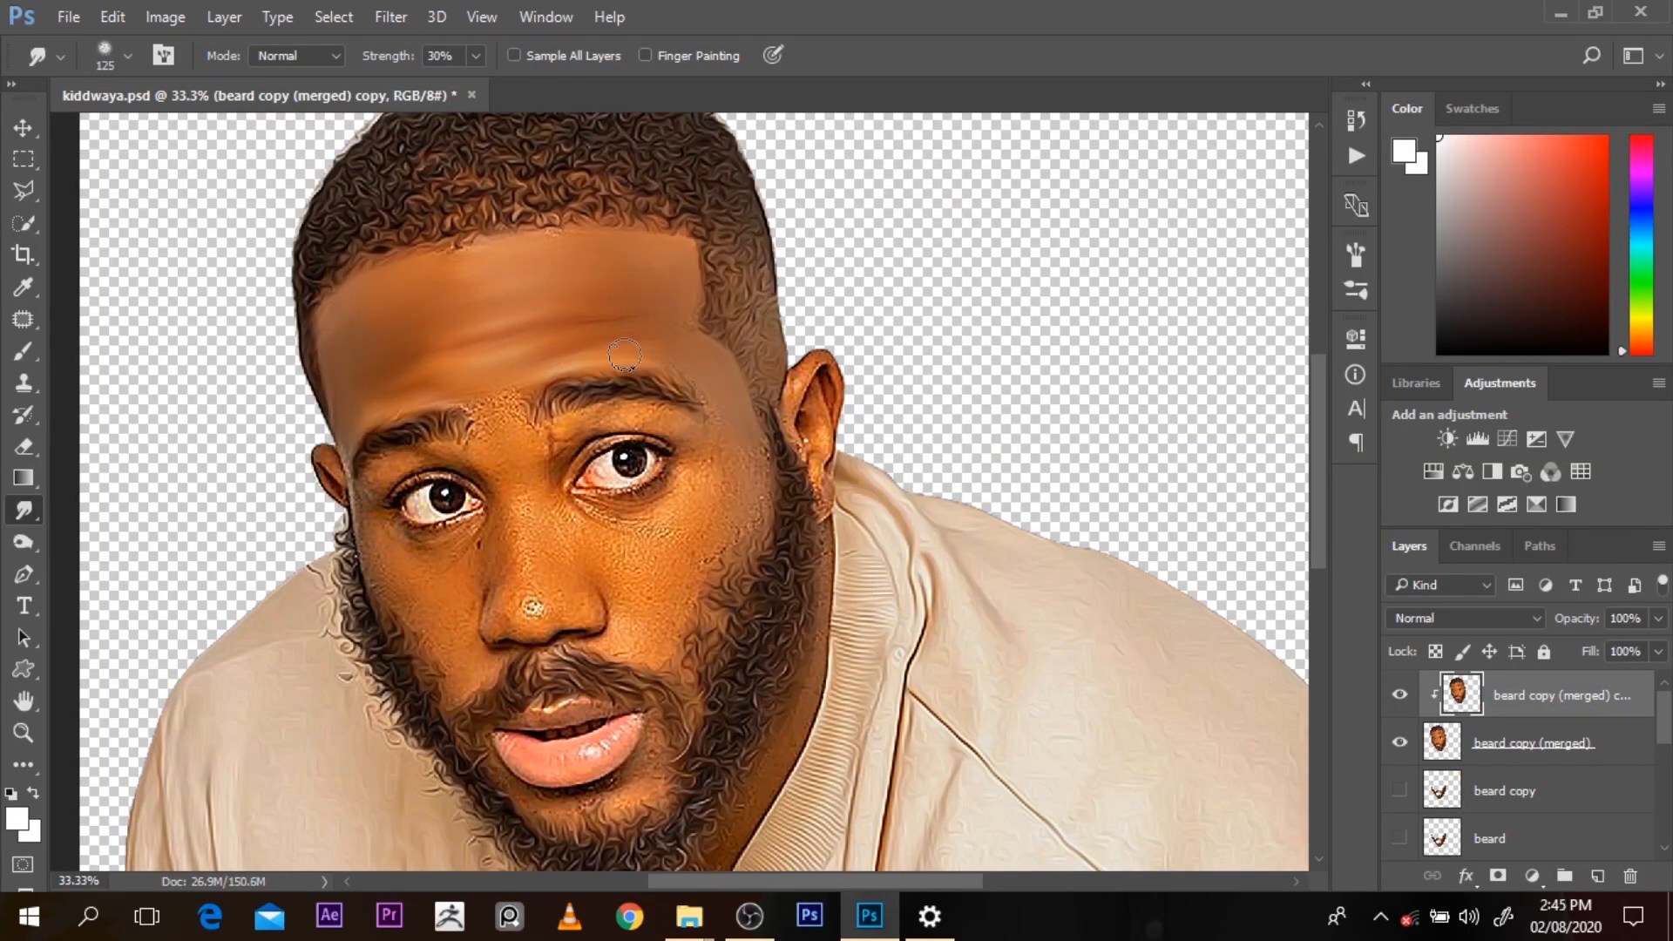
{"action": "mouse_move", "coordinate": [723, 519]}
{"action": "left_mouse_down"}
{"action": "mouse_move", "coordinate": [552, 602]}
{"action": "mouse_move", "coordinate": [601, 610]}
{"action": "mouse_move", "coordinate": [532, 610]}
{"action": "left_mouse_up"}
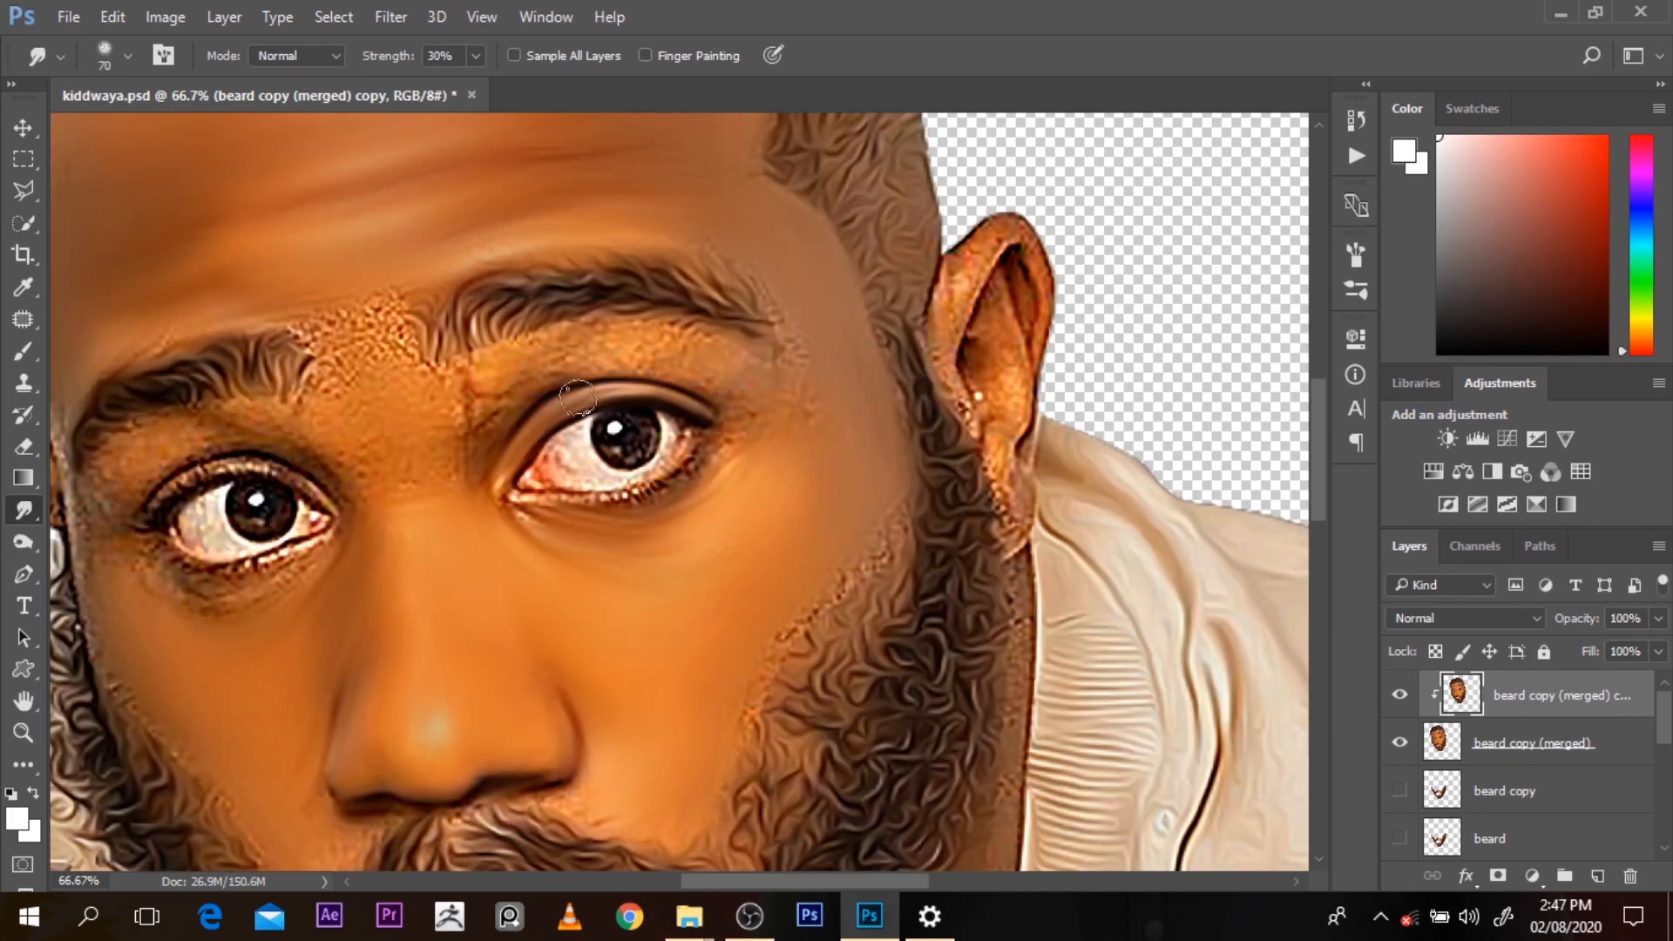
Smudge the skin and lids around both eyes and blend the whites of the eyes
{"action": "left_click_drag", "start_coordinate": [720, 460], "coordinate": [523, 502]}
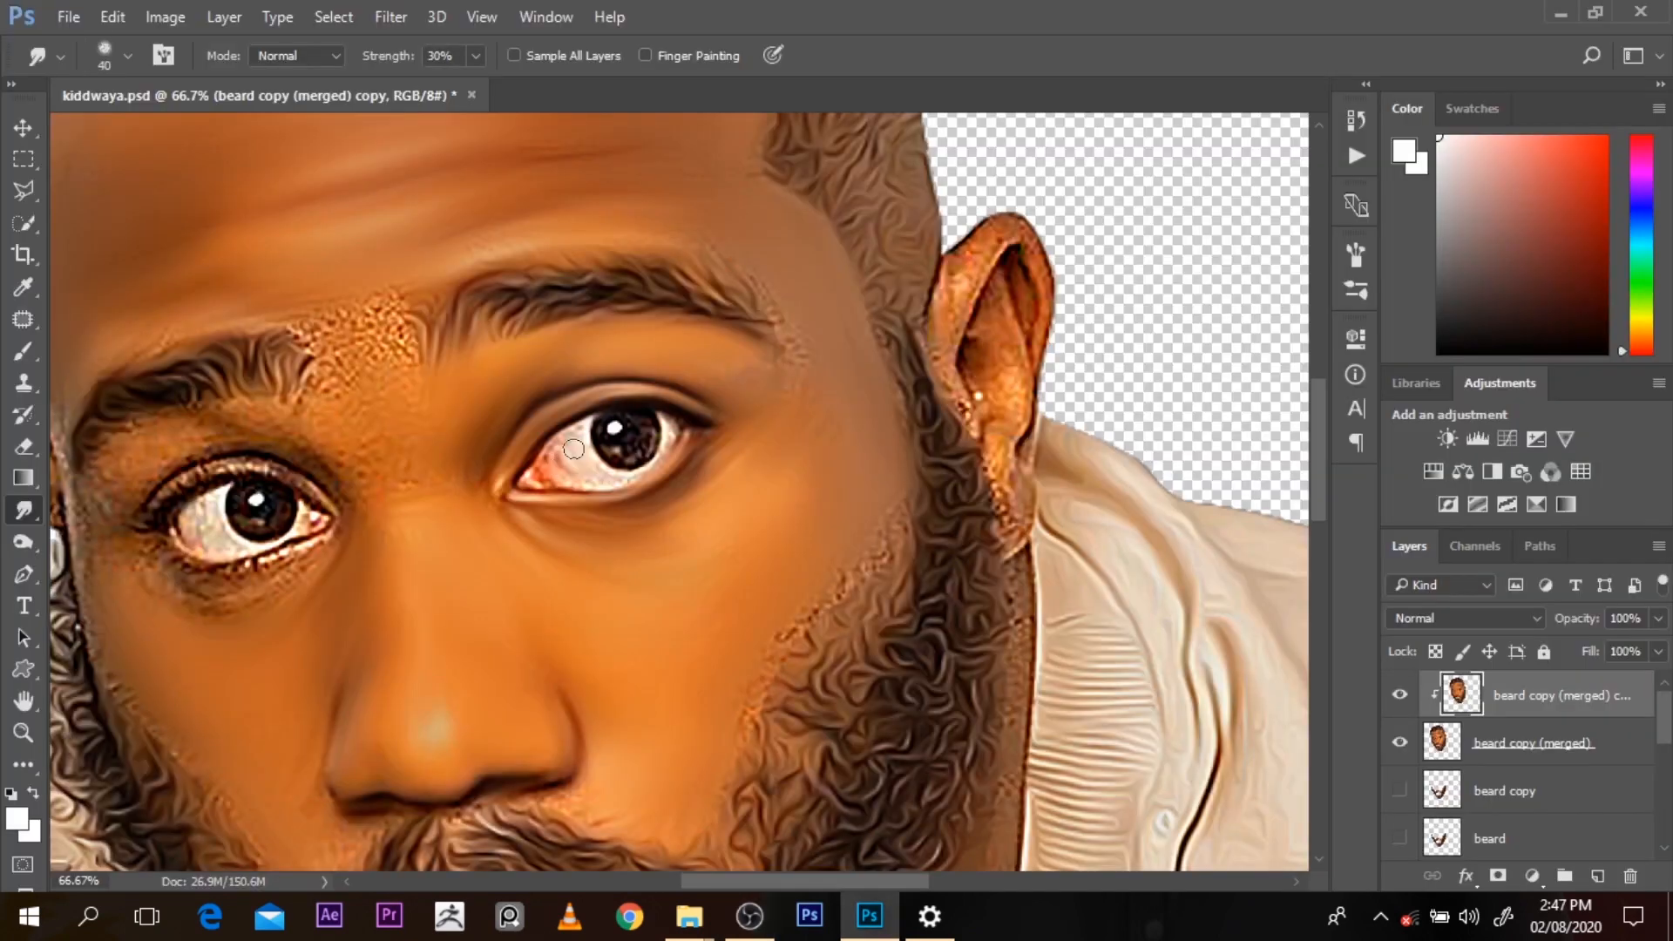
{"action": "left_click_drag", "start_coordinate": [594, 472], "coordinate": [654, 454]}
{"action": "key", "text": "bracketright"}
{"action": "mouse_move", "coordinate": [318, 545]}
{"action": "left_mouse_down"}
{"action": "mouse_move", "coordinate": [197, 601]}
{"action": "mouse_move", "coordinate": [148, 553]}
{"action": "mouse_move", "coordinate": [310, 487]}
{"action": "mouse_move", "coordinate": [196, 523]}
{"action": "left_mouse_up"}
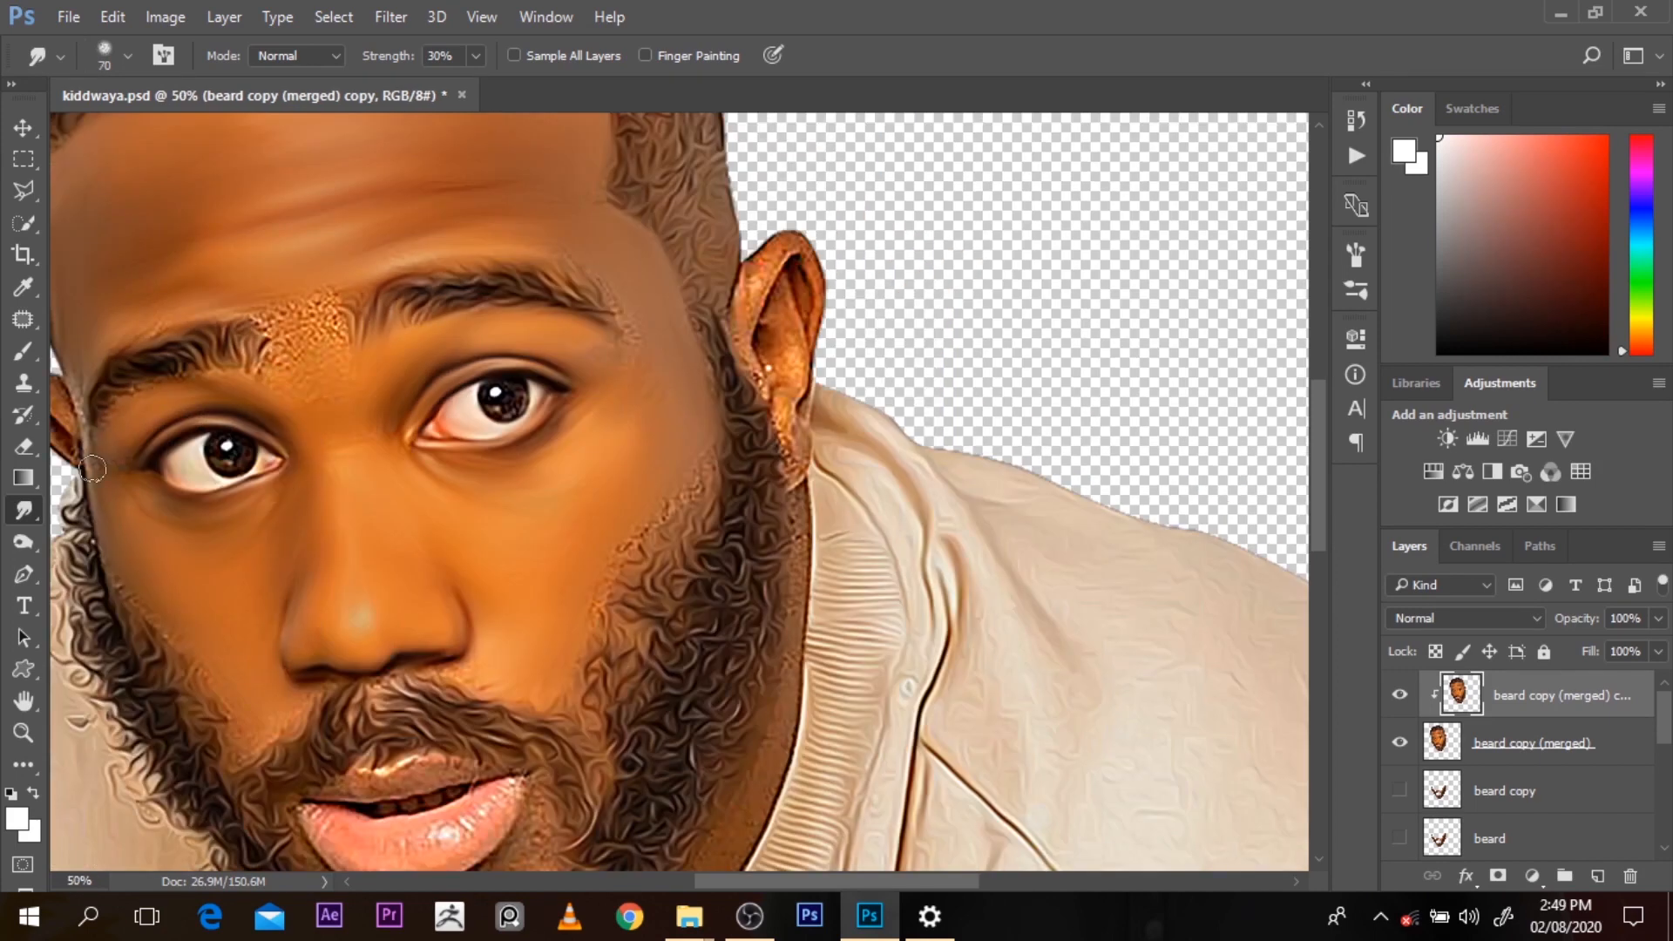
Smooth the ear and the lips with the Smudge tool
{"action": "left_click_drag", "start_coordinate": [746, 325], "coordinate": [798, 383]}
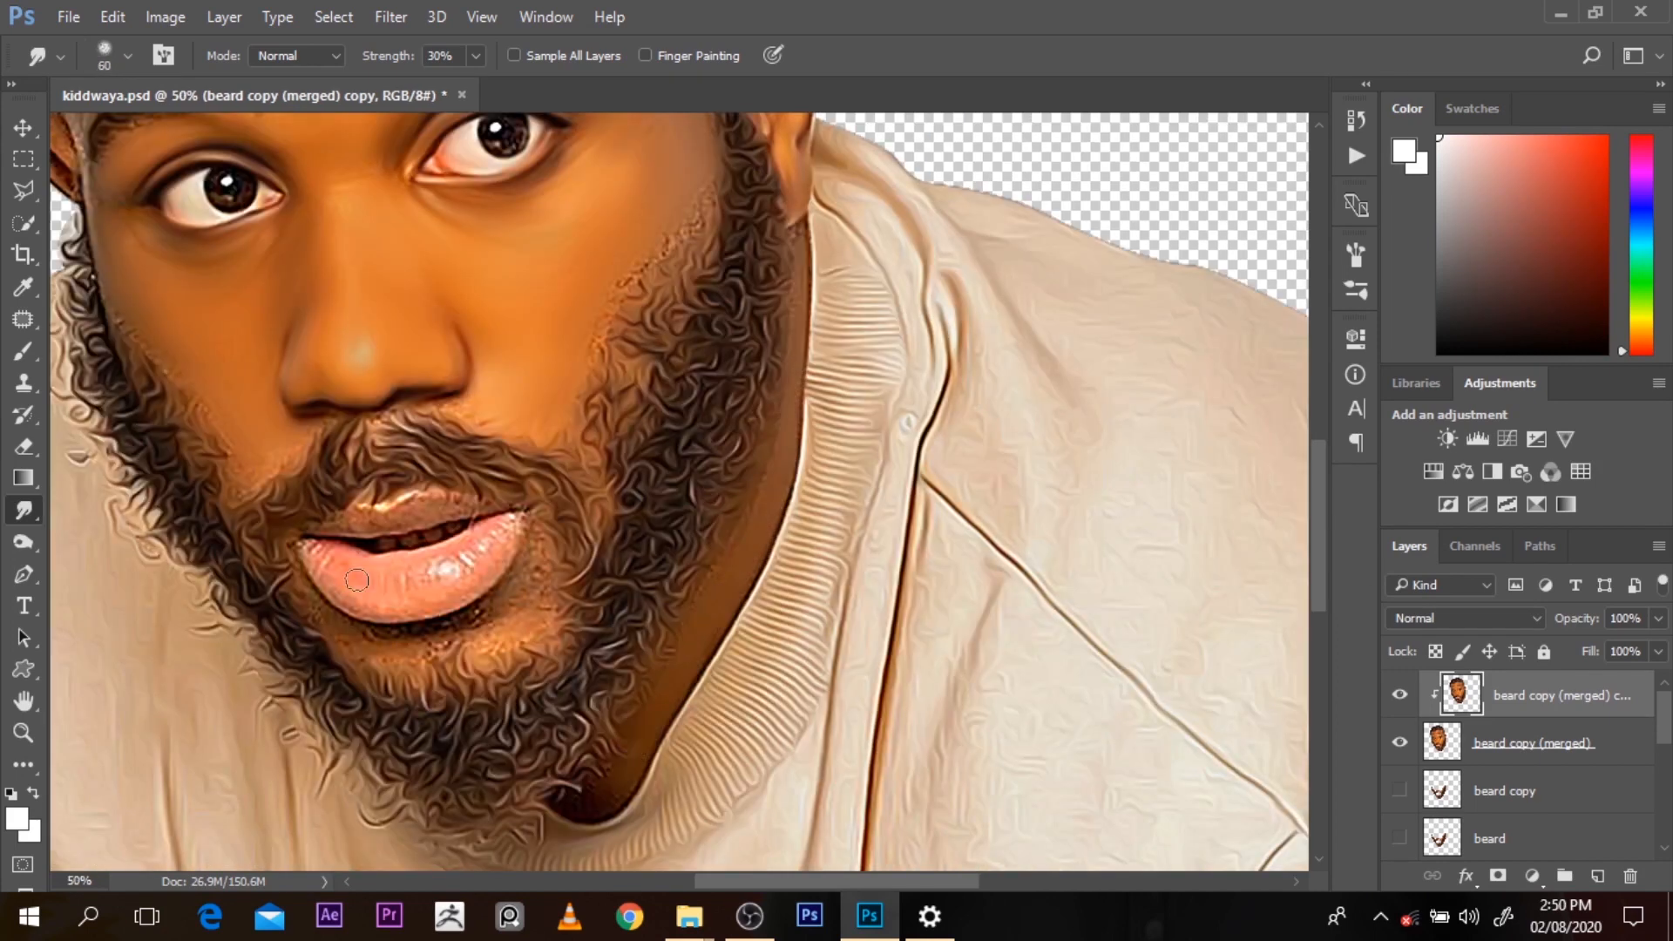
{"action": "mouse_move", "coordinate": [453, 566]}
{"action": "left_mouse_down"}
{"action": "mouse_move", "coordinate": [334, 524]}
{"action": "mouse_move", "coordinate": [482, 506]}
{"action": "left_mouse_up"}
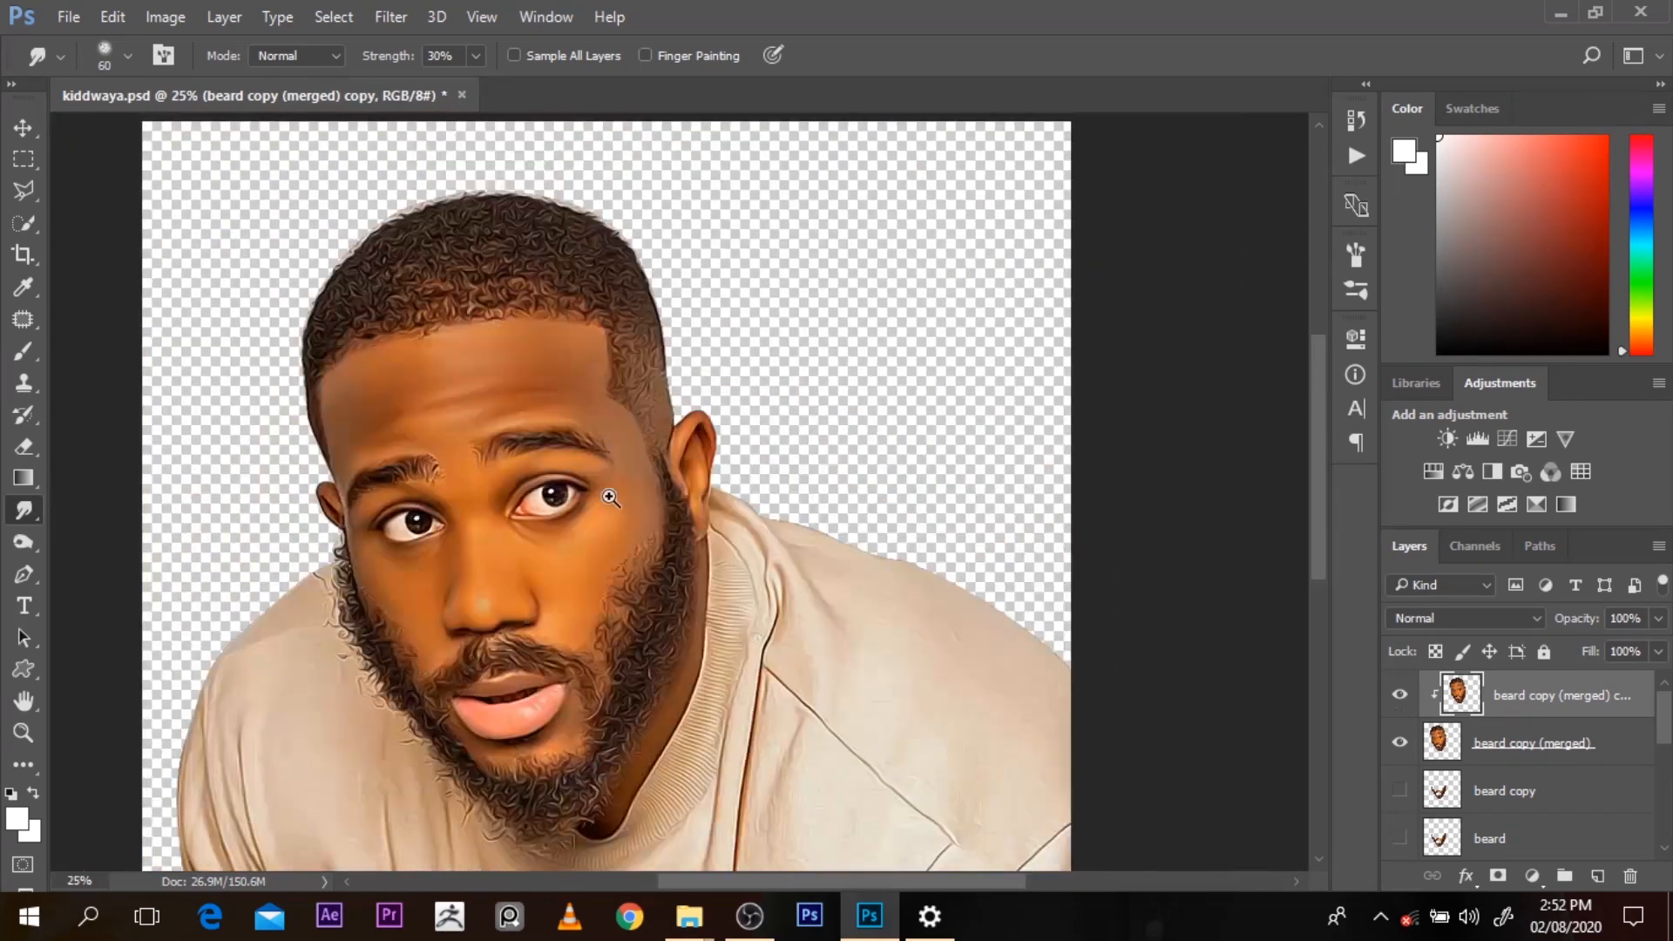
{"action": "key", "text": "ctrl+plus"}
{"action": "key", "text": "ctrl+plus"}
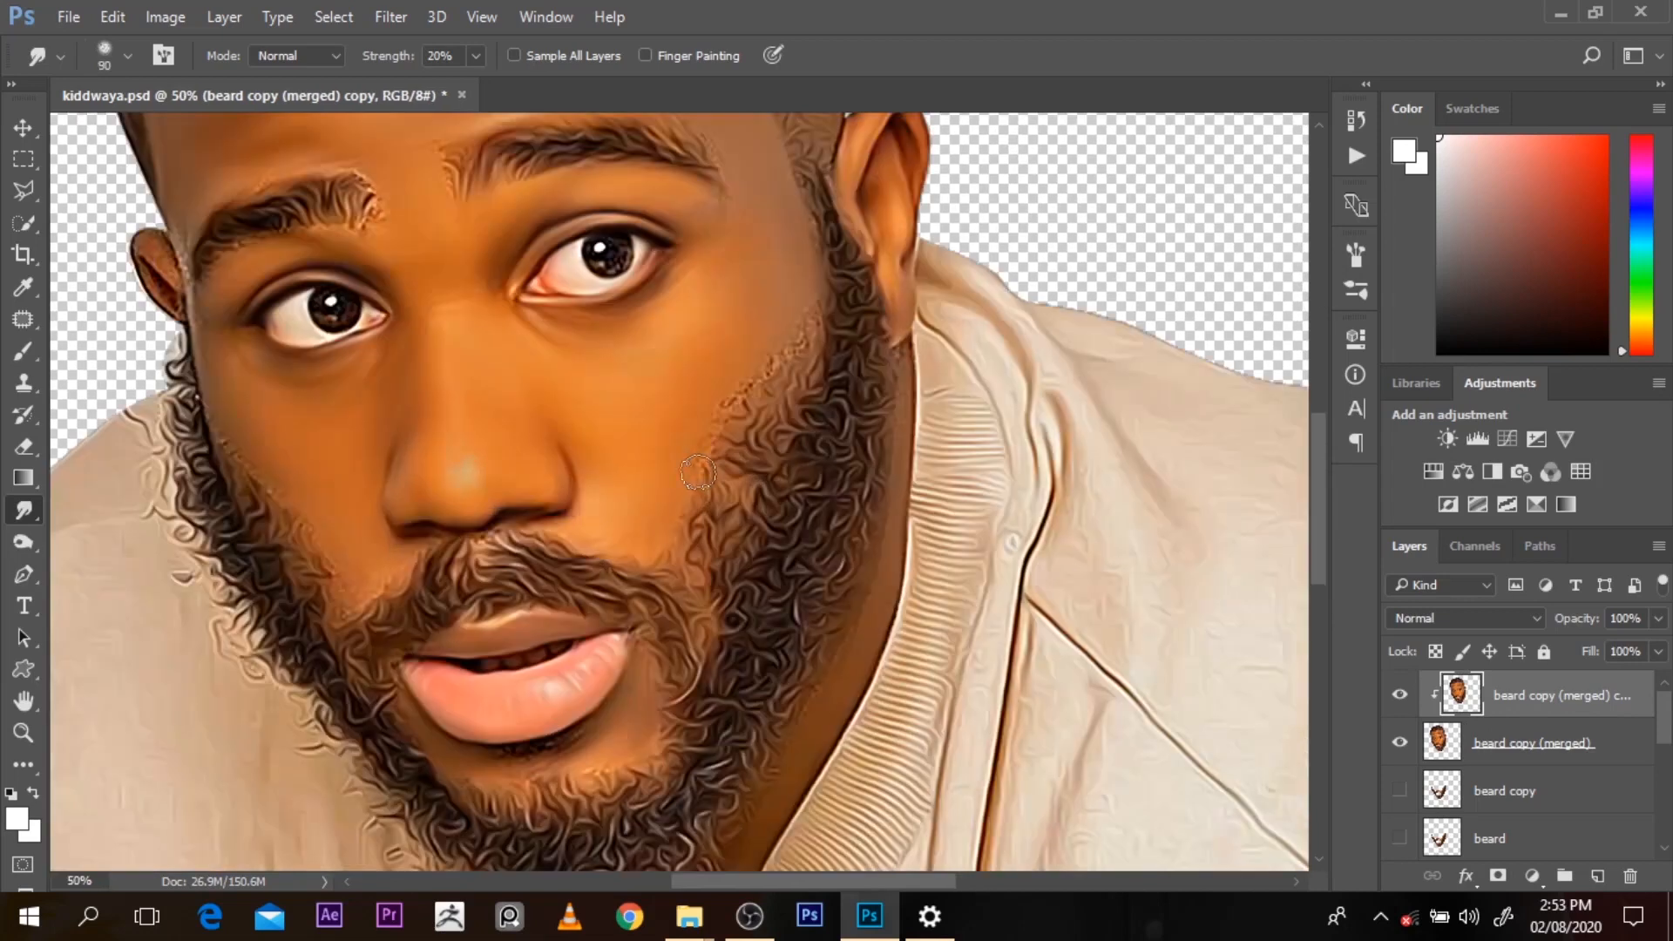
{"action": "key", "text": "ctrl+plus"}
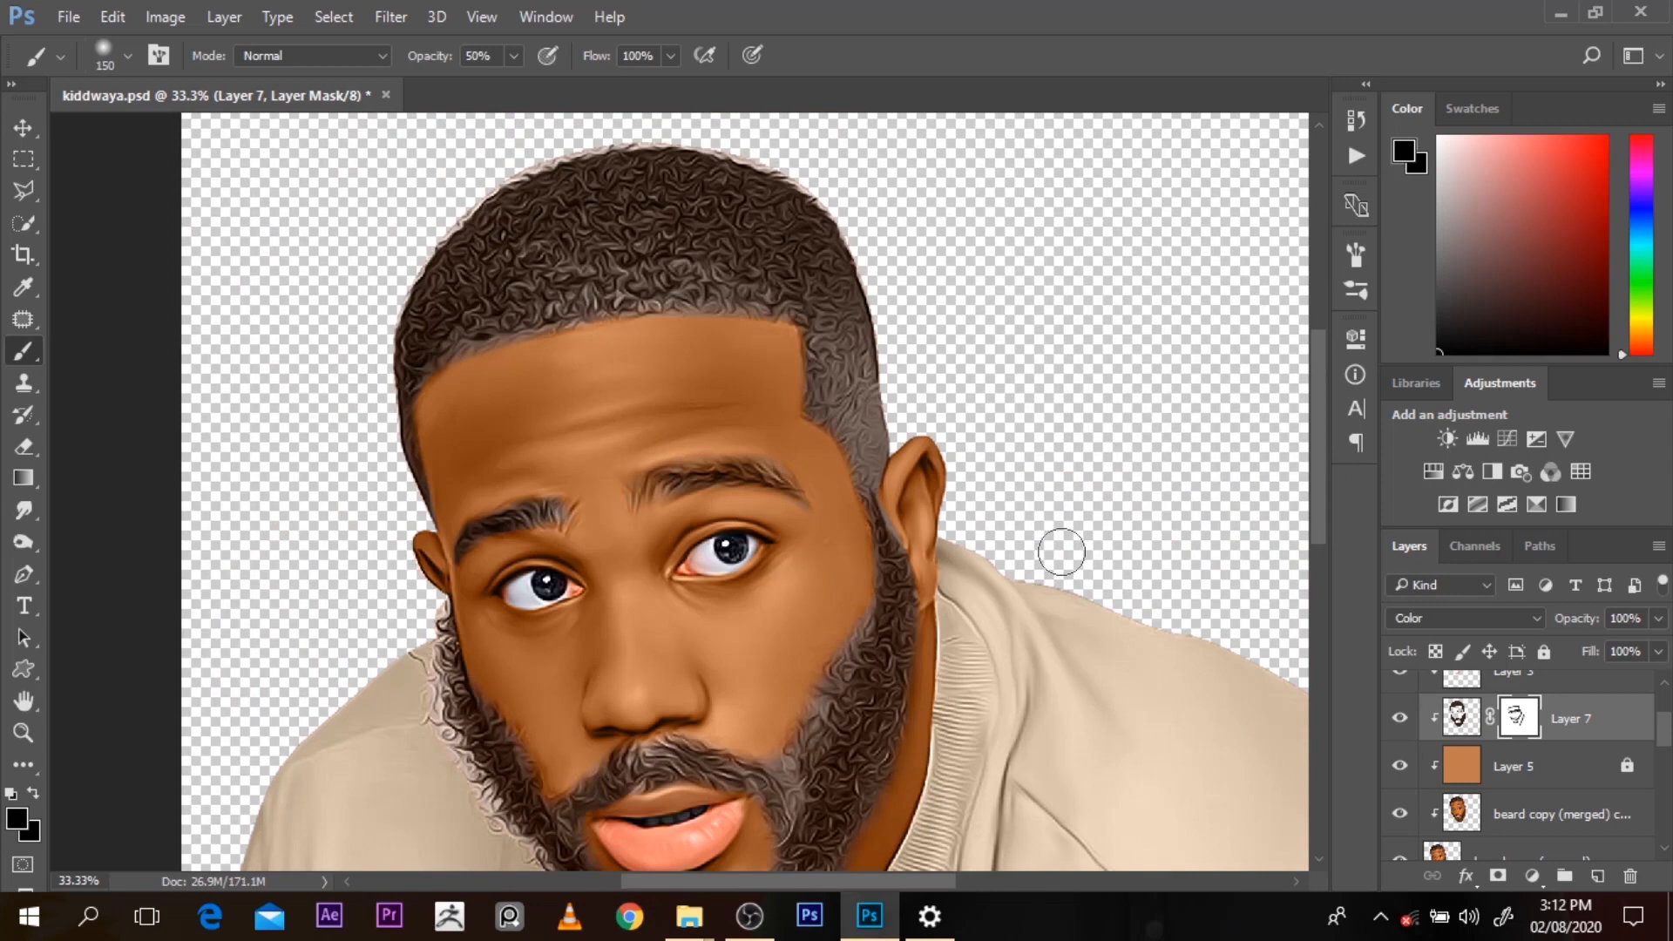
{"action": "key", "text": "x"}
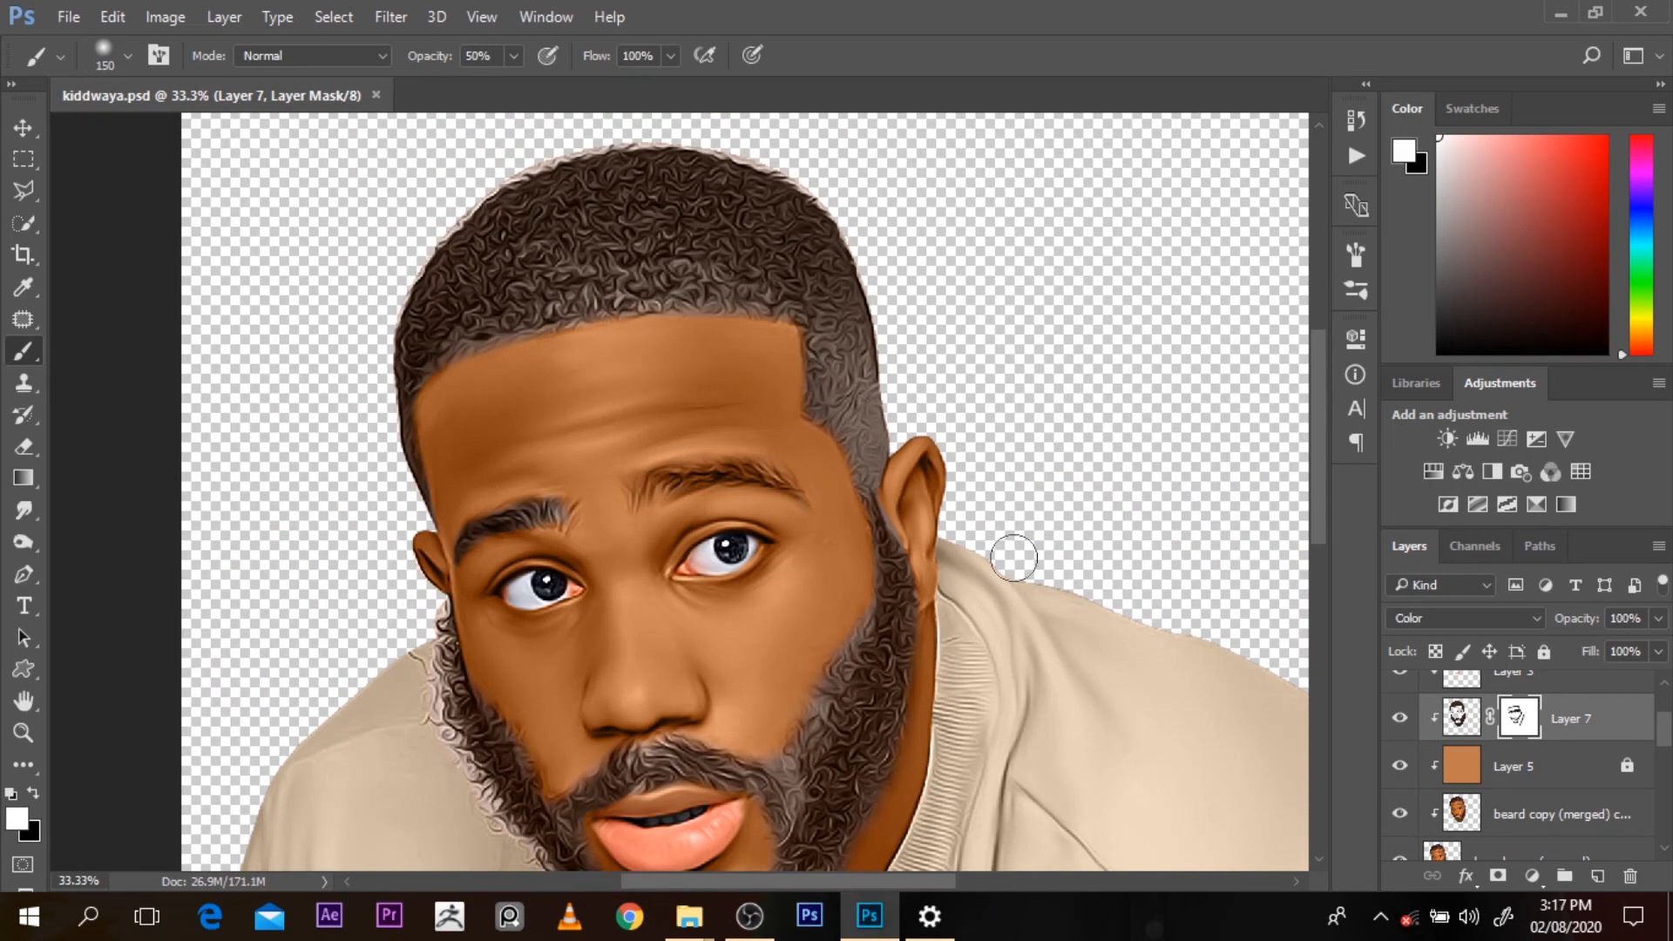
{"action": "key", "text": "x"}
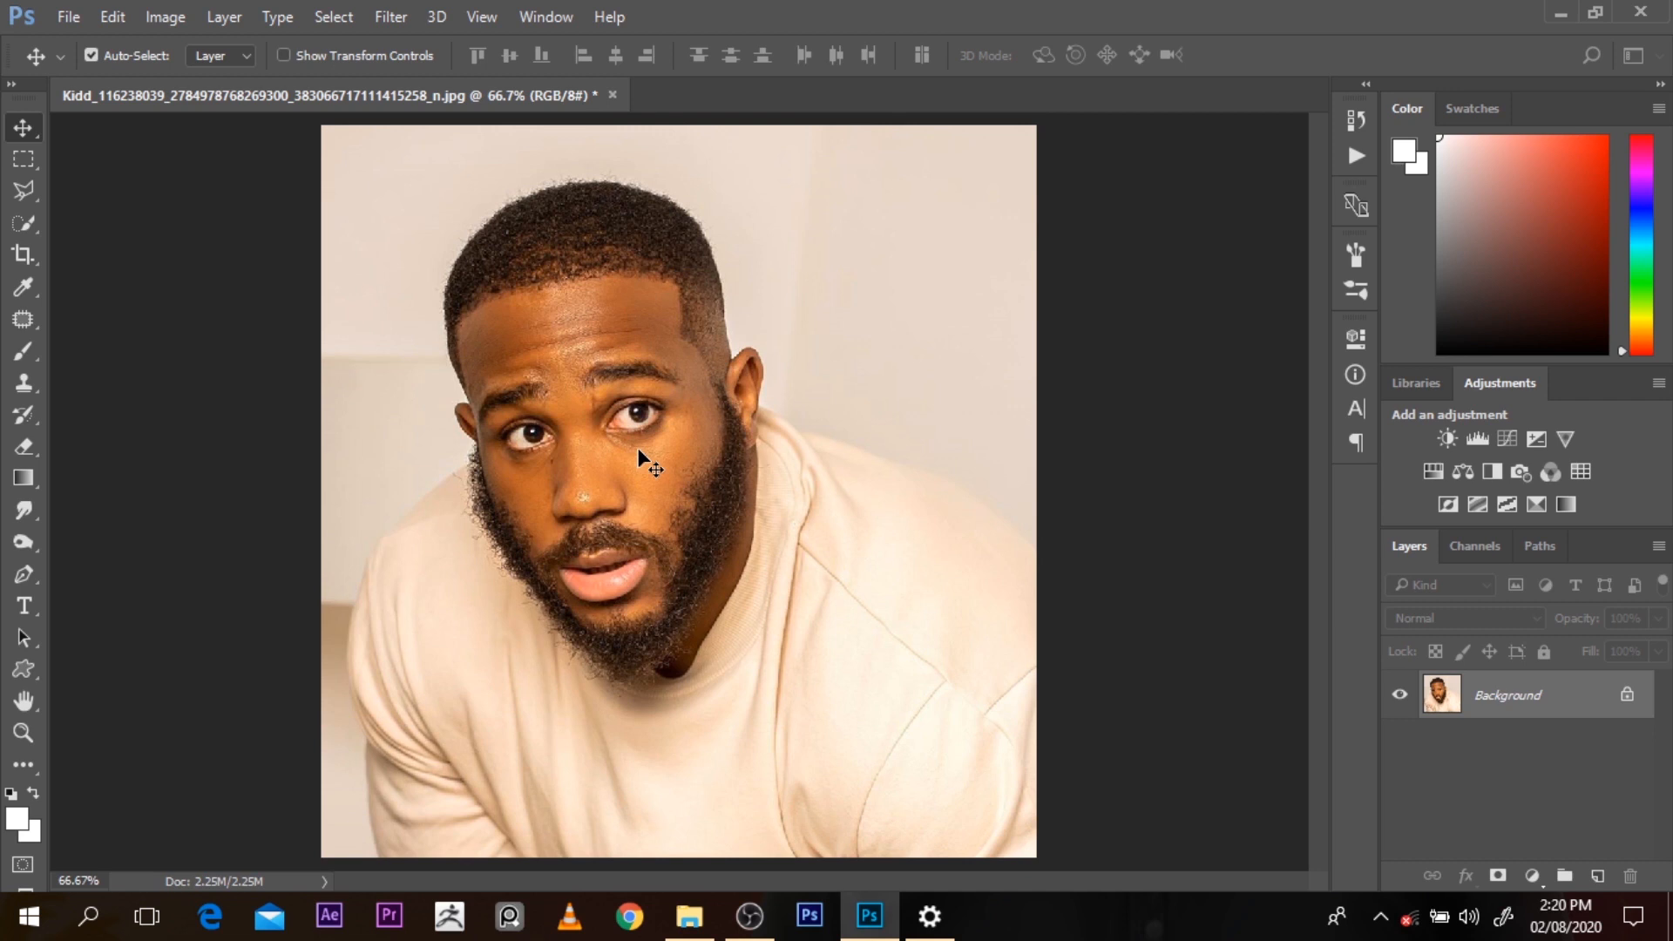
Check the photo's dimensions and resolution in the Image Size settings and leave them unchanged
{"action": "key", "text": "p"}
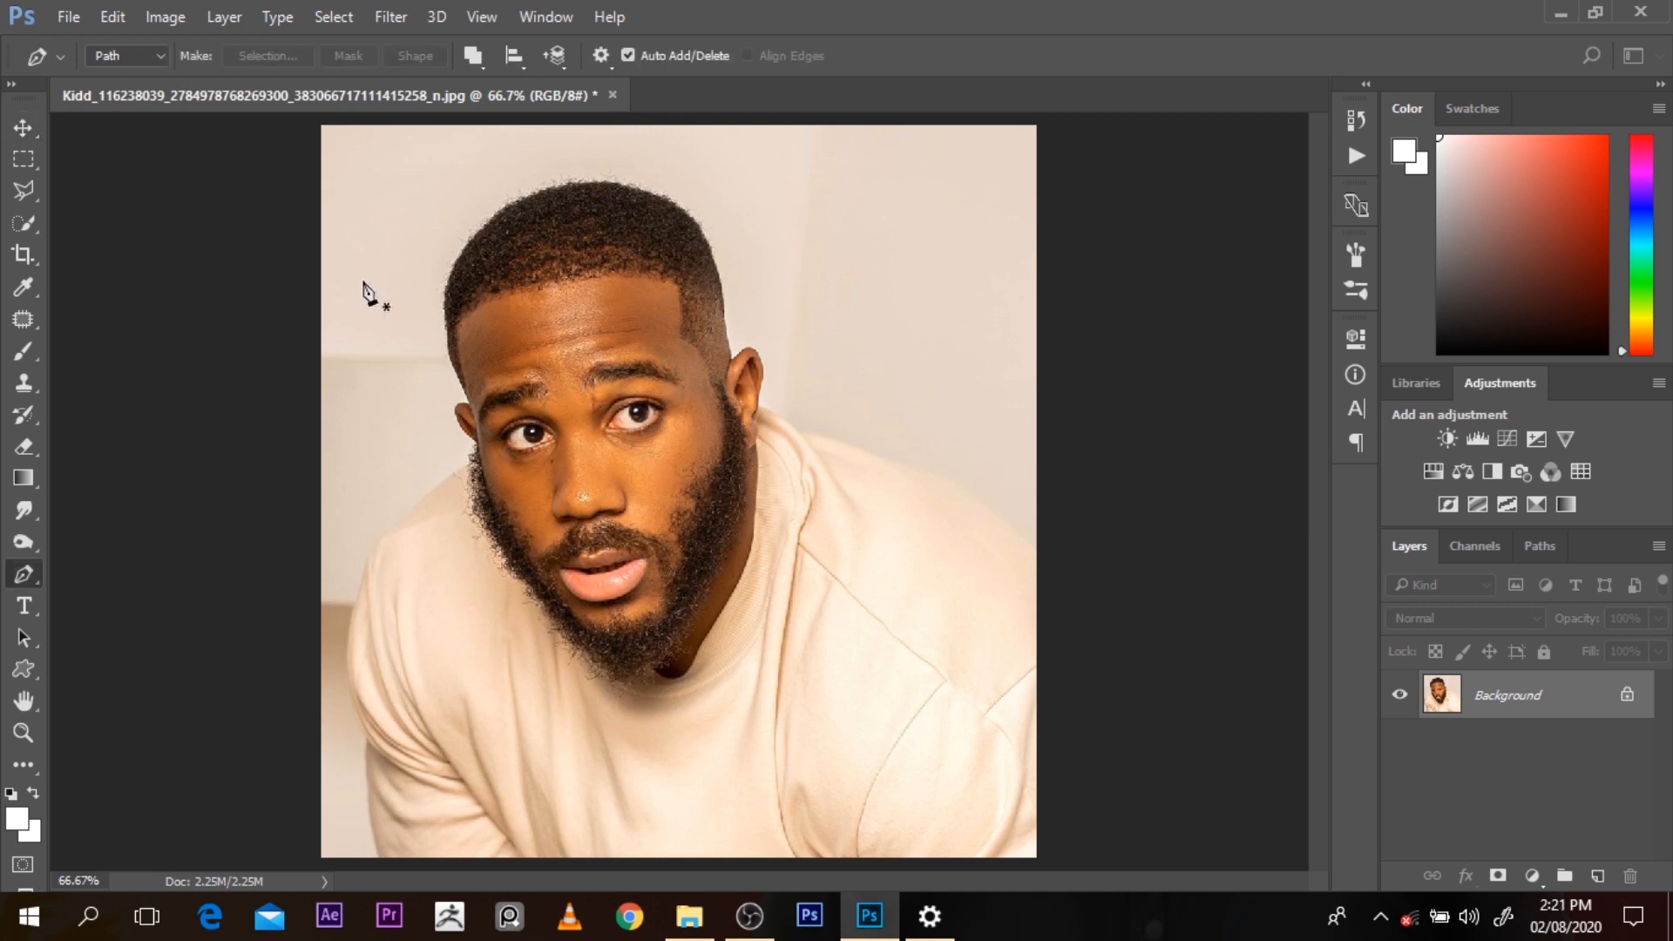
{"action": "left_click", "coordinate": [165, 18]}
{"action": "mouse_move", "coordinate": [206, 52]}
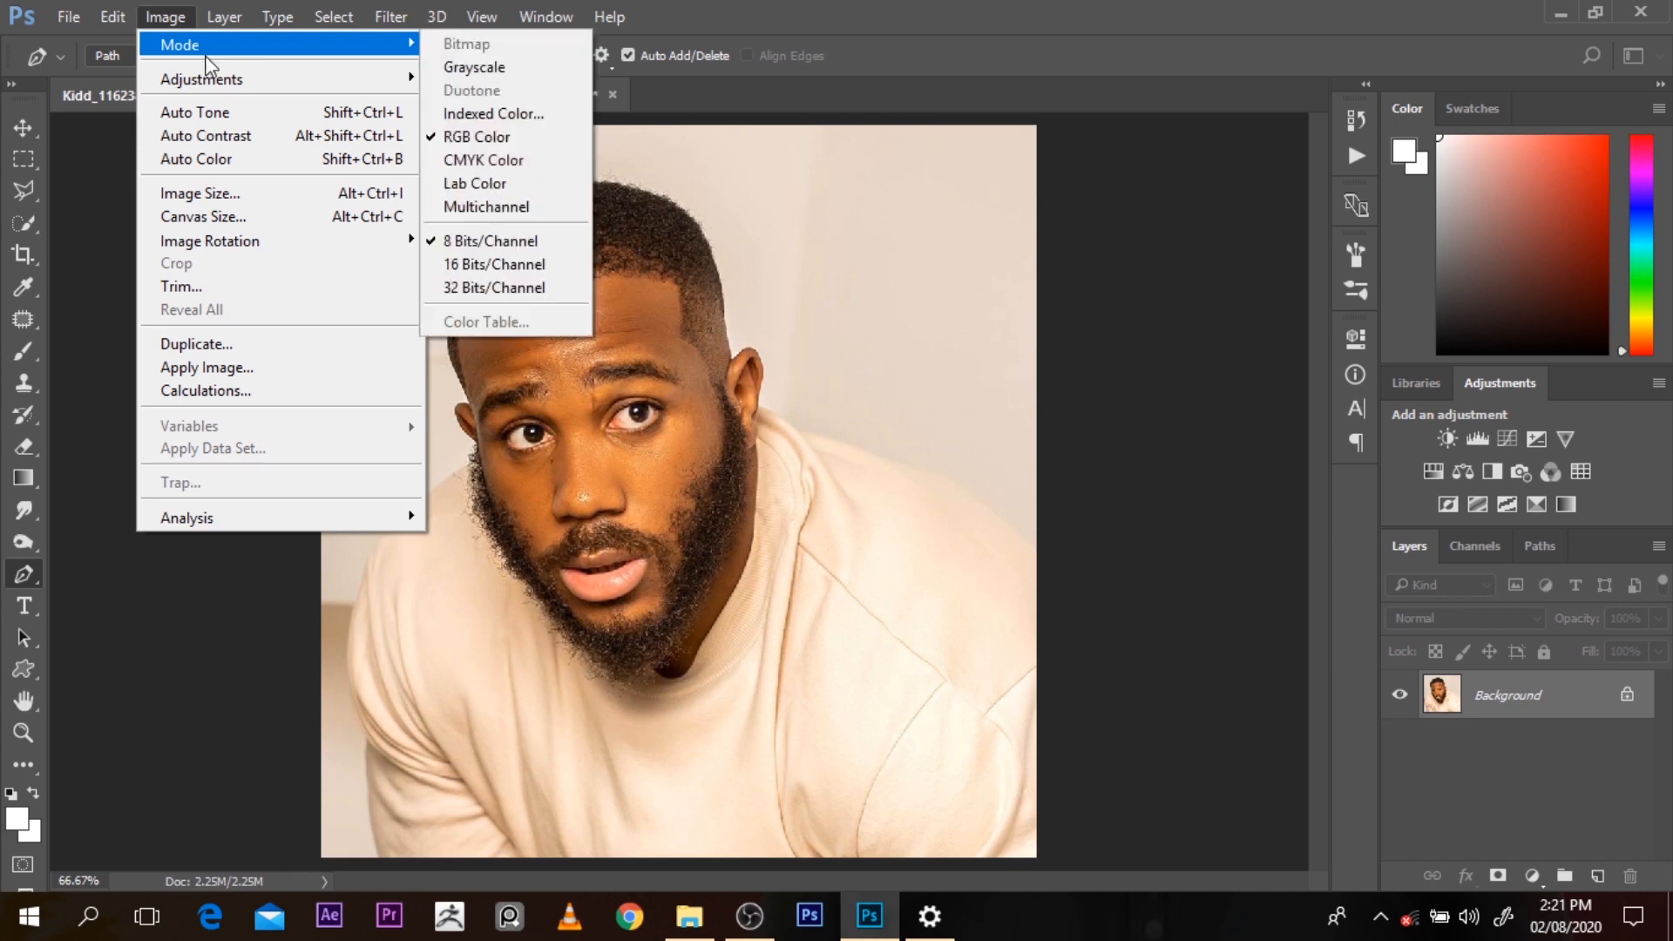
{"action": "left_click", "coordinate": [246, 187]}
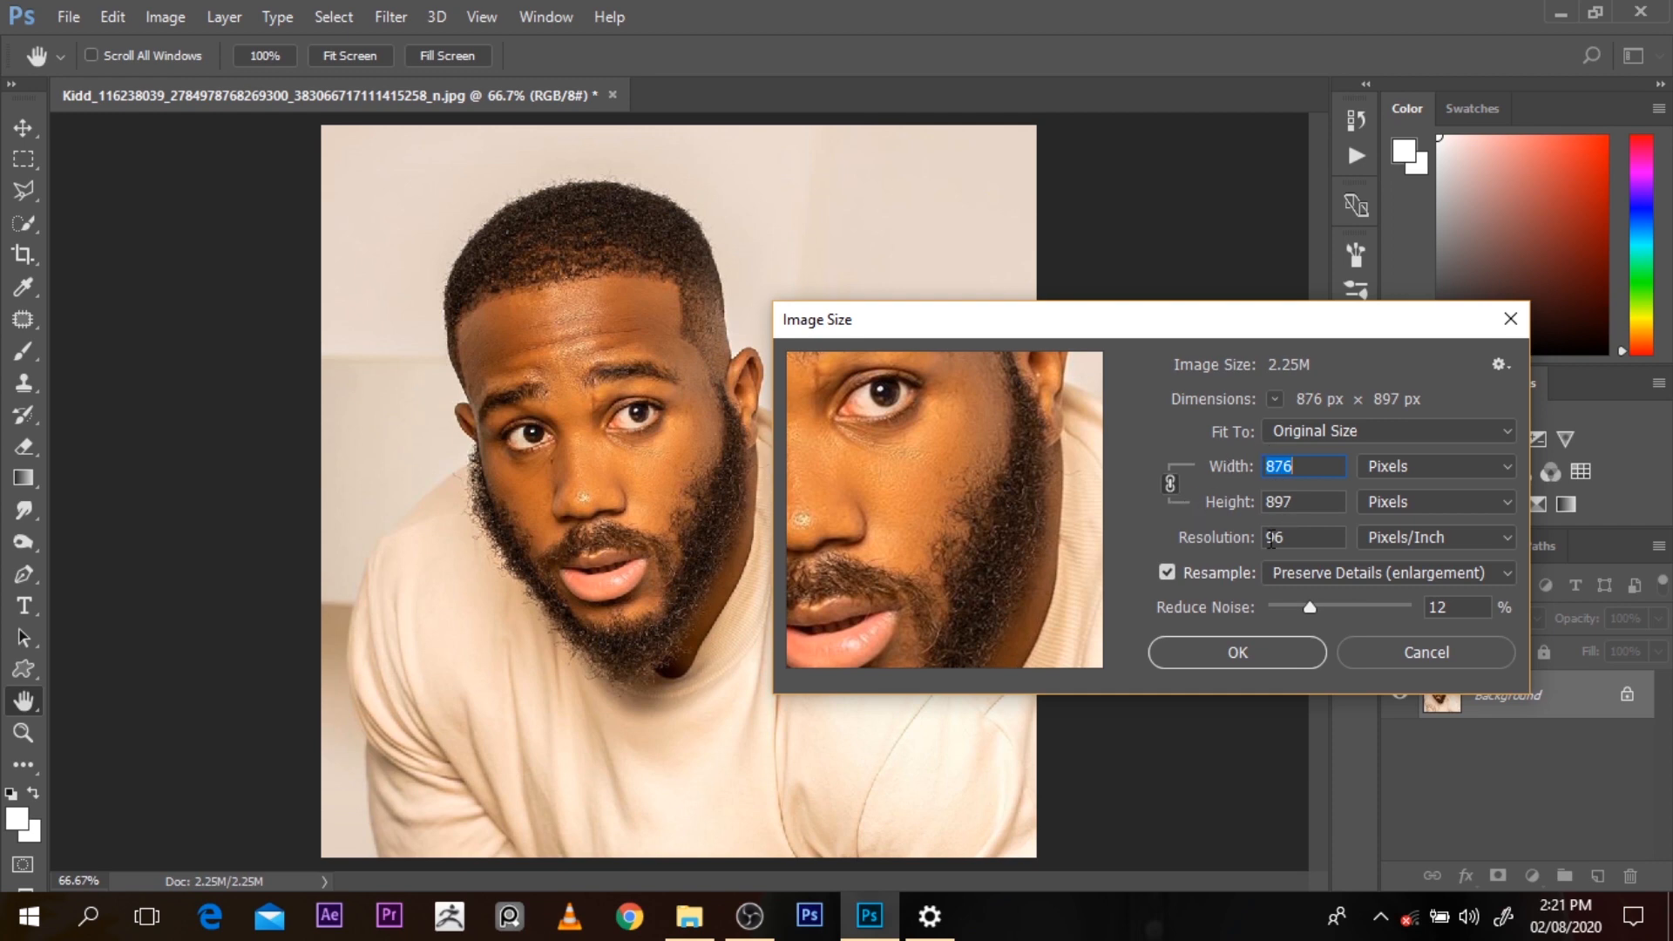
{"action": "double_click", "coordinate": [1296, 539]}
{"action": "left_click", "coordinate": [1385, 647]}
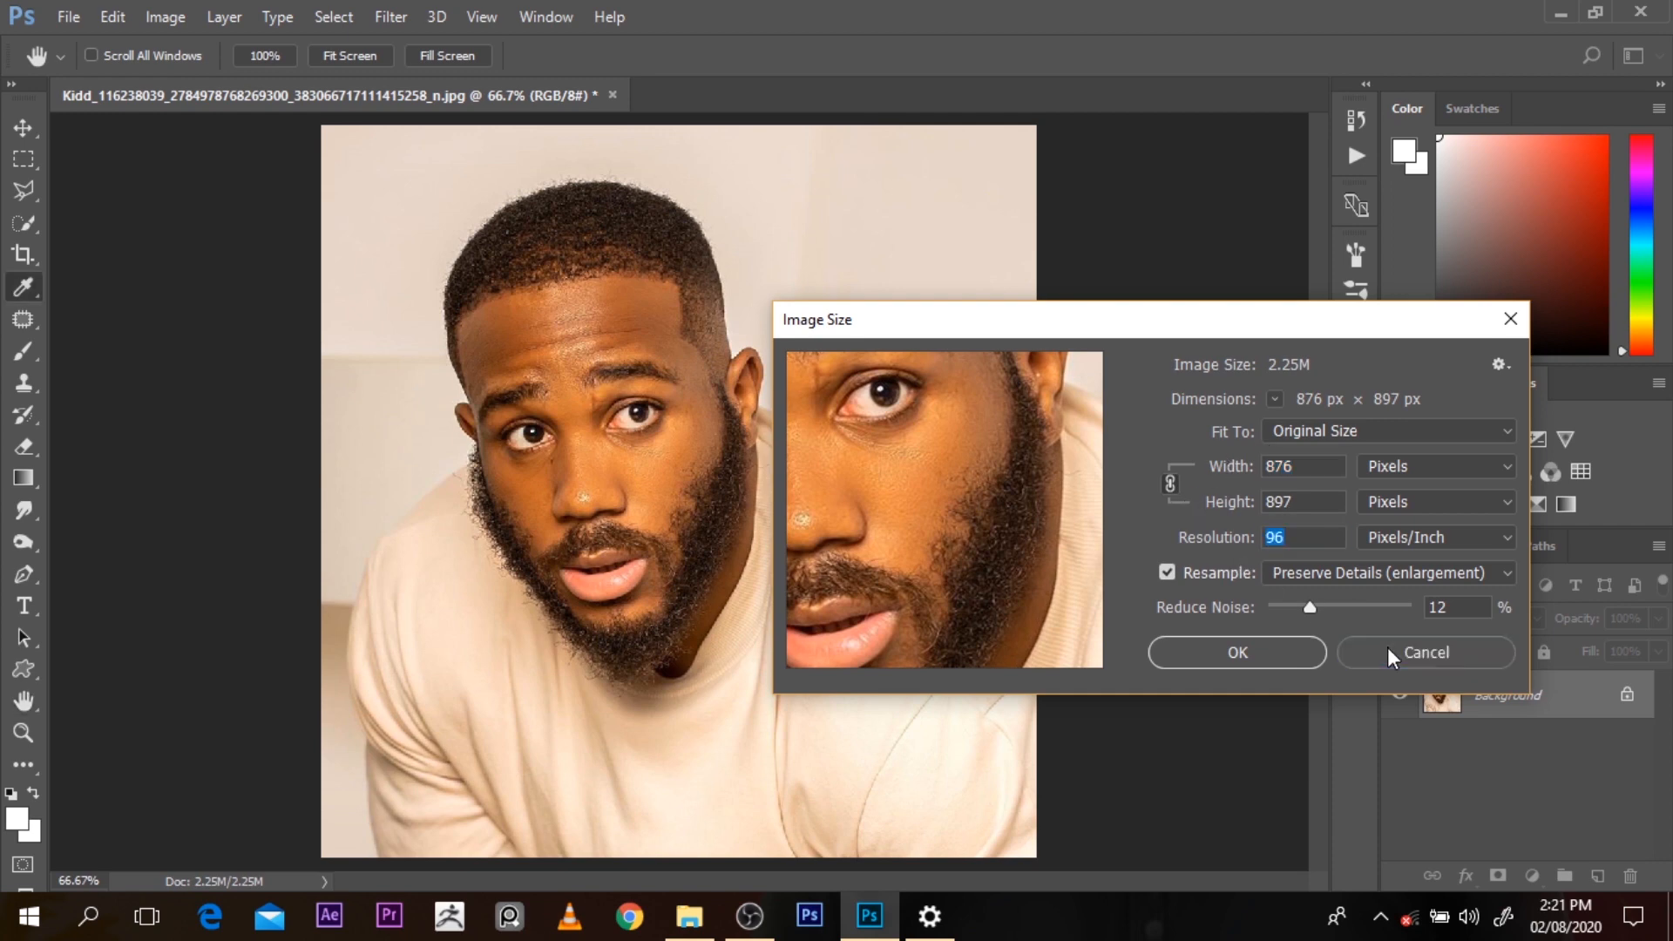
Start a Pen path below the photo's lower edge and trace it up the outer edge of the sleeve beside the beige wall patch
{"action": "key", "text": "p"}
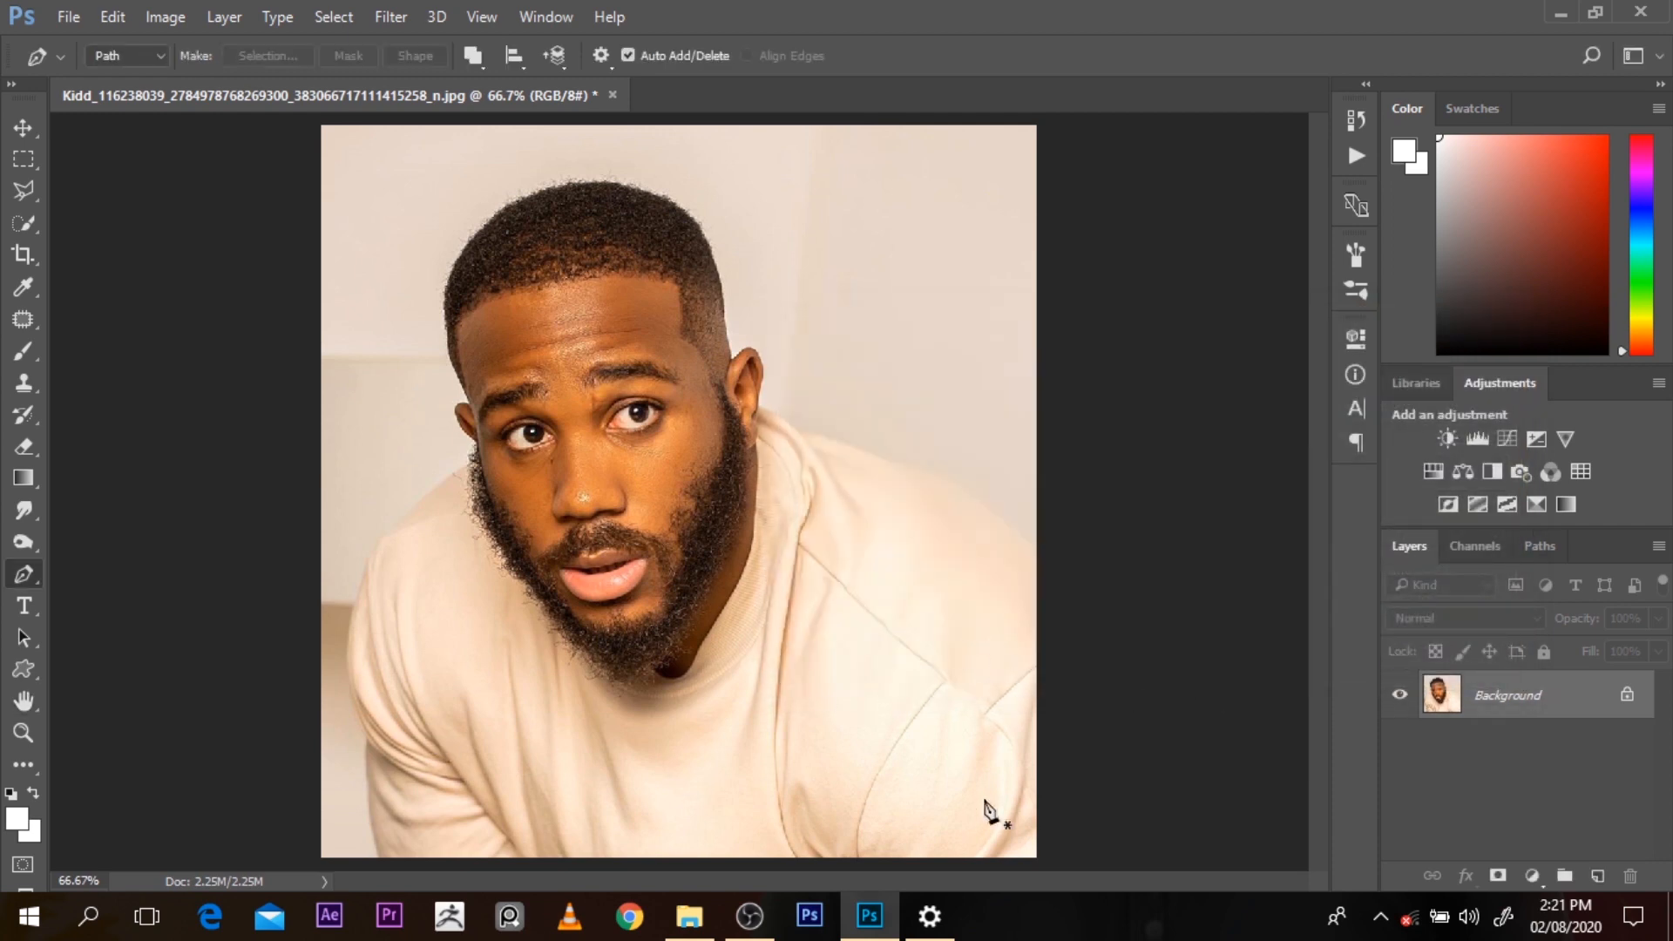
{"action": "left_click", "coordinate": [446, 820], "text": "ctrl"}
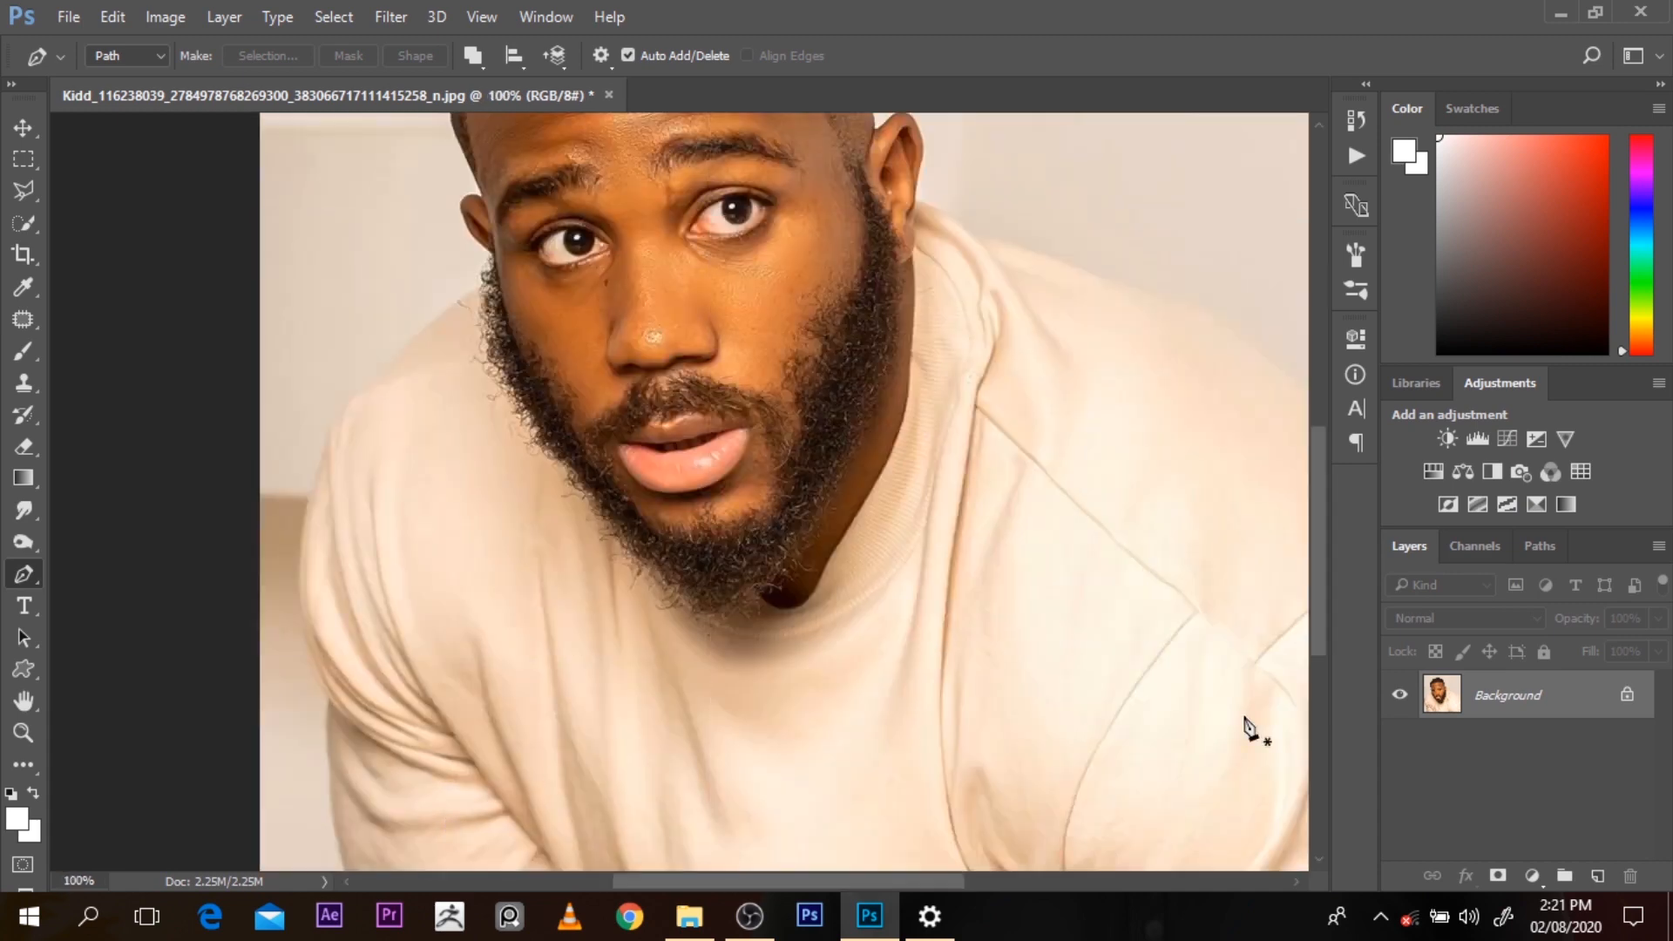
{"action": "left_click_drag", "start_coordinate": [1321, 631], "coordinate": [1322, 703]}
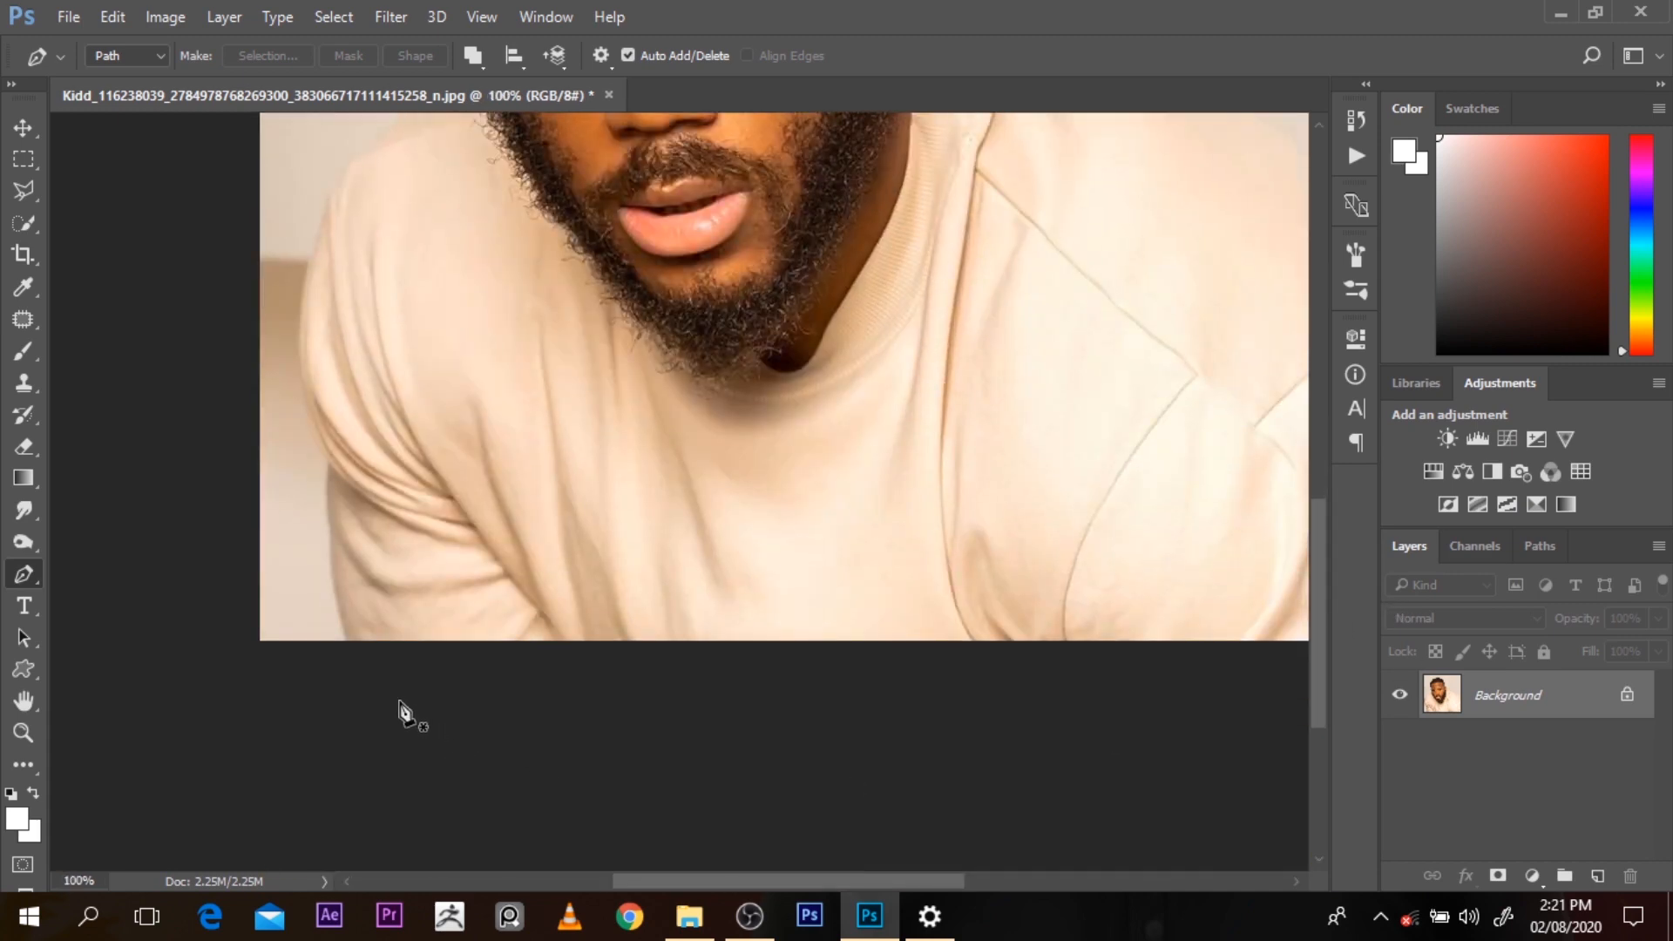
{"action": "left_click", "coordinate": [348, 674]}
{"action": "left_click_drag", "start_coordinate": [333, 592], "coordinate": [331, 459]}
{"action": "key", "text": "ctrl+z"}
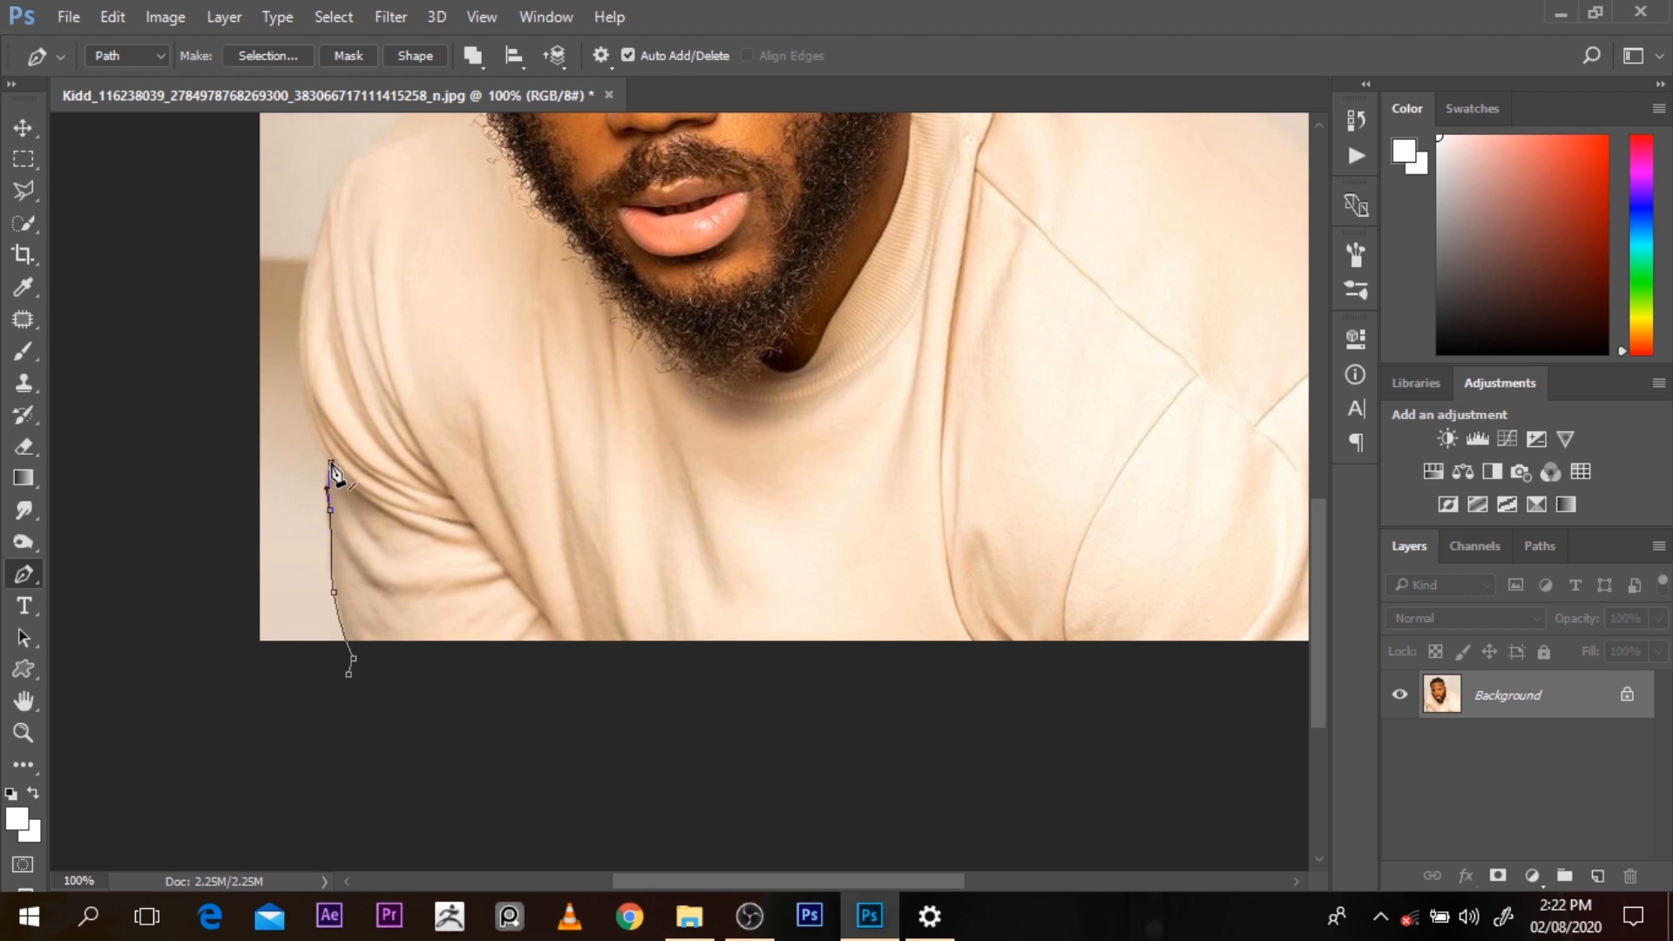
{"action": "left_click_drag", "start_coordinate": [306, 397], "coordinate": [302, 361]}
Continue the Pen path along the outer edge of the same shoulder towards the beard
{"action": "left_click_drag", "start_coordinate": [1318, 601], "coordinate": [1319, 542]}
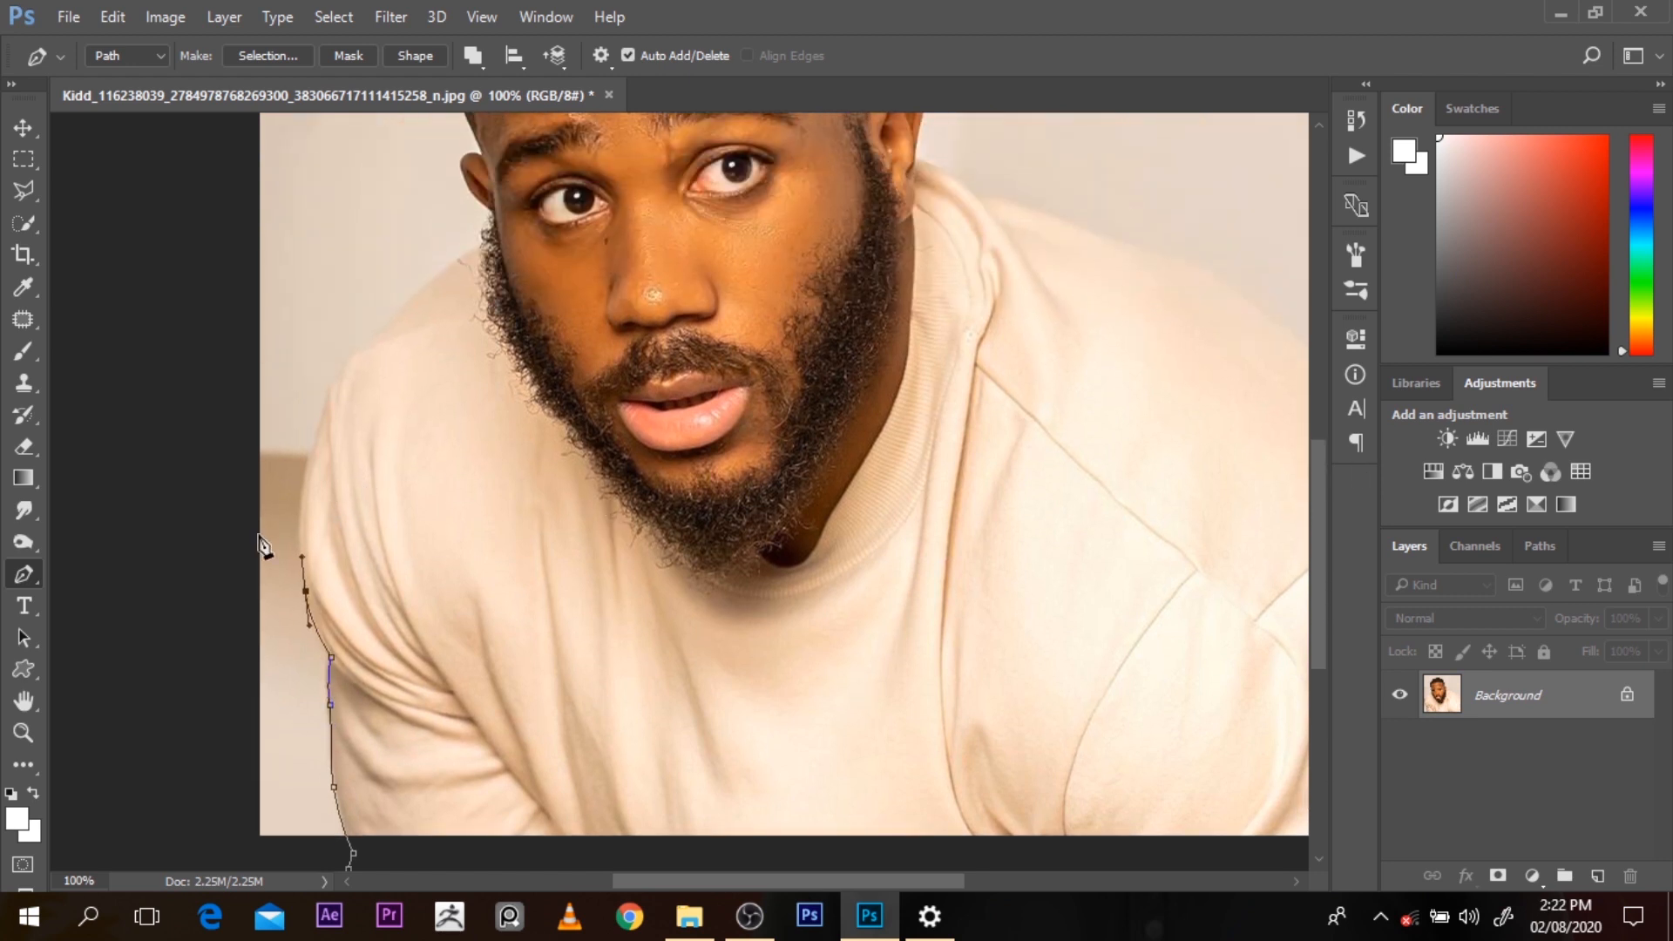
{"action": "left_click", "coordinate": [324, 410]}
{"action": "left_click", "coordinate": [361, 340]}
{"action": "left_click_drag", "start_coordinate": [1321, 584], "coordinate": [1317, 532]}
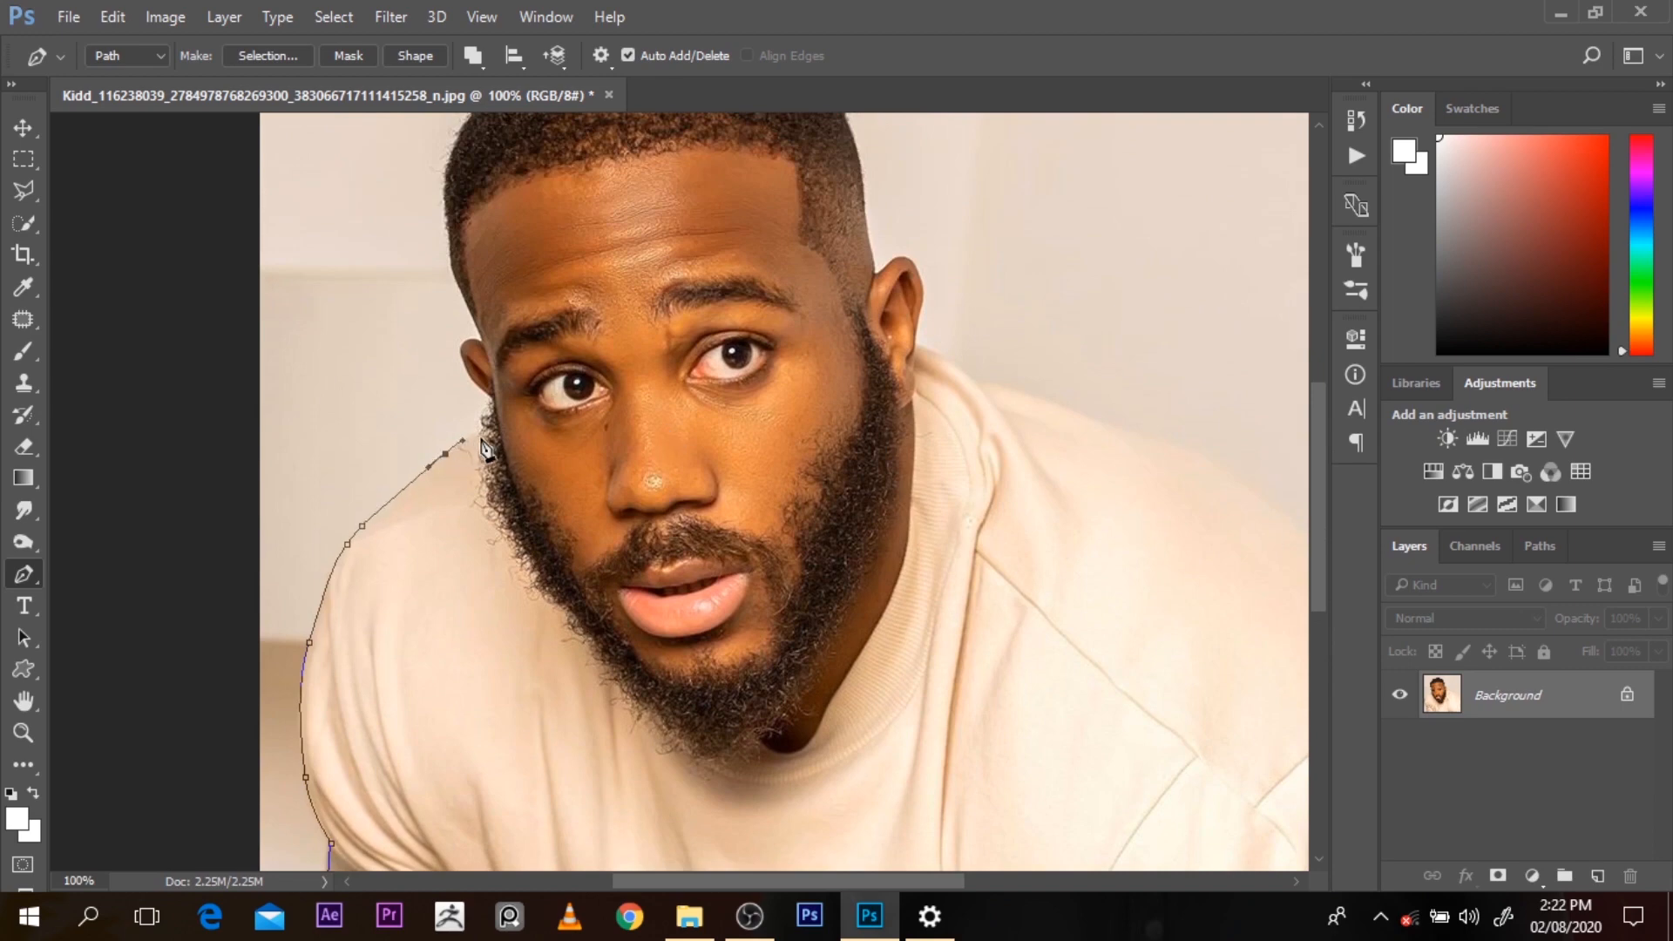
Trace the Pen path up the edge of the beard and around the smaller ear
{"action": "left_click_drag", "start_coordinate": [482, 434], "coordinate": [484, 397]}
{"action": "left_click", "coordinate": [460, 341]}
{"action": "left_click", "coordinate": [514, 382]}
{"action": "left_click", "coordinate": [514, 382]}
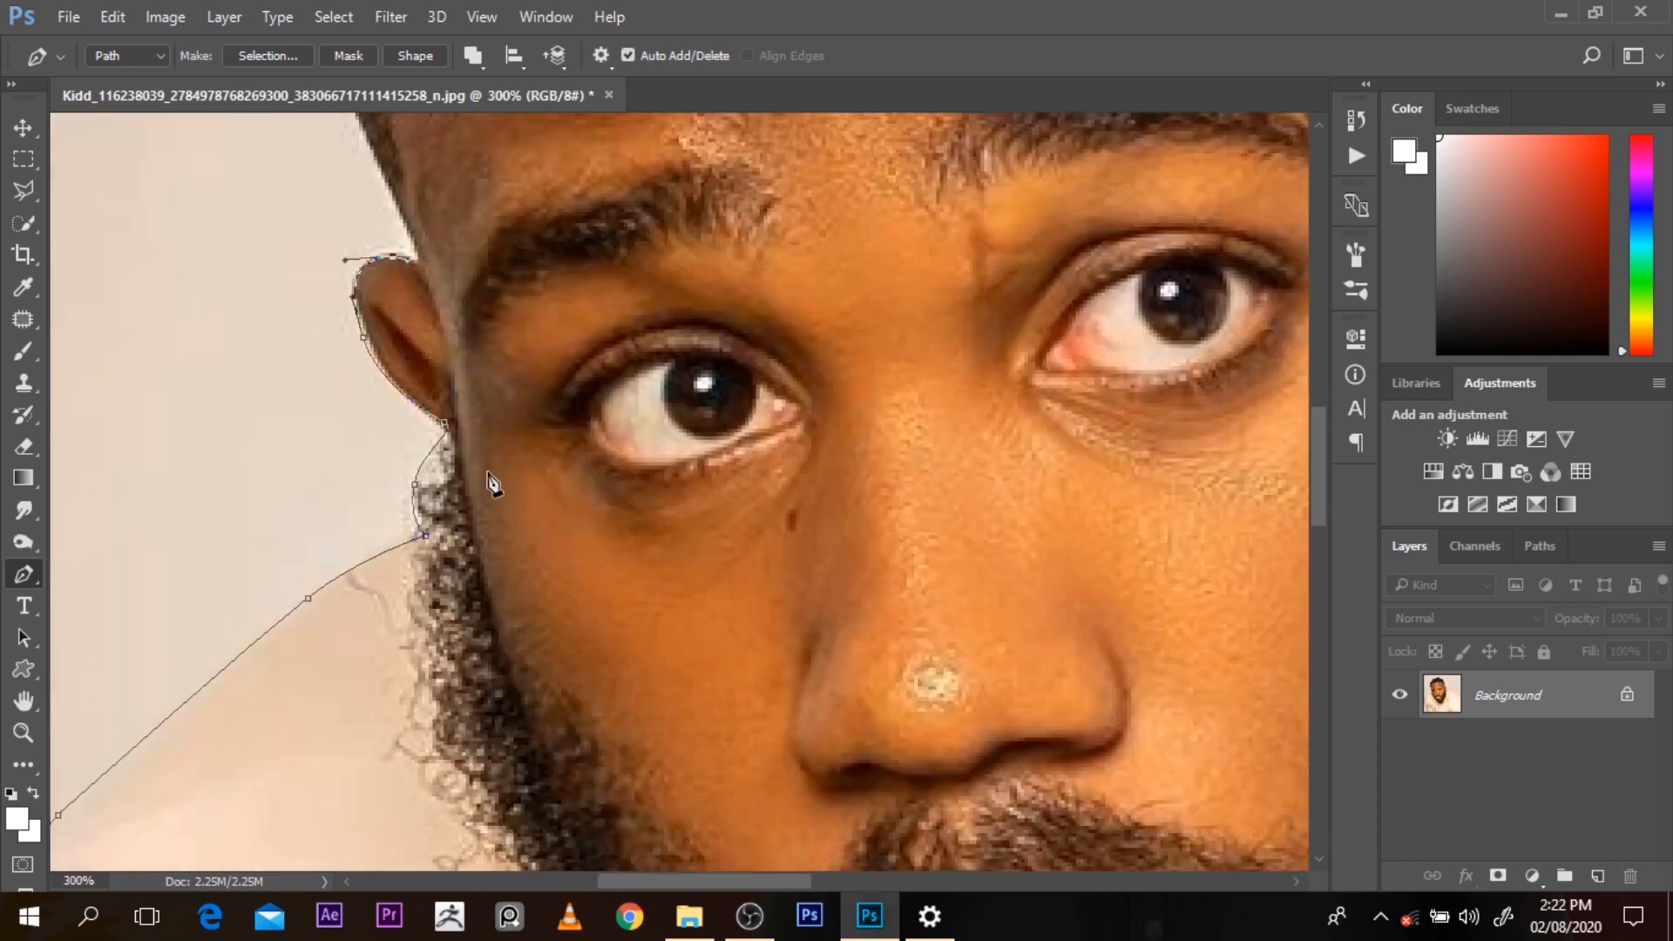
{"action": "left_click", "coordinate": [404, 502]}
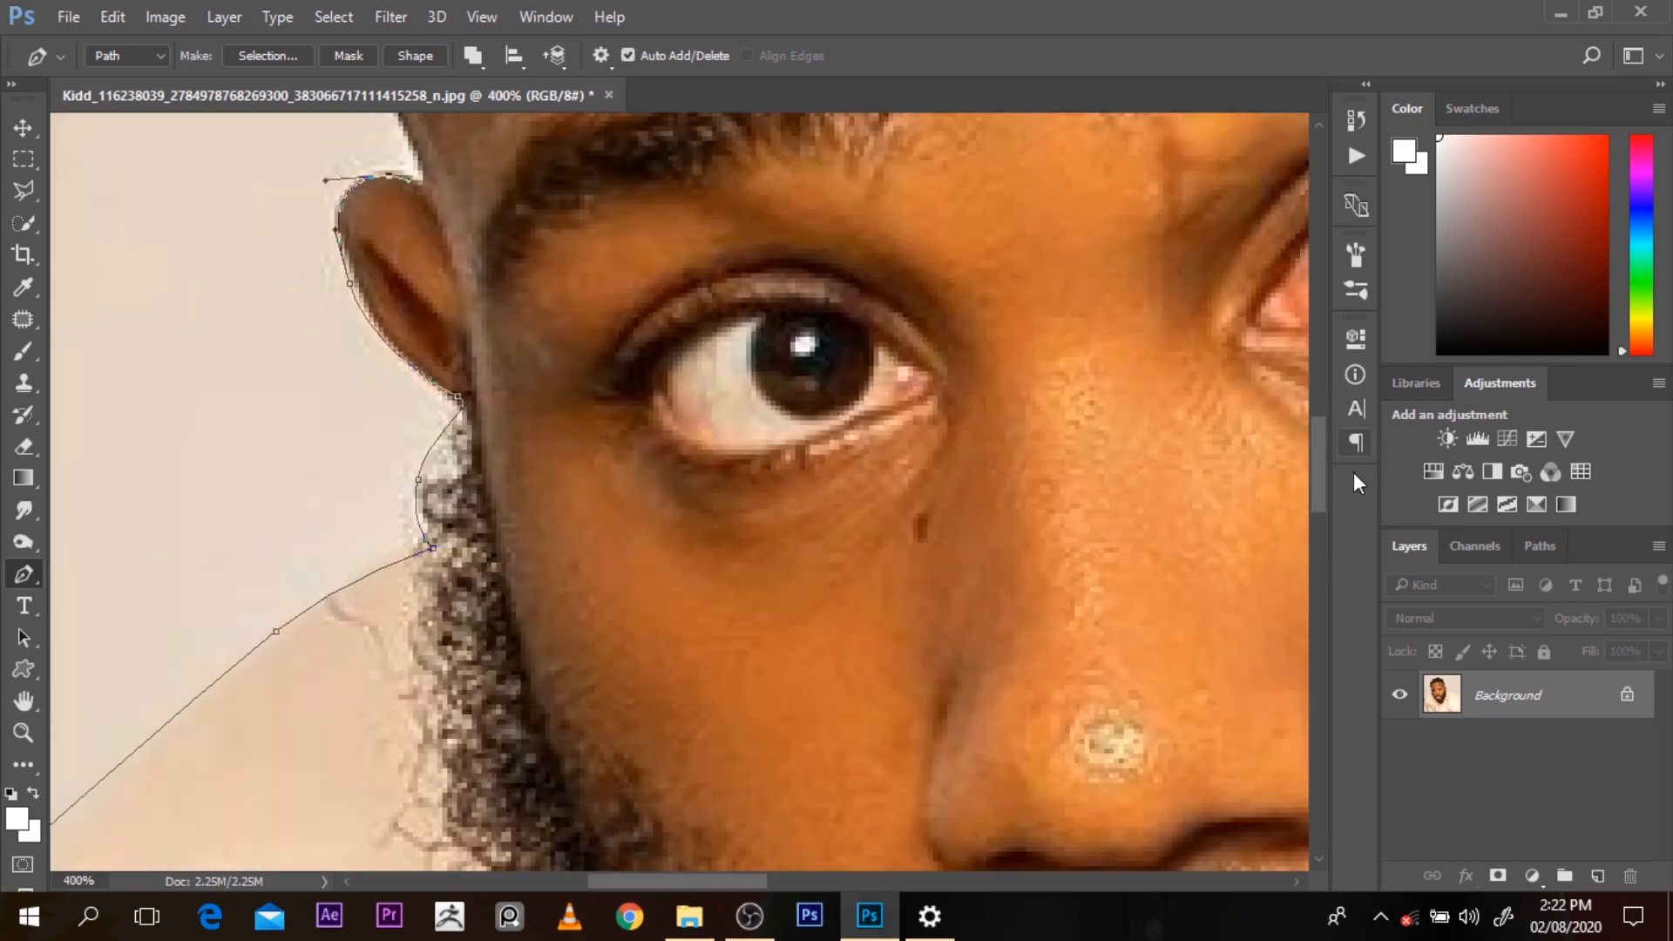
Continue the Pen path from the top of the smaller ear up the temple to the side hairline
{"action": "left_click_drag", "start_coordinate": [1319, 476], "coordinate": [1319, 429]}
{"action": "left_click_drag", "start_coordinate": [418, 517], "coordinate": [400, 483]}
{"action": "key", "text": "ctrl+z"}
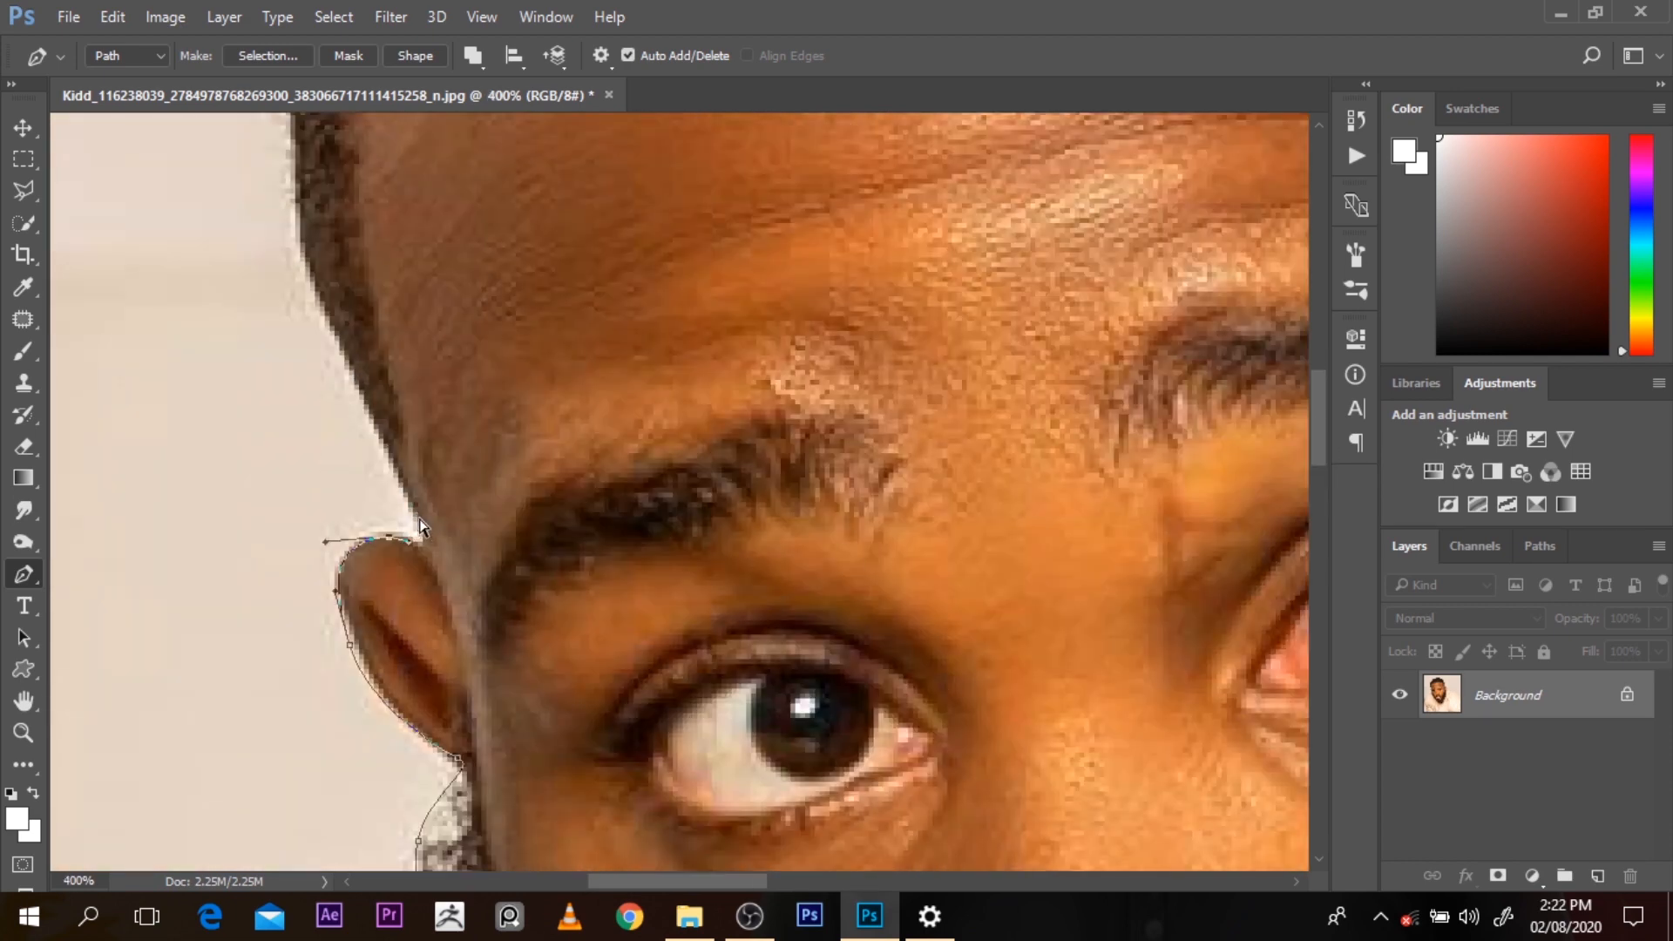
{"action": "left_click", "coordinate": [399, 460], "text": "alt"}
{"action": "left_click", "coordinate": [396, 460], "text": "alt"}
{"action": "left_click_drag", "start_coordinate": [1314, 451], "coordinate": [1314, 394]}
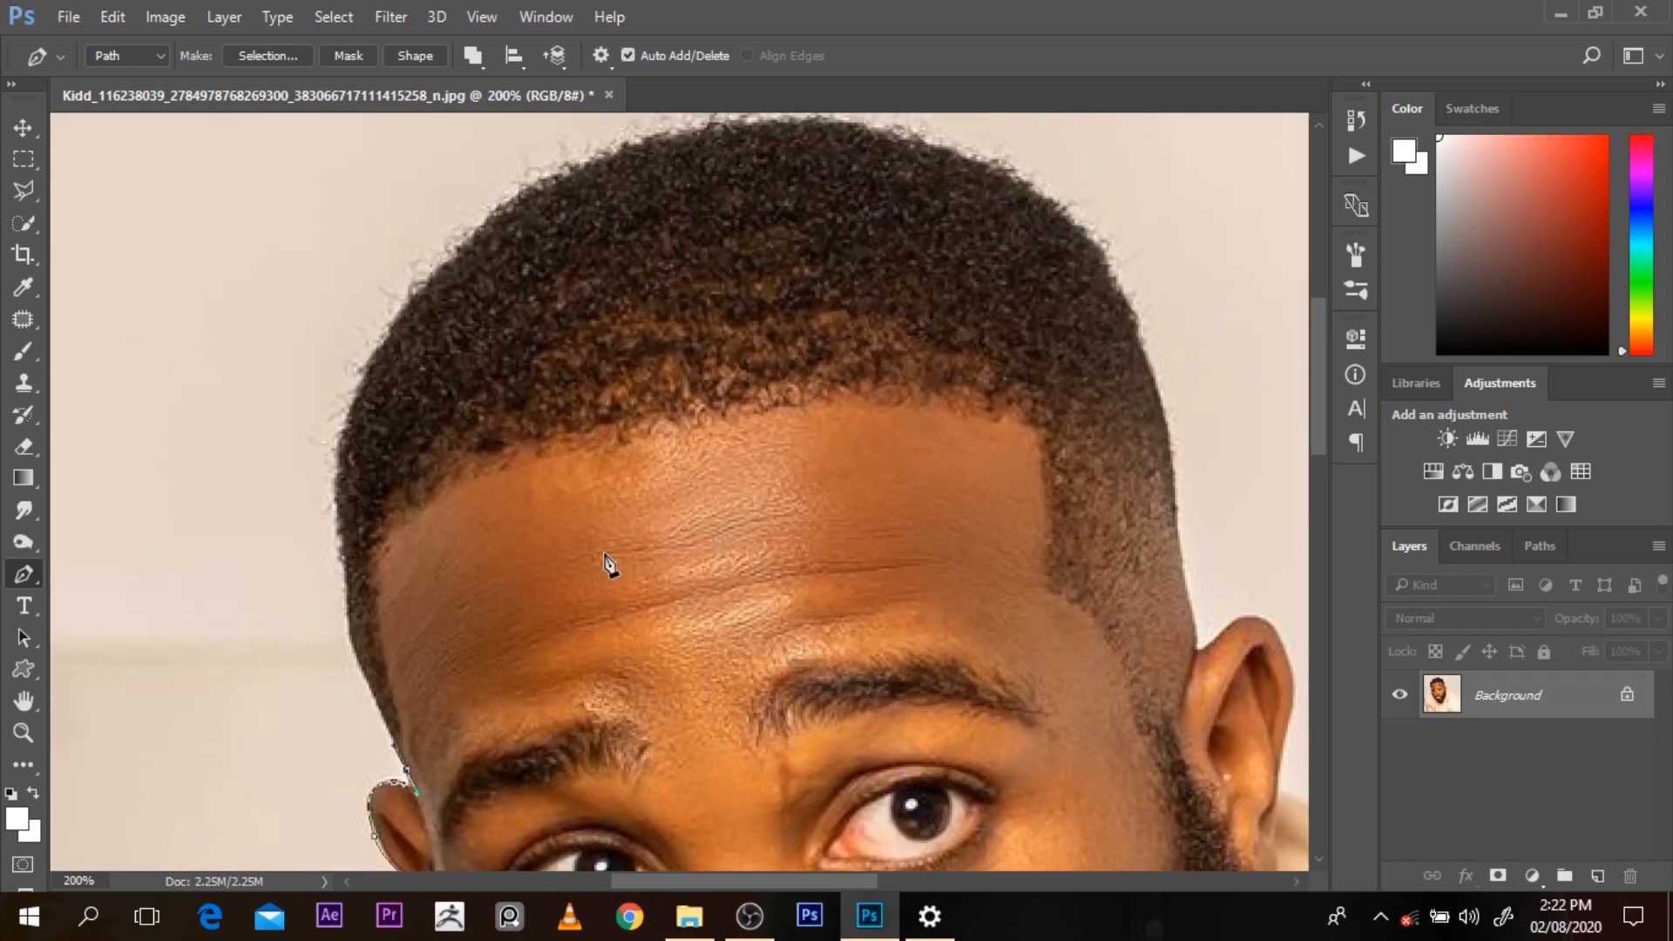
Trace the Pen path around the side of the hair and up towards the top of the head
{"action": "left_click_drag", "start_coordinate": [350, 640], "coordinate": [343, 603]}
{"action": "left_click_drag", "start_coordinate": [339, 529], "coordinate": [336, 494]}
{"action": "left_click_drag", "start_coordinate": [377, 339], "coordinate": [422, 264]}
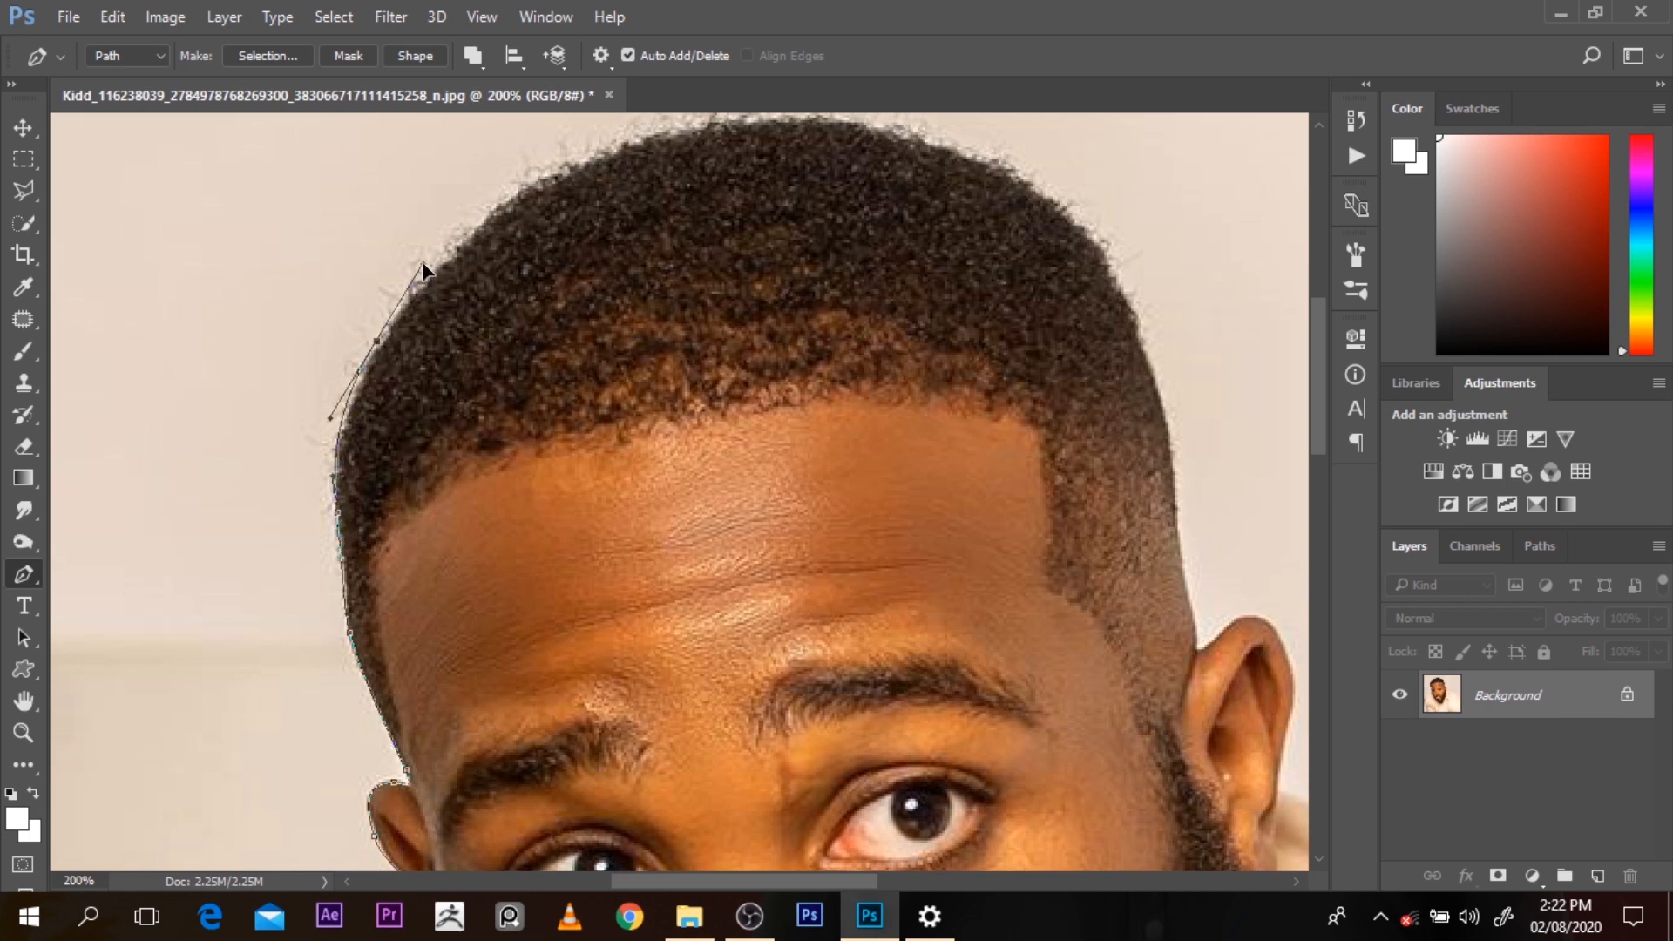
{"action": "scroll", "coordinate": [1313, 380], "scroll_direction": "up", "scroll_amount": 3}
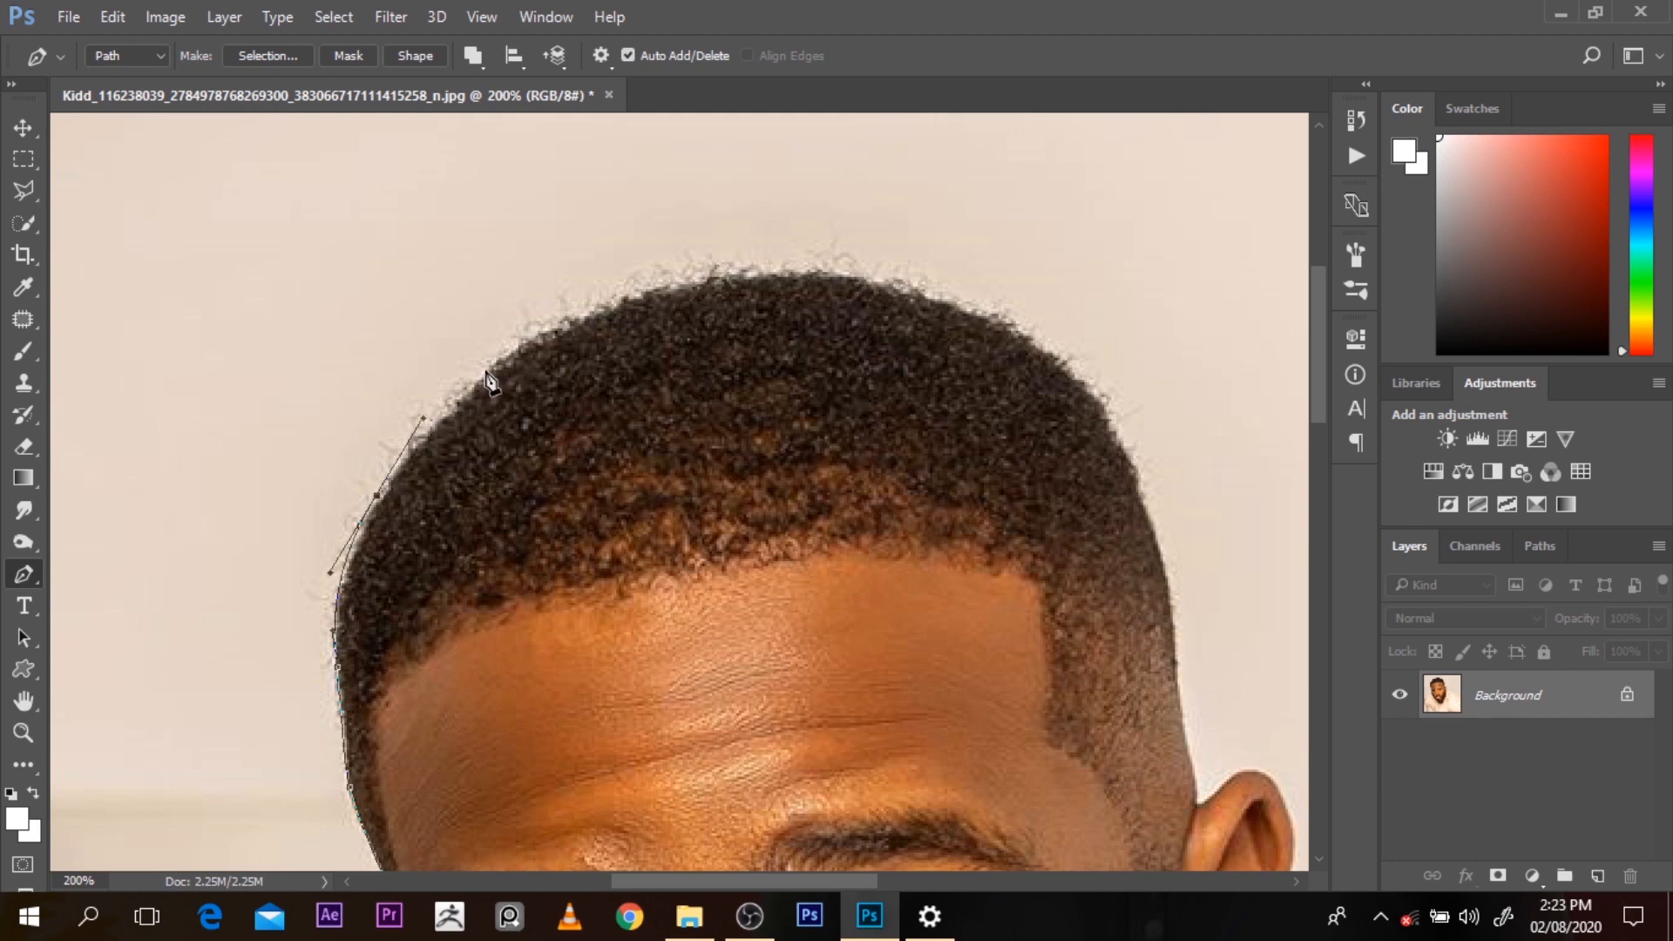
{"action": "left_click_drag", "start_coordinate": [486, 369], "coordinate": [494, 366]}
{"action": "left_click_drag", "start_coordinate": [612, 305], "coordinate": [679, 286]}
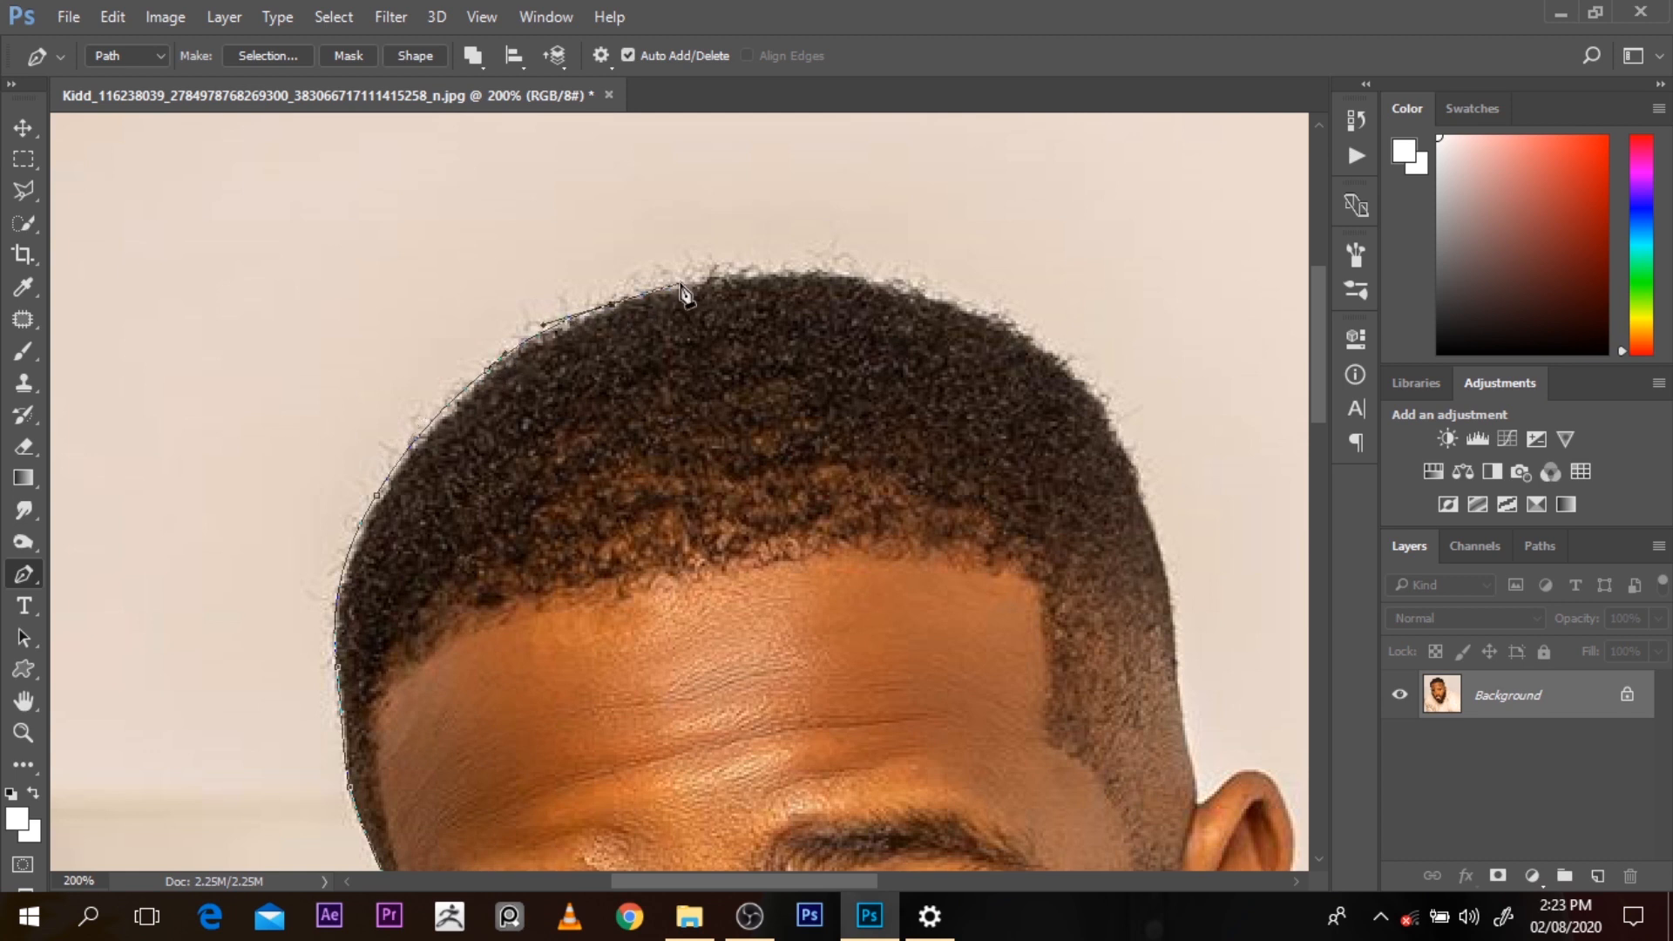
Nudge the path's anchor points outward along the upper hair edge and extend the curve across the top of the head
{"action": "key", "text": "ctrl+space"}
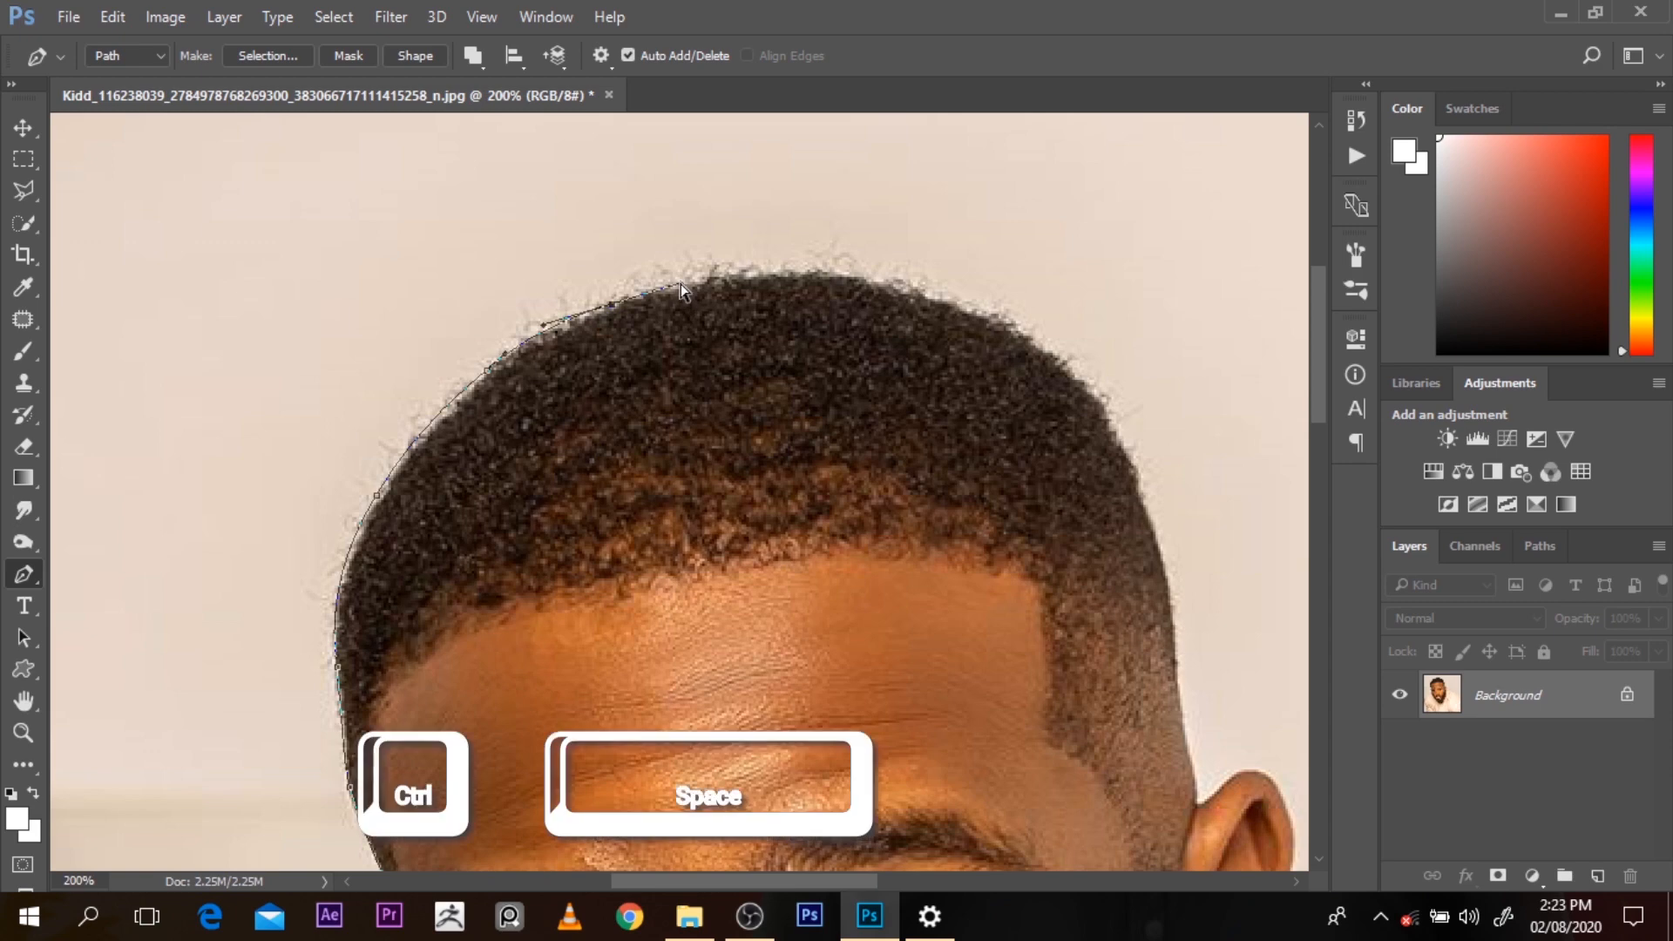
{"action": "left_click", "coordinate": [680, 283]}
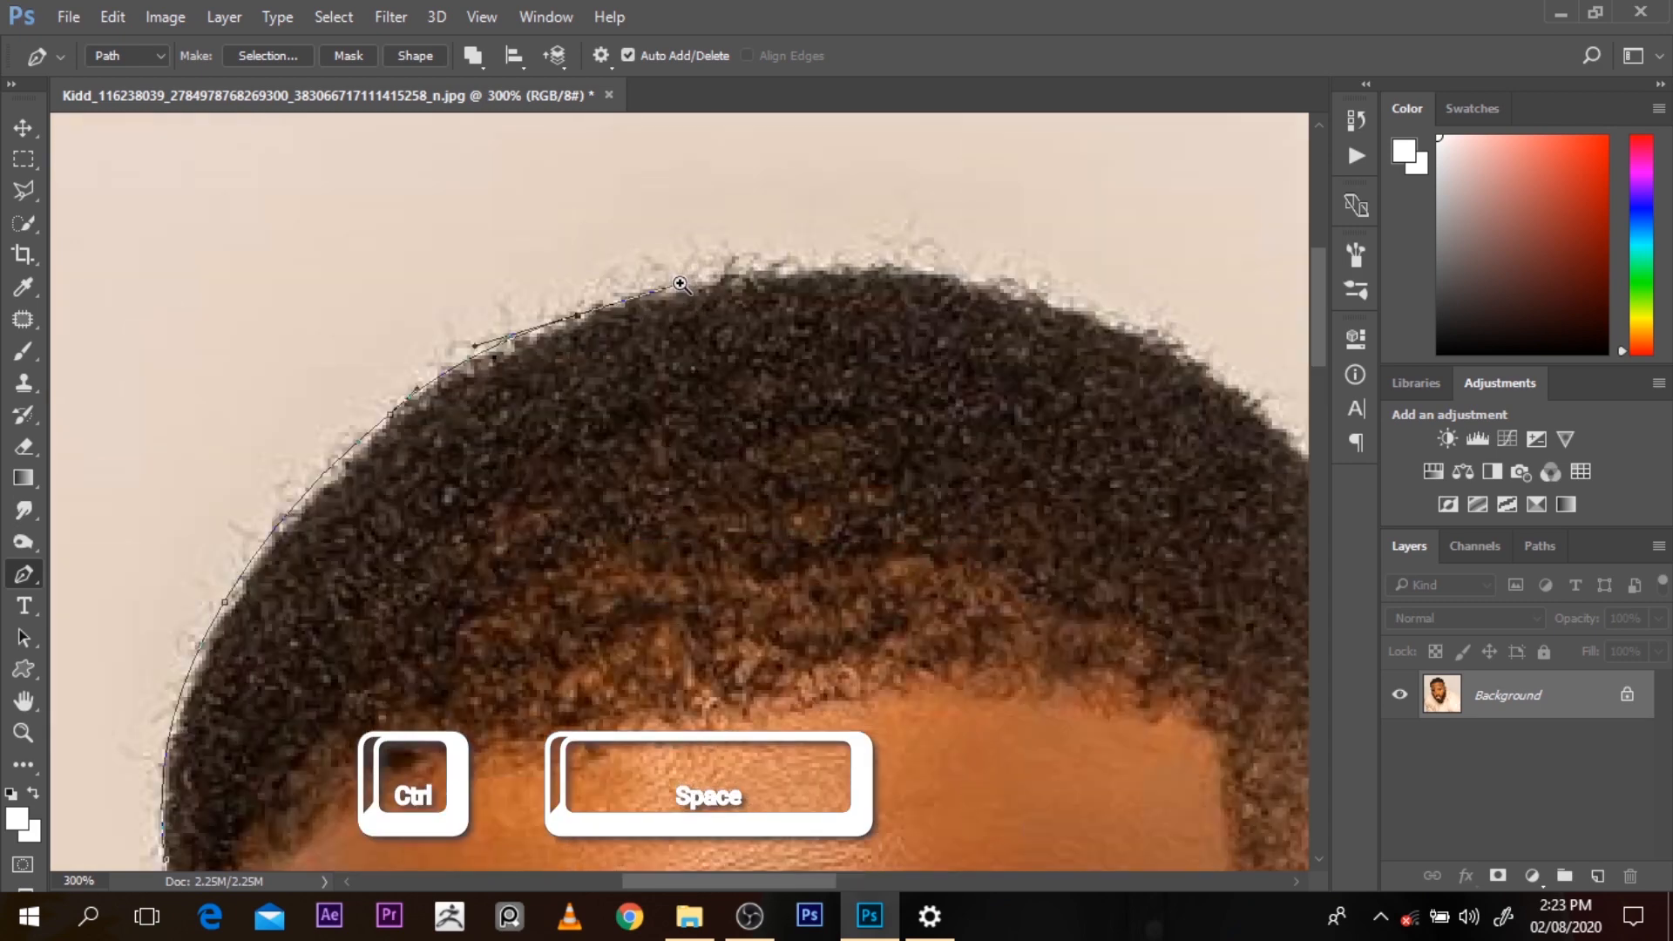
{"action": "key", "text": "alt"}
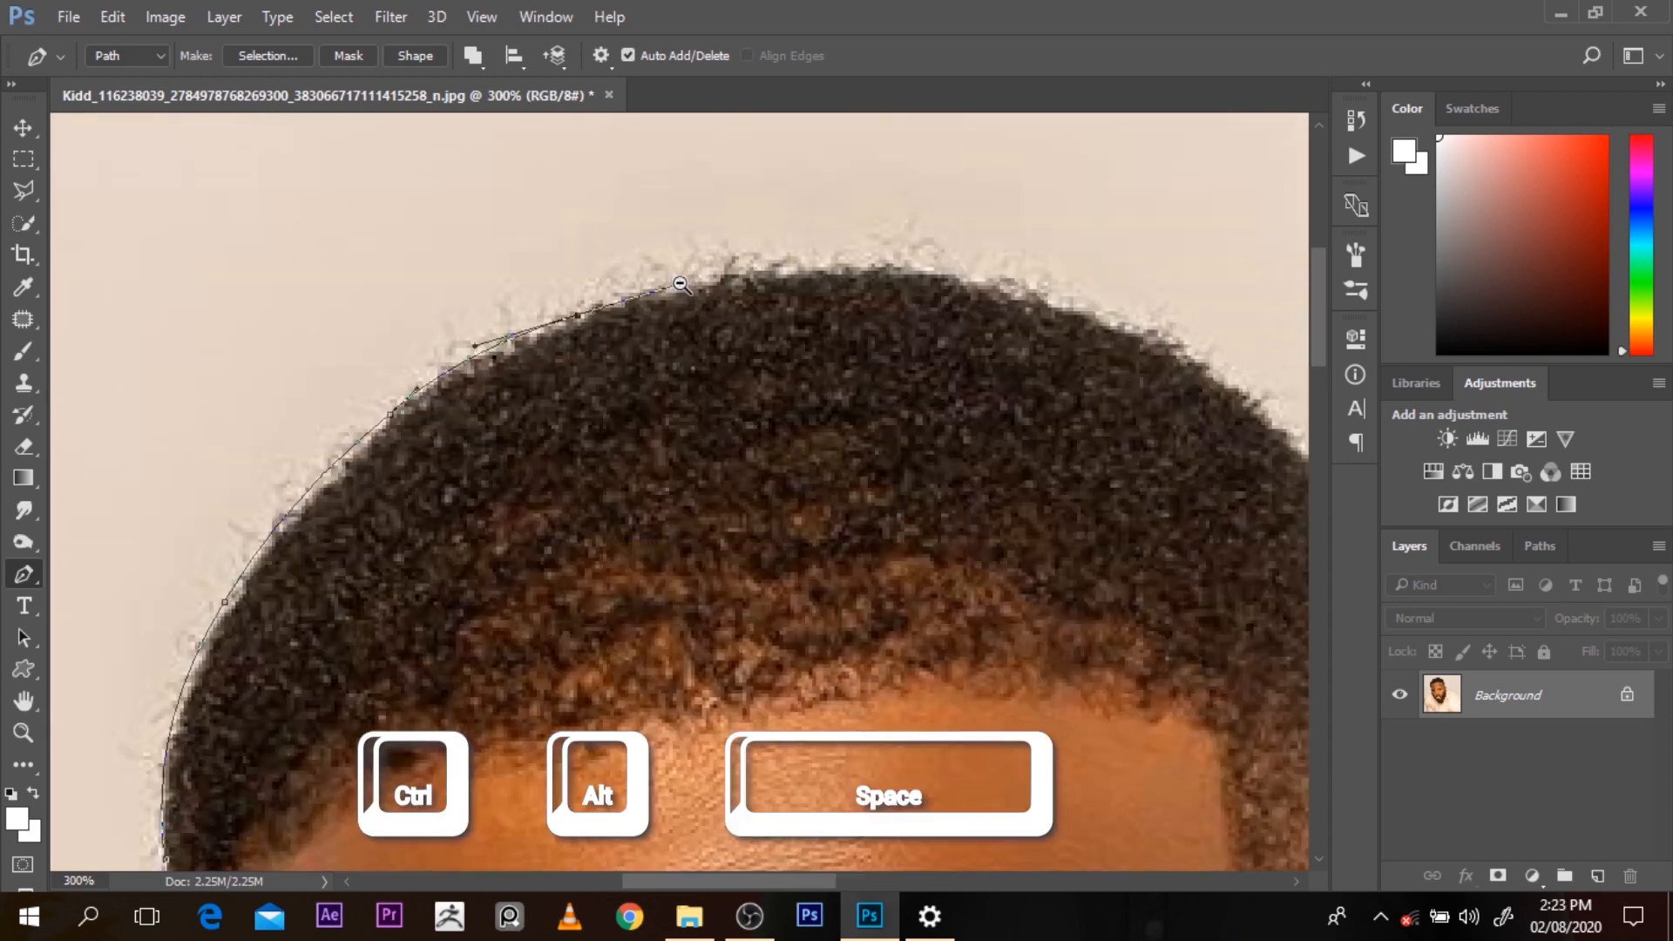
{"action": "left_click", "coordinate": [680, 284]}
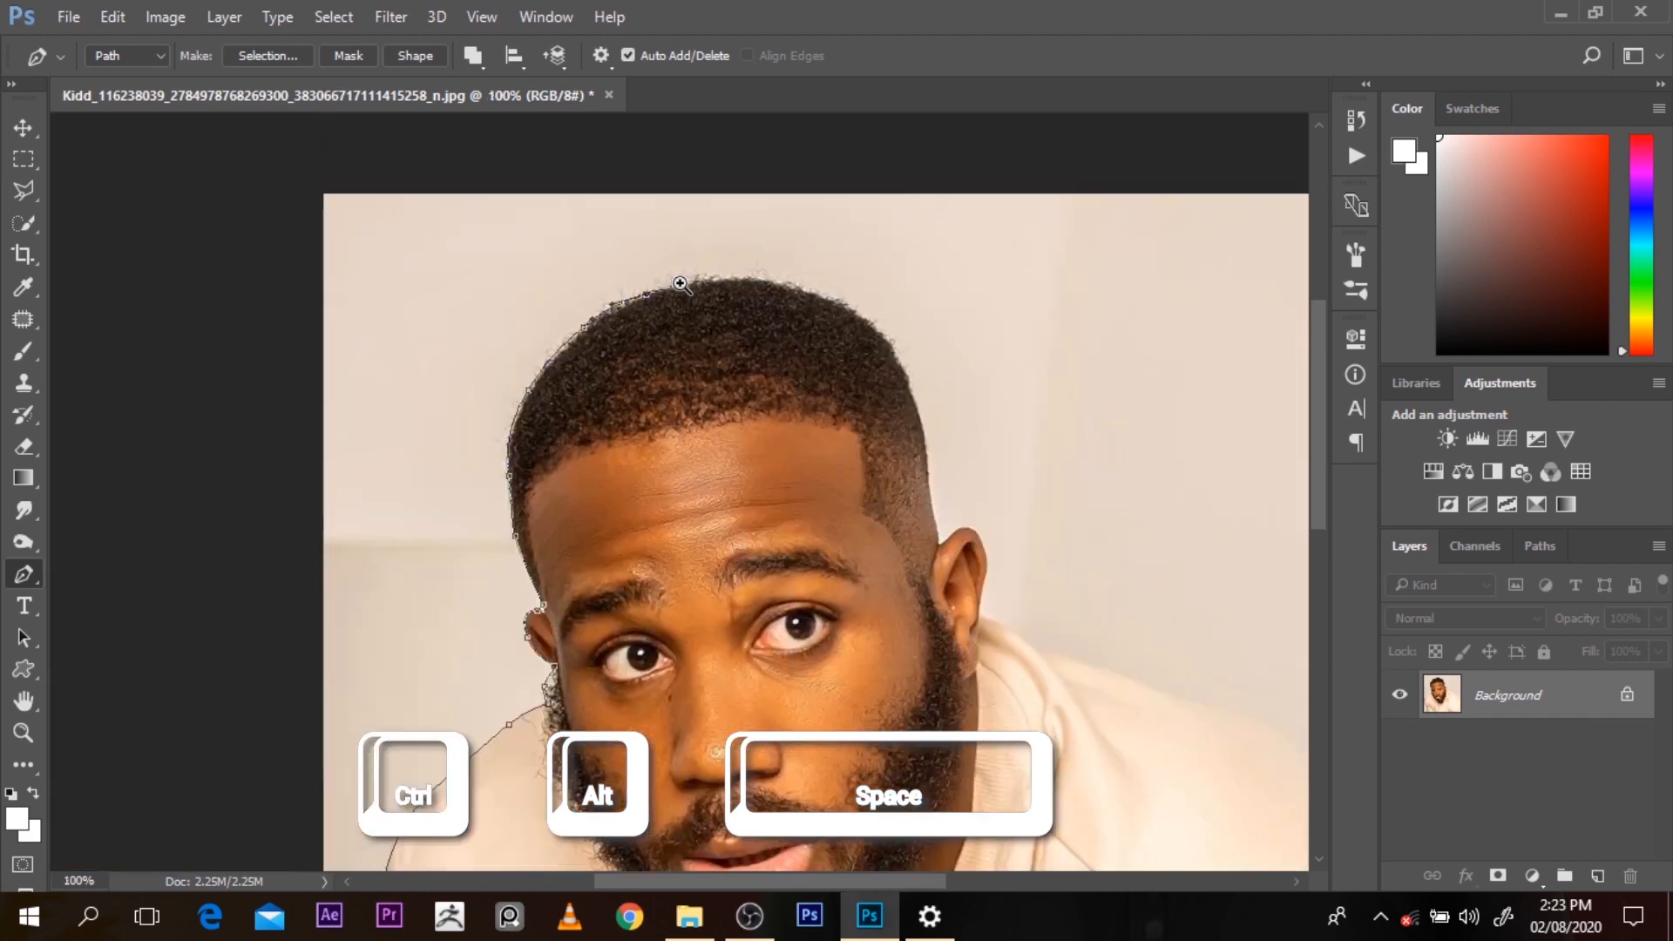
{"action": "left_click", "coordinate": [680, 283]}
{"action": "left_click", "coordinate": [680, 283]}
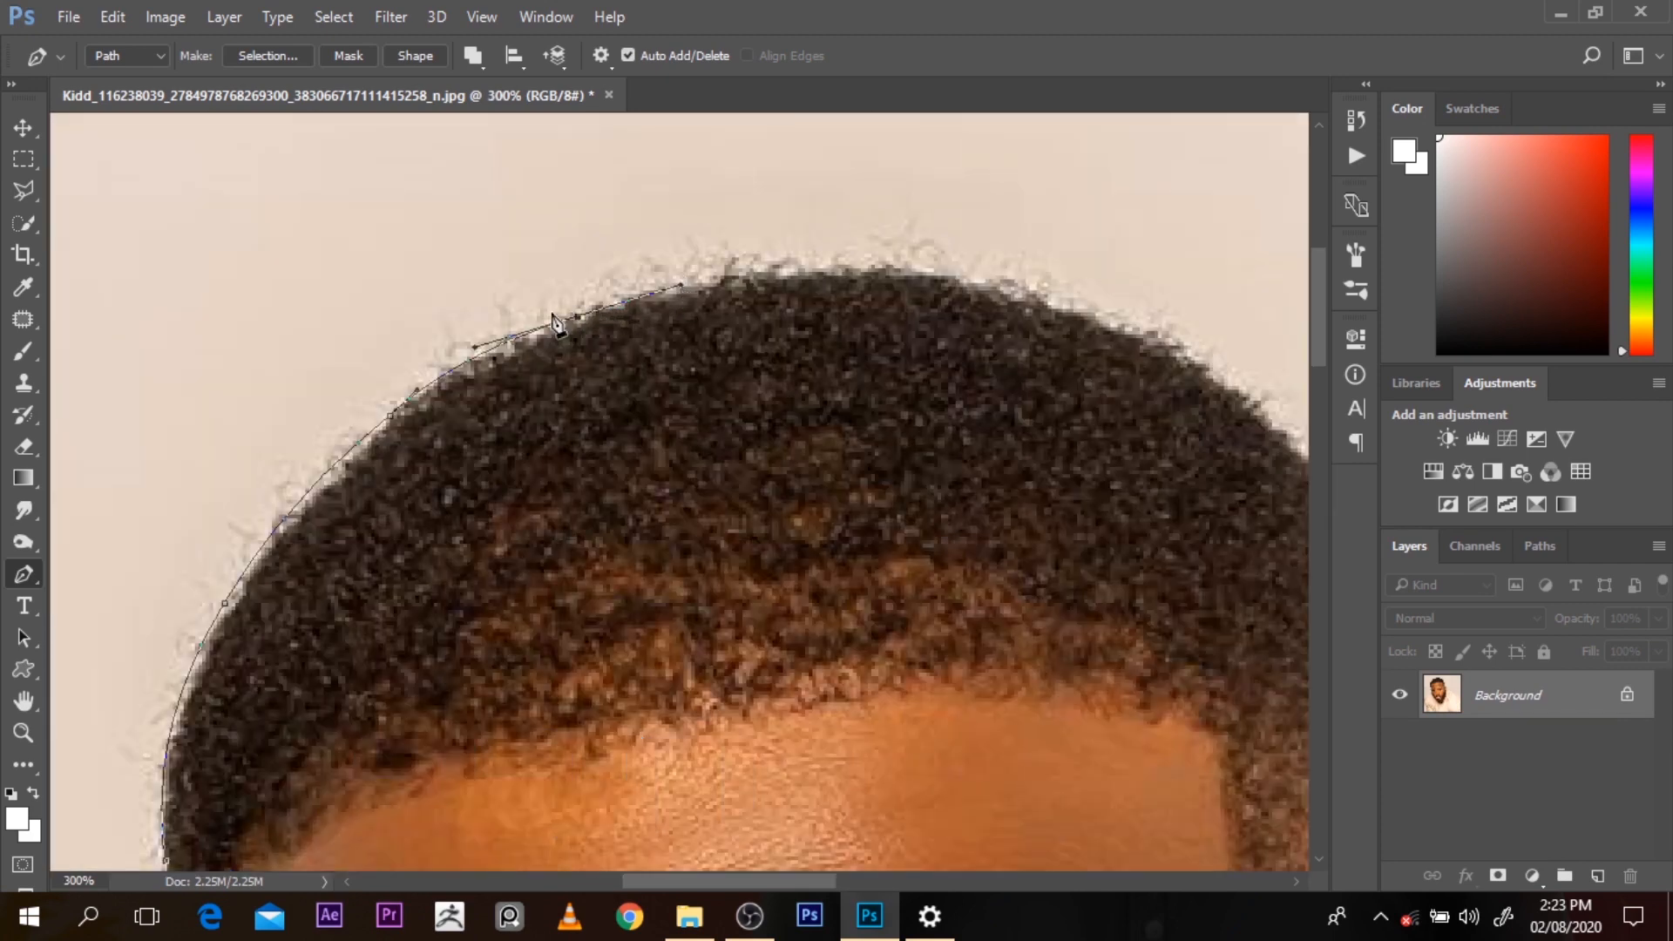
{"action": "left_click_drag", "start_coordinate": [573, 316], "coordinate": [572, 307]}
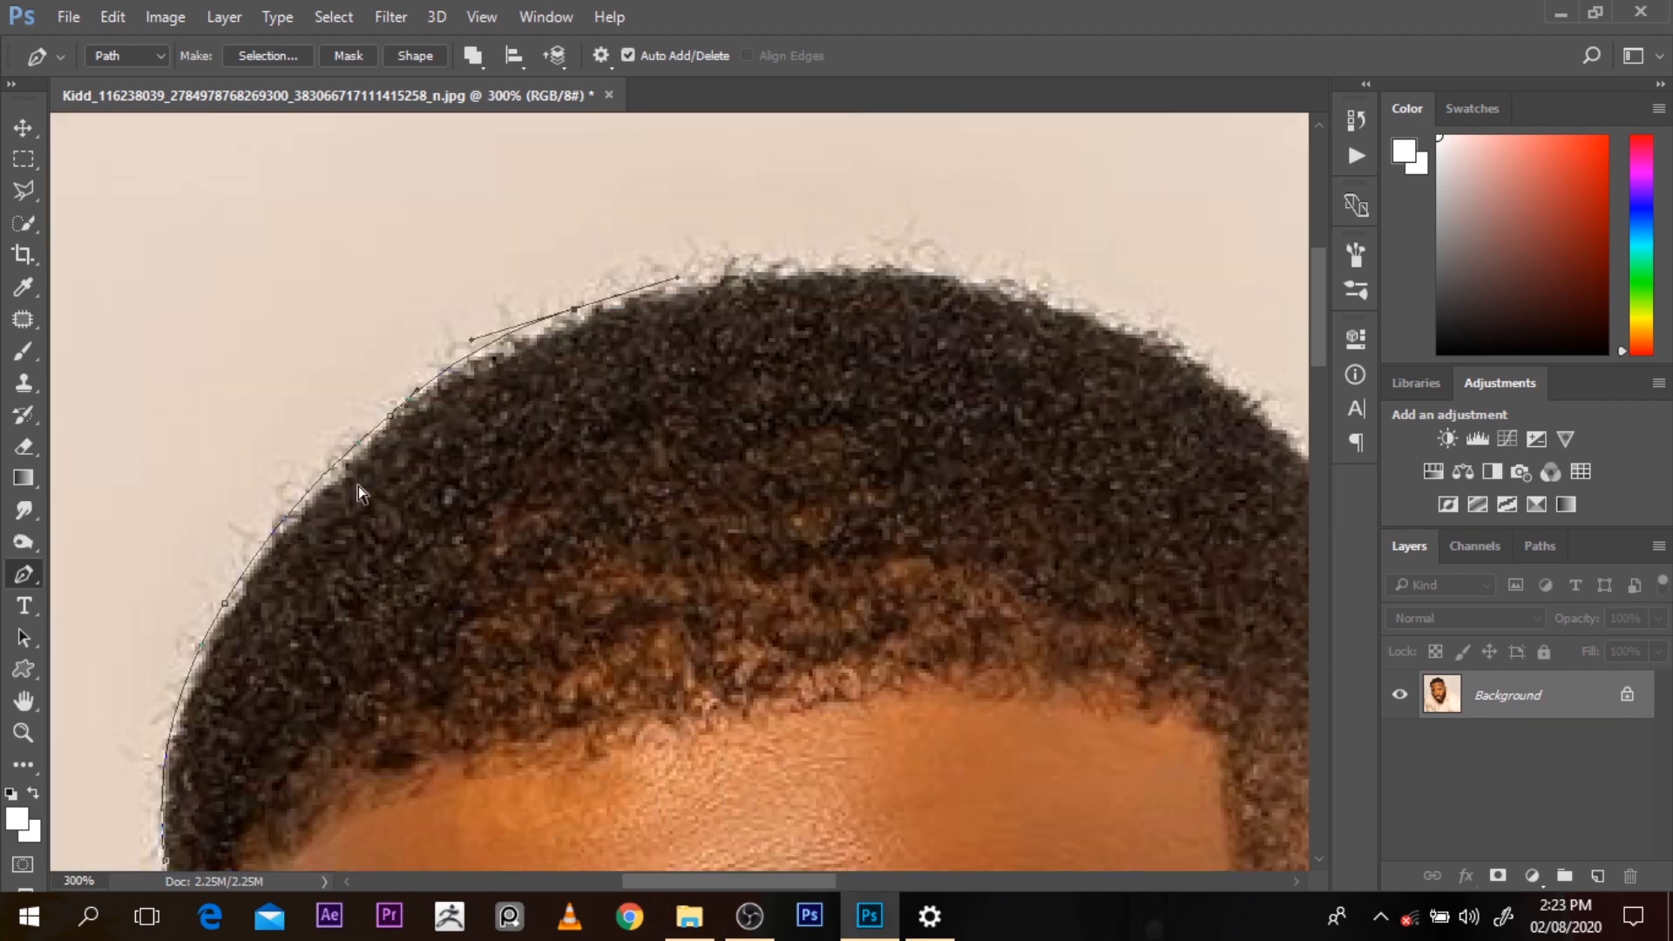
{"action": "left_click_drag", "start_coordinate": [381, 425], "coordinate": [381, 417]}
{"action": "left_click_drag", "start_coordinate": [577, 312], "coordinate": [576, 301]}
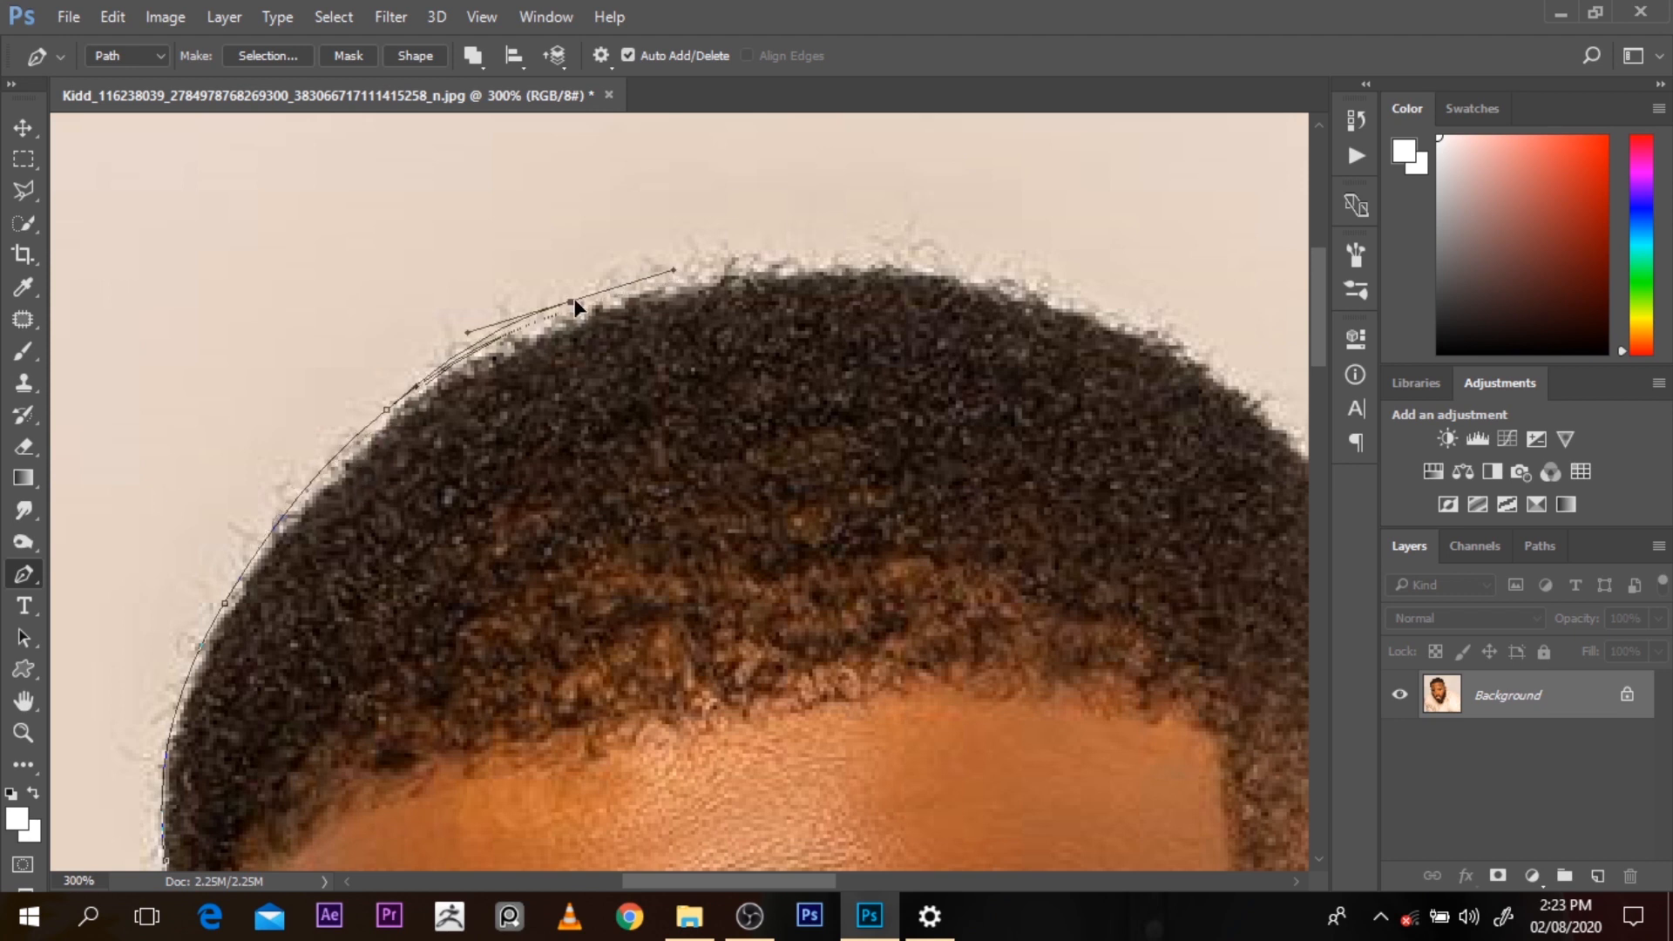
{"action": "left_click_drag", "start_coordinate": [883, 260], "coordinate": [990, 276]}
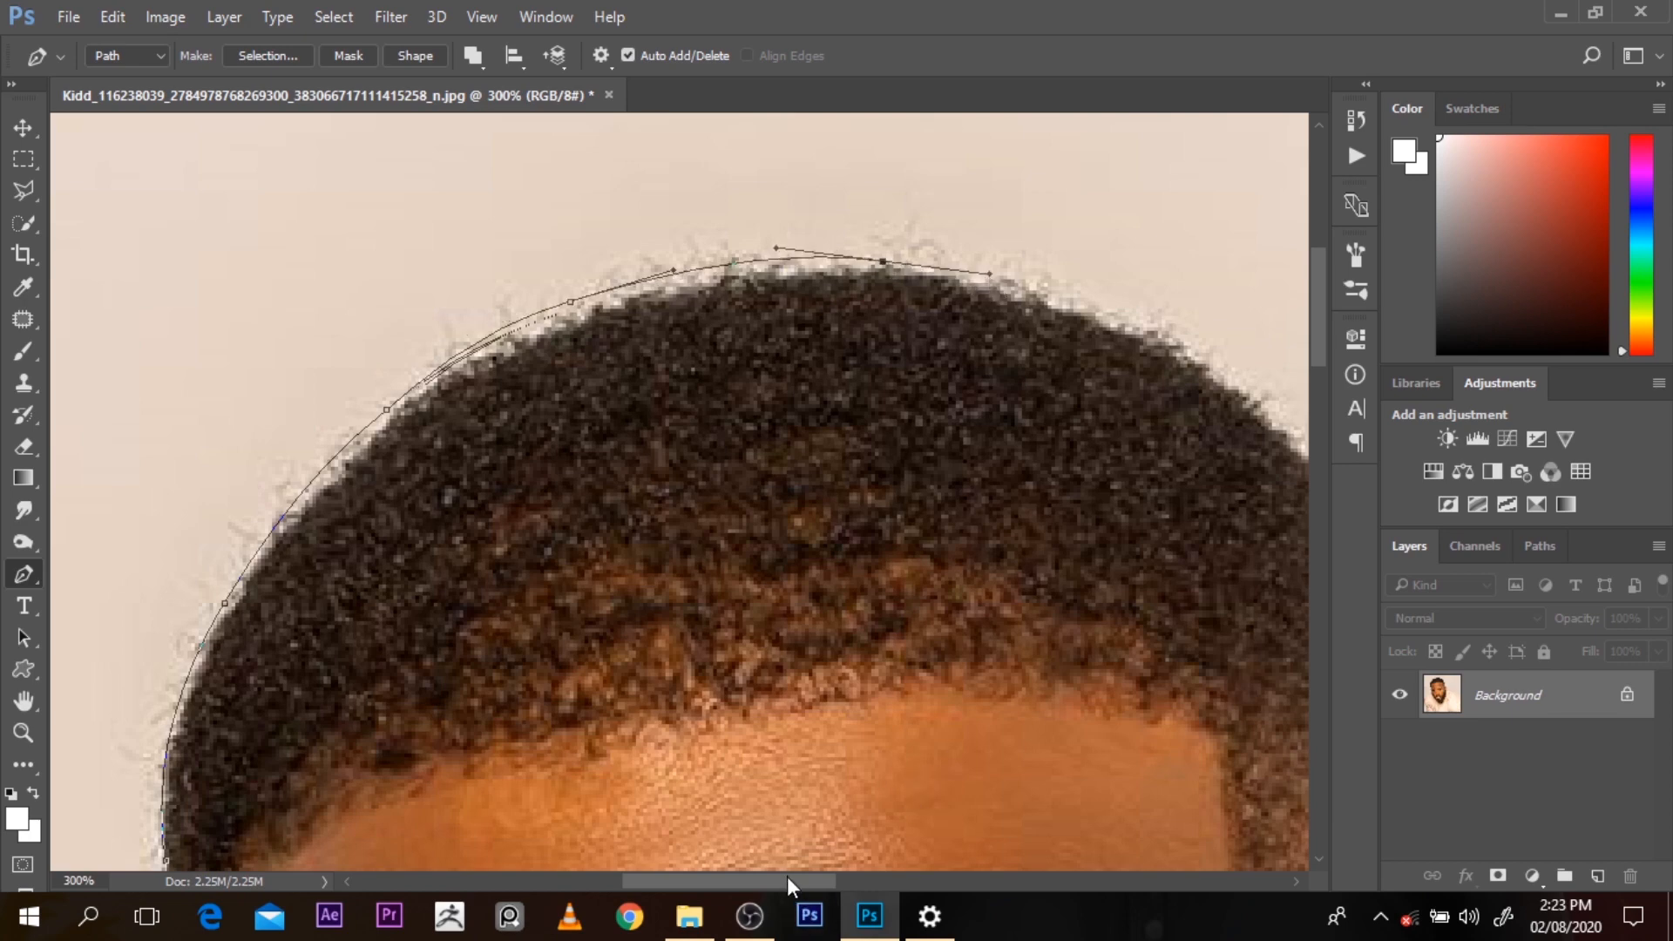
Continue the Pen path over the crown and down the side hairline towards the larger ear
{"action": "left_click_drag", "start_coordinate": [787, 877], "coordinate": [903, 870]}
{"action": "left_click_drag", "start_coordinate": [665, 530], "coordinate": [753, 763]}
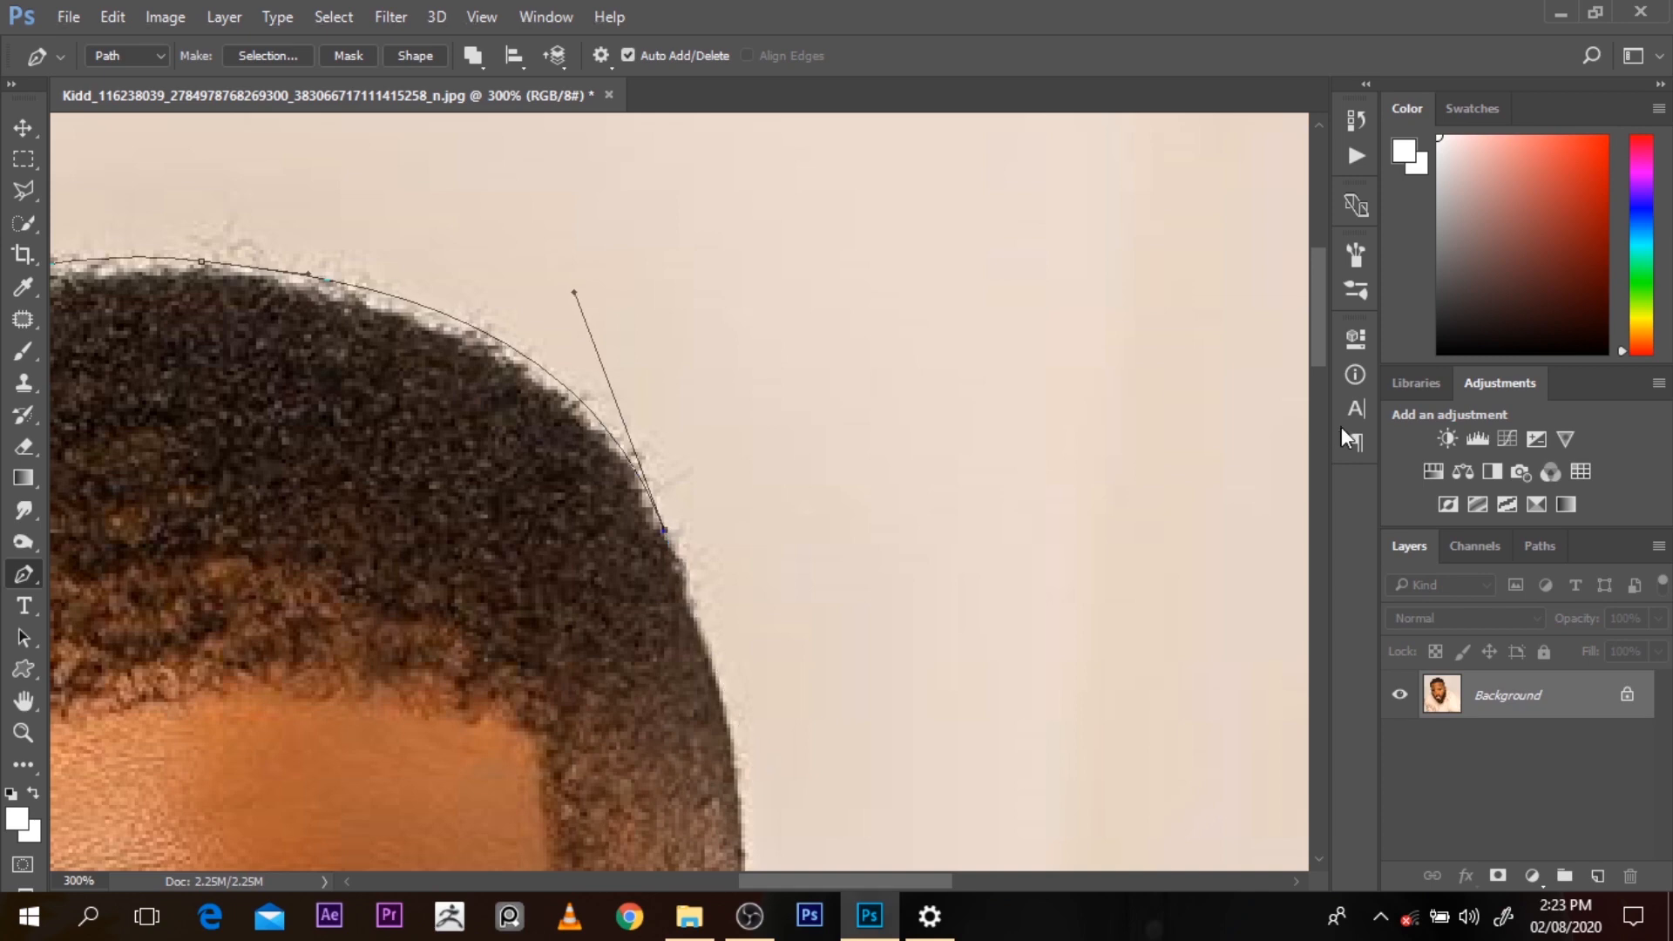
{"action": "left_click_drag", "start_coordinate": [1321, 341], "coordinate": [1326, 379]}
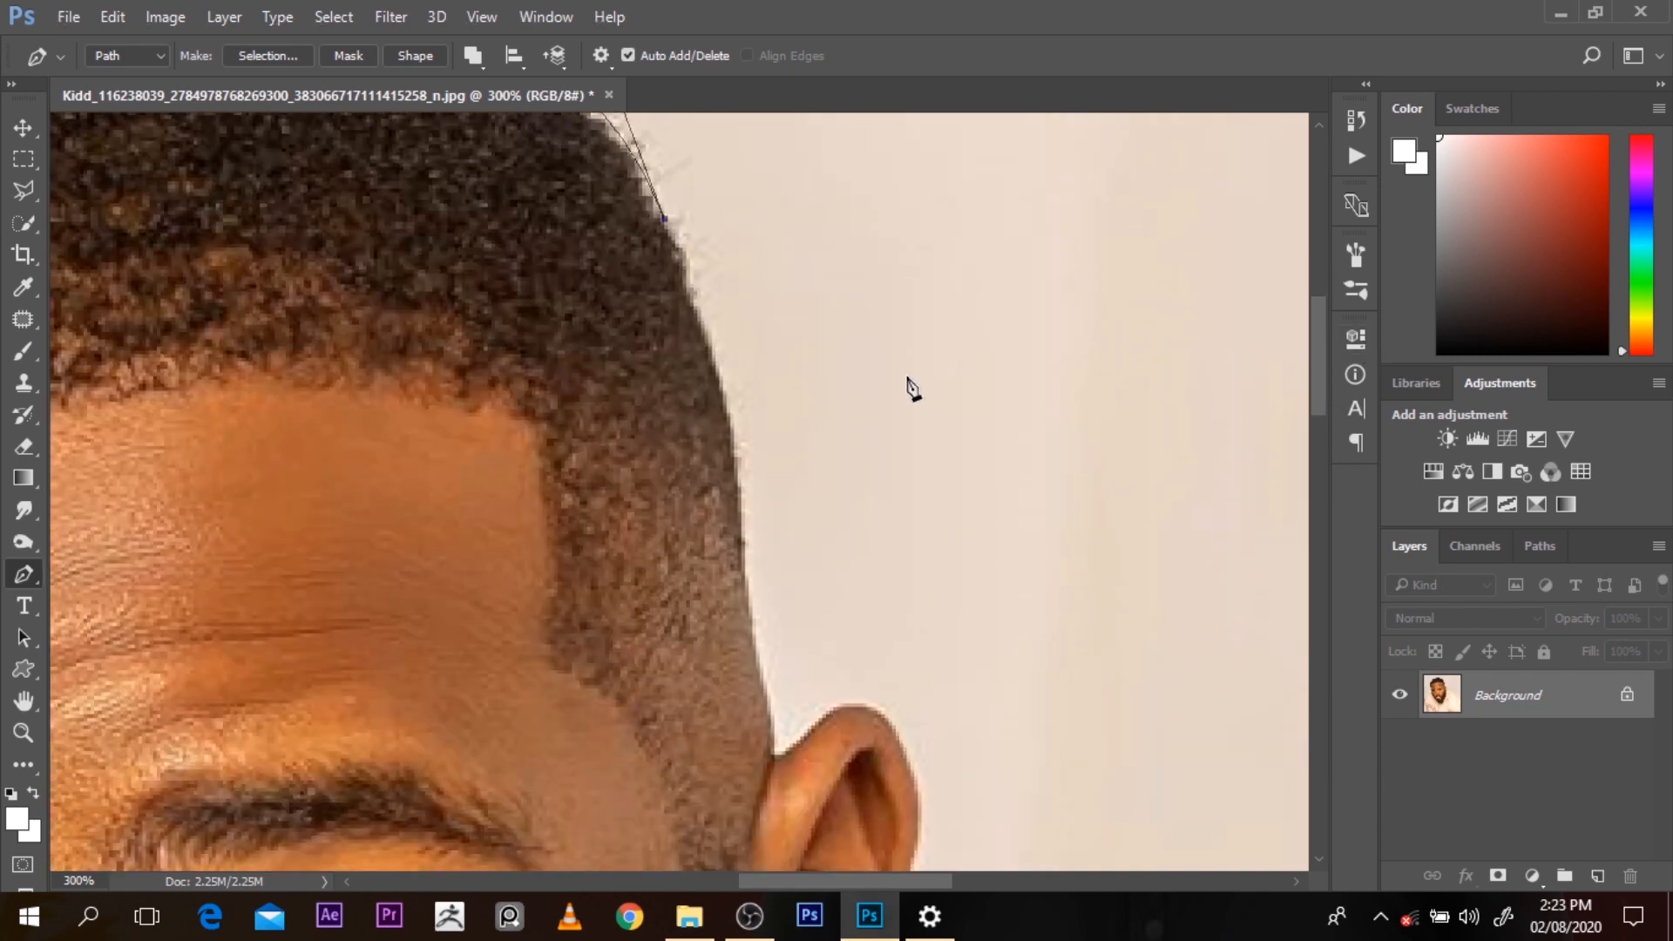
{"action": "left_click_drag", "start_coordinate": [716, 359], "coordinate": [731, 420]}
{"action": "left_click_drag", "start_coordinate": [742, 489], "coordinate": [746, 691]}
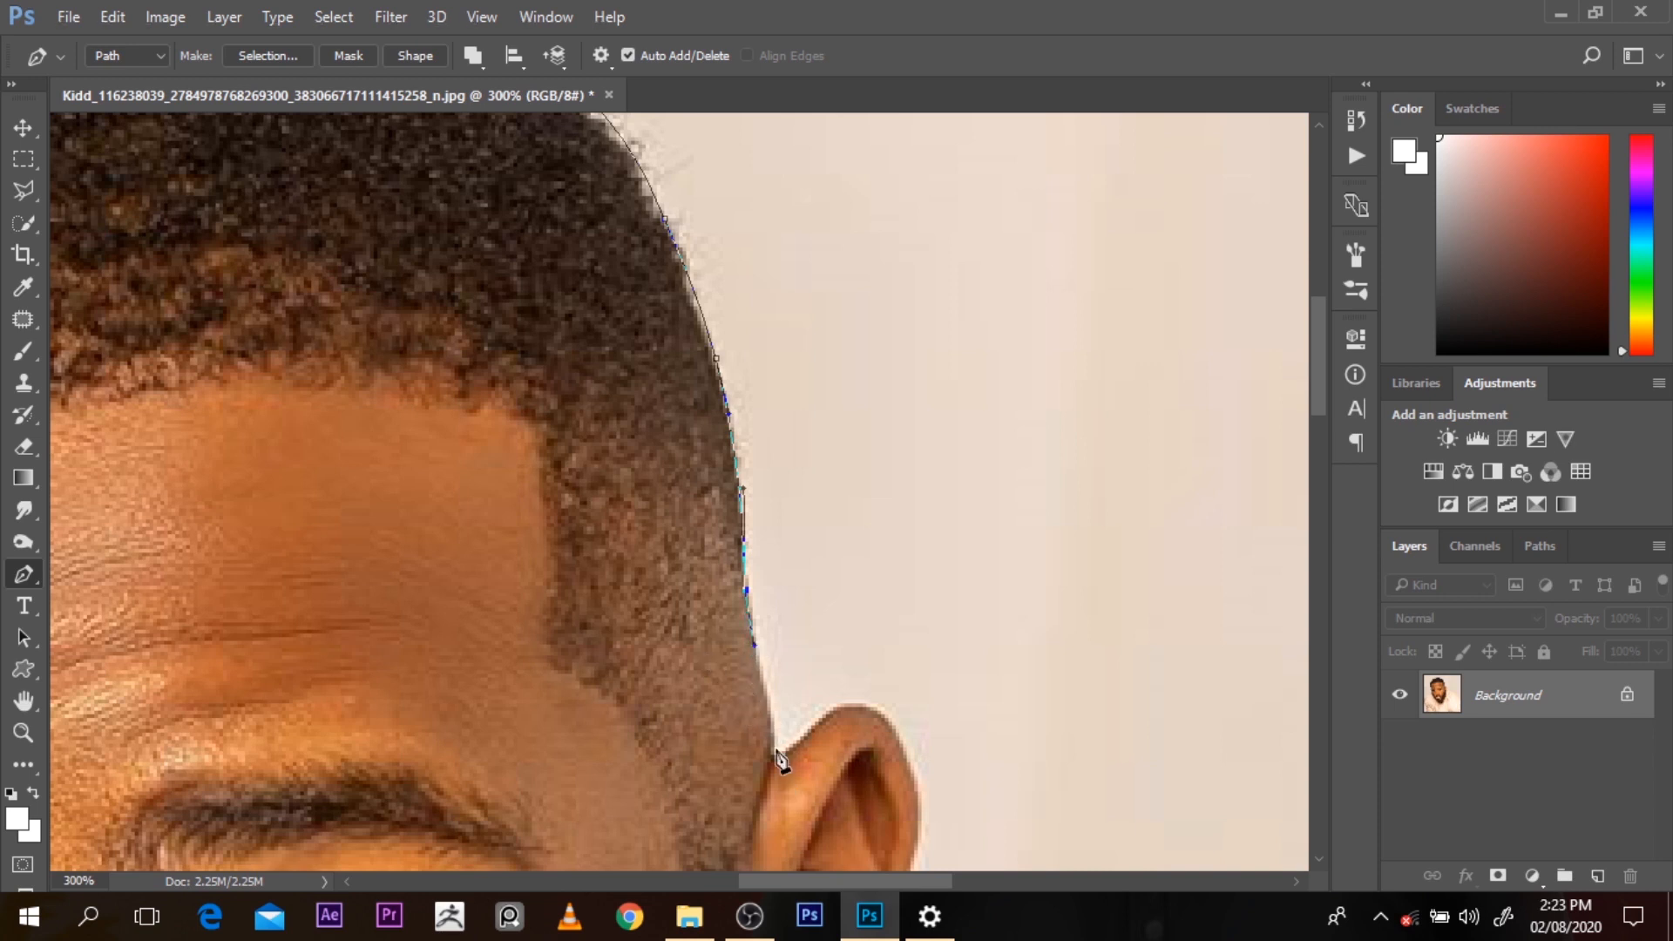
Trace the Pen path around the outer edge of the larger ear down to the sweatshirt collar
{"action": "left_click_drag", "start_coordinate": [771, 748], "coordinate": [894, 736]}
{"action": "left_click", "coordinate": [882, 719]}
{"action": "left_click_drag", "start_coordinate": [1323, 388], "coordinate": [1329, 450]}
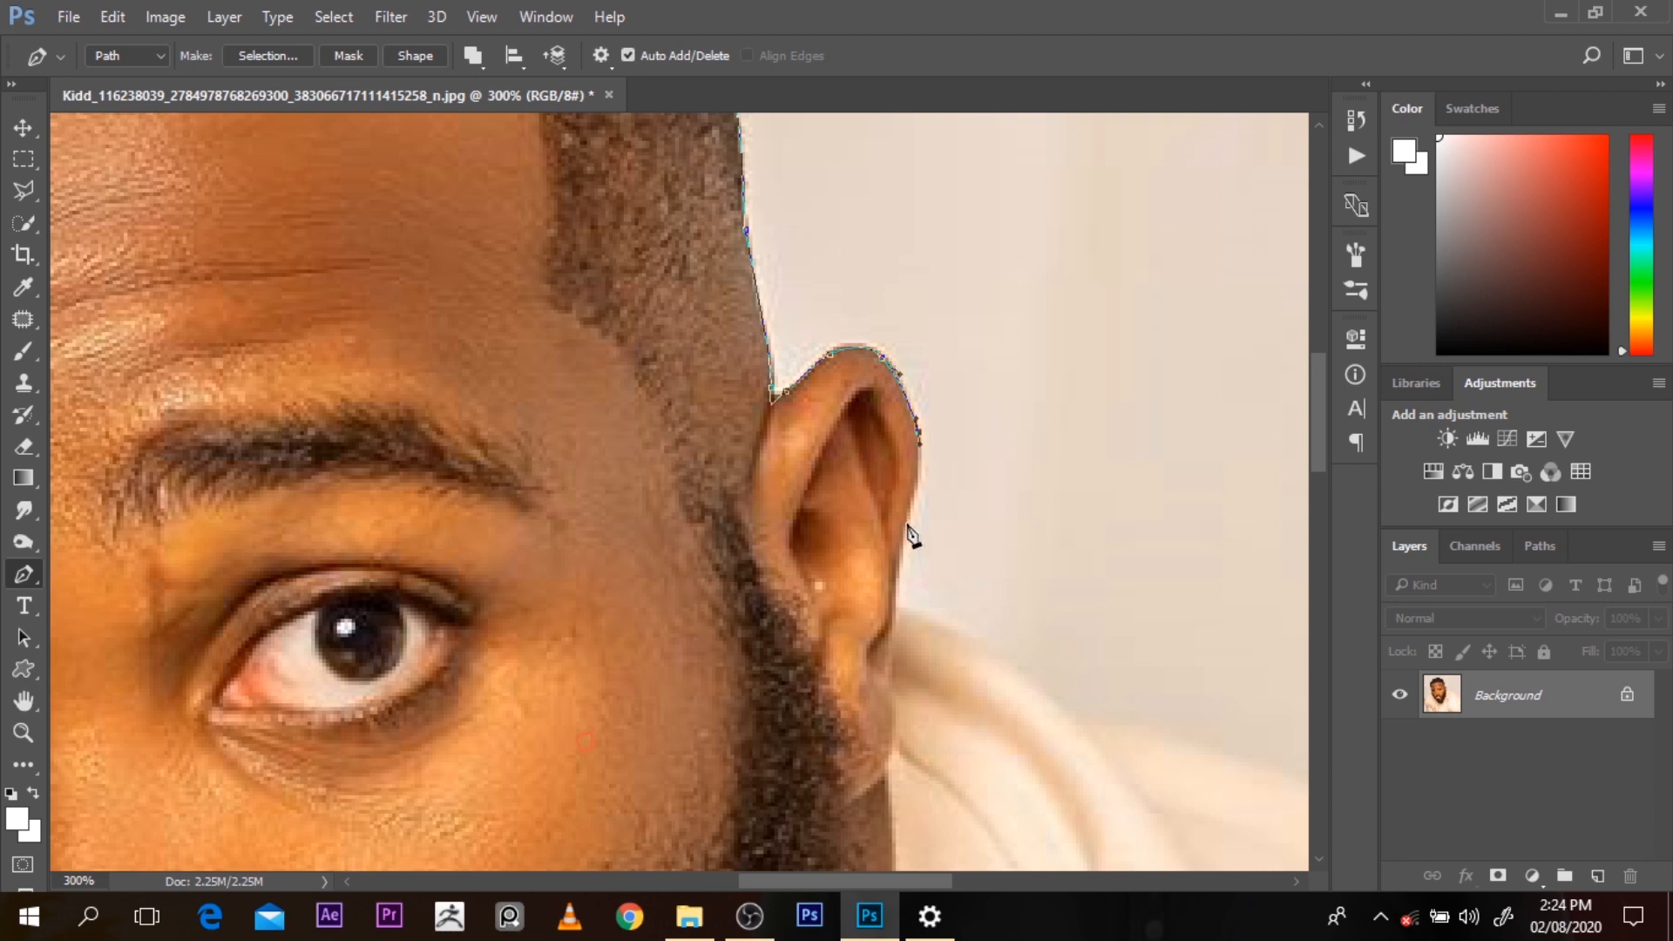
{"action": "left_click_drag", "start_coordinate": [908, 523], "coordinate": [899, 548]}
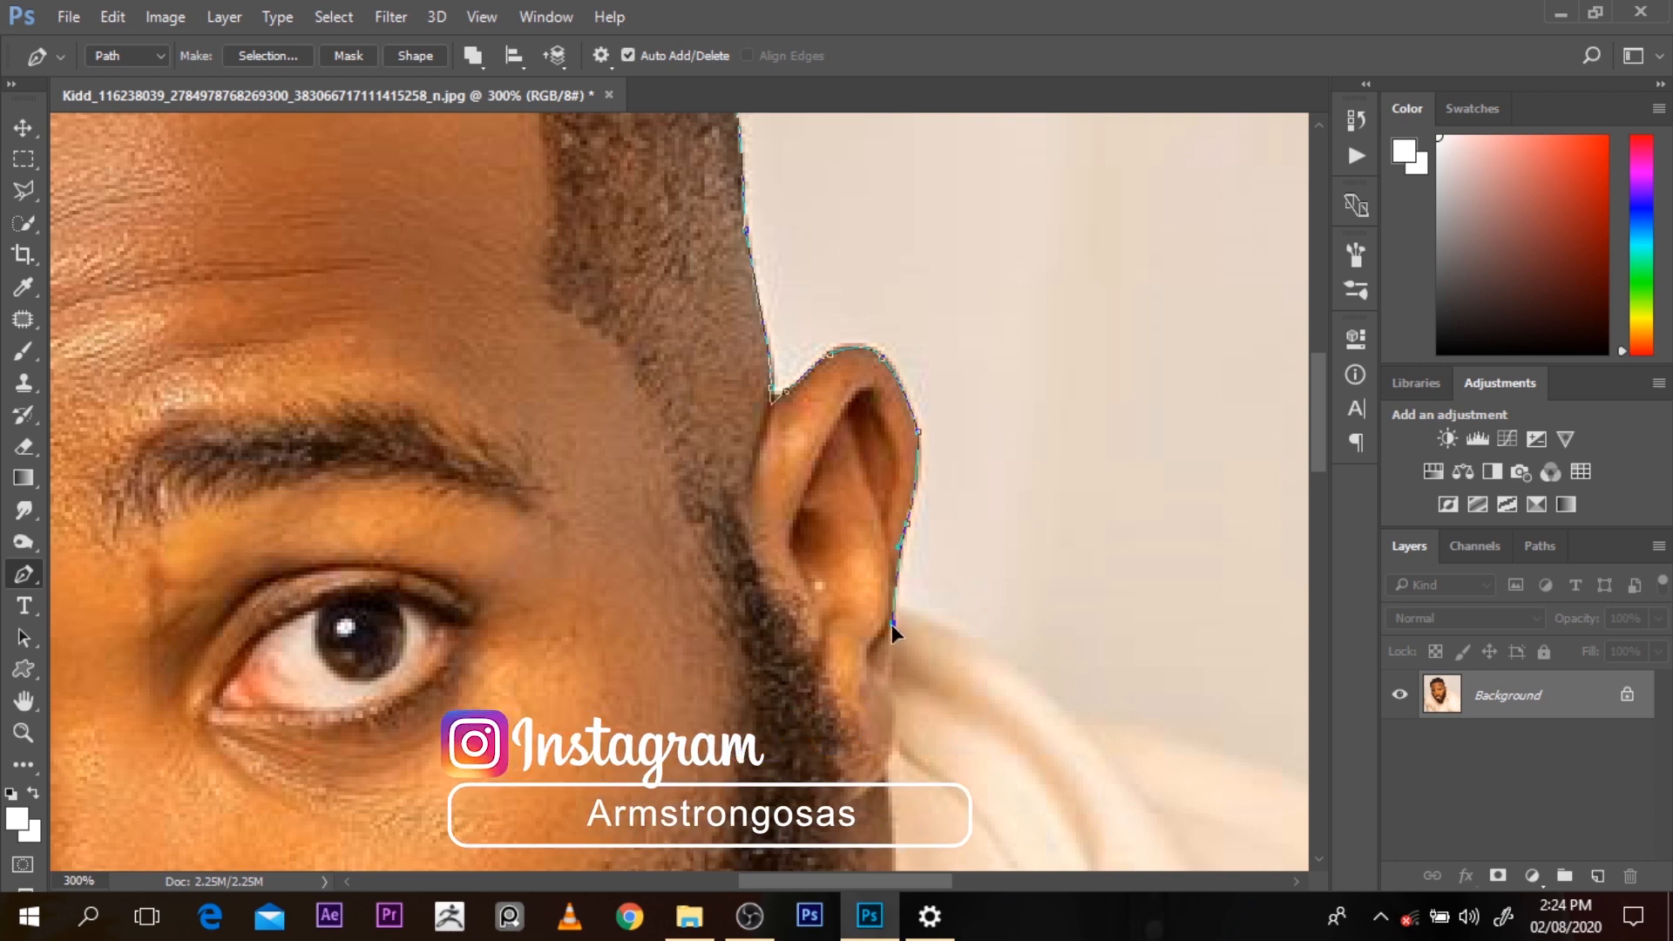
{"action": "left_click_drag", "start_coordinate": [899, 614], "coordinate": [895, 620]}
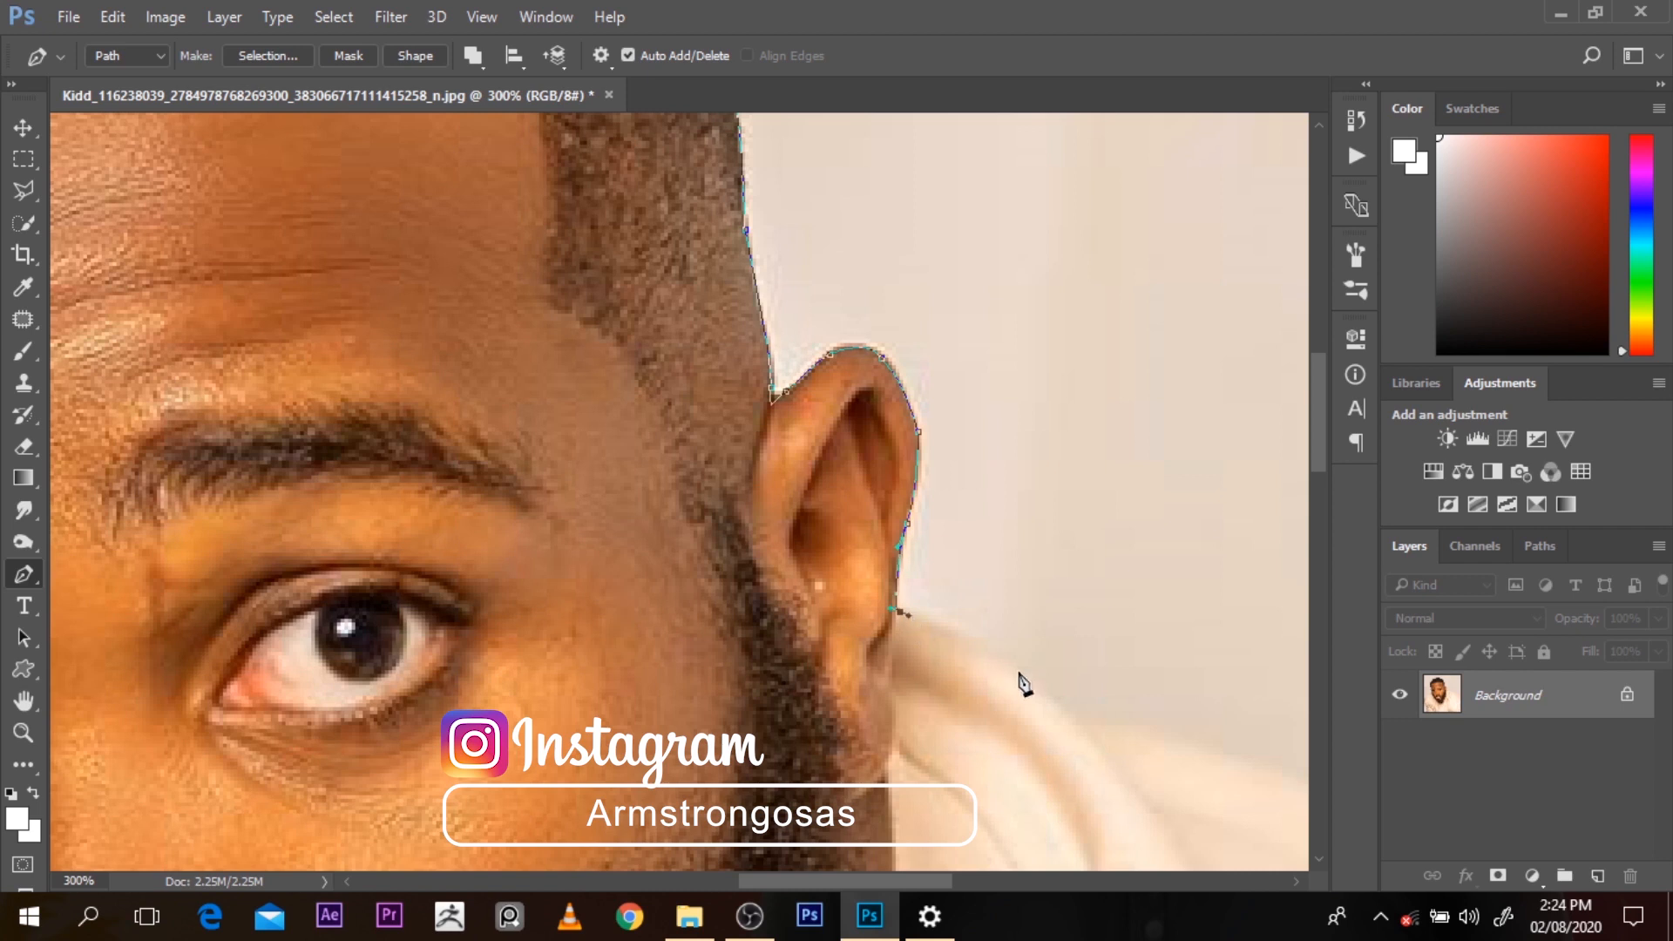
Continue the Pen path along the collar and down the shoulder to the edge of the photo
{"action": "left_click_drag", "start_coordinate": [1040, 682], "coordinate": [1058, 708]}
{"action": "left_click_drag", "start_coordinate": [908, 881], "coordinate": [995, 903]}
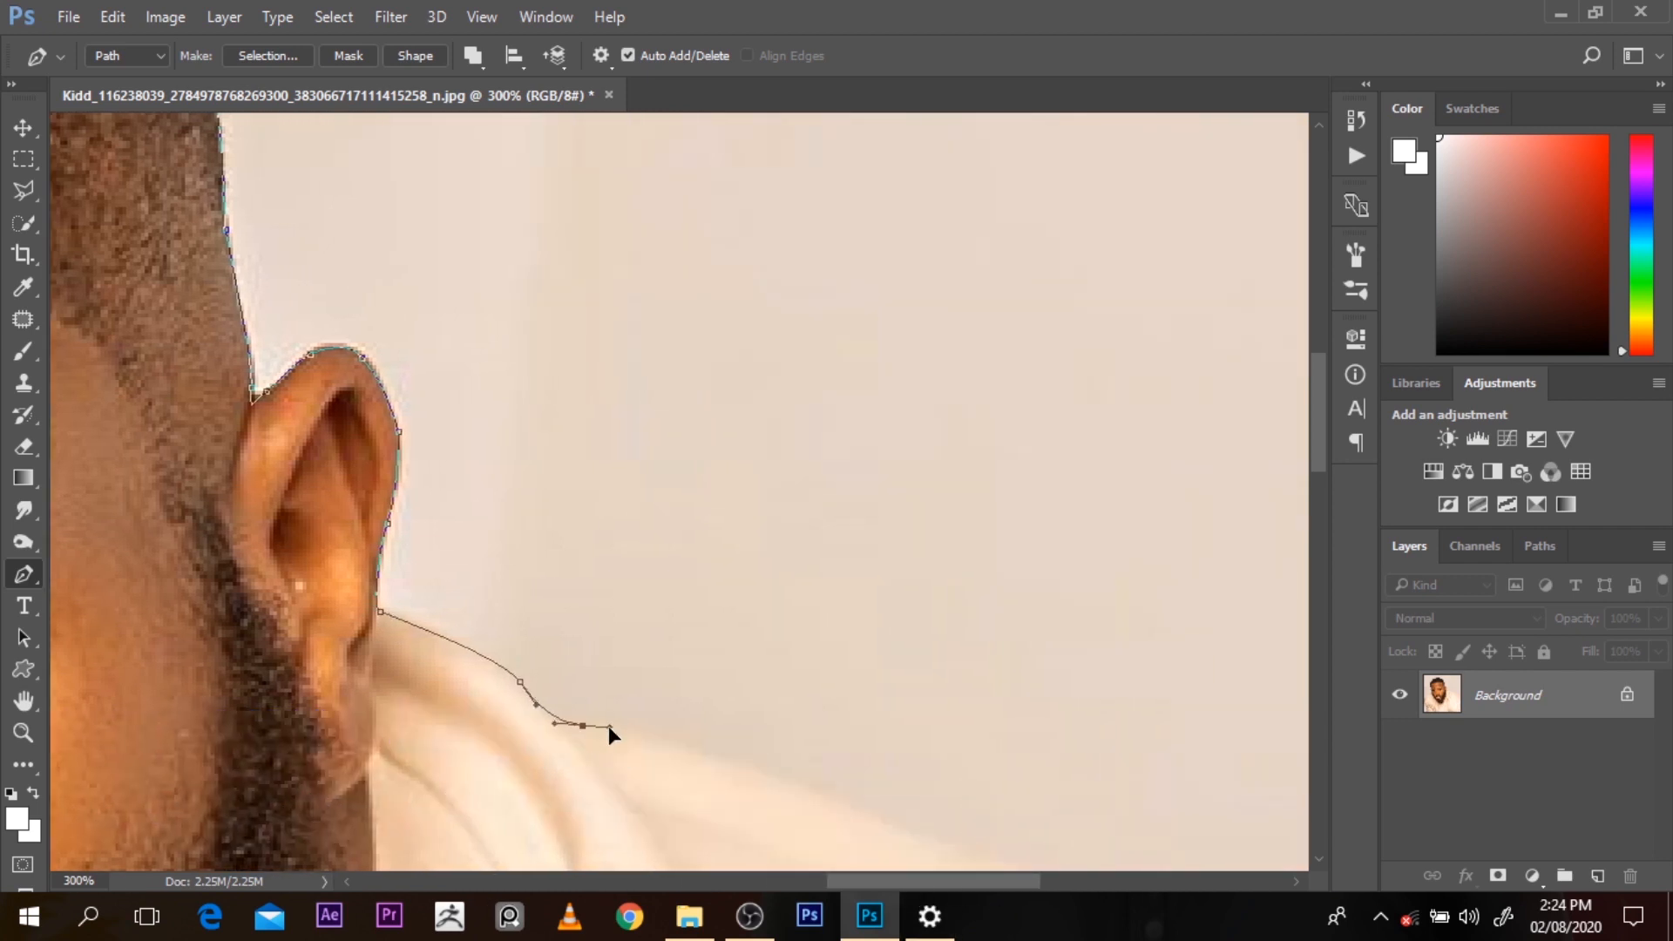
{"action": "left_click_drag", "start_coordinate": [1317, 433], "coordinate": [1337, 514]}
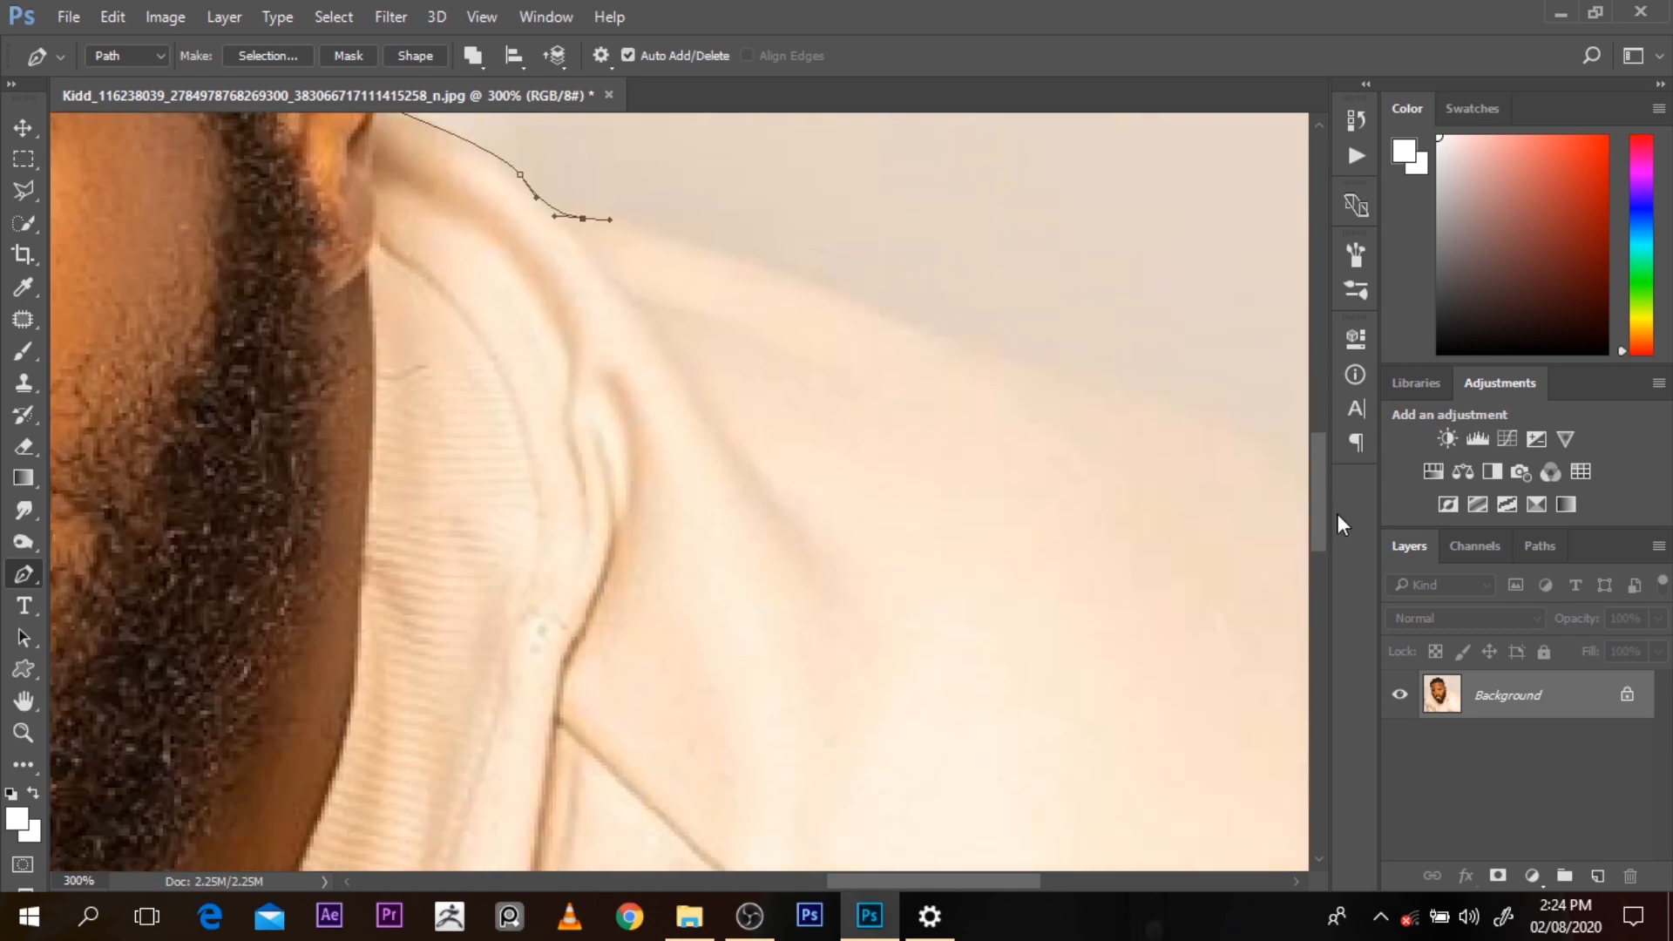
{"action": "left_click", "coordinate": [1012, 418], "text": "alt"}
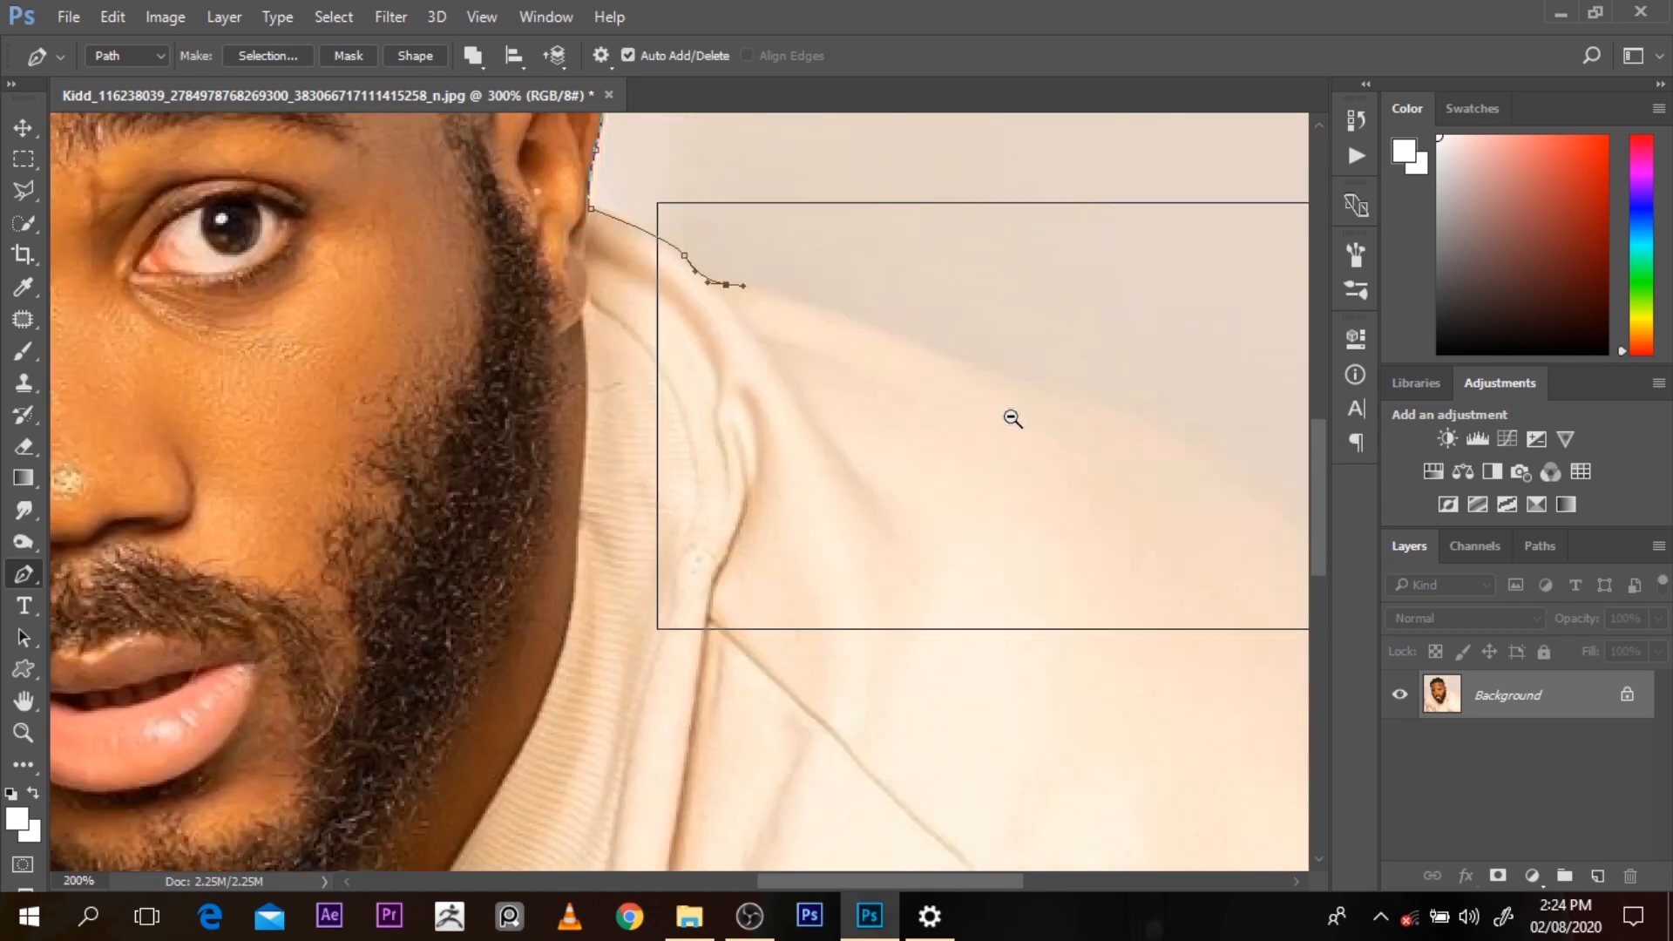
{"action": "left_click", "coordinate": [1013, 418], "text": "alt"}
{"action": "left_click_drag", "start_coordinate": [934, 368], "coordinate": [1032, 397]}
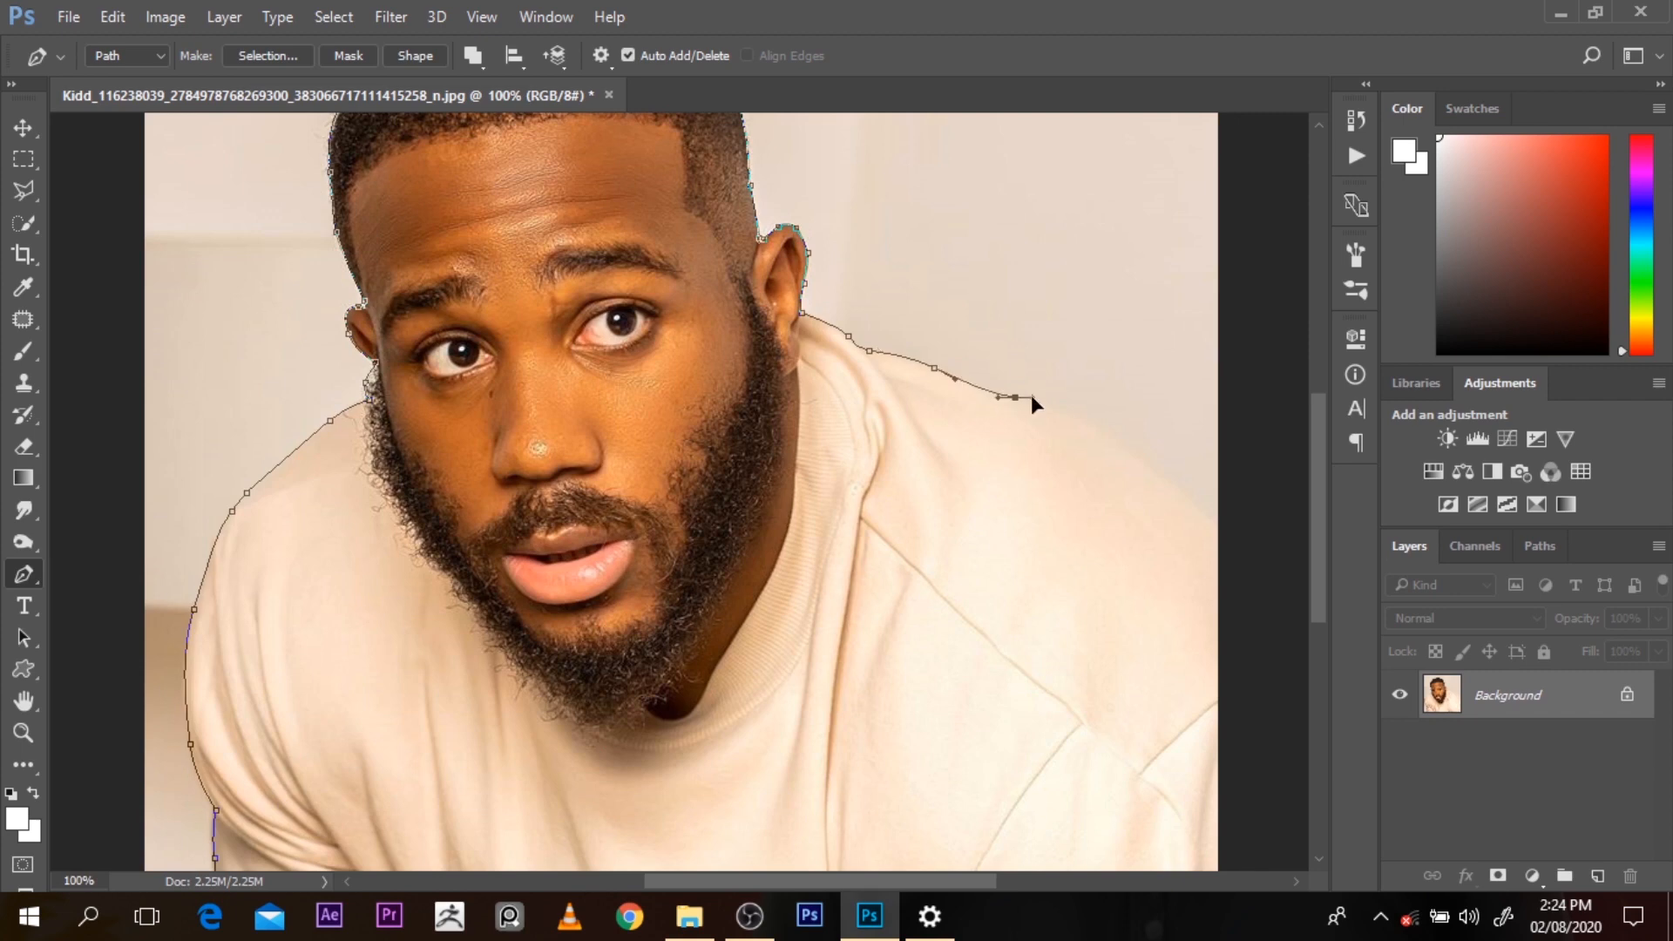
{"action": "left_click_drag", "start_coordinate": [1116, 445], "coordinate": [1146, 464]}
{"action": "left_click_drag", "start_coordinate": [1220, 528], "coordinate": [1318, 653]}
Close the path outside the photo's lower edge, convert it to a selection and copy the man onto a new layer
{"action": "left_click", "coordinate": [1277, 710]}
{"action": "left_click_drag", "start_coordinate": [1163, 766], "coordinate": [1124, 780]}
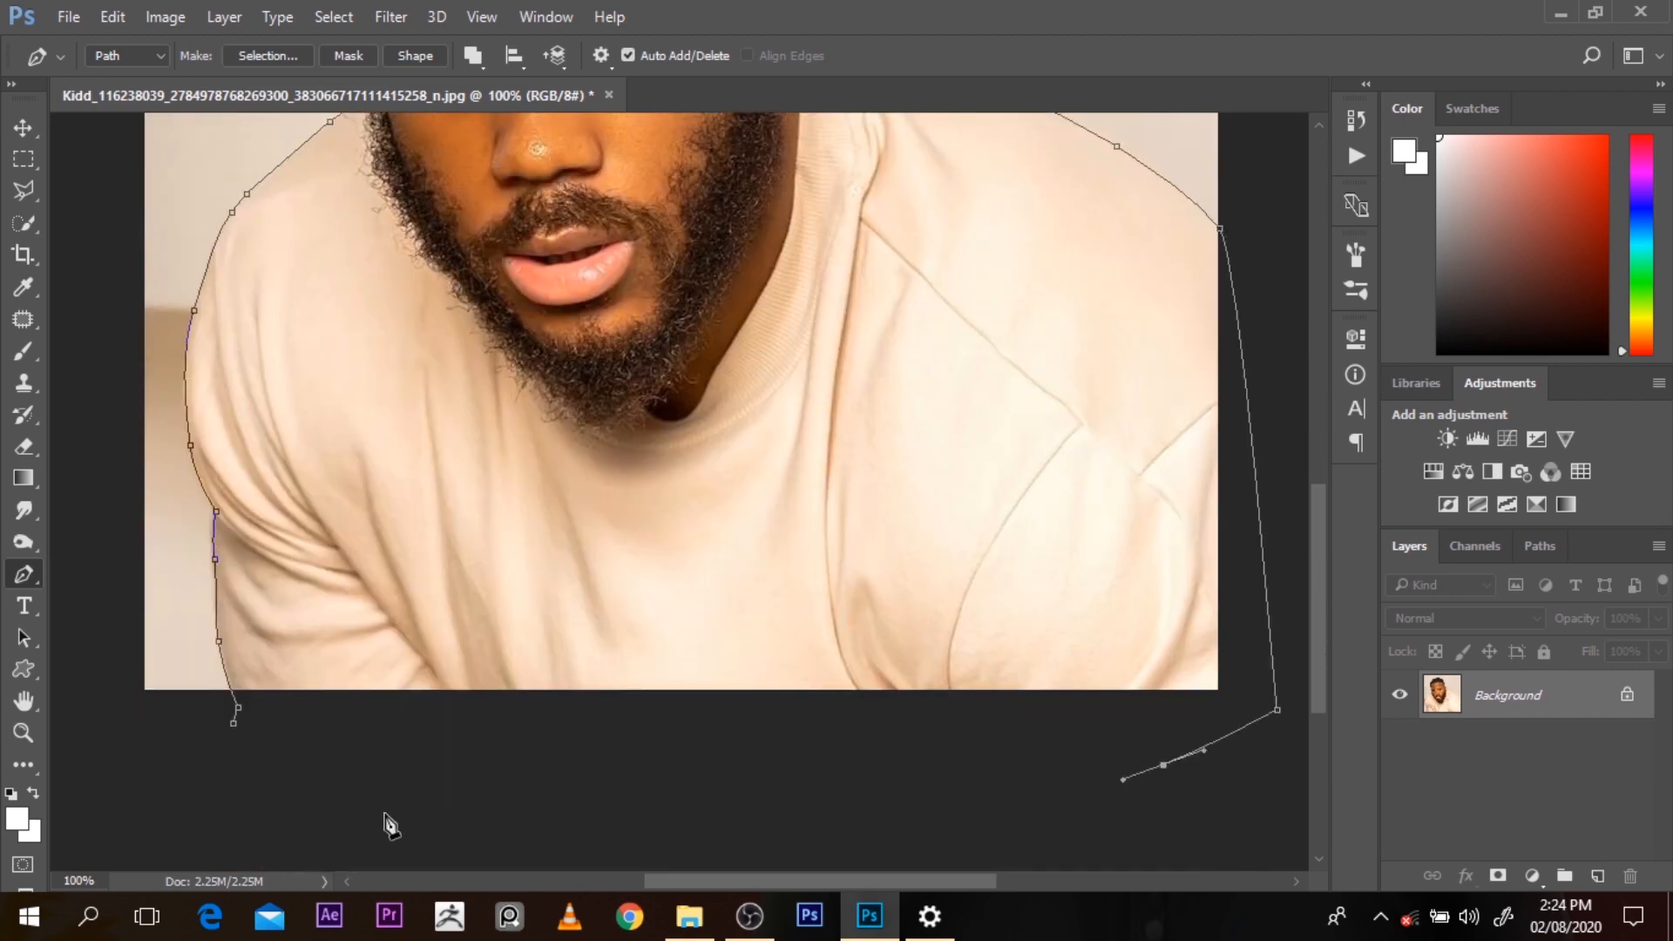
{"action": "left_click_drag", "start_coordinate": [236, 730], "coordinate": [219, 736]}
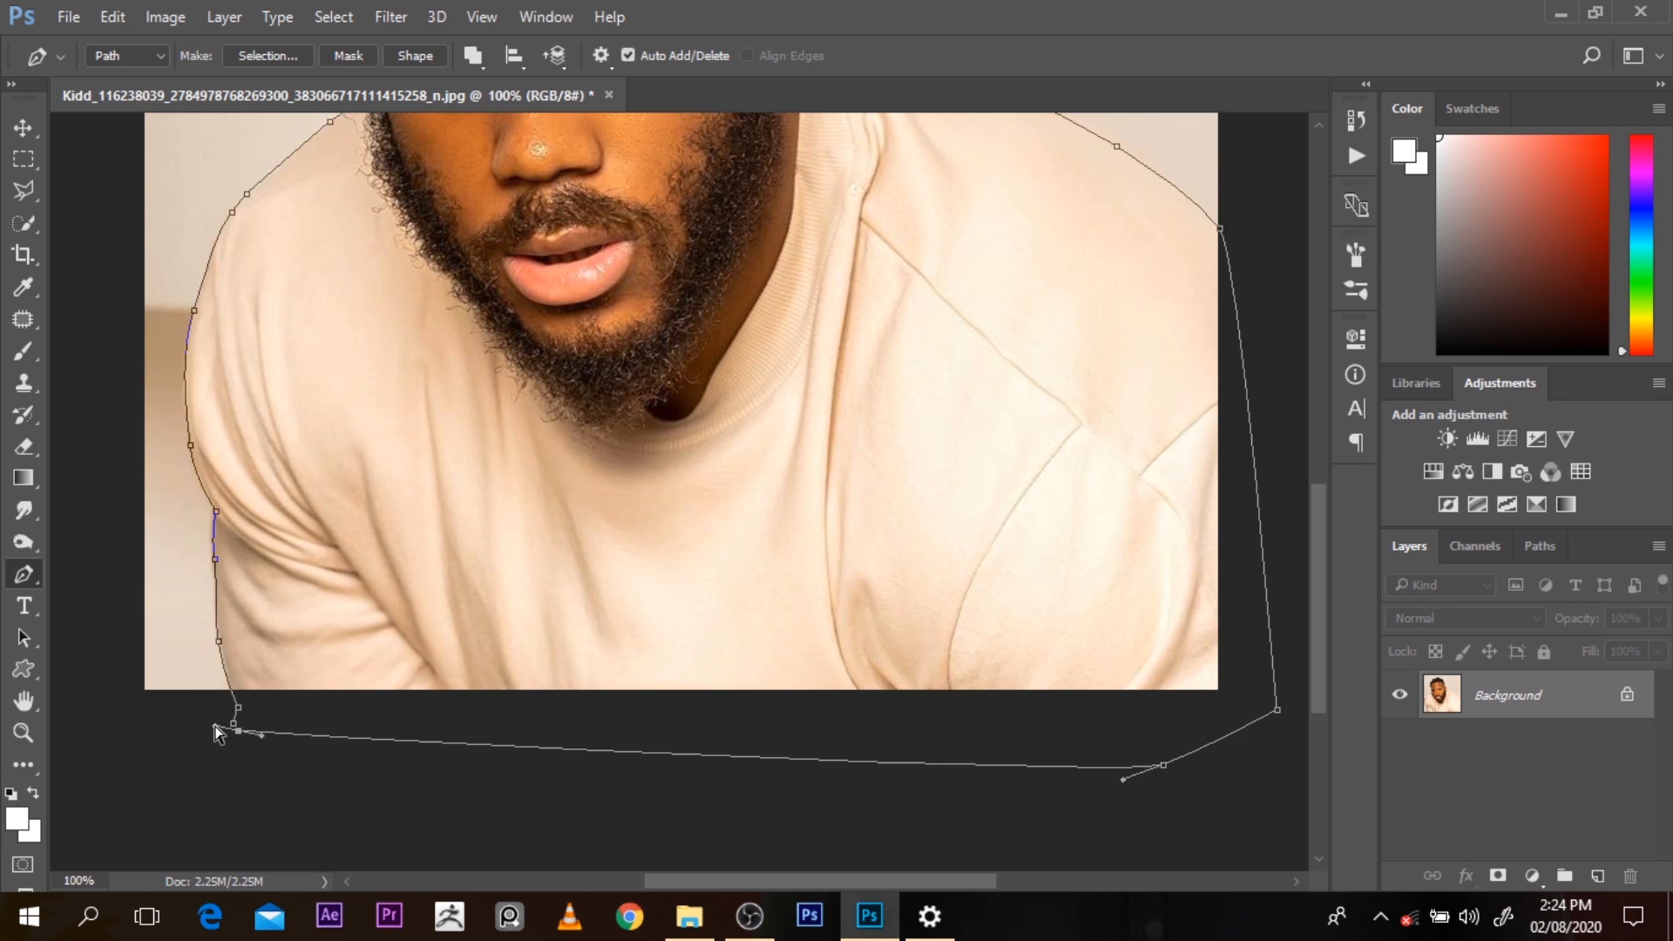
{"action": "key", "text": "ctrl+Return"}
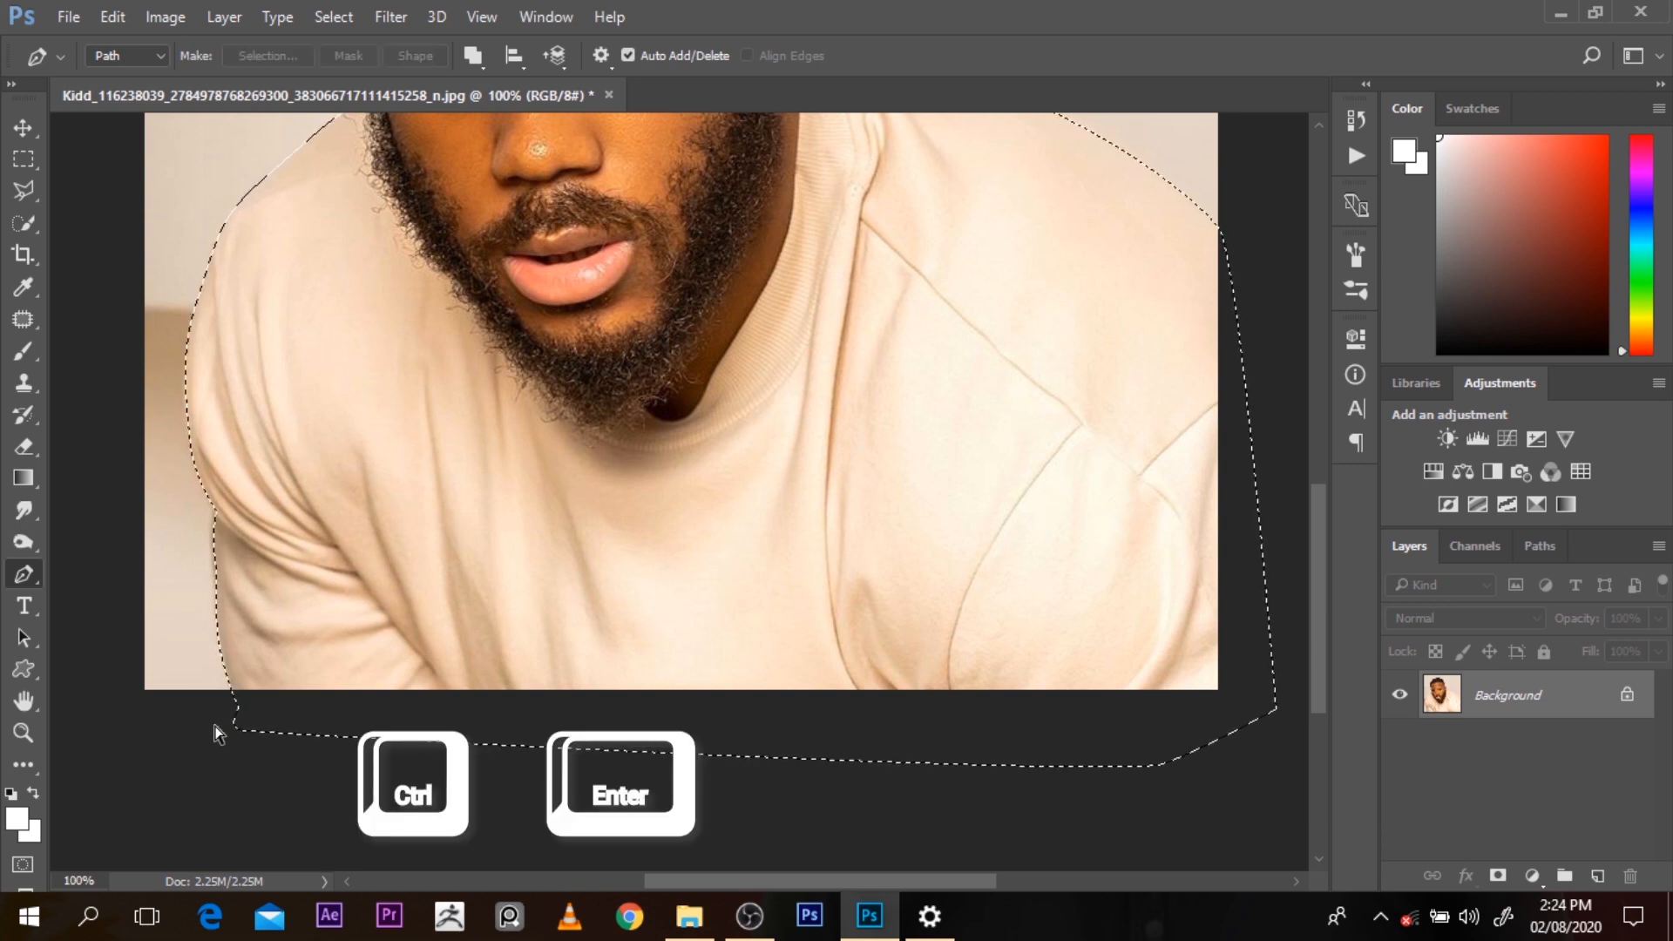
{"action": "key", "text": "ctrl+j"}
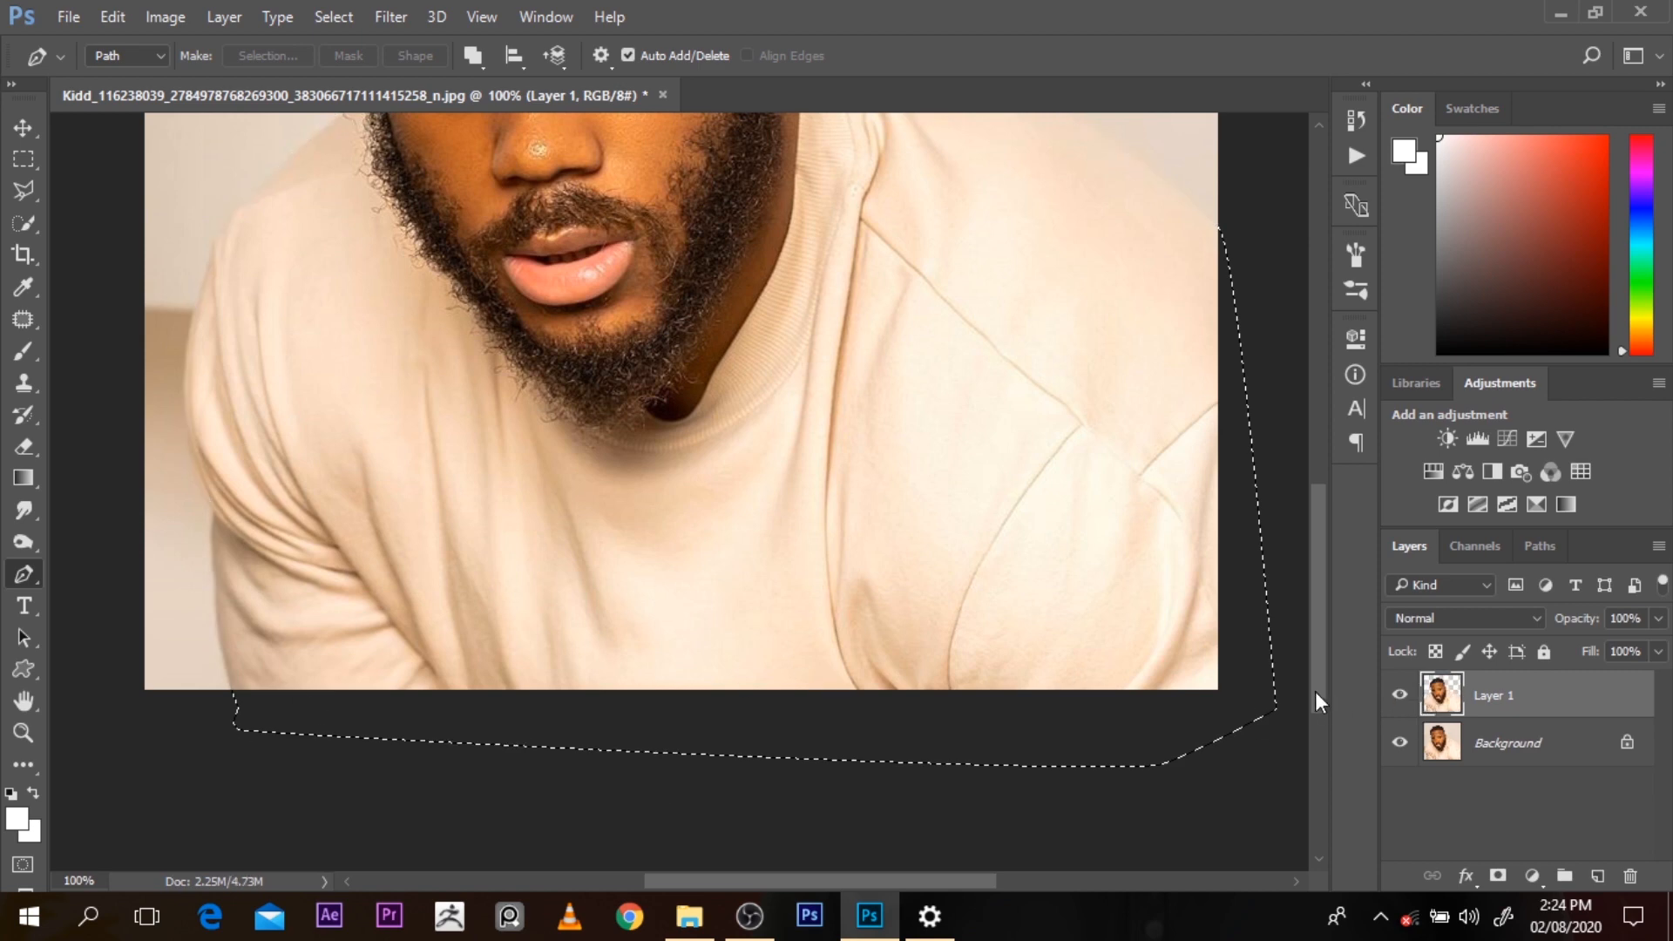
Start a Shadows/Highlights adjustment on the cut-out layer and set the Shadows amount to 15%
{"action": "left_click_drag", "start_coordinate": [1315, 692], "coordinate": [1312, 593]}
{"action": "left_click", "coordinate": [1045, 426], "text": "alt"}
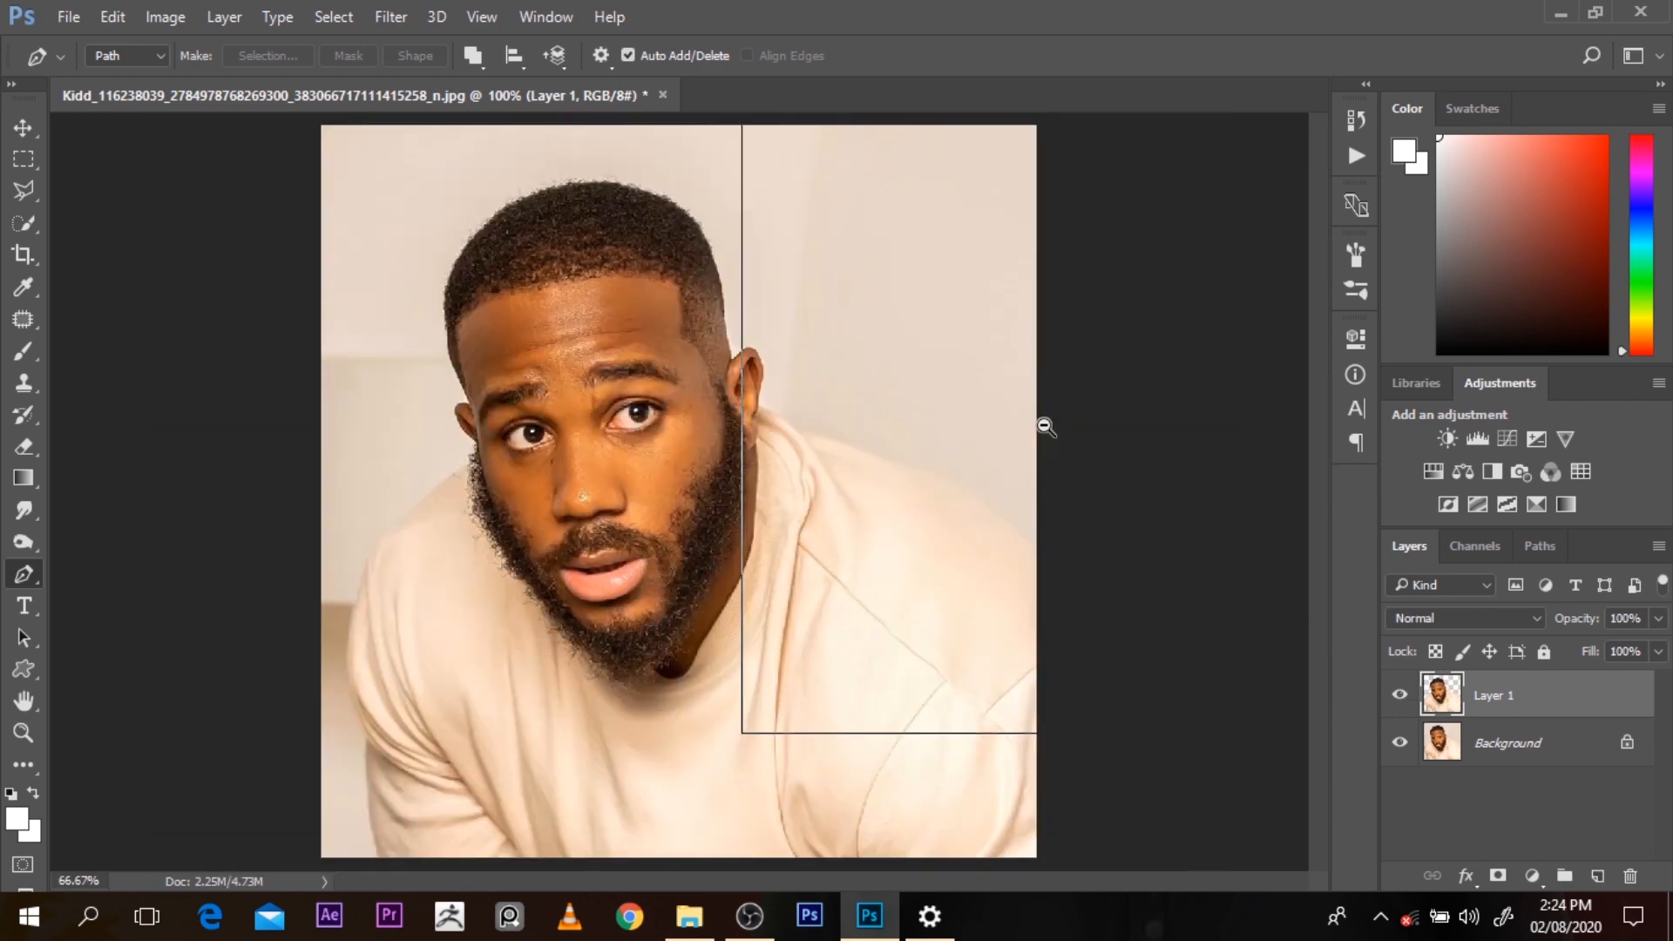
{"action": "left_click", "coordinate": [1044, 426], "text": "alt"}
{"action": "left_click", "coordinate": [1043, 426], "text": "alt"}
{"action": "left_click", "coordinate": [567, 441], "text": "ctrl"}
{"action": "left_click", "coordinate": [569, 439], "text": "ctrl"}
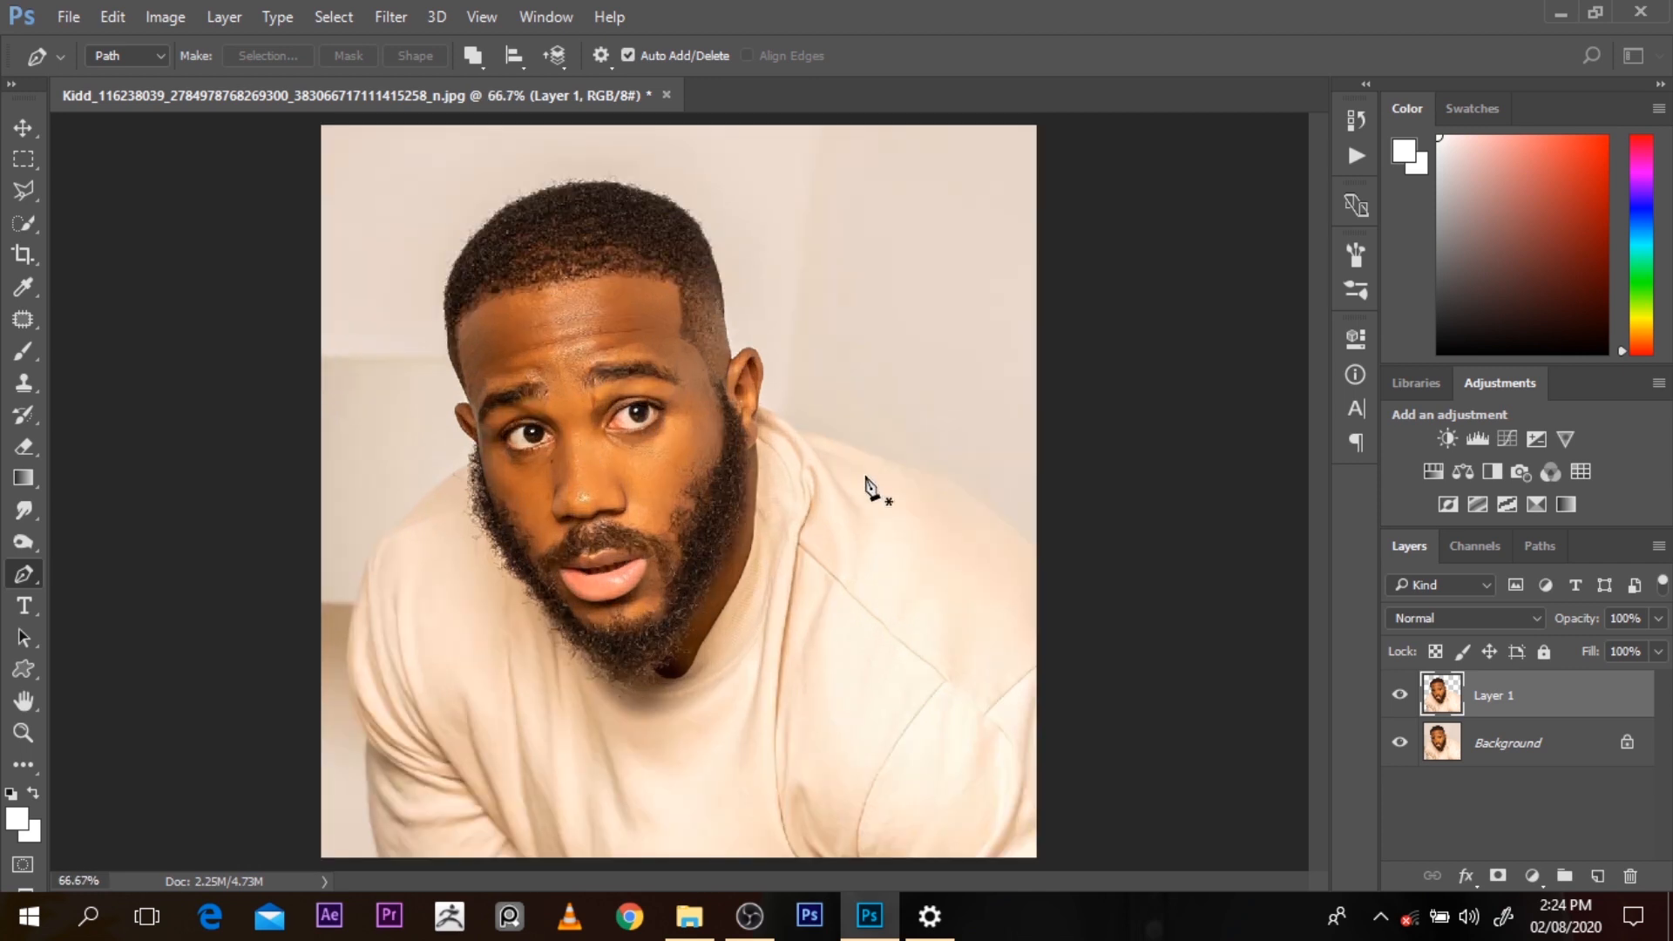
{"action": "left_click", "coordinate": [160, 16]}
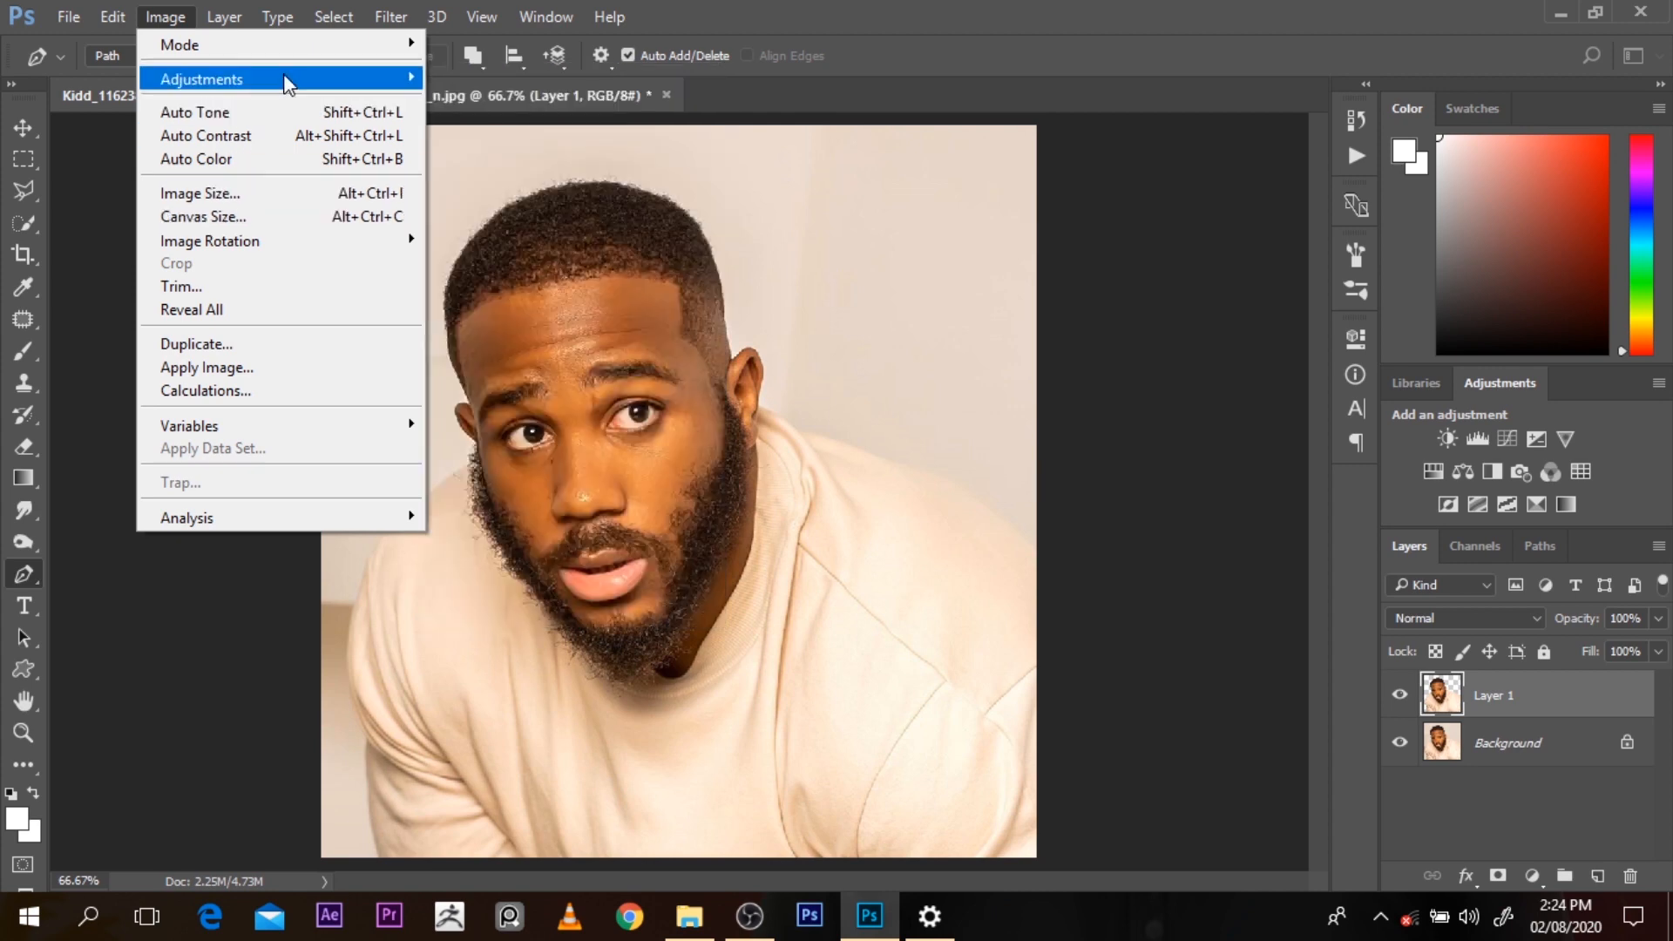
{"action": "mouse_move", "coordinate": [336, 82]}
{"action": "left_click", "coordinate": [599, 484]}
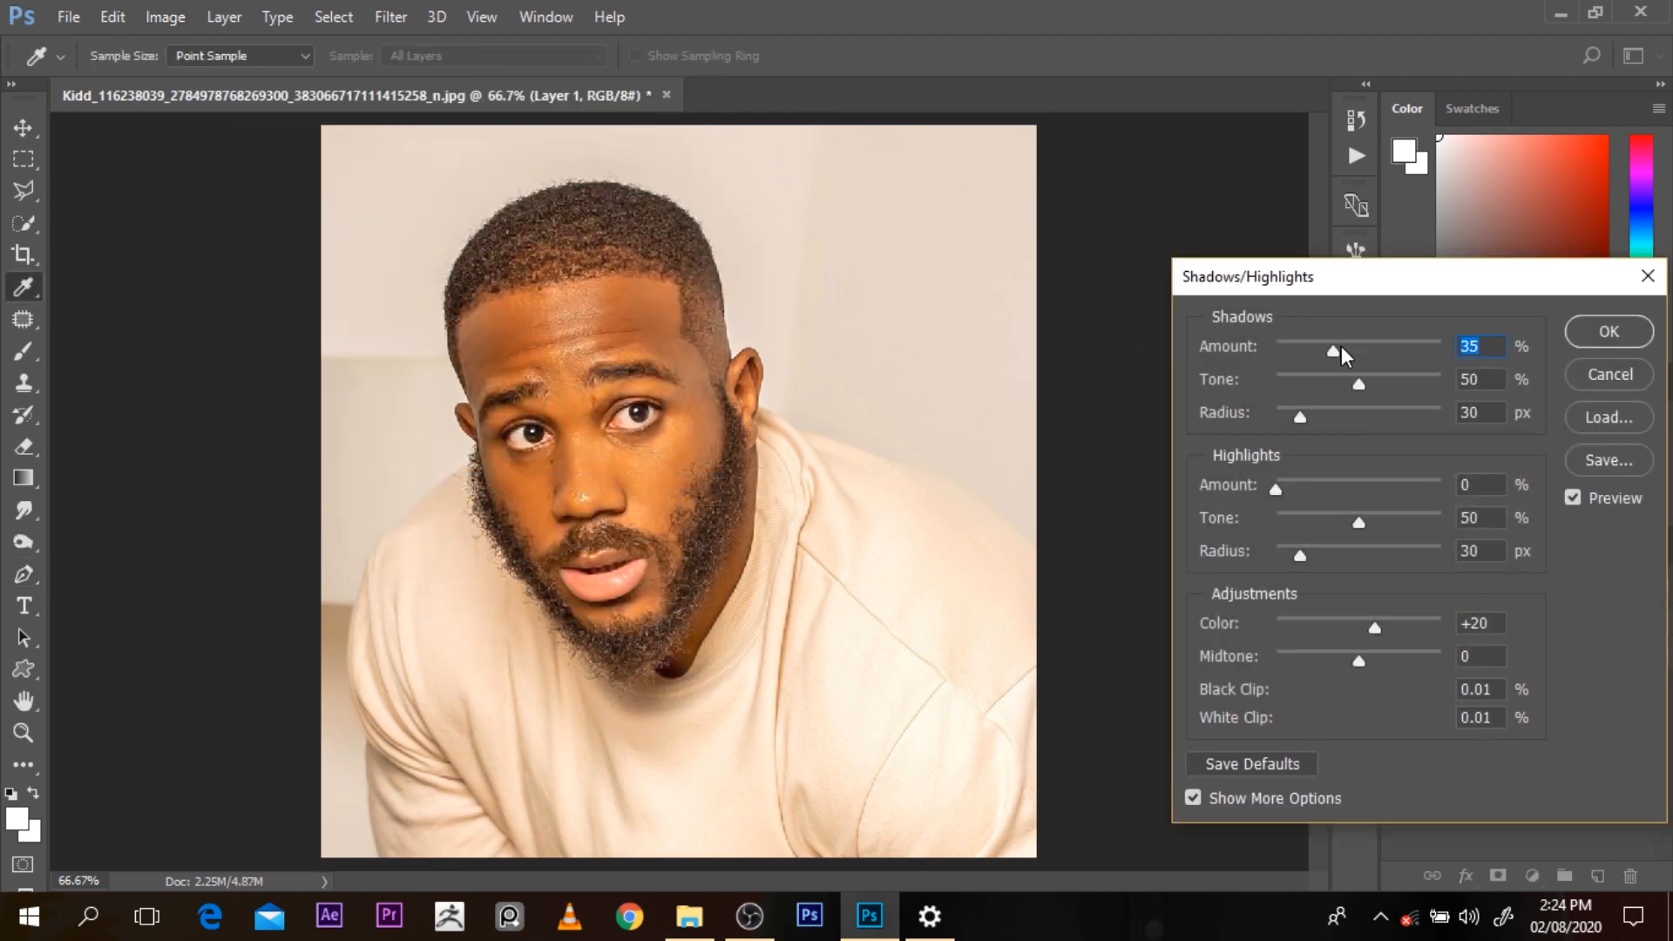
{"action": "left_click_drag", "start_coordinate": [1335, 347], "coordinate": [1297, 359]}
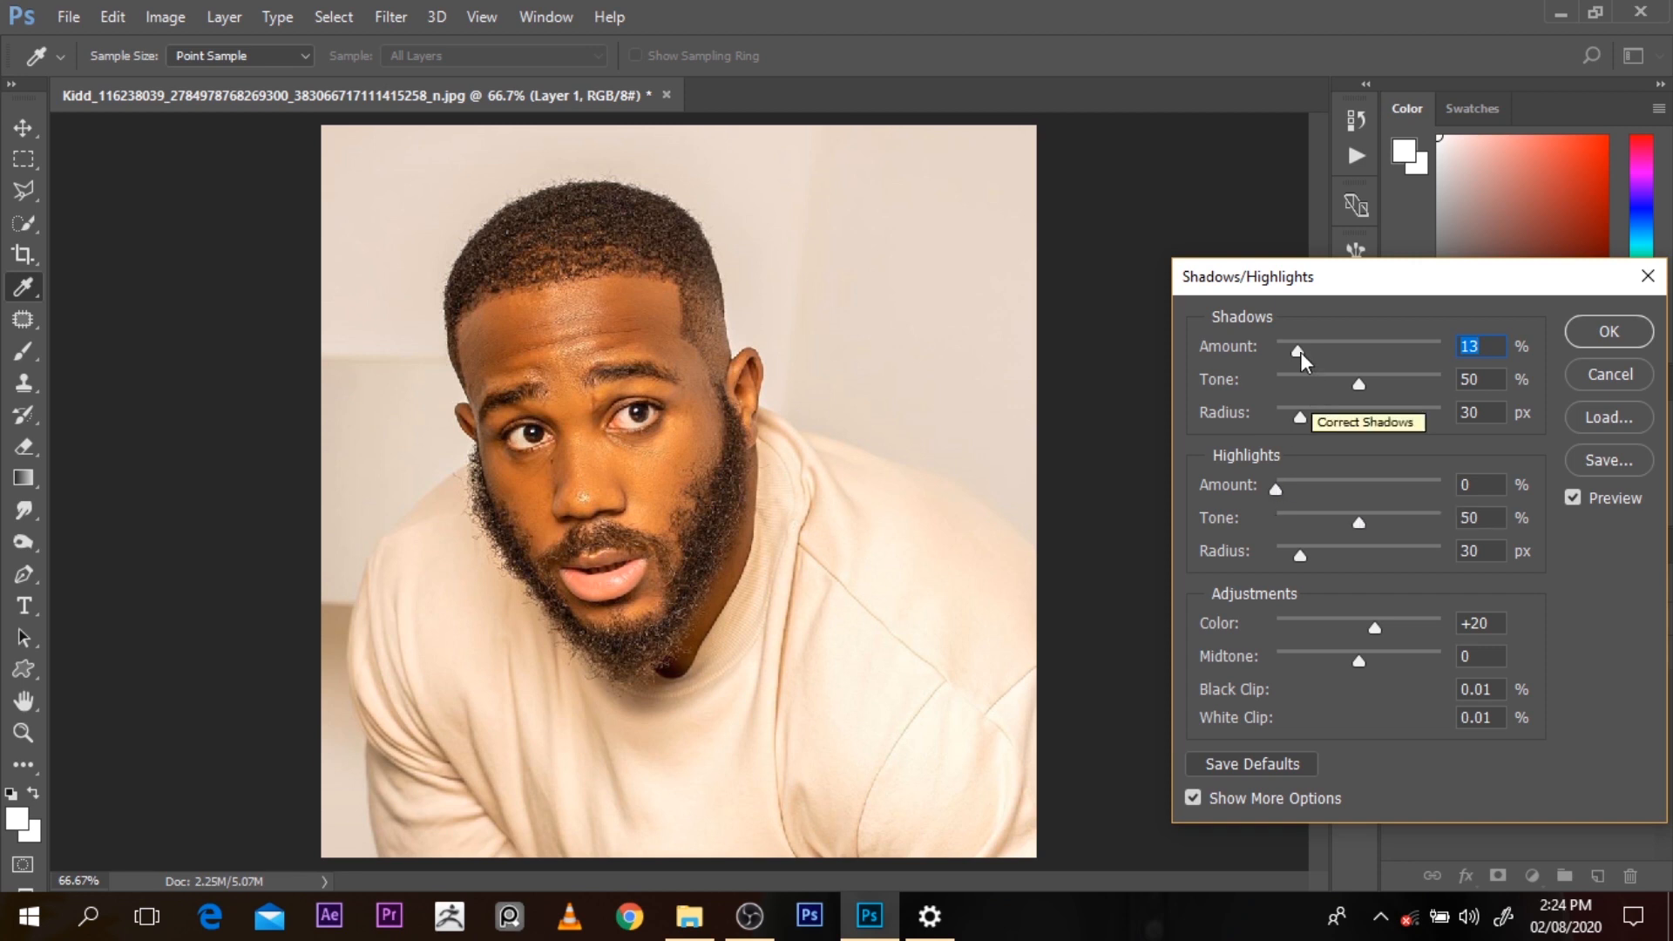
{"action": "left_click_drag", "start_coordinate": [1299, 352], "coordinate": [1429, 366]}
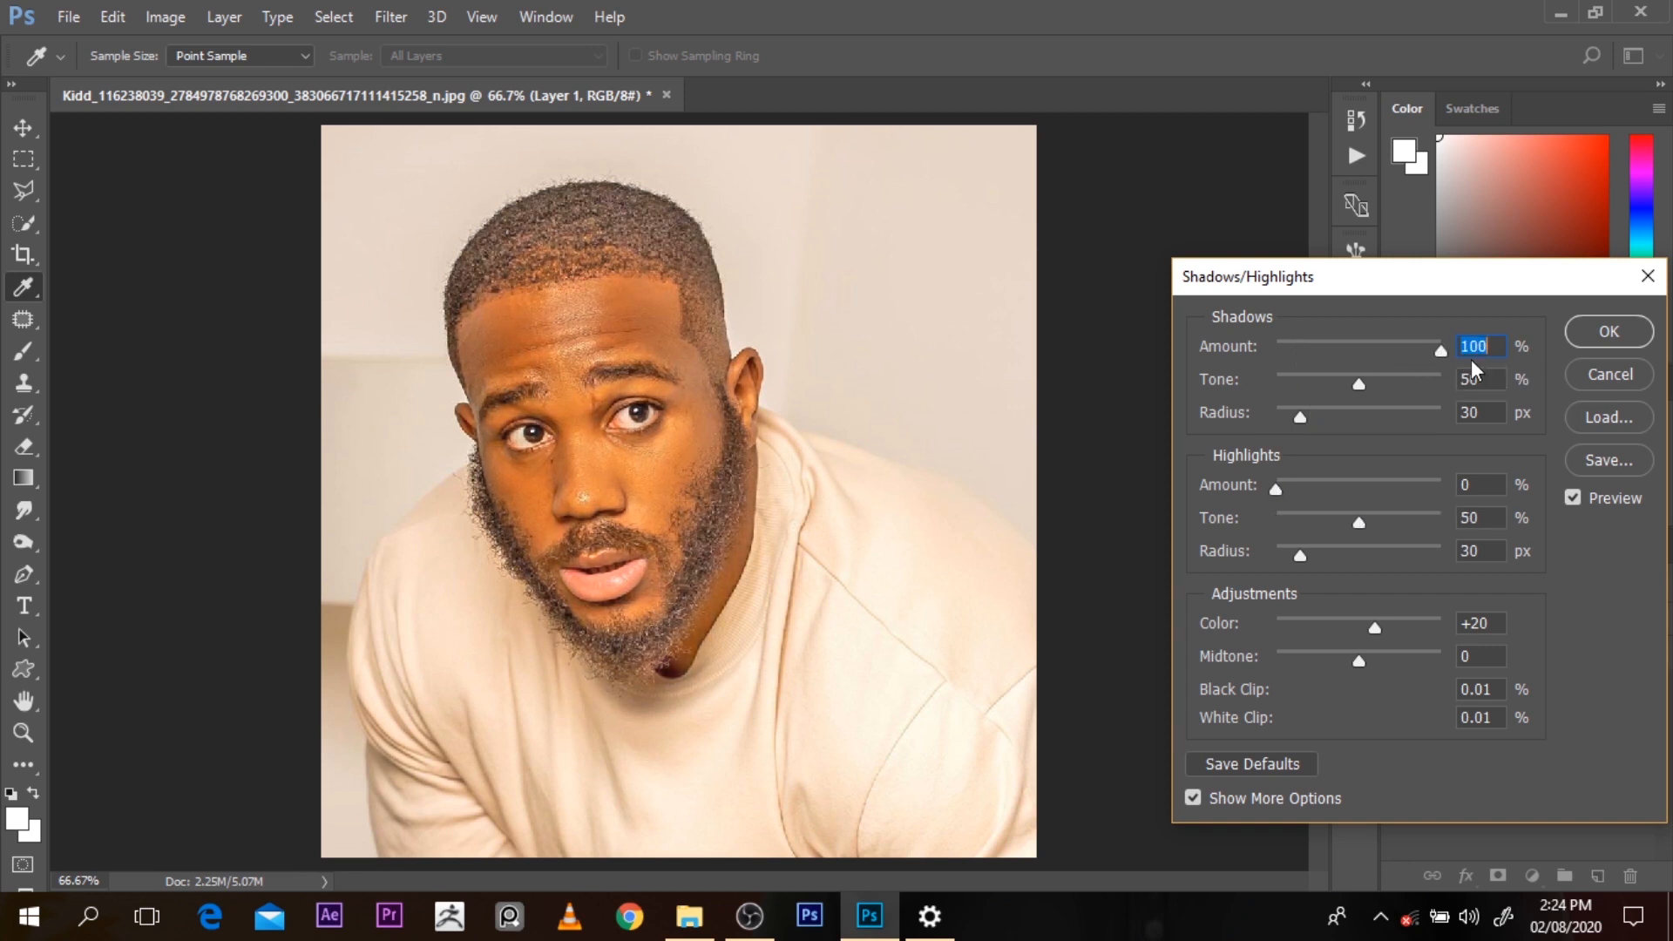
{"action": "left_click_drag", "start_coordinate": [1472, 359], "coordinate": [1301, 380]}
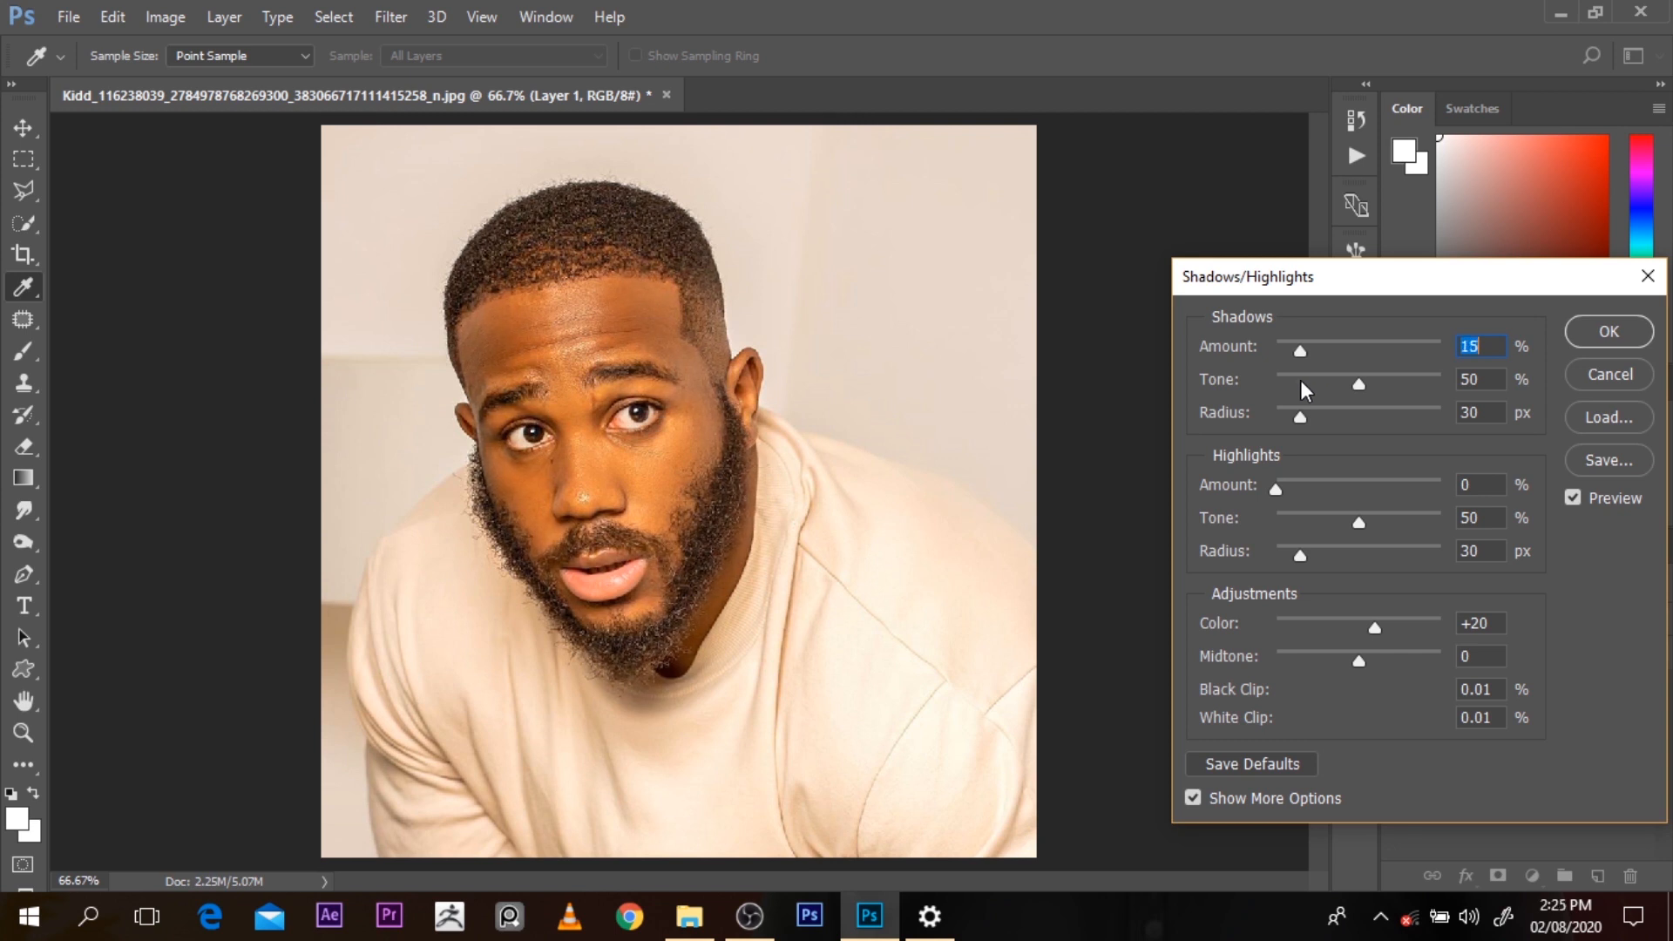
Set the Highlights amount to 13% and apply the Shadows/Highlights adjustment
{"action": "left_click_drag", "start_coordinate": [1274, 487], "coordinate": [1299, 493]}
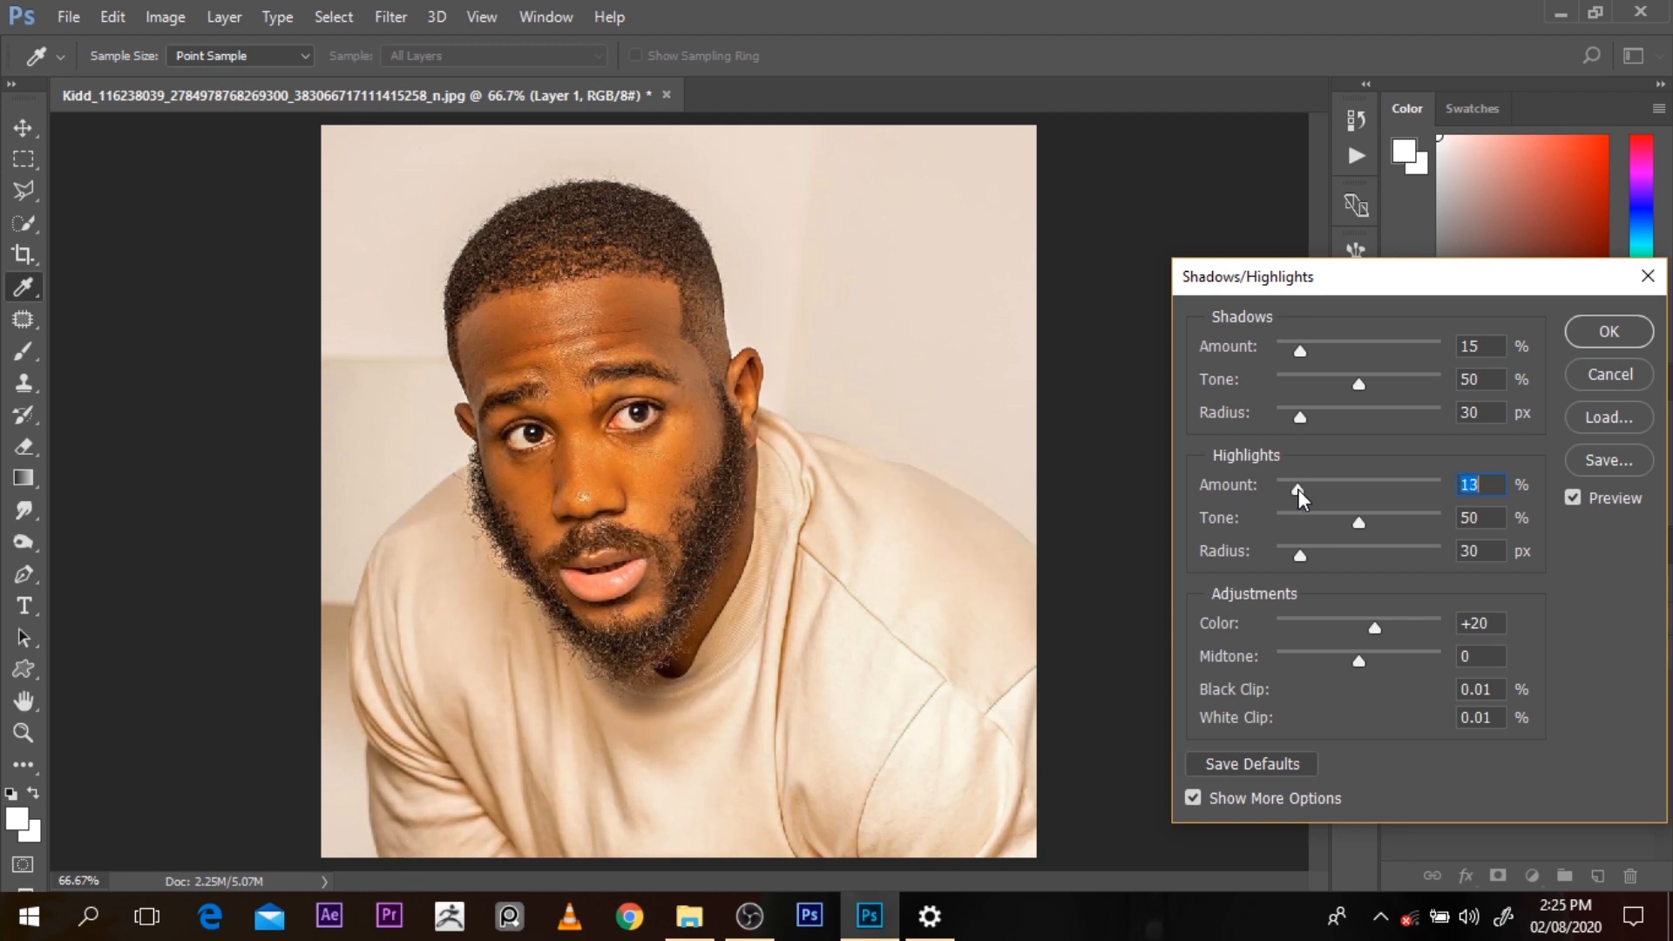
{"action": "left_click", "coordinate": [1609, 331]}
{"action": "key", "text": "p"}
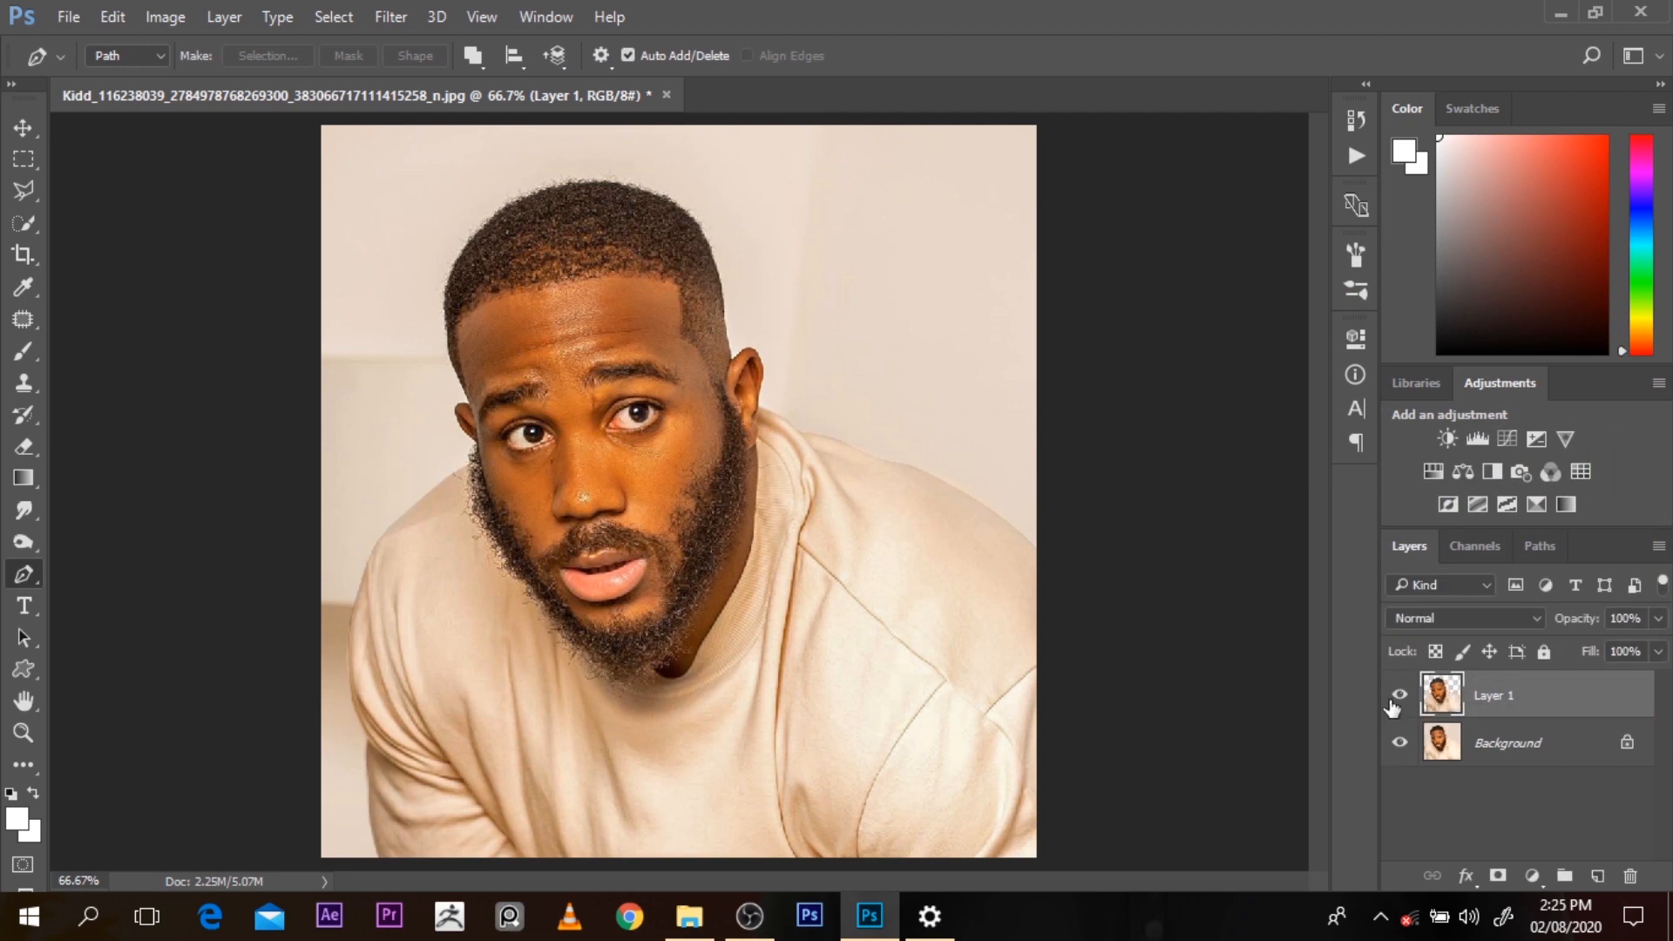
Compare the adjusted cut-out with the original by toggling Layer 1's visibility, and examine the face and beard up close
{"action": "left_click", "coordinate": [1397, 699]}
{"action": "left_click", "coordinate": [1398, 697]}
{"action": "left_click", "coordinate": [1398, 697]}
{"action": "left_click", "coordinate": [1398, 698]}
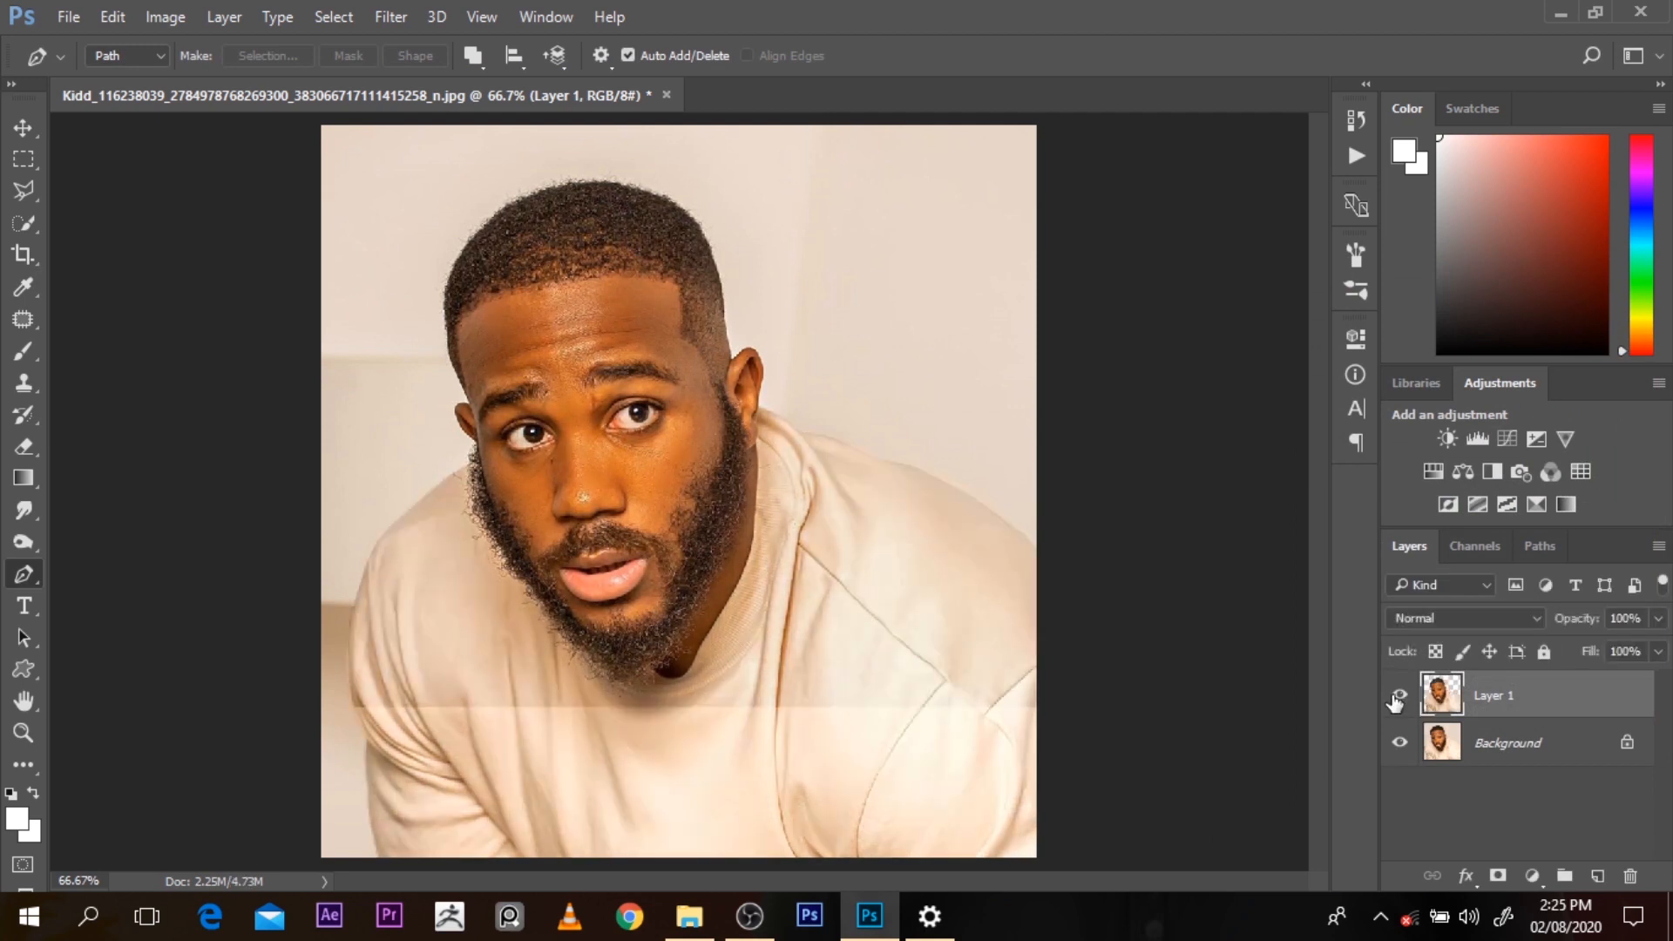
{"action": "left_click", "coordinate": [675, 449], "text": "alt"}
{"action": "left_click", "coordinate": [676, 449], "text": "alt"}
{"action": "left_click", "coordinate": [675, 449], "text": "alt"}
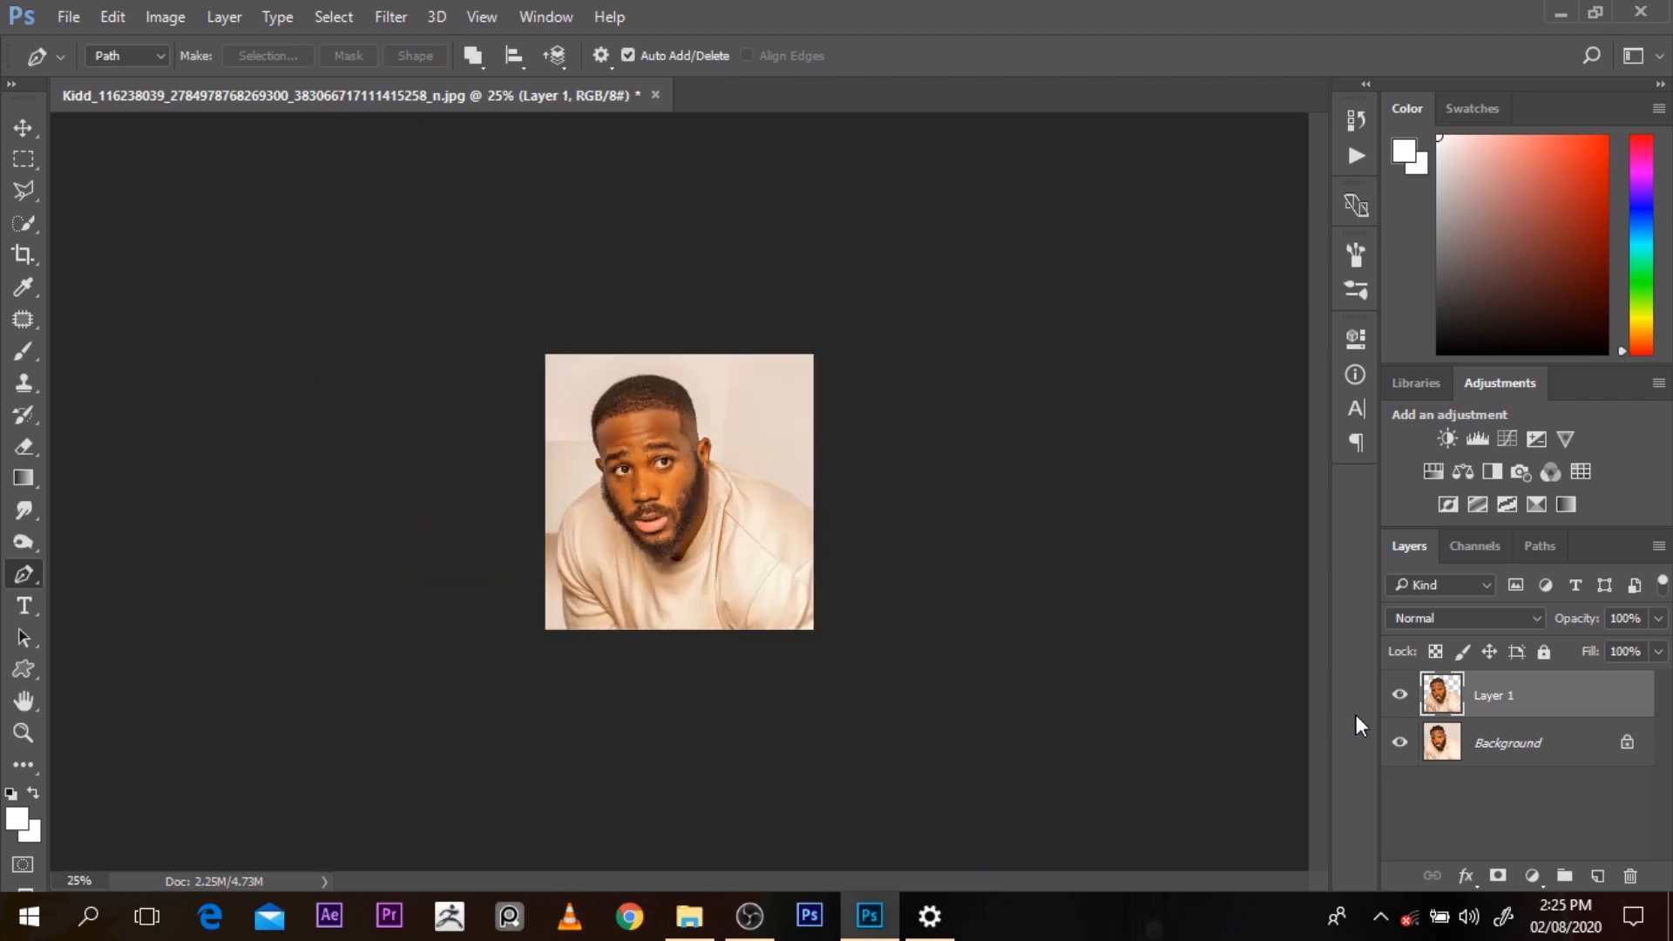
{"action": "left_click", "coordinate": [1399, 697]}
{"action": "left_click", "coordinate": [1400, 696]}
{"action": "left_click", "coordinate": [1401, 696]}
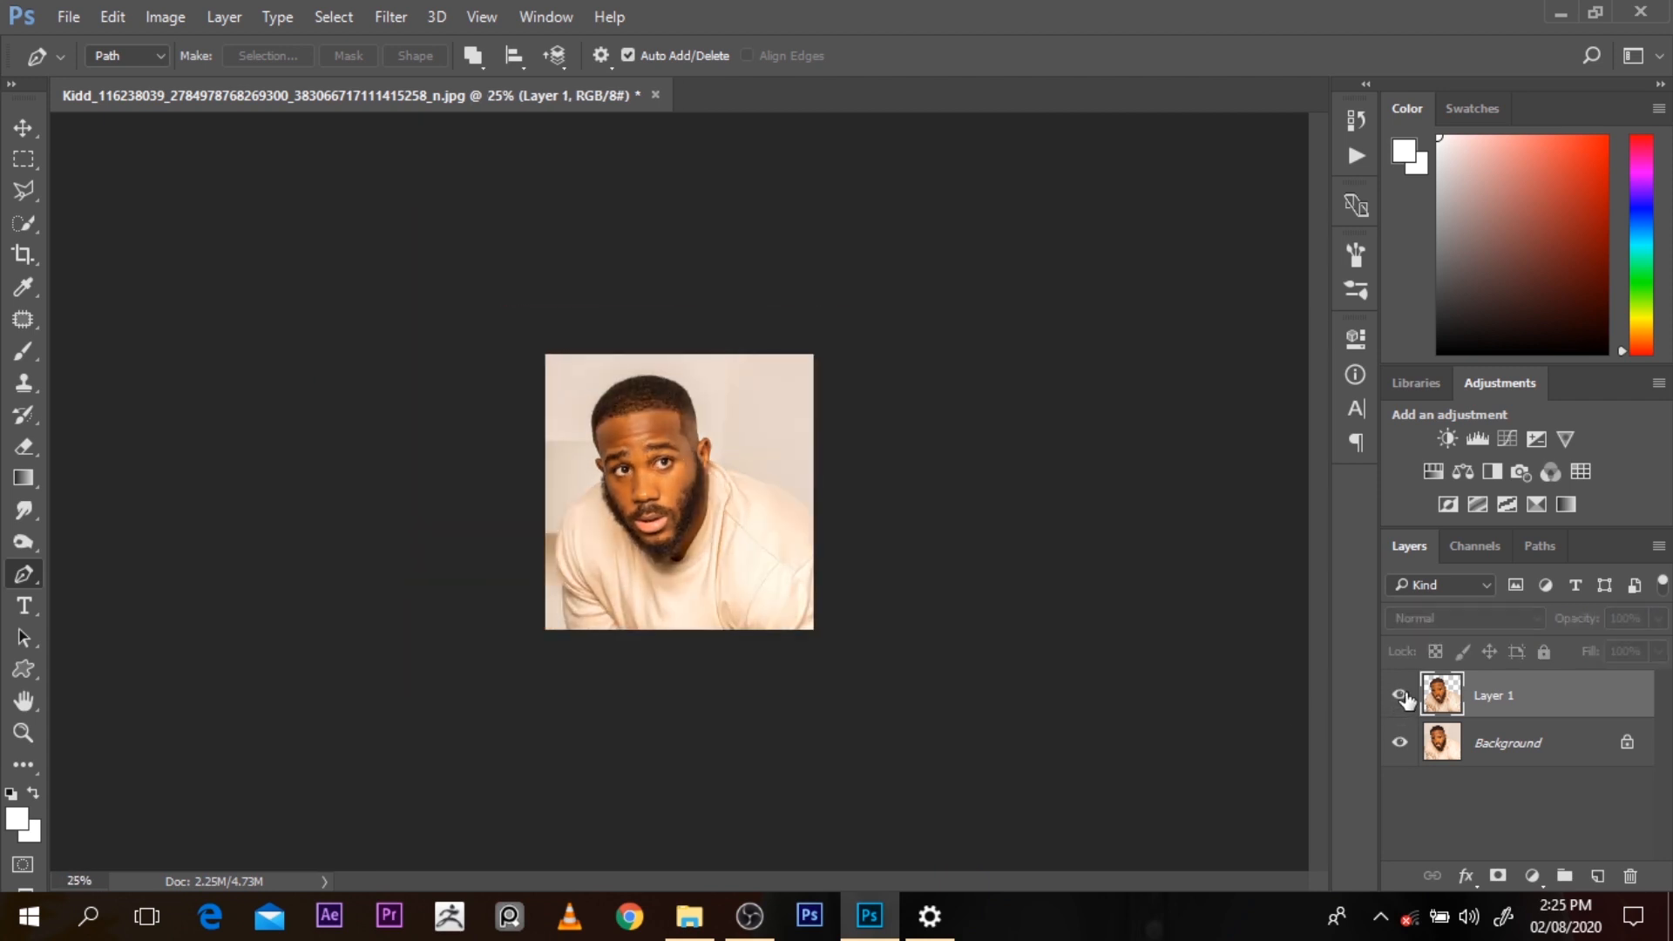
{"action": "left_click", "coordinate": [762, 355]}
{"action": "left_click", "coordinate": [695, 590], "text": "ctrl"}
{"action": "left_click", "coordinate": [695, 590], "text": "ctrl"}
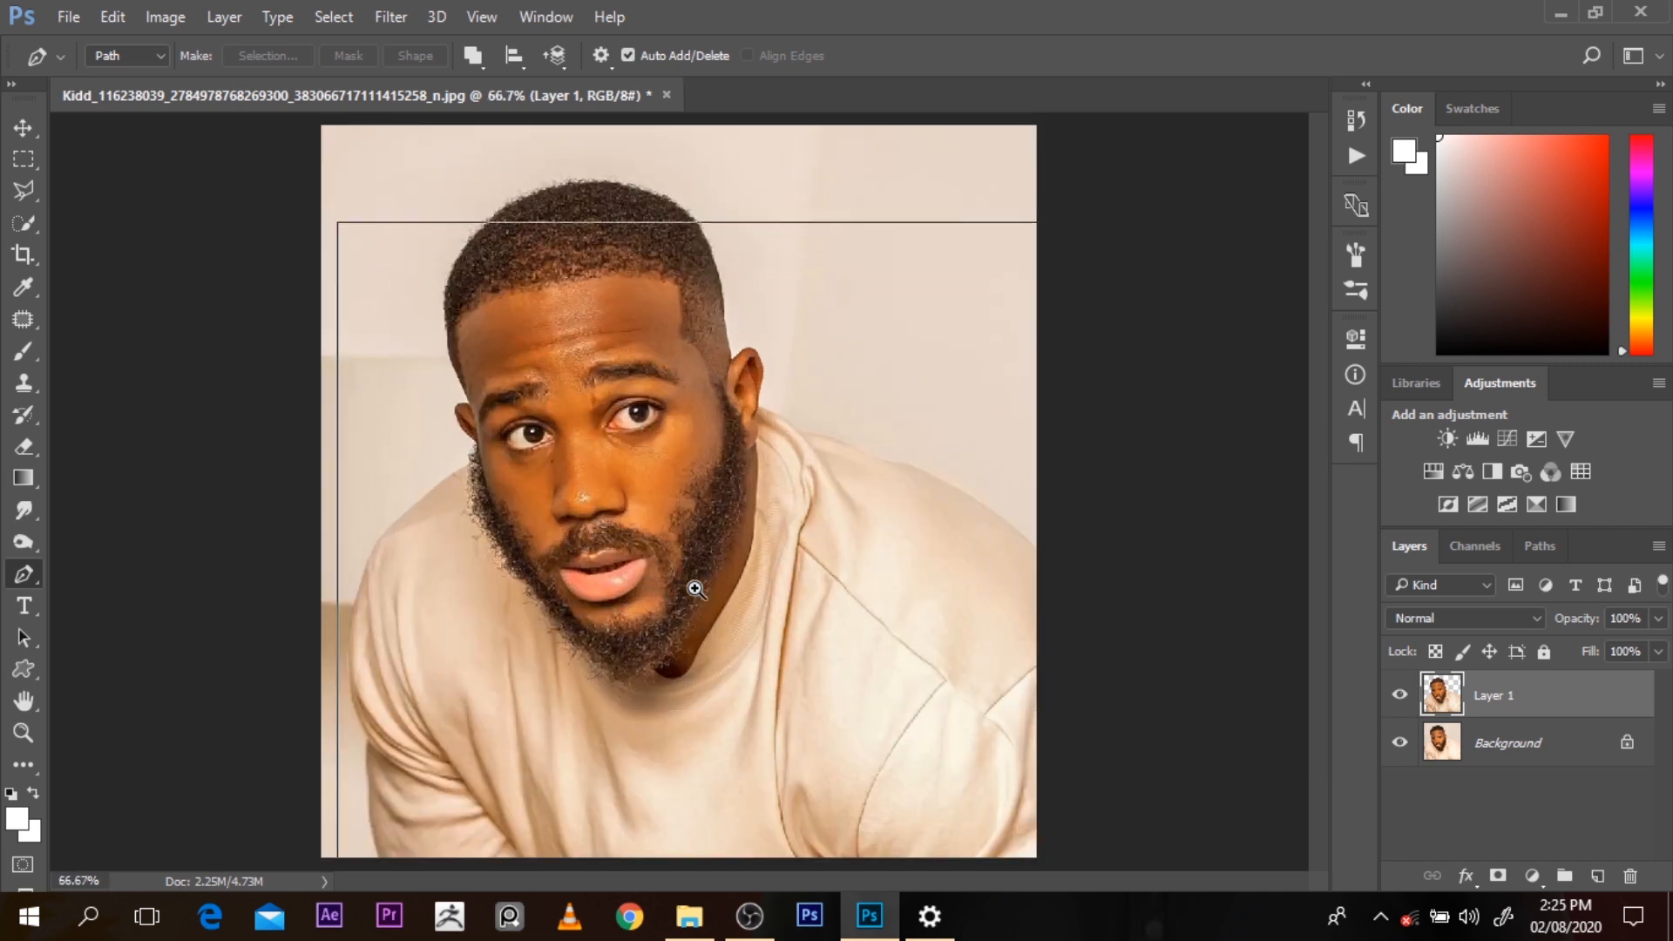
{"action": "left_click", "coordinate": [694, 590], "text": "ctrl"}
{"action": "left_click", "coordinate": [695, 594], "text": "ctrl"}
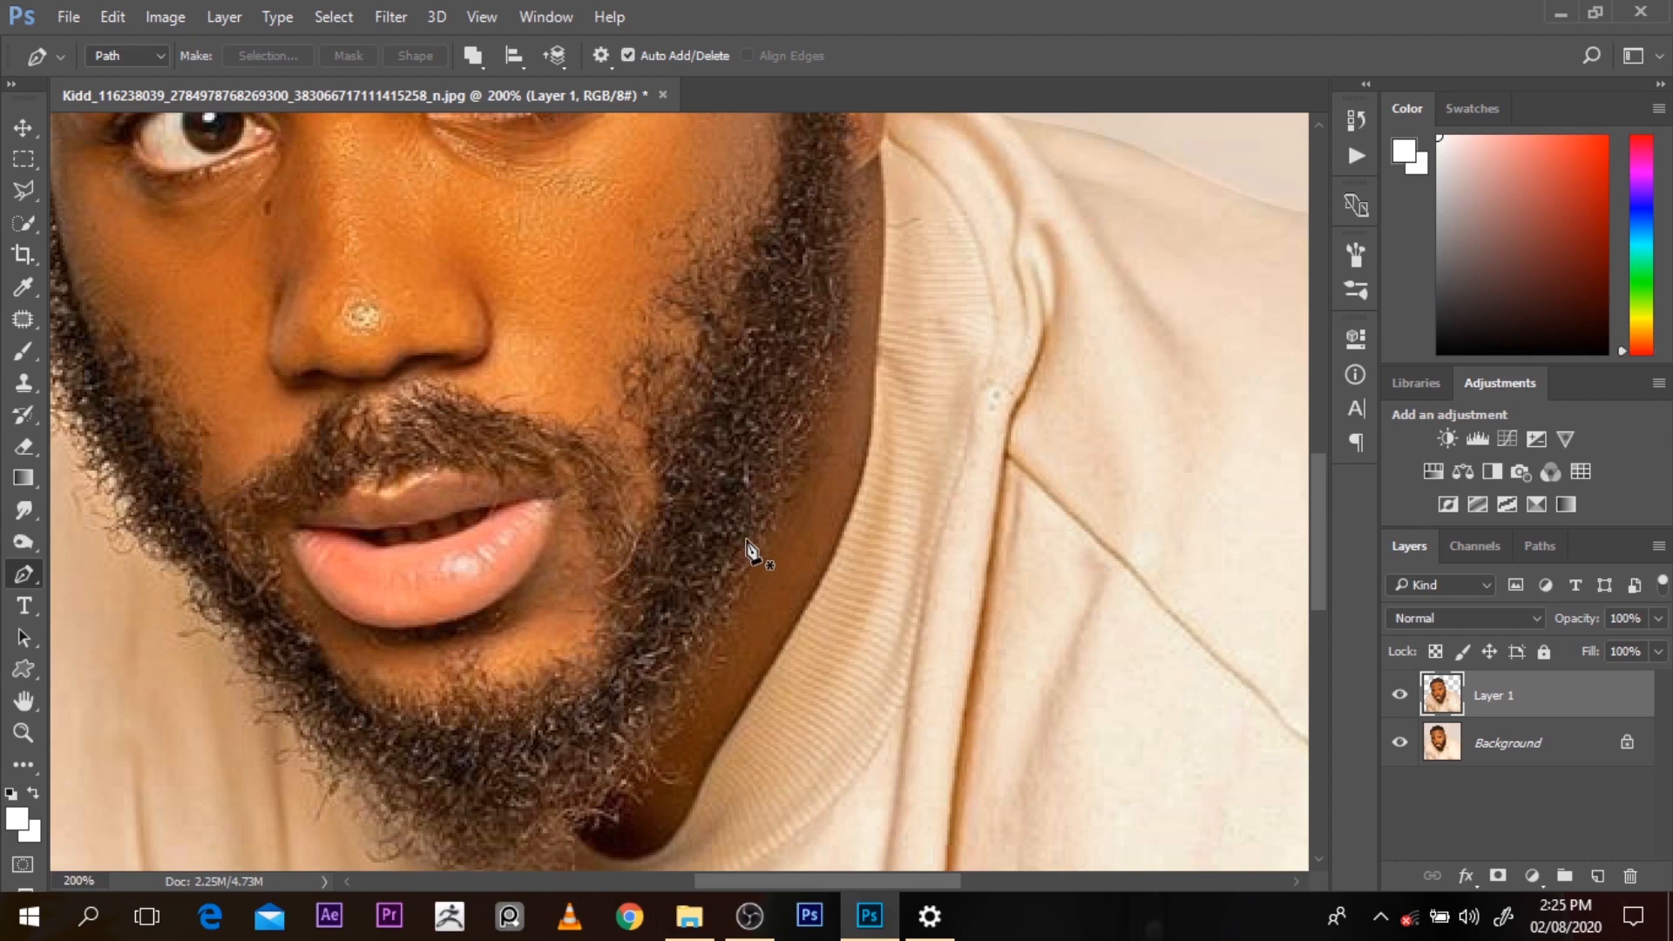
{"action": "left_click", "coordinate": [753, 520], "text": "alt"}
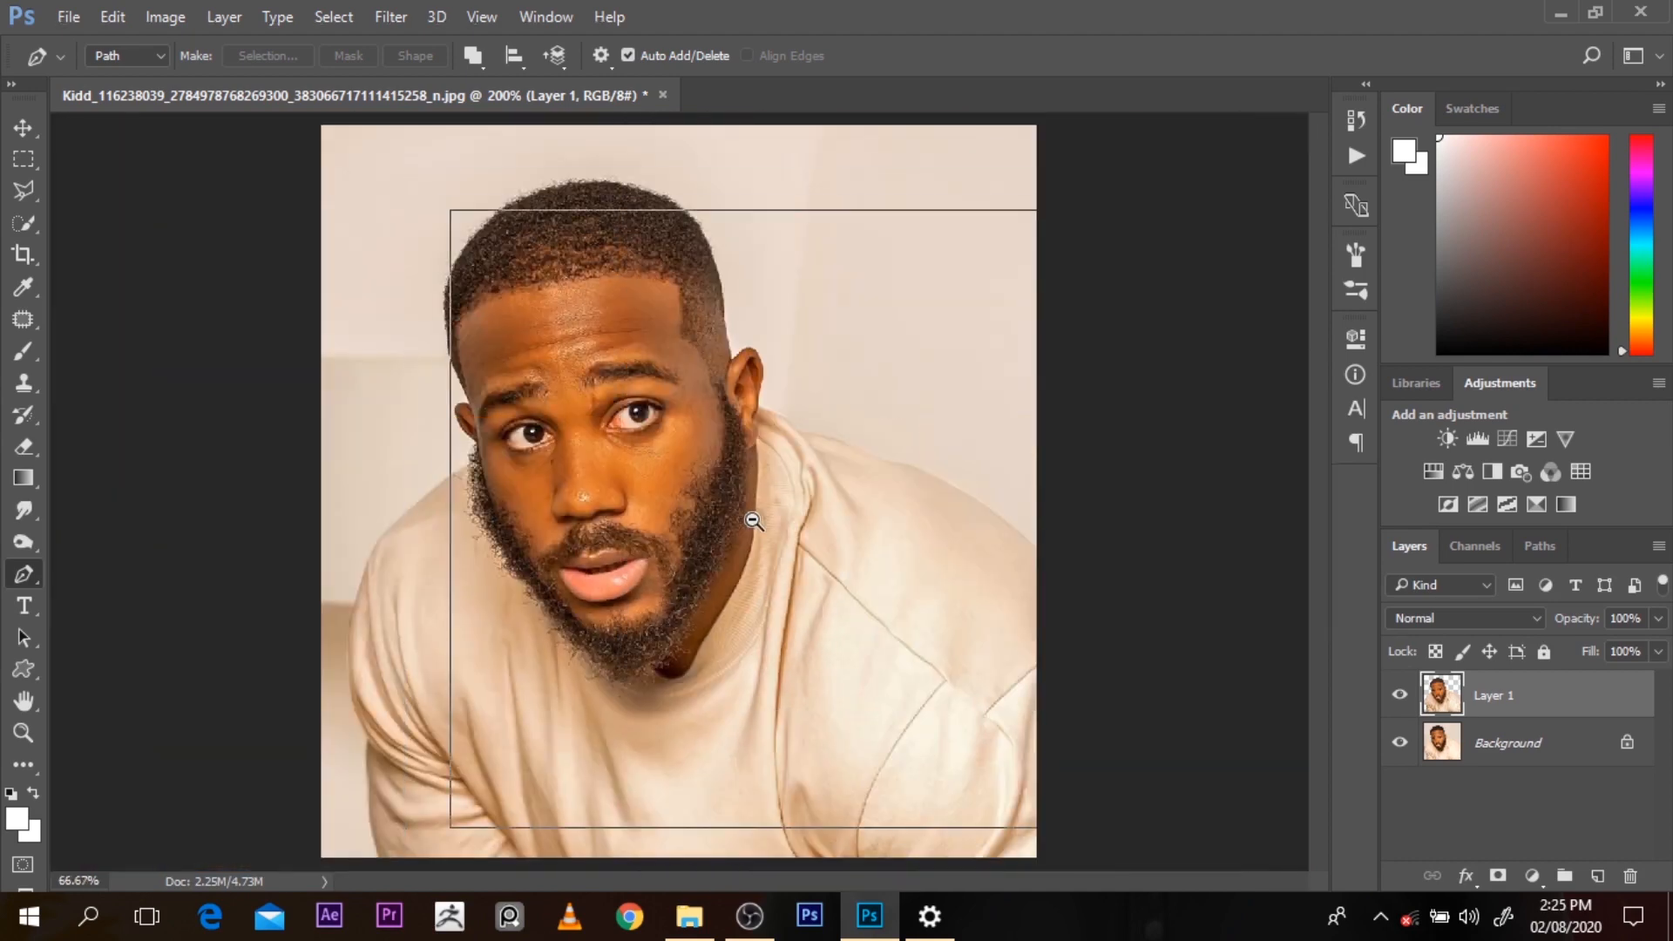
{"action": "left_click", "coordinate": [753, 523], "text": "alt"}
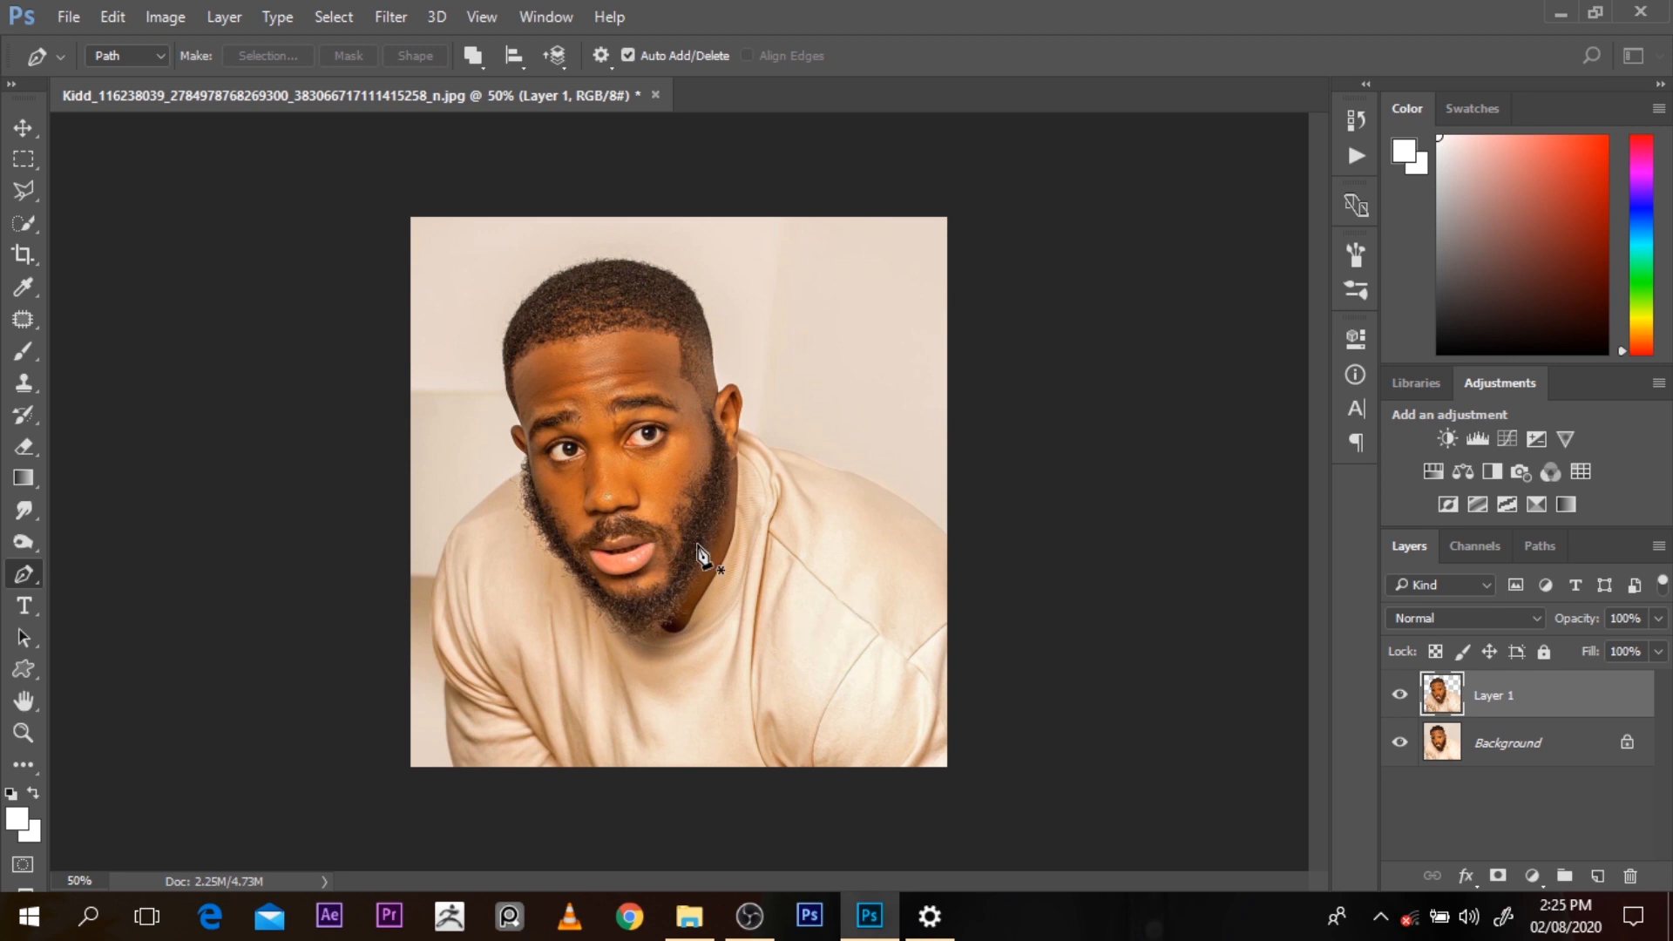
Hide the Background layer so that only the cut-out man shows on transparency
{"action": "left_click", "coordinate": [1401, 745]}
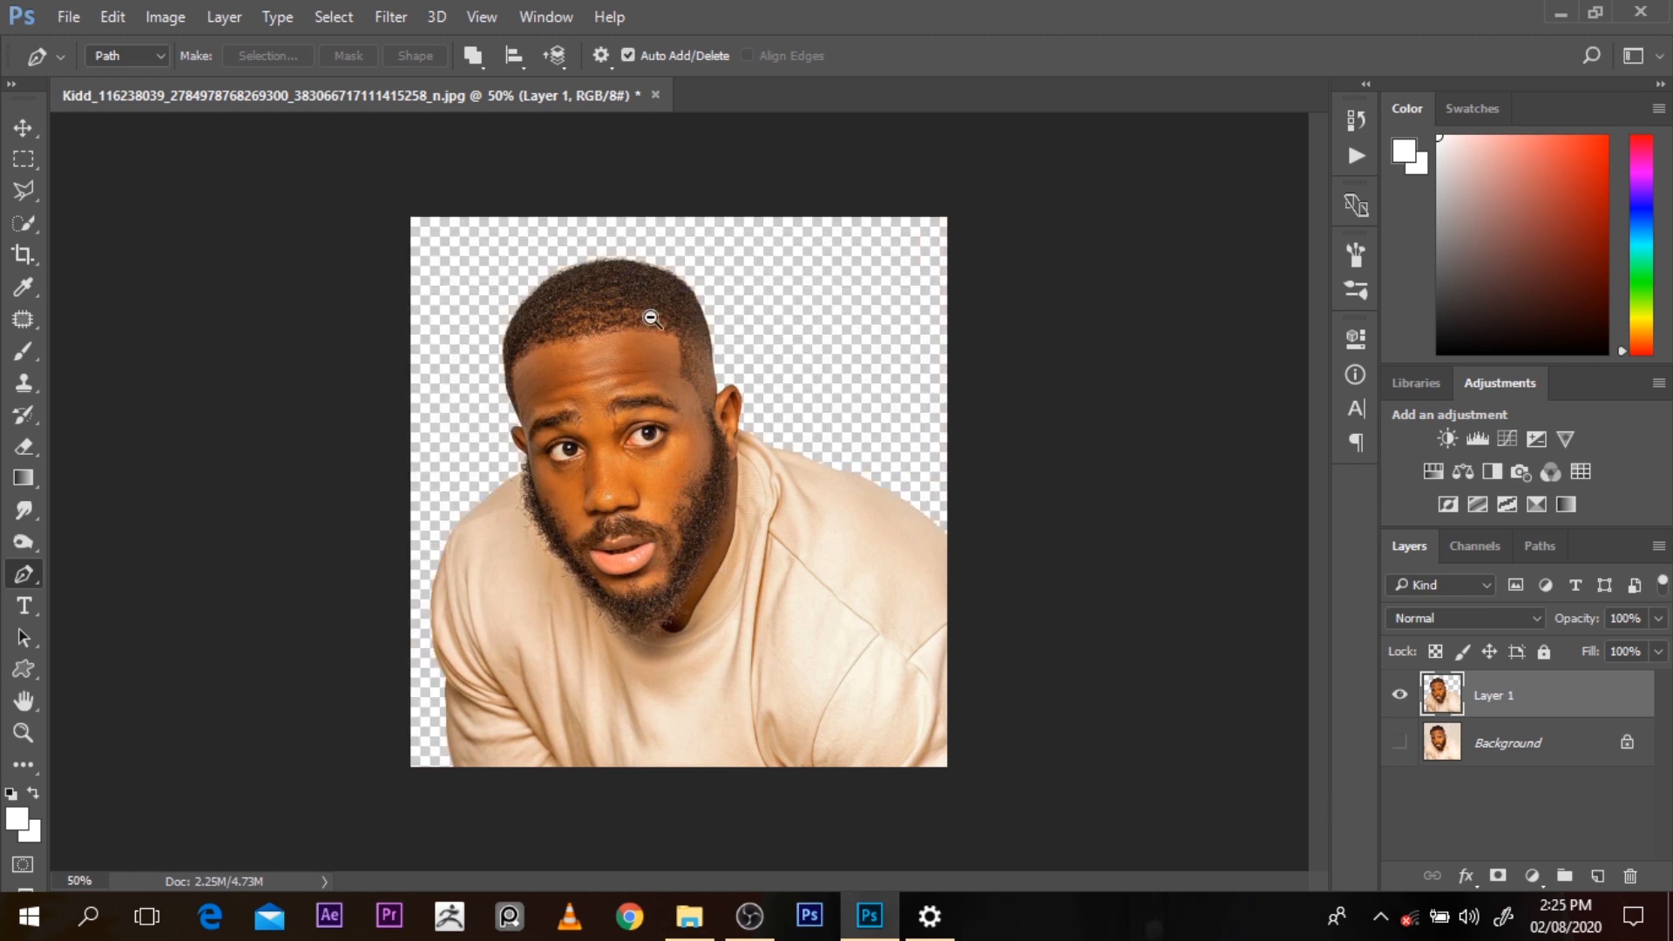
{"action": "key", "text": "ctrl+minus"}
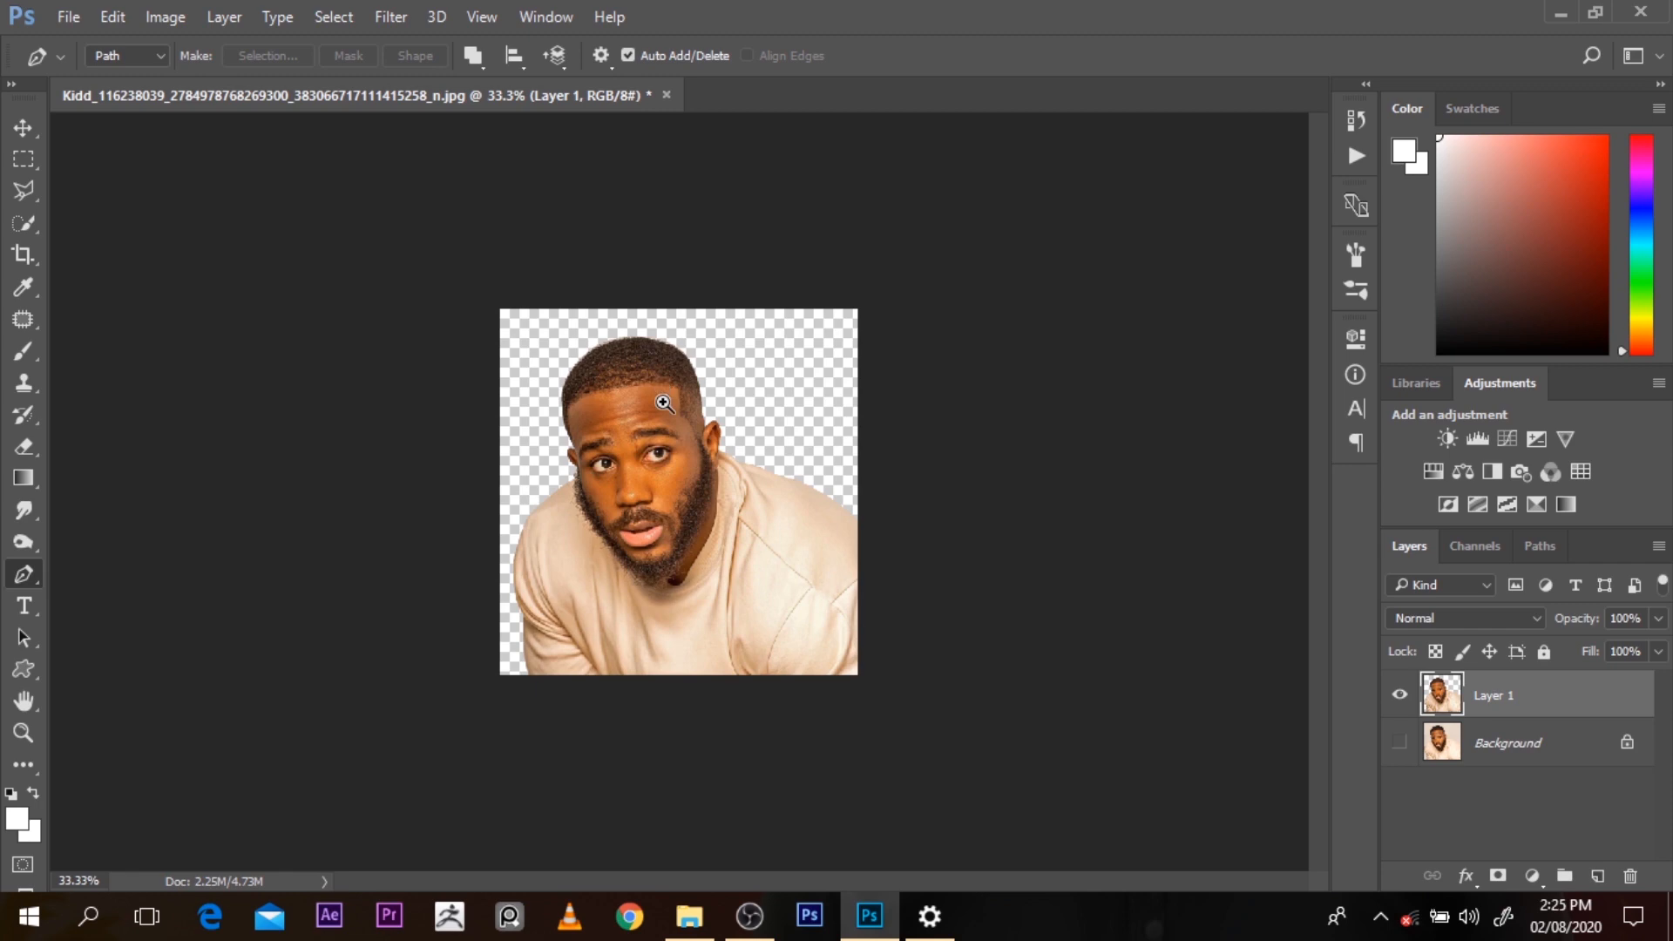
{"action": "key", "text": "ctrl+plus"}
{"action": "key", "text": "ctrl+plus"}
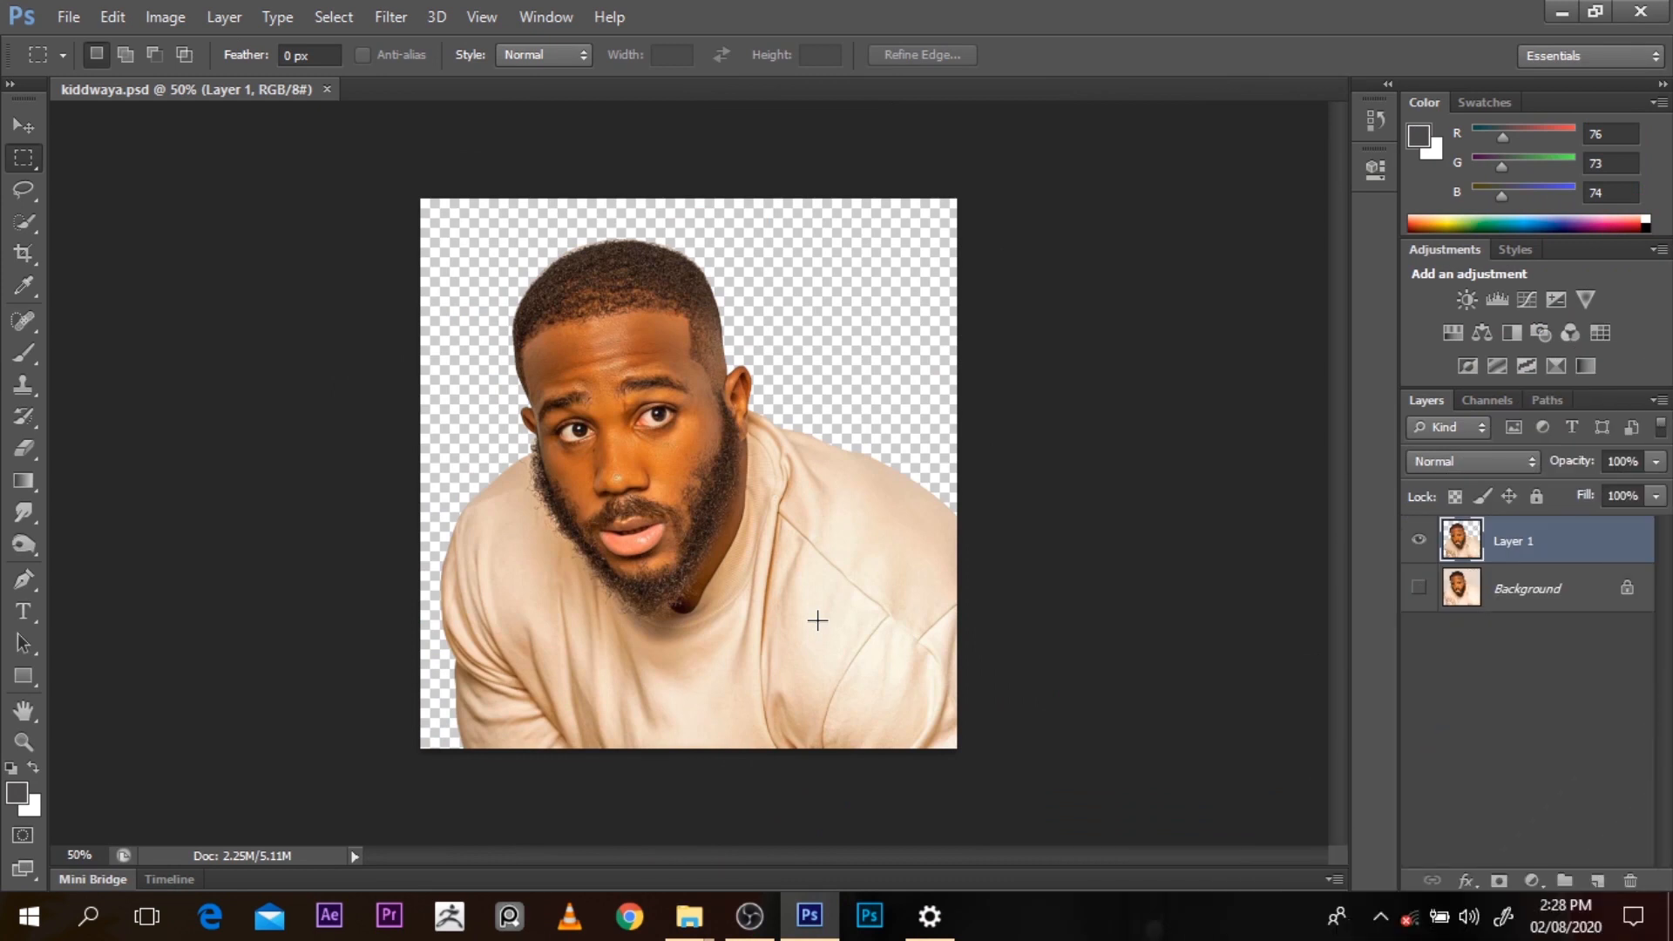
Start a Pen path just outside the head below the left ear and trace down the beard's upper left edge
{"action": "key", "text": "p"}
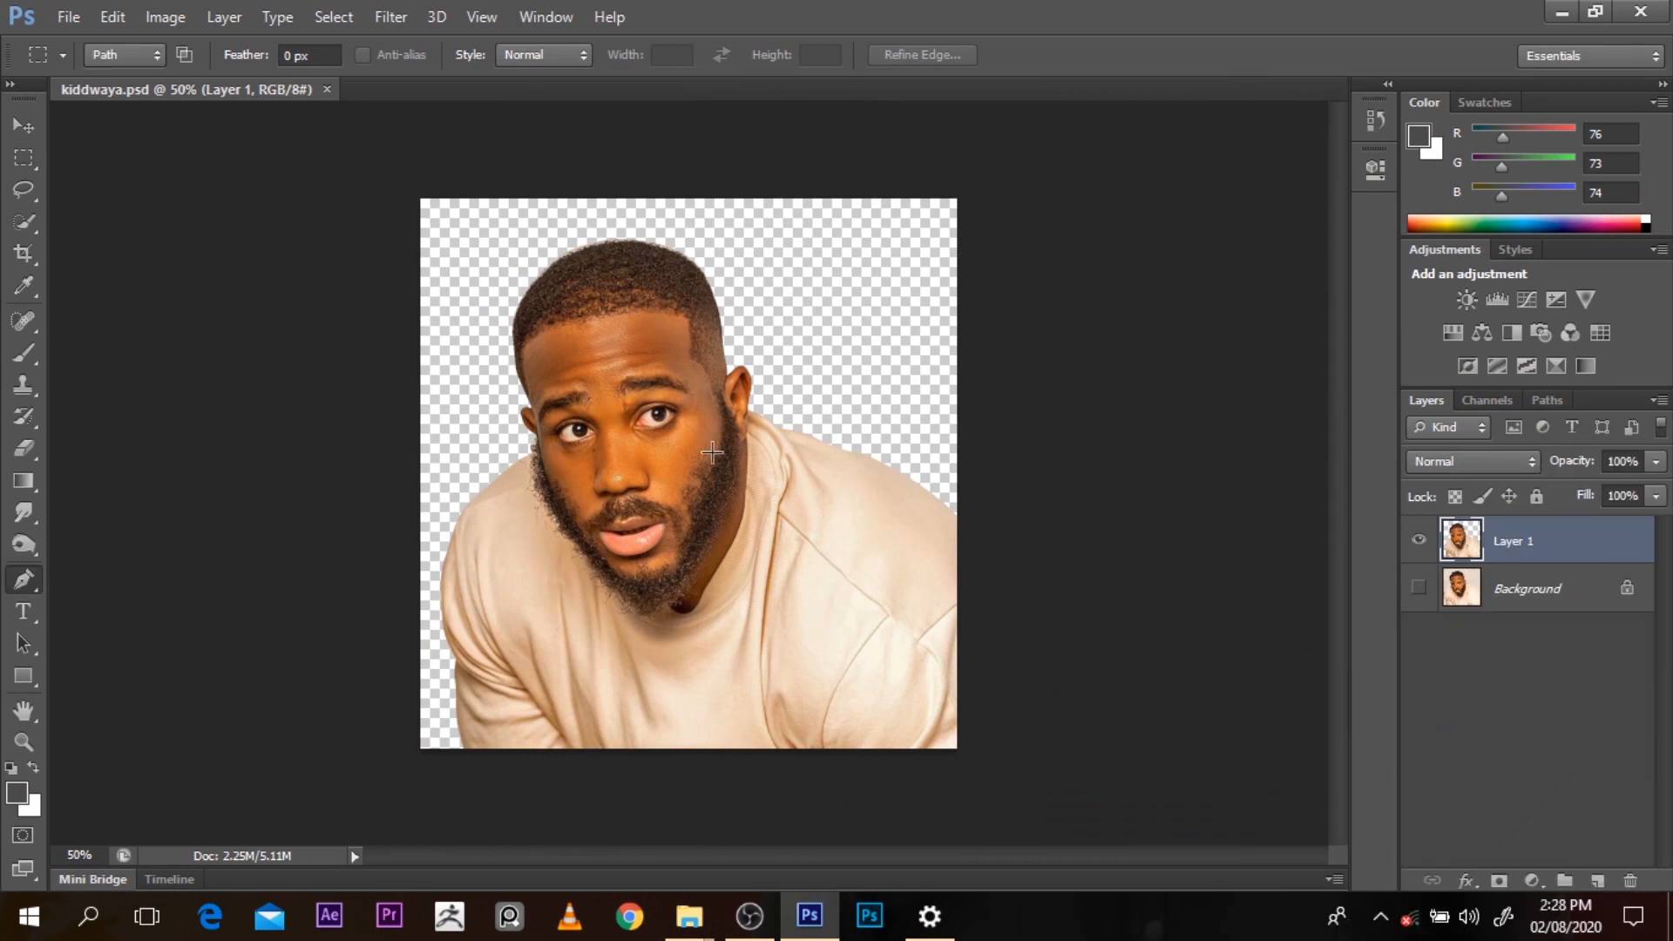
{"action": "key", "text": "ctrl+plus"}
{"action": "scroll", "coordinate": [658, 378], "scroll_direction": "up", "scroll_amount": 2}
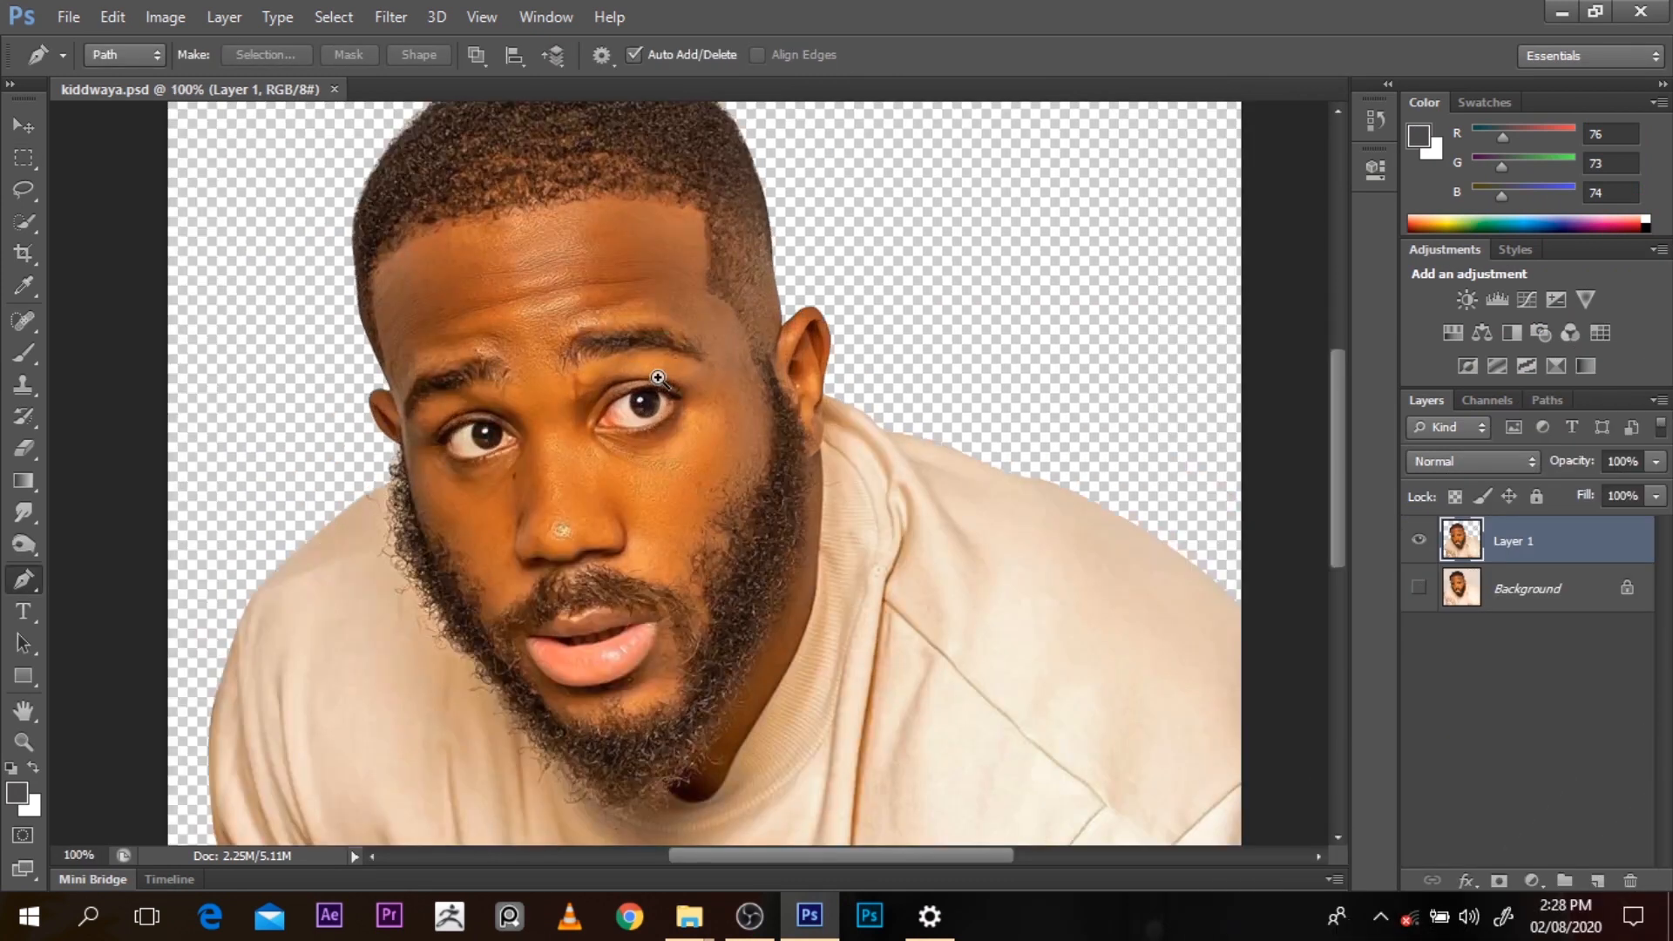
{"action": "scroll", "coordinate": [658, 378], "scroll_direction": "down", "scroll_amount": 3}
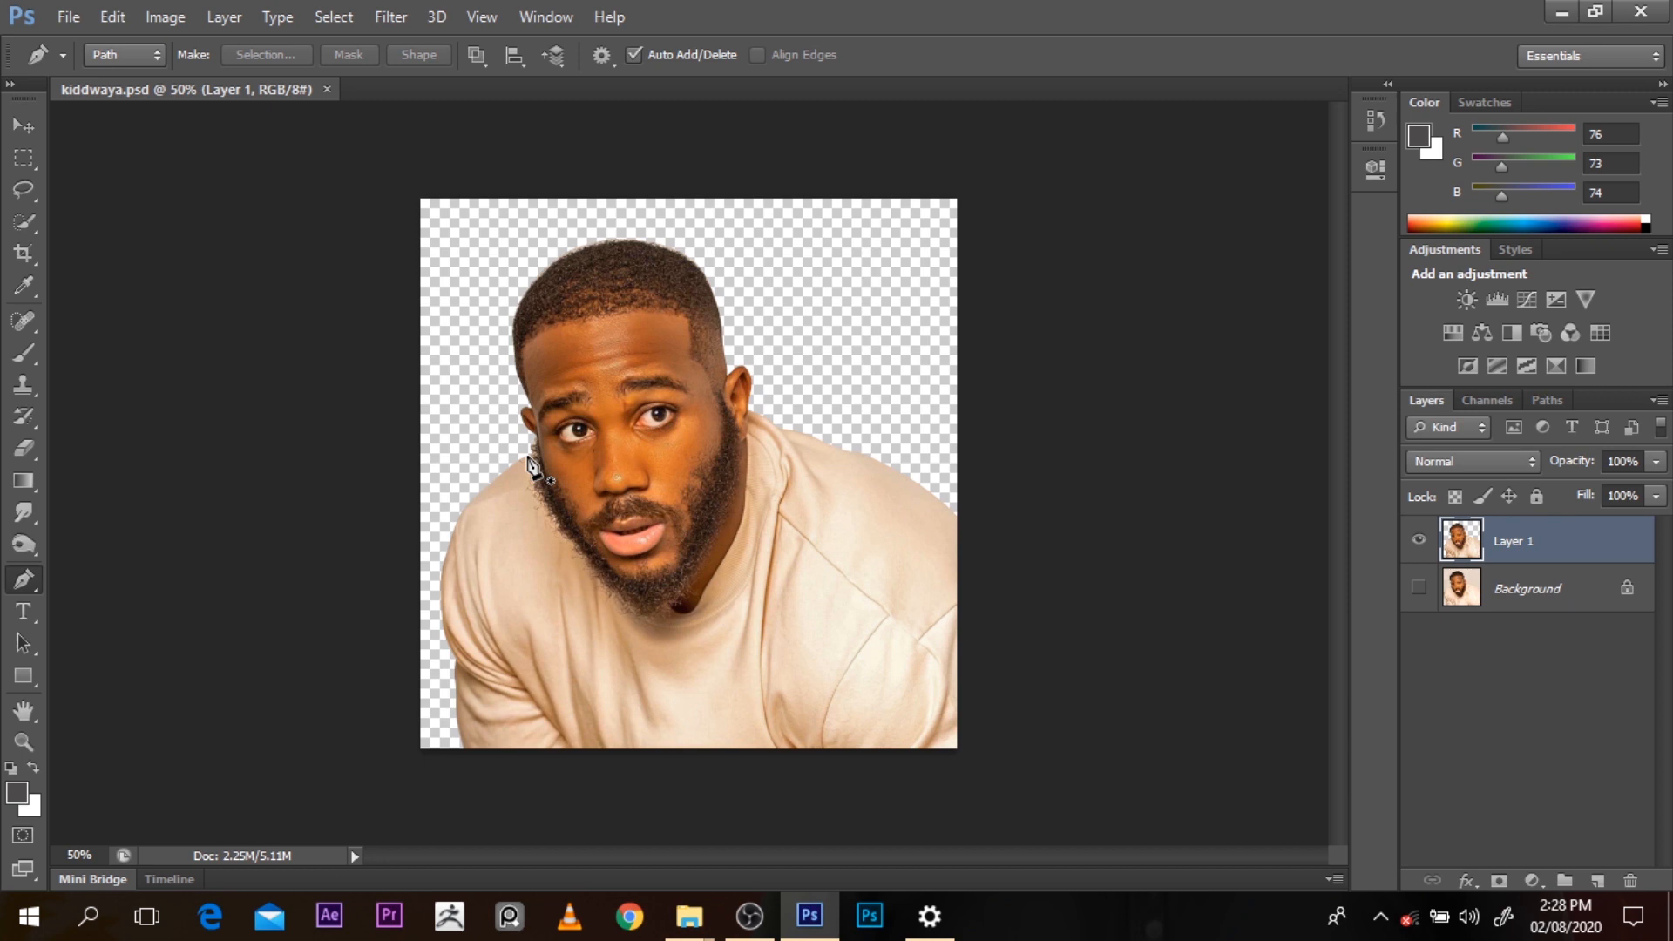
{"action": "key", "text": "ctrl+plus"}
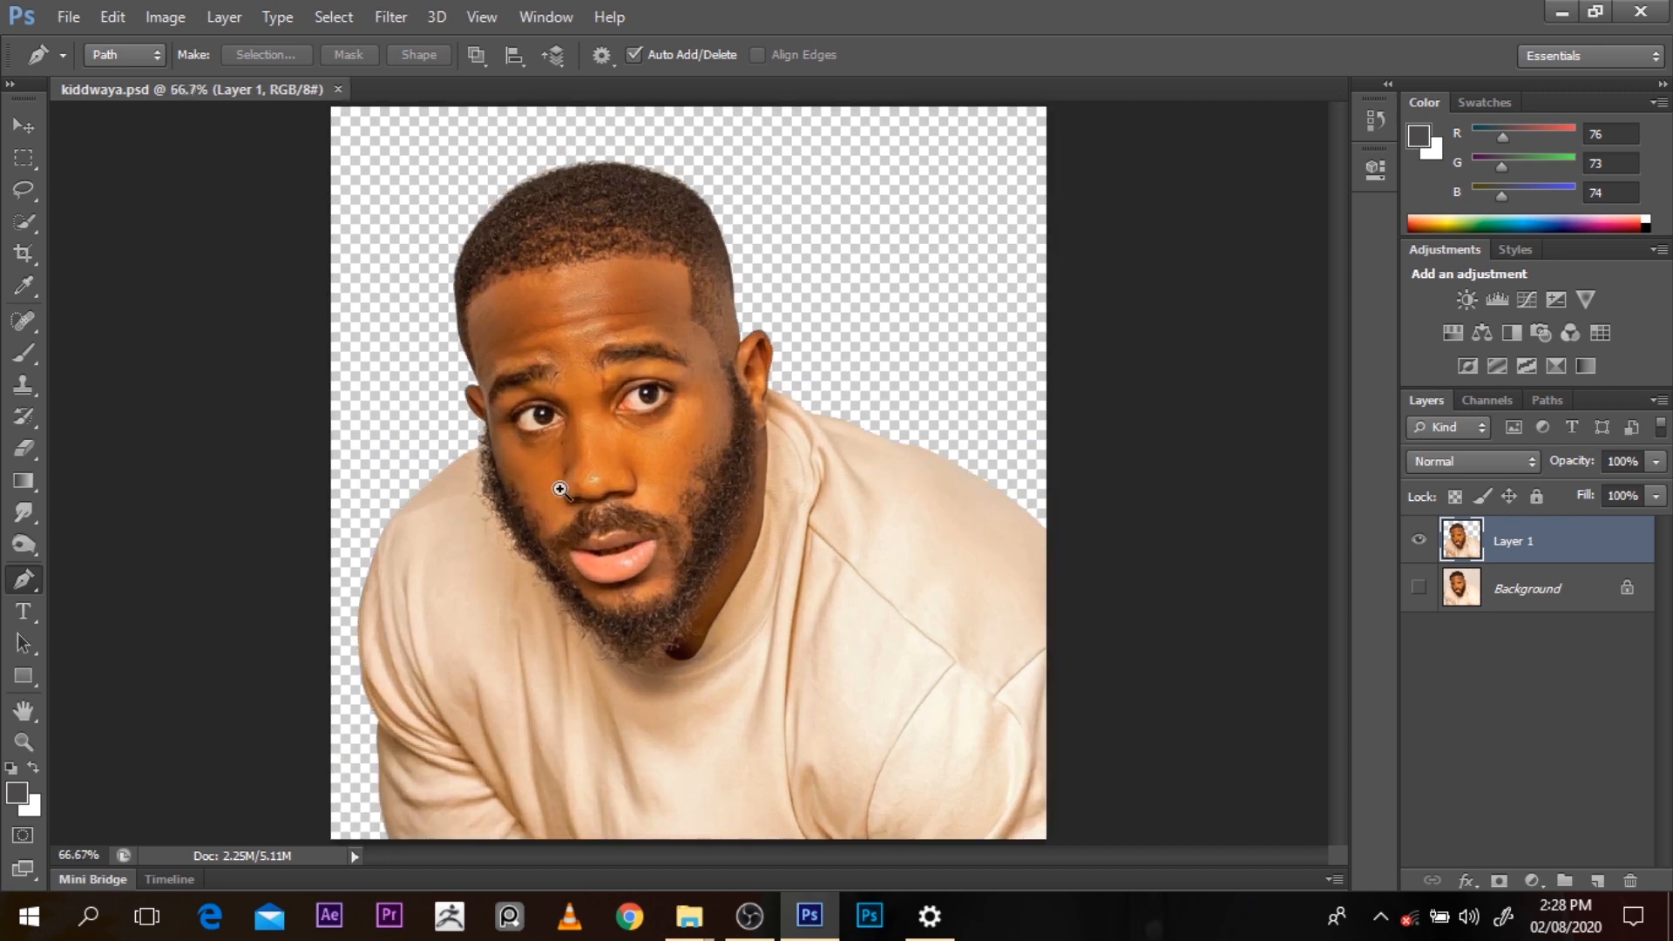
{"action": "left_click", "coordinate": [560, 490], "text": "ctrl"}
{"action": "left_click", "coordinate": [390, 384]}
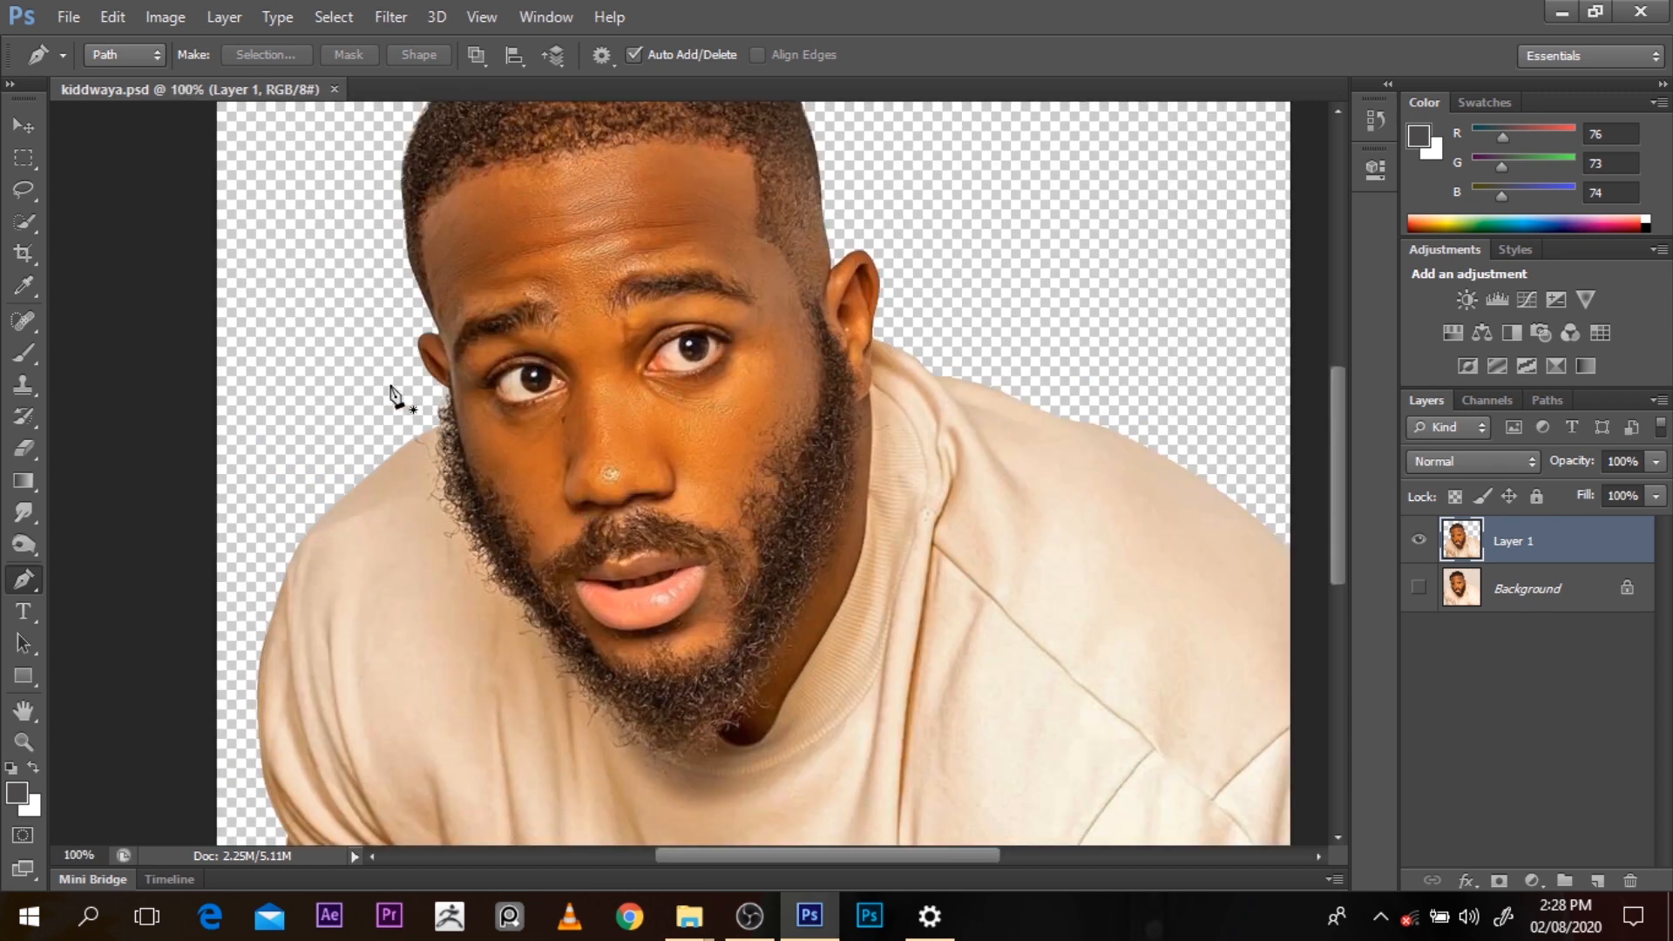
{"action": "left_click", "coordinate": [438, 429], "text": "ctrl"}
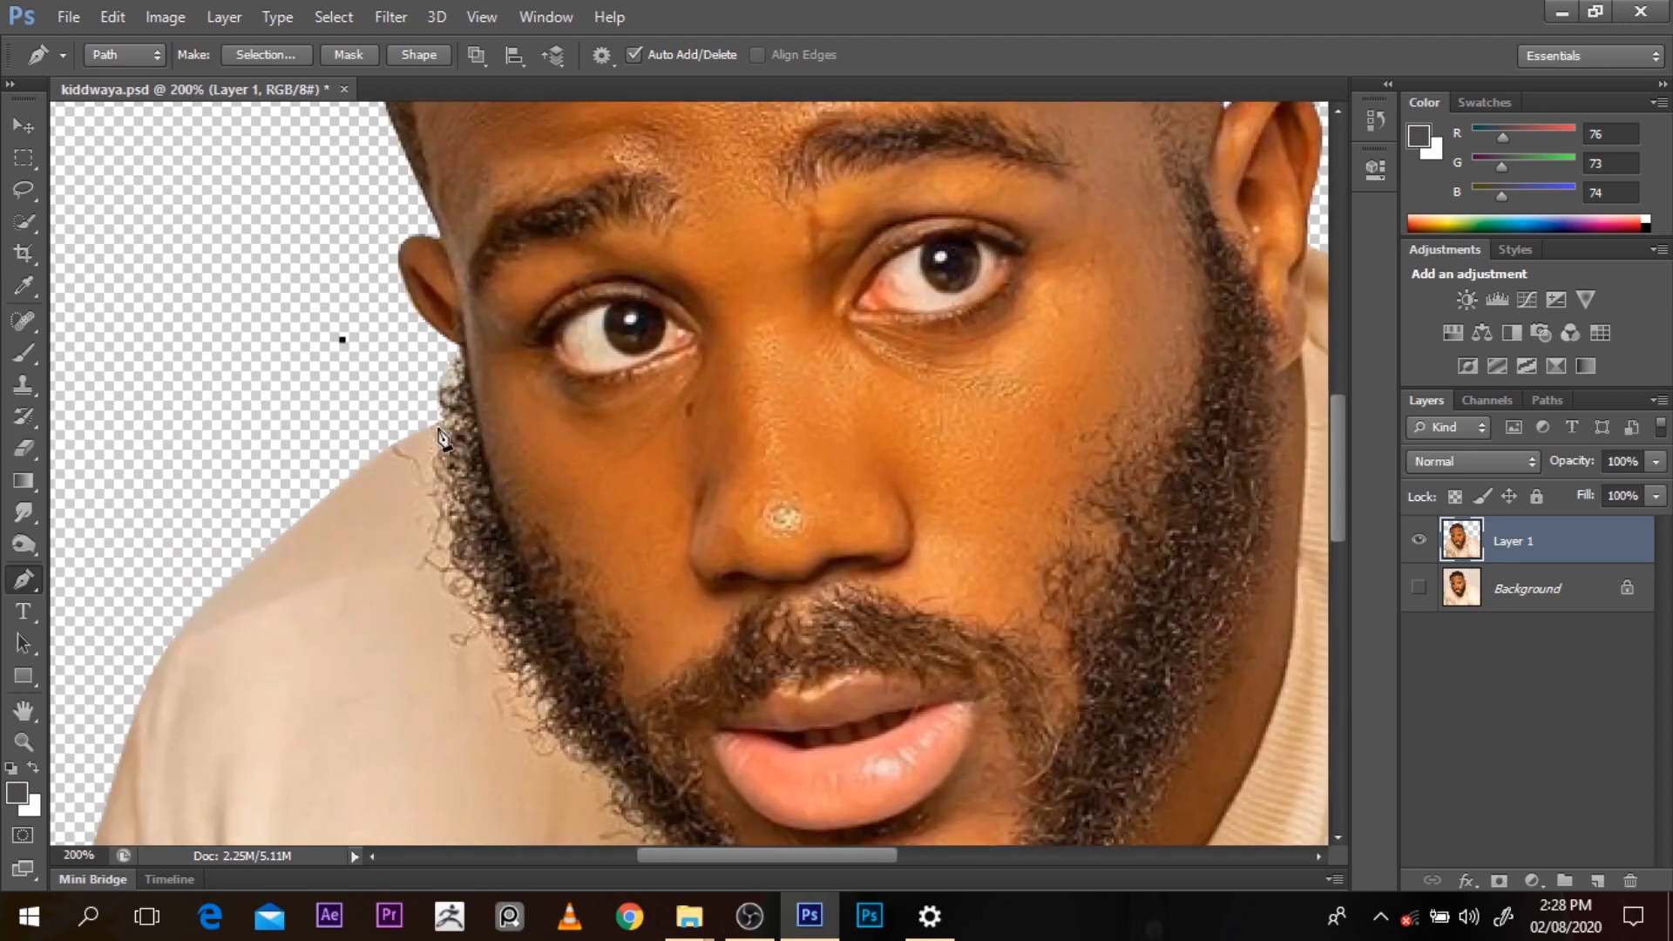
{"action": "left_click_drag", "start_coordinate": [438, 428], "coordinate": [424, 489]}
{"action": "key", "text": "ctrl+z"}
{"action": "left_click_drag", "start_coordinate": [443, 595], "coordinate": [473, 645]}
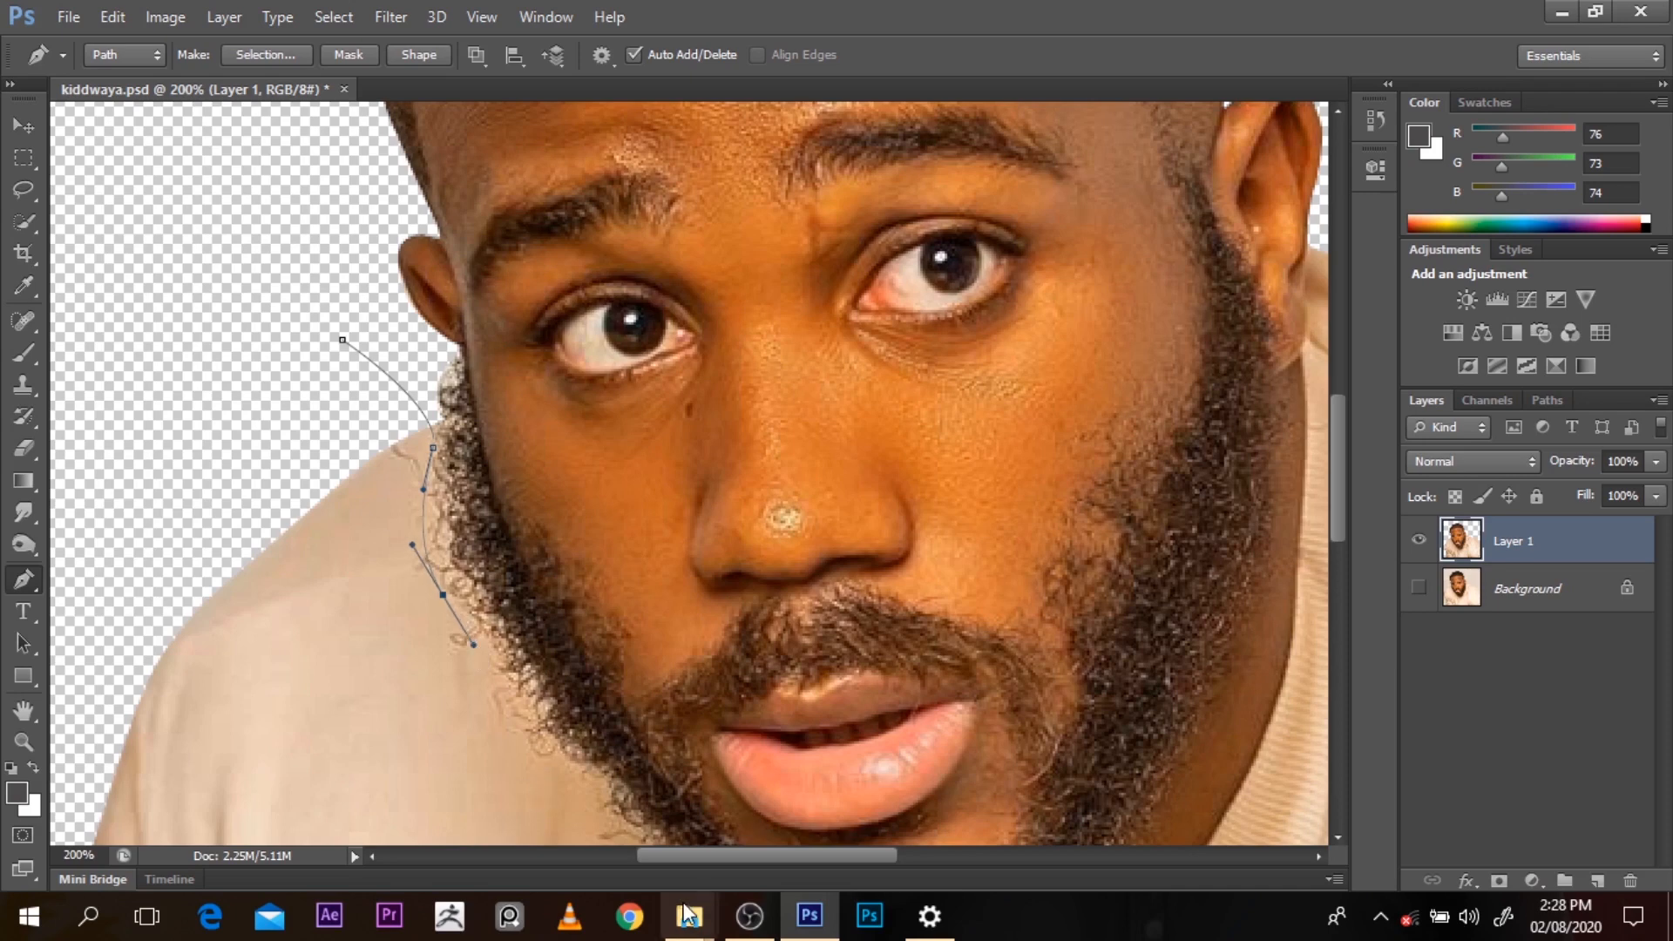
Continue the path along the lower left edge of the beard down to the tip of the chin
{"action": "left_click_drag", "start_coordinate": [699, 856], "coordinate": [773, 856]}
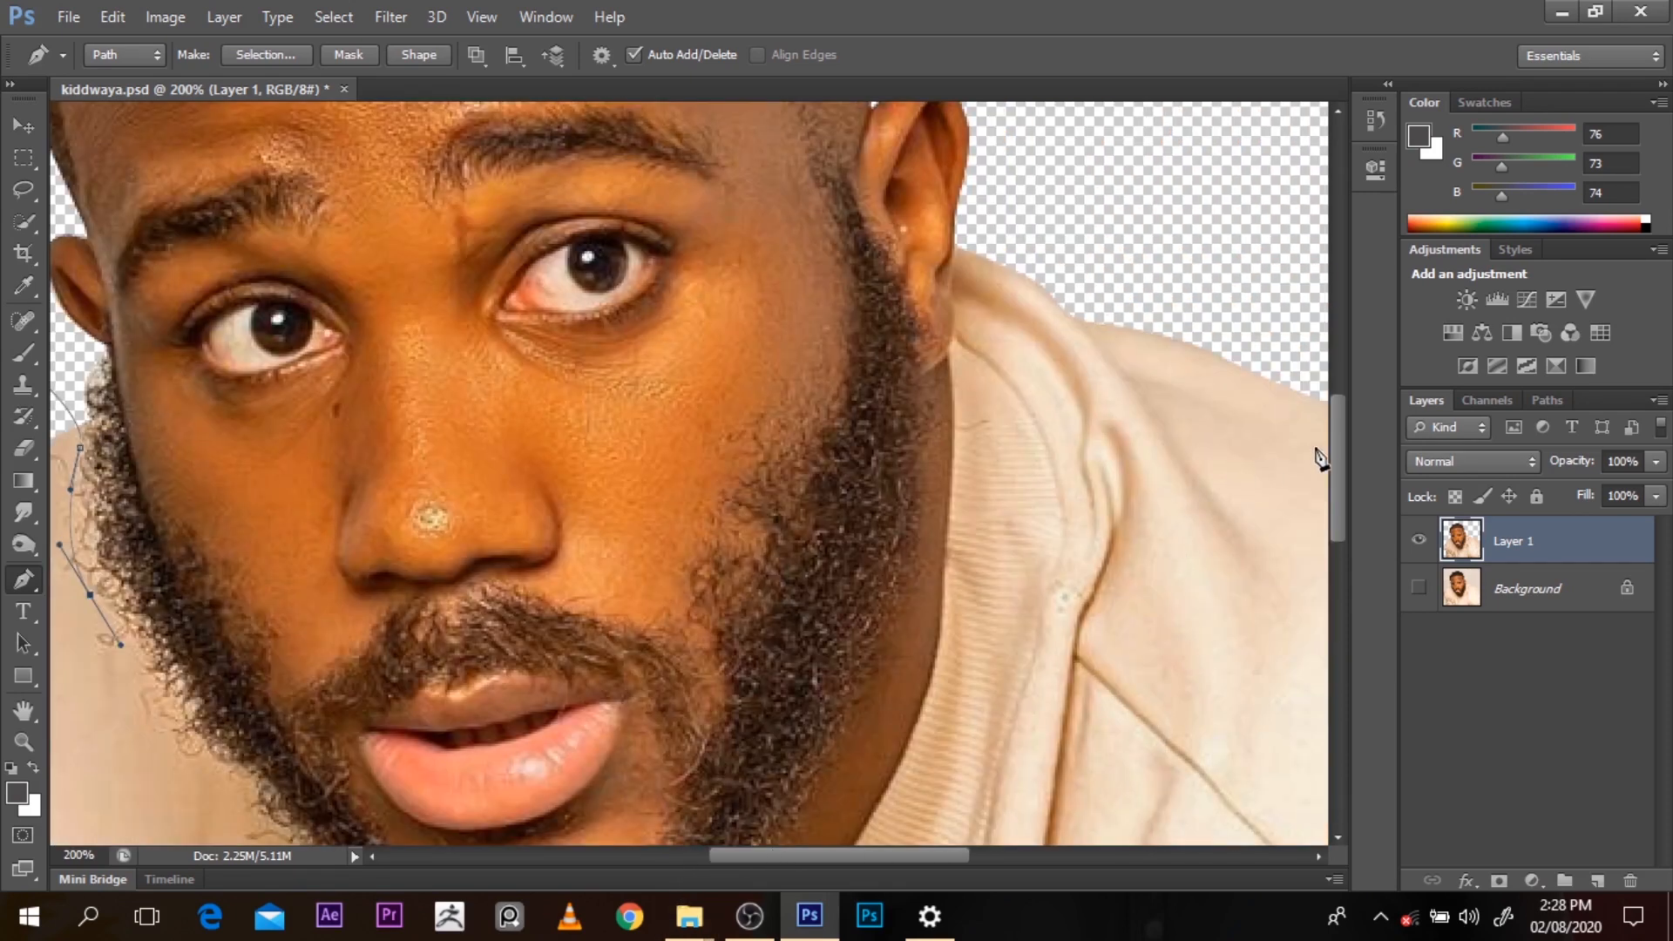
{"action": "left_click_drag", "start_coordinate": [1337, 462], "coordinate": [1342, 512]}
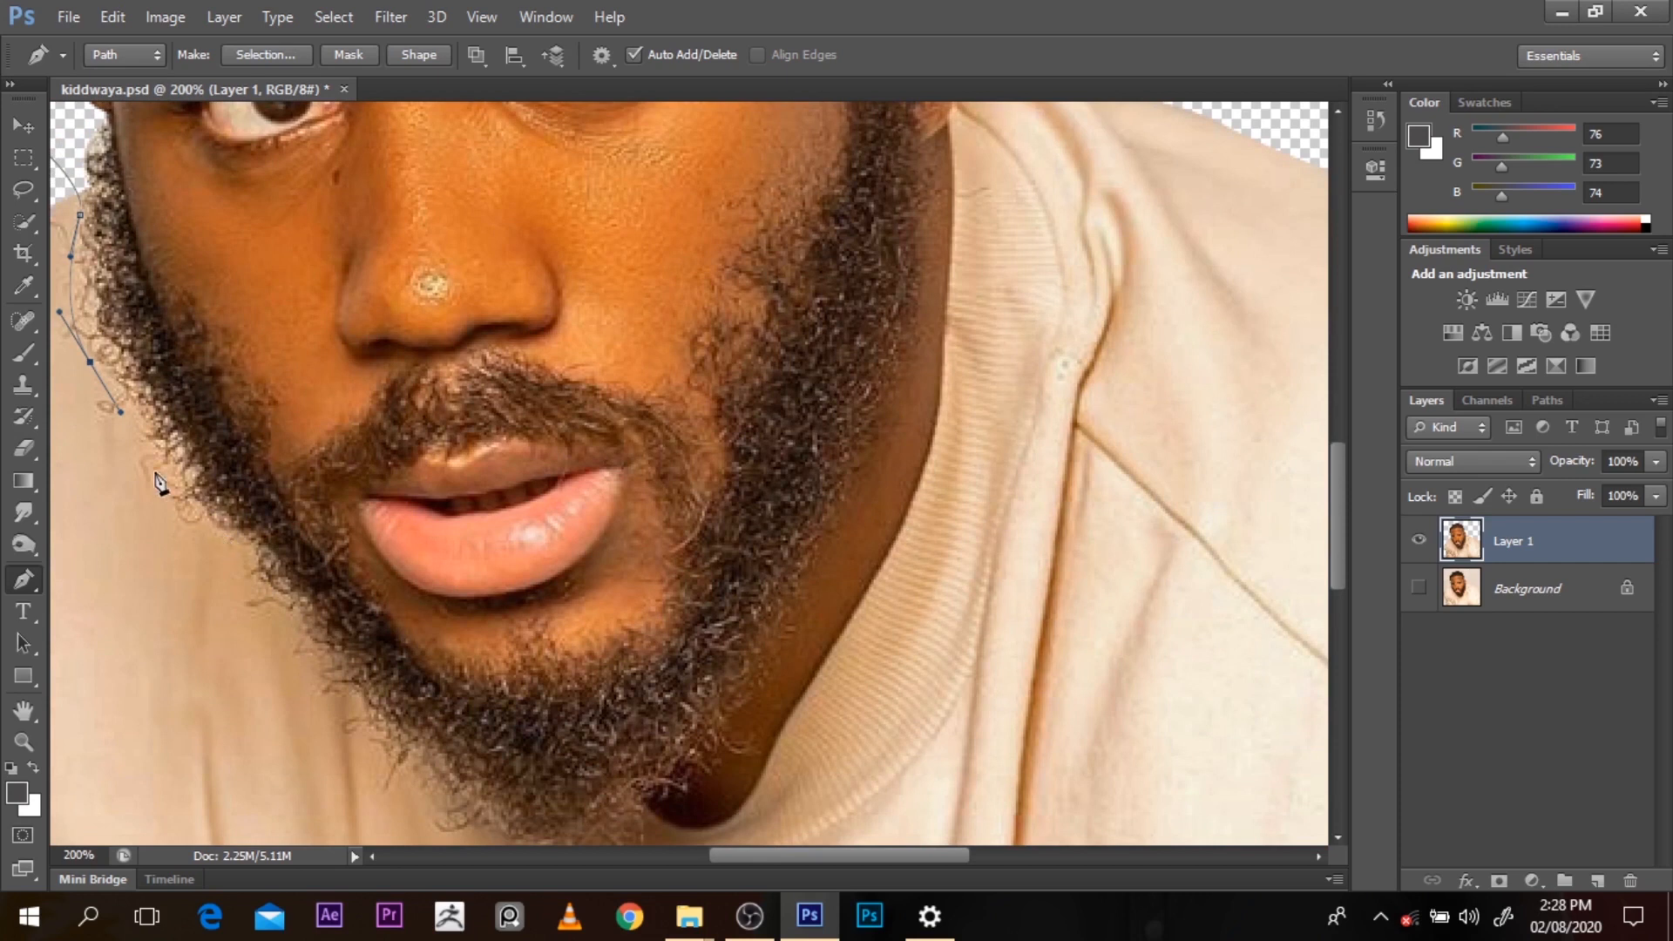
{"action": "left_click_drag", "start_coordinate": [156, 466], "coordinate": [293, 625]}
{"action": "left_click_drag", "start_coordinate": [343, 700], "coordinate": [355, 713]}
{"action": "left_click_drag", "start_coordinate": [414, 786], "coordinate": [436, 809]}
{"action": "left_click_drag", "start_coordinate": [1341, 578], "coordinate": [1342, 602]}
{"action": "left_click_drag", "start_coordinate": [509, 750], "coordinate": [540, 758]}
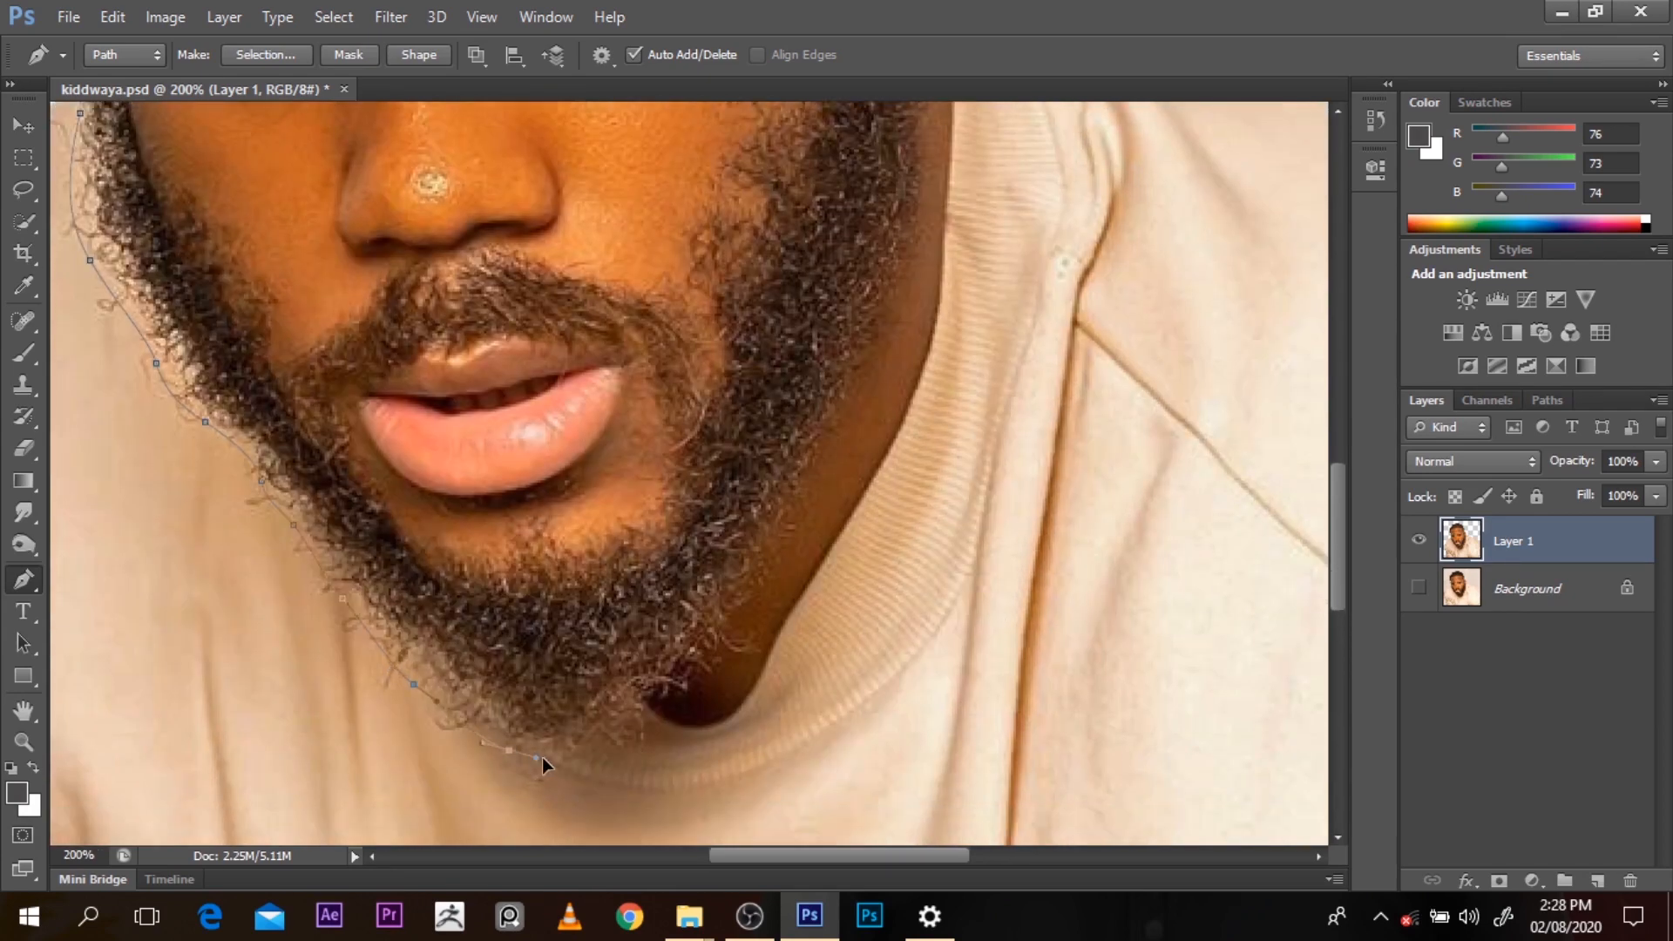
Try to continue the path from the chin up the right edge of the beard to the ear, leaving out the neck
{"action": "left_click_drag", "start_coordinate": [629, 723], "coordinate": [794, 522]}
{"action": "key", "text": "ctrl+z"}
{"action": "left_click_drag", "start_coordinate": [831, 431], "coordinate": [834, 400]}
{"action": "left_click_drag", "start_coordinate": [884, 330], "coordinate": [891, 315]}
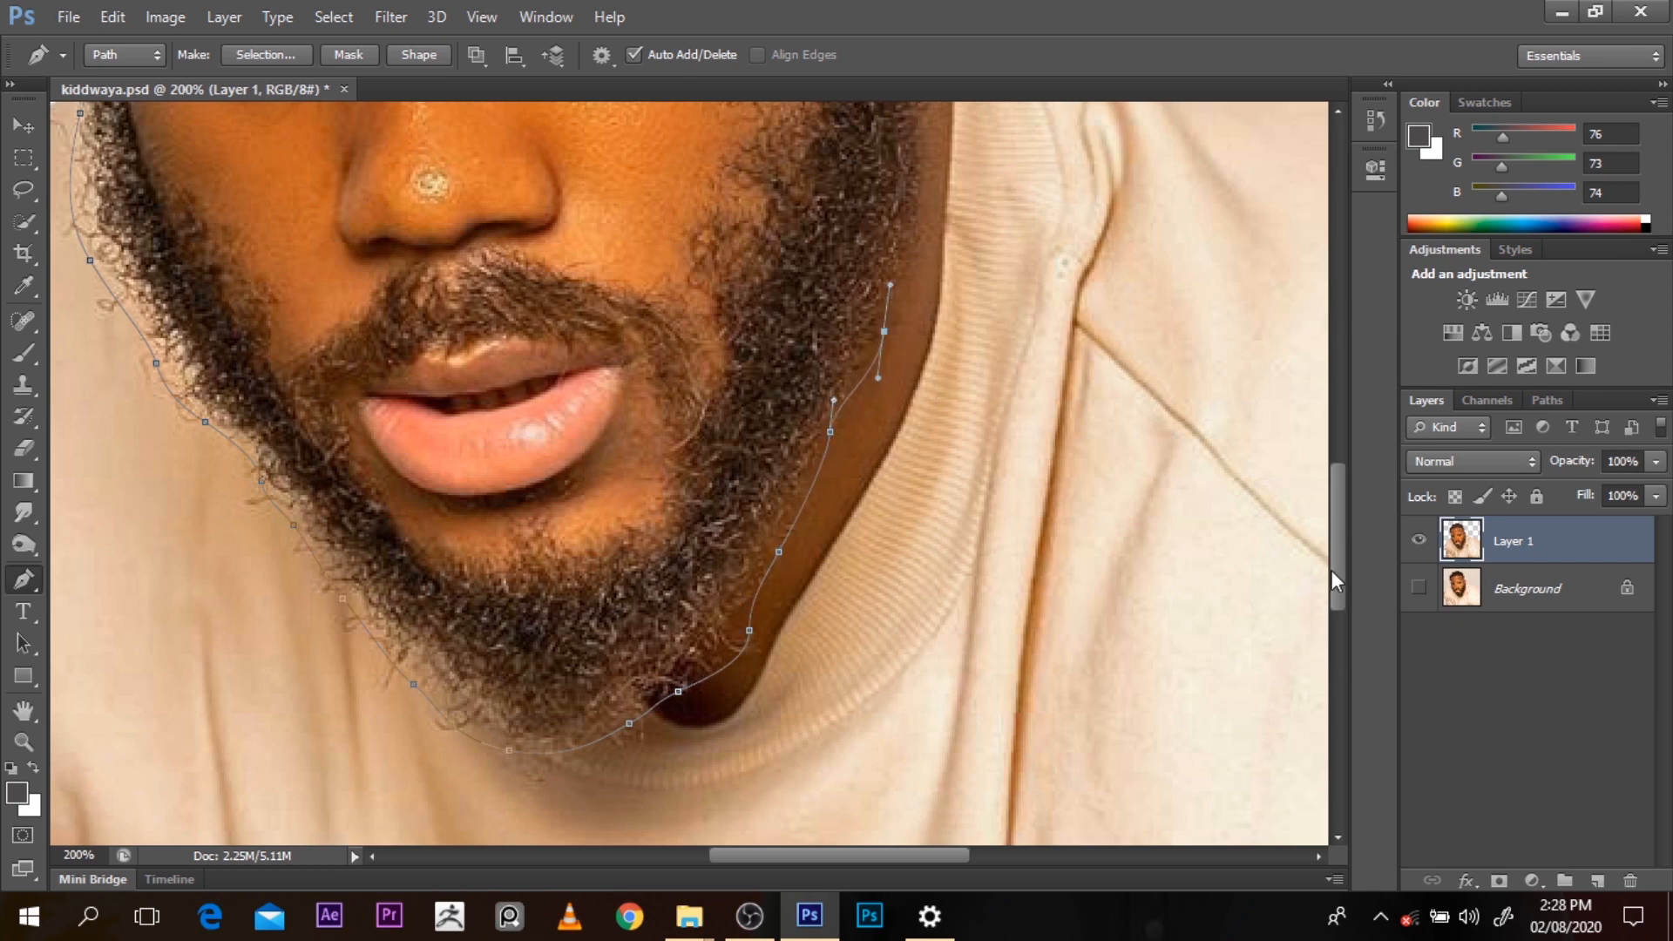
{"action": "left_click_drag", "start_coordinate": [1335, 570], "coordinate": [1335, 505]}
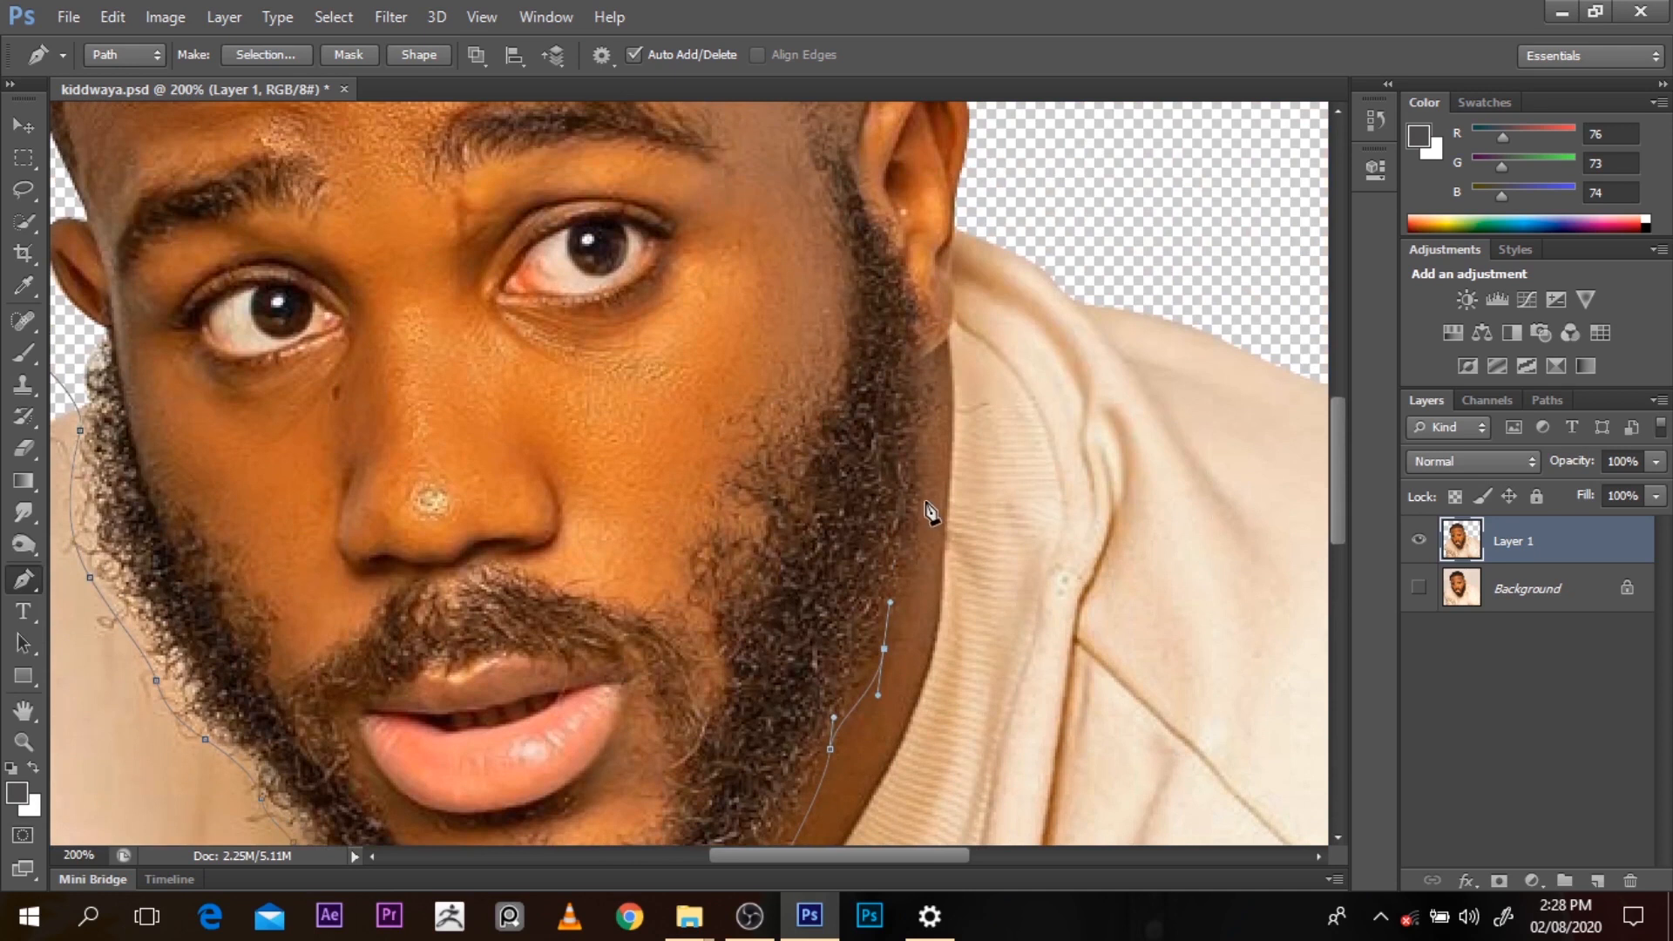
{"action": "left_click_drag", "start_coordinate": [926, 502], "coordinate": [927, 433]}
{"action": "left_click_drag", "start_coordinate": [928, 374], "coordinate": [921, 296]}
{"action": "left_click_drag", "start_coordinate": [1346, 499], "coordinate": [1341, 549]}
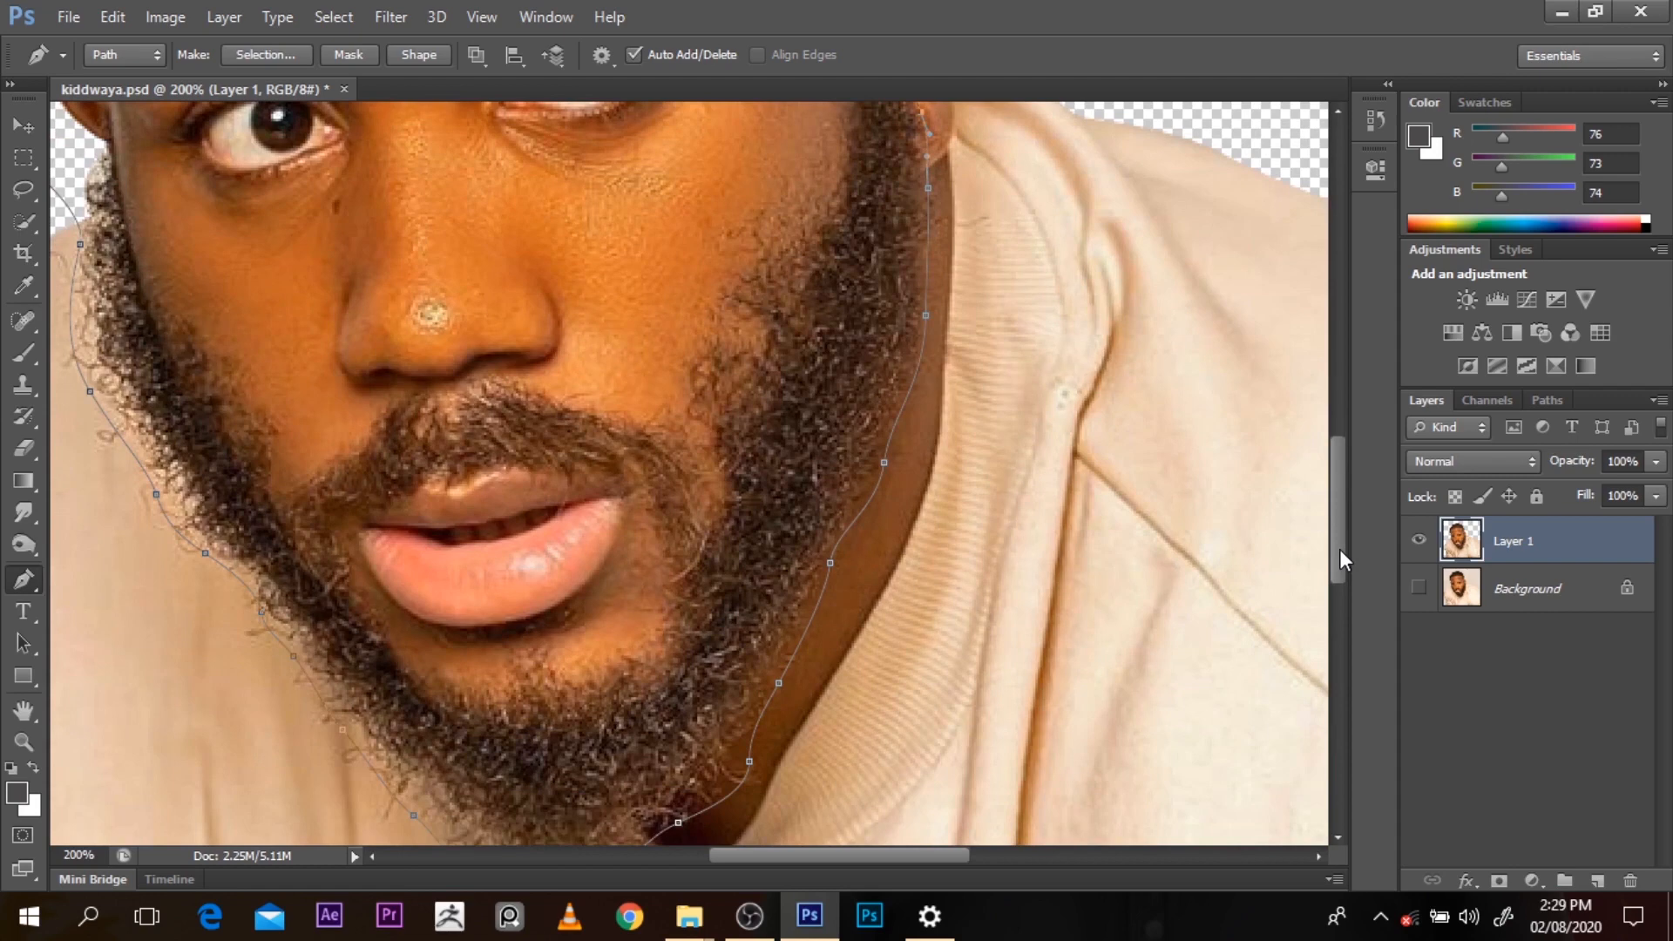
Undo the path points along the right edge of the beard, back to the chin
{"action": "key", "text": "ctrl+alt+z"}
{"action": "key", "text": "ctrl+alt+z"}
{"action": "key", "text": "ctrl+alt+z"}
{"action": "key", "text": "ctrl+alt+z"}
{"action": "key", "text": "ctrl+alt+z"}
{"action": "key", "text": "ctrl+alt+z"}
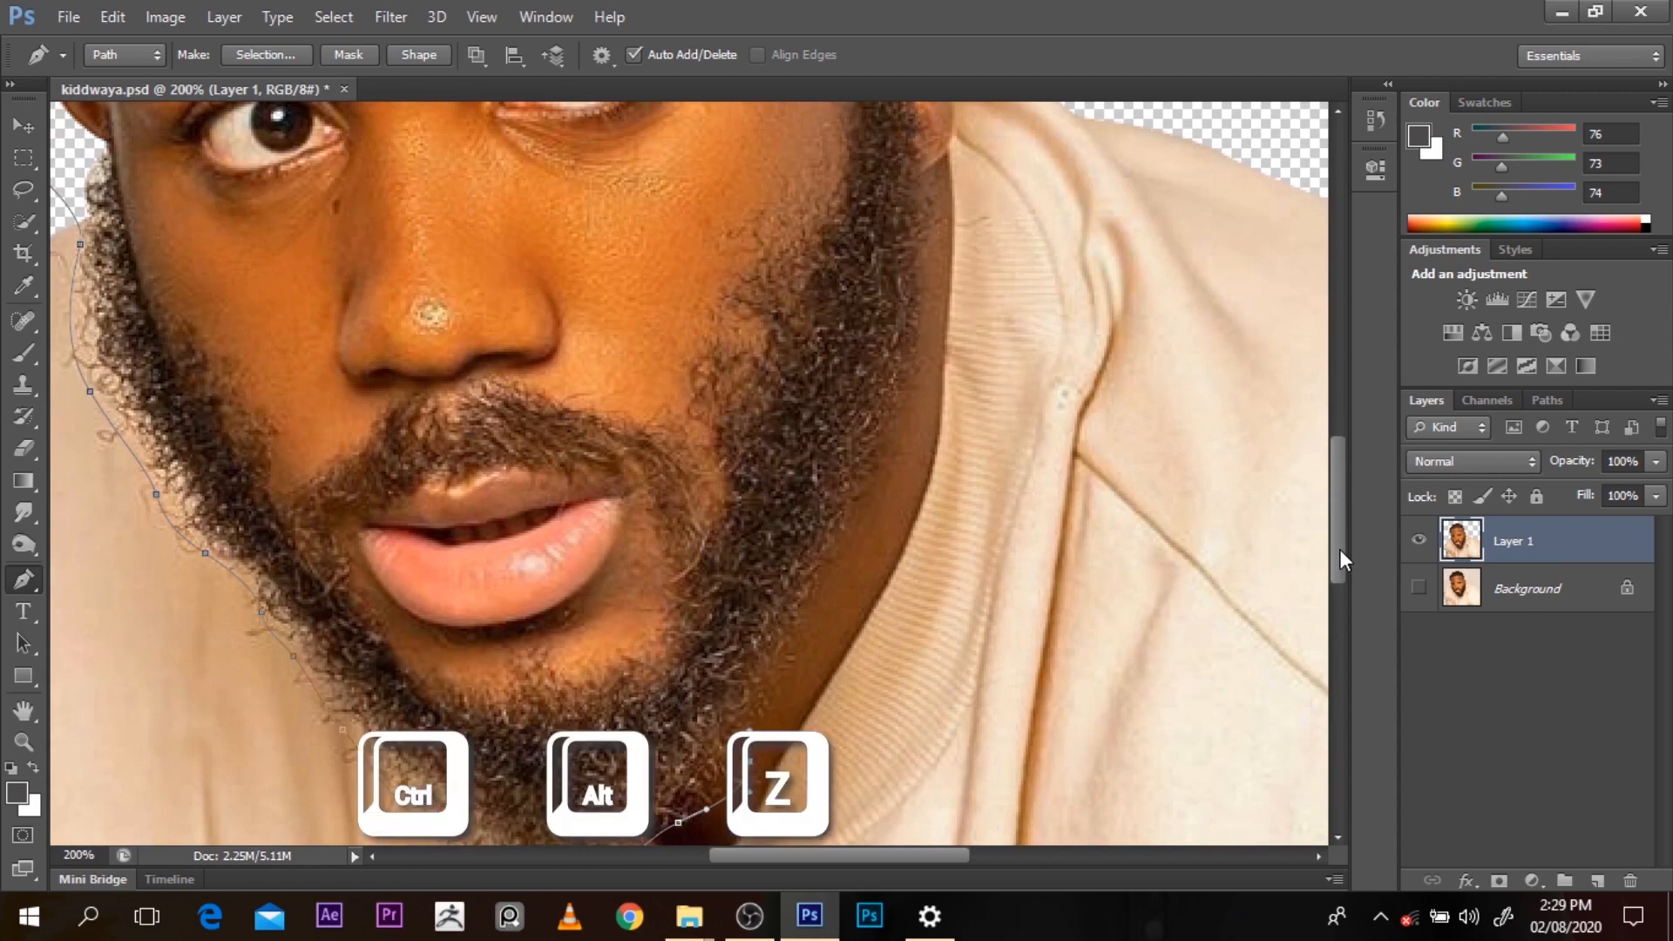
{"action": "left_click_drag", "start_coordinate": [1342, 556], "coordinate": [1344, 624]}
{"action": "key", "text": "alt"}
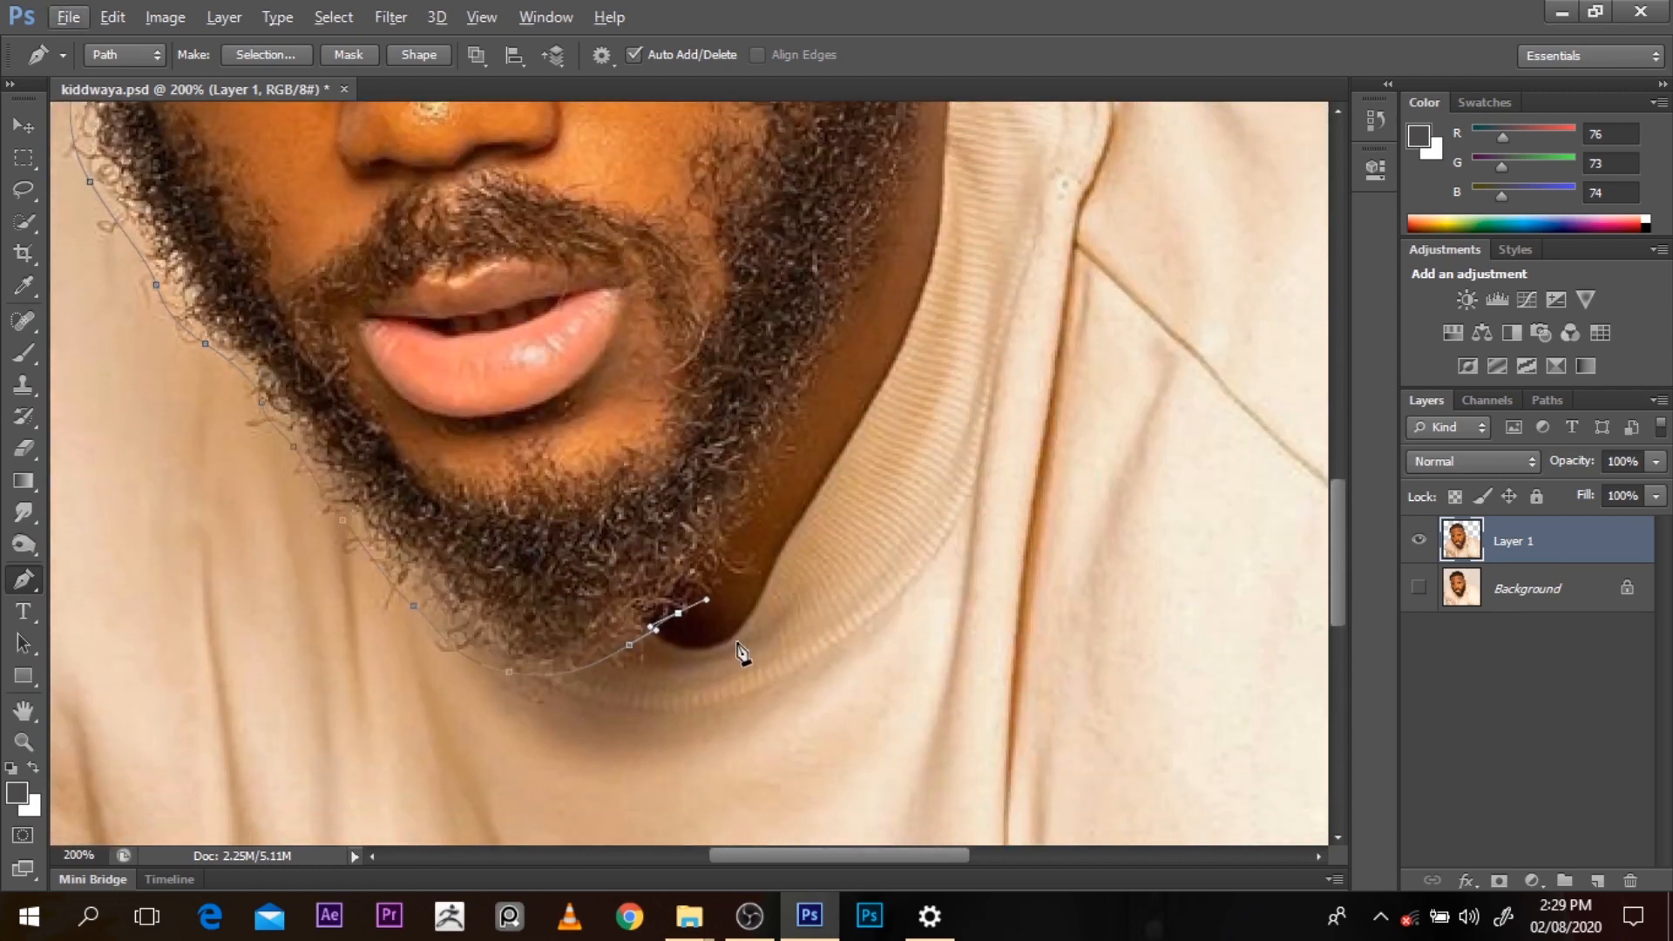
{"action": "key", "text": "ctrl+alt+z"}
Trace the path around the dark neck area below the chin and up along the inside of the shirt collar
{"action": "left_click_drag", "start_coordinate": [730, 643], "coordinate": [765, 577]}
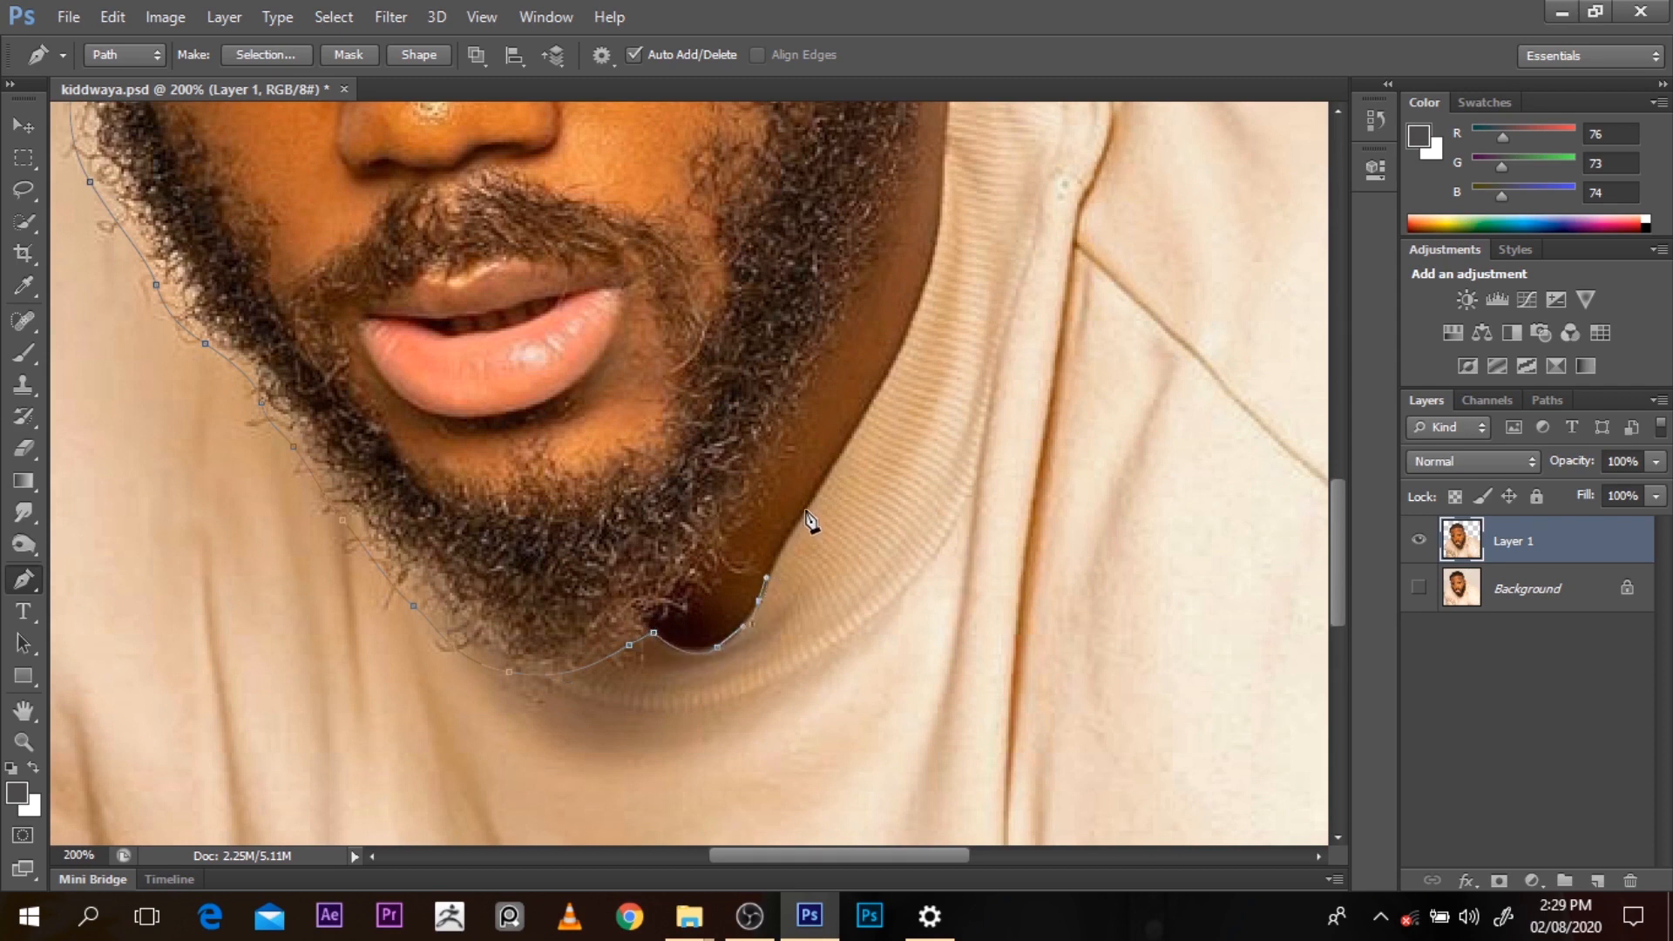
{"action": "left_click_drag", "start_coordinate": [804, 513], "coordinate": [823, 481]}
{"action": "scroll", "coordinate": [1340, 583], "scroll_direction": "up", "scroll_amount": 3}
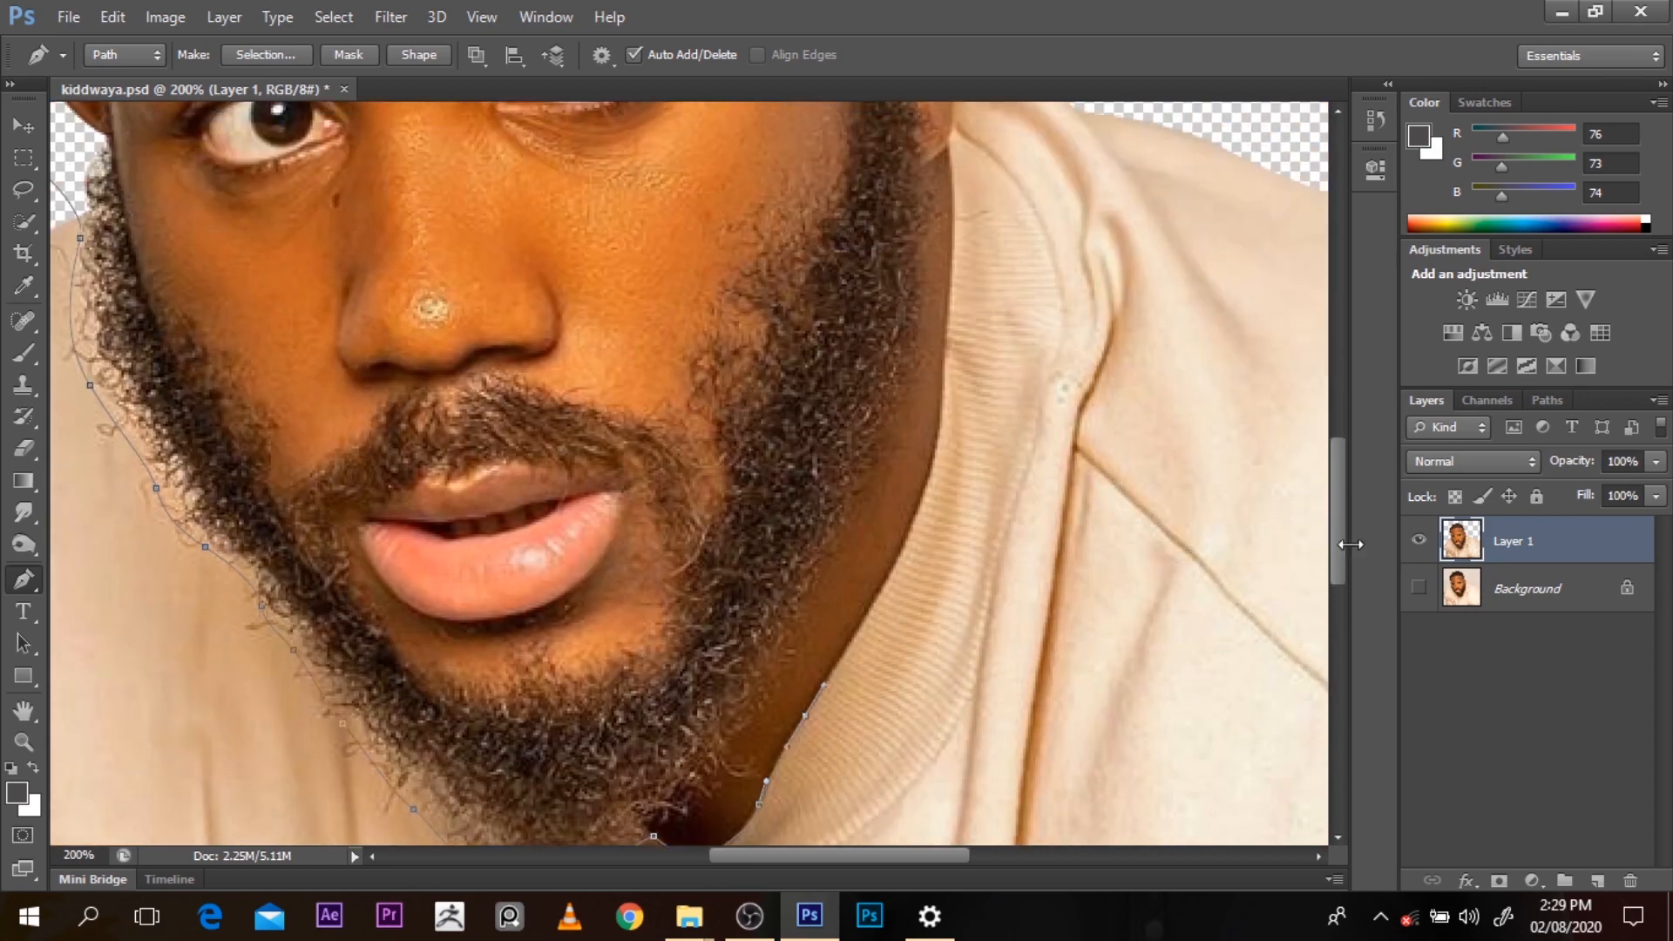
{"action": "left_click_drag", "start_coordinate": [936, 425], "coordinate": [941, 326]}
Continue the path up the right side of the neck along the collar to the base of the ear
{"action": "scroll", "coordinate": [1340, 546], "scroll_direction": "up", "scroll_amount": 3}
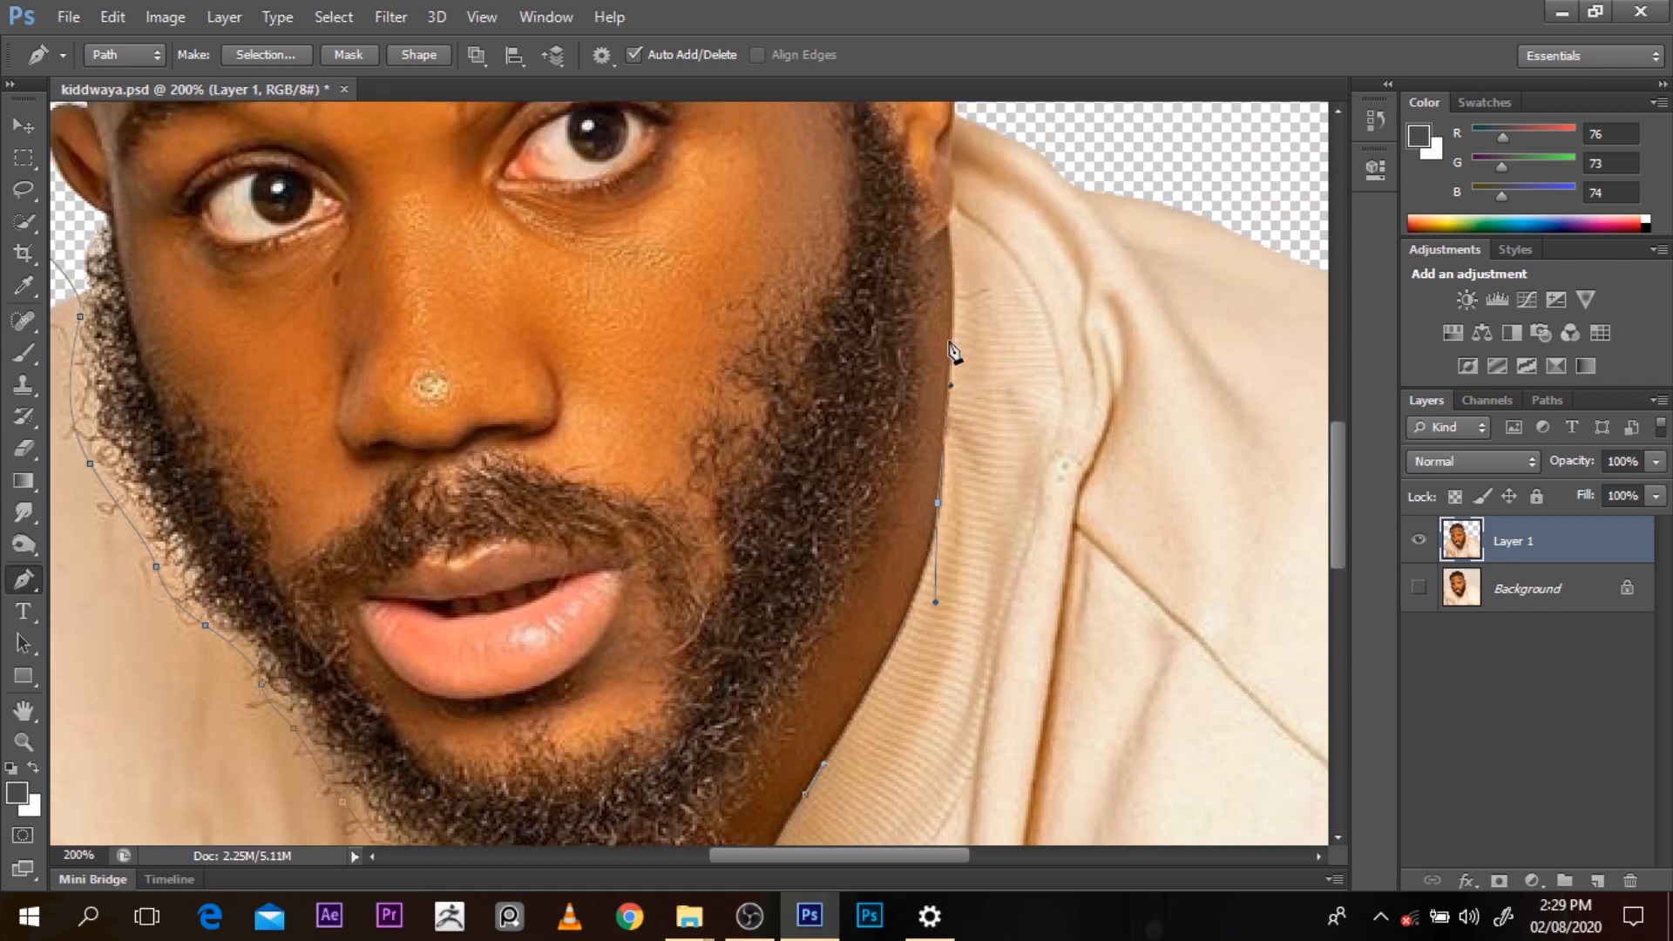
{"action": "left_click_drag", "start_coordinate": [951, 344], "coordinate": [952, 327]}
{"action": "left_click_drag", "start_coordinate": [954, 260], "coordinate": [952, 248]}
{"action": "left_click_drag", "start_coordinate": [1333, 502], "coordinate": [1346, 450]}
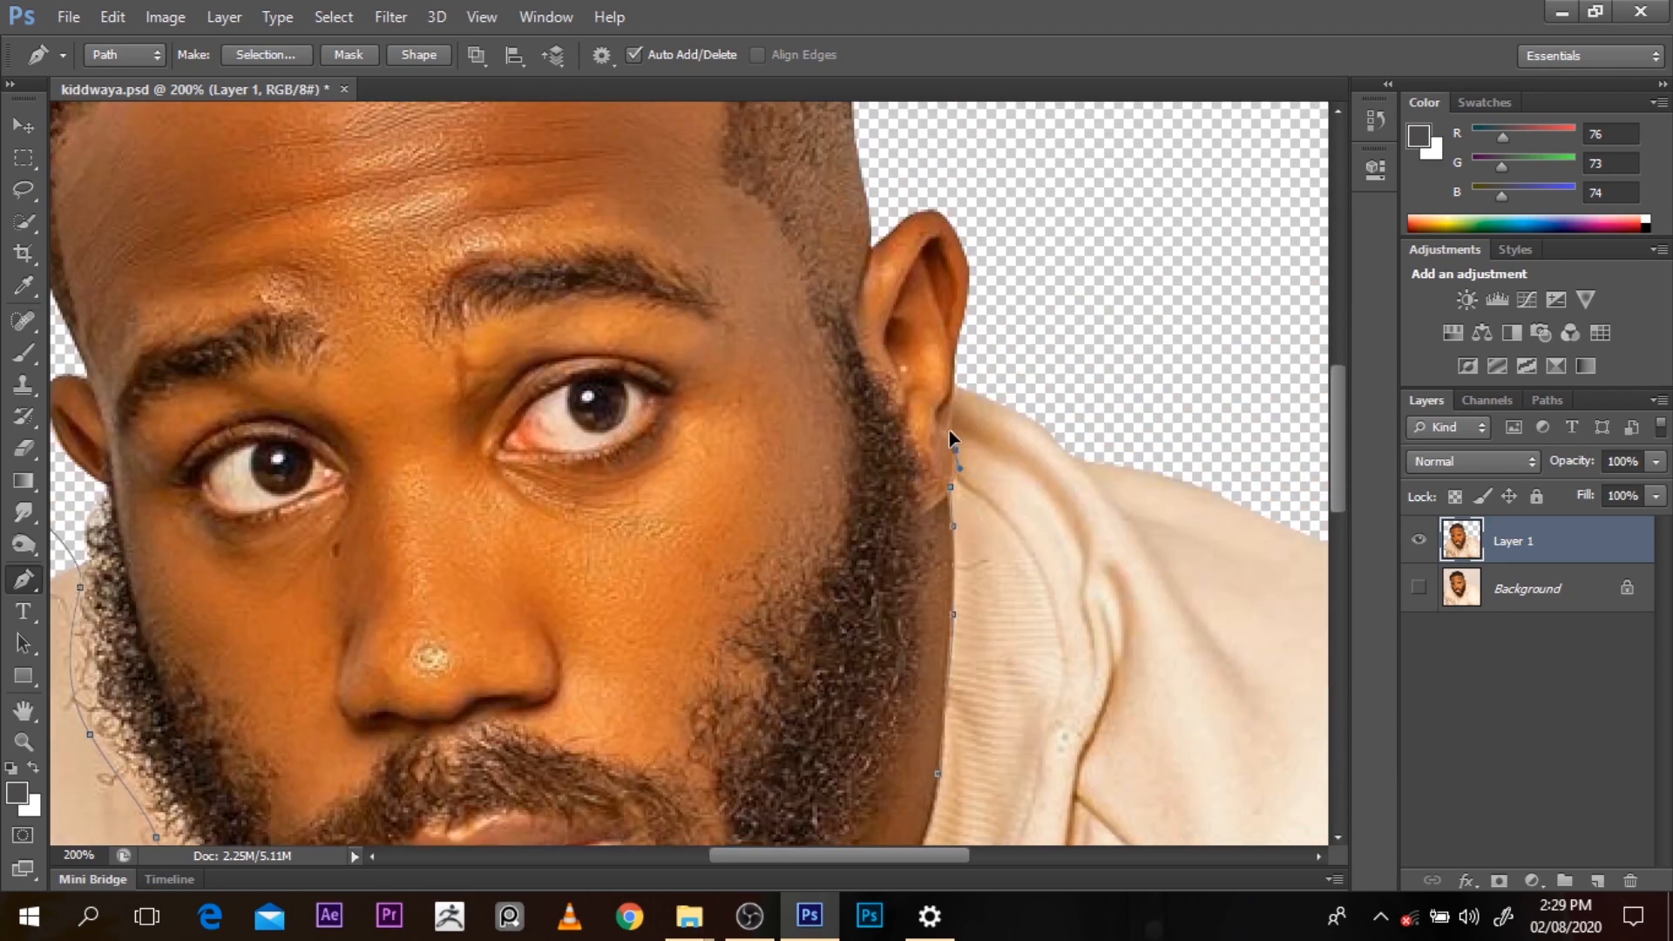
{"action": "left_click_drag", "start_coordinate": [949, 415], "coordinate": [962, 364]}
Complete the path loosely around the outside of the head, over the hair and back to its starting point
{"action": "key", "text": "ctrl+minus"}
{"action": "key", "text": "ctrl+minus"}
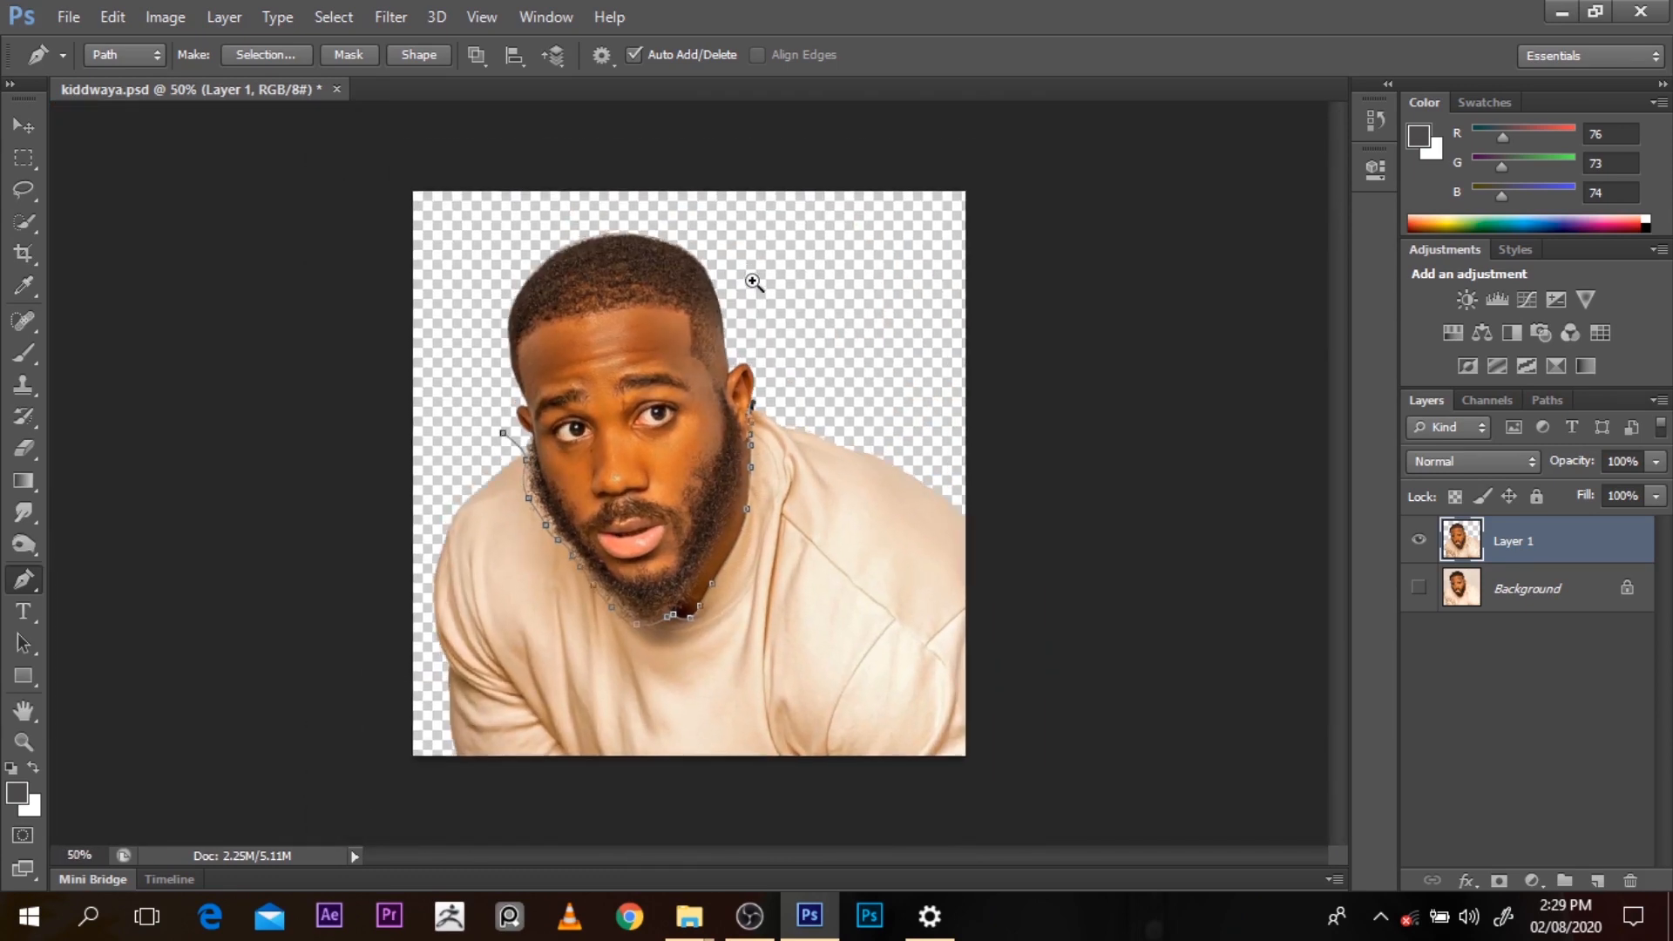
{"action": "left_click", "coordinate": [754, 279]}
{"action": "left_click", "coordinate": [688, 157]}
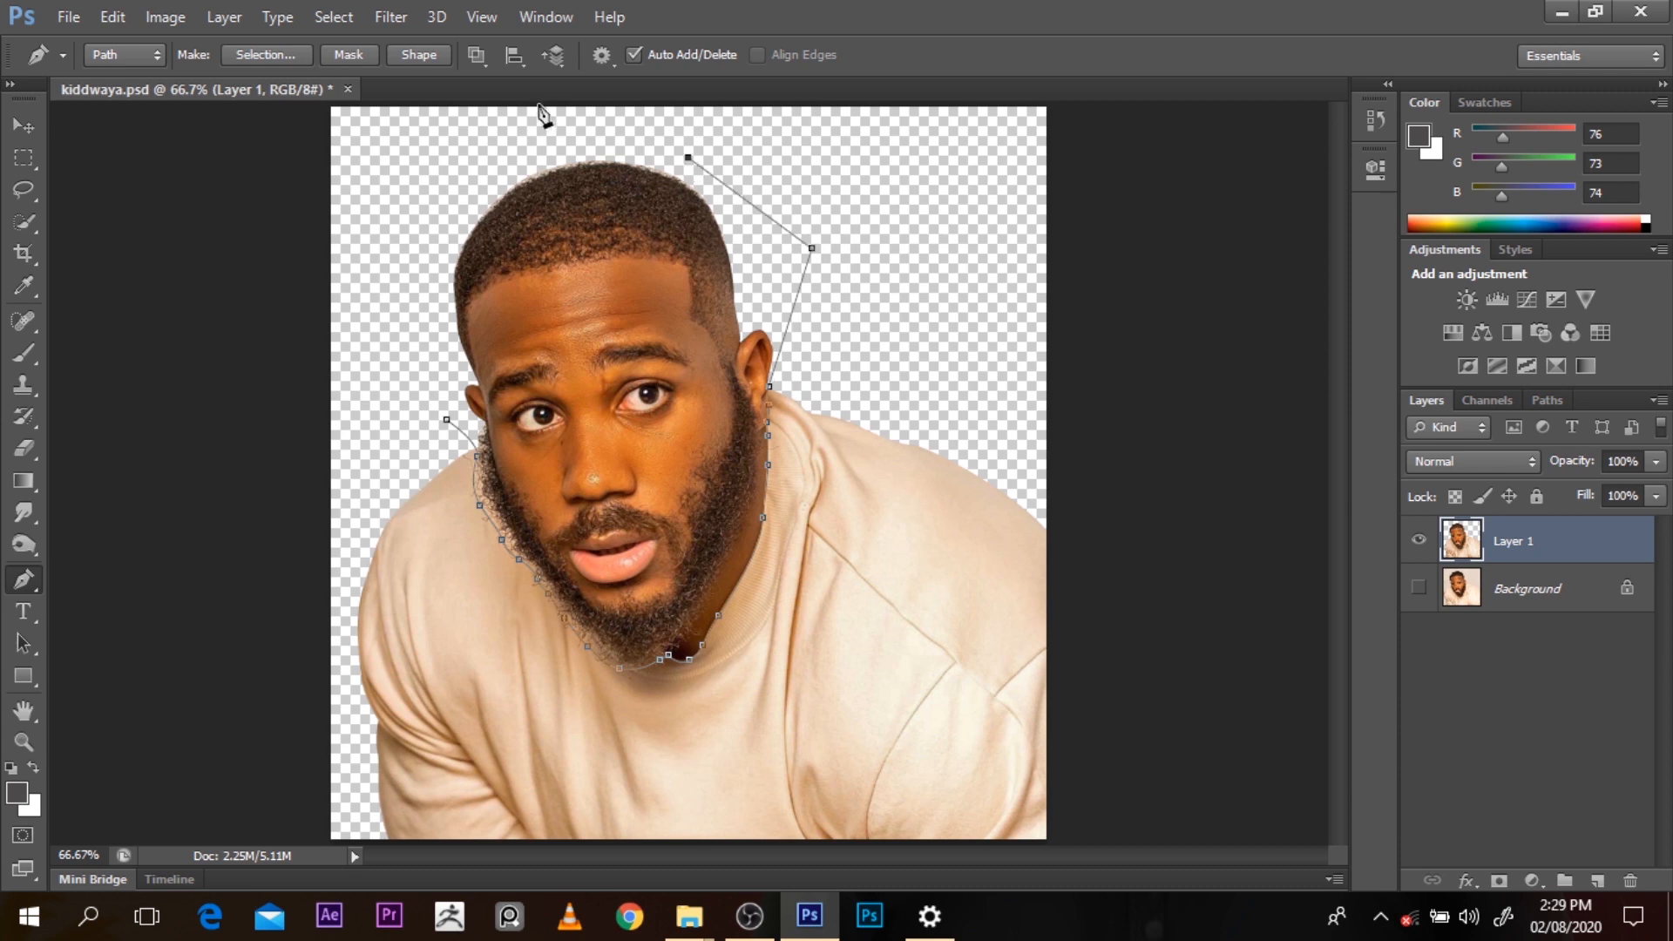
{"action": "left_click", "coordinate": [541, 130]}
{"action": "left_click_drag", "start_coordinate": [419, 336], "coordinate": [427, 366]}
{"action": "key", "text": "ctrl+z"}
{"action": "left_click_drag", "start_coordinate": [434, 294], "coordinate": [428, 373]}
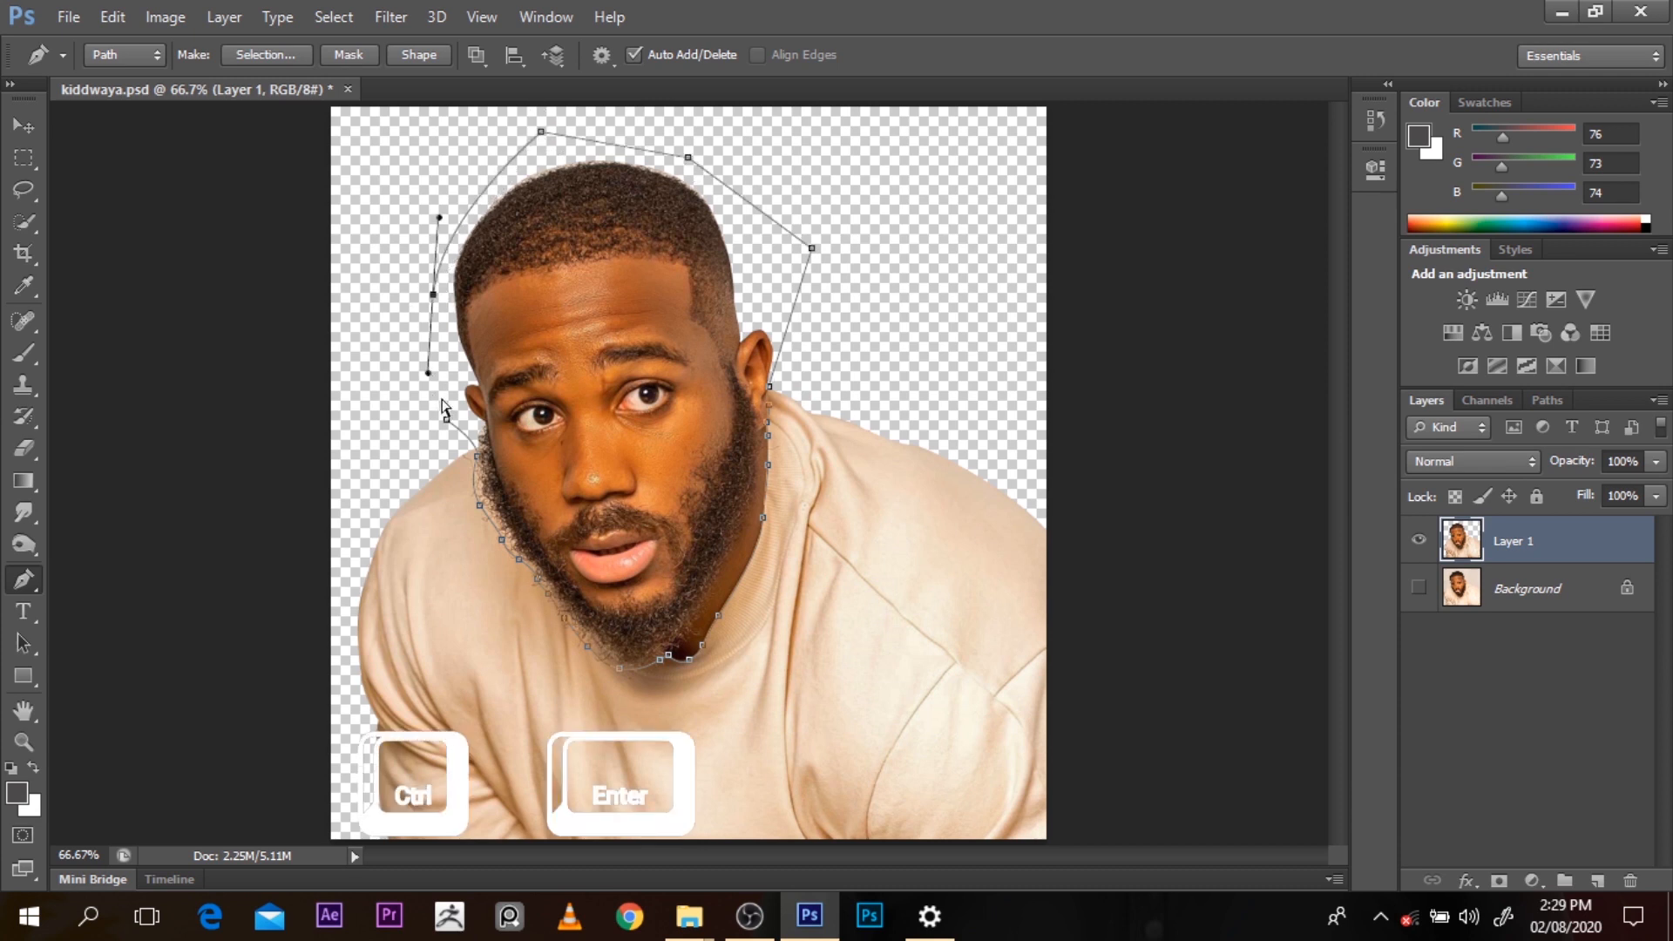
Turn the path into a selection, copy the enclosed head to a new layer, and hide Layer 1
{"action": "key", "text": "ctrl+Return"}
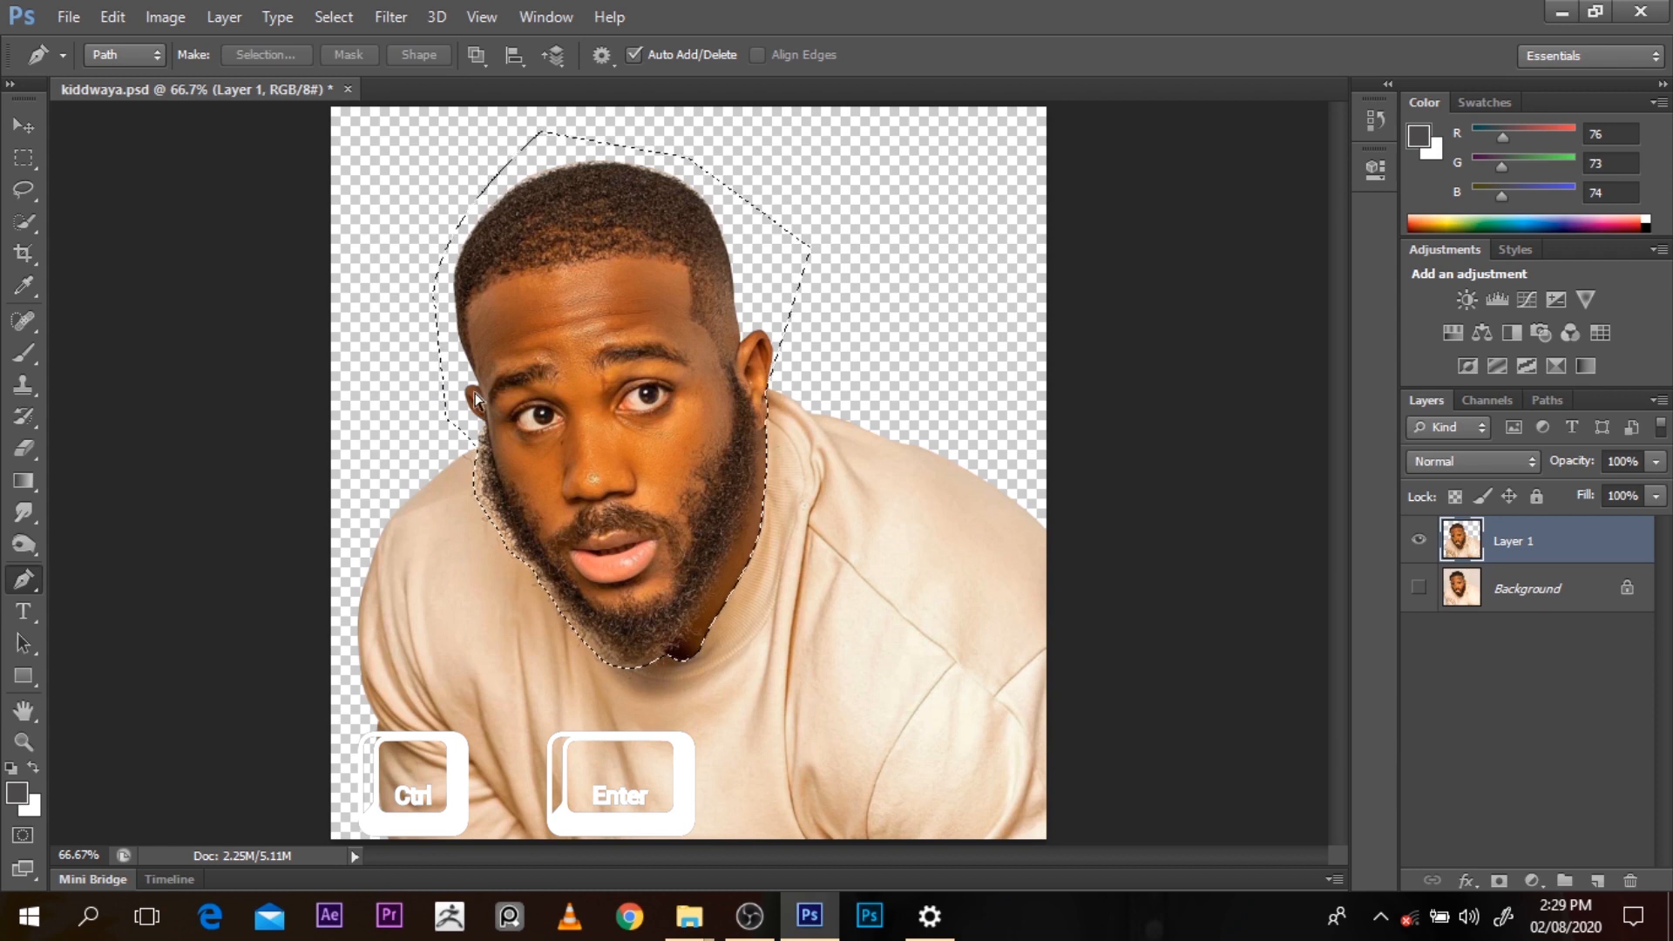
{"action": "key", "text": "ctrl+j"}
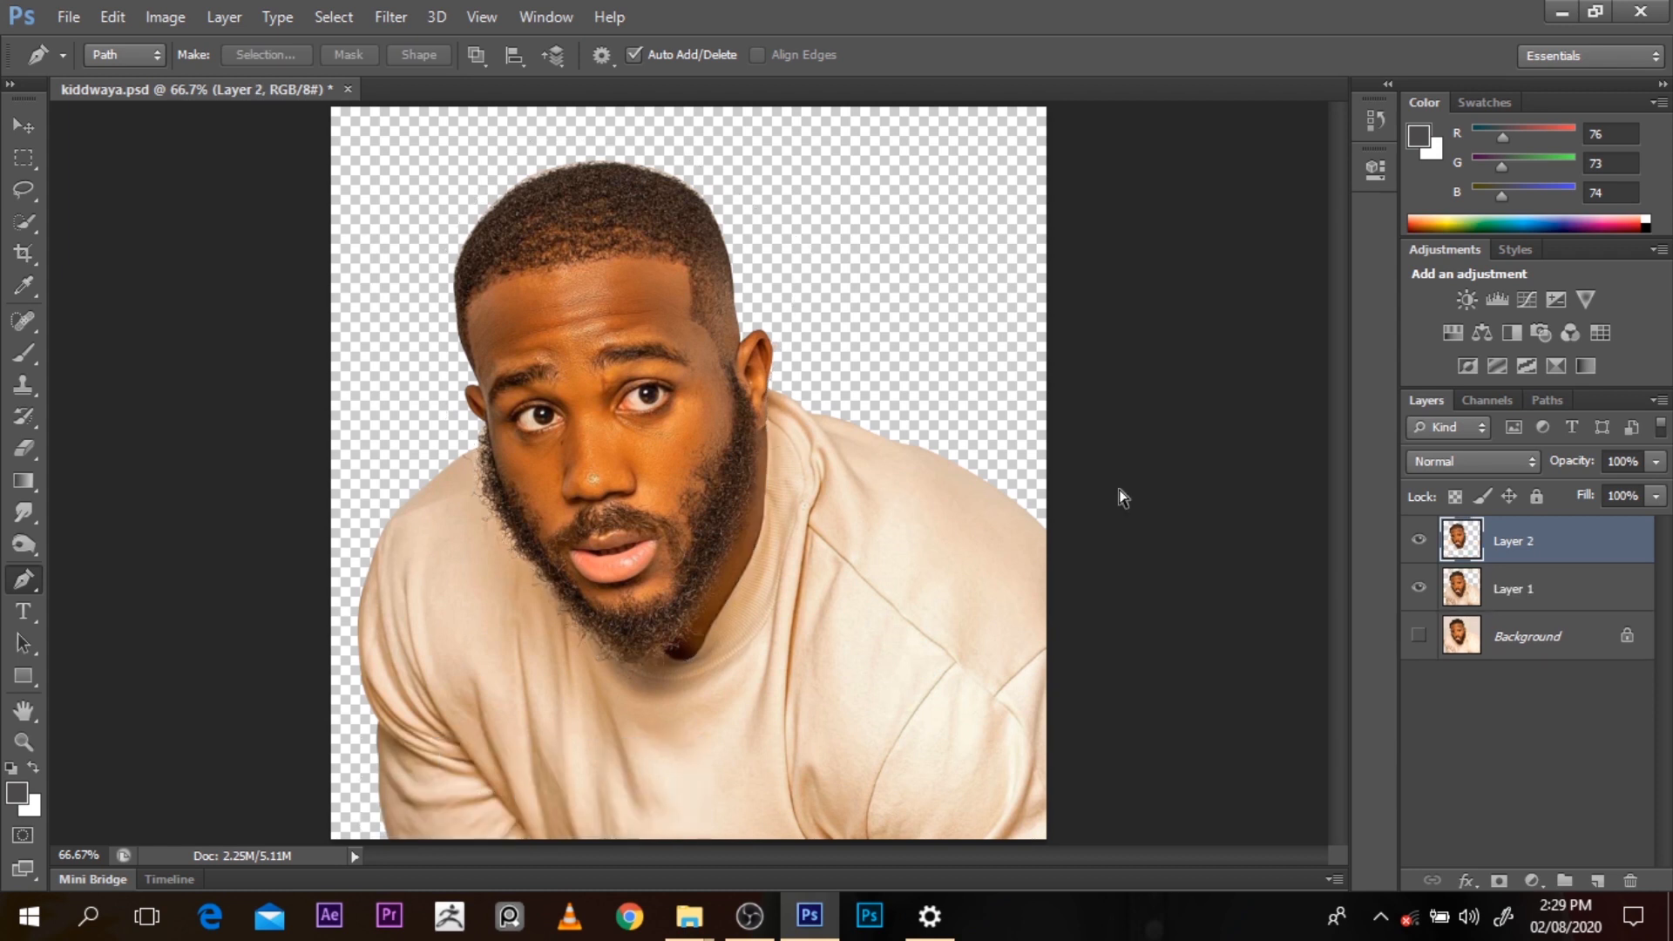
{"action": "left_click", "coordinate": [1419, 590]}
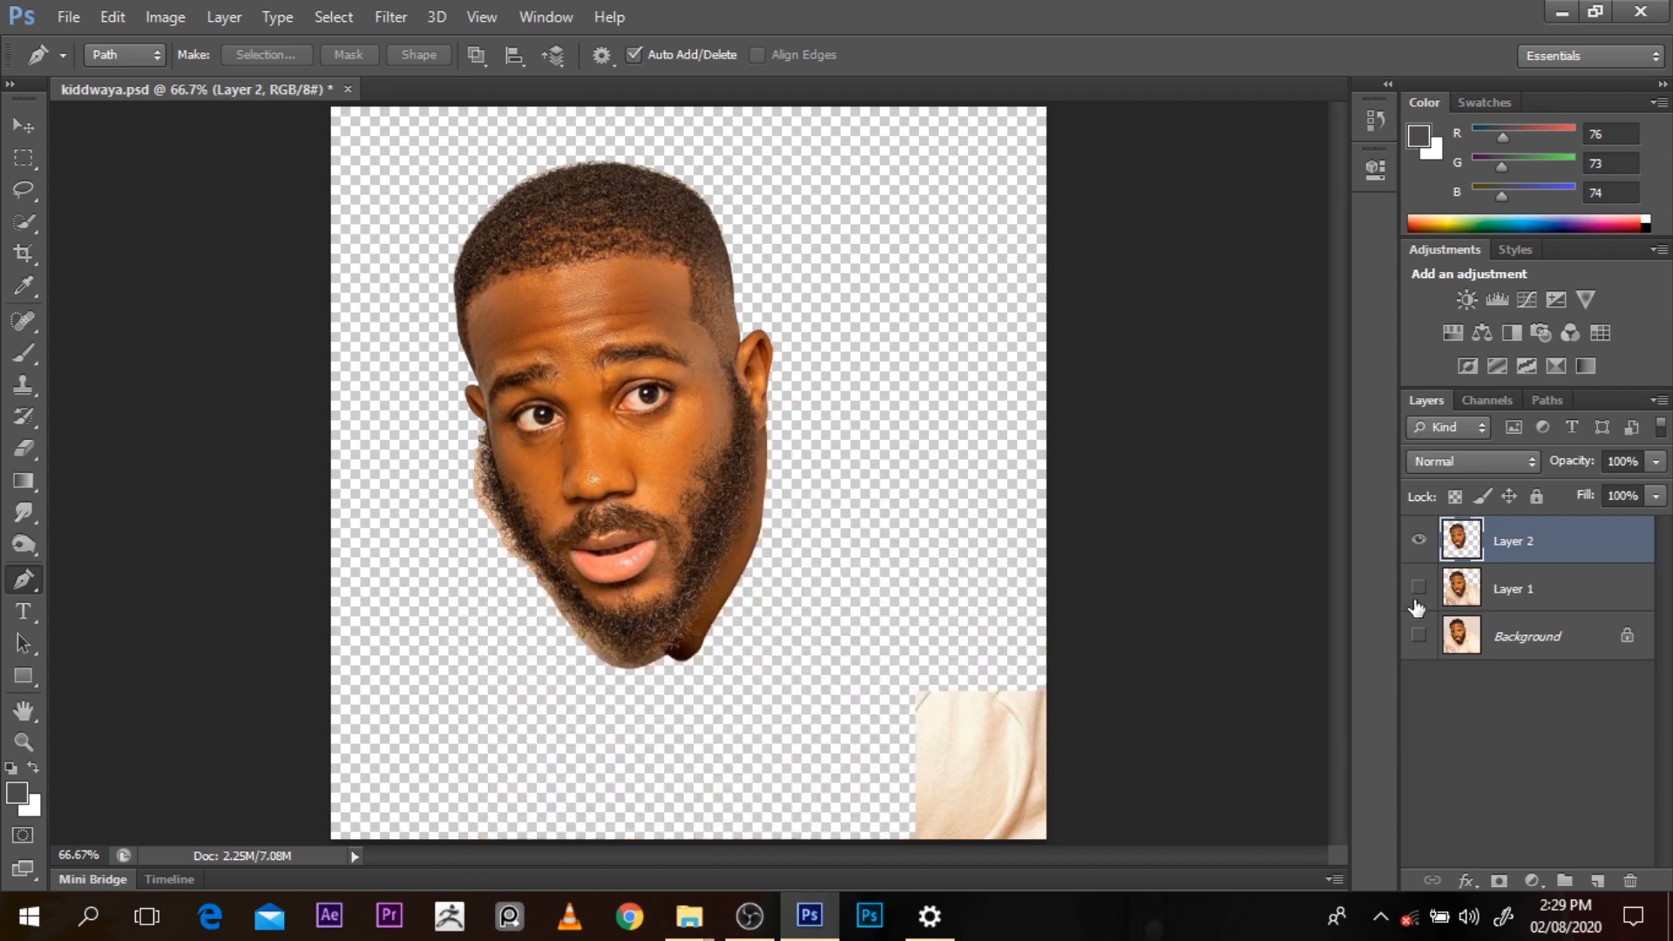
{"action": "left_click", "coordinate": [554, 494], "text": "ctrl"}
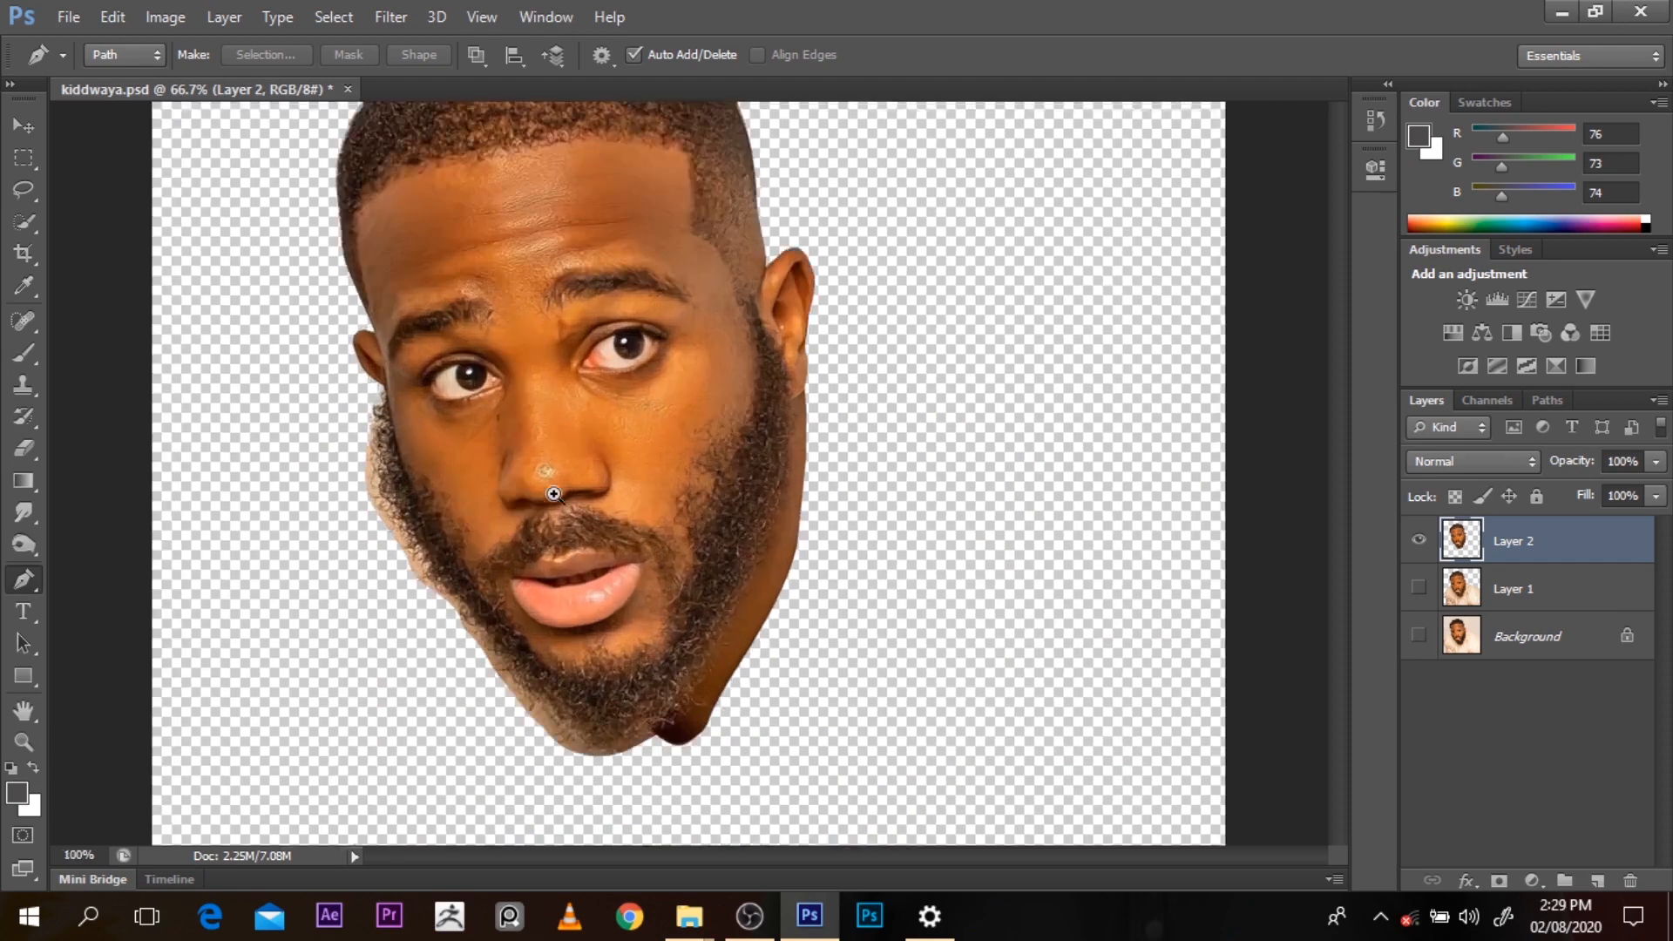
{"action": "left_click", "coordinate": [554, 494], "text": "ctrl+alt"}
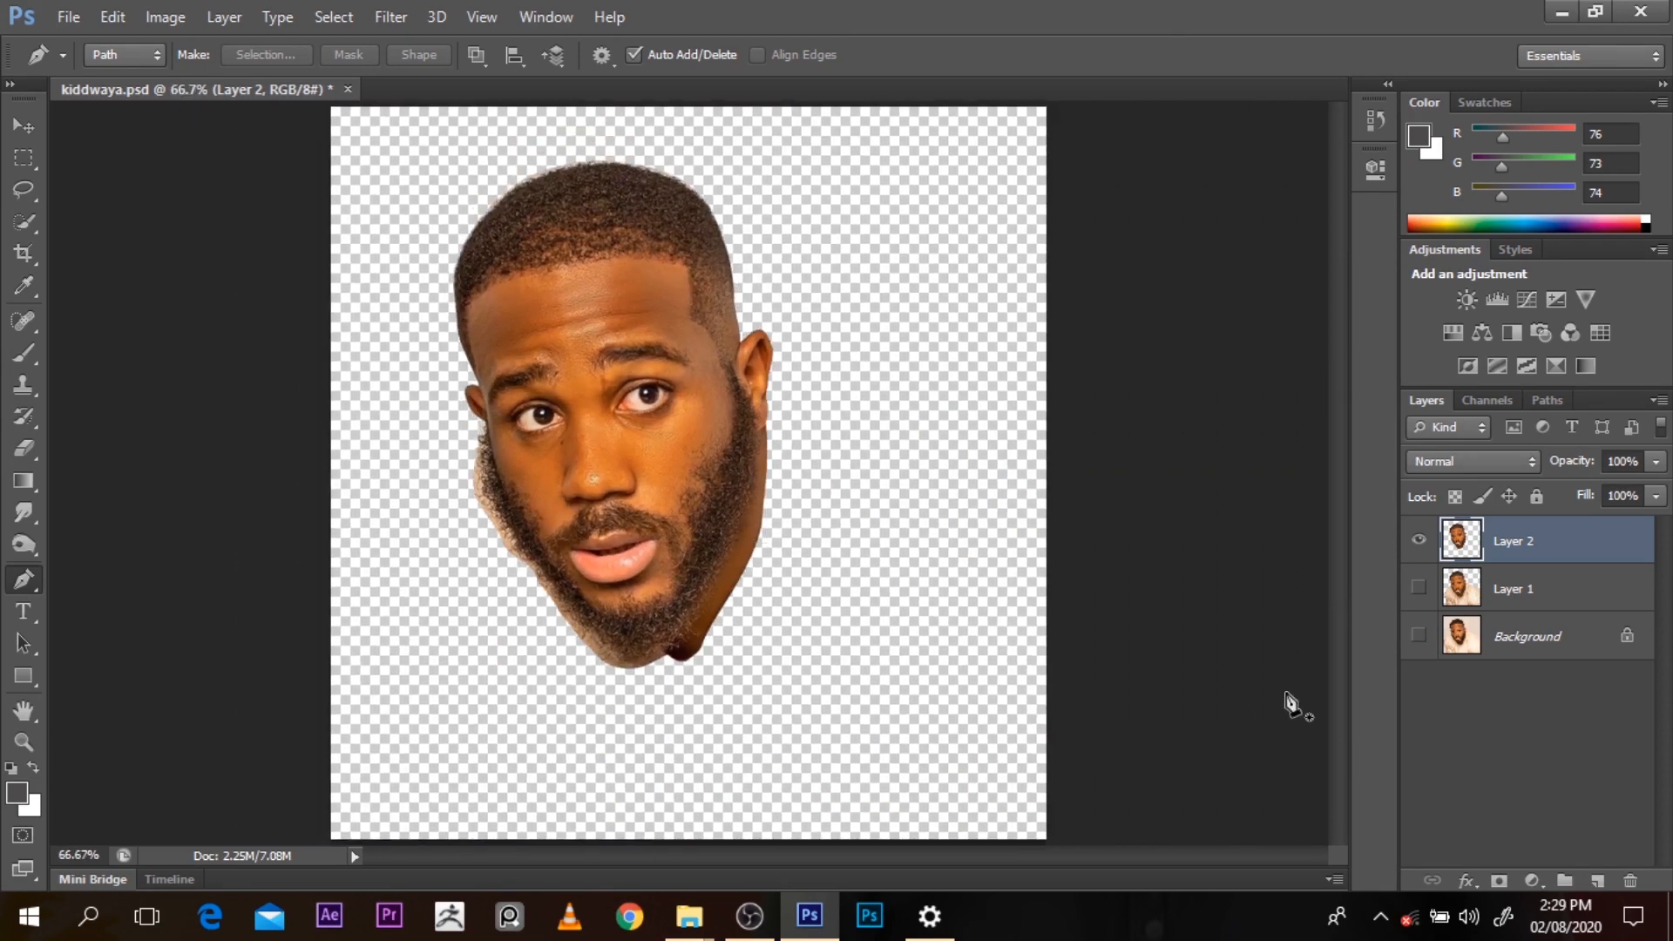
Rename the new layer as head
{"action": "double_click", "coordinate": [1511, 547]}
{"action": "type", "text": "H"}
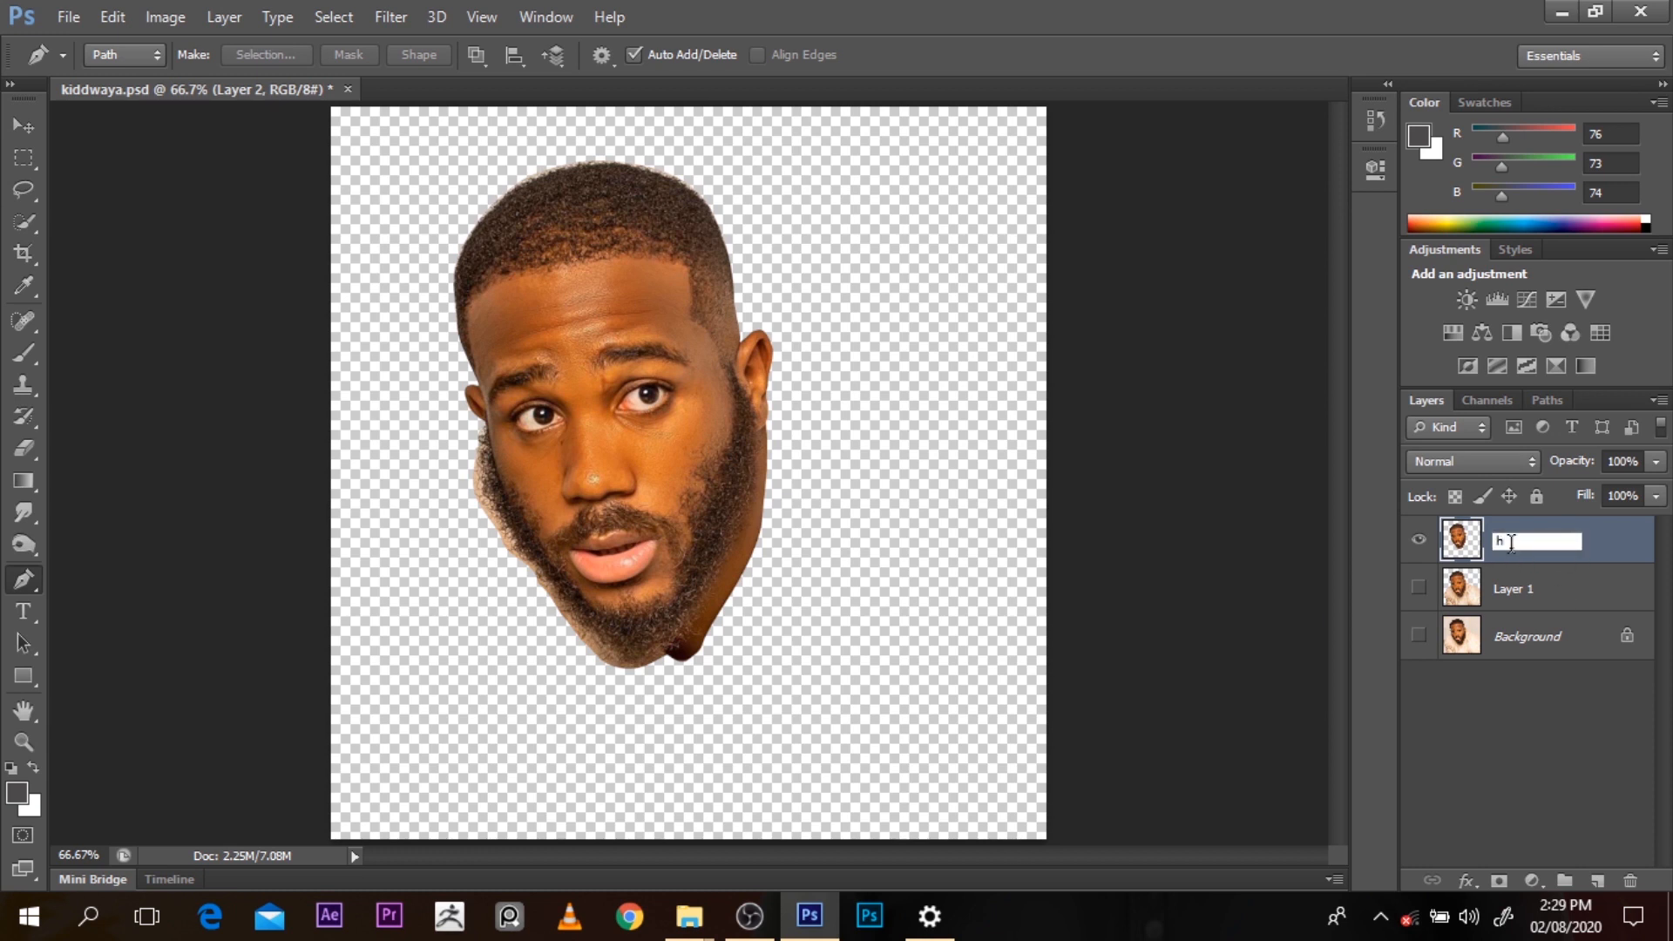
{"action": "type", "text": "ead"}
{"action": "key", "text": "Return"}
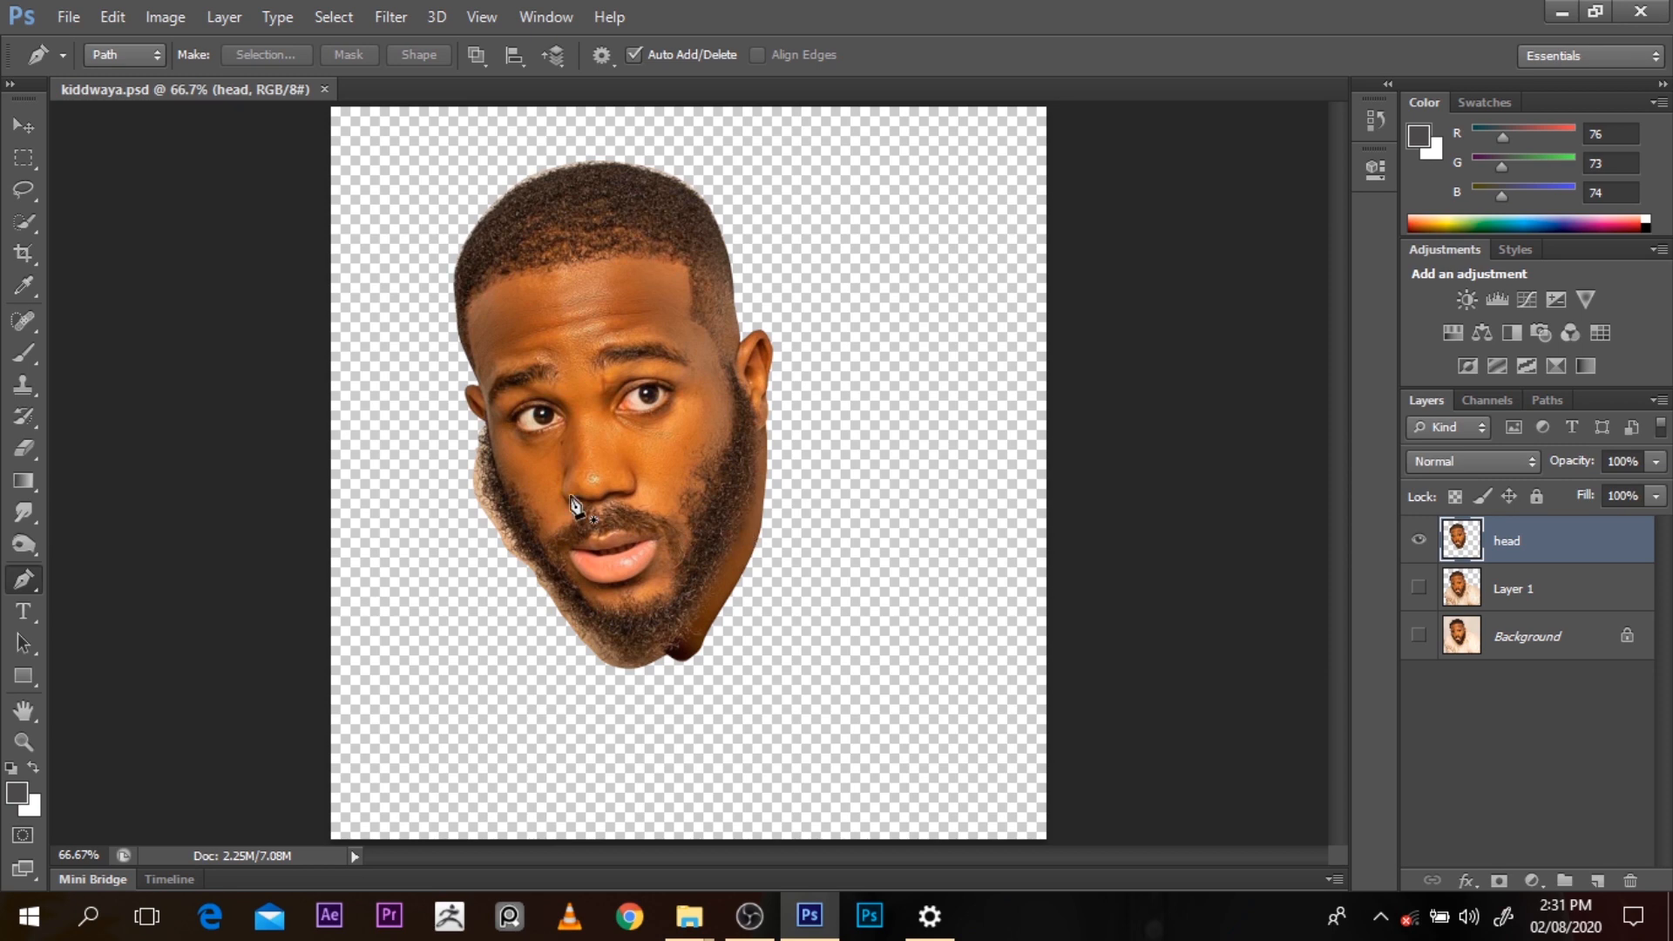
Start a new Pen path below the left ear and trace the beard's inner edge down the cheek and over the moustache
{"action": "left_click", "coordinate": [566, 420], "text": "ctrl"}
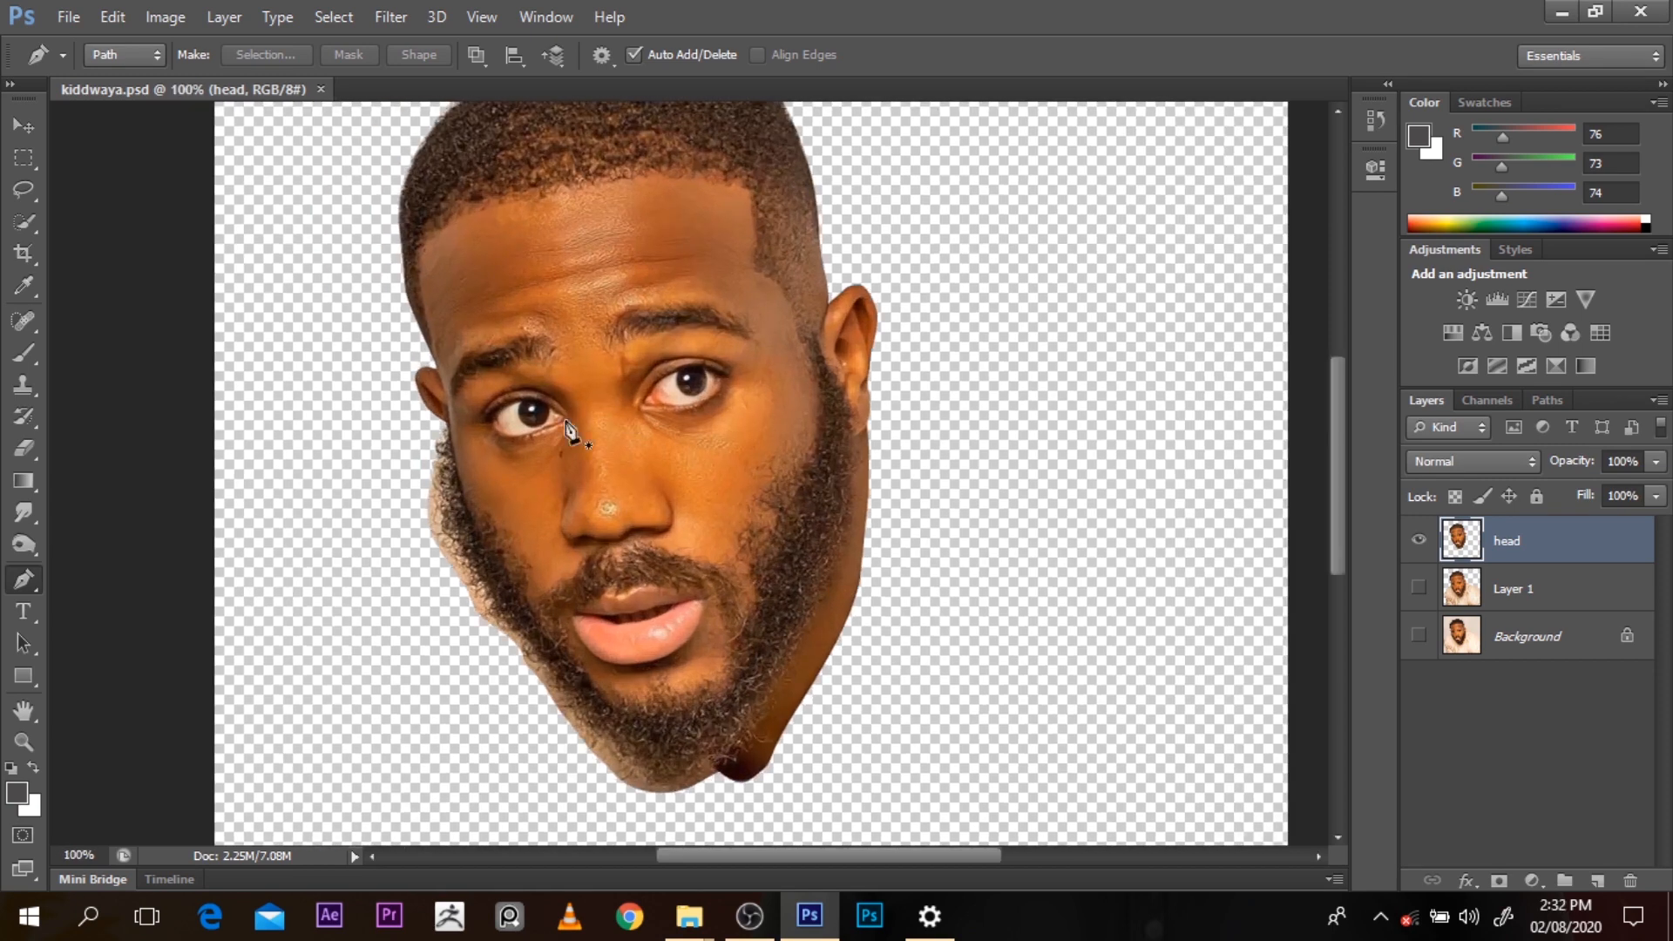
{"action": "left_click", "coordinate": [412, 442]}
{"action": "left_click", "coordinate": [444, 430], "text": "ctrl"}
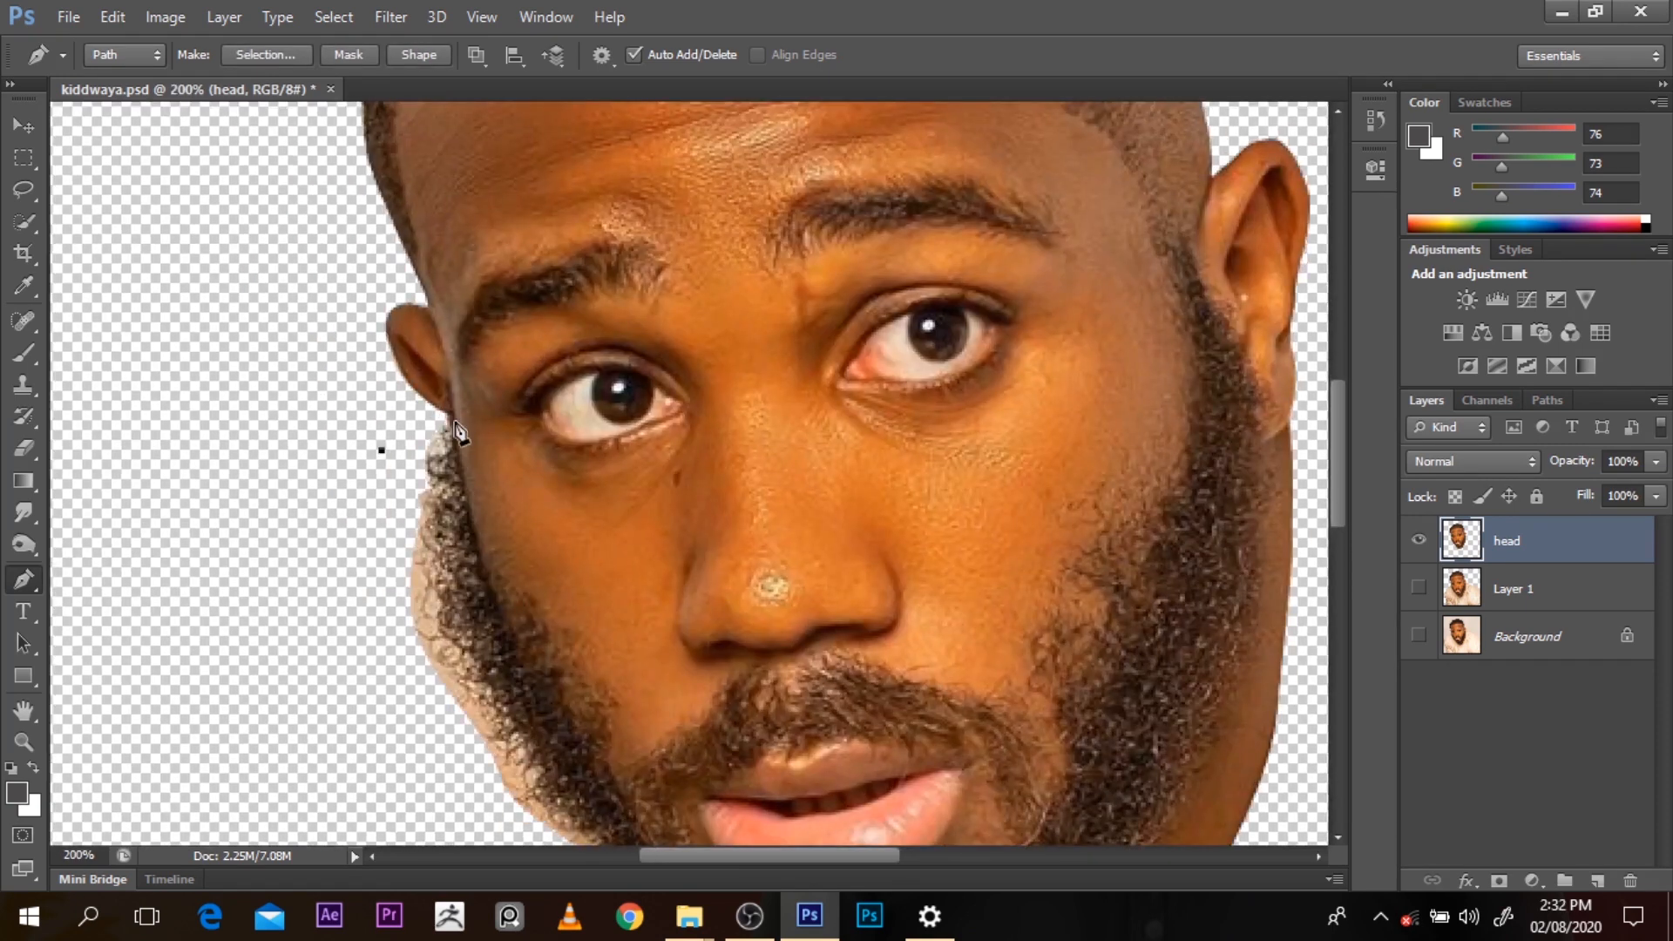
{"action": "left_click_drag", "start_coordinate": [453, 435], "coordinate": [462, 452]}
{"action": "left_click_drag", "start_coordinate": [490, 553], "coordinate": [524, 583]}
{"action": "left_click_drag", "start_coordinate": [580, 646], "coordinate": [676, 730]}
{"action": "left_click_drag", "start_coordinate": [738, 669], "coordinate": [994, 692]}
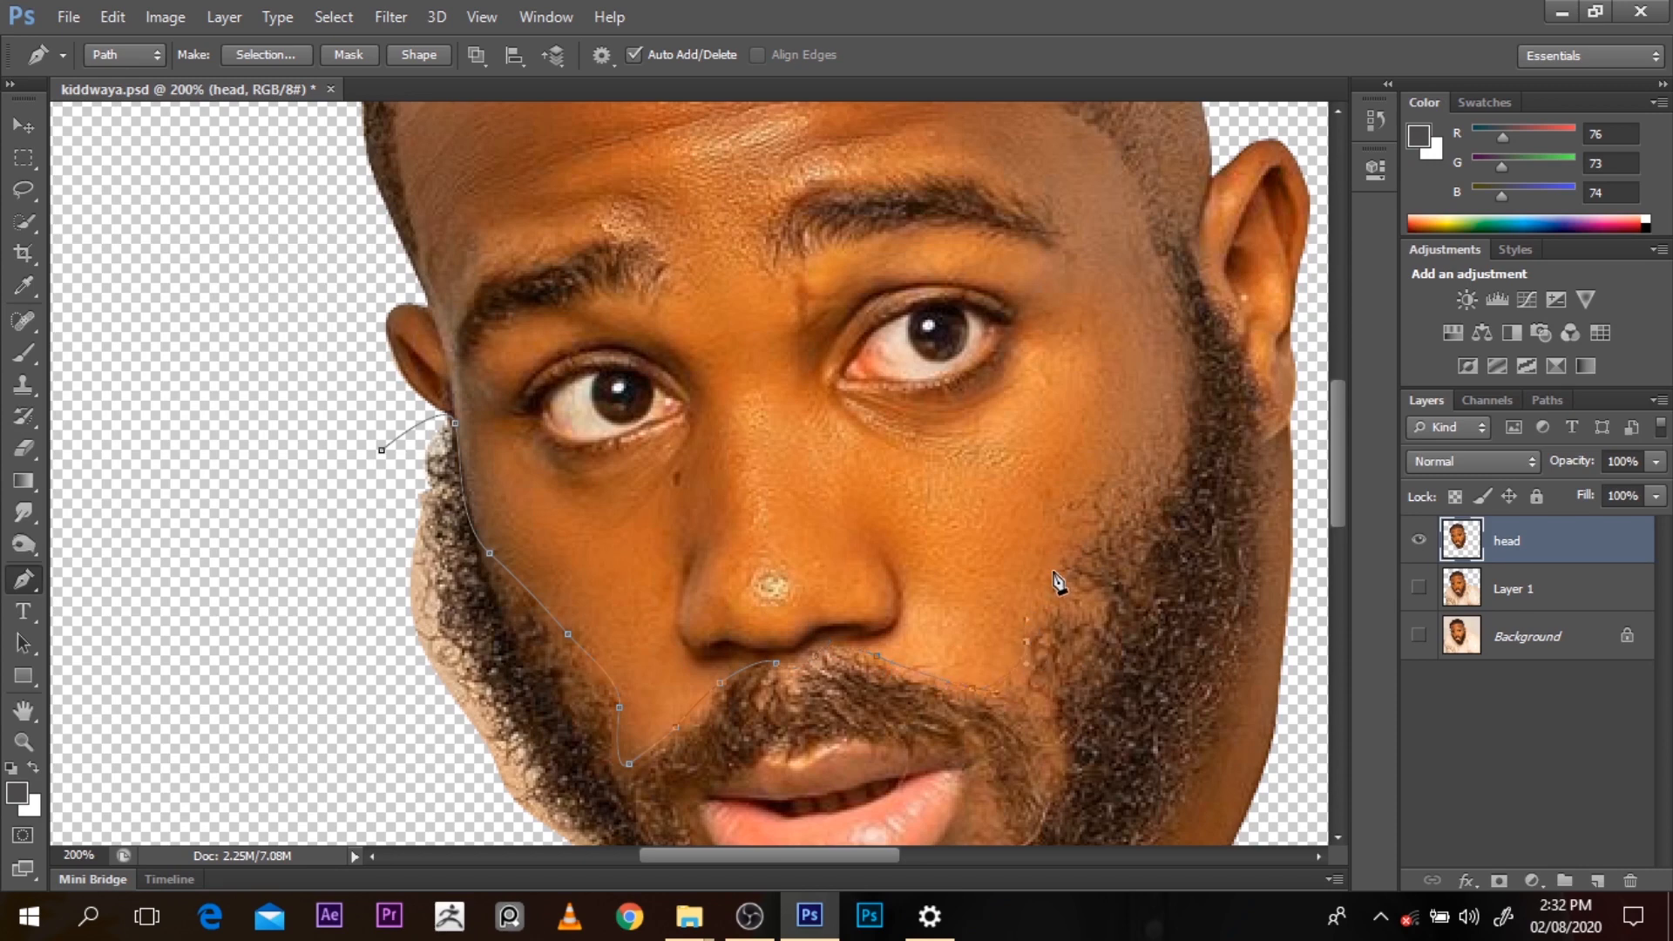
Continue the path up the beard's inner edge on the right cheek to the top of the sideburn
{"action": "key", "text": "ctrl+z"}
{"action": "left_click_drag", "start_coordinate": [1184, 394], "coordinate": [1176, 331]}
{"action": "scroll", "coordinate": [1337, 441], "scroll_direction": "up", "scroll_amount": 3}
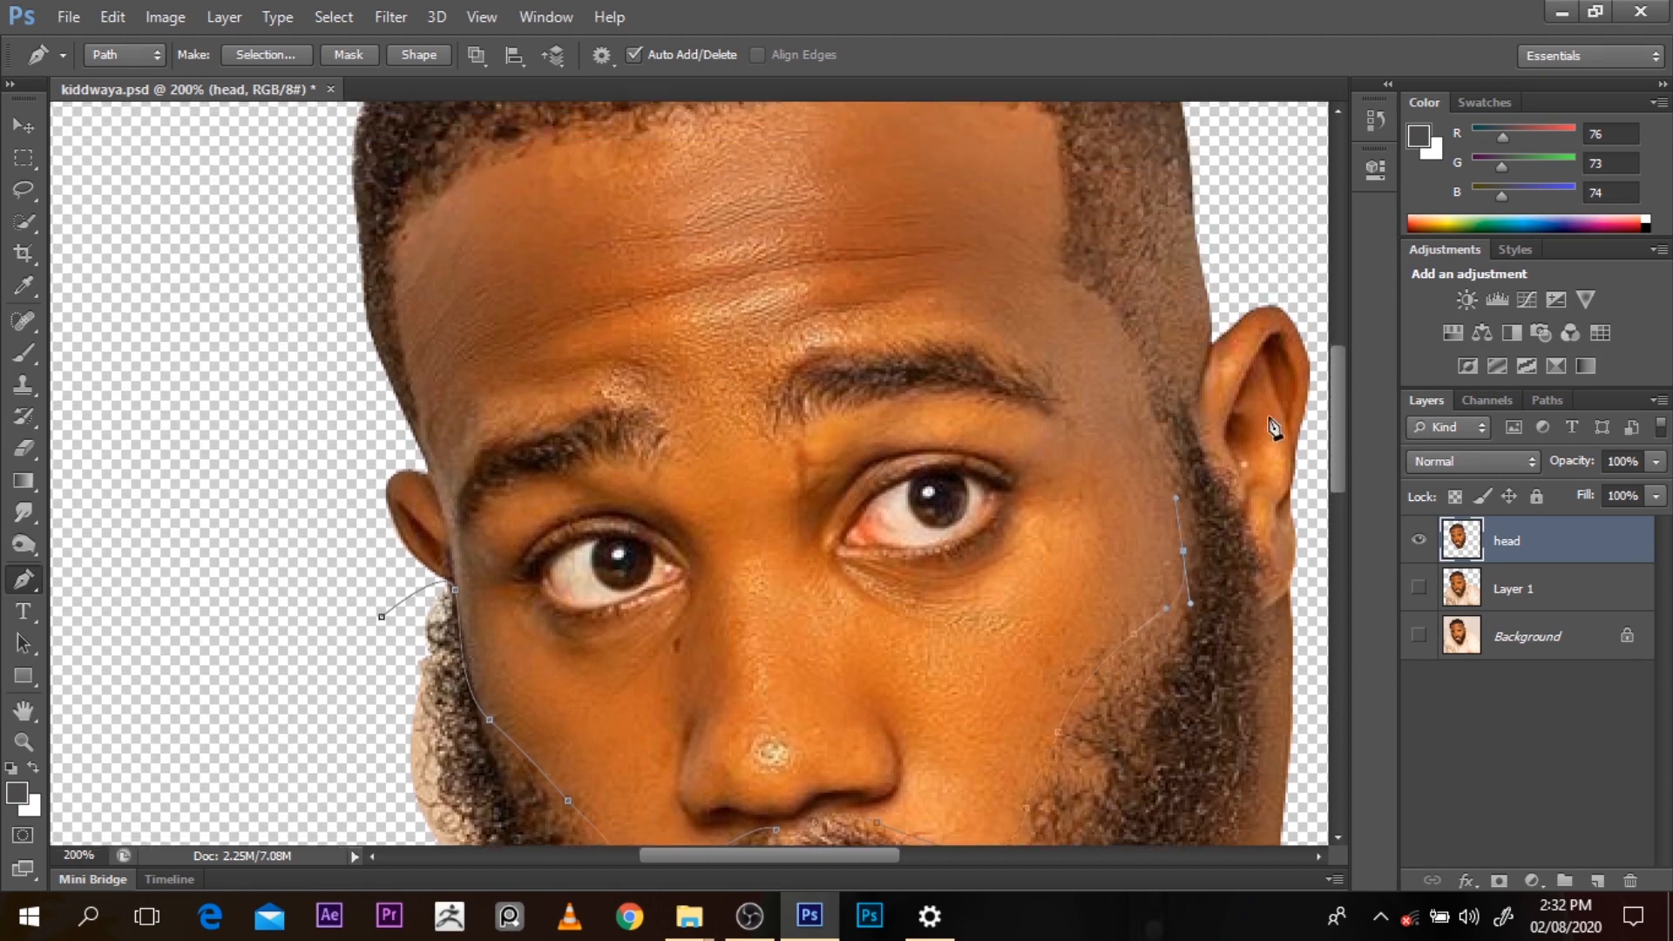
{"action": "left_click_drag", "start_coordinate": [1182, 457], "coordinate": [1176, 443]}
{"action": "left_click", "coordinate": [1164, 408]}
Continue the Pen path down the beard's outer edge from the right sideburn along the jaw and around beneath the chin
{"action": "left_click", "coordinate": [1247, 521]}
{"action": "left_click", "coordinate": [1261, 563]}
{"action": "left_click_drag", "start_coordinate": [1340, 476], "coordinate": [1349, 555]}
{"action": "left_click_drag", "start_coordinate": [1244, 495], "coordinate": [1222, 544]}
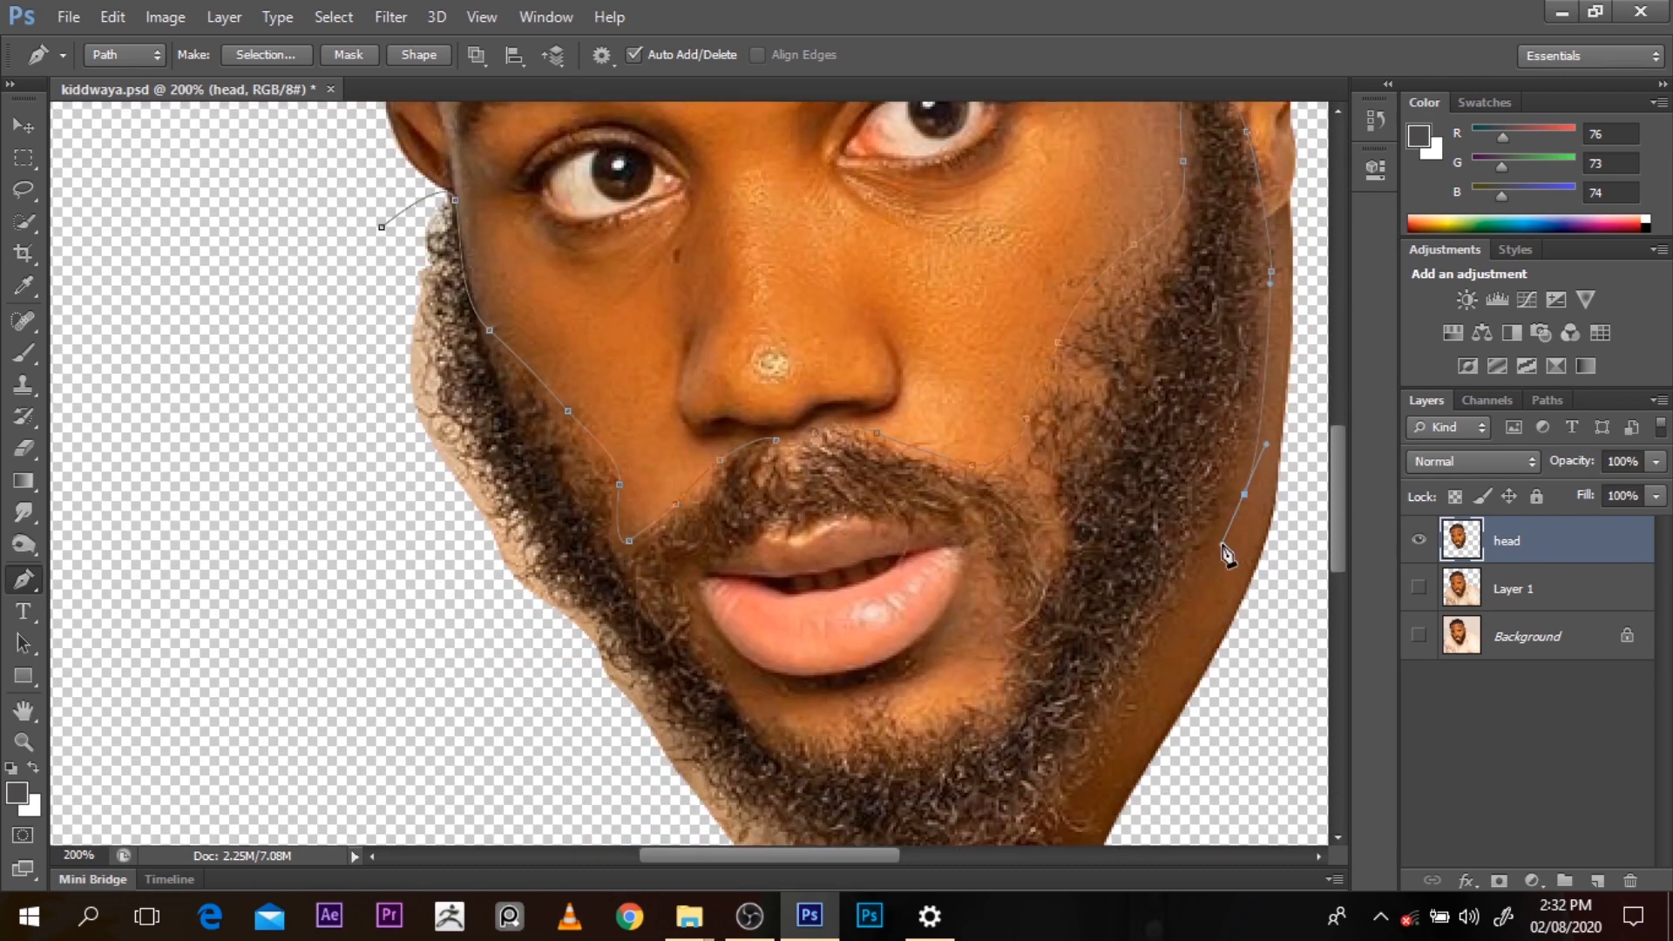
{"action": "left_click_drag", "start_coordinate": [1331, 513], "coordinate": [1334, 561]}
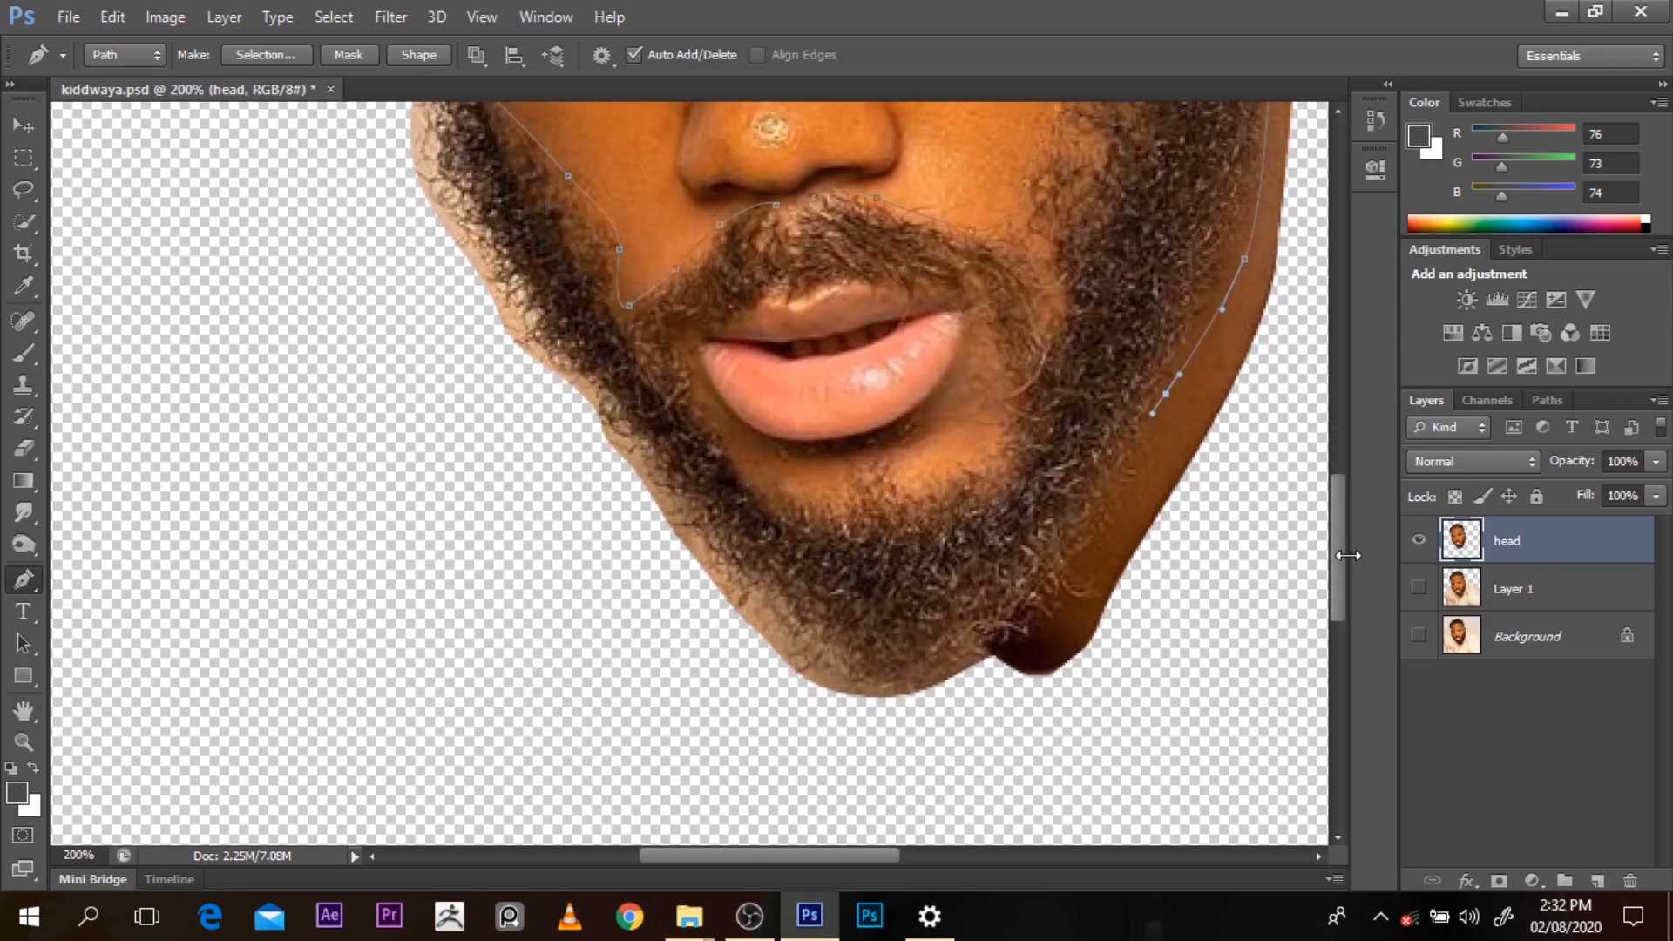
{"action": "left_click_drag", "start_coordinate": [1115, 516], "coordinate": [1100, 539]}
{"action": "left_click_drag", "start_coordinate": [1076, 594], "coordinate": [979, 684]}
{"action": "left_click", "coordinate": [760, 727]}
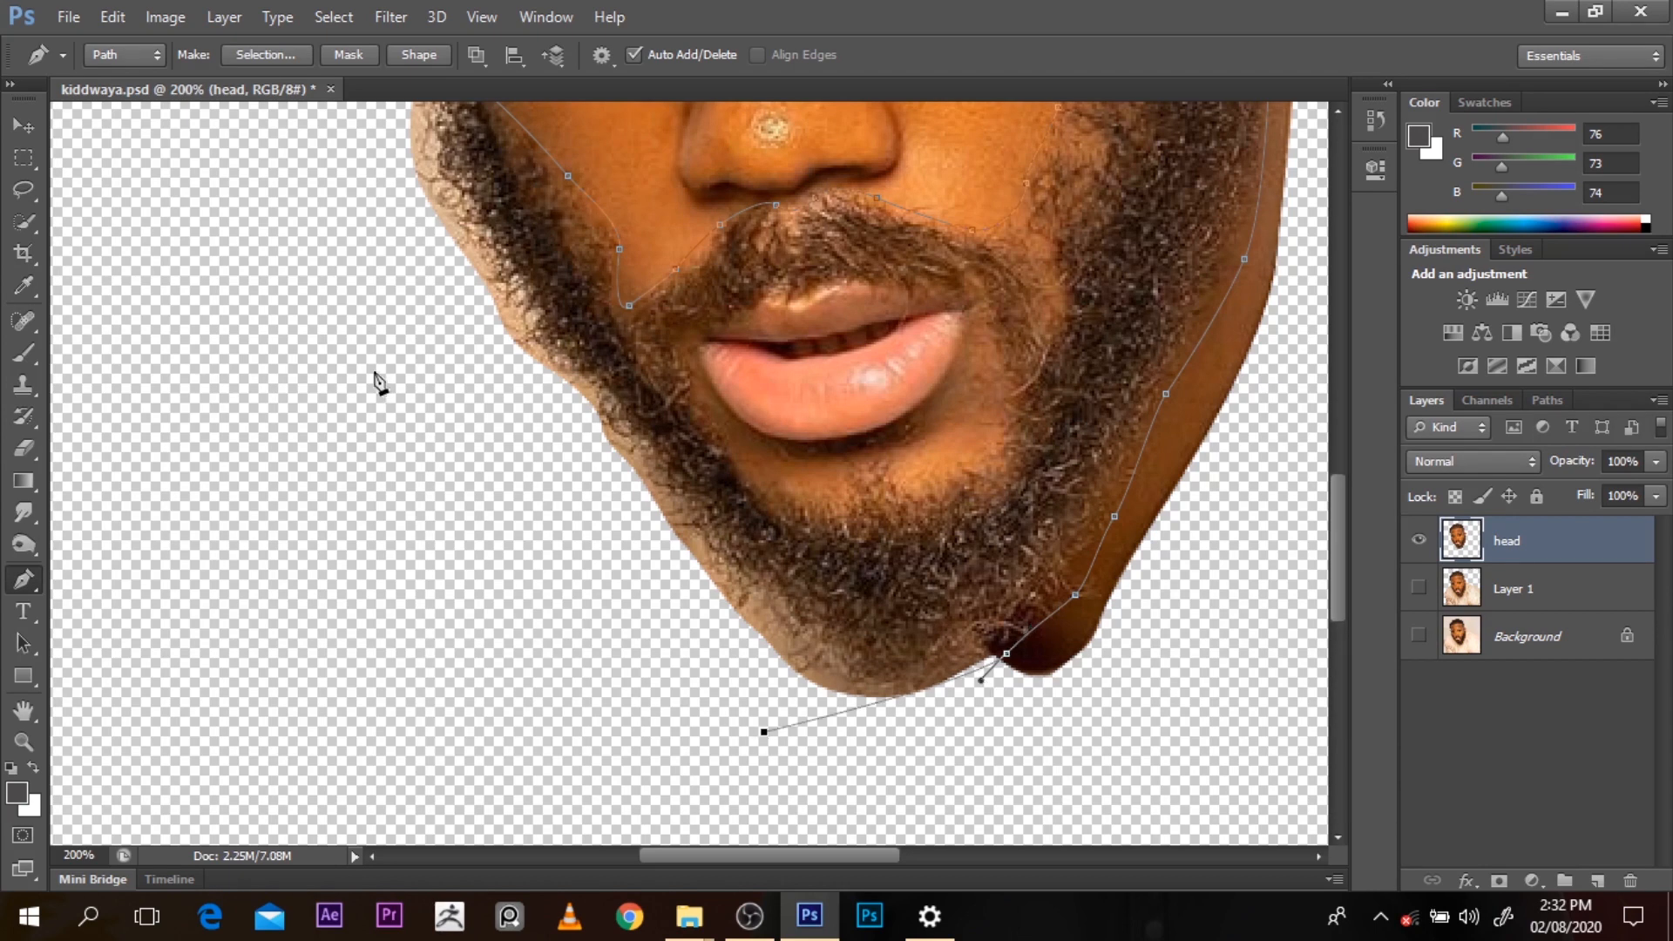
Turn the closed beard path into a selection, copy the enclosed beard to a new layer, and hide the head layer
{"action": "left_click", "coordinate": [442, 398], "text": "alt"}
{"action": "left_click", "coordinate": [442, 398], "text": "alt"}
{"action": "left_click", "coordinate": [442, 398], "text": "alt"}
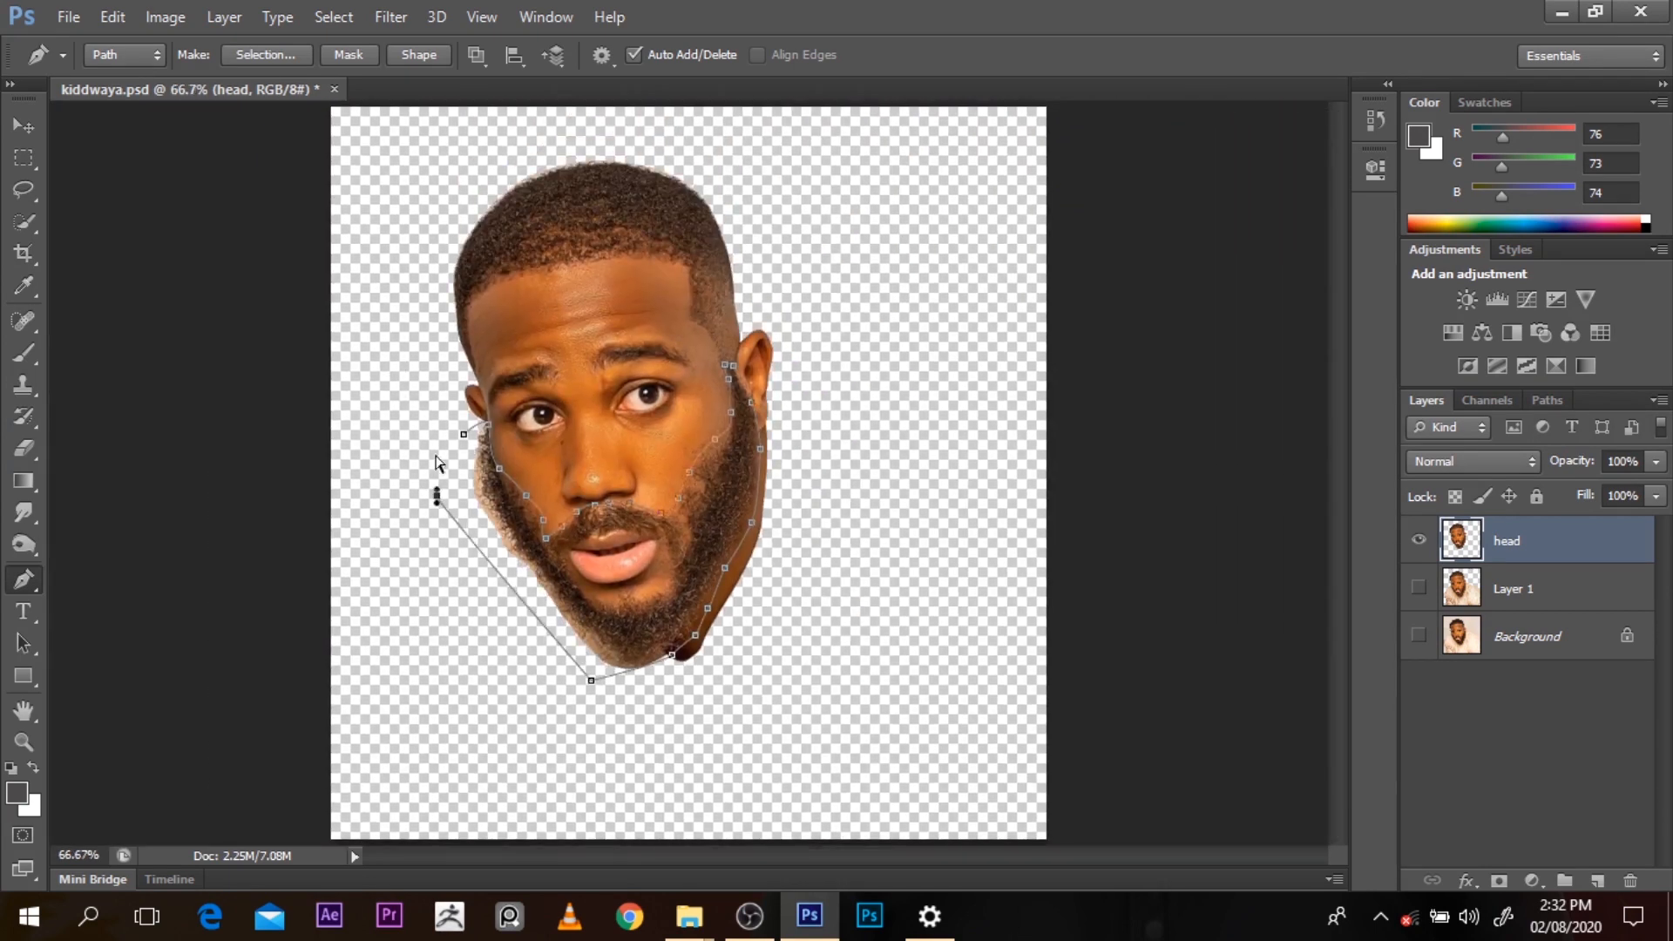
{"action": "key", "text": "ctrl+Return"}
{"action": "key", "text": "ctrl+j"}
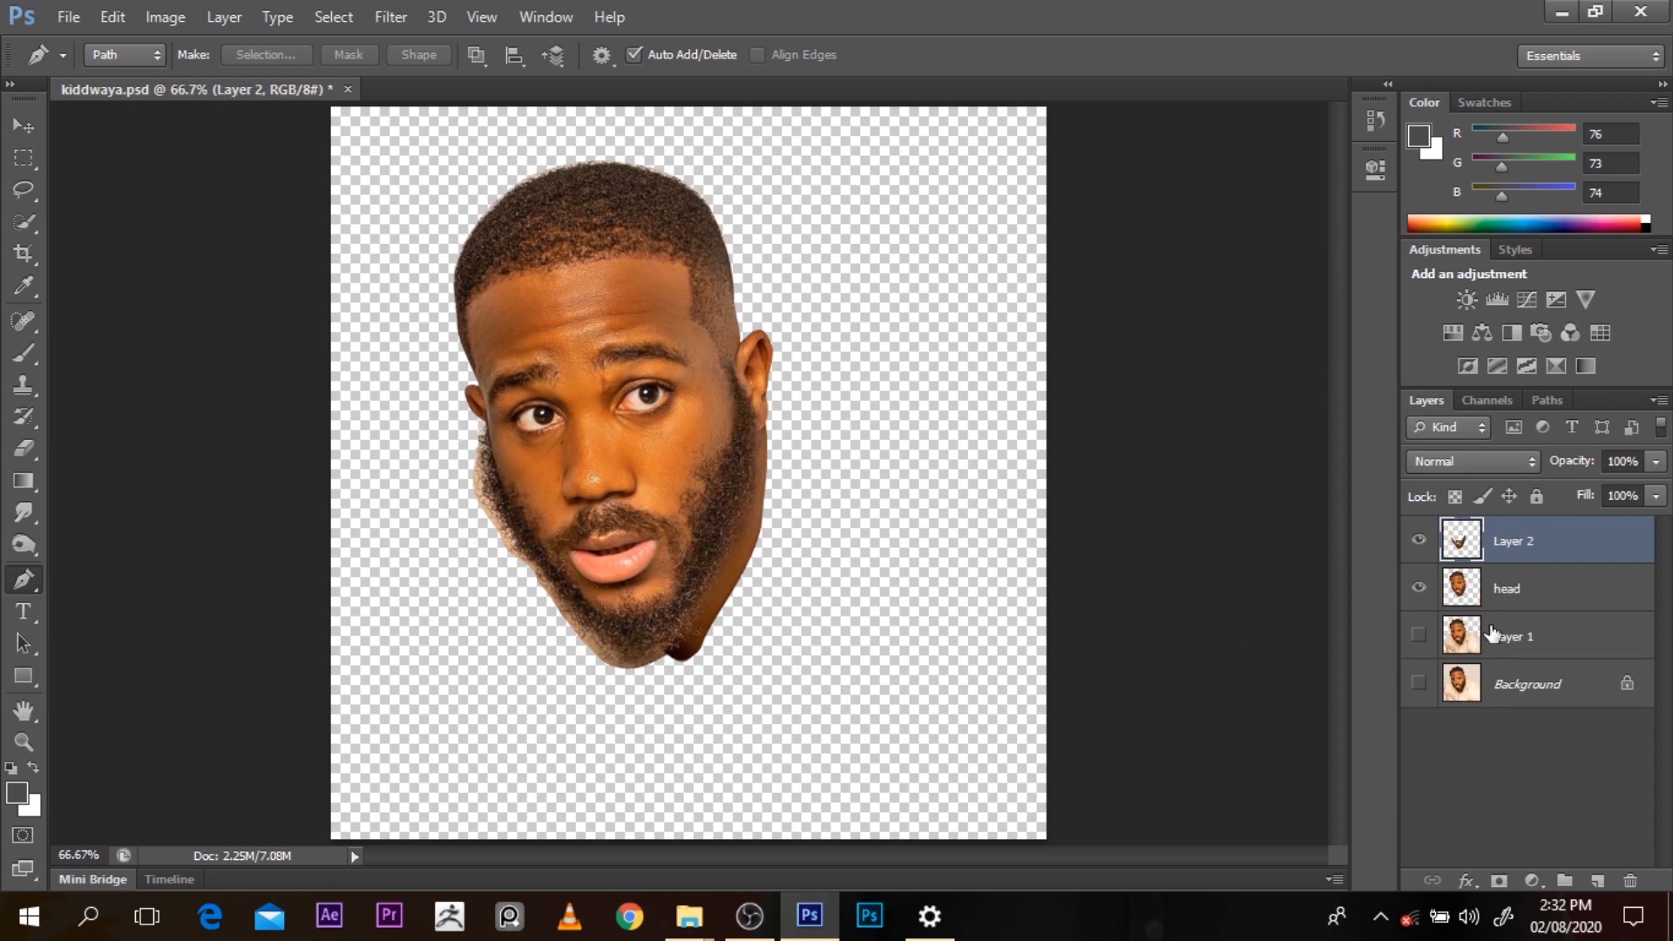
{"action": "left_click", "coordinate": [1419, 588]}
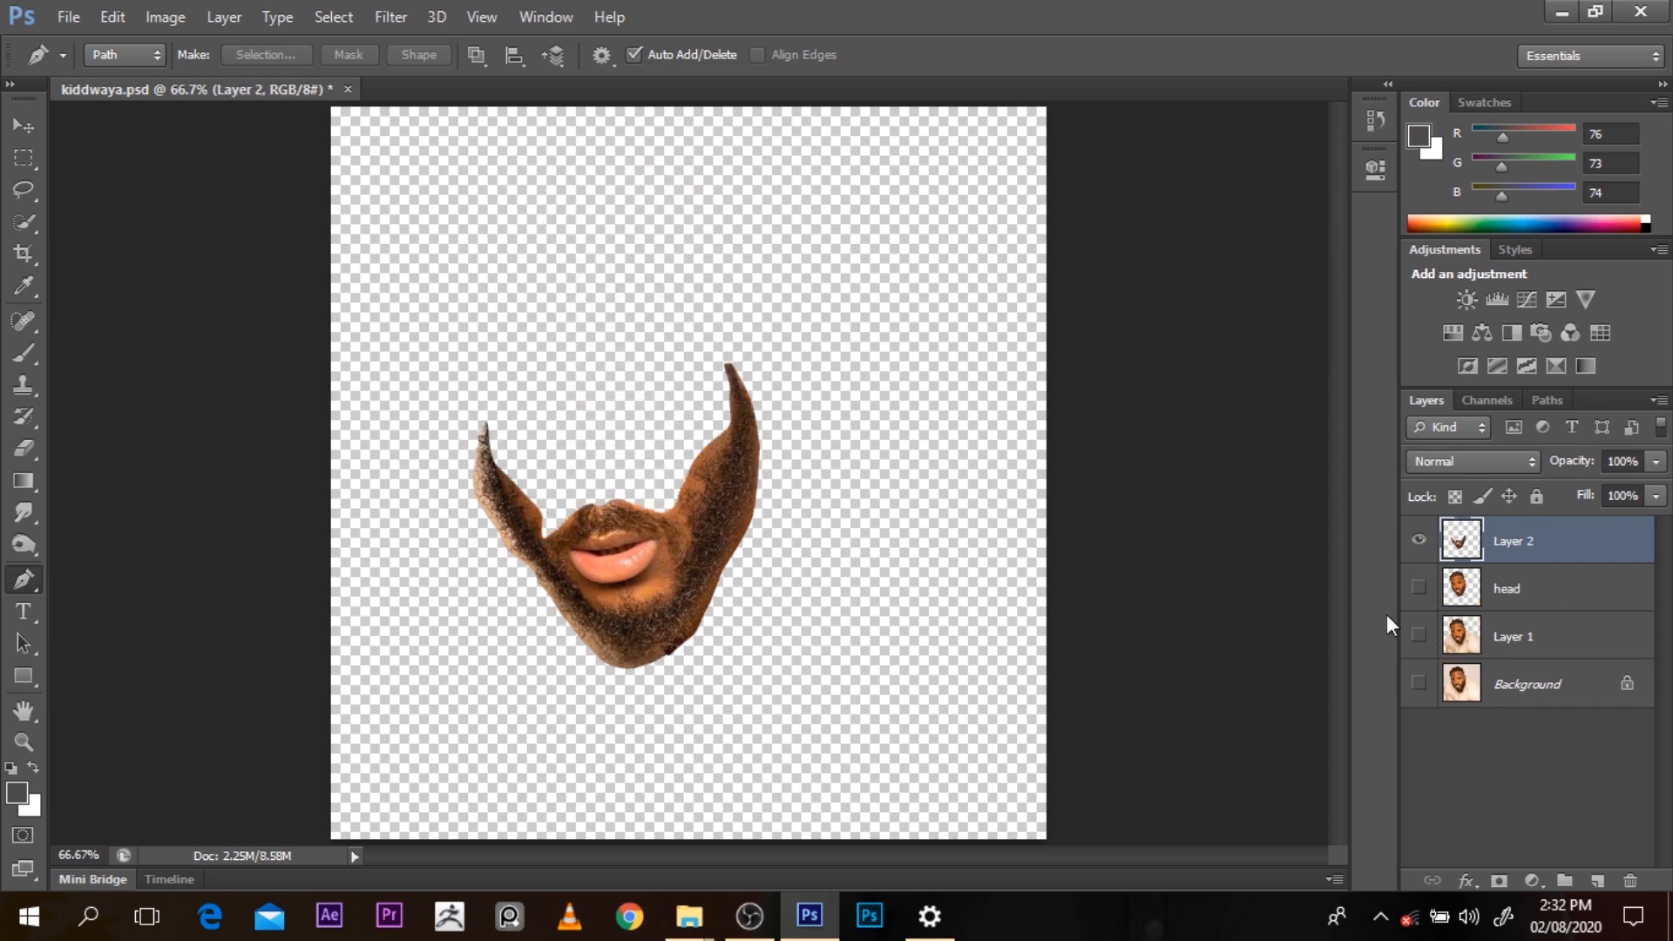
Start a Pen path beside the mouth's left corner on the beard layer and trace above the upper lip to the right corner
{"action": "left_click", "coordinate": [663, 507], "text": "ctrl"}
{"action": "left_click", "coordinate": [664, 507], "text": "ctrl"}
{"action": "left_click", "coordinate": [664, 507], "text": "ctrl"}
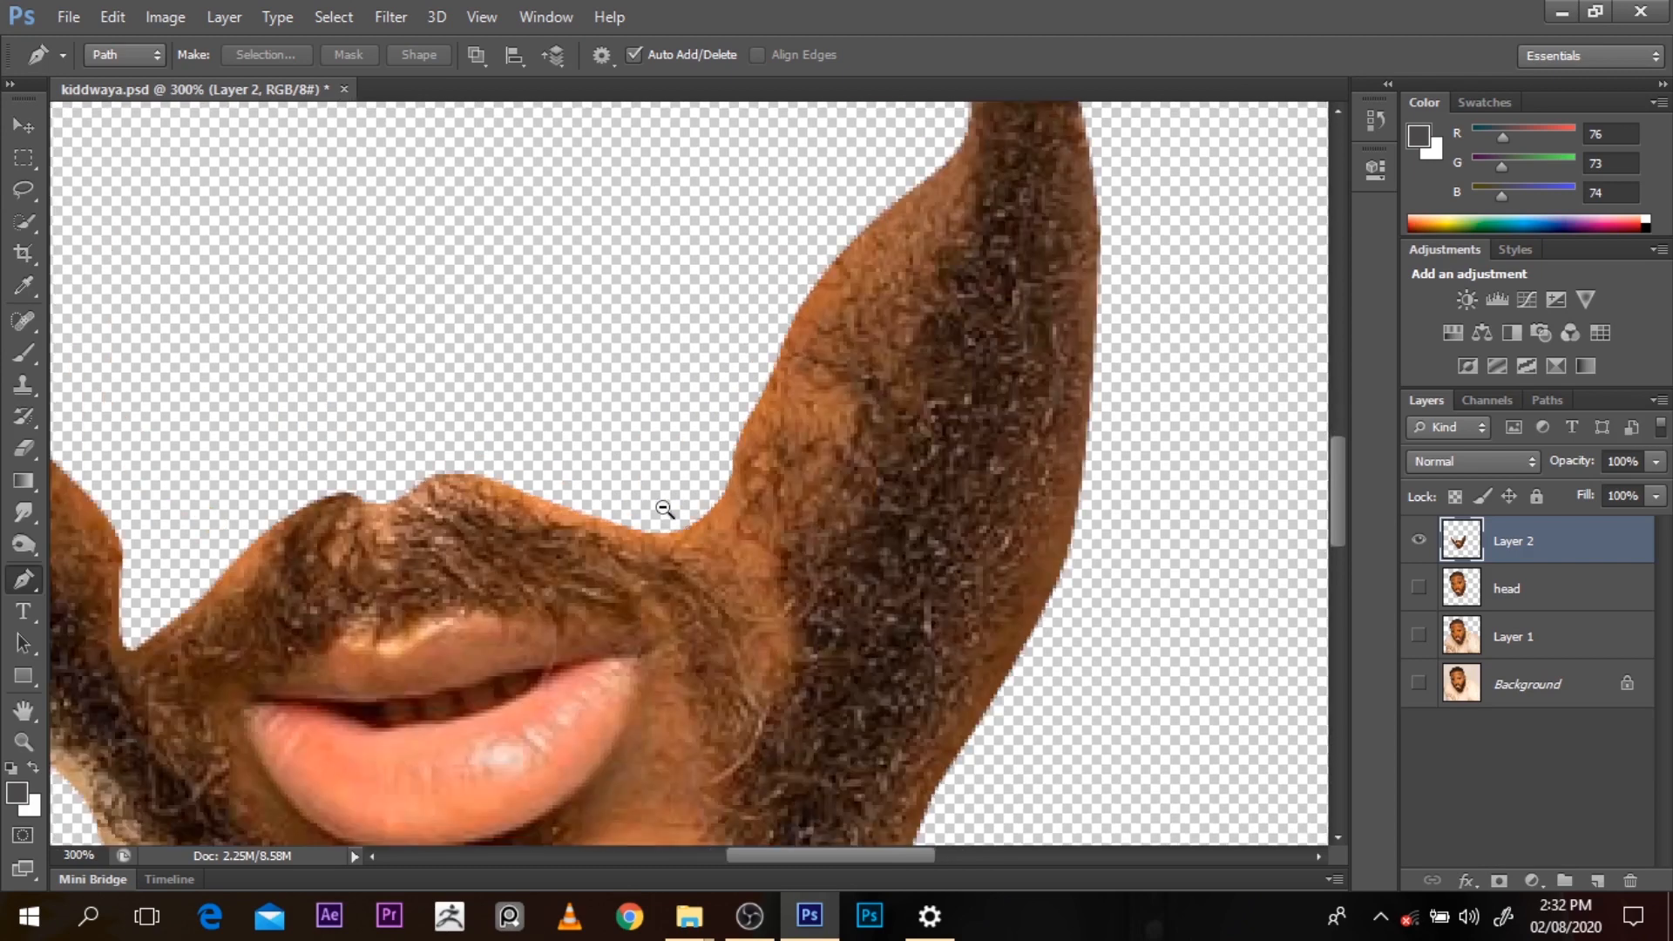
{"action": "left_click", "coordinate": [663, 507], "text": "alt"}
{"action": "left_click", "coordinate": [374, 662]}
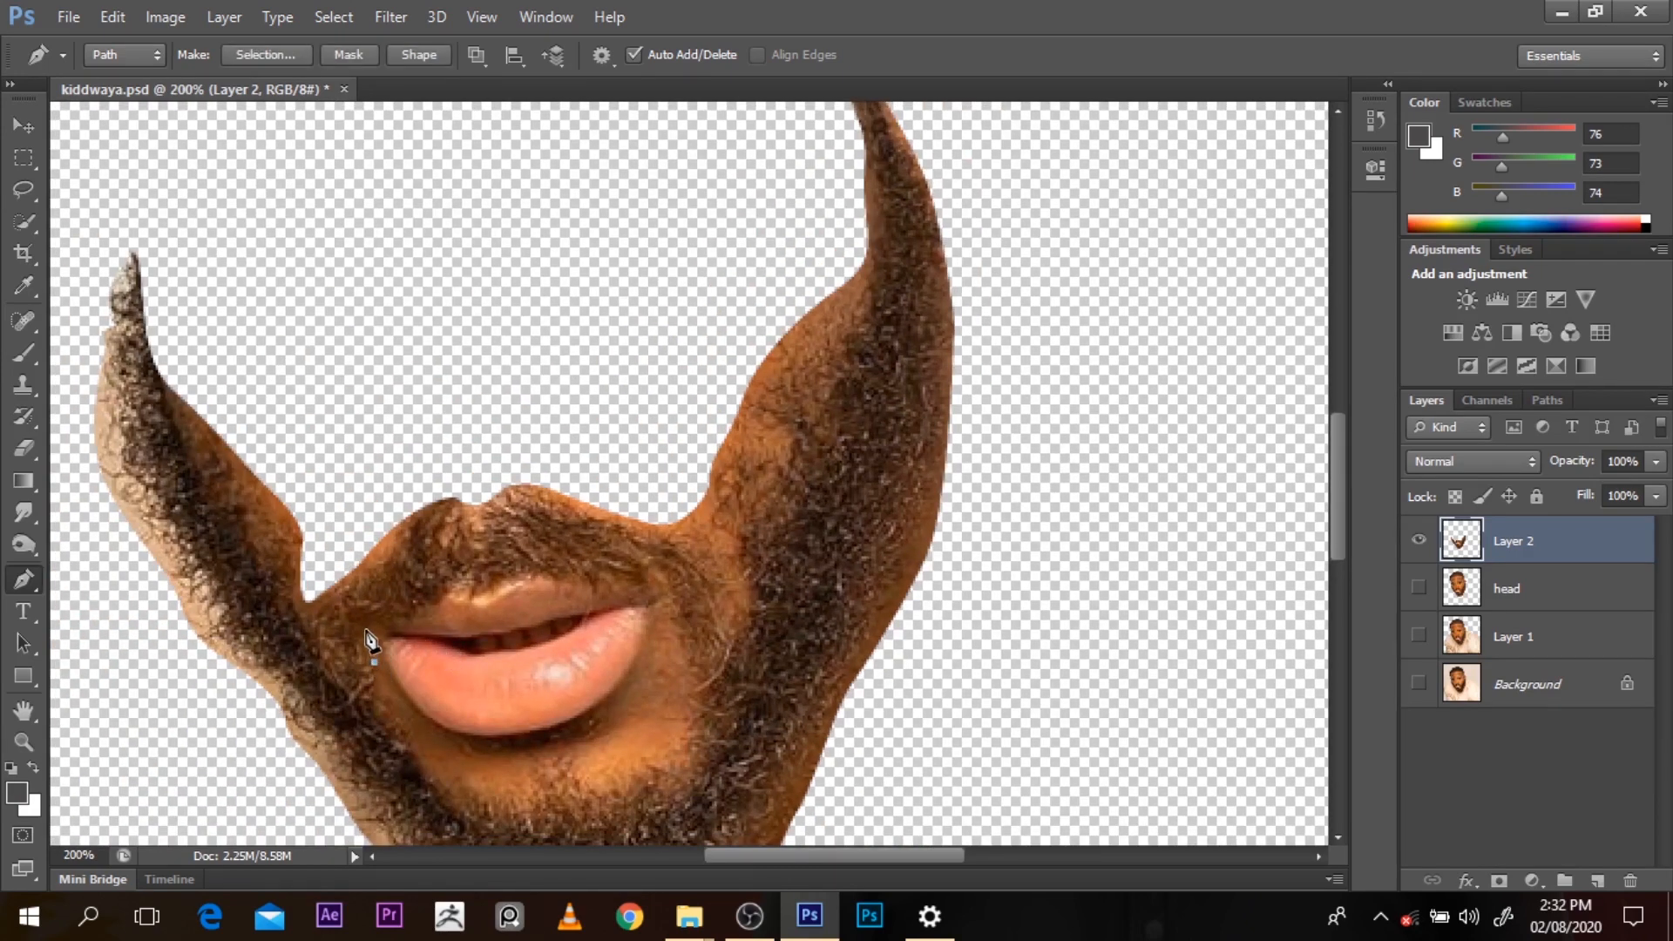
{"action": "left_click_drag", "start_coordinate": [374, 630], "coordinate": [383, 620]}
{"action": "left_click", "coordinate": [478, 602]}
{"action": "key", "text": "ctrl+z"}
{"action": "left_click_drag", "start_coordinate": [626, 599], "coordinate": [634, 603]}
Continue the path down past the right mouth corner, along the bare skin below the lower lip, and close it at the start
{"action": "left_click", "coordinate": [676, 739]}
{"action": "left_click_drag", "start_coordinate": [606, 759], "coordinate": [596, 748]}
{"action": "left_click", "coordinate": [557, 760]}
{"action": "left_click_drag", "start_coordinate": [449, 776], "coordinate": [433, 771]}
{"action": "left_click", "coordinate": [376, 667]}
Turn the mouth path into a selection and delete the lips and surrounding skin from the beard layer
{"action": "key", "text": "ctrl+Return"}
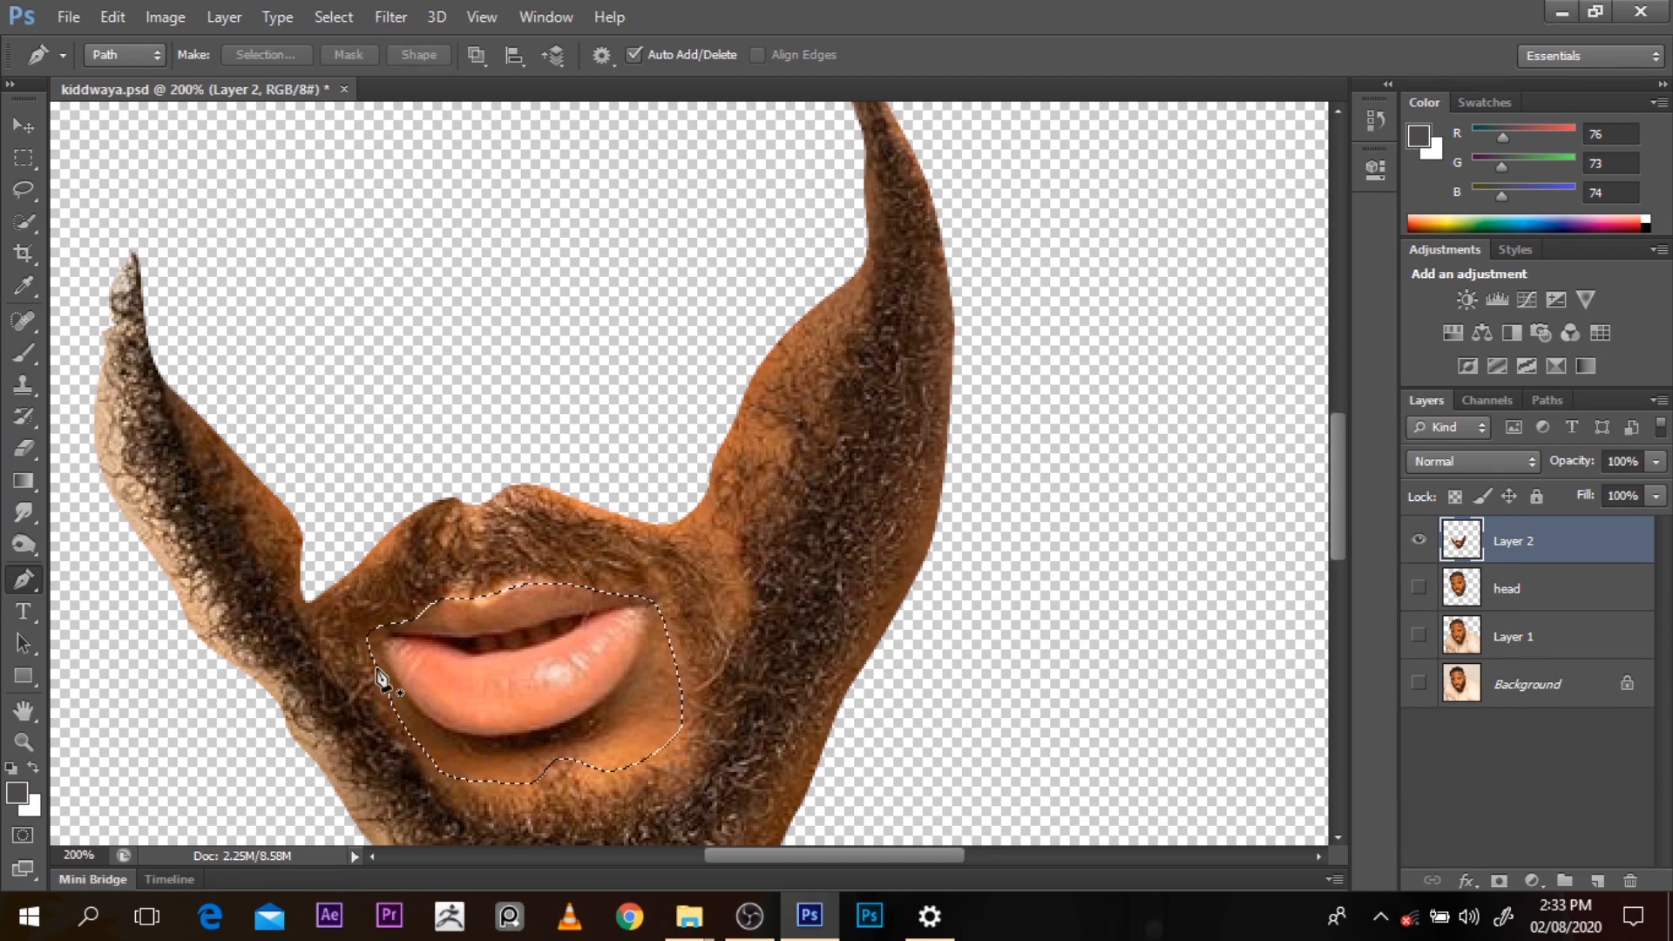
{"action": "key", "text": "BackSpace"}
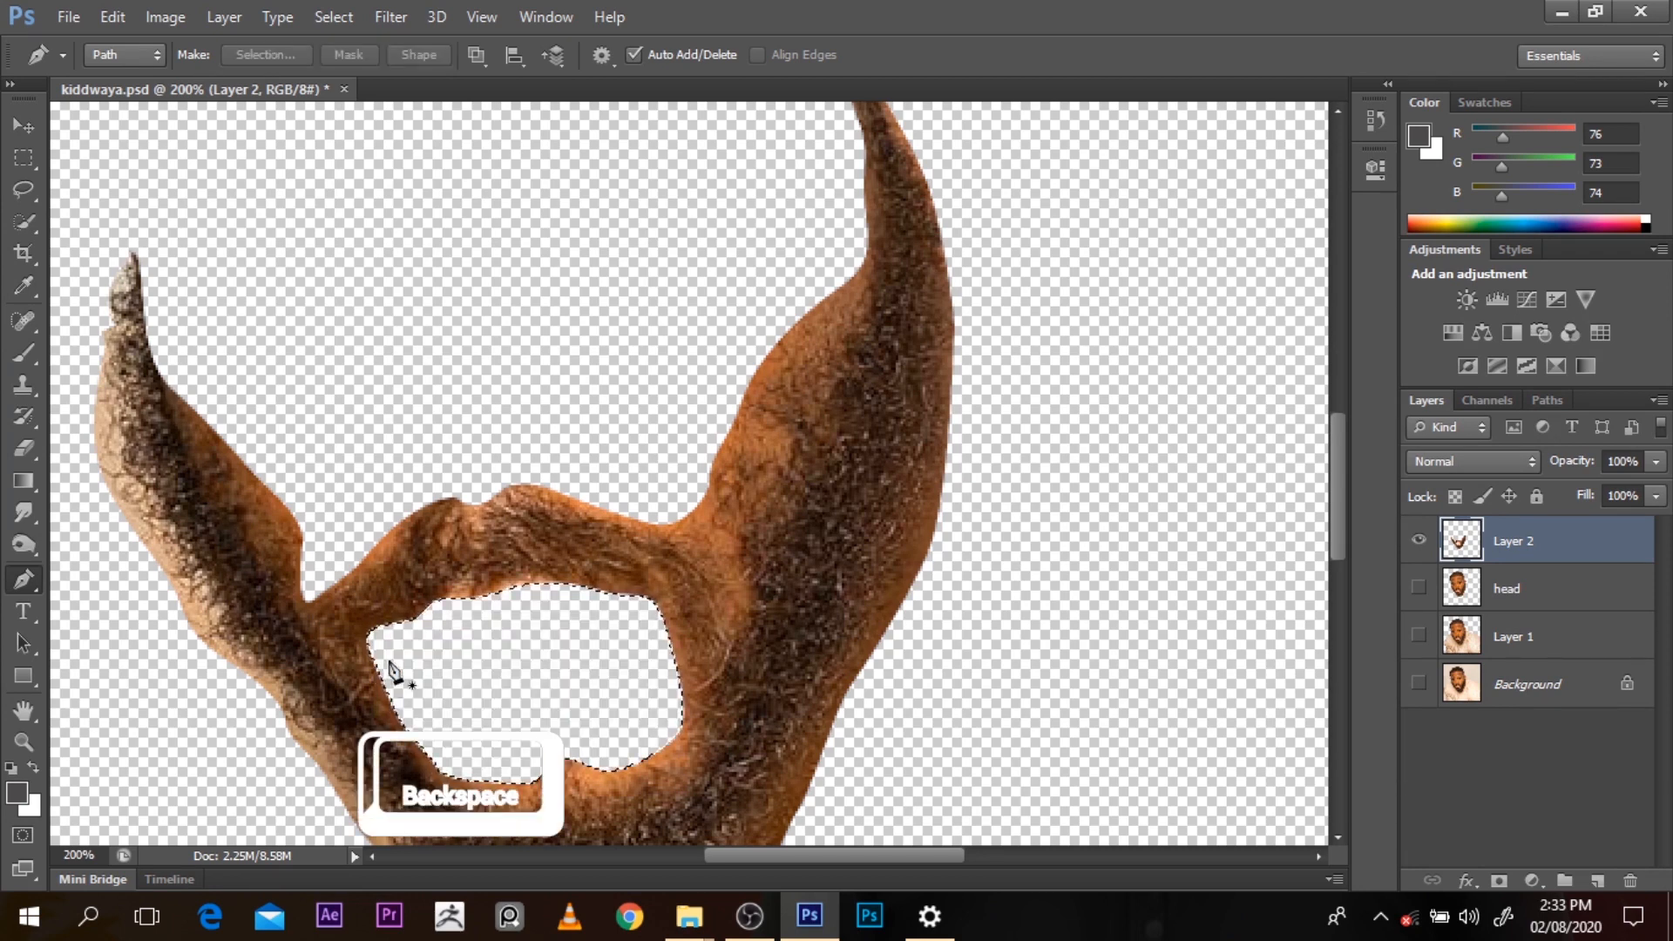
{"action": "left_click", "coordinate": [823, 544], "text": "ctrl+alt"}
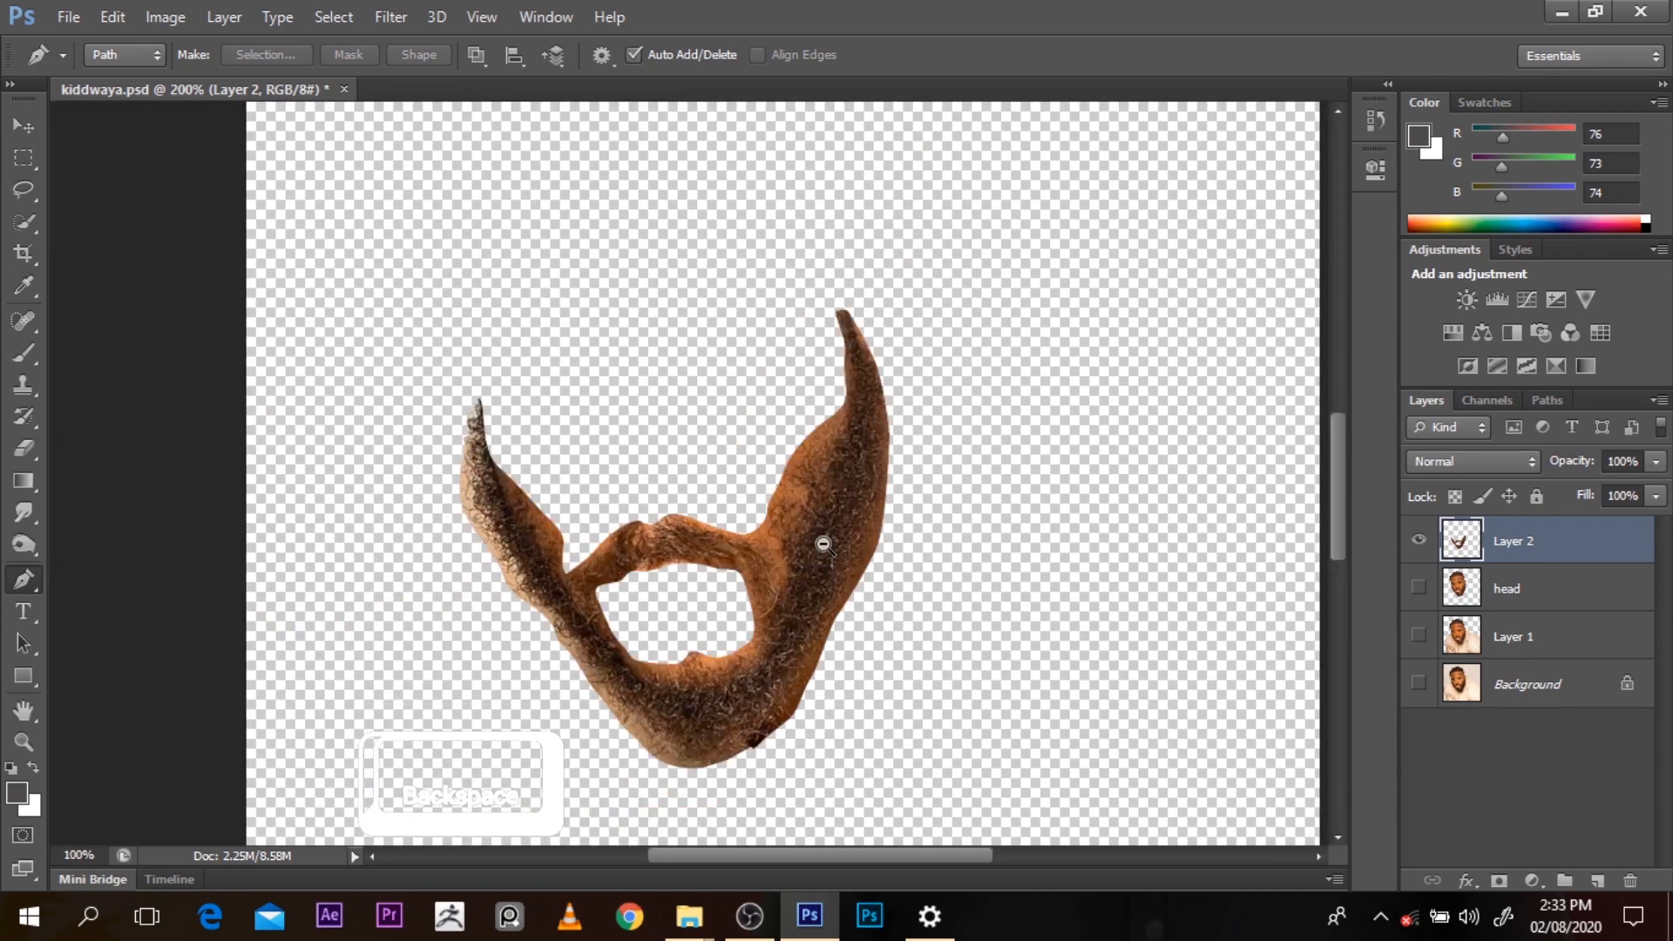
{"action": "left_click", "coordinate": [824, 544], "text": "ctrl+alt"}
{"action": "left_click", "coordinate": [758, 586], "text": "ctrl"}
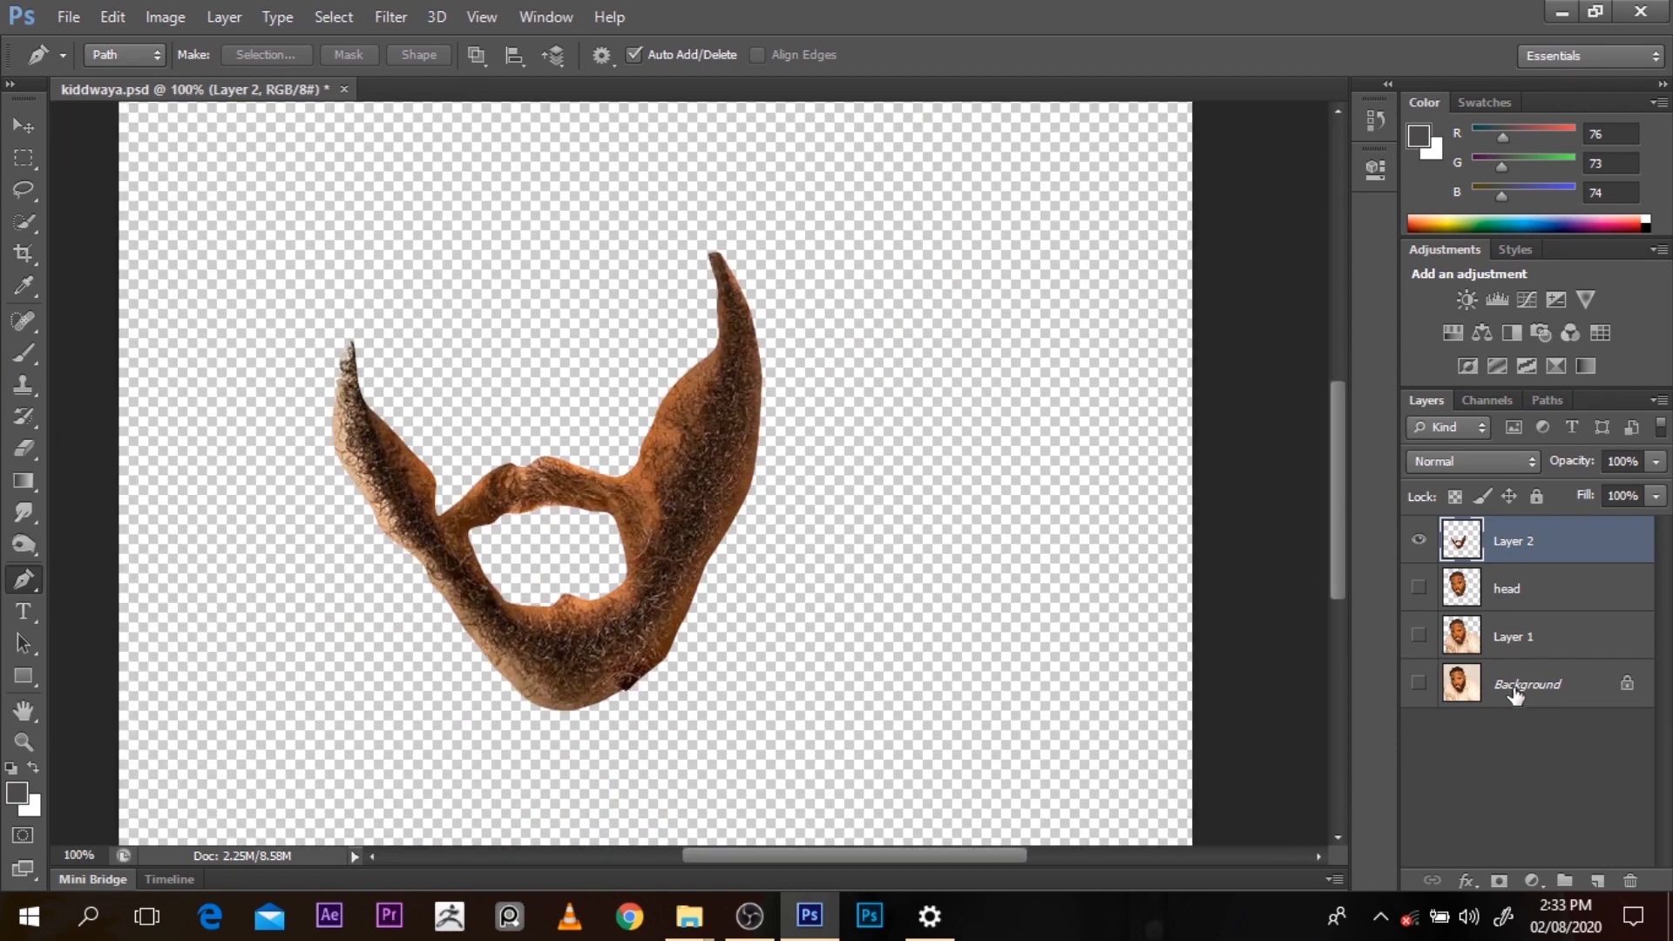
Leave only Layer 1 visible, with Layer 2, head and Background hidden, and make Layer 1 the active layer
{"action": "left_click", "coordinate": [1419, 541]}
{"action": "left_click_drag", "start_coordinate": [1419, 587], "coordinate": [1419, 542]}
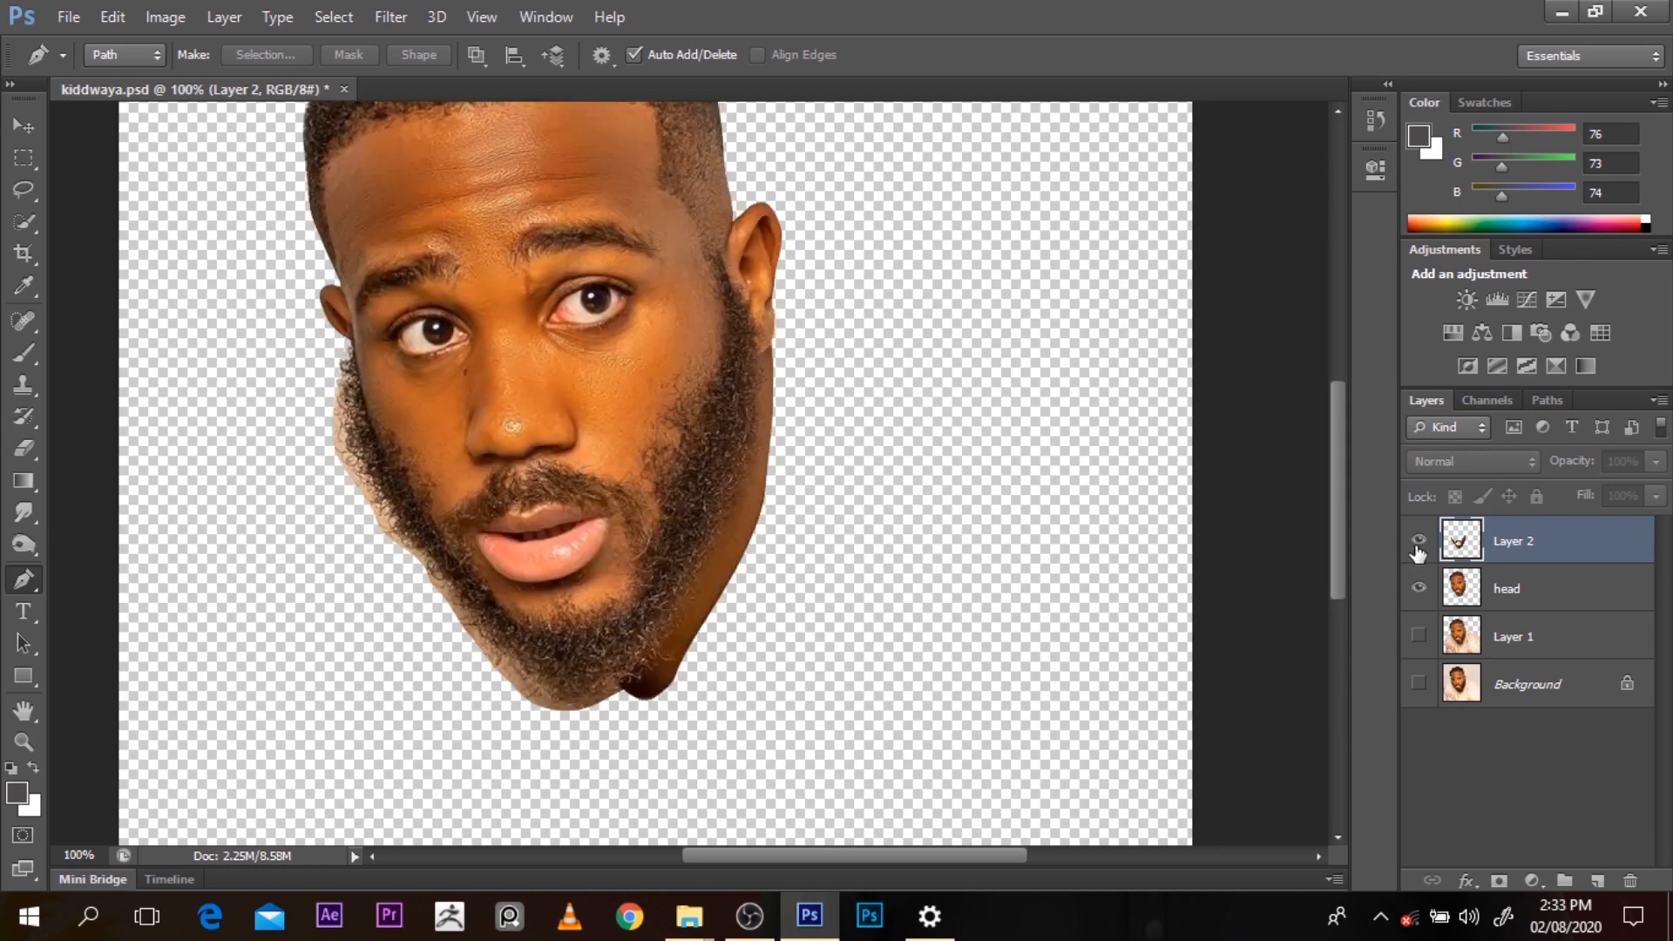
{"action": "left_click", "coordinate": [1420, 682]}
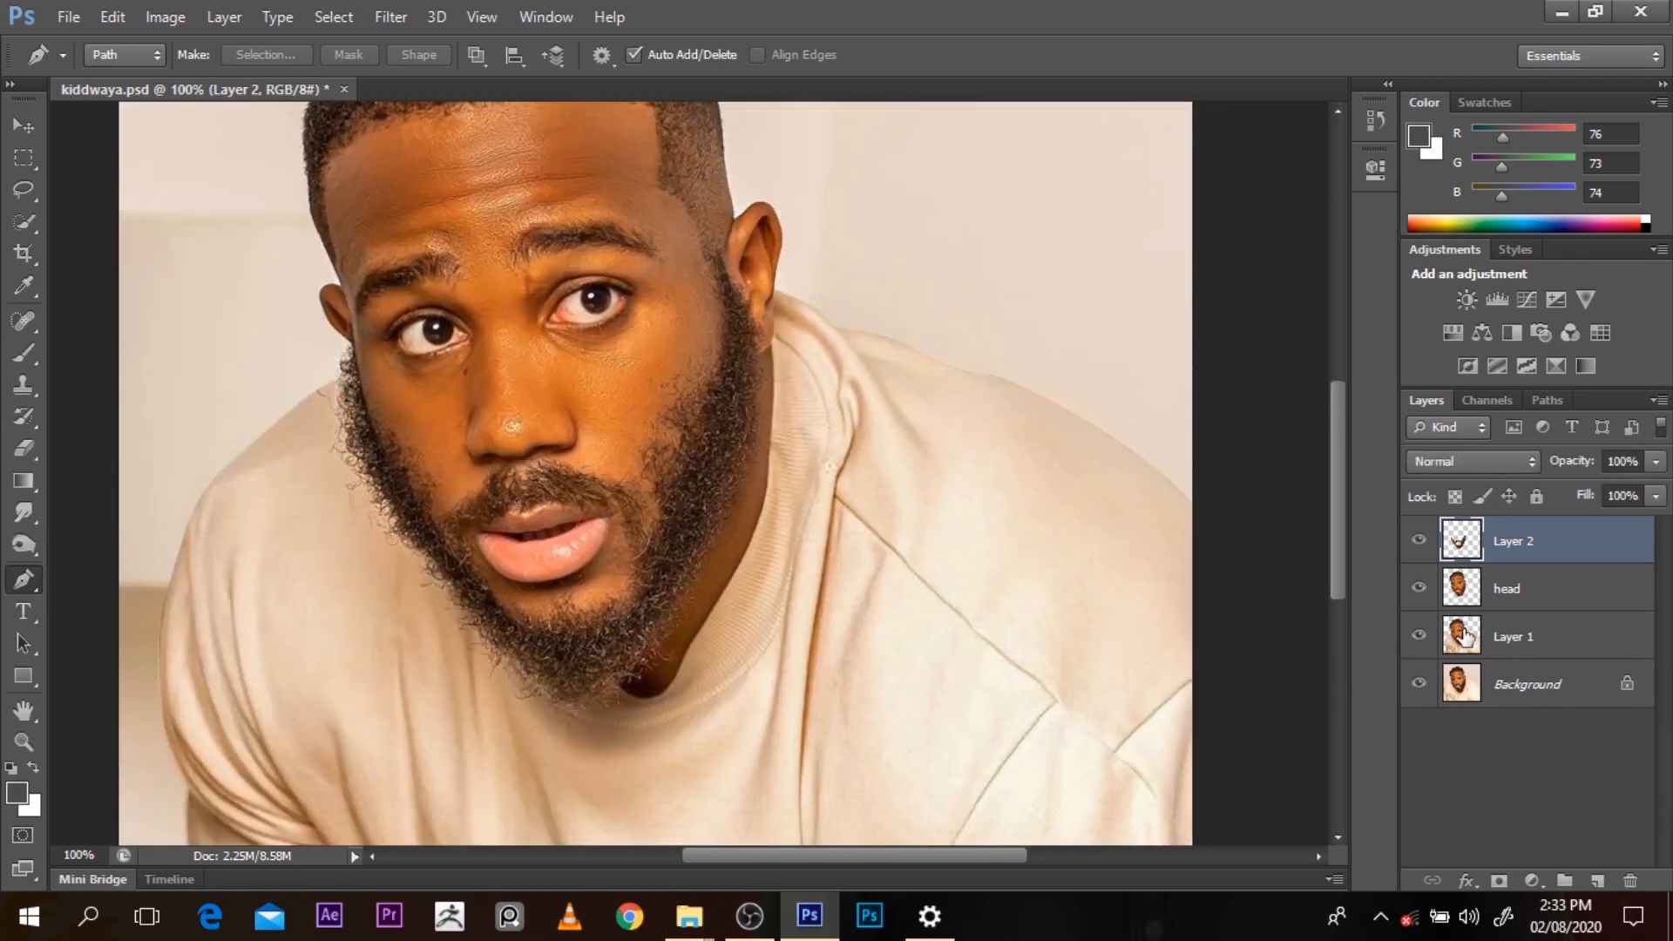
{"action": "left_click", "coordinate": [1420, 683]}
{"action": "left_click", "coordinate": [1418, 541]}
{"action": "left_click", "coordinate": [1419, 588]}
{"action": "left_click", "coordinate": [1470, 642]}
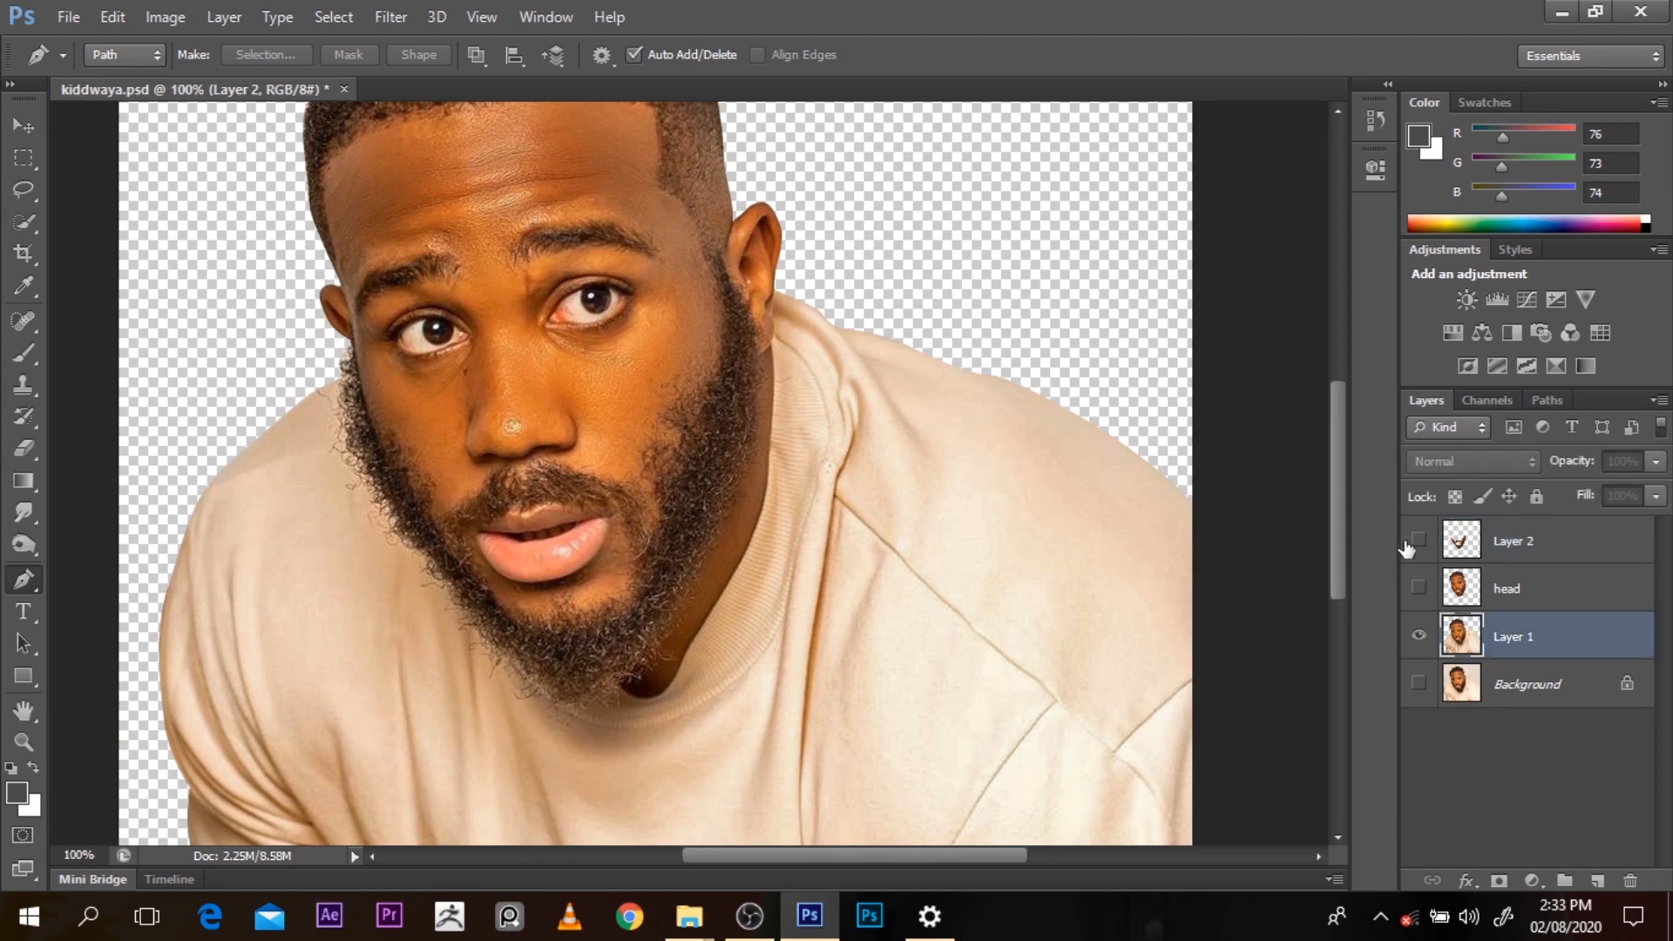
Duplicate Layer 1 and set the copy's blend mode to Vivid Light
{"action": "left_click", "coordinate": [1033, 448], "text": "ctrl+alt"}
{"action": "left_click", "coordinate": [1034, 448], "text": "ctrl+alt"}
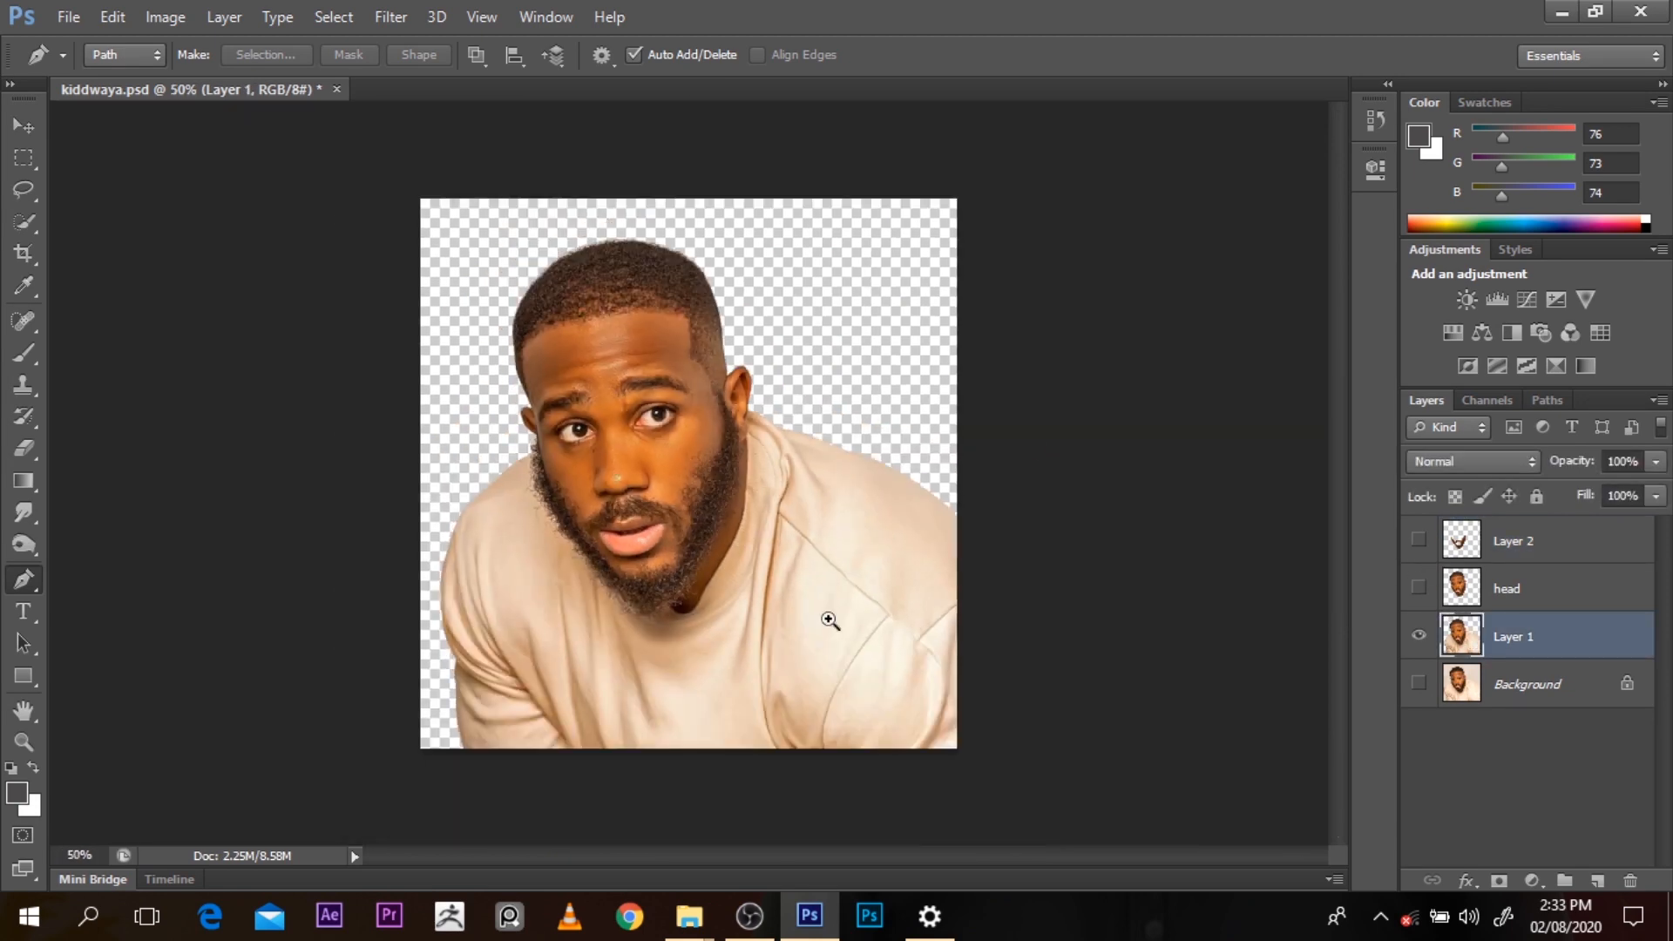
{"action": "left_click", "coordinate": [751, 605], "text": "ctrl"}
{"action": "key", "text": "ctrl+j"}
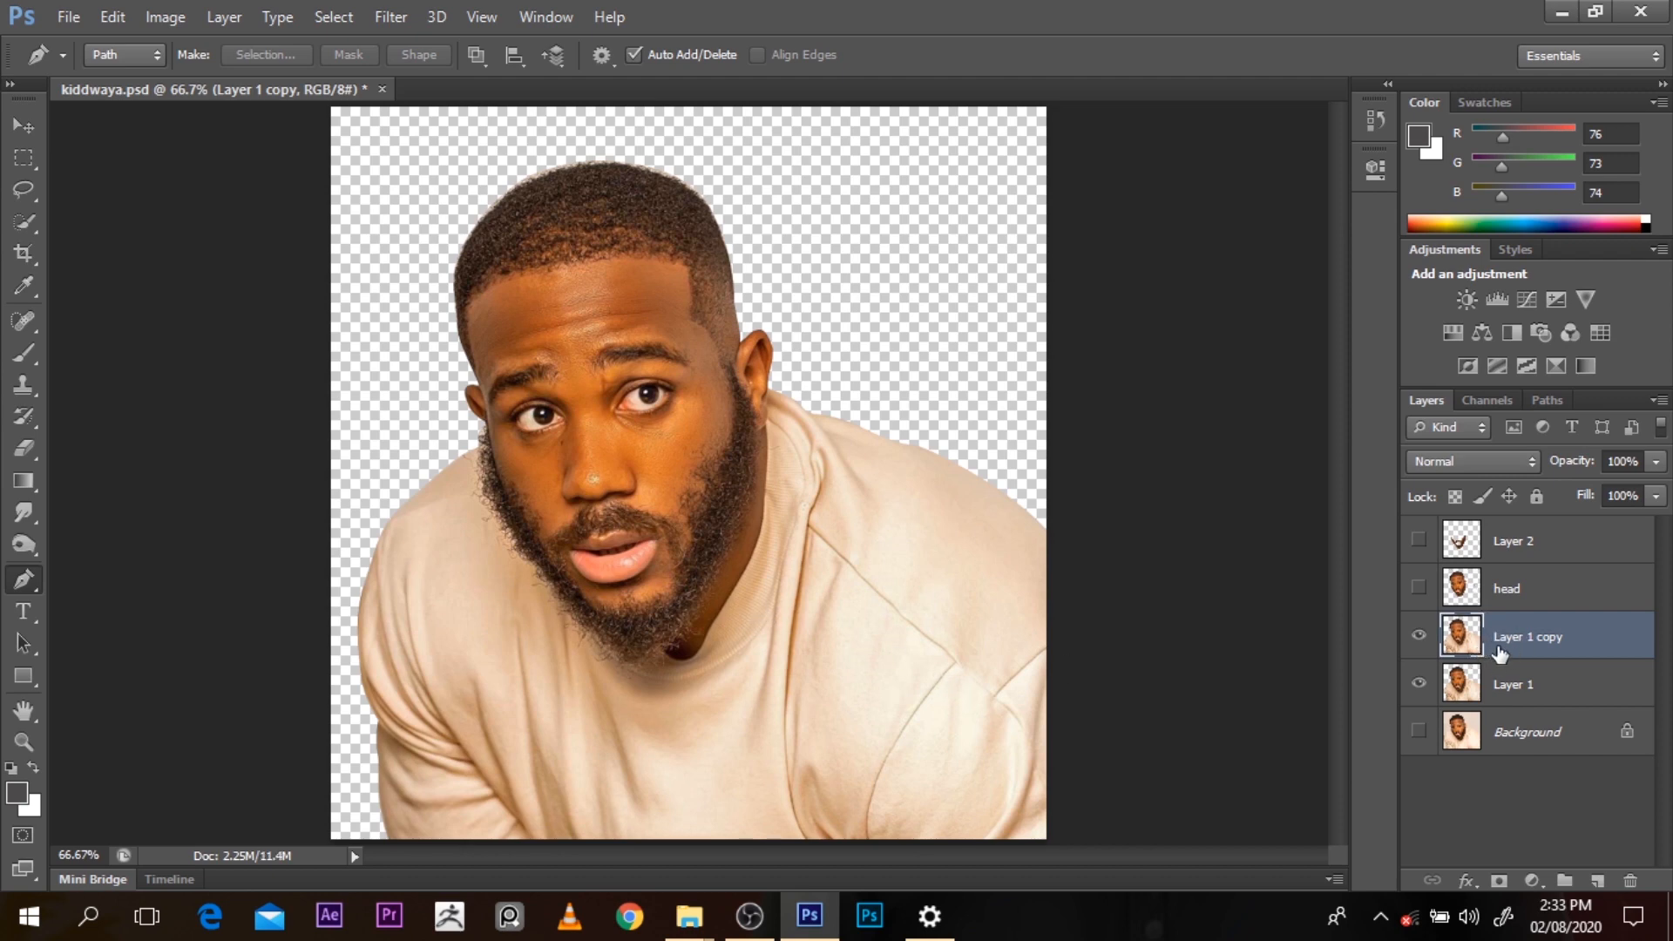
{"action": "left_click", "coordinate": [1468, 460]}
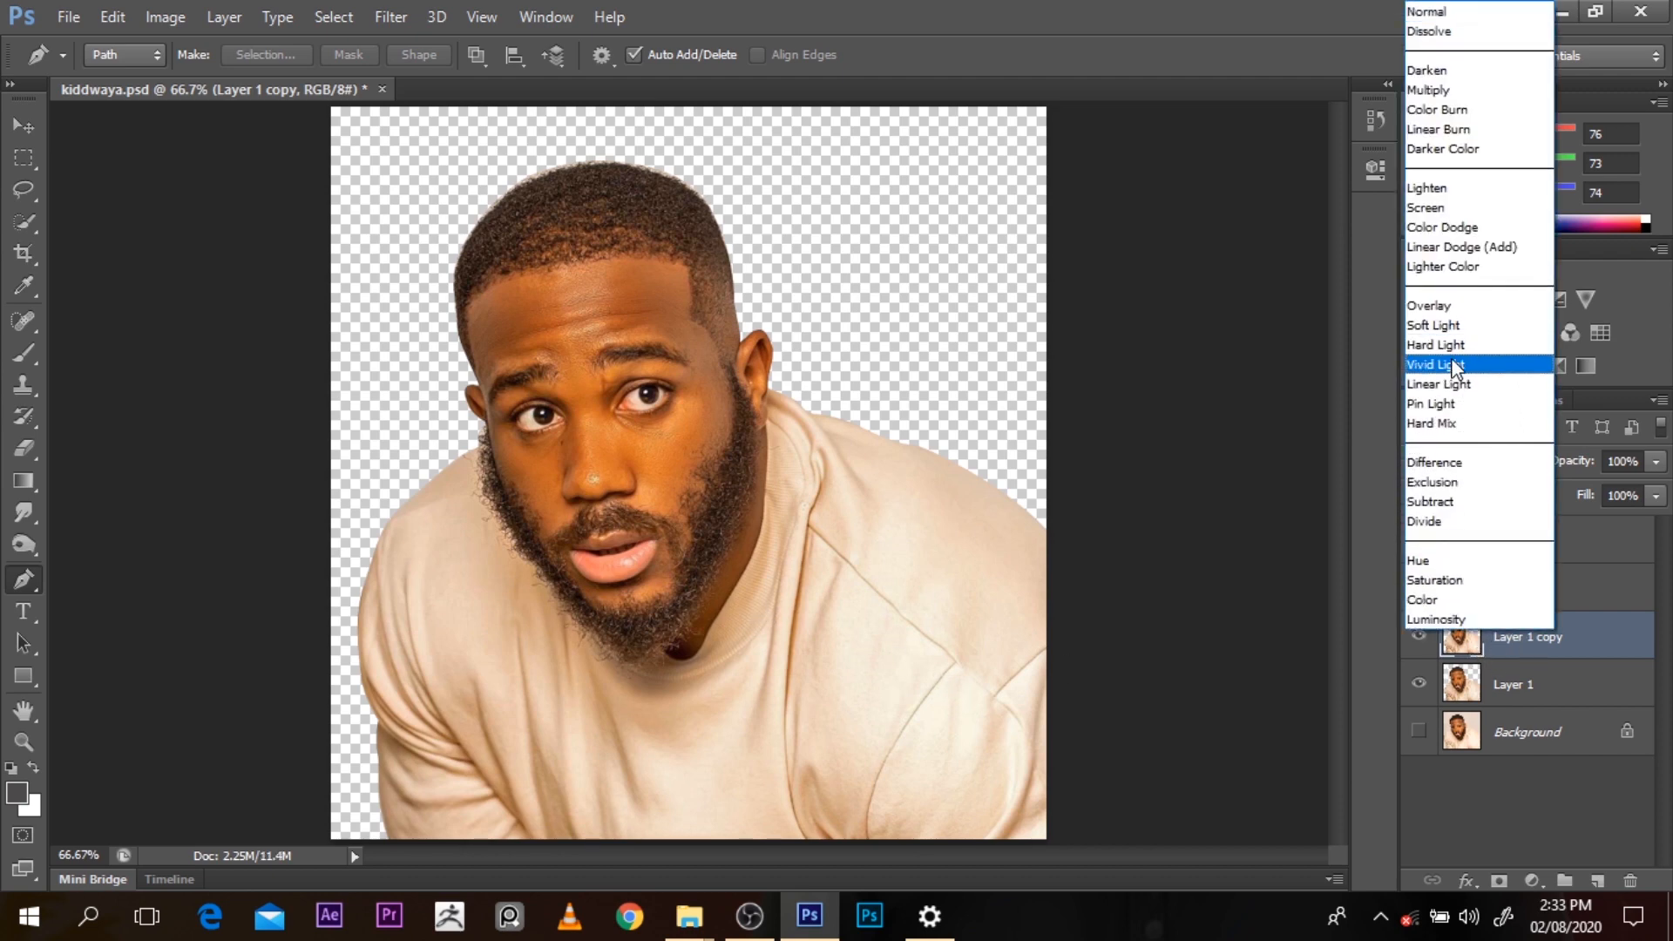
{"action": "left_click", "coordinate": [1452, 363]}
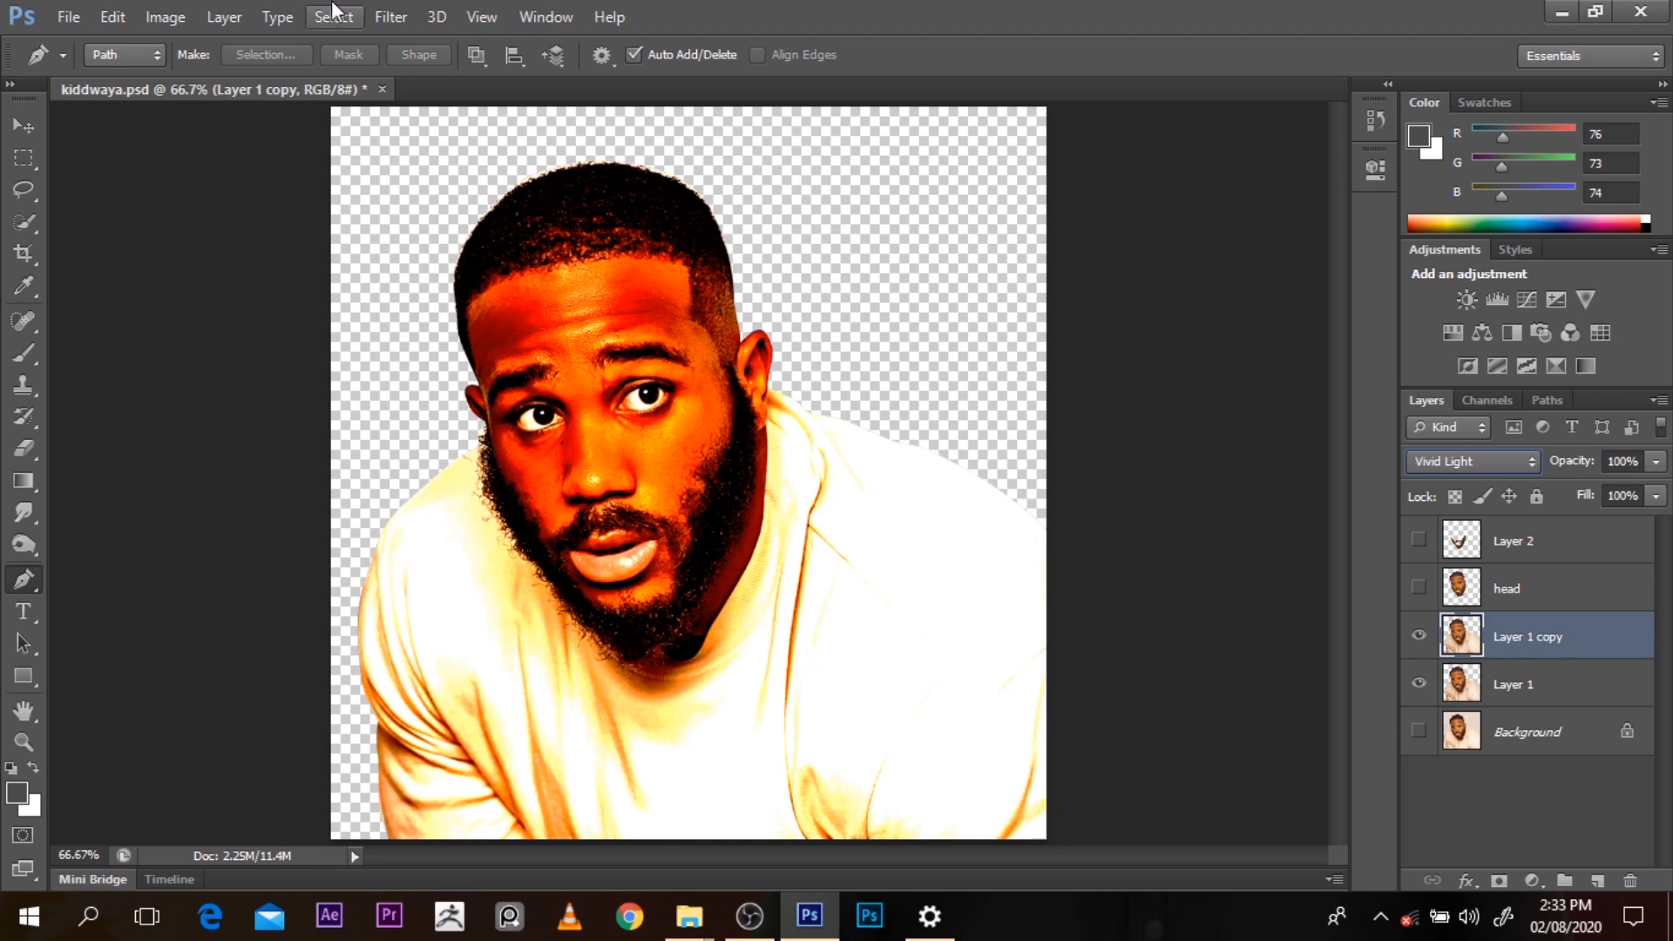
Apply a High Pass filter with a radius of 1.5 pixels to Layer 1 copy
{"action": "left_click", "coordinate": [379, 16]}
{"action": "mouse_move", "coordinate": [449, 453]}
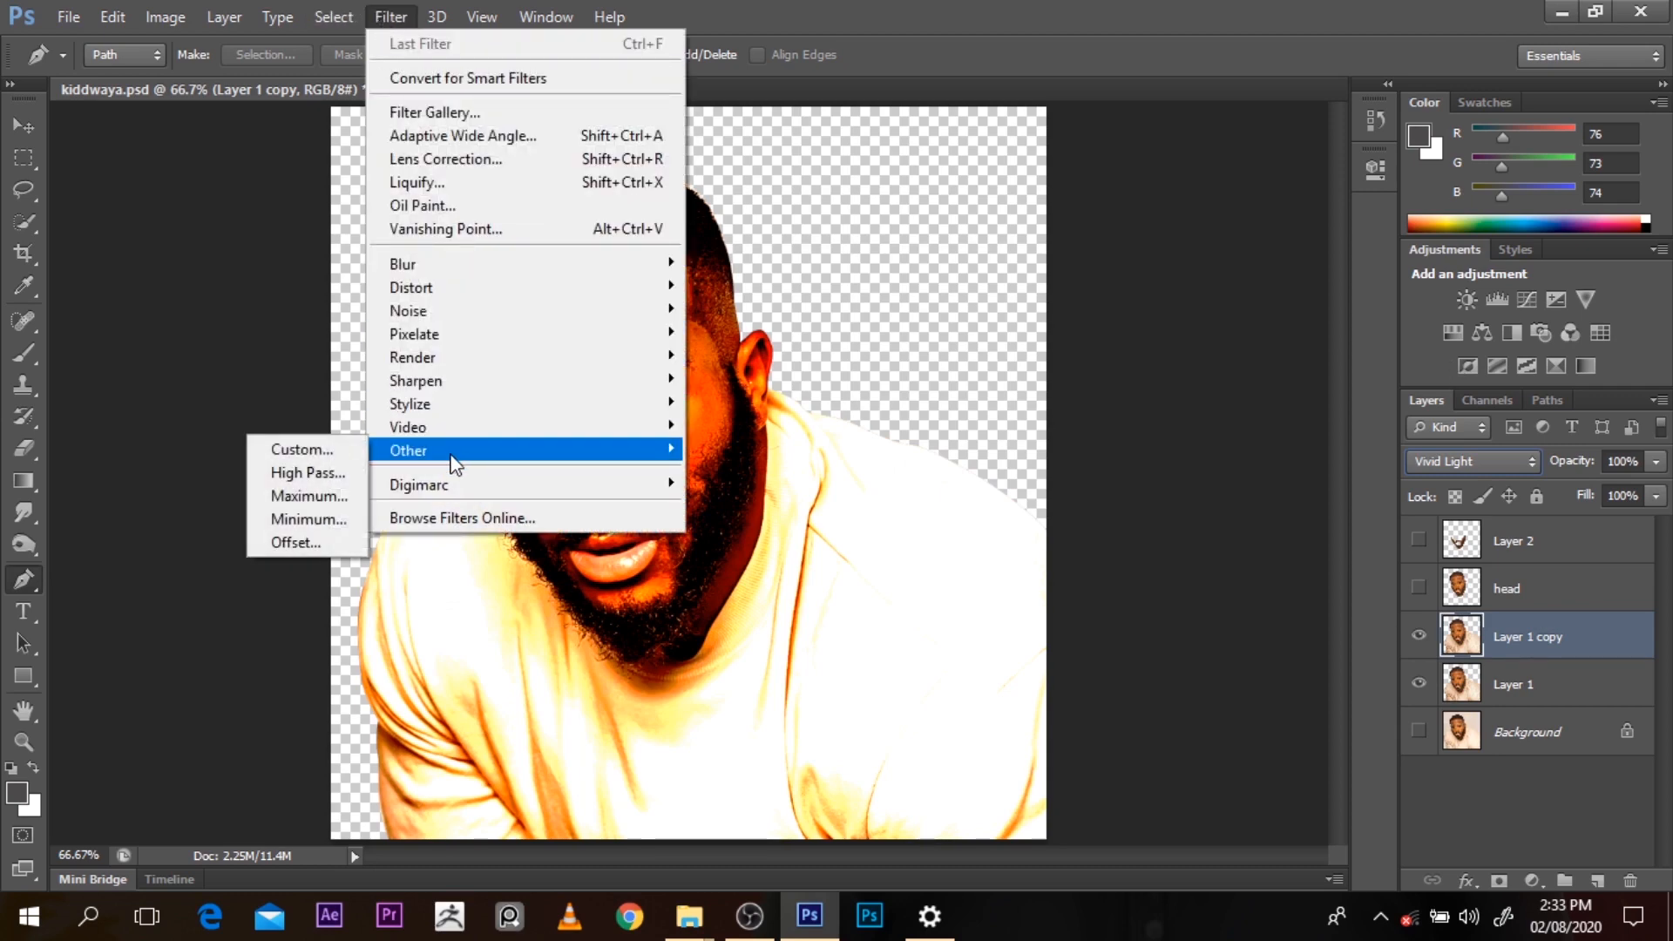
{"action": "left_click", "coordinate": [312, 473]}
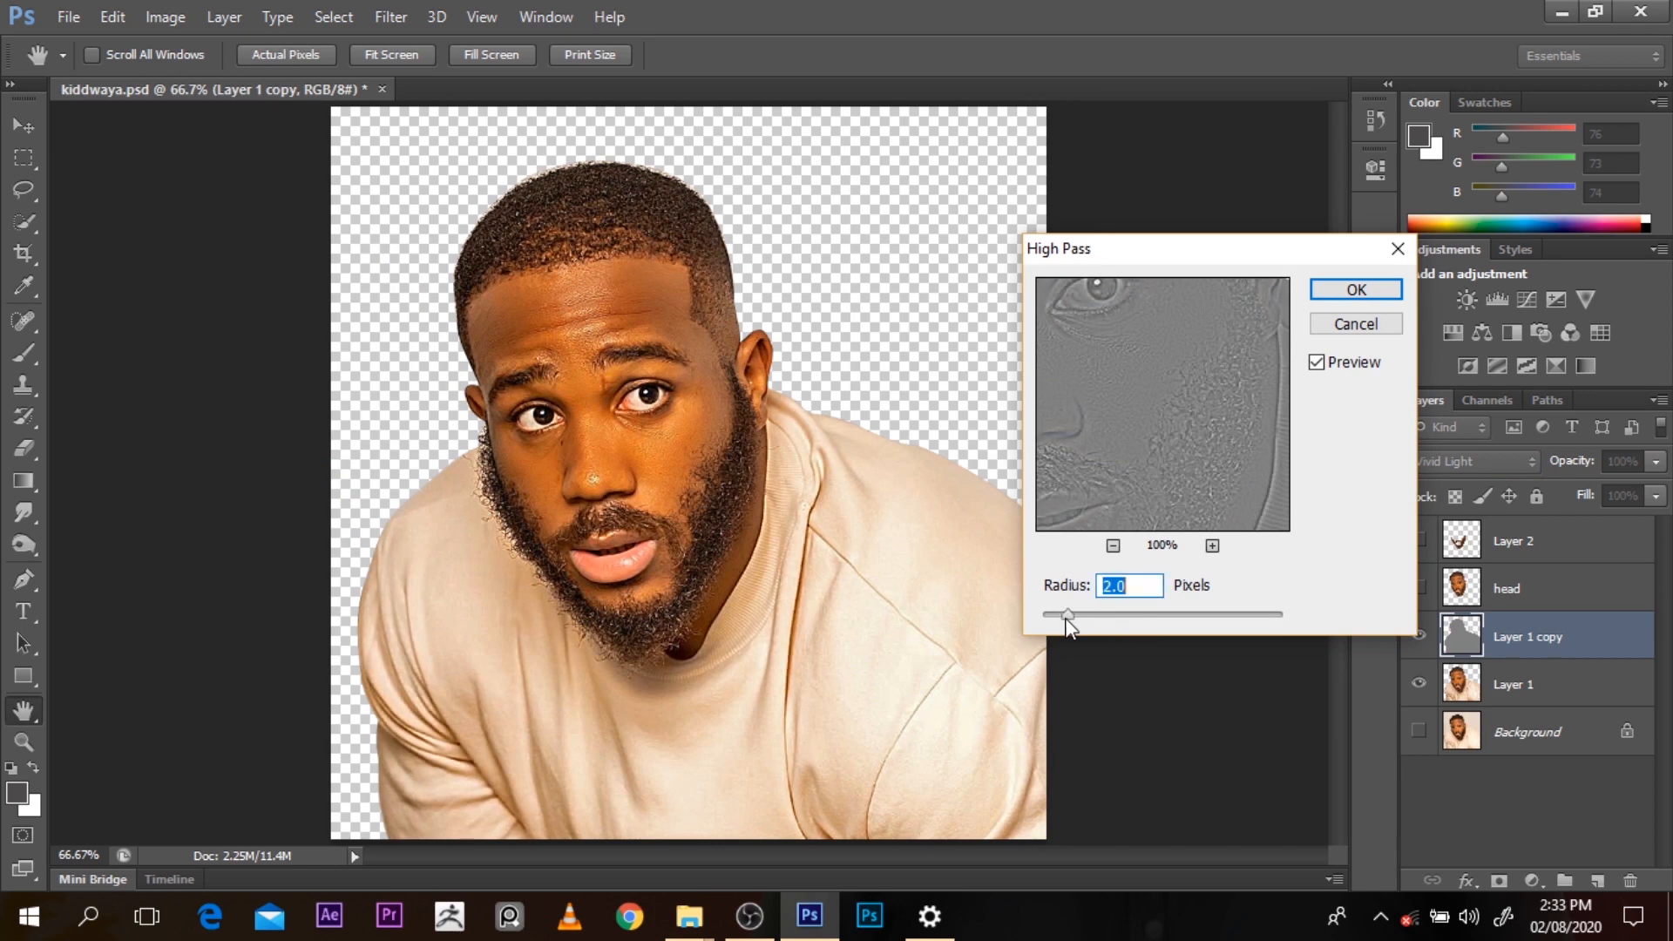
{"action": "left_click", "coordinate": [1062, 615]}
{"action": "left_click", "coordinate": [645, 572], "text": "ctrl"}
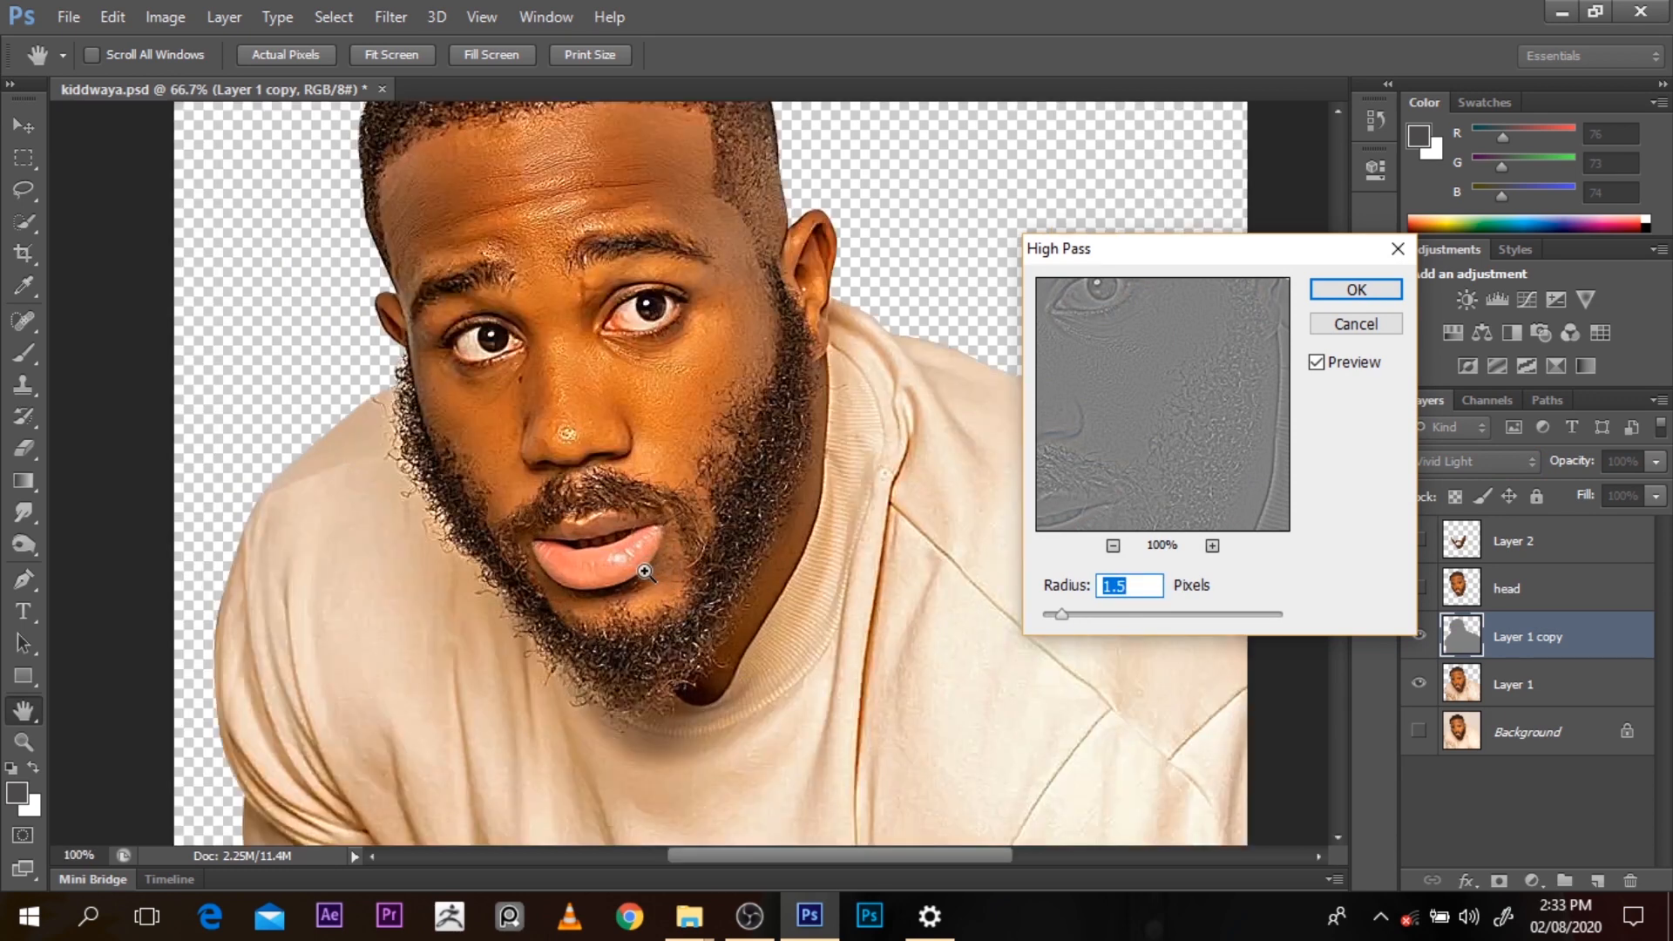
{"action": "left_click", "coordinate": [645, 572], "text": "ctrl"}
{"action": "left_click", "coordinate": [645, 572], "text": "ctrl"}
{"action": "left_click", "coordinate": [645, 573], "text": "alt"}
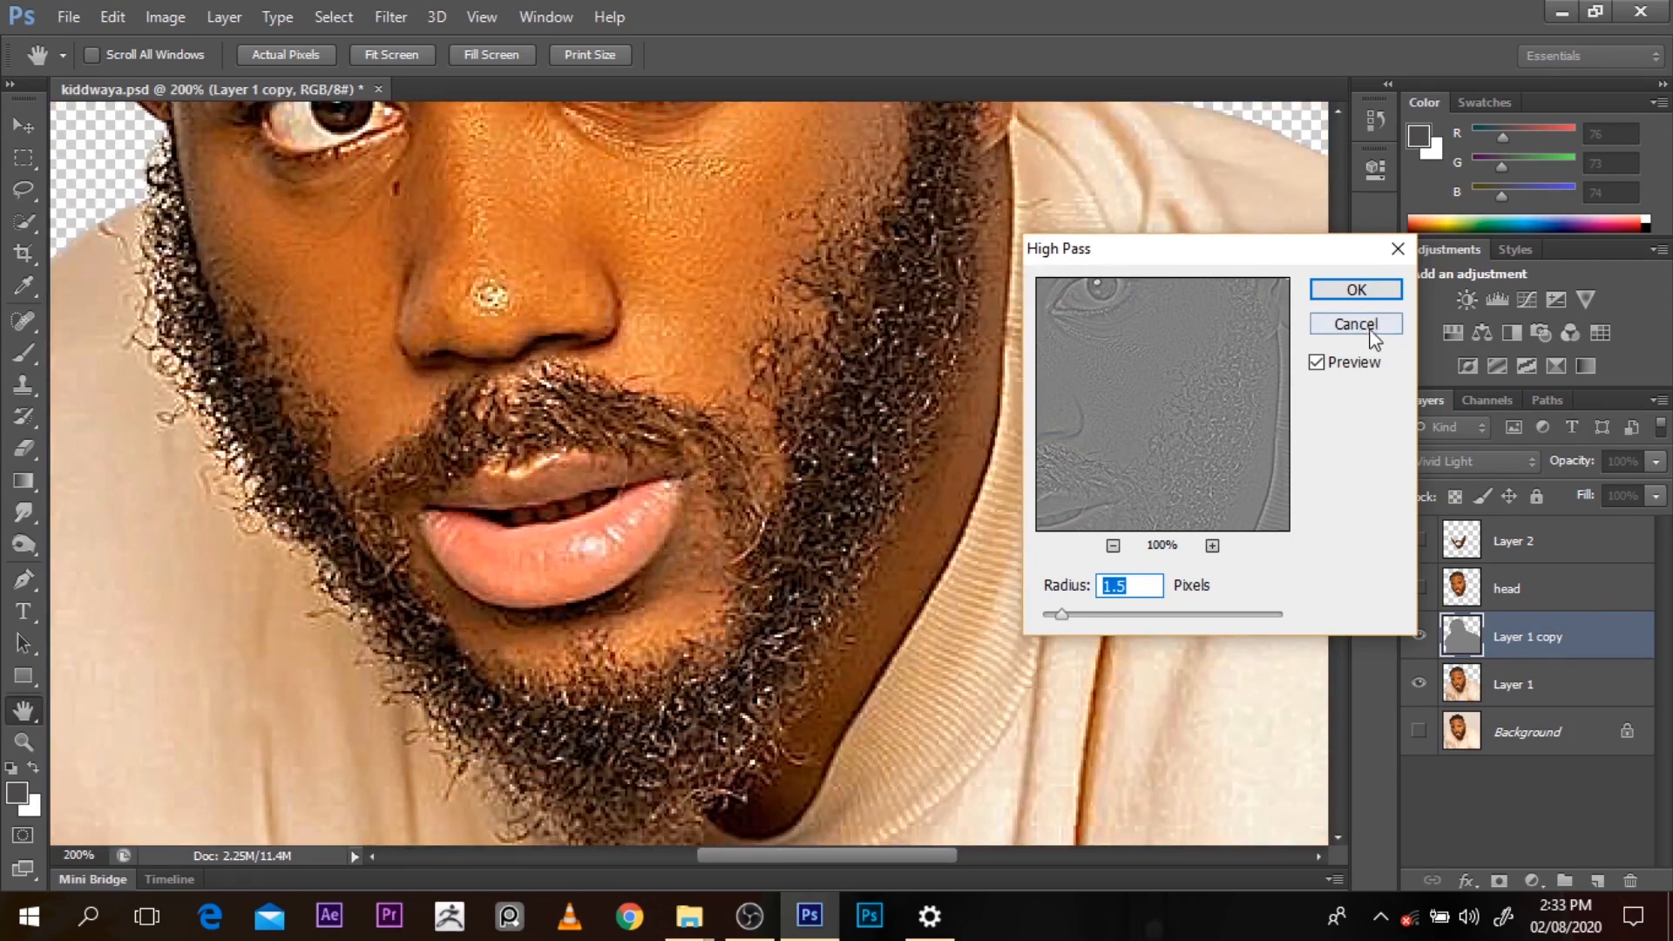
{"action": "left_click", "coordinate": [1354, 296]}
Compare the portrait's sharpness with Layer 1 copy shown and hidden, close up on the beard and at full view
{"action": "left_click", "coordinate": [1419, 639]}
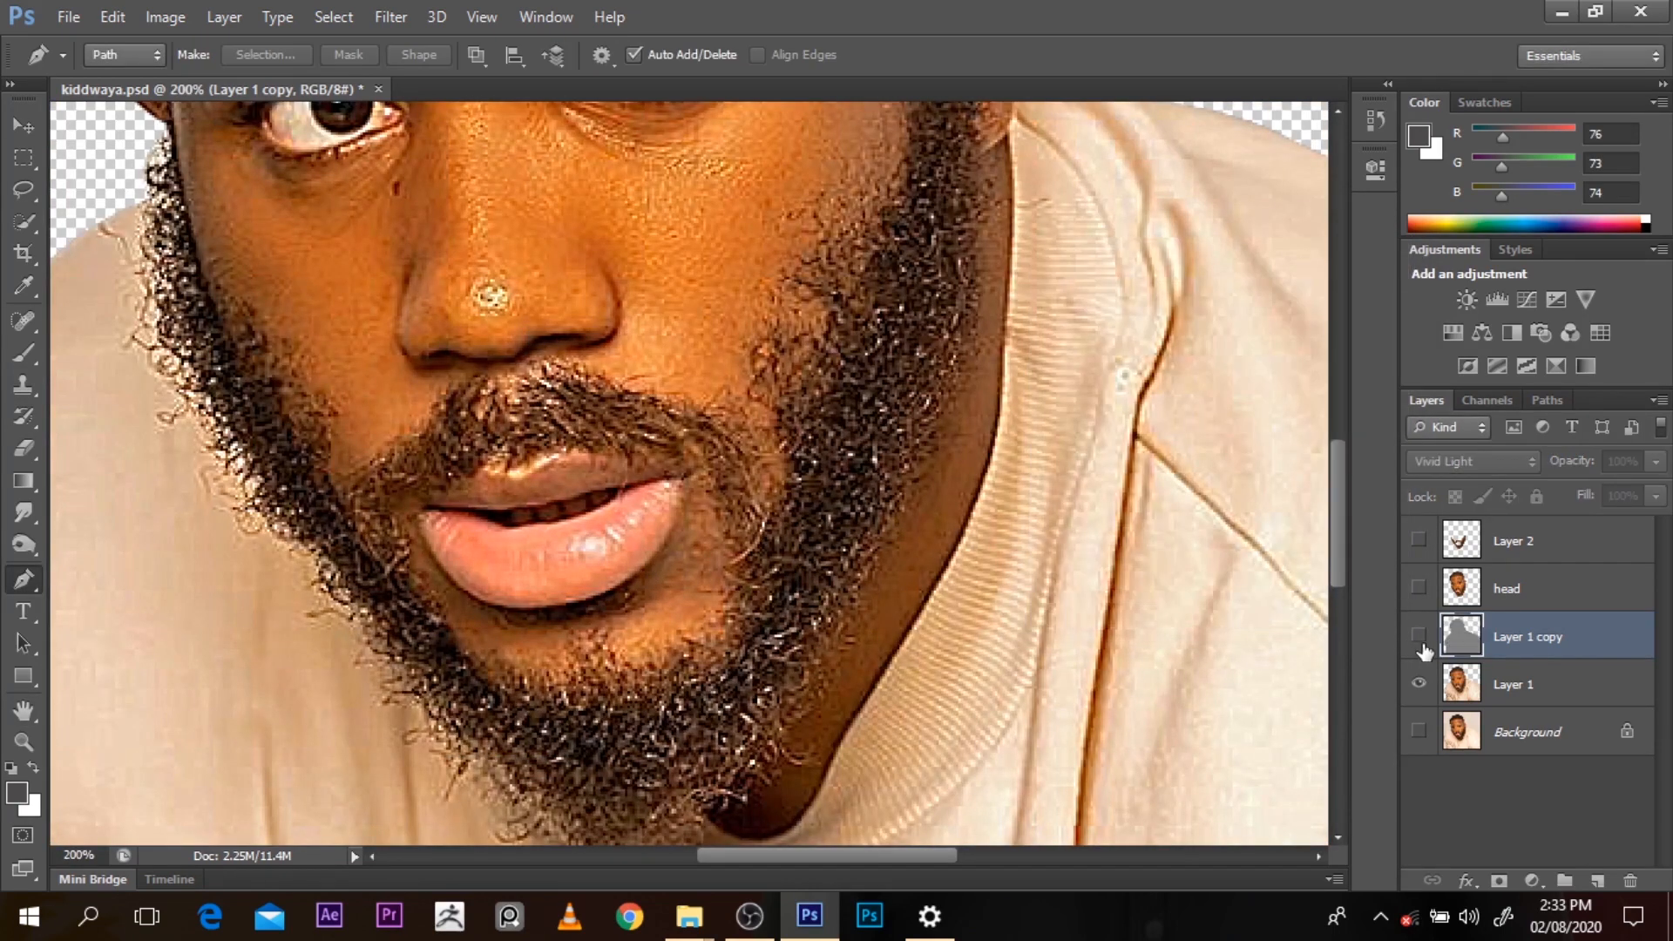
{"action": "left_click", "coordinate": [1421, 643]}
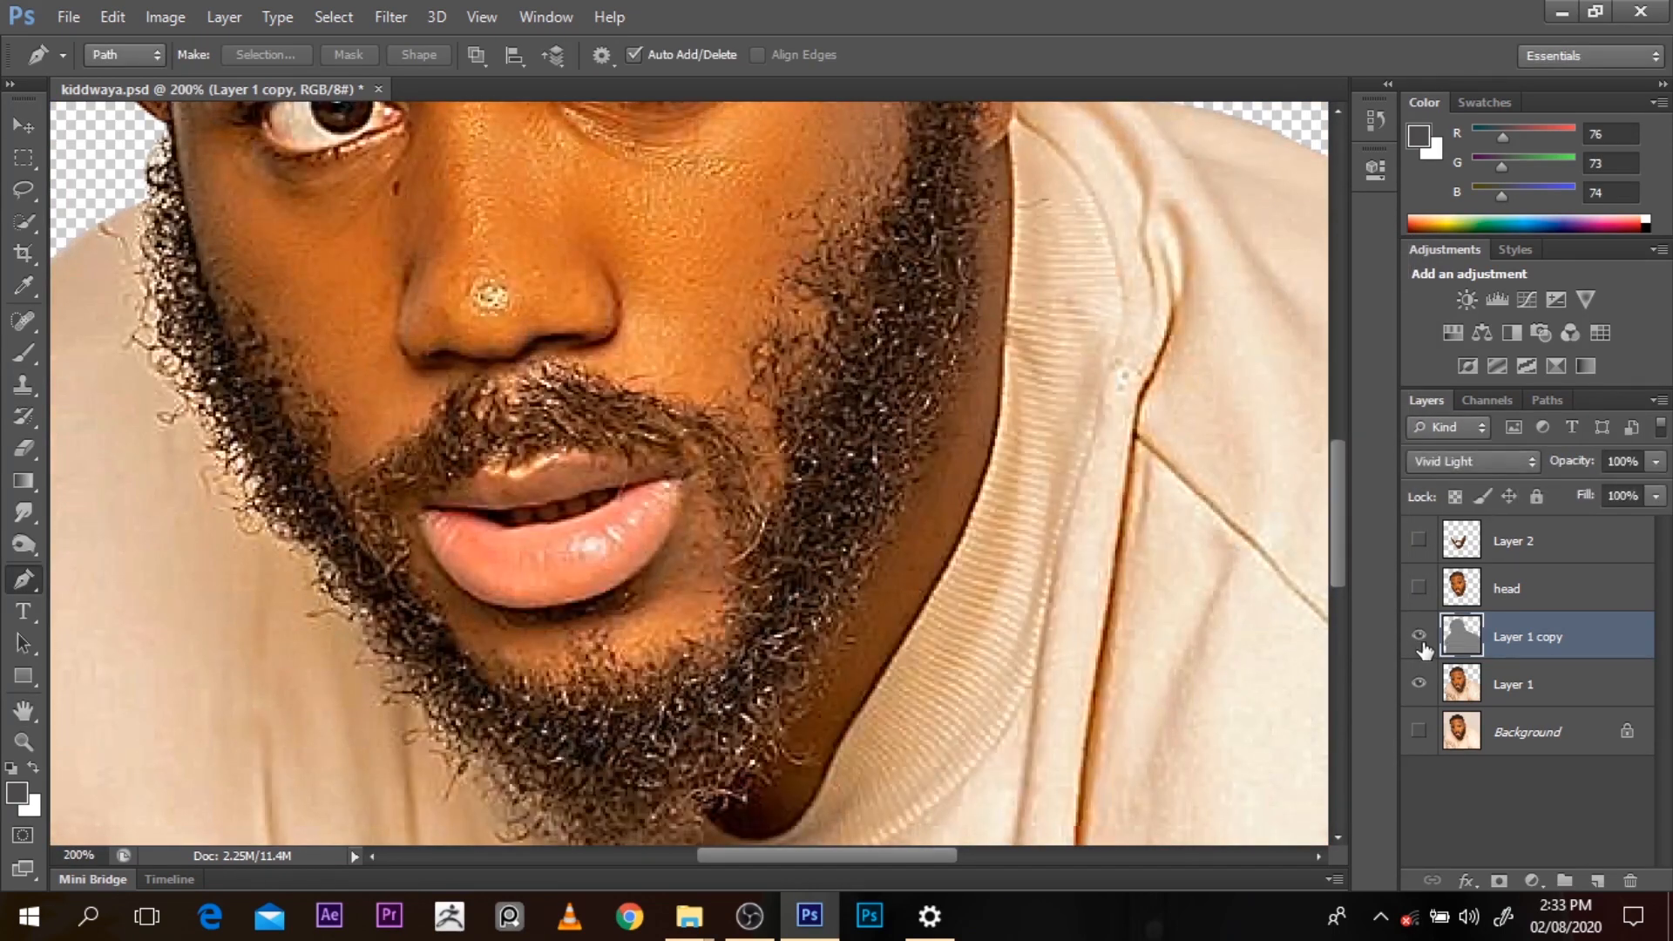
{"action": "left_click", "coordinate": [1184, 538], "text": "alt"}
{"action": "left_click", "coordinate": [1194, 543], "text": "alt"}
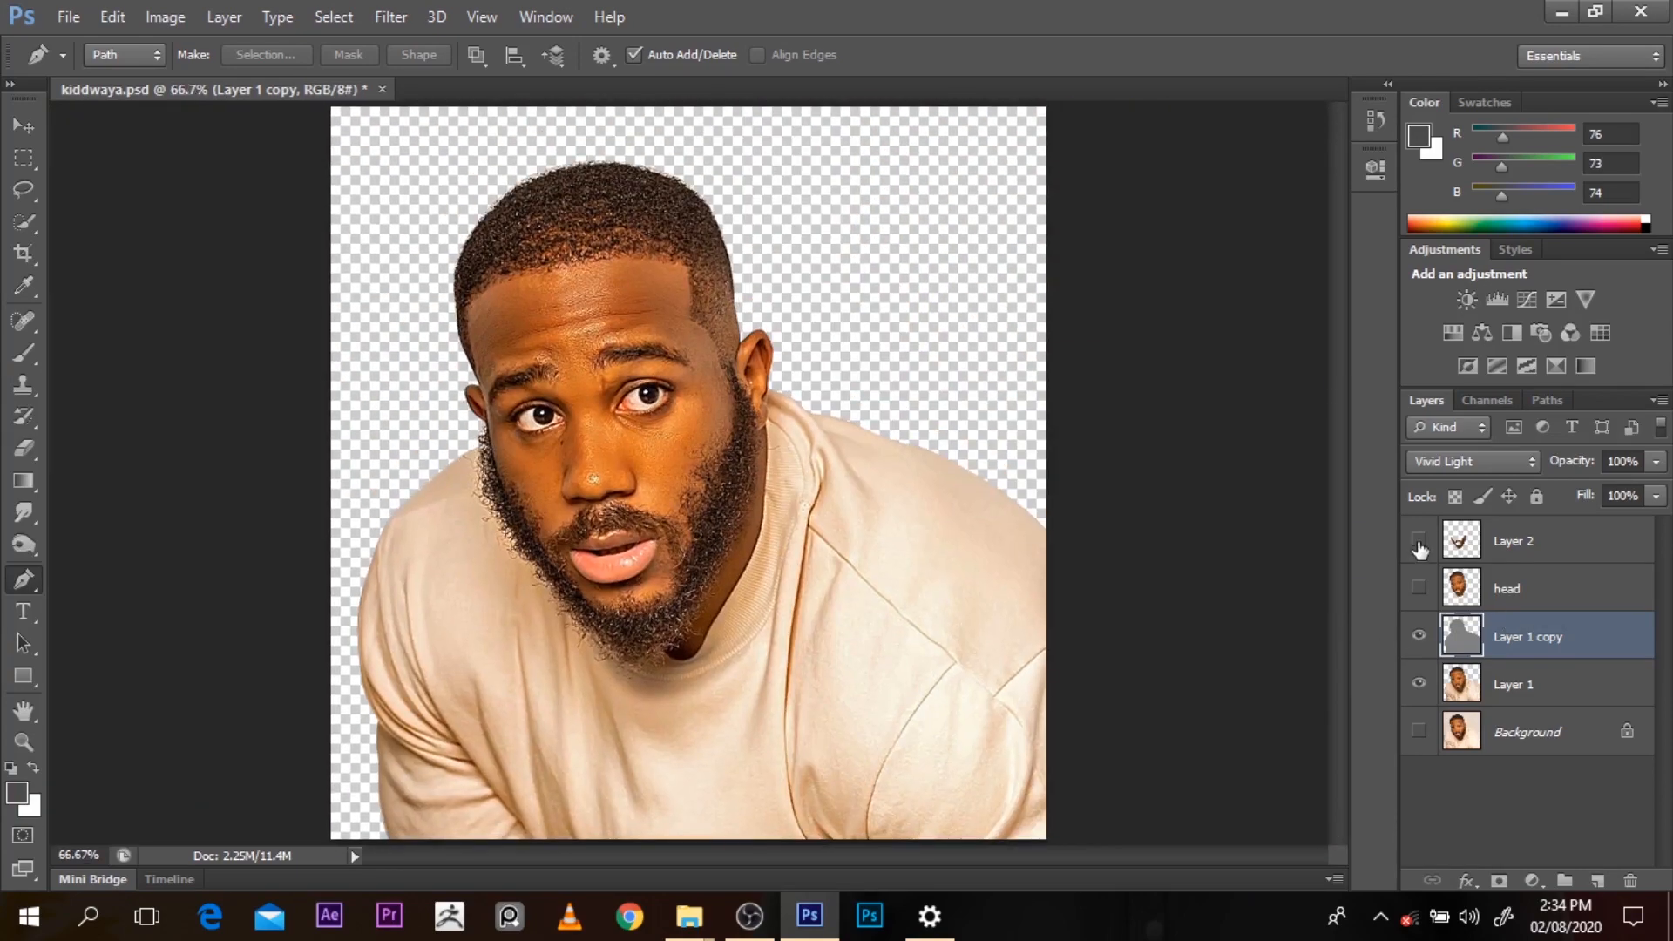
{"action": "left_click", "coordinate": [1461, 549], "text": "ctrl"}
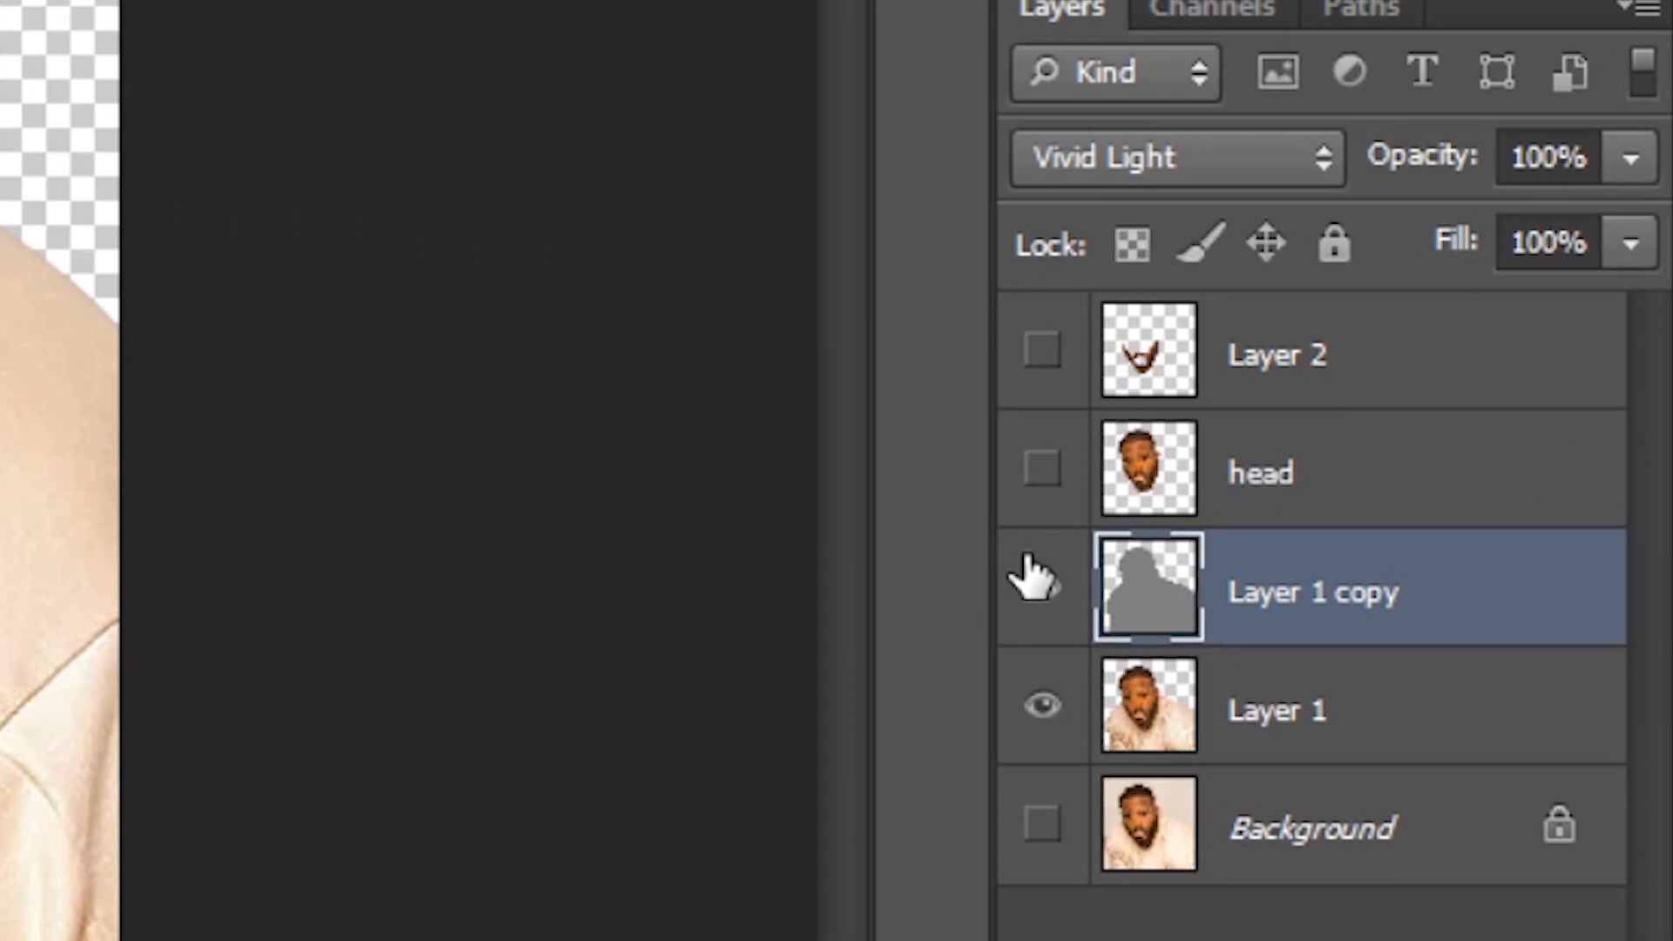
{"action": "left_click", "coordinate": [1037, 579]}
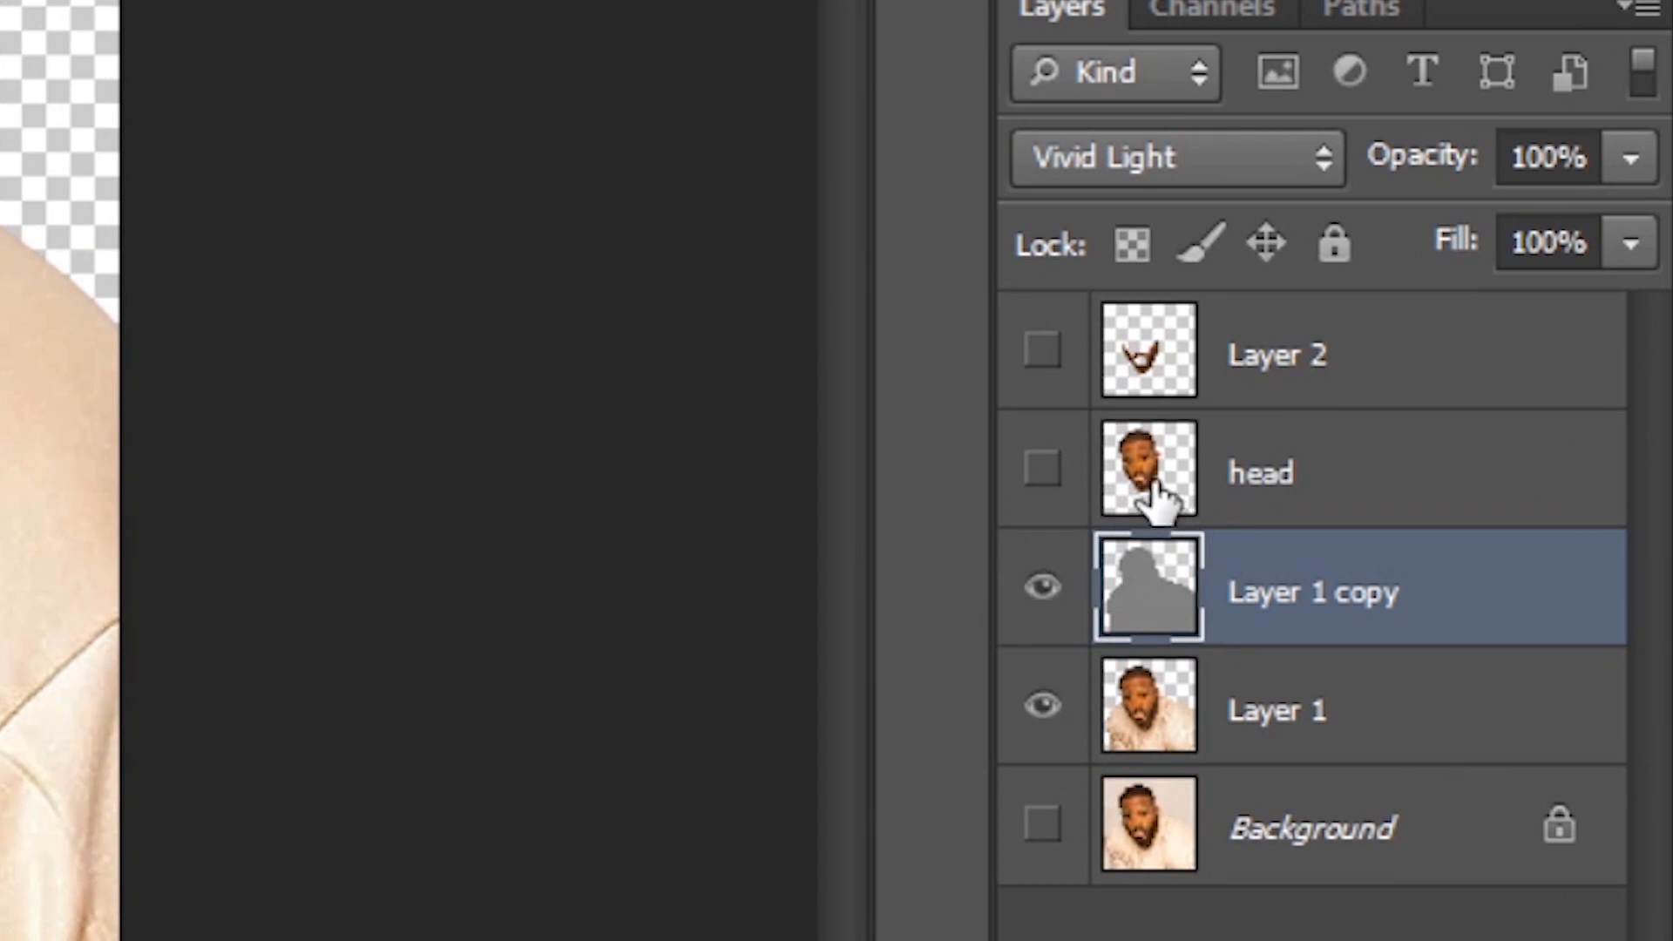
{"action": "key", "text": "shift+alt+n"}
{"action": "key", "text": "ctrl+alt+z"}
{"action": "key", "text": "ctrl+alt+z"}
{"action": "key", "text": "ctrl+shift+z"}
{"action": "key", "text": "ctrl+shift+z"}
{"action": "key", "text": "ctrl+shift+z"}
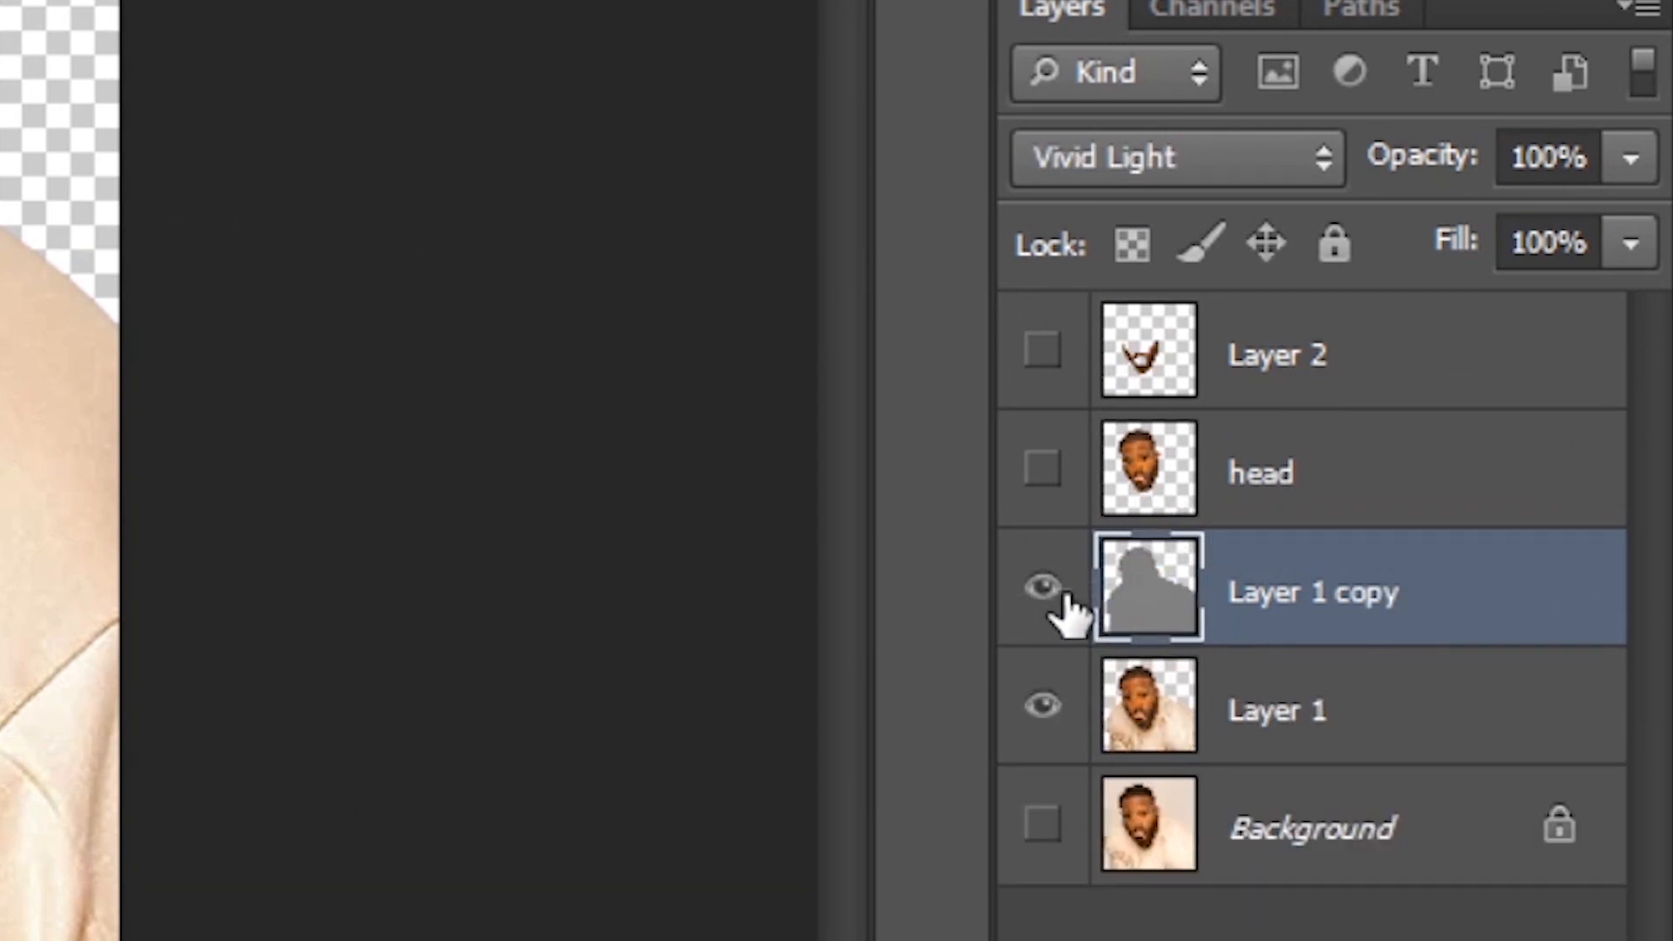
Merge Layer 1 copy down into Layer 1
{"action": "left_click", "coordinate": [1239, 713]}
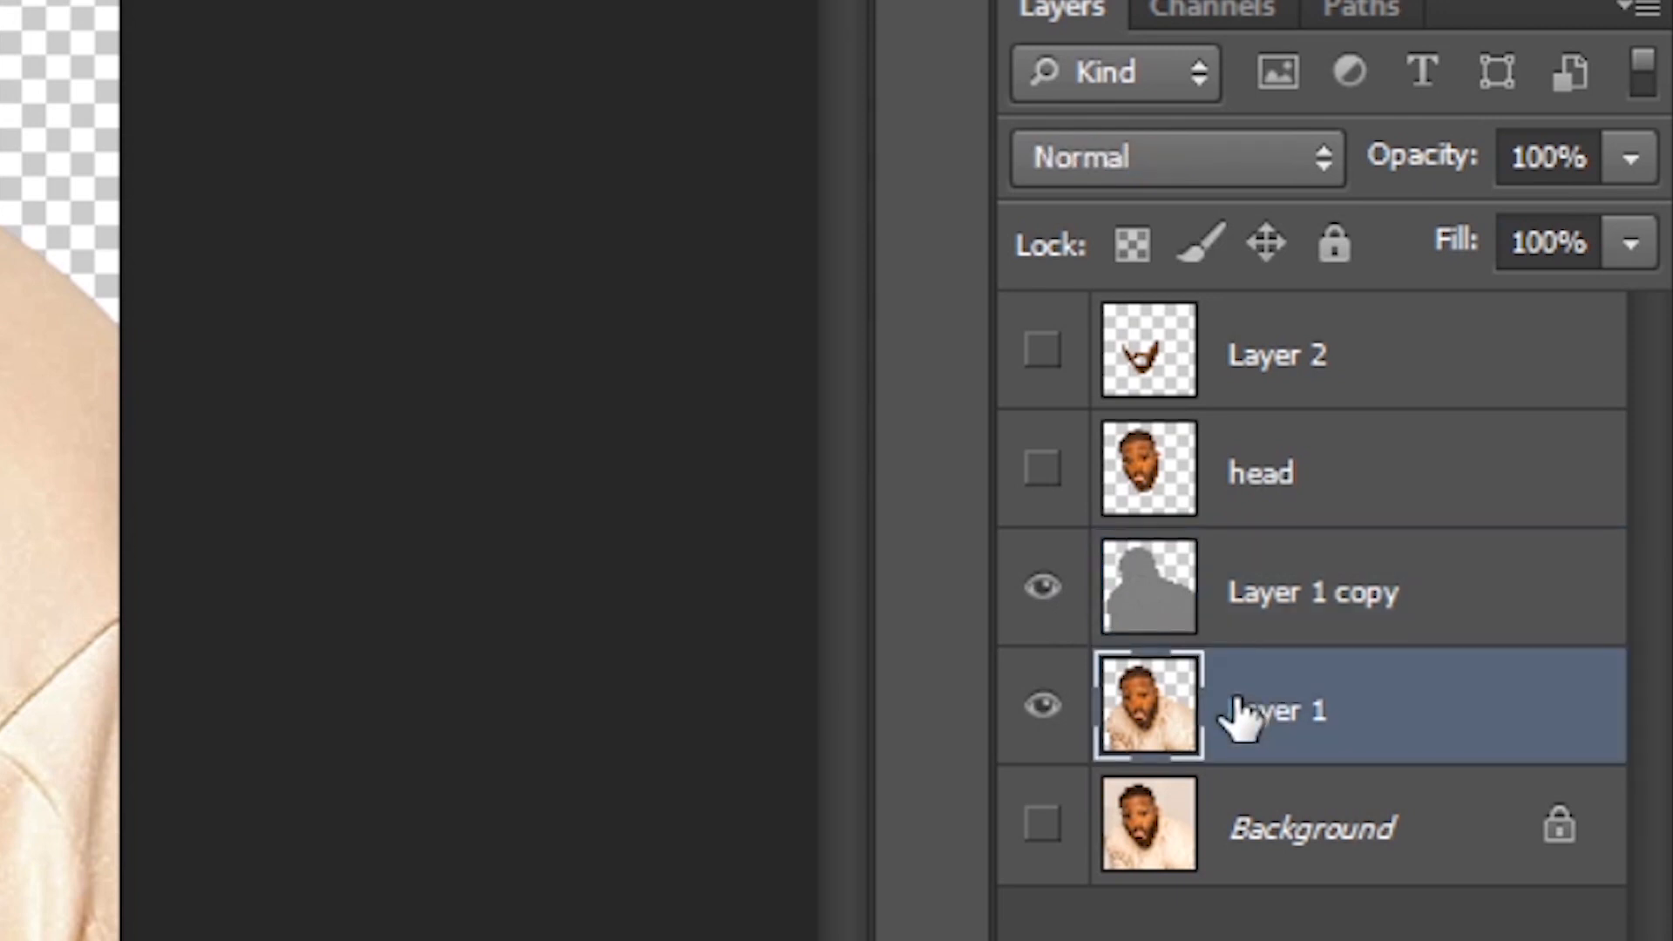
{"action": "left_click", "coordinate": [1268, 624]}
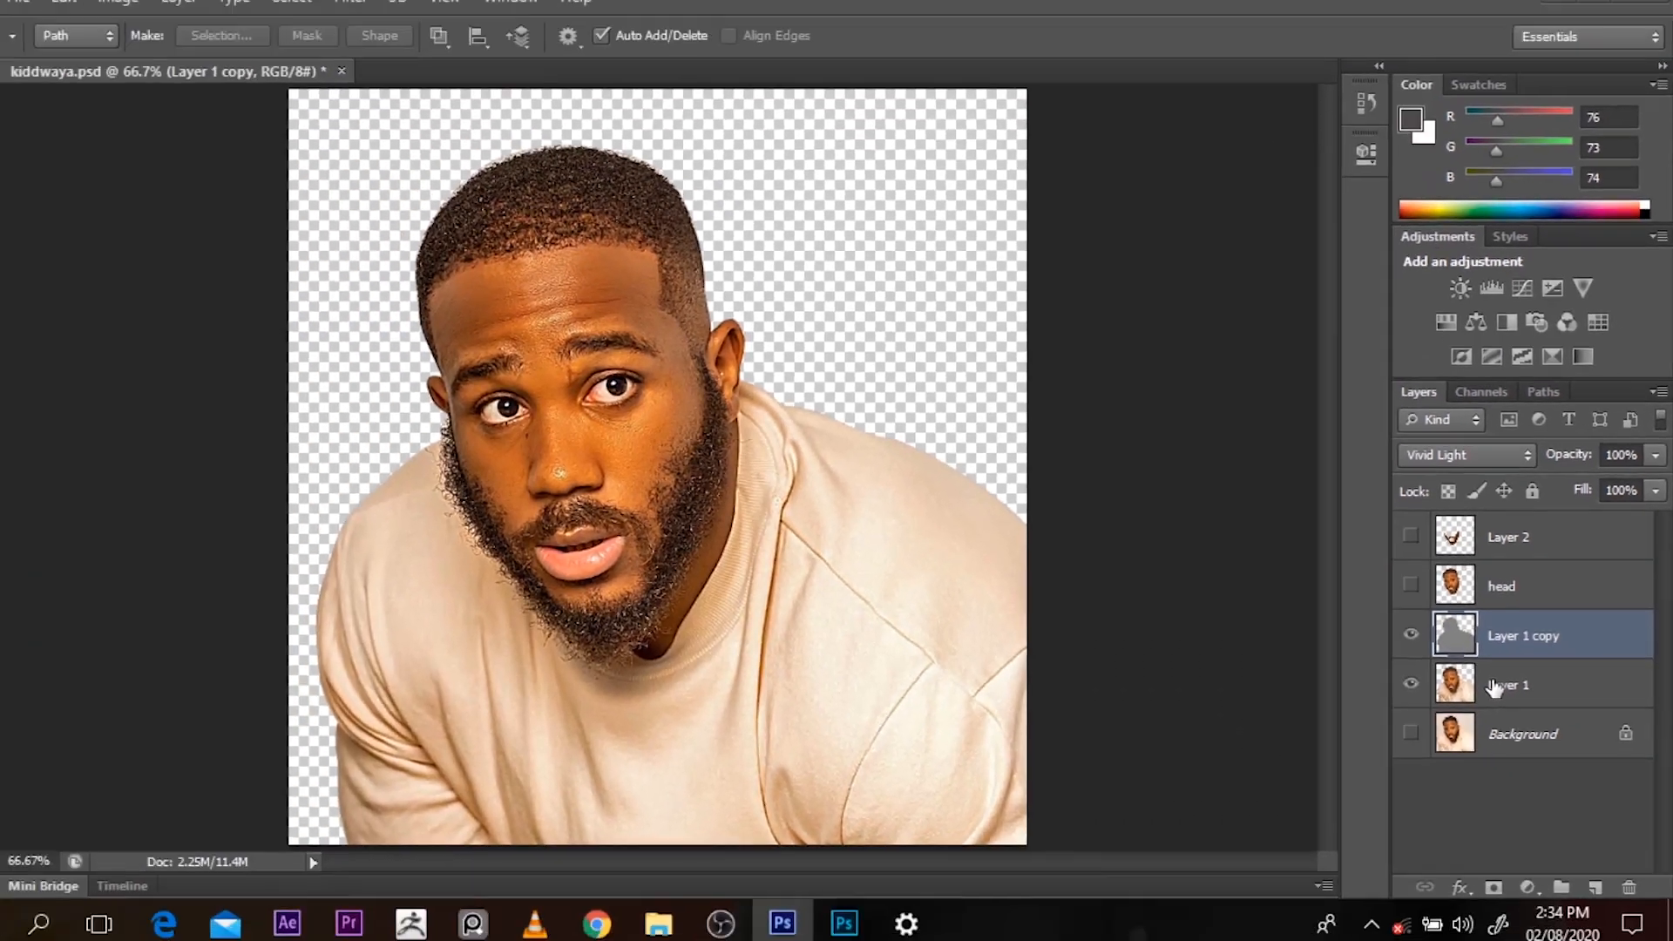
{"action": "key", "text": "ctrl+e"}
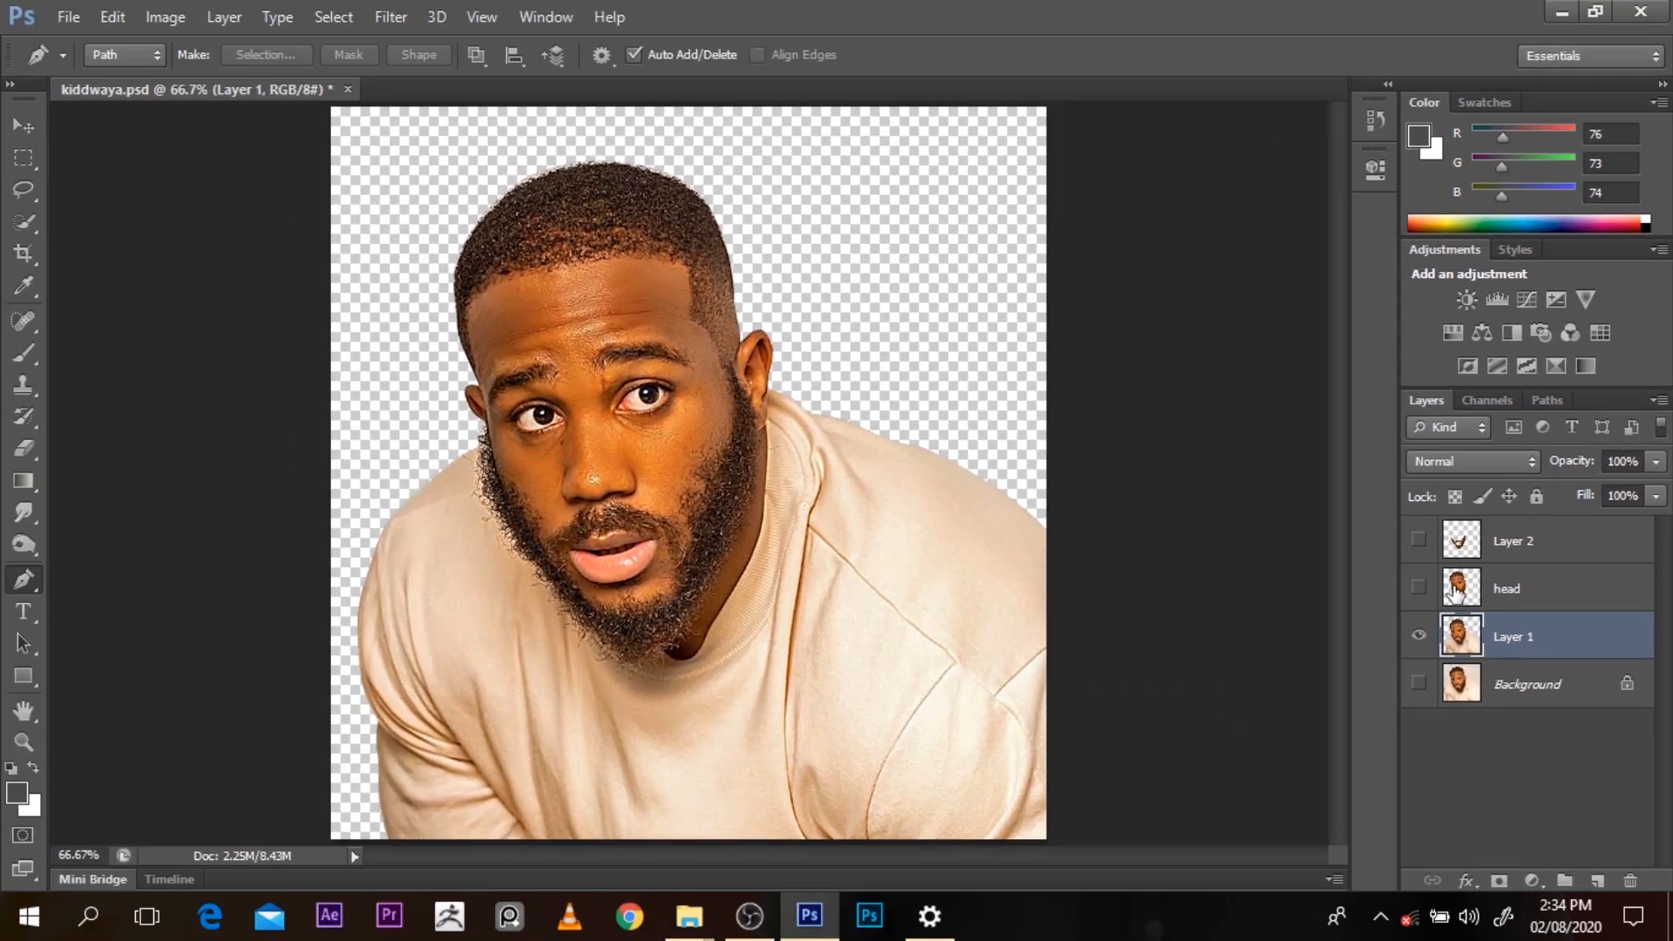
Load the head layer's outline as a selection and copy that area of the sharpened Layer 1 to a new layer
{"action": "left_click", "coordinate": [1461, 595], "text": "ctrl"}
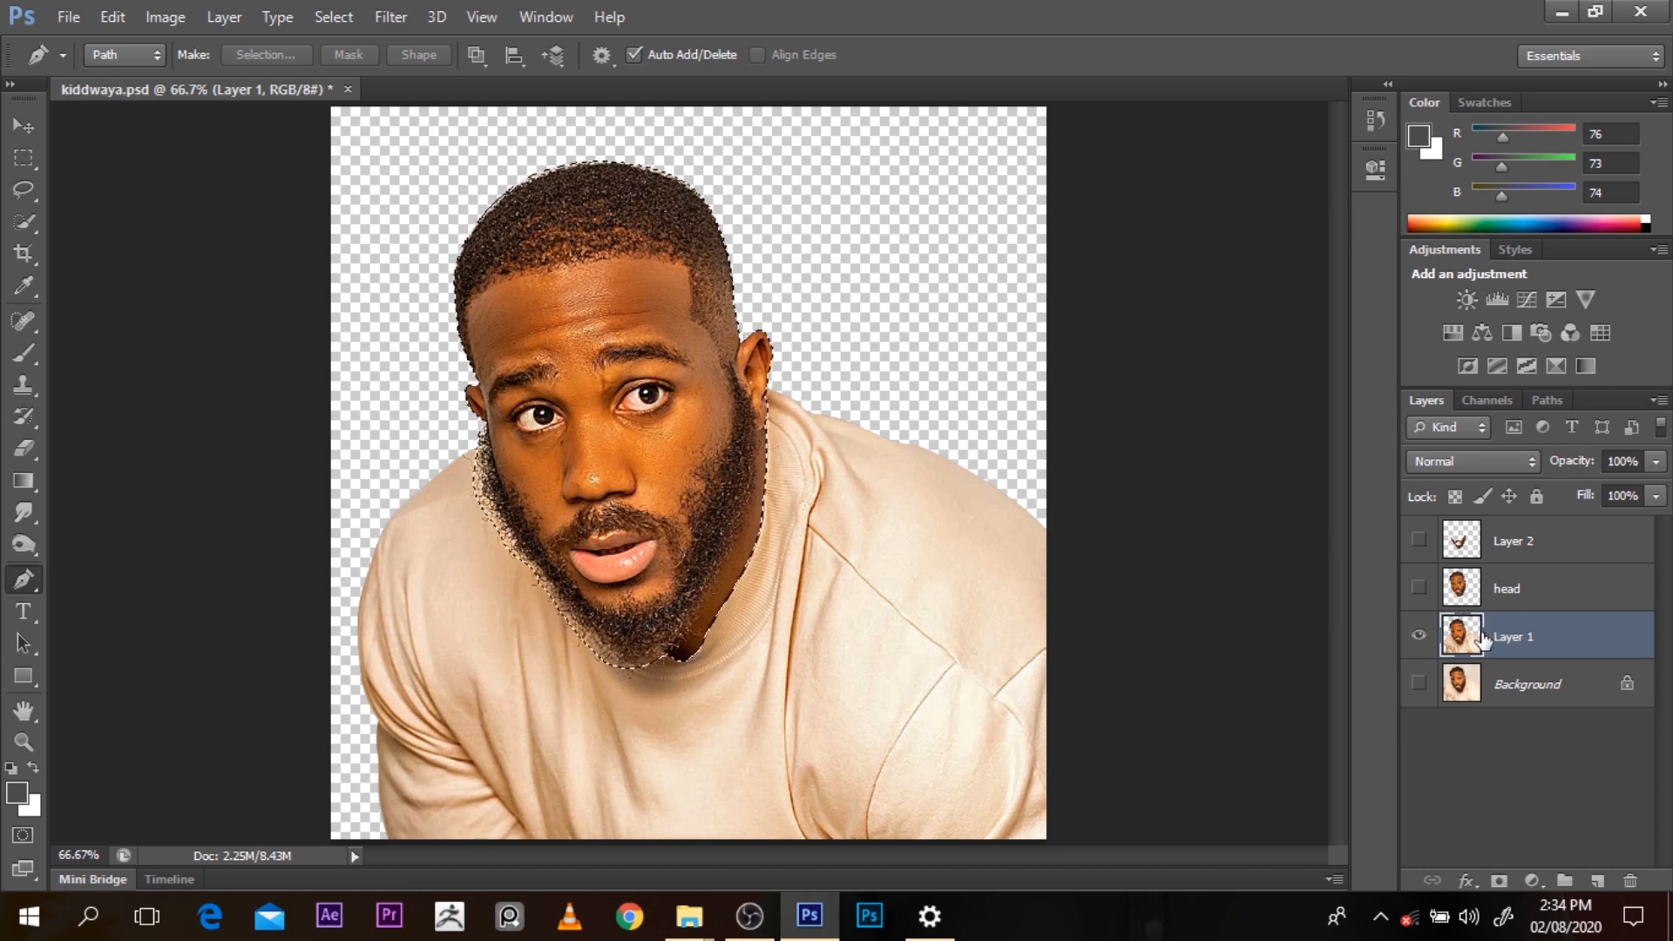
{"action": "key", "text": "ctrl+j"}
Delete the old head layer and rename its sharpened replacement, Layer 3, as head
{"action": "left_click", "coordinate": [1517, 592]}
{"action": "key", "text": "Delete"}
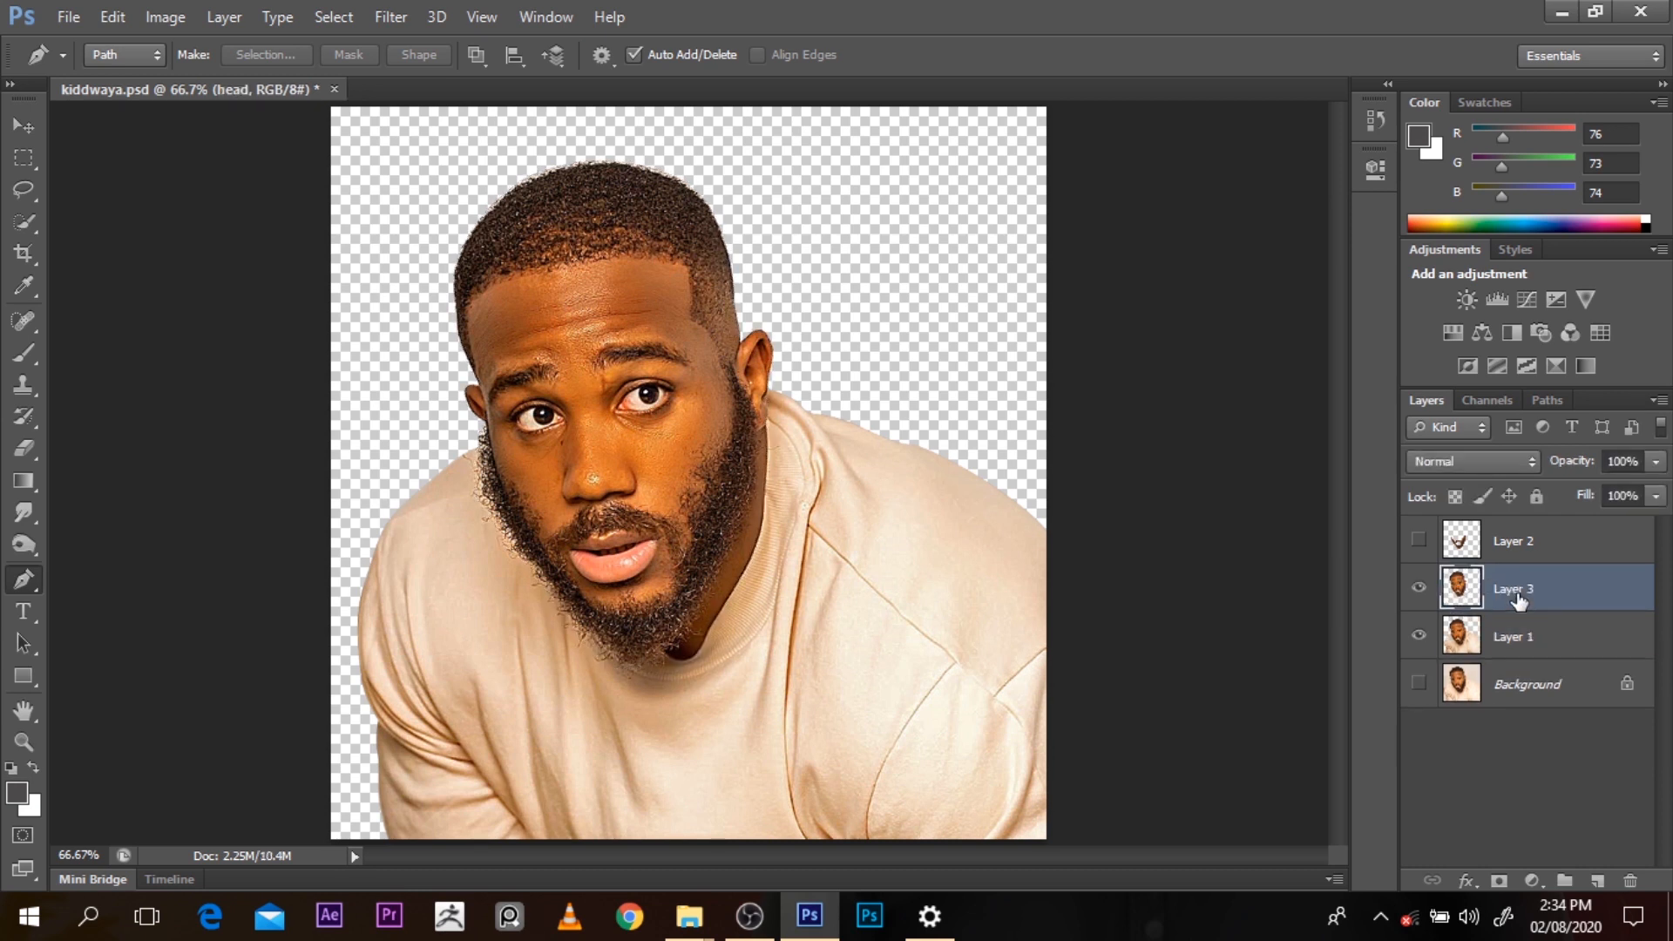
{"action": "double_click", "coordinate": [1518, 590]}
{"action": "type", "text": "head"}
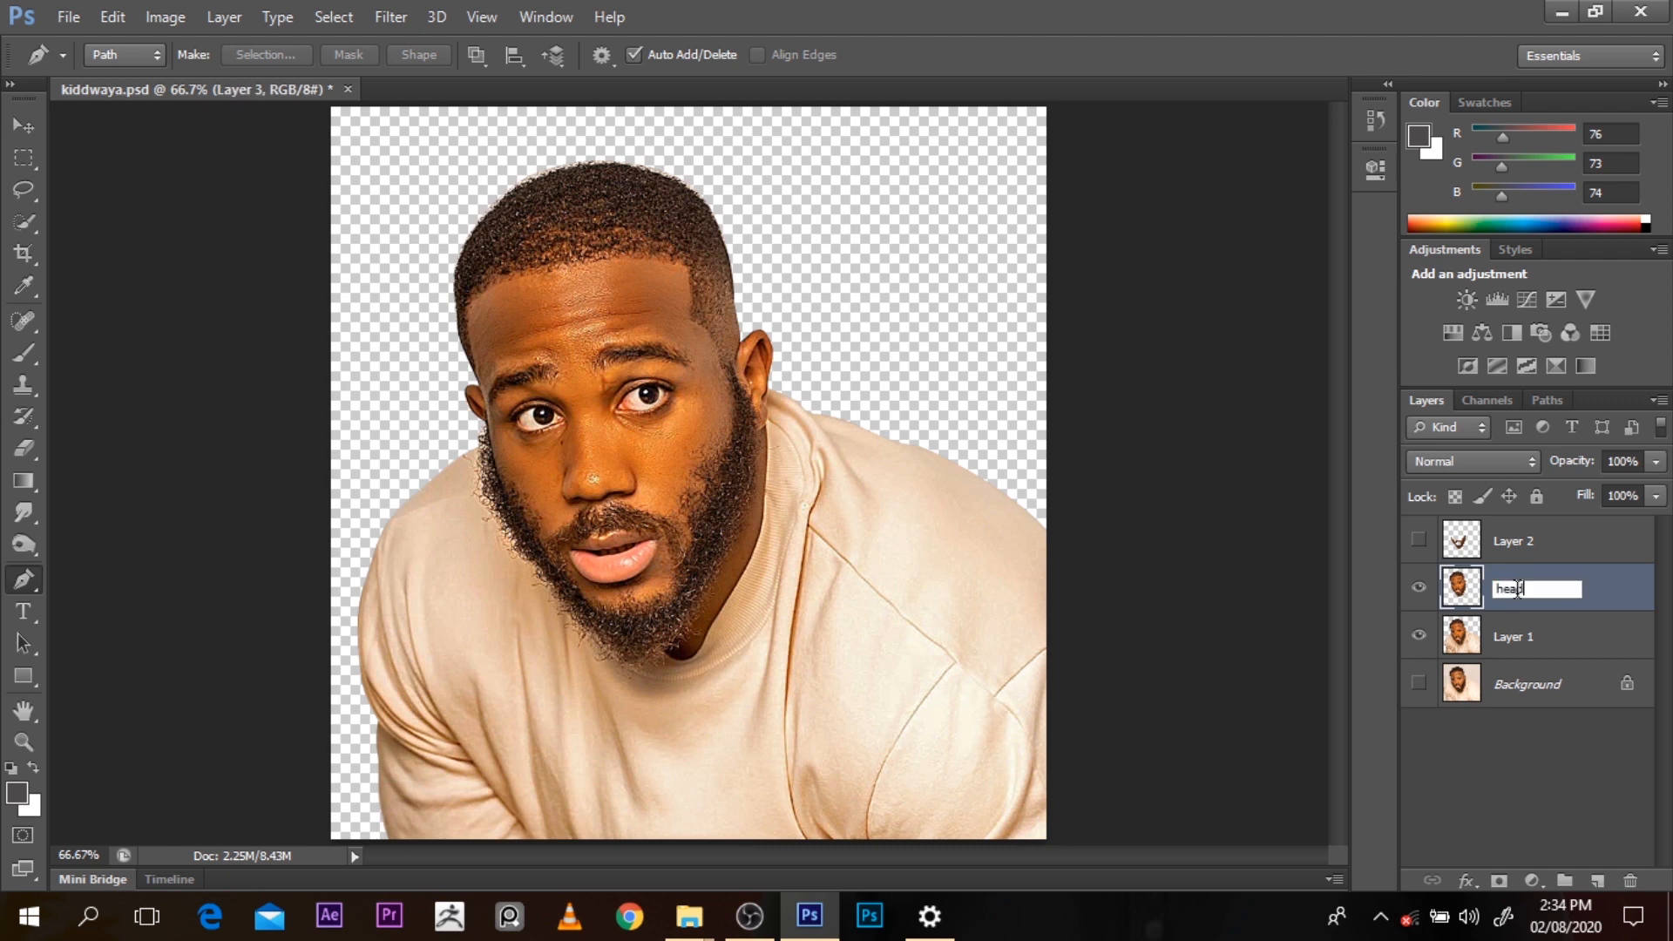
{"action": "key", "text": "Return"}
Load the outline of Layer 2 as a selection and copy that beard area from the sharpened Layer 1 to a new layer
{"action": "left_click", "coordinate": [1501, 545]}
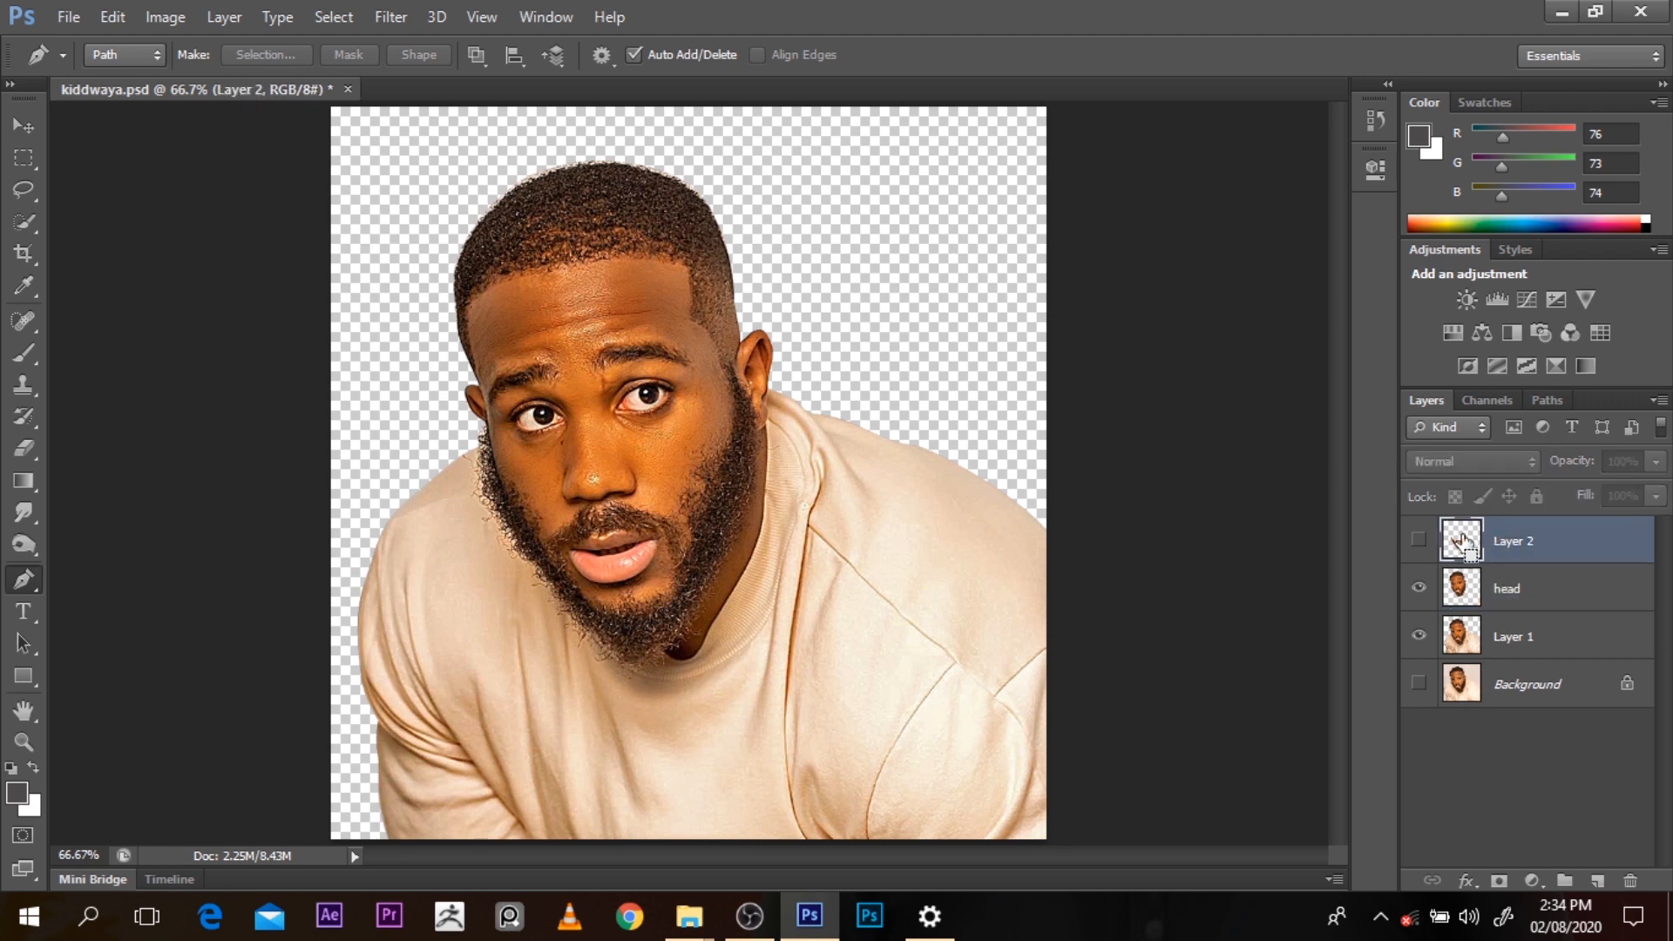
{"action": "left_click", "coordinate": [1462, 540], "text": "ctrl"}
{"action": "left_click", "coordinate": [1466, 647]}
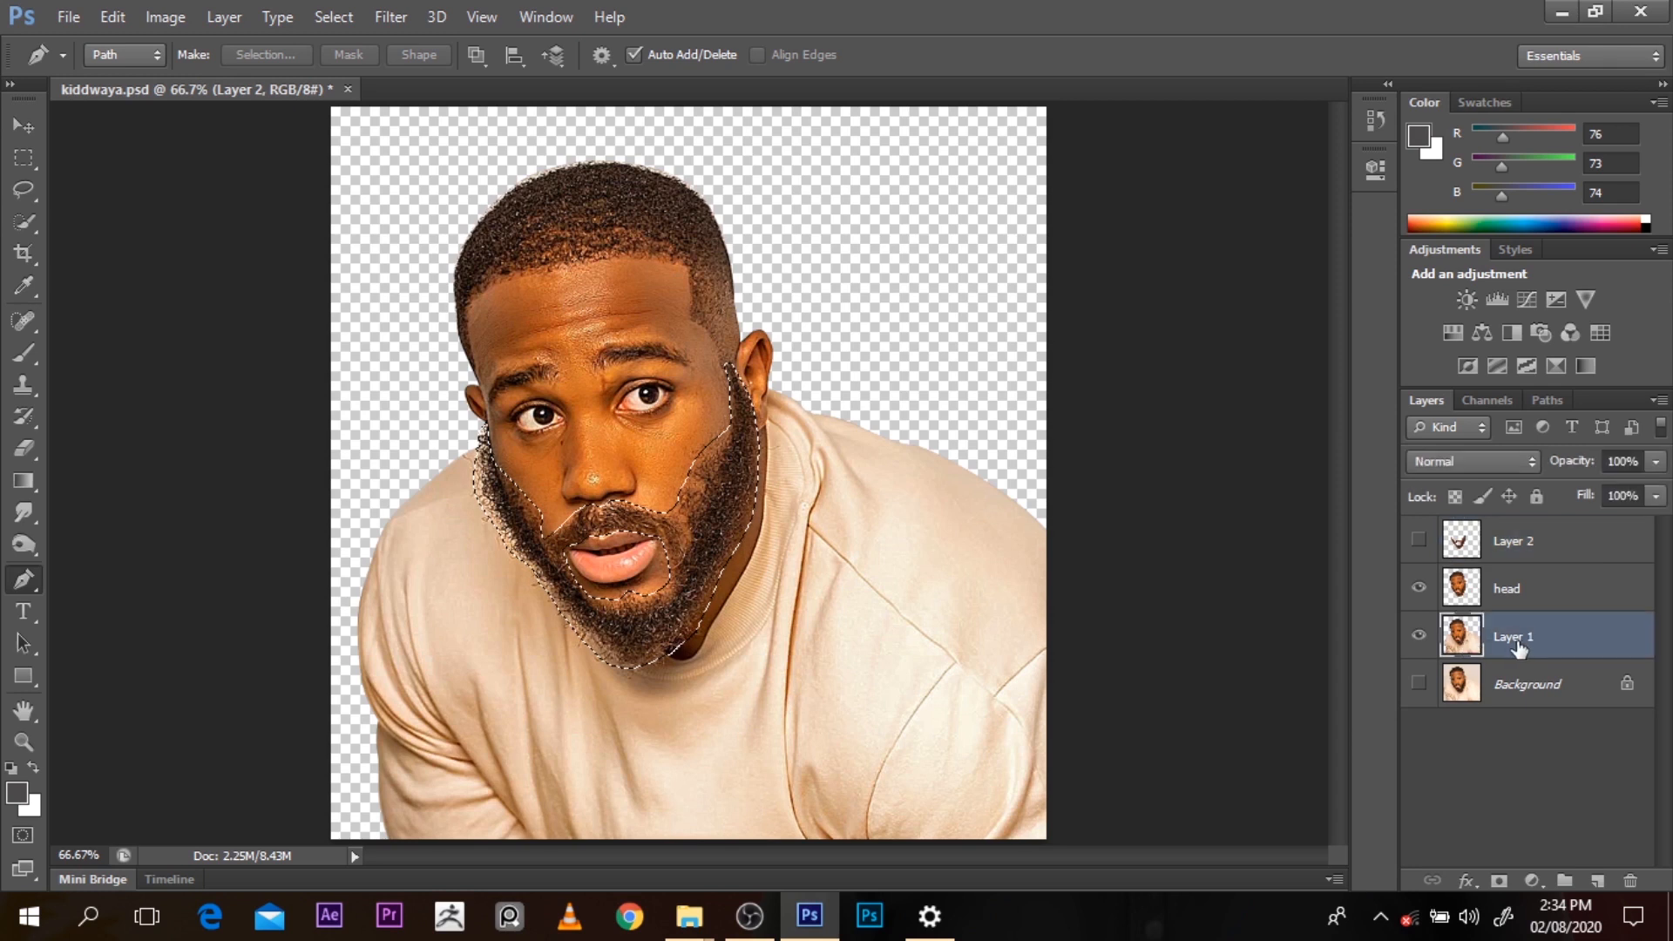
{"action": "key", "text": "ctrl+j"}
Replace the old Layer 2 with the sharpened beard copy by deleting it and renaming the copy beard, and save the document
{"action": "left_click", "coordinate": [1513, 554]}
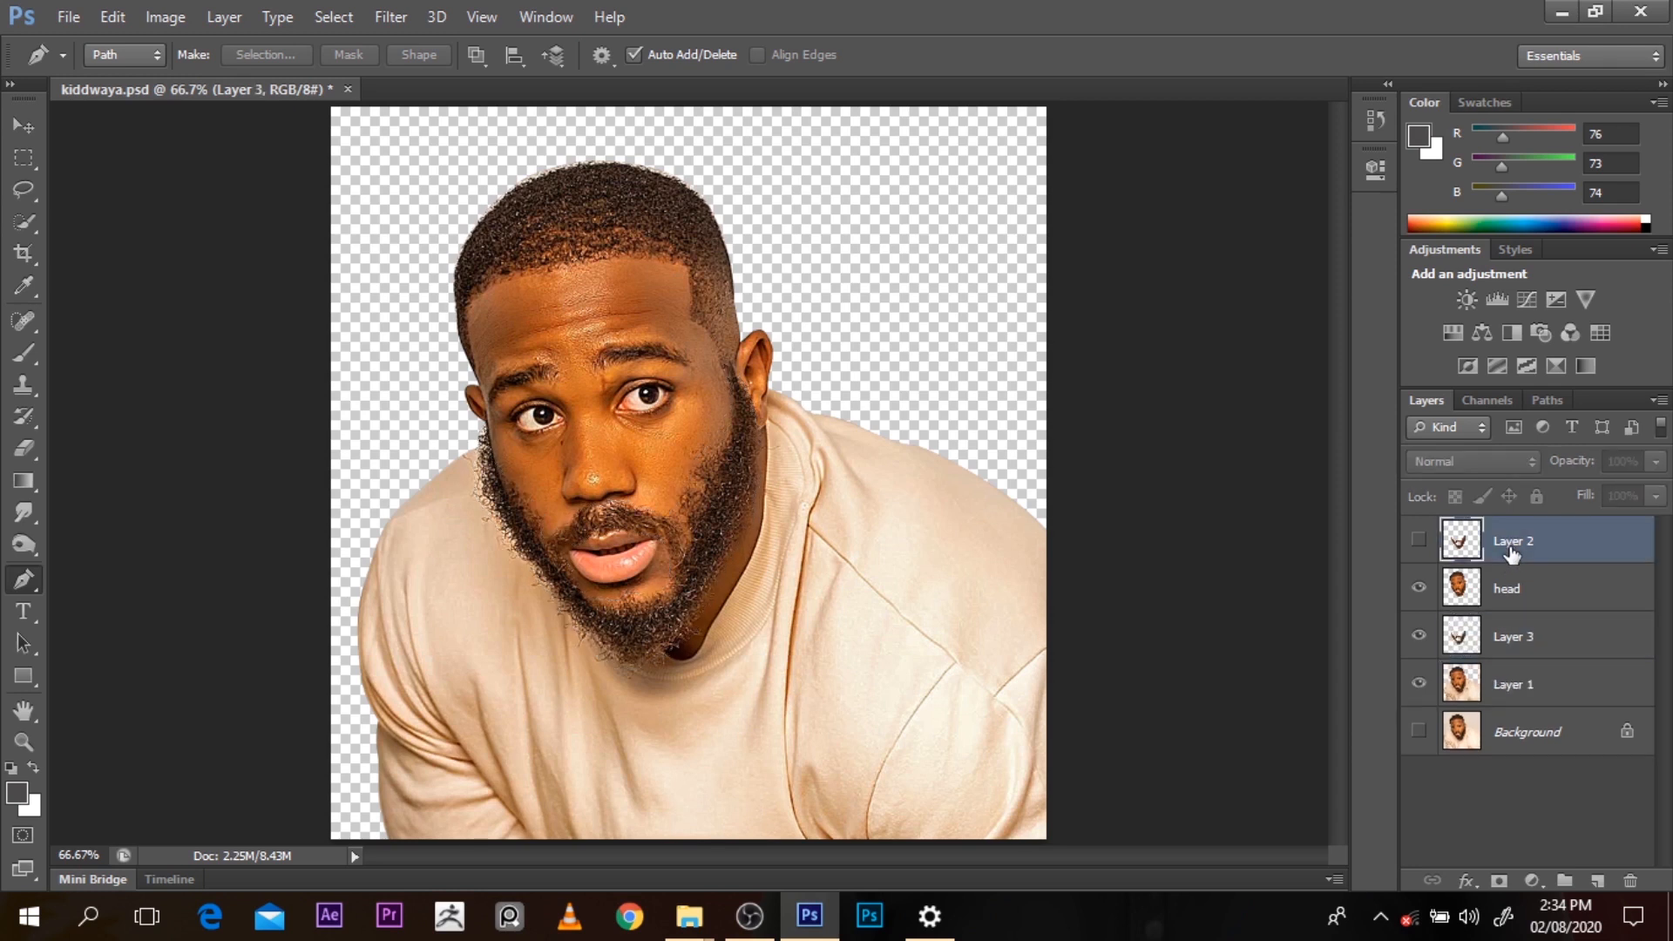
{"action": "key", "text": "Delete"}
{"action": "double_click", "coordinate": [1511, 596]}
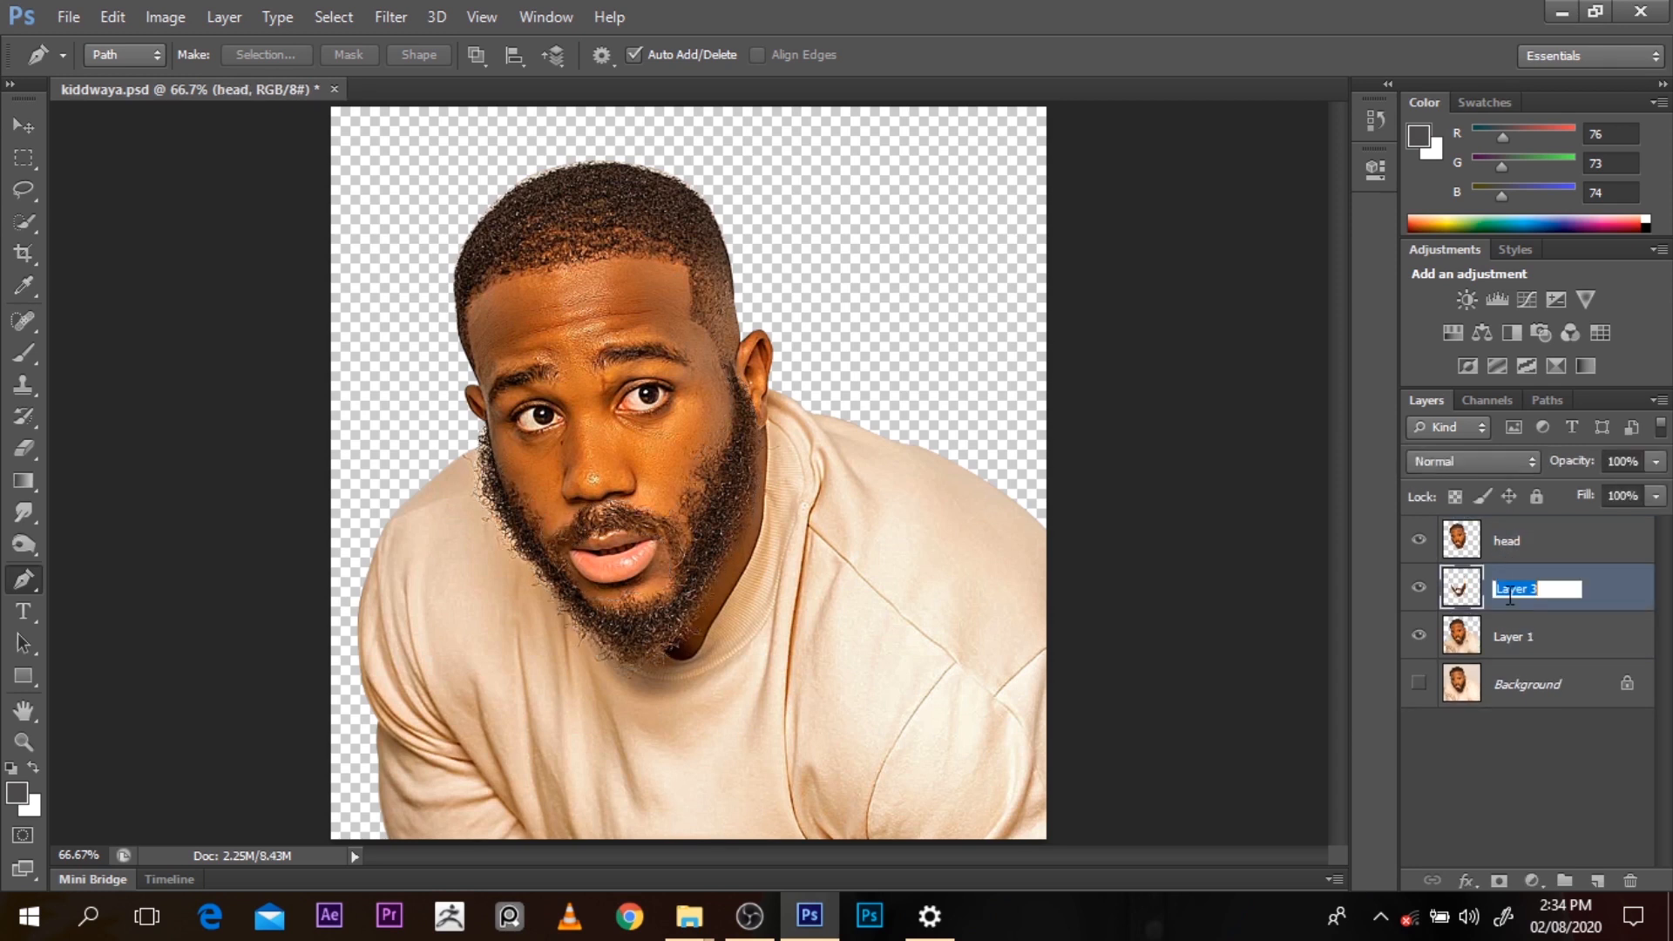
{"action": "type", "text": "beard"}
{"action": "key", "text": "Return"}
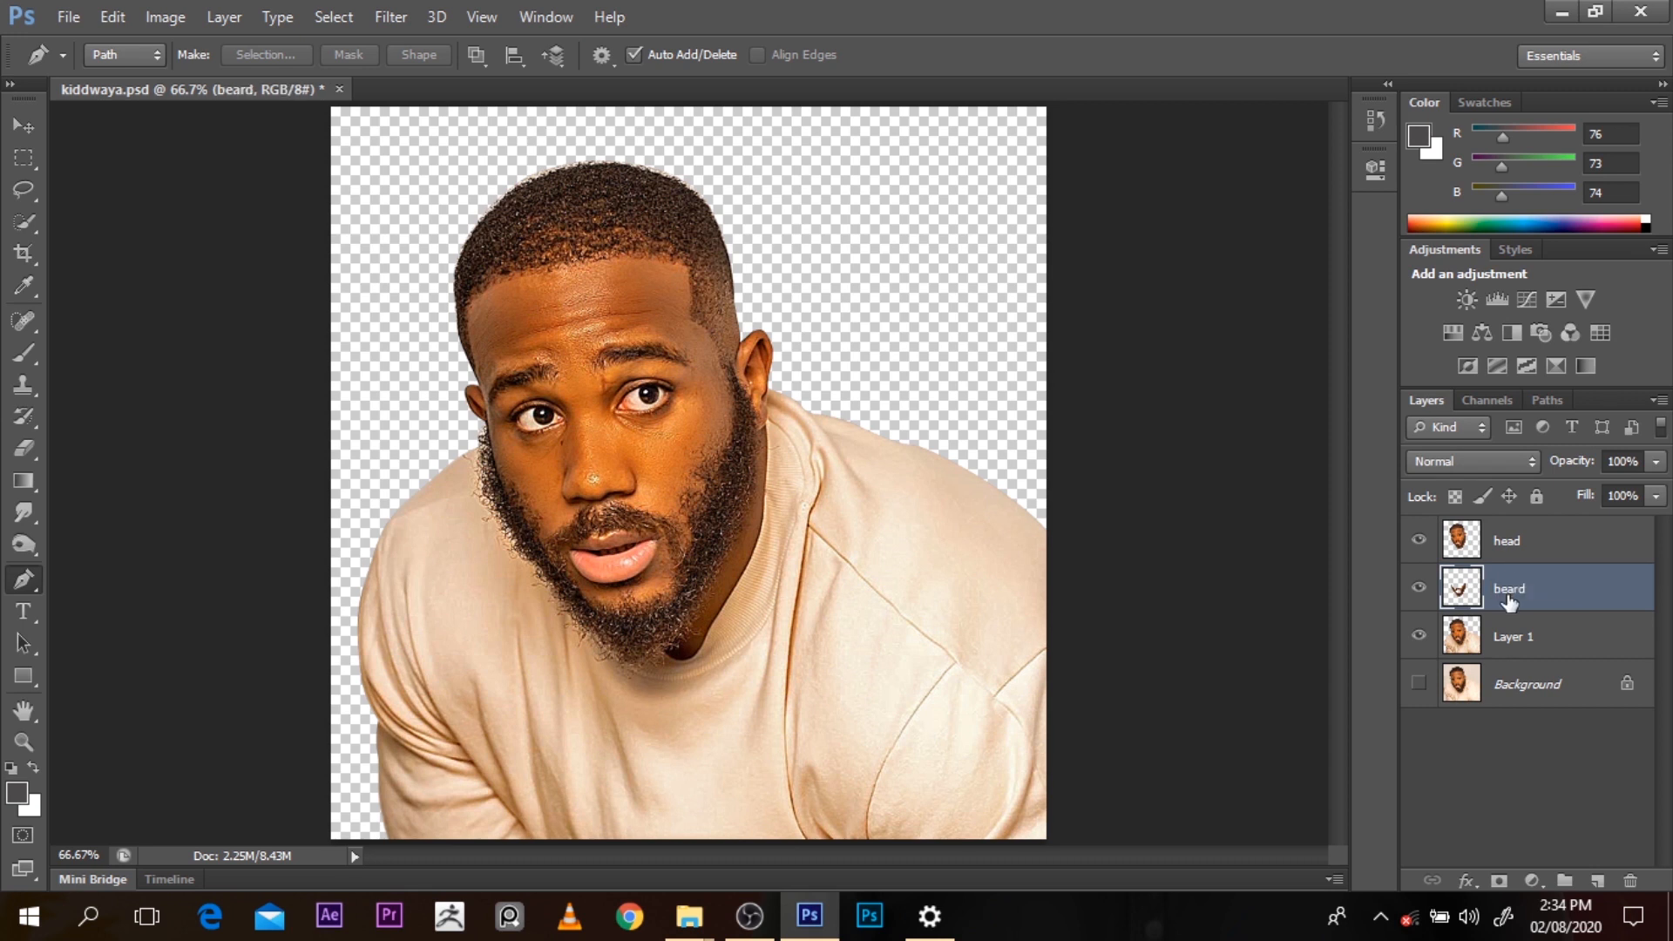
{"action": "key", "text": "ctrl+s"}
Trace a closed Pen path on Layer 1 around the hair, following the hairline across the forehead and passing outside the head
{"action": "left_click", "coordinate": [618, 287], "text": "ctrl"}
{"action": "left_click", "coordinate": [619, 287], "text": "ctrl"}
{"action": "left_click", "coordinate": [744, 370], "text": "alt"}
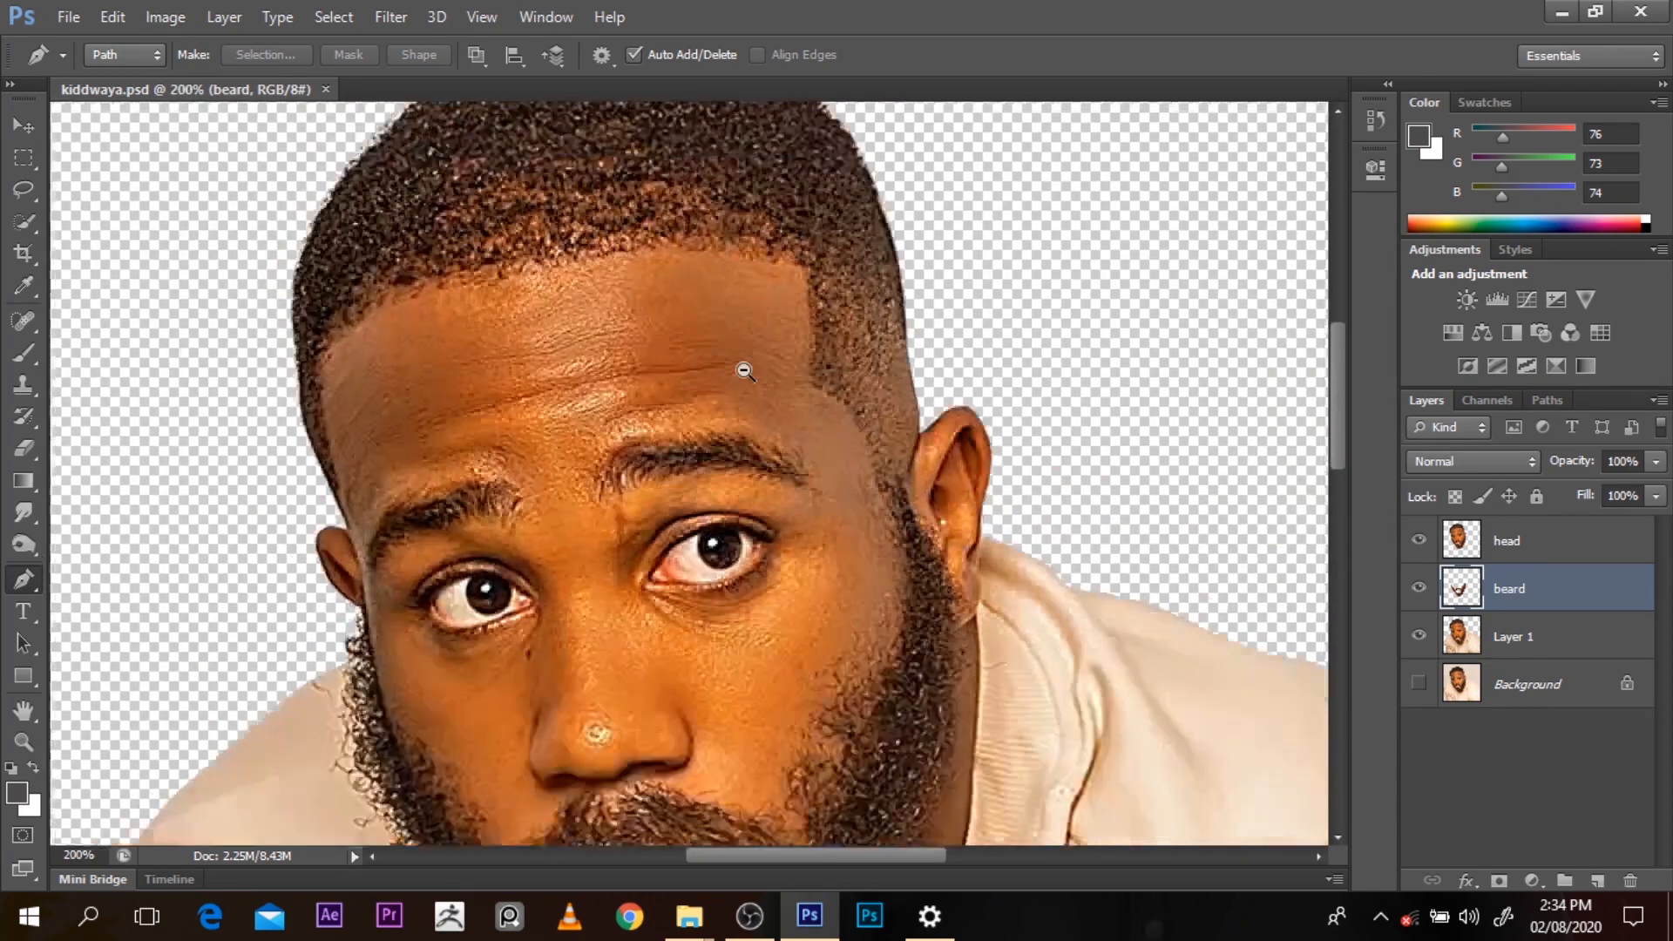
{"action": "left_click", "coordinate": [1482, 633]}
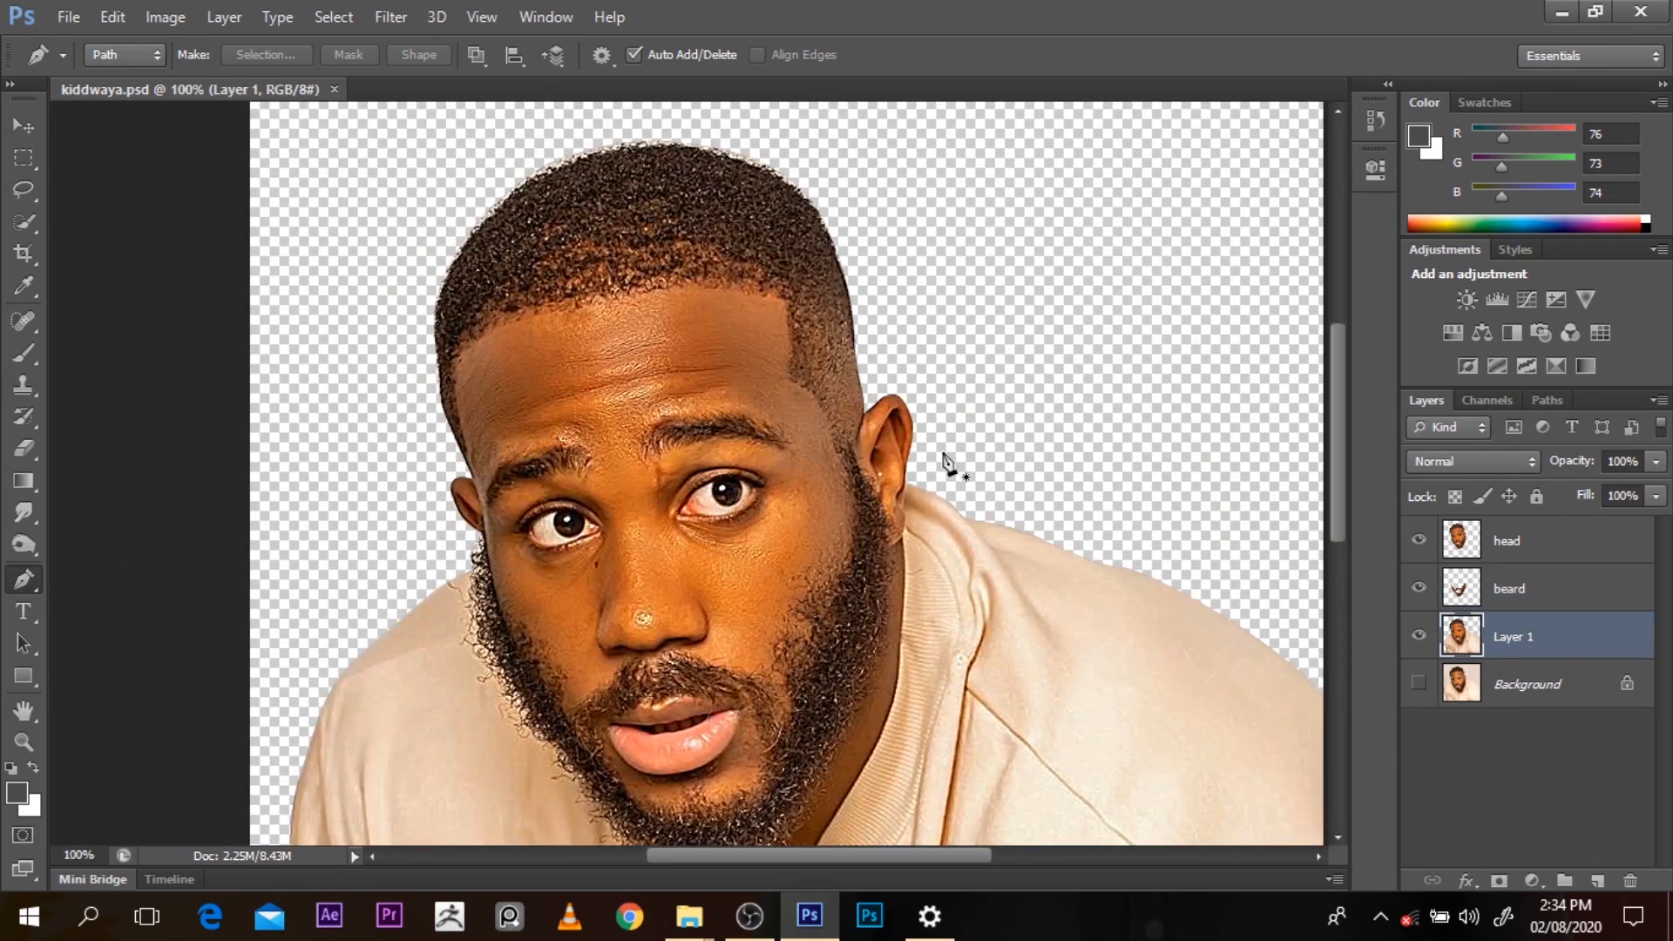
{"action": "left_click", "coordinate": [446, 460]}
{"action": "left_click", "coordinate": [475, 479]}
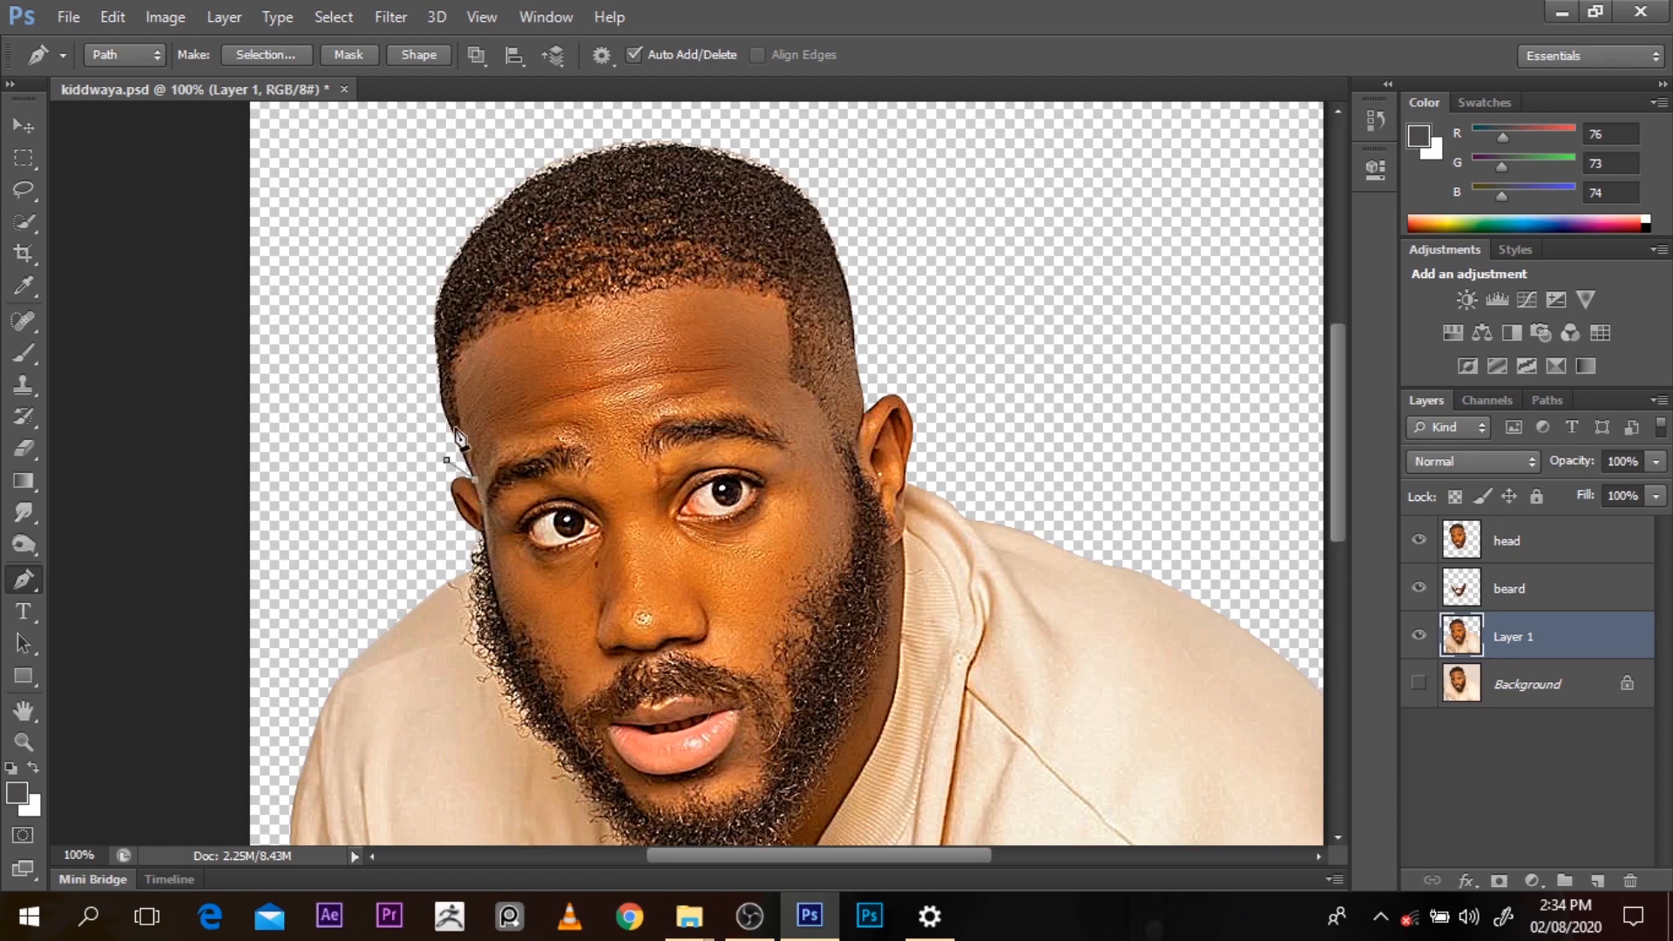
{"action": "left_click_drag", "start_coordinate": [469, 455], "coordinate": [449, 377]}
{"action": "left_click", "coordinate": [507, 326]}
{"action": "left_click_drag", "start_coordinate": [624, 297], "coordinate": [638, 296]}
{"action": "left_click_drag", "start_coordinate": [822, 411], "coordinate": [885, 373]}
{"action": "left_click", "coordinate": [840, 453]}
{"action": "left_click", "coordinate": [853, 448]}
{"action": "left_click", "coordinate": [847, 255]}
{"action": "left_click_drag", "start_coordinate": [729, 121], "coordinate": [515, 150]}
{"action": "key", "text": "ctrl+z"}
{"action": "left_click", "coordinate": [848, 158]}
{"action": "left_click", "coordinate": [386, 244]}
{"action": "left_click_drag", "start_coordinate": [379, 398], "coordinate": [392, 473]}
Turn the hair path into a selection, copy it to a new layer and name that layer hair
{"action": "key", "text": "ctrl+Return"}
{"action": "key", "text": "ctrl+j"}
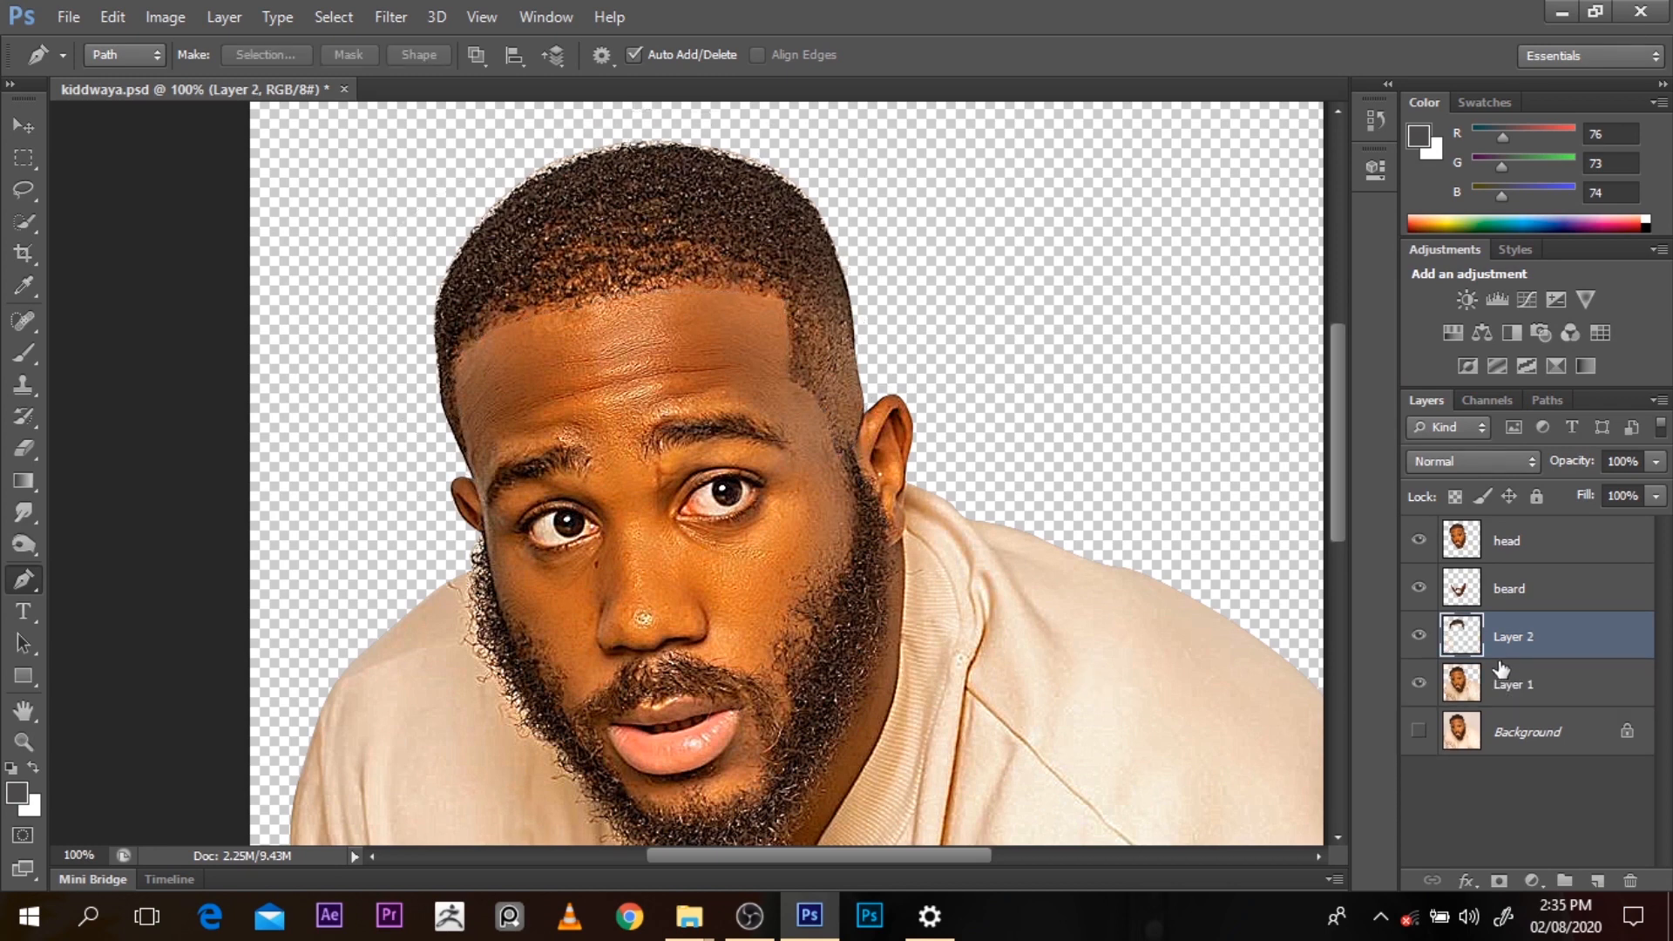
{"action": "double_click", "coordinate": [1510, 636]}
{"action": "type", "text": "hair"}
{"action": "key", "text": "Return"}
Outline the right-hand eyebrow on Layer 1 with the Pen tool and copy it to a new layer named brow
{"action": "left_click", "coordinate": [1530, 699]}
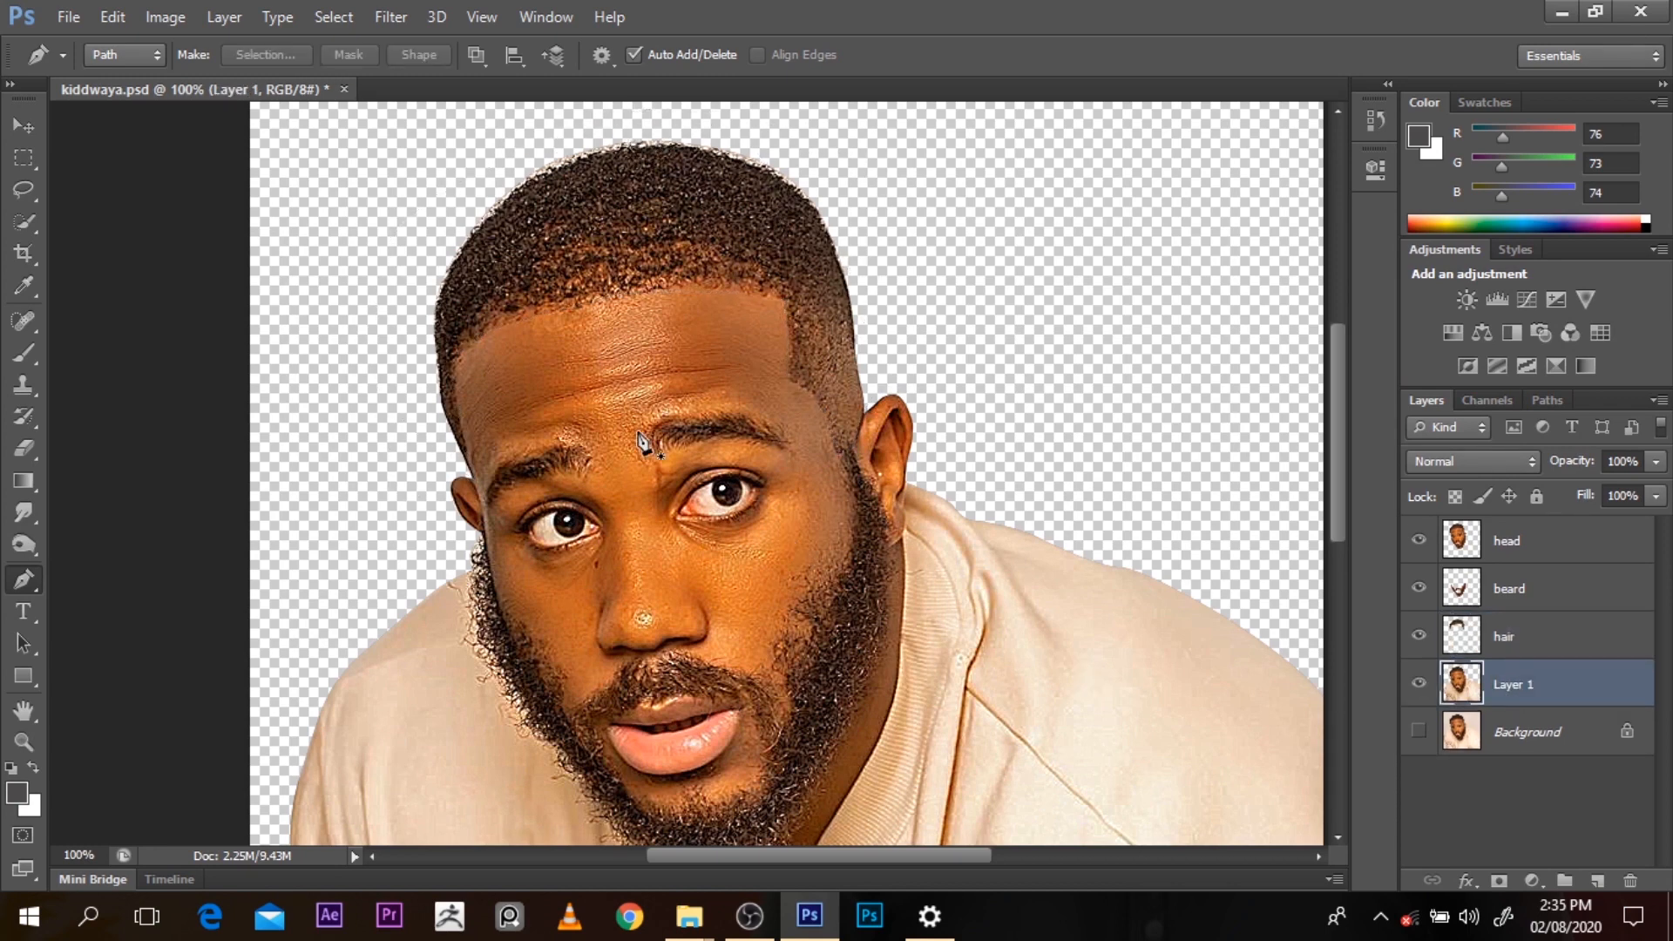
{"action": "left_click", "coordinate": [634, 428]}
{"action": "left_click_drag", "start_coordinate": [649, 460], "coordinate": [723, 441]}
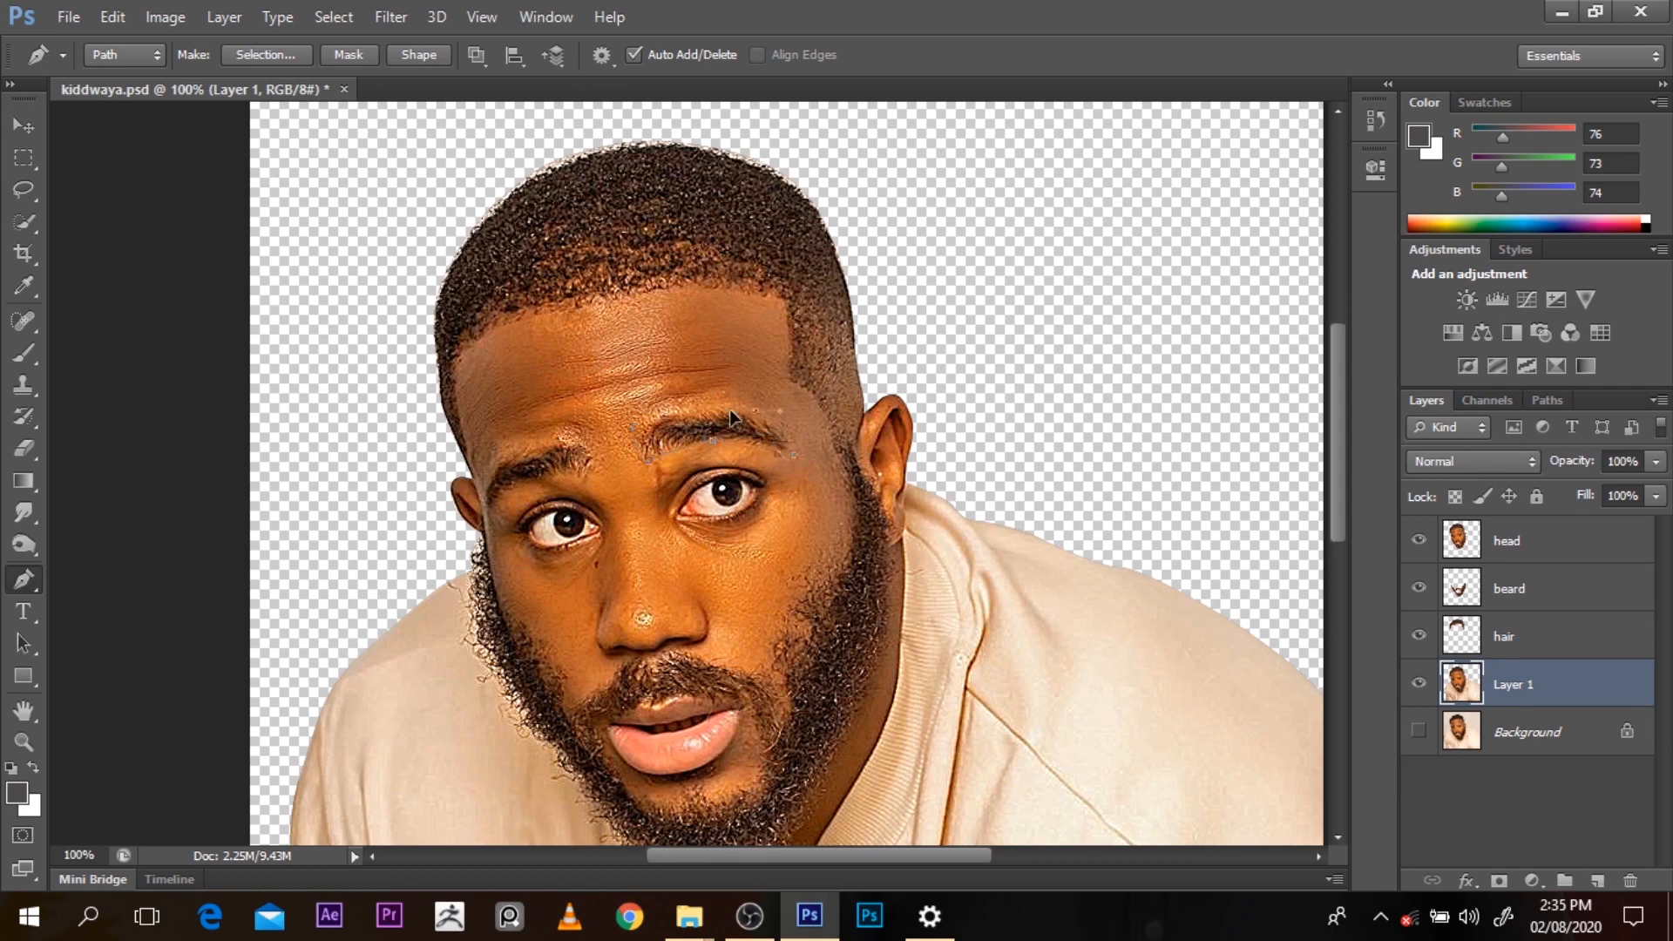
{"action": "left_click", "coordinate": [633, 428]}
{"action": "key", "text": "ctrl+Return"}
{"action": "key", "text": "ctrl+j"}
{"action": "double_click", "coordinate": [1522, 684]}
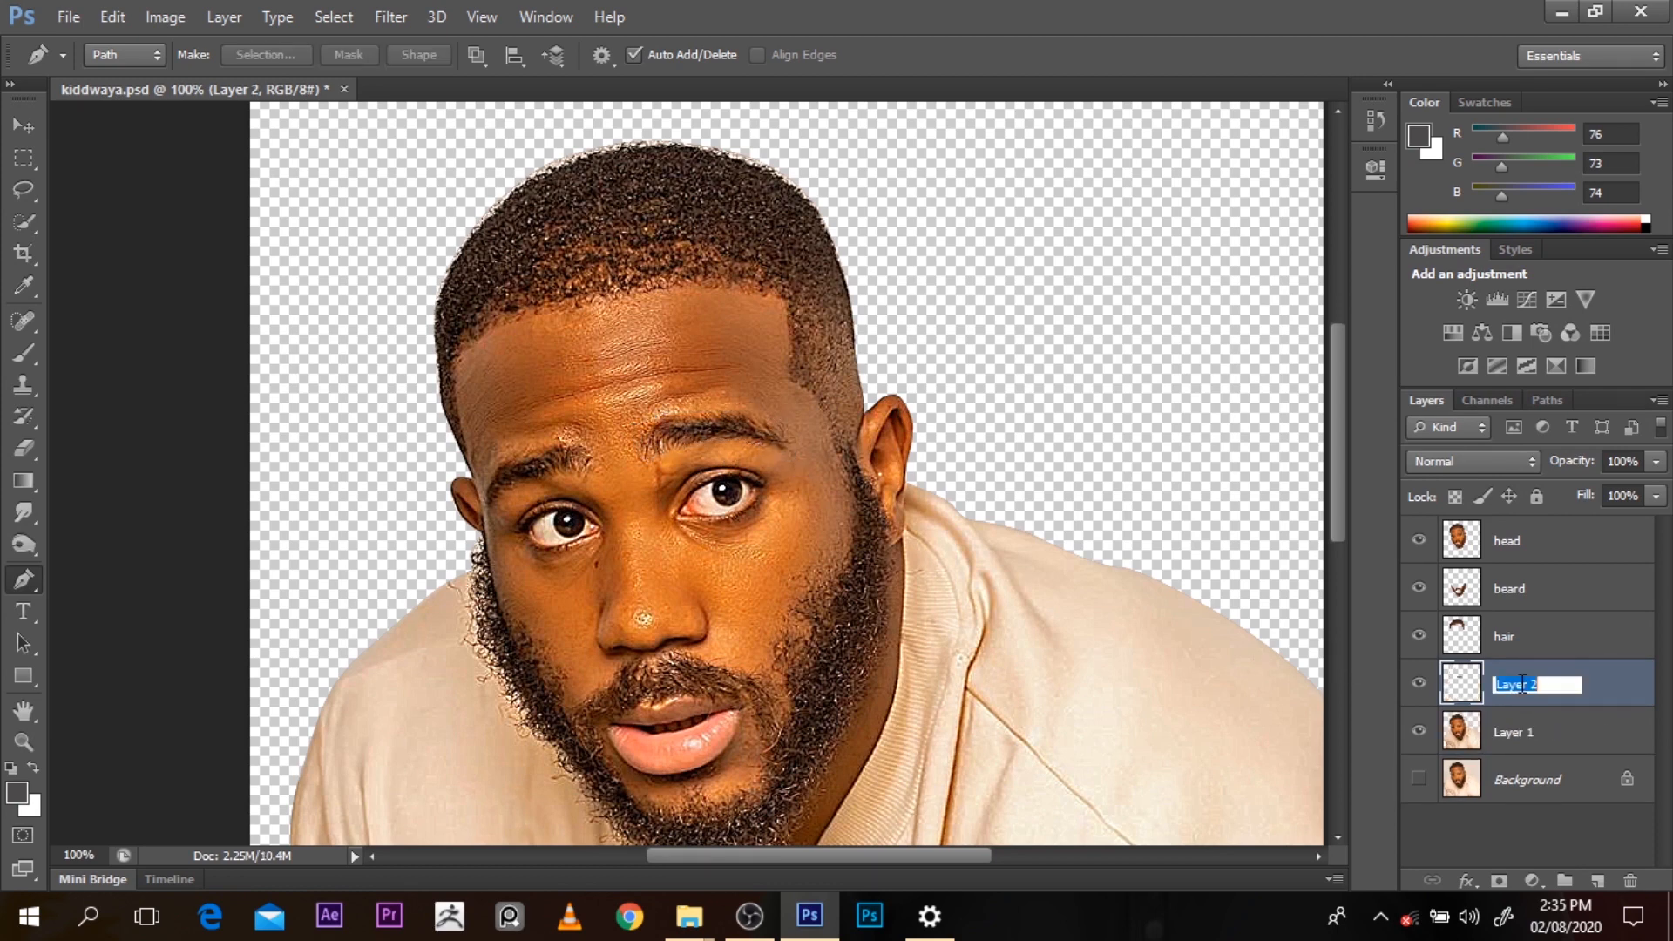
{"action": "type", "text": "brow"}
{"action": "key", "text": "Return"}
Outline the left-hand eyebrow on Layer 1 with the Pen tool and copy it to a new layer
{"action": "left_click", "coordinate": [1512, 732]}
{"action": "left_click", "coordinate": [488, 510]}
{"action": "mouse_move", "coordinate": [521, 482]}
{"action": "left_mouse_down"}
{"action": "mouse_move", "coordinate": [534, 474]}
{"action": "mouse_move", "coordinate": [505, 464]}
{"action": "left_mouse_up"}
{"action": "left_click", "coordinate": [582, 475]}
{"action": "left_click", "coordinate": [592, 460]}
{"action": "left_click", "coordinate": [568, 443]}
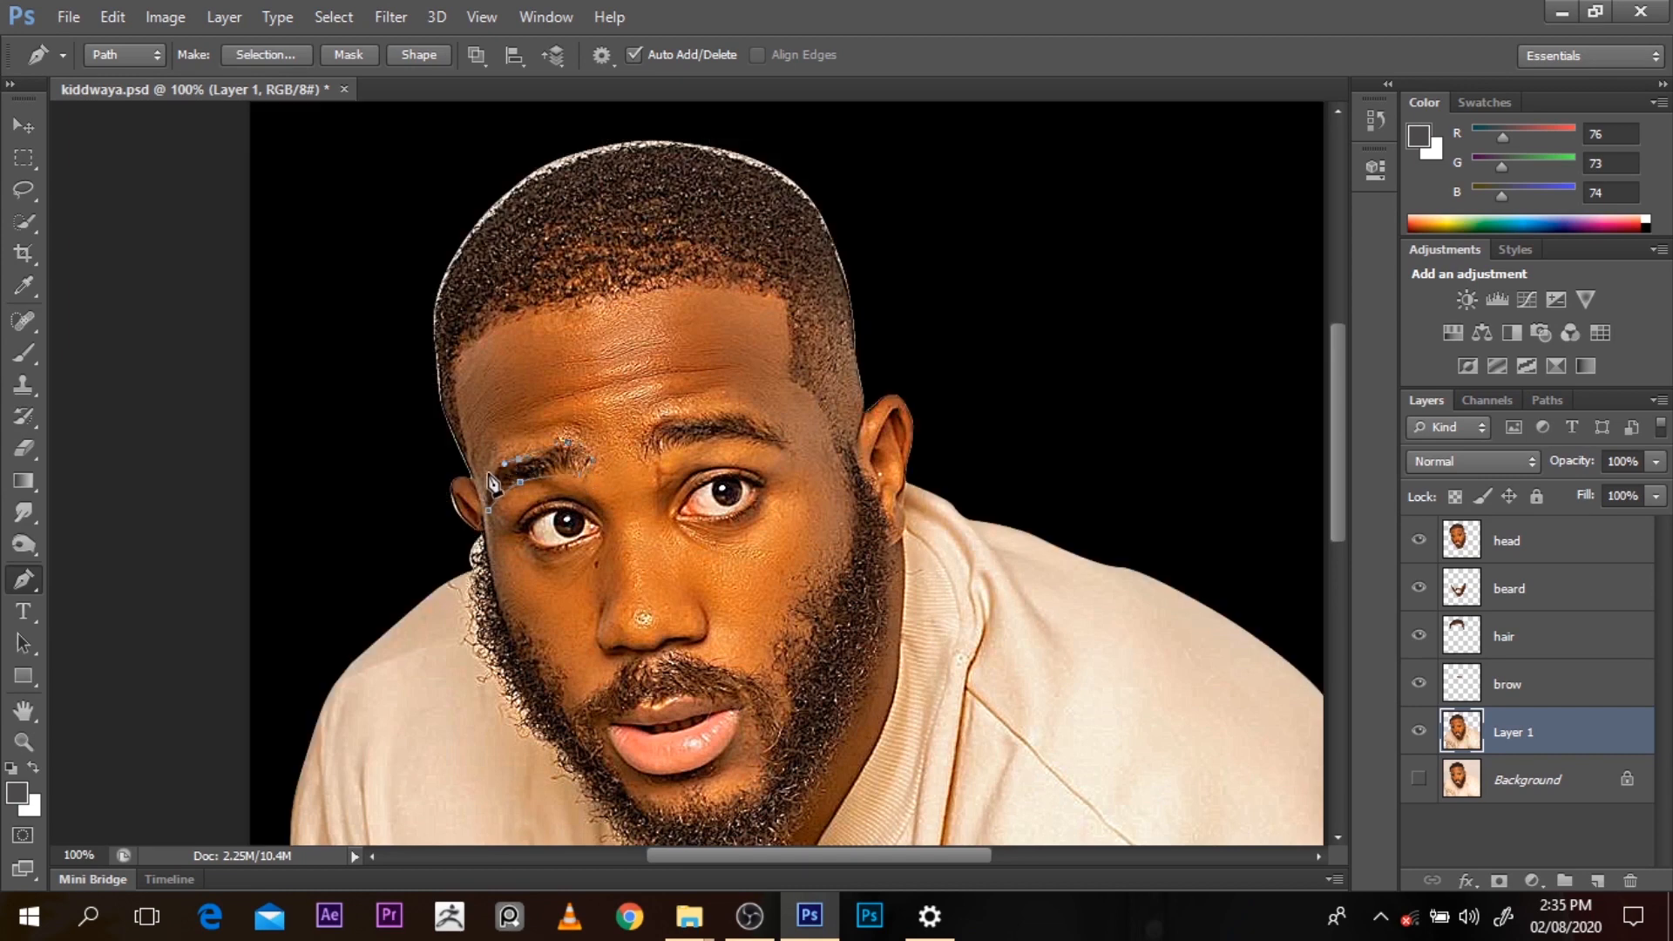
{"action": "left_click", "coordinate": [488, 510]}
{"action": "key", "text": "ctrl+Return"}
{"action": "key", "text": "ctrl+j"}
Merge the left-hand eyebrow layer with the brow layer
{"action": "left_click", "coordinate": [1501, 695], "text": "shift"}
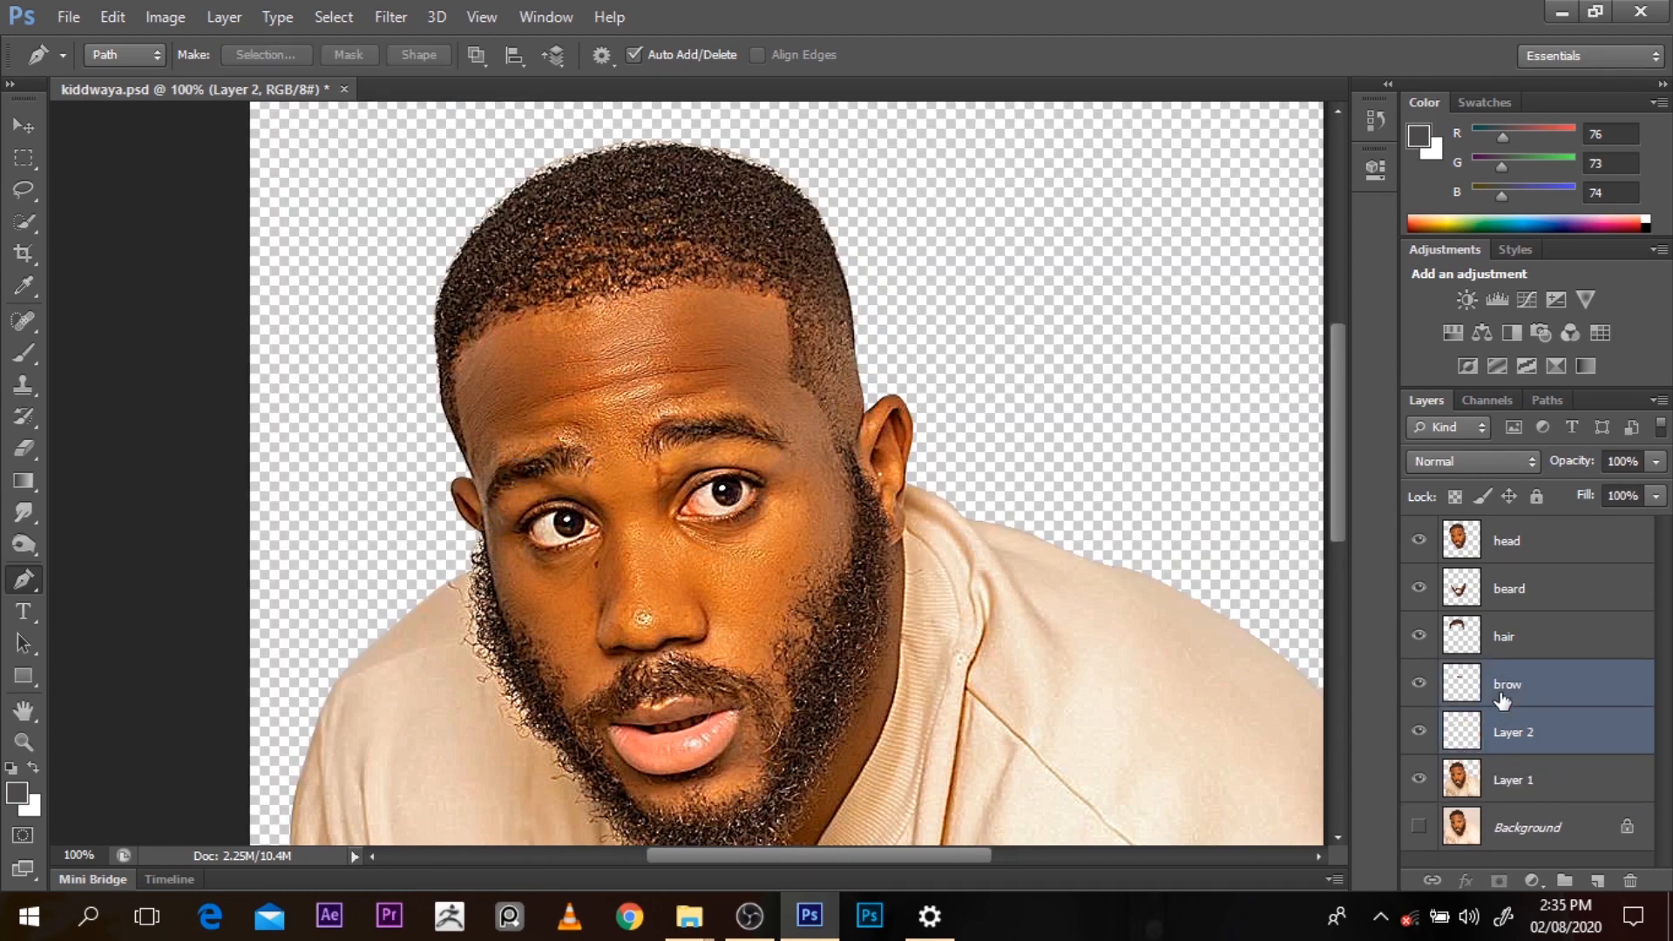
{"action": "key", "text": "ctrl+e"}
{"action": "key", "text": "ctrl+minus"}
{"action": "key", "text": "ctrl+minus"}
{"action": "key", "text": "ctrl+plus"}
Duplicate Layer 1 and erase the head area from the copy using the head layer's outline as the selection
{"action": "left_click", "coordinate": [1569, 736]}
{"action": "key", "text": "ctrl+j"}
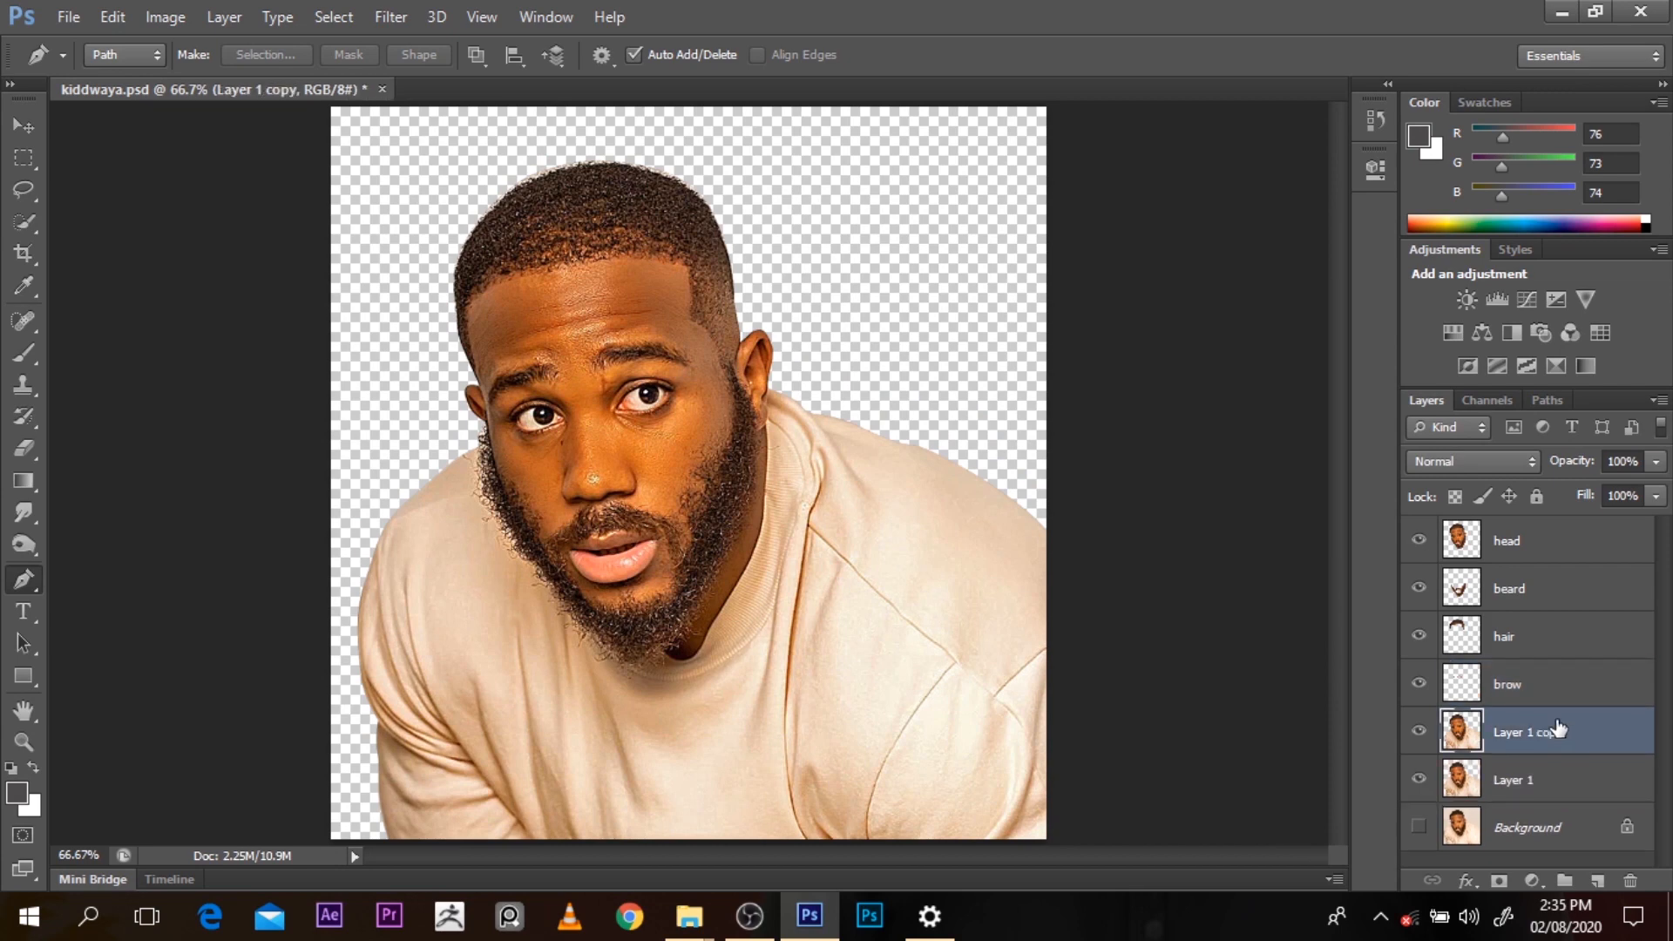
{"action": "left_click", "coordinate": [1453, 542], "text": "ctrl"}
{"action": "key", "text": "Delete"}
{"action": "key", "text": "ctrl+d"}
{"action": "key", "text": "ctrl+plus"}
{"action": "key", "text": "ctrl+minus"}
{"action": "key", "text": "v"}
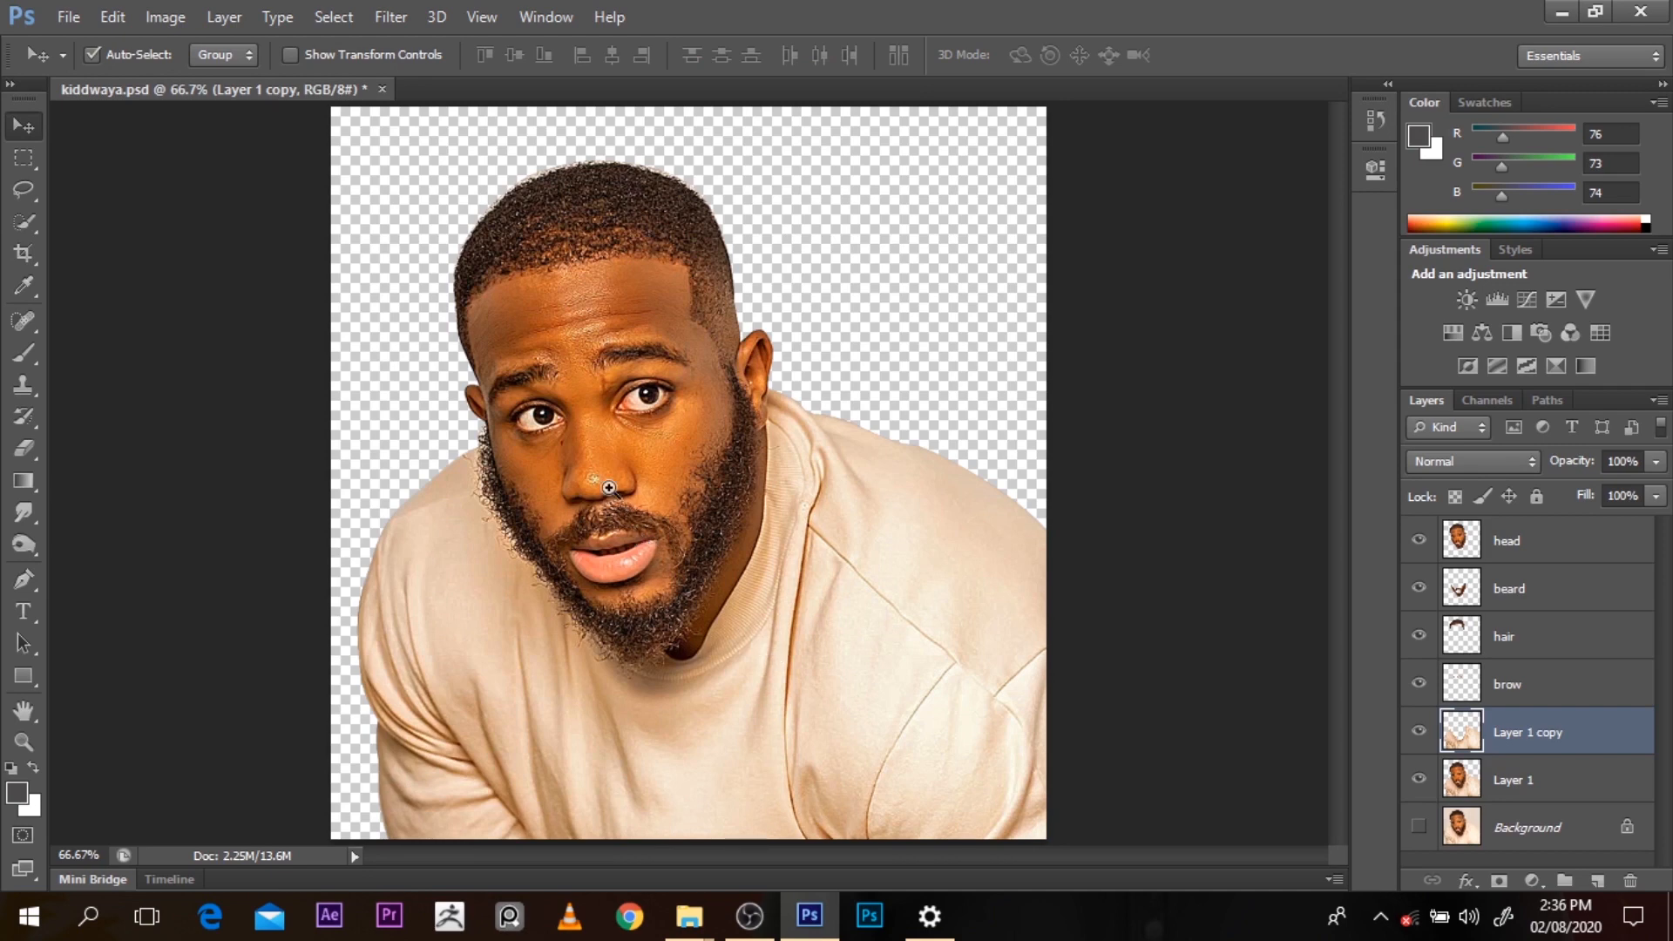
{"action": "key", "text": "ctrl+minus"}
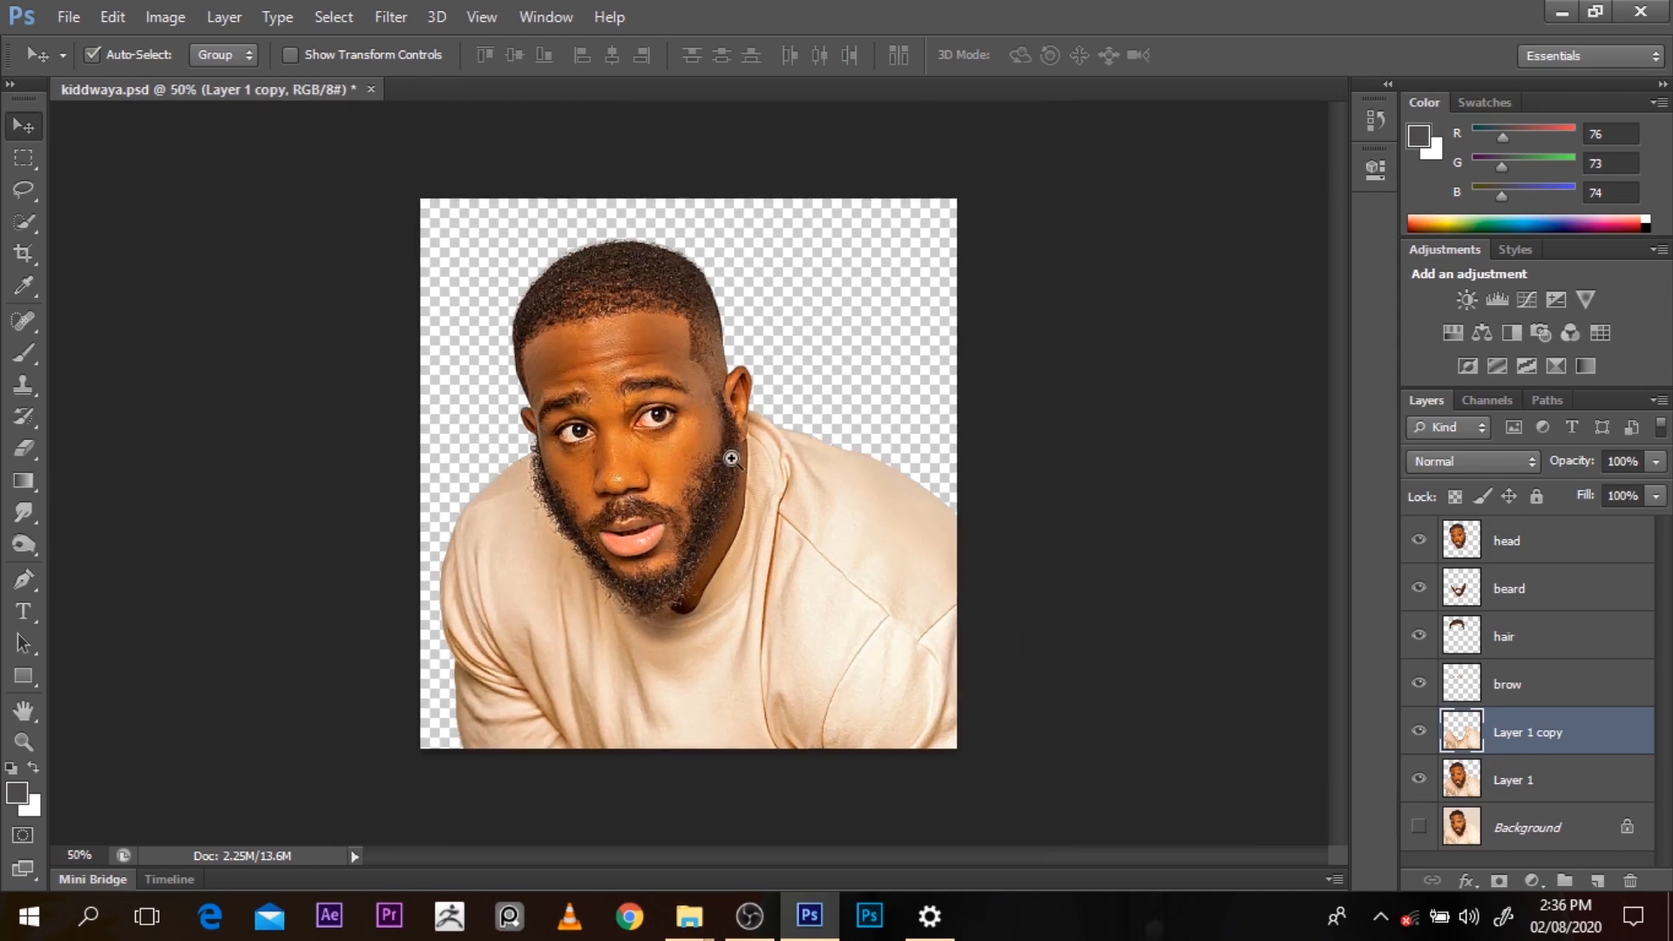
{"action": "key", "text": "ctrl+plus"}
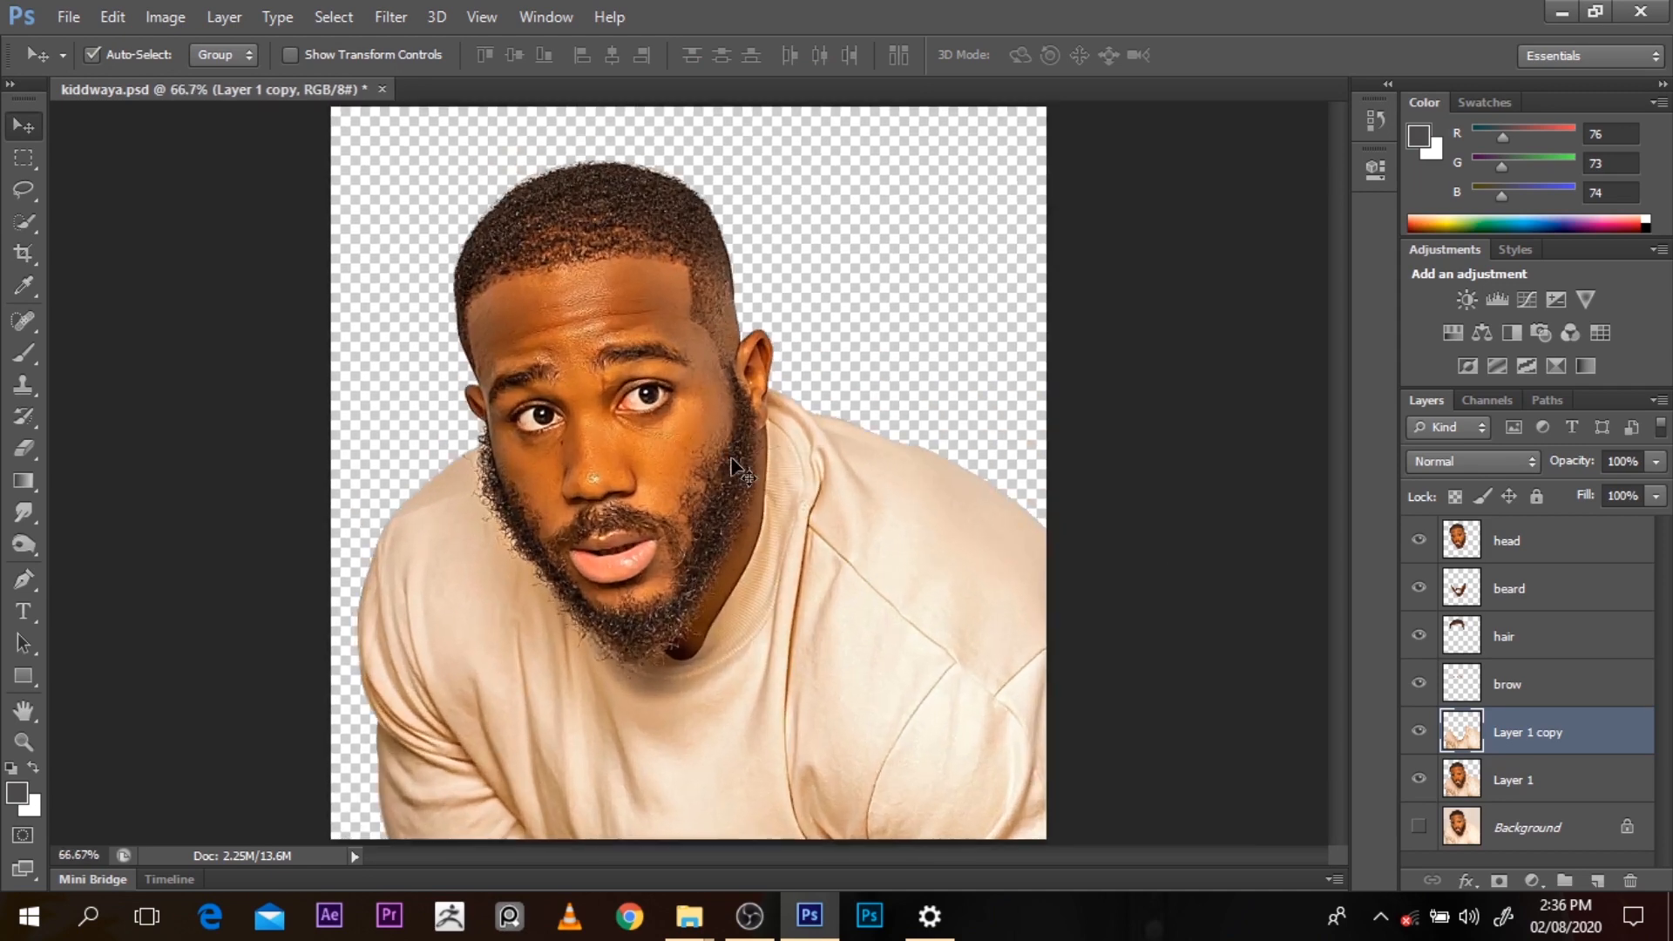
Save the document and open the Oil Paint filter for the beard layer
{"action": "left_click", "coordinate": [664, 240]}
{"action": "left_click", "coordinate": [751, 693]}
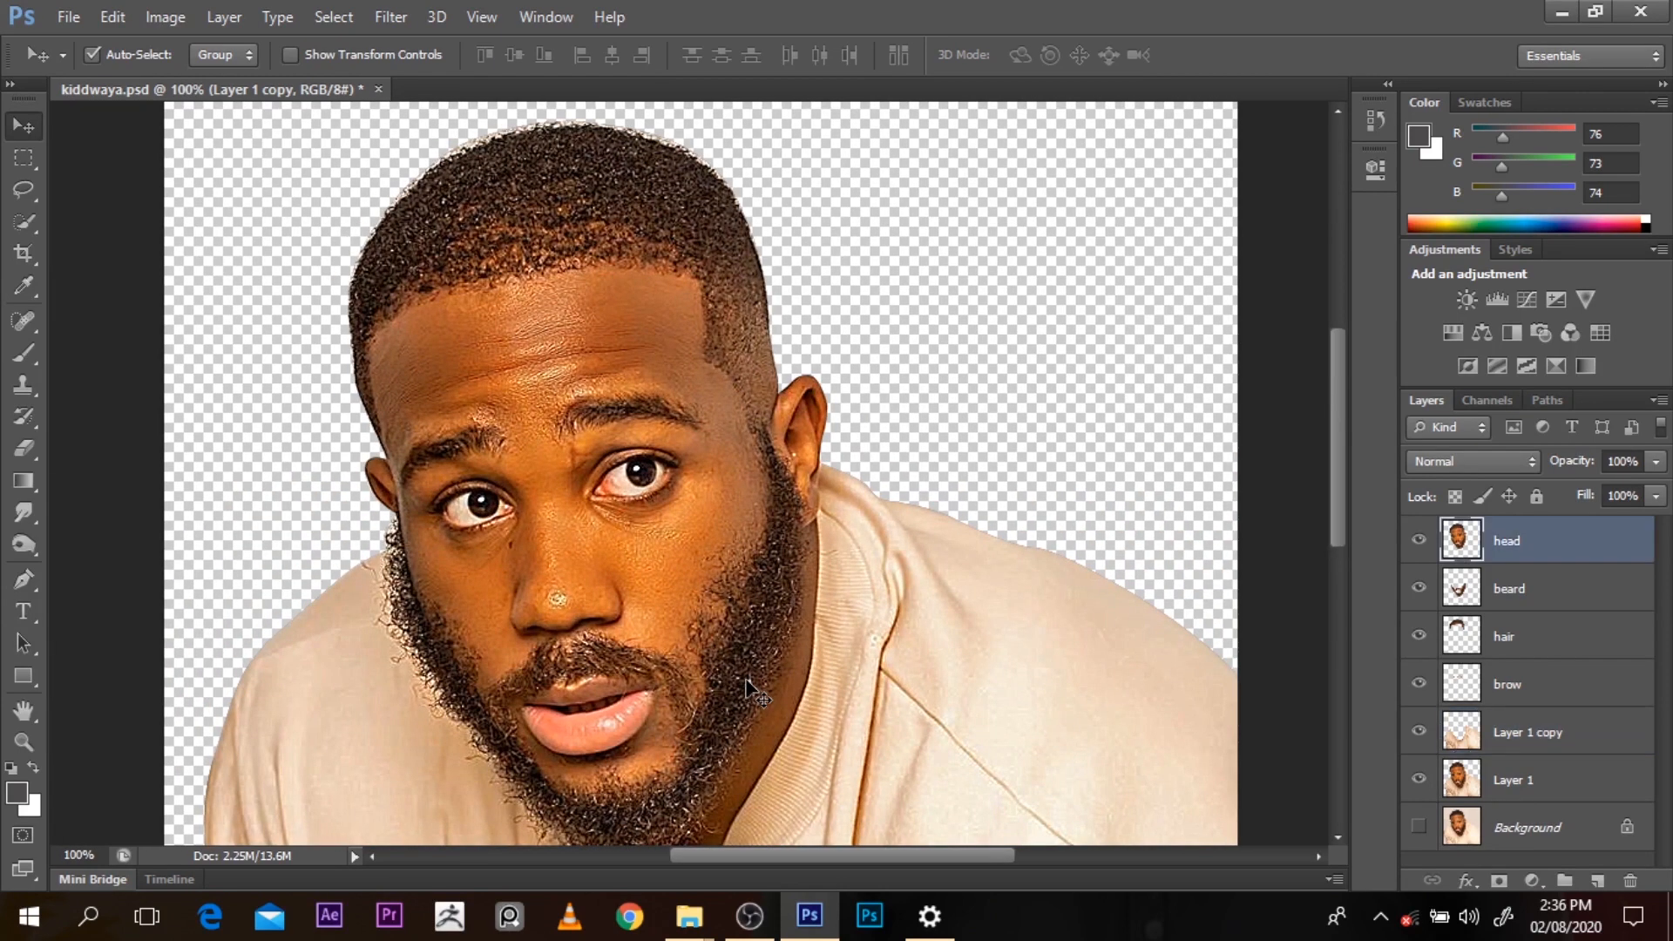
{"action": "left_click", "coordinate": [1512, 593]}
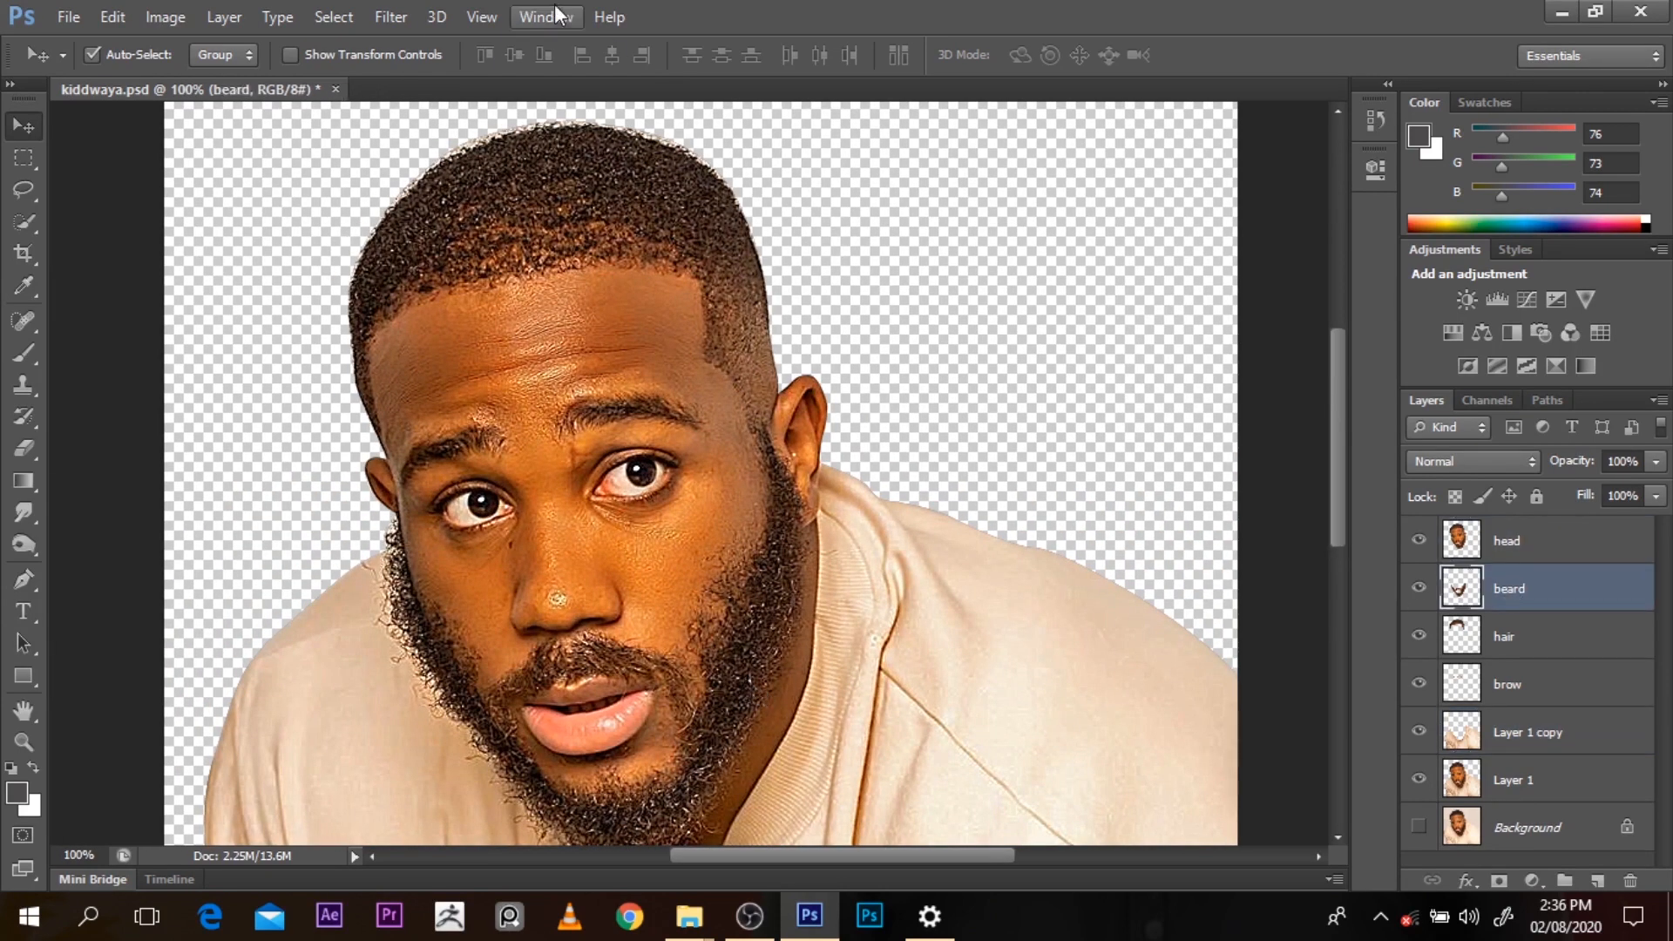
{"action": "key", "text": "ctrl+s"}
{"action": "left_click", "coordinate": [383, 21]}
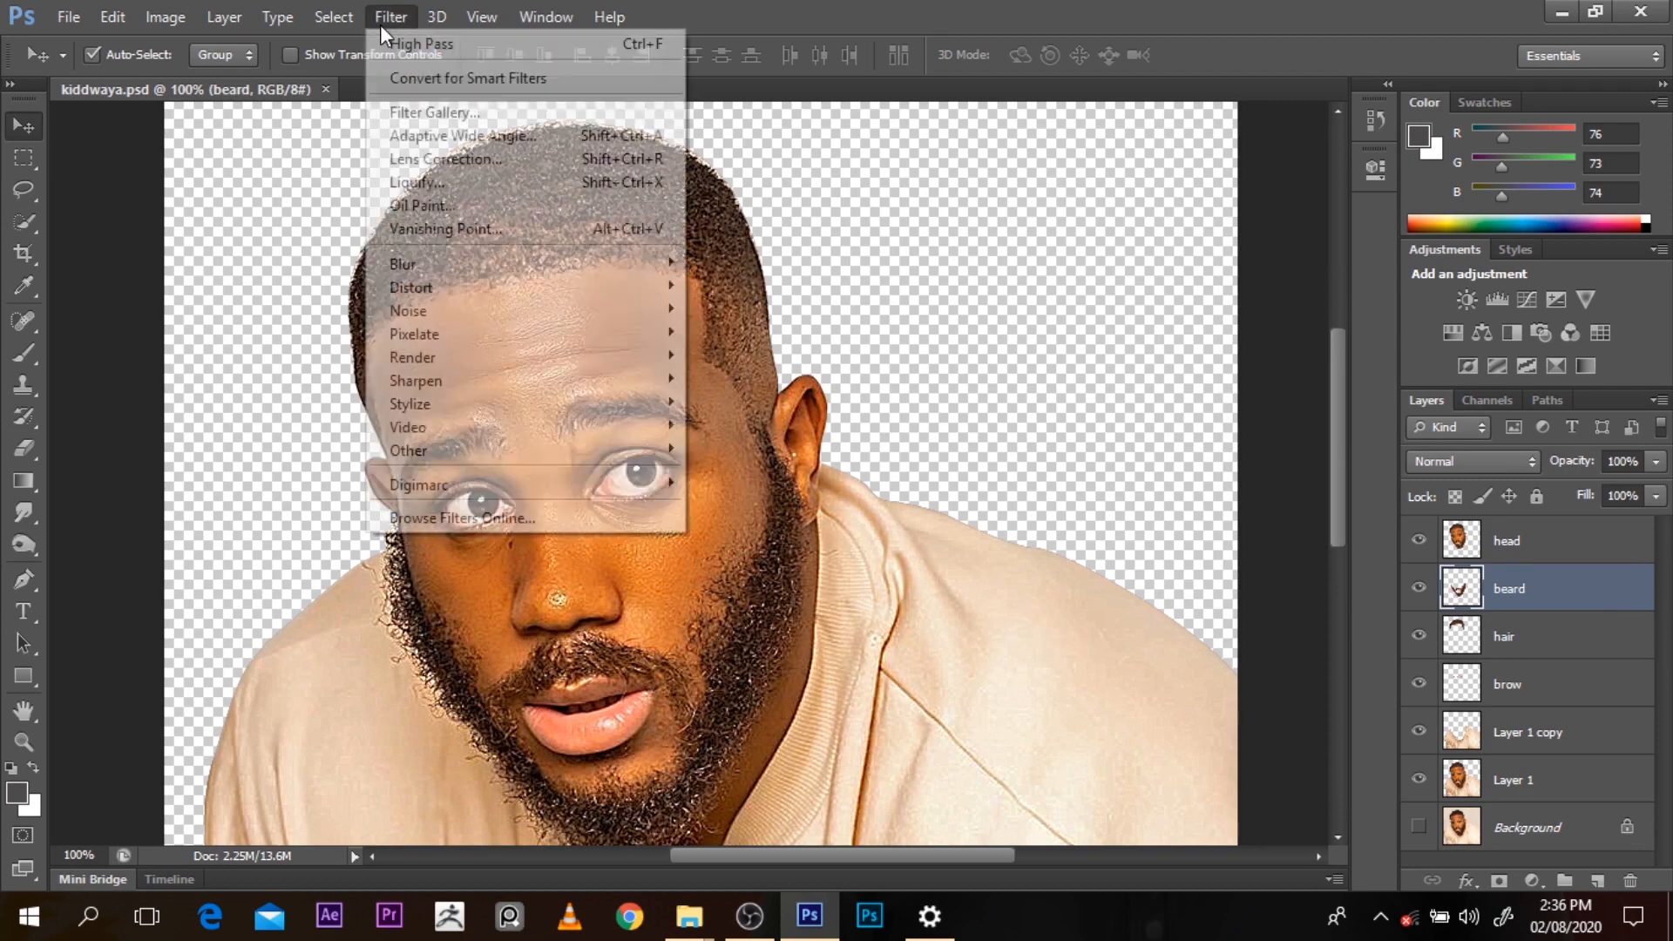
{"action": "left_click", "coordinate": [456, 209]}
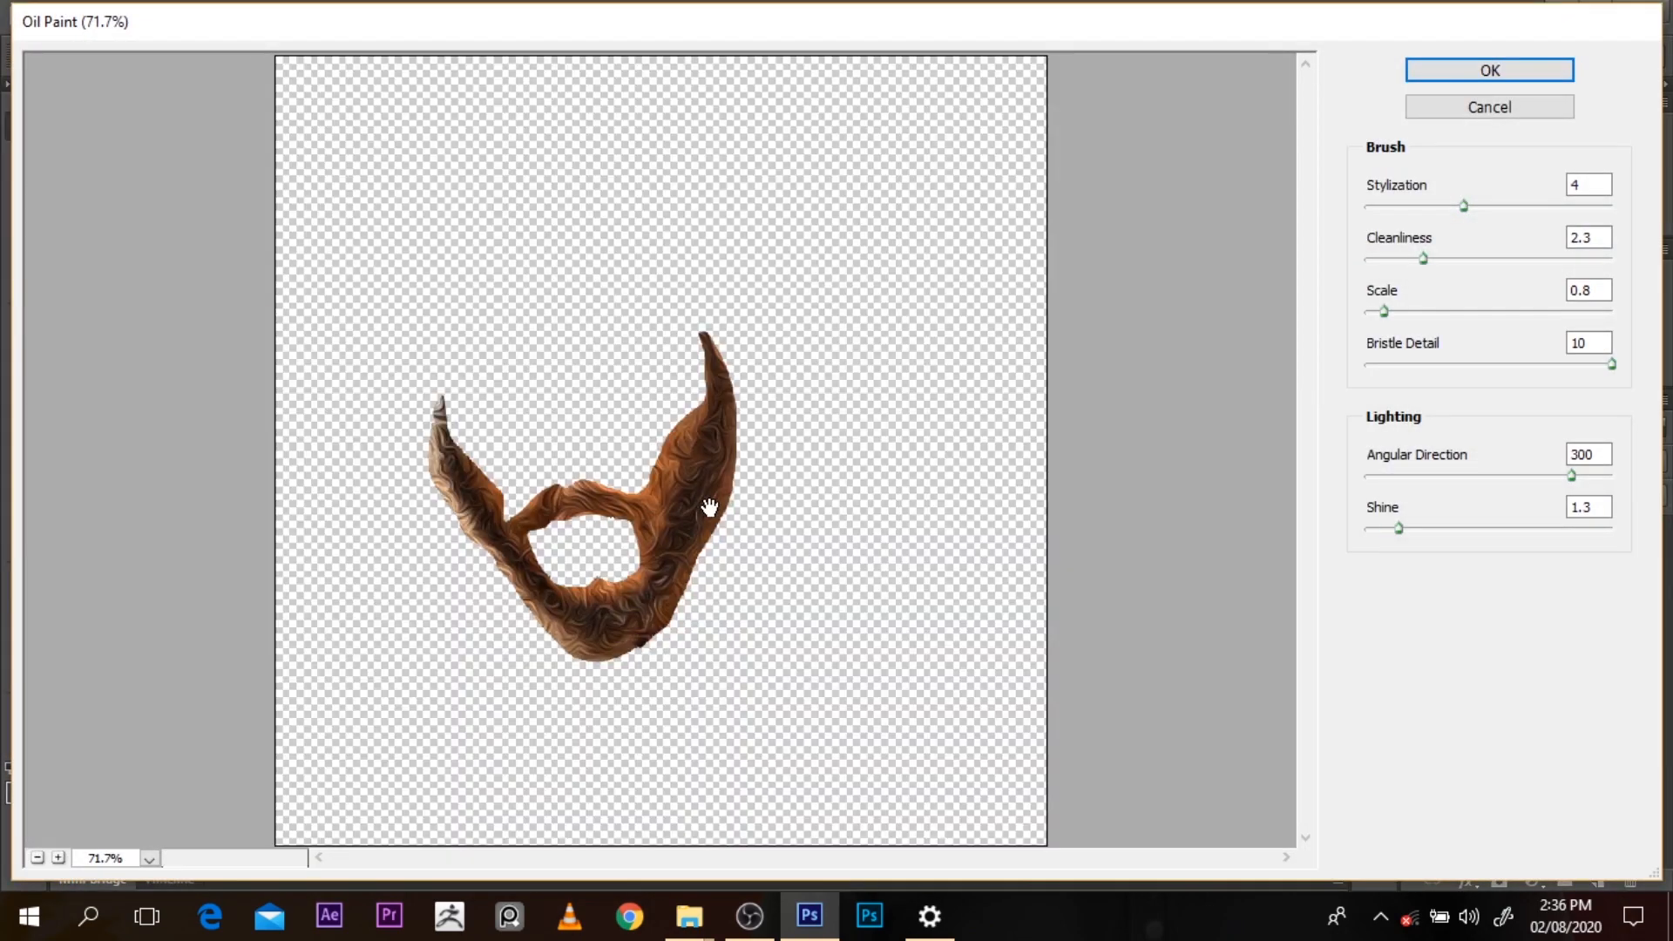
Set the Oil Paint filter's Shine to 0.1 and Cleanliness to 0.3 while previewing the beard close up
{"action": "left_click", "coordinate": [704, 503], "text": "ctrl"}
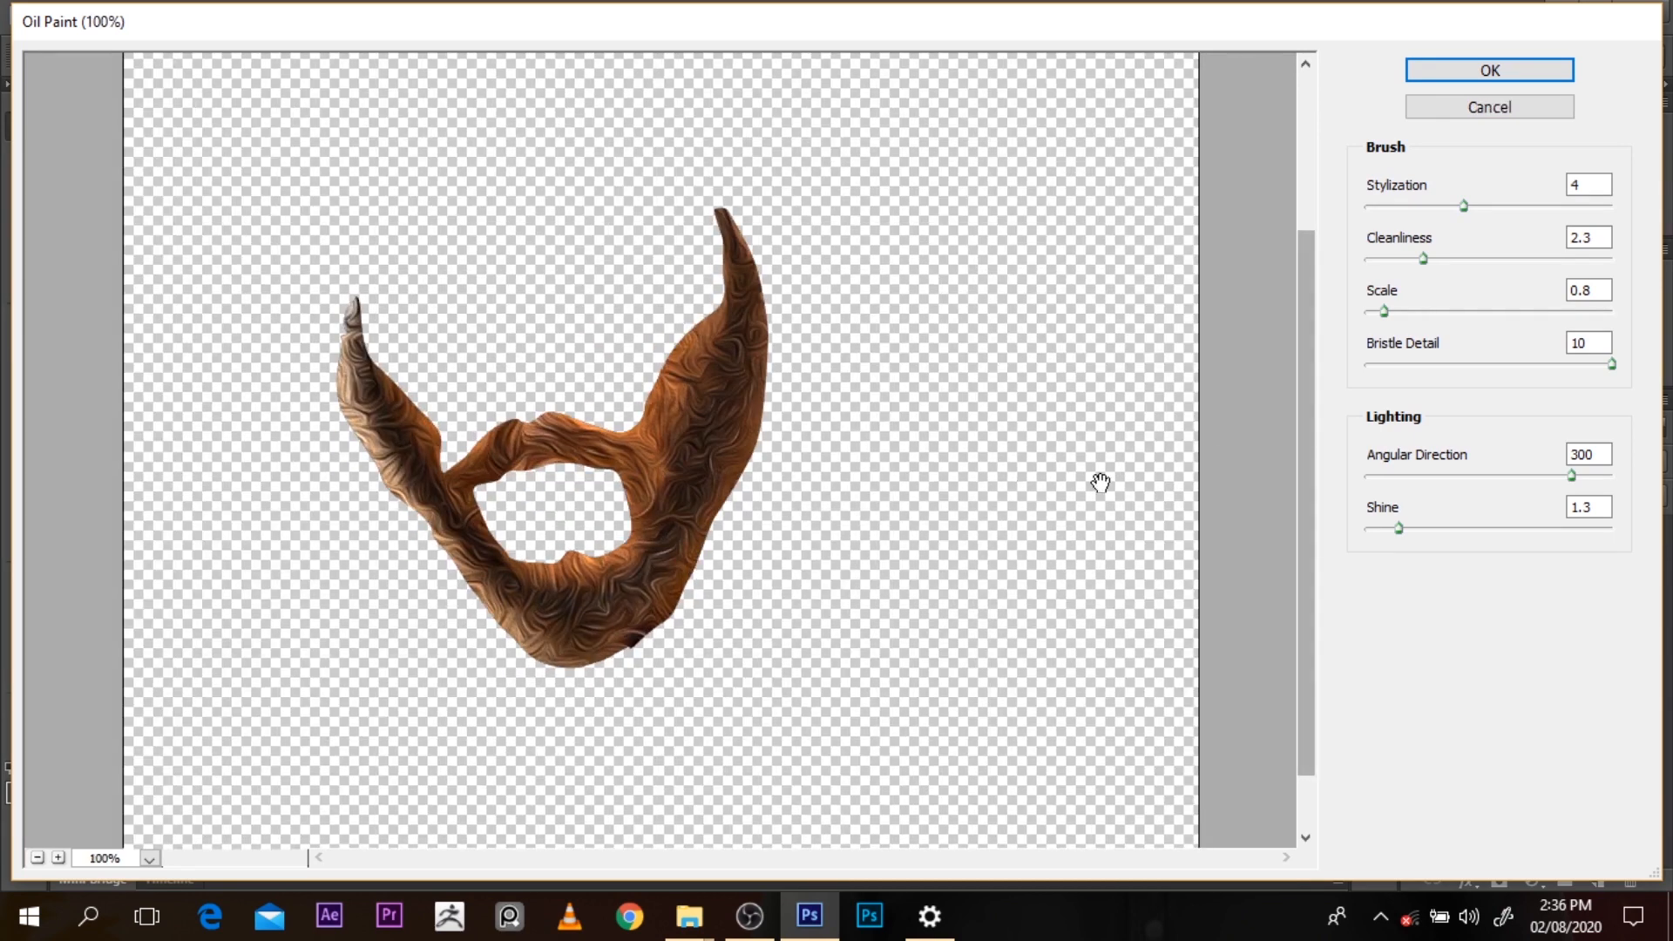
{"action": "left_click_drag", "start_coordinate": [1399, 528], "coordinate": [1372, 544]}
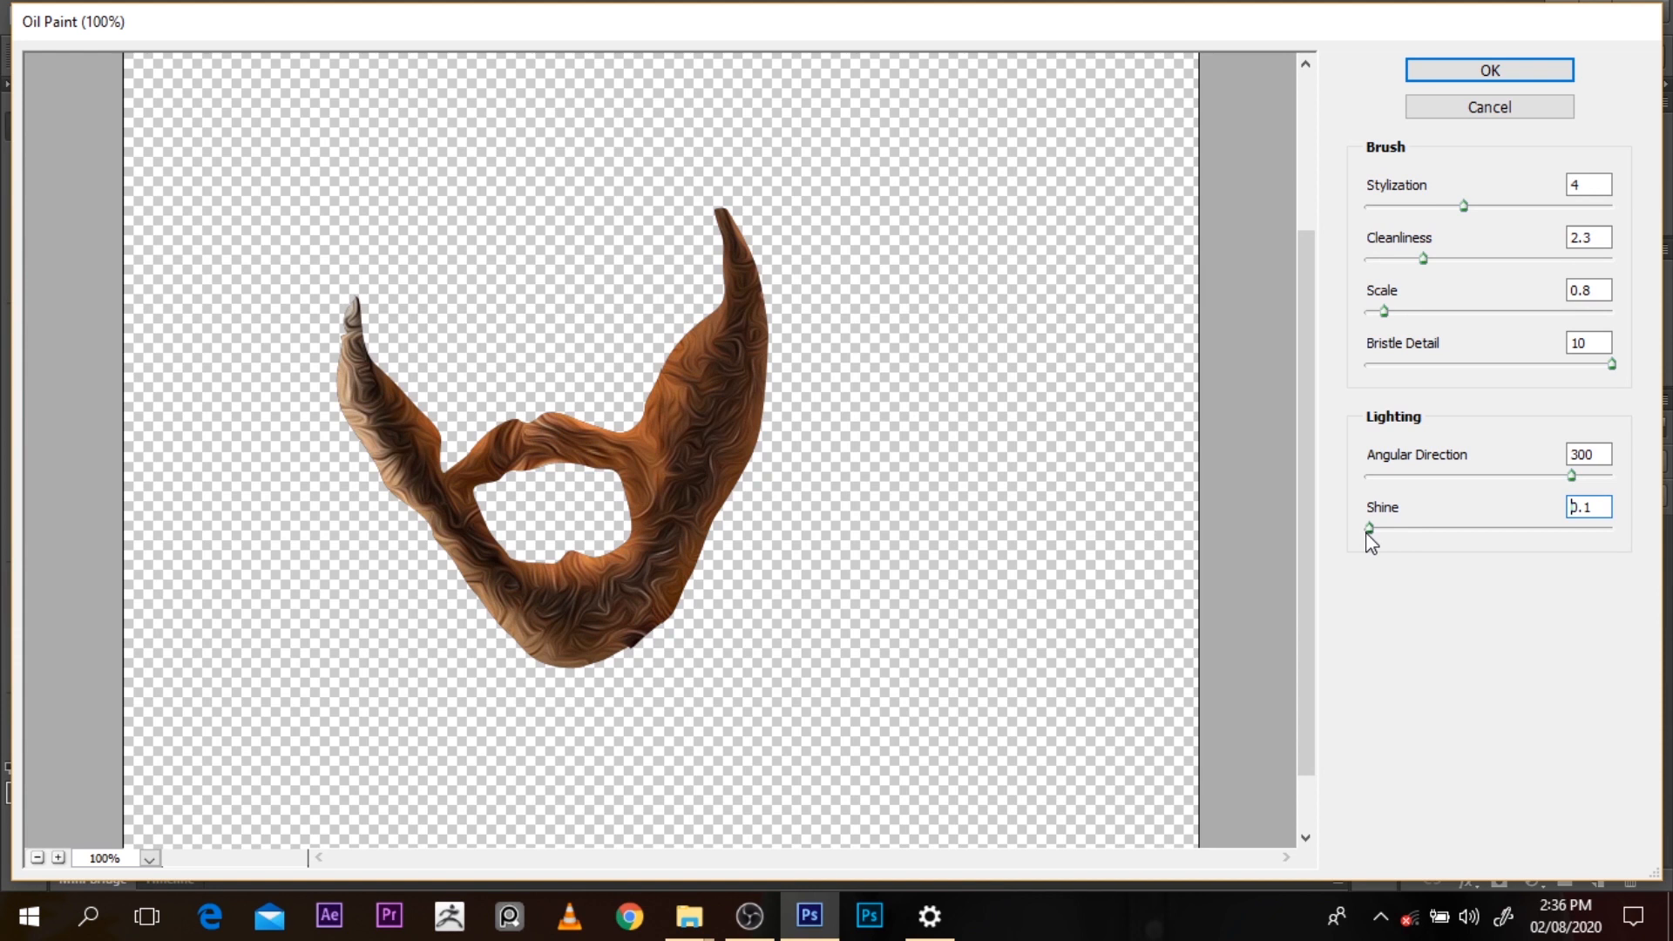
{"action": "left_click_drag", "start_coordinate": [1423, 260], "coordinate": [1377, 281]}
{"action": "key", "text": "Up"}
{"action": "key", "text": "Up"}
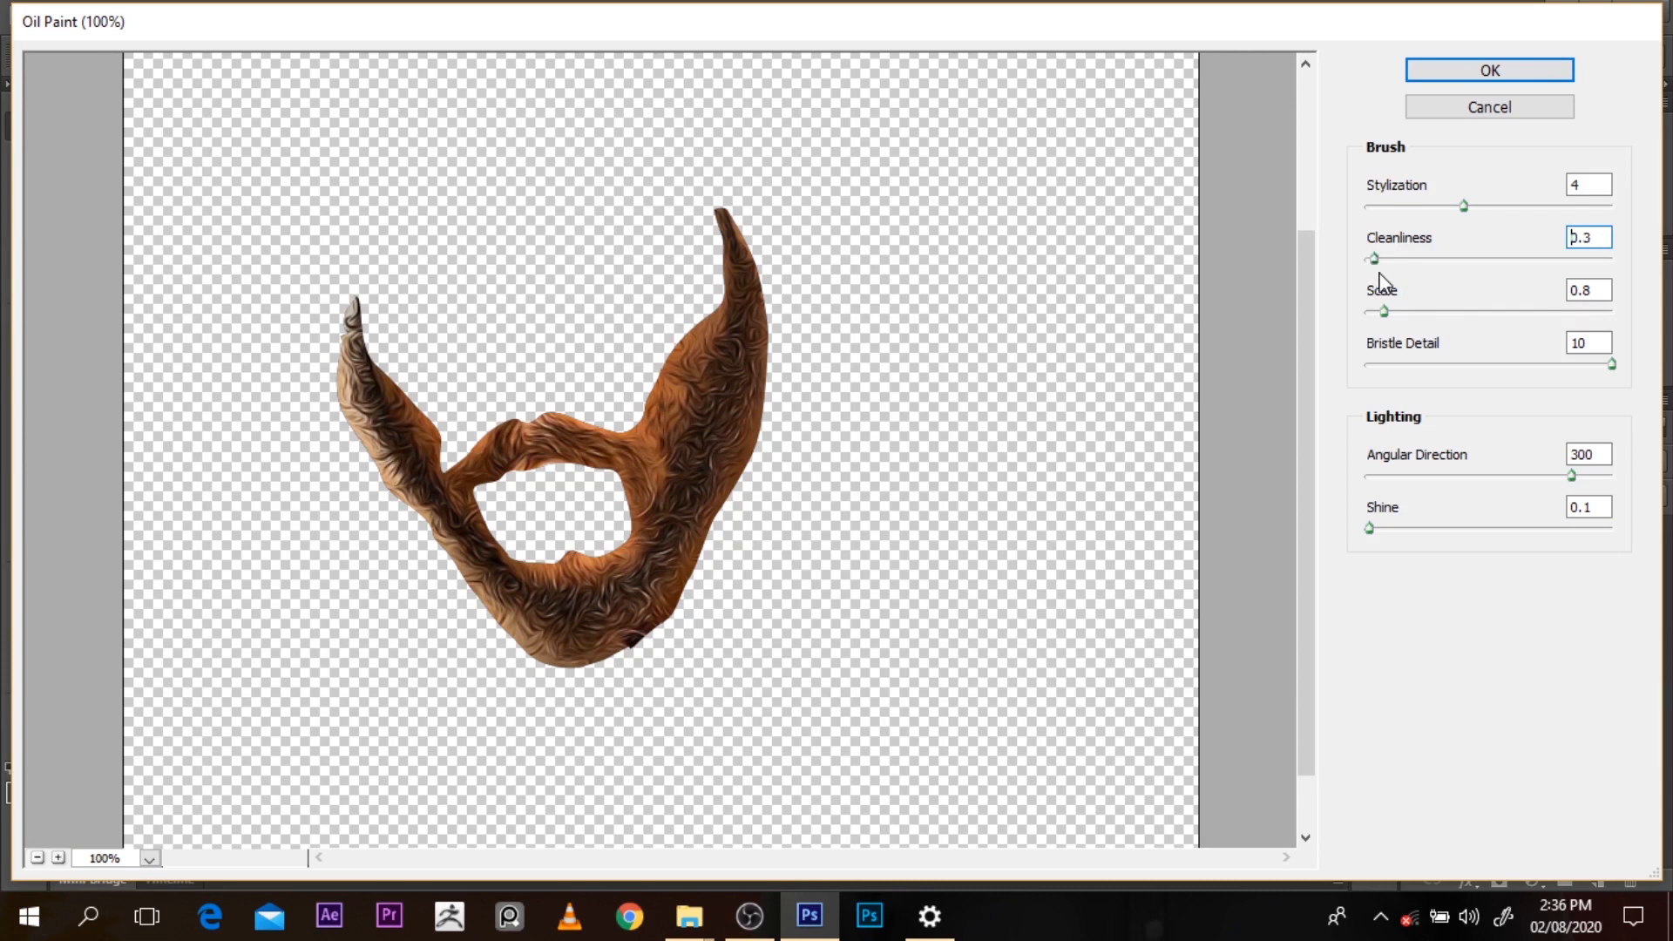
Set Stylization to 2.72, bring Cleanliness slightly below 0.9, and apply the Oil Paint filter to the beard
{"action": "left_click_drag", "start_coordinate": [1366, 273], "coordinate": [1390, 273]}
{"action": "left_click_drag", "start_coordinate": [1462, 207], "coordinate": [1612, 208]}
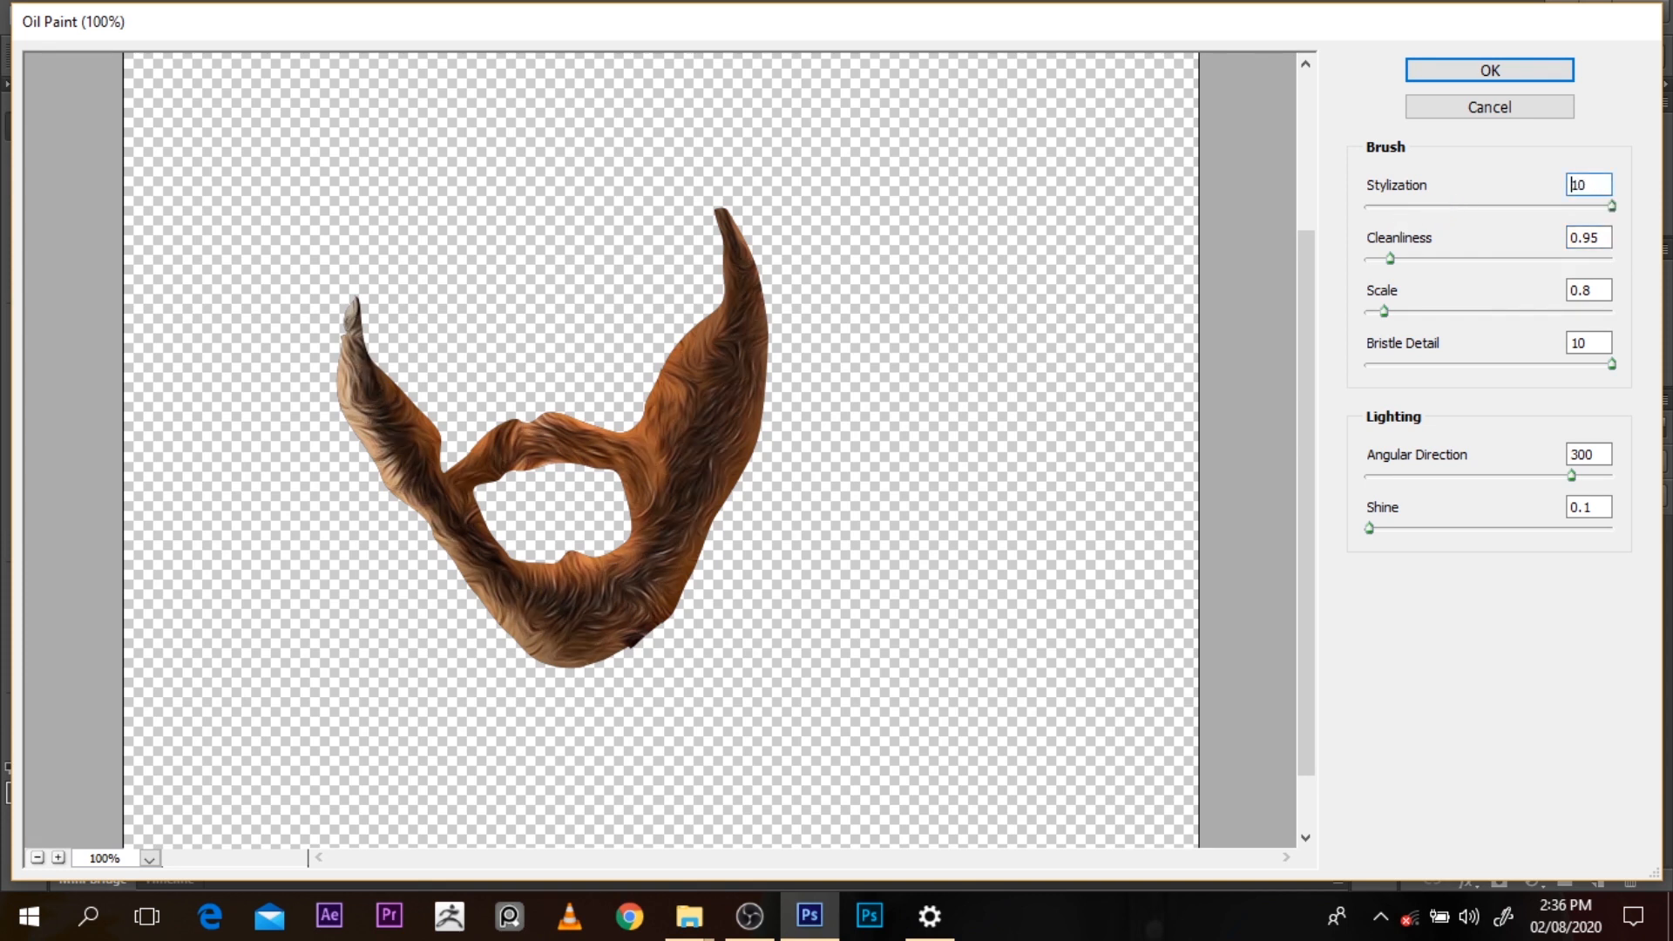
{"action": "left_click_drag", "start_coordinate": [1636, 223], "coordinate": [1432, 235]}
{"action": "key", "text": "alt"}
{"action": "key", "text": "ctrl"}
{"action": "left_click", "coordinate": [679, 481], "text": "ctrl"}
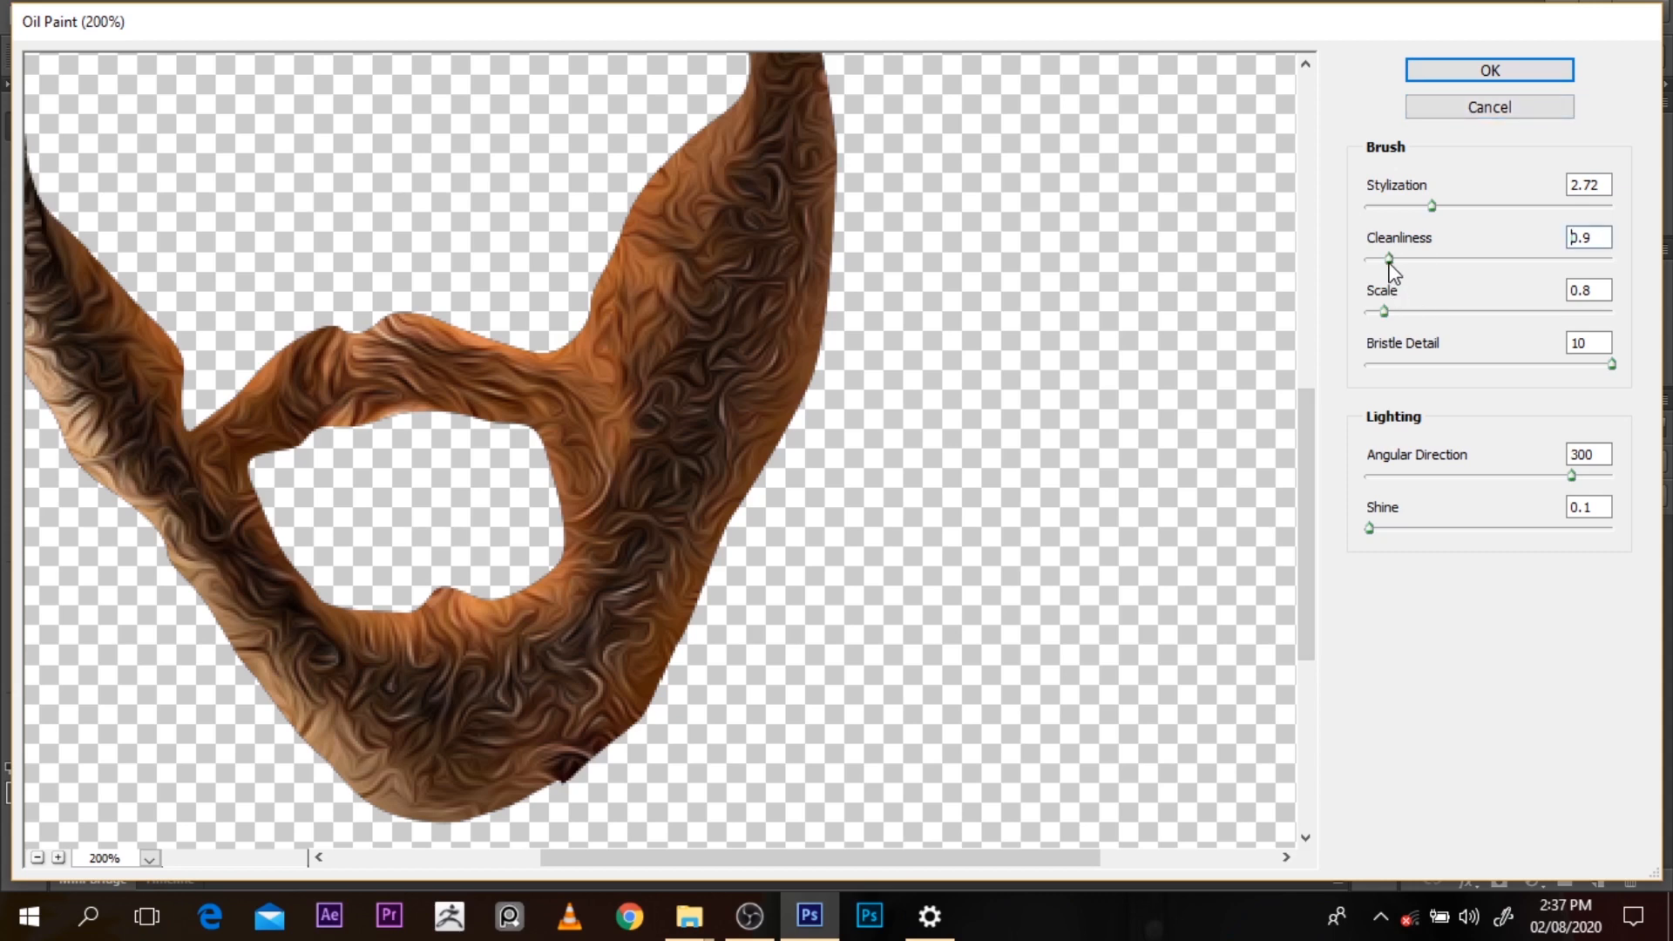
{"action": "left_click_drag", "start_coordinate": [1385, 267], "coordinate": [1382, 265]}
{"action": "left_click", "coordinate": [1435, 71]}
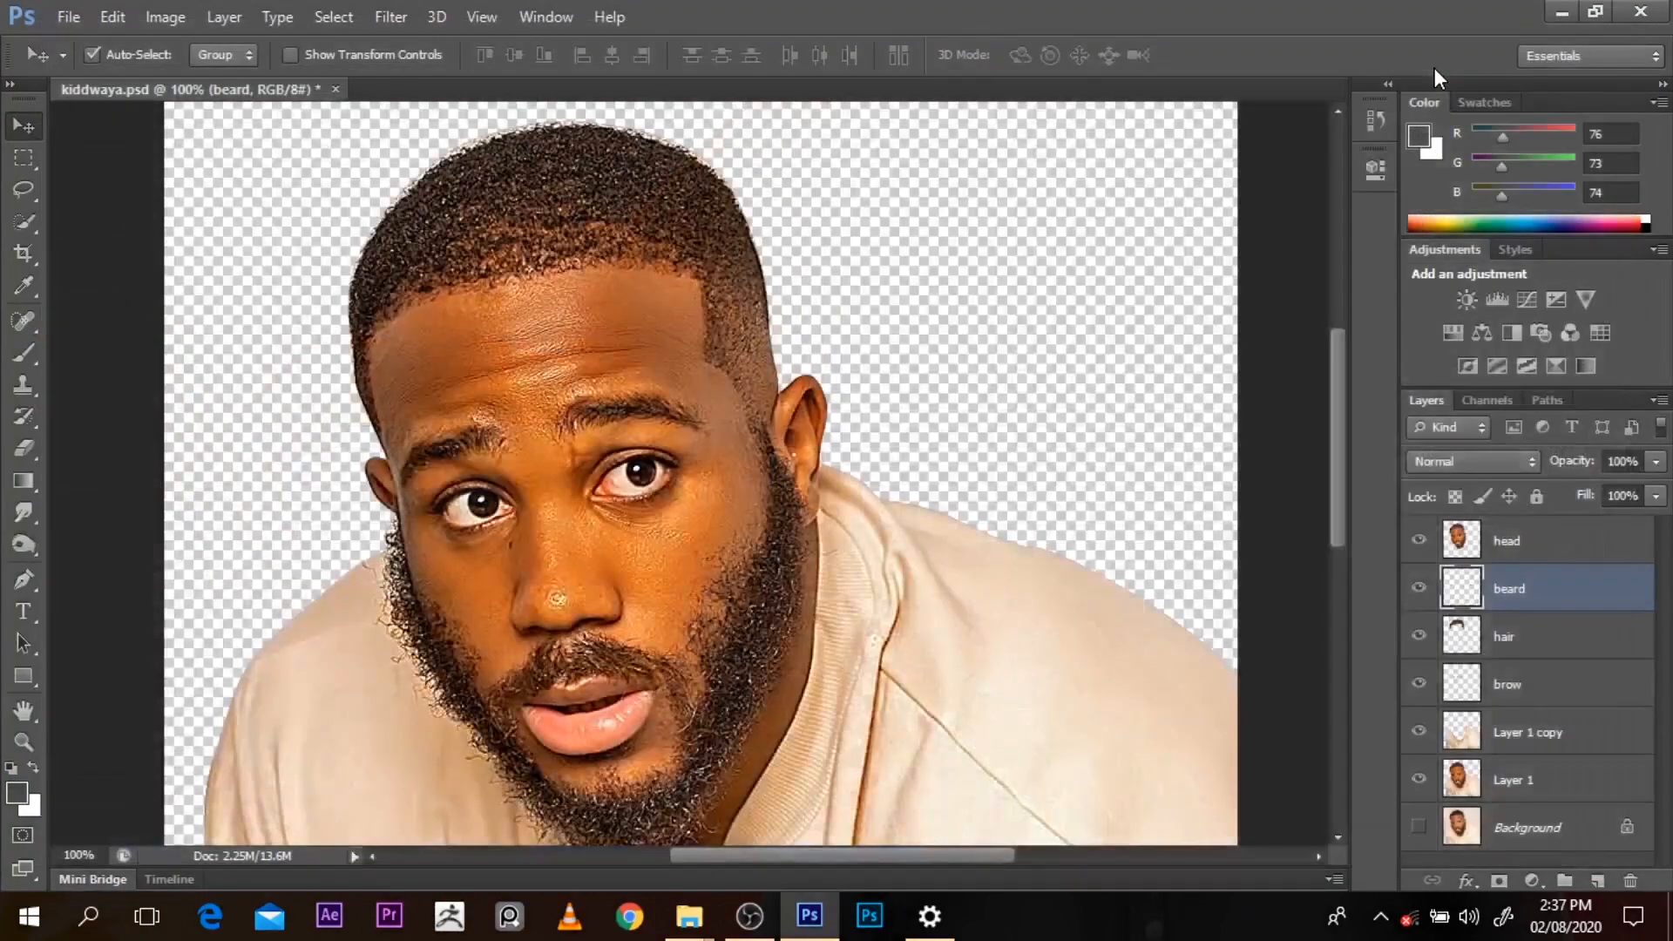
Move the head layer below the brow layer so beard, hair and brow lie above it
{"action": "left_click_drag", "start_coordinate": [1339, 482], "coordinate": [1340, 503]}
{"action": "left_click", "coordinate": [1499, 544]}
{"action": "left_click_drag", "start_coordinate": [1499, 545], "coordinate": [1507, 688]}
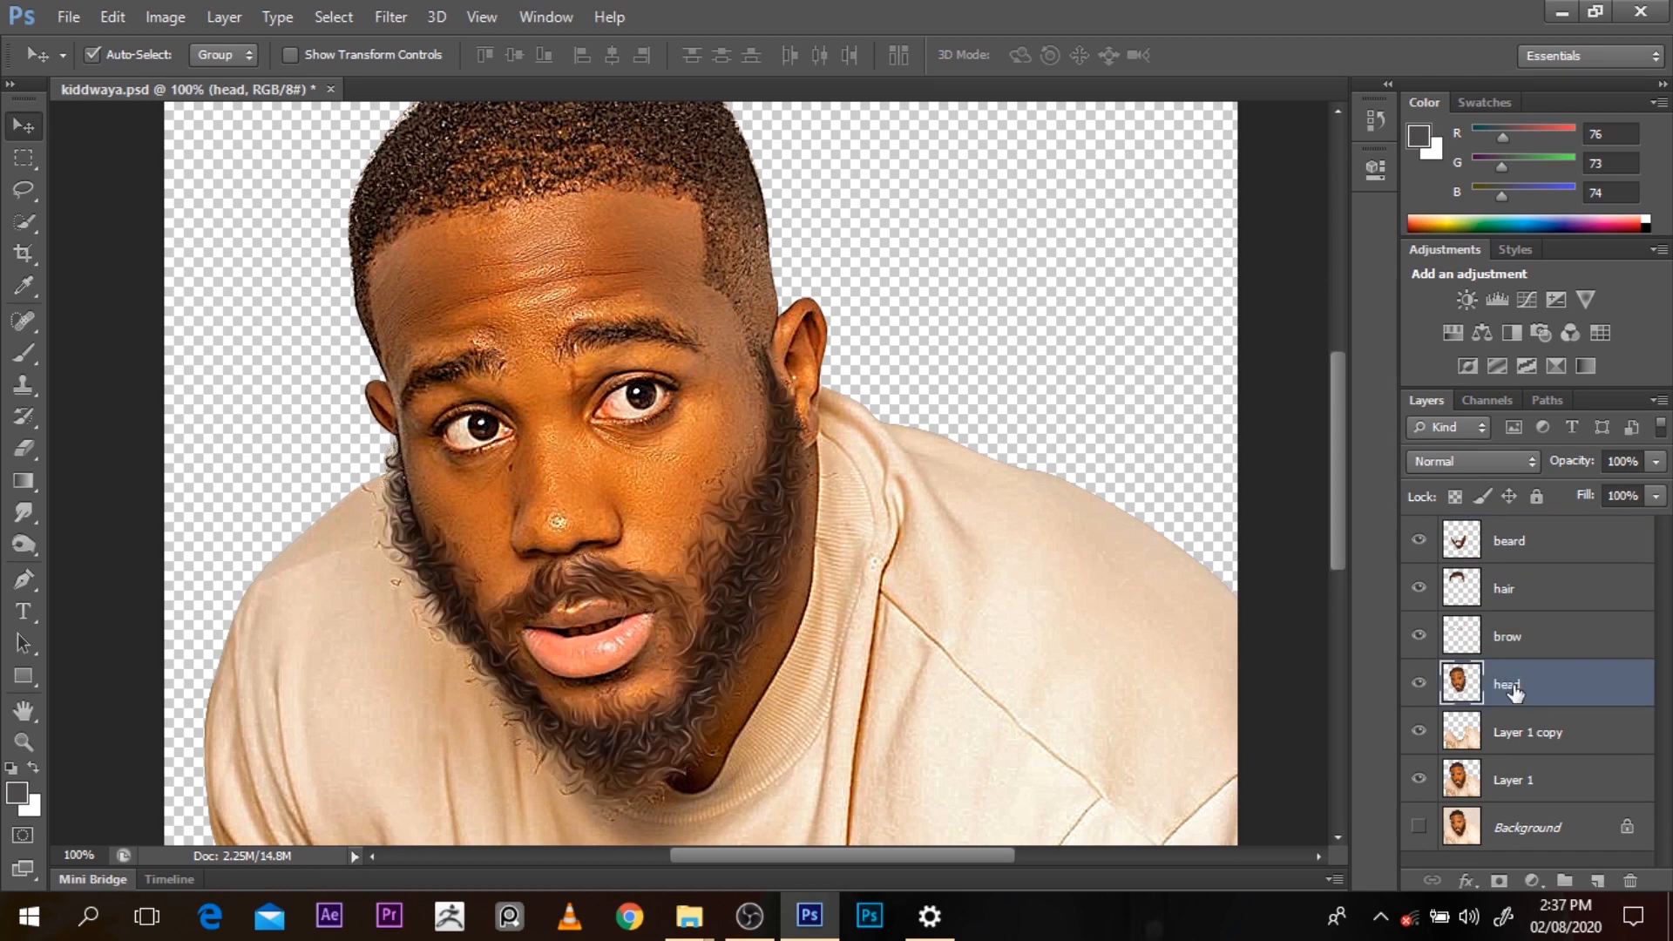
Check the oil-painted beard at full view by toggling the beard layer's visibility
{"action": "scroll", "coordinate": [1336, 524], "scroll_direction": "up", "scroll_amount": 2}
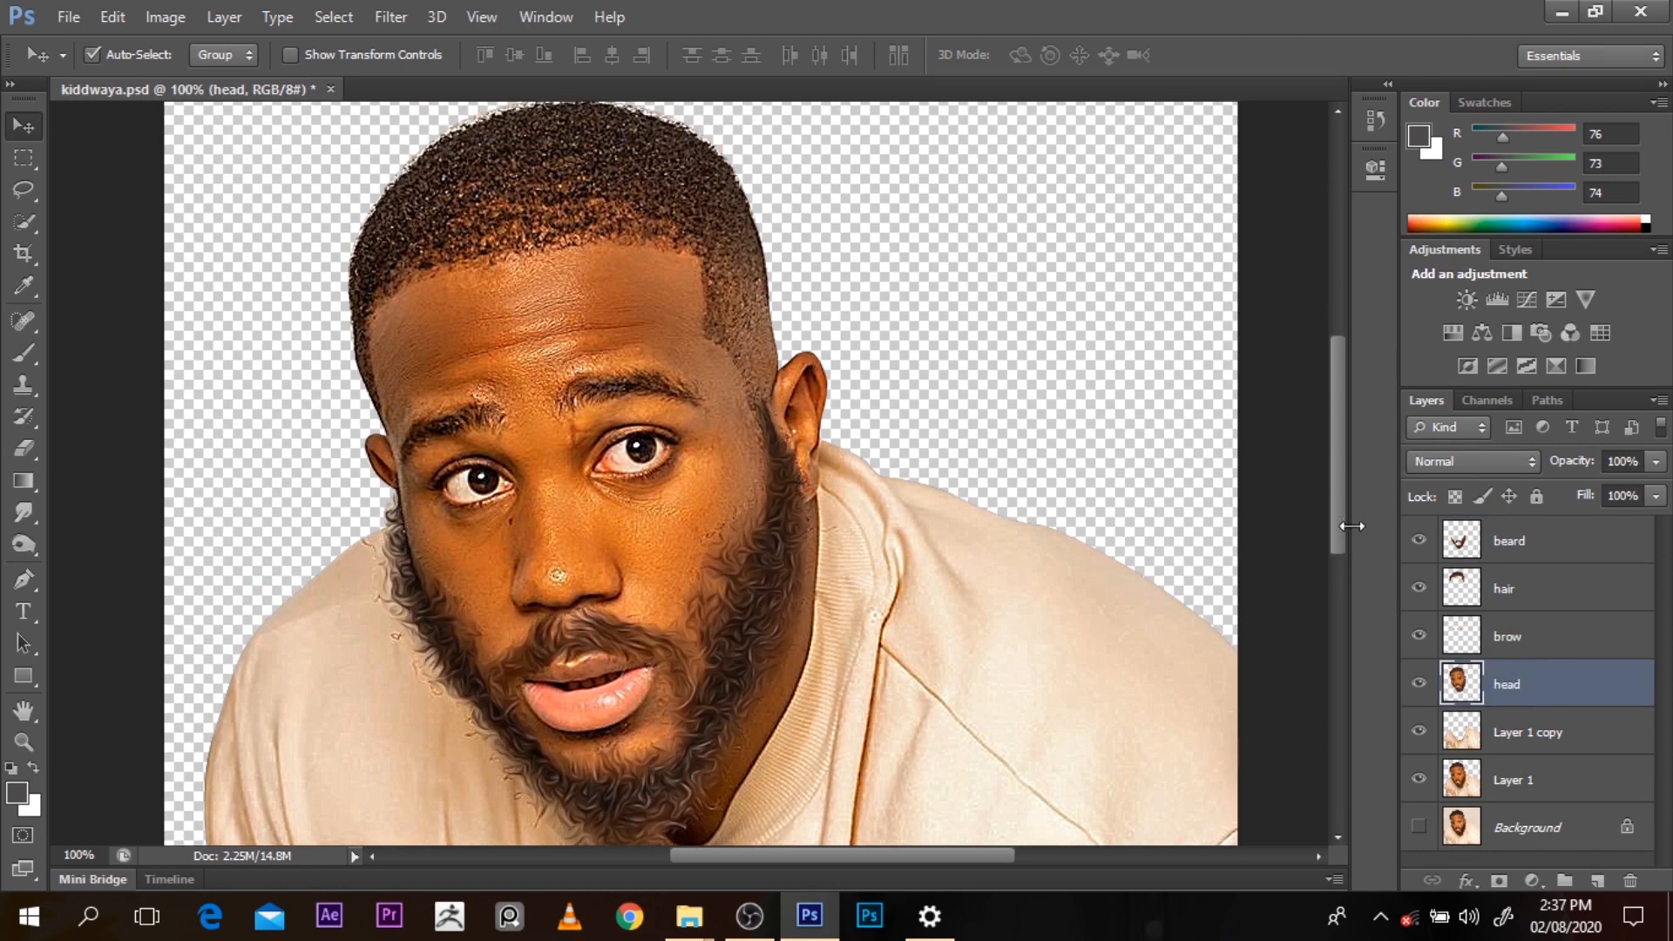
{"action": "left_click", "coordinate": [1520, 577]}
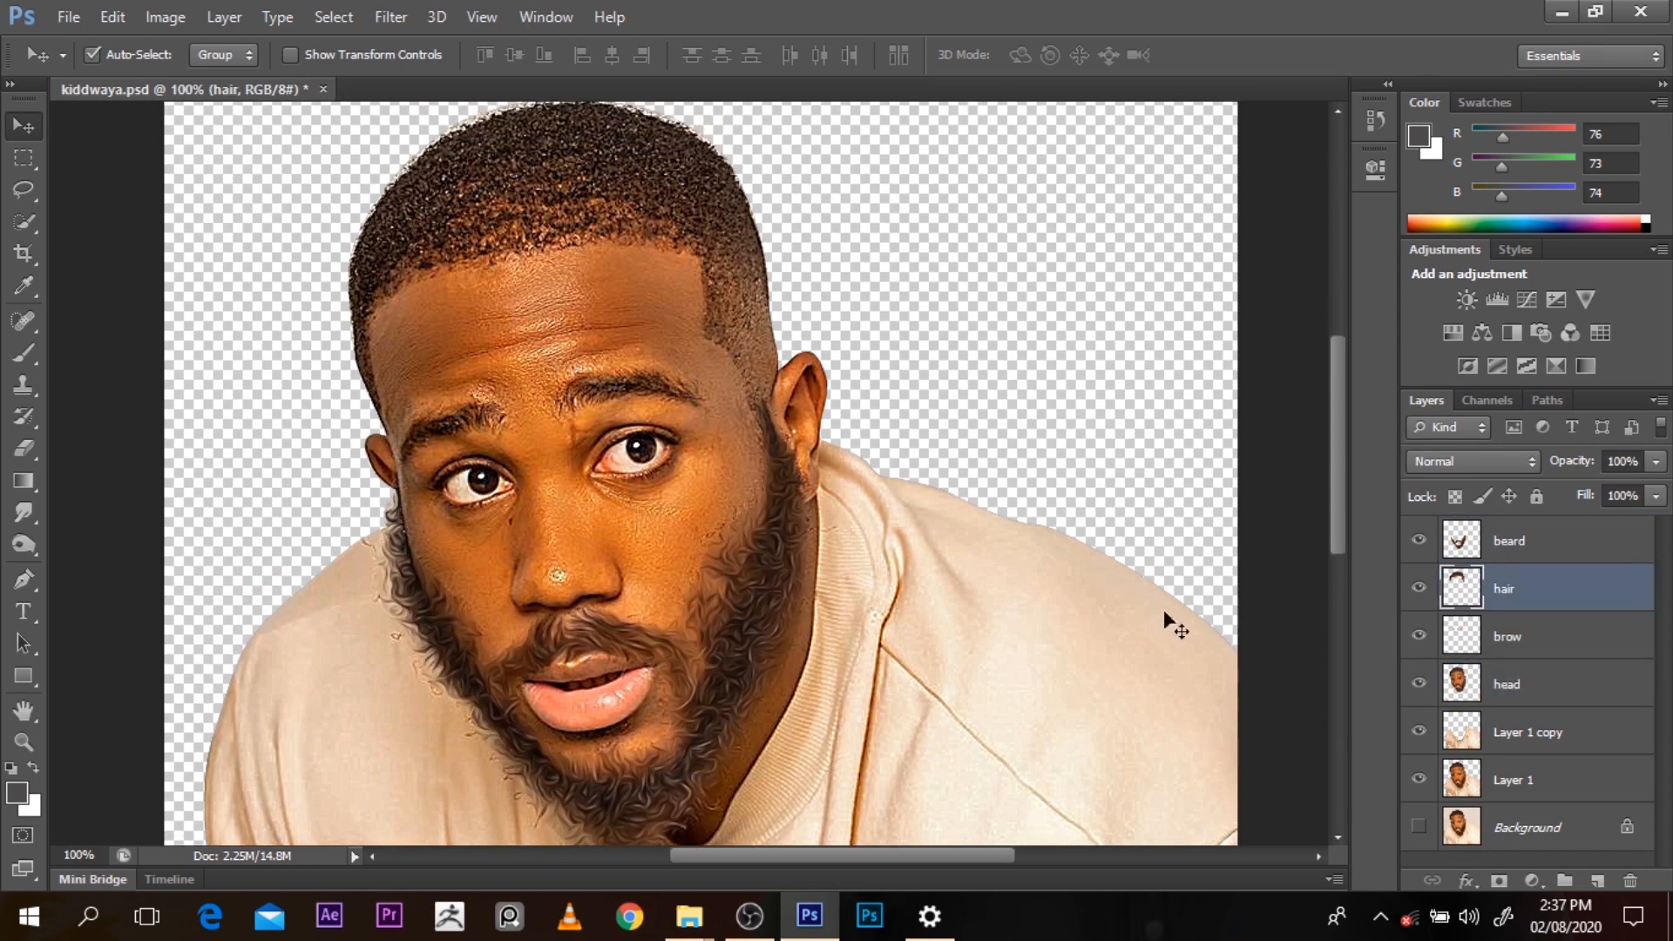
{"action": "left_click", "coordinate": [1034, 594], "text": "alt"}
{"action": "left_click", "coordinate": [1034, 594]}
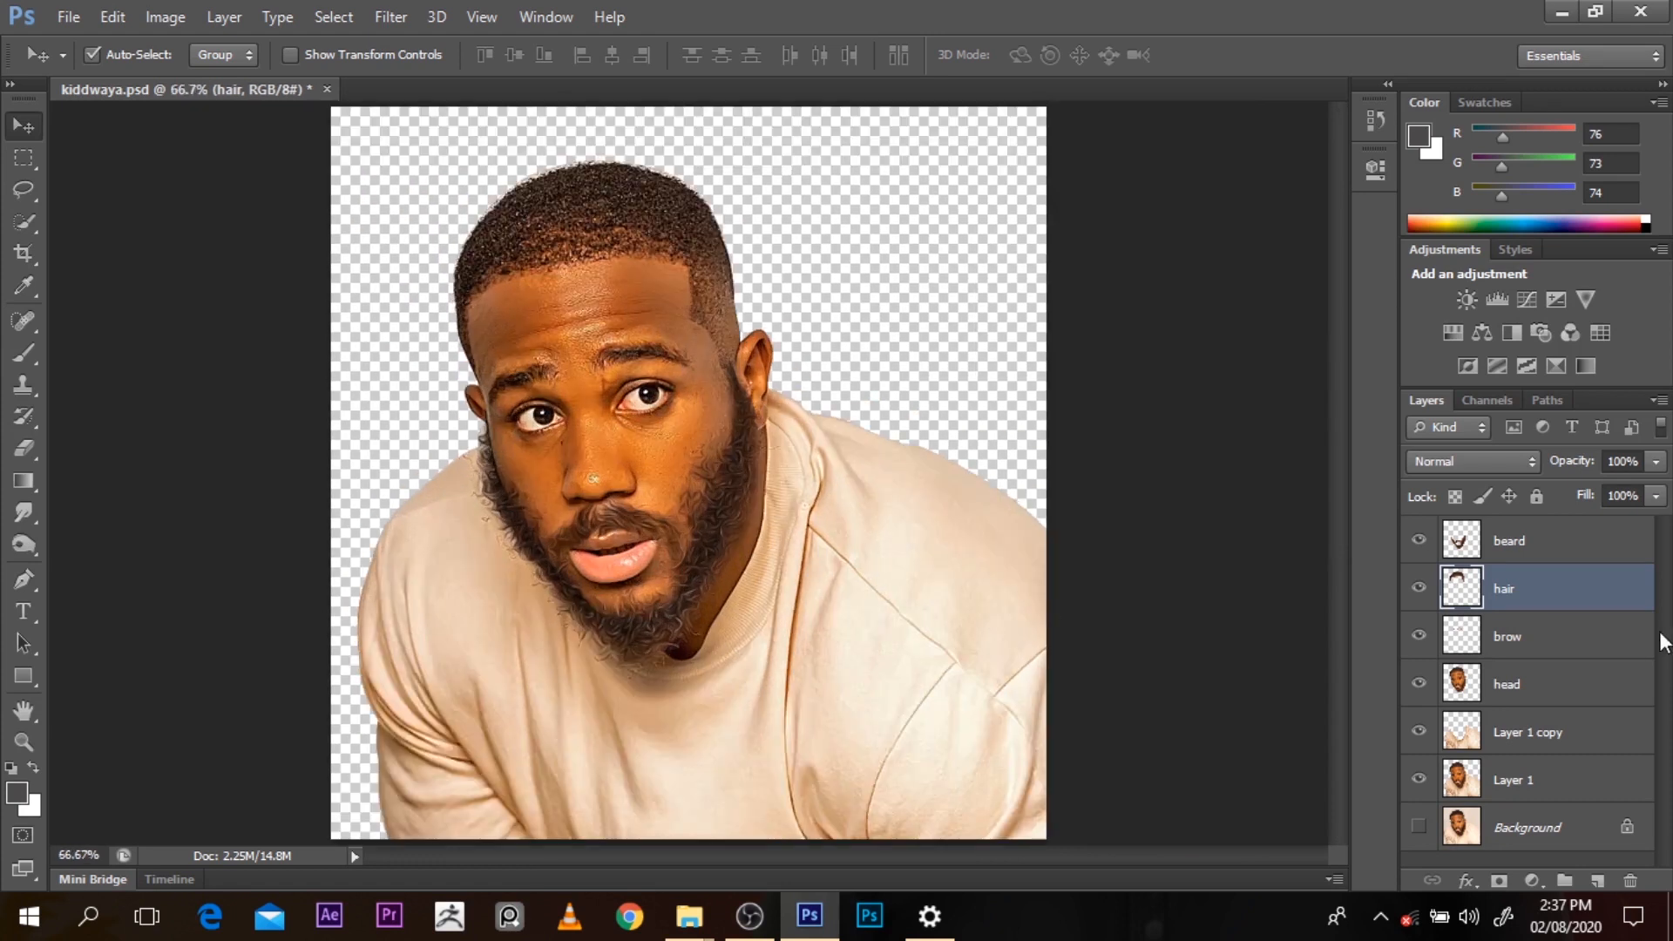
{"action": "left_click", "coordinate": [1417, 541]}
{"action": "left_click", "coordinate": [1554, 539]}
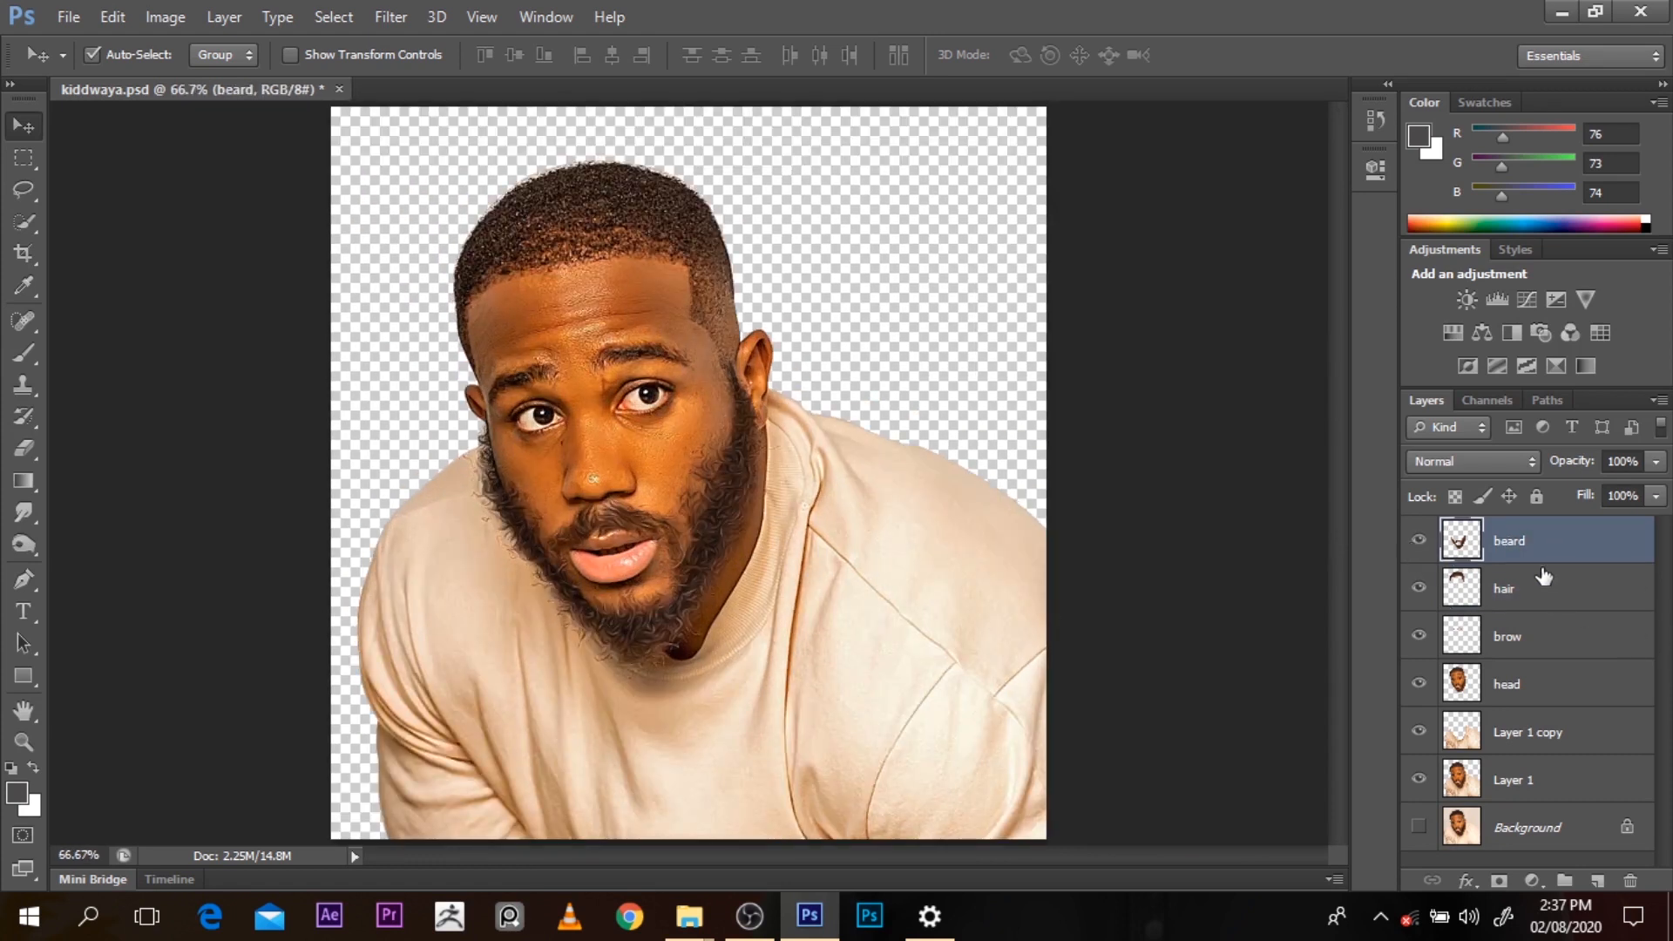
Undo the head layer's reordering and the Oil Paint filter on the beard
{"action": "key", "text": "ctrl+alt+z"}
{"action": "key", "text": "ctrl+alt+z"}
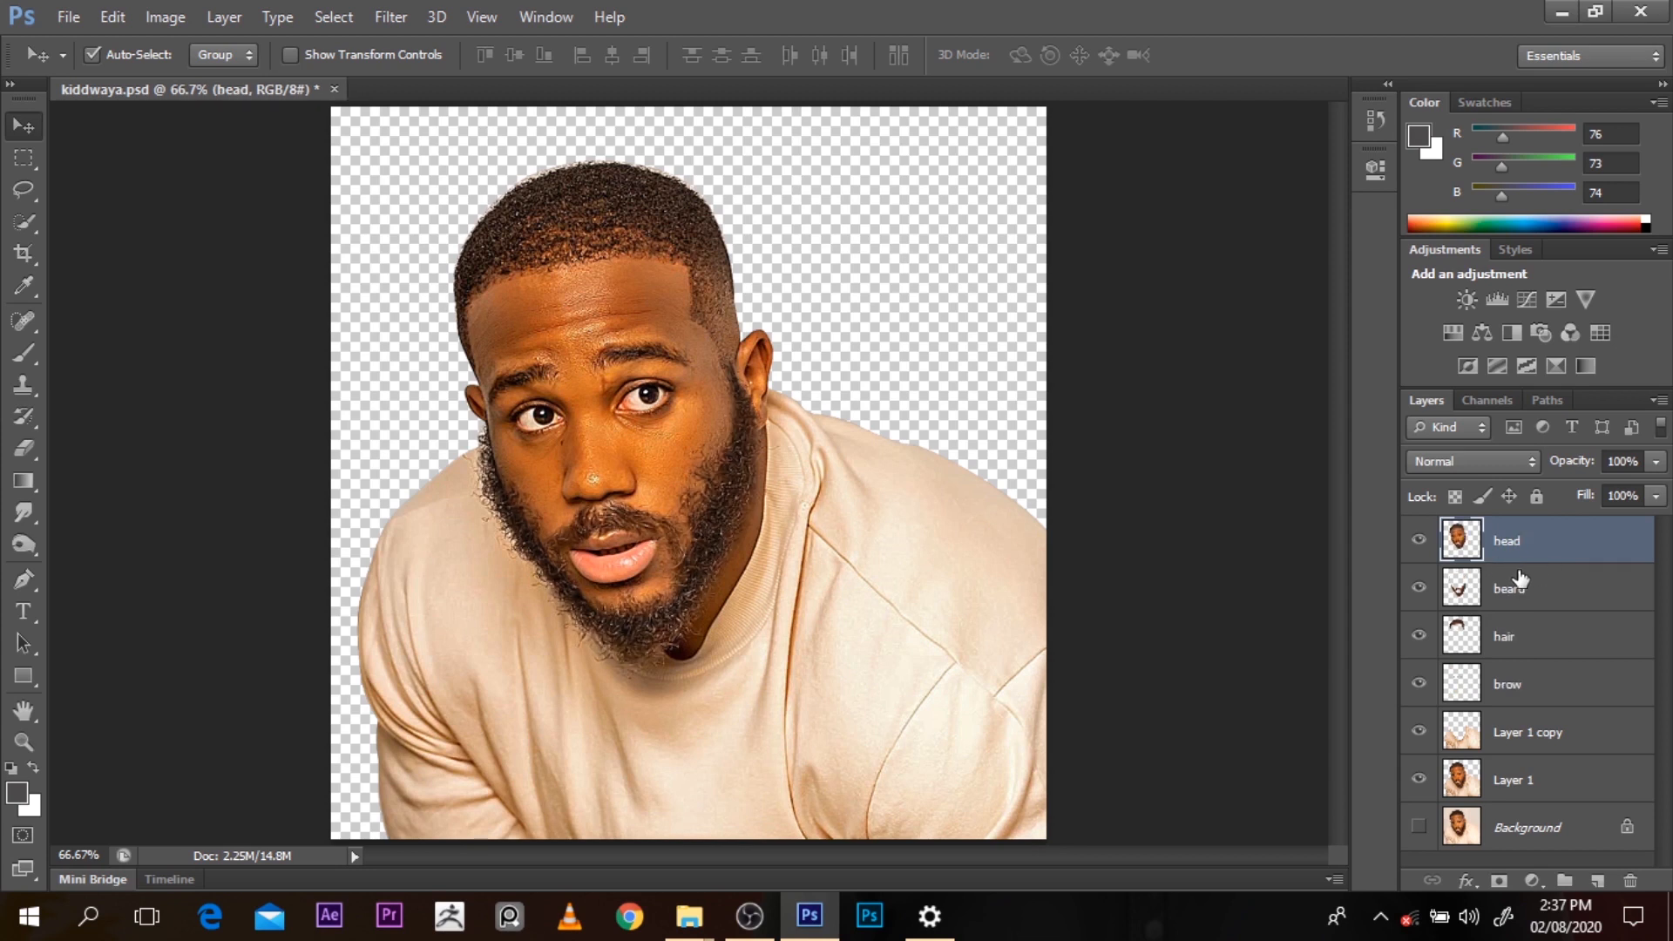
{"action": "left_click", "coordinate": [1523, 586]}
{"action": "key", "text": "ctrl+j"}
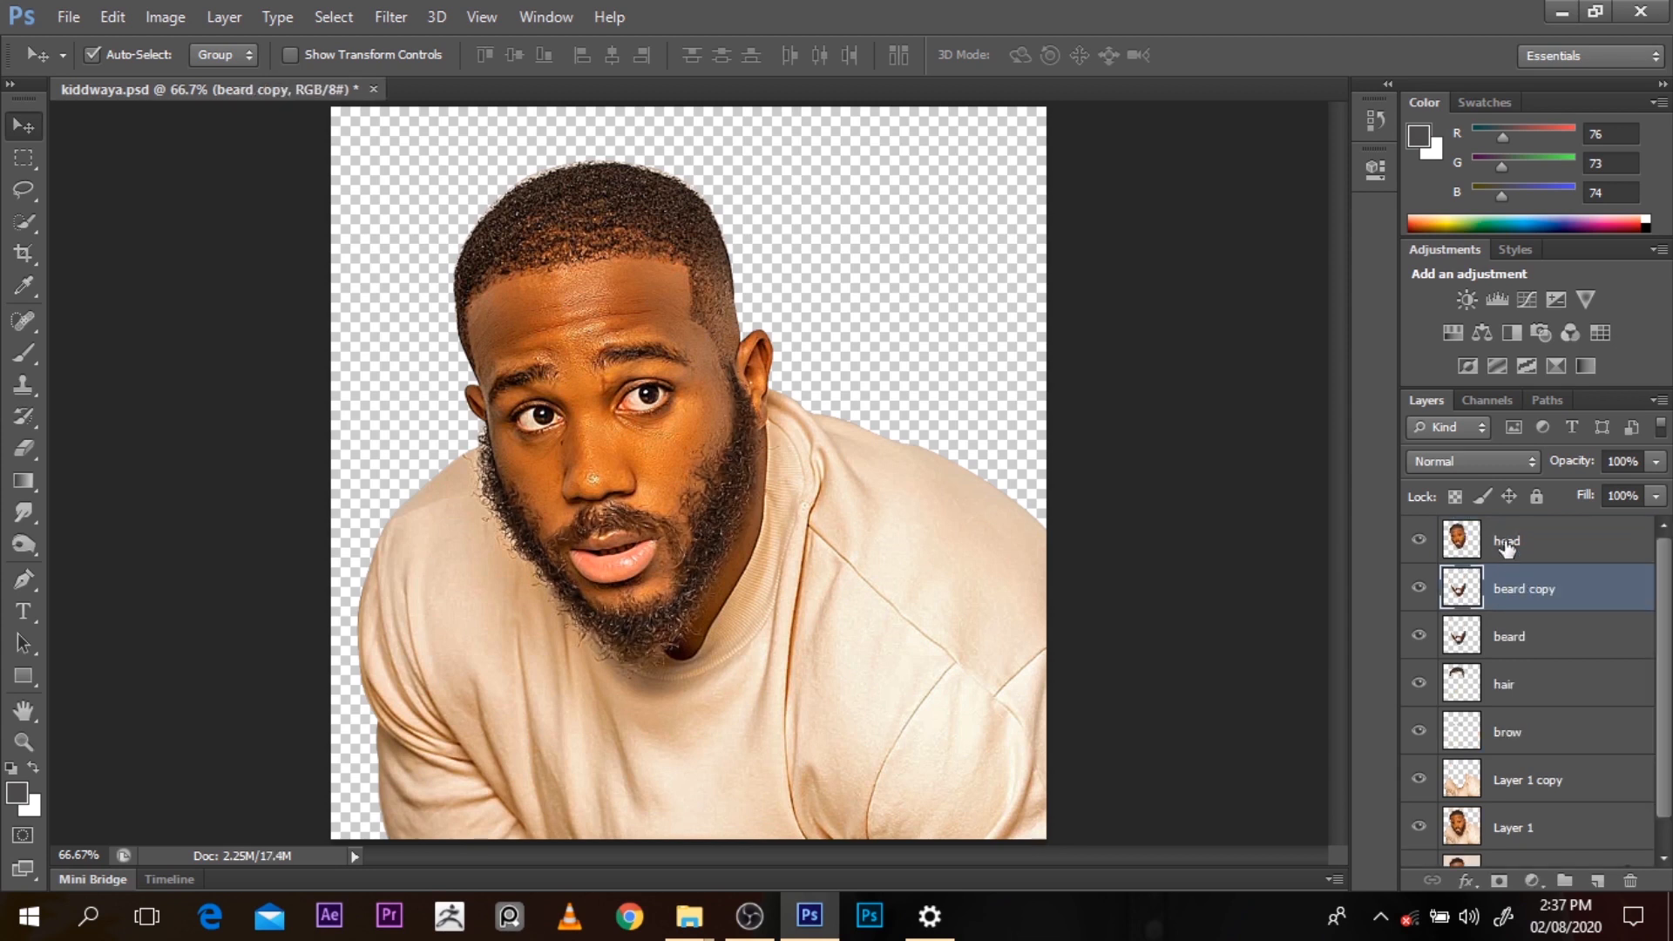
{"action": "left_click_drag", "start_coordinate": [1503, 544], "coordinate": [1524, 736]}
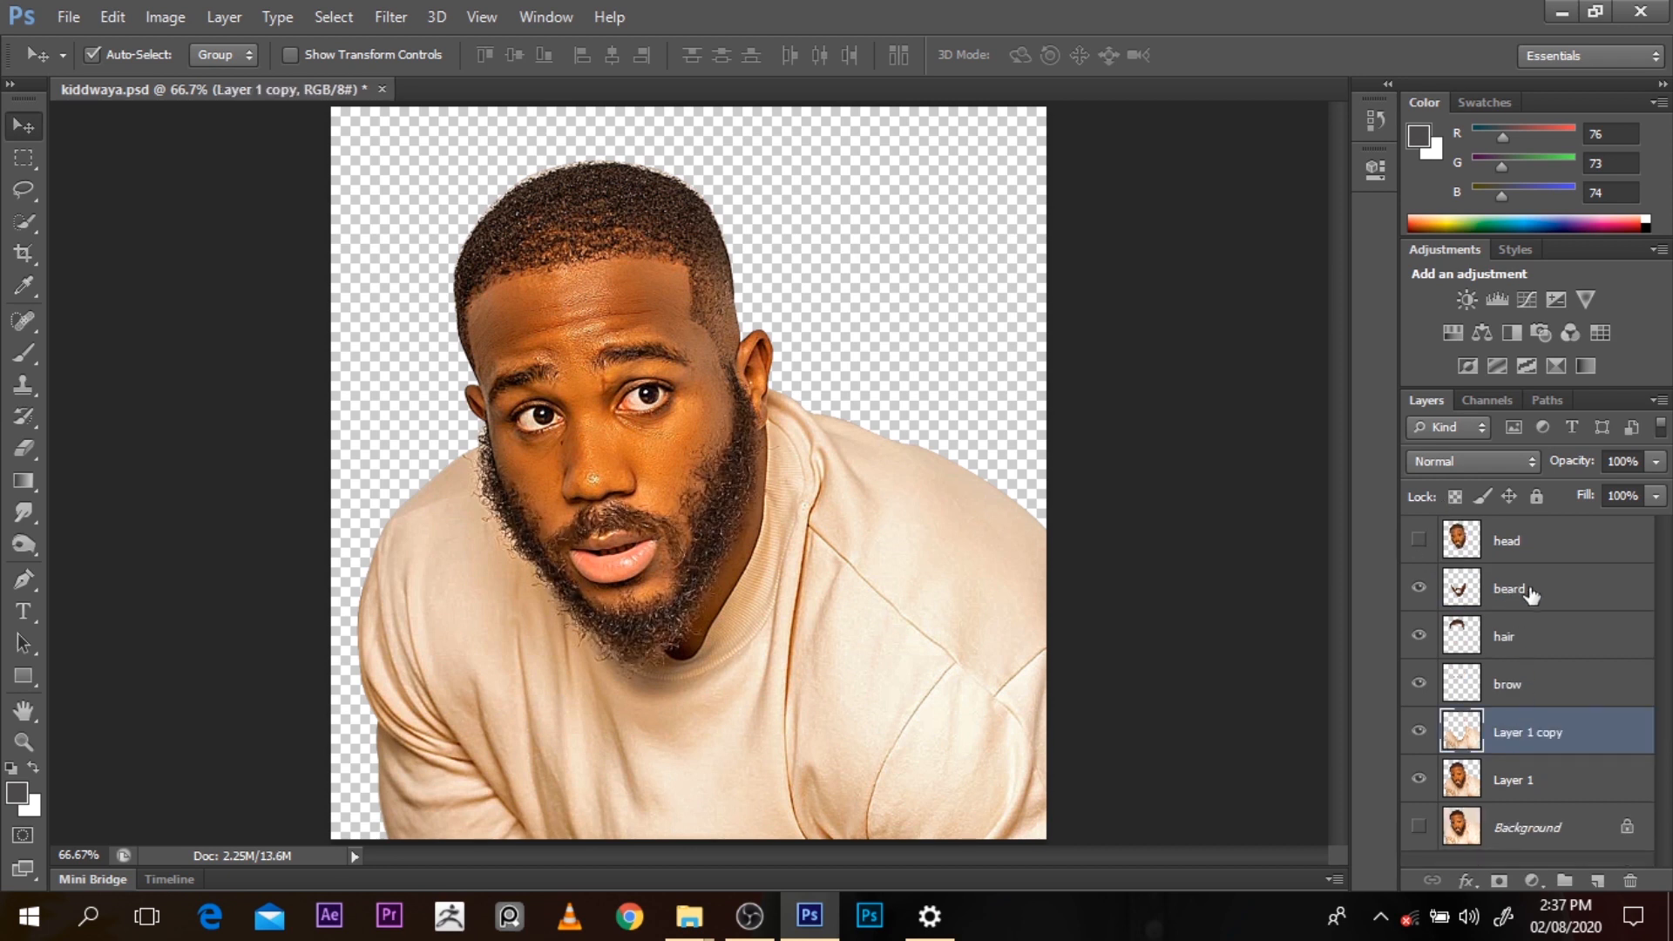
Duplicate the beard layer and move the head layer down between the hair and brow layers
{"action": "left_click", "coordinate": [1525, 591]}
{"action": "key", "text": "ctrl+j"}
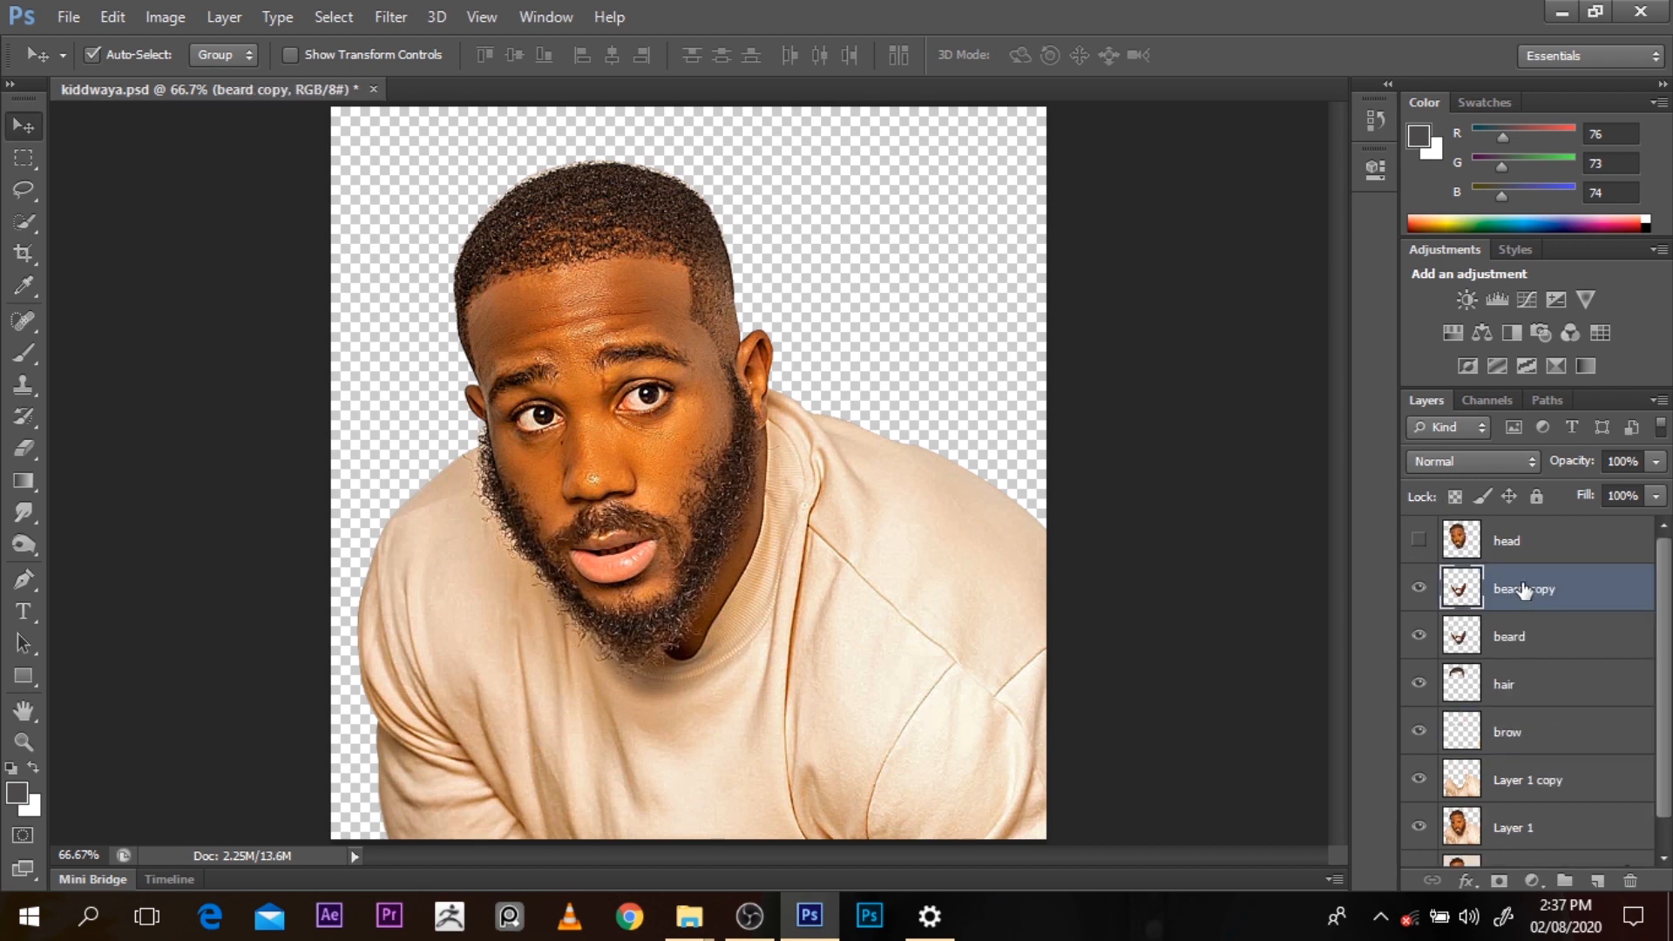
{"action": "left_click_drag", "start_coordinate": [1517, 547], "coordinate": [1531, 708]}
{"action": "left_click", "coordinate": [1523, 554]}
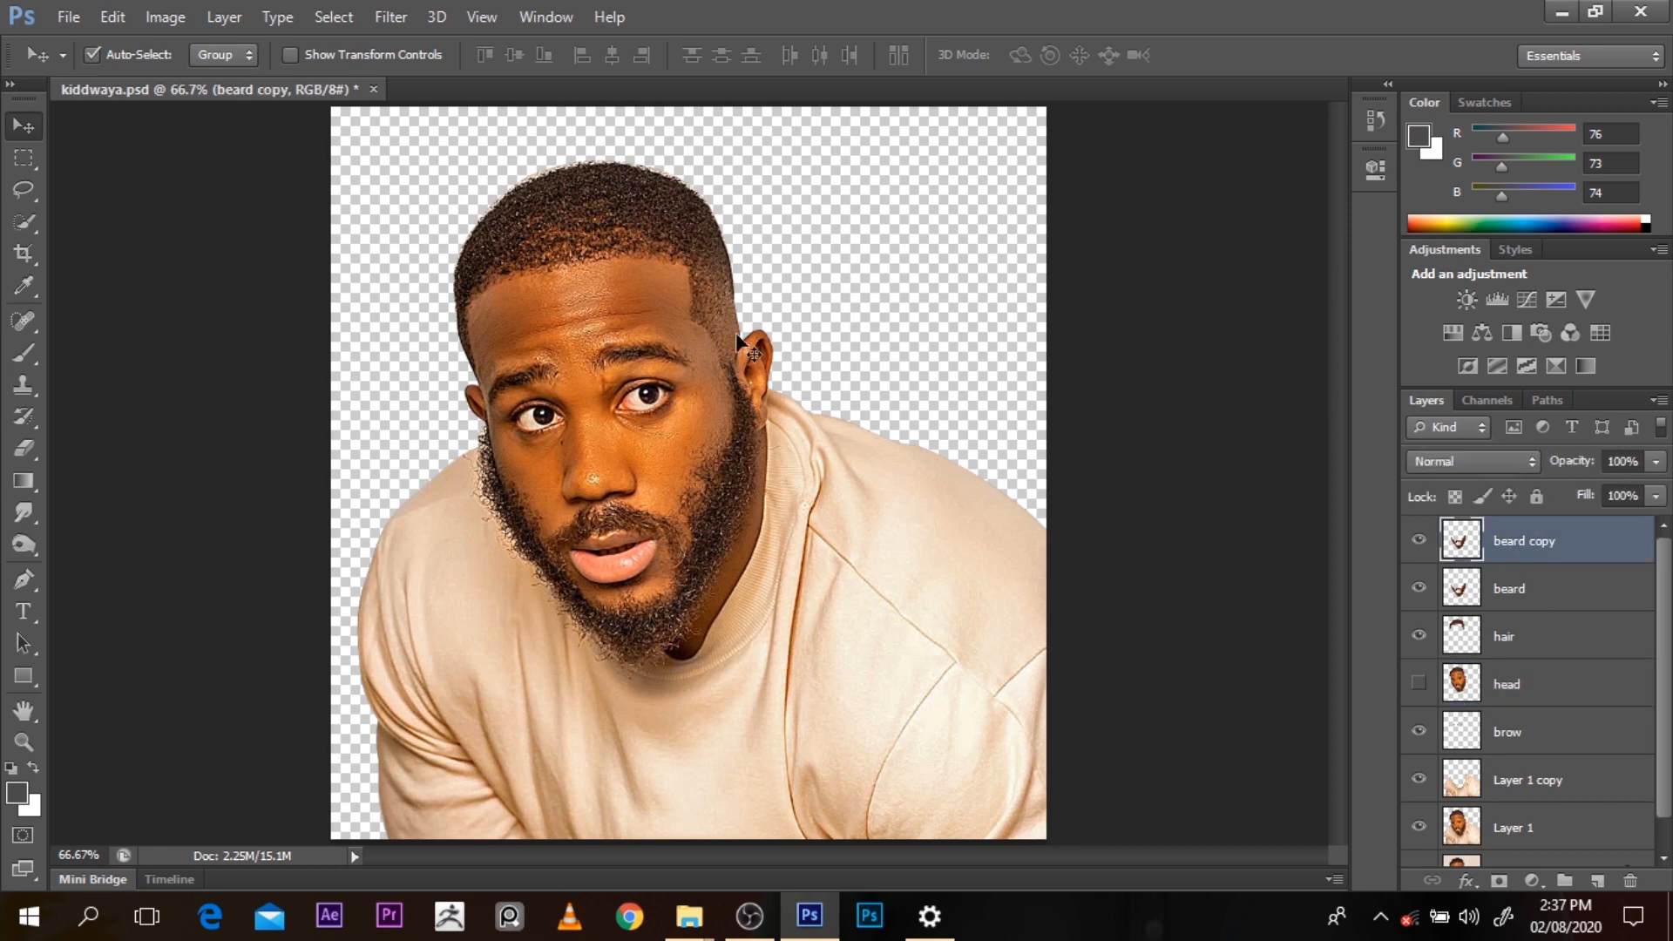
Apply the Oil Paint filter to the beard copy with Stylization 1.88 and Cleanliness 0.6
{"action": "left_click", "coordinate": [391, 16]}
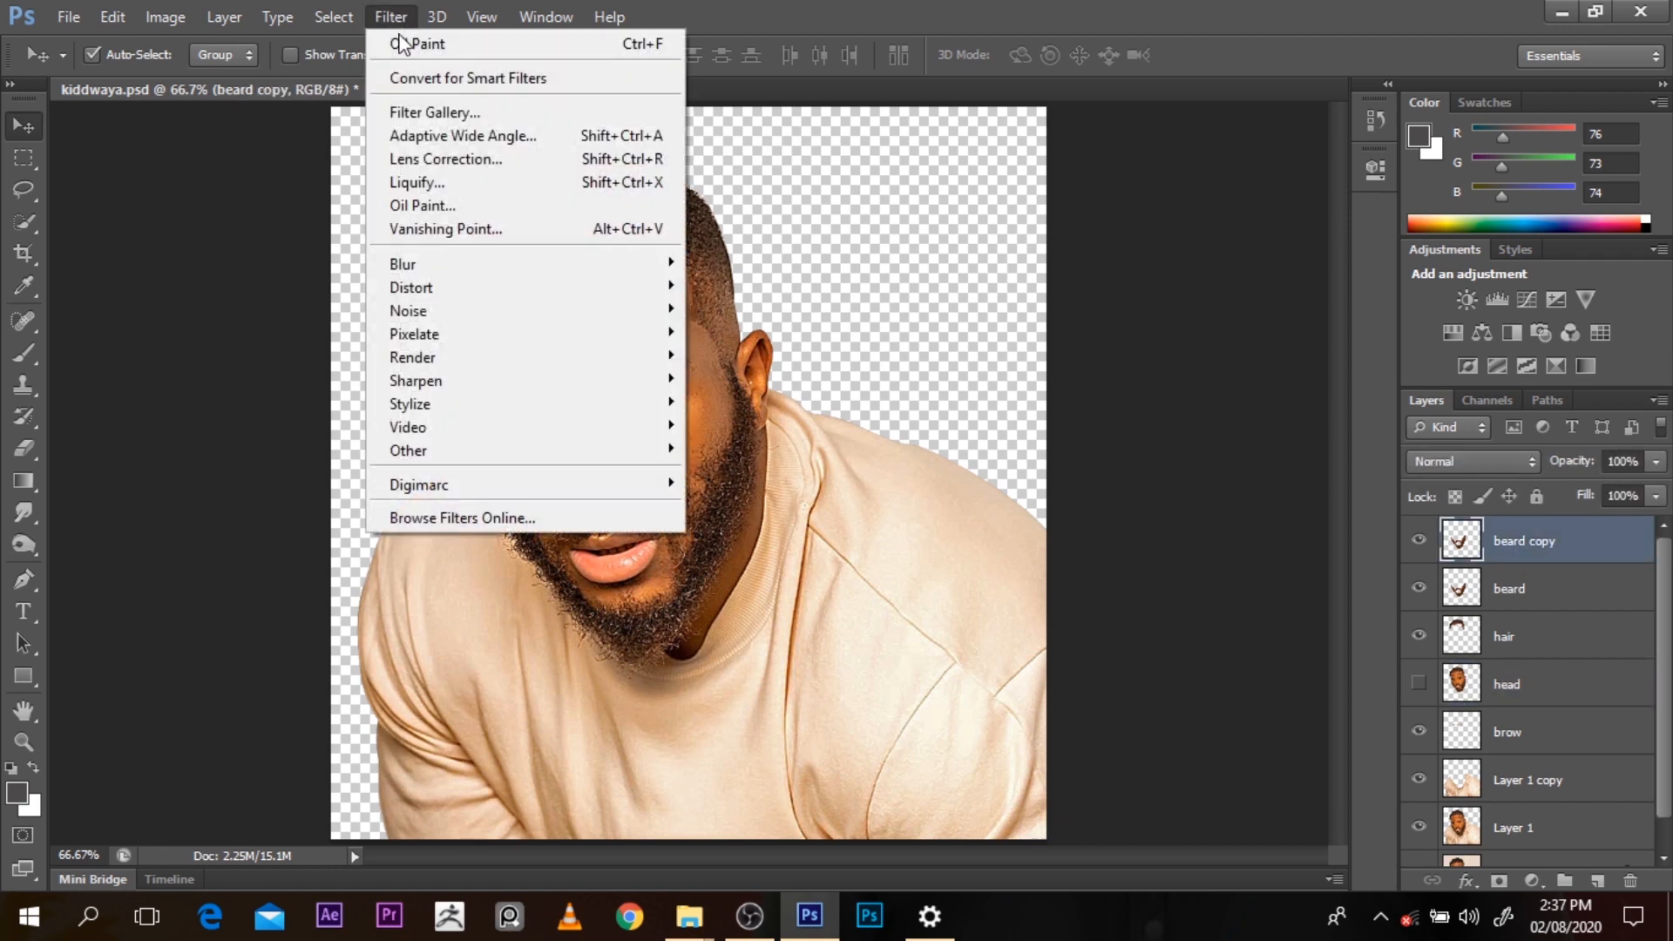
{"action": "left_click", "coordinate": [441, 214]}
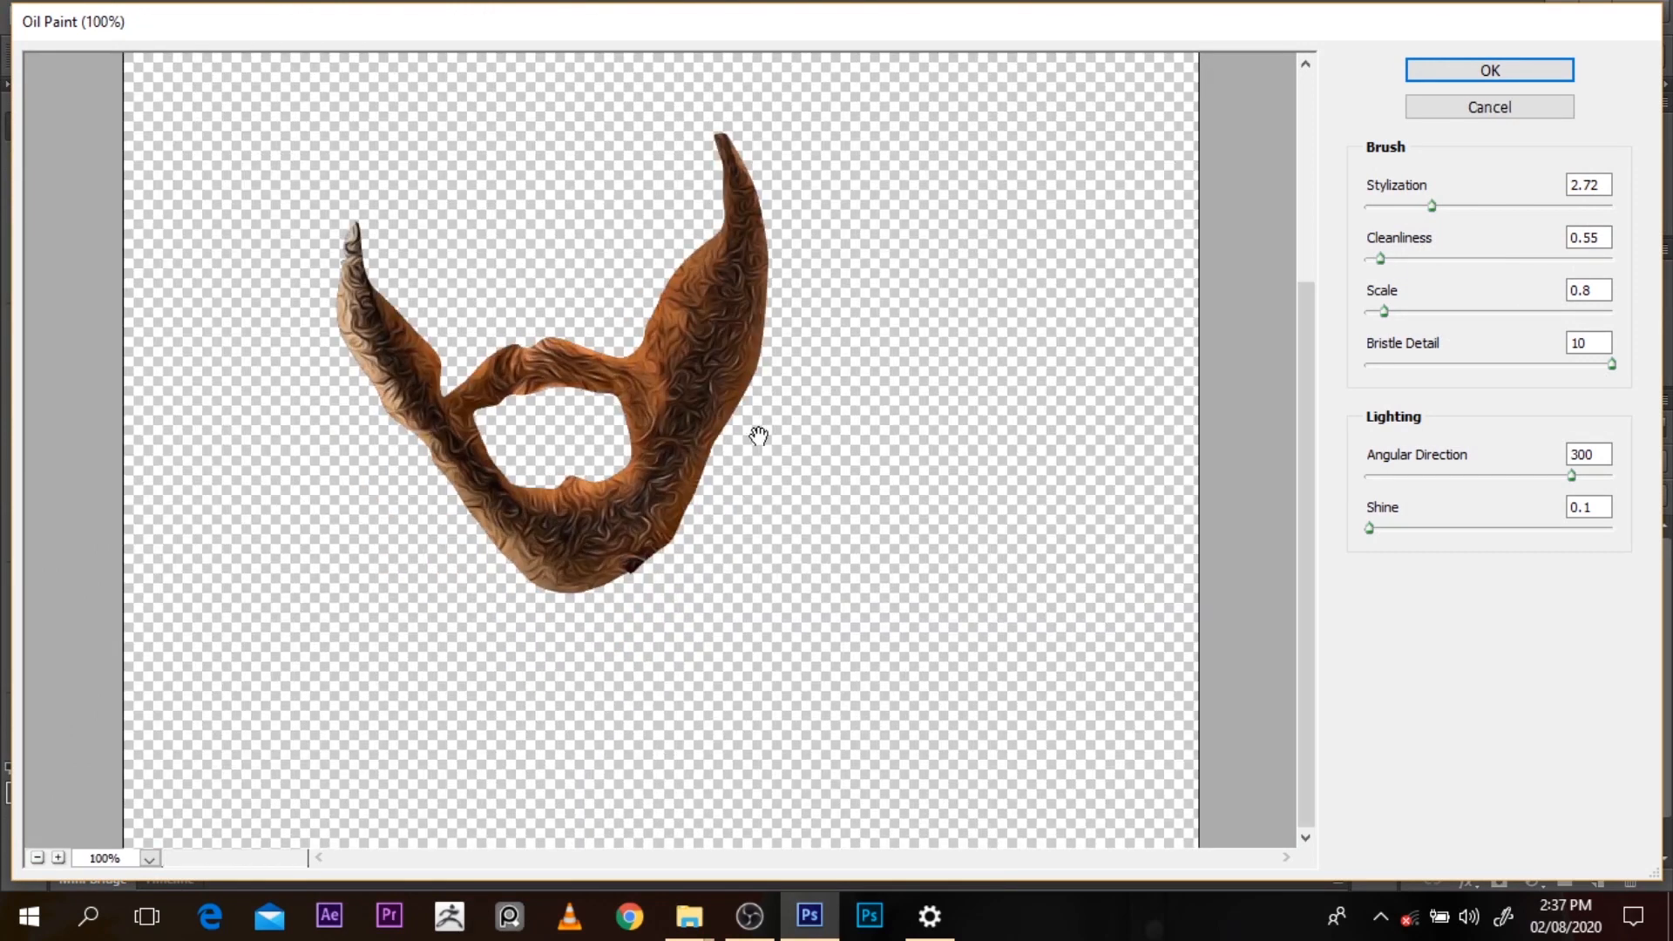
{"action": "left_click_drag", "start_coordinate": [1382, 259], "coordinate": [1377, 259]}
{"action": "left_click_drag", "start_coordinate": [1433, 211], "coordinate": [1598, 209]}
{"action": "left_click_drag", "start_coordinate": [1440, 234], "coordinate": [1544, 259]}
{"action": "left_click_drag", "start_coordinate": [1439, 277], "coordinate": [1377, 278]}
{"action": "left_click", "coordinate": [1529, 66]}
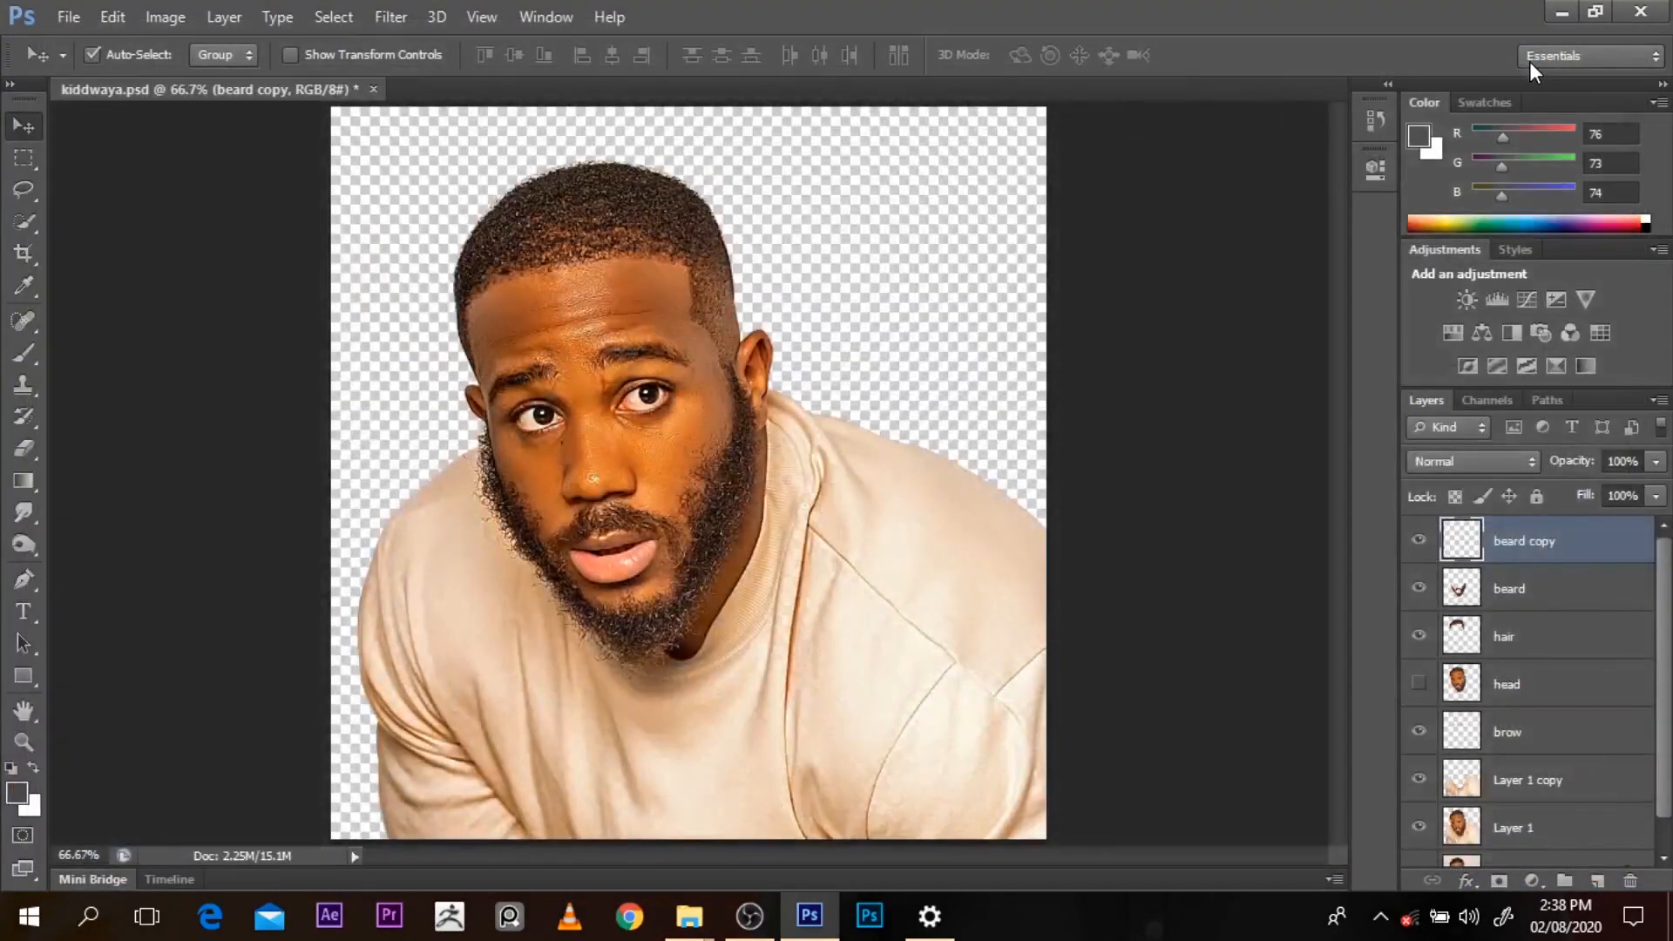
Compare the oil-painted beard copy with the original beard by toggling its visibility and inspecting it closer
{"action": "left_click", "coordinate": [1420, 540]}
{"action": "left_click", "coordinate": [1420, 541]}
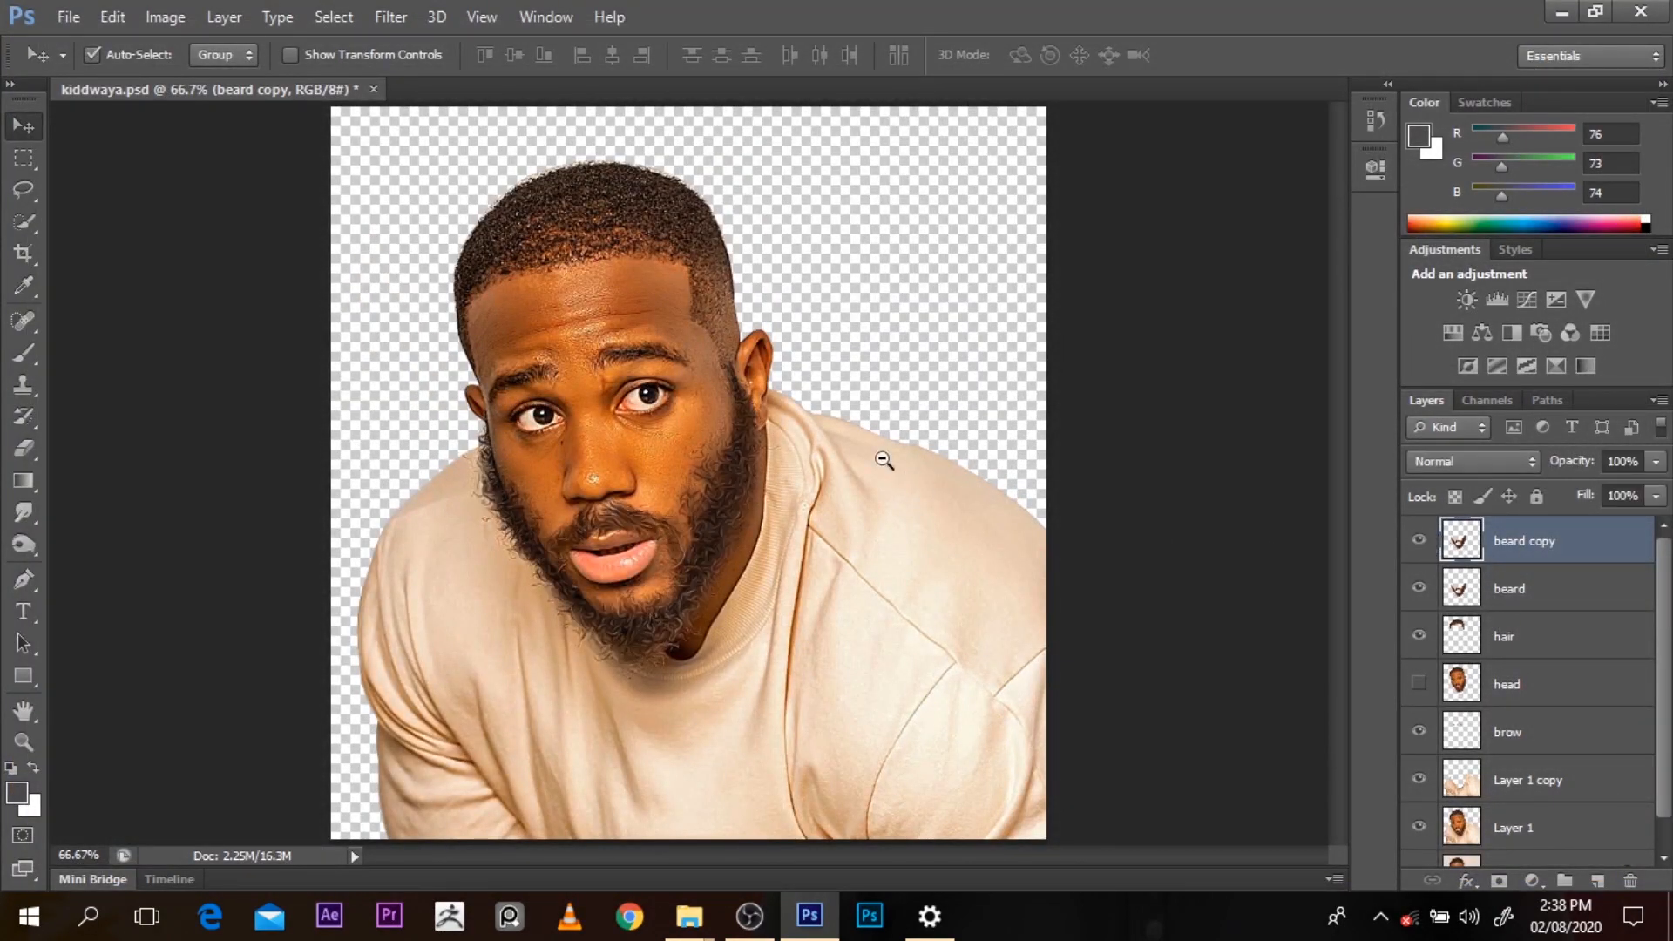
{"action": "scroll", "coordinate": [883, 459], "scroll_direction": "down", "scroll_amount": 1}
{"action": "scroll", "coordinate": [776, 590], "scroll_direction": "up", "scroll_amount": 2}
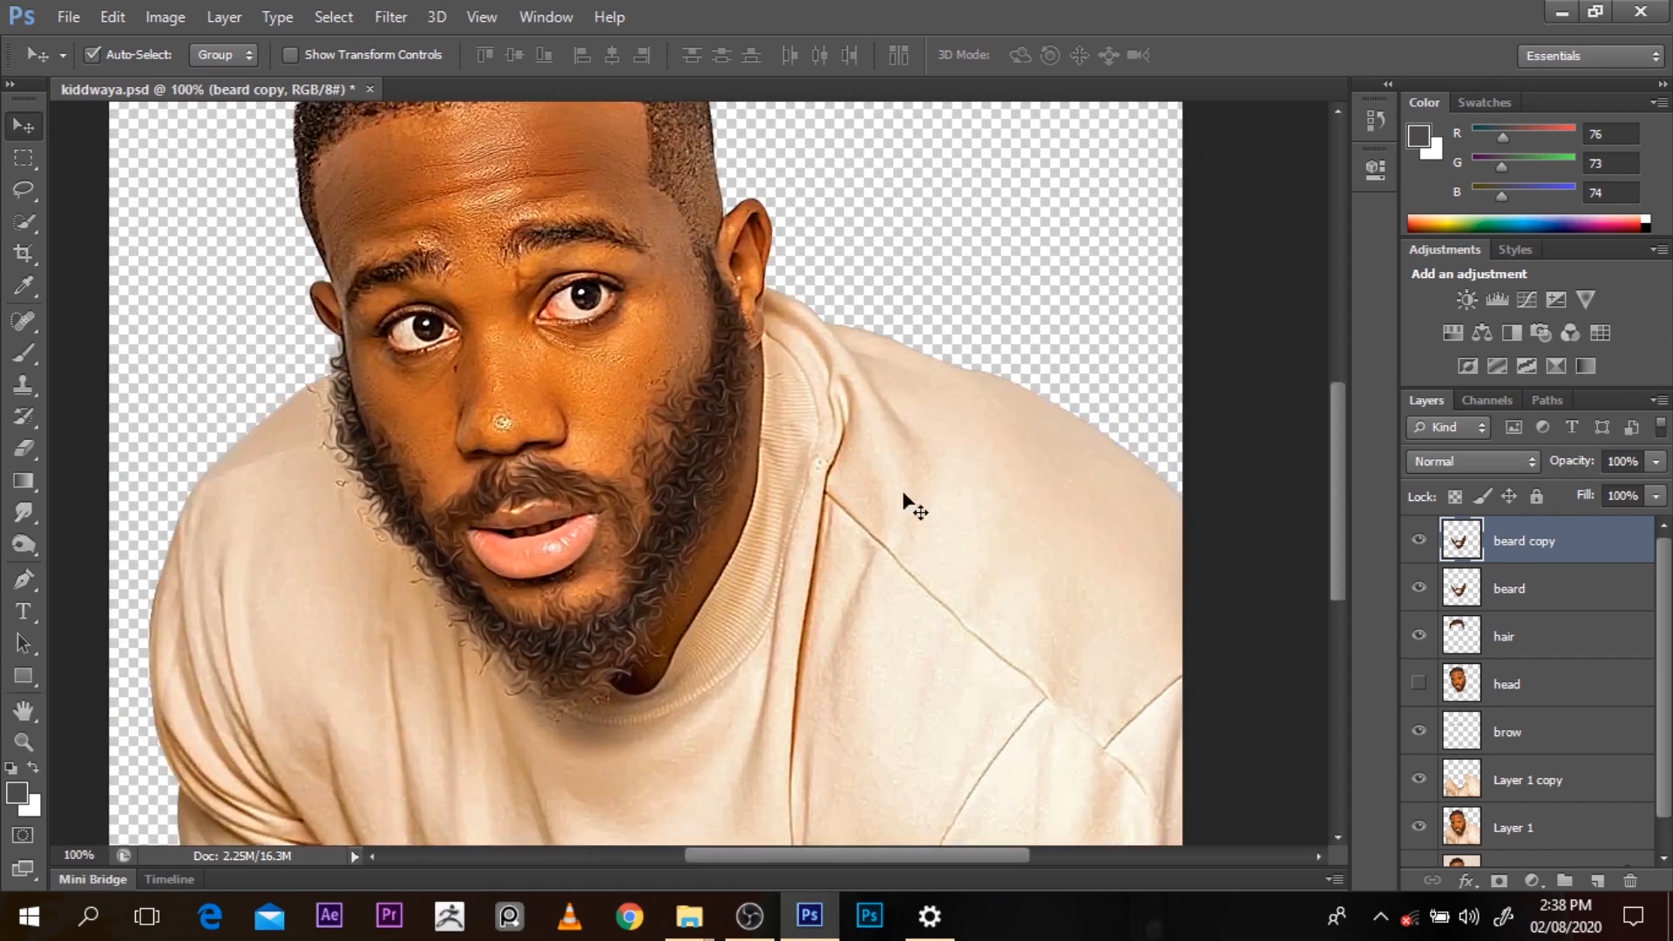
Save the document with the hair layer selected and apply Oil Paint to it with Stylization 1.88 and Cleanliness 0.6
{"action": "left_click_drag", "start_coordinate": [1336, 568], "coordinate": [1339, 493]}
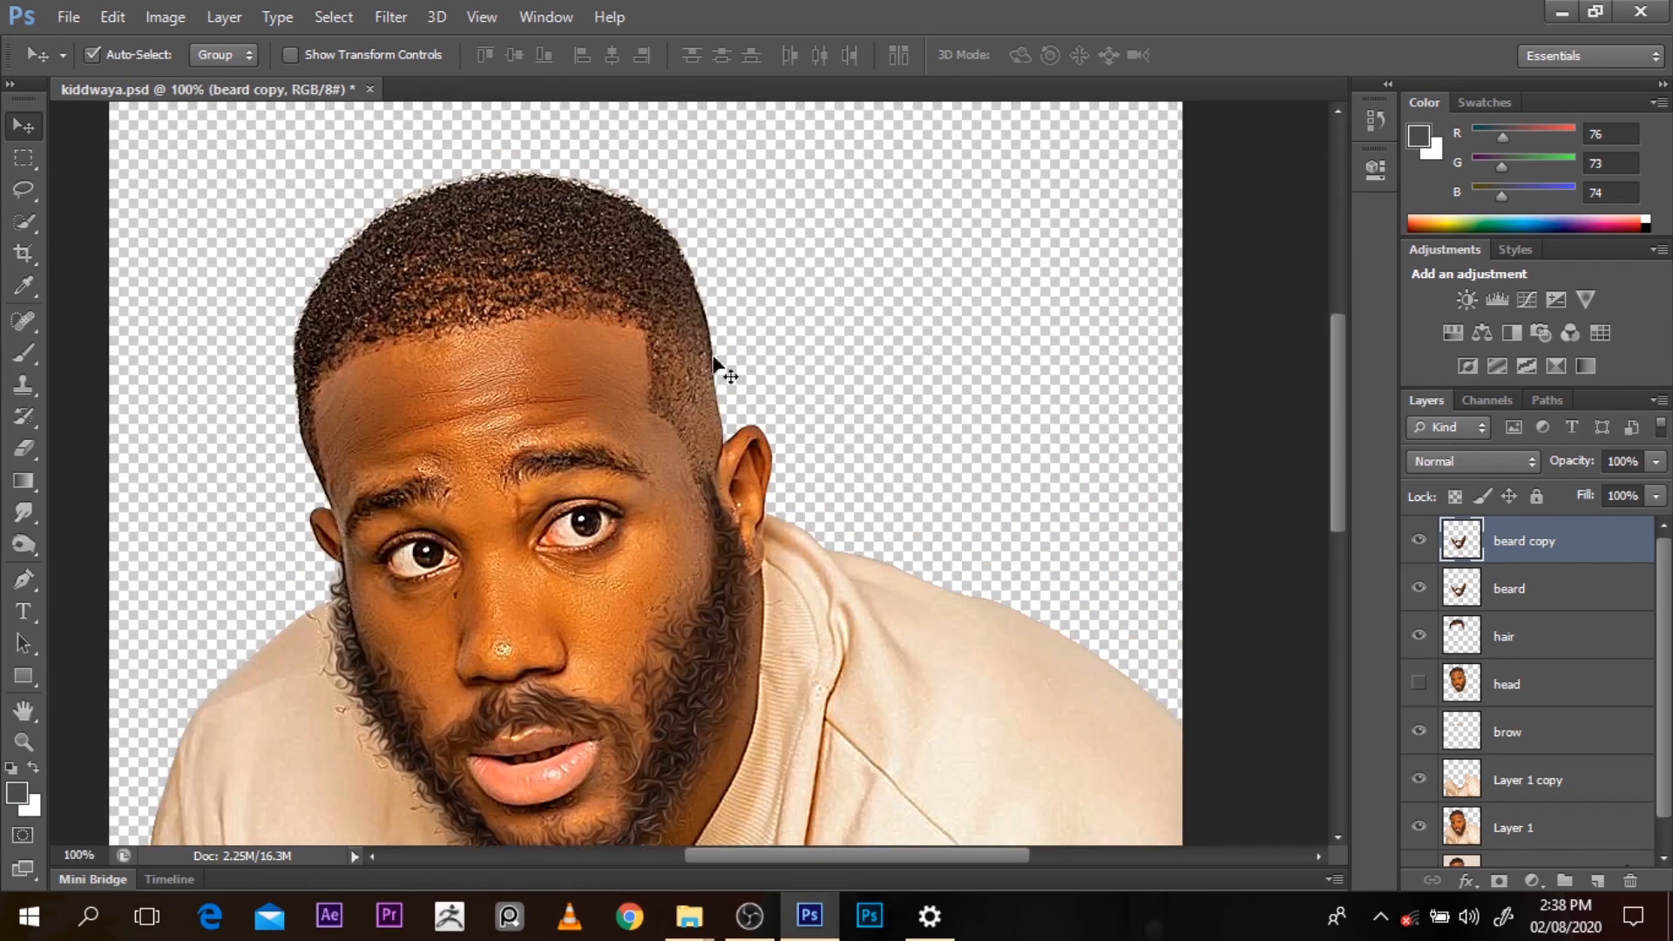
{"action": "left_click", "coordinate": [658, 298]}
{"action": "key", "text": "ctrl+s"}
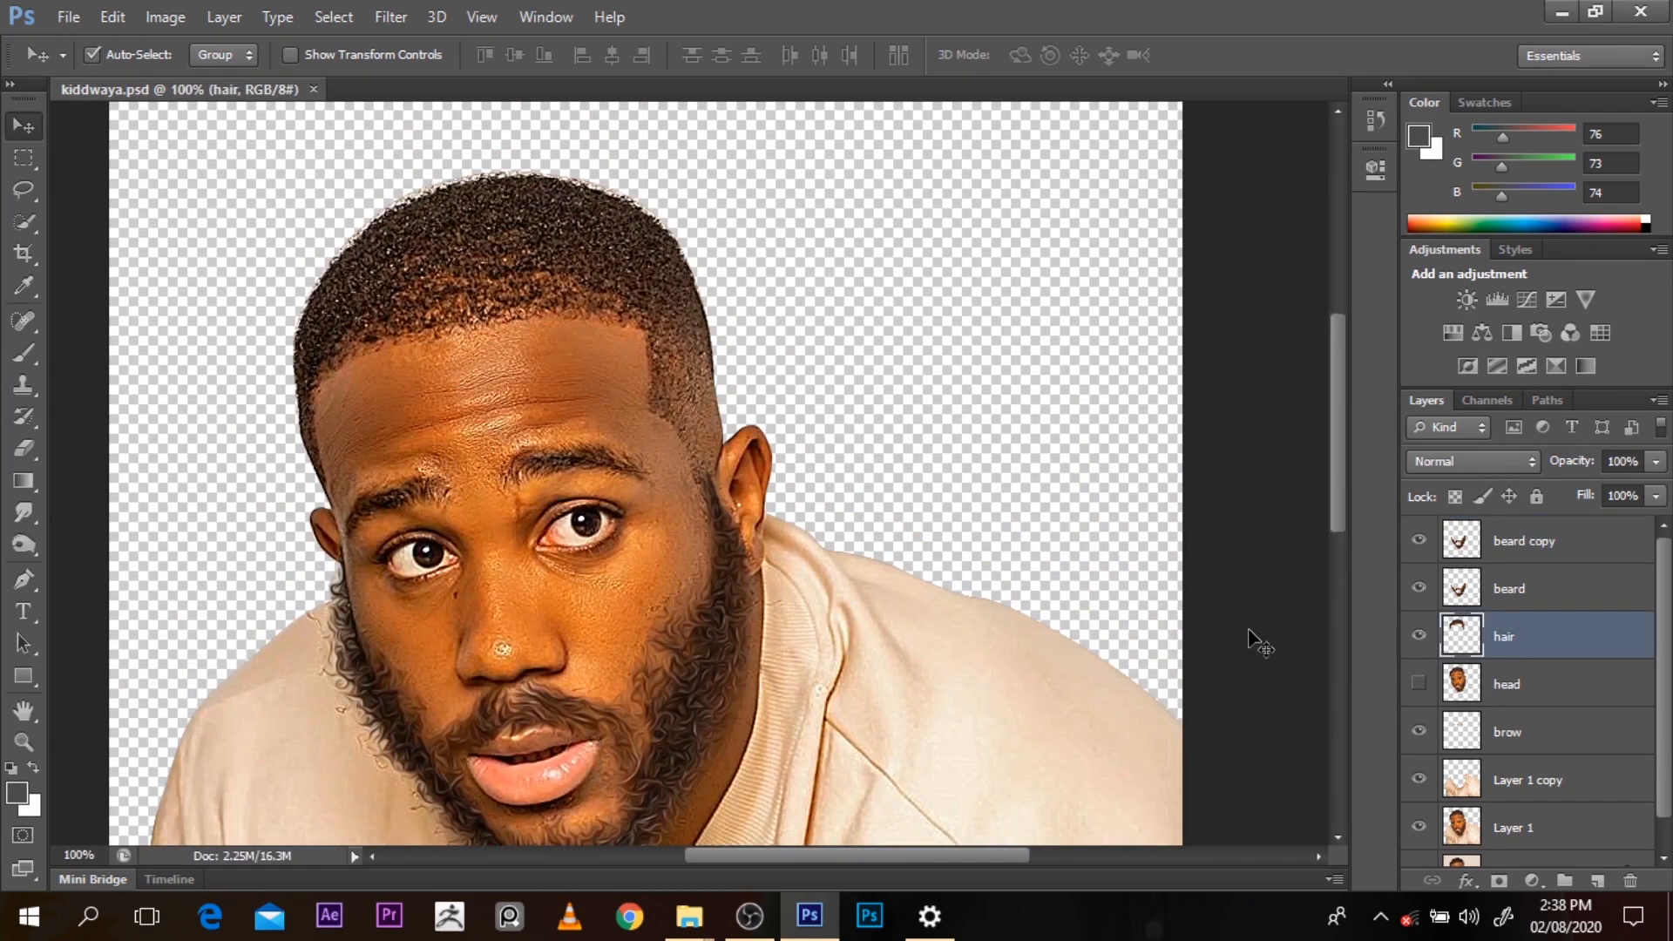
{"action": "left_click", "coordinate": [391, 16]}
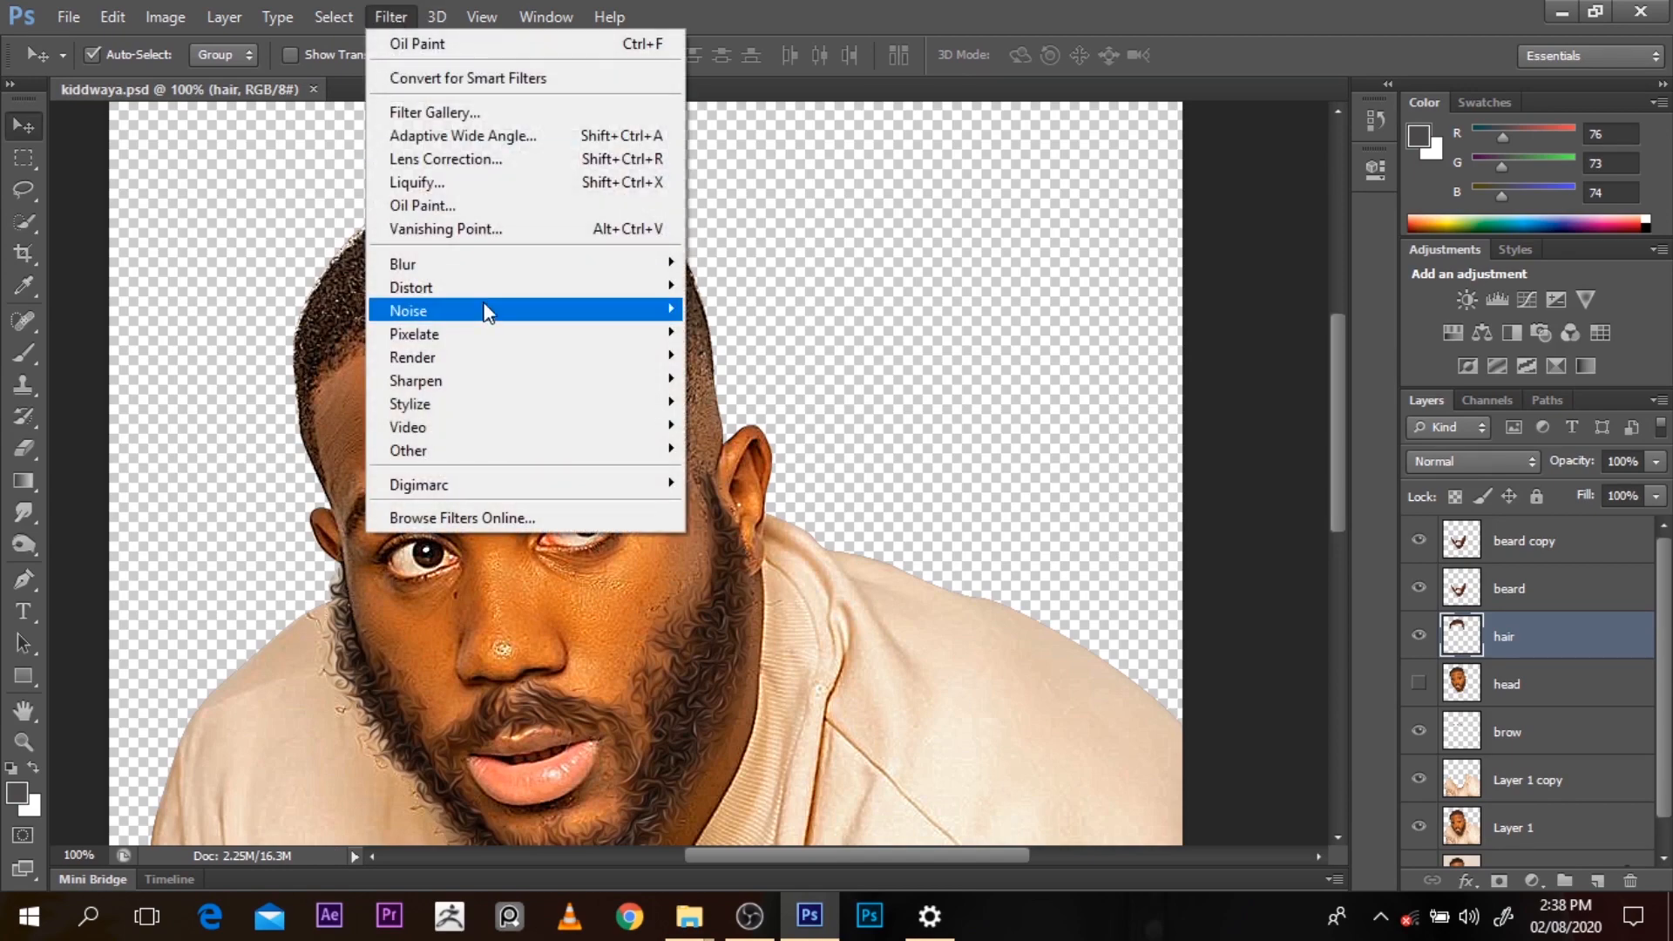
{"action": "left_click", "coordinate": [448, 200]}
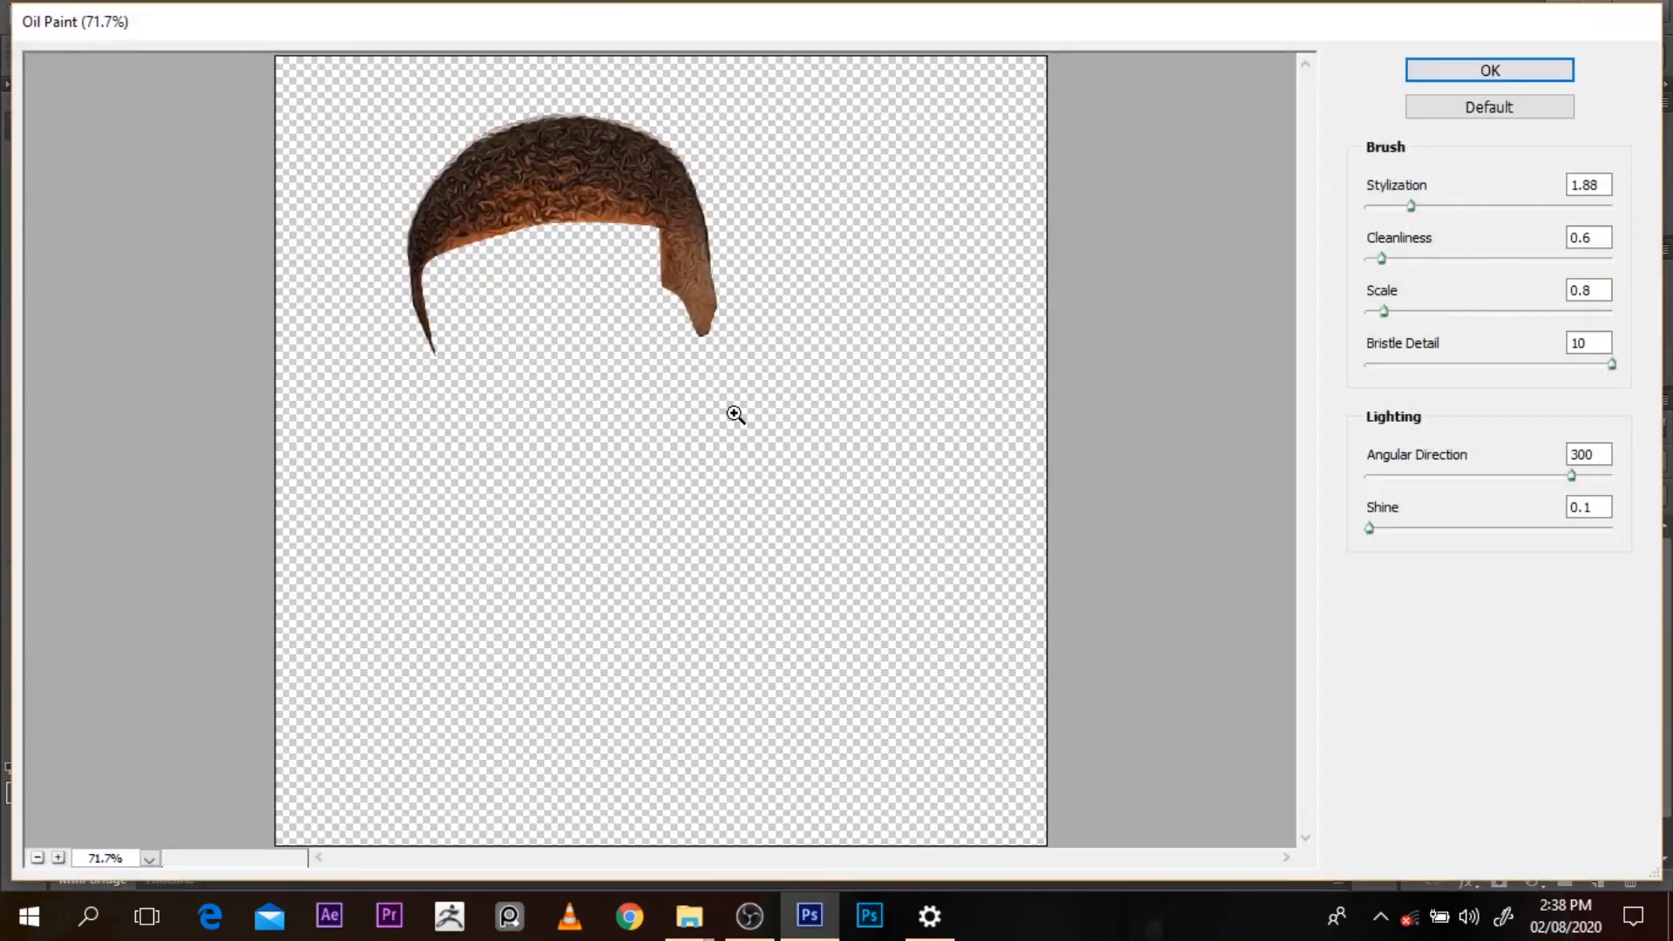
{"action": "left_click", "coordinate": [620, 261], "text": "ctrl"}
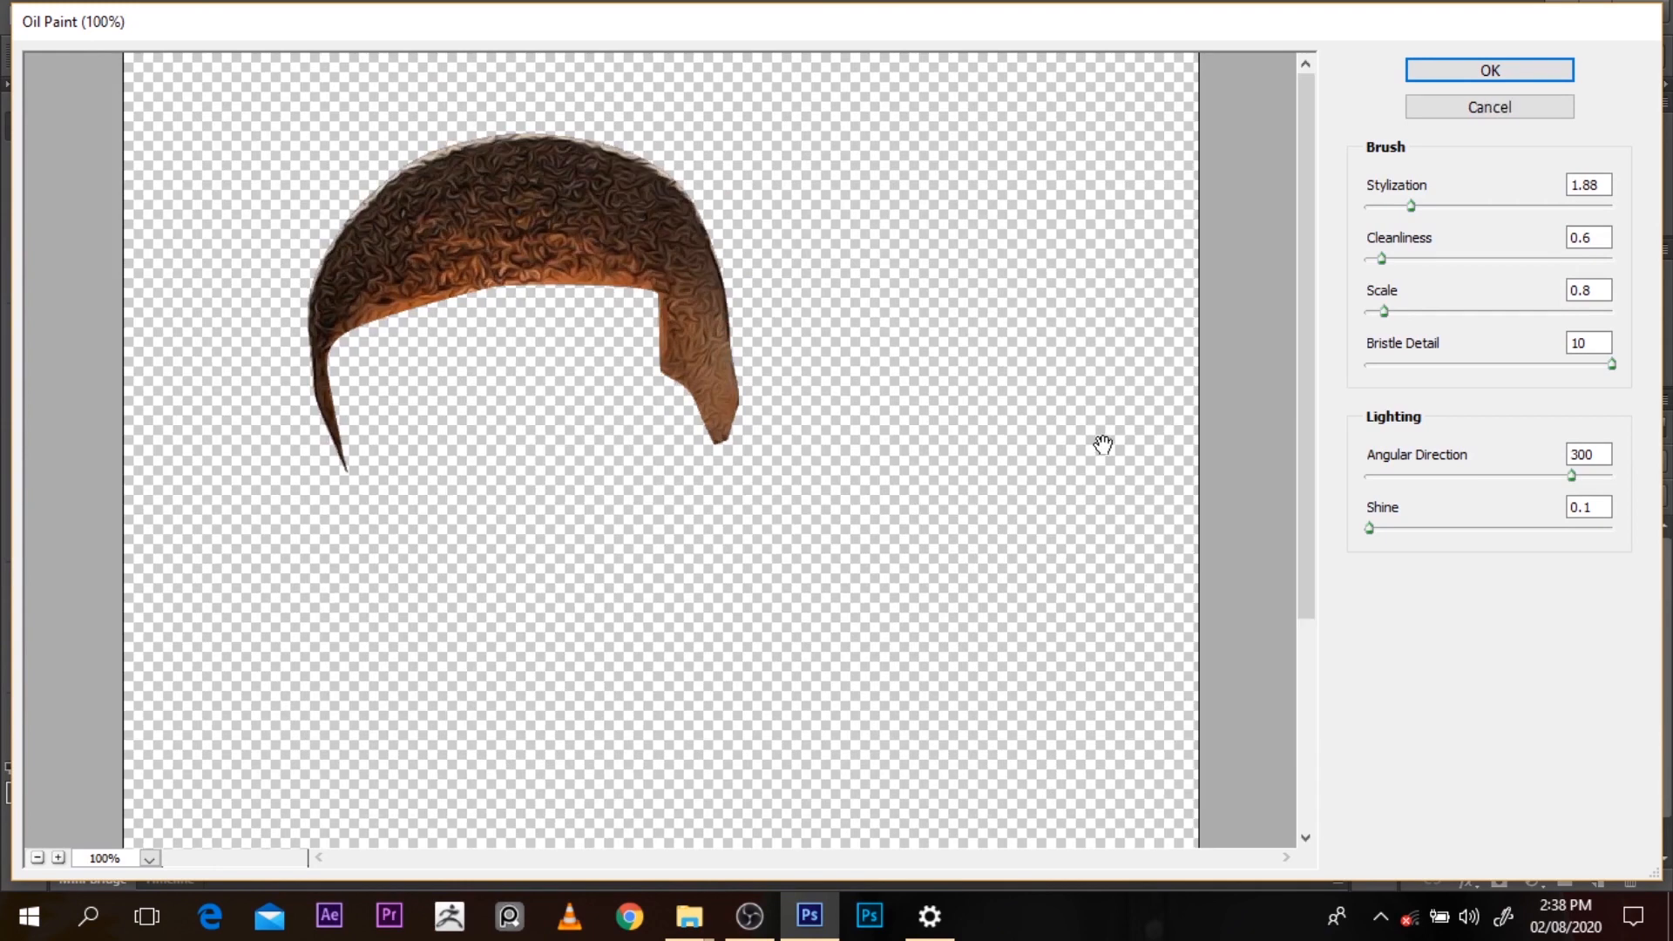
{"action": "left_click", "coordinate": [1451, 72]}
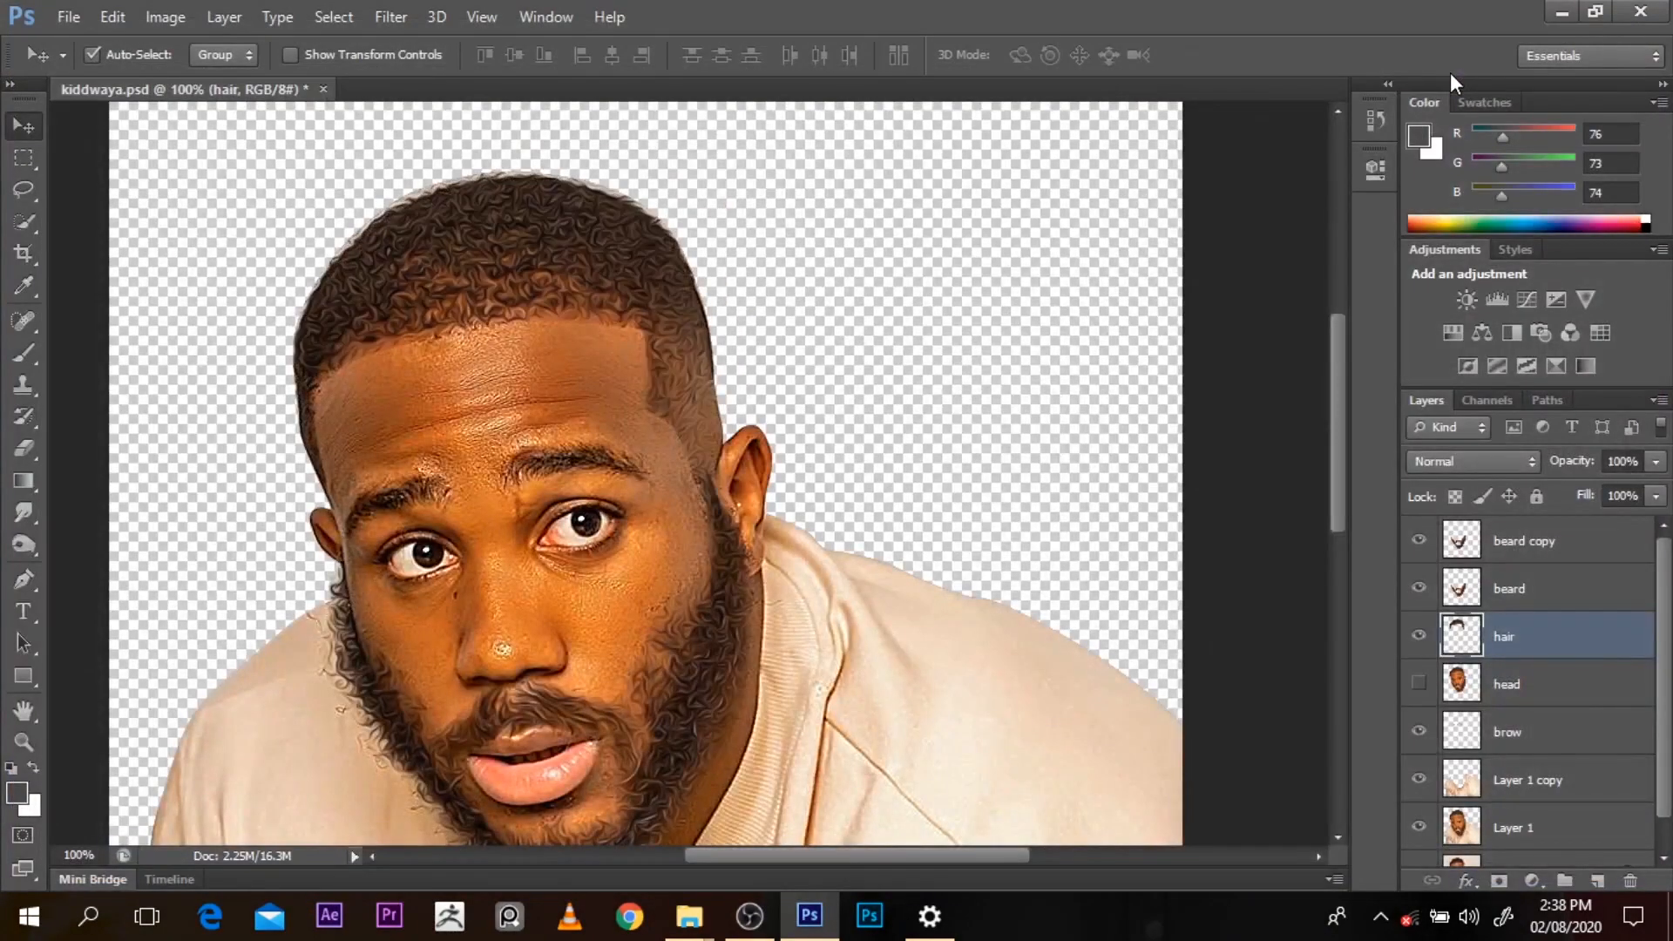
Apply the Oil Paint filter to the brow layer with Stylization 1.88 and a slightly lower Cleanliness
{"action": "key", "text": "ctrl+minus"}
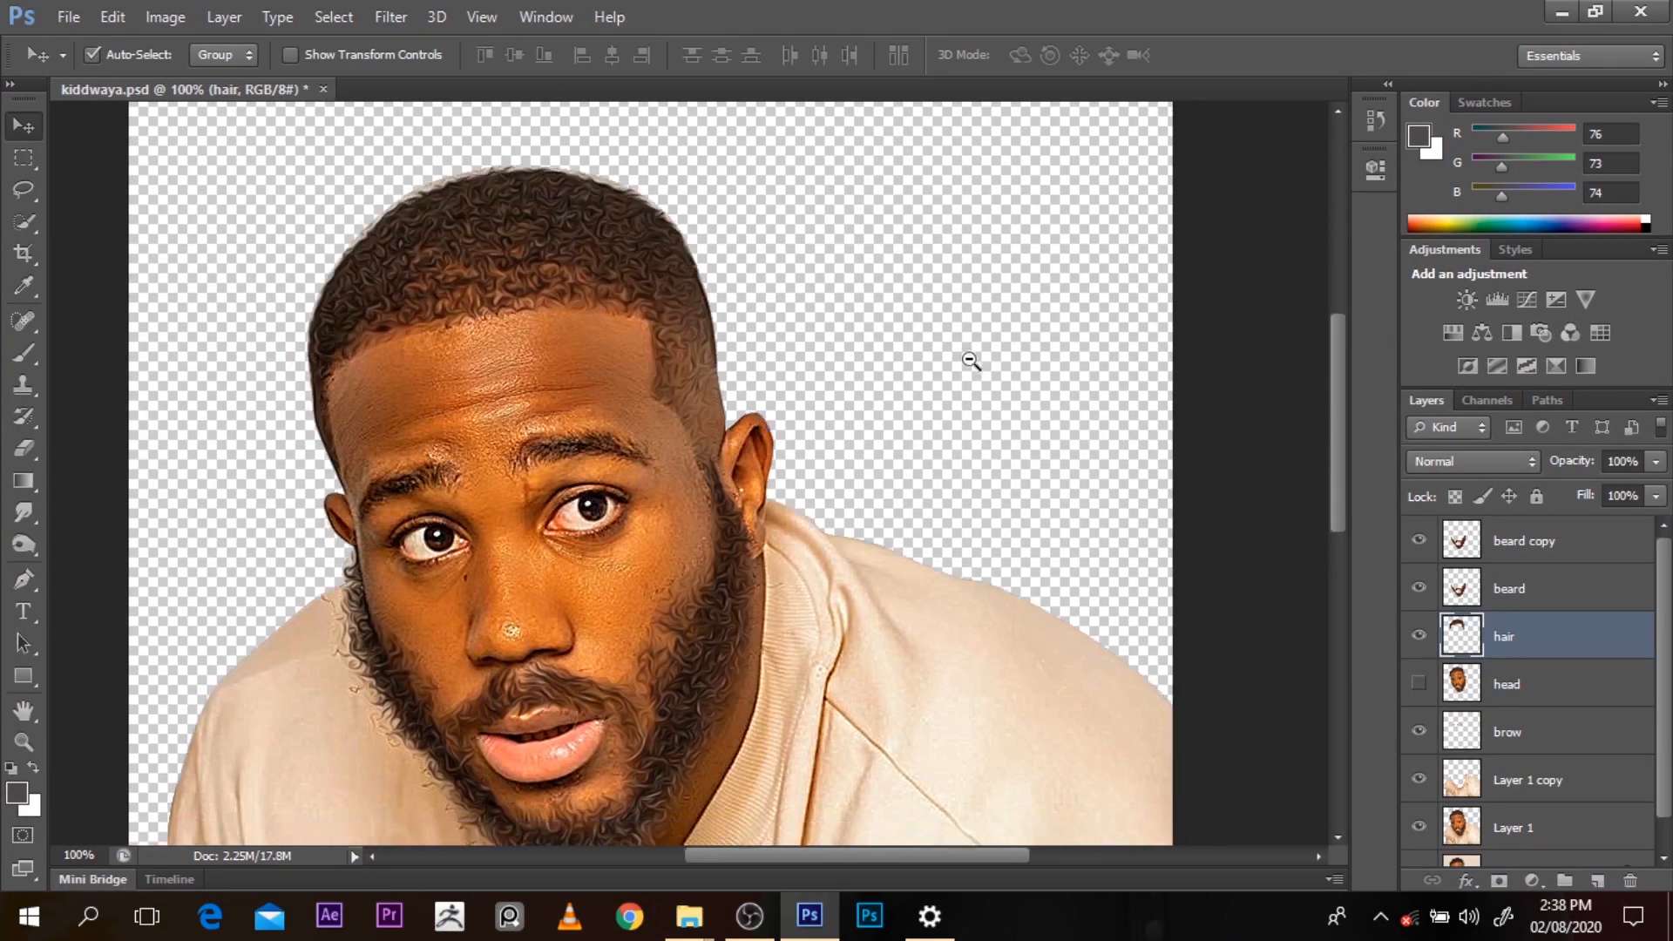
{"action": "key", "text": "ctrl+plus"}
{"action": "key", "text": "ctrl+plus"}
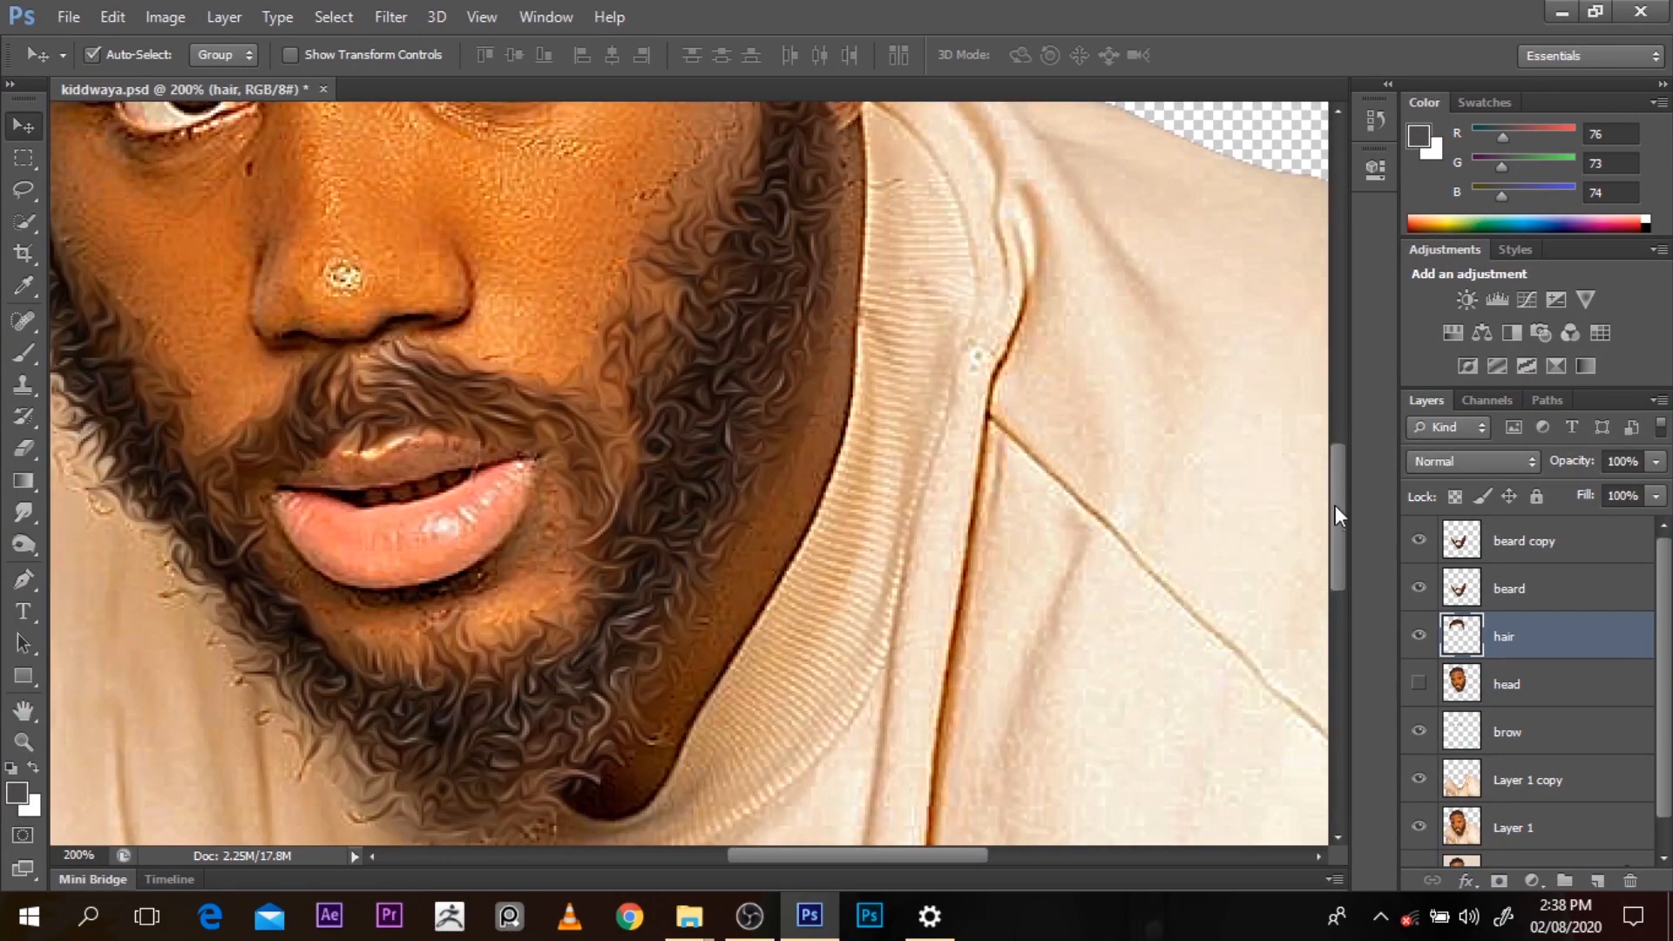
{"action": "left_click_drag", "start_coordinate": [1335, 504], "coordinate": [1331, 400]}
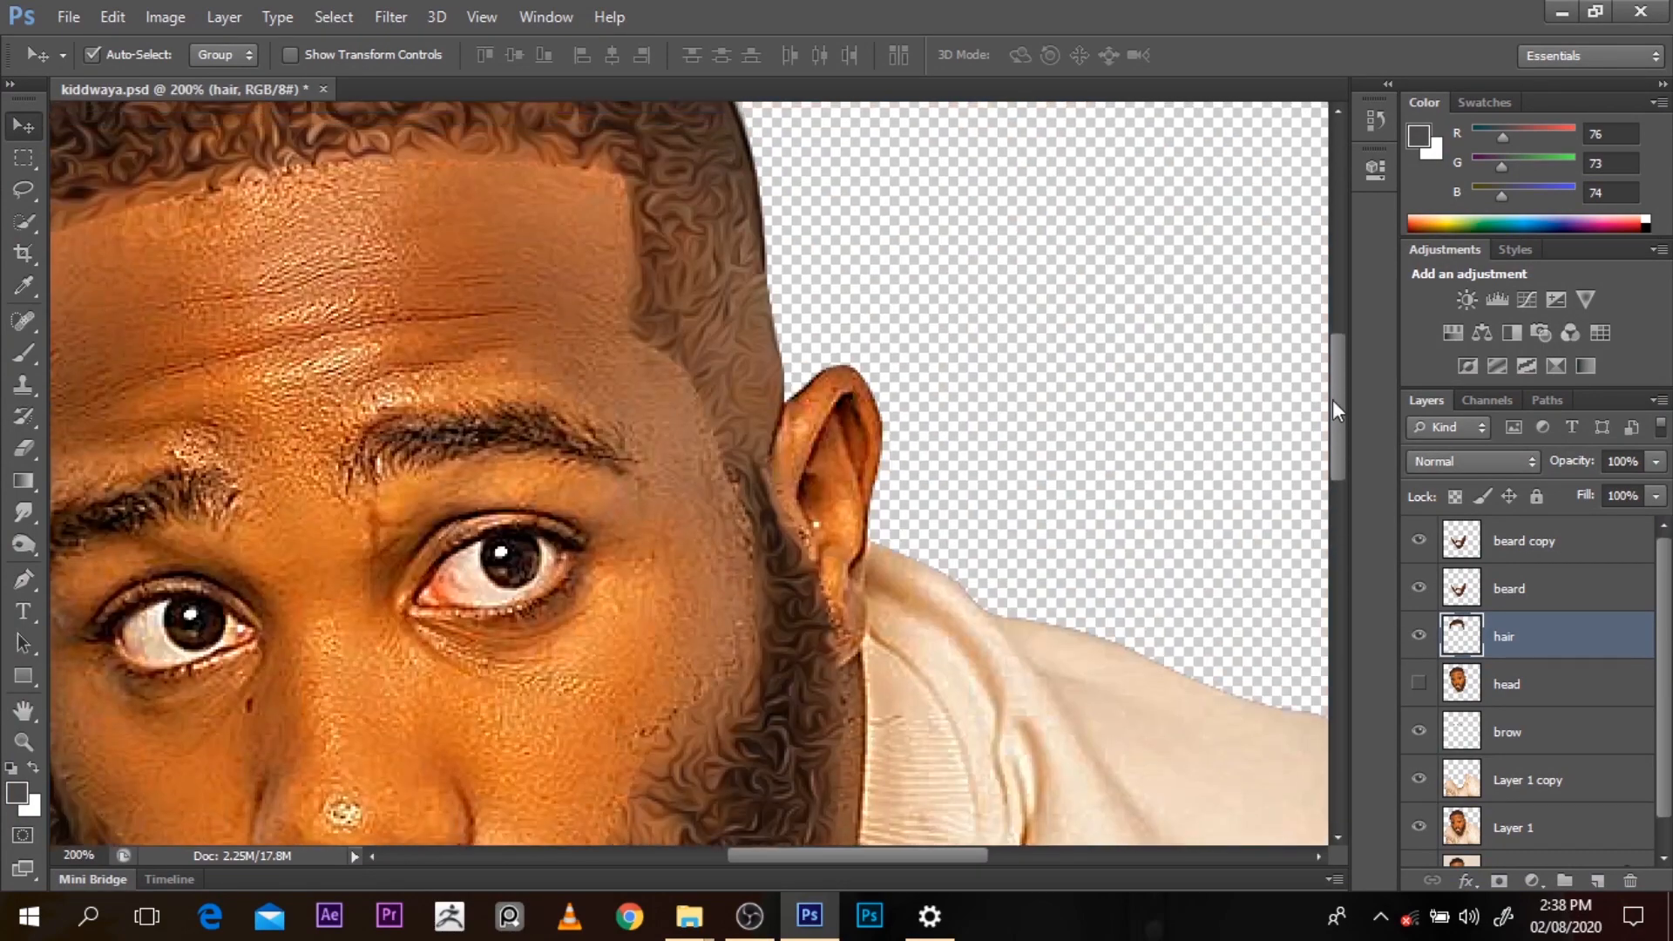
{"action": "left_click", "coordinate": [607, 433]}
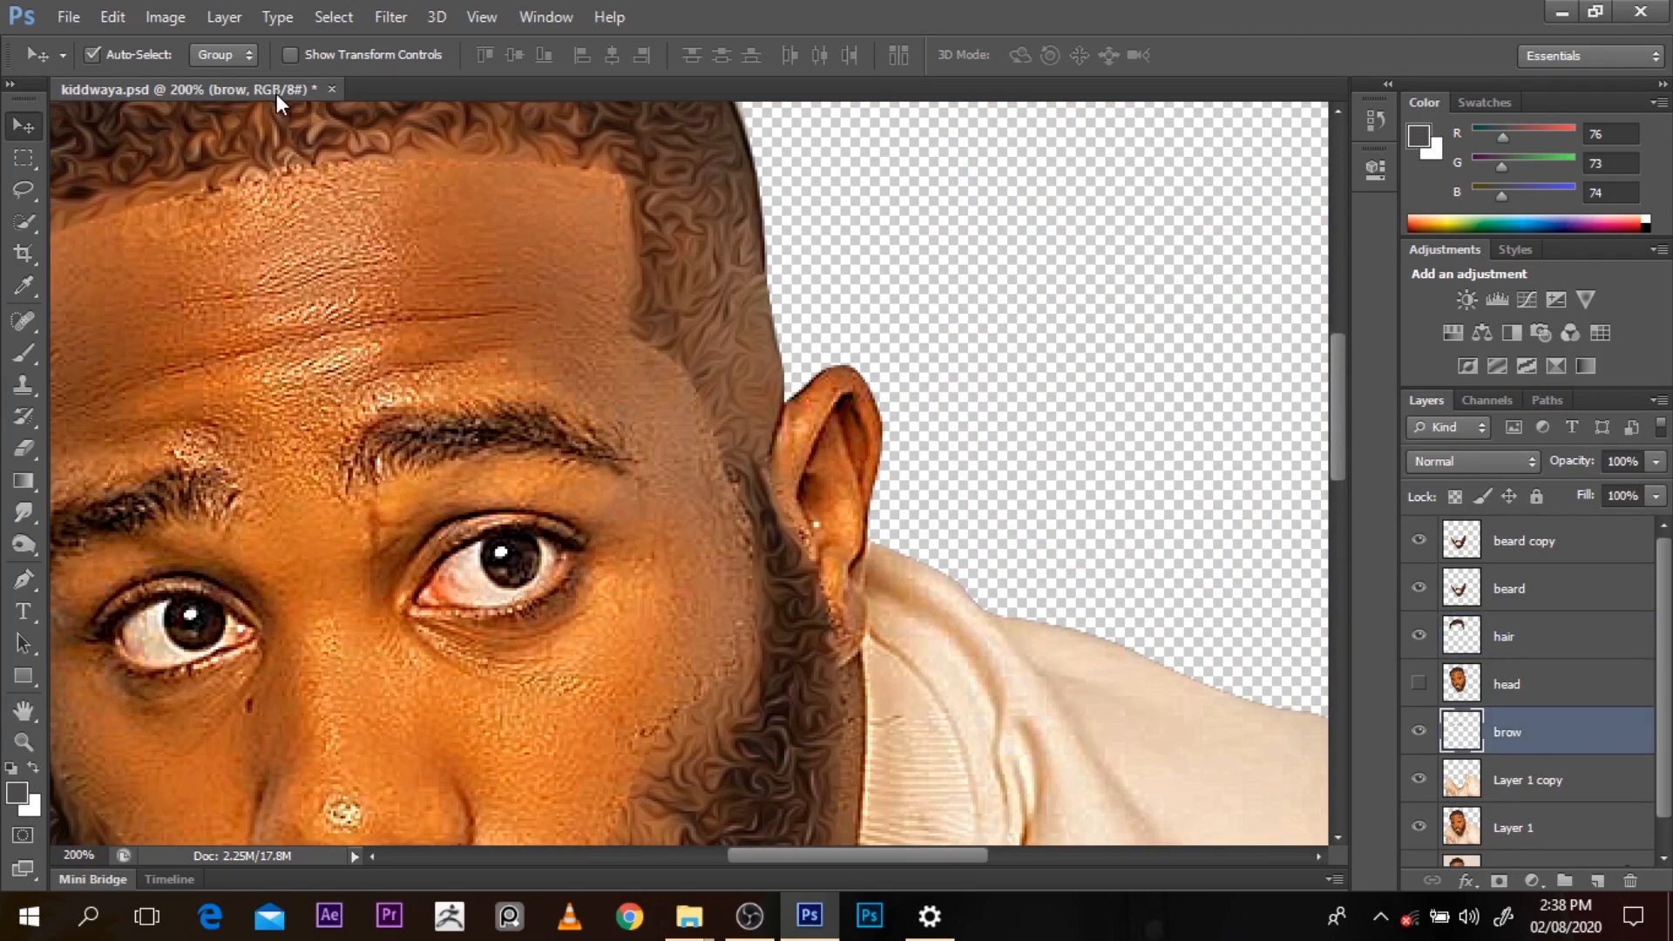
{"action": "left_click", "coordinate": [388, 19]}
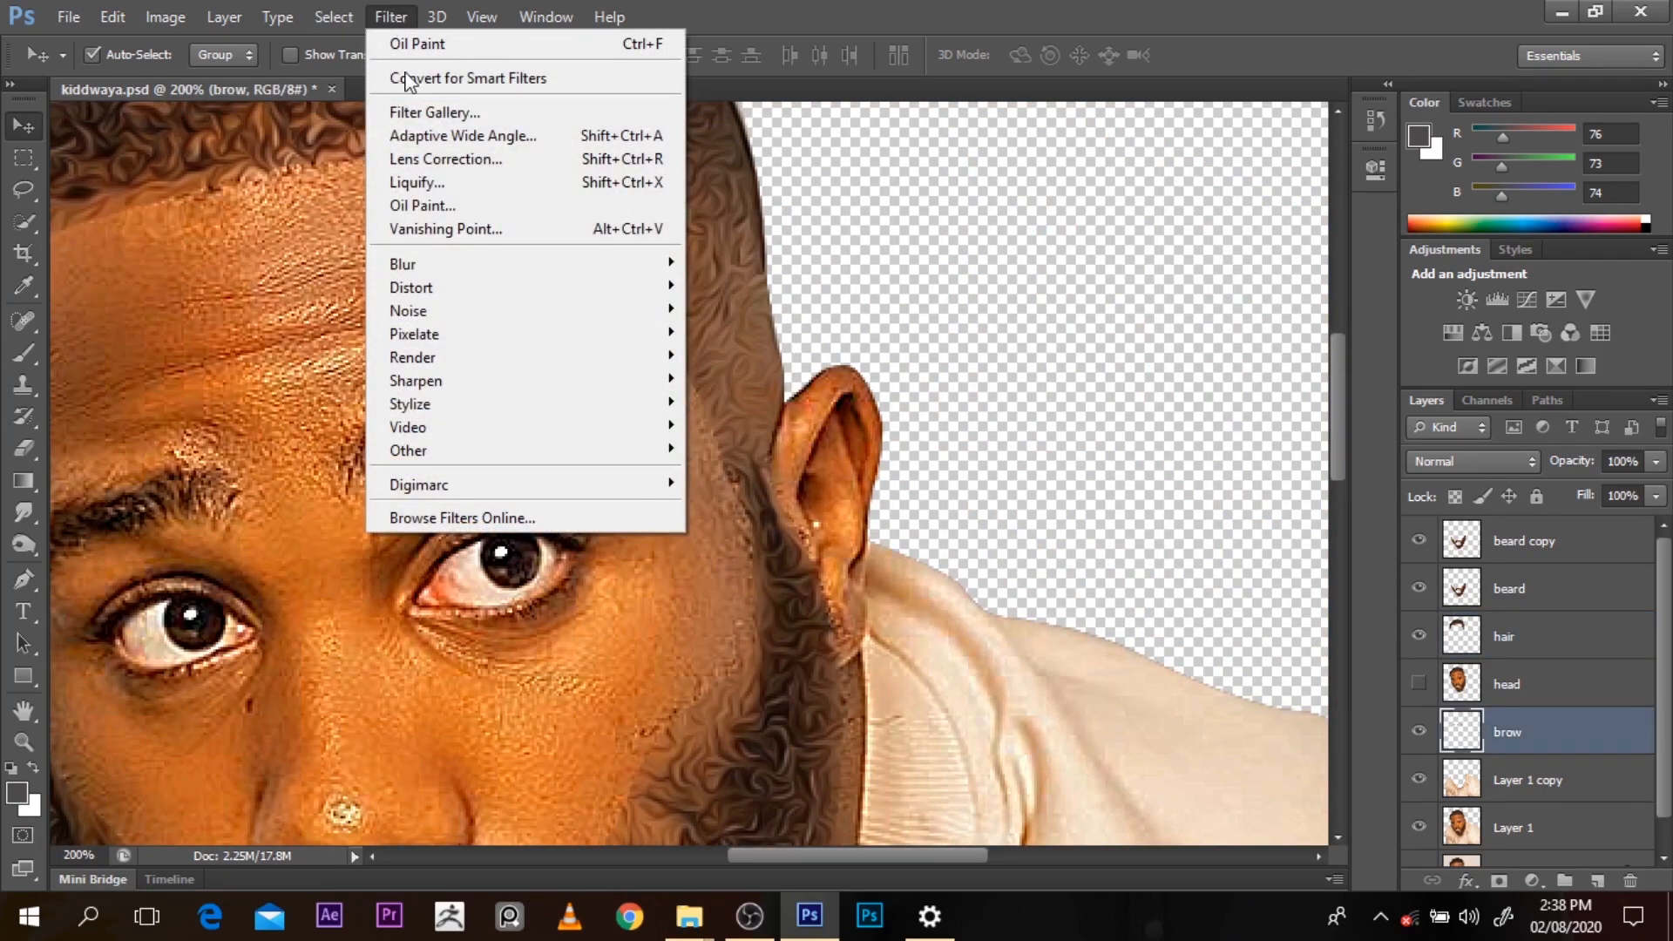
{"action": "left_click", "coordinate": [462, 207]}
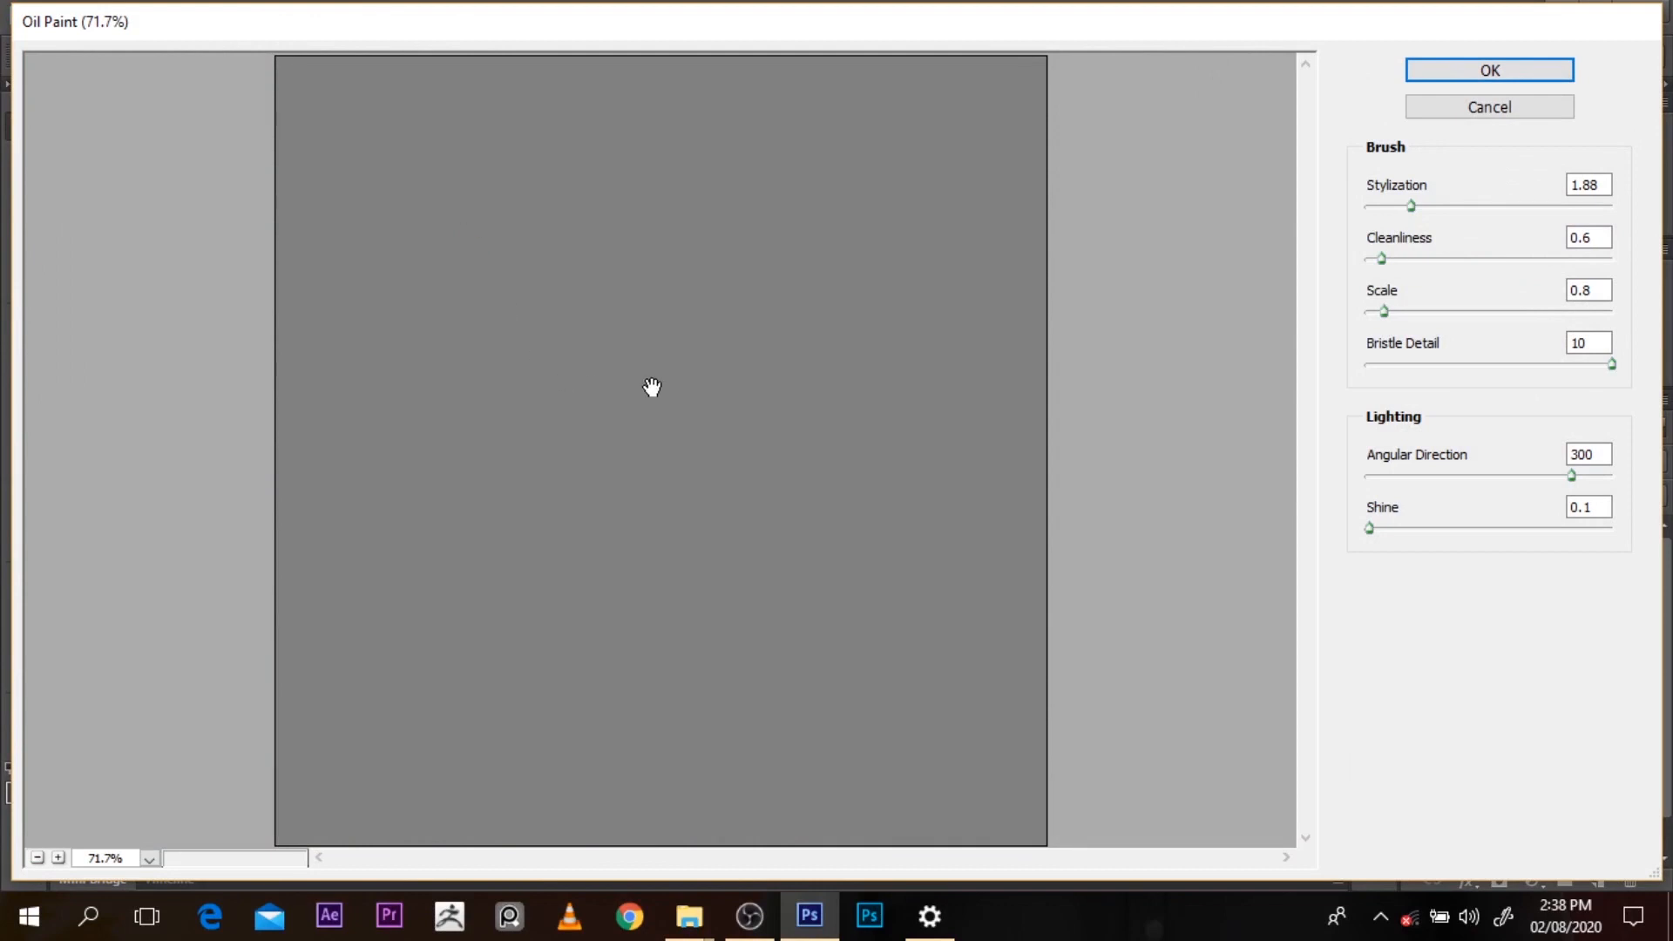
{"action": "left_click", "coordinate": [652, 389], "text": "ctrl"}
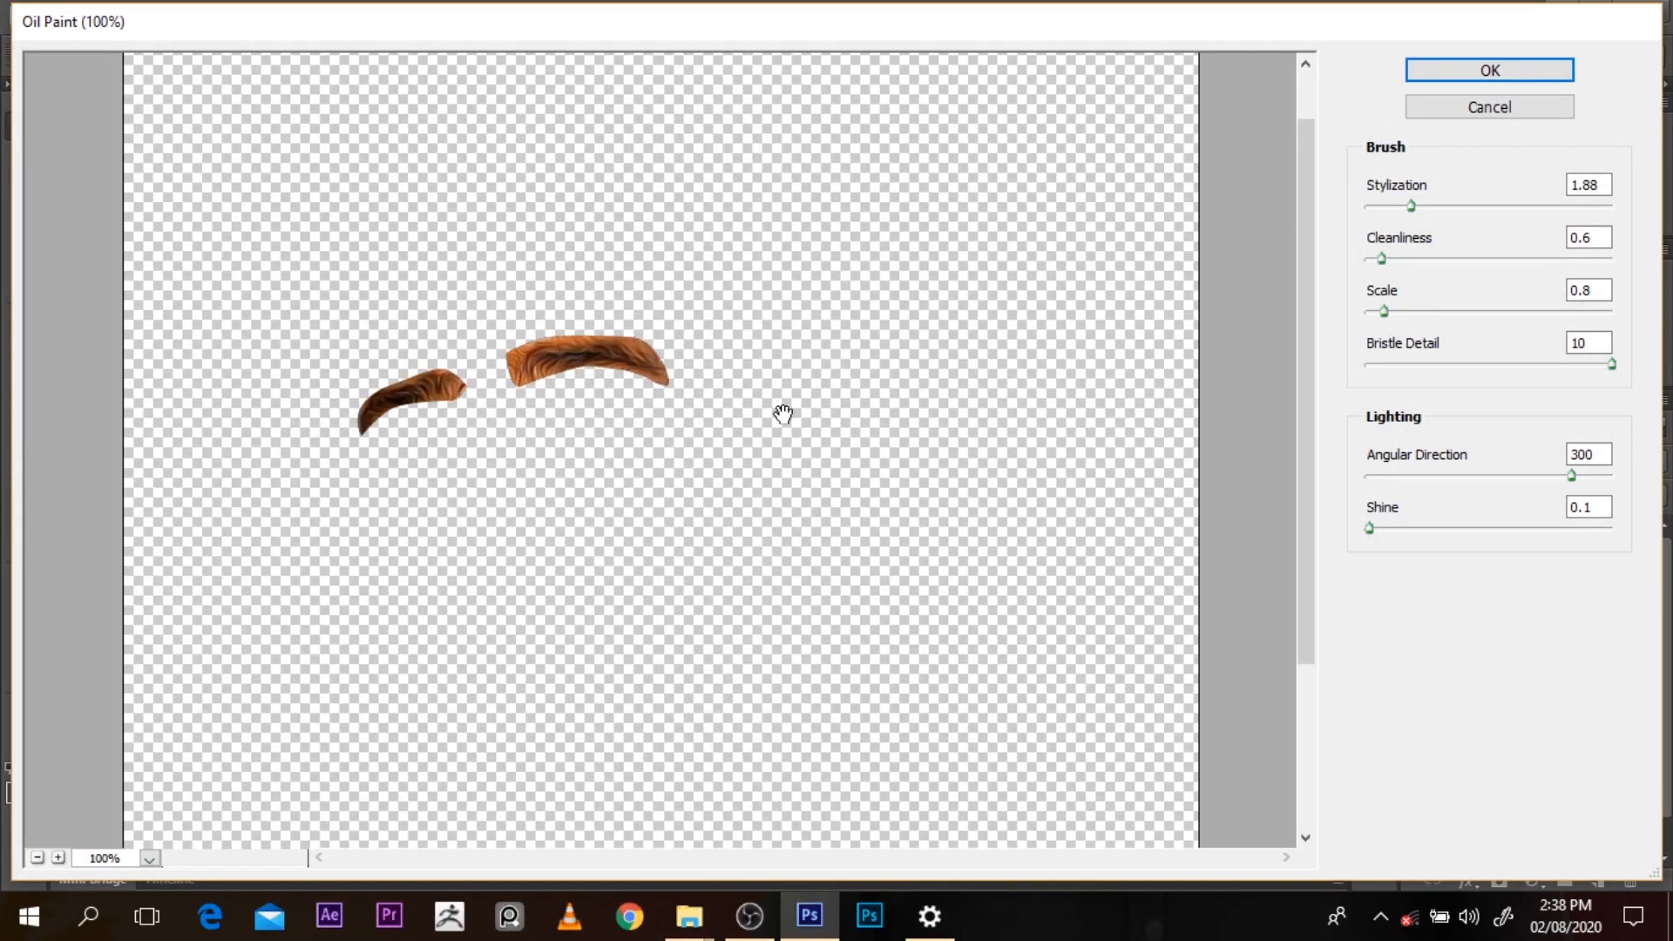
{"action": "left_click_drag", "start_coordinate": [1383, 261], "coordinate": [1378, 263]}
{"action": "left_click", "coordinate": [1468, 78]}
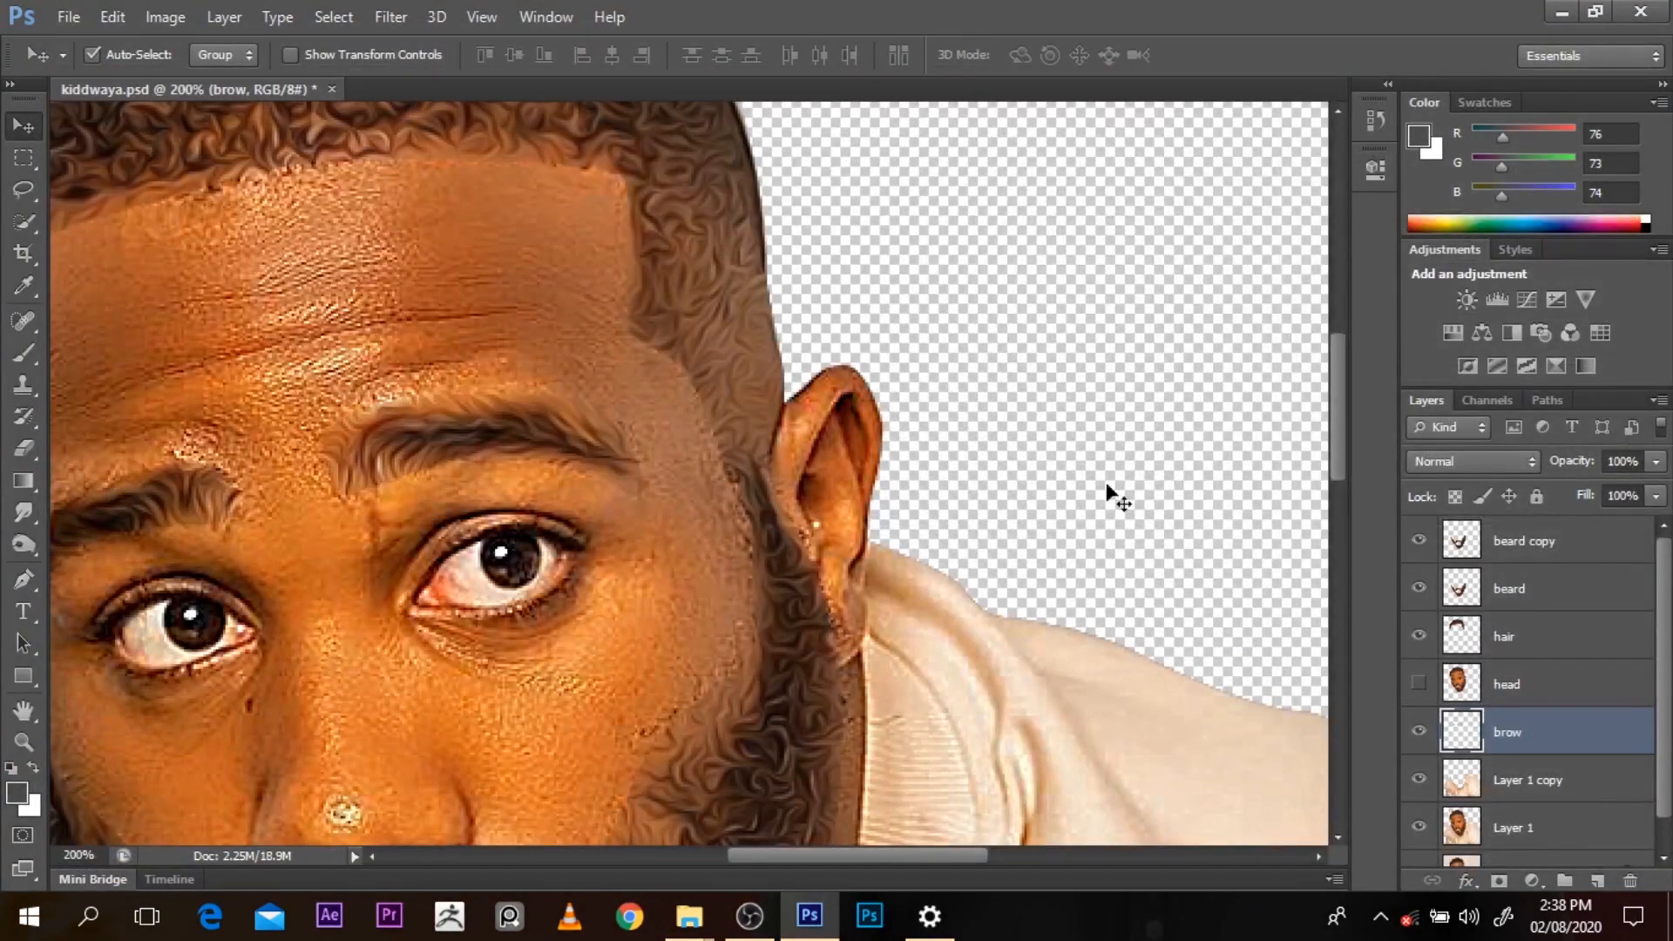
Save the document and compare the portrait with and without the beard copy at full view, leaving the copy hidden
{"action": "left_click", "coordinate": [789, 660], "text": "ctrl+alt"}
{"action": "left_click", "coordinate": [794, 659], "text": "ctrl+alt"}
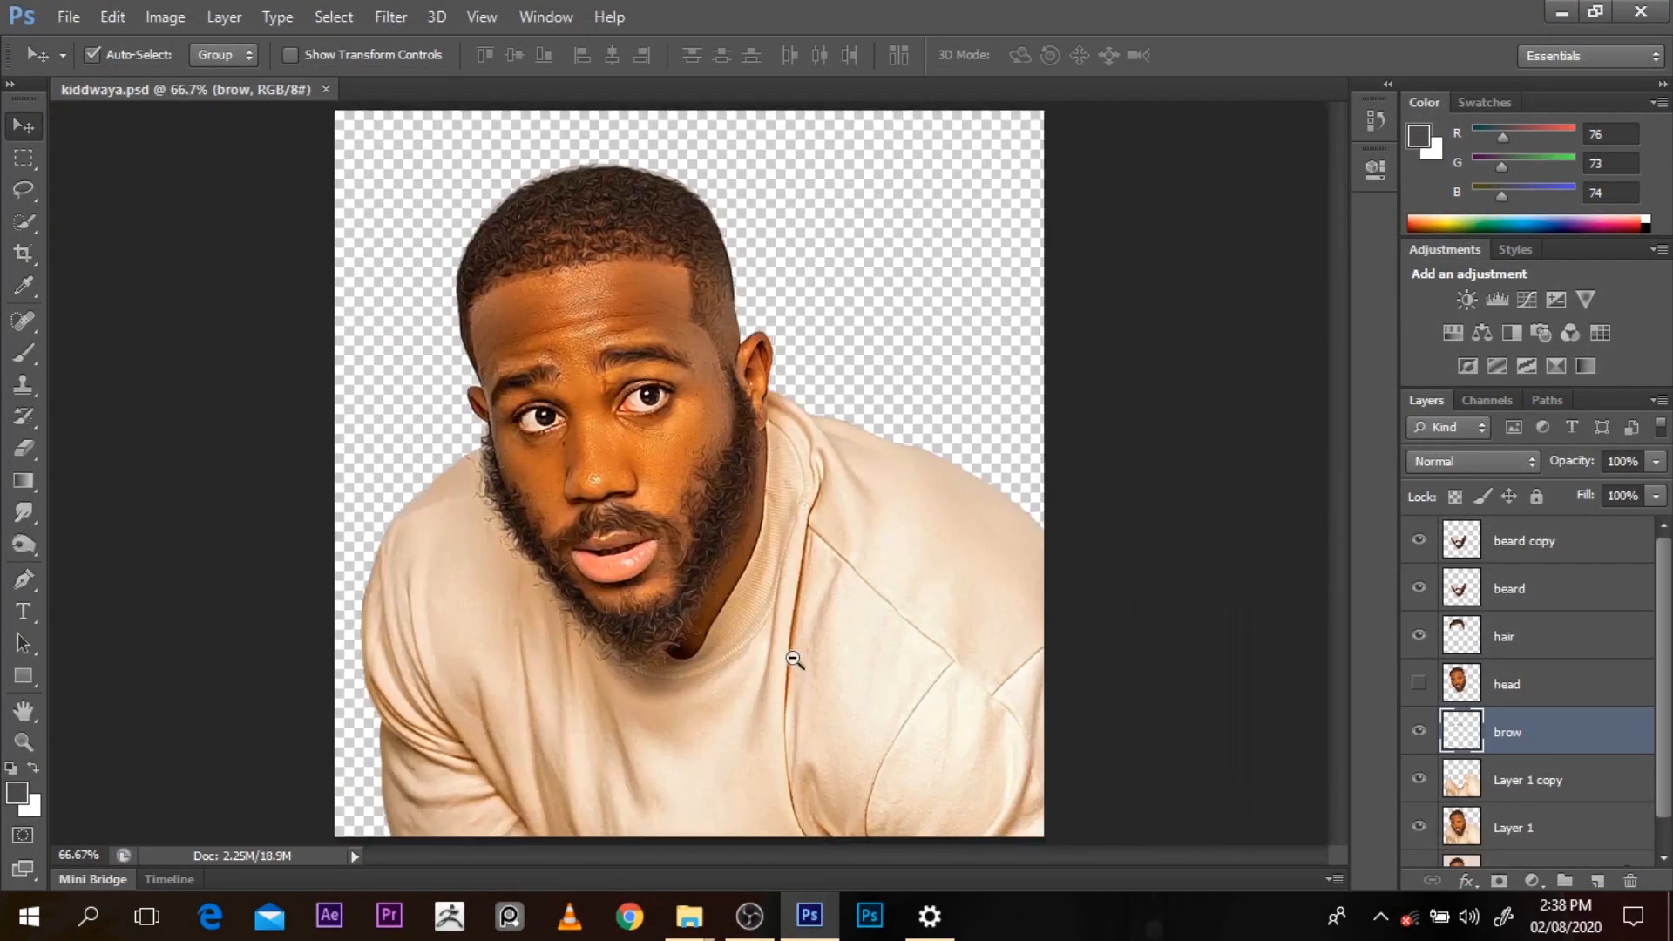
{"action": "left_click", "coordinate": [794, 660], "text": "ctrl+alt"}
{"action": "left_click", "coordinate": [796, 662], "text": "ctrl"}
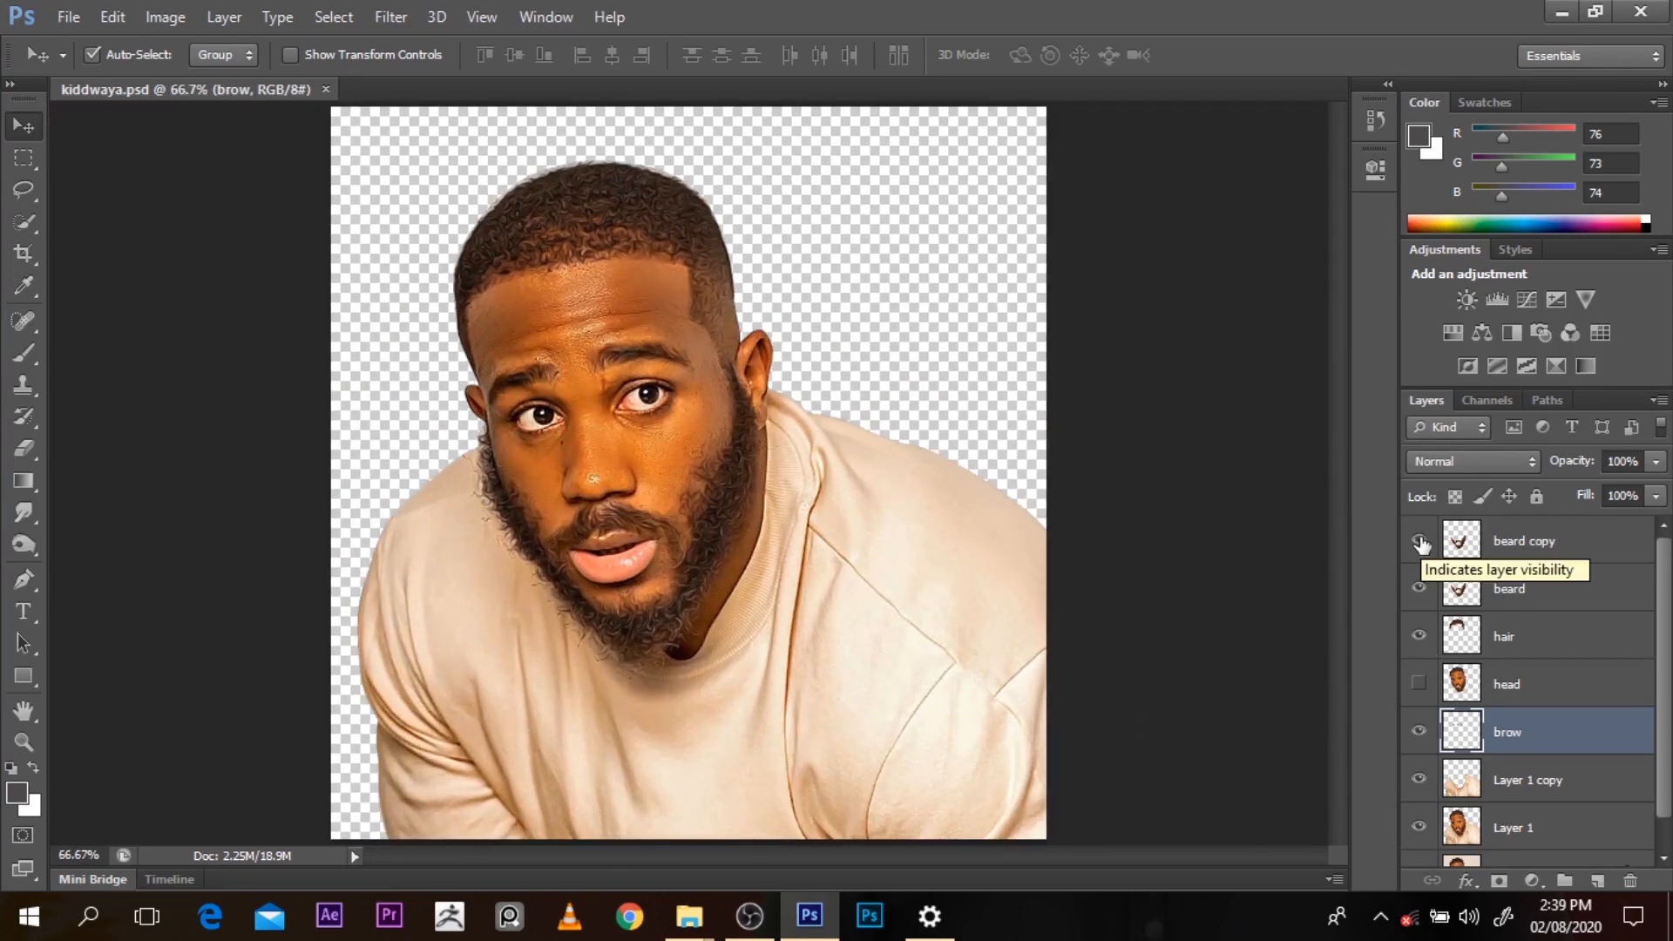
{"action": "left_click", "coordinate": [1419, 541]}
{"action": "left_click", "coordinate": [1420, 542]}
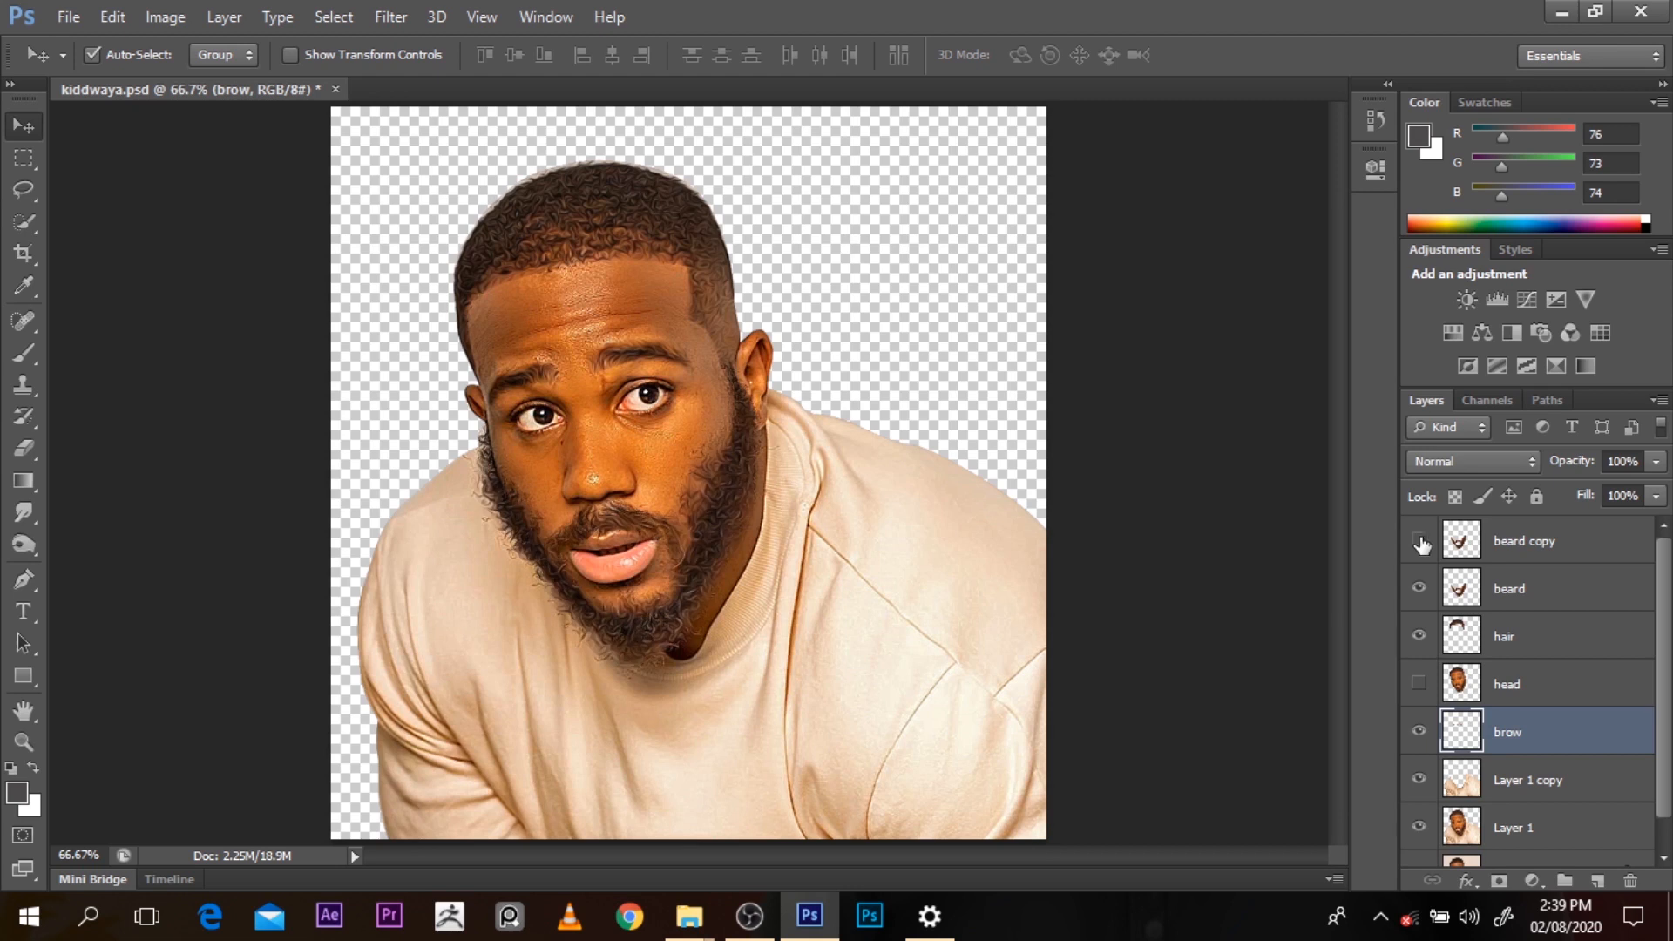
{"action": "left_click", "coordinate": [1419, 542]}
{"action": "left_click", "coordinate": [1420, 542]}
{"action": "left_click", "coordinate": [1420, 542]}
Duplicate the clothing layer, Layer 1 copy
{"action": "left_click", "coordinate": [808, 589]}
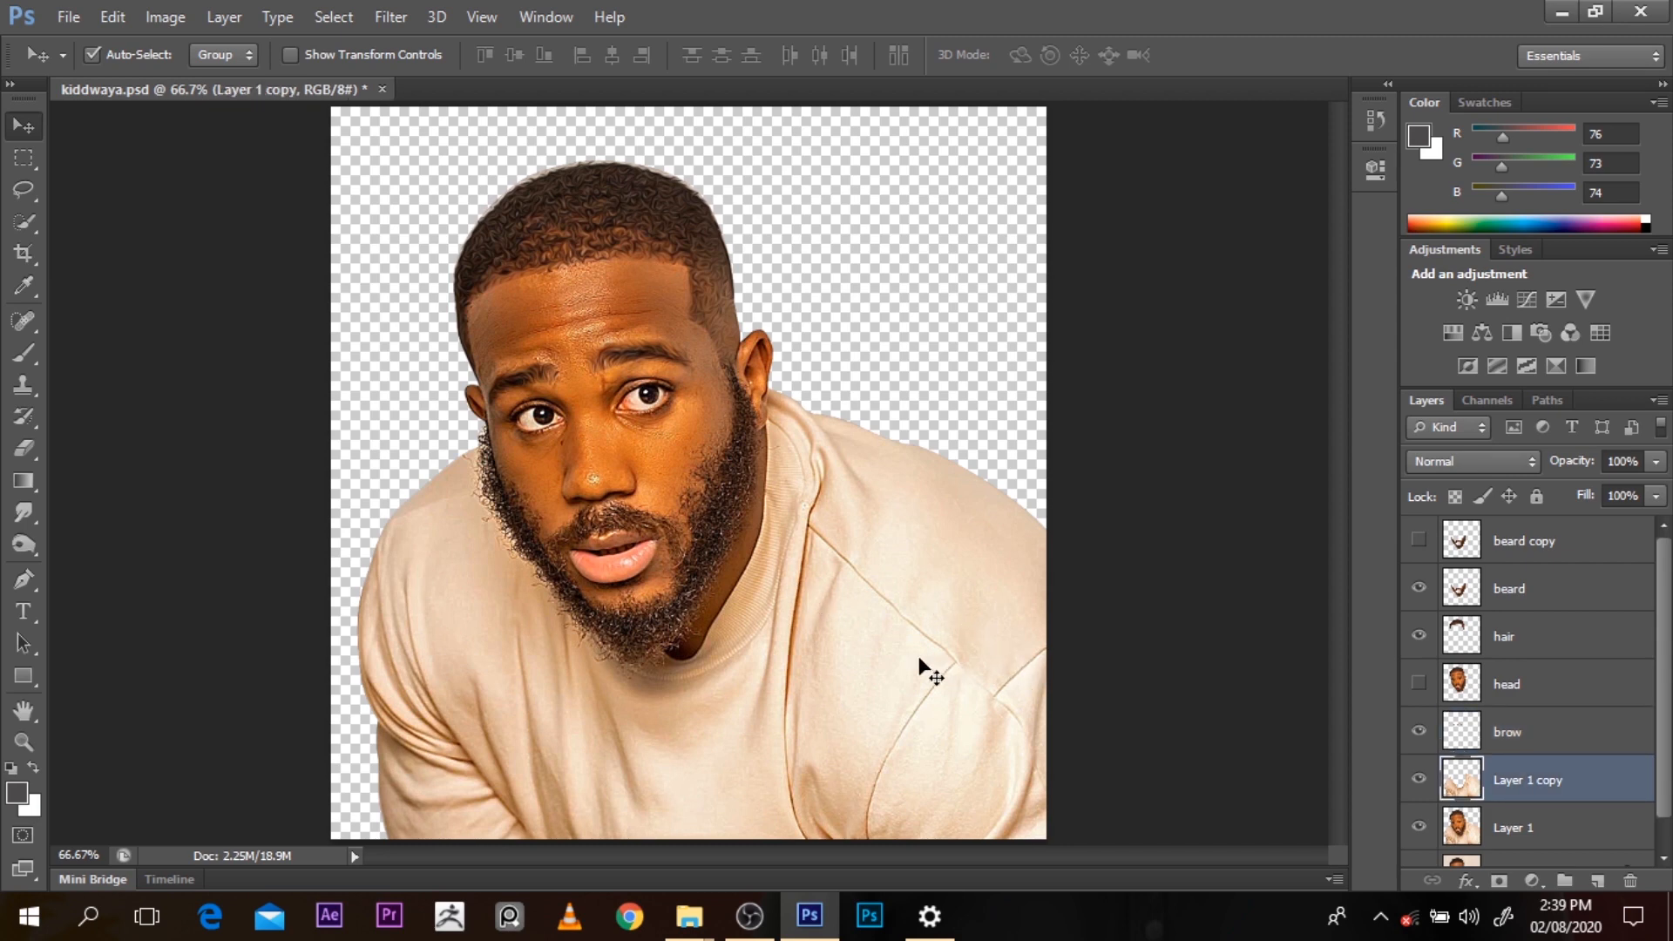
{"action": "key", "text": "ctrl+minus"}
{"action": "key", "text": "ctrl+plus"}
{"action": "key", "text": "ctrl+plus"}
{"action": "key", "text": "ctrl+plus"}
{"action": "key", "text": "ctrl+minus"}
{"action": "key", "text": "ctrl+j"}
{"action": "left_click", "coordinate": [1435, 464]}
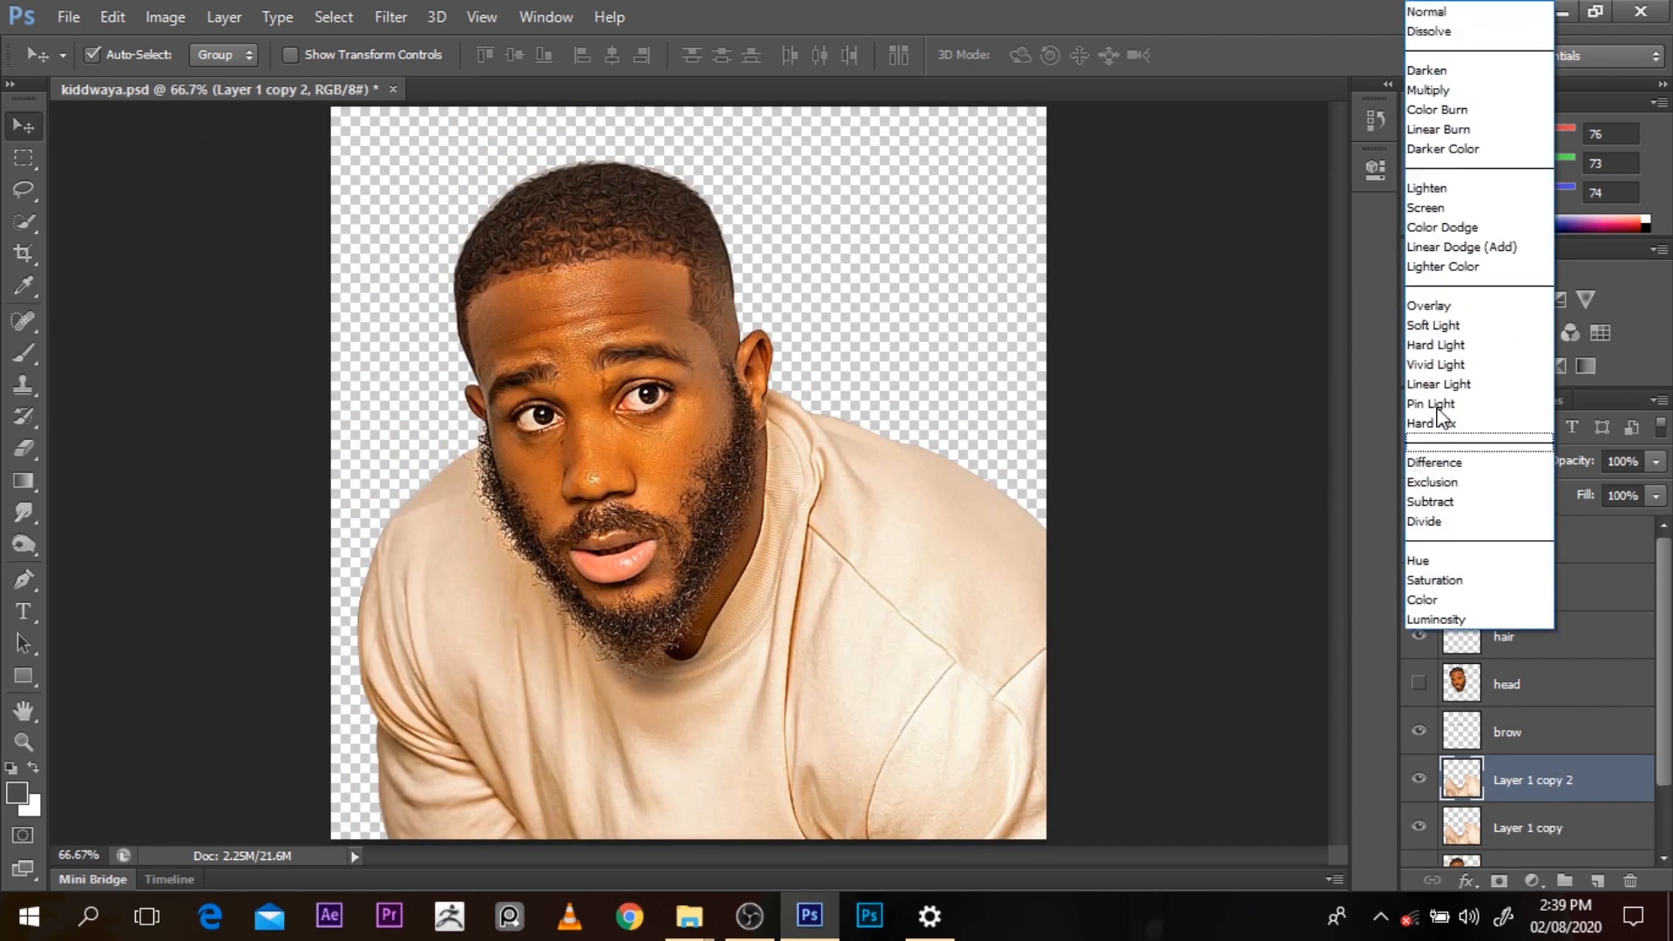
{"action": "left_click", "coordinate": [1594, 792]}
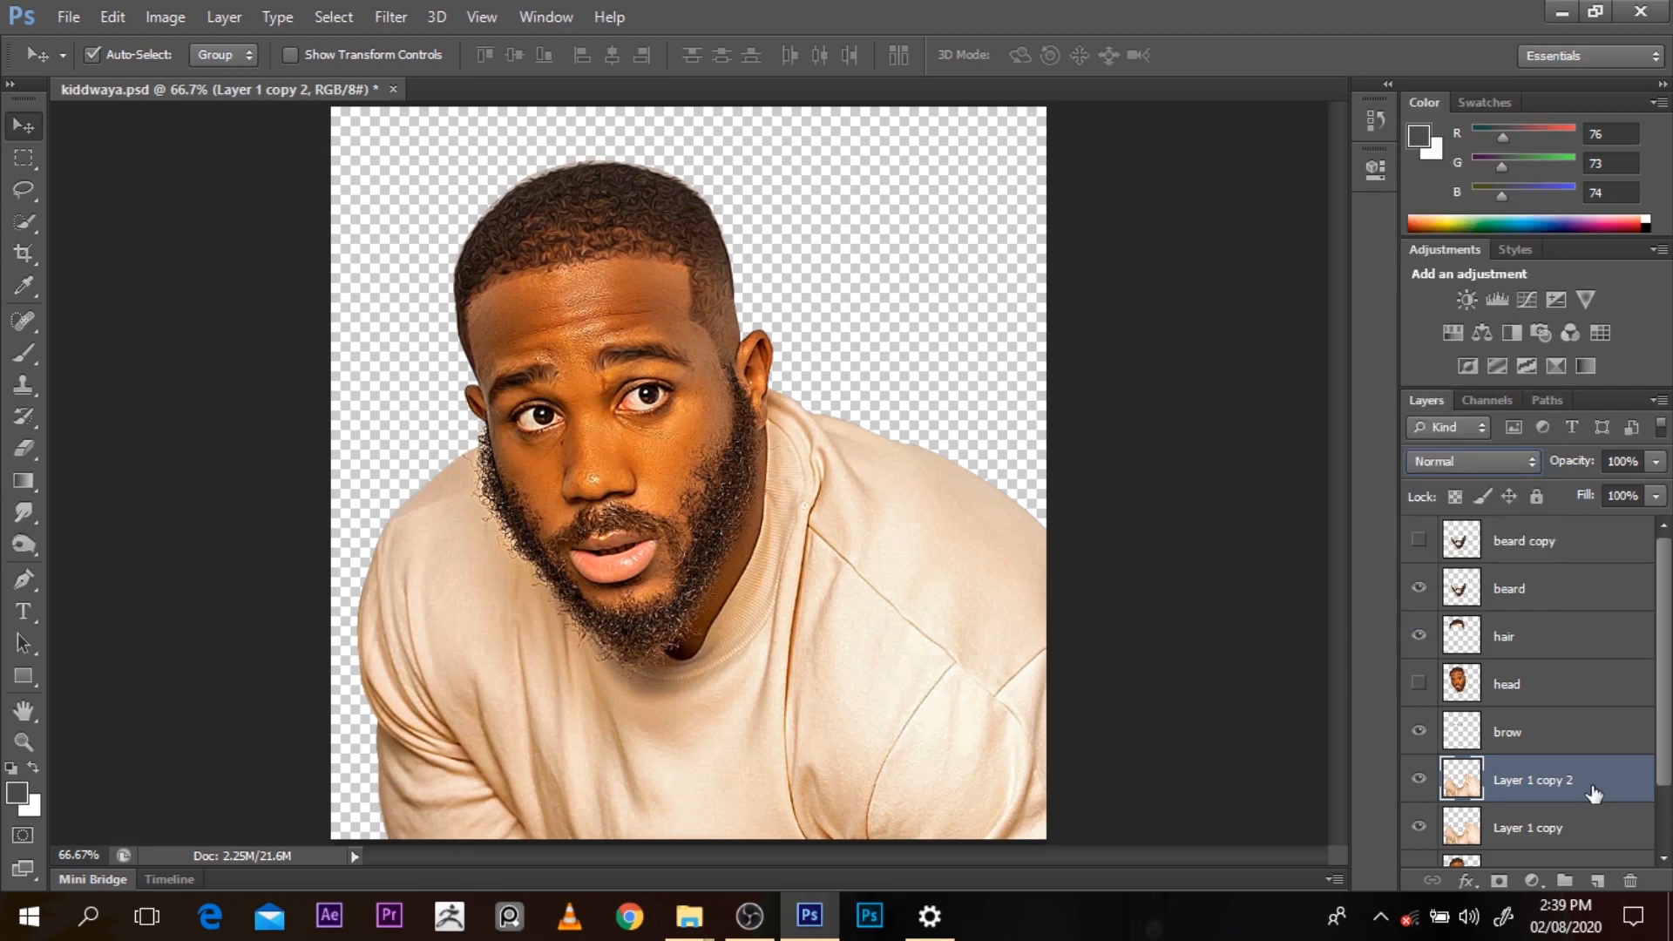
{"action": "left_click", "coordinate": [146, 15]}
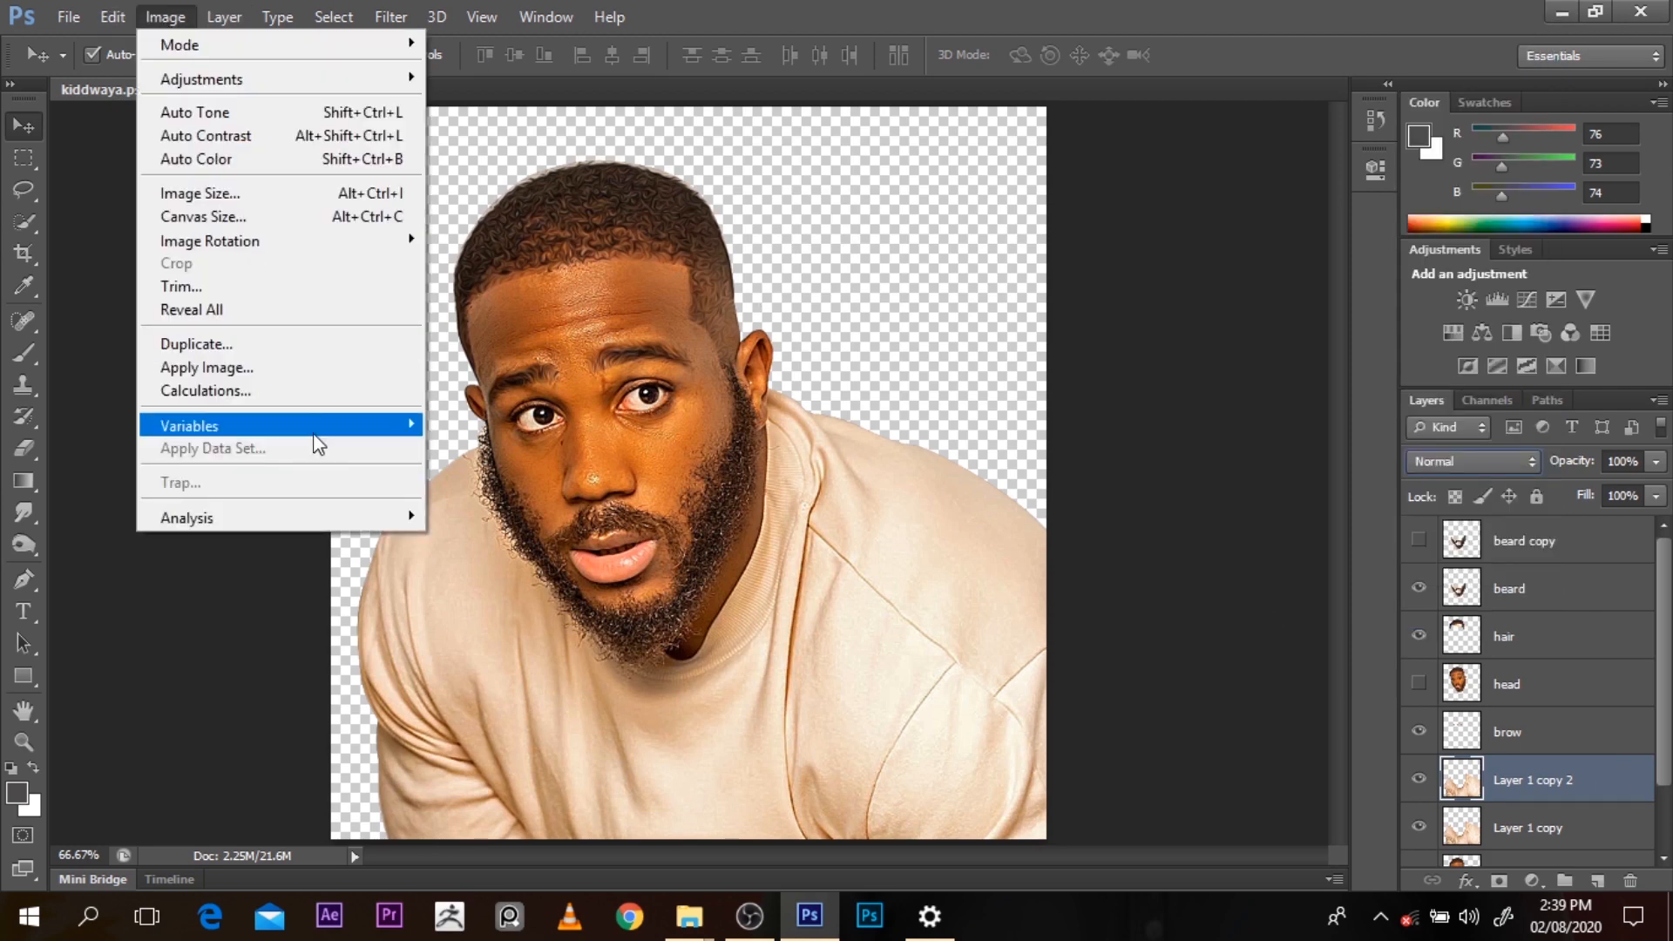
{"action": "mouse_move", "coordinate": [373, 79]}
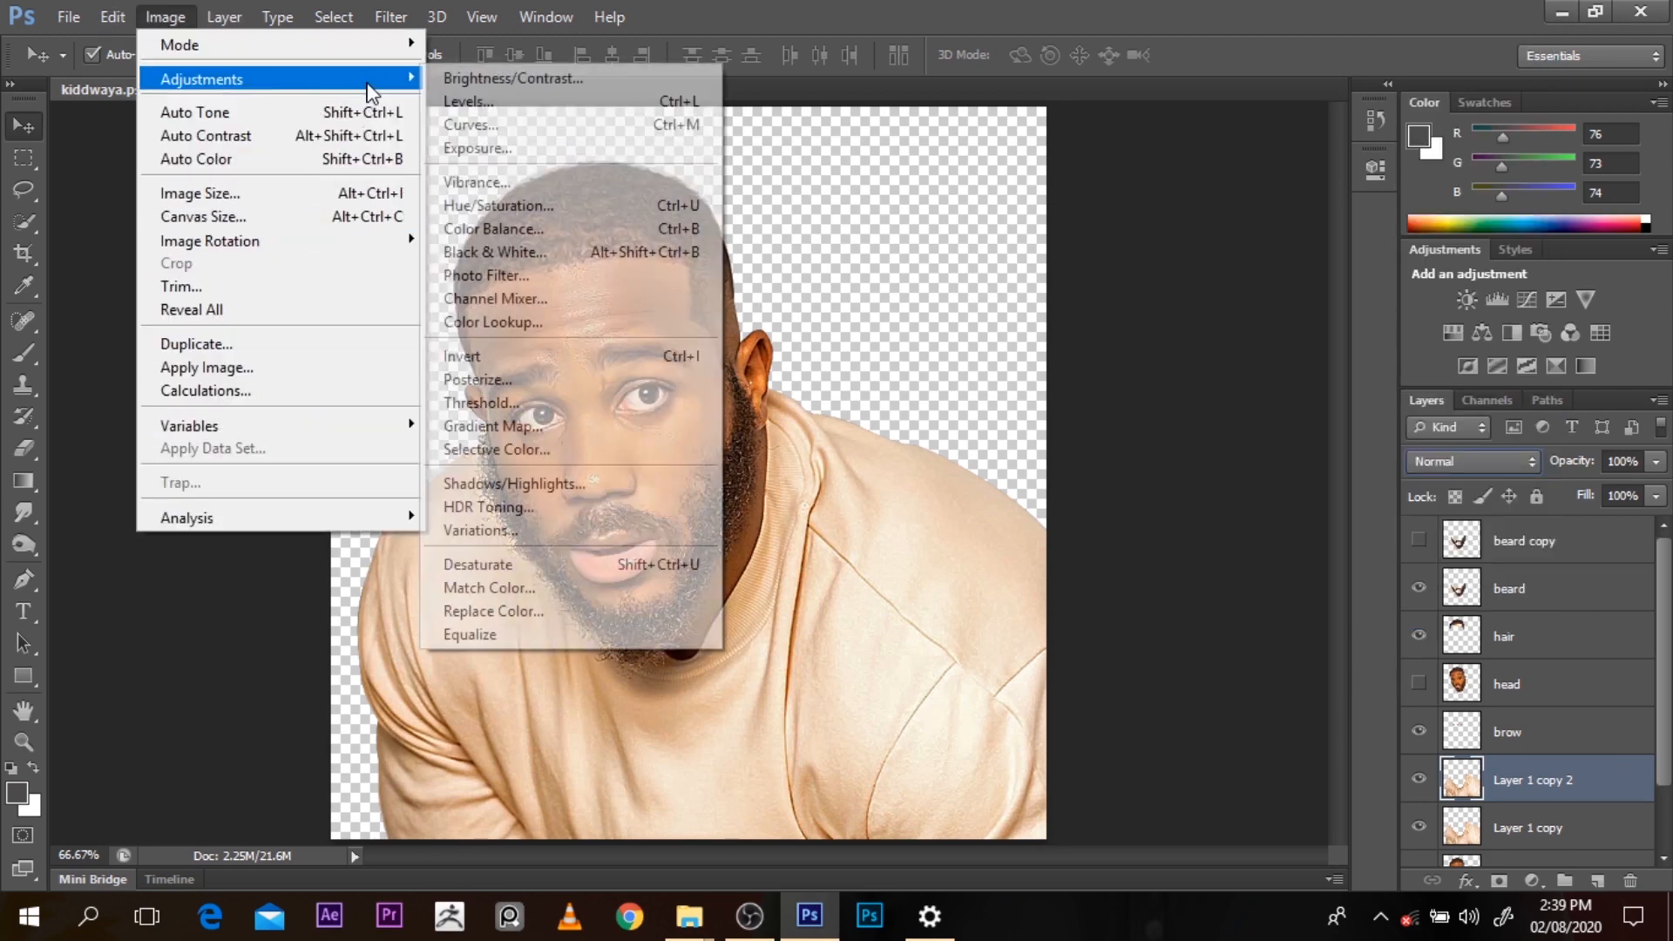
{"action": "left_click", "coordinate": [516, 484]}
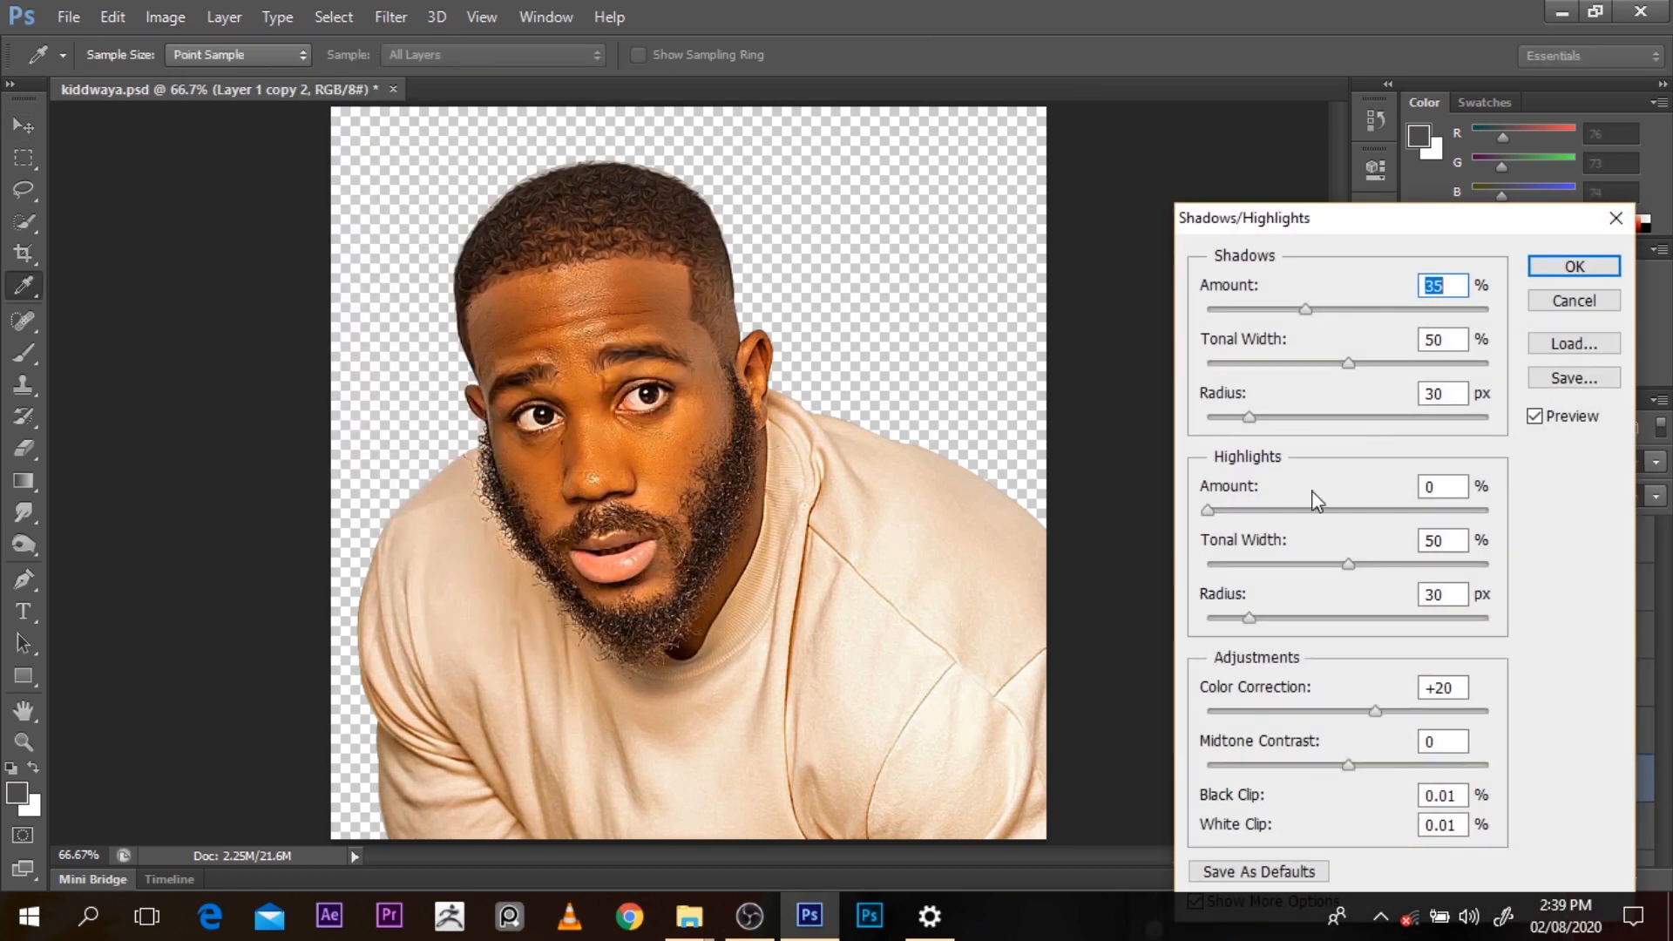
{"action": "left_click_drag", "start_coordinate": [1252, 515], "coordinate": [1204, 520]}
{"action": "left_click", "coordinate": [1574, 300]}
{"action": "key", "text": "v"}
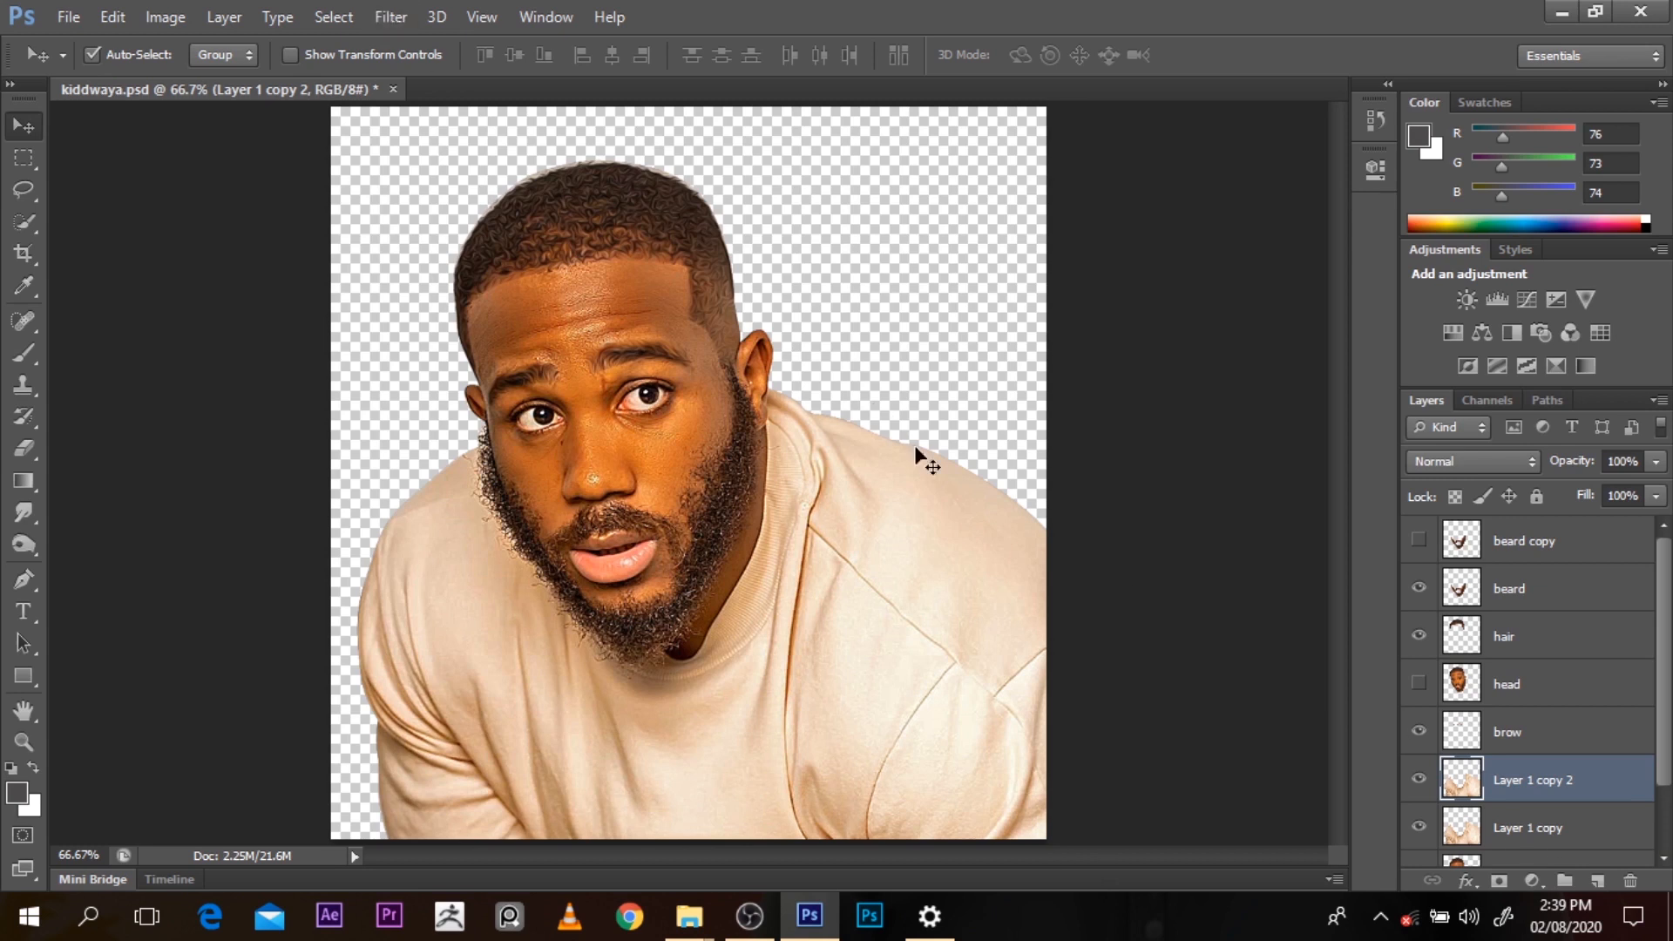
Sharpen the clothing copy with Linear Light blending and a low-radius High Pass filter, and merge it down into Layer 1 copy
{"action": "left_click", "coordinate": [1480, 464]}
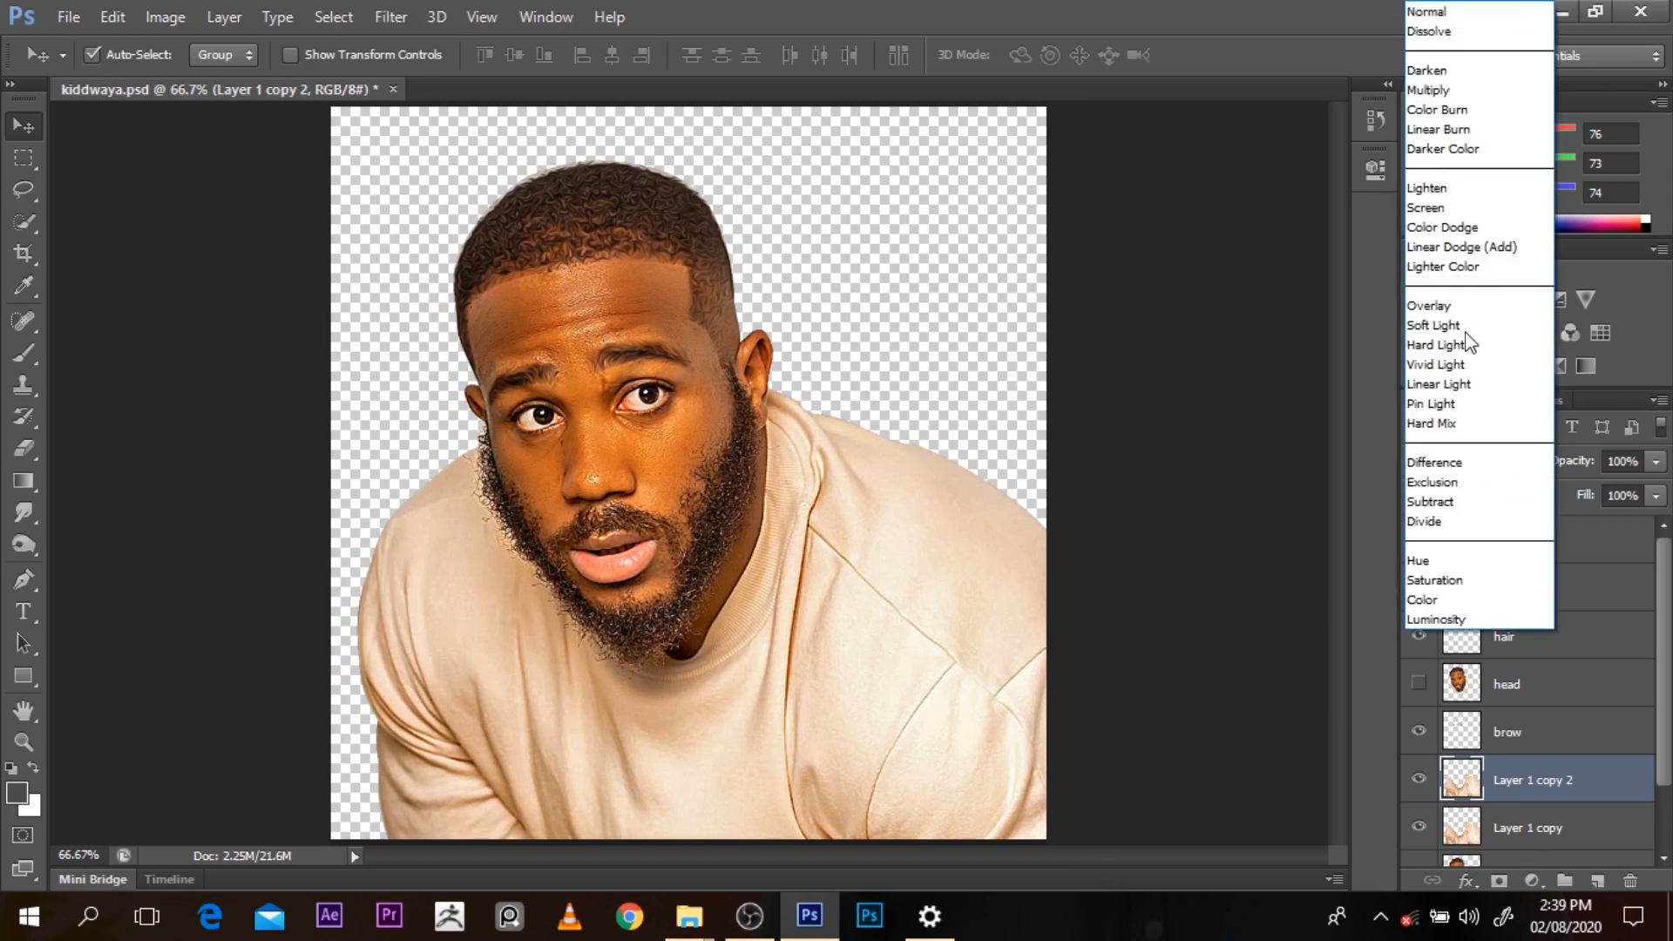
{"action": "left_click", "coordinate": [1467, 380]}
{"action": "left_click", "coordinate": [391, 16]}
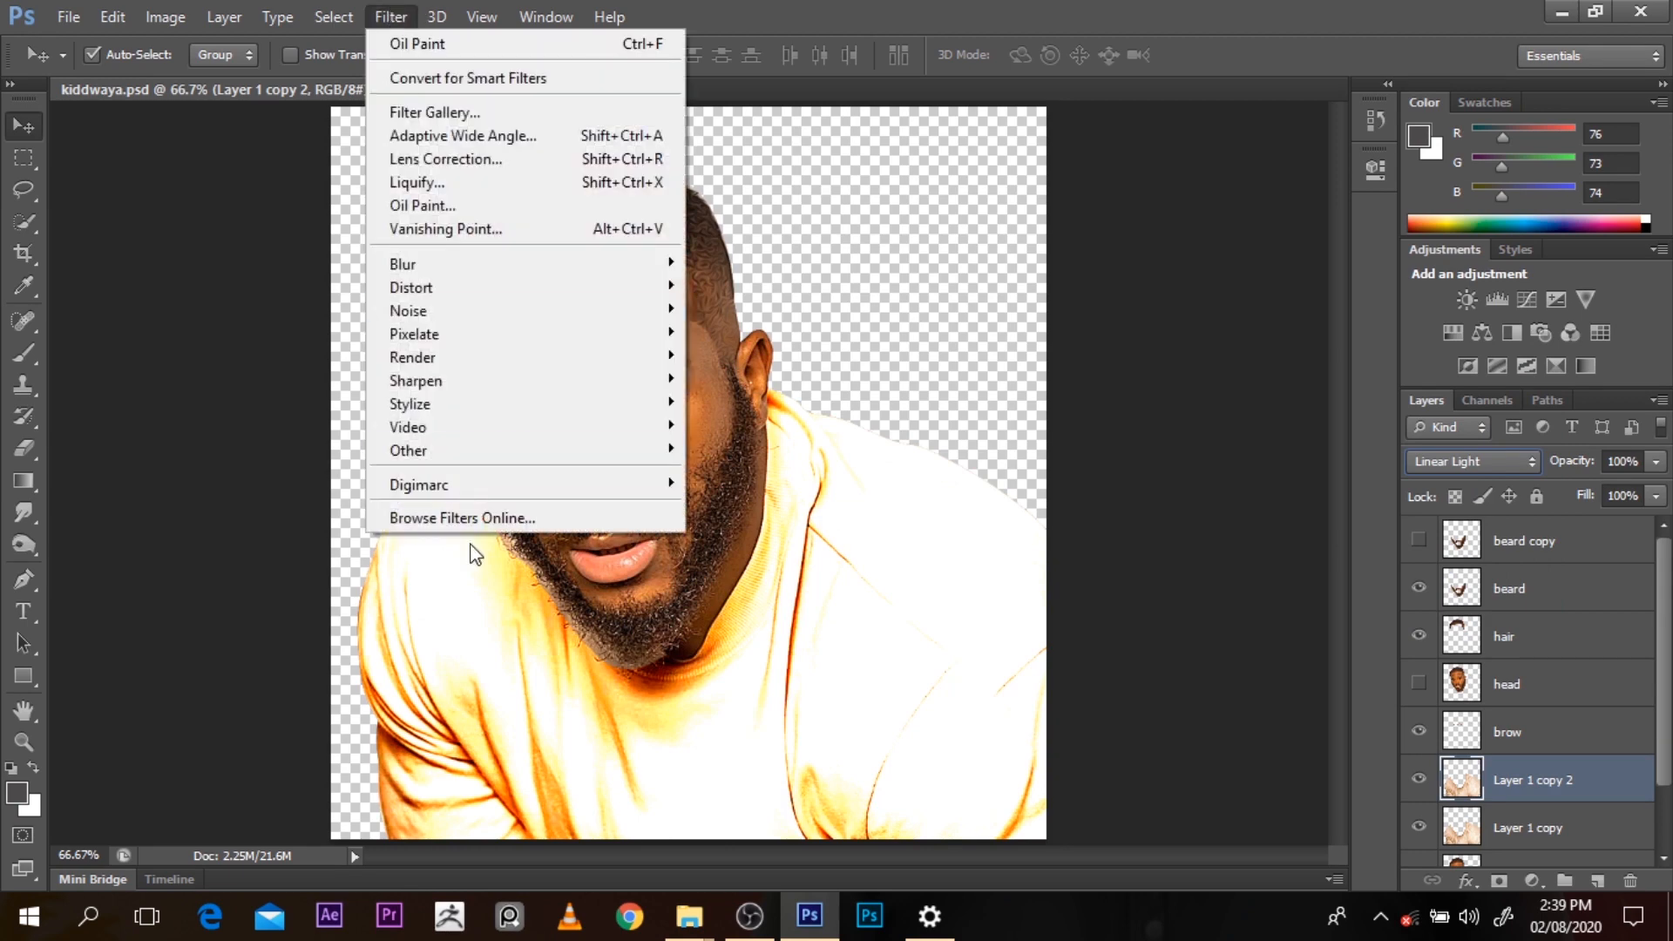
{"action": "mouse_move", "coordinate": [418, 450]}
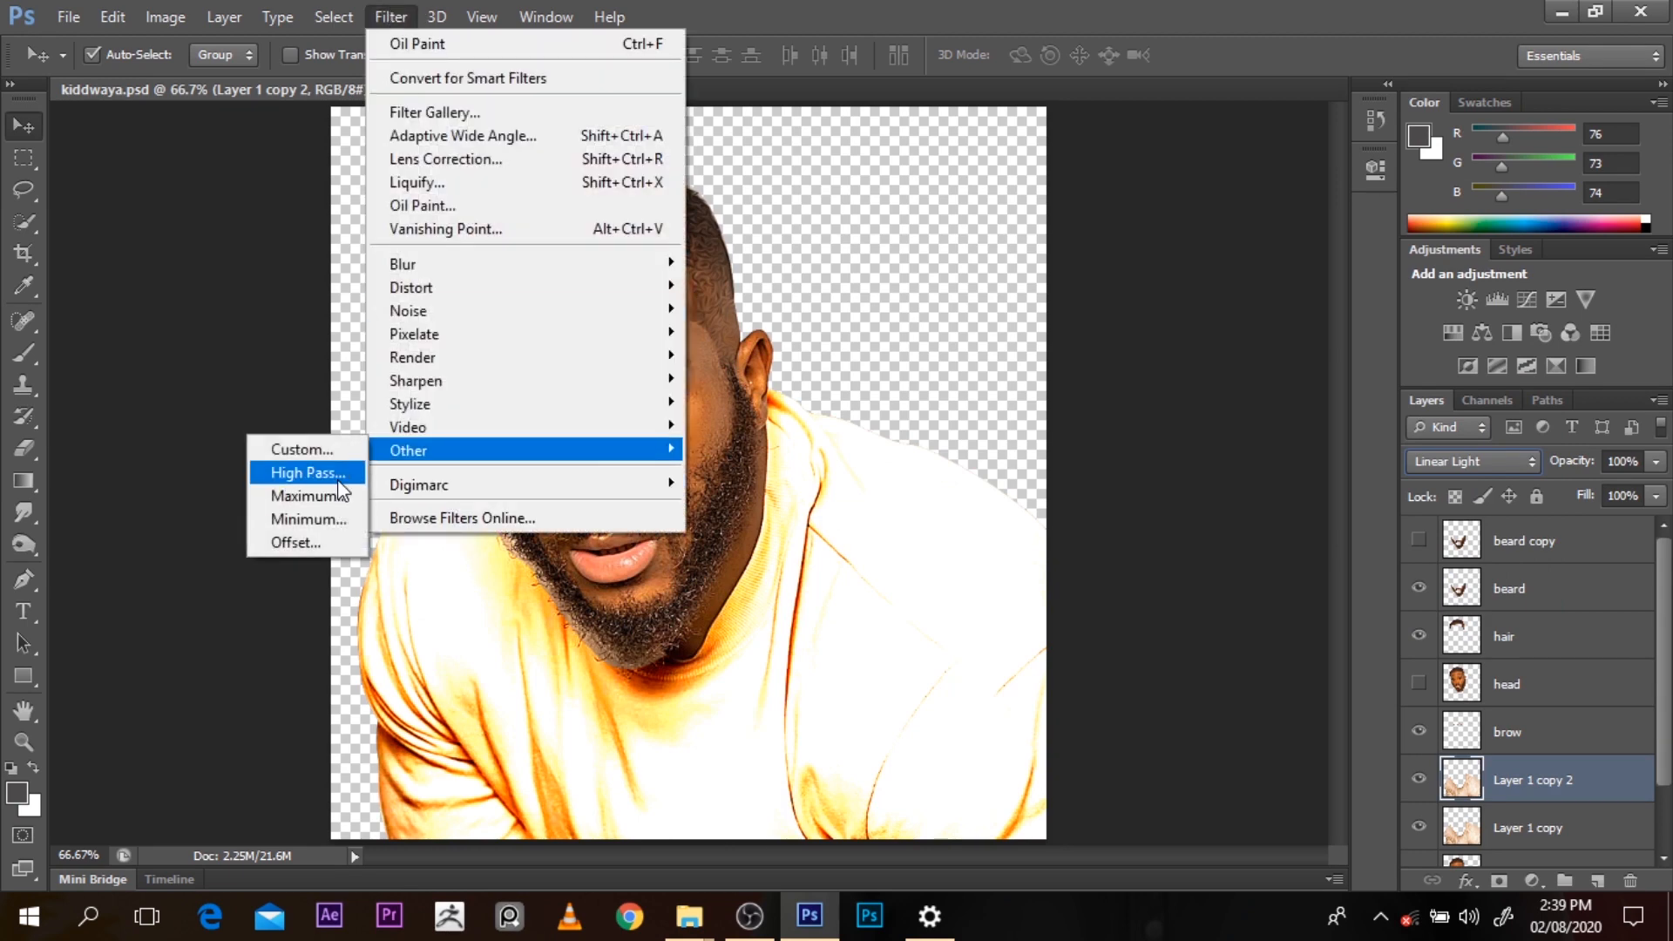
{"action": "left_click", "coordinate": [339, 478]}
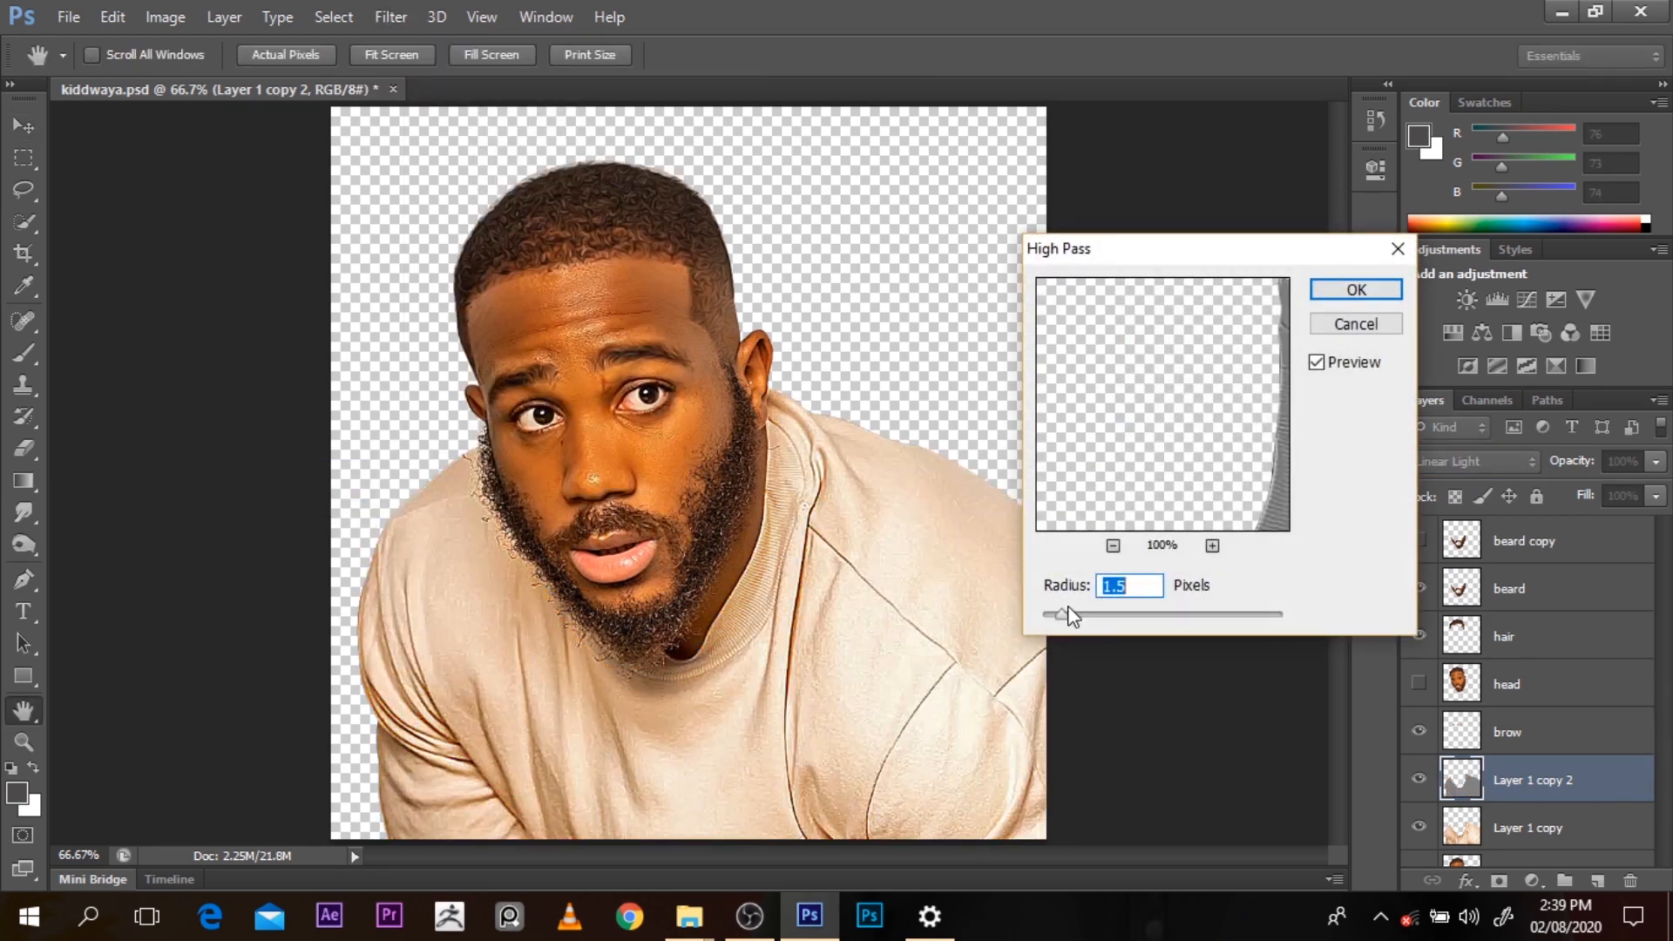
{"action": "left_click_drag", "start_coordinate": [1063, 615], "coordinate": [1054, 615]}
{"action": "left_click", "coordinate": [1382, 297]}
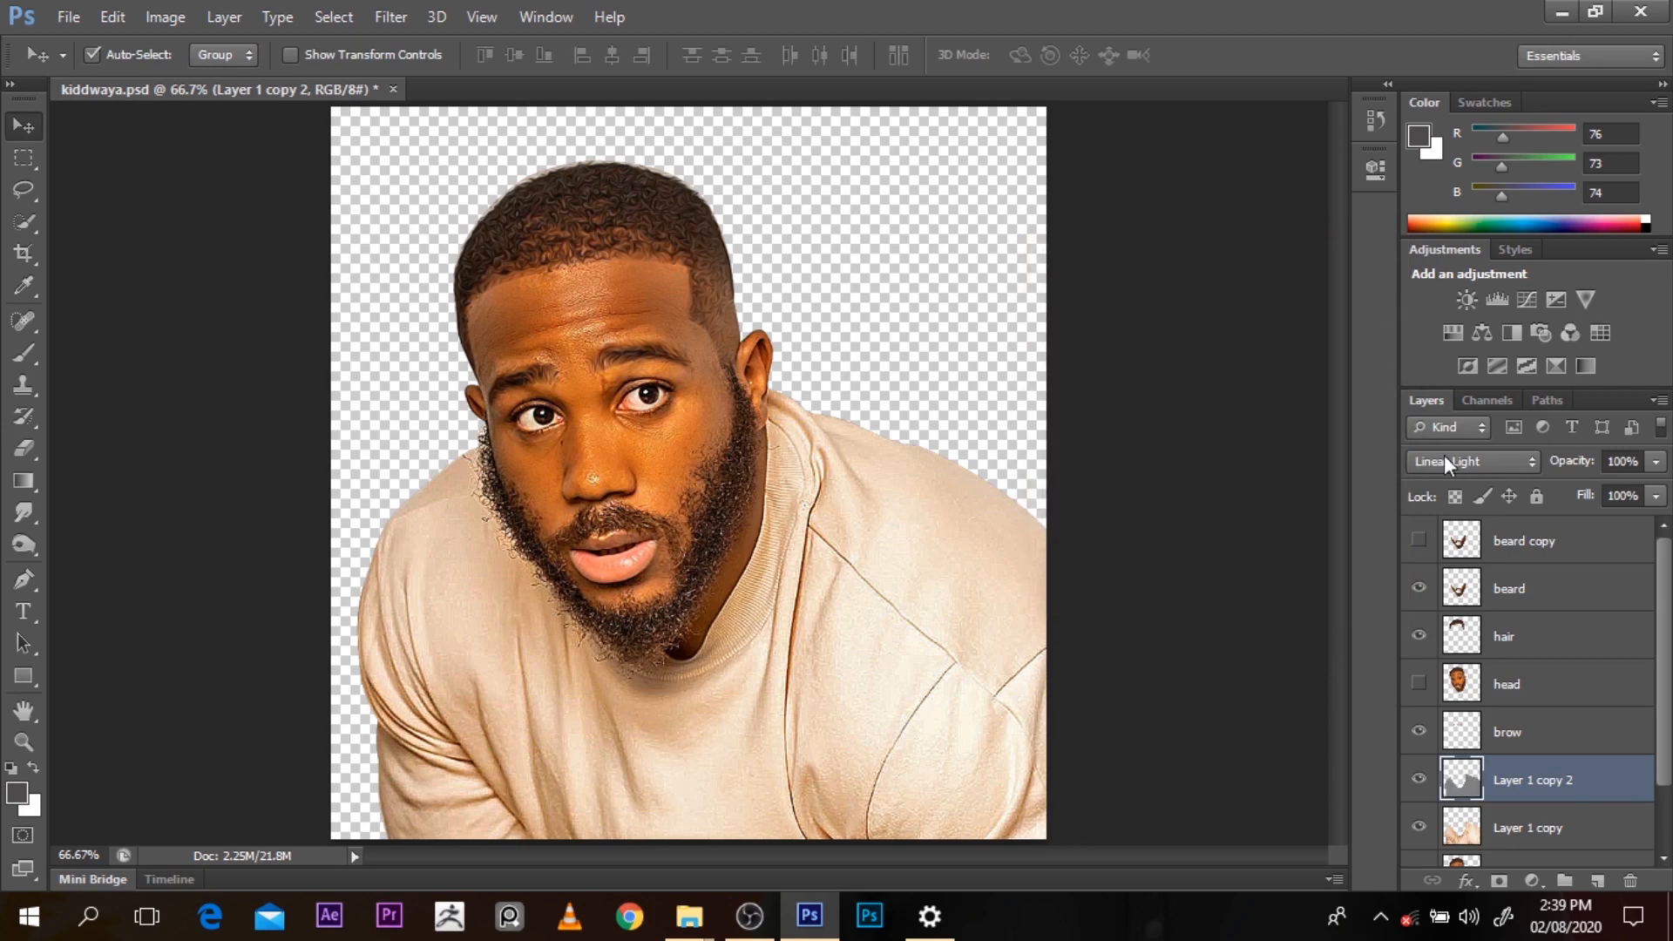
{"action": "key", "text": "ctrl+e"}
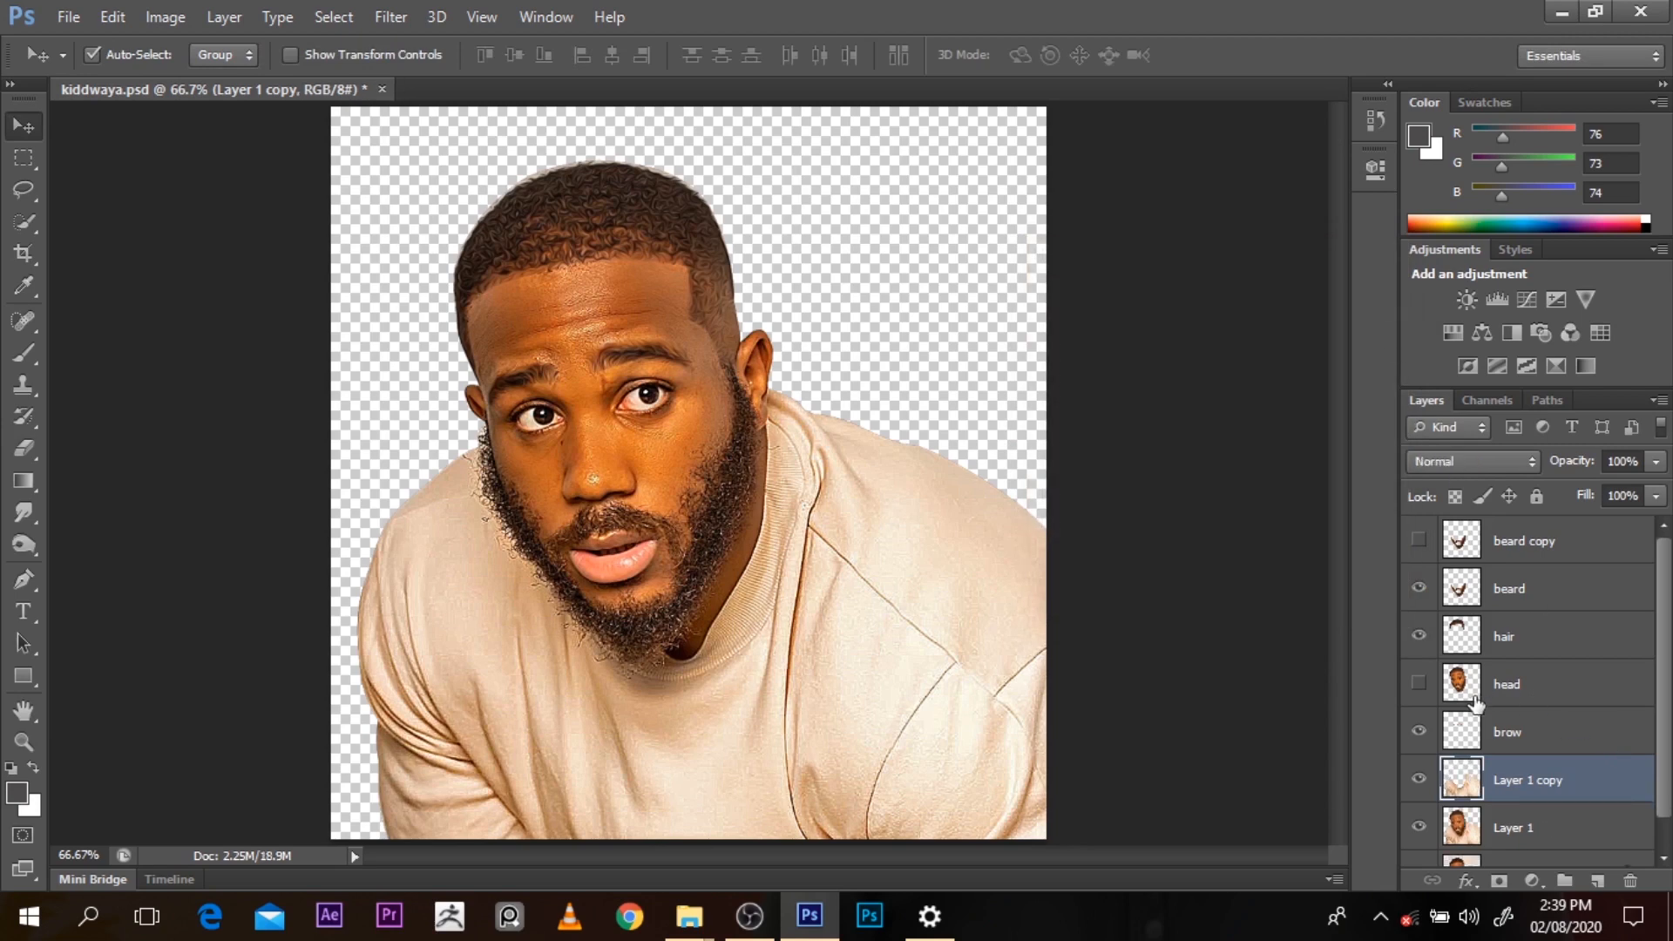
Duplicate the sharpened clothing layer and apply Oil Paint to the copy with Stylization 1.88, Scale 0.8 and a higher Cleanliness
{"action": "key", "text": "ctrl+j"}
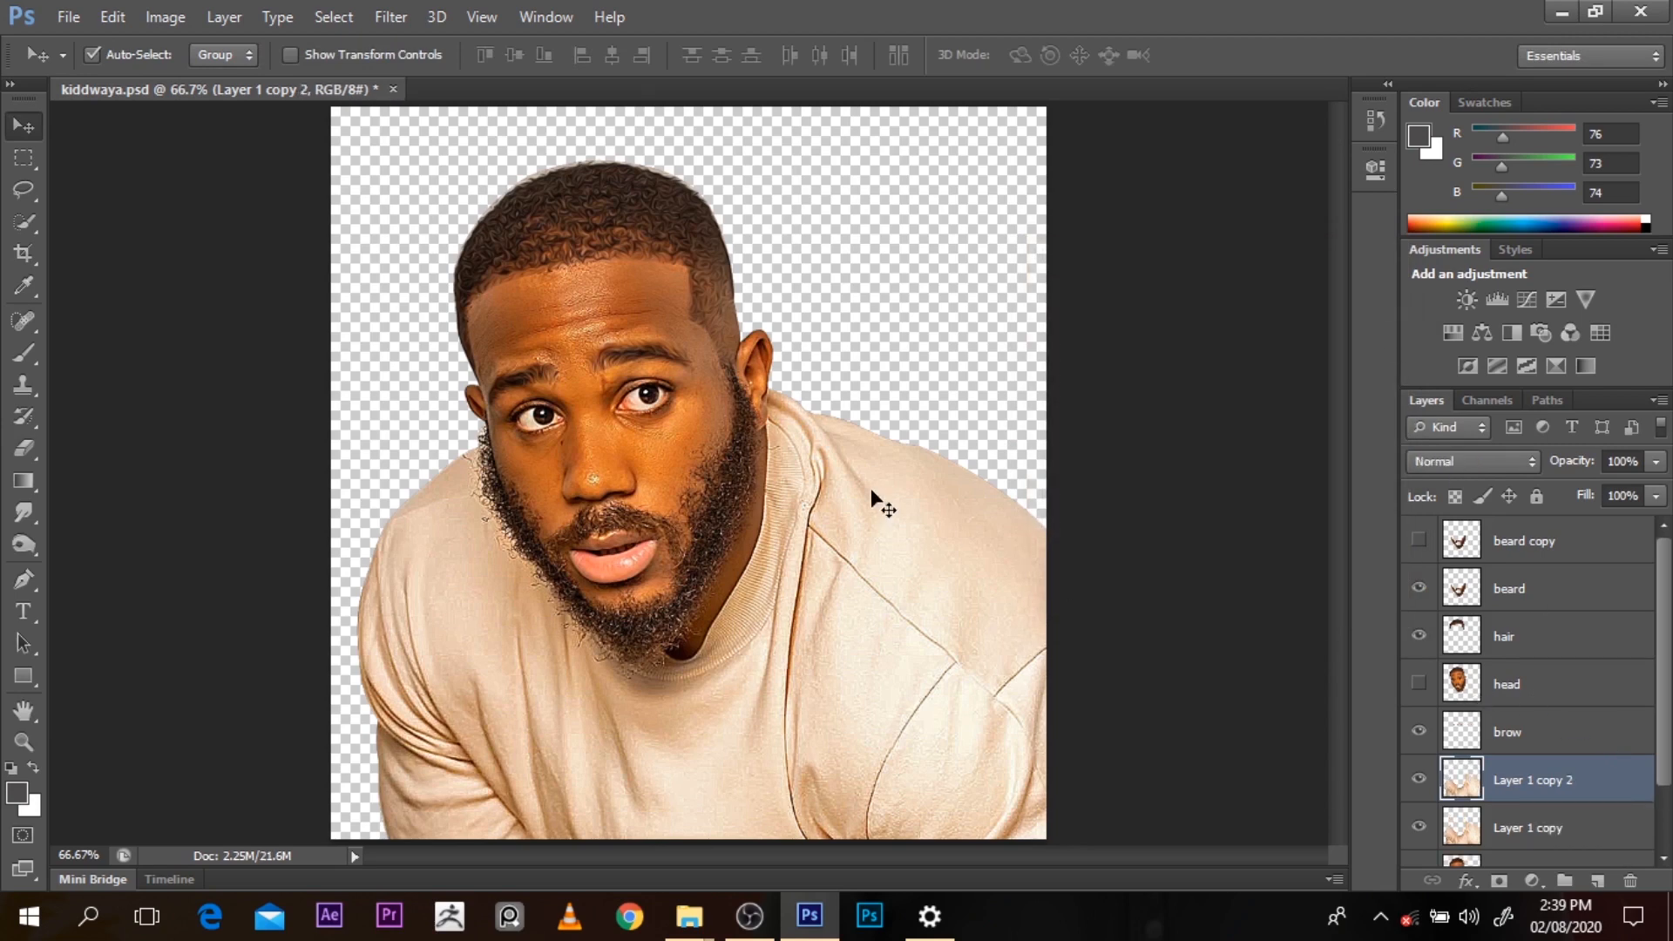
{"action": "left_click", "coordinate": [390, 16]}
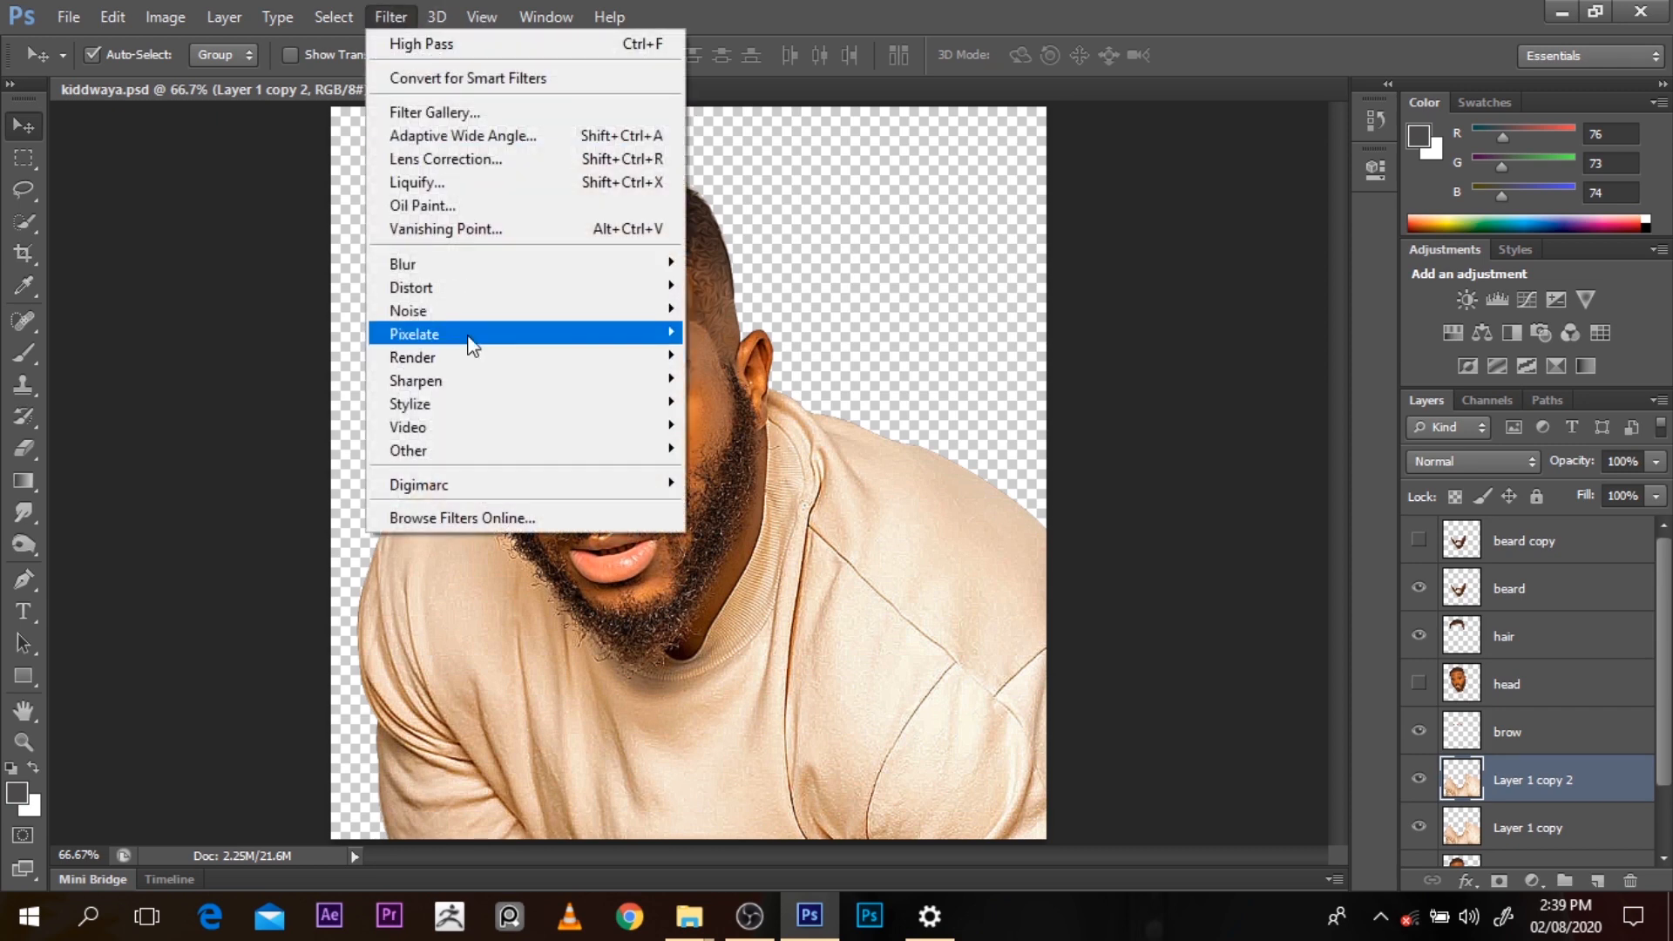
{"action": "left_click", "coordinate": [423, 206]}
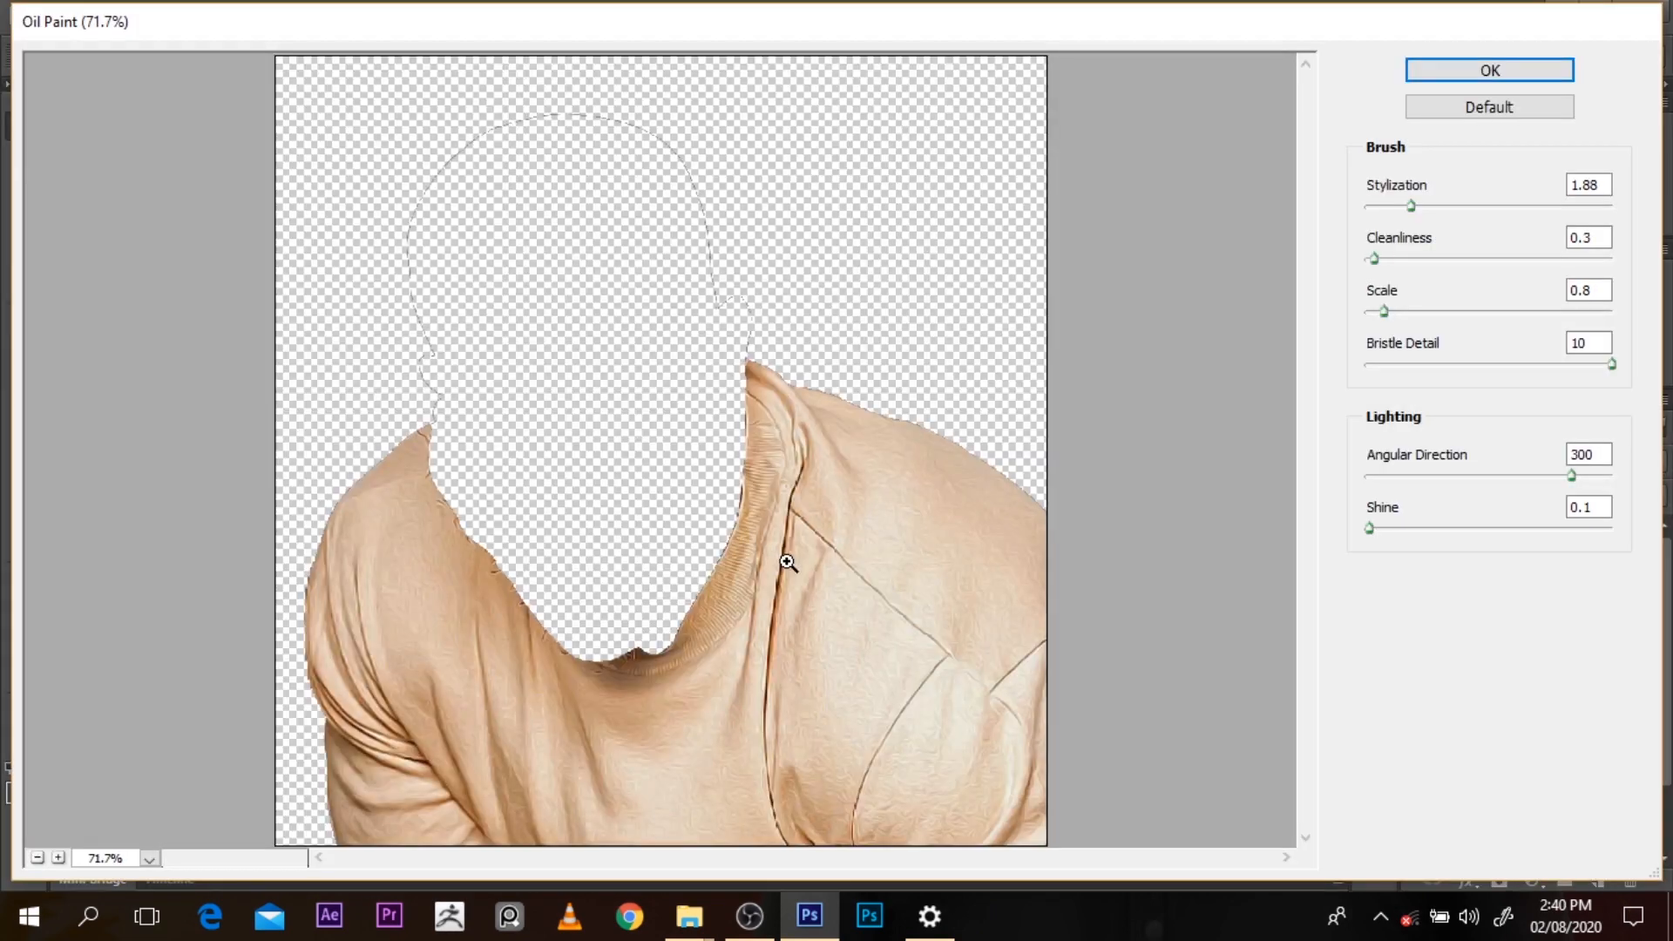
{"action": "left_click", "coordinate": [787, 560], "text": "ctrl"}
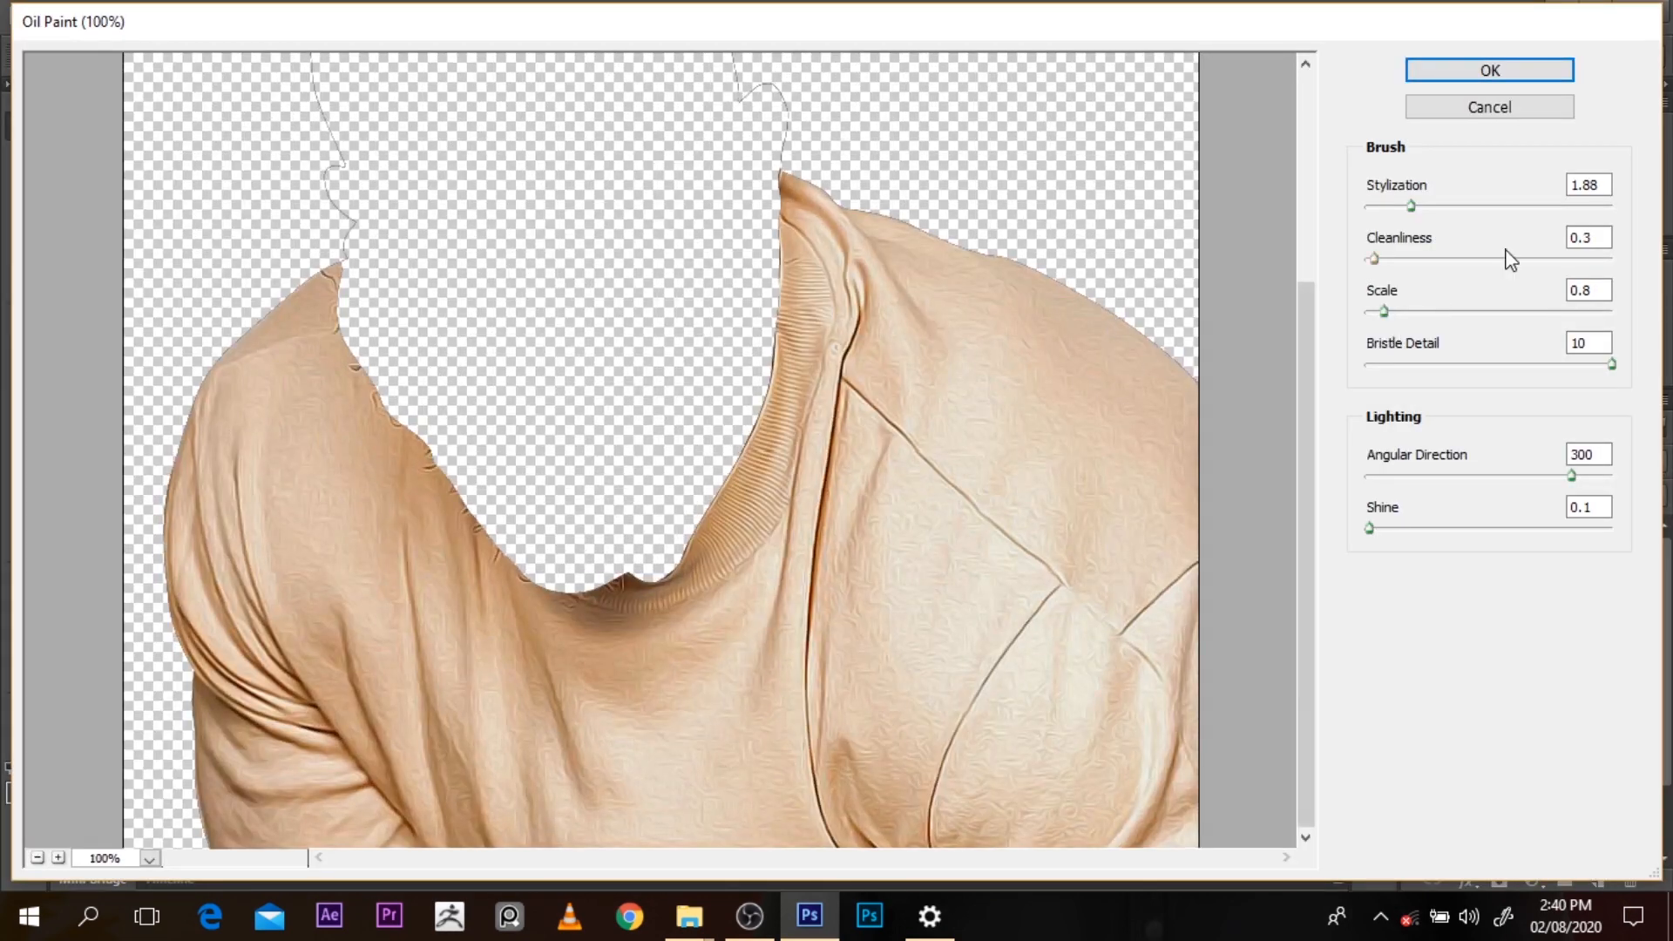
{"action": "left_click_drag", "start_coordinate": [1377, 260], "coordinate": [1422, 282]}
{"action": "left_click", "coordinate": [1461, 76]}
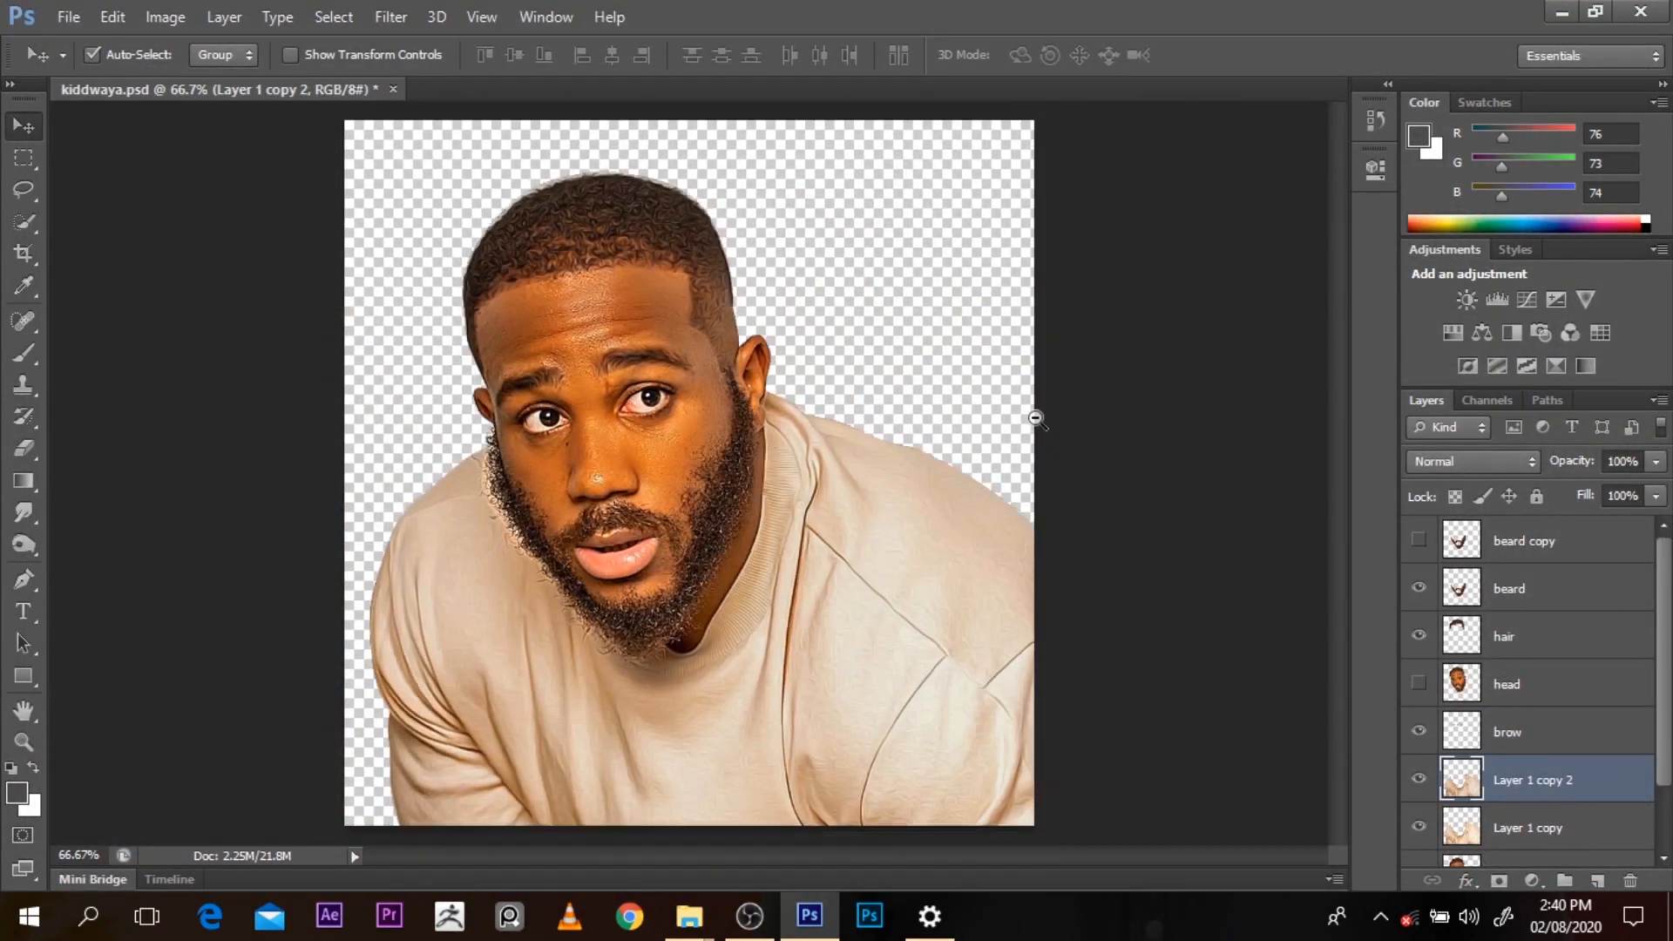
Compare the clothing with and without the oil paint effect by undoing and restoring the filter
{"action": "left_click", "coordinate": [1036, 418], "text": "alt"}
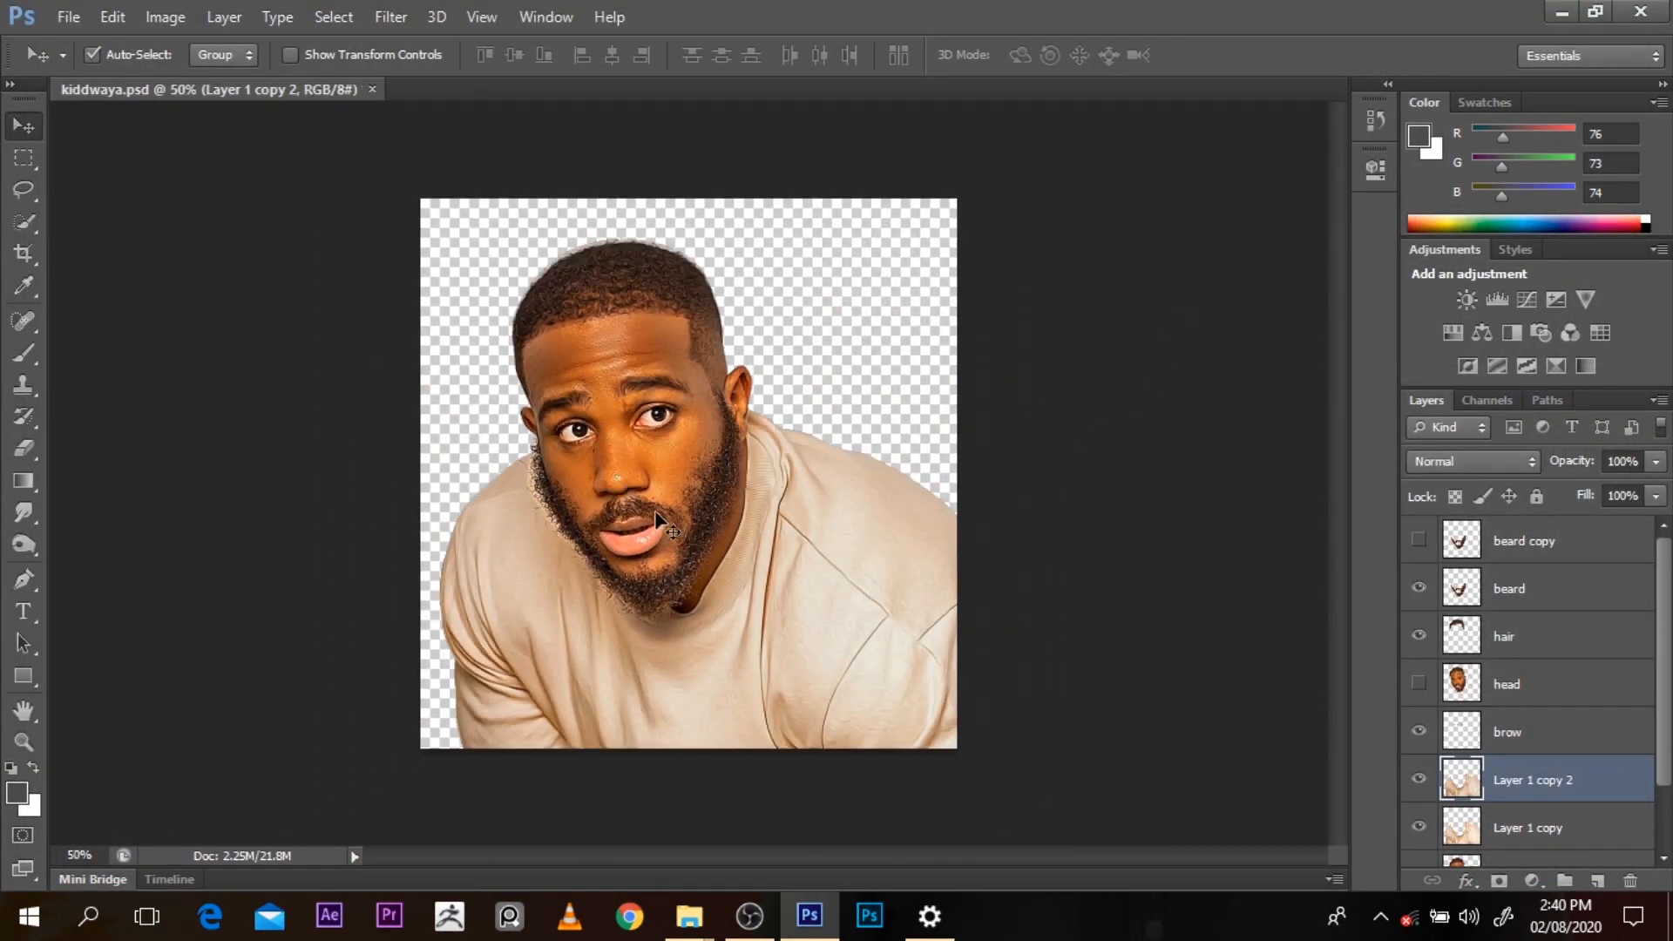
{"action": "scroll", "coordinate": [620, 488], "scroll_direction": "up", "scroll_amount": 2}
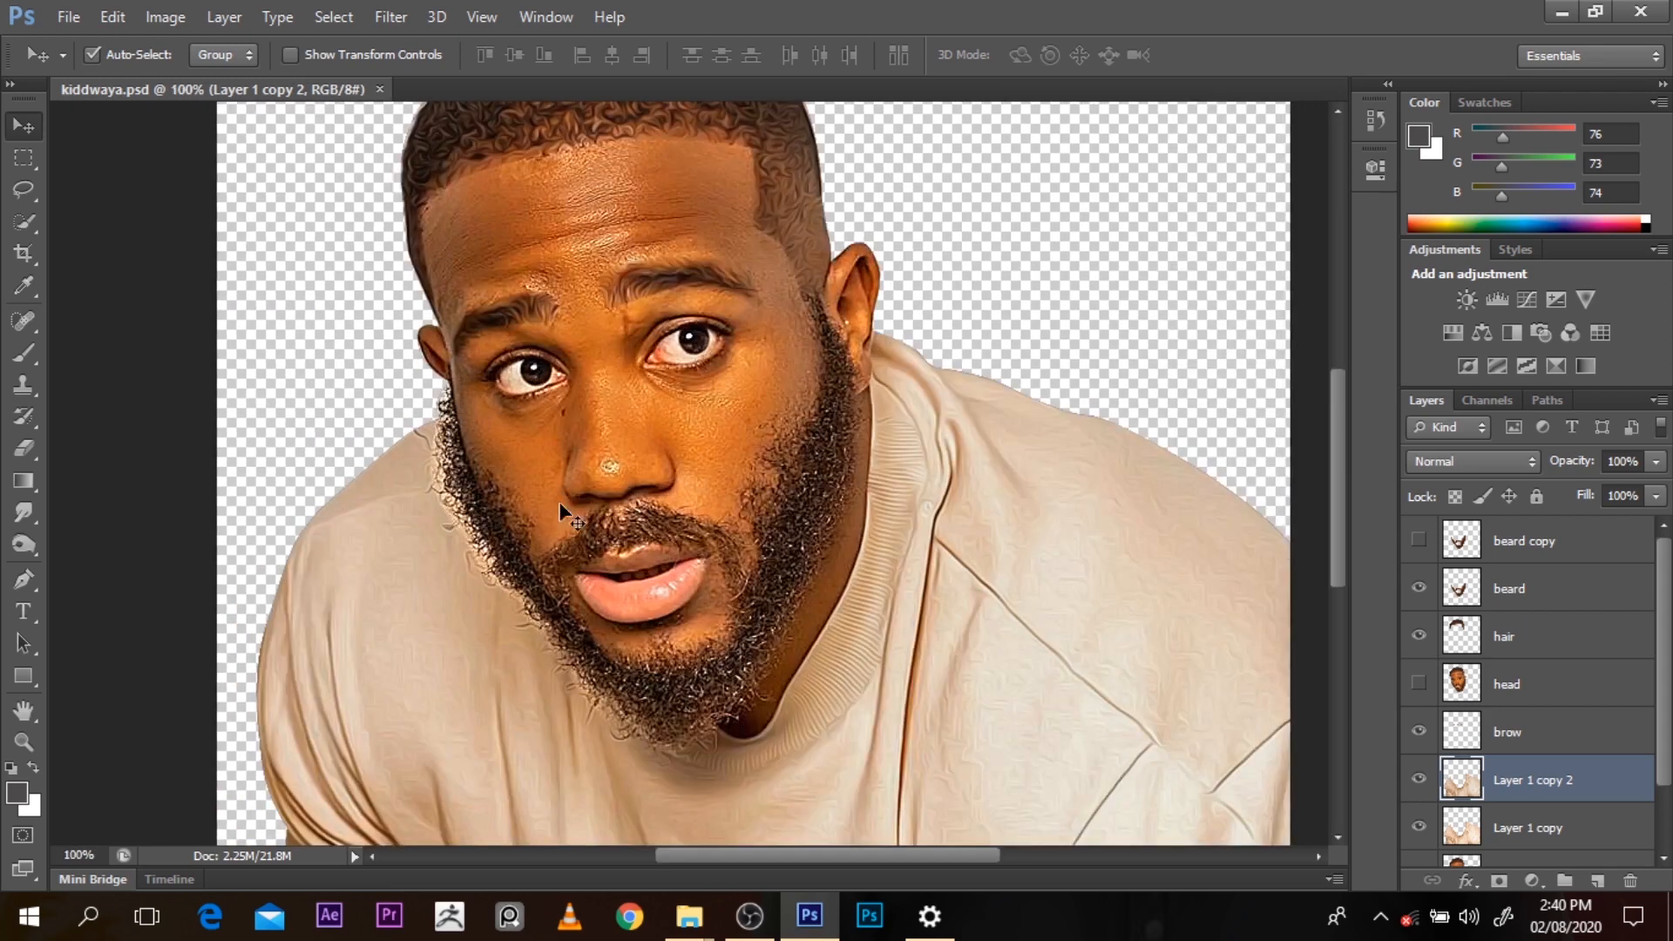
{"action": "key", "text": "ctrl+z"}
{"action": "key", "text": "ctrl+z"}
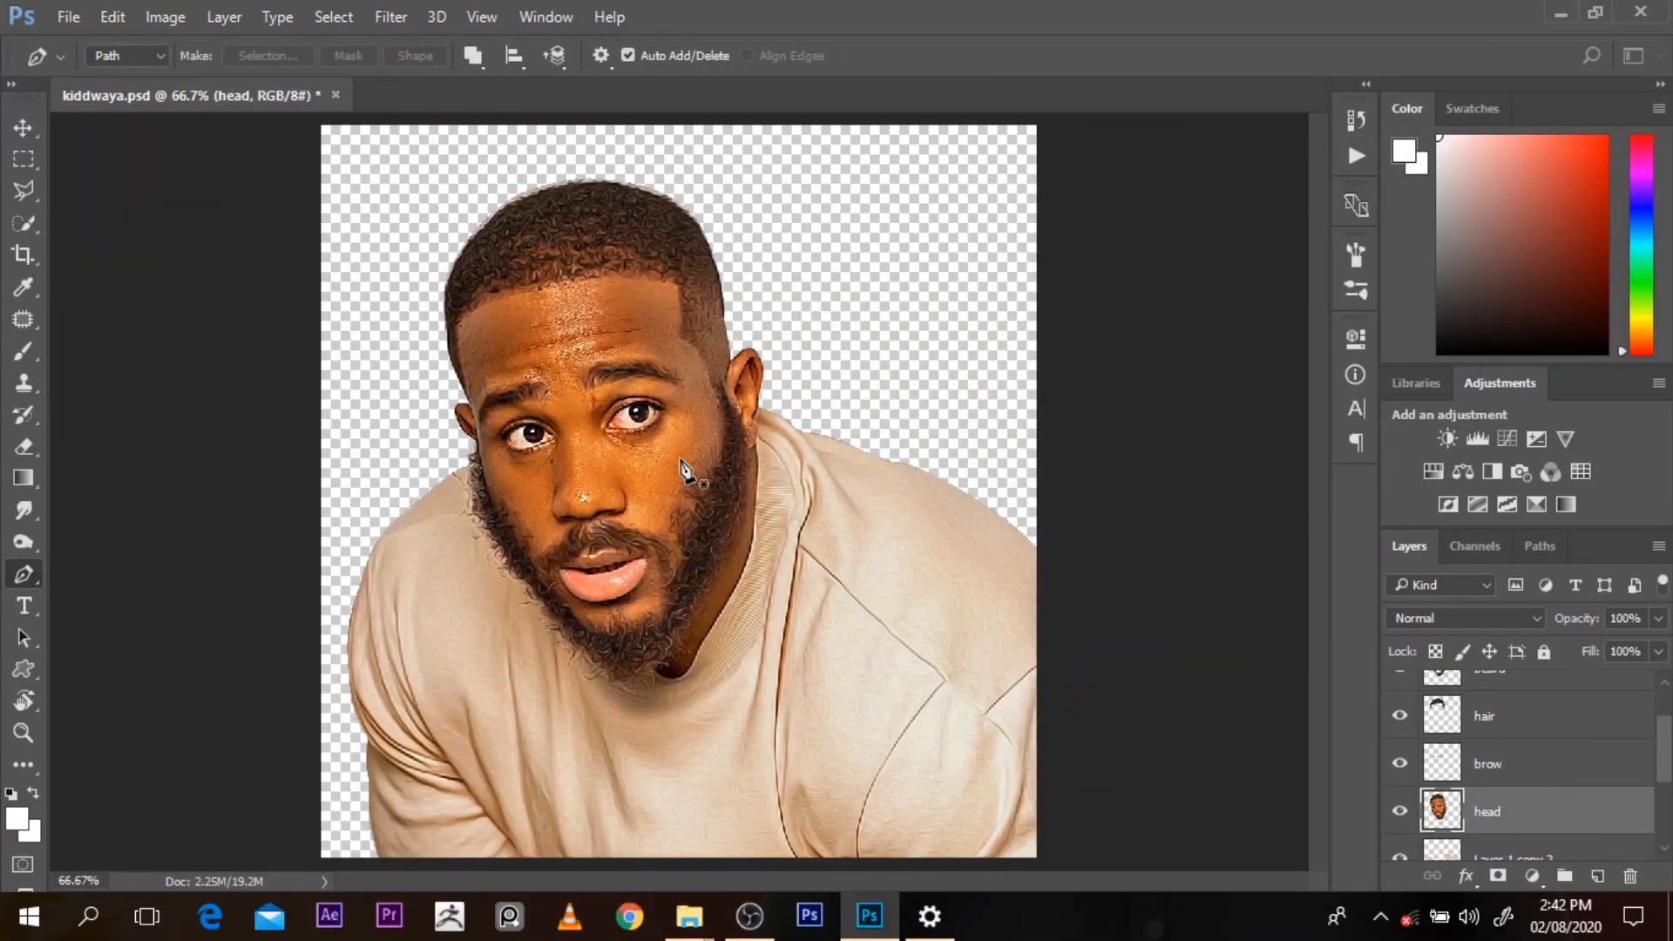
Stamp the head, brow, hair, beard and beard copy layers into one new merged layer, keeping the originals
{"action": "left_click", "coordinate": [23, 127]}
{"action": "left_click", "coordinate": [345, 296]}
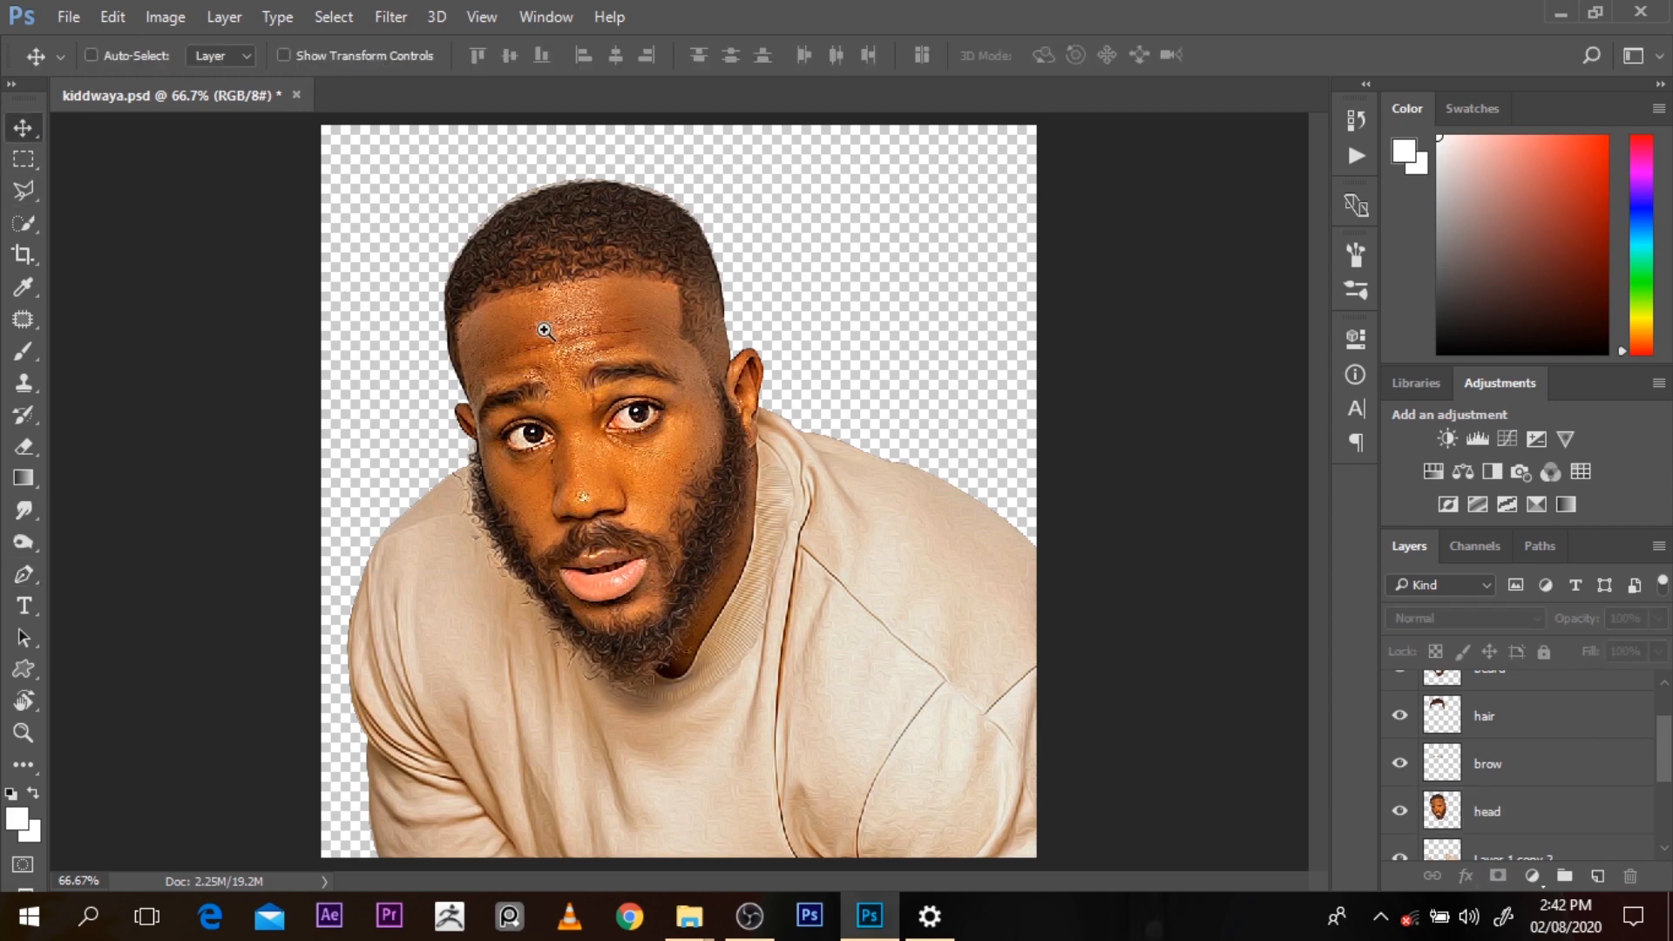
{"action": "left_click", "coordinate": [544, 330], "text": "ctrl"}
{"action": "left_click", "coordinate": [1546, 808]}
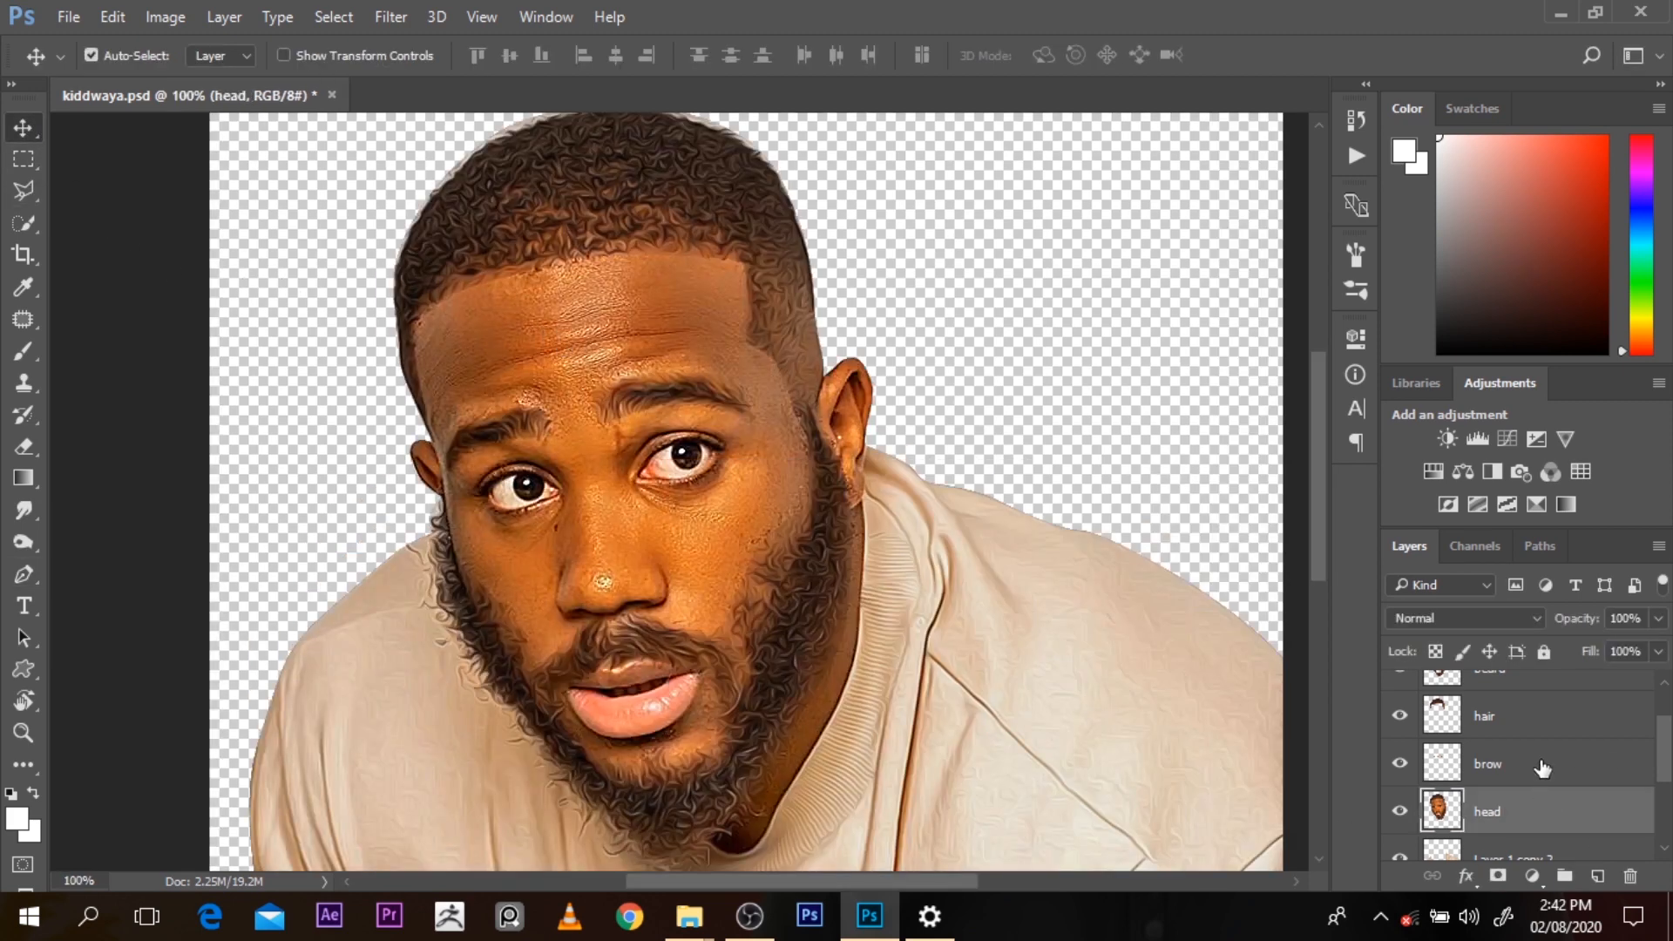
{"action": "left_click", "coordinate": [1543, 765], "text": "ctrl"}
{"action": "left_click_drag", "start_coordinate": [1666, 757], "coordinate": [1665, 715]}
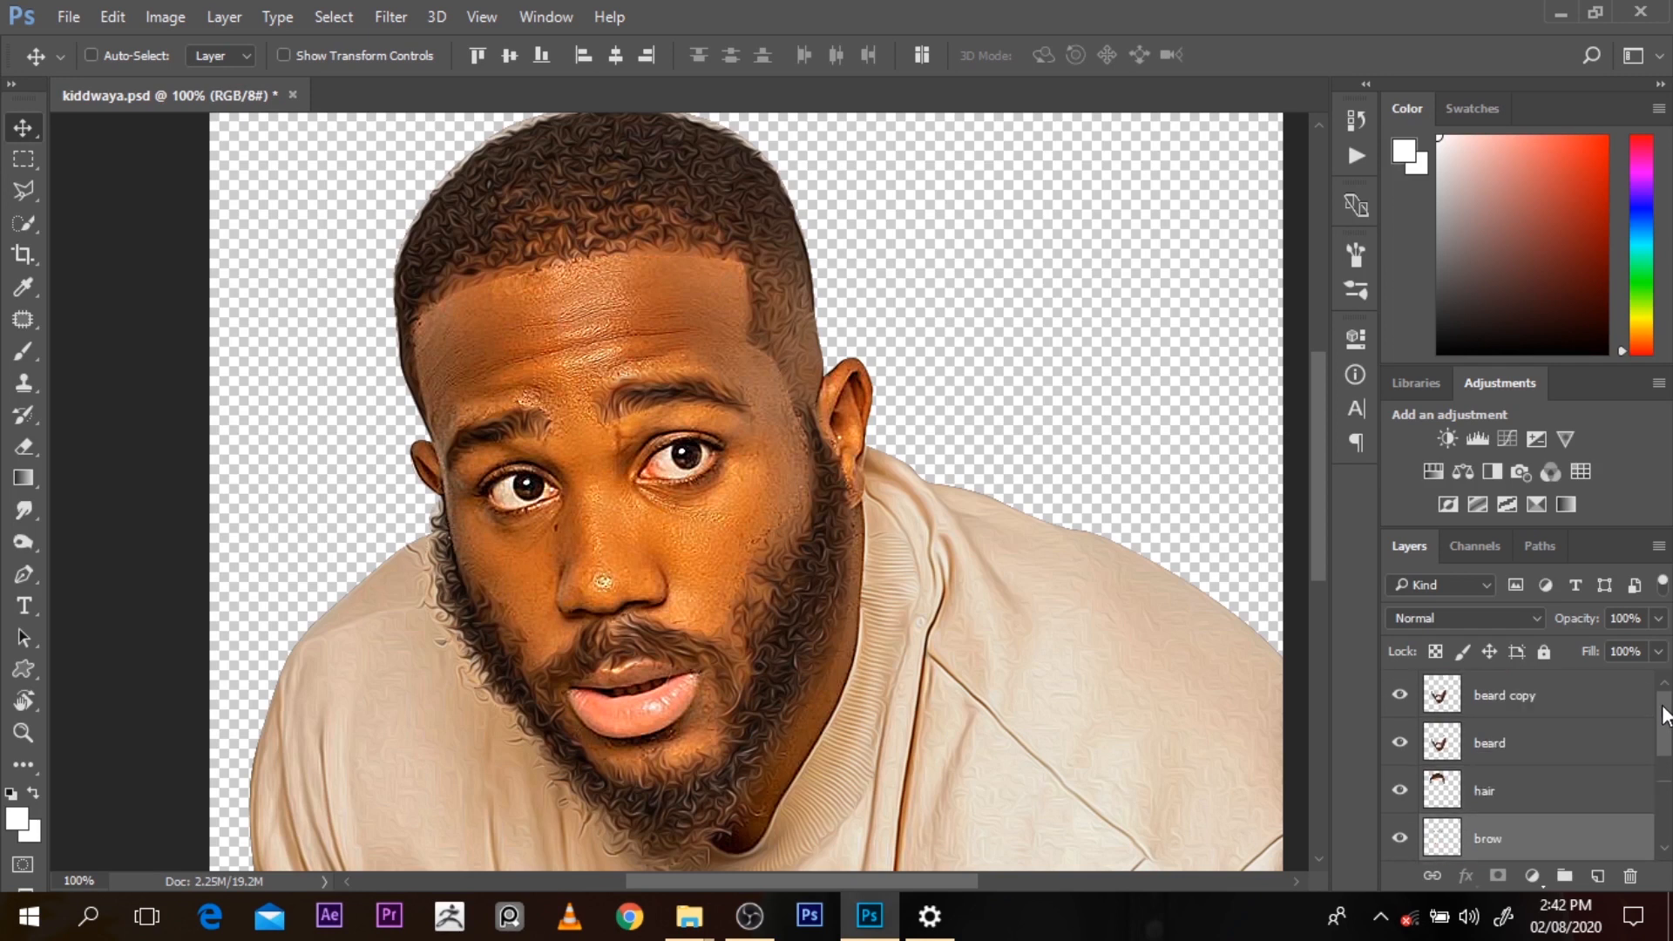
{"action": "left_click", "coordinate": [1563, 700], "text": "shift"}
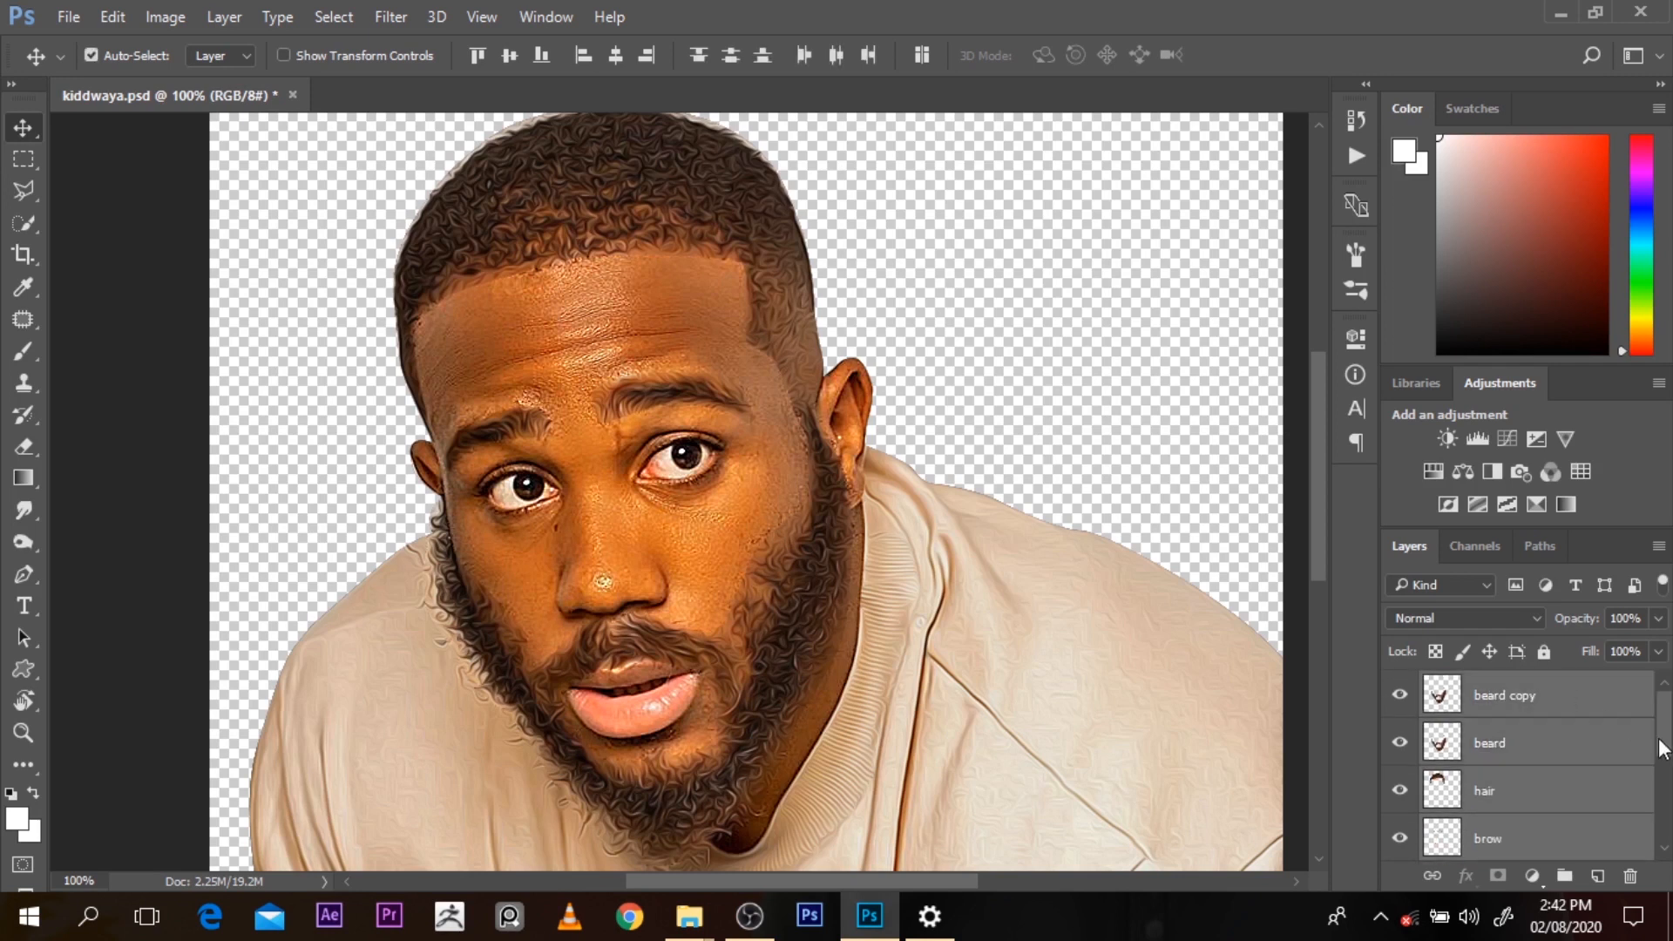
{"action": "mouse_move", "coordinate": [1666, 747]}
{"action": "left_mouse_down"}
{"action": "mouse_move", "coordinate": [1667, 778]}
{"action": "mouse_move", "coordinate": [1670, 752]}
{"action": "left_mouse_up"}
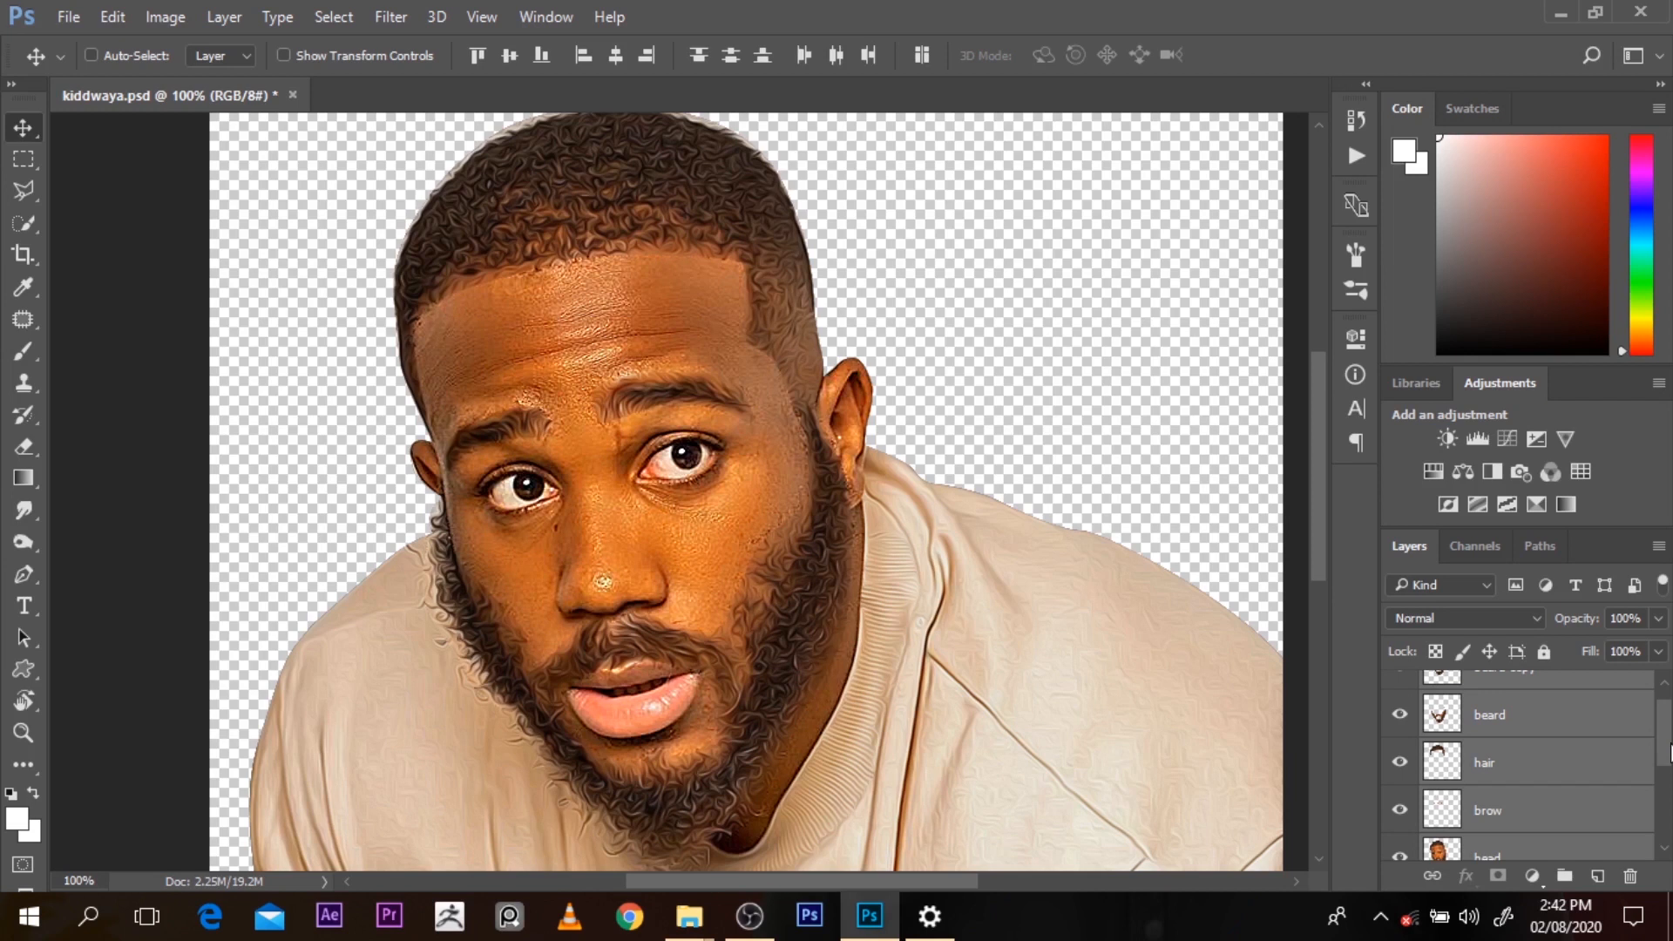
{"action": "key", "text": "ctrl+alt+e"}
Hide the original beard copy, beard, hair and brow layers beneath the merged layer
{"action": "left_click_drag", "start_coordinate": [1671, 751], "coordinate": [1671, 730]}
{"action": "left_click", "coordinate": [1446, 748]}
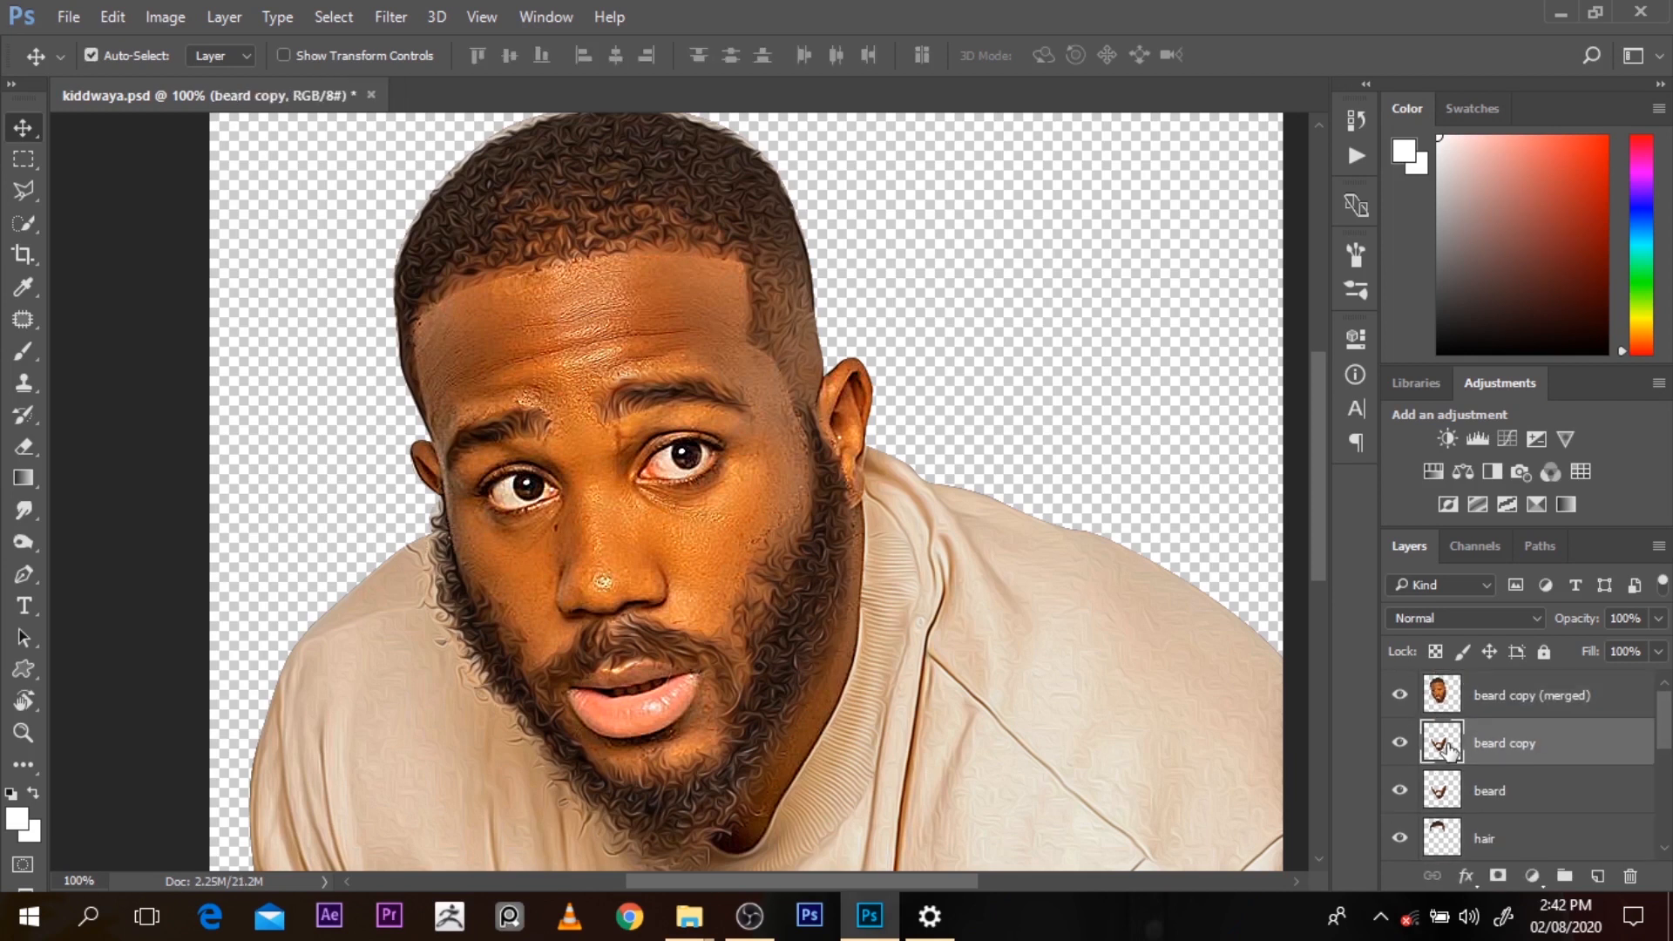
{"action": "left_click", "coordinate": [1399, 743]}
{"action": "left_click", "coordinate": [1399, 839]}
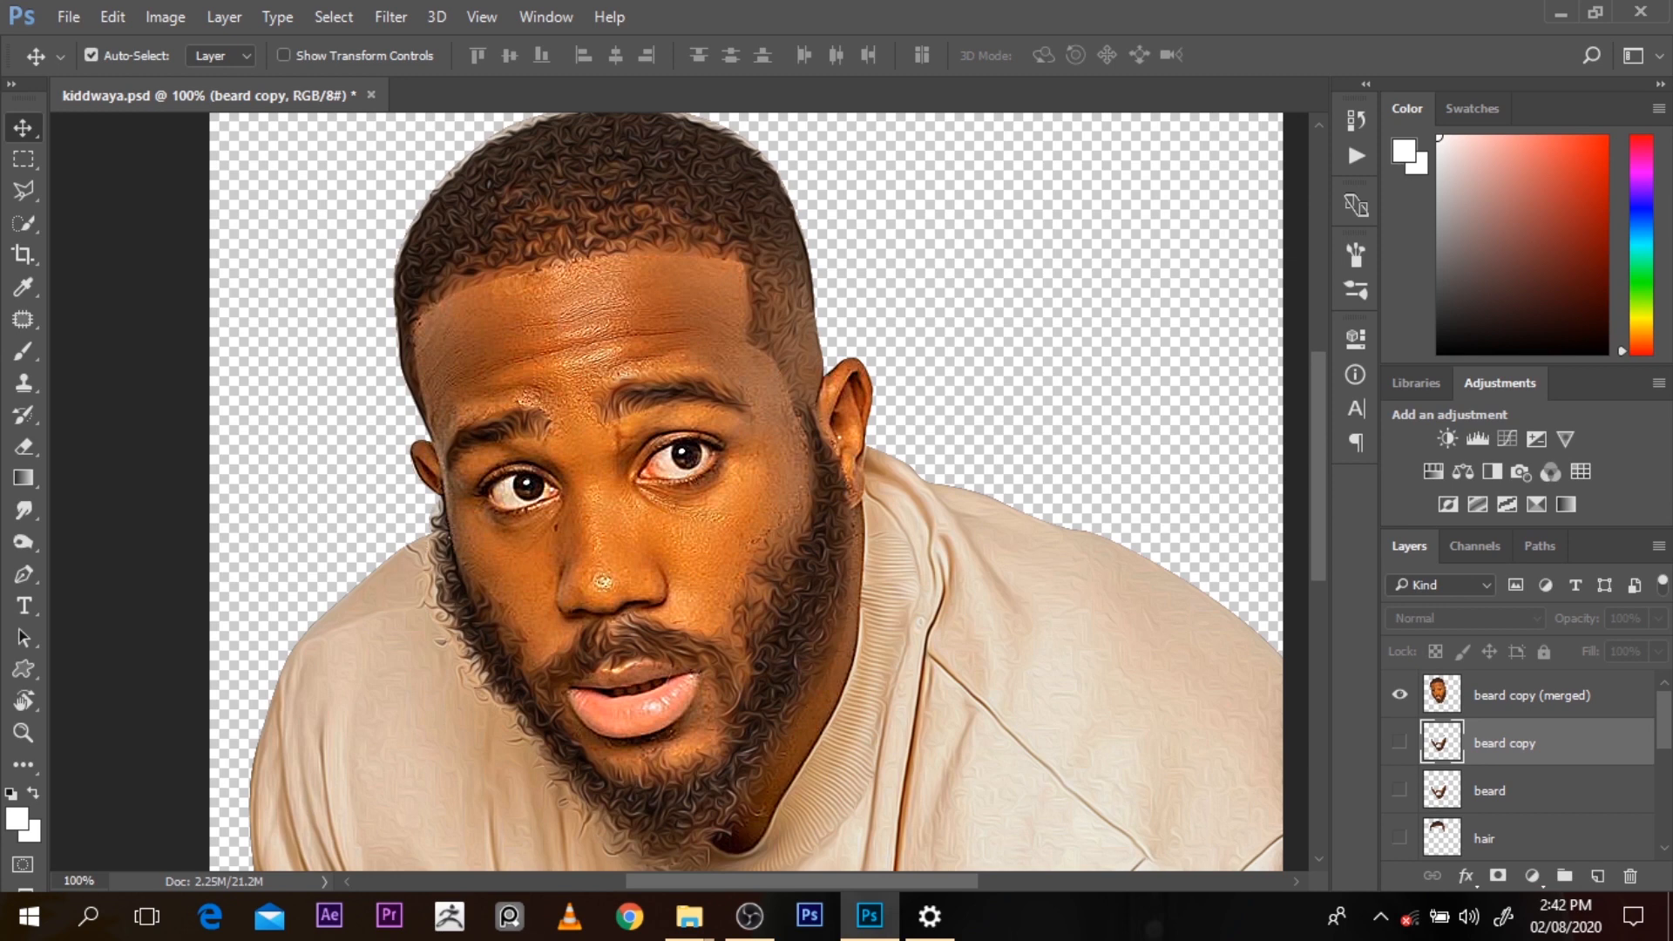
{"action": "scroll", "coordinate": [1442, 784], "scroll_direction": "down", "scroll_amount": 2}
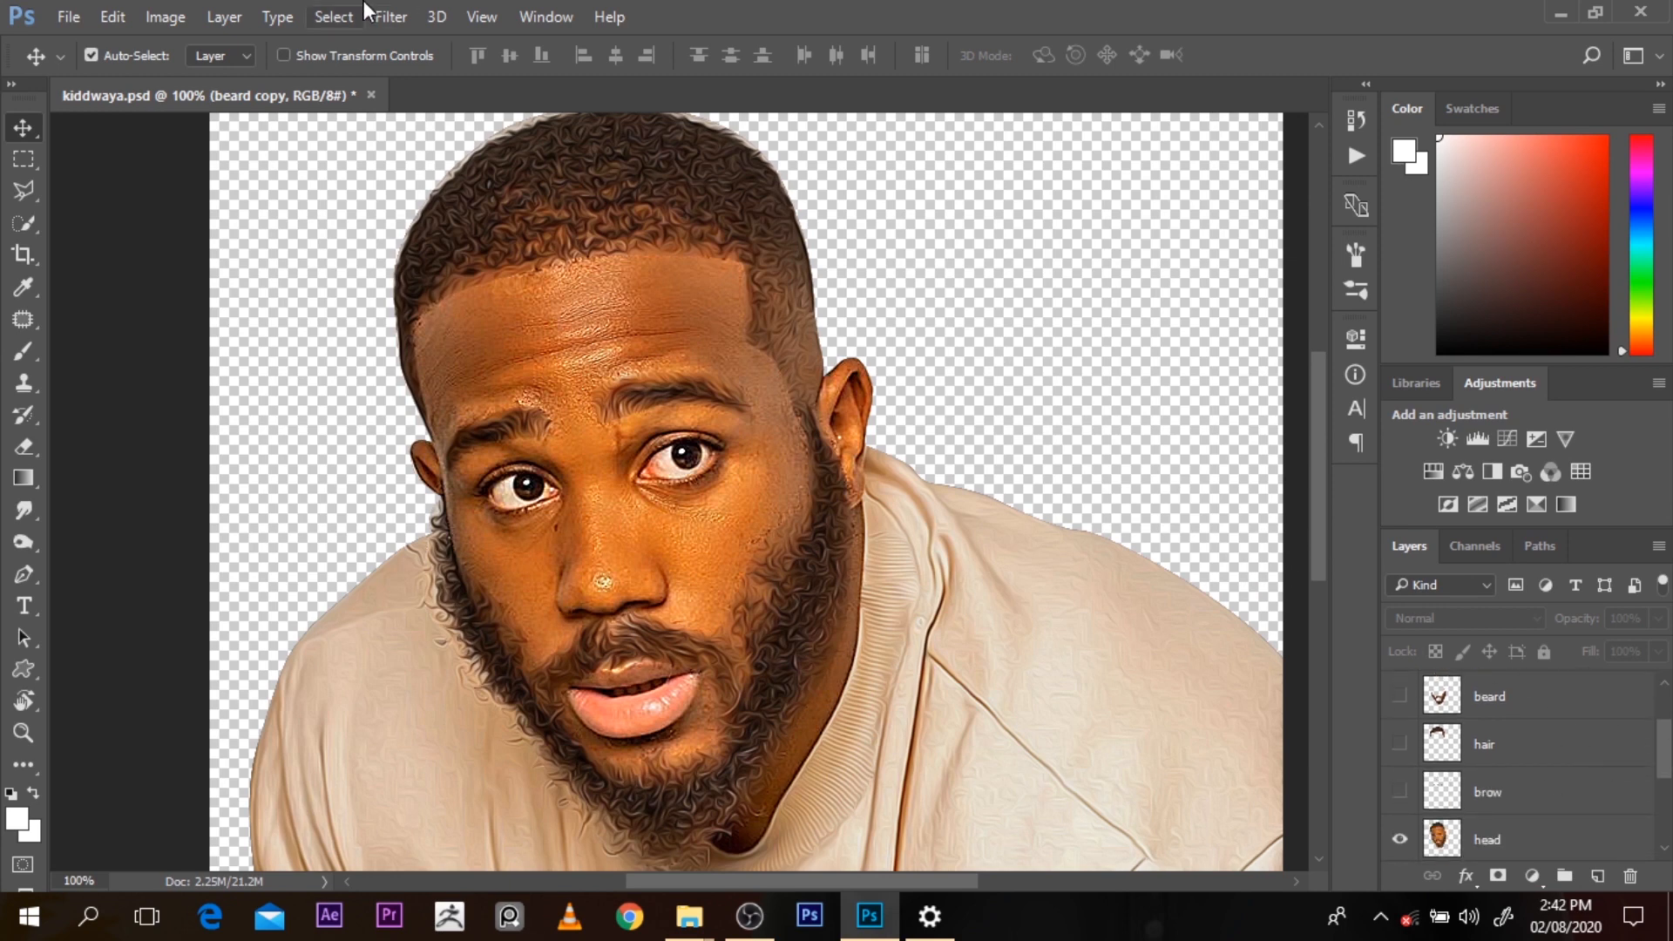
Set the image size to a resolution of 300 pixels/inch and a height of 3103 pixels, with proportions linked
{"action": "left_click", "coordinate": [181, 16]}
{"action": "left_click", "coordinate": [231, 191]}
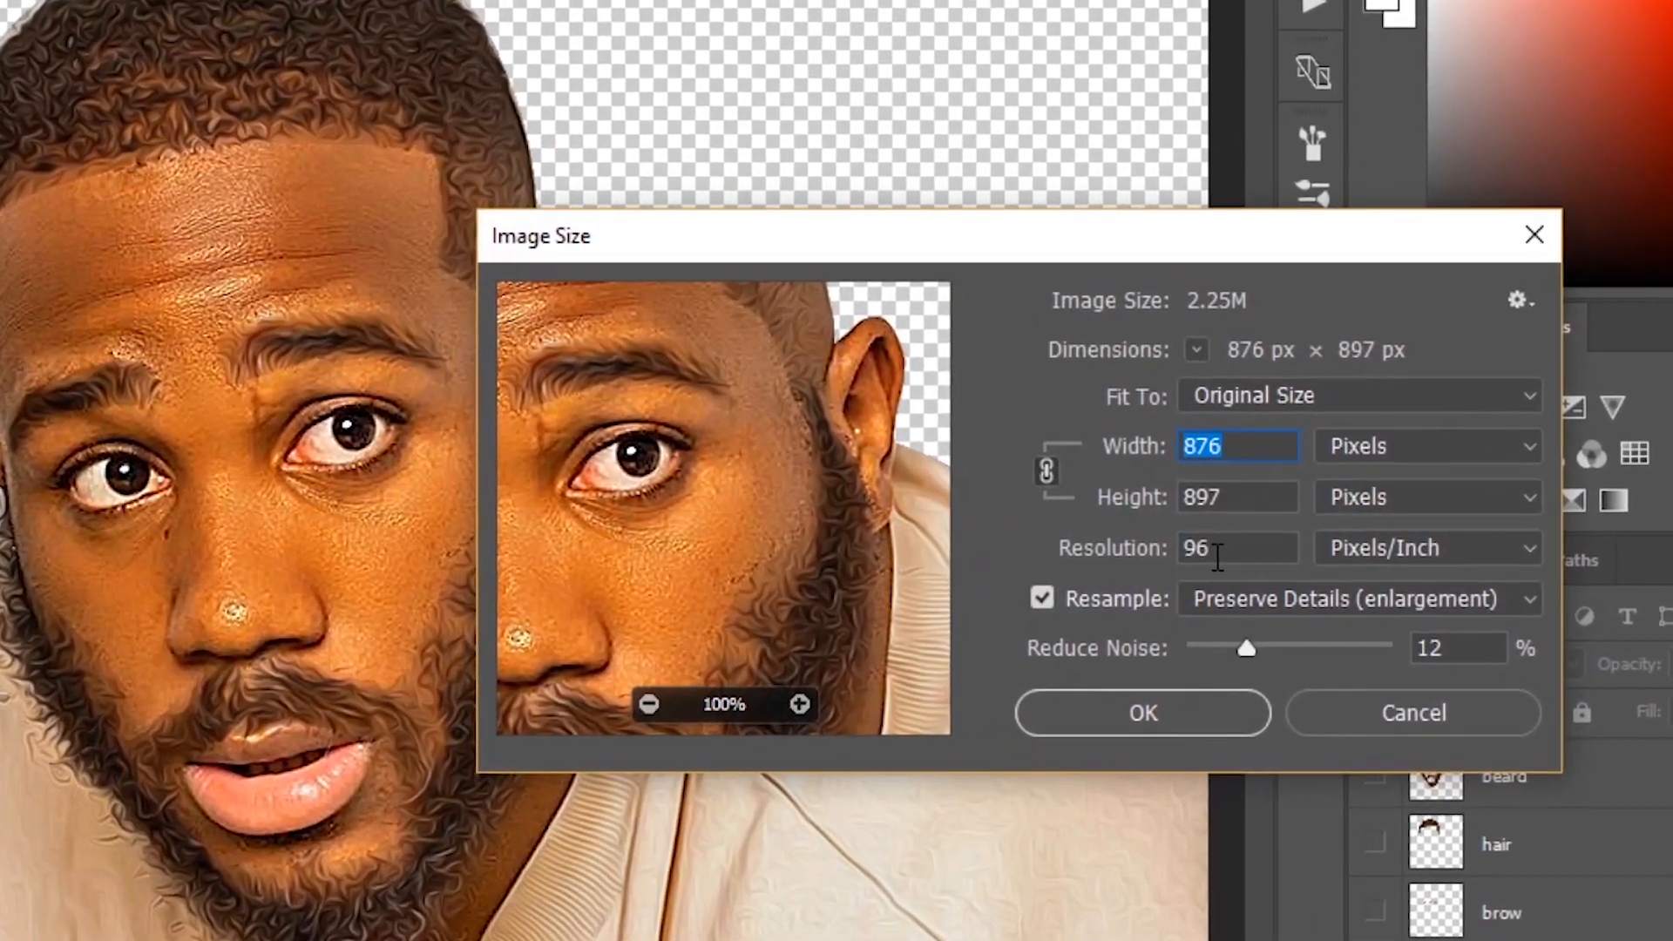
{"action": "key", "text": "Tab"}
{"action": "key", "text": "Tab"}
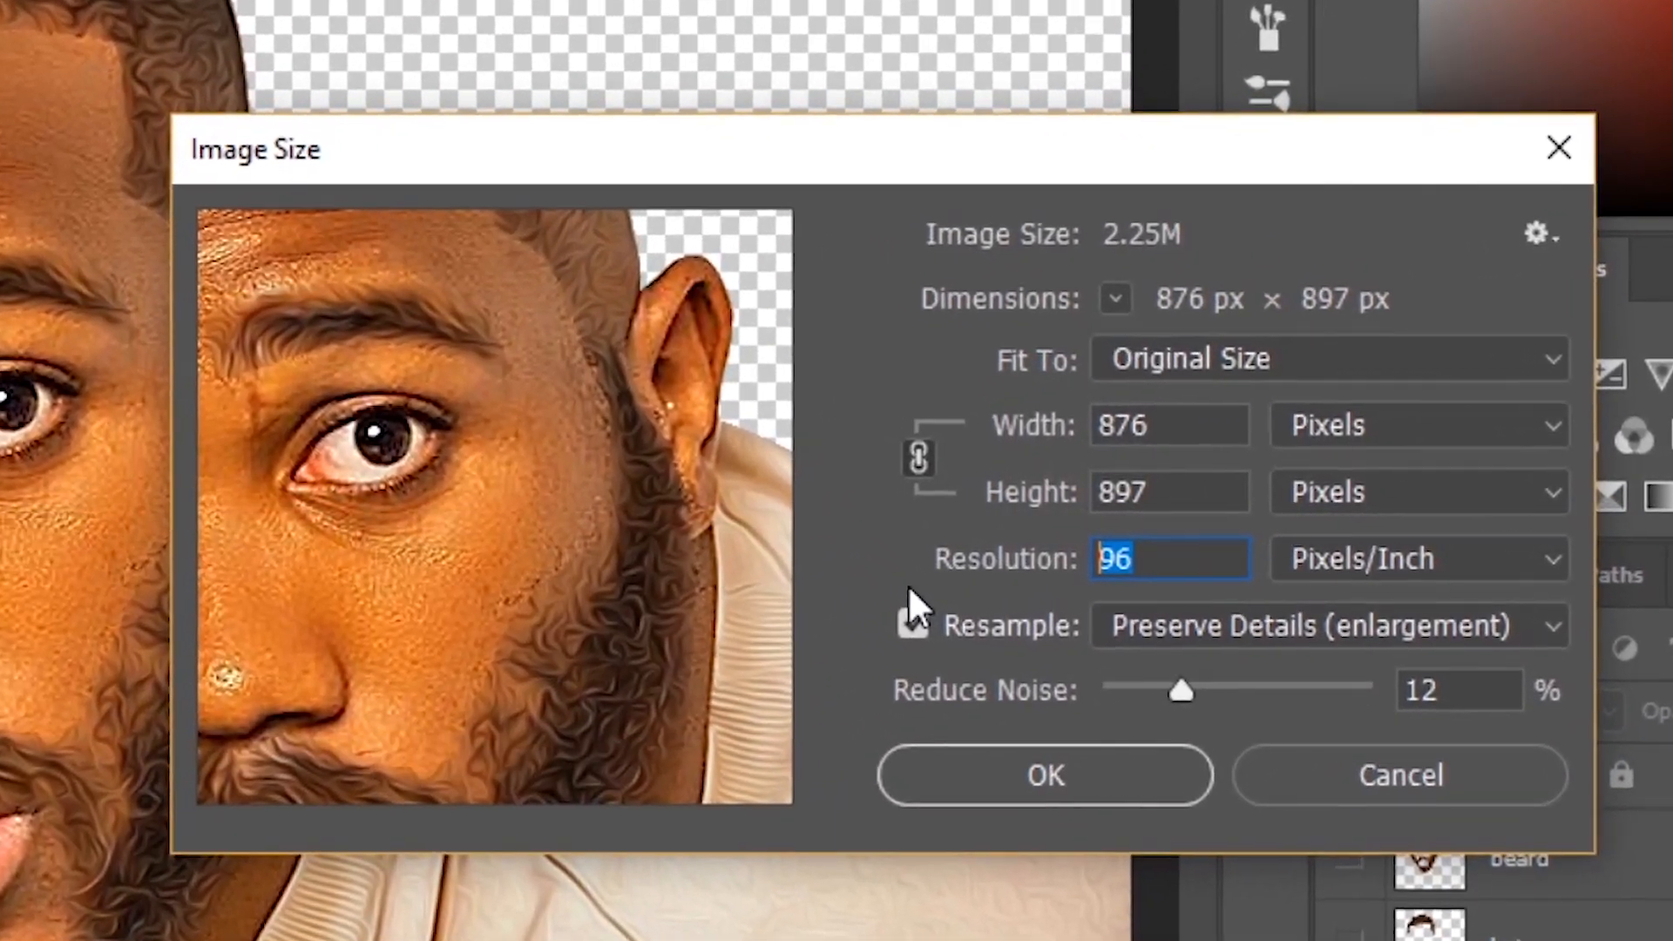
{"action": "type", "text": "300"}
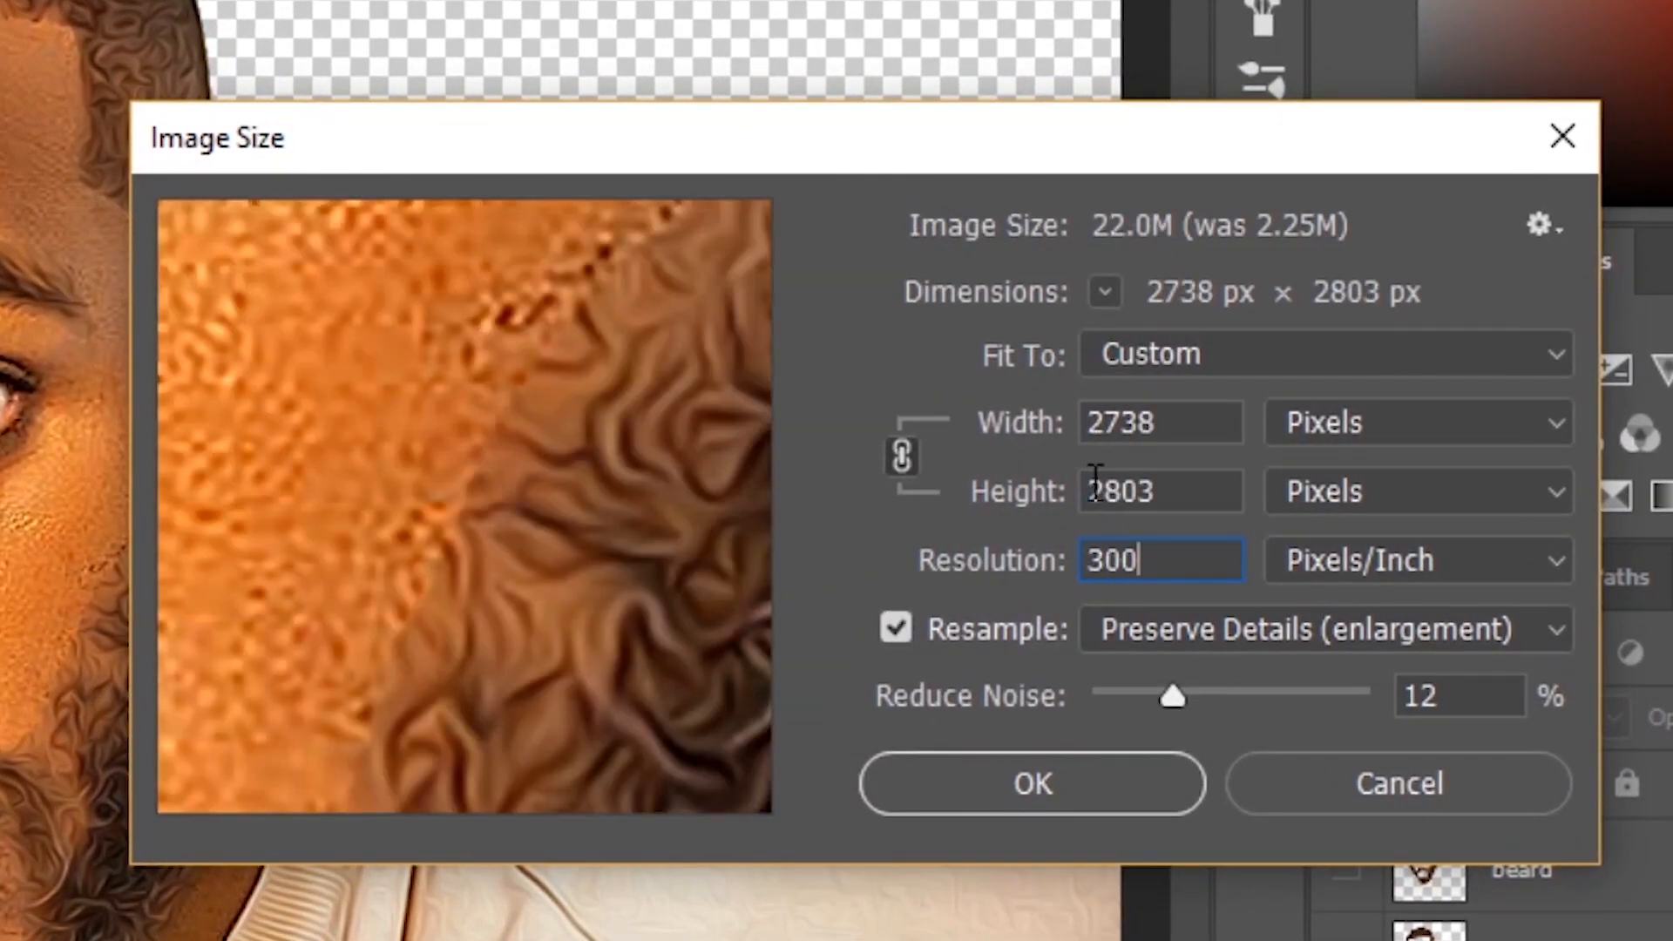
{"action": "left_click_drag", "start_coordinate": [1103, 493], "coordinate": [1060, 501]}
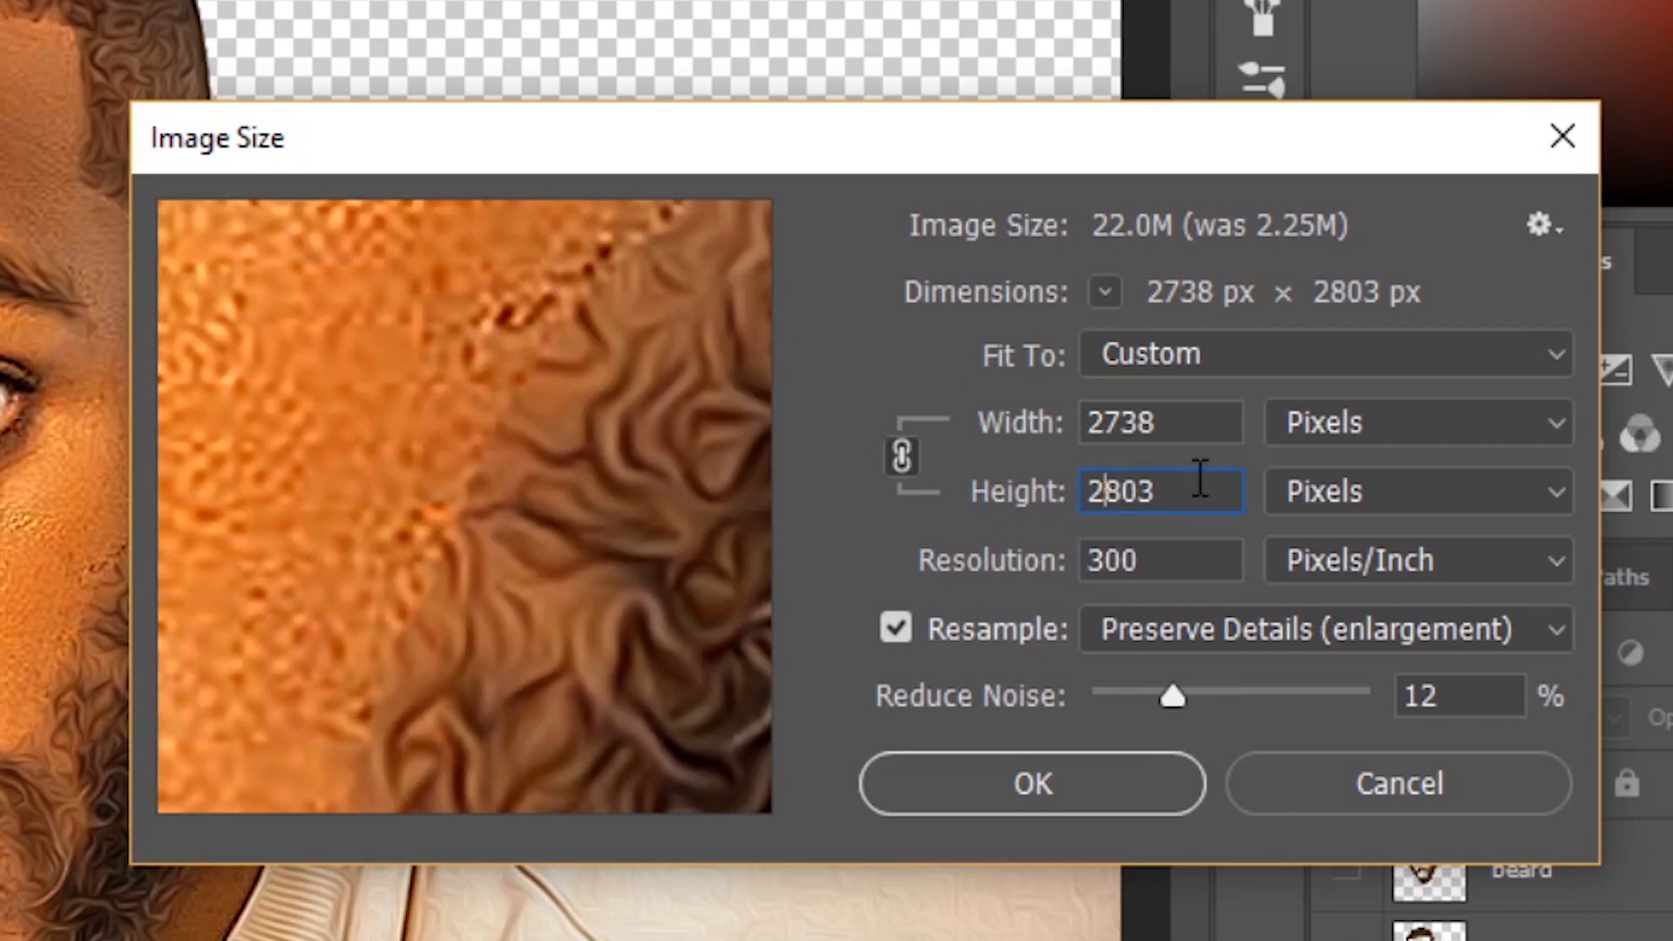
{"action": "key", "text": "BackSpace"}
{"action": "type", "text": "3"}
{"action": "left_click_drag", "start_coordinate": [1106, 493], "coordinate": [1125, 495]}
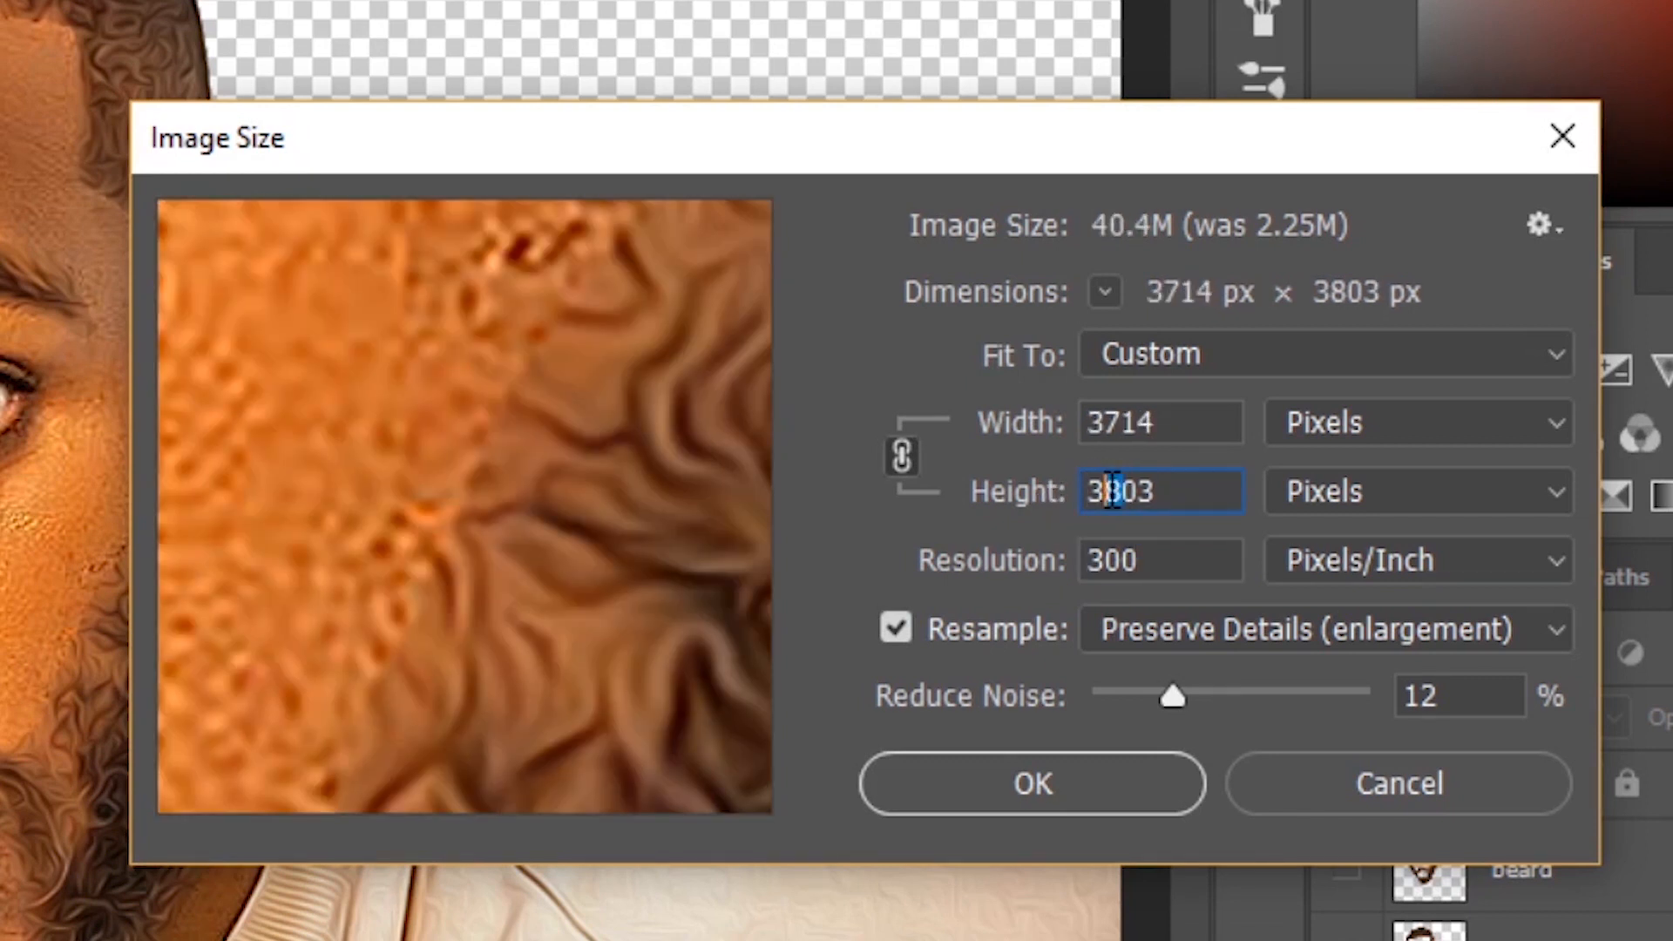
{"action": "type", "text": "1"}
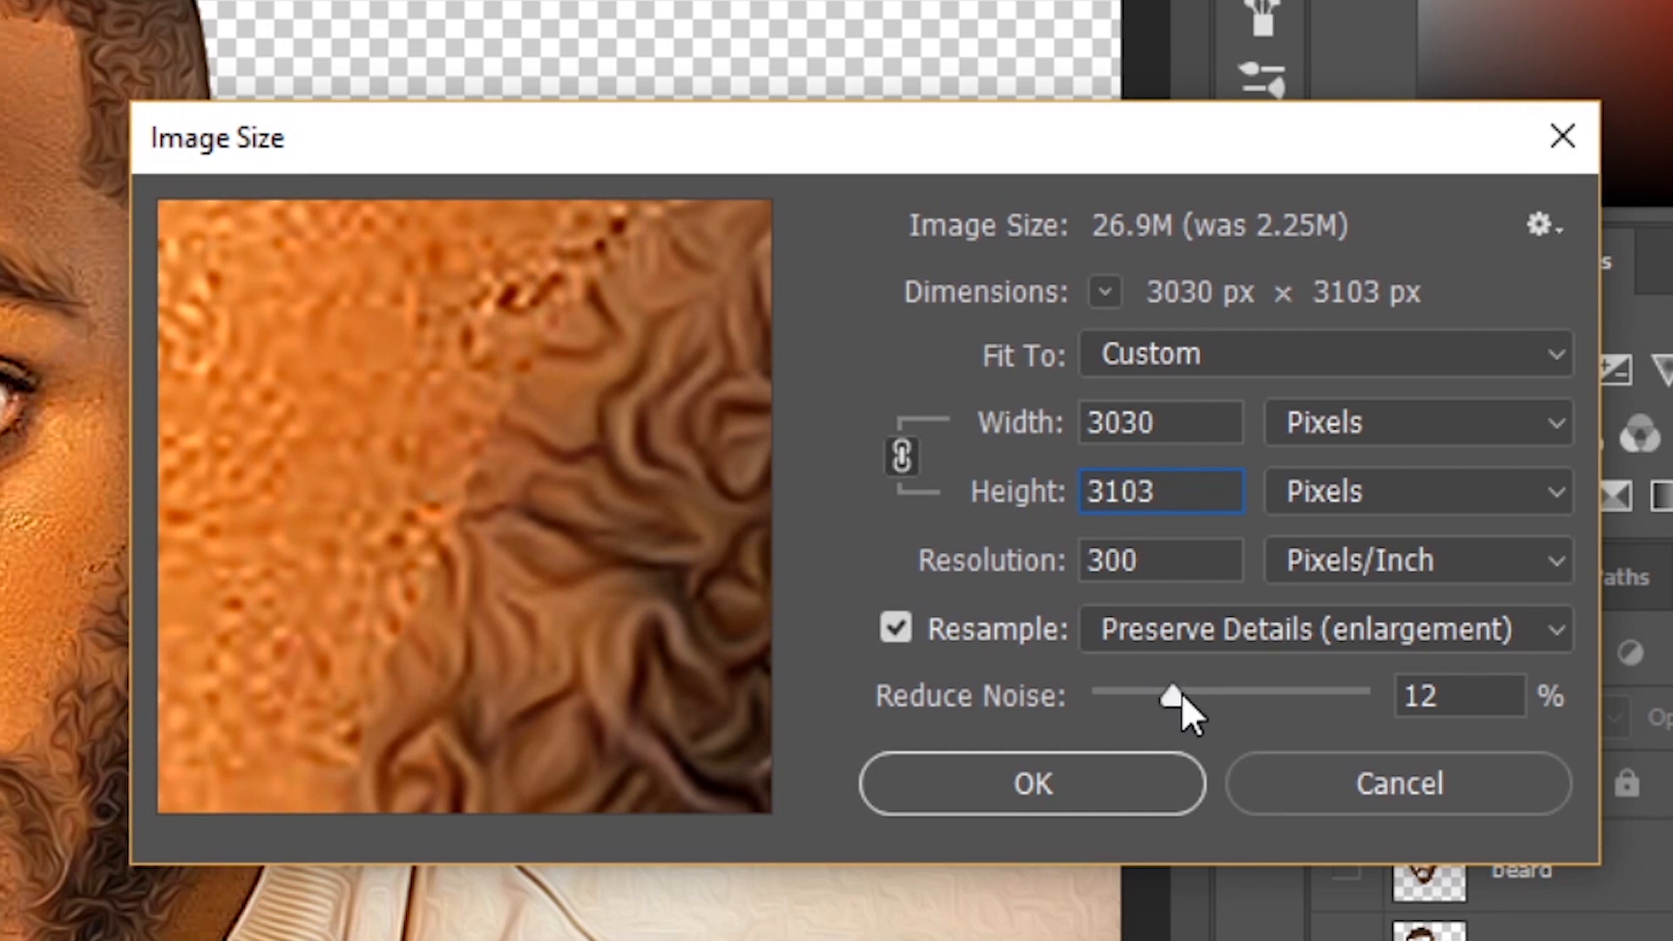
Enlarge the image using Preserve Details (enlargement) resampling with noise reduction at 12%
{"action": "left_click", "coordinate": [1177, 694]}
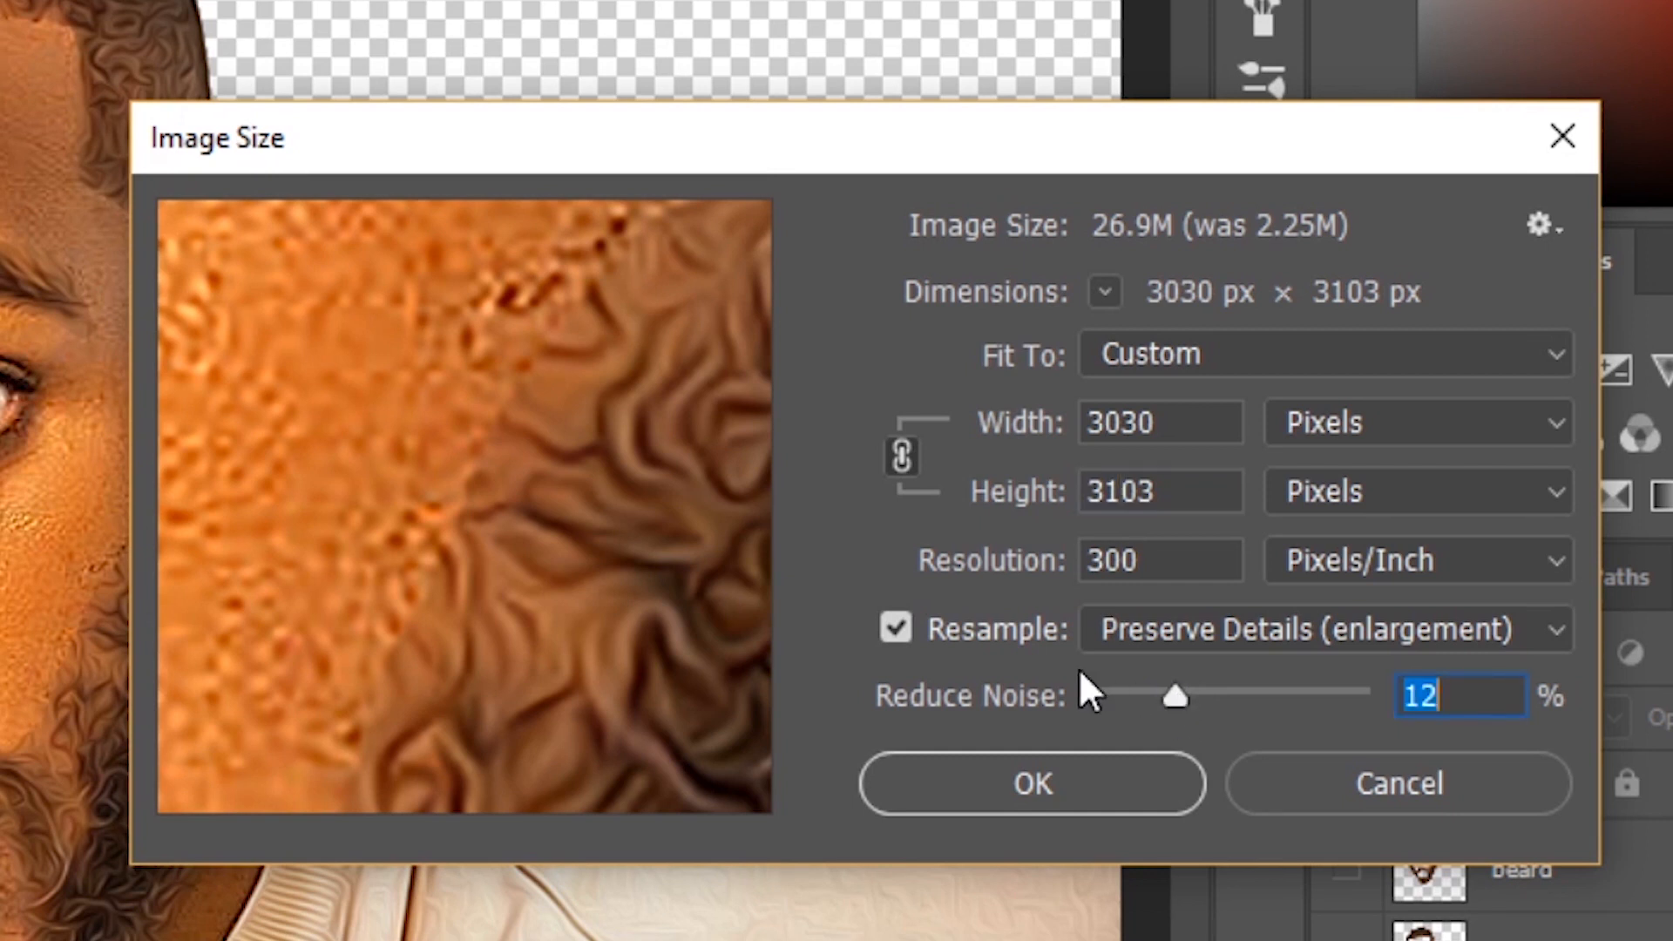
{"action": "left_click", "coordinate": [1174, 628]}
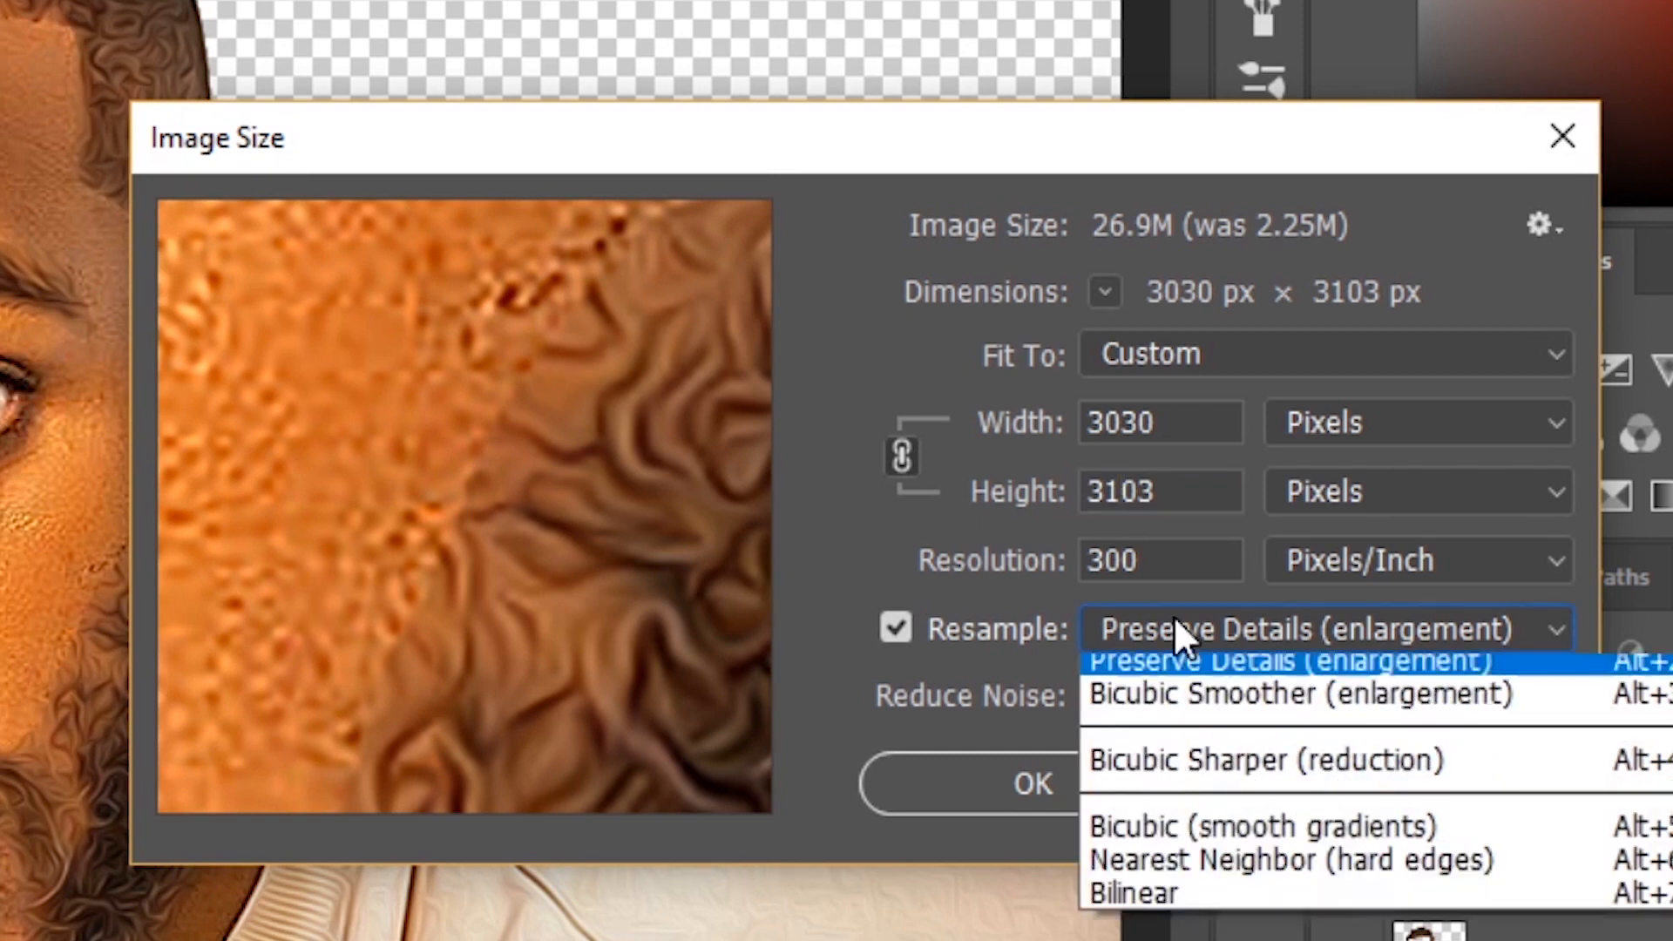
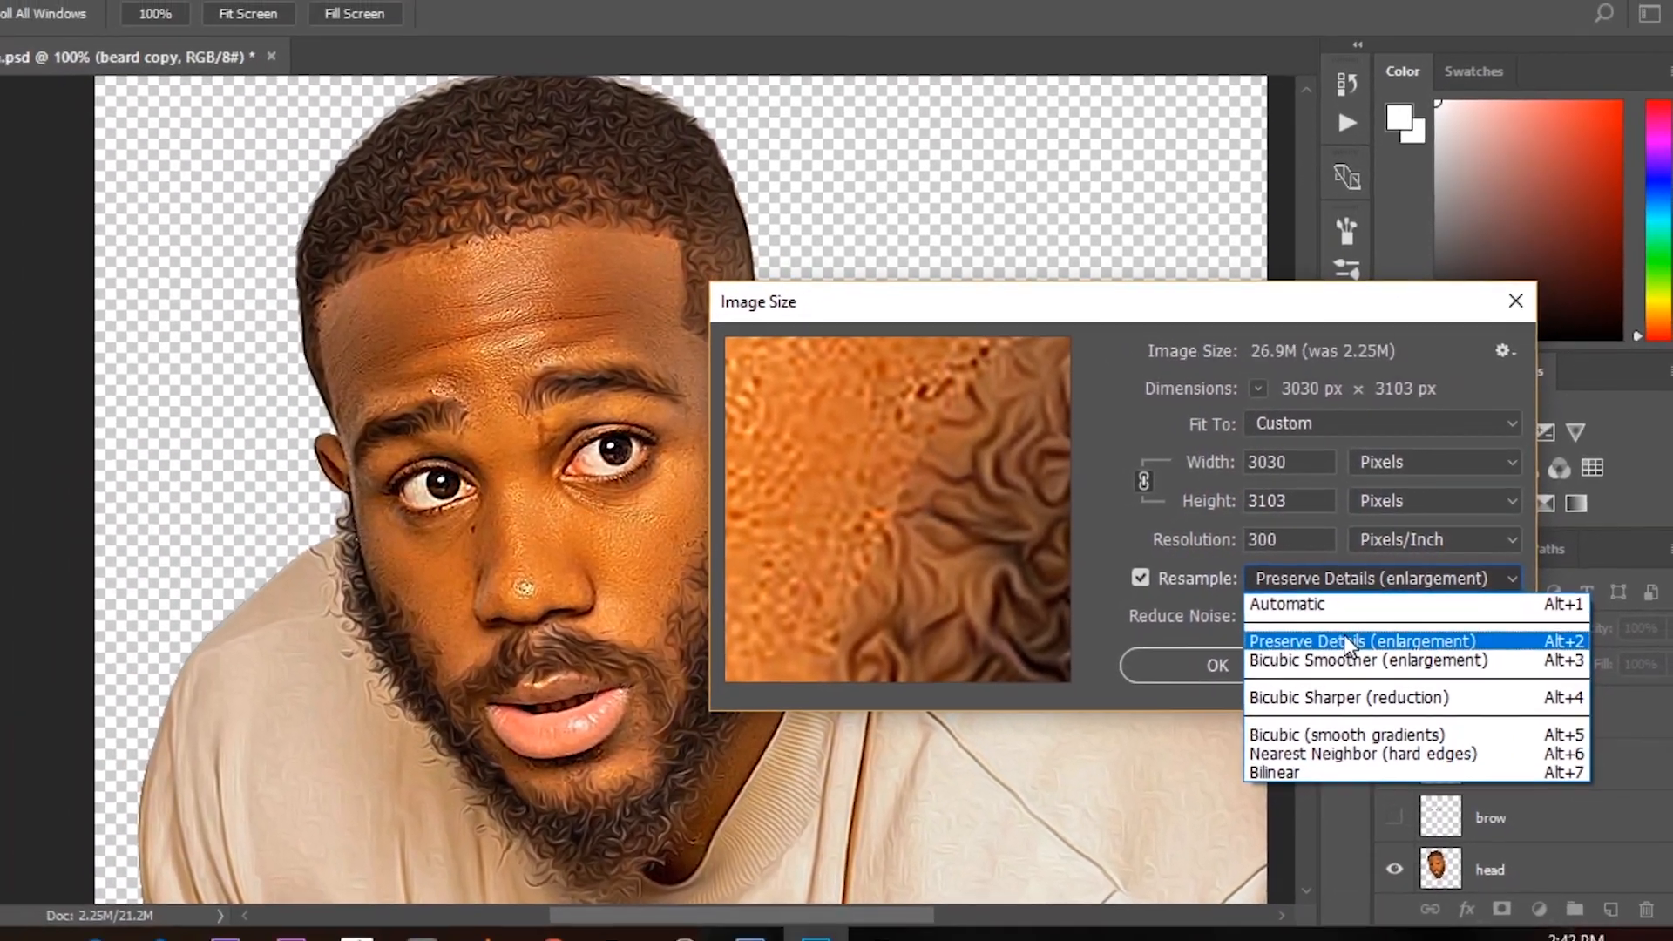
{"action": "left_click", "coordinate": [1344, 639]}
{"action": "left_click", "coordinate": [1220, 665]}
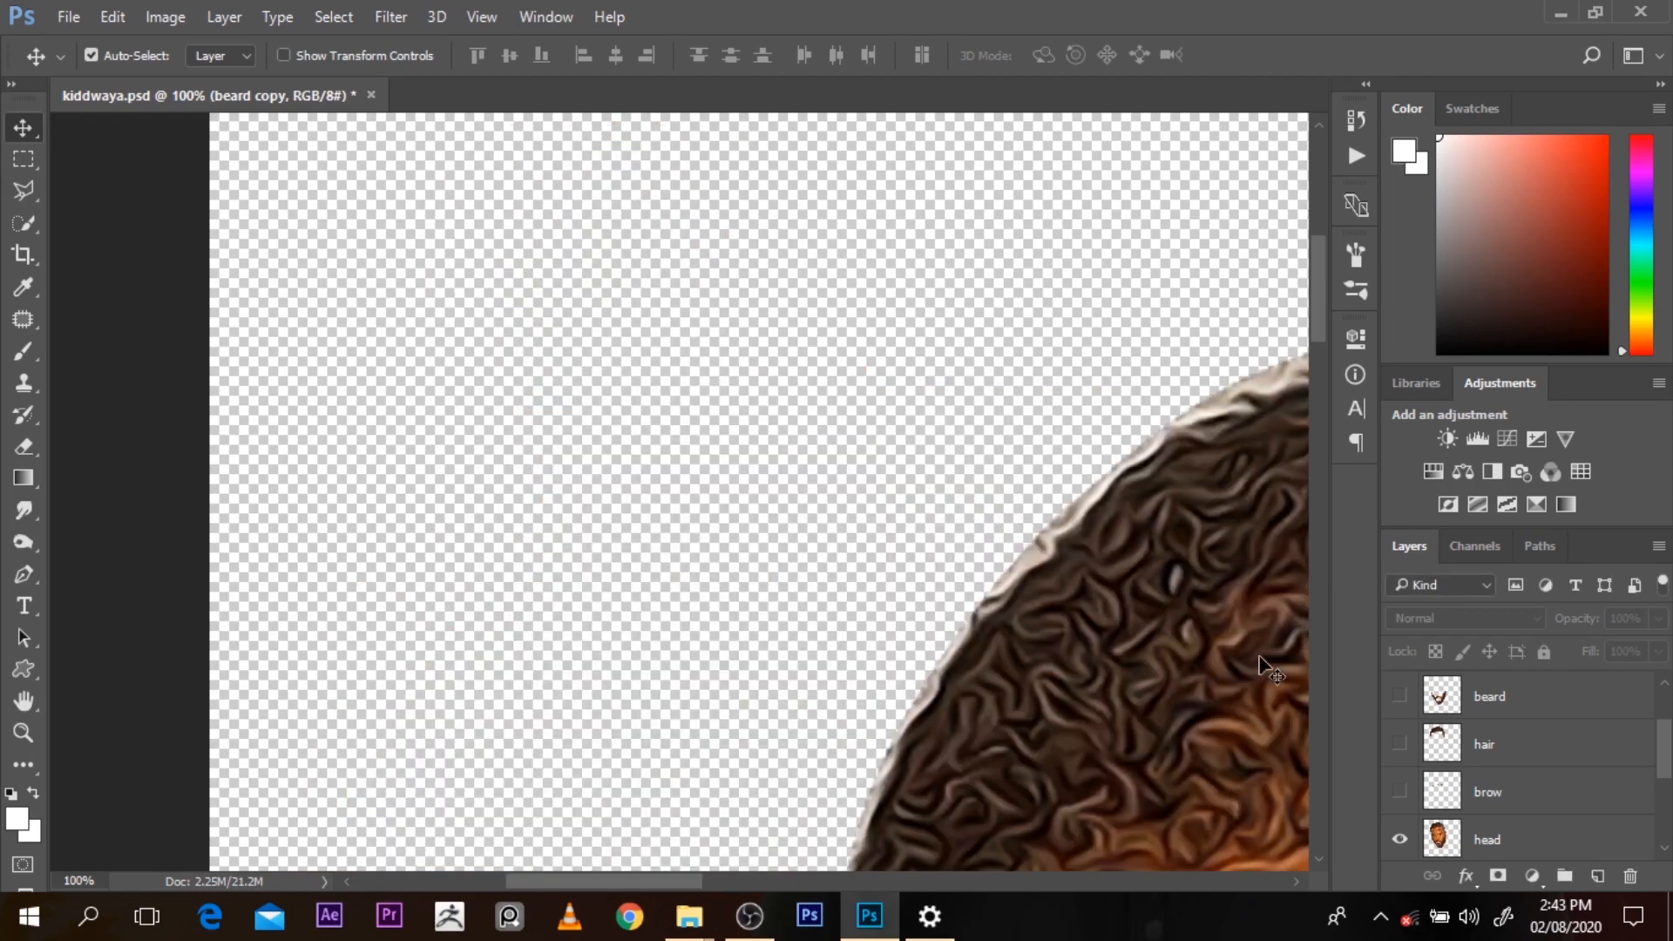
Compare the portrait before and after the enlargement by undoing and redoing the resize, and inspect the enlarged face up close
{"action": "left_click_drag", "start_coordinate": [1109, 537], "coordinate": [809, 602]}
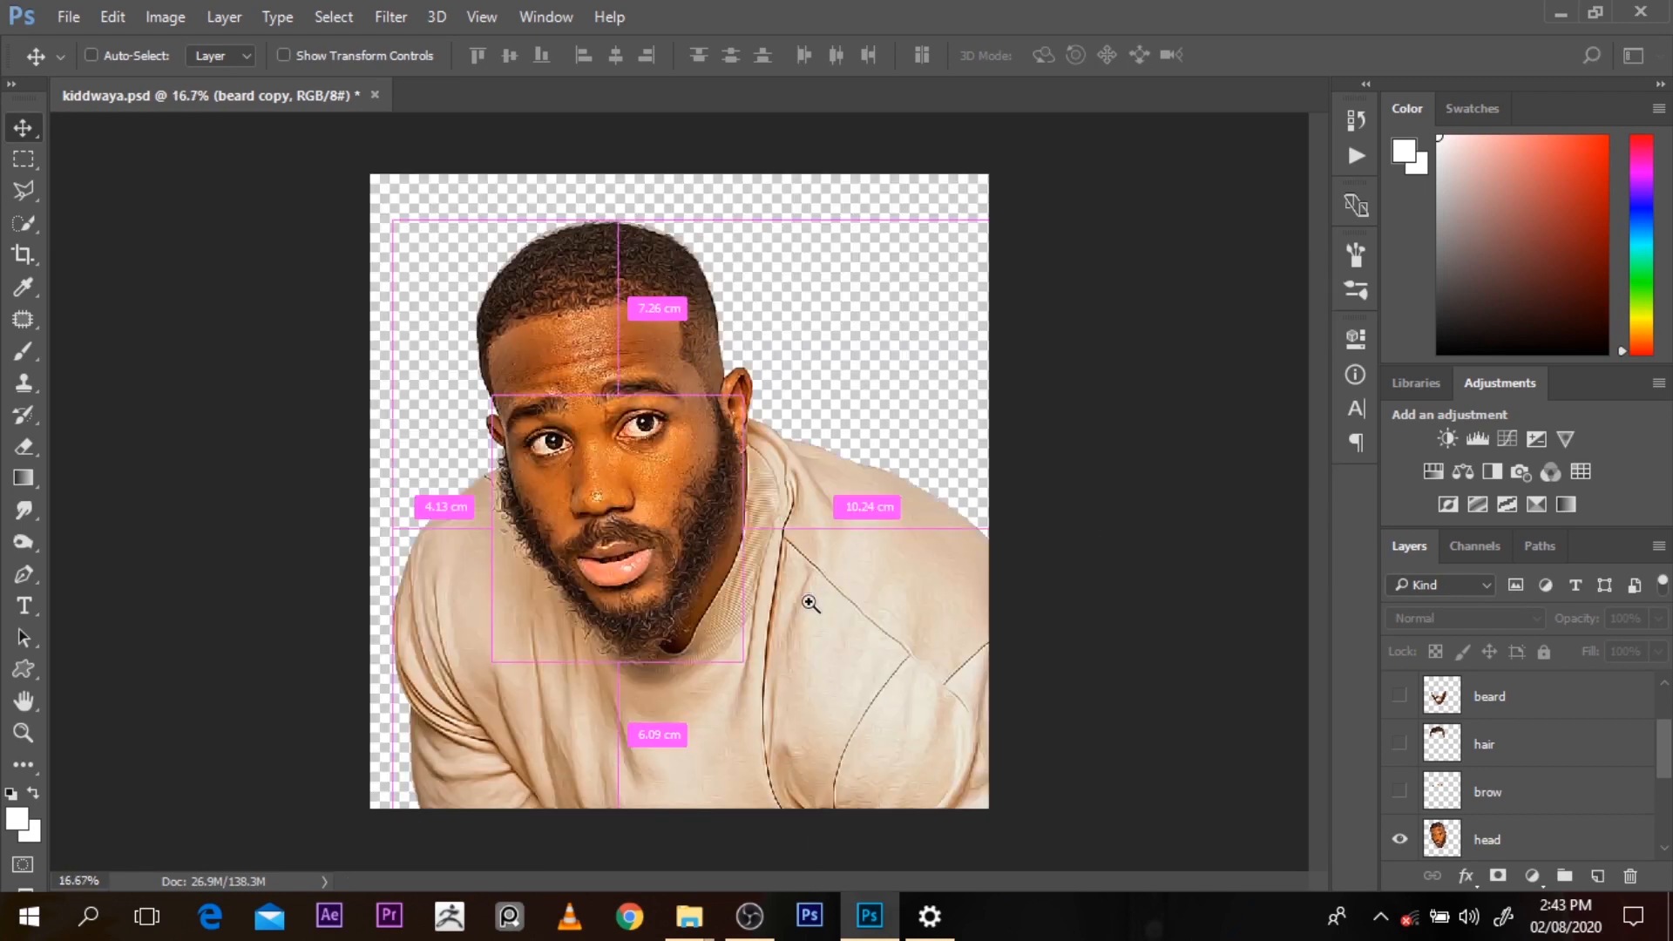
{"action": "left_click", "coordinate": [672, 497]}
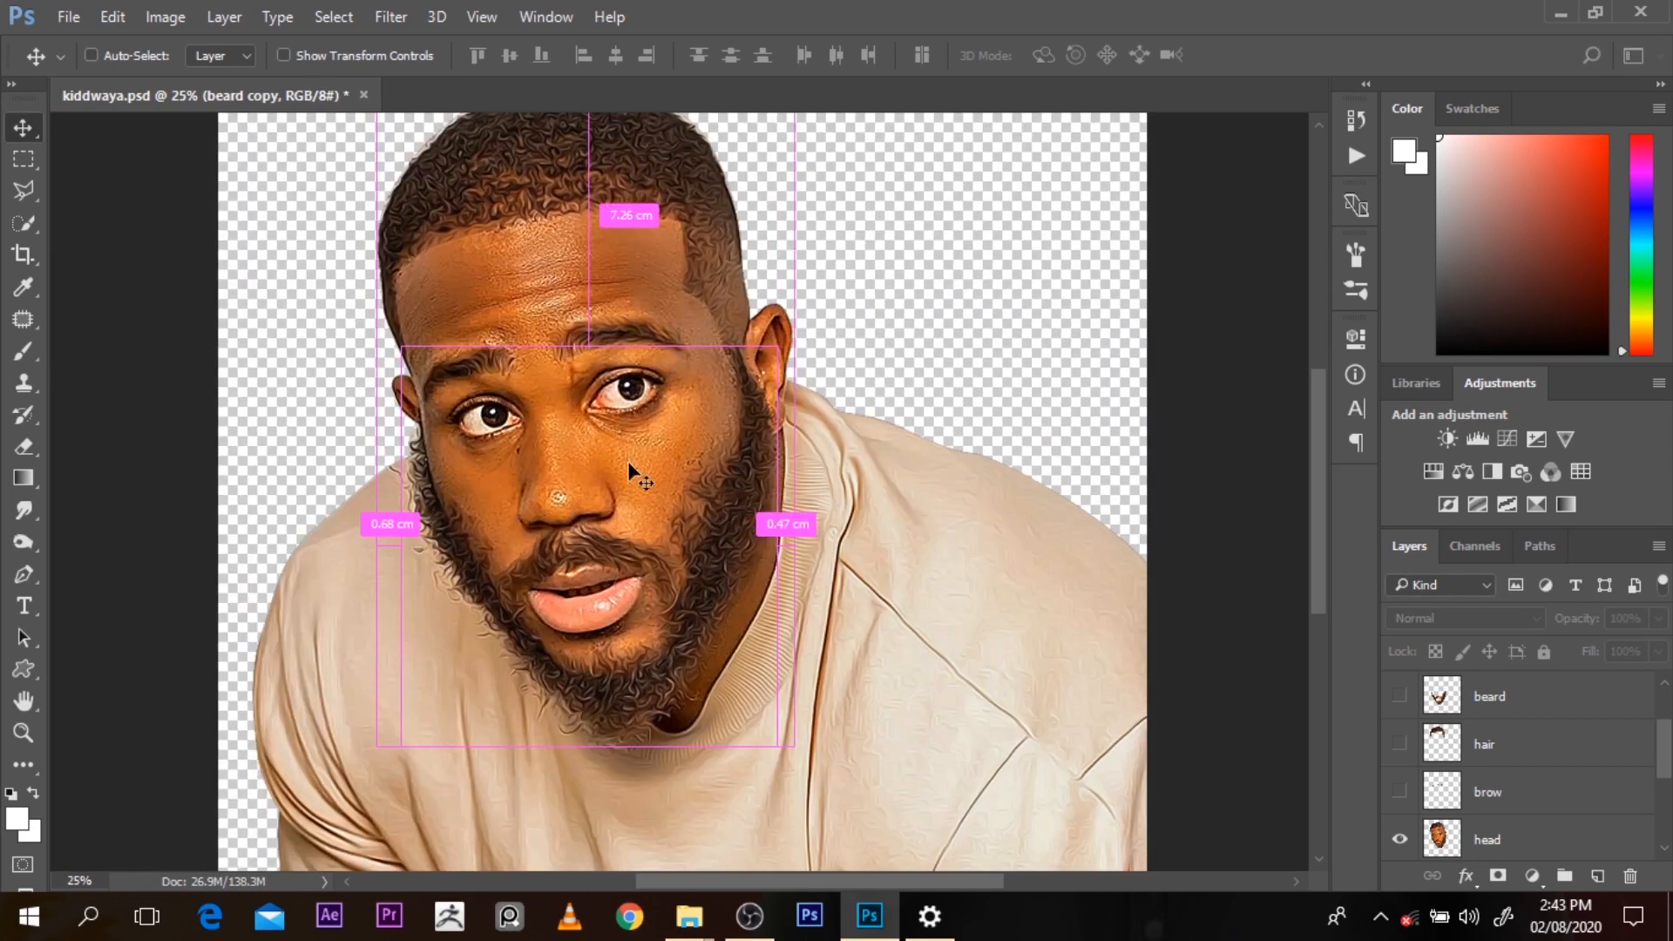
{"action": "key", "text": "ctrl+z"}
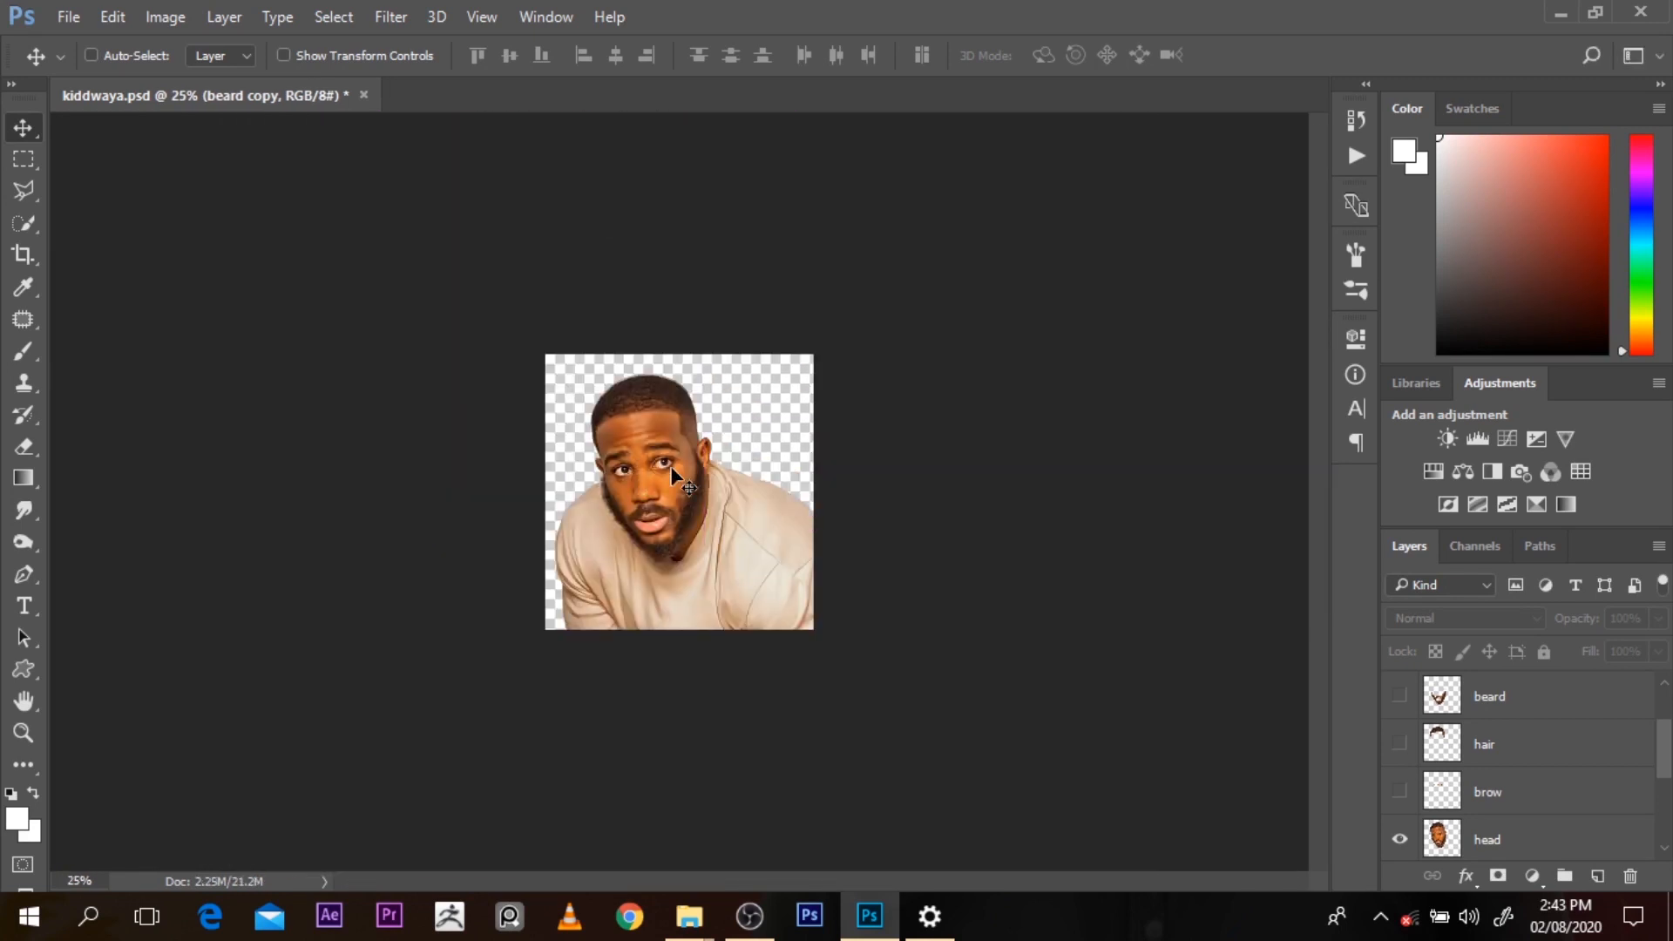
{"action": "key", "text": "ctrl+z"}
{"action": "left_click", "coordinate": [624, 446], "text": "ctrl"}
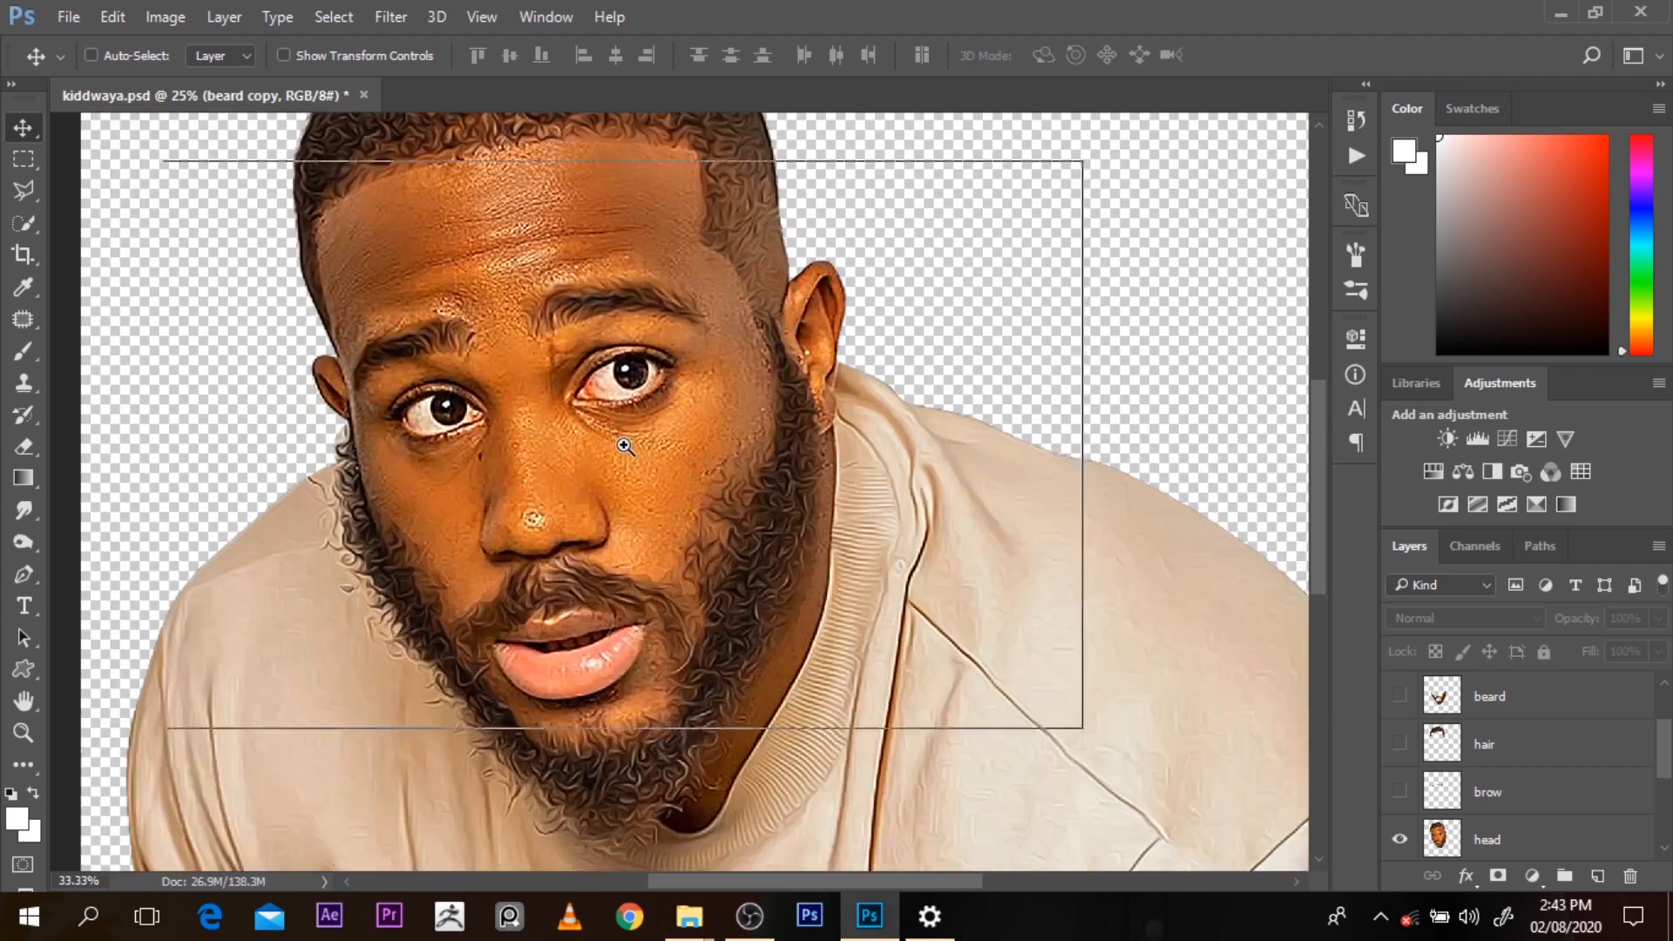
{"action": "left_click", "coordinate": [624, 444], "text": "ctrl"}
{"action": "left_click", "coordinate": [624, 437], "text": "ctrl"}
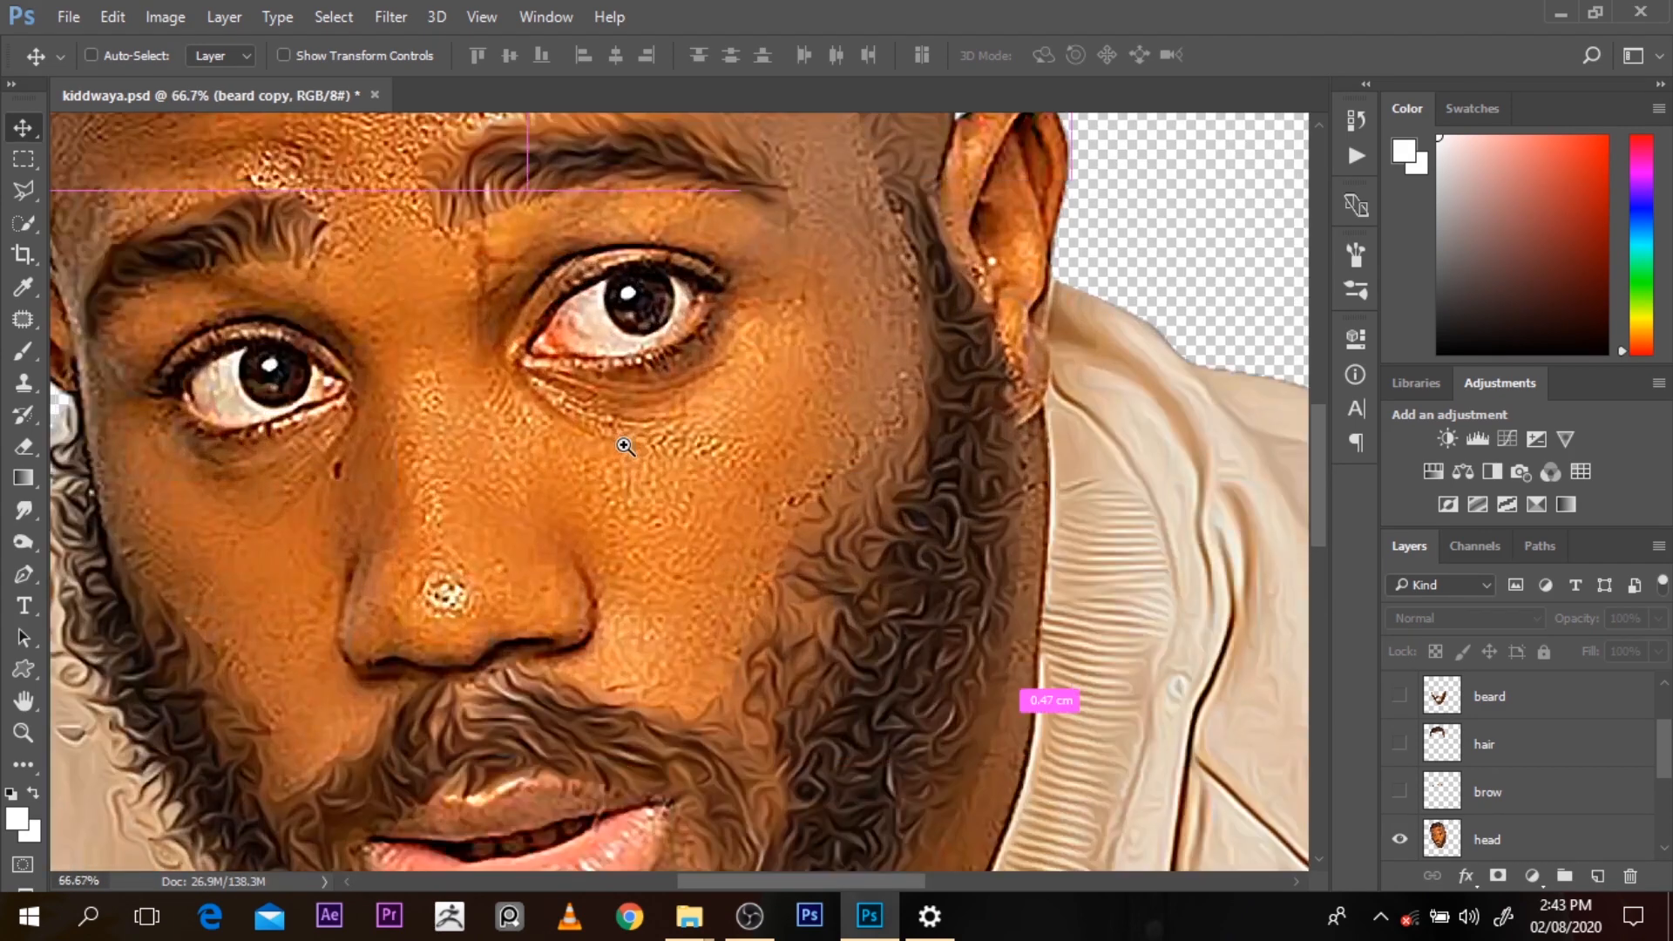
{"action": "left_click", "coordinate": [624, 366], "text": "ctrl"}
Undo the enlargement and examine the skin and eye detail closely at the original image size
{"action": "key", "text": "ctrl+z"}
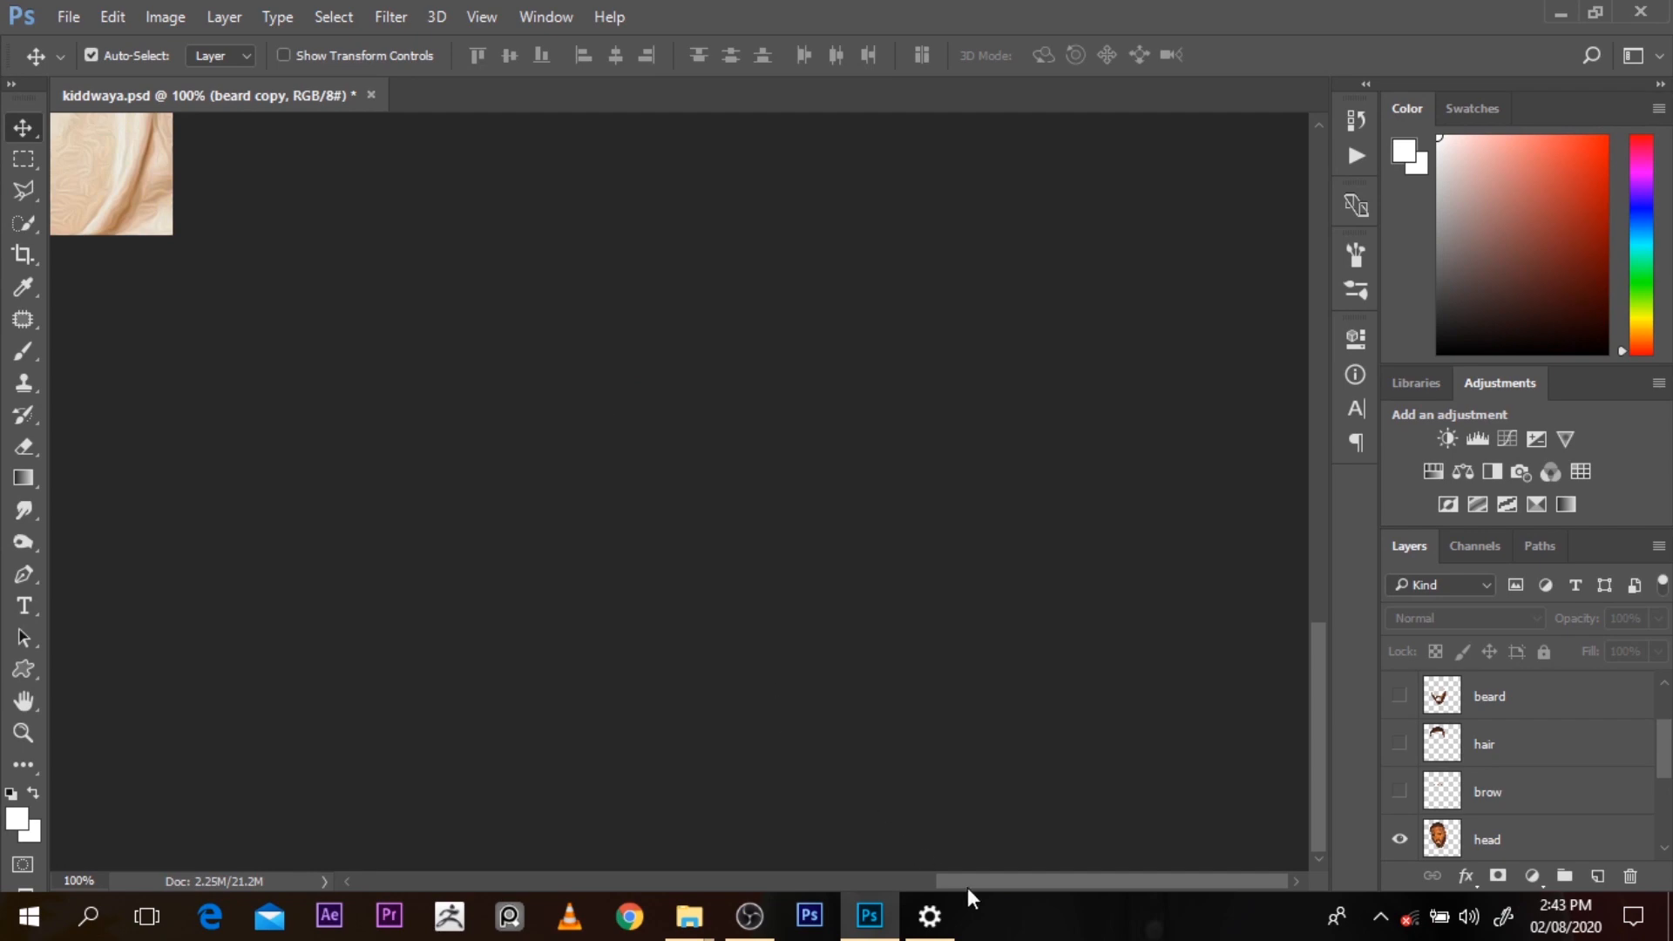
{"action": "left_click_drag", "start_coordinate": [967, 885], "coordinate": [688, 923]}
{"action": "left_click_drag", "start_coordinate": [1338, 762], "coordinate": [1282, 475]}
{"action": "left_click", "coordinate": [504, 381], "text": "ctrl"}
{"action": "left_click", "coordinate": [519, 379], "text": "ctrl"}
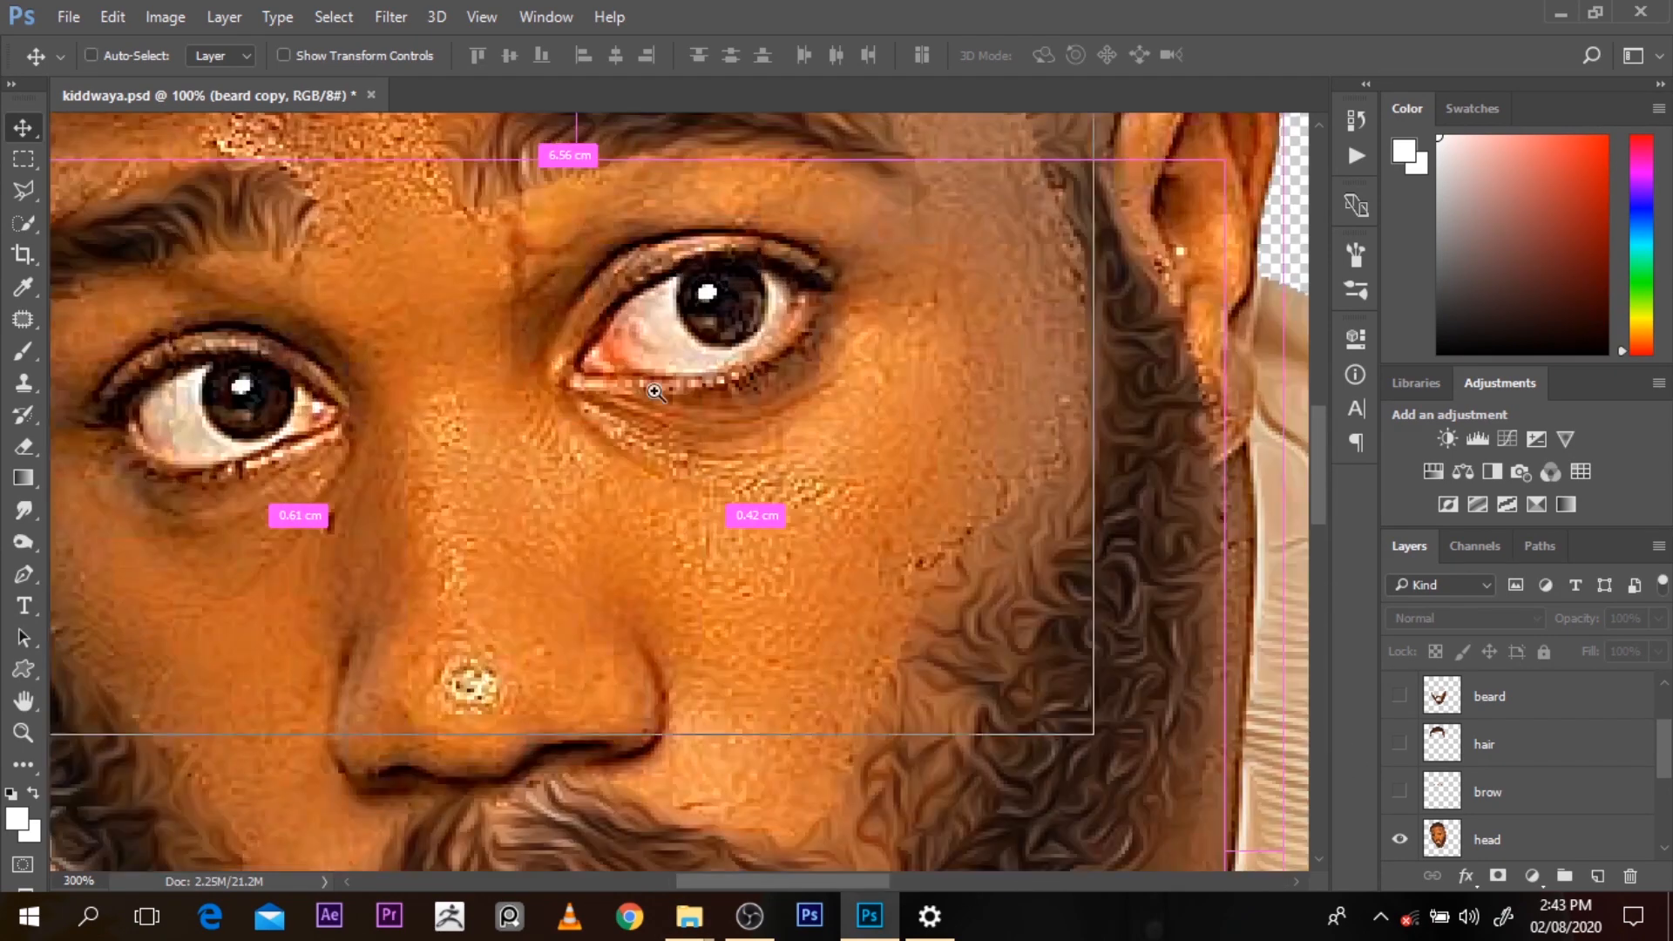
{"action": "left_click", "coordinate": [592, 385], "text": "ctrl"}
{"action": "left_click", "coordinate": [655, 392], "text": "ctrl"}
{"action": "left_click", "coordinate": [655, 392], "text": "ctrl"}
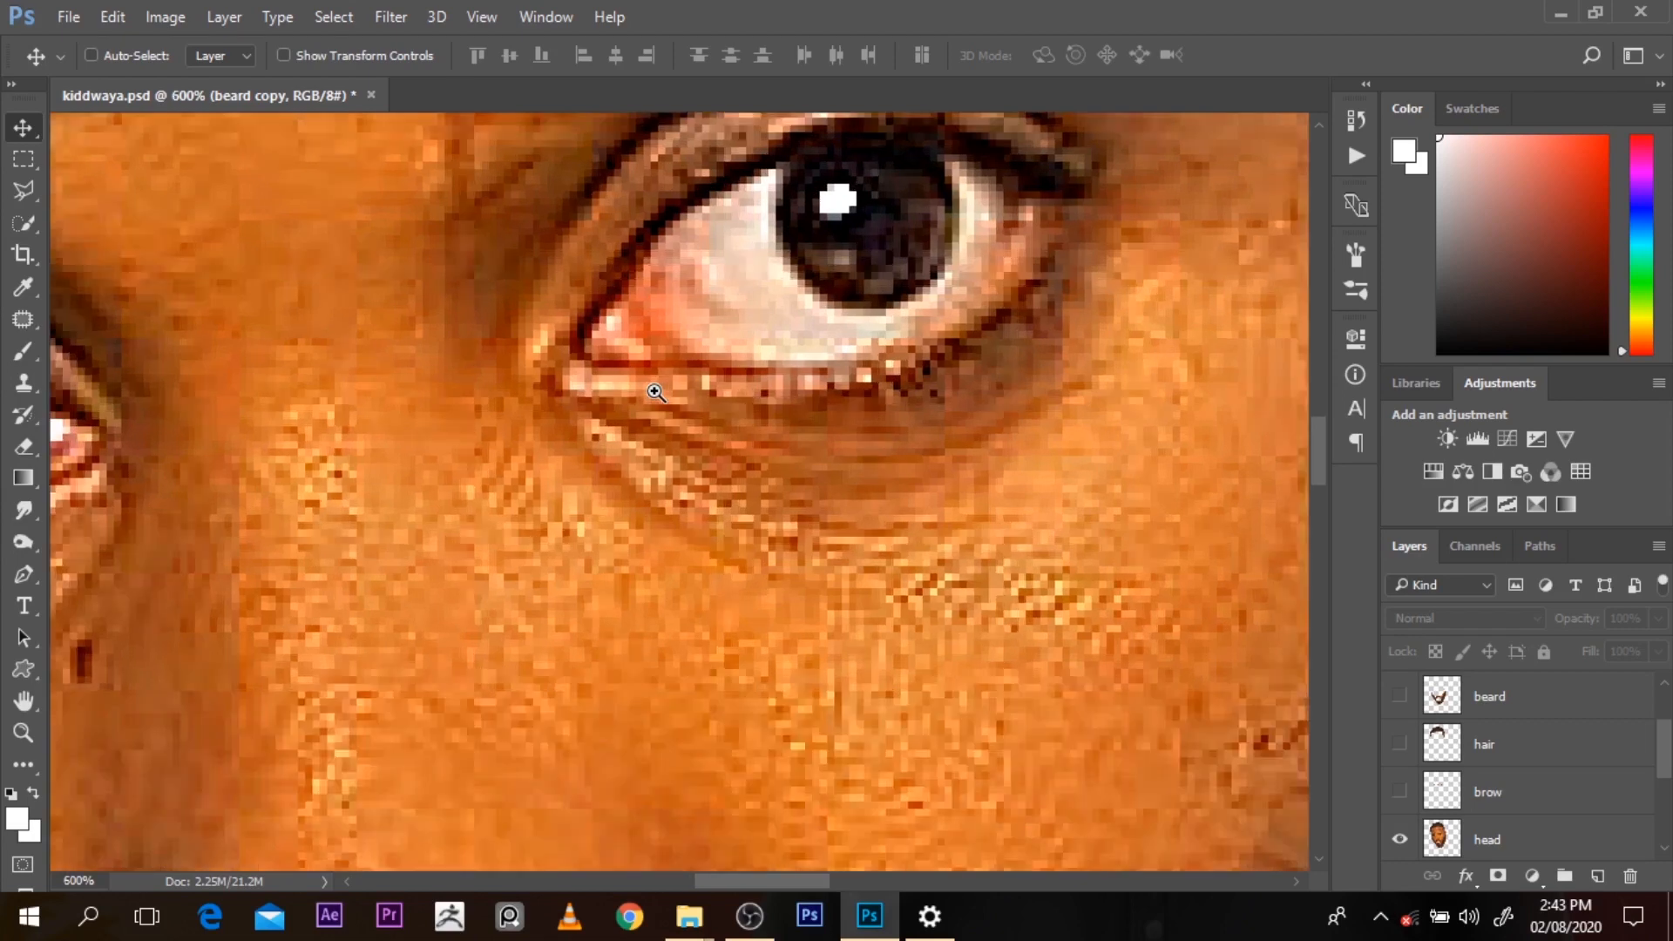
Restore the enlarged image size and examine the same eye closely for comparison
{"action": "key", "text": "ctrl+z"}
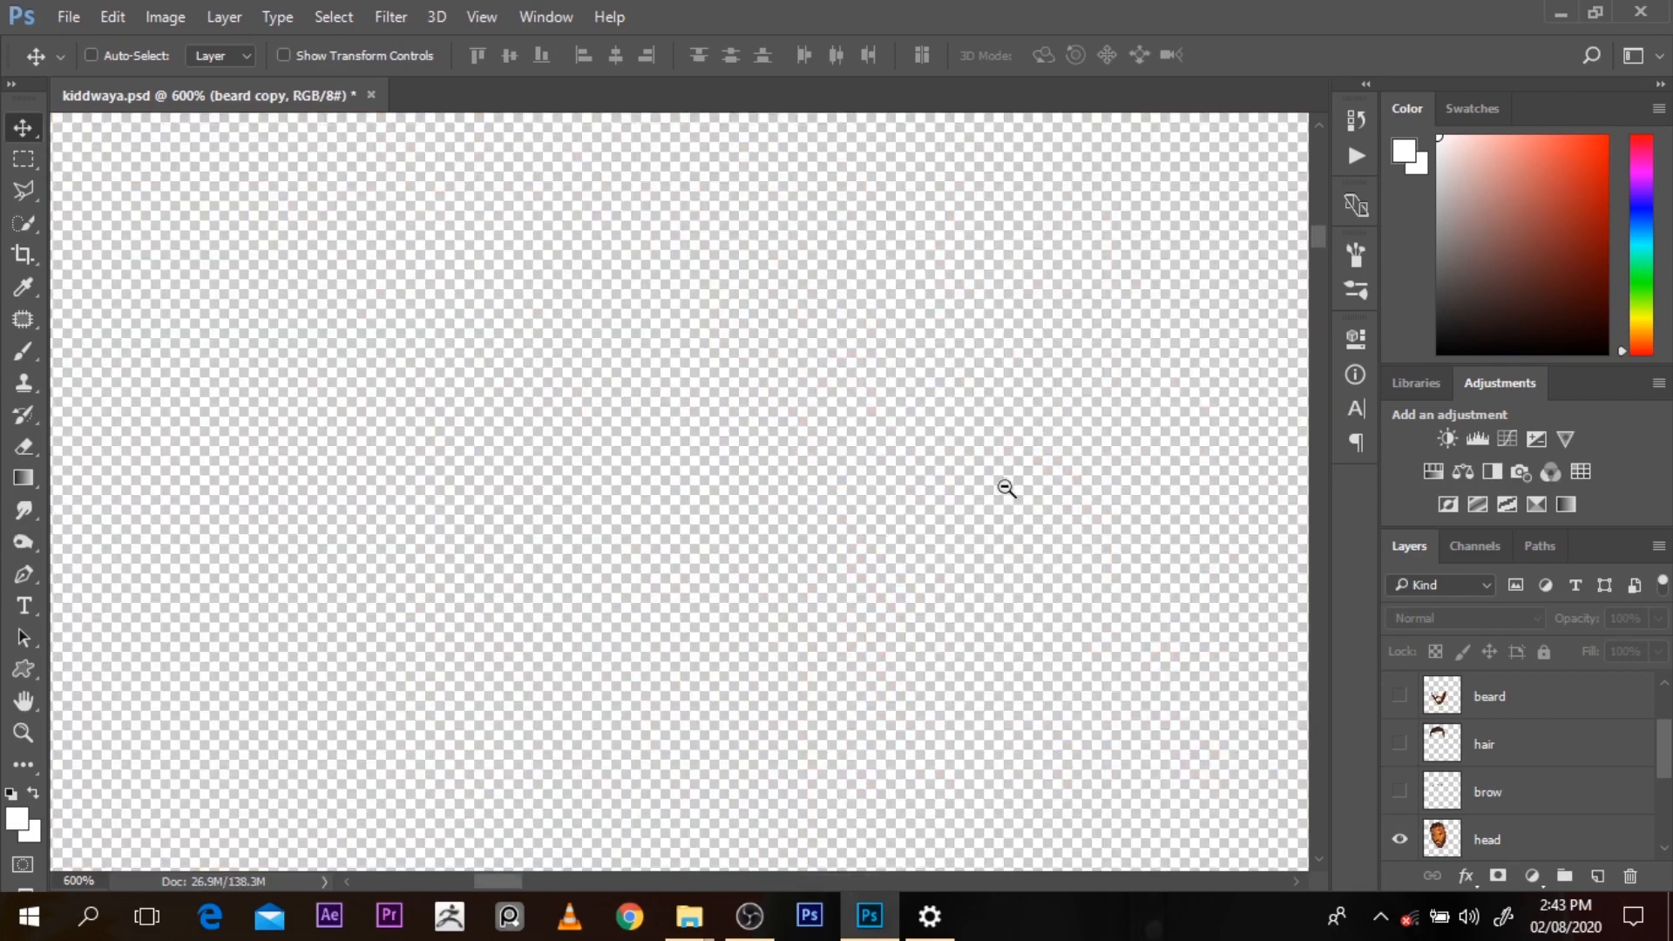
{"action": "left_click", "coordinate": [1007, 489], "text": "alt"}
{"action": "left_click", "coordinate": [1007, 489], "text": "alt"}
{"action": "left_click", "coordinate": [1007, 489], "text": "alt"}
{"action": "left_click", "coordinate": [1006, 489], "text": "alt"}
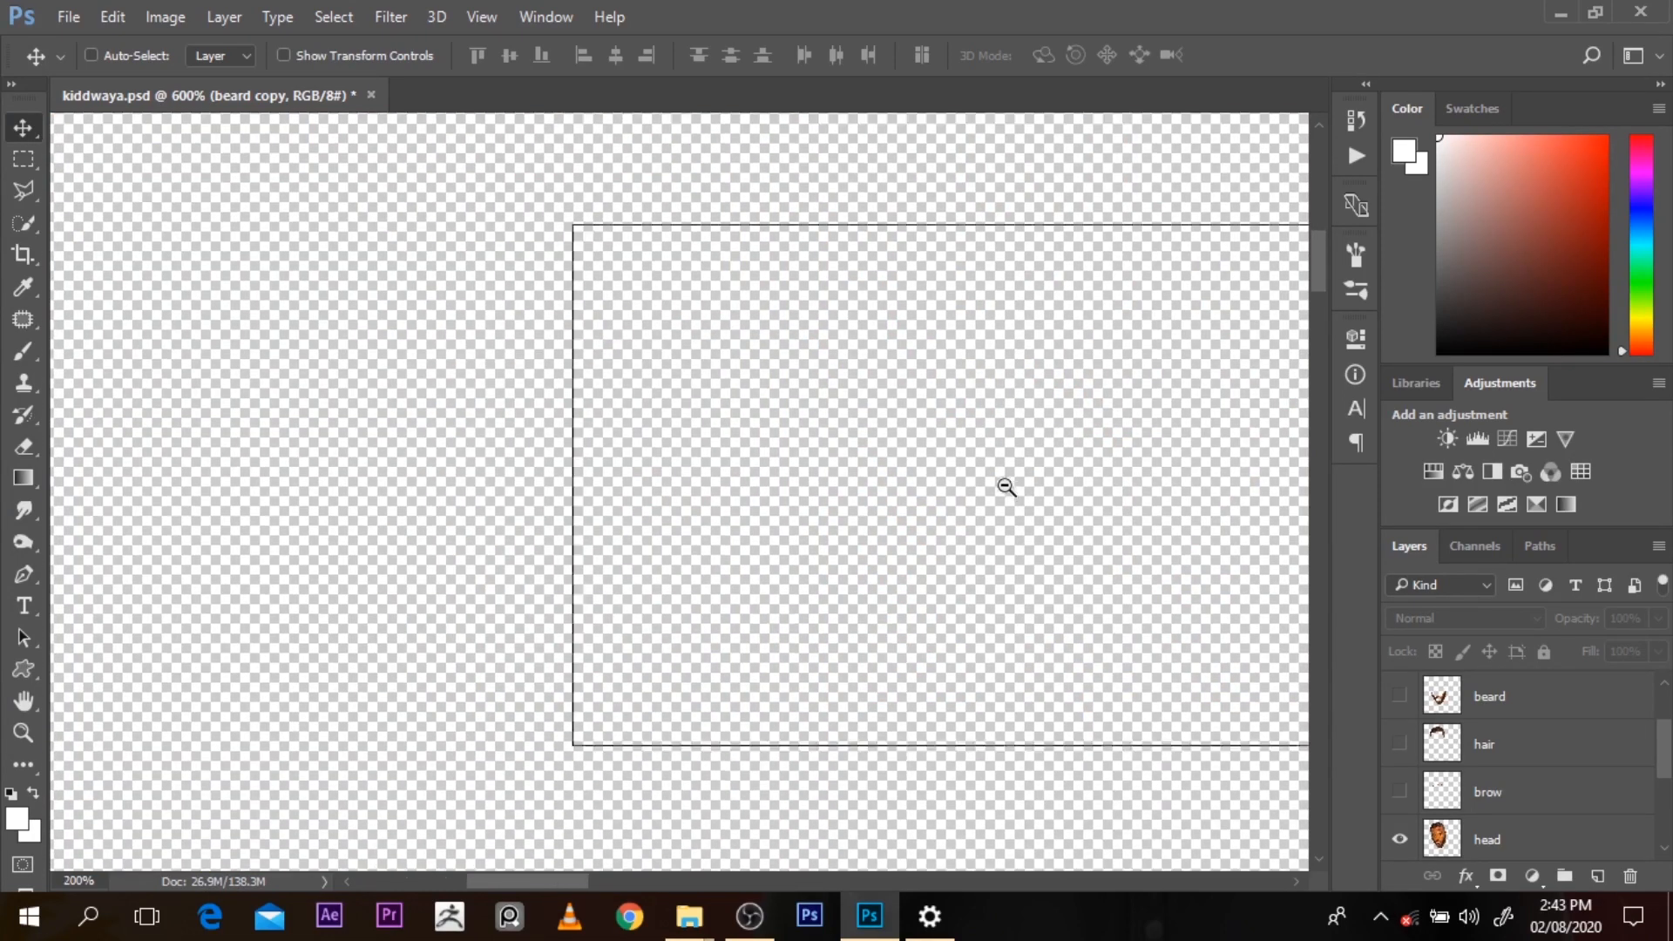
{"action": "left_click", "coordinate": [1007, 489], "text": "alt"}
{"action": "left_click", "coordinate": [1006, 489], "text": "alt"}
{"action": "left_click", "coordinate": [1007, 489], "text": "alt"}
{"action": "left_click", "coordinate": [1007, 489], "text": "alt"}
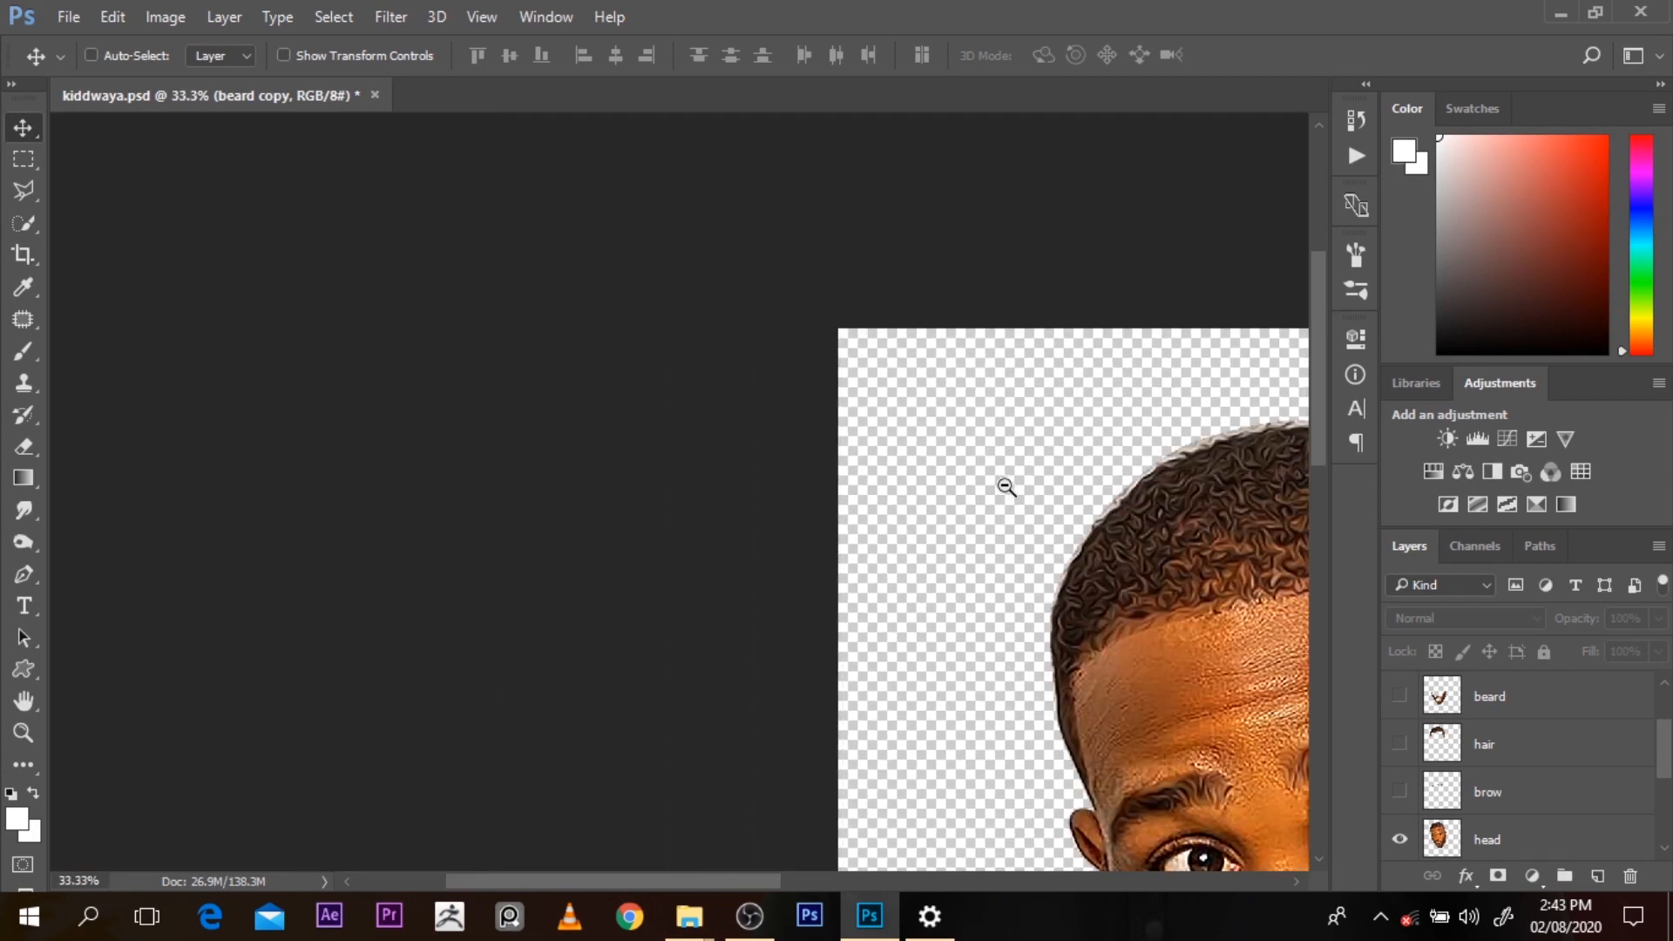
{"action": "left_click", "coordinate": [1007, 489], "text": "alt"}
{"action": "left_click", "coordinate": [1079, 554], "text": "alt"}
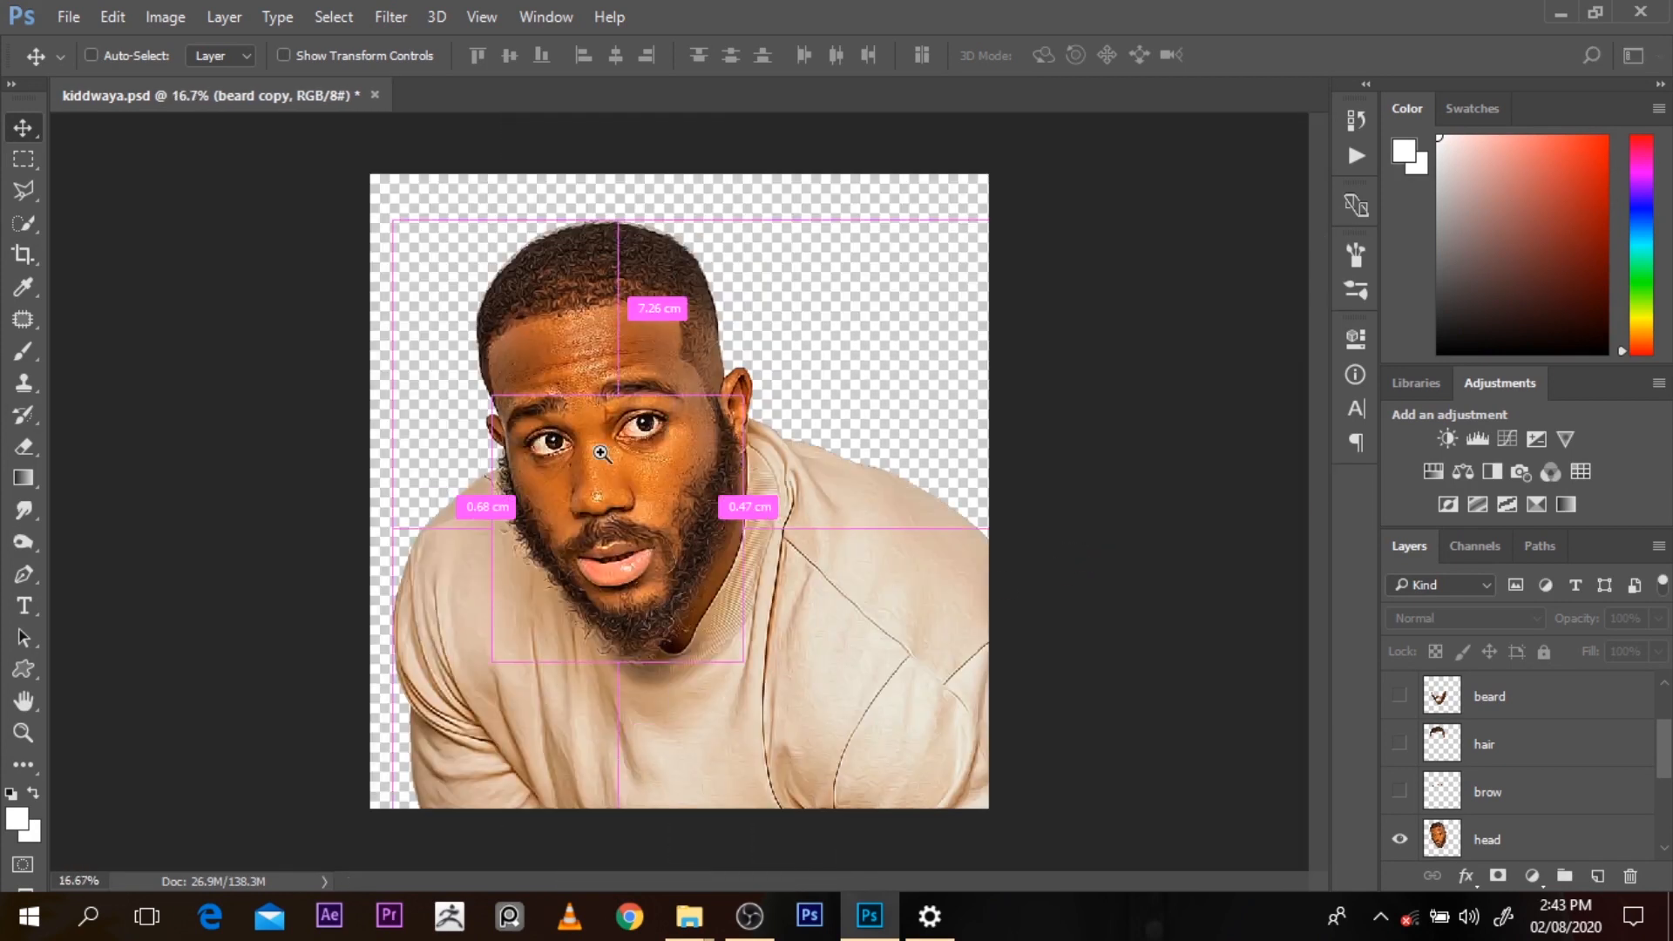
{"action": "left_click", "coordinate": [767, 224]}
{"action": "left_click", "coordinate": [767, 225]}
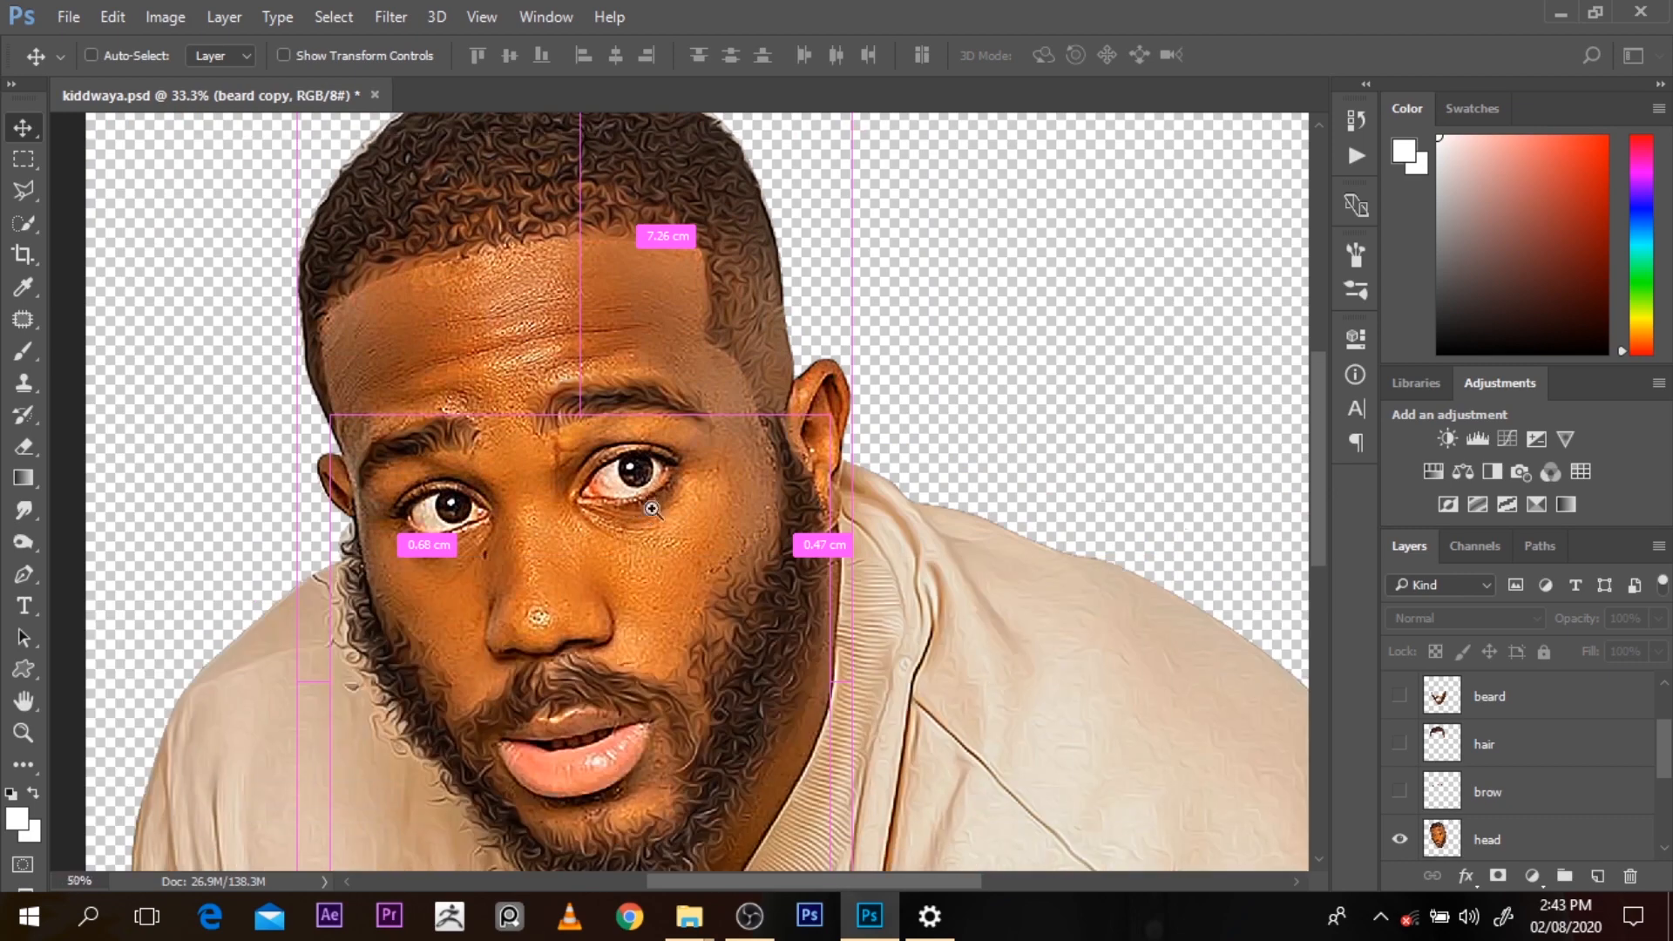
{"action": "left_click", "coordinate": [627, 487]}
{"action": "left_click", "coordinate": [622, 477]}
{"action": "left_click", "coordinate": [622, 477]}
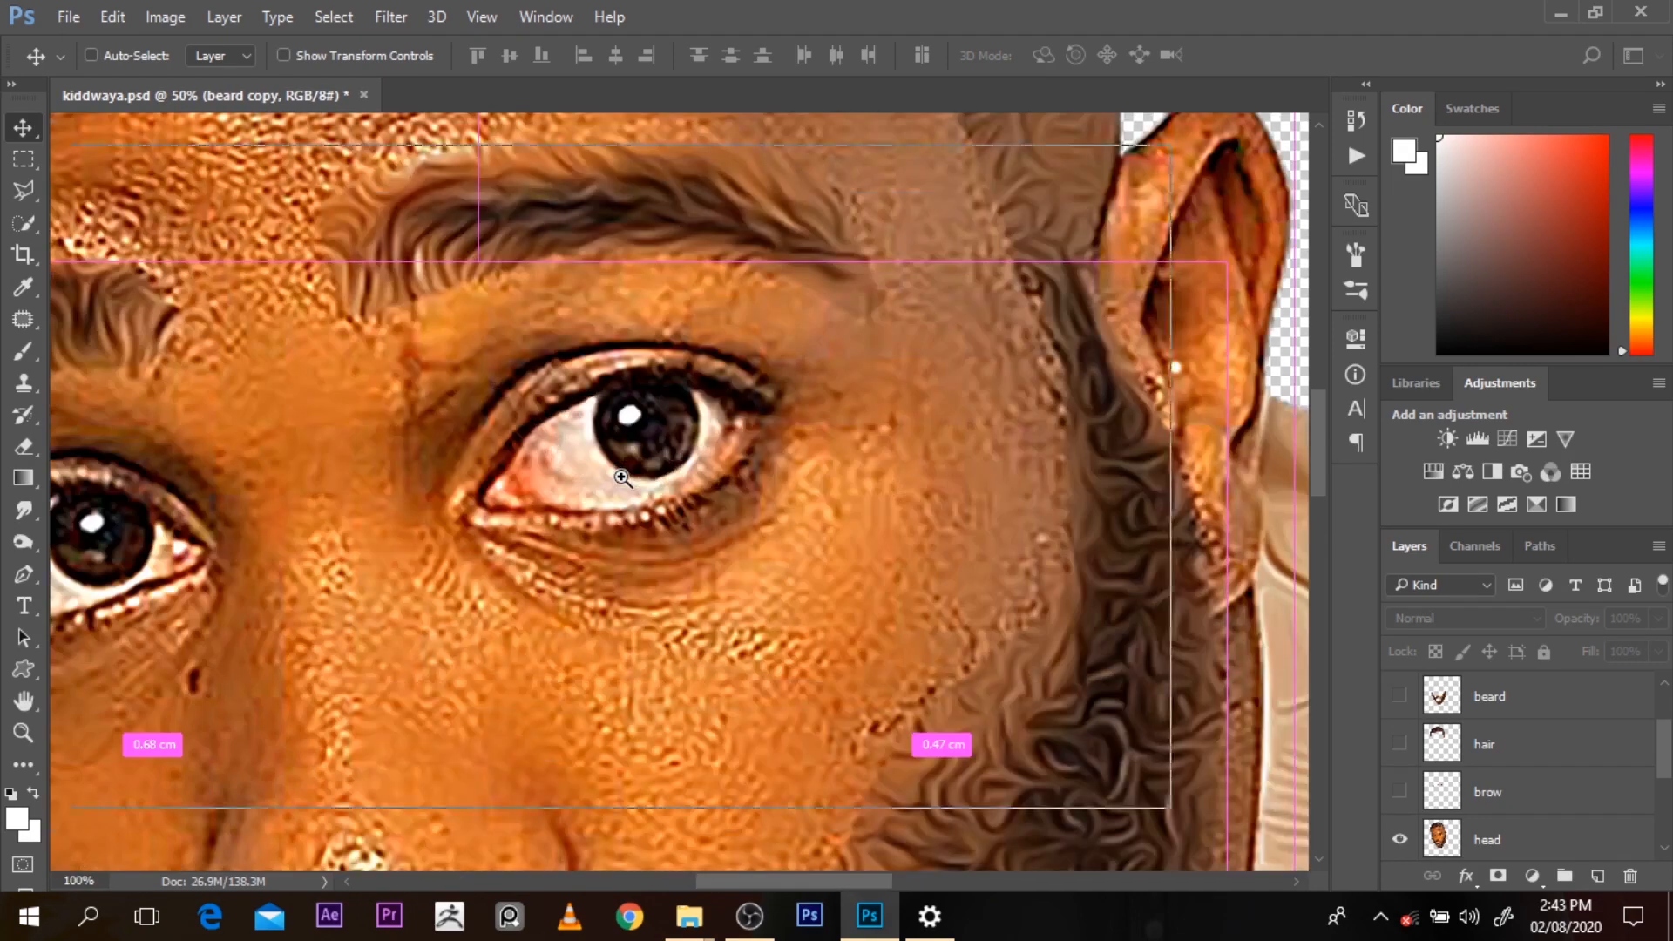
{"action": "left_click", "coordinate": [622, 477]}
{"action": "left_click", "coordinate": [622, 476]}
{"action": "left_click", "coordinate": [622, 478], "text": "alt"}
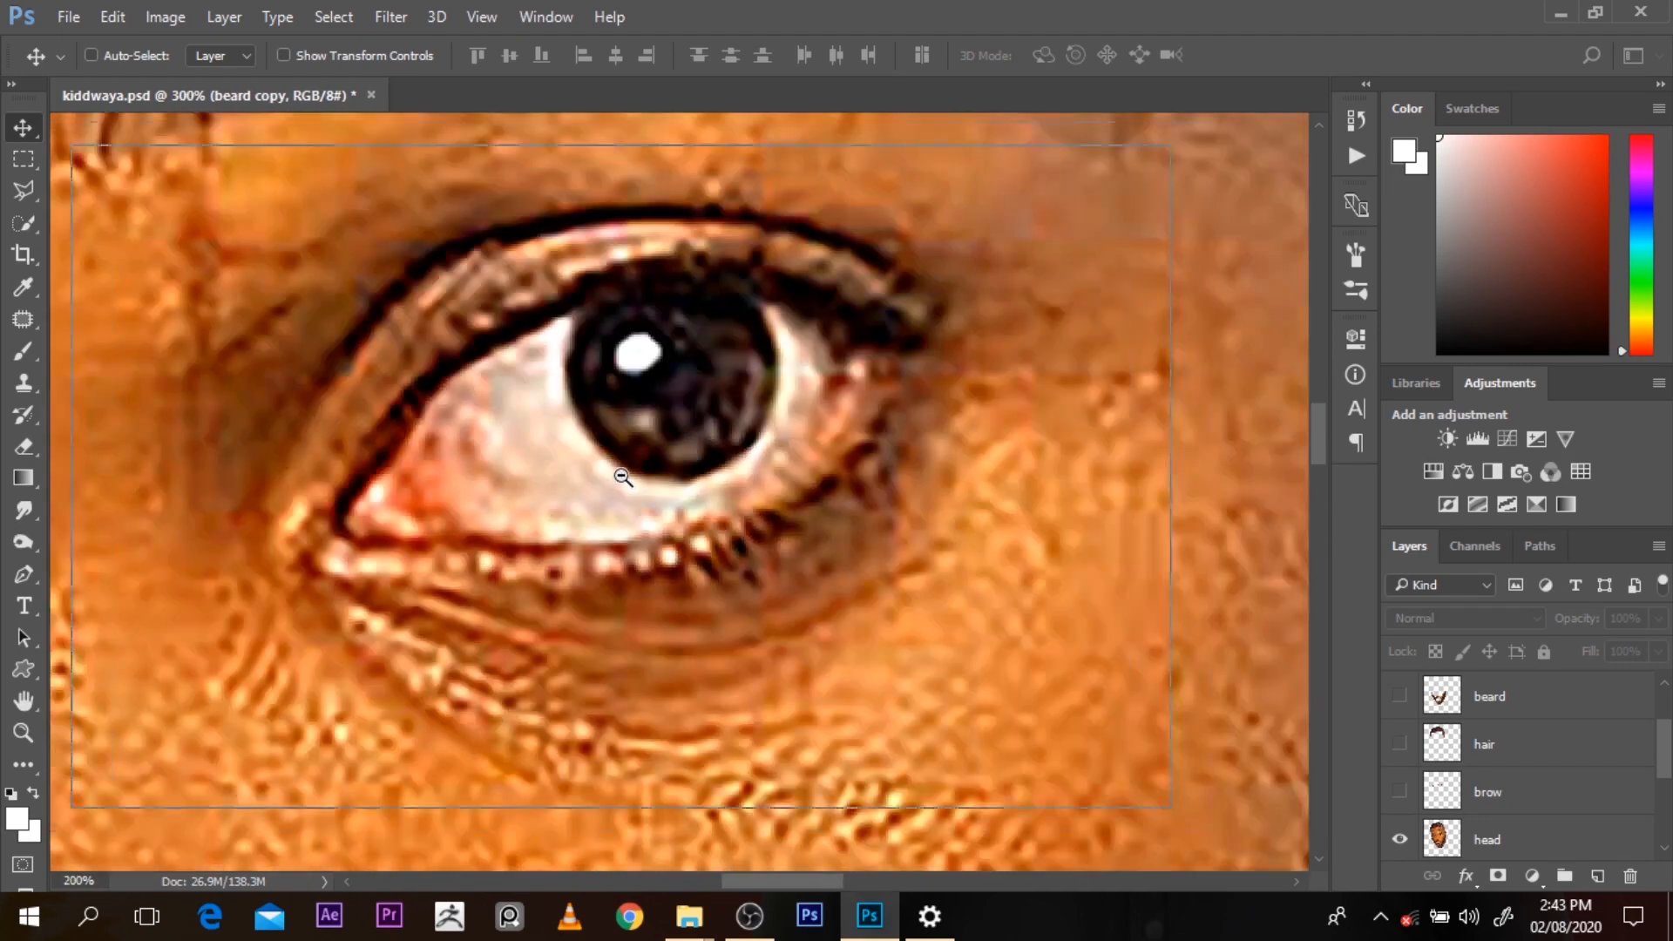
{"action": "left_click", "coordinate": [622, 477], "text": "alt"}
{"action": "left_click", "coordinate": [622, 478], "text": "alt"}
{"action": "left_click", "coordinate": [623, 478], "text": "alt"}
{"action": "left_click", "coordinate": [622, 478], "text": "alt"}
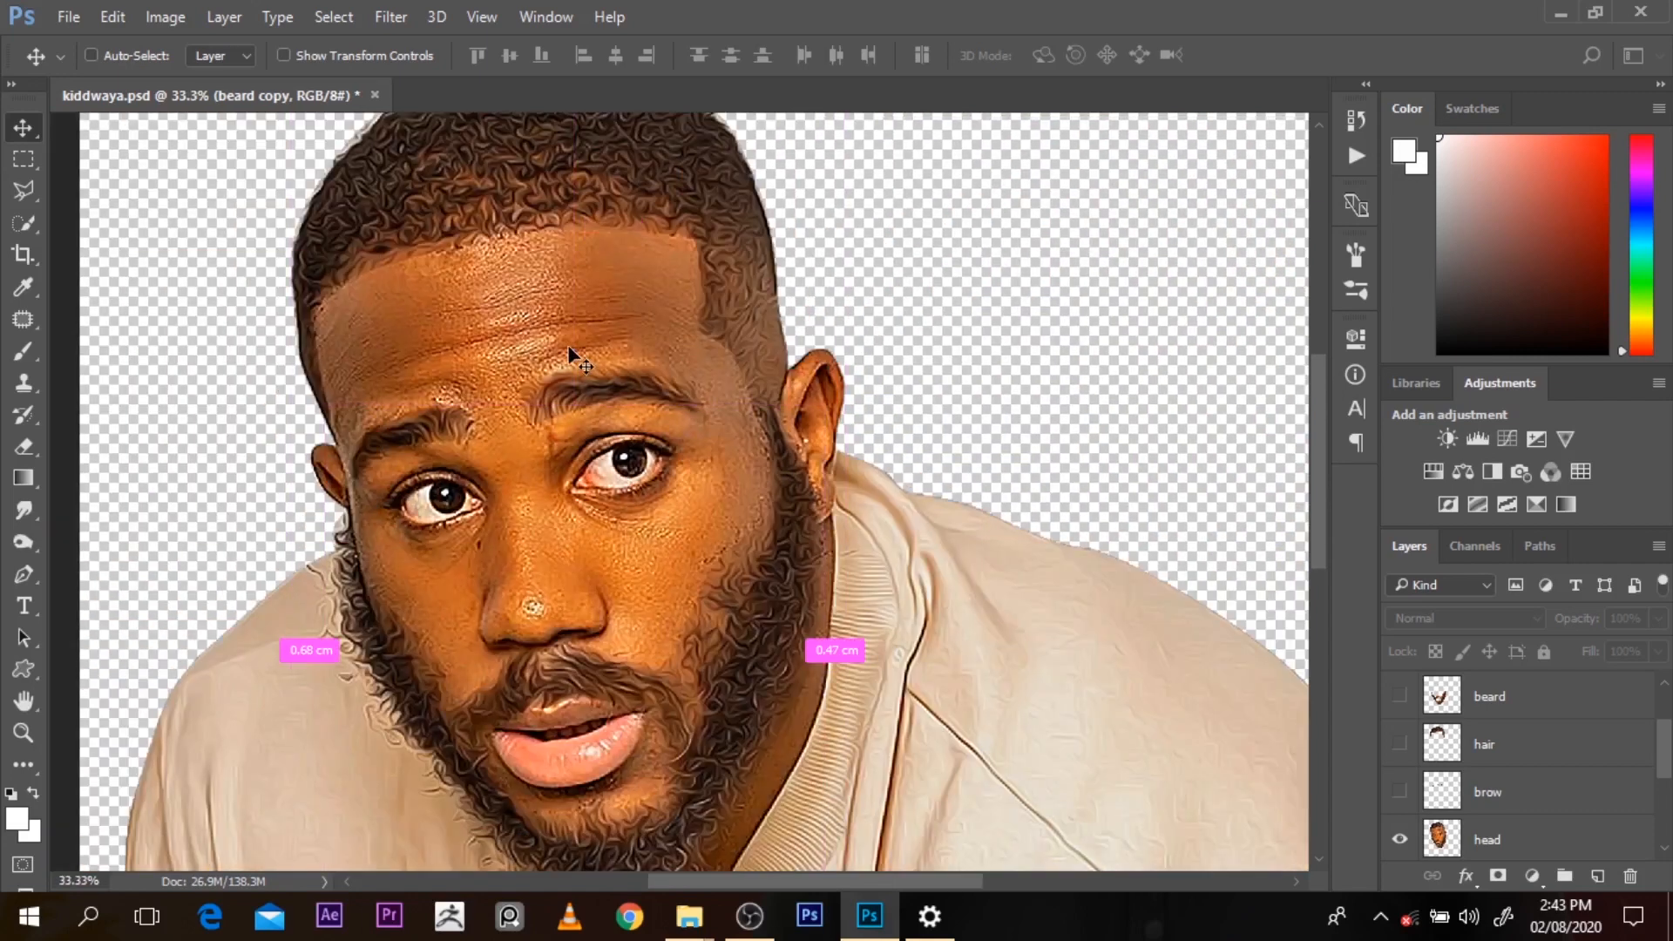
Duplicate the beard copy (merged) layer and clip the duplicate to the merged layer beneath it
{"action": "key", "text": "ctrl+alt+shift+e"}
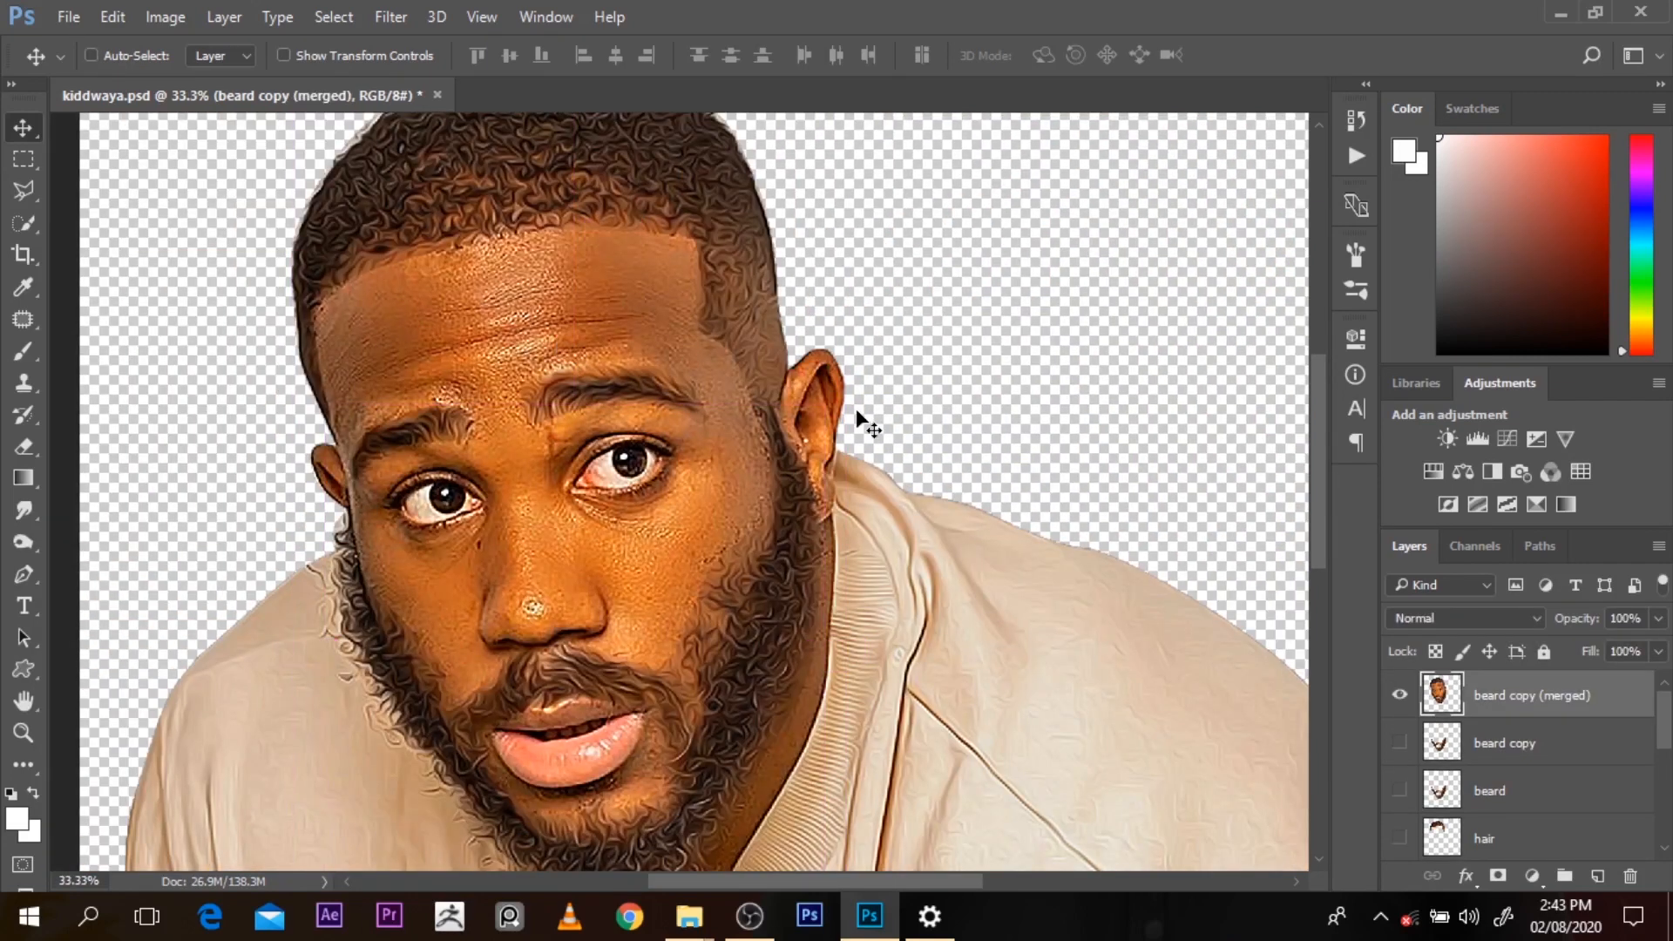
{"action": "key", "text": "ctrl+j"}
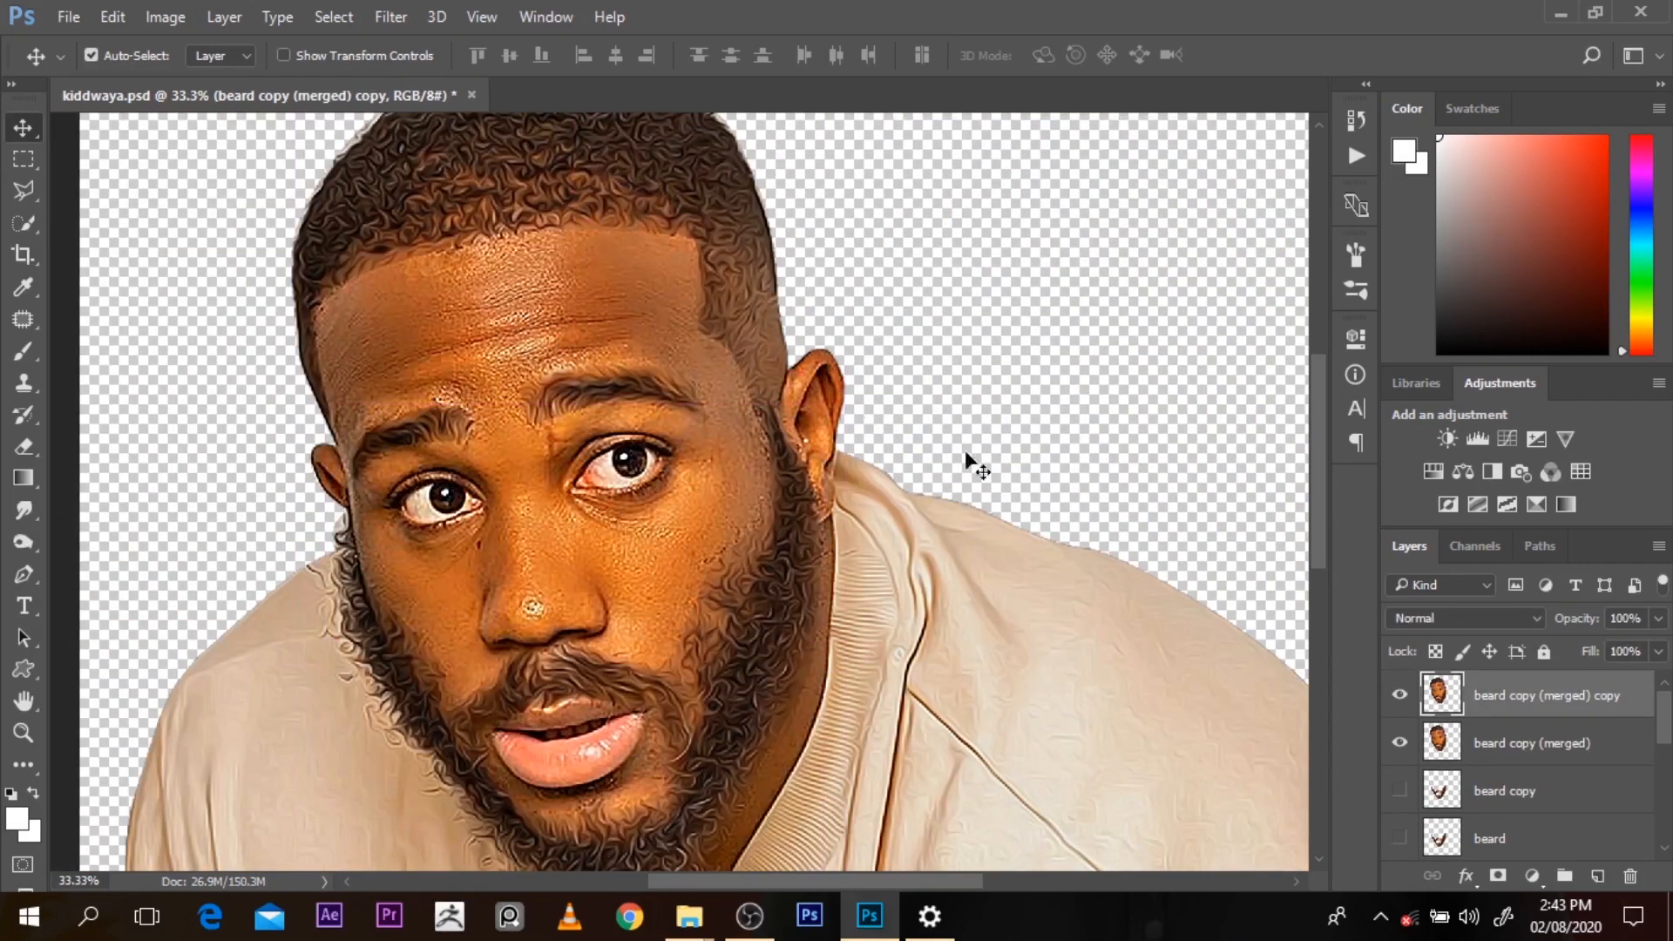
{"action": "left_click", "coordinate": [1525, 719], "text": "alt"}
Set up the Smudge tool with a strength of 30% for painting on the clipped copy
{"action": "left_click", "coordinate": [24, 510]}
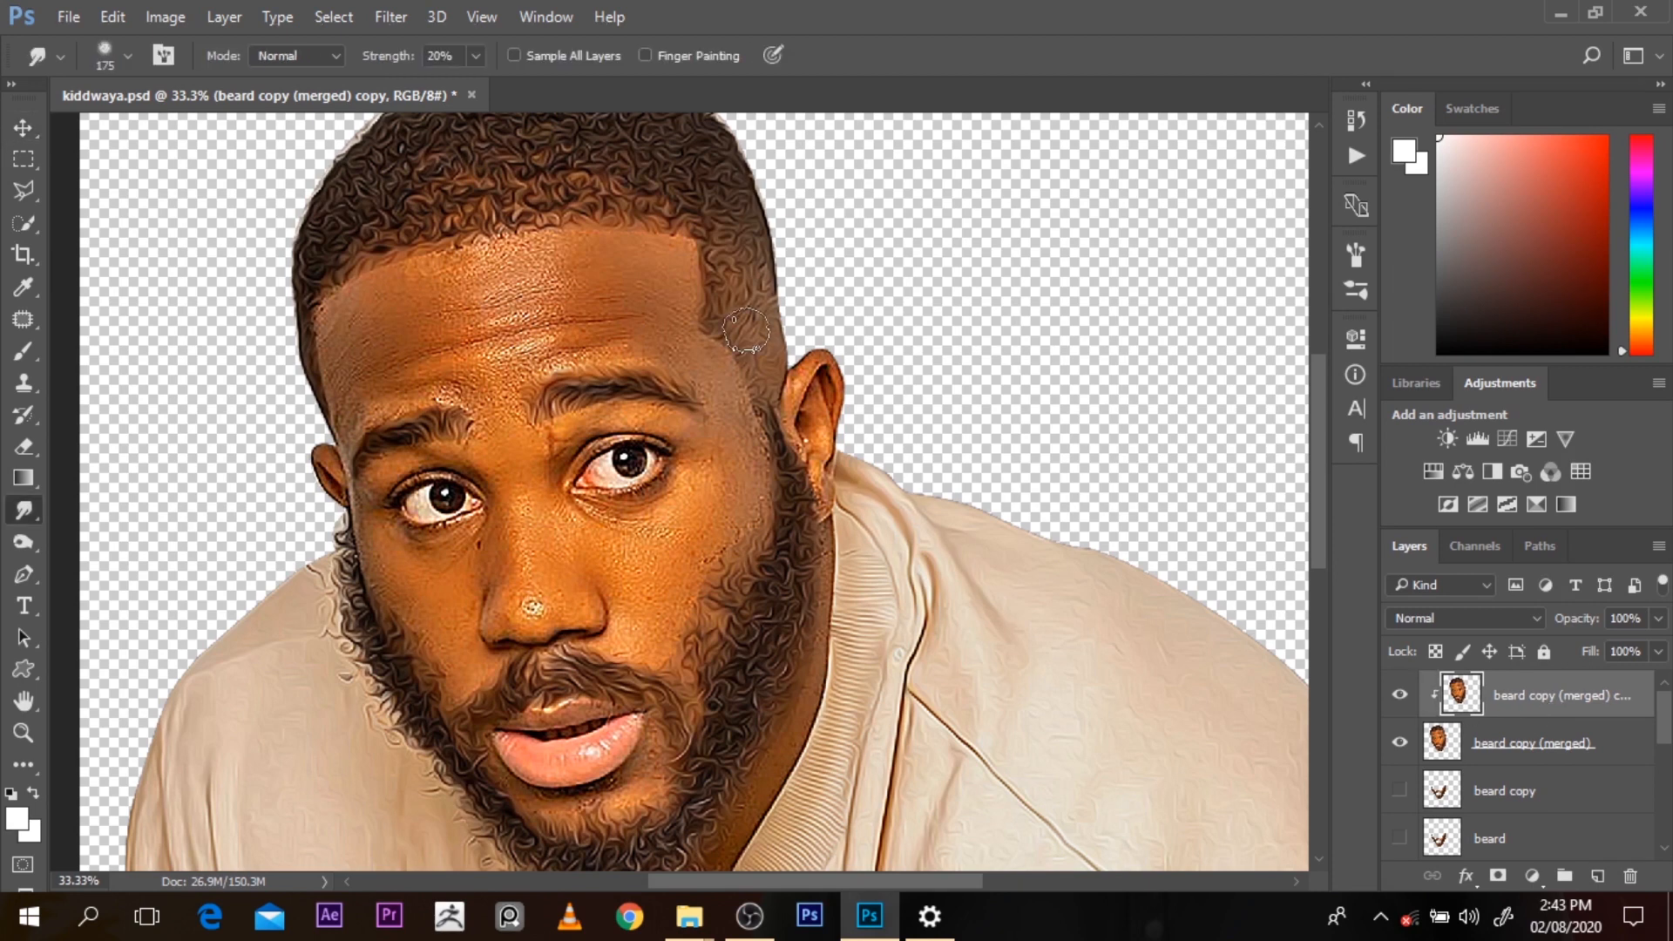
{"action": "key", "text": "bracketleft"}
{"action": "key", "text": "bracketleft"}
{"action": "key", "text": "bracketleft"}
{"action": "key", "text": "bracketright"}
{"action": "key", "text": "3"}
Enlarge the smudge brush to 2000 px to inspect its tip shape, and shrink it back to 200 px
{"action": "key", "text": "bracketright"}
{"action": "key", "text": "bracketright"}
{"action": "key", "text": "bracketright"}
{"action": "key", "text": "bracketright"}
{"action": "key", "text": "bracketright"}
{"action": "key", "text": "bracketright"}
{"action": "key", "text": "bracketright"}
{"action": "key", "text": "bracketright"}
{"action": "key", "text": "bracketright"}
{"action": "key", "text": "bracketright"}
{"action": "key", "text": "bracketright"}
{"action": "key", "text": "bracketright"}
{"action": "key", "text": "bracketright"}
{"action": "key", "text": "bracketright"}
{"action": "key", "text": "bracketright"}
{"action": "key", "text": "bracketright"}
{"action": "key", "text": "bracketright"}
{"action": "key", "text": "bracketright"}
{"action": "key", "text": "bracketright"}
{"action": "key", "text": "bracketright"}
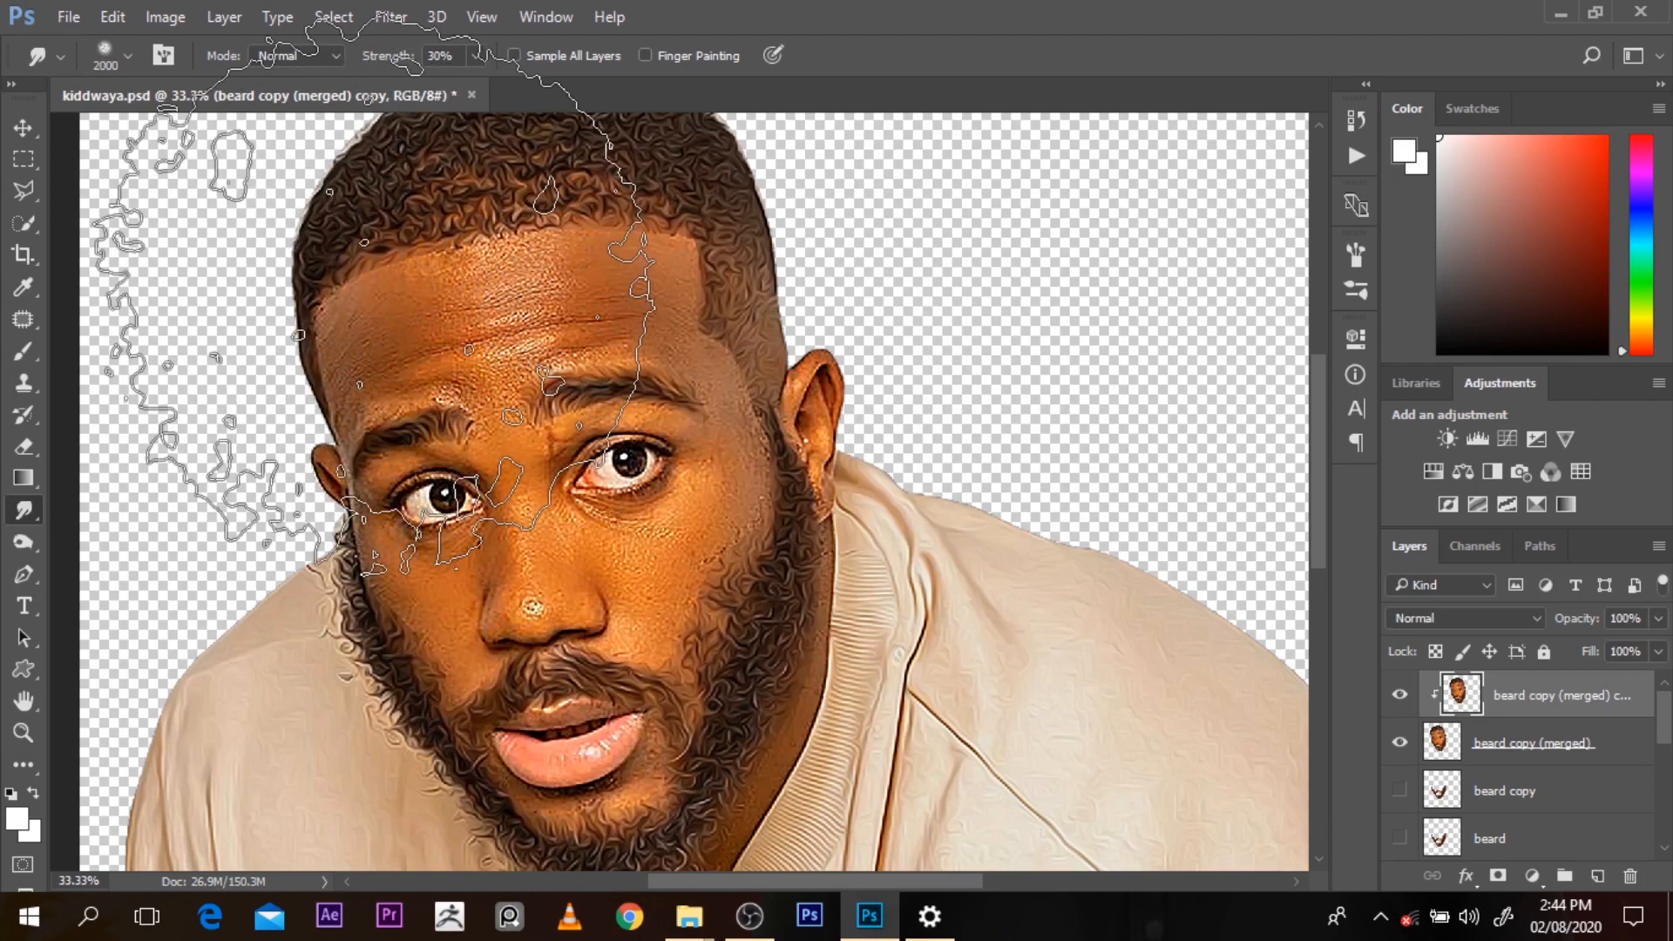
{"action": "key", "text": "bracketleft"}
{"action": "key", "text": "bracketleft"}
{"action": "key", "text": "bracketleft"}
{"action": "key", "text": "bracketleft"}
{"action": "key", "text": "bracketleft"}
{"action": "key", "text": "bracketleft"}
{"action": "key", "text": "bracketleft"}
{"action": "key", "text": "bracketleft"}
{"action": "key", "text": "bracketleft"}
{"action": "key", "text": "bracketleft"}
{"action": "key", "text": "bracketleft"}
{"action": "key", "text": "bracketleft"}
{"action": "key", "text": "bracketleft"}
{"action": "key", "text": "bracketleft"}
{"action": "key", "text": "bracketleft"}
{"action": "key", "text": "bracketleft"}
{"action": "key", "text": "bracketleft"}
{"action": "key", "text": "bracketleft"}
{"action": "key", "text": "bracketleft"}
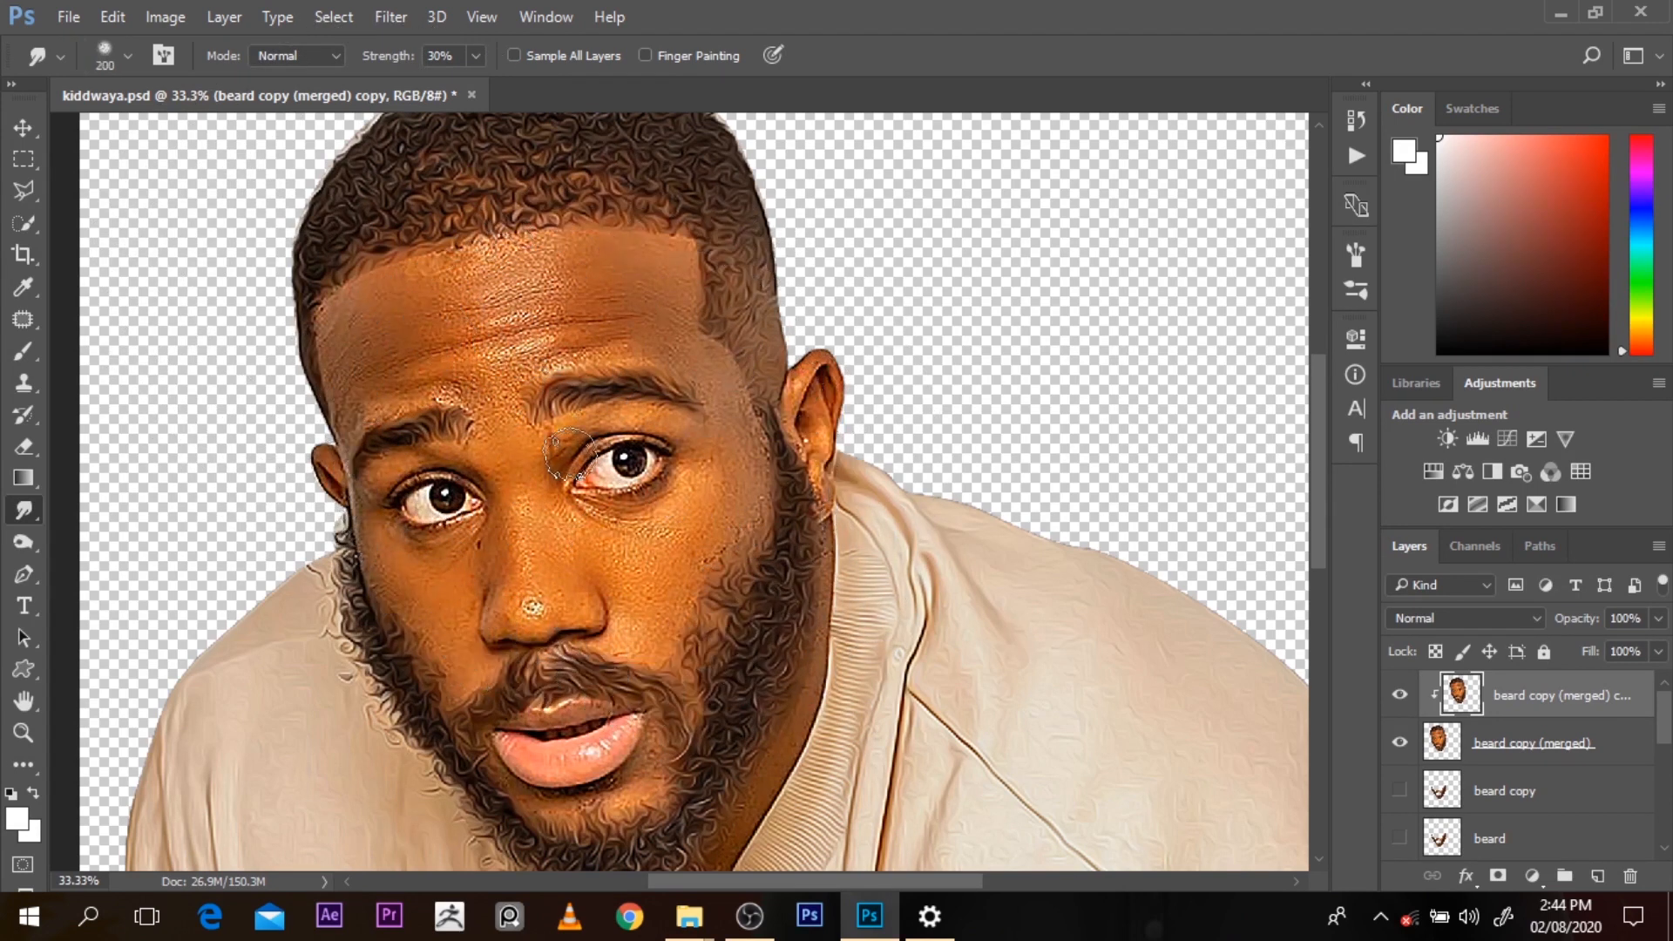
Smudge the whole forehead smooth with a 125 px brush, blending away the wrinkles and skin texture
{"action": "key", "text": "bracketleft"}
{"action": "key", "text": "bracketleft"}
{"action": "key", "text": "bracketleft"}
{"action": "mouse_move", "coordinate": [427, 395]}
{"action": "left_mouse_down"}
{"action": "mouse_move", "coordinate": [423, 409]}
{"action": "mouse_move", "coordinate": [405, 388]}
{"action": "mouse_move", "coordinate": [371, 407]}
{"action": "mouse_move", "coordinate": [351, 397]}
{"action": "mouse_move", "coordinate": [342, 429]}
{"action": "mouse_move", "coordinate": [335, 352]}
{"action": "mouse_move", "coordinate": [373, 367]}
{"action": "left_mouse_up"}
{"action": "mouse_move", "coordinate": [421, 346]}
{"action": "left_mouse_down"}
{"action": "mouse_move", "coordinate": [506, 313]}
{"action": "mouse_move", "coordinate": [463, 350]}
{"action": "mouse_move", "coordinate": [490, 342]}
{"action": "mouse_move", "coordinate": [403, 356]}
{"action": "mouse_move", "coordinate": [412, 337]}
{"action": "mouse_move", "coordinate": [380, 317]}
{"action": "mouse_move", "coordinate": [443, 269]}
{"action": "mouse_move", "coordinate": [371, 300]}
{"action": "mouse_move", "coordinate": [416, 267]}
{"action": "mouse_move", "coordinate": [327, 317]}
{"action": "mouse_move", "coordinate": [327, 339]}
{"action": "mouse_move", "coordinate": [360, 300]}
{"action": "mouse_move", "coordinate": [468, 263]}
{"action": "mouse_move", "coordinate": [450, 310]}
{"action": "mouse_move", "coordinate": [530, 300]}
{"action": "mouse_move", "coordinate": [480, 310]}
{"action": "mouse_move", "coordinate": [530, 307]}
{"action": "mouse_move", "coordinate": [555, 326]}
{"action": "mouse_move", "coordinate": [486, 350]}
{"action": "mouse_move", "coordinate": [558, 333]}
{"action": "mouse_move", "coordinate": [485, 373]}
{"action": "mouse_move", "coordinate": [541, 359]}
{"action": "mouse_move", "coordinate": [507, 374]}
{"action": "mouse_move", "coordinate": [376, 405]}
{"action": "left_mouse_up"}
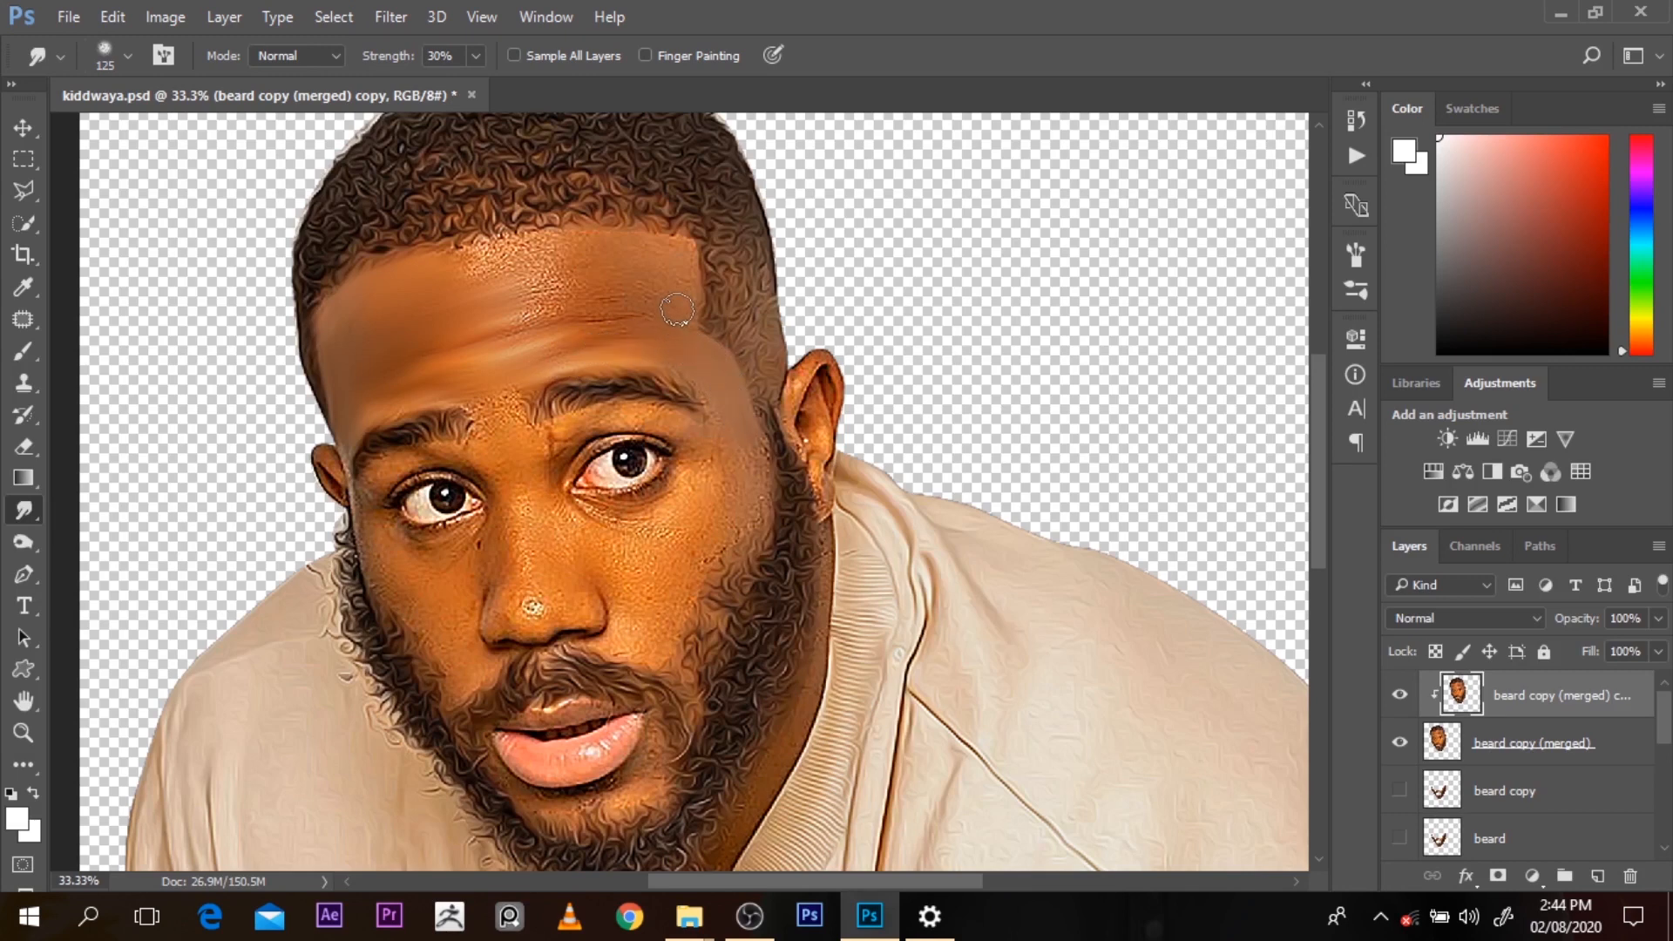
{"action": "mouse_move", "coordinate": [679, 255]}
{"action": "left_mouse_down"}
{"action": "mouse_move", "coordinate": [472, 260]}
{"action": "mouse_move", "coordinate": [490, 244]}
{"action": "mouse_move", "coordinate": [594, 285]}
{"action": "mouse_move", "coordinate": [497, 266]}
{"action": "left_mouse_up"}
{"action": "mouse_move", "coordinate": [654, 332]}
{"action": "left_mouse_down"}
{"action": "mouse_move", "coordinate": [594, 329]}
{"action": "mouse_move", "coordinate": [647, 337]}
{"action": "mouse_move", "coordinate": [542, 348]}
{"action": "mouse_move", "coordinate": [571, 335]}
{"action": "mouse_move", "coordinate": [533, 341]}
{"action": "mouse_move", "coordinate": [548, 302]}
{"action": "mouse_move", "coordinate": [635, 318]}
{"action": "mouse_move", "coordinate": [517, 323]}
{"action": "mouse_move", "coordinate": [561, 313]}
{"action": "mouse_move", "coordinate": [493, 331]}
{"action": "mouse_move", "coordinate": [556, 334]}
{"action": "mouse_move", "coordinate": [503, 376]}
{"action": "left_mouse_up"}
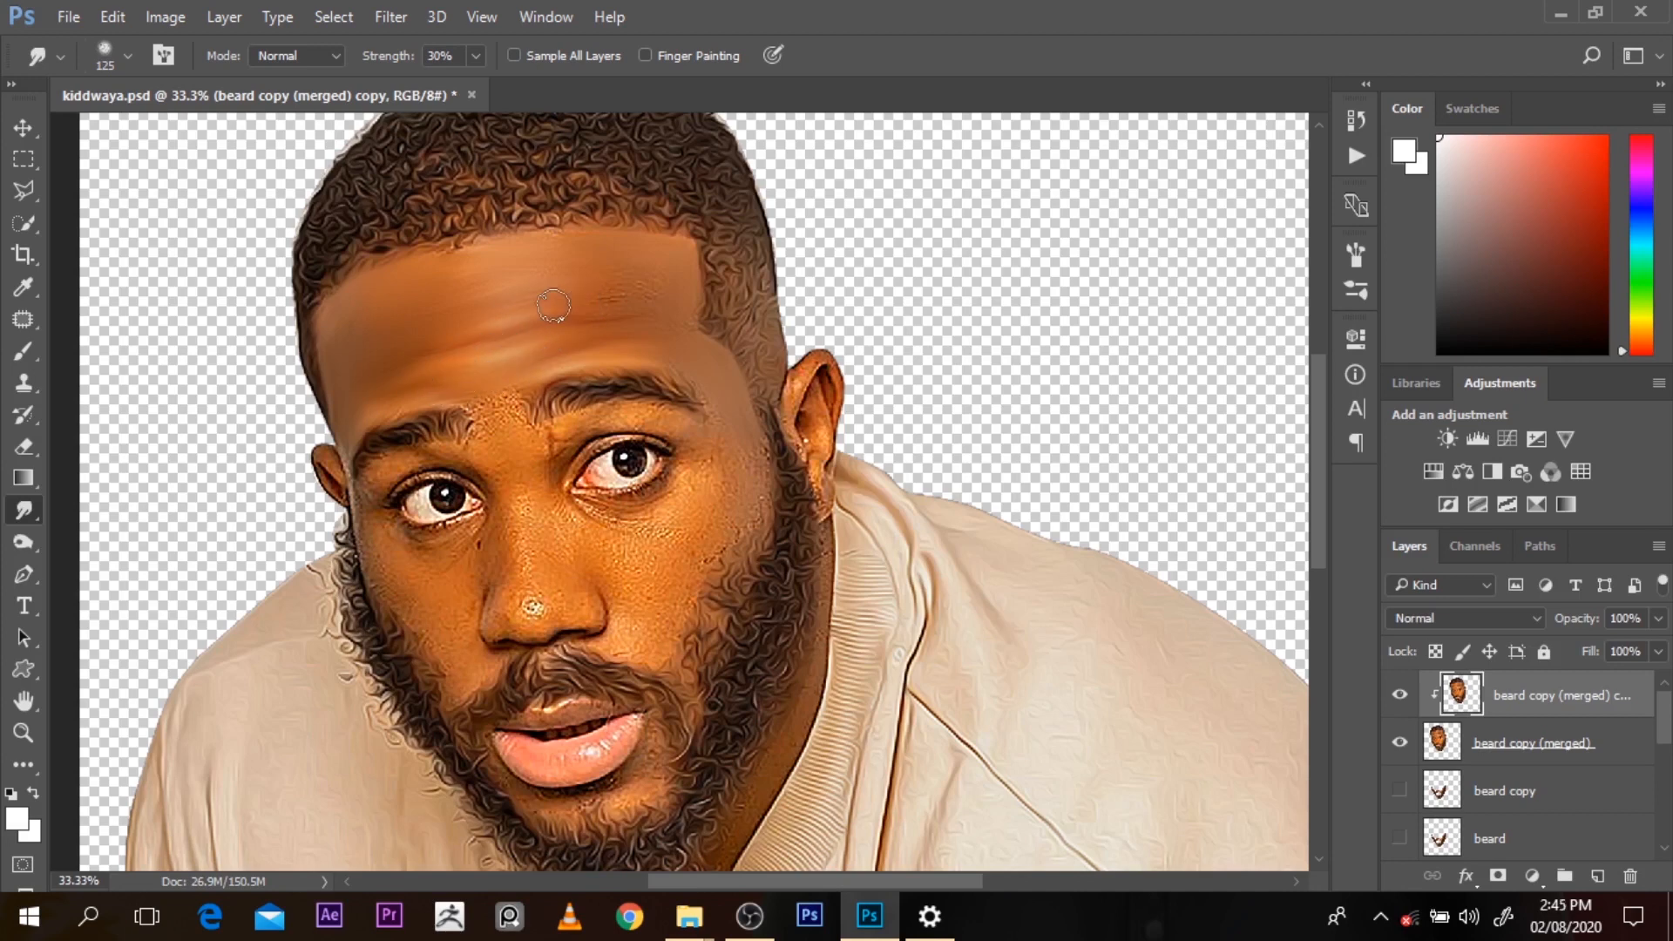
{"action": "left_click_drag", "start_coordinate": [636, 306], "coordinate": [623, 286]}
{"action": "left_click_drag", "start_coordinate": [474, 266], "coordinate": [550, 272]}
{"action": "mouse_move", "coordinate": [657, 316]}
{"action": "left_mouse_down"}
{"action": "mouse_move", "coordinate": [575, 314]}
{"action": "mouse_move", "coordinate": [494, 345]}
{"action": "mouse_move", "coordinate": [569, 339]}
{"action": "mouse_move", "coordinate": [451, 377]}
{"action": "mouse_move", "coordinate": [520, 364]}
{"action": "mouse_move", "coordinate": [467, 380]}
{"action": "mouse_move", "coordinate": [577, 319]}
{"action": "mouse_move", "coordinate": [425, 347]}
{"action": "mouse_move", "coordinate": [539, 327]}
{"action": "mouse_move", "coordinate": [438, 352]}
{"action": "mouse_move", "coordinate": [605, 289]}
{"action": "mouse_move", "coordinate": [509, 312]}
{"action": "left_mouse_up"}
Smudge the skin texture and highlight on the nose smooth with a 90 px brush
{"action": "key", "text": "bracketleft"}
{"action": "key", "text": "bracketright"}
{"action": "key", "text": "bracketleft"}
{"action": "left_click_drag", "start_coordinate": [524, 633], "coordinate": [547, 615]}
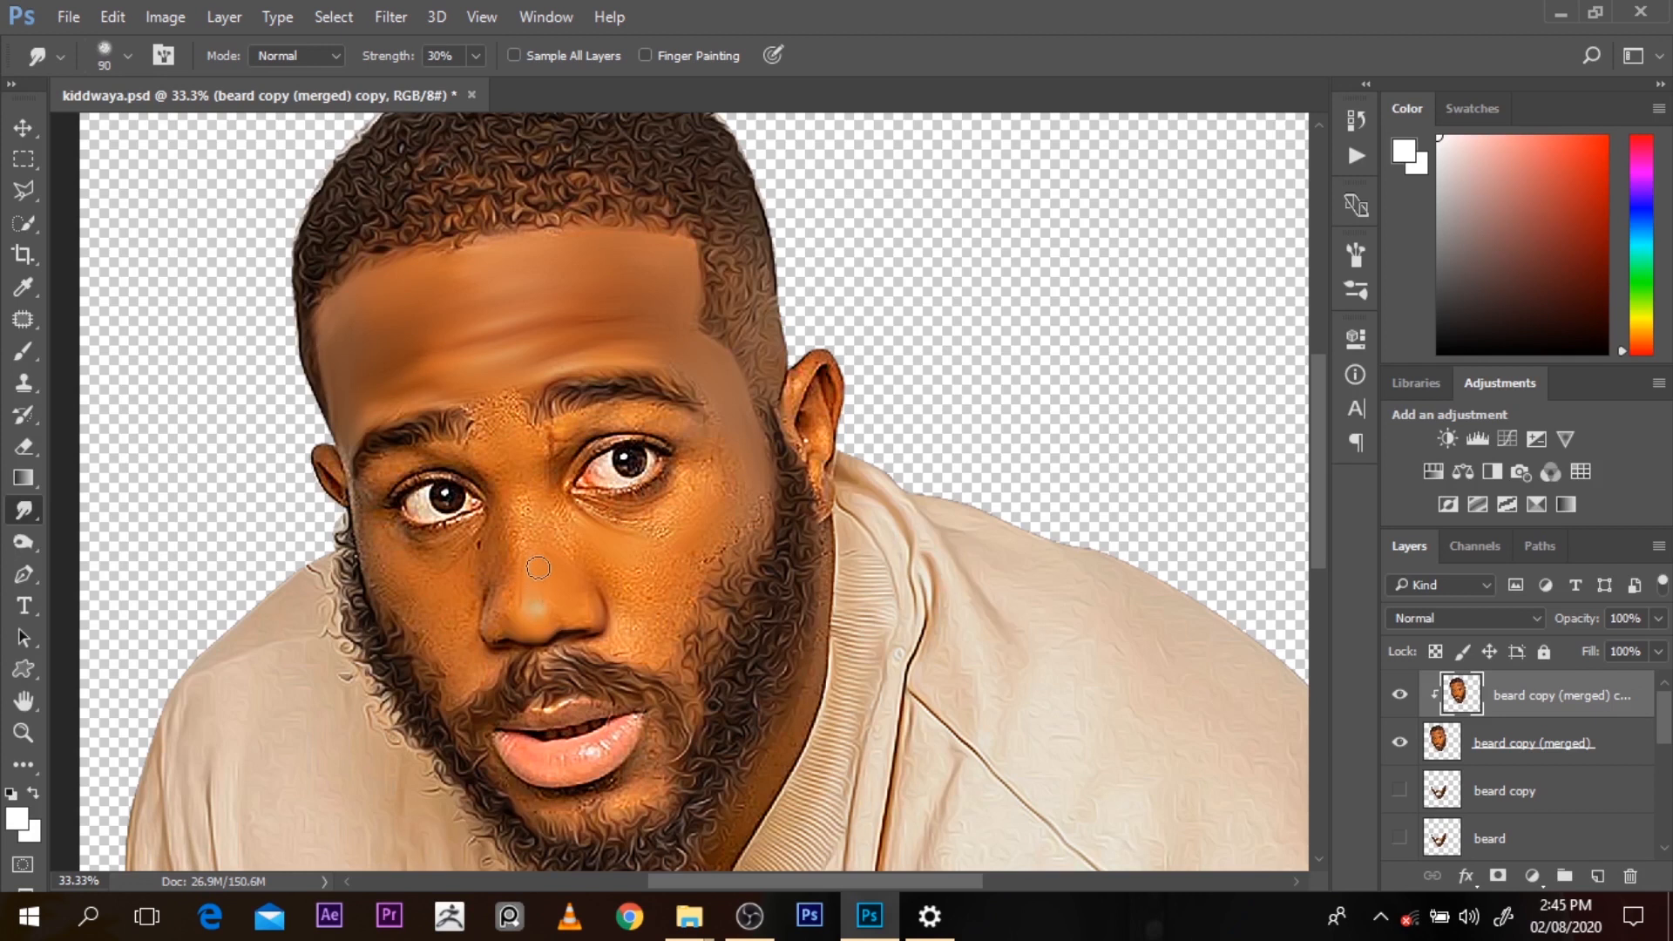
Smudge the nose bridge and both cheeks smooth down to the beard line with a brush of about 100 px
{"action": "key", "text": "bracketright"}
{"action": "key", "text": "bracketleft"}
{"action": "key", "text": "bracketright"}
{"action": "key", "text": "bracketright"}
{"action": "key", "text": "bracketright"}
{"action": "key", "text": "bracketleft"}
{"action": "key", "text": "bracketleft"}
{"action": "mouse_move", "coordinate": [639, 538]}
{"action": "left_mouse_down"}
{"action": "mouse_move", "coordinate": [636, 521]}
{"action": "mouse_move", "coordinate": [690, 513]}
{"action": "left_mouse_up"}
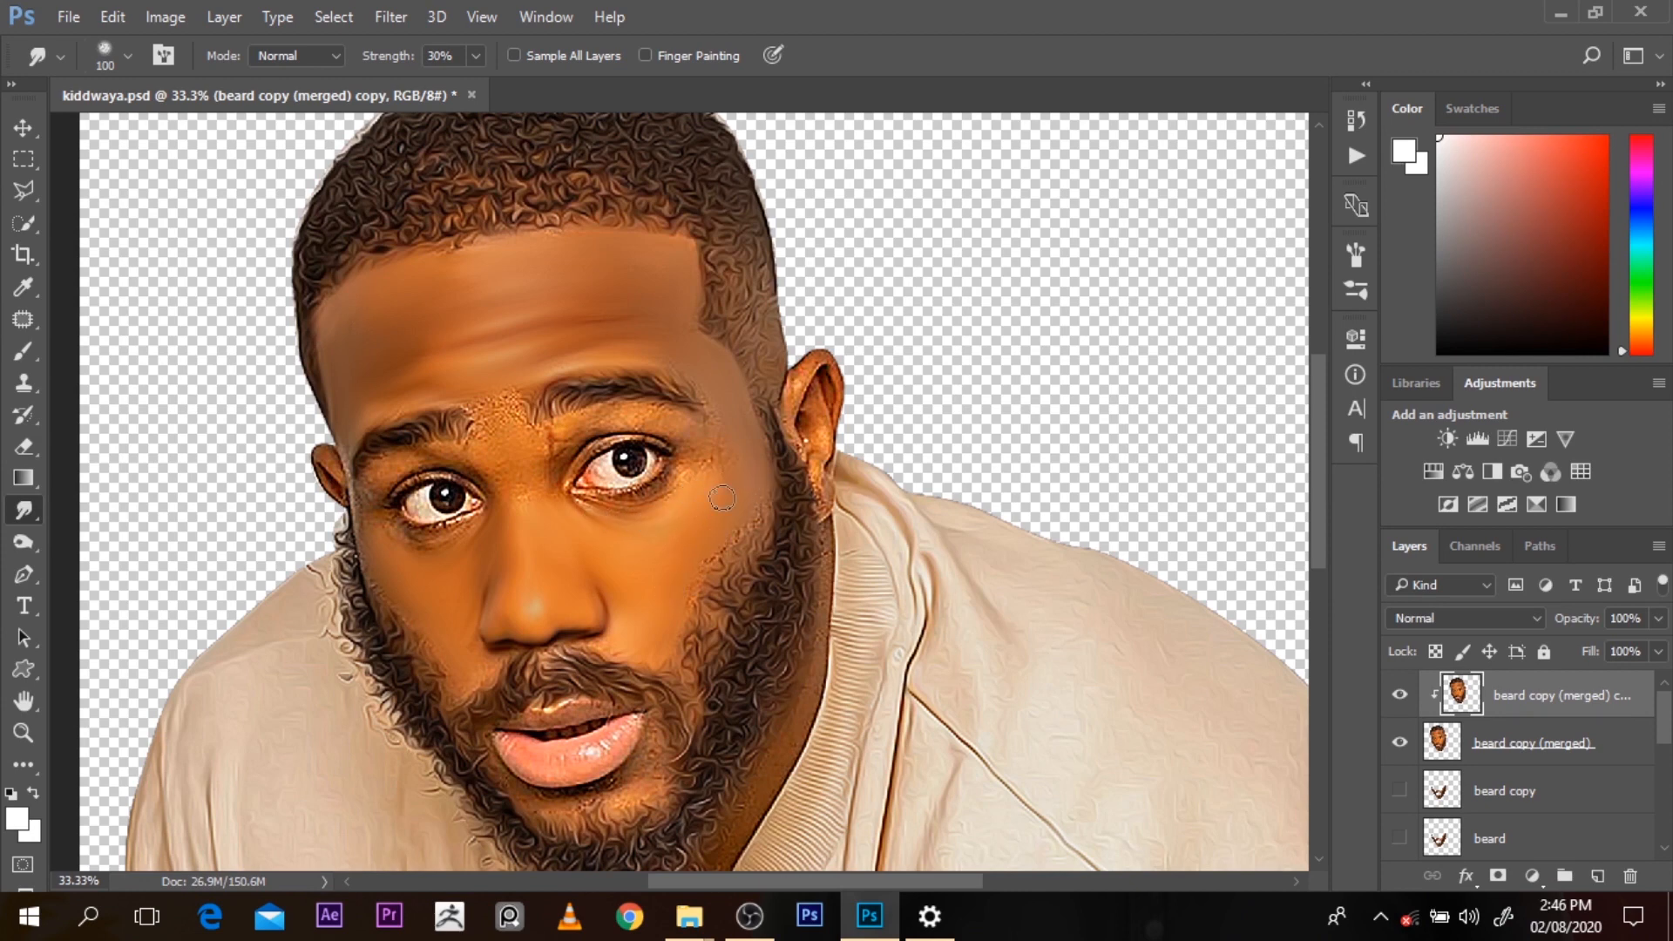
Smudge the eyelids, under-eye and brow-bone skin around the man's left eye with a brush of 70 down to 50 px
{"action": "left_click", "coordinate": [634, 487]}
{"action": "key", "text": "bracketleft"}
{"action": "key", "text": "bracketleft"}
{"action": "key", "text": "bracketleft"}
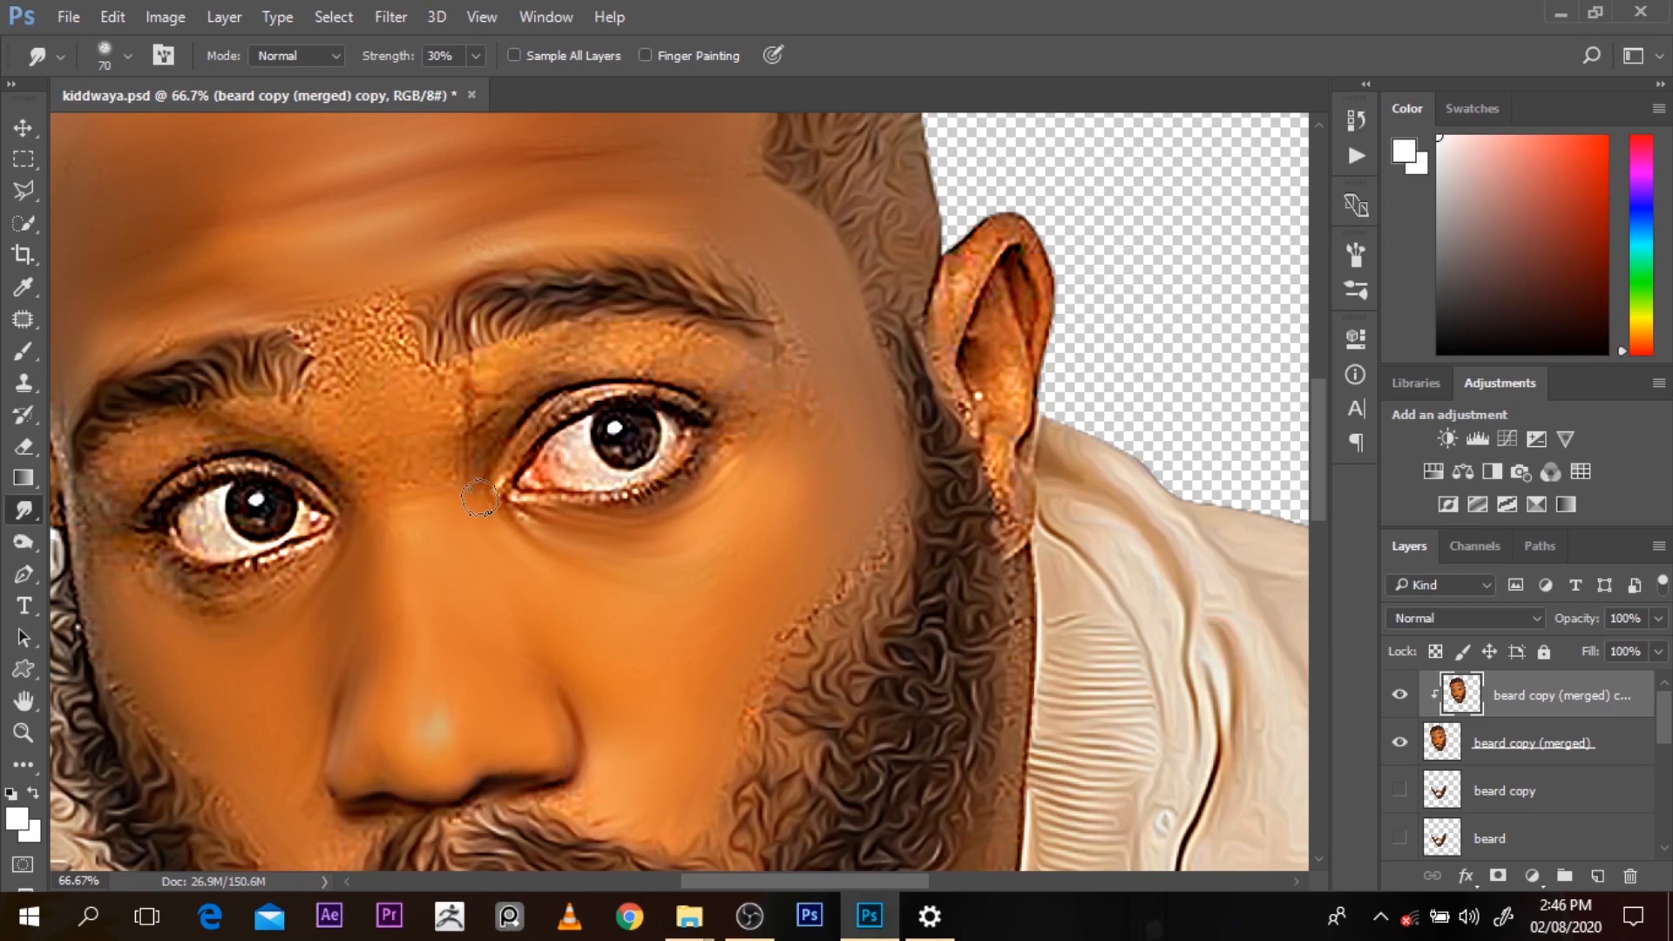
{"action": "mouse_move", "coordinate": [480, 498]}
{"action": "left_mouse_down"}
{"action": "mouse_move", "coordinate": [546, 406]}
{"action": "mouse_move", "coordinate": [498, 472]}
{"action": "mouse_move", "coordinate": [542, 420]}
{"action": "mouse_move", "coordinate": [662, 396]}
{"action": "mouse_move", "coordinate": [574, 406]}
{"action": "mouse_move", "coordinate": [501, 457]}
{"action": "mouse_move", "coordinate": [512, 403]}
{"action": "mouse_move", "coordinate": [484, 456]}
{"action": "mouse_move", "coordinate": [595, 363]}
{"action": "mouse_move", "coordinate": [689, 363]}
{"action": "mouse_move", "coordinate": [626, 338]}
{"action": "mouse_move", "coordinate": [619, 355]}
{"action": "mouse_move", "coordinate": [488, 399]}
{"action": "mouse_move", "coordinate": [561, 342]}
{"action": "mouse_move", "coordinate": [506, 366]}
{"action": "mouse_move", "coordinate": [452, 465]}
{"action": "mouse_move", "coordinate": [478, 366]}
{"action": "mouse_move", "coordinate": [441, 371]}
{"action": "mouse_move", "coordinate": [472, 319]}
{"action": "mouse_move", "coordinate": [490, 327]}
{"action": "mouse_move", "coordinate": [440, 364]}
{"action": "left_mouse_up"}
{"action": "mouse_move", "coordinate": [688, 335]}
{"action": "left_mouse_down"}
{"action": "mouse_move", "coordinate": [773, 382]}
{"action": "mouse_move", "coordinate": [726, 400]}
{"action": "mouse_move", "coordinate": [769, 414]}
{"action": "mouse_move", "coordinate": [817, 400]}
{"action": "mouse_move", "coordinate": [596, 562]}
{"action": "mouse_move", "coordinate": [511, 516]}
{"action": "mouse_move", "coordinate": [579, 539]}
{"action": "mouse_move", "coordinate": [523, 507]}
{"action": "mouse_move", "coordinate": [622, 502]}
{"action": "mouse_move", "coordinate": [694, 468]}
{"action": "left_mouse_up"}
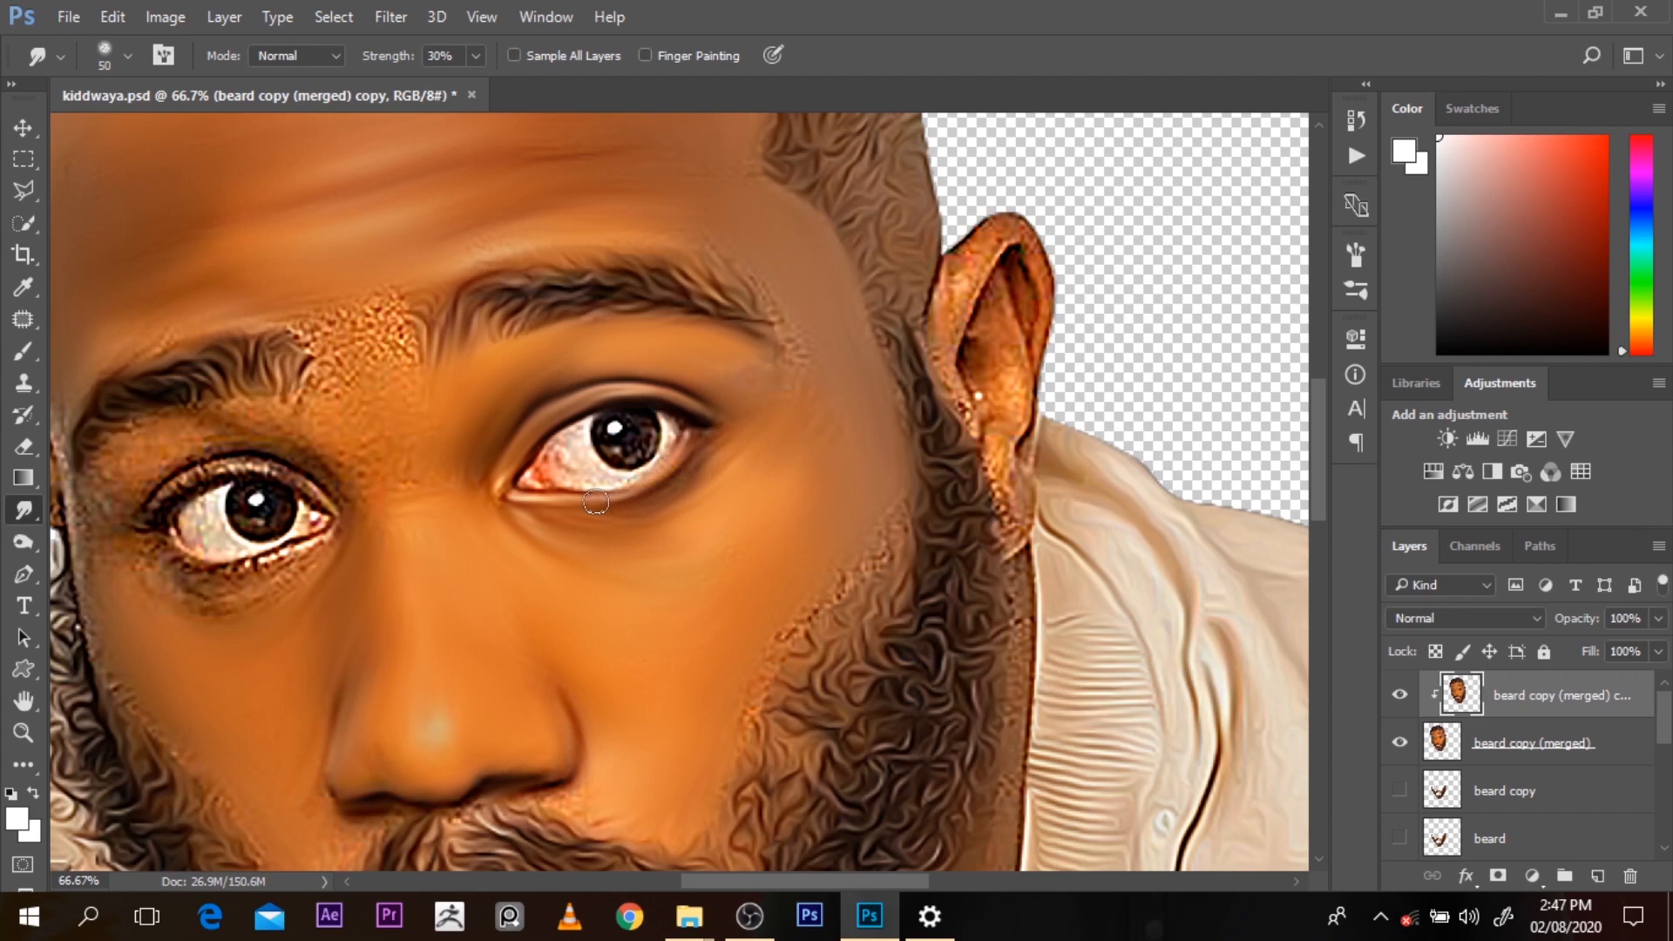
Smooth the white of the man's left eye by smudging around the iris with a brush of about 40 px
{"action": "left_click", "coordinate": [750, 915]}
{"action": "left_click", "coordinate": [870, 915]}
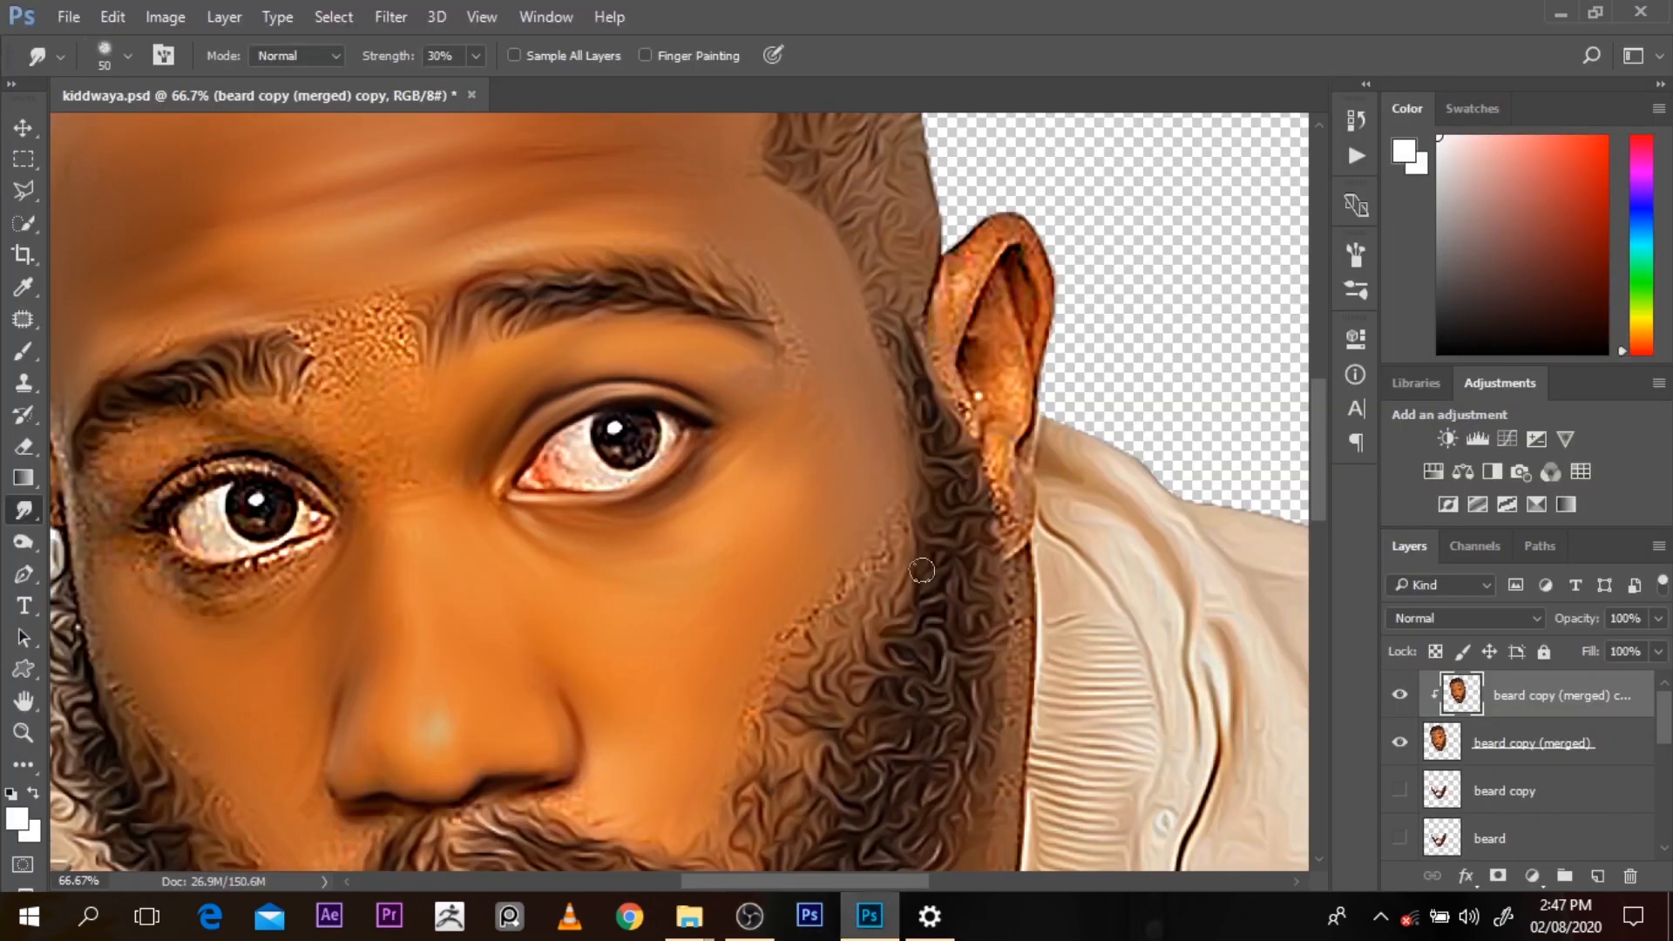
{"action": "key", "text": "bracketleft"}
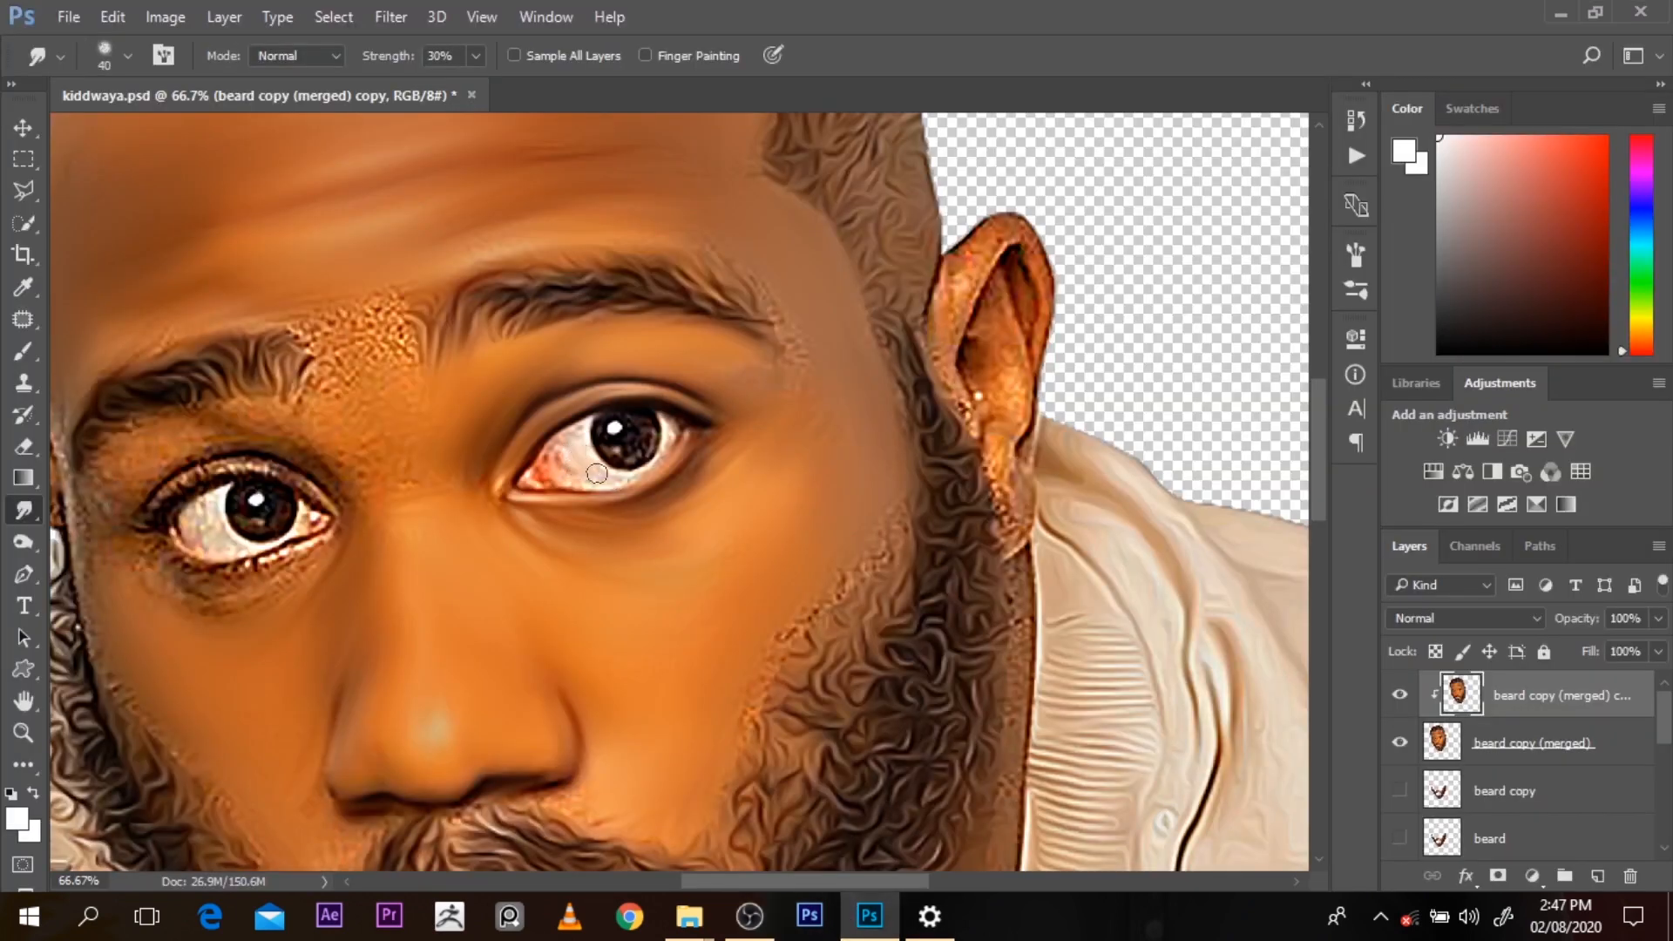
{"action": "mouse_move", "coordinate": [574, 473]}
{"action": "left_mouse_down"}
{"action": "mouse_move", "coordinate": [578, 428]}
{"action": "mouse_move", "coordinate": [572, 476]}
{"action": "left_mouse_up"}
{"action": "key", "text": "bracketright"}
{"action": "mouse_move", "coordinate": [570, 474]}
{"action": "left_mouse_down"}
{"action": "mouse_move", "coordinate": [622, 481]}
{"action": "mouse_move", "coordinate": [562, 458]}
{"action": "mouse_move", "coordinate": [521, 483]}
{"action": "mouse_move", "coordinate": [577, 450]}
{"action": "mouse_move", "coordinate": [608, 473]}
{"action": "mouse_move", "coordinate": [660, 462]}
{"action": "mouse_move", "coordinate": [677, 439]}
{"action": "mouse_move", "coordinate": [665, 425]}
{"action": "mouse_move", "coordinate": [683, 436]}
{"action": "mouse_move", "coordinate": [648, 475]}
{"action": "mouse_move", "coordinate": [685, 425]}
{"action": "left_mouse_up"}
Smudge the skin beneath and around the man's right eye smooth with a 70 px brush
{"action": "mouse_move", "coordinate": [297, 567]}
{"action": "left_mouse_down"}
{"action": "mouse_move", "coordinate": [233, 571]}
{"action": "mouse_move", "coordinate": [187, 564]}
{"action": "mouse_move", "coordinate": [217, 578]}
{"action": "mouse_move", "coordinate": [212, 598]}
{"action": "mouse_move", "coordinate": [273, 576]}
{"action": "mouse_move", "coordinate": [233, 607]}
{"action": "mouse_move", "coordinate": [174, 582]}
{"action": "mouse_move", "coordinate": [319, 559]}
{"action": "mouse_move", "coordinate": [251, 611]}
{"action": "mouse_move", "coordinate": [182, 607]}
{"action": "mouse_move", "coordinate": [142, 556]}
{"action": "mouse_move", "coordinate": [184, 592]}
{"action": "left_mouse_up"}
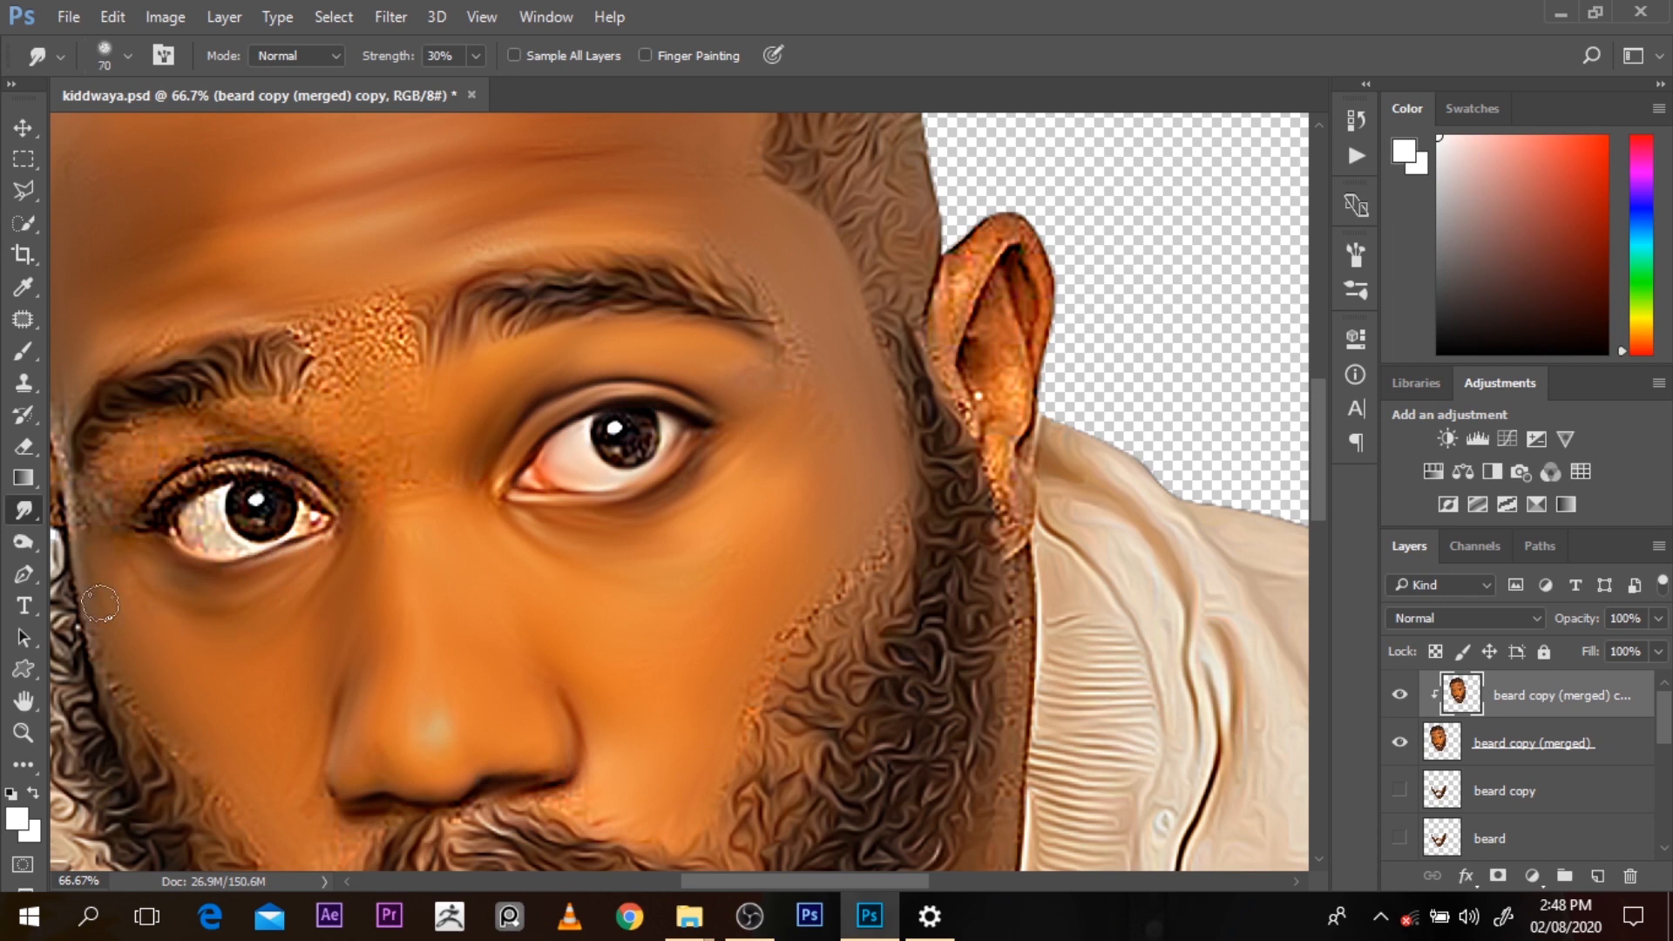
{"action": "key", "text": "bracketright"}
{"action": "key", "text": "bracketright"}
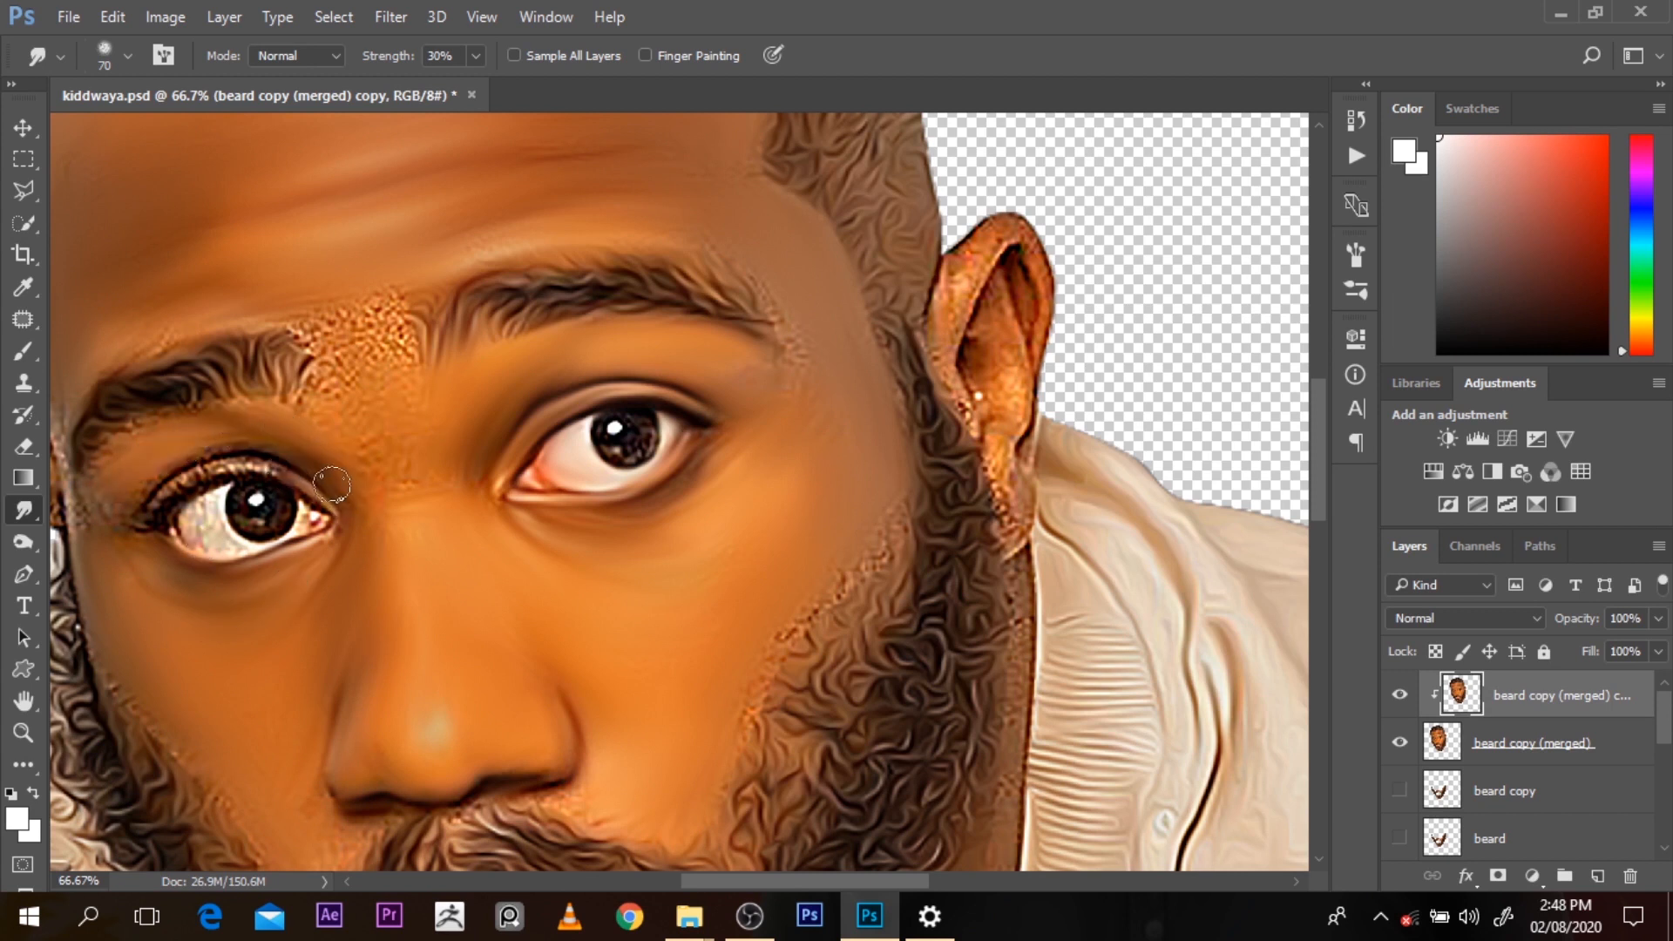
Smudge the lids, lash lines and white of the man's right eye, reducing the brush to 40 px
{"action": "key", "text": "bracketleft"}
{"action": "key", "text": "bracketleft"}
{"action": "mouse_move", "coordinate": [192, 475]}
{"action": "left_mouse_down"}
{"action": "mouse_move", "coordinate": [134, 530]}
{"action": "mouse_move", "coordinate": [167, 479]}
{"action": "mouse_move", "coordinate": [135, 496]}
{"action": "mouse_move", "coordinate": [236, 454]}
{"action": "mouse_move", "coordinate": [278, 464]}
{"action": "mouse_move", "coordinate": [241, 478]}
{"action": "mouse_move", "coordinate": [289, 476]}
{"action": "mouse_move", "coordinate": [343, 510]}
{"action": "left_mouse_up"}
{"action": "mouse_move", "coordinate": [168, 553]}
{"action": "left_mouse_down"}
{"action": "mouse_move", "coordinate": [210, 525]}
{"action": "mouse_move", "coordinate": [209, 502]}
{"action": "mouse_move", "coordinate": [192, 519]}
{"action": "mouse_move", "coordinate": [203, 502]}
{"action": "mouse_move", "coordinate": [184, 520]}
{"action": "mouse_move", "coordinate": [229, 548]}
{"action": "mouse_move", "coordinate": [180, 536]}
{"action": "mouse_move", "coordinate": [212, 493]}
{"action": "mouse_move", "coordinate": [160, 522]}
{"action": "mouse_move", "coordinate": [236, 544]}
{"action": "mouse_move", "coordinate": [218, 509]}
{"action": "mouse_move", "coordinate": [270, 559]}
{"action": "mouse_move", "coordinate": [318, 514]}
{"action": "left_mouse_up"}
{"action": "key", "text": "bracketleft"}
{"action": "key", "text": "bracketleft"}
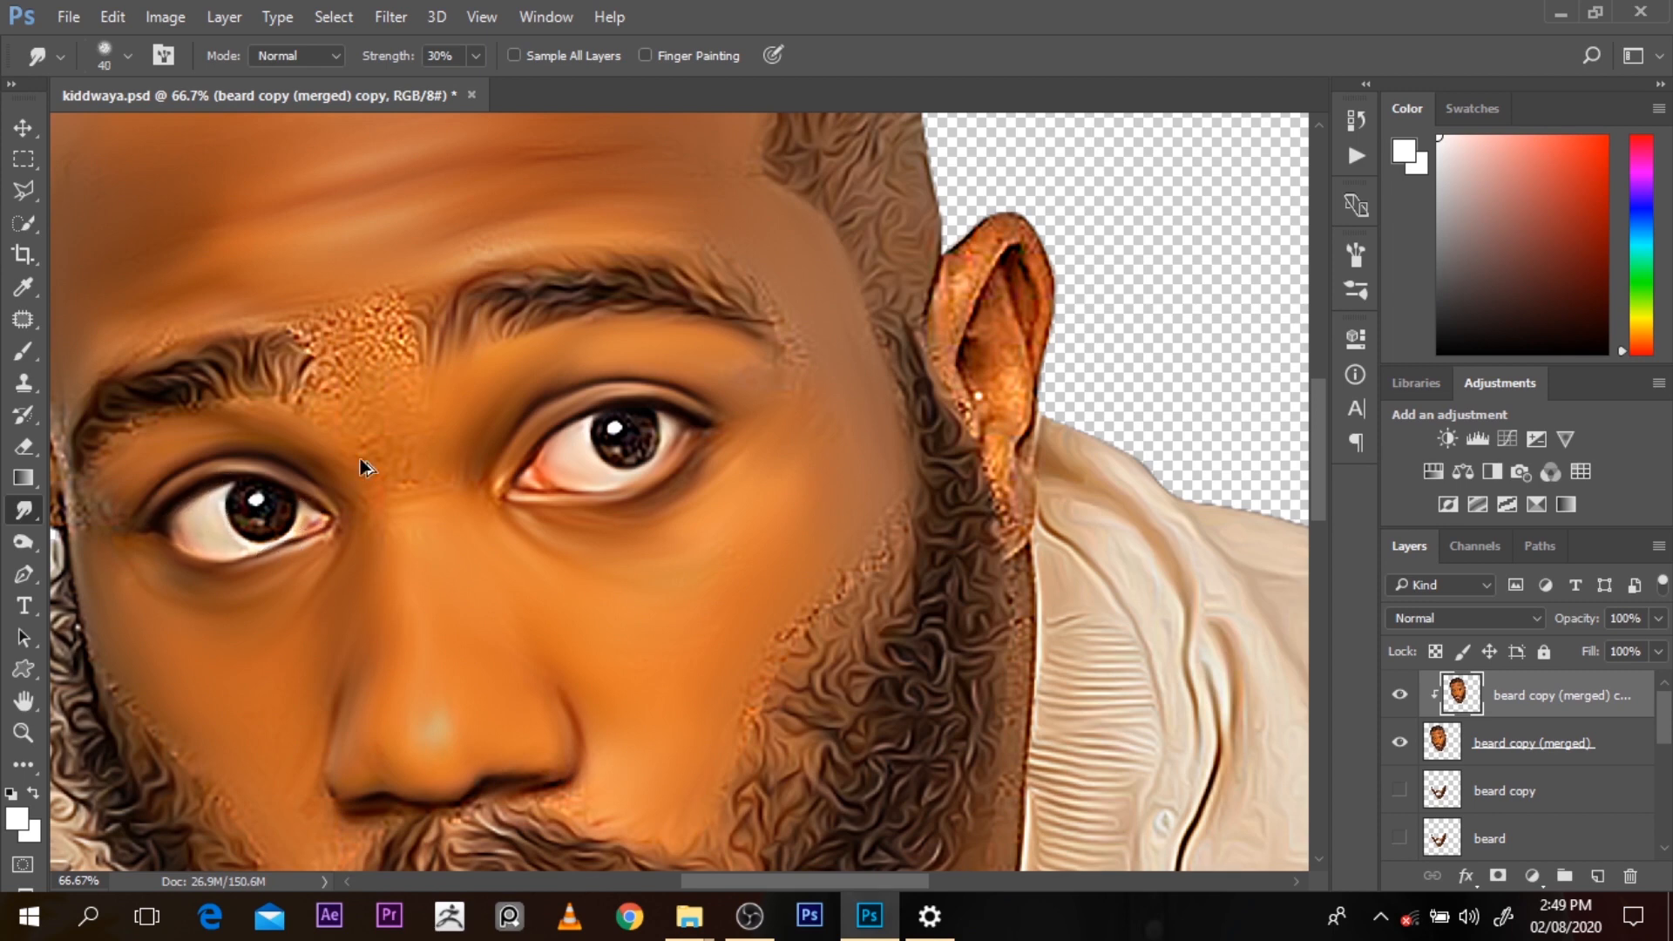
Smudge the rough skin between the eyebrows smooth with a 70 px brush
{"action": "left_click", "coordinate": [366, 467], "text": "ctrl+alt"}
{"action": "left_click", "coordinate": [366, 467], "text": "ctrl+alt"}
{"action": "left_click", "coordinate": [474, 553], "text": "ctrl"}
{"action": "key", "text": "bracketright"}
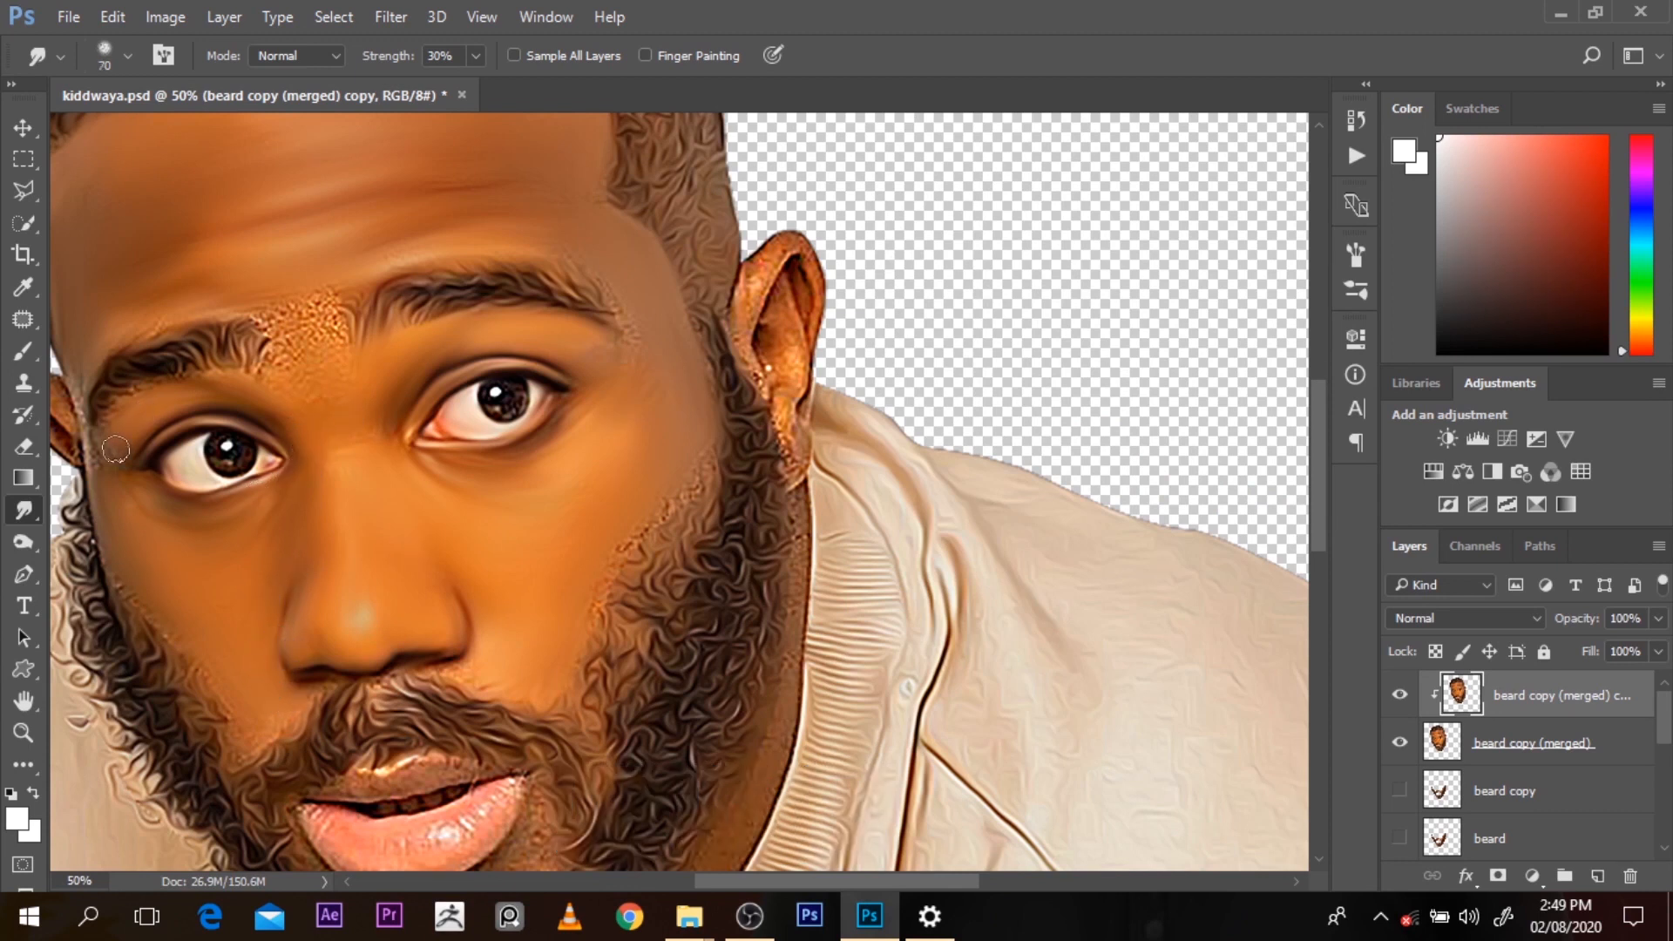
{"action": "left_click_drag", "start_coordinate": [318, 357], "coordinate": [324, 302]}
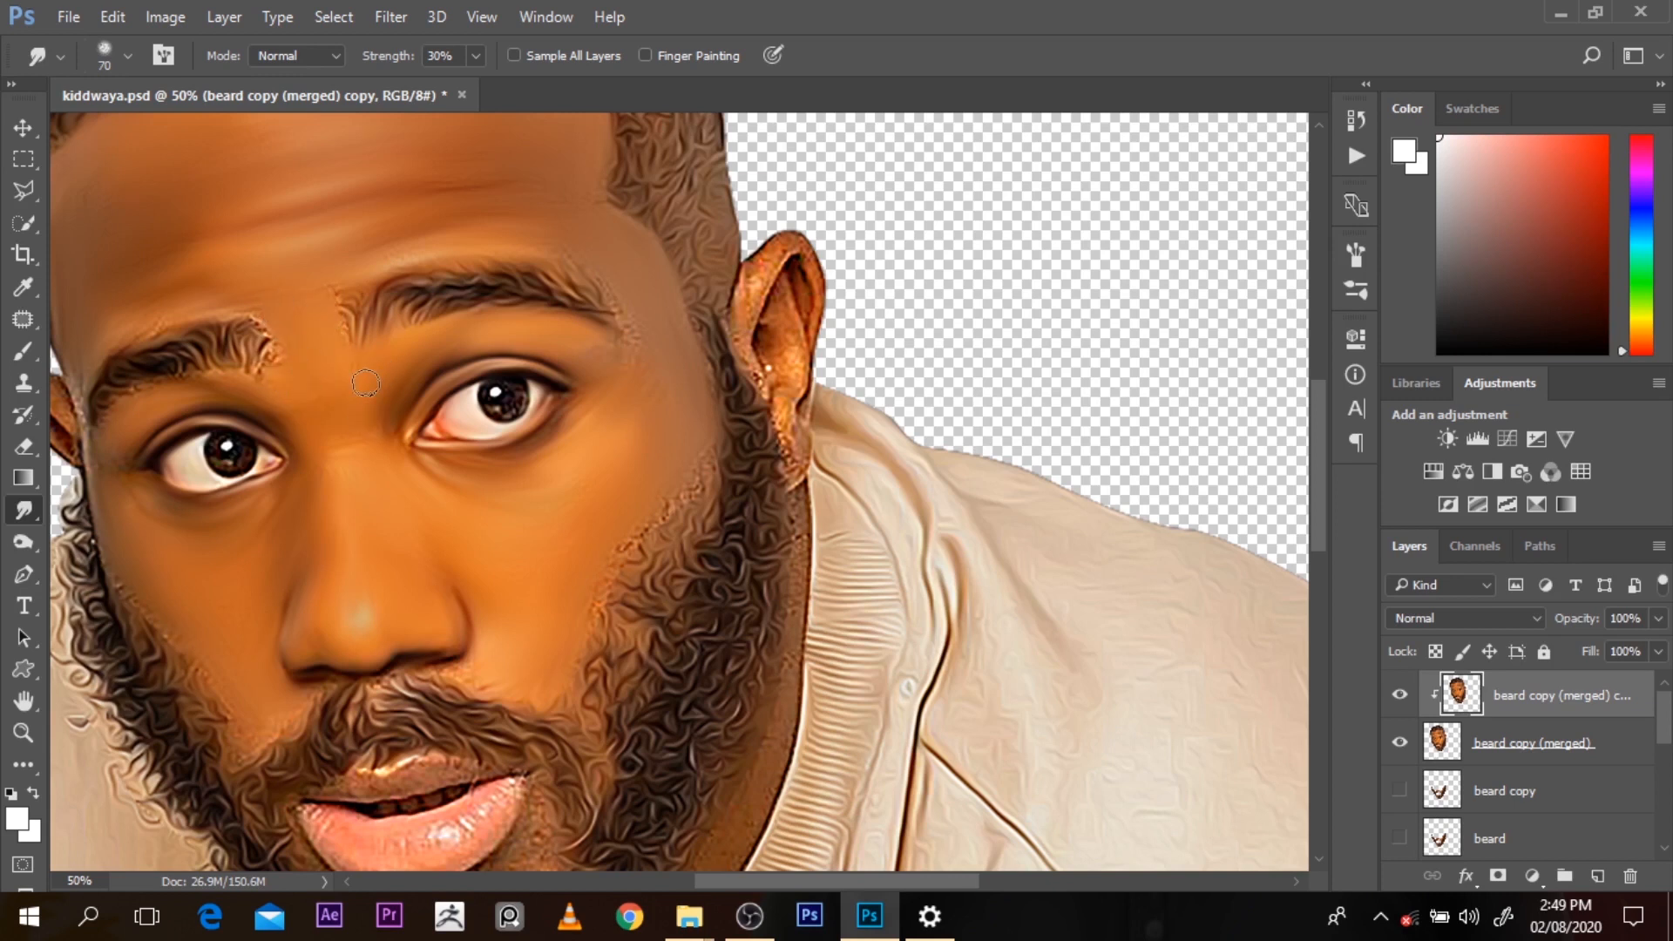
Smudge the outer rim, inner folds and lobe of the man's left ear with a 60 px brush
{"action": "key", "text": "["}
{"action": "mouse_move", "coordinate": [755, 292]}
{"action": "left_mouse_down"}
{"action": "mouse_move", "coordinate": [769, 251]}
{"action": "mouse_move", "coordinate": [809, 245]}
{"action": "left_mouse_up"}
{"action": "mouse_move", "coordinate": [754, 358]}
{"action": "left_mouse_down"}
{"action": "mouse_move", "coordinate": [781, 313]}
{"action": "mouse_move", "coordinate": [790, 390]}
{"action": "mouse_move", "coordinate": [781, 300]}
{"action": "mouse_move", "coordinate": [807, 291]}
{"action": "mouse_move", "coordinate": [800, 263]}
{"action": "mouse_move", "coordinate": [778, 429]}
{"action": "mouse_move", "coordinate": [759, 379]}
{"action": "mouse_move", "coordinate": [803, 466]}
{"action": "mouse_move", "coordinate": [809, 397]}
{"action": "left_mouse_up"}
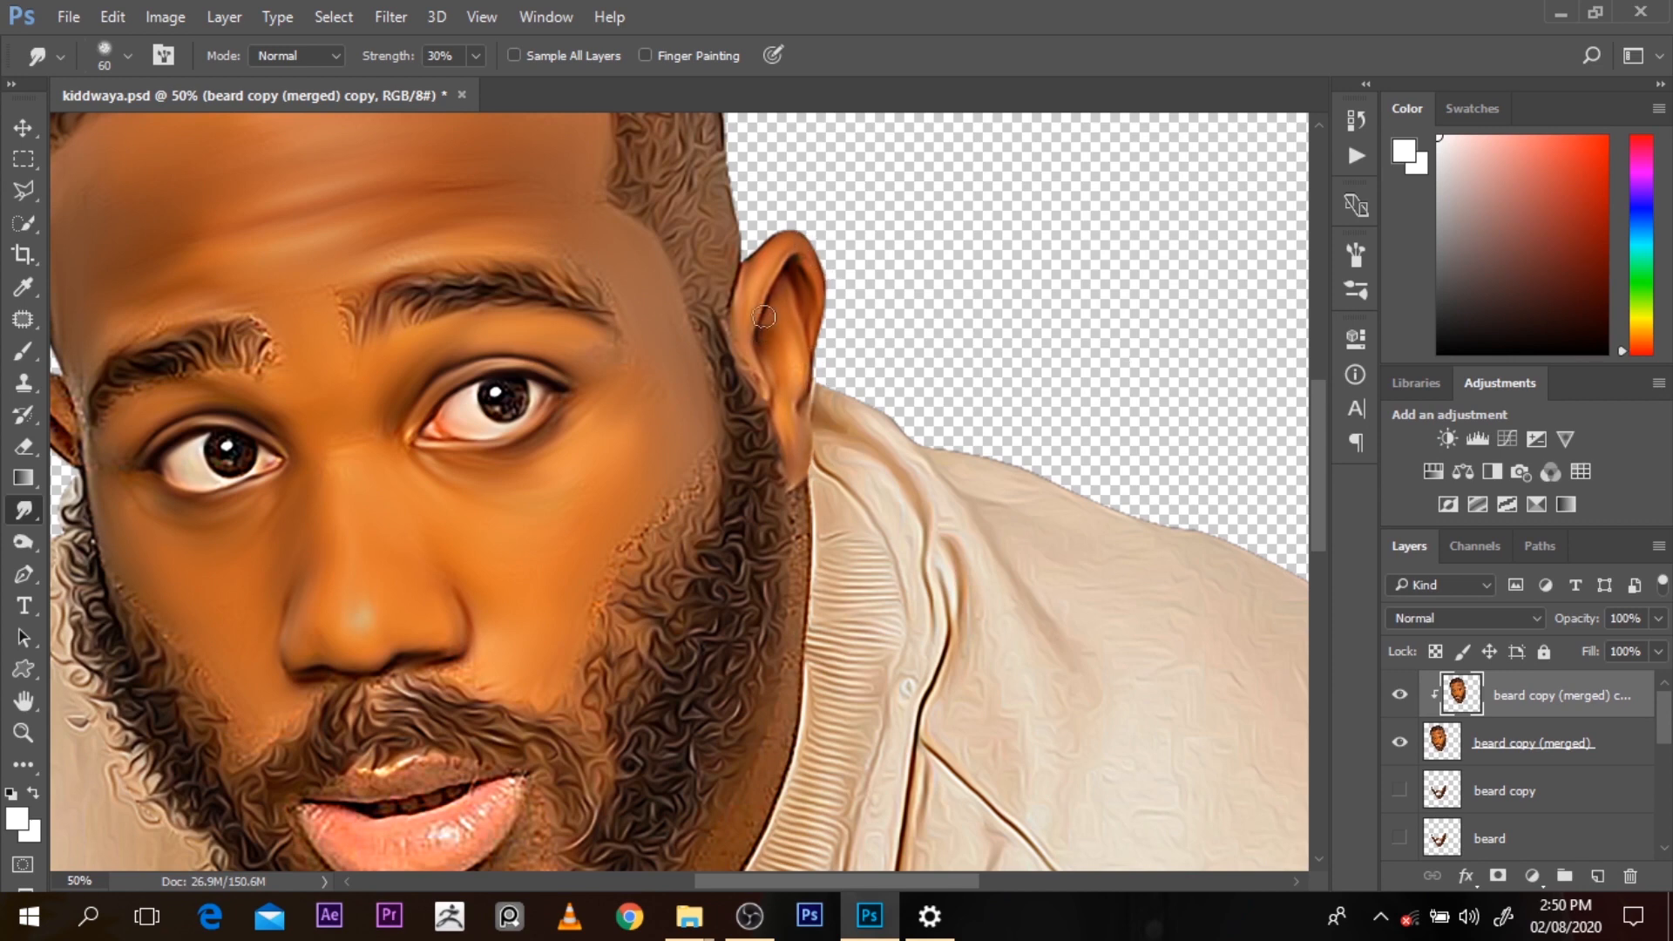
Smudge the rough neck skin between the beard and the shirt collar smooth with a 100 px brush
{"action": "scroll", "coordinate": [1129, 565], "scroll_direction": "down", "scroll_amount": 3}
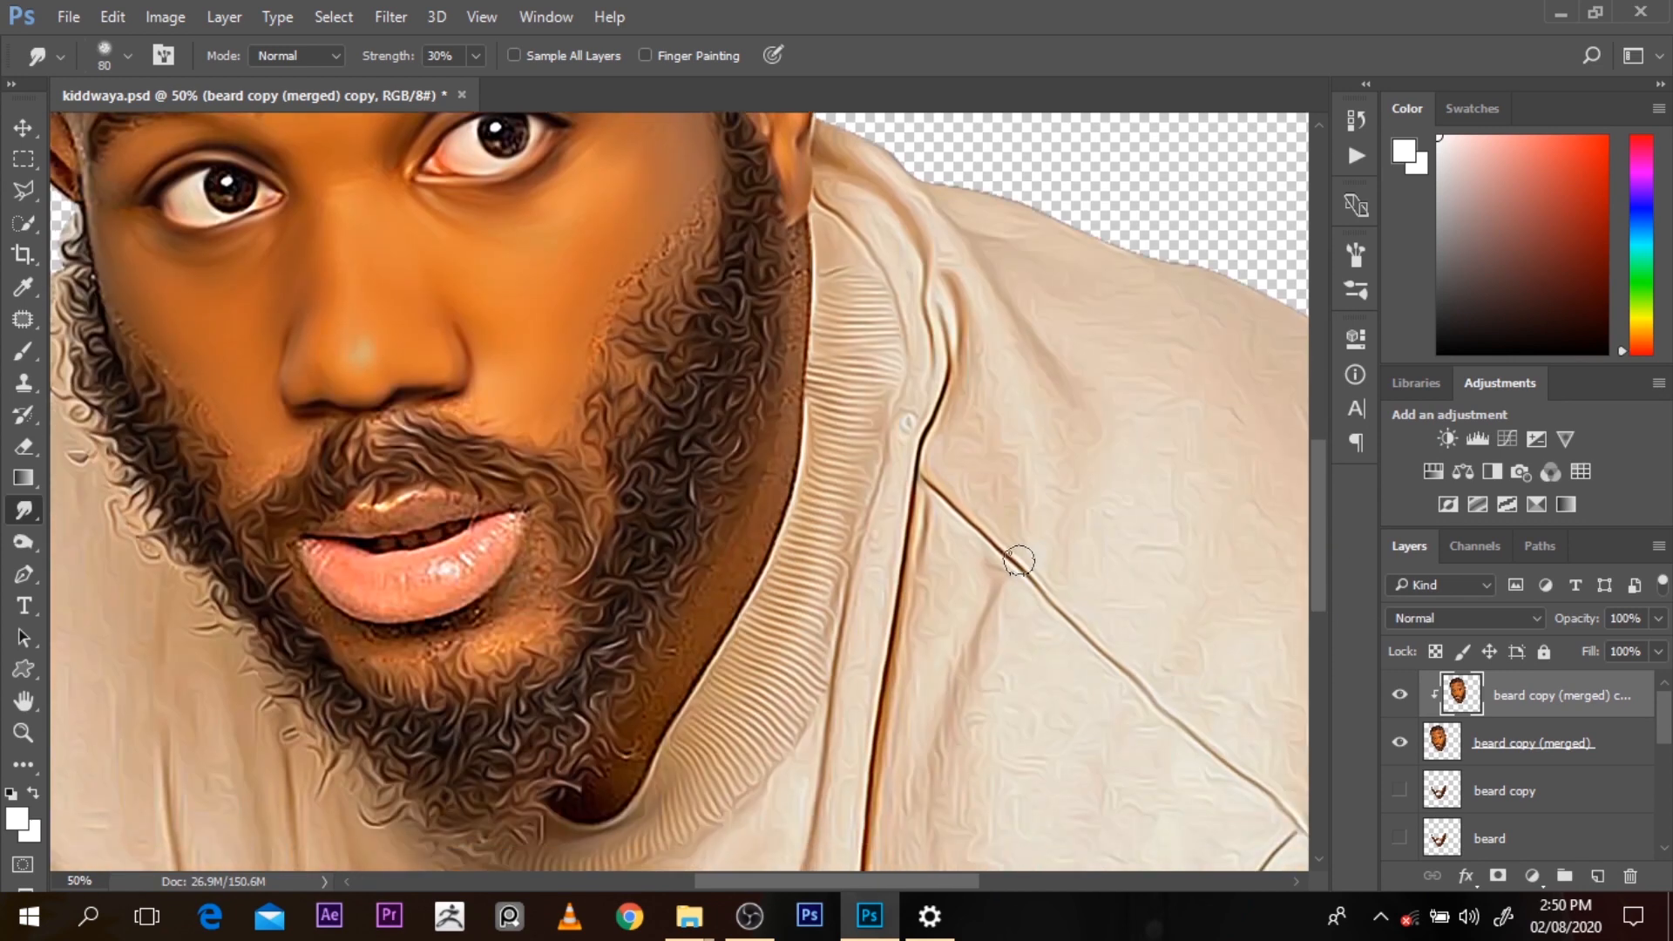
{"action": "key", "text": "bracketright"}
{"action": "key", "text": "bracketright"}
{"action": "key", "text": "bracketright"}
{"action": "key", "text": "bracketright"}
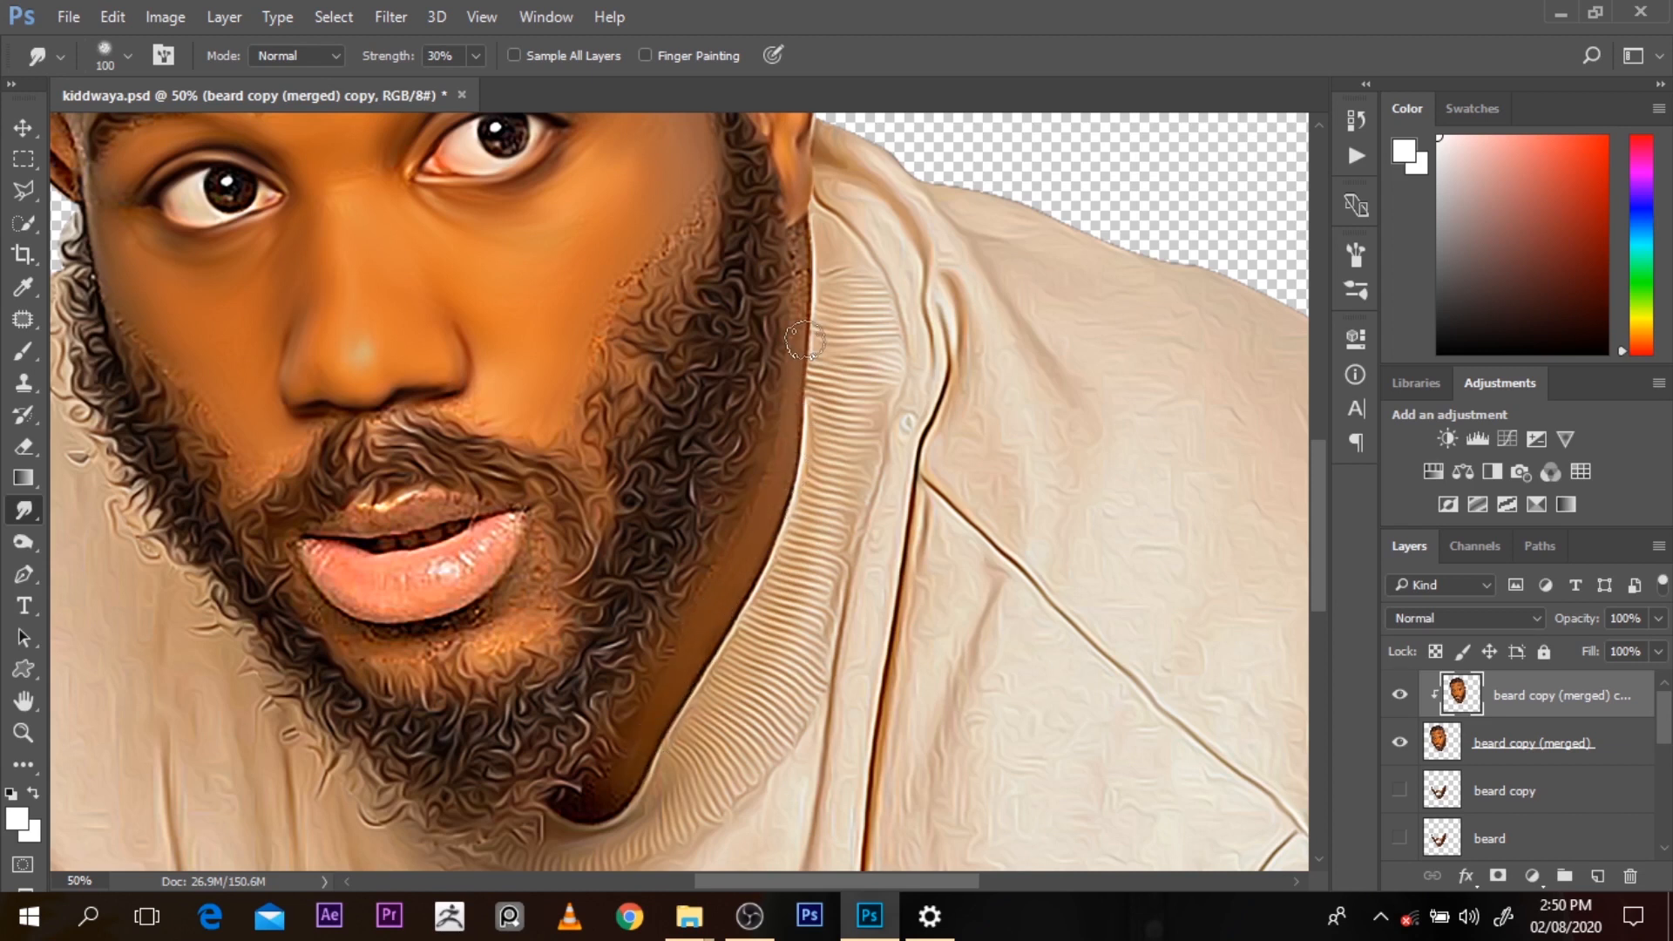
Smudge the upper and lower lips smooth with a 50 px brush
{"action": "key", "text": "bracketleft"}
{"action": "key", "text": "bracketleft"}
{"action": "key", "text": "bracketleft"}
{"action": "key", "text": "bracketleft"}
{"action": "mouse_move", "coordinate": [335, 558]}
{"action": "left_mouse_down"}
{"action": "mouse_move", "coordinate": [359, 609]}
{"action": "mouse_move", "coordinate": [415, 611]}
{"action": "mouse_move", "coordinate": [364, 581]}
{"action": "mouse_move", "coordinate": [465, 571]}
{"action": "mouse_move", "coordinate": [445, 552]}
{"action": "mouse_move", "coordinate": [327, 549]}
{"action": "mouse_move", "coordinate": [346, 517]}
{"action": "mouse_move", "coordinate": [408, 503]}
{"action": "left_mouse_up"}
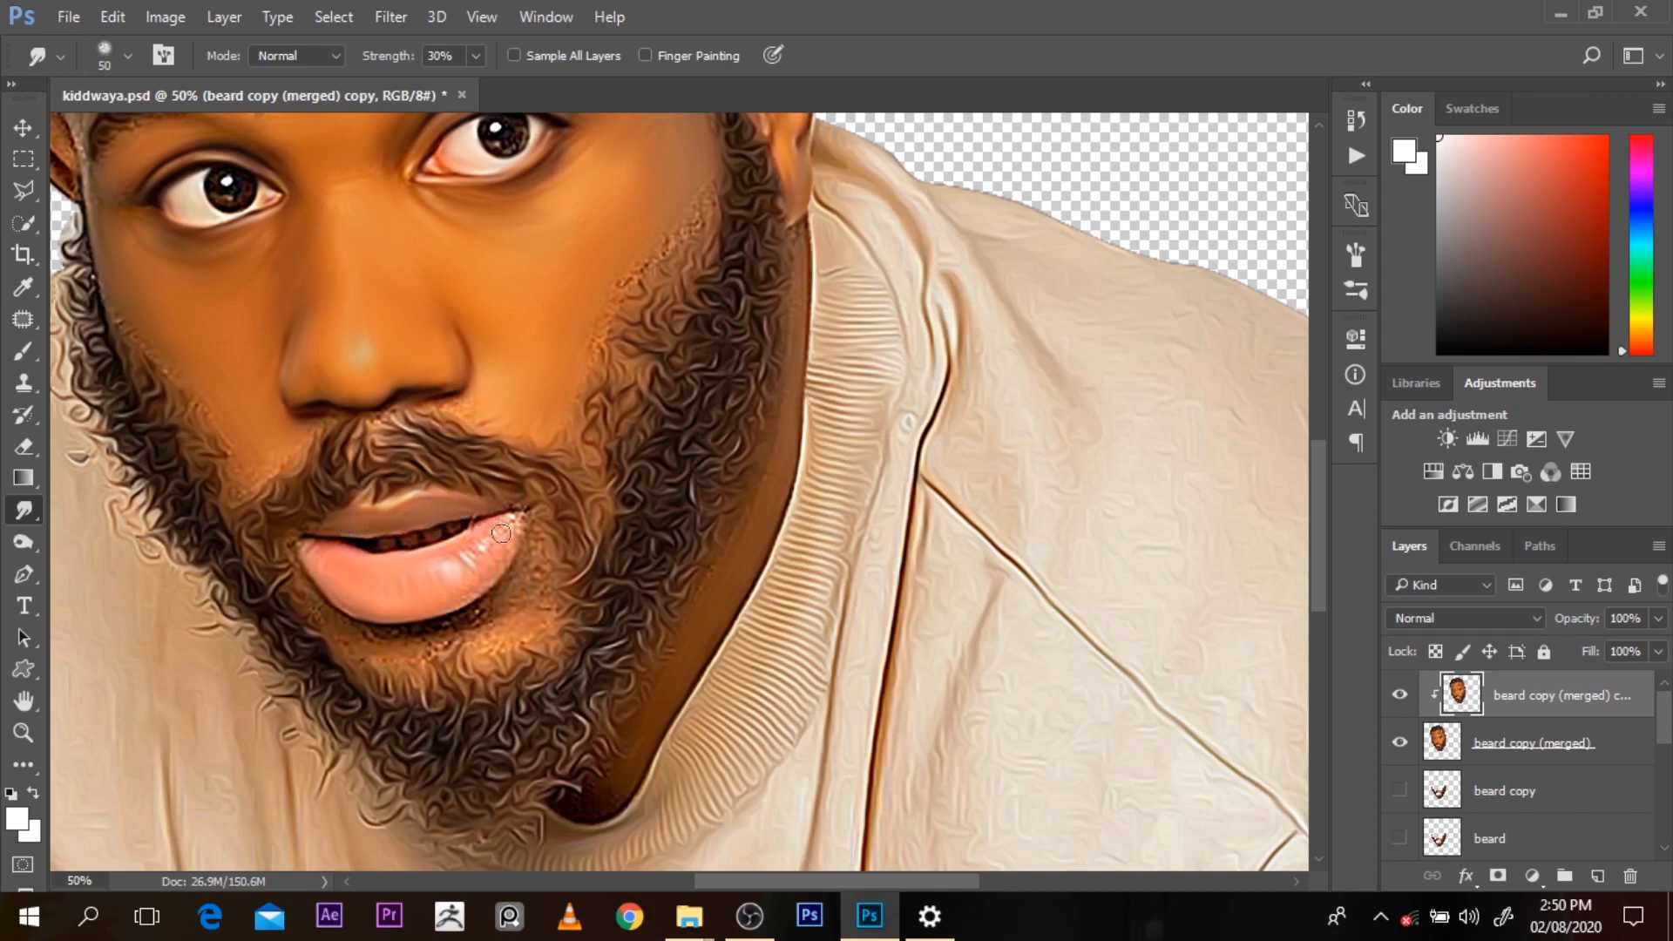
{"action": "left_click", "coordinate": [461, 552], "text": "ctrl"}
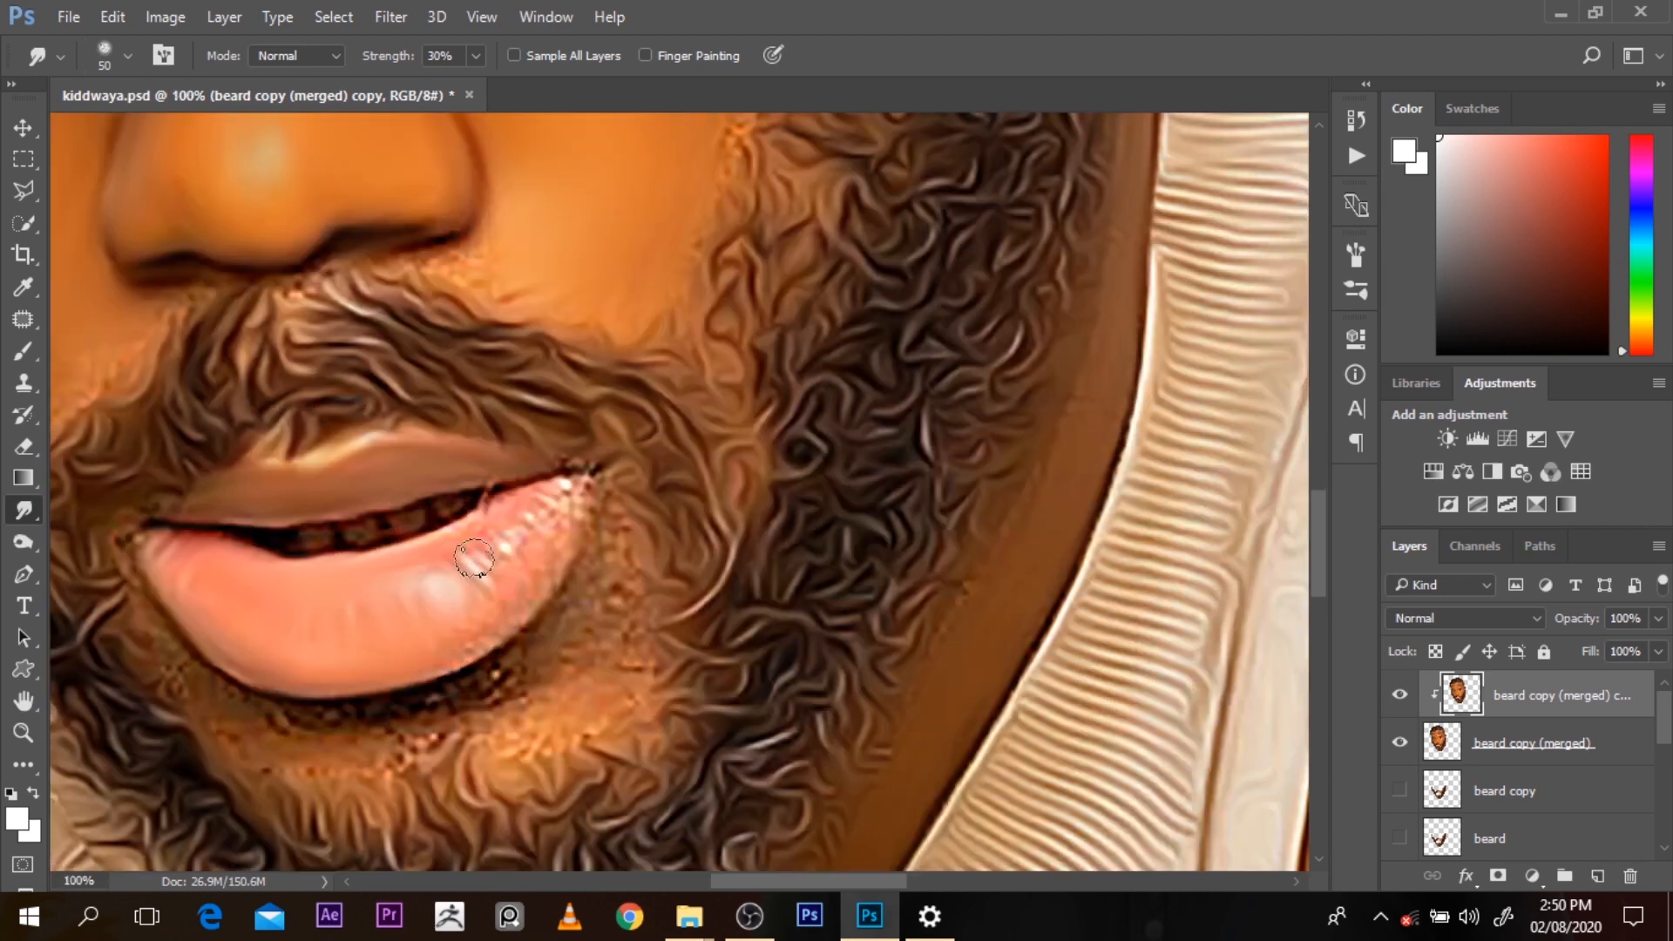
{"action": "mouse_move", "coordinate": [480, 583]}
{"action": "left_mouse_down"}
{"action": "mouse_move", "coordinate": [498, 552]}
{"action": "mouse_move", "coordinate": [520, 597]}
{"action": "mouse_move", "coordinate": [485, 647]}
{"action": "left_mouse_up"}
{"action": "mouse_move", "coordinate": [549, 578]}
{"action": "left_mouse_down"}
{"action": "mouse_move", "coordinate": [422, 673]}
{"action": "mouse_move", "coordinate": [508, 625]}
{"action": "mouse_move", "coordinate": [555, 571]}
{"action": "mouse_move", "coordinate": [539, 608]}
{"action": "mouse_move", "coordinate": [598, 520]}
{"action": "left_mouse_up"}
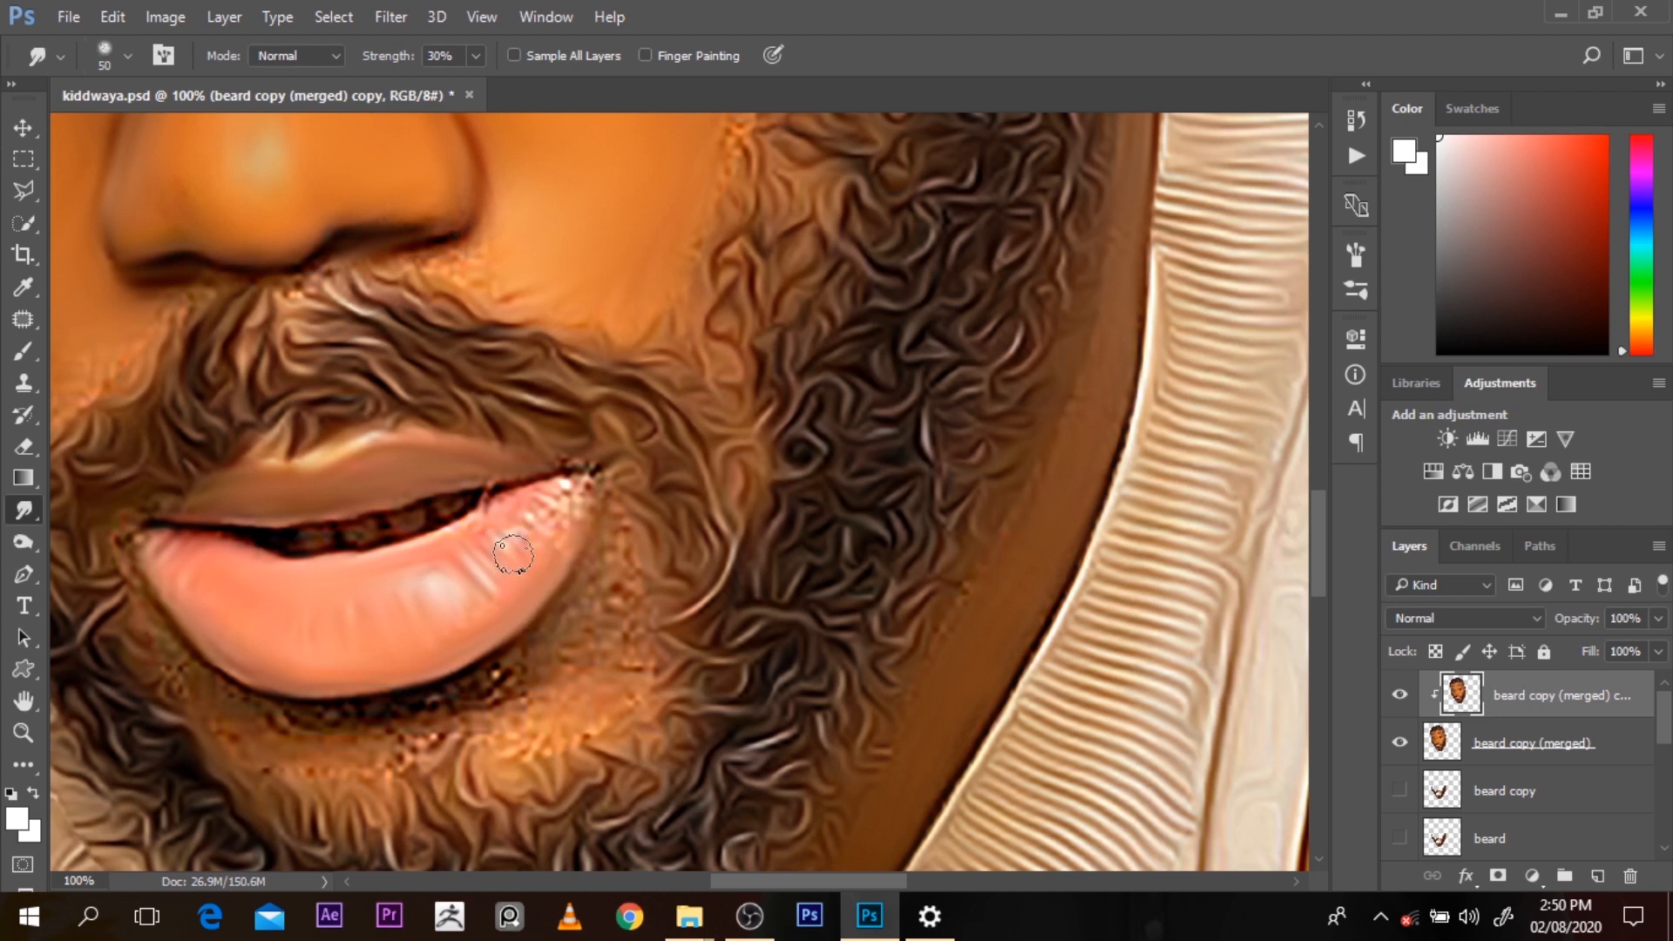
Refine the lower lip's outline, highlights and rough outer corner by smudging with a 40 px brush
{"action": "key", "text": "bracketleft"}
{"action": "mouse_move", "coordinate": [509, 470]}
{"action": "left_mouse_down"}
{"action": "mouse_move", "coordinate": [418, 486]}
{"action": "mouse_move", "coordinate": [435, 489]}
{"action": "mouse_move", "coordinate": [339, 524]}
{"action": "mouse_move", "coordinate": [390, 500]}
{"action": "mouse_move", "coordinate": [148, 538]}
{"action": "mouse_move", "coordinate": [151, 600]}
{"action": "mouse_move", "coordinate": [210, 696]}
{"action": "mouse_move", "coordinate": [183, 686]}
{"action": "mouse_move", "coordinate": [226, 735]}
{"action": "mouse_move", "coordinate": [295, 590]}
{"action": "mouse_move", "coordinate": [297, 628]}
{"action": "mouse_move", "coordinate": [242, 649]}
{"action": "mouse_move", "coordinate": [215, 638]}
{"action": "mouse_move", "coordinate": [236, 670]}
{"action": "mouse_move", "coordinate": [283, 691]}
{"action": "left_mouse_up"}
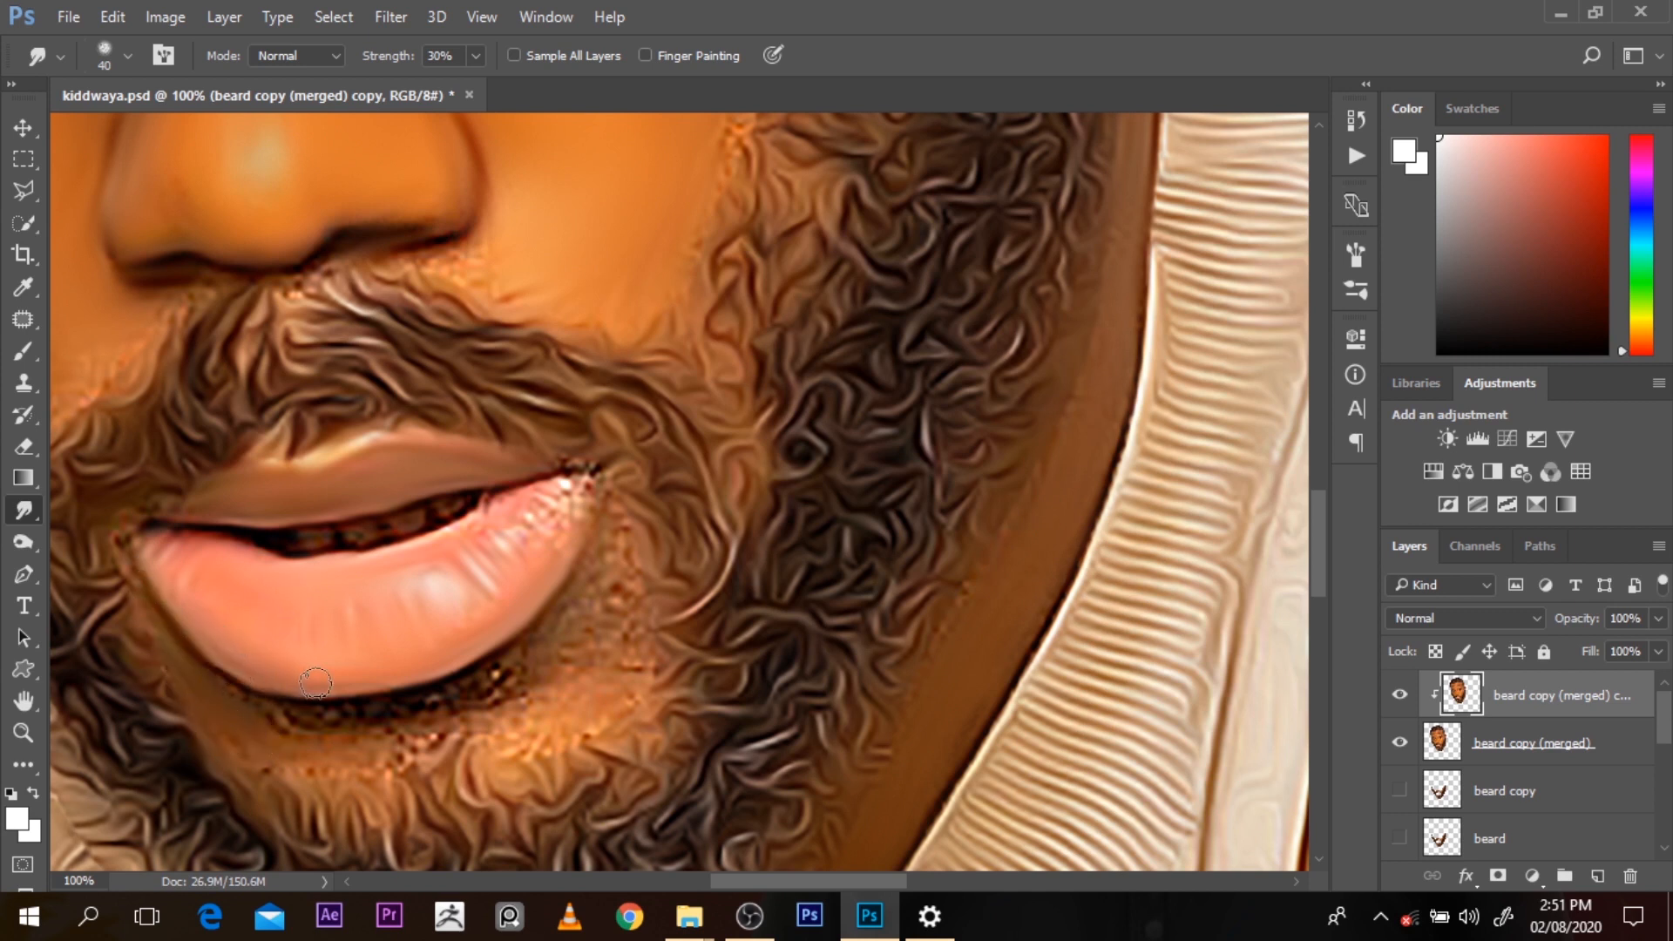
{"action": "mouse_move", "coordinate": [491, 529]}
{"action": "left_mouse_down"}
{"action": "mouse_move", "coordinate": [510, 498]}
{"action": "mouse_move", "coordinate": [537, 555]}
{"action": "mouse_move", "coordinate": [559, 530]}
{"action": "mouse_move", "coordinate": [551, 500]}
{"action": "mouse_move", "coordinate": [573, 497]}
{"action": "mouse_move", "coordinate": [577, 526]}
{"action": "mouse_move", "coordinate": [533, 538]}
{"action": "mouse_move", "coordinate": [514, 521]}
{"action": "mouse_move", "coordinate": [463, 552]}
{"action": "mouse_move", "coordinate": [485, 521]}
{"action": "mouse_move", "coordinate": [464, 532]}
{"action": "mouse_move", "coordinate": [489, 511]}
{"action": "mouse_move", "coordinate": [526, 521]}
{"action": "mouse_move", "coordinate": [516, 638]}
{"action": "mouse_move", "coordinate": [507, 602]}
{"action": "mouse_move", "coordinate": [469, 618]}
{"action": "mouse_move", "coordinate": [472, 569]}
{"action": "mouse_move", "coordinate": [509, 595]}
{"action": "mouse_move", "coordinate": [528, 572]}
{"action": "mouse_move", "coordinate": [516, 619]}
{"action": "mouse_move", "coordinate": [583, 476]}
{"action": "mouse_move", "coordinate": [528, 469]}
{"action": "mouse_move", "coordinate": [577, 512]}
{"action": "left_mouse_up"}
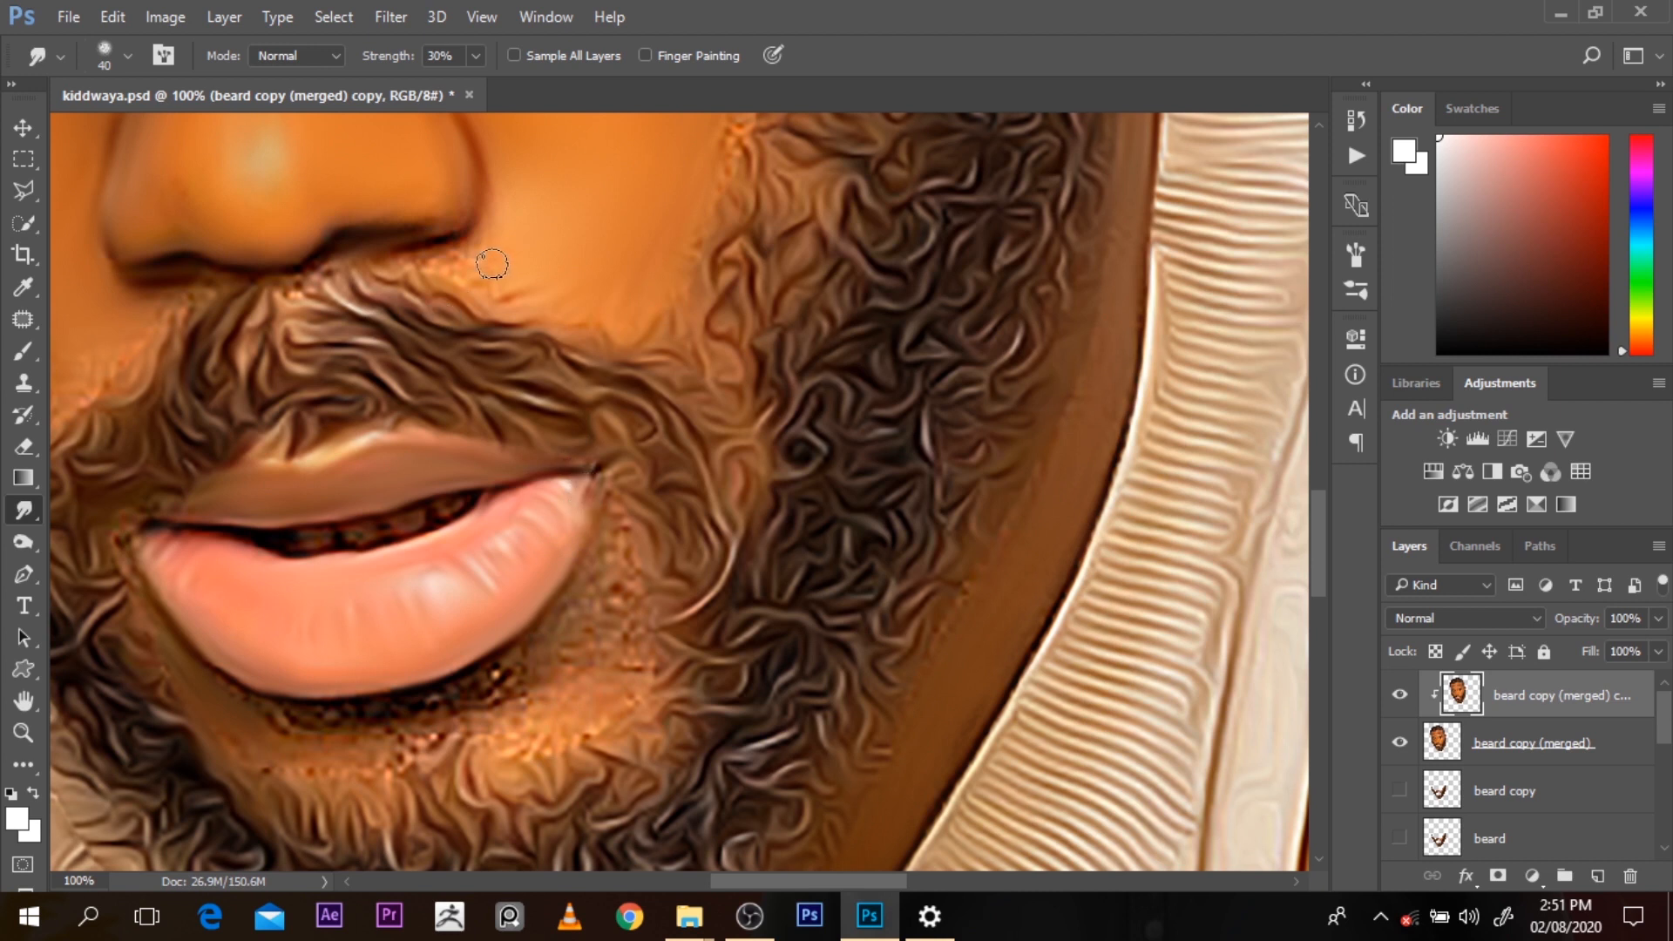
Smudge the skin between the nose and moustache, and smooth the teeth with a 35 px brush
{"action": "mouse_move", "coordinate": [475, 264]}
{"action": "left_mouse_down"}
{"action": "mouse_move", "coordinate": [428, 258]}
{"action": "mouse_move", "coordinate": [491, 242]}
{"action": "mouse_move", "coordinate": [466, 270]}
{"action": "mouse_move", "coordinate": [505, 275]}
{"action": "left_mouse_up"}
{"action": "key", "text": "bracketright"}
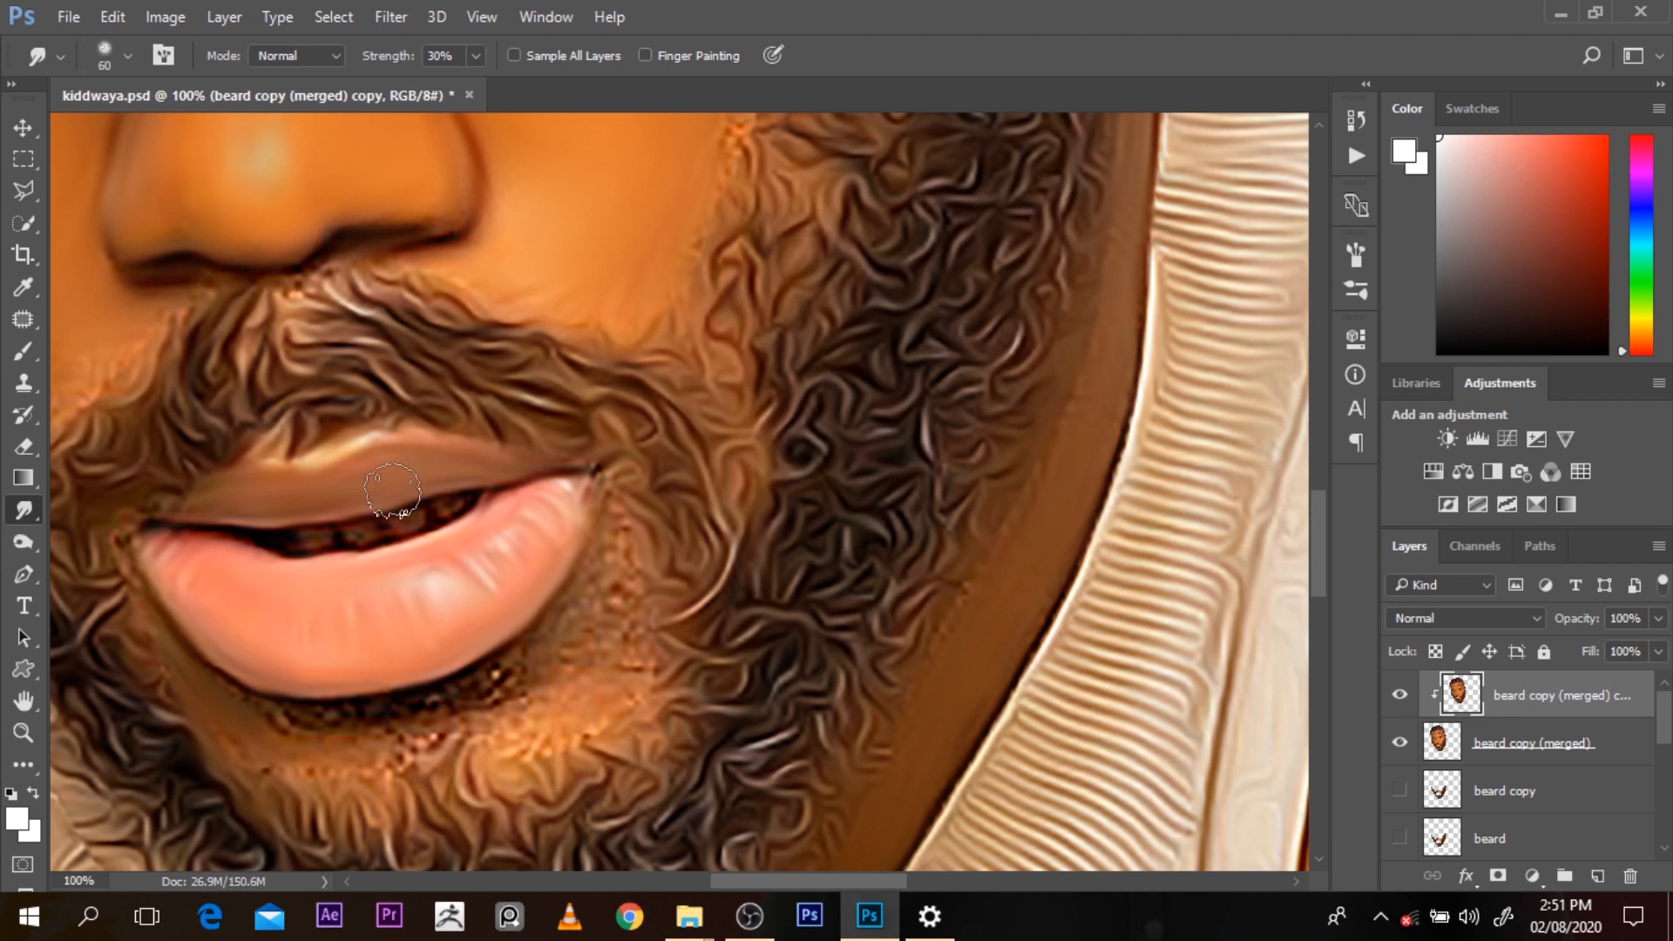
{"action": "key", "text": "bracketleft"}
{"action": "key", "text": "bracketleft"}
{"action": "left_click", "coordinate": [420, 527], "text": "alt"}
{"action": "left_click", "coordinate": [420, 528], "text": "alt"}
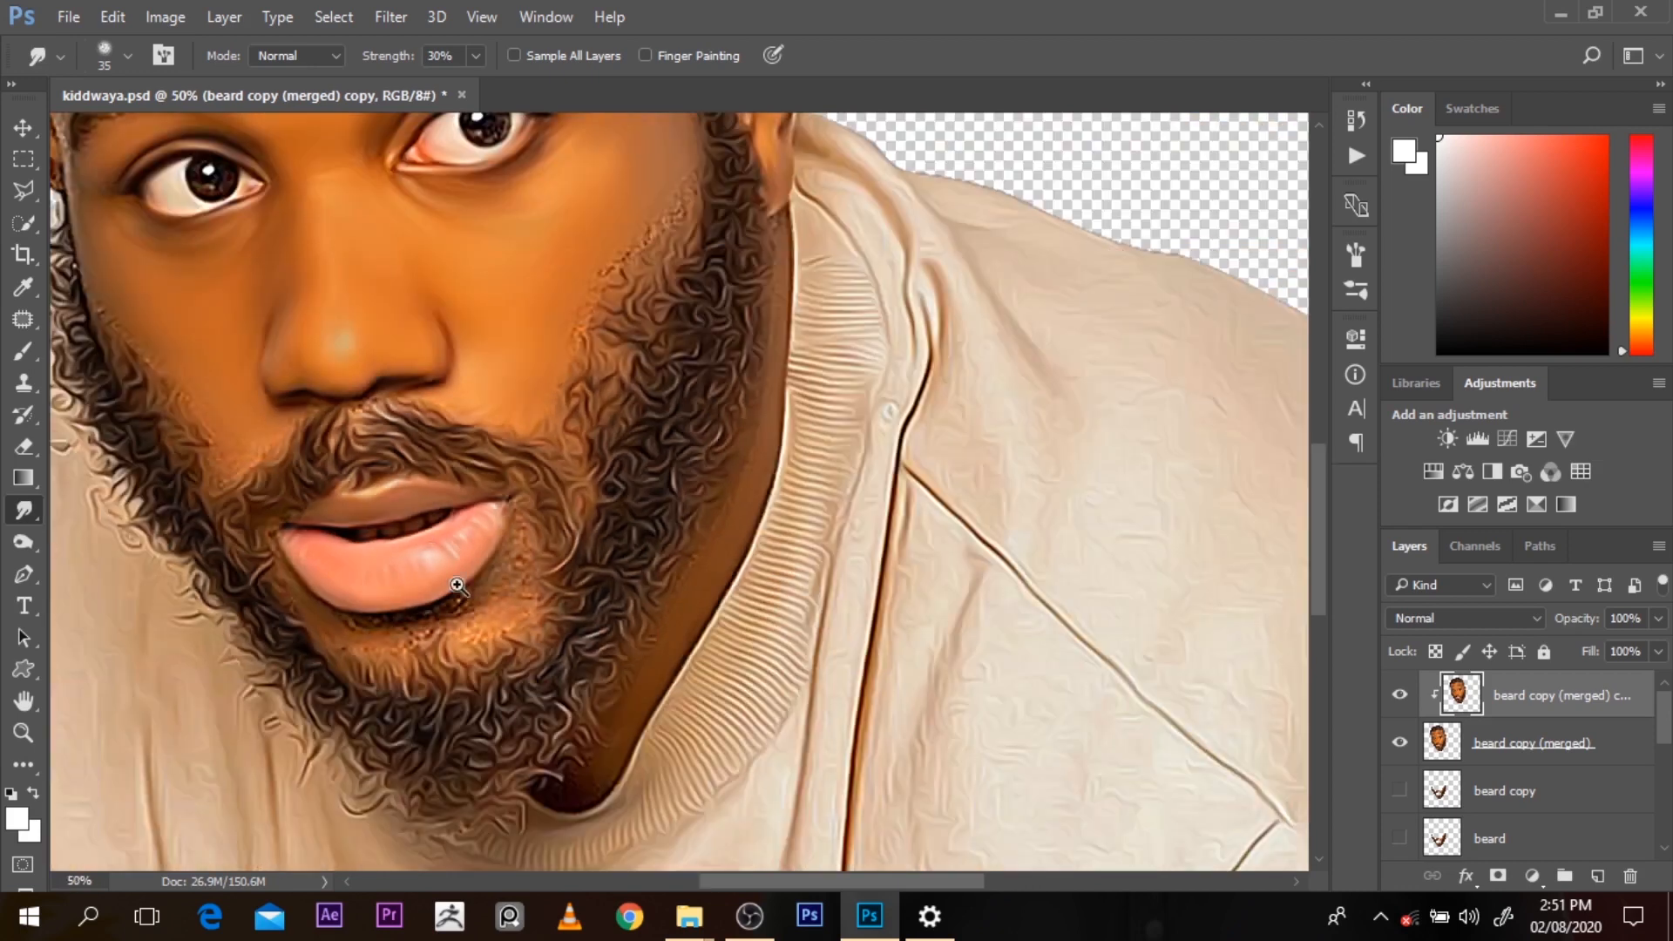
Smudge the rough skin beside and beneath the lower lip smooth with a 60 px brush
{"action": "left_click", "coordinate": [457, 585]}
{"action": "key", "text": "bracketright"}
{"action": "key", "text": "bracketright"}
{"action": "key", "text": "bracketright"}
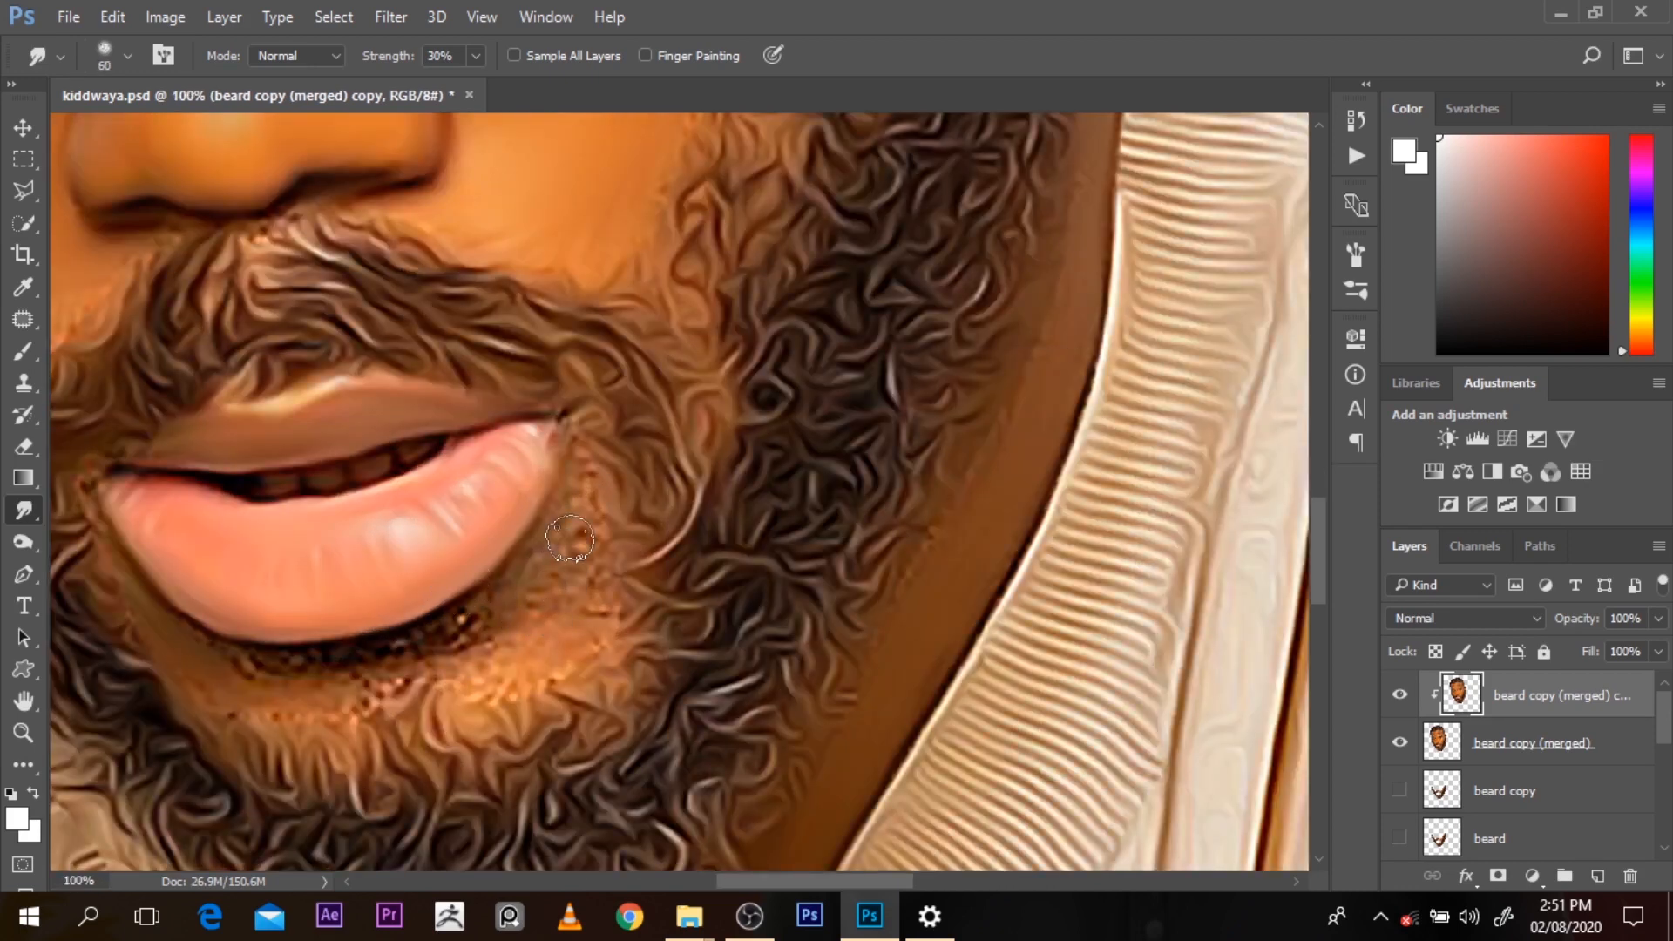
{"action": "mouse_move", "coordinate": [570, 548]}
{"action": "left_mouse_down"}
{"action": "mouse_move", "coordinate": [579, 495]}
{"action": "mouse_move", "coordinate": [596, 624]}
{"action": "mouse_move", "coordinate": [488, 676]}
{"action": "mouse_move", "coordinate": [546, 595]}
{"action": "mouse_move", "coordinate": [547, 549]}
{"action": "mouse_move", "coordinate": [510, 592]}
{"action": "mouse_move", "coordinate": [569, 478]}
{"action": "mouse_move", "coordinate": [586, 606]}
{"action": "mouse_move", "coordinate": [552, 645]}
{"action": "mouse_move", "coordinate": [575, 639]}
{"action": "mouse_move", "coordinate": [565, 660]}
{"action": "mouse_move", "coordinate": [523, 678]}
{"action": "mouse_move", "coordinate": [514, 639]}
{"action": "mouse_move", "coordinate": [321, 713]}
{"action": "mouse_move", "coordinate": [212, 696]}
{"action": "mouse_move", "coordinate": [157, 628]}
{"action": "mouse_move", "coordinate": [212, 665]}
{"action": "mouse_move", "coordinate": [153, 599]}
{"action": "mouse_move", "coordinate": [197, 645]}
{"action": "mouse_move", "coordinate": [180, 652]}
{"action": "mouse_move", "coordinate": [120, 560]}
{"action": "mouse_move", "coordinate": [129, 605]}
{"action": "mouse_move", "coordinate": [239, 692]}
{"action": "mouse_move", "coordinate": [261, 685]}
{"action": "mouse_move", "coordinate": [226, 668]}
{"action": "mouse_move", "coordinate": [285, 674]}
{"action": "mouse_move", "coordinate": [225, 648]}
{"action": "mouse_move", "coordinate": [390, 654]}
{"action": "mouse_move", "coordinate": [513, 633]}
{"action": "mouse_move", "coordinate": [517, 606]}
{"action": "mouse_move", "coordinate": [462, 629]}
{"action": "mouse_move", "coordinate": [491, 611]}
{"action": "mouse_move", "coordinate": [403, 682]}
{"action": "left_mouse_up"}
{"action": "key", "text": "alt+space"}
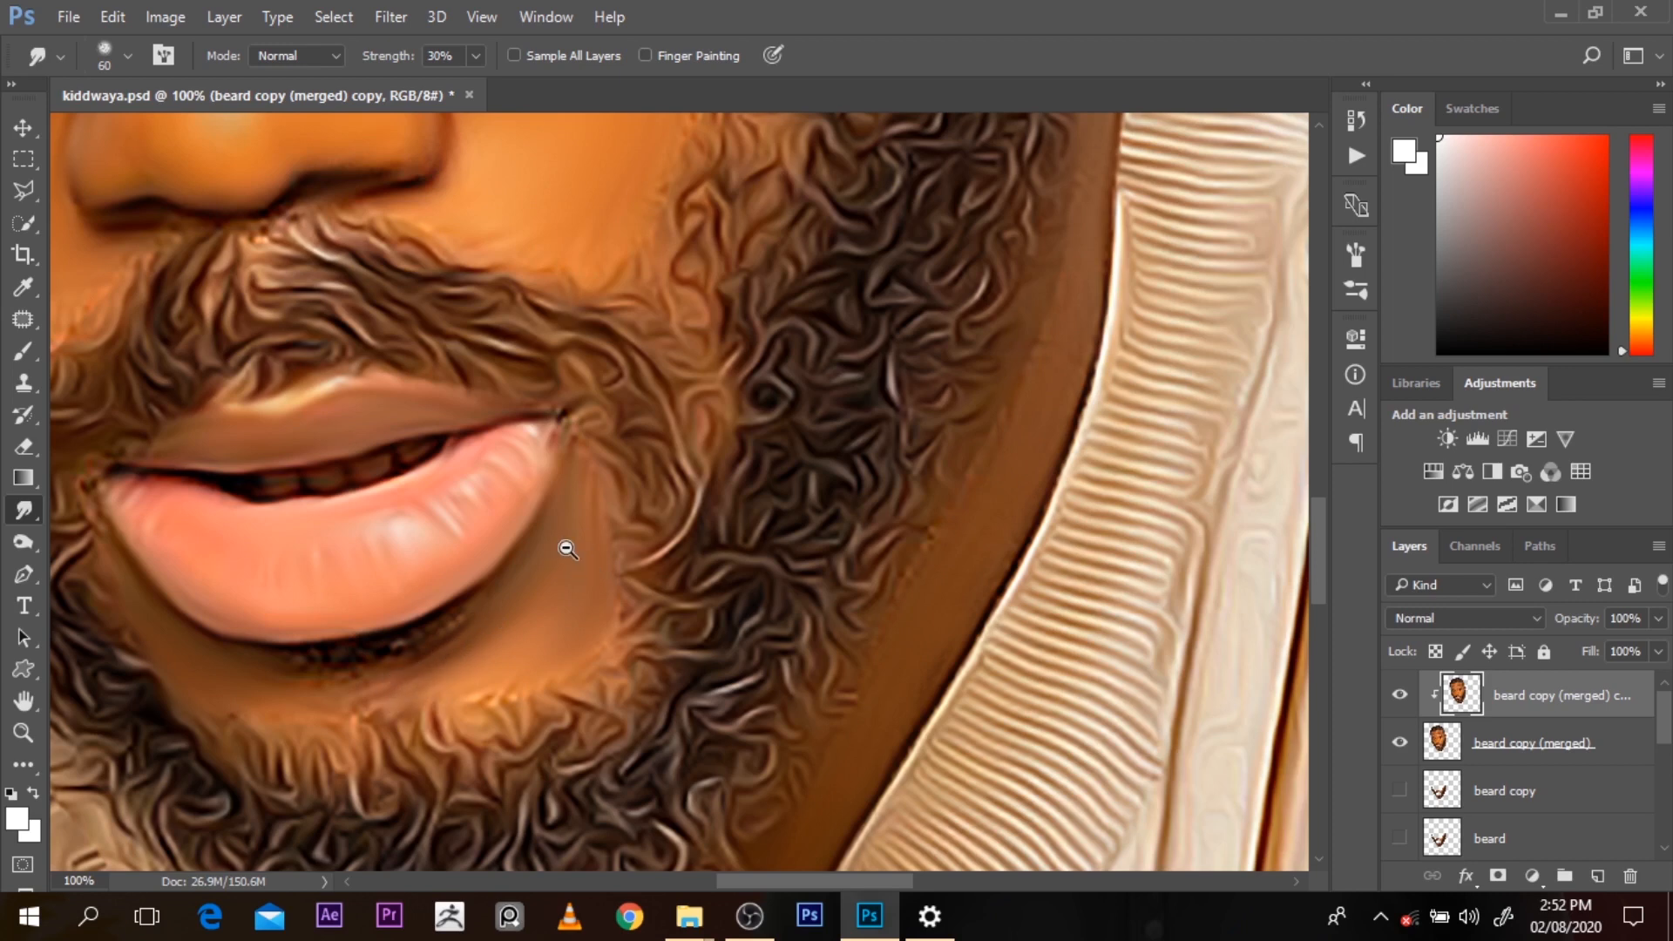
Compare the whole portrait with and without the smudged merged copy by toggling that layer's visibility
{"action": "left_click", "coordinate": [568, 549], "text": "alt"}
{"action": "left_click", "coordinate": [567, 549], "text": "alt"}
{"action": "left_click", "coordinate": [567, 549], "text": "alt"}
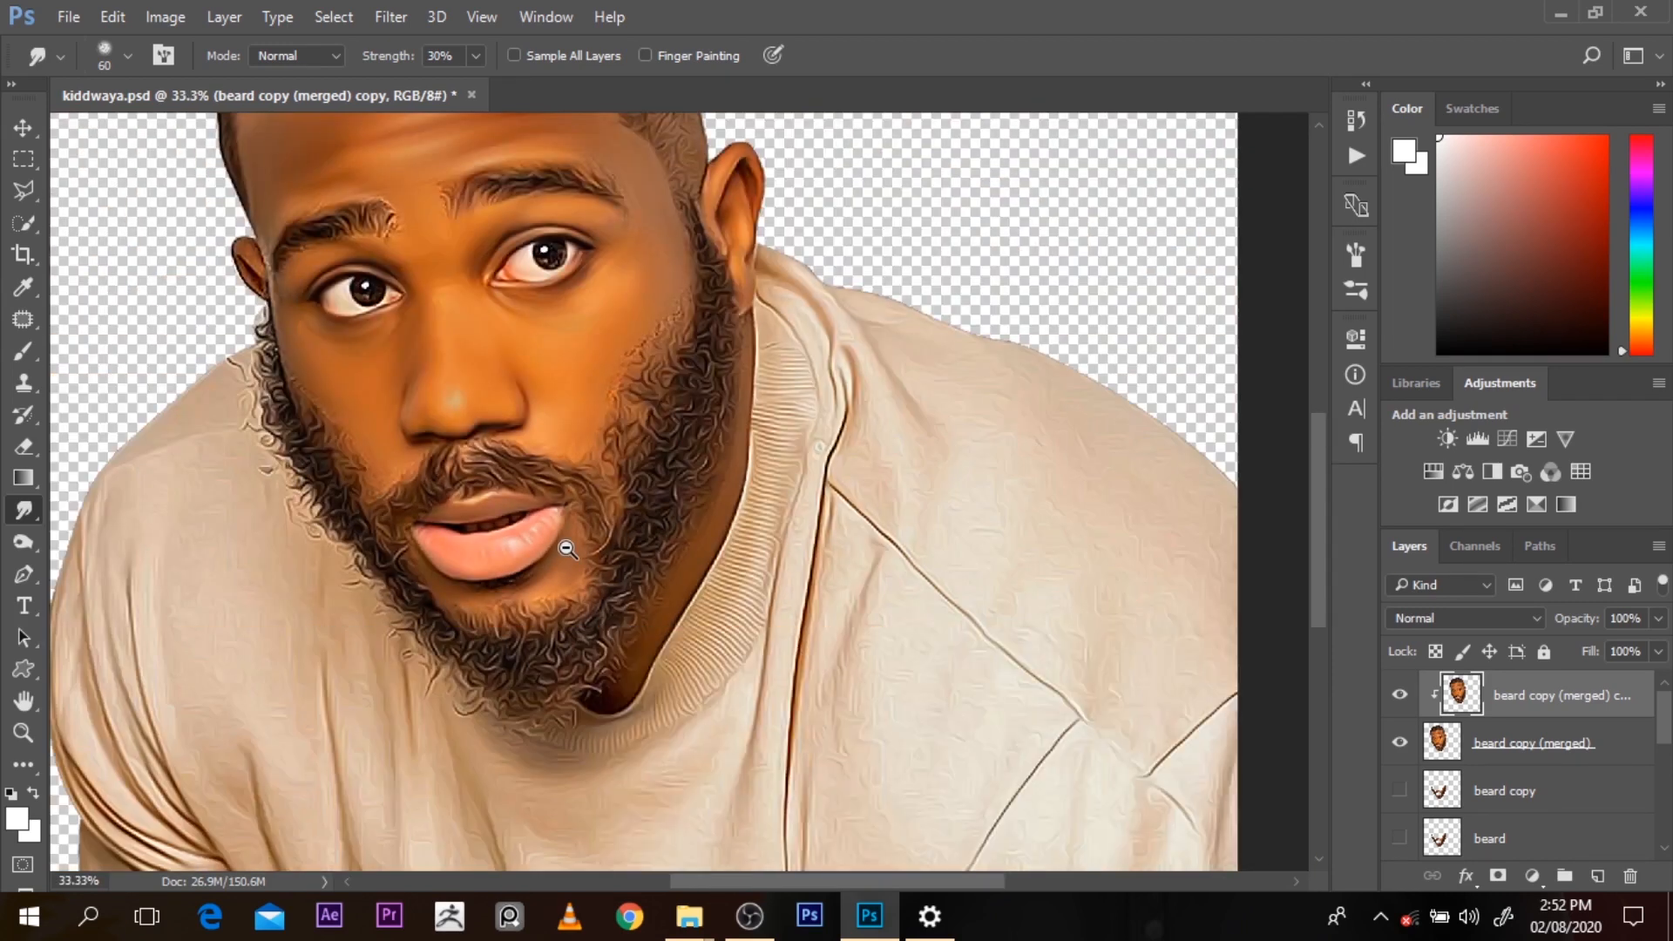
{"action": "left_click", "coordinate": [567, 549], "text": "alt"}
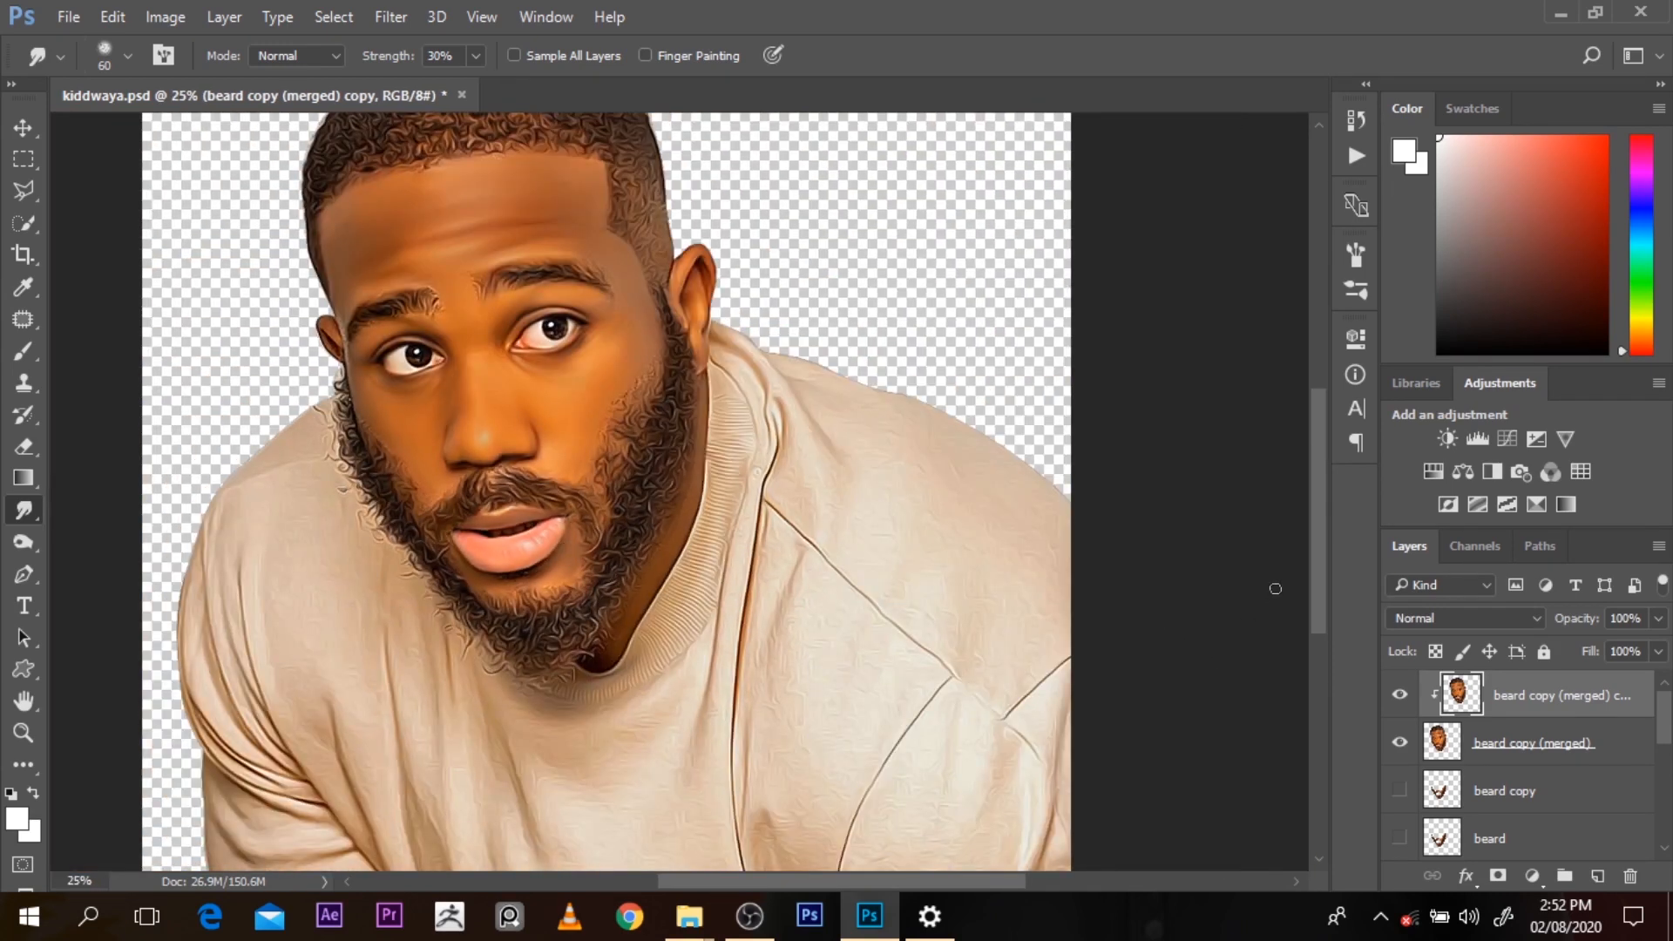
{"action": "left_click_drag", "start_coordinate": [1315, 609], "coordinate": [1316, 566]}
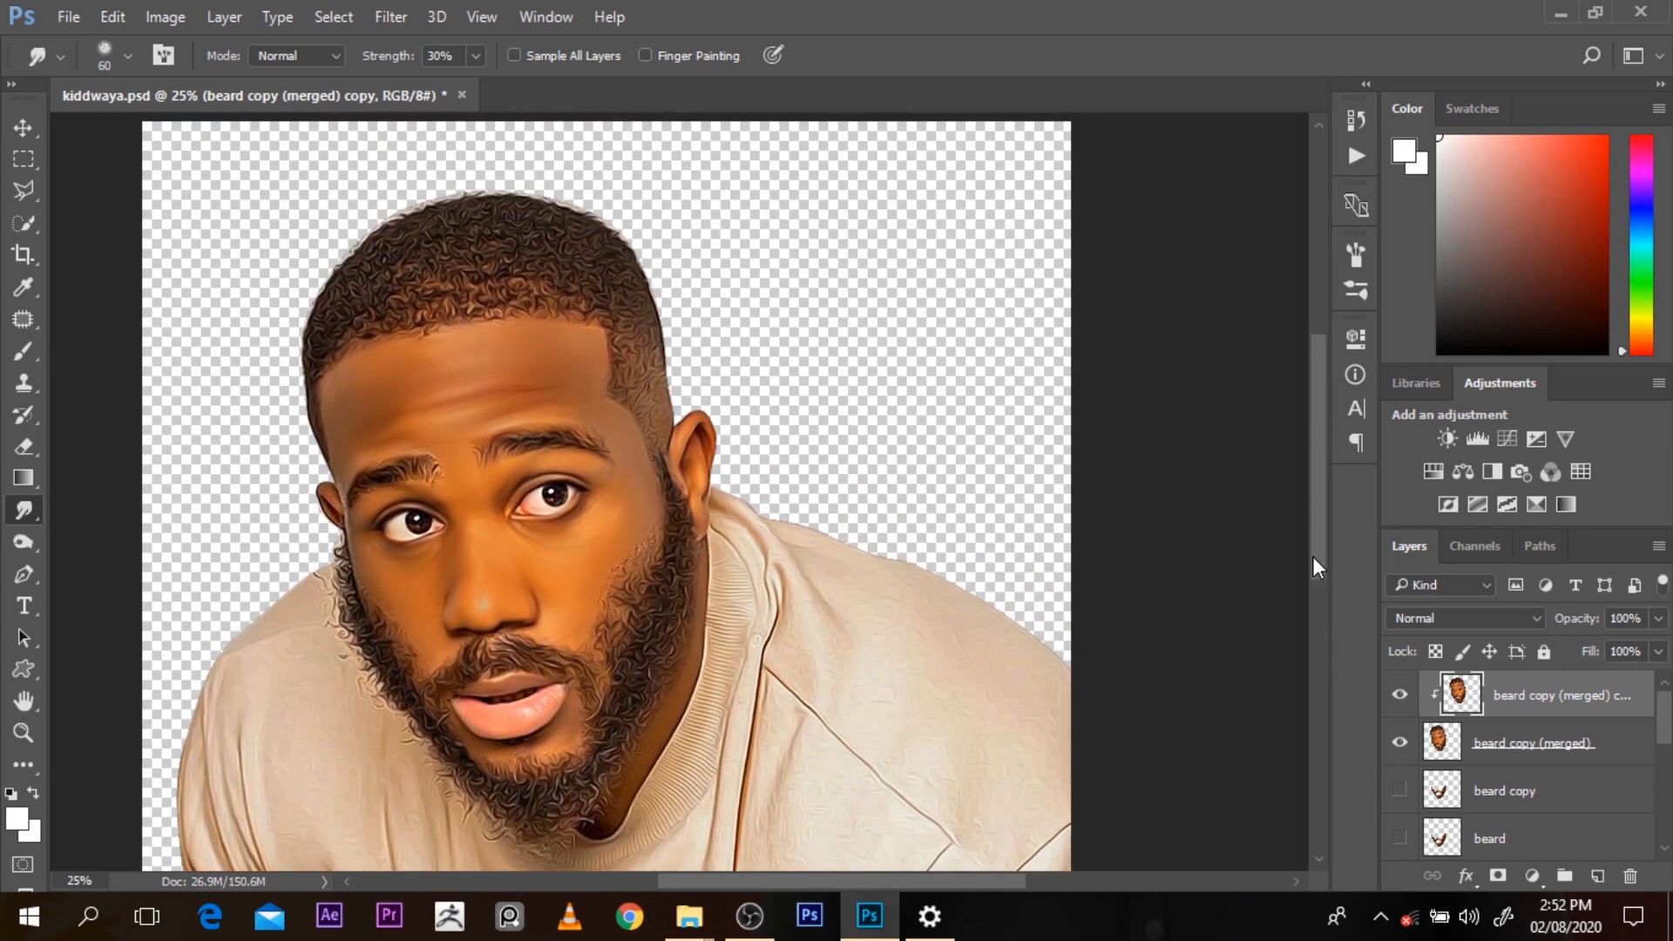
{"action": "left_click", "coordinate": [1400, 715]}
{"action": "left_click", "coordinate": [1399, 711]}
{"action": "left_click", "coordinate": [1399, 710]}
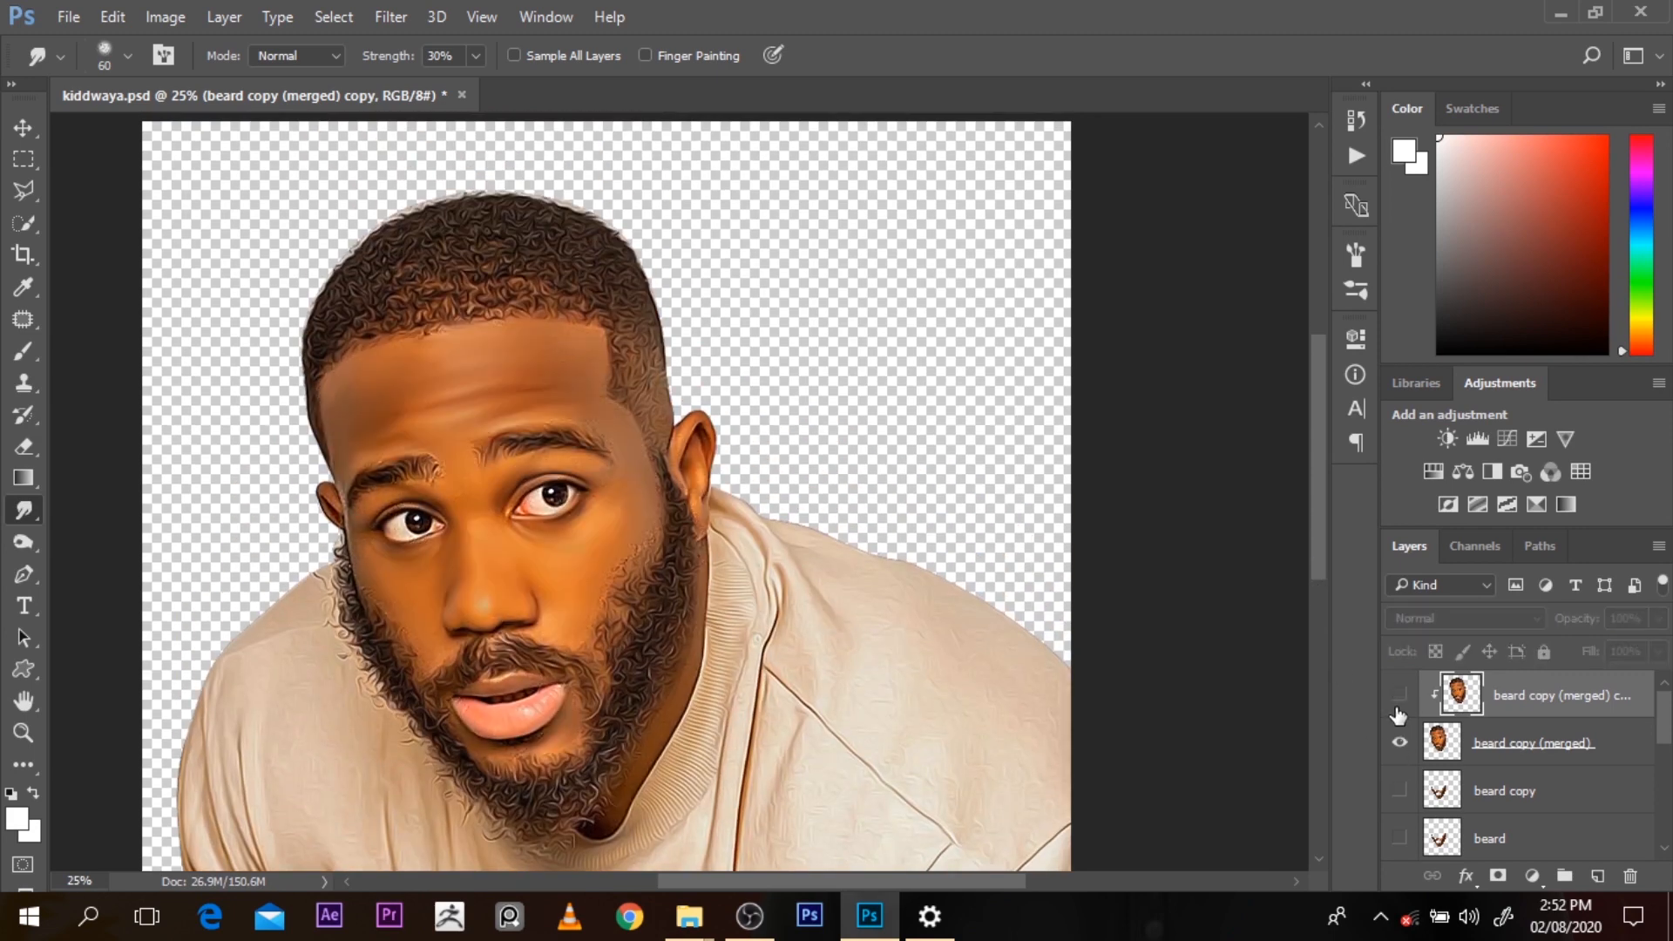
{"action": "left_click", "coordinate": [1399, 710]}
{"action": "left_click", "coordinate": [1399, 711]}
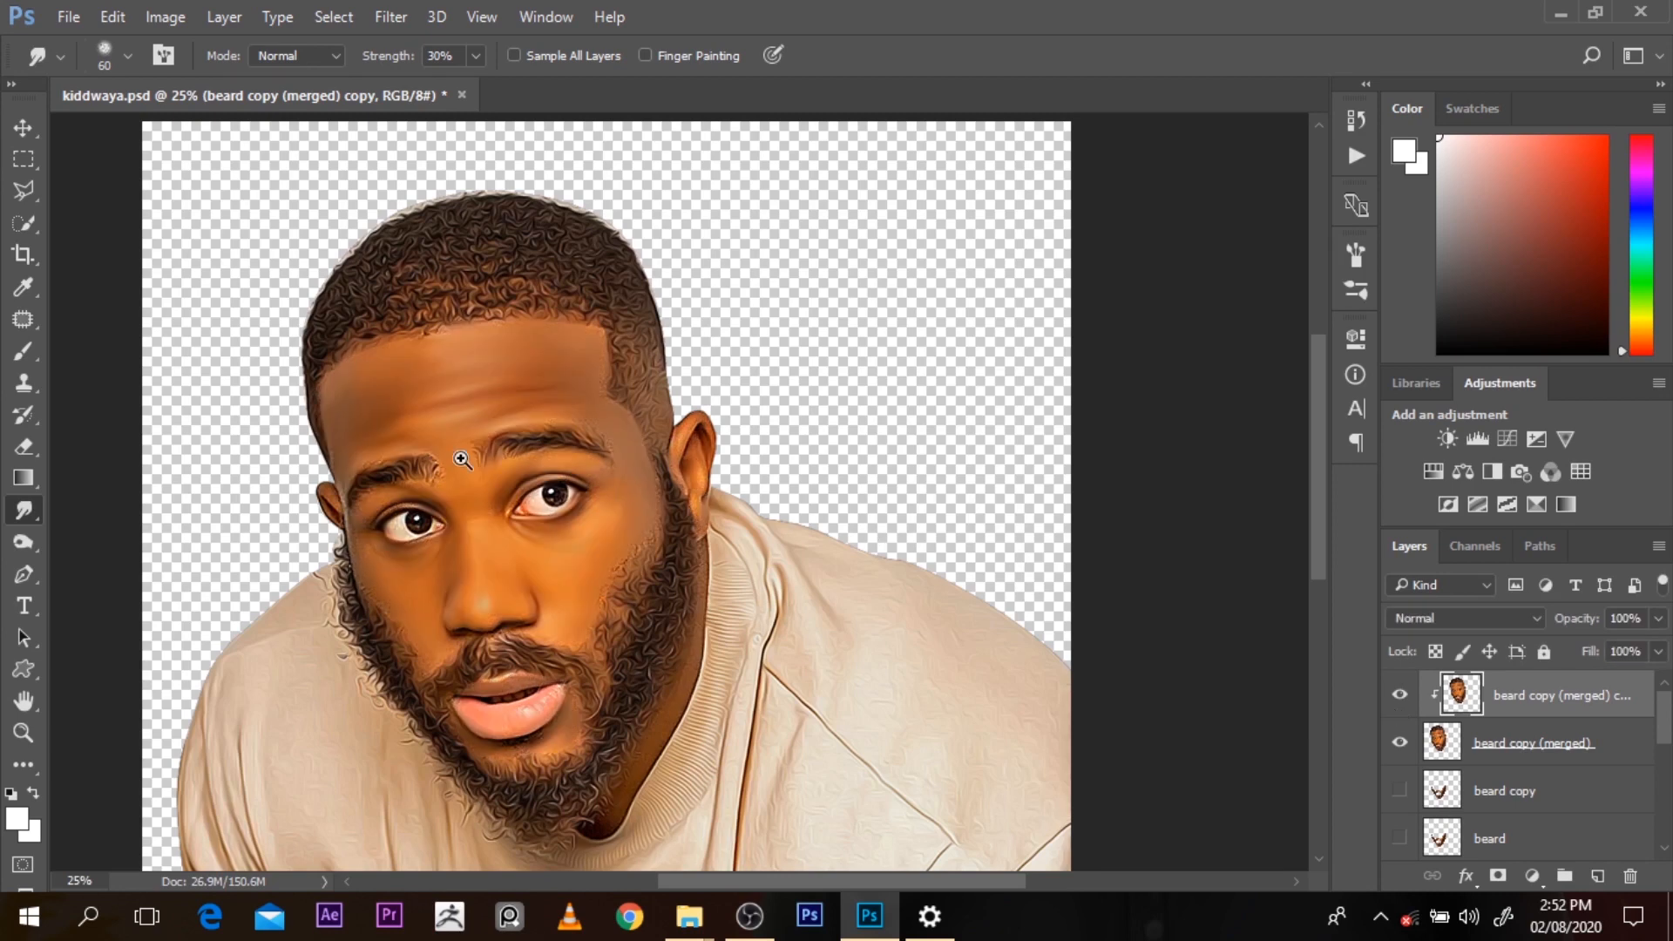
Blend the forehead and facial skin softly with a 125 px Smudge brush at 20% strength
{"action": "left_click", "coordinate": [461, 459], "text": "ctrl"}
{"action": "key", "text": "bracketright"}
{"action": "key", "text": "bracketright"}
{"action": "key", "text": "bracketright"}
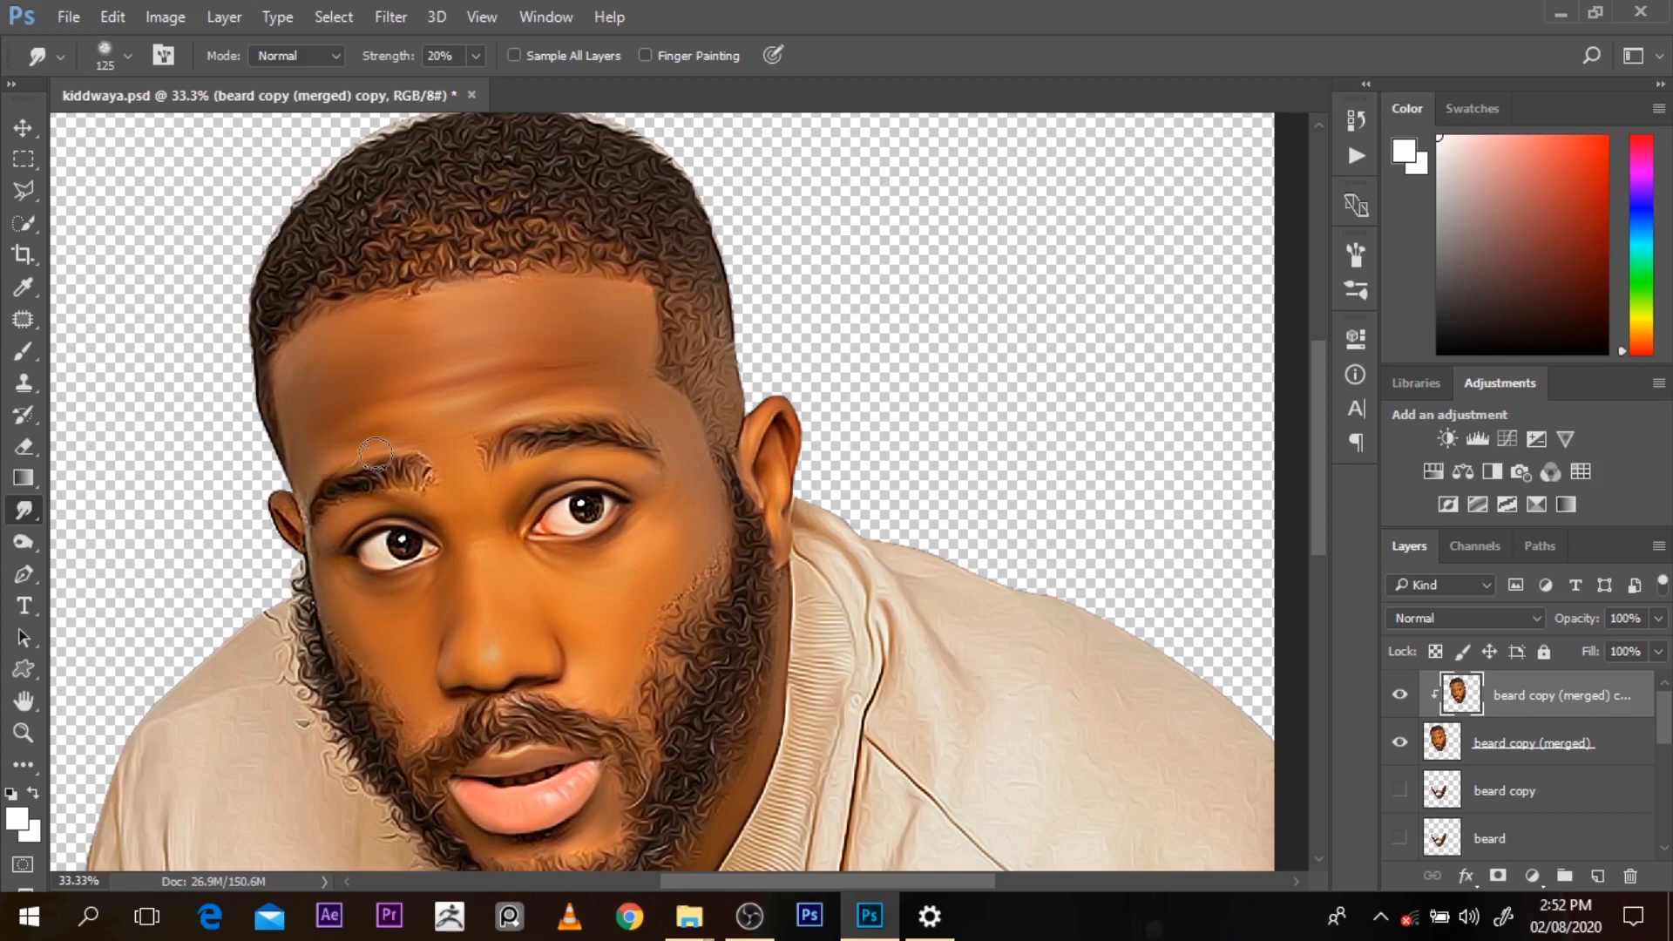
{"action": "left_click_drag", "start_coordinate": [1314, 521], "coordinate": [1327, 582]}
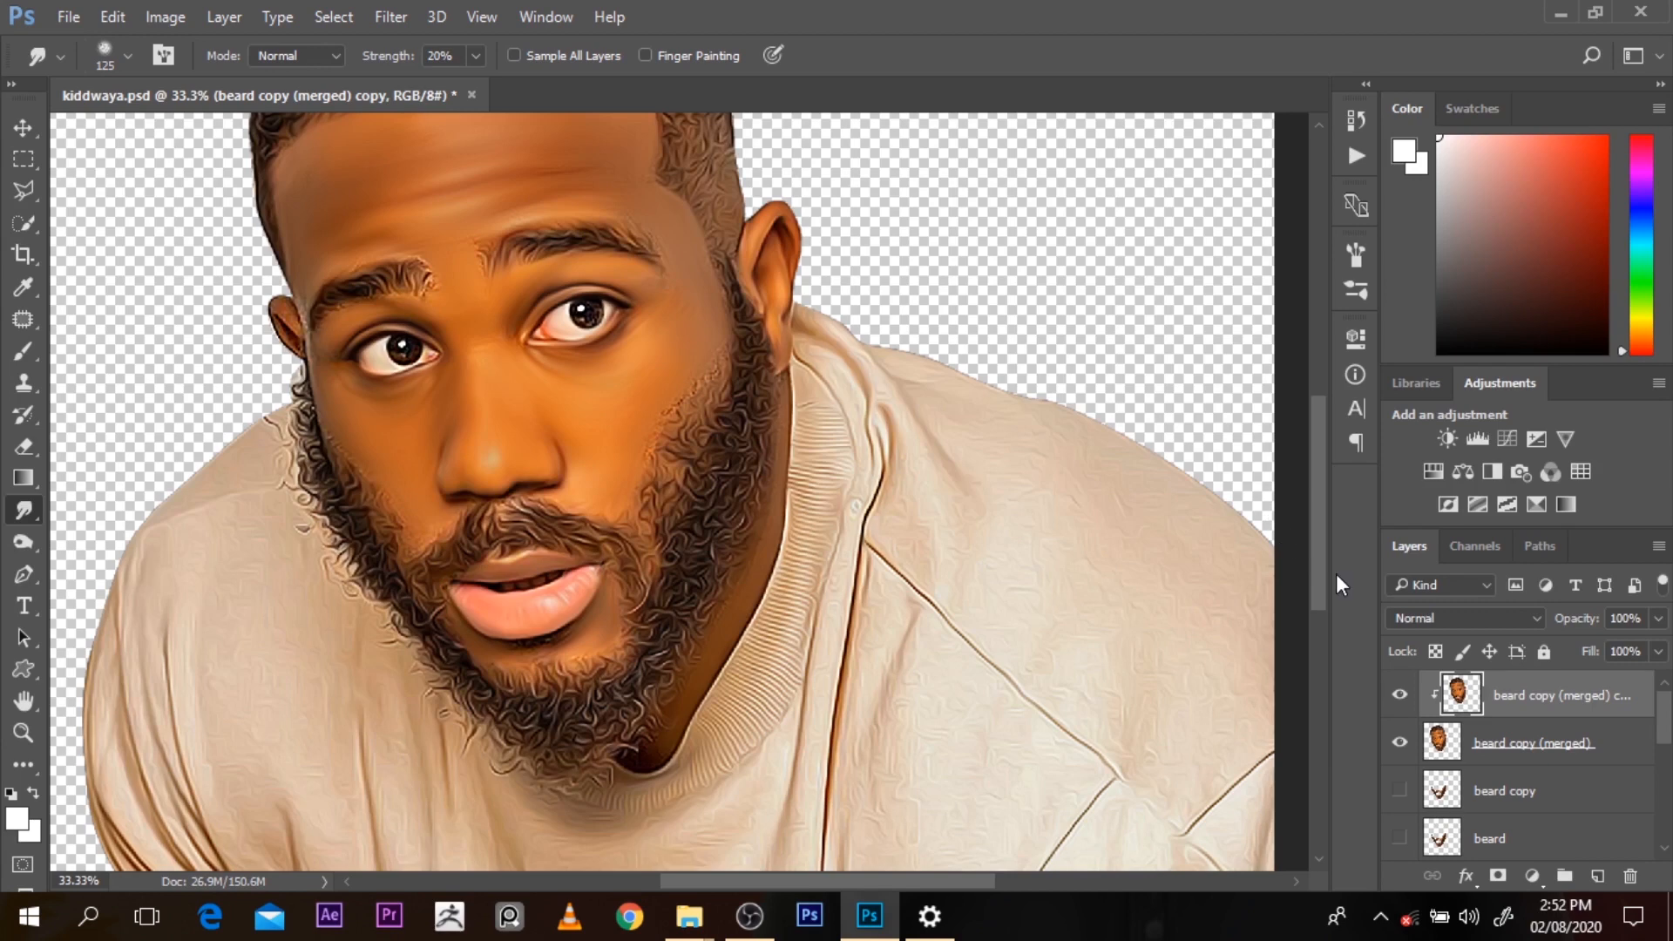
{"action": "mouse_move", "coordinate": [1320, 579]}
{"action": "left_mouse_down"}
{"action": "mouse_move", "coordinate": [1325, 547]}
{"action": "mouse_move", "coordinate": [1324, 605]}
{"action": "left_mouse_up"}
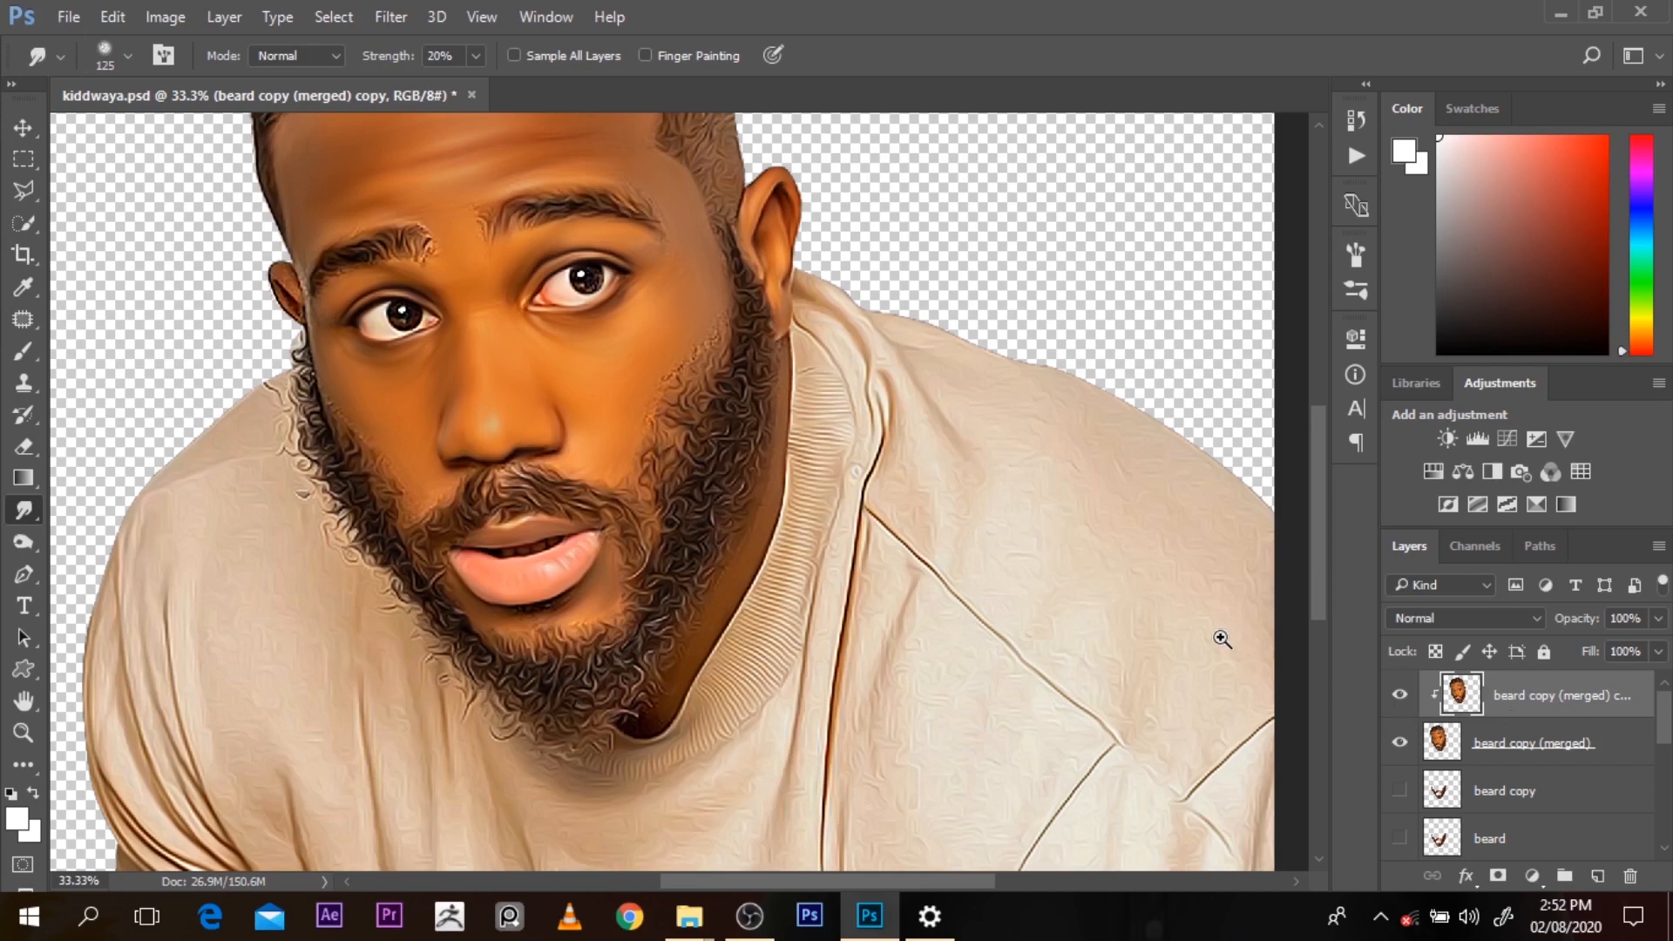
Release the clipping mask that ties the smudged merged copy to the merged head layer below
{"action": "left_click", "coordinate": [1223, 639], "text": "ctrl"}
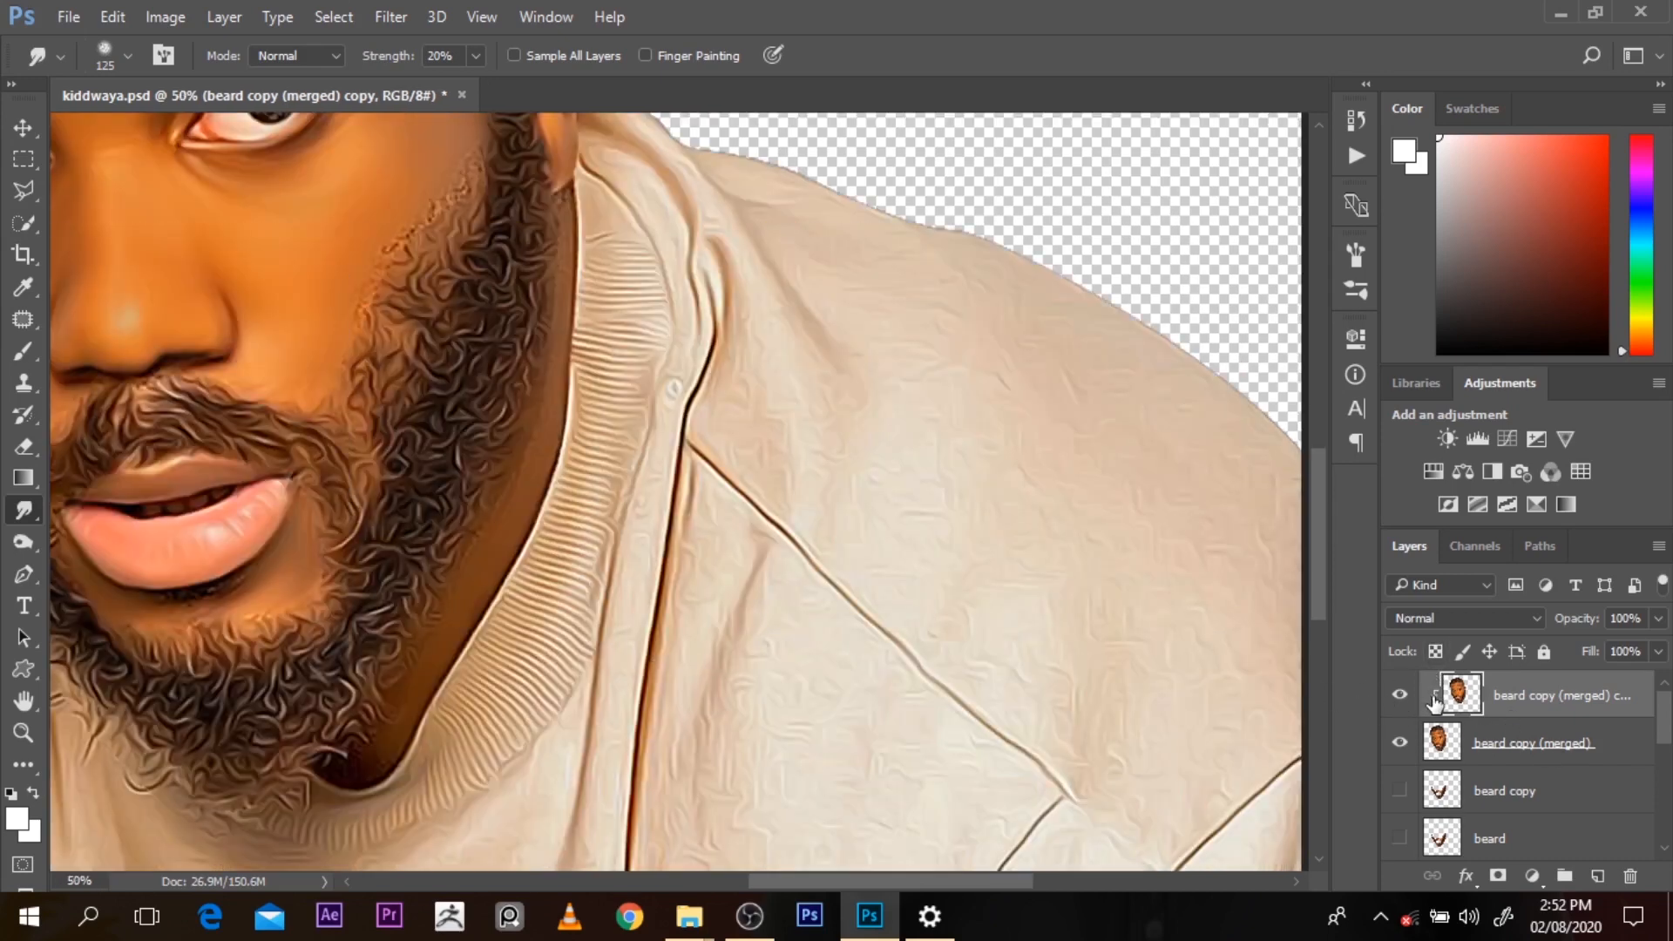
{"action": "left_click", "coordinate": [1437, 697], "text": "alt"}
{"action": "left_click_drag", "start_coordinate": [1318, 568], "coordinate": [1299, 475]}
{"action": "left_click", "coordinate": [689, 340], "text": "ctrl"}
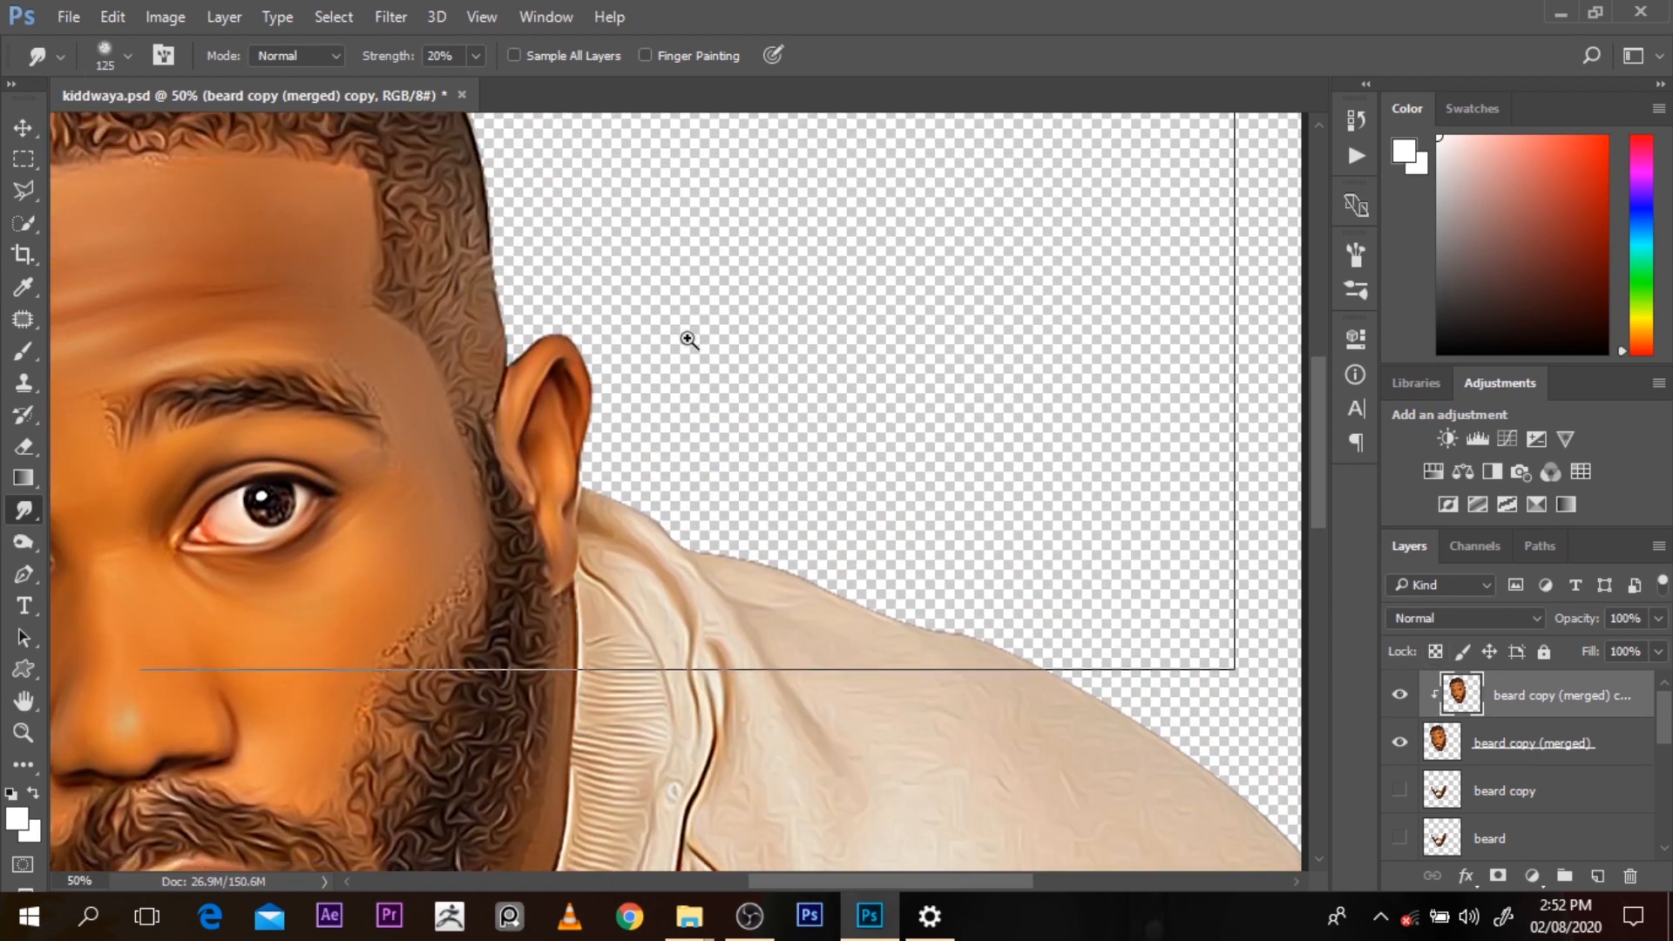
{"action": "left_click", "coordinate": [688, 340], "text": "ctrl"}
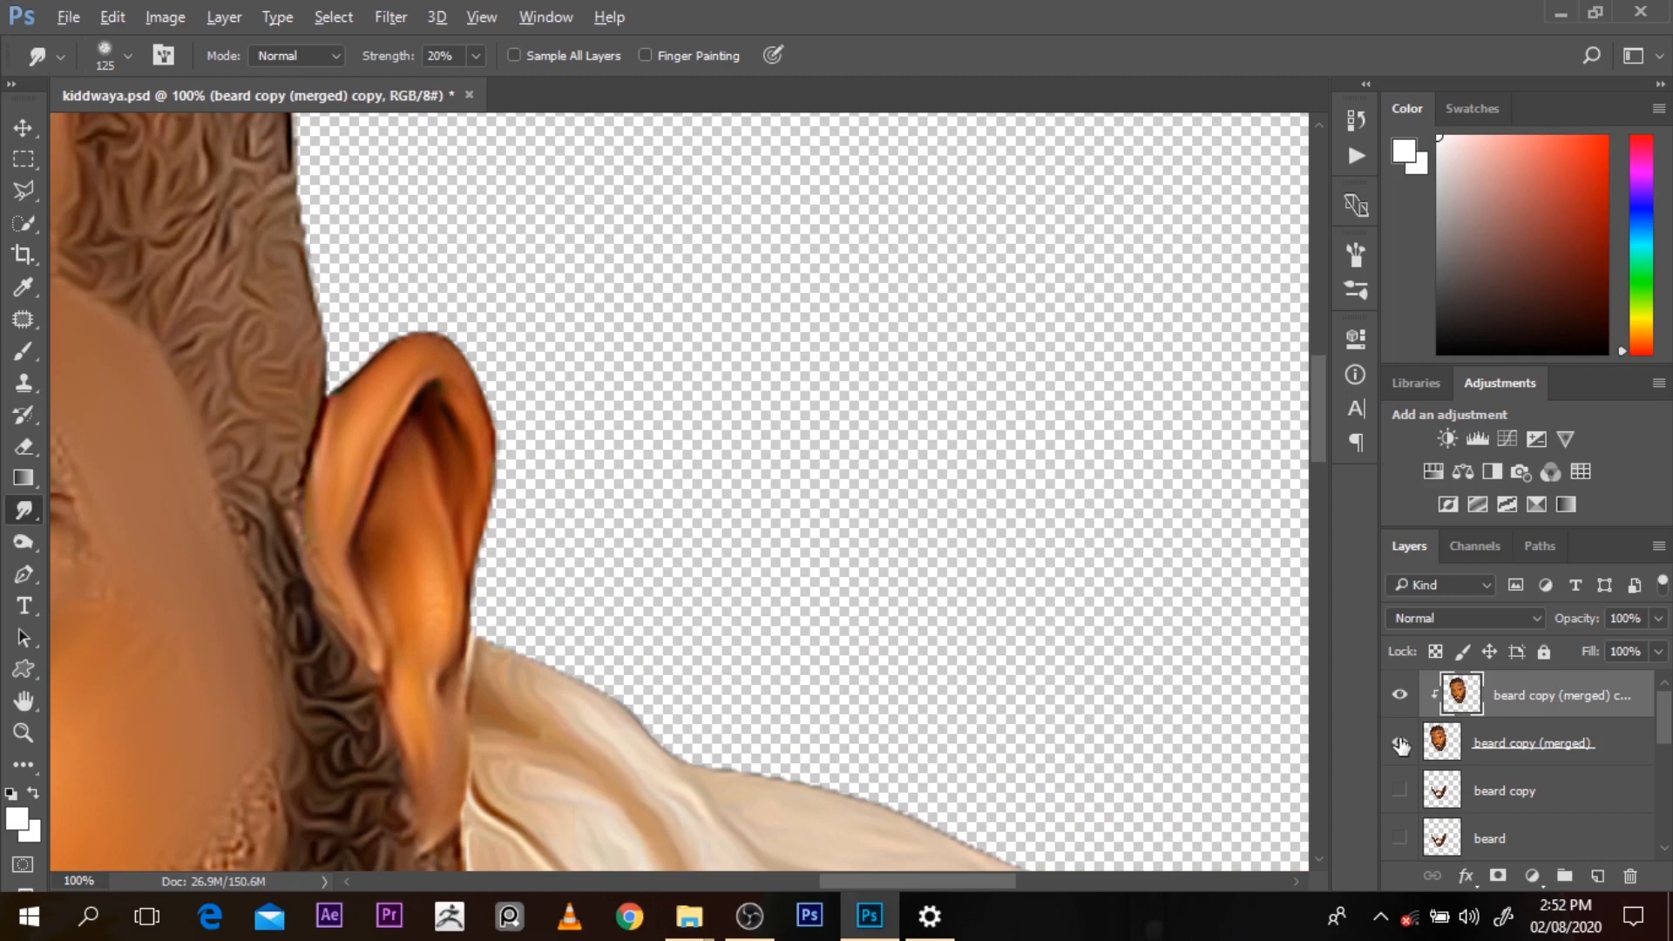
{"action": "left_click", "coordinate": [1484, 716], "text": "alt"}
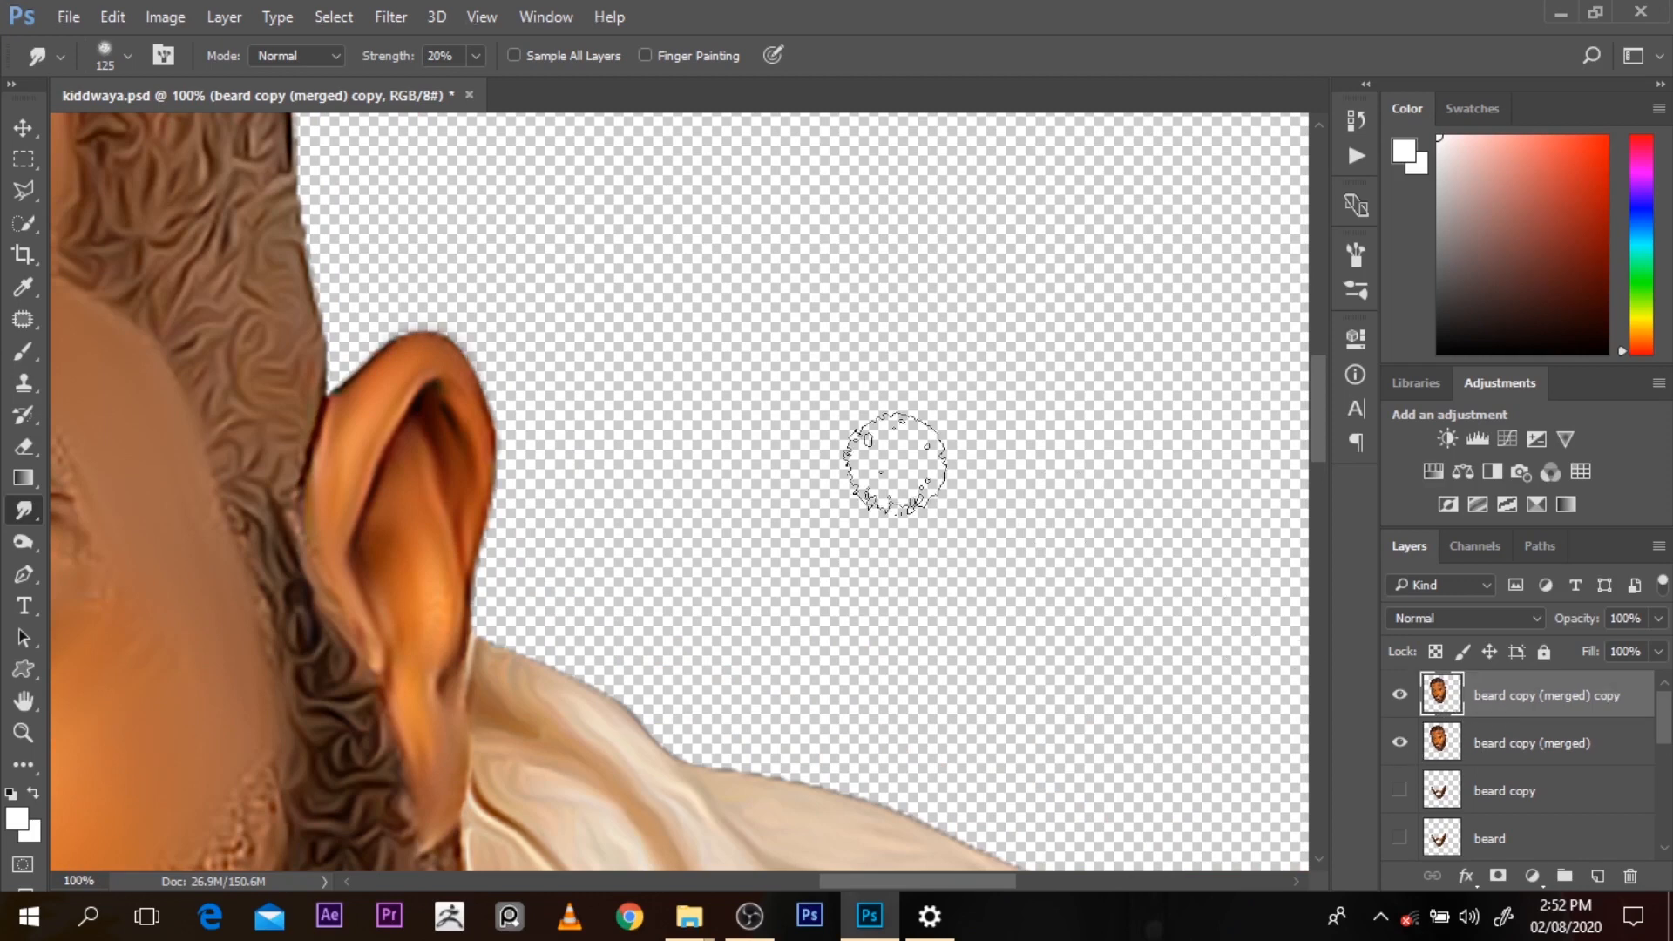
Try smudging the upper rim of the man's left ear outward past its edge with the layer unclipped, and undo it
{"action": "left_click", "coordinate": [400, 338], "text": "ctrl"}
{"action": "left_click", "coordinate": [400, 338], "text": "ctrl"}
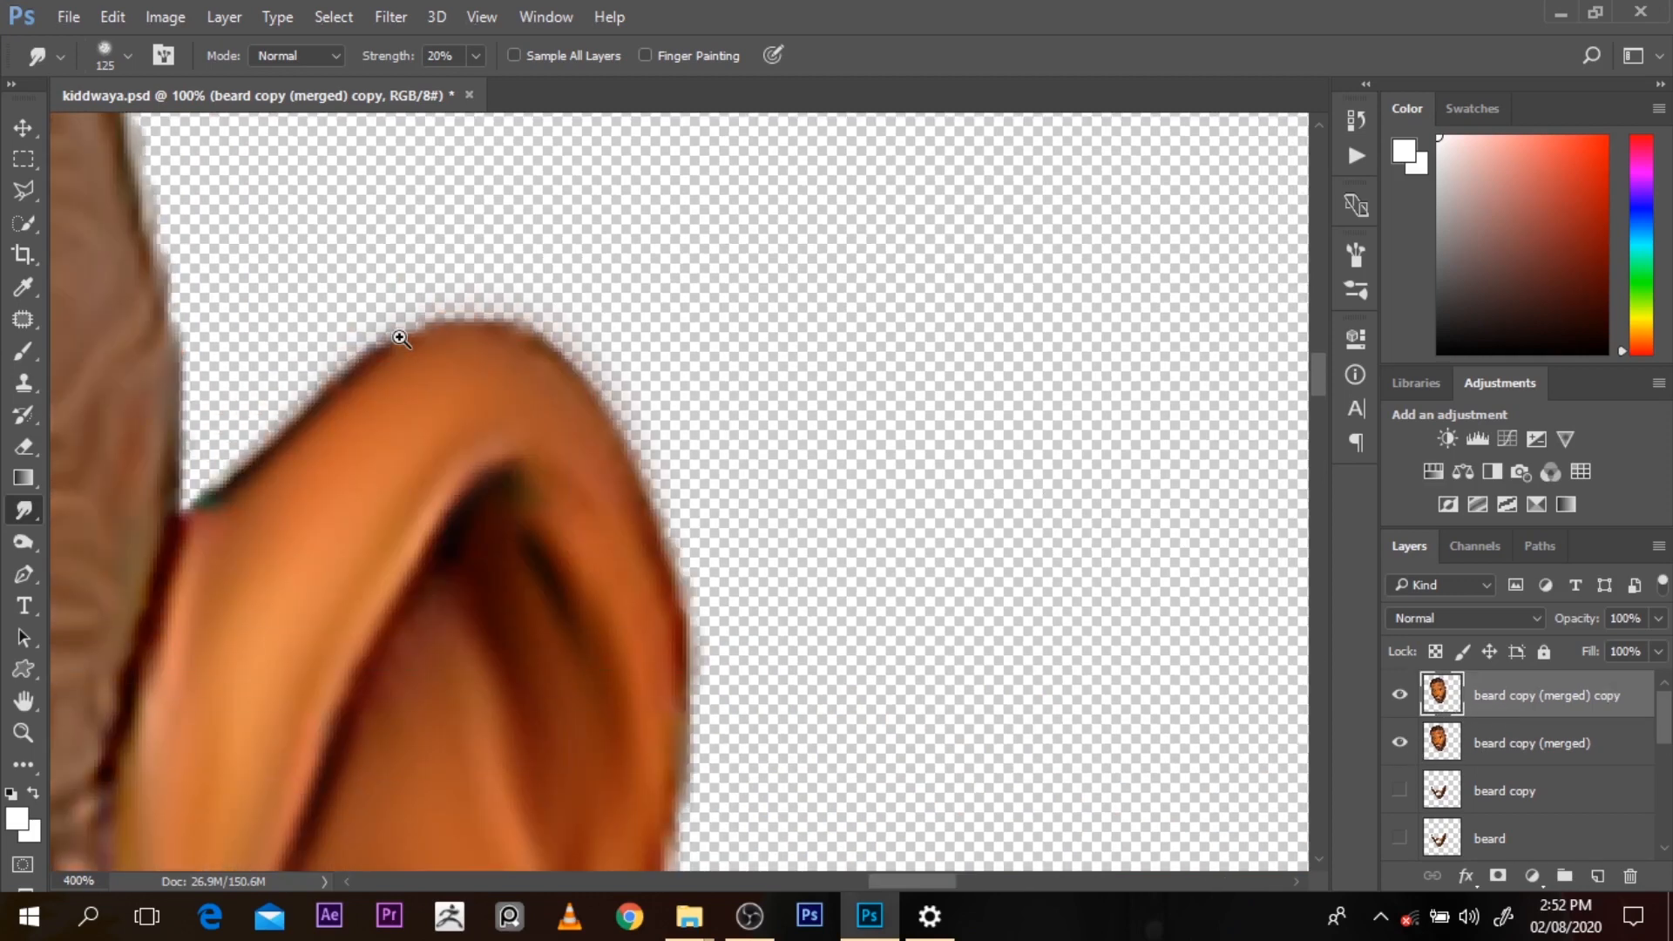
{"action": "left_click", "coordinate": [400, 338], "text": "ctrl"}
{"action": "mouse_move", "coordinate": [437, 392]}
{"action": "left_mouse_down"}
{"action": "mouse_move", "coordinate": [480, 261]}
{"action": "mouse_move", "coordinate": [475, 444]}
{"action": "mouse_move", "coordinate": [523, 210]}
{"action": "left_mouse_up"}
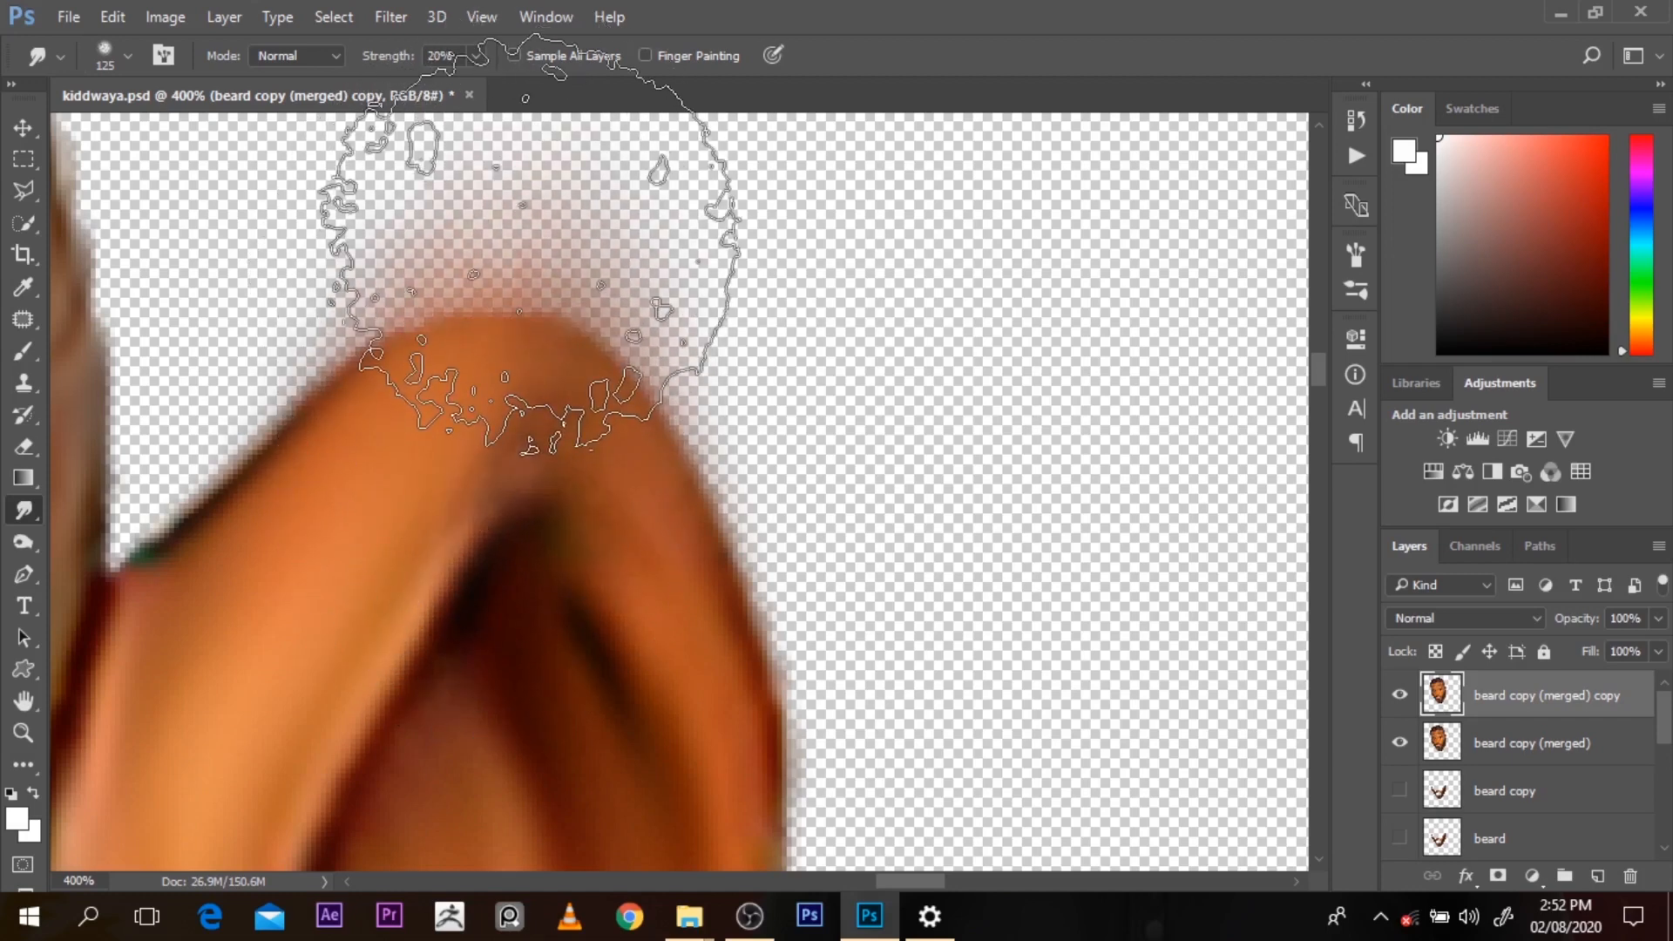
{"action": "left_click_drag", "start_coordinate": [1584, 739], "coordinate": [1574, 715]}
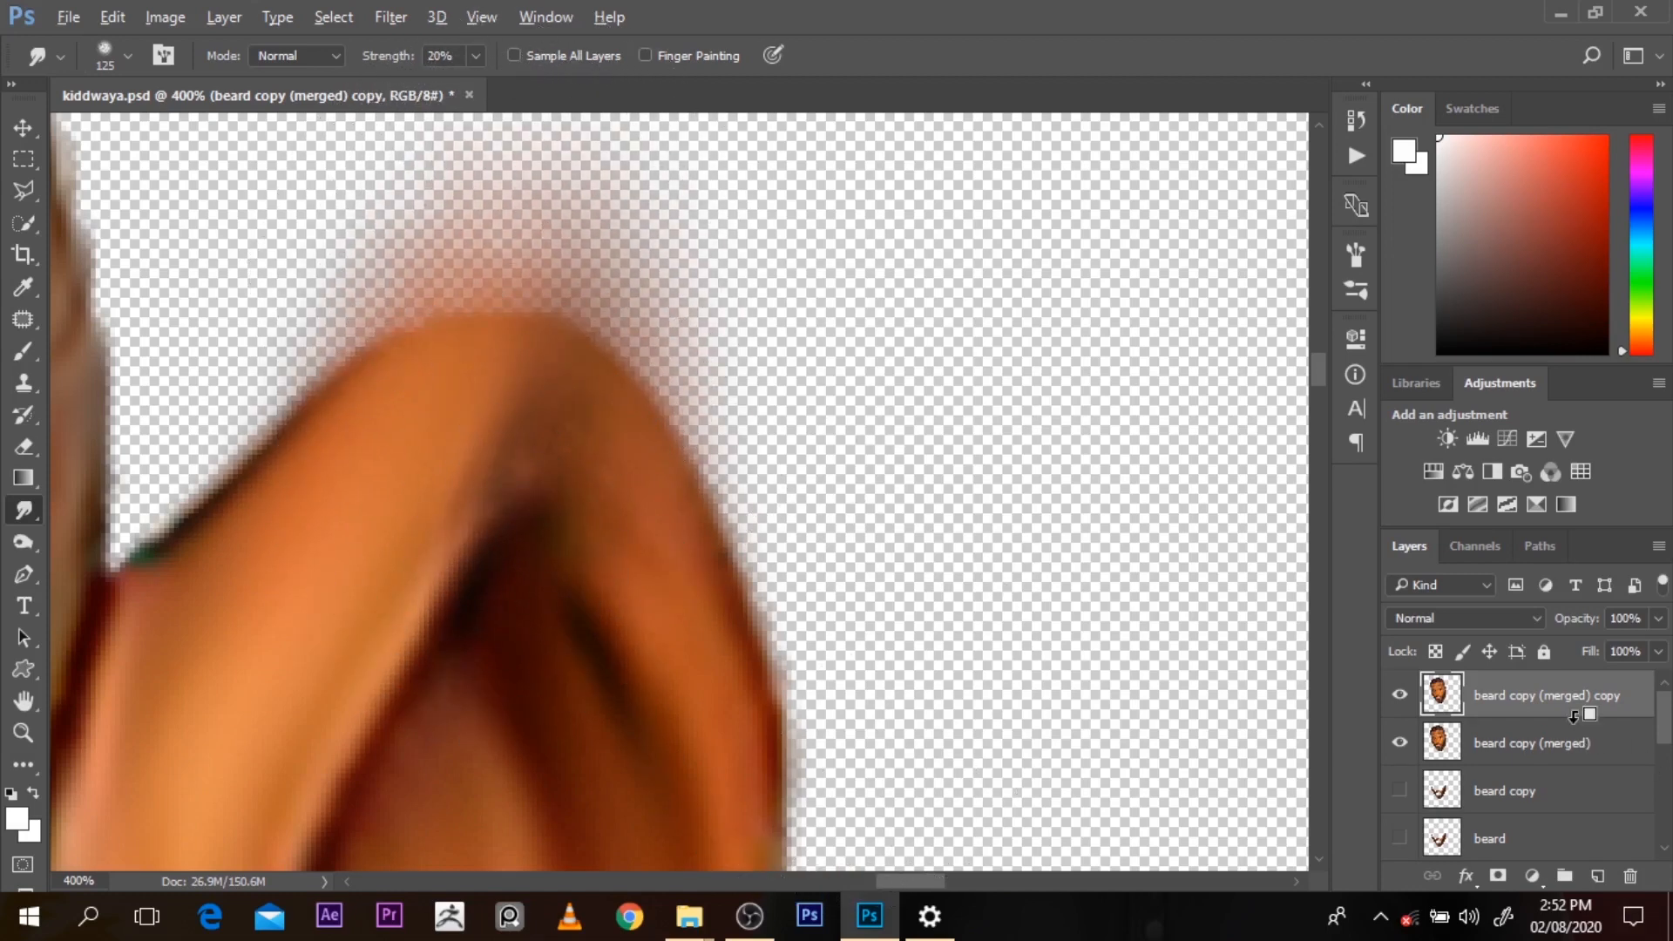
{"action": "left_click", "coordinate": [1574, 716], "text": "alt"}
{"action": "key", "text": "ctrl+z"}
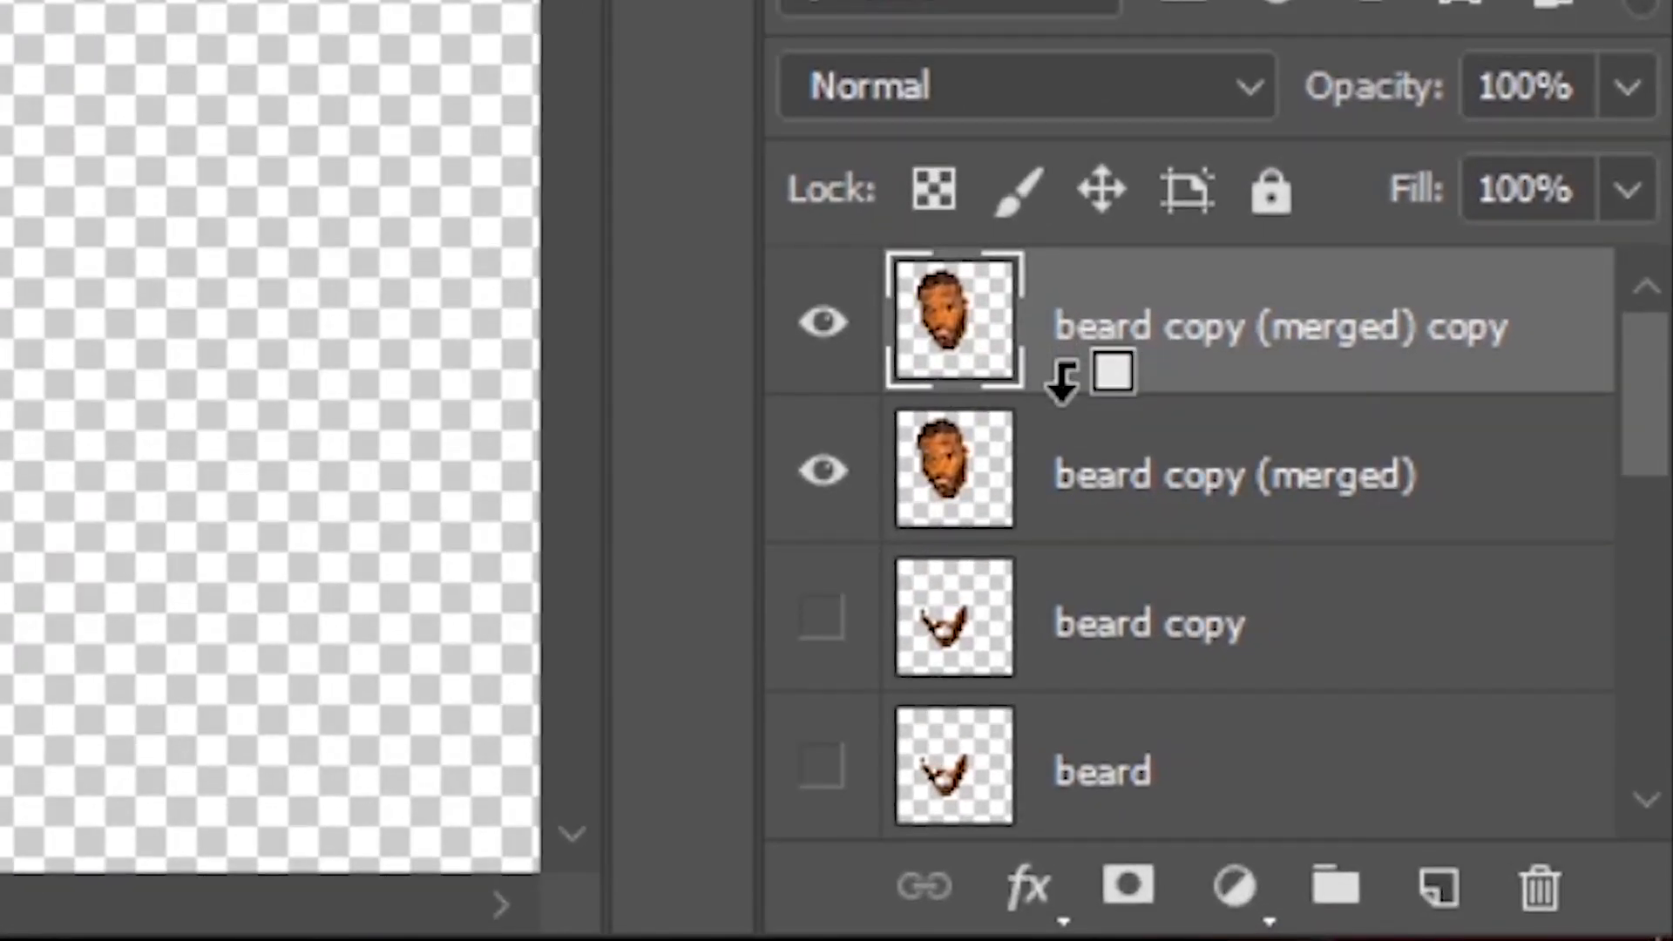
Clip the smudged merged copy to the merged head layer beneath it again
{"action": "left_click", "coordinate": [1062, 382], "text": "alt"}
{"action": "left_click", "coordinate": [1064, 377], "text": "alt"}
{"action": "left_click", "coordinate": [1061, 382], "text": "alt"}
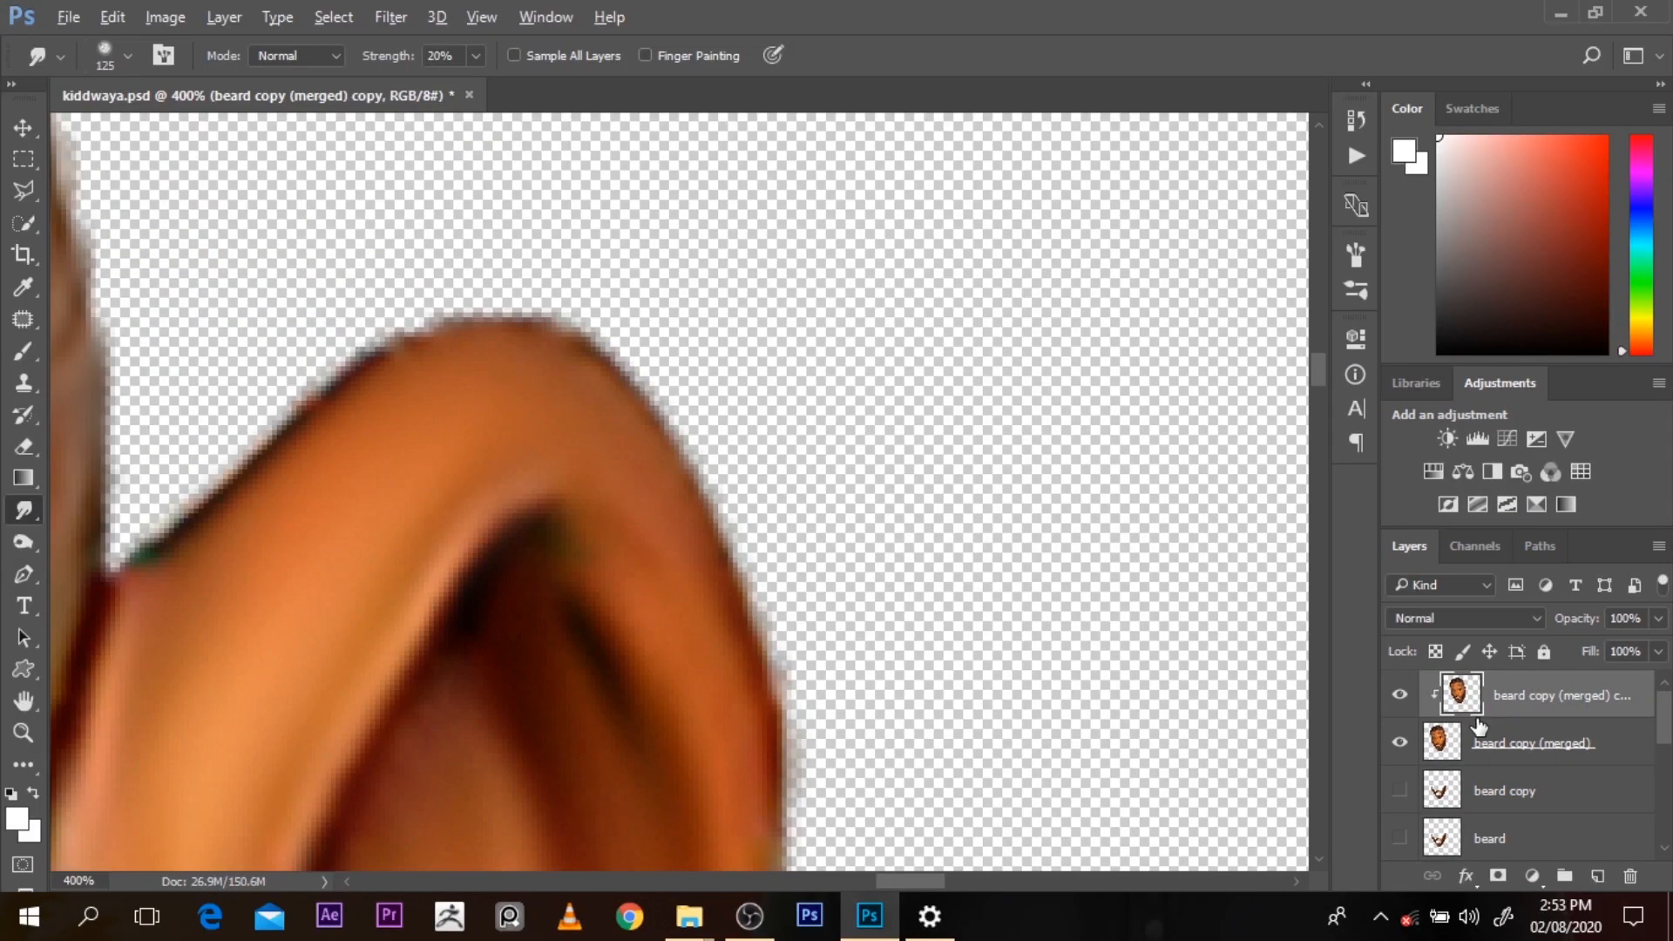
{"action": "left_click", "coordinate": [935, 516], "text": "alt"}
{"action": "left_click", "coordinate": [934, 516], "text": "alt"}
{"action": "left_click", "coordinate": [935, 516], "text": "alt"}
{"action": "left_click", "coordinate": [935, 516], "text": "alt"}
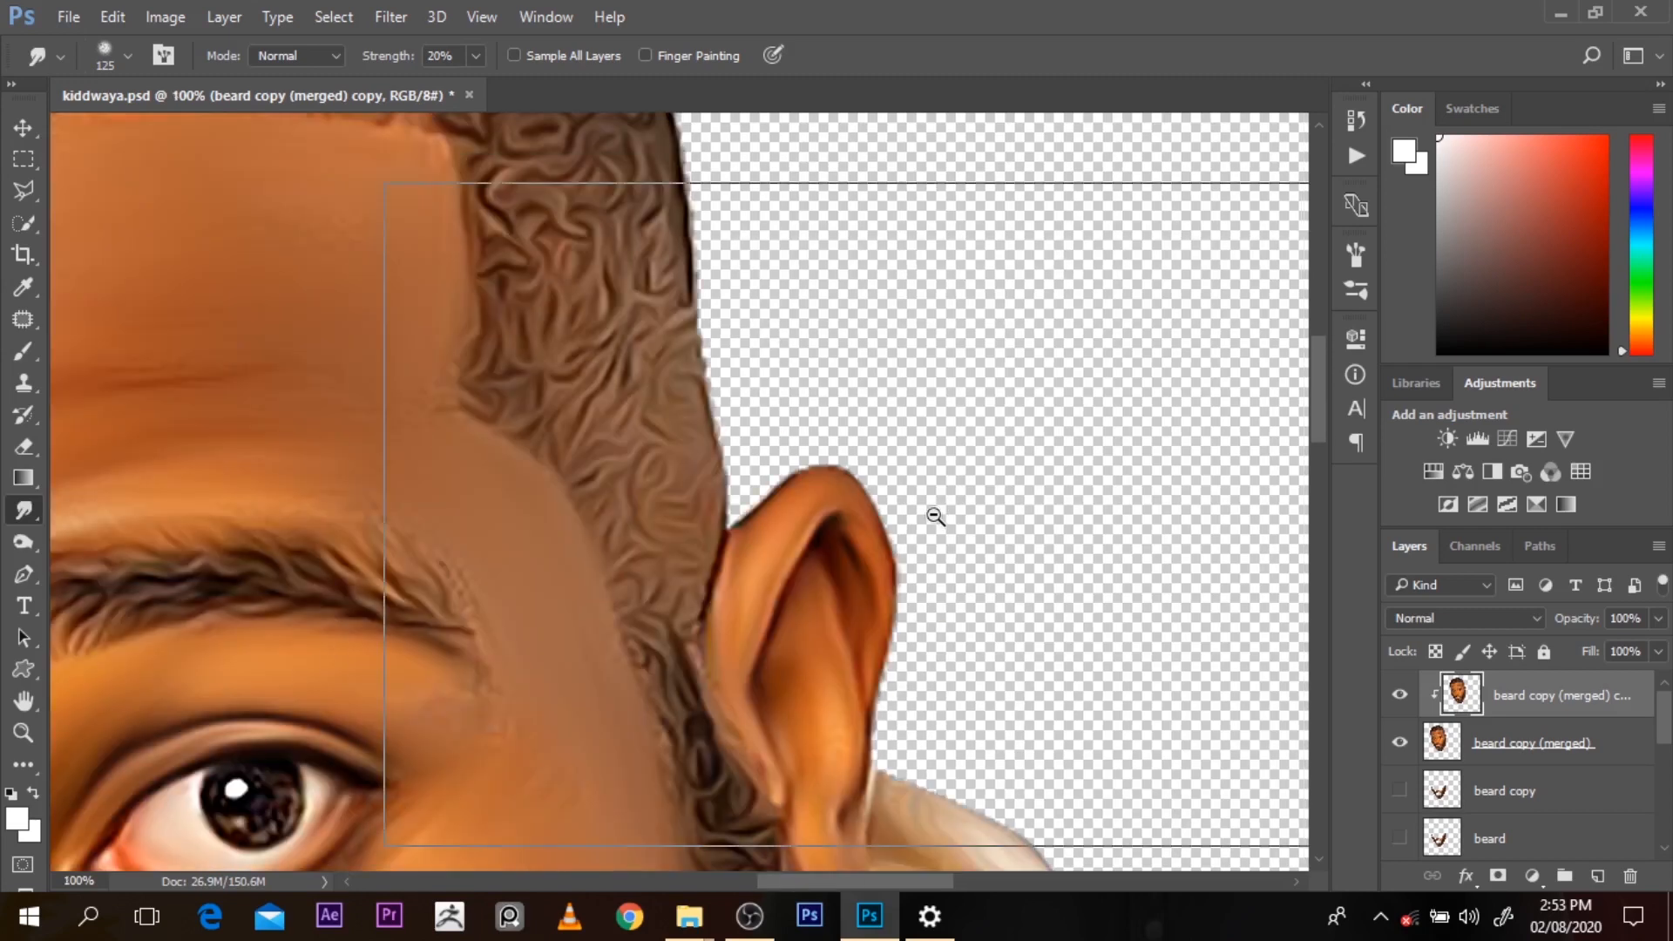
{"action": "left_click", "coordinate": [935, 515], "text": "alt"}
{"action": "left_click", "coordinate": [935, 515], "text": "alt"}
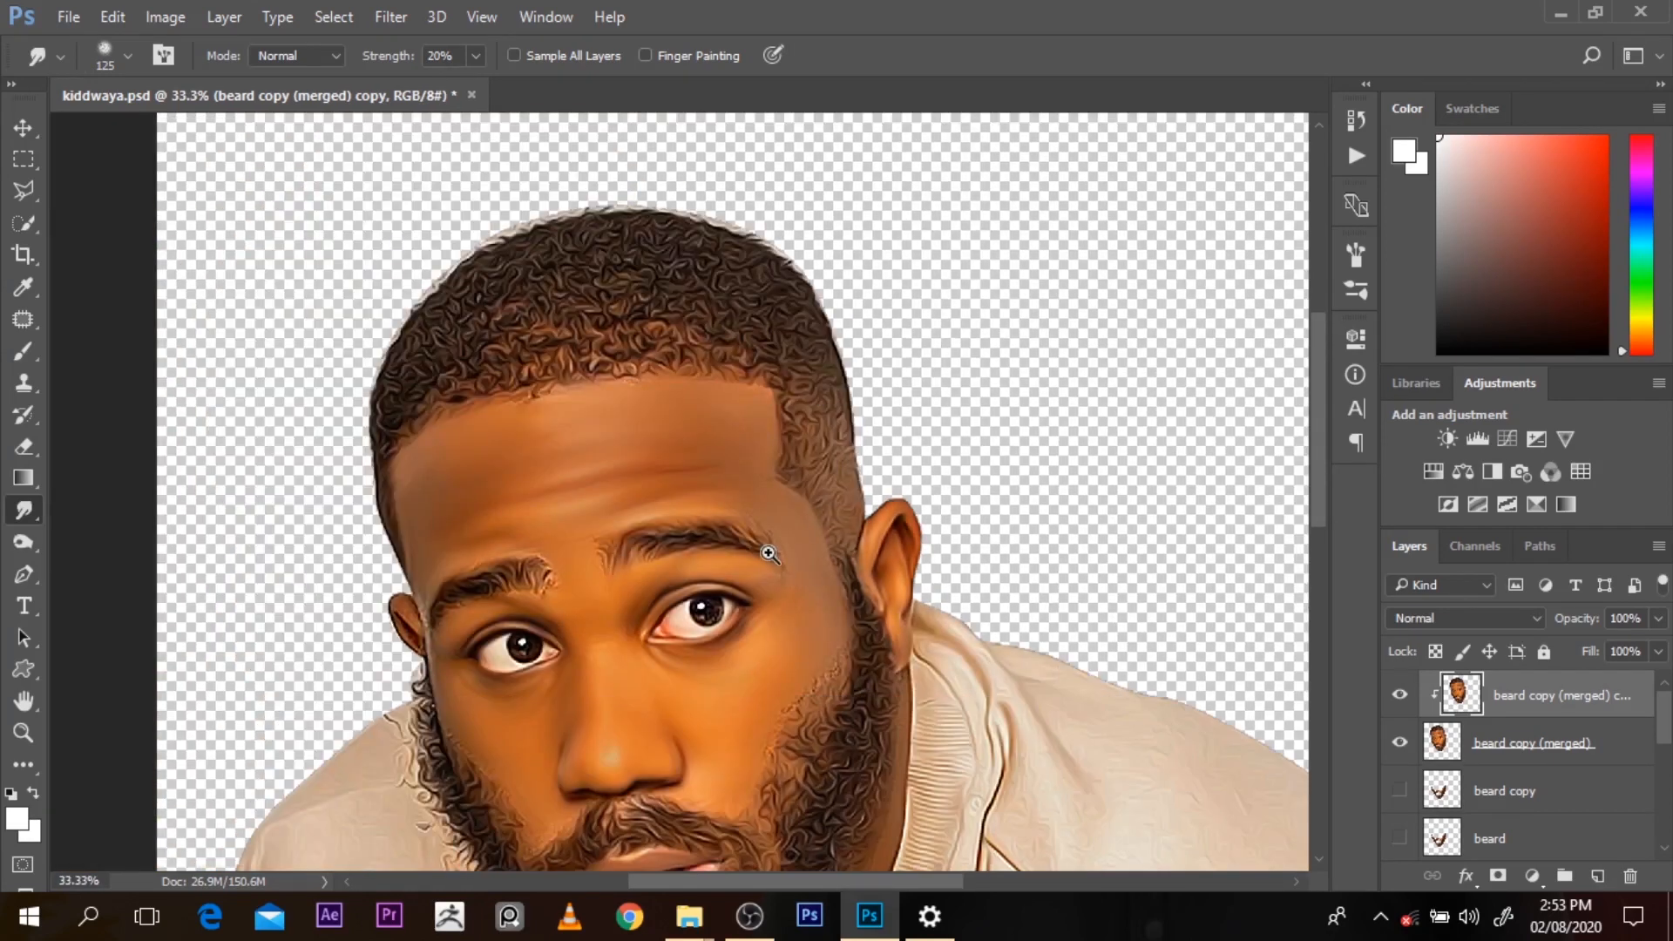
{"action": "left_click", "coordinate": [768, 551], "text": "ctrl"}
{"action": "key", "text": "["}
{"action": "key", "text": "["}
{"action": "key", "text": "["}
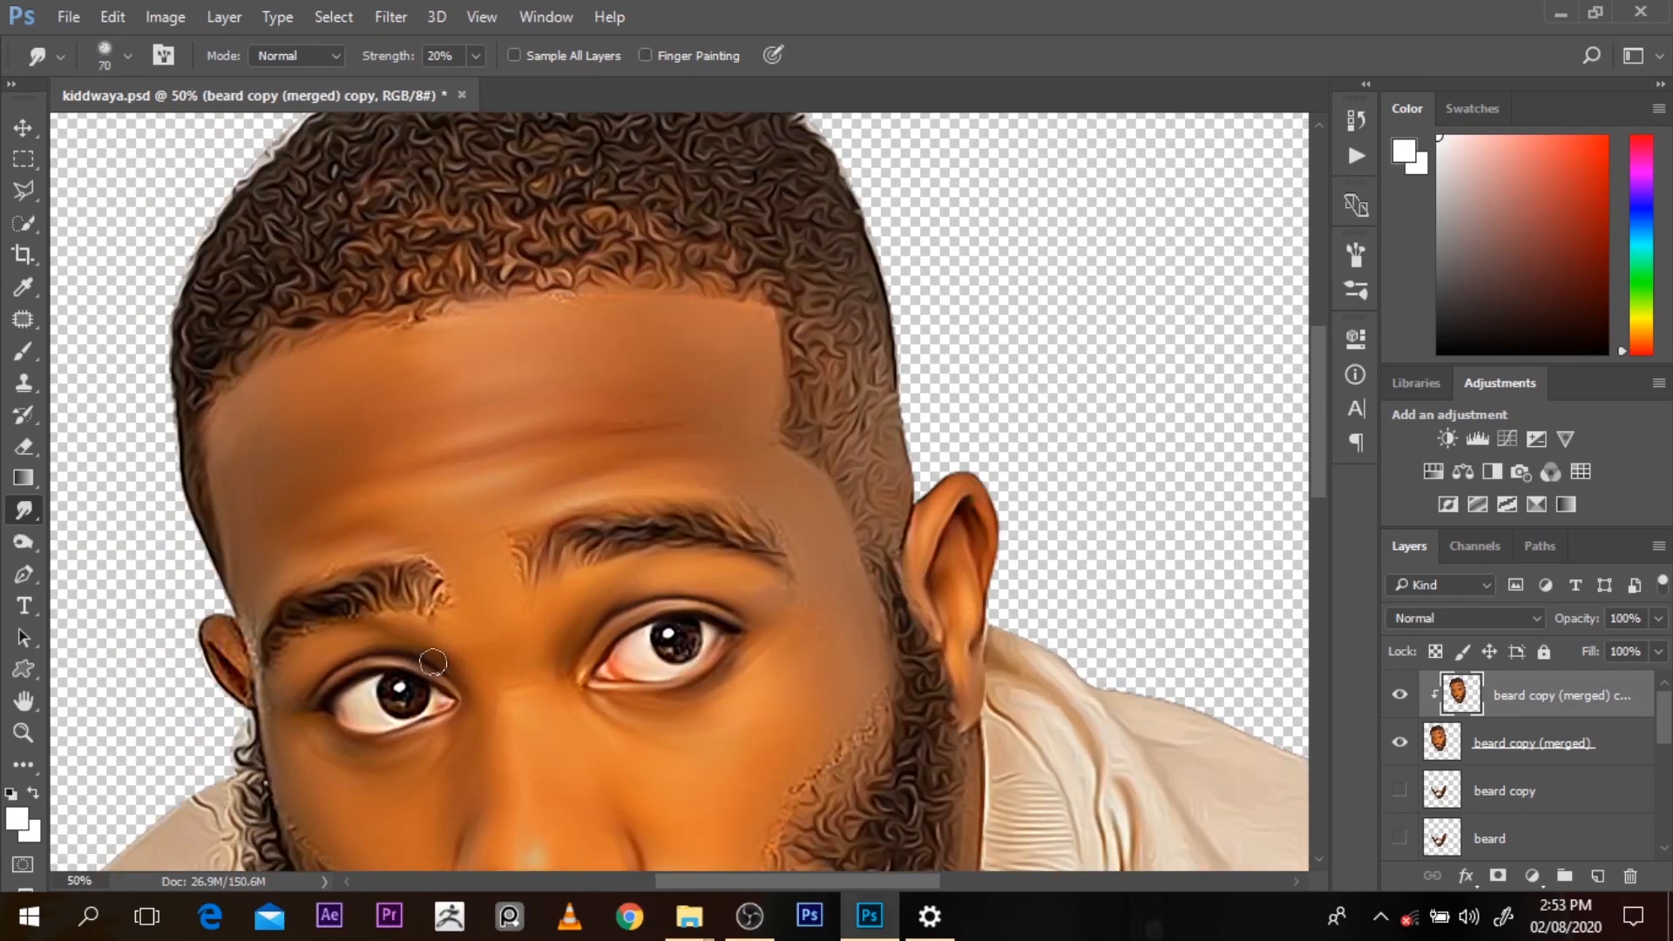
{"action": "left_click", "coordinate": [558, 609], "text": "alt"}
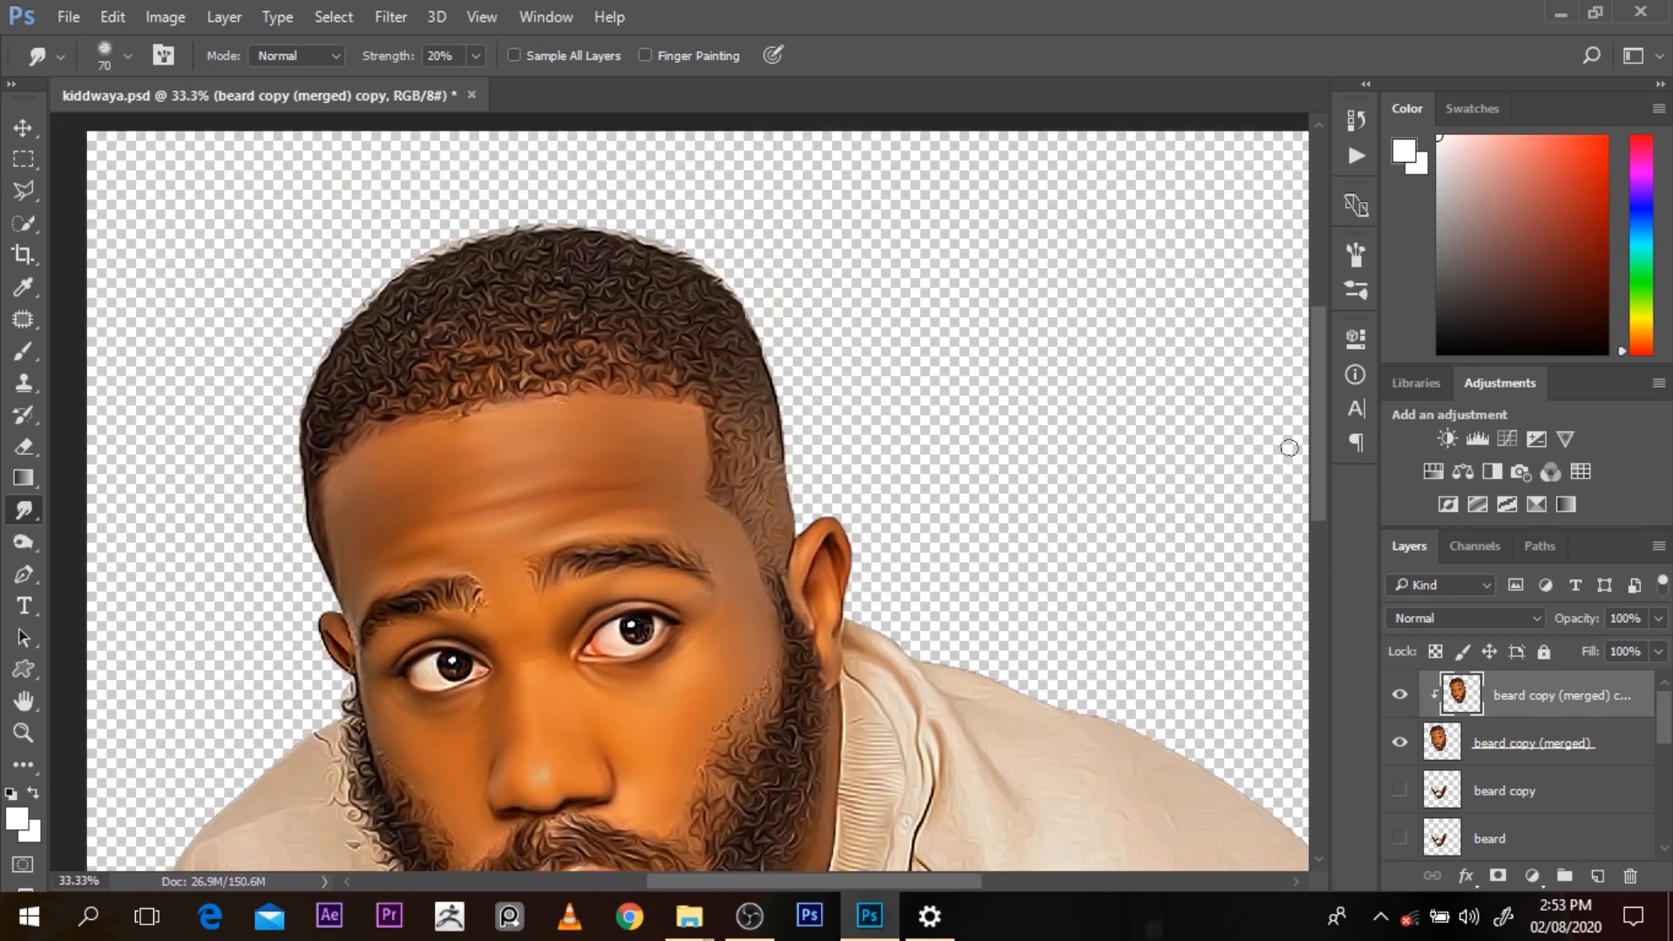
Smooth the skin along the cheek's beard edge and the moustache's upper edge, finishing with a 60 px Smudge brush at 30% strength
{"action": "left_click_drag", "start_coordinate": [1320, 502], "coordinate": [1321, 589]}
{"action": "left_click", "coordinate": [696, 472], "text": "ctrl"}
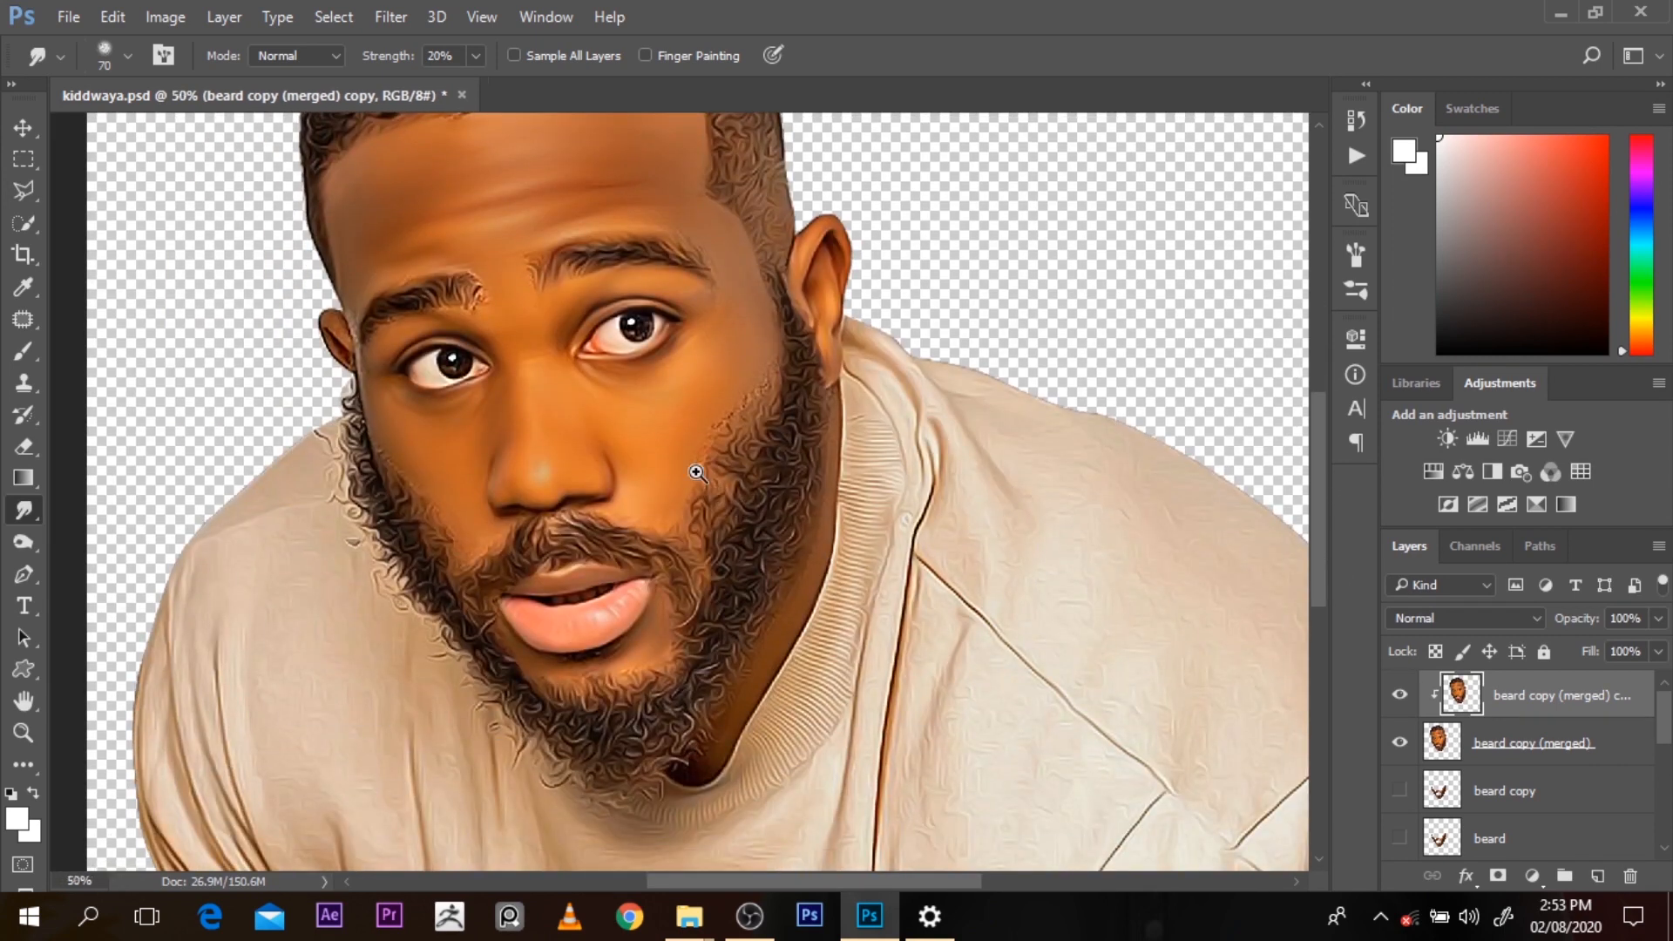
{"action": "key", "text": "bracketright"}
{"action": "key", "text": "bracketright"}
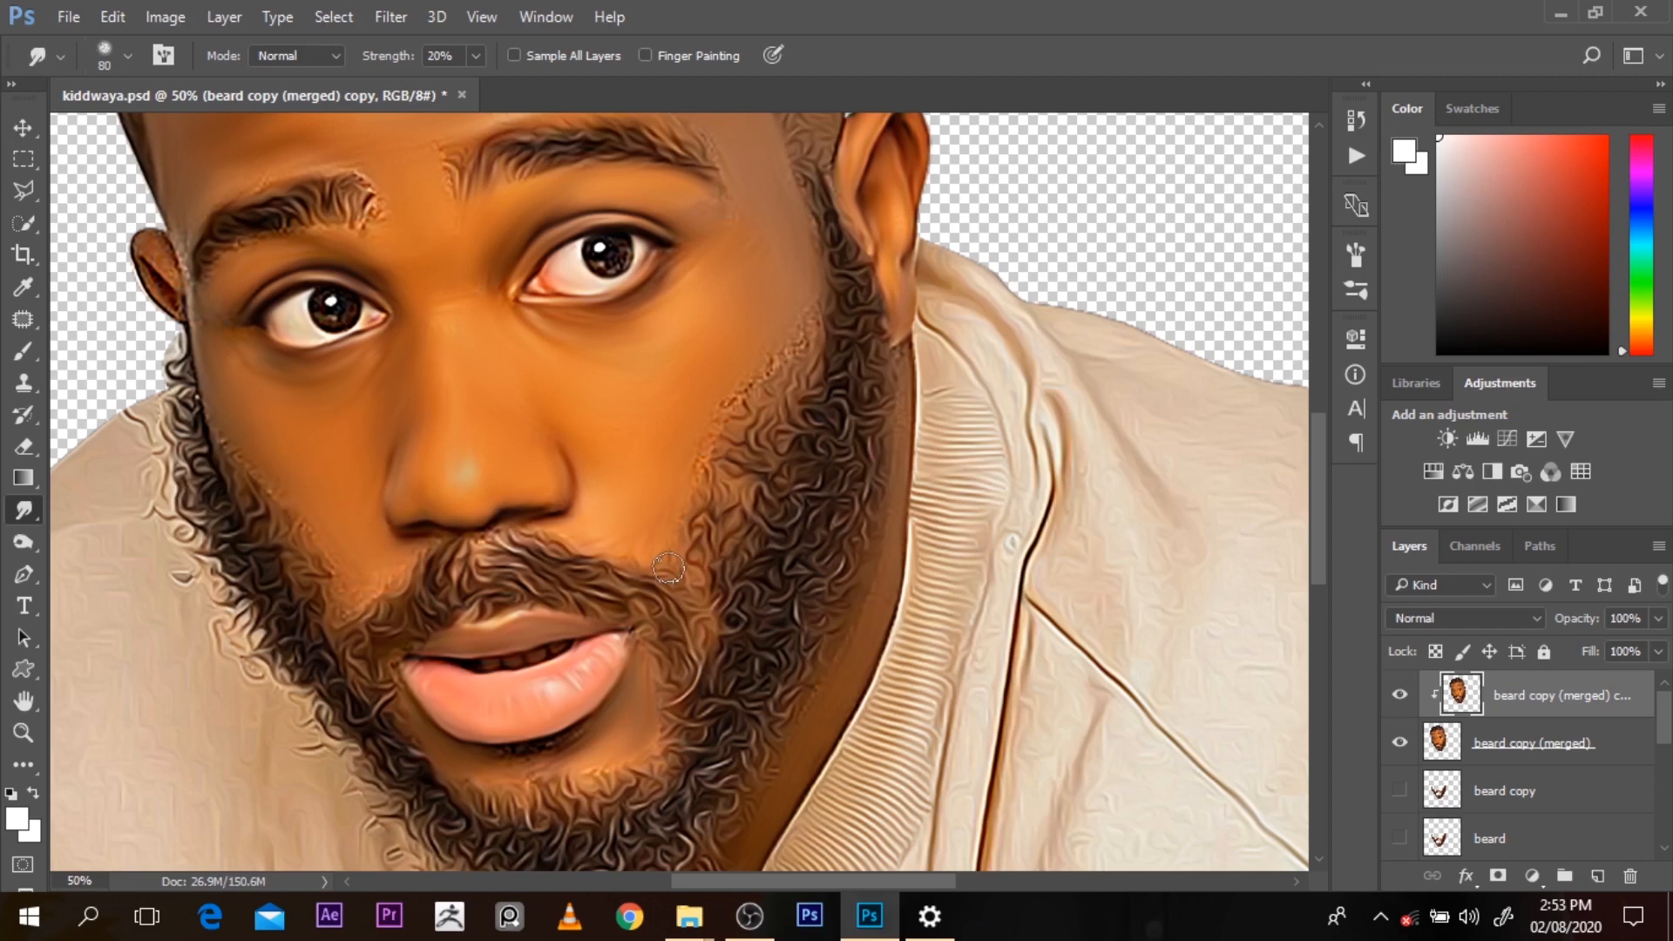
{"action": "left_click", "coordinate": [727, 451], "text": "ctrl"}
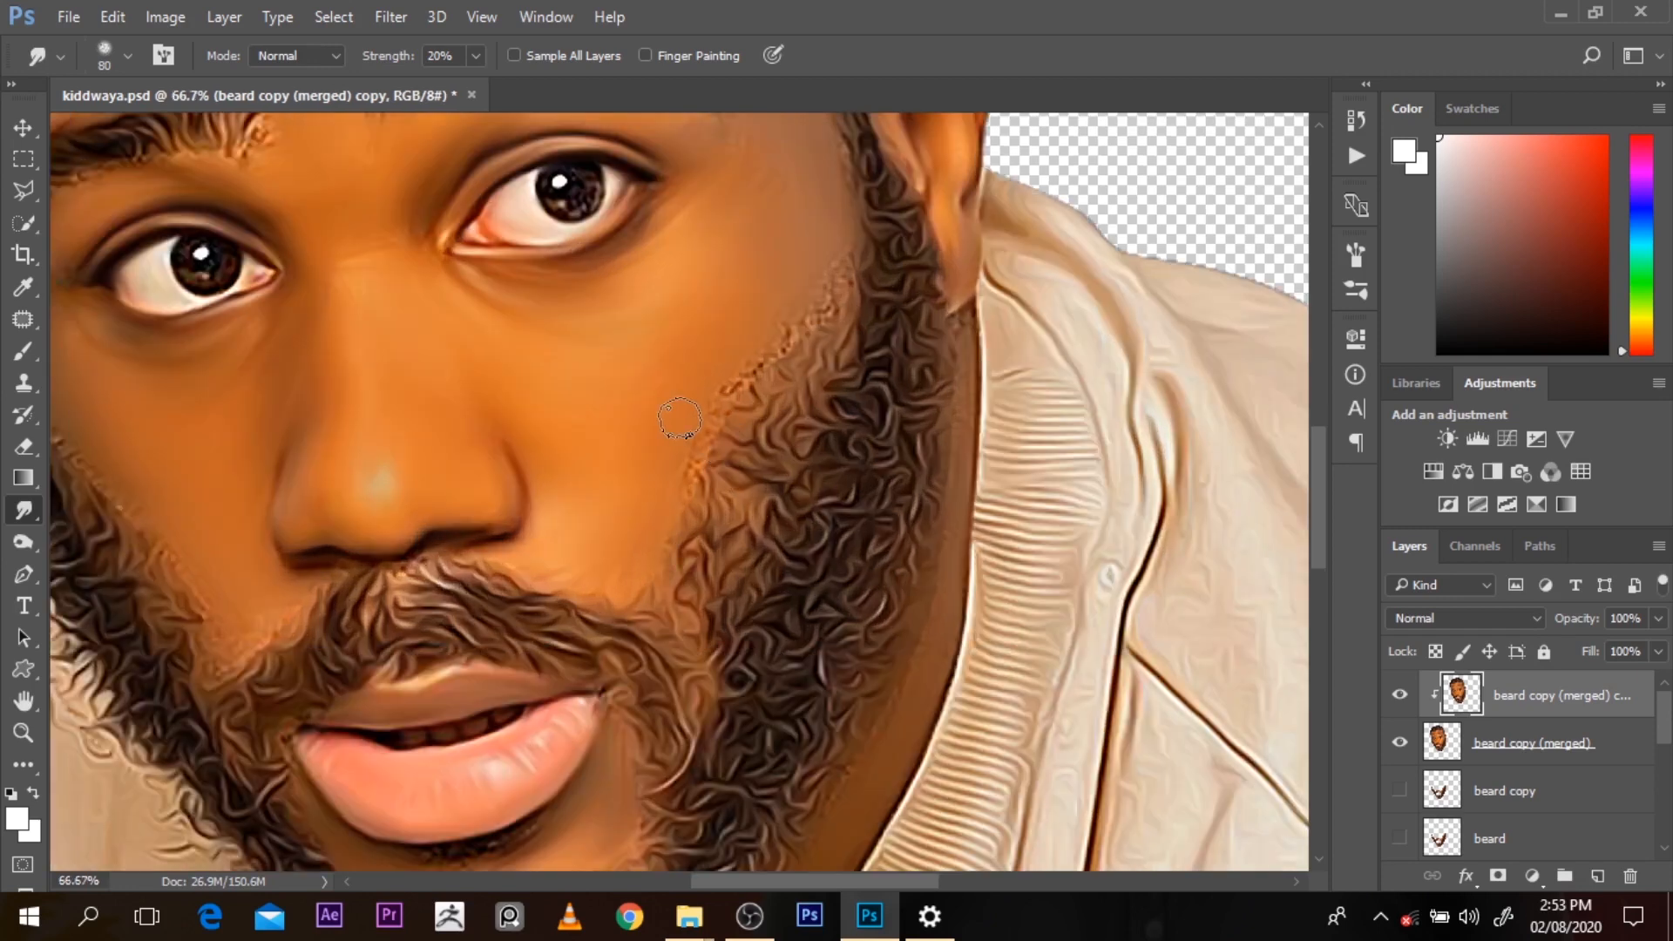
{"action": "mouse_move", "coordinate": [691, 433]}
{"action": "left_mouse_down"}
{"action": "mouse_move", "coordinate": [740, 455]}
{"action": "mouse_move", "coordinate": [704, 460]}
{"action": "left_mouse_up"}
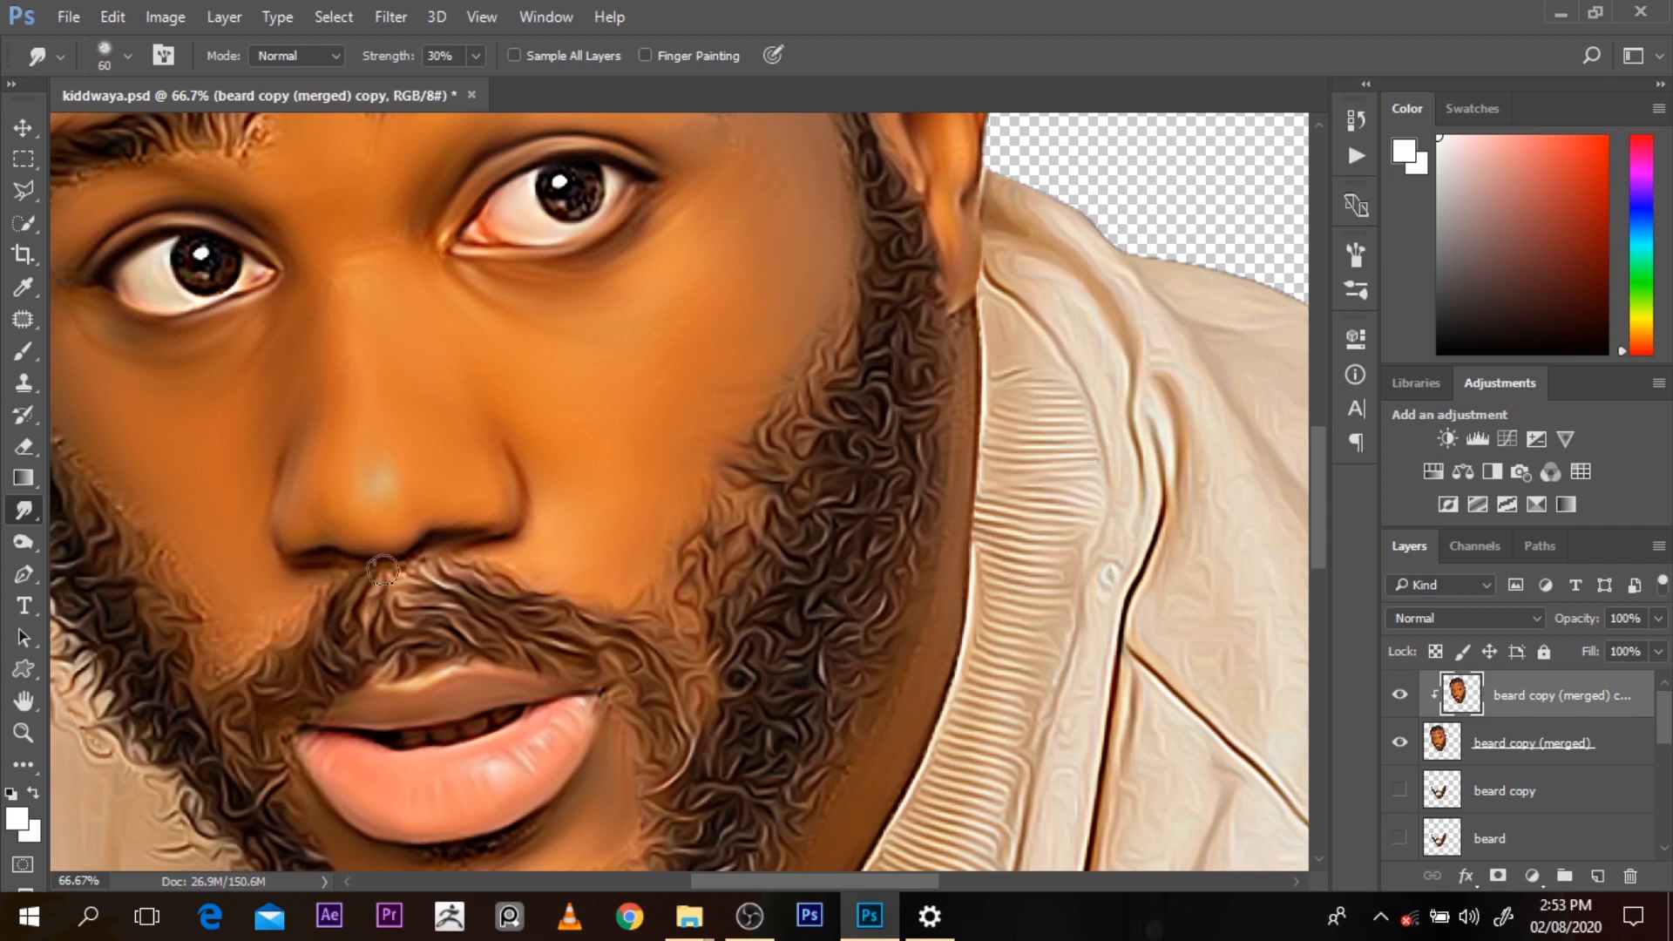
{"action": "mouse_move", "coordinate": [382, 569]}
{"action": "left_mouse_down"}
{"action": "mouse_move", "coordinate": [444, 546]}
{"action": "mouse_move", "coordinate": [329, 586]}
{"action": "left_mouse_up"}
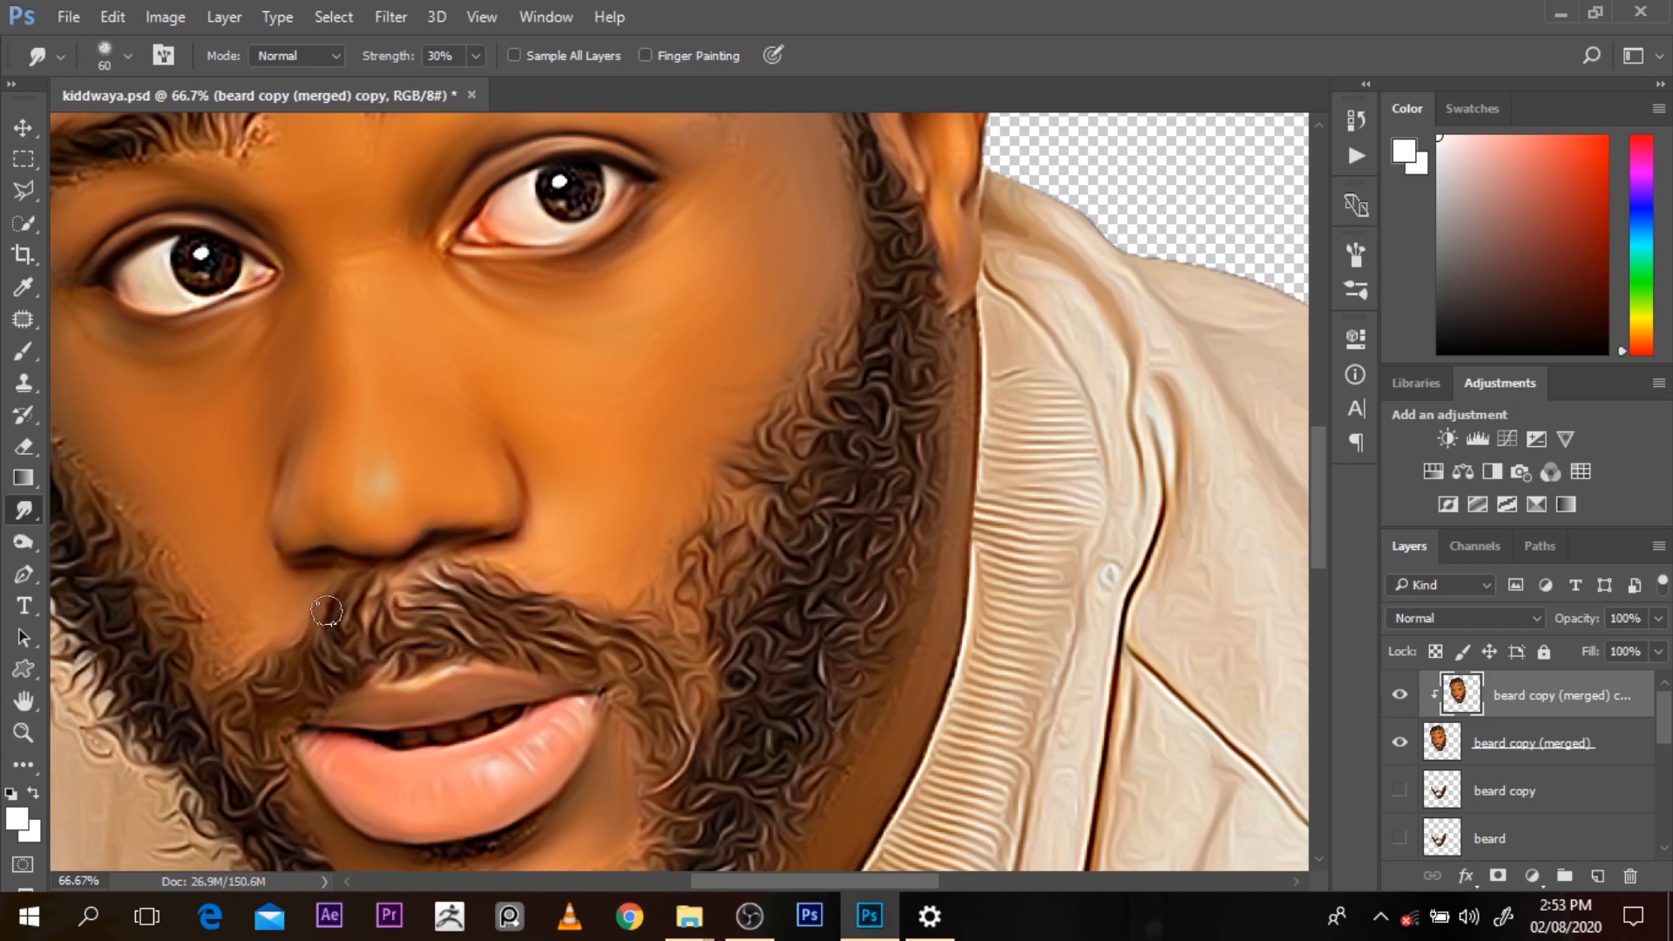
{"action": "left_click_drag", "start_coordinate": [504, 571], "coordinate": [508, 559]}
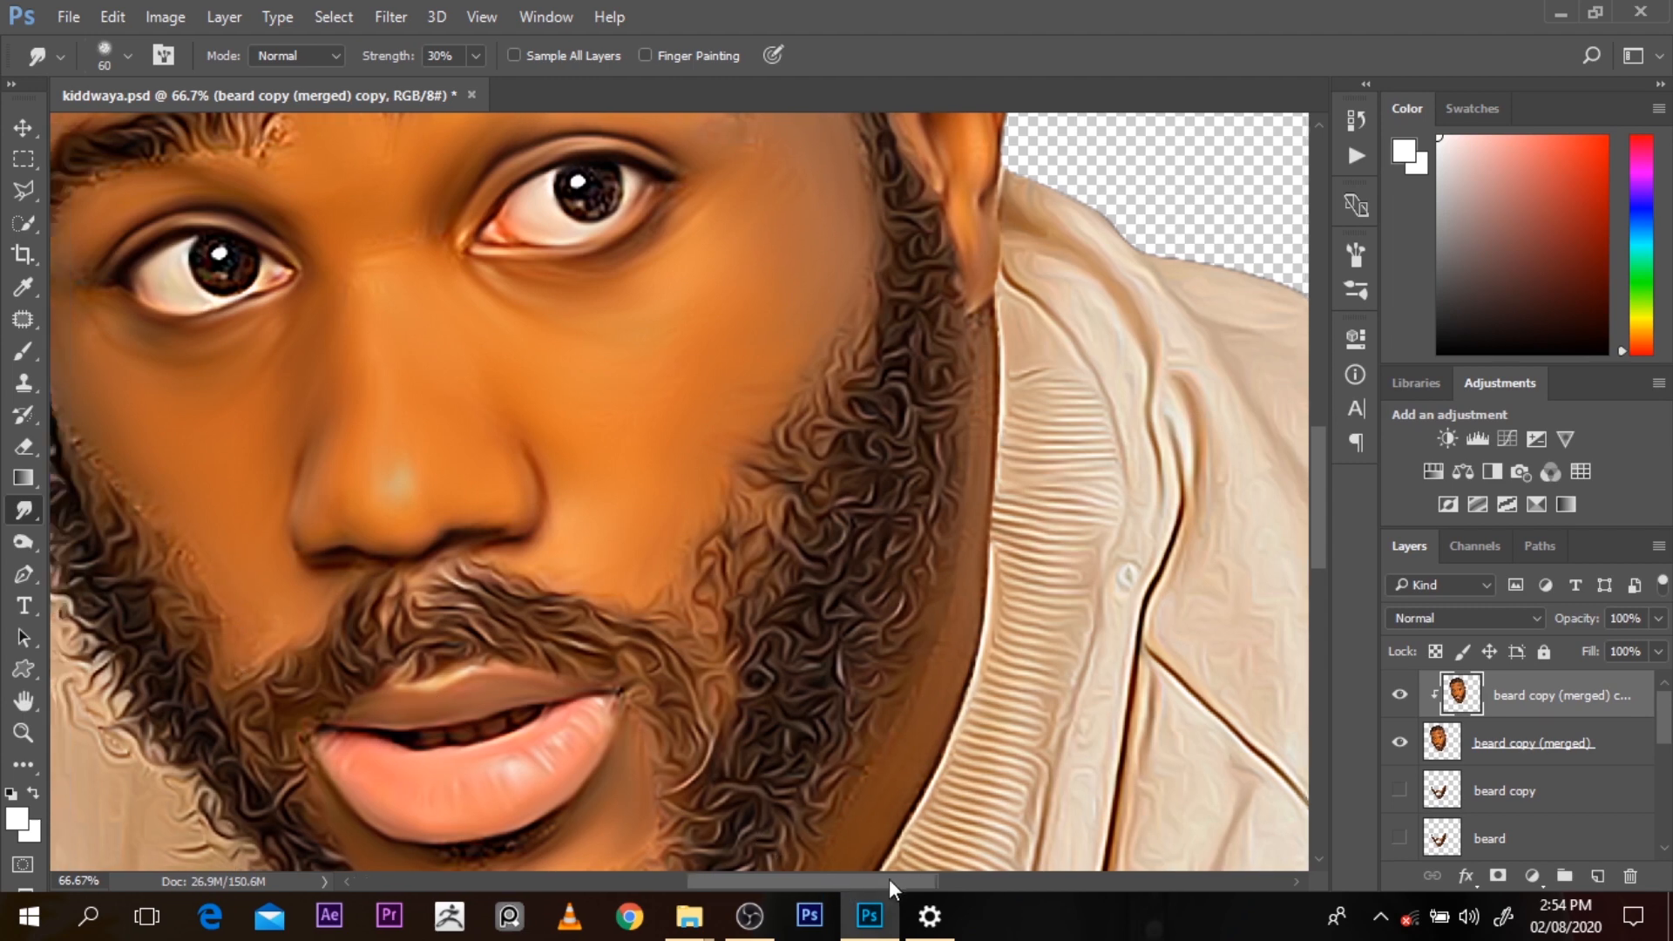
Blend the edges of the man's right eyebrow and the nearby skin with a 45 px Smudge brush at 30% strength
{"action": "left_click_drag", "start_coordinate": [853, 880], "coordinate": [776, 880]}
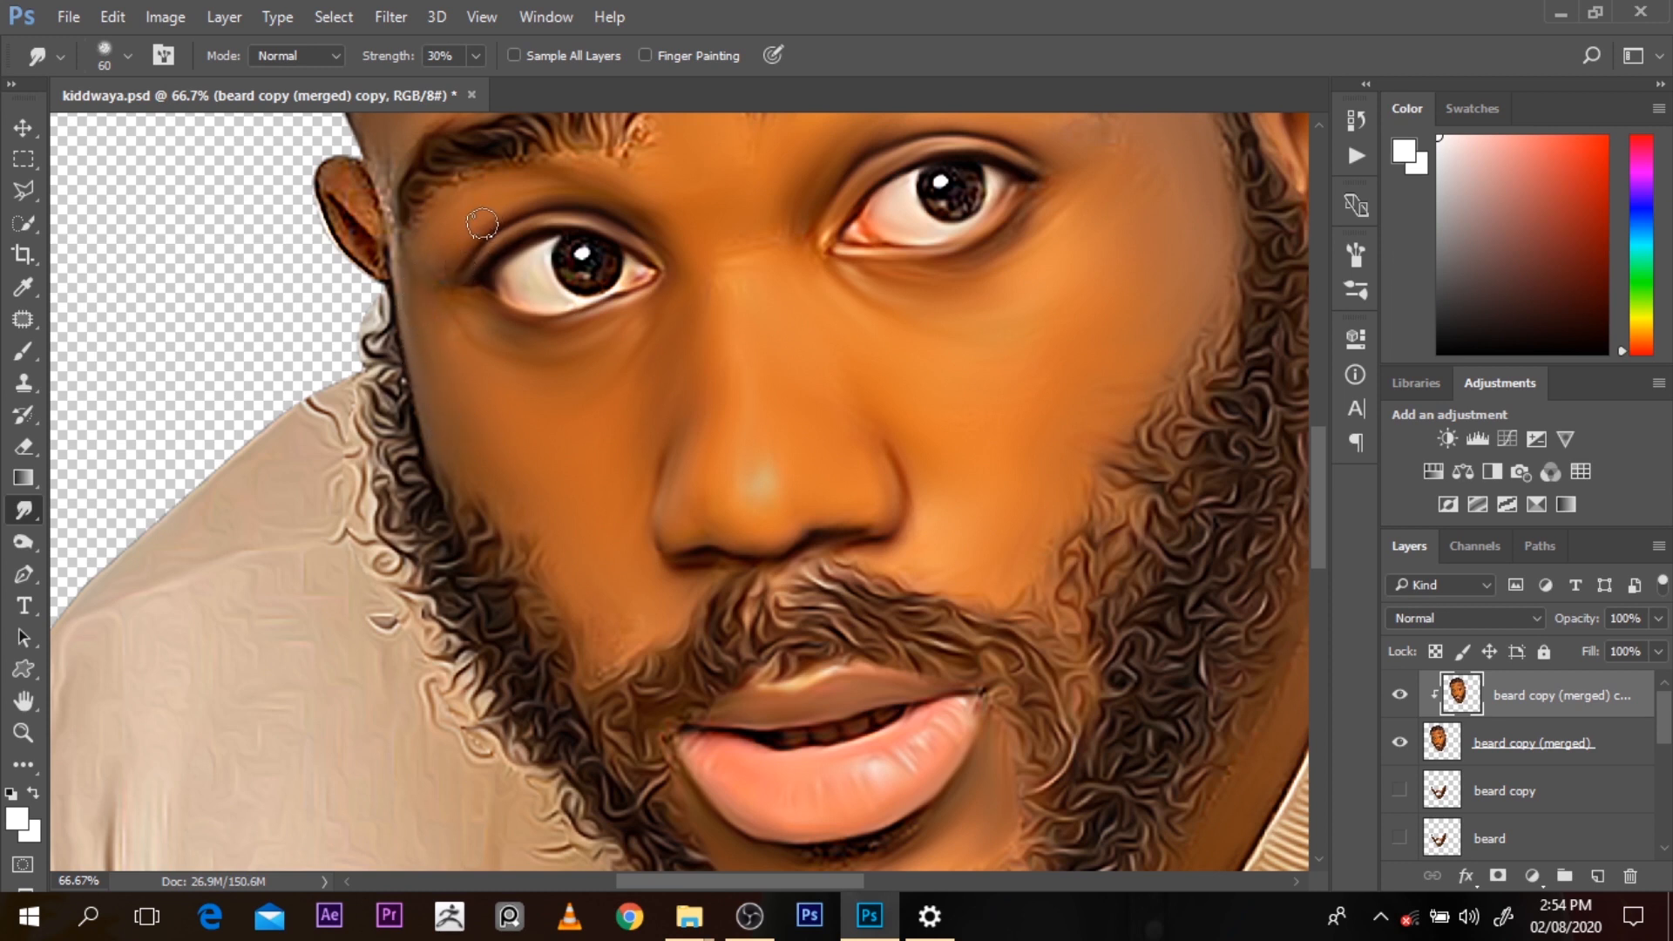
{"action": "scroll", "coordinate": [1312, 476], "scroll_direction": "up", "scroll_amount": 5}
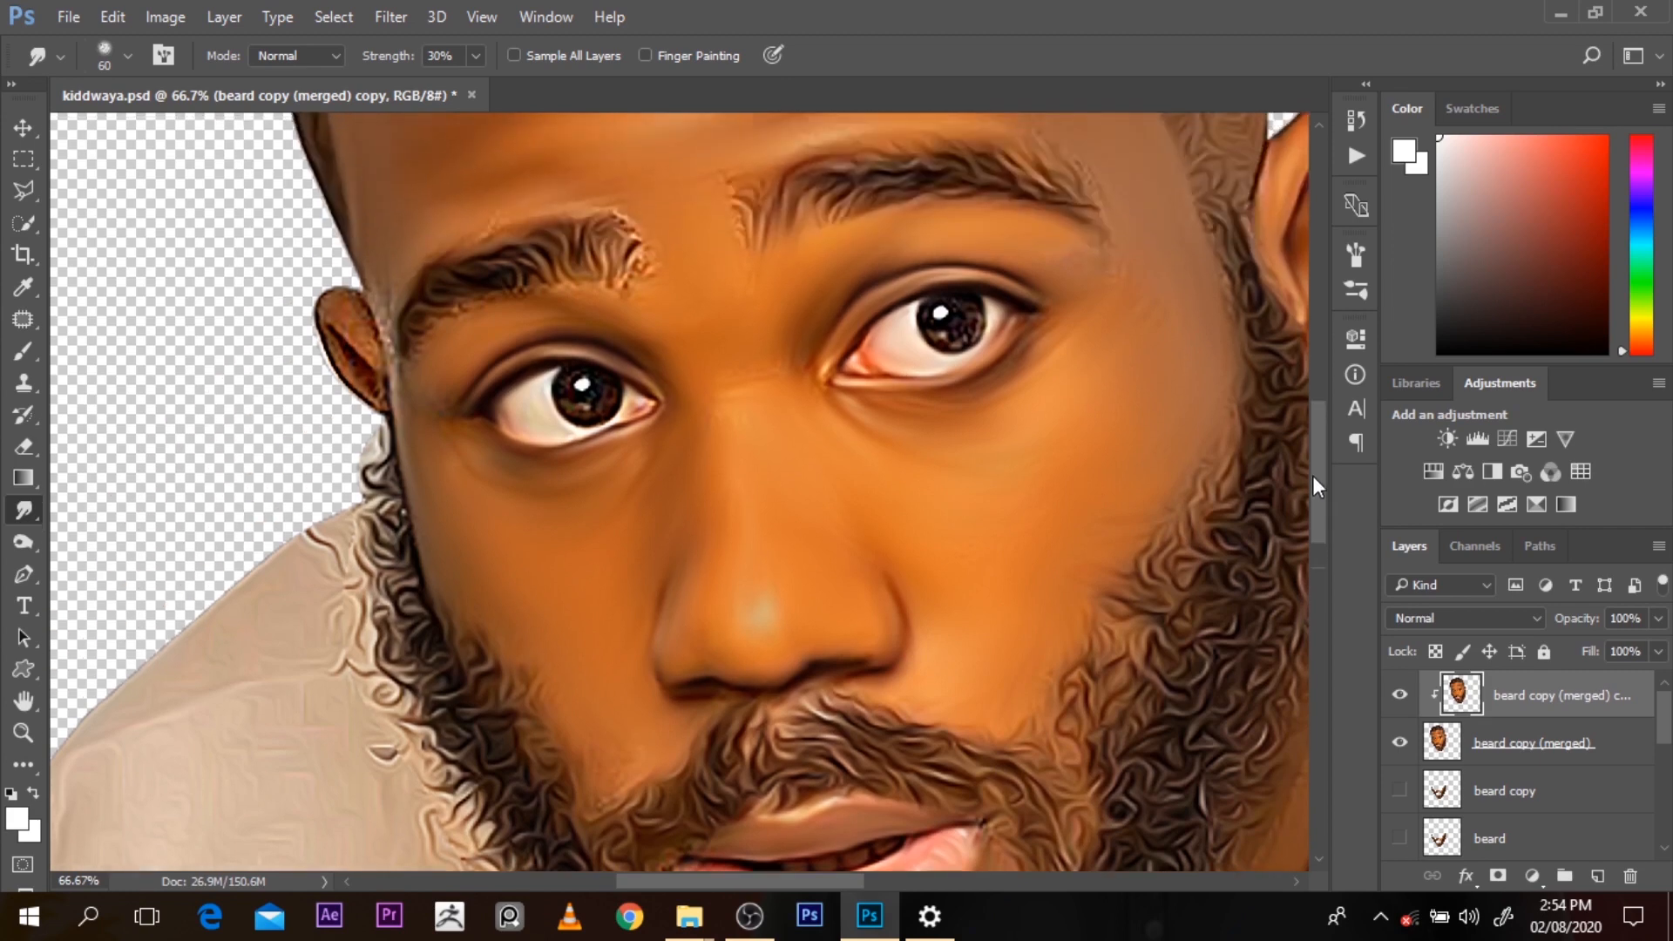
{"action": "left_click", "coordinate": [774, 461], "text": "ctrl"}
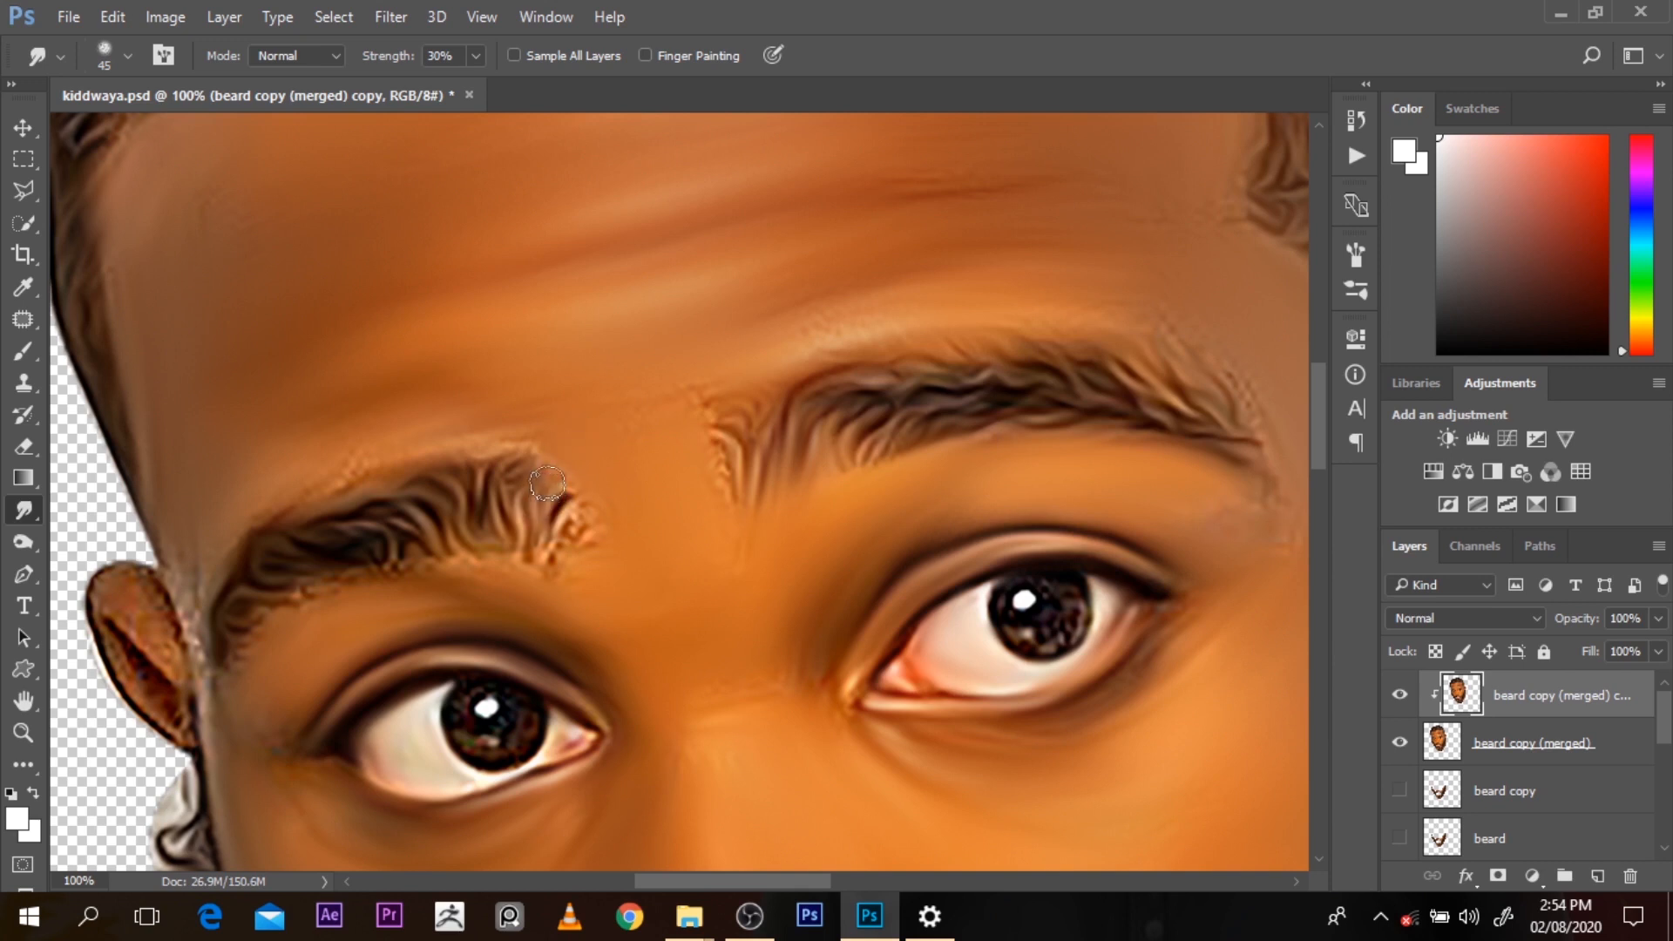
{"action": "mouse_move", "coordinate": [551, 529]}
{"action": "left_mouse_down"}
{"action": "mouse_move", "coordinate": [611, 479]}
{"action": "mouse_move", "coordinate": [557, 556]}
{"action": "mouse_move", "coordinate": [581, 504]}
{"action": "mouse_move", "coordinate": [594, 481]}
{"action": "mouse_move", "coordinate": [562, 573]}
{"action": "mouse_move", "coordinate": [552, 400]}
{"action": "mouse_move", "coordinate": [509, 478]}
{"action": "mouse_move", "coordinate": [541, 440]}
{"action": "mouse_move", "coordinate": [411, 475]}
{"action": "mouse_move", "coordinate": [451, 441]}
{"action": "mouse_move", "coordinate": [402, 434]}
{"action": "left_mouse_up"}
{"action": "mouse_move", "coordinate": [287, 514]}
{"action": "left_mouse_down"}
{"action": "mouse_move", "coordinate": [248, 540]}
{"action": "mouse_move", "coordinate": [195, 531]}
{"action": "mouse_move", "coordinate": [188, 623]}
{"action": "mouse_move", "coordinate": [140, 589]}
{"action": "mouse_move", "coordinate": [170, 662]}
{"action": "mouse_move", "coordinate": [105, 570]}
{"action": "mouse_move", "coordinate": [85, 620]}
{"action": "mouse_move", "coordinate": [194, 745]}
{"action": "mouse_move", "coordinate": [191, 606]}
{"action": "mouse_move", "coordinate": [157, 575]}
{"action": "mouse_move", "coordinate": [227, 664]}
{"action": "mouse_move", "coordinate": [297, 602]}
{"action": "mouse_move", "coordinate": [269, 590]}
{"action": "mouse_move", "coordinate": [314, 589]}
{"action": "mouse_move", "coordinate": [262, 610]}
{"action": "mouse_move", "coordinate": [306, 616]}
{"action": "mouse_move", "coordinate": [219, 656]}
{"action": "left_mouse_up"}
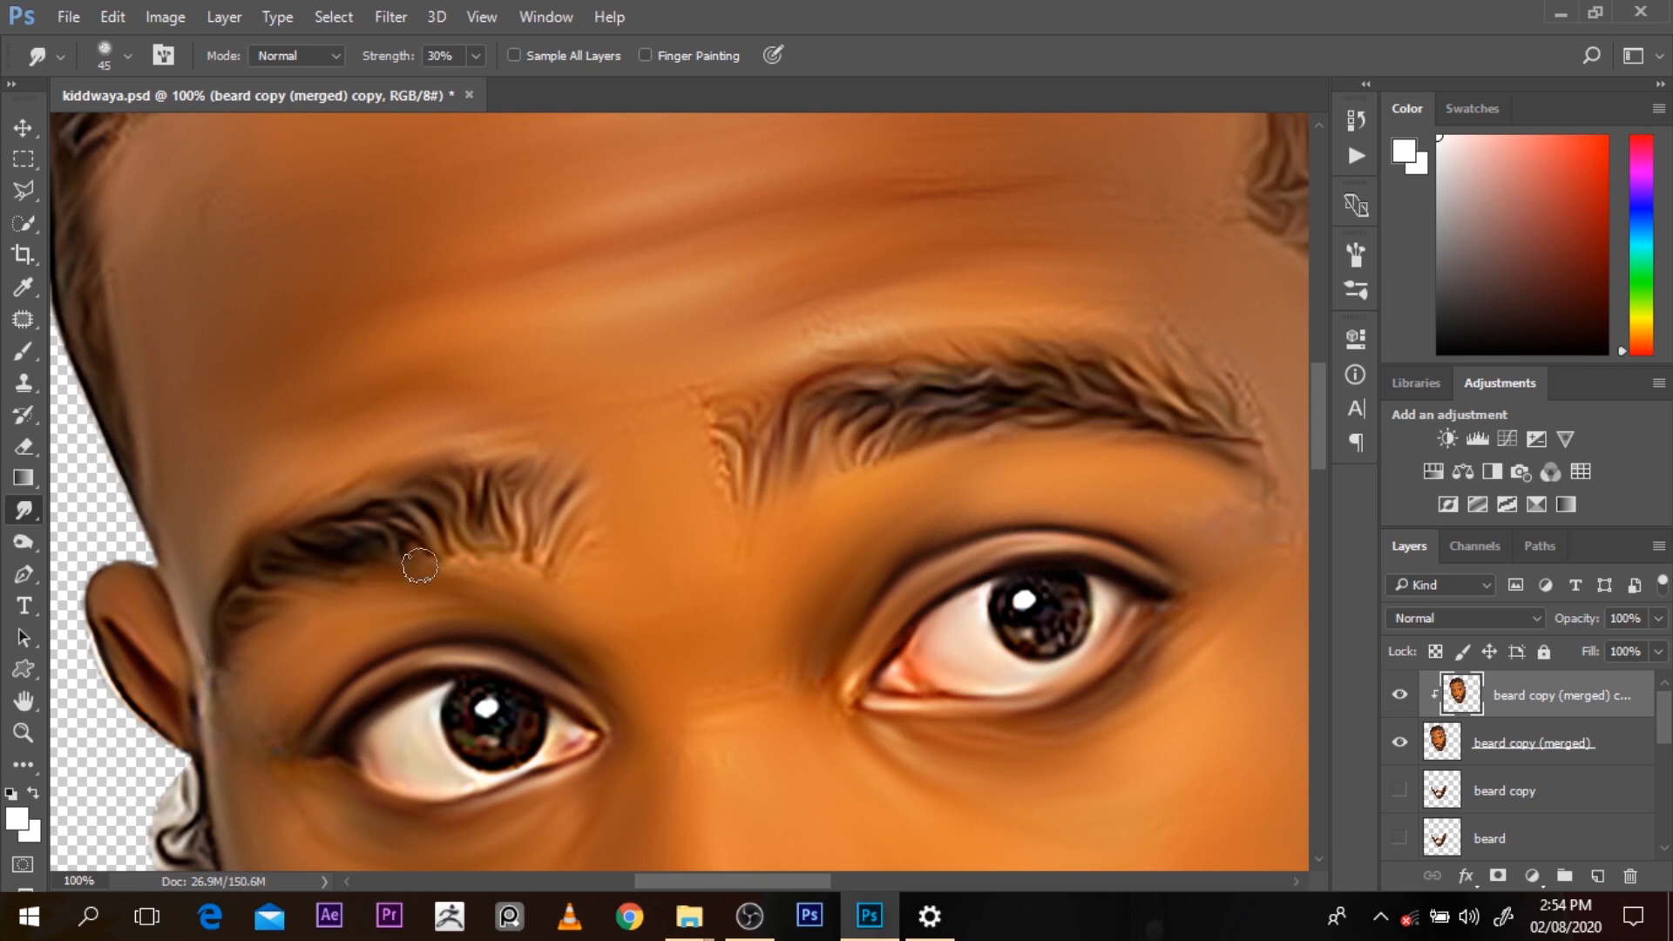
Try the 24 px and 46 px spatter tips for the Smudge tool
{"action": "left_click", "coordinate": [128, 55]}
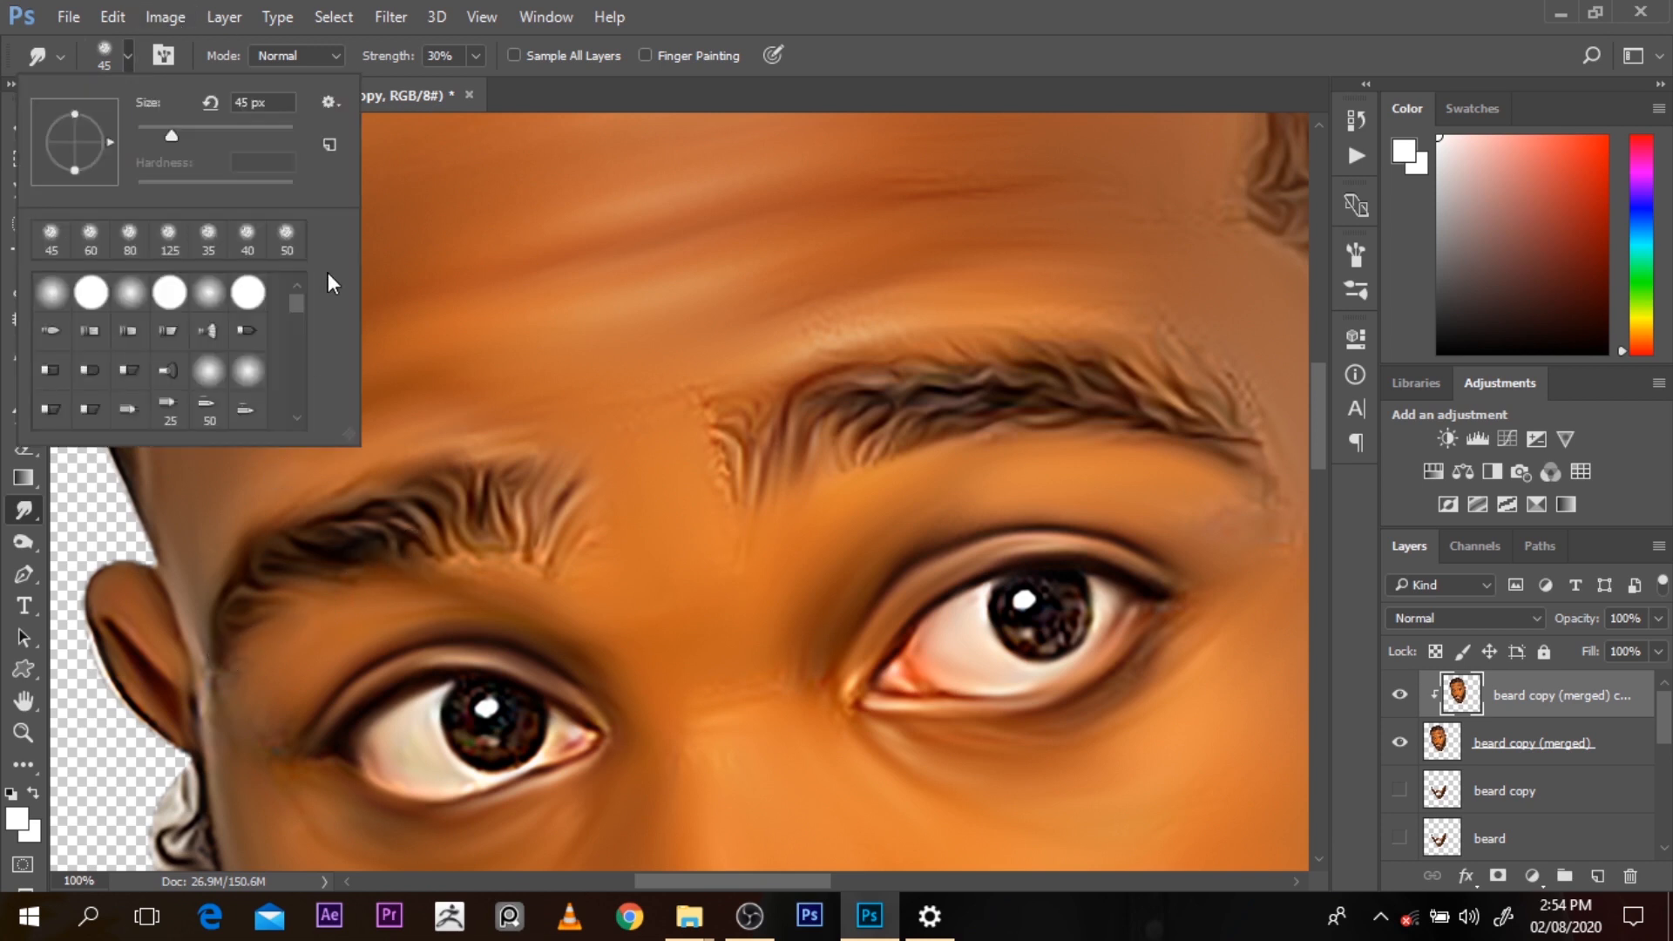
{"action": "left_click_drag", "start_coordinate": [295, 306], "coordinate": [294, 332]}
{"action": "left_click", "coordinate": [250, 336]}
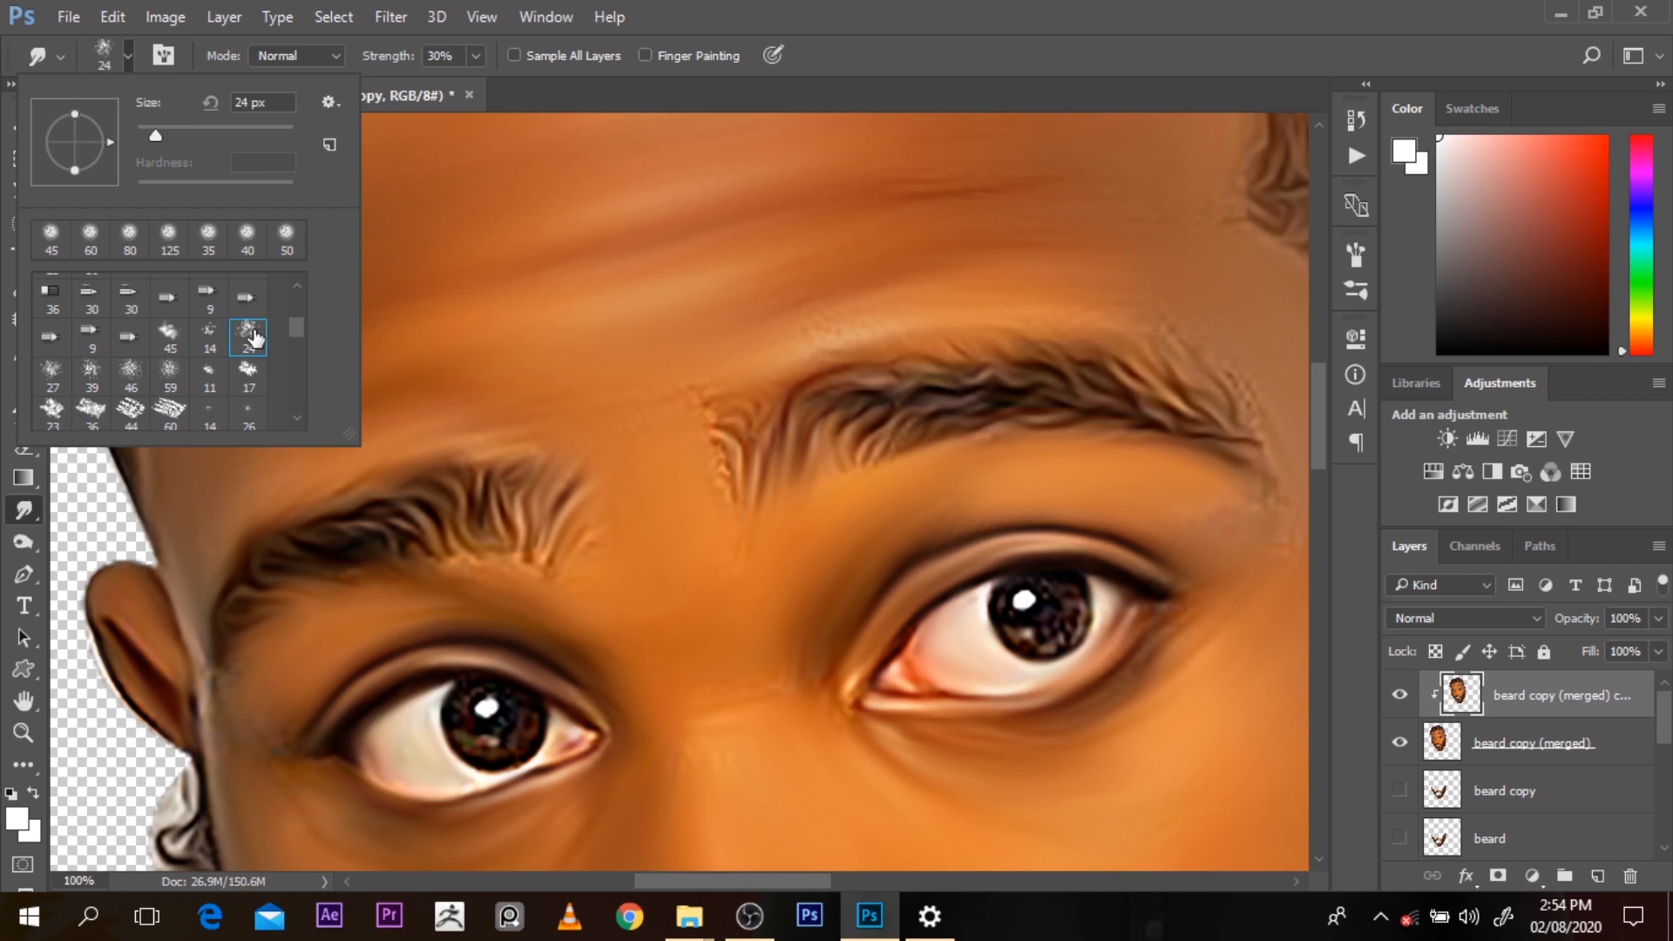
{"action": "double_click", "coordinate": [132, 373]}
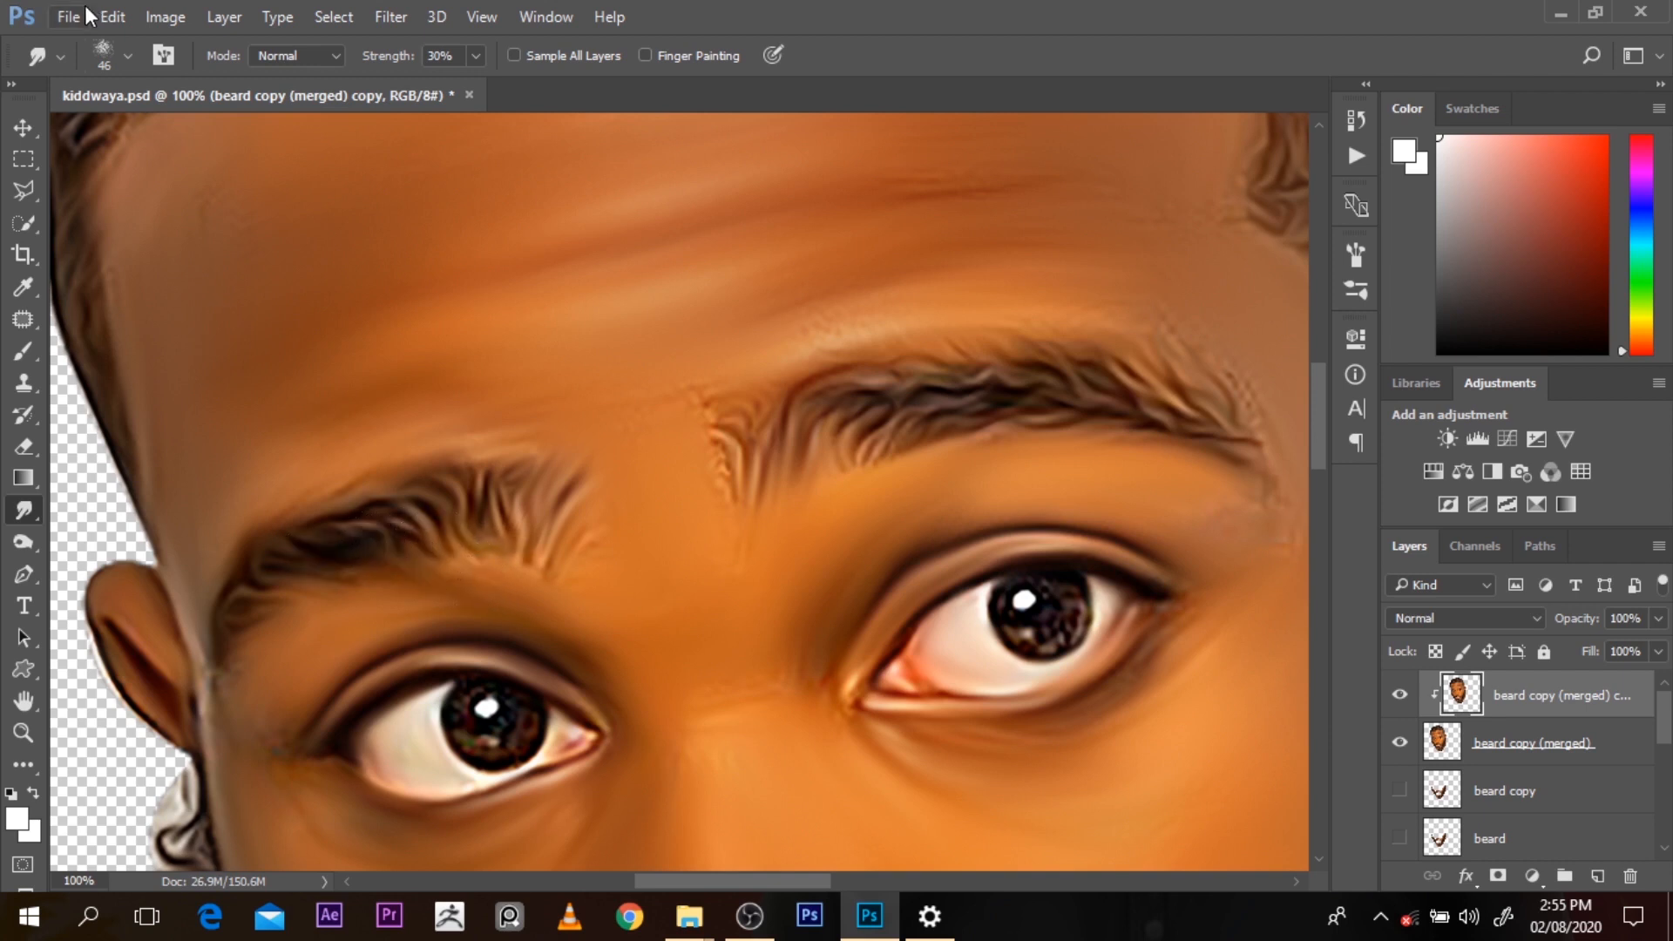
Switch the Smudge tool to a soft 65 px tip, reduce it to 40 px and blend the skin beneath the man's right eye
{"action": "left_click", "coordinate": [127, 55]}
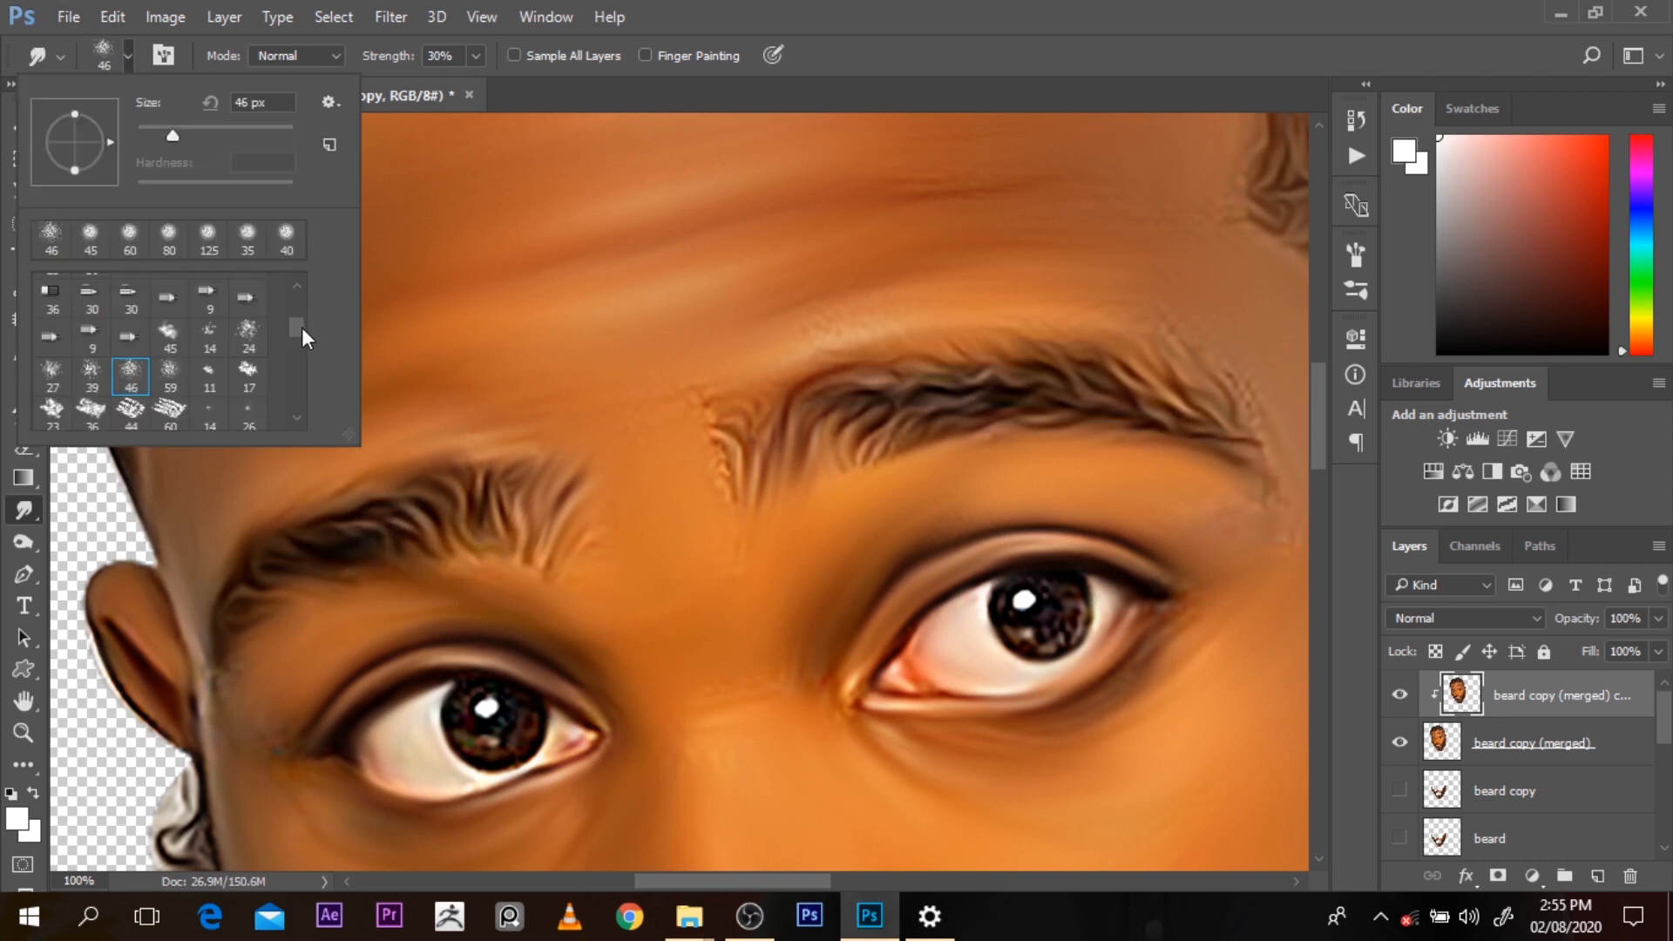
{"action": "scroll", "coordinate": [302, 327], "scroll_direction": "down", "scroll_amount": 3}
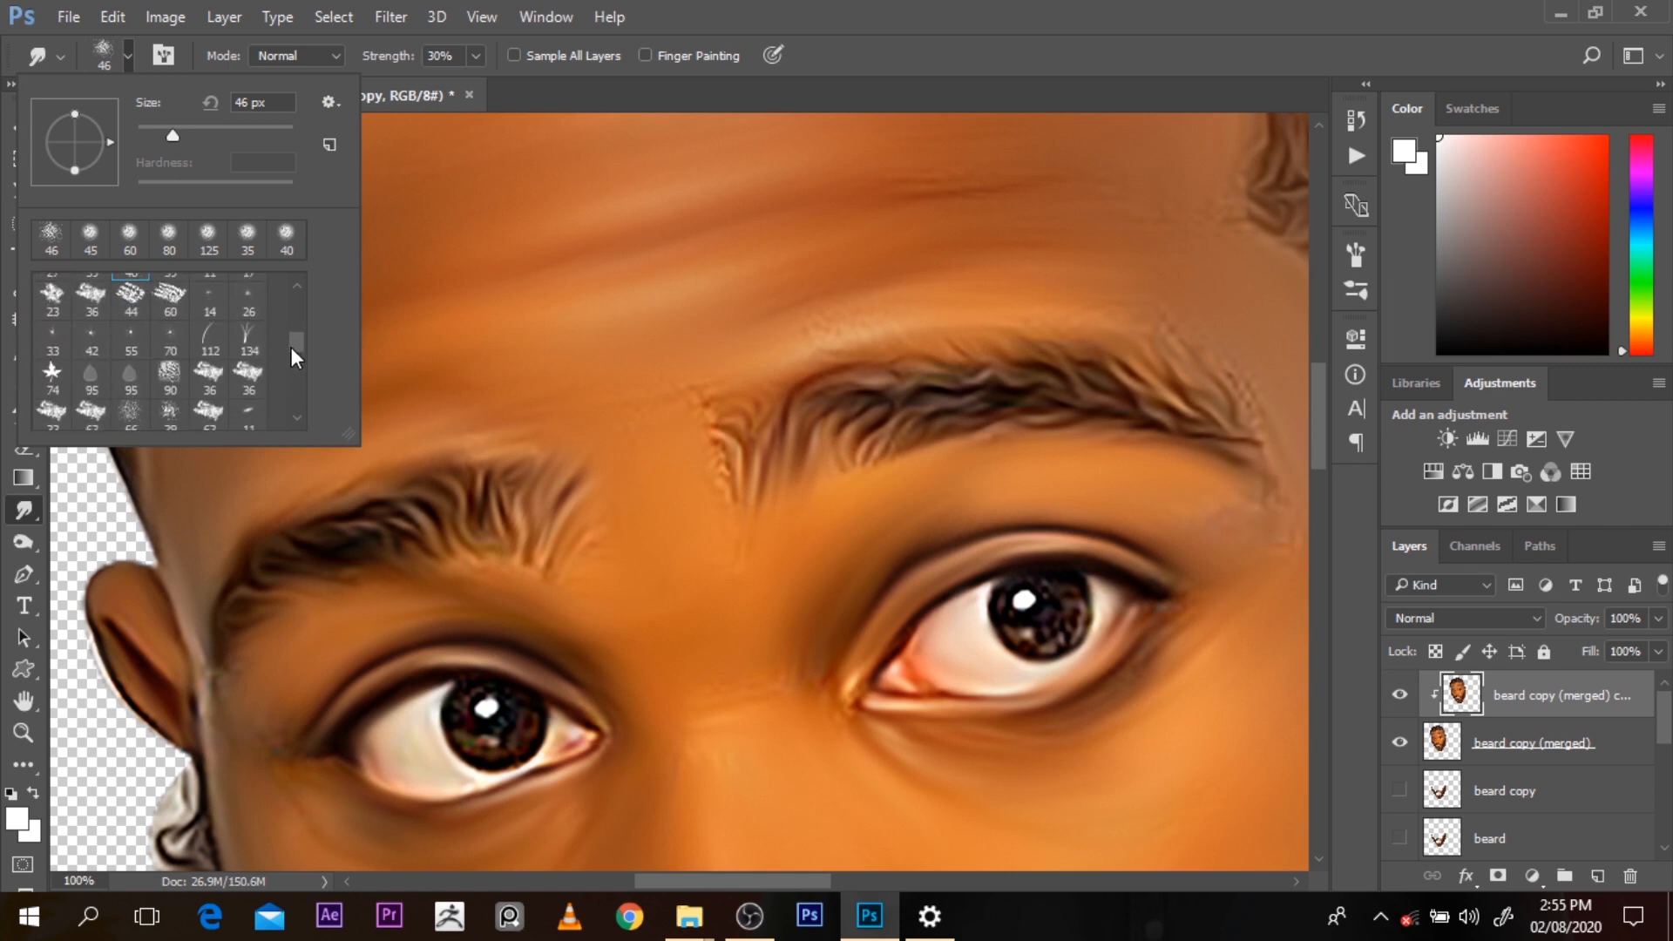
{"action": "left_click_drag", "start_coordinate": [291, 347], "coordinate": [291, 358]}
{"action": "double_click", "coordinate": [218, 378]}
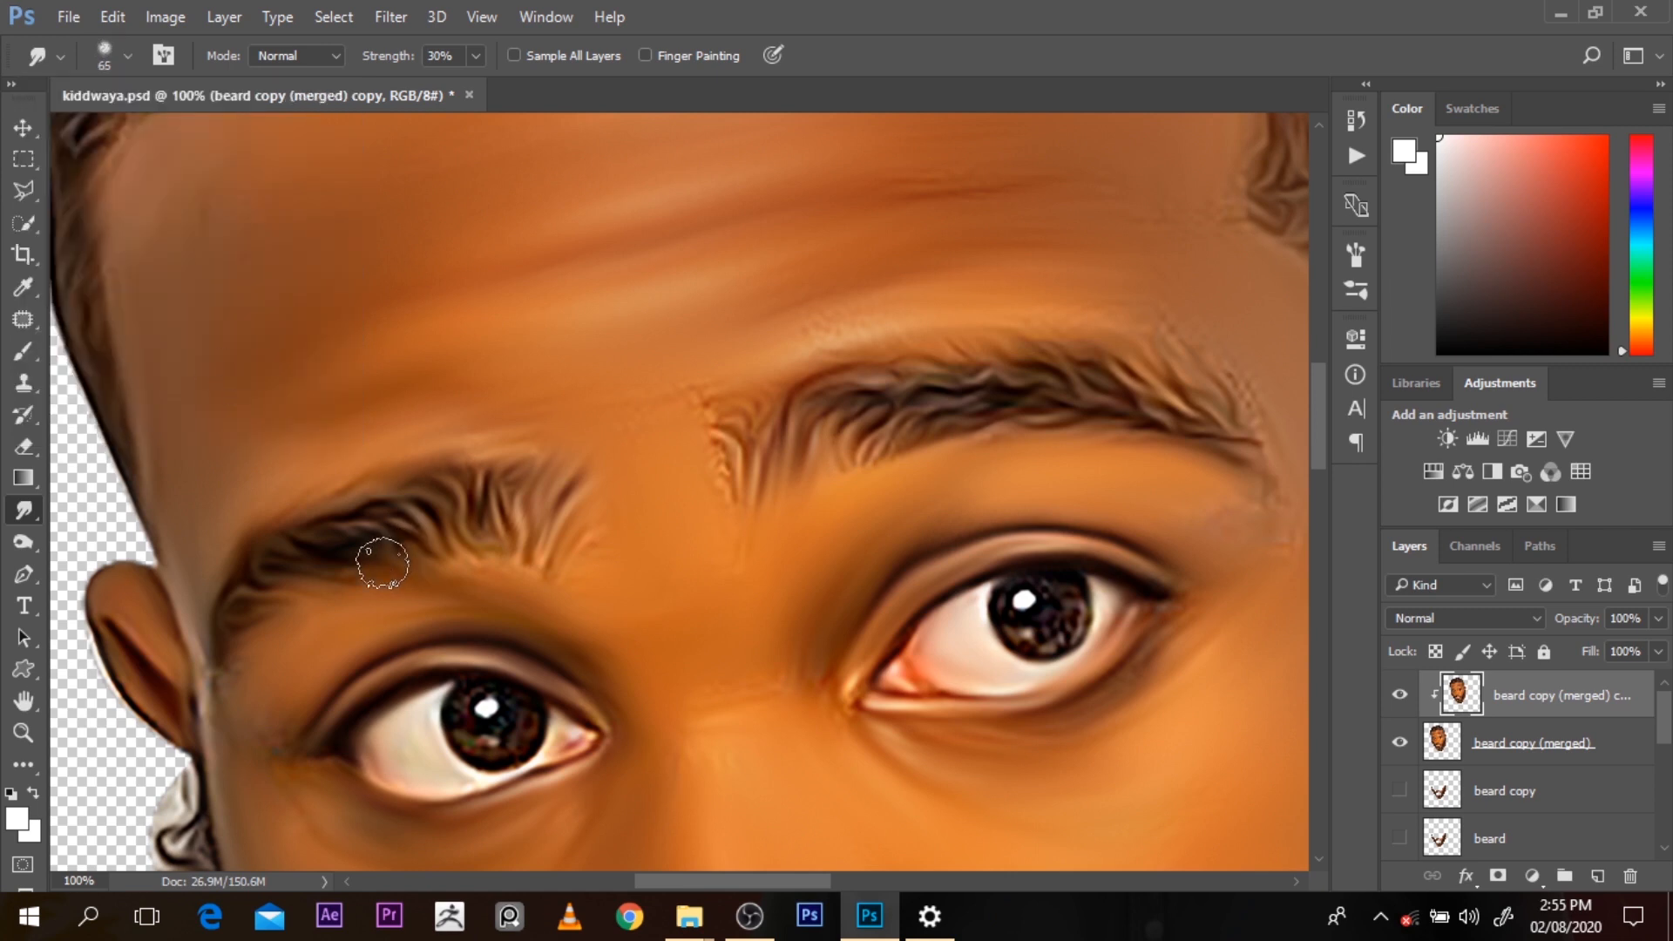
{"action": "key", "text": "bracketleft"}
{"action": "key", "text": "bracketleft"}
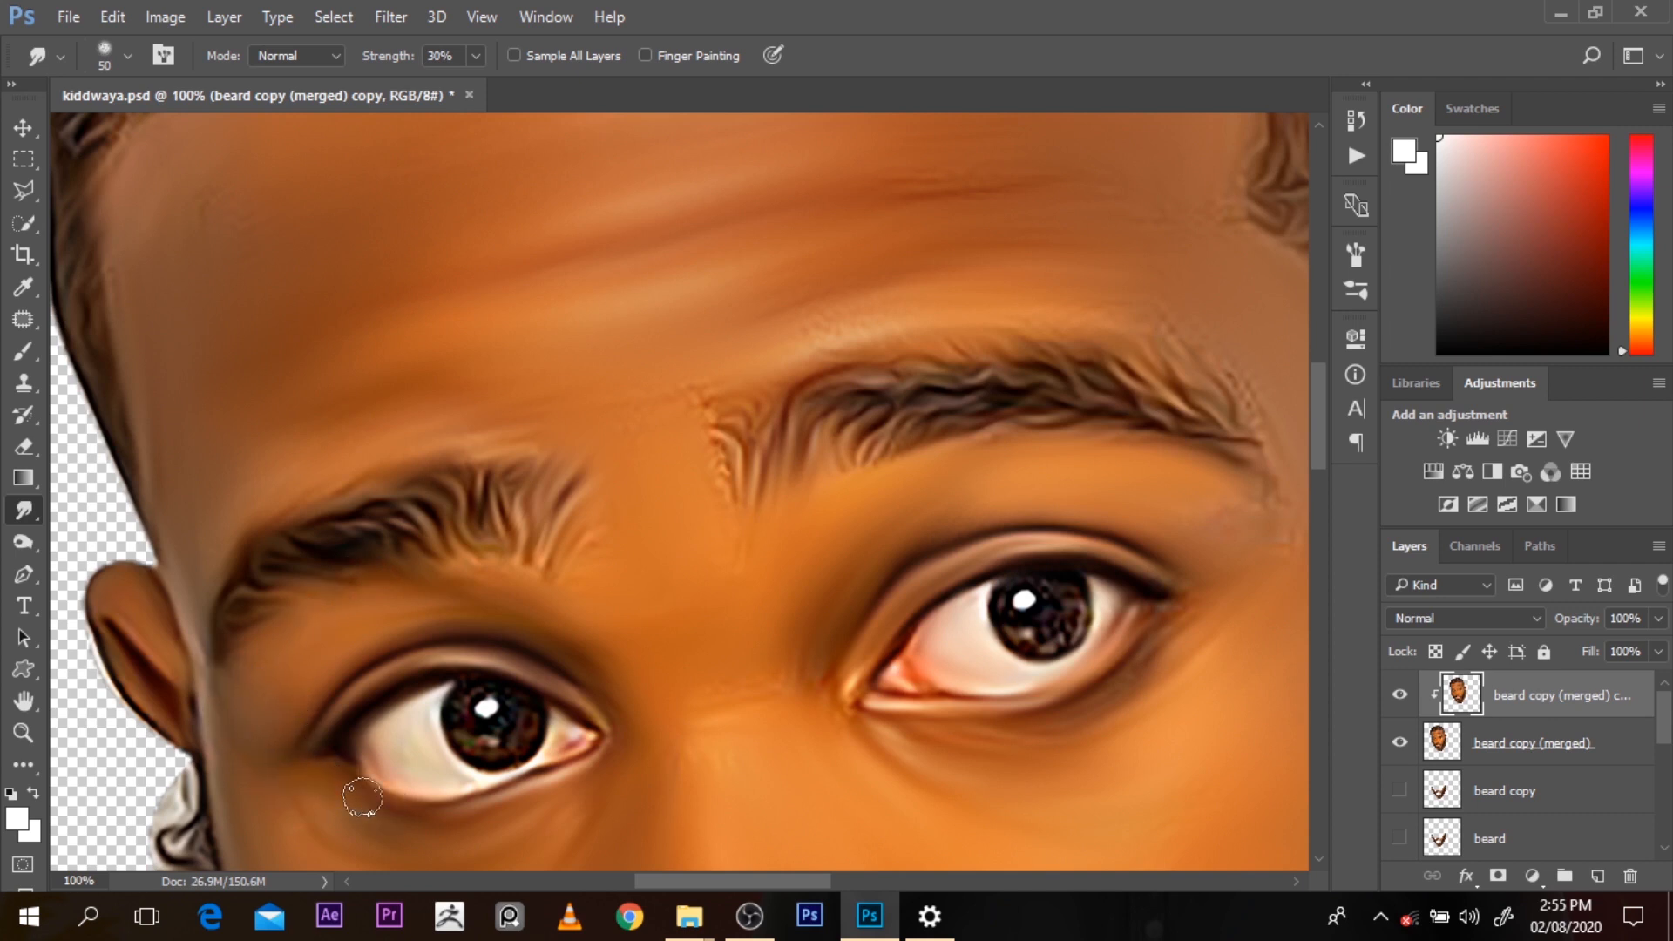
{"action": "mouse_move", "coordinate": [362, 797]}
{"action": "left_mouse_down"}
{"action": "mouse_move", "coordinate": [485, 802]}
{"action": "mouse_move", "coordinate": [393, 813]}
{"action": "mouse_move", "coordinate": [449, 820]}
{"action": "mouse_move", "coordinate": [368, 792]}
{"action": "mouse_move", "coordinate": [405, 803]}
{"action": "left_mouse_up"}
{"action": "key", "text": "bracketleft"}
{"action": "left_click_drag", "start_coordinate": [571, 755], "coordinate": [492, 780]}
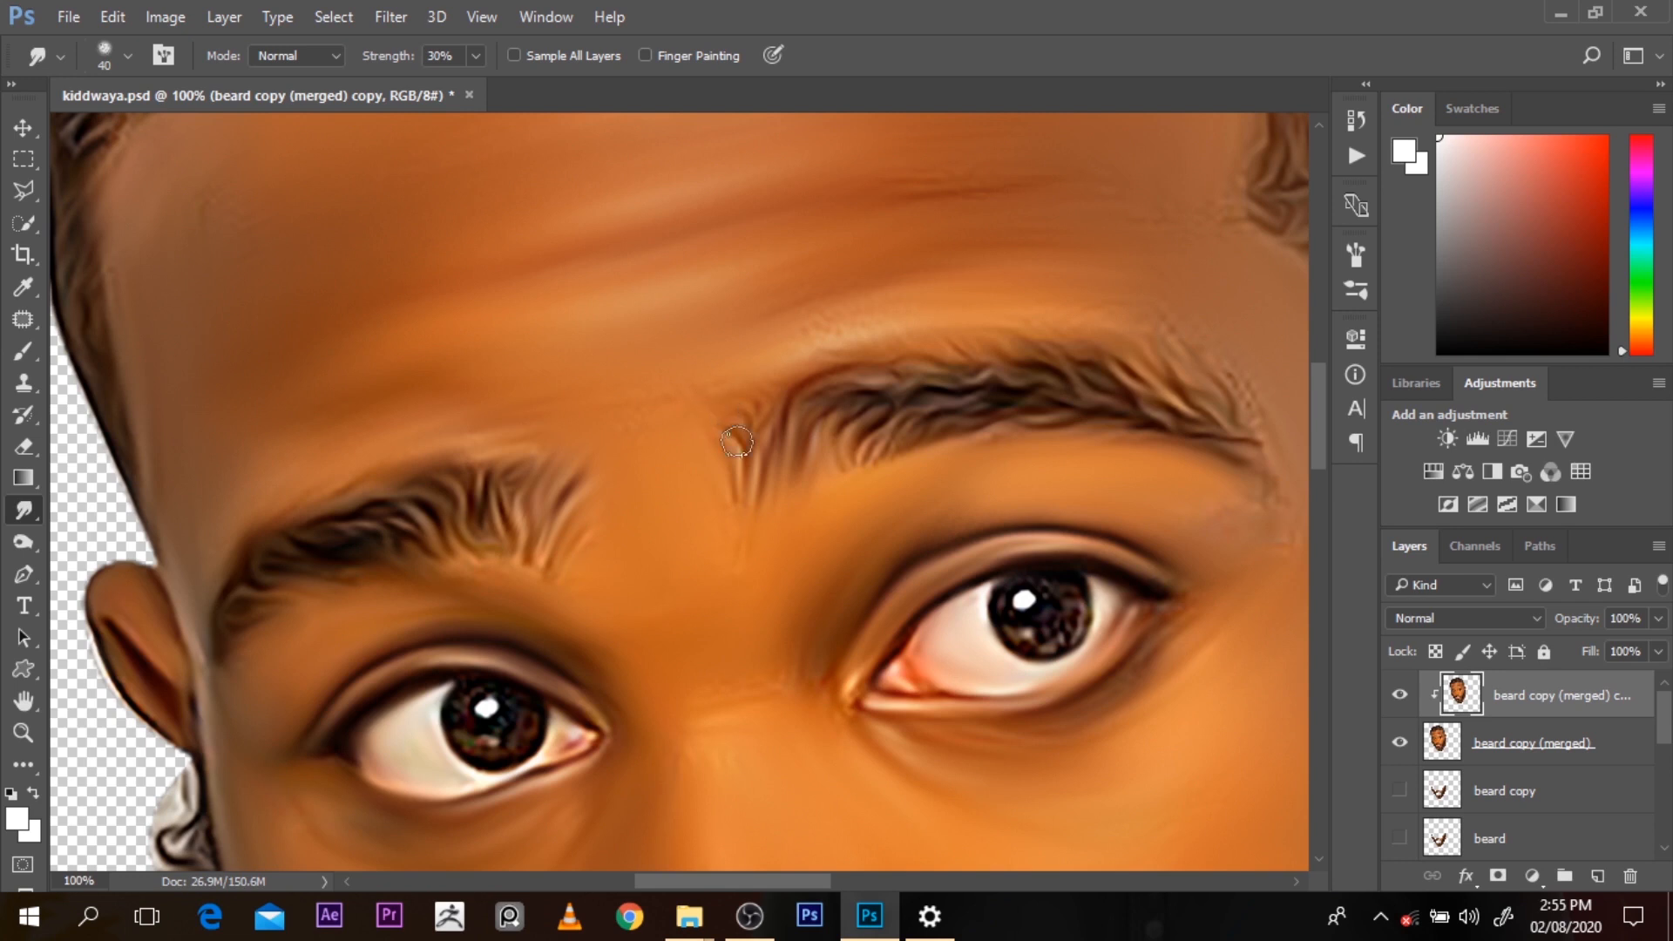
Smudge the inner end and upper edge of the man's left eyebrow into the surrounding skin with the 40 px brush
{"action": "left_click_drag", "start_coordinate": [742, 458], "coordinate": [751, 404]}
{"action": "mouse_move", "coordinate": [773, 361]}
{"action": "left_mouse_down"}
{"action": "mouse_move", "coordinate": [841, 342]}
{"action": "mouse_move", "coordinate": [802, 371]}
{"action": "mouse_move", "coordinate": [821, 356]}
{"action": "left_mouse_up"}
{"action": "mouse_move", "coordinate": [905, 301]}
{"action": "left_mouse_down"}
{"action": "mouse_move", "coordinate": [853, 315]}
{"action": "mouse_move", "coordinate": [860, 373]}
{"action": "left_mouse_up"}
Soften the lower edge and outer tail of the man's left eyebrow and the skin between sideburn and ear with a 50 px brush
{"action": "left_click_drag", "start_coordinate": [771, 881], "coordinate": [829, 877]}
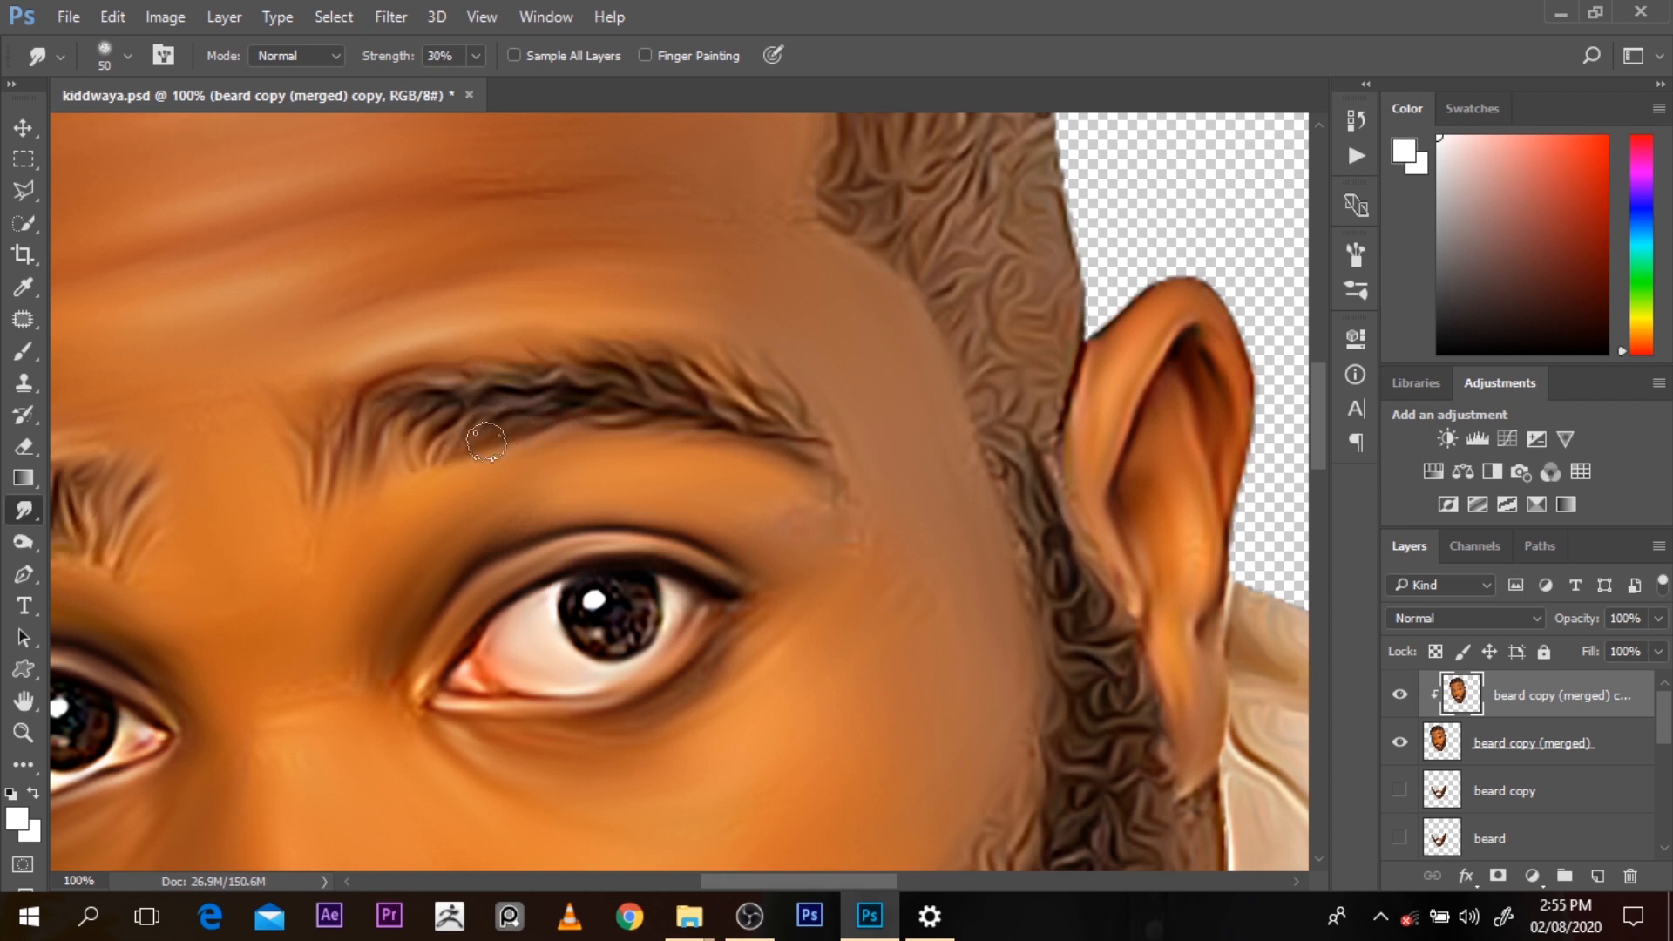
{"action": "left_click_drag", "start_coordinate": [397, 445], "coordinate": [407, 477]}
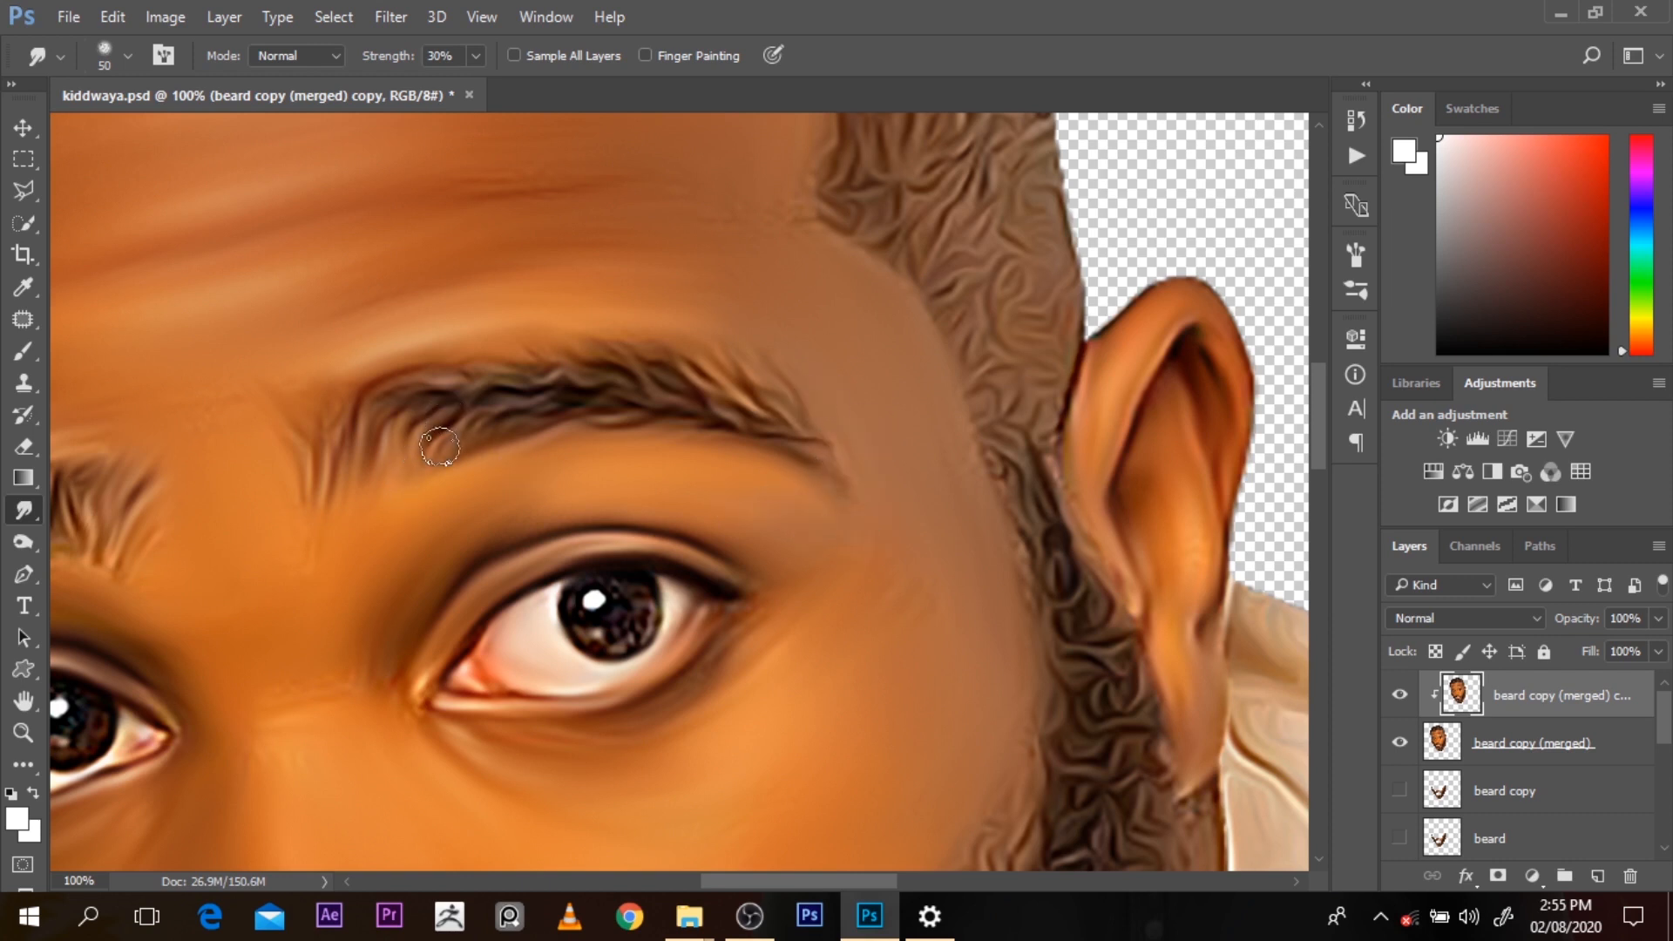
{"action": "left_click_drag", "start_coordinate": [487, 431], "coordinate": [436, 468]}
{"action": "mouse_move", "coordinate": [1046, 514]}
{"action": "left_mouse_down"}
{"action": "mouse_move", "coordinate": [1069, 442]}
{"action": "mouse_move", "coordinate": [1085, 533]}
{"action": "mouse_move", "coordinate": [1076, 478]}
{"action": "left_mouse_up"}
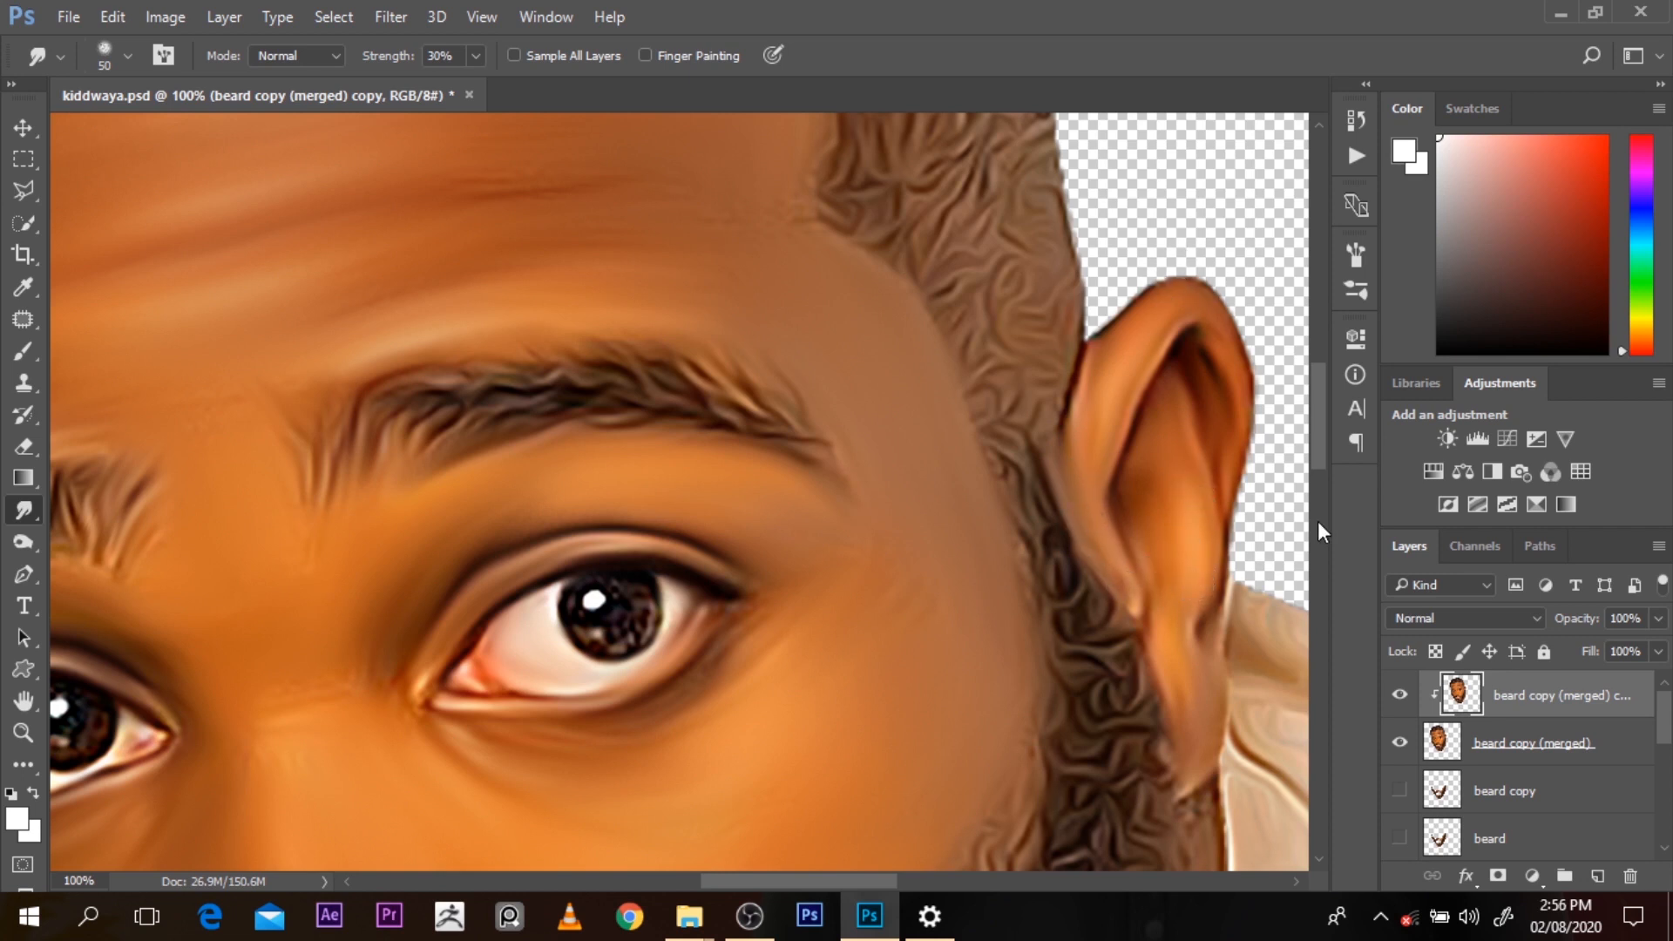
Blend the front hairline into the forehead and smooth the forehead skin, enlarging the Smudge brush to 80 px
{"action": "left_click_drag", "start_coordinate": [1315, 455], "coordinate": [1334, 386]}
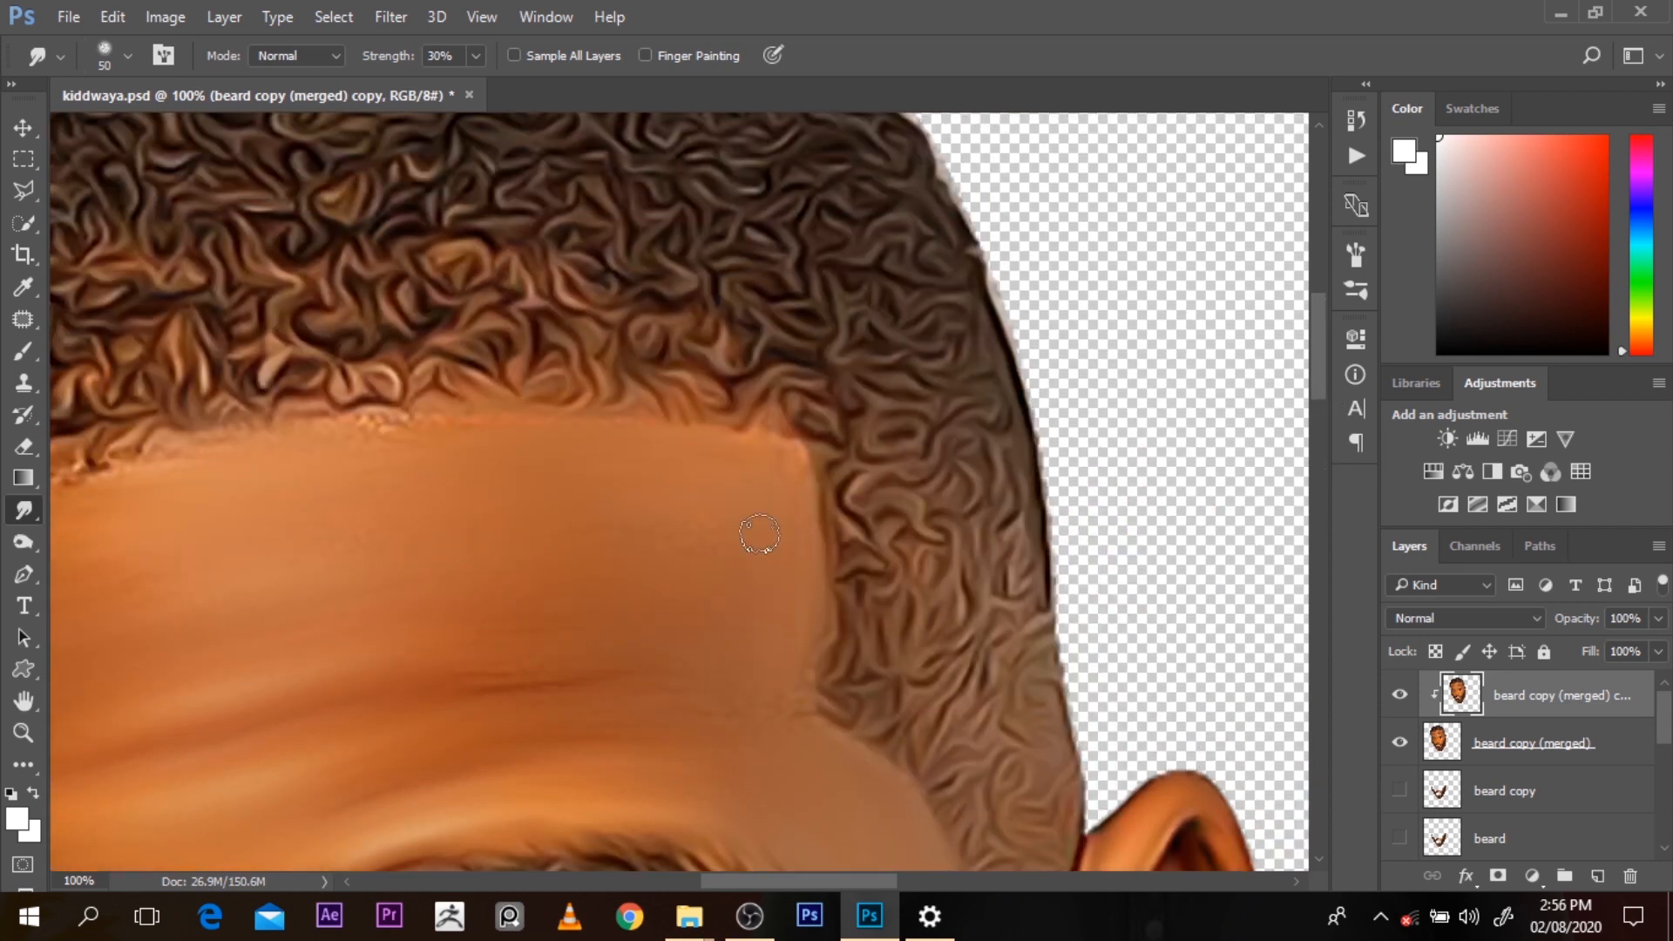
{"action": "key", "text": "bracketright"}
{"action": "mouse_move", "coordinate": [372, 446]}
{"action": "left_mouse_down"}
{"action": "mouse_move", "coordinate": [406, 433]}
{"action": "mouse_move", "coordinate": [288, 459]}
{"action": "left_mouse_up"}
{"action": "left_click_drag", "start_coordinate": [865, 887], "coordinate": [827, 881]}
{"action": "mouse_move", "coordinate": [398, 535]}
{"action": "left_mouse_down"}
{"action": "mouse_move", "coordinate": [321, 499]}
{"action": "mouse_move", "coordinate": [373, 479]}
{"action": "mouse_move", "coordinate": [247, 510]}
{"action": "mouse_move", "coordinate": [465, 469]}
{"action": "mouse_move", "coordinate": [363, 484]}
{"action": "mouse_move", "coordinate": [774, 463]}
{"action": "mouse_move", "coordinate": [918, 559]}
{"action": "mouse_move", "coordinate": [854, 530]}
{"action": "mouse_move", "coordinate": [955, 691]}
{"action": "mouse_move", "coordinate": [986, 700]}
{"action": "mouse_move", "coordinate": [1021, 629]}
{"action": "mouse_move", "coordinate": [1036, 698]}
{"action": "mouse_move", "coordinate": [1033, 568]}
{"action": "mouse_move", "coordinate": [1021, 680]}
{"action": "left_mouse_up"}
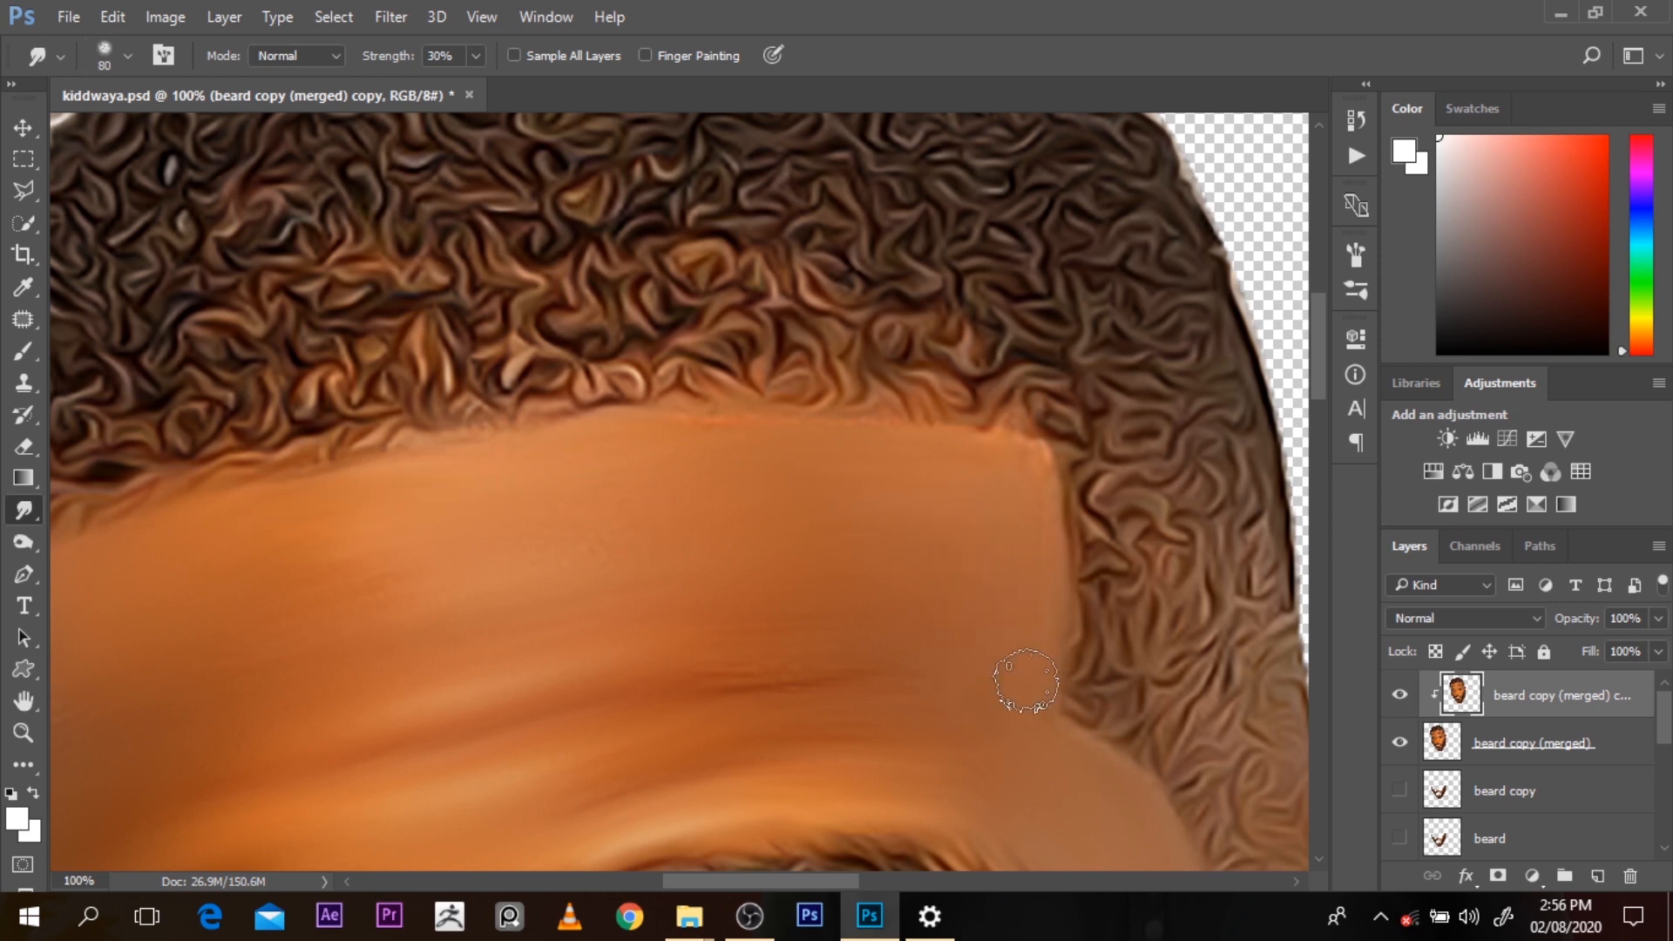
Smooth the skin around the moustache, lip corners and chin above the beard with a 50 px Smudge brush at 30% strength
{"action": "left_click_drag", "start_coordinate": [1321, 359], "coordinate": [1336, 553]}
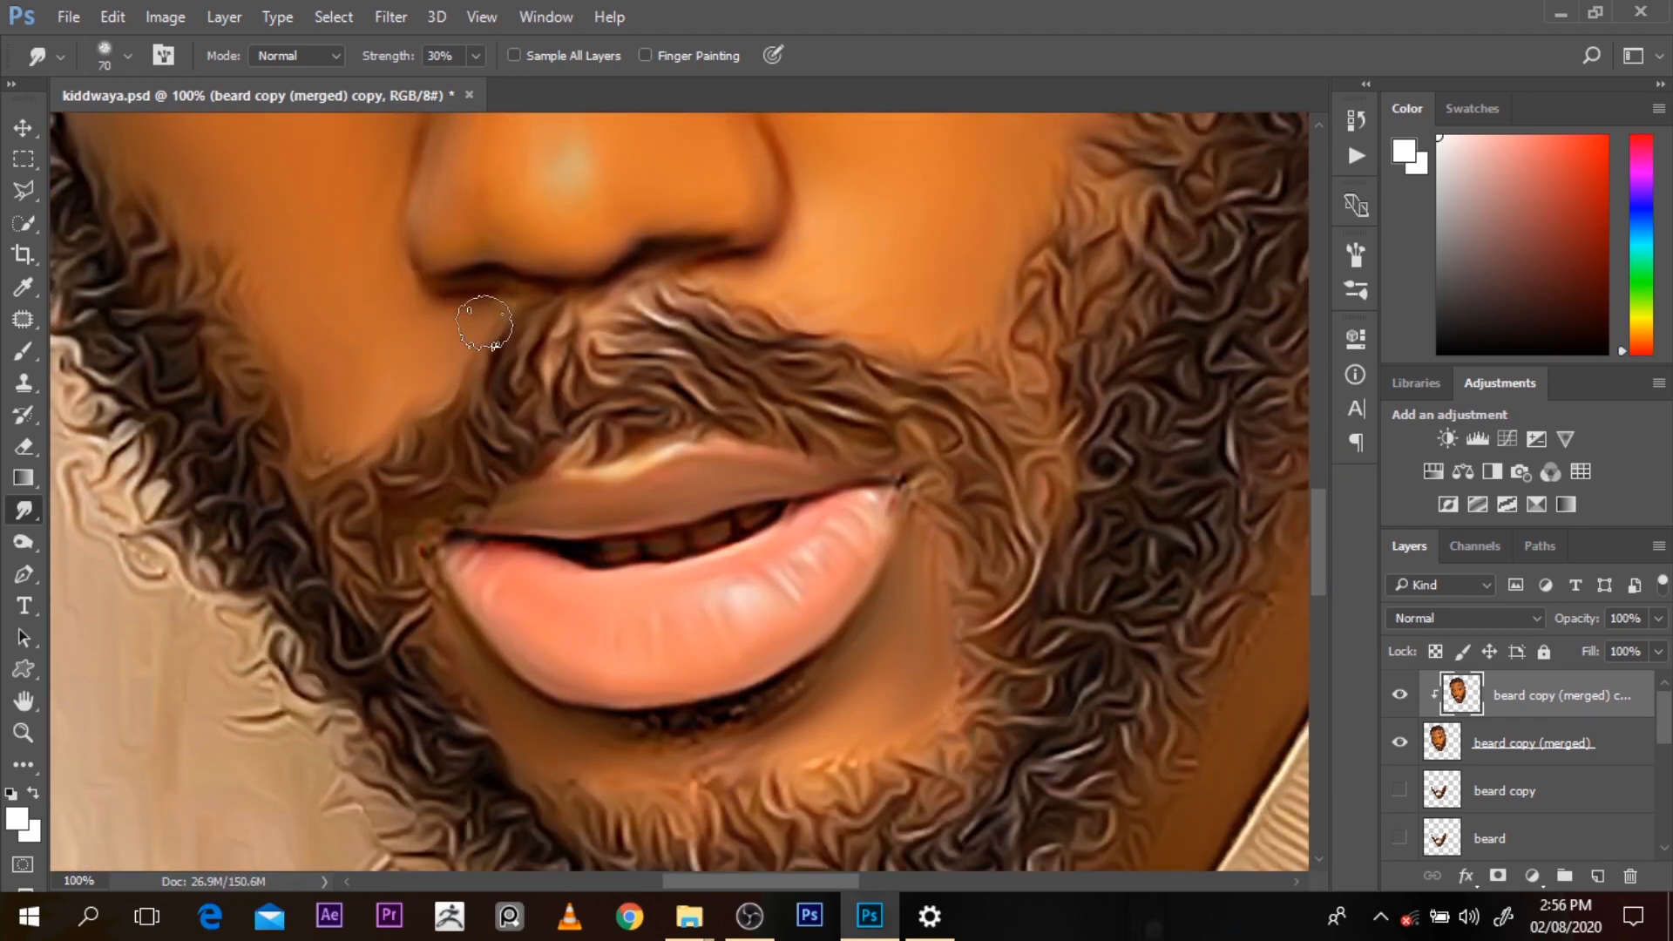
{"action": "key", "text": "bracketleft"}
{"action": "key", "text": "bracketleft"}
{"action": "mouse_move", "coordinate": [595, 472]}
{"action": "left_mouse_down"}
{"action": "mouse_move", "coordinate": [653, 448]}
{"action": "mouse_move", "coordinate": [828, 485]}
{"action": "mouse_move", "coordinate": [565, 481]}
{"action": "left_mouse_up"}
{"action": "mouse_move", "coordinate": [449, 553]}
{"action": "left_mouse_down"}
{"action": "mouse_move", "coordinate": [410, 557]}
{"action": "mouse_move", "coordinate": [380, 617]}
{"action": "left_mouse_up"}
{"action": "mouse_move", "coordinate": [971, 688]}
{"action": "left_mouse_down"}
{"action": "mouse_move", "coordinate": [856, 789]}
{"action": "mouse_move", "coordinate": [790, 807]}
{"action": "left_mouse_up"}
{"action": "mouse_move", "coordinate": [725, 755]}
{"action": "left_mouse_down"}
{"action": "mouse_move", "coordinate": [843, 662]}
{"action": "mouse_move", "coordinate": [672, 806]}
{"action": "mouse_move", "coordinate": [732, 811]}
{"action": "left_mouse_up"}
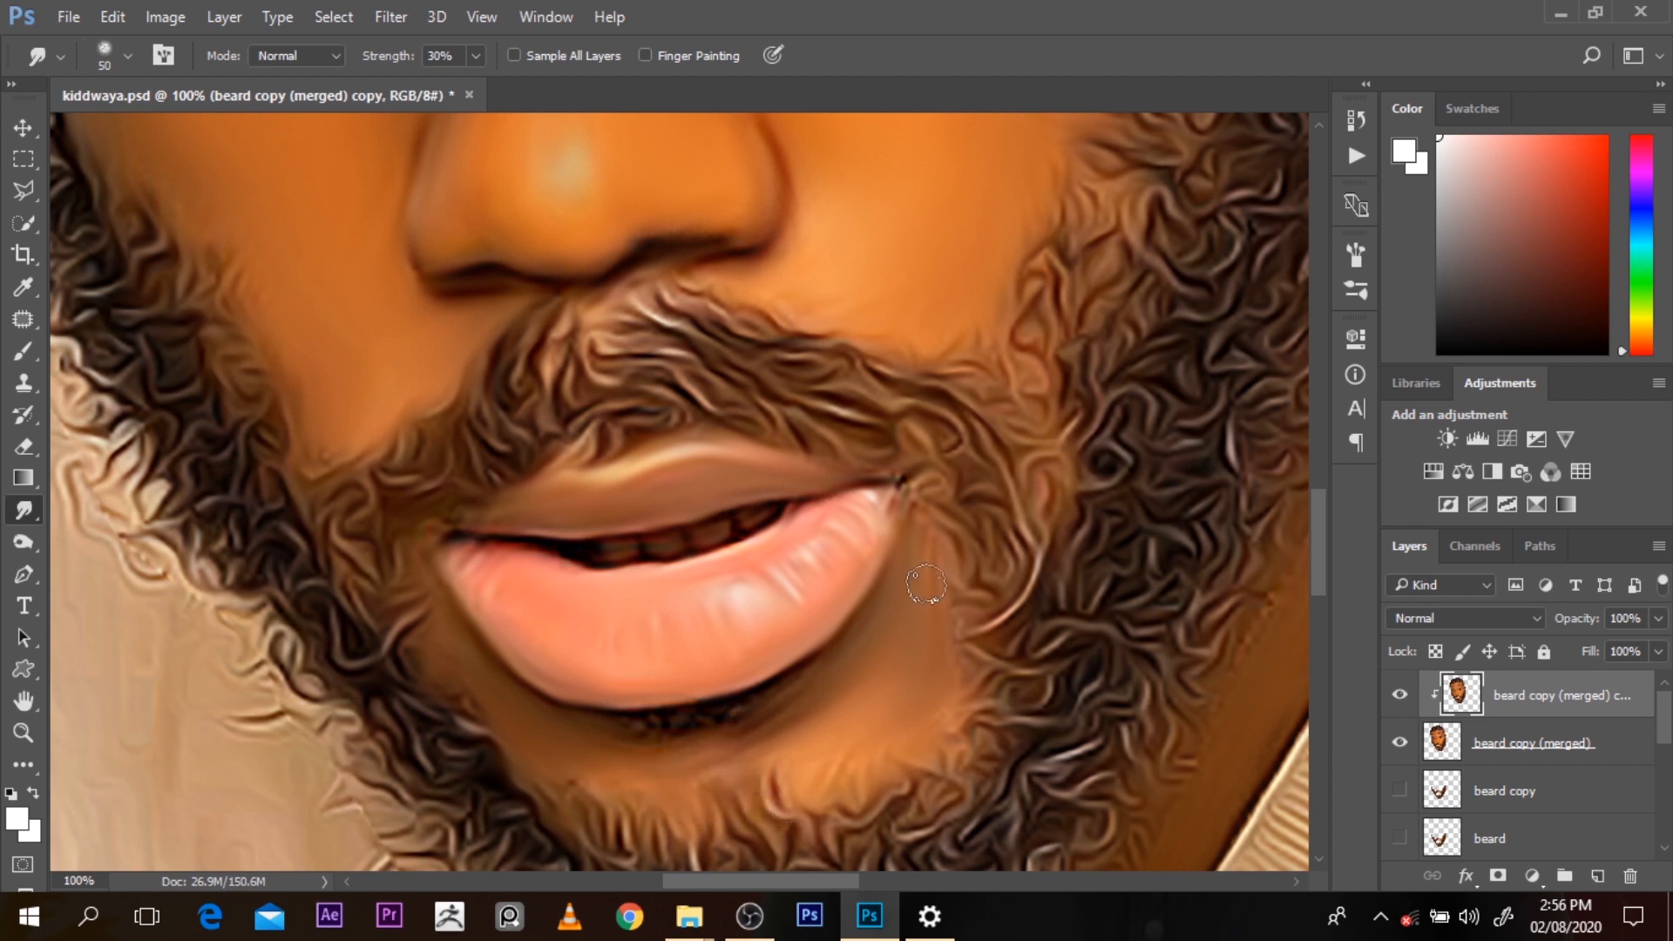
{"action": "left_click_drag", "start_coordinate": [893, 489], "coordinate": [919, 501]}
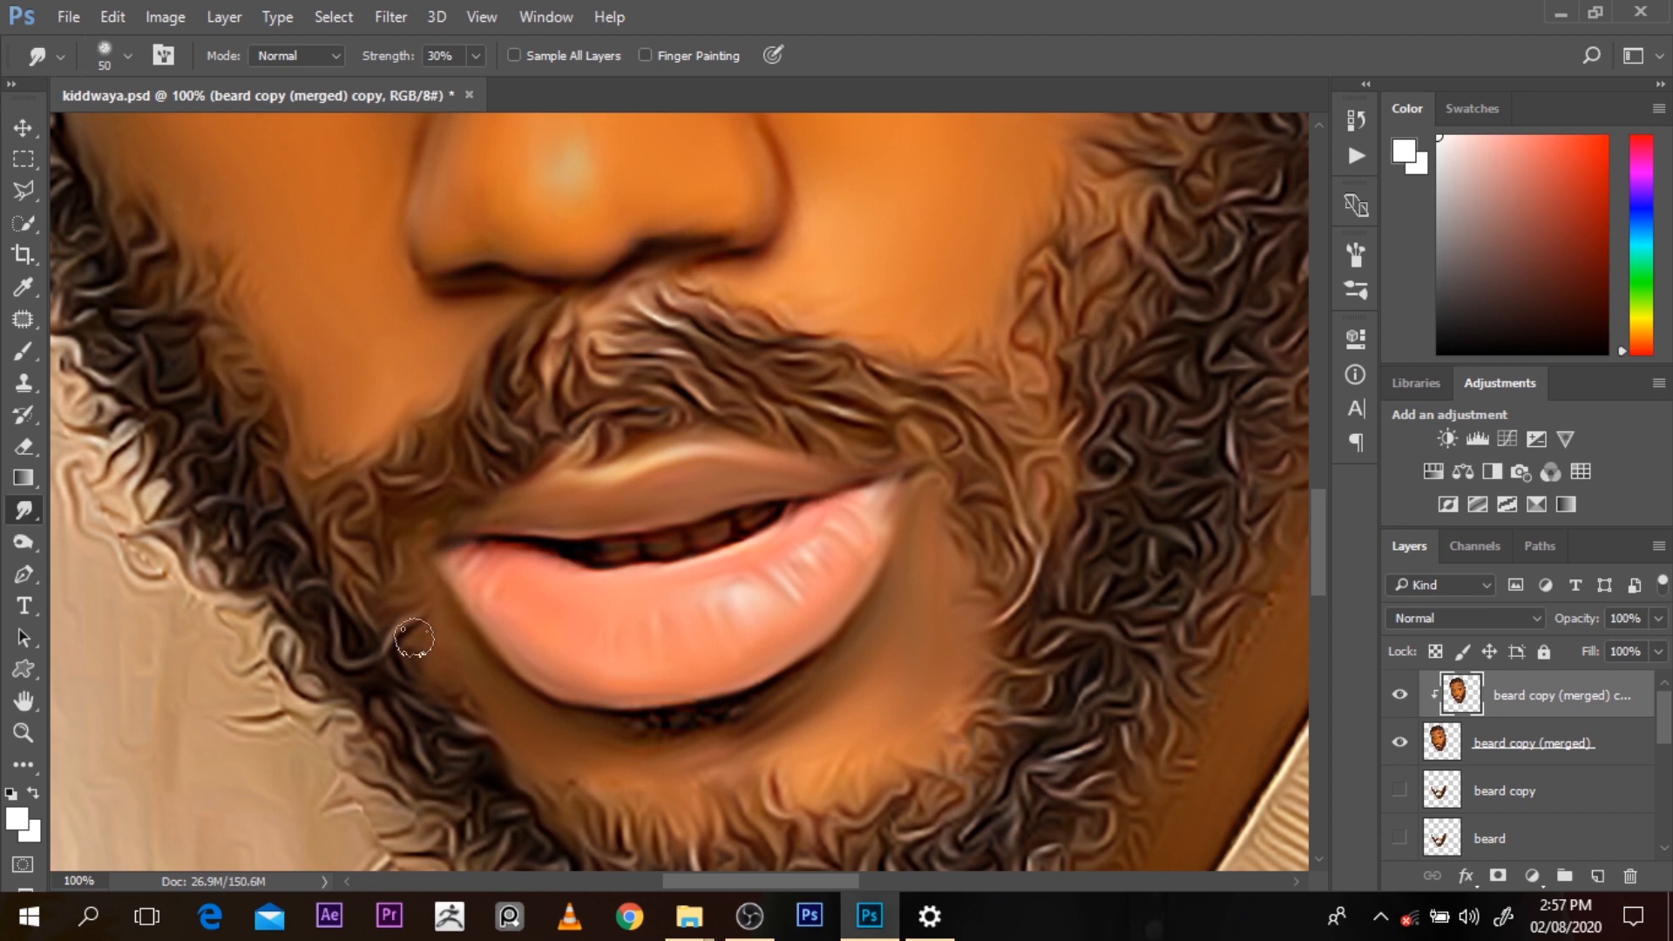
Blend the beard's cheek edge and its outer edge along the jaw and neck into the skin with an 80 px Smudge brush
{"action": "left_click", "coordinate": [490, 595], "text": "alt"}
{"action": "left_click", "coordinate": [490, 595], "text": "alt"}
{"action": "left_click", "coordinate": [491, 596], "text": "alt"}
{"action": "left_click", "coordinate": [556, 598], "text": "ctrl"}
{"action": "left_click", "coordinate": [556, 598], "text": "ctrl"}
{"action": "key", "text": "bracketright"}
{"action": "key", "text": "bracketright"}
{"action": "key", "text": "bracketright"}
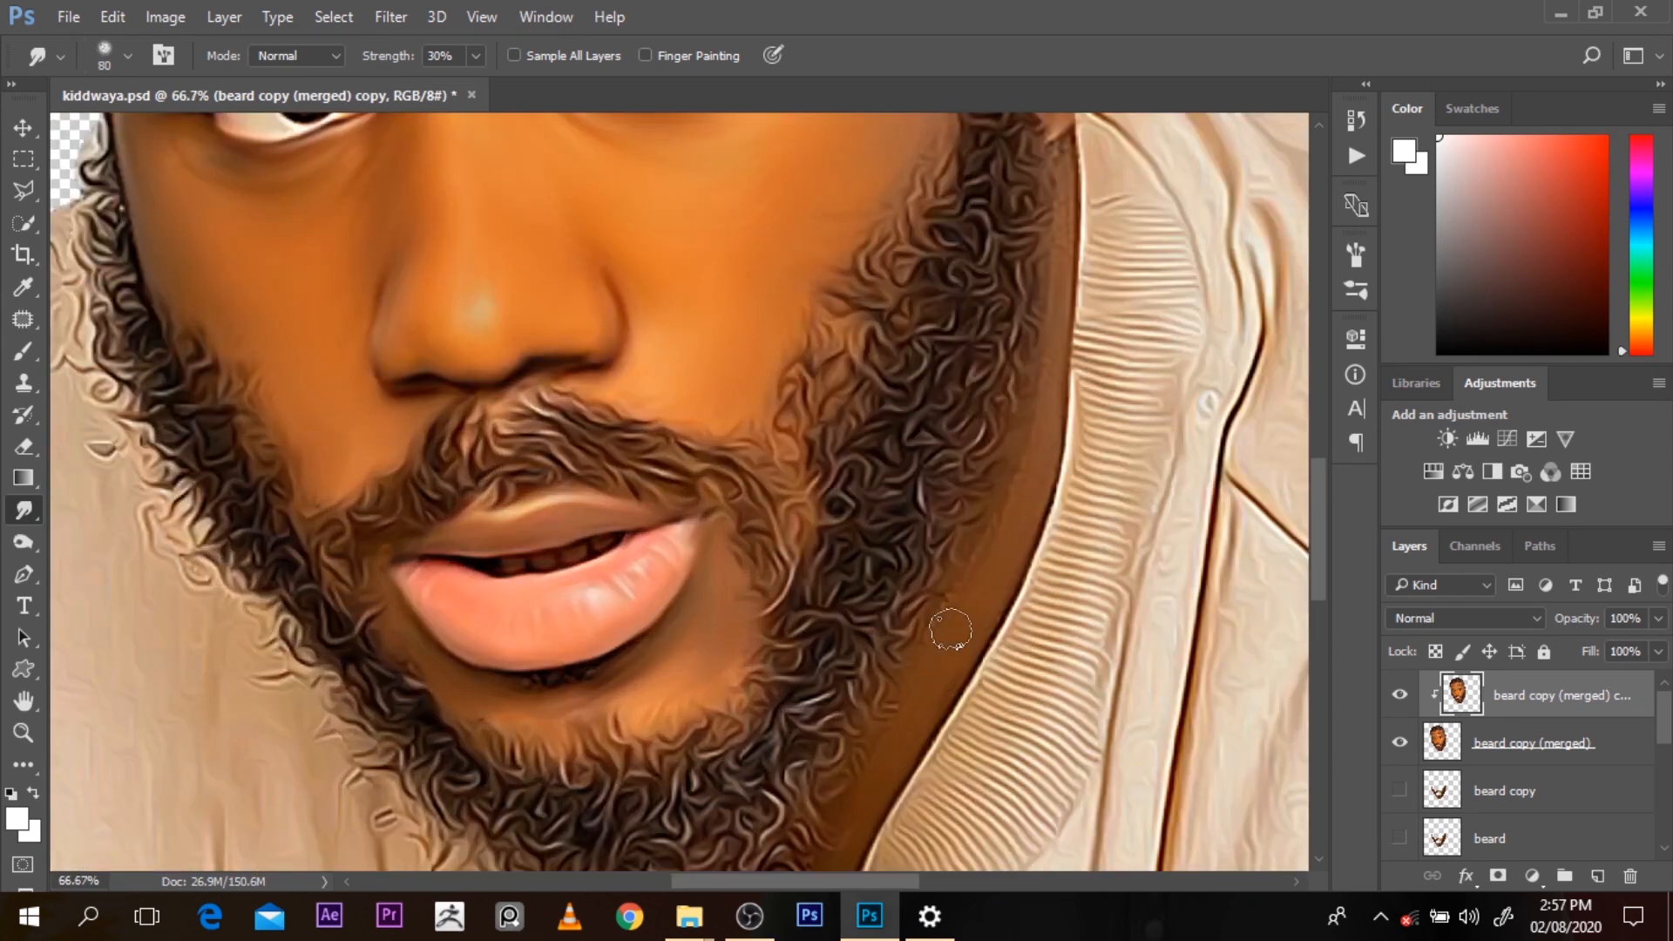
{"action": "left_click_drag", "start_coordinate": [783, 348], "coordinate": [815, 381]}
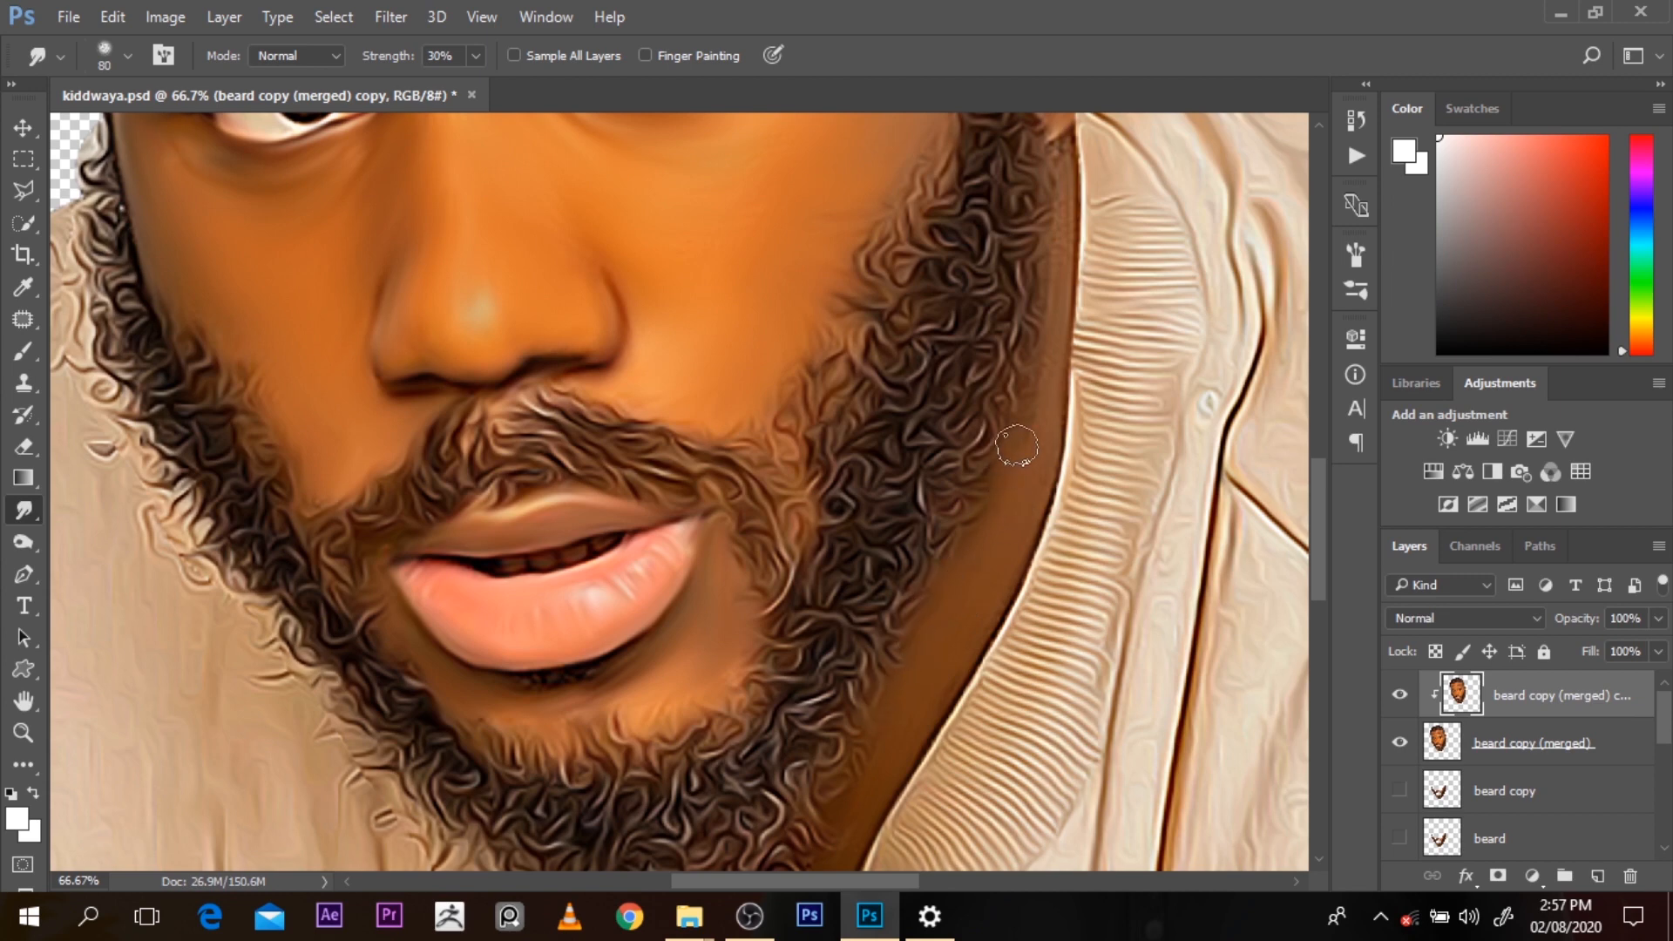
{"action": "scroll", "coordinate": [1287, 526], "scroll_direction": "up", "scroll_amount": 3}
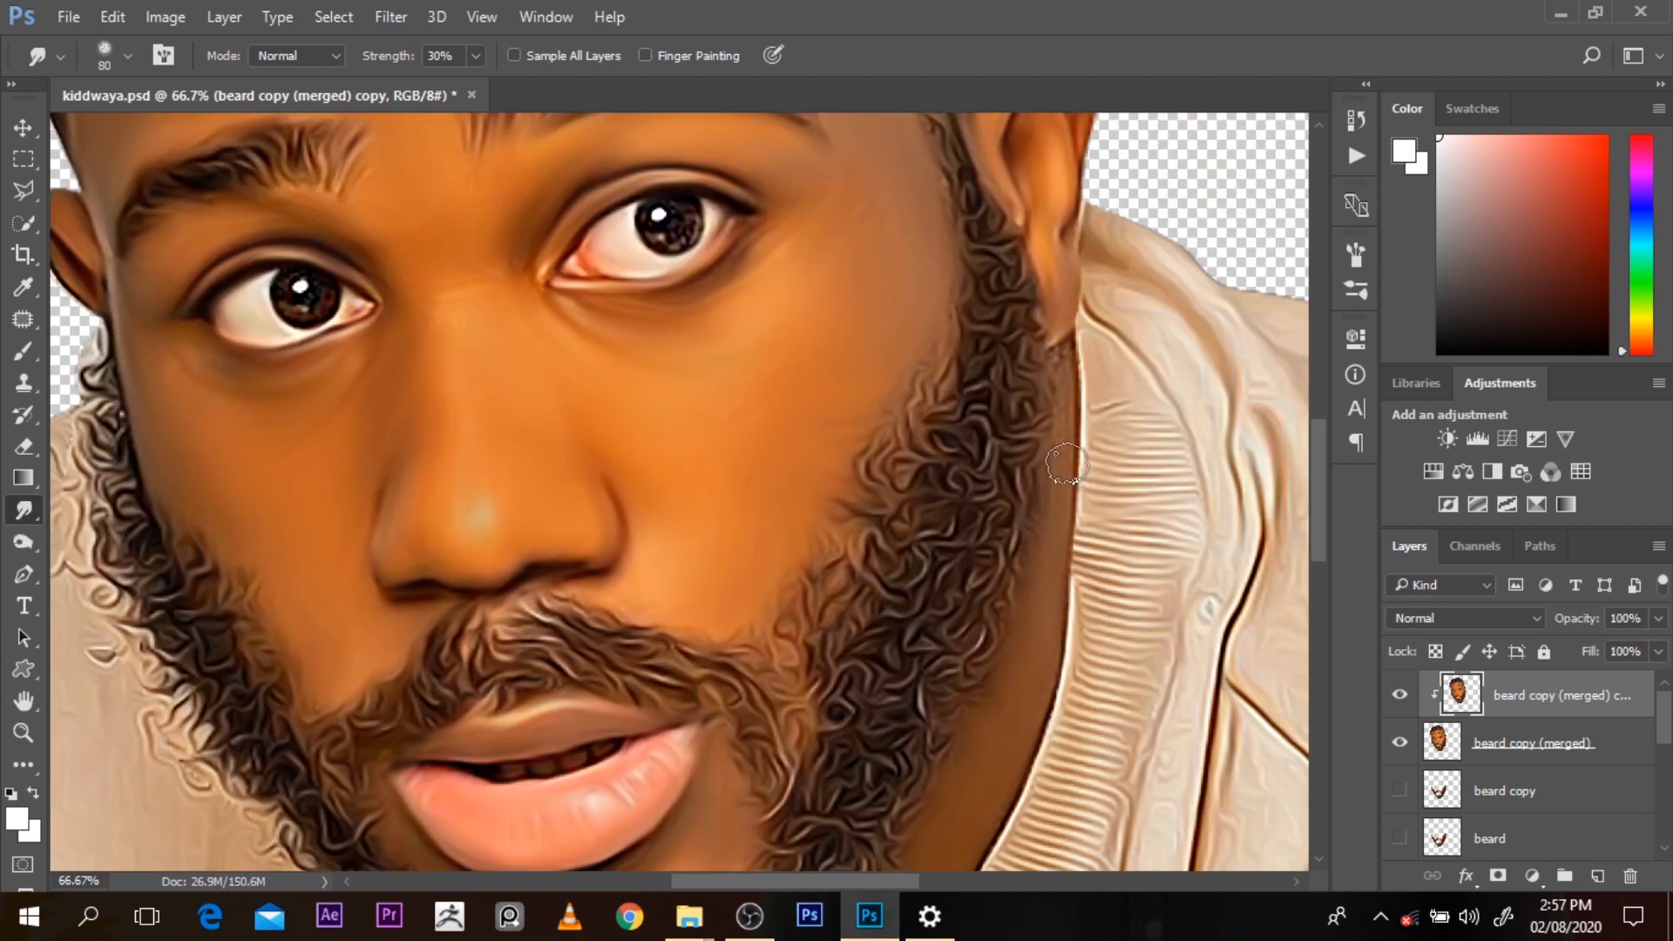
{"action": "scroll", "coordinate": [1307, 504], "scroll_direction": "down", "scroll_amount": 5}
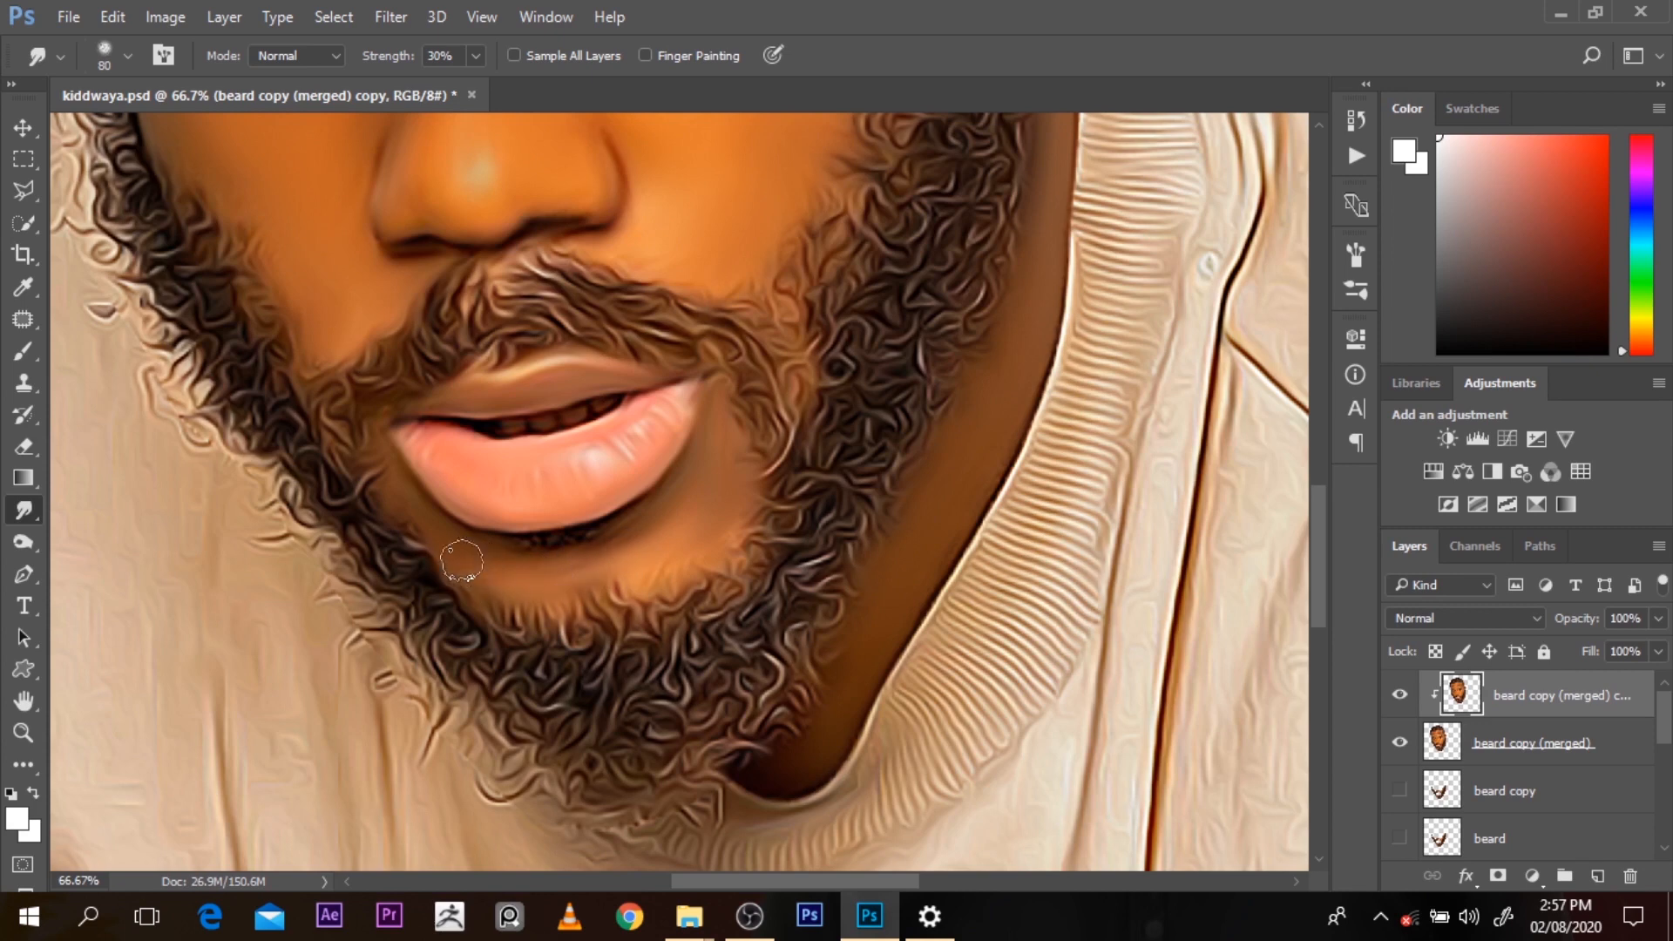
Compare the smudged face with the unsmudged layer below by hiding and showing the clipped merged copy
{"action": "scroll", "coordinate": [702, 478], "scroll_direction": "down", "scroll_amount": 4}
{"action": "scroll", "coordinate": [641, 493], "scroll_direction": "up", "scroll_amount": 2}
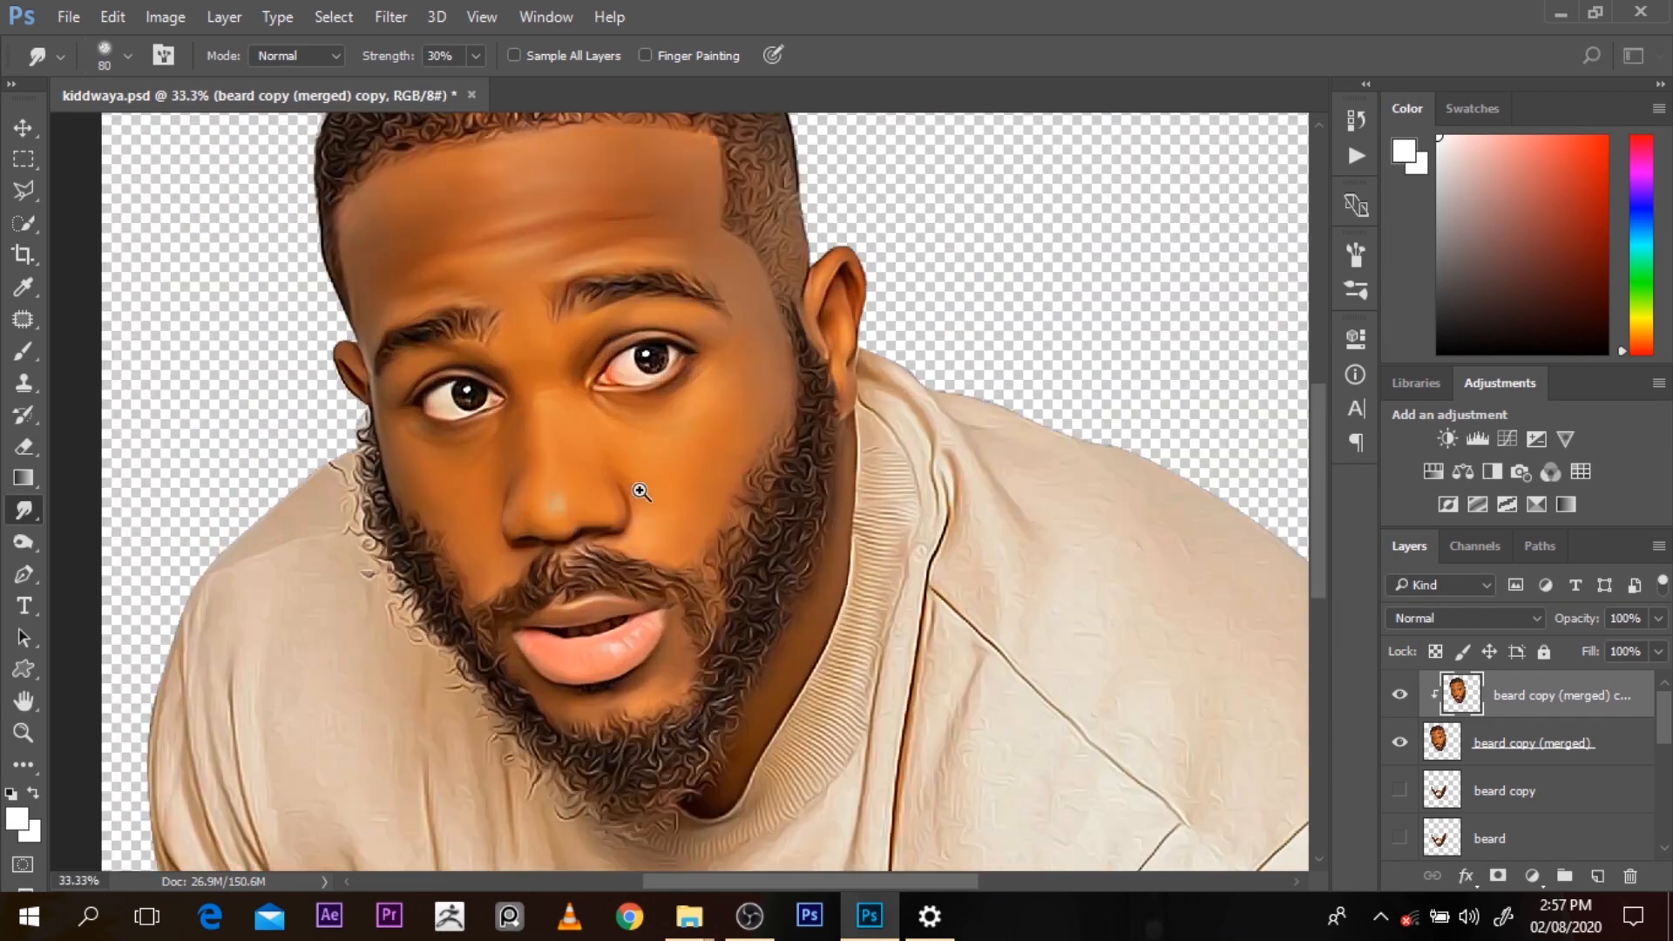
{"action": "key", "text": "ctrl+plus"}
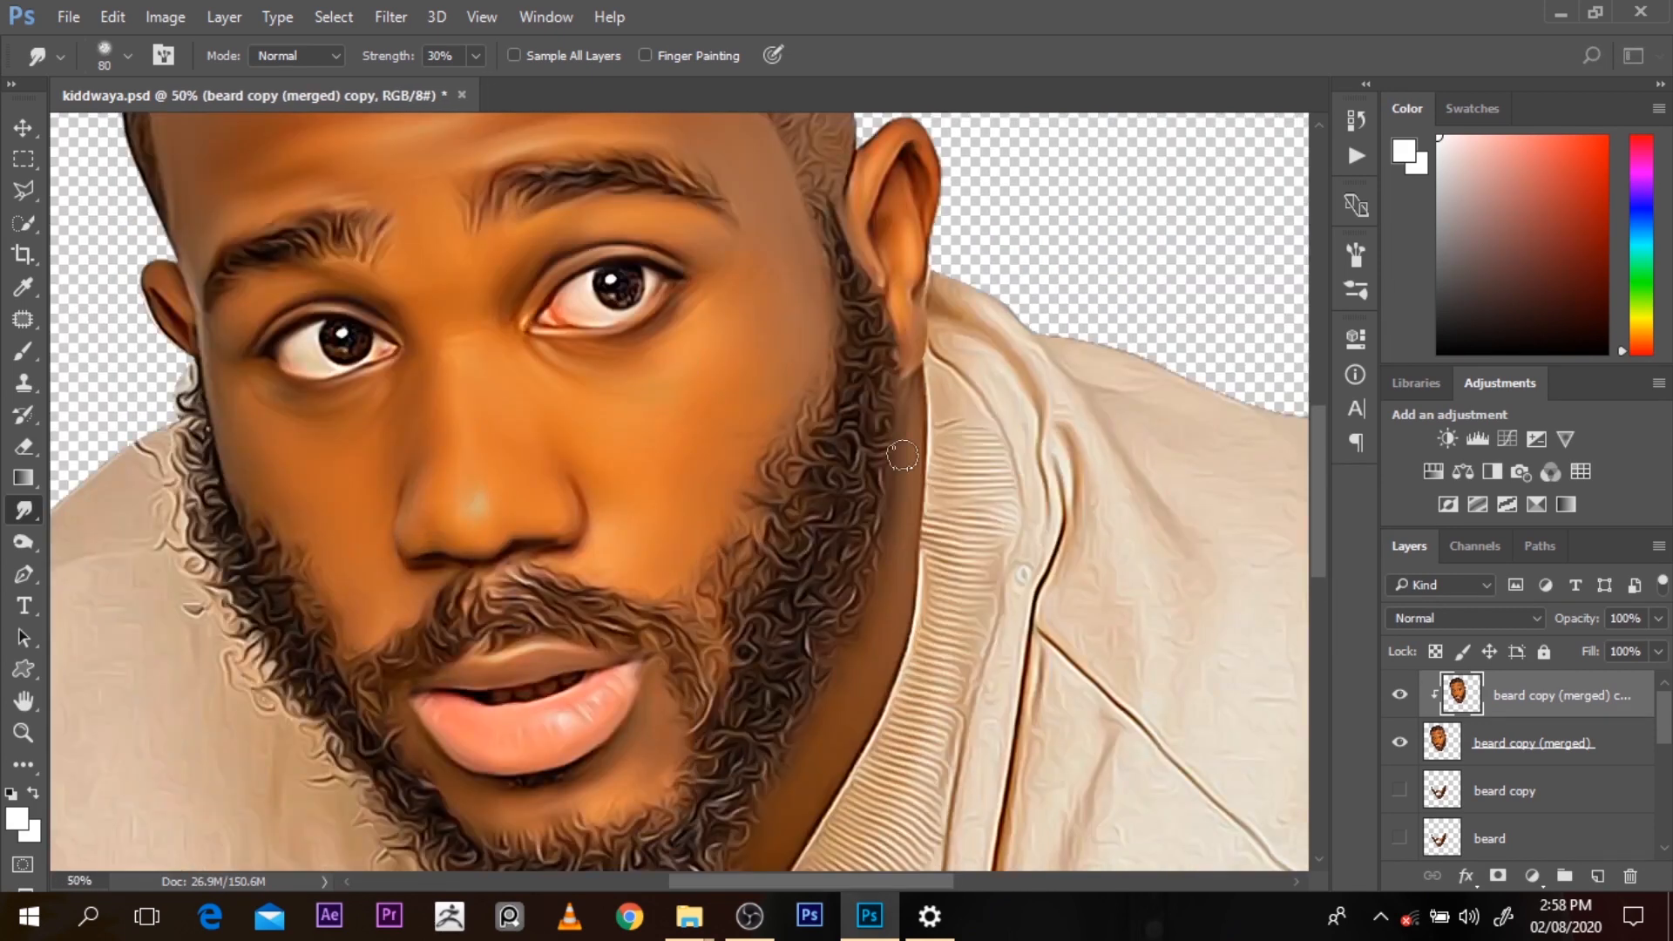
{"action": "left_click", "coordinate": [1403, 701]}
{"action": "left_click", "coordinate": [1403, 702]}
{"action": "left_click", "coordinate": [1403, 701]}
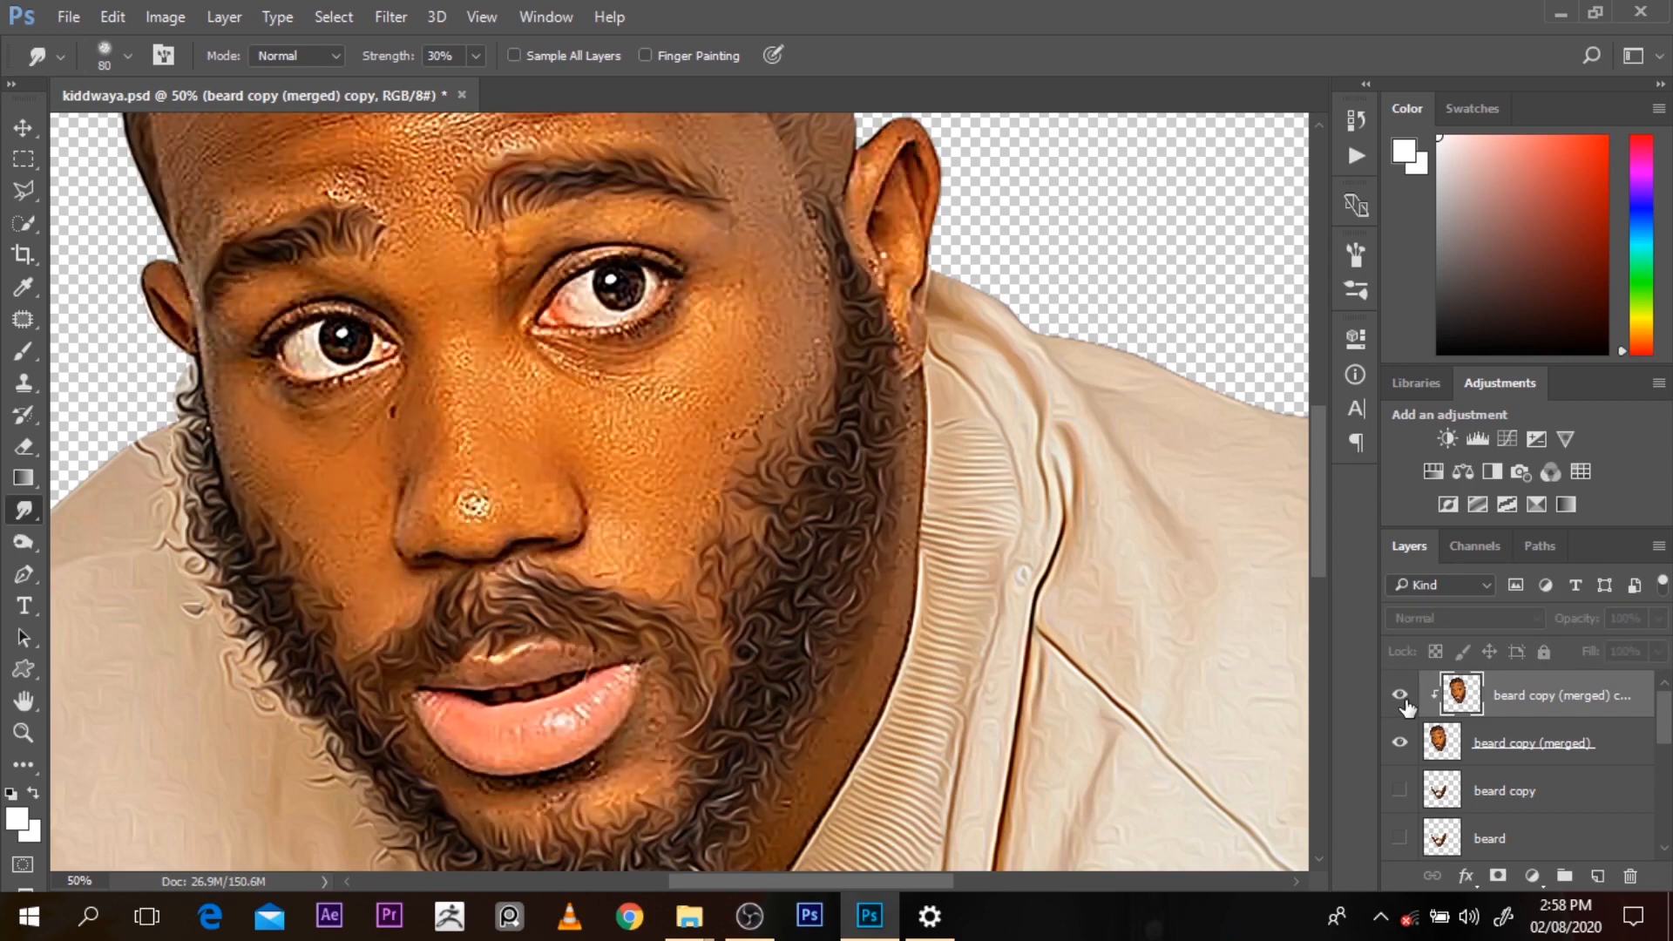
{"action": "left_click", "coordinate": [1401, 697]}
Smooth the skin of the subject's left ear at 20% Smudge strength, reducing the brush from 100 px
{"action": "scroll", "coordinate": [1325, 506], "scroll_direction": "up", "scroll_amount": 1}
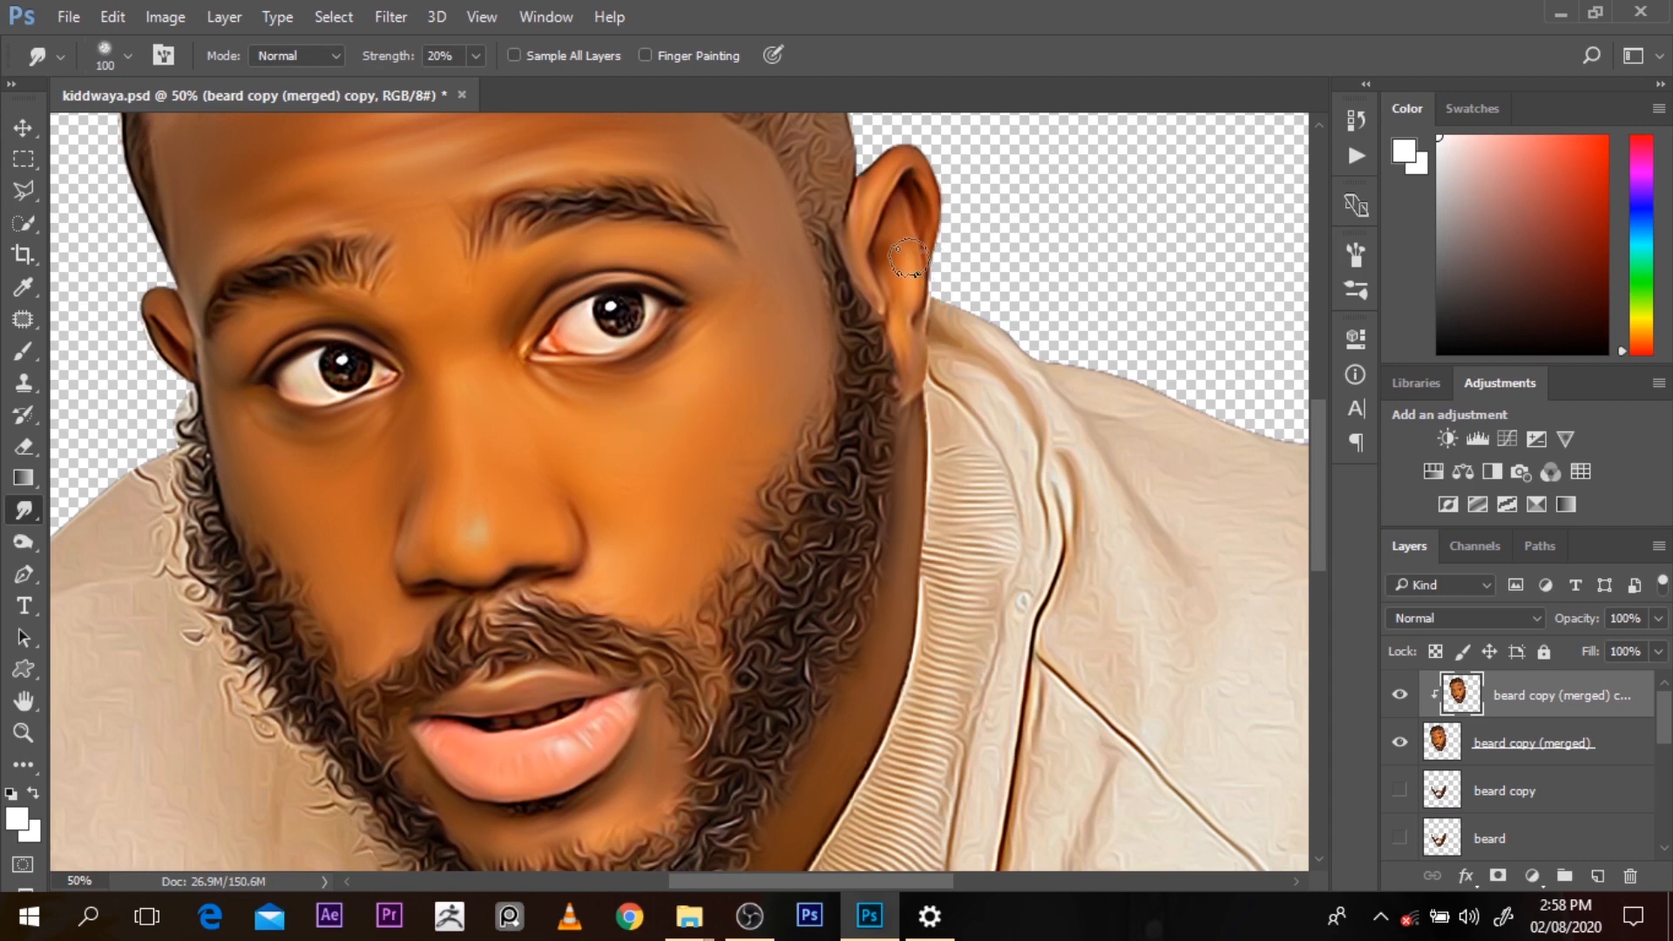
{"action": "mouse_move", "coordinate": [865, 218]}
{"action": "left_mouse_down"}
{"action": "mouse_move", "coordinate": [903, 181]}
{"action": "mouse_move", "coordinate": [885, 211]}
{"action": "mouse_move", "coordinate": [913, 139]}
{"action": "left_mouse_up"}
{"action": "key", "text": "bracketleft"}
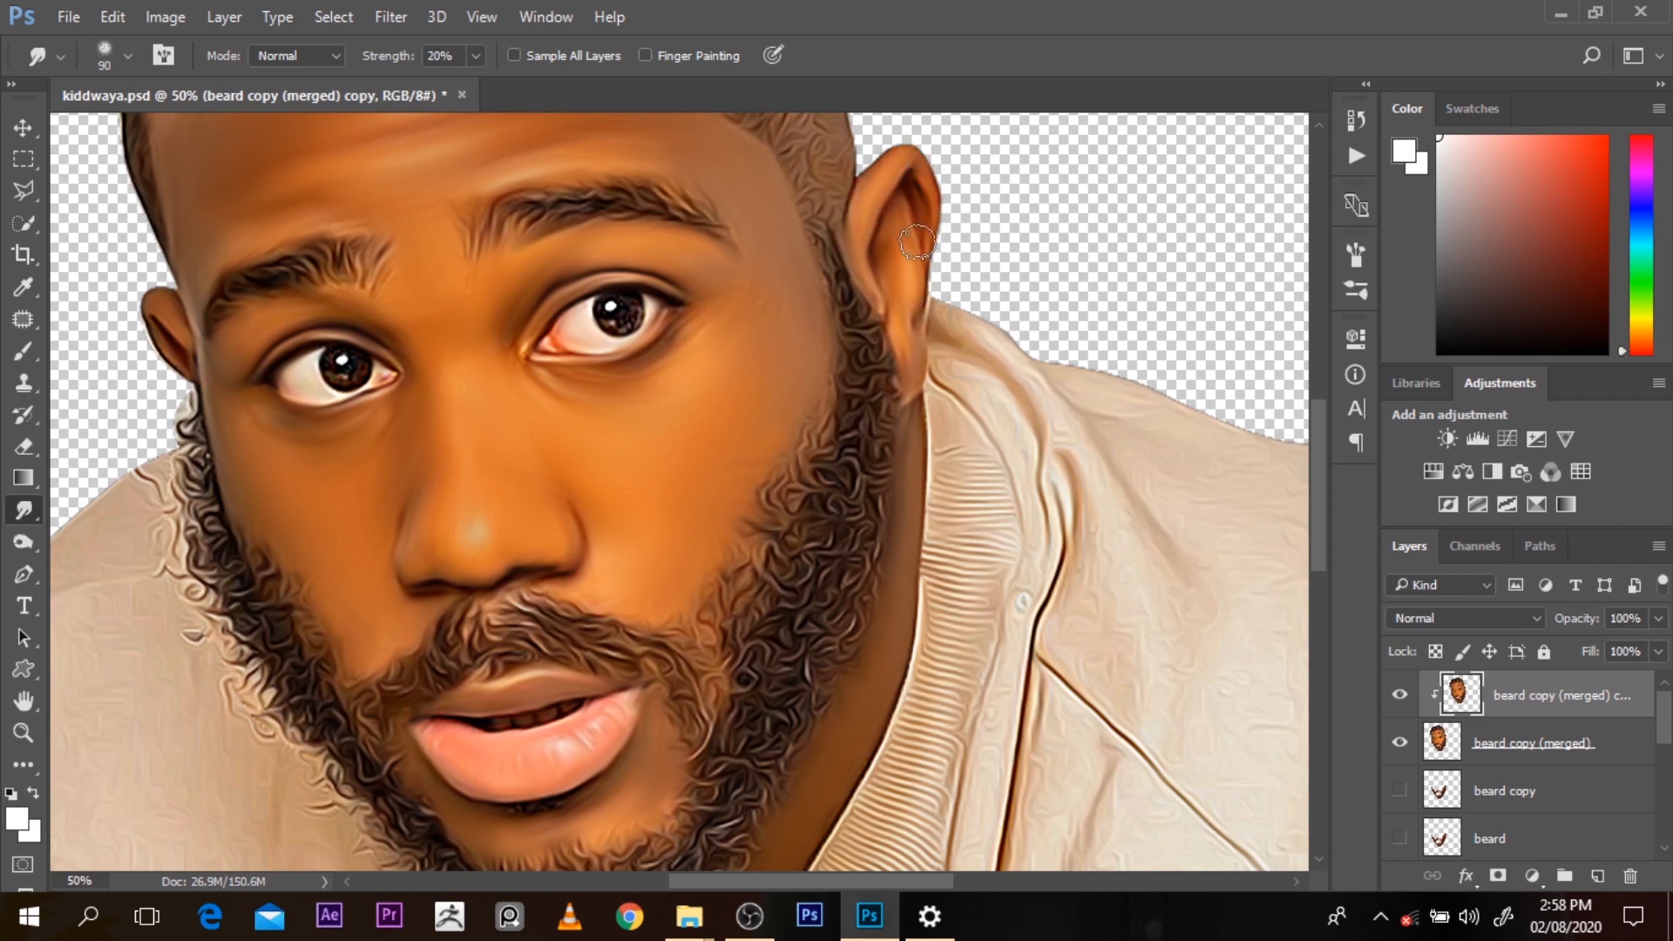
Check the shirt layer by hiding and showing it, and clip Layer 1 copy 2 to Layer 1 copy
{"action": "left_click", "coordinate": [956, 407], "text": "alt"}
{"action": "left_click", "coordinate": [956, 407], "text": "alt"}
{"action": "left_click", "coordinate": [956, 407], "text": "alt"}
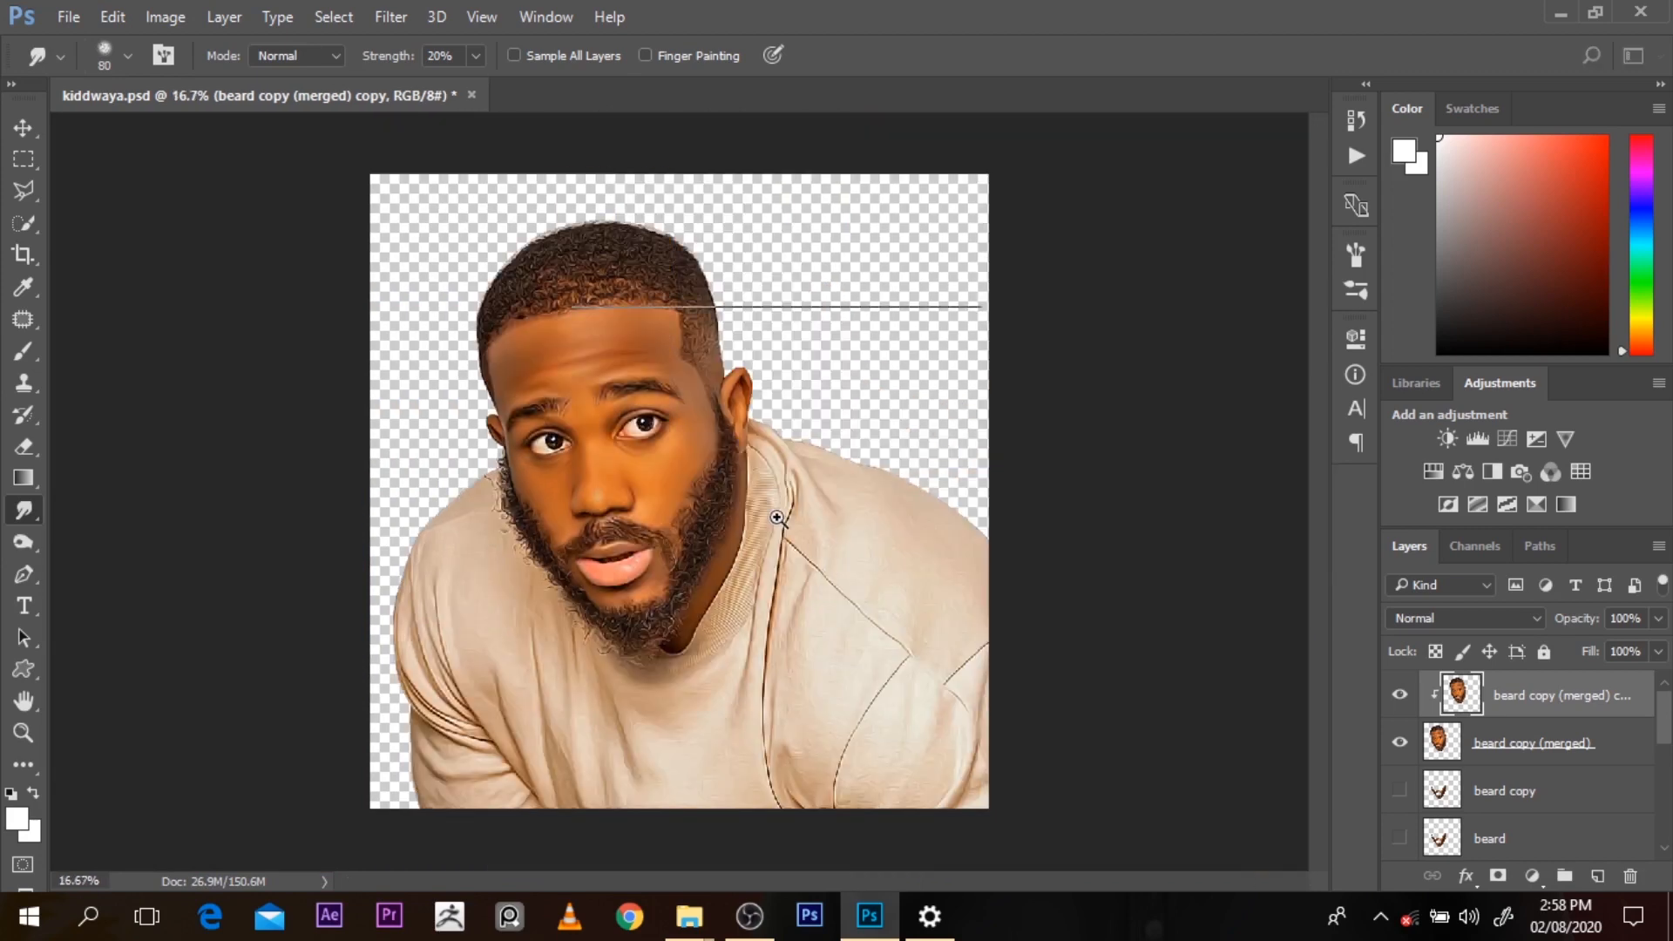
{"action": "left_click", "coordinate": [776, 520], "text": "ctrl"}
{"action": "left_click", "coordinate": [920, 615], "text": "ctrl"}
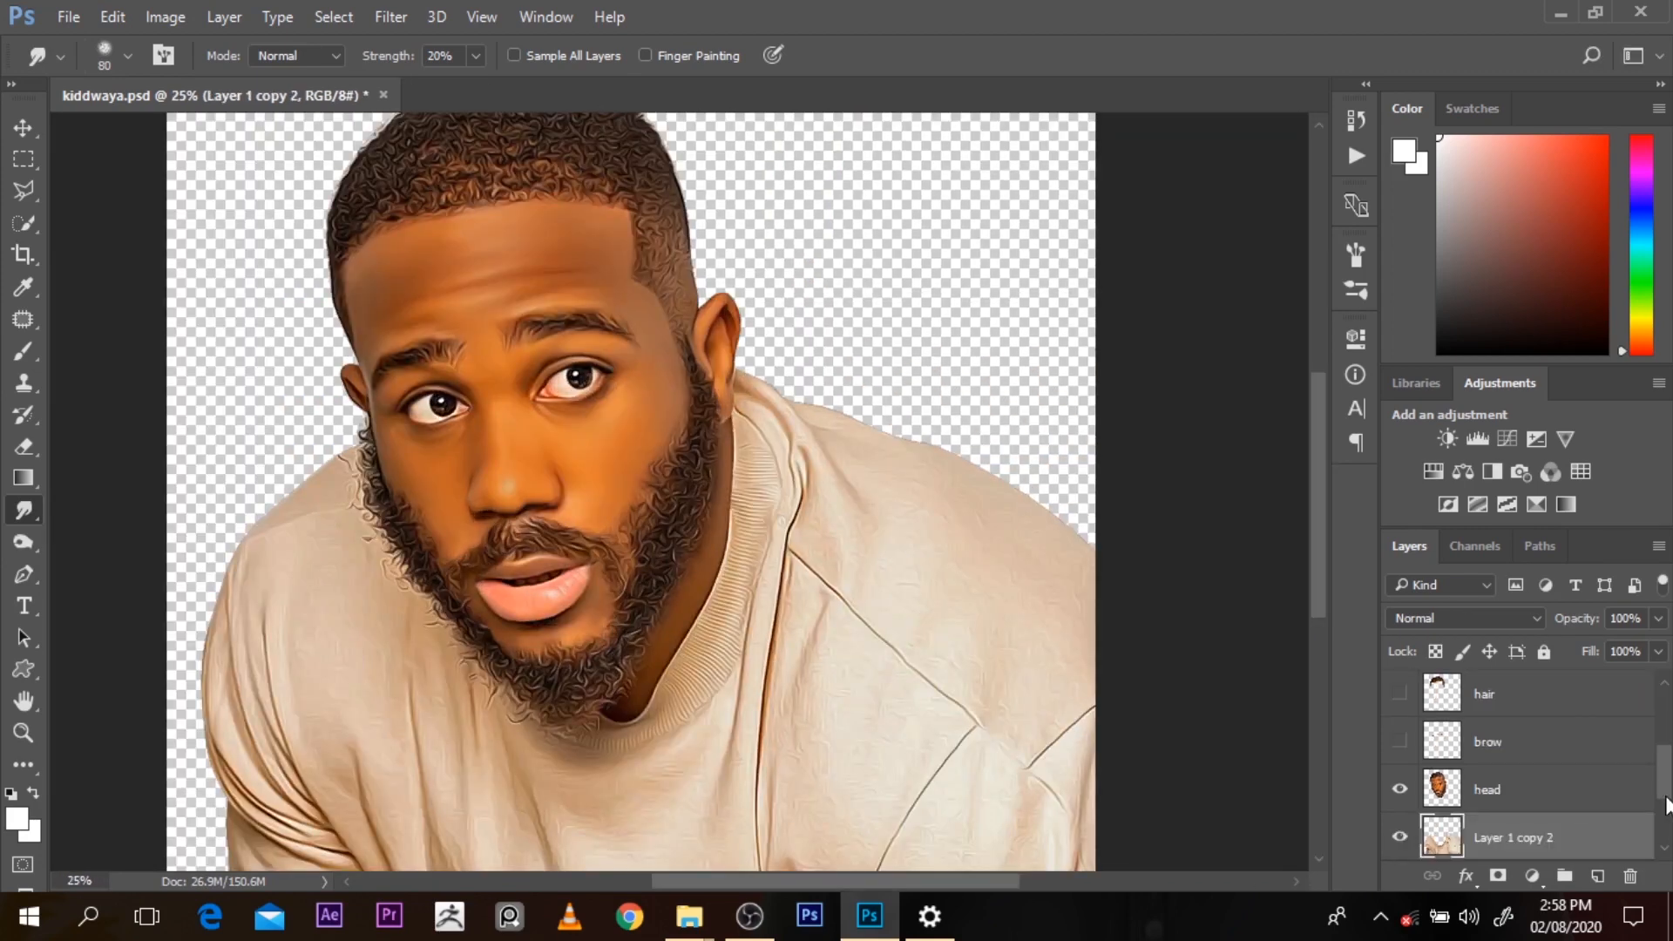
{"action": "scroll", "coordinate": [1667, 804], "scroll_direction": "down", "scroll_amount": 3}
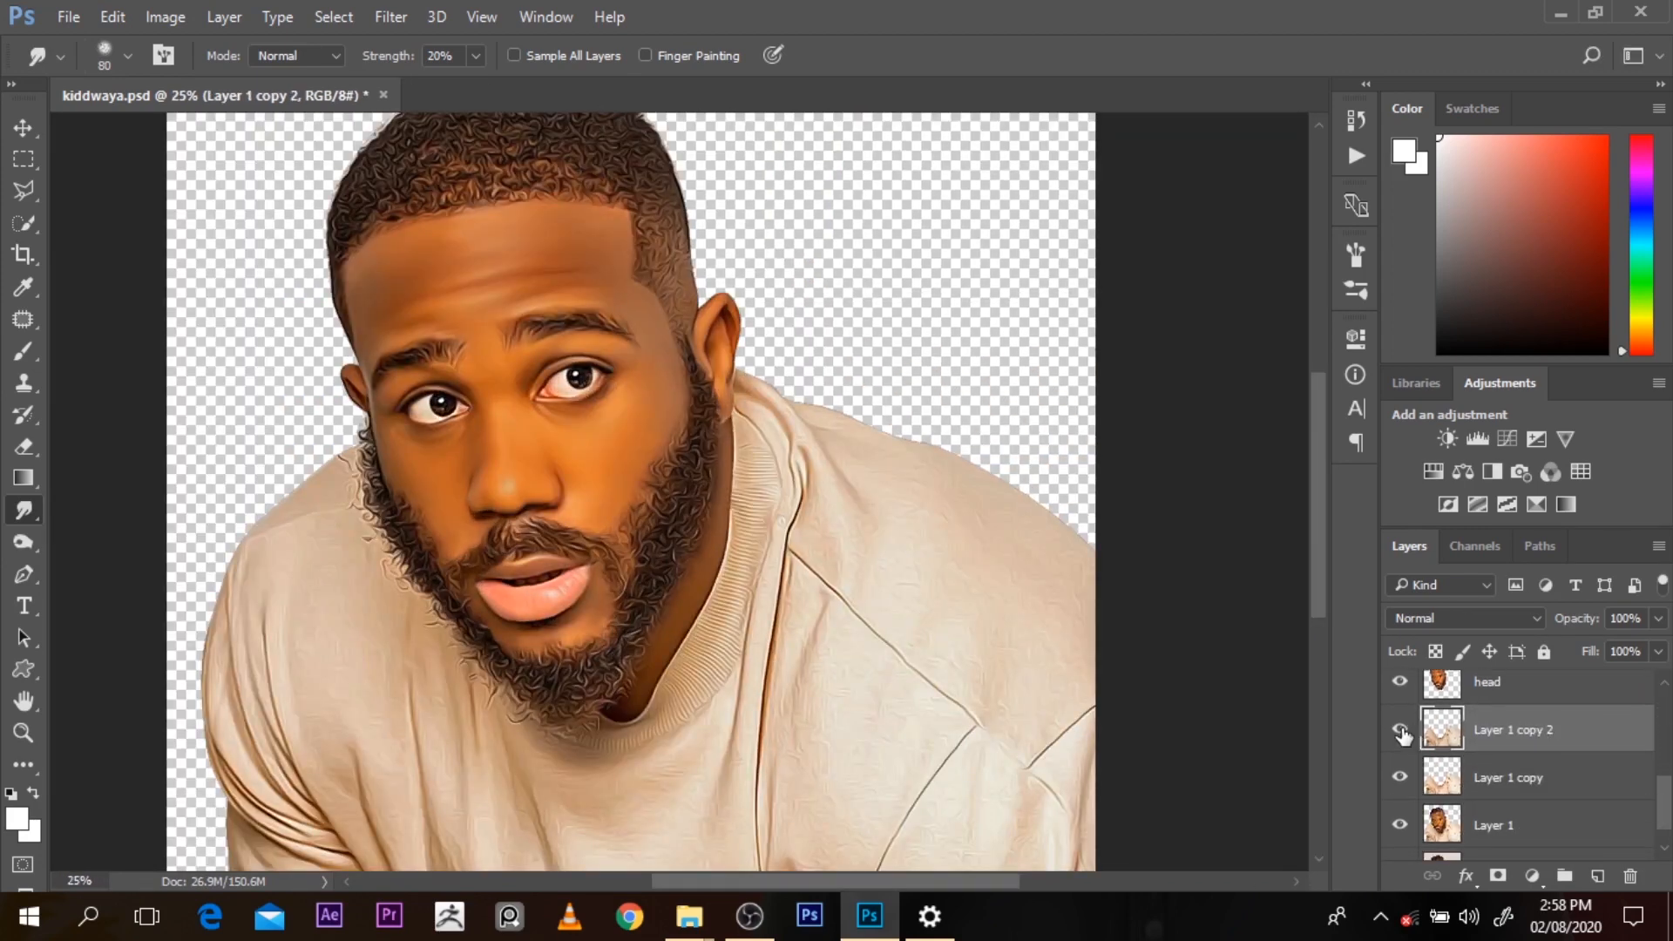
{"action": "left_click", "coordinate": [1401, 731]}
{"action": "left_click", "coordinate": [1401, 731]}
{"action": "left_click_drag", "start_coordinate": [1315, 601], "coordinate": [1328, 638]}
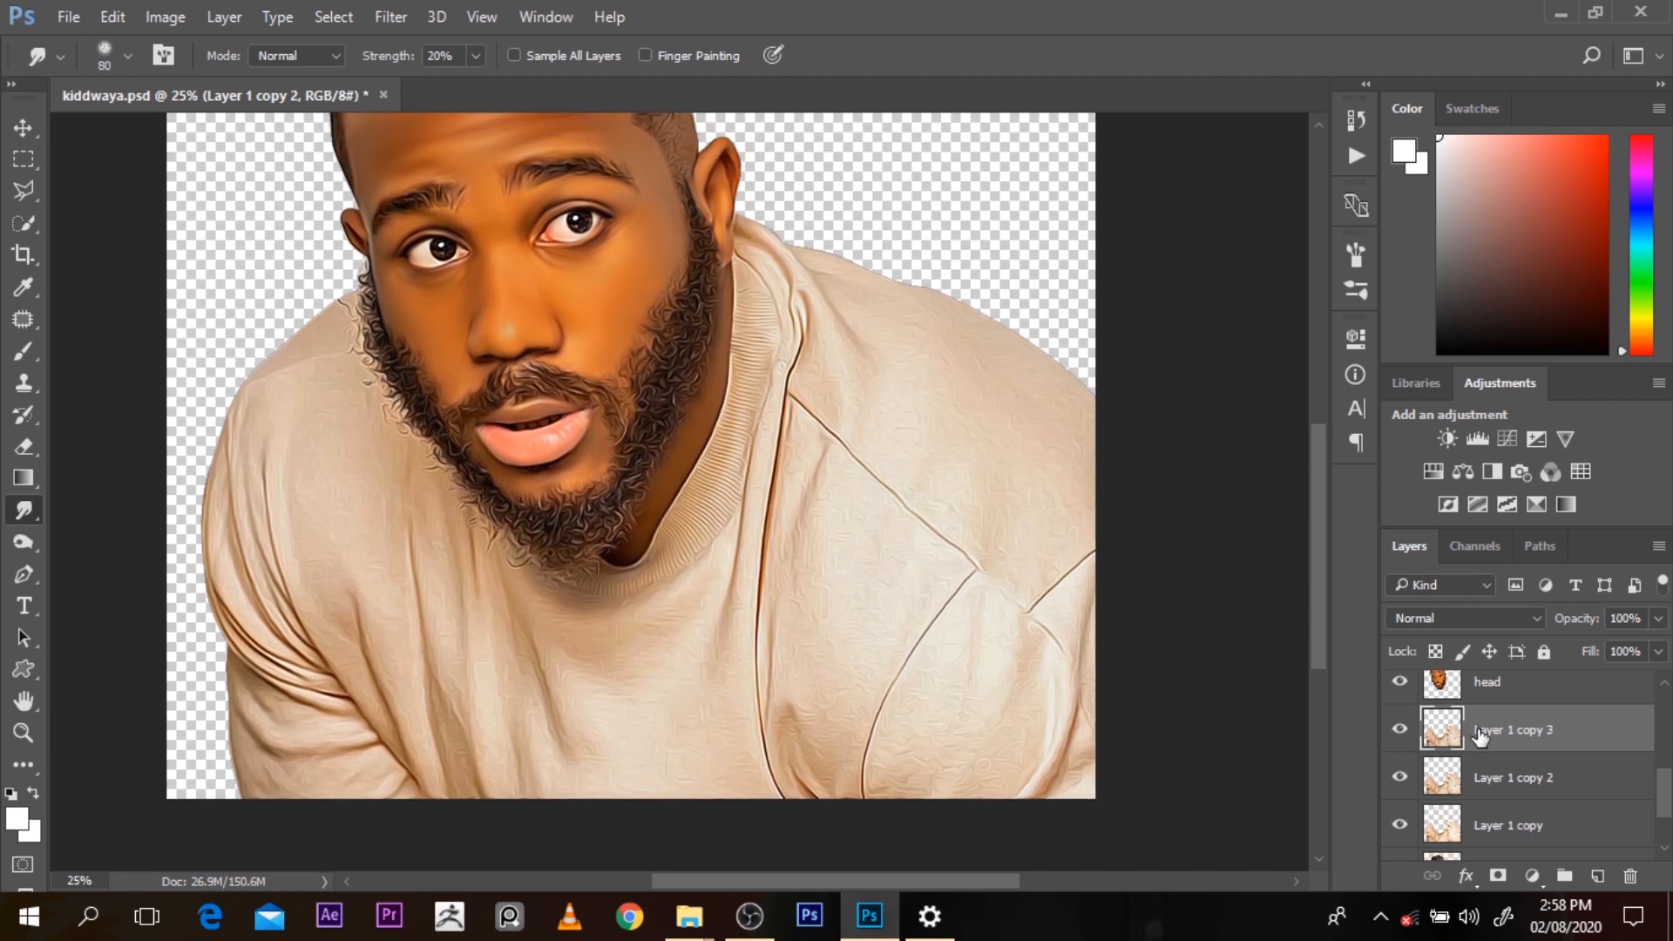
{"action": "left_click", "coordinate": [1482, 753], "text": "alt"}
Smooth the shirt's sleeve, chest and the fabric beside the beard with a 200 px Smudge brush at 30% strength
{"action": "key", "text": "bracketright"}
{"action": "key", "text": "bracketright"}
{"action": "key", "text": "bracketright"}
{"action": "key", "text": "bracketright"}
{"action": "key", "text": "bracketright"}
{"action": "key", "text": "bracketright"}
{"action": "key", "text": "bracketright"}
{"action": "key", "text": "3"}
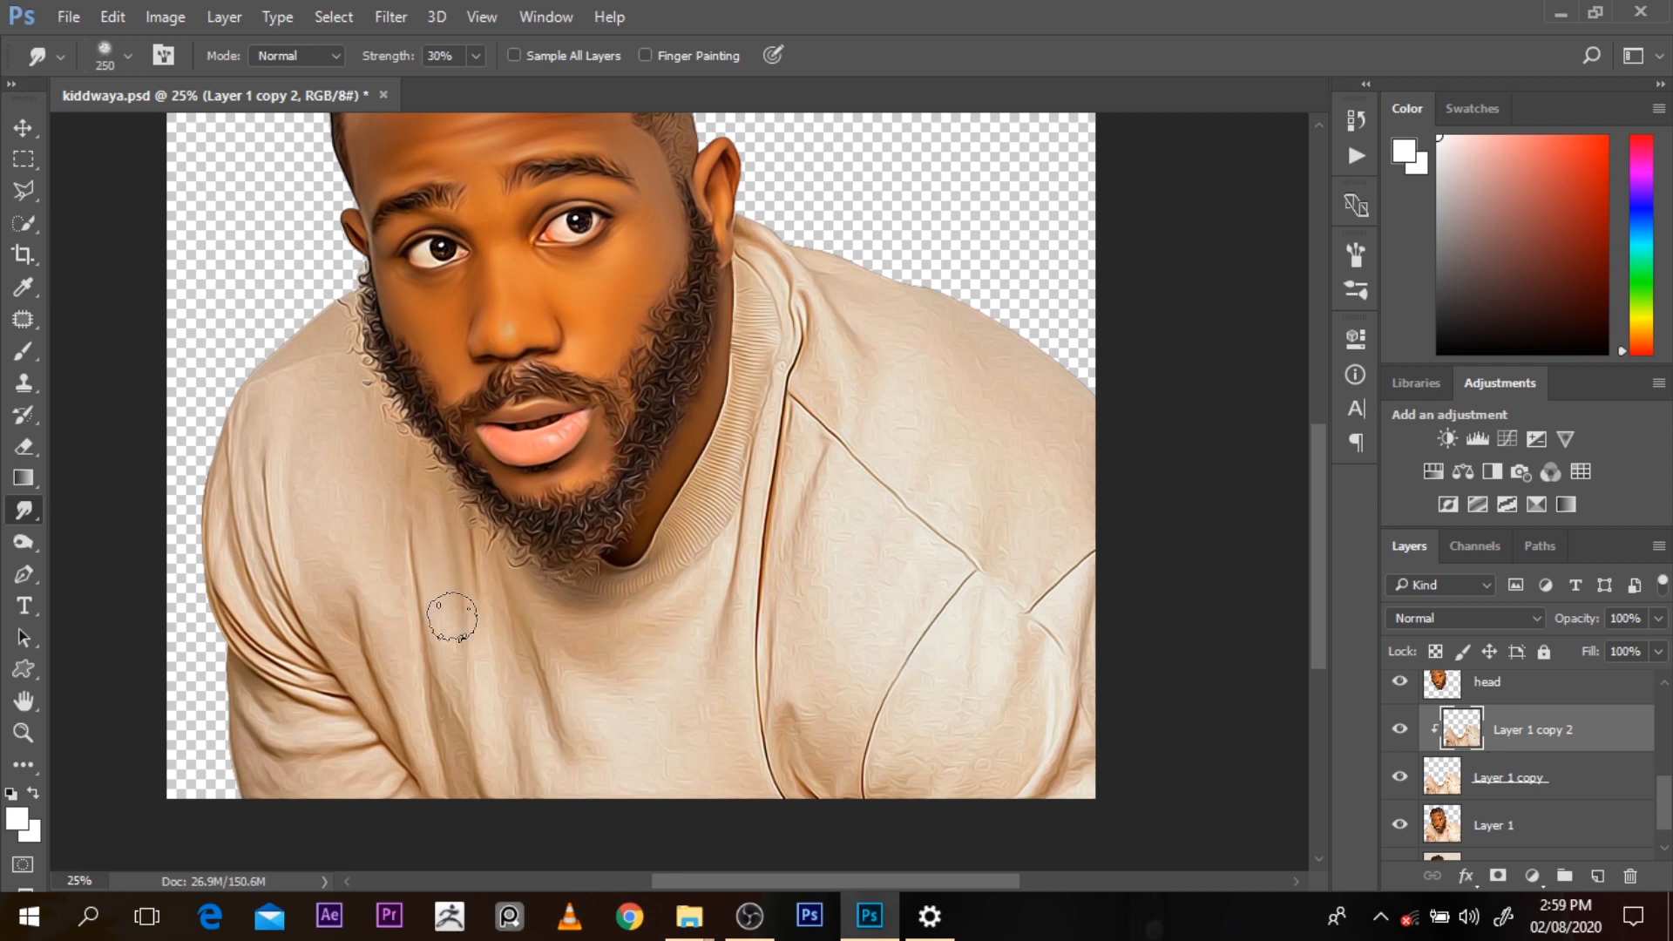
{"action": "key", "text": "bracketleft"}
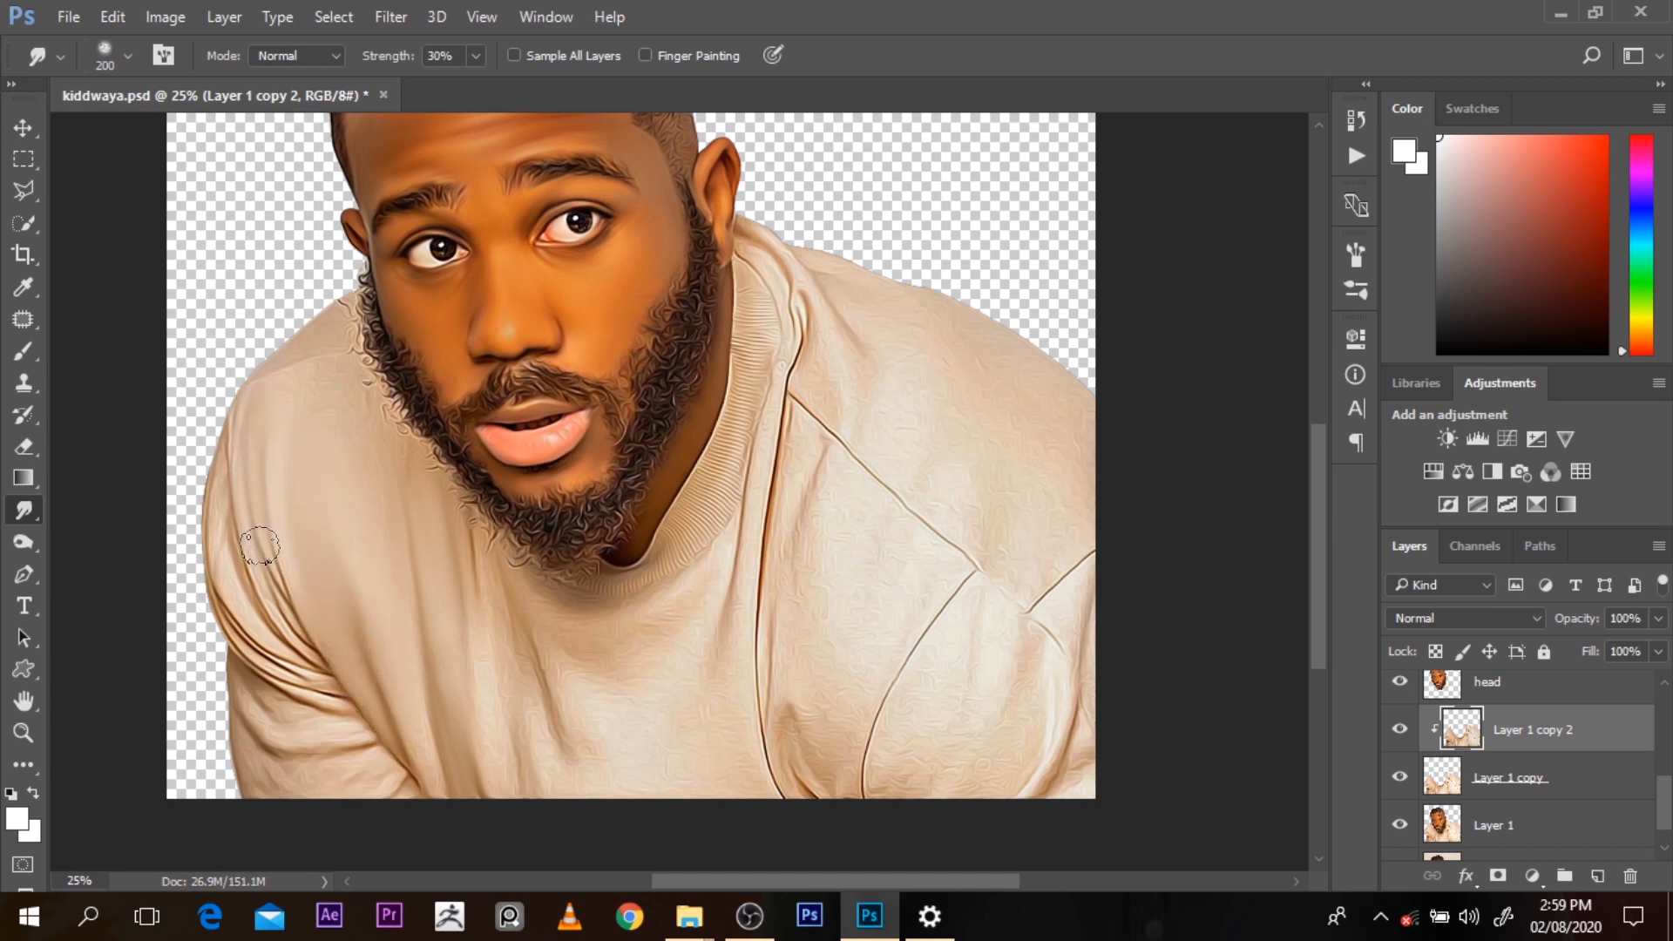
{"action": "mouse_move", "coordinate": [241, 578]}
{"action": "left_mouse_down"}
{"action": "mouse_move", "coordinate": [215, 493]}
{"action": "mouse_move", "coordinate": [252, 410]}
{"action": "left_mouse_up"}
{"action": "mouse_move", "coordinate": [252, 638]}
{"action": "left_mouse_down"}
{"action": "mouse_move", "coordinate": [300, 668]}
{"action": "mouse_move", "coordinate": [304, 722]}
{"action": "mouse_move", "coordinate": [230, 671]}
{"action": "mouse_move", "coordinate": [374, 788]}
{"action": "mouse_move", "coordinate": [266, 780]}
{"action": "mouse_move", "coordinate": [239, 702]}
{"action": "mouse_move", "coordinate": [249, 784]}
{"action": "left_mouse_up"}
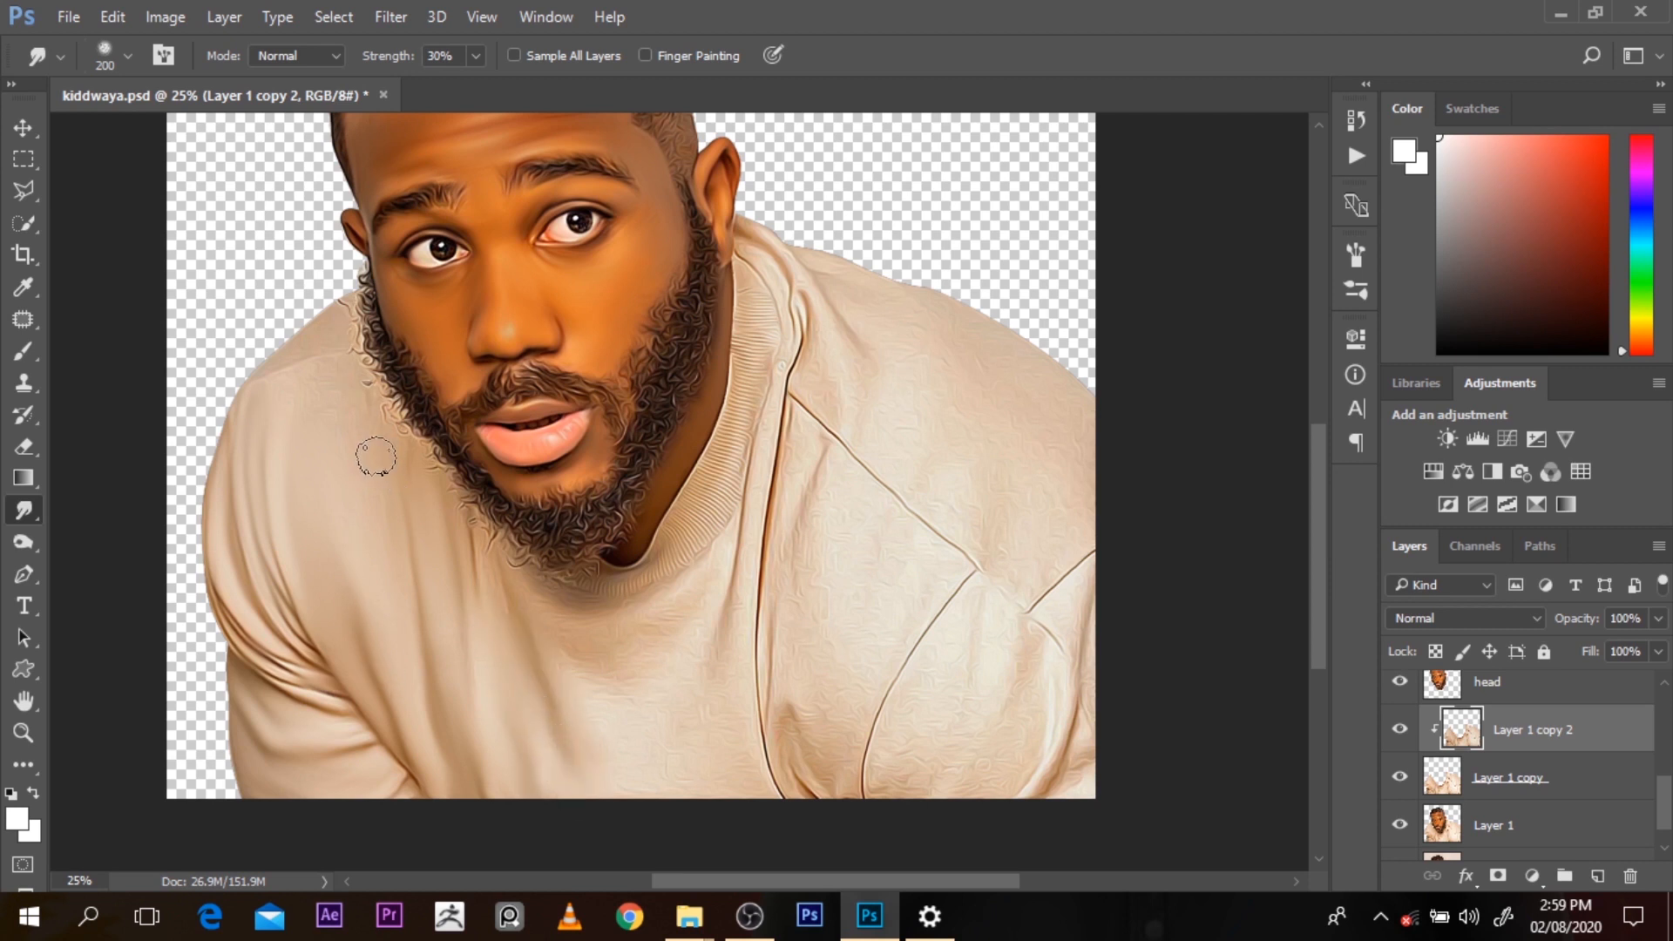
{"action": "left_click_drag", "start_coordinate": [374, 456], "coordinate": [379, 365]}
{"action": "mouse_move", "coordinate": [663, 827]}
{"action": "left_mouse_down"}
{"action": "mouse_move", "coordinate": [796, 435]}
{"action": "mouse_move", "coordinate": [778, 496]}
{"action": "mouse_move", "coordinate": [811, 478]}
{"action": "mouse_move", "coordinate": [792, 702]}
{"action": "mouse_move", "coordinate": [767, 749]}
{"action": "mouse_move", "coordinate": [755, 743]}
{"action": "left_mouse_up"}
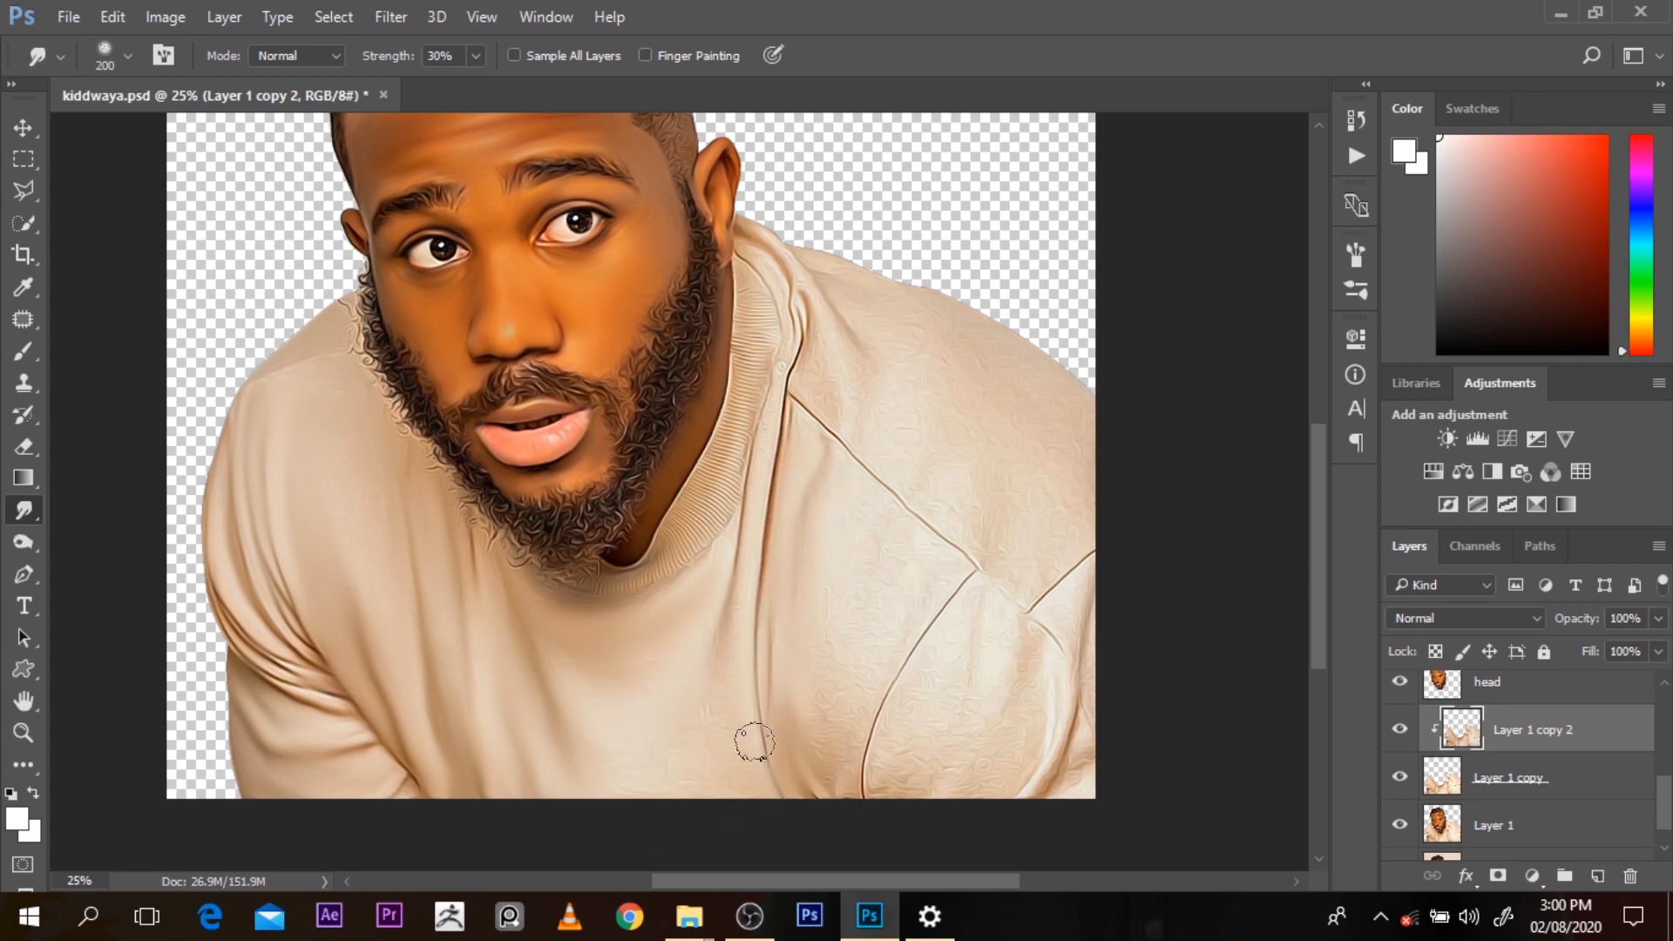
Smooth the shirt's broad shoulder and chest fabric around the seams, enlarging the Smudge brush to 300 px
{"action": "key", "text": "bracketleft"}
{"action": "key", "text": "bracketleft"}
{"action": "key", "text": "bracketright"}
{"action": "key", "text": "bracketright"}
{"action": "key", "text": "bracketright"}
{"action": "key", "text": "bracketright"}
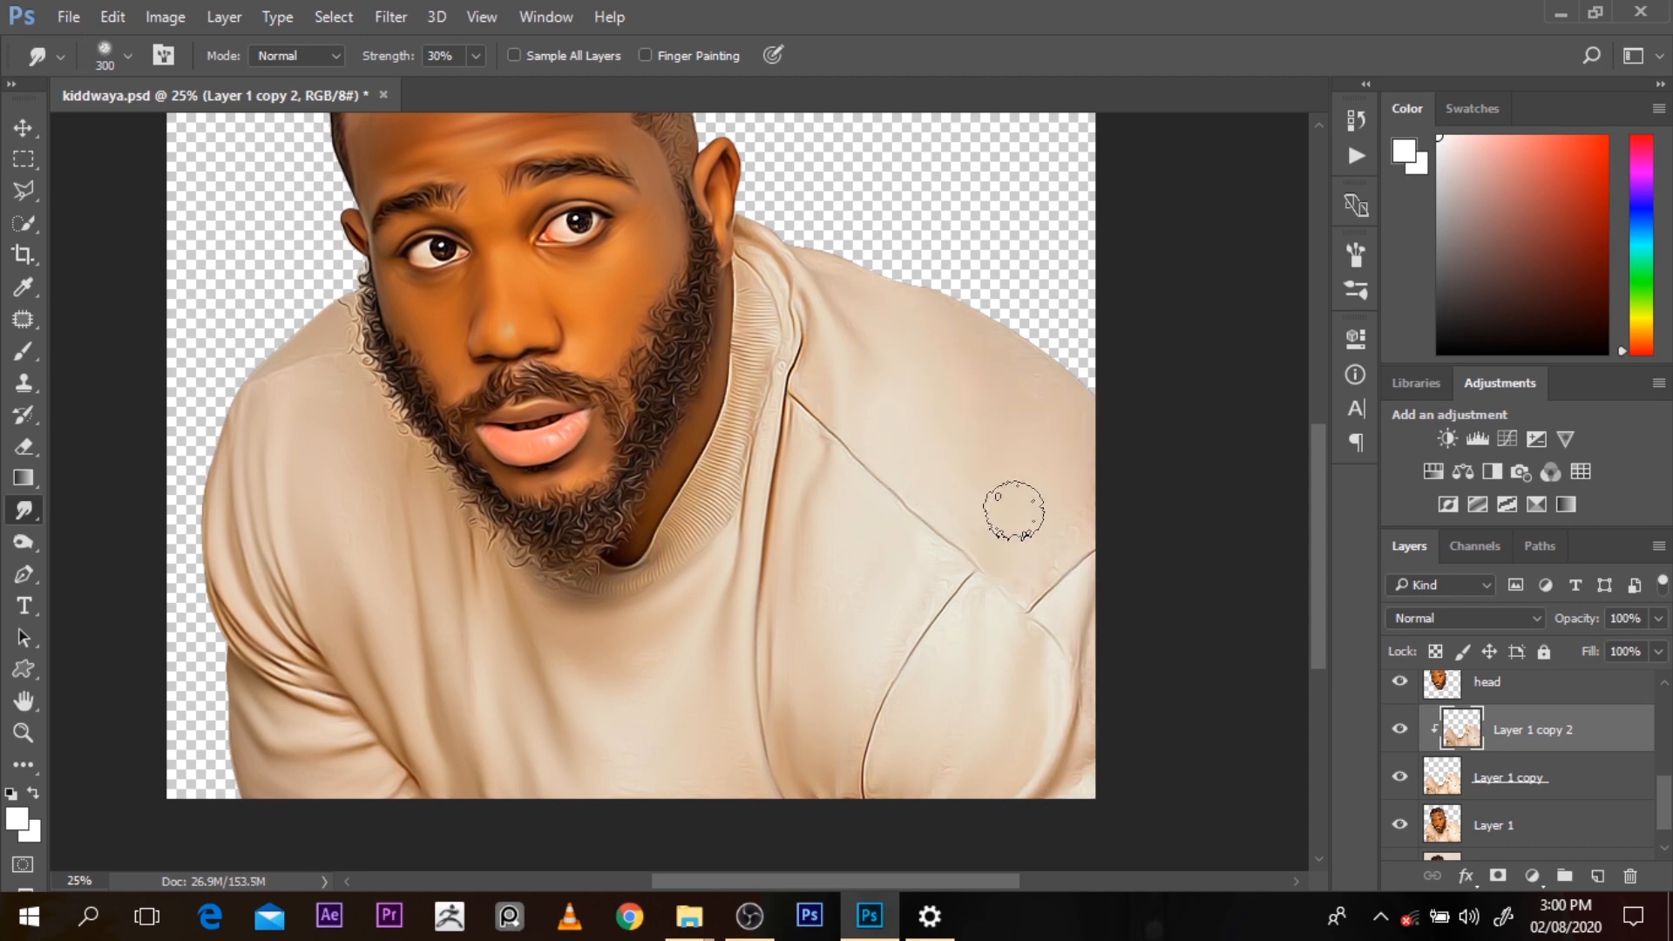
Smudge the shirt folds beside the ribbed collar and the shoulder seam with a 200 px brush
{"action": "left_click", "coordinate": [950, 479], "text": "ctrl"}
{"action": "key", "text": "bracketleft"}
{"action": "key", "text": "bracketleft"}
{"action": "mouse_move", "coordinate": [742, 321]}
{"action": "left_mouse_down"}
{"action": "mouse_move", "coordinate": [718, 177]}
{"action": "mouse_move", "coordinate": [688, 141]}
{"action": "left_mouse_up"}
{"action": "left_click_drag", "start_coordinate": [730, 233], "coordinate": [714, 470]}
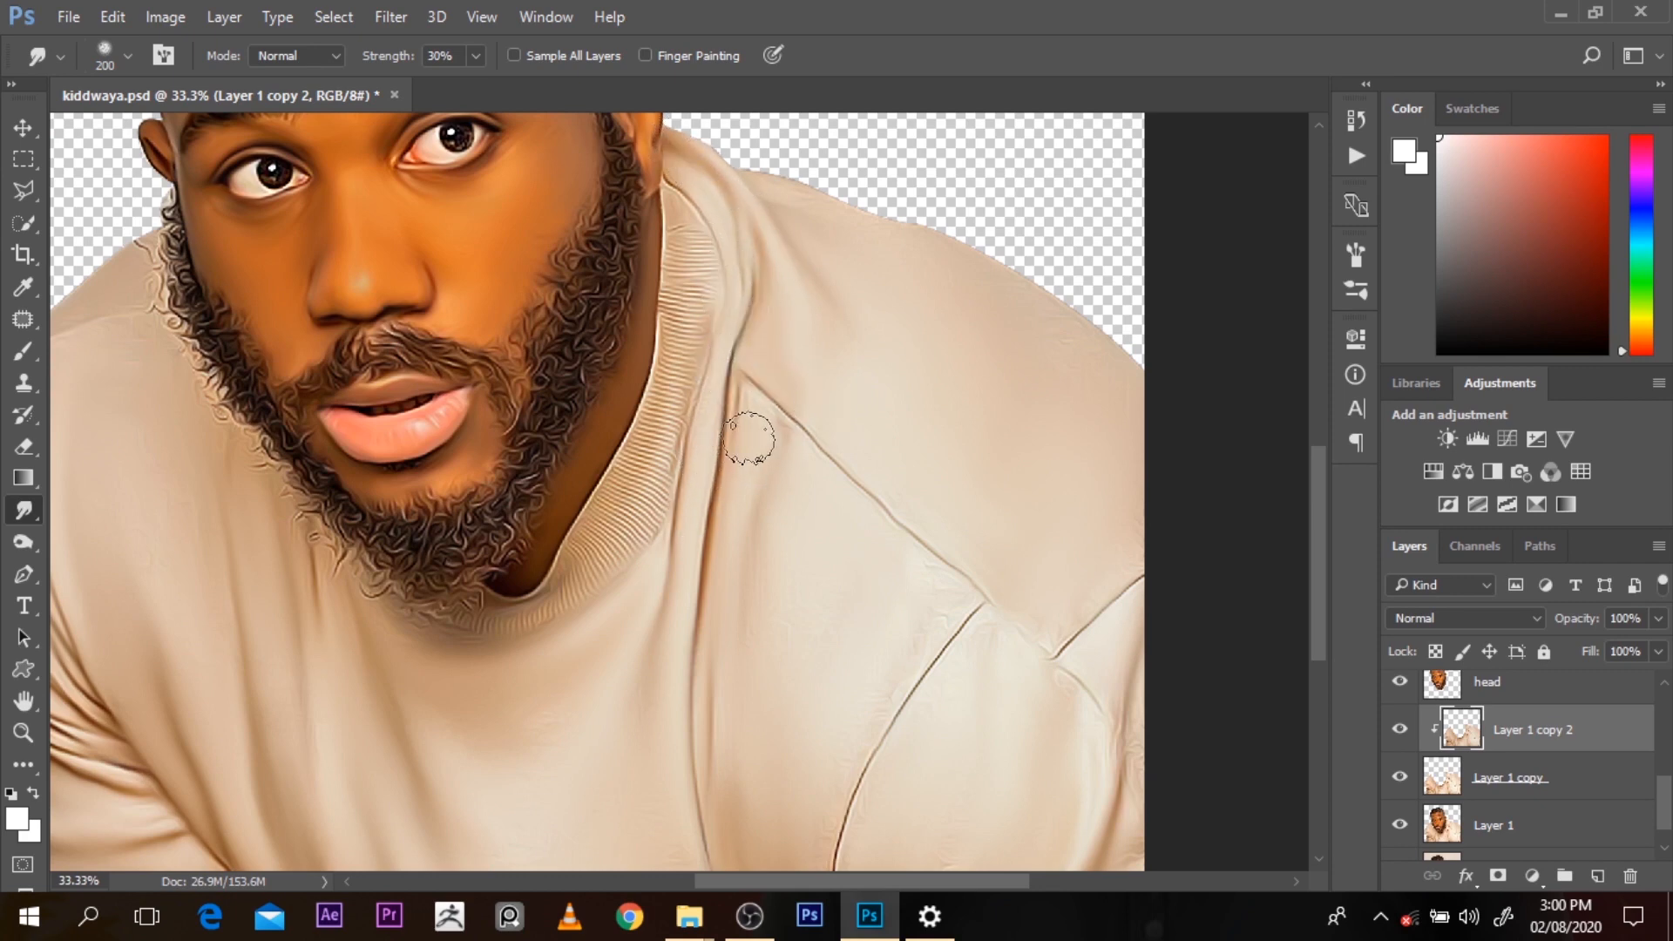
Return to the clipped merged head copy and set the Smudge brush to 60 px at 20% strength for the cheek
{"action": "key", "text": "ctrl+minus"}
{"action": "key", "text": "ctrl+minus"}
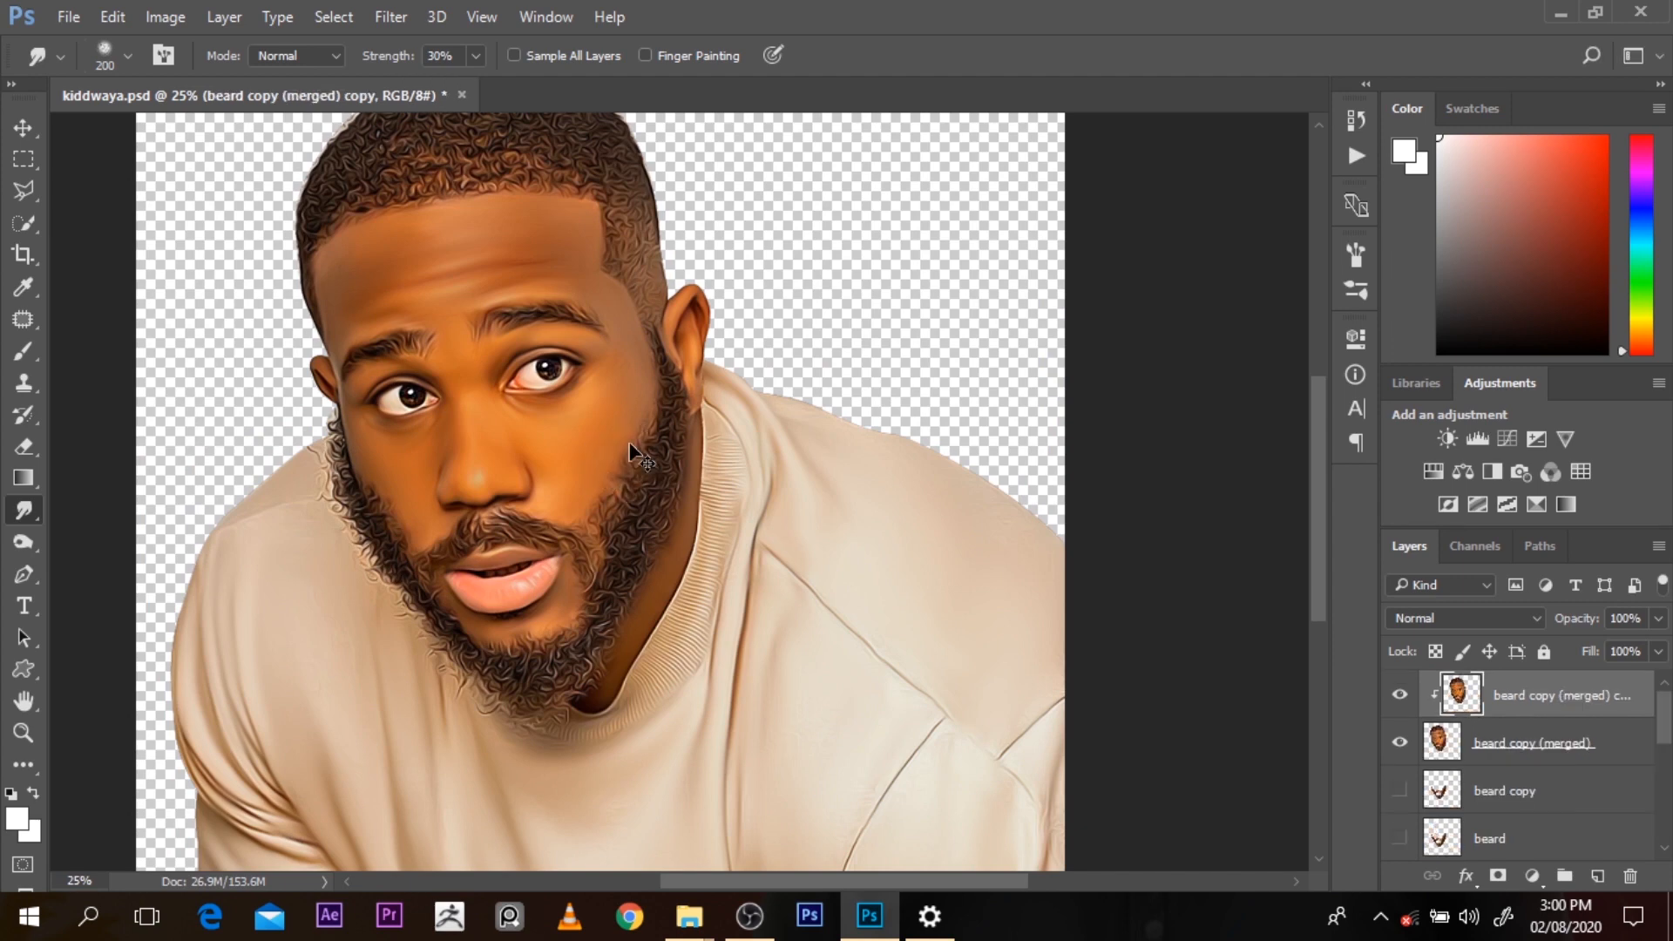
{"action": "key", "text": "2"}
{"action": "scroll", "coordinate": [644, 458], "scroll_direction": "left", "scroll_amount": 2}
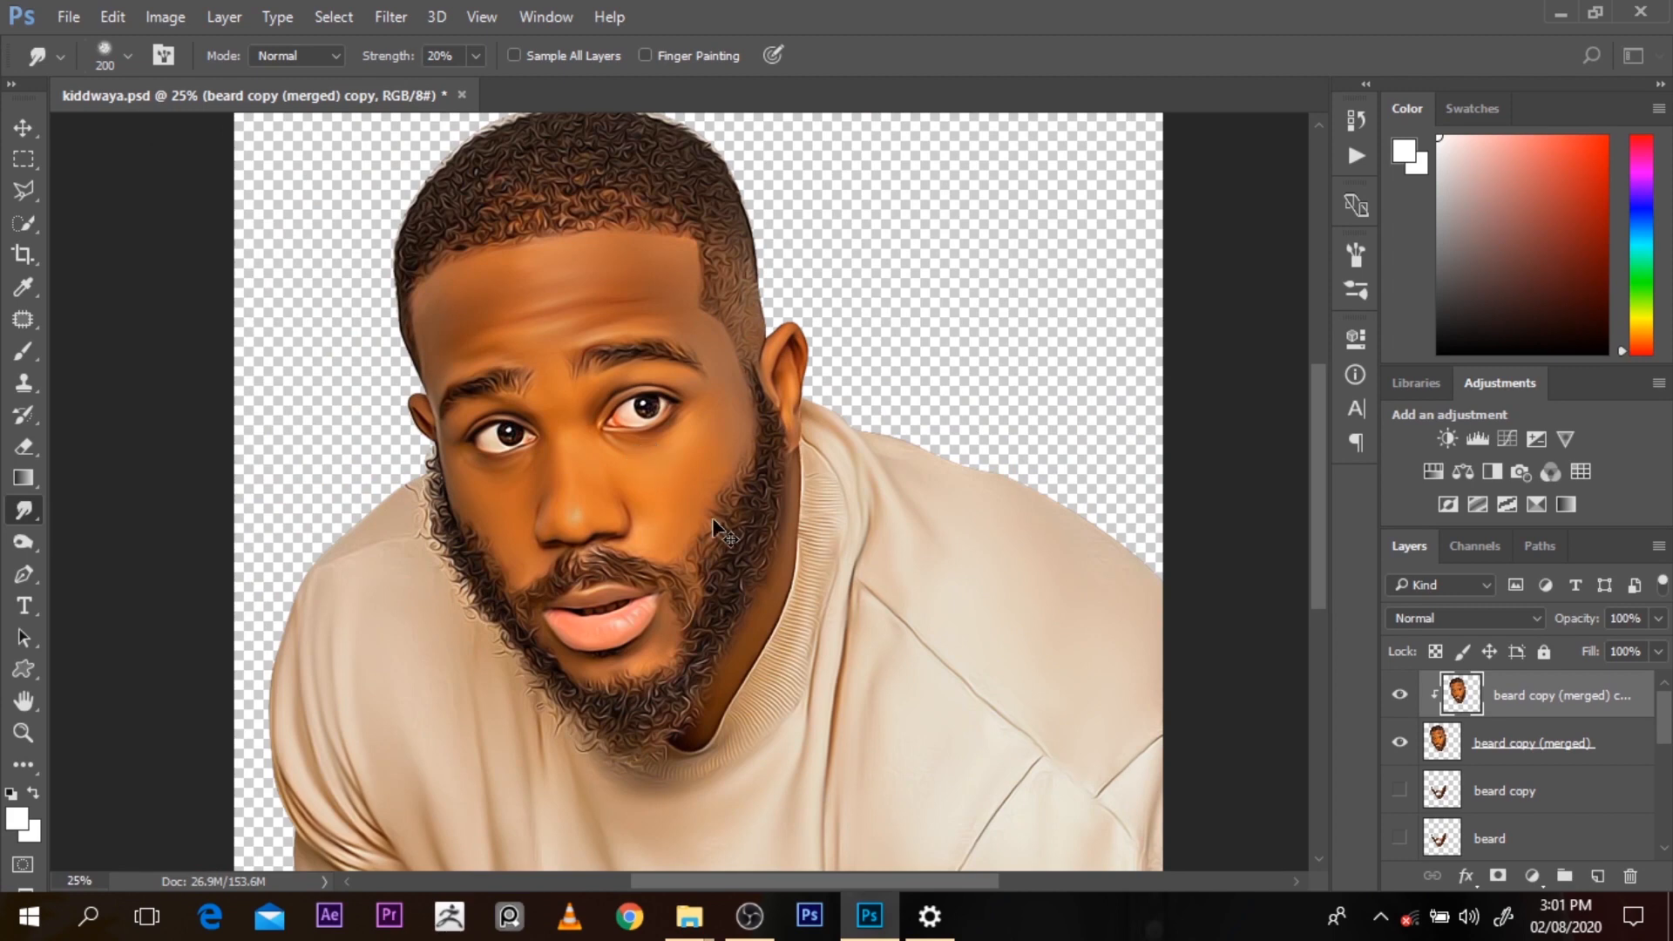
{"action": "scroll", "coordinate": [711, 521], "scroll_direction": "up", "scroll_amount": 2}
{"action": "scroll", "coordinate": [841, 523], "scroll_direction": "up", "scroll_amount": 1}
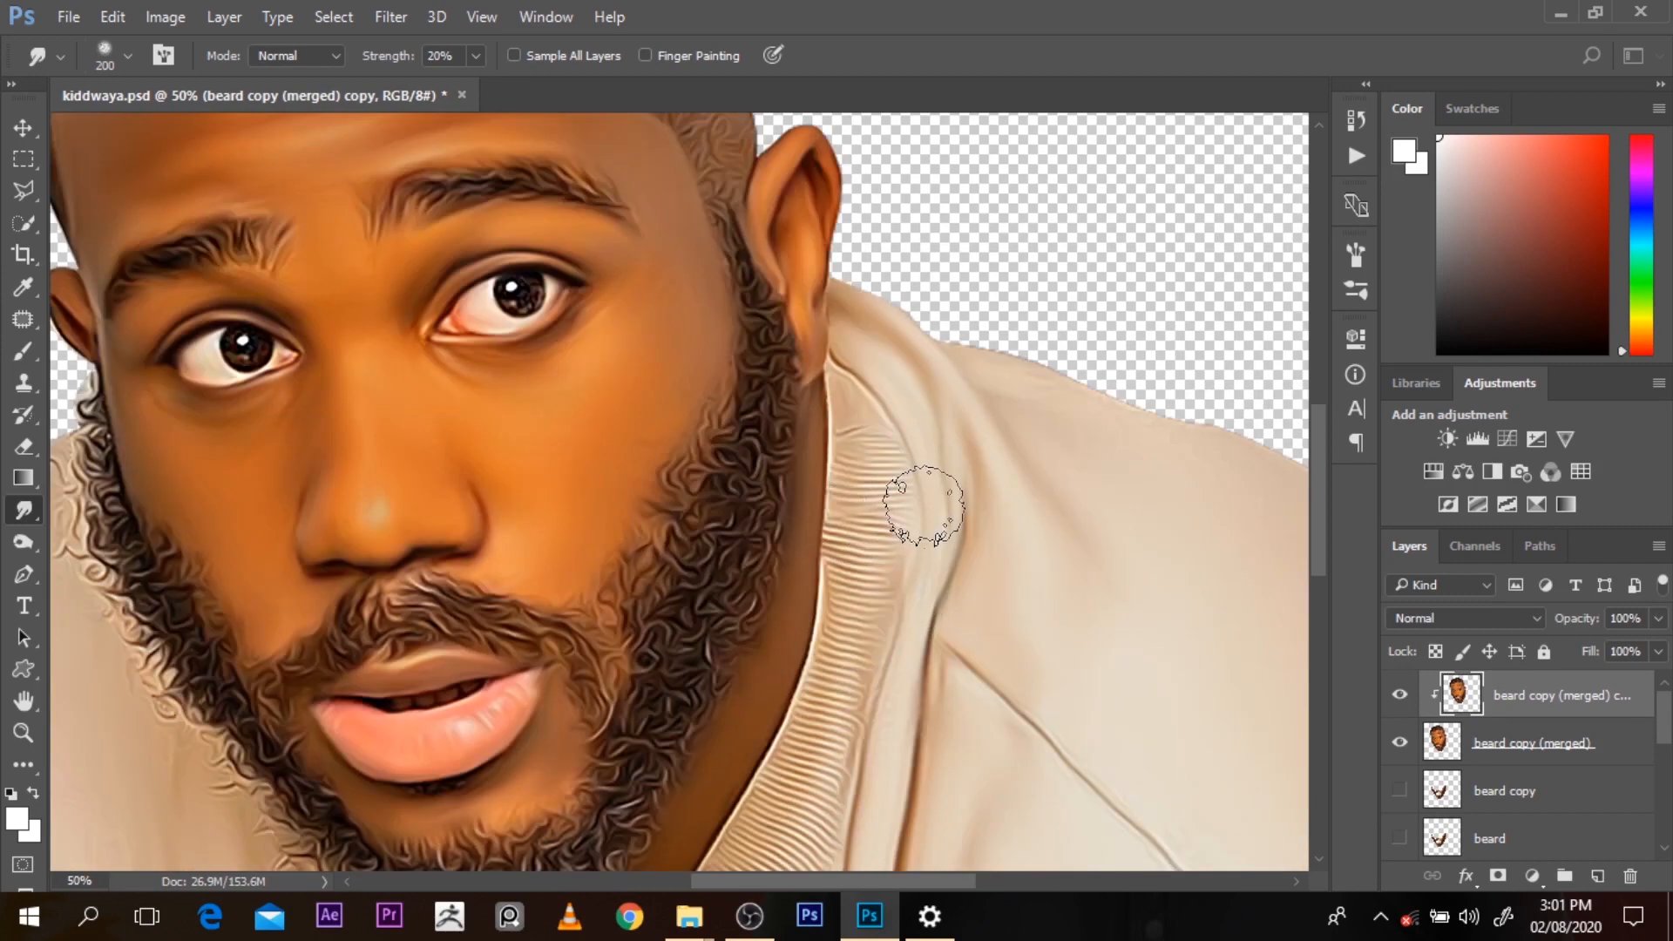
{"action": "key", "text": "bracketleft"}
{"action": "key", "text": "bracketleft"}
{"action": "key", "text": "bracketleft"}
{"action": "key", "text": "bracketleft"}
{"action": "key", "text": "bracketleft"}
{"action": "key", "text": "bracketleft"}
{"action": "key", "text": "bracketleft"}
{"action": "key", "text": "bracketleft"}
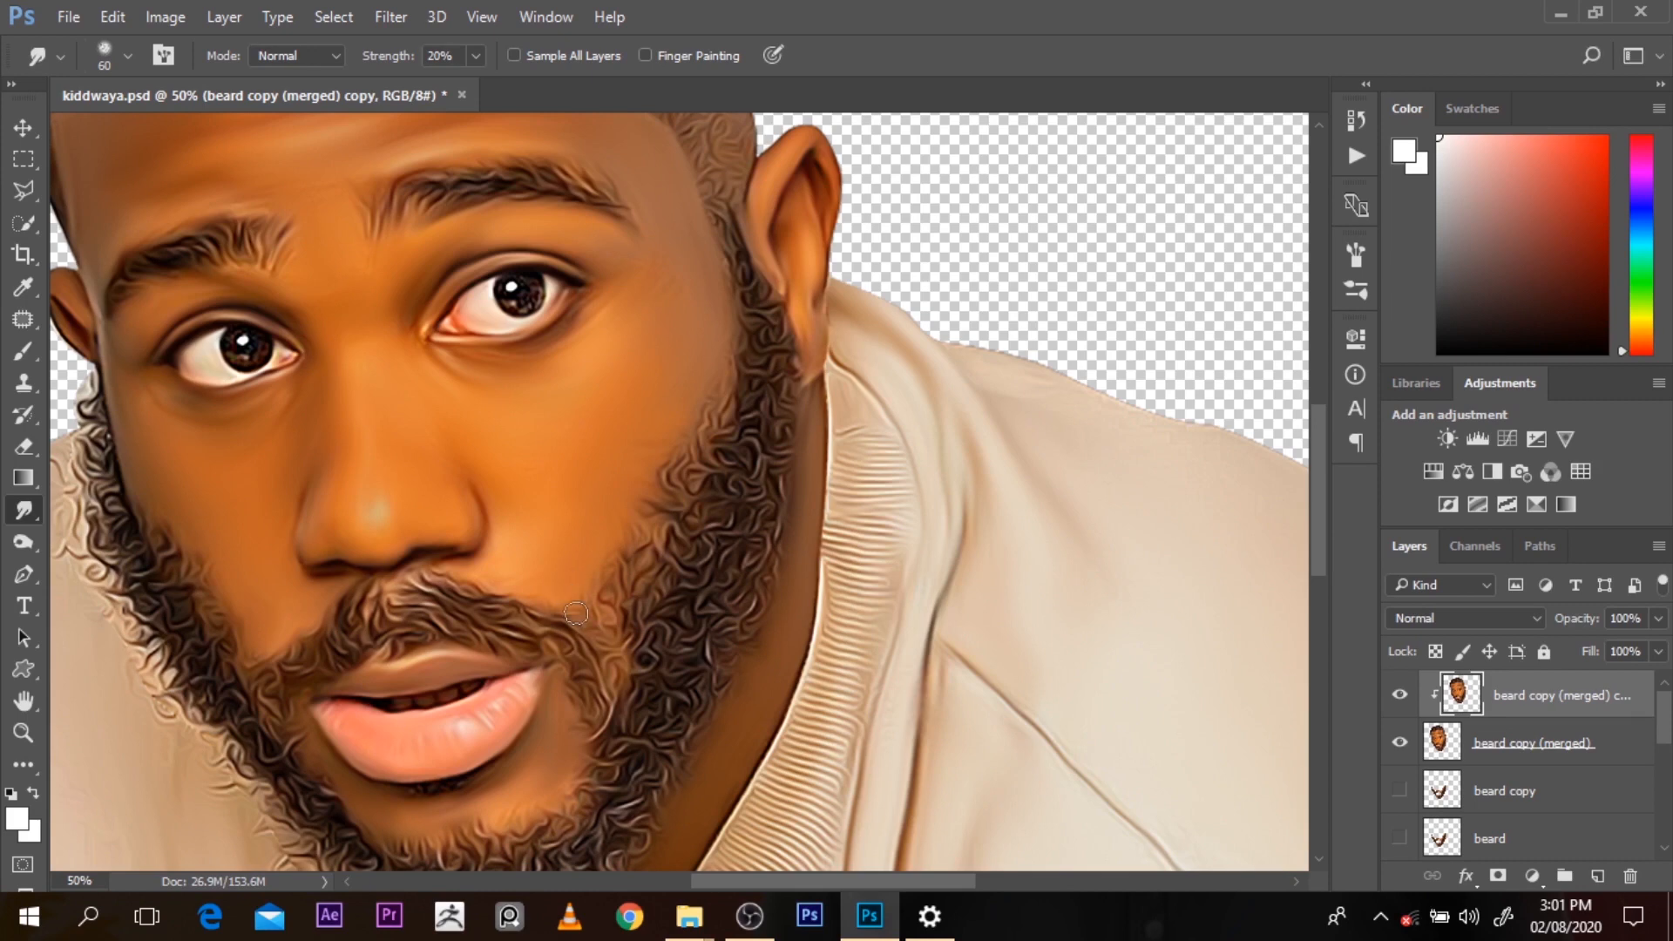
Compare the head copy with the unsmudged layer below and touch up the skin around the subject's left eye
{"action": "left_click", "coordinate": [1401, 695]}
{"action": "left_click", "coordinate": [666, 591]}
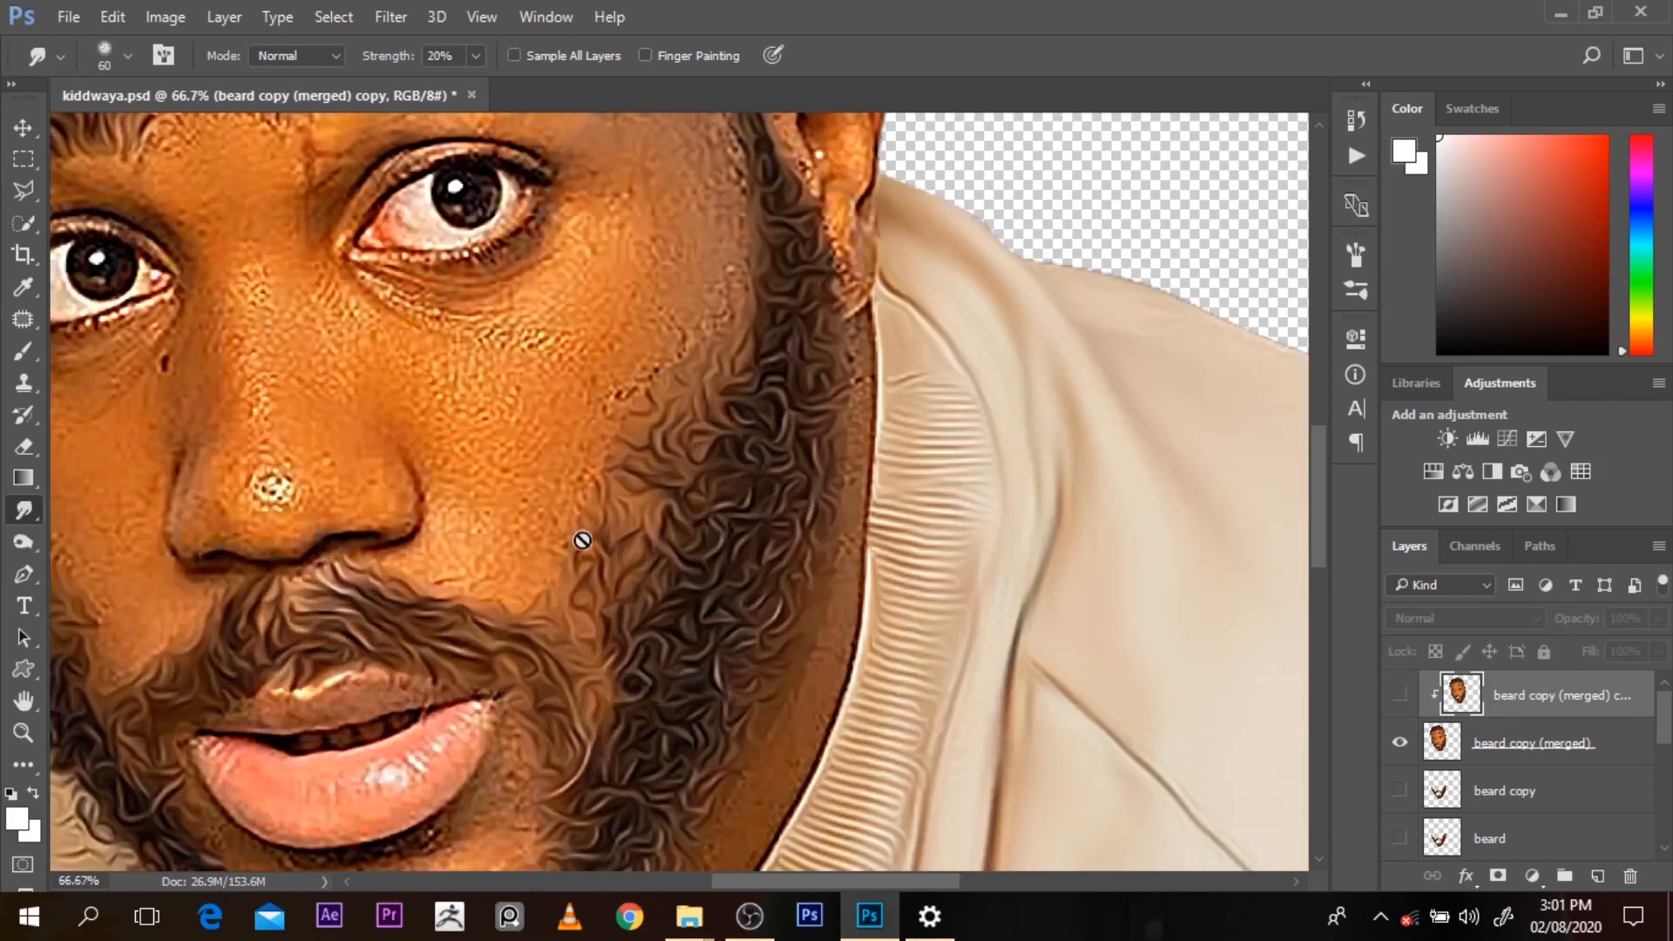
{"action": "left_click", "coordinate": [1400, 695]}
{"action": "left_click", "coordinate": [580, 515], "text": "alt"}
{"action": "left_click", "coordinate": [556, 294]}
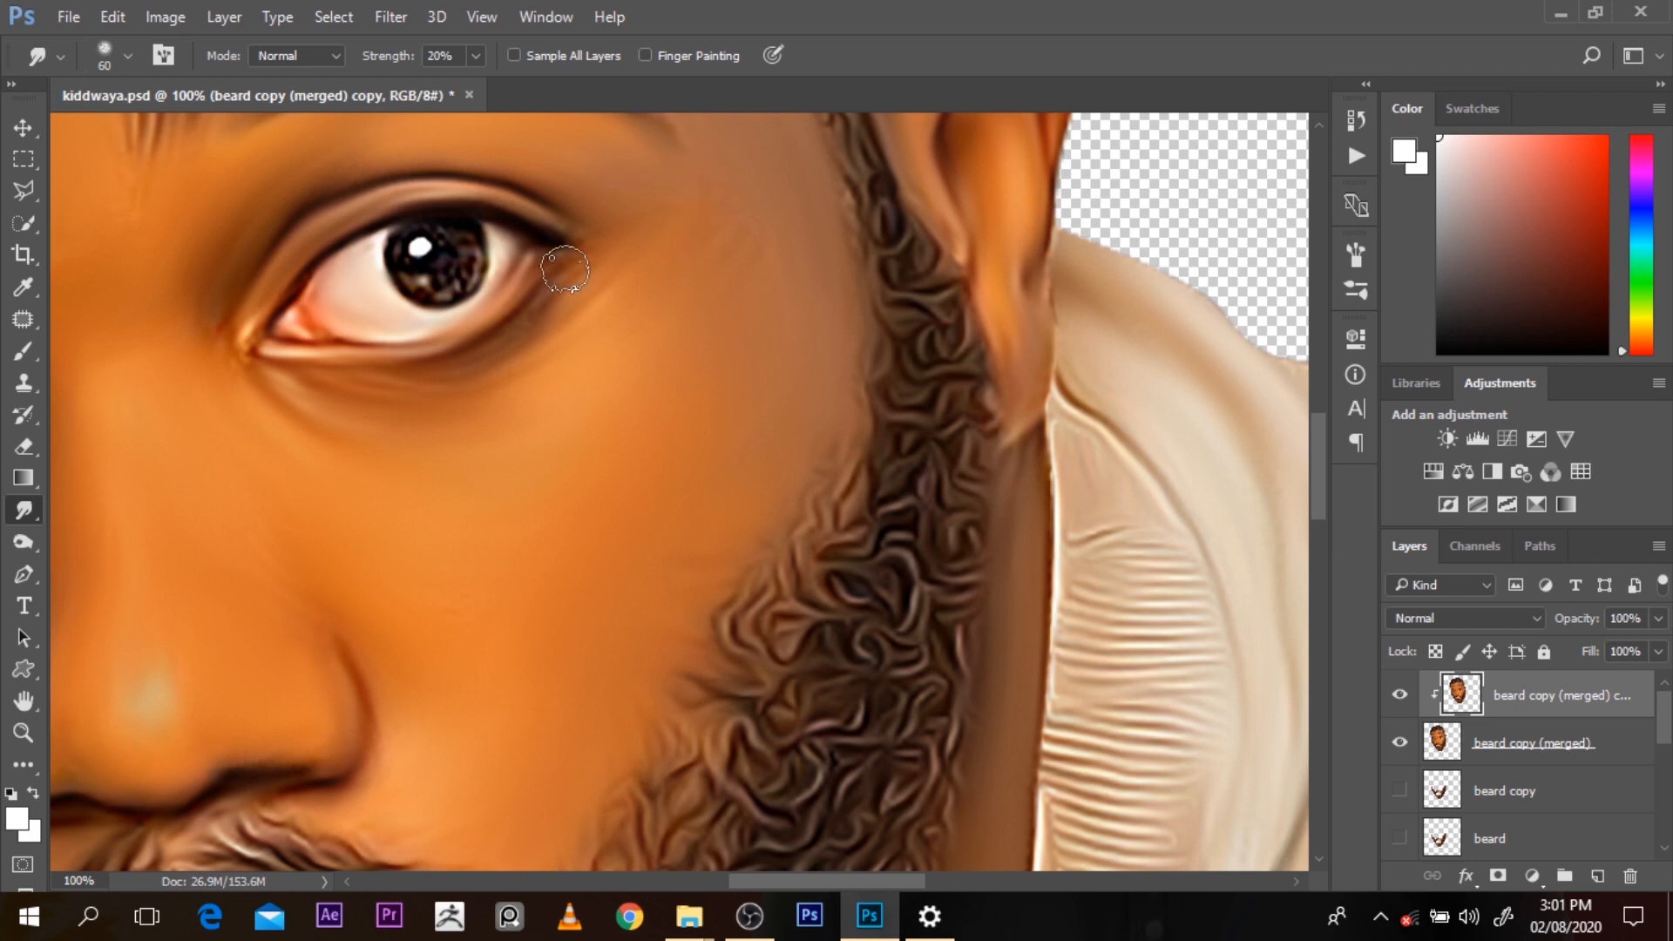
Add a new layer above the merged head copy, clip it to the head and activate the Pen tool
{"action": "left_click", "coordinate": [517, 349], "text": "ctrl+alt"}
{"action": "left_click", "coordinate": [517, 349], "text": "ctrl+alt"}
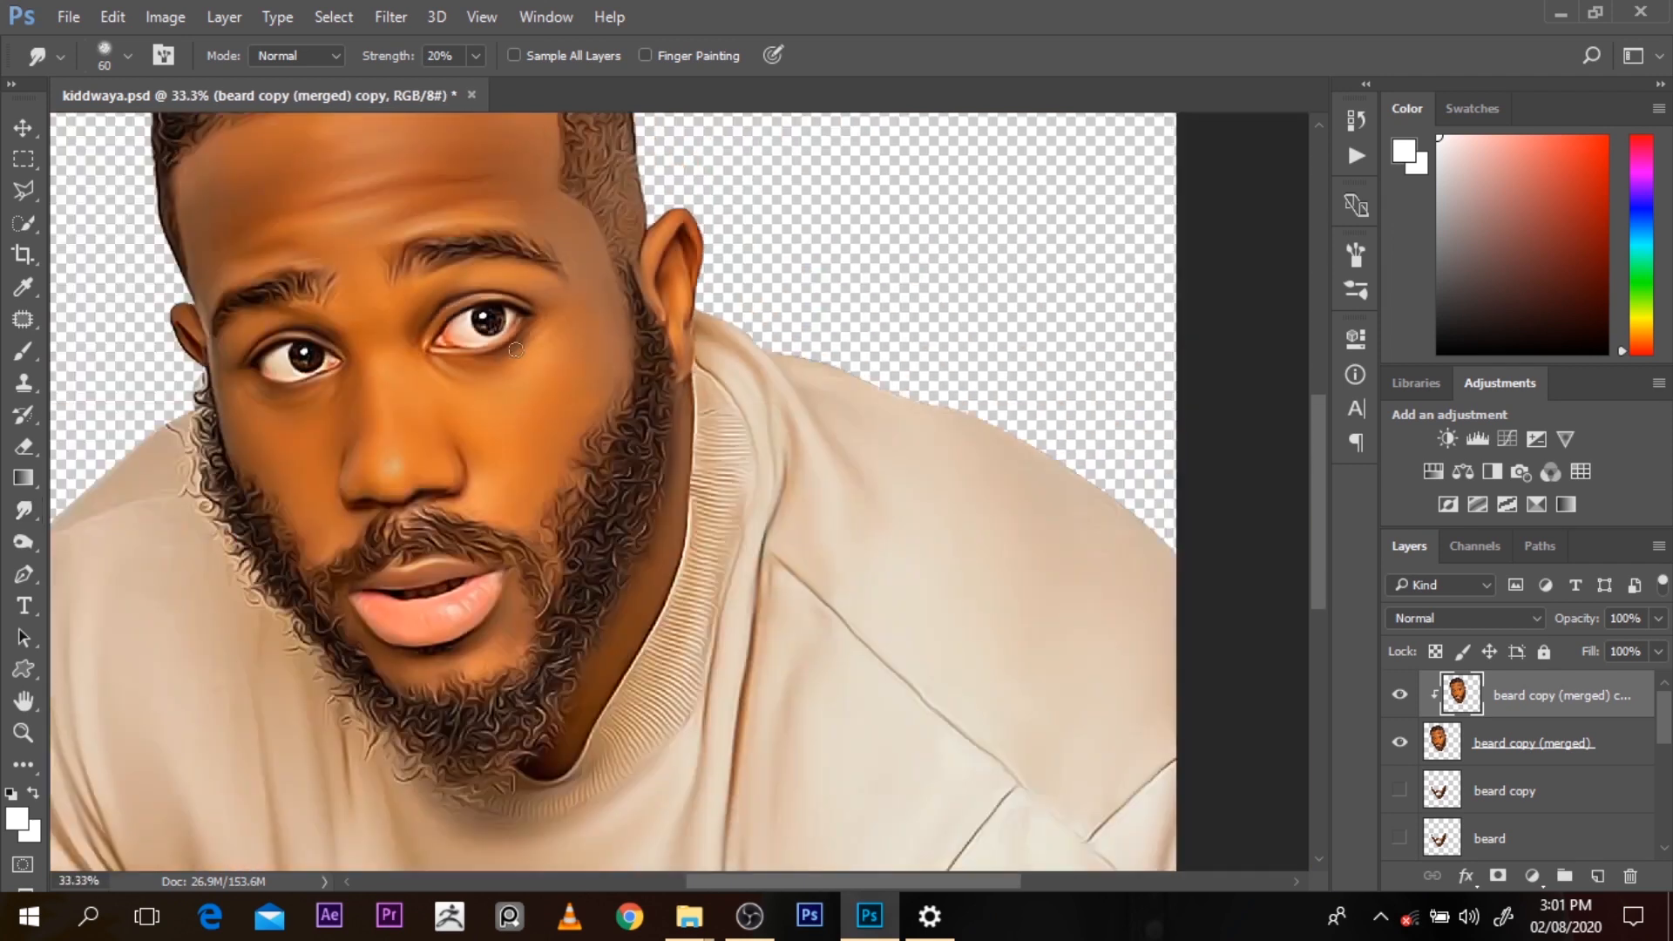
{"action": "key", "text": "p"}
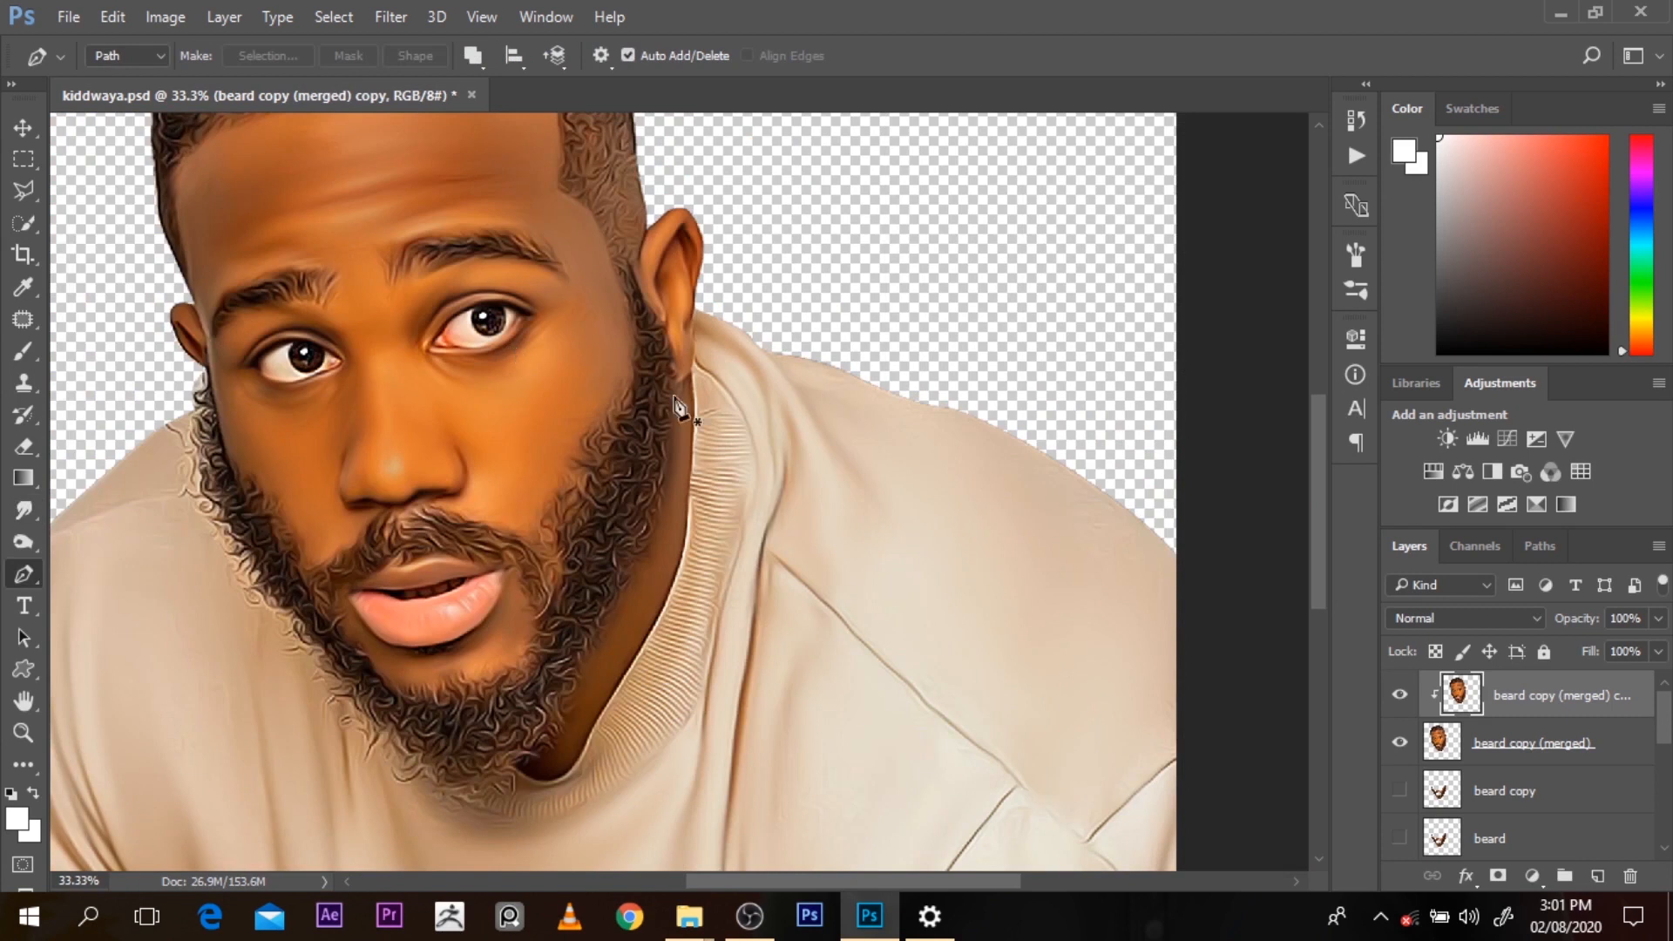
{"action": "left_click", "coordinate": [1596, 877]}
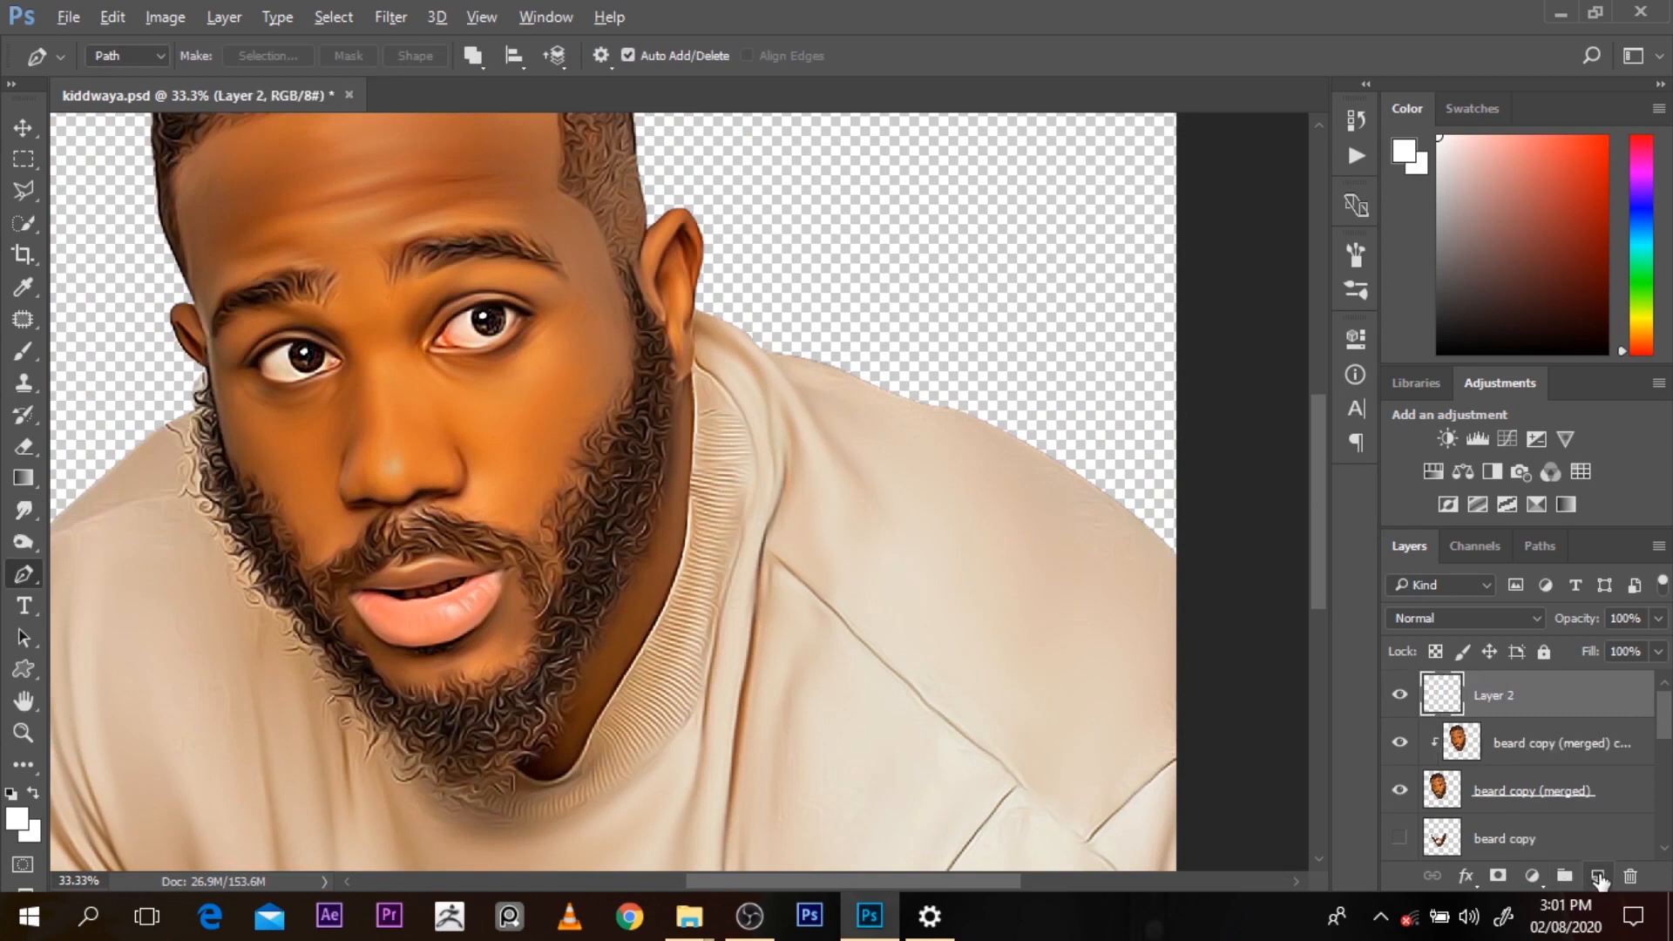
{"action": "left_click", "coordinate": [1501, 713], "text": "alt"}
Trace the opening of the subject's left eye with a closed Pen path and convert it to a selection
{"action": "left_click", "coordinate": [598, 441], "text": "ctrl"}
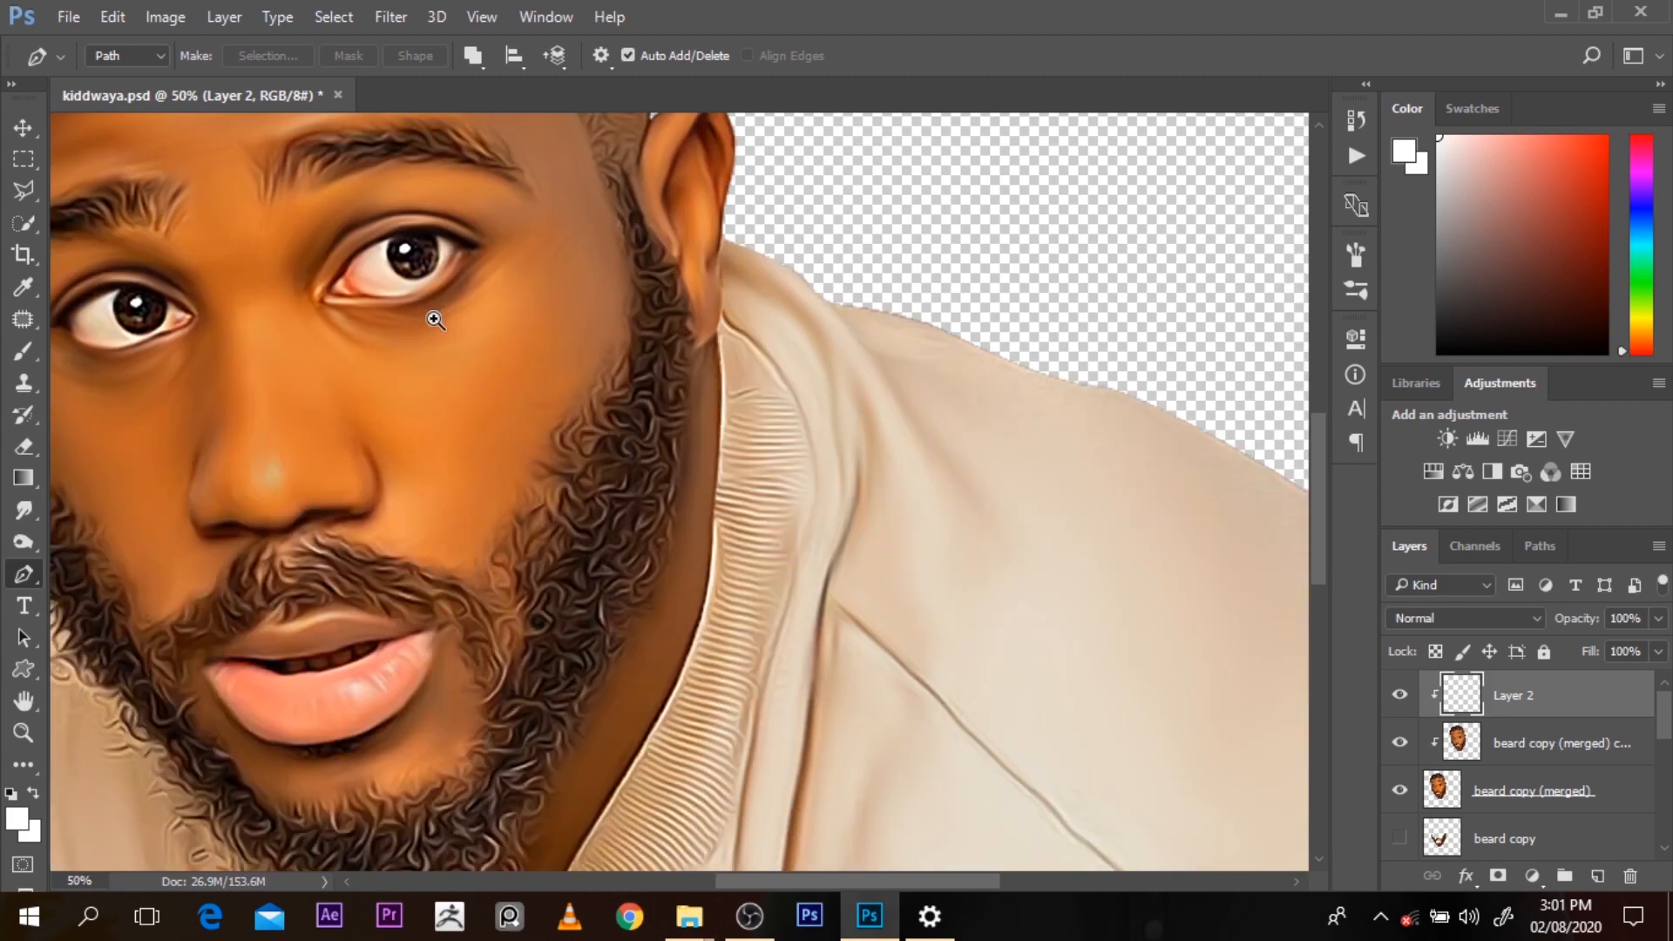
{"action": "left_click", "coordinate": [510, 392], "text": "ctrl"}
{"action": "left_click_drag", "start_coordinate": [878, 881], "coordinate": [828, 881]}
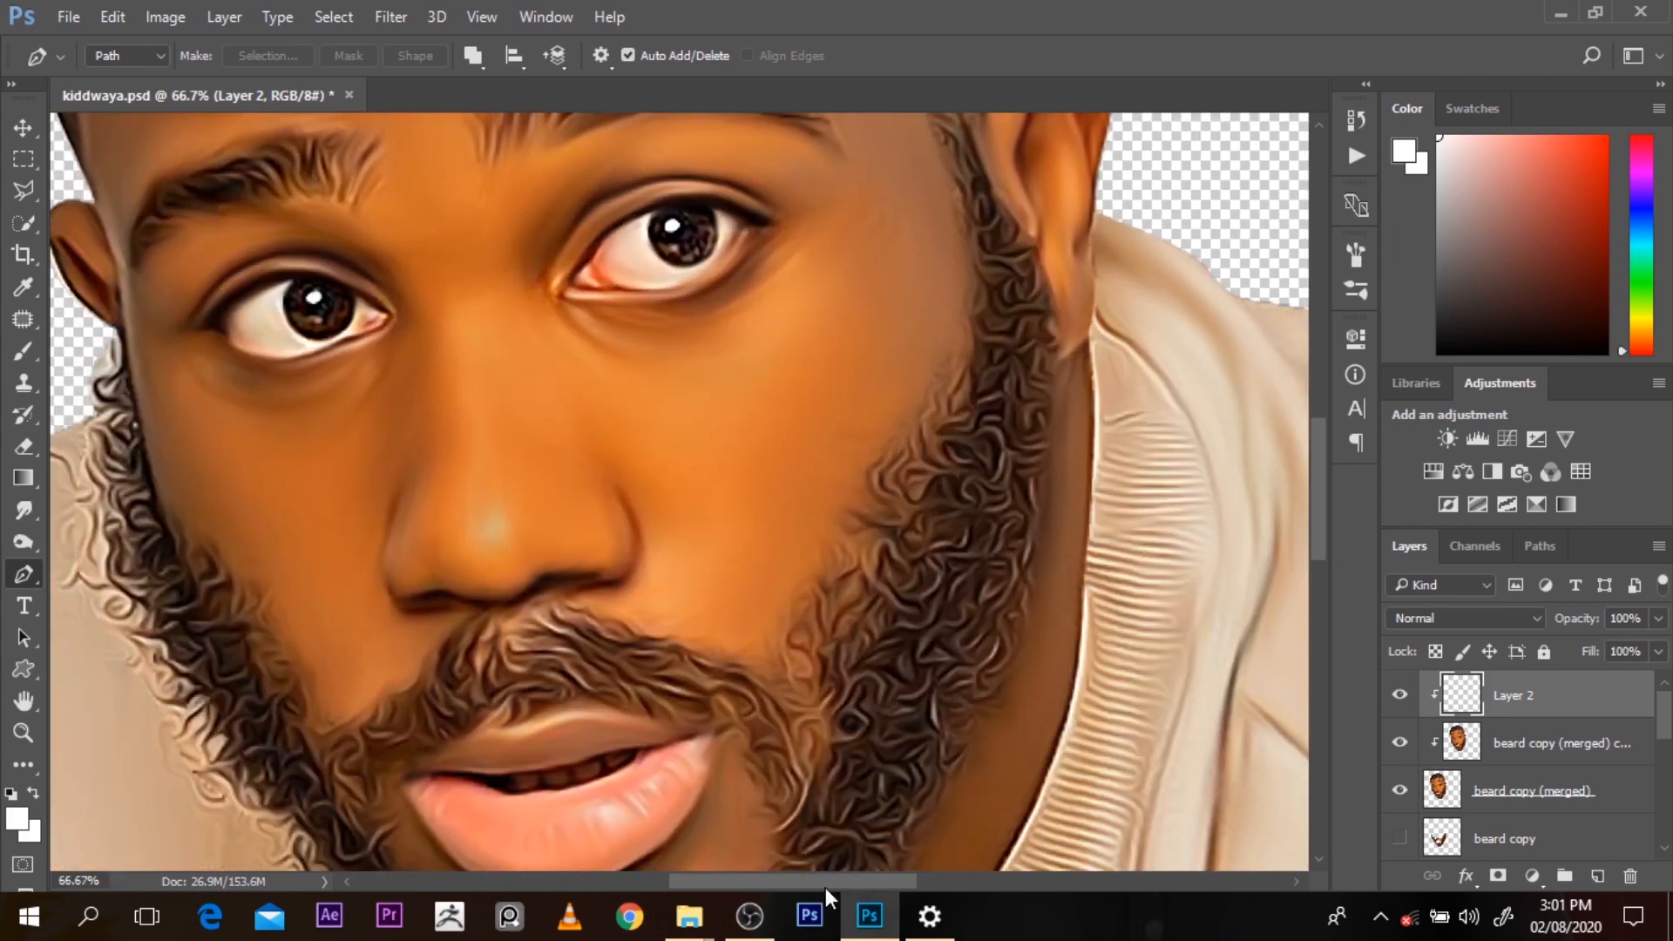
{"action": "scroll", "coordinate": [1325, 512], "scroll_direction": "up", "scroll_amount": 2}
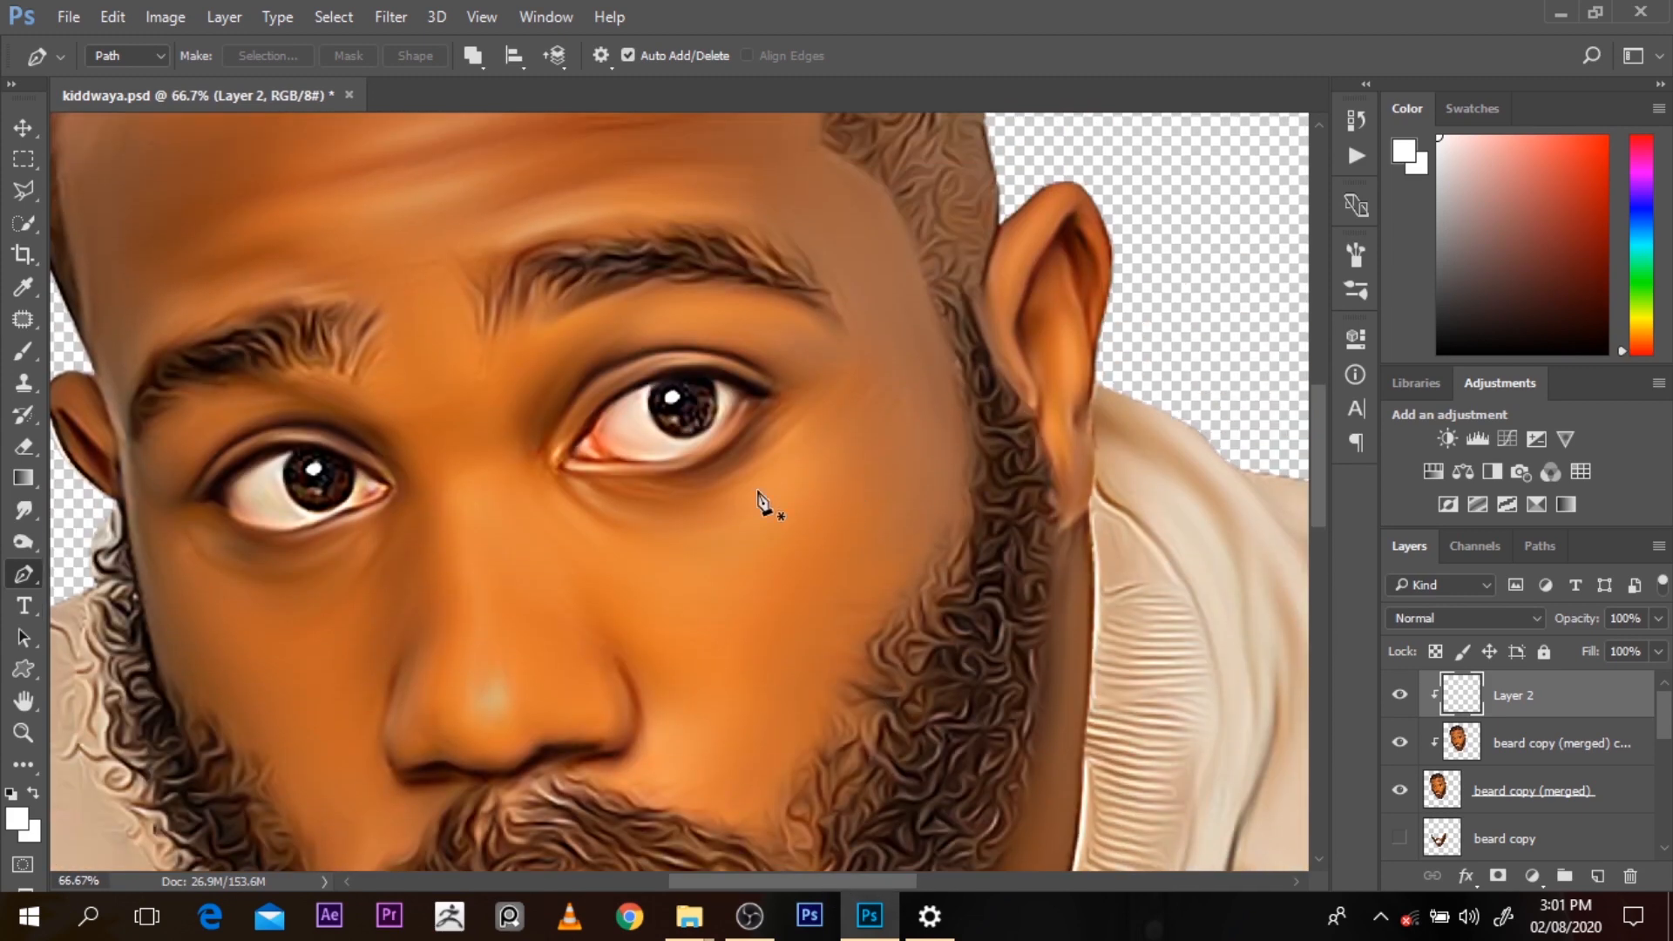
{"action": "left_click", "coordinate": [572, 452]}
{"action": "left_click_drag", "start_coordinate": [747, 406], "coordinate": [781, 450]}
{"action": "key", "text": "ctrl+z"}
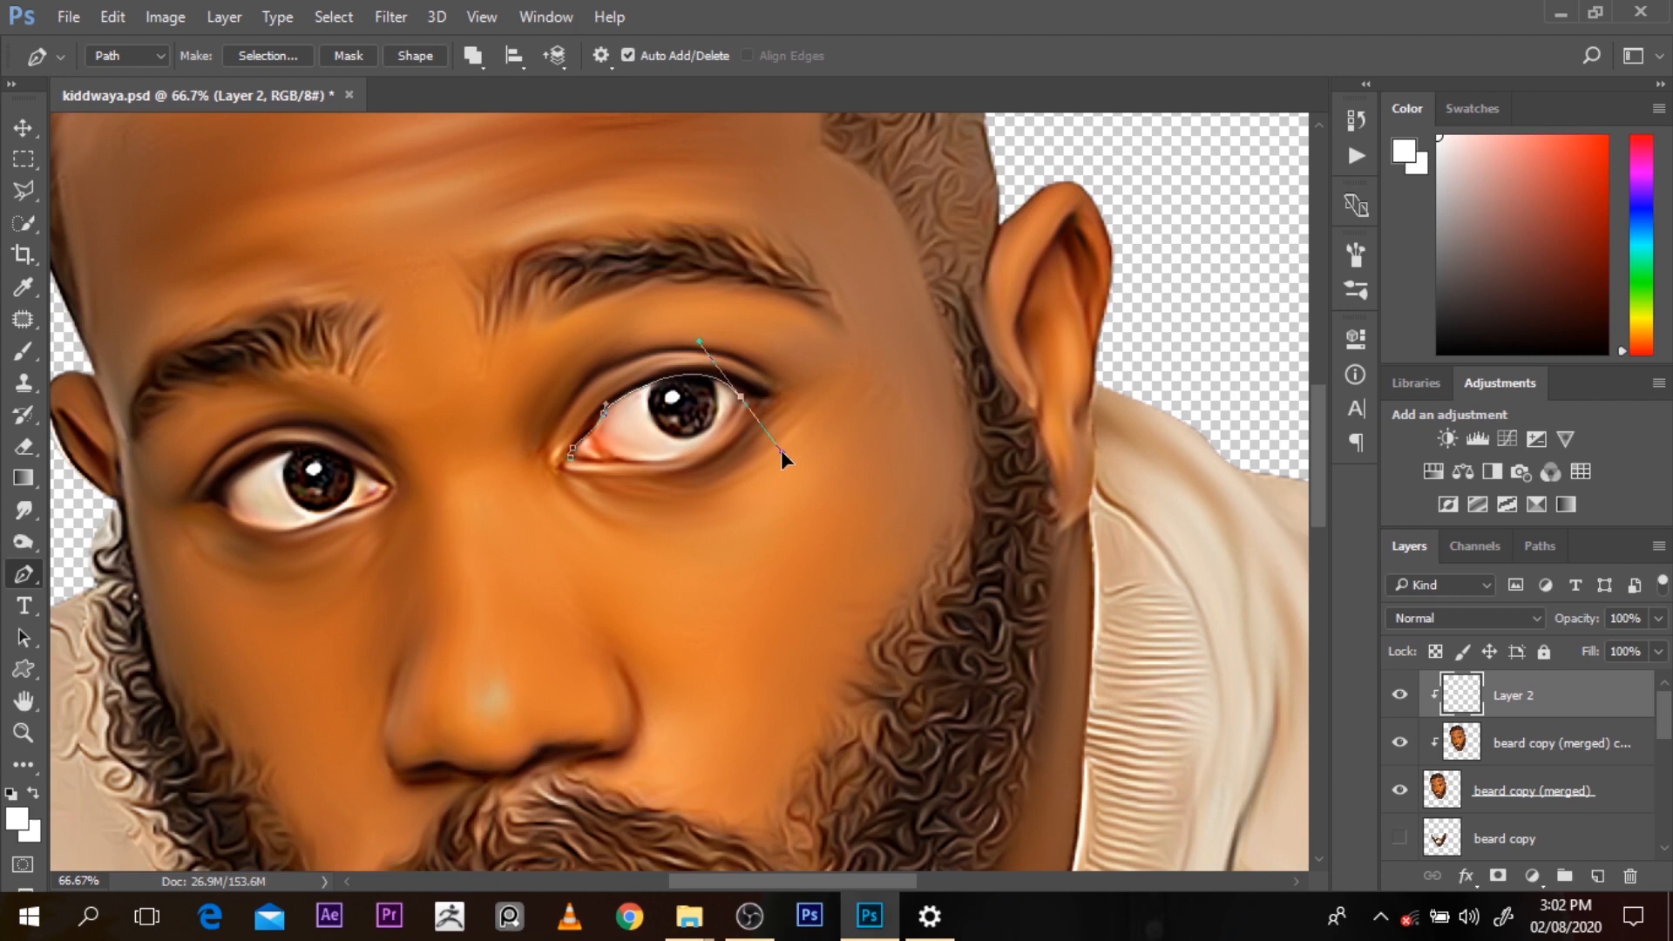
{"action": "left_click", "coordinate": [741, 397], "text": "alt"}
{"action": "left_click_drag", "start_coordinate": [645, 460], "coordinate": [626, 465]}
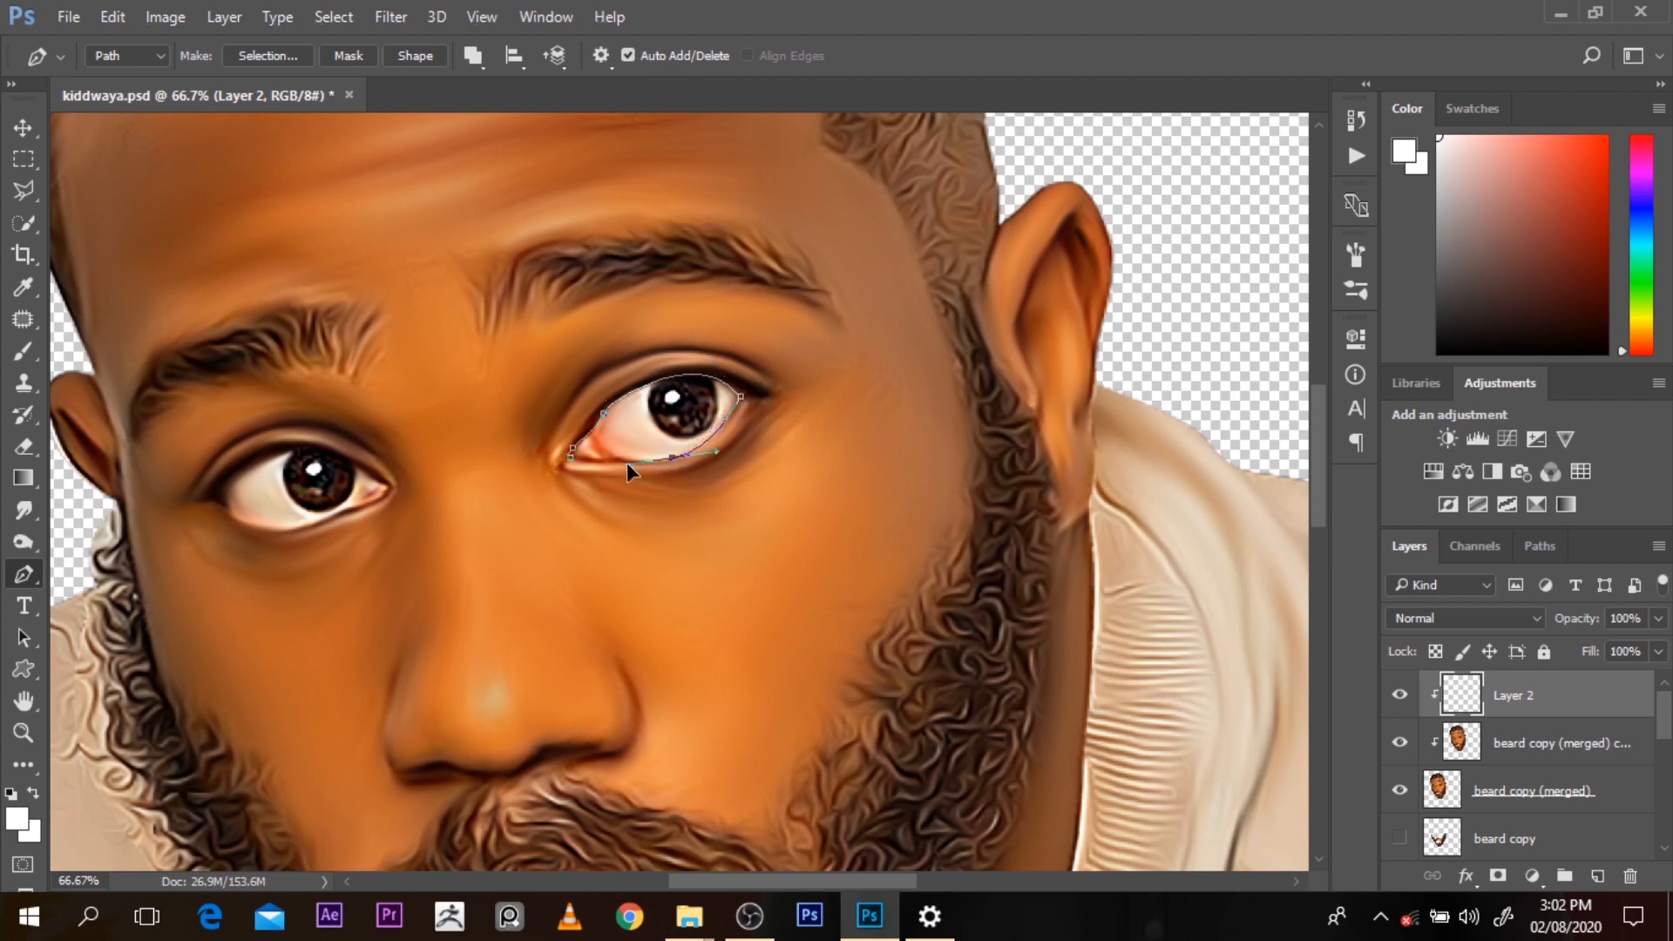
{"action": "left_click", "coordinate": [569, 460]}
{"action": "left_click", "coordinate": [1398, 697]}
{"action": "left_click", "coordinate": [1398, 696]}
{"action": "key", "text": "ctrl+Return"}
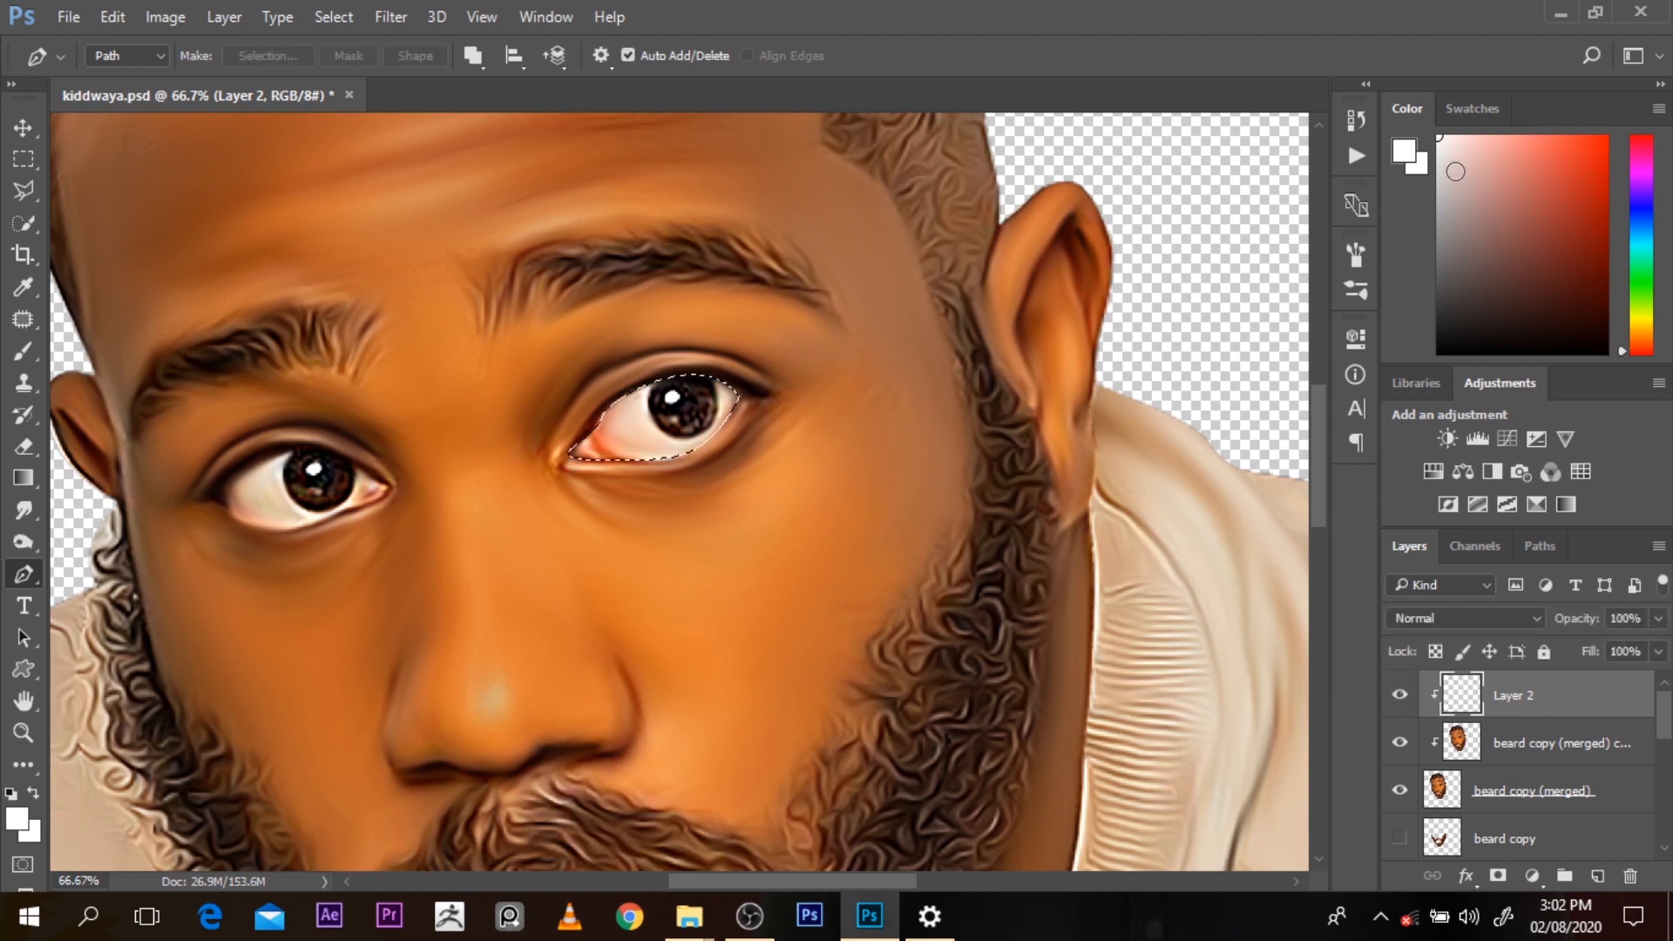
Fill the eye selection with a pale bluish white on Layer 2 and open the layer's blend mode options
{"action": "left_click", "coordinate": [1623, 212]}
{"action": "left_click", "coordinate": [1444, 146]}
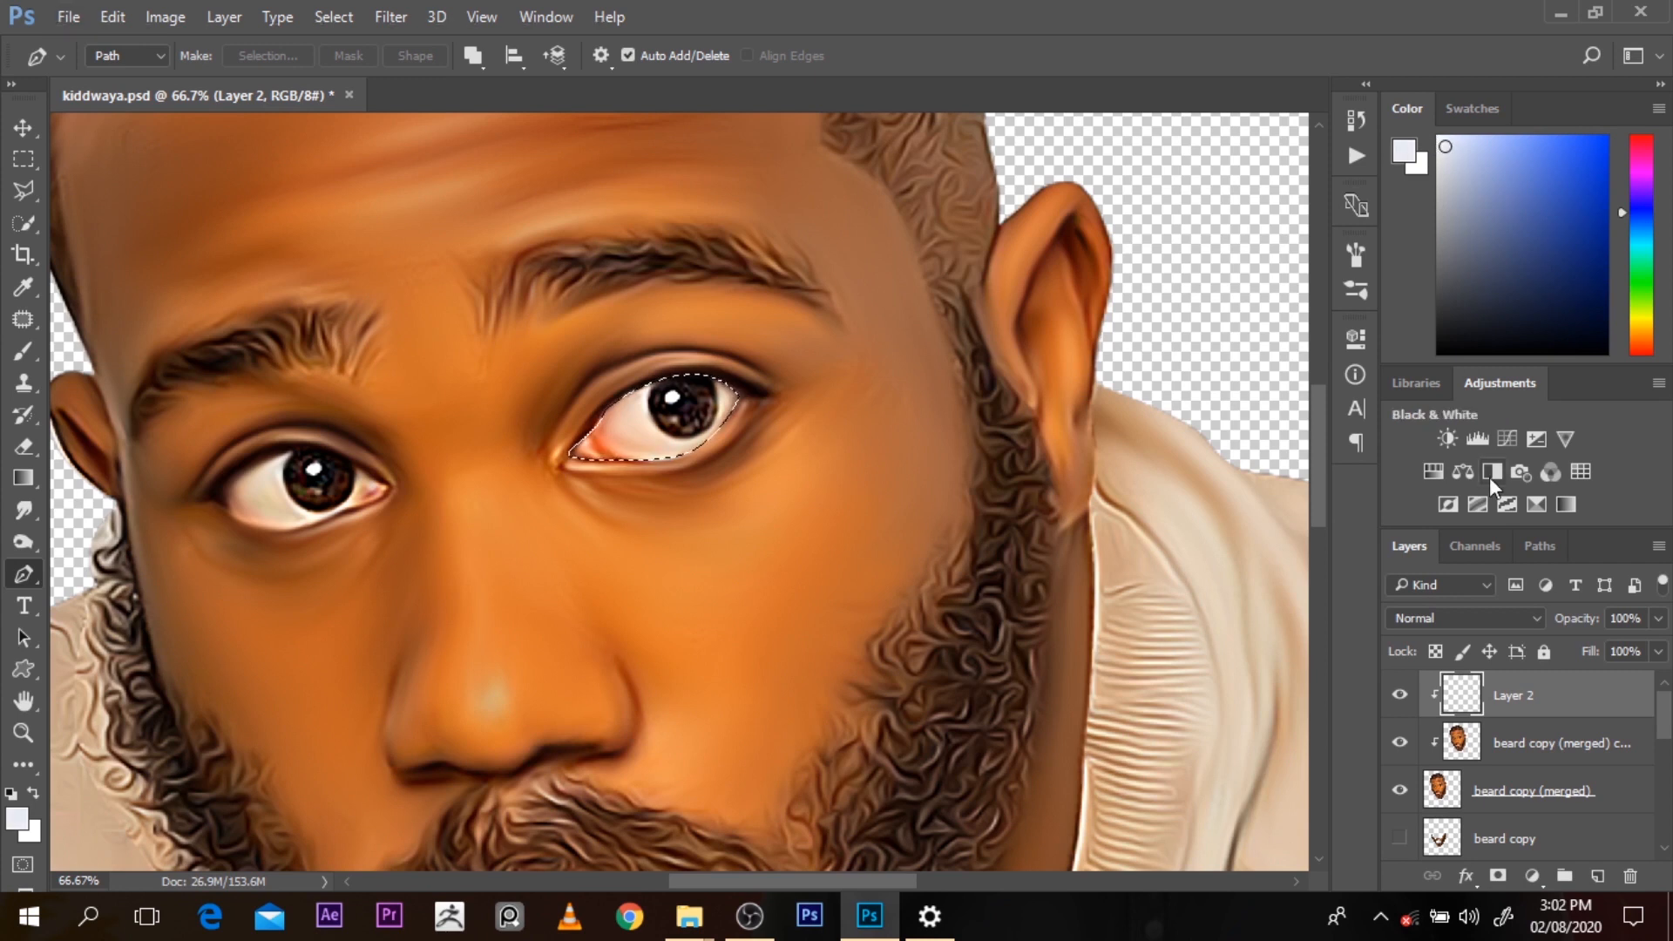
{"action": "key", "text": "alt+BackSpace"}
{"action": "left_click", "coordinate": [1482, 616]}
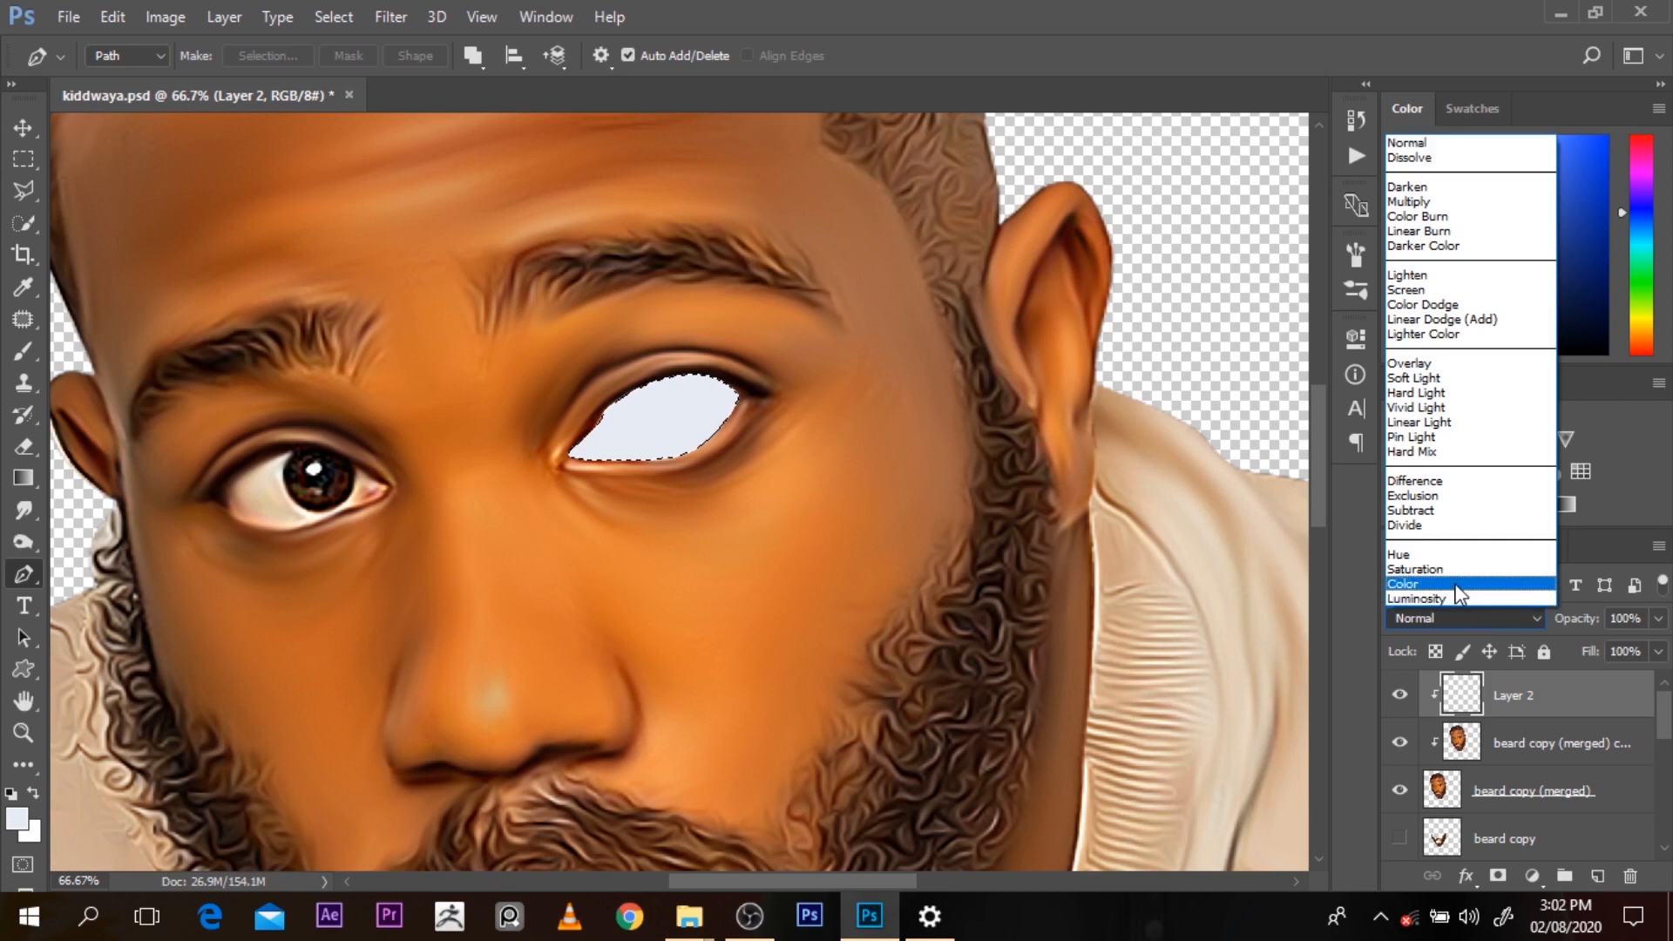
Set Layer 2's blend mode to Color and toggle its visibility to compare the recolored eye
{"action": "left_click", "coordinate": [1454, 583]}
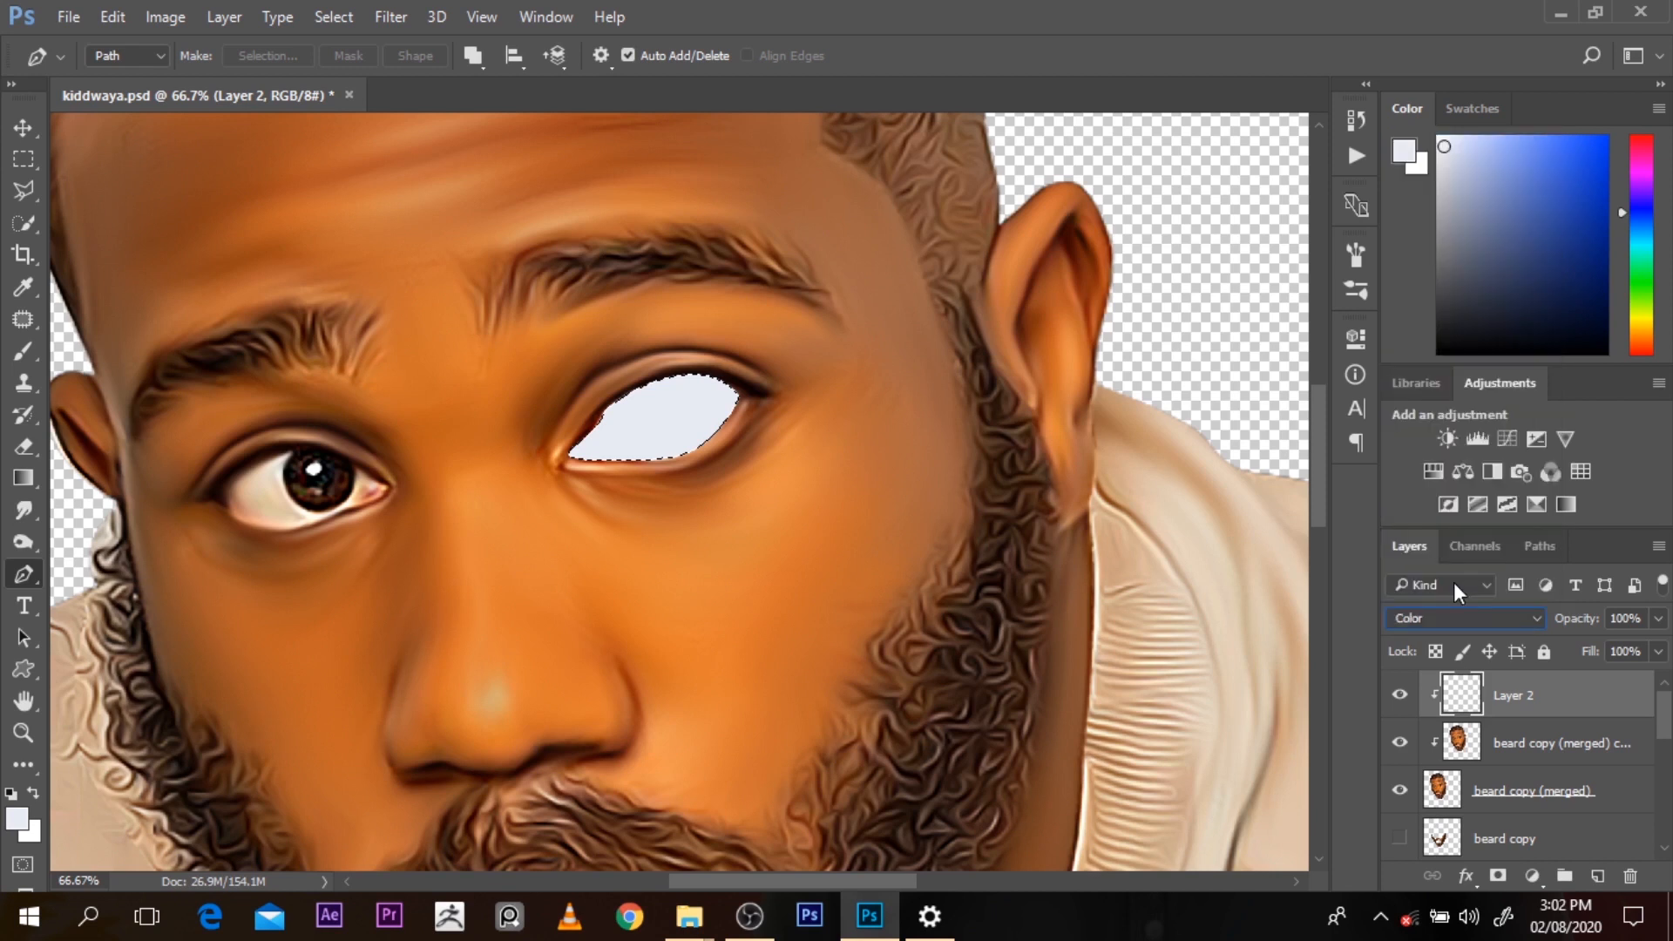
{"action": "left_click", "coordinate": [1395, 697]}
{"action": "left_click", "coordinate": [1394, 697]}
{"action": "left_click", "coordinate": [1394, 697]}
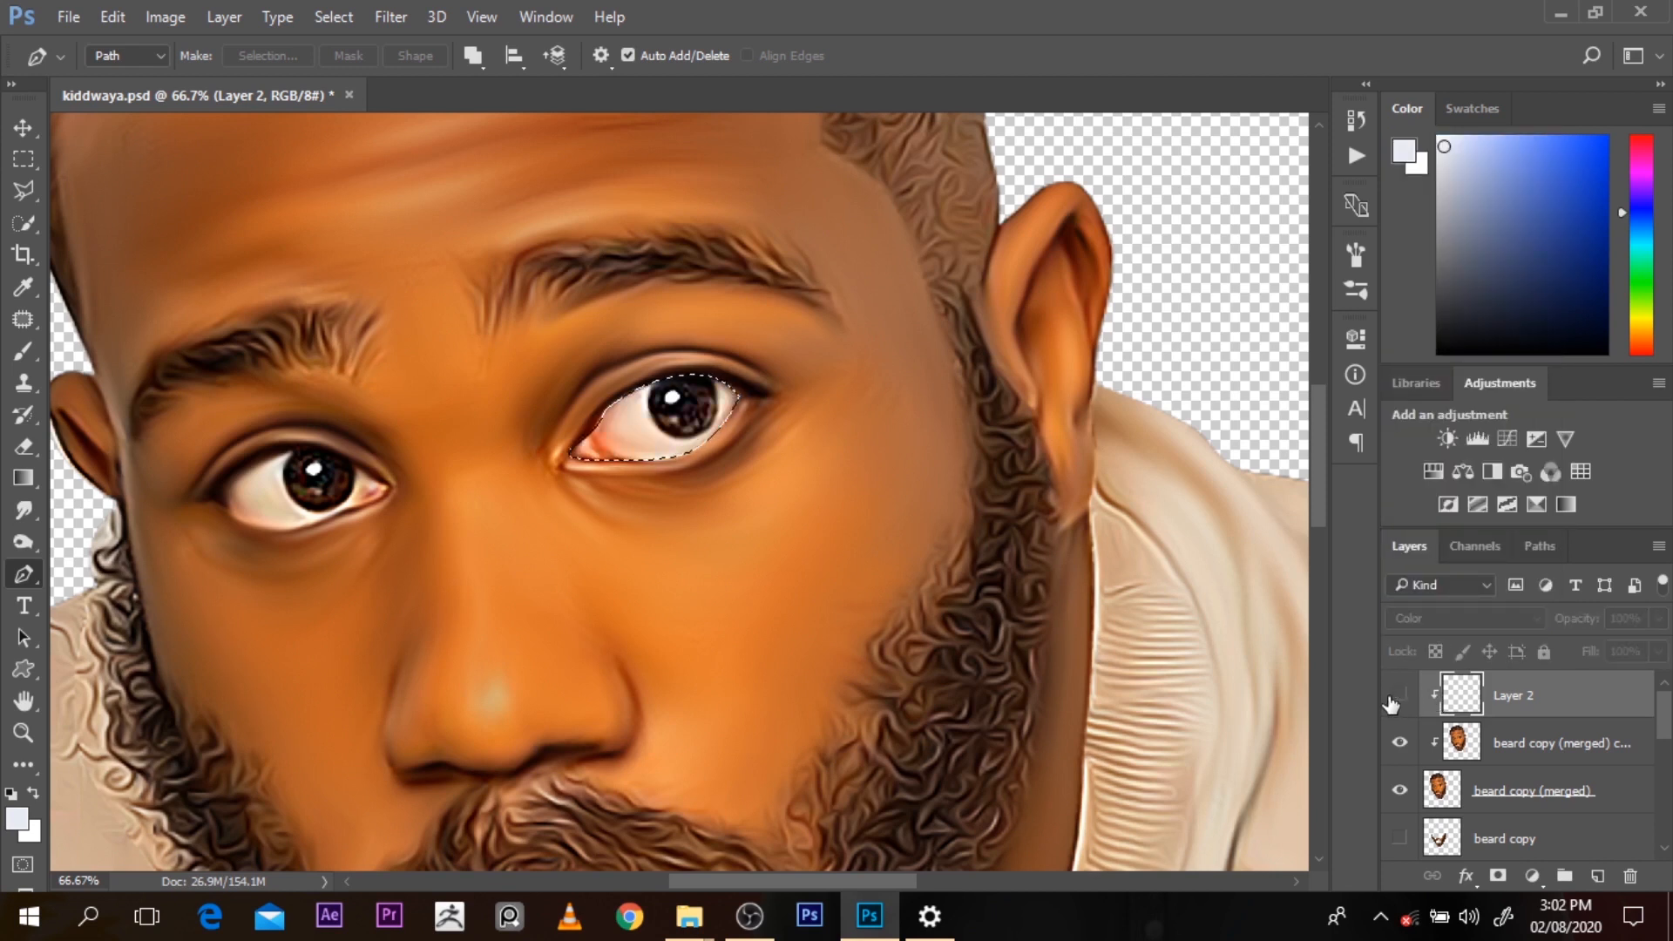
{"action": "left_click", "coordinate": [1394, 697]}
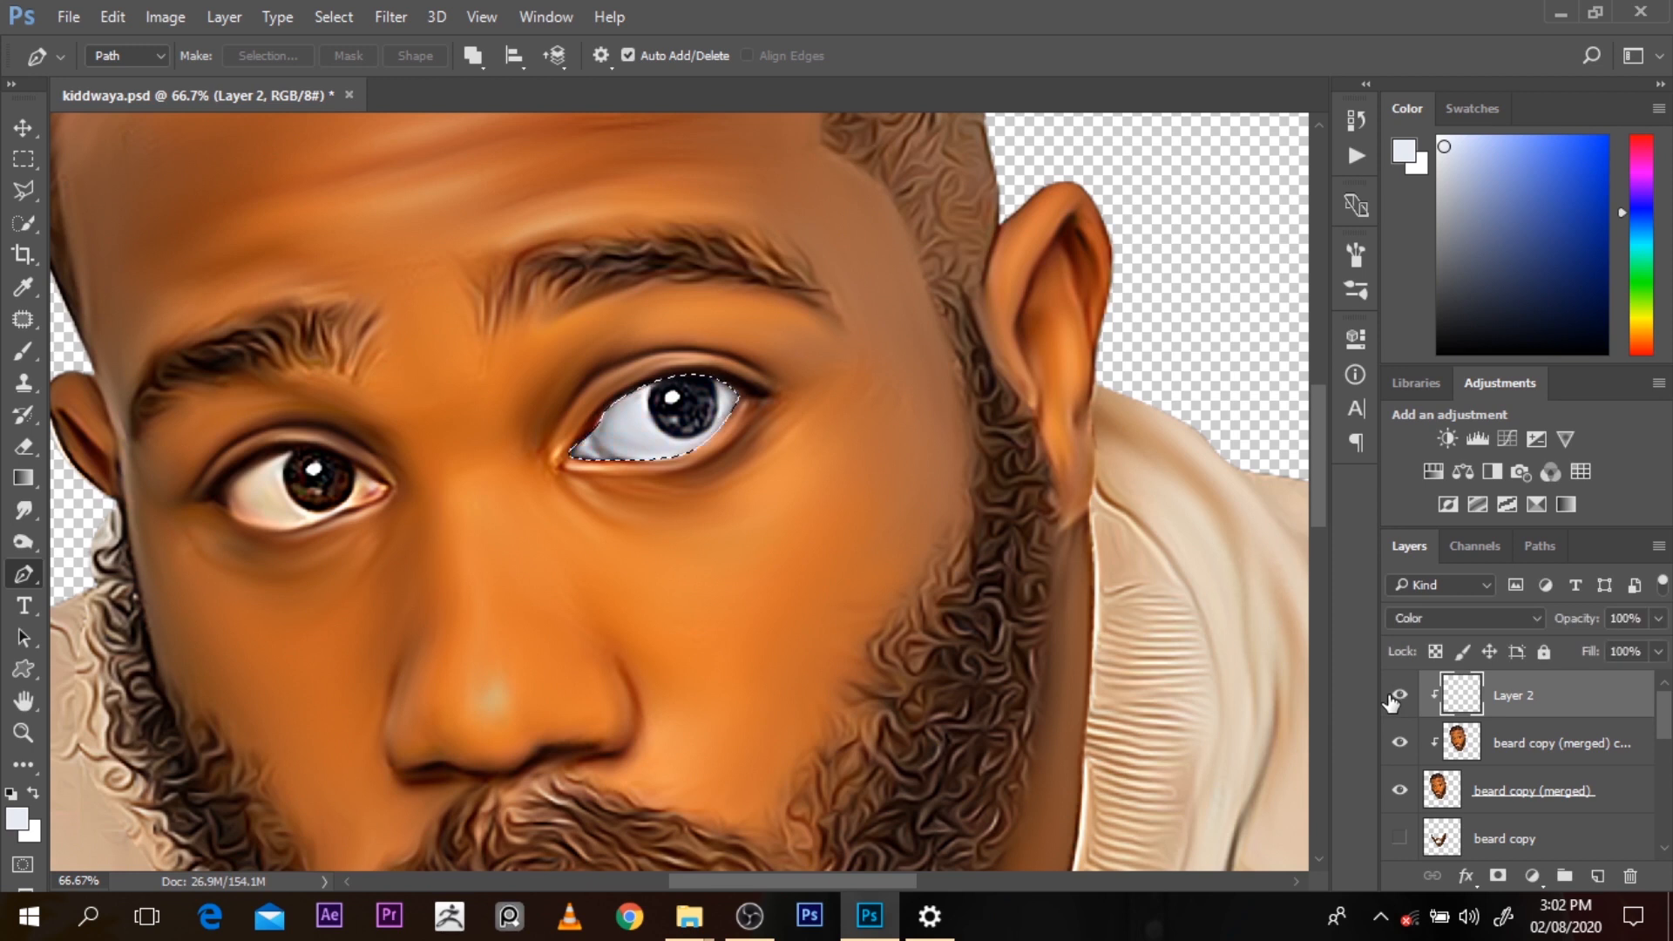
Trace the eyeball of the other eye with the Pen tool, convert the path to a selection and fill it with the pale blue-white
{"action": "left_click", "coordinate": [227, 509]}
{"action": "left_click_drag", "start_coordinate": [285, 529], "coordinate": [290, 453]}
{"action": "key", "text": "ctrl+z"}
{"action": "left_click", "coordinate": [390, 488]}
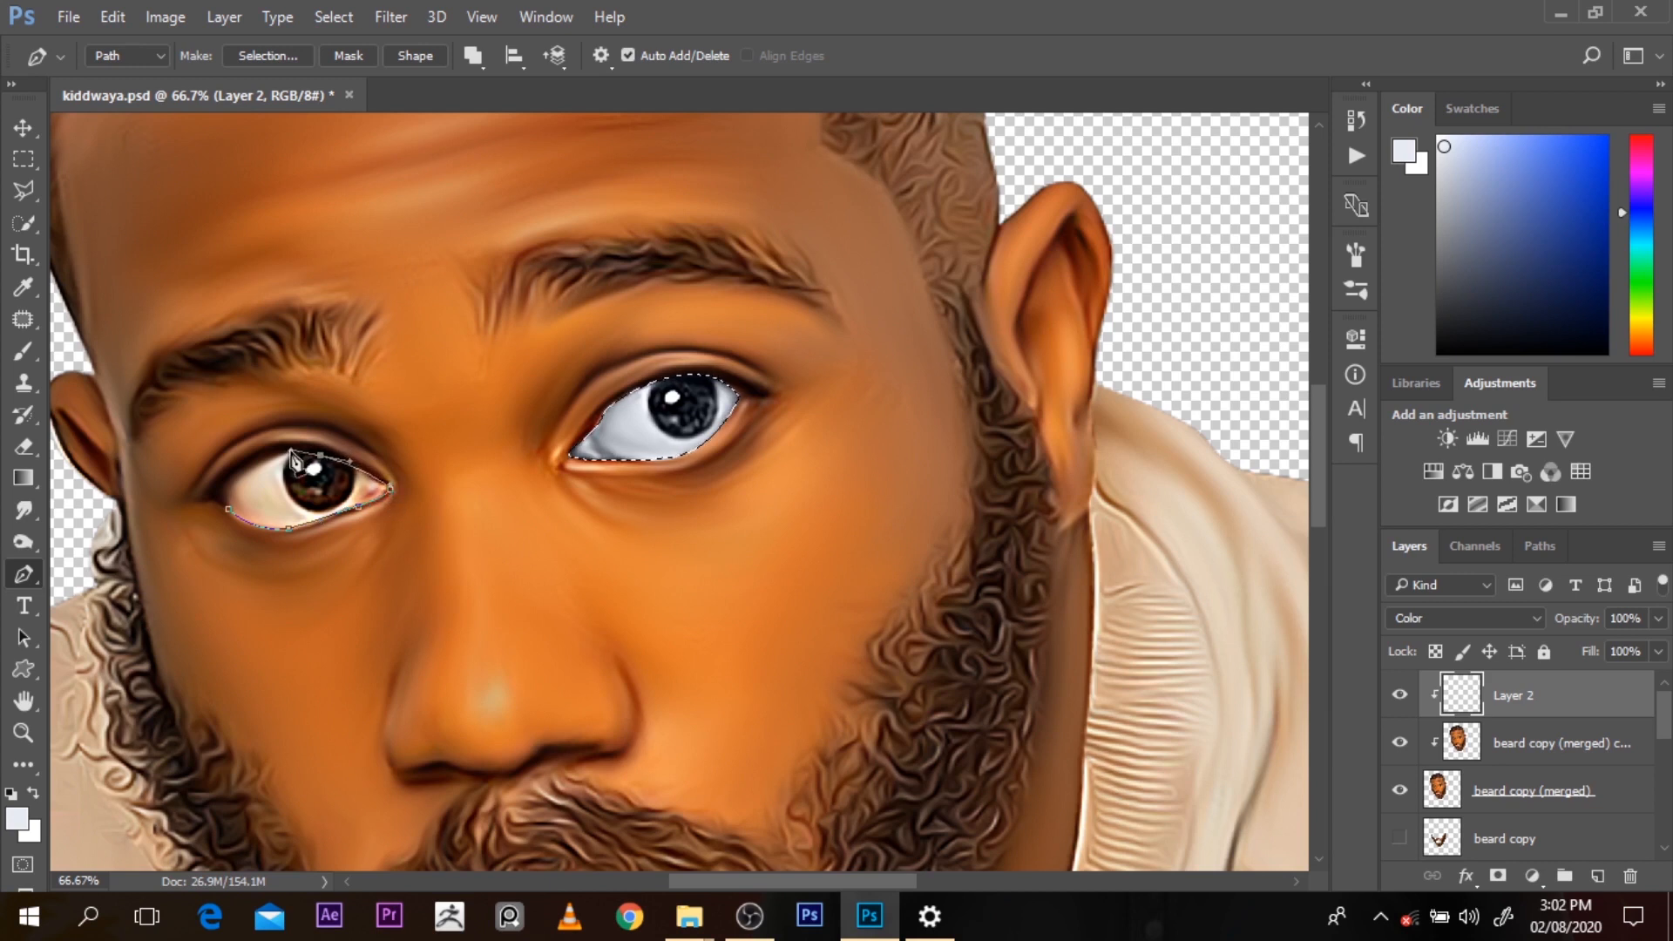
{"action": "left_click_drag", "start_coordinate": [228, 509], "coordinate": [243, 565]}
{"action": "left_click_drag", "start_coordinate": [271, 462], "coordinate": [232, 494]}
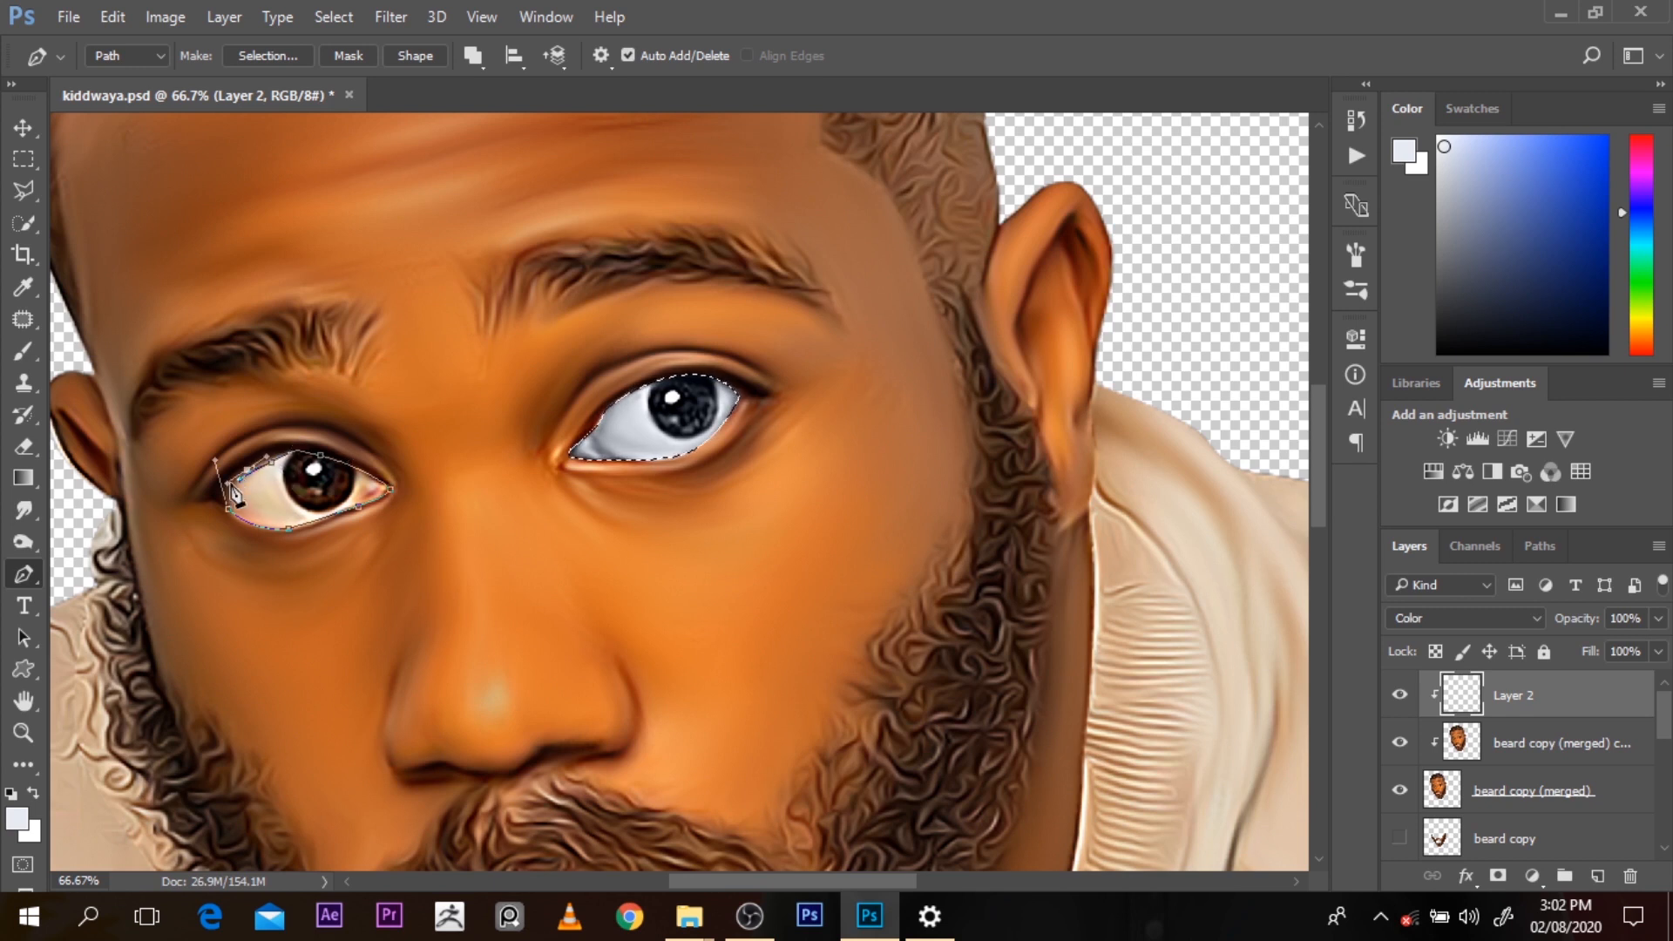
{"action": "key", "text": "ctrl+alt+z"}
{"action": "key", "text": "ctrl+alt+z"}
{"action": "key", "text": "ctrl+alt+z"}
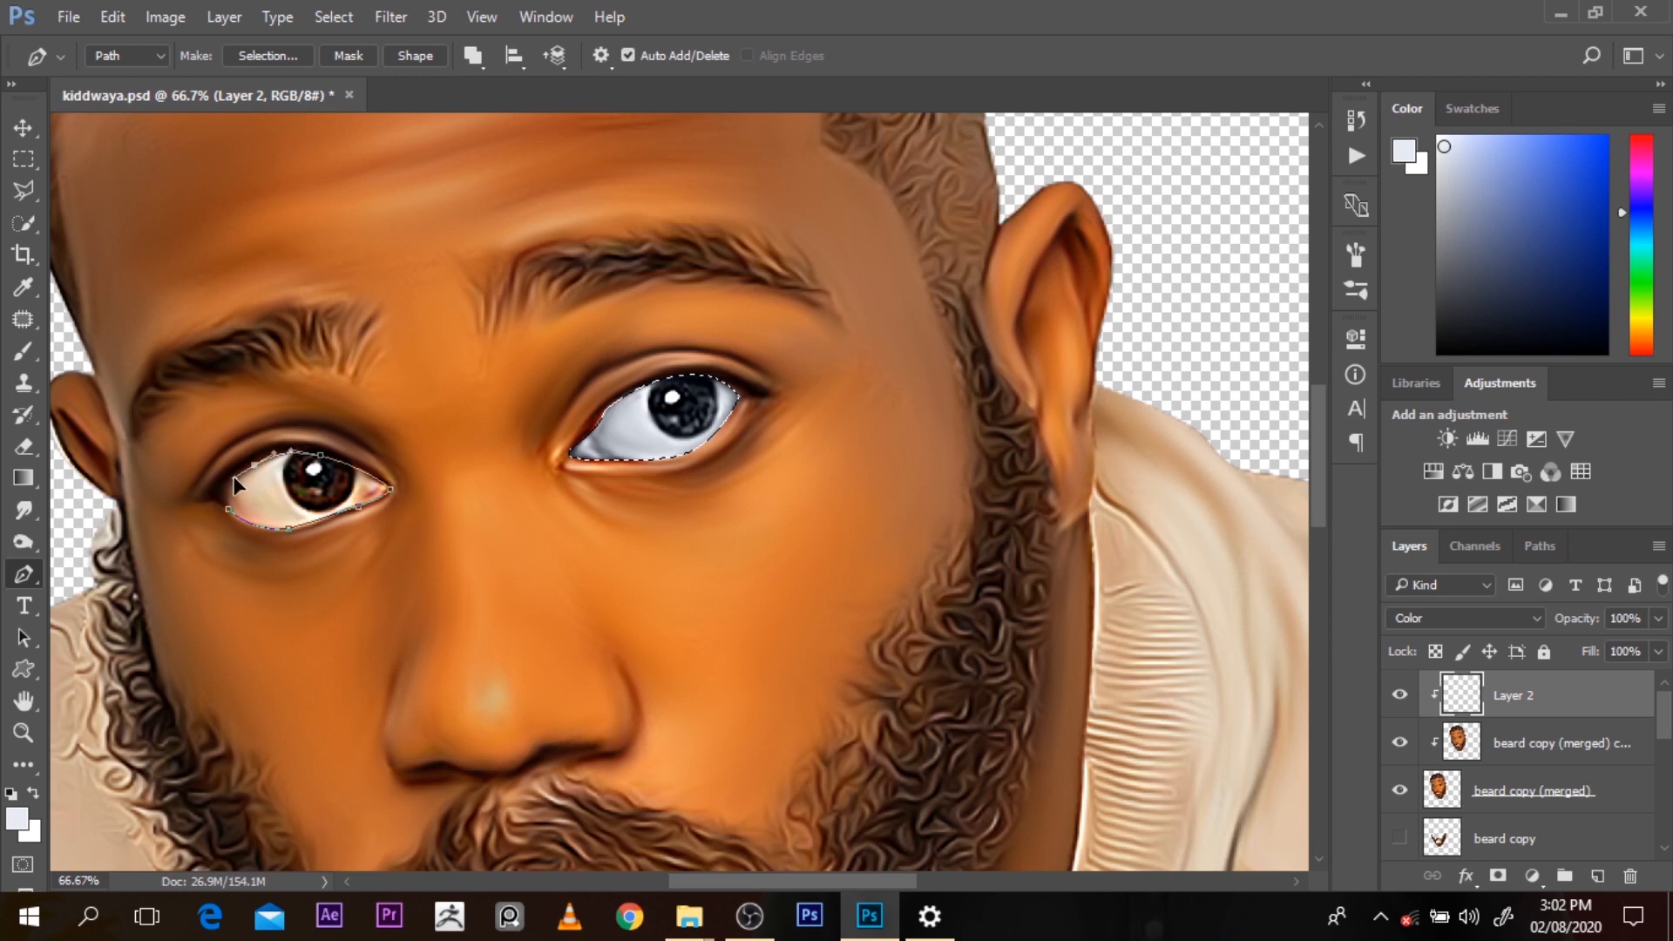
{"action": "left_click_drag", "start_coordinate": [227, 518], "coordinate": [236, 521]}
{"action": "key", "text": "ctrl+Return"}
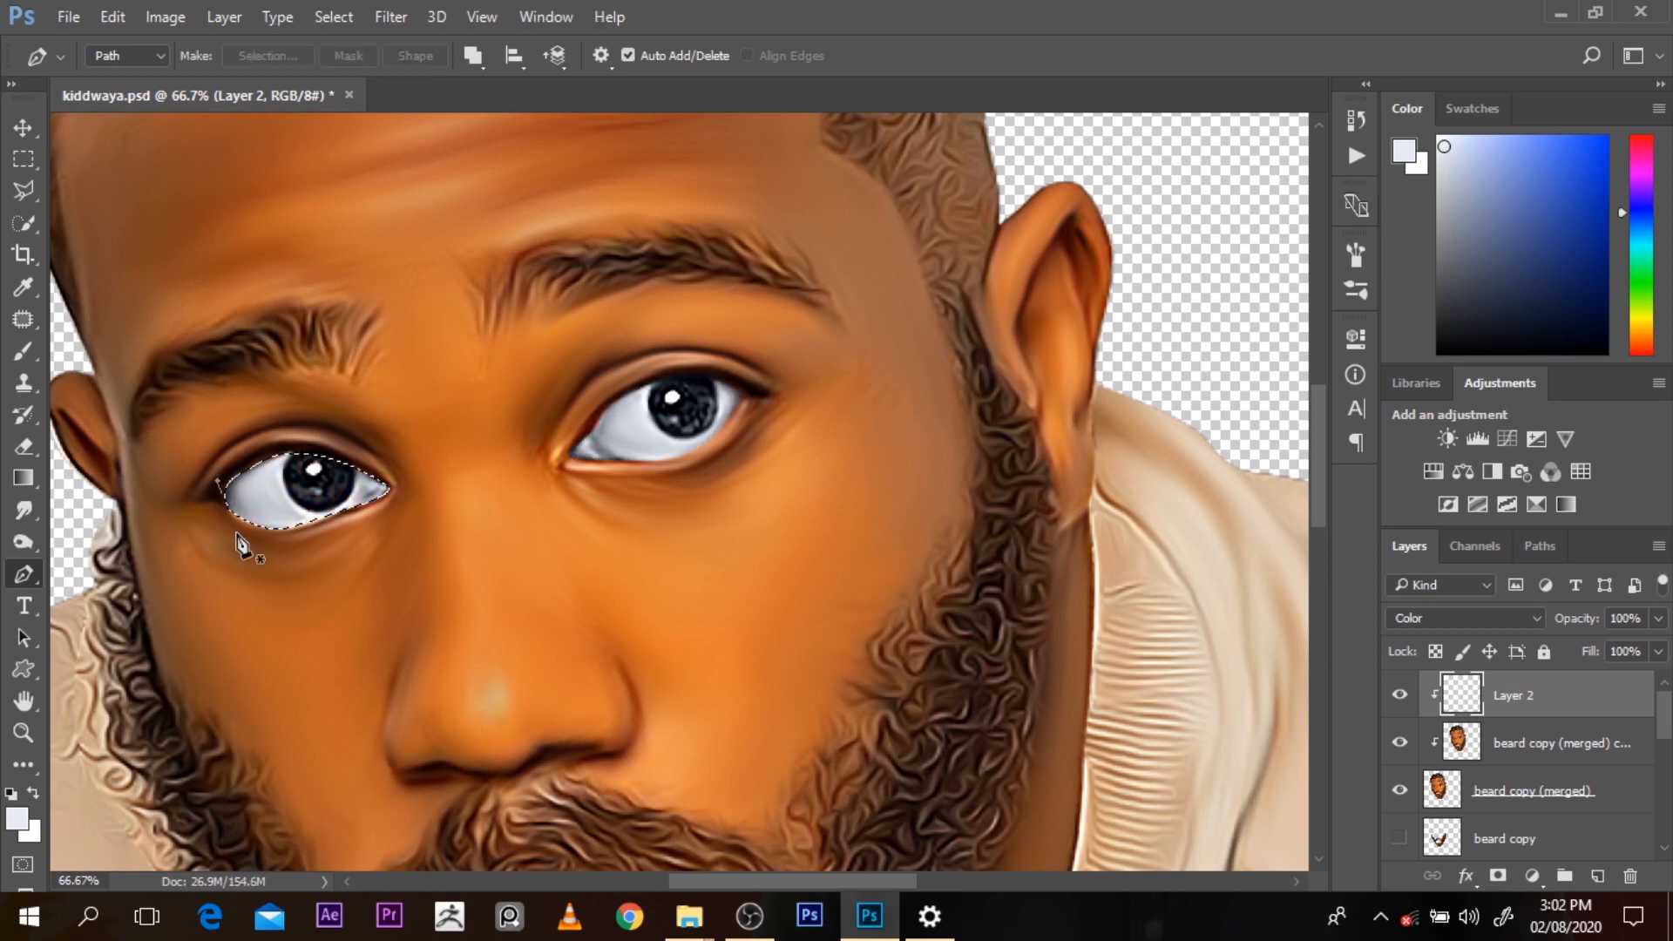
Hide Layer 2 and sample the red-orange at the eye's inner corner for a brush at 72% opacity
{"action": "left_click", "coordinate": [1400, 696]}
{"action": "left_click", "coordinate": [1401, 695]}
{"action": "left_click", "coordinate": [1401, 695]}
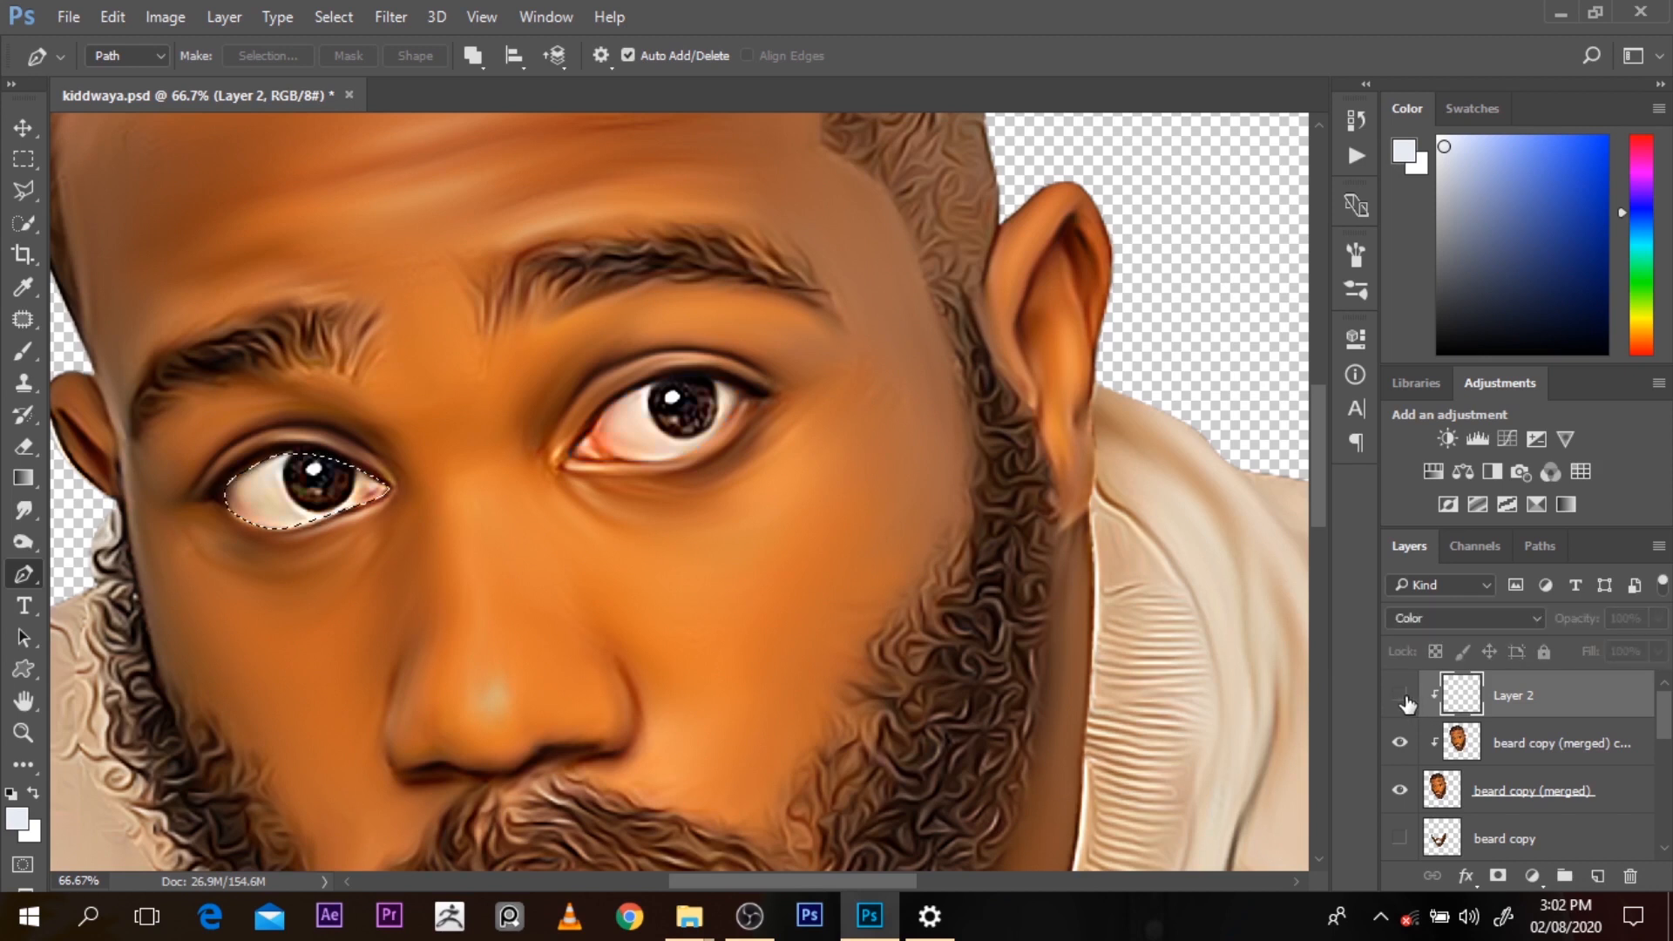
{"action": "left_click", "coordinate": [18, 356]}
{"action": "left_click_drag", "start_coordinate": [437, 59], "coordinate": [454, 58]}
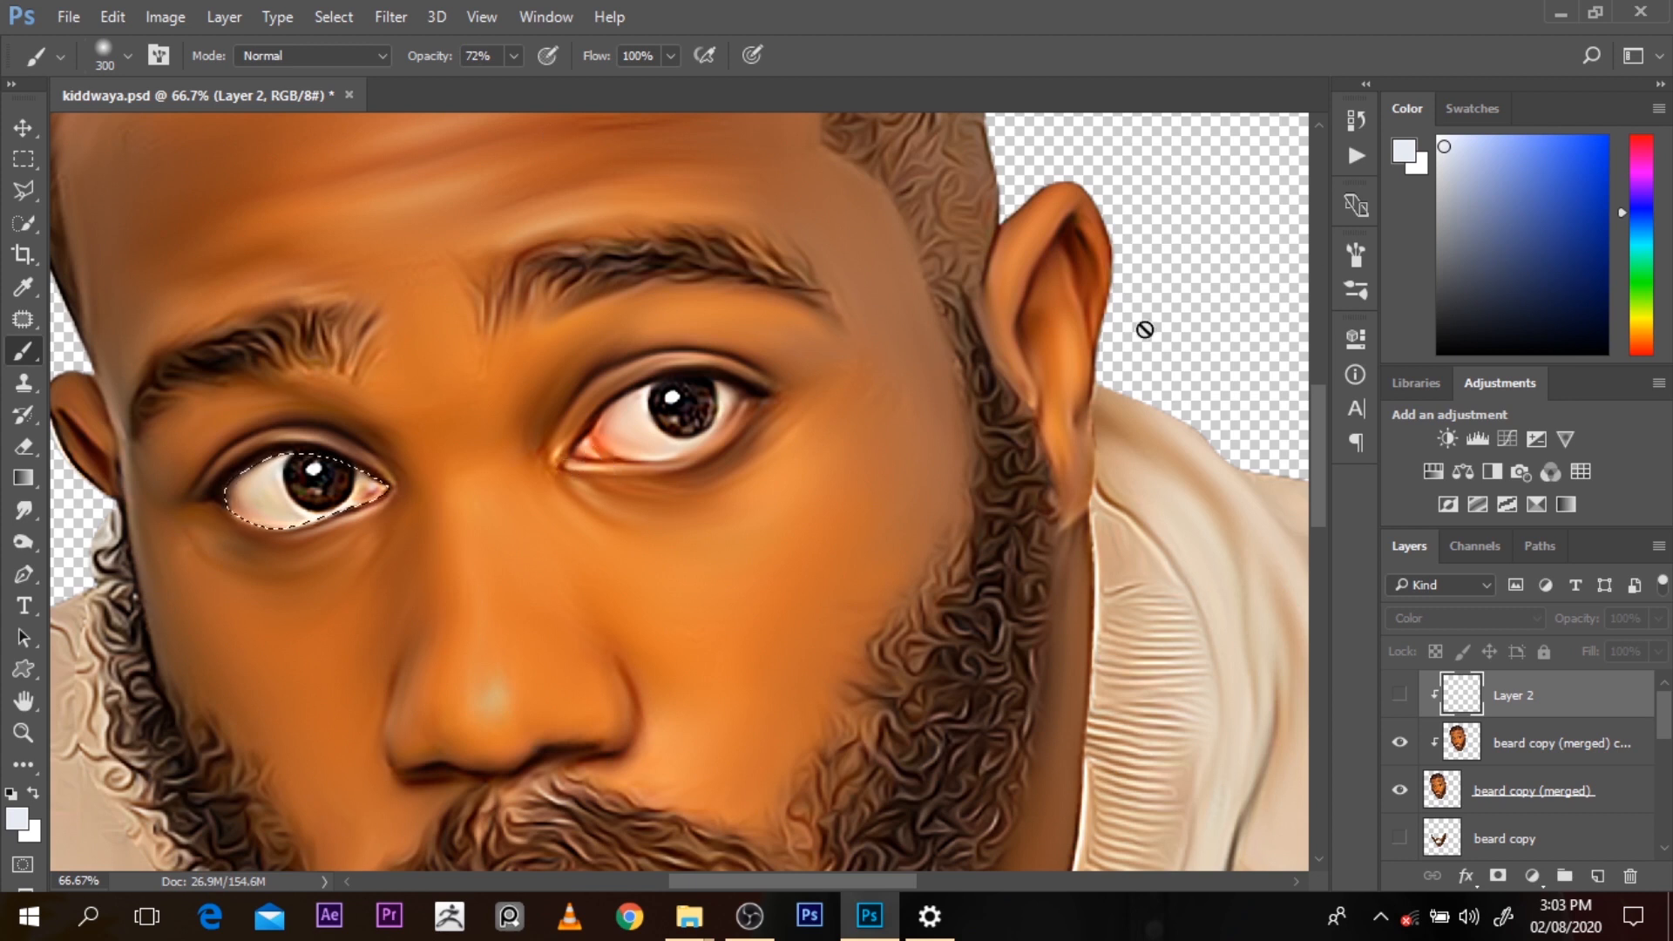
{"action": "left_click", "coordinate": [602, 435], "text": "alt"}
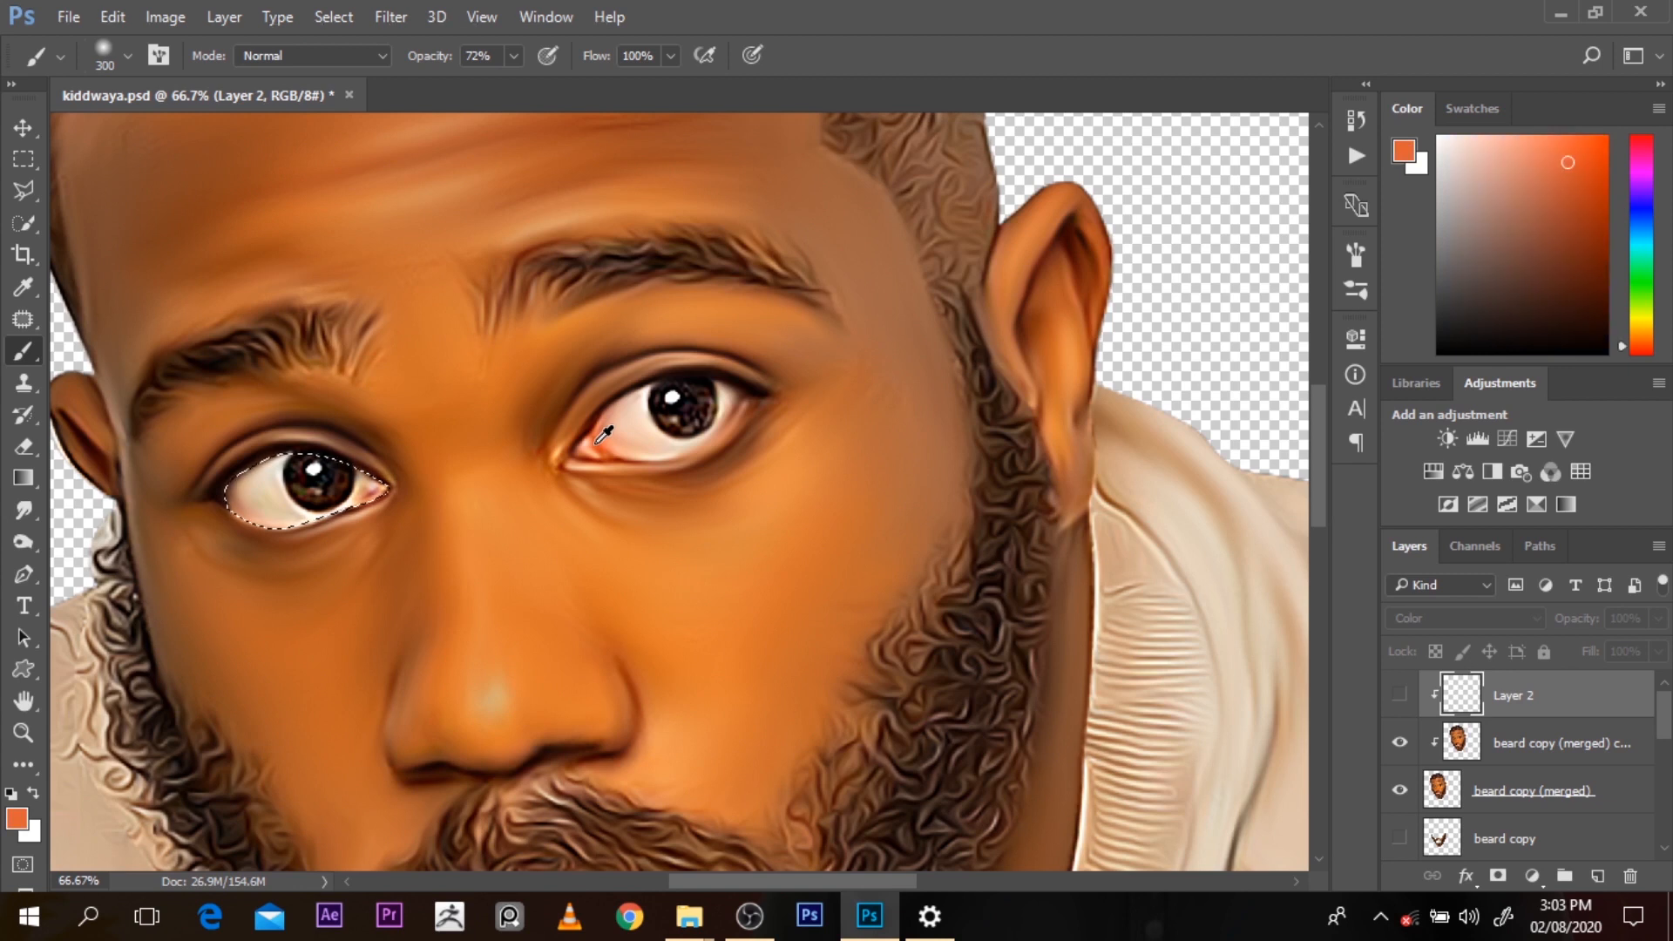
Show Layer 2, load its pixels as a selection and paint the inner corners of both eyes with a 60 px brush
{"action": "left_click", "coordinate": [1397, 697]}
{"action": "key", "text": "bracketleft"}
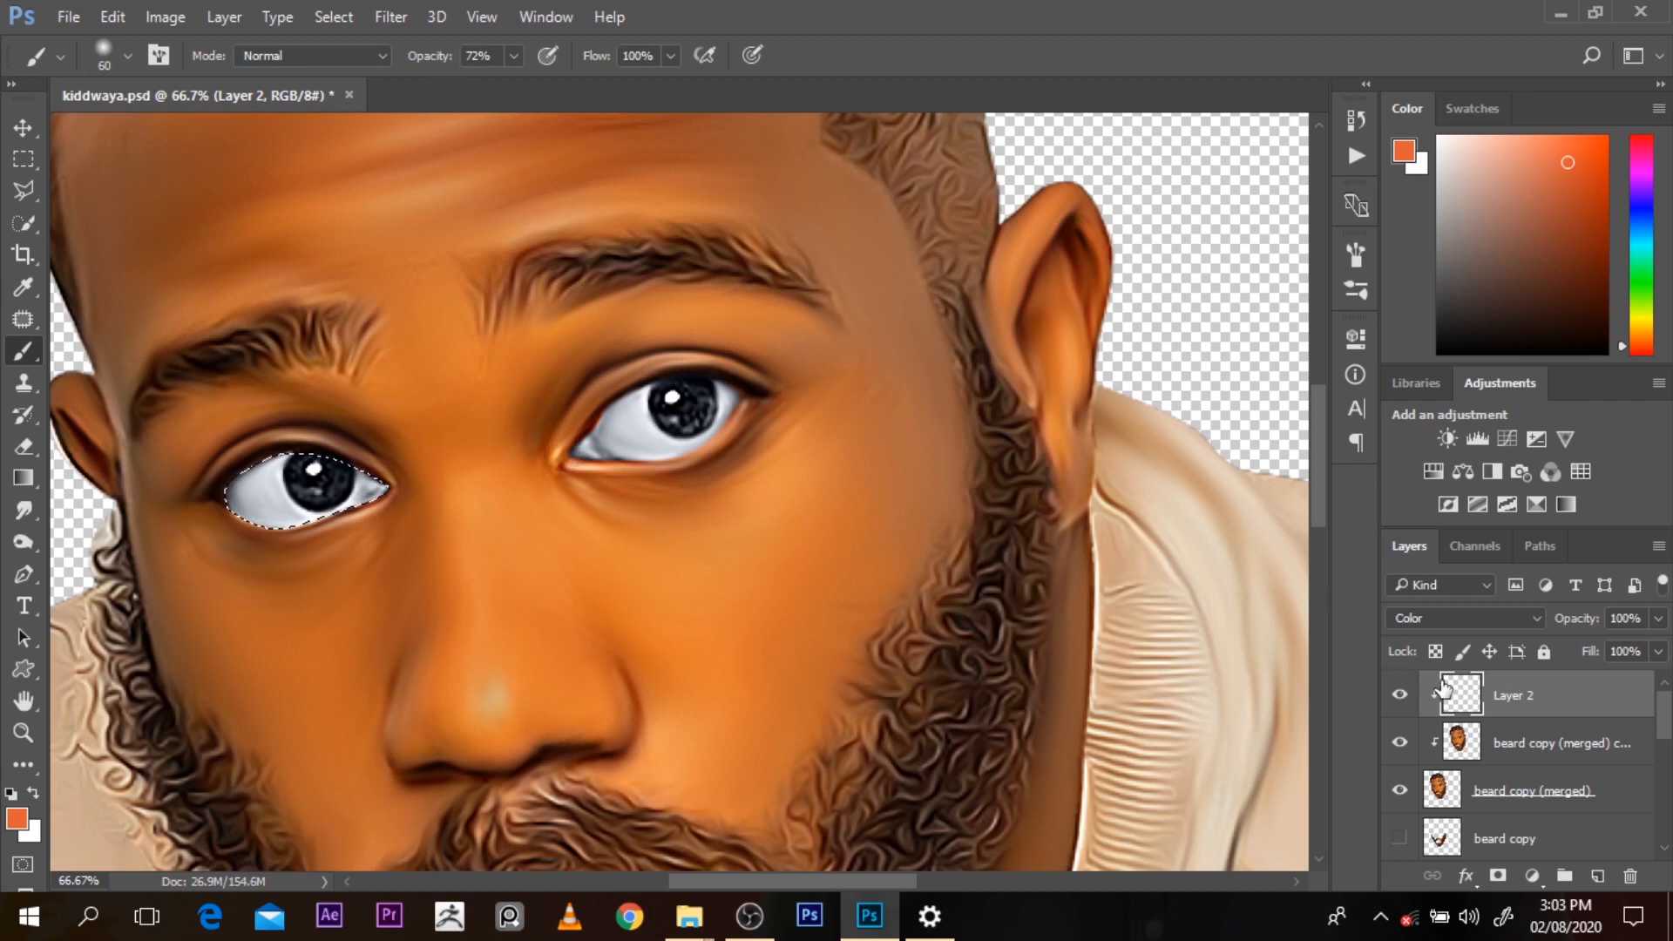
{"action": "left_click", "coordinate": [1464, 703], "text": "ctrl"}
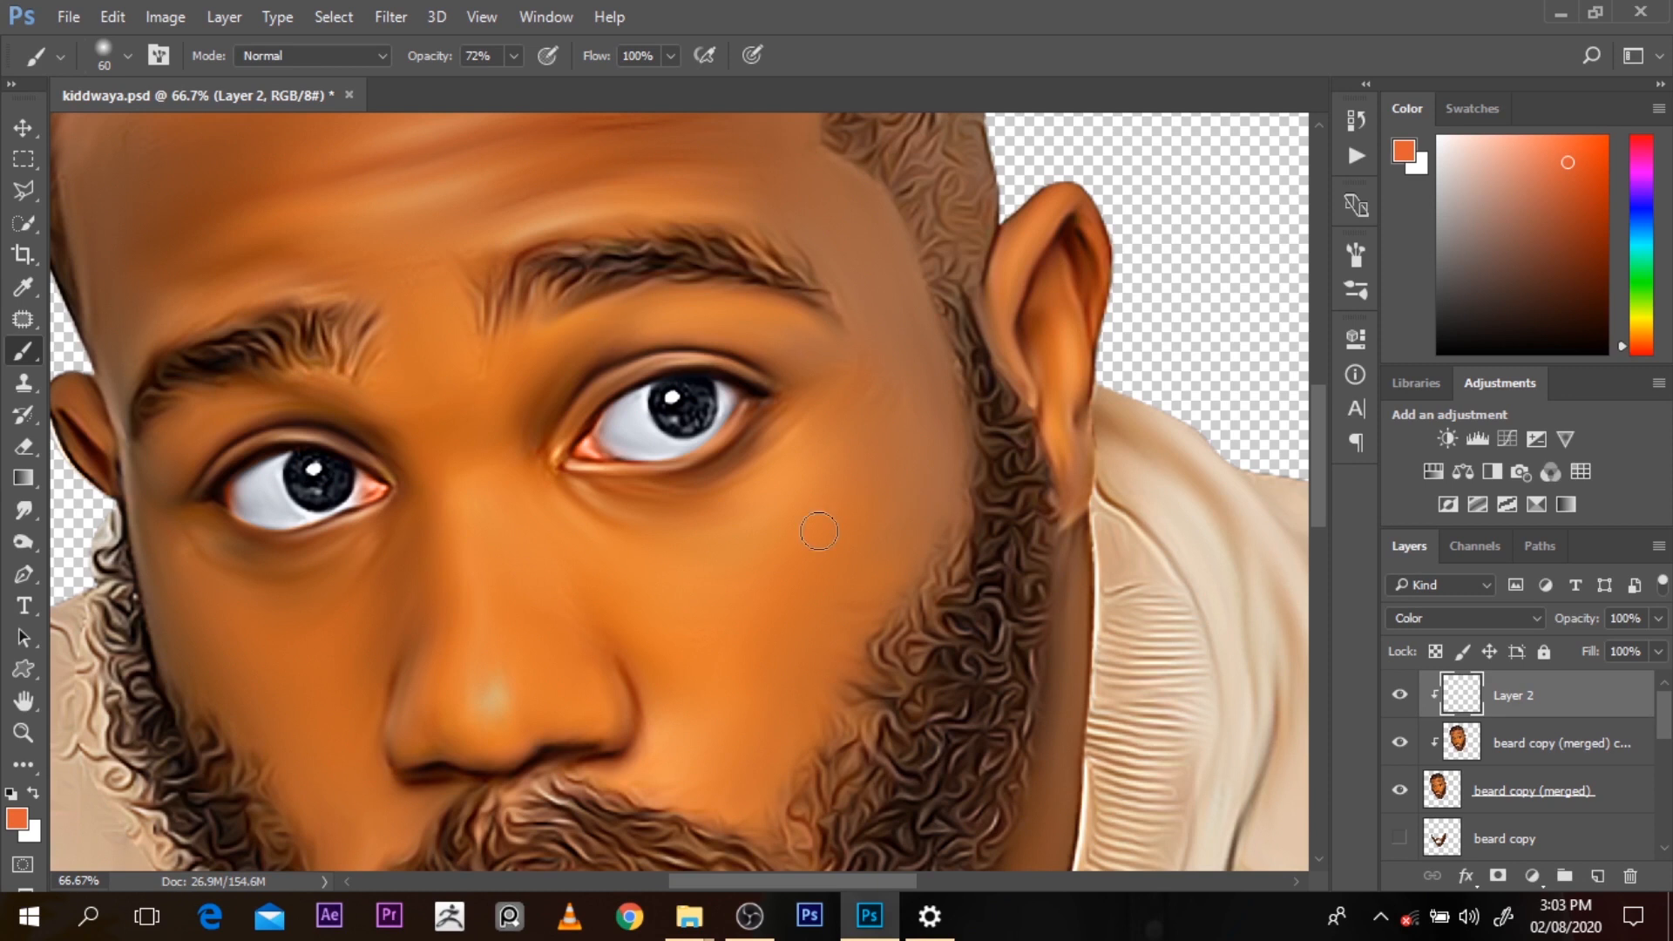
Reload Layer 2's selection, blend the eye corners with a 100 px brush at 20% opacity and deselect
{"action": "left_click", "coordinate": [1462, 694], "text": "ctrl"}
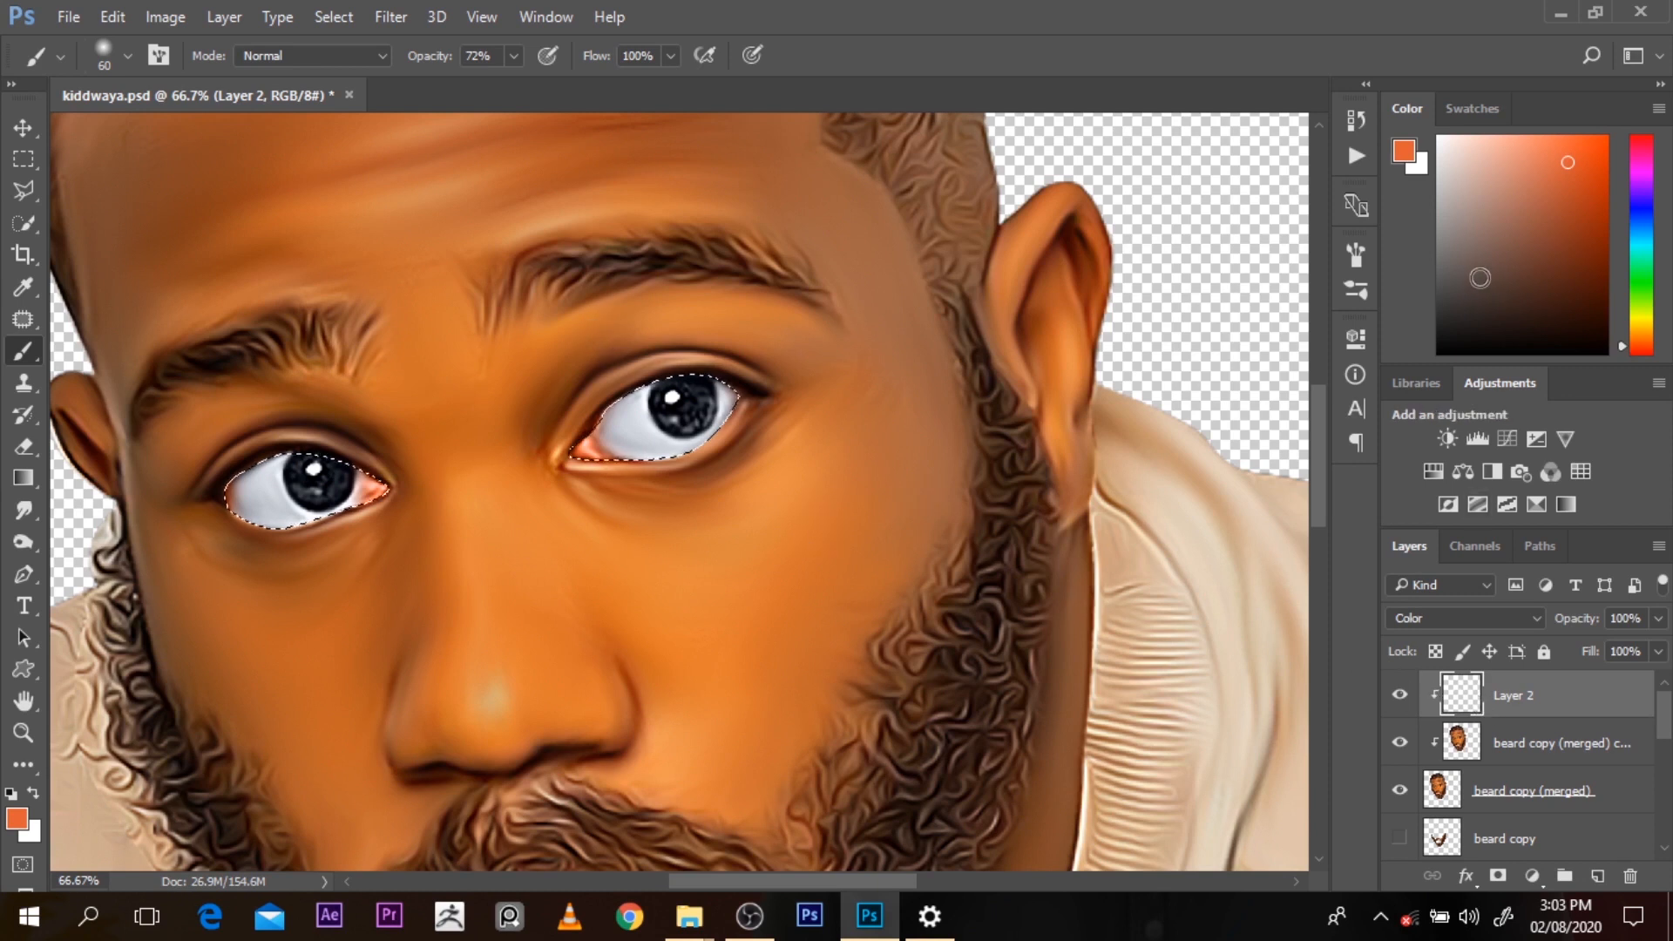
{"action": "key", "text": "2"}
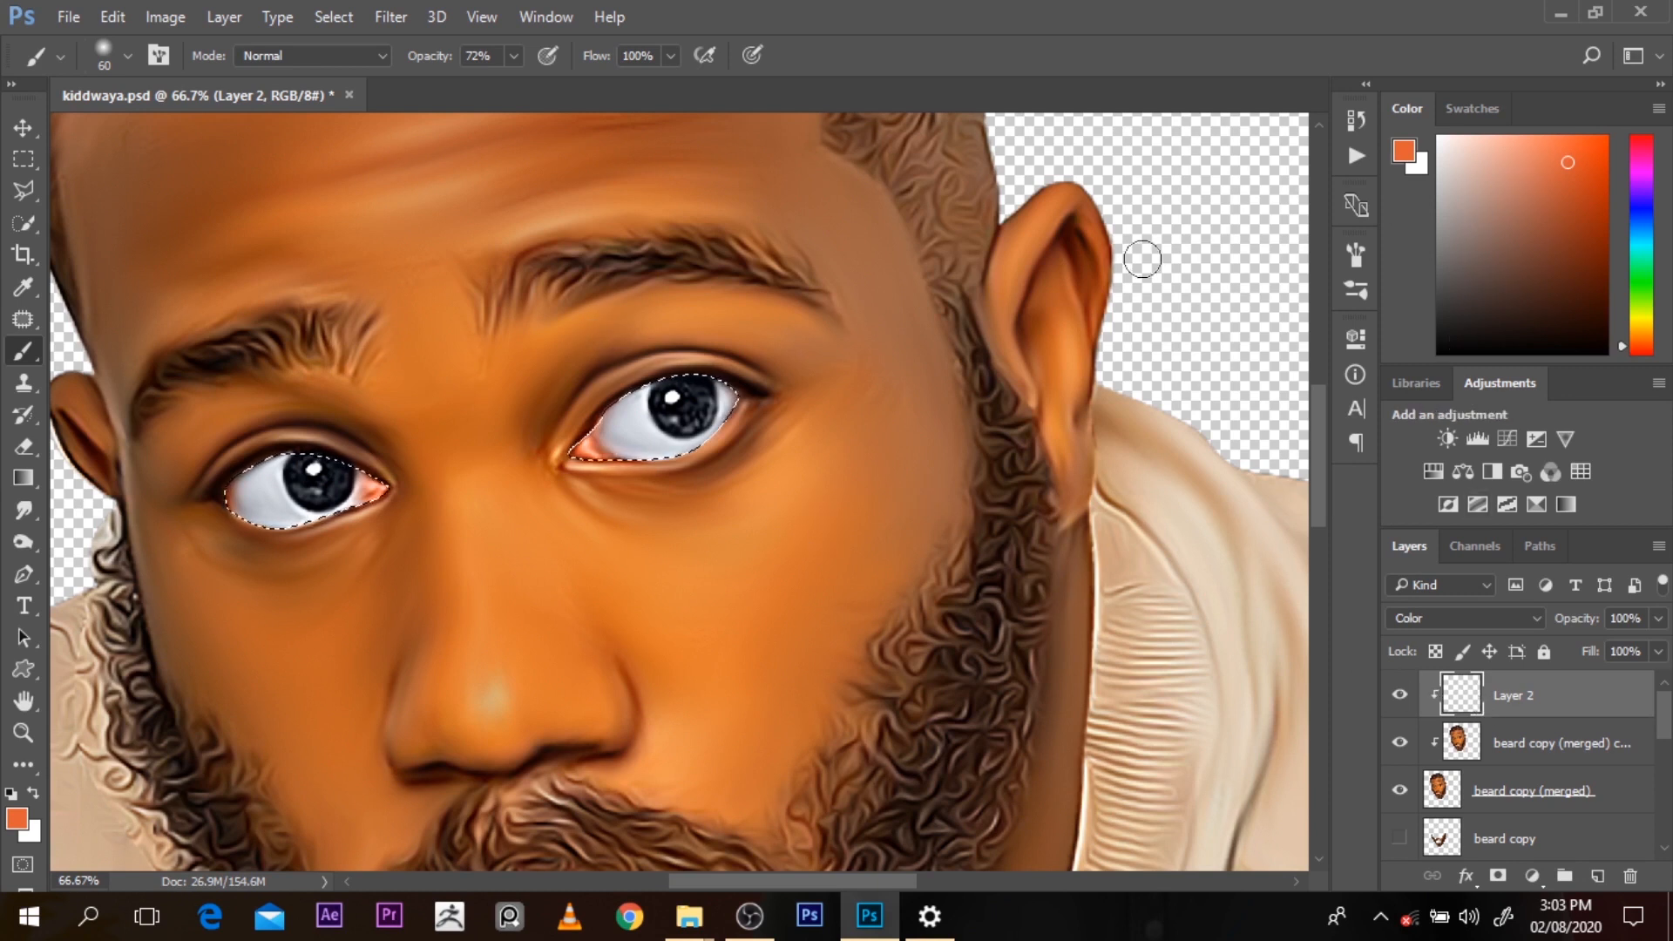
{"action": "key", "text": "bracketright"}
{"action": "key", "text": "bracketright"}
{"action": "key", "text": "bracketright"}
{"action": "key", "text": "bracketright"}
{"action": "key", "text": "ctrl+d"}
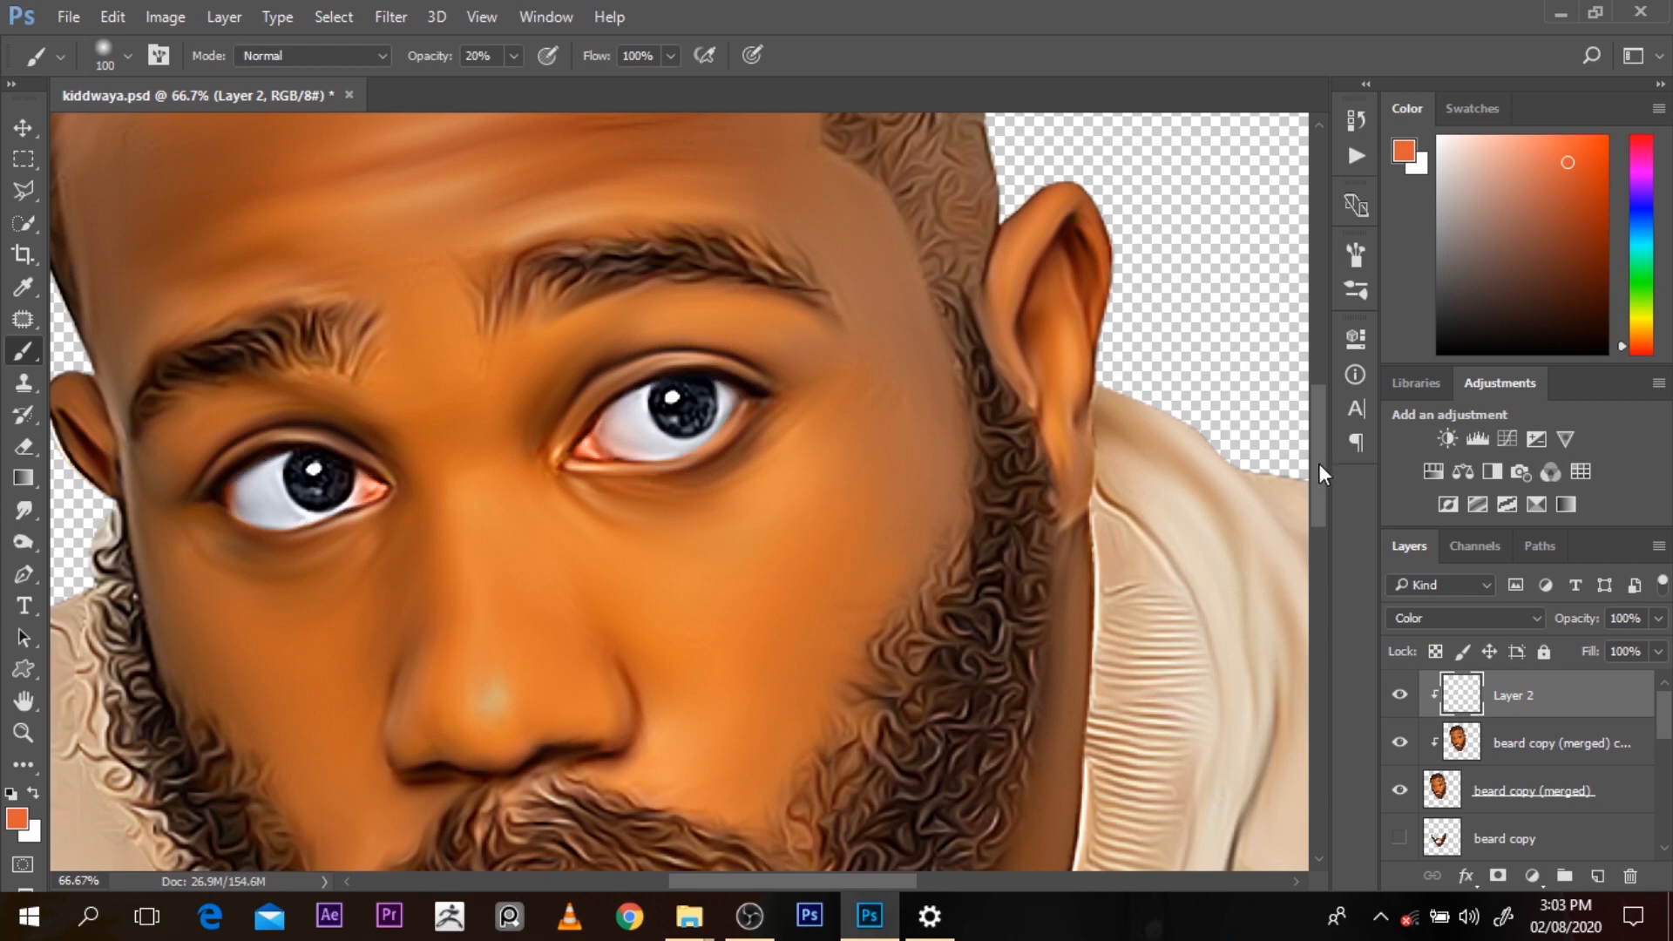
Add a new clipped layer for the lips directly above the clipped beard copy (merged) copy layer
{"action": "left_click_drag", "start_coordinate": [1320, 463], "coordinate": [1324, 568]}
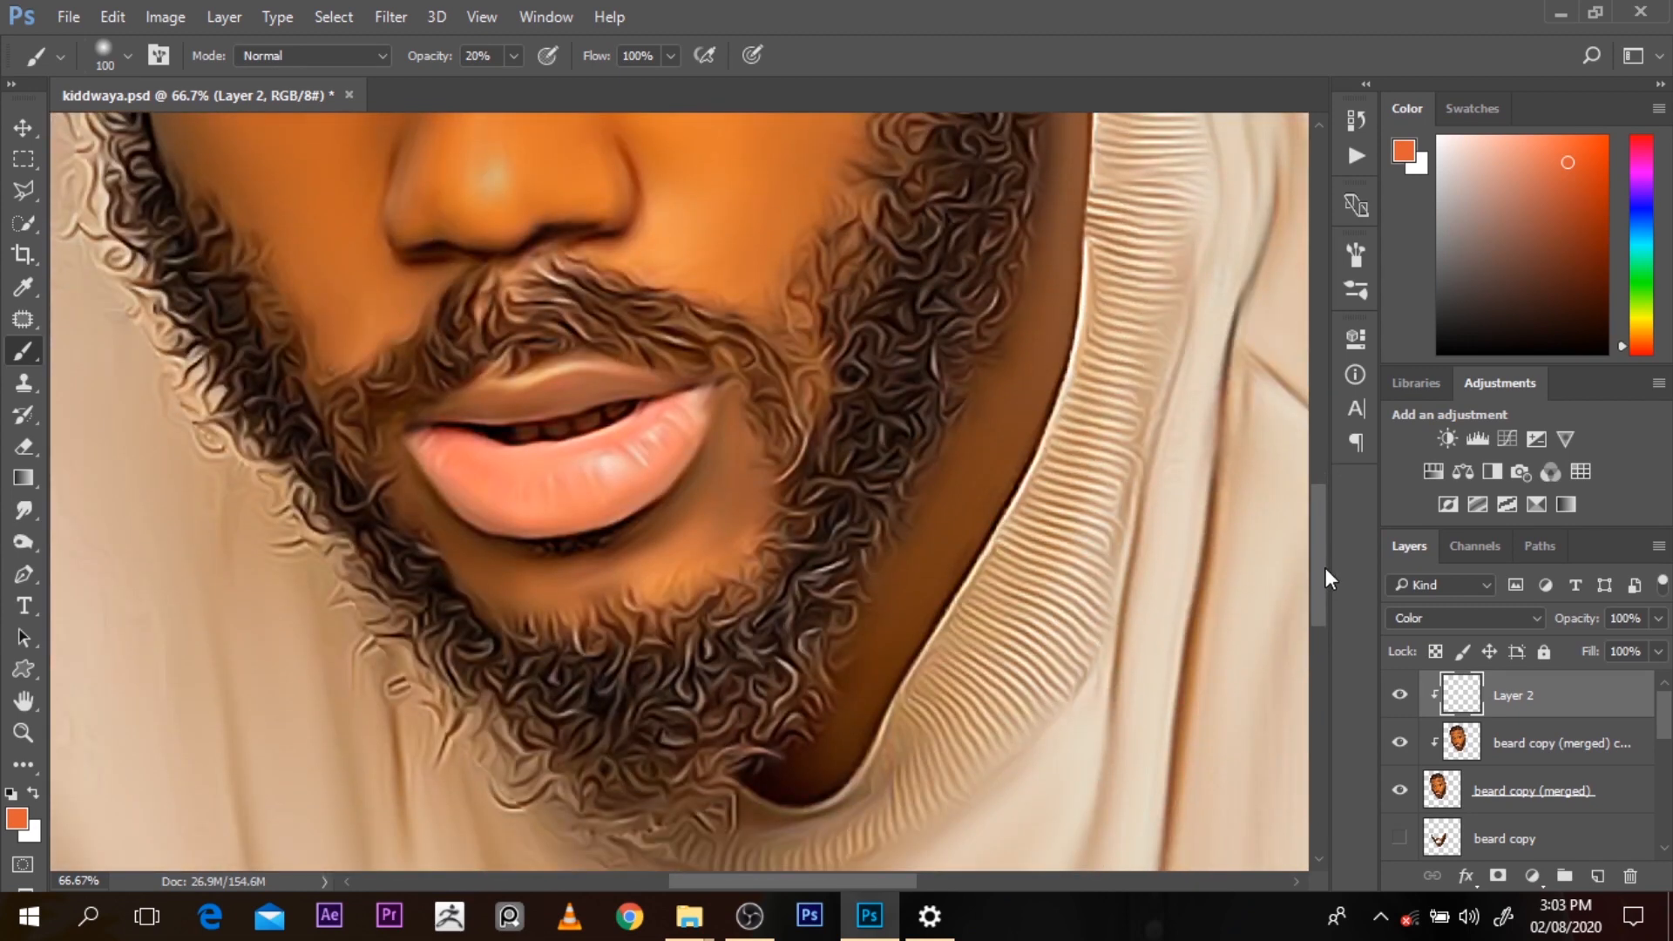
{"action": "left_click", "coordinate": [1560, 743]}
{"action": "left_click", "coordinate": [1598, 876]}
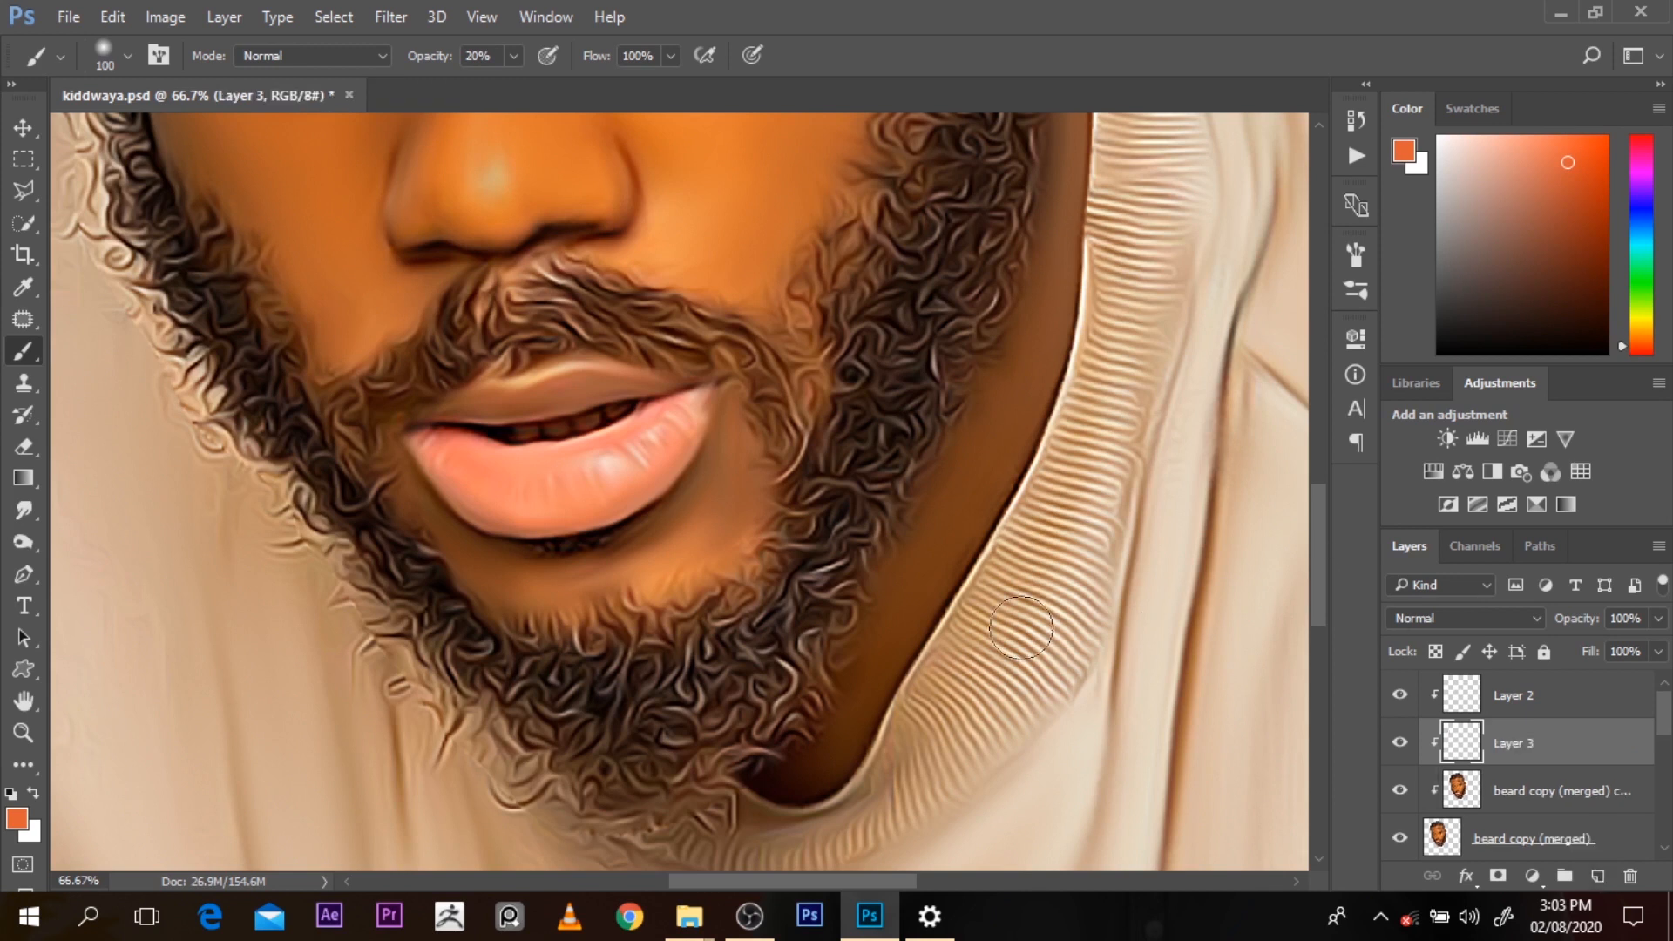
Trace the outline of both lips with the Pen tool and convert the path to a selection
{"action": "key", "text": "p"}
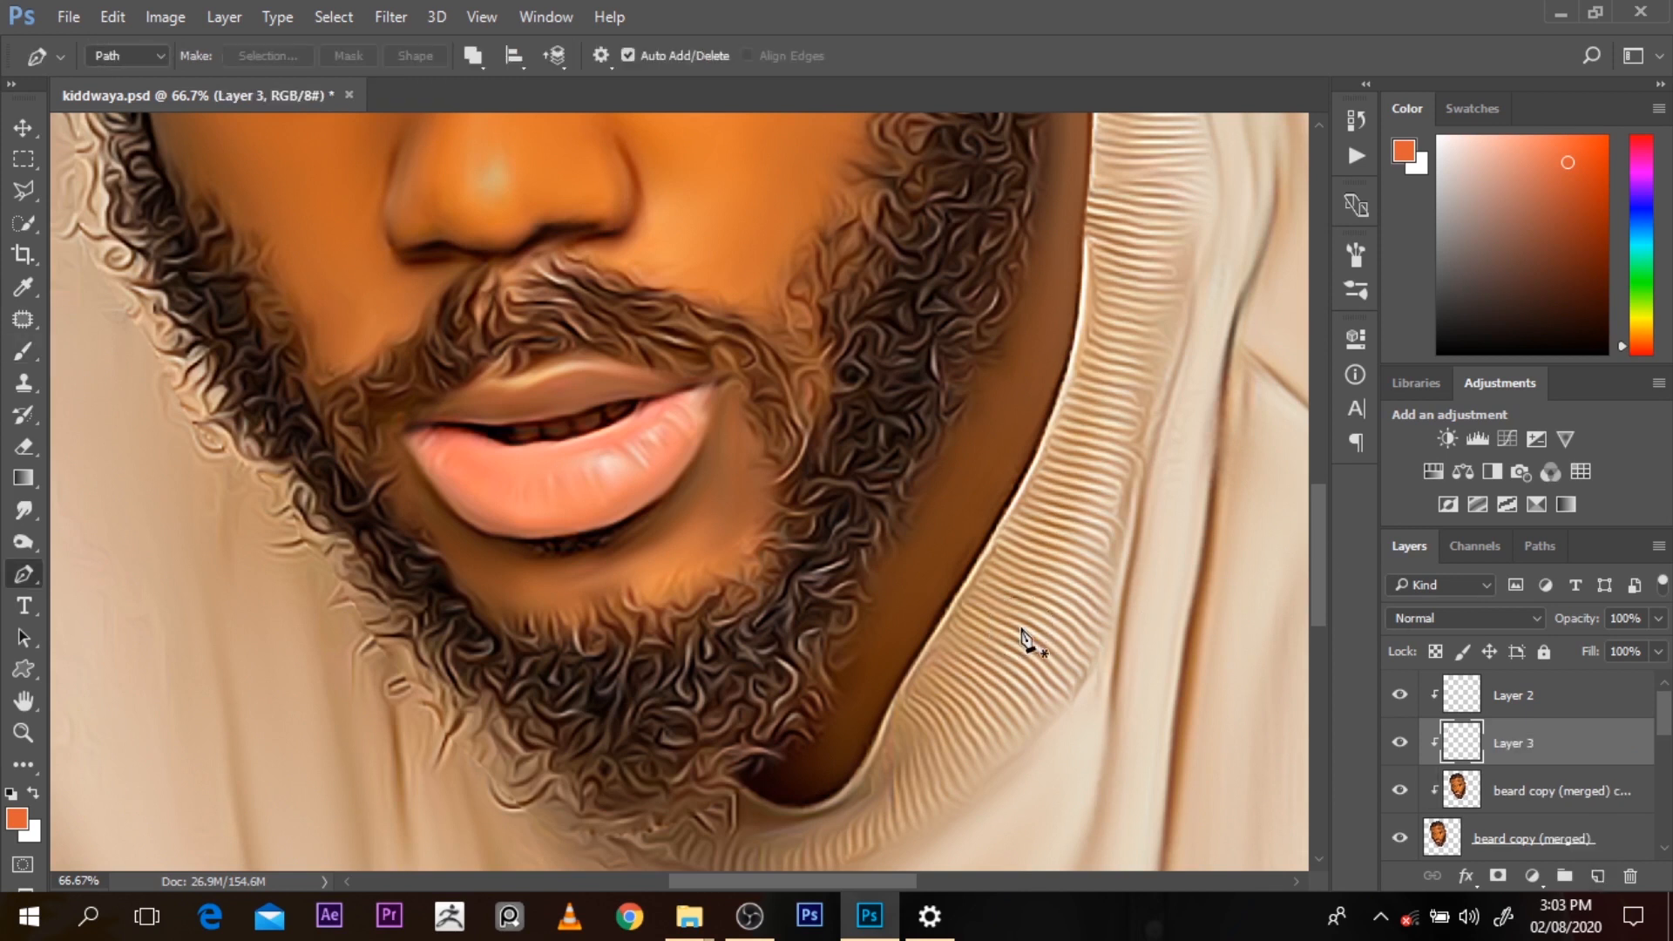
{"action": "left_click", "coordinate": [403, 435]}
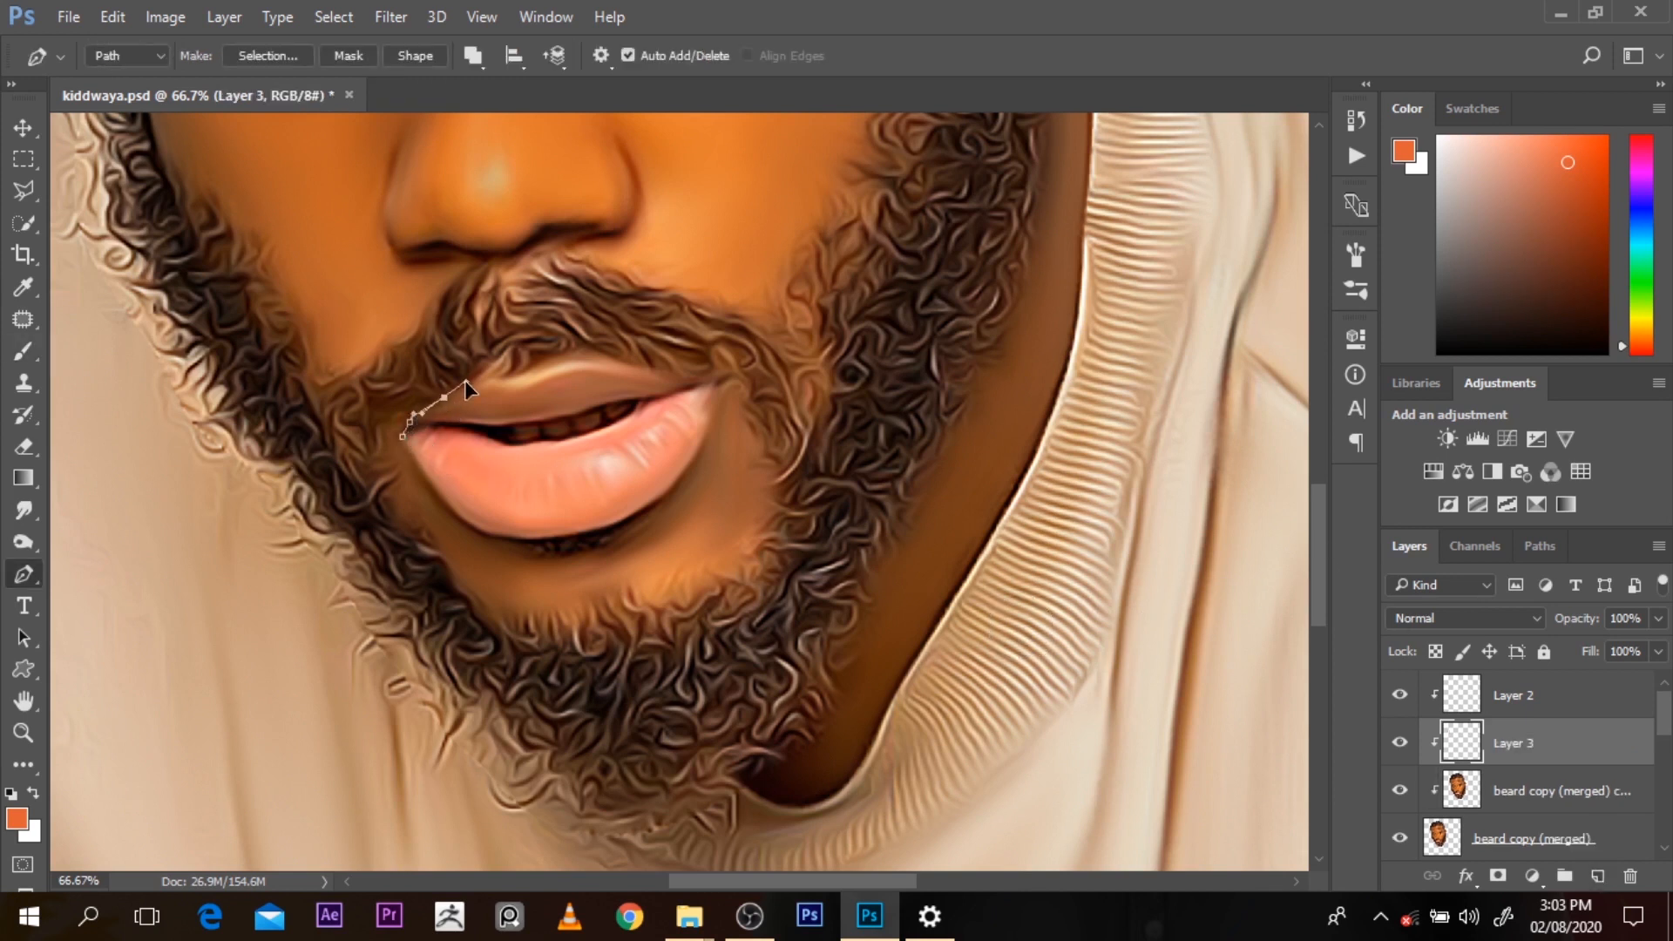
{"action": "left_click_drag", "start_coordinate": [467, 387], "coordinate": [493, 380]}
{"action": "left_click_drag", "start_coordinate": [587, 366], "coordinate": [693, 389]}
{"action": "left_click_drag", "start_coordinate": [696, 453], "coordinate": [474, 533]}
{"action": "key", "text": "ctrl+z"}
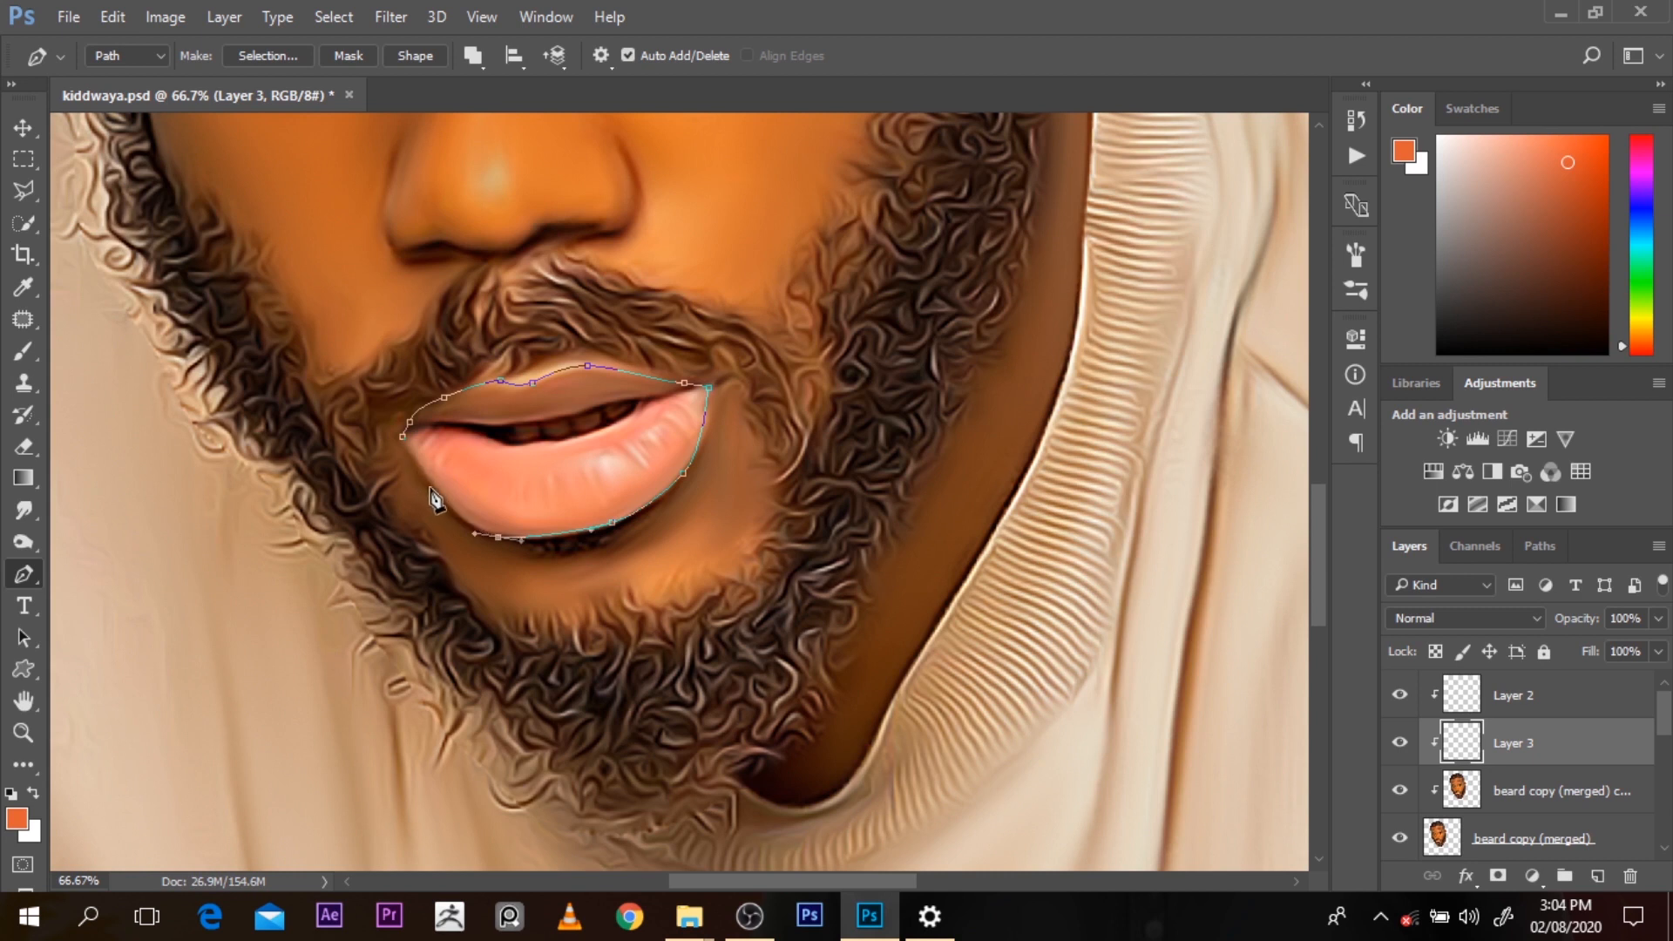
{"action": "left_click", "coordinate": [403, 445]}
{"action": "key", "text": "ctrl+Return"}
Sample the brown of the upper lip, fill the lip selection with it and set Layer 3's blend mode to Color
{"action": "key", "text": "b"}
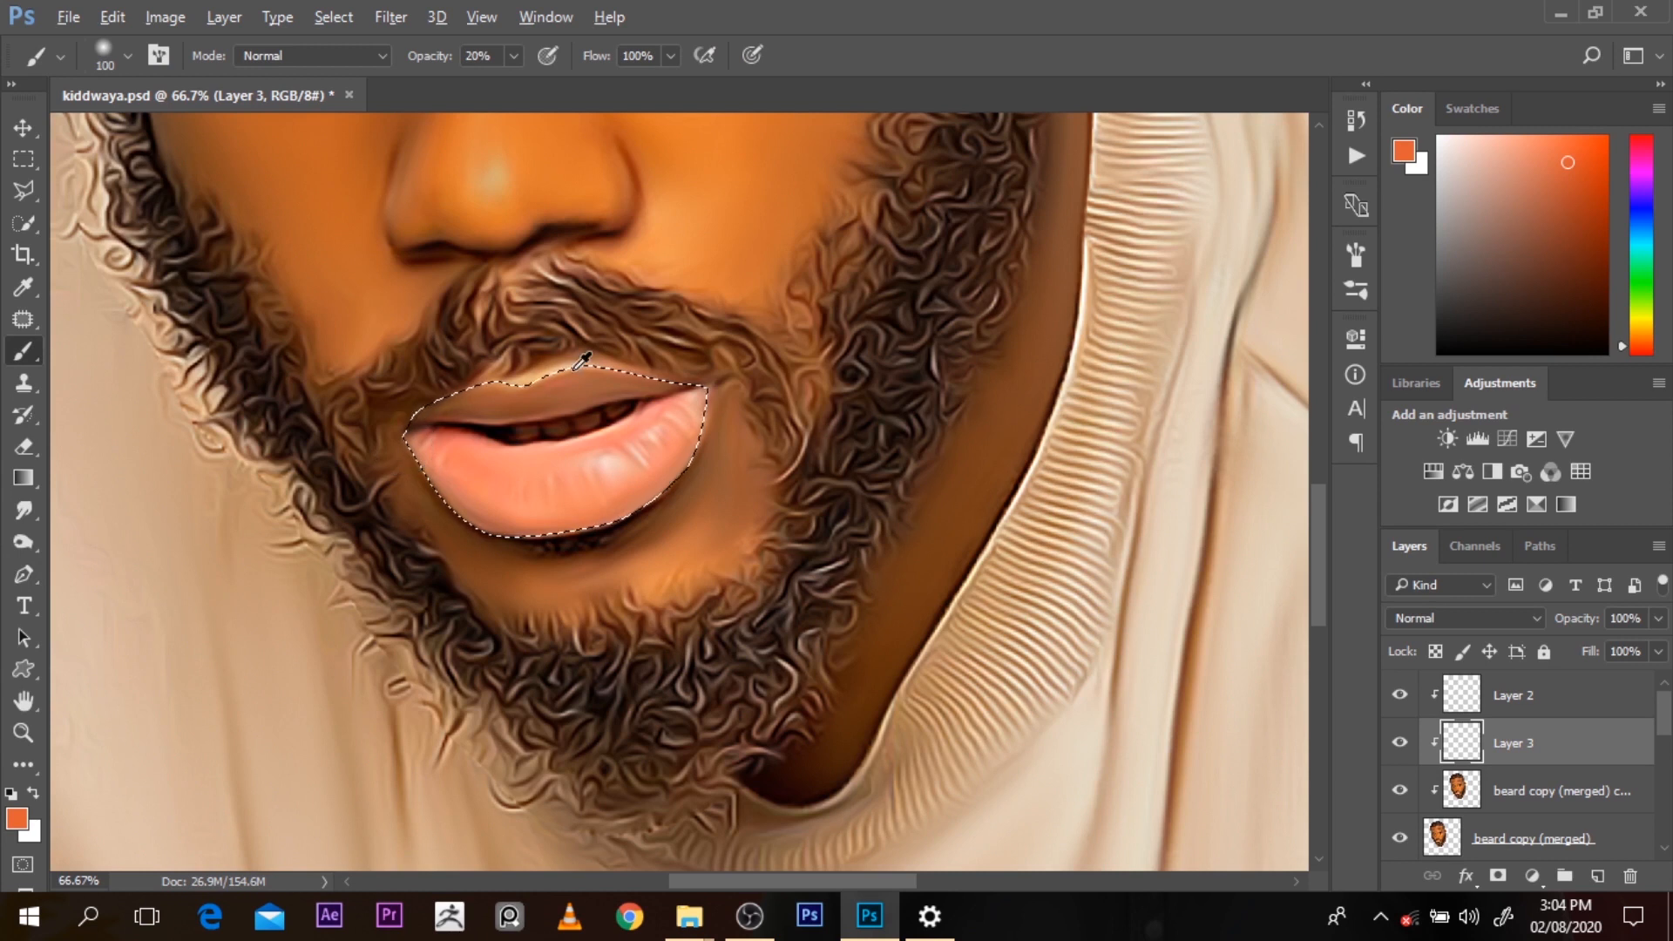
{"action": "left_click", "coordinate": [507, 398], "text": "alt"}
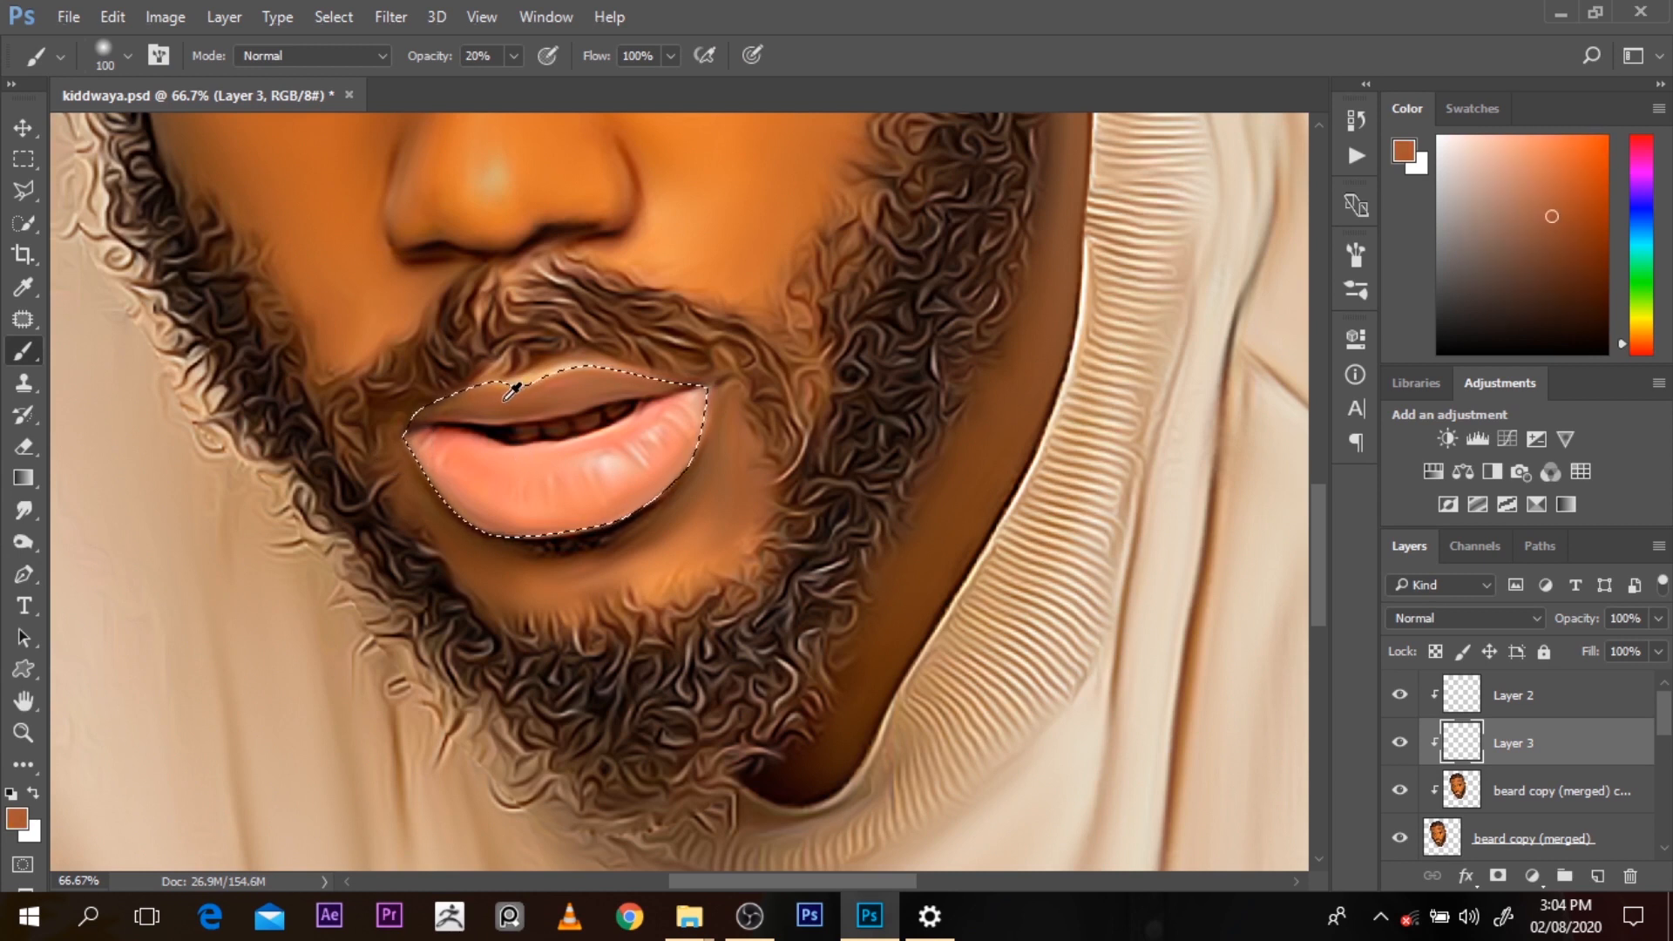
{"action": "left_click", "coordinate": [541, 397], "text": "alt"}
{"action": "left_click", "coordinate": [544, 393], "text": "alt"}
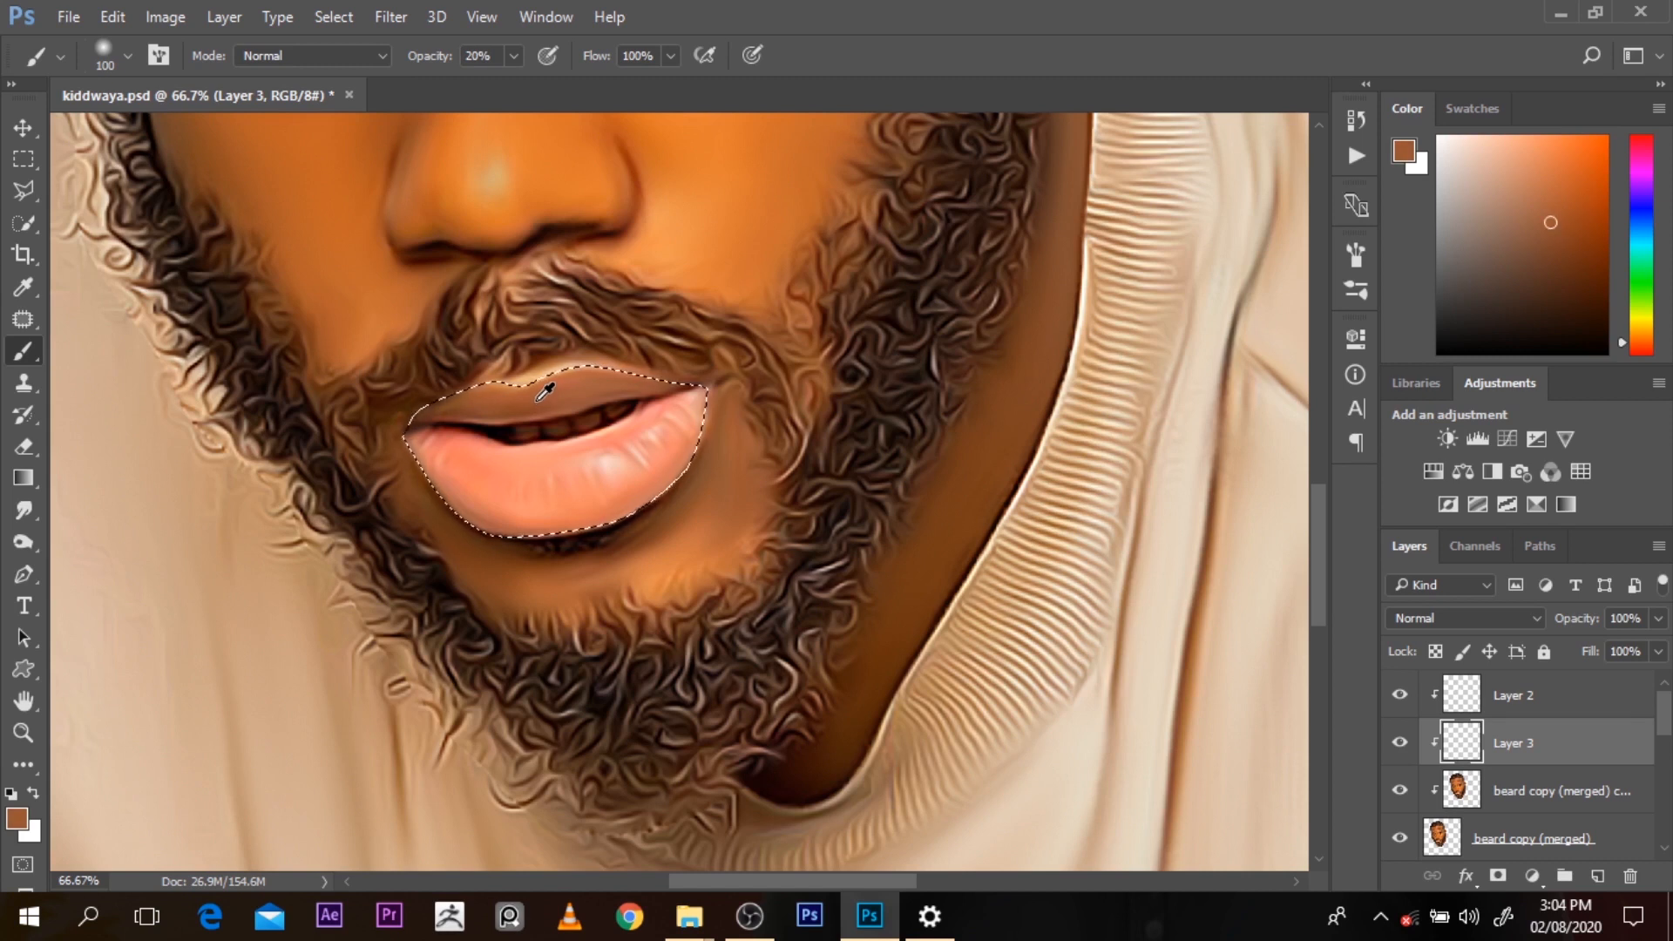
{"action": "key", "text": "alt+BackSpace"}
{"action": "left_click", "coordinate": [1473, 618]}
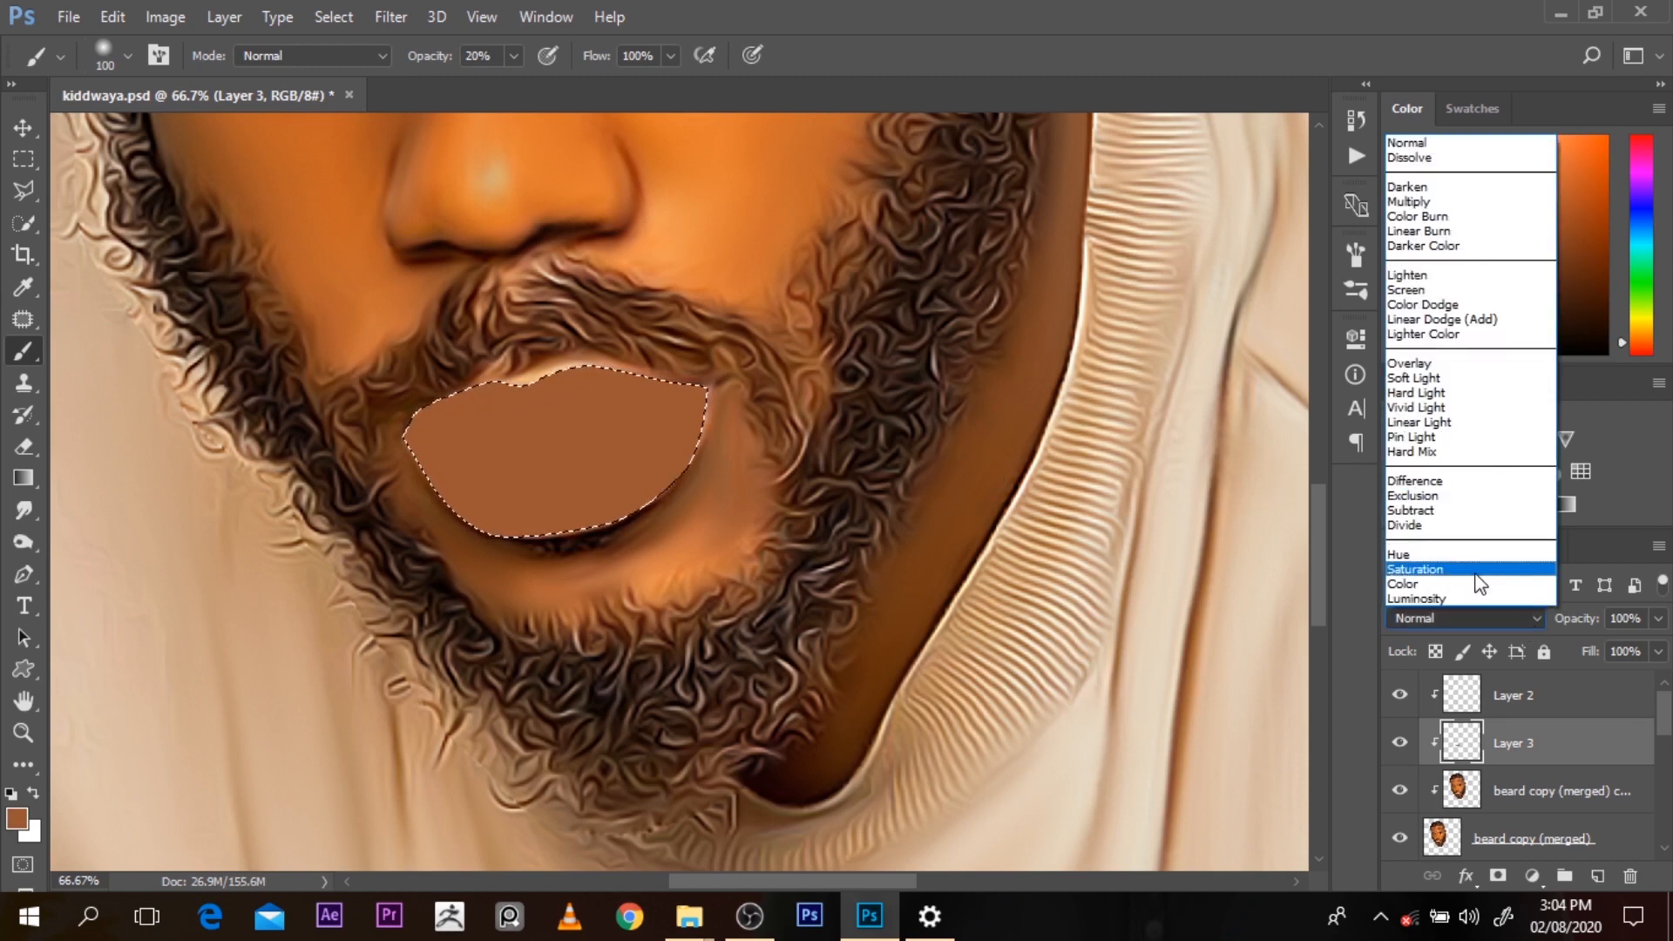
{"action": "left_click", "coordinate": [1473, 584]}
Sample the lower lip's pink with Layer 3 hidden, make it more saturated and brush it onto the lower lip at 90% opacity
{"action": "left_click", "coordinate": [1398, 742]}
{"action": "left_click", "coordinate": [1398, 742]}
{"action": "left_click", "coordinate": [1399, 742]}
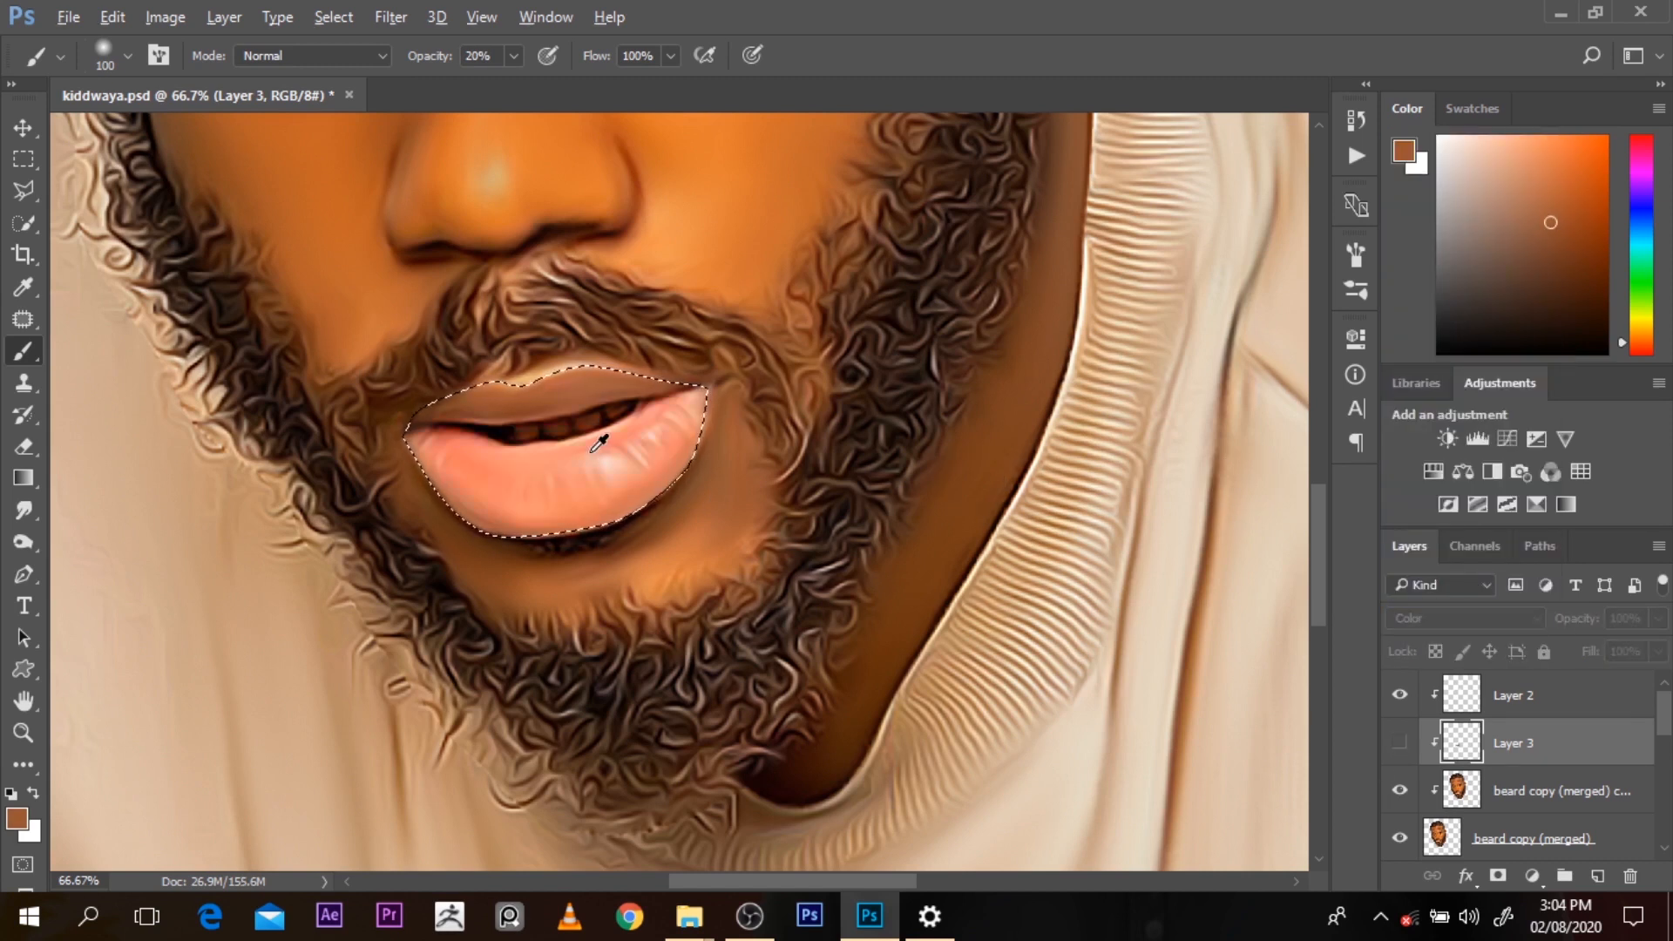
{"action": "left_click", "coordinate": [600, 443], "text": "alt"}
{"action": "left_click", "coordinate": [1398, 743]}
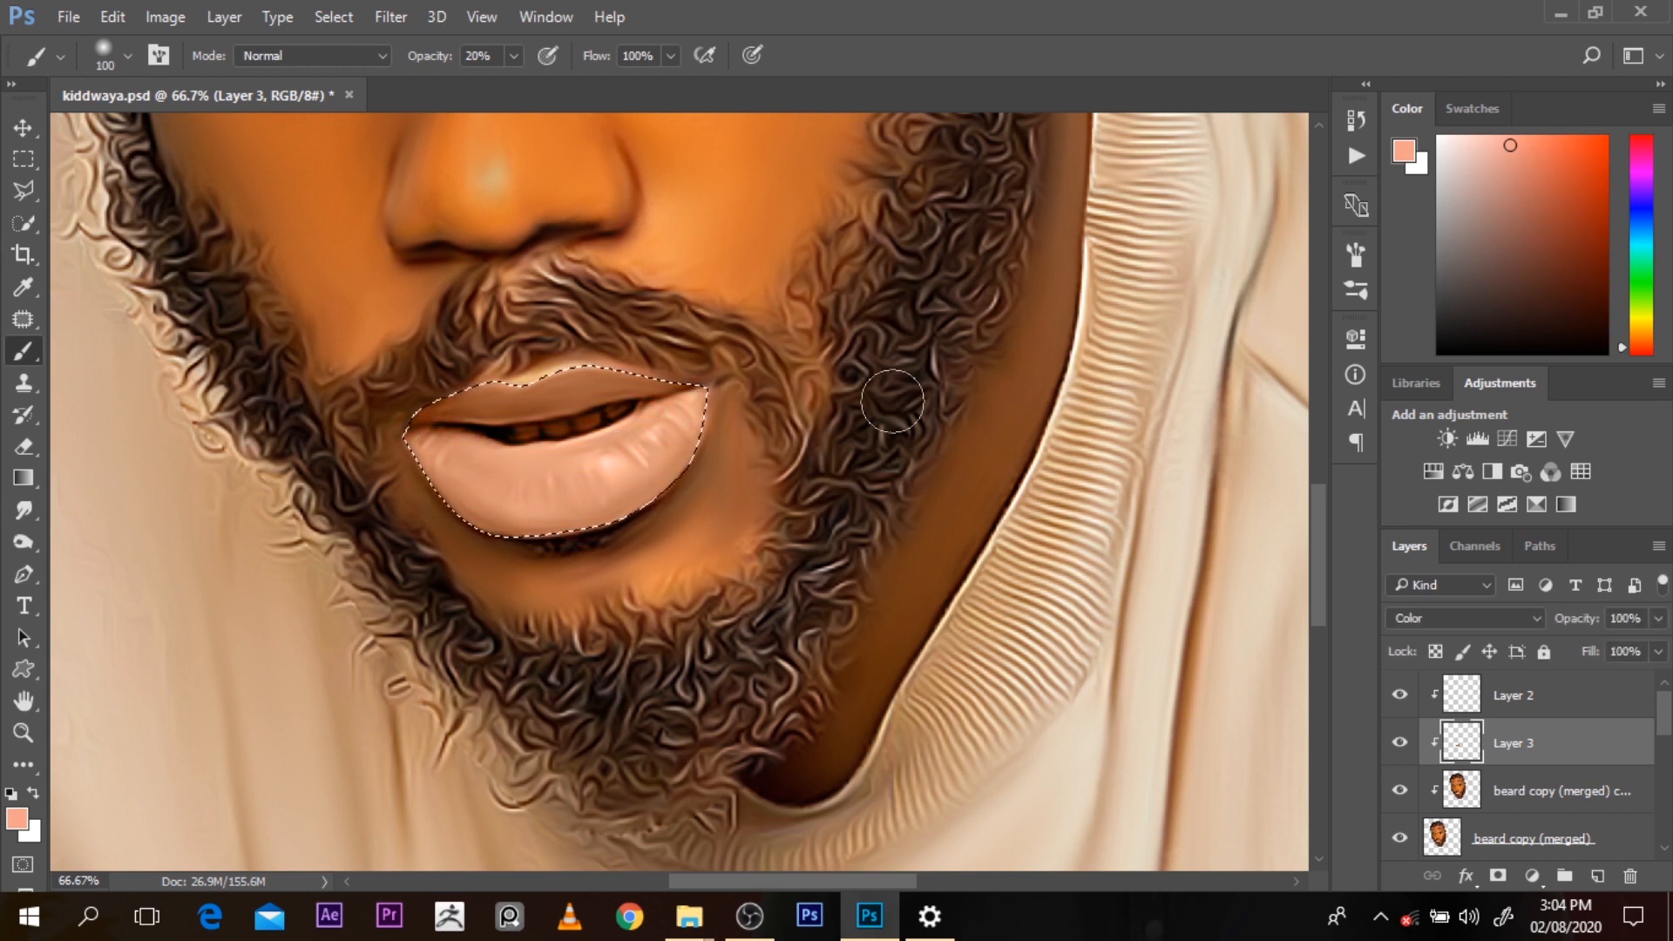
{"action": "key", "text": "9"}
{"action": "left_click", "coordinate": [1546, 150]}
{"action": "left_click_drag", "start_coordinate": [418, 444], "coordinate": [551, 449]}
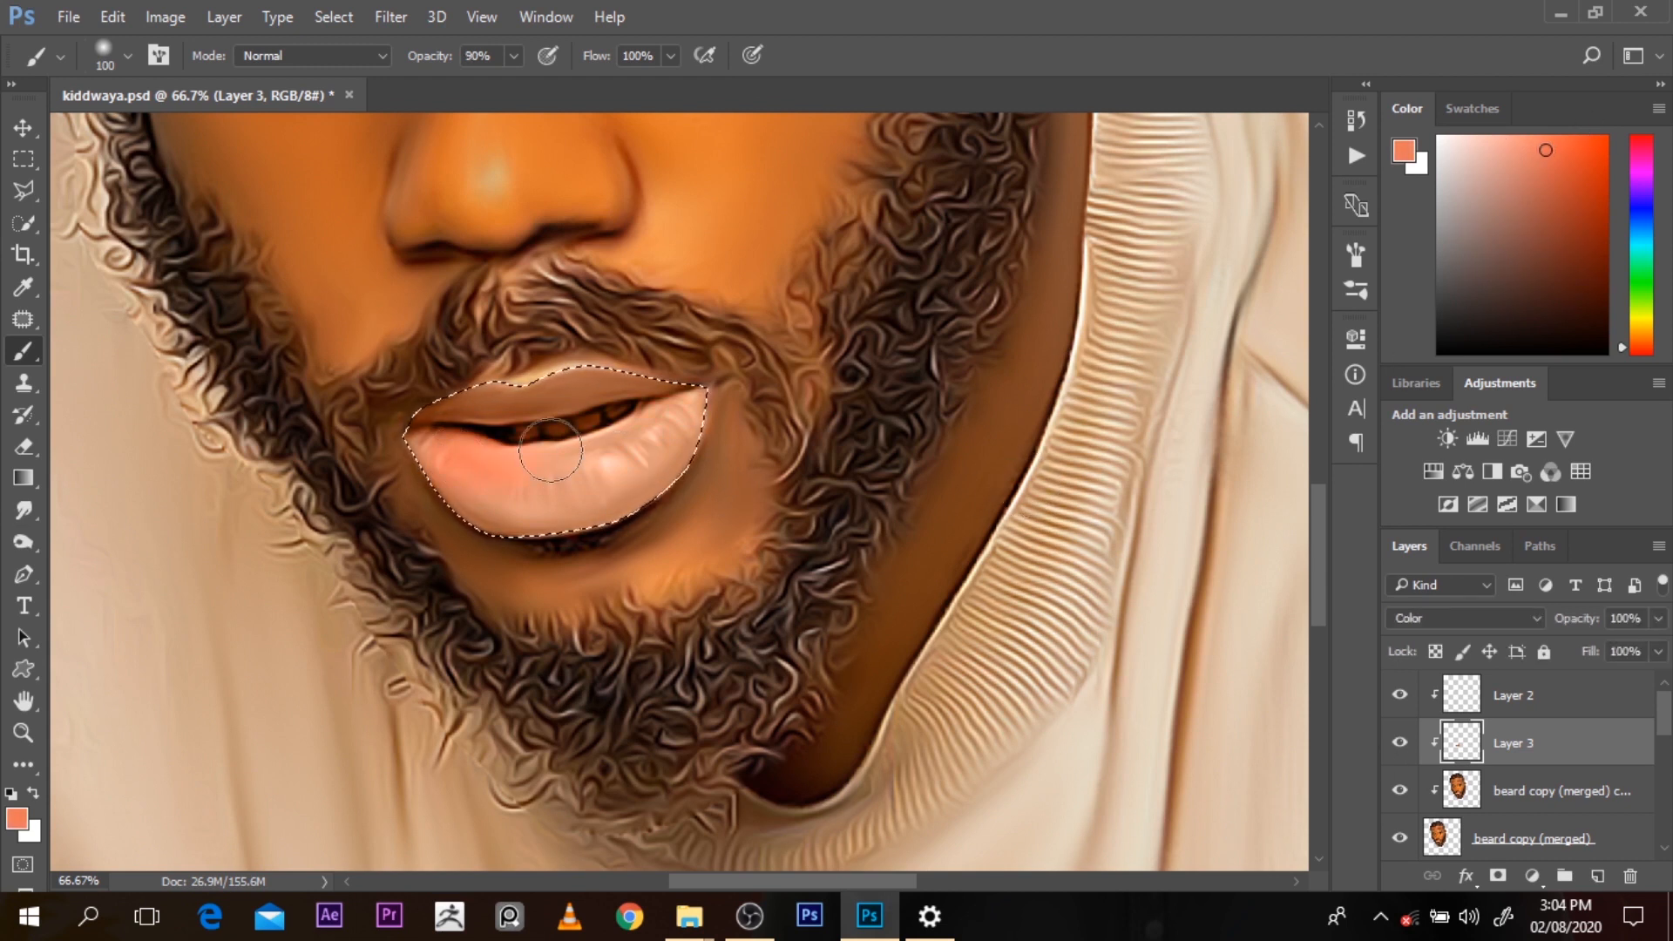
Resample a softer pink from the original lower lip with Layer 3 hidden and paint the whole lower lip with it
{"action": "left_click", "coordinate": [1399, 742]}
{"action": "left_click", "coordinate": [635, 437], "text": "alt"}
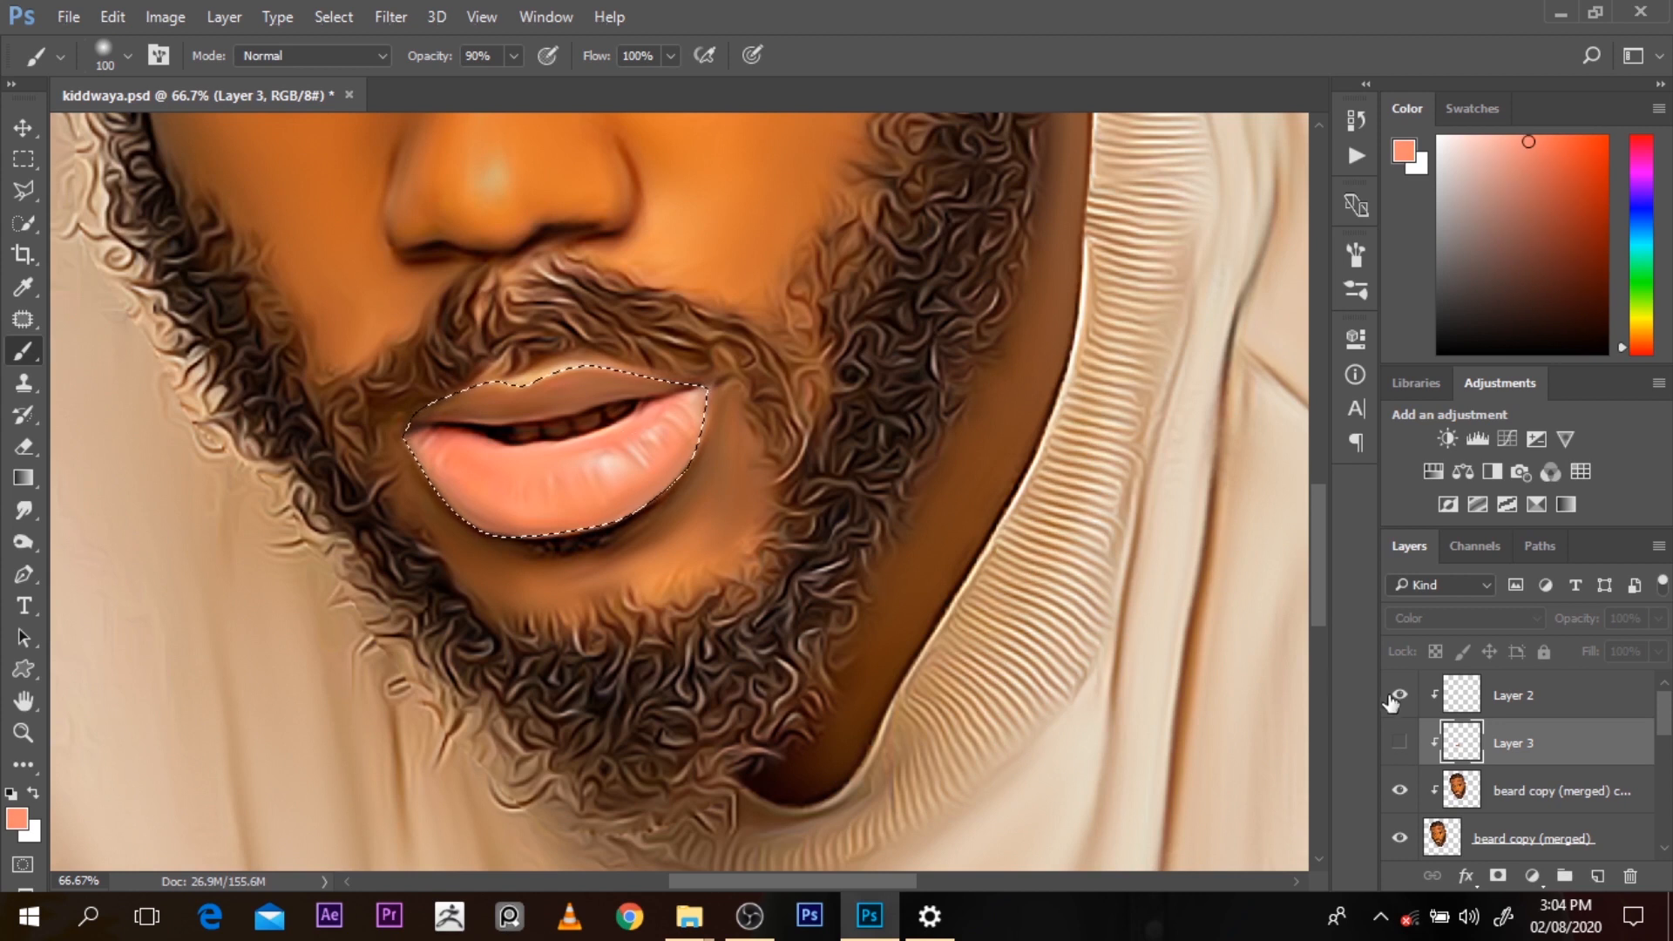
{"action": "left_click", "coordinate": [1398, 743]}
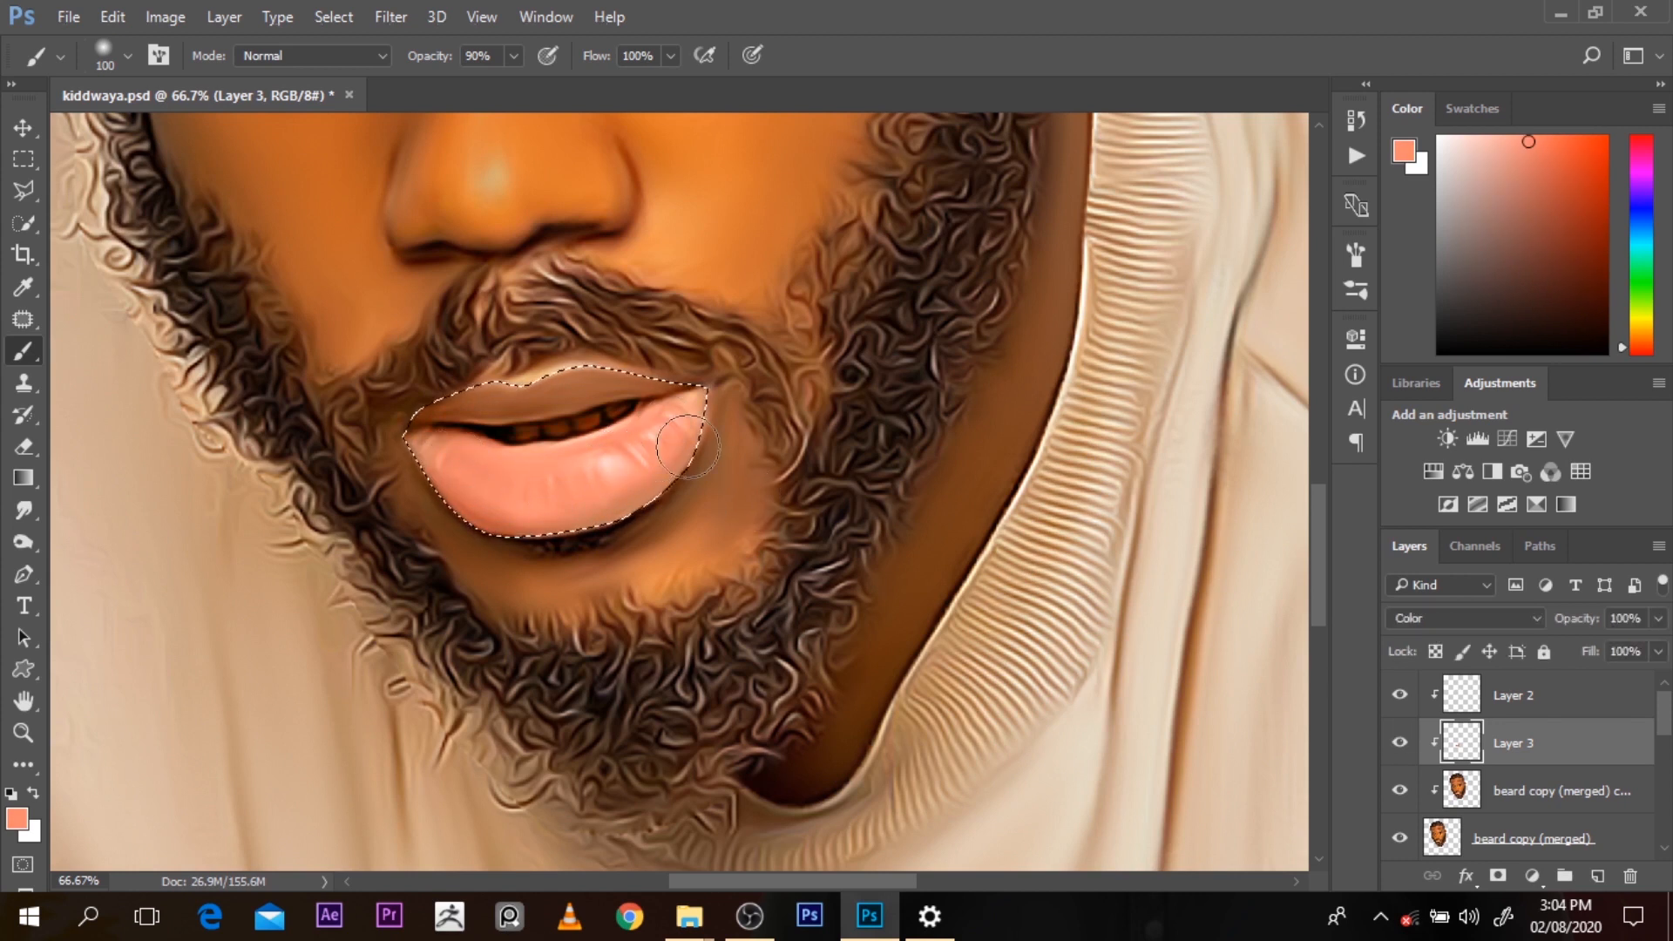
{"action": "key", "text": "bracketleft"}
{"action": "key", "text": "bracketleft"}
Trace the dark mouth opening between the lips with the Pen tool and convert the path to a selection
{"action": "key", "text": "p"}
{"action": "left_click", "coordinate": [455, 425]}
{"action": "mouse_move", "coordinate": [509, 425]}
{"action": "left_mouse_down"}
{"action": "mouse_move", "coordinate": [591, 428]}
{"action": "mouse_move", "coordinate": [542, 441]}
{"action": "left_mouse_up"}
{"action": "left_click", "coordinate": [594, 407]}
{"action": "left_click", "coordinate": [641, 398]}
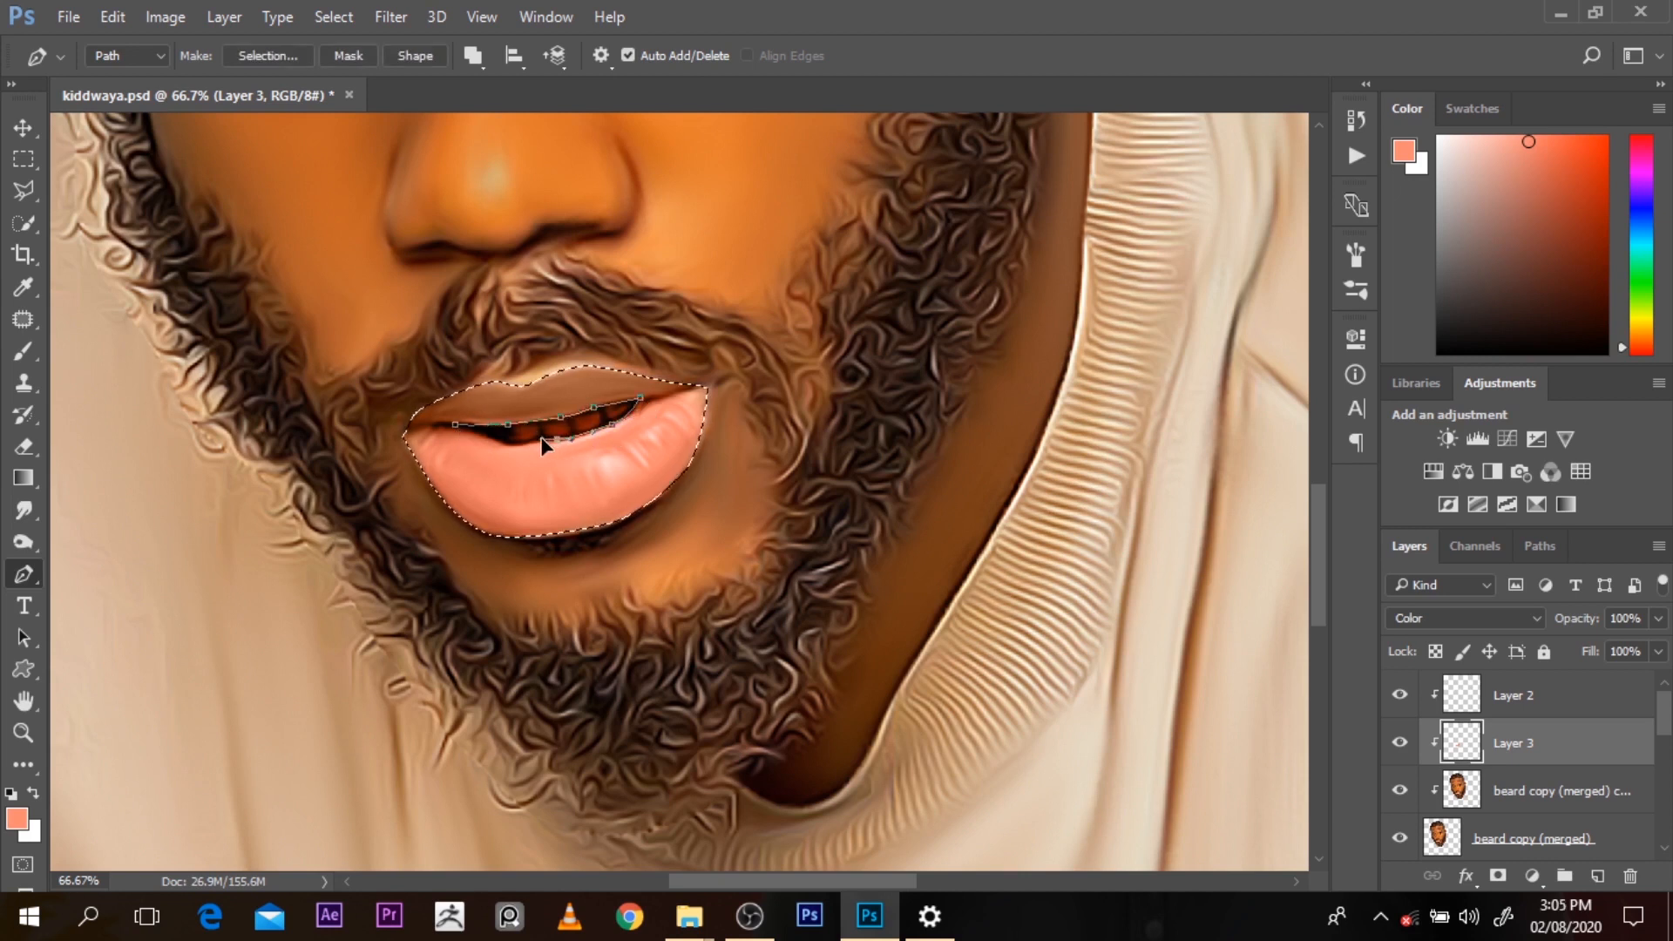
{"action": "left_click", "coordinate": [455, 424]}
{"action": "key", "text": "ctrl+Return"}
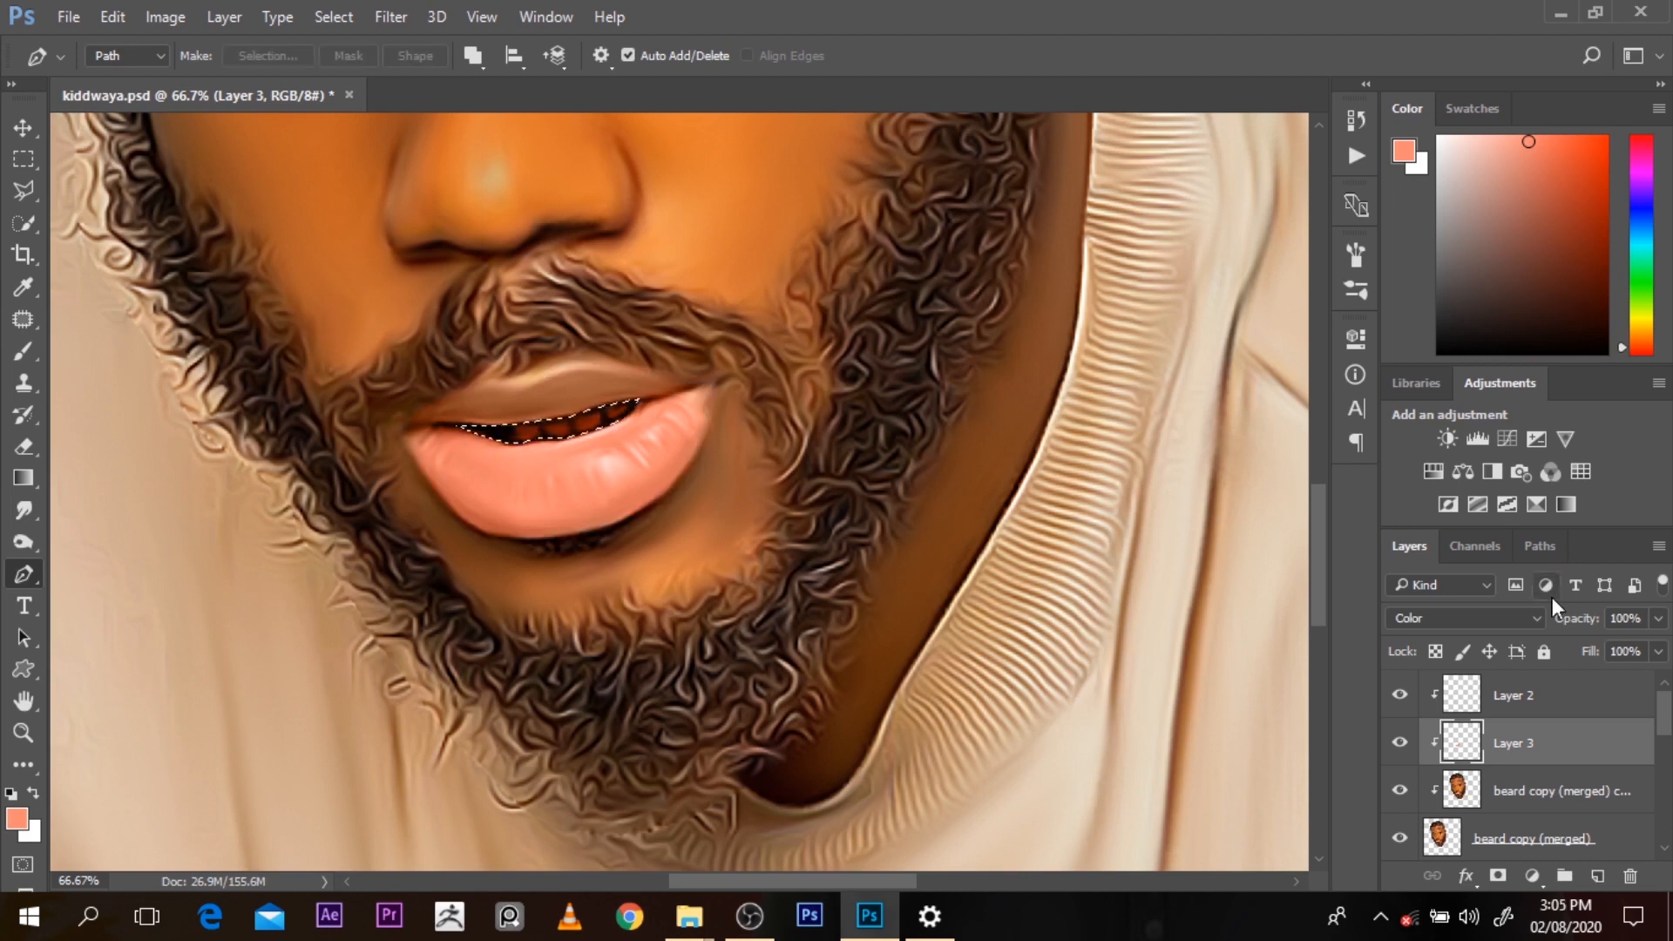
Fill the mouth opening with default black on a new clipped layer above Layer 3, set to the Color blend mode
{"action": "key", "text": "d"}
{"action": "key", "text": "ctrl+d"}
{"action": "left_click", "coordinate": [1398, 745]}
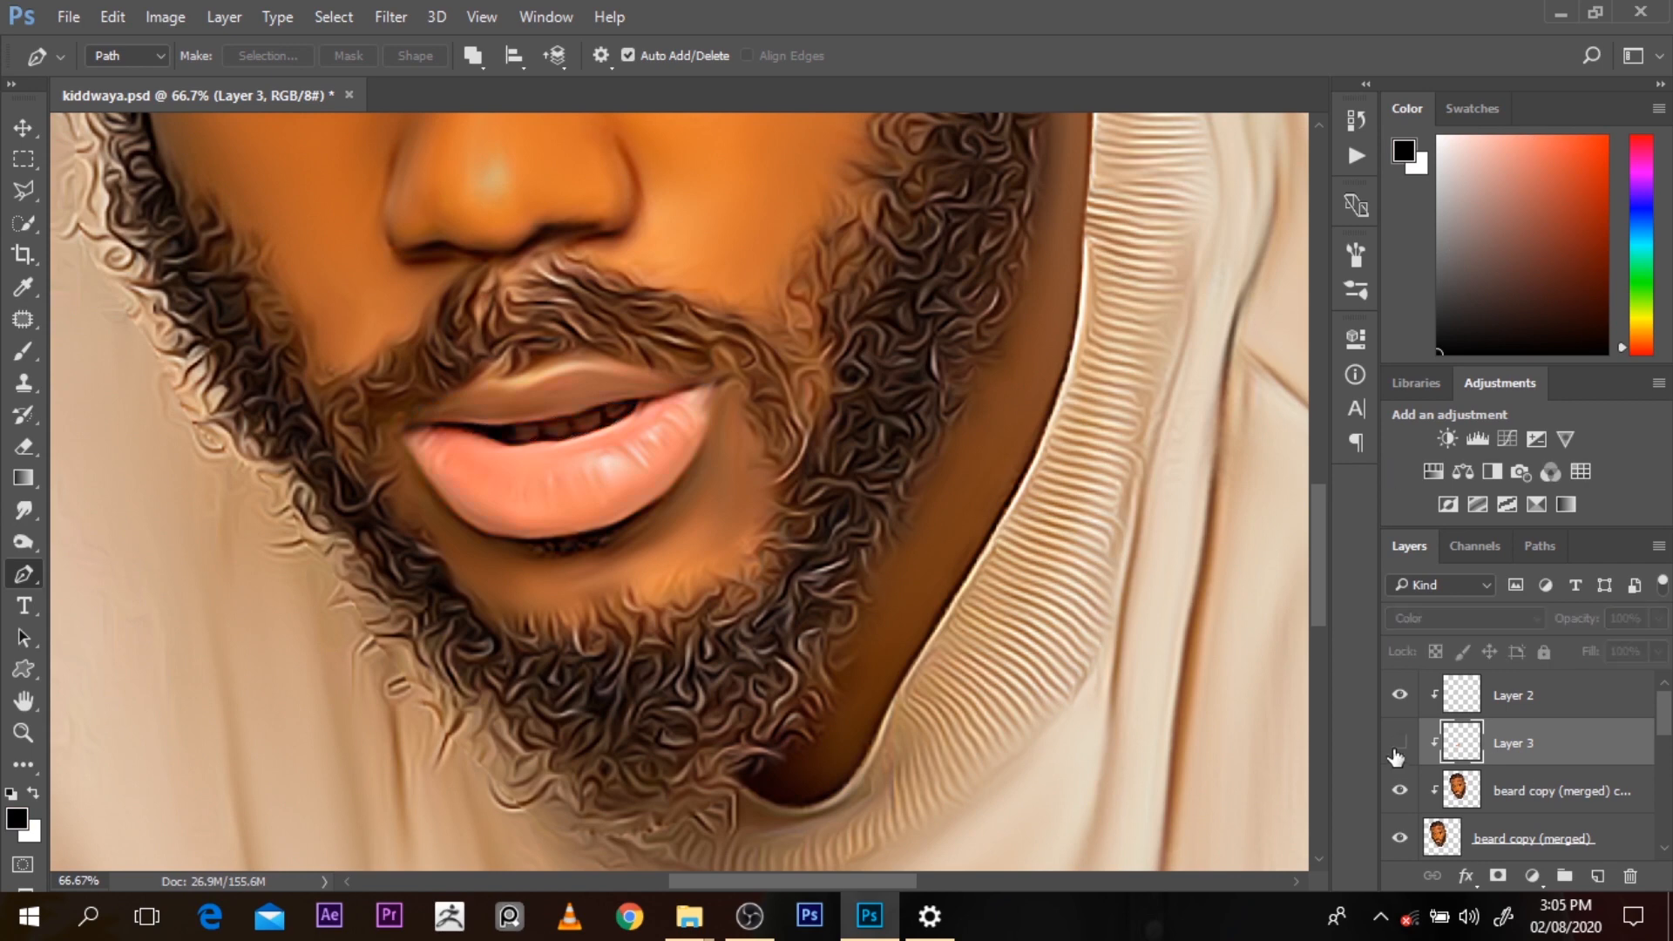
{"action": "left_click", "coordinate": [1398, 744]}
{"action": "scroll", "coordinate": [605, 366], "scroll_direction": "down", "scroll_amount": 3}
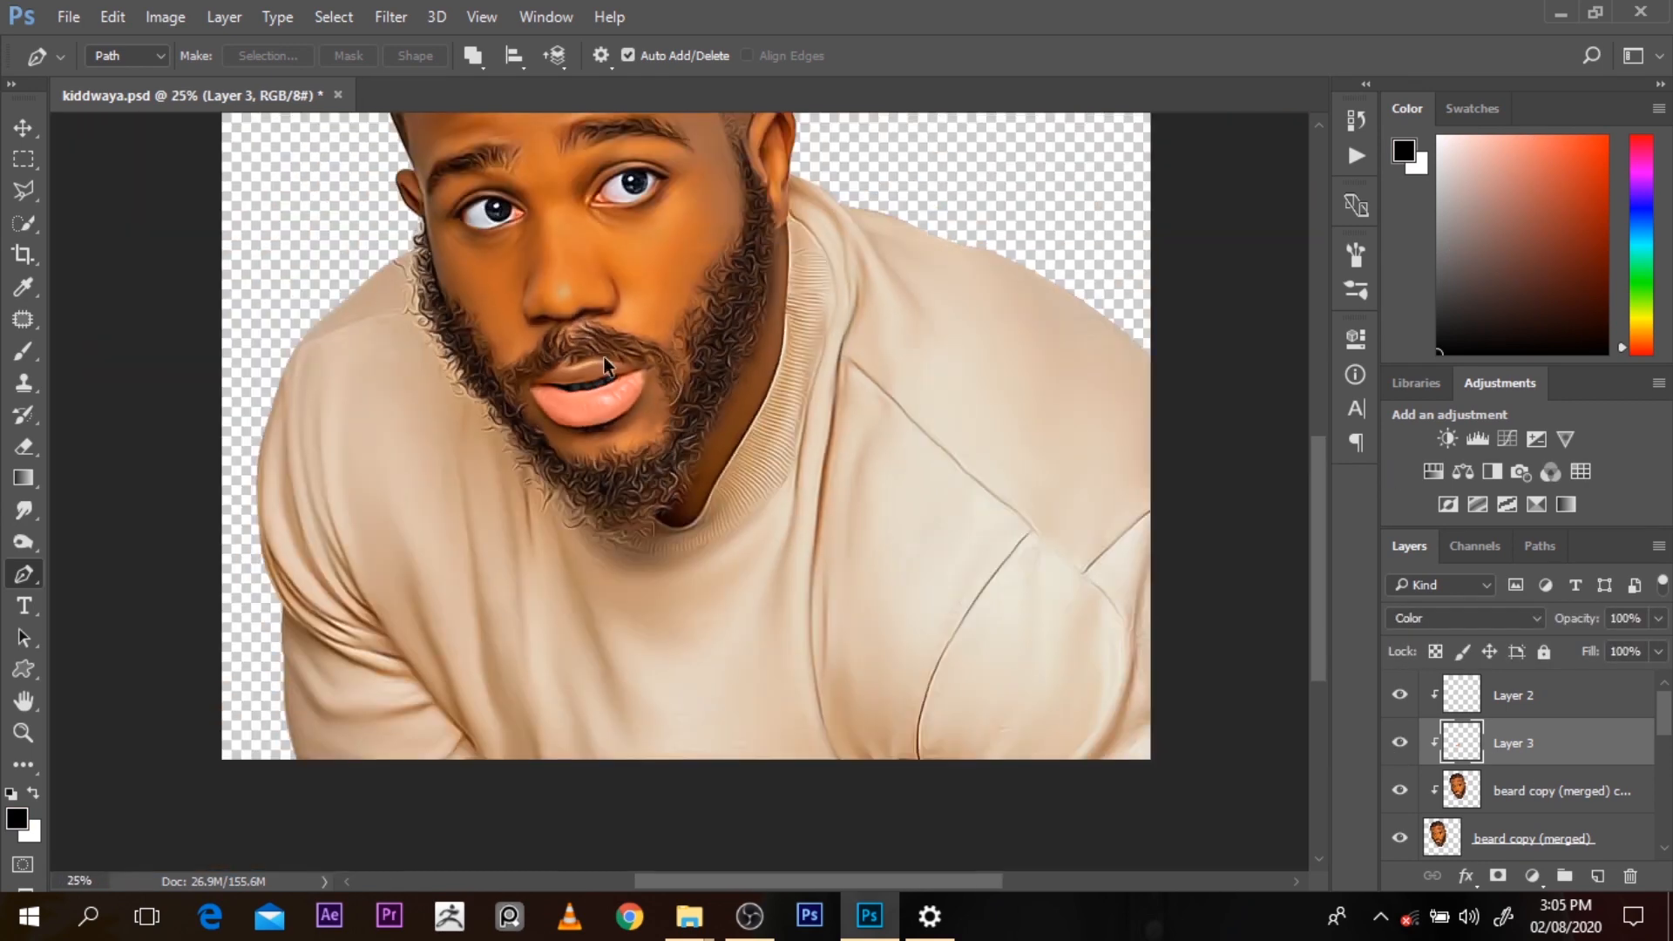
{"action": "left_click", "coordinate": [1598, 876]}
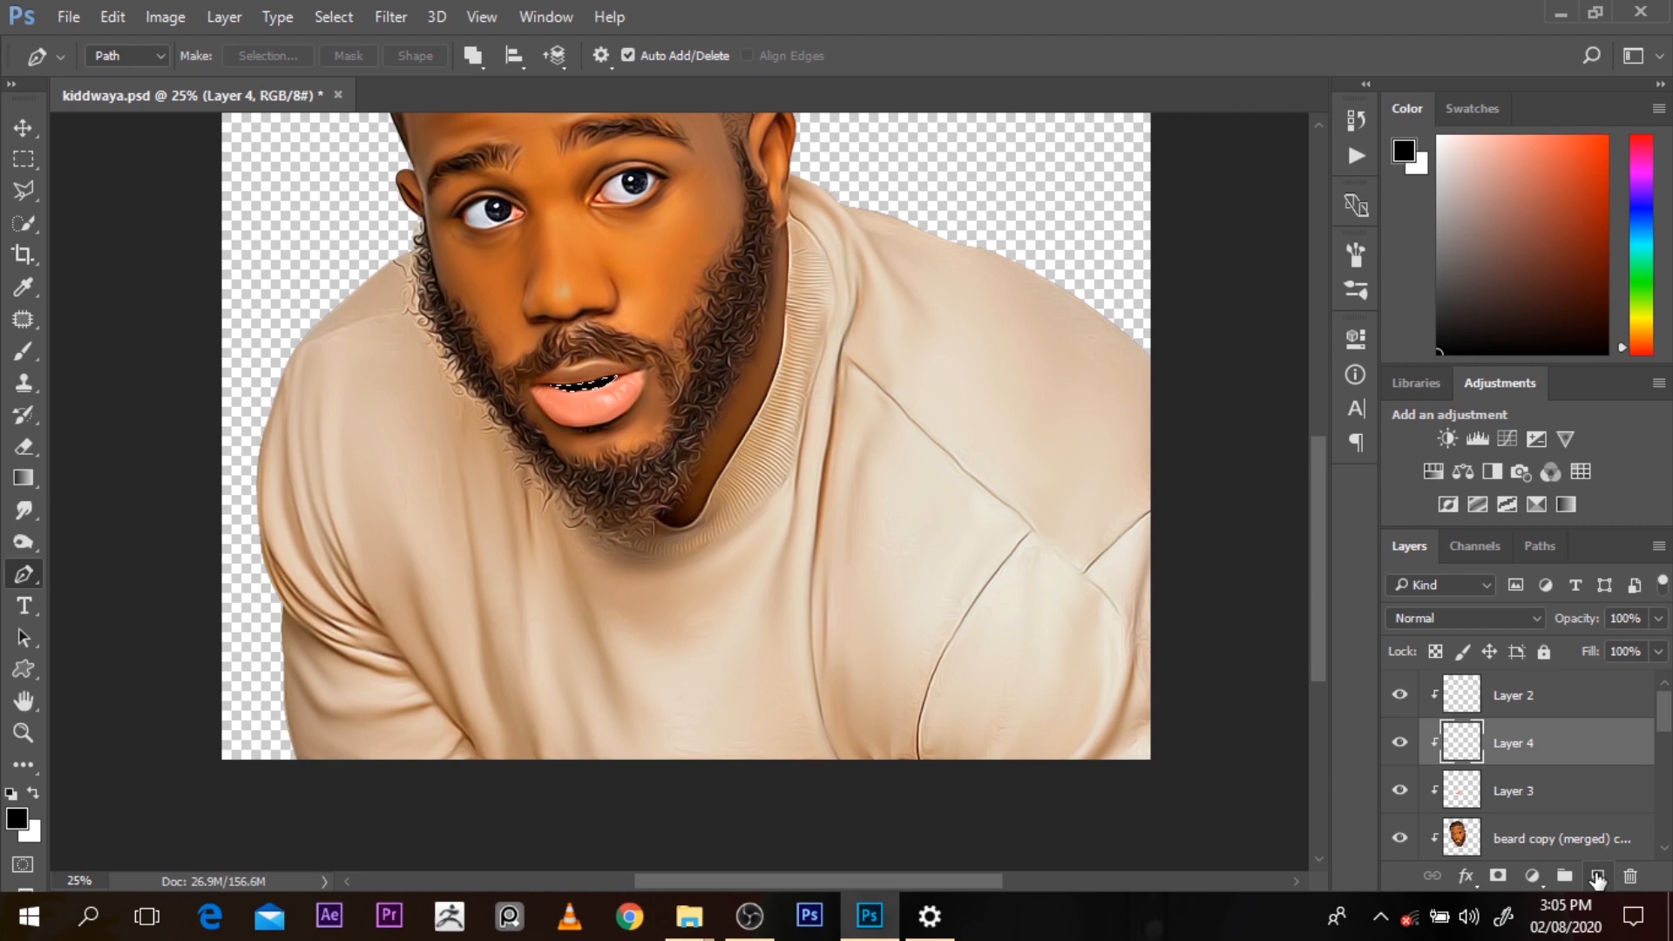
{"action": "left_click", "coordinate": [1450, 621]}
{"action": "left_click", "coordinate": [1422, 600]}
{"action": "scroll", "coordinate": [1299, 505], "scroll_direction": "up", "scroll_amount": 4}
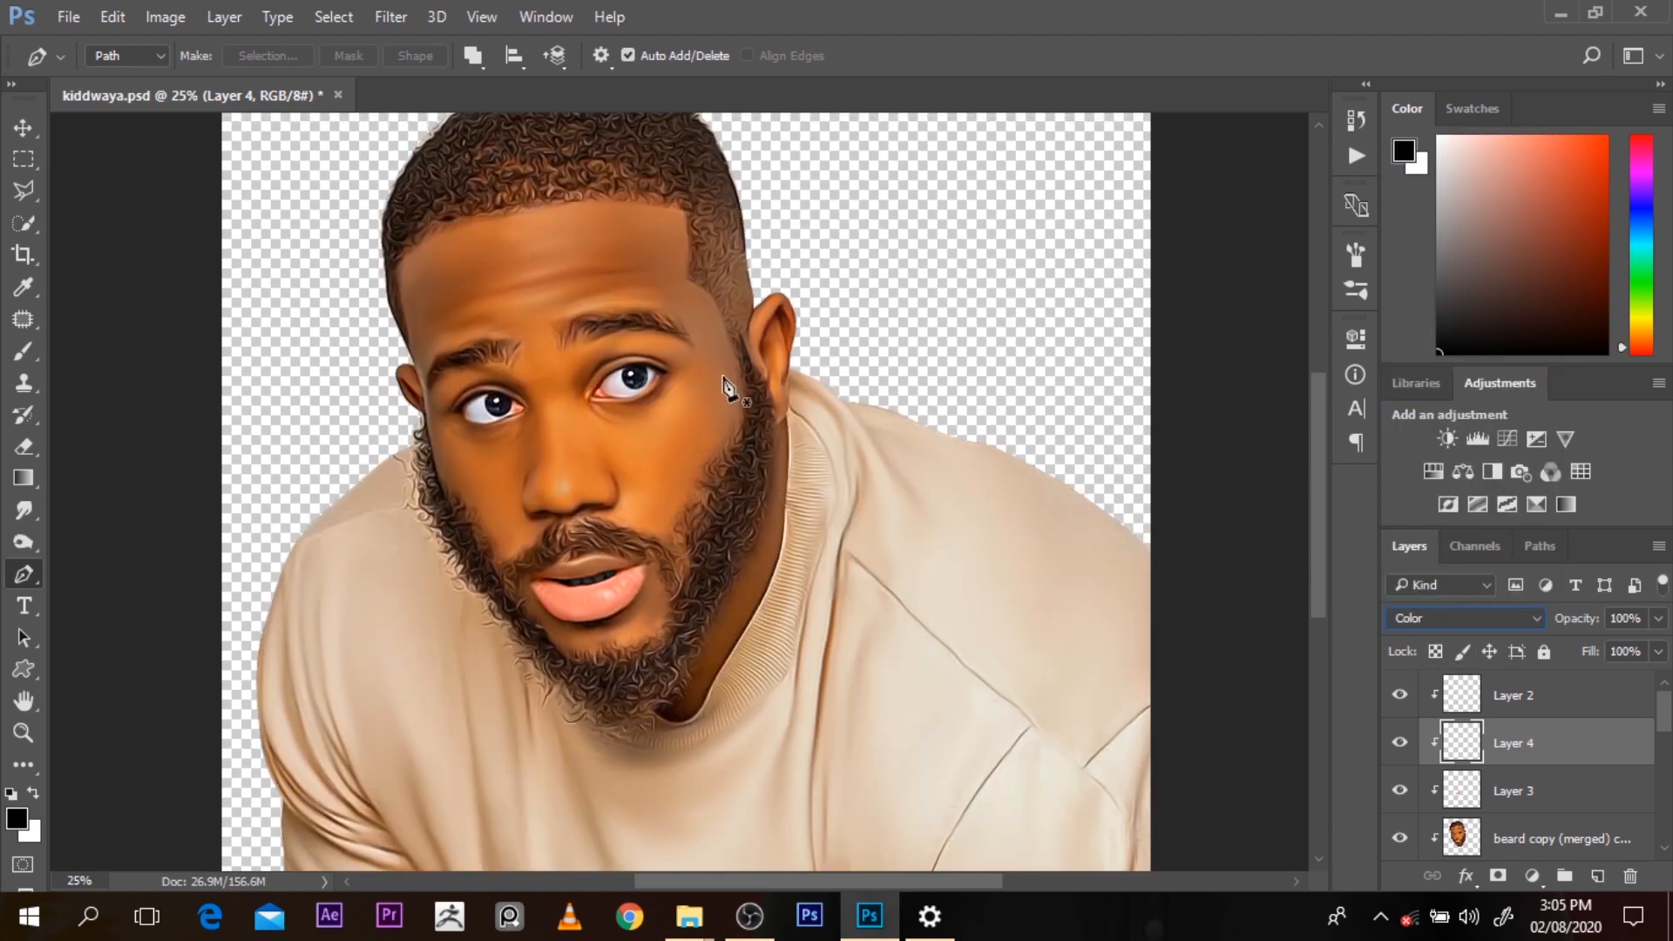
Sample the orange-brown skin tone from the cheek and fill a new clipped layer below Layer 3 with it in Color blend mode
{"action": "key", "text": "b"}
{"action": "left_click", "coordinate": [684, 413], "text": "alt"}
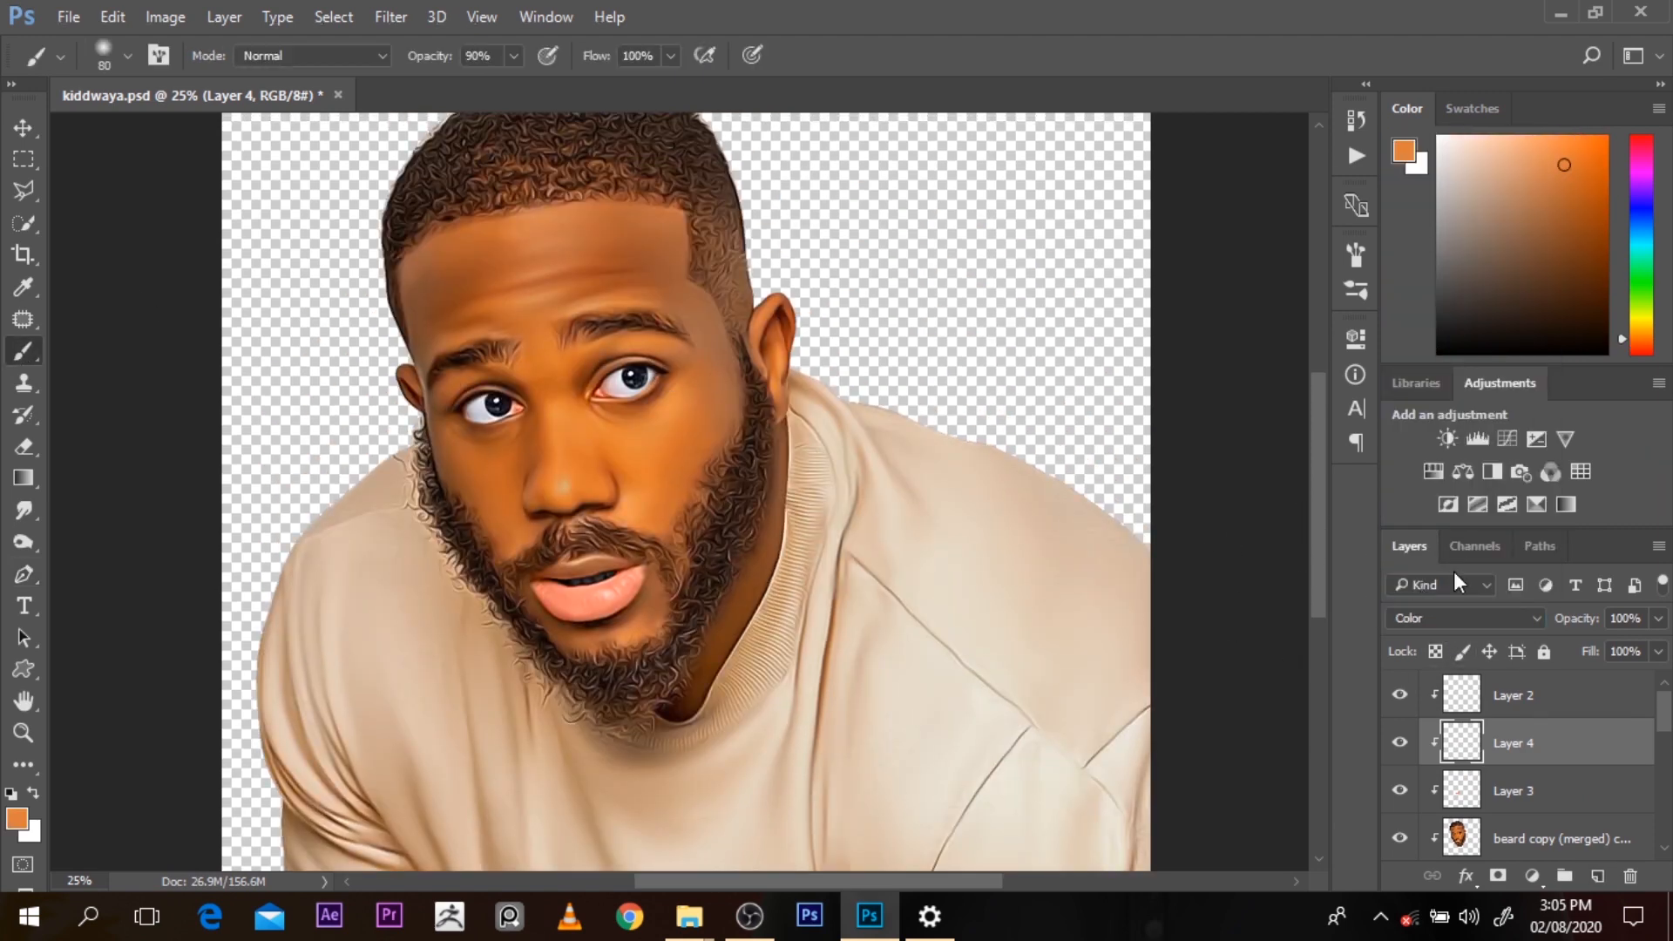
{"action": "left_click", "coordinate": [713, 422], "text": "alt"}
{"action": "key", "text": "alt+BackSpace"}
{"action": "key", "text": "ctrl+z"}
{"action": "left_click", "coordinate": [1516, 791]}
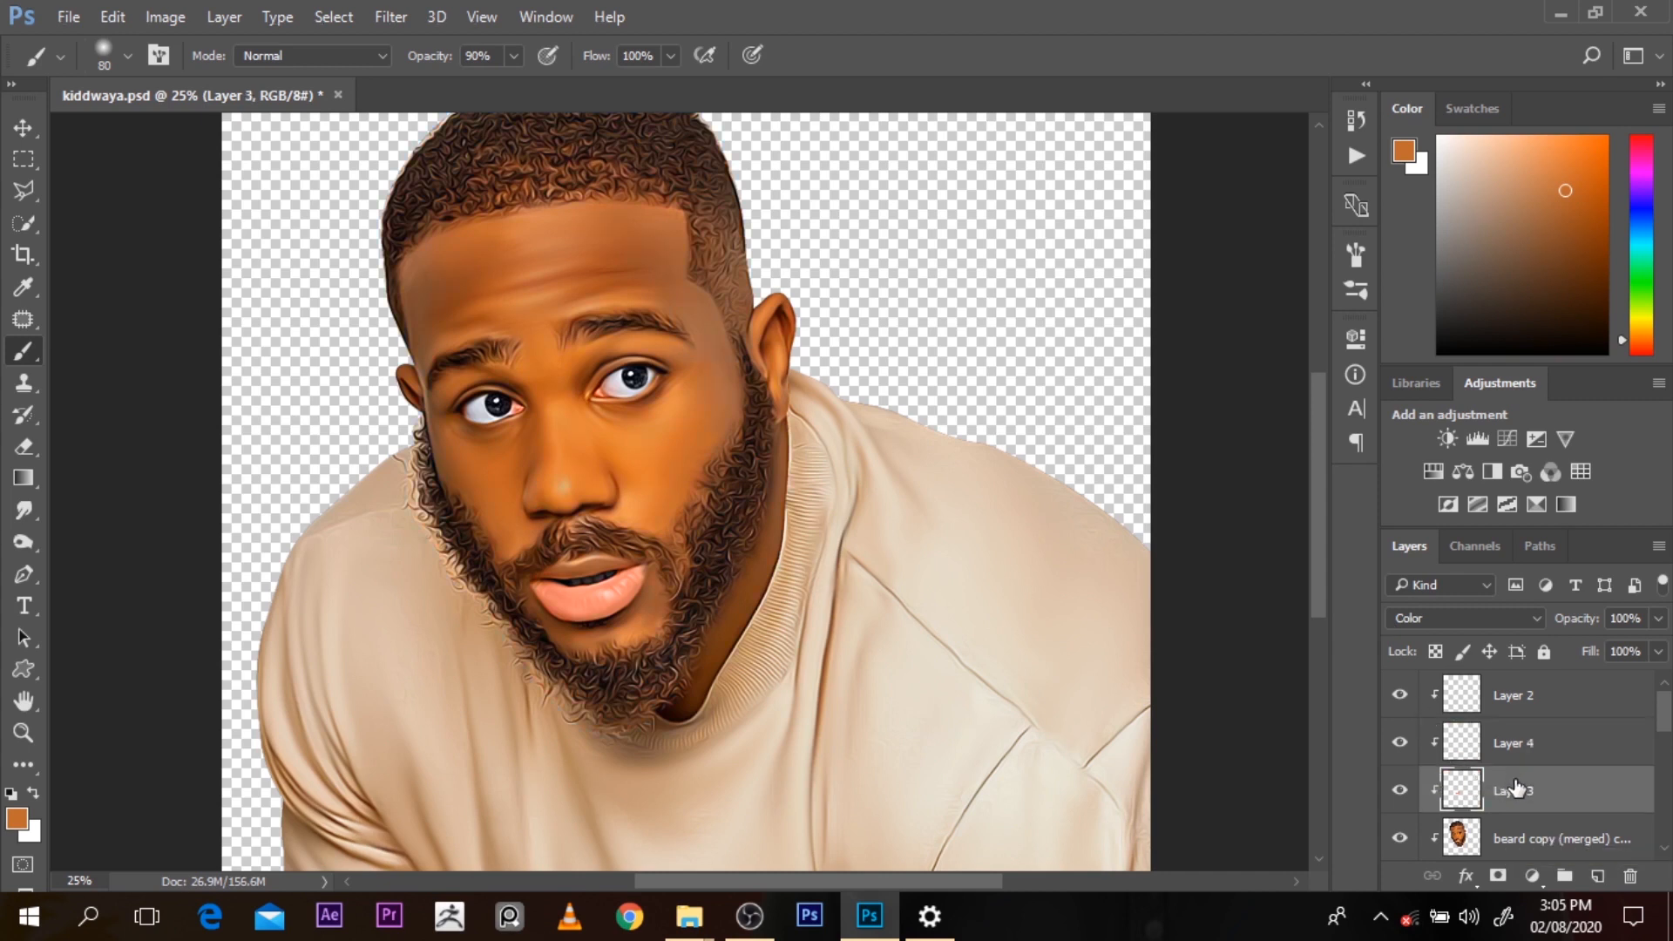
{"action": "left_click", "coordinate": [1551, 837]}
{"action": "left_click", "coordinate": [1598, 876]}
{"action": "left_click", "coordinate": [1465, 618]}
{"action": "left_click", "coordinate": [1419, 580]}
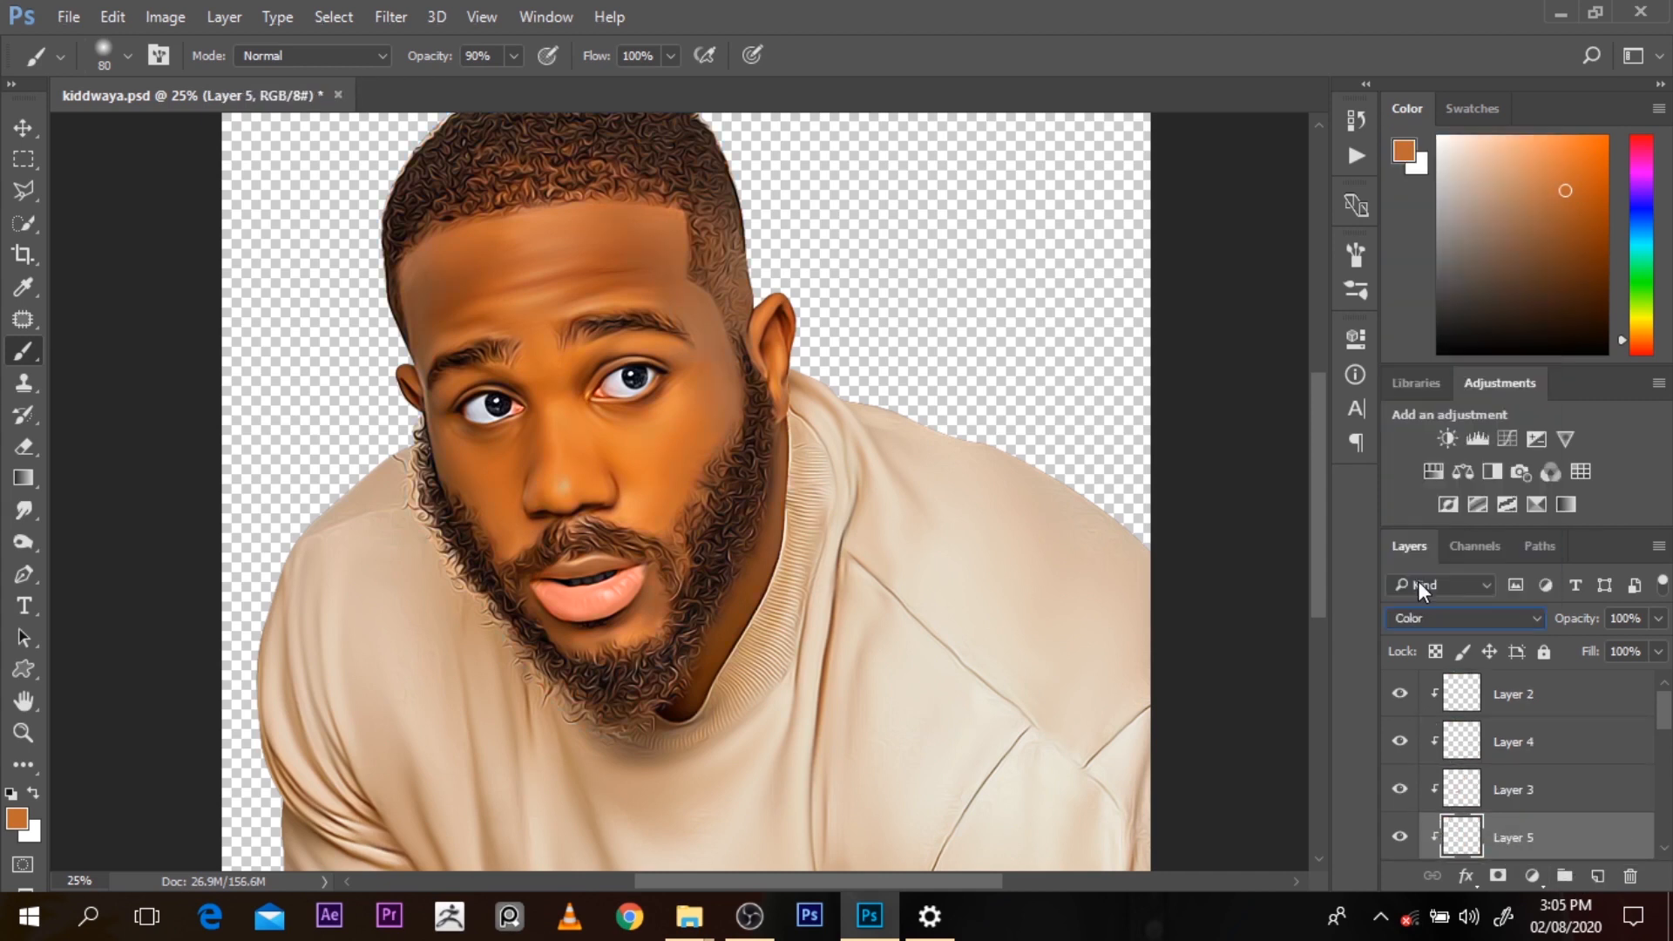
{"action": "key", "text": "alt+BackSpace"}
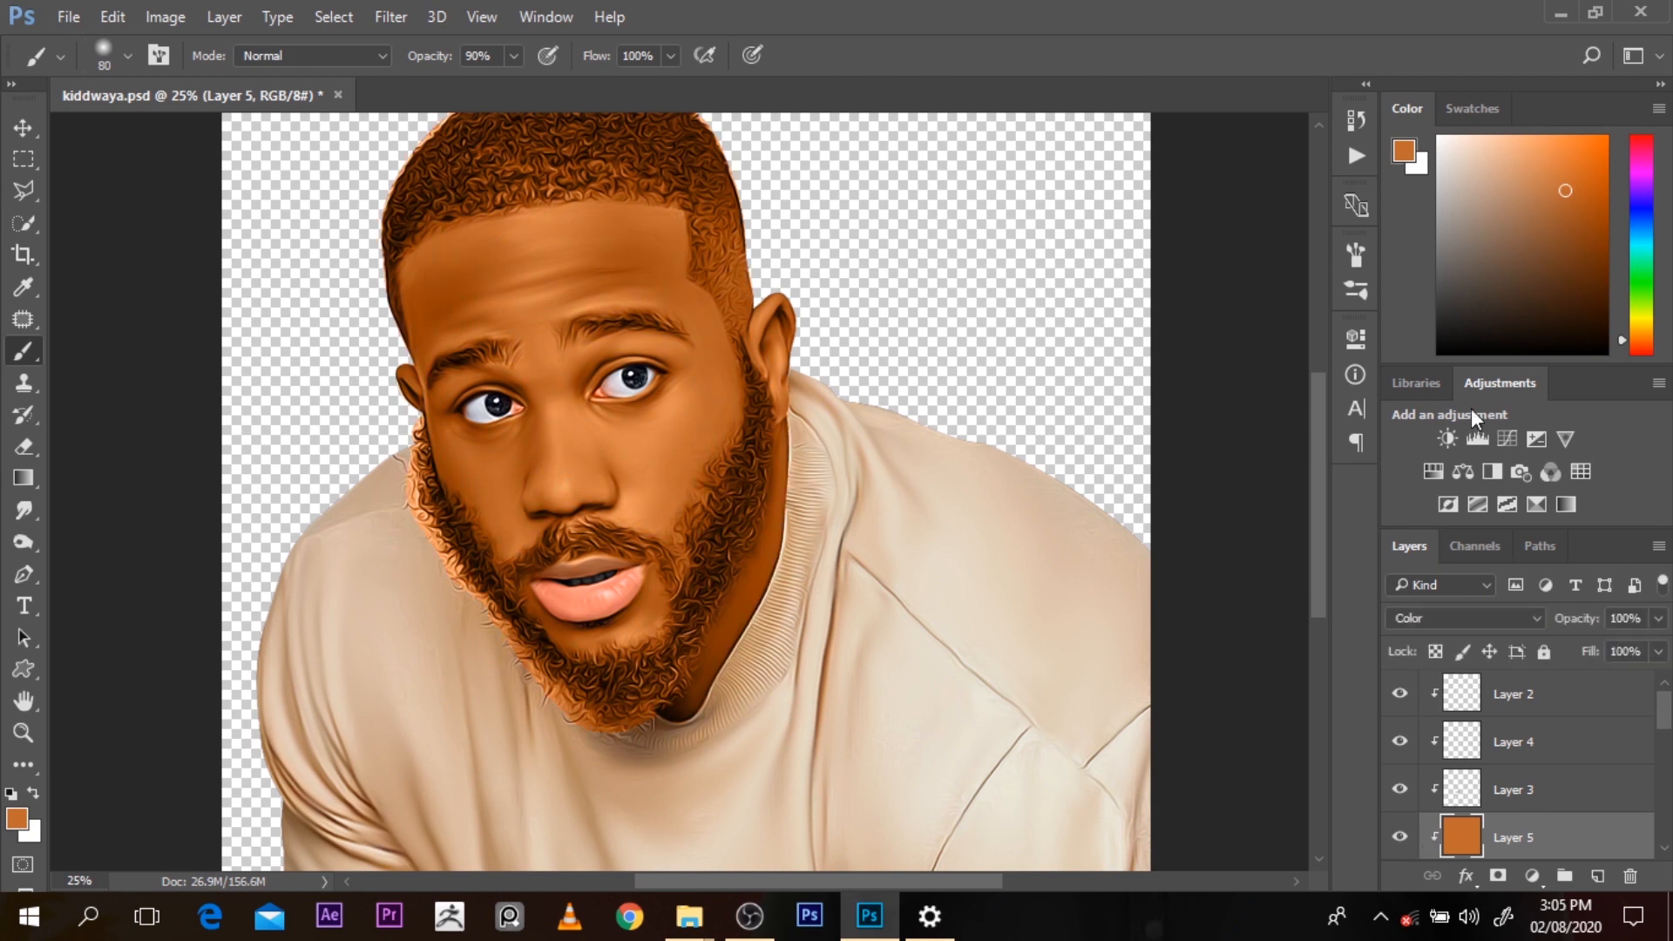
Refill Layer 5 with a slightly less saturated orange-brown and compare the face with the layer hidden and shown
{"action": "left_click", "coordinate": [1549, 191]}
{"action": "left_click", "coordinate": [1401, 839]}
{"action": "left_click", "coordinate": [1400, 839]}
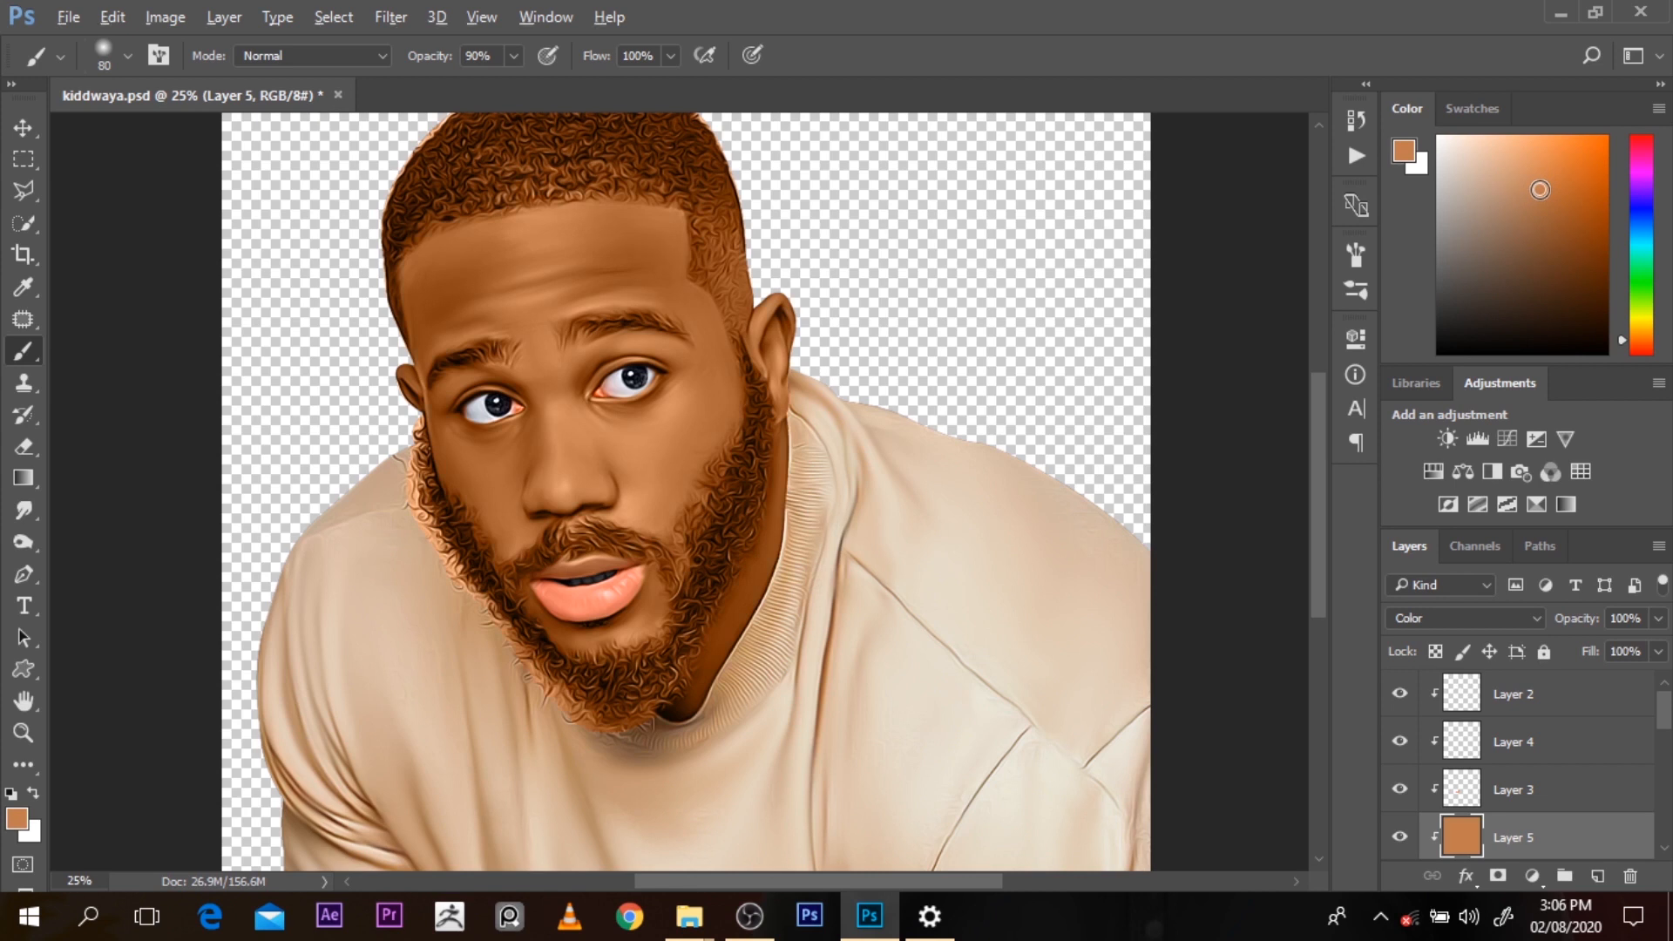
{"action": "left_click", "coordinate": [1399, 839]}
{"action": "left_click", "coordinate": [1398, 839]}
Add a clipped layer above Layer 1 copy 2, fill it with beige sampled from the shirt in Color mode, and compare before and after
{"action": "scroll", "coordinate": [1307, 591], "scroll_direction": "up", "scroll_amount": 3}
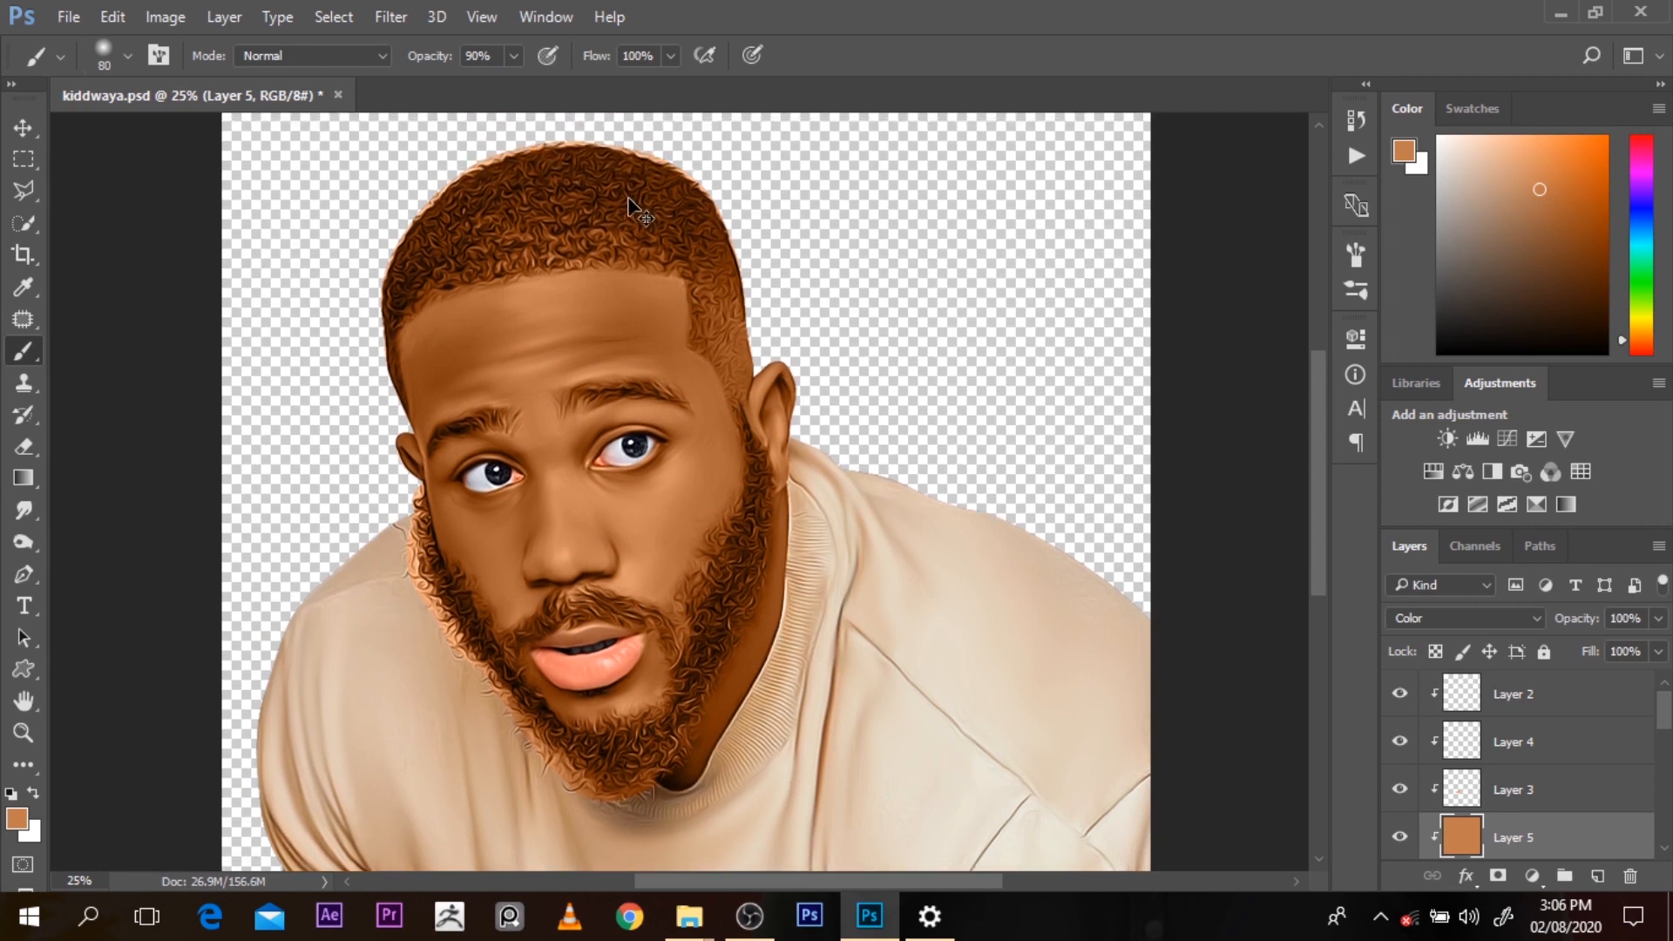
{"action": "left_click", "coordinate": [1011, 754], "text": "ctrl"}
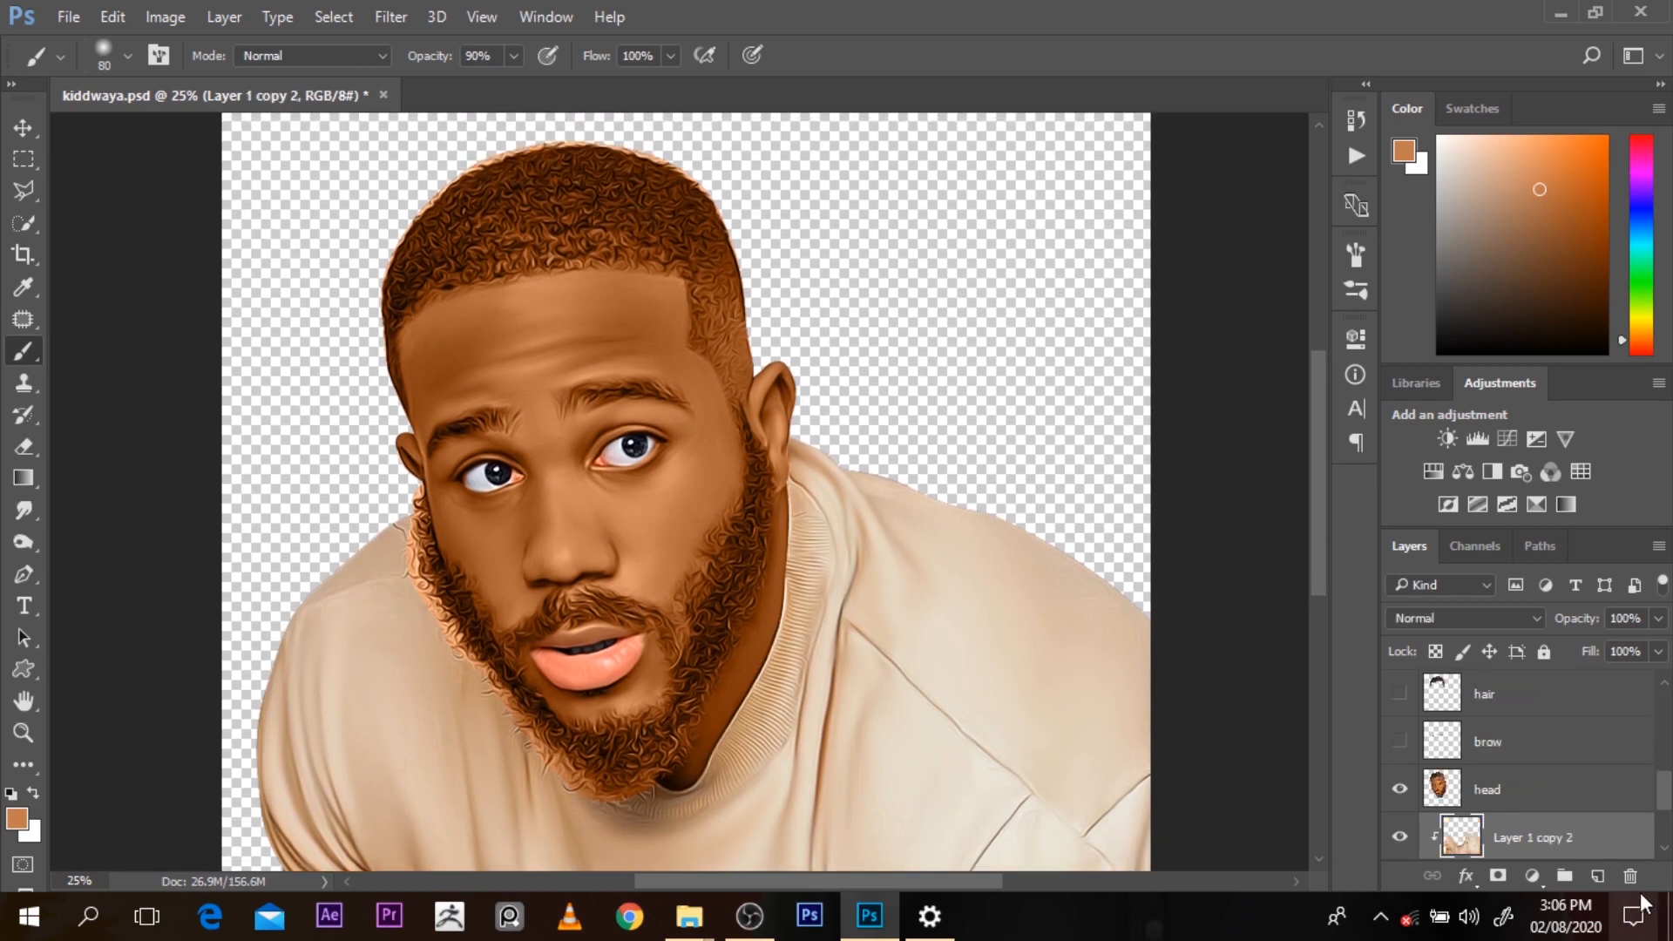
{"action": "scroll", "coordinate": [1596, 794], "scroll_direction": "down", "scroll_amount": 2}
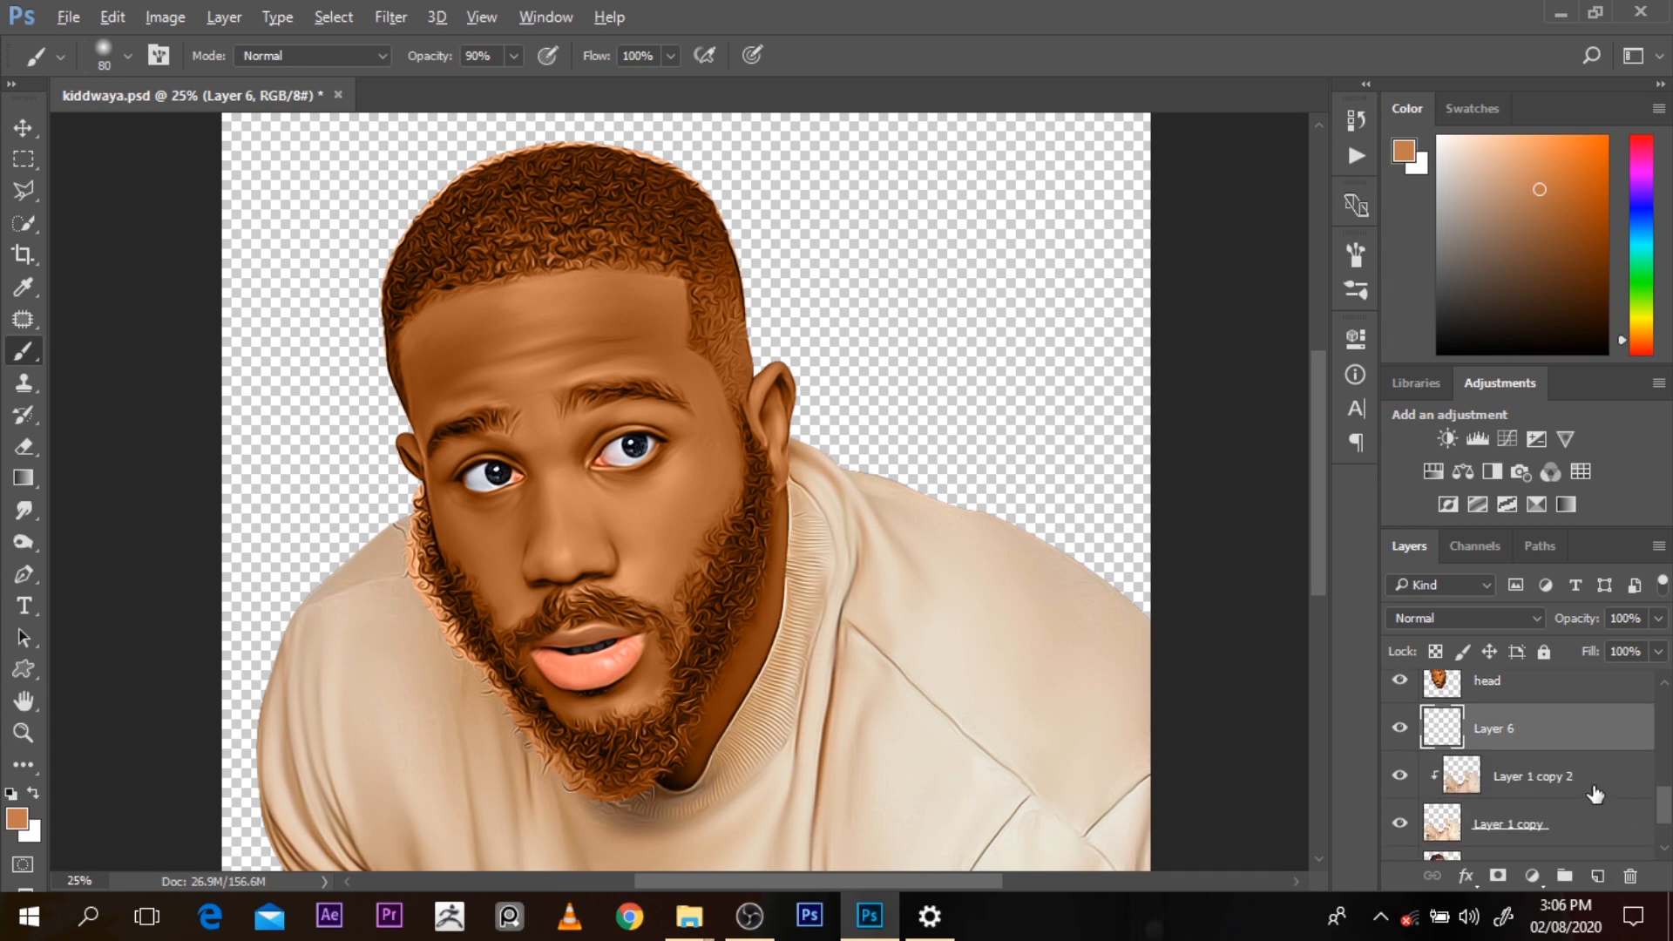
{"action": "left_click", "coordinate": [1560, 745], "text": "alt"}
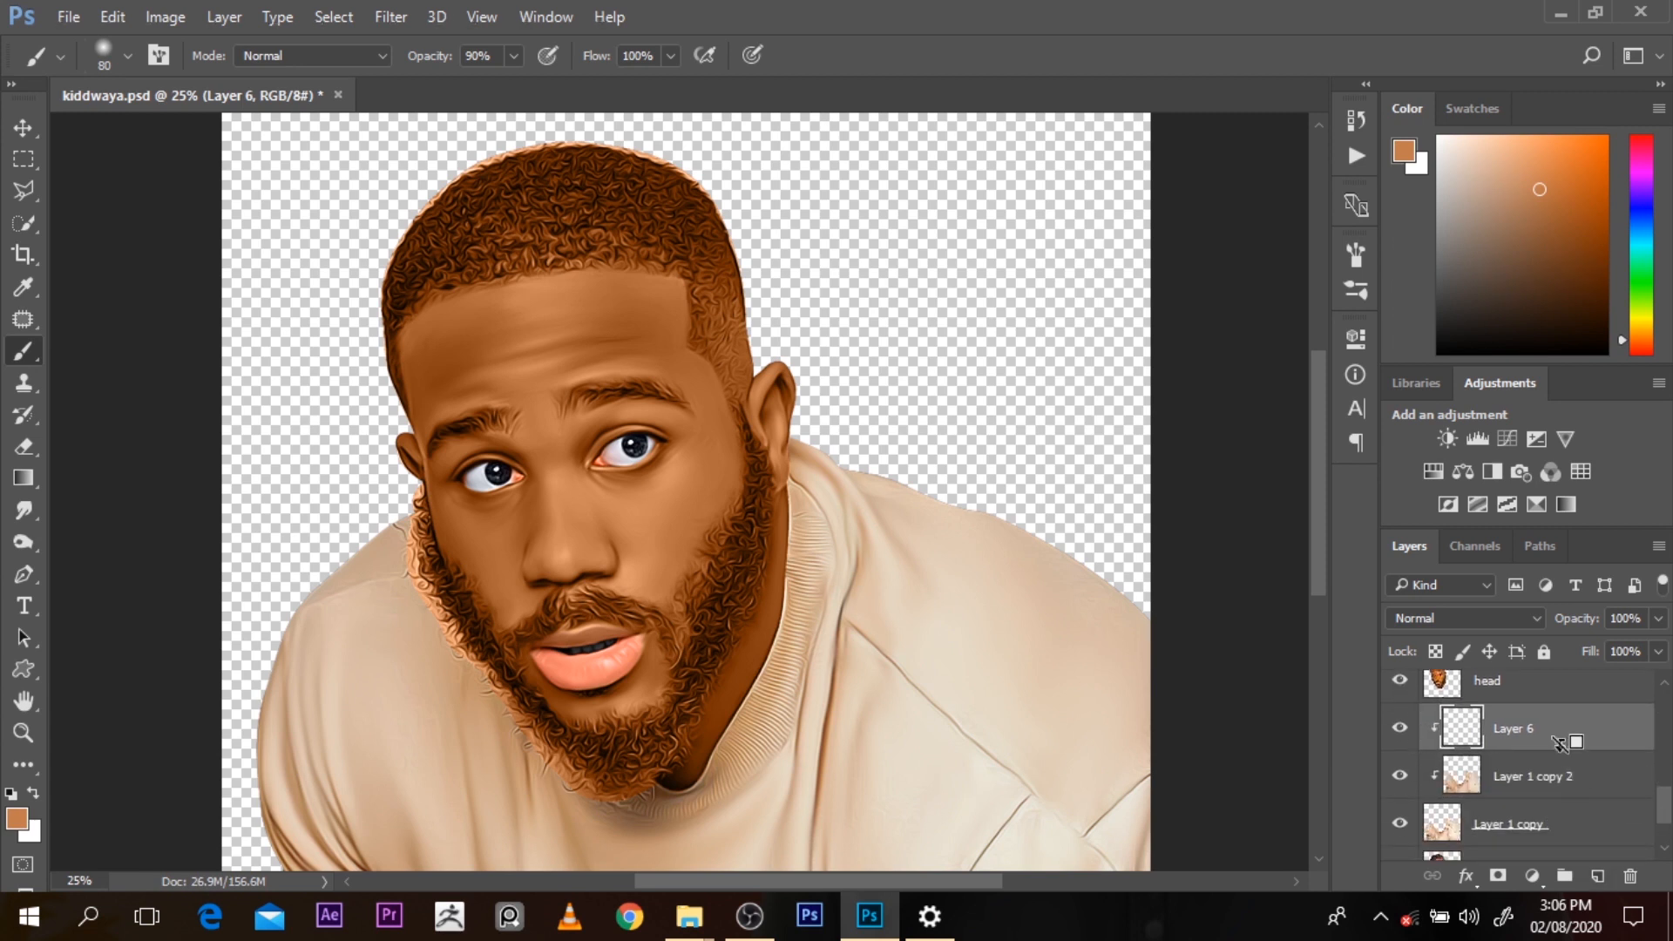
{"action": "left_click", "coordinate": [917, 587], "text": "alt"}
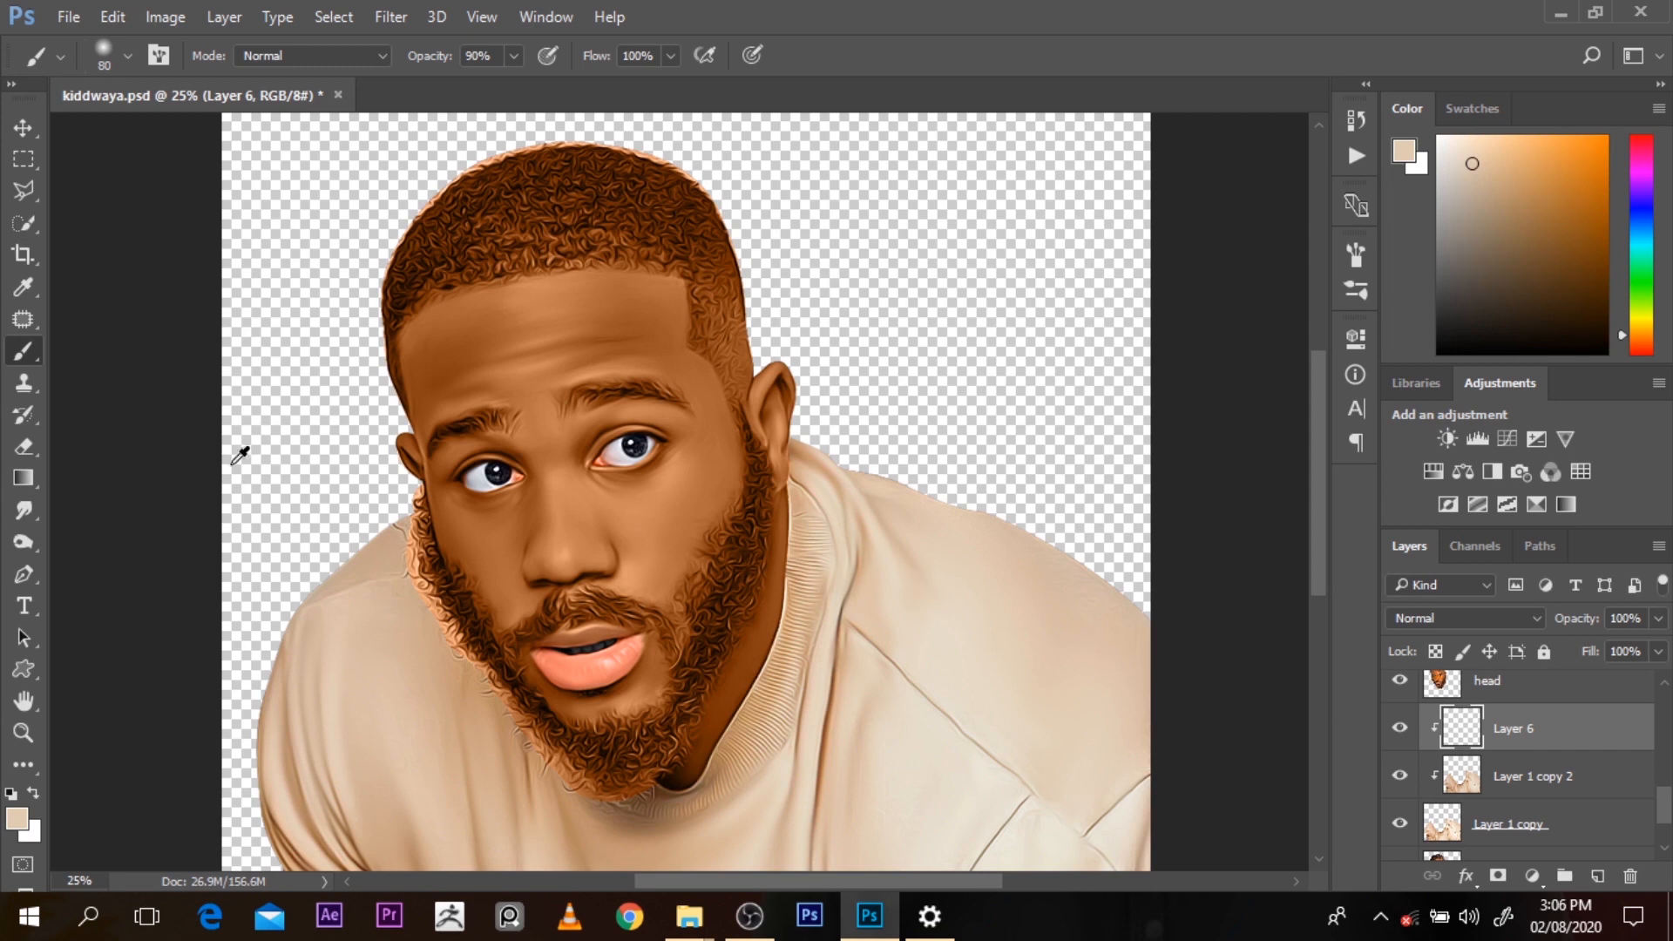
{"action": "key", "text": "alt+BackSpace"}
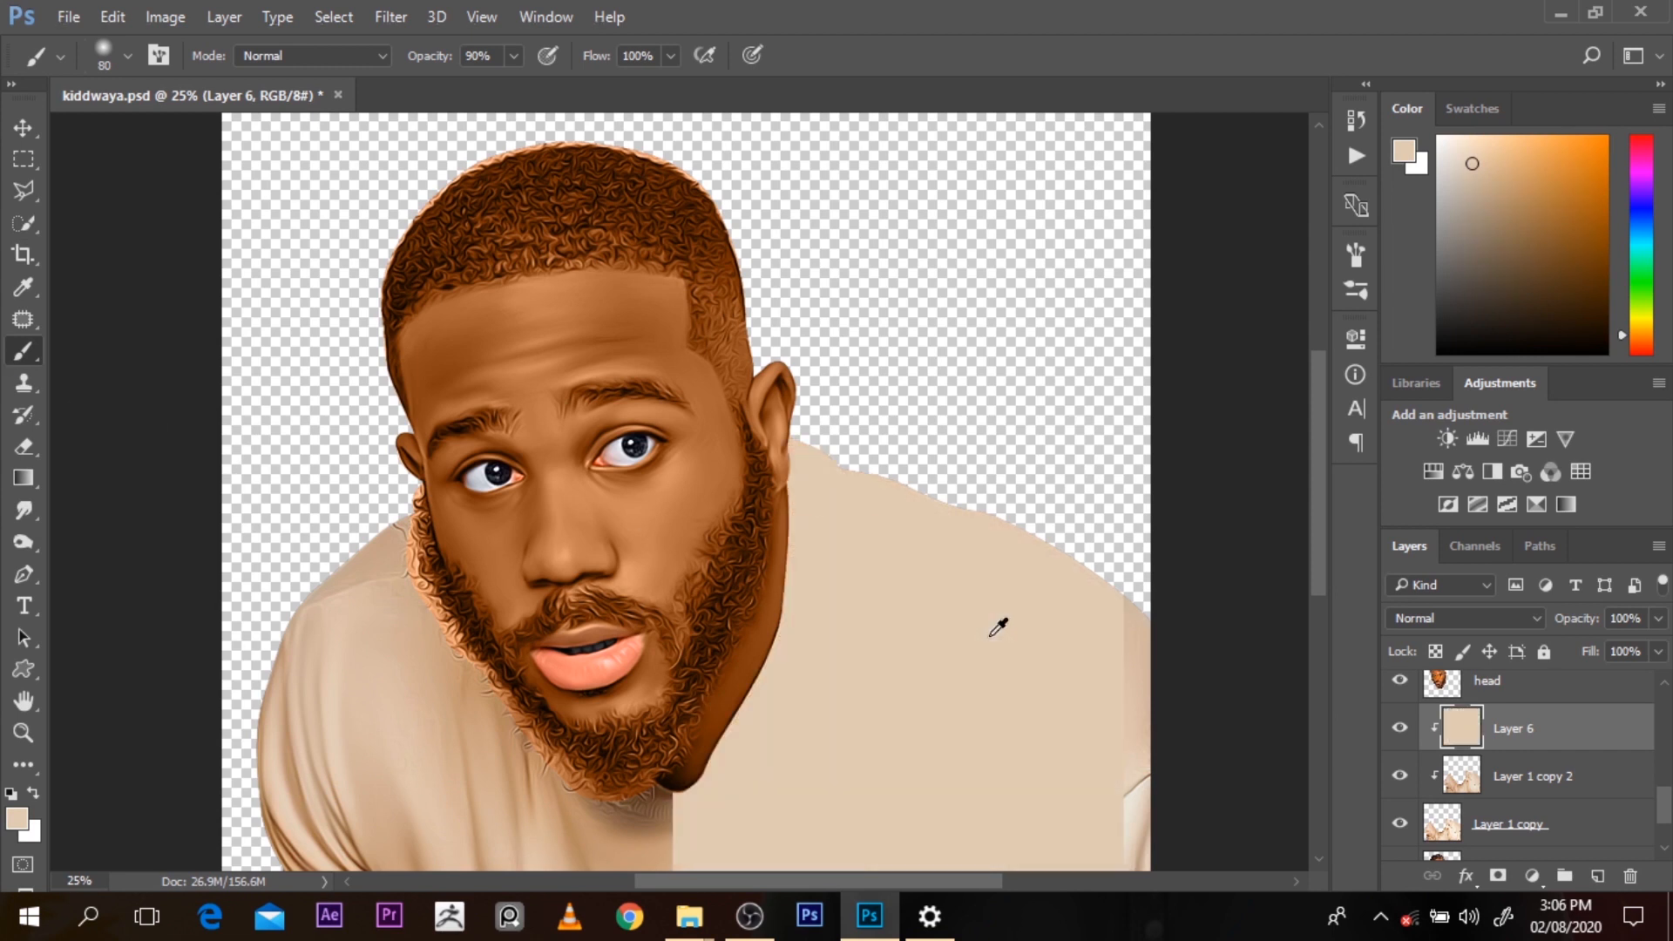
{"action": "left_click", "coordinate": [1486, 620]}
{"action": "left_click", "coordinate": [1429, 583]}
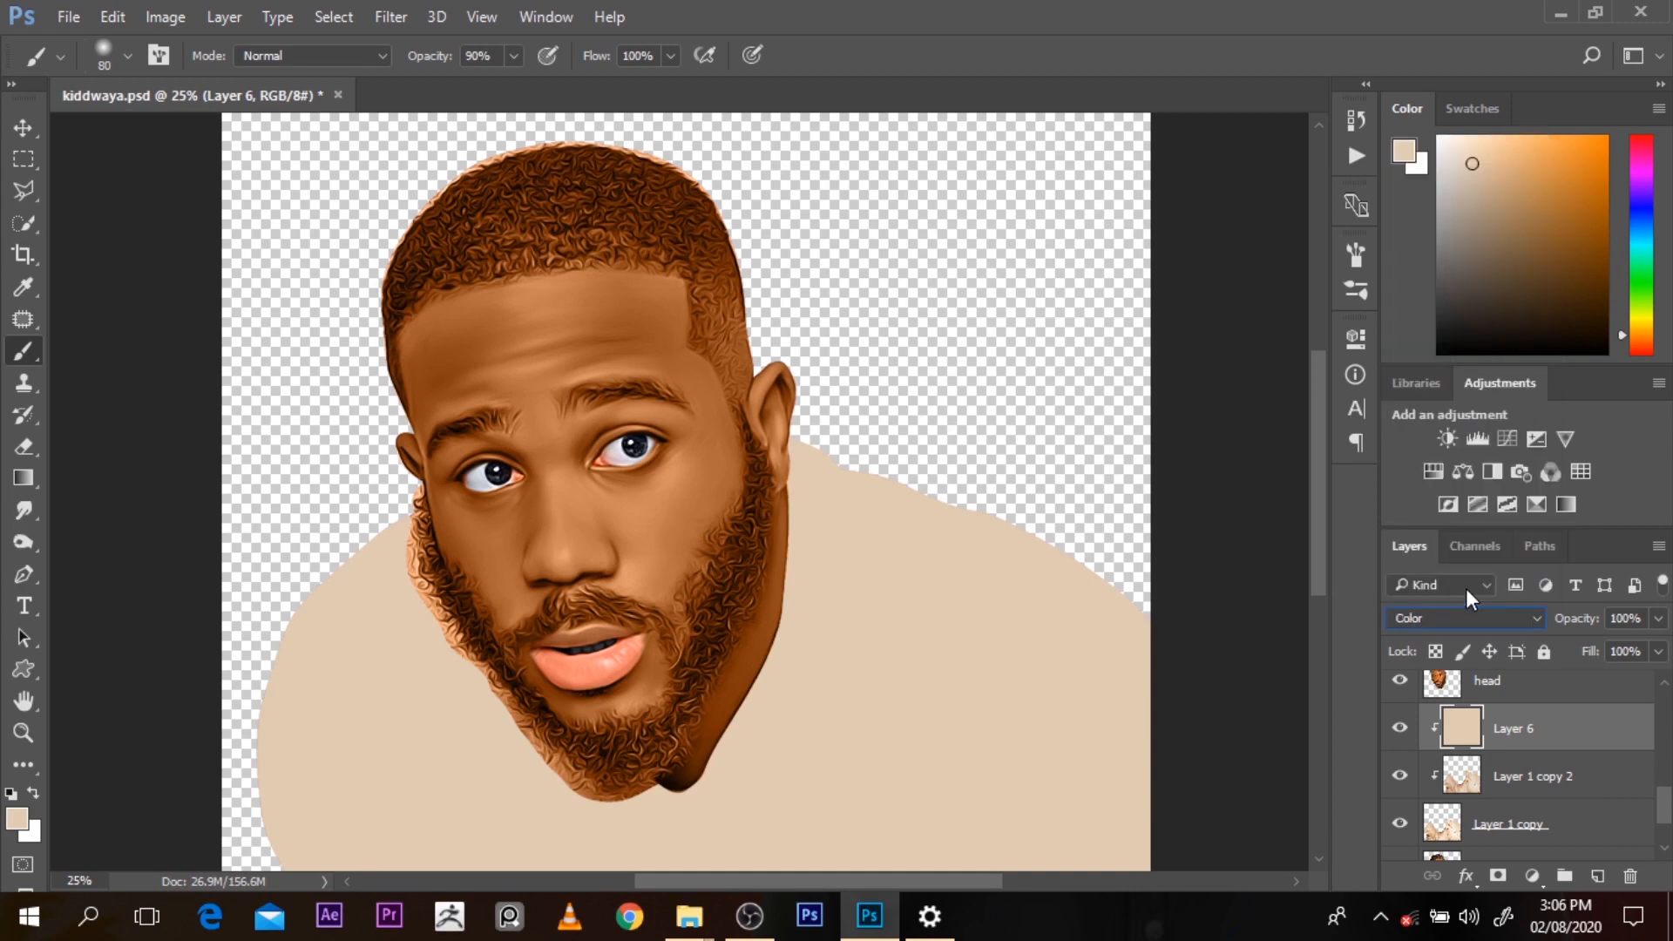
{"action": "left_click", "coordinate": [1401, 732]}
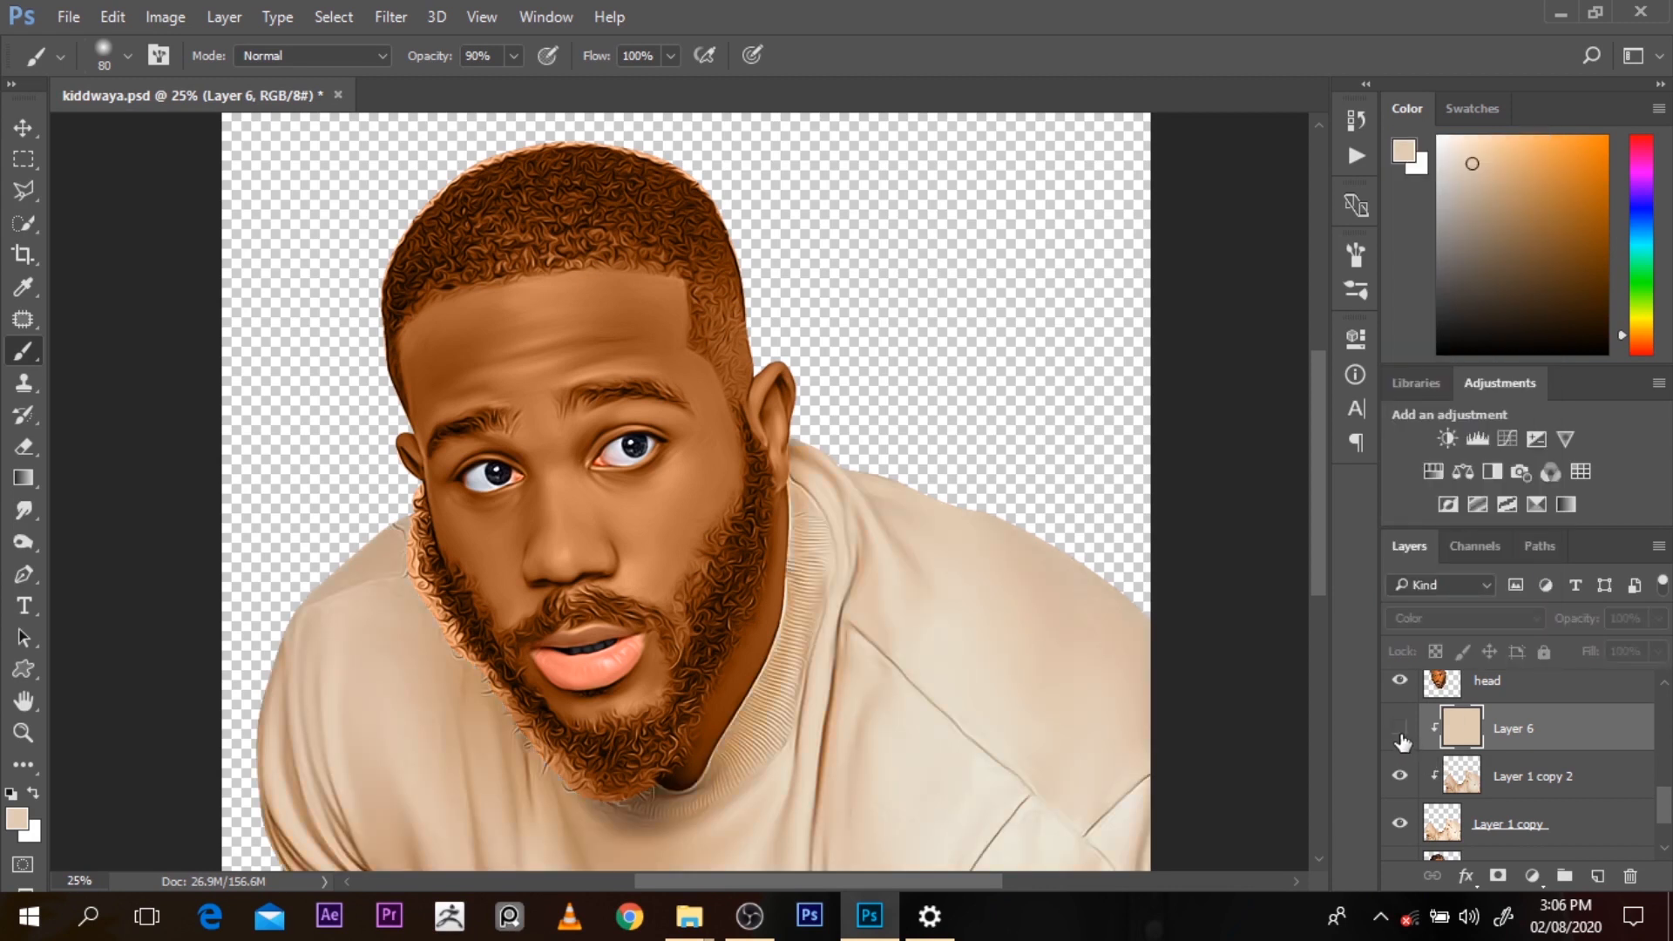
{"action": "left_click", "coordinate": [1403, 739]}
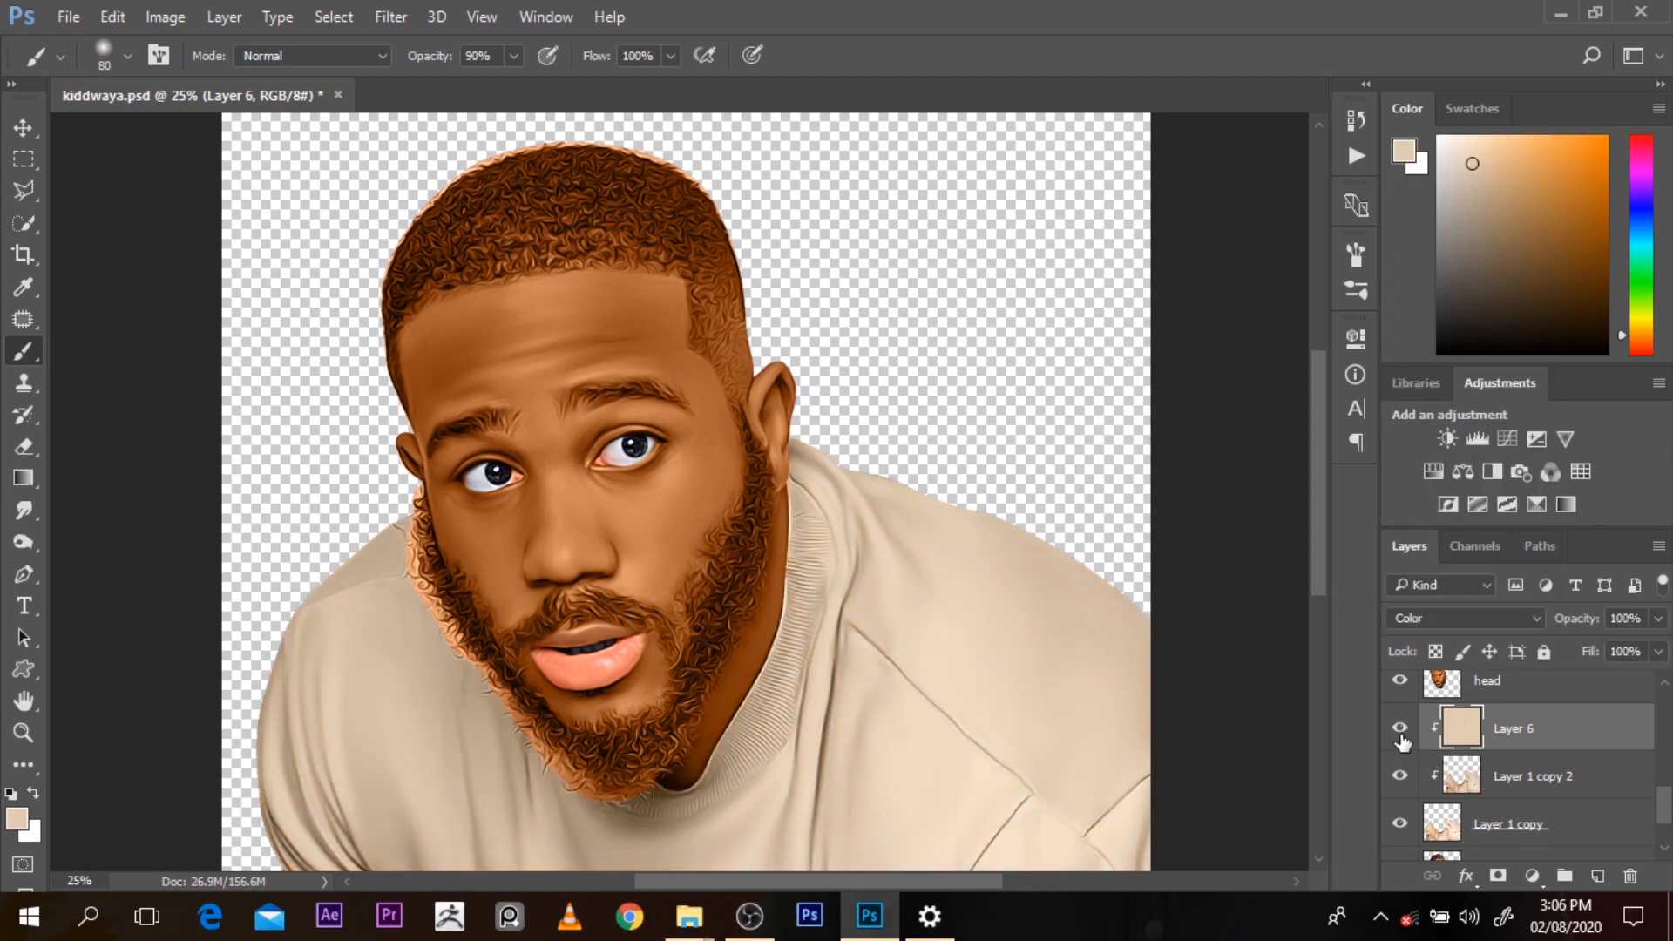
Add a new clipped layer above Layer 5 and load the hair layer's outline as a selection
{"action": "left_click", "coordinate": [702, 582], "text": "ctrl"}
{"action": "left_click", "coordinate": [1399, 697]}
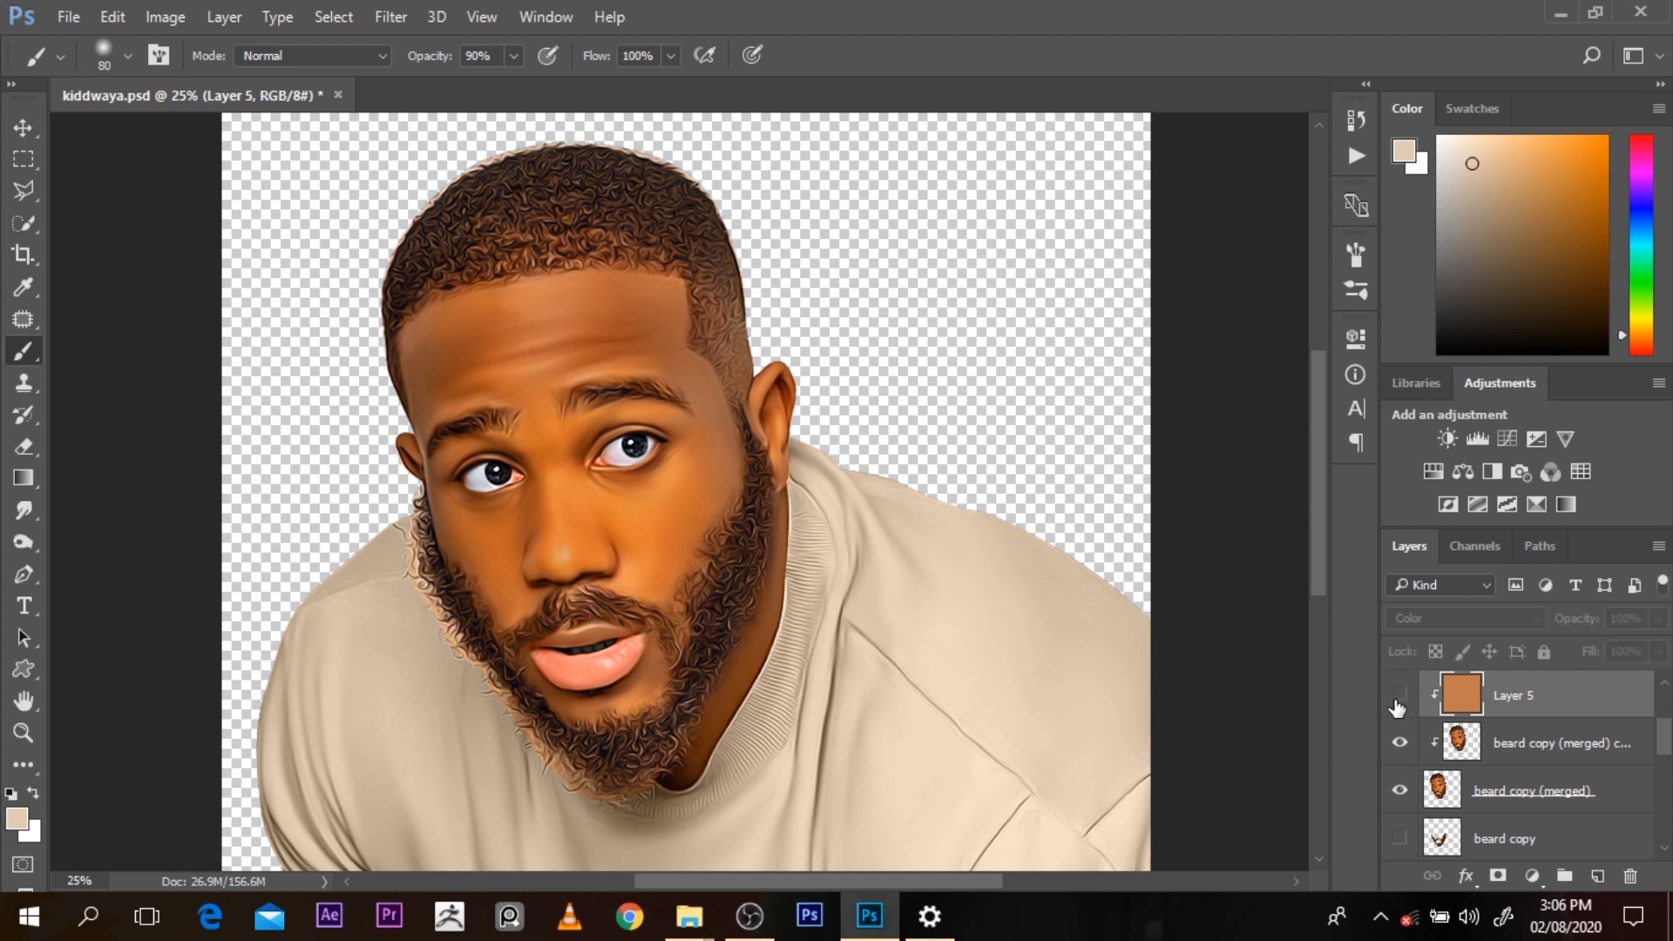
{"action": "left_click", "coordinate": [1400, 698]}
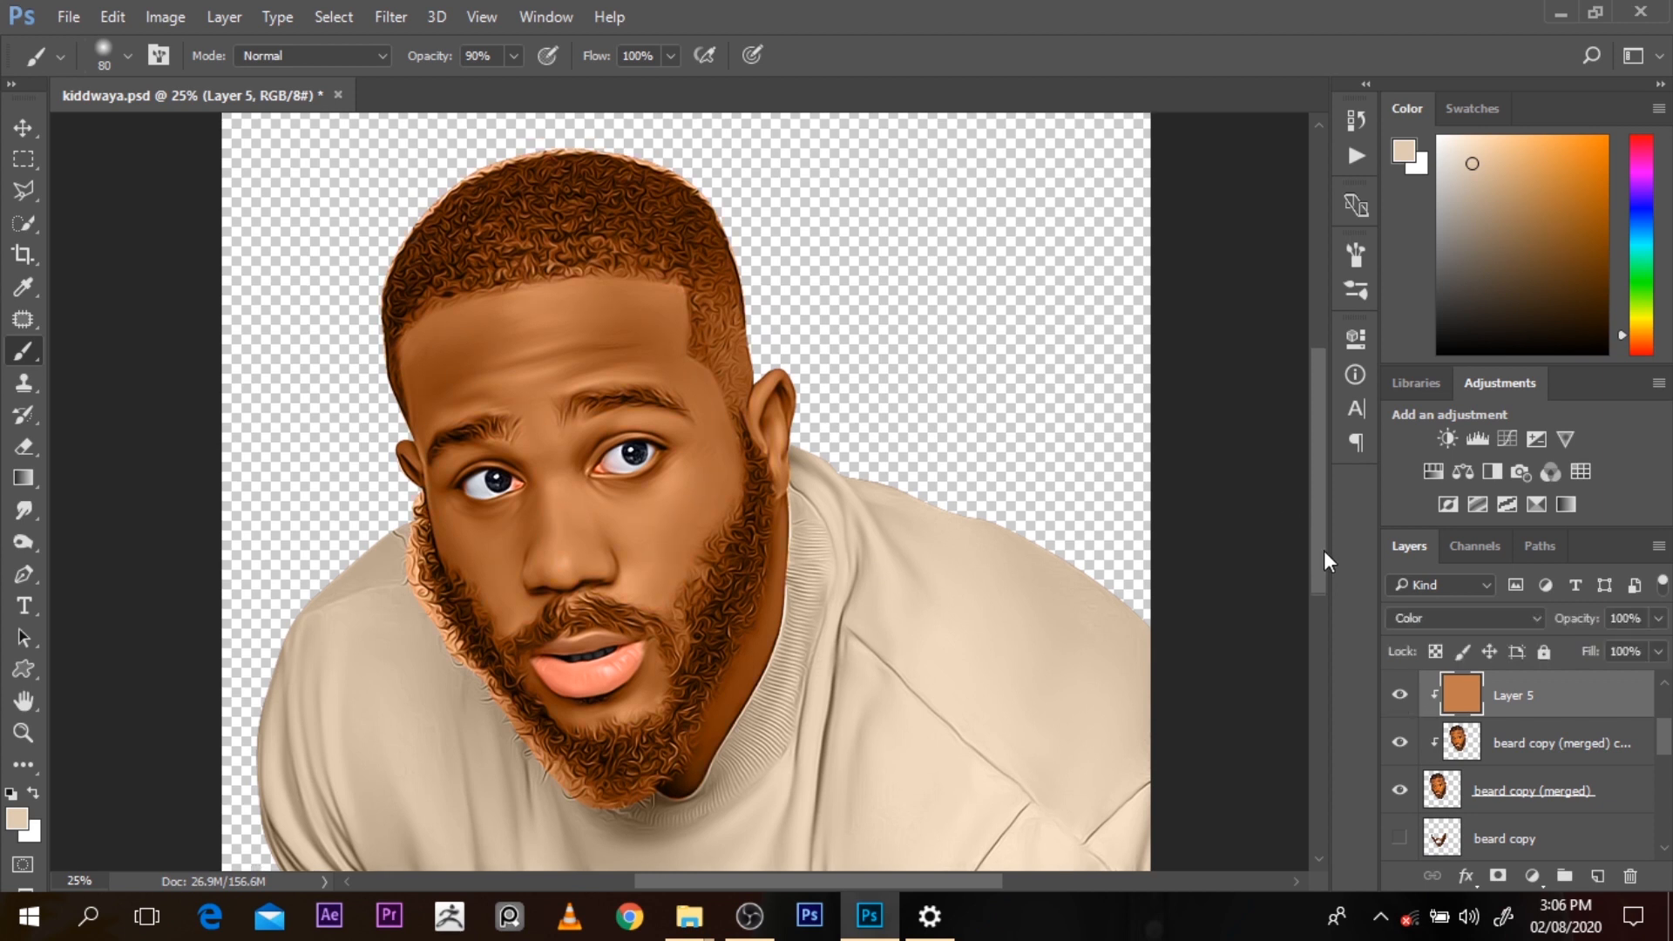
{"action": "scroll", "coordinate": [1316, 554], "scroll_direction": "up", "scroll_amount": 1}
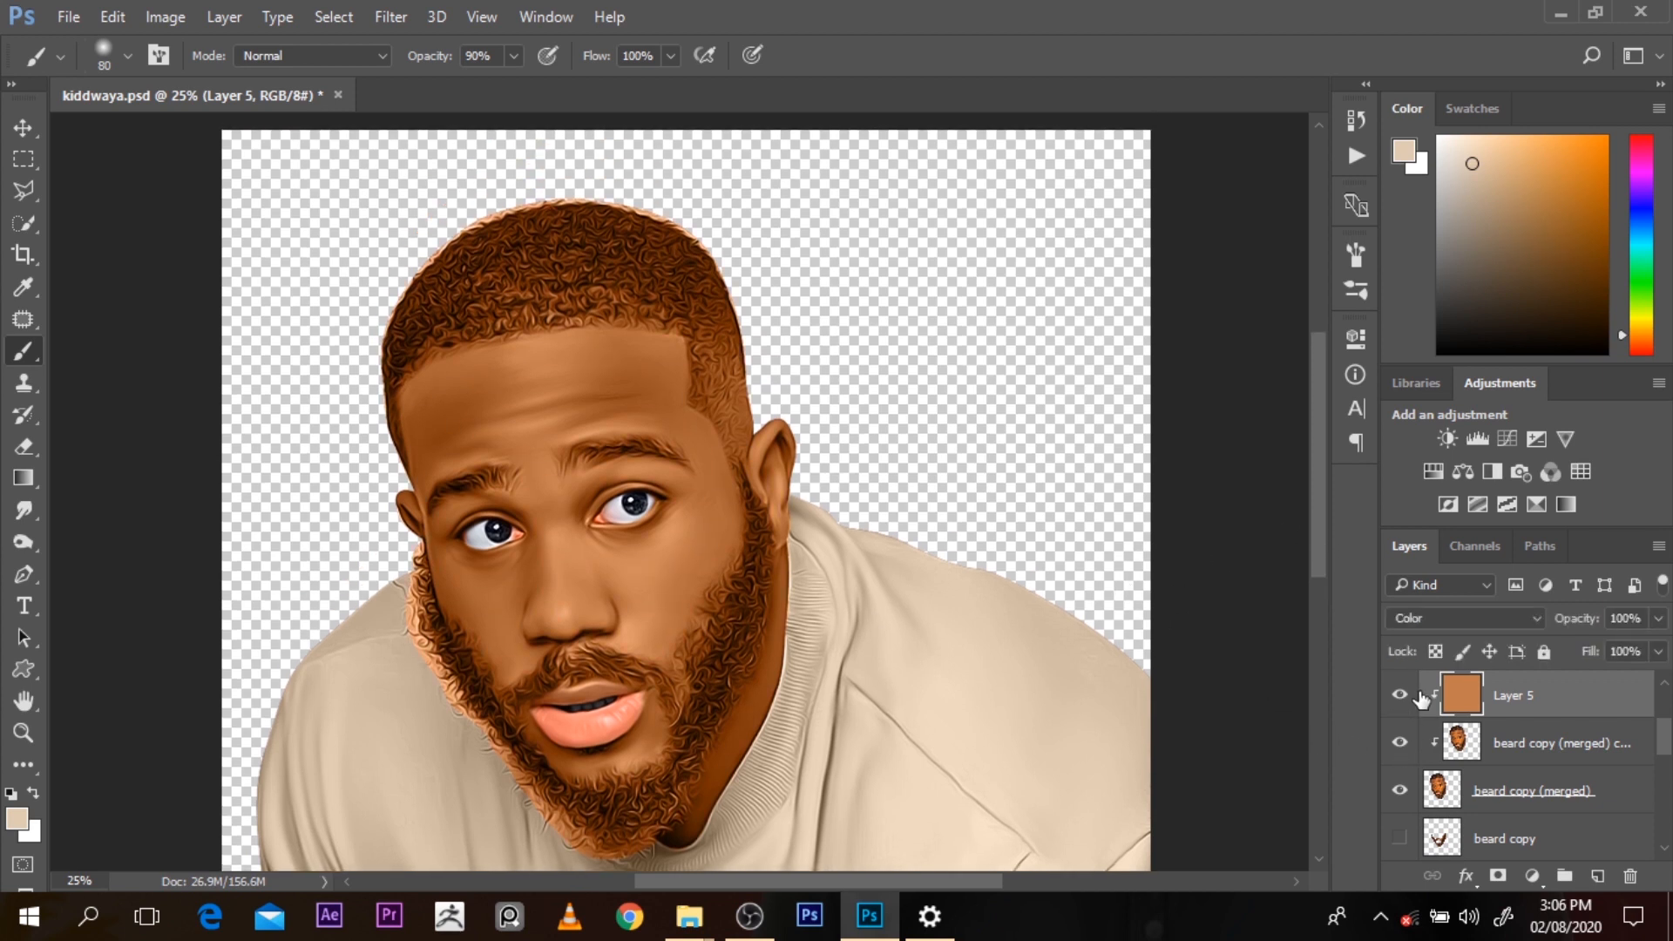
{"action": "left_click", "coordinate": [1600, 877]}
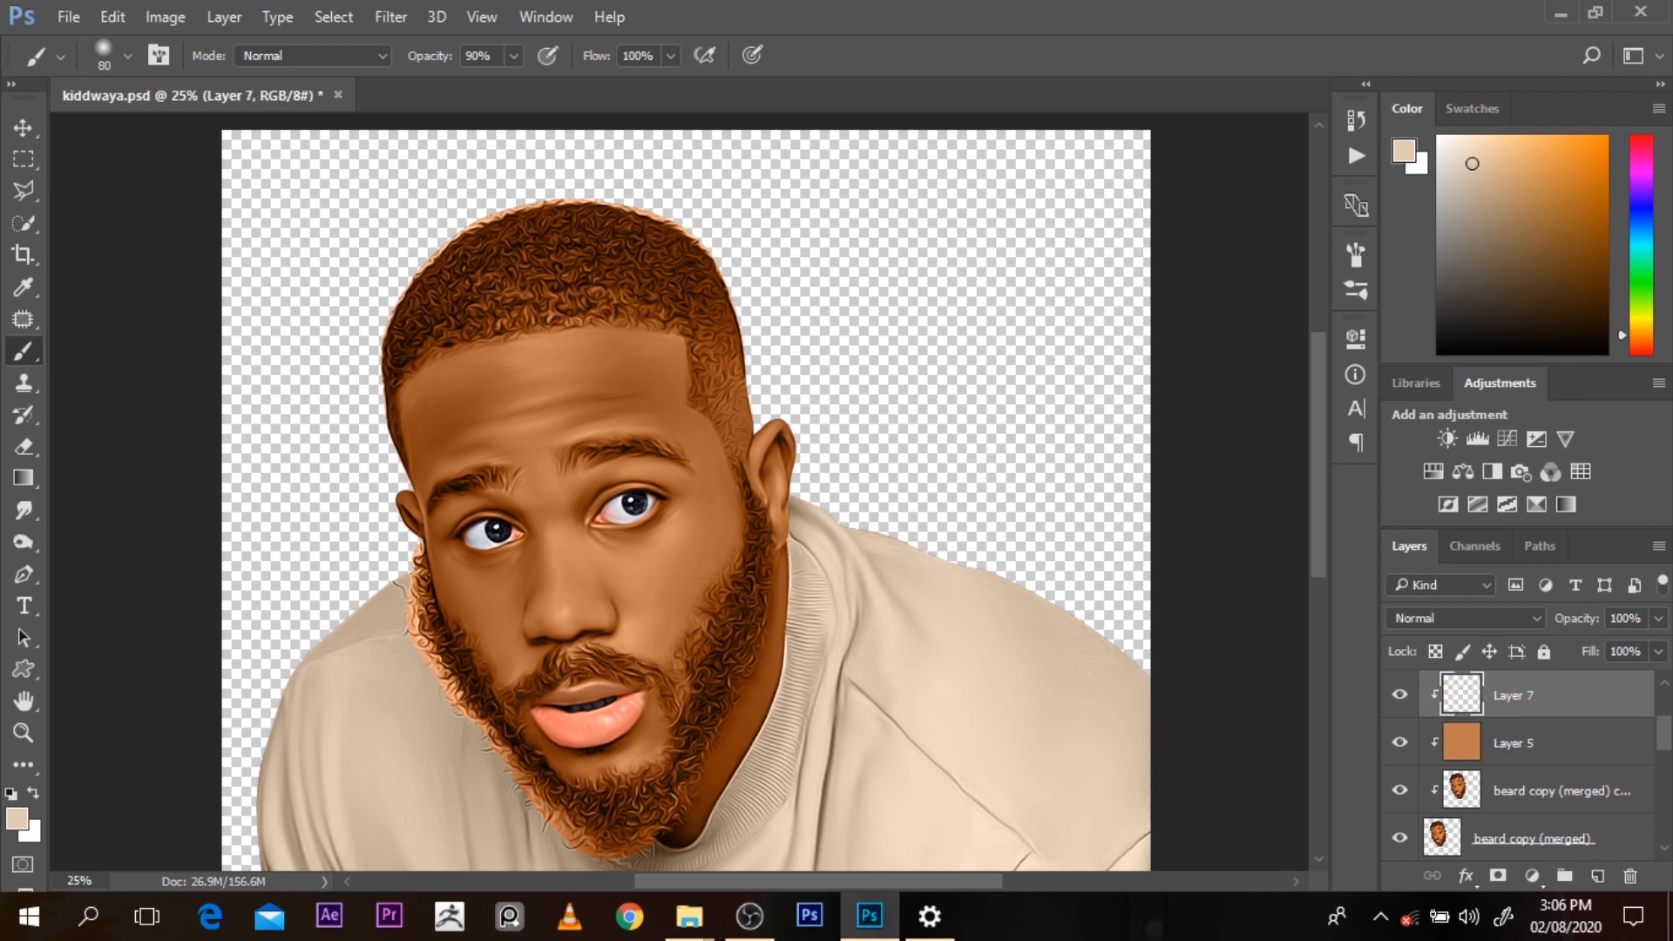
{"action": "scroll", "coordinate": [1669, 732], "scroll_direction": "down", "scroll_amount": 2}
{"action": "scroll", "coordinate": [1521, 758], "scroll_direction": "down", "scroll_amount": 2}
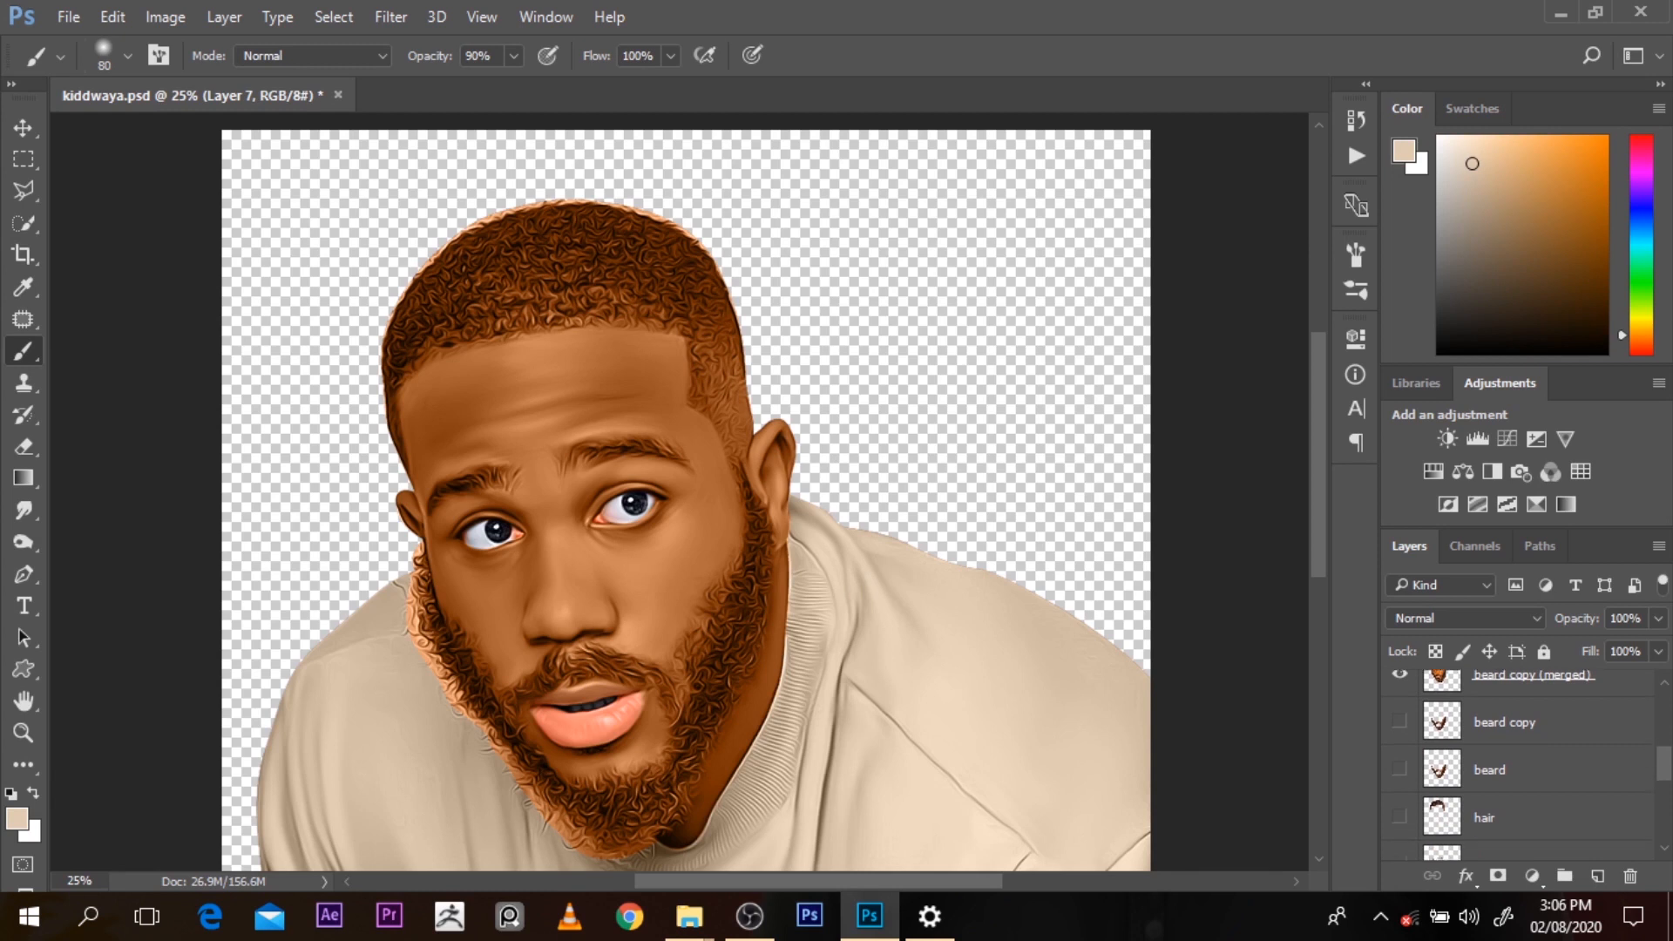
{"action": "scroll", "coordinate": [1442, 785], "scroll_direction": "down", "scroll_amount": 1}
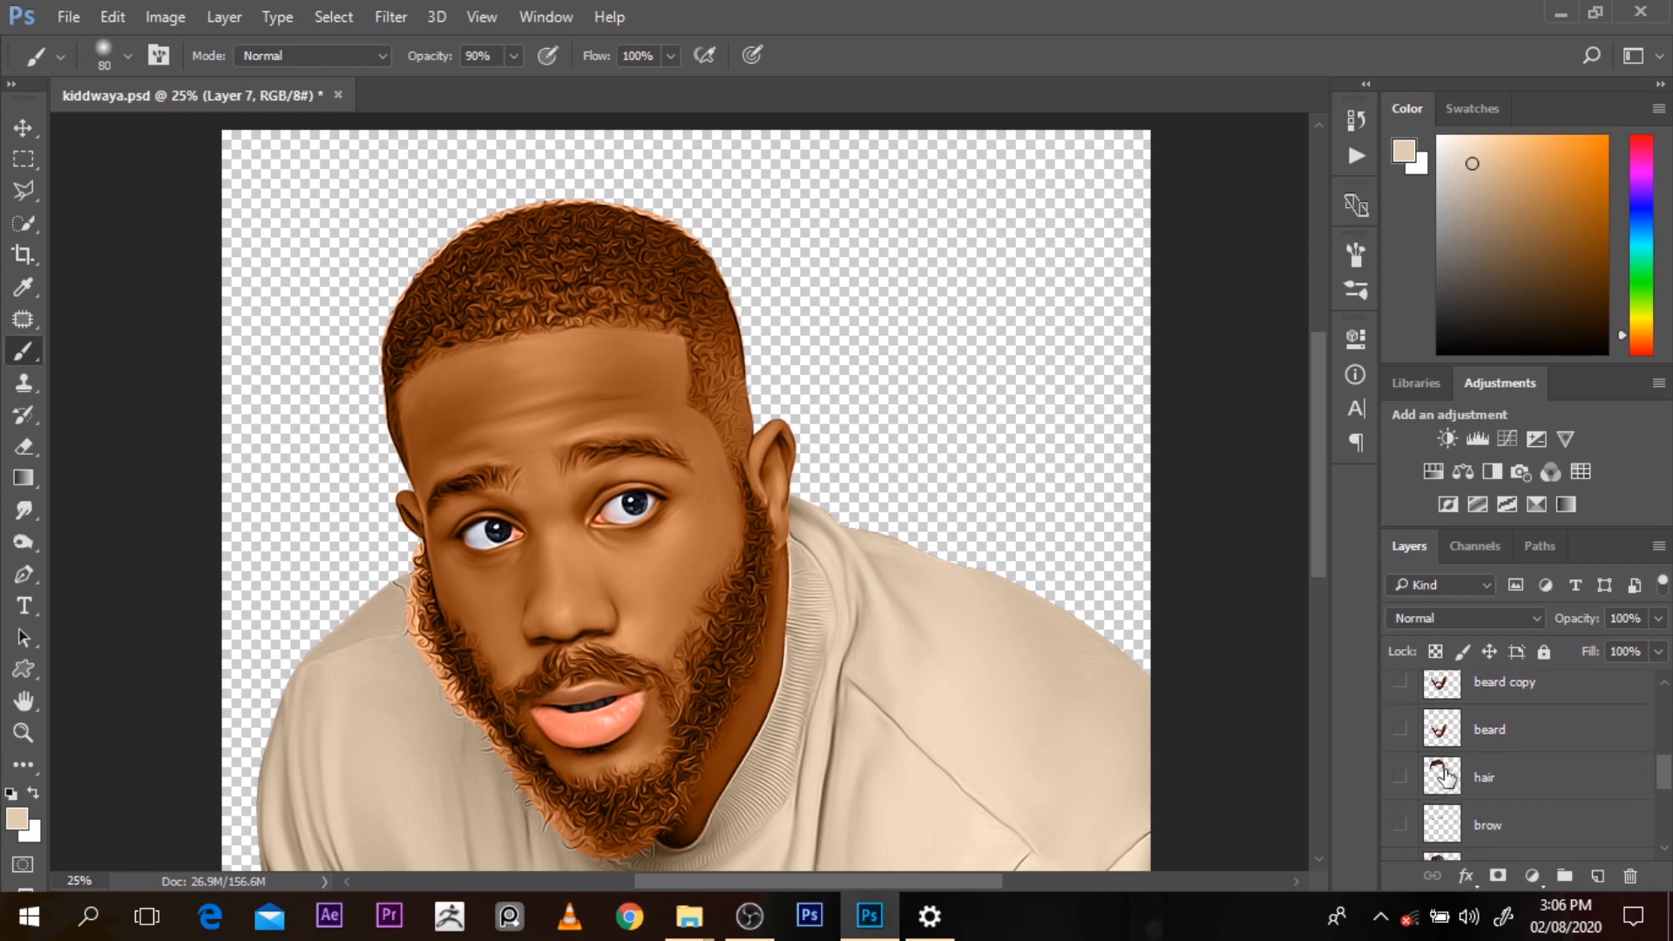
{"action": "left_click", "coordinate": [1442, 775], "text": "ctrl"}
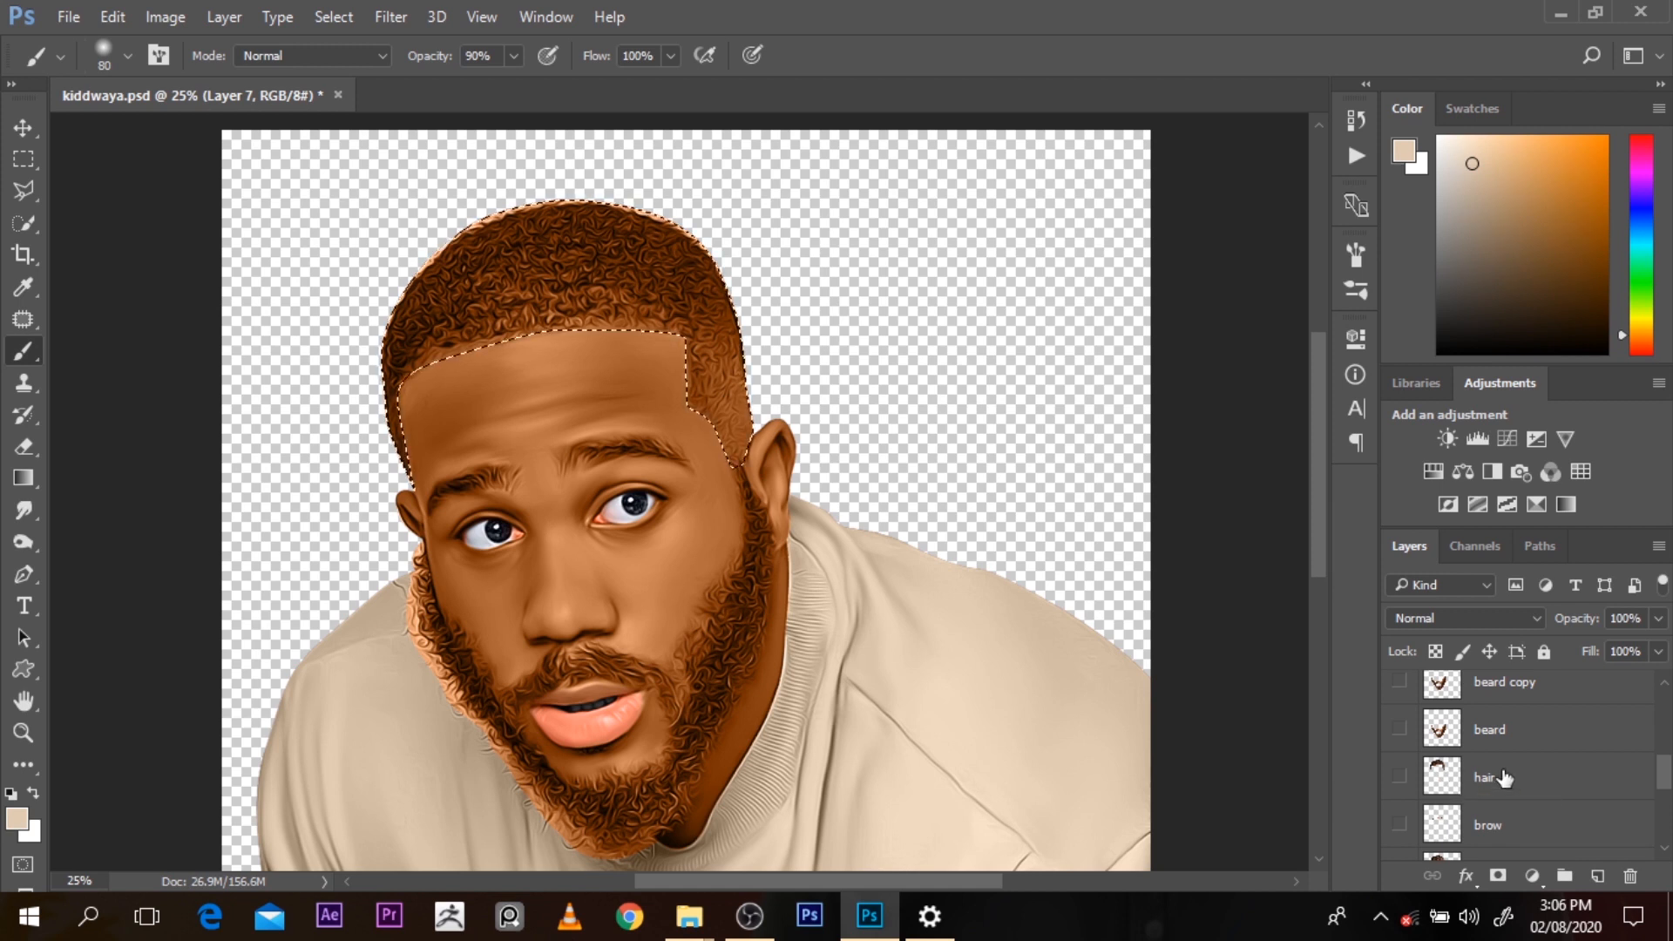
{"action": "left_click_drag", "start_coordinate": [1666, 781], "coordinate": [1665, 738]}
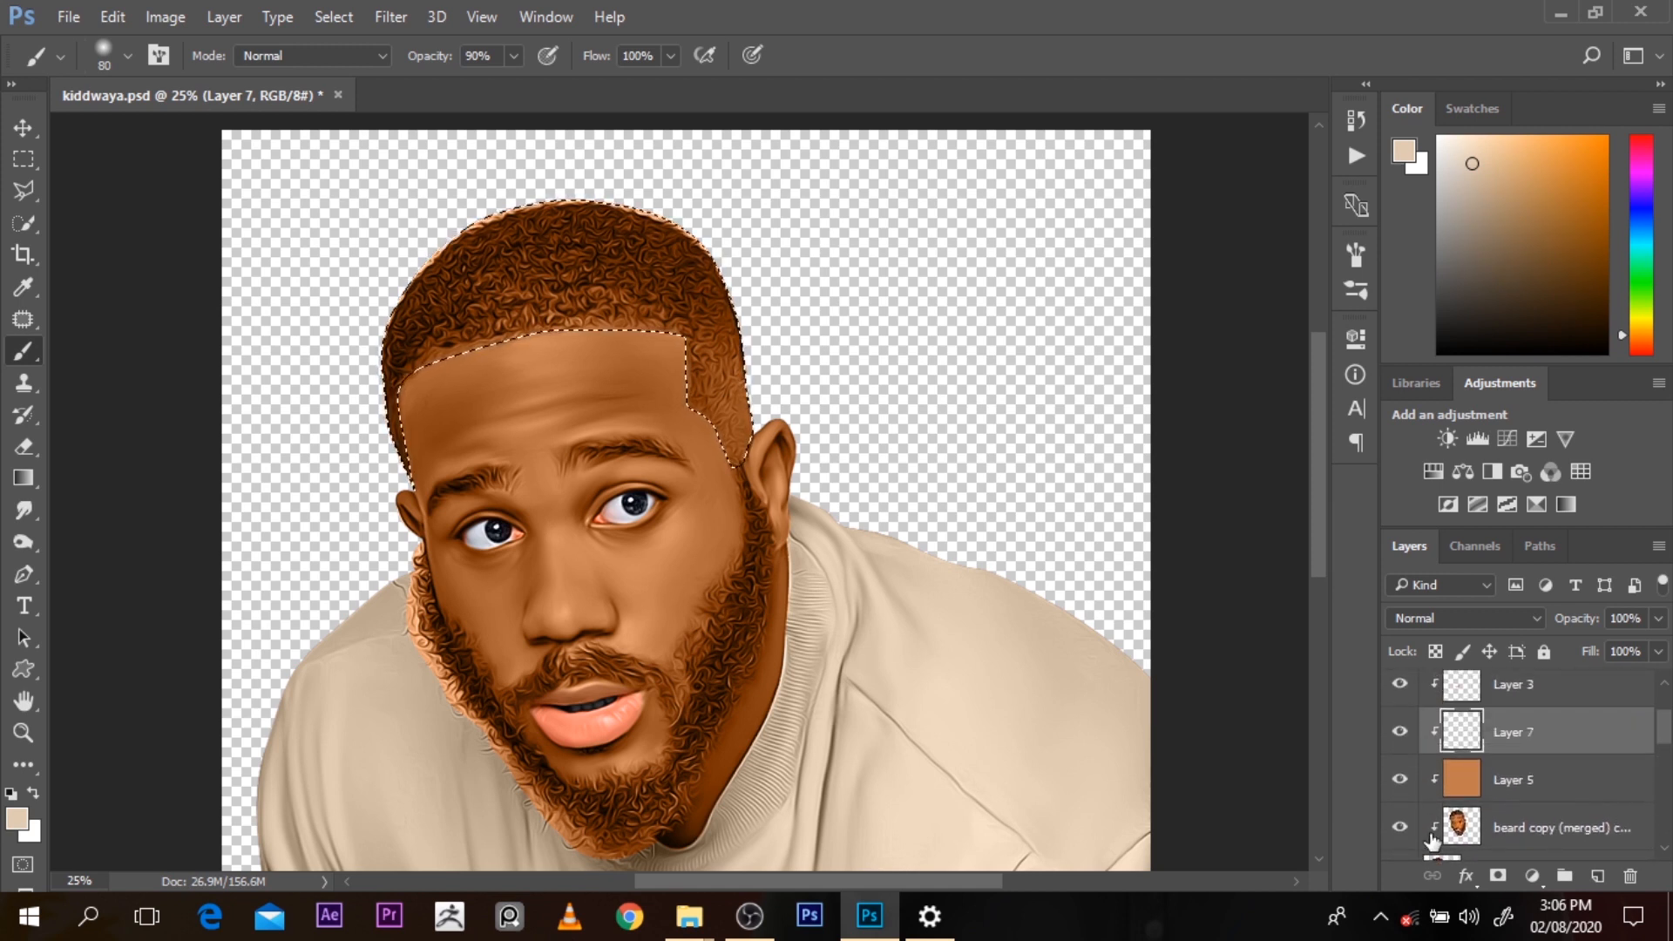
Fill the hair selection on Layer 7 with dark brown sampled from the original hair, using Color blend mode, and compare before and after
{"action": "left_click", "coordinate": [662, 247], "text": "alt"}
{"action": "left_click", "coordinate": [1399, 781]}
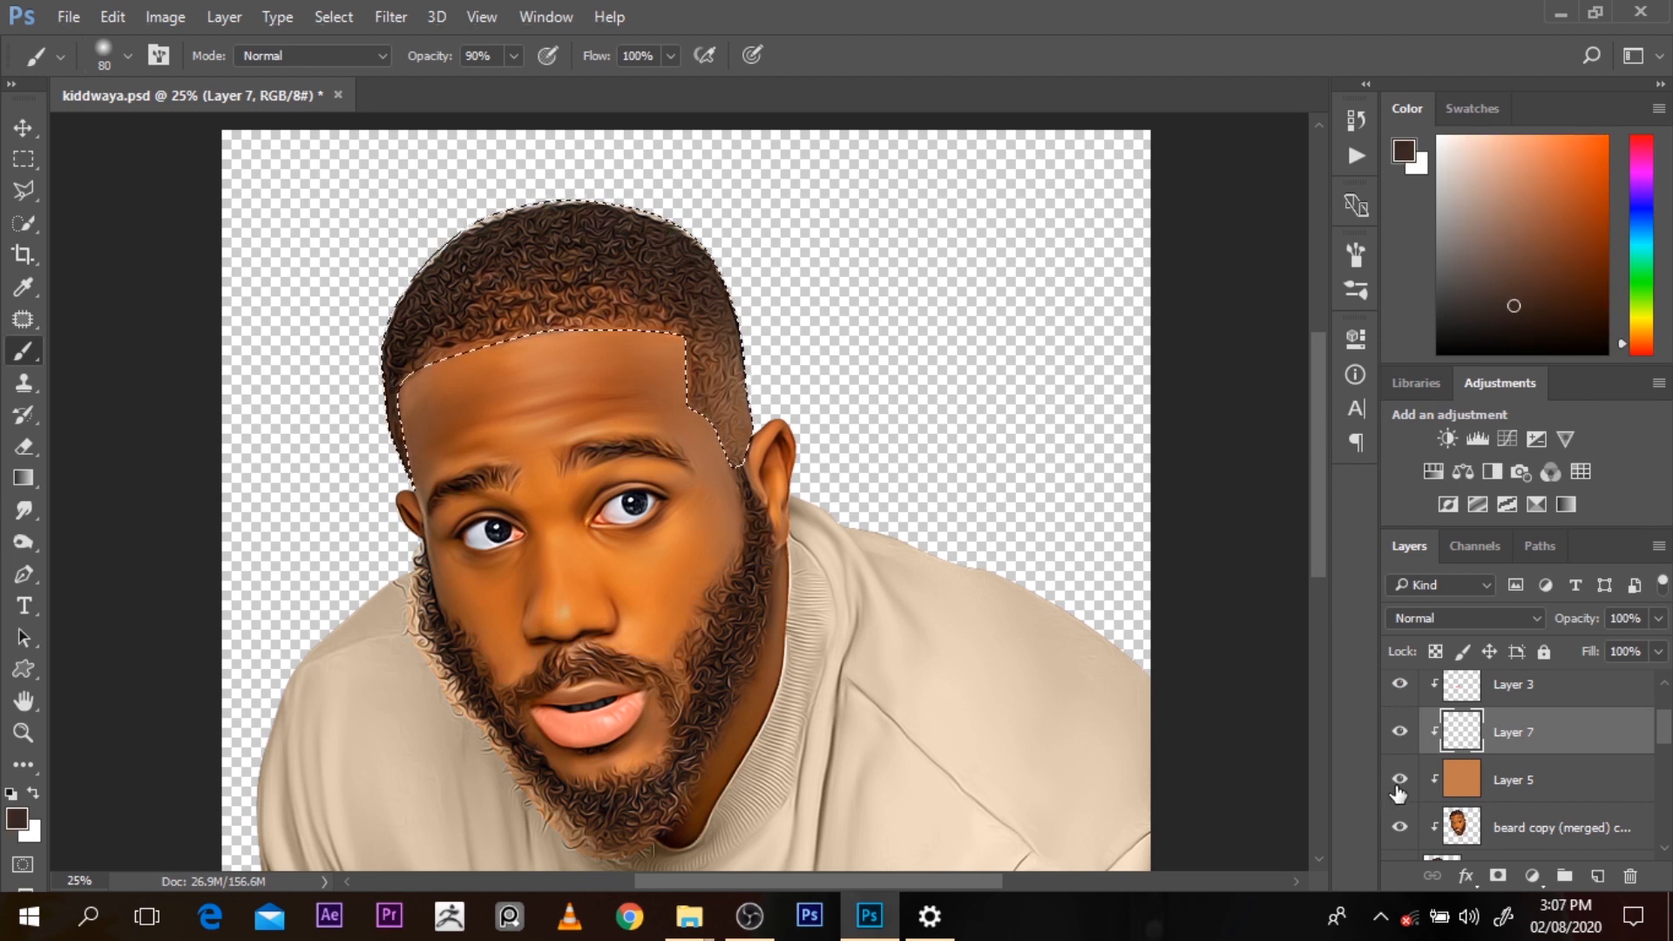
{"action": "key", "text": "alt+BackSpace"}
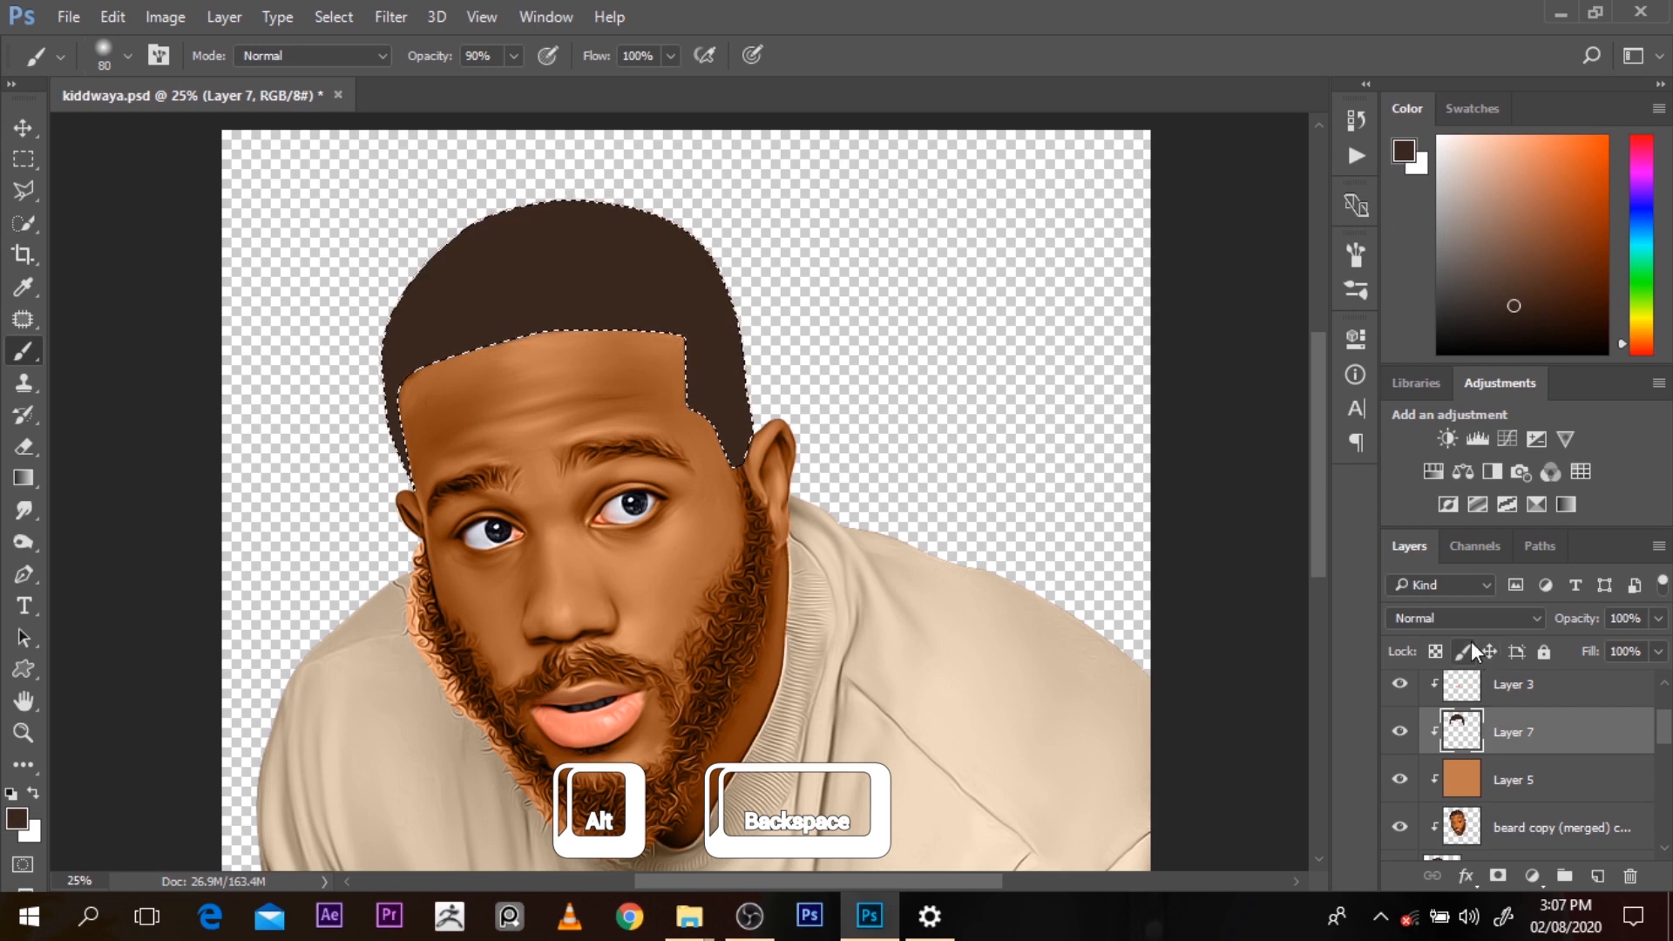
{"action": "left_click", "coordinate": [1450, 618]}
{"action": "left_click", "coordinate": [1429, 587]}
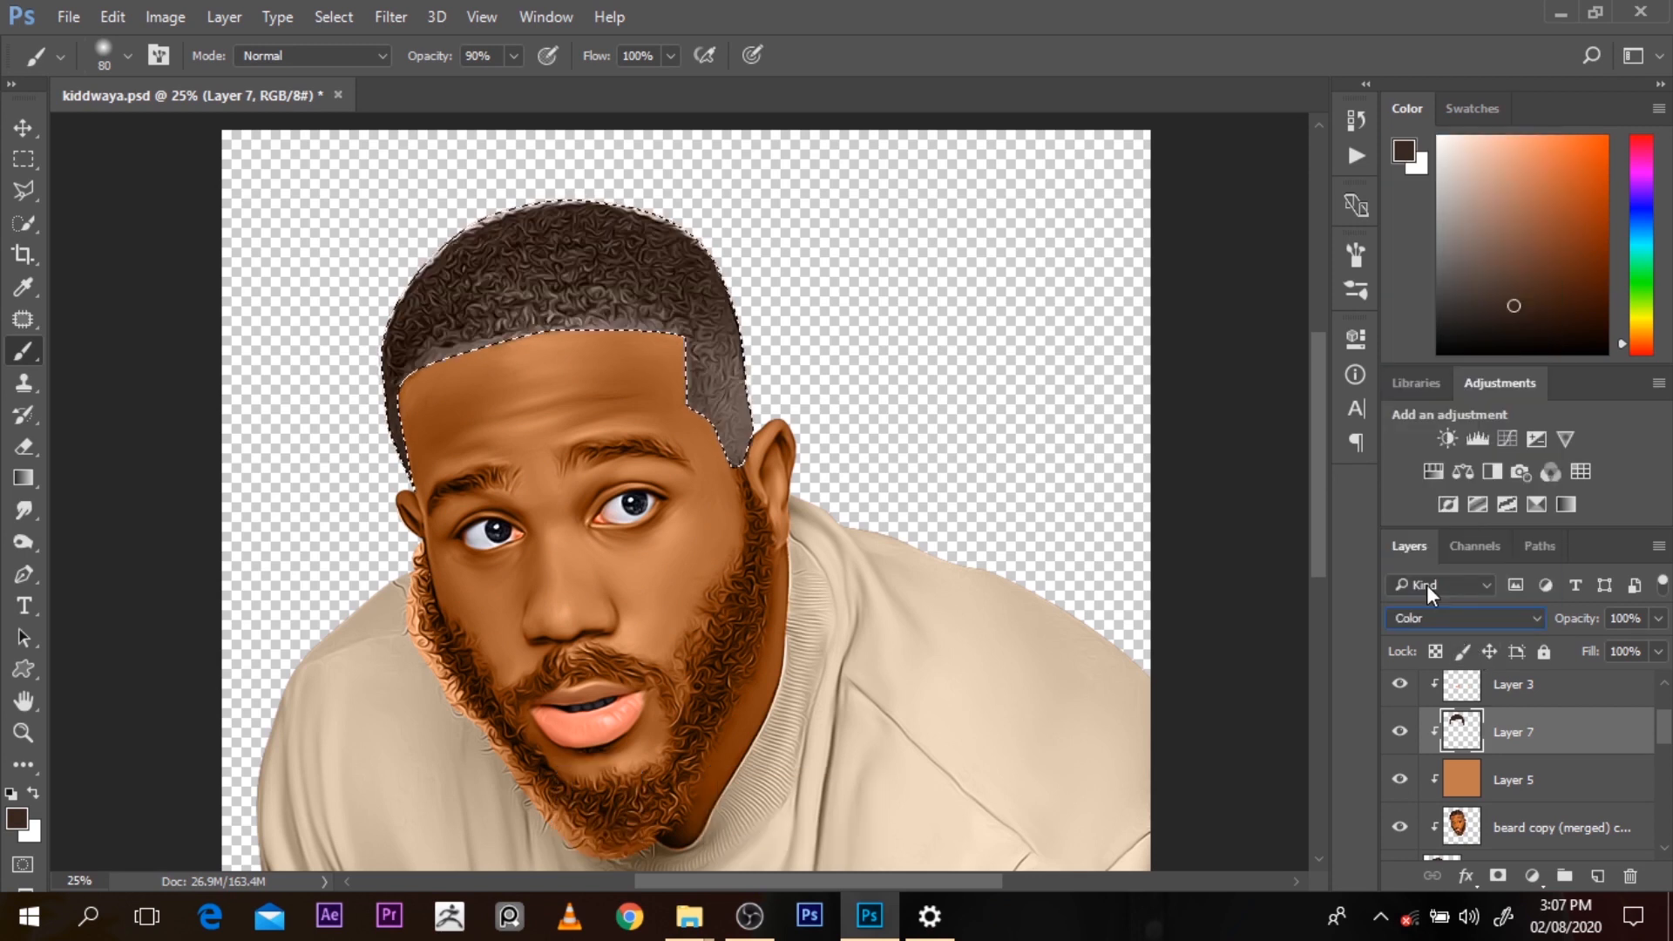
{"action": "left_click", "coordinate": [1401, 732]}
{"action": "left_click", "coordinate": [1401, 732]}
{"action": "left_click", "coordinate": [1402, 733]}
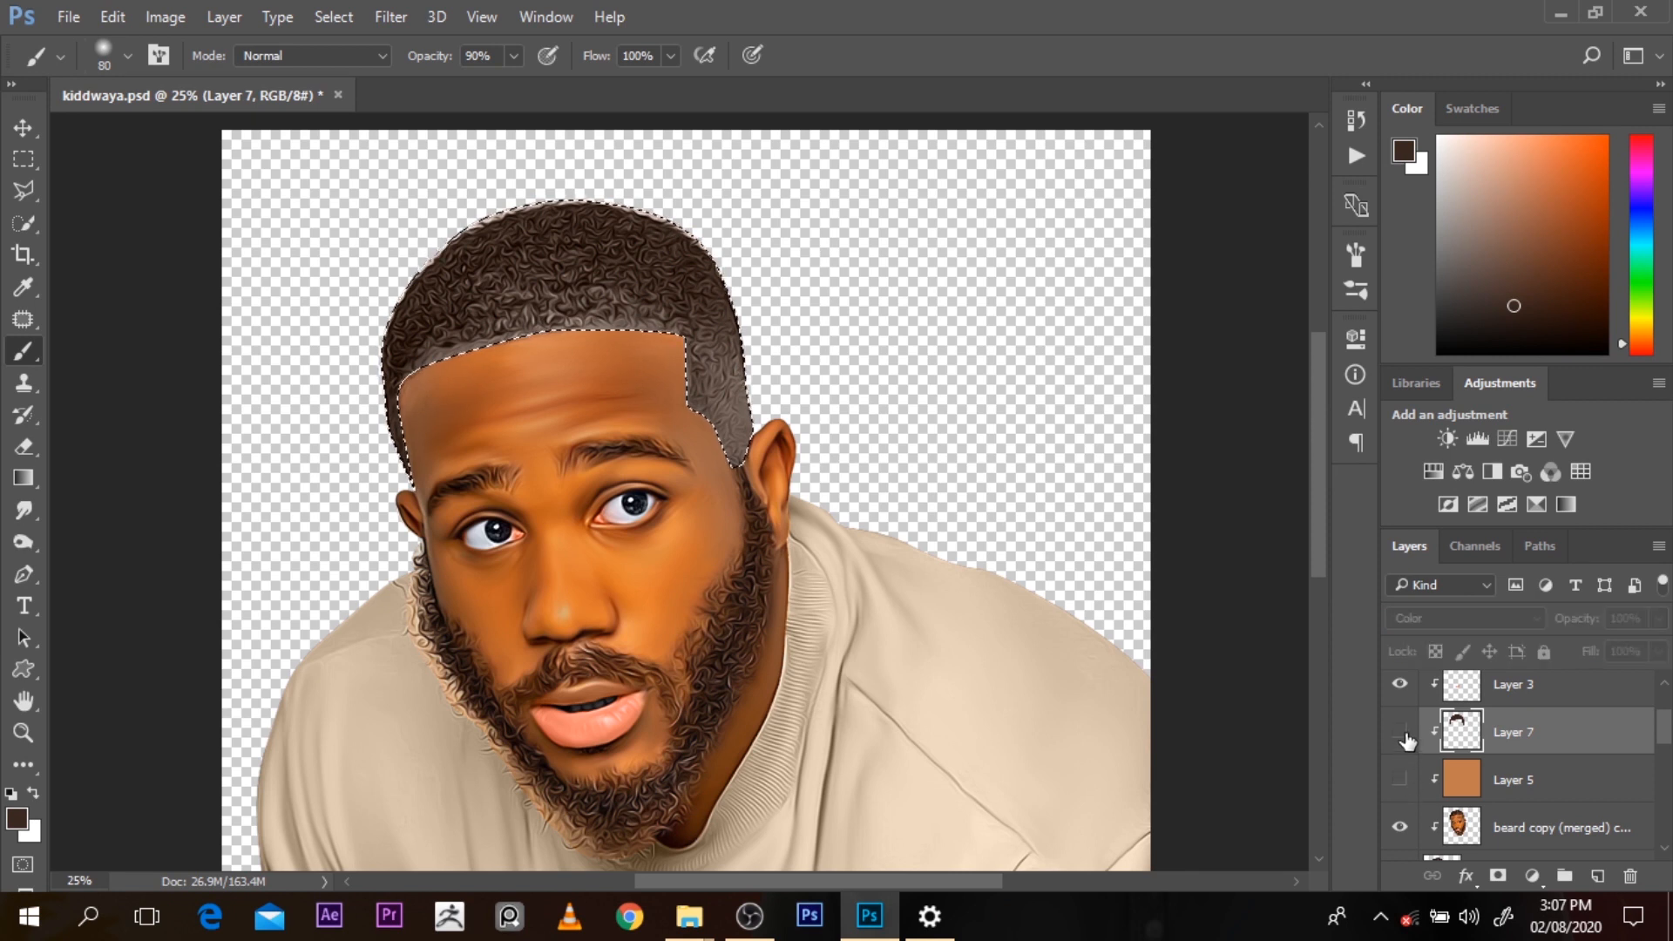
{"action": "left_click", "coordinate": [1402, 734]}
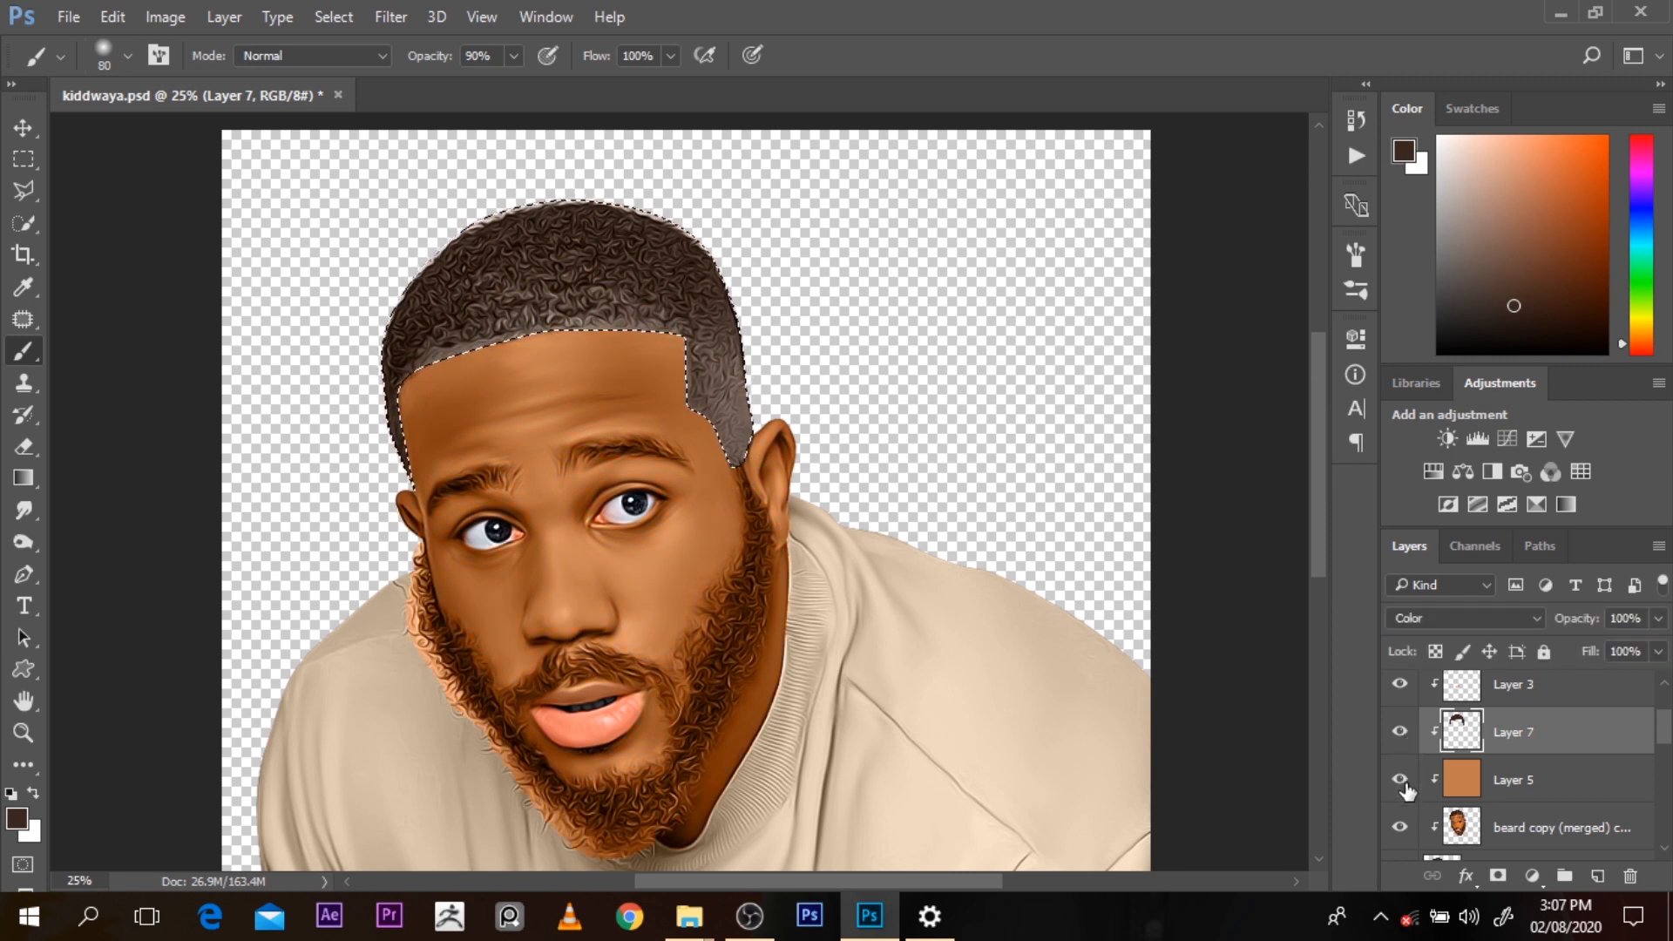
Load the brow layer's outline as a selection and fill the eyebrows on Layer 7 with the same dark brown
{"action": "left_click", "coordinate": [1471, 778]}
{"action": "scroll", "coordinate": [1663, 754], "scroll_direction": "down", "scroll_amount": 2}
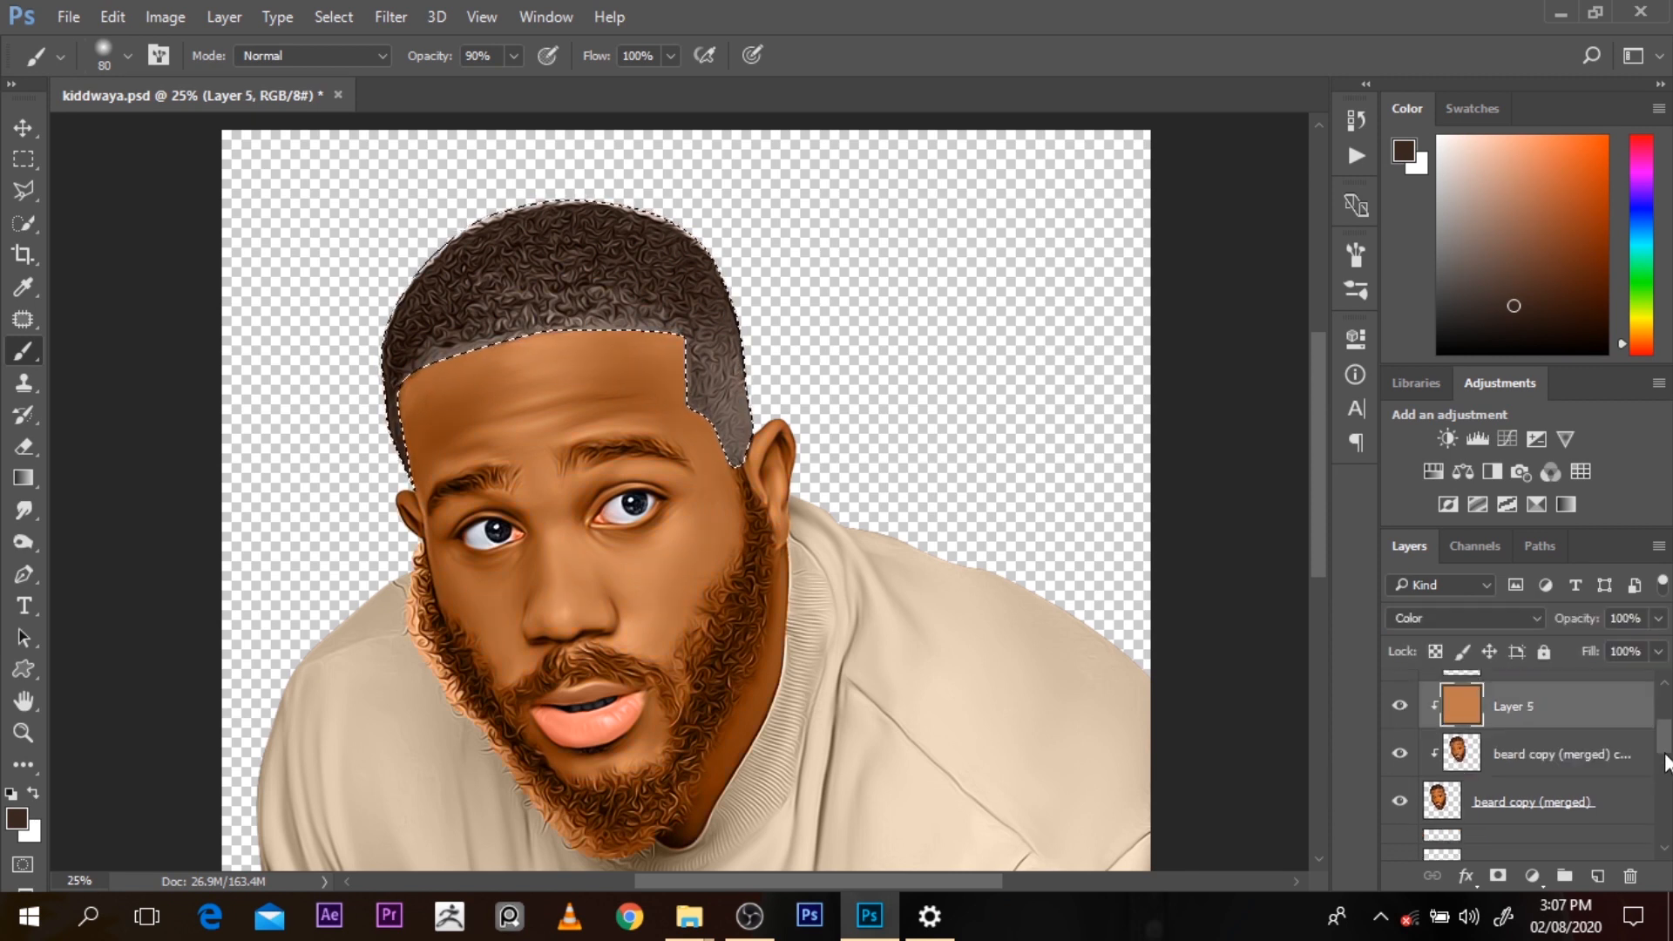
{"action": "mouse_move", "coordinate": [1665, 755]}
{"action": "left_mouse_down"}
{"action": "mouse_move", "coordinate": [1666, 790]}
{"action": "mouse_move", "coordinate": [1667, 727]}
{"action": "left_mouse_up"}
{"action": "left_click", "coordinate": [1439, 823], "text": "ctrl"}
{"action": "left_click", "coordinate": [1584, 754]}
{"action": "key", "text": "alt+BackSpace"}
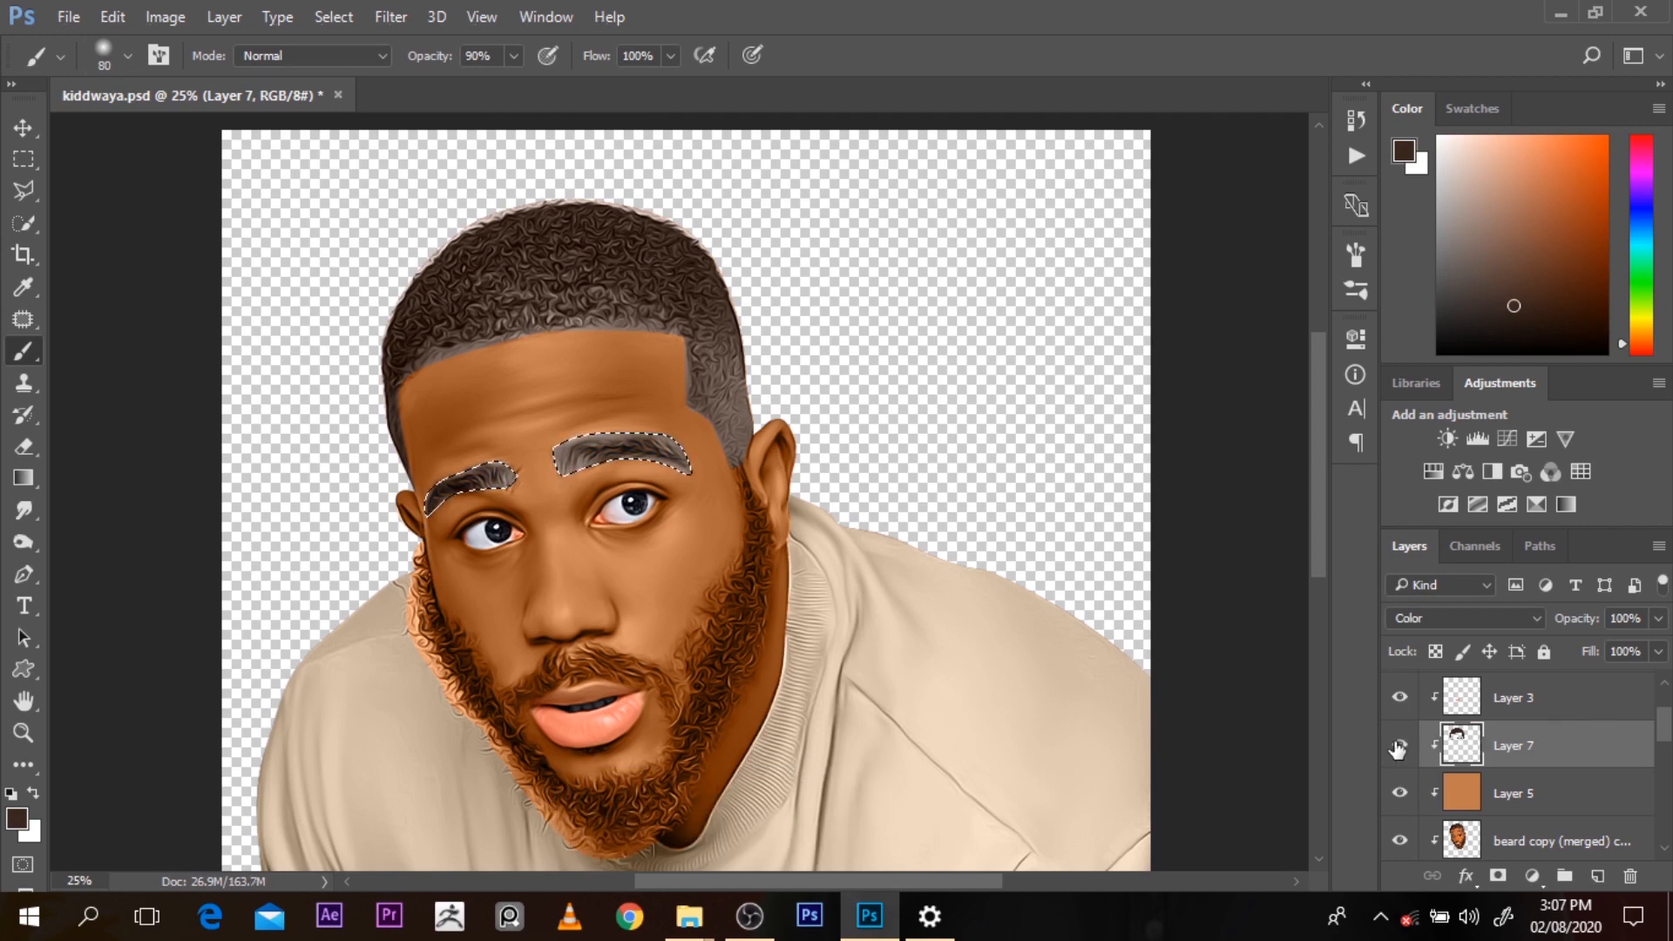
Try a more saturated dark brown on the eyebrows, sampled with Layers 7 and 5 hidden, then restore the previous eyebrow fill and selection
{"action": "left_click_drag", "start_coordinate": [1398, 747], "coordinate": [1399, 793]}
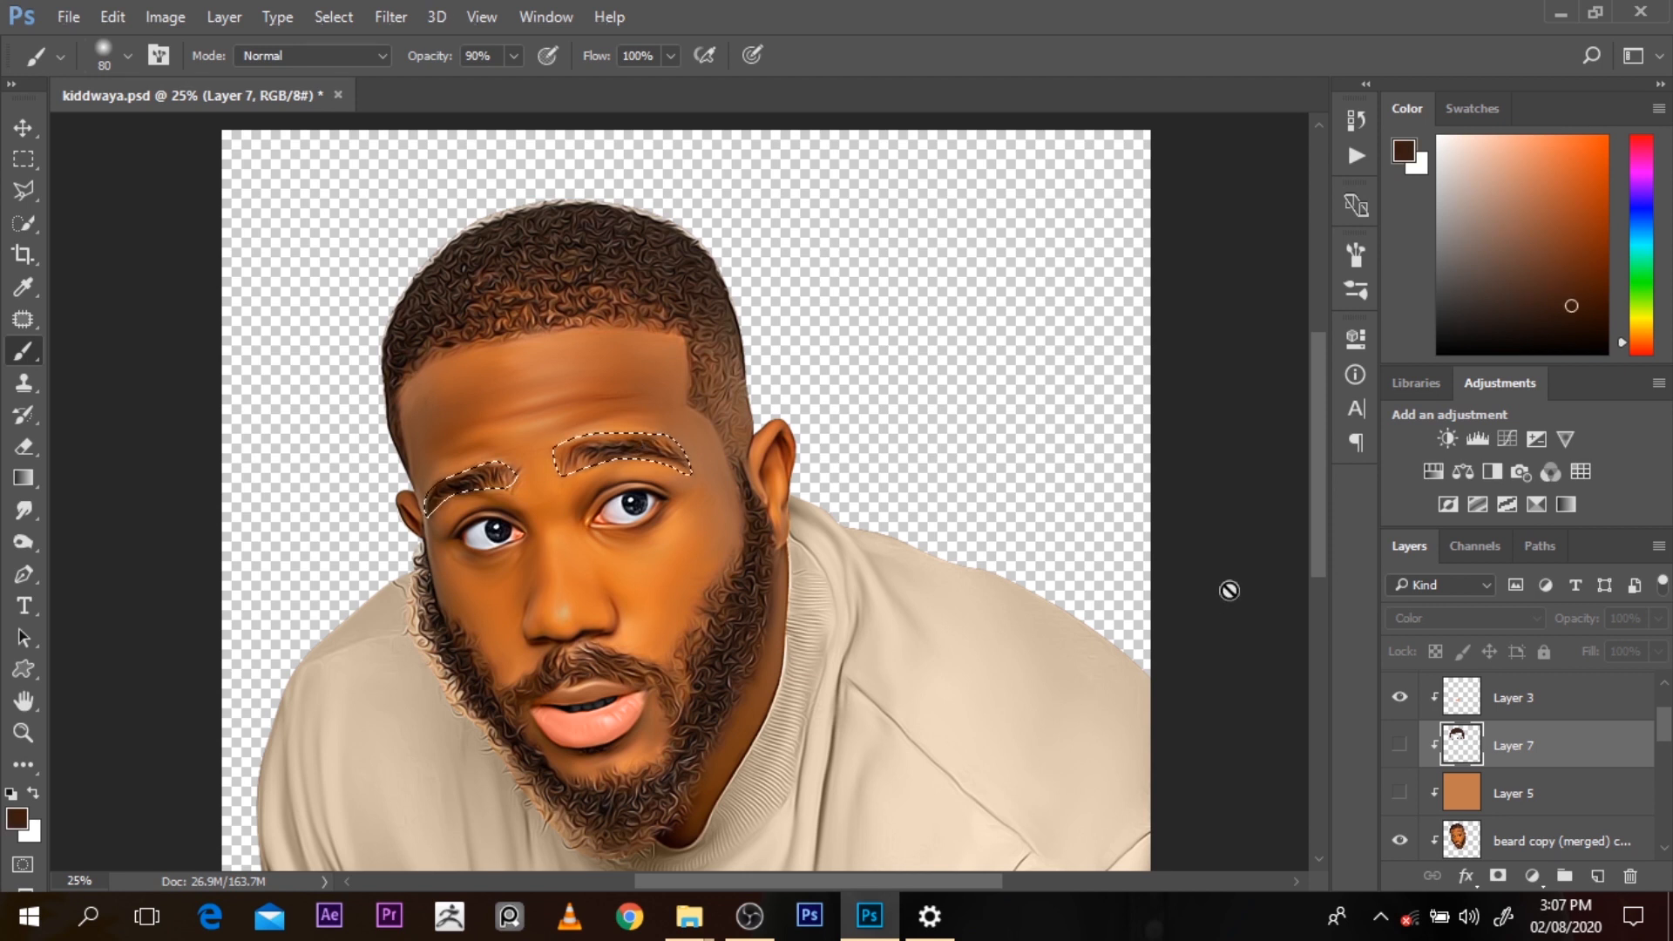
{"action": "left_click_drag", "start_coordinate": [1400, 793], "coordinate": [1399, 750]}
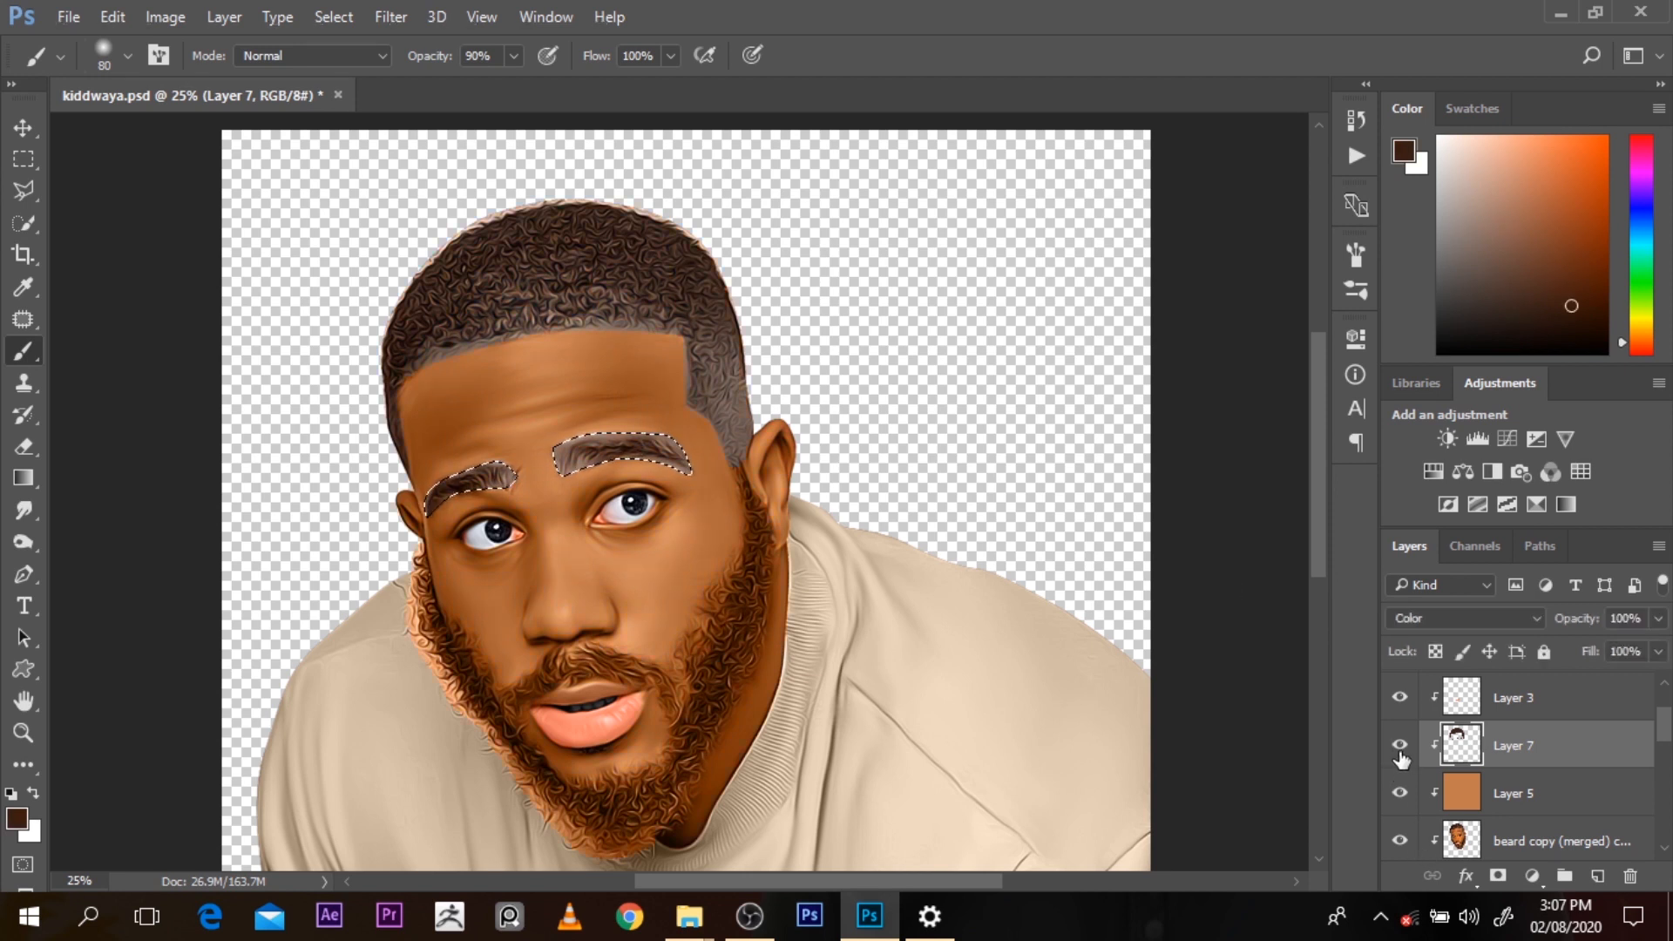
{"action": "key", "text": "ctrl+d"}
{"action": "left_click_drag", "start_coordinate": [1399, 748], "coordinate": [1409, 802]}
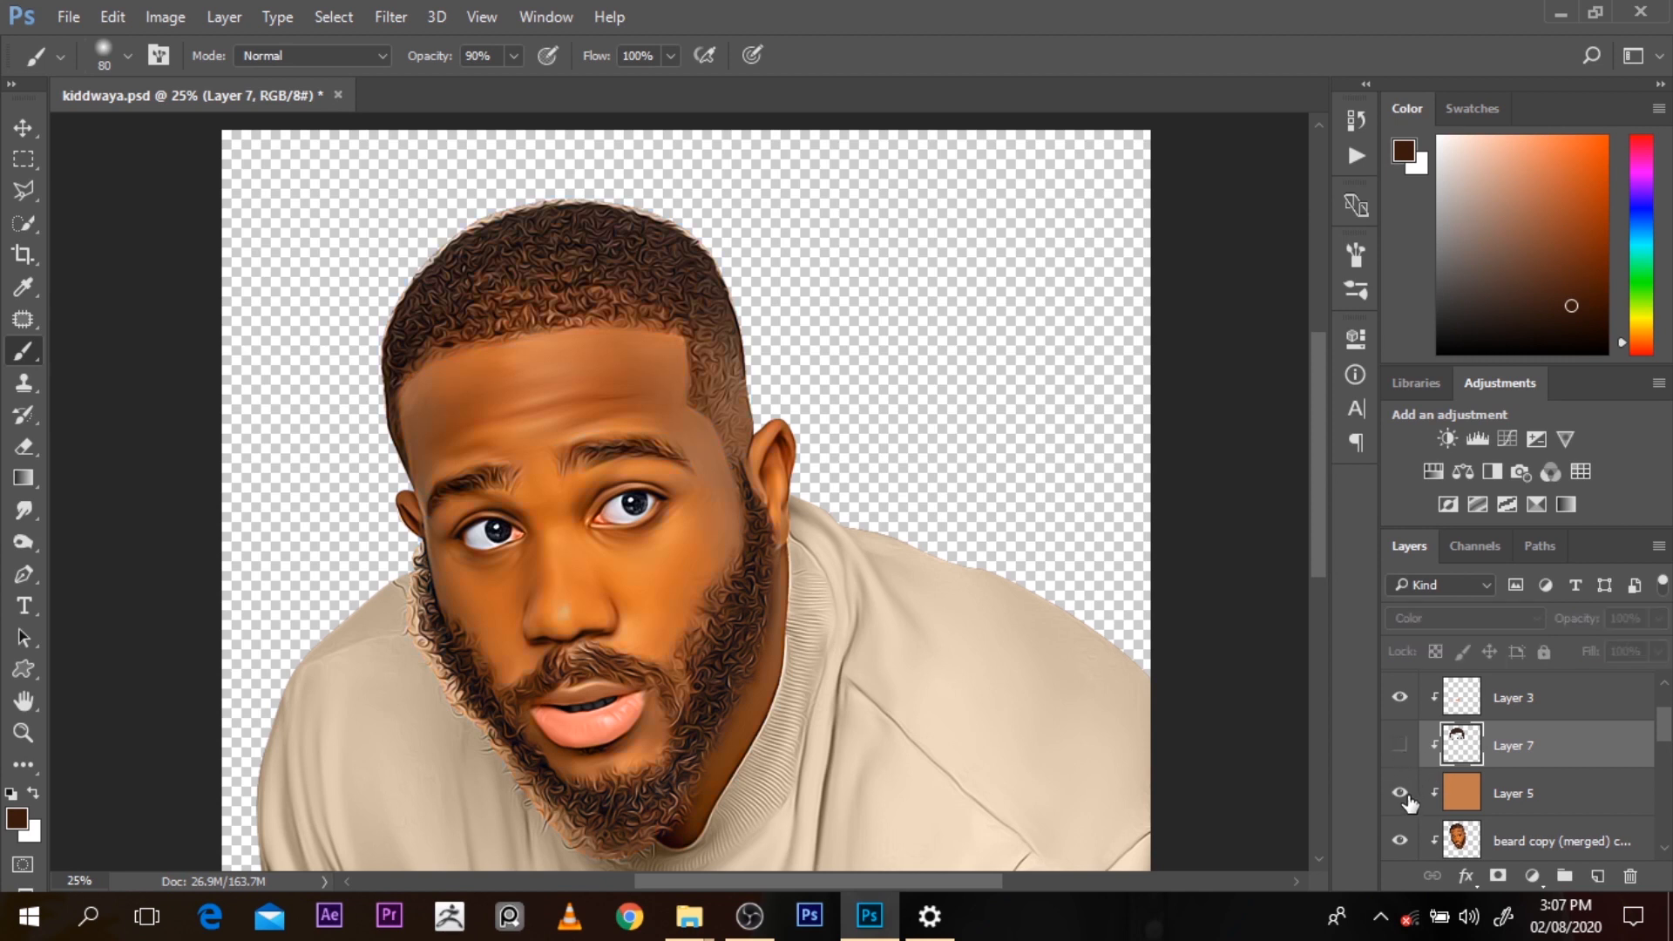
{"action": "left_click", "coordinate": [1408, 766]}
{"action": "key", "text": "ctrl+shift+d"}
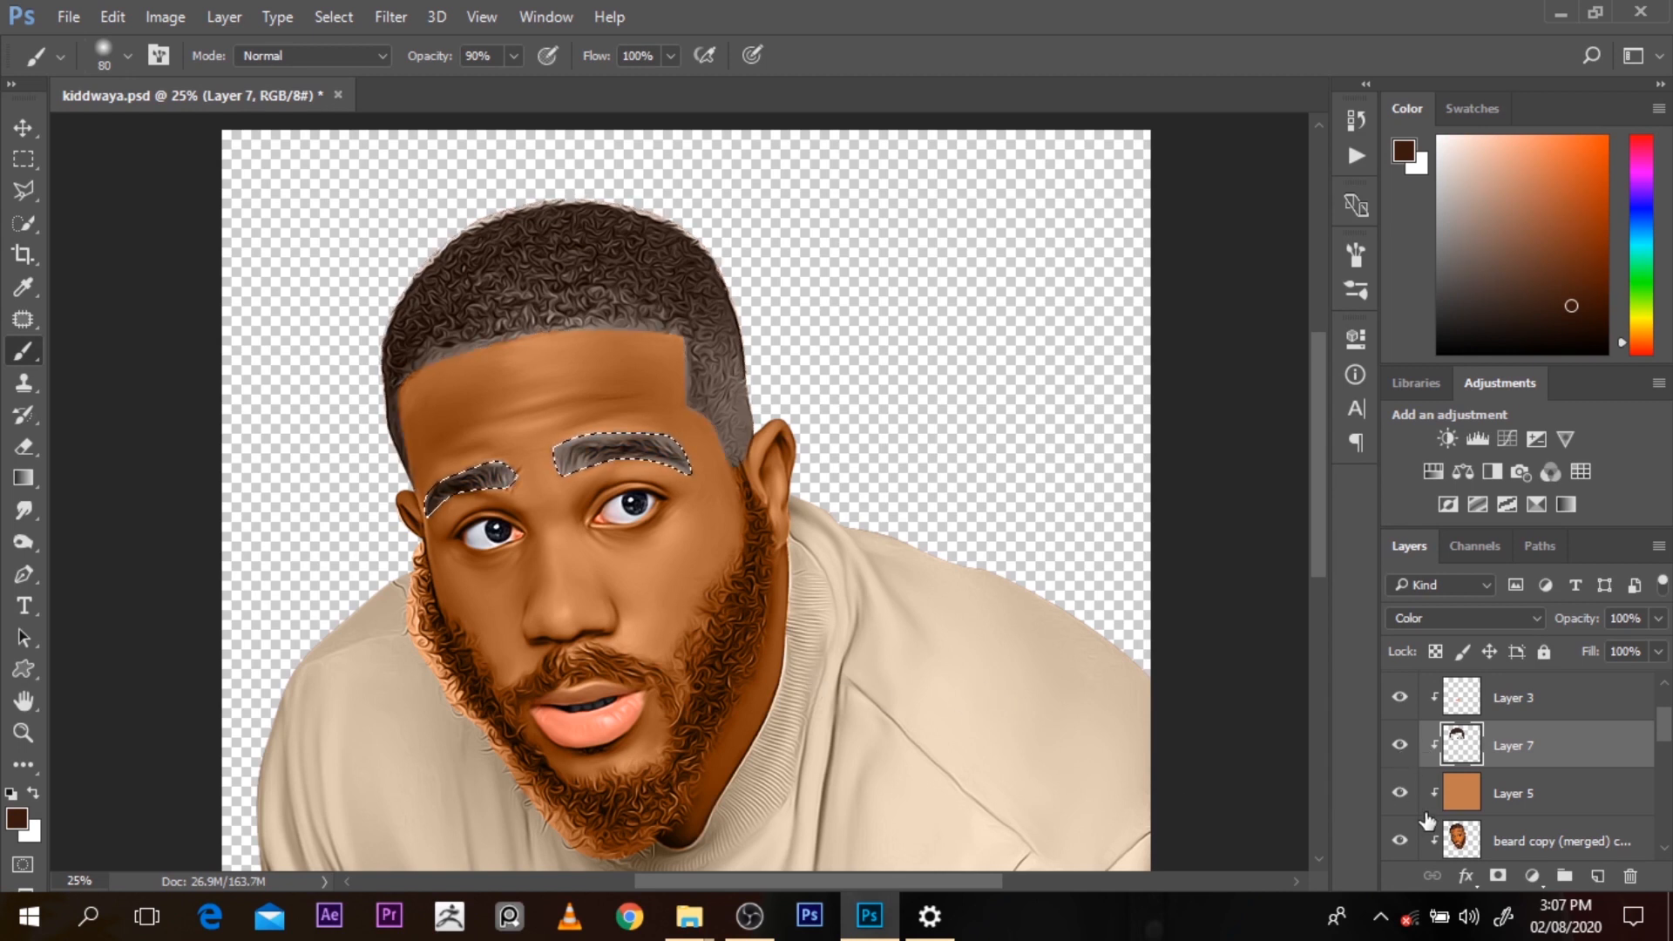
Sample dark brown from the beard with Layer 5 hidden, restore Layer 5, and add a clipped layer above it with the eyebrow selection cleared
{"action": "left_click", "coordinate": [1496, 792]}
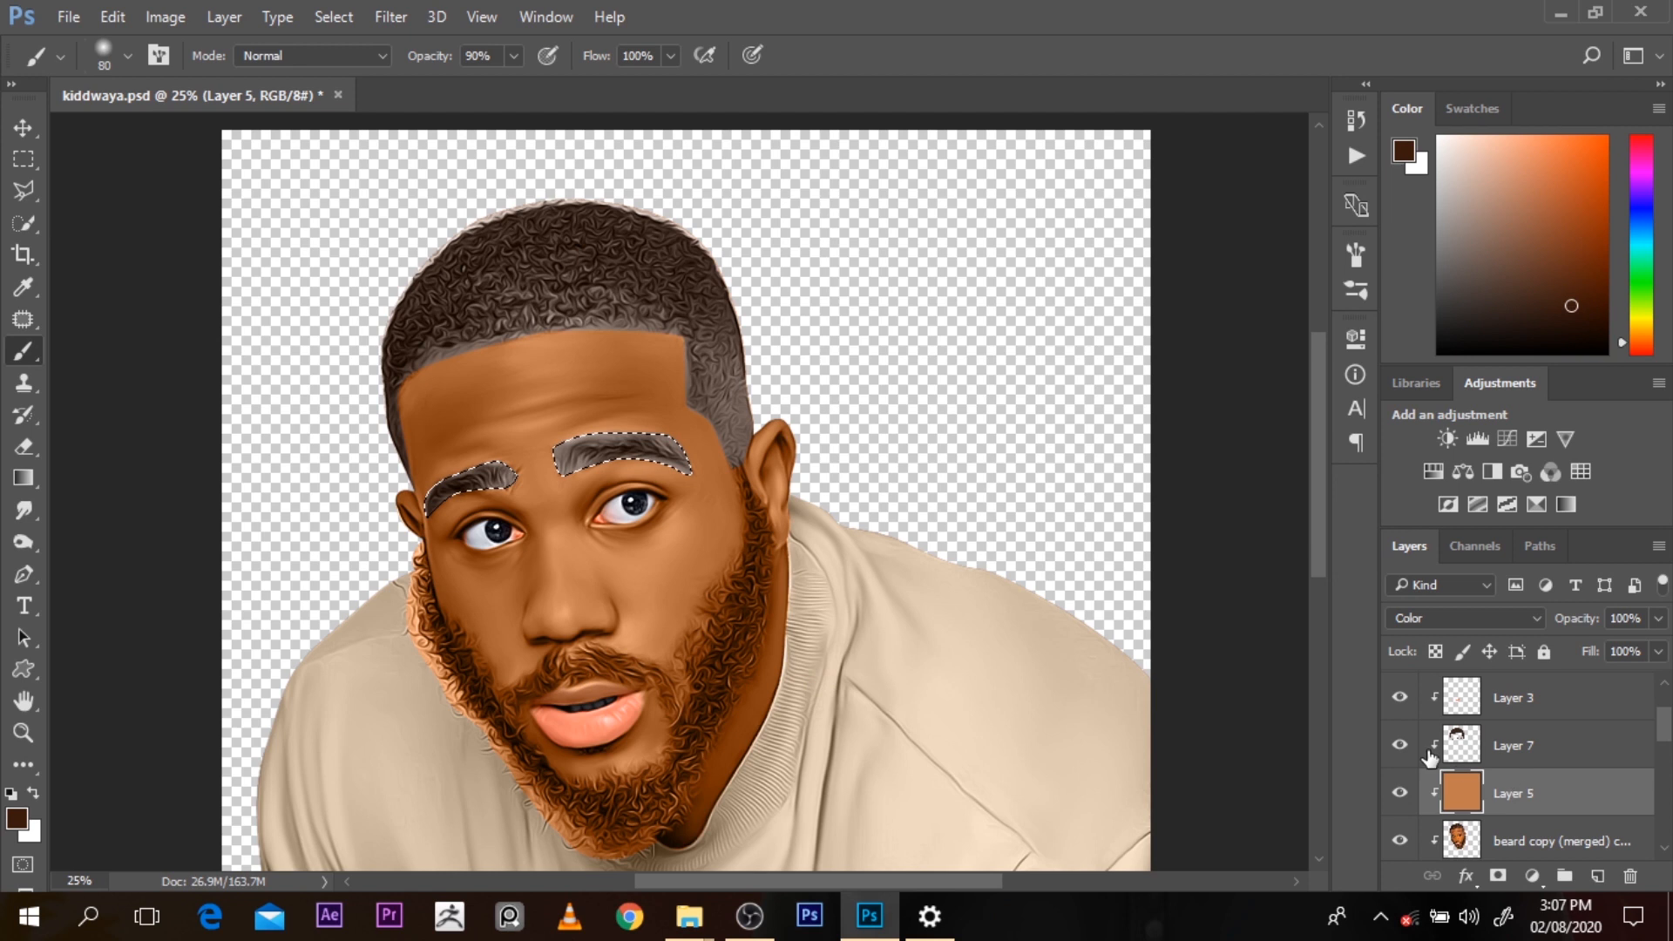
{"action": "left_click", "coordinate": [1400, 793]}
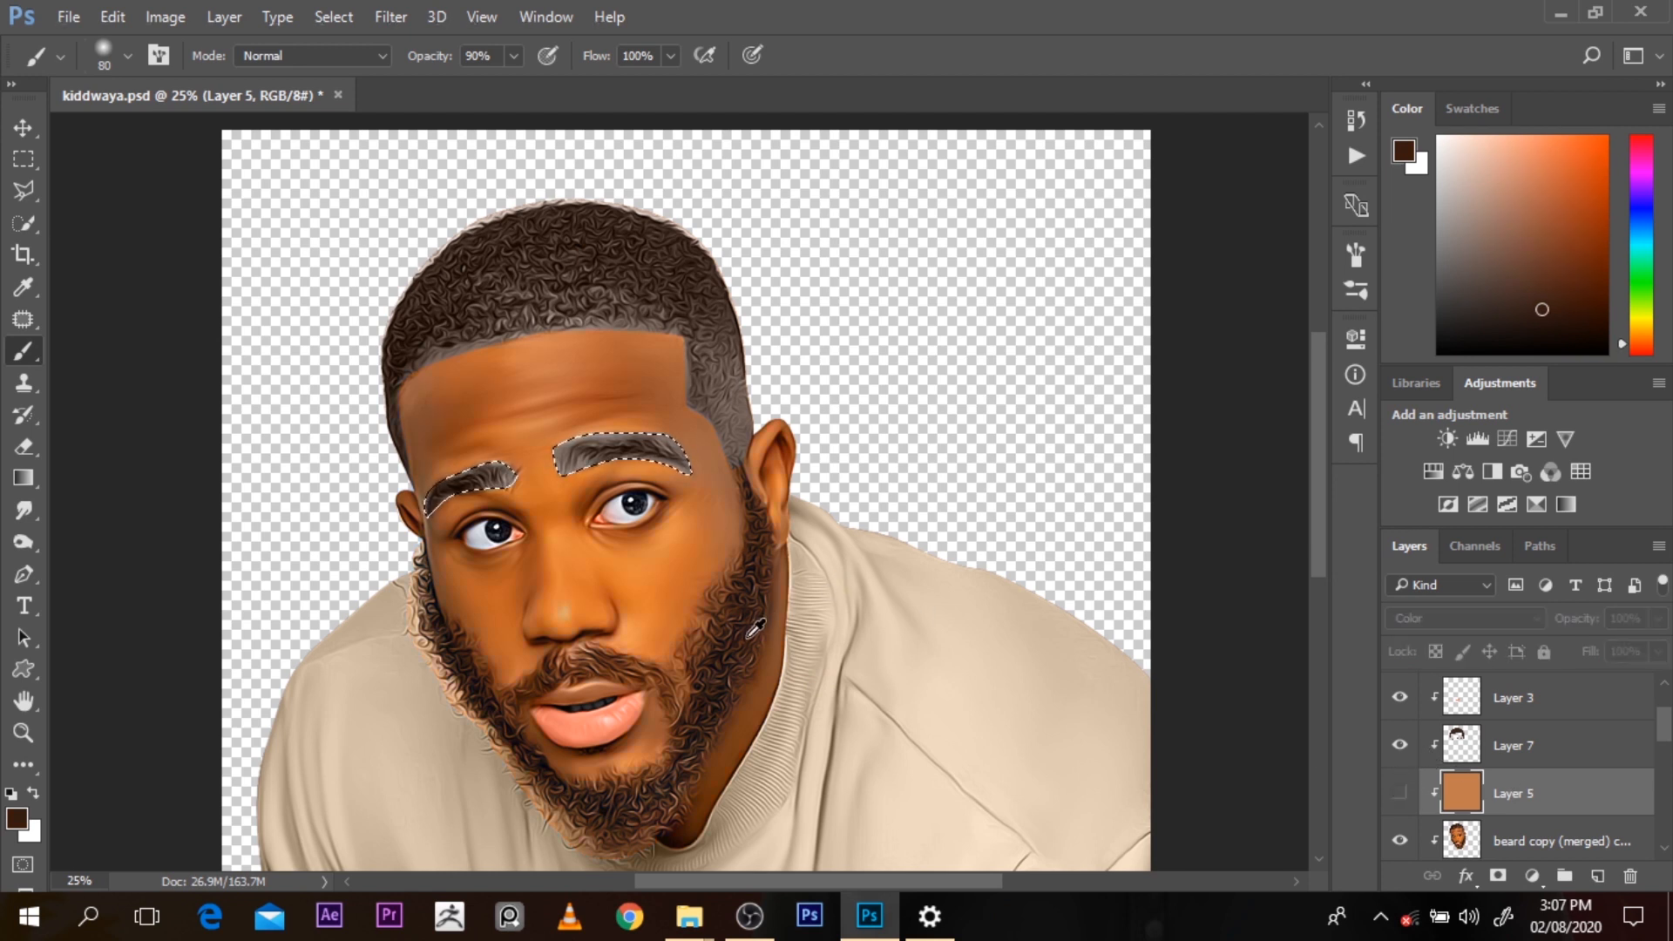
{"action": "left_click", "coordinate": [1400, 793]}
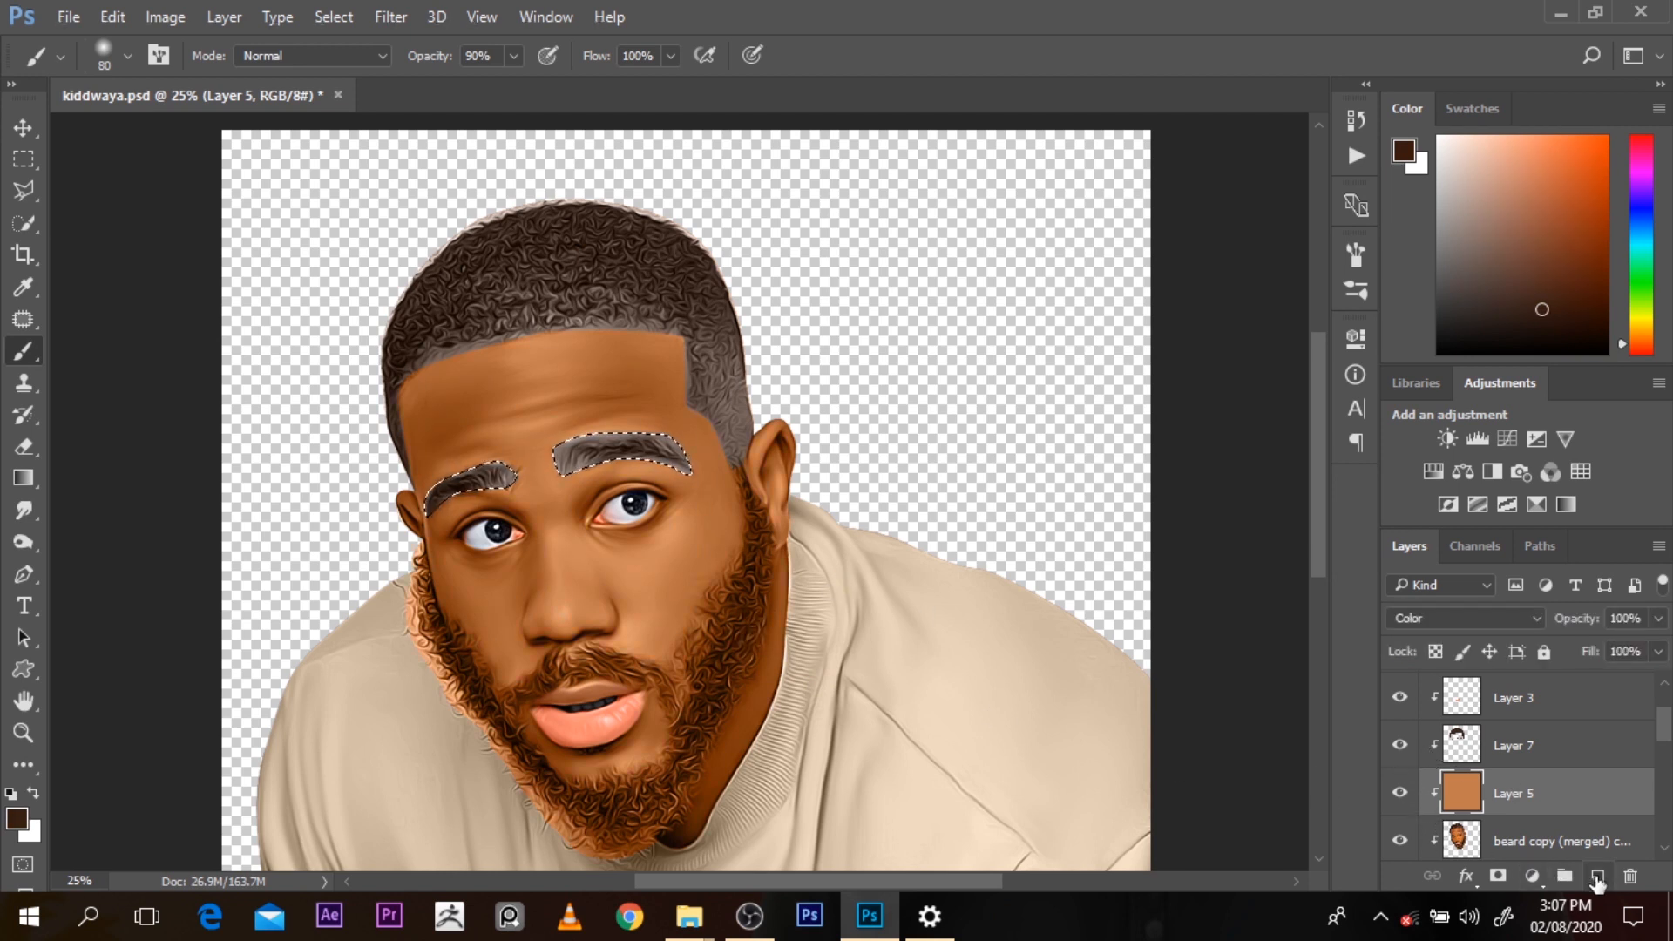
{"action": "left_click", "coordinate": [1598, 875]}
{"action": "key", "text": "alt+BackSpace"}
{"action": "key", "text": "ctrl+z"}
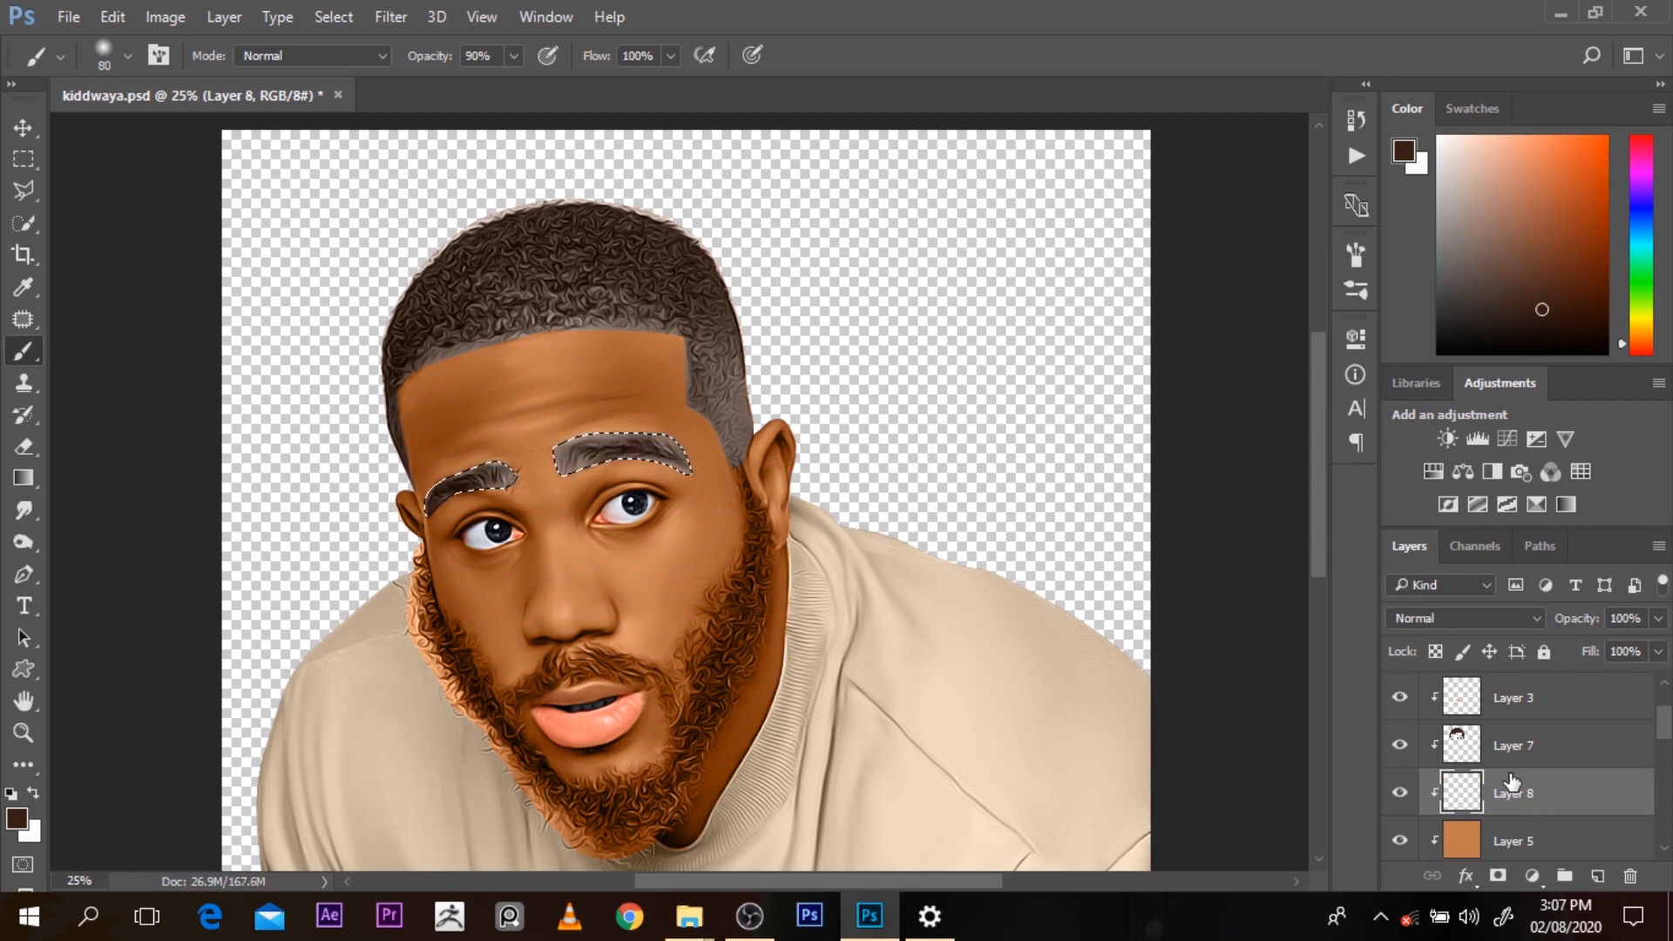
{"action": "key", "text": "ctrl+d"}
Load the beard copy layer's outline as a selection and fill it on Layer 8 with the sampled dark brown in Color blend mode
{"action": "scroll", "coordinate": [1666, 748], "scroll_direction": "down", "scroll_amount": 4}
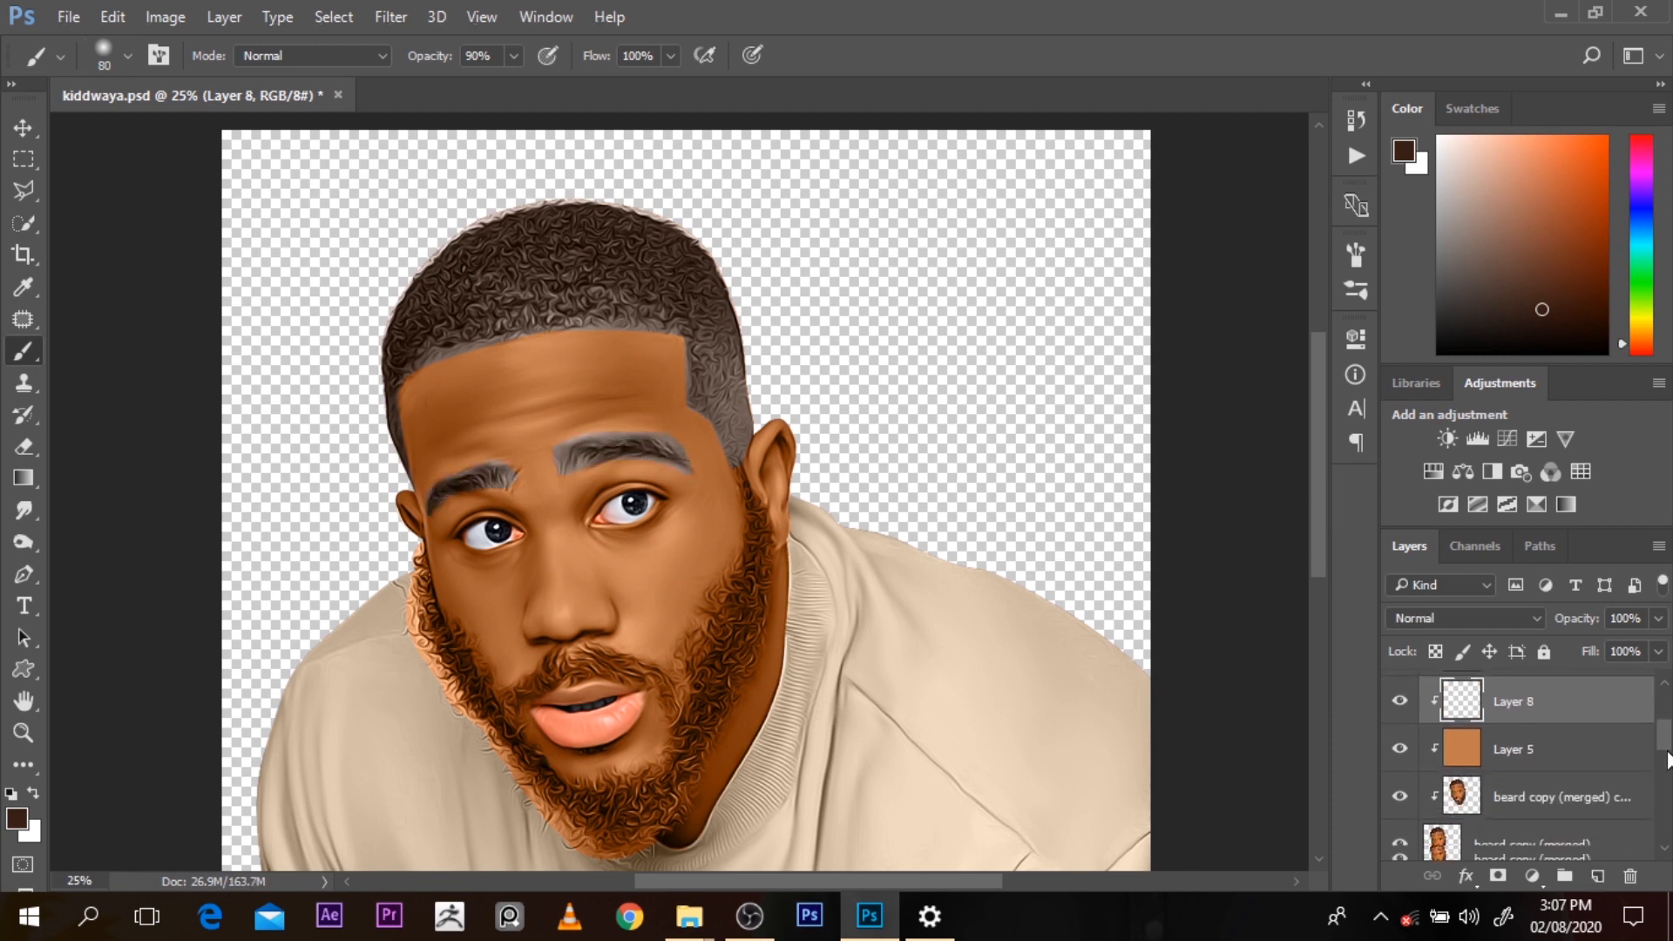
{"action": "left_click", "coordinate": [1438, 819], "text": "ctrl"}
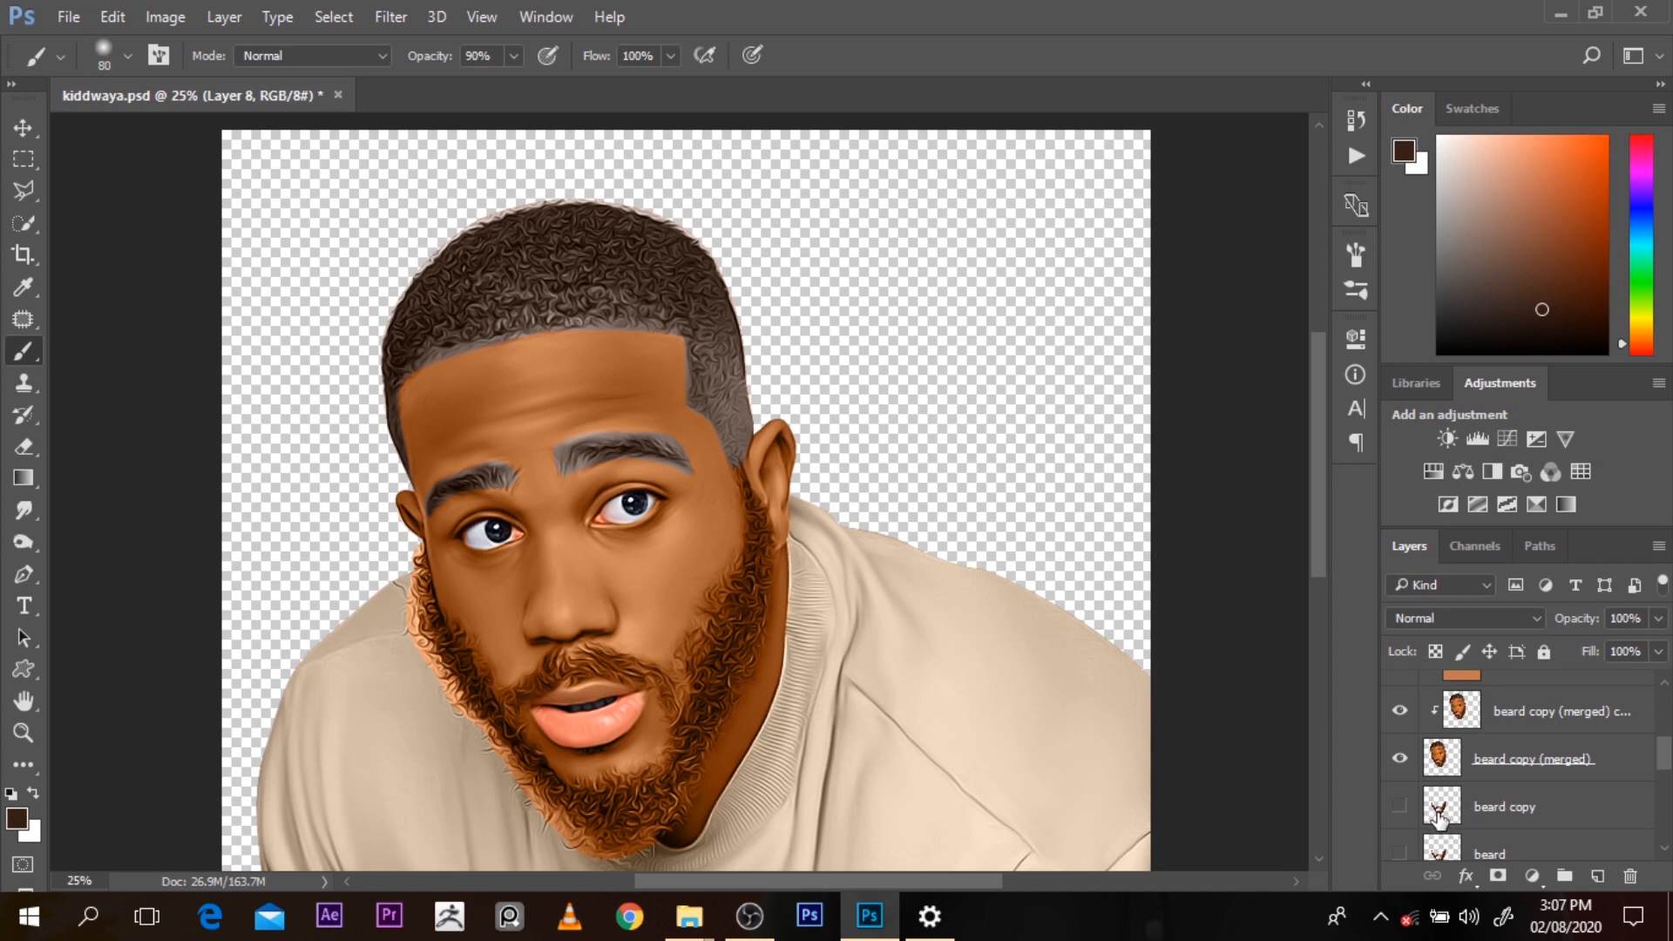
{"action": "scroll", "coordinate": [1667, 750], "scroll_direction": "up", "scroll_amount": 4}
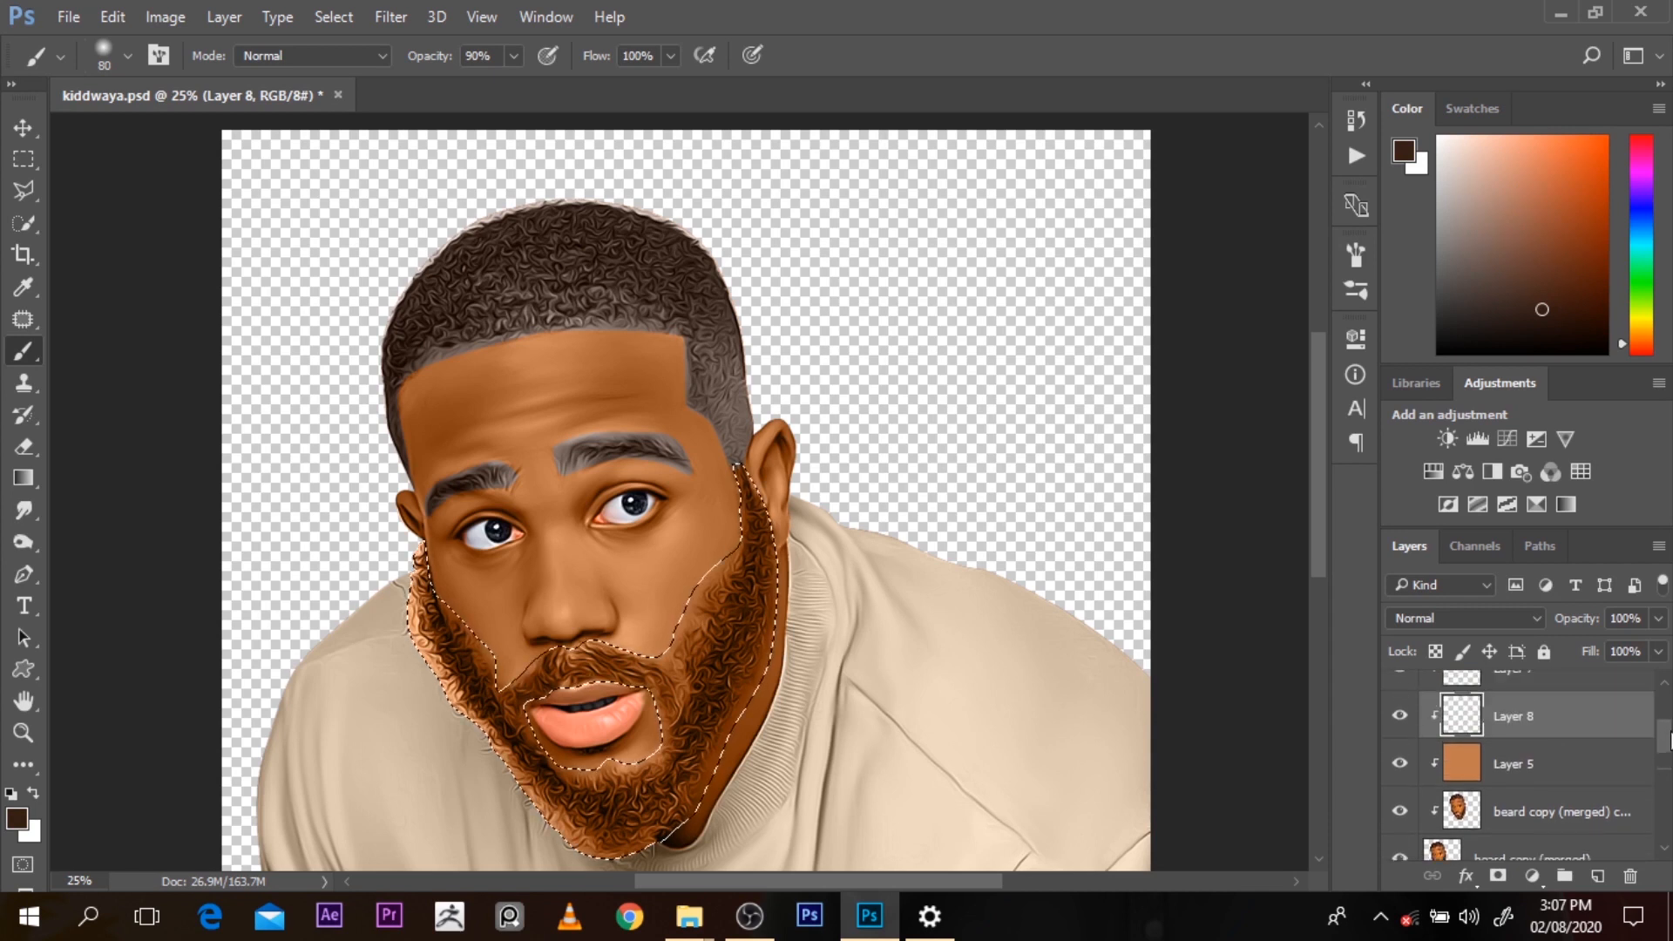
{"action": "key", "text": "alt+BackSpace"}
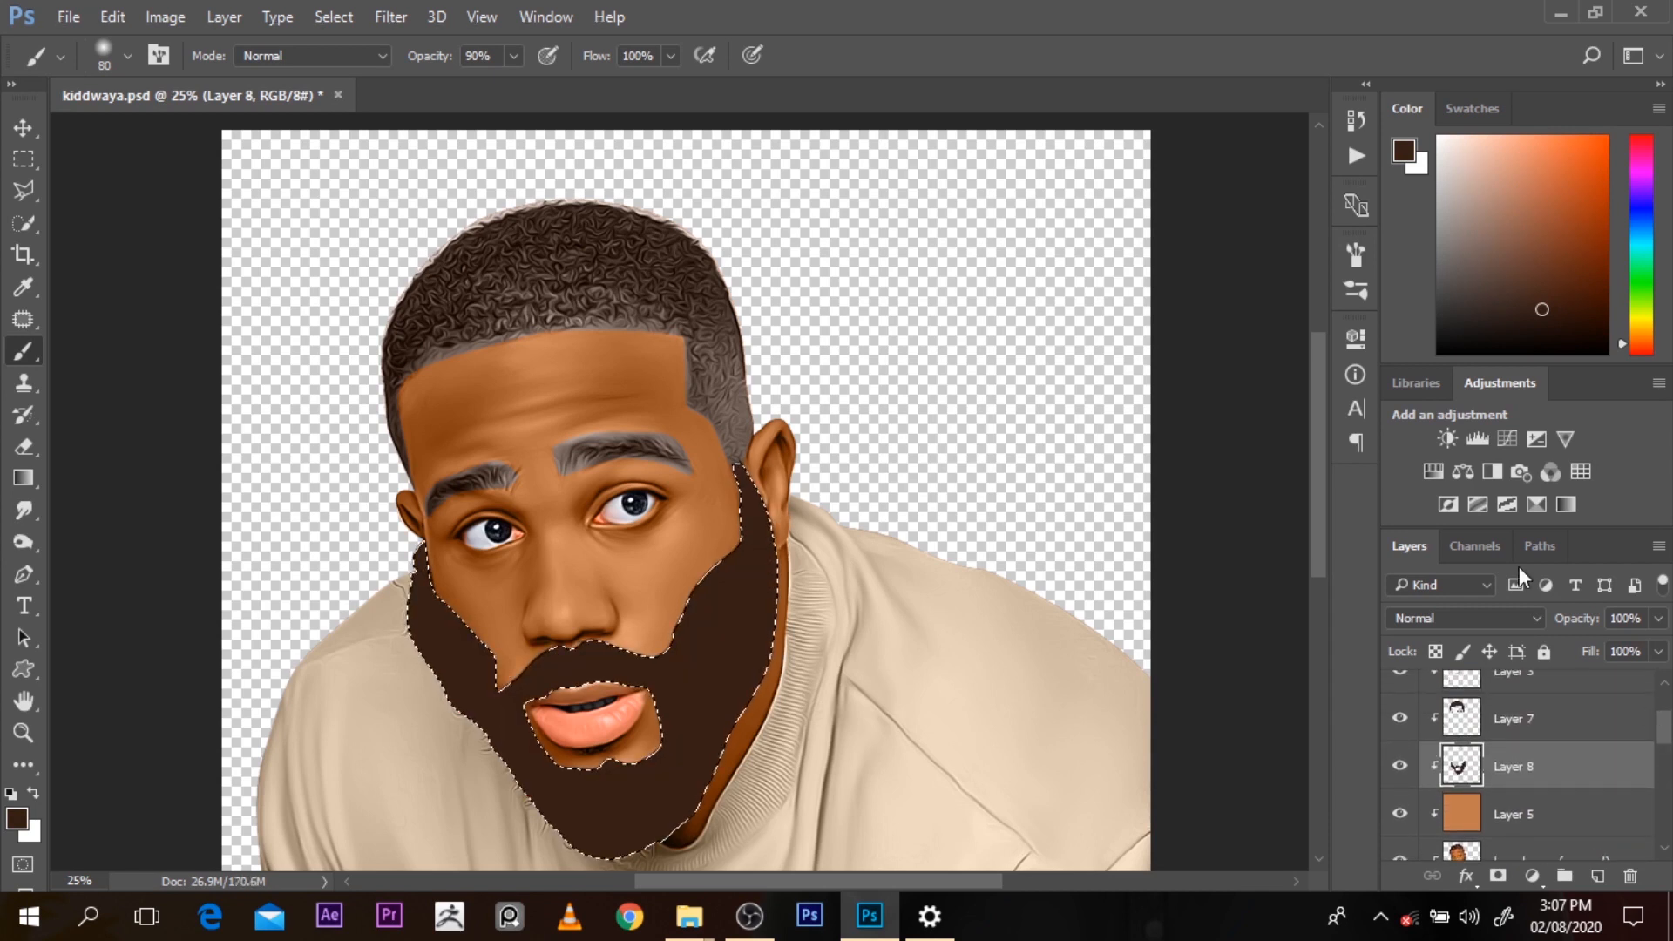
{"action": "left_click", "coordinate": [1469, 619]}
{"action": "left_click", "coordinate": [1447, 585]}
{"action": "key", "text": "ctrl+d"}
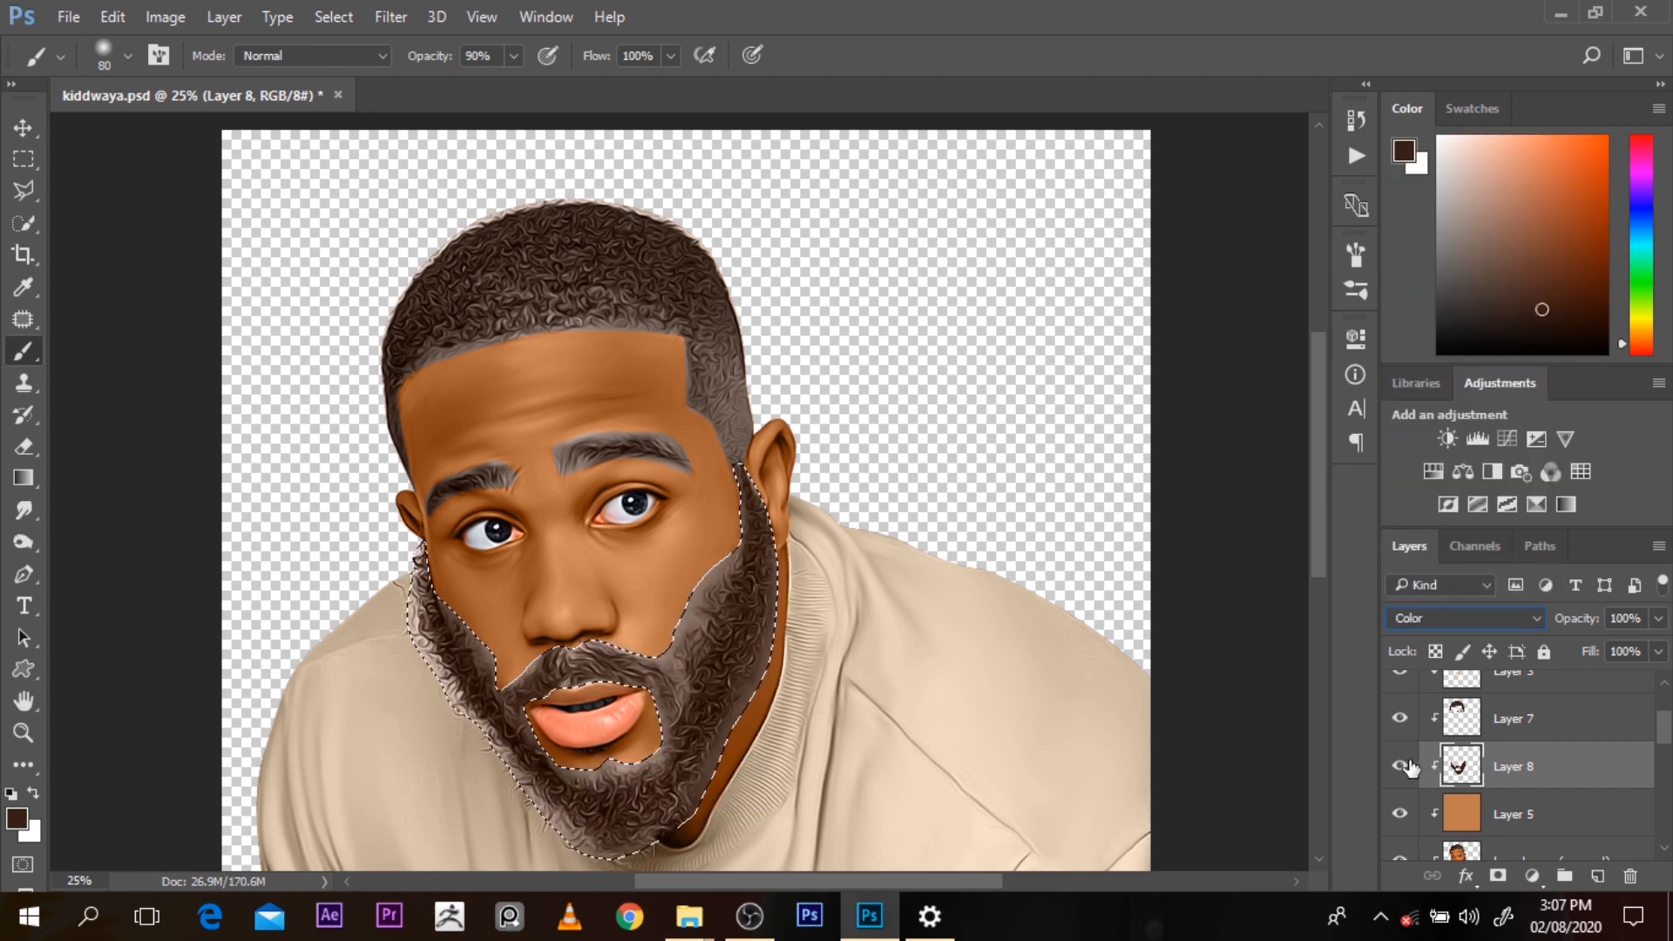
{"action": "left_click", "coordinate": [1102, 608], "text": "alt"}
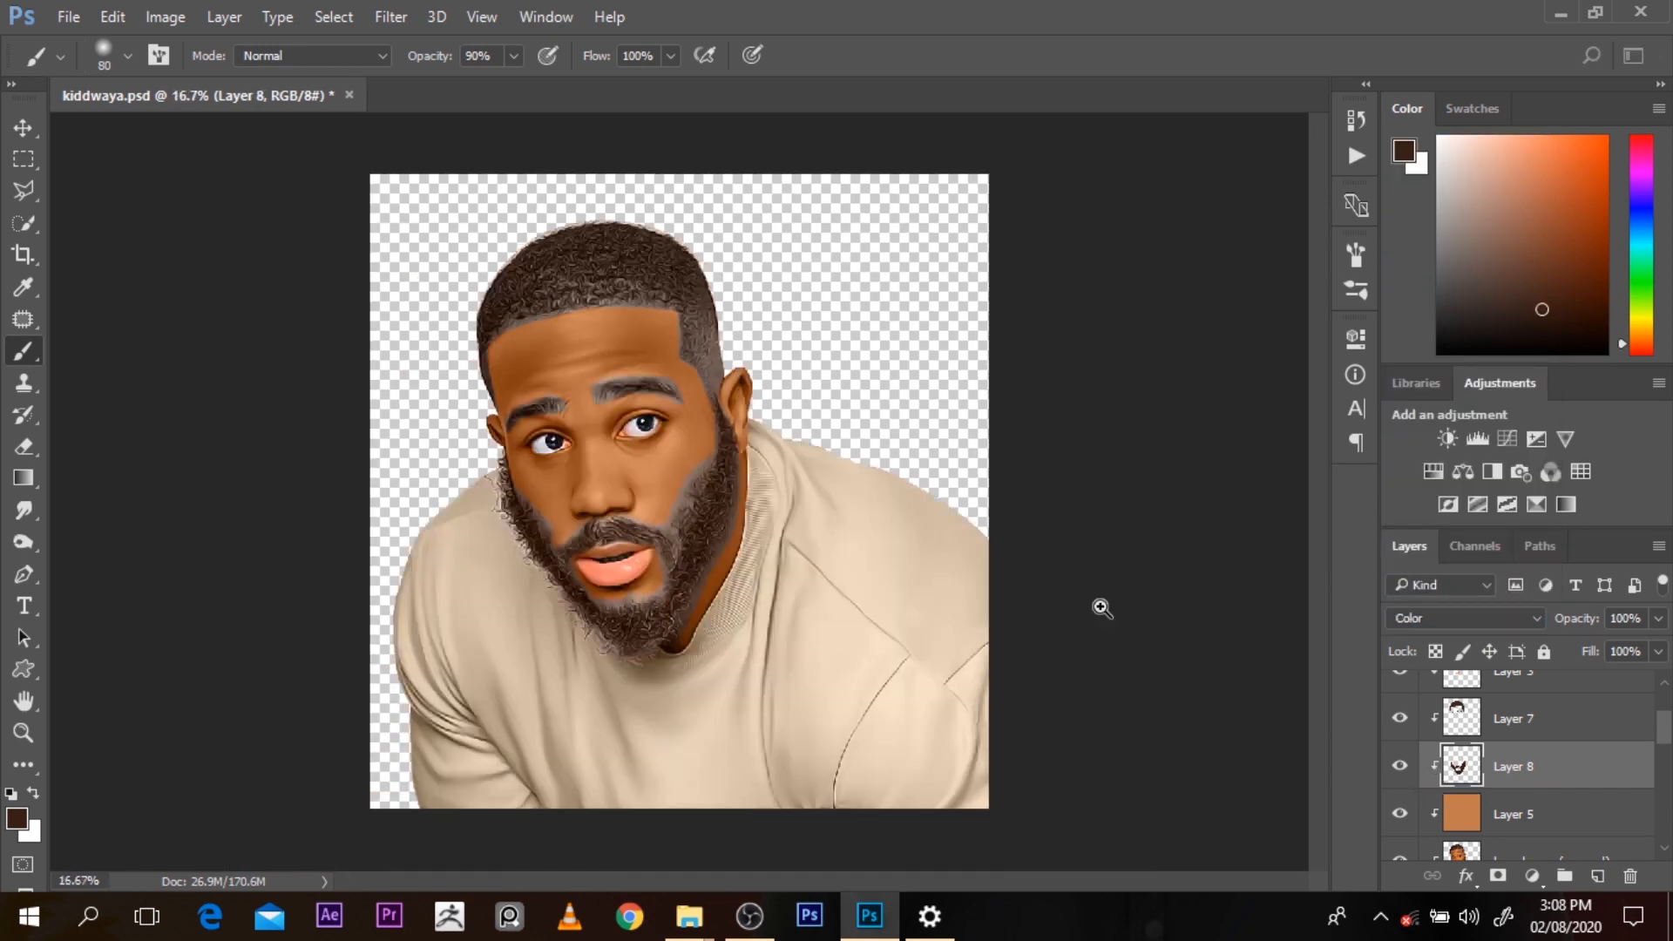
{"action": "left_click", "coordinate": [809, 590]}
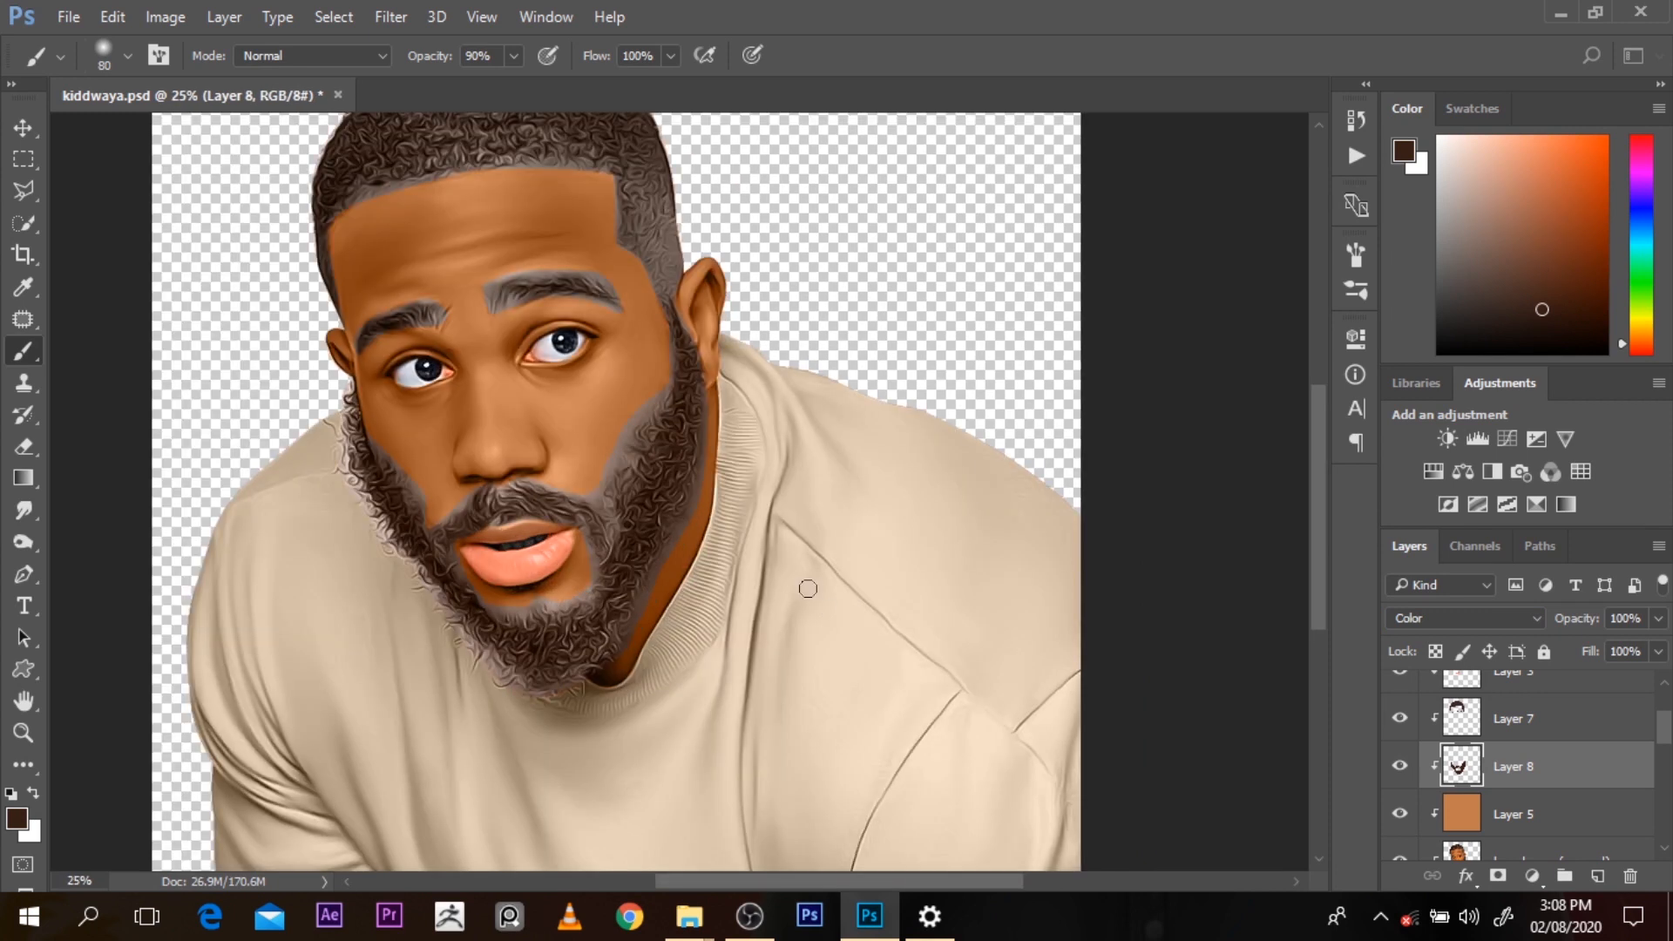
{"action": "left_click_drag", "start_coordinate": [1319, 618], "coordinate": [1318, 582]}
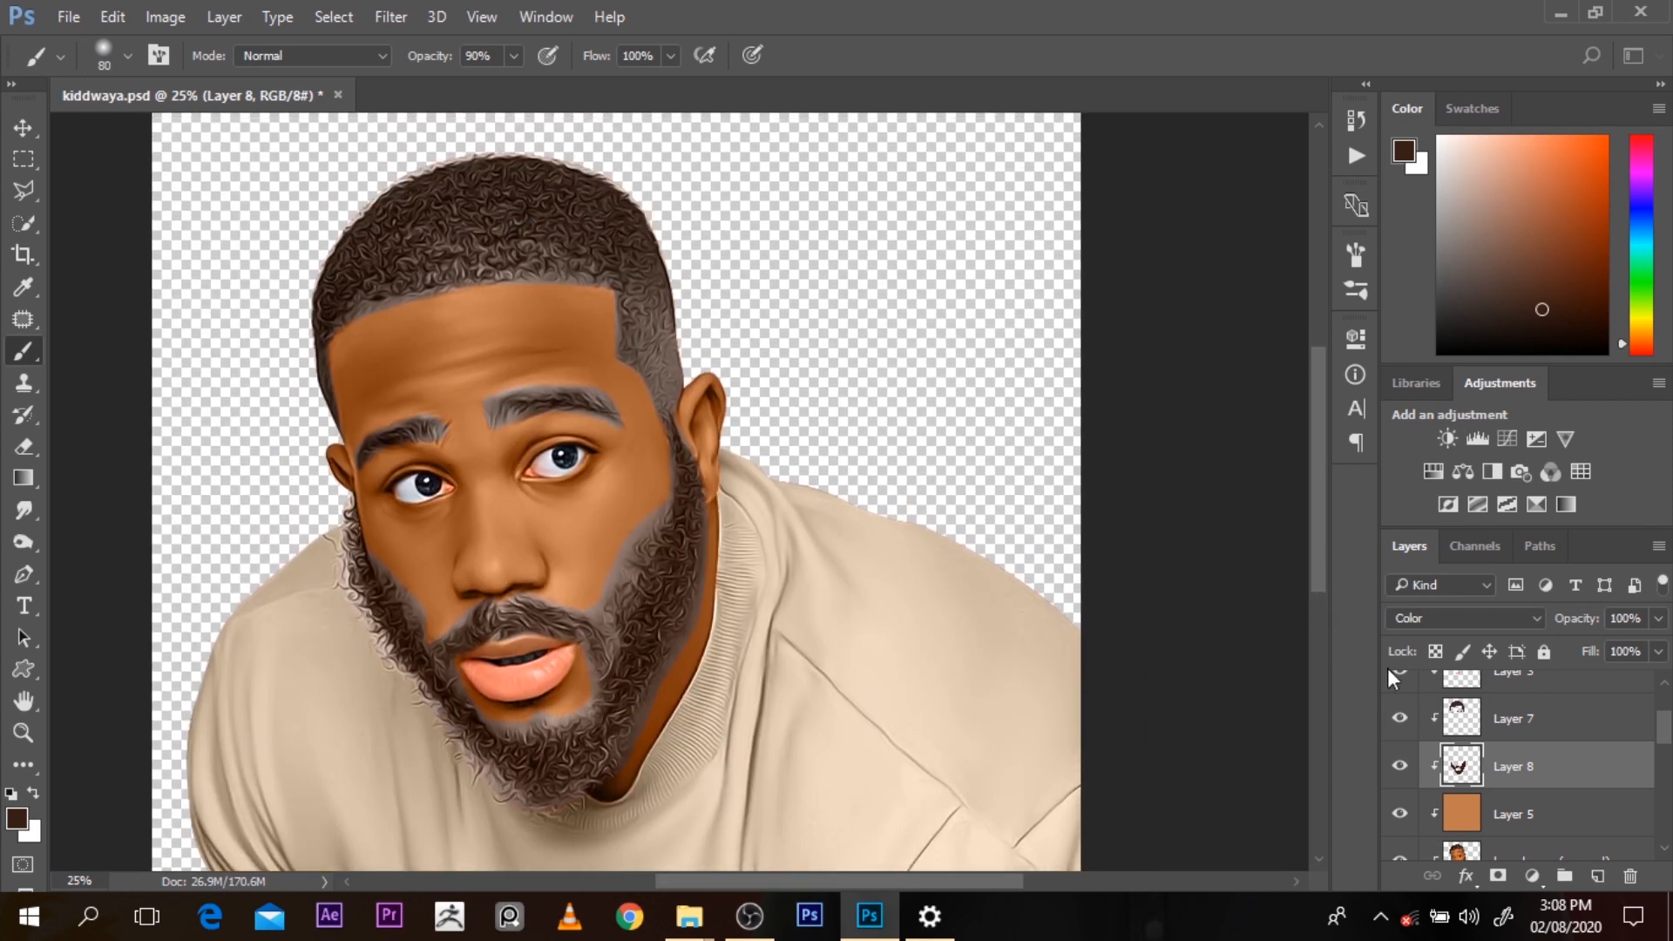
Merge Layer 8 with Layer 7, set the merged layer to Color blend mode, and compare the portrait with and without it
{"action": "left_click", "coordinate": [1491, 721], "text": "ctrl"}
{"action": "key", "text": "ctrl+e"}
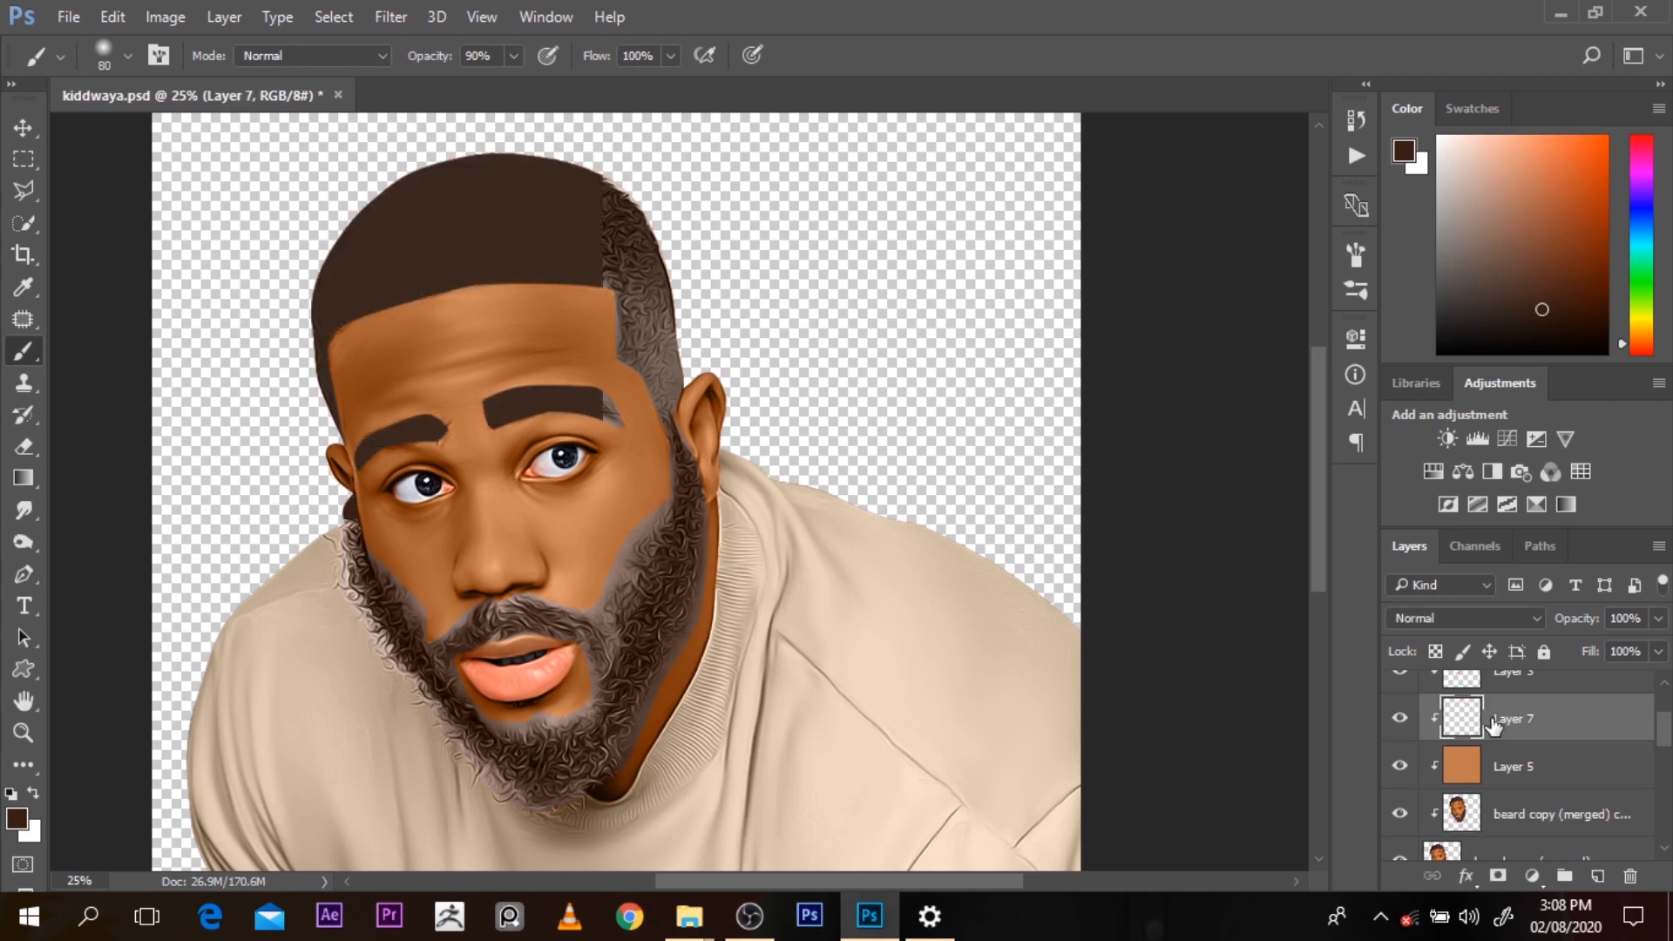
{"action": "left_click", "coordinate": [1422, 610]}
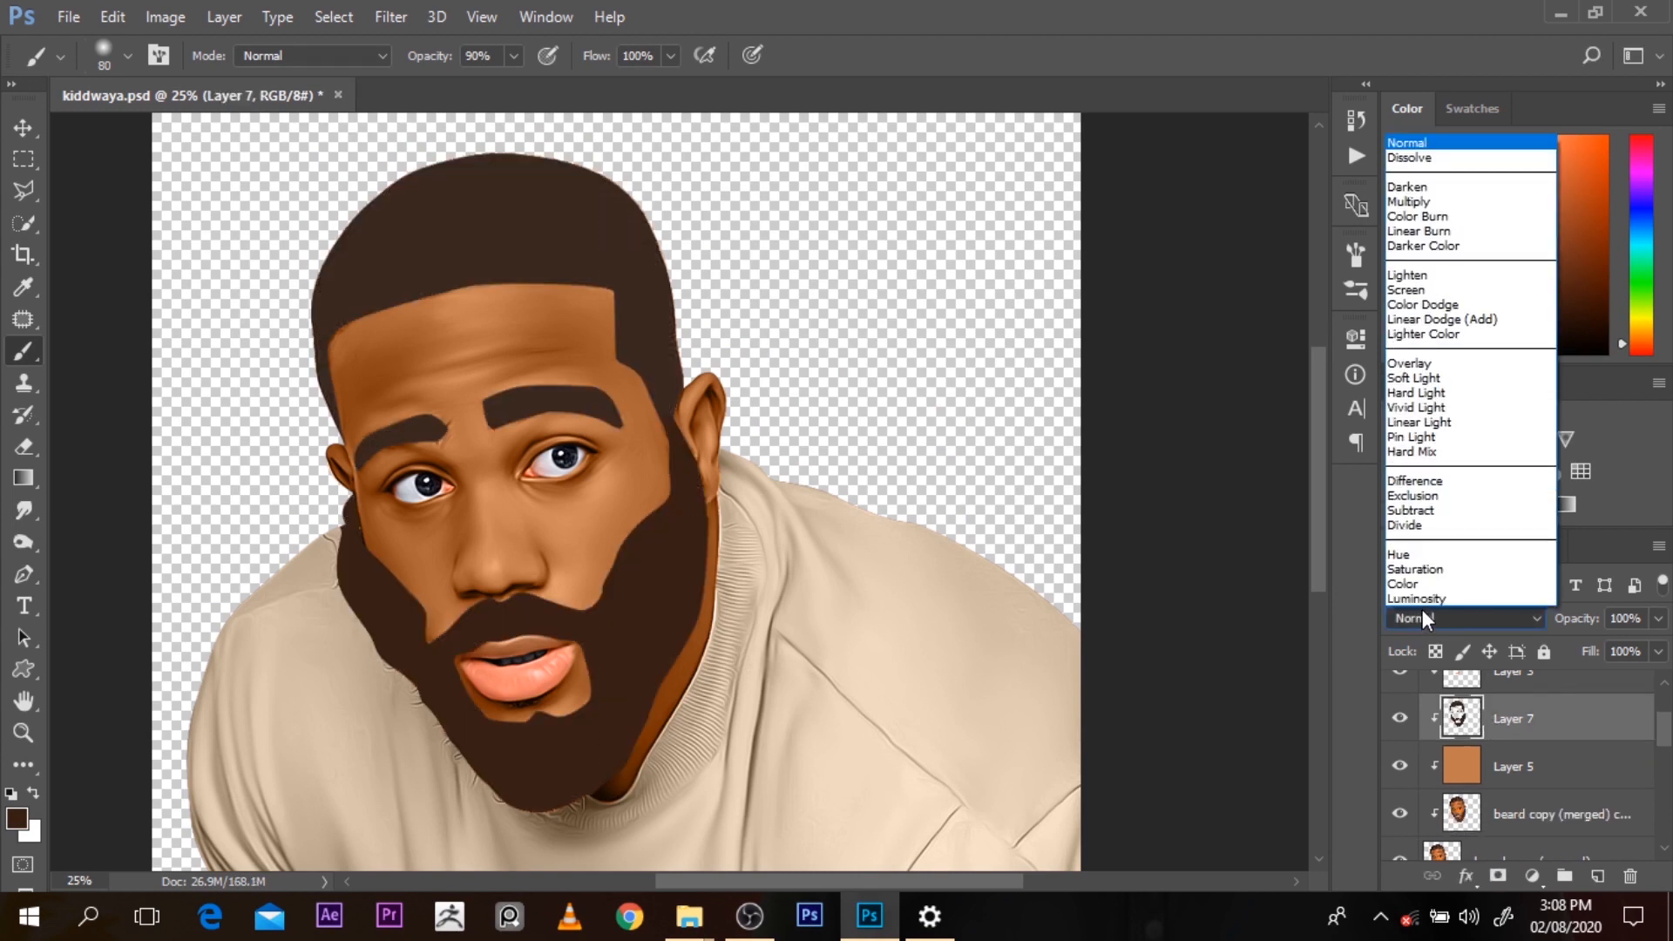
{"action": "left_click", "coordinate": [1408, 579]}
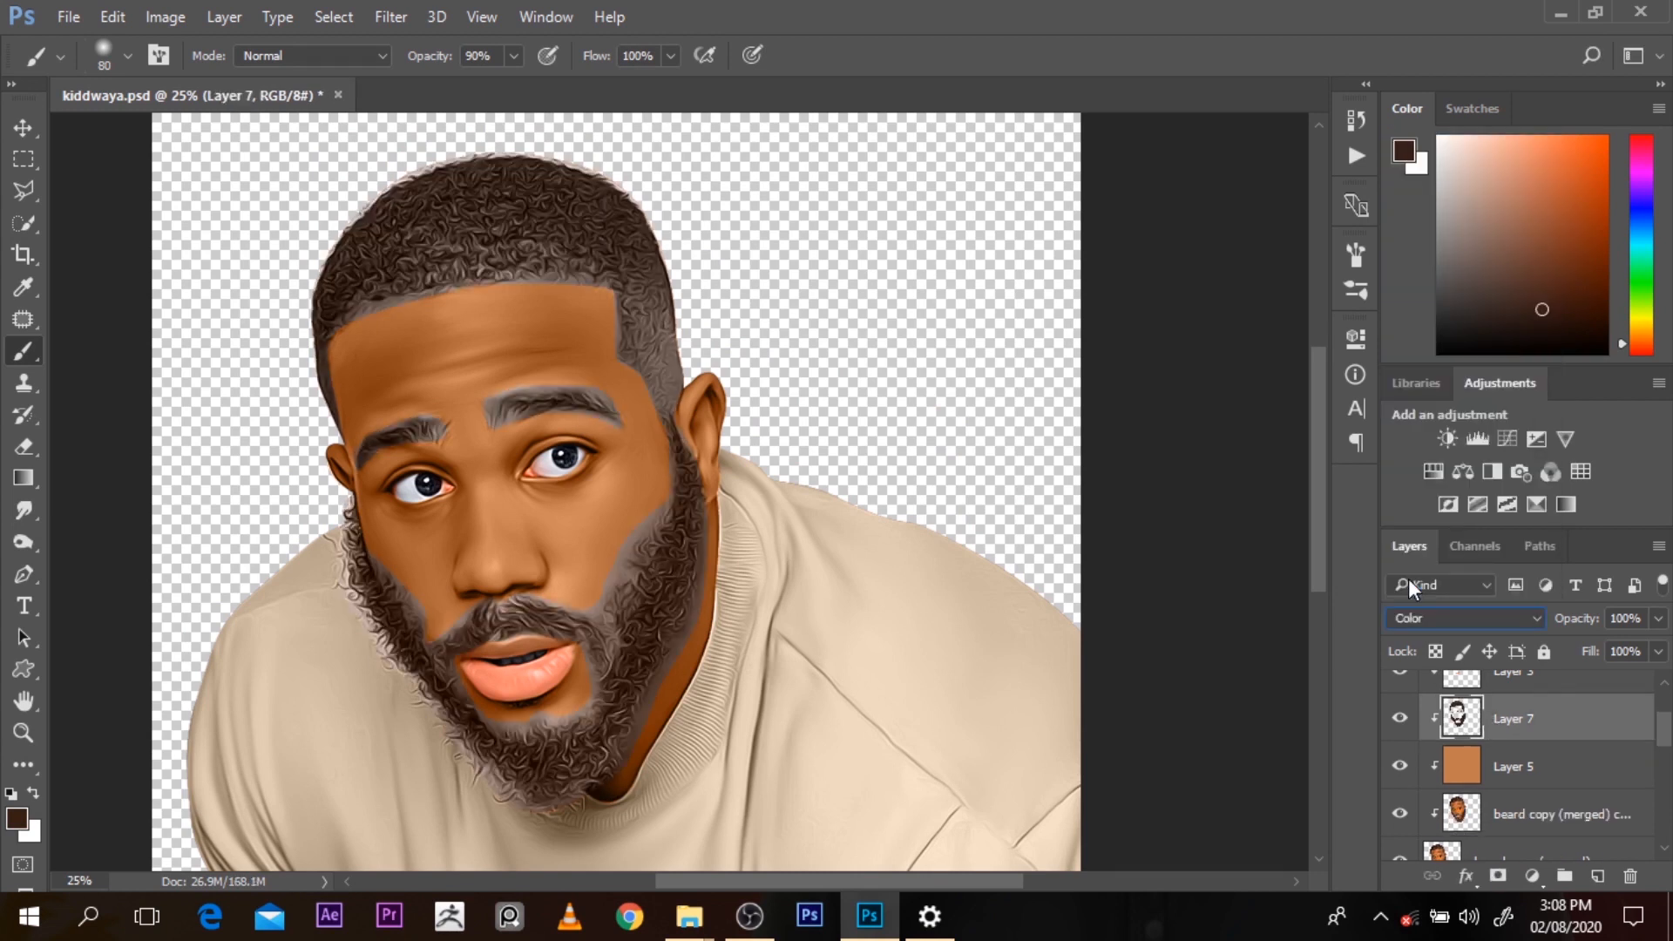
{"action": "left_click", "coordinate": [1401, 719]}
{"action": "left_click", "coordinate": [1401, 719]}
{"action": "left_click", "coordinate": [1396, 723]}
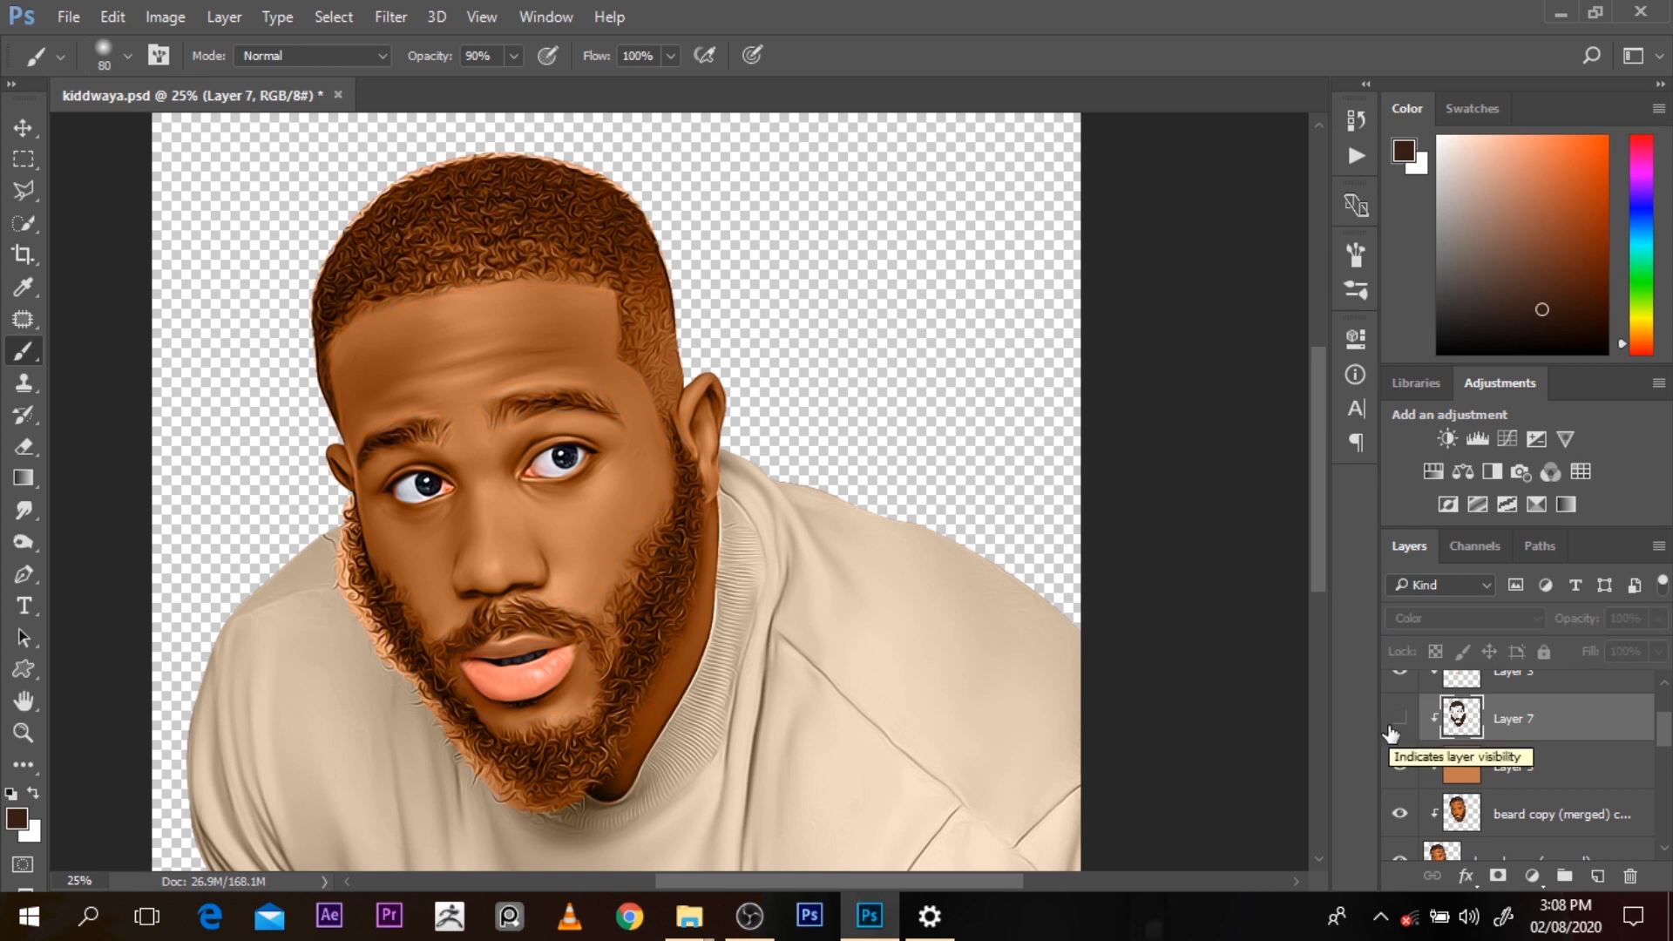
{"action": "left_click", "coordinate": [1394, 725]}
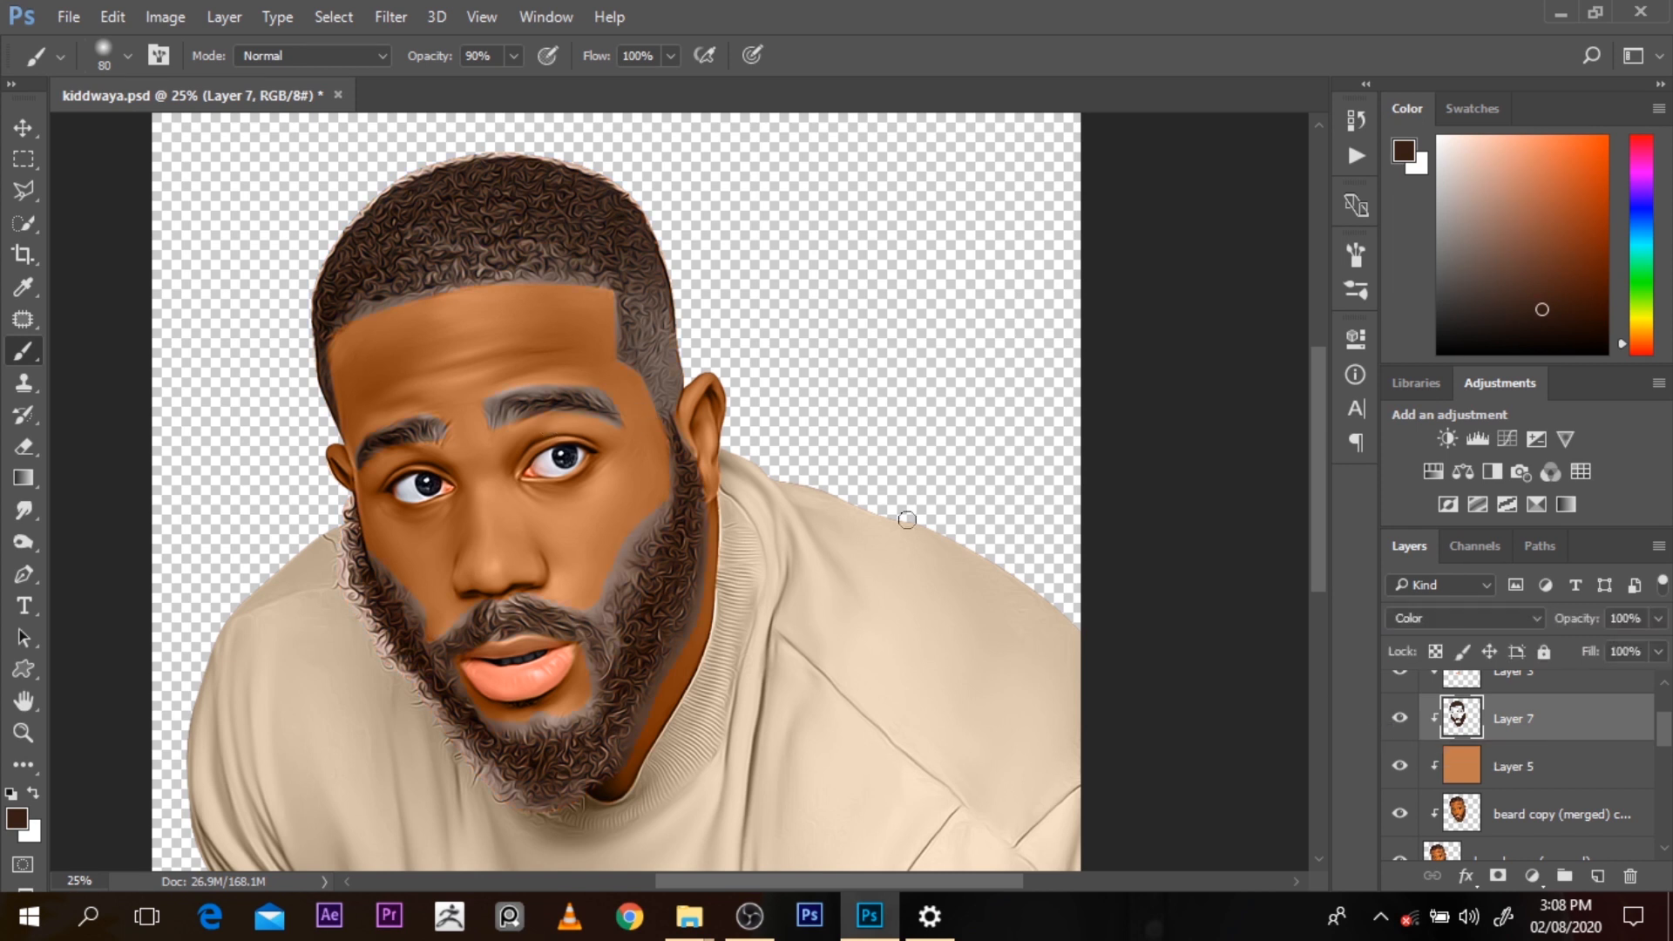
Add a layer mask to Layer 7 and ready a 125 px black brush for painting on it
{"action": "scroll", "coordinate": [1328, 538], "scroll_direction": "up", "scroll_amount": 1}
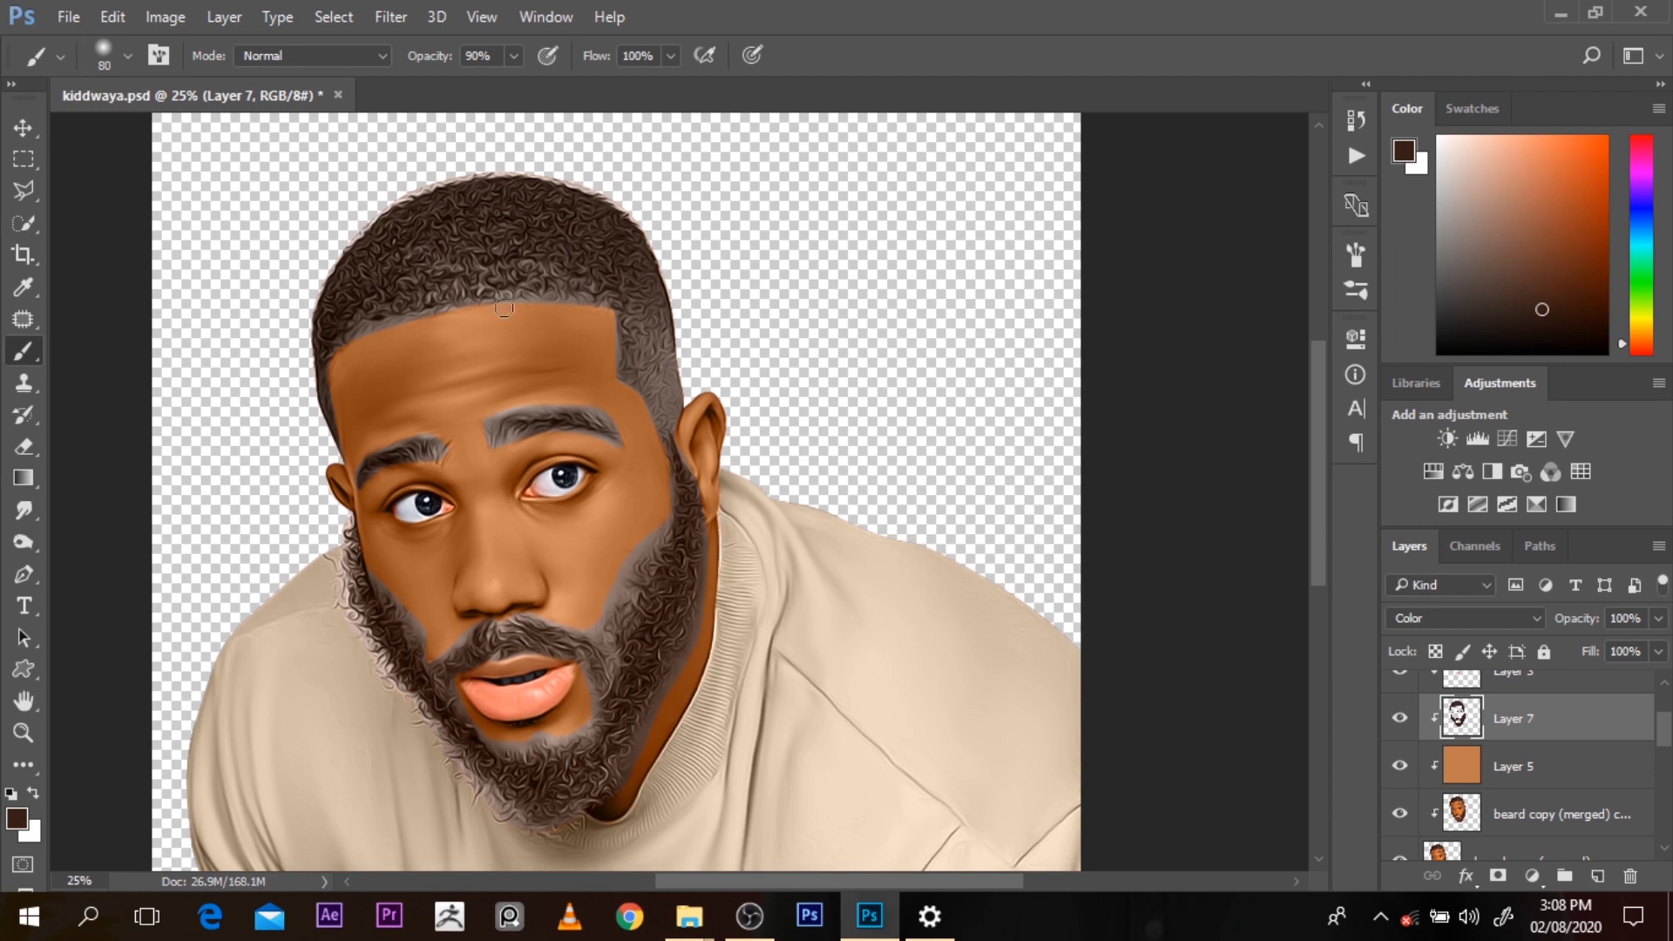
{"action": "left_click", "coordinate": [23, 446]}
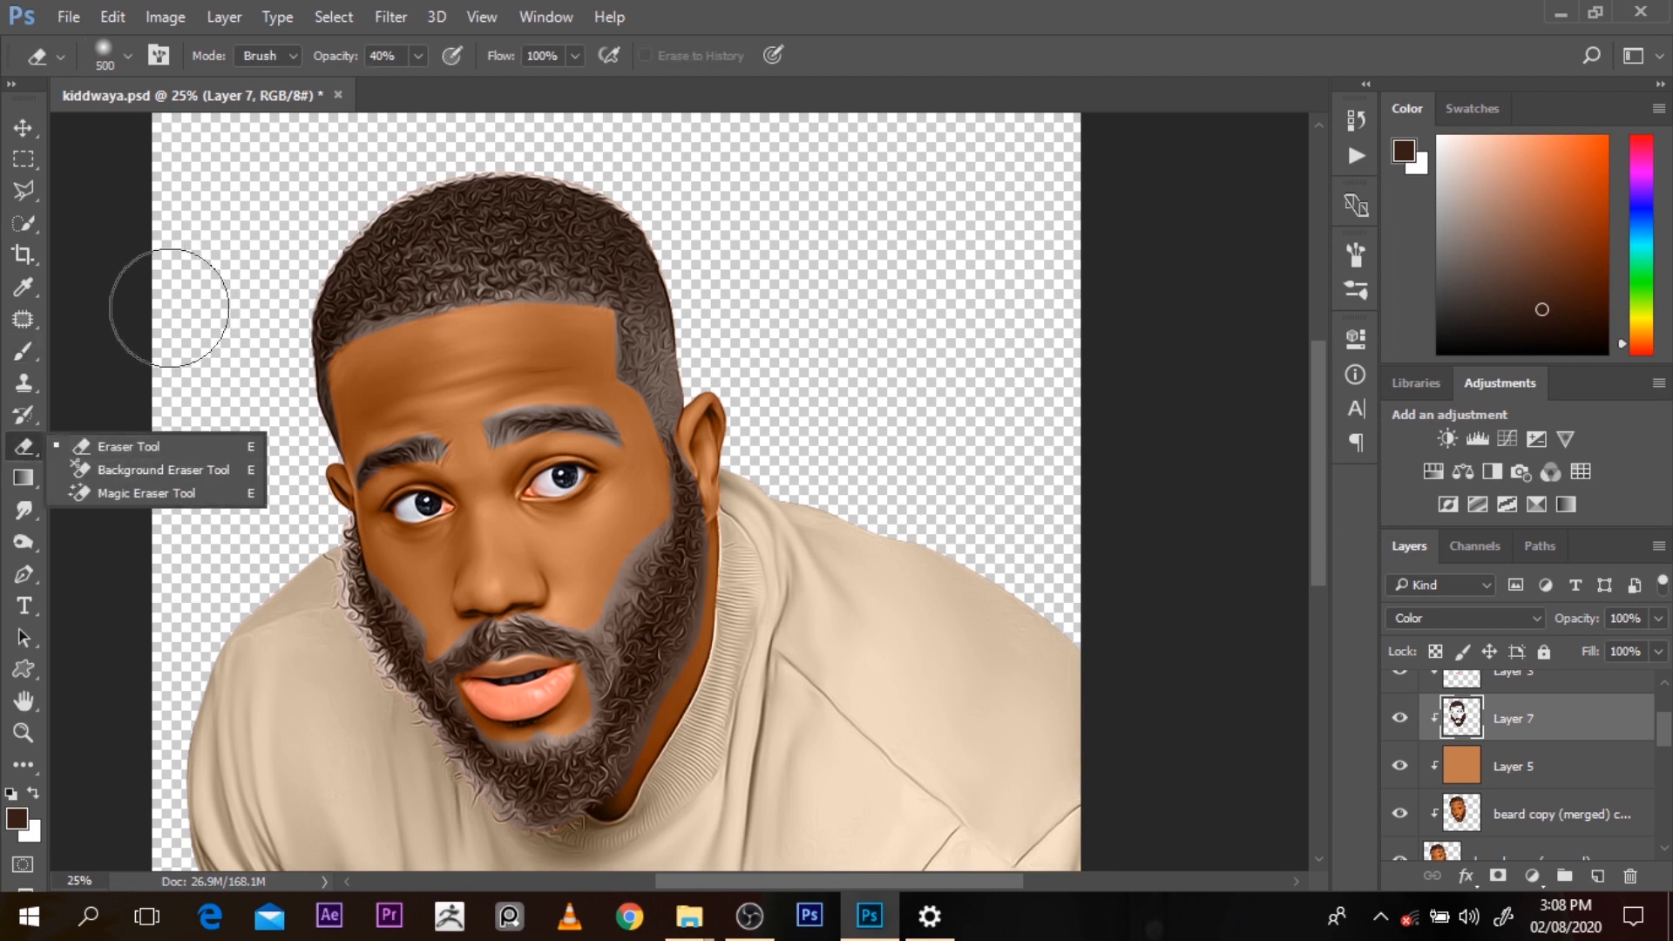
{"action": "left_click", "coordinate": [23, 351]}
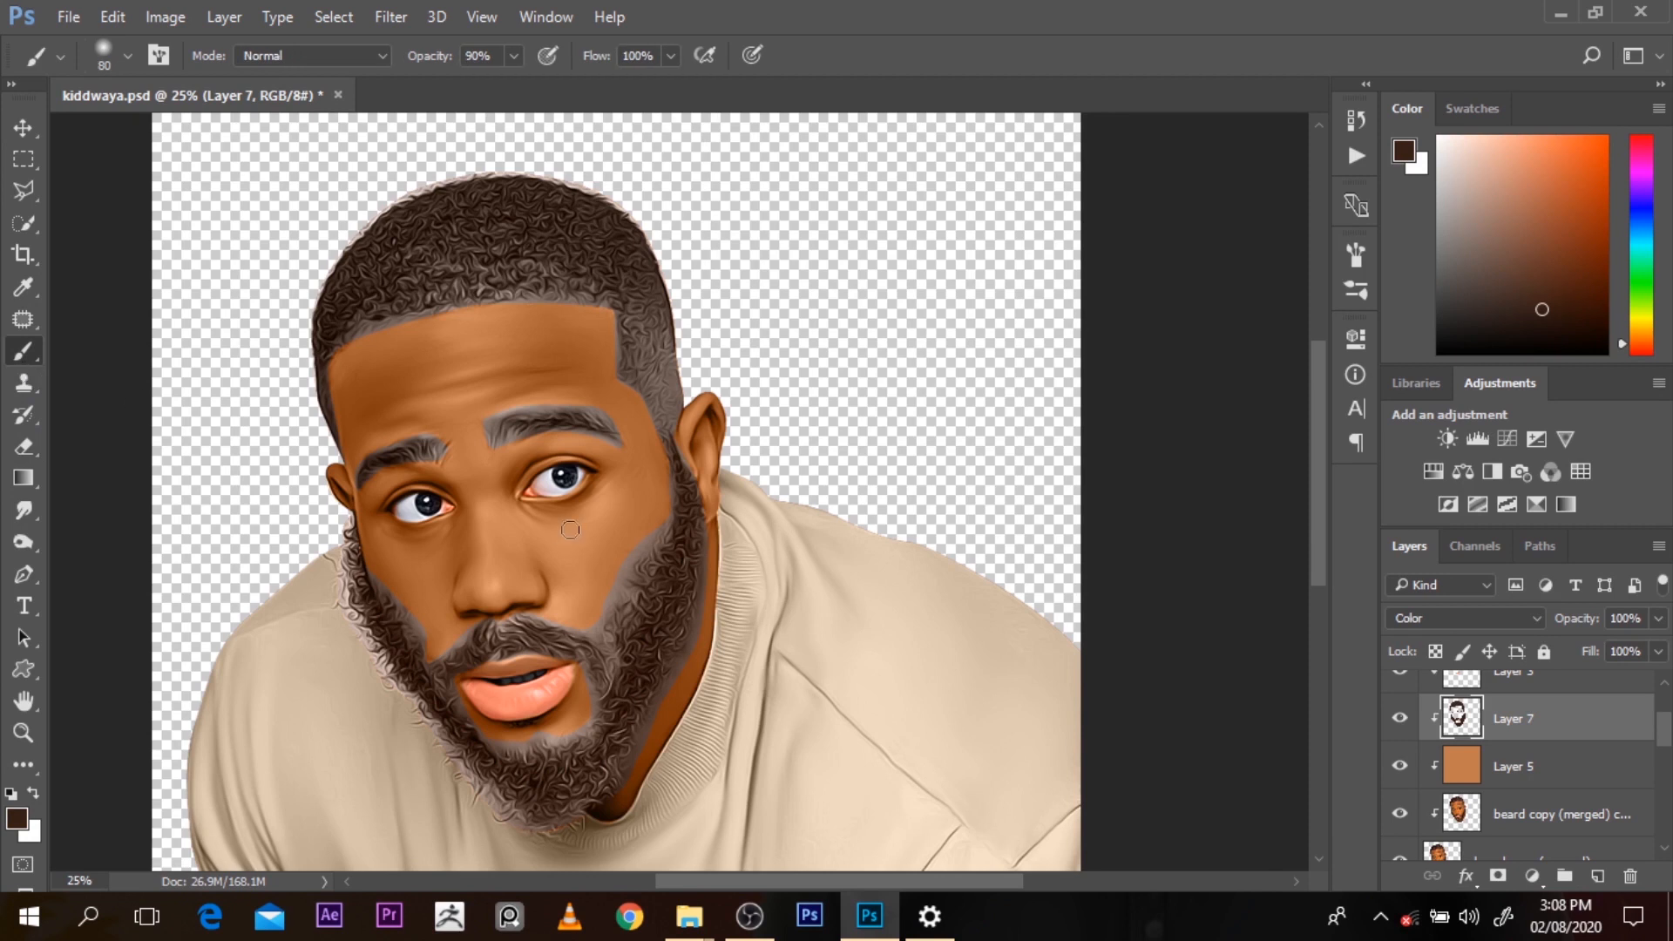
{"action": "left_click", "coordinate": [1498, 876]}
{"action": "key", "text": "bracketright"}
{"action": "key", "text": "bracketright"}
{"action": "key", "text": "bracketright"}
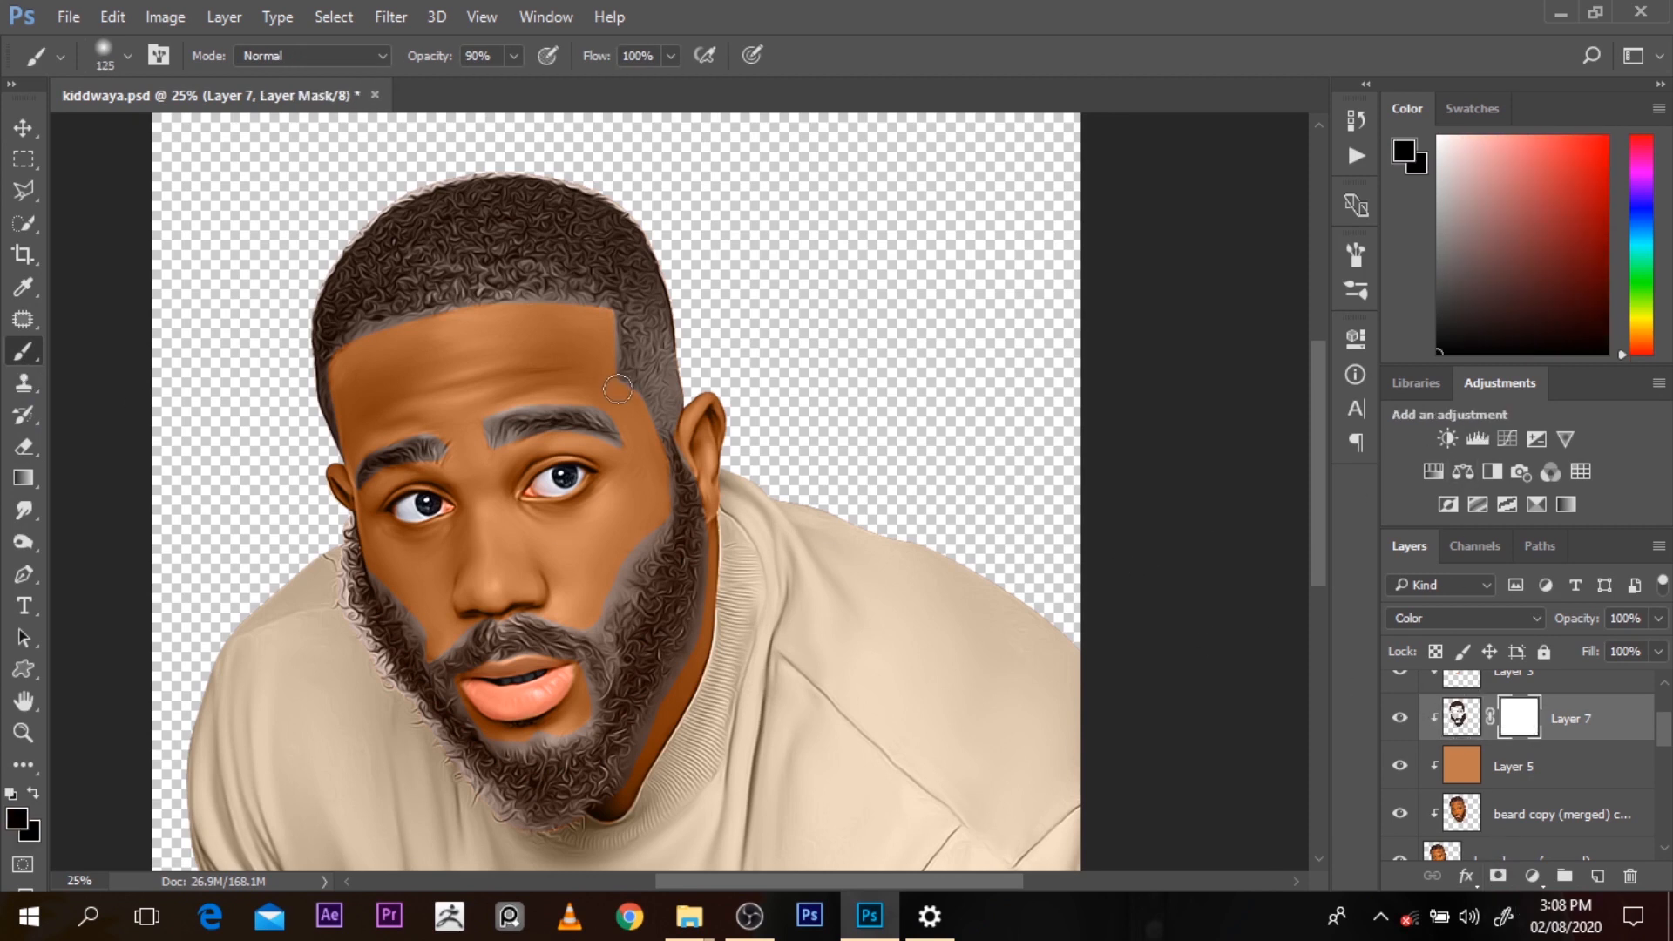
{"action": "key", "text": "bracketleft"}
{"action": "key", "text": "bracketleft"}
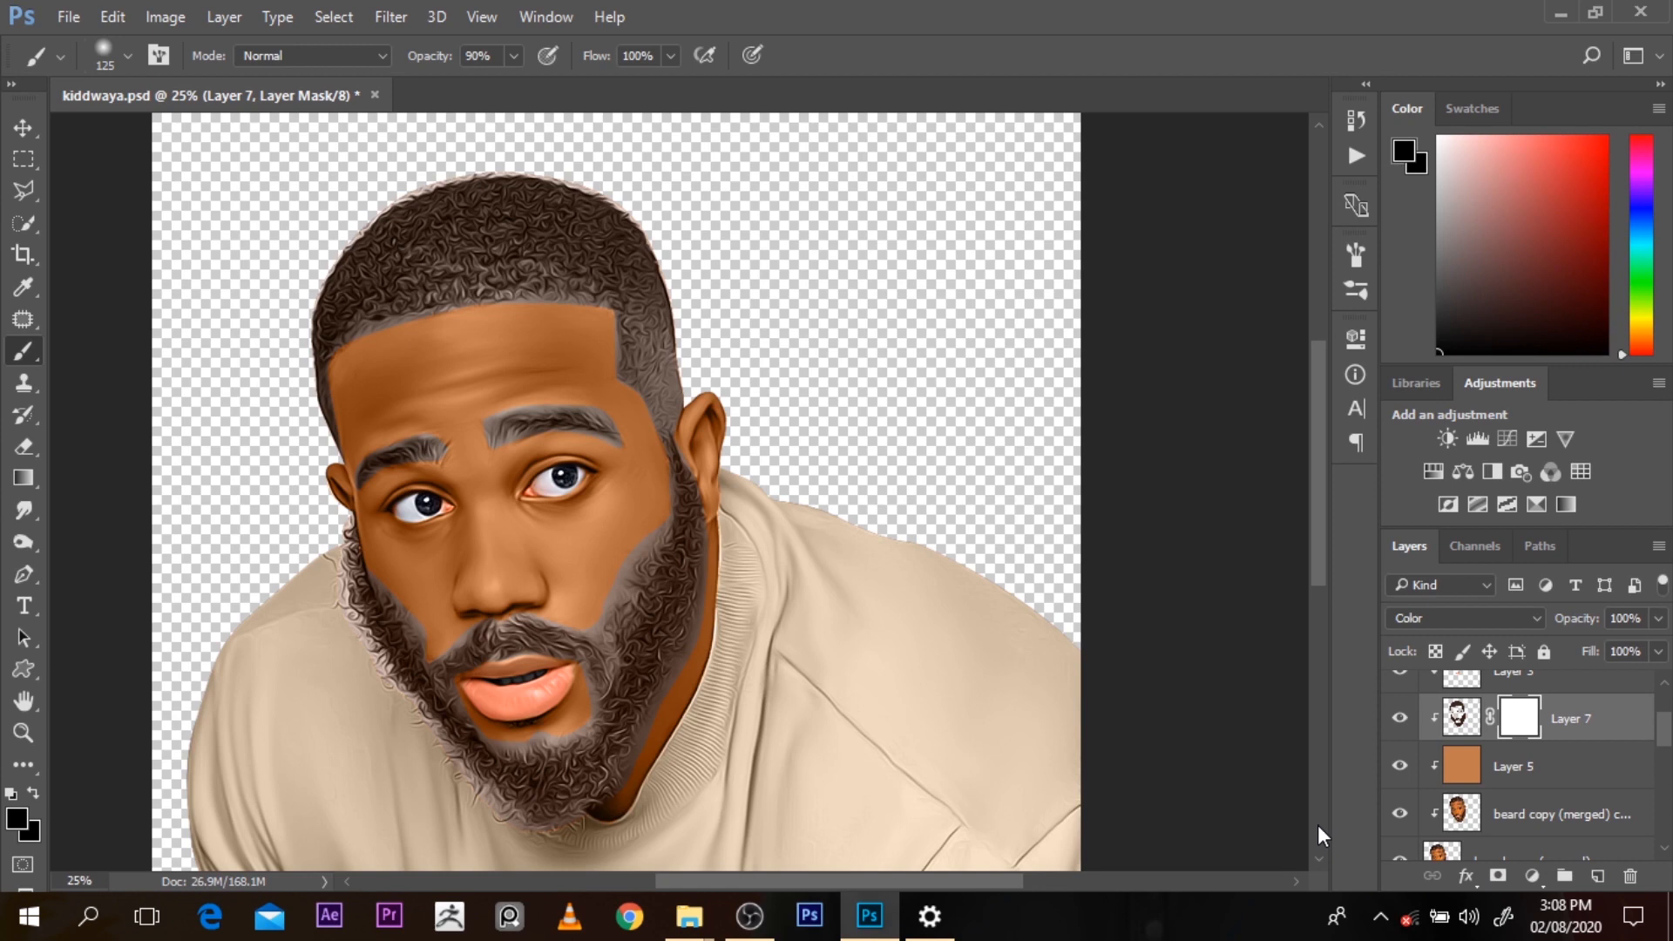
Paint black on Layer 7's mask along the temple hairline beside the fully visible ear, using a 70 px brush
{"action": "left_click", "coordinate": [612, 582], "text": "ctrl"}
{"action": "left_click", "coordinate": [613, 582], "text": "ctrl"}
{"action": "left_click_drag", "start_coordinate": [475, 58], "coordinate": [438, 61]}
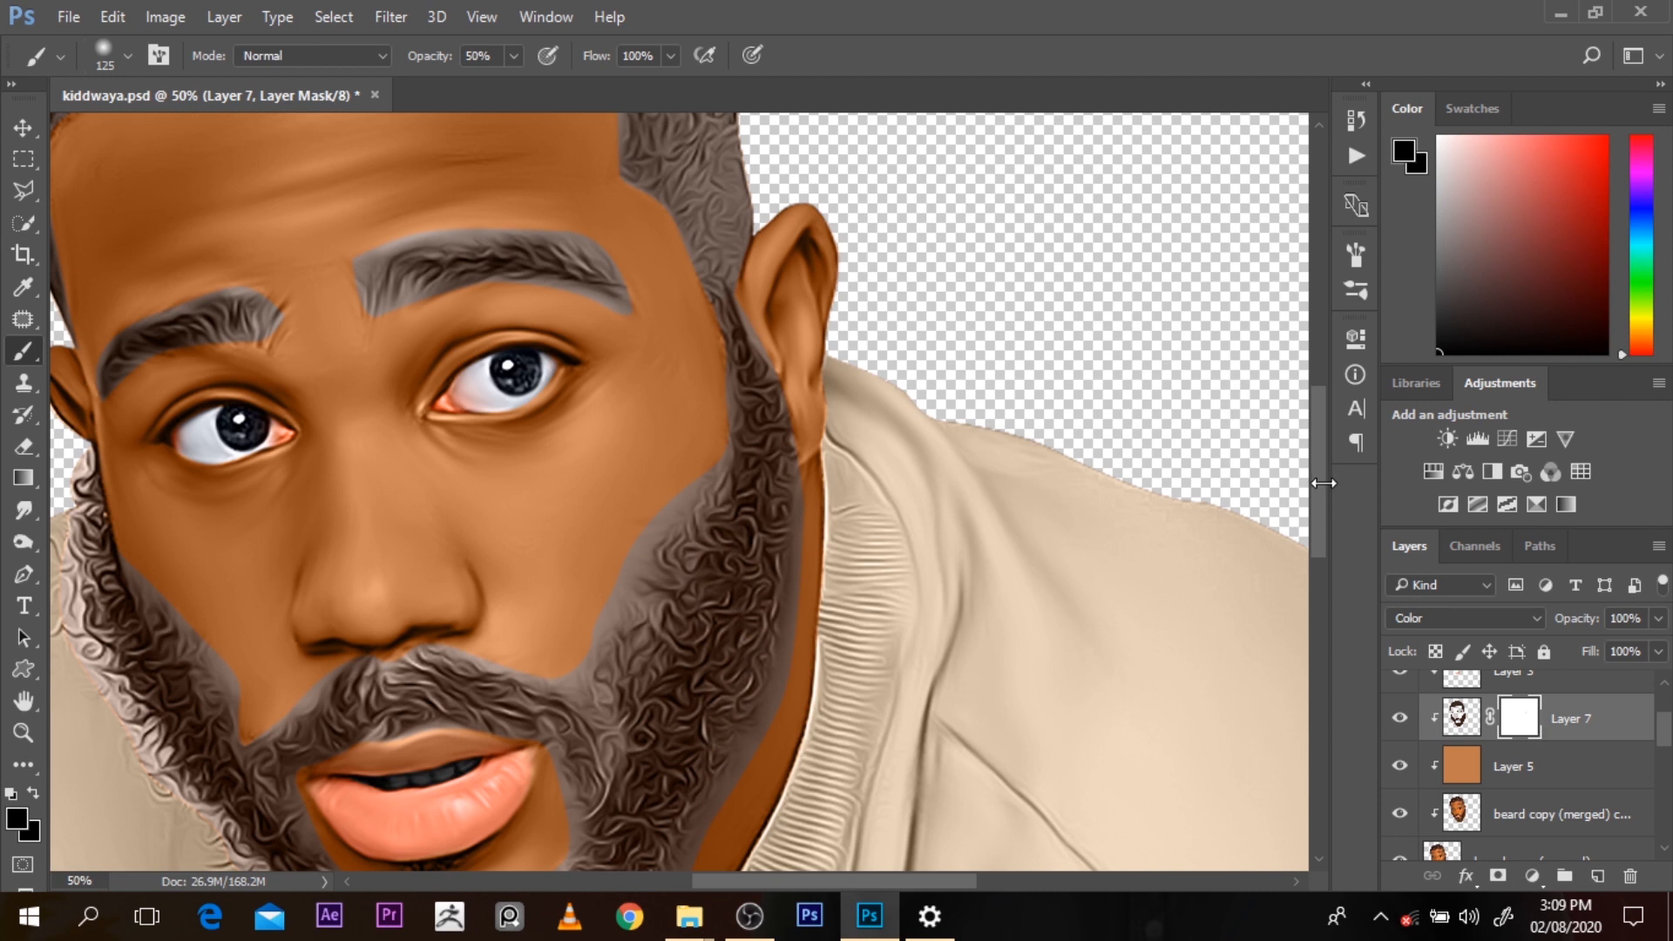
{"action": "left_click_drag", "start_coordinate": [1319, 479], "coordinate": [1307, 436]}
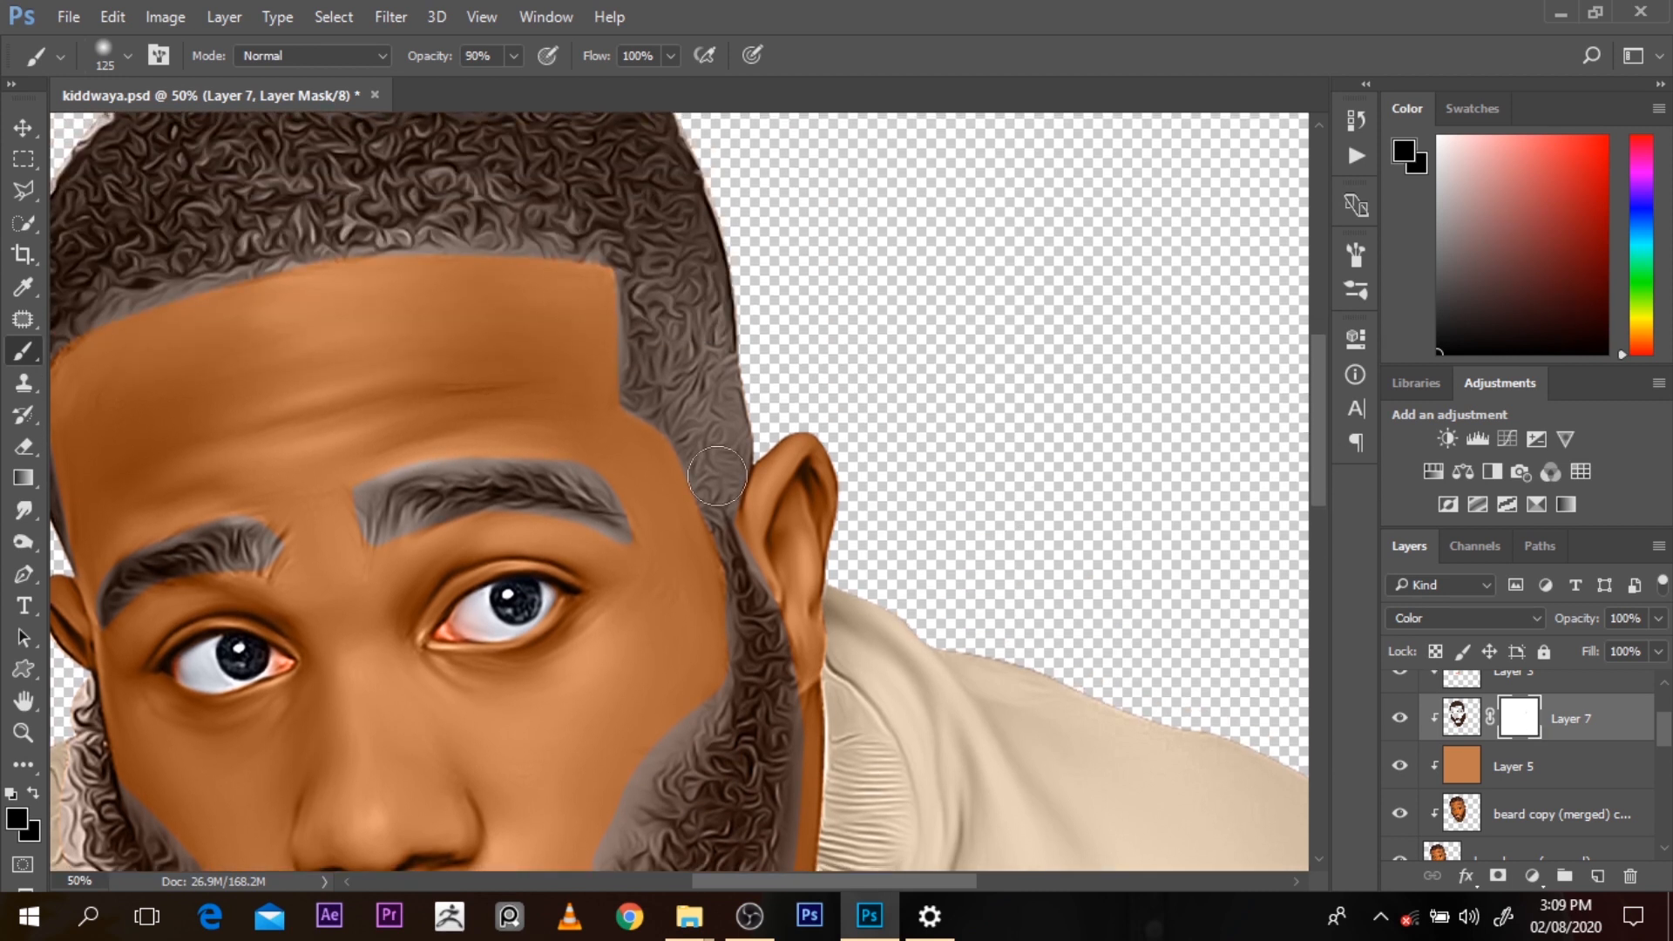
{"action": "key", "text": "bracketleft"}
{"action": "key", "text": "bracketleft"}
{"action": "key", "text": "bracketleft"}
{"action": "key", "text": "bracketleft"}
{"action": "left_click_drag", "start_coordinate": [609, 420], "coordinate": [604, 281]}
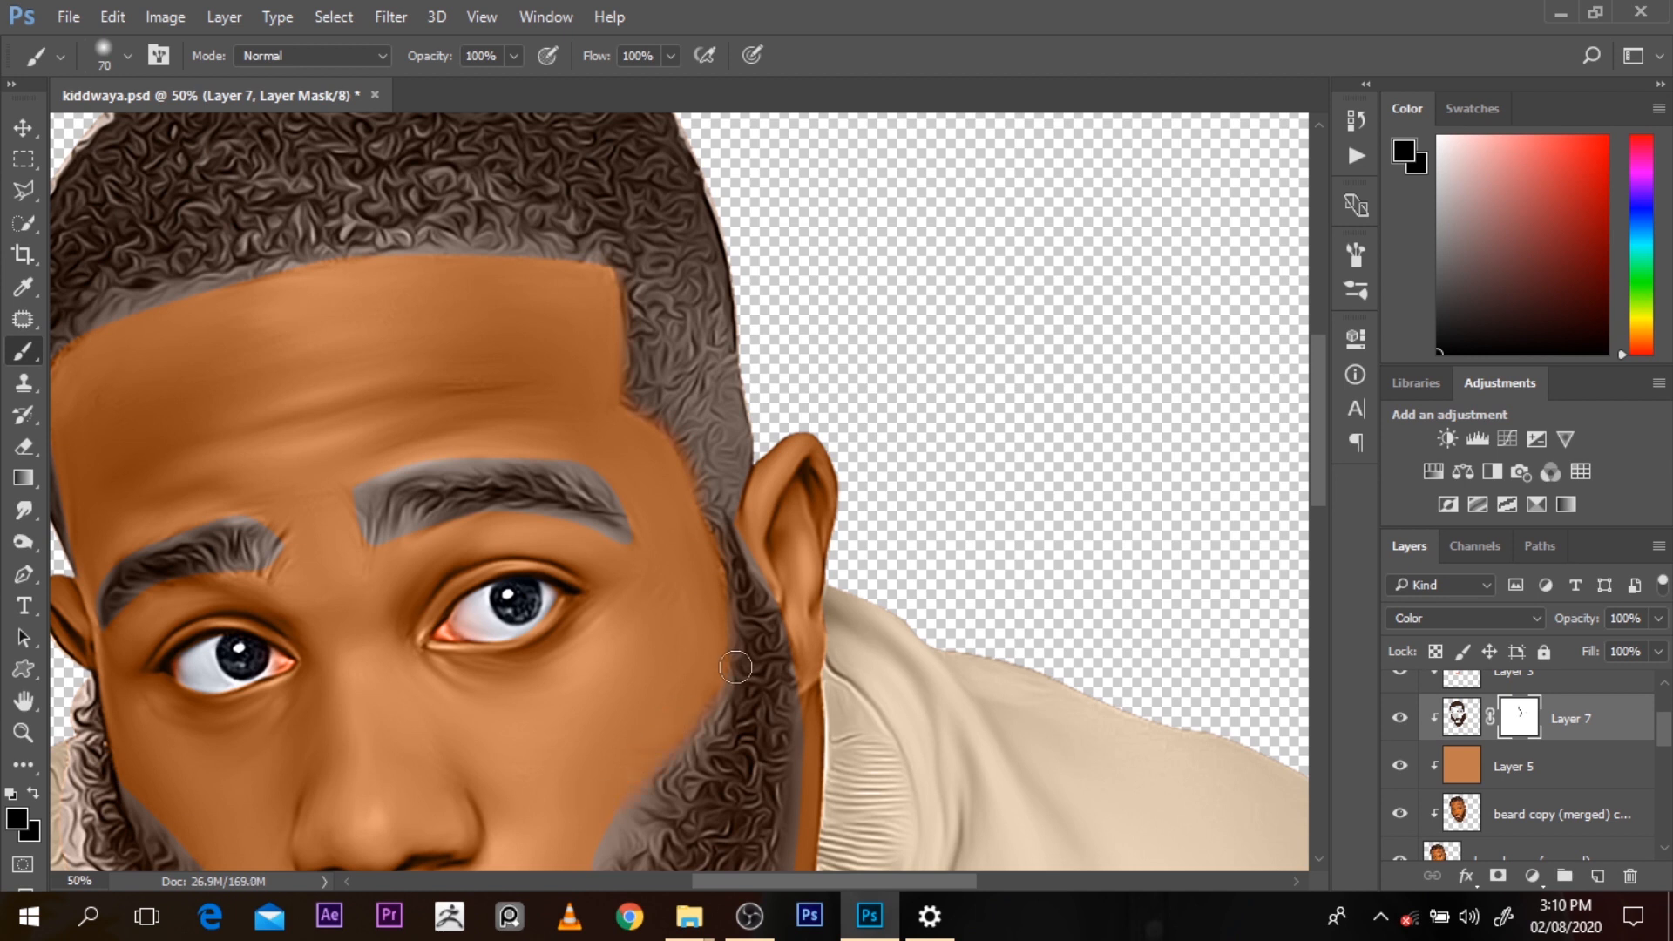
Paint black on Layer 7's mask along the beard's upper edges on both cheeks, with a 90 to 100 px brush at 90% opacity
{"action": "key", "text": "Delete"}
{"action": "key", "text": "ctrl+z"}
{"action": "key", "text": "]"}
{"action": "key", "text": "bracketright"}
{"action": "key", "text": "bracketright"}
{"action": "key", "text": "4"}
{"action": "key", "text": "9"}
{"action": "scroll", "coordinate": [1270, 497], "scroll_direction": "down", "scroll_amount": 3}
{"action": "left_click_drag", "start_coordinate": [698, 547], "coordinate": [672, 519]}
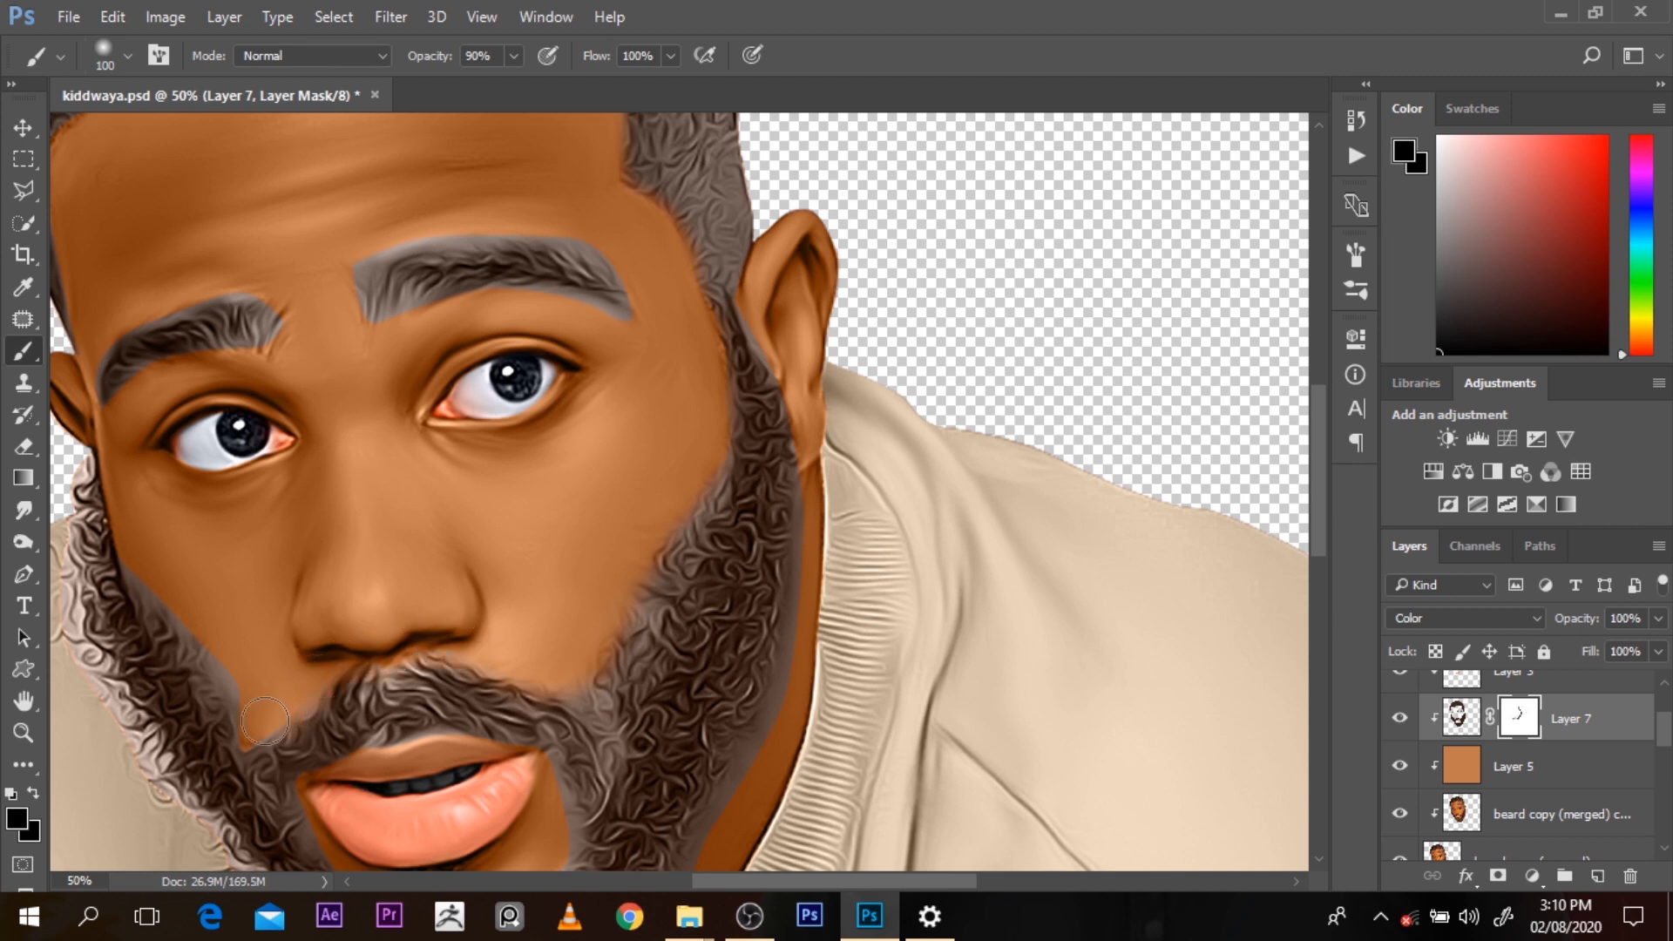
{"action": "key", "text": "bracketleft"}
{"action": "key", "text": "bracketleft"}
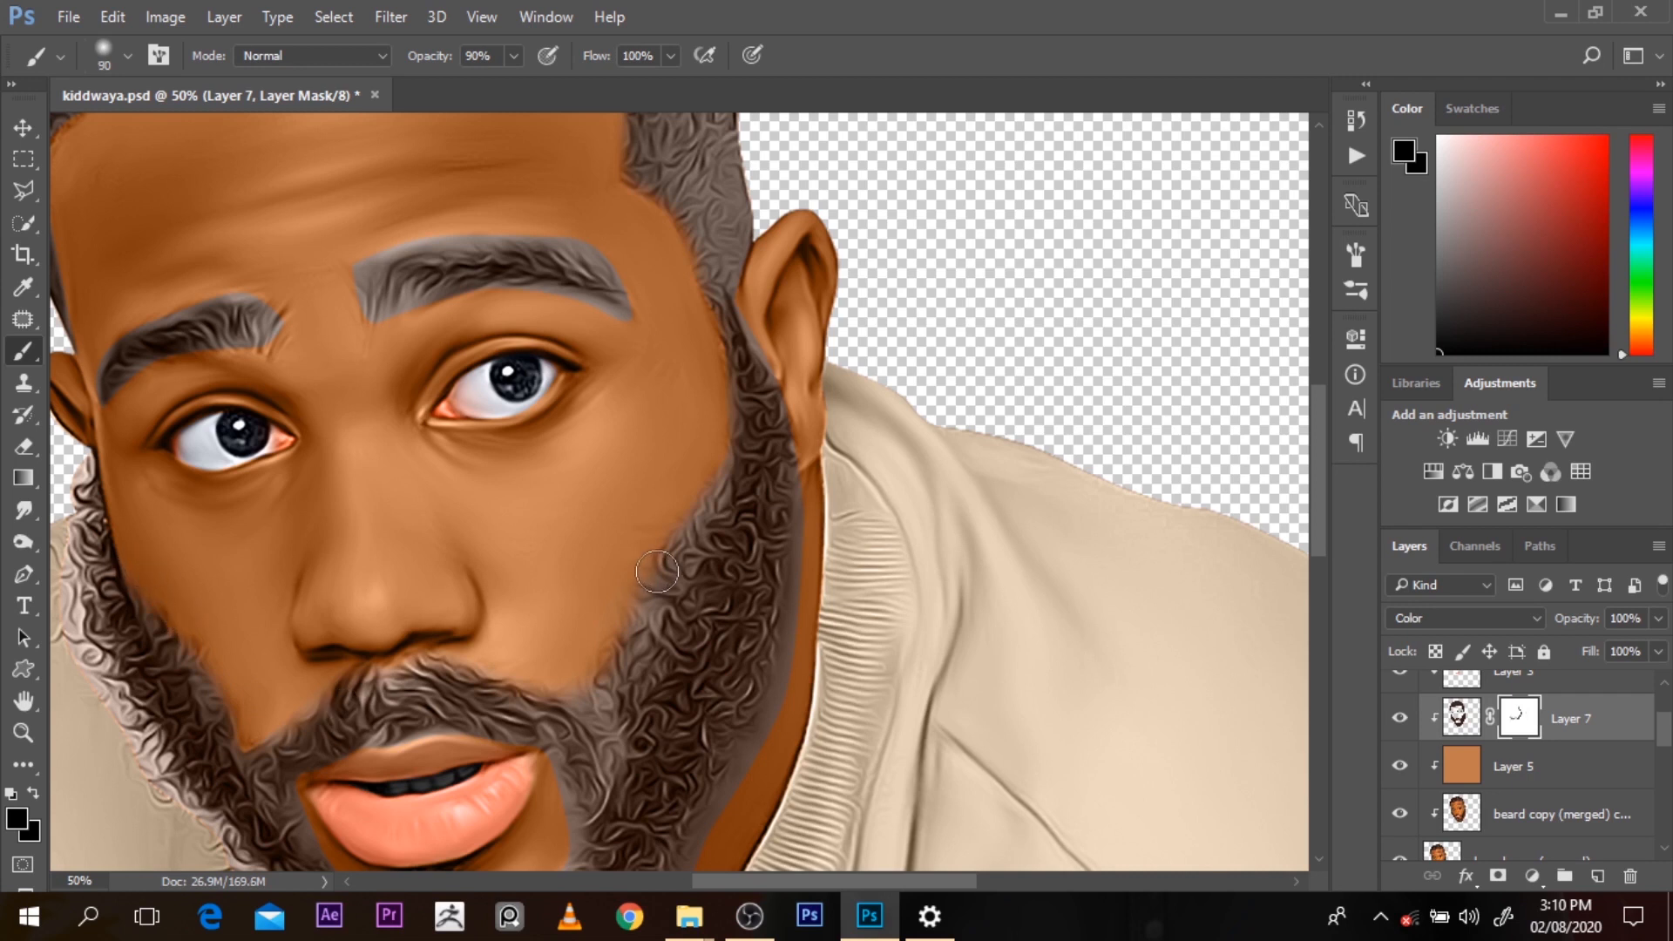
Paint black on Layer 7's mask along the beard's jaw edge beside the neck, using a 90 px brush
{"action": "key", "text": "bracketright"}
{"action": "key", "text": "bracketright"}
{"action": "scroll", "coordinate": [1316, 558], "scroll_direction": "down", "scroll_amount": 5}
{"action": "mouse_move", "coordinate": [804, 416]}
{"action": "left_mouse_down"}
{"action": "mouse_move", "coordinate": [776, 543]}
{"action": "mouse_move", "coordinate": [645, 832]}
{"action": "left_mouse_up"}
{"action": "scroll", "coordinate": [1323, 573], "scroll_direction": "down", "scroll_amount": 3}
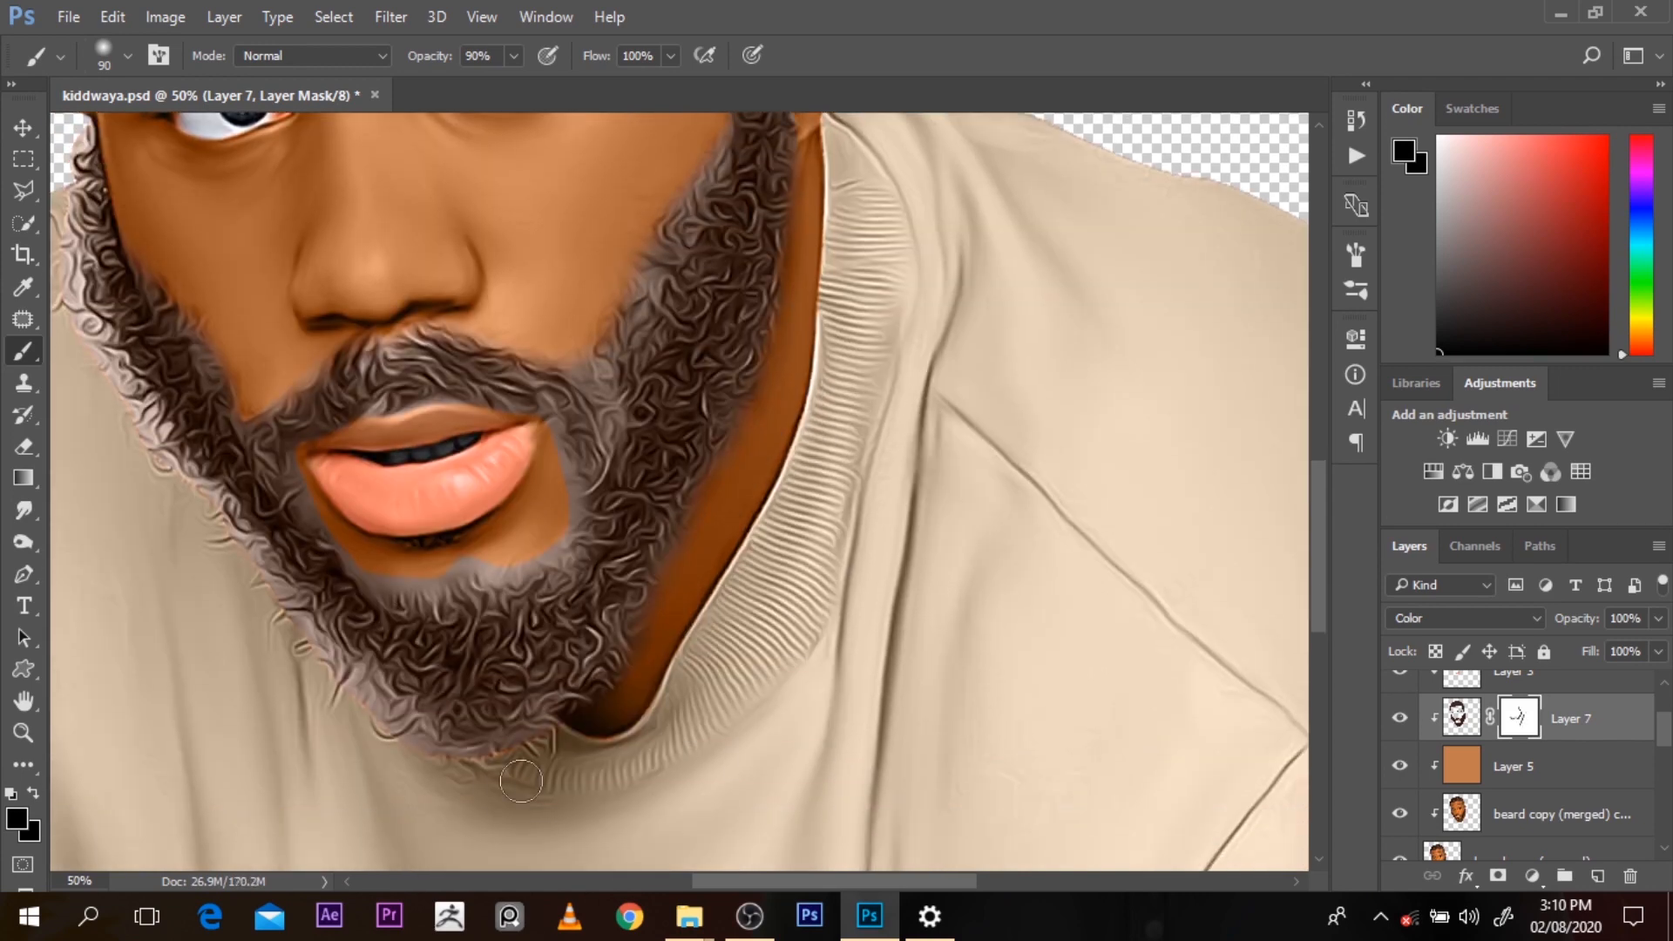
Paint black on Layer 7's mask around the edges of both eyebrows, using a 60 px brush
{"action": "scroll", "coordinate": [1320, 581], "scroll_direction": "up", "scroll_amount": 6}
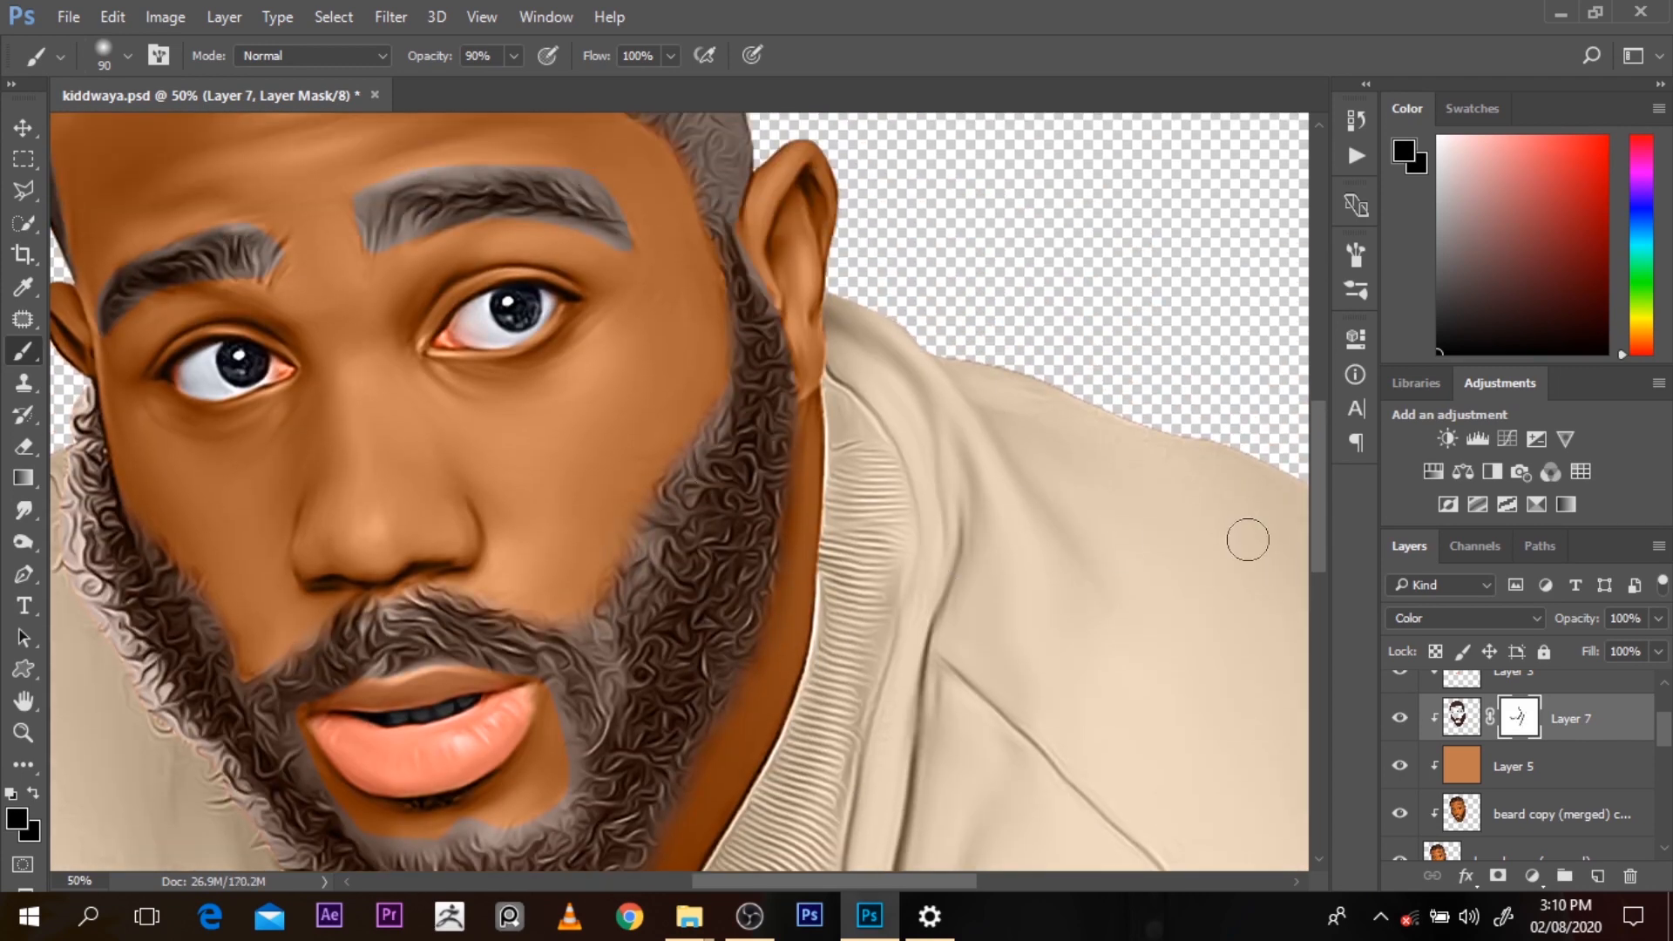
{"action": "scroll", "coordinate": [976, 514], "scroll_direction": "up", "scroll_amount": 6}
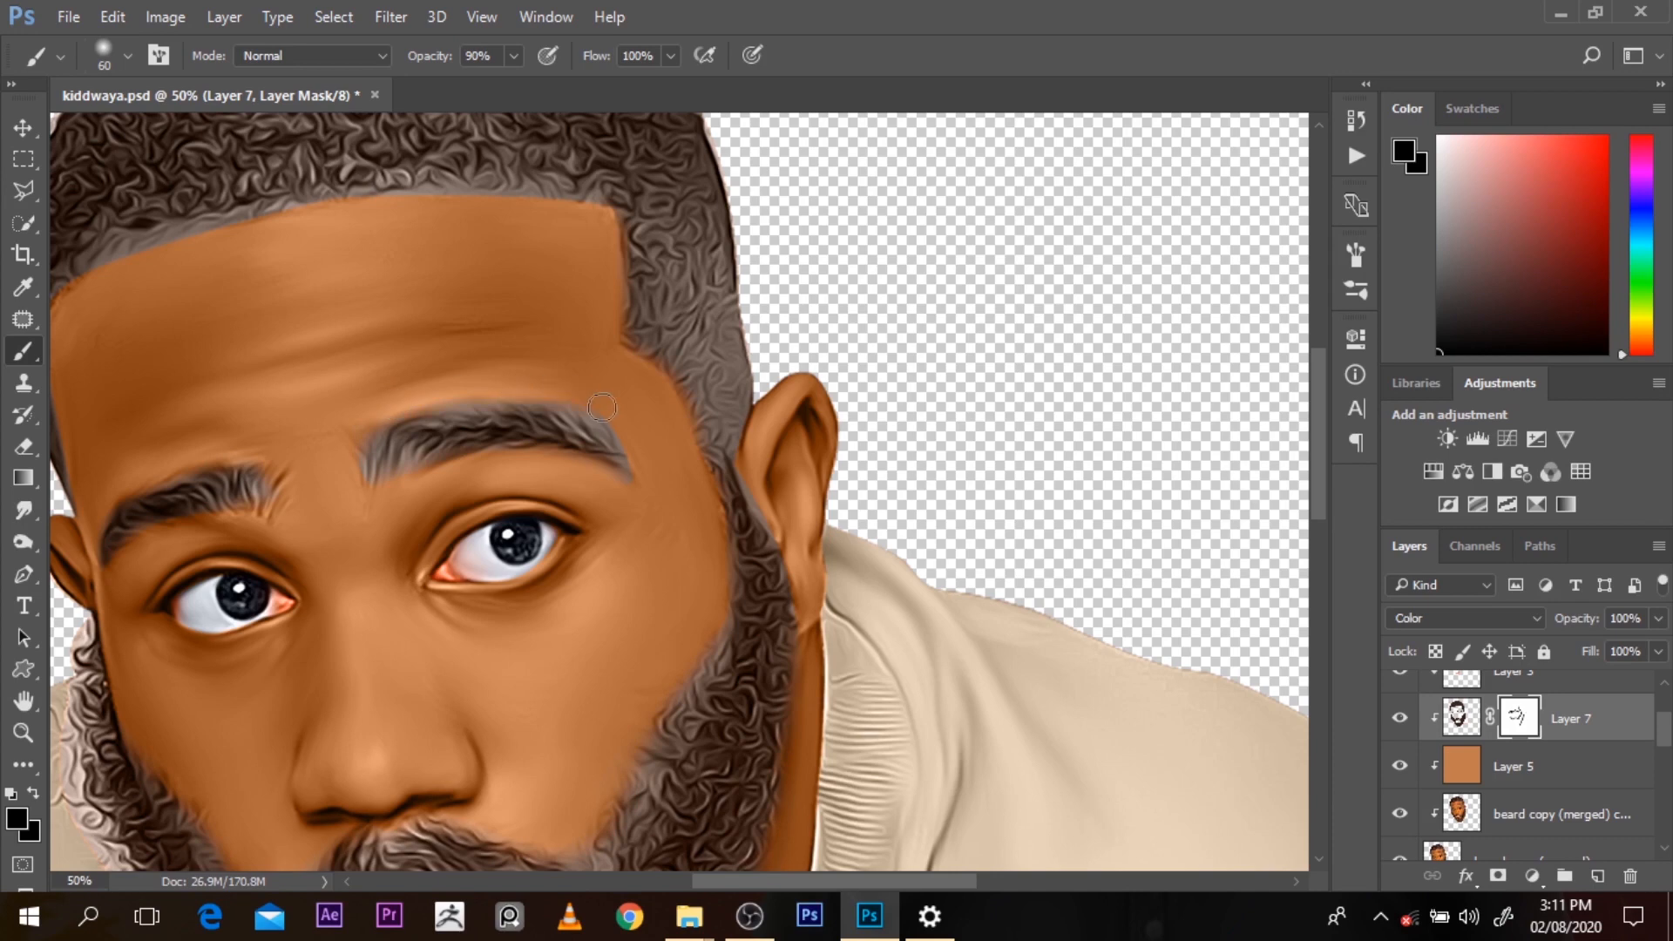
{"action": "key", "text": "bracketleft"}
Paint black on Layer 7's mask around the mouth and along the forehead hairline, with a 90 to 100 px brush
{"action": "scroll", "coordinate": [1307, 497], "scroll_direction": "down", "scroll_amount": 6}
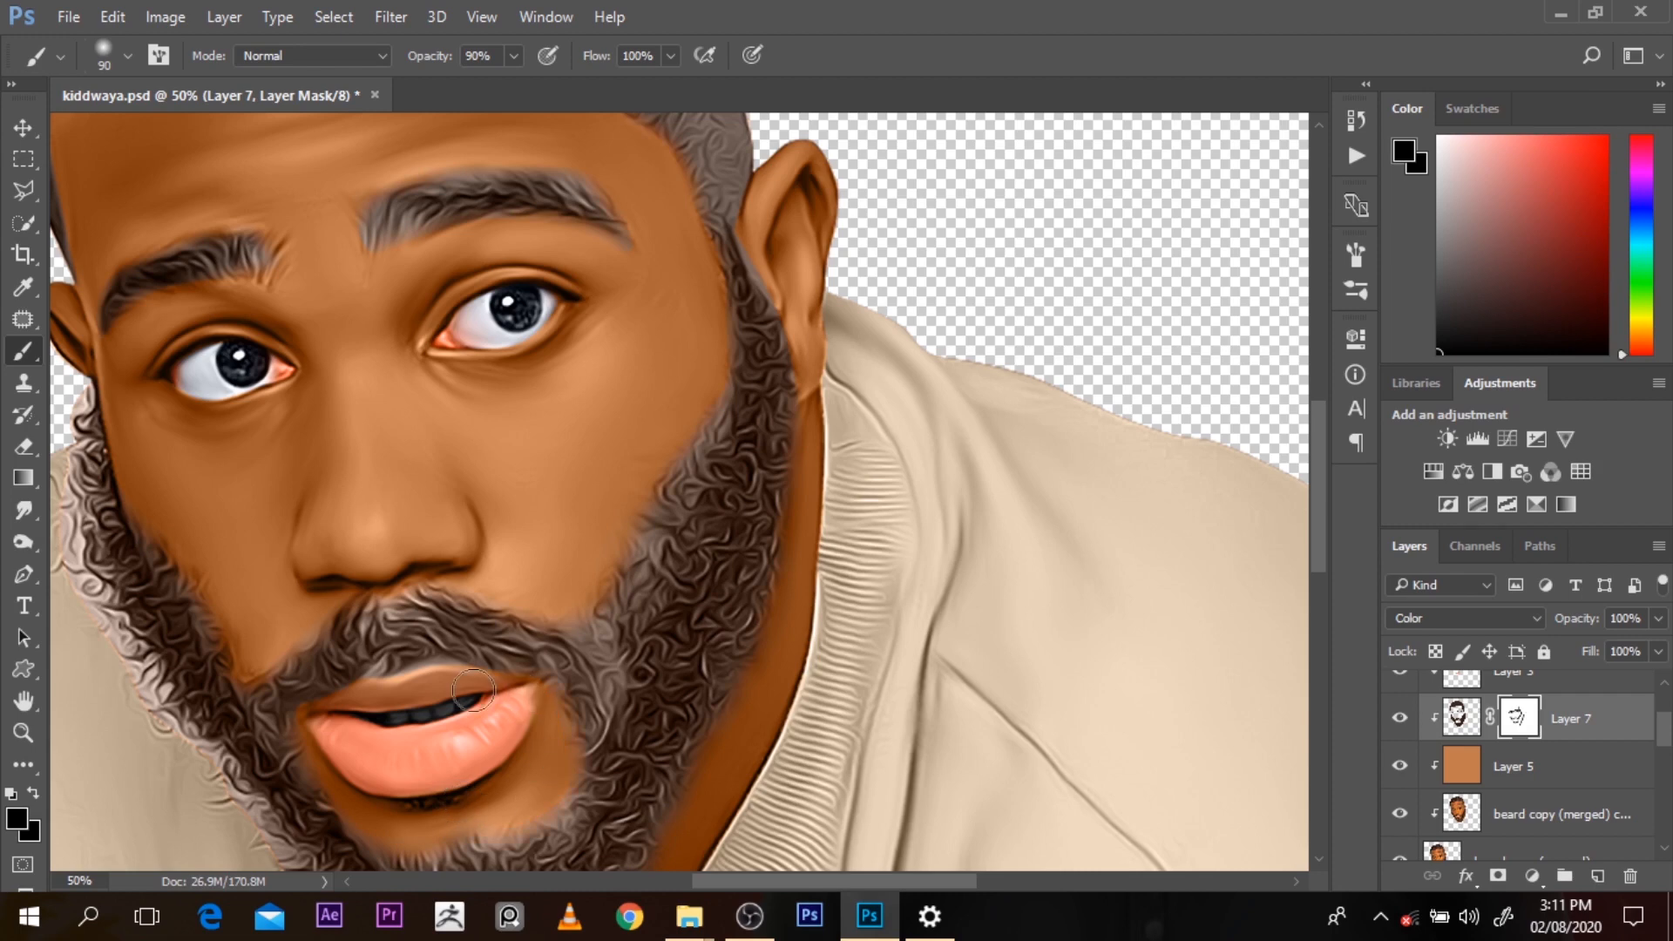
{"action": "left_click", "coordinate": [606, 521], "text": "alt"}
{"action": "left_click_drag", "start_coordinate": [606, 522], "coordinate": [583, 340]}
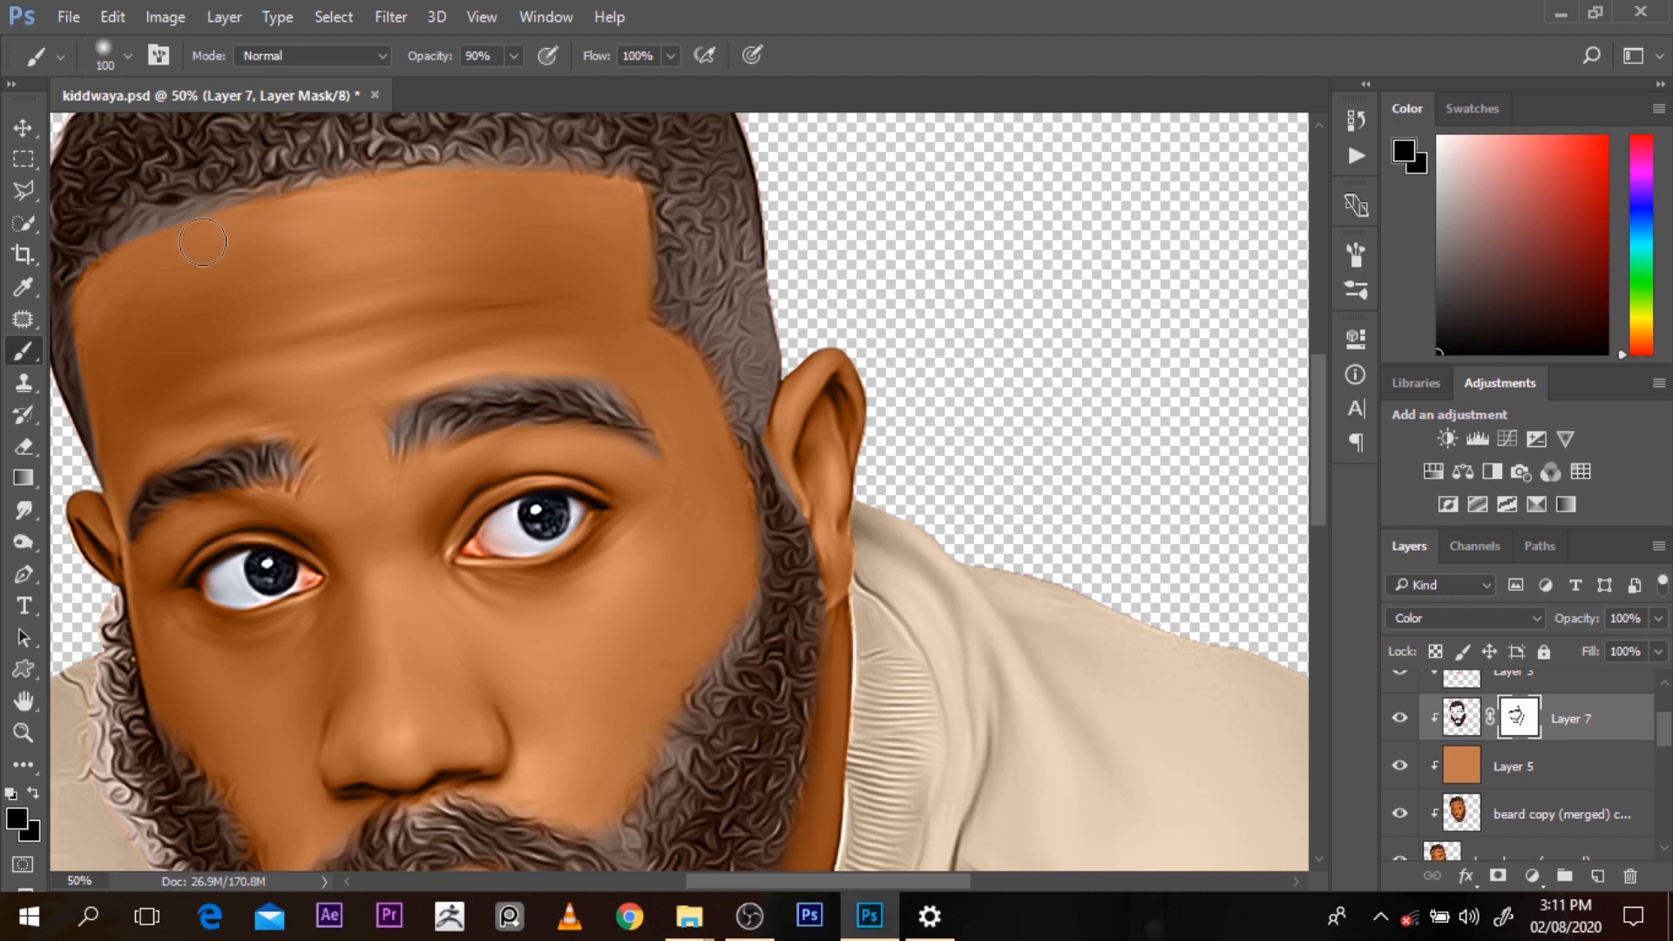
{"action": "left_click", "coordinate": [124, 263]}
Lock Layer 5 and return to Layer 7's mask with the Brush tool at 100 px
{"action": "left_click", "coordinate": [141, 300], "text": "ctrl"}
{"action": "left_click", "coordinate": [1544, 651]}
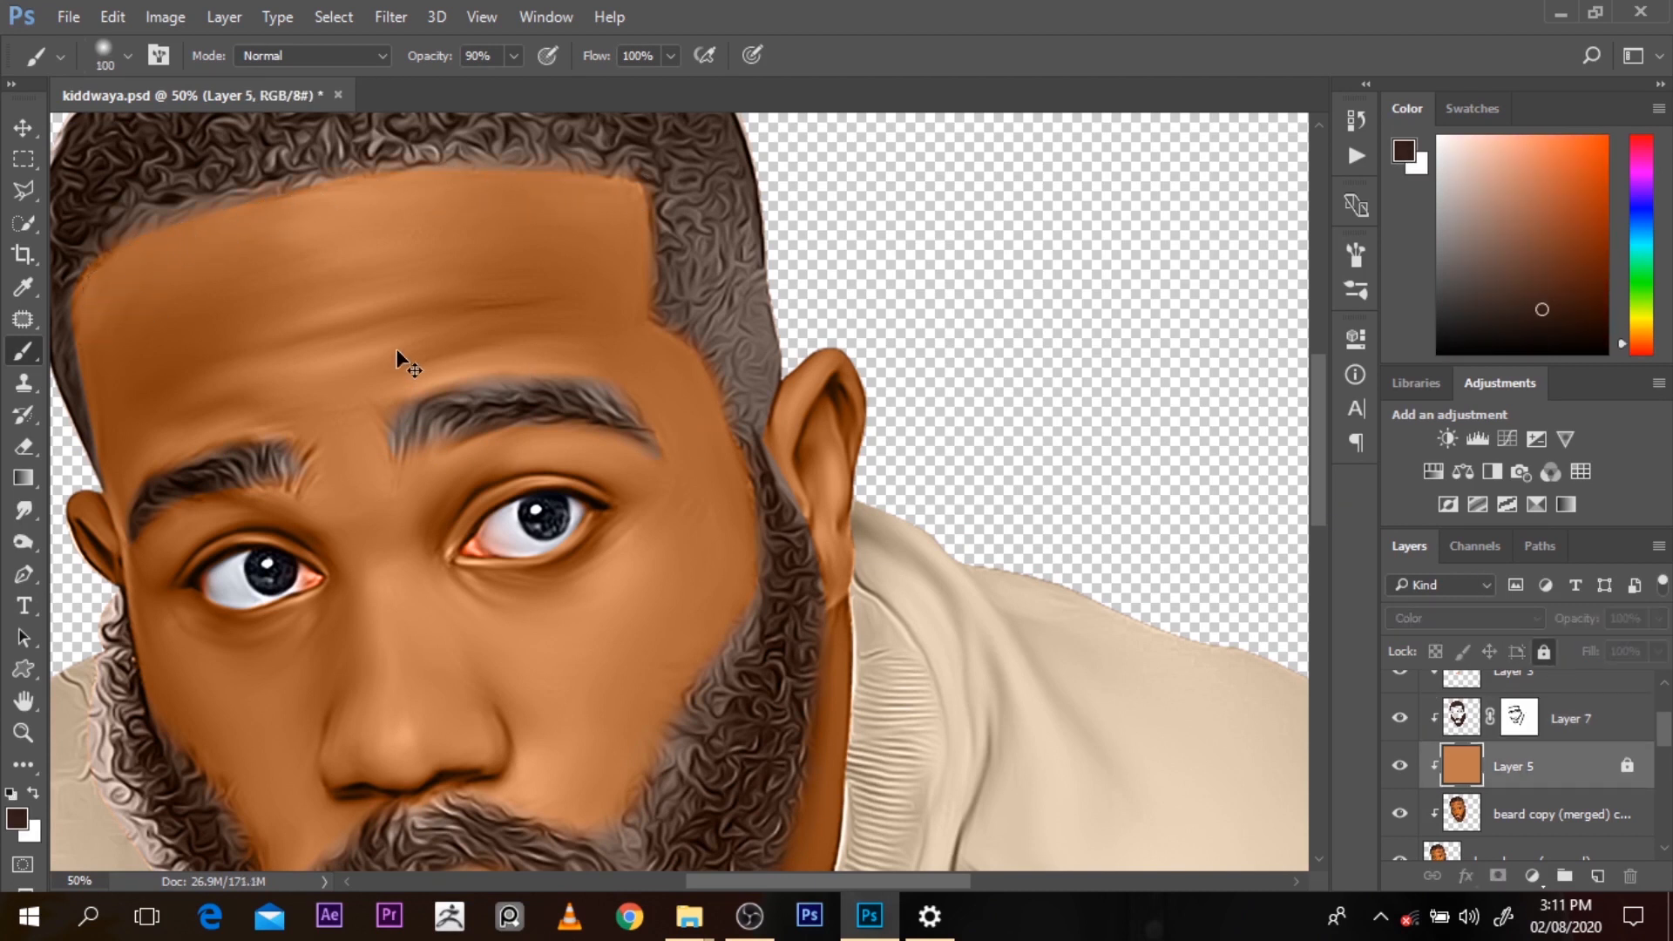
{"action": "left_click", "coordinate": [399, 352], "text": "ctrl"}
{"action": "key", "text": "r"}
{"action": "left_click", "coordinate": [87, 357], "text": "ctrl"}
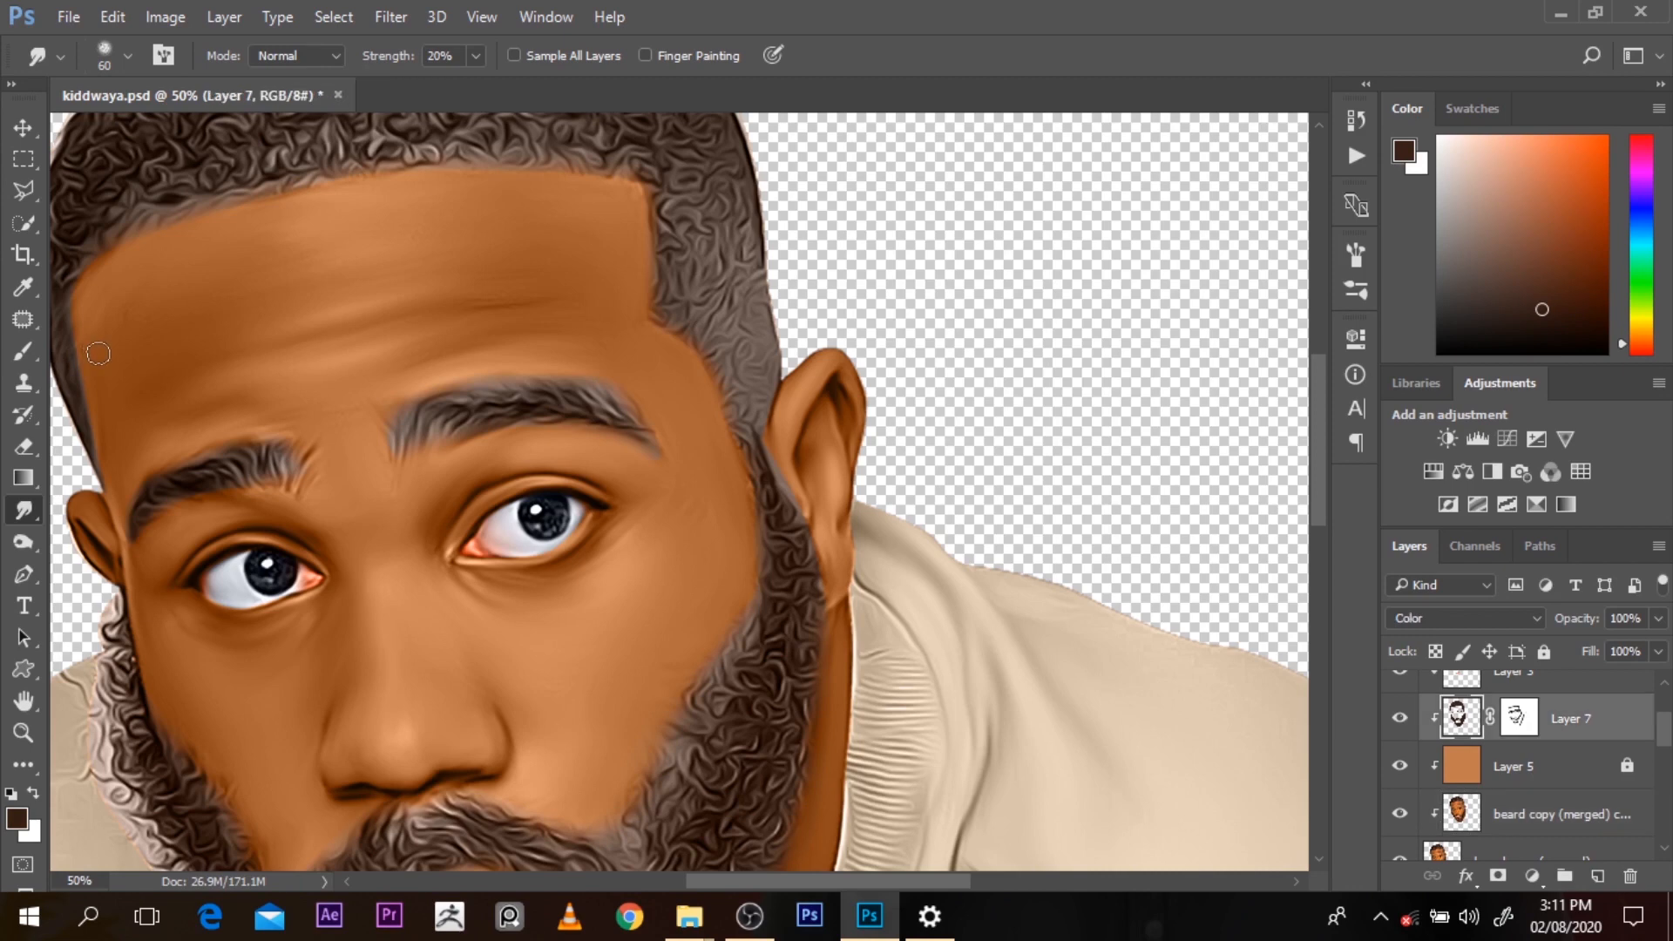
{"action": "key", "text": "b"}
{"action": "left_click", "coordinate": [1519, 718]}
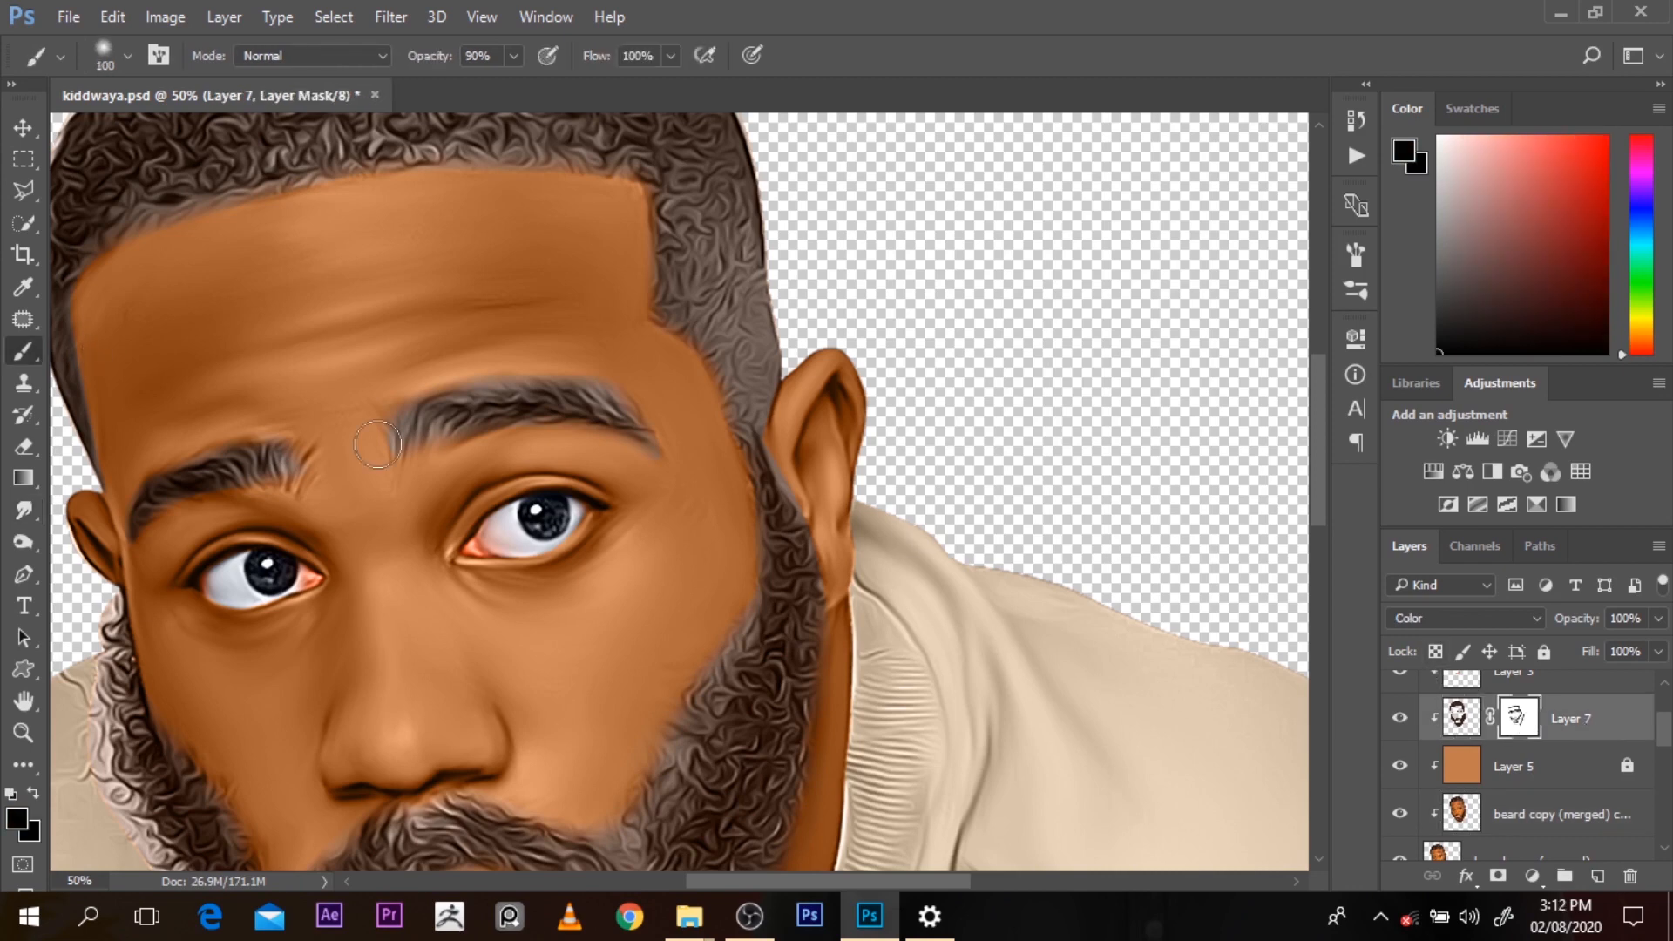
Try painting black over the right-hand eyebrow on Layer 7's mask at 50% opacity, with a brush of 200 px or less
{"action": "left_click", "coordinate": [316, 357], "text": "ctrl+alt"}
{"action": "left_click", "coordinate": [316, 357], "text": "ctrl+alt"}
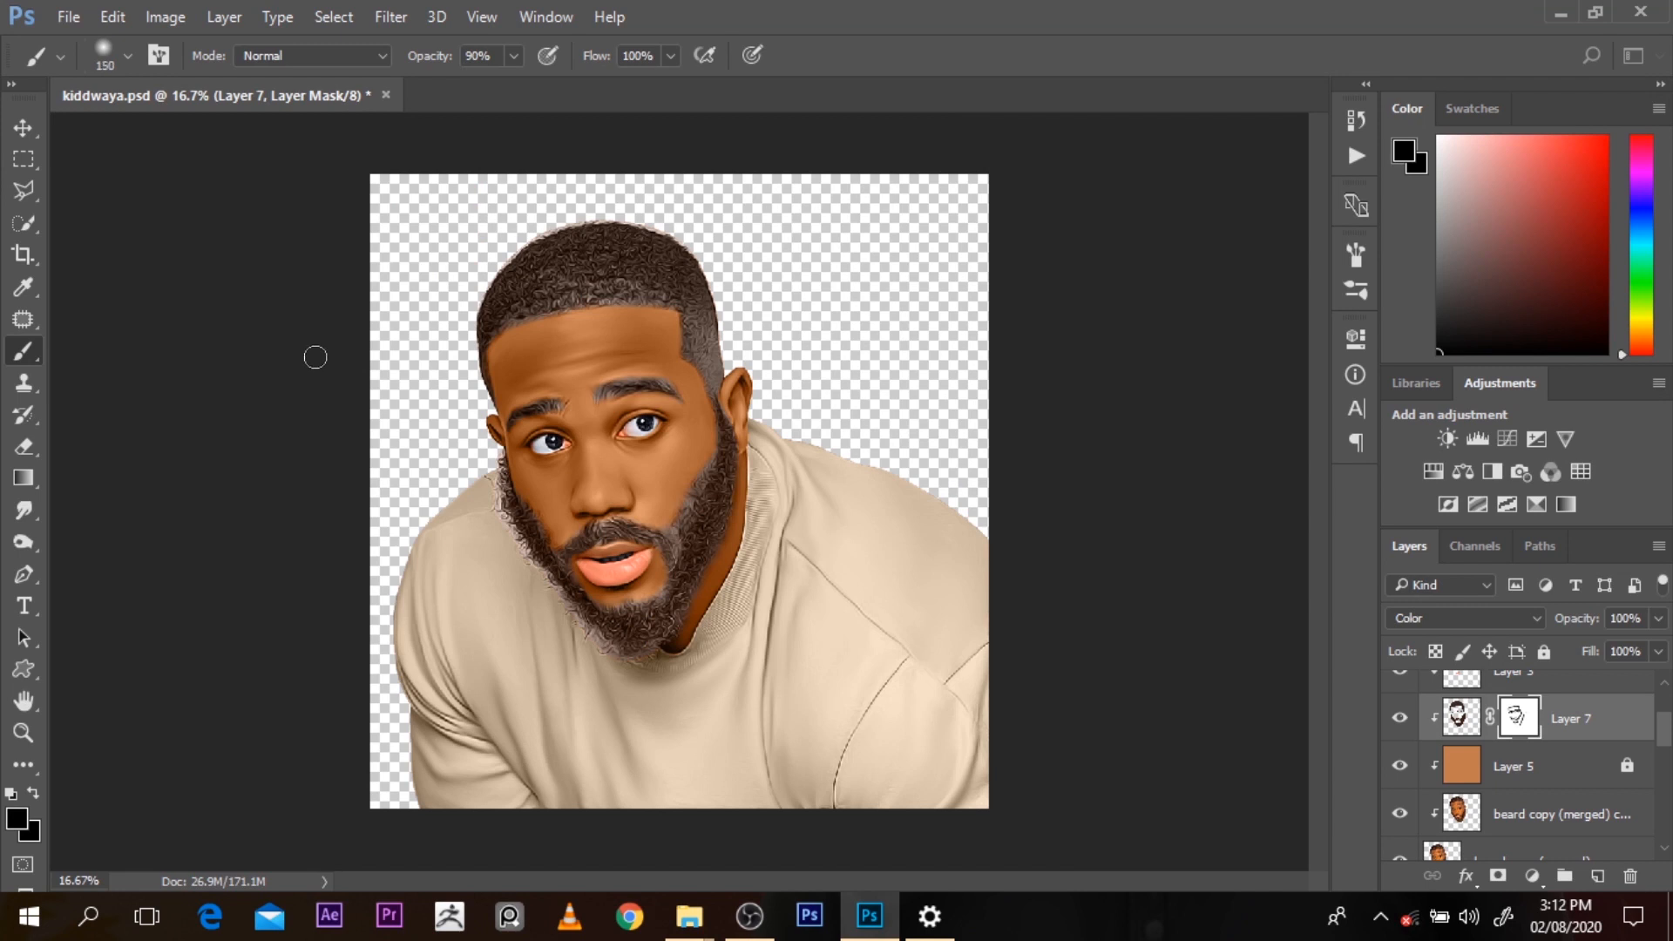
{"action": "key", "text": "bracketright"}
{"action": "key", "text": "bracketright"}
{"action": "key", "text": "bracketright"}
{"action": "key", "text": "bracketright"}
{"action": "key", "text": "bracketright"}
{"action": "key", "text": "bracketright"}
{"action": "key", "text": "bracketright"}
{"action": "left_click", "coordinate": [561, 479], "text": "ctrl"}
{"action": "key", "text": "bracketleft"}
{"action": "key", "text": "bracketleft"}
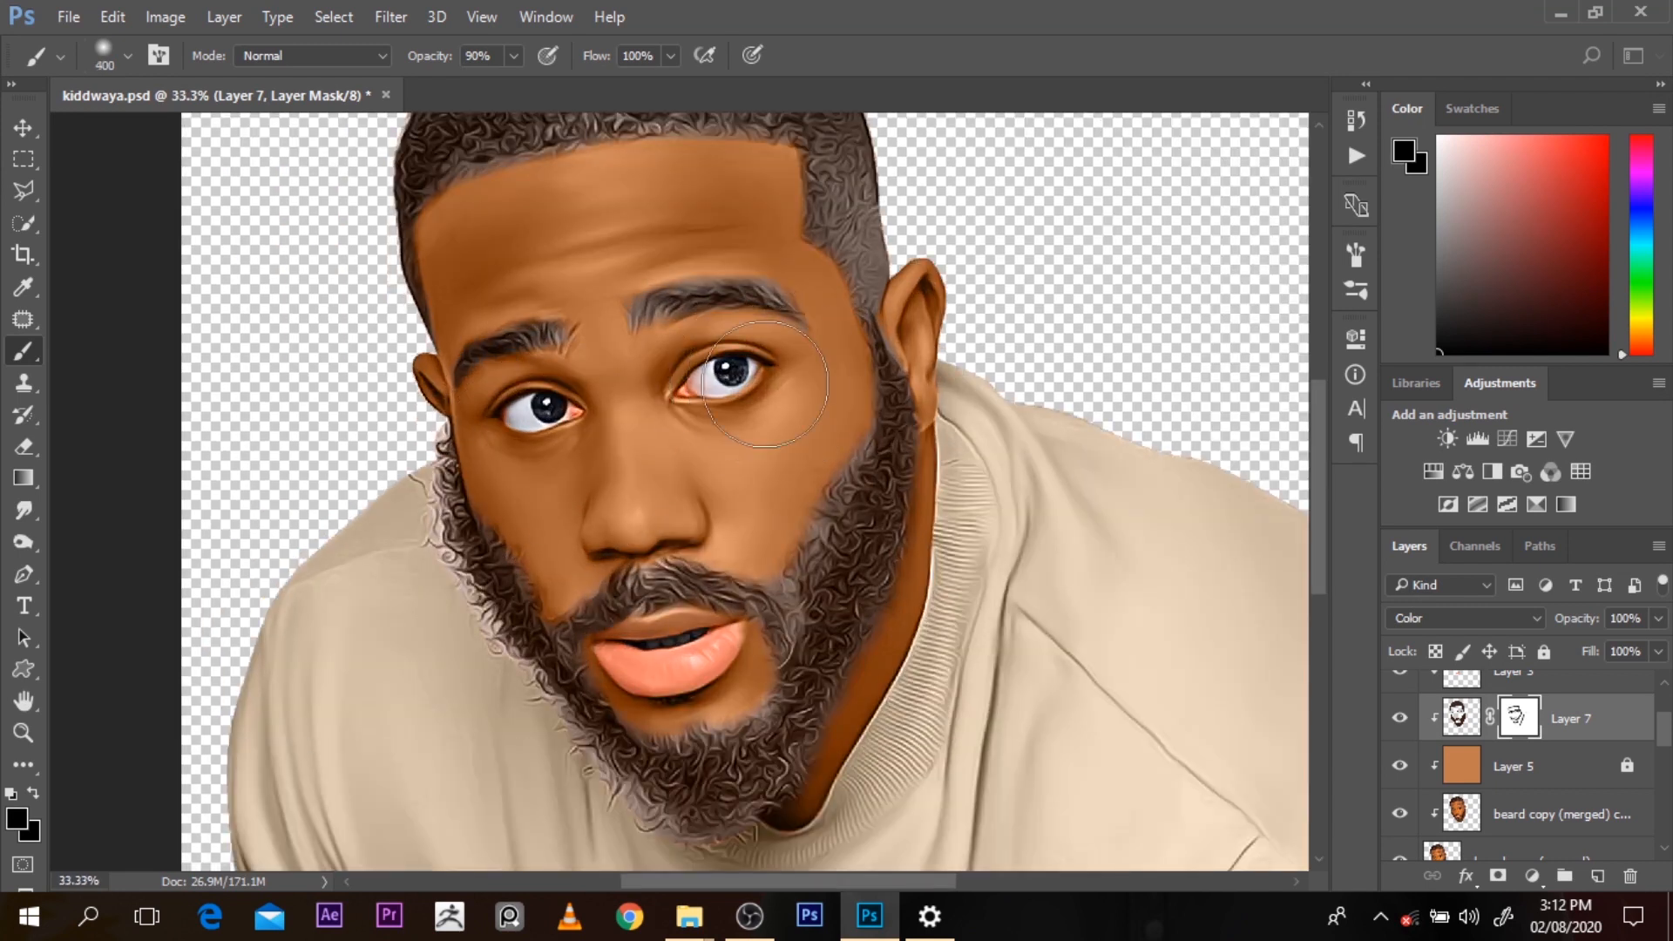
{"action": "key", "text": "bracketleft"}
{"action": "scroll", "coordinate": [1316, 549], "scroll_direction": "up", "scroll_amount": 3}
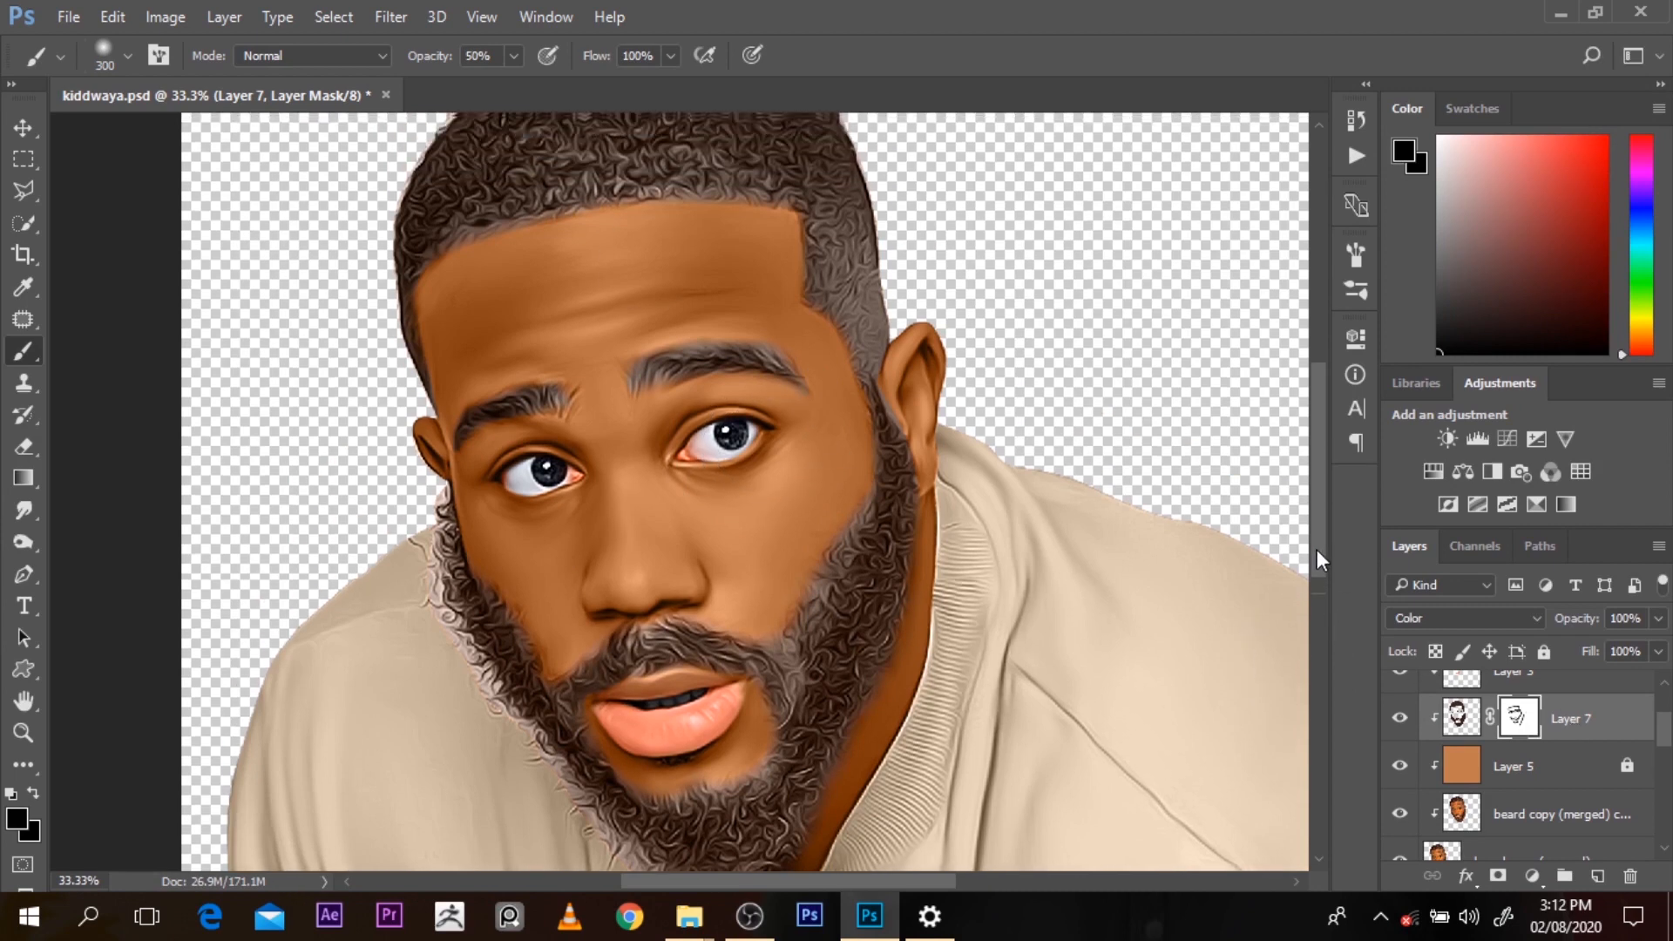
{"action": "key", "text": "bracketleft"}
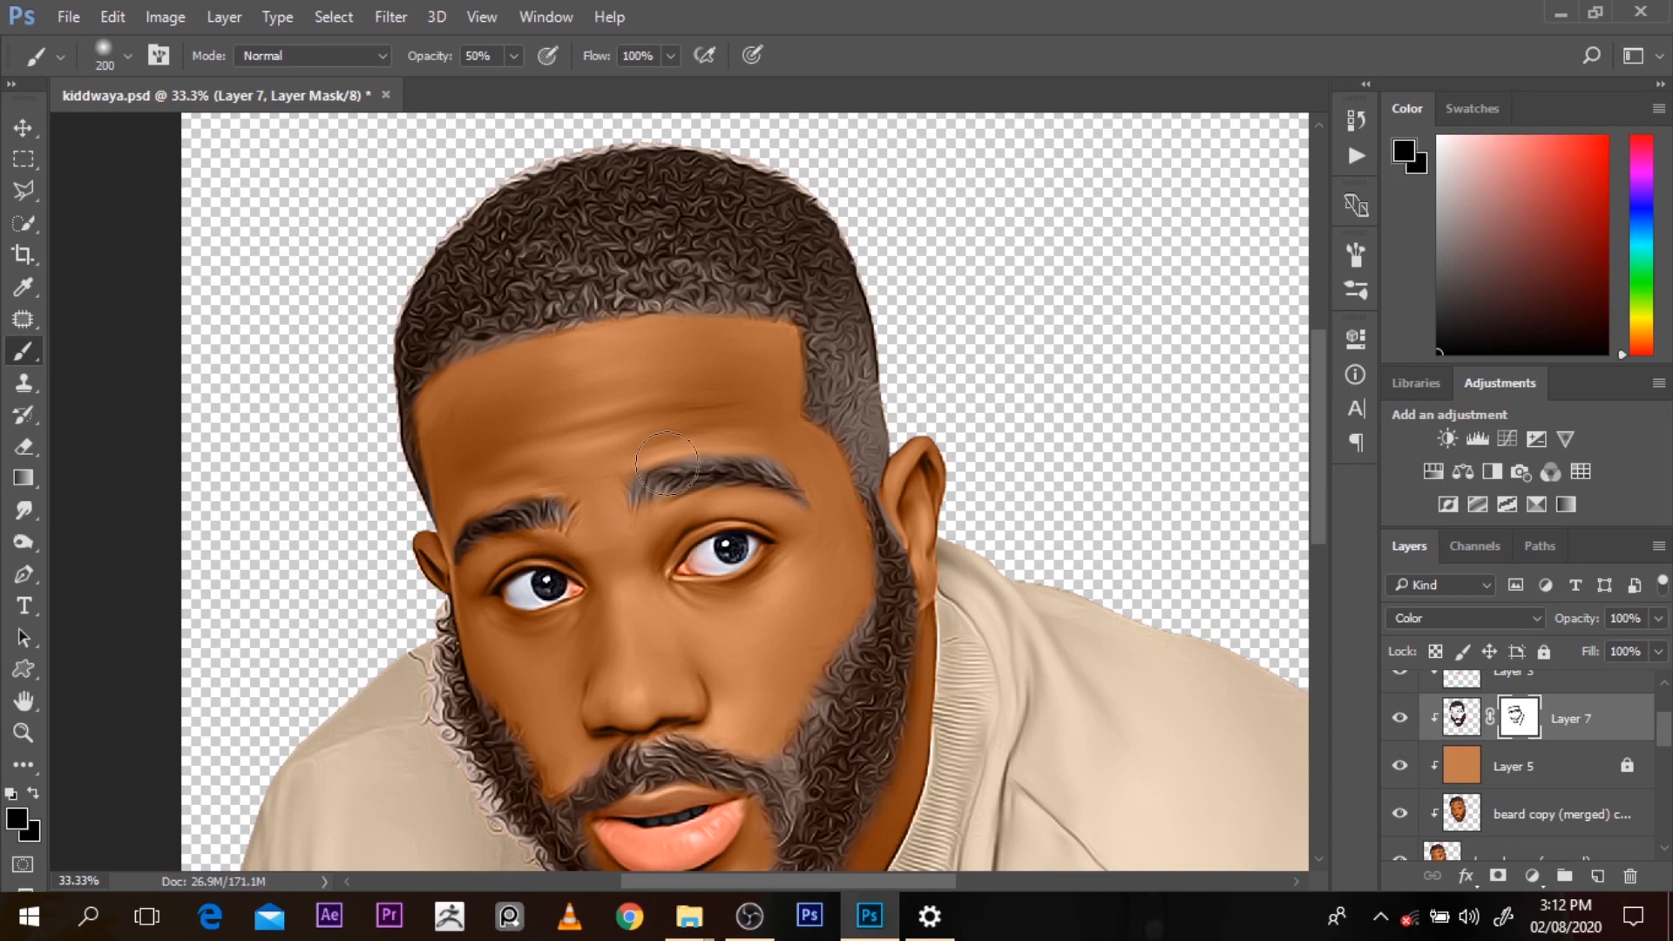
{"action": "mouse_move", "coordinate": [645, 516]}
{"action": "left_mouse_down"}
{"action": "mouse_move", "coordinate": [707, 472]}
{"action": "mouse_move", "coordinate": [766, 473]}
{"action": "left_mouse_up"}
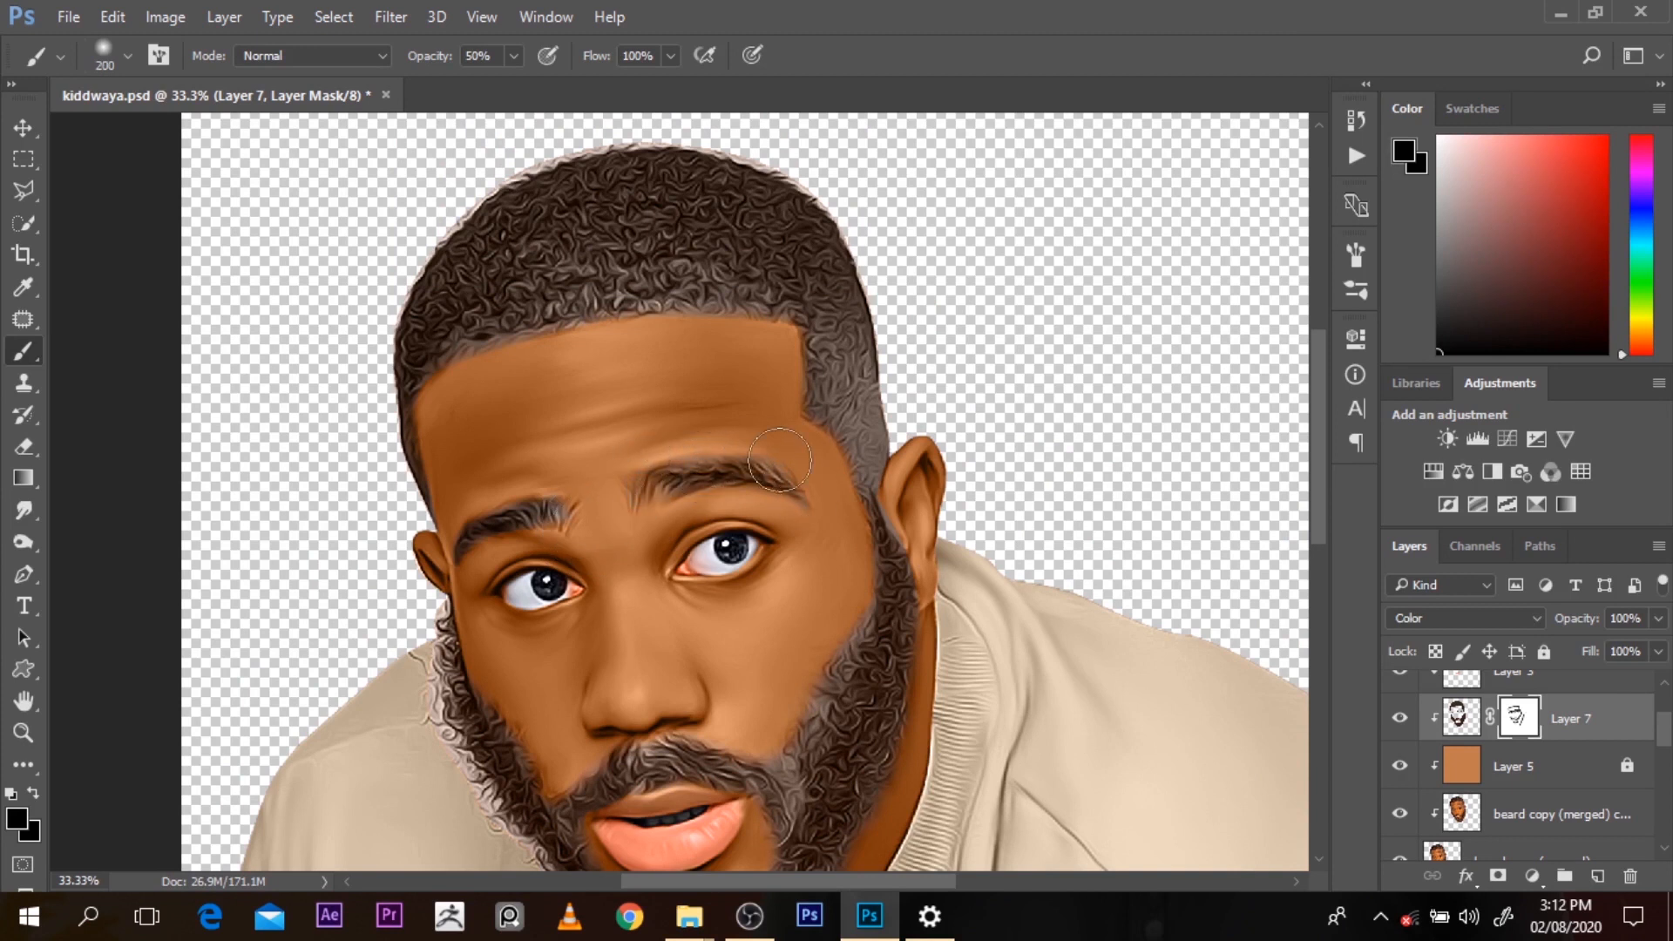
{"action": "key", "text": "bracketleft"}
{"action": "key", "text": "bracketleft"}
{"action": "left_click_drag", "start_coordinate": [642, 502], "coordinate": [712, 474]}
Paint white over the right-hand eyebrow on Layer 7's mask to bring its color back, keeping the mask active
{"action": "key", "text": "x"}
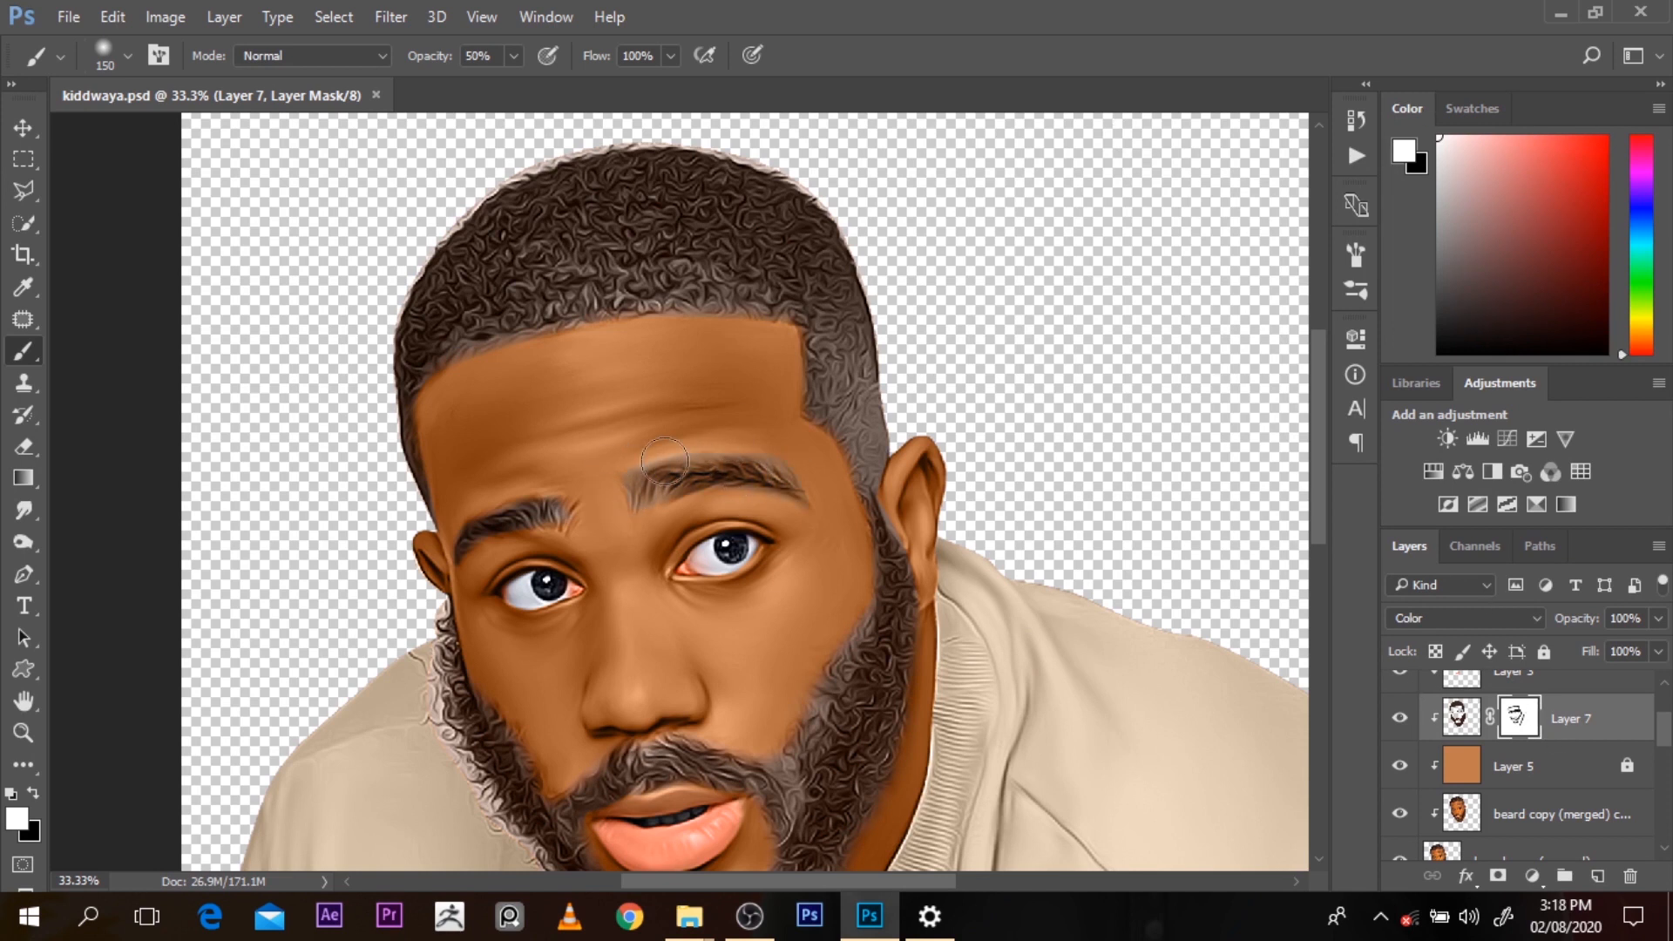
{"action": "mouse_move", "coordinate": [647, 476]}
{"action": "left_mouse_down"}
{"action": "mouse_move", "coordinate": [750, 490]}
{"action": "mouse_move", "coordinate": [683, 490]}
{"action": "mouse_move", "coordinate": [714, 486]}
{"action": "mouse_move", "coordinate": [680, 486]}
{"action": "mouse_move", "coordinate": [678, 457]}
{"action": "mouse_move", "coordinate": [665, 463]}
{"action": "mouse_move", "coordinate": [755, 465]}
{"action": "mouse_move", "coordinate": [627, 500]}
{"action": "mouse_move", "coordinate": [757, 483]}
{"action": "mouse_move", "coordinate": [658, 495]}
{"action": "mouse_move", "coordinate": [724, 476]}
{"action": "left_mouse_up"}
{"action": "key", "text": "ctrl+2"}
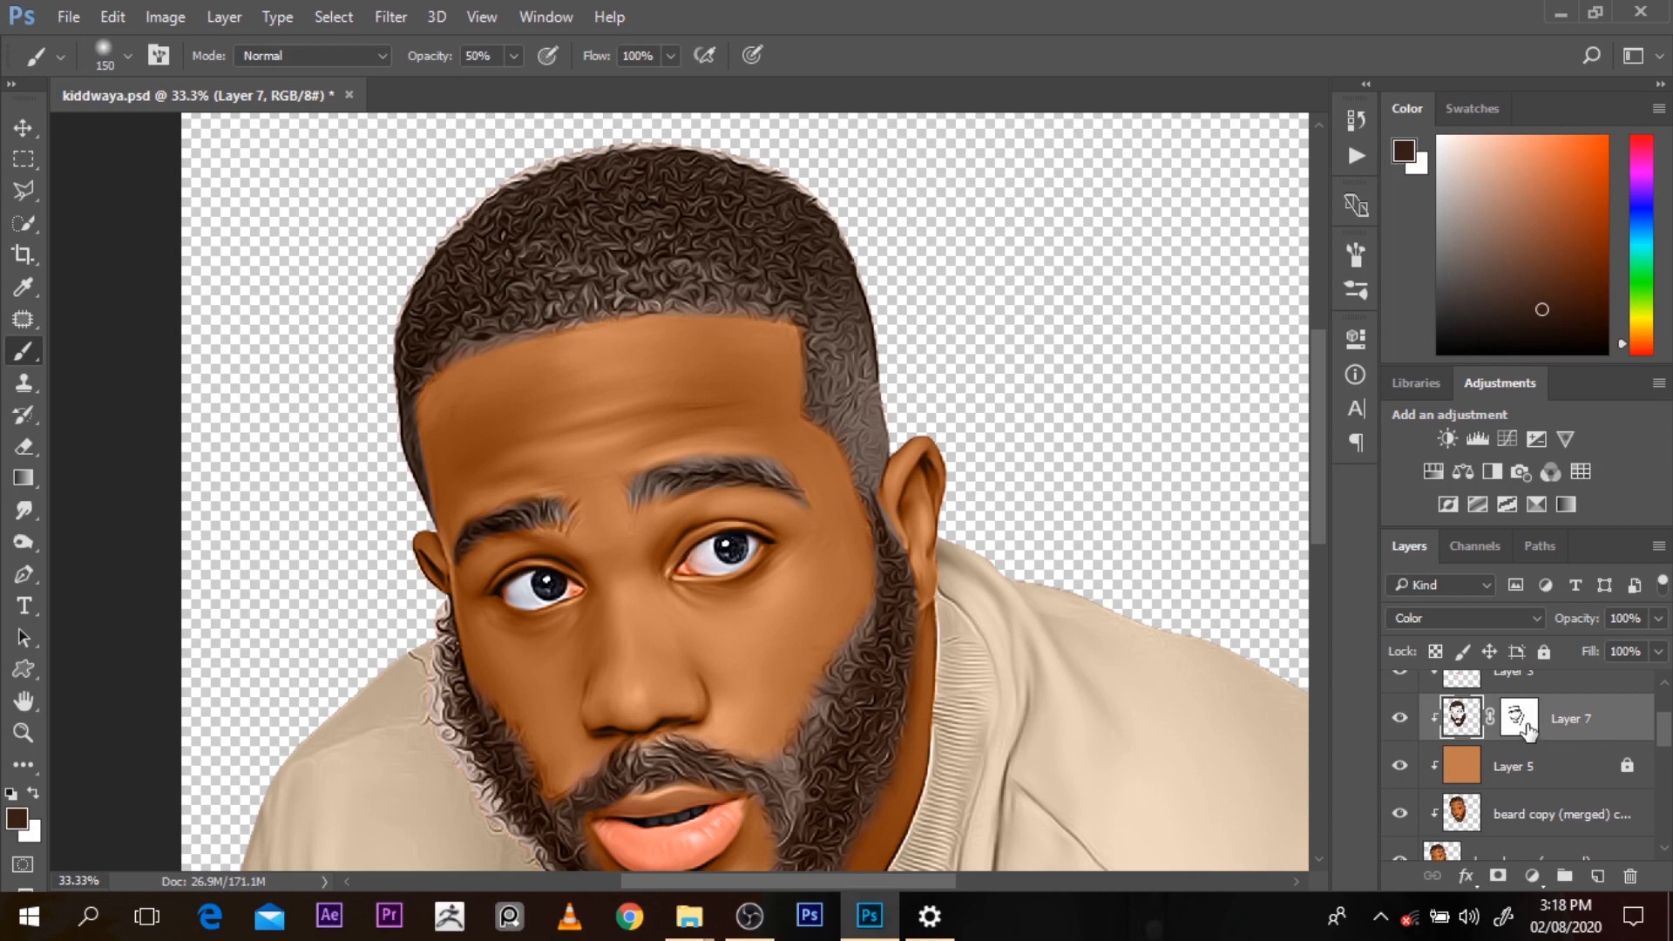
{"action": "key", "text": "ctrl+backslash"}
{"action": "key", "text": "d"}
{"action": "key", "text": "bracketright"}
{"action": "key", "text": "bracketright"}
{"action": "key", "text": "bracketright"}
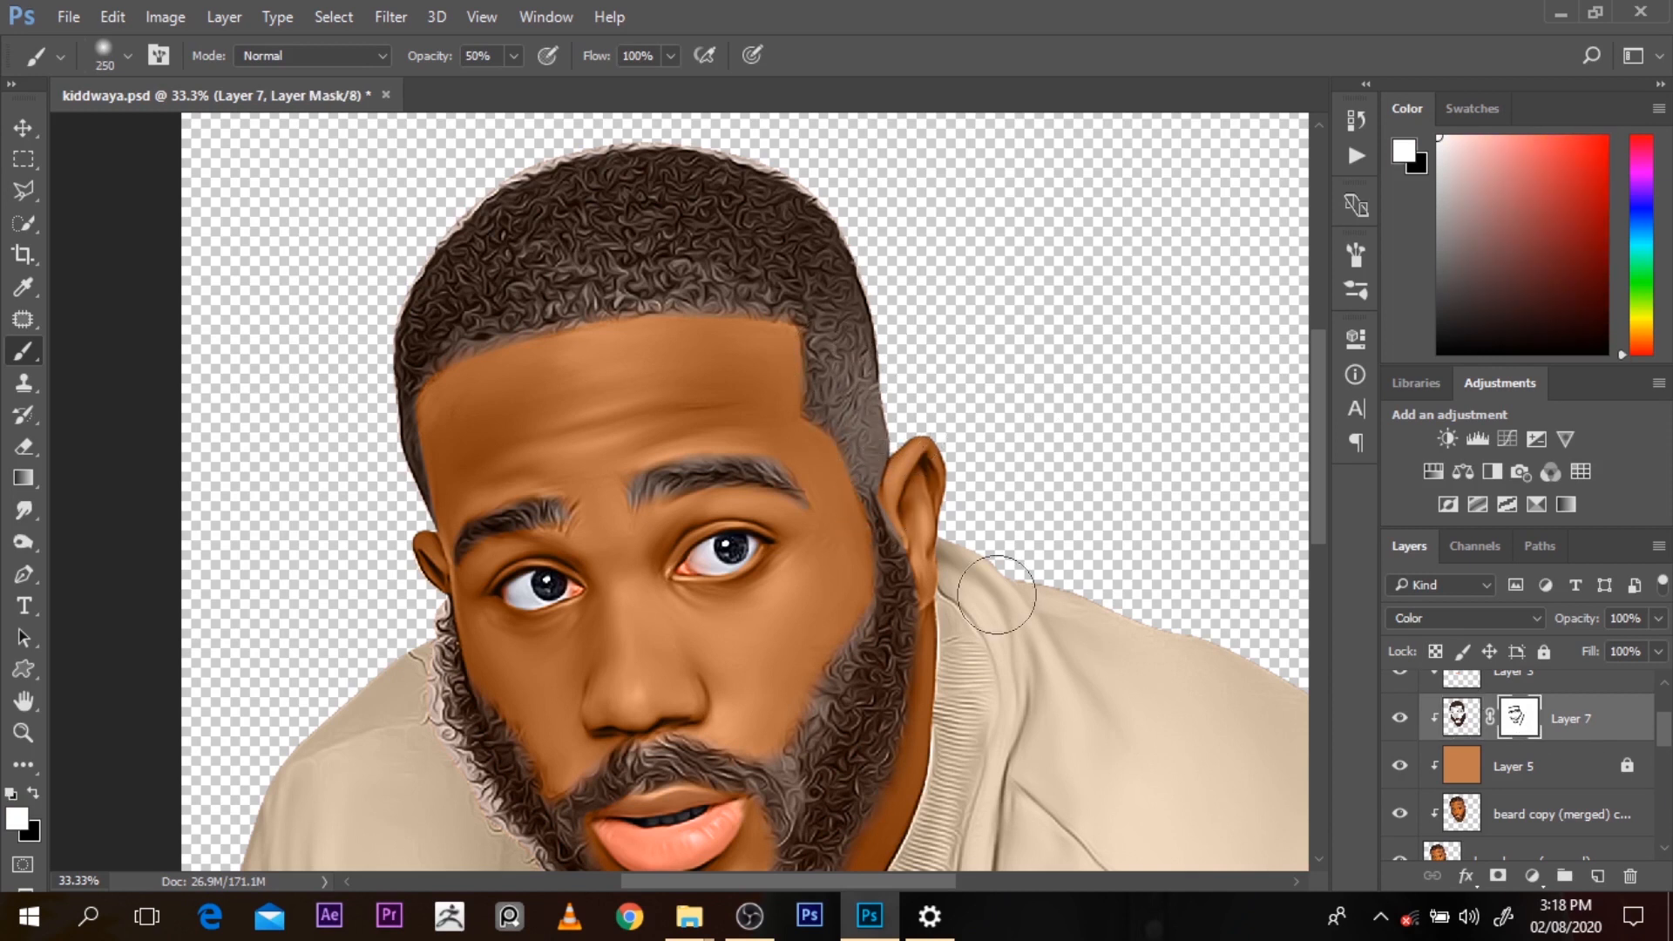
Compare the portrait with and without the color of Layers 7 and 5, leaving both layers shown
{"action": "key", "text": "x"}
{"action": "left_click", "coordinate": [1399, 717]}
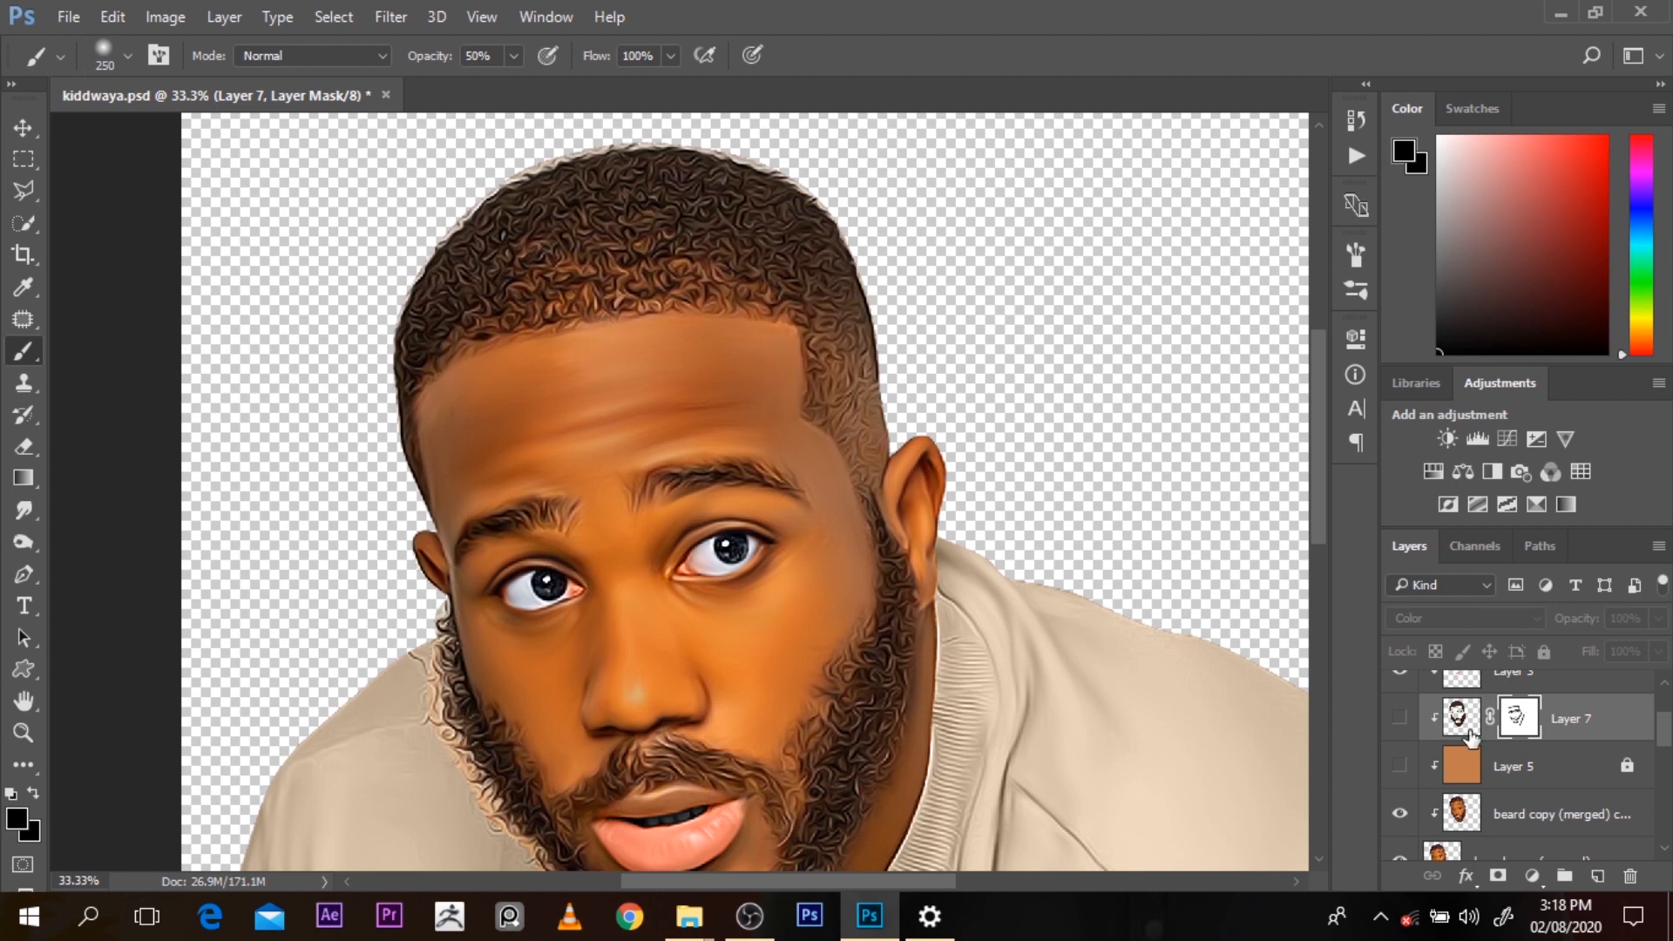
{"action": "left_click", "coordinate": [1400, 718]}
{"action": "left_click", "coordinate": [1400, 766]}
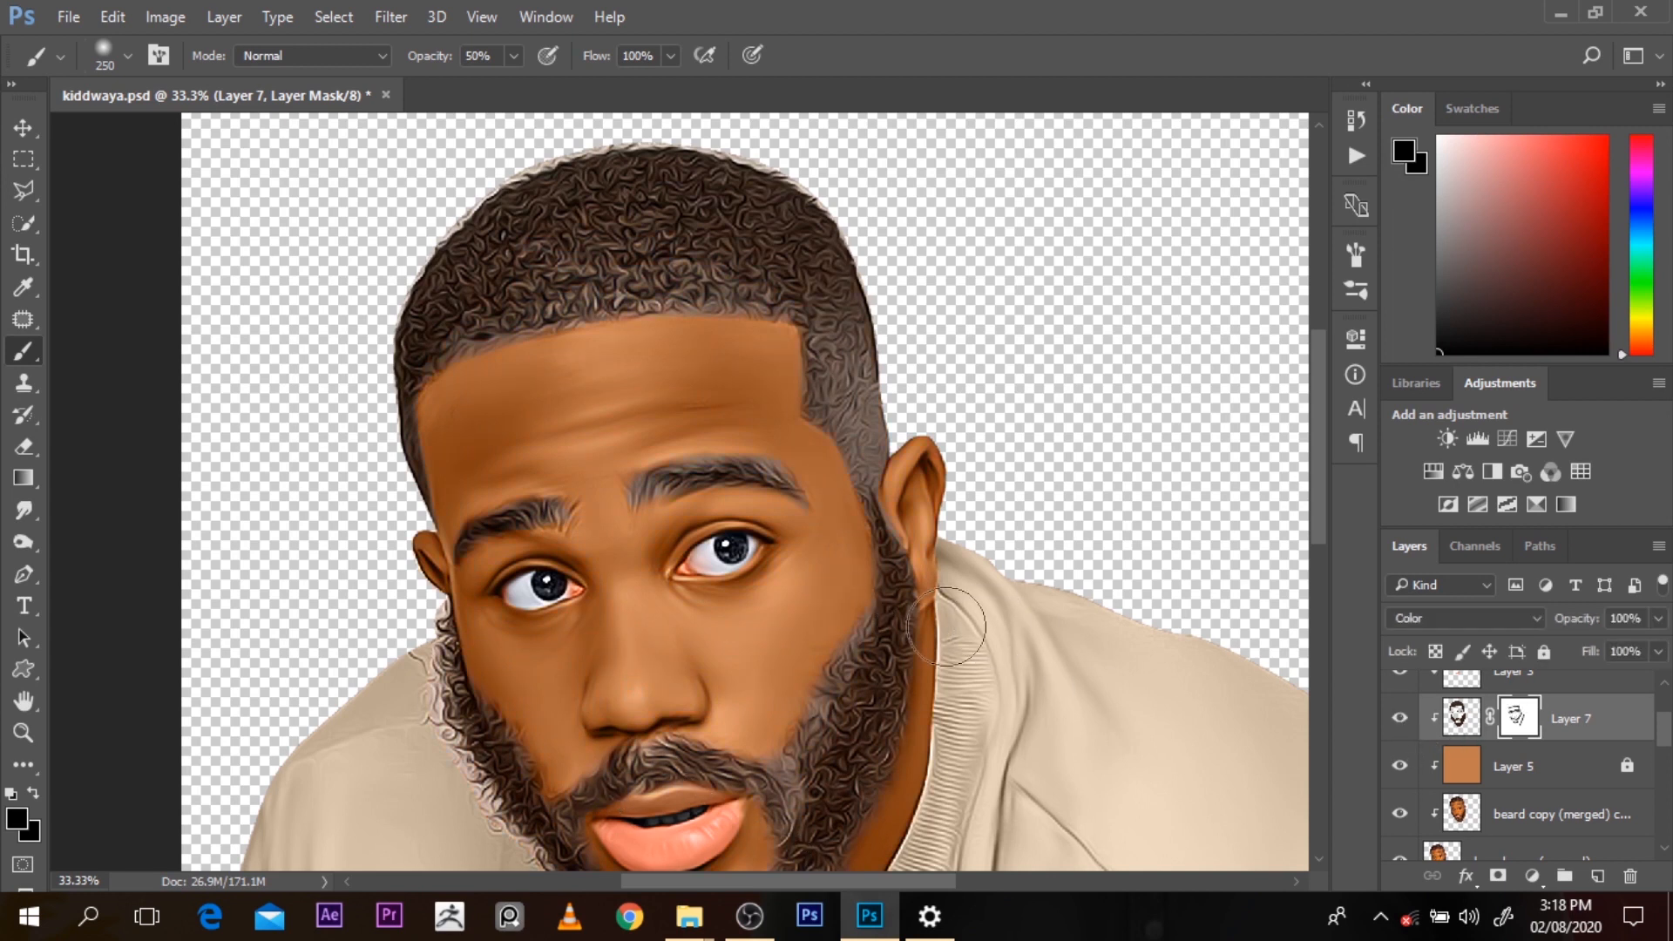
Paint black at 50% opacity on Layer 7's mask along the beard's right-hand cheek edge, using a 150 px brush
{"action": "key", "text": "bracketleft"}
{"action": "key", "text": "bracketleft"}
{"action": "key", "text": "bracketleft"}
{"action": "mouse_move", "coordinate": [821, 669]}
{"action": "left_mouse_down"}
{"action": "mouse_move", "coordinate": [772, 779]}
{"action": "mouse_move", "coordinate": [787, 727]}
{"action": "mouse_move", "coordinate": [856, 725]}
{"action": "left_mouse_up"}
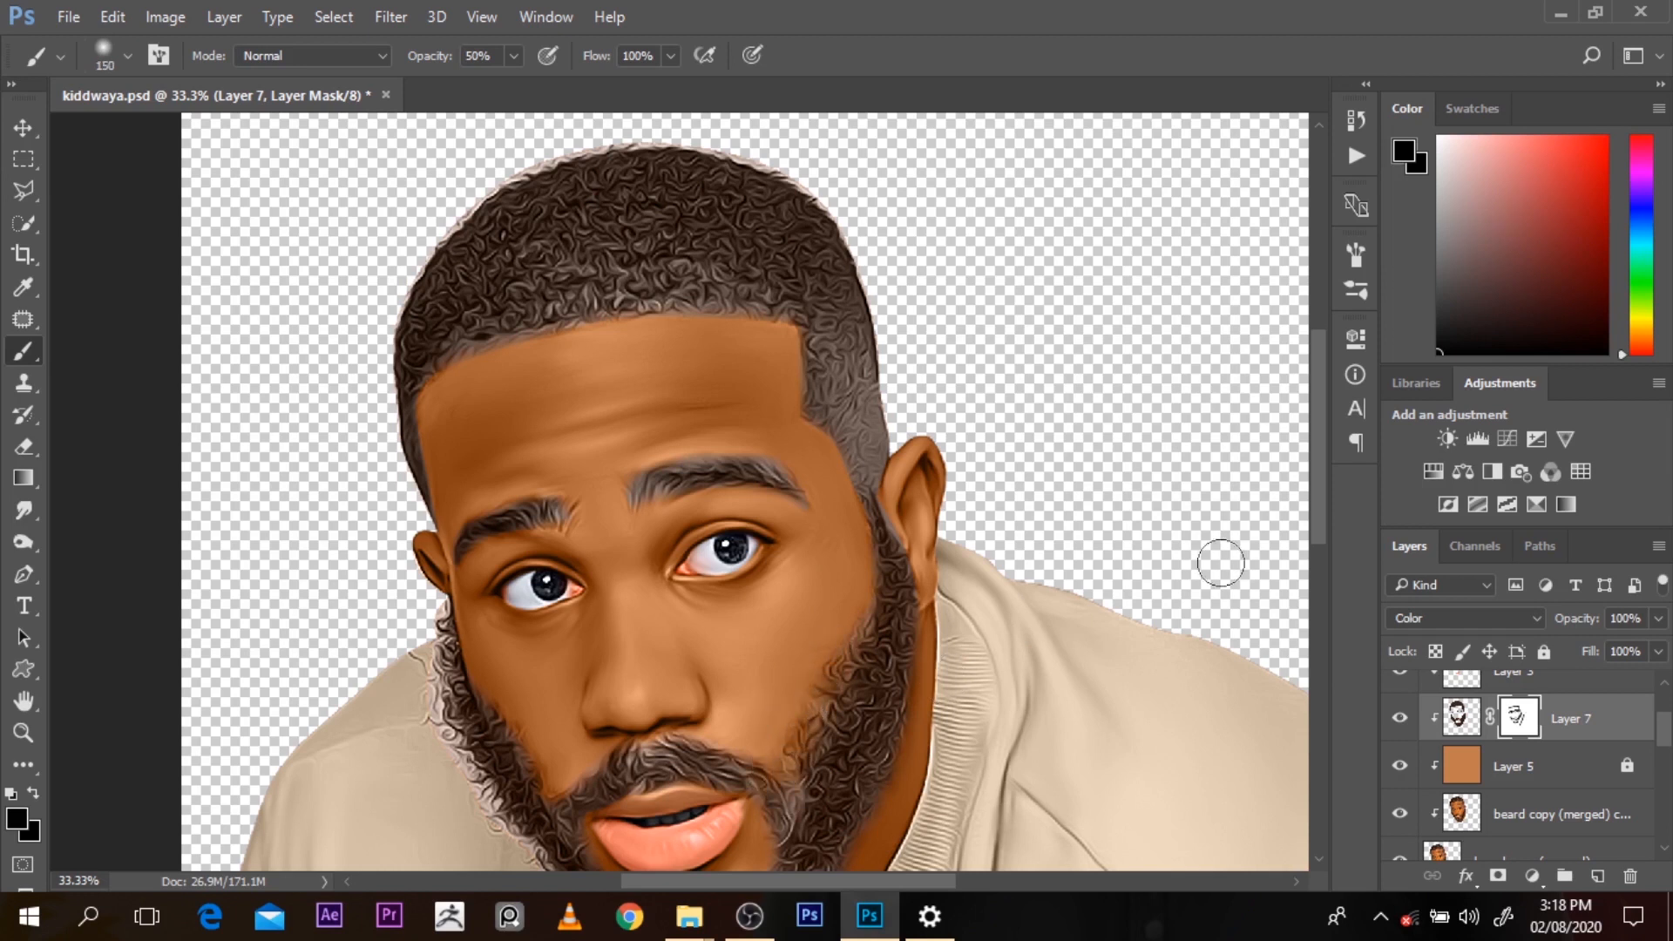
Paint black at 30% opacity on Layer 7's mask over the faded temple and forehead hairline, with a soft brush up to 300 px
{"action": "key", "text": "bracketright"}
{"action": "key", "text": "bracketright"}
{"action": "key", "text": "bracketright"}
{"action": "key", "text": "bracketright"}
{"action": "key", "text": "3"}
{"action": "key", "text": "bracketleft"}
{"action": "key", "text": "bracketleft"}
{"action": "left_click", "coordinate": [870, 369]}
{"action": "key", "text": "bracketright"}
{"action": "key", "text": "bracketright"}
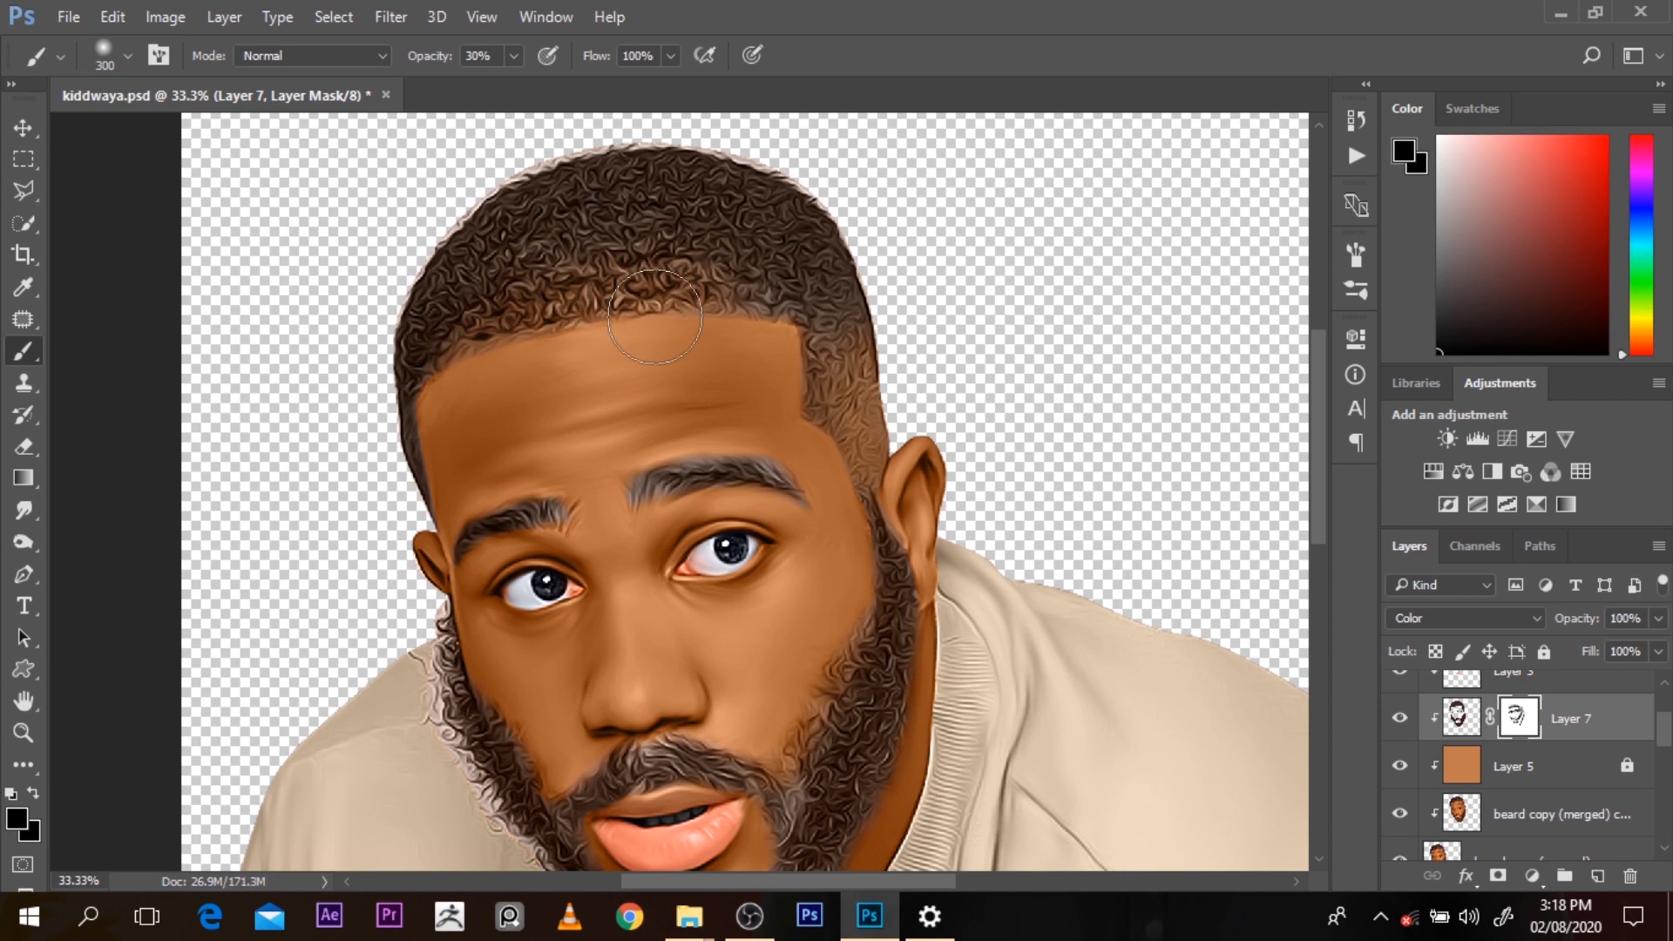
Paint black at 30% opacity on Layer 7's mask over the sideburn beside the ear, using a 90 px brush
{"action": "key", "text": "bracketleft"}
{"action": "key", "text": "bracketleft"}
{"action": "key", "text": "bracketleft"}
{"action": "key", "text": "bracketleft"}
{"action": "key", "text": "bracketleft"}
{"action": "key", "text": "bracketleft"}
{"action": "left_click", "coordinate": [930, 562], "text": "ctrl"}
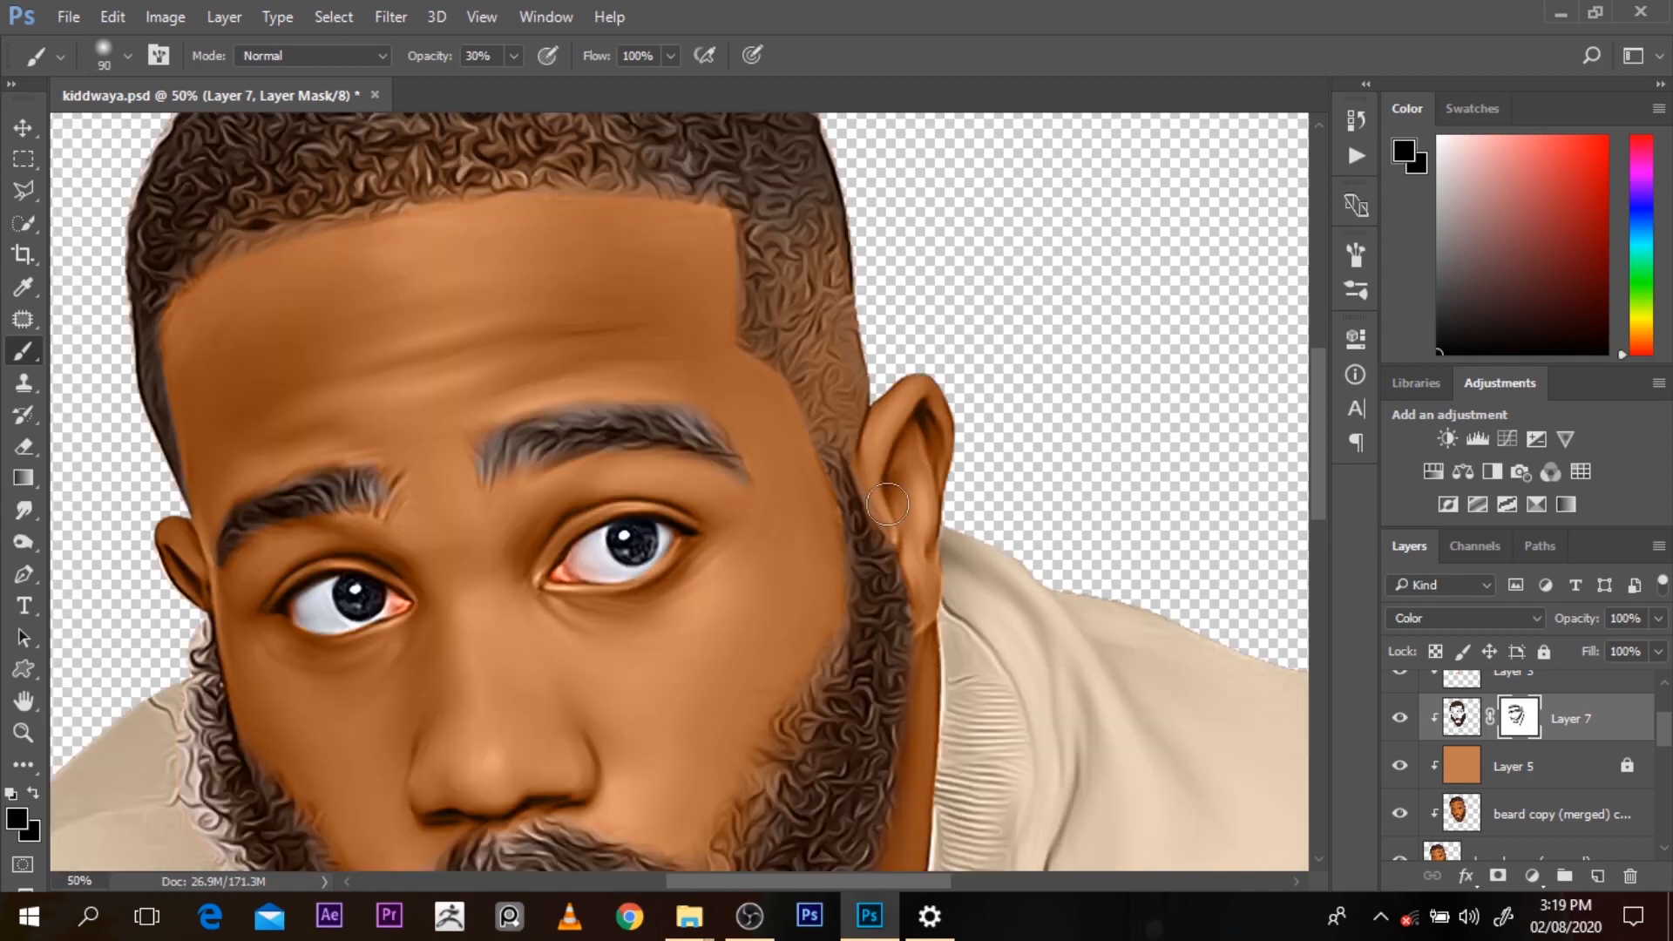
Paint black at 20% opacity on Layer 7's mask along the beard's lower edge under the chin, with a 300 to 400 px brush
{"action": "key", "text": "bracketright"}
{"action": "key", "text": "bracketright"}
{"action": "key", "text": "bracketright"}
{"action": "key", "text": "bracketright"}
{"action": "key", "text": "bracketright"}
{"action": "key", "text": "bracketright"}
{"action": "key", "text": "bracketright"}
{"action": "key", "text": "2"}
{"action": "left_click", "coordinate": [913, 676], "text": "alt"}
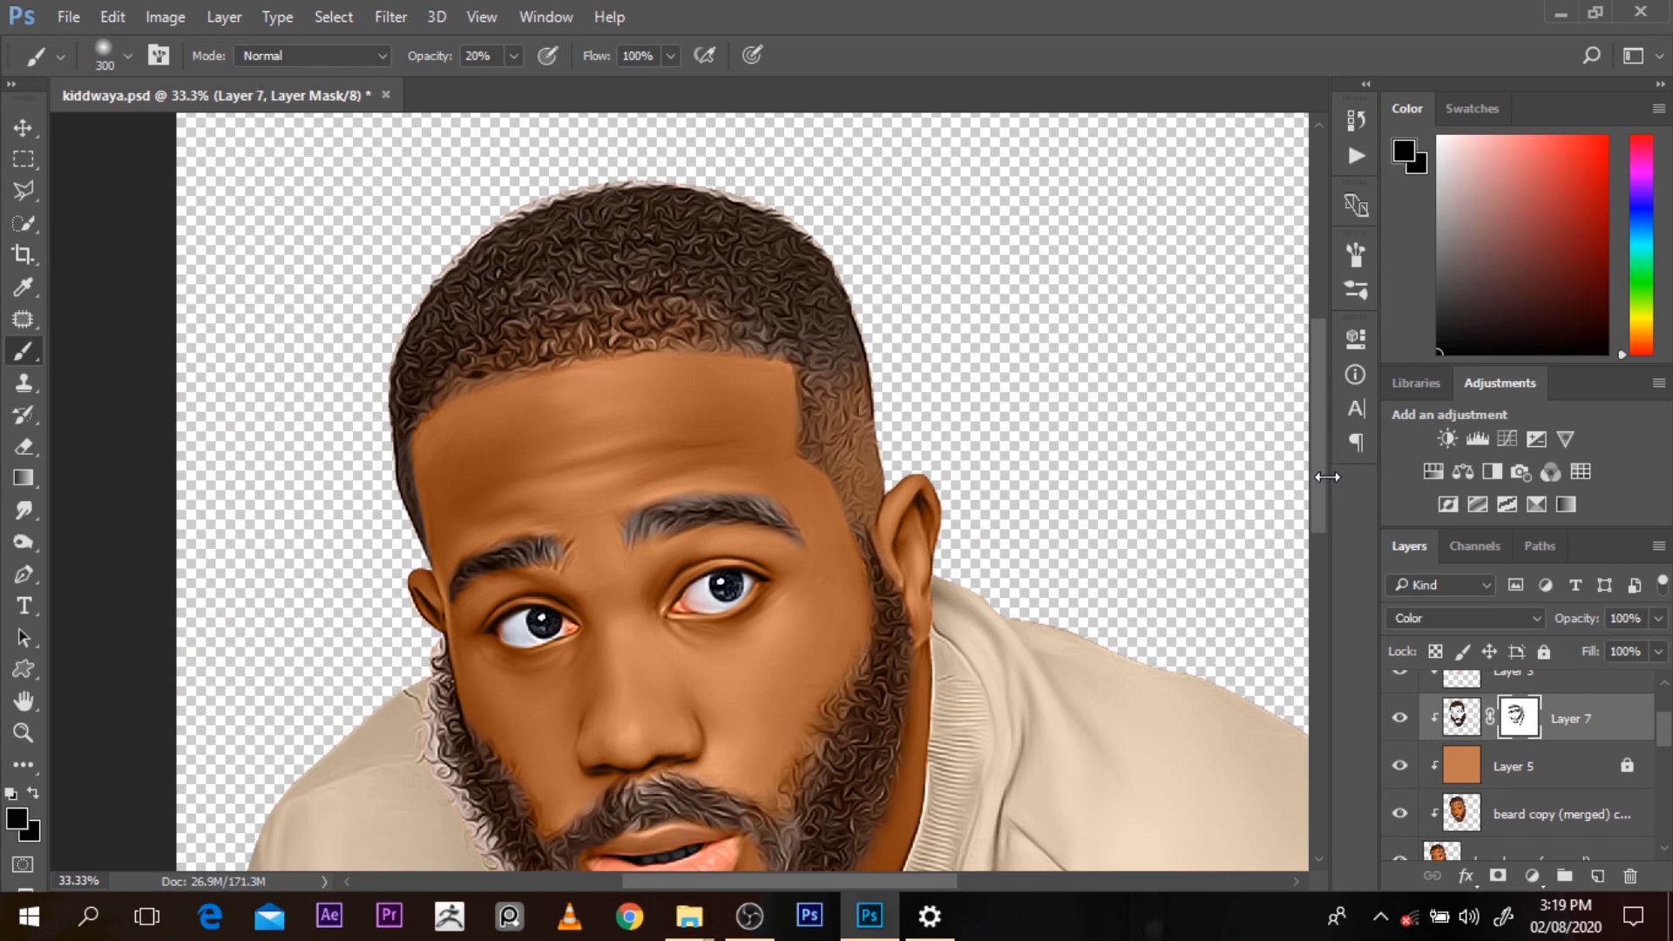
{"action": "left_click_drag", "start_coordinate": [1327, 476], "coordinate": [1325, 551]}
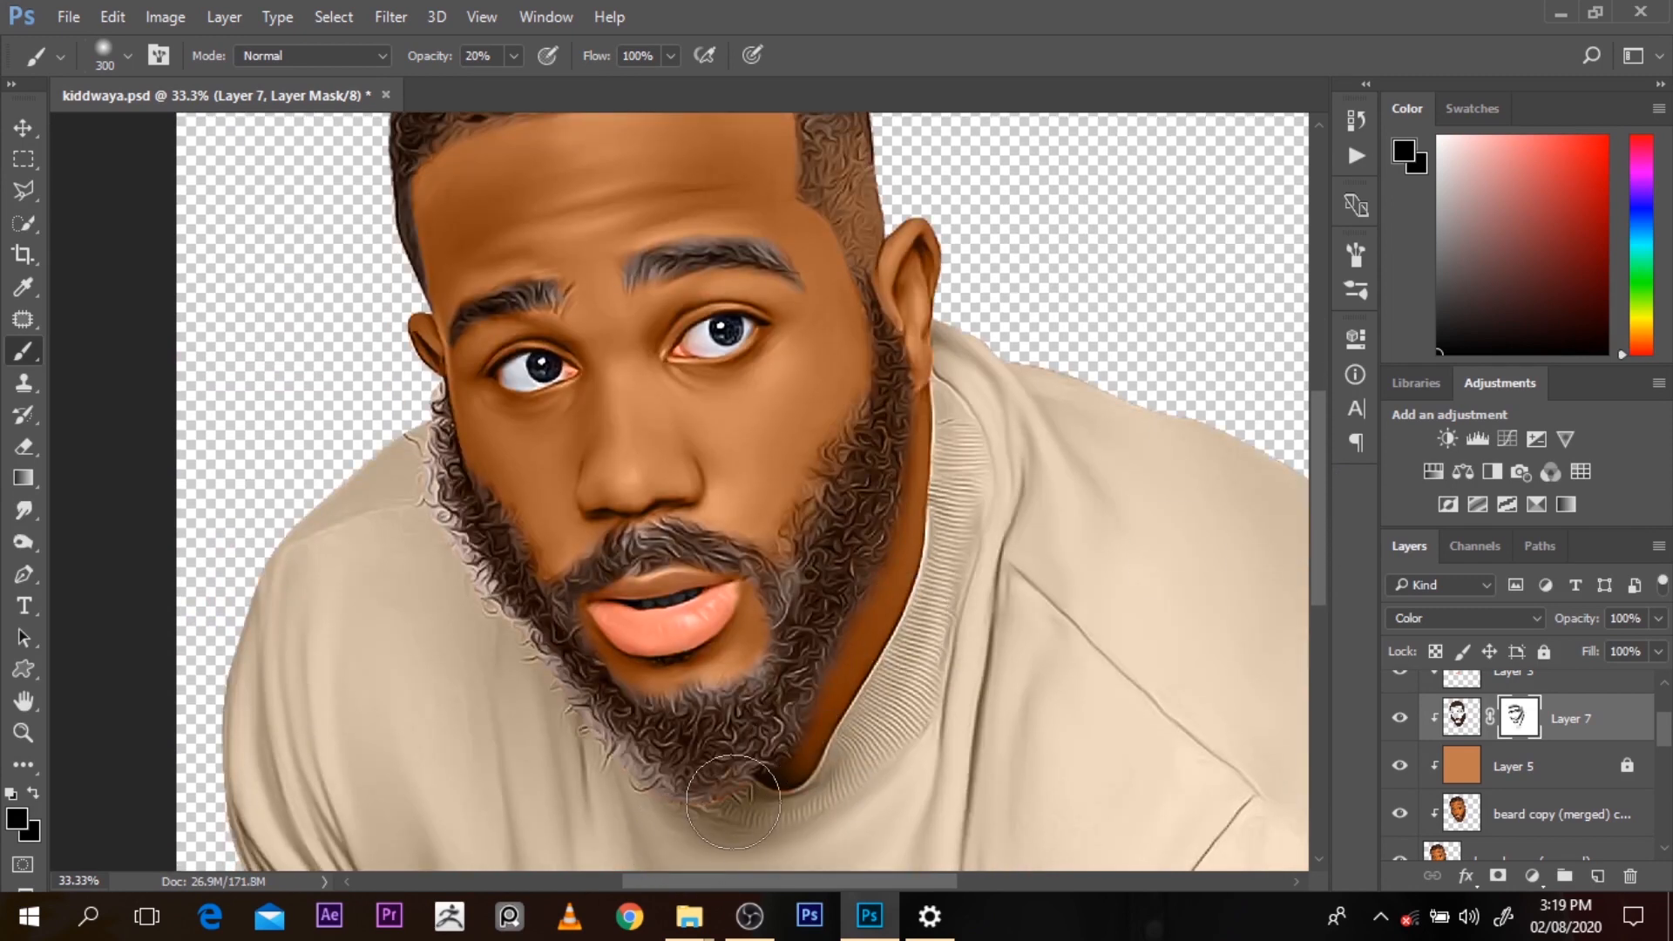
{"action": "key", "text": "bracketright"}
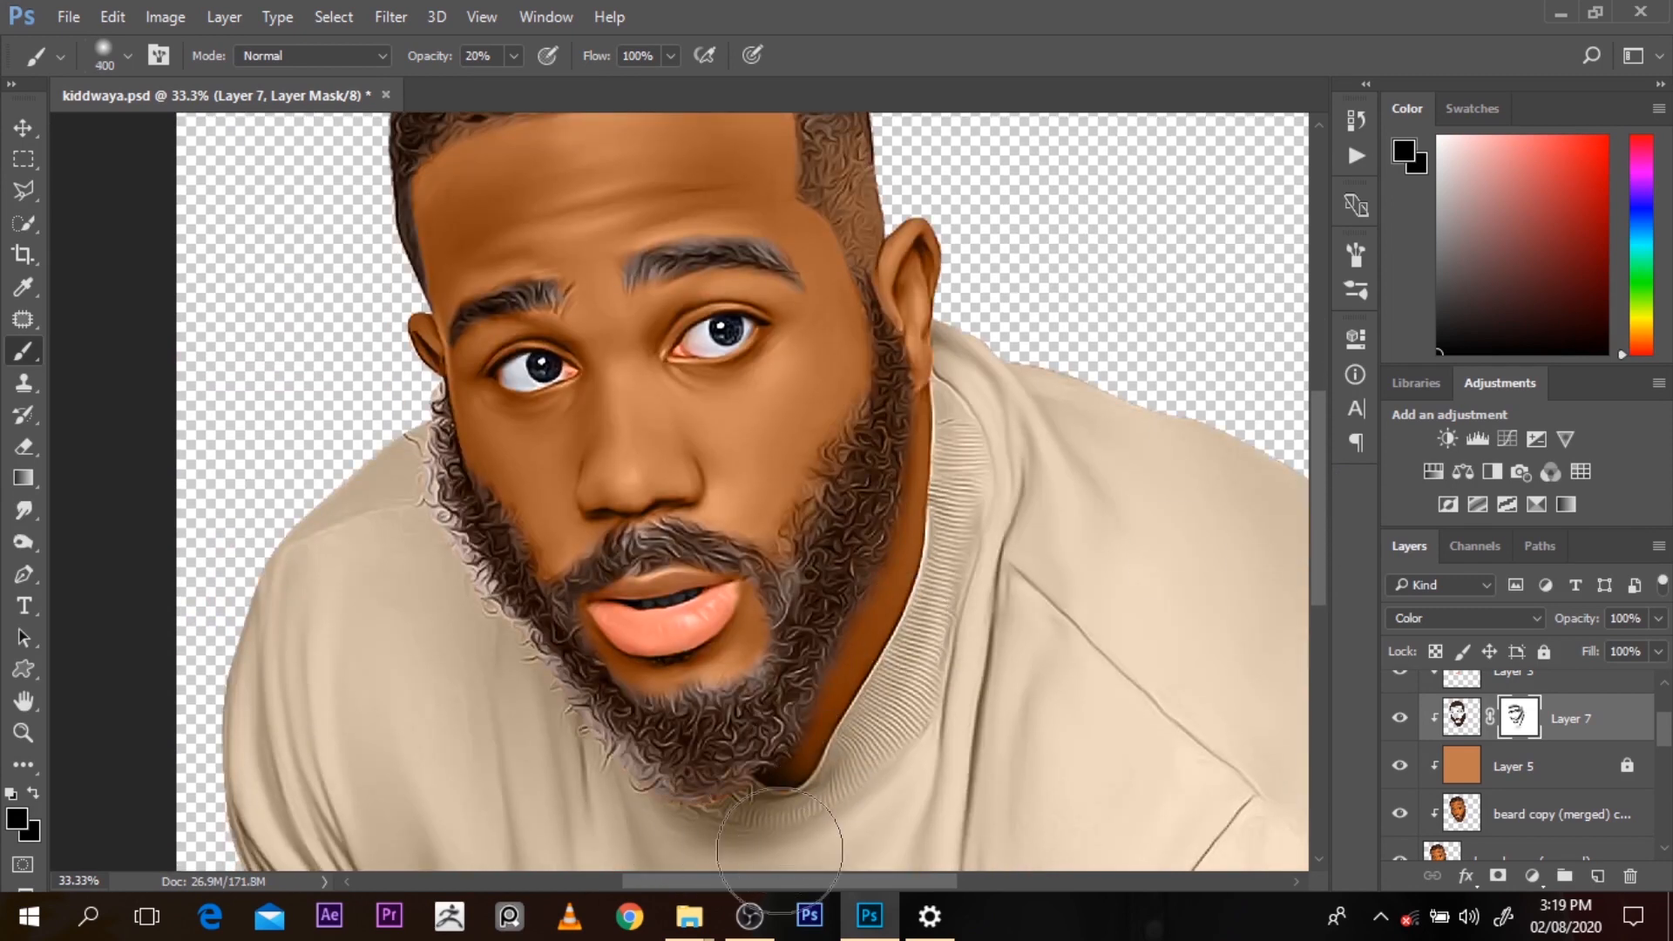
{"action": "key", "text": "bracketright"}
{"action": "key", "text": "bracketright"}
Paint black at 20% opacity on Layer 7's mask over the mustache, starting with a 90 px brush
{"action": "key", "text": "bracketleft"}
{"action": "key", "text": "bracketleft"}
{"action": "key", "text": "bracketleft"}
{"action": "key", "text": "bracketleft"}
{"action": "key", "text": "bracketleft"}
{"action": "left_click", "coordinate": [606, 546], "text": "ctrl"}
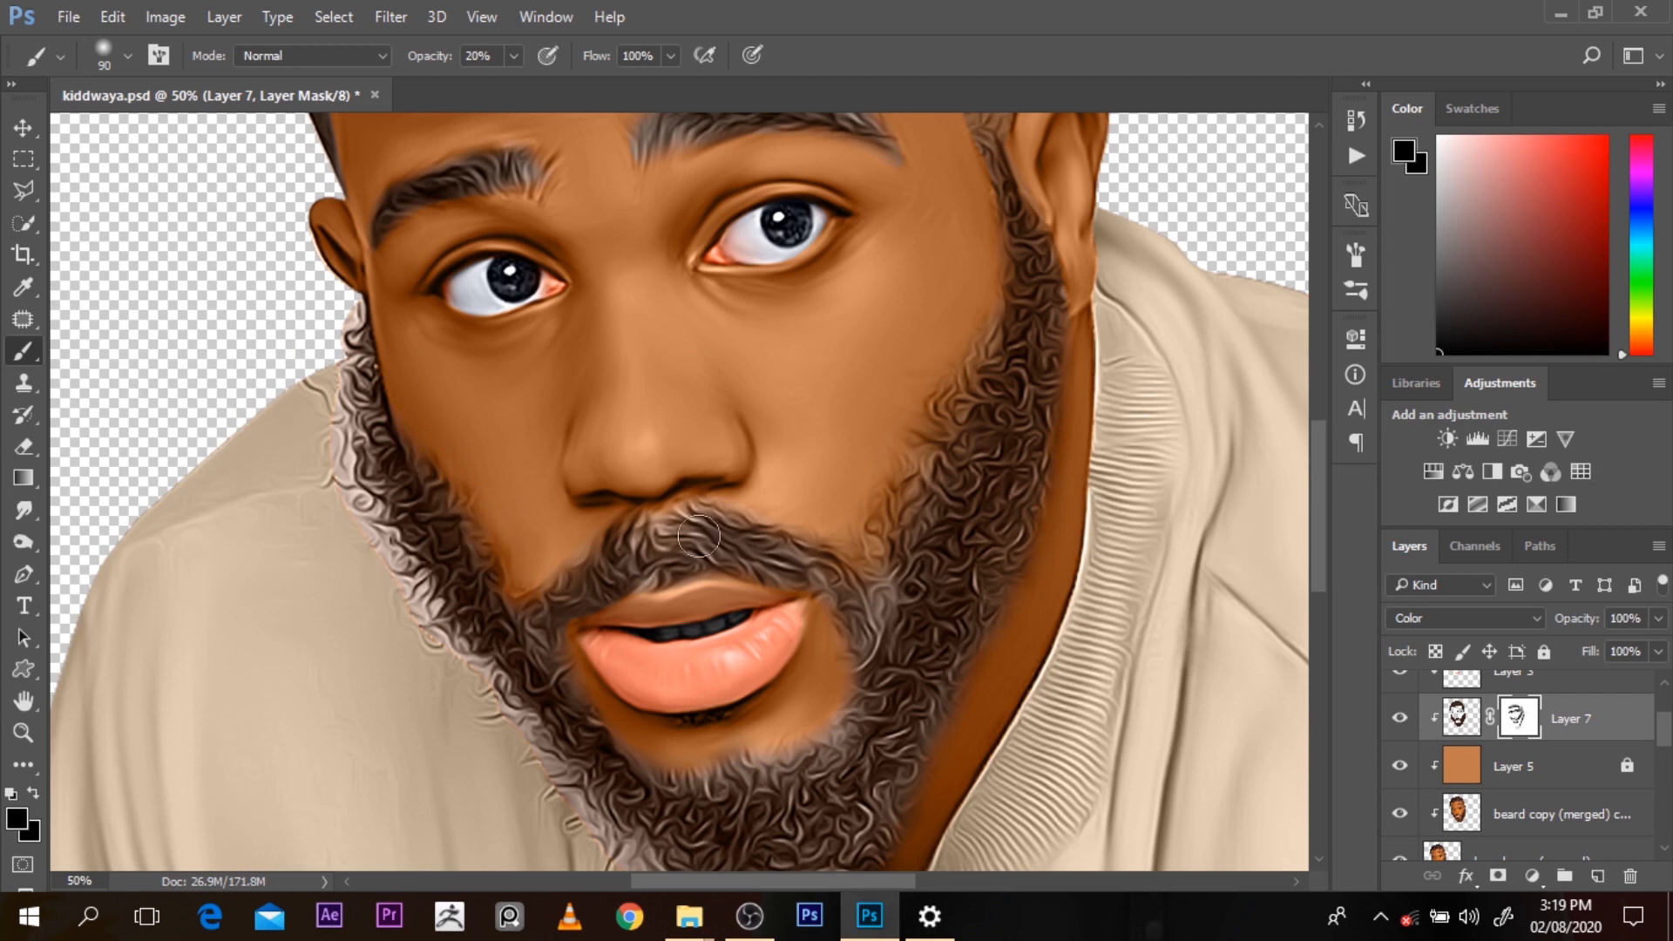
{"action": "key", "text": "bracketright"}
{"action": "key", "text": "bracketright"}
{"action": "key", "text": "bracketright"}
{"action": "key", "text": "bracketright"}
{"action": "key", "text": "bracketleft"}
{"action": "key", "text": "bracketleft"}
{"action": "key", "text": "bracketleft"}
{"action": "key", "text": "bracketleft"}
{"action": "key", "text": "bracketleft"}
Paint black at 40% opacity on Layer 7's mask over the beard beside the mouth corner, using a 125 to 200 px brush
{"action": "key", "text": "7"}
{"action": "key", "text": "bracketright"}
{"action": "key", "text": "bracketright"}
{"action": "key", "text": "bracketright"}
{"action": "key", "text": "bracketright"}
{"action": "key", "text": "bracketright"}
{"action": "key", "text": "4"}
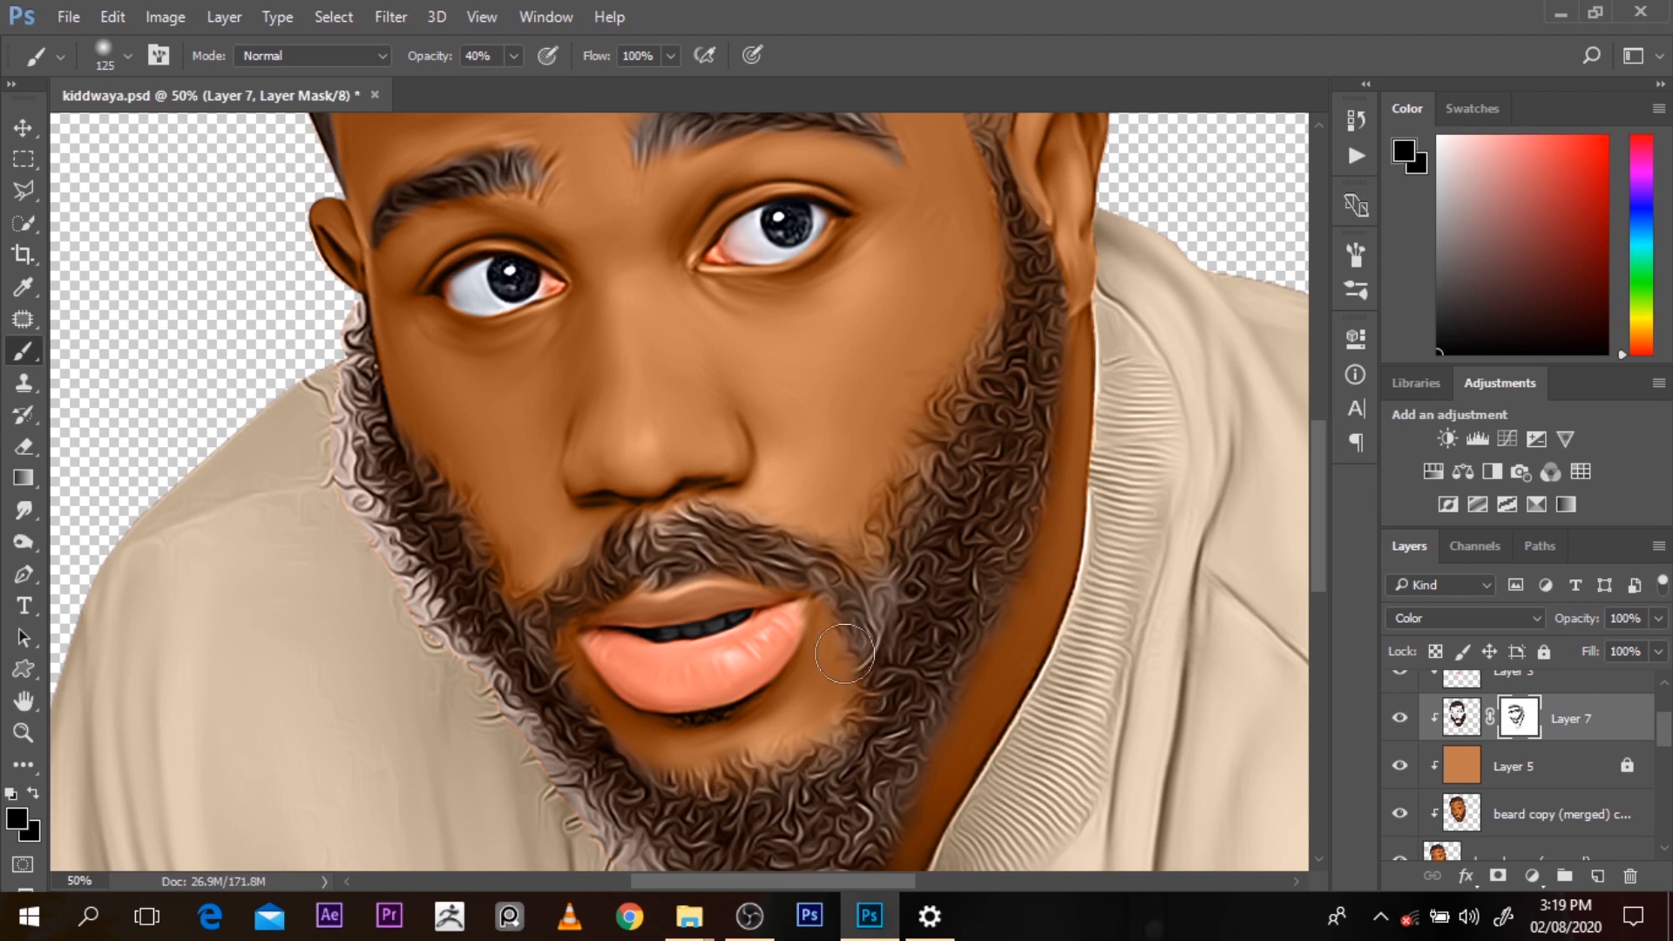
{"action": "key", "text": "bracketright"}
{"action": "key", "text": "bracketright"}
{"action": "key", "text": "bracketright"}
Compare the whole face with and without Layer 7, leaving the layer shown
{"action": "scroll", "coordinate": [713, 559], "scroll_direction": "down", "scroll_amount": 2}
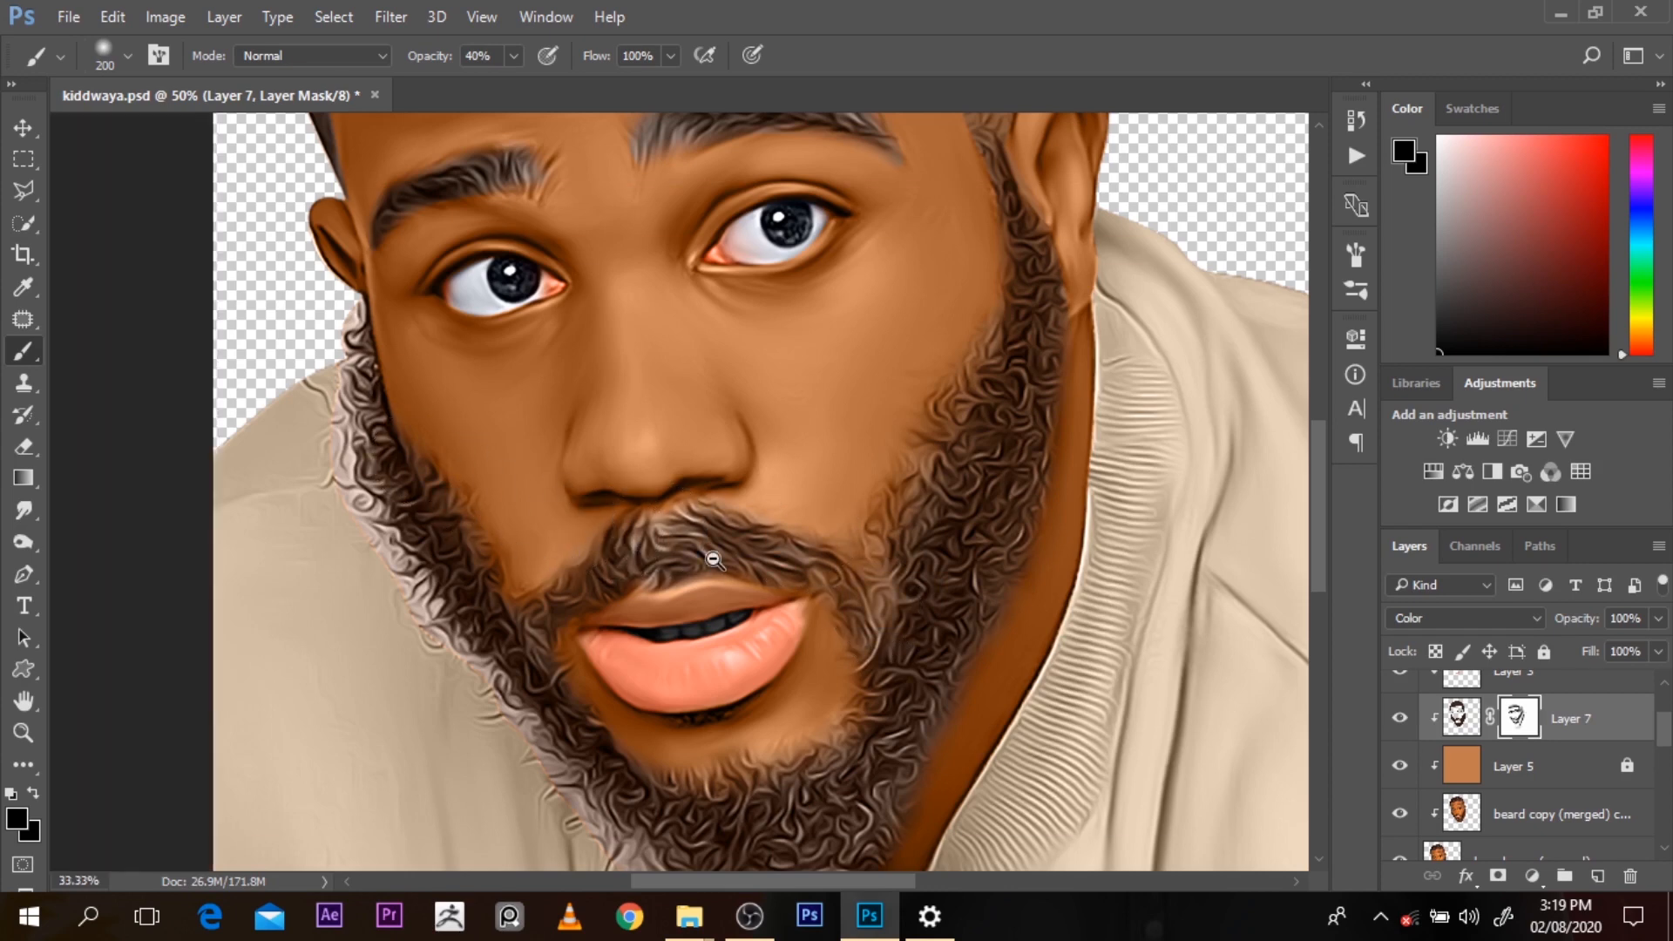
{"action": "left_click", "coordinate": [1401, 720]}
{"action": "left_click", "coordinate": [1400, 719]}
{"action": "left_click", "coordinate": [1400, 718]}
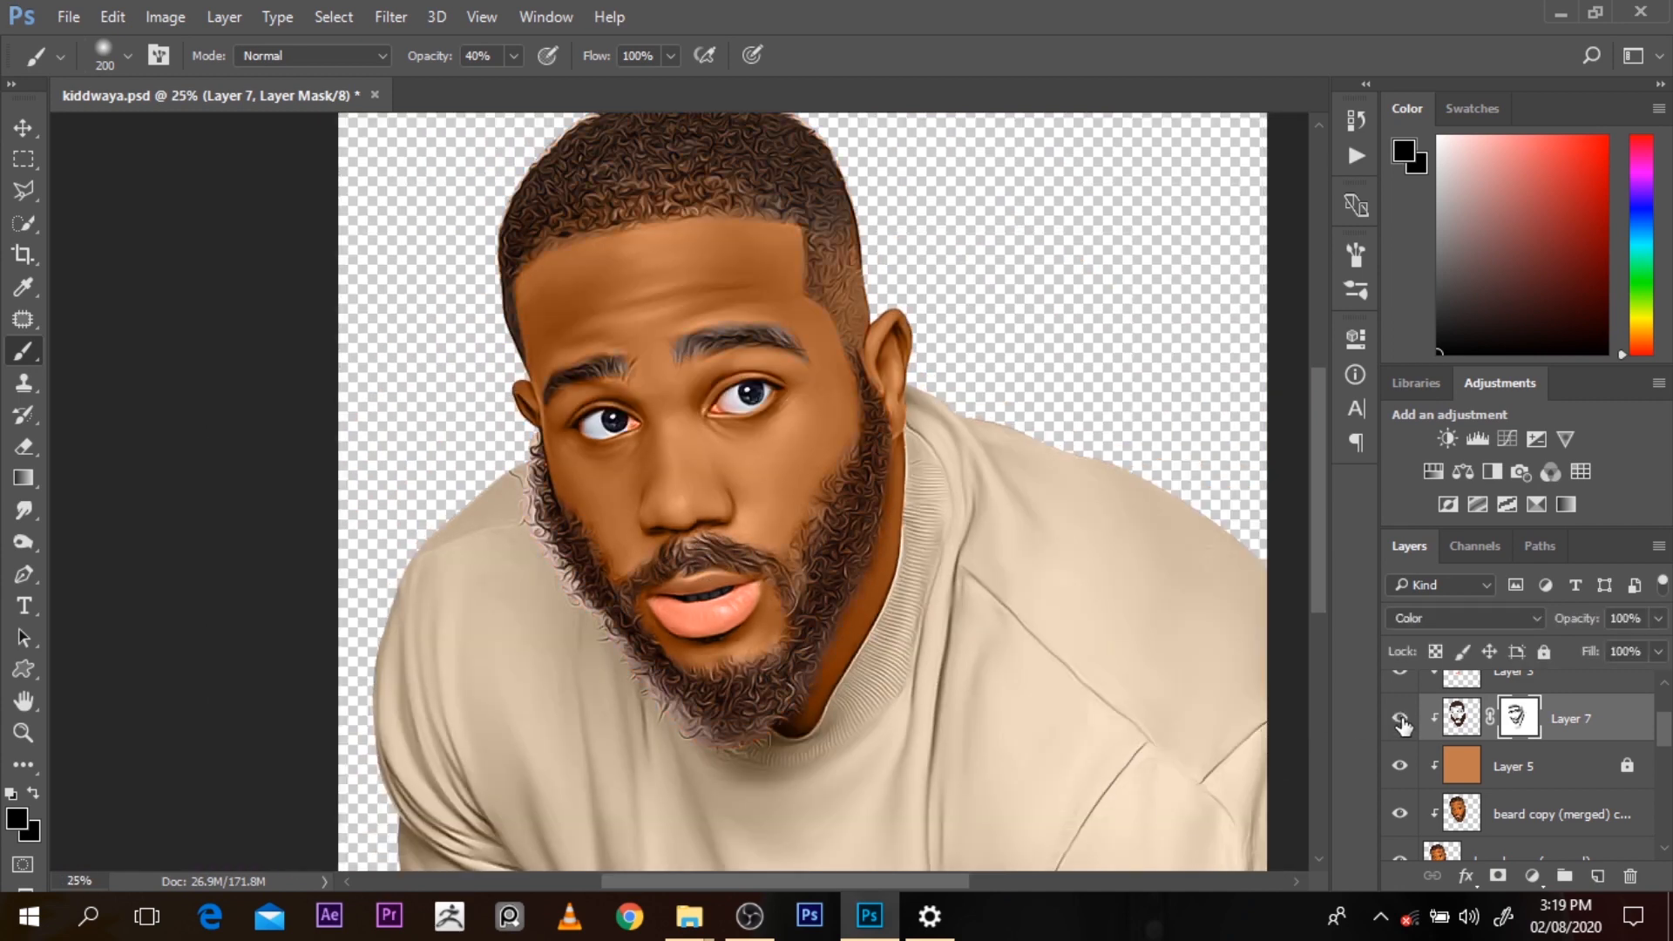
Paint black at 40% opacity on Layer 7's mask over both eyebrows, using a brush of about 125 px
{"action": "left_click_drag", "start_coordinate": [1309, 525], "coordinate": [1317, 465]}
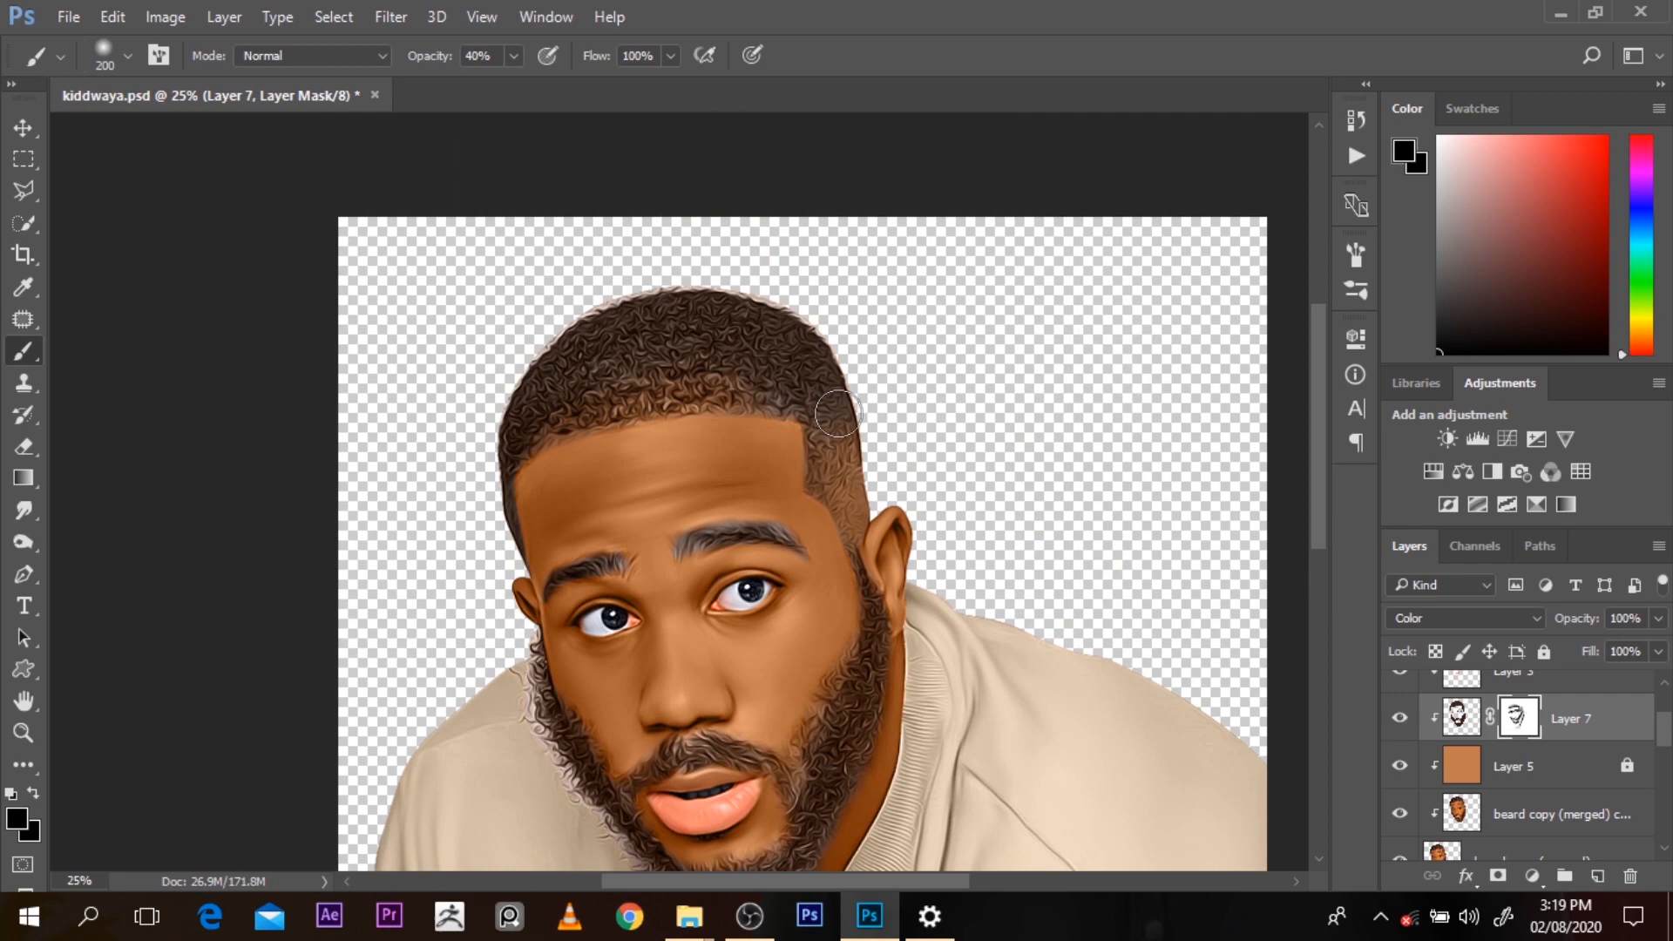
{"action": "left_click", "coordinate": [776, 513], "text": "ctrl"}
{"action": "key", "text": "bracketleft"}
{"action": "key", "text": "bracketleft"}
{"action": "key", "text": "bracketleft"}
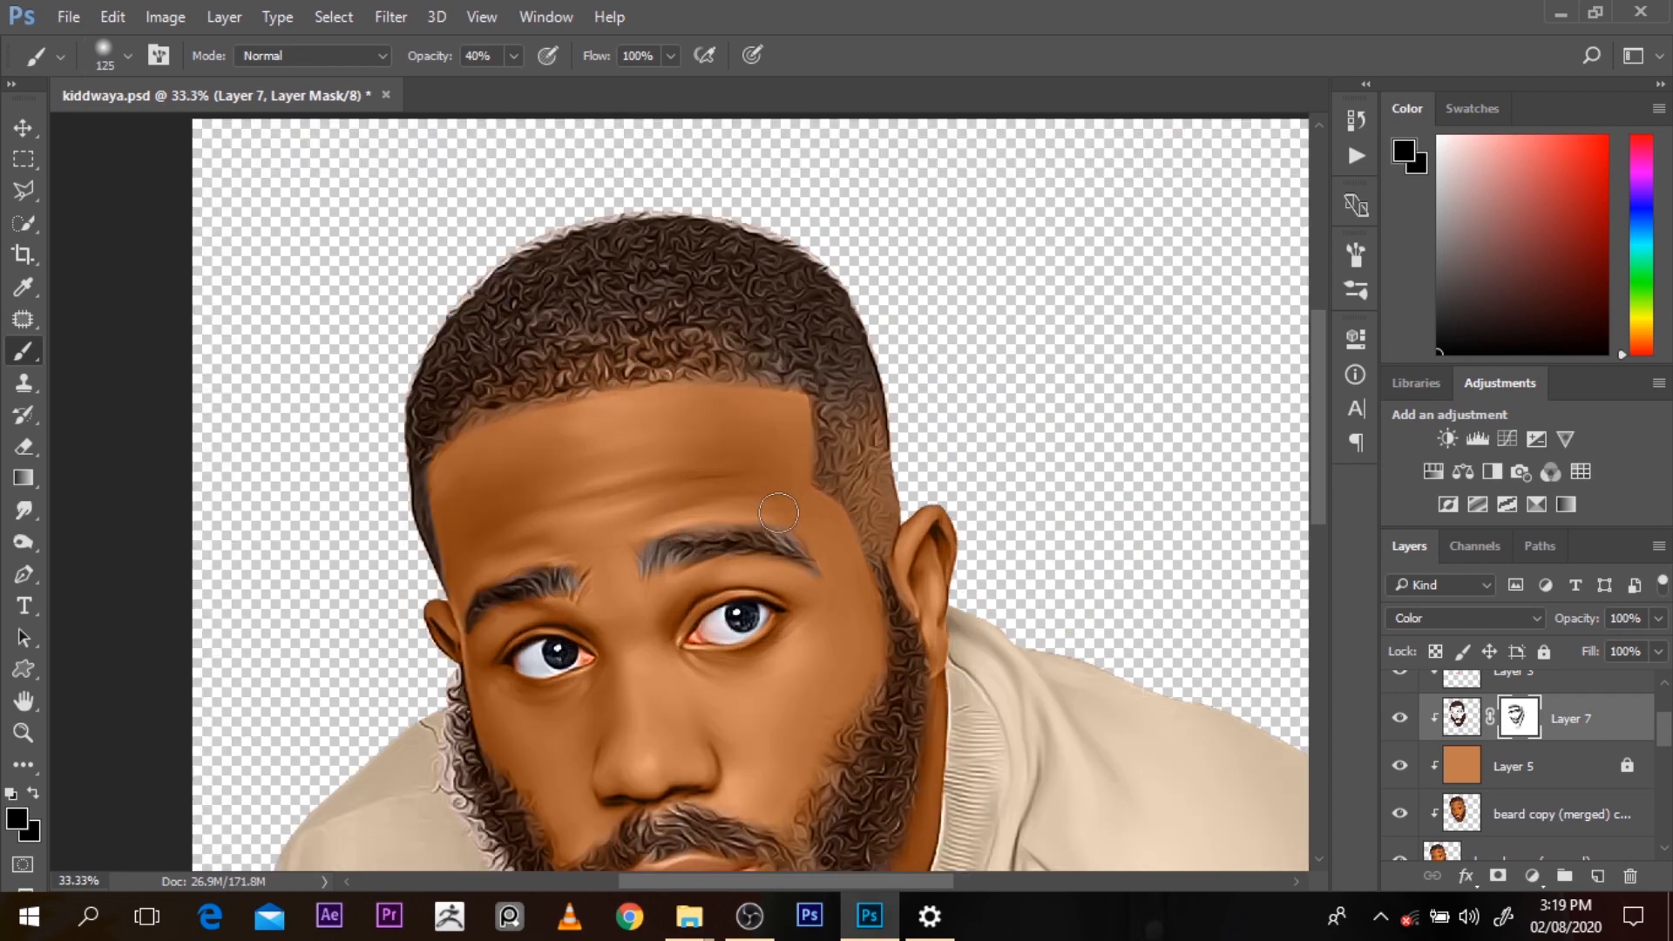
{"action": "key", "text": "bracketleft"}
{"action": "key", "text": "bracketleft"}
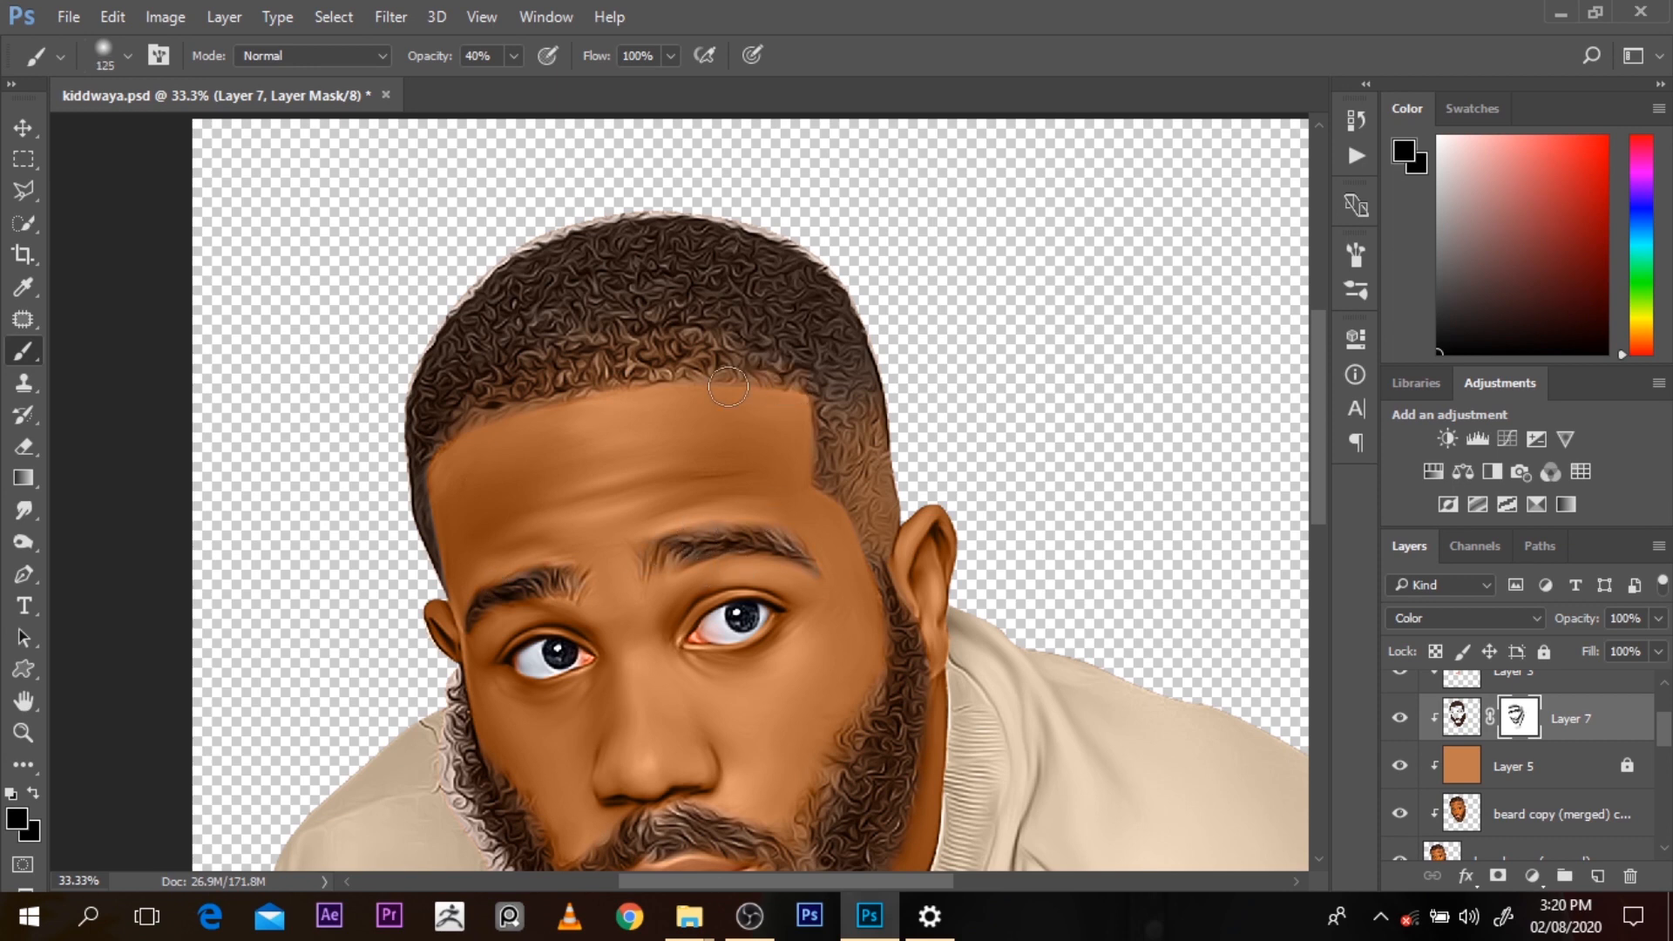
Blend the mustache and beard around the mouth on Layer 7's mask with black at 20% opacity, using a 200 px brush
{"action": "scroll", "coordinate": [856, 466], "scroll_direction": "down", "scroll_amount": 2}
{"action": "scroll", "coordinate": [854, 463], "scroll_direction": "up", "scroll_amount": 2}
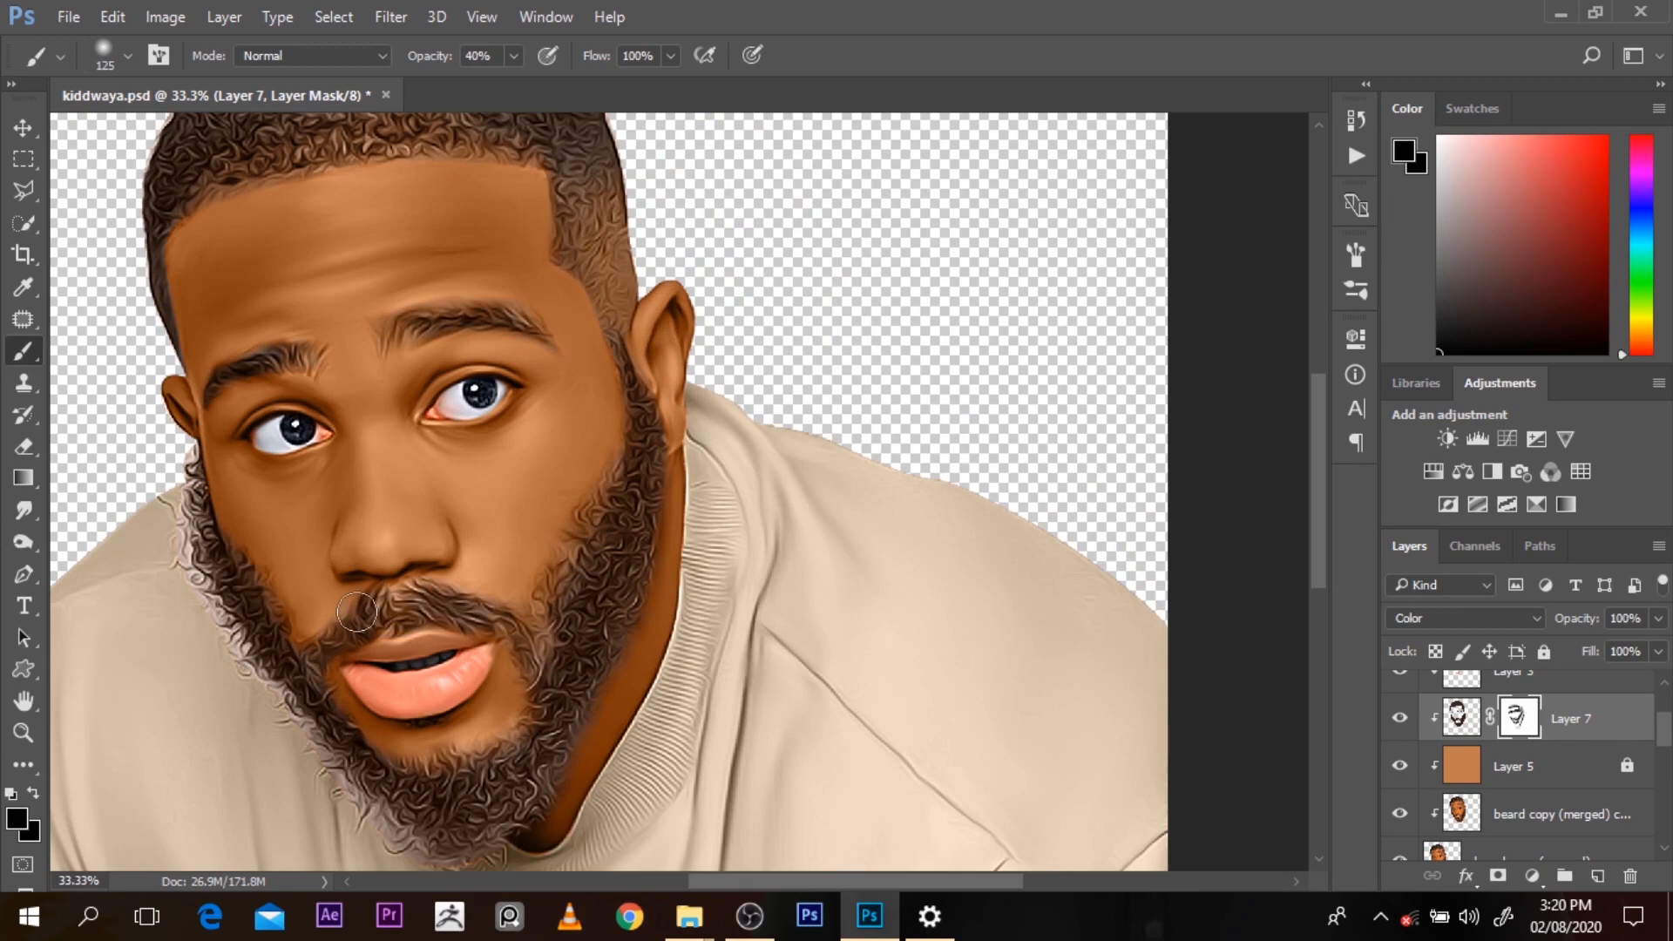
{"action": "key", "text": "bracketright"}
{"action": "key", "text": "bracketright"}
{"action": "key", "text": "bracketright"}
{"action": "key", "text": "h"}
{"action": "left_click_drag", "start_coordinate": [560, 724], "coordinate": [699, 666]}
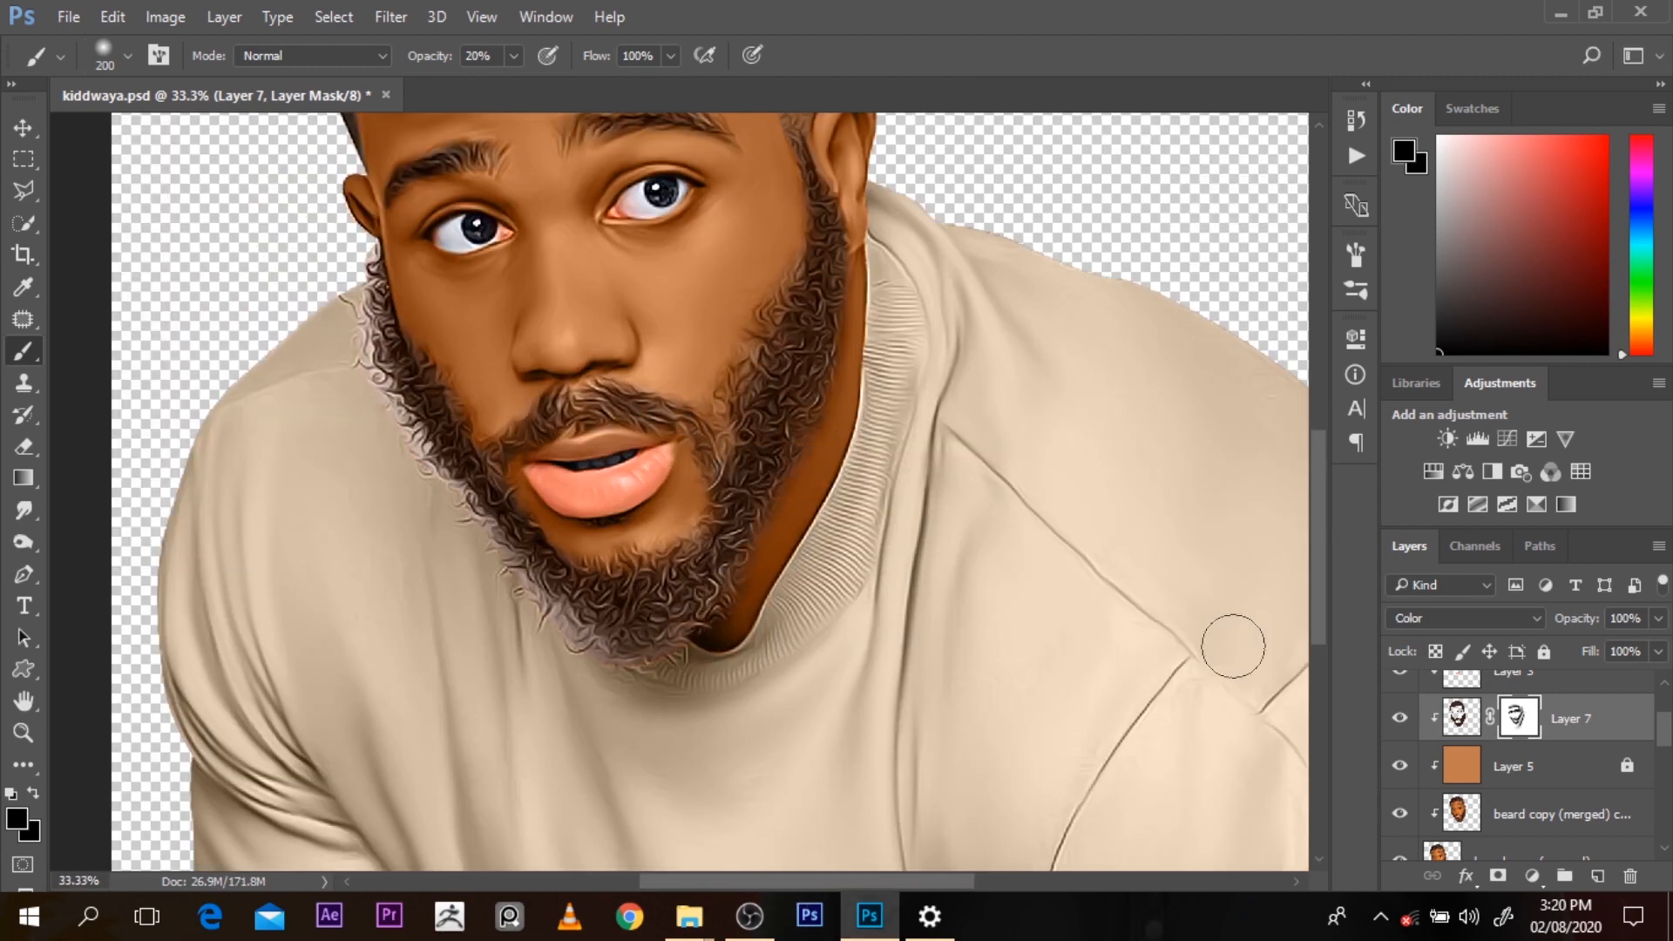
Inspect the hair, eyebrows and beard, and compare the portrait with Layer 7 hidden
{"action": "scroll", "coordinate": [1233, 646], "scroll_direction": "up", "scroll_amount": 4}
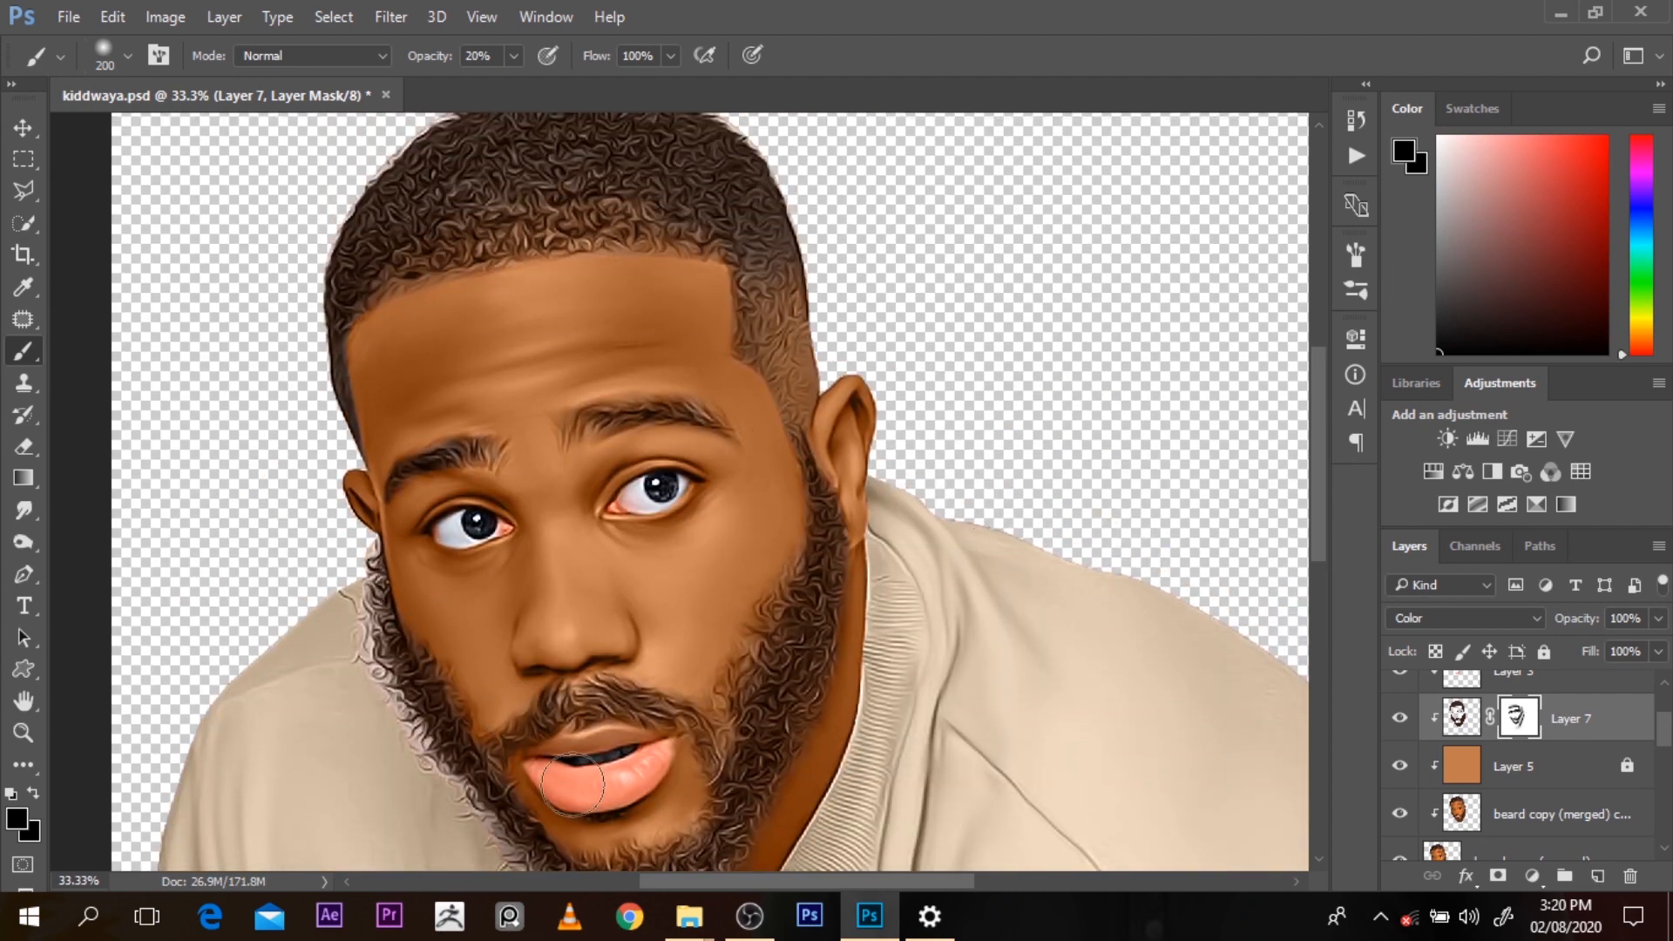
{"action": "scroll", "coordinate": [709, 489], "scroll_direction": "down", "scroll_amount": 2}
{"action": "scroll", "coordinate": [577, 458], "scroll_direction": "up", "scroll_amount": 2}
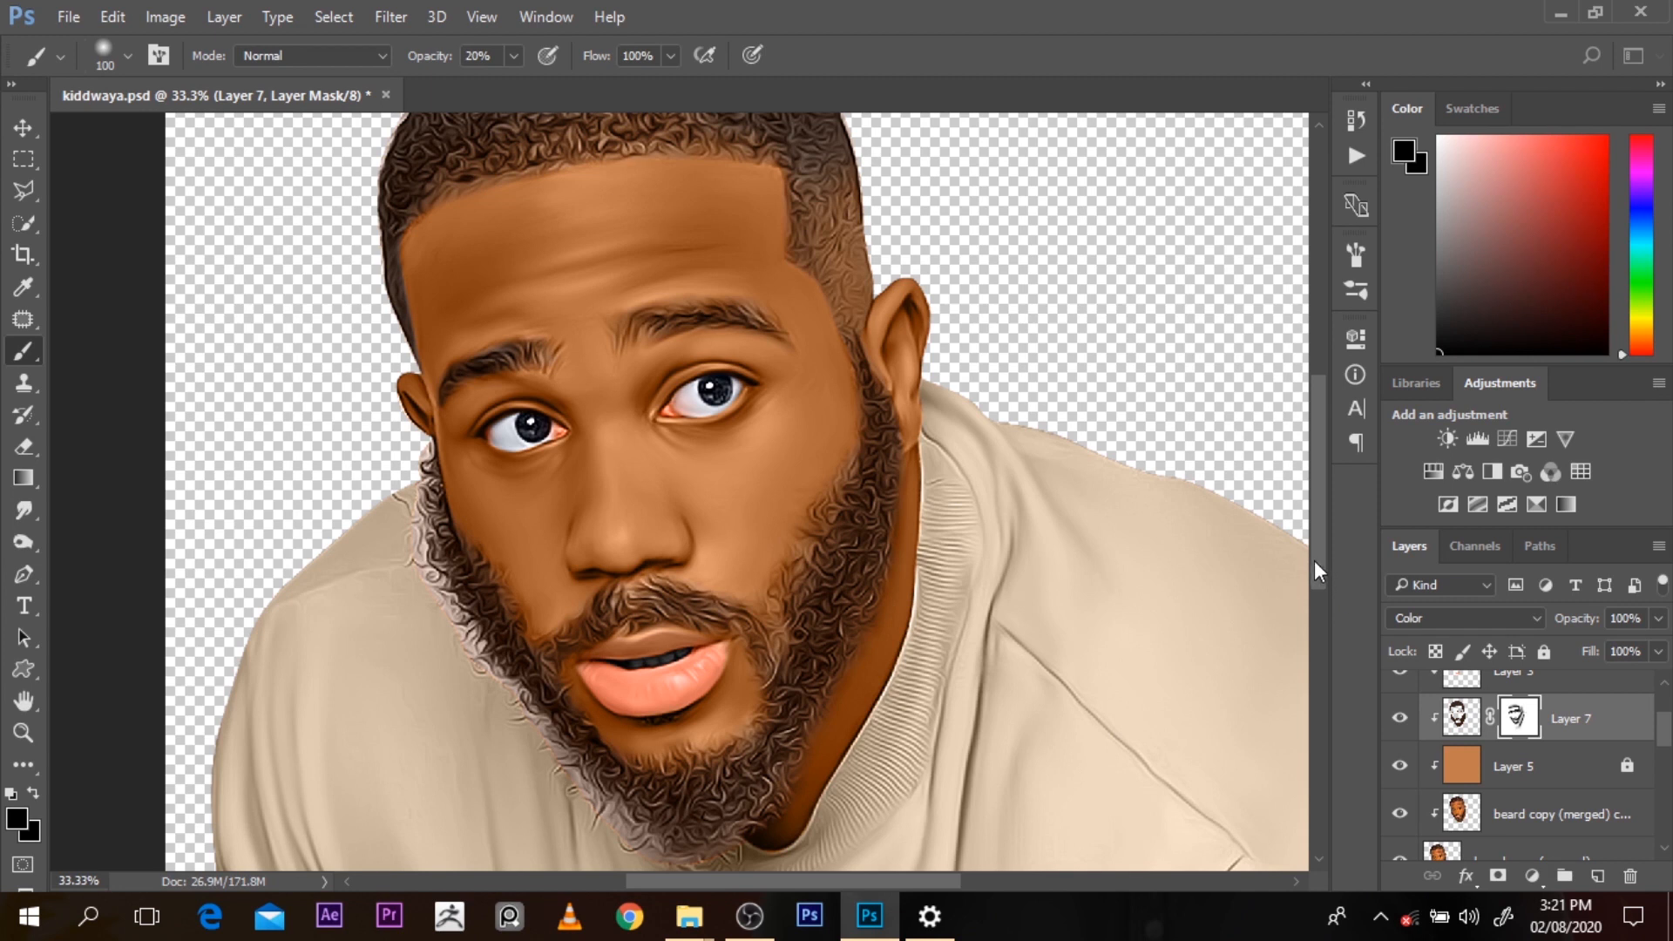
{"action": "scroll", "coordinate": [1314, 561], "scroll_direction": "down", "scroll_amount": 1}
{"action": "left_click", "coordinate": [1398, 719]}
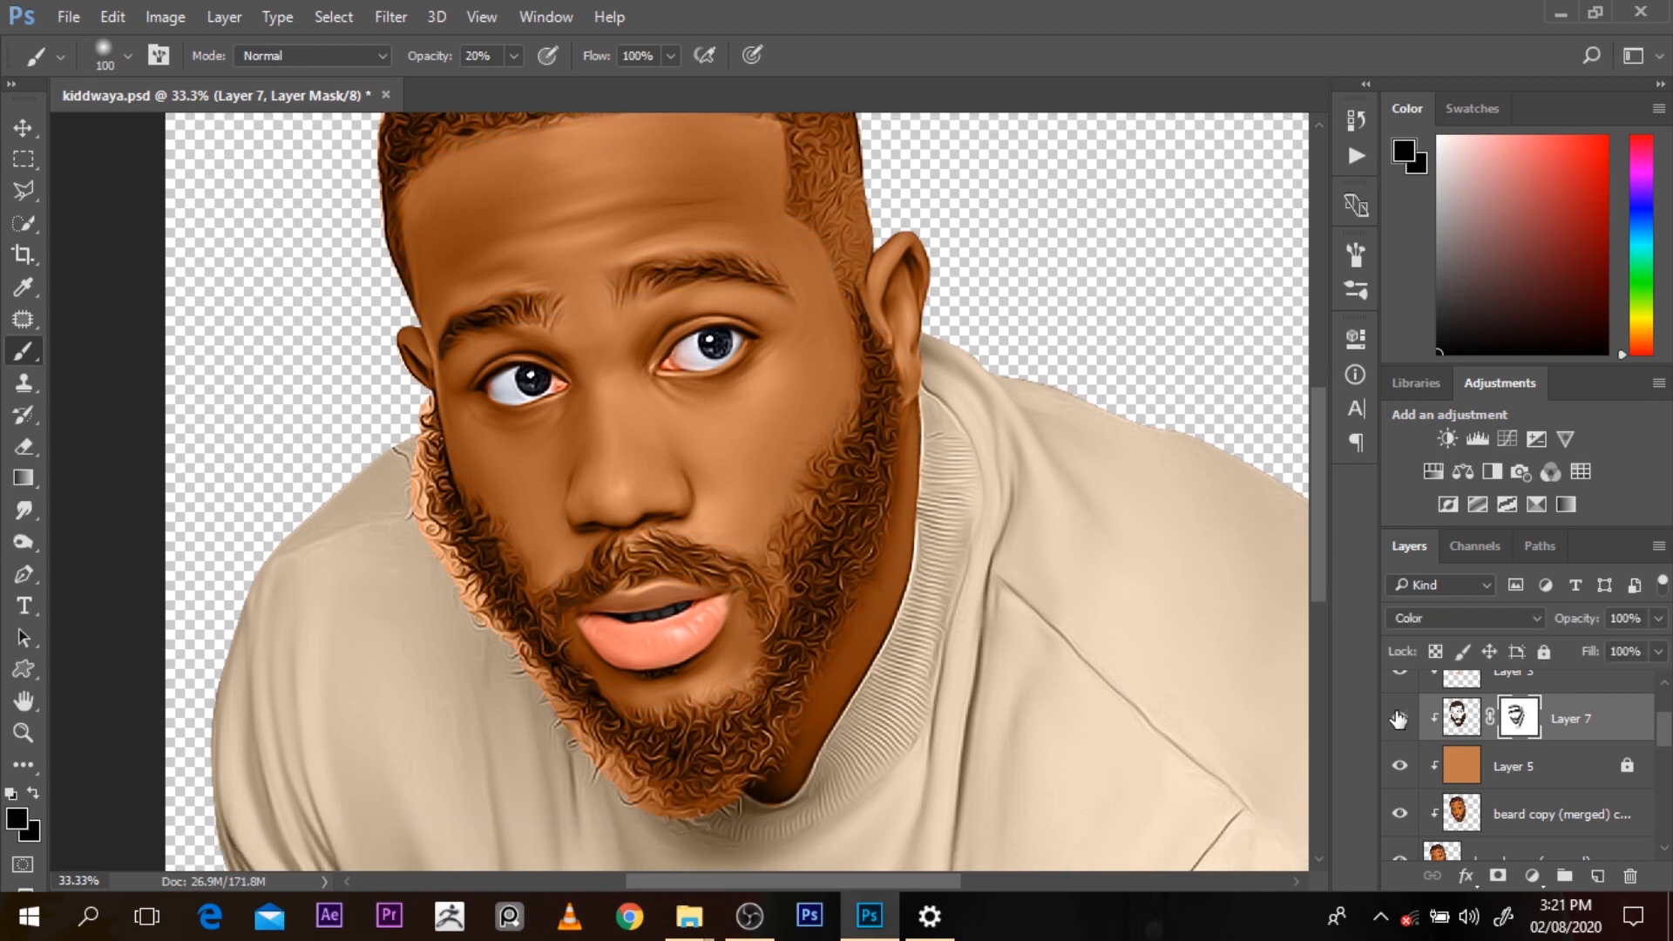
Sample the shirt's beige and add a new clipped layer above Layer 7 in Color blend mode
{"action": "left_click", "coordinate": [1469, 729]}
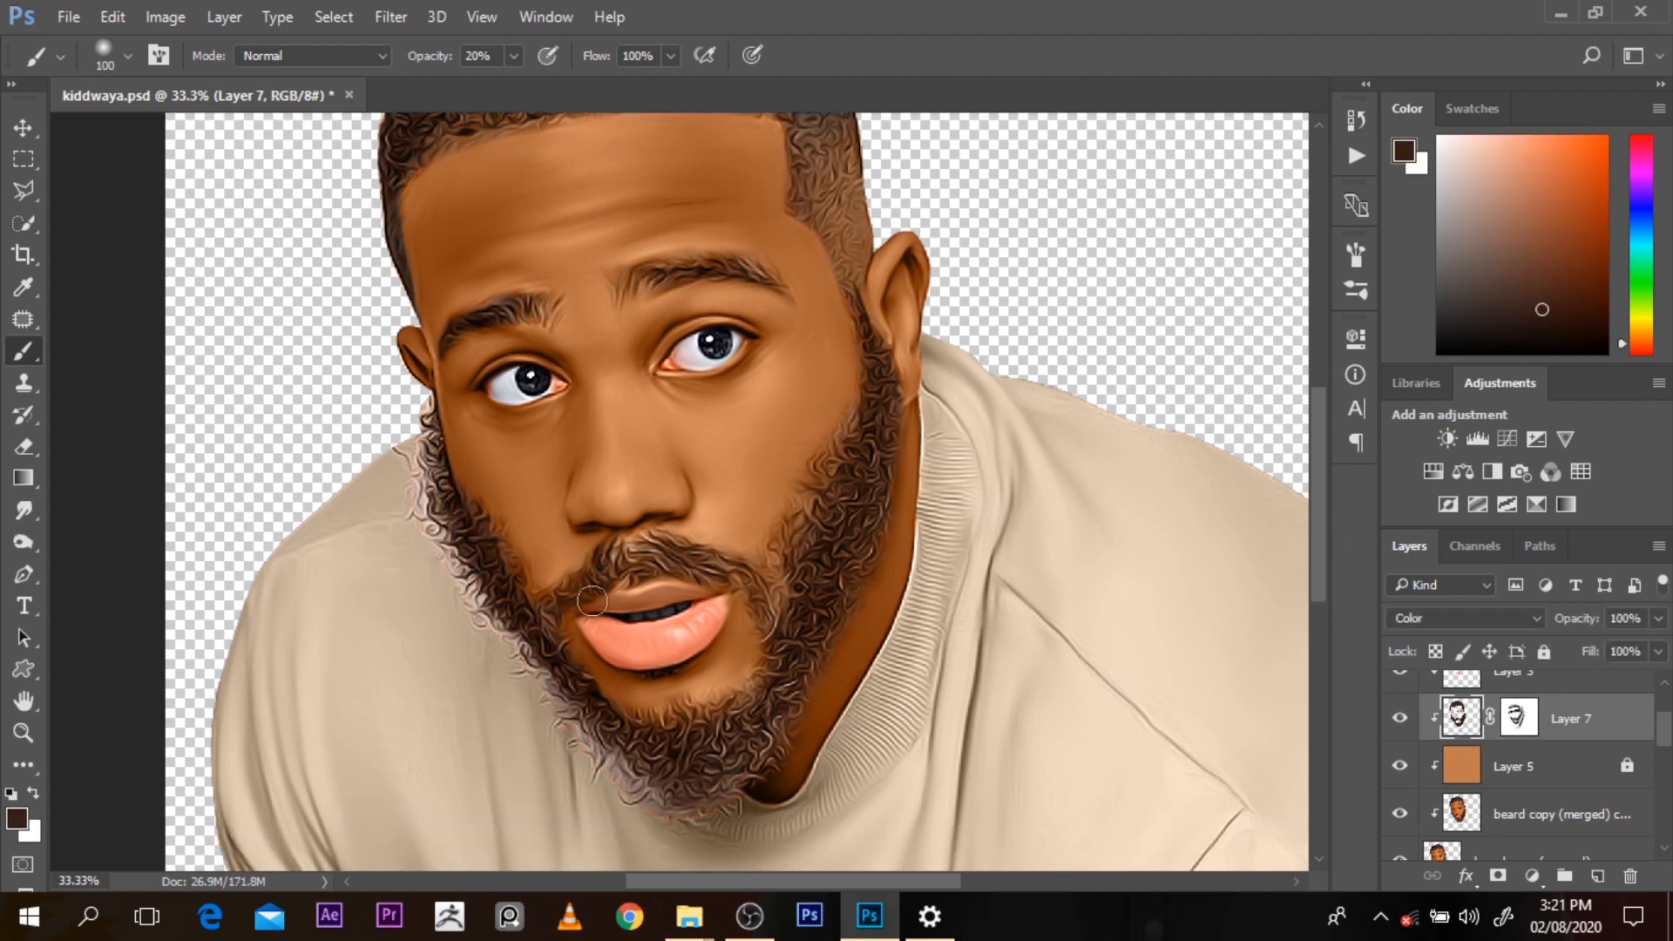
{"action": "left_click", "coordinate": [466, 667], "text": "alt"}
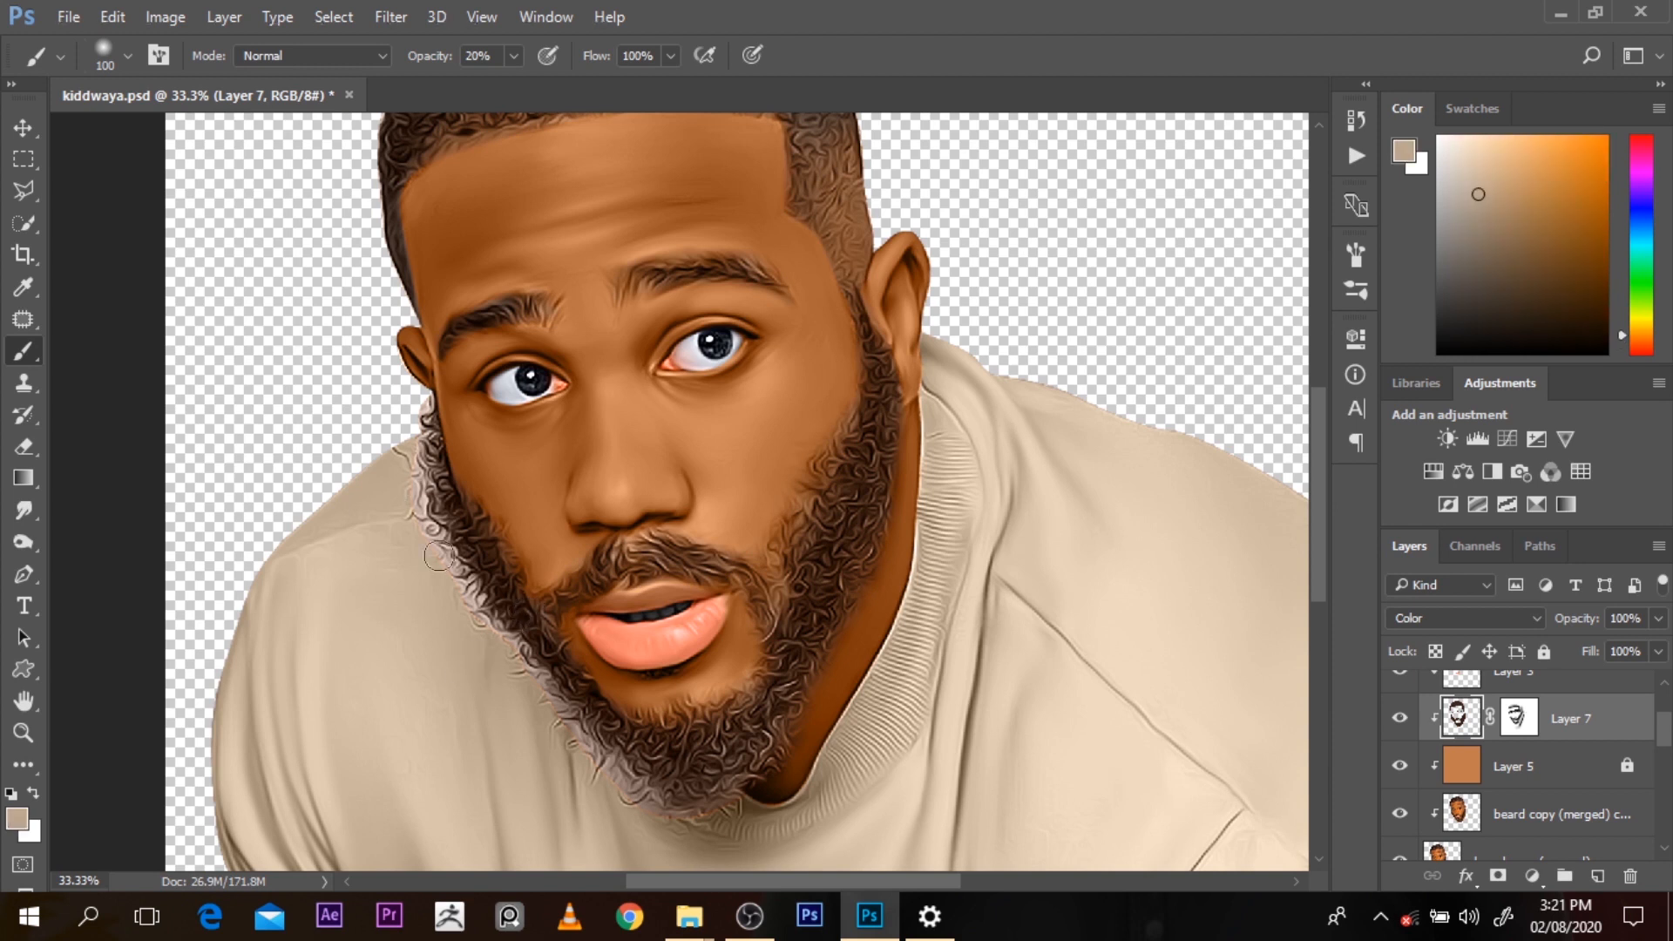
{"action": "left_click", "coordinate": [1597, 876]}
{"action": "left_click", "coordinate": [1468, 618]}
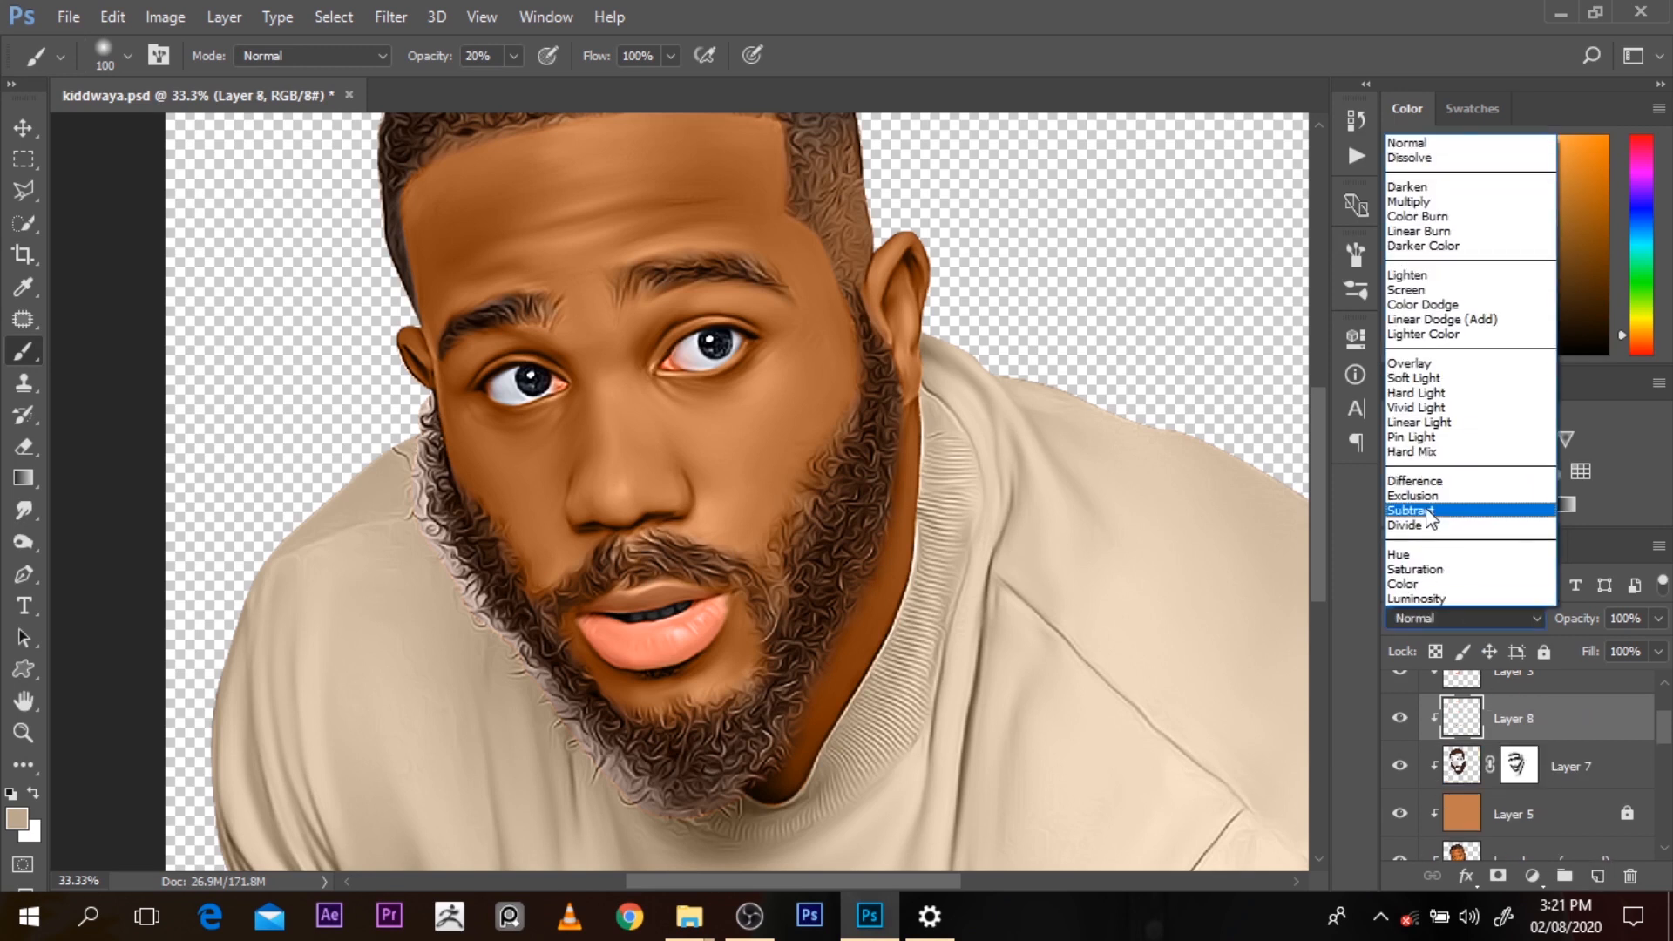
{"action": "left_click", "coordinate": [1424, 574]}
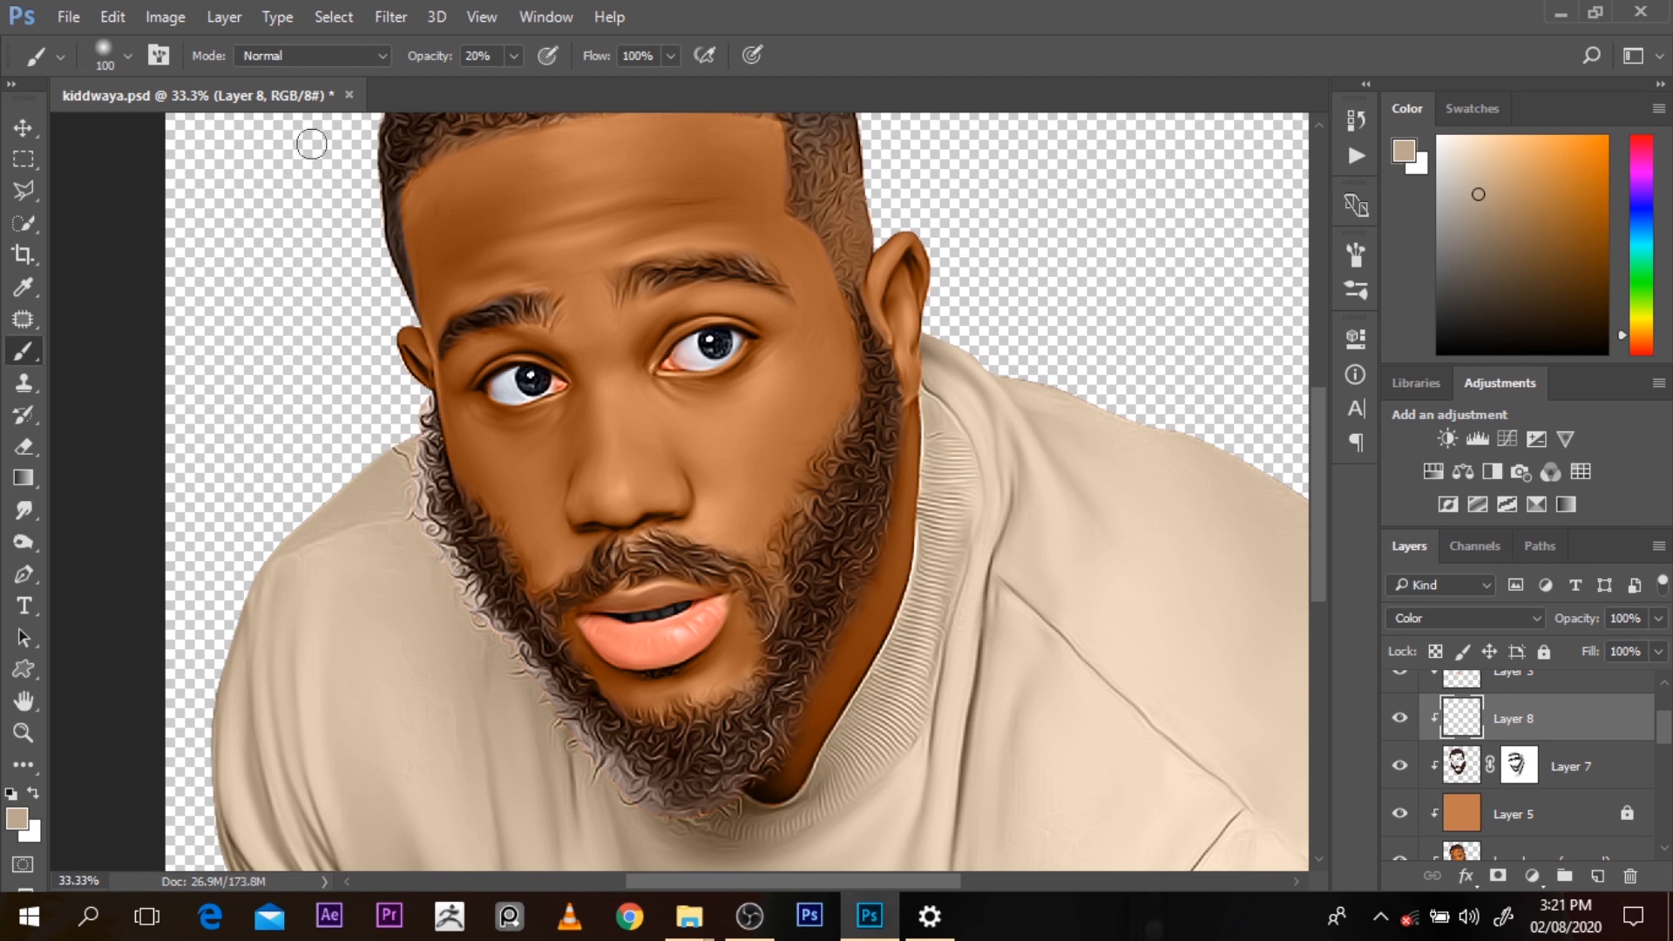
Paint the beige at 100% opacity along the beard's outer edge where it overlaps the shirt, using a 100 to 175 px brush
{"action": "left_click_drag", "start_coordinate": [436, 56], "coordinate": [610, 70]}
{"action": "left_click_drag", "start_coordinate": [694, 819], "coordinate": [738, 800]}
{"action": "key", "text": "bracketright"}
{"action": "key", "text": "bracketright"}
Compare the beard's edge against the shirt with and without Layer 8, leaving the layer shown
{"action": "left_click", "coordinate": [1035, 514], "text": "alt"}
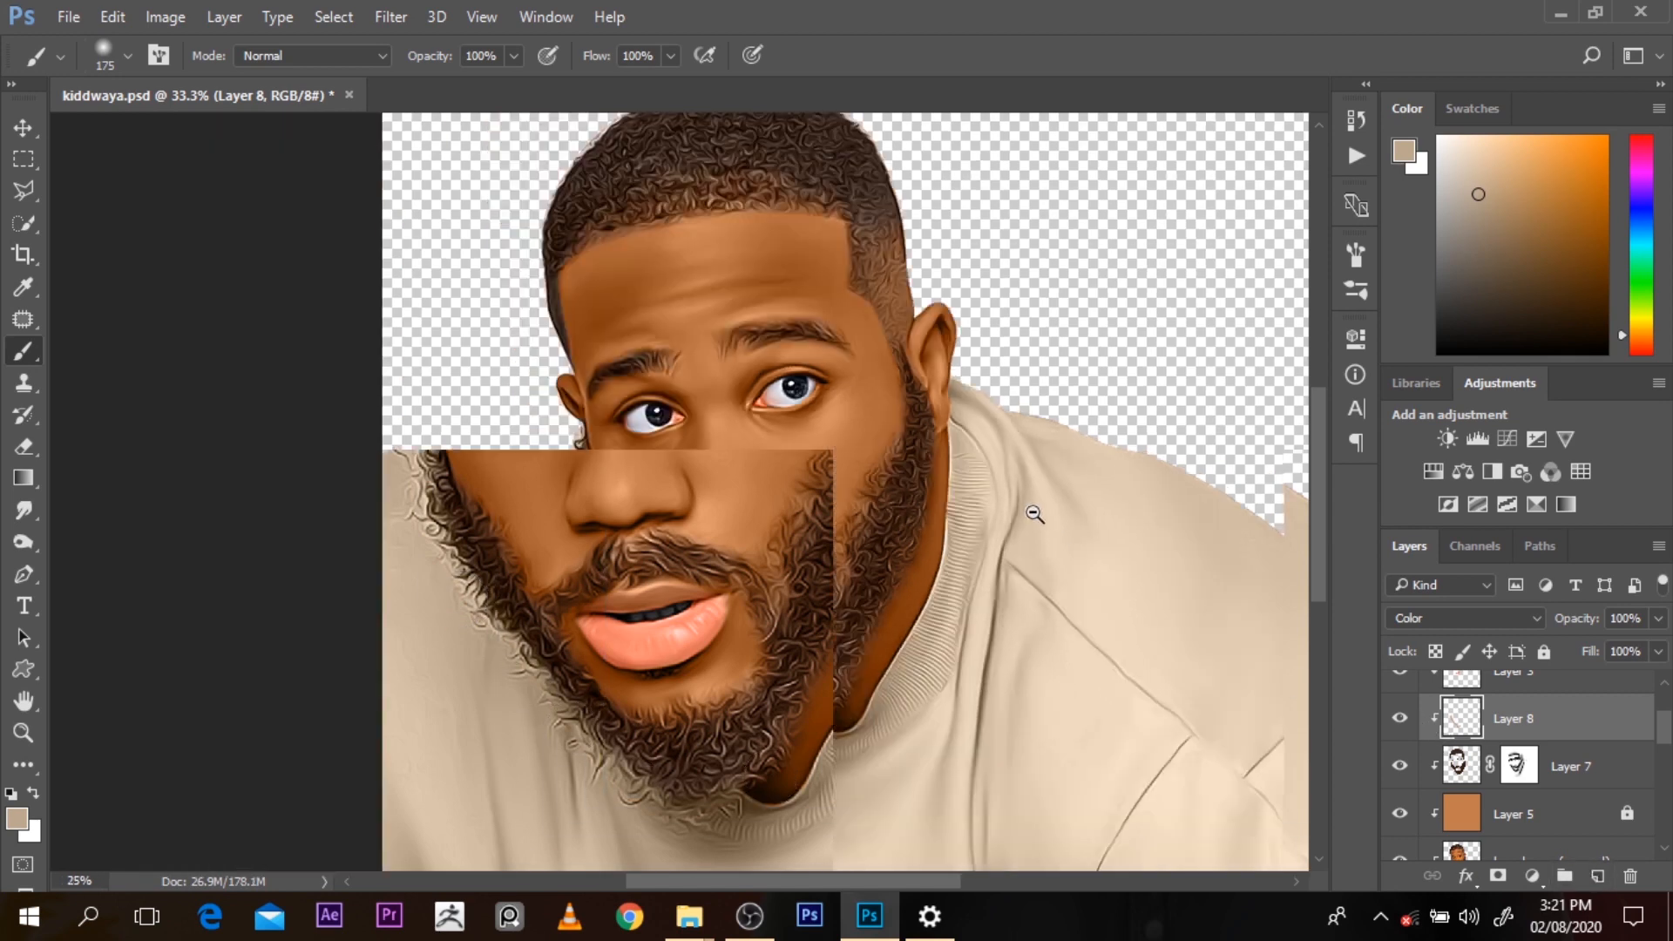
{"action": "left_click", "coordinate": [1399, 719]}
{"action": "left_click", "coordinate": [1401, 728]}
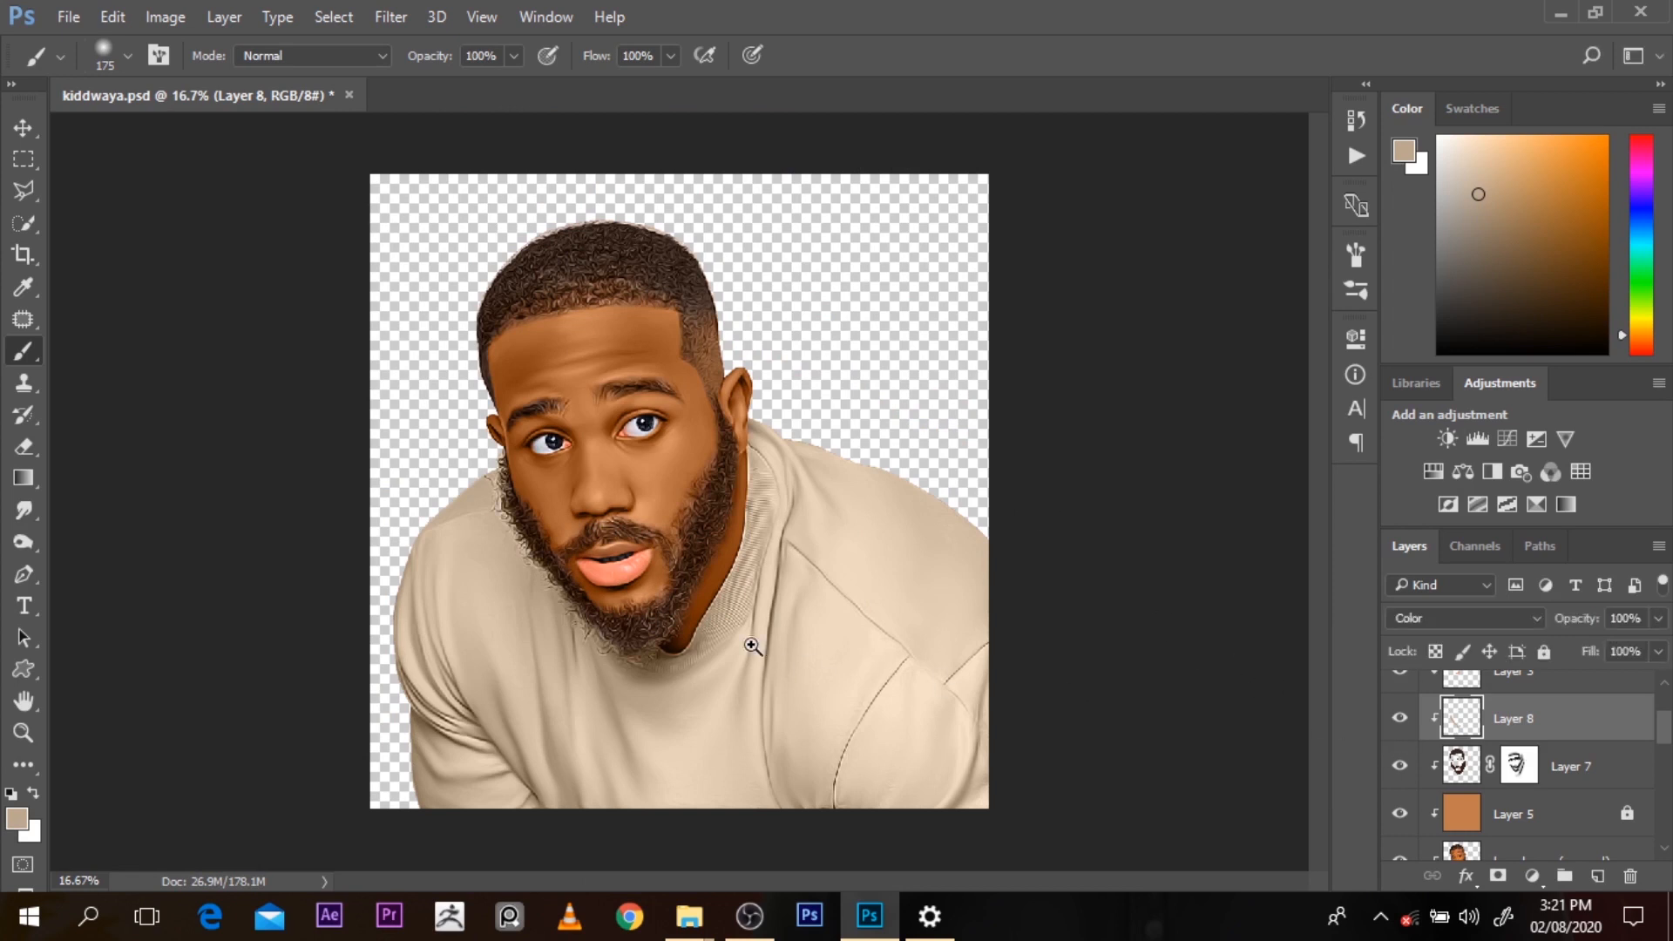
{"action": "left_click", "coordinate": [752, 646], "text": "ctrl"}
{"action": "left_click", "coordinate": [1398, 724]}
{"action": "left_click", "coordinate": [1396, 727]}
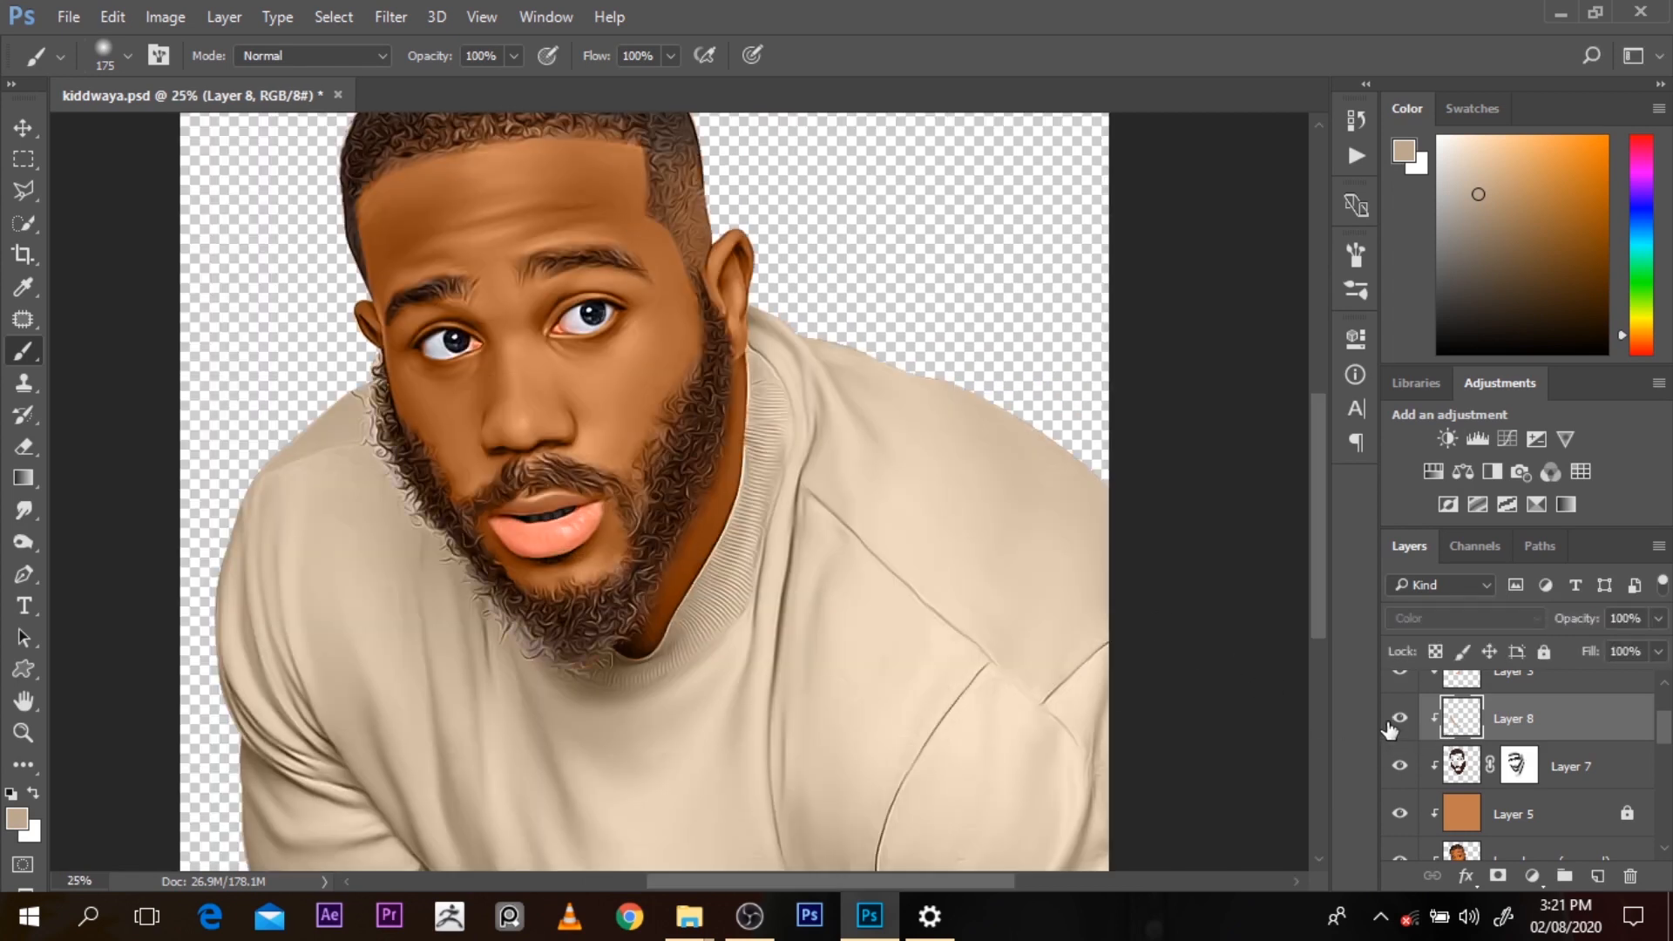
Compare the beard's edge close up with Layer 8 hidden and shown, leaving the layer visible
{"action": "left_click", "coordinate": [1398, 721]}
{"action": "left_click", "coordinate": [771, 607], "text": "ctrl"}
{"action": "left_click", "coordinate": [486, 548], "text": "ctrl"}
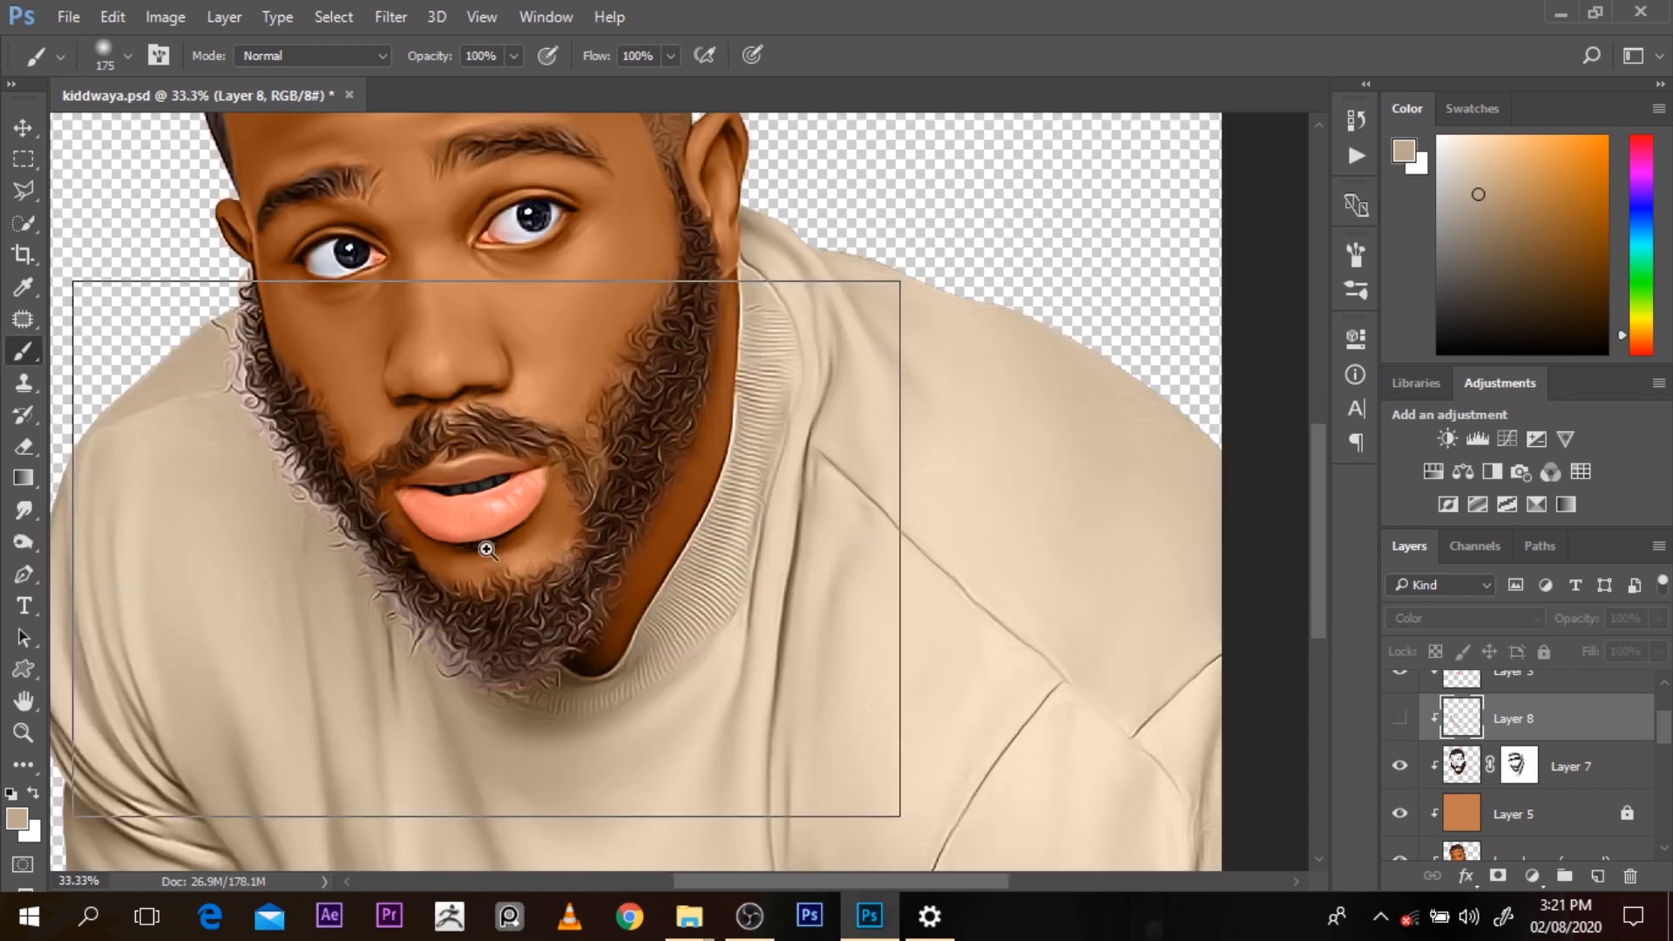
{"action": "left_click", "coordinate": [1398, 719]}
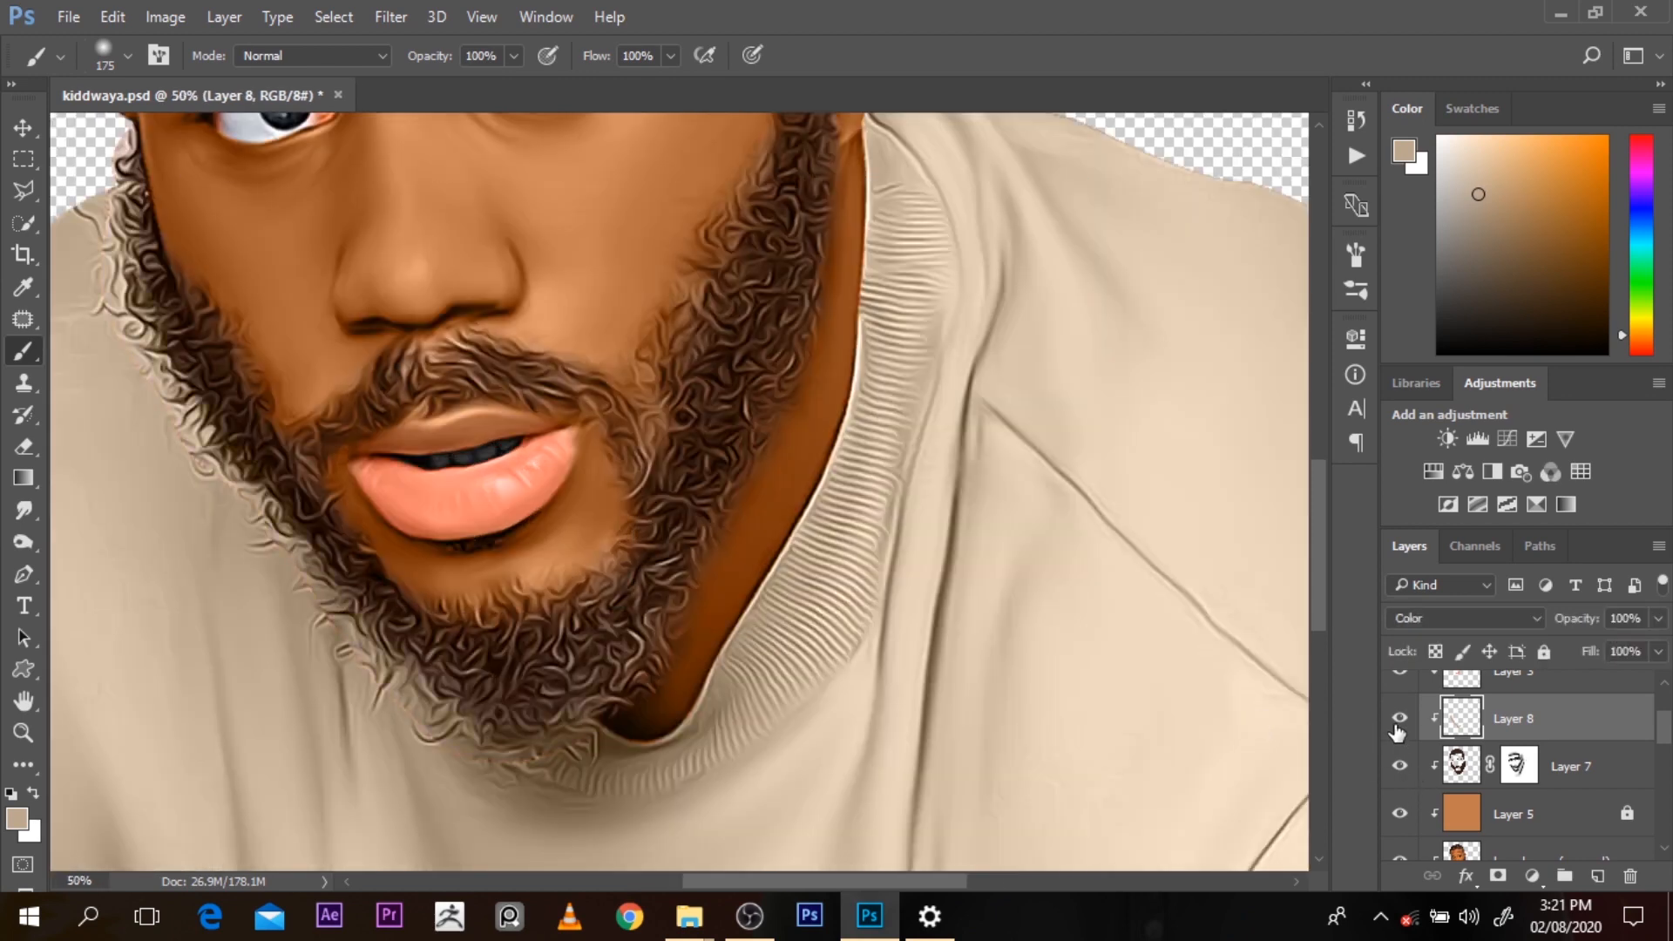
{"action": "left_click", "coordinate": [741, 494], "text": "ctrl+alt"}
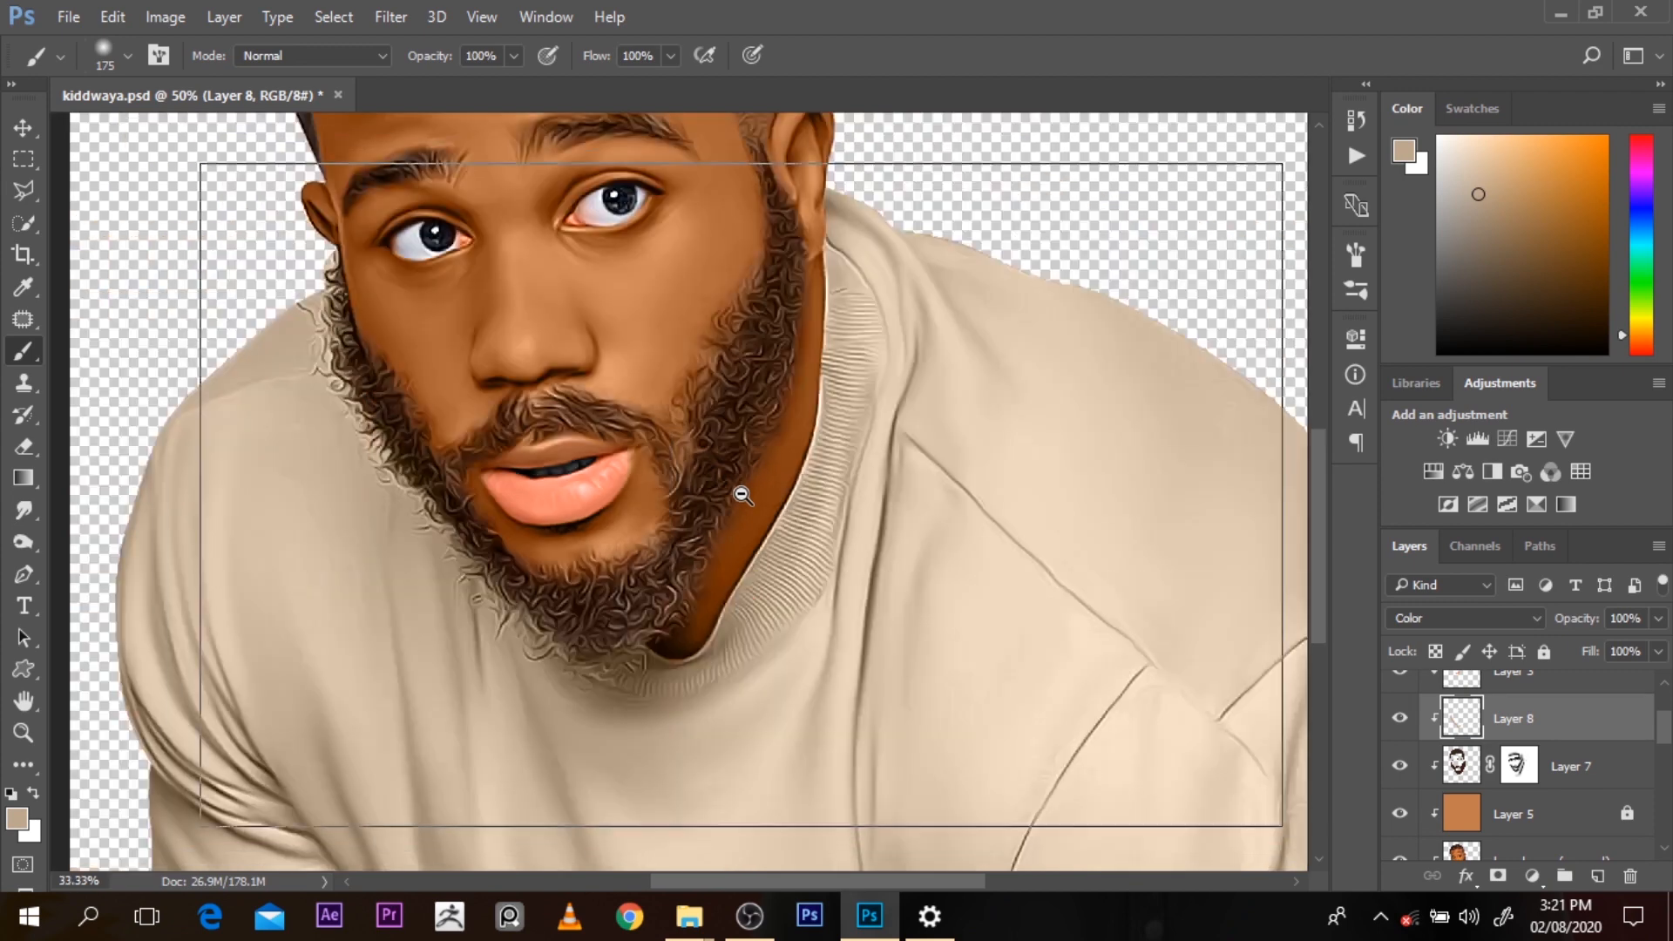
{"action": "left_click", "coordinate": [742, 493], "text": "ctrl+alt"}
{"action": "left_click", "coordinate": [742, 494], "text": "ctrl+alt"}
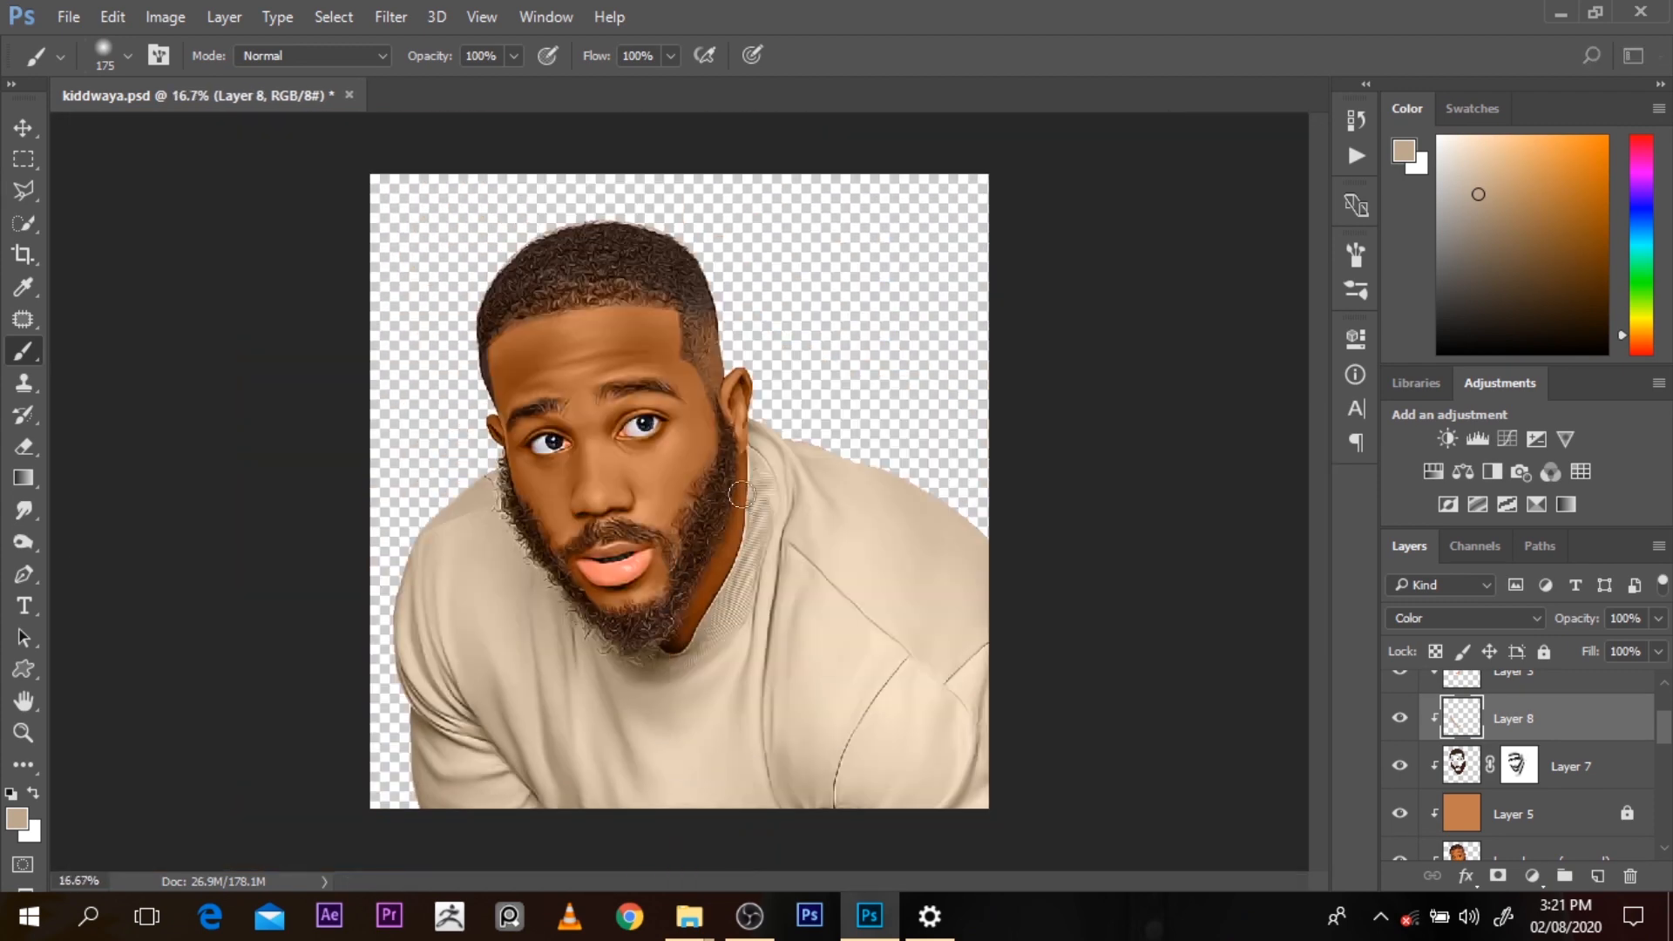
{"action": "left_click", "coordinate": [683, 331], "text": "ctrl"}
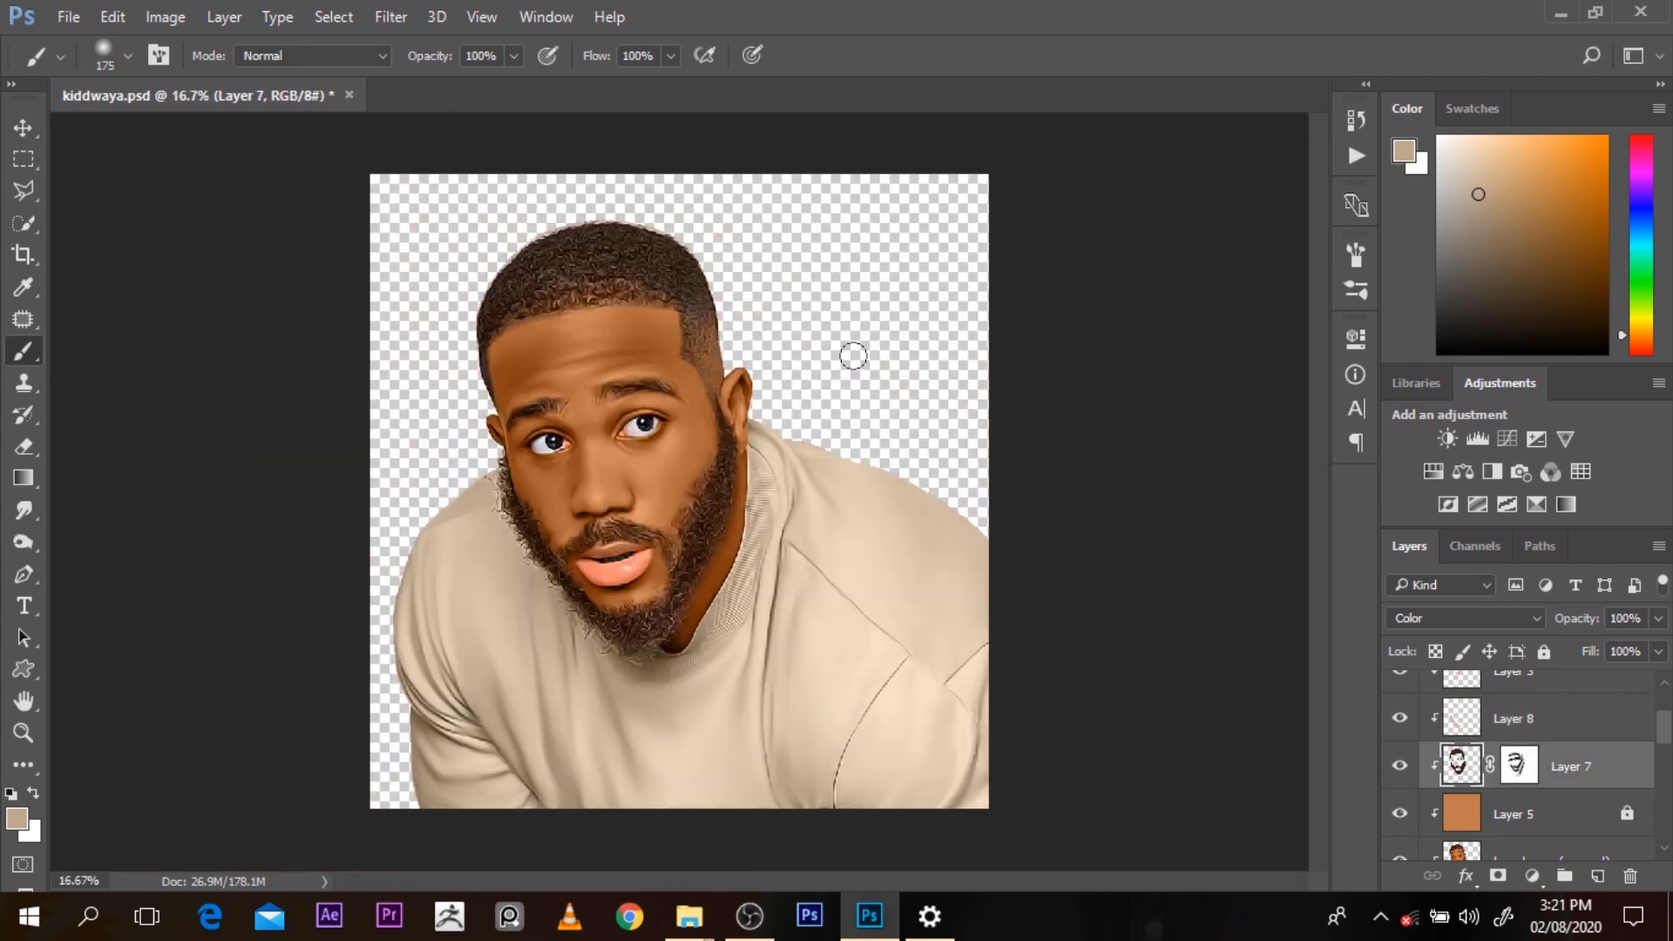
{"action": "key", "text": "bracketright"}
{"action": "key", "text": "bracketright"}
{"action": "key", "text": "bracketright"}
{"action": "key", "text": "bracketright"}
{"action": "left_click_drag", "start_coordinate": [724, 285], "coordinate": [711, 311]}
{"action": "key", "text": "bracketright"}
{"action": "key", "text": "bracketright"}
{"action": "key", "text": "bracketright"}
{"action": "key", "text": "bracketright"}
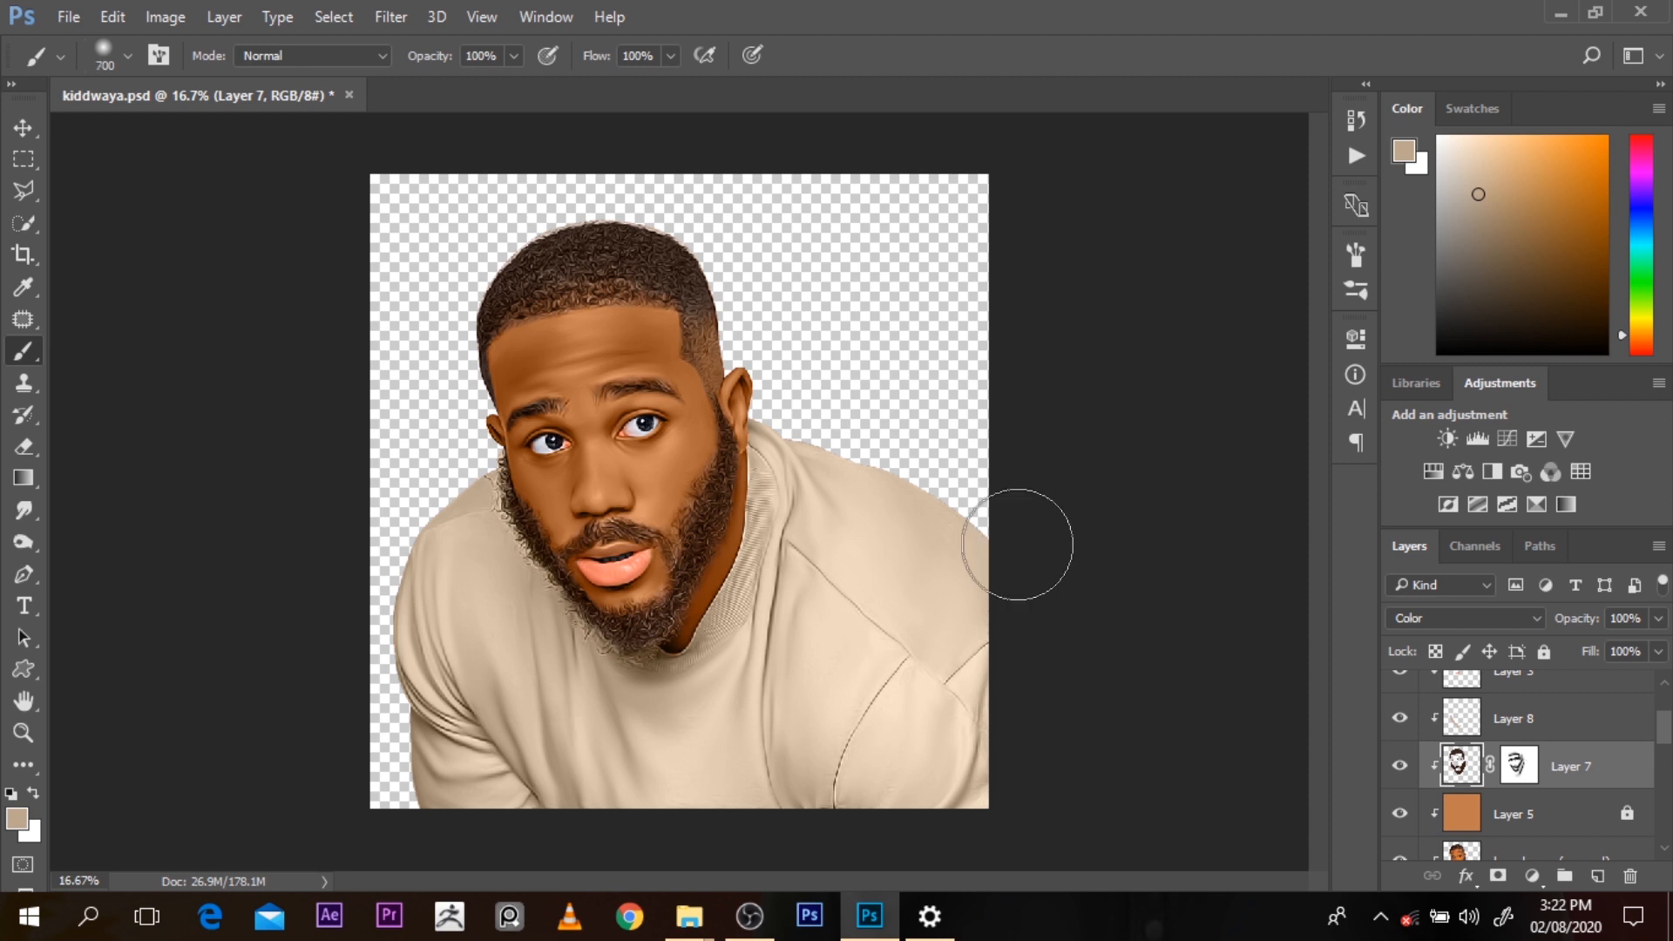
Duplicate the "beard copy (merged) copy" layer and clip the duplicate to the merged portrait below
{"action": "left_click", "coordinate": [676, 437], "text": "ctrl"}
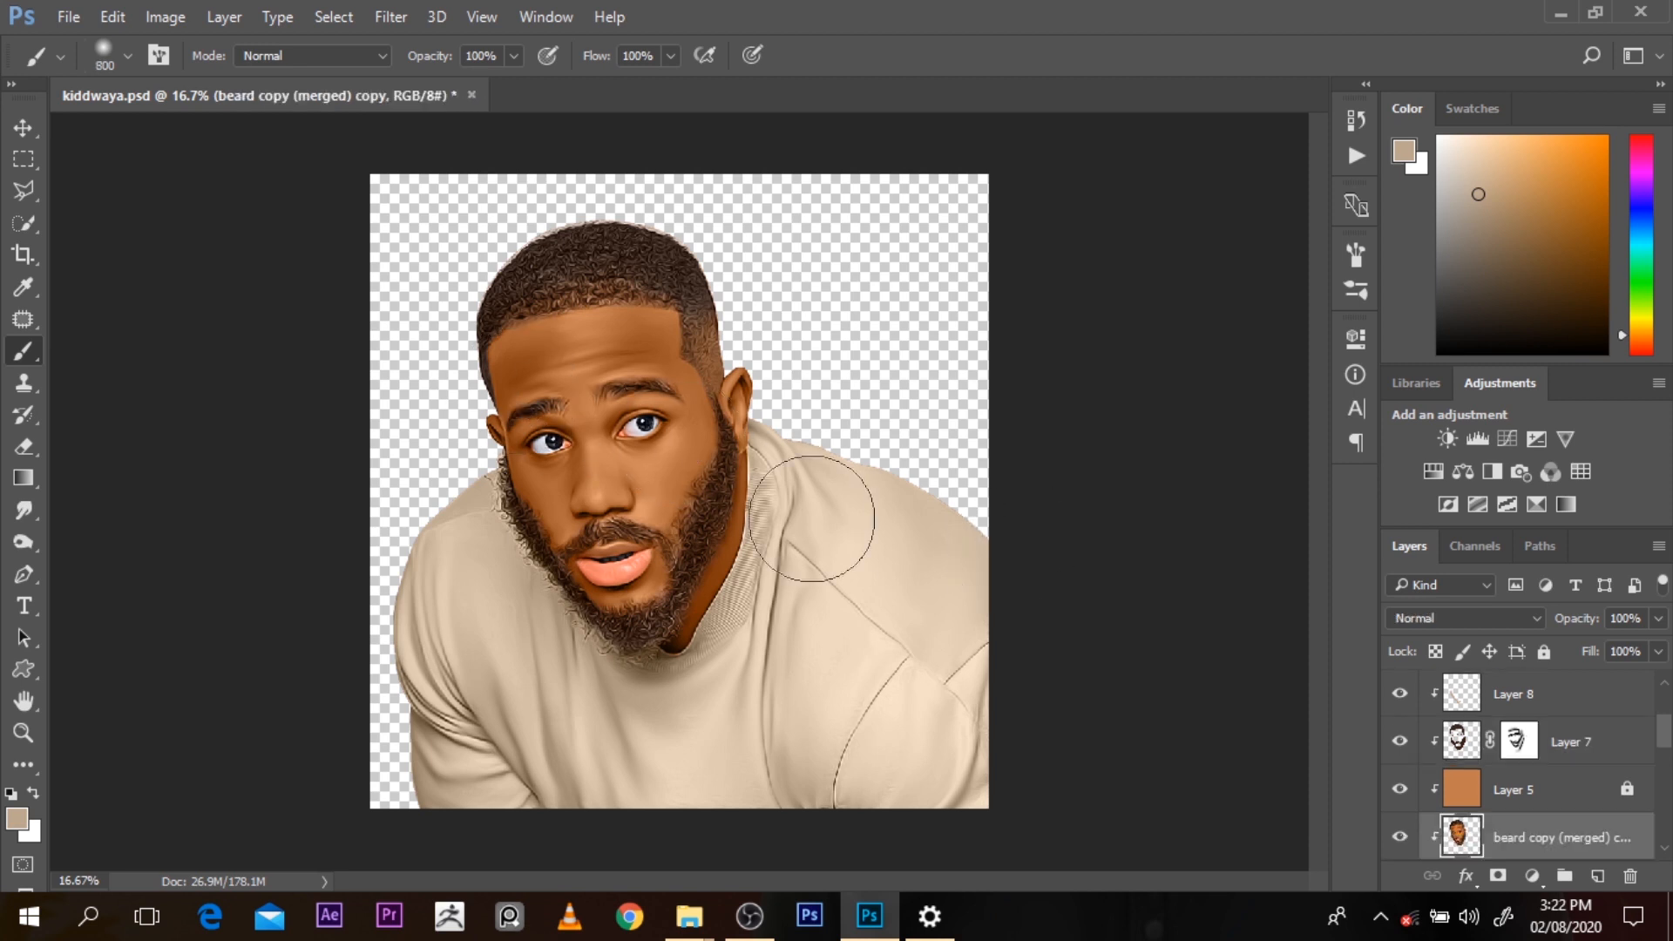
{"action": "scroll", "coordinate": [1626, 754], "scroll_direction": "down", "scroll_amount": 3}
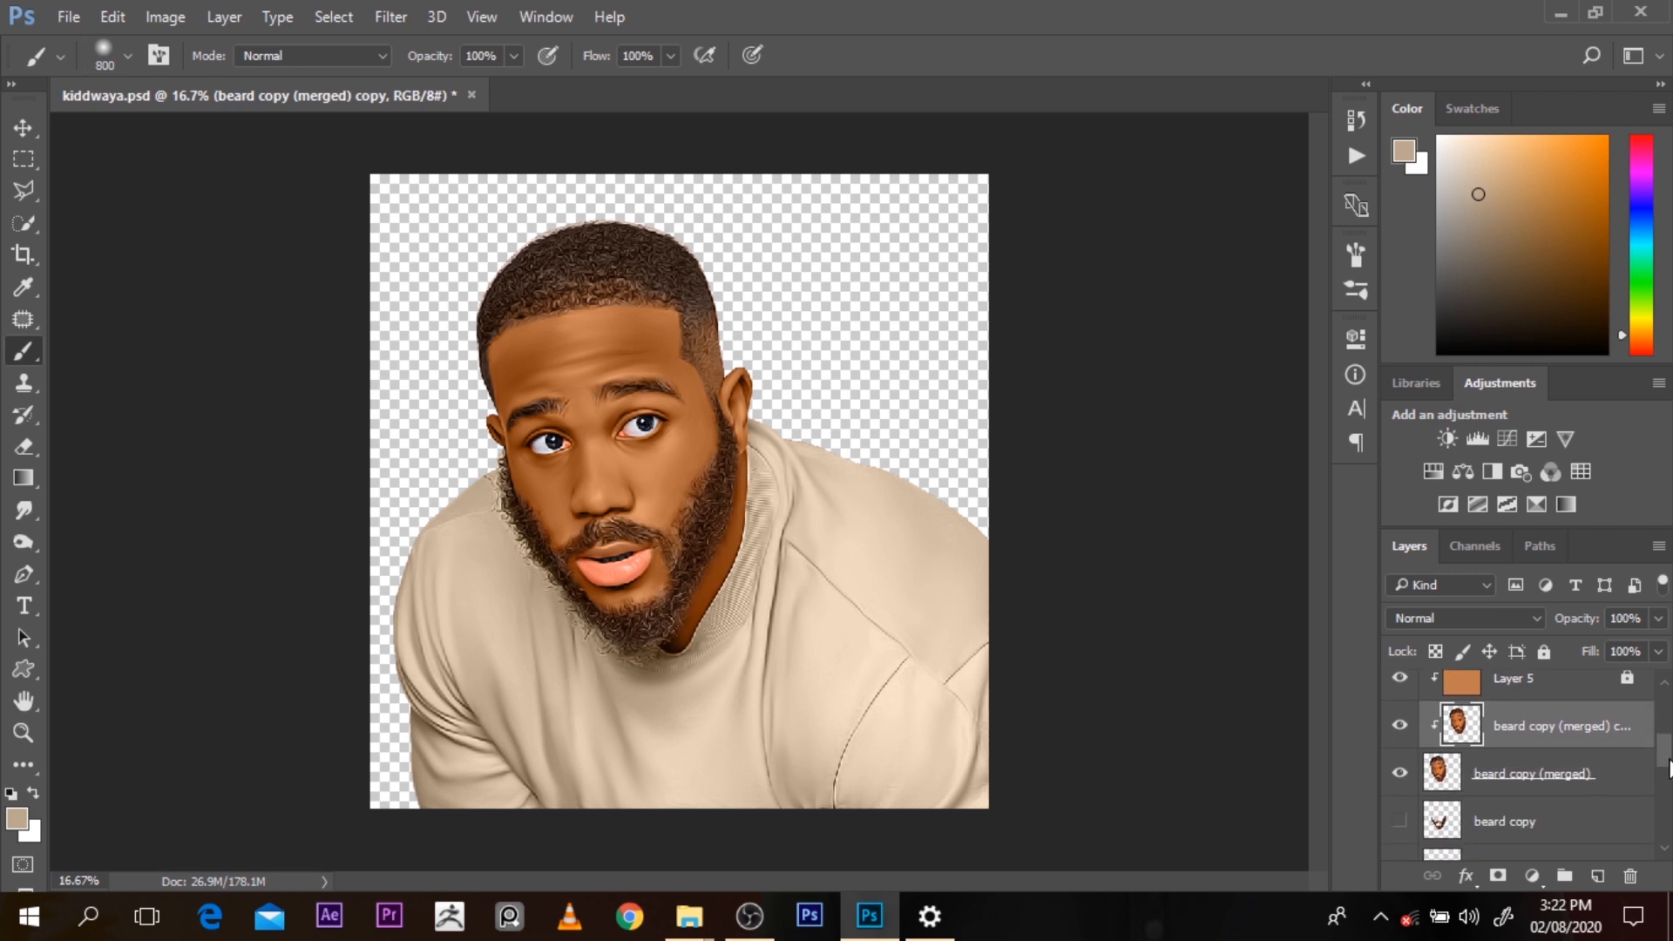
{"action": "key", "text": "ctrl+j"}
{"action": "left_click", "coordinate": [1614, 750], "text": "alt"}
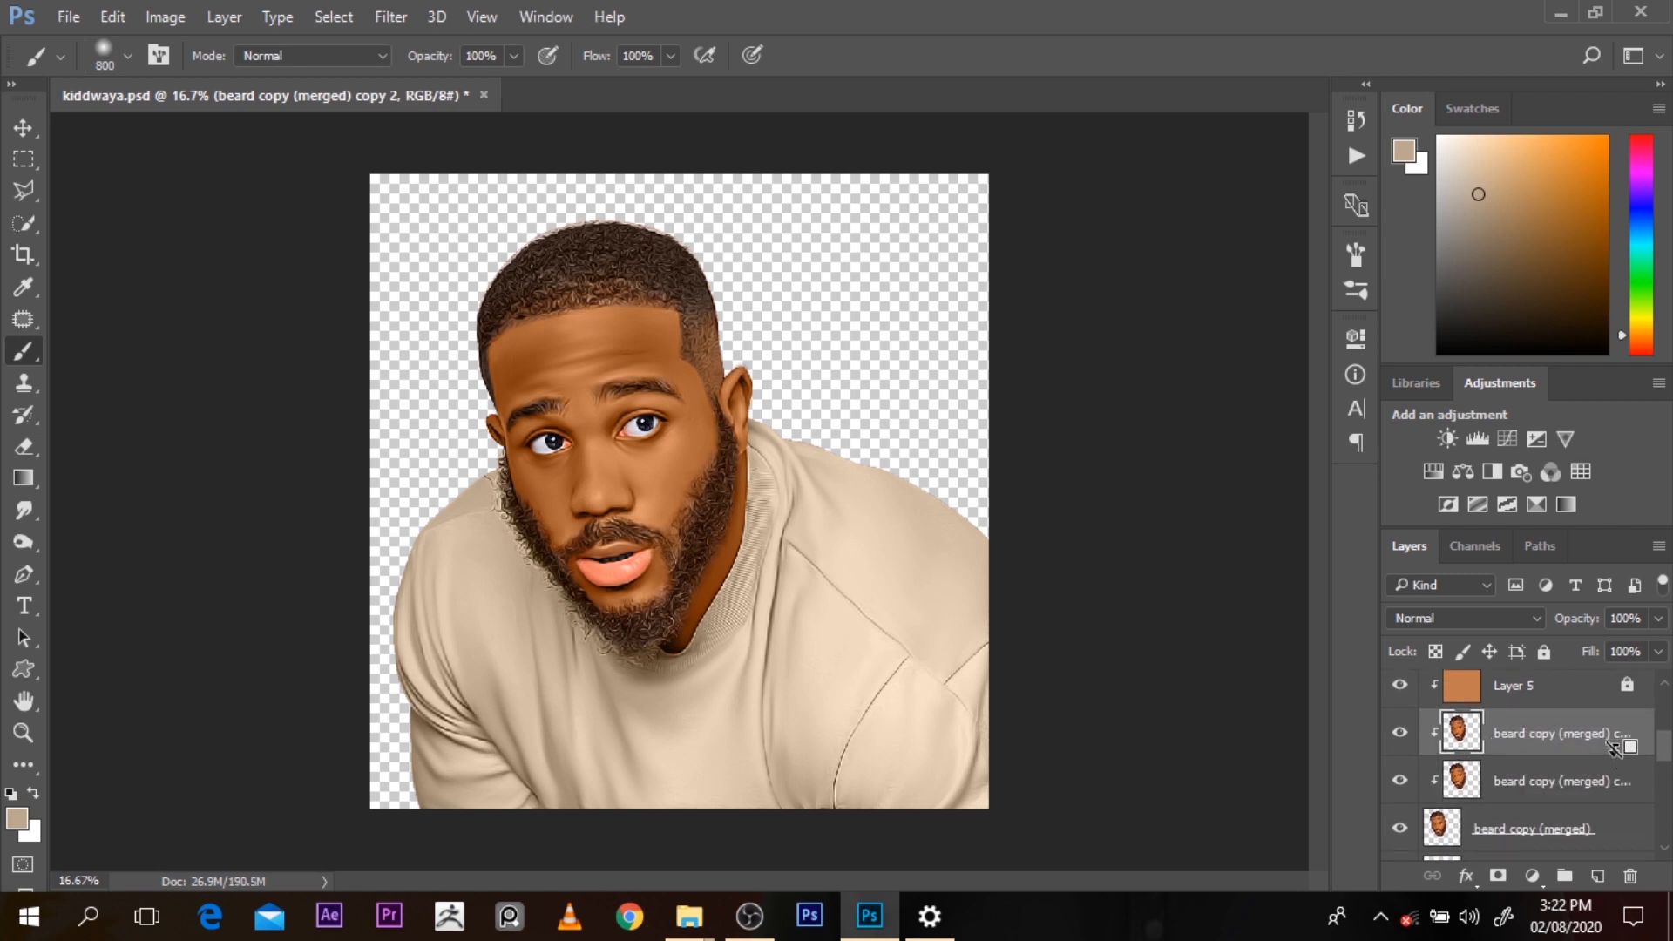
Burn the midtones of the cheek on the image's left beside the beard, using a 200 to 300 px brush and 20% exposure
{"action": "left_click", "coordinate": [652, 429]}
{"action": "left_click", "coordinate": [652, 429]}
{"action": "key", "text": "o"}
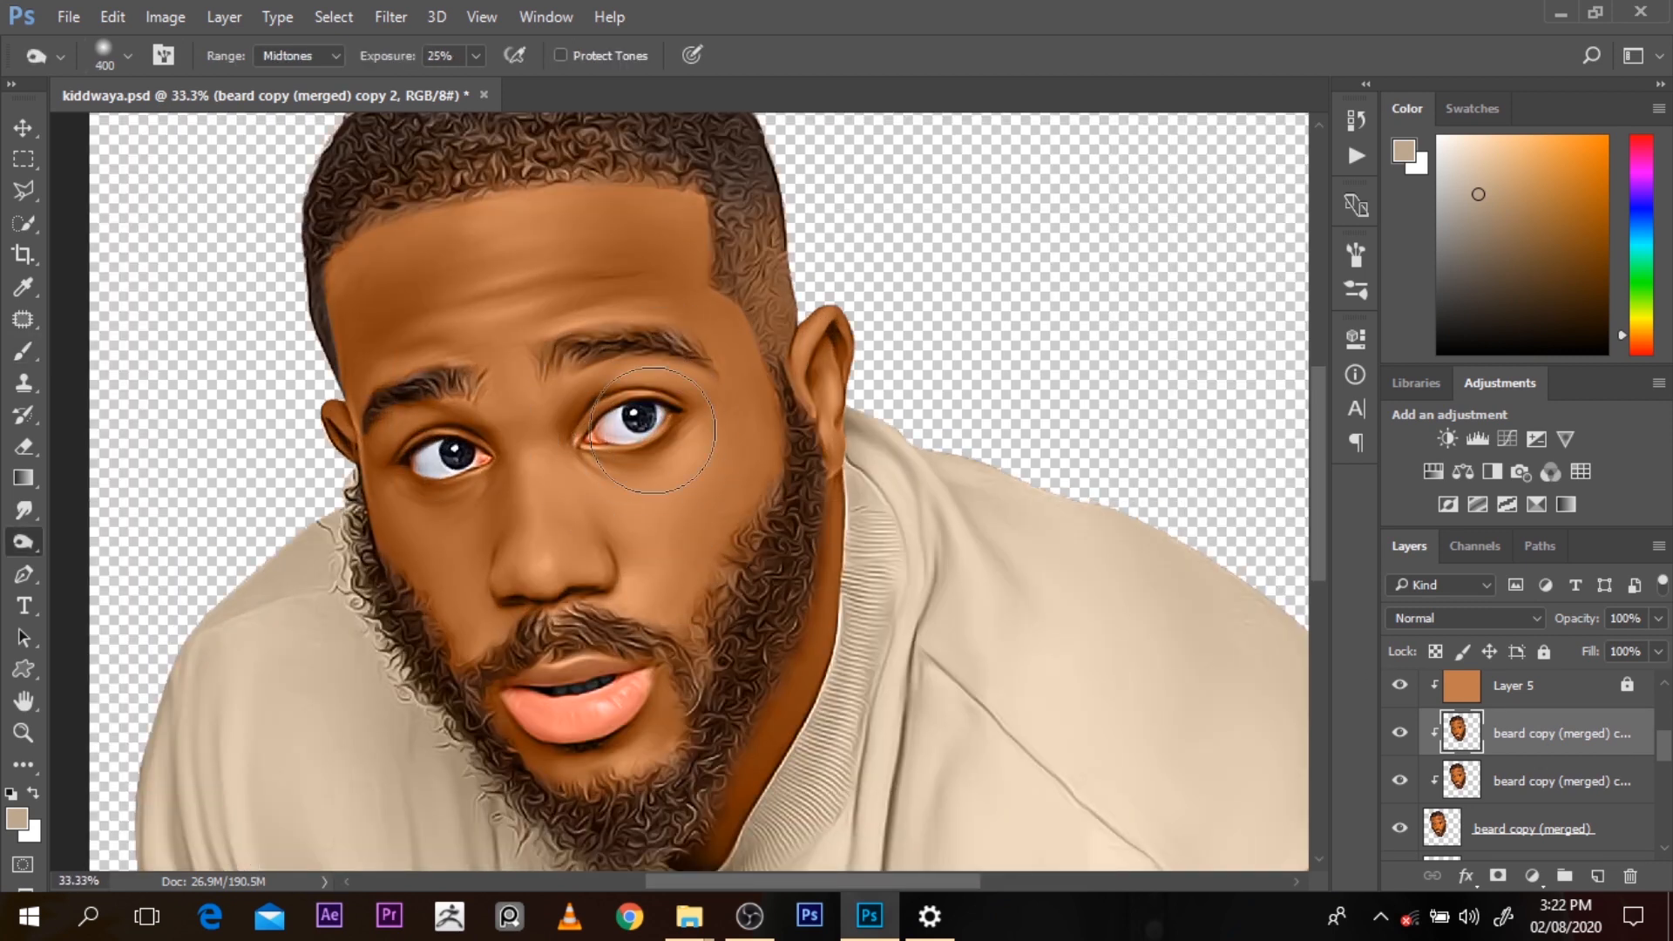
{"action": "key", "text": "bracketleft"}
{"action": "key", "text": "bracketleft"}
{"action": "key", "text": "bracketleft"}
{"action": "key", "text": "bracketleft"}
{"action": "key", "text": "bracketleft"}
{"action": "right_click", "coordinate": [29, 549]}
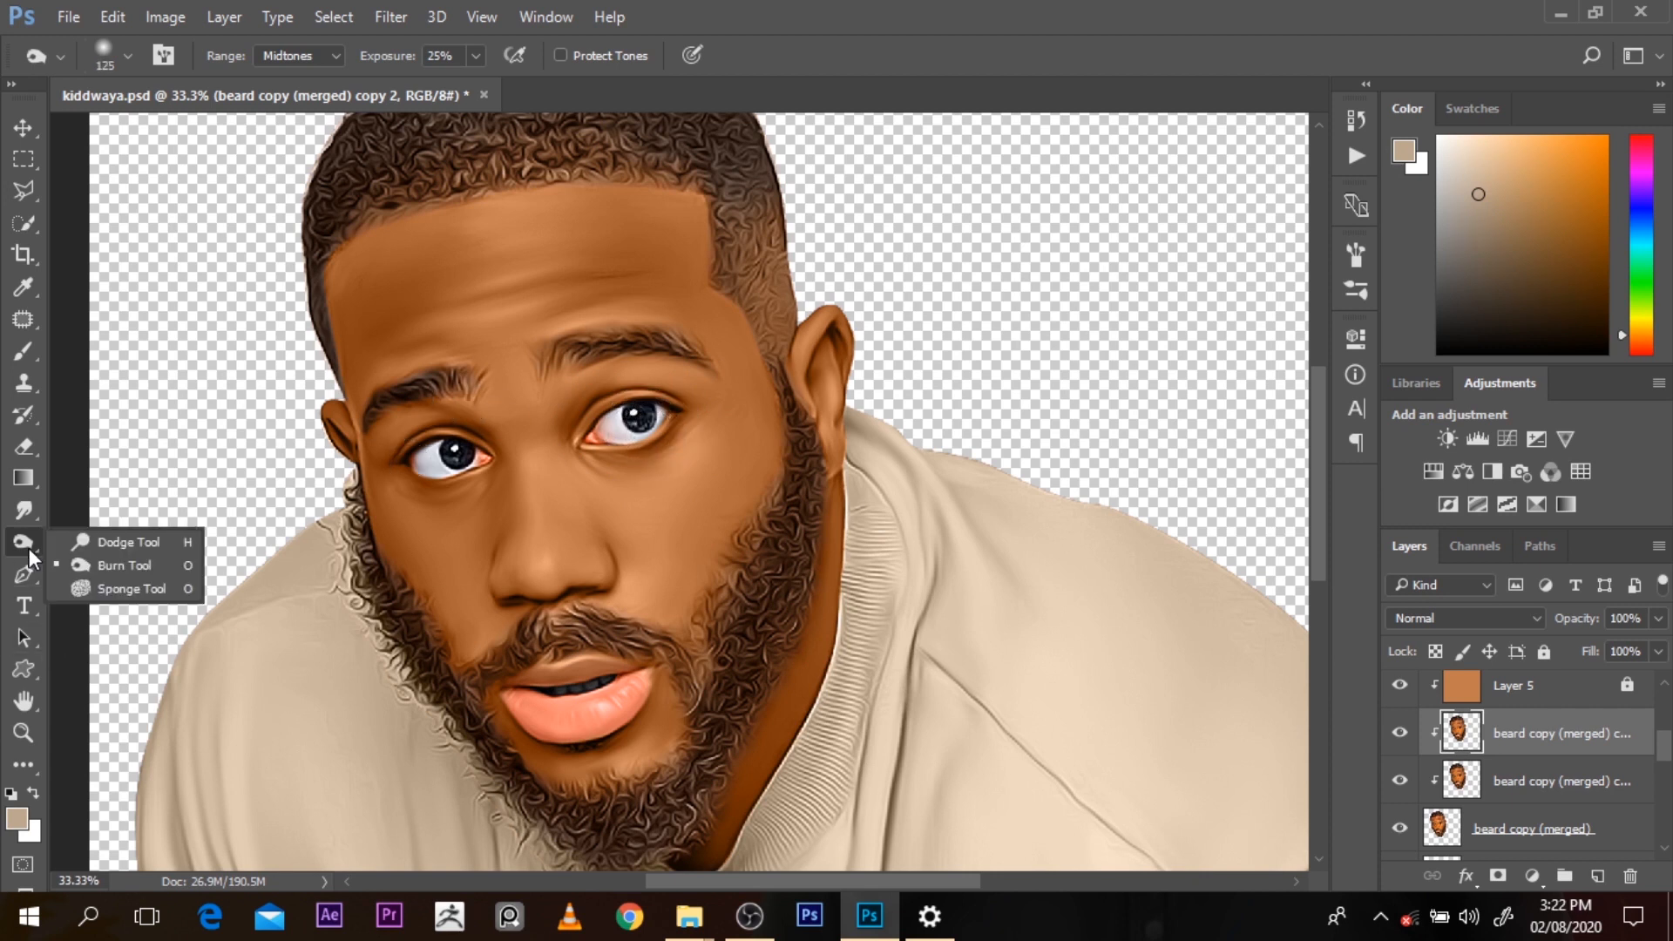
{"action": "left_click", "coordinate": [96, 566]}
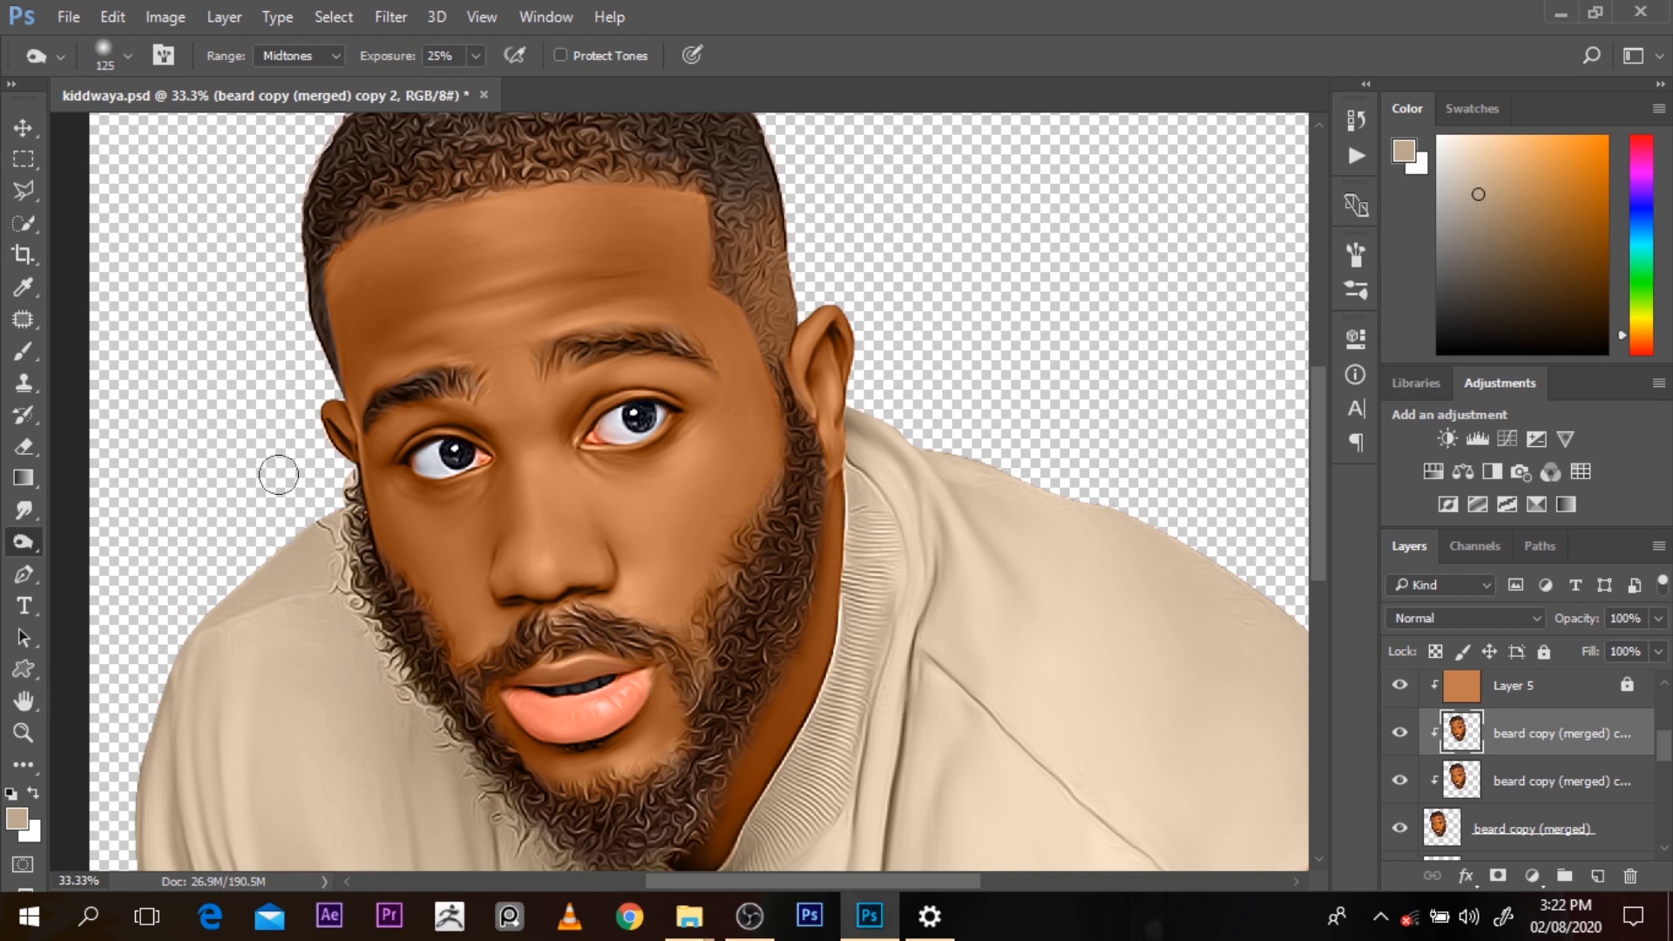
{"action": "key", "text": "bracketright"}
{"action": "key", "text": "bracketright"}
{"action": "key", "text": "bracketright"}
{"action": "key", "text": "bracketright"}
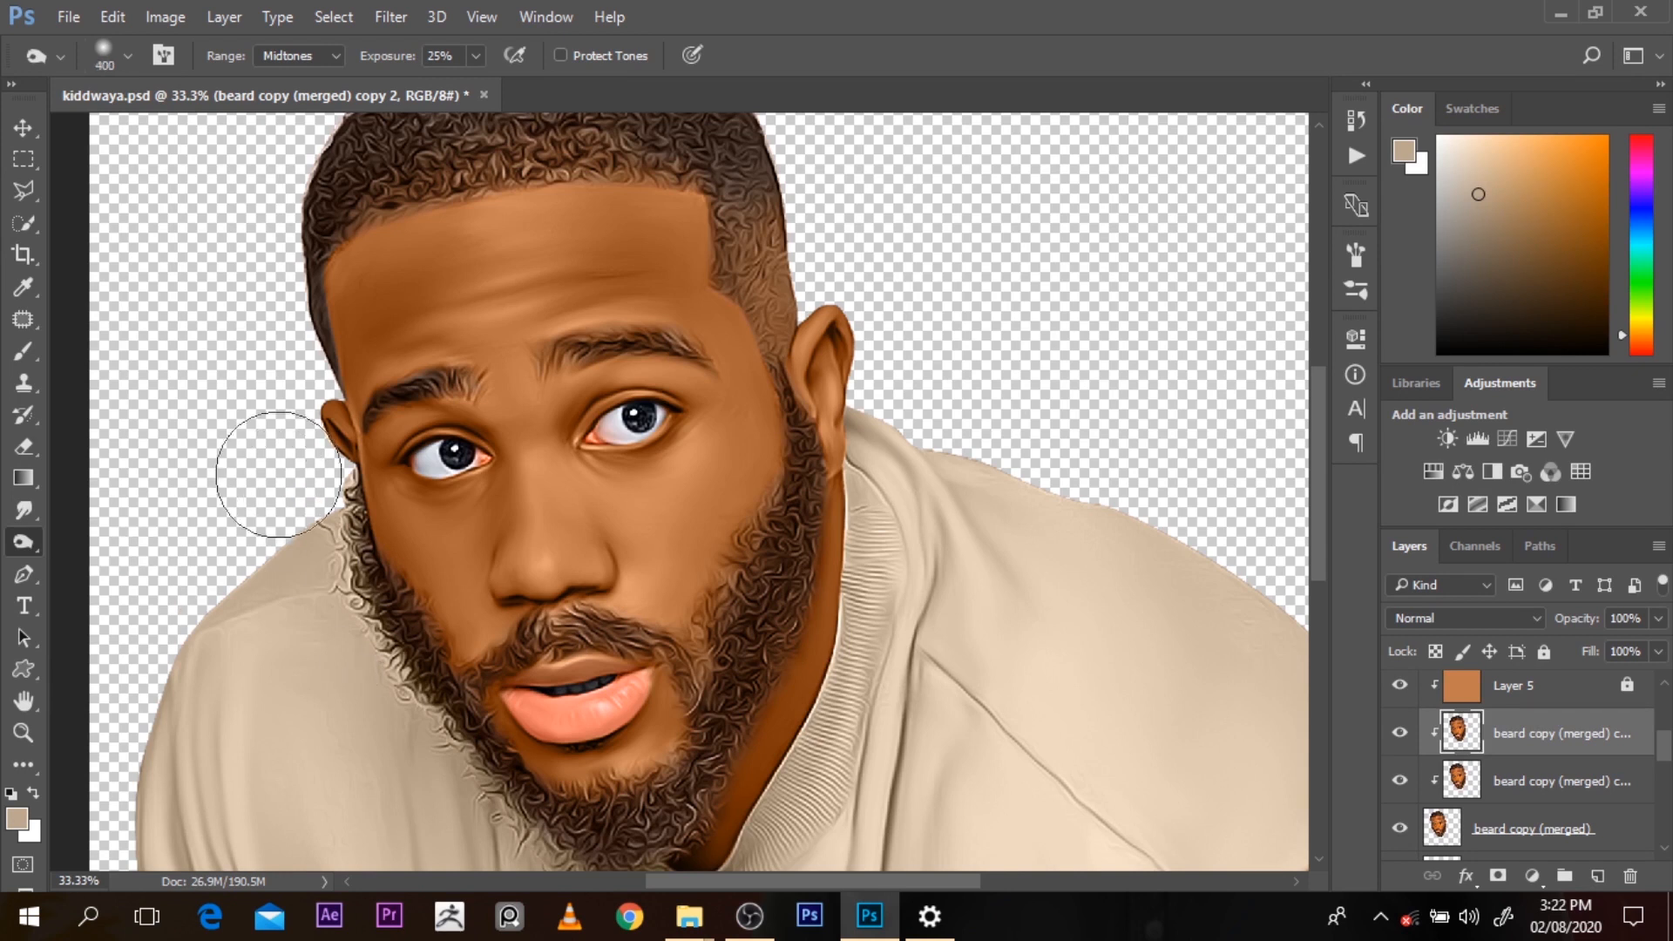
{"action": "key", "text": "bracketleft"}
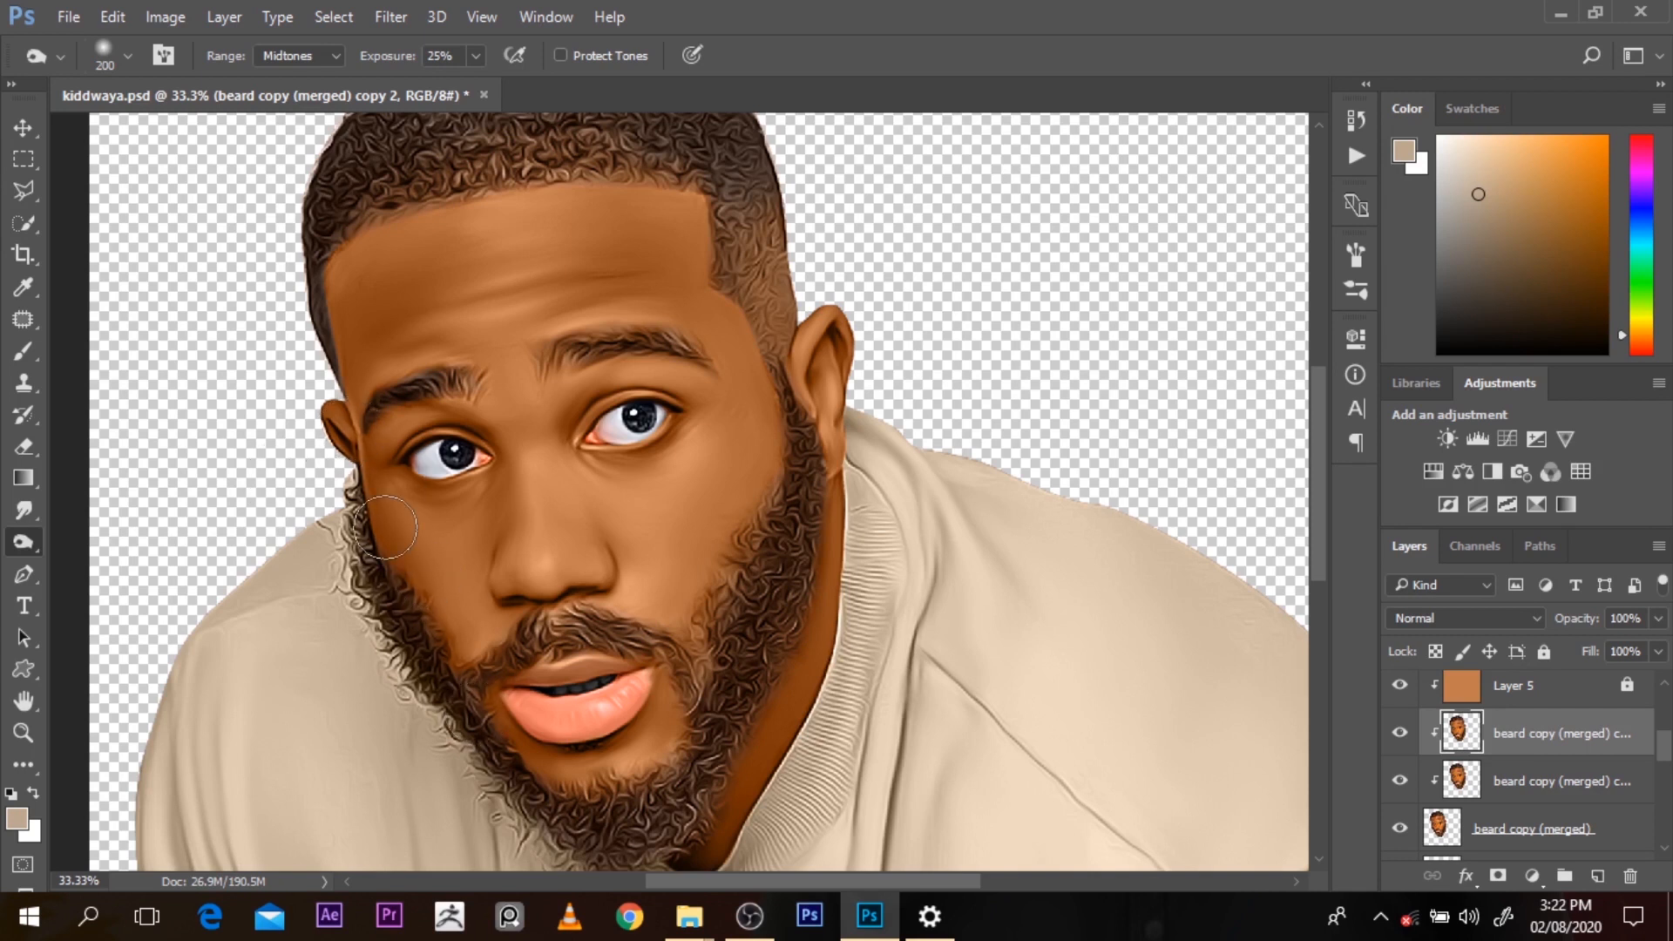
{"action": "key", "text": "bracketright"}
{"action": "key", "text": "bracketright"}
{"action": "key", "text": "2"}
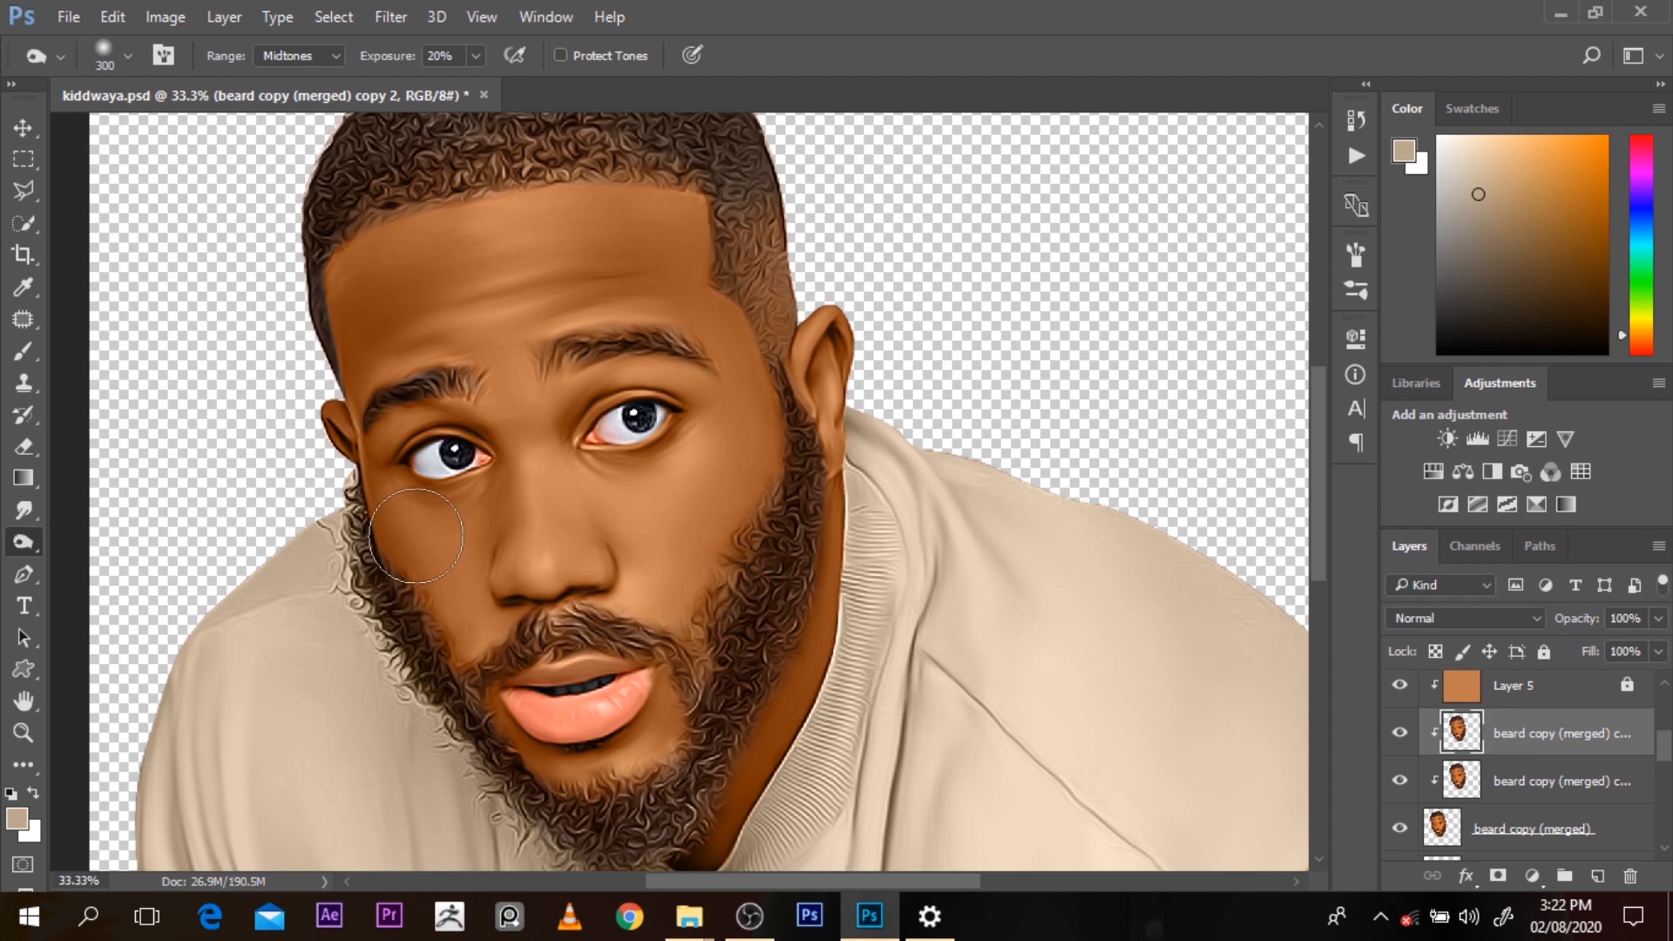
Burn the lower edge of the bottom lip in the midtones at 20% exposure with a small brush of about 45 px
{"action": "key", "text": "bracketleft"}
{"action": "key", "text": "bracketleft"}
{"action": "key", "text": "bracketleft"}
{"action": "key", "text": "bracketleft"}
{"action": "key", "text": "bracketleft"}
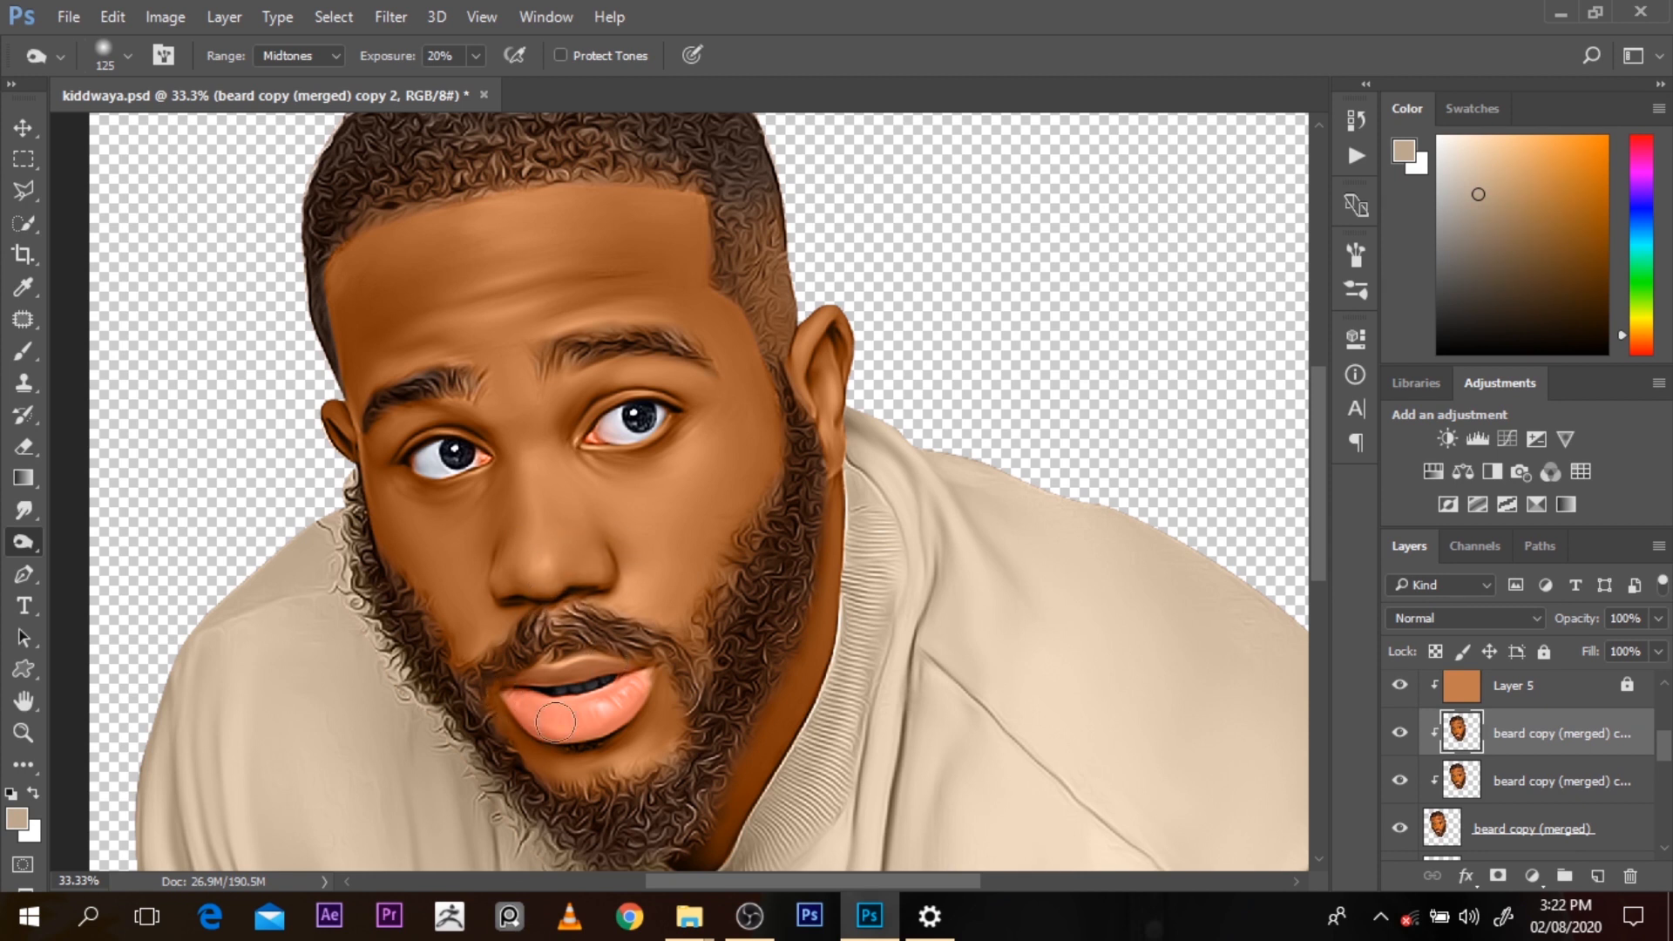
{"action": "key", "text": "bracketleft"}
{"action": "key", "text": "bracketleft"}
{"action": "key", "text": "bracketleft"}
{"action": "key", "text": "bracketleft"}
{"action": "key", "text": "bracketleft"}
{"action": "key", "text": "bracketleft"}
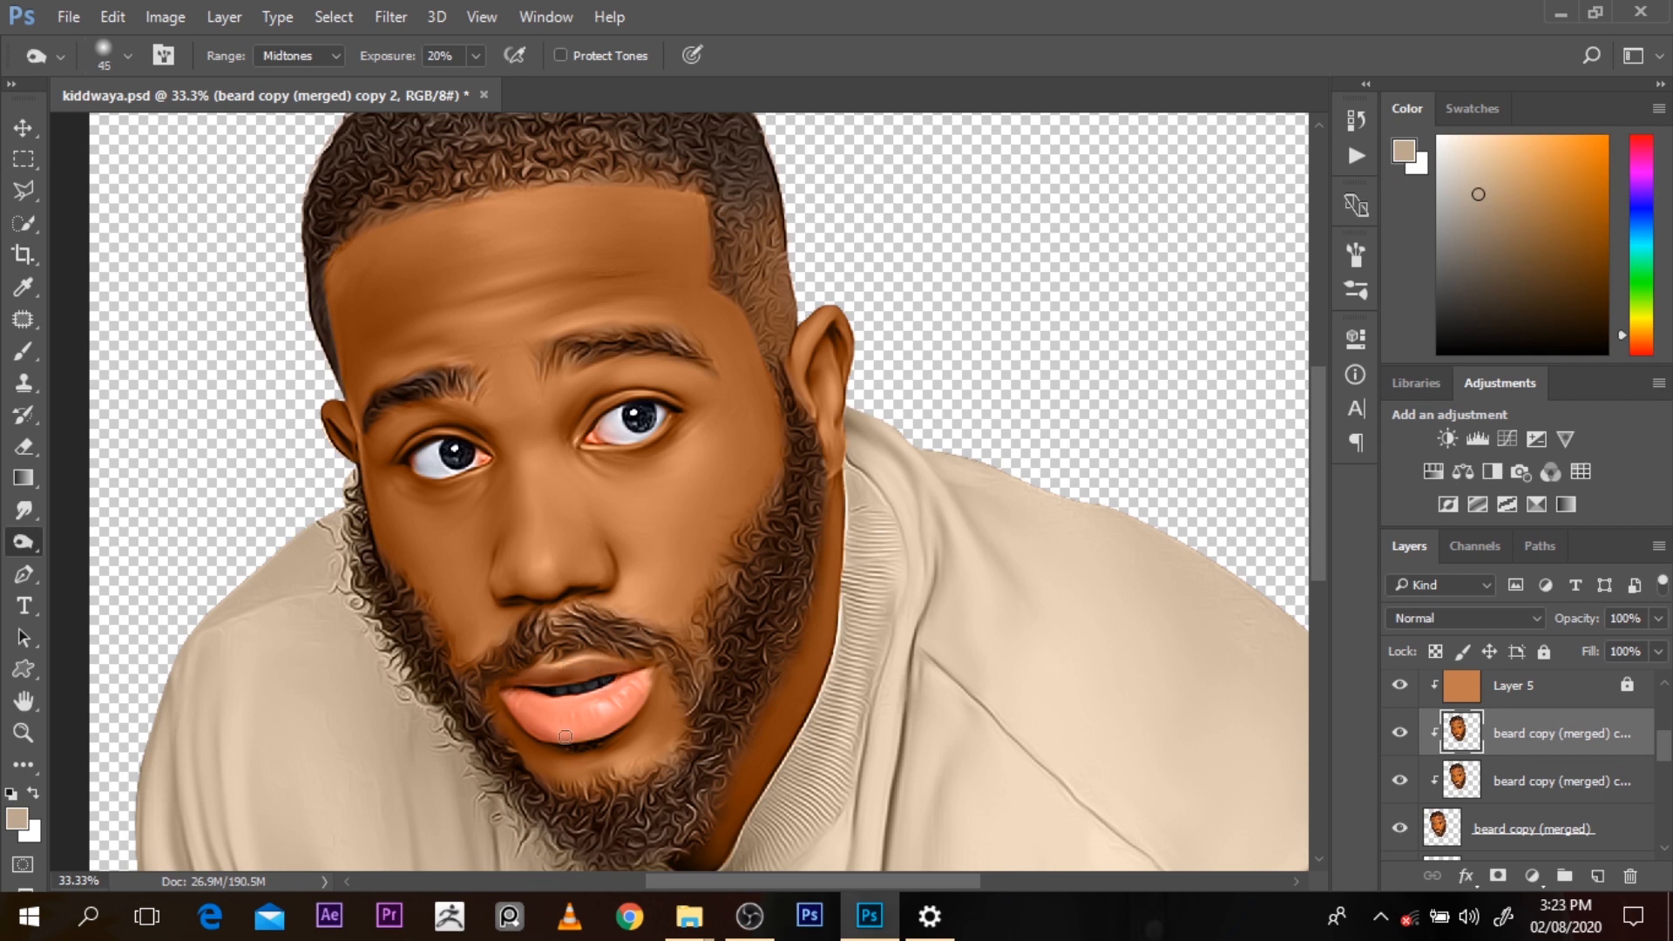
{"action": "mouse_move", "coordinate": [507, 703]}
{"action": "left_mouse_down"}
{"action": "mouse_move", "coordinate": [598, 722]}
{"action": "mouse_move", "coordinate": [539, 729]}
{"action": "mouse_move", "coordinate": [649, 675]}
{"action": "mouse_move", "coordinate": [614, 740]}
{"action": "mouse_move", "coordinate": [645, 681]}
{"action": "mouse_move", "coordinate": [614, 716]}
{"action": "left_mouse_up"}
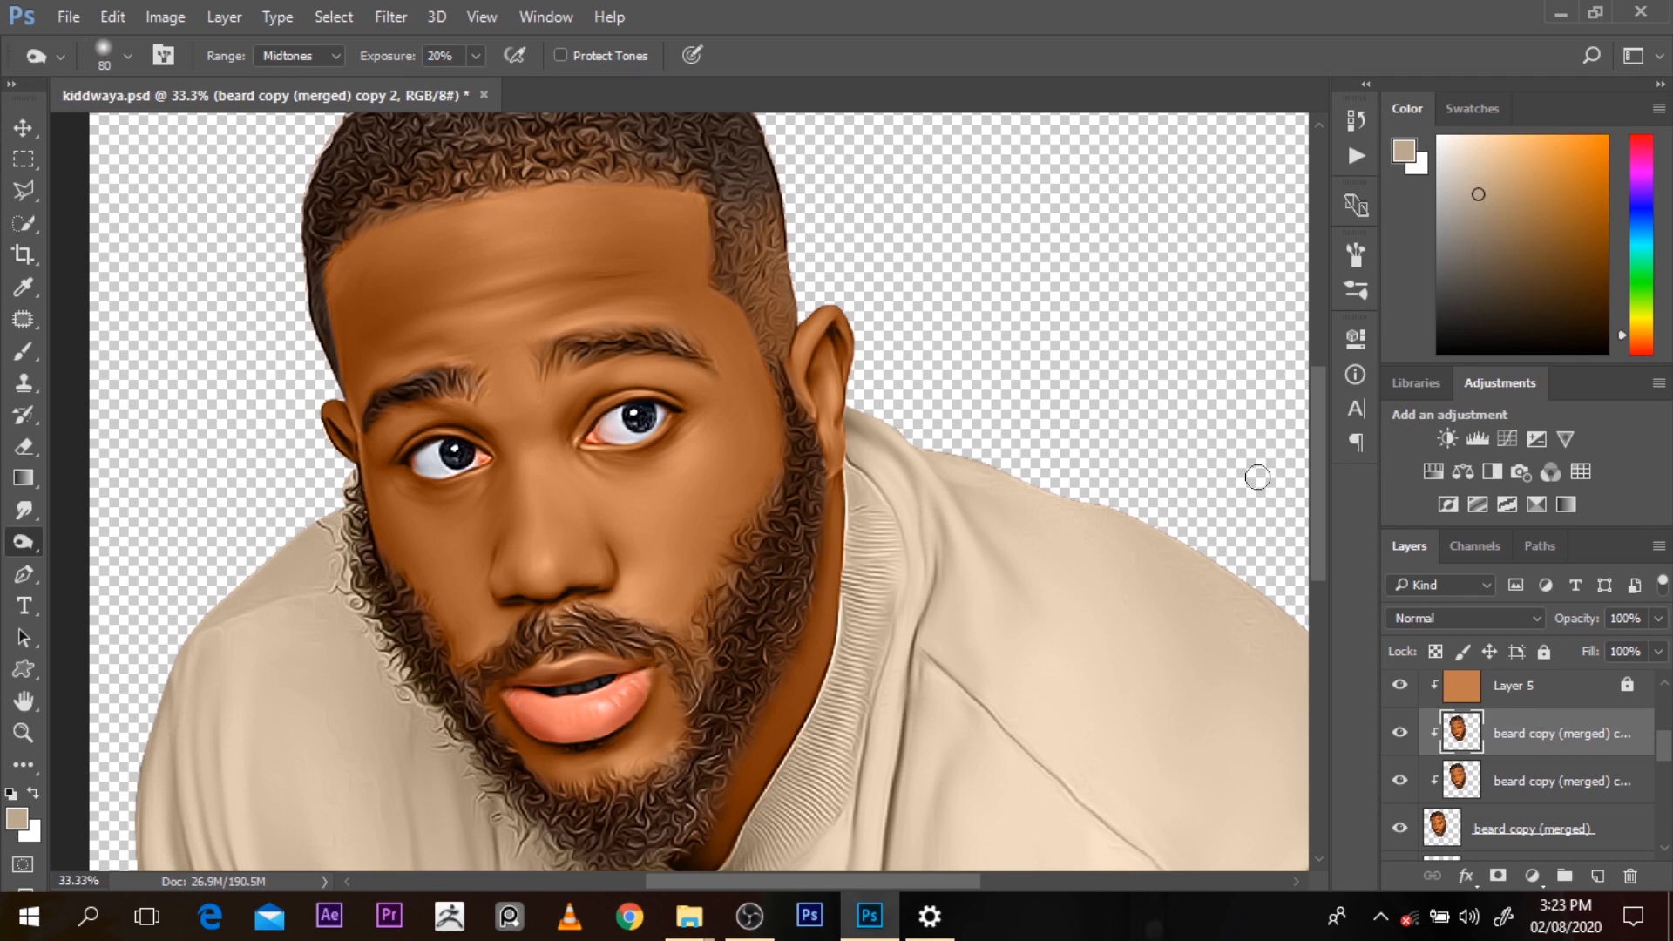
Burn the temple and outer cheek on the image's right down along the beard, using a 125 to 300 px brush
{"action": "scroll", "coordinate": [1320, 502], "scroll_direction": "down", "scroll_amount": 1}
{"action": "key", "text": "bracketright"}
{"action": "key", "text": "bracketright"}
{"action": "key", "text": "bracketright"}
{"action": "key", "text": "bracketright"}
{"action": "key", "text": "bracketright"}
{"action": "key", "text": "bracketright"}
{"action": "key", "text": "bracketright"}
{"action": "key", "text": "bracketright"}
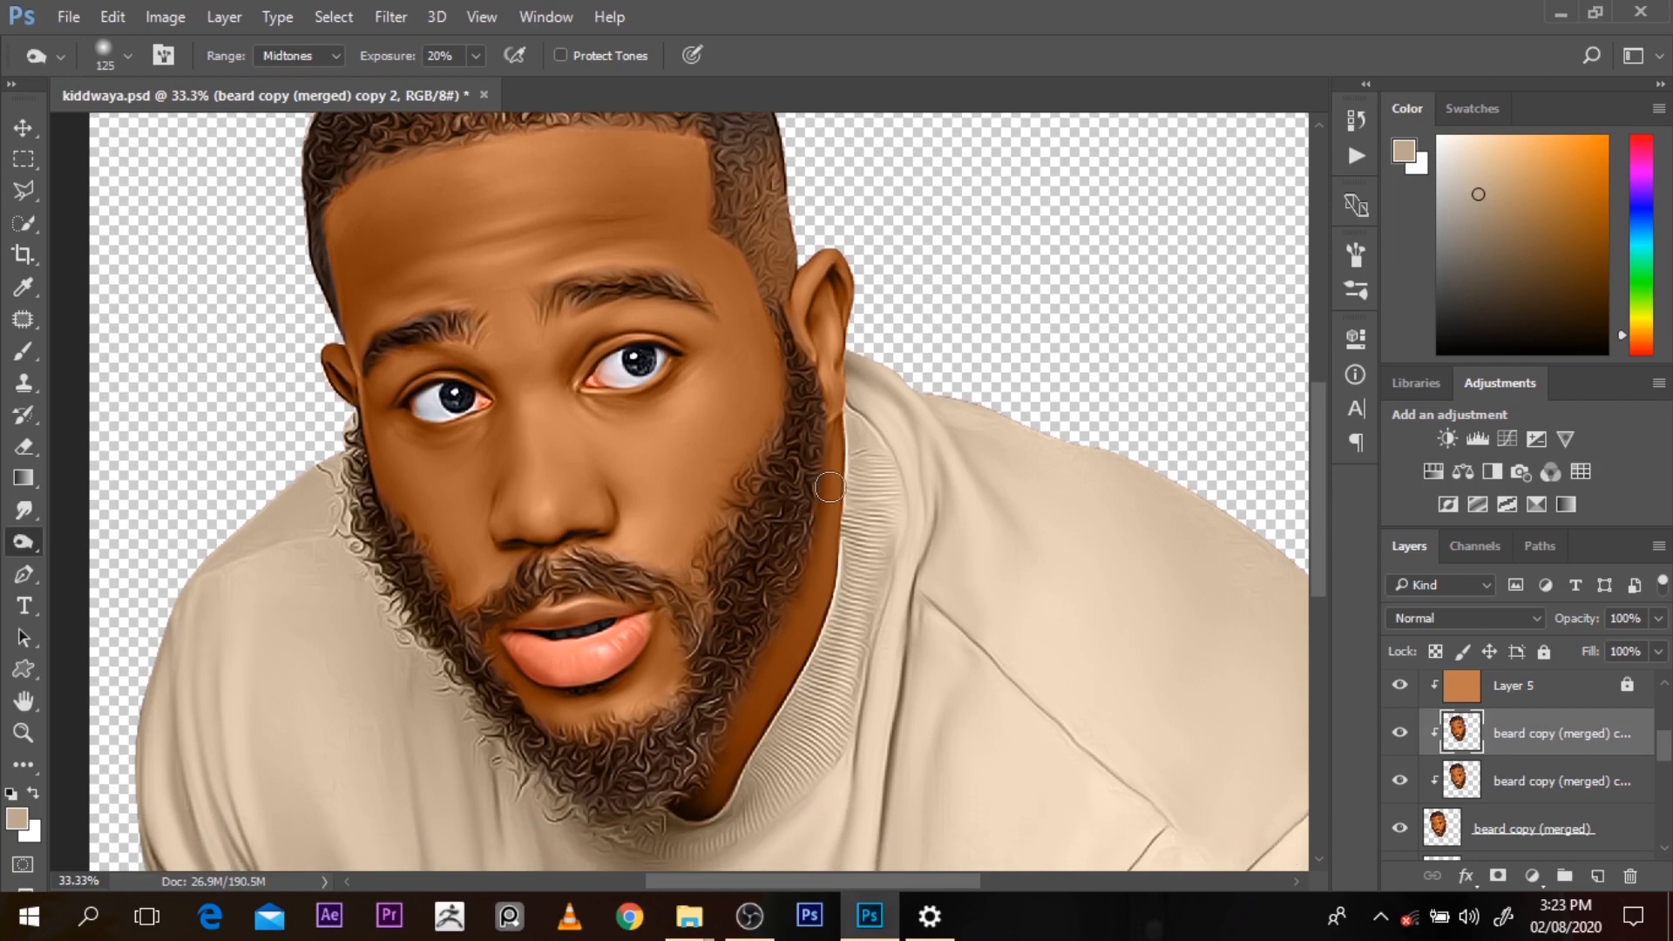
{"action": "mouse_move", "coordinate": [728, 331]}
{"action": "left_mouse_down"}
{"action": "mouse_move", "coordinate": [704, 506]}
{"action": "mouse_move", "coordinate": [768, 330]}
{"action": "mouse_move", "coordinate": [755, 421]}
{"action": "mouse_move", "coordinate": [774, 385]}
{"action": "mouse_move", "coordinate": [726, 564]}
{"action": "mouse_move", "coordinate": [779, 404]}
{"action": "mouse_move", "coordinate": [709, 568]}
{"action": "mouse_move", "coordinate": [862, 412]}
{"action": "mouse_move", "coordinate": [812, 496]}
{"action": "left_mouse_up"}
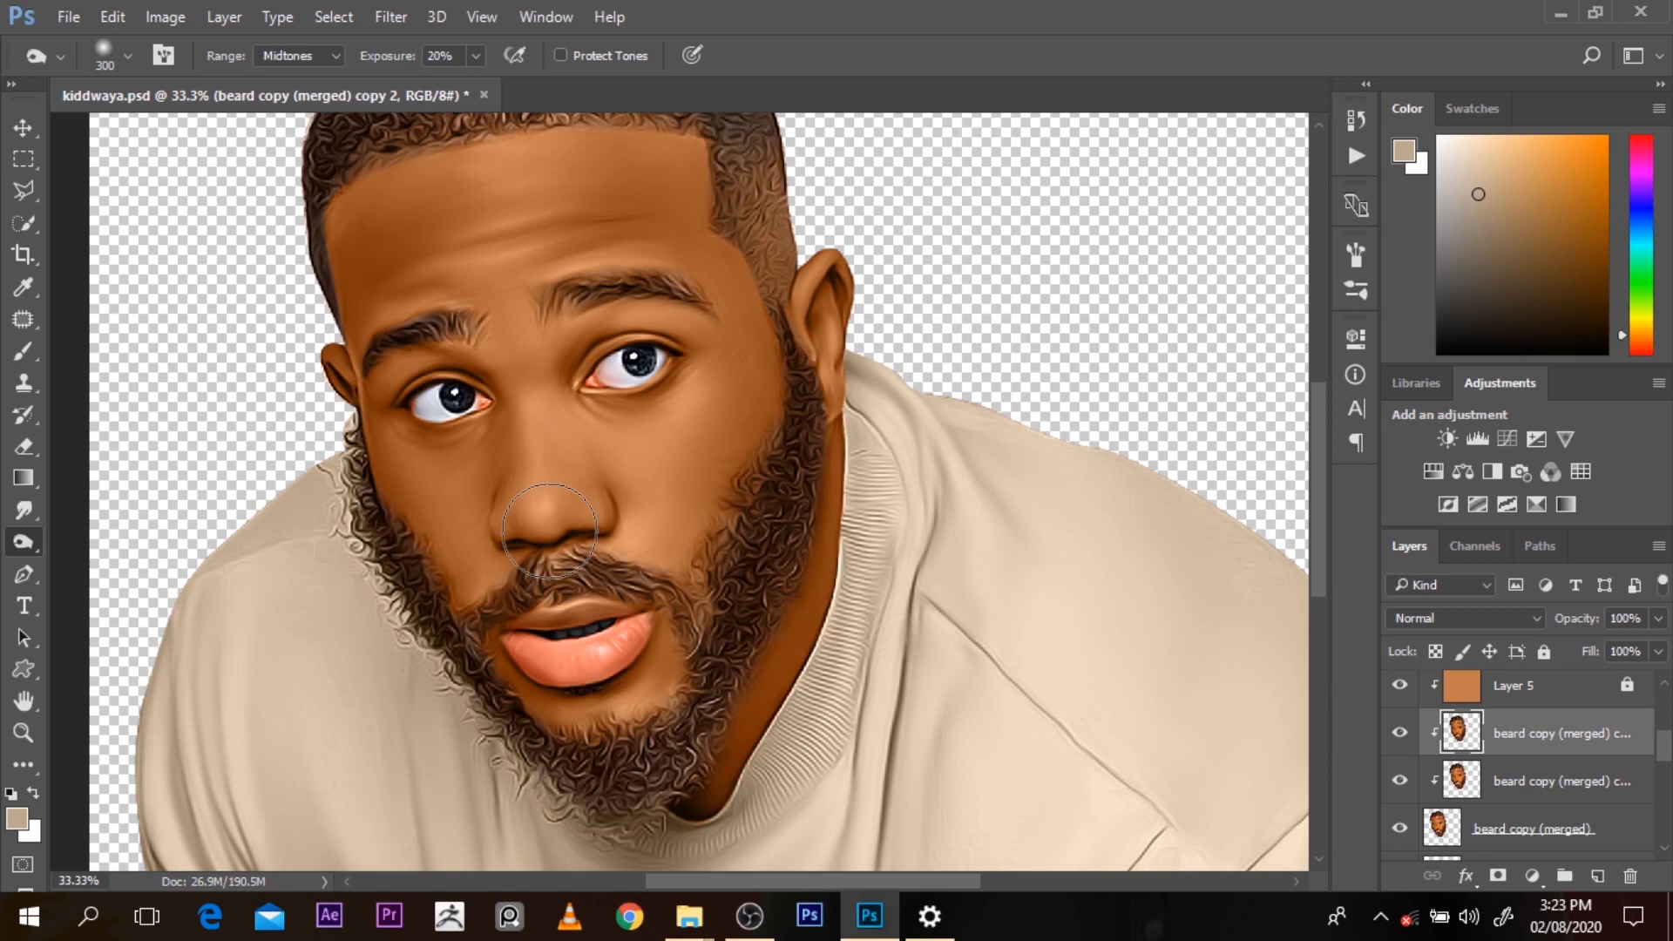
Burn the shading around the mouth and just below the lower lip with a 125 to 150 px brush at 20% exposure
{"action": "key", "text": "bracketleft"}
{"action": "key", "text": "bracketleft"}
{"action": "key", "text": "bracketleft"}
{"action": "key", "text": "bracketleft"}
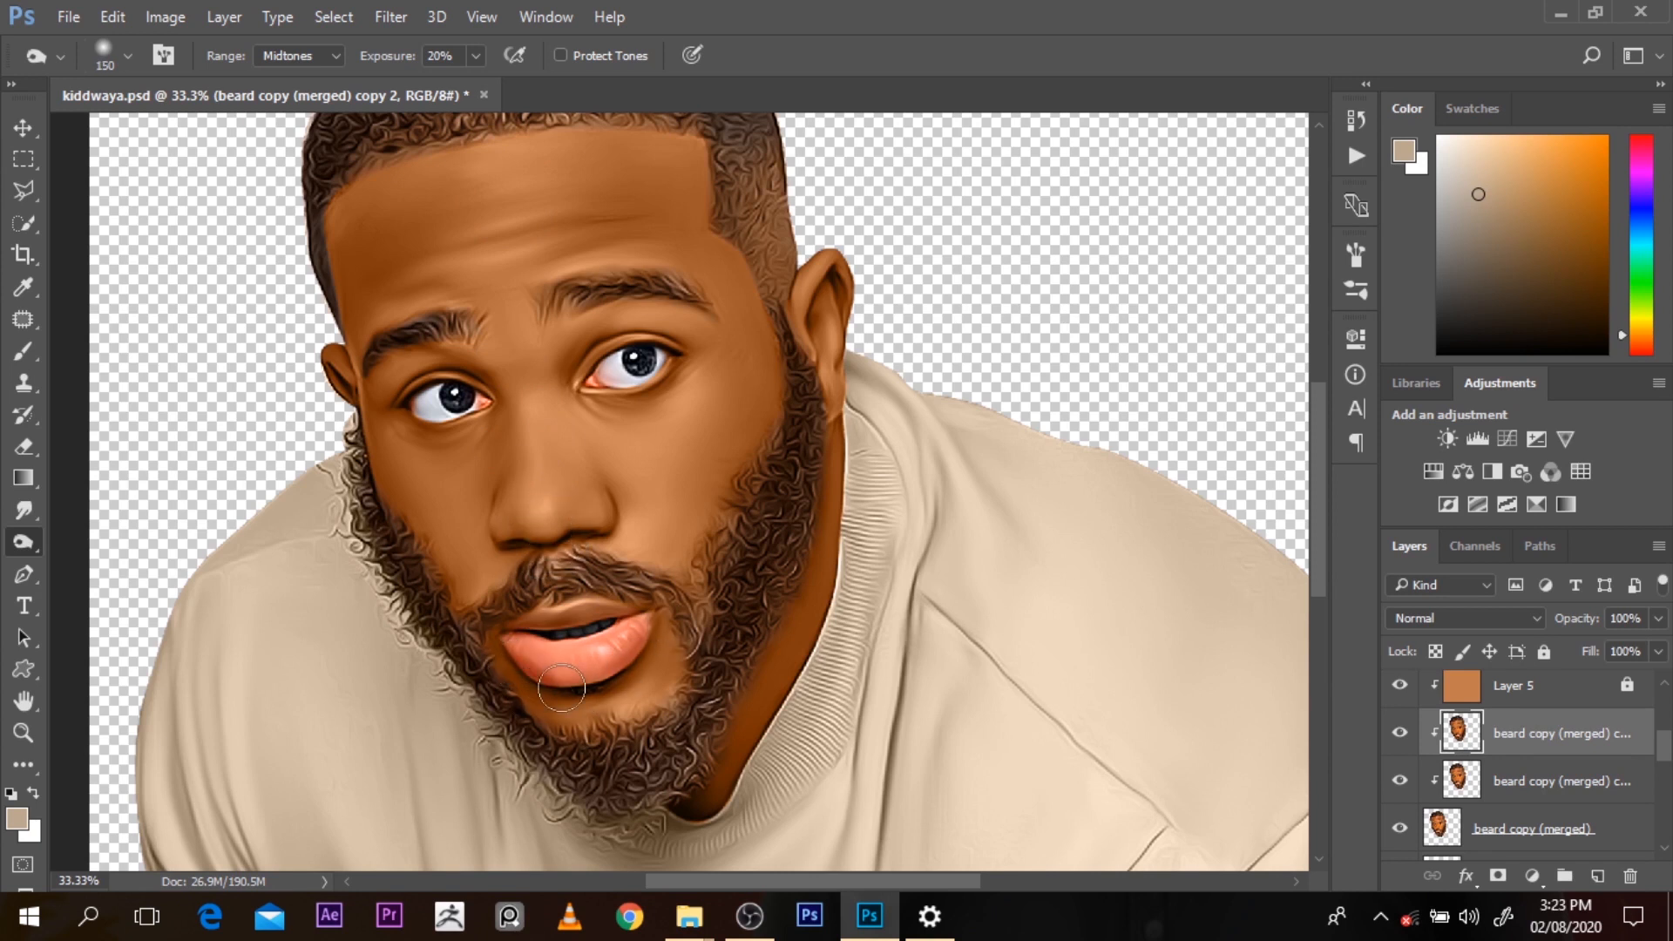
{"action": "key", "text": "bracketleft"}
{"action": "key", "text": "bracketleft"}
{"action": "key", "text": "bracketleft"}
{"action": "key", "text": "bracketright"}
{"action": "key", "text": "bracketright"}
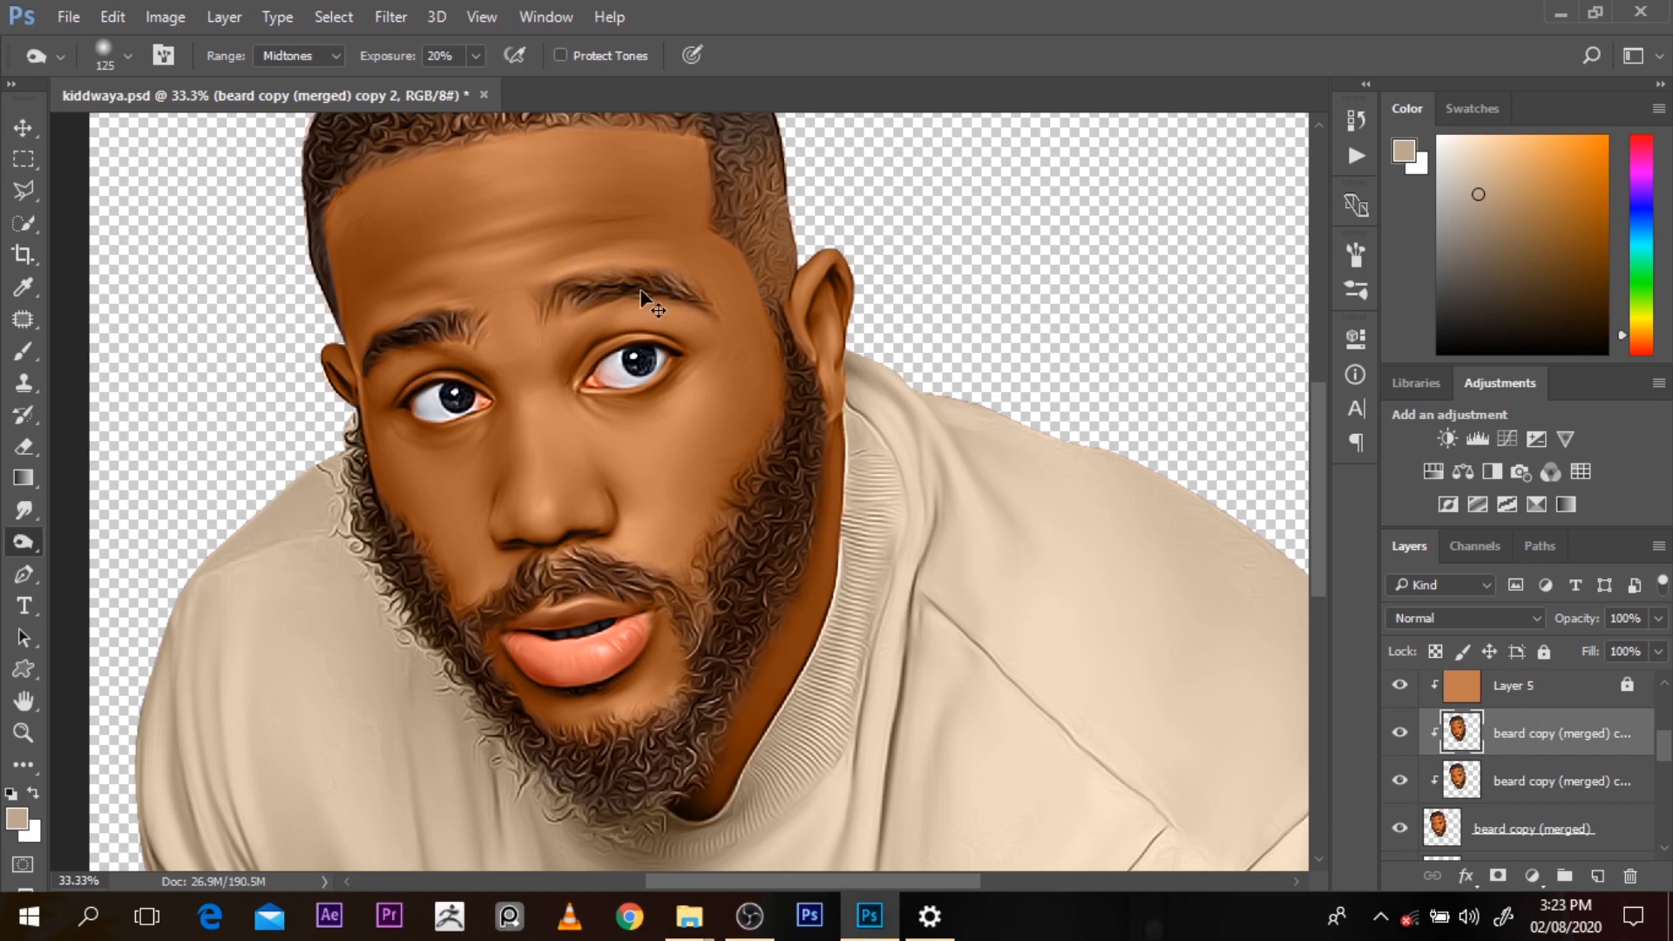
Compare the eyebrows with Layer 7 hidden and shown, and reselect the duplicated face layer
{"action": "left_click", "coordinate": [610, 291], "text": "ctrl"}
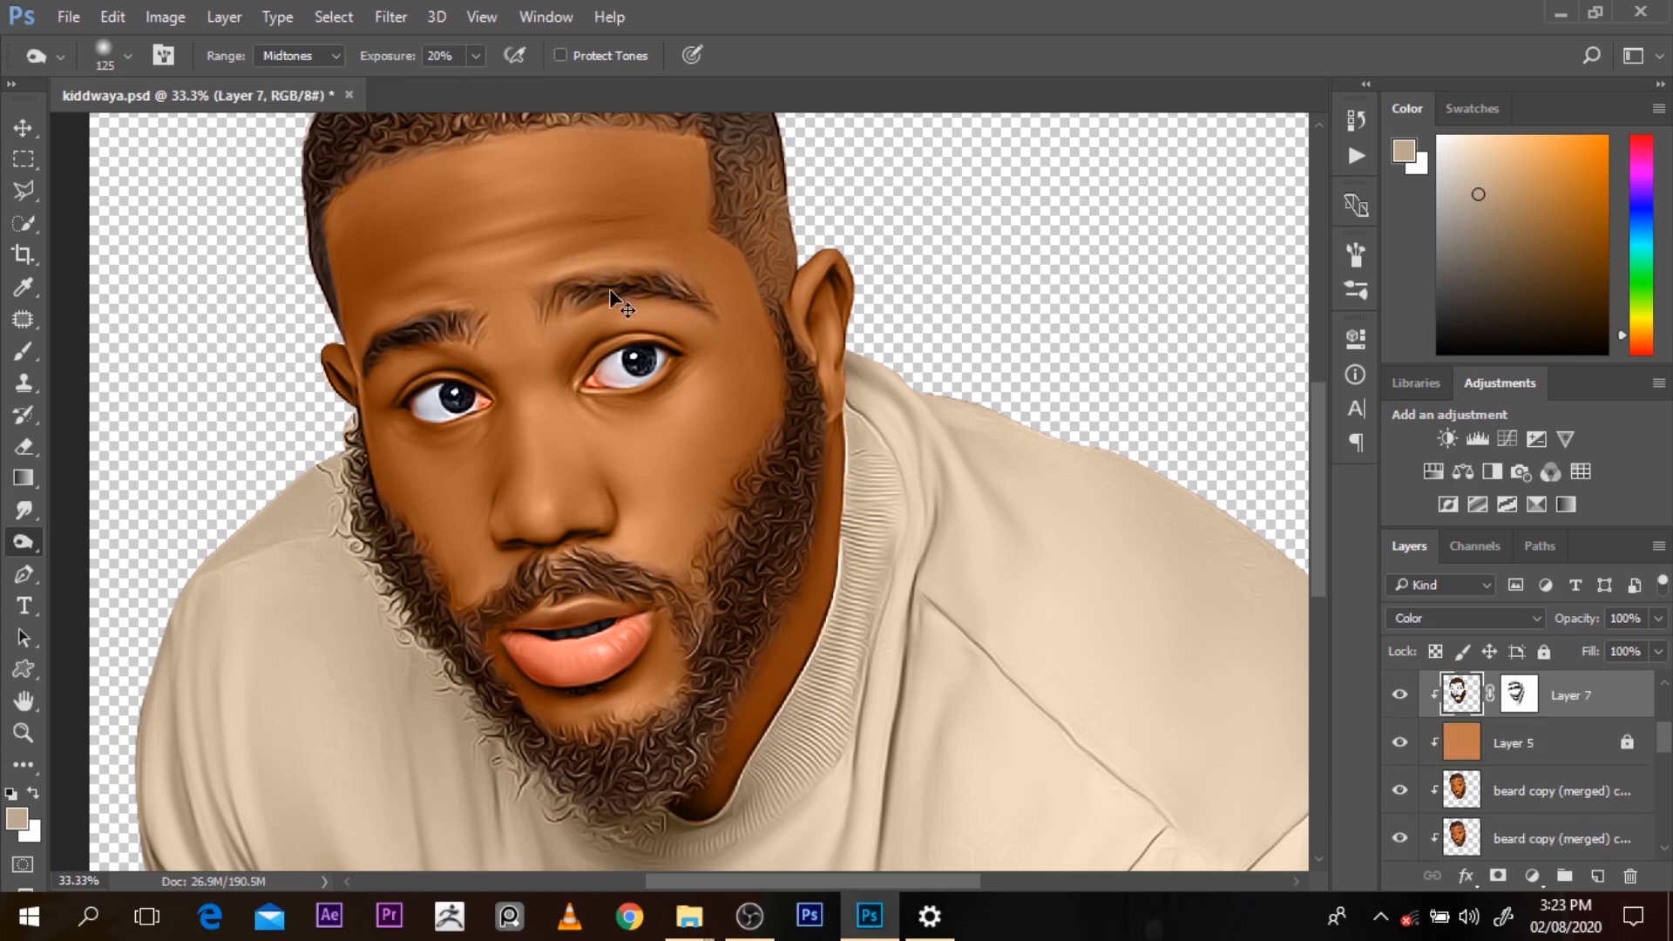
{"action": "left_click", "coordinate": [1397, 701]}
{"action": "left_click", "coordinate": [1397, 702]}
{"action": "left_click", "coordinate": [1558, 807]}
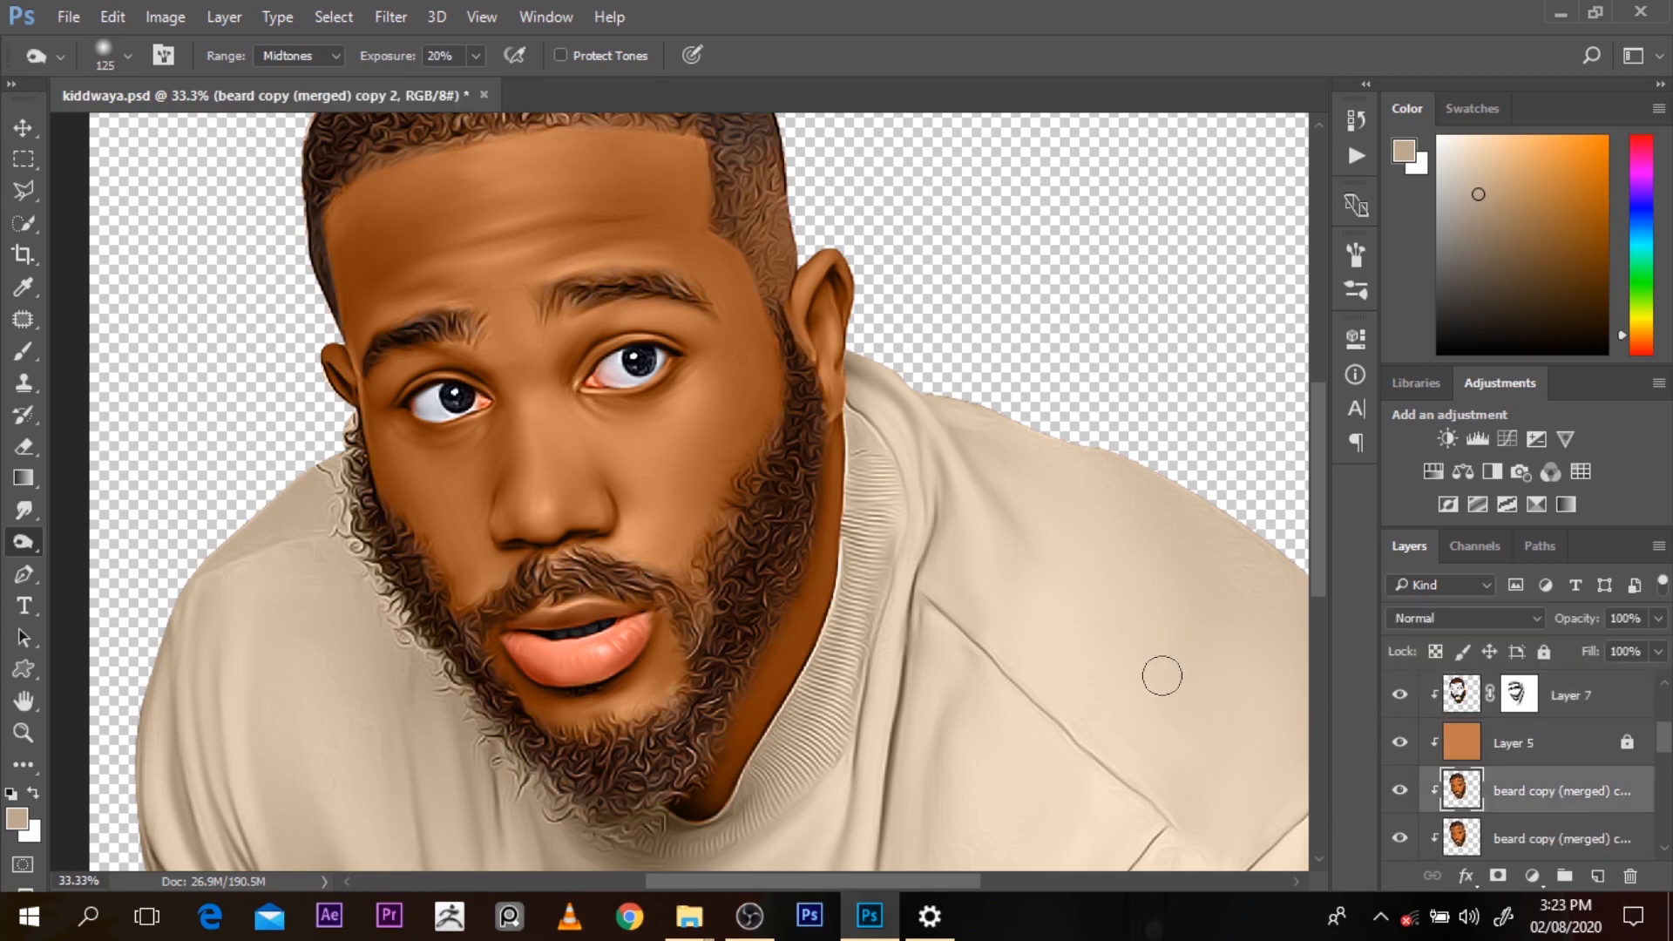
Smudge the inner end of the eyebrow on the image's left at 20% strength with a 100 px brush
{"action": "key", "text": "r"}
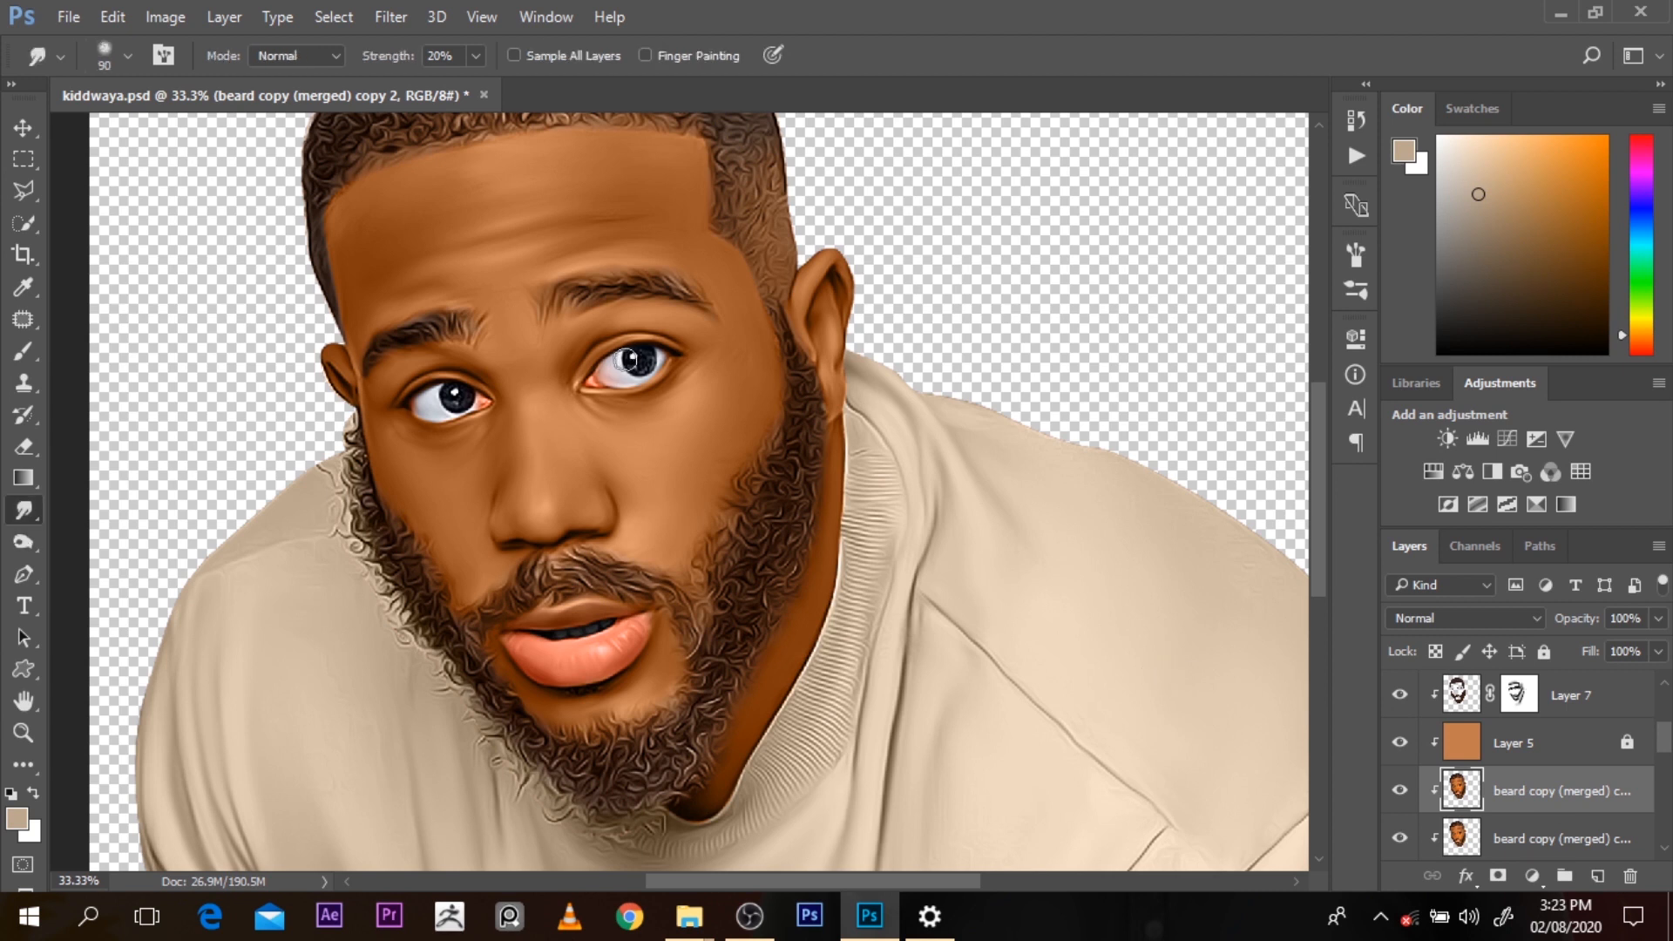
{"action": "key", "text": "bracketright"}
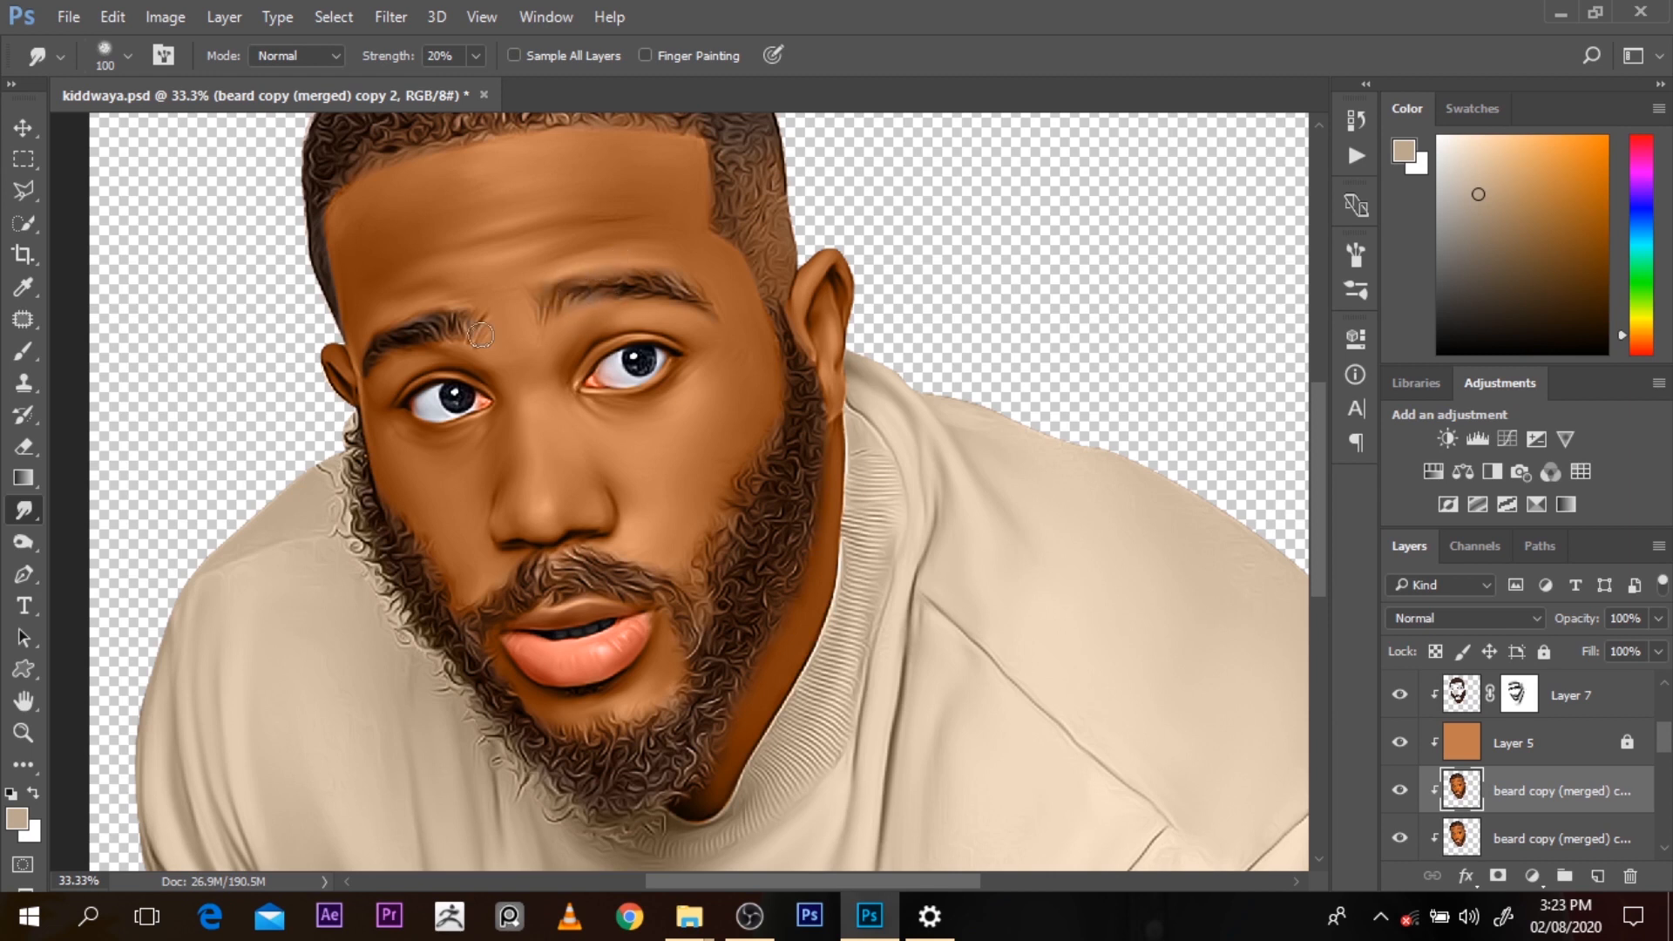
{"action": "left_click_drag", "start_coordinate": [469, 336], "coordinate": [449, 346]}
Erase on Layer 7's mask around the inner end of the right-hand eyebrow, using a 90 px eraser at 40% opacity
{"action": "key", "text": "e"}
{"action": "key", "text": "bracketleft"}
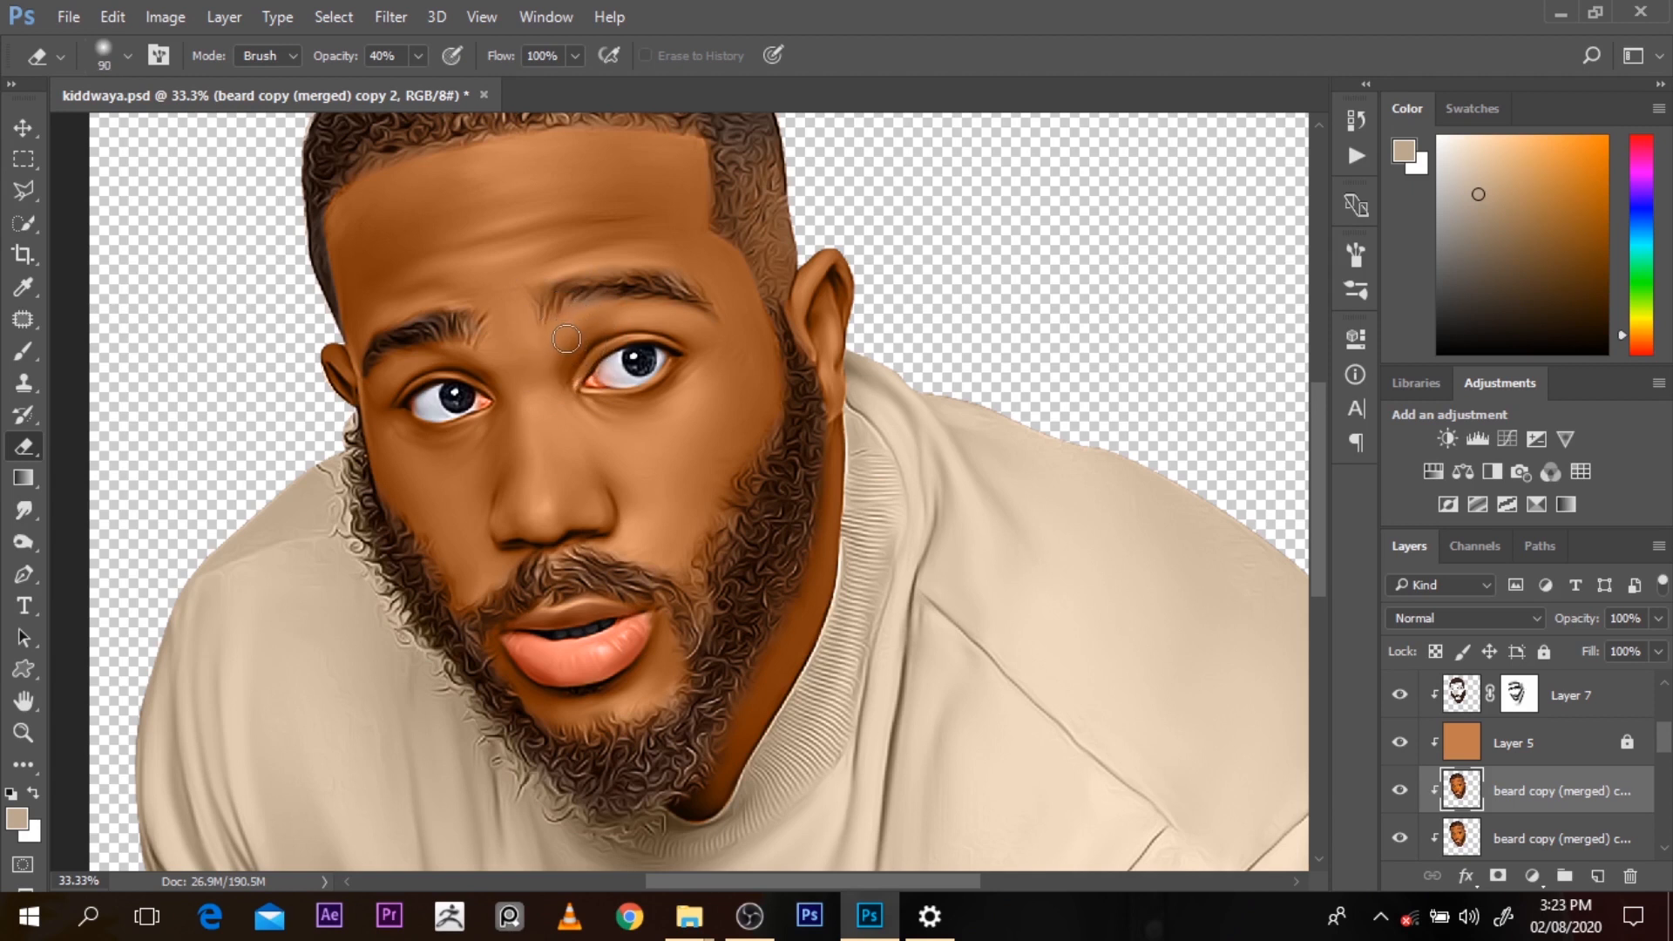
{"action": "left_click", "coordinate": [600, 300], "text": "ctrl"}
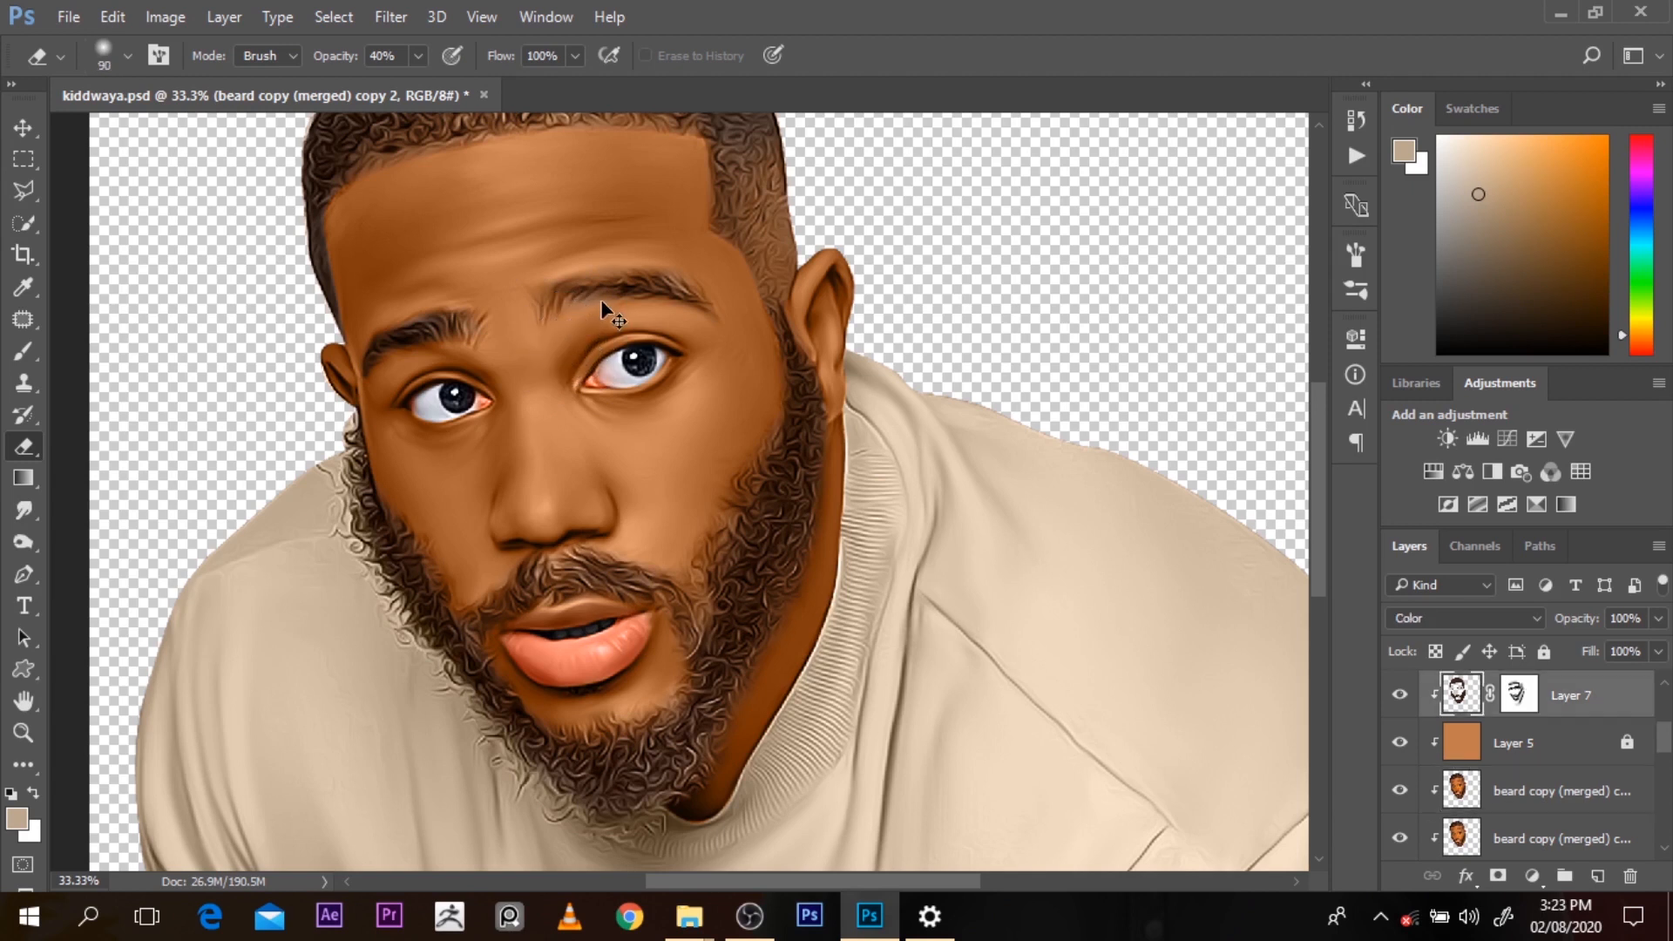
{"action": "left_click", "coordinate": [1521, 698]}
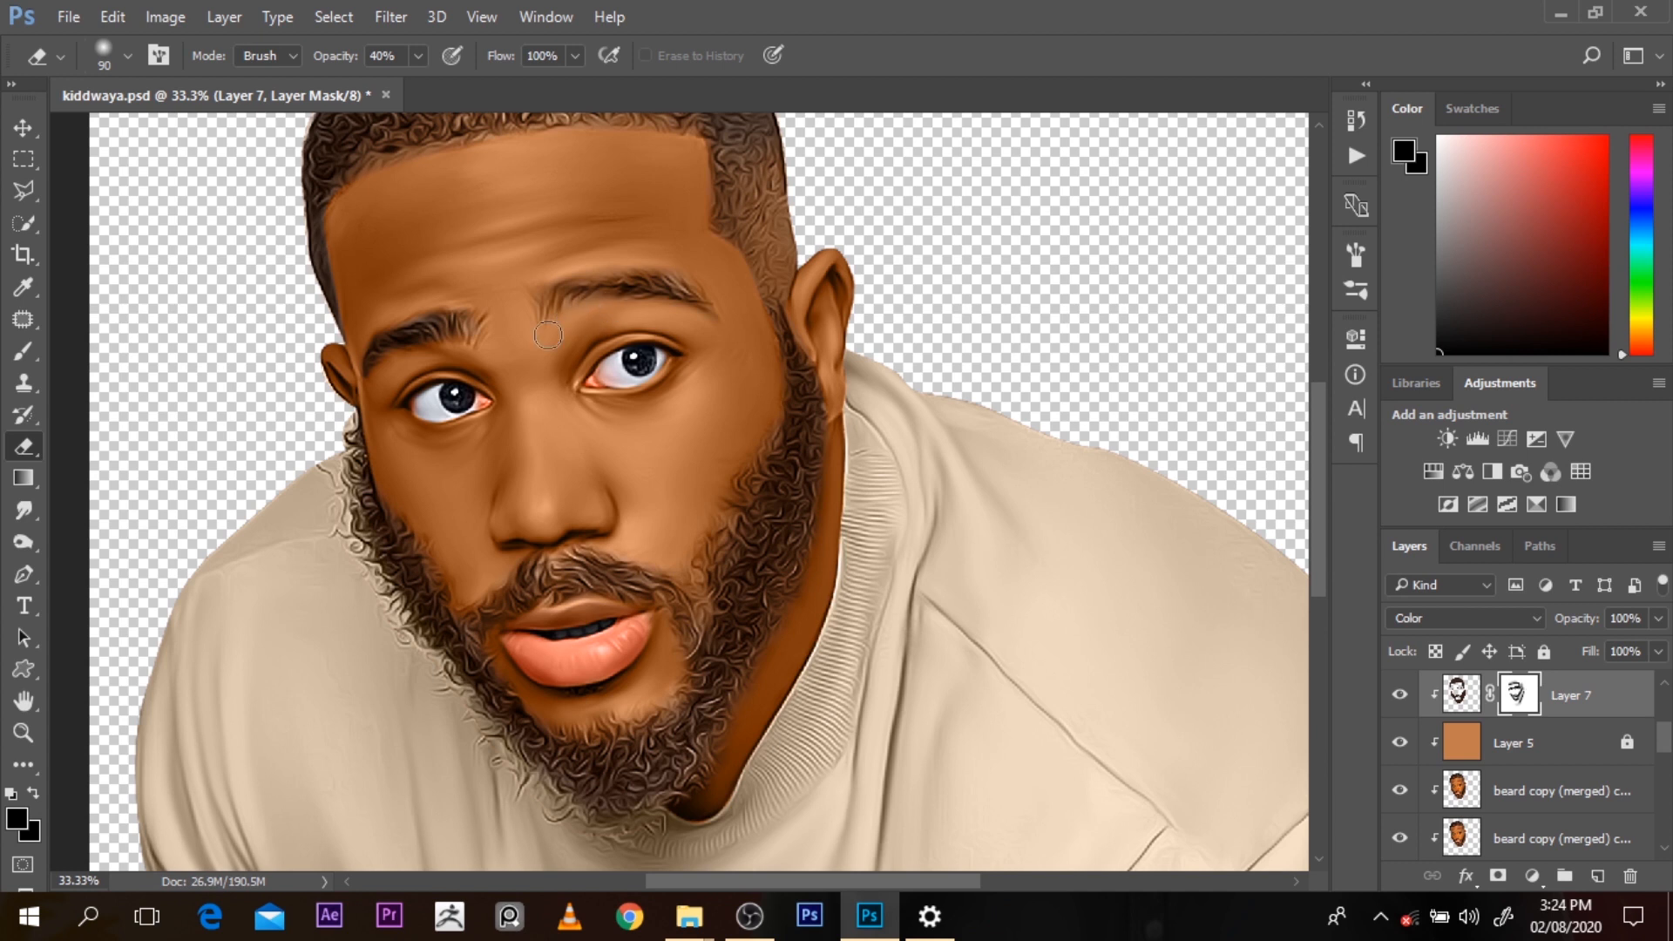
Burn the midtones of the cheek and beard on the duplicated face layer with a 250 to 500 px brush, lowering exposure to 15%
{"action": "key", "text": "bracketright"}
{"action": "key", "text": "bracketright"}
{"action": "key", "text": "o"}
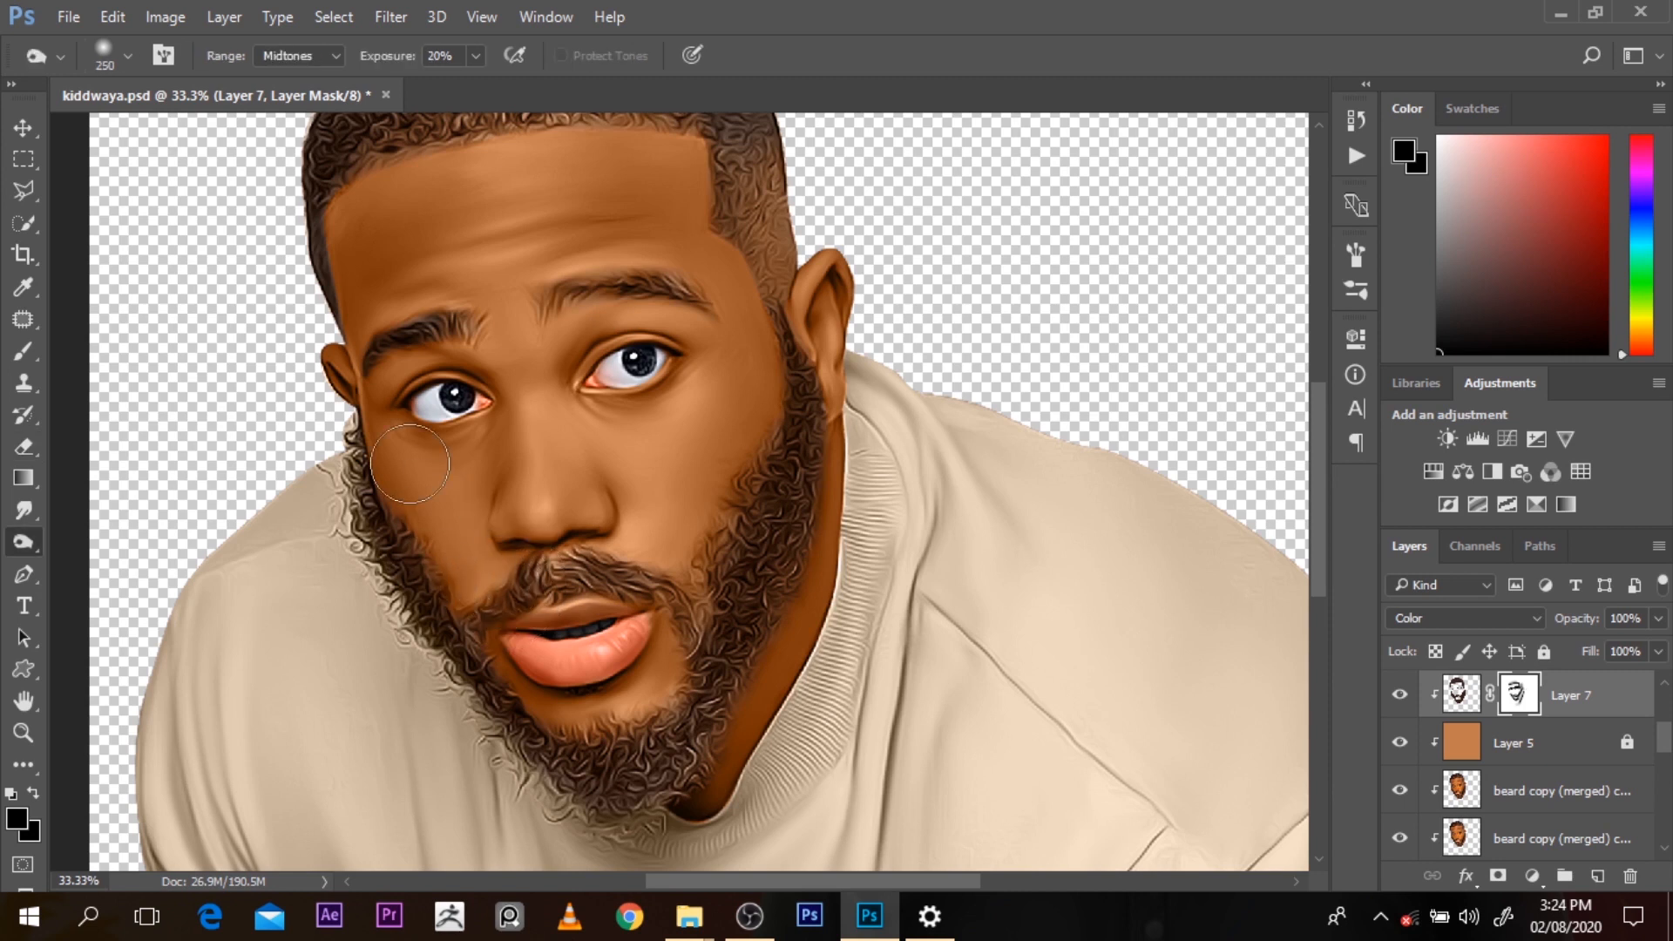
{"action": "left_click", "coordinate": [1429, 800]}
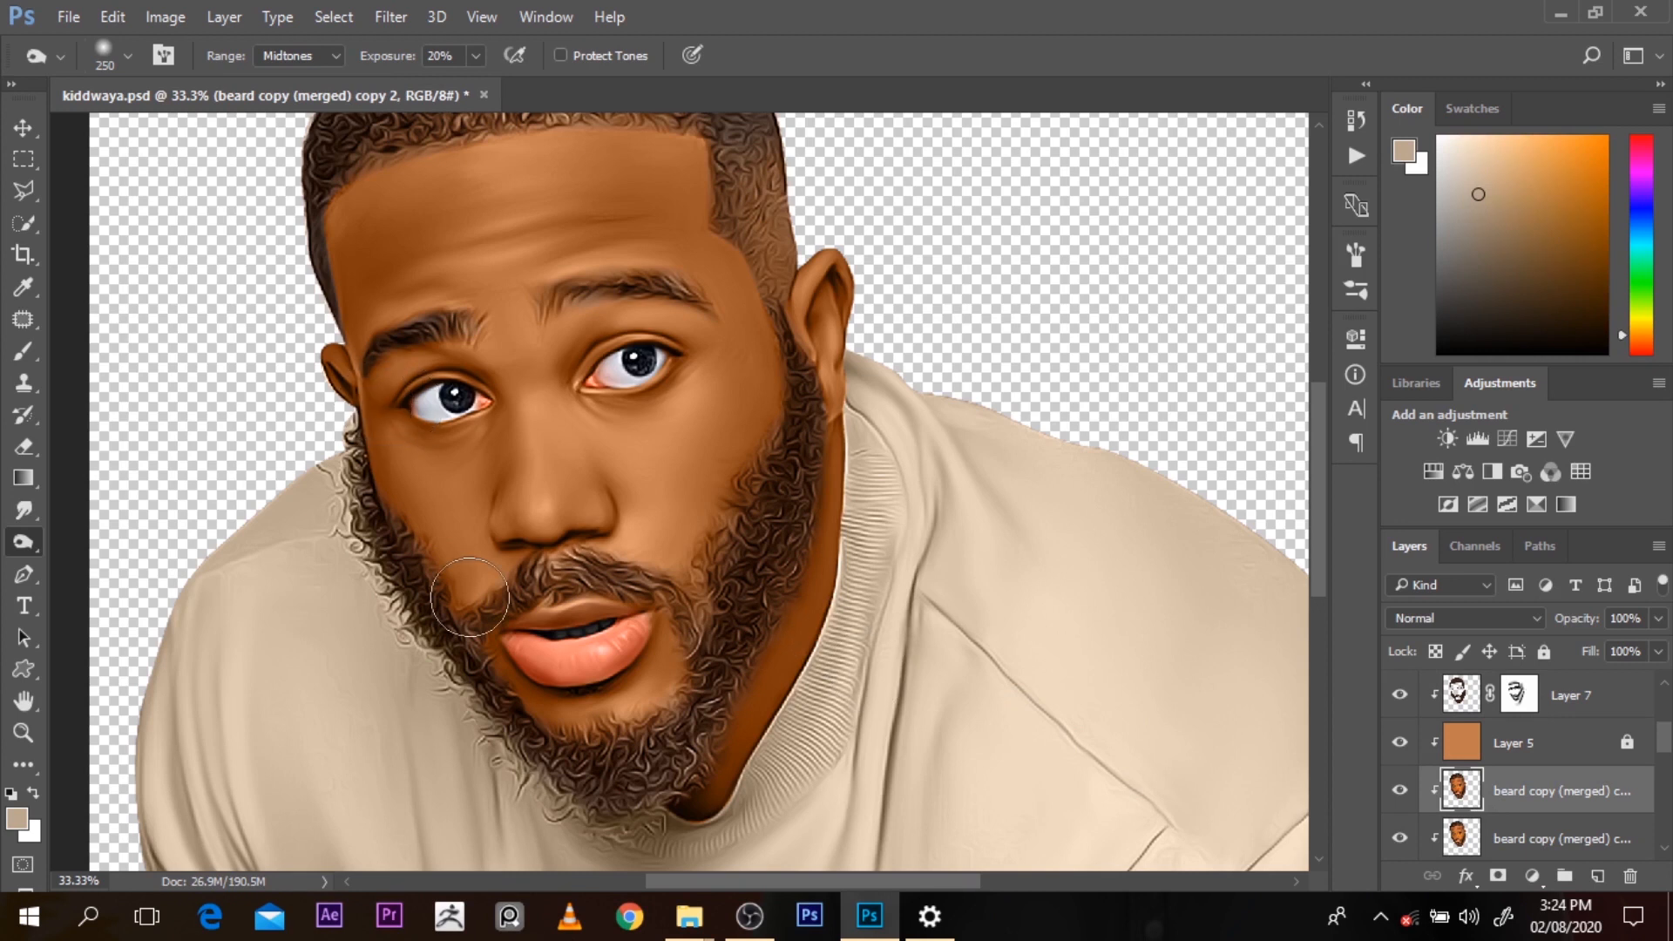
{"action": "key", "text": "bracketright"}
{"action": "key", "text": "bracketright"}
{"action": "key", "text": "bracketright"}
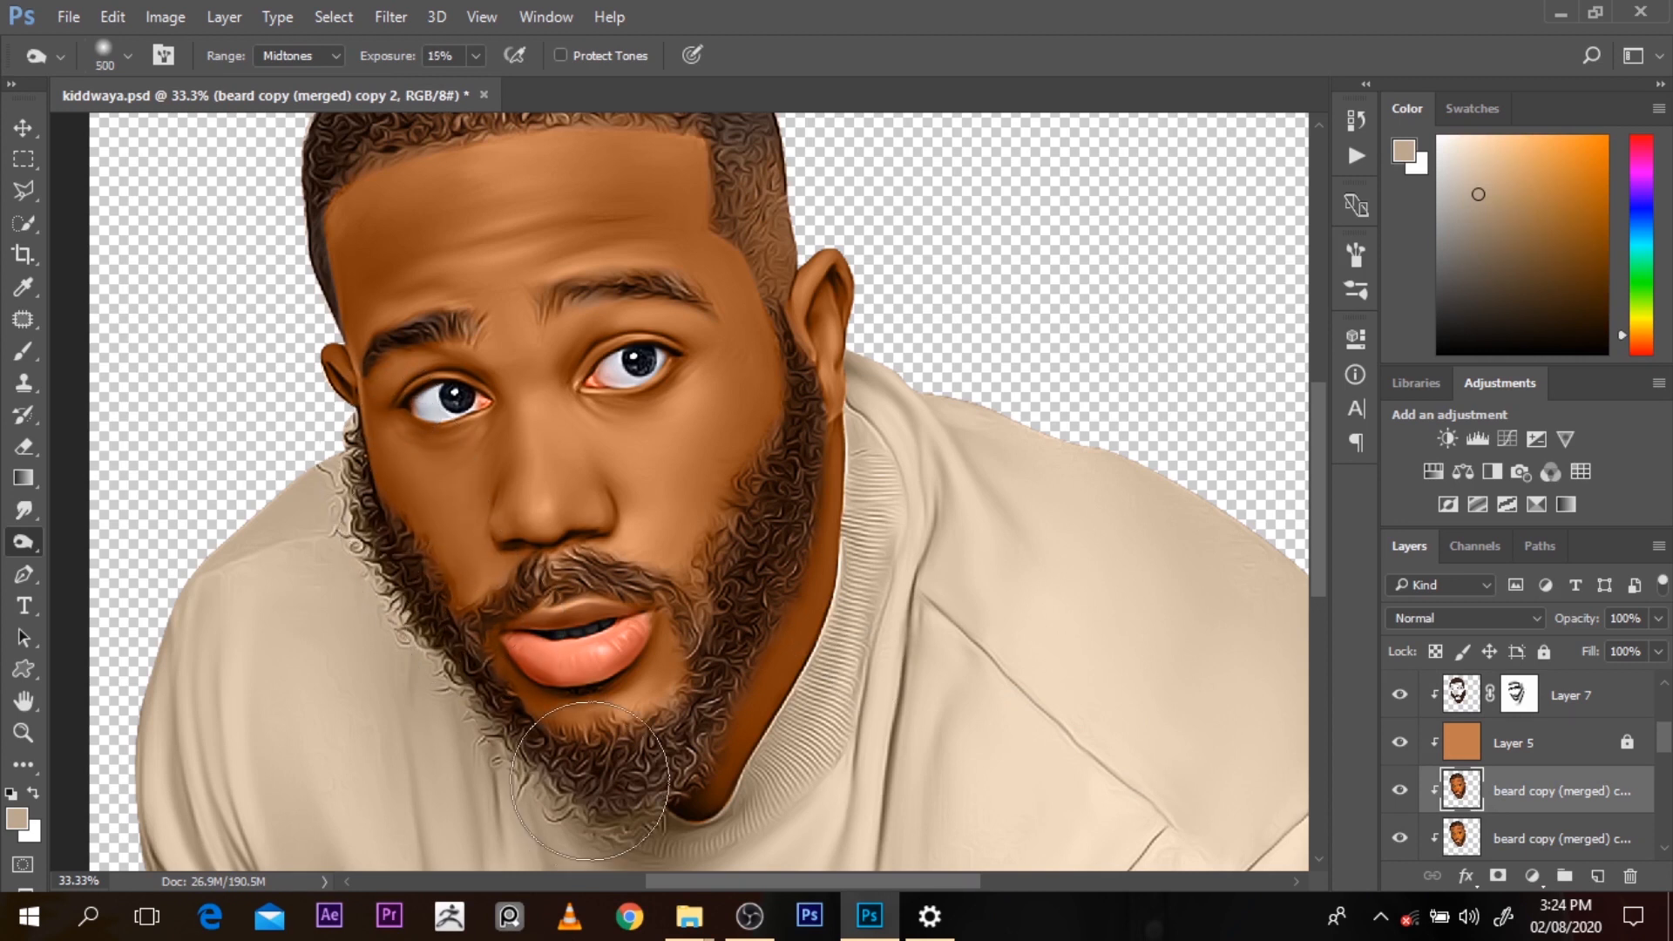
Compare the whole portrait with the burned duplicate layer hidden and shown, leaving the layer visible
{"action": "left_click", "coordinate": [787, 576], "text": "alt"}
{"action": "left_click", "coordinate": [787, 576], "text": "alt"}
{"action": "left_click", "coordinate": [787, 576], "text": "alt"}
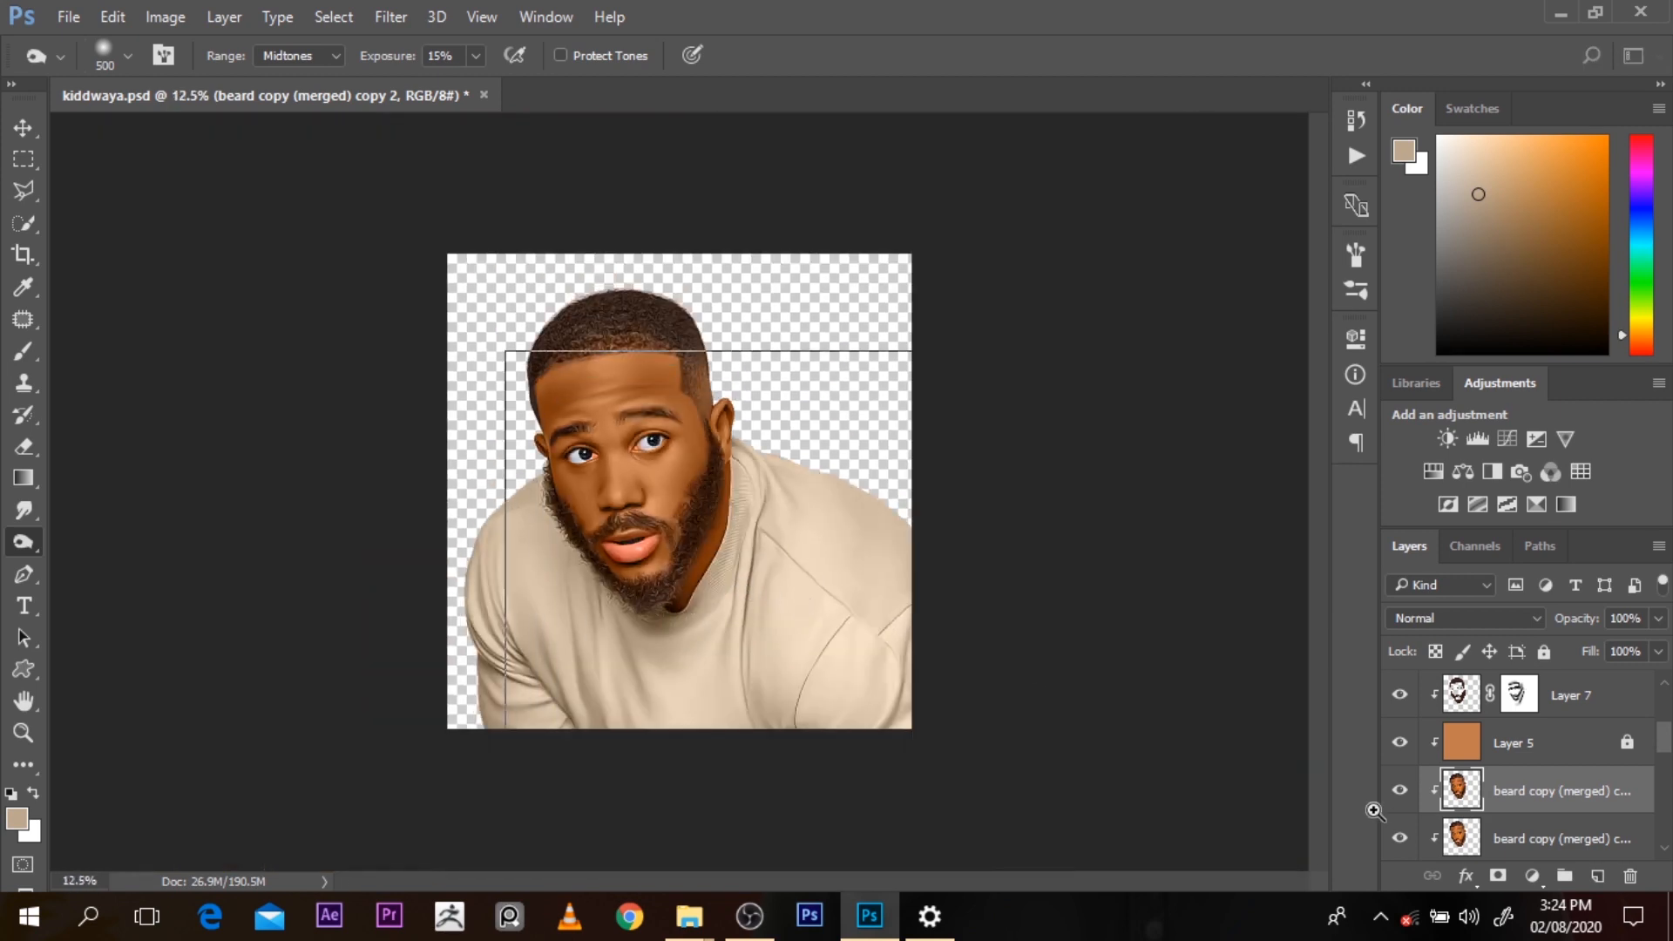
{"action": "key", "text": "ctrl+plus"}
{"action": "left_click", "coordinate": [1400, 791]}
{"action": "left_click", "coordinate": [1400, 793]}
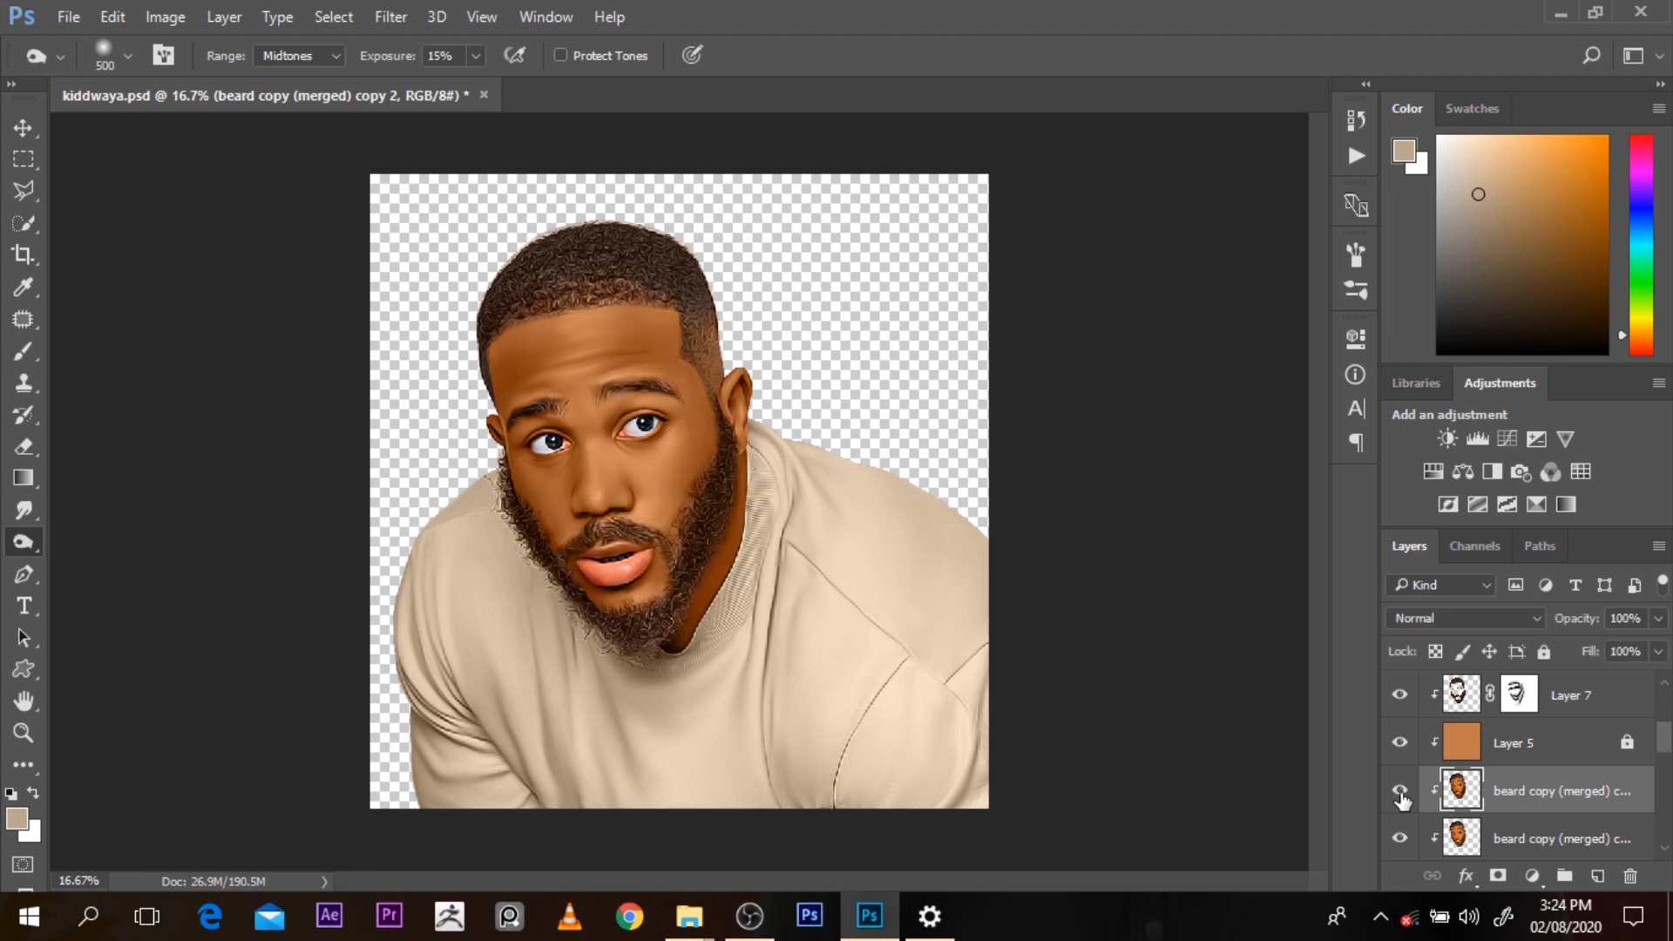
{"action": "key", "text": "ctrl+plus"}
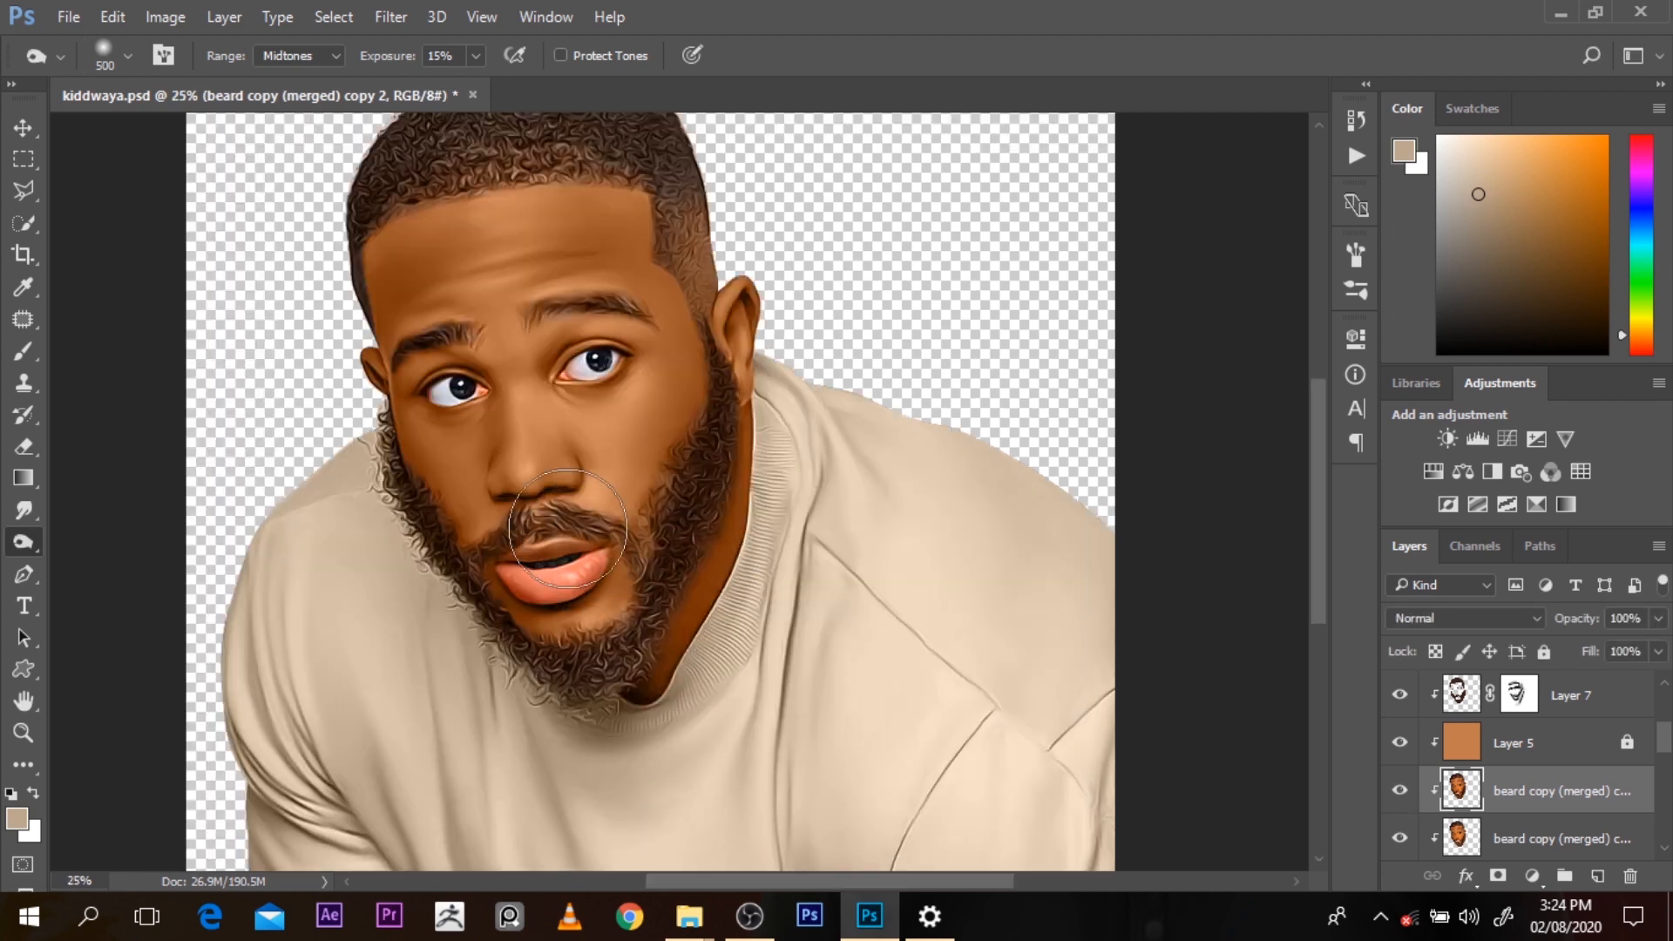
Burn the midtones of the lips with a 125 px brush at 15% exposure, comparing the result with the duplicate layer hidden and shown
{"action": "key", "text": "bracketleft"}
{"action": "key", "text": "bracketleft"}
{"action": "key", "text": "bracketleft"}
{"action": "key", "text": "bracketleft"}
{"action": "key", "text": "bracketleft"}
{"action": "key", "text": "bracketleft"}
{"action": "key", "text": "bracketleft"}
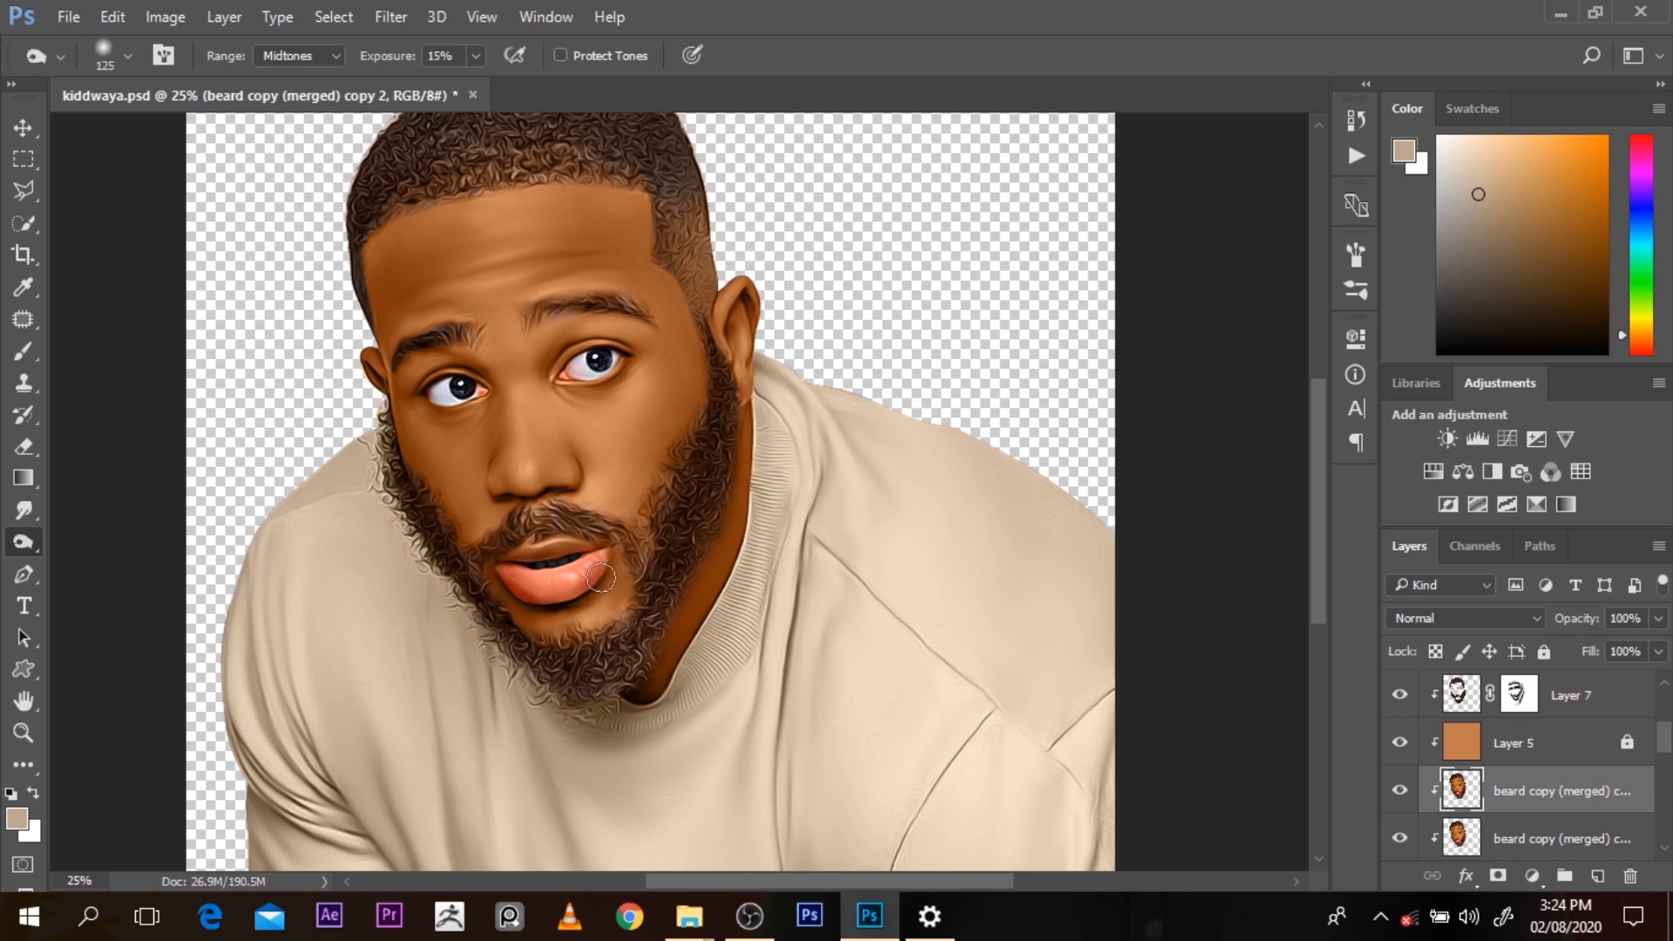
{"action": "left_click", "coordinate": [1401, 793]}
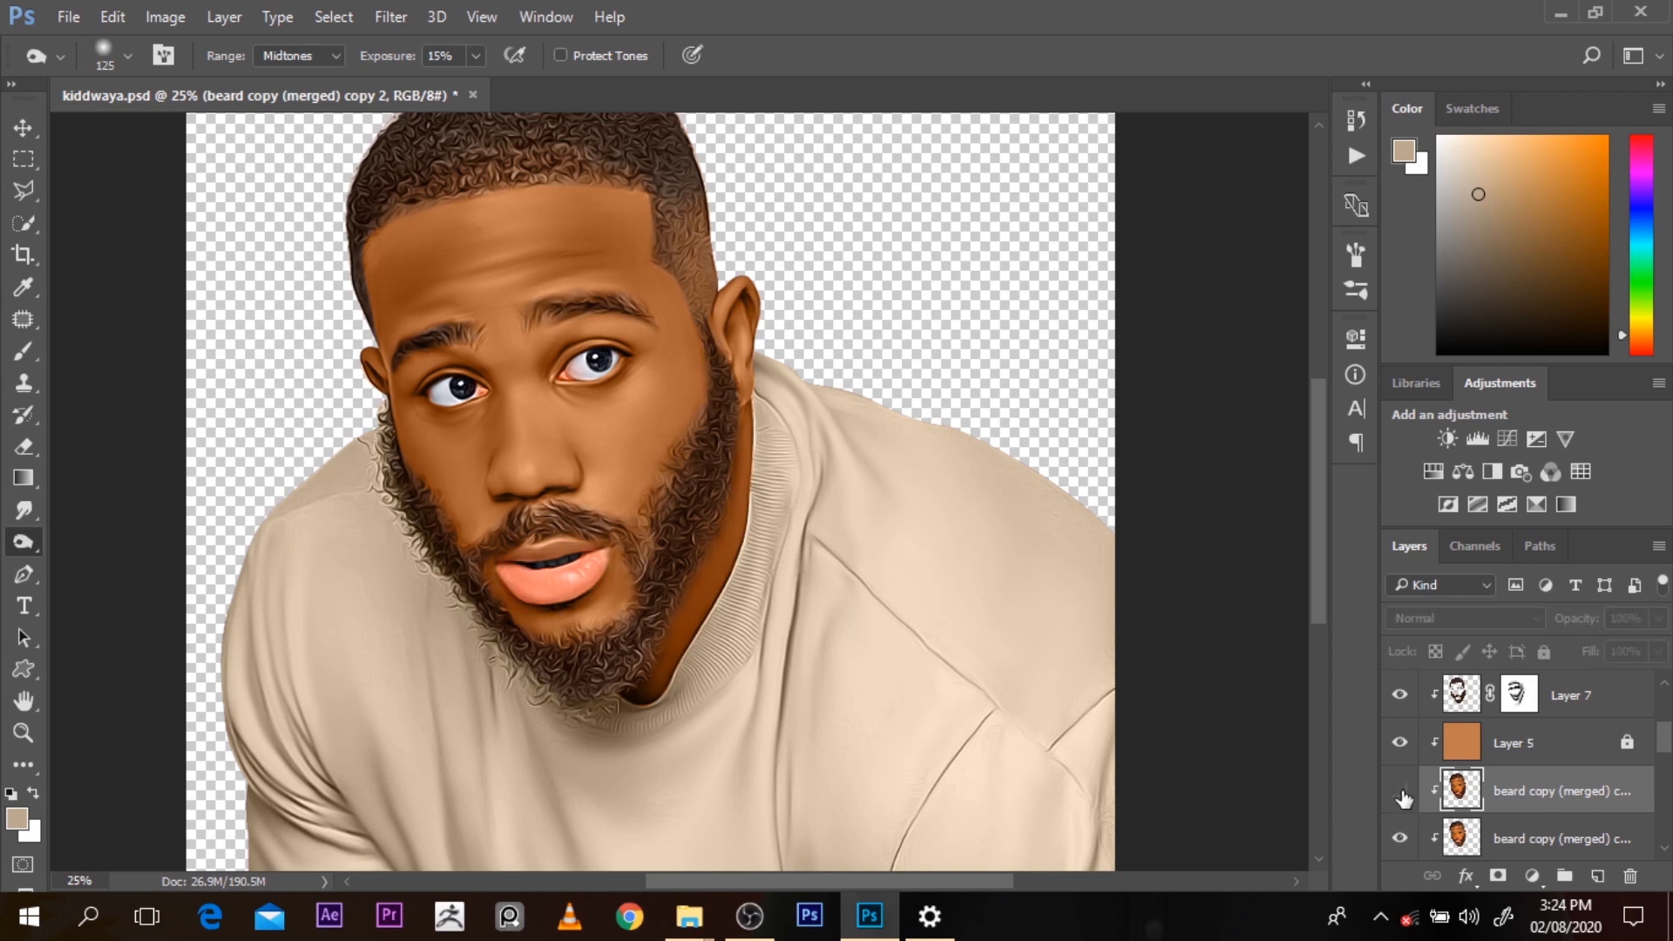
{"action": "left_click", "coordinate": [1401, 793]}
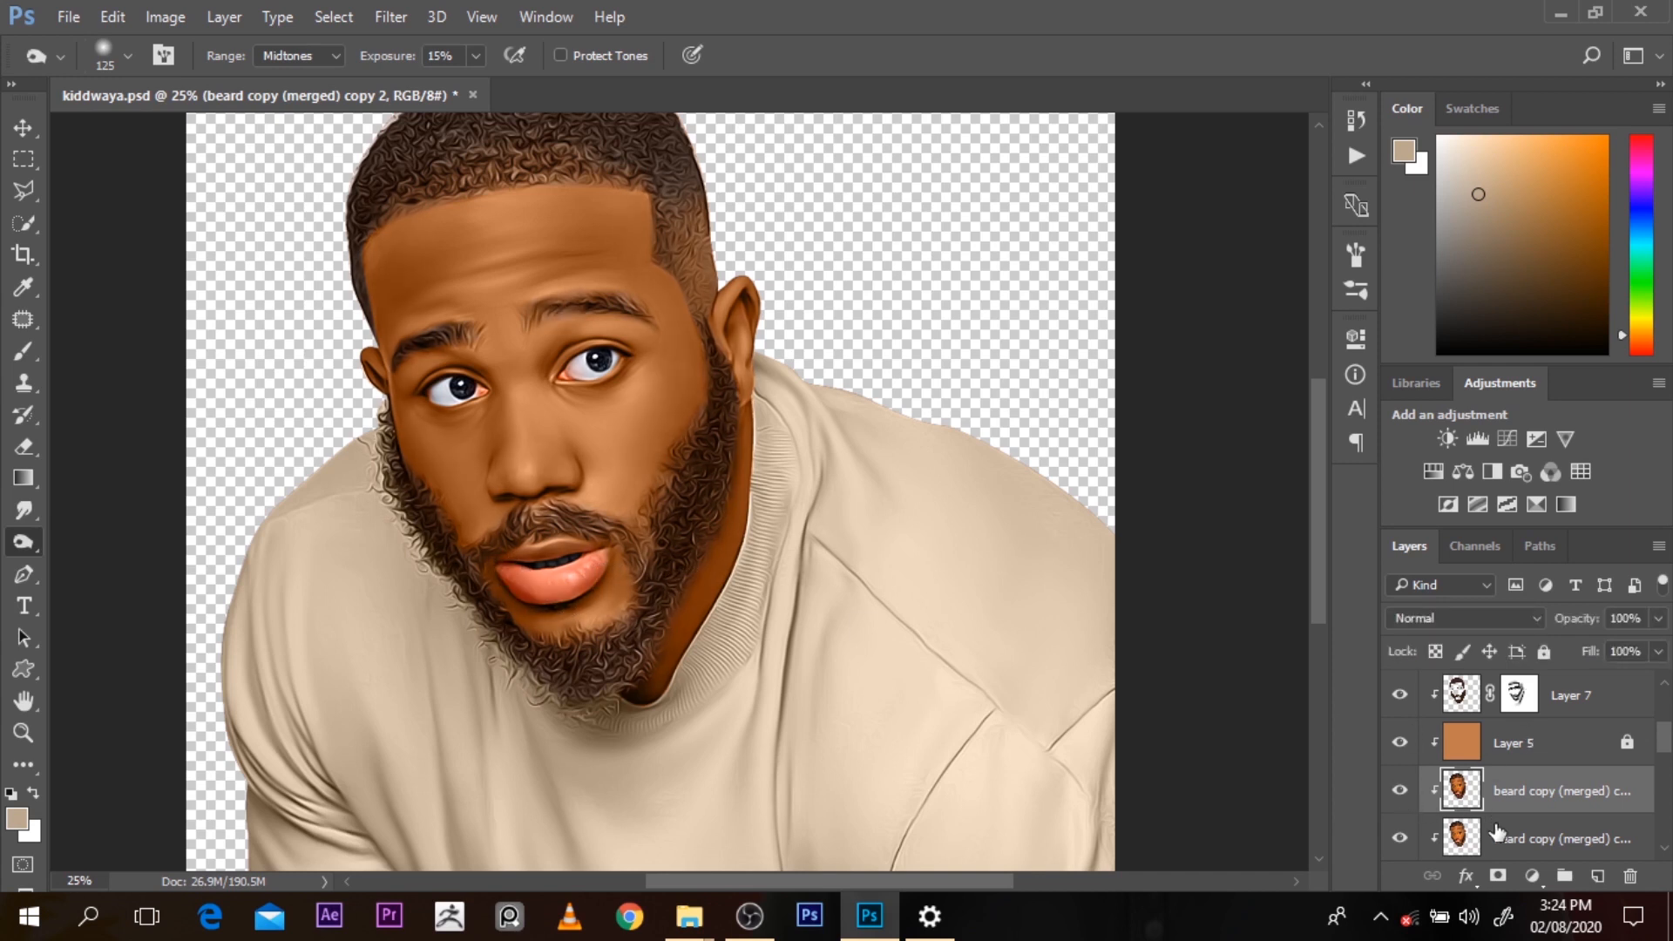
Dodge the highlights of the cheek under the right-hand eye with a 250 px brush at 20% exposure
{"action": "key", "text": "shift+o"}
{"action": "key", "text": "bracketright"}
{"action": "key", "text": "bracketright"}
{"action": "key", "text": "bracketright"}
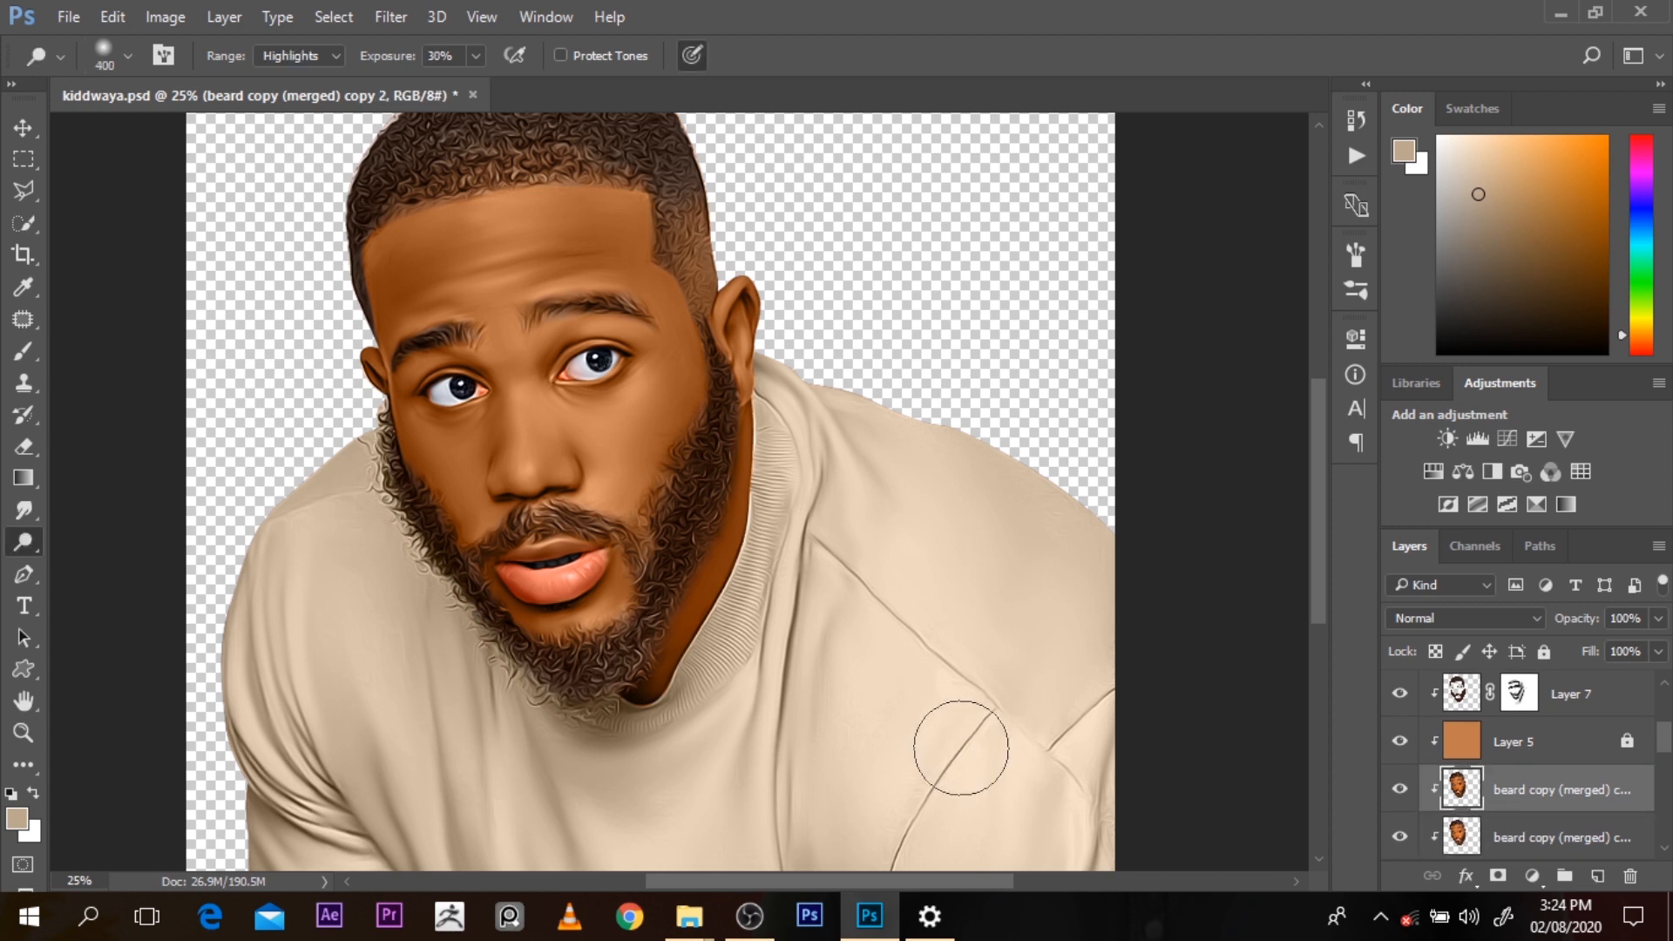
{"action": "key", "text": "bracketleft"}
{"action": "key", "text": "bracketleft"}
{"action": "key", "text": "bracketleft"}
{"action": "key", "text": "bracketleft"}
{"action": "left_click_drag", "start_coordinate": [632, 434], "coordinate": [586, 462]}
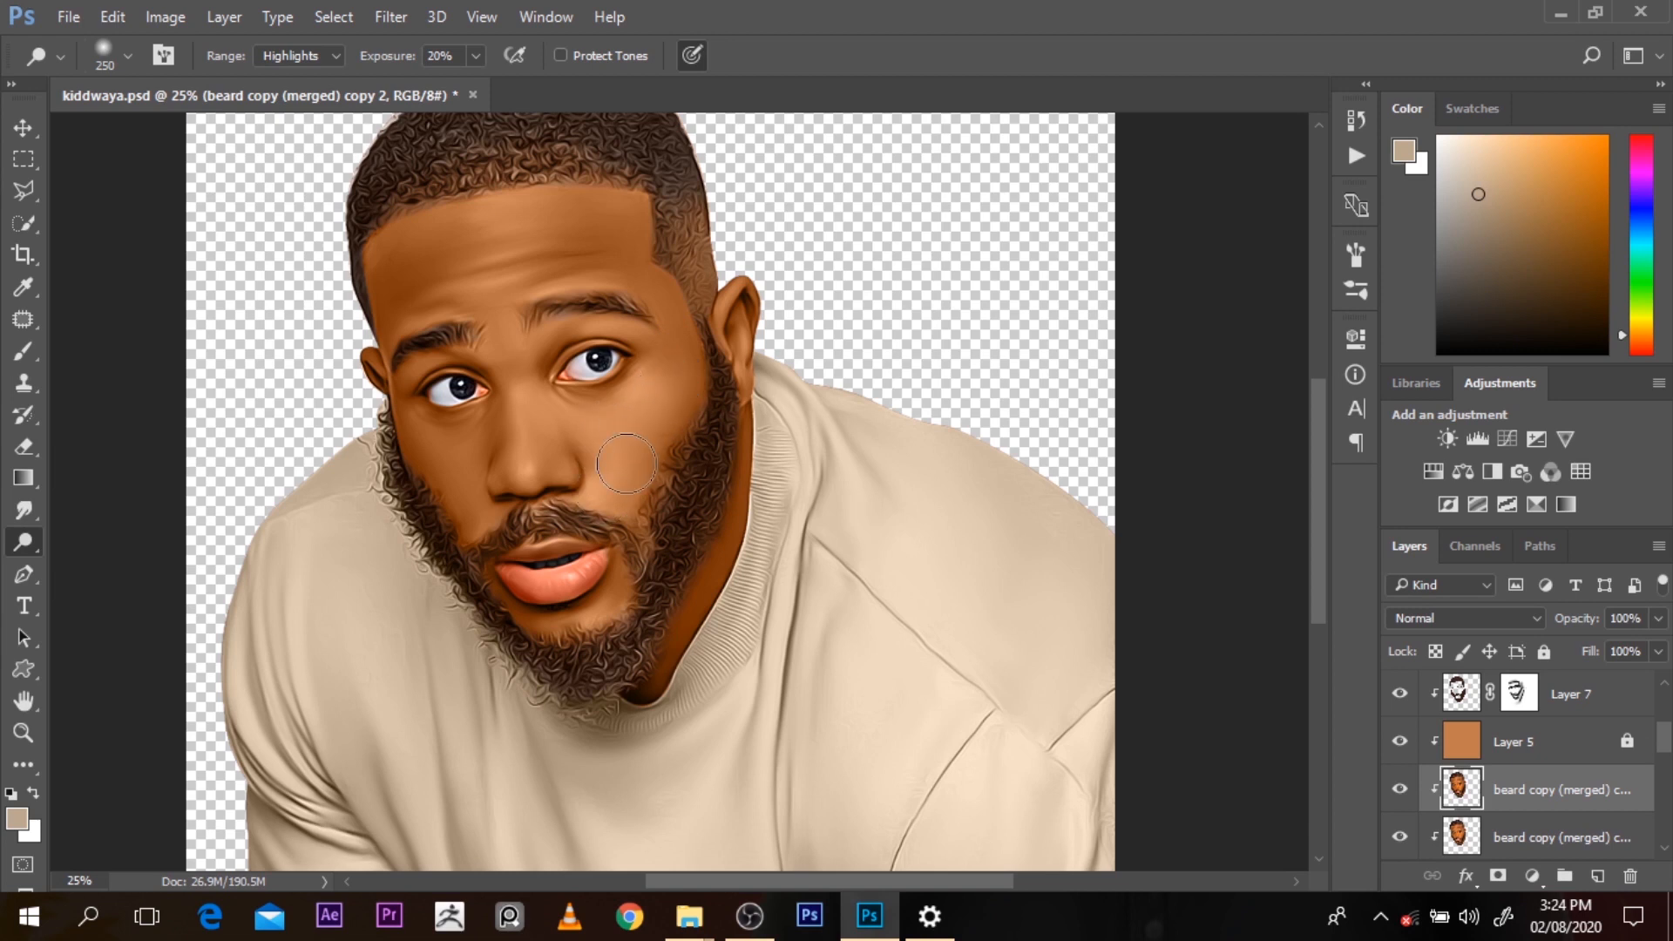
Dodge the highlights along the nose with a brush of about 90 px at 20% exposure
{"action": "key", "text": "bracketleft"}
{"action": "key", "text": "bracketleft"}
{"action": "key", "text": "bracketleft"}
{"action": "key", "text": "bracketleft"}
{"action": "key", "text": "bracketleft"}
{"action": "key", "text": "bracketleft"}
{"action": "key", "text": "bracketright"}
{"action": "key", "text": "bracketright"}
{"action": "key", "text": "bracketright"}
{"action": "key", "text": "bracketright"}
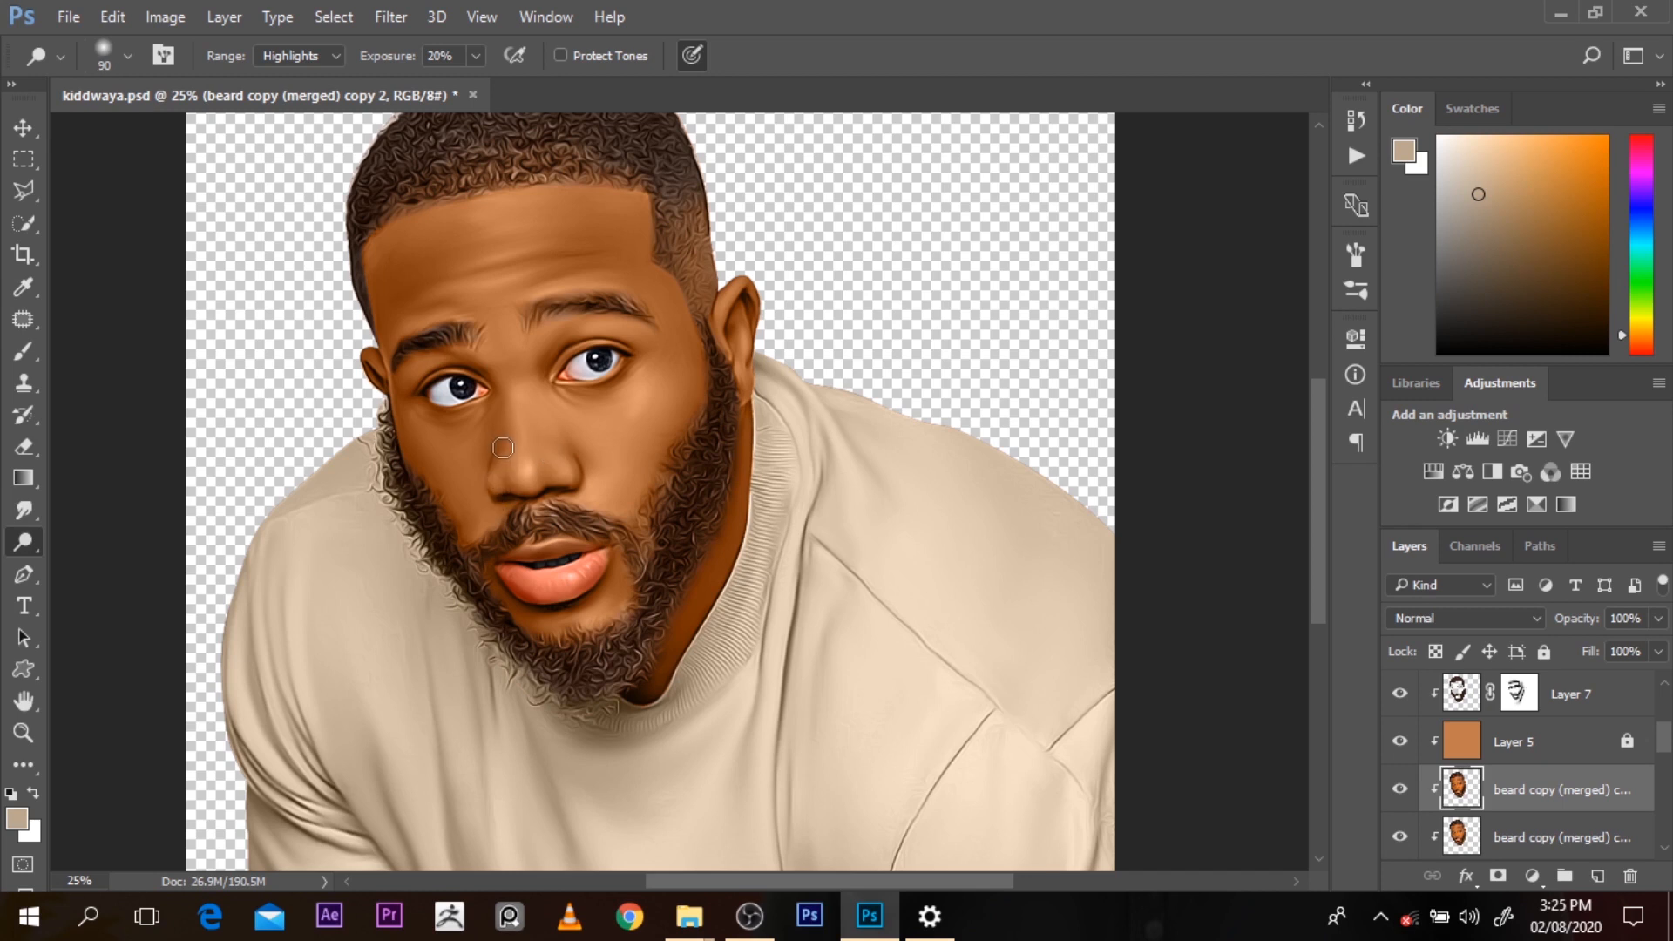
Dodge the highlights of the cheek on the image's left with a 125 to 200 px brush at 20% exposure
{"action": "key", "text": "bracketleft"}
{"action": "key", "text": "bracketright"}
{"action": "key", "text": "bracketright"}
{"action": "key", "text": "bracketright"}
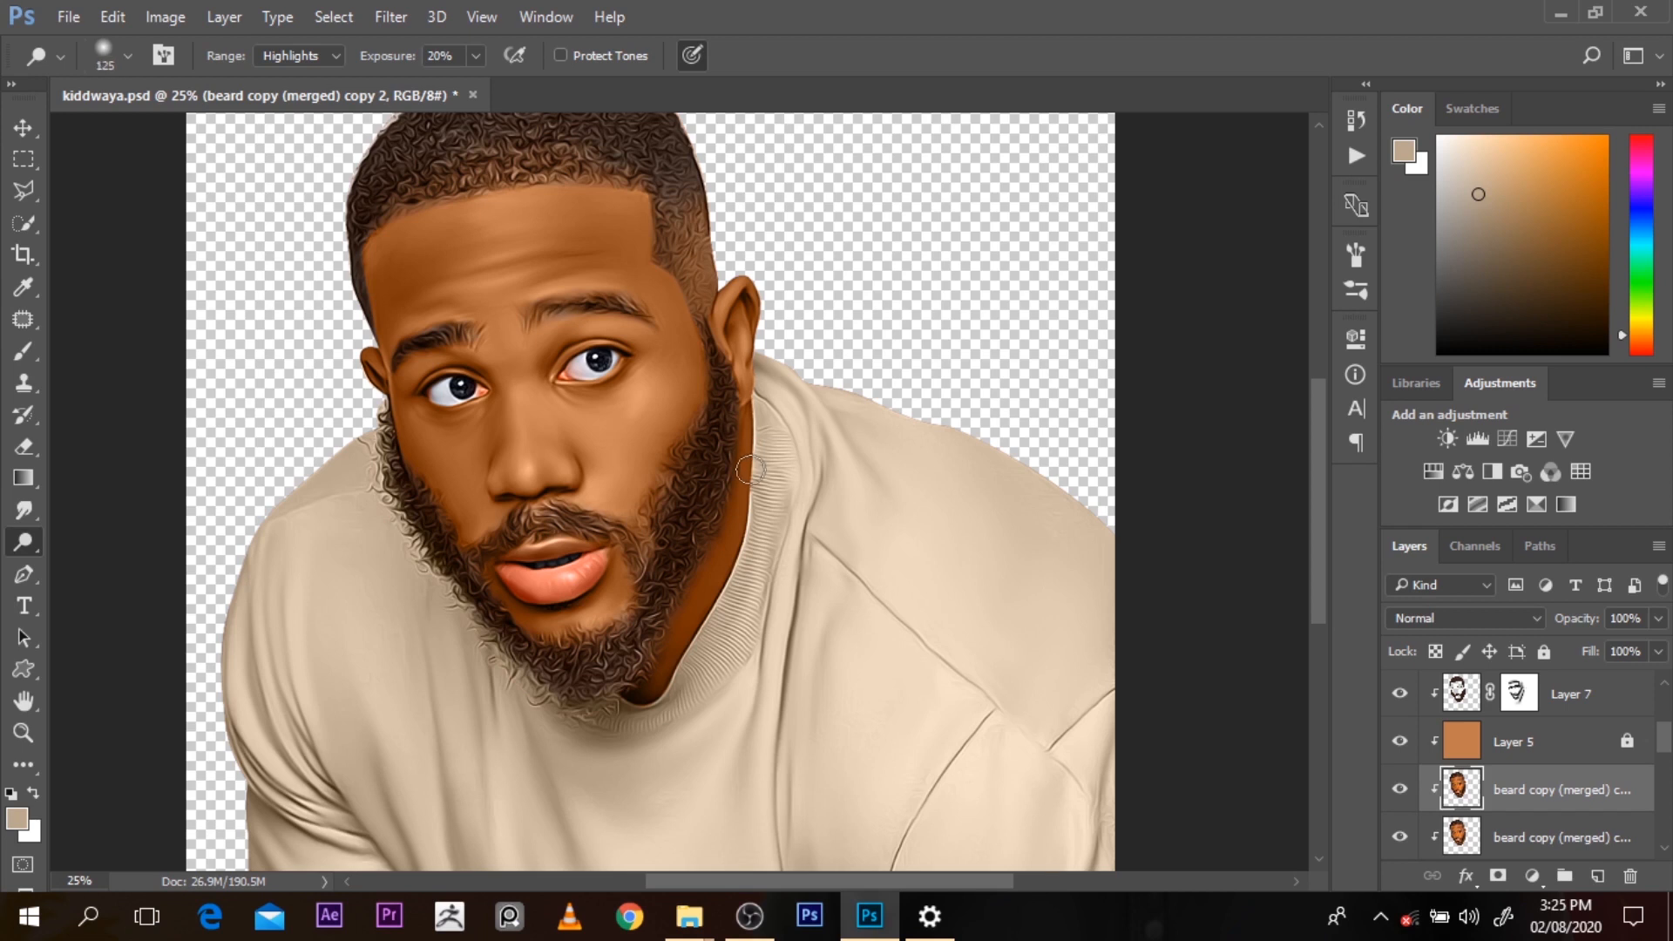
{"action": "mouse_move", "coordinate": [452, 446]}
{"action": "left_mouse_down"}
{"action": "mouse_move", "coordinate": [455, 474]}
{"action": "mouse_move", "coordinate": [429, 441]}
{"action": "mouse_move", "coordinate": [447, 448]}
{"action": "left_mouse_up"}
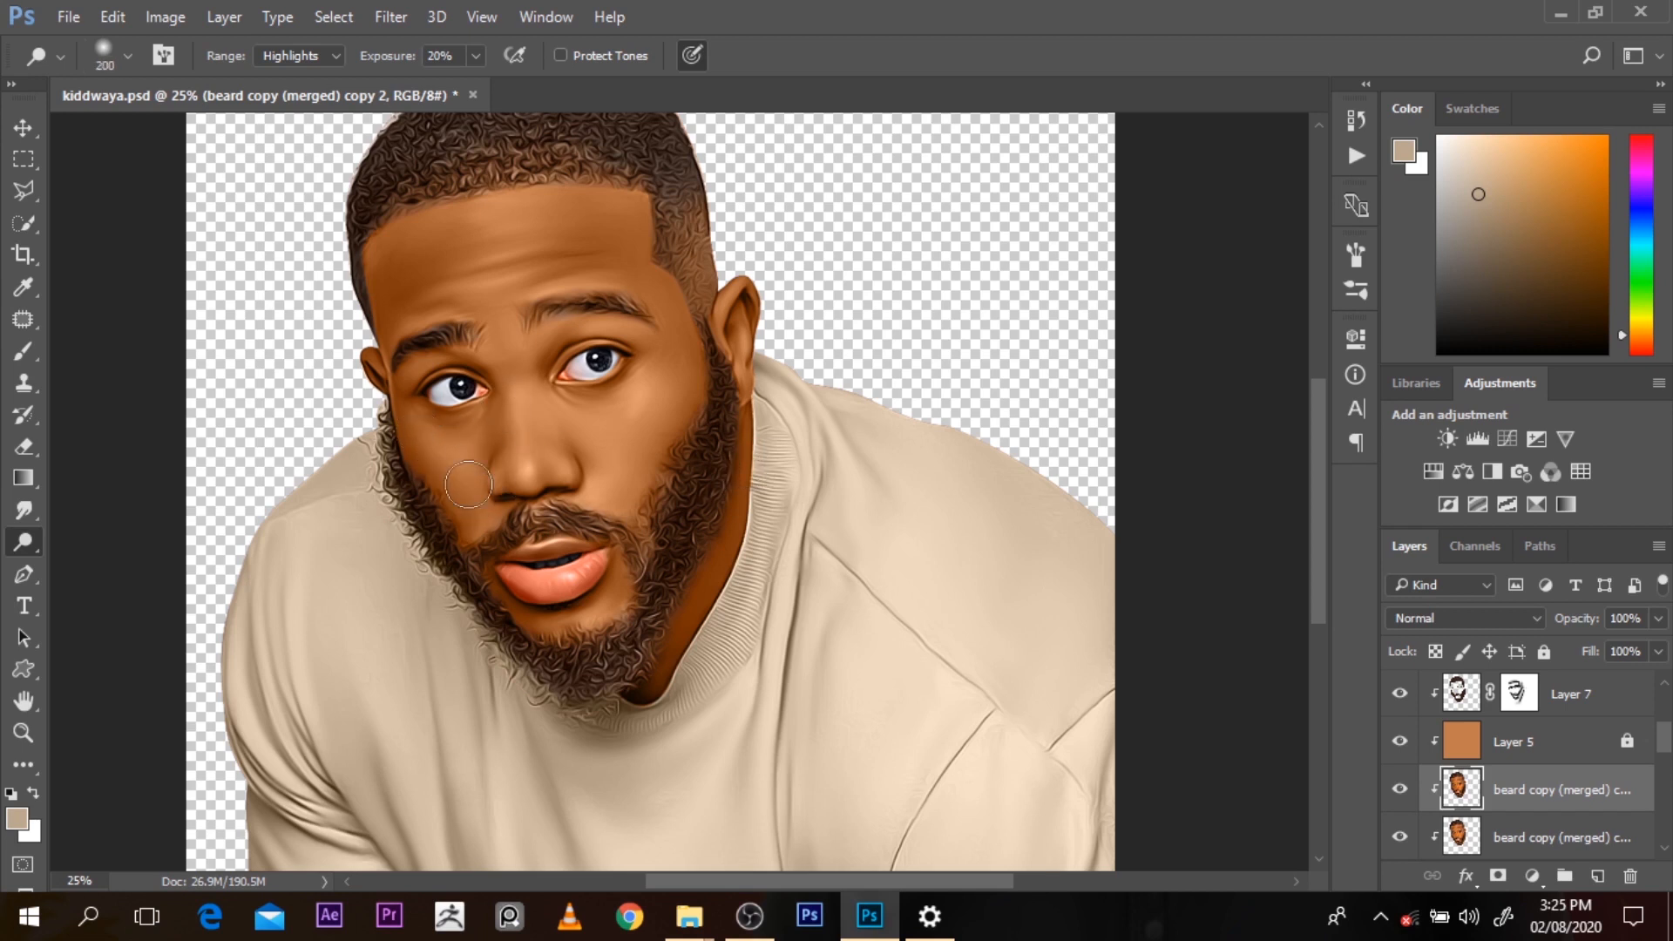
{"action": "key", "text": "bracketright"}
{"action": "key", "text": "bracketright"}
{"action": "key", "text": "bracketleft"}
{"action": "key", "text": "bracketleft"}
{"action": "key", "text": "bracketleft"}
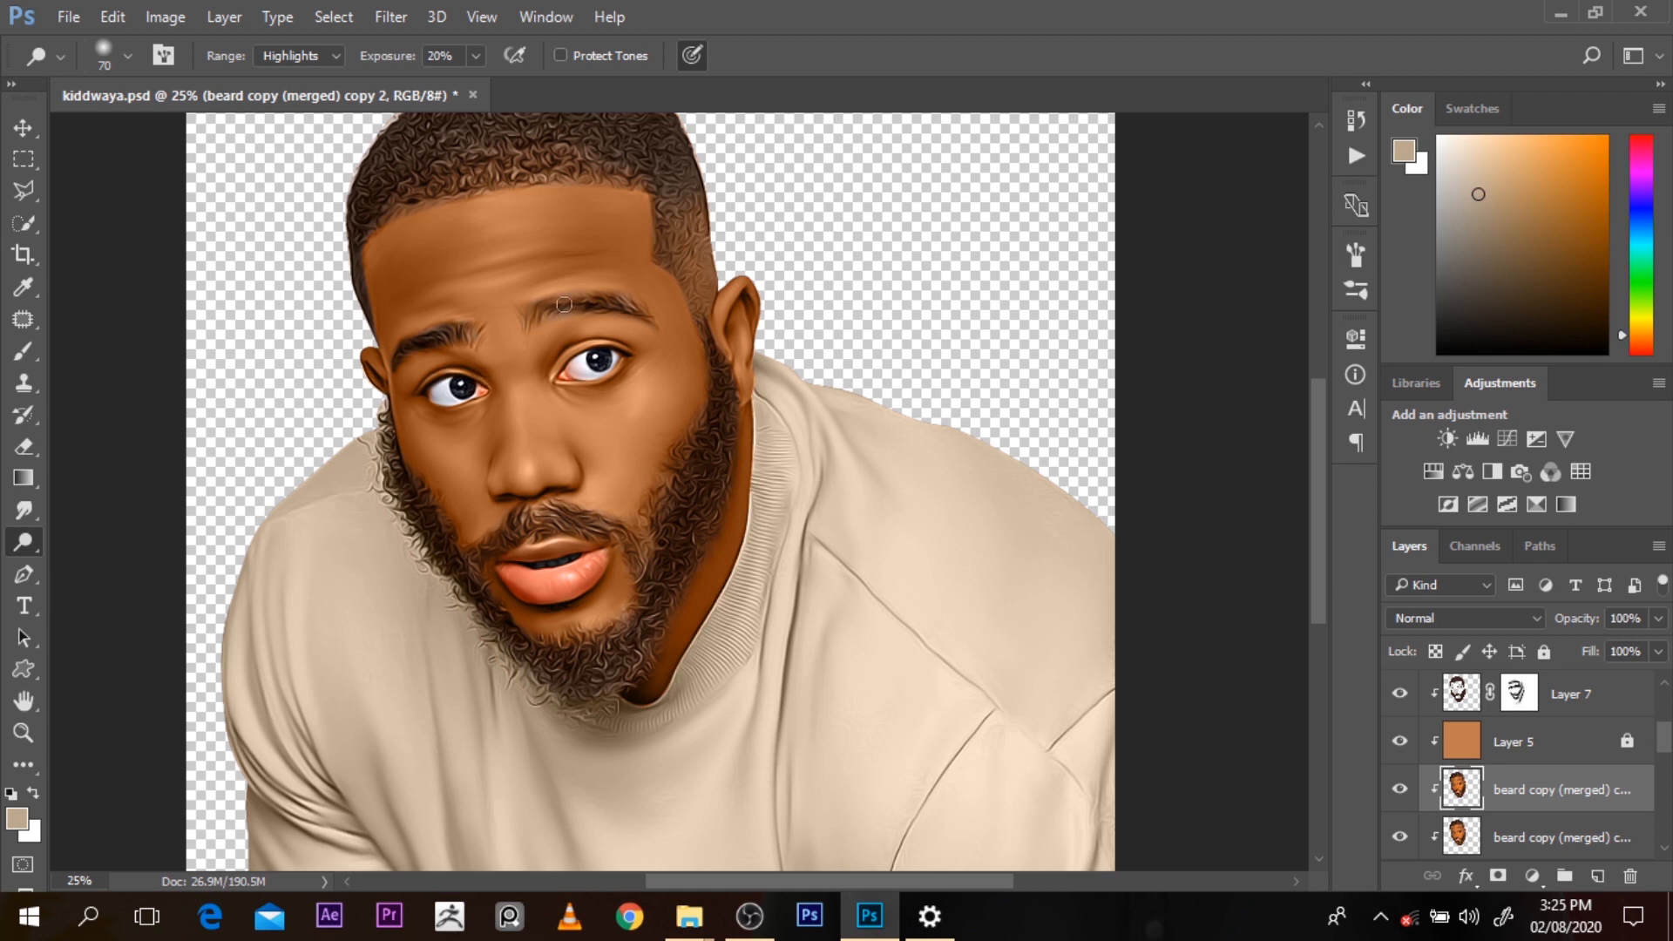
Dodge the highlights around the right-hand eyebrow and forehead with a brush up to 300 px, undoing the last stroke
{"action": "key", "text": "bracketright"}
{"action": "key", "text": "bracketright"}
{"action": "key", "text": "bracketright"}
{"action": "key", "text": "bracketleft"}
{"action": "key", "text": "bracketleft"}
{"action": "left_click_drag", "start_coordinate": [595, 332], "coordinate": [631, 338]}
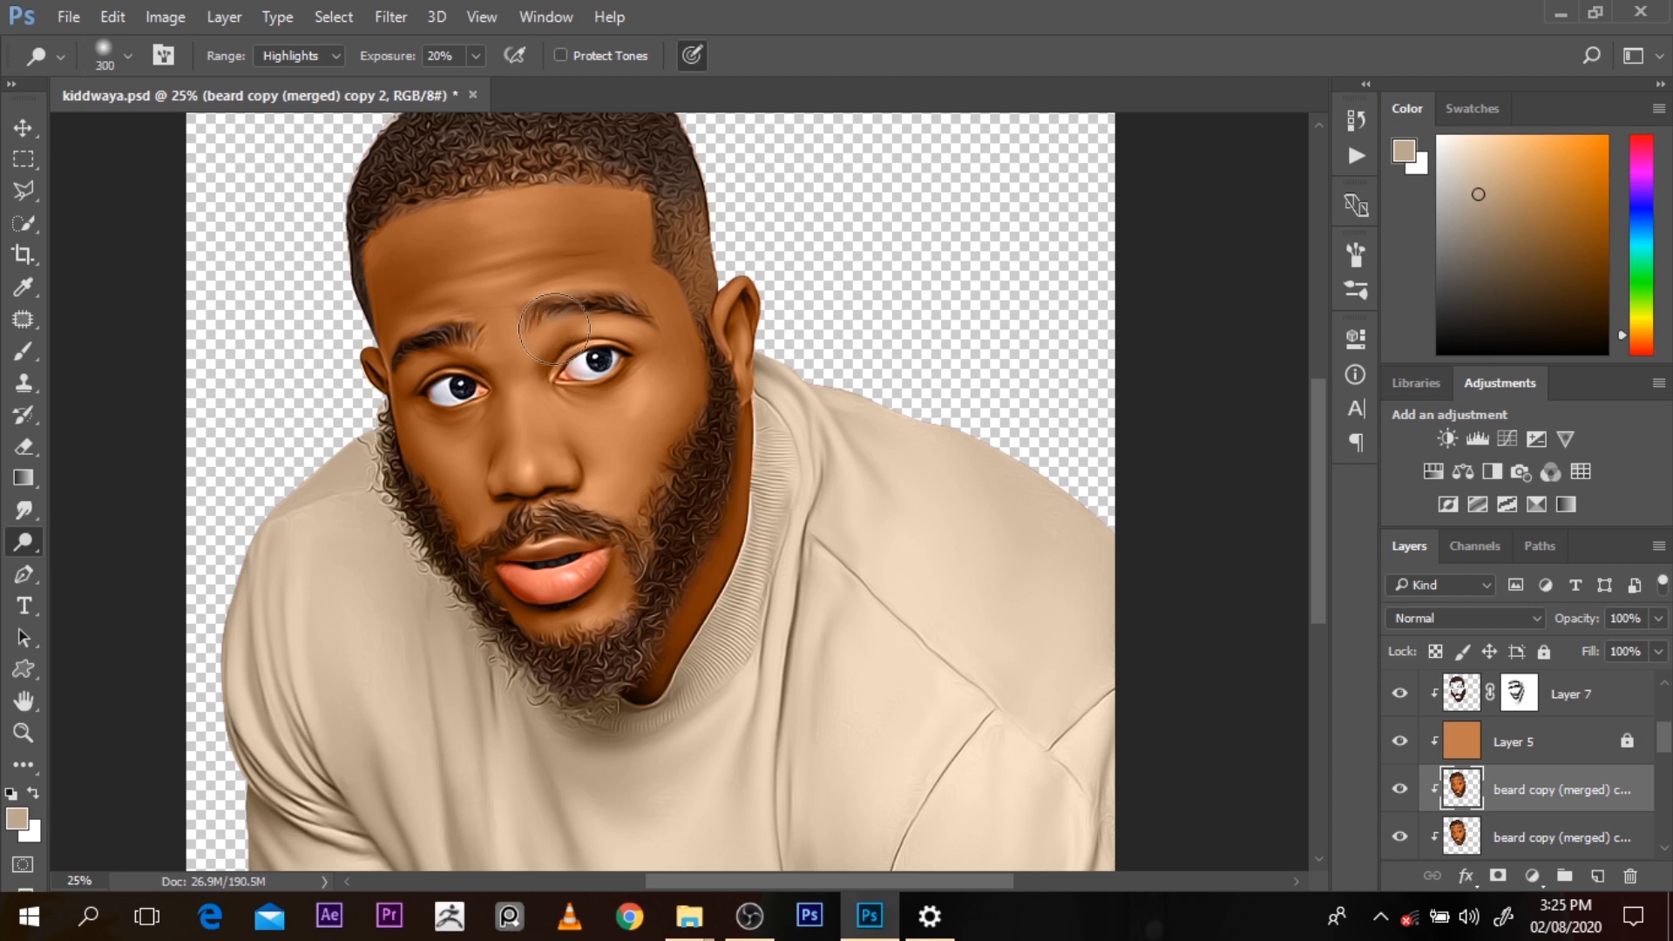
{"action": "key", "text": "bracketright"}
{"action": "key", "text": "bracketright"}
{"action": "key", "text": "bracketright"}
{"action": "key", "text": "ctrl+z"}
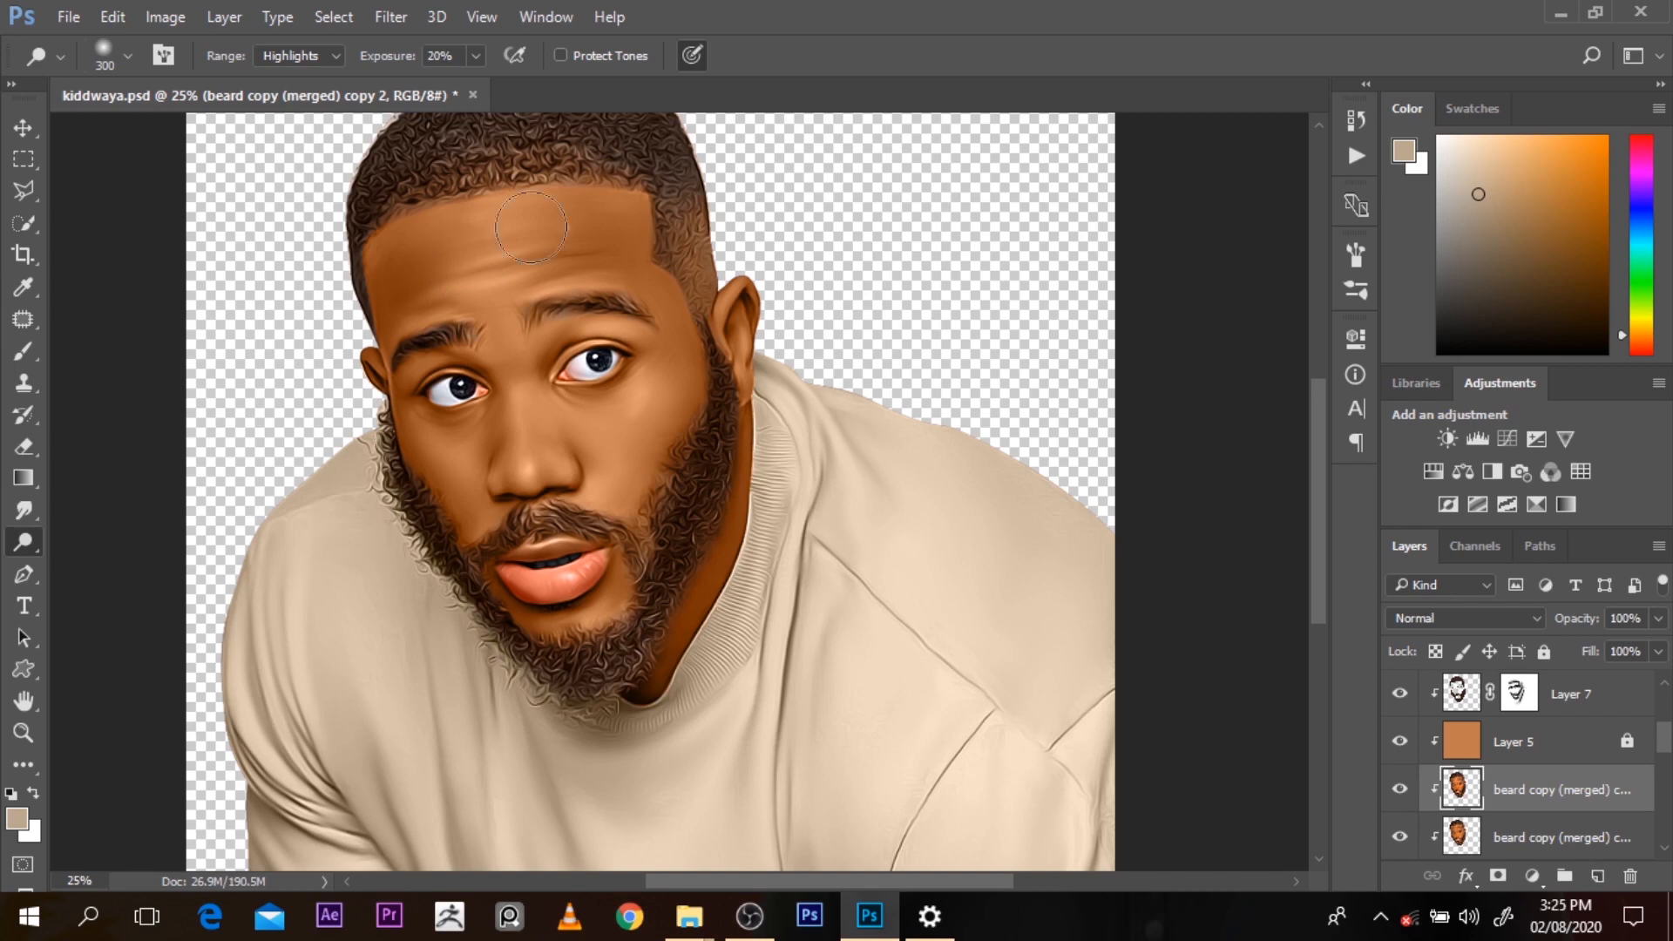
Compare the portrait with the dodged and burned duplicate layer hidden and shown, leaving the layer visible
{"action": "left_click", "coordinate": [628, 292], "text": "ctrl+alt"}
{"action": "left_click", "coordinate": [652, 375], "text": "ctrl"}
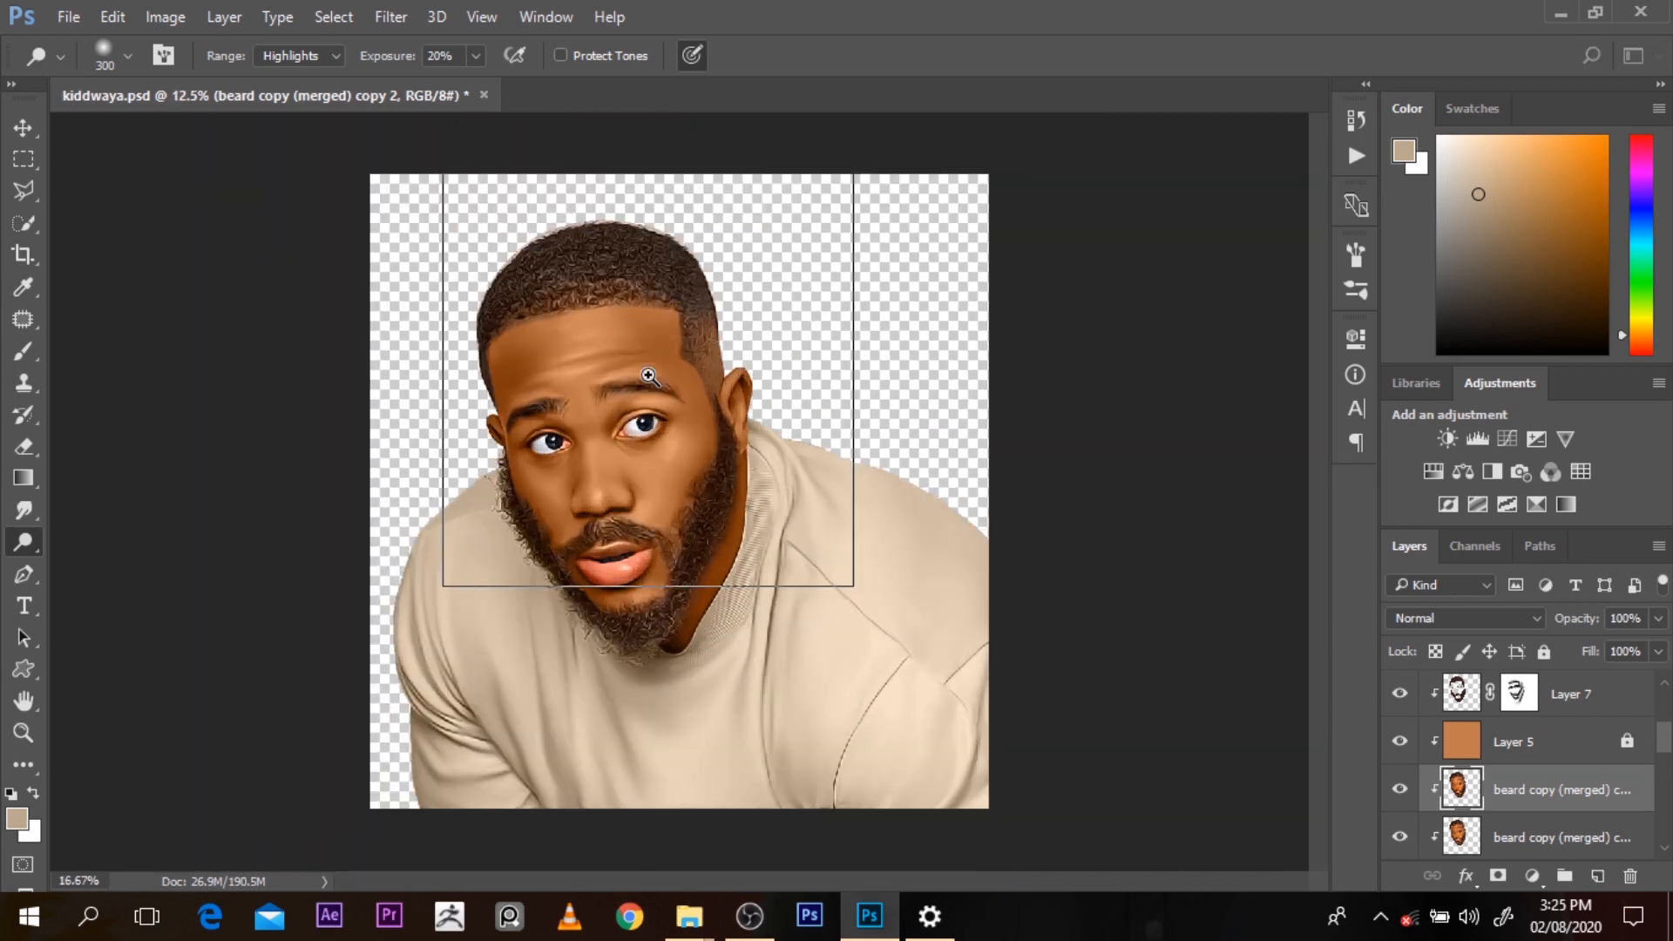
{"action": "left_click", "coordinate": [649, 375], "text": "ctrl"}
{"action": "left_click", "coordinate": [1401, 789]}
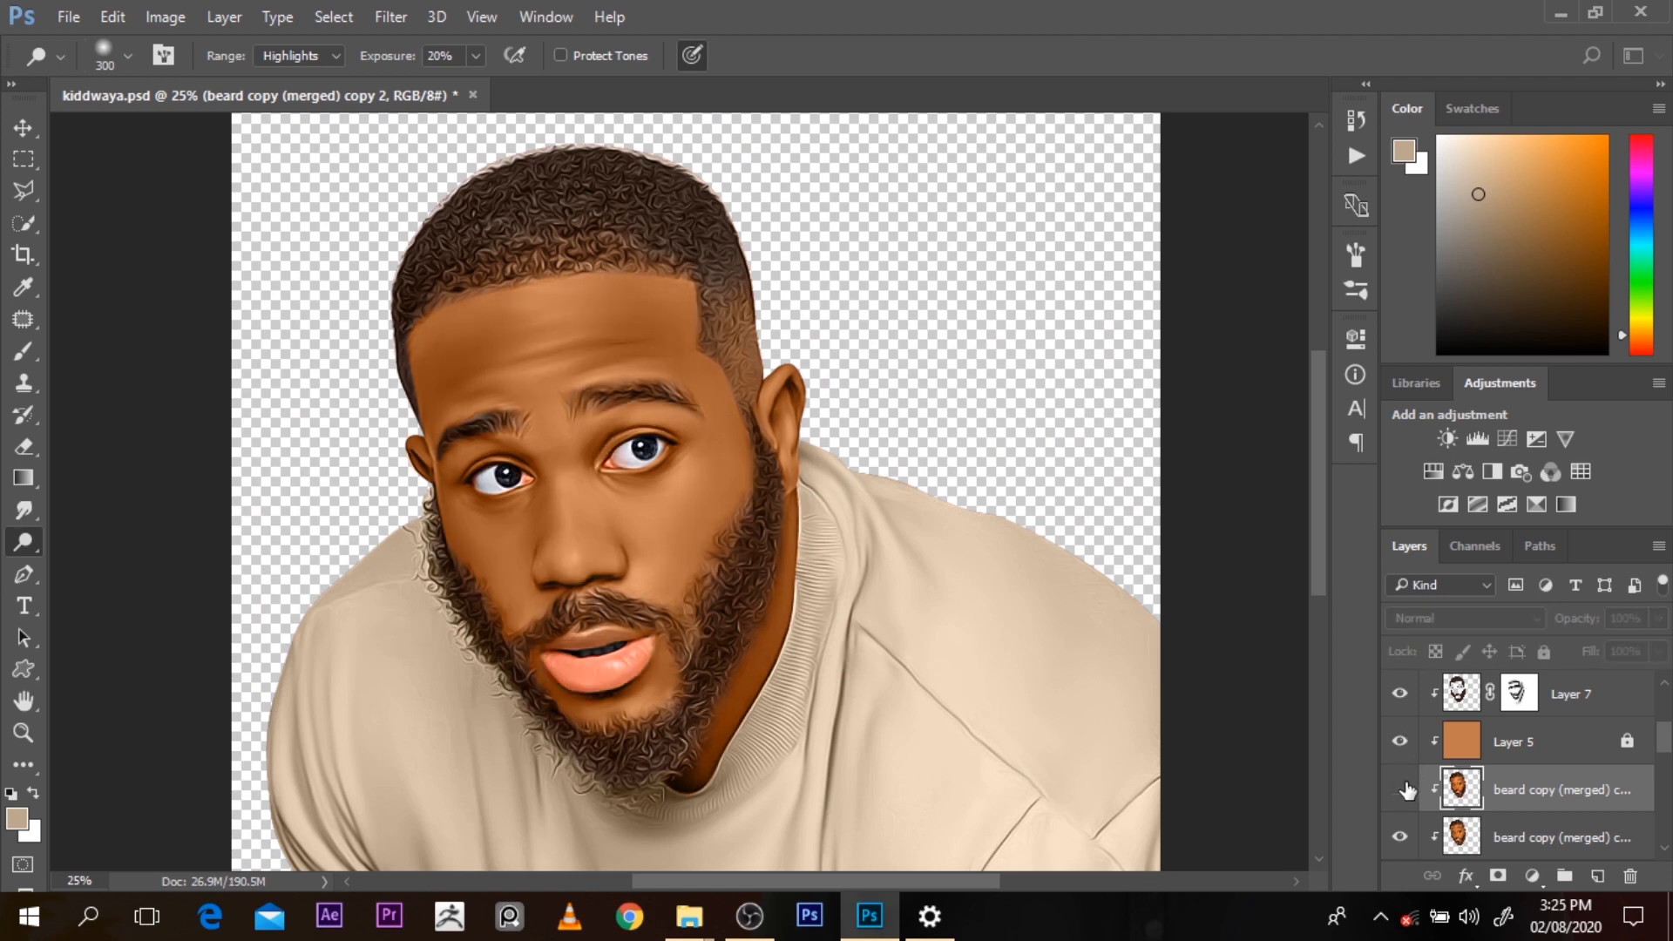
{"action": "left_click", "coordinate": [1403, 789]}
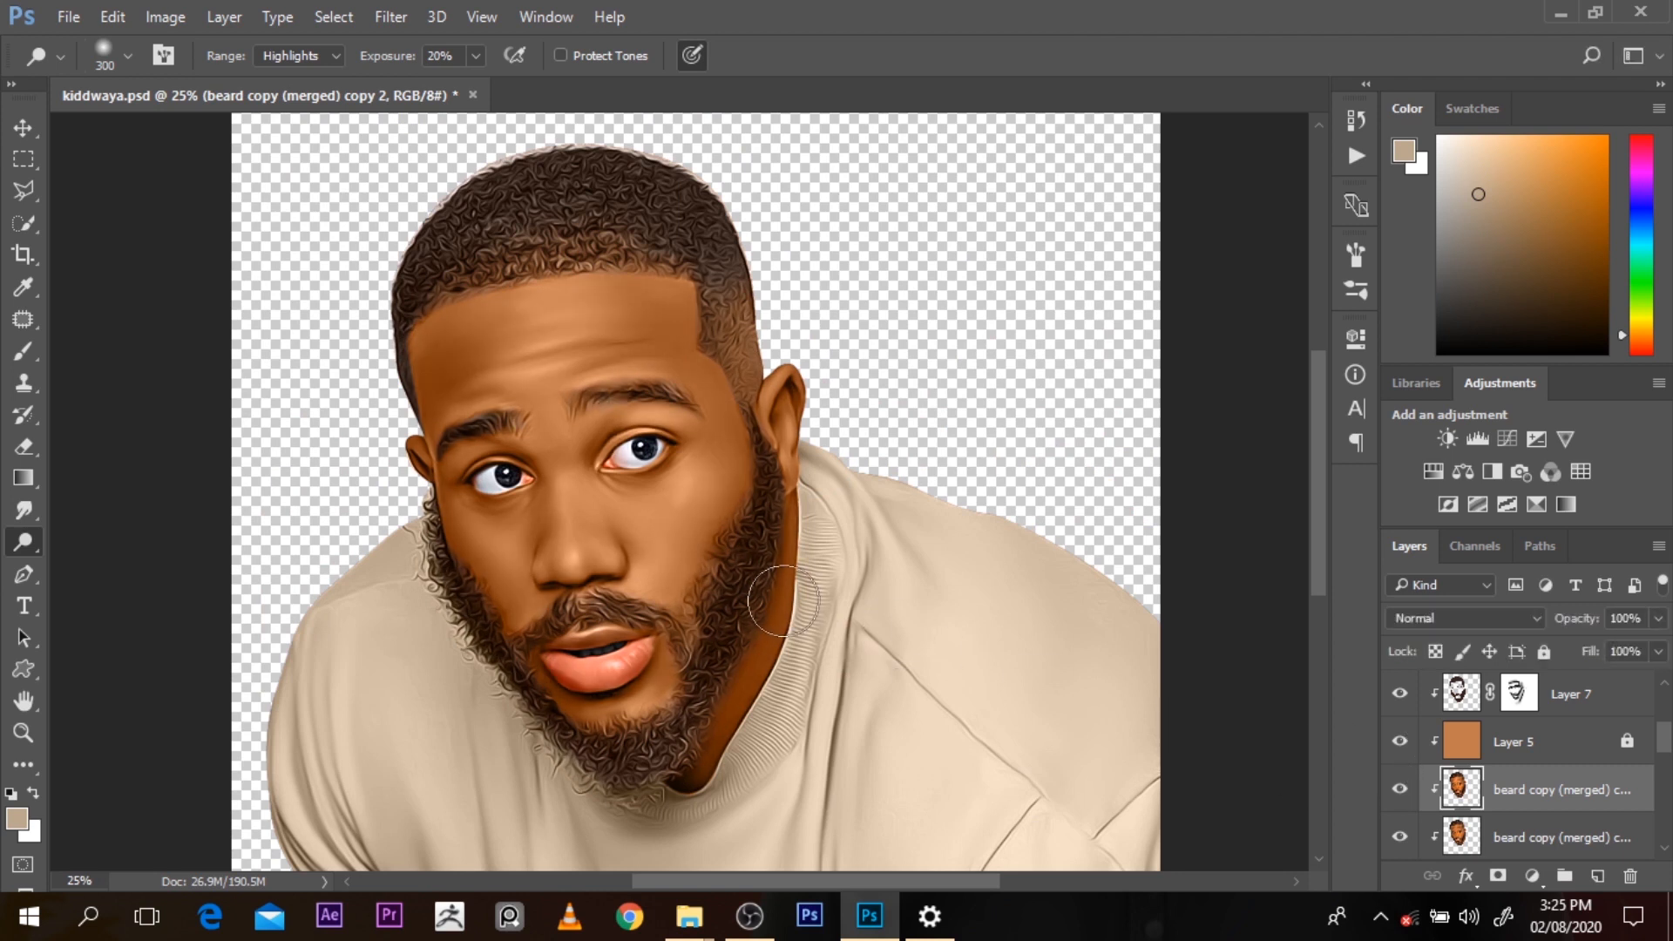
Blend the right-hand cheek and eyelid with a 150 px Smudge brush at 20% strength, adding cheek highlights with a 50 px Dodge brush
{"action": "key", "text": "r"}
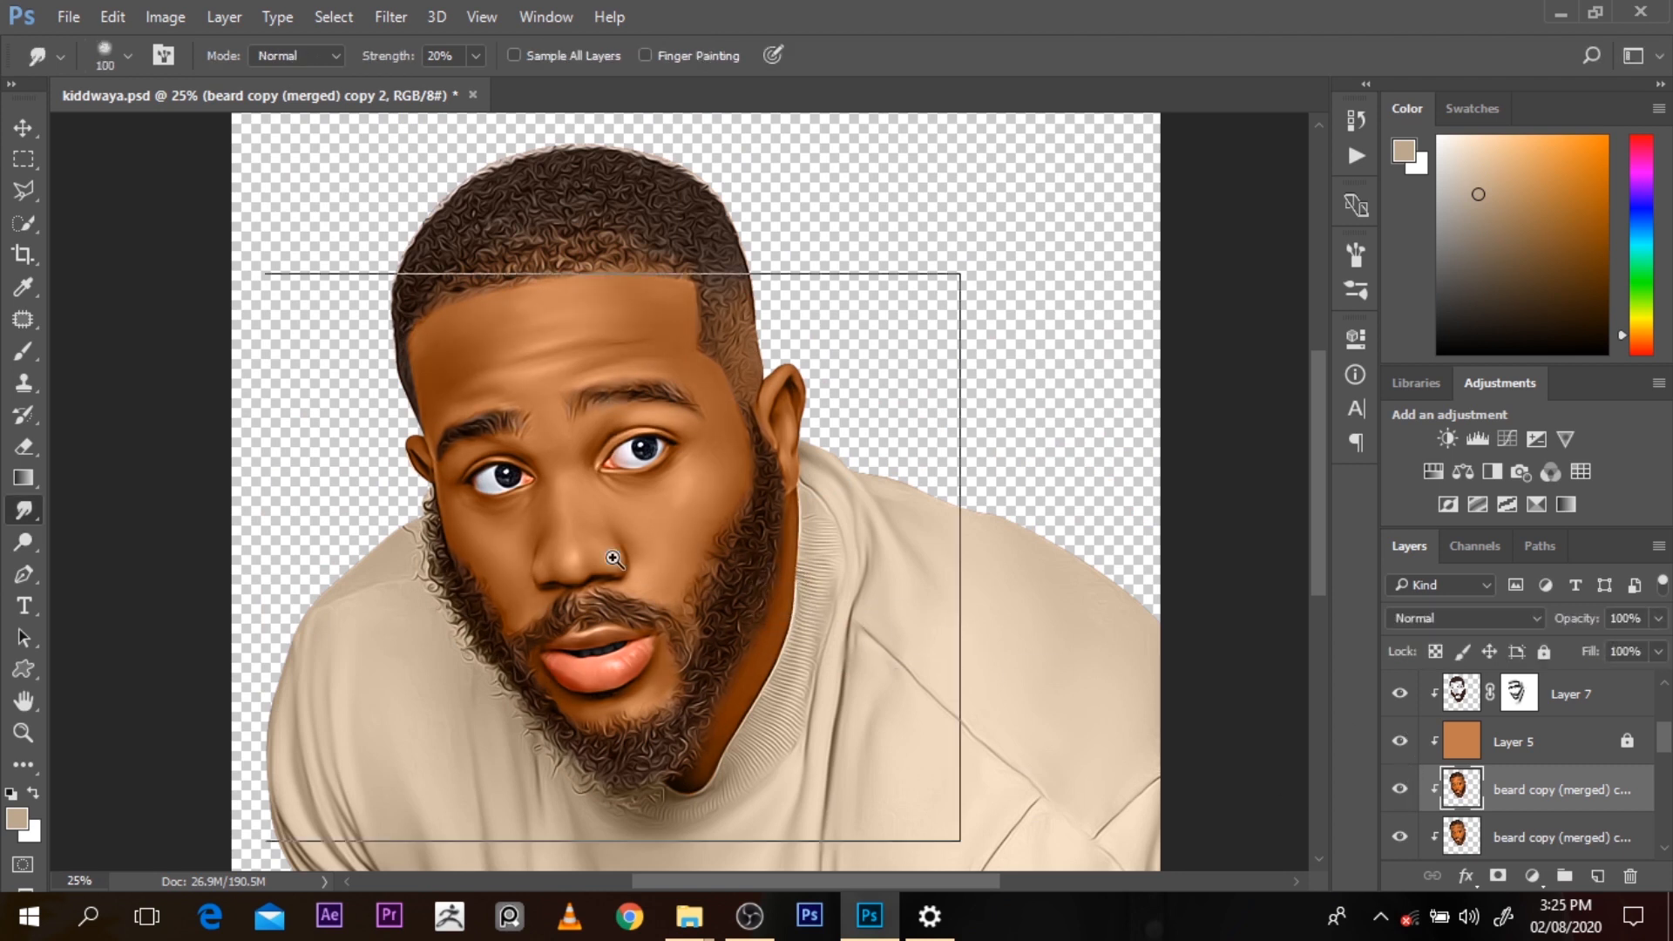
{"action": "key", "text": "ctrl+plus"}
{"action": "key", "text": "bracketright"}
{"action": "key", "text": "bracketright"}
{"action": "key", "text": "bracketleft"}
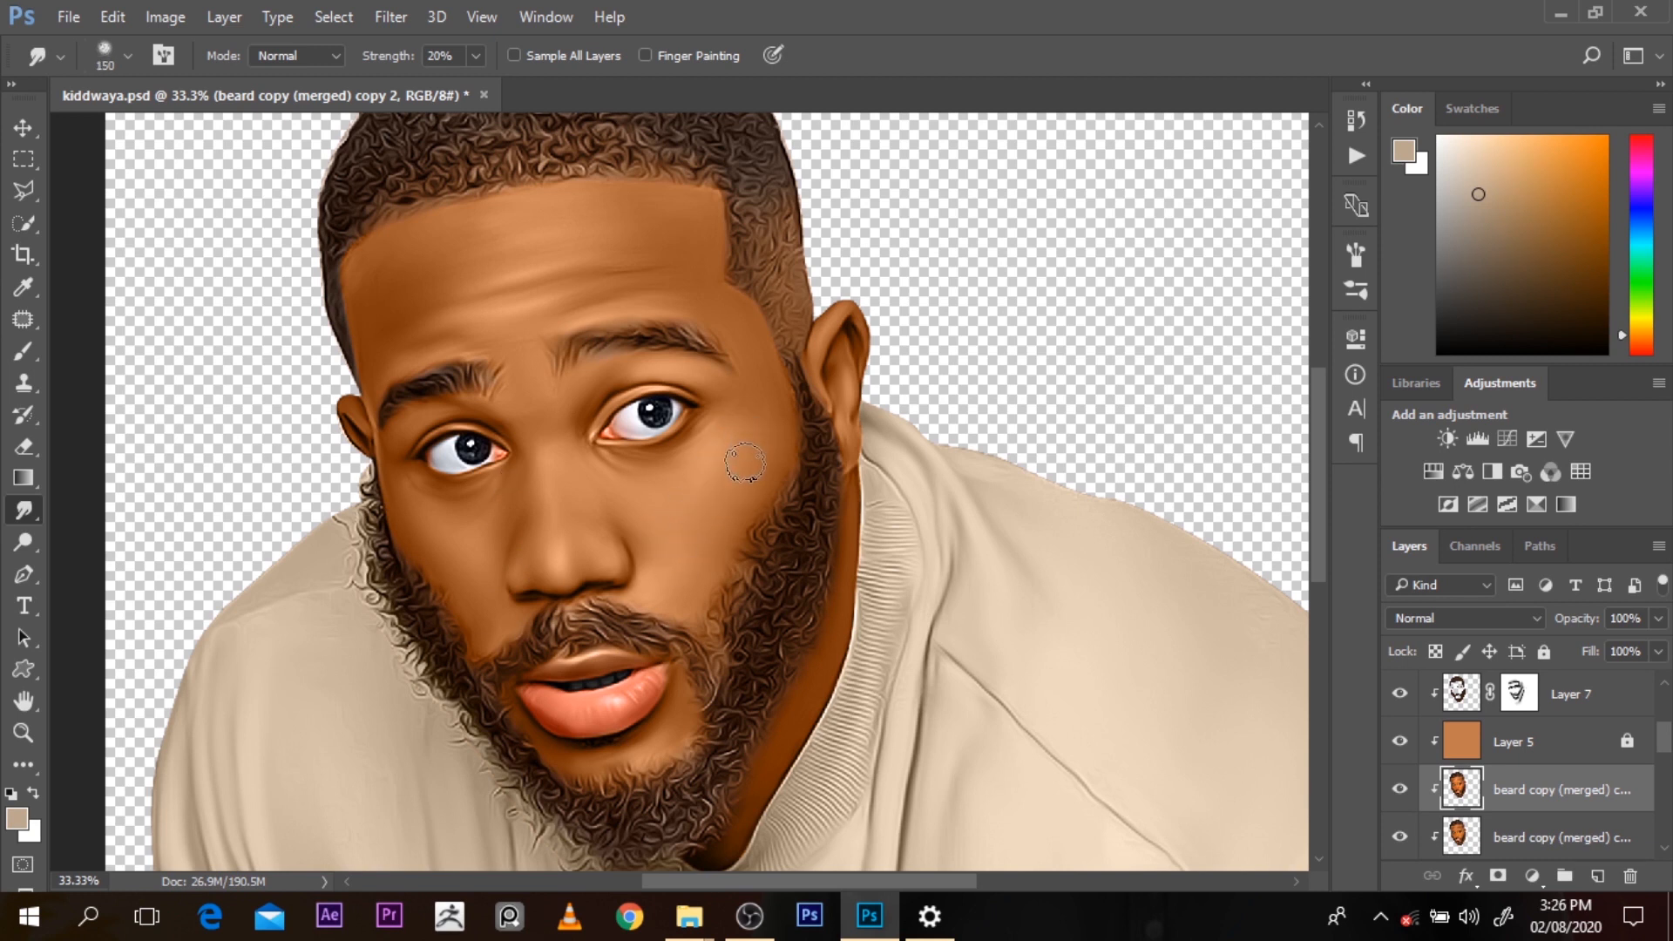
{"action": "key", "text": "o"}
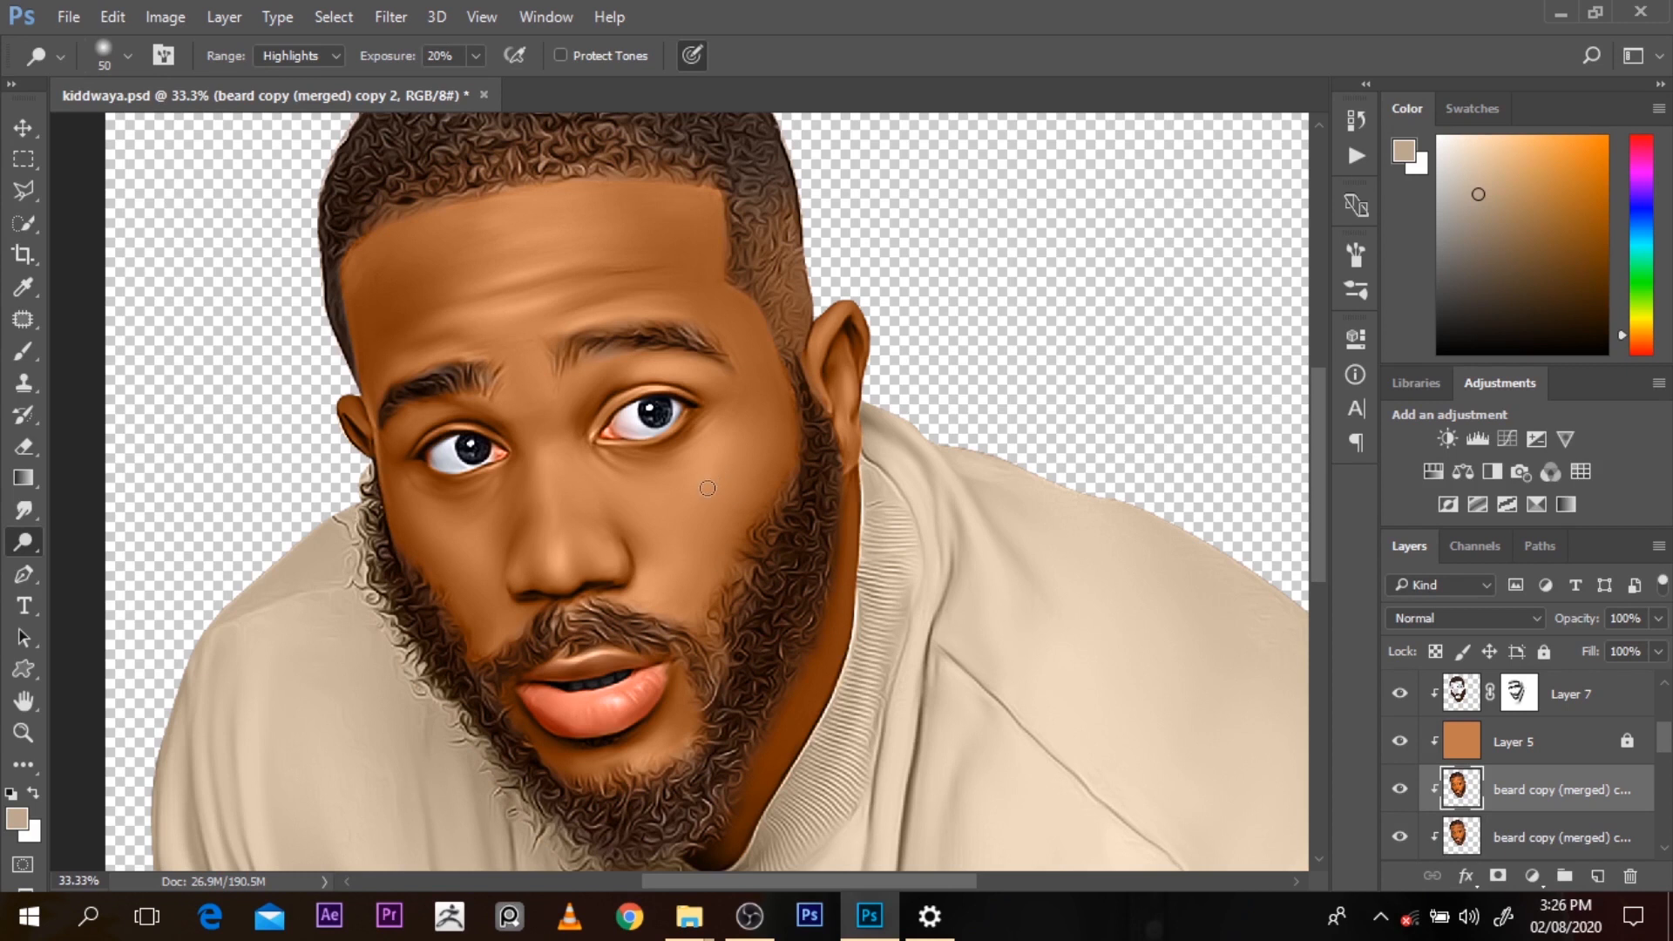
{"action": "key", "text": "r"}
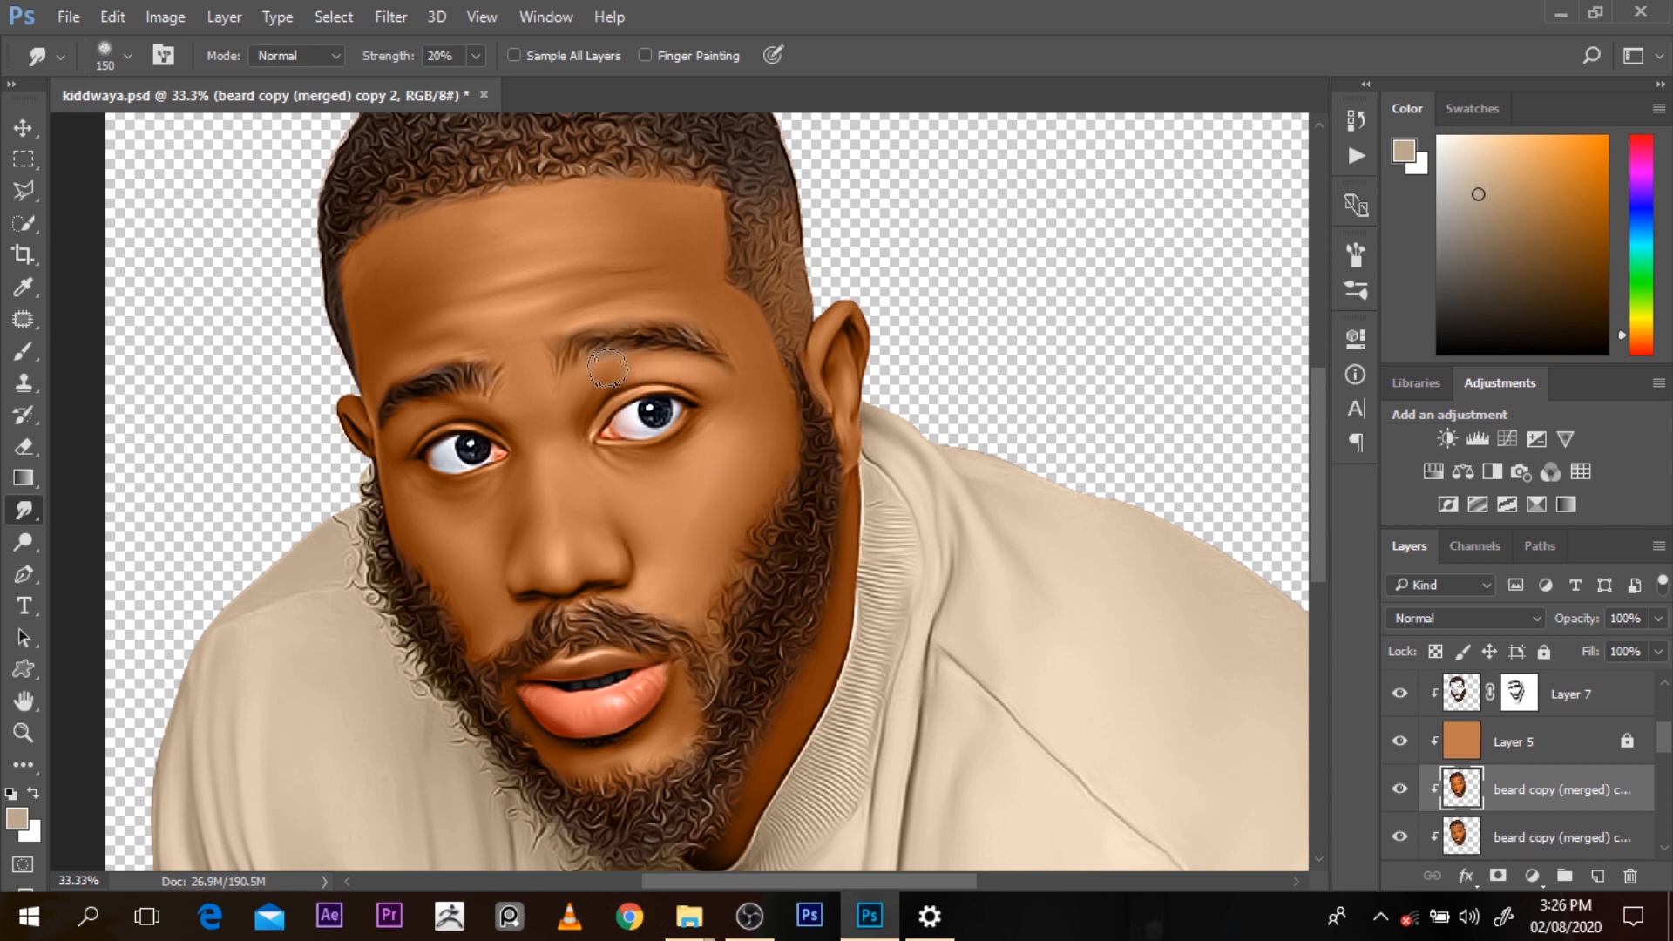
Dodge highlights on the nose bridge and nostril with a 25 to 60 px brush, smudging them smooth at 20% strength
{"action": "key", "text": "o"}
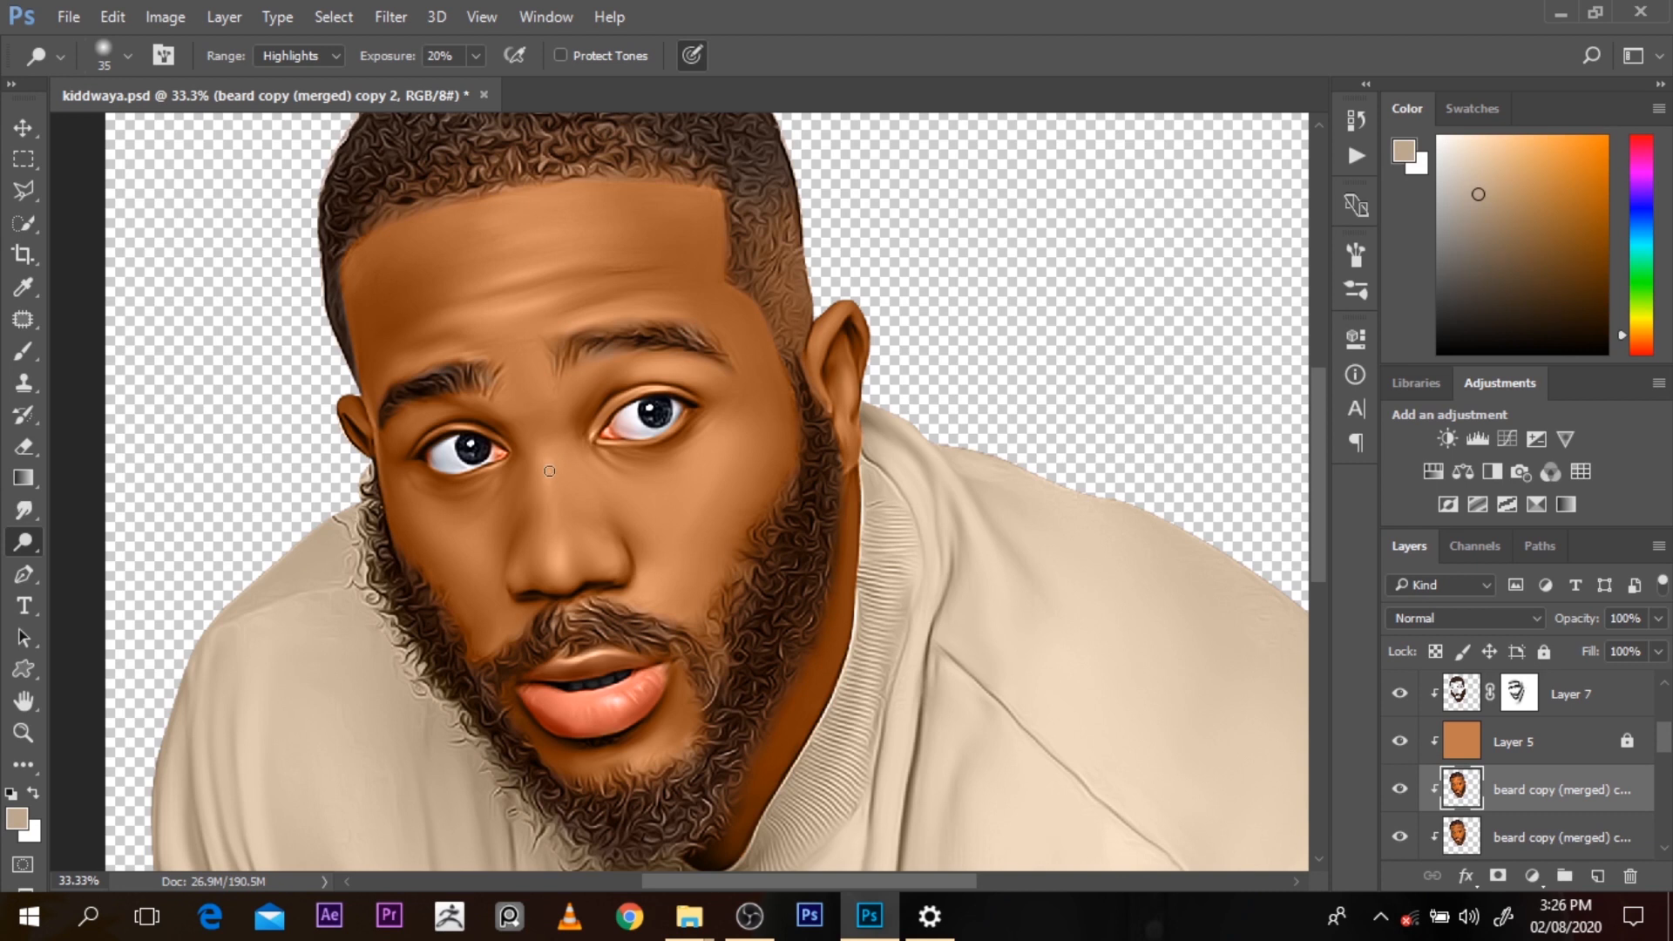
{"action": "key", "text": "r"}
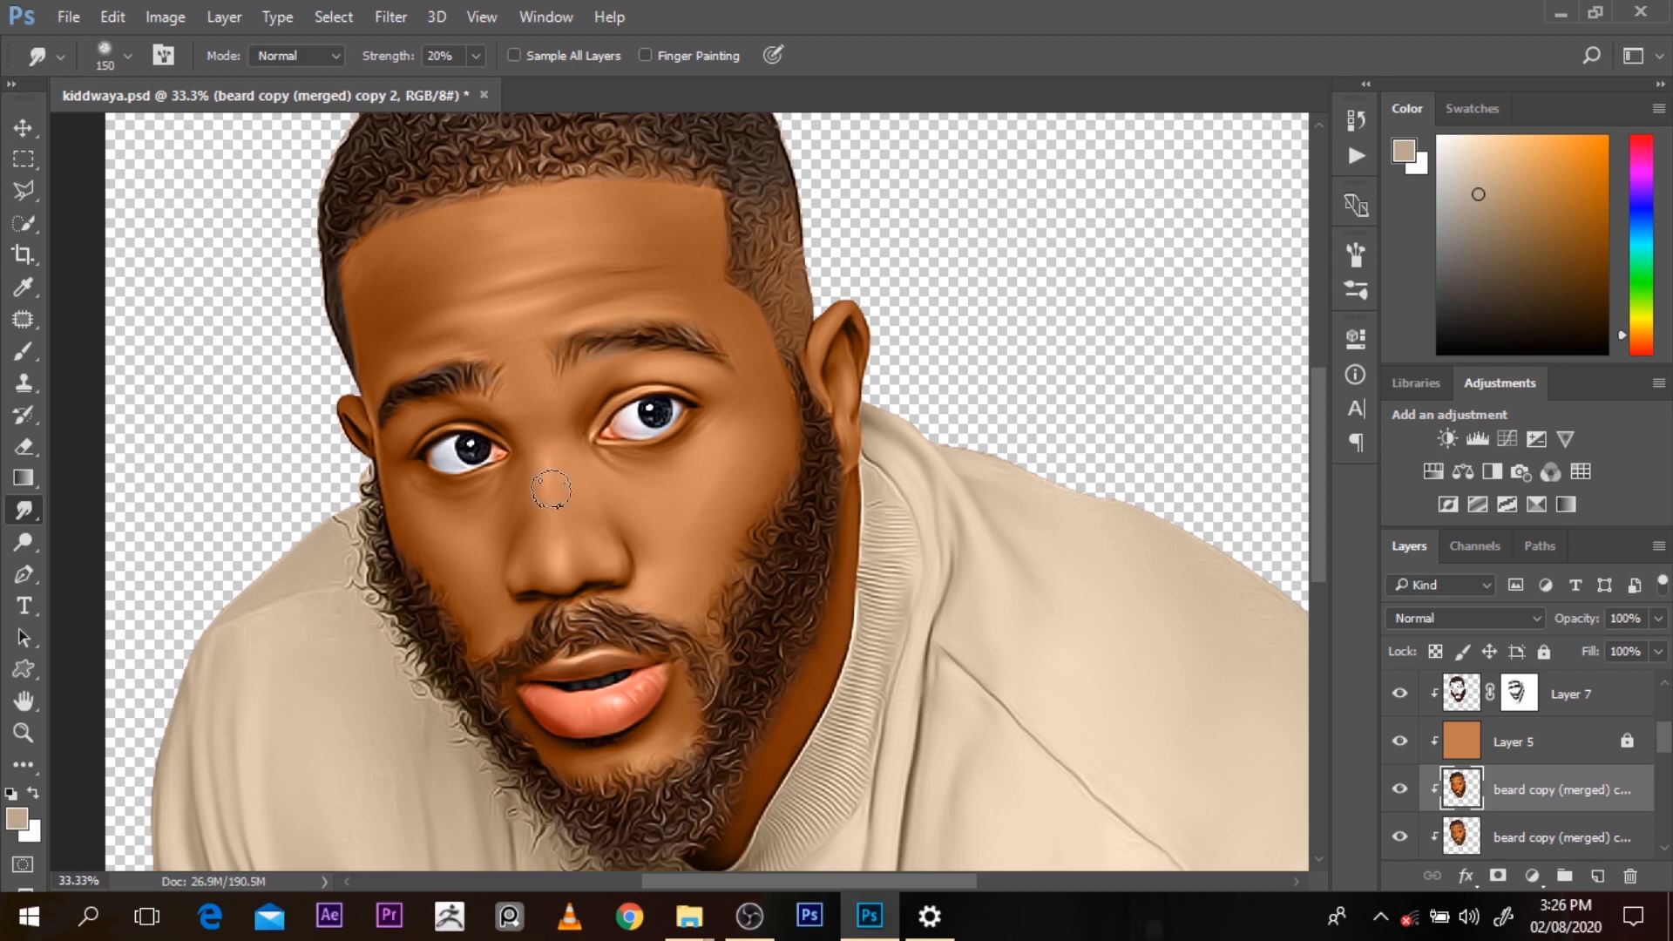
{"action": "key", "text": "bracketleft"}
{"action": "key", "text": "bracketleft"}
{"action": "key", "text": "o"}
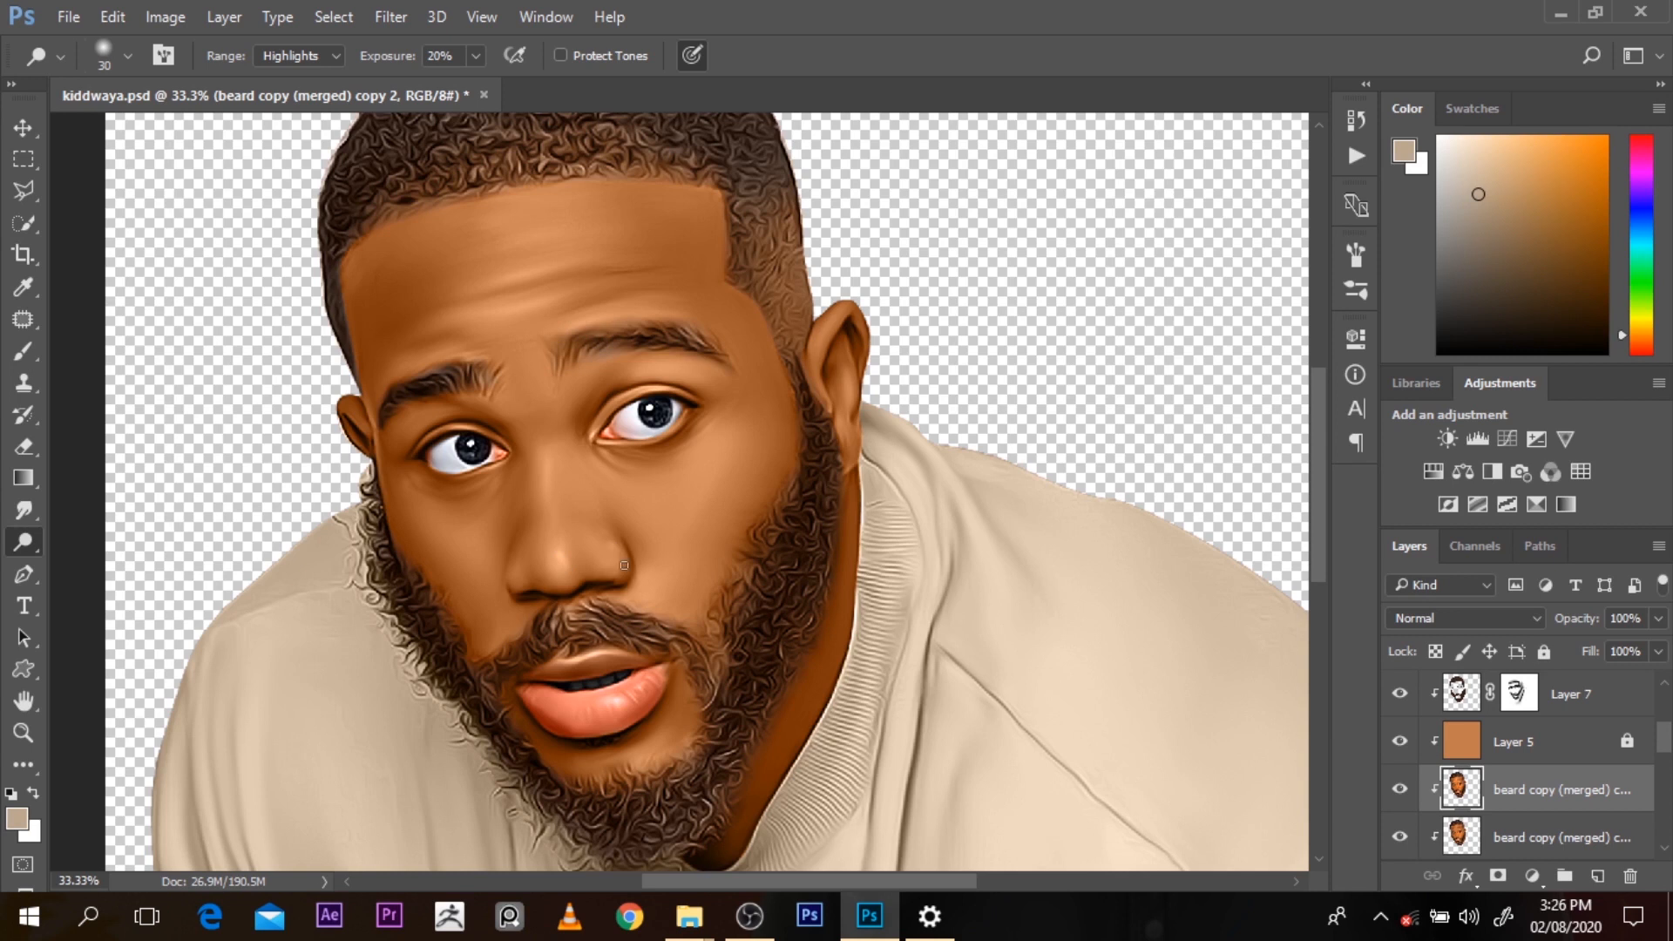
{"action": "key", "text": "r"}
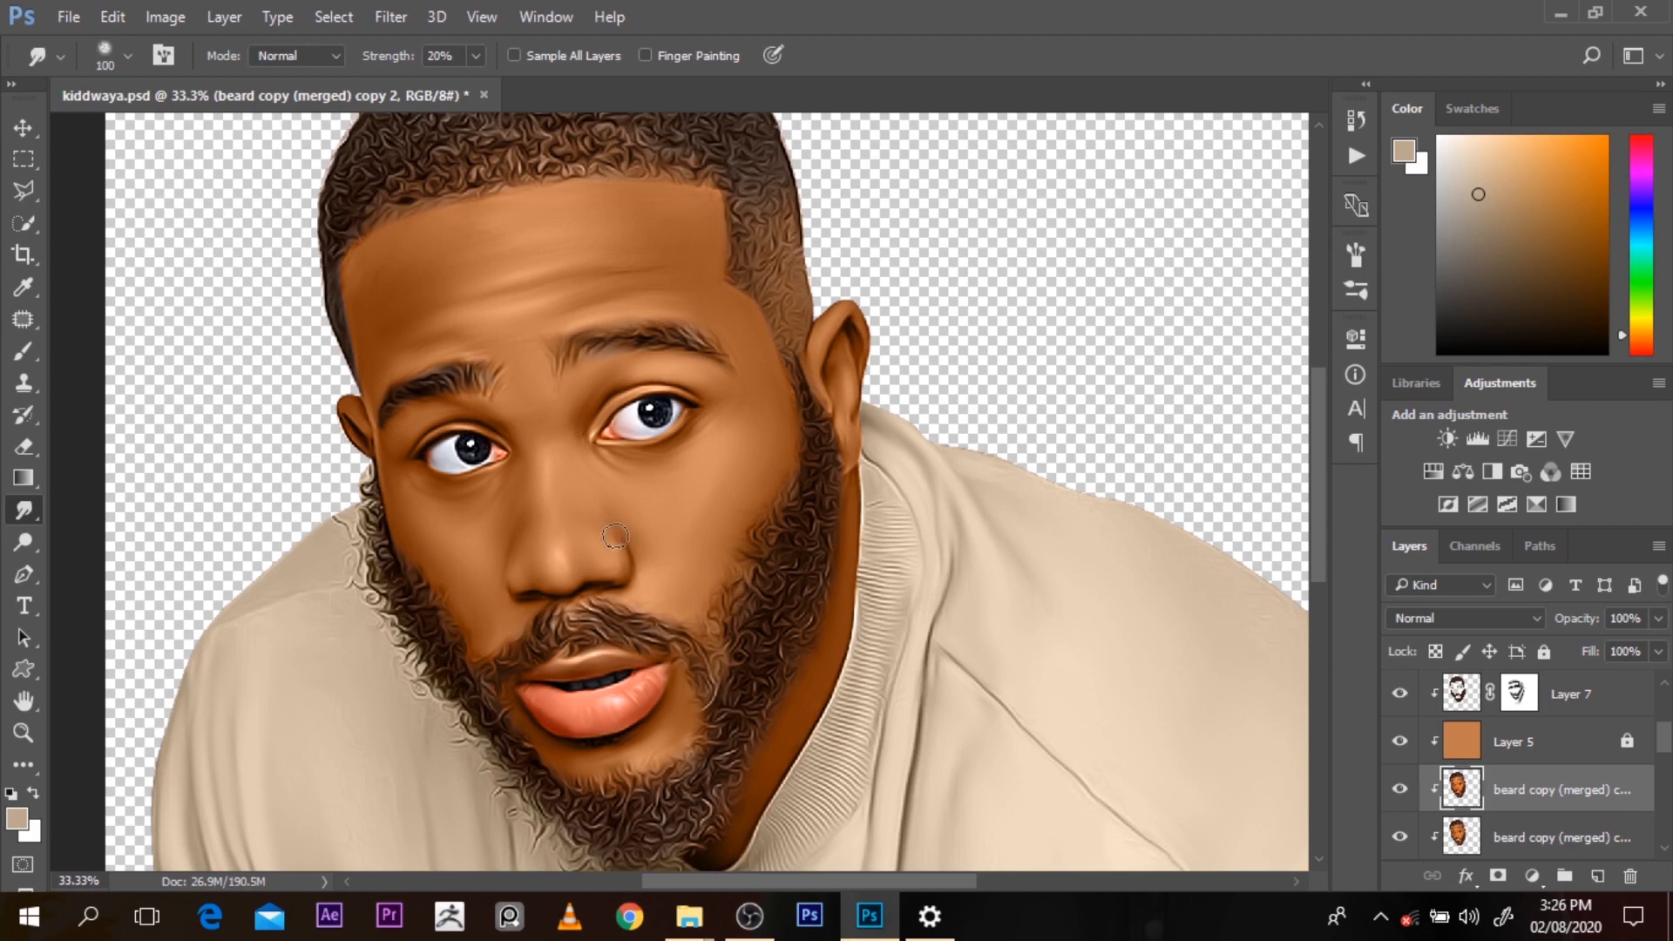
{"action": "key", "text": "o"}
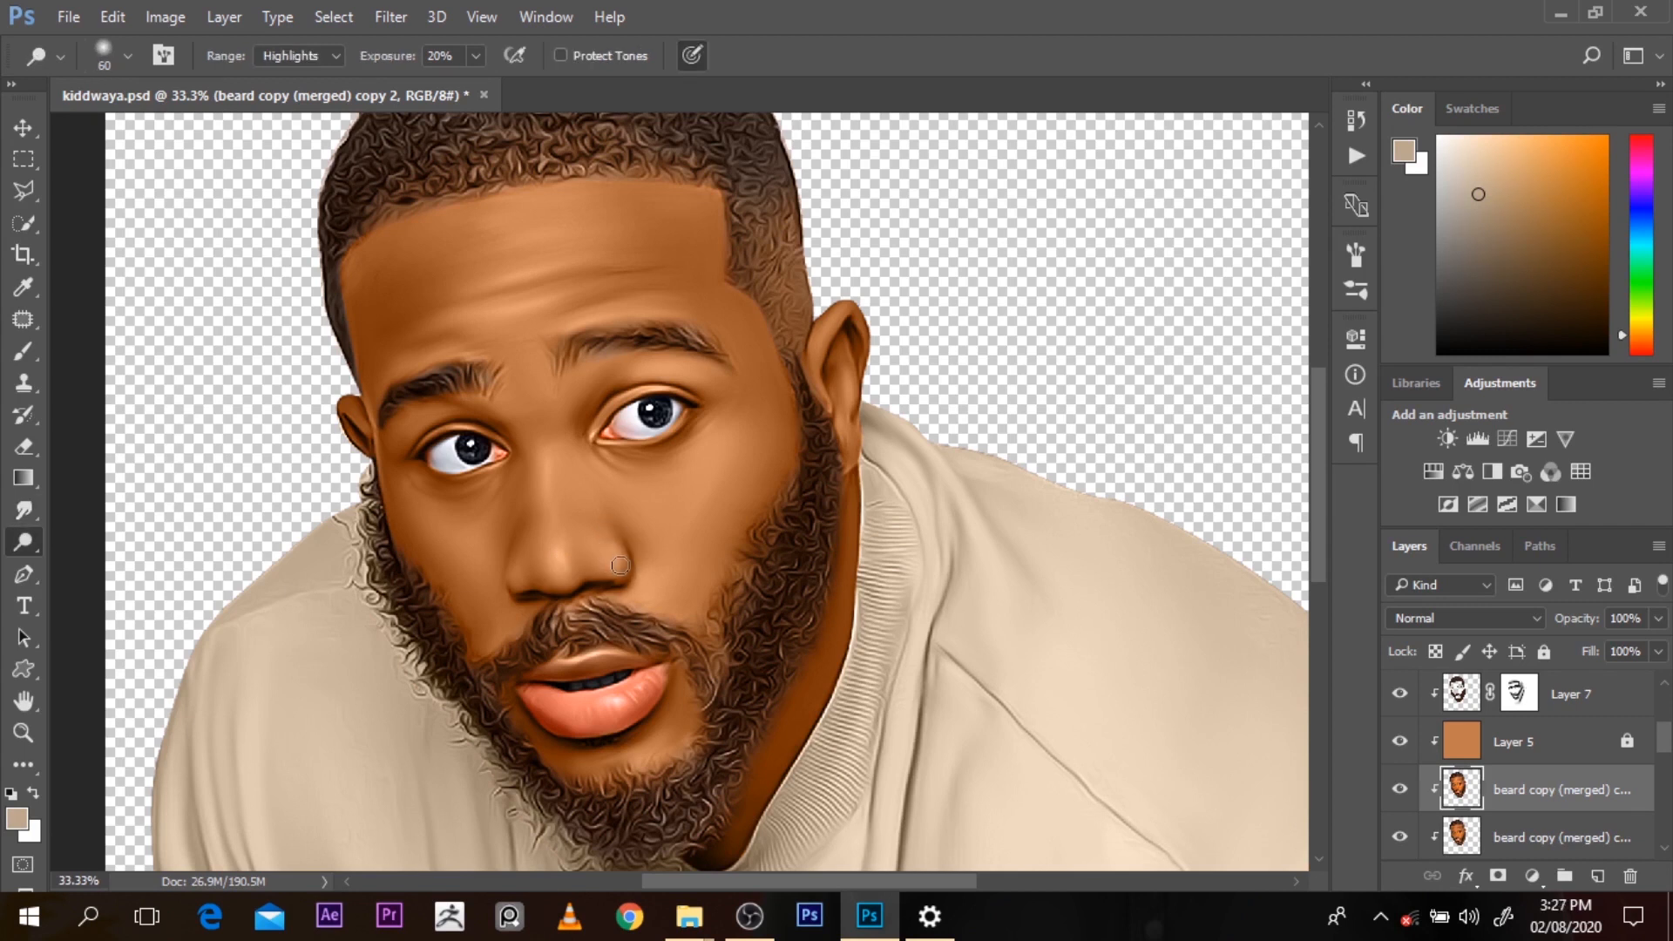
Dodge the highlights of the lower lip and chin with a 60 to 100 px brush at 20% exposure
{"action": "left_click", "coordinate": [666, 480], "text": "alt"}
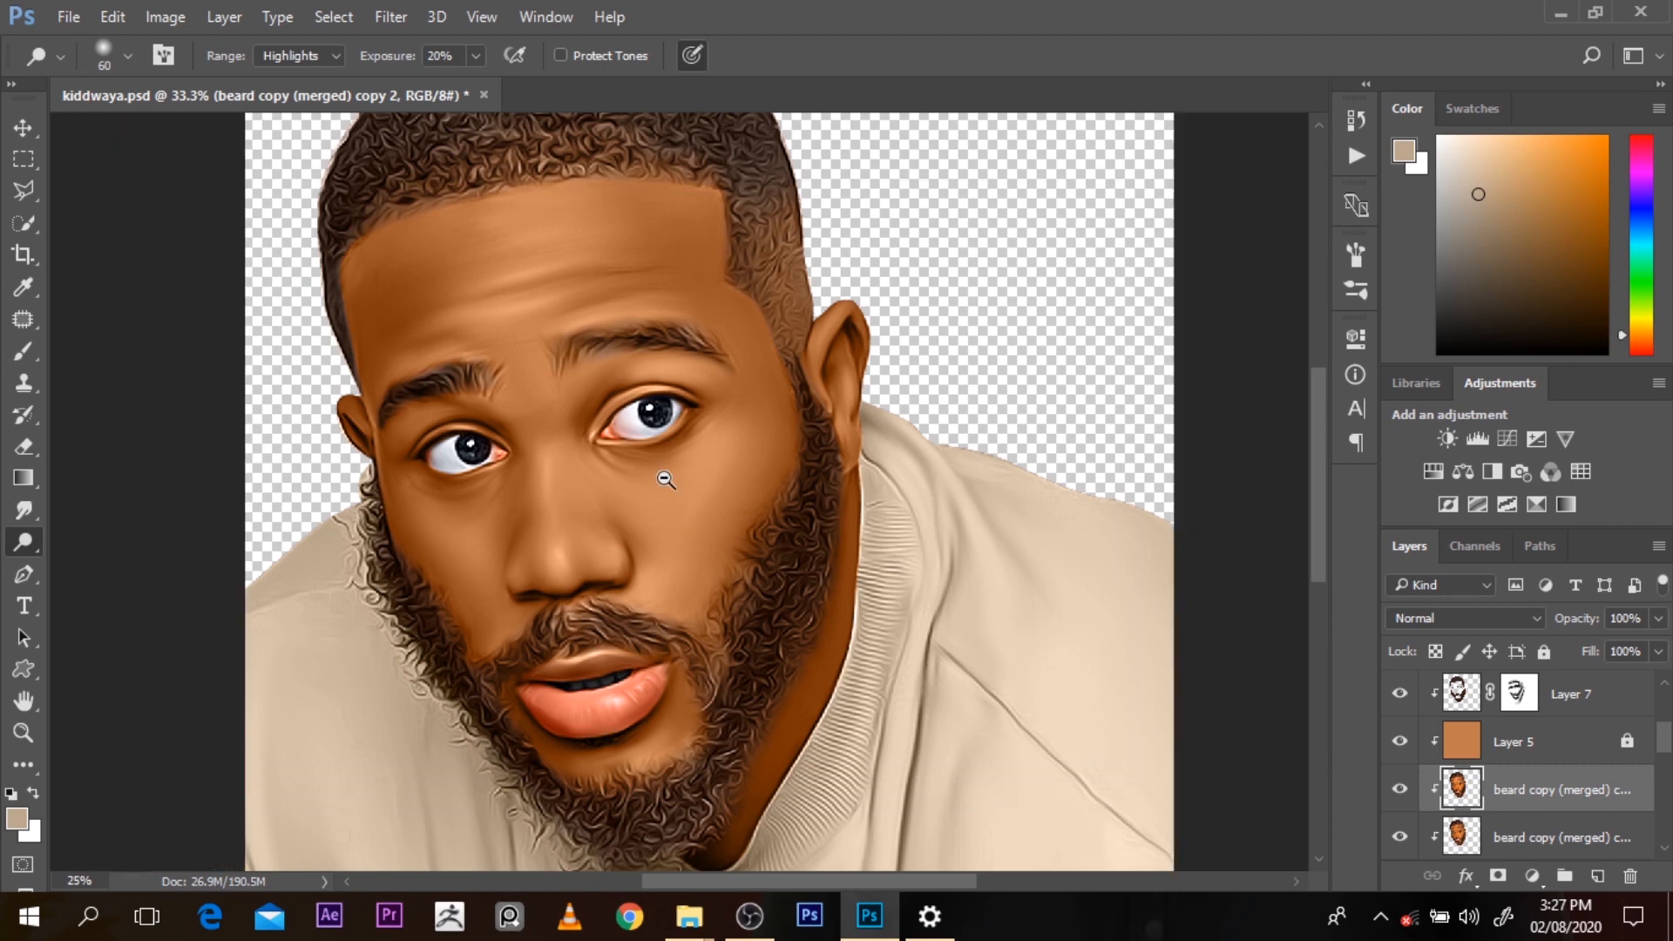
{"action": "left_click", "coordinate": [666, 479], "text": "alt"}
{"action": "left_click", "coordinate": [650, 589], "text": "ctrl"}
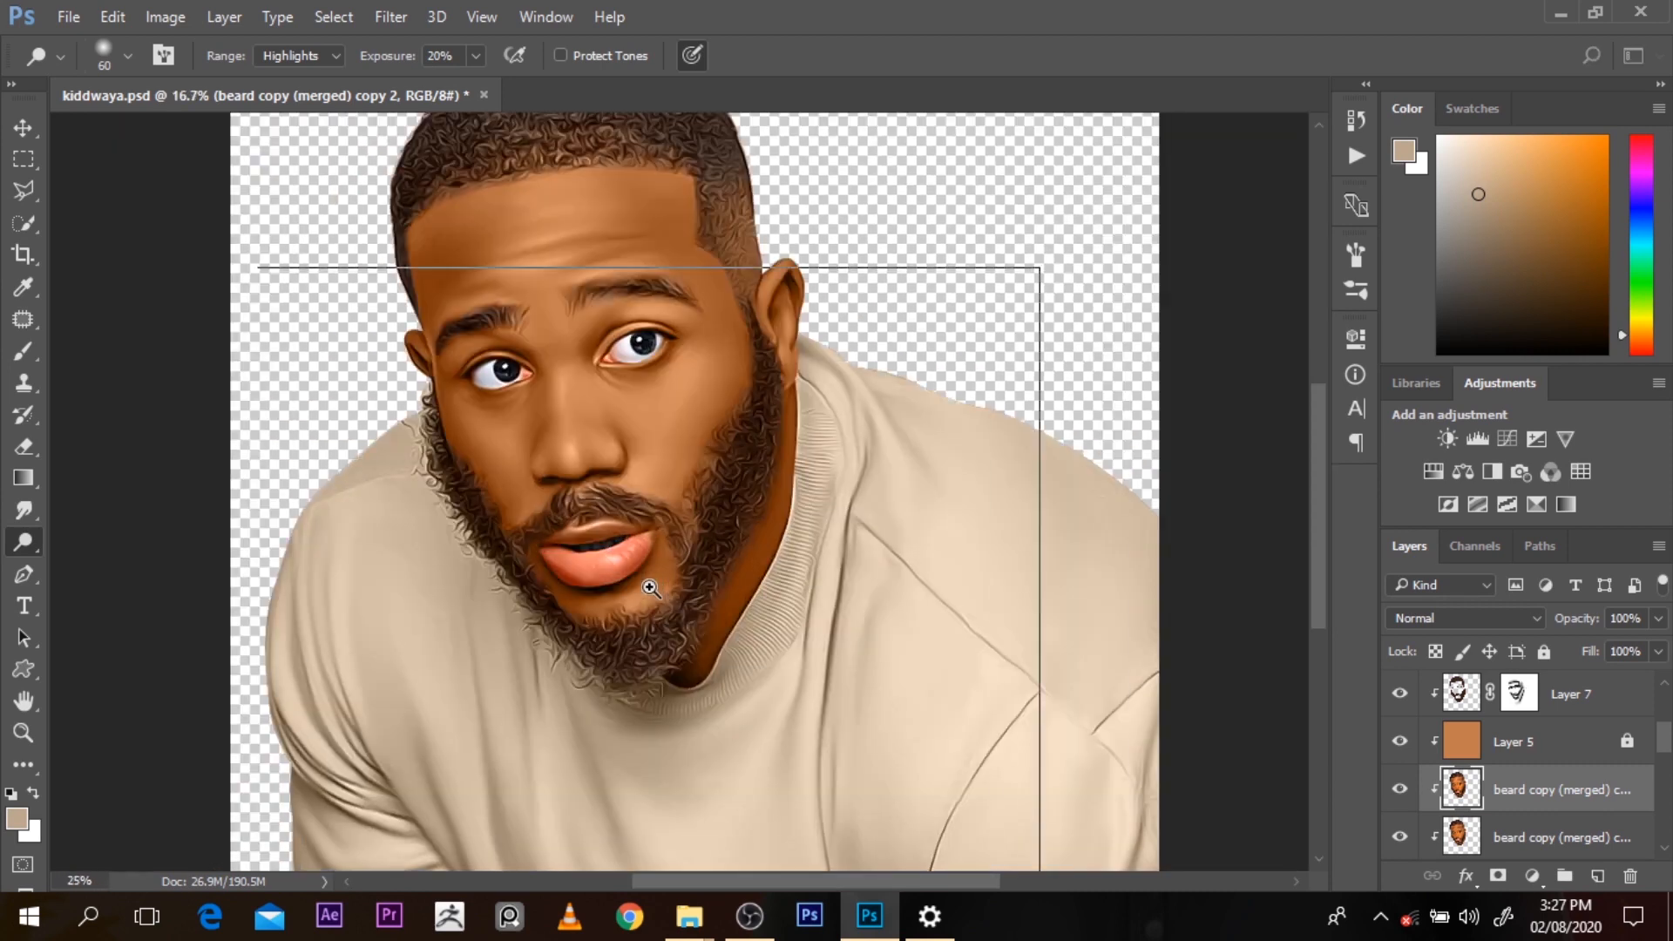
{"action": "left_click", "coordinate": [650, 588], "text": "ctrl"}
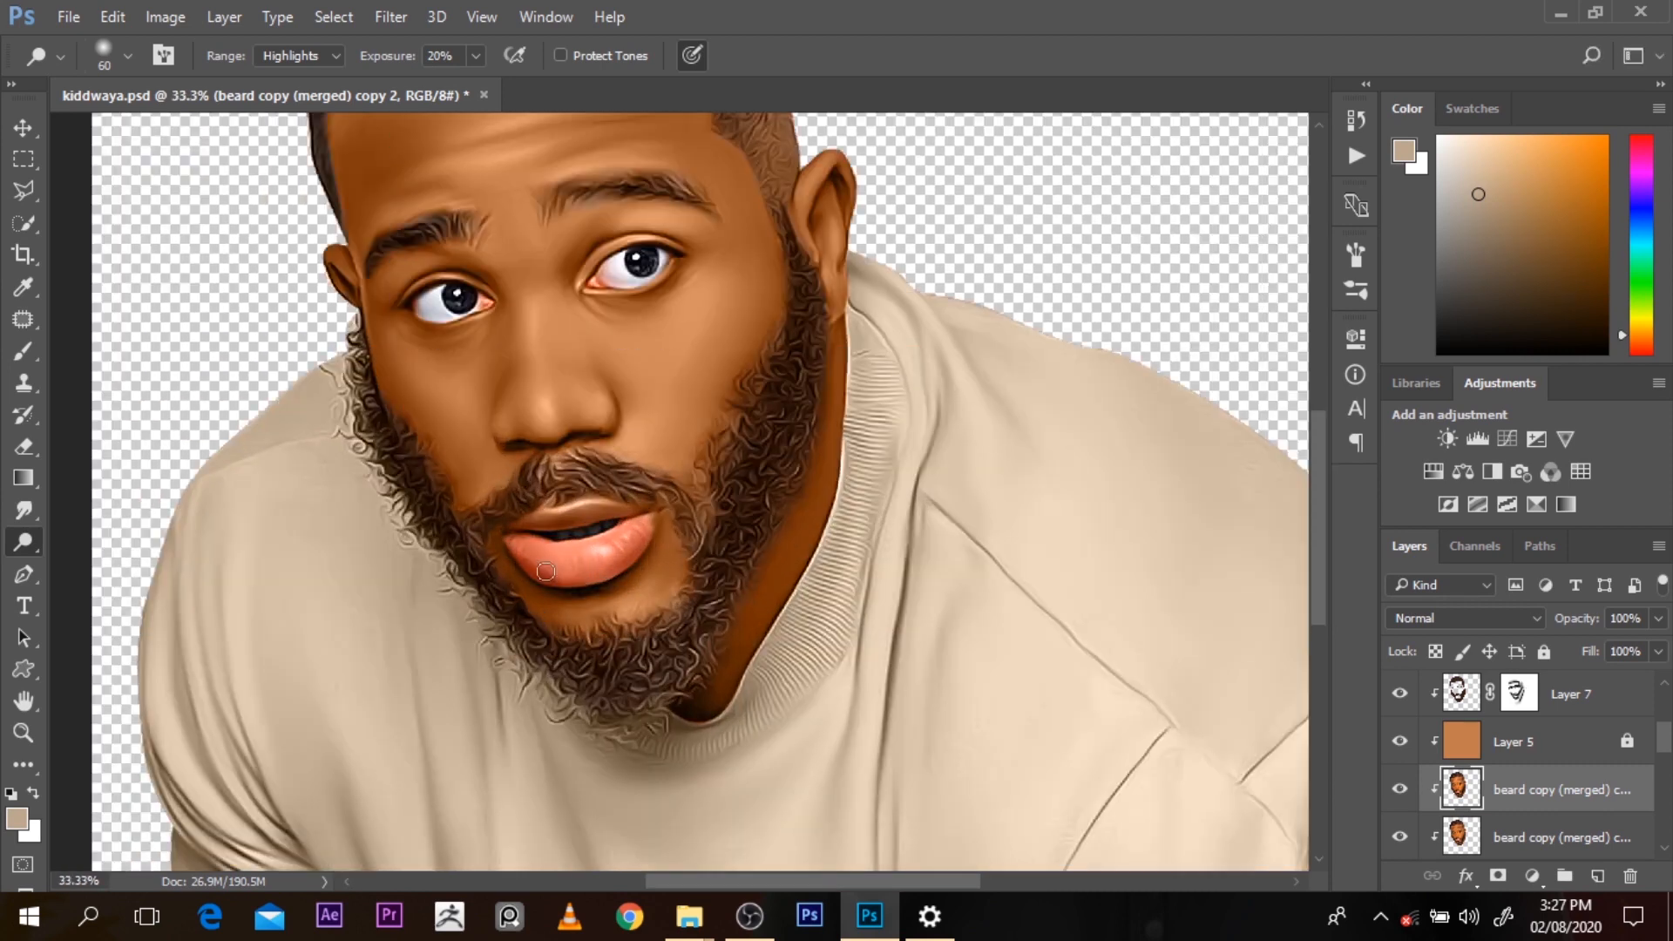
{"action": "key", "text": "bracketright"}
{"action": "key", "text": "bracketright"}
{"action": "key", "text": "bracketright"}
{"action": "key", "text": "bracketright"}
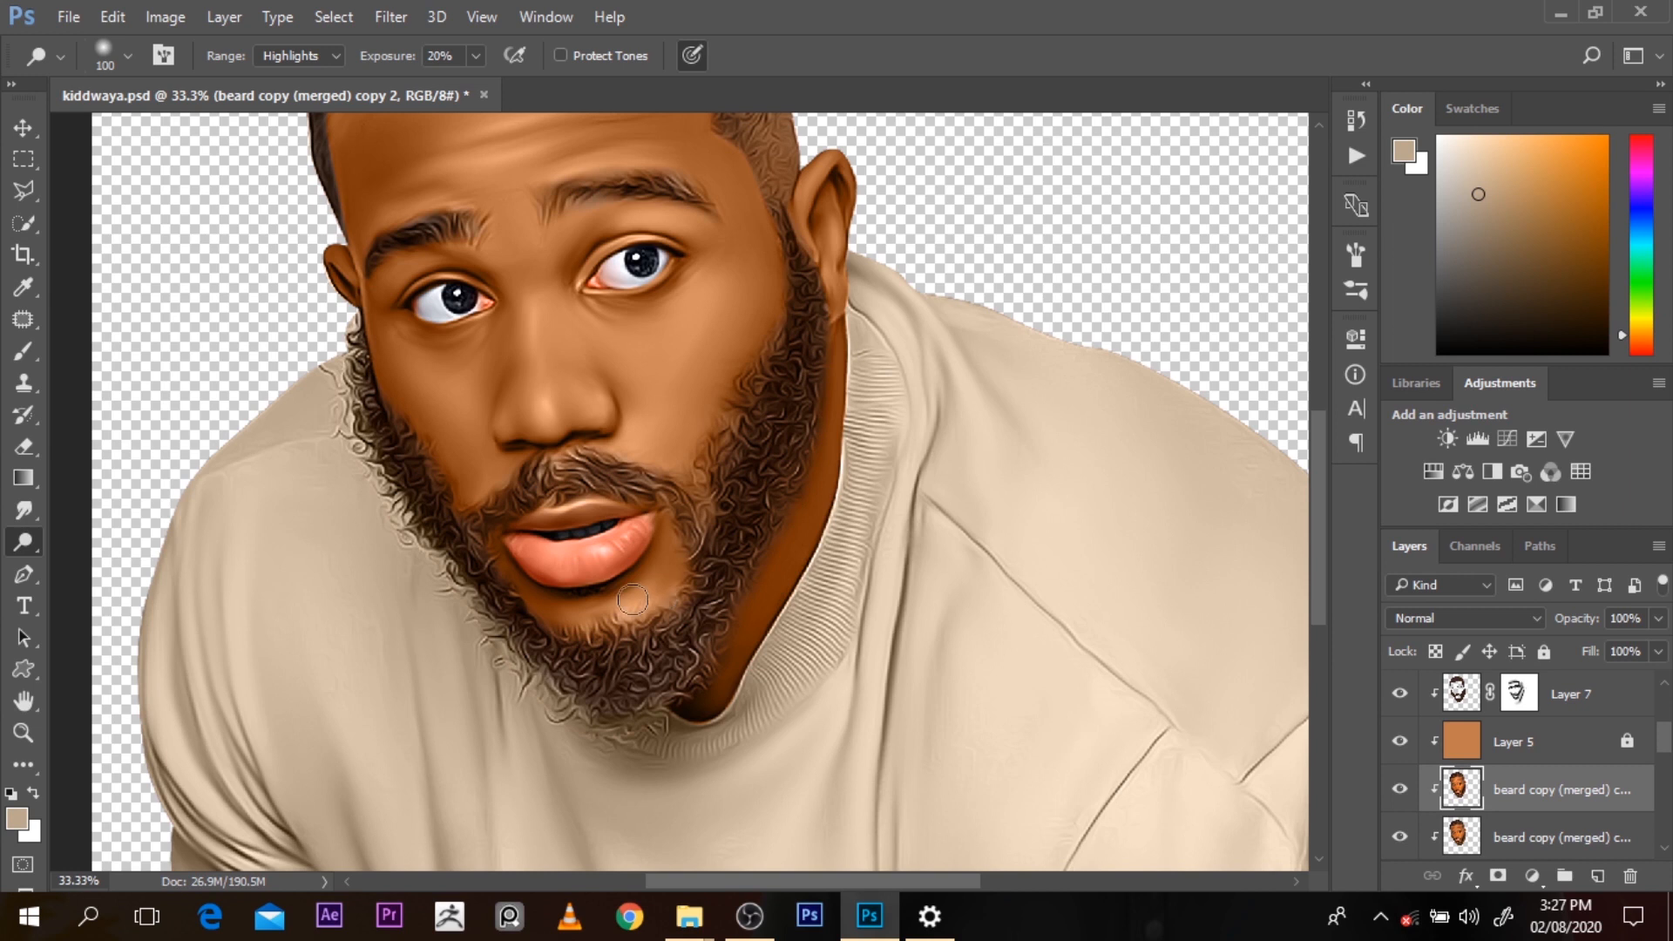
Set the Dodge range to Midtones and lighten the right-hand cheek and beard with a 400 px brush
{"action": "key", "text": "bracketright"}
{"action": "key", "text": "bracketright"}
{"action": "key", "text": "bracketright"}
{"action": "key", "text": "bracketright"}
{"action": "left_click", "coordinate": [334, 61]}
{"action": "left_click", "coordinate": [314, 92]}
{"action": "key", "text": "bracketright"}
{"action": "key", "text": "bracketright"}
{"action": "key", "text": "bracketright"}
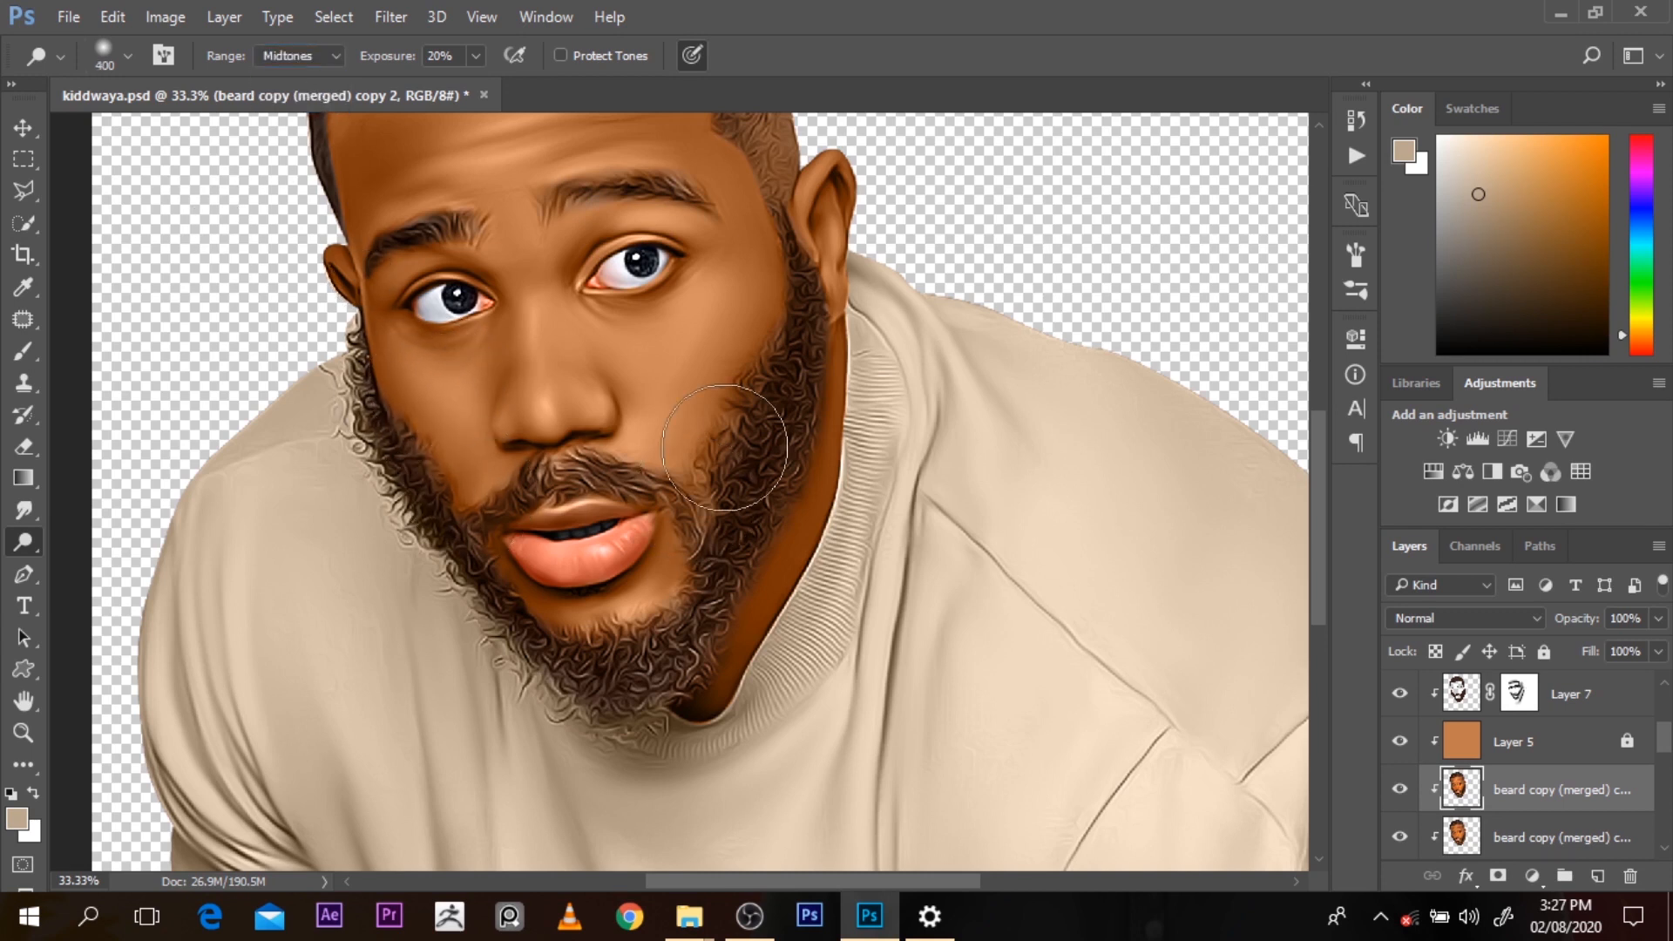
{"action": "mouse_move", "coordinate": [716, 449]}
{"action": "left_mouse_down"}
{"action": "mouse_move", "coordinate": [732, 572]}
{"action": "mouse_move", "coordinate": [776, 342]}
{"action": "mouse_move", "coordinate": [761, 468]}
{"action": "left_mouse_up"}
Dodge the midtones across the forehead and eyebrows with a 400 px brush at 20% exposure
{"action": "left_click_drag", "start_coordinate": [1321, 574], "coordinate": [1316, 549]}
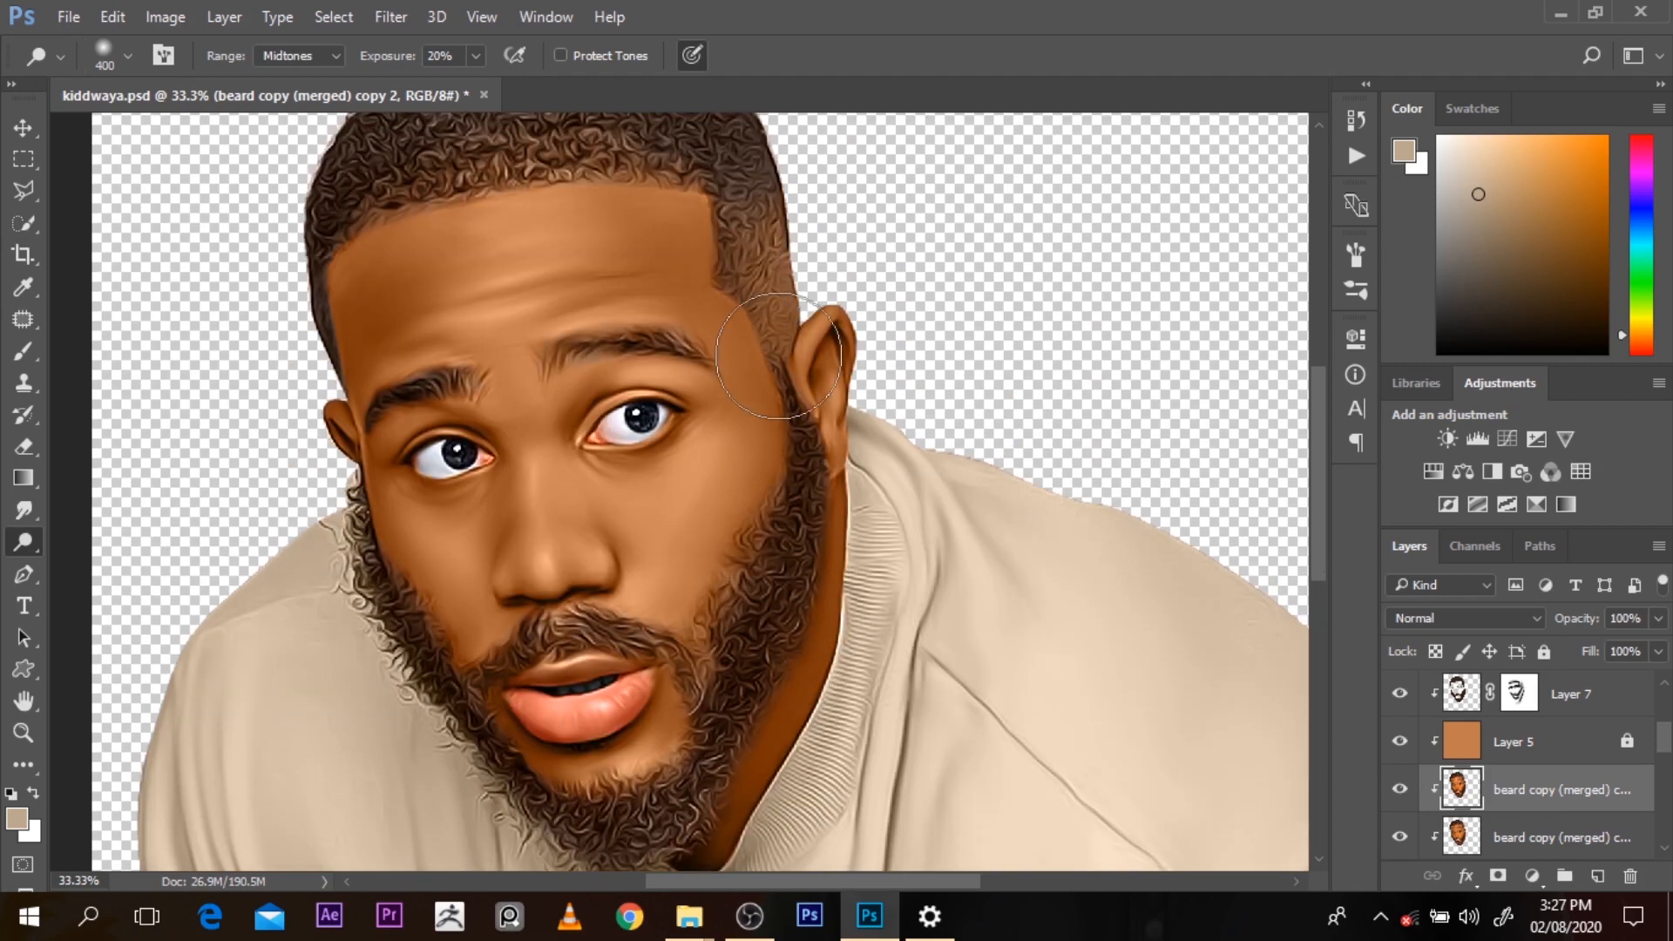
{"action": "mouse_move", "coordinate": [671, 295]}
{"action": "left_mouse_down"}
{"action": "mouse_move", "coordinate": [646, 274]}
{"action": "mouse_move", "coordinate": [674, 253]}
{"action": "mouse_move", "coordinate": [622, 308]}
{"action": "left_mouse_up"}
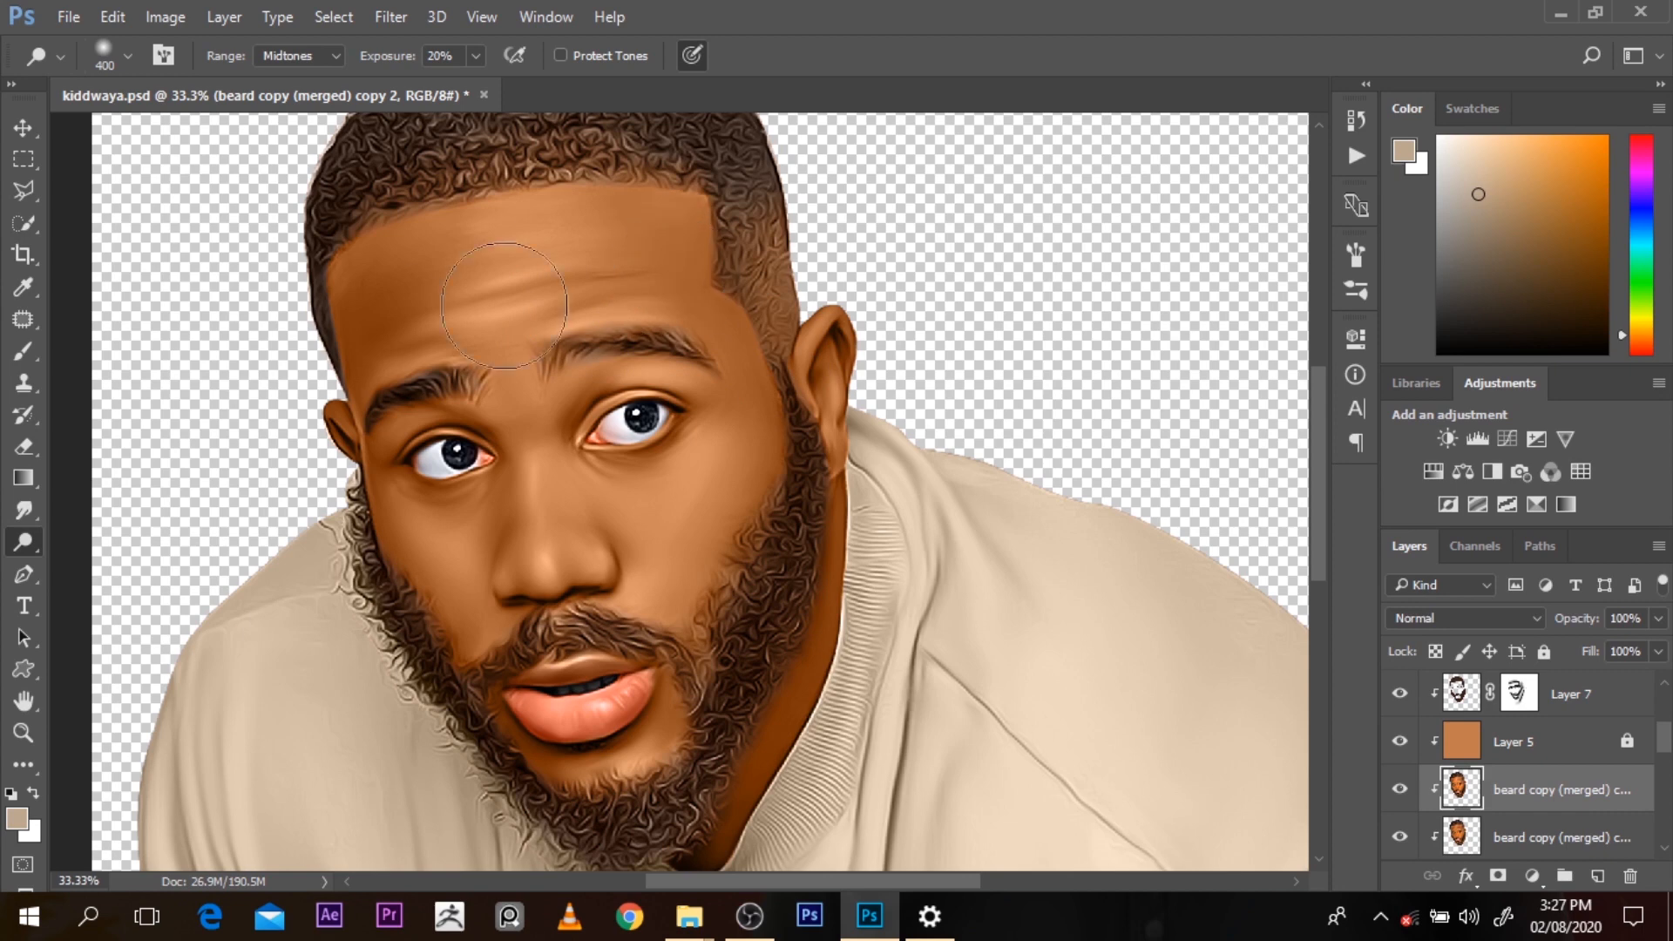
{"action": "mouse_move", "coordinate": [372, 374]}
{"action": "left_mouse_down"}
{"action": "mouse_move", "coordinate": [382, 352]}
{"action": "mouse_move", "coordinate": [538, 316]}
{"action": "mouse_move", "coordinate": [402, 321]}
{"action": "mouse_move", "coordinate": [618, 357]}
{"action": "left_mouse_up"}
Burn the midtones of the hair with a 400 px brush at 15% exposure
{"action": "left_click", "coordinate": [632, 352], "text": "alt"}
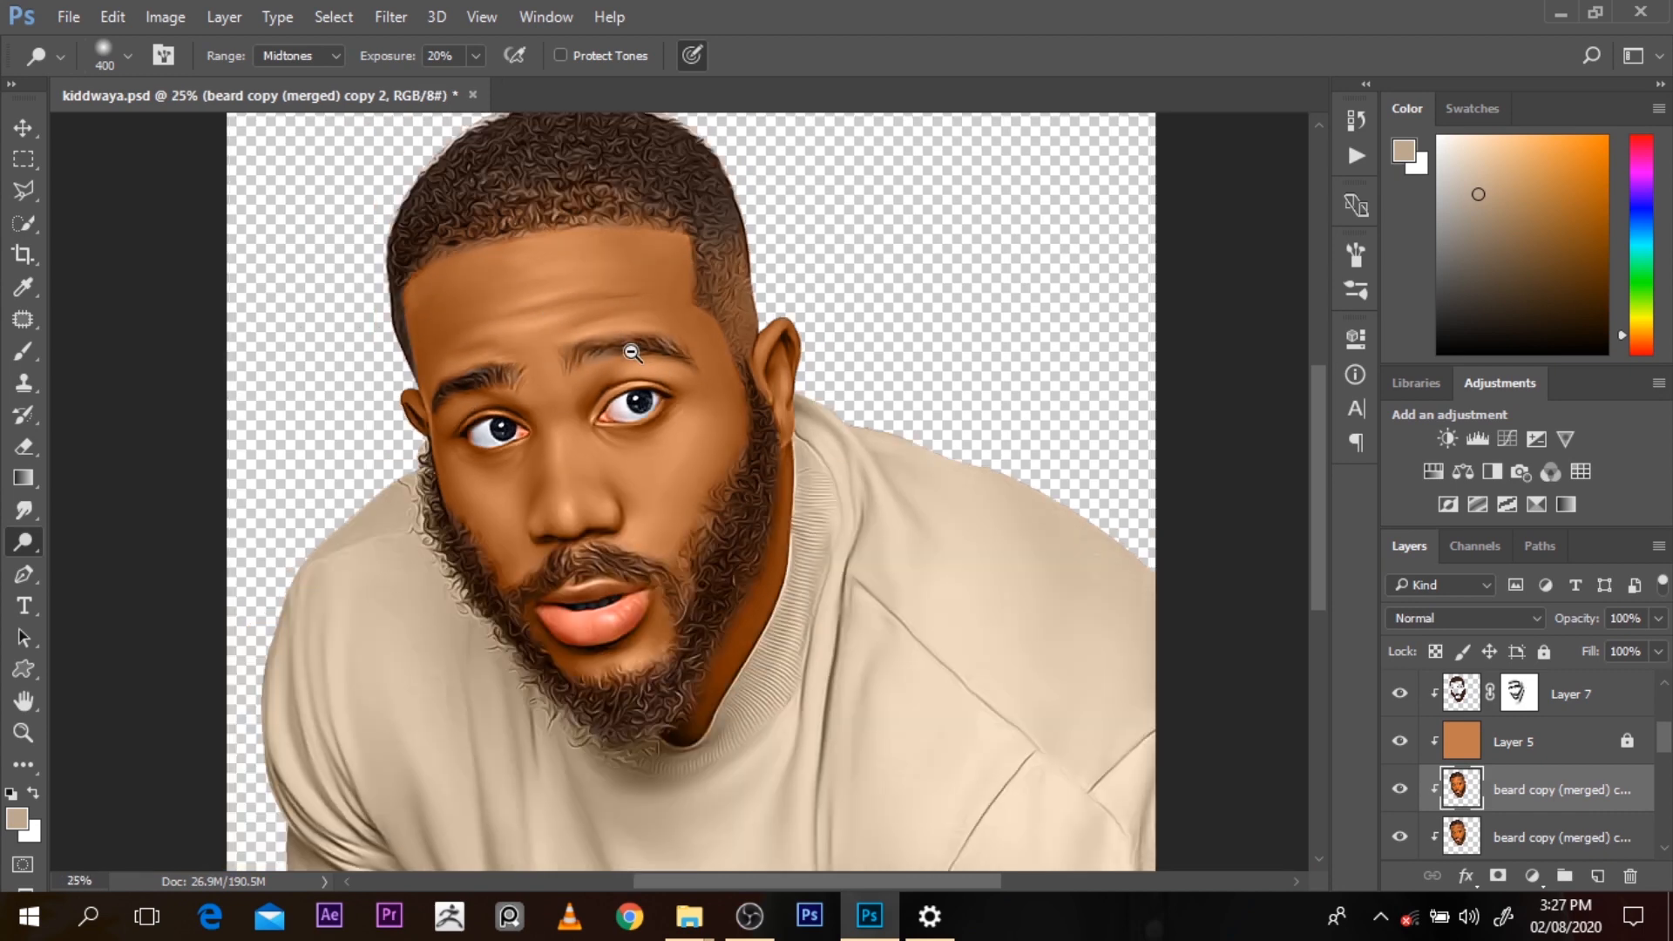
{"action": "left_click", "coordinate": [632, 353], "text": "alt"}
{"action": "left_click", "coordinate": [632, 352], "text": "alt"}
{"action": "left_click", "coordinate": [632, 352], "text": "ctrl"}
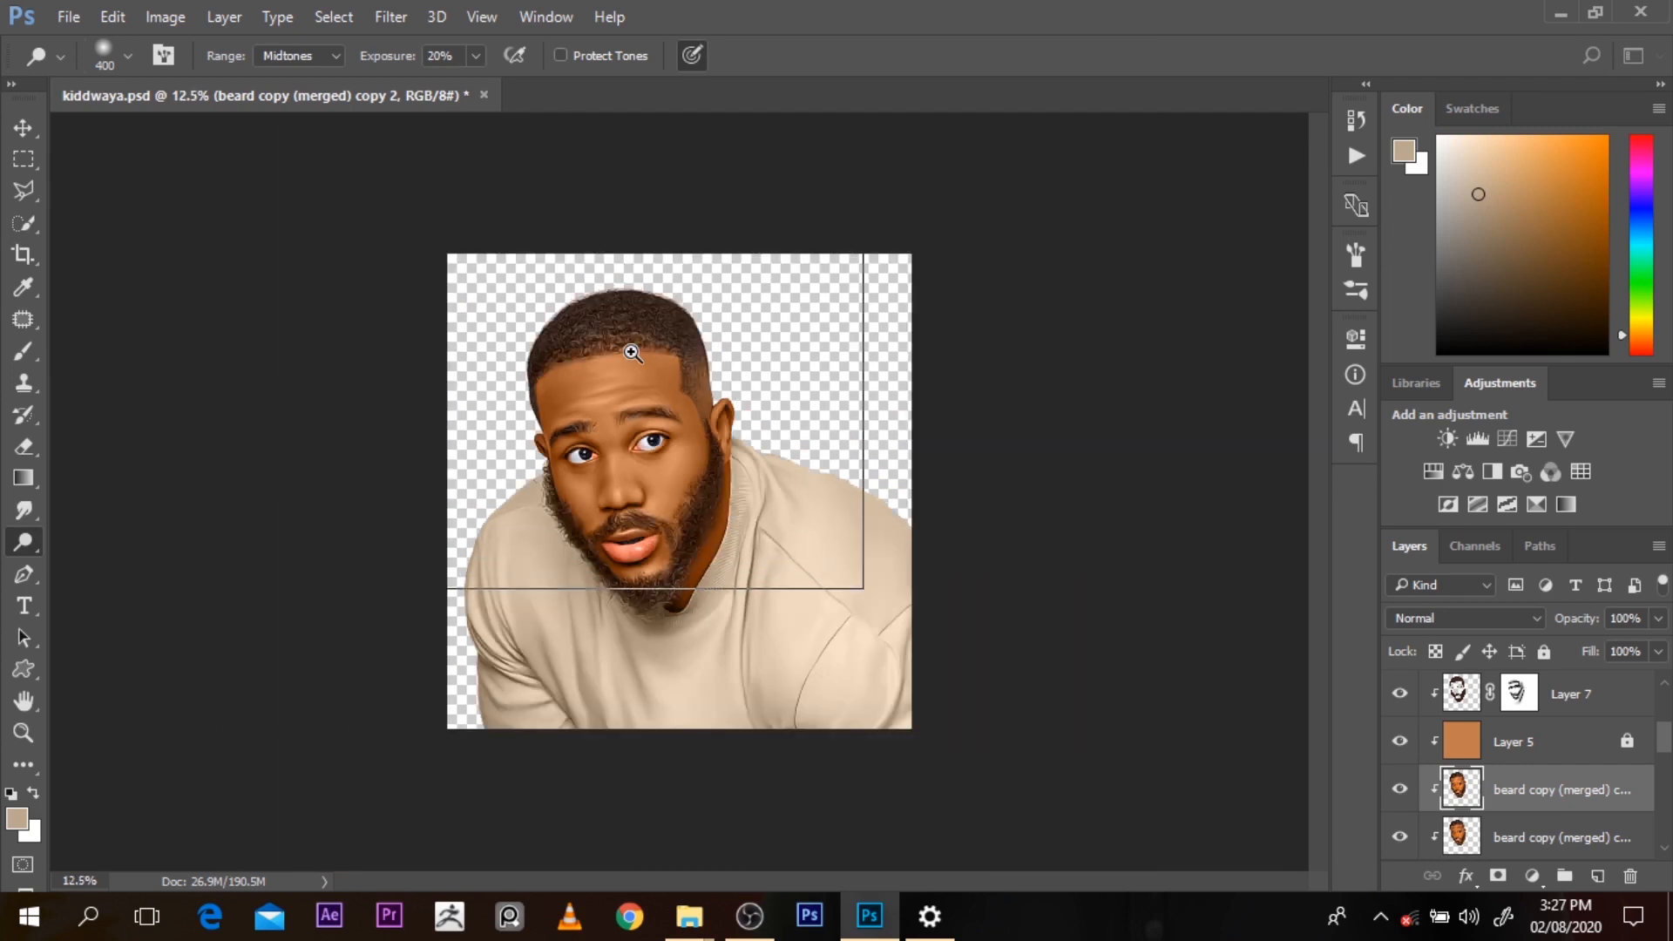
{"action": "left_click", "coordinate": [632, 352], "text": "ctrl"}
{"action": "key", "text": "shift+o"}
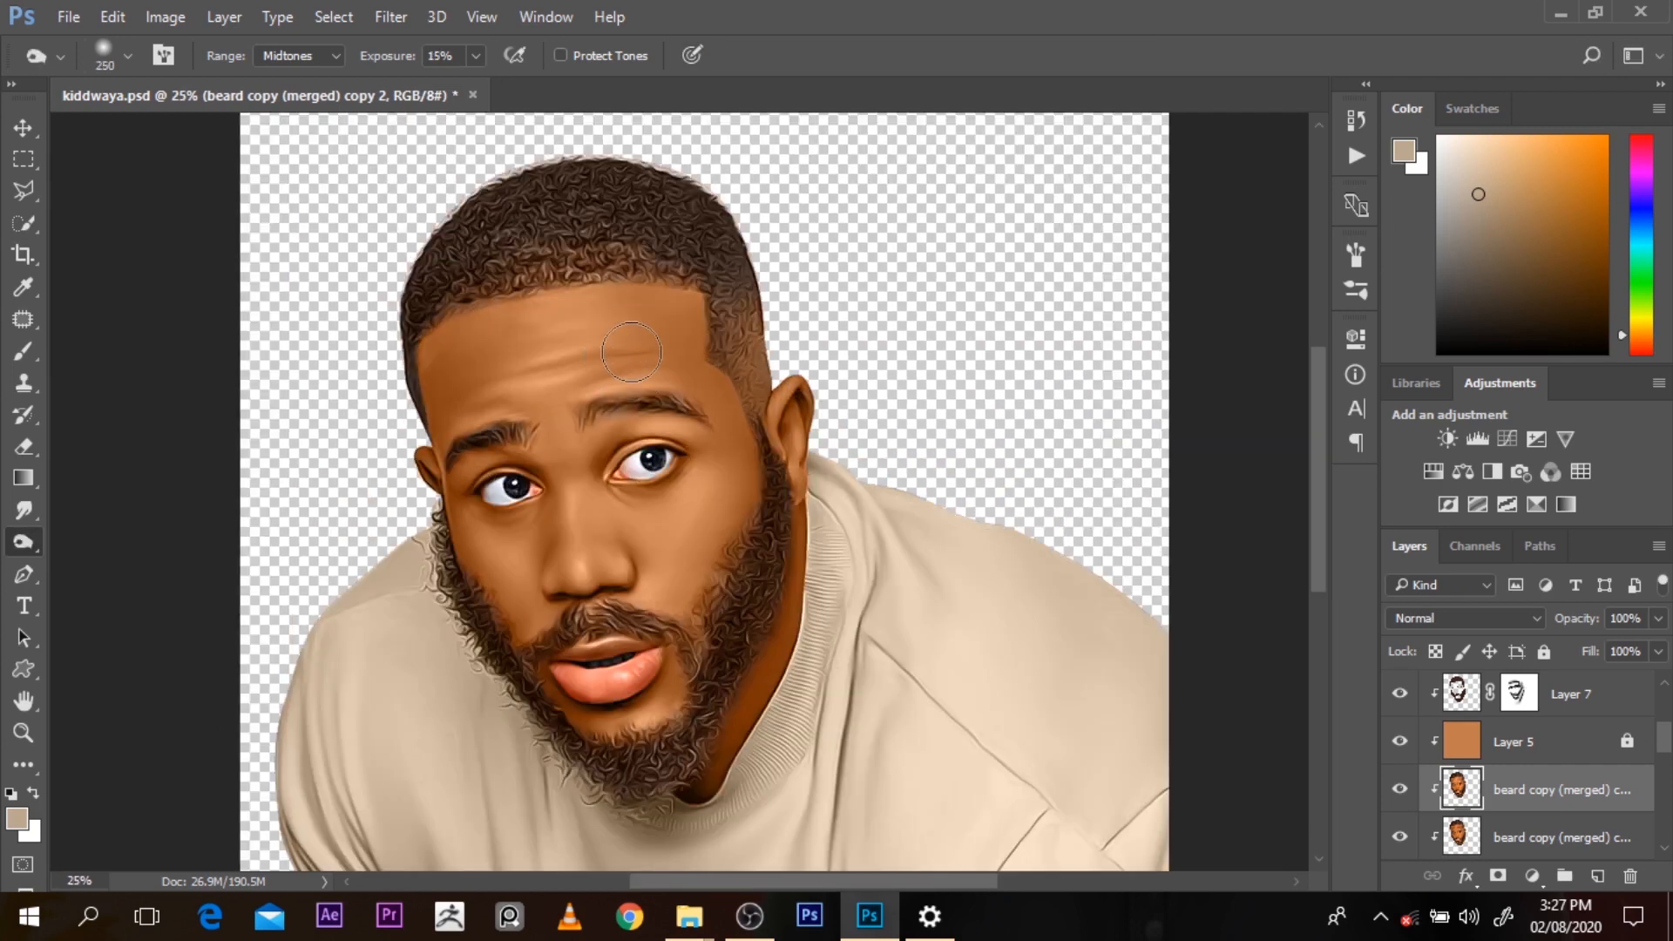
{"action": "key", "text": "bracketright"}
{"action": "key", "text": "bracketright"}
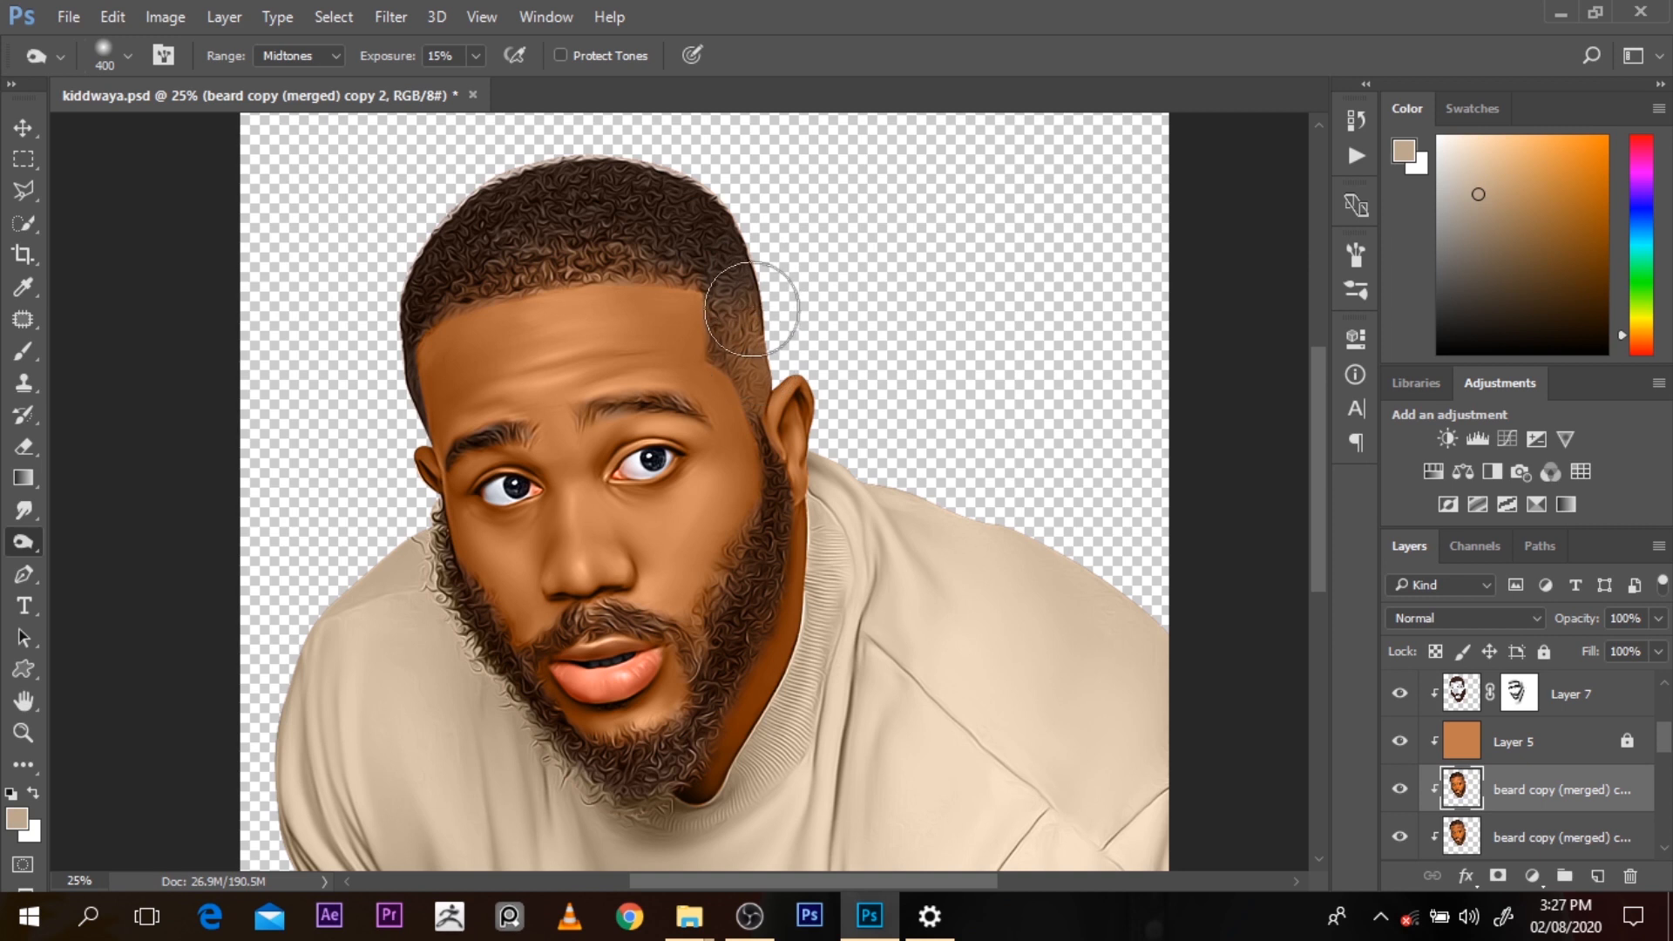
Soften Layer 7's color at the temple hairline with a 300 px eraser at 20% opacity
{"action": "left_click", "coordinate": [694, 308], "text": "ctrl"}
{"action": "key", "text": "e"}
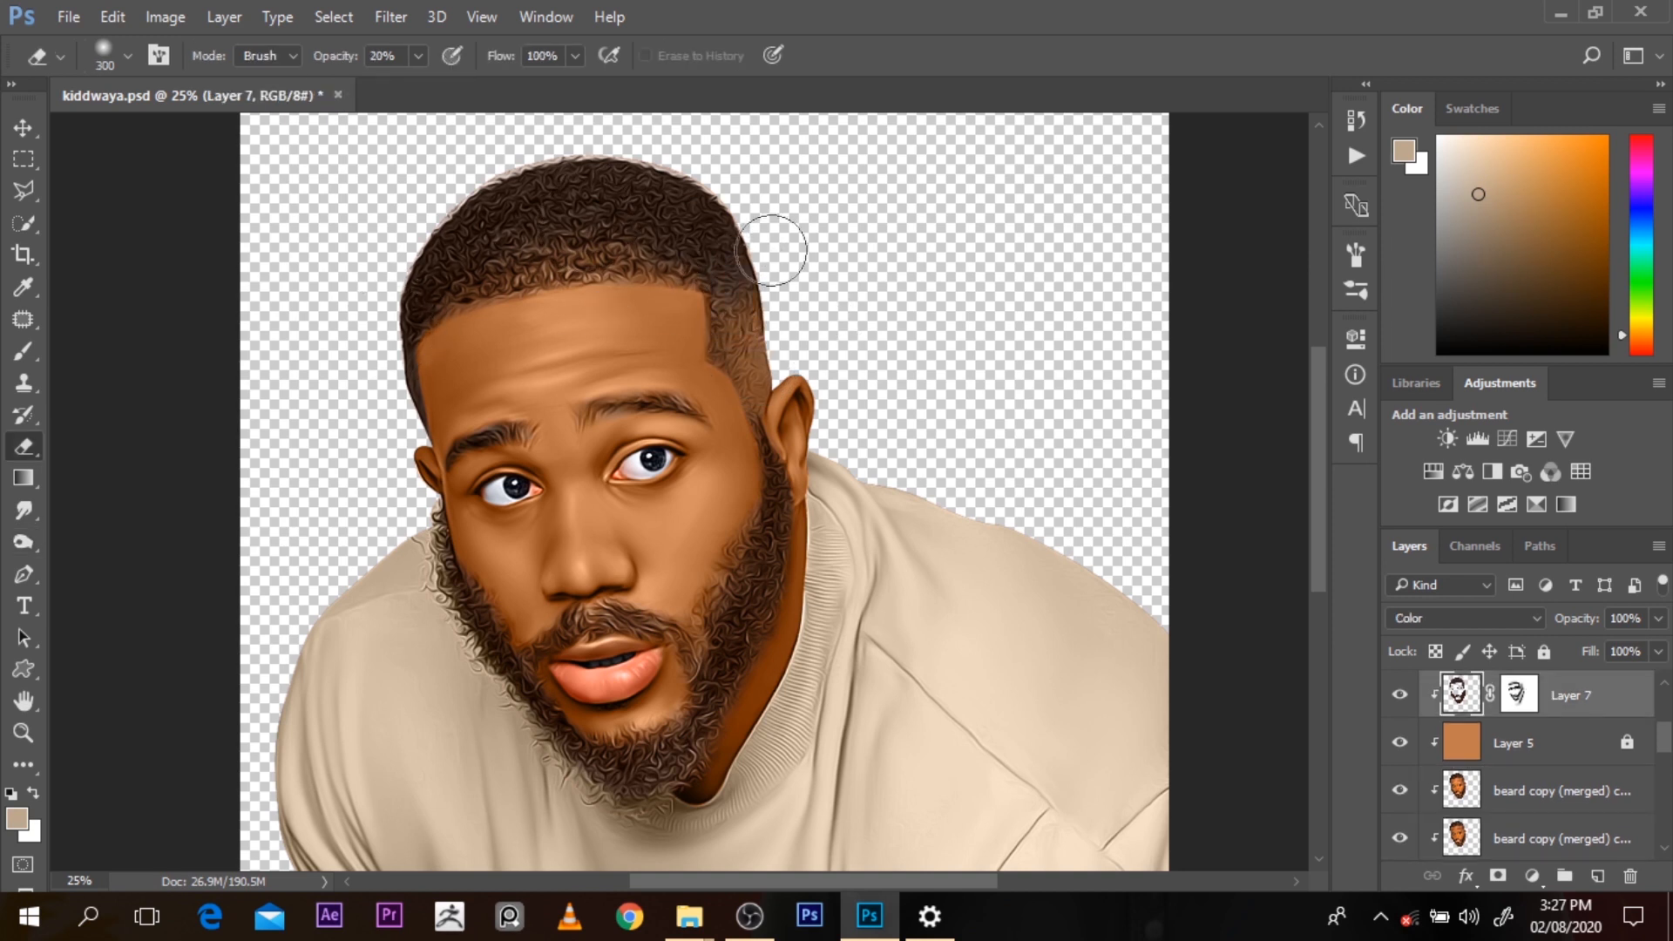
{"action": "scroll", "coordinate": [750, 306], "scroll_direction": "down", "scroll_amount": 2}
{"action": "scroll", "coordinate": [727, 512], "scroll_direction": "up", "scroll_amount": 3}
{"action": "key", "text": "o"}
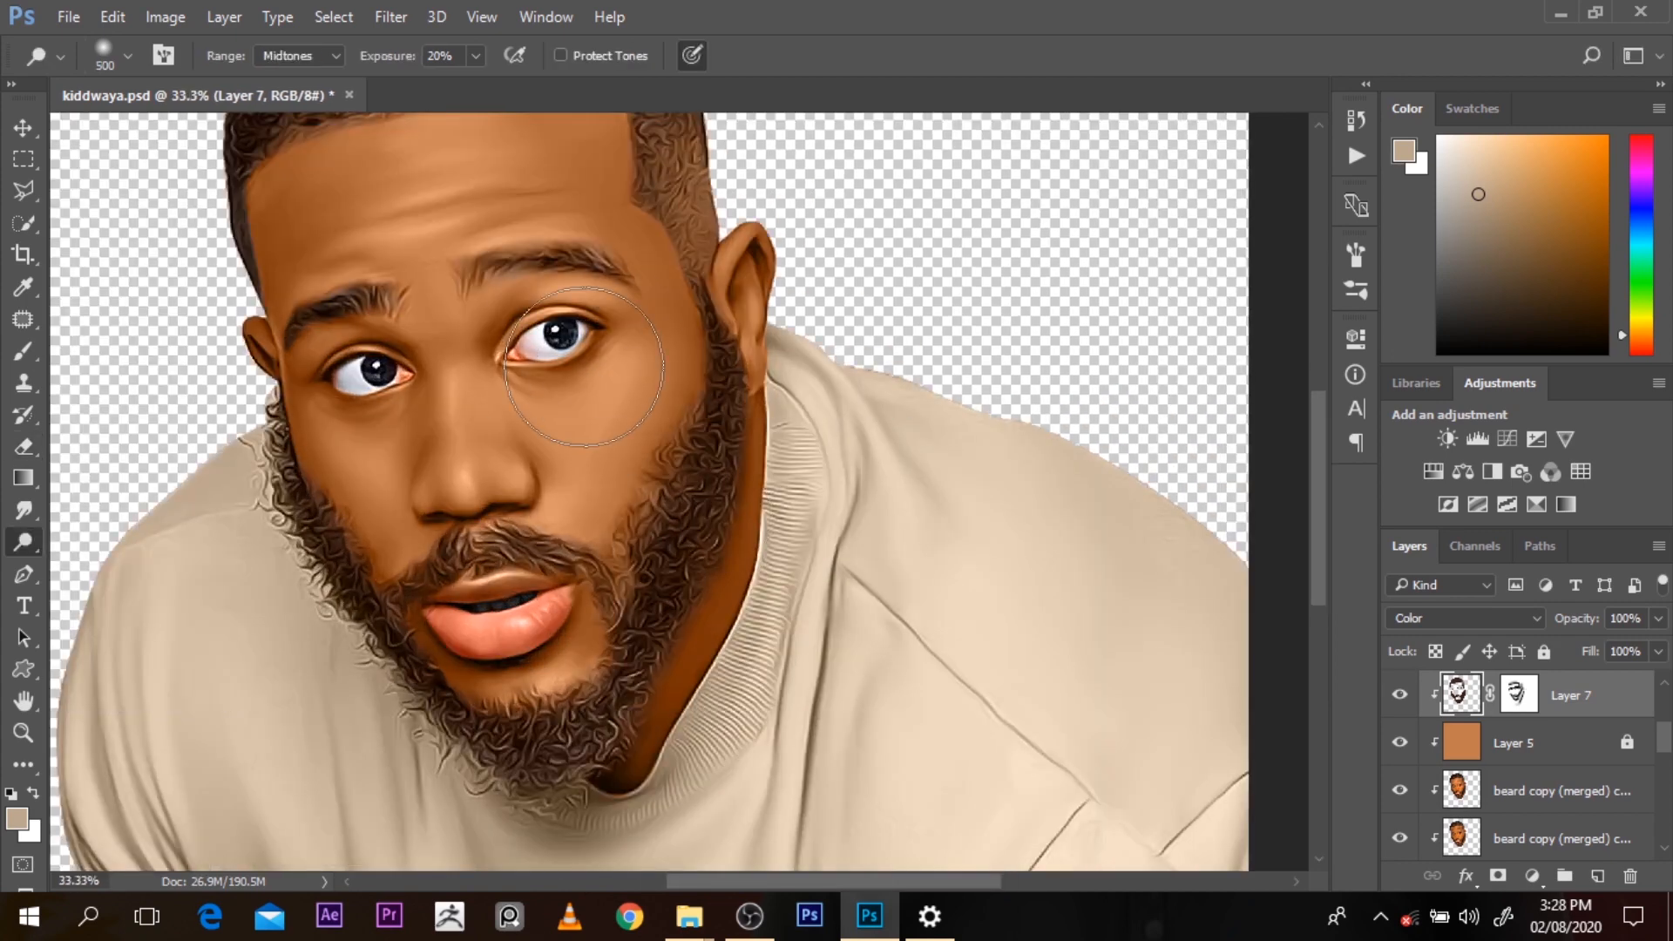
On beard copy (merged) copy 2, dodge small midtone details with a 30 px brush at 30% exposure and smudge the lower-lip highlight
{"action": "left_click", "coordinate": [589, 399], "text": "ctrl"}
{"action": "key", "text": "bracketleft"}
{"action": "key", "text": "bracketleft"}
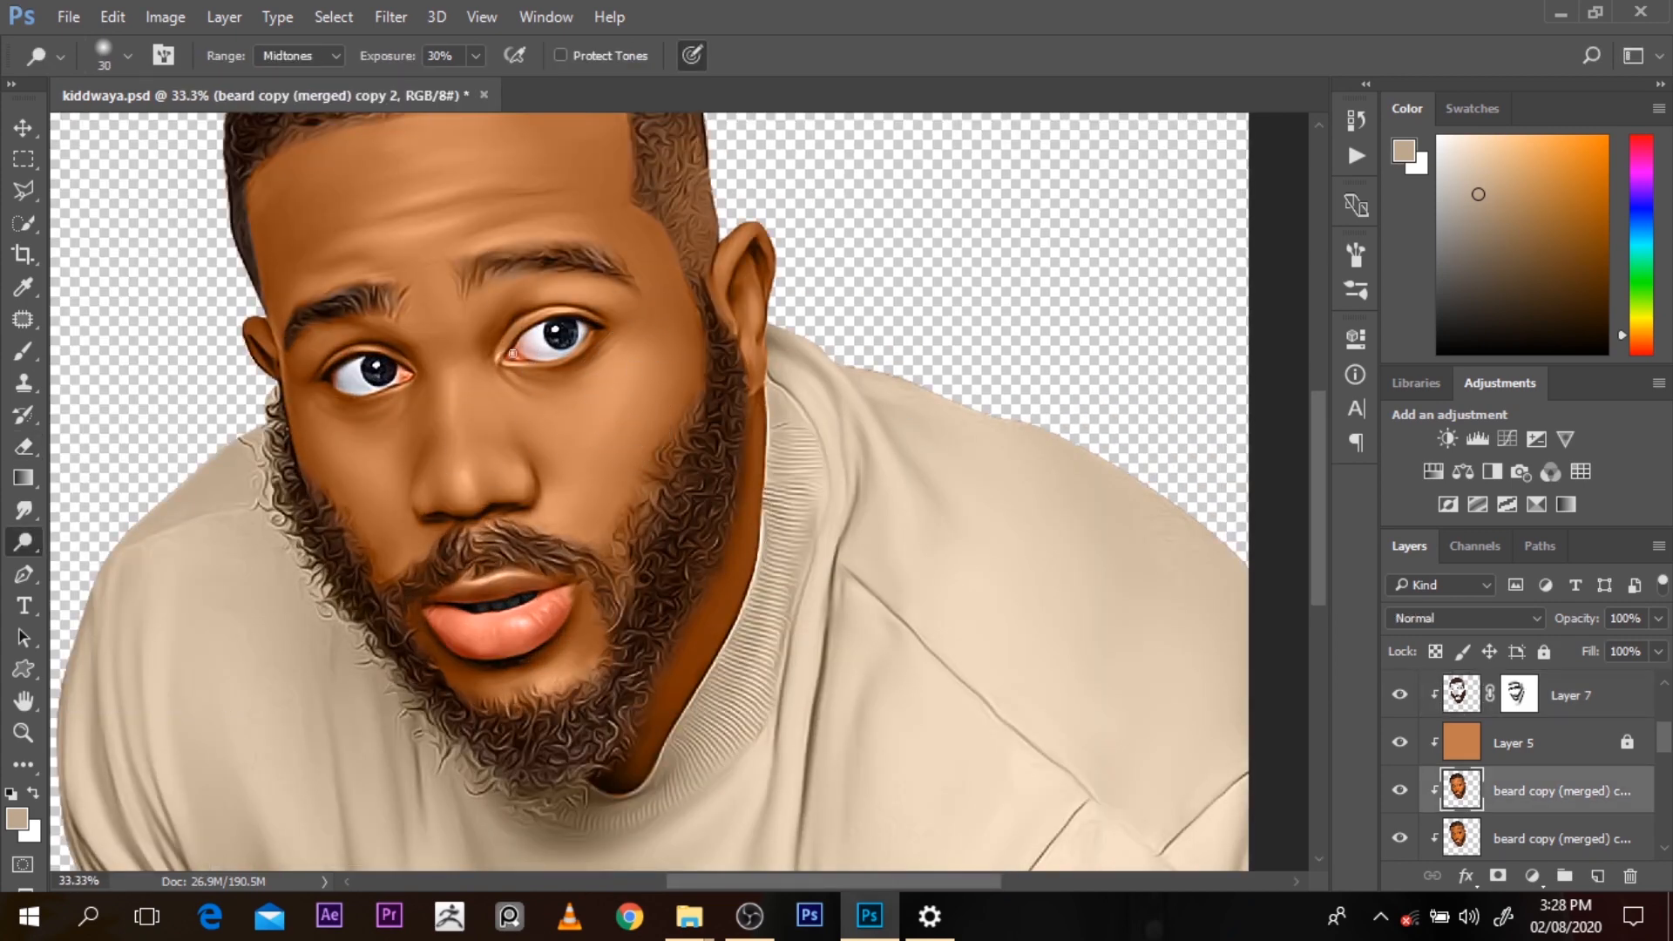
{"action": "key", "text": "r"}
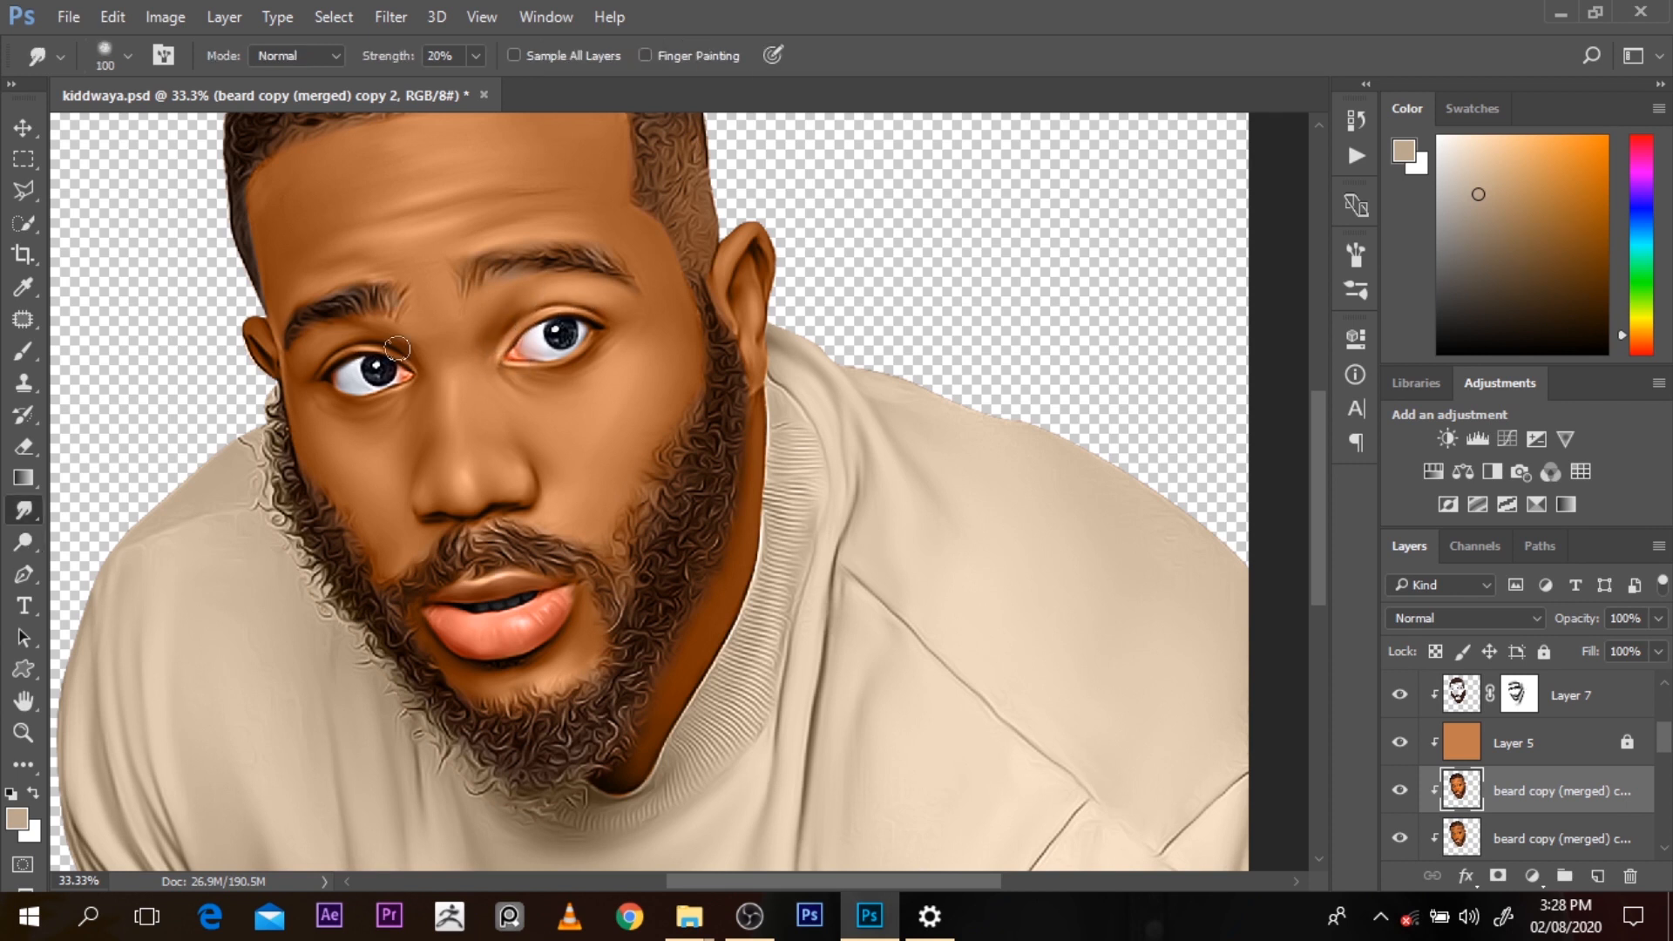
Dodge the midtones around the eyes with a small 35 to 70 px brush at 30% exposure
{"action": "key", "text": "o"}
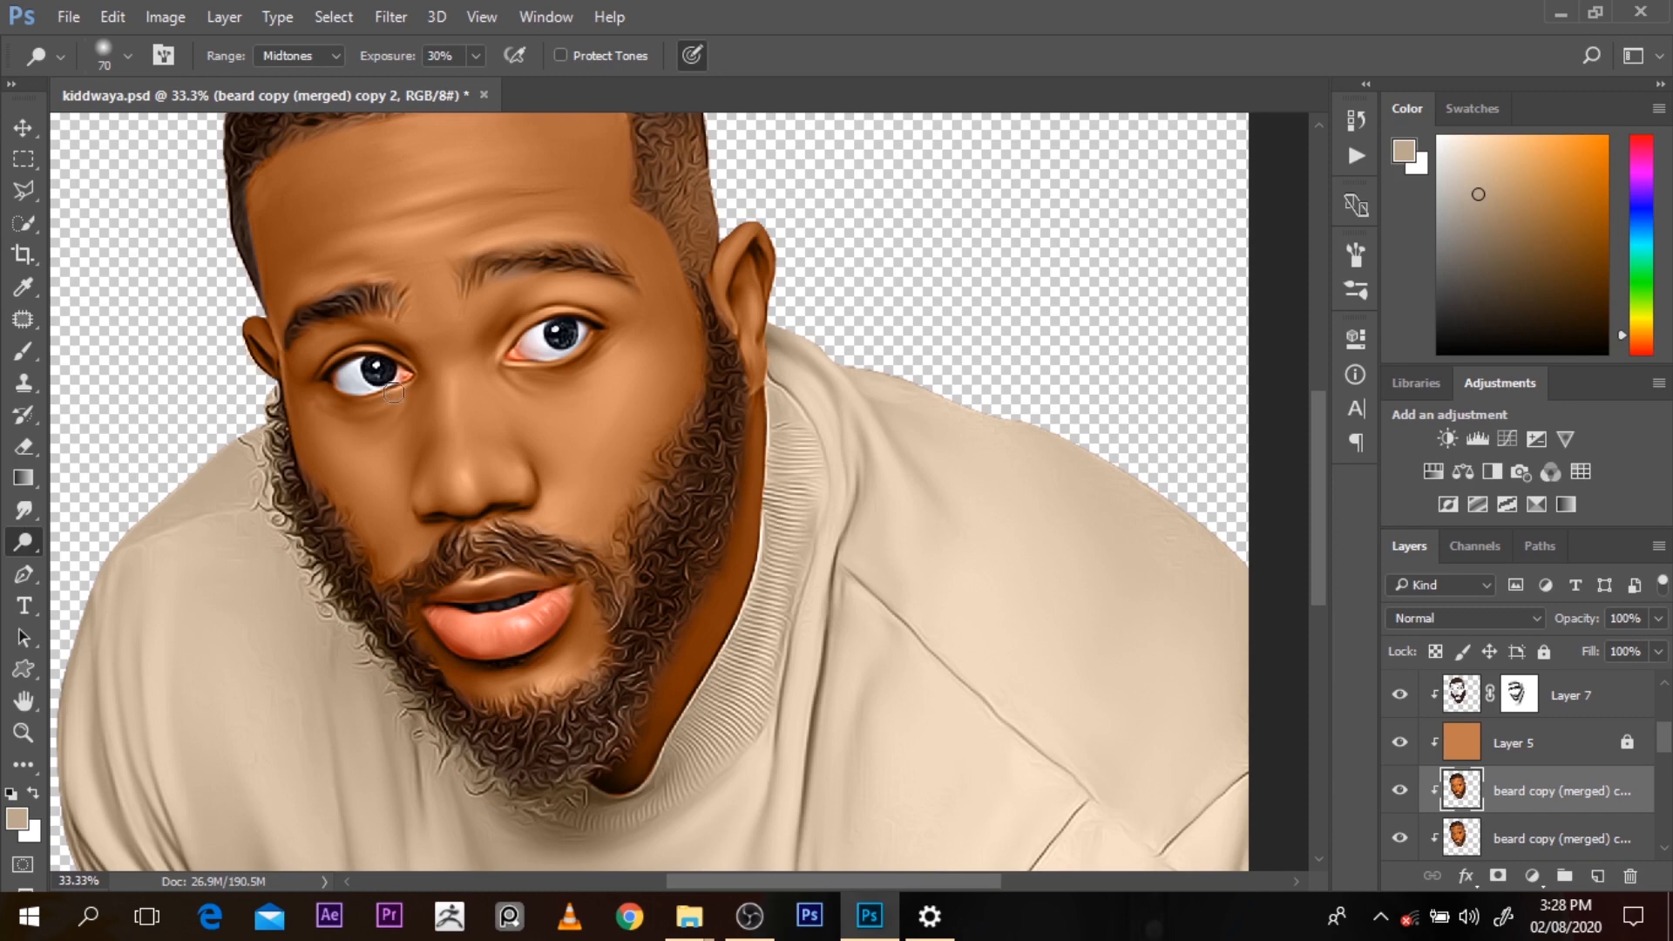
{"action": "key", "text": "bracketleft"}
{"action": "key", "text": "bracketleft"}
{"action": "key", "text": "bracketleft"}
{"action": "key", "text": "bracketleft"}
{"action": "key", "text": "bracketleft"}
{"action": "key", "text": "ctrl+minus"}
{"action": "key", "text": "ctrl+minus"}
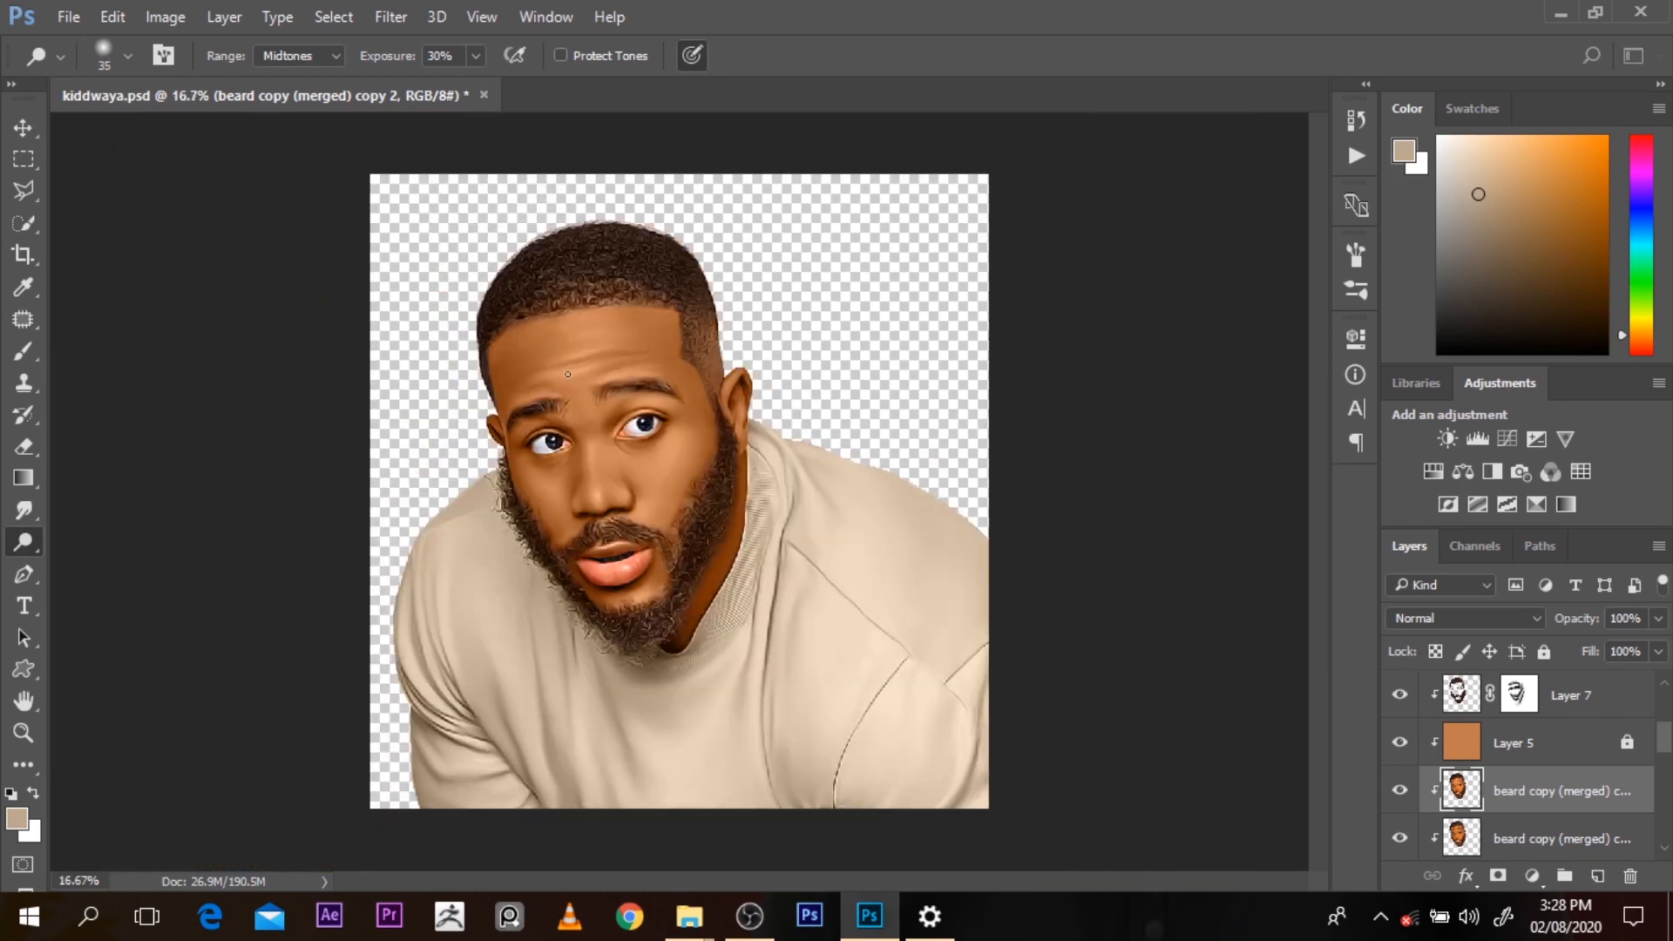
Duplicate the clipped shirt layer Layer 1 copy 2 below the Layer 6 color layer
{"action": "key", "text": "h"}
{"action": "left_click_drag", "start_coordinate": [568, 375], "coordinate": [860, 457]}
{"action": "left_click", "coordinate": [896, 598], "text": "ctrl"}
{"action": "left_click_drag", "start_coordinate": [1315, 584], "coordinate": [1314, 650]}
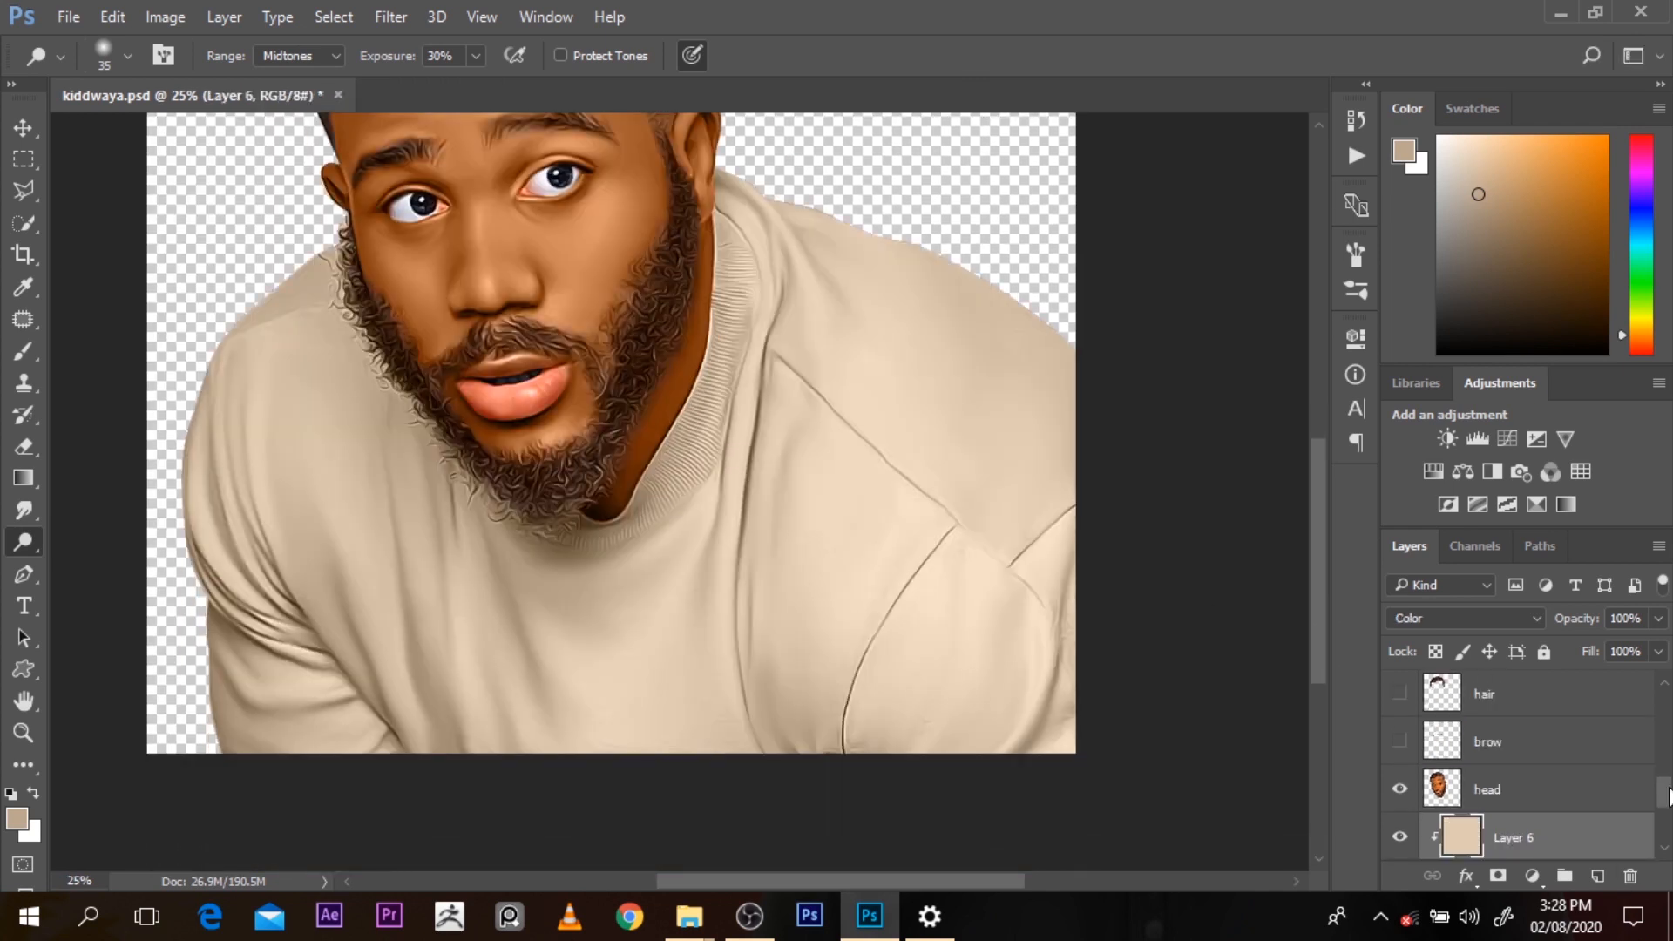
{"action": "left_click_drag", "start_coordinate": [1667, 795], "coordinate": [1667, 813]}
{"action": "left_click", "coordinate": [1492, 729]}
{"action": "key", "text": "ctrl+j"}
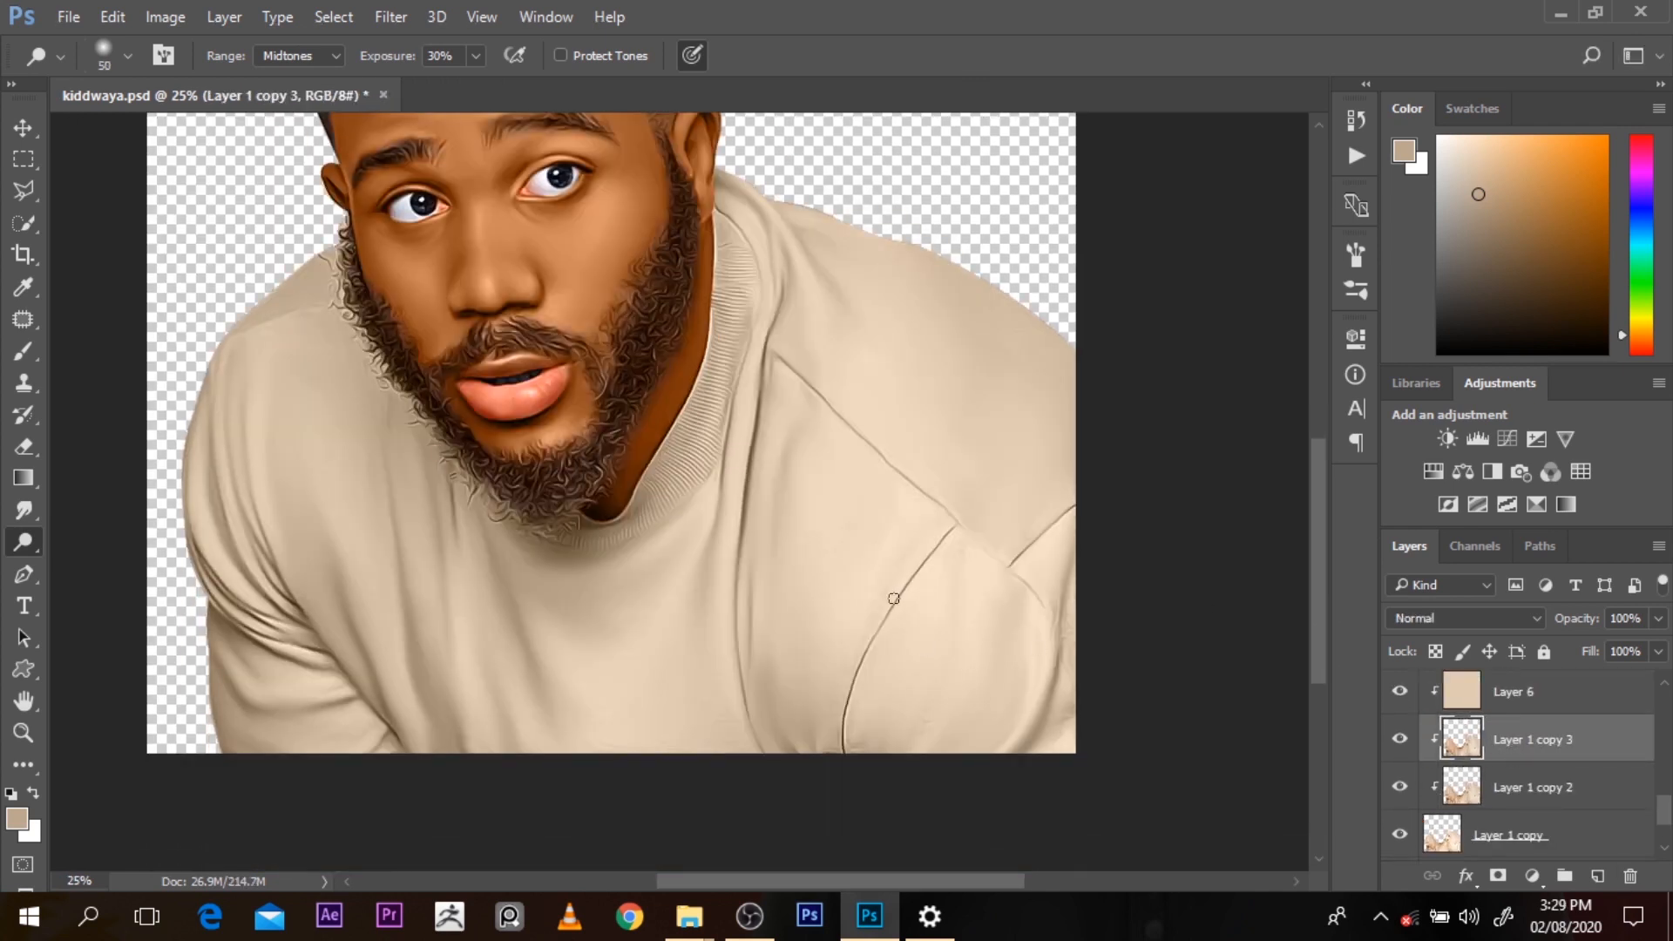
Burn the midtones of the shirt's chest folds and far shoulder with a 300 to 500 px brush at 15% exposure
{"action": "key", "text": "shift+o"}
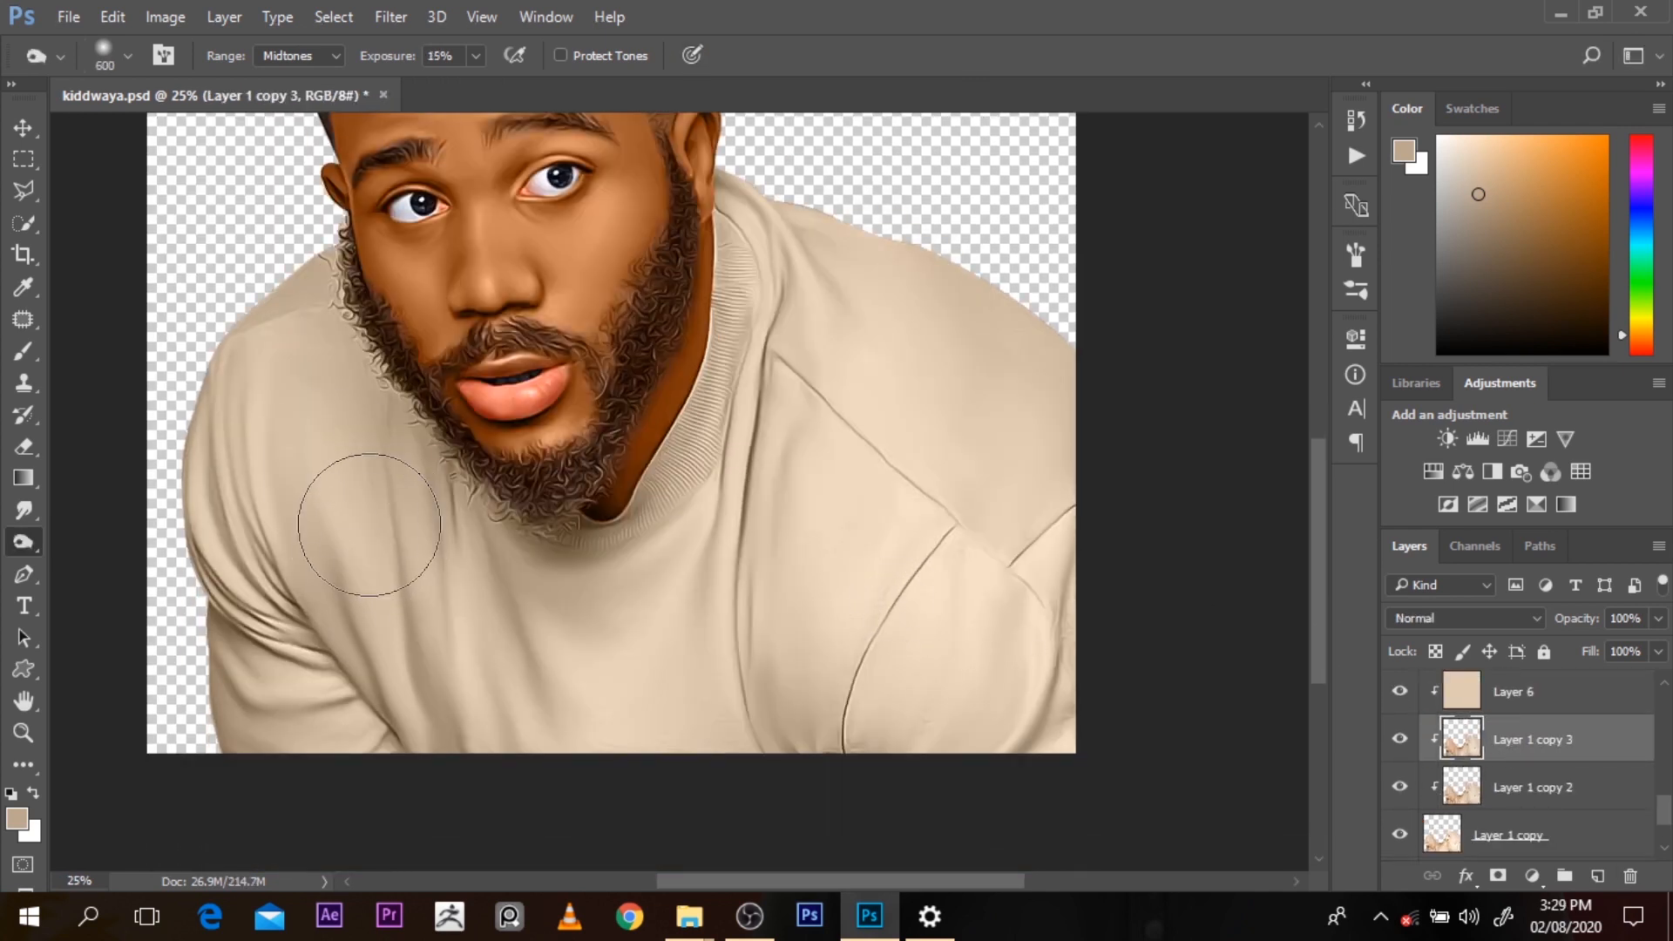
{"action": "key", "text": "bracketleft"}
{"action": "key", "text": "bracketleft"}
{"action": "key", "text": "bracketleft"}
{"action": "left_click_drag", "start_coordinate": [306, 429], "coordinate": [348, 734]}
{"action": "left_click_drag", "start_coordinate": [400, 471], "coordinate": [444, 741]}
{"action": "left_click_drag", "start_coordinate": [521, 610], "coordinate": [610, 819]}
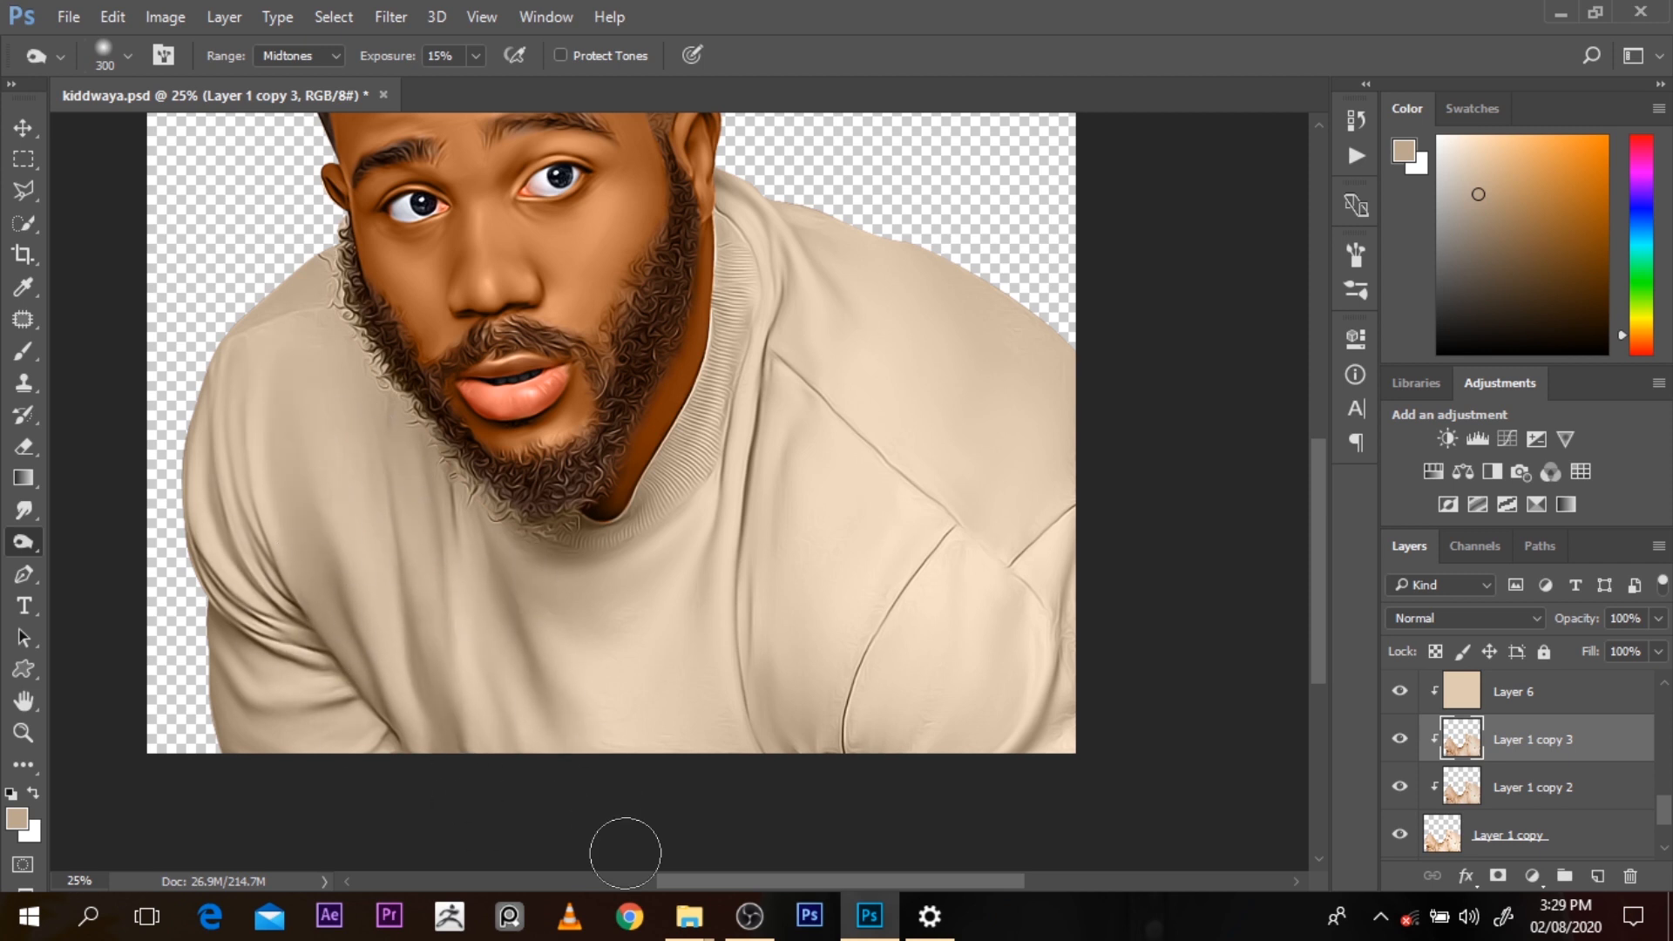
{"action": "left_click_drag", "start_coordinate": [765, 462], "coordinate": [788, 806]}
{"action": "key", "text": "bracketright"}
{"action": "key", "text": "bracketright"}
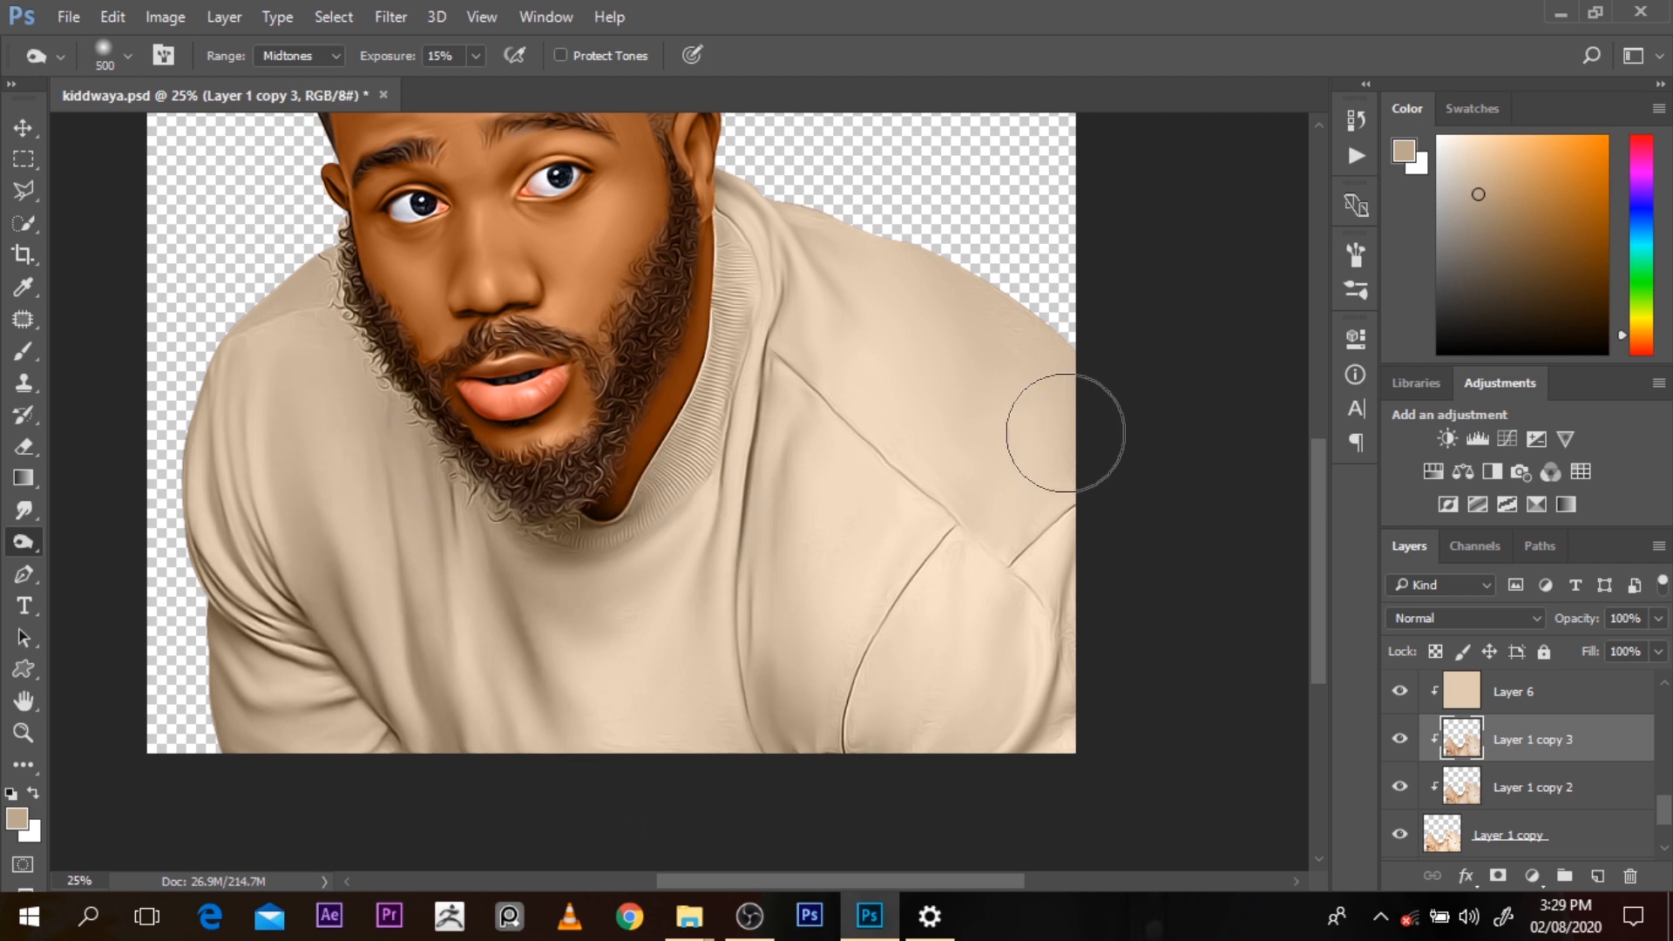
On Layer 1 copy 3, burn the midtones of the left sleeve folds with a 200 px brush at 20% exposure
{"action": "key", "text": "alt+bracketright"}
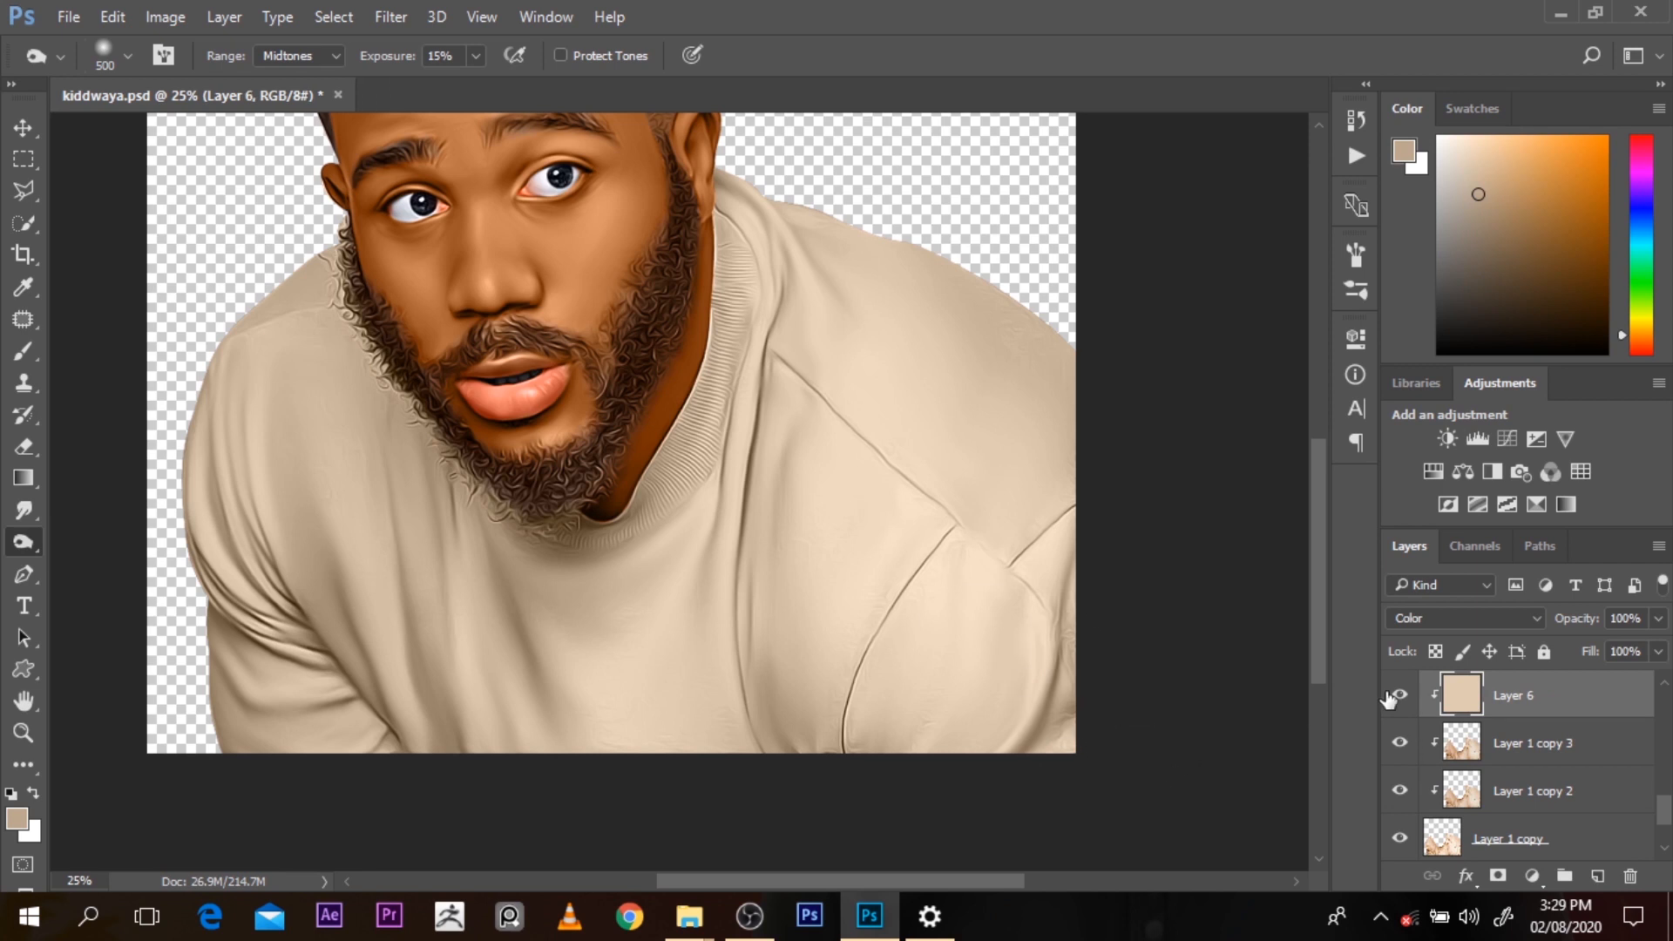
{"action": "key", "text": "bracketleft"}
{"action": "key", "text": "bracketleft"}
{"action": "key", "text": "bracketleft"}
{"action": "key", "text": "alt+bracketleft"}
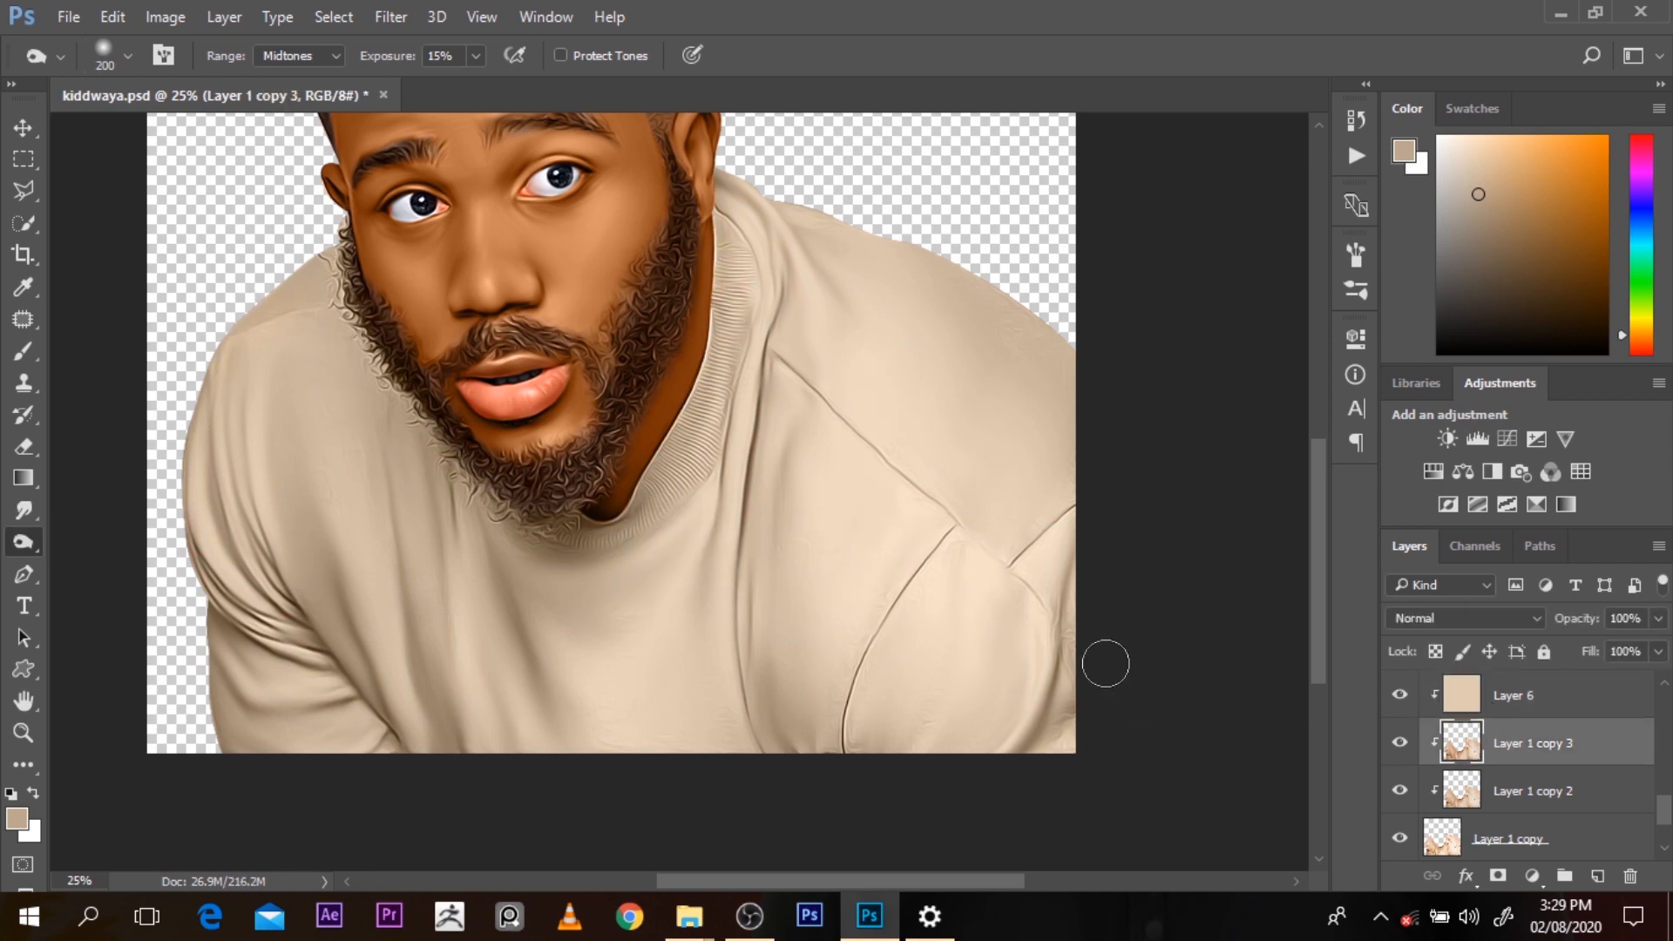
{"action": "key", "text": "2"}
{"action": "mouse_move", "coordinate": [376, 723]}
{"action": "left_mouse_down"}
{"action": "mouse_move", "coordinate": [439, 730]}
{"action": "mouse_move", "coordinate": [246, 514]}
{"action": "left_mouse_up"}
Burn the shirt's midtones around the collar and upper chest with a 500 px brush at 20% exposure
{"action": "left_click_drag", "start_coordinate": [1245, 316], "coordinate": [1314, 496]}
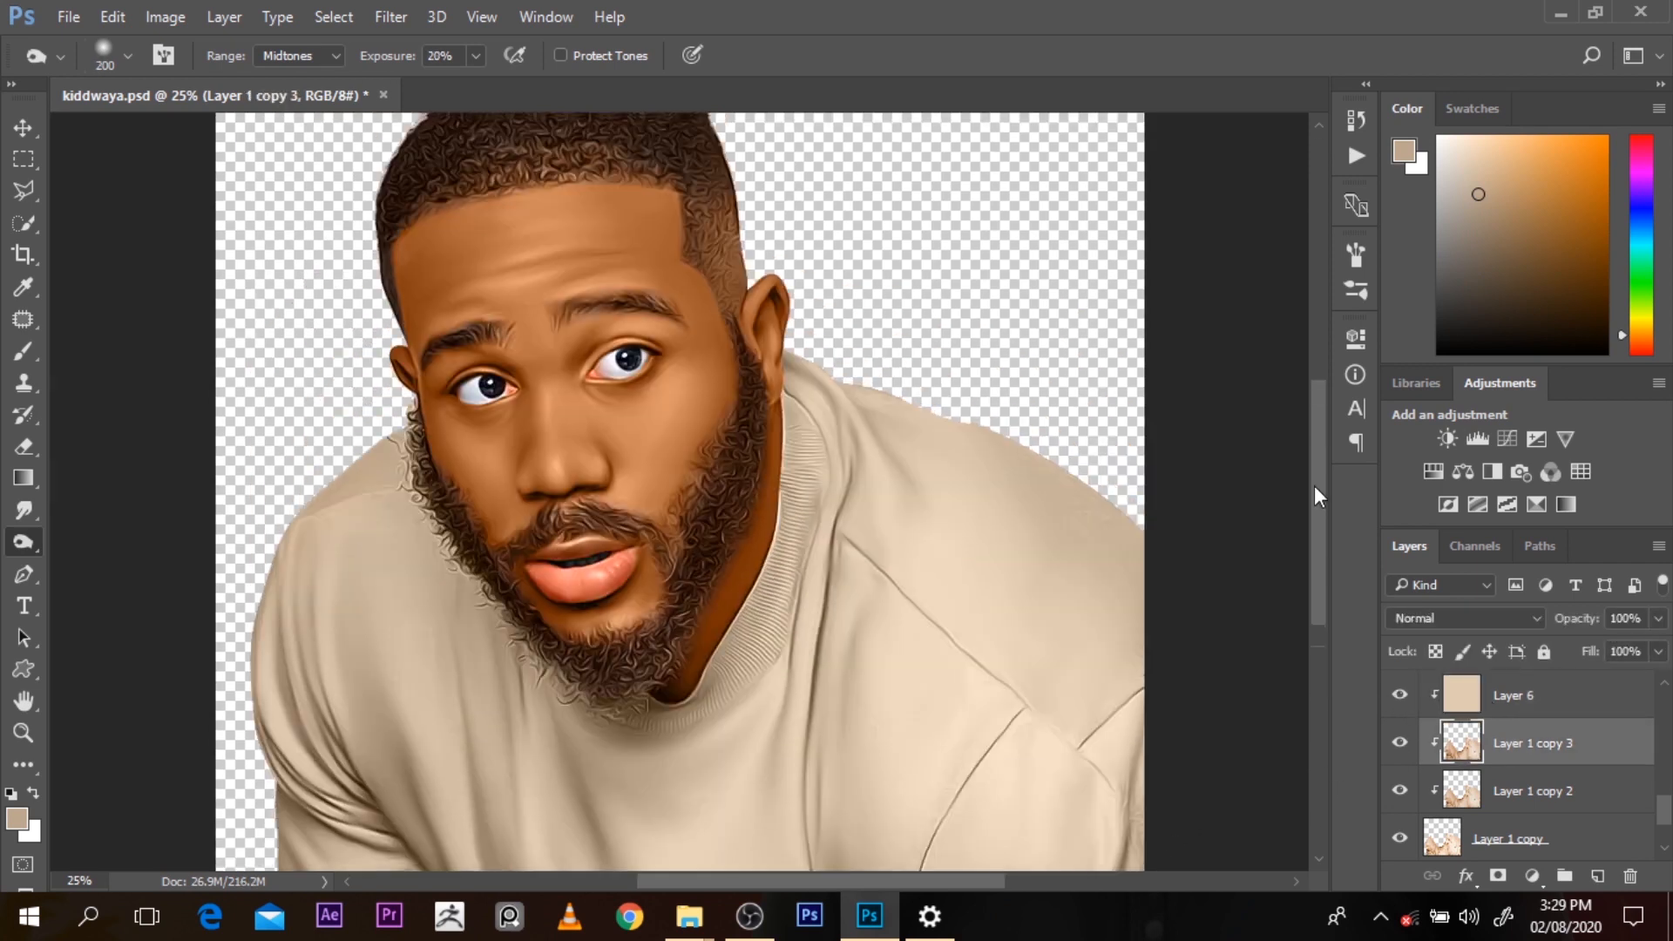
{"action": "key", "text": "bracketright"}
{"action": "key", "text": "bracketright"}
{"action": "key", "text": "bracketright"}
{"action": "key", "text": "bracketright"}
{"action": "scroll", "coordinate": [736, 509], "scroll_direction": "down", "scroll_amount": 5}
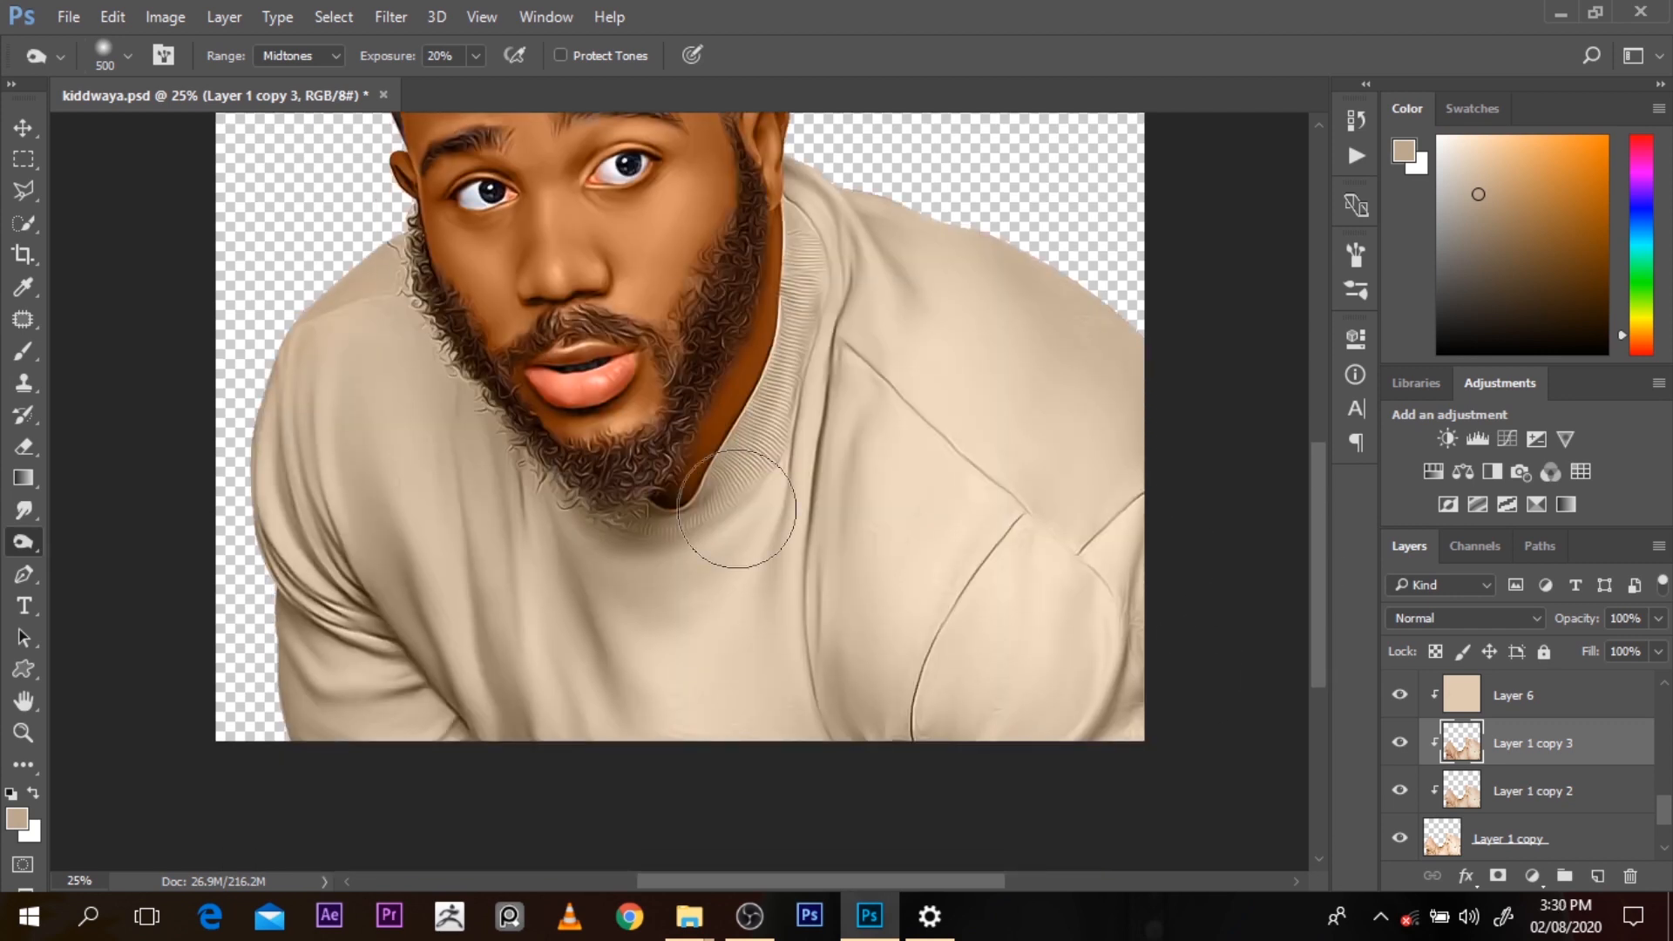
Dodge the midtones along the long fold running down from the collar with a 100 px brush at 30% exposure
{"action": "key", "text": "shift+o"}
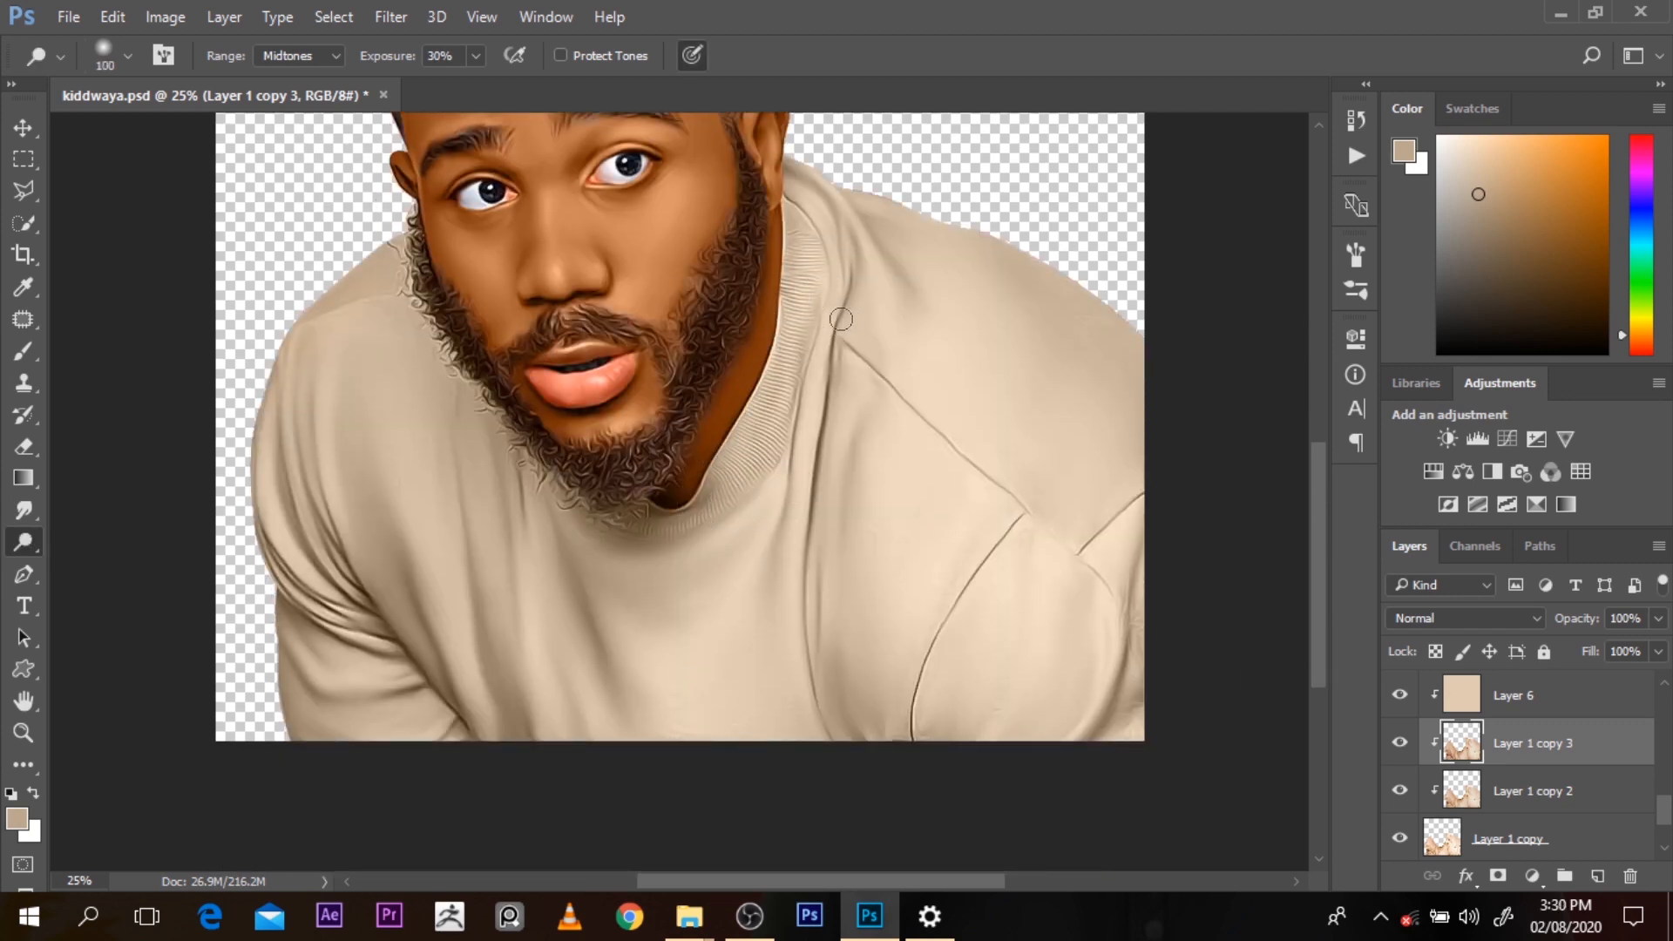
{"action": "left_click_drag", "start_coordinate": [810, 412], "coordinate": [805, 564]}
{"action": "left_click_drag", "start_coordinate": [809, 462], "coordinate": [802, 617]}
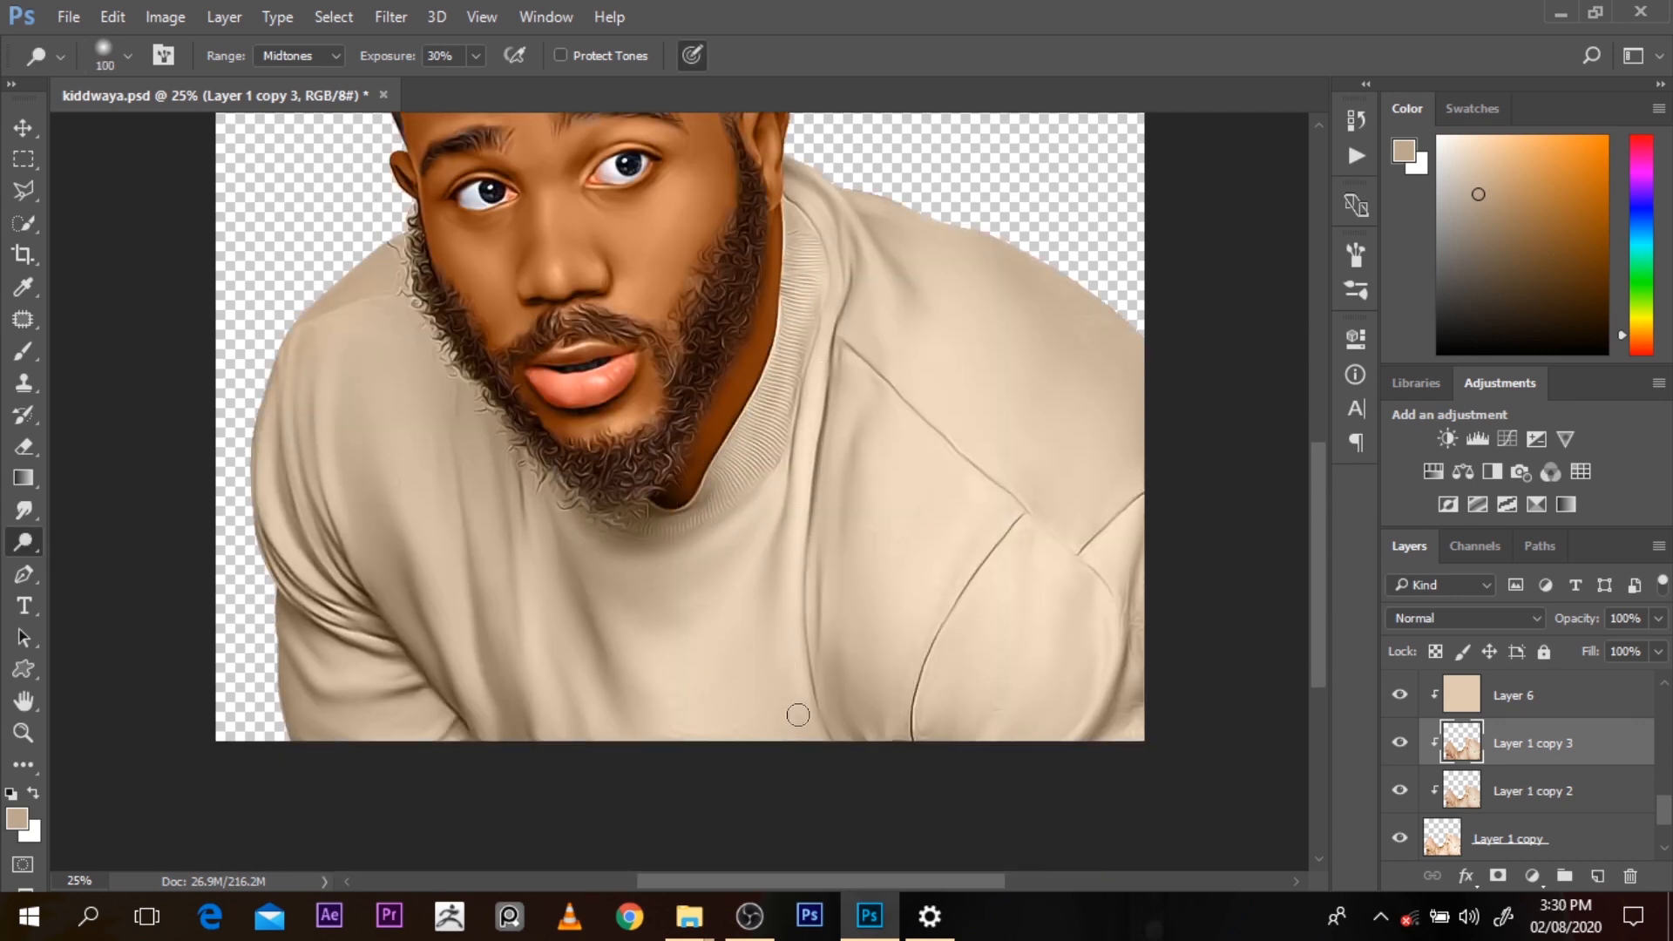
Dodge the midtones of the remaining shirt and sleeve folds with a 200 to 300 px brush at 40% exposure
{"action": "key", "text": "bracketleft"}
{"action": "key", "text": "bracketleft"}
{"action": "key", "text": "bracketleft"}
{"action": "key", "text": "bracketright"}
{"action": "key", "text": "bracketright"}
{"action": "key", "text": "bracketright"}
{"action": "key", "text": "bracketright"}
{"action": "key", "text": "bracketright"}
{"action": "key", "text": "bracketright"}
{"action": "key", "text": "bracketright"}
{"action": "key", "text": "bracketright"}
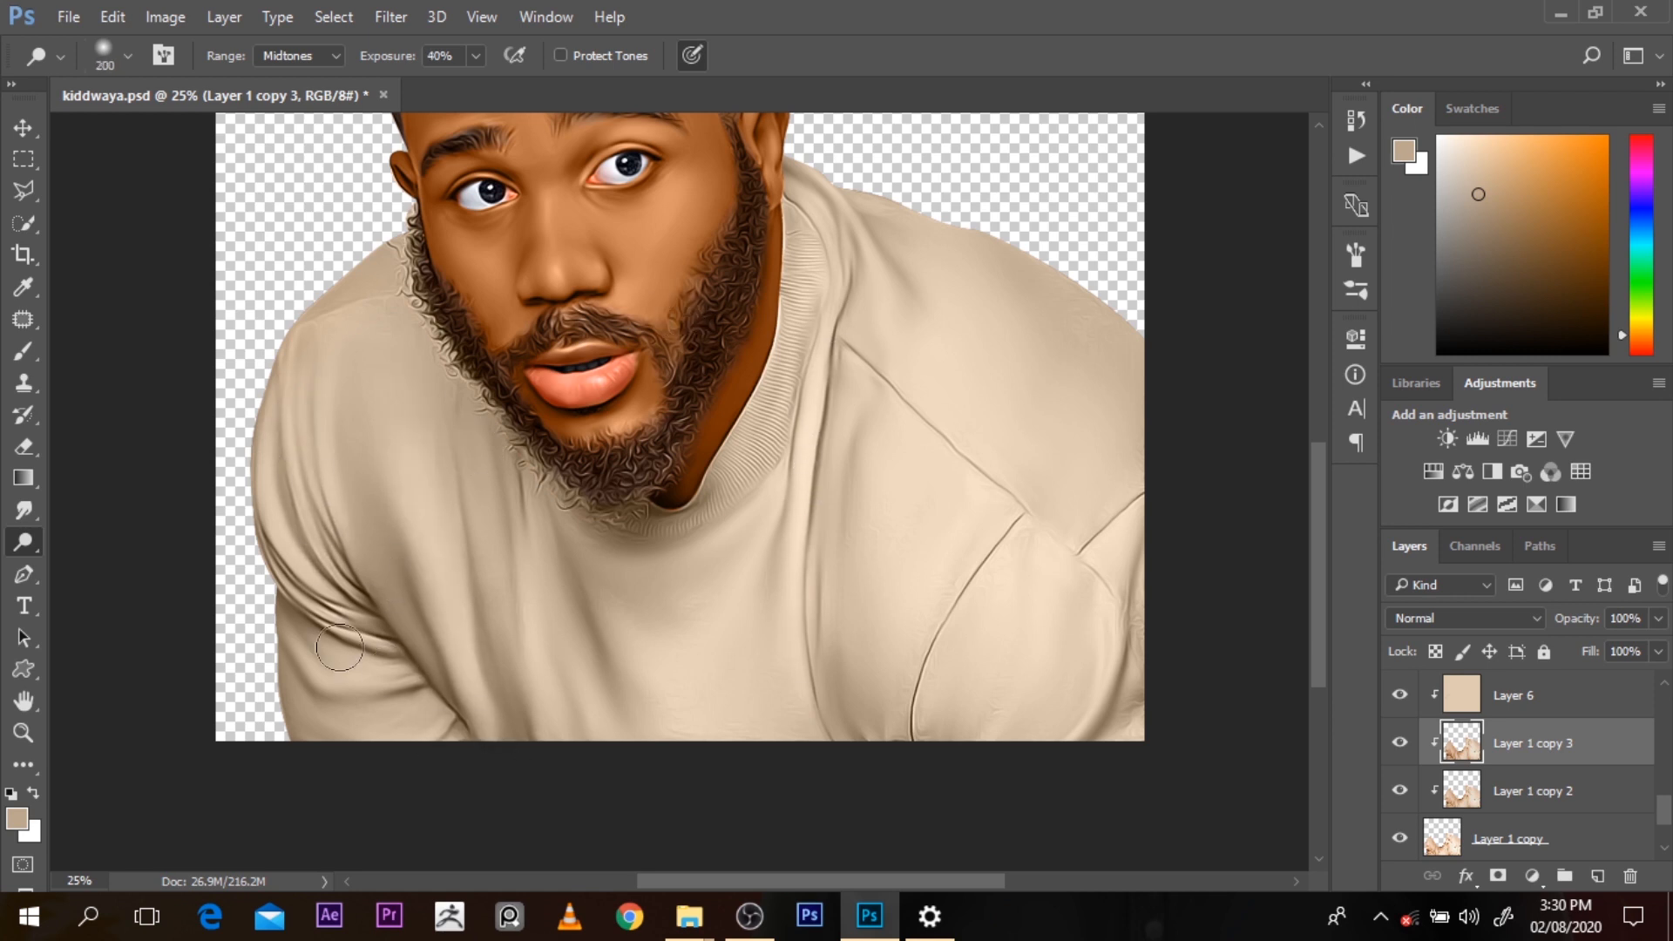
{"action": "key", "text": "bracketright"}
Set the Dodge range to Highlights and paint bright streaks along the shirt and sleeve folds at 40% exposure
{"action": "key", "text": "alt+shift+h"}
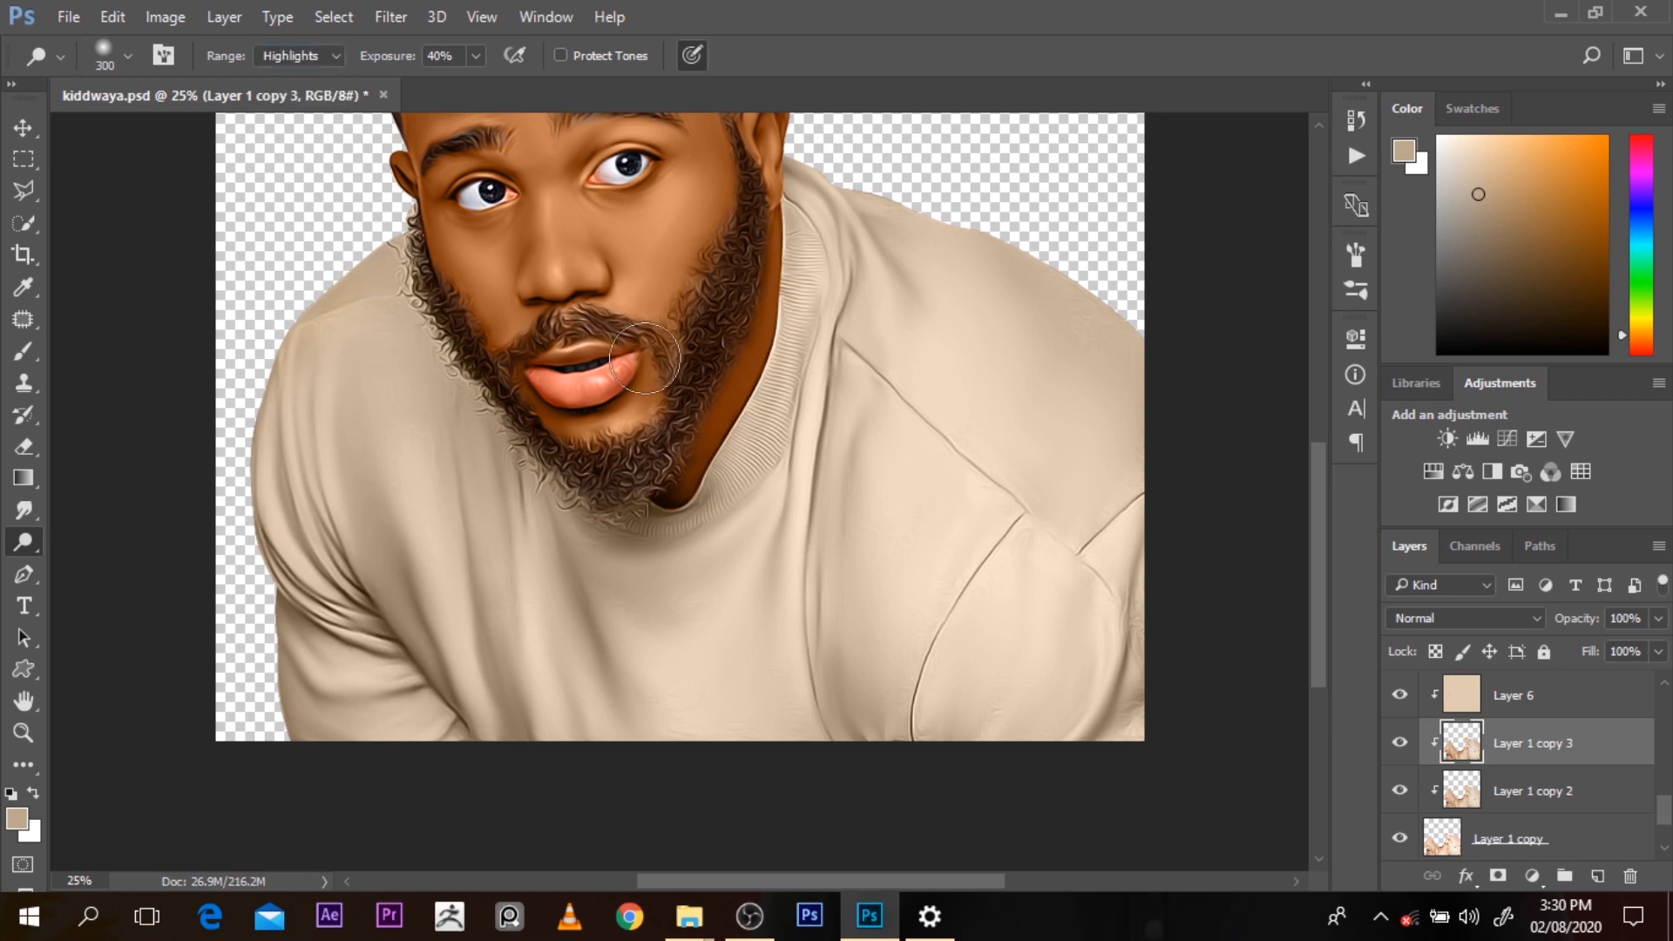
{"action": "key", "text": "bracketleft"}
{"action": "key", "text": "bracketleft"}
{"action": "key", "text": "bracketleft"}
{"action": "key", "text": "bracketleft"}
{"action": "key", "text": "bracketleft"}
{"action": "key", "text": "bracketleft"}
{"action": "key", "text": "bracketleft"}
{"action": "key", "text": "bracketleft"}
{"action": "key", "text": "bracketleft"}
Smudge the bright fold streaks into the shirt with a 175 px brush at 20% strength
{"action": "key", "text": "r"}
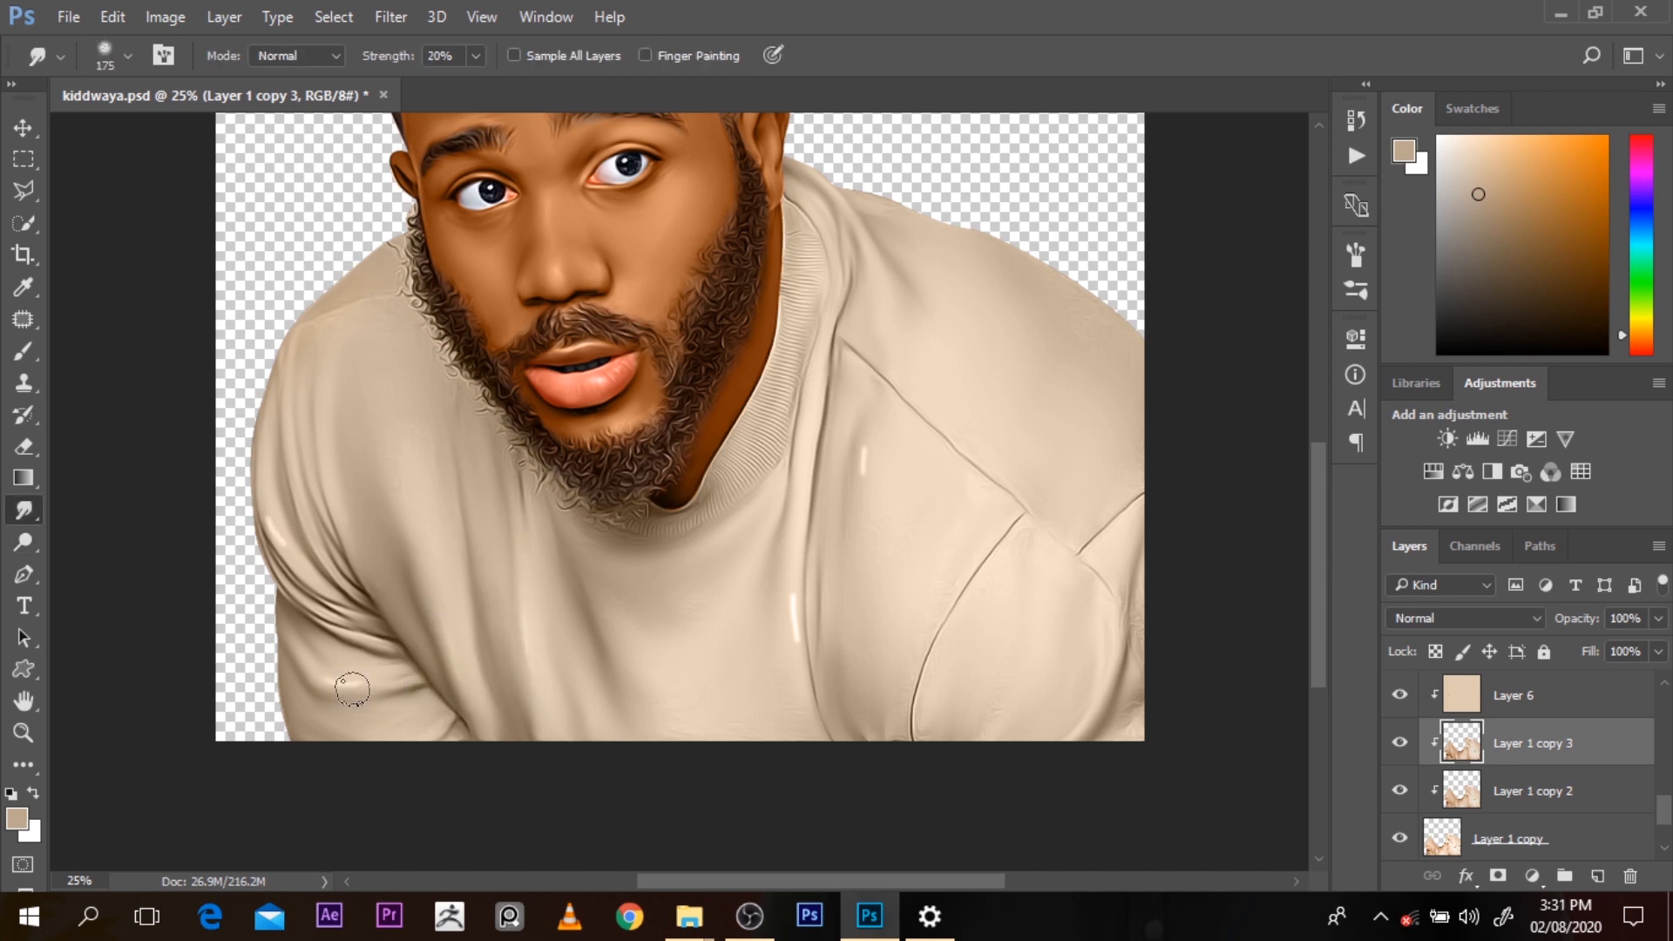
{"action": "left_click_drag", "start_coordinate": [868, 429], "coordinate": [862, 448]}
{"action": "mouse_move", "coordinate": [807, 636]}
{"action": "left_mouse_down"}
{"action": "mouse_move", "coordinate": [801, 699]}
{"action": "mouse_move", "coordinate": [809, 636]}
{"action": "left_mouse_up"}
{"action": "left_click", "coordinate": [838, 296], "text": "alt"}
Dodge highlights on the left chest fold and the right sleeve with a 200 px brush at 40% exposure
{"action": "key", "text": "o"}
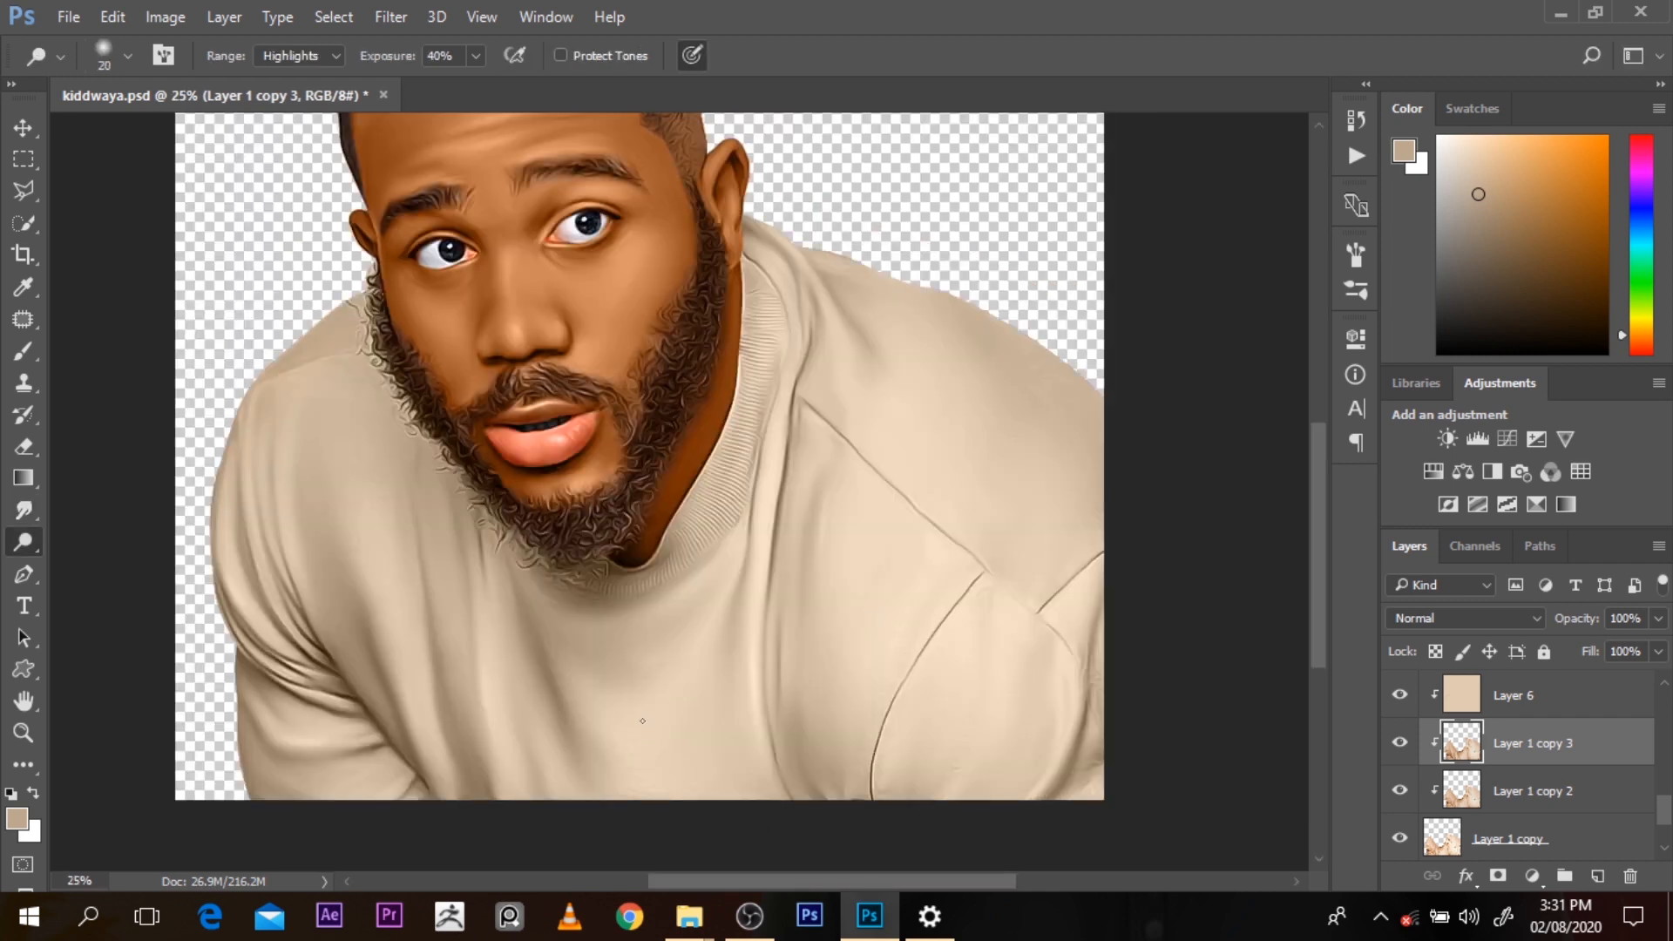
{"action": "left_click_drag", "start_coordinate": [352, 475], "coordinate": [384, 680]}
{"action": "key", "text": "bracketleft"}
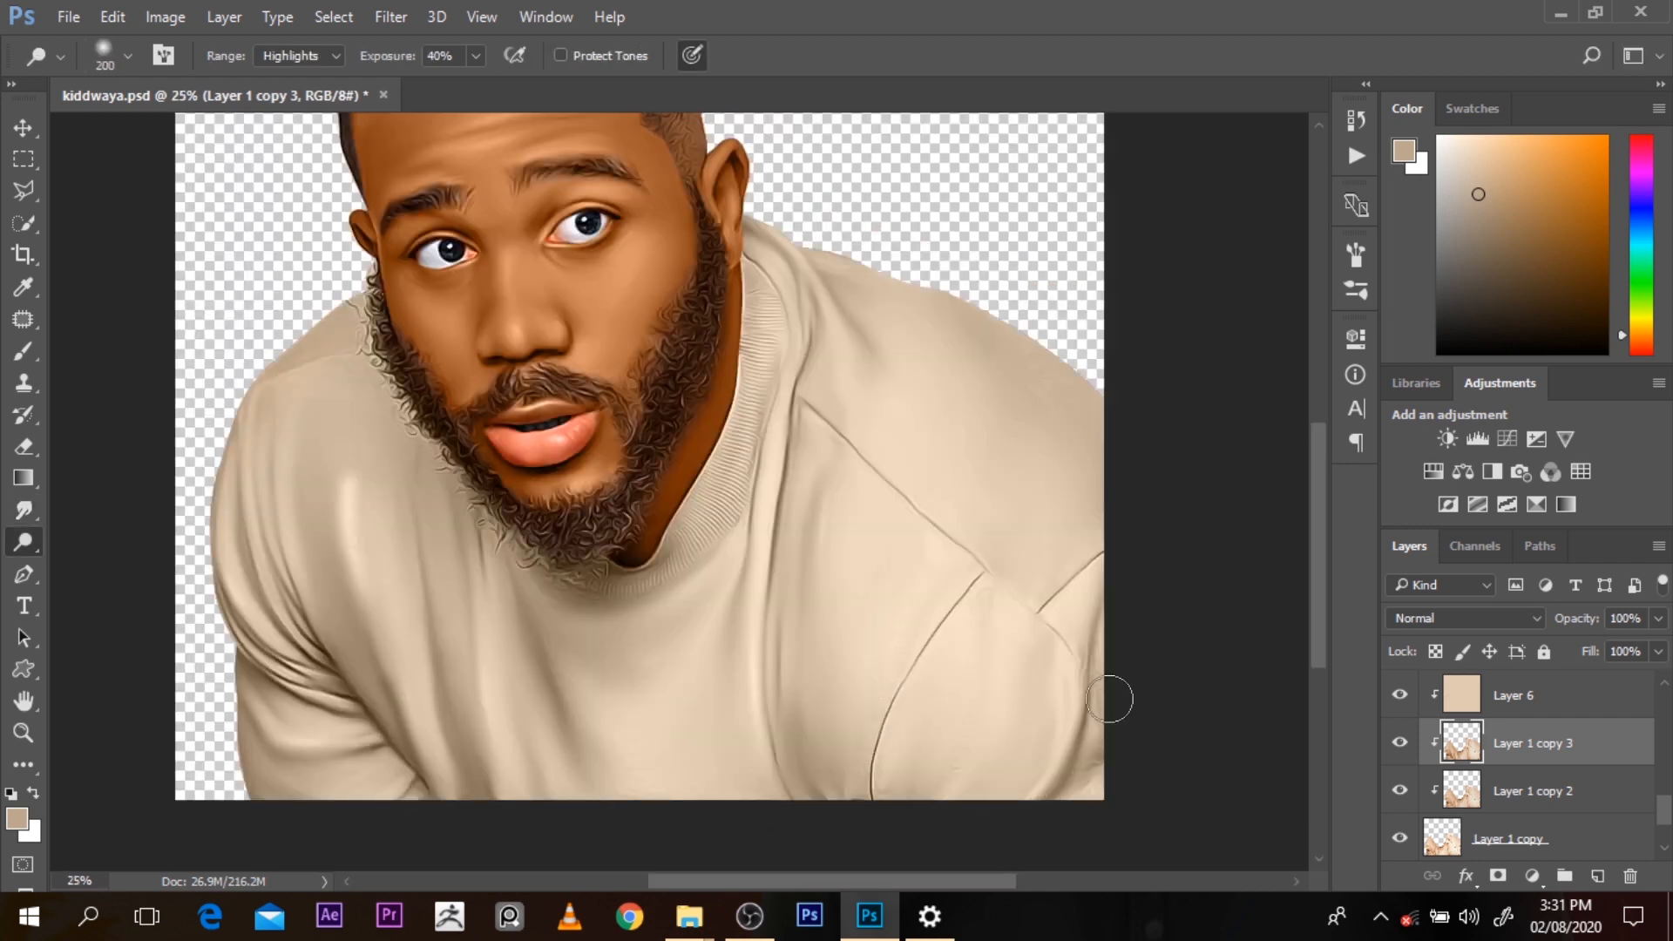
{"action": "left_click_drag", "start_coordinate": [1065, 708], "coordinate": [1050, 784]}
Blend the left chest and right sleeve highlights with a 250 px Smudge brush at 20% strength
{"action": "key", "text": "r"}
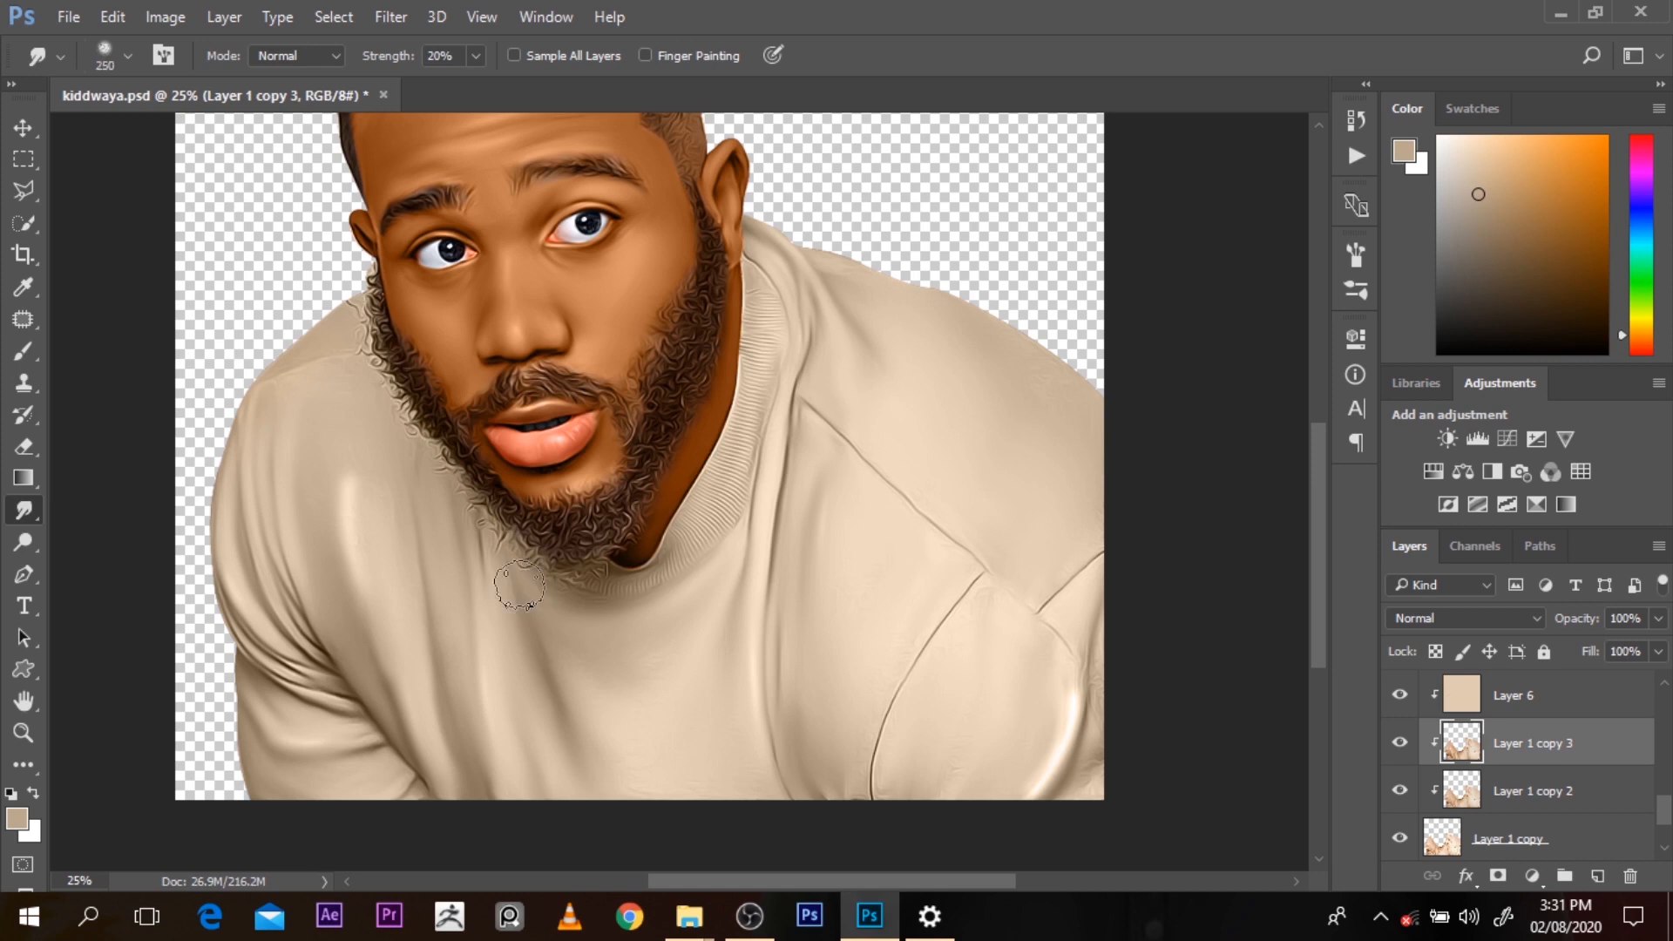
{"action": "left_click_drag", "start_coordinate": [347, 488], "coordinate": [385, 660]}
{"action": "mouse_move", "coordinate": [1053, 767]}
{"action": "left_mouse_down"}
{"action": "mouse_move", "coordinate": [1102, 581]}
{"action": "mouse_move", "coordinate": [1098, 773]}
{"action": "left_mouse_up"}
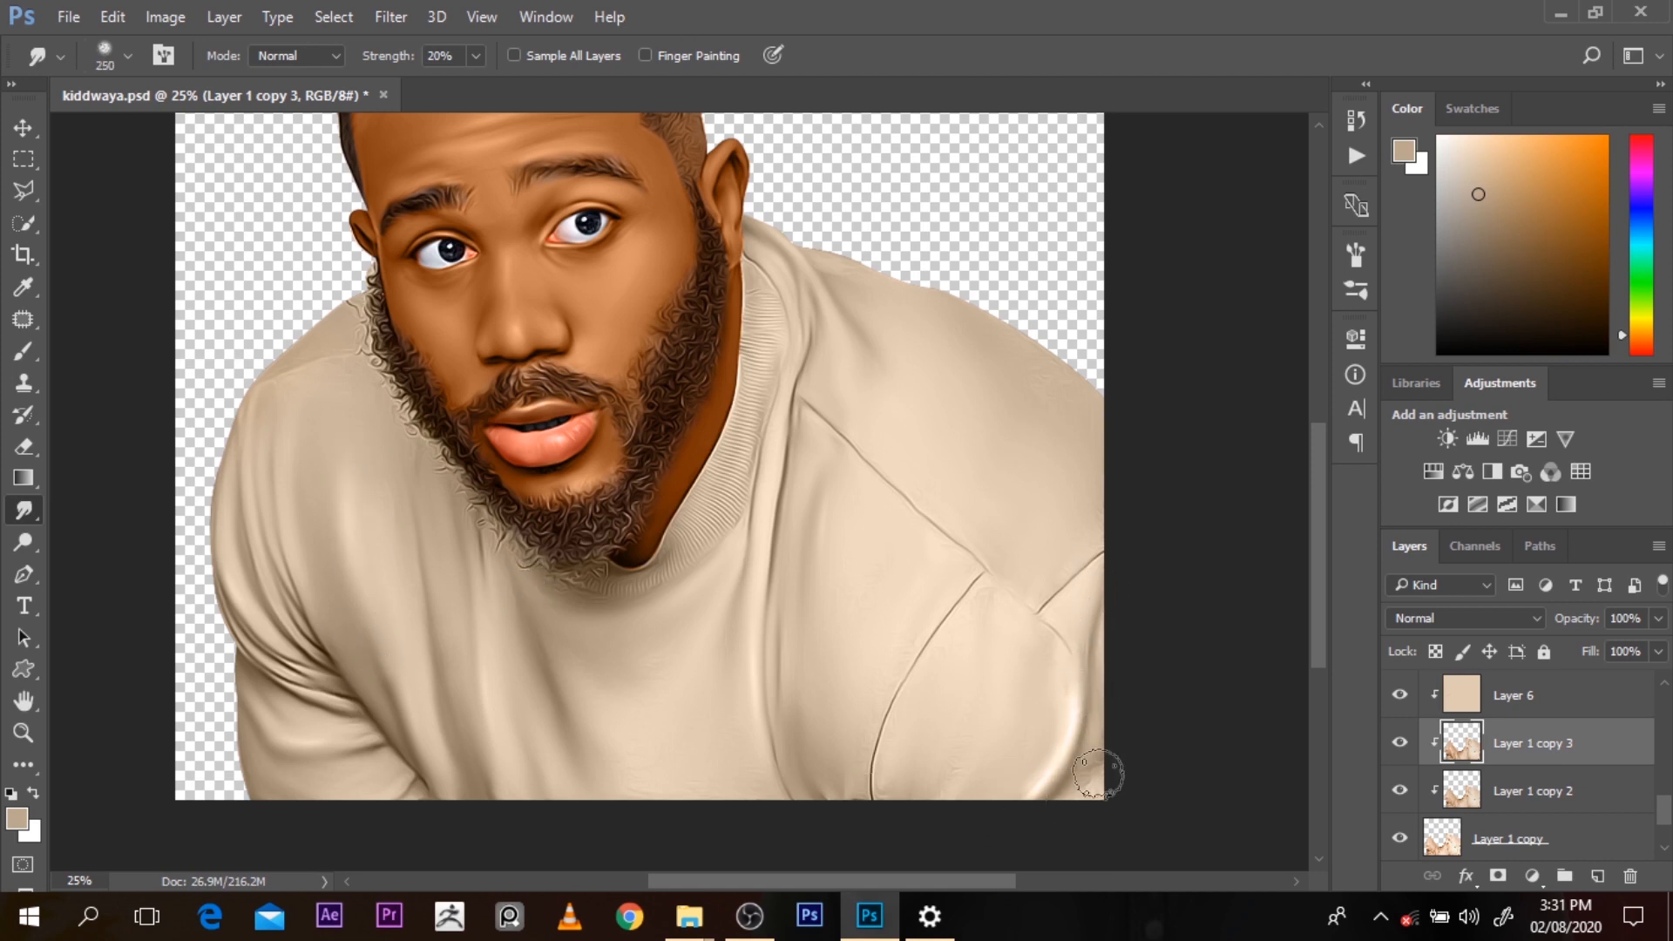
Dodge highlights along the collar and shoulder edge with a 70 px brush at 40% exposure and smudge them at 20% strength
{"action": "key", "text": "o"}
{"action": "left_click_drag", "start_coordinate": [765, 238], "coordinate": [896, 312]}
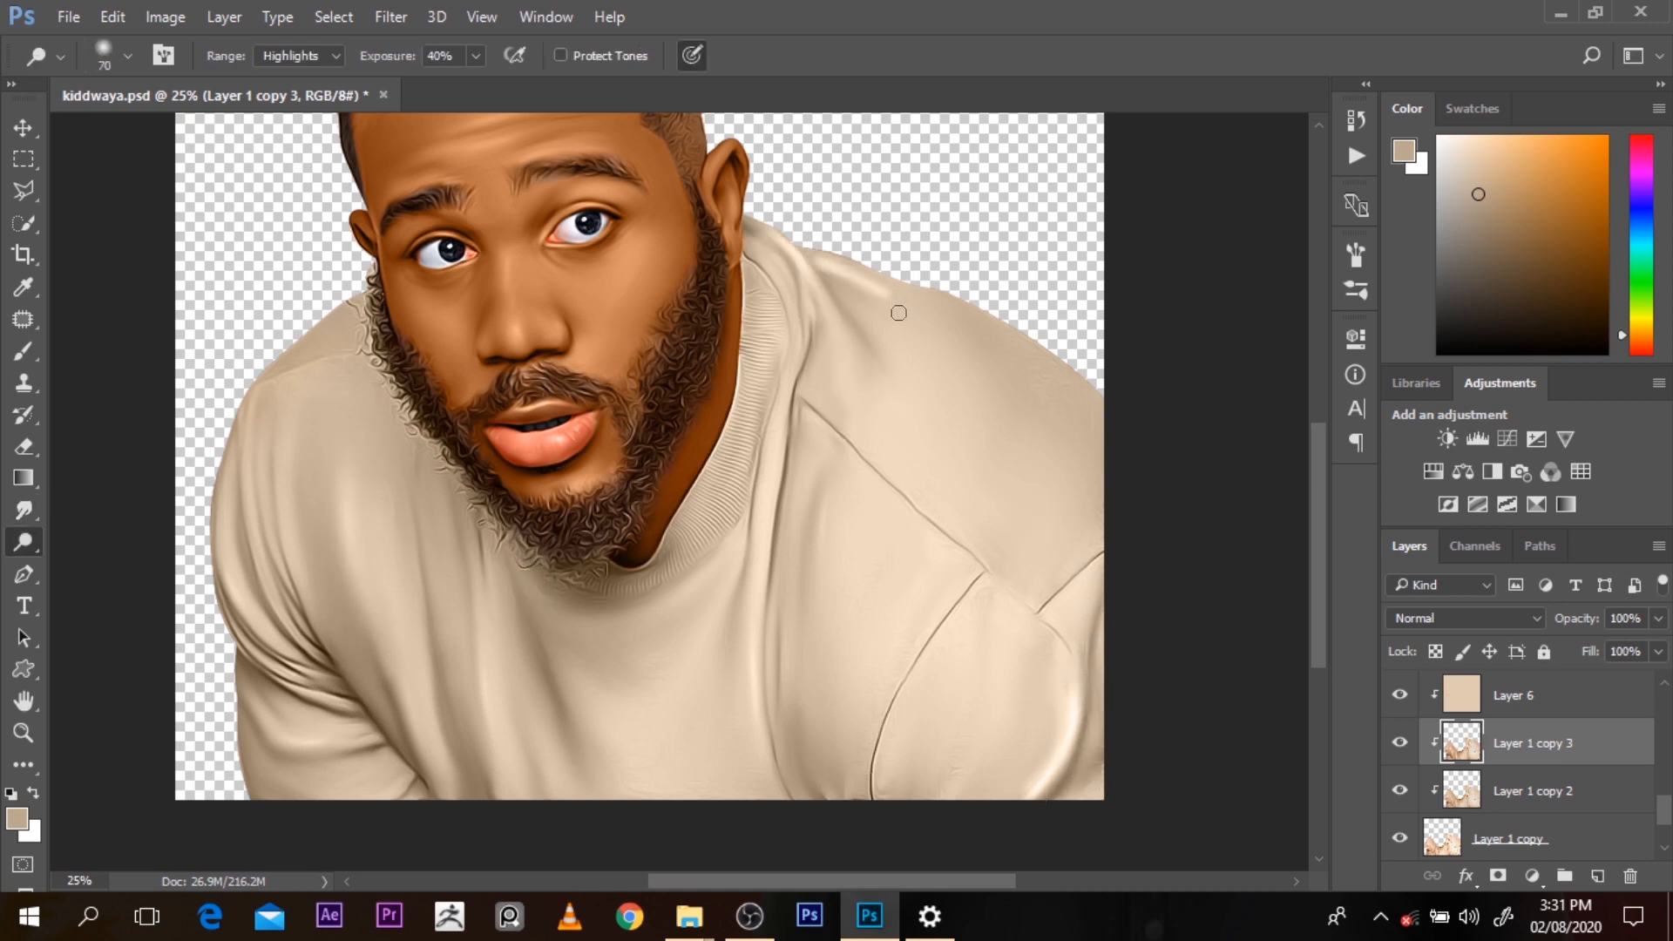
{"action": "key", "text": "r"}
{"action": "mouse_move", "coordinate": [788, 283]}
{"action": "left_mouse_down"}
{"action": "mouse_move", "coordinate": [820, 307]}
{"action": "mouse_move", "coordinate": [799, 269]}
{"action": "left_mouse_up"}
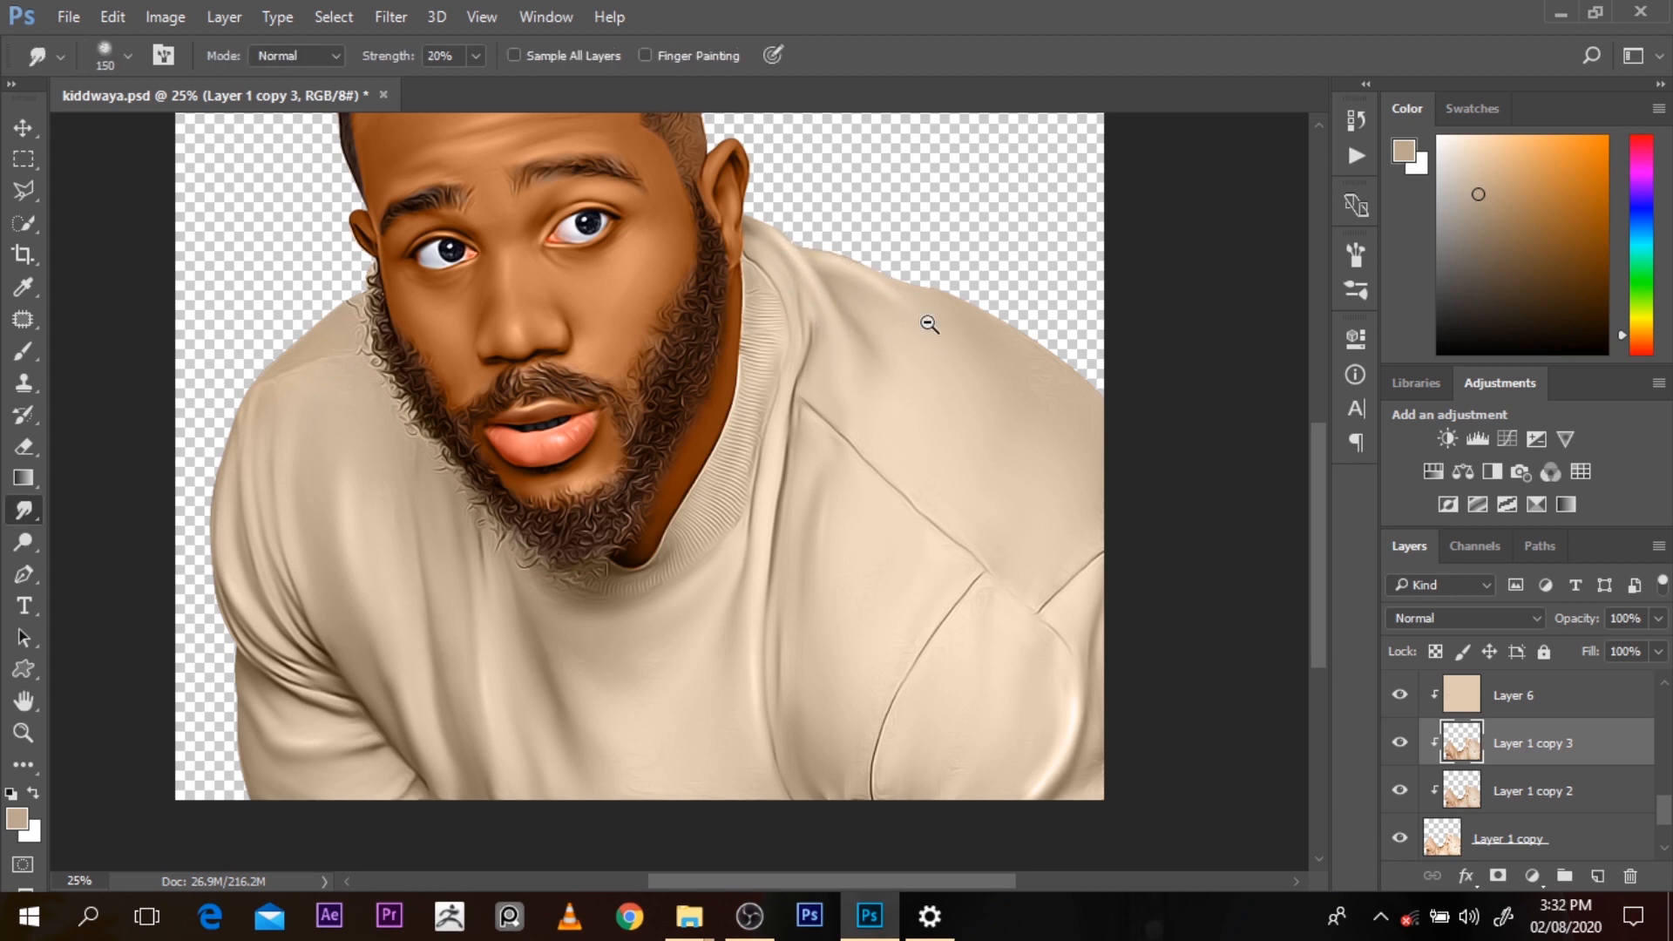
{"action": "key", "text": "ctrl+minus"}
{"action": "key", "text": "ctrl+minus"}
{"action": "key", "text": "ctrl+plus"}
{"action": "key", "text": "bracketright"}
{"action": "key", "text": "bracketright"}
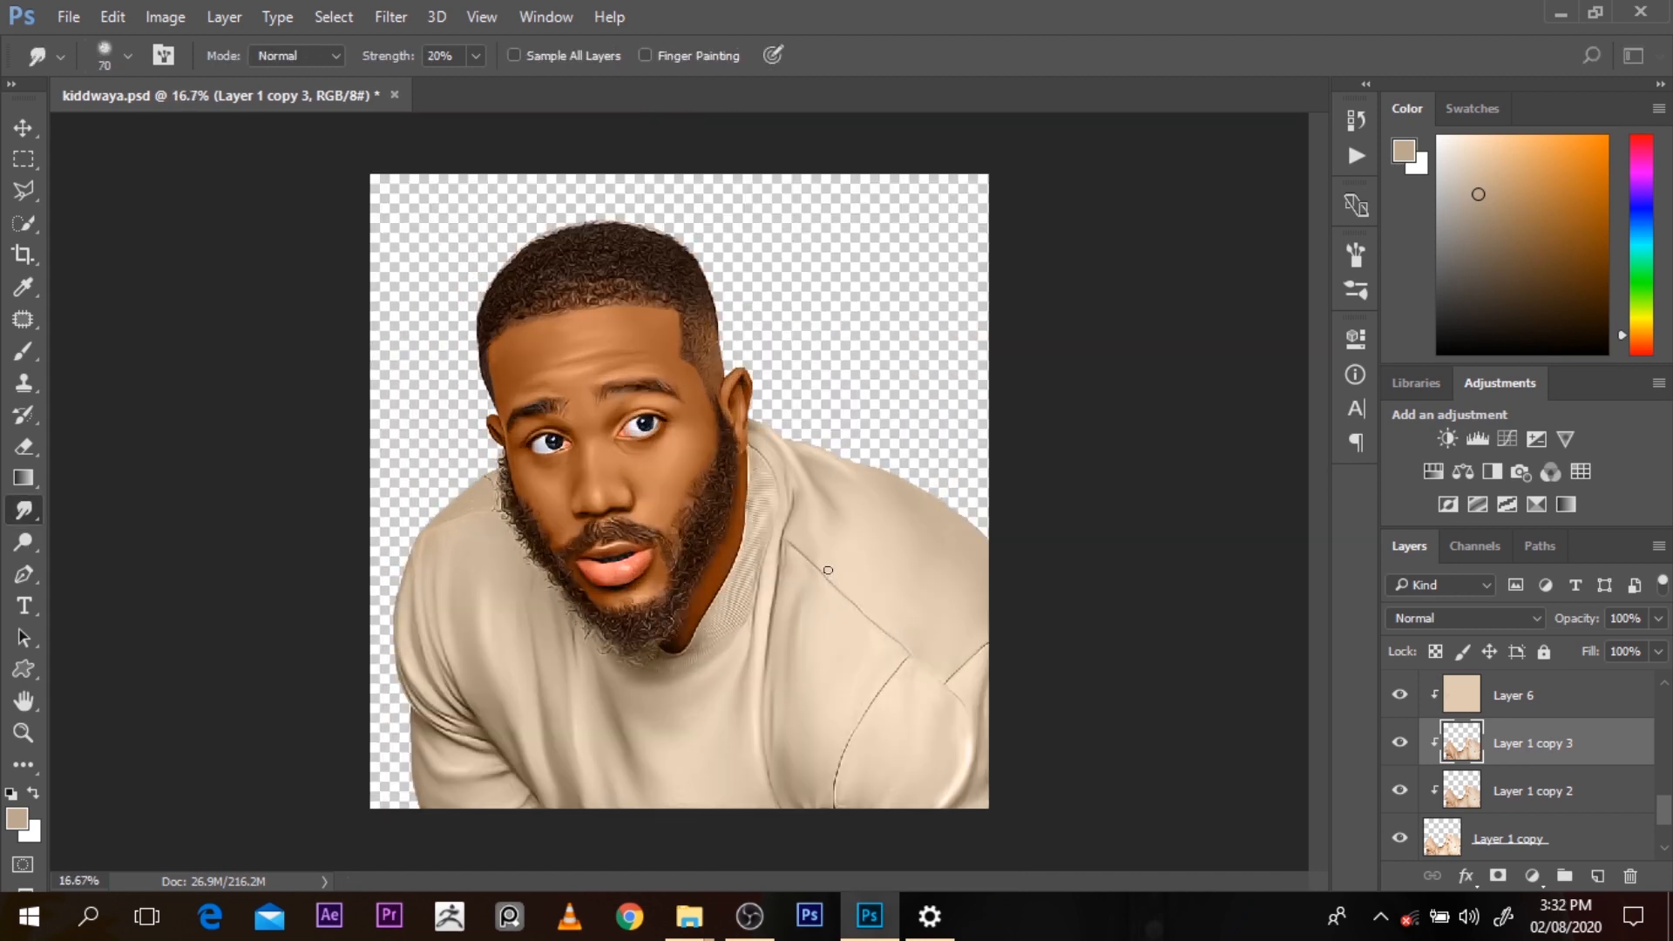
On beard copy (merged) copy 2, dodge the highlights of the right-hand cheek and forehead with a 250 px brush at 20% exposure
{"action": "key", "text": "ctrl+minus"}
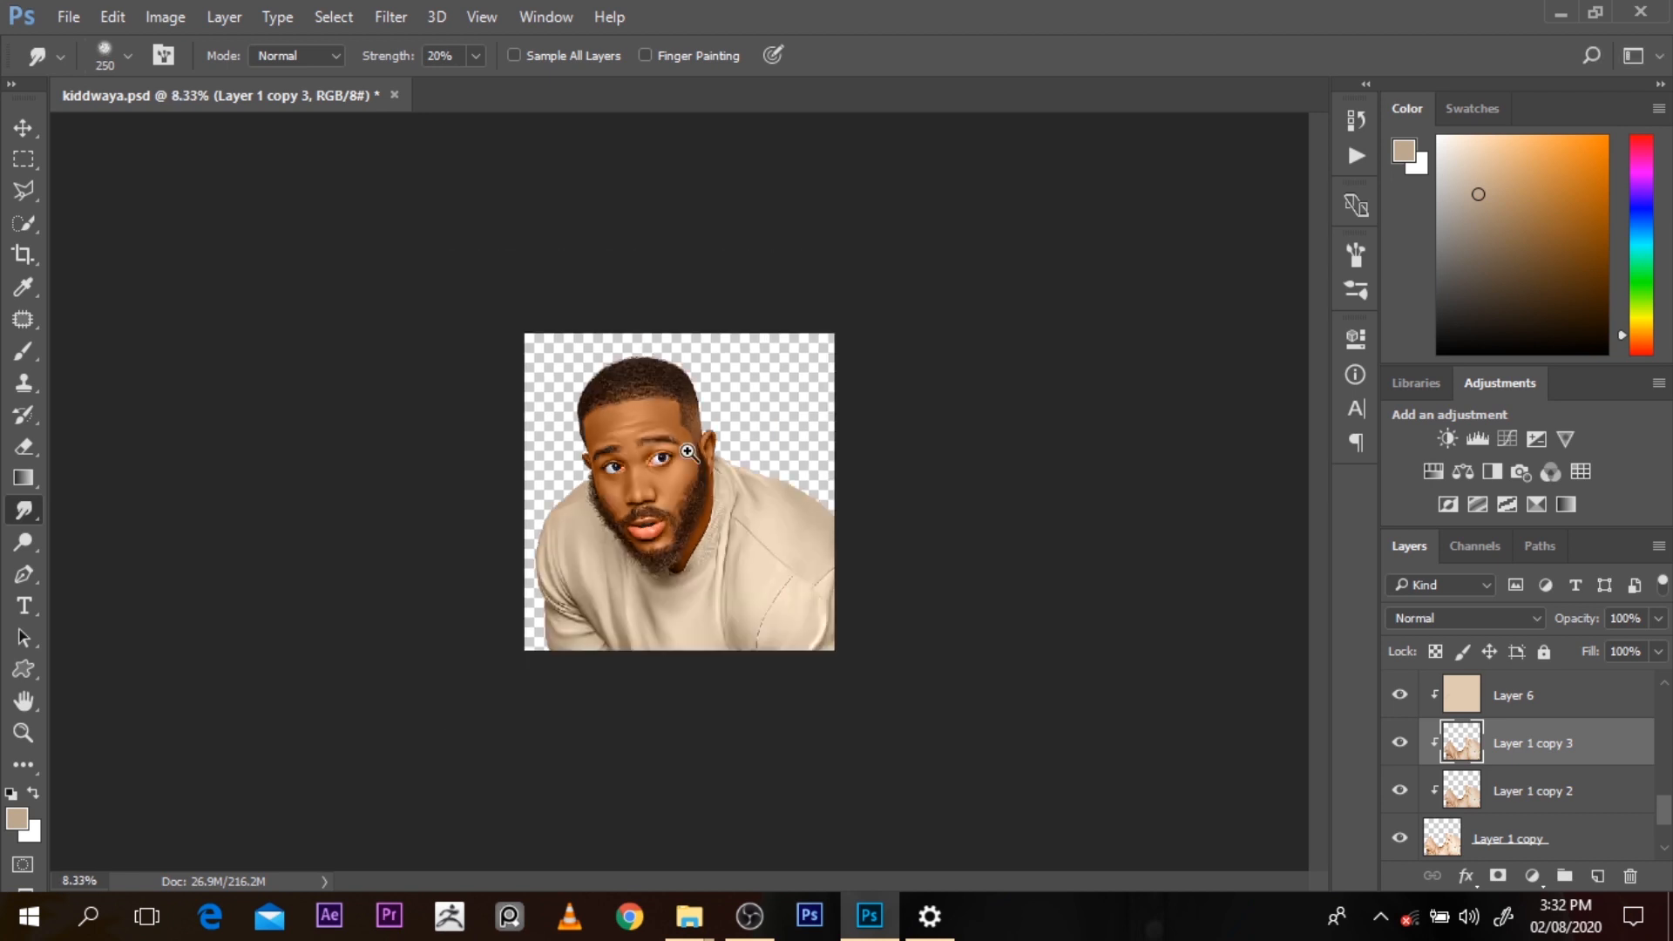
{"action": "key", "text": "ctrl+plus"}
{"action": "key", "text": "ctrl+plus"}
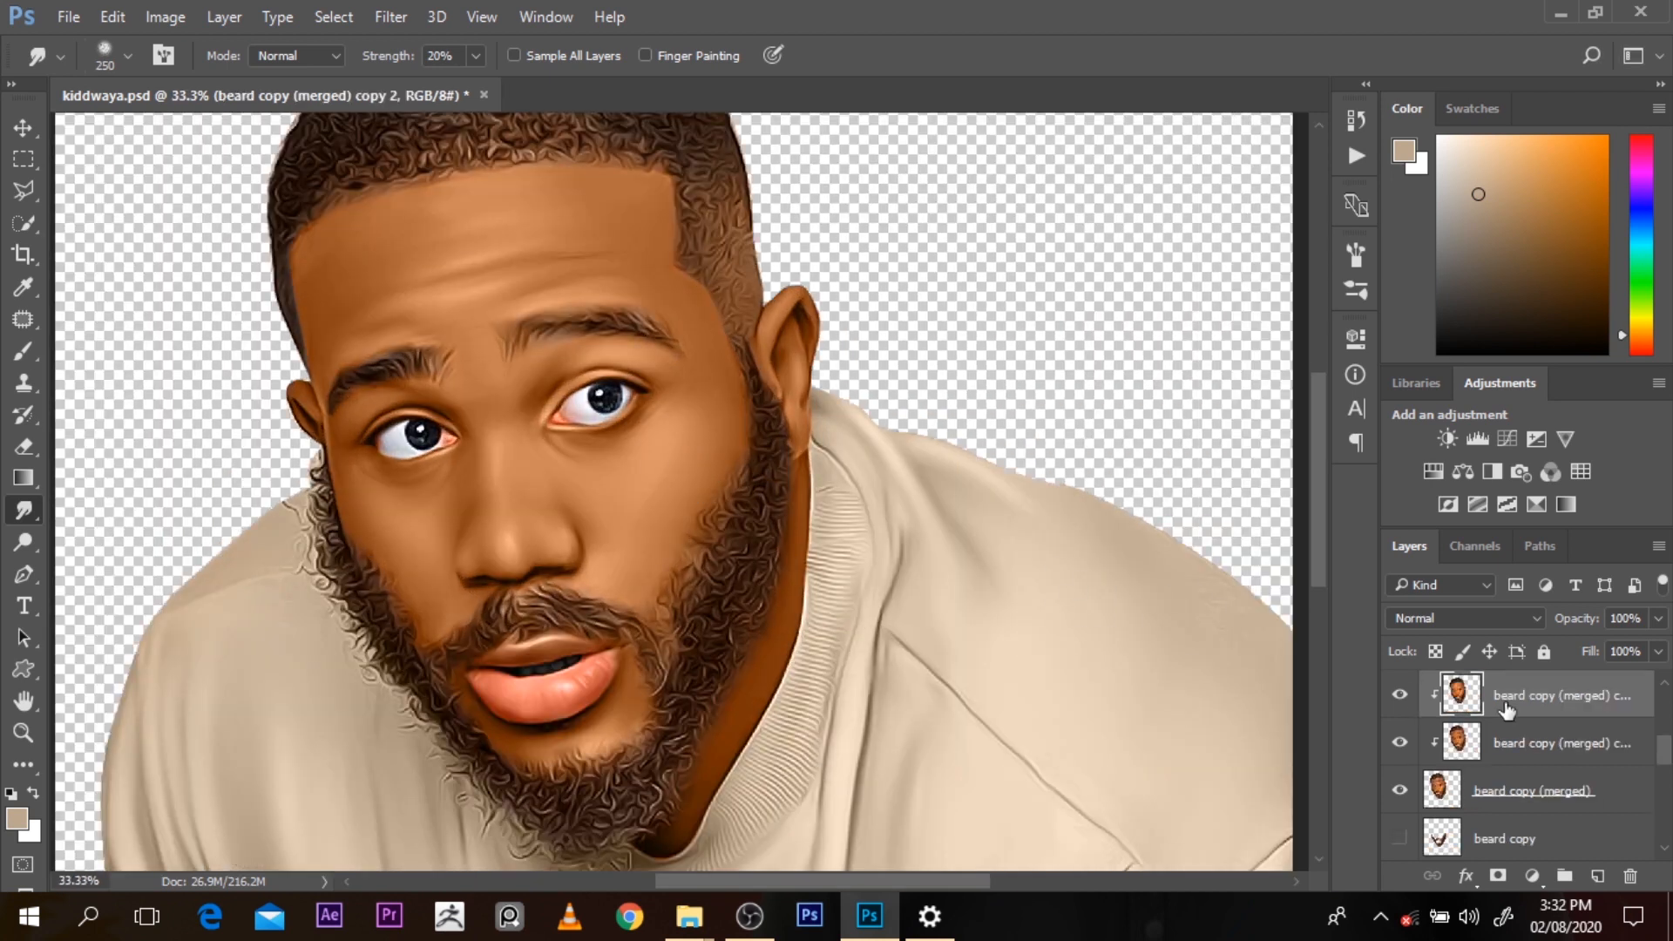
{"action": "key", "text": "o"}
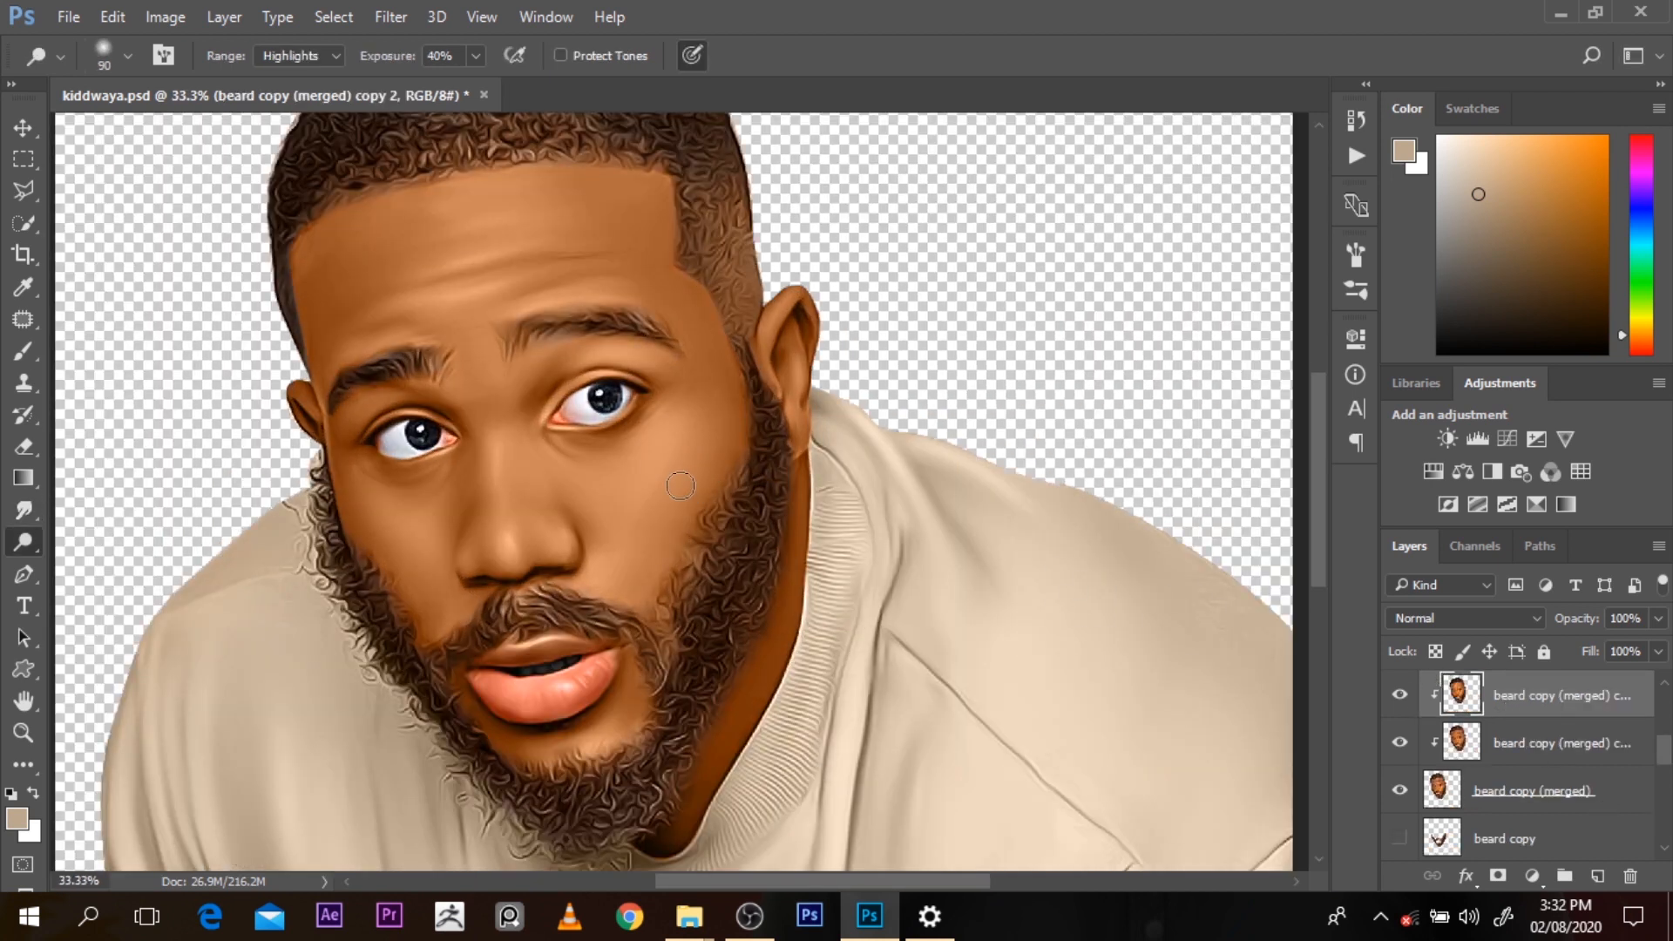
{"action": "key", "text": "bracketright"}
{"action": "key", "text": "bracketright"}
{"action": "key", "text": "2"}
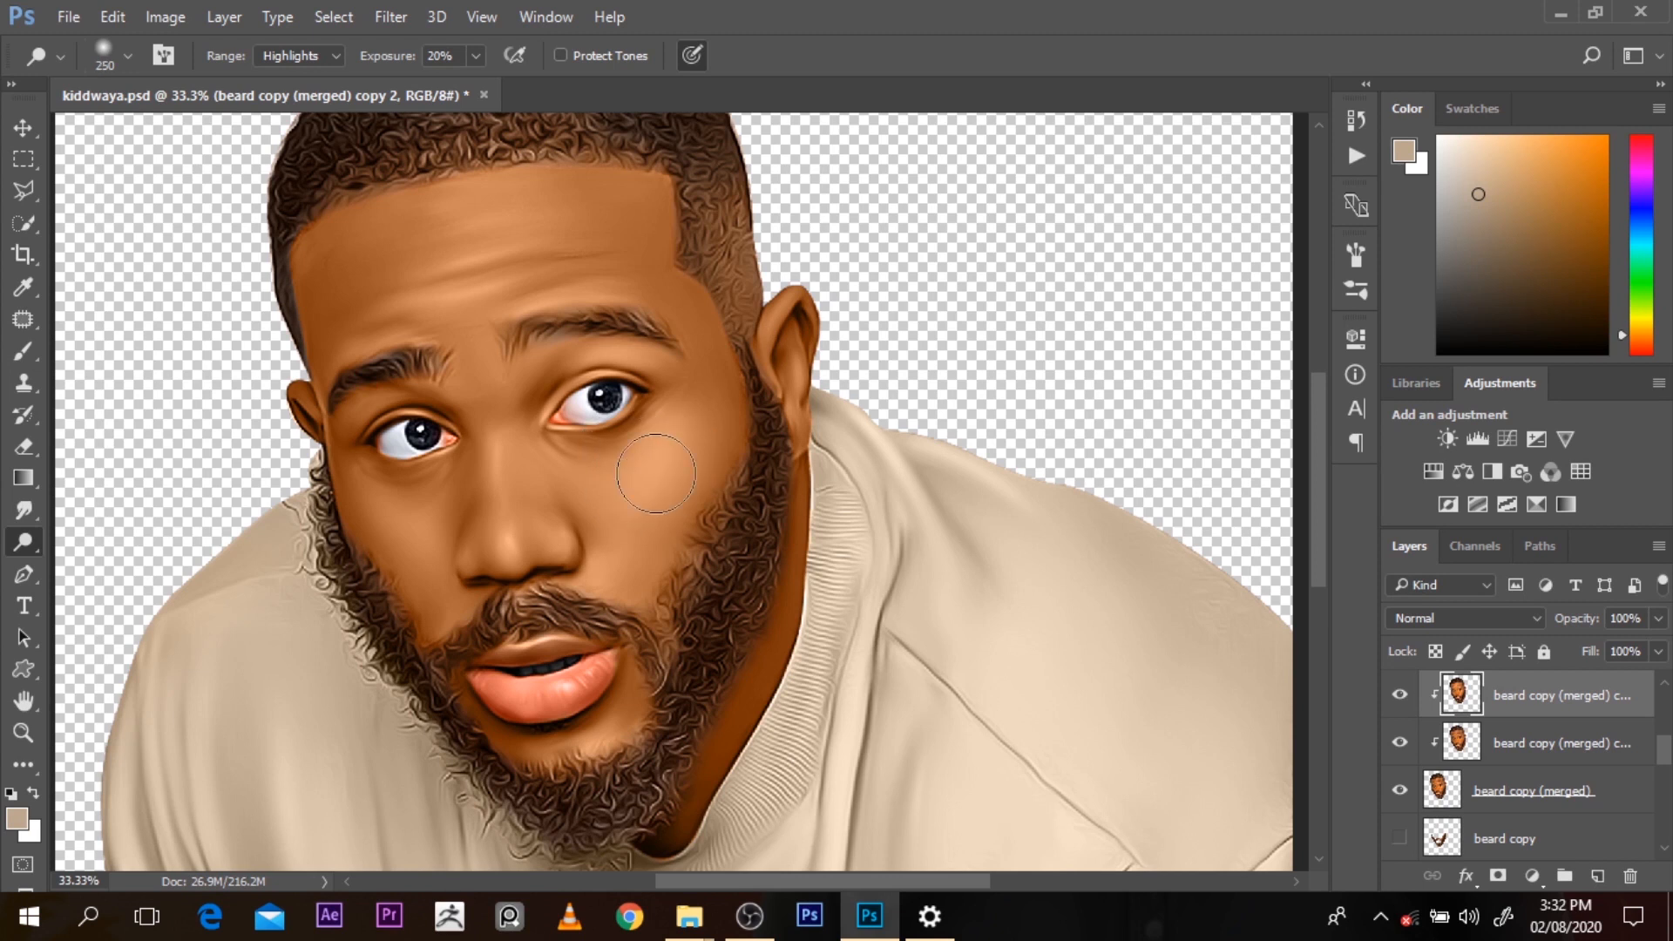
{"action": "mouse_move", "coordinate": [705, 488]}
{"action": "left_mouse_down"}
{"action": "mouse_move", "coordinate": [665, 500]}
{"action": "mouse_move", "coordinate": [687, 423]}
{"action": "left_mouse_up"}
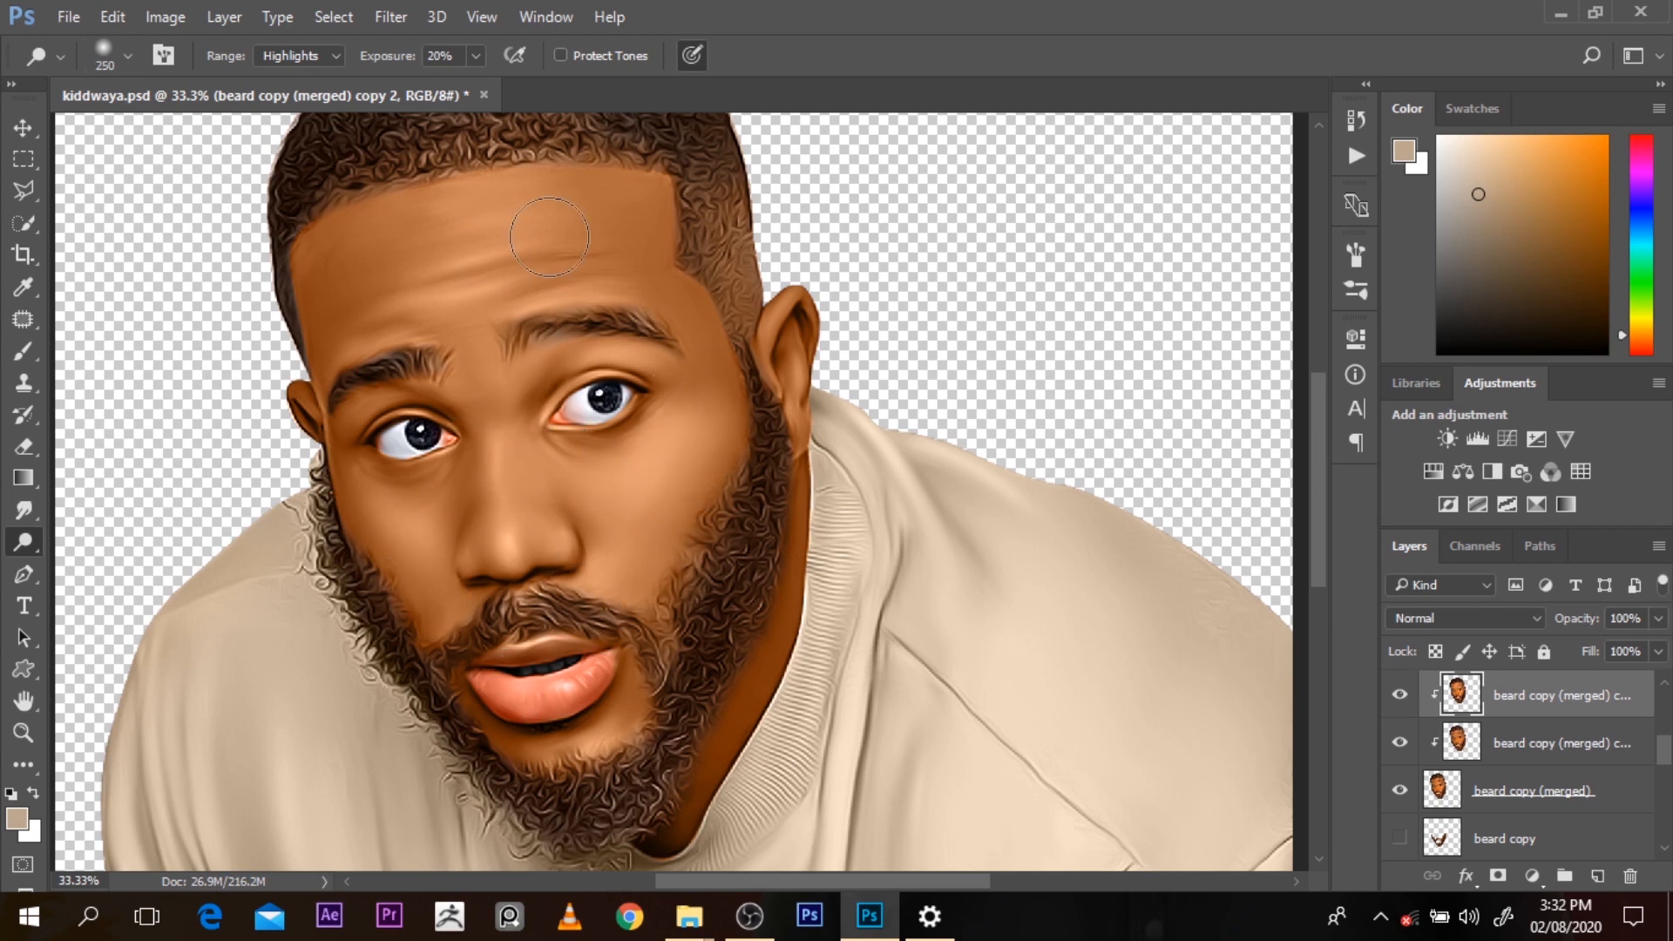
Smudge the forehead highlights with a 250 px brush at 20% strength and select the shirt's Layer 6 color layer
{"action": "key", "text": "r"}
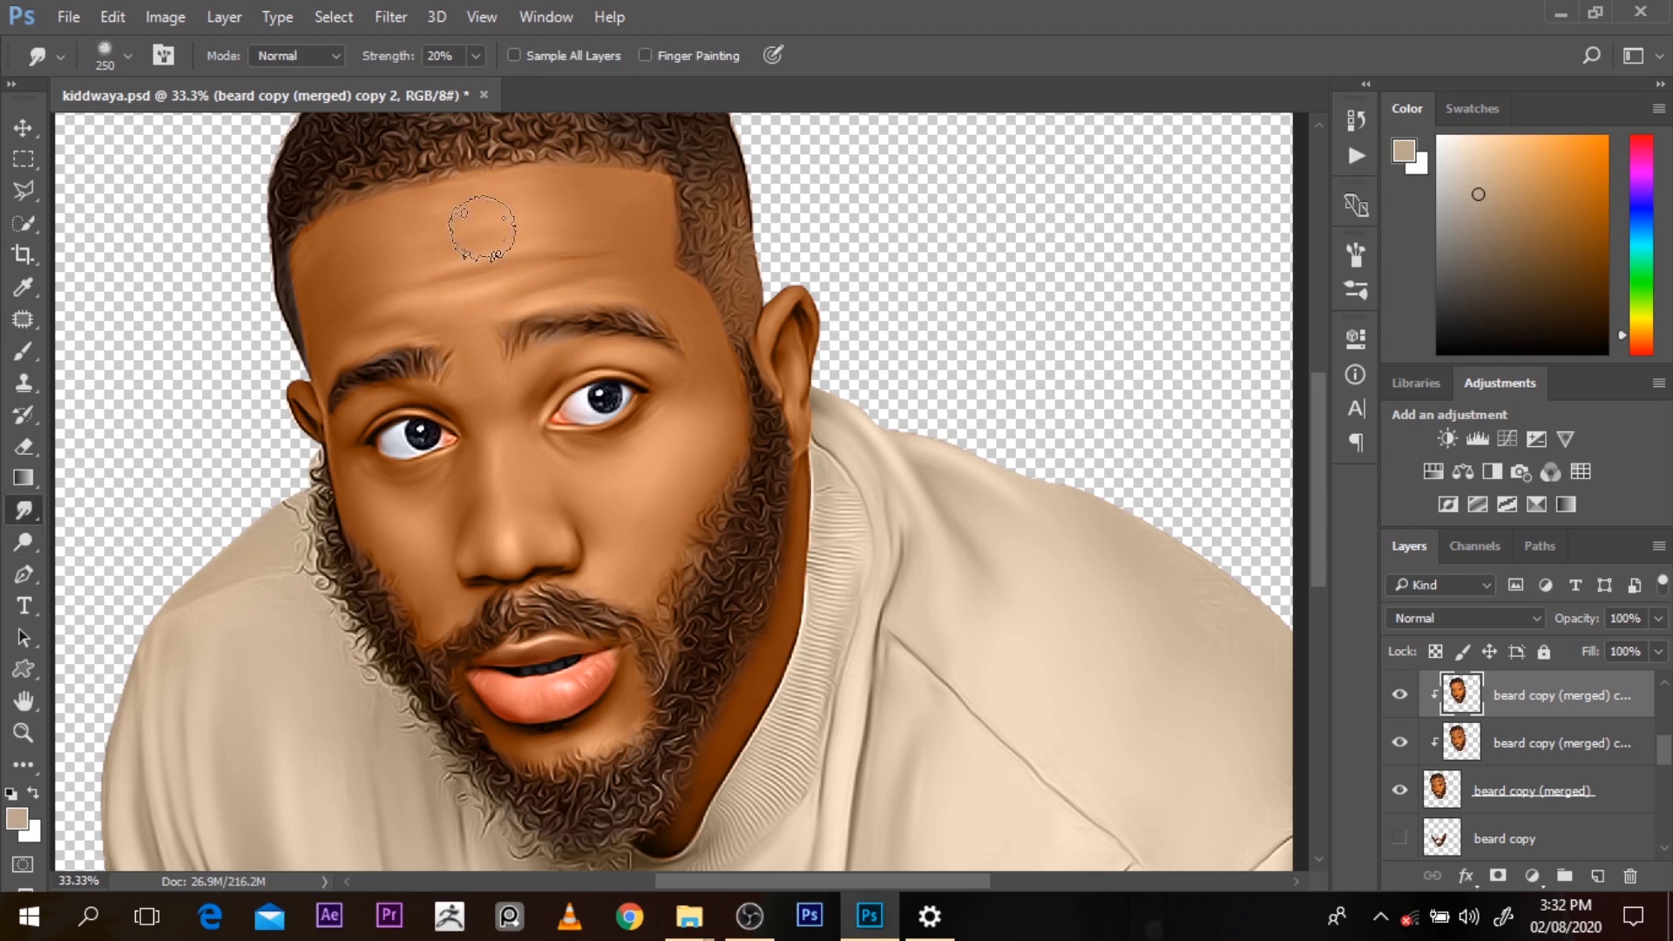
{"action": "key", "text": "ctrl+minus"}
{"action": "key", "text": "ctrl+minus"}
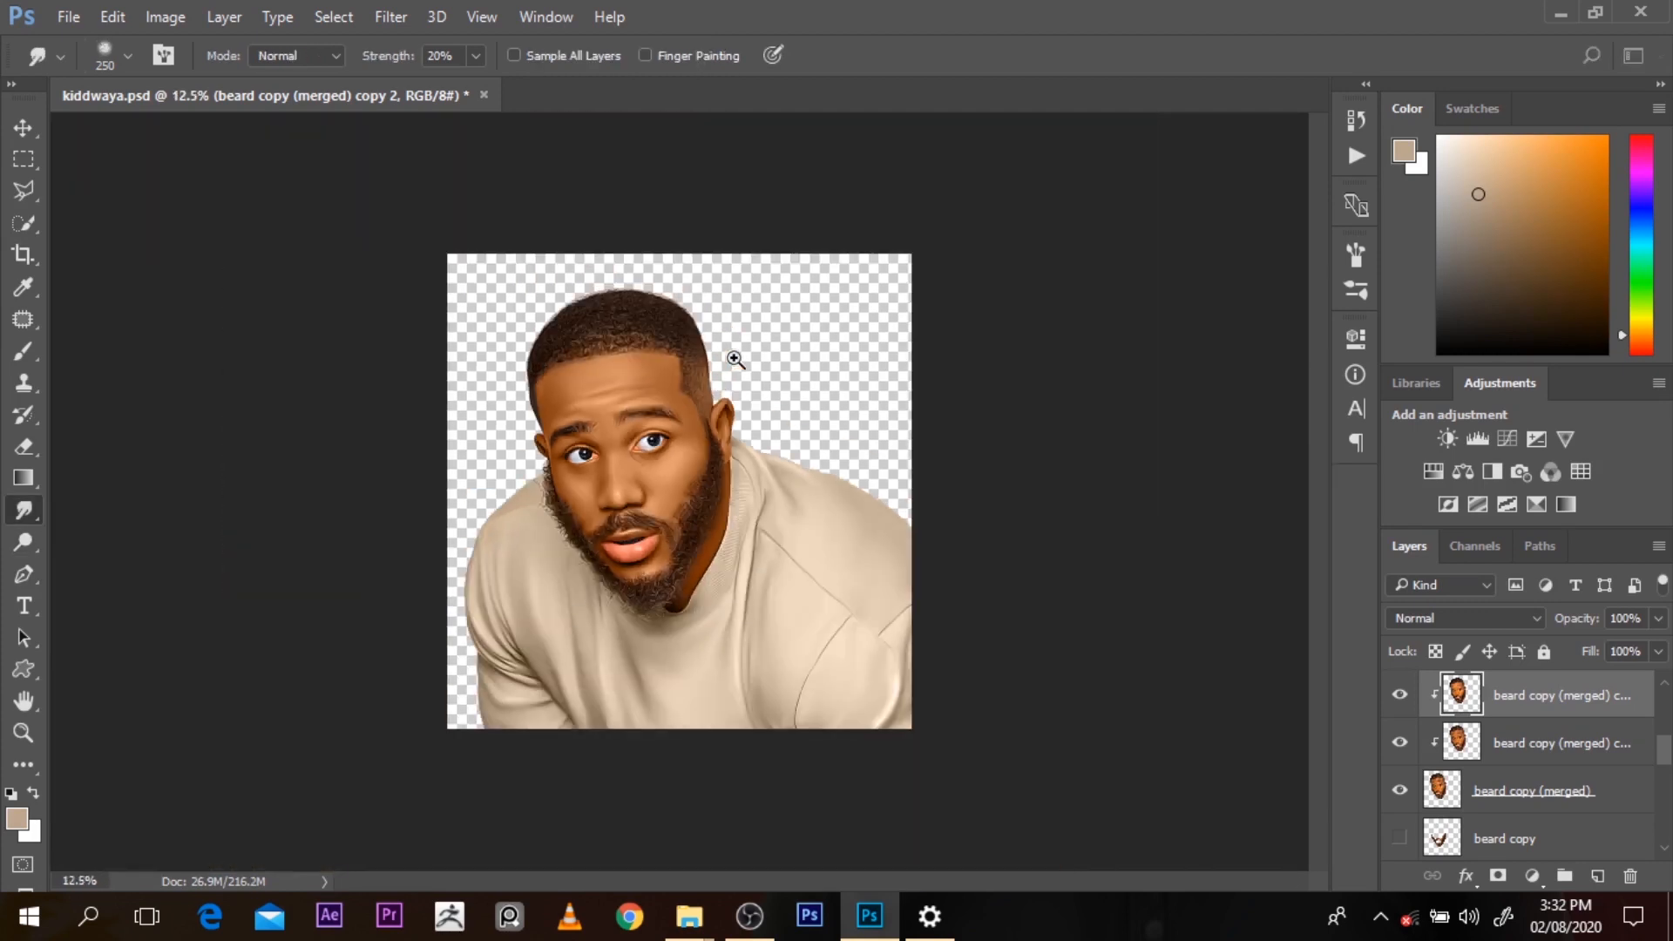
{"action": "left_click", "coordinate": [782, 665], "text": "ctrl"}
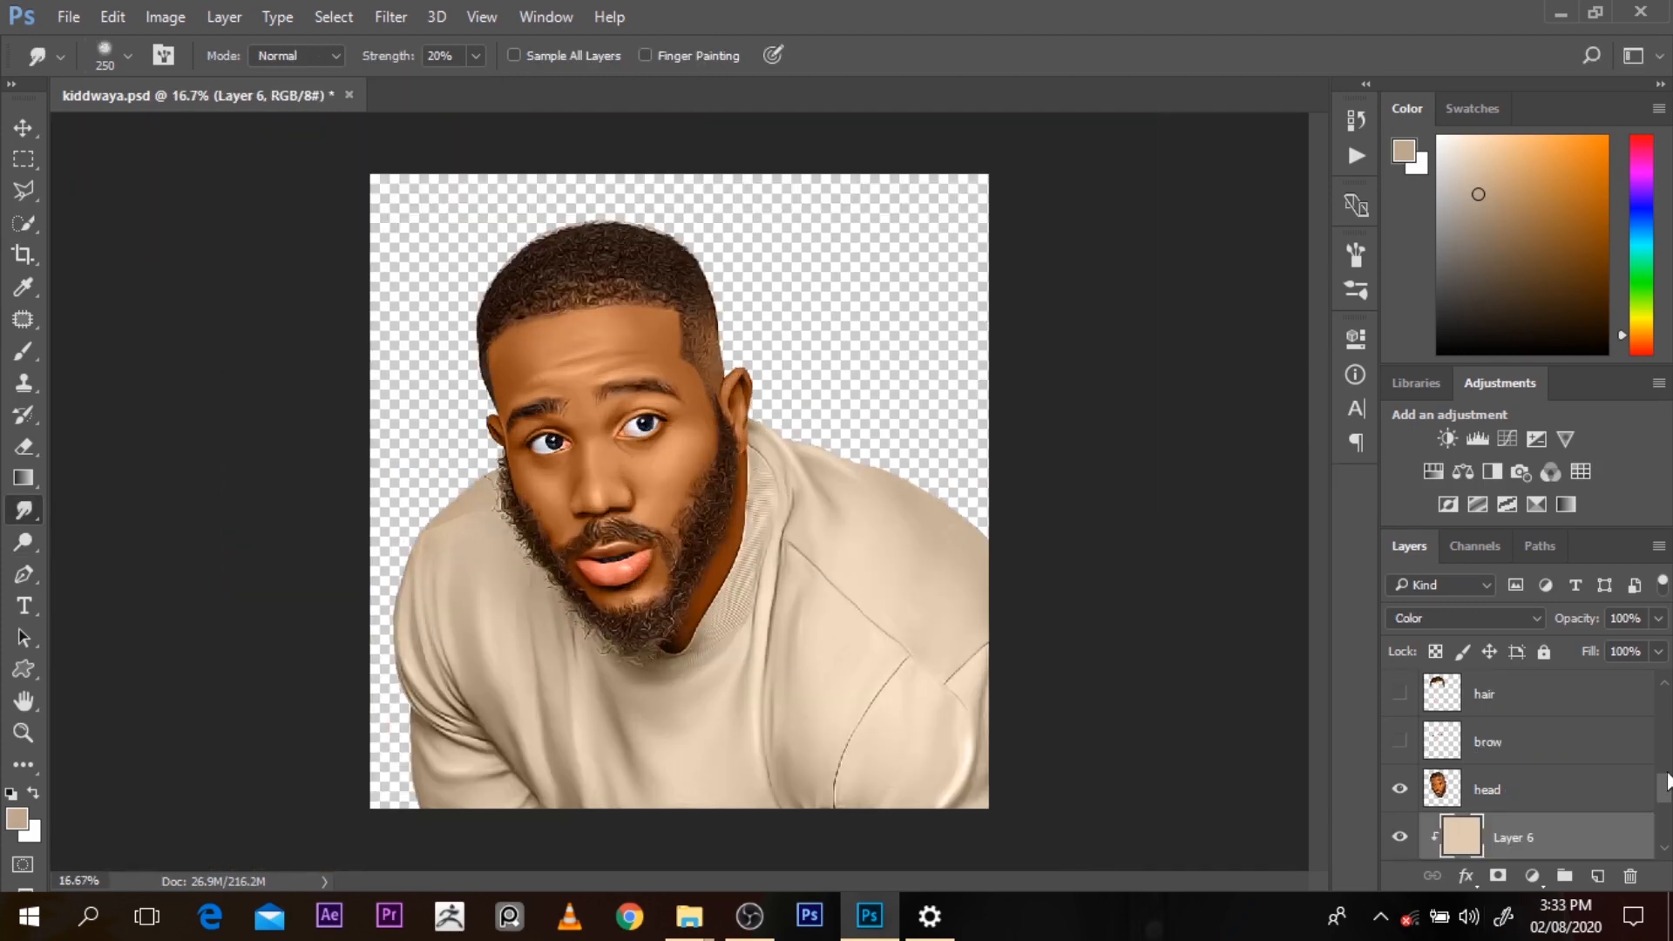
Compare the shirt with Layer 1 copy 3 and the Layer 6 color layer each hidden and shown
{"action": "scroll", "coordinate": [1400, 782], "scroll_direction": "down", "scroll_amount": 2}
{"action": "left_click", "coordinate": [1400, 781]}
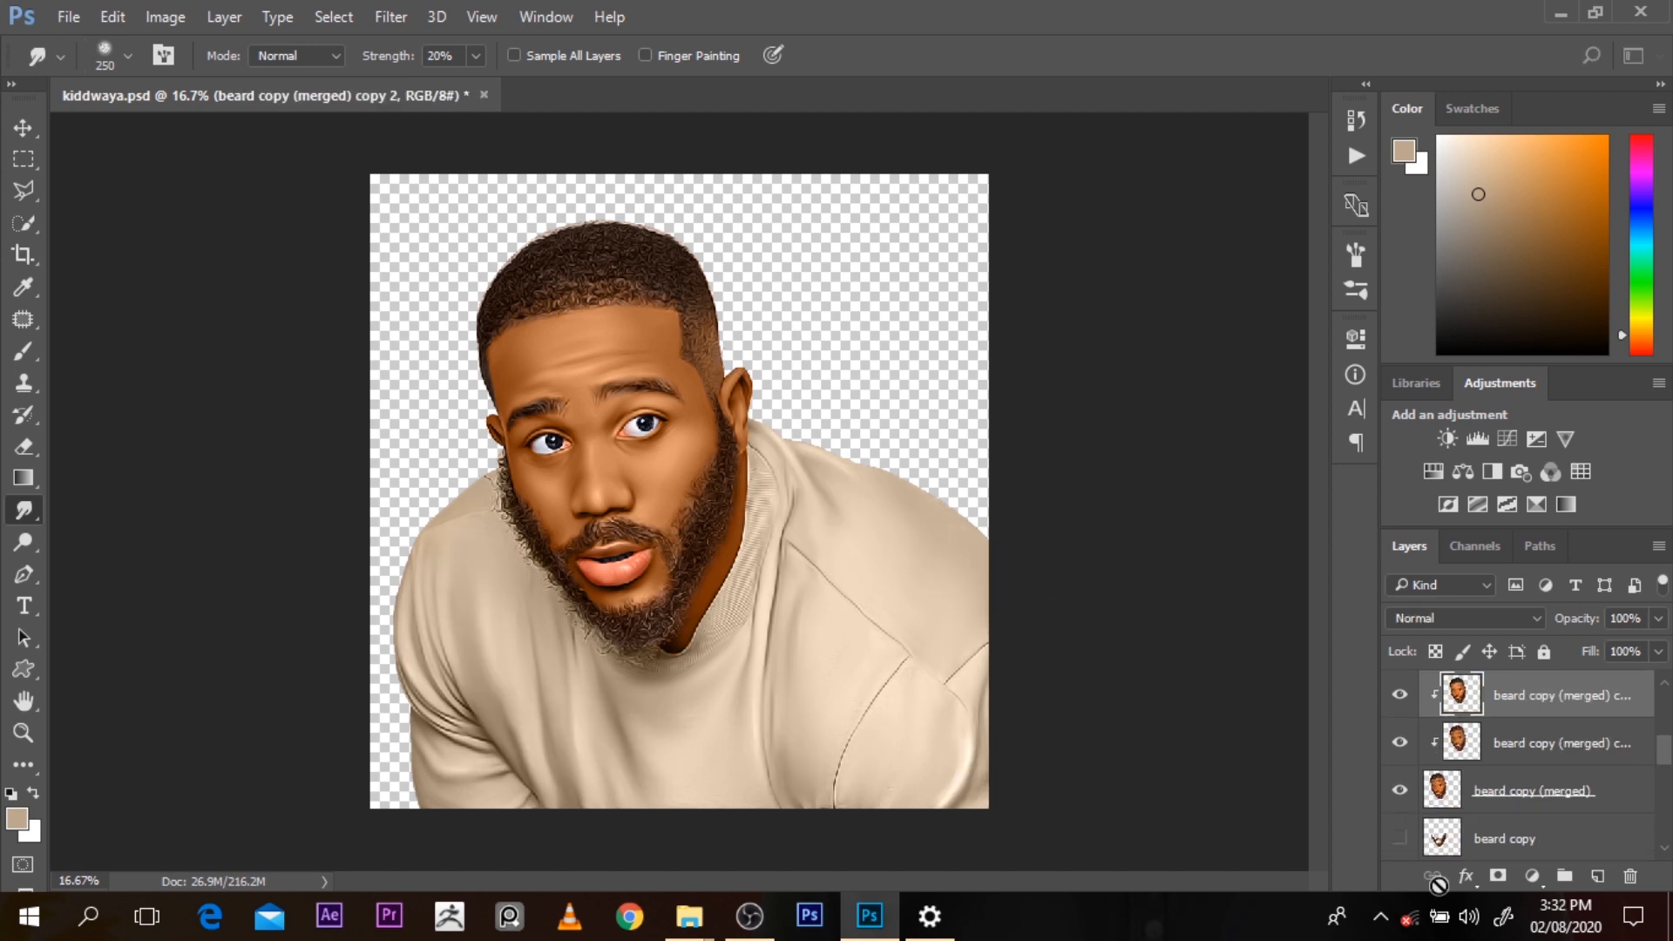
{"action": "left_click", "coordinate": [781, 657], "text": "ctrl"}
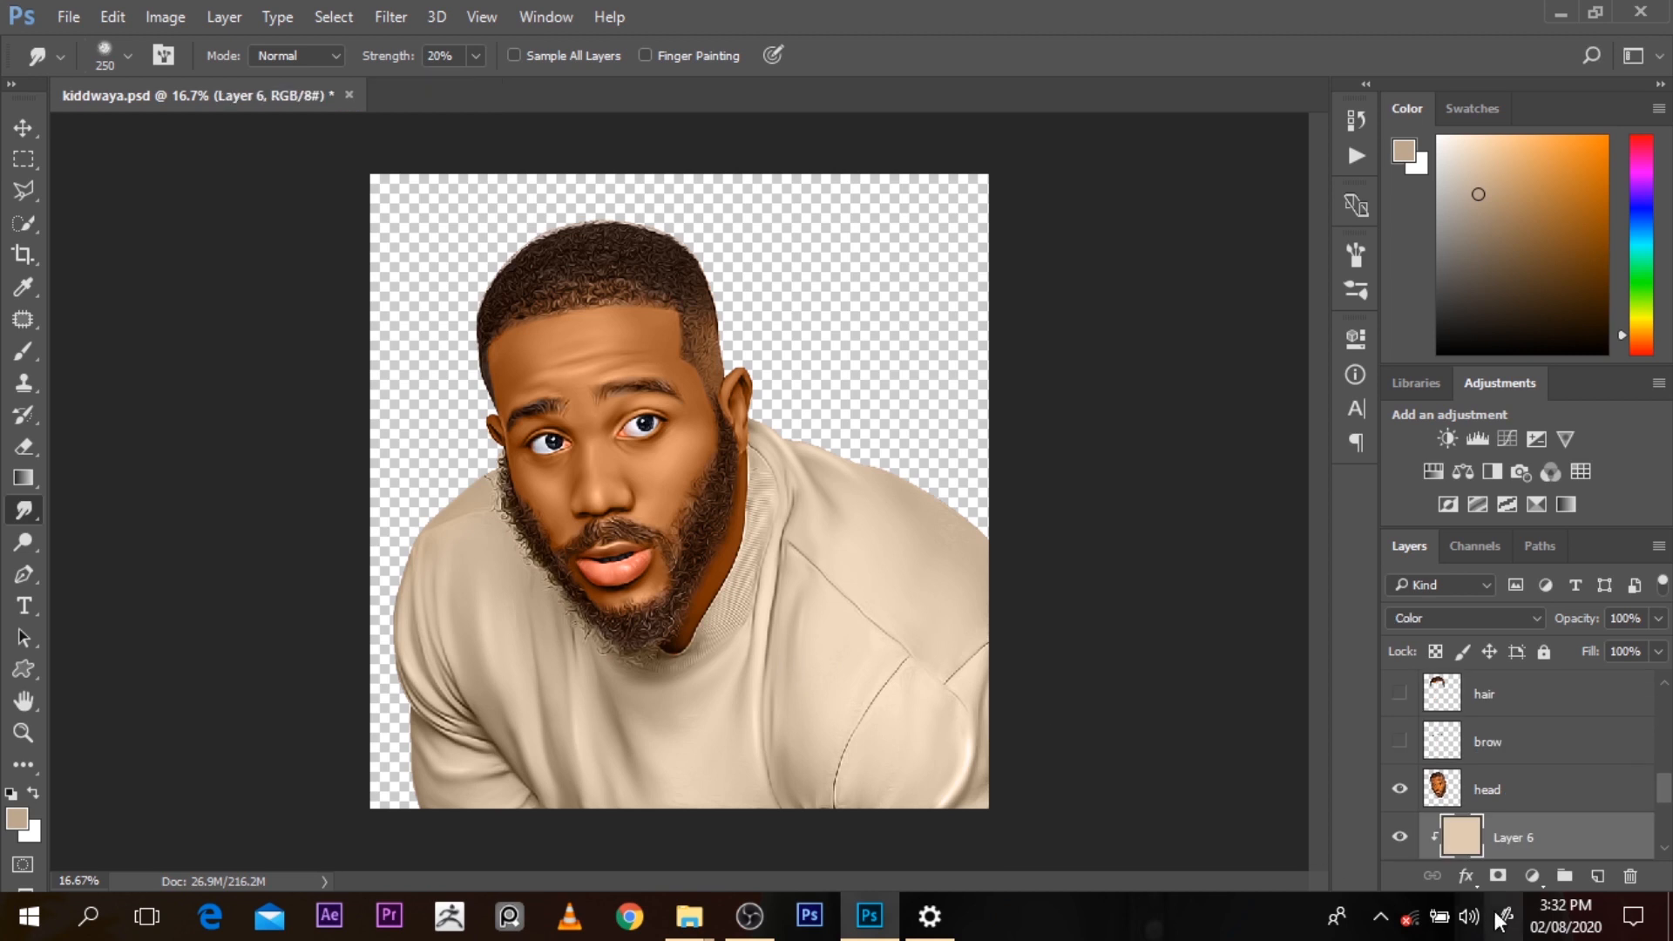
{"action": "scroll", "coordinate": [1668, 801], "scroll_direction": "down", "scroll_amount": 2}
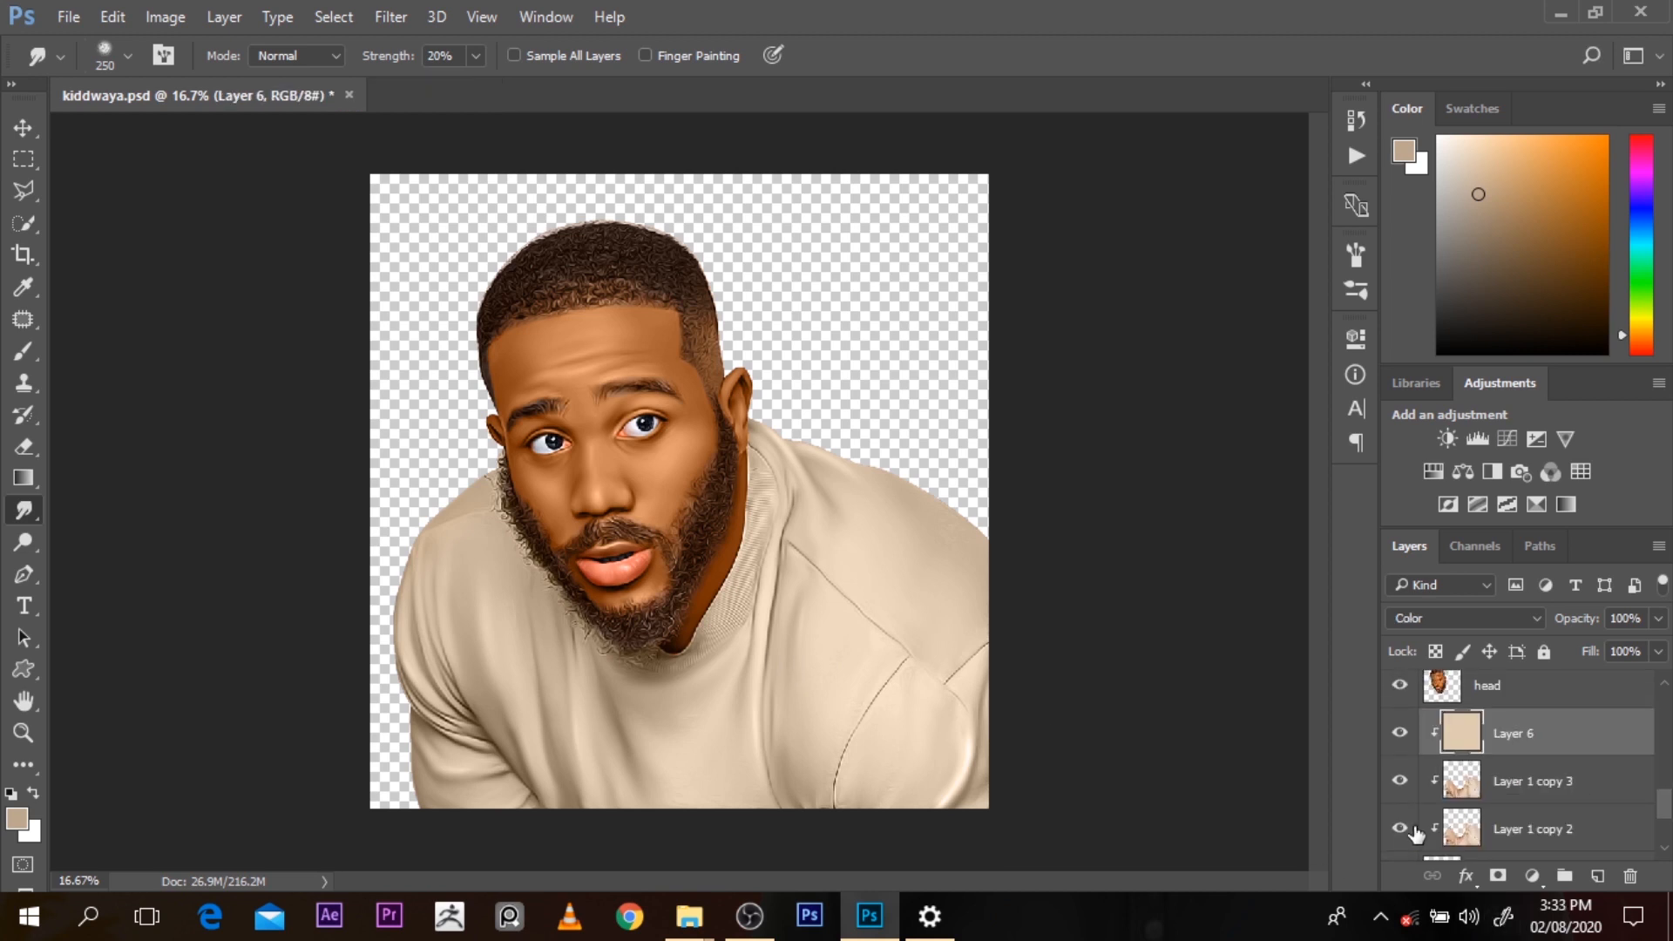
{"action": "left_click", "coordinate": [1401, 781]}
{"action": "left_click", "coordinate": [1400, 782]}
{"action": "left_click", "coordinate": [1400, 782]}
{"action": "left_click", "coordinate": [1400, 782]}
{"action": "left_click", "coordinate": [1399, 733]}
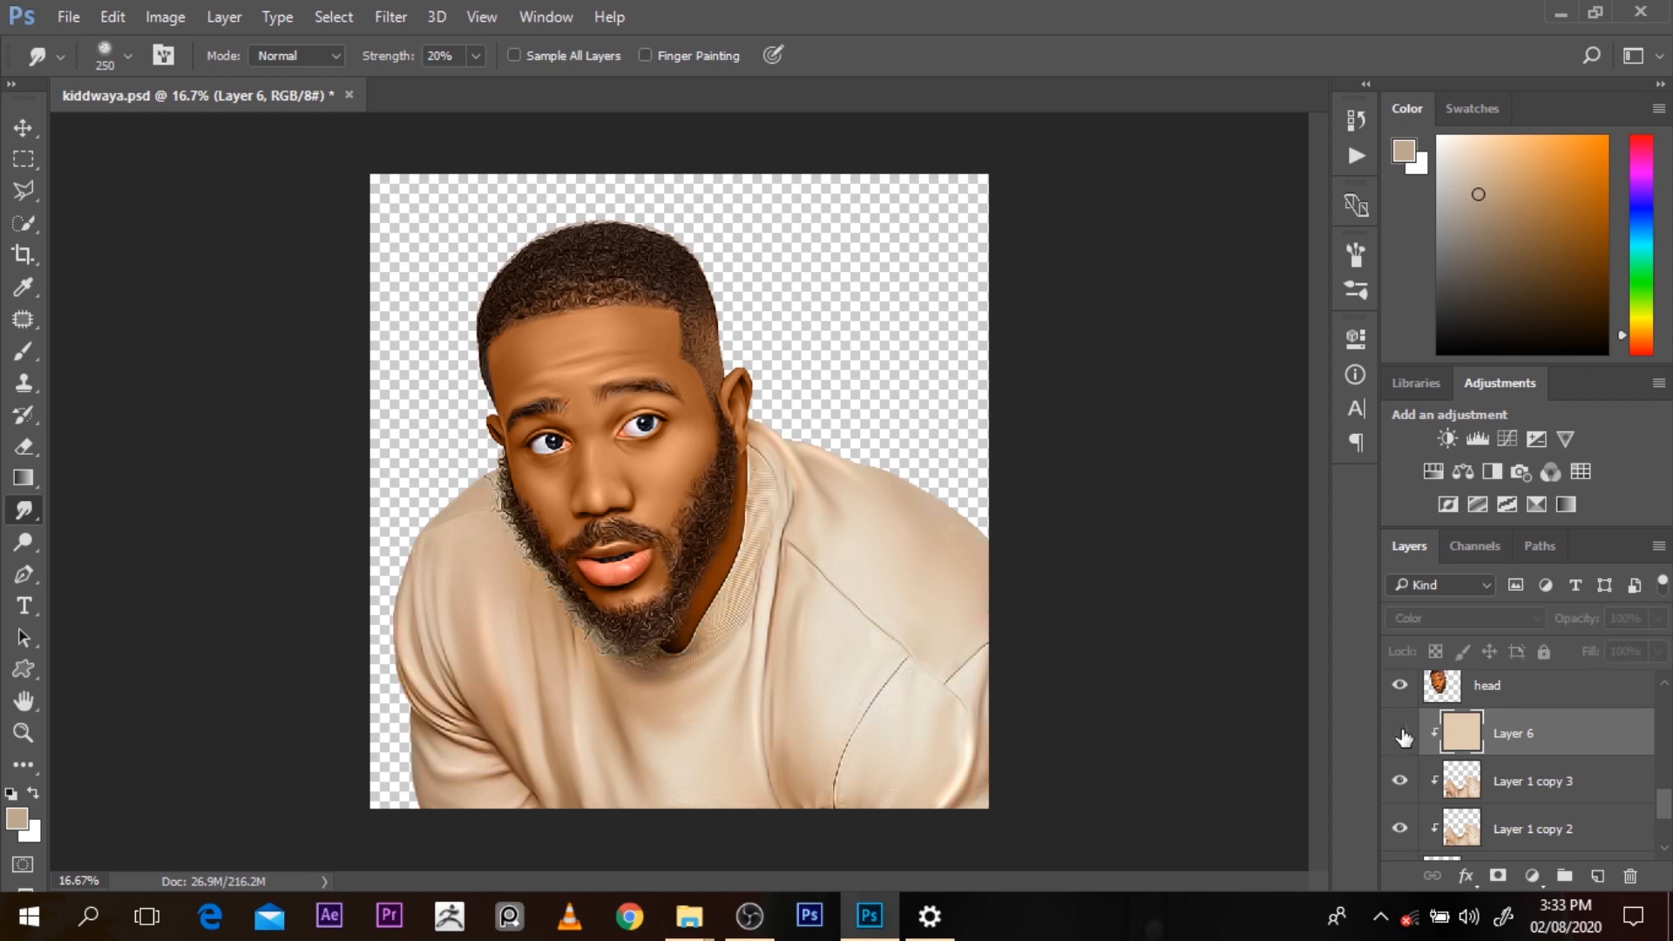
{"action": "left_click", "coordinate": [1399, 732]}
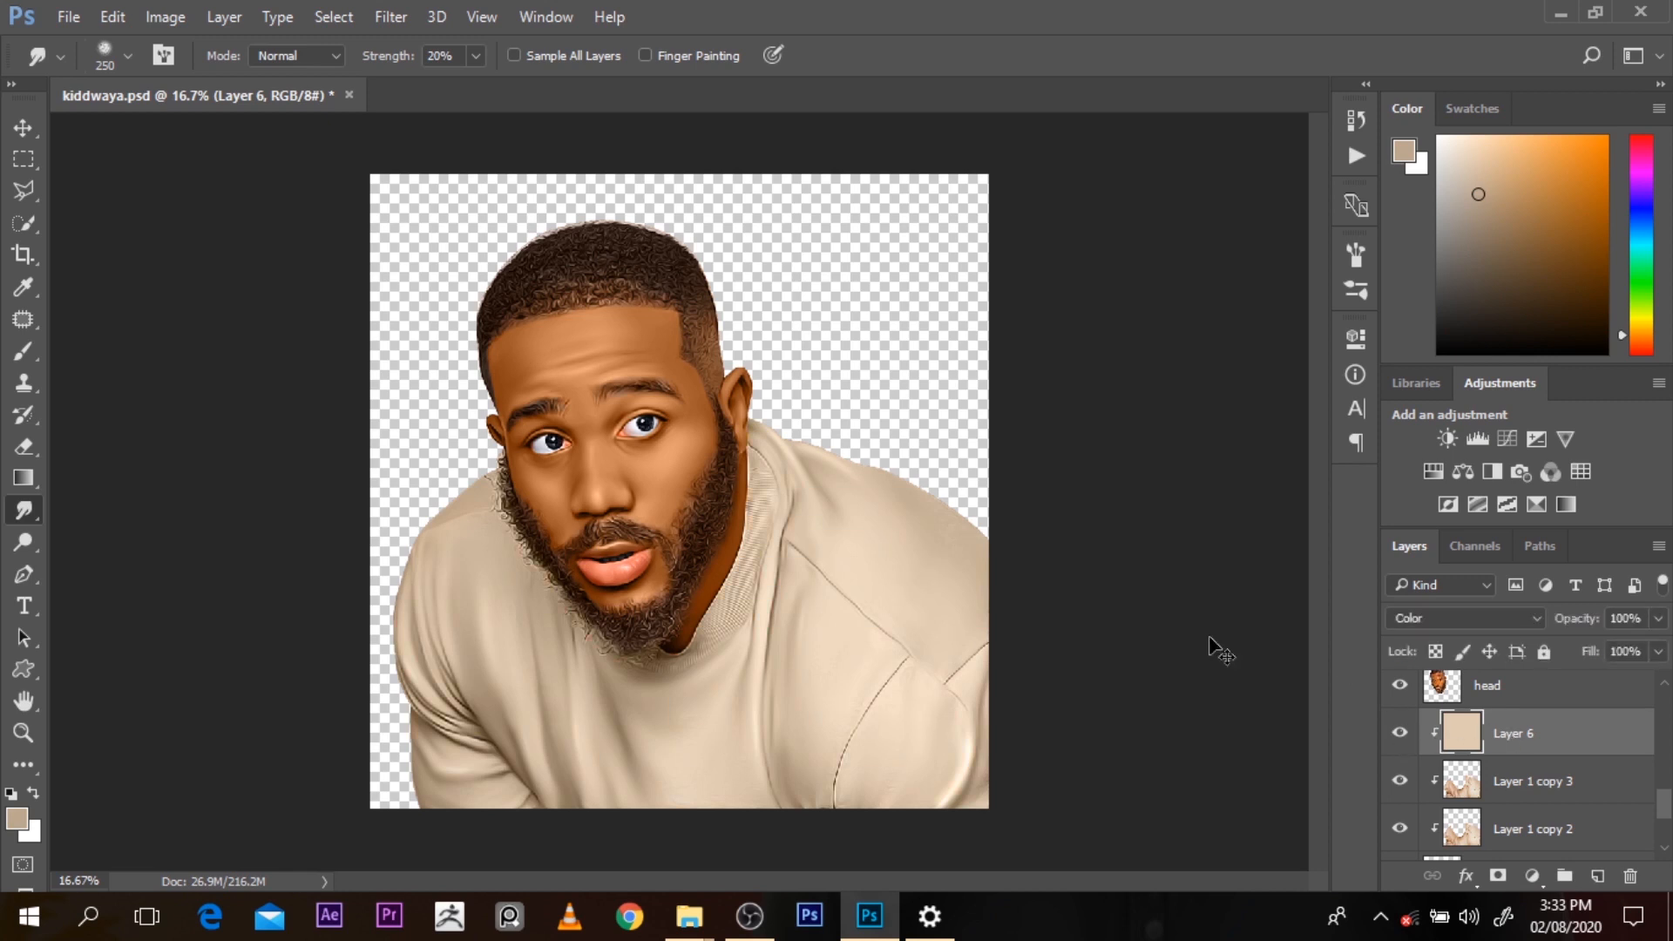
Try a clipped Color Balance adjustment above Layer 2 with the midtones' Cyan–Red at -12
{"action": "left_click", "coordinate": [694, 450], "text": "ctrl"}
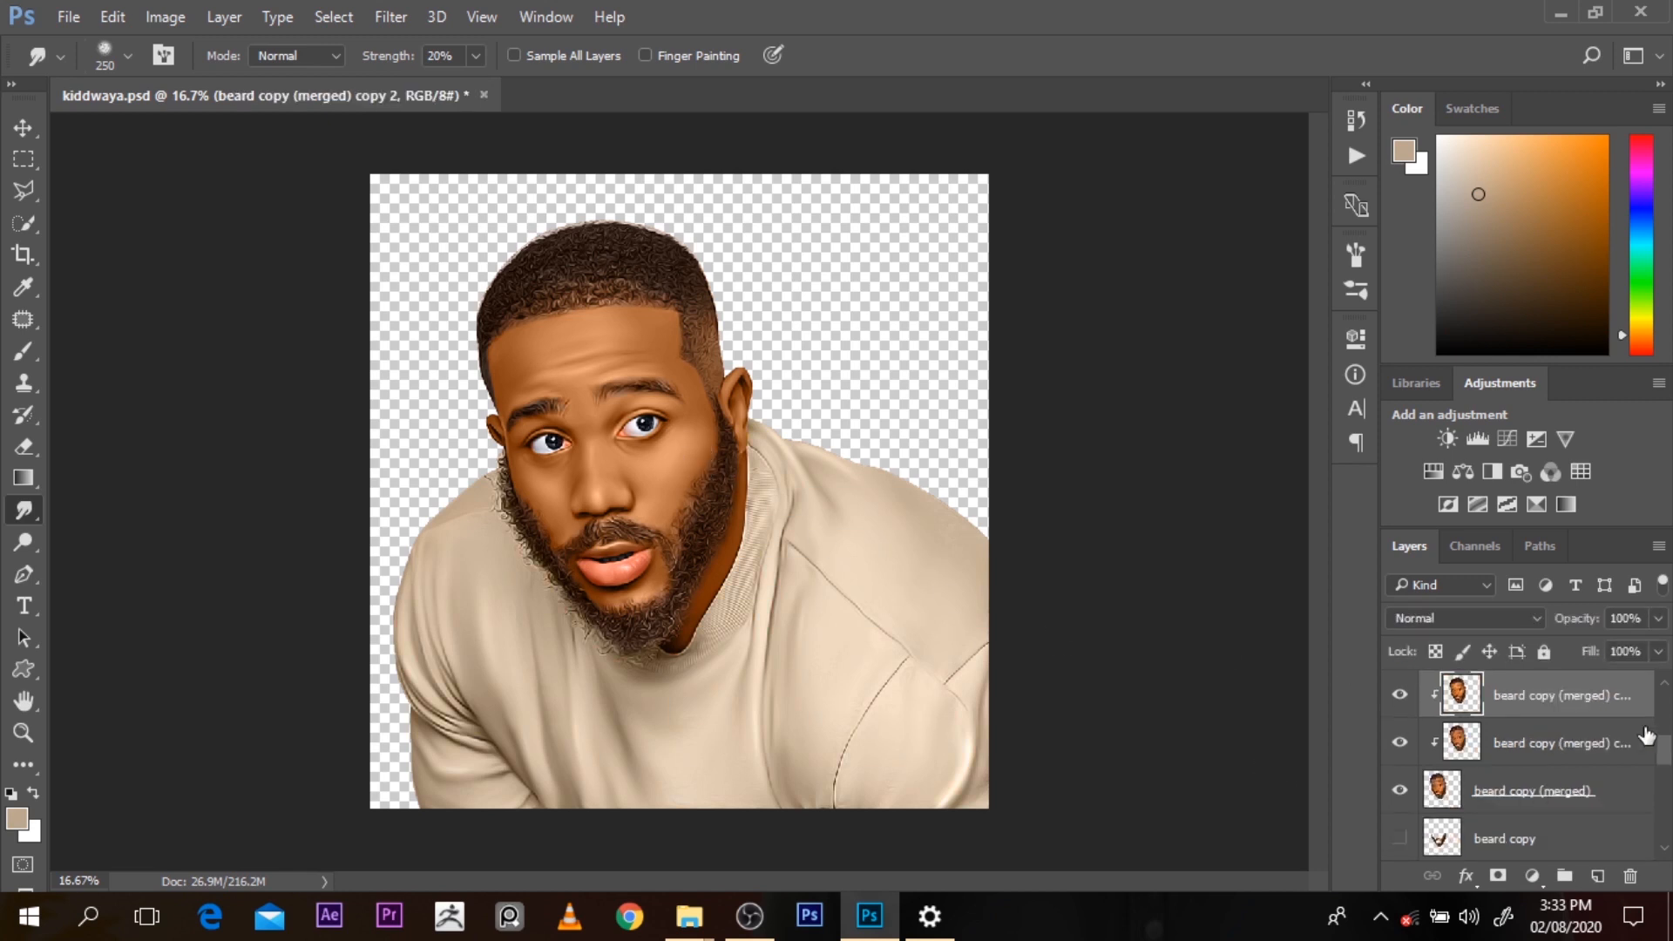
{"action": "left_click_drag", "start_coordinate": [1665, 756], "coordinate": [1668, 713]}
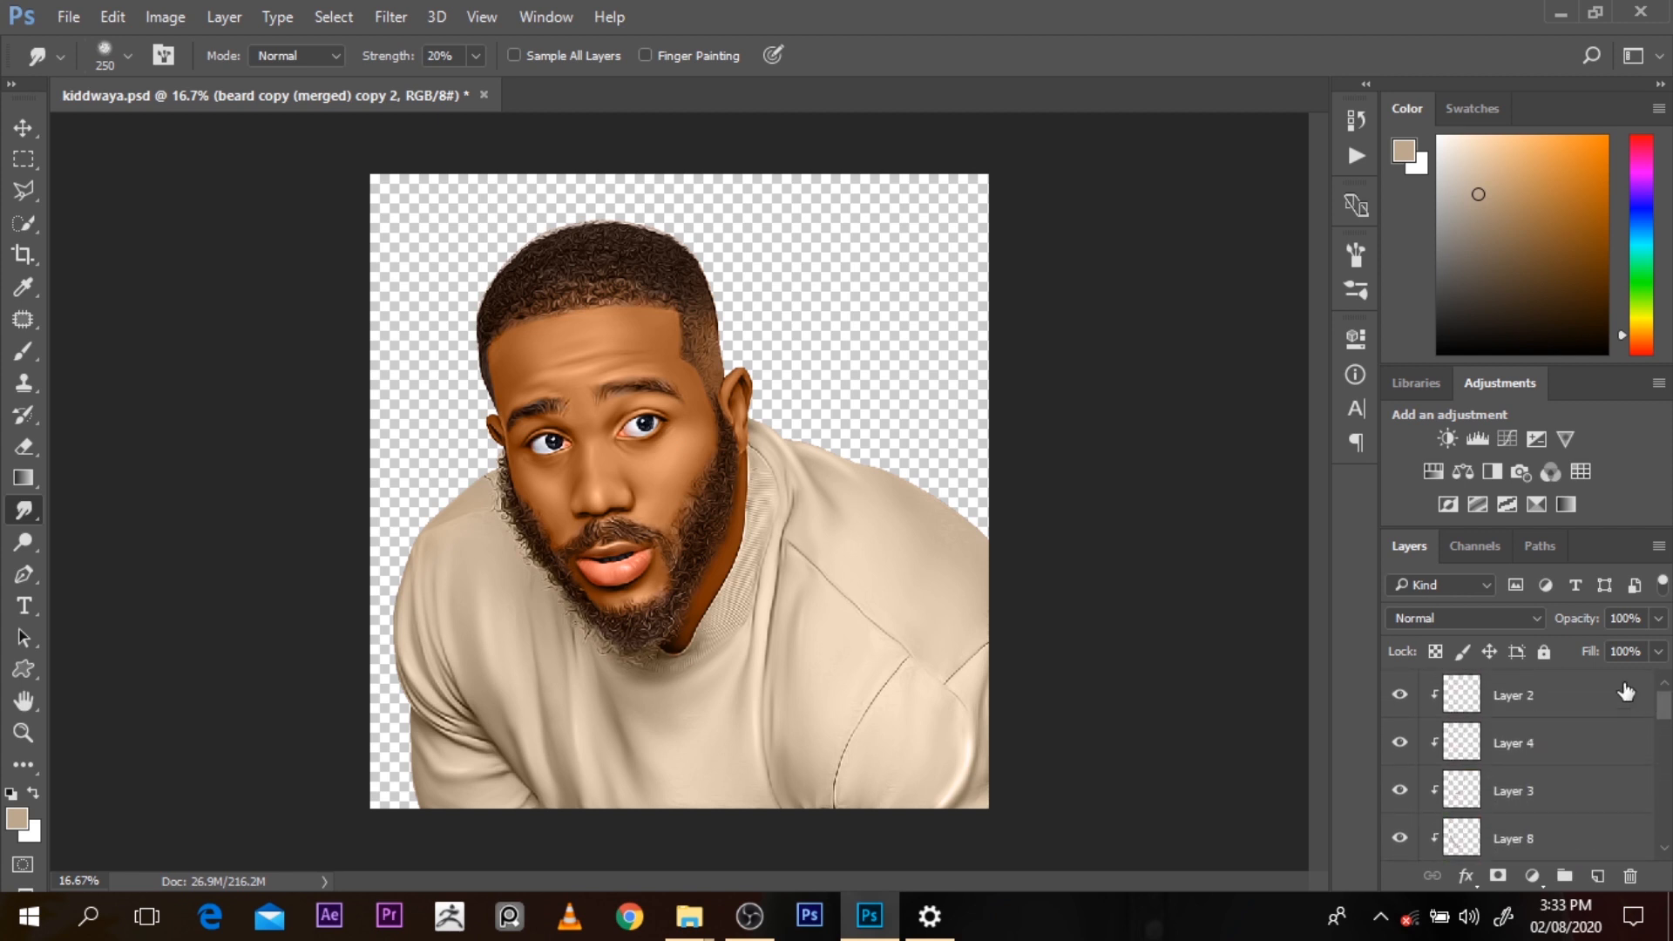
{"action": "left_click", "coordinate": [1567, 694]}
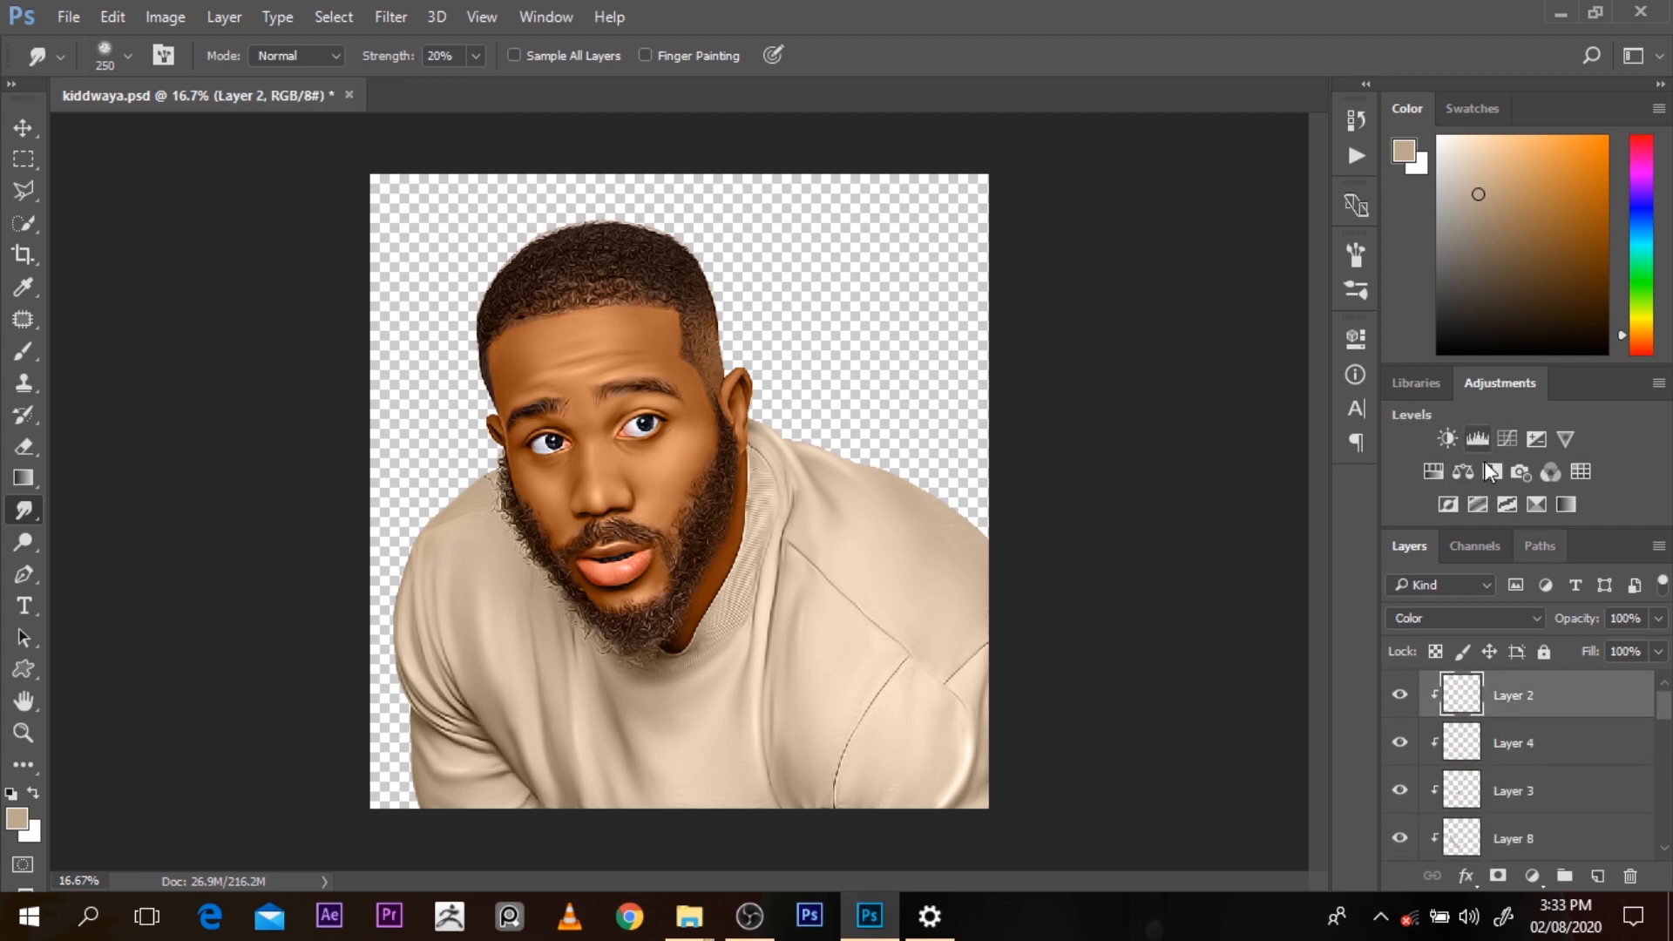
{"action": "left_click", "coordinate": [1464, 470]}
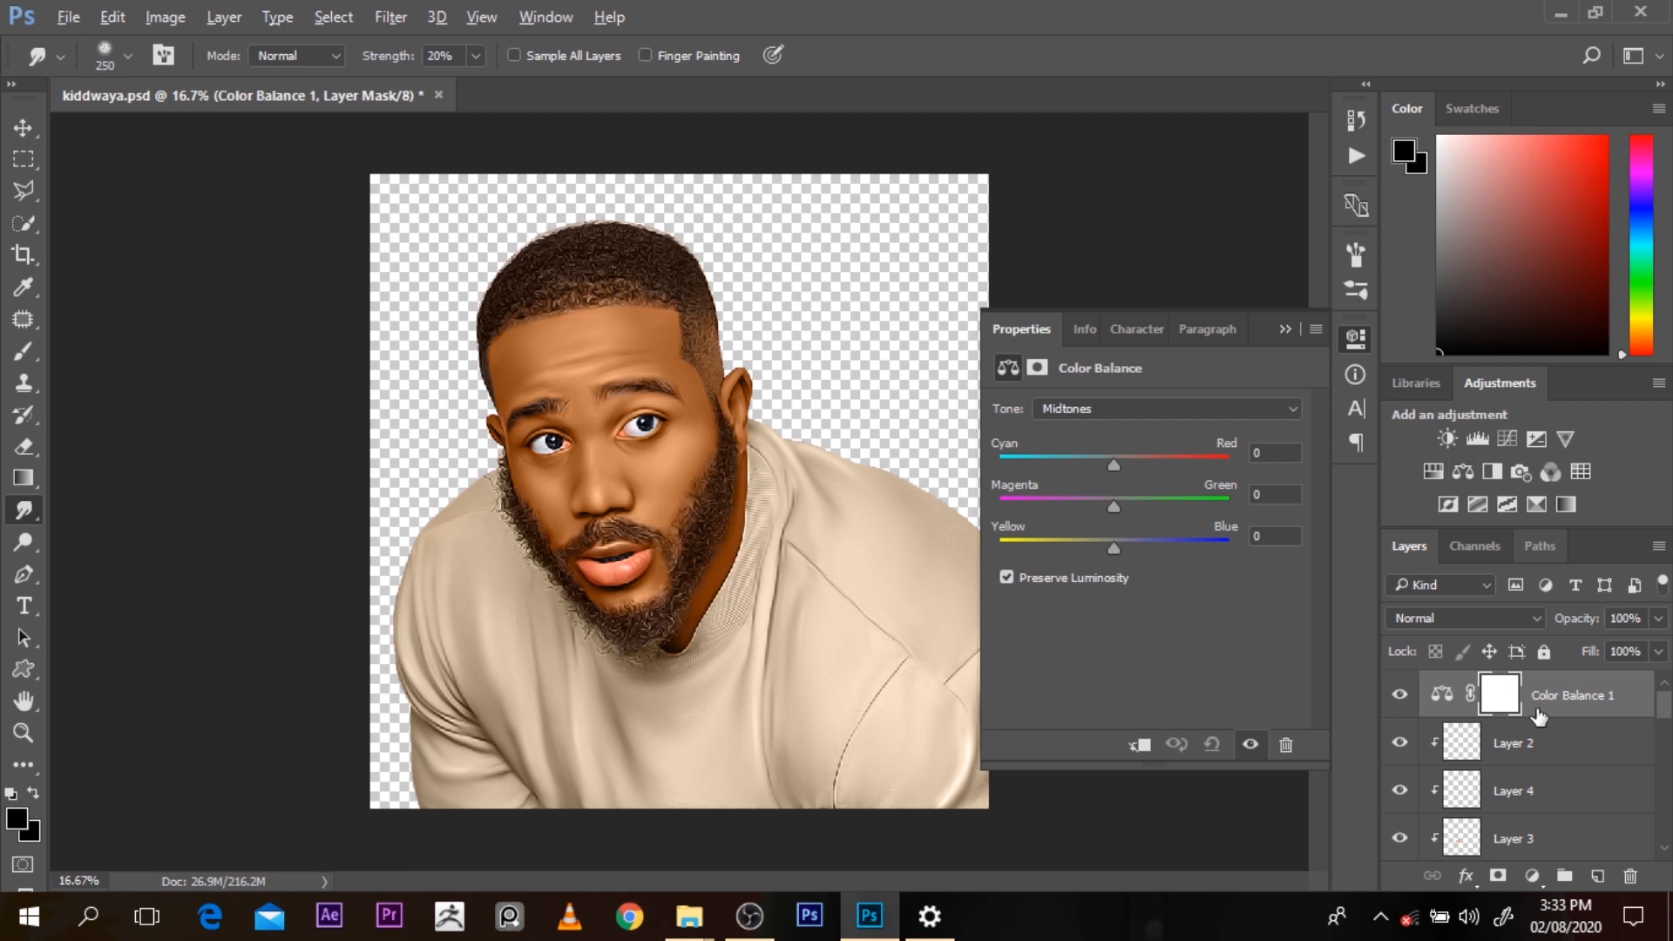
{"action": "left_click", "coordinate": [1139, 745]}
{"action": "left_click_drag", "start_coordinate": [1116, 465], "coordinate": [1100, 467]}
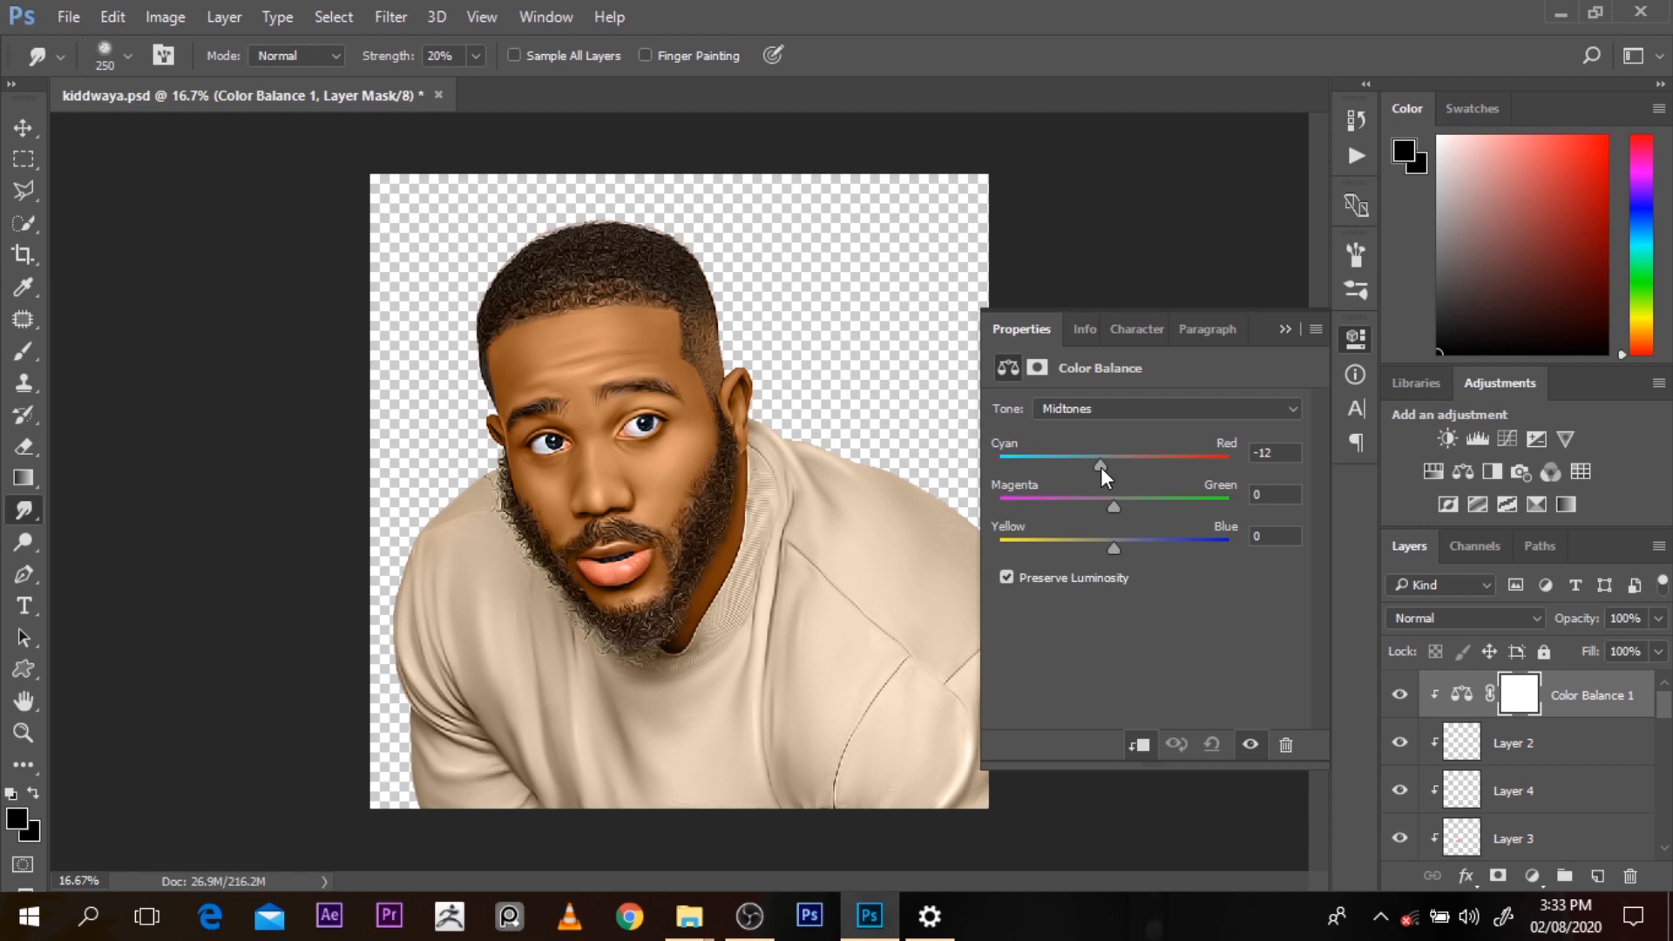
{"action": "left_click_drag", "start_coordinate": [1115, 503], "coordinate": [1113, 504]}
{"action": "left_click", "coordinate": [1287, 332]}
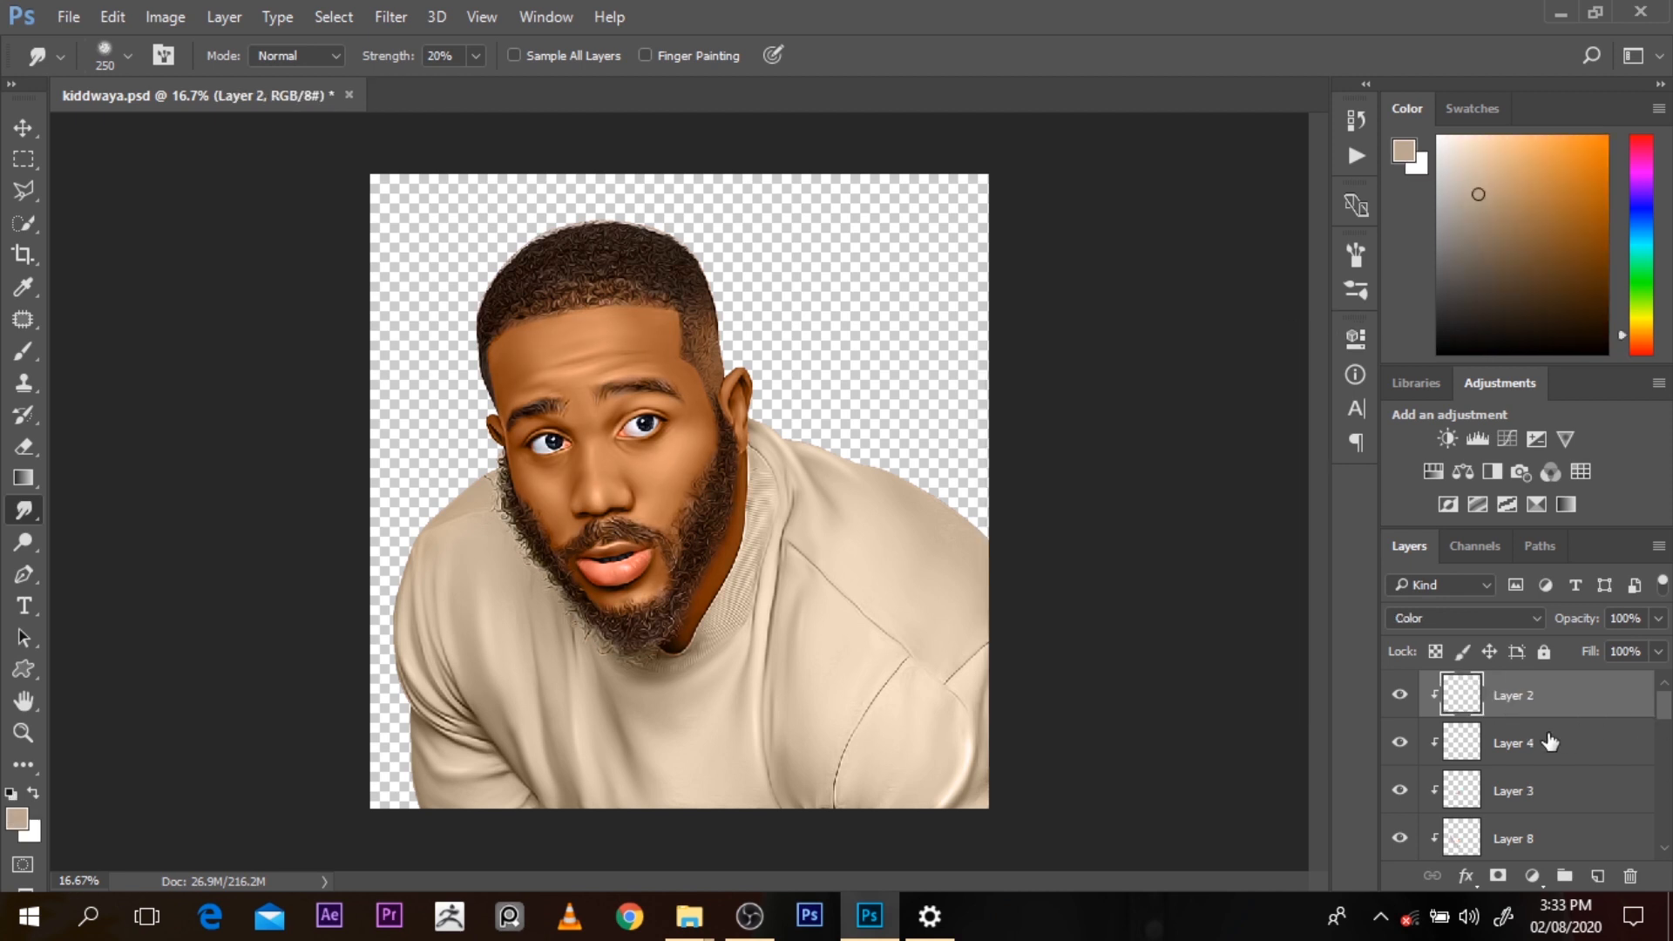
Try a stronger Color Balance above Layer 2 with midtones Cyan–Red at -96, clip it to the layers below, and undo it
{"action": "left_click", "coordinate": [478, 508], "text": "ctrl"}
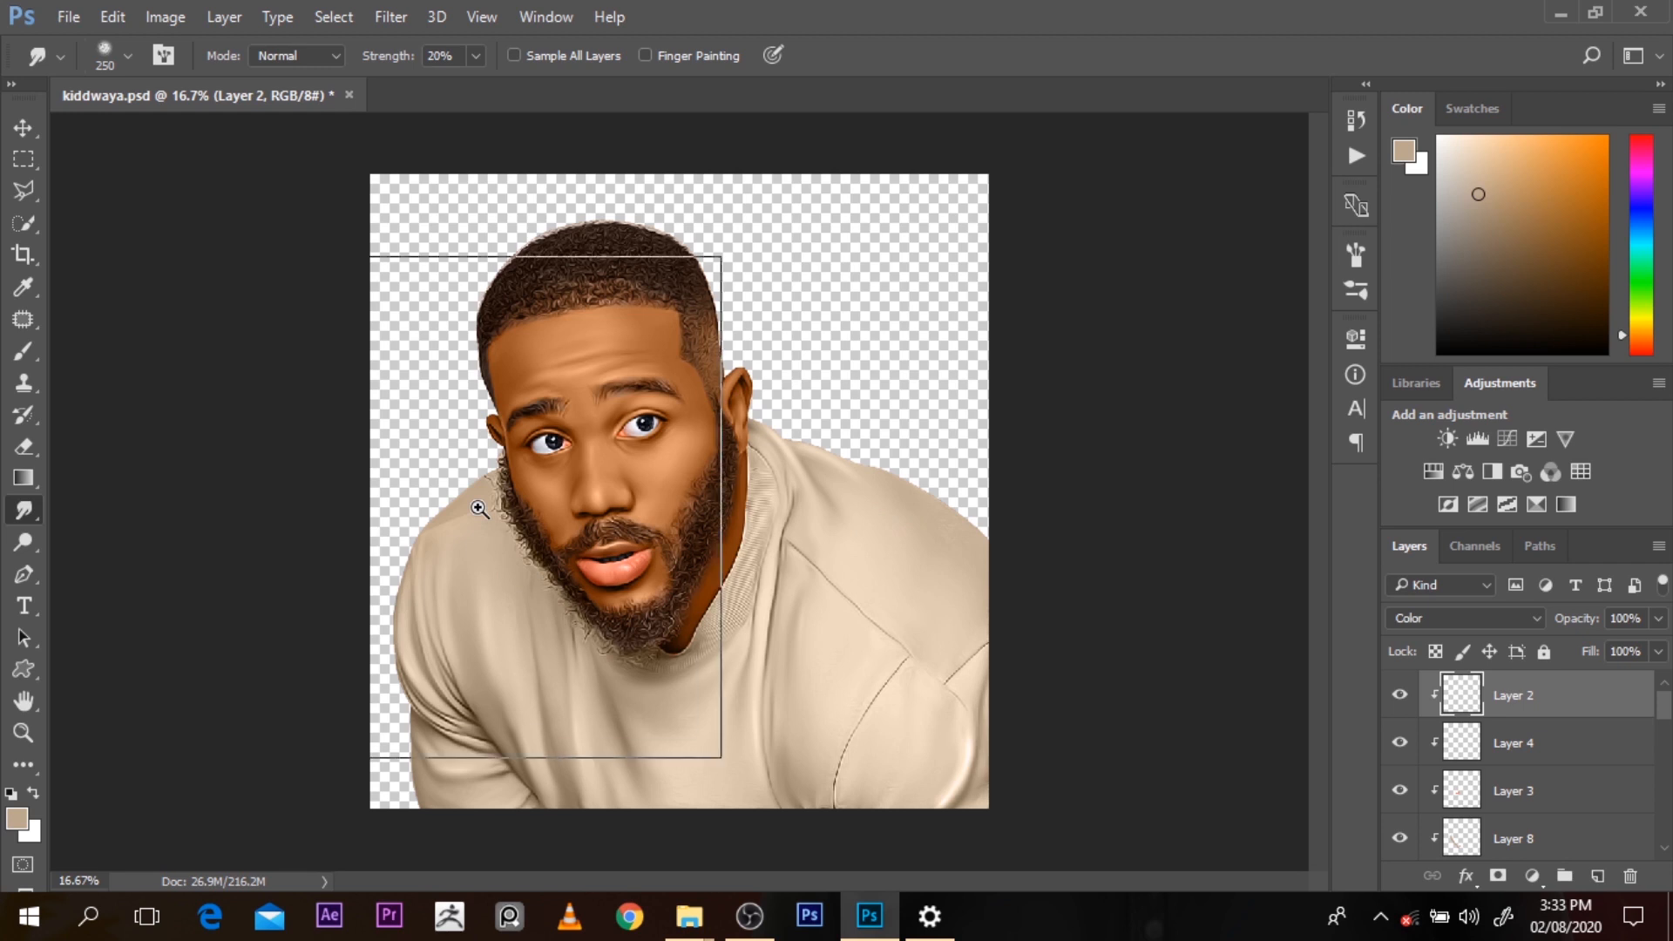
{"action": "left_click", "coordinate": [589, 596], "text": "ctrl"}
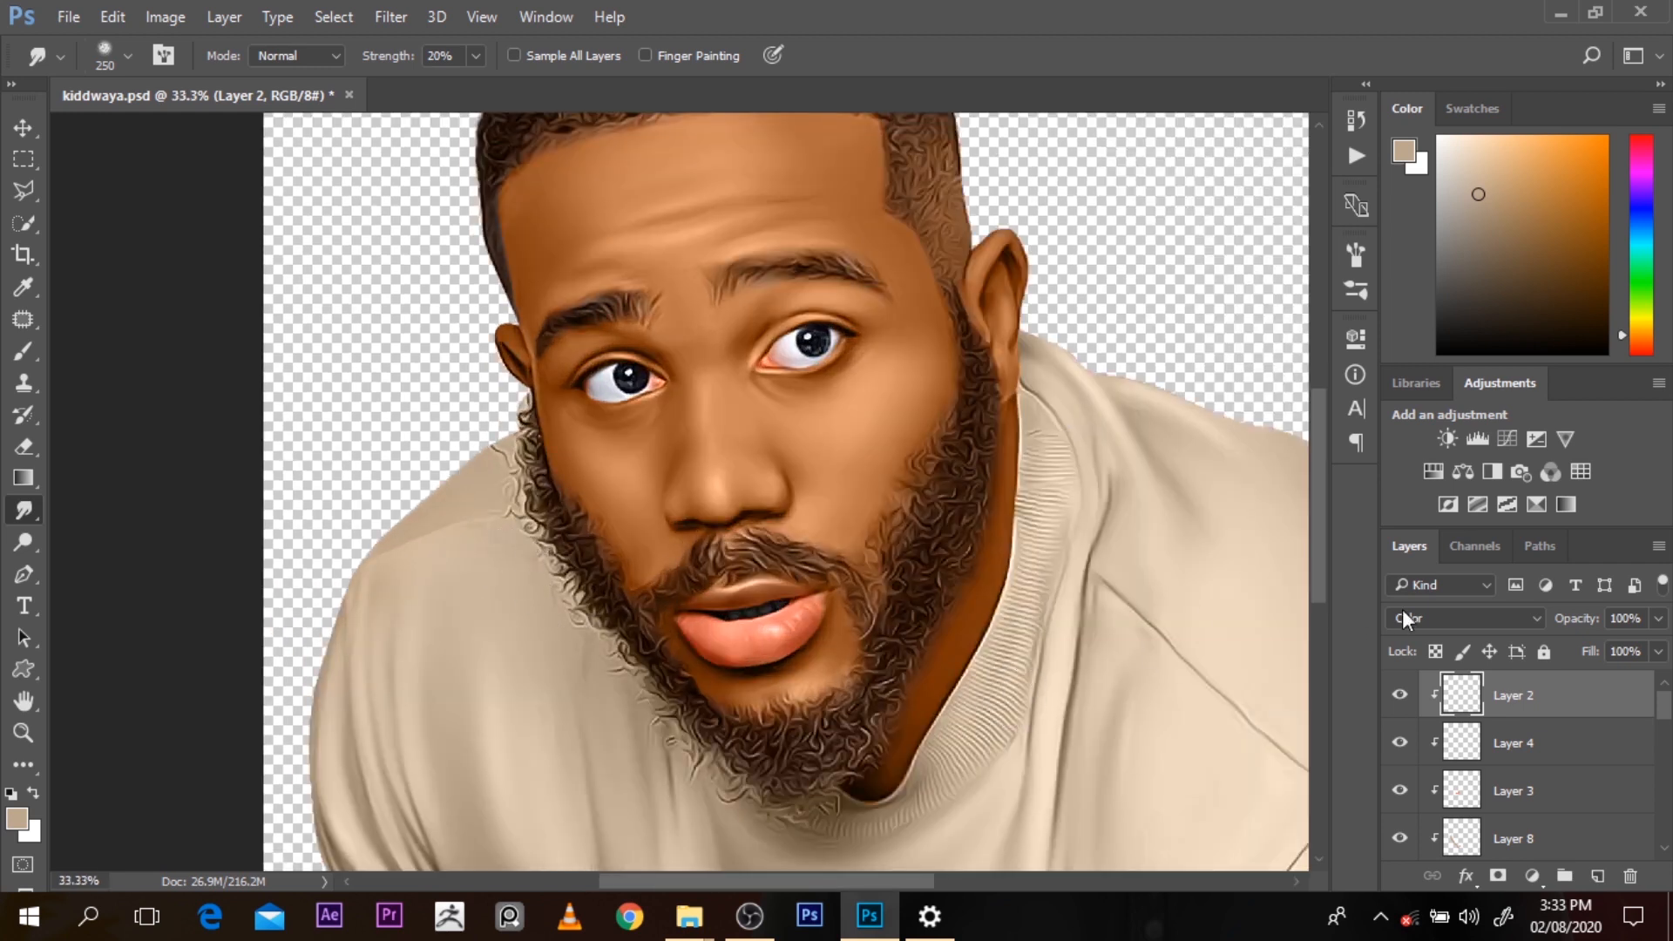
{"action": "left_click", "coordinate": [1442, 585]}
{"action": "left_click", "coordinate": [1609, 676]}
{"action": "left_click", "coordinate": [1464, 472]}
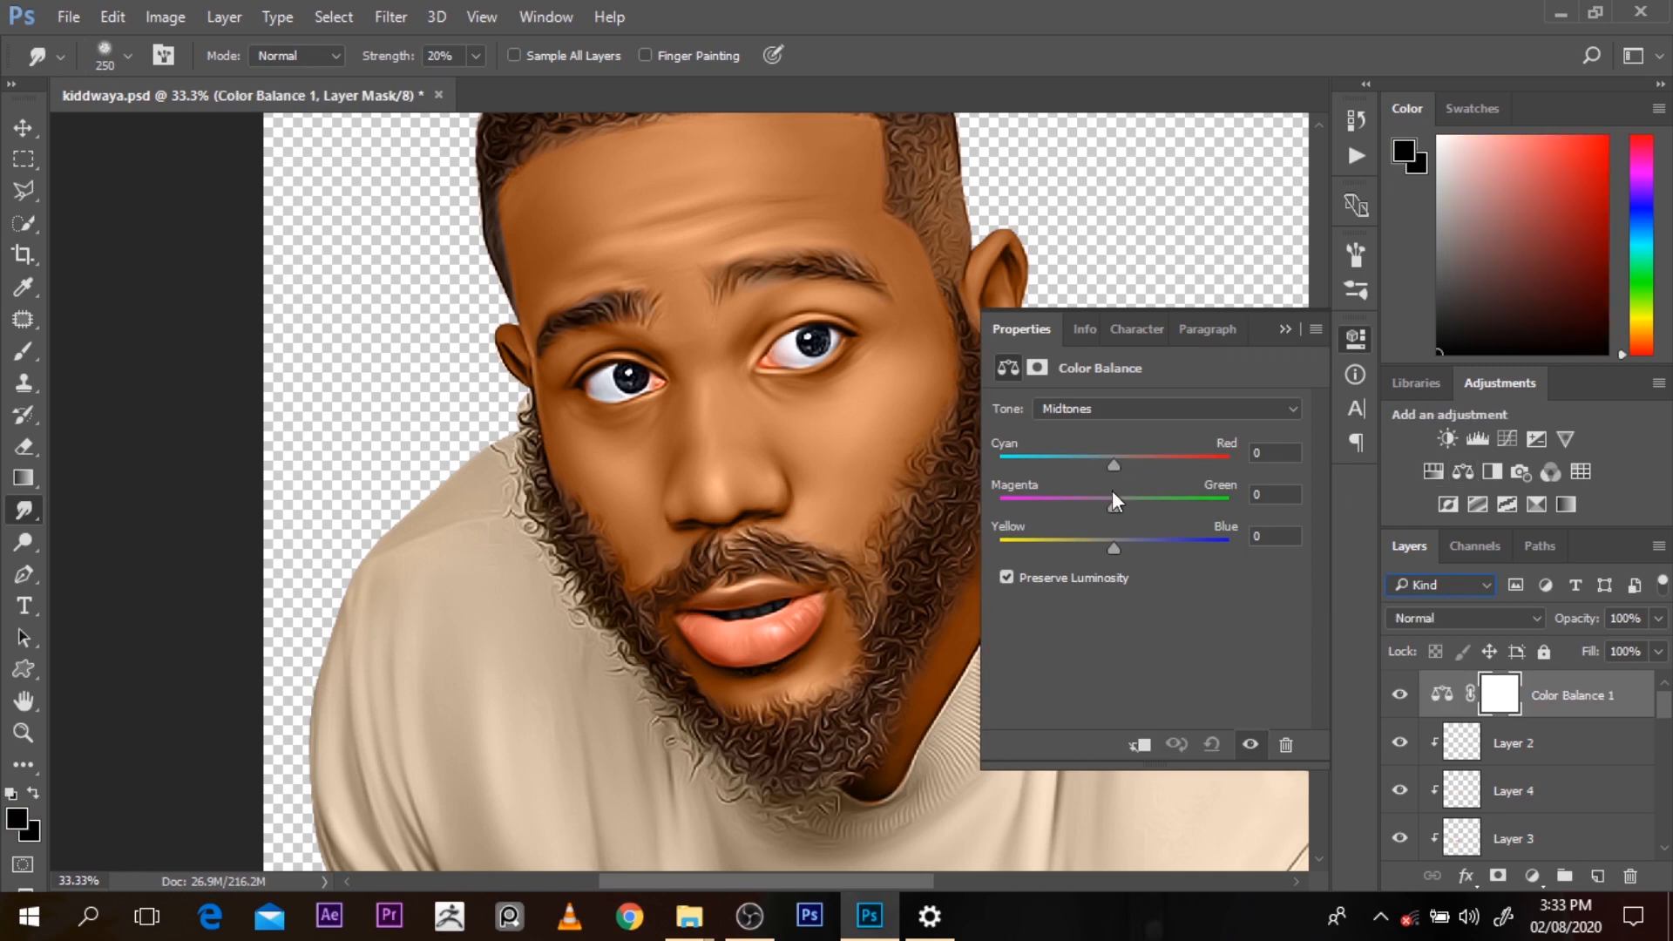
{"action": "left_click_drag", "start_coordinate": [1101, 460], "coordinate": [1004, 485]}
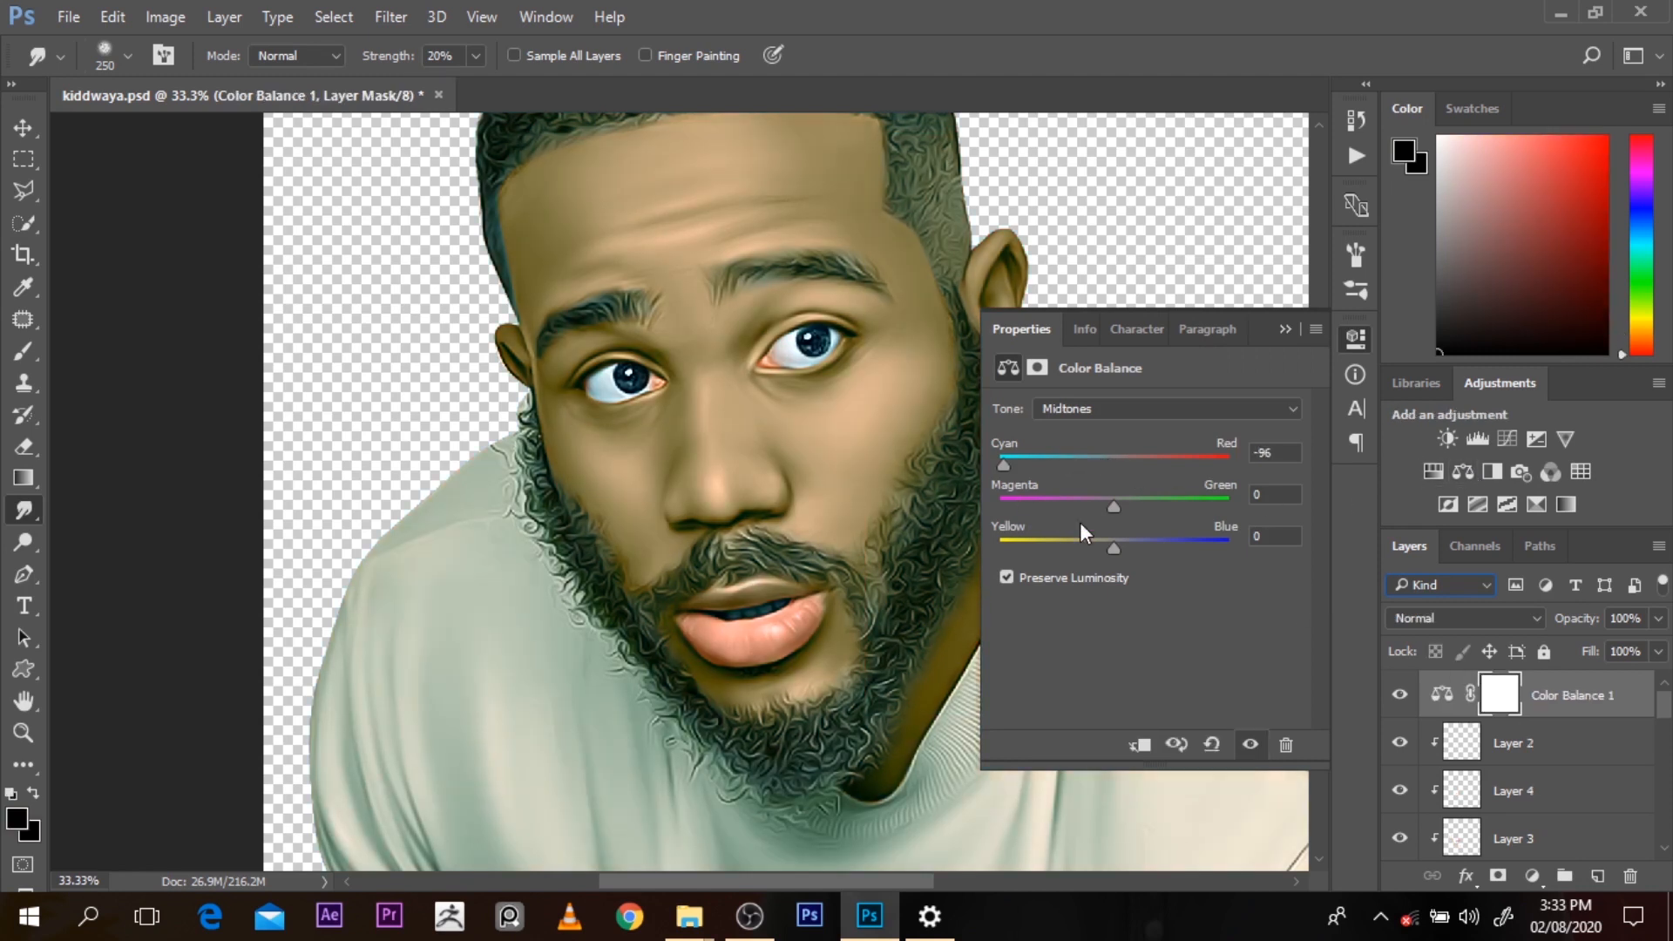
{"action": "left_click", "coordinate": [1503, 719], "text": "alt"}
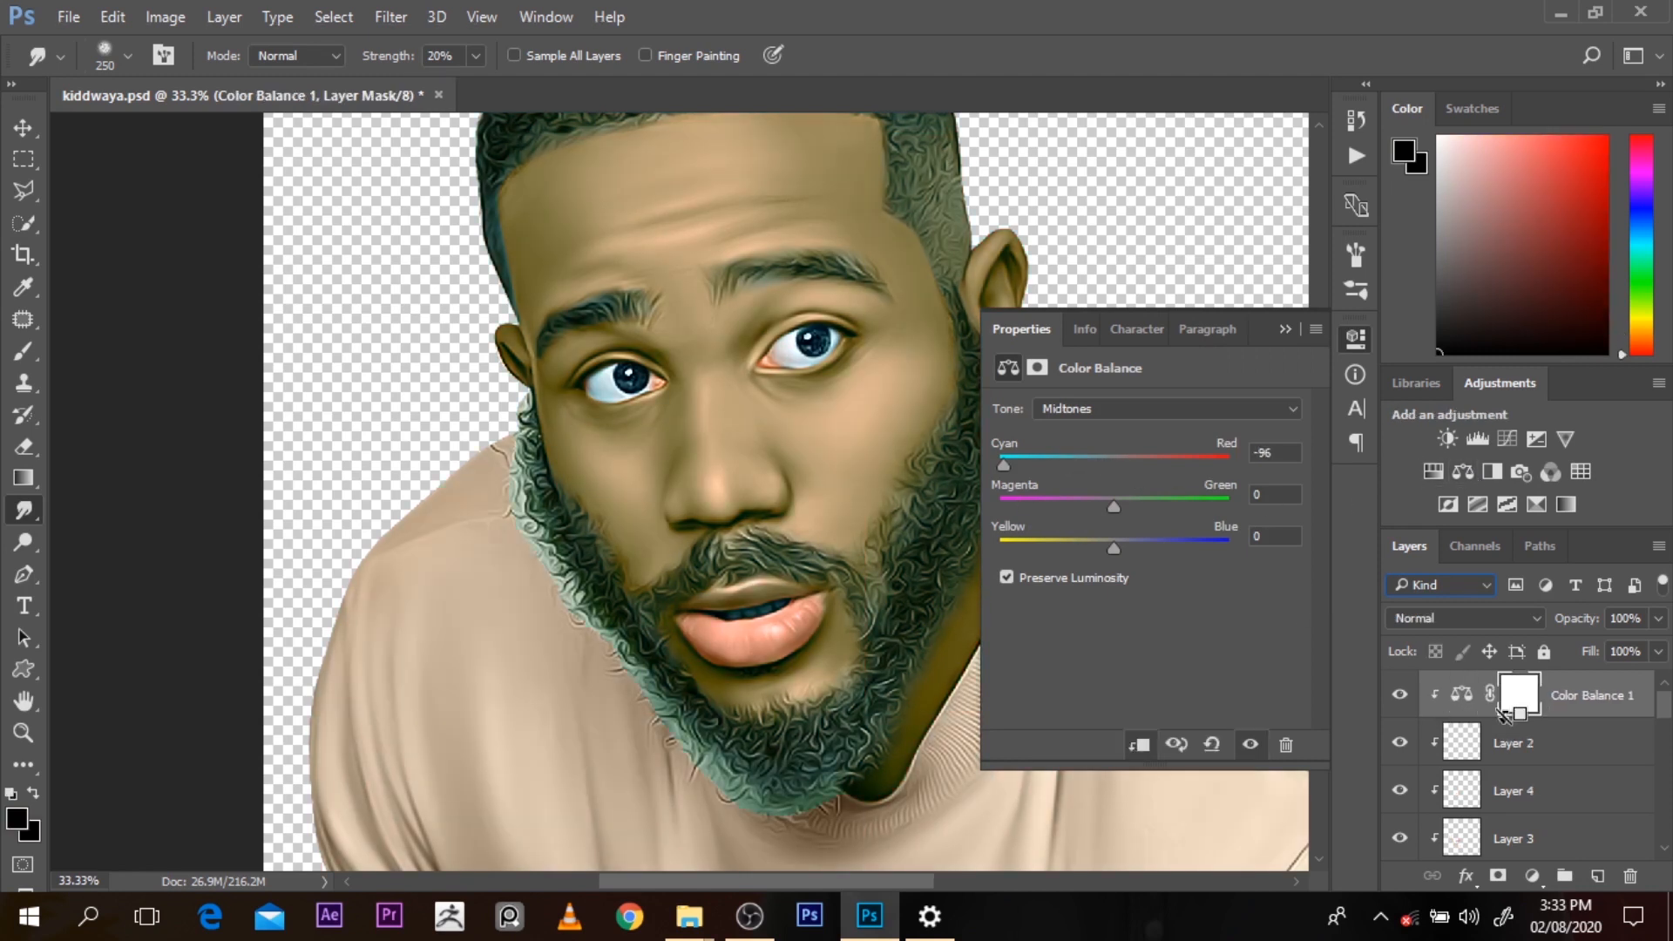
{"action": "left_click", "coordinate": [1286, 328]}
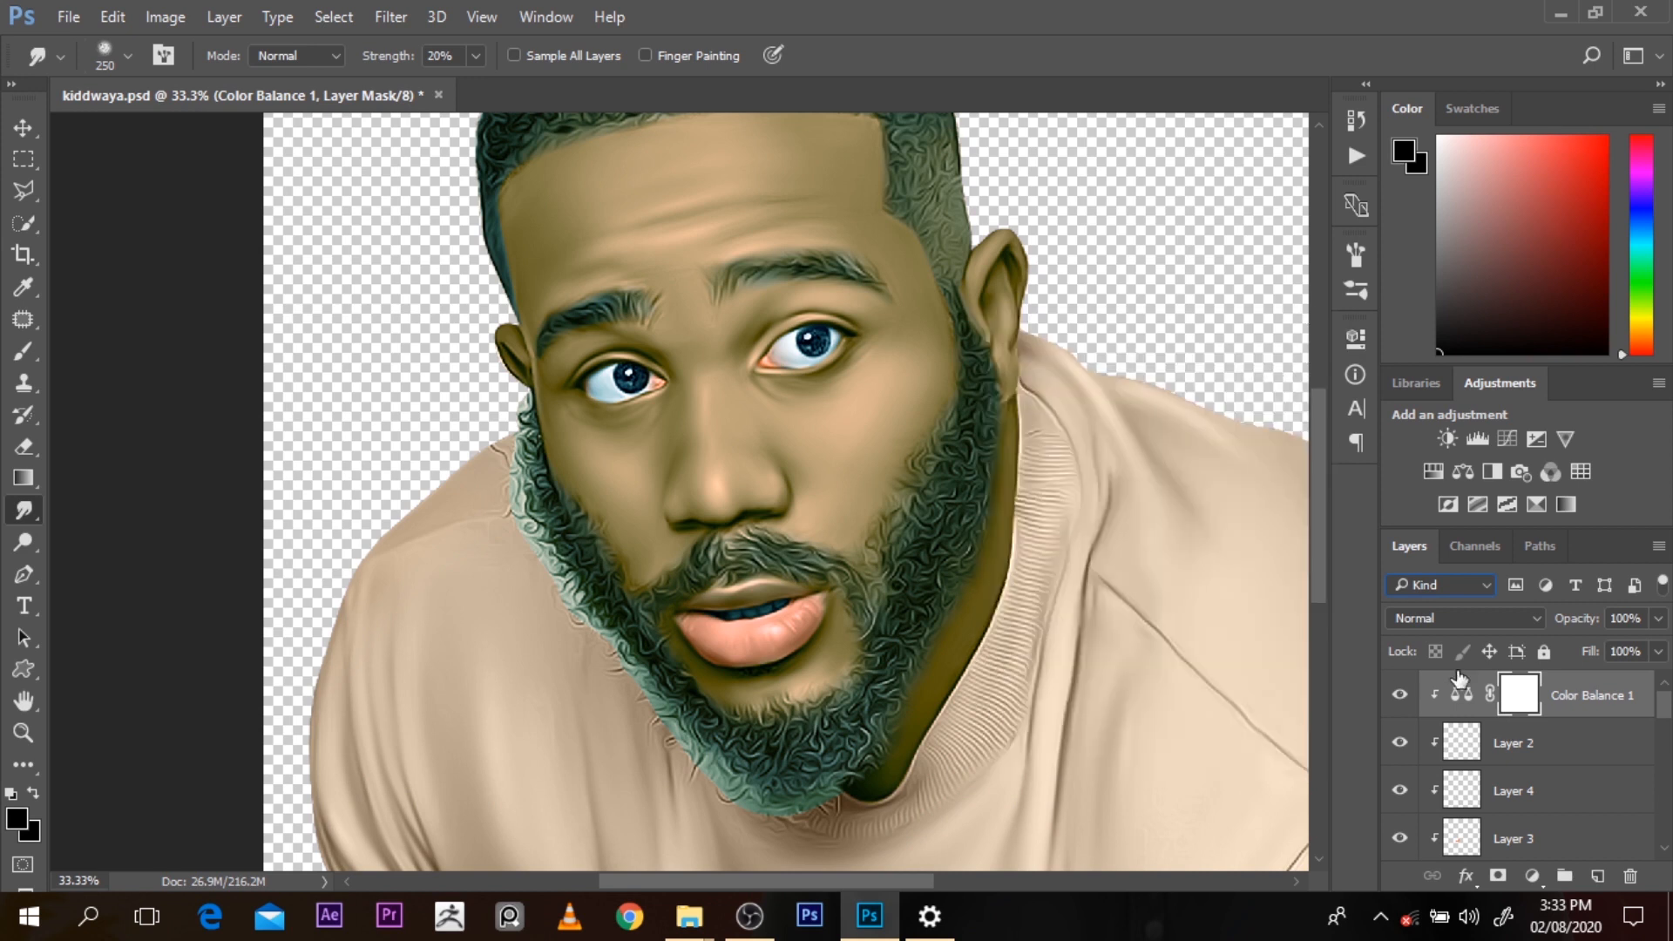
{"action": "left_click", "coordinate": [1573, 728], "text": "alt"}
{"action": "key", "text": "Delete"}
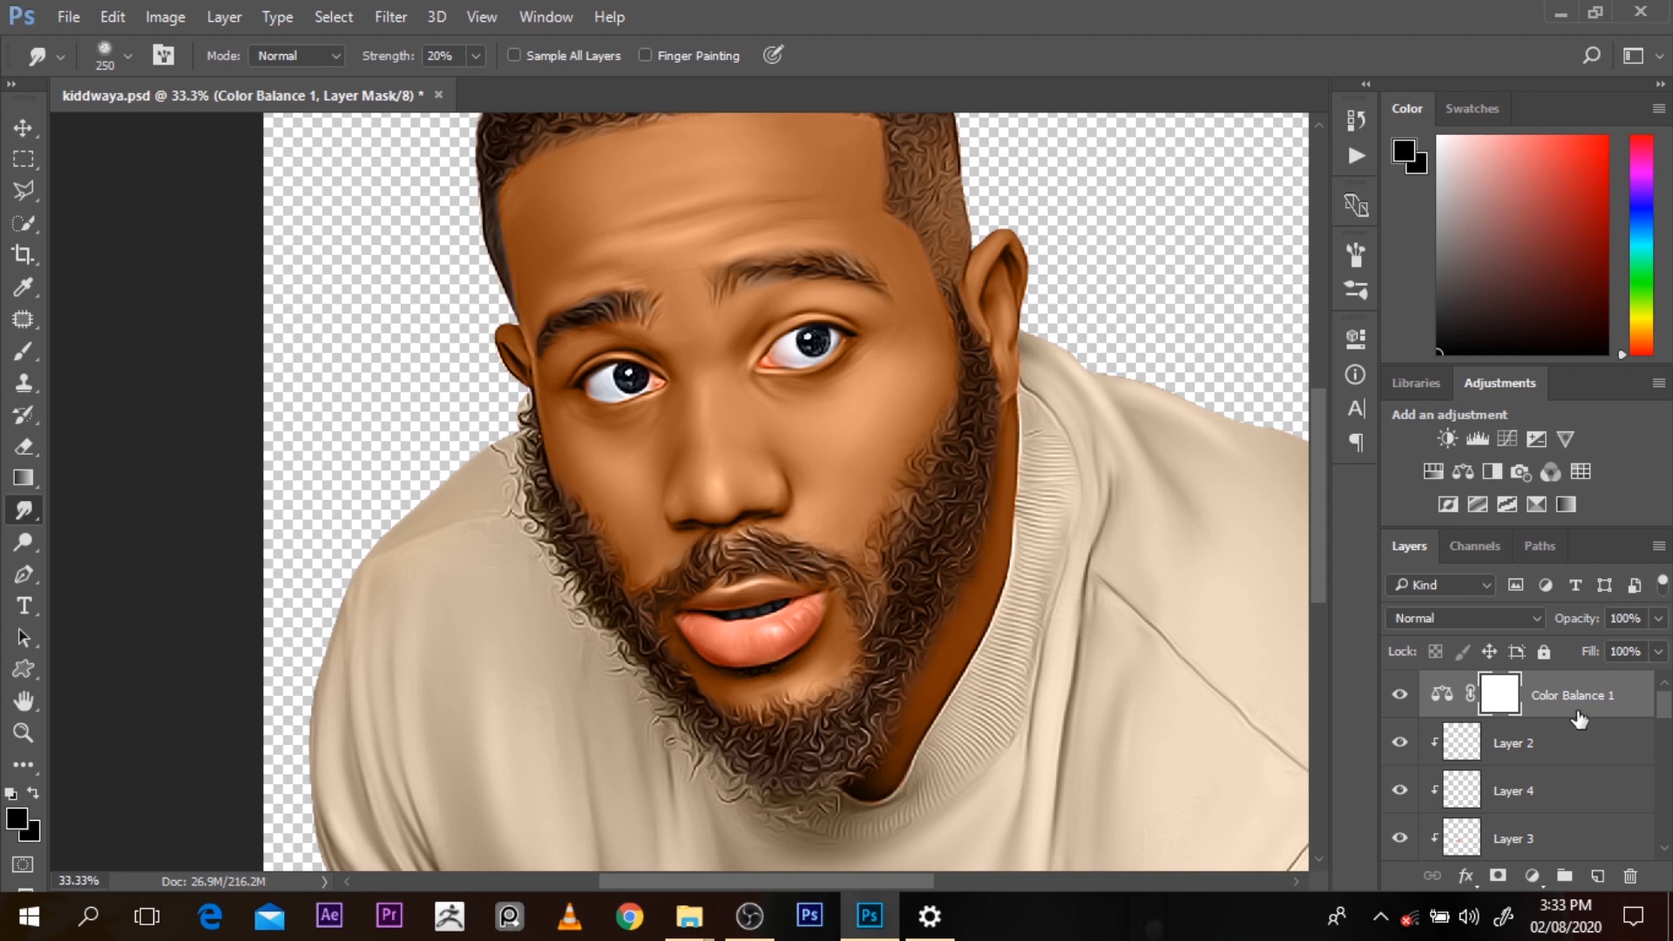
{"action": "key", "text": "ctrl+alt+z"}
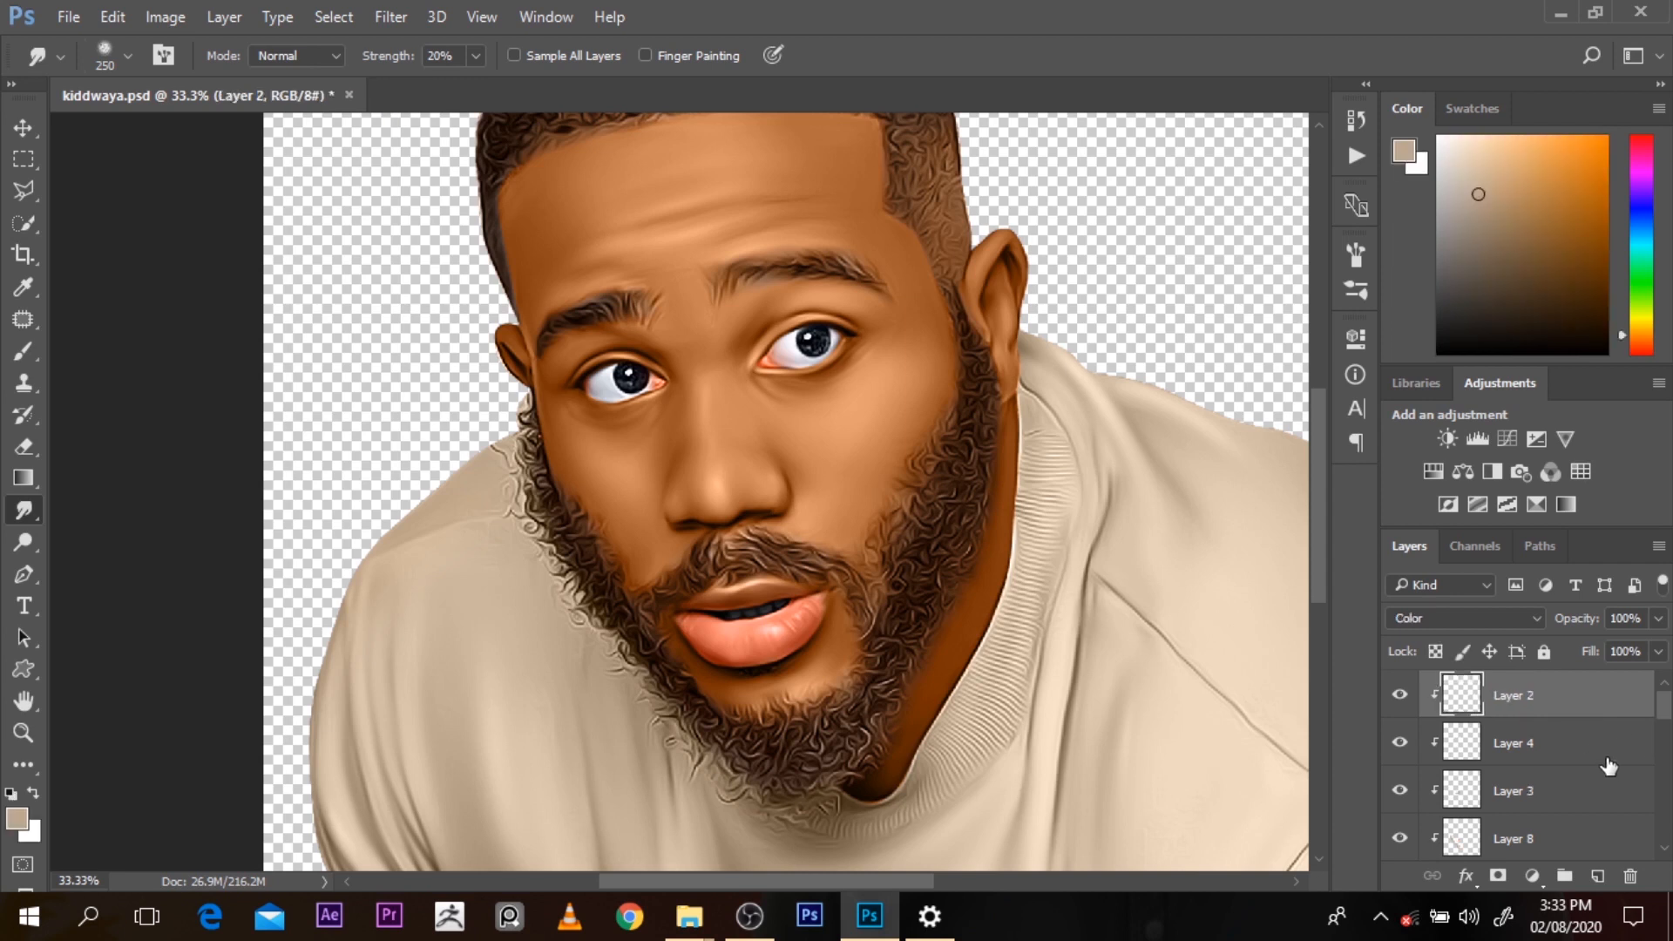
Stamp the visible layers into a new merged layer and group all layers from Layer 2 down to Layer 1
{"action": "key", "text": "ctrl+alt+e"}
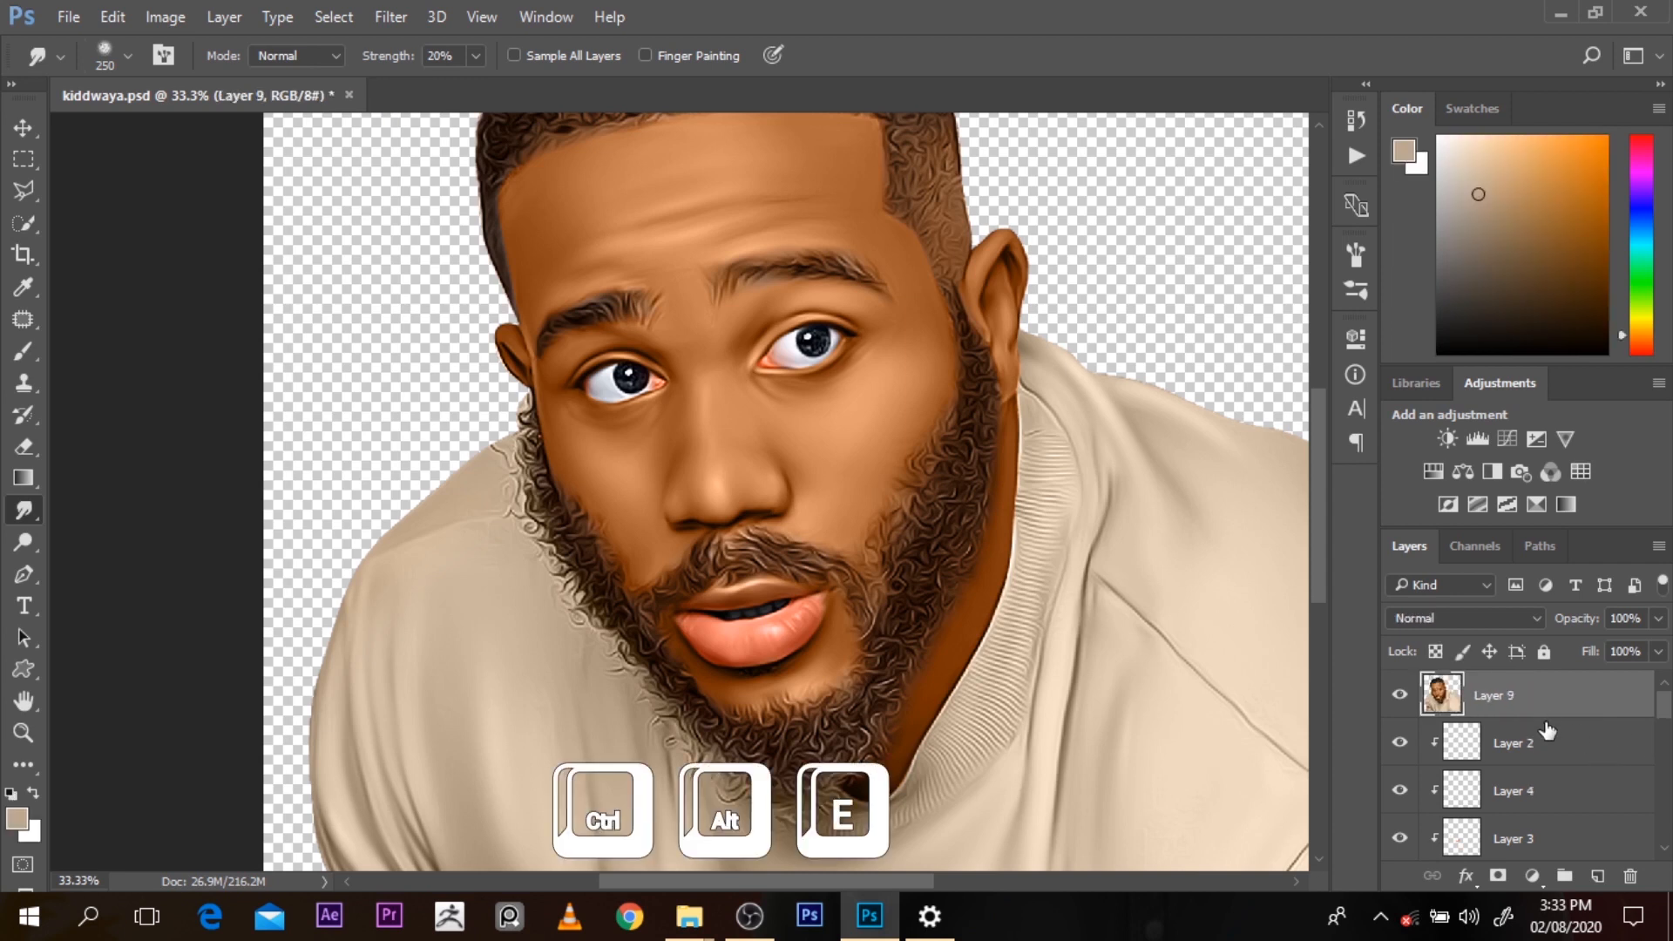
{"action": "left_click", "coordinate": [1548, 733]}
{"action": "left_click_drag", "start_coordinate": [1659, 715], "coordinate": [1658, 849]}
{"action": "left_click", "coordinate": [1580, 789], "text": "shift"}
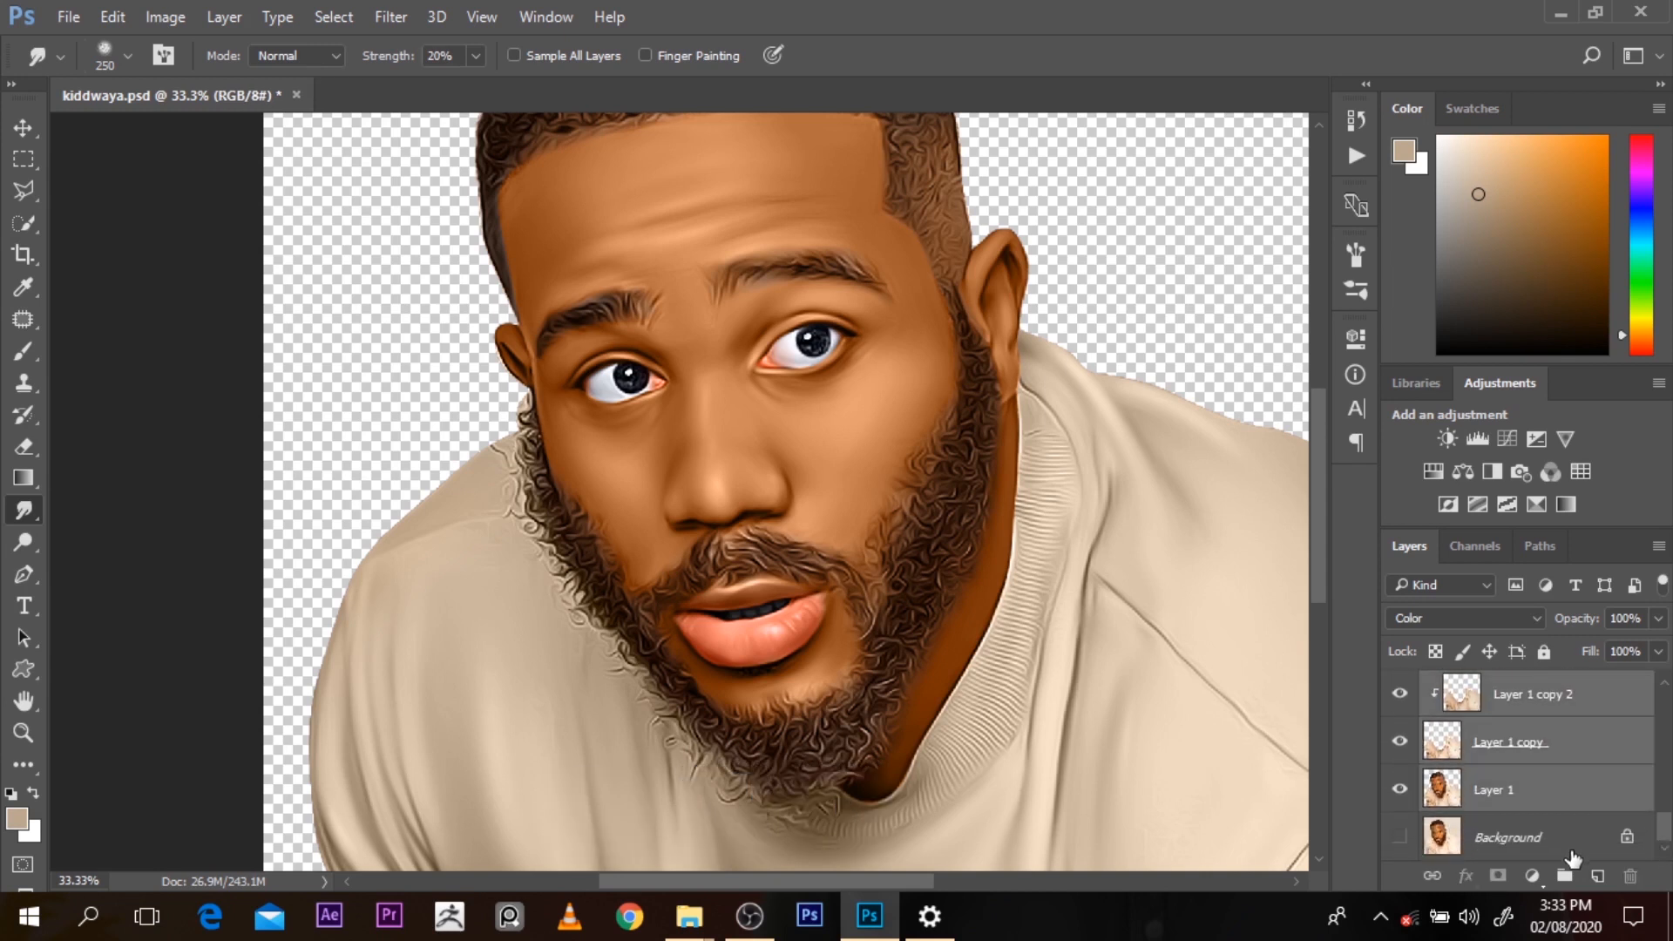
{"action": "left_click", "coordinate": [1565, 875]}
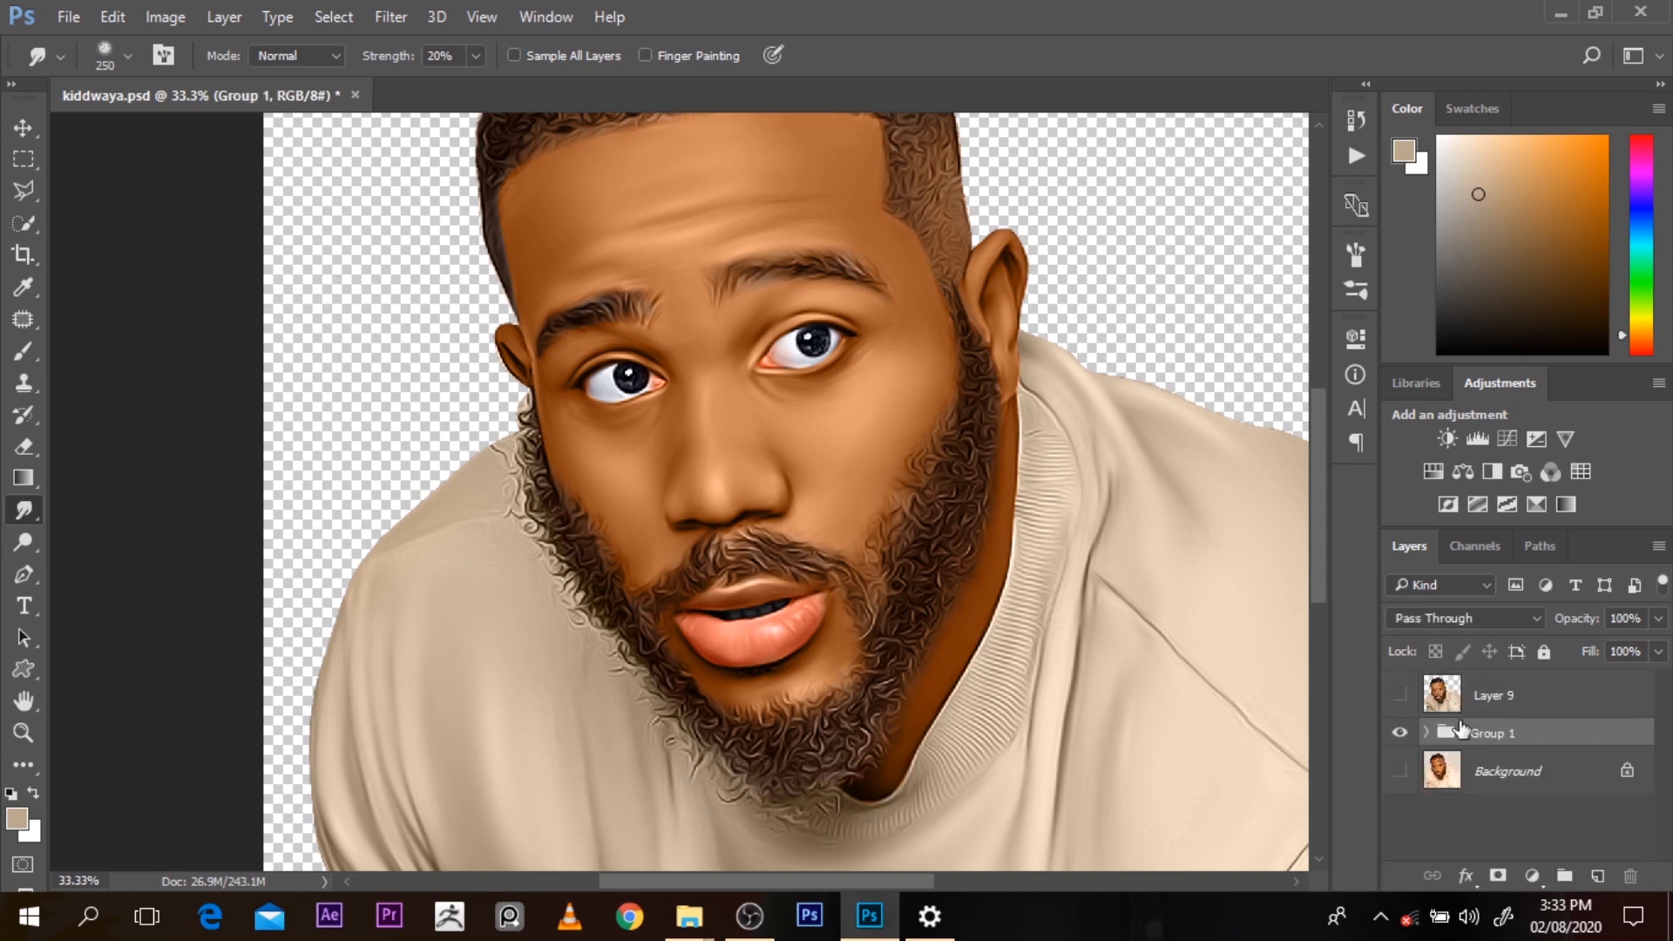
Hide the new layer group, then show and select the merged Layer 9
{"action": "left_click", "coordinate": [1400, 732]}
{"action": "left_click", "coordinate": [1399, 695]}
{"action": "left_click", "coordinate": [1464, 693]}
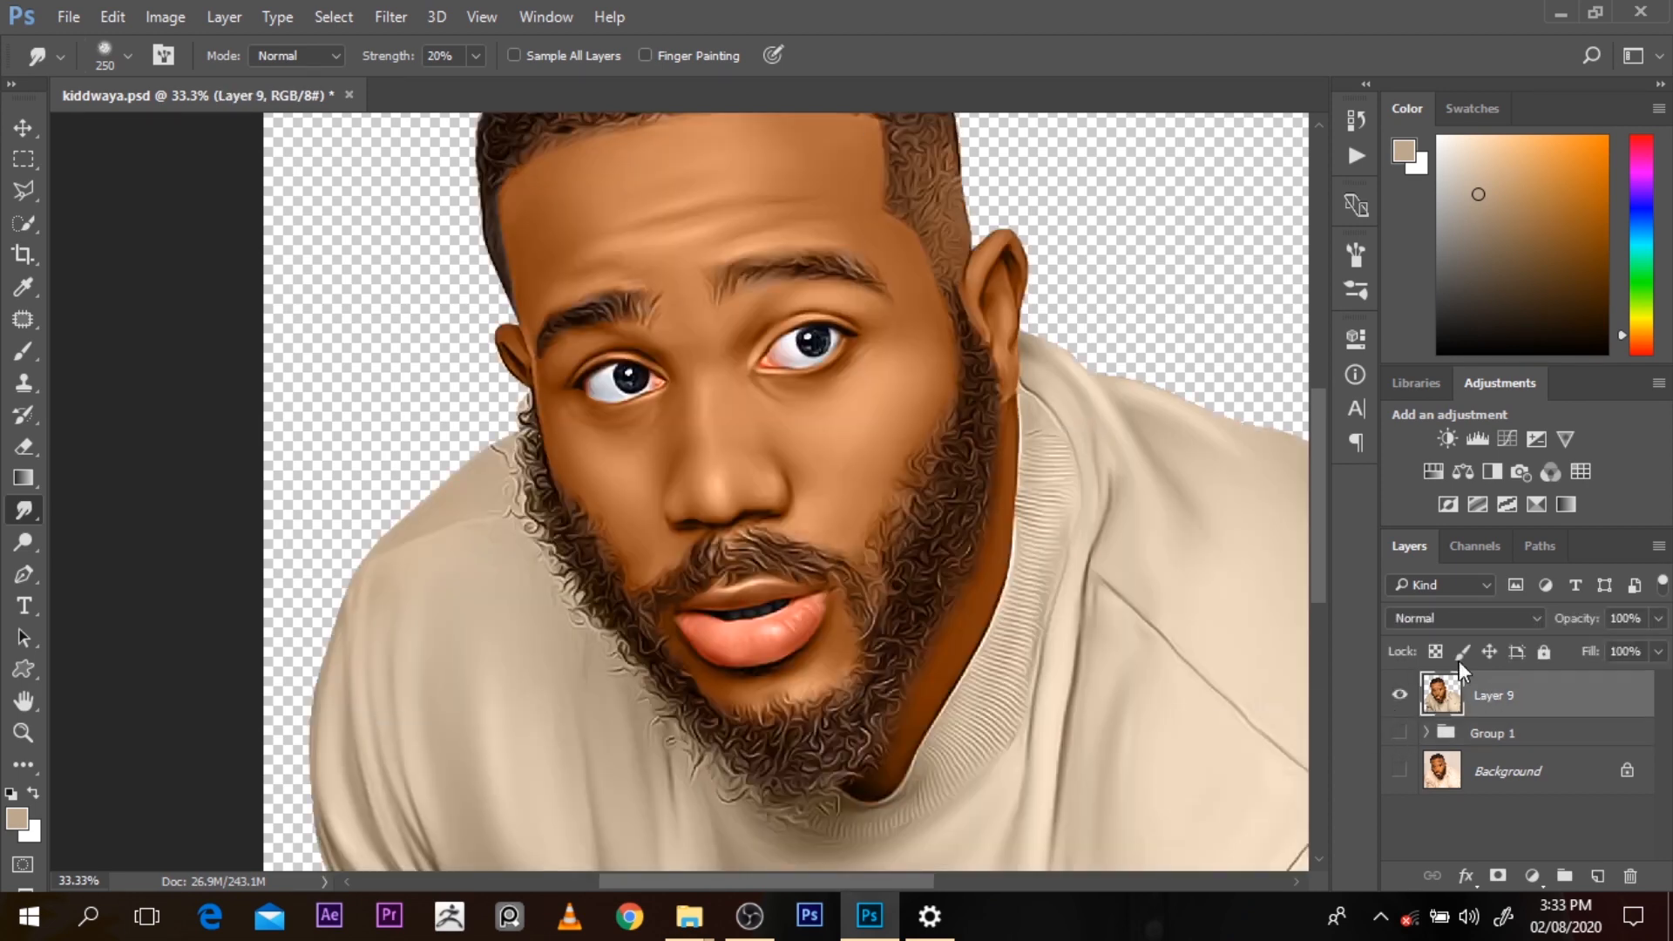
Clip a Color Balance adjustment to Layer 9 with midtones at -17, 0, +7 and highlights at -10, +5, +5
{"action": "left_click", "coordinate": [1458, 478]}
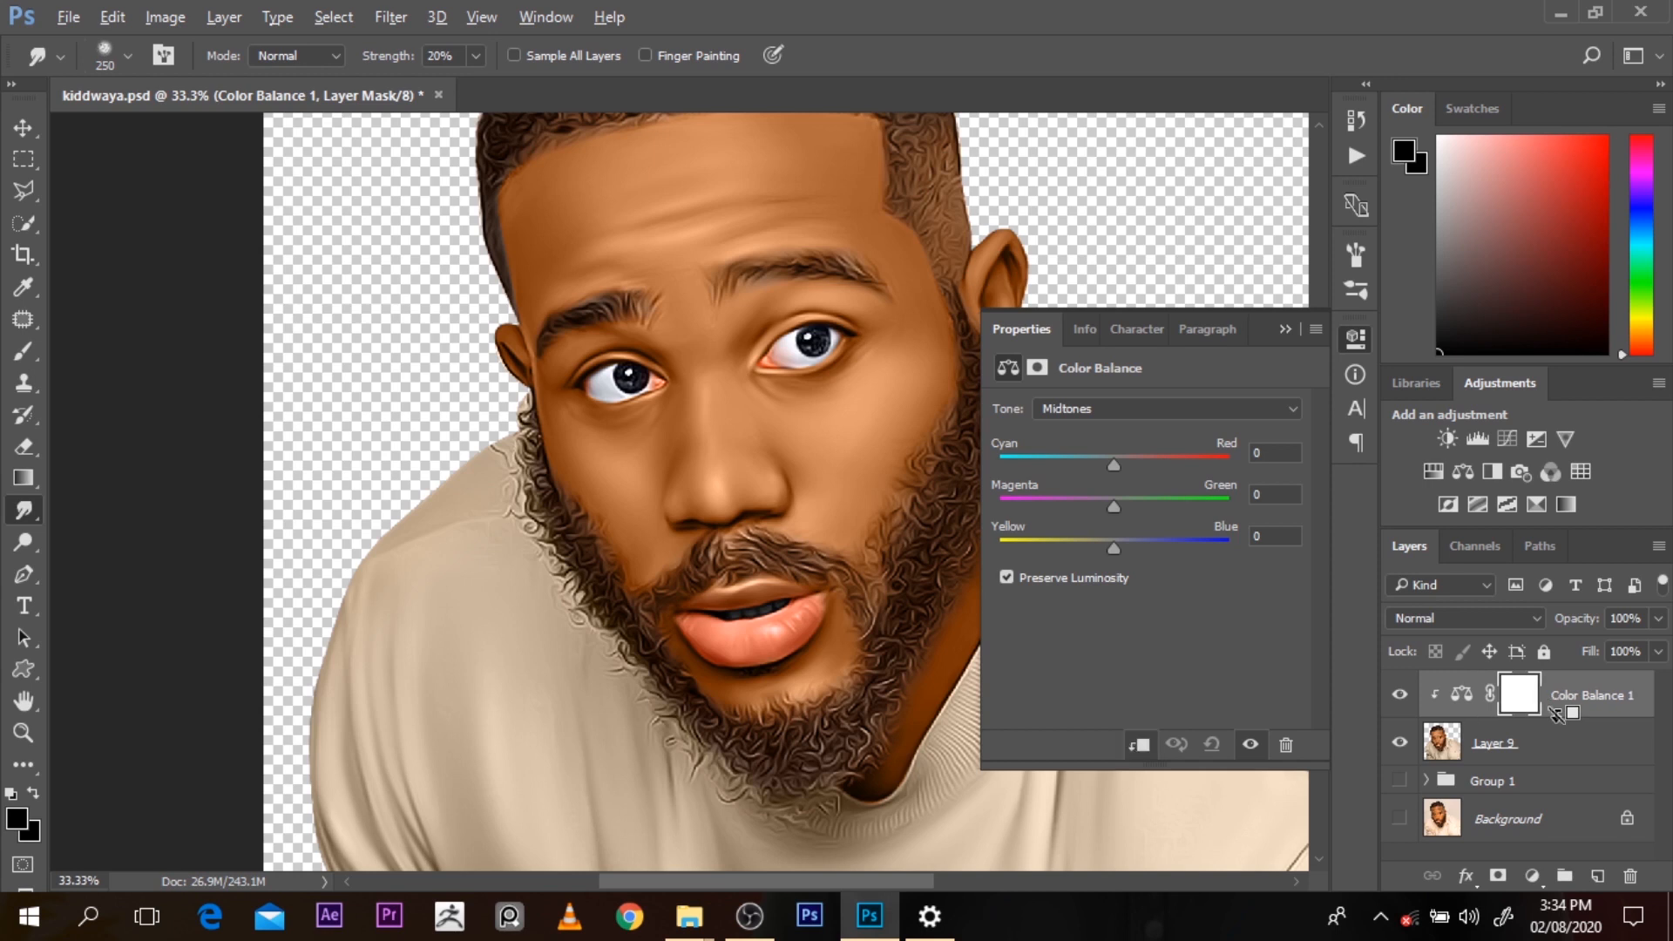
{"action": "left_click_drag", "start_coordinate": [1114, 464], "coordinate": [1123, 541]}
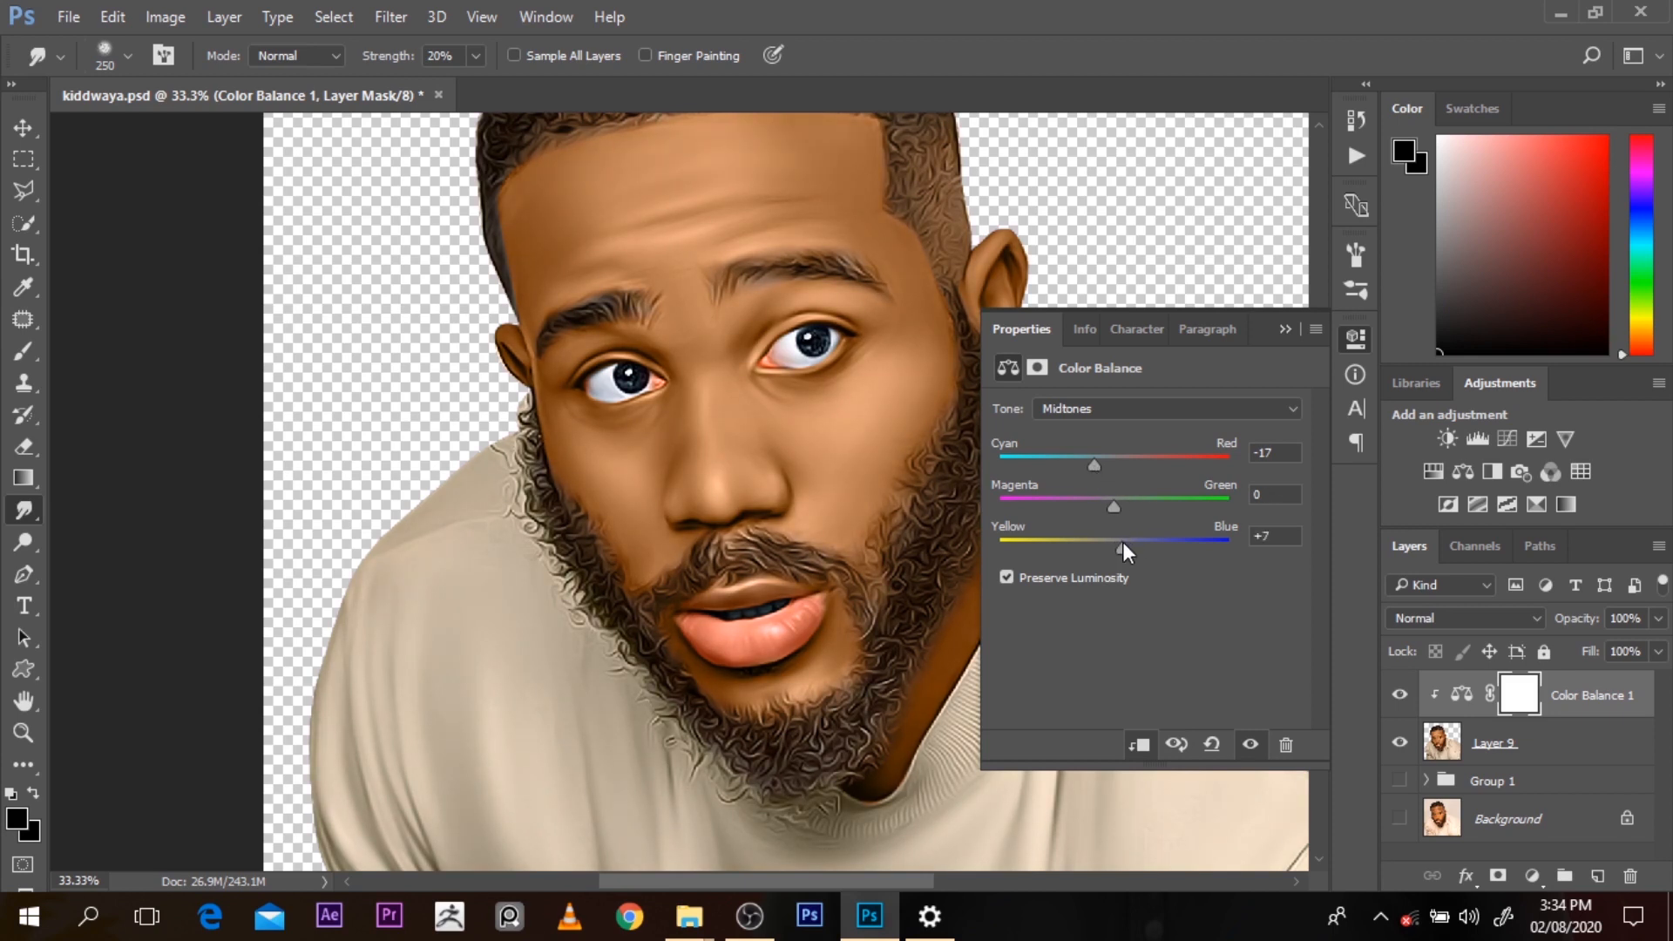
{"action": "left_click", "coordinate": [1112, 414]}
{"action": "left_click", "coordinate": [1109, 464]}
{"action": "left_click_drag", "start_coordinate": [1107, 463], "coordinate": [1116, 549]}
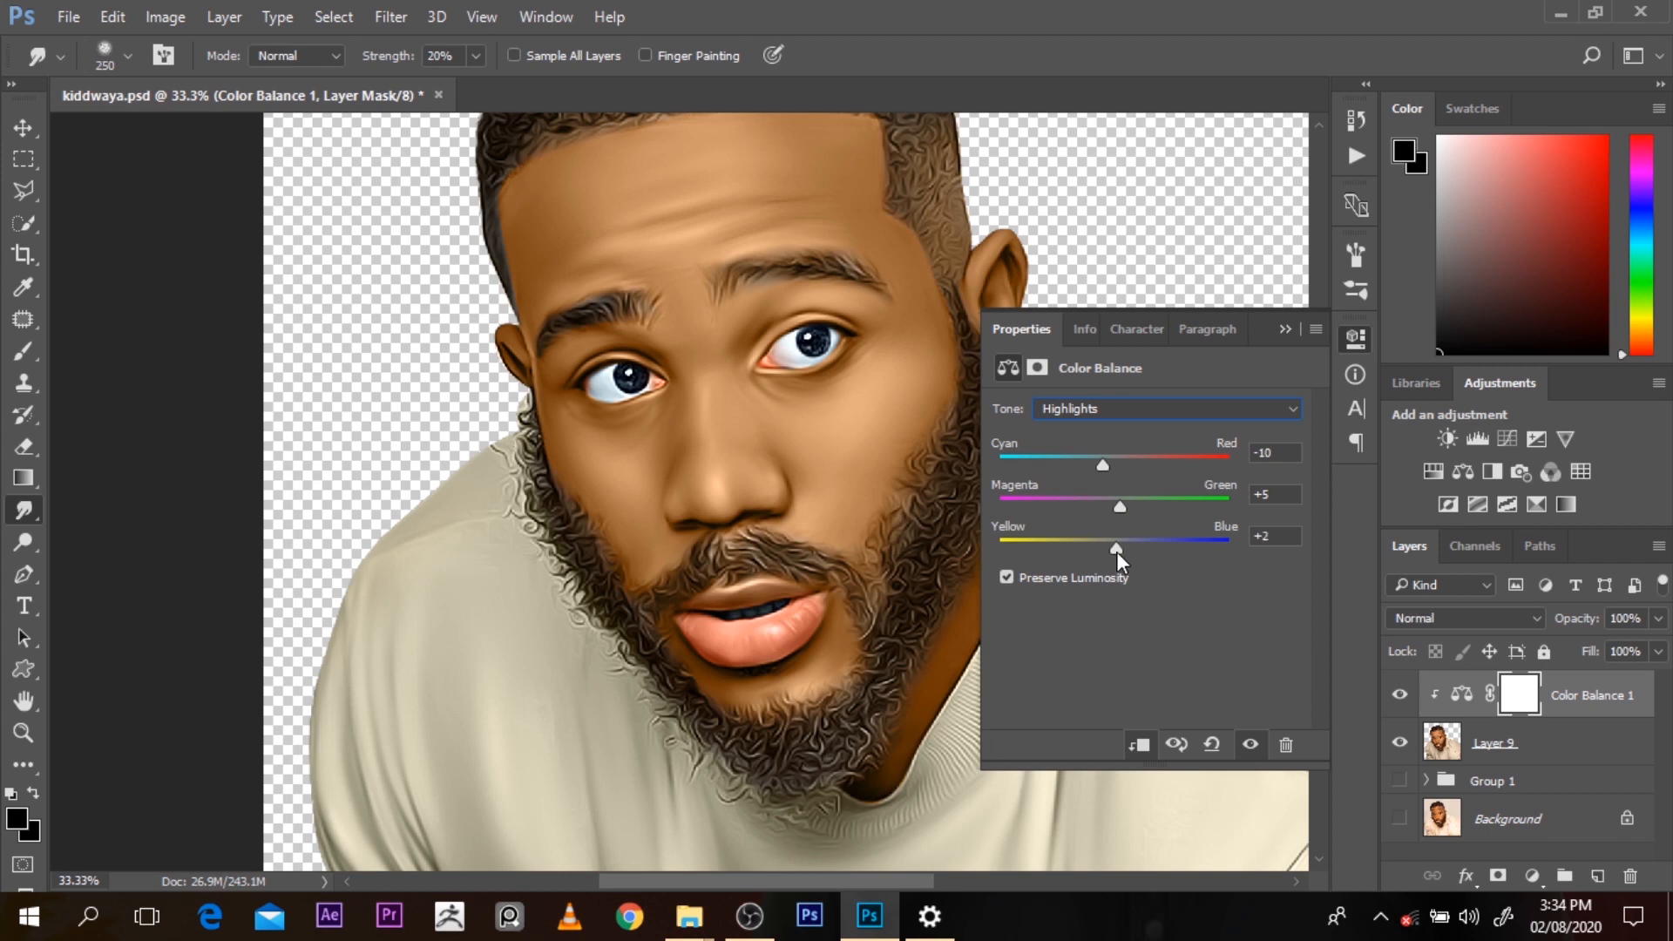
Set the Color Balance shadows to -7 Cyan–Red, +1 Magenta–Green and +9 Yellow–Blue
{"action": "left_click", "coordinate": [1121, 406]}
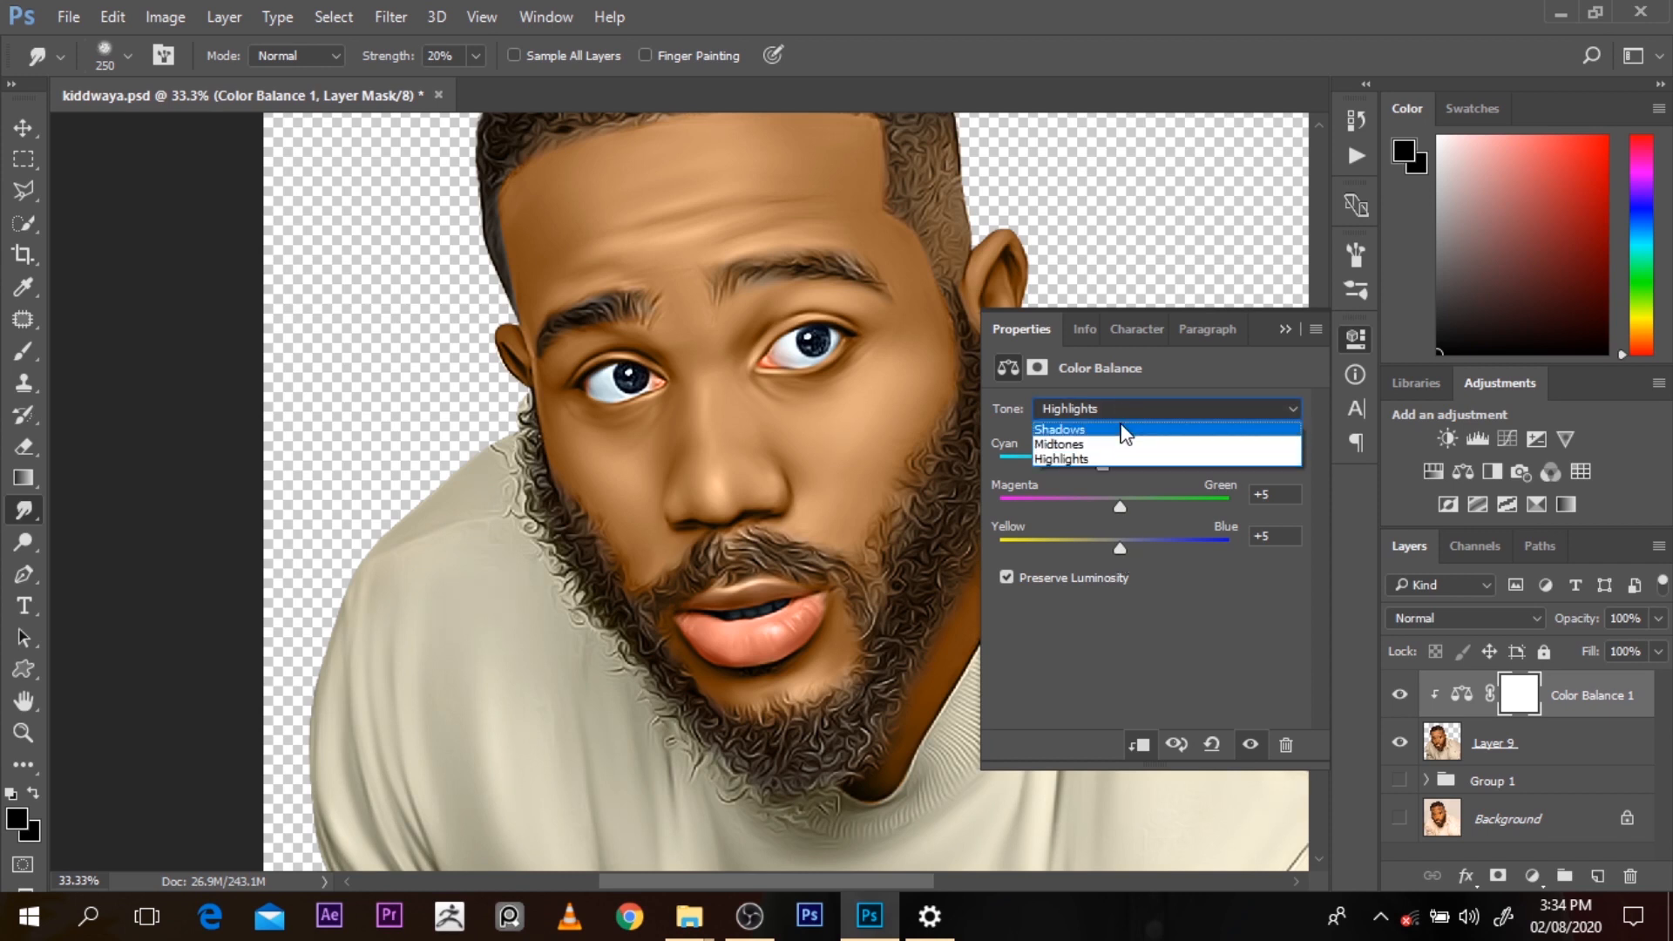
{"action": "left_click", "coordinate": [1117, 430]}
{"action": "left_click_drag", "start_coordinate": [1116, 464], "coordinate": [1124, 547]}
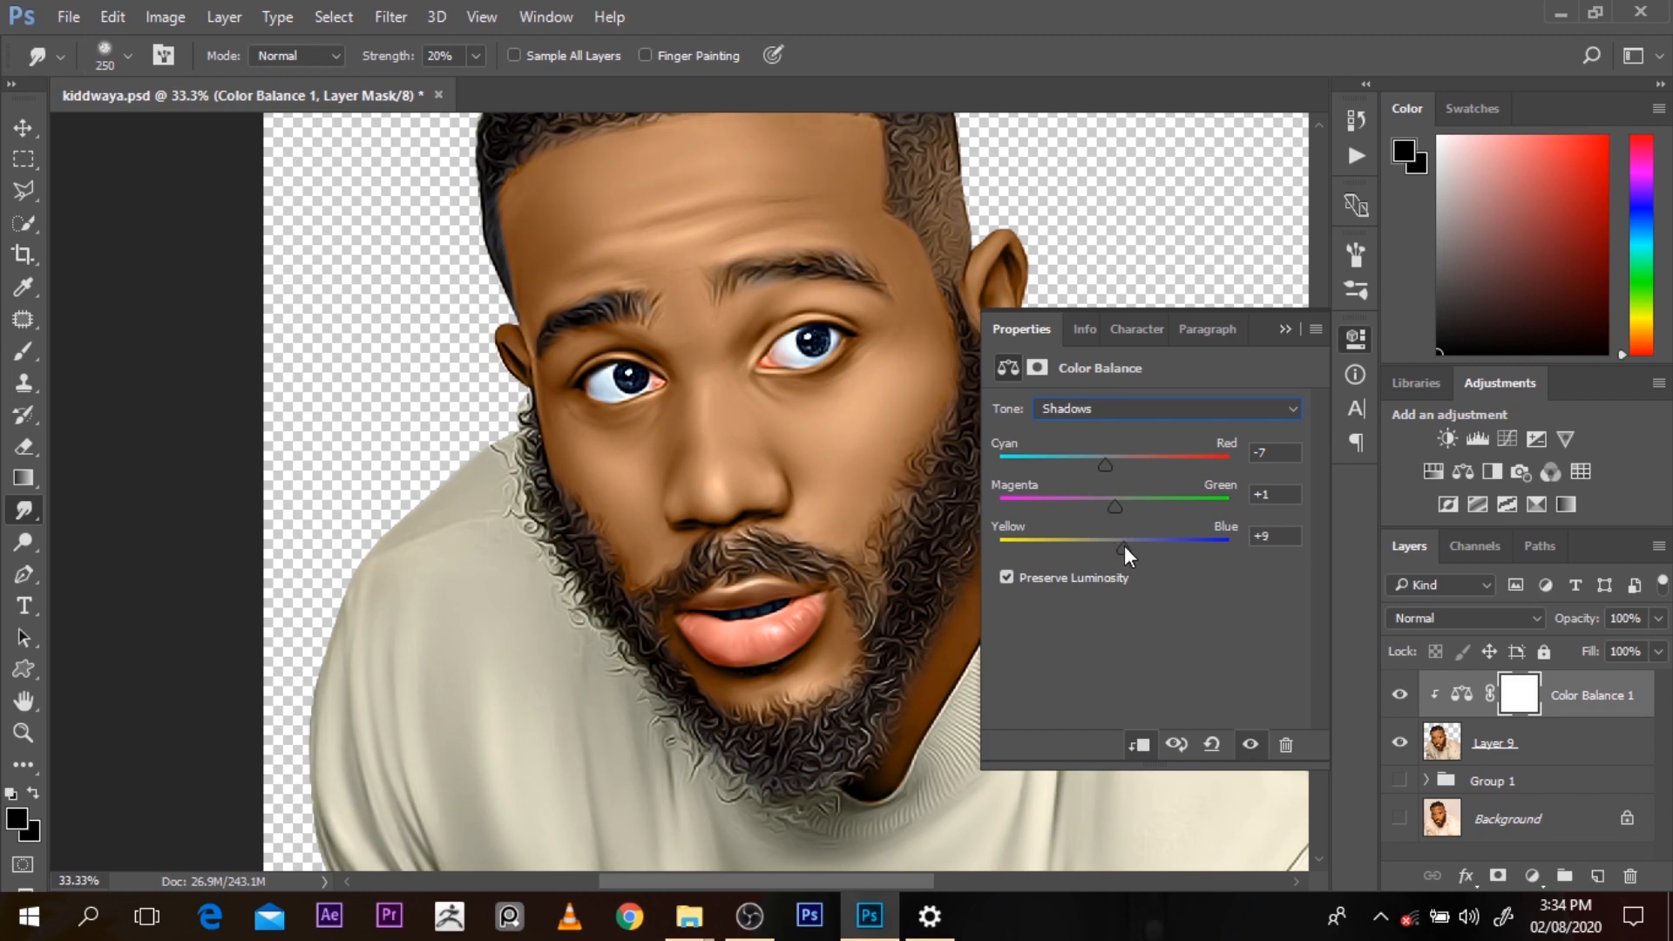
{"action": "left_click", "coordinate": [1285, 329]}
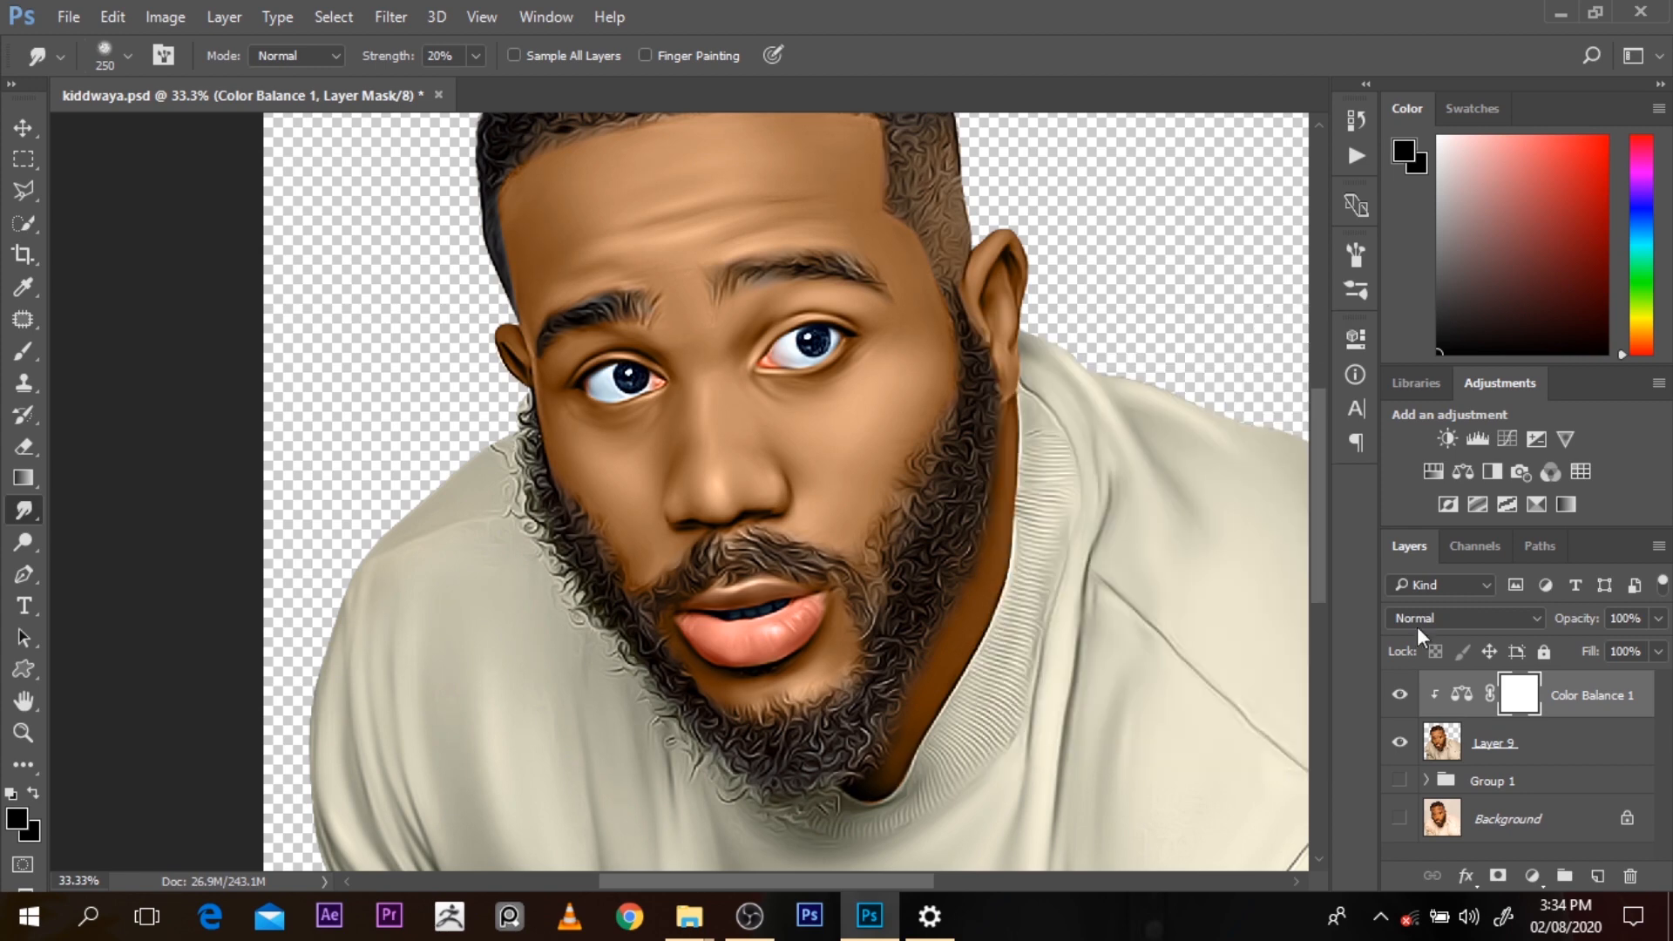
Compare the portrait with and without the Color Balance adjustment and lower the adjustment's opacity to 60%
{"action": "left_click", "coordinate": [1399, 698]}
{"action": "left_click", "coordinate": [1400, 697]}
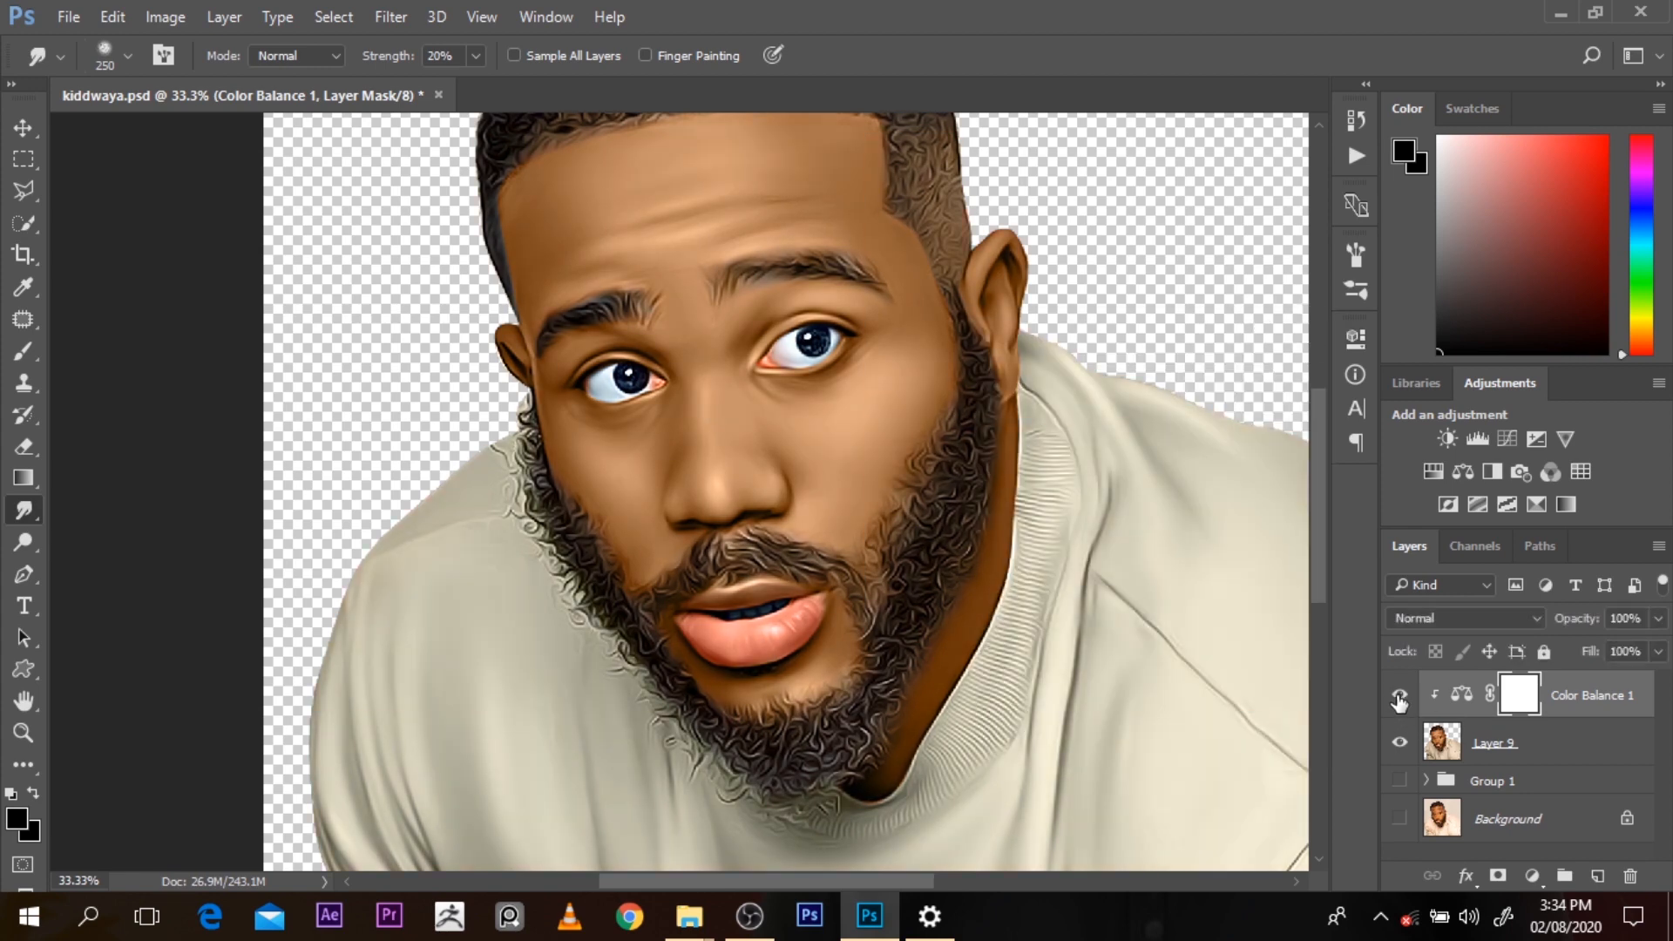
{"action": "left_click", "coordinate": [1078, 499], "text": "alt"}
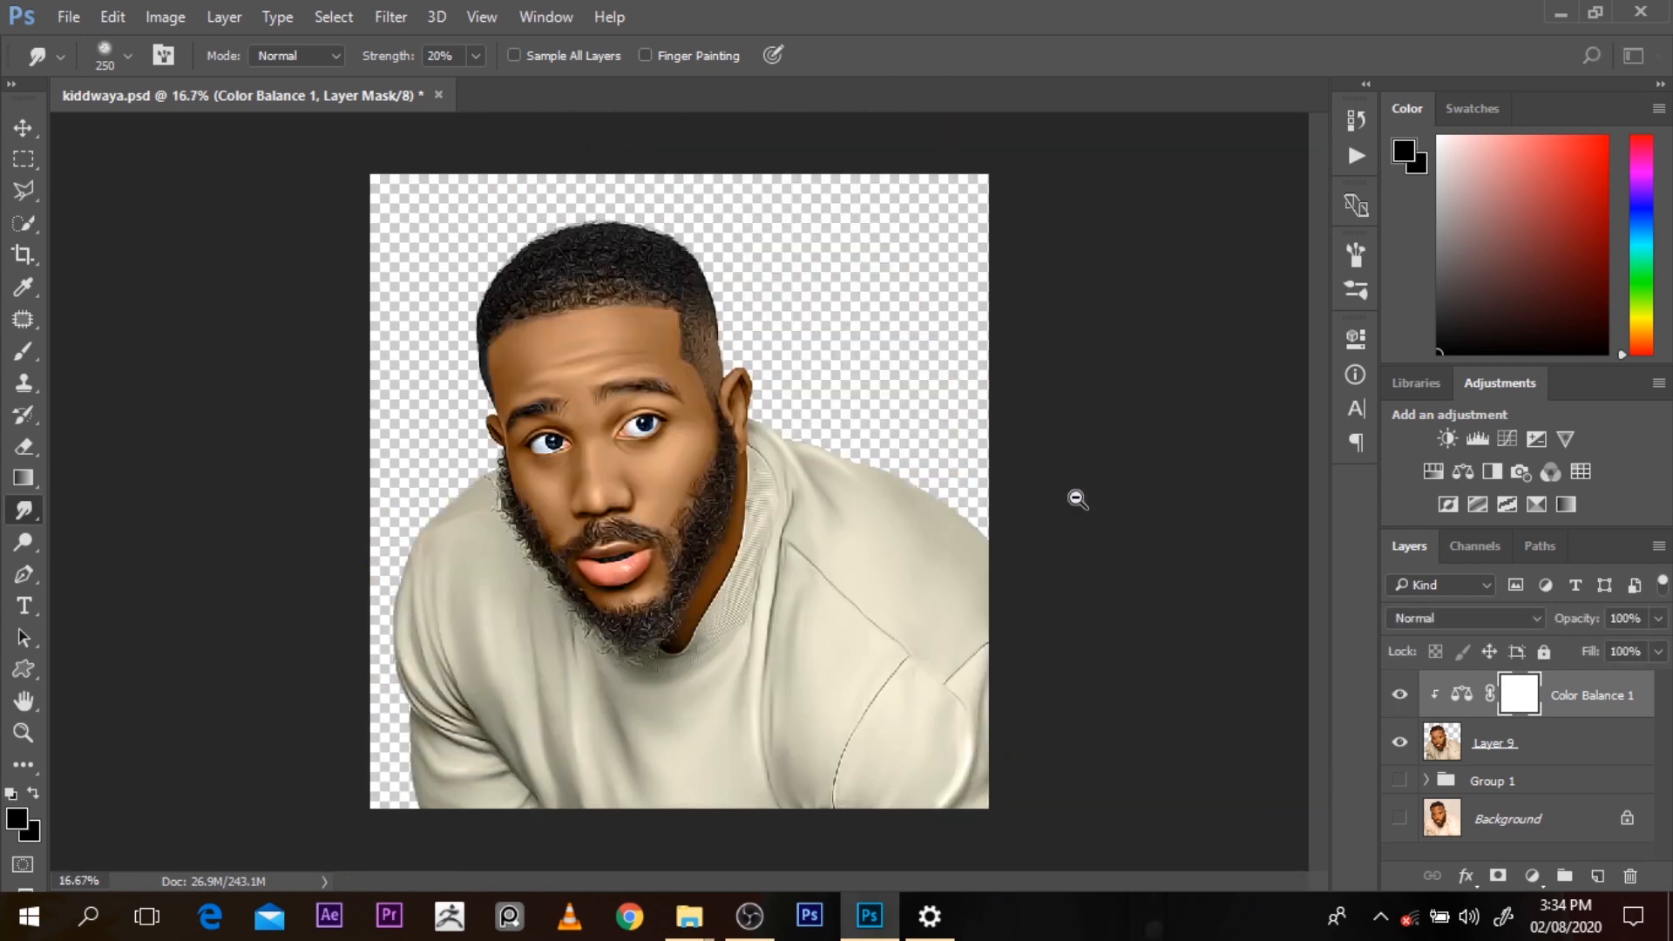
{"action": "left_click", "coordinate": [1394, 697]}
{"action": "left_click", "coordinate": [1394, 697]}
{"action": "left_click_drag", "start_coordinate": [1588, 619], "coordinate": [1540, 625]}
Mask the Color Balance effect off the shirt by painting black with a 1000 px brush at 100% opacity
{"action": "key", "text": "b"}
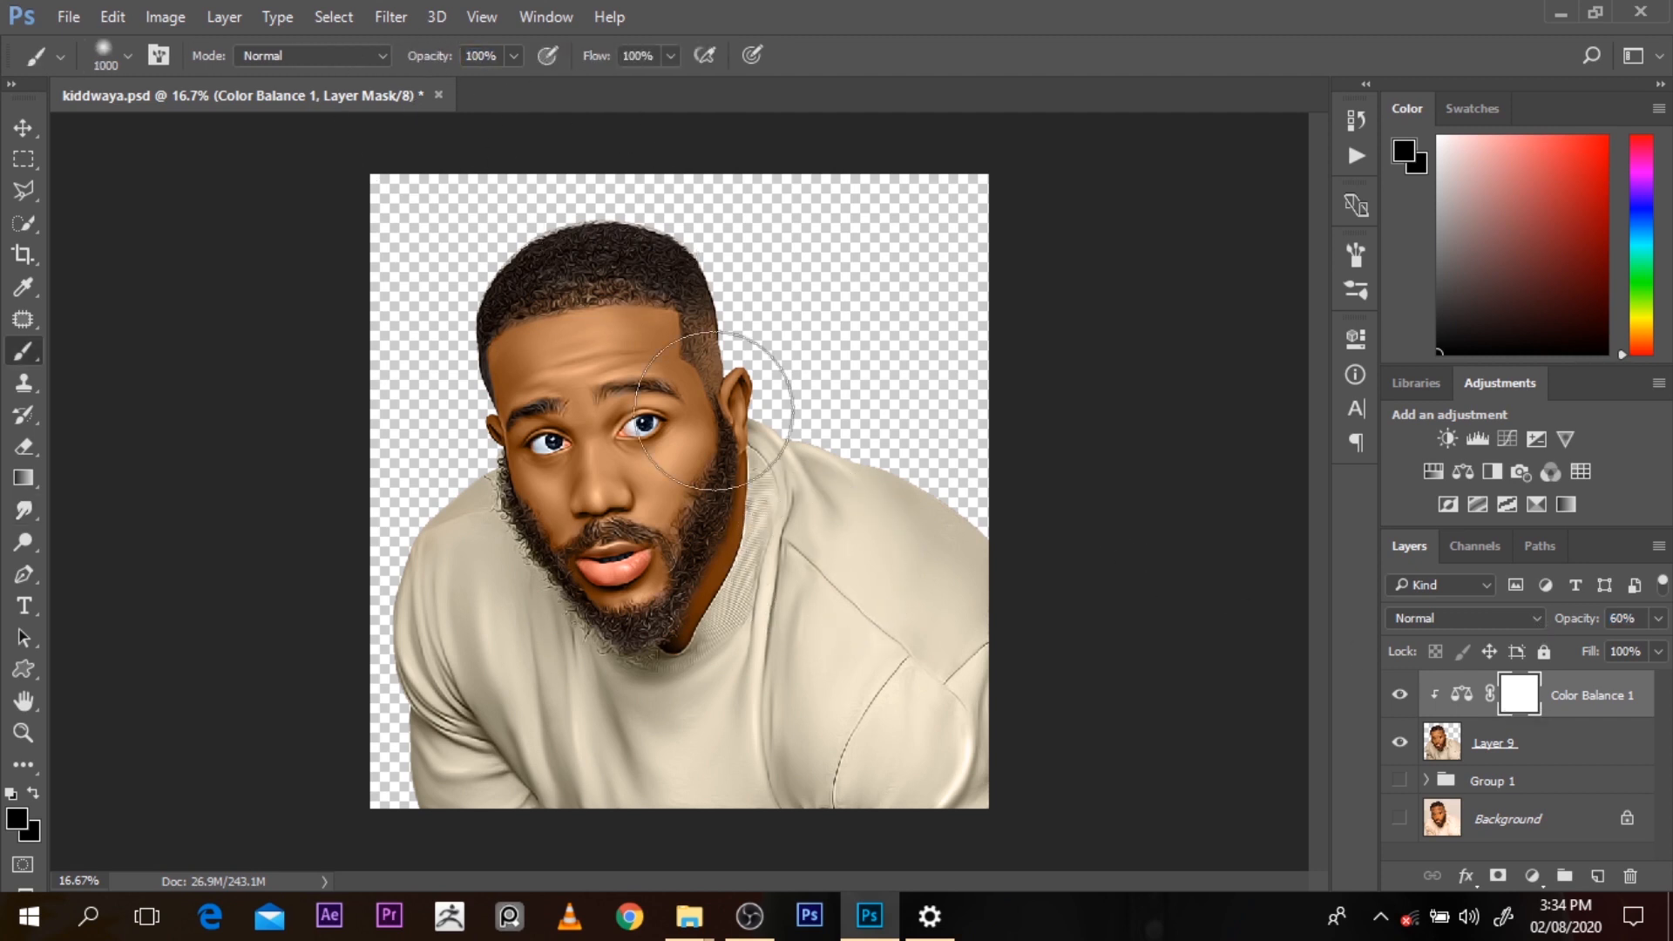
{"action": "mouse_move", "coordinate": [846, 677]}
{"action": "left_mouse_down"}
{"action": "mouse_move", "coordinate": [923, 539]}
{"action": "mouse_move", "coordinate": [798, 718]}
{"action": "mouse_move", "coordinate": [588, 772]}
{"action": "left_mouse_up"}
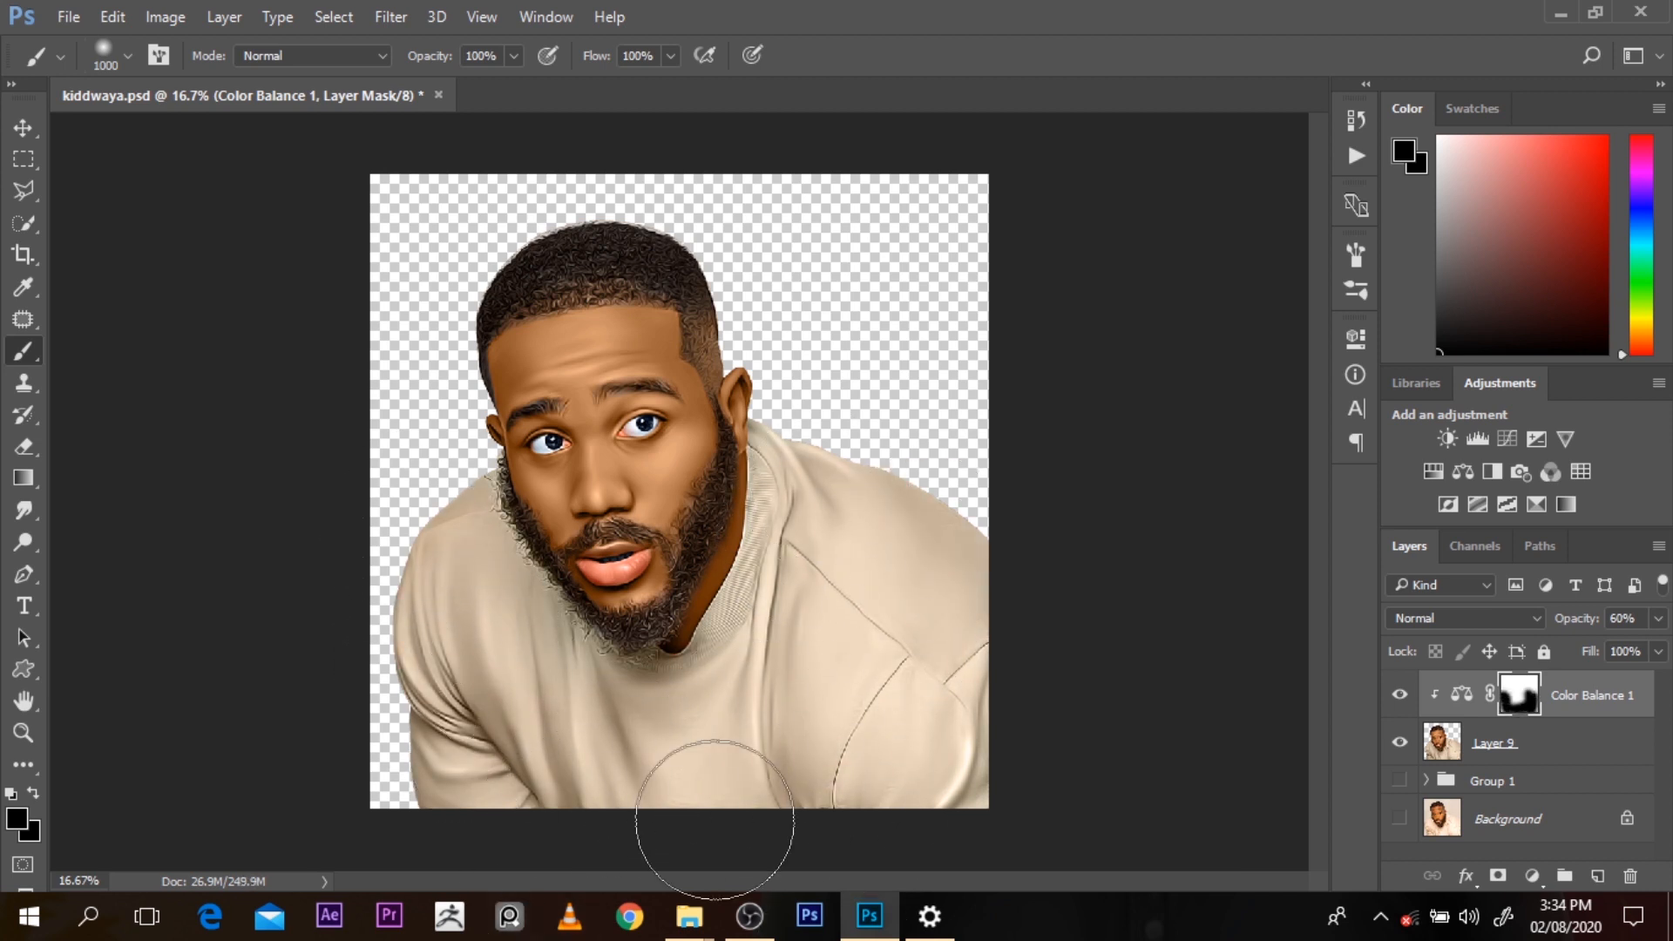
{"action": "key", "text": "alt+space"}
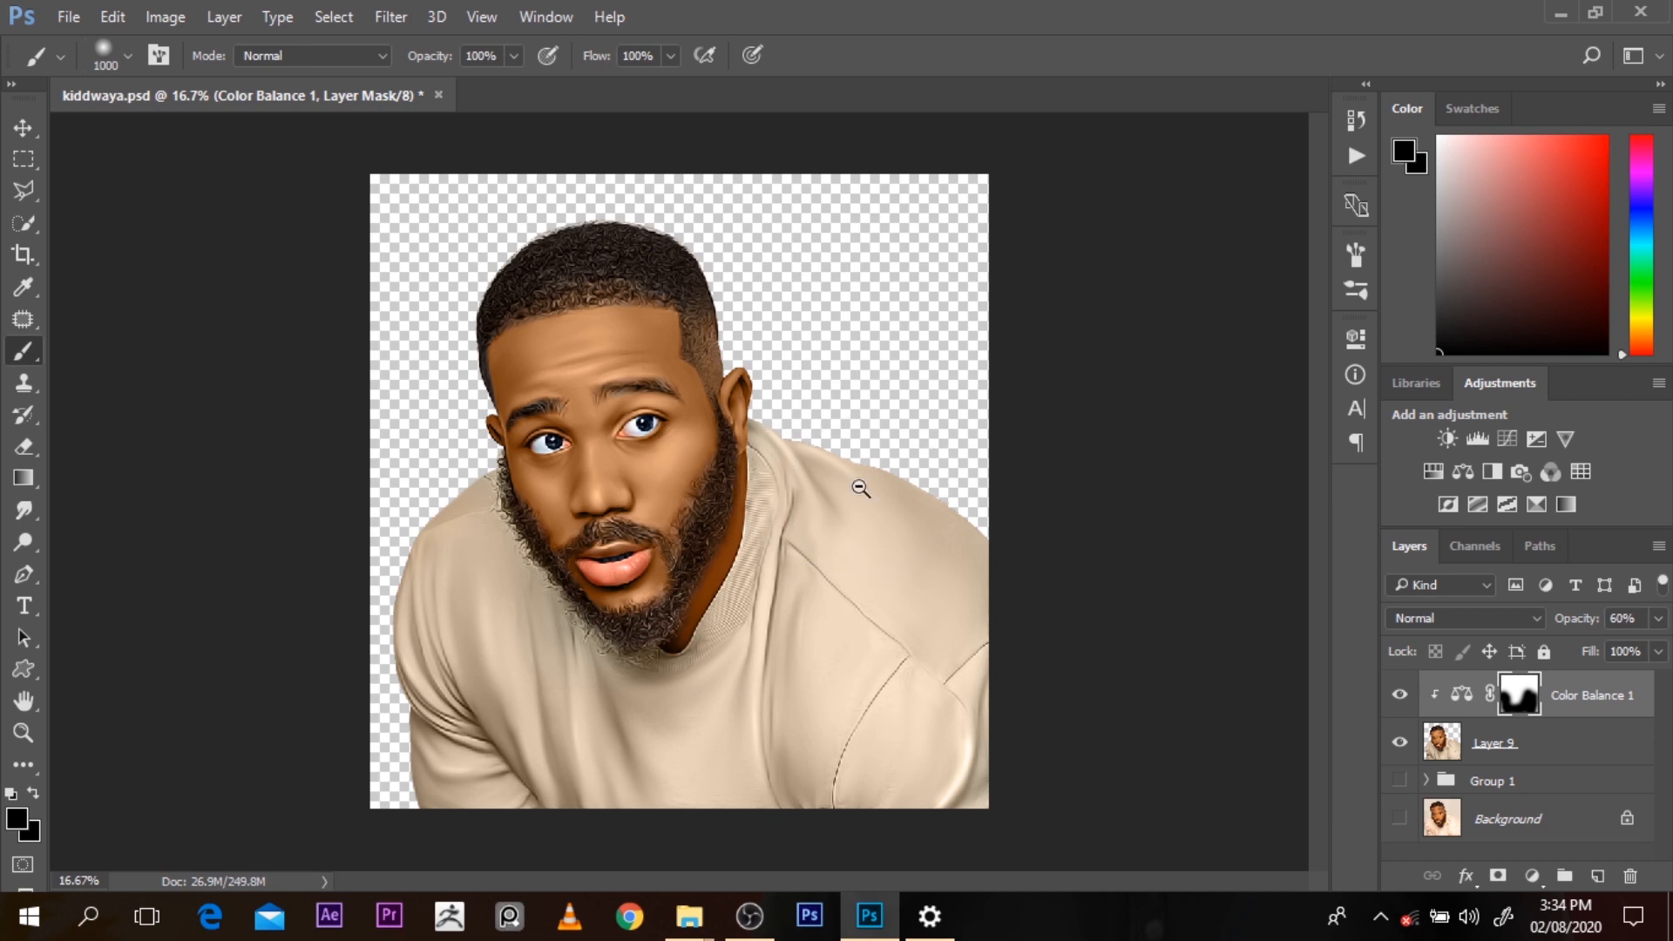
{"action": "left_click", "coordinate": [861, 489], "text": "alt"}
{"action": "key", "text": "ctrl+space"}
{"action": "left_click", "coordinate": [709, 605], "text": "ctrl"}
{"action": "left_click", "coordinate": [710, 605], "text": "ctrl"}
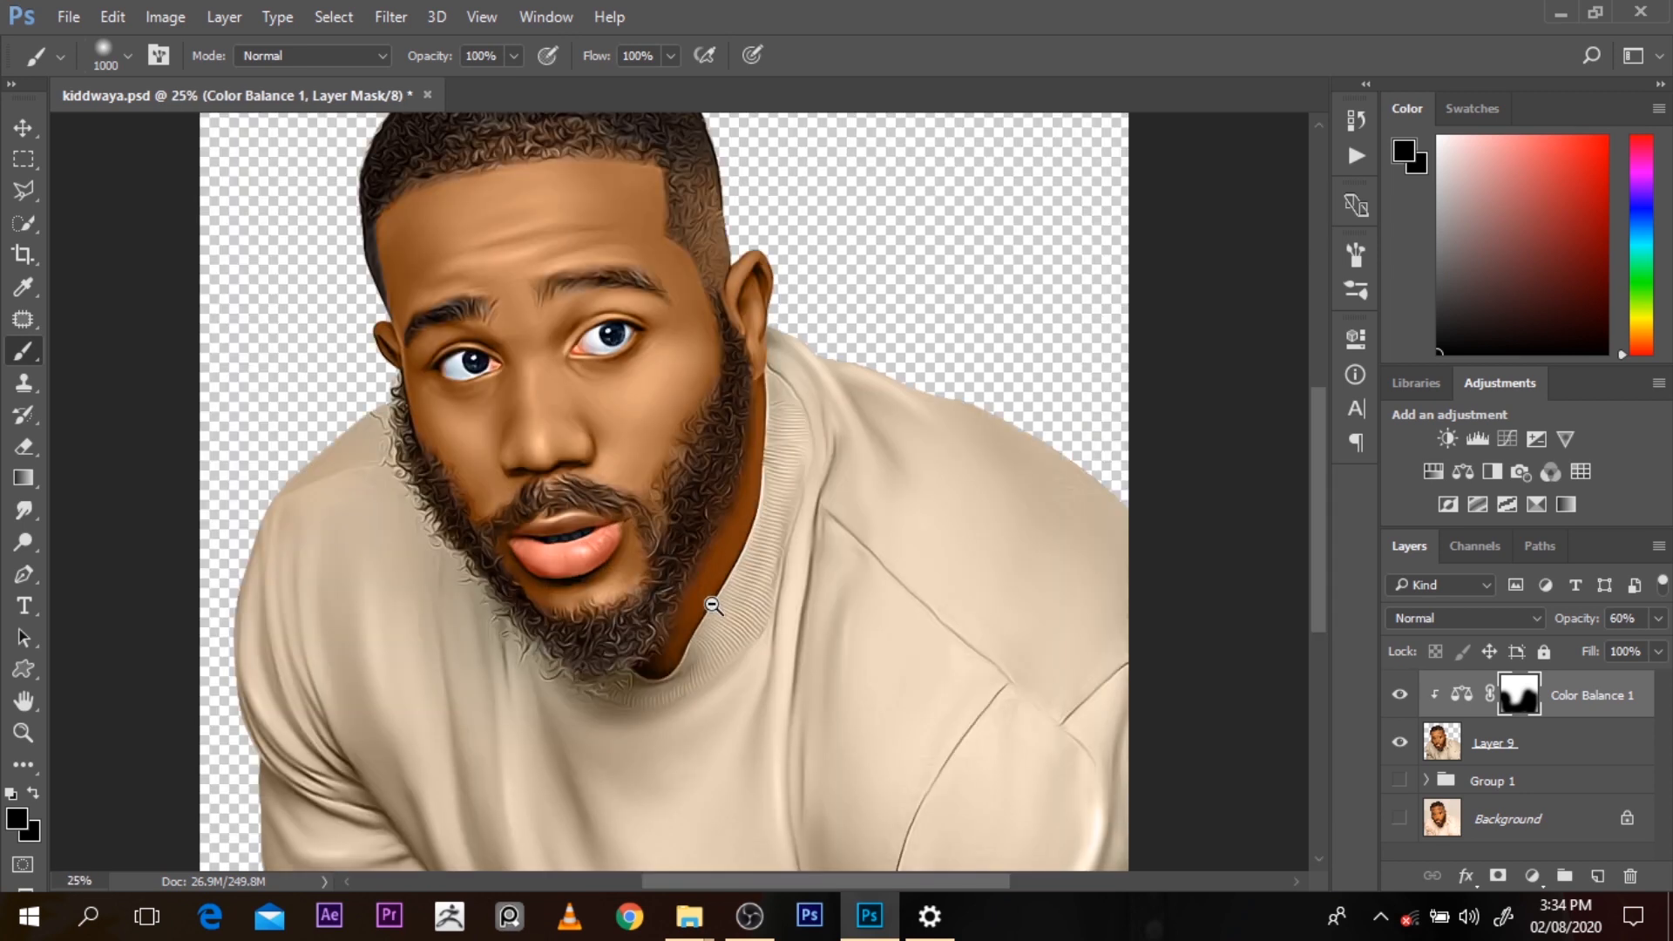
Add a Selective Color adjustment clipped above the Color Balance layer, with Reds at Magenta -3% and Yellow +9%
{"action": "key", "text": "alt+space"}
{"action": "left_click", "coordinate": [709, 605], "text": "alt"}
{"action": "left_click", "coordinate": [1400, 694]}
{"action": "left_click", "coordinate": [1400, 695]}
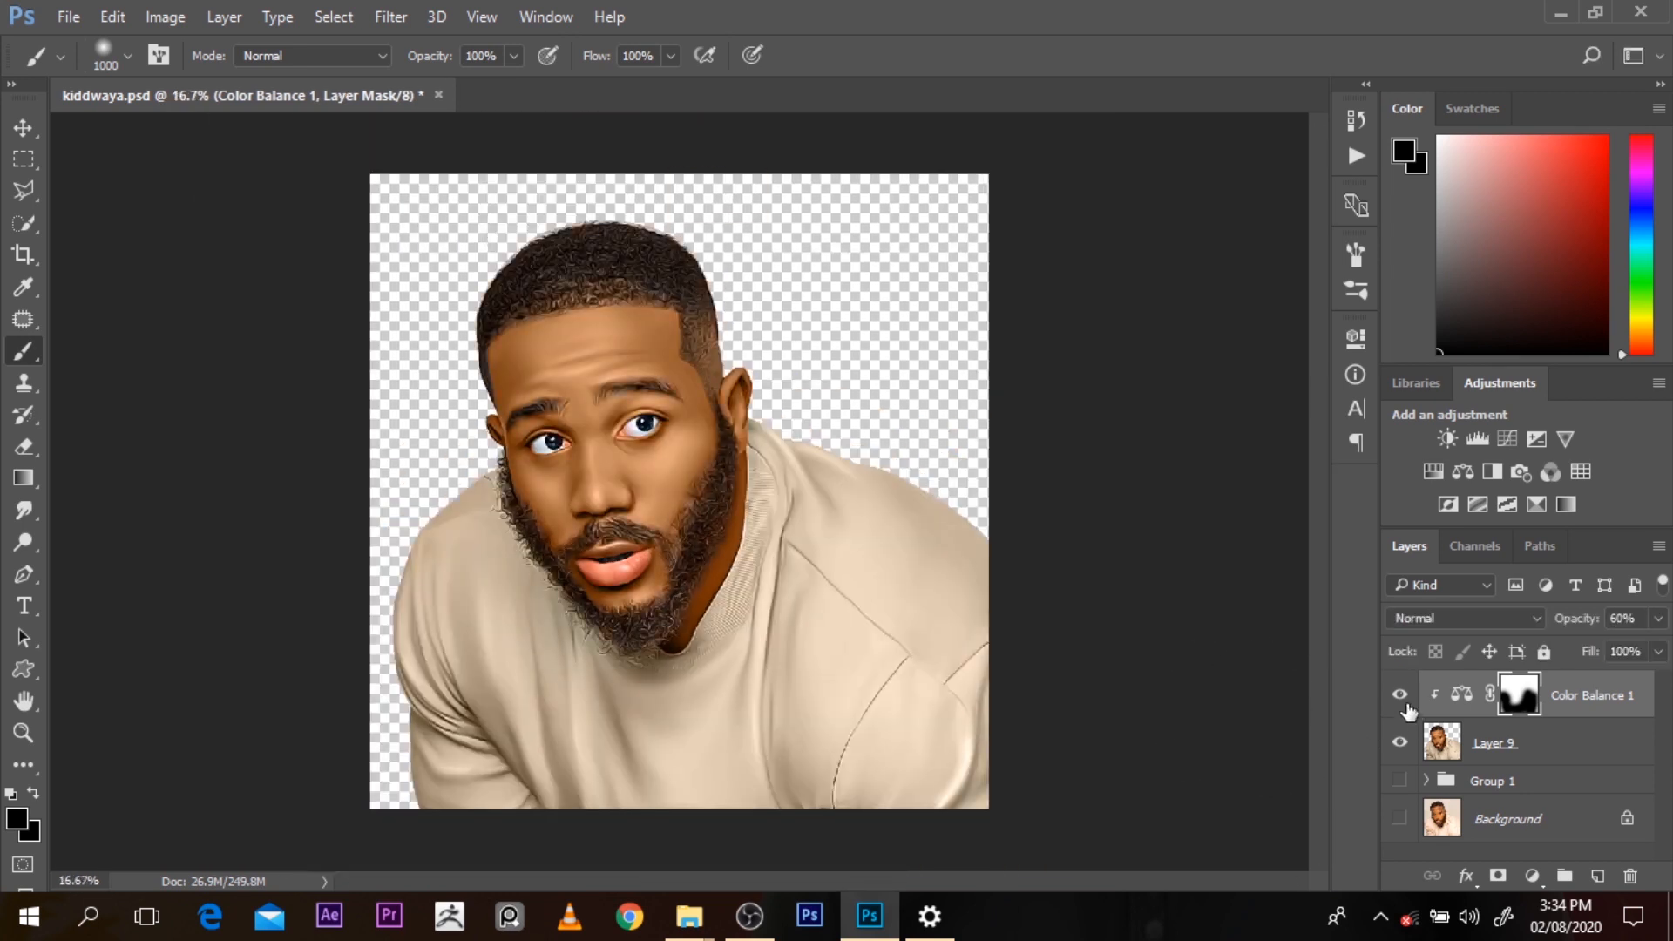
{"action": "left_click", "coordinate": [1540, 511]}
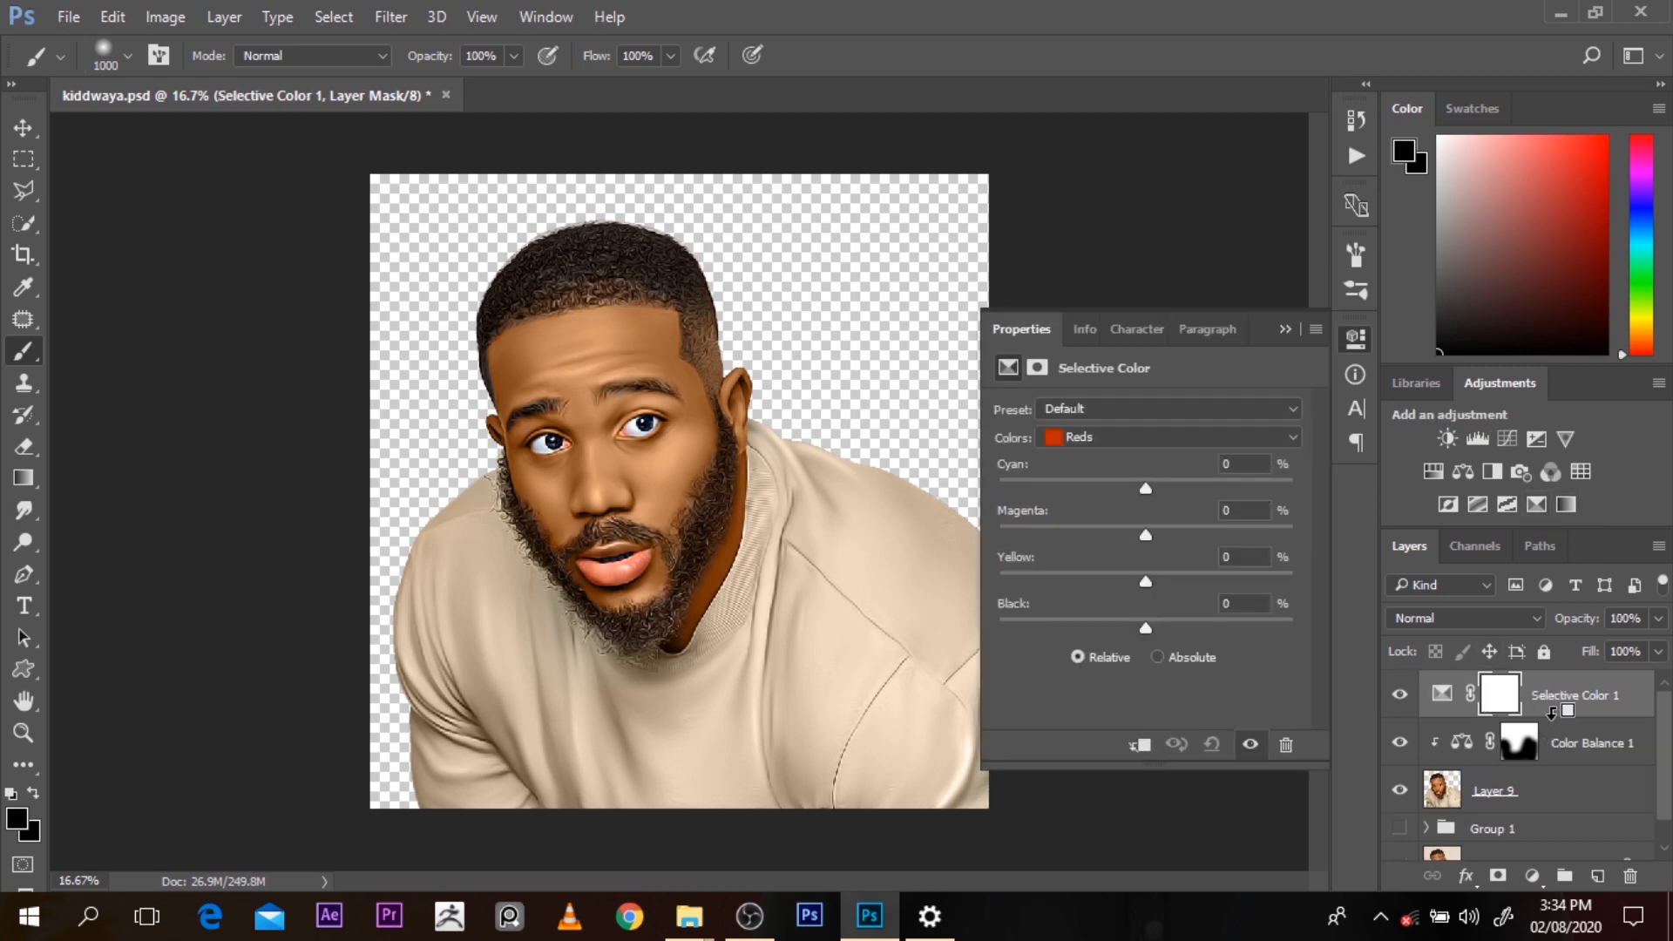
{"action": "left_click_drag", "start_coordinate": [1143, 489], "coordinate": [1146, 630]}
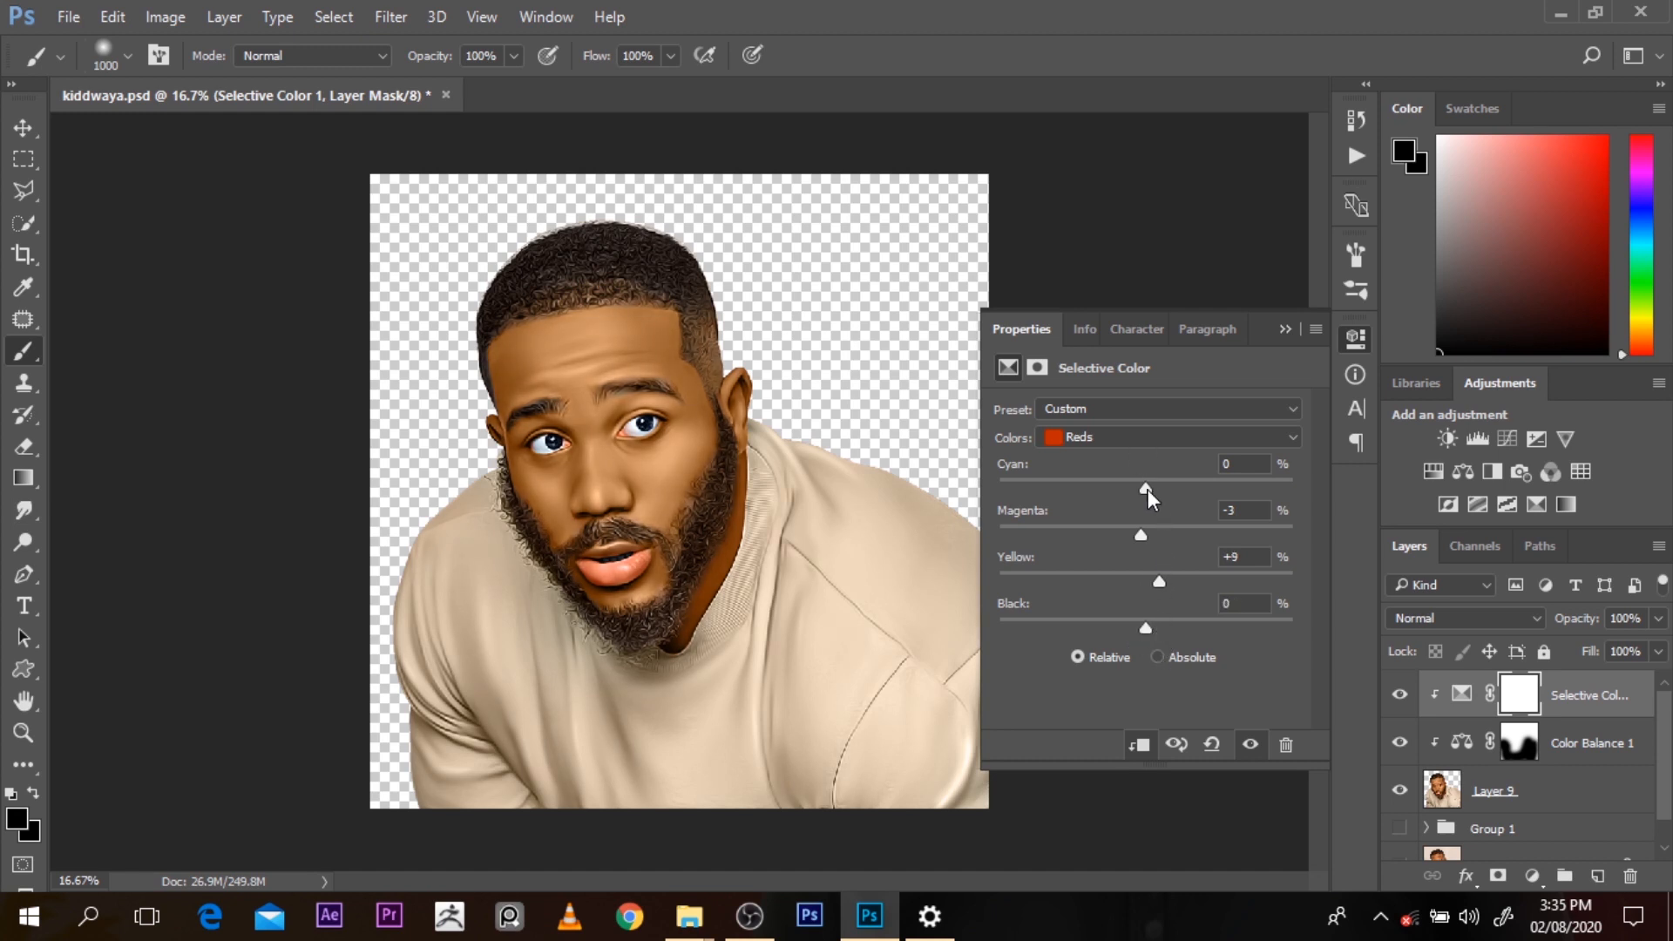
{"action": "left_click", "coordinate": [1122, 437]}
{"action": "left_click", "coordinate": [1148, 636]}
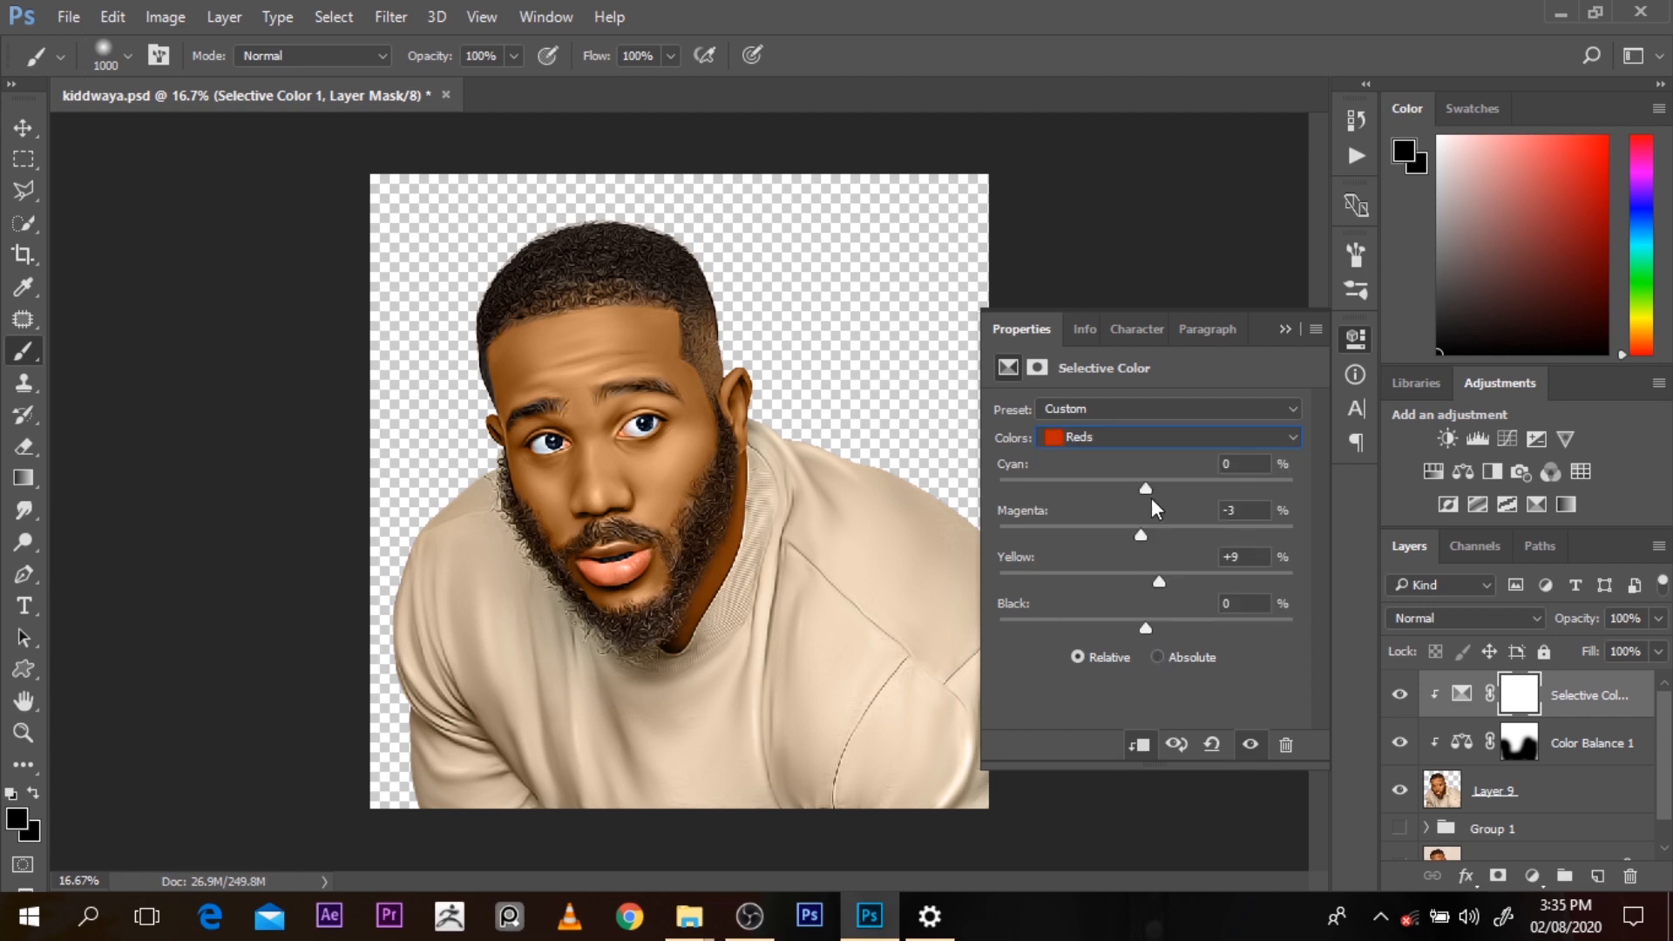
Set the Blacks range of the Selective Color adjustment to Cyan -3% and Yellow +6%
{"action": "left_click", "coordinate": [1154, 431]}
{"action": "left_click", "coordinate": [1127, 612]}
{"action": "mouse_move", "coordinate": [1145, 488]}
{"action": "left_mouse_down"}
{"action": "mouse_move", "coordinate": [1106, 494]}
{"action": "mouse_move", "coordinate": [1140, 491]}
{"action": "left_mouse_up"}
{"action": "left_click_drag", "start_coordinate": [1146, 533], "coordinate": [1146, 584]}
{"action": "left_click_drag", "start_coordinate": [1147, 577], "coordinate": [1147, 624]}
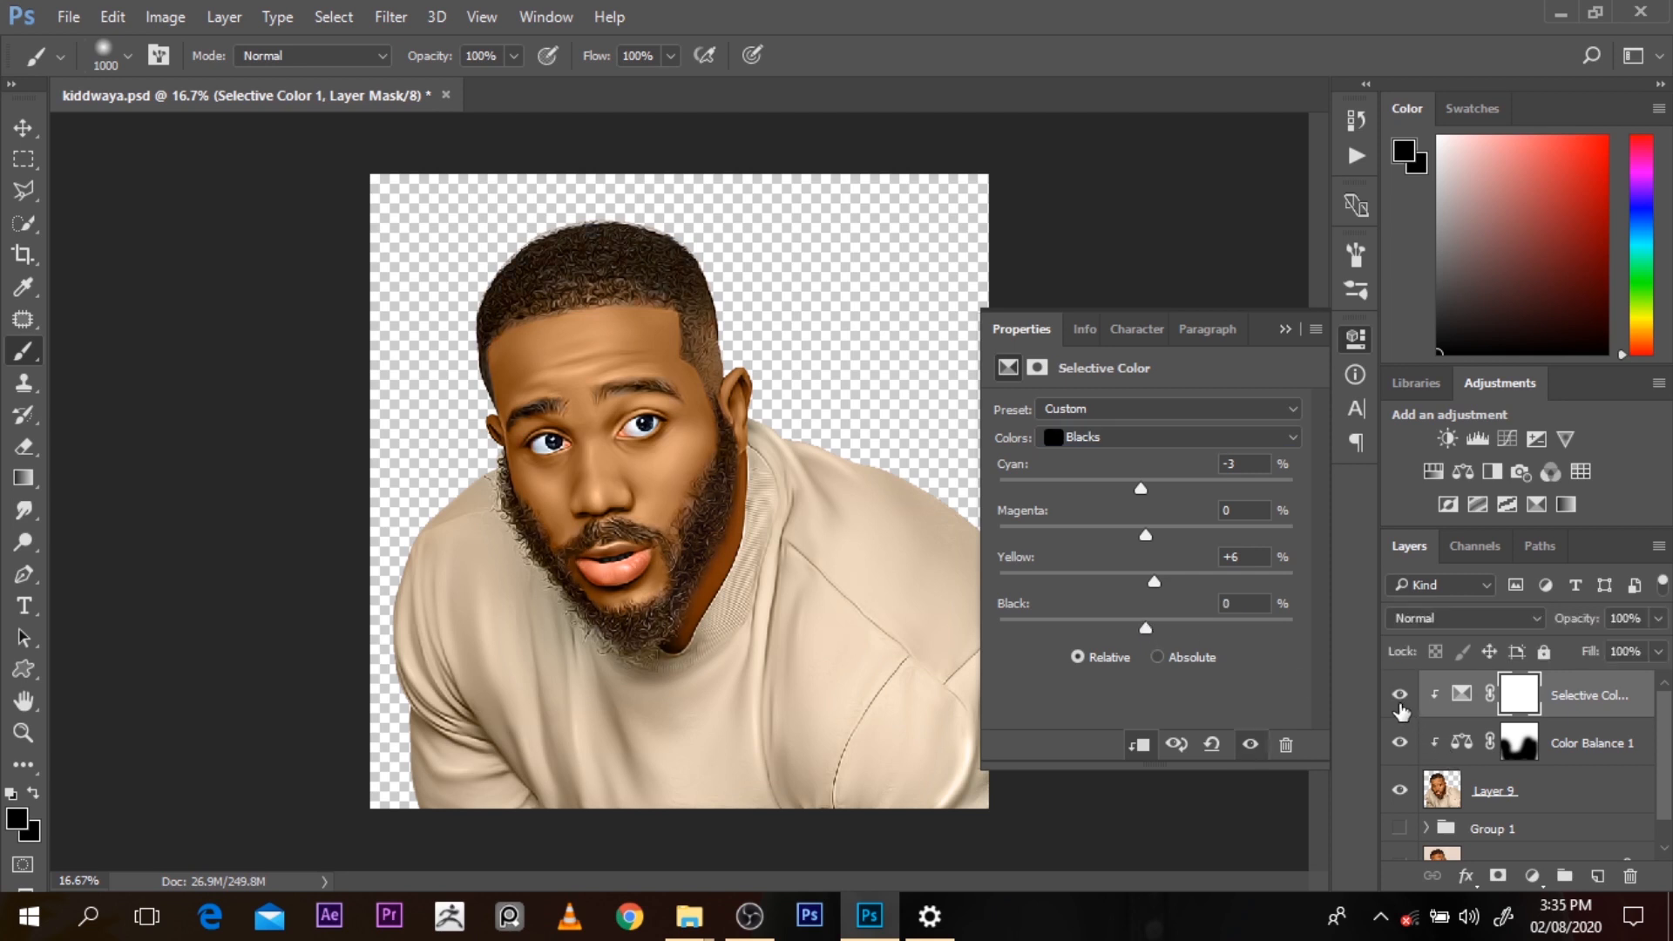
Set the Yellows range of the Selective Color adjustment to Cyan +3%, Magenta +6% and Yellow +8%
{"action": "left_click", "coordinate": [1221, 442]}
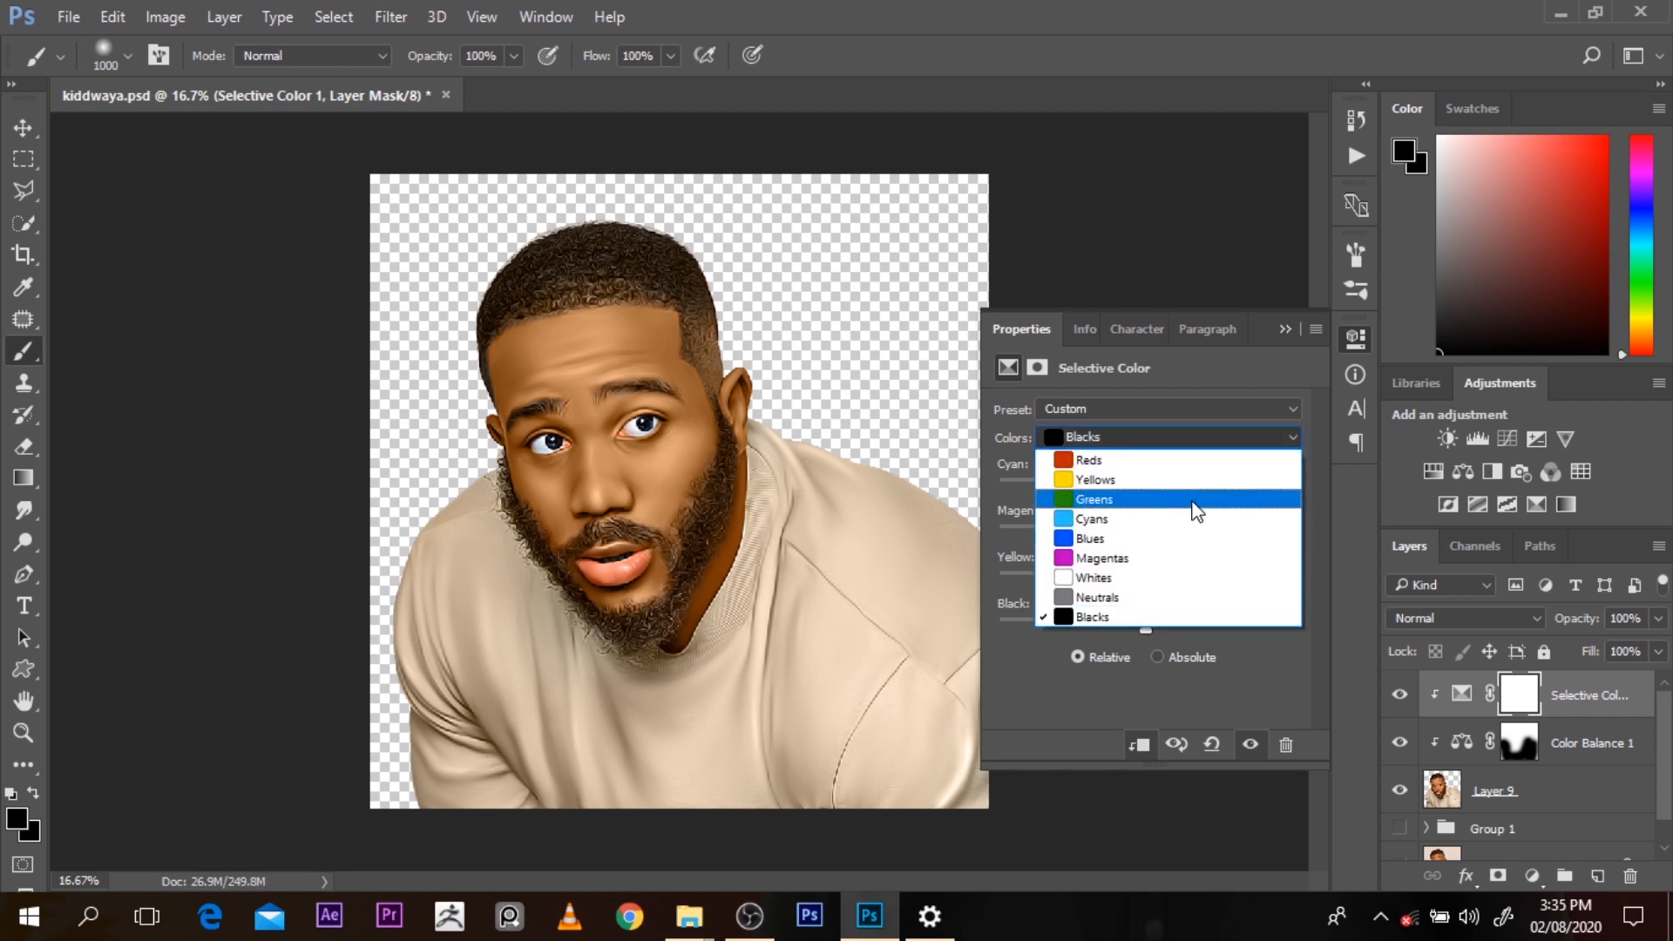
{"action": "left_click", "coordinate": [1187, 486]}
{"action": "left_click_drag", "start_coordinate": [1147, 479], "coordinate": [1158, 577]}
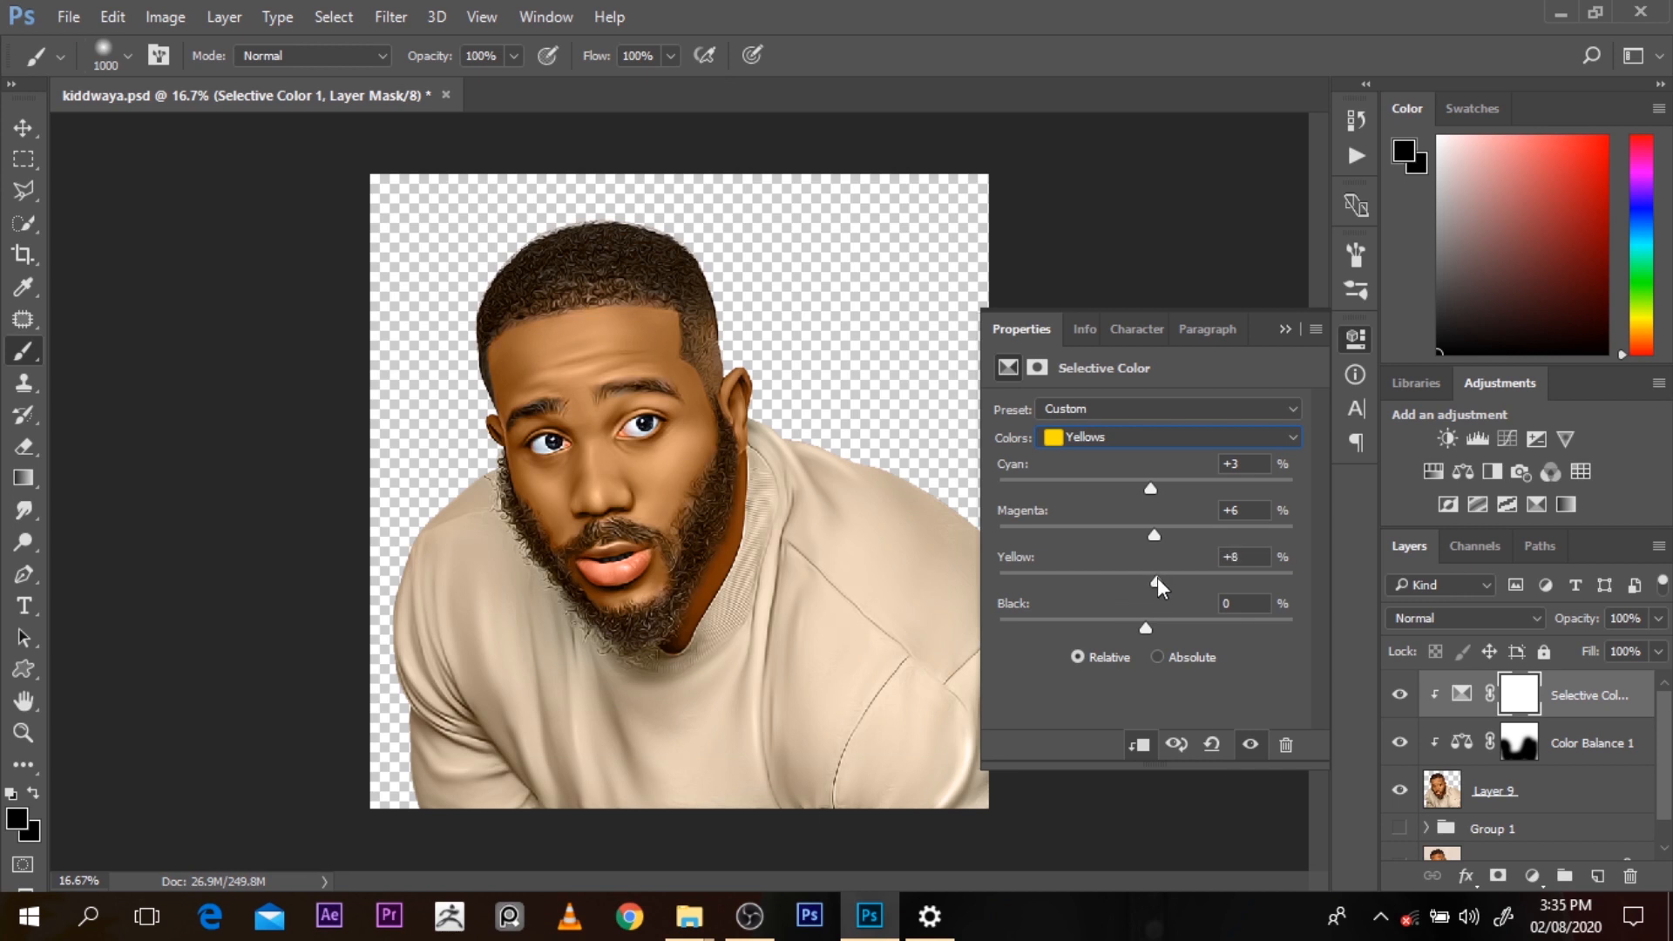
Compare the portrait with and without the Selective Color adjustment and lower the adjustment's opacity to 77%
{"action": "left_click", "coordinate": [1356, 340]}
{"action": "left_click", "coordinate": [1400, 695]}
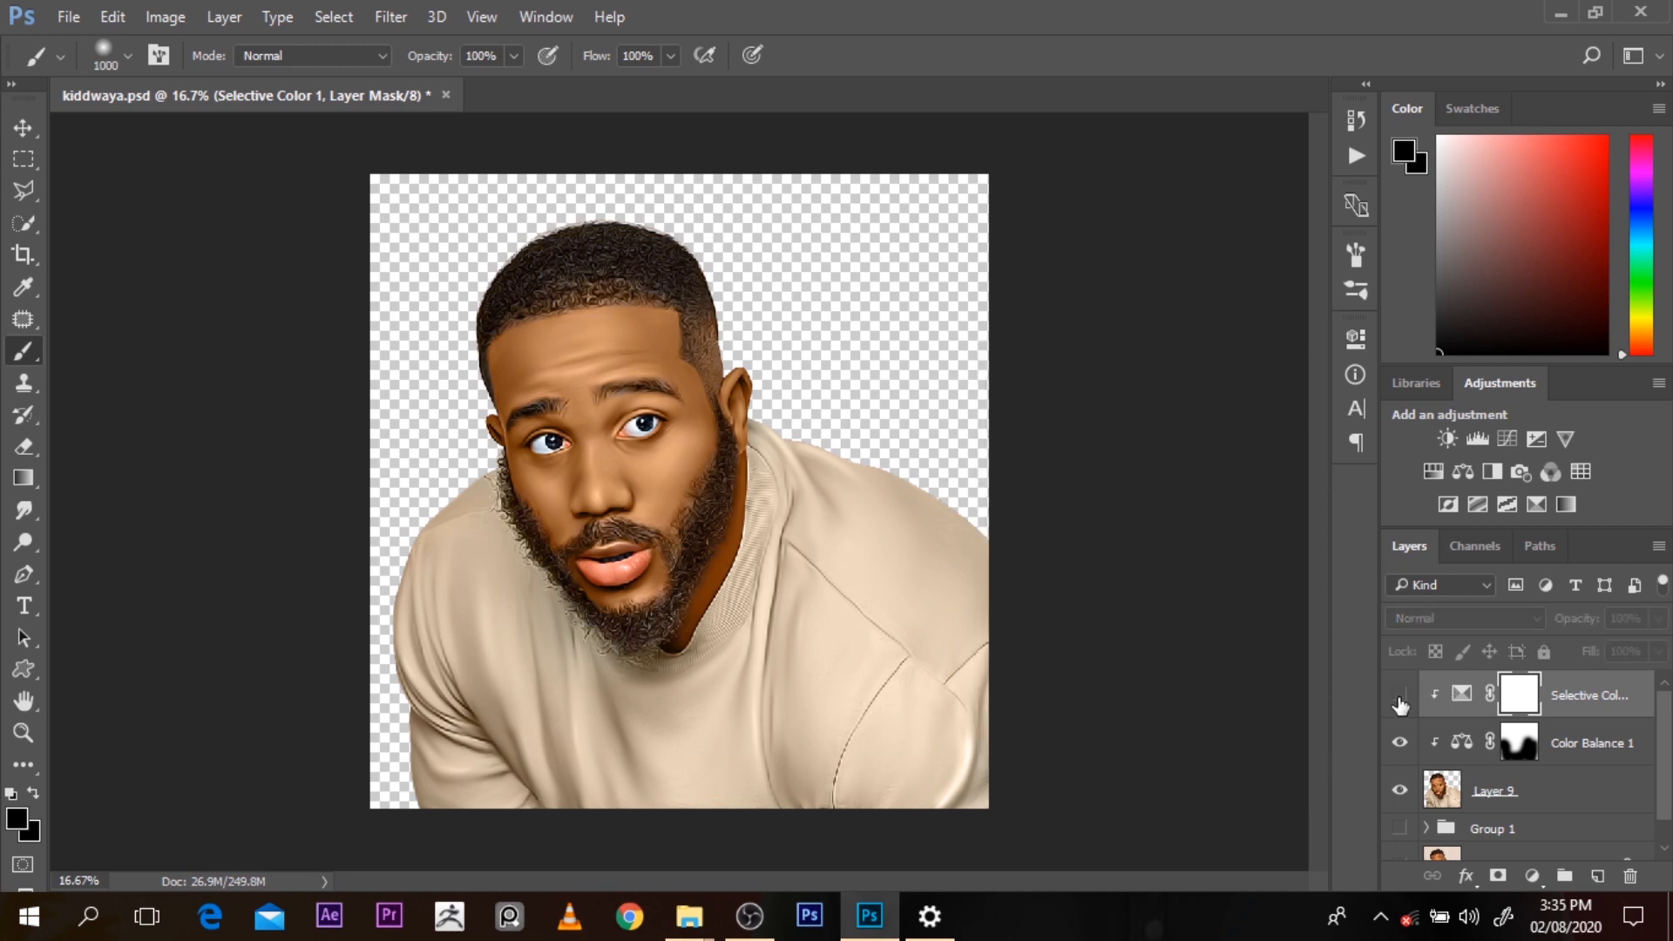
{"action": "left_click", "coordinate": [1399, 694]}
{"action": "left_click_drag", "start_coordinate": [1572, 621], "coordinate": [1546, 629]}
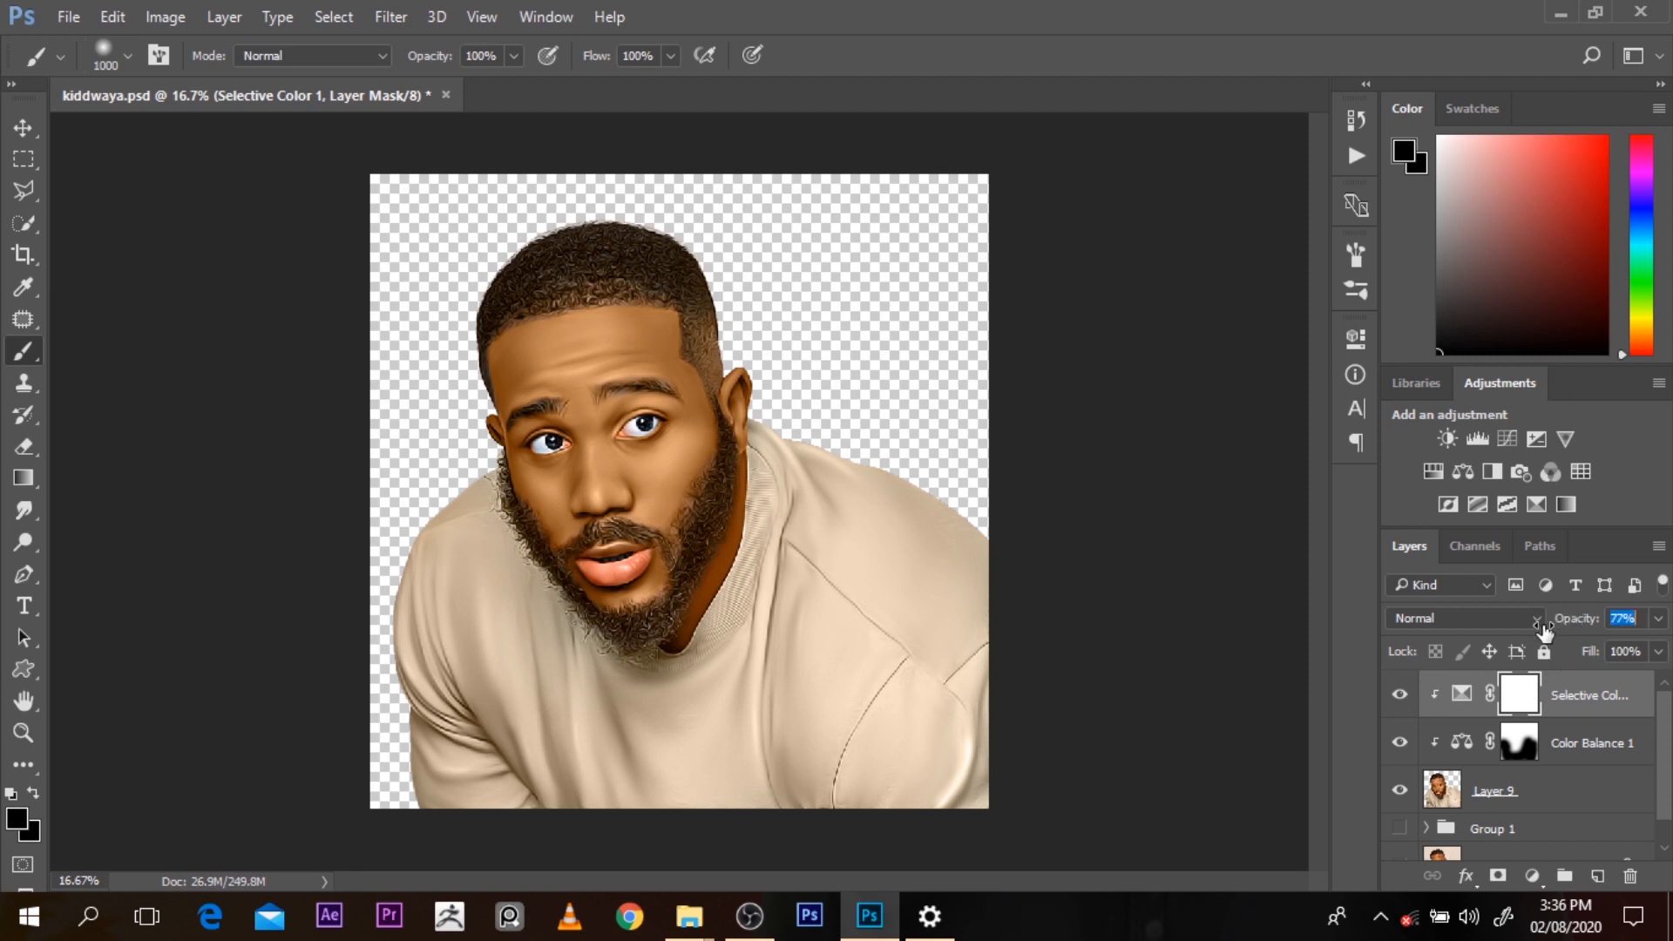
Brighten the face highlights on Layer 9 with the Dodge tool at 250 px, Highlights range and 10% exposure
{"action": "left_click", "coordinate": [1486, 789]}
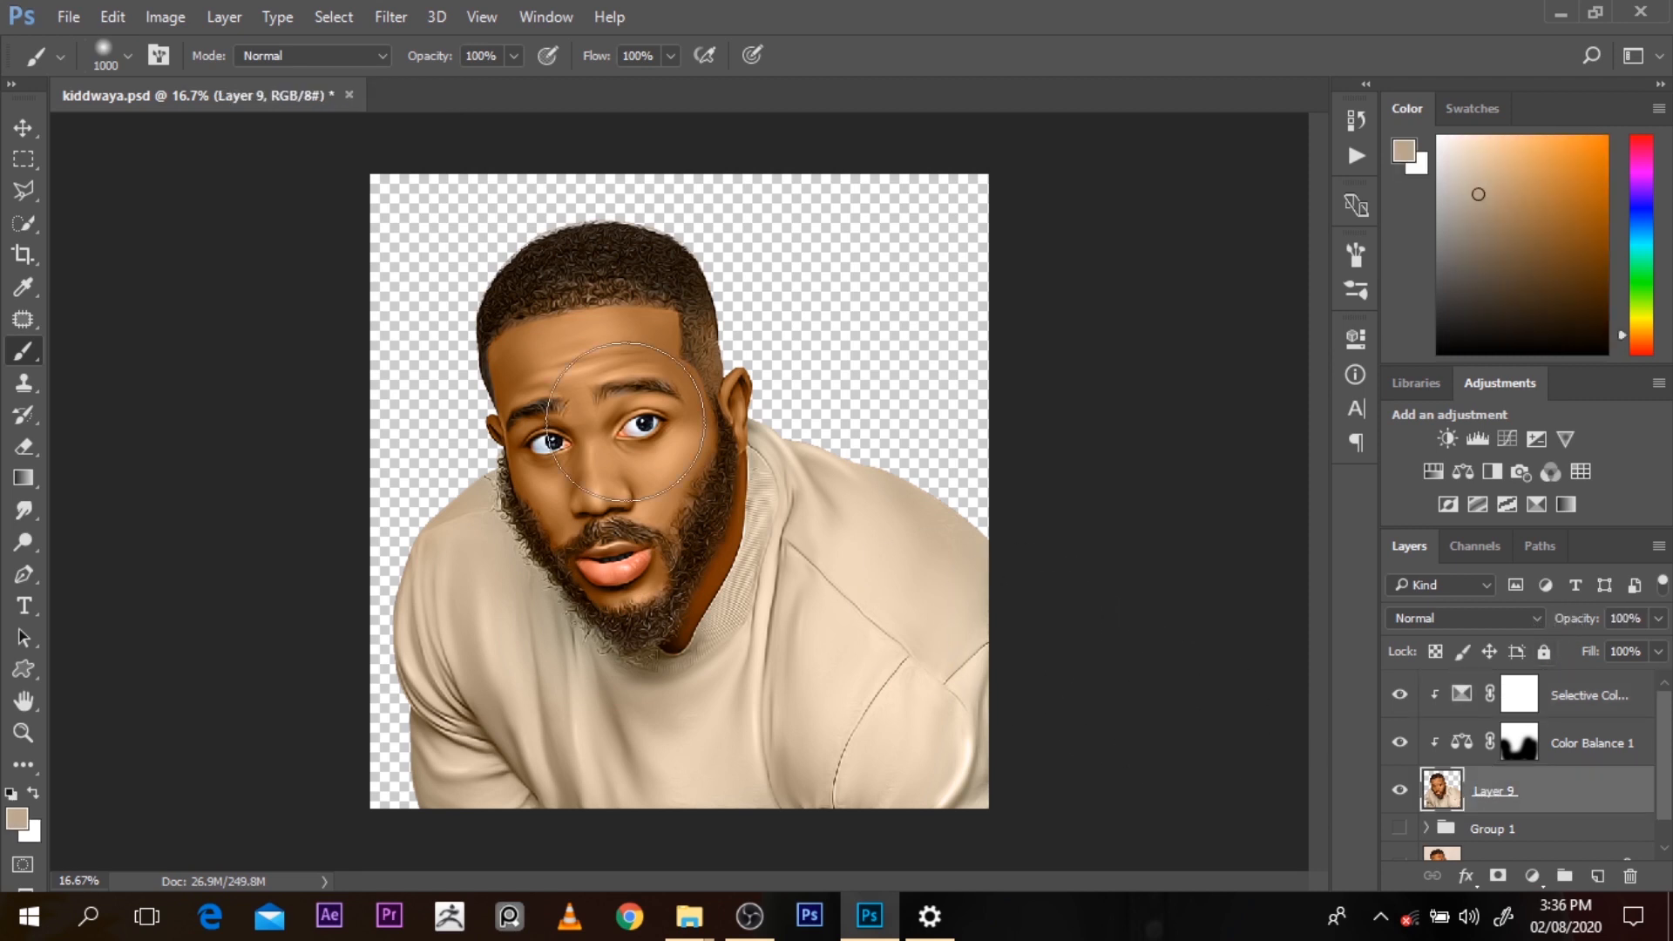
{"action": "key", "text": "o"}
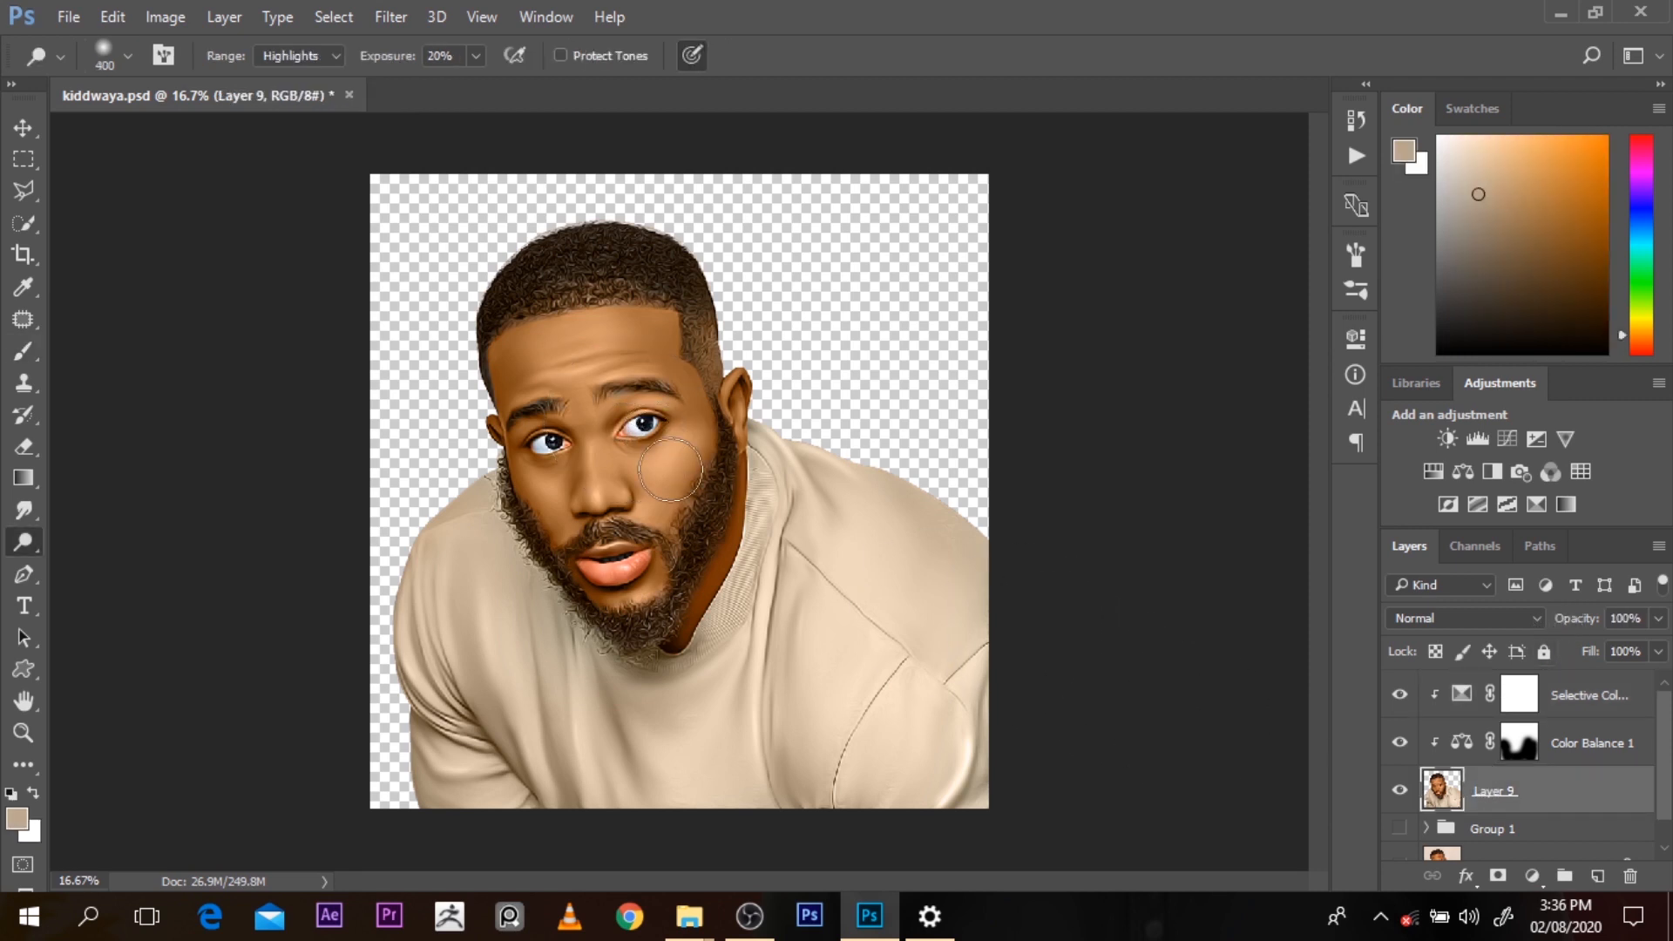
{"action": "key", "text": "bracketleft"}
{"action": "key", "text": "bracketleft"}
{"action": "mouse_move", "coordinate": [716, 433]}
{"action": "left_mouse_down"}
{"action": "mouse_move", "coordinate": [693, 475]}
{"action": "mouse_move", "coordinate": [671, 462]}
{"action": "mouse_move", "coordinate": [591, 482]}
{"action": "mouse_move", "coordinate": [645, 521]}
{"action": "left_mouse_up"}
{"action": "left_click", "coordinate": [785, 414], "text": "alt"}
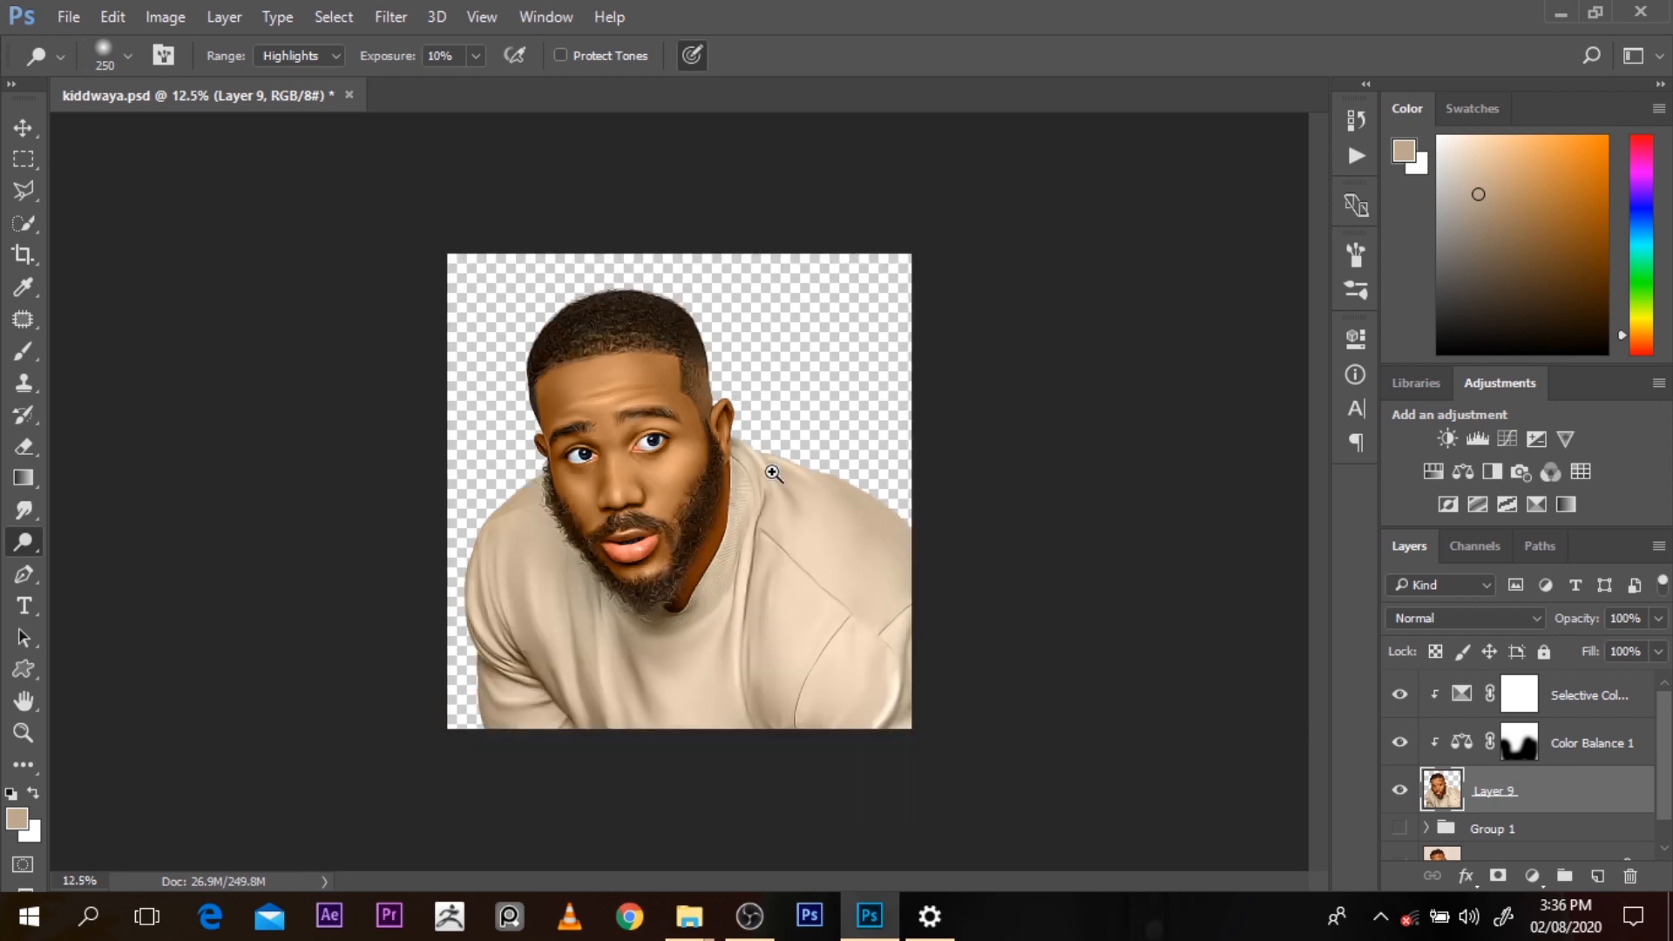
{"action": "left_click", "coordinate": [770, 470], "text": "ctrl"}
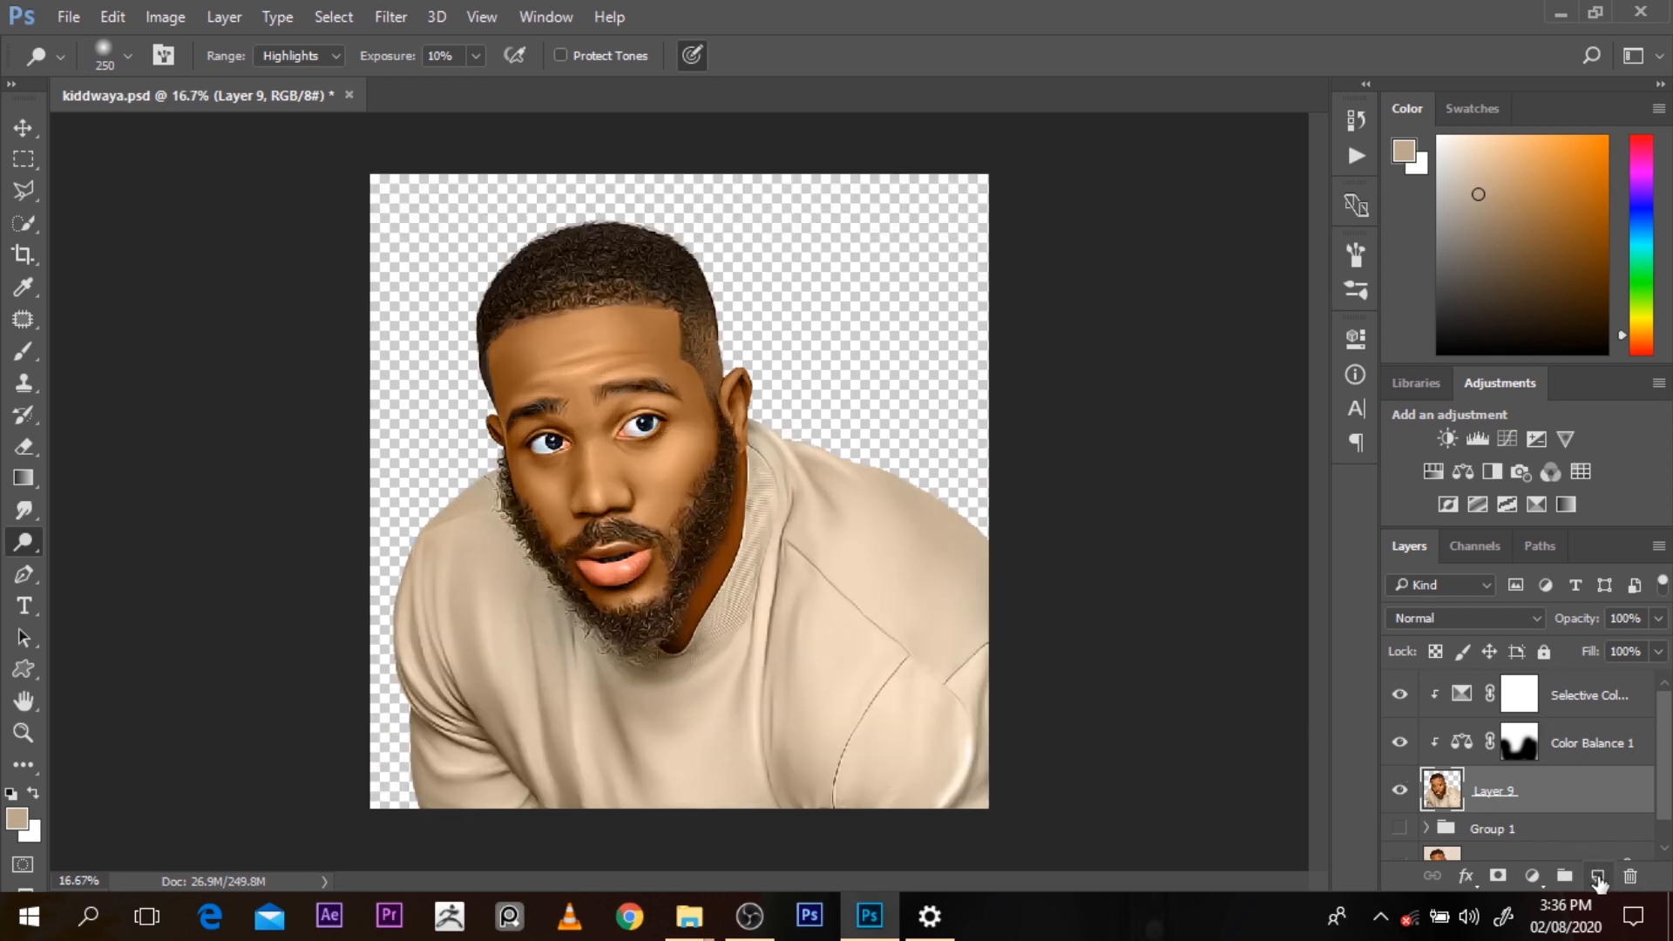
Create a new clipped layer directly above Layer 9 and size the Brush tool to 300 px
{"action": "left_click", "coordinate": [1597, 877]}
{"action": "key", "text": "b"}
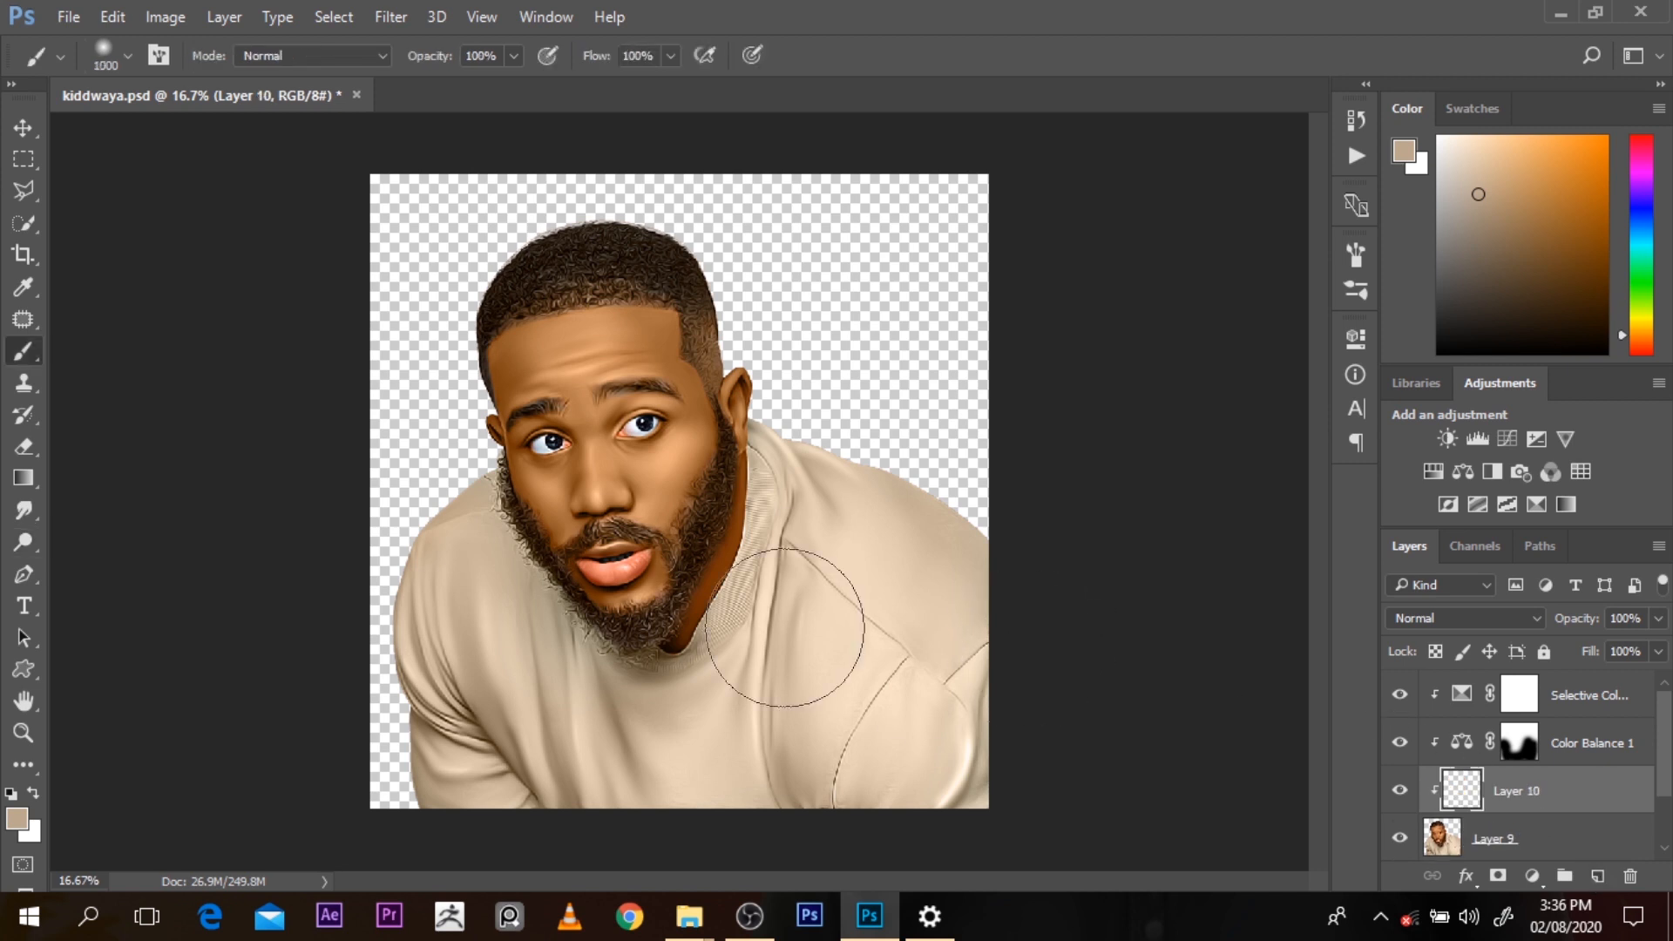
{"action": "key", "text": "bracketleft"}
{"action": "key", "text": "bracketleft"}
{"action": "key", "text": "bracketleft"}
{"action": "key", "text": "bracketleft"}
{"action": "key", "text": "bracketleft"}
{"action": "key", "text": "bracketleft"}
{"action": "key", "text": "bracketleft"}
{"action": "key", "text": "bracketleft"}
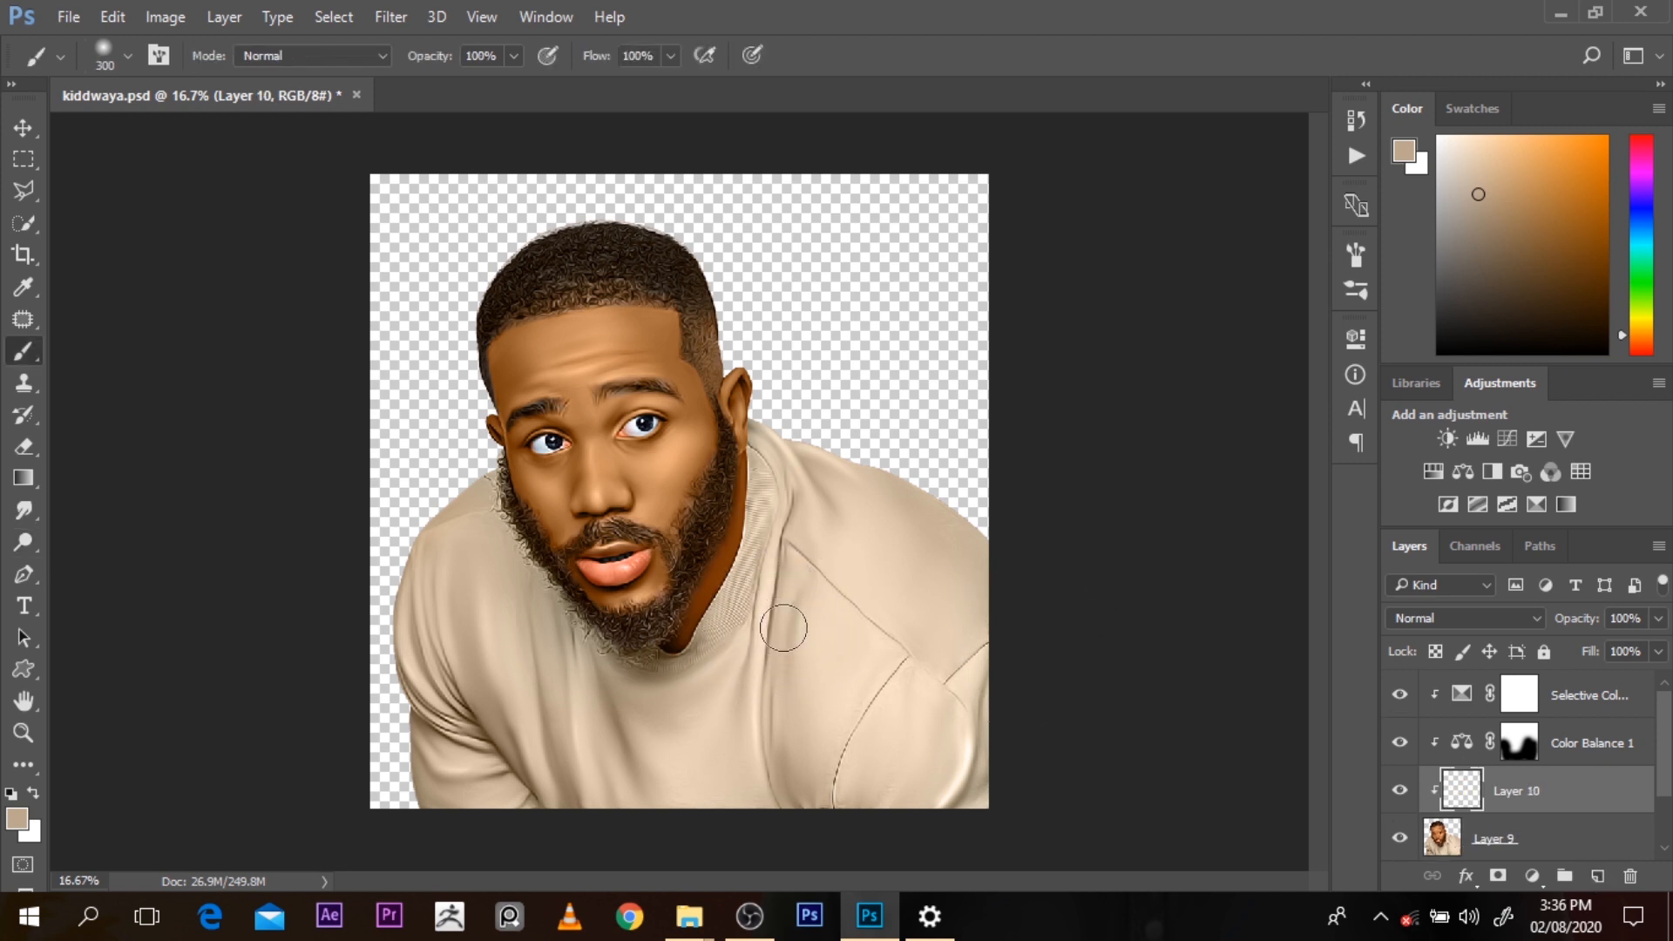
Shift the foreground colour to a muted reddish pink and set Layer 10's blend mode to Soft Light
{"action": "left_click", "coordinate": [702, 514]}
{"action": "left_click", "coordinate": [702, 513]}
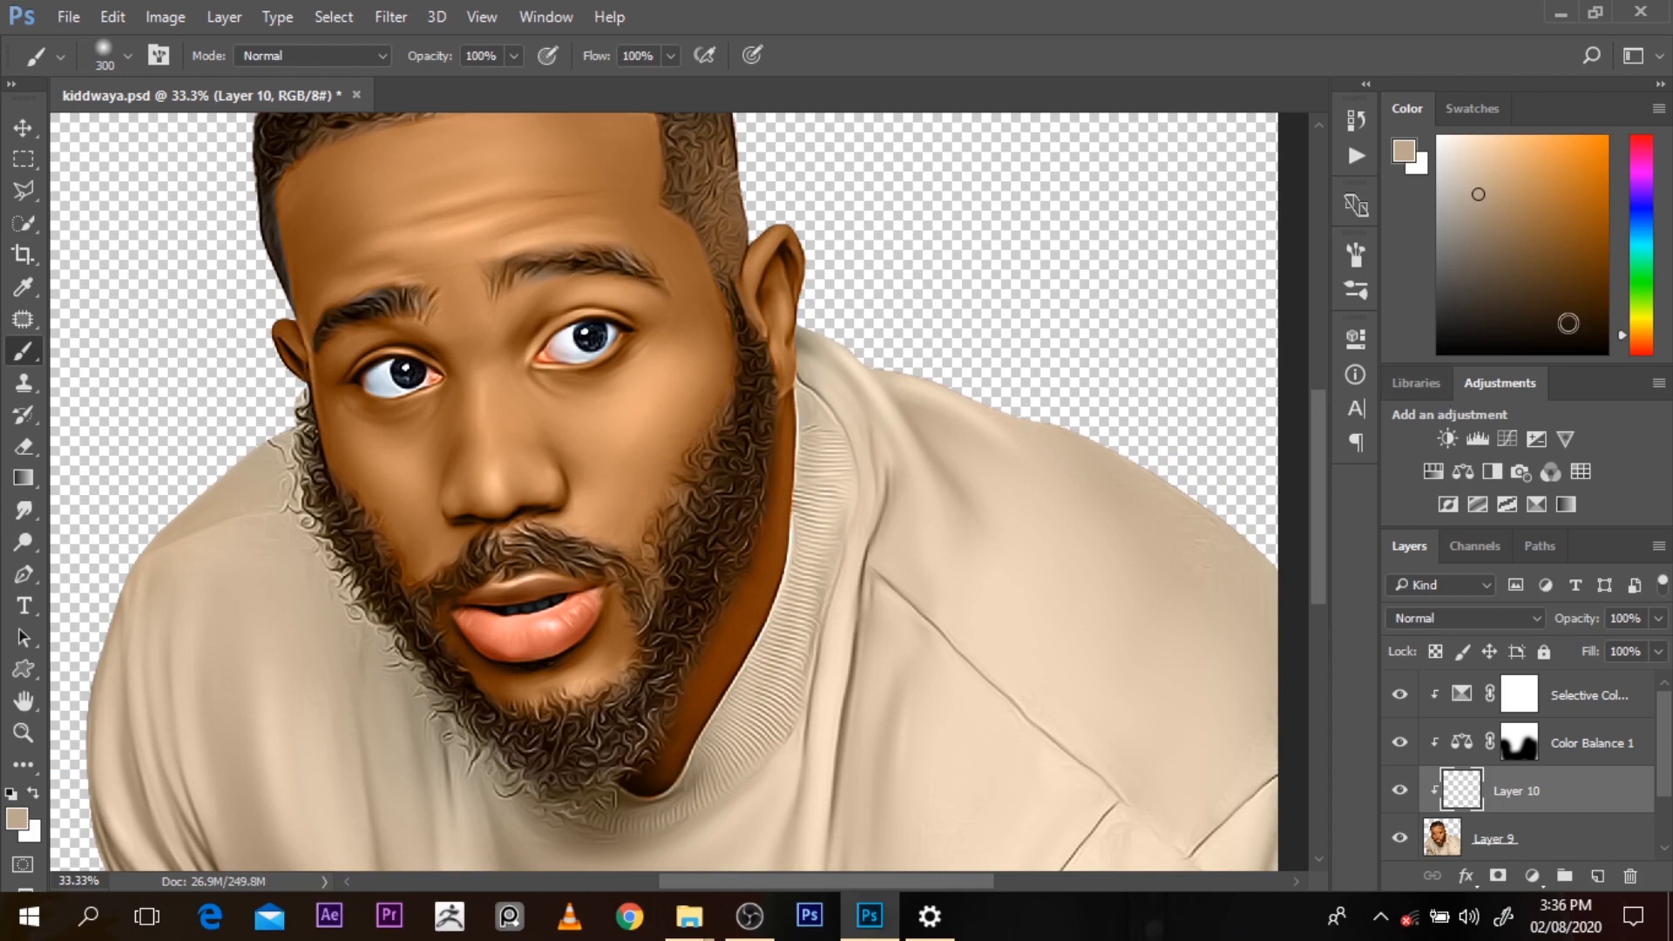
{"action": "left_click_drag", "start_coordinate": [1657, 355], "coordinate": [1647, 380]}
{"action": "left_click", "coordinate": [1414, 618]}
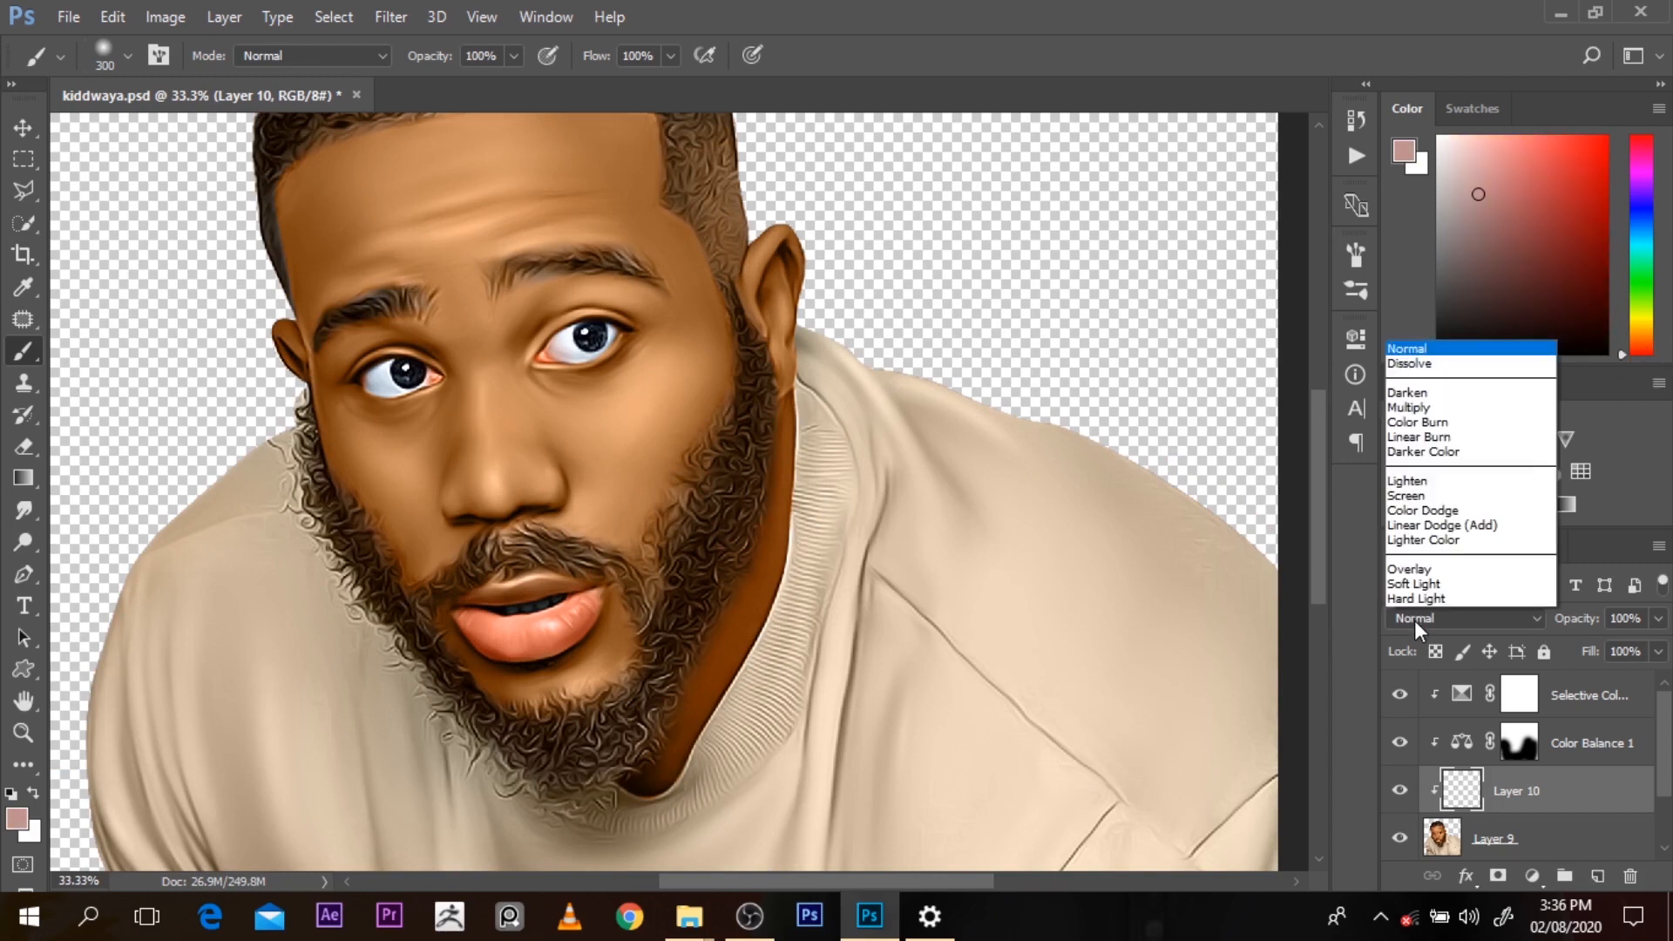
{"action": "left_click", "coordinate": [1409, 588]}
{"action": "left_click", "coordinate": [1420, 615]}
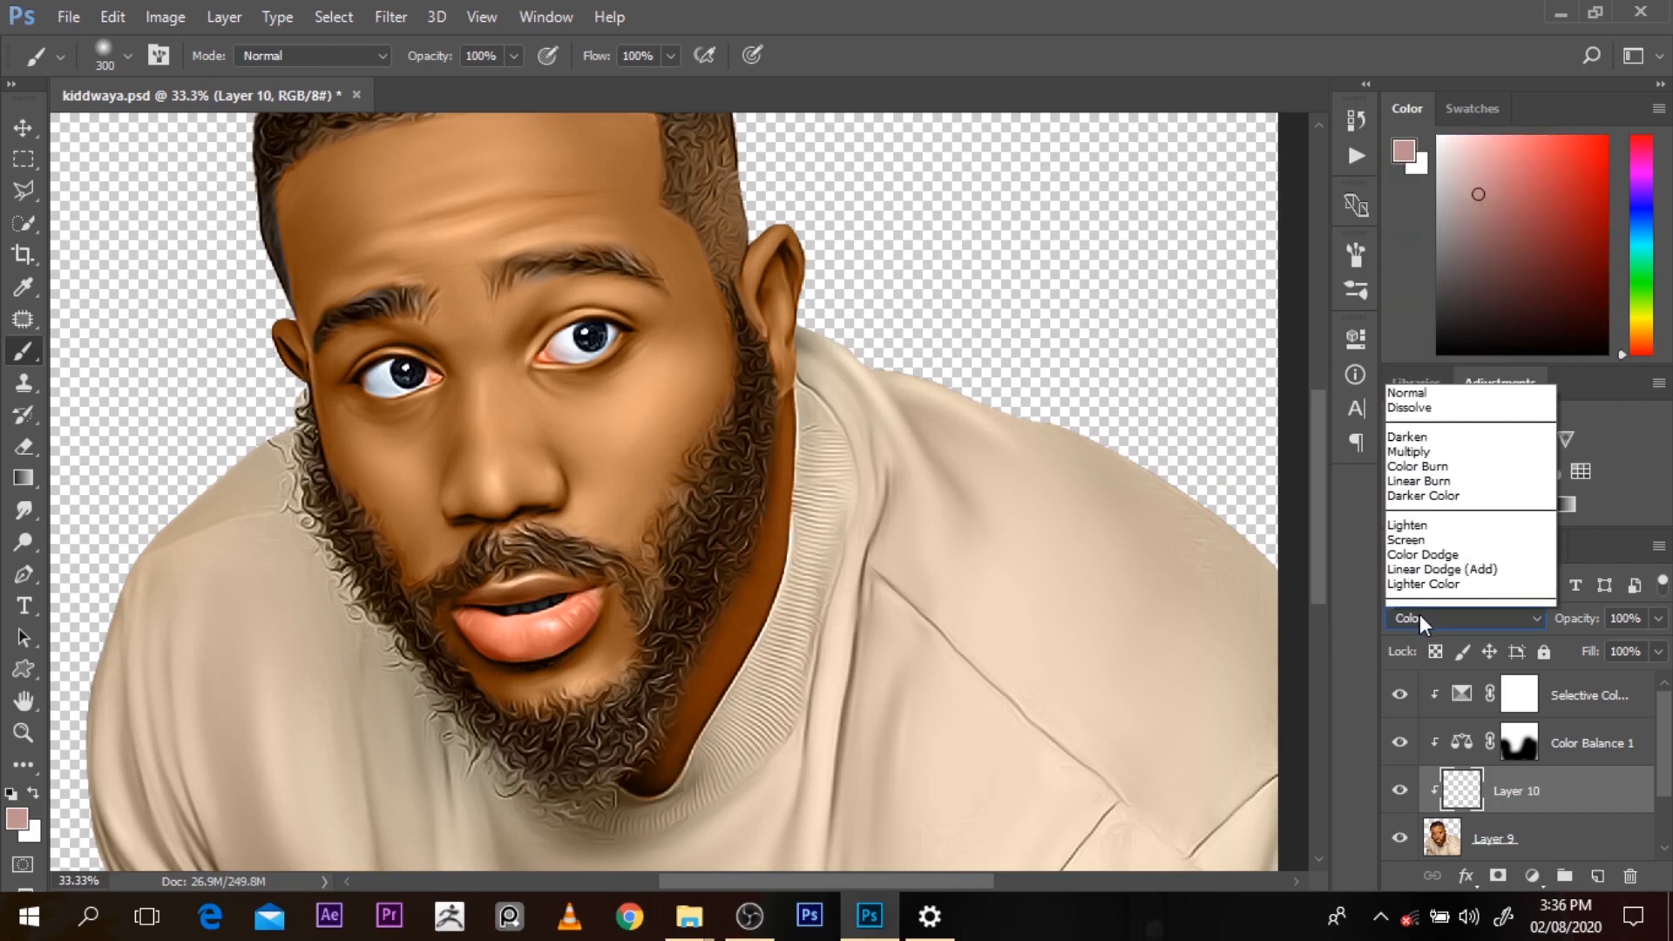
{"action": "left_click", "coordinate": [1438, 377]}
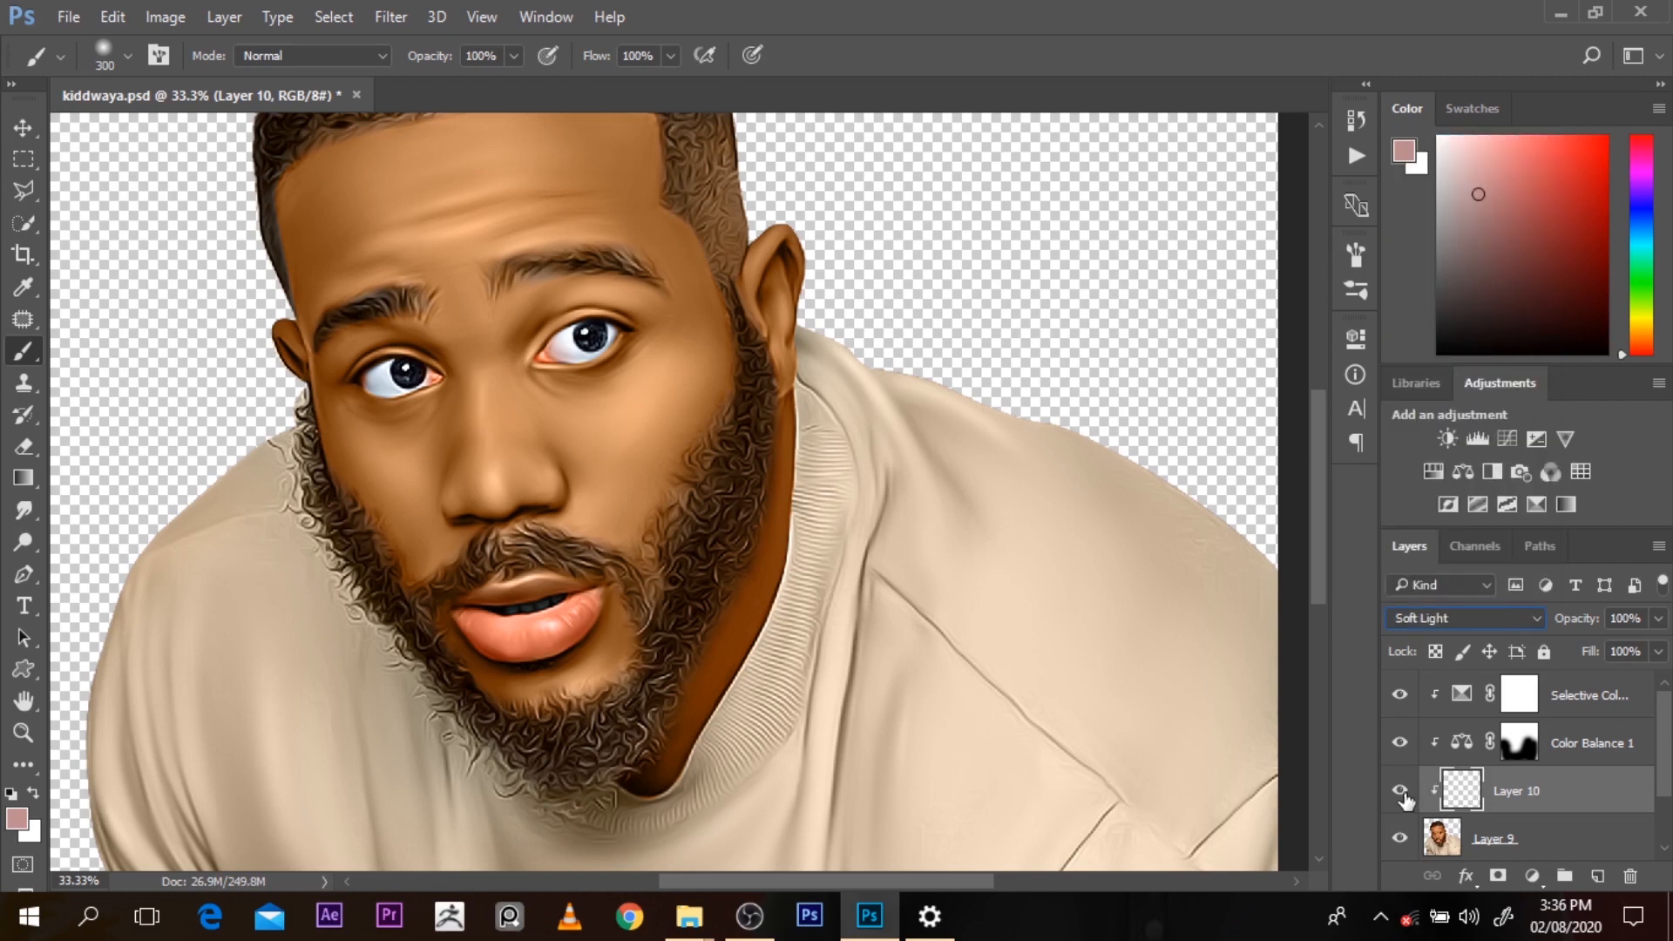
Paint soft reddish blush on the cheeks, forehead and nose, varying the brush size between 500 and 150 px
{"action": "left_click_drag", "start_coordinate": [642, 429], "coordinate": [580, 438]}
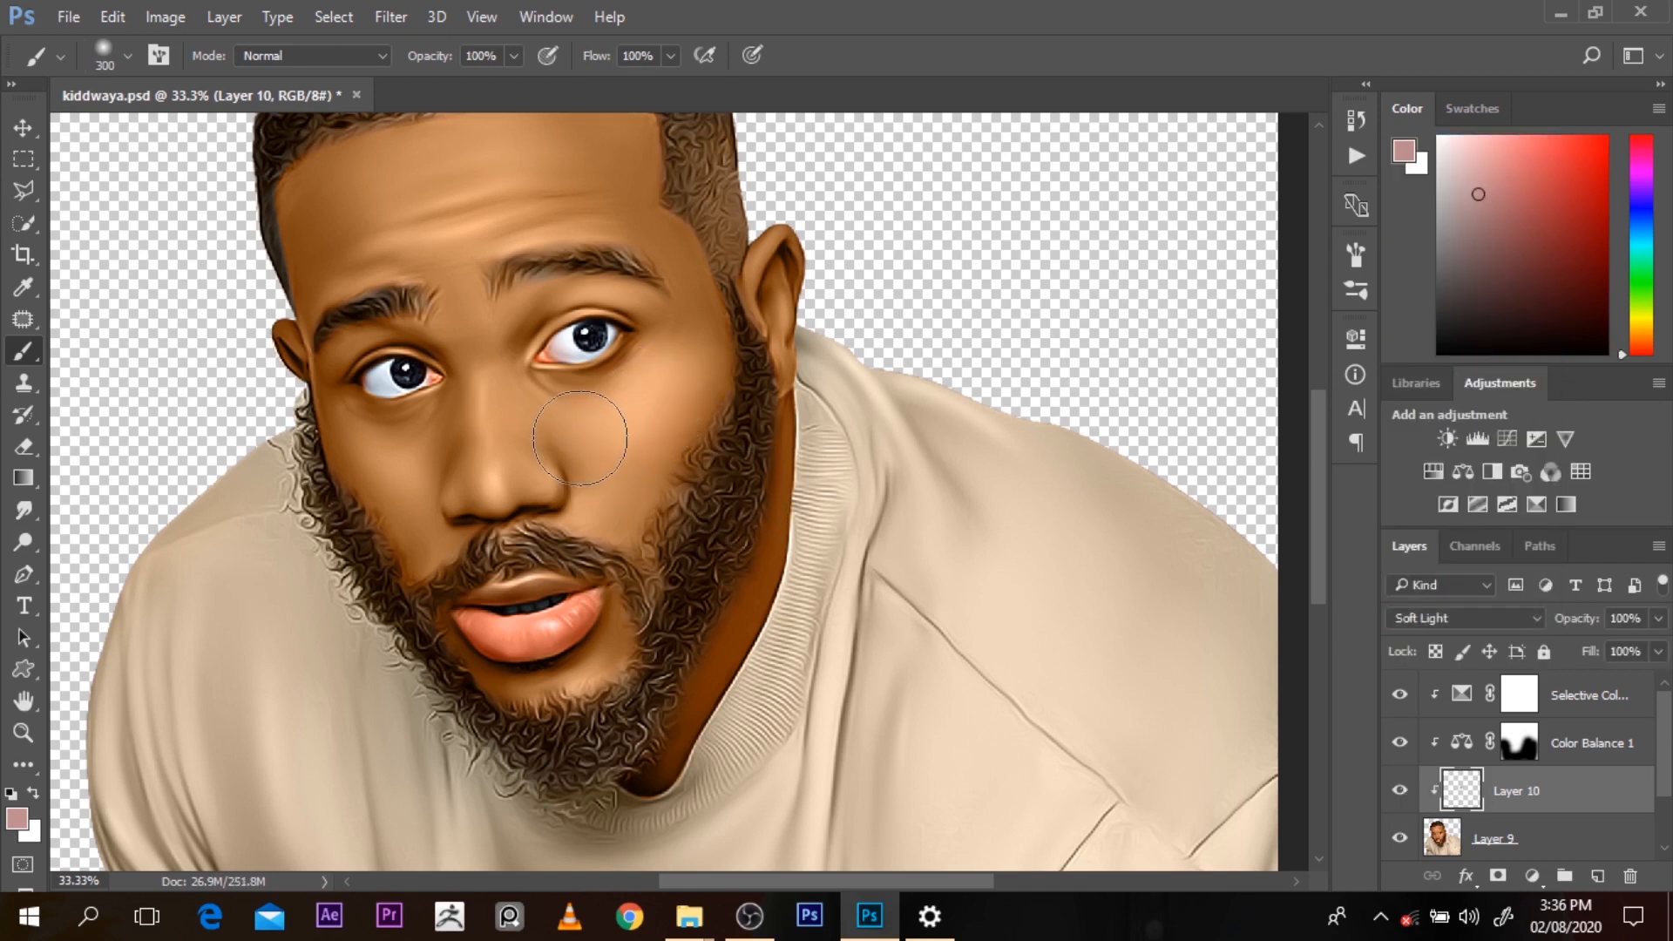
{"action": "left_click_drag", "start_coordinate": [392, 478], "coordinate": [364, 450]}
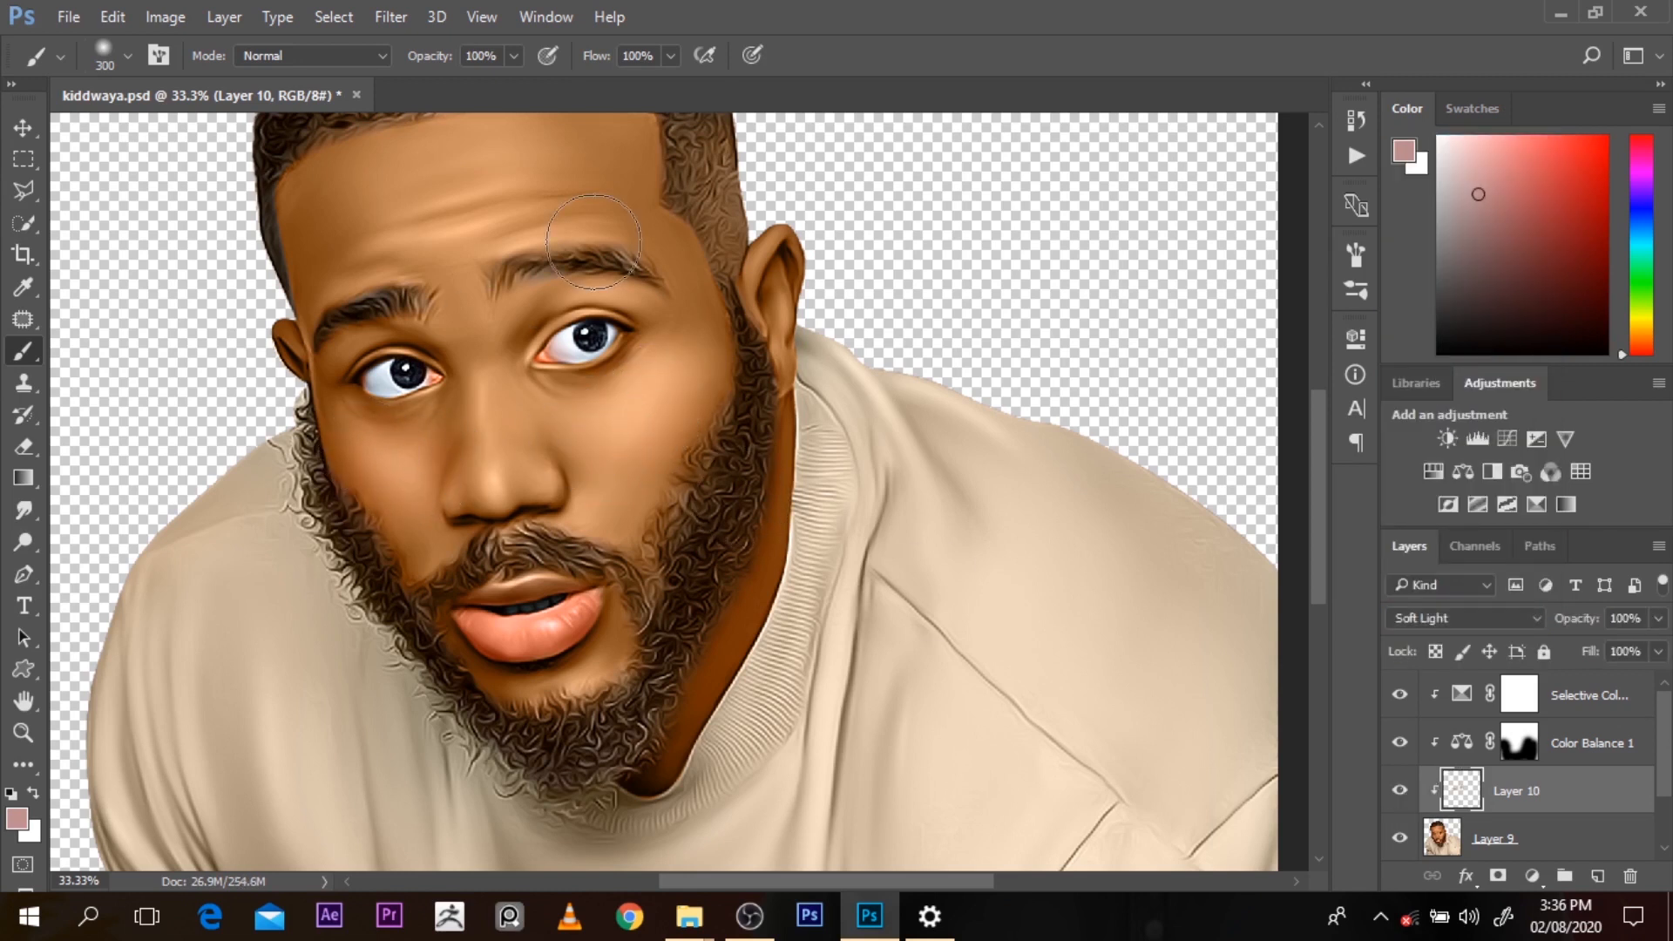
{"action": "key", "text": "bracketright"}
{"action": "key", "text": "bracketright"}
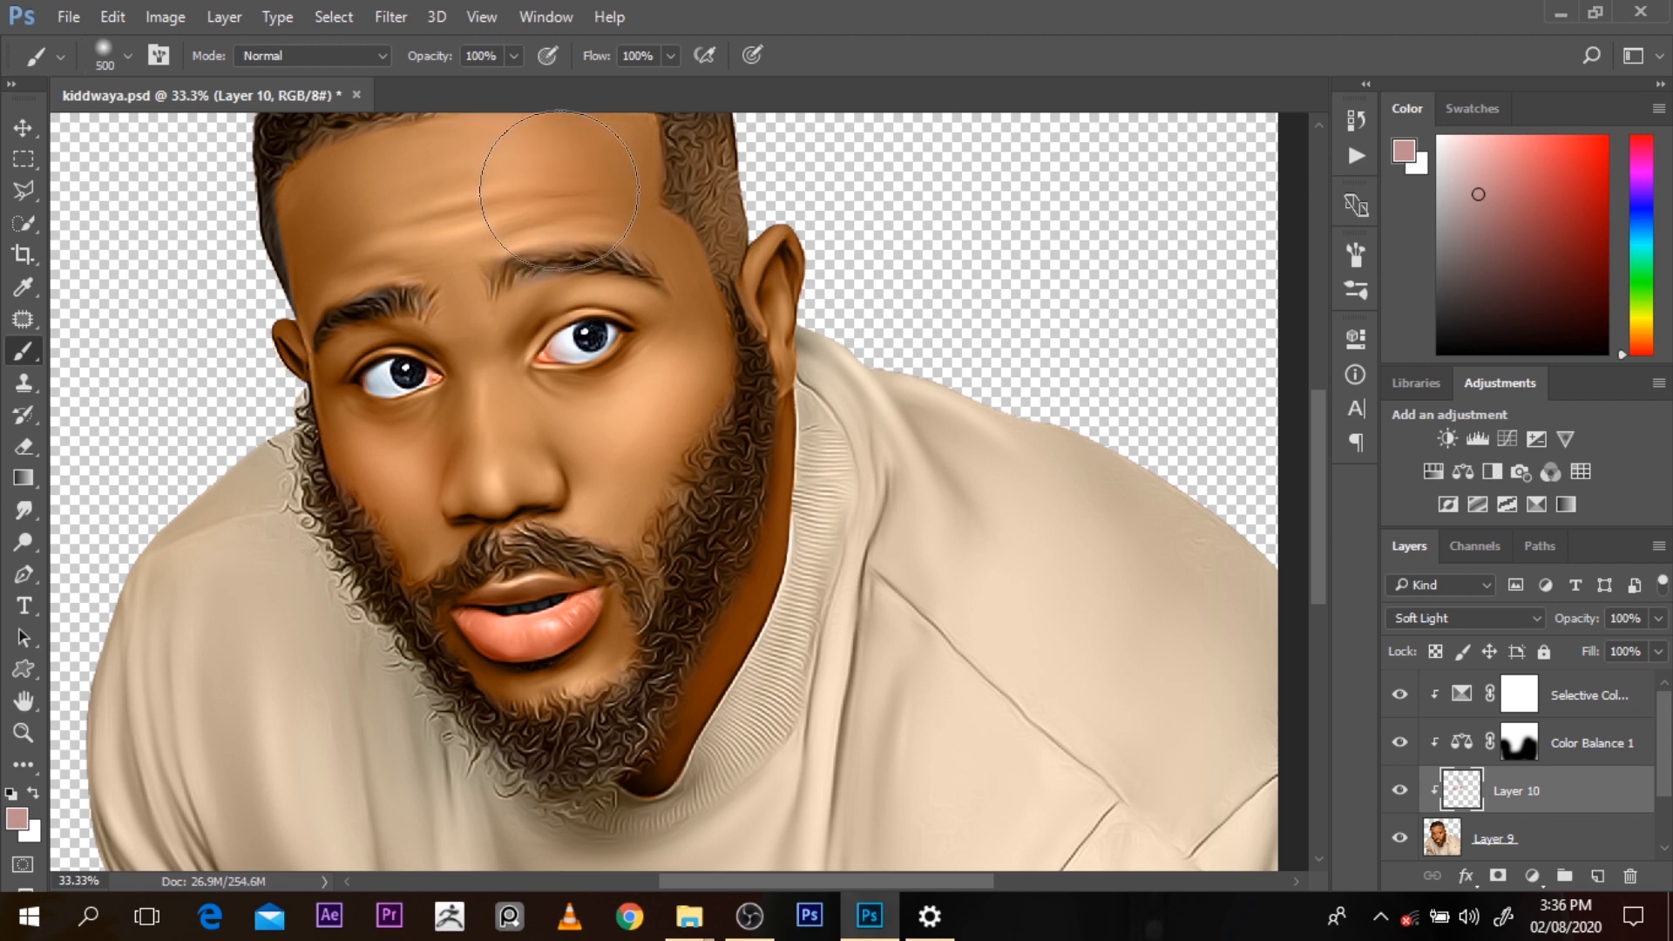
{"action": "key", "text": "bracketleft"}
{"action": "key", "text": "bracketleft"}
{"action": "key", "text": "bracketleft"}
{"action": "key", "text": "bracketleft"}
{"action": "key", "text": "bracketleft"}
{"action": "key", "text": "bracketleft"}
{"action": "key", "text": "bracketleft"}
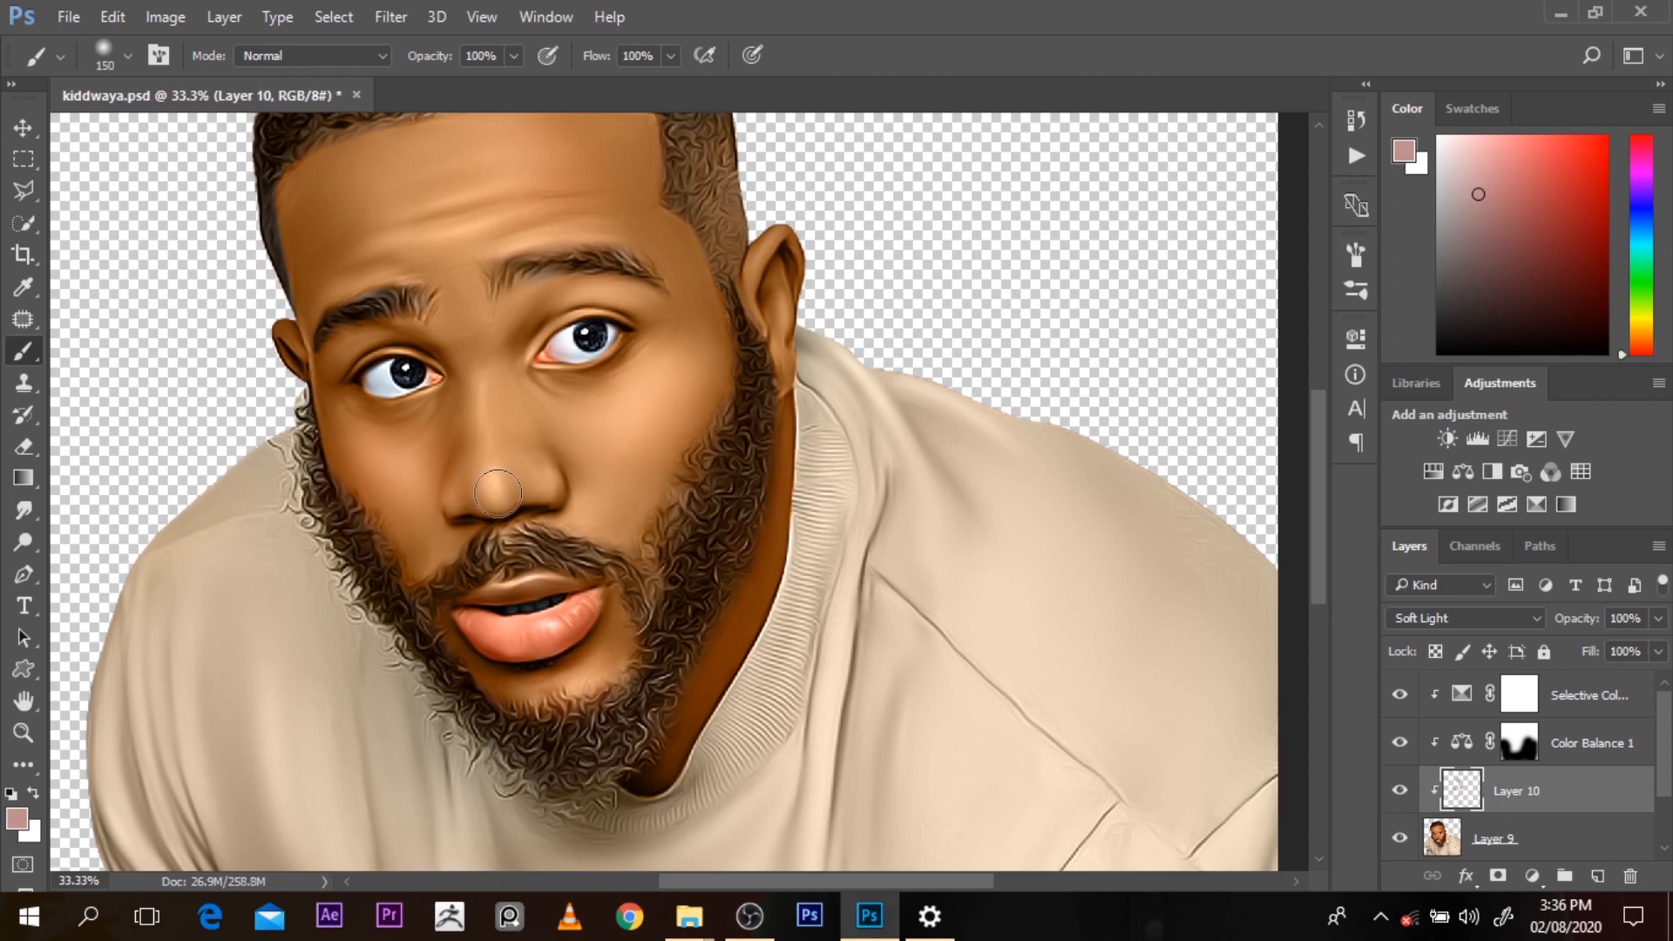
Compare the face with and without the blush and lower Layer 10's opacity to 64%, keeping Soft Light blending
{"action": "left_click", "coordinate": [926, 551], "text": "alt"}
{"action": "left_click", "coordinate": [925, 551], "text": "alt"}
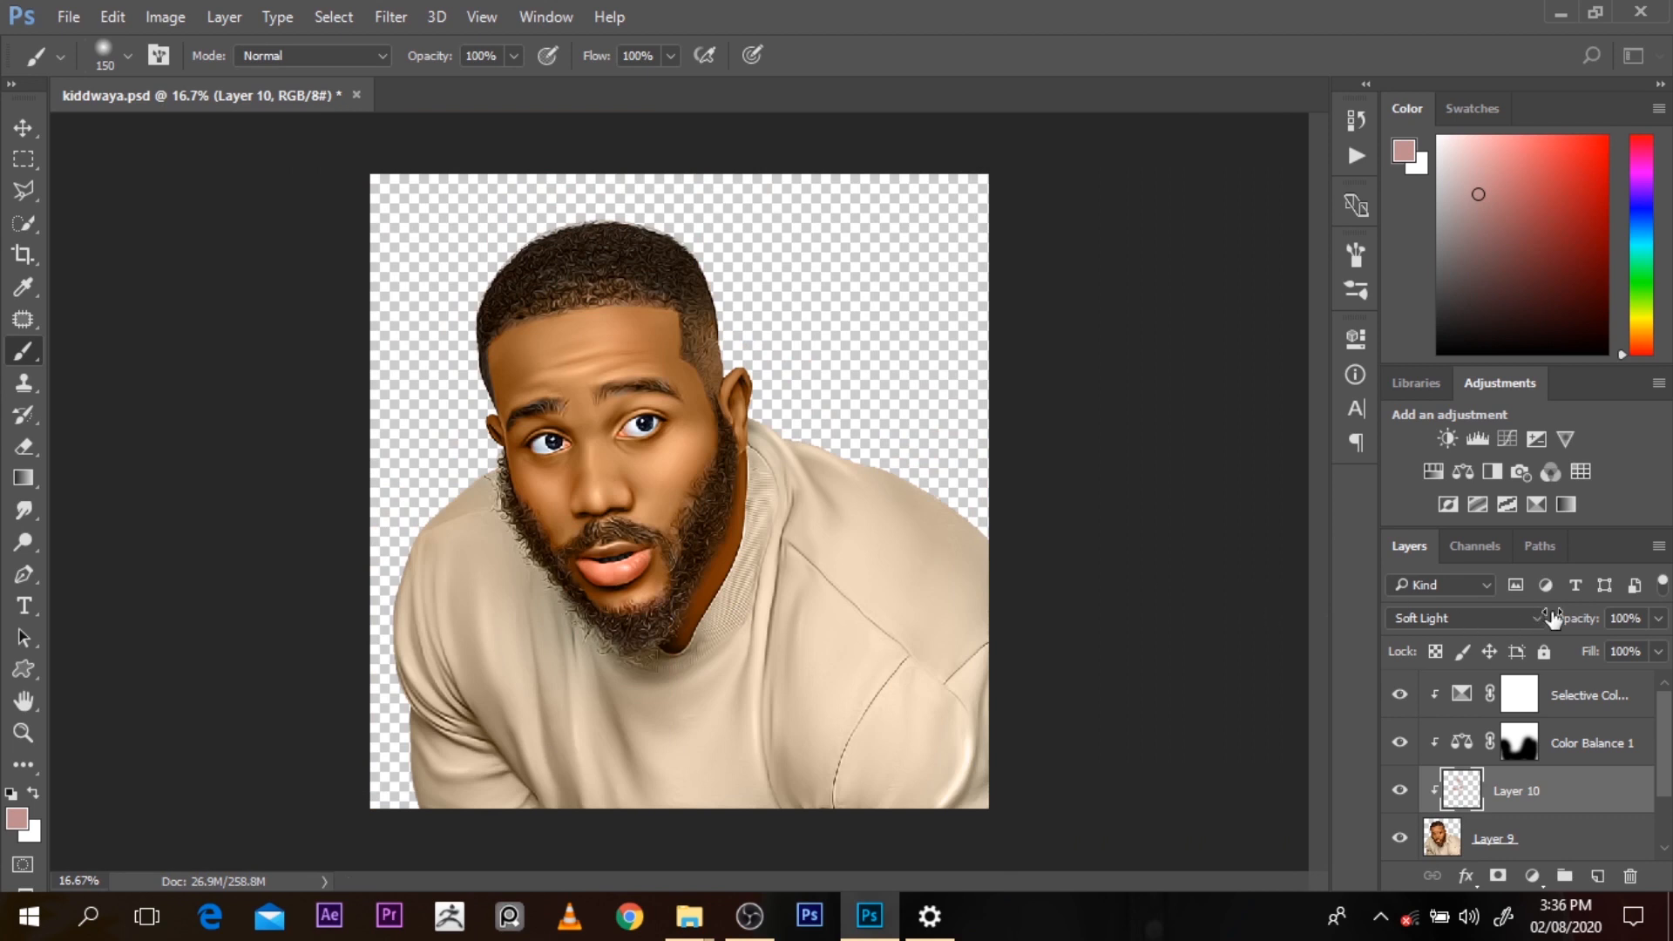
{"action": "left_click", "coordinate": [1401, 791]}
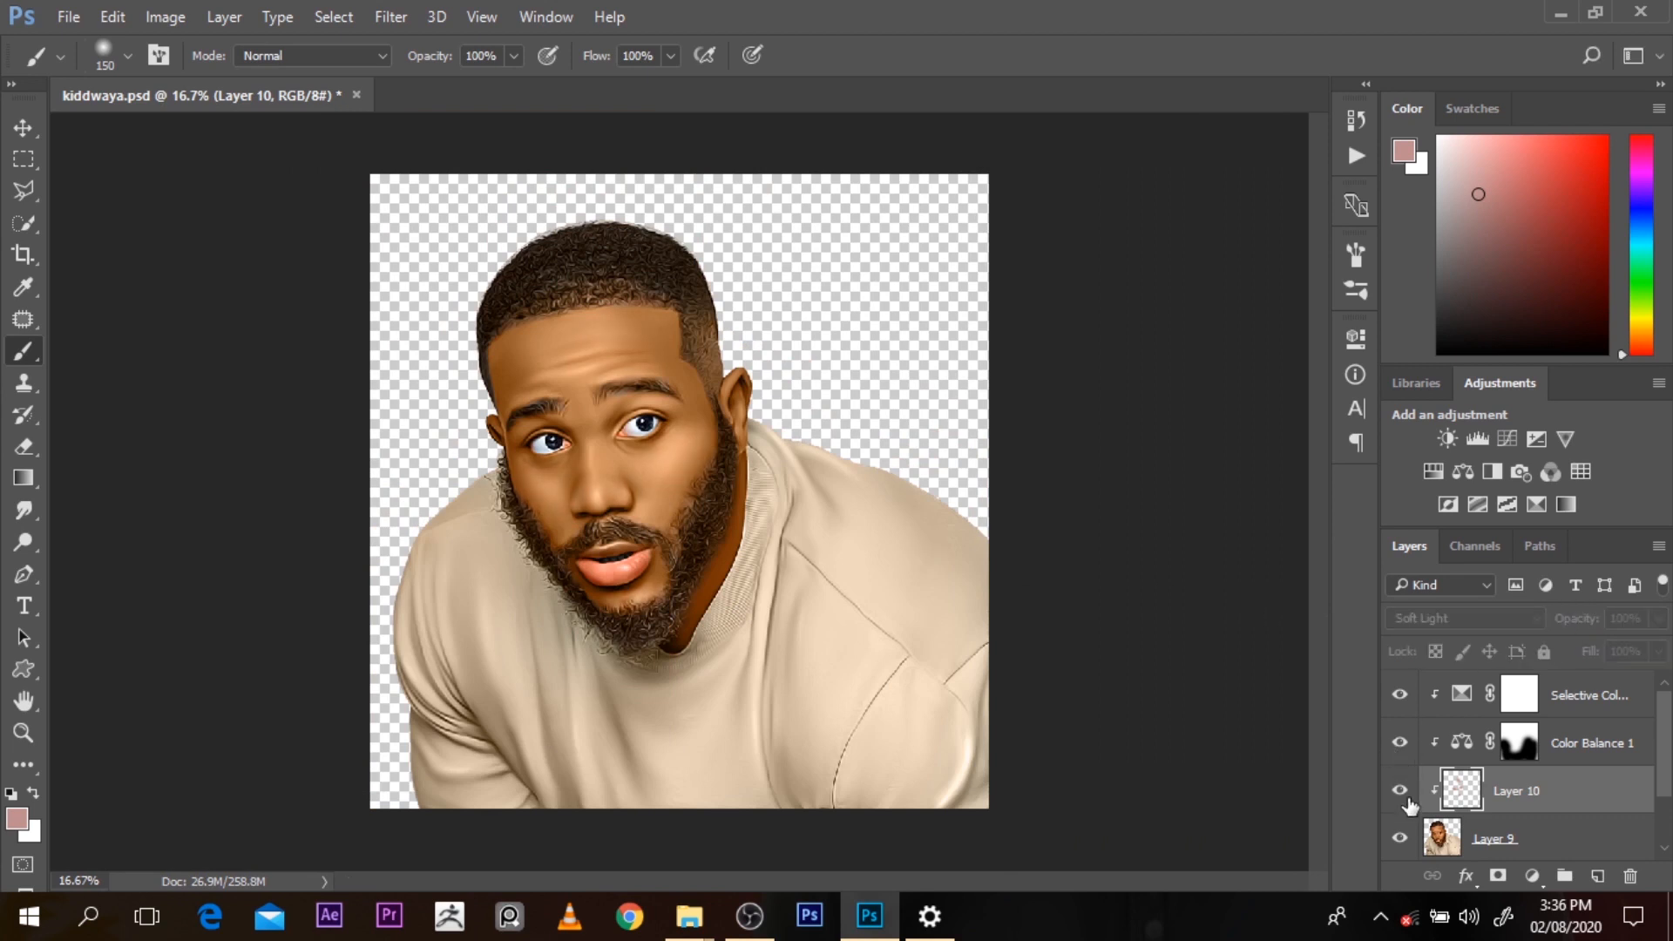
{"action": "left_click", "coordinate": [1401, 791]}
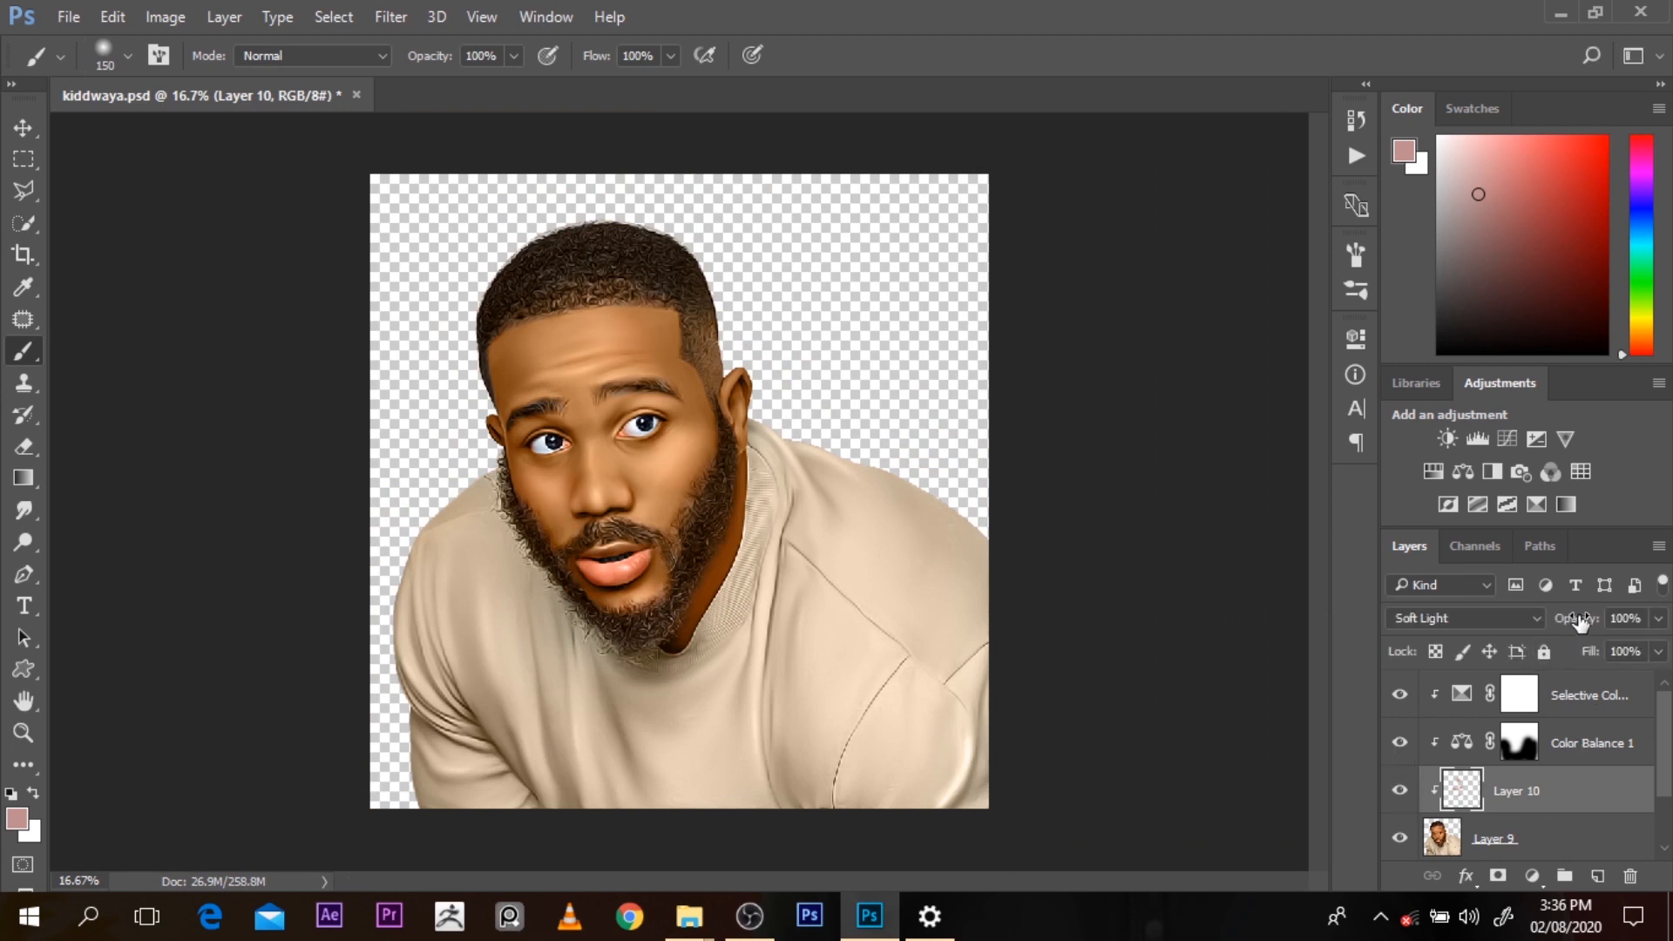
{"action": "left_click_drag", "start_coordinate": [1579, 621], "coordinate": [1541, 651]}
{"action": "left_click", "coordinate": [1401, 791]}
{"action": "left_click", "coordinate": [1401, 791]}
{"action": "left_click", "coordinate": [952, 509], "text": "alt"}
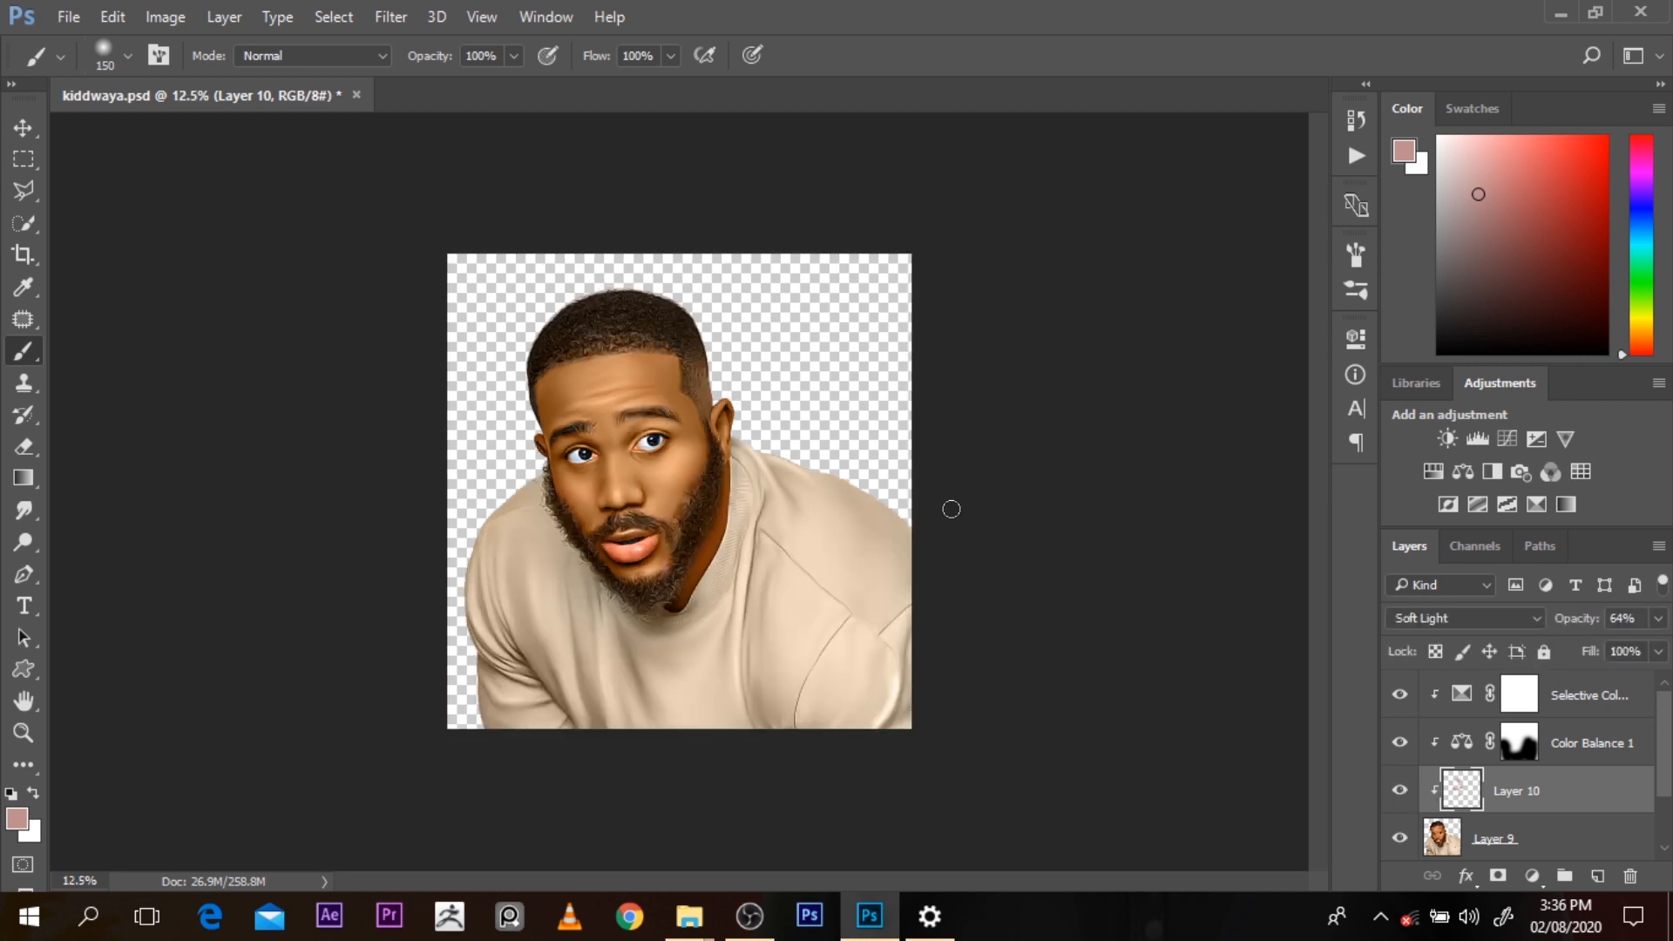
{"action": "left_click", "coordinate": [610, 385], "text": "ctrl"}
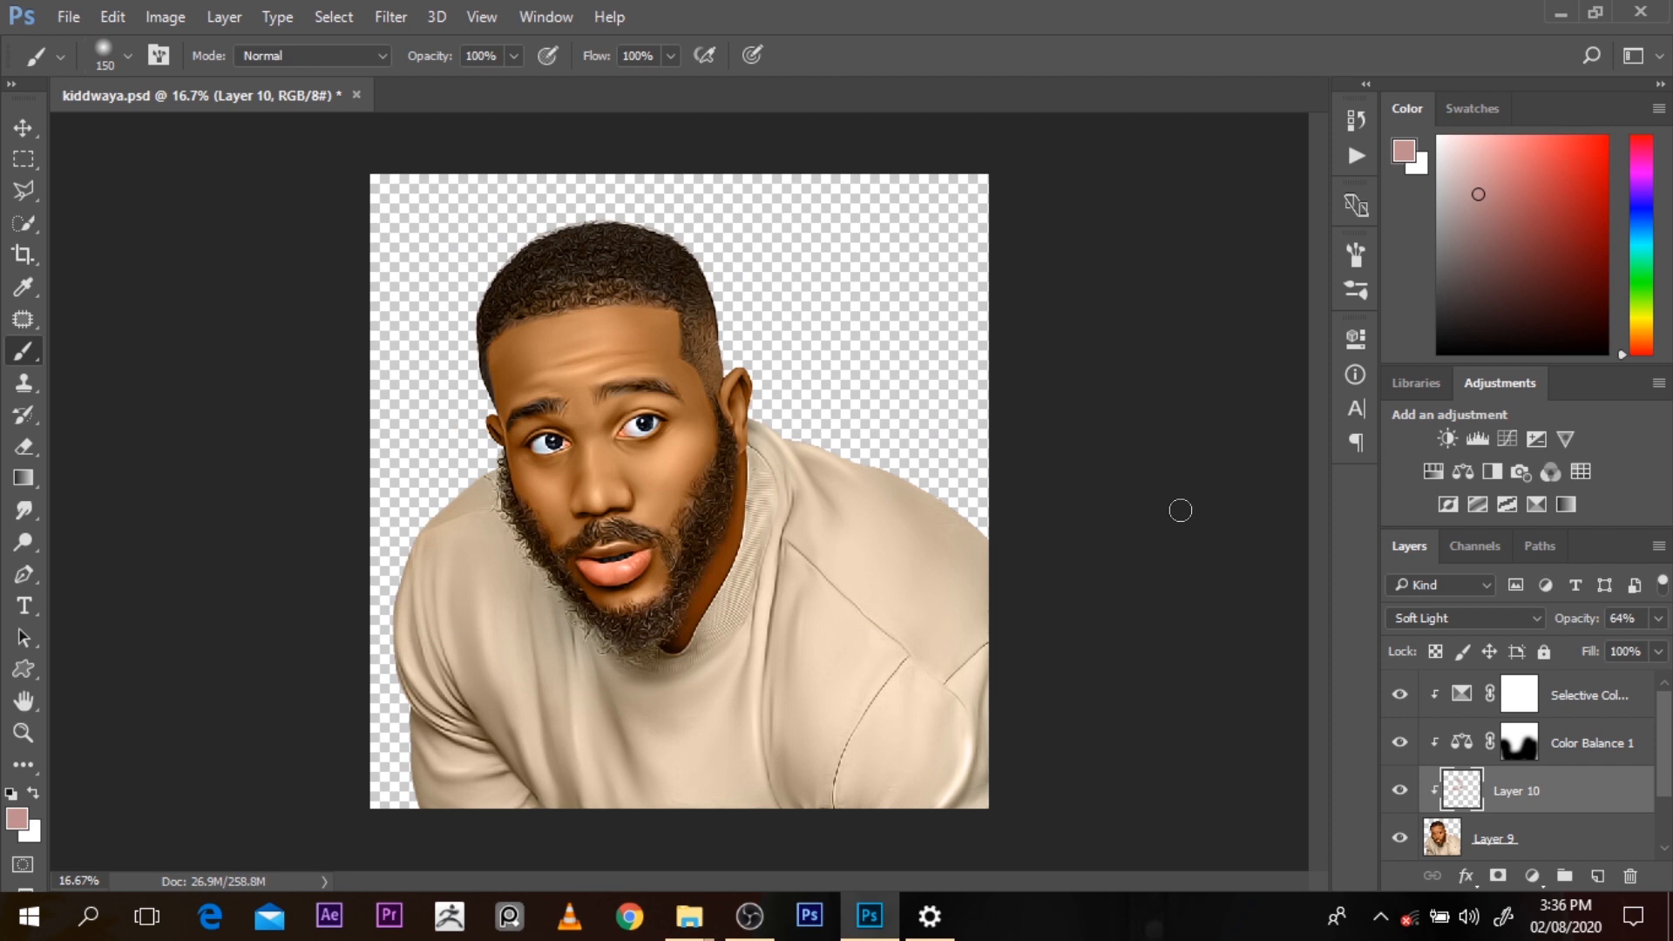
{"action": "left_click", "coordinate": [1440, 615]}
{"action": "left_click", "coordinate": [1429, 585]}
Bring the blurred orange-and-white-labeled-pack image into kiddwaya.psd as a new layer on top of the stack
{"action": "left_click", "coordinate": [11, 129]}
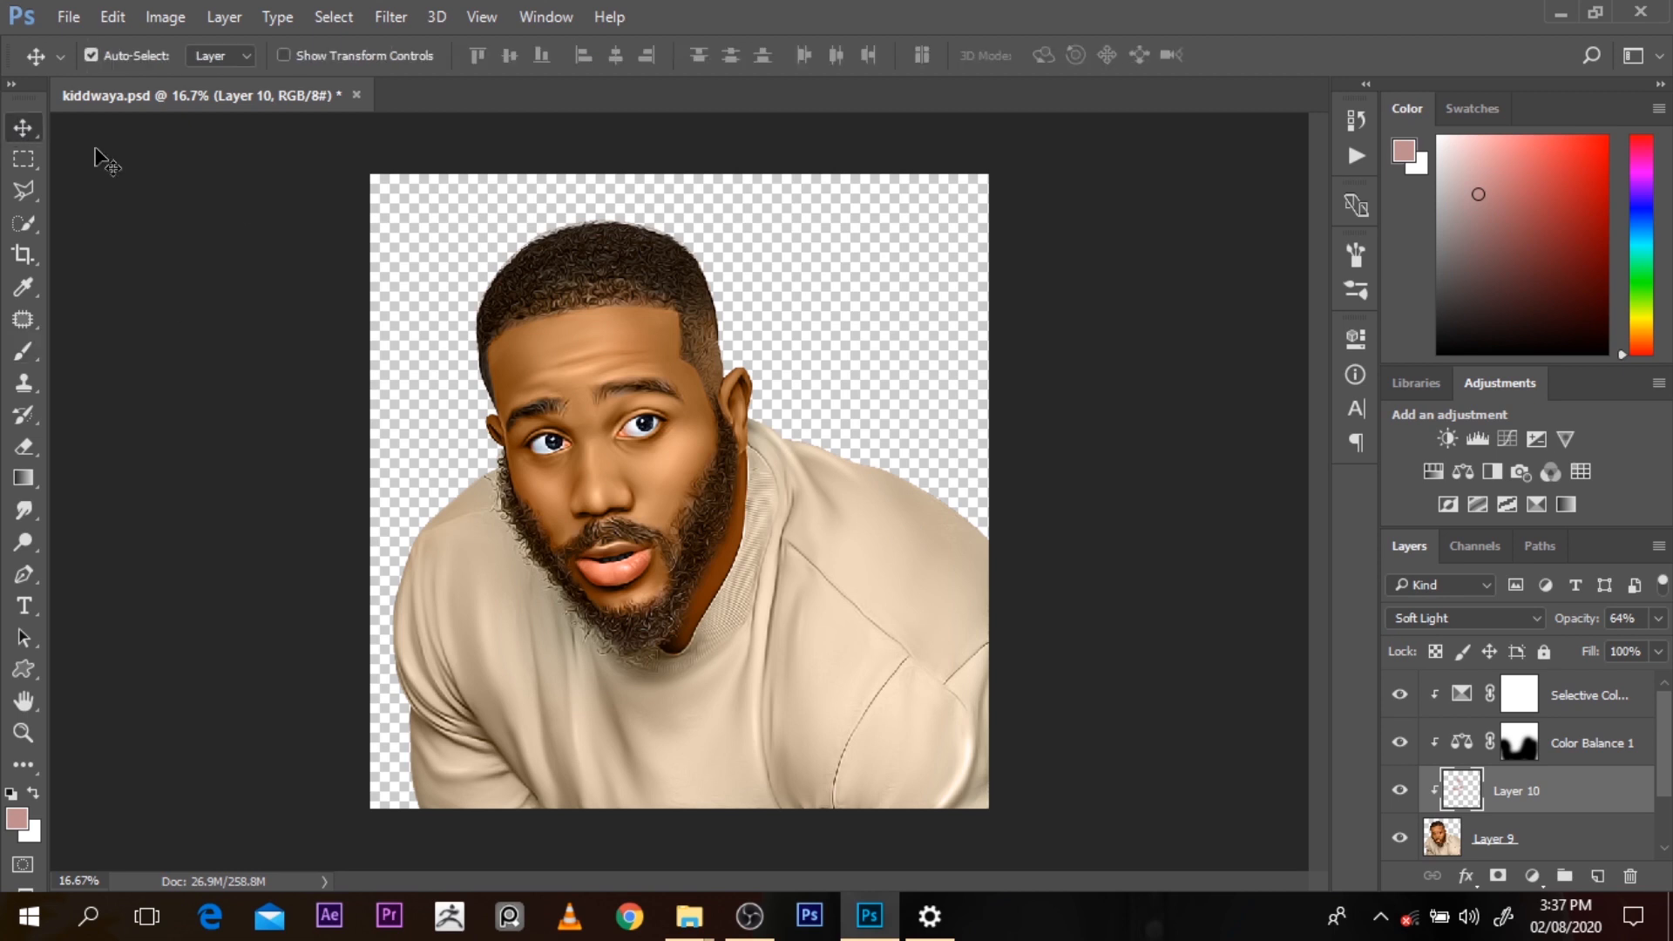
{"action": "left_click", "coordinate": [839, 304]}
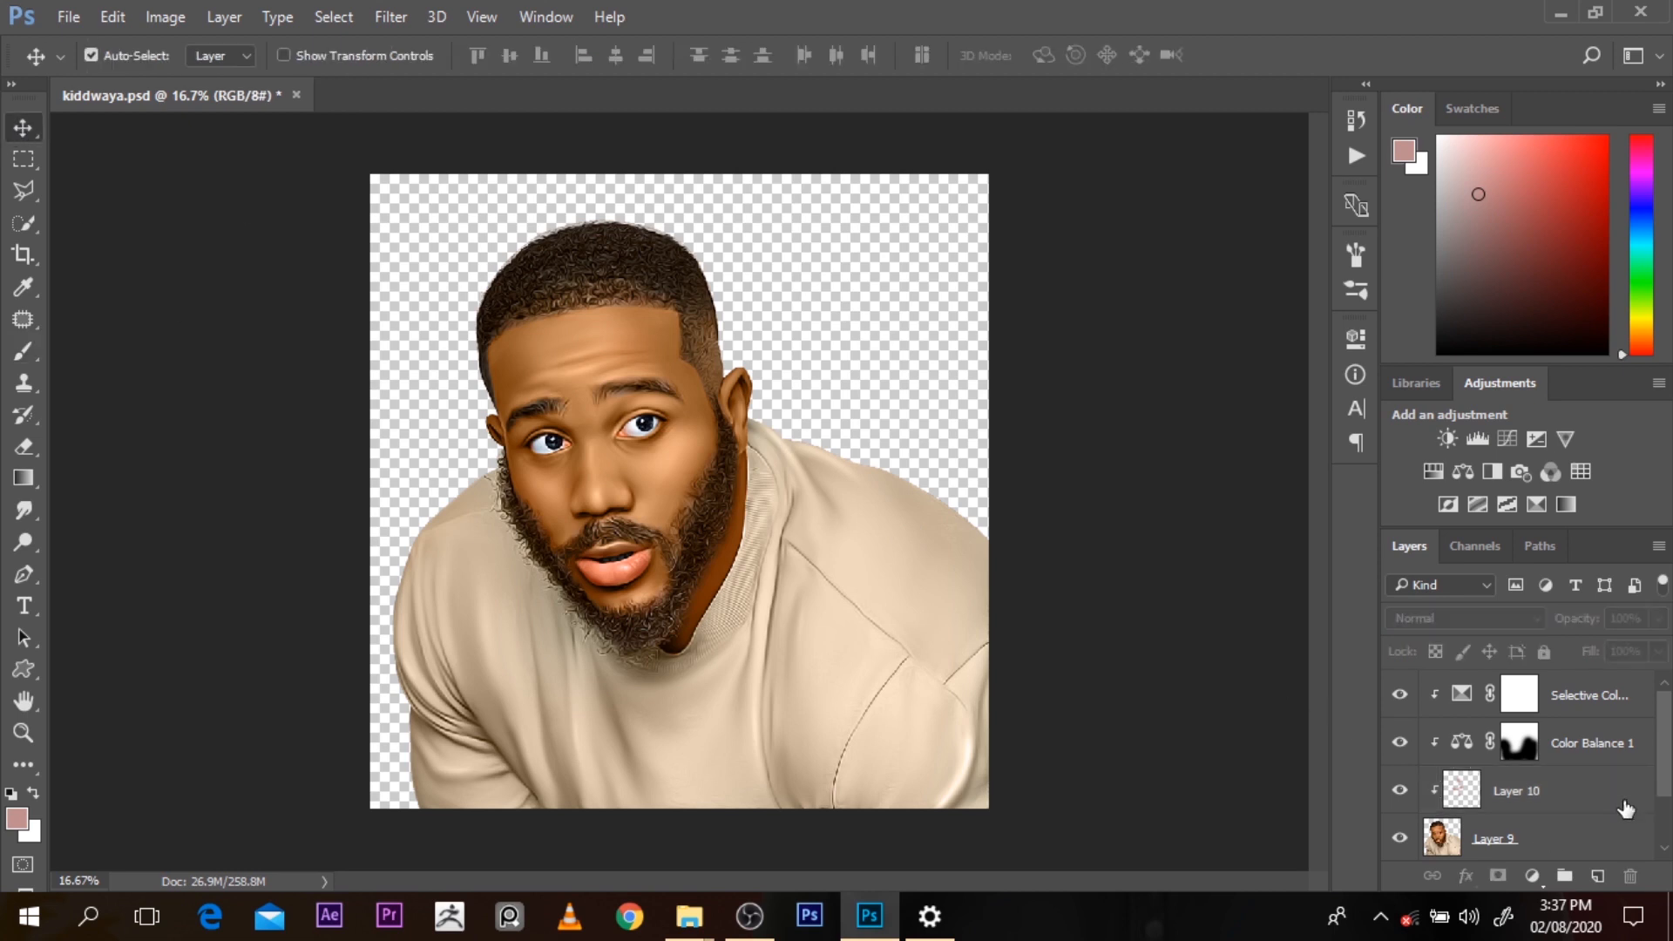
{"action": "left_click_drag", "start_coordinate": [1667, 769], "coordinate": [1669, 814]}
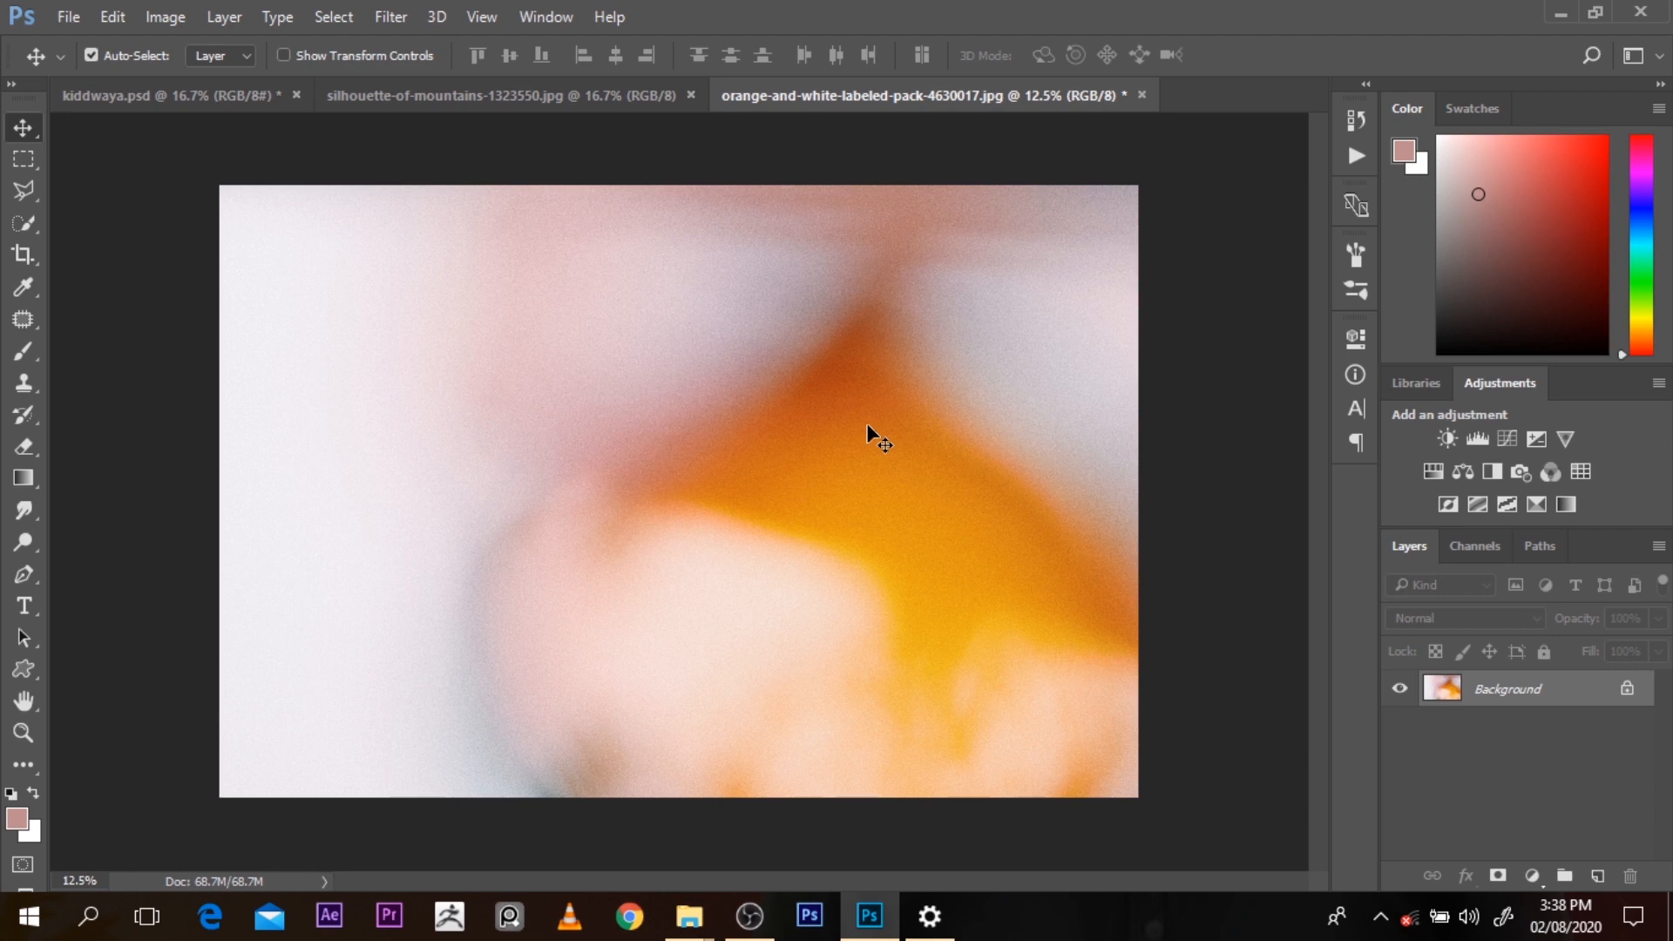
{"action": "left_click_drag", "start_coordinate": [746, 383], "coordinate": [513, 411]}
{"action": "key", "text": "Return"}
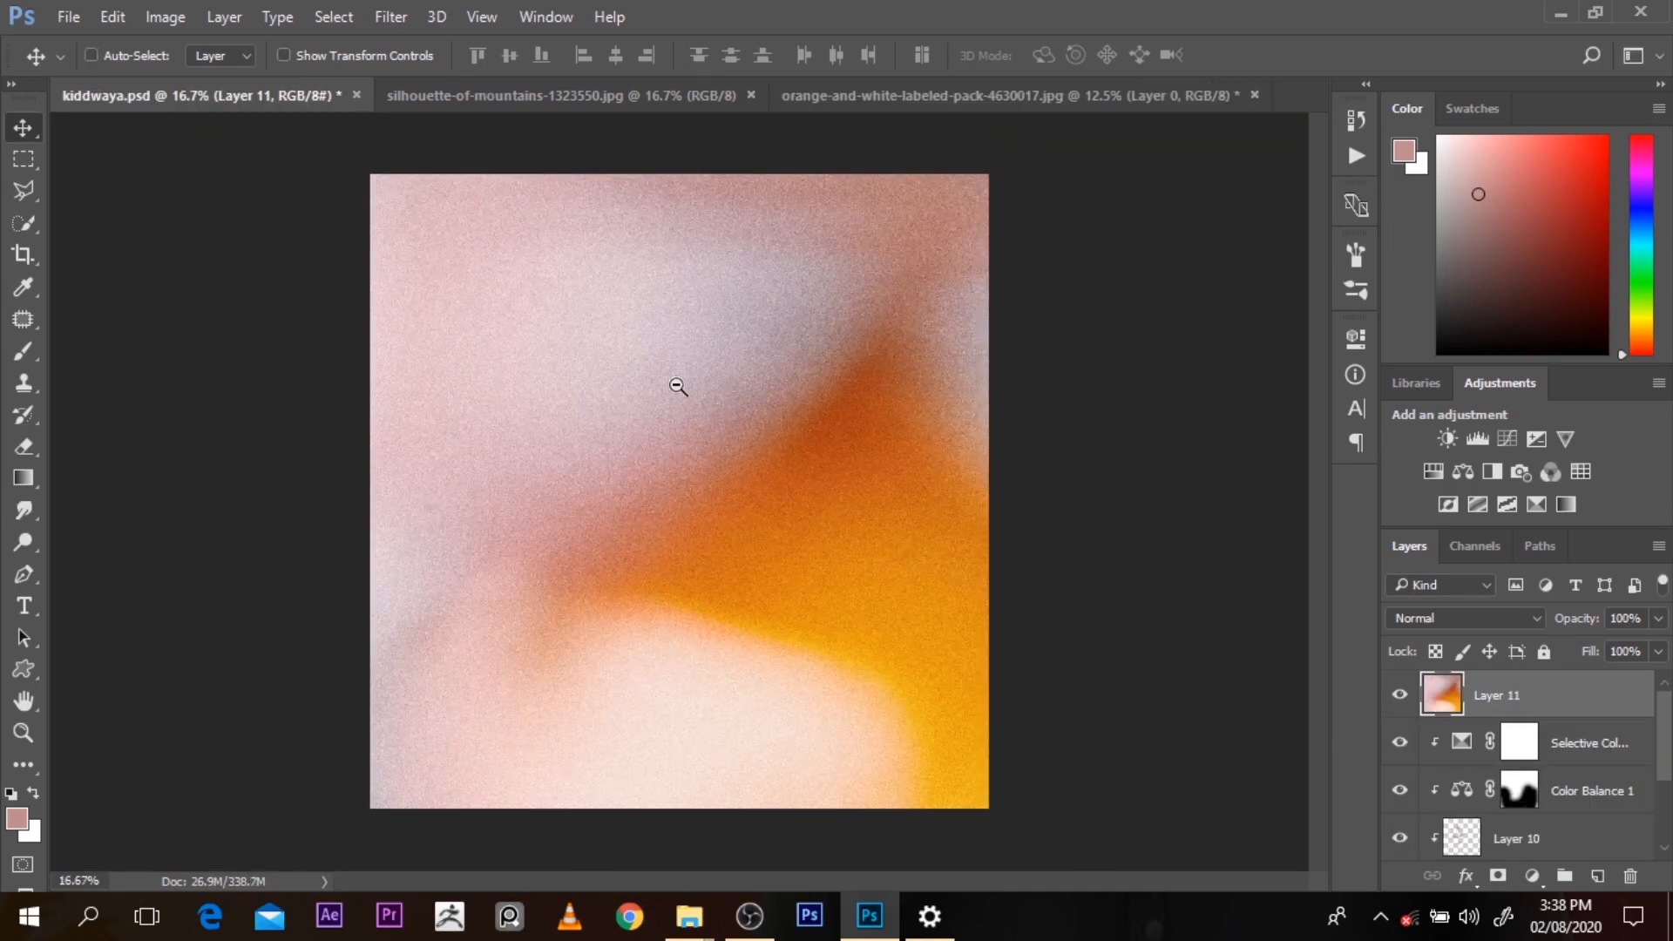
Shift the blurred orange image on Layer 11 across the canvas and rotate it by -179.44°
{"action": "key", "text": "ctrl+minus"}
{"action": "key", "text": "ctrl+t"}
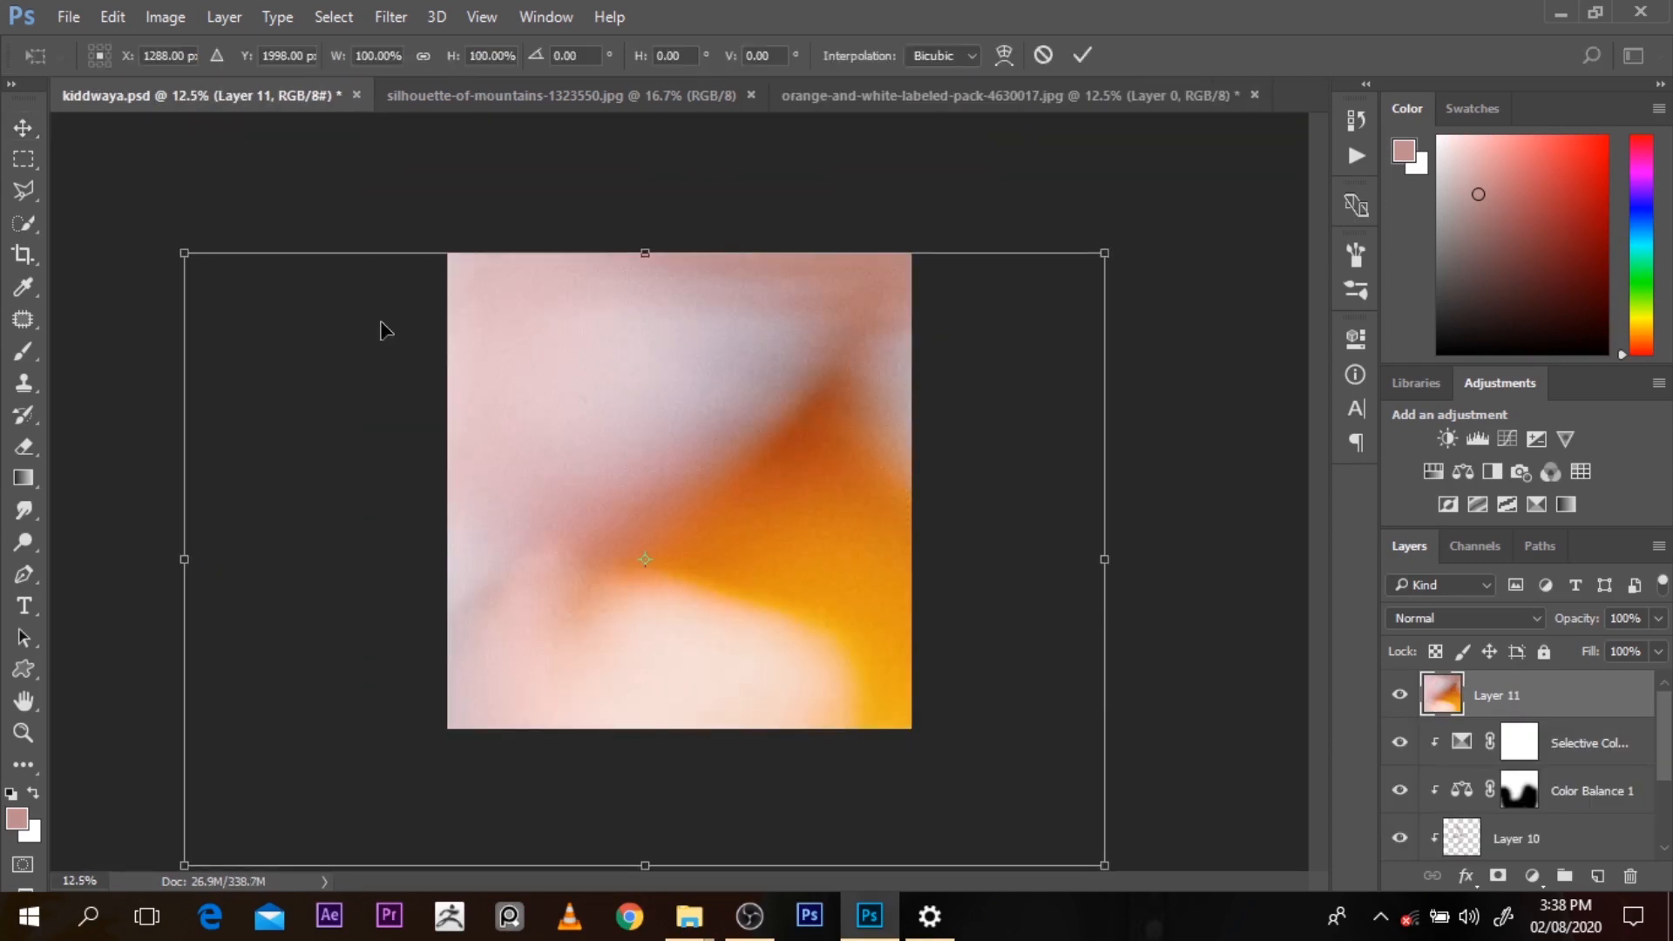
{"action": "left_click_drag", "start_coordinate": [381, 329], "coordinate": [729, 408]}
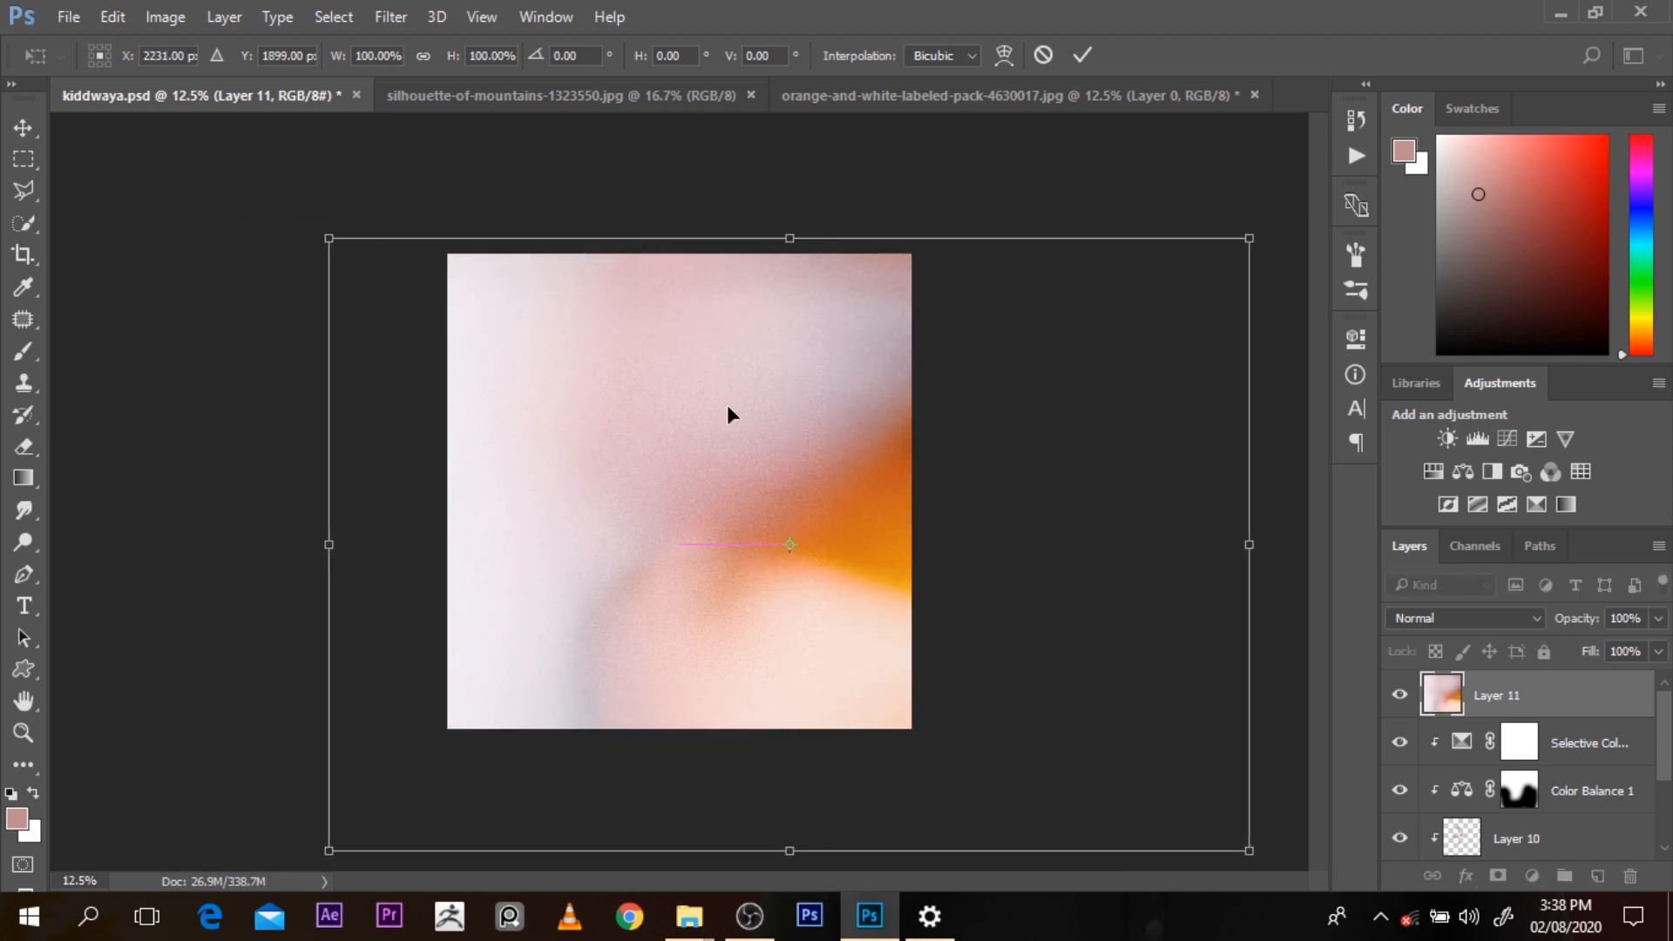
{"action": "left_click_drag", "start_coordinate": [1291, 754], "coordinate": [495, 415]}
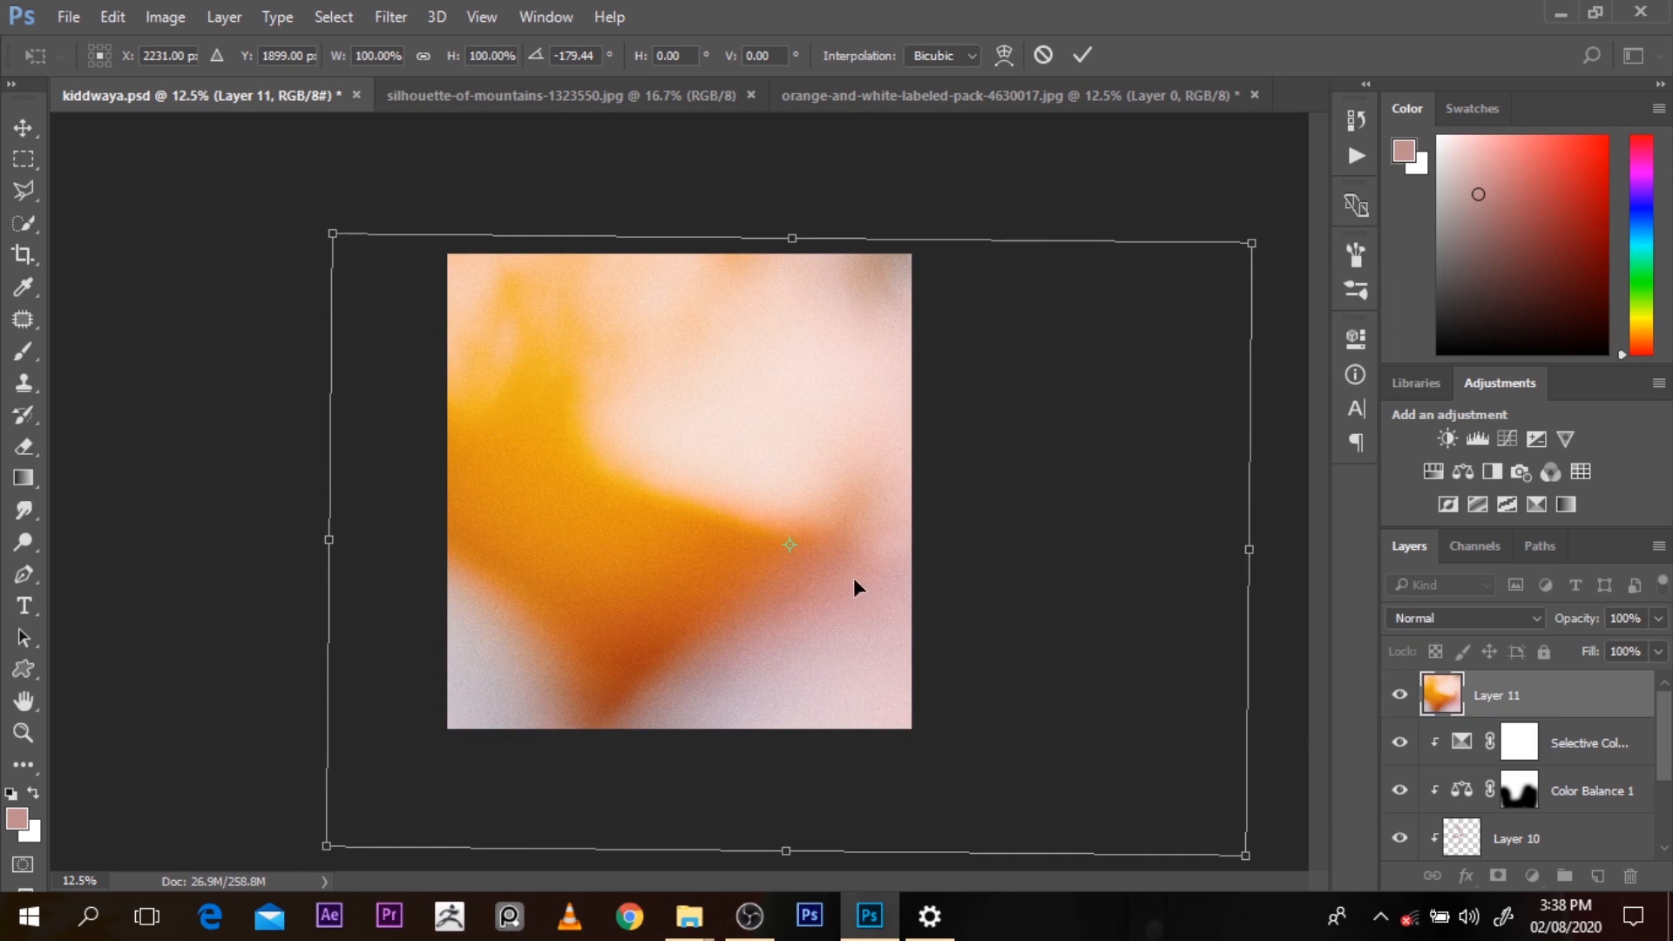
{"action": "mouse_move", "coordinate": [854, 577]}
{"action": "left_mouse_down"}
{"action": "mouse_move", "coordinate": [842, 616]}
{"action": "mouse_move", "coordinate": [854, 582]}
{"action": "left_mouse_up"}
{"action": "key", "text": "Return"}
Place Layer 11 directly beneath the portrait on Layer 9 and reposition the blurred image behind him, undoing the last shift
{"action": "left_click_drag", "start_coordinate": [1509, 695], "coordinate": [1526, 769]}
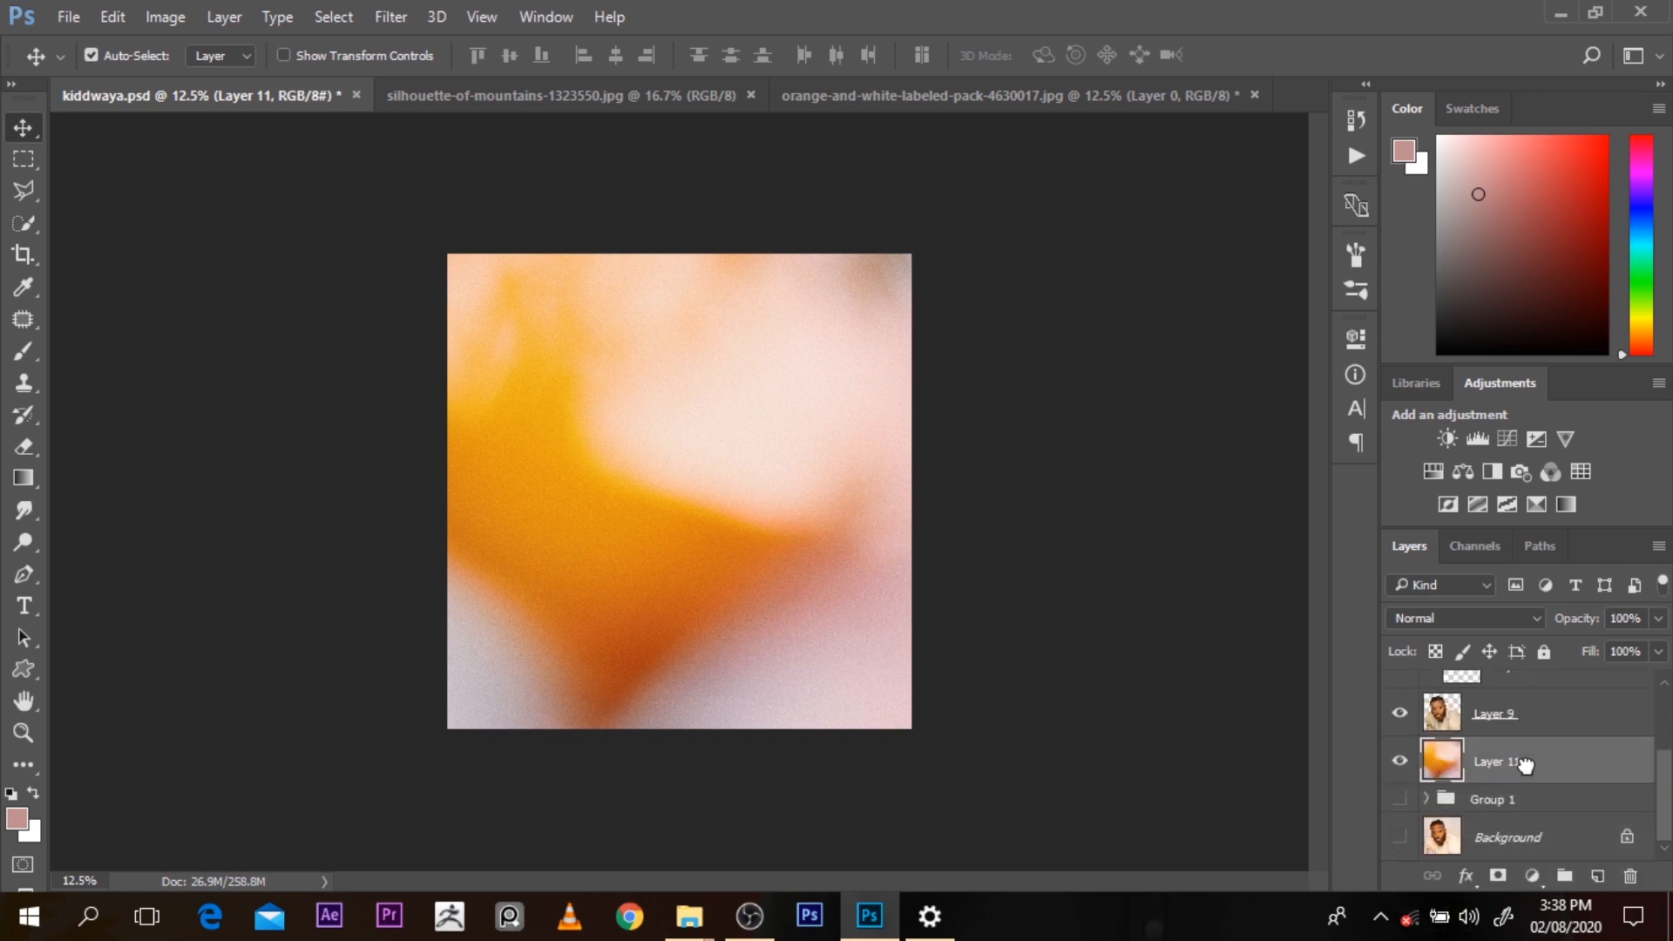
{"action": "left_click_drag", "start_coordinate": [889, 493], "coordinate": [769, 420]}
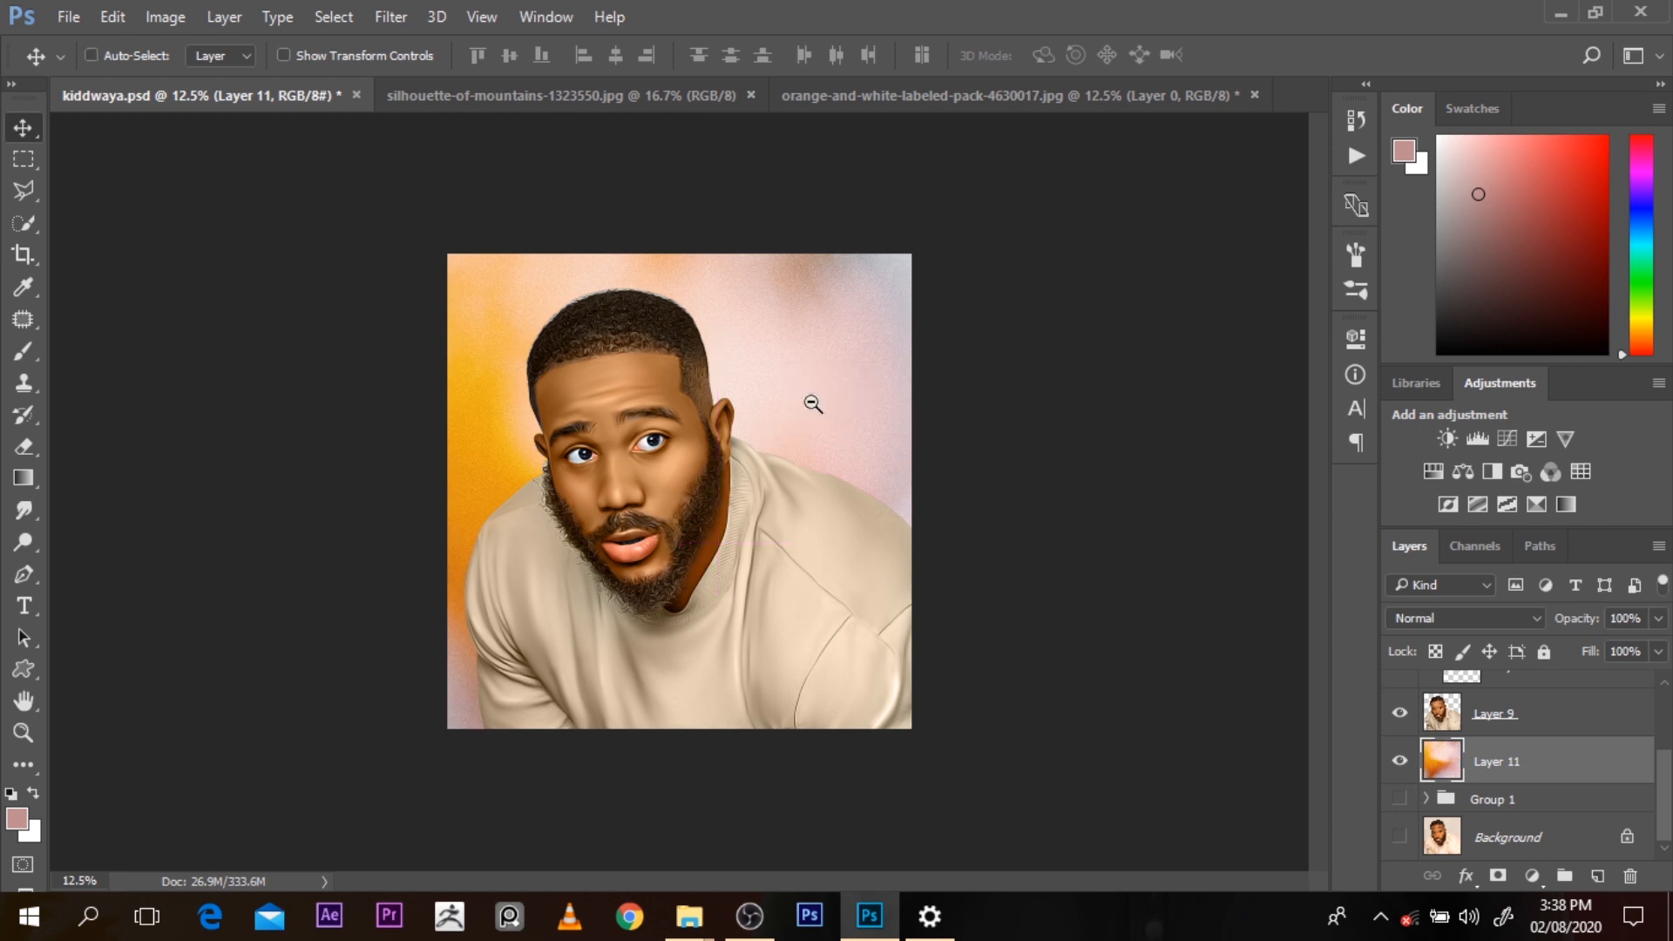
{"action": "key", "text": "ctrl+minus"}
{"action": "key", "text": "ctrl+plus"}
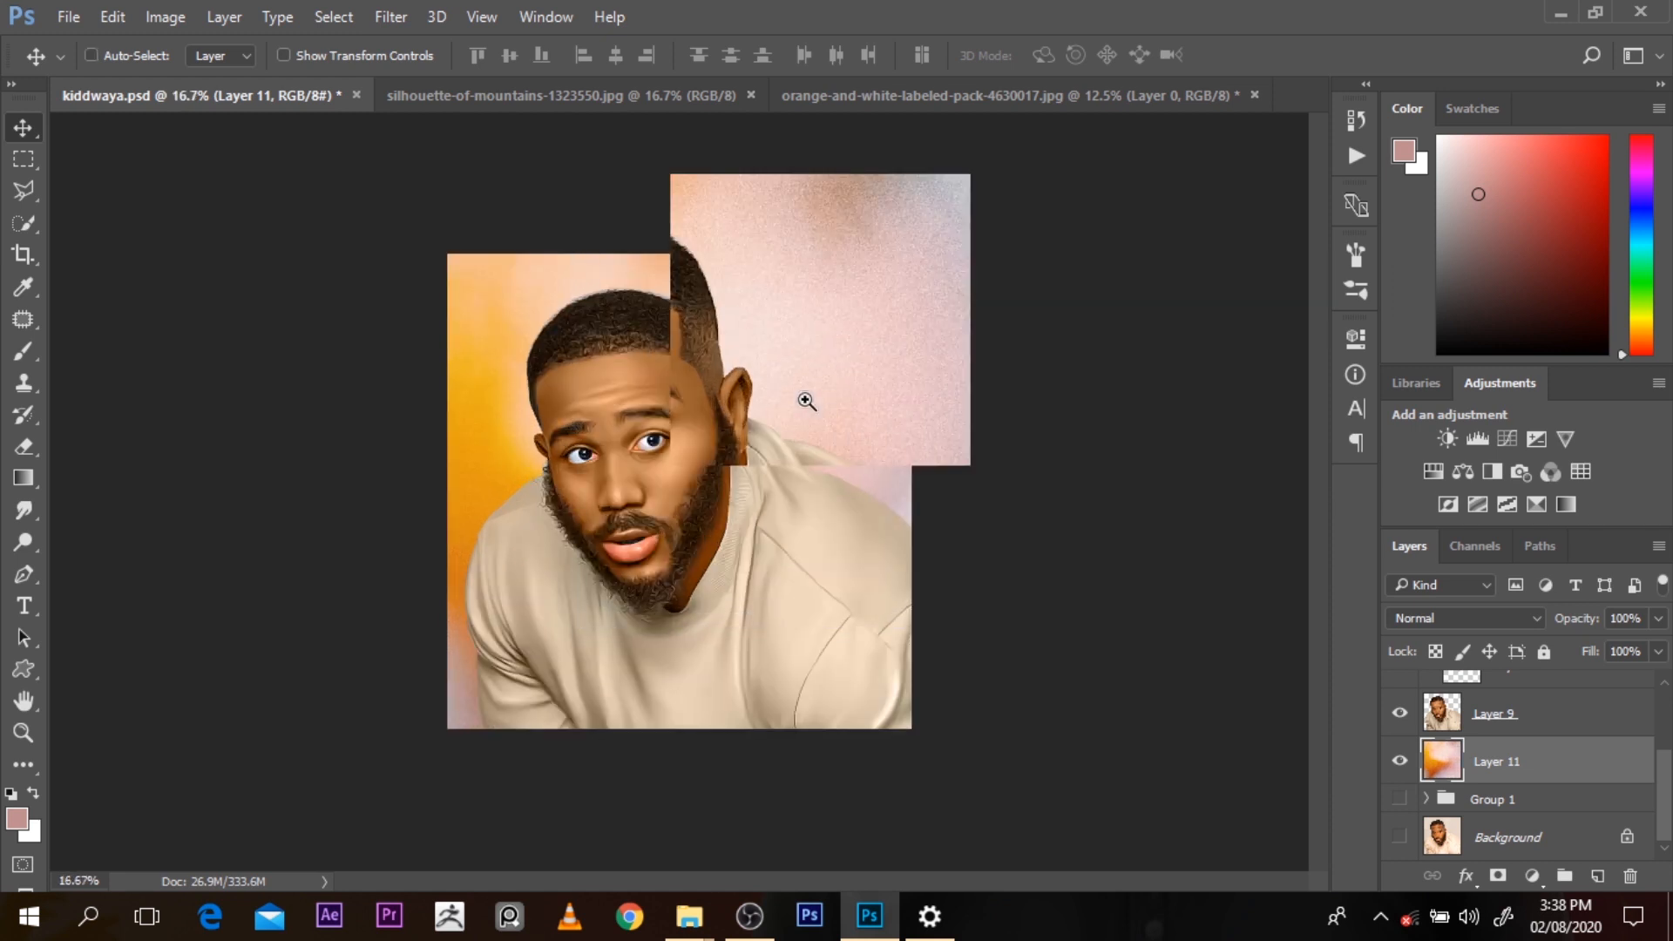
{"action": "left_click_drag", "start_coordinate": [840, 401], "coordinate": [722, 400]}
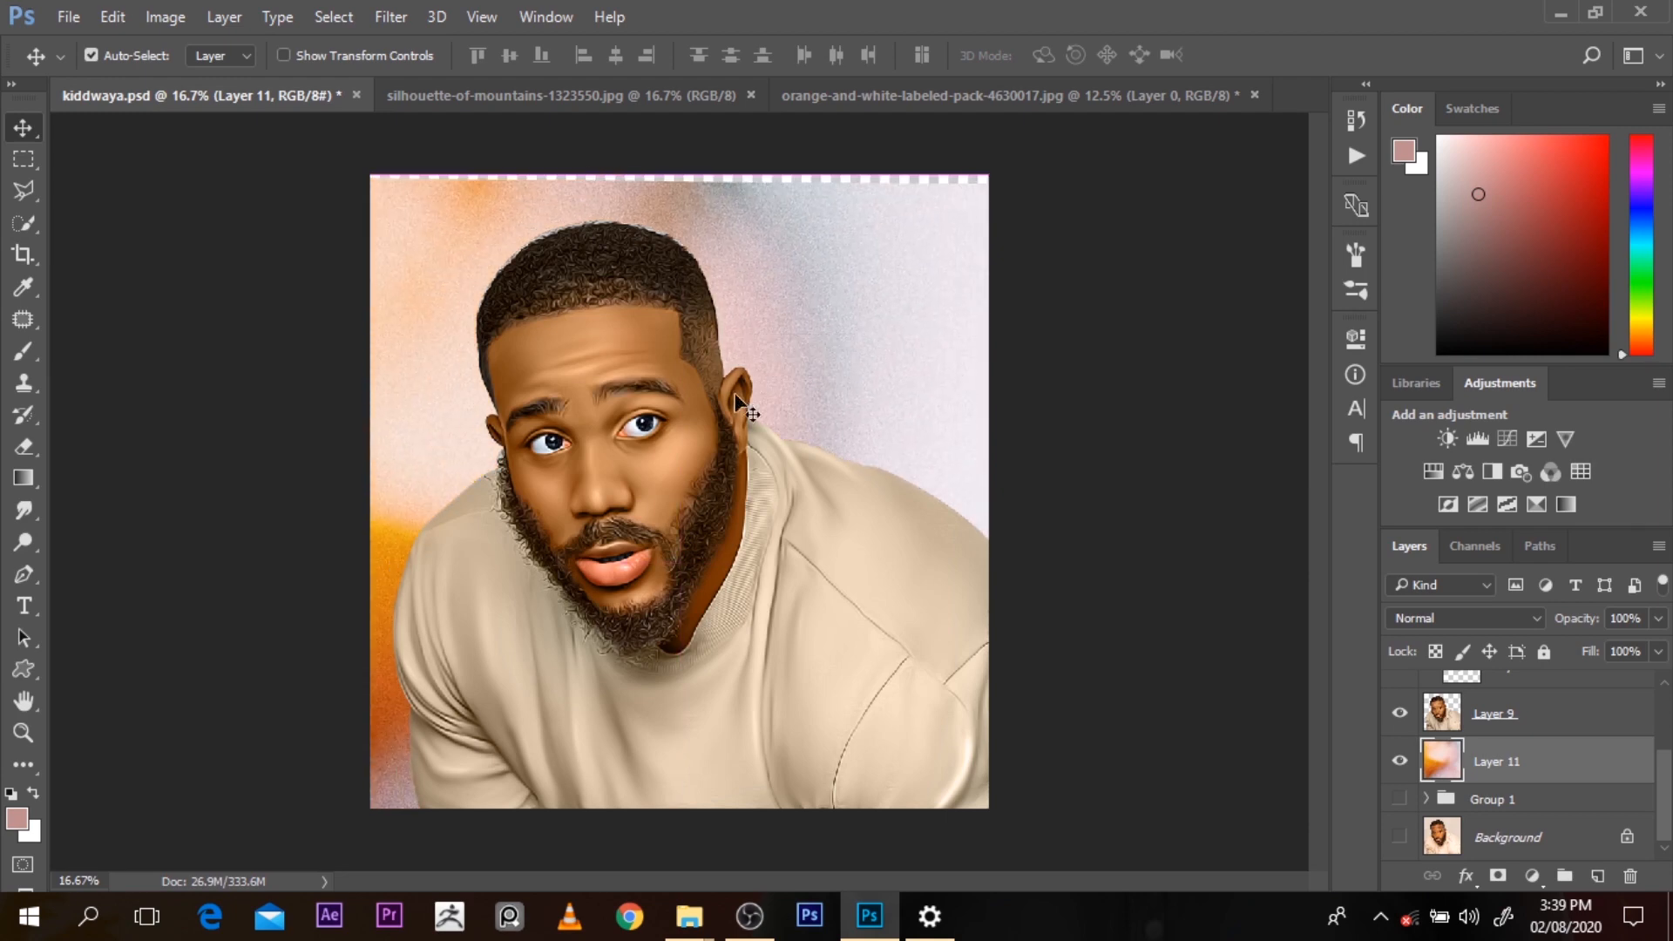
{"action": "key", "text": "ctrl+z"}
Bring the silhouette-of-mountains image into kiddwaya.psd as a new layer directly beneath the portrait on Layer 9
{"action": "left_click", "coordinate": [950, 91]}
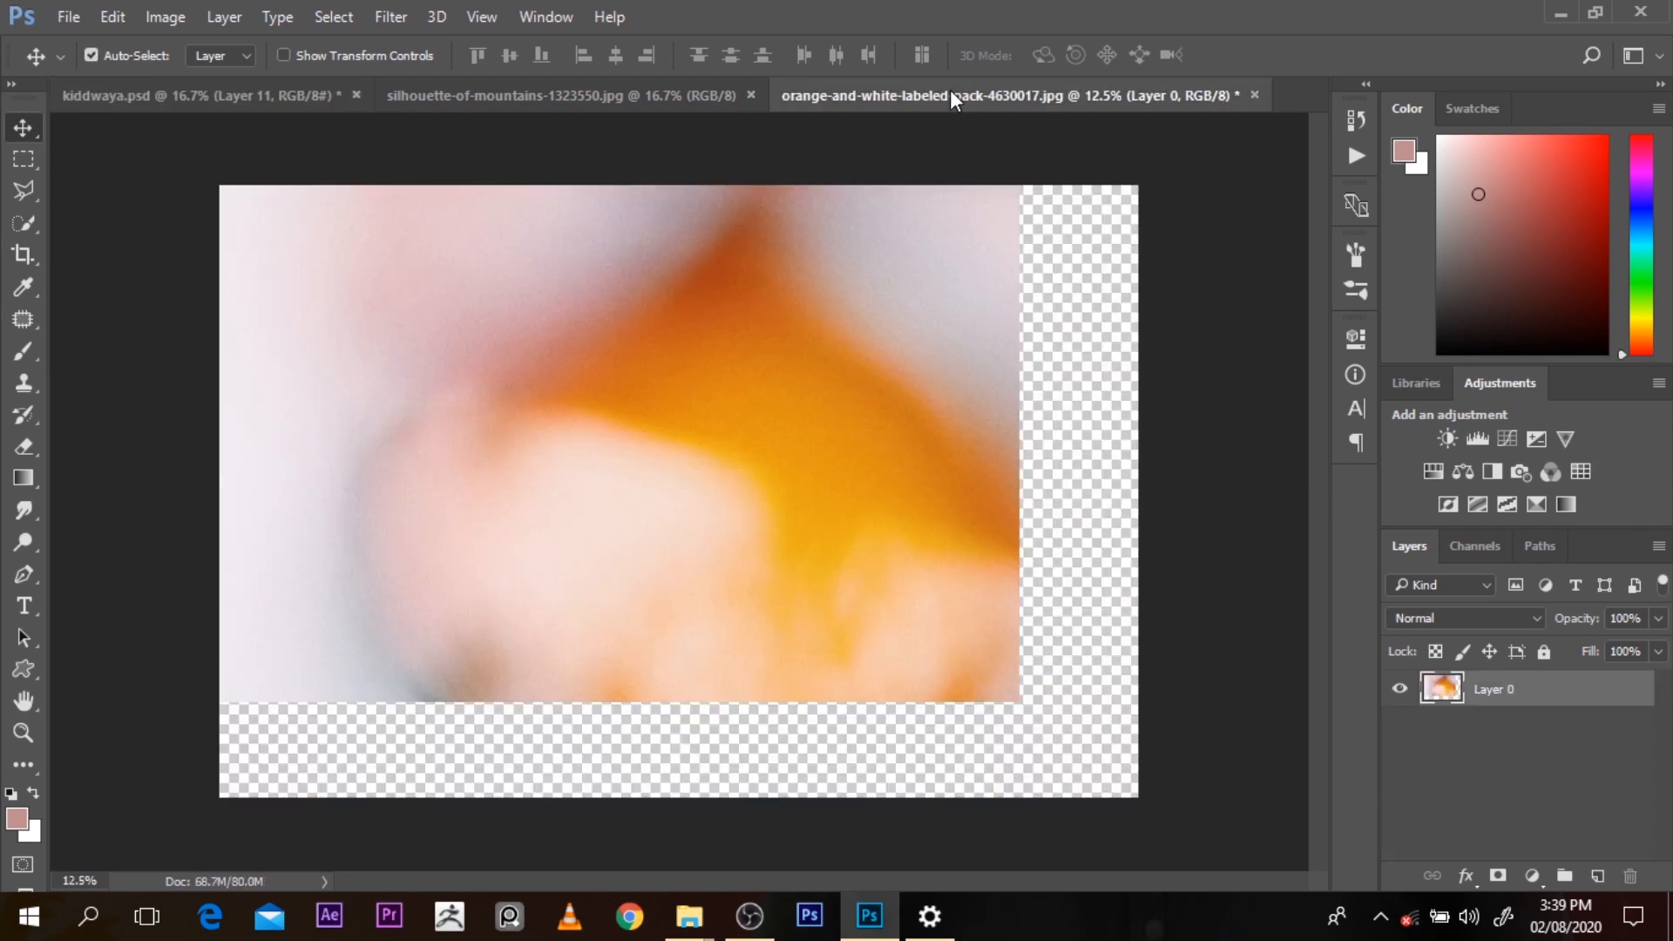
{"action": "left_click", "coordinate": [630, 90]}
{"action": "left_click_drag", "start_coordinate": [521, 324], "coordinate": [504, 258]}
{"action": "key", "text": "Return"}
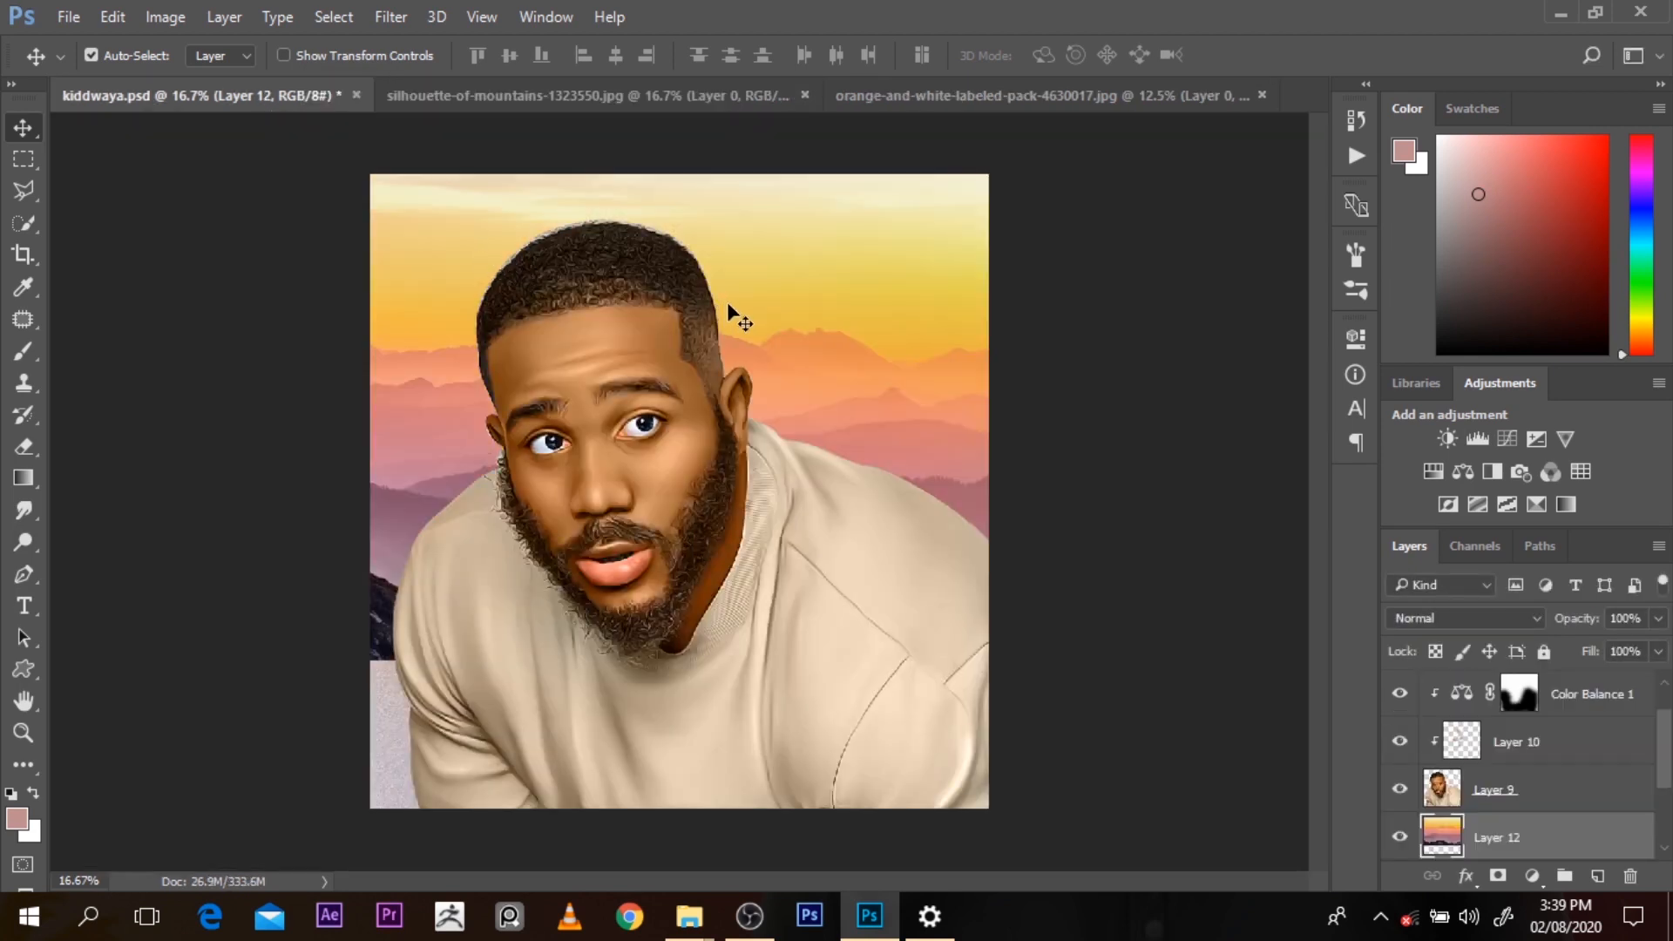
Scale the mountain sunset on Layer 12 to 87.89% width and 118.16% height and position it to cover the whole canvas
{"action": "key", "text": "ctrl+t"}
{"action": "left_click_drag", "start_coordinate": [776, 374], "coordinate": [878, 527]}
{"action": "left_click_drag", "start_coordinate": [626, 256], "coordinate": [628, 146]}
{"action": "left_click_drag", "start_coordinate": [748, 329], "coordinate": [809, 312]}
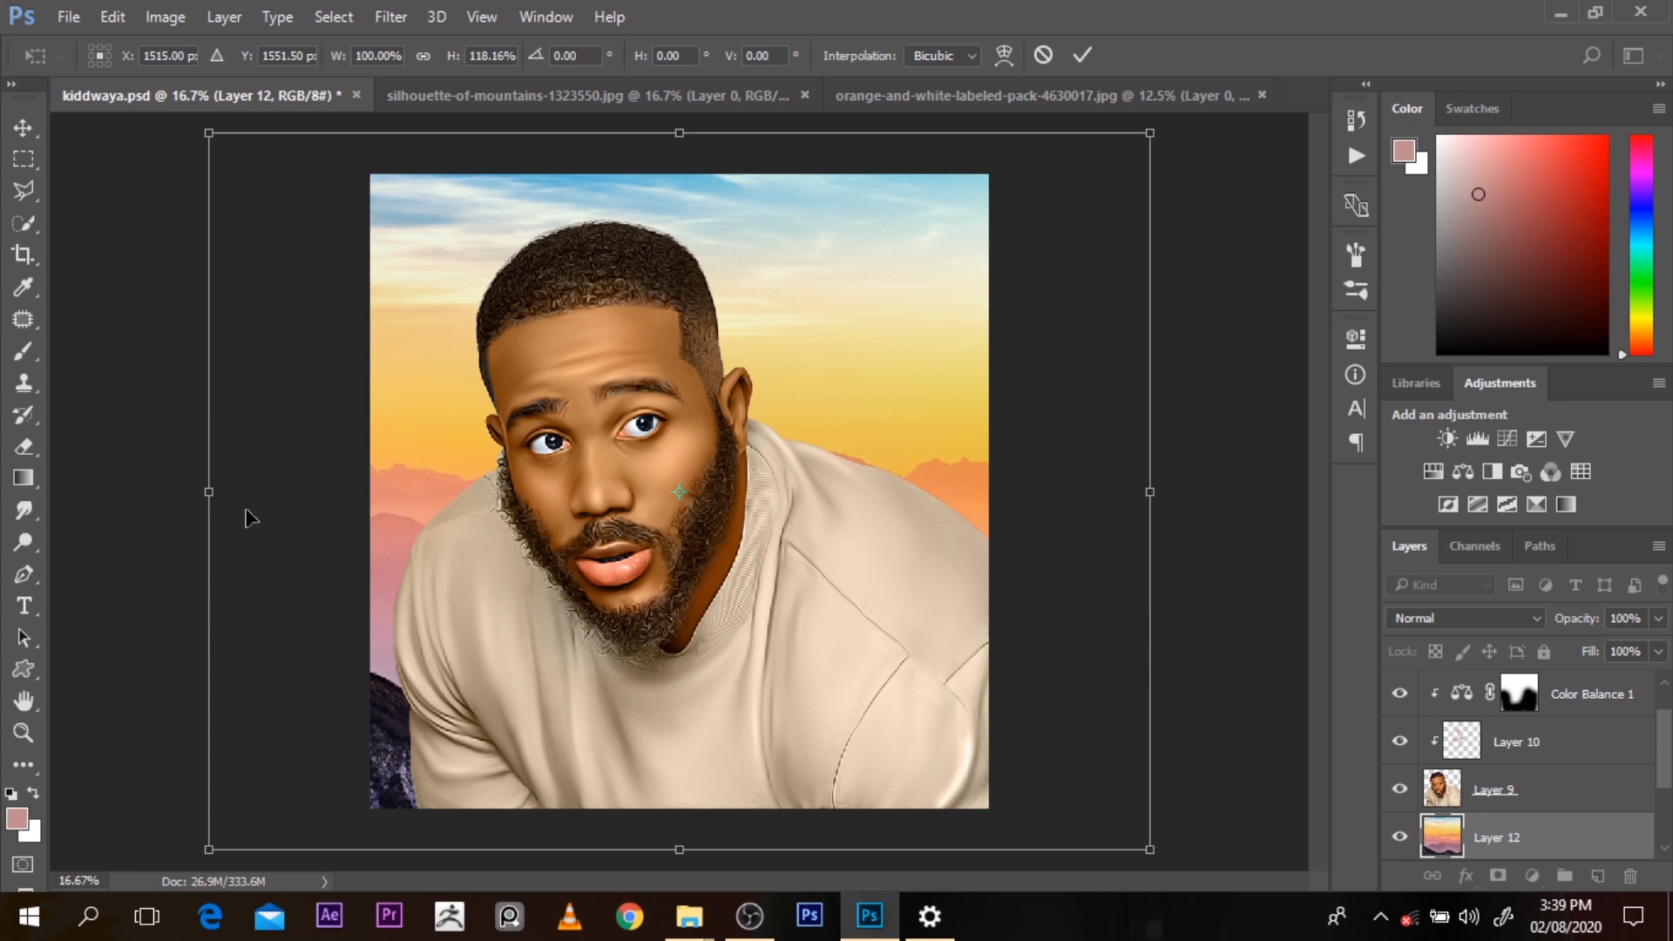
{"action": "left_click_drag", "start_coordinate": [209, 493], "coordinate": [252, 494]}
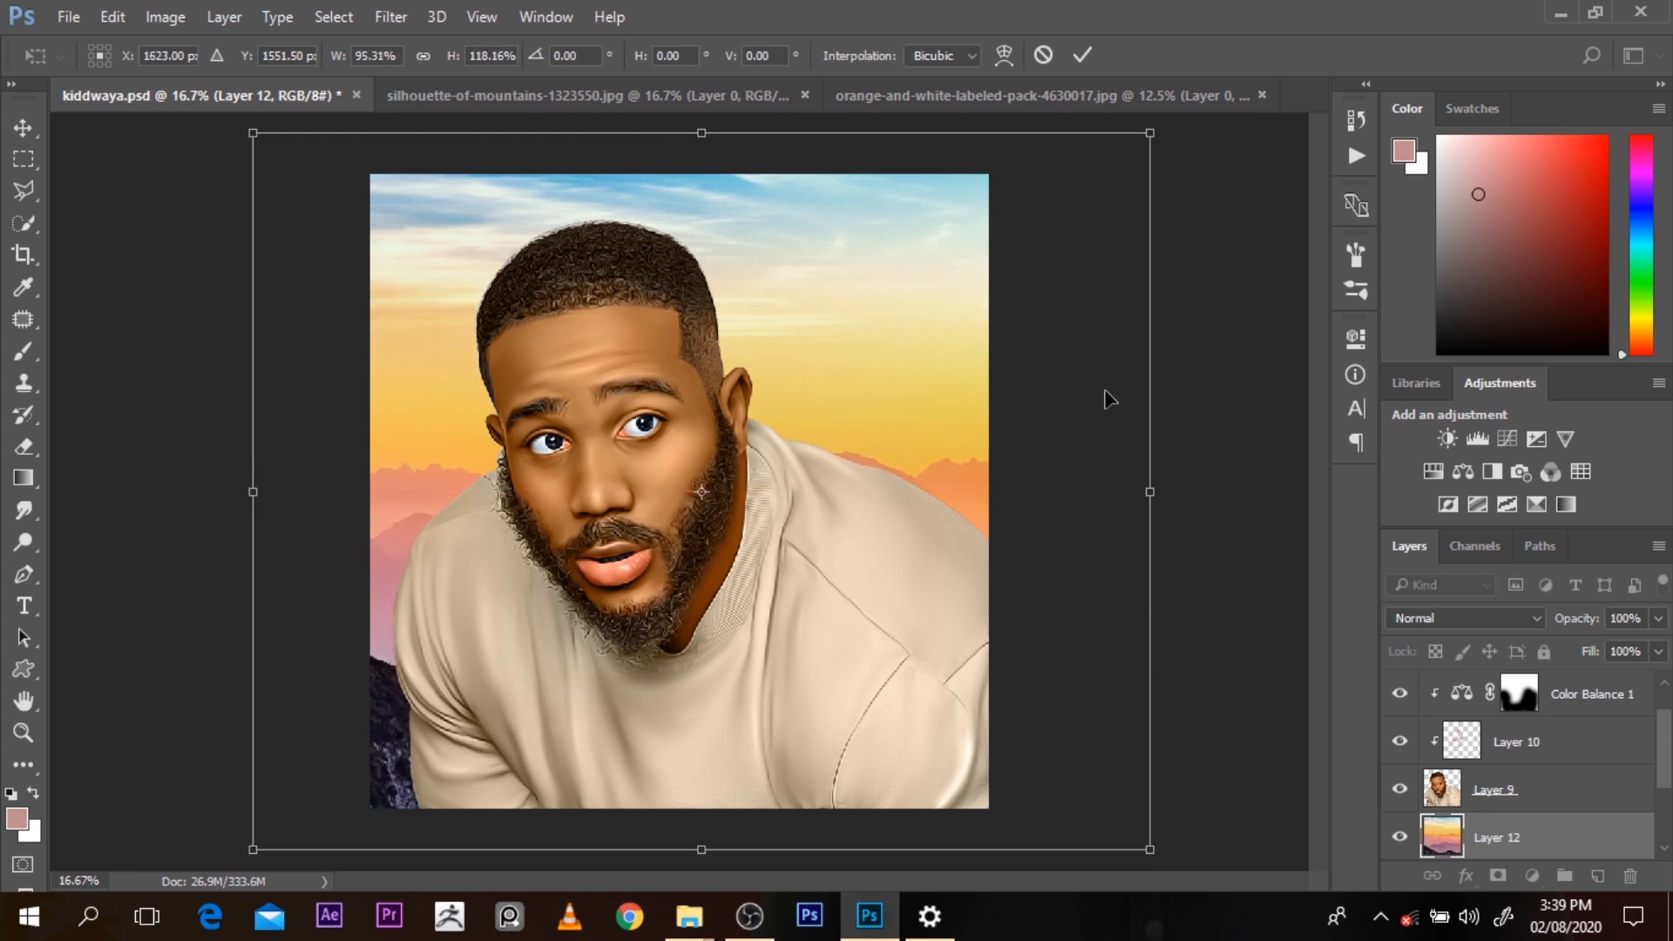
{"action": "left_click_drag", "start_coordinate": [1151, 498], "coordinate": [1079, 497]}
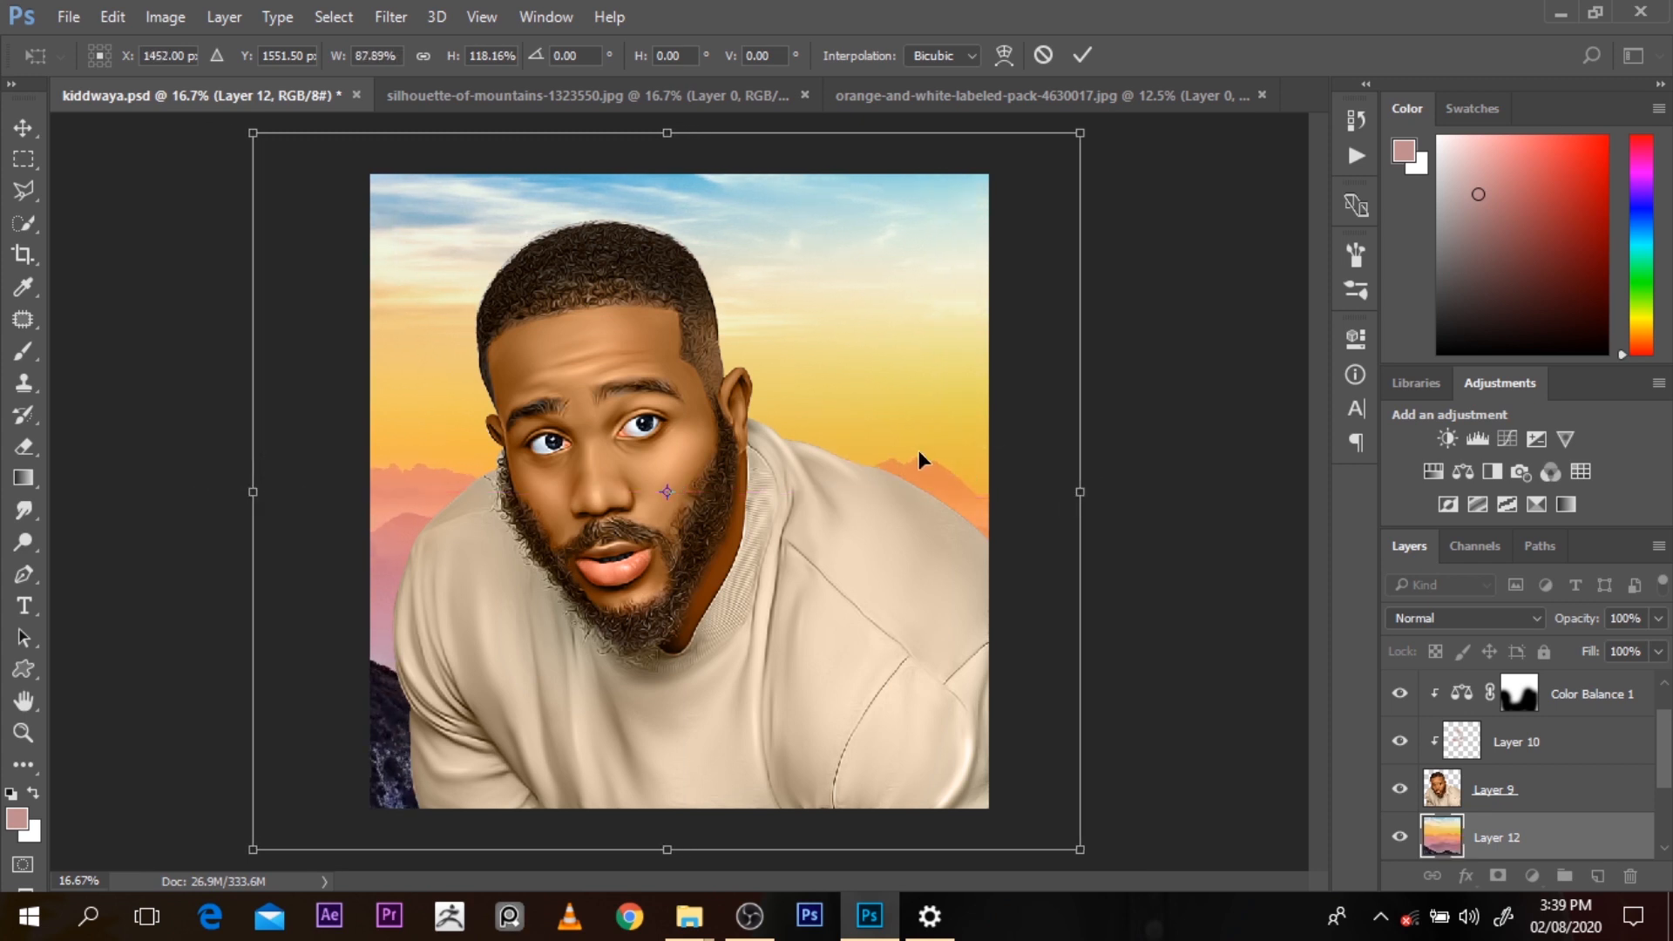
{"action": "left_click_drag", "start_coordinate": [918, 450], "coordinate": [913, 448]}
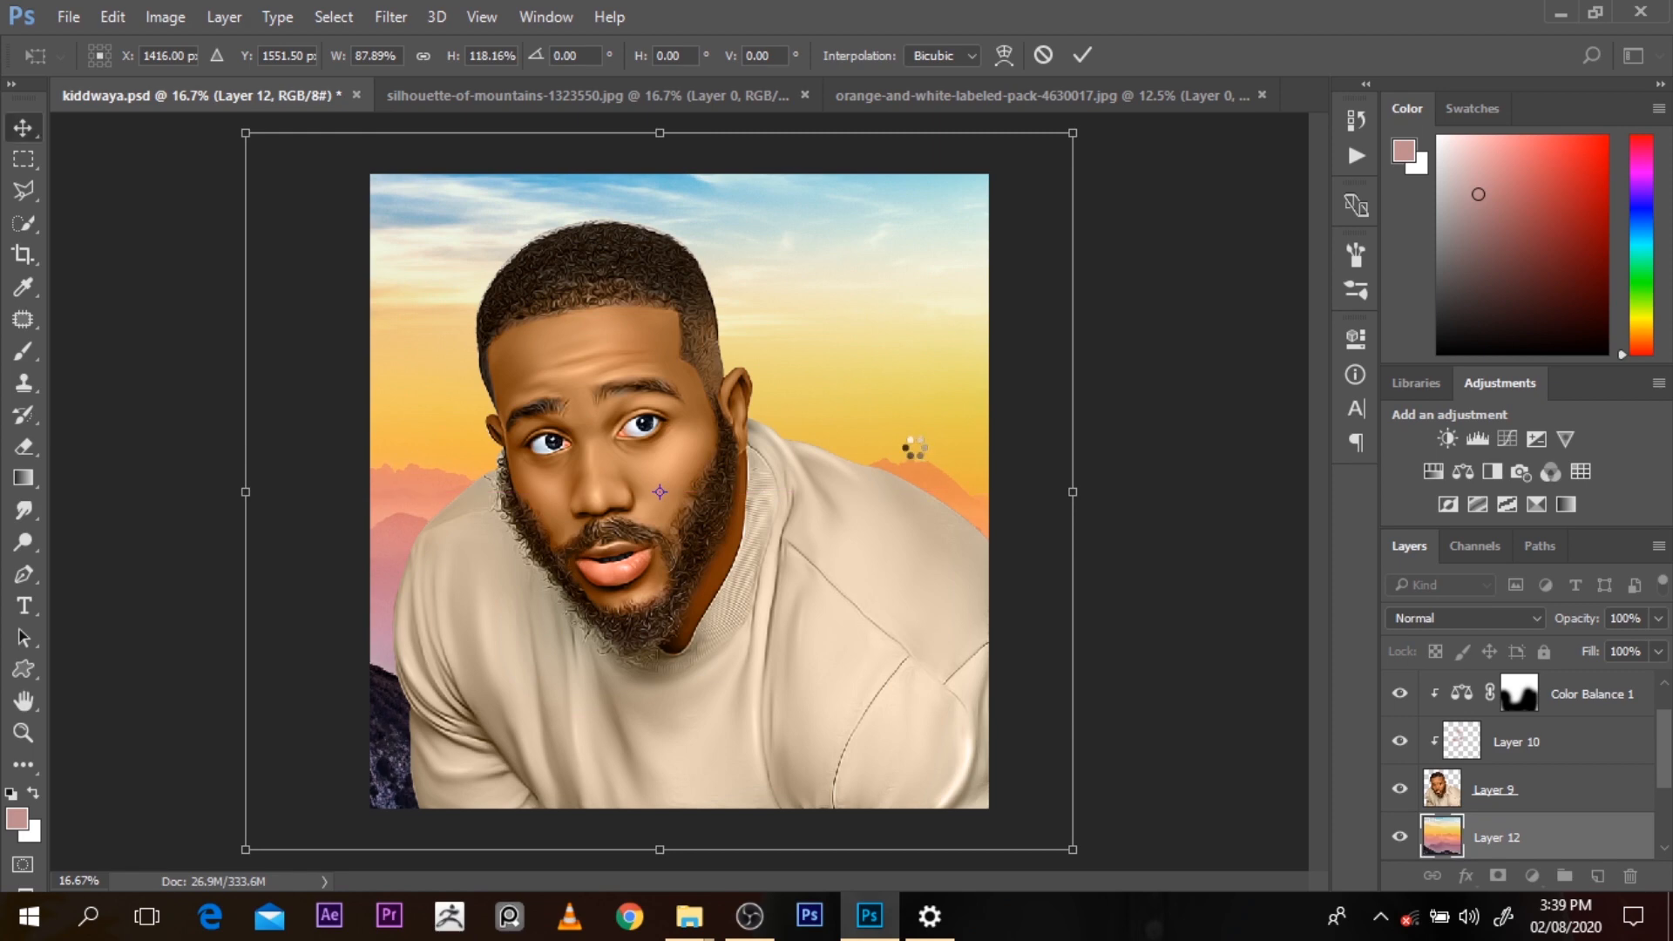
{"action": "key", "text": "Return"}
Examine the portrait on Layer 9 against the mountain sunset, both close up on the face and as a full composition
{"action": "left_click", "coordinate": [707, 350]}
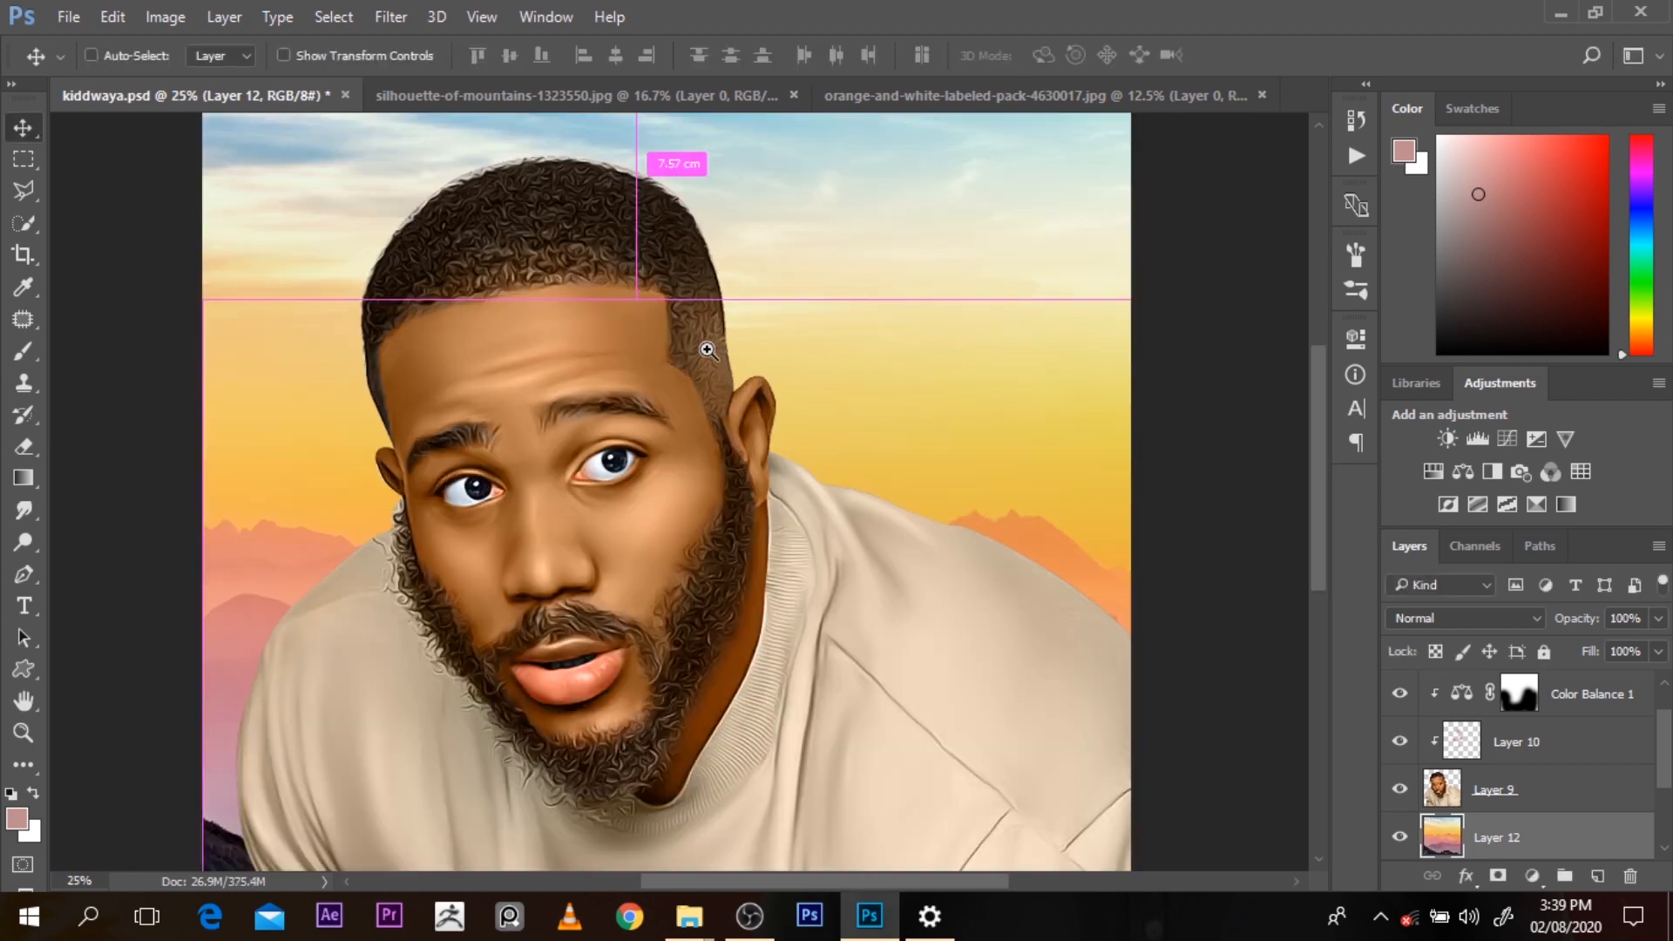
{"action": "left_click", "coordinate": [565, 167], "text": "ctrl+alt"}
{"action": "left_click", "coordinate": [688, 346], "text": "ctrl"}
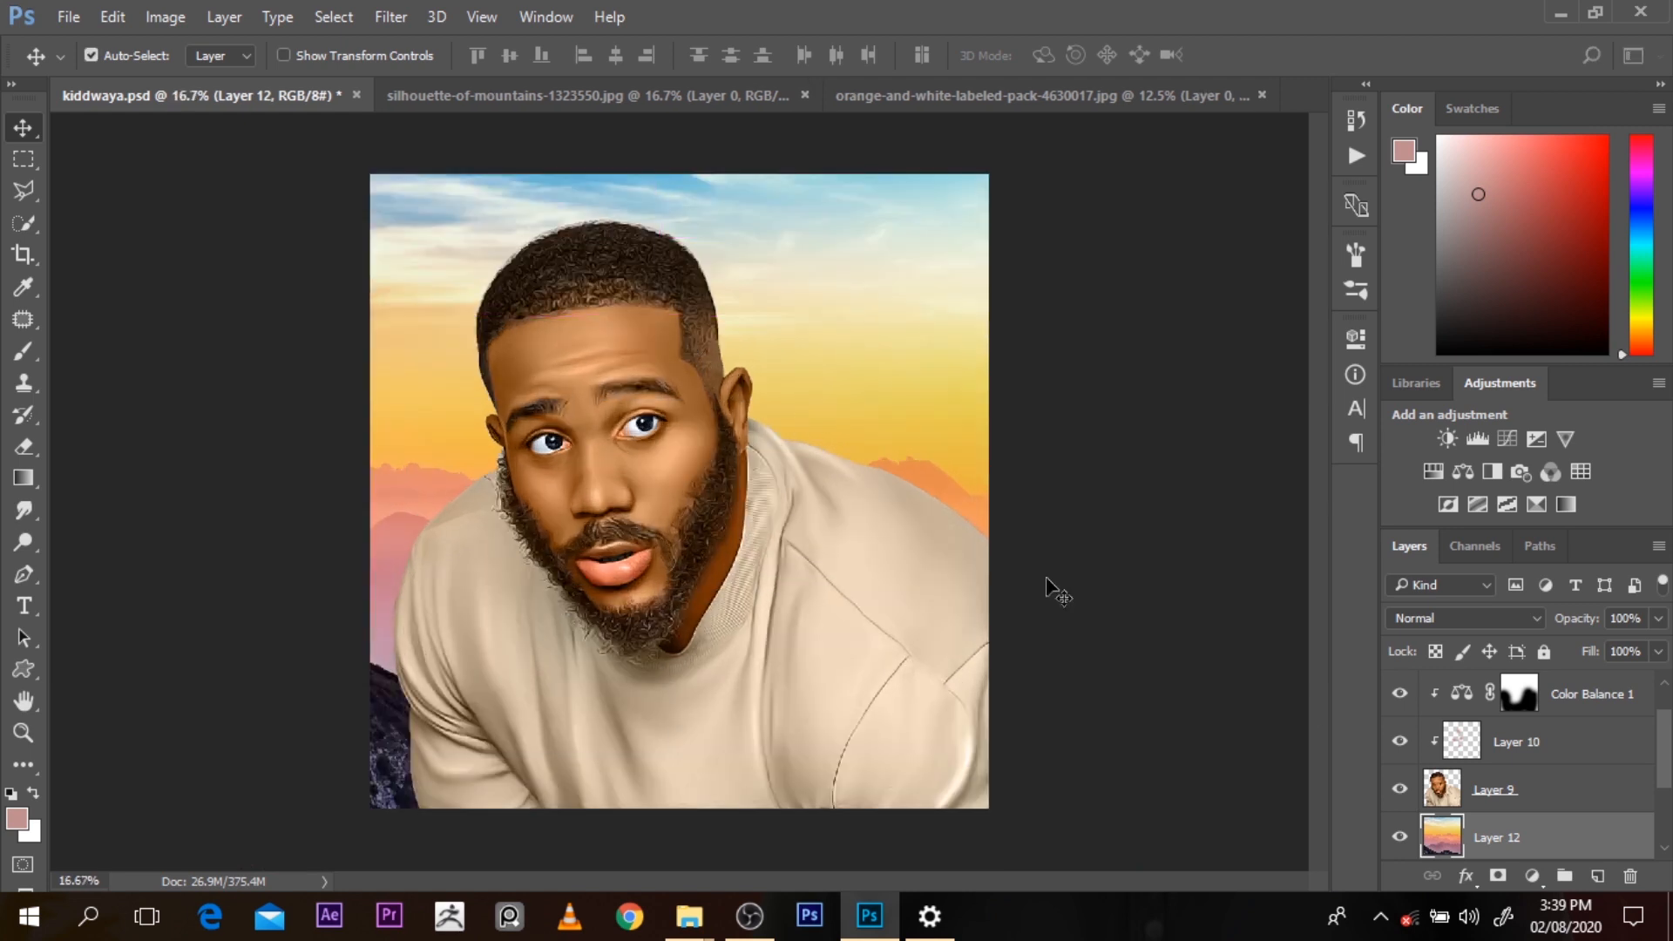
{"action": "left_click", "coordinate": [1492, 804]}
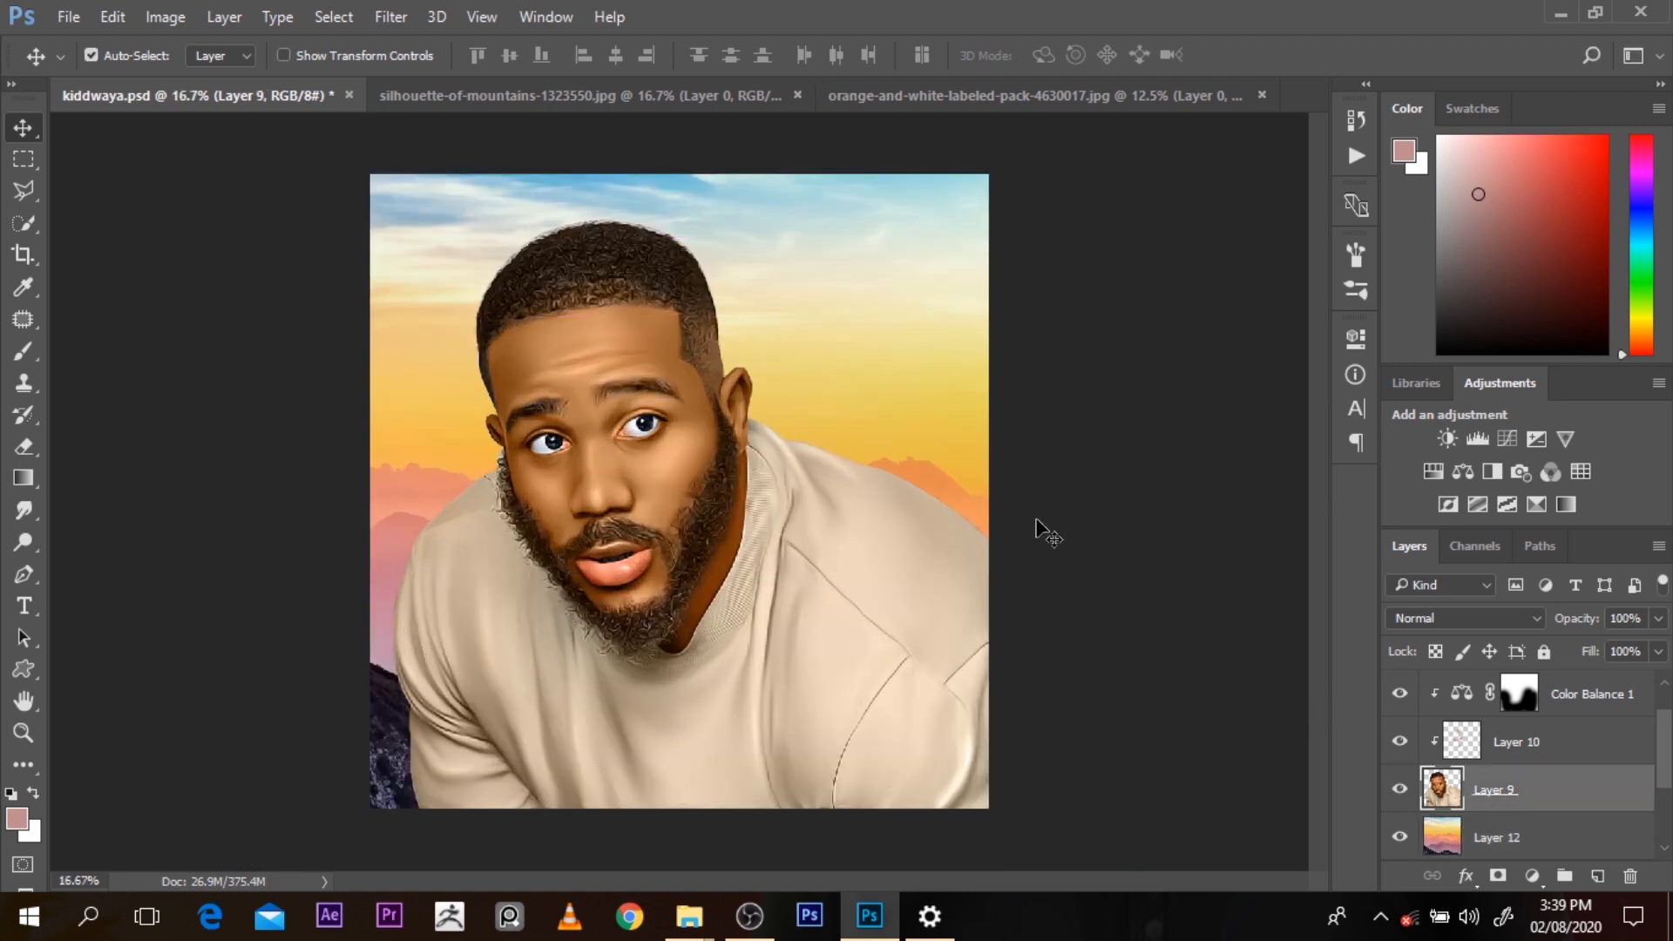
{"action": "key", "text": "ctrl+minus"}
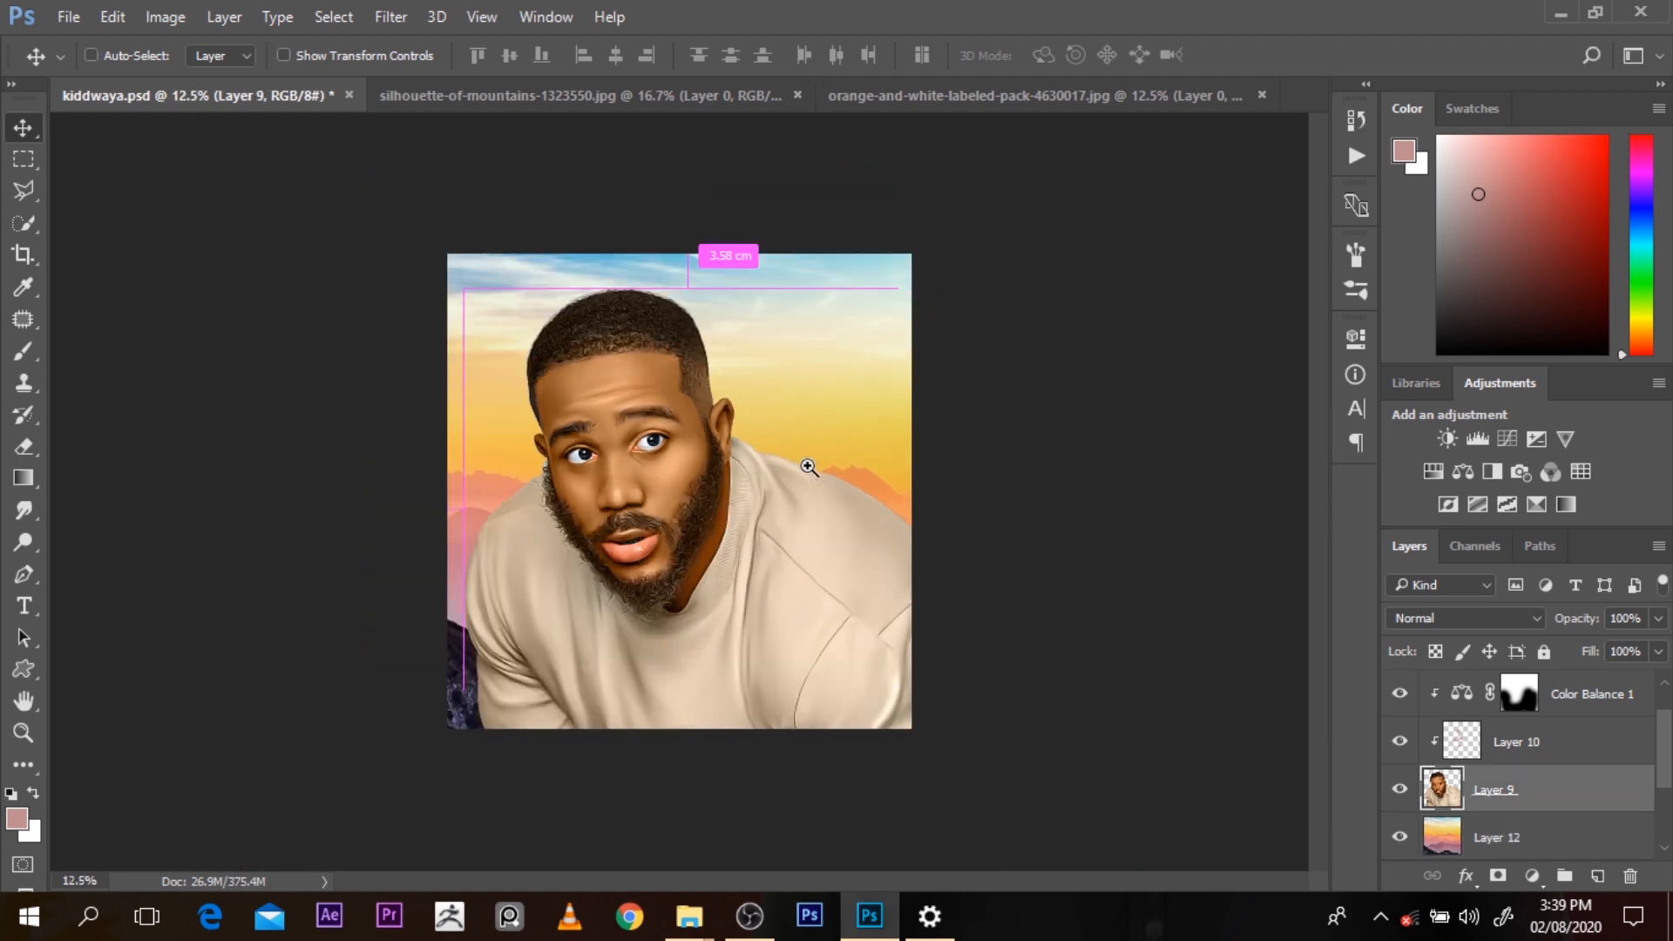
{"action": "left_click", "coordinate": [637, 475], "text": "ctrl"}
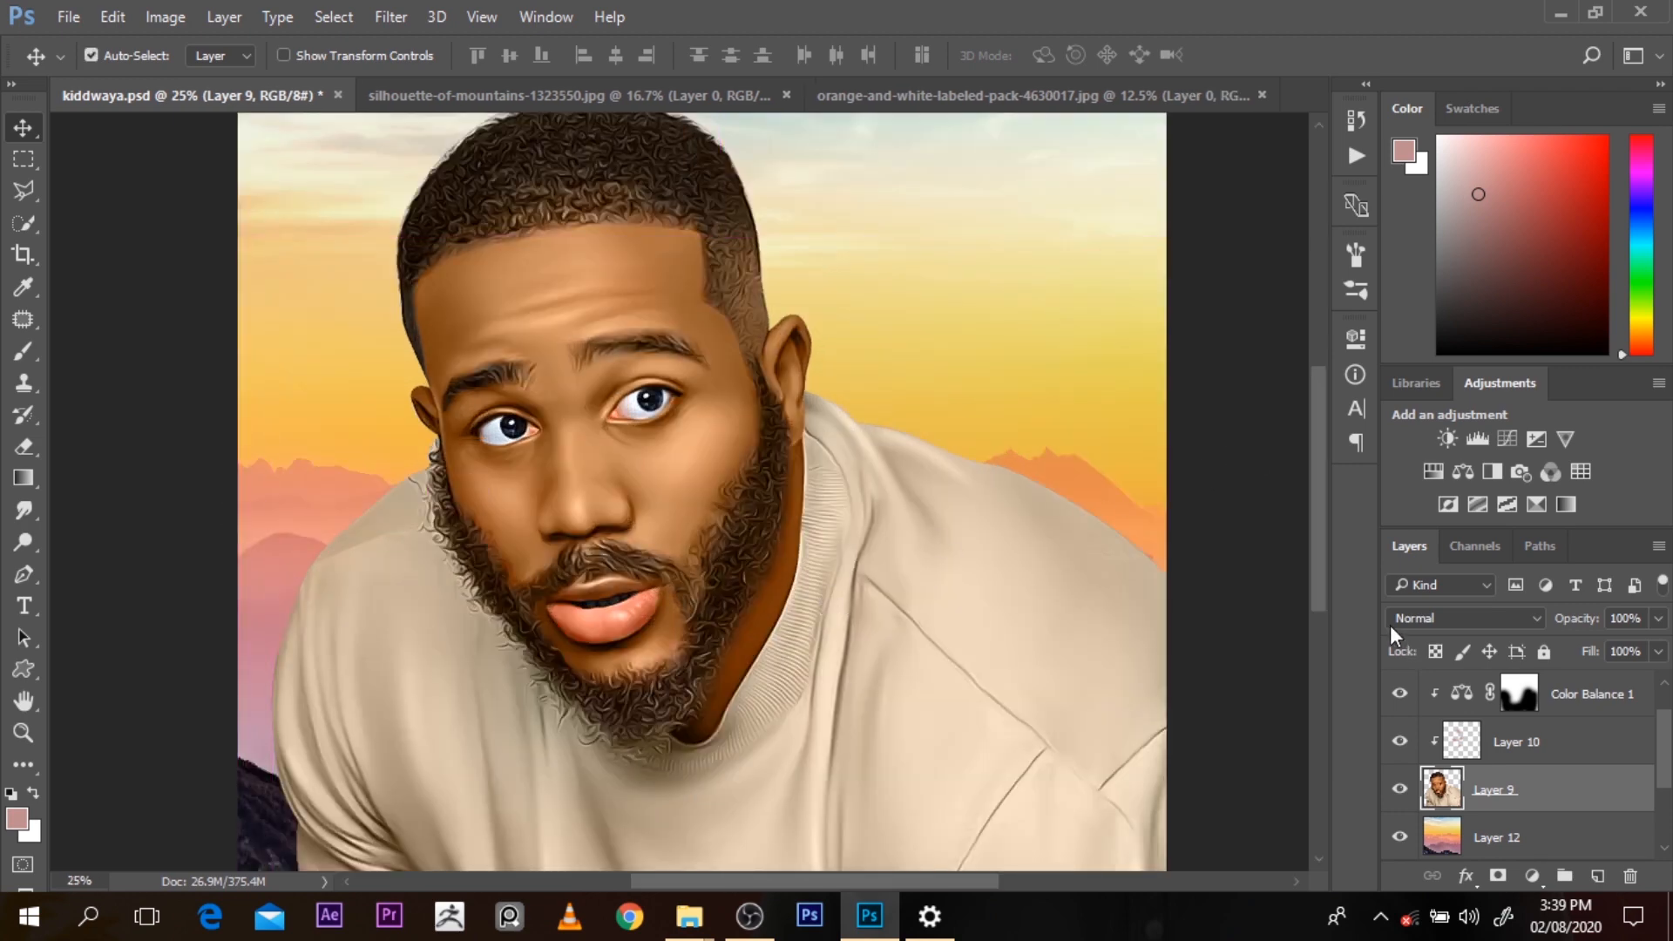
{"action": "left_click_drag", "start_coordinate": [1318, 573], "coordinate": [1295, 515]}
{"action": "key", "text": "ctrl+minus"}
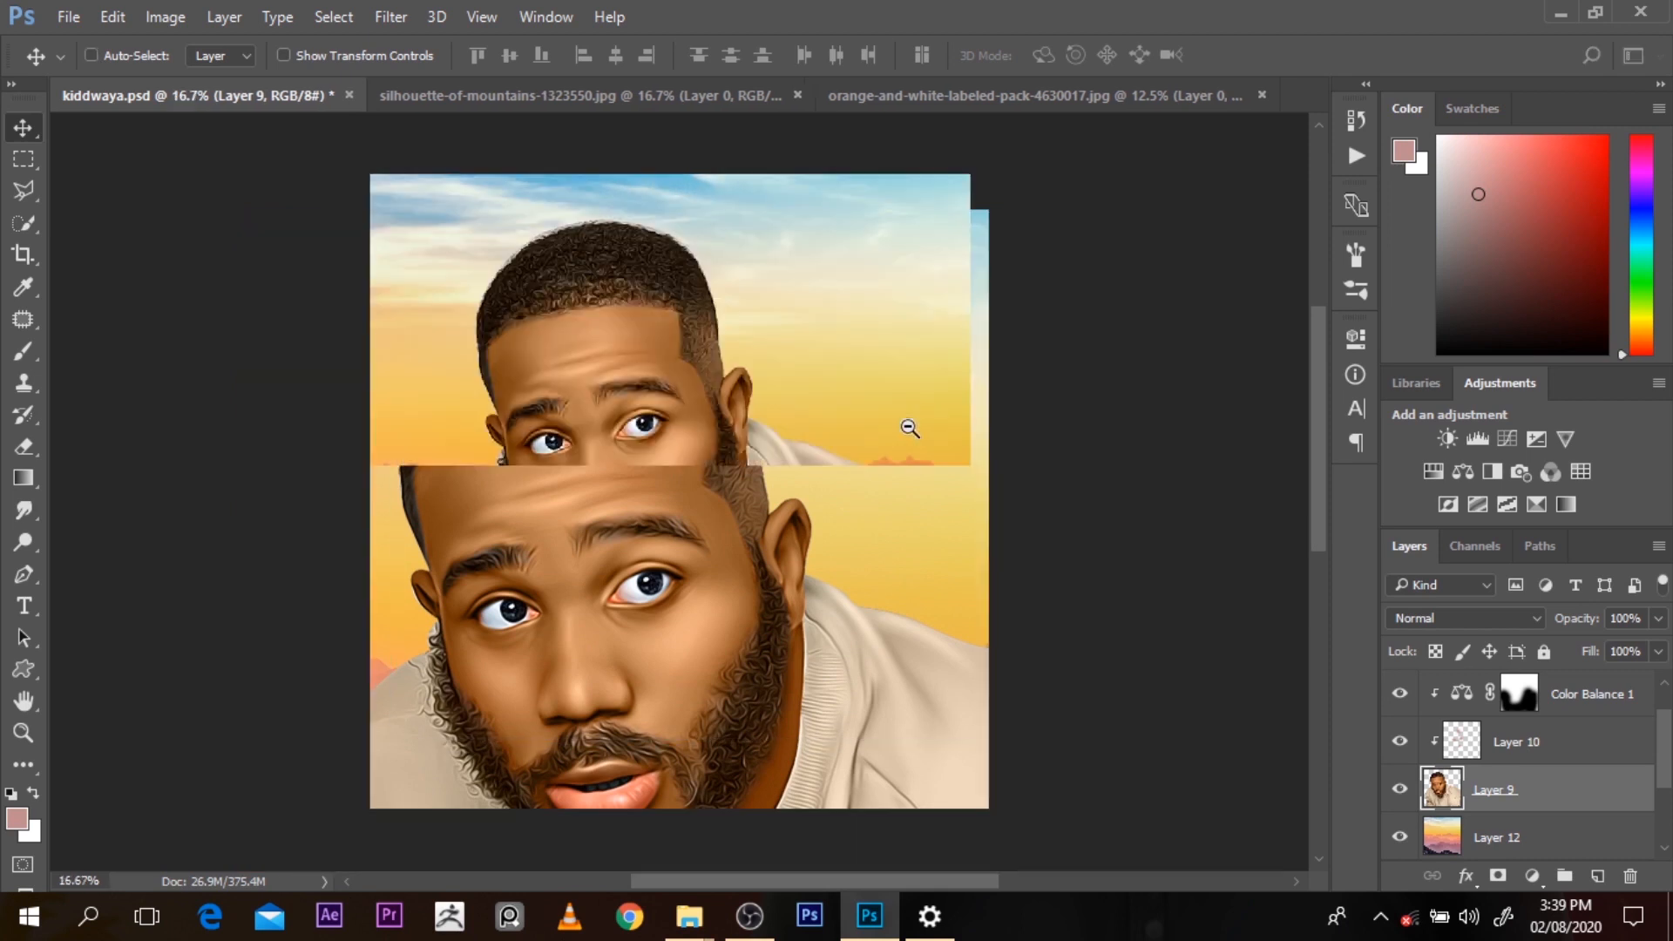
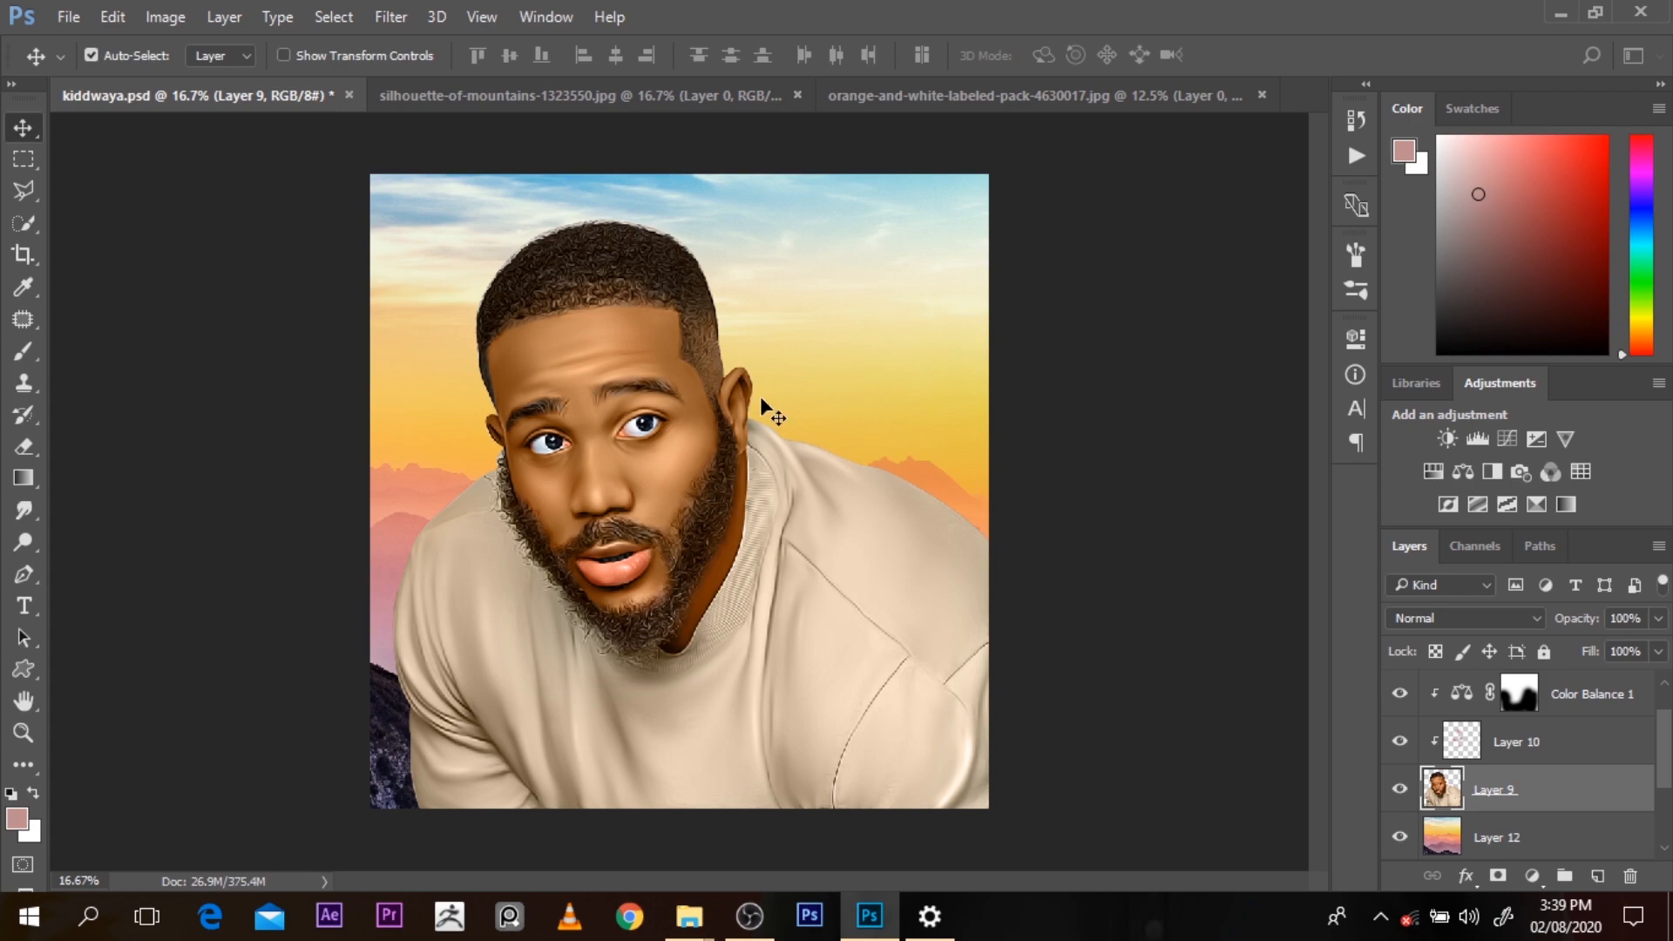
{"action": "scroll", "coordinate": [678, 371], "scroll_direction": "up", "scroll_amount": 2}
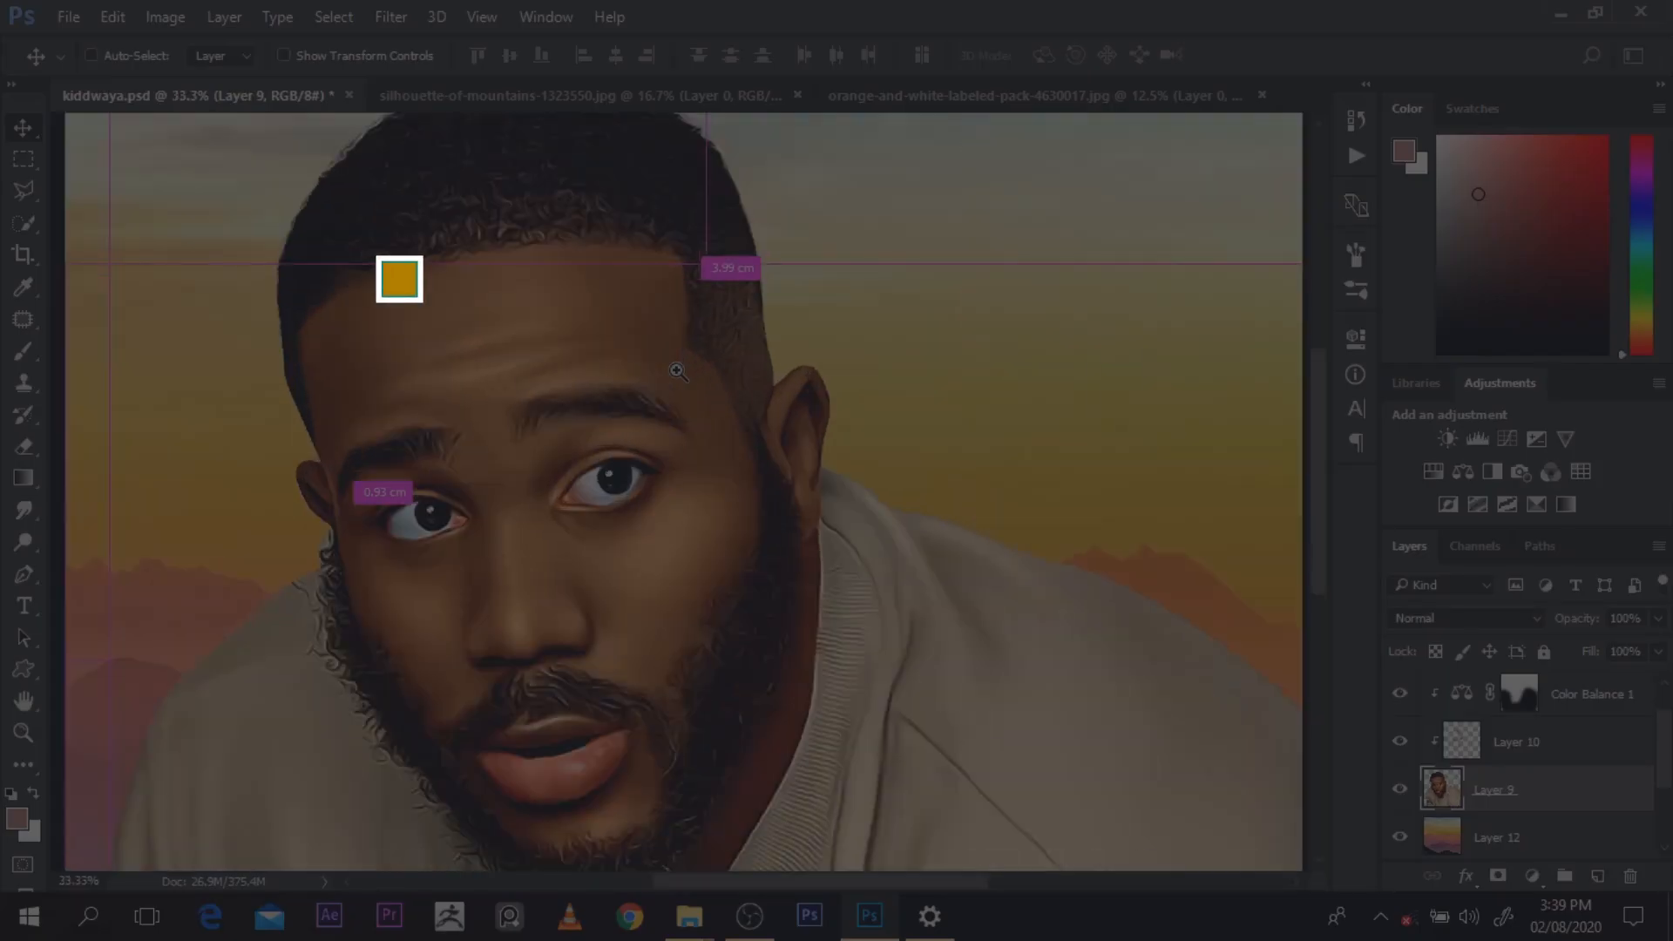
{"action": "scroll", "coordinate": [584, 414], "scroll_direction": "up", "scroll_amount": 1}
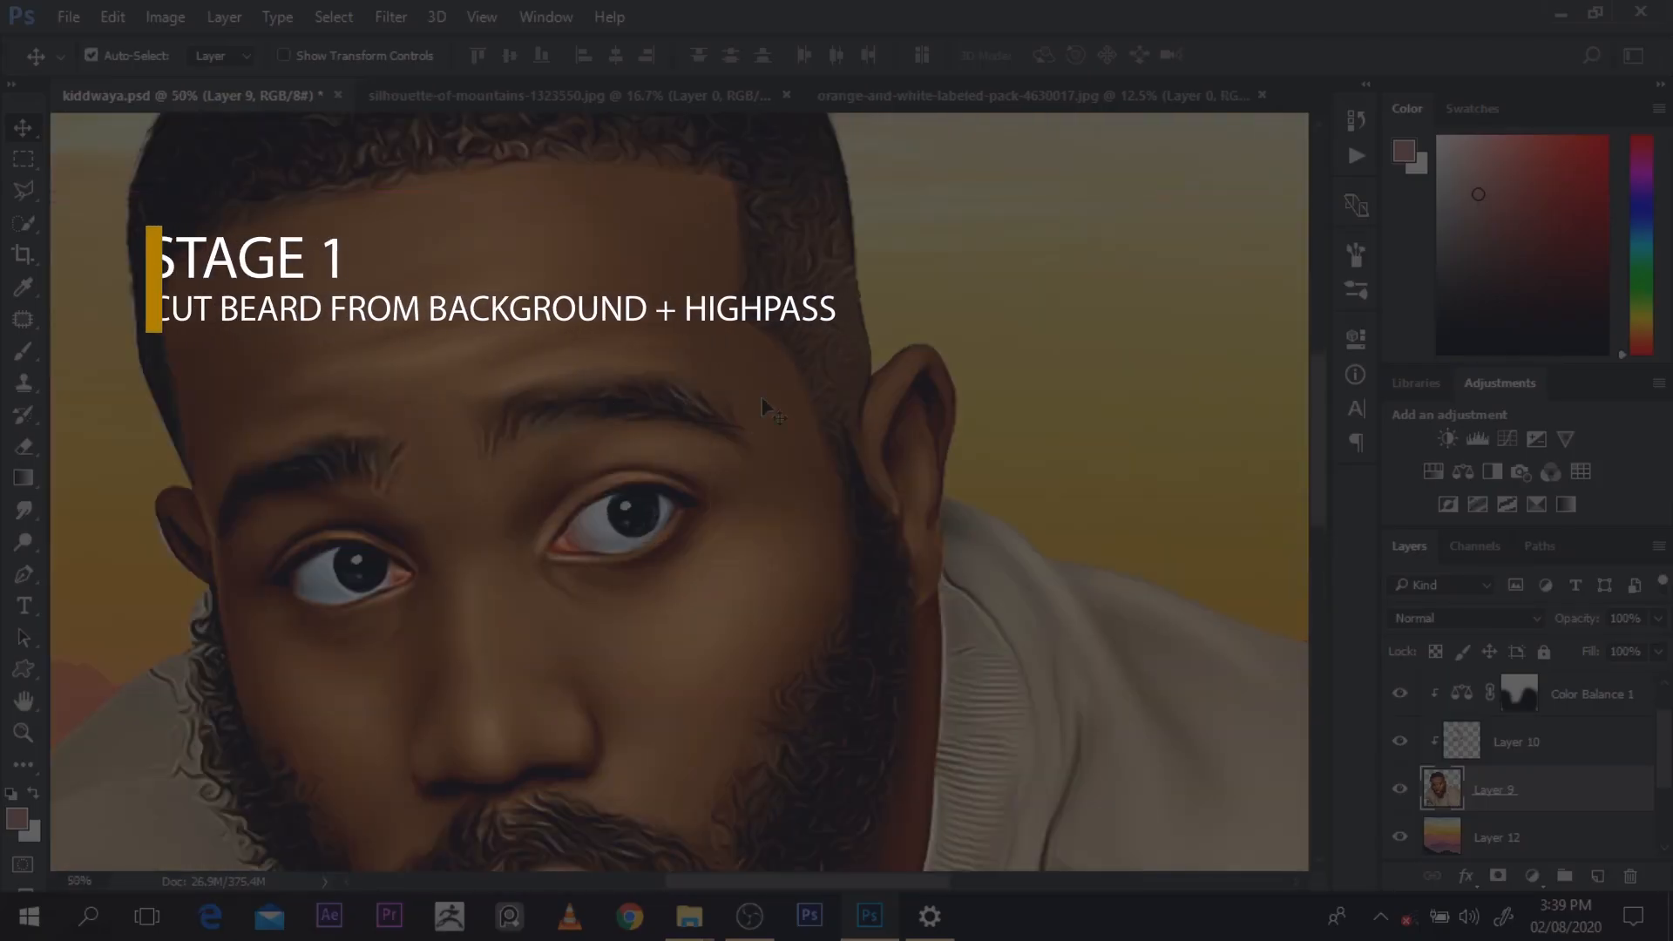
{"action": "key", "text": "ctrl"}
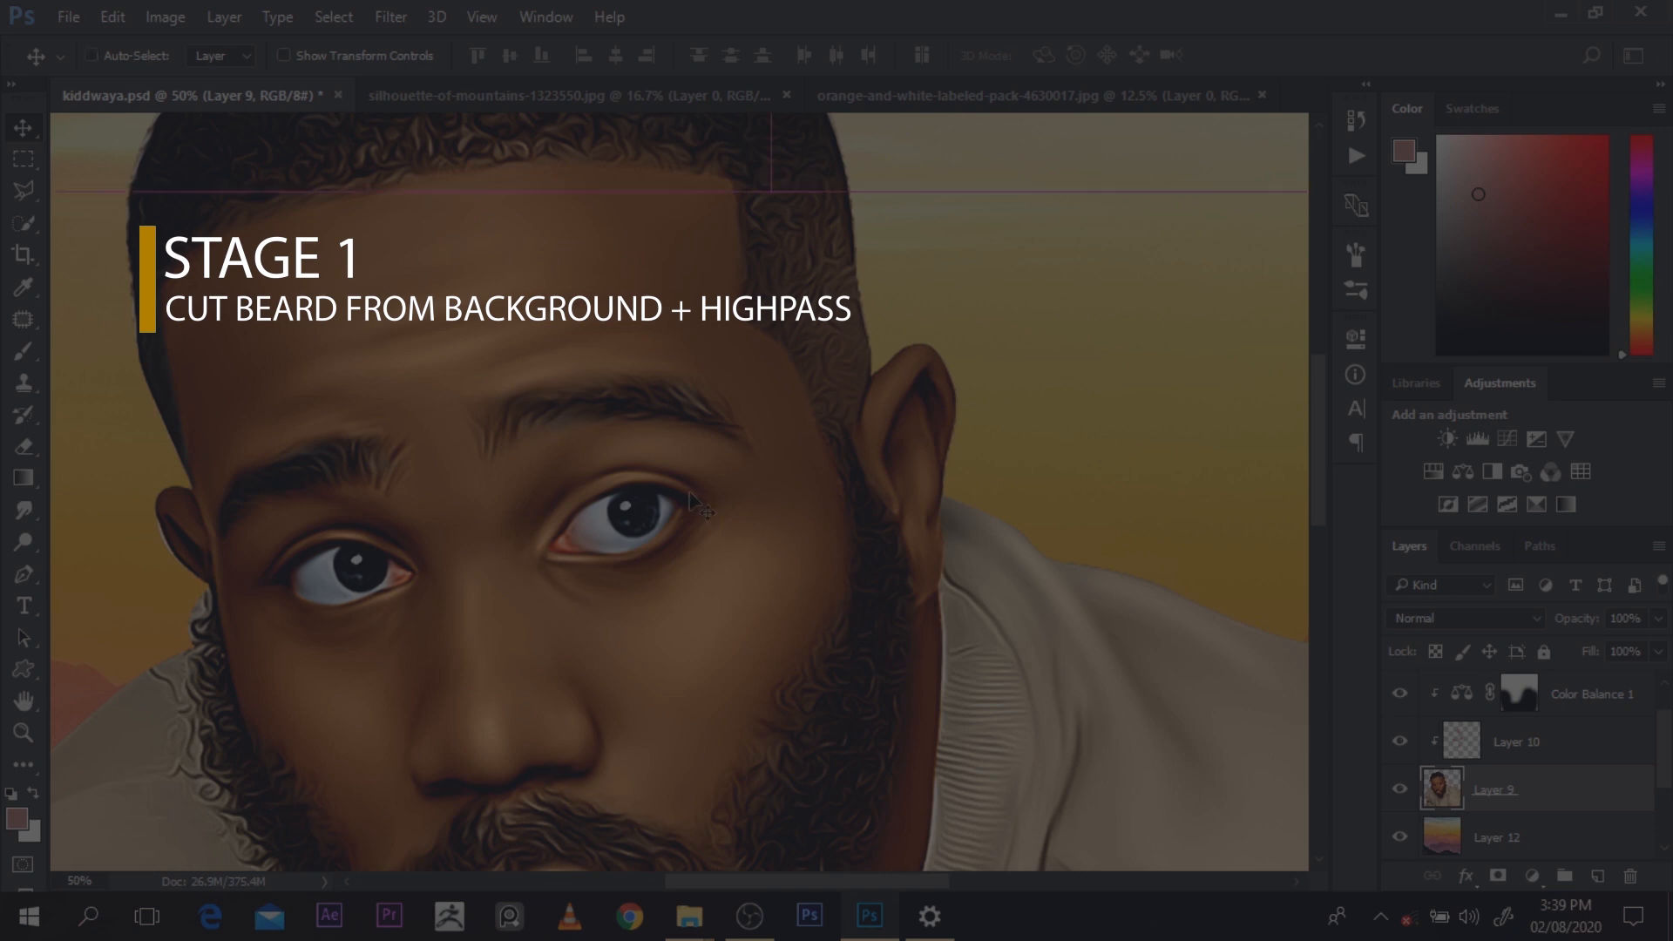
{"action": "scroll", "coordinate": [610, 454], "scroll_direction": "down", "scroll_amount": 2}
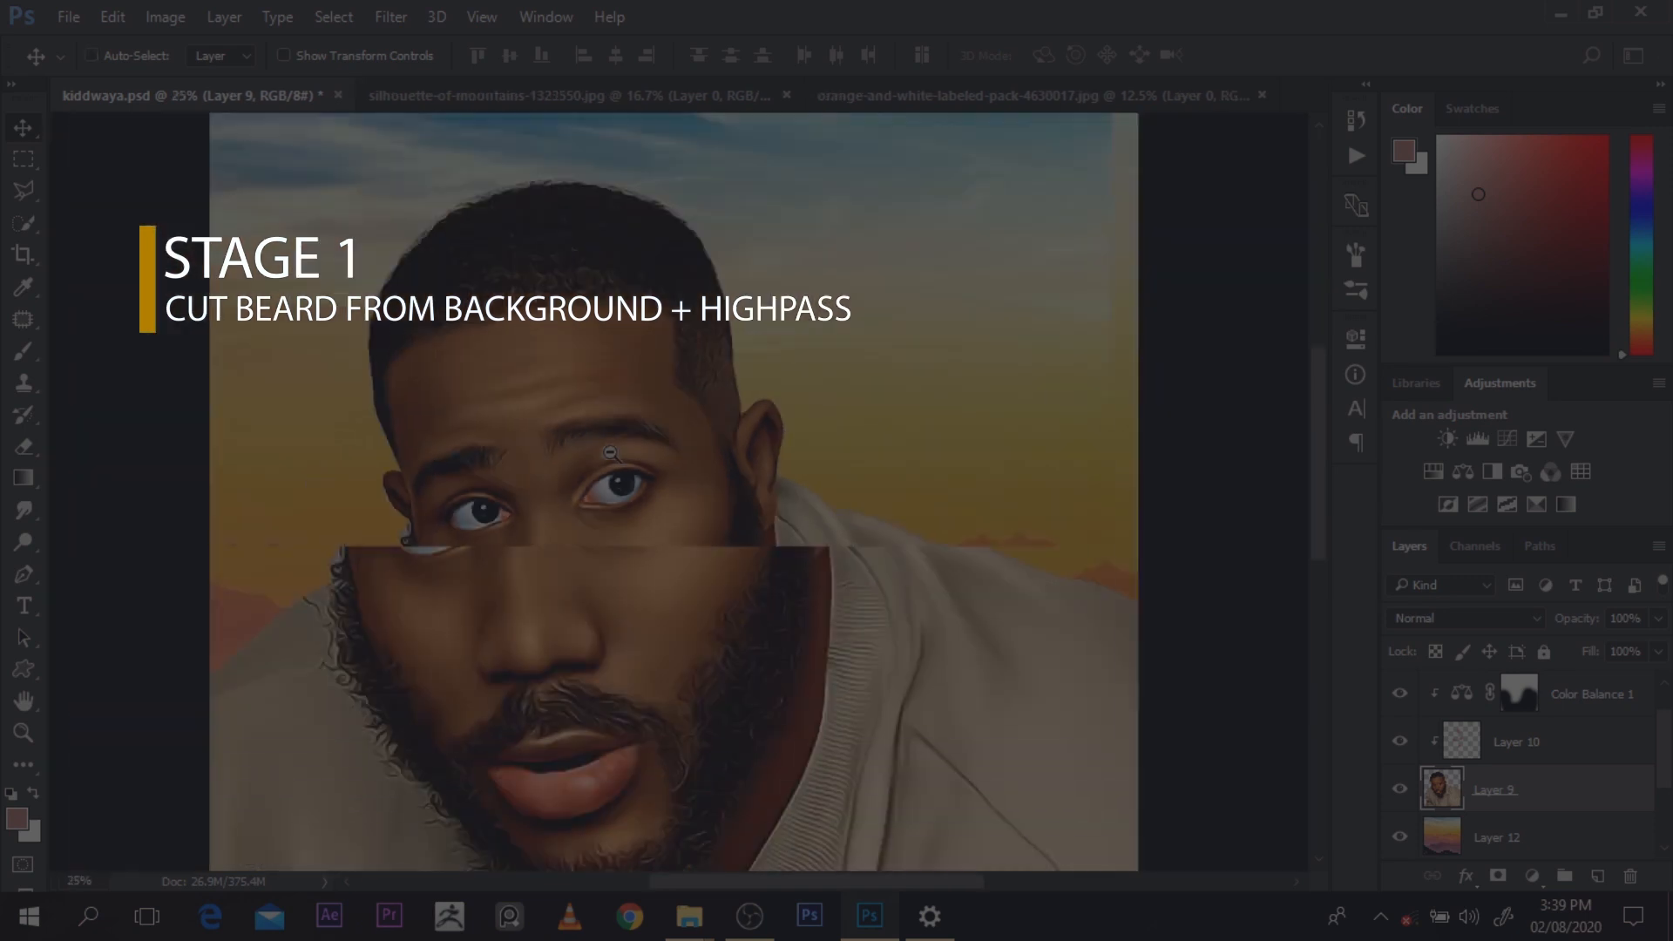
{"action": "scroll", "coordinate": [610, 453], "scroll_direction": "down", "scroll_amount": 1}
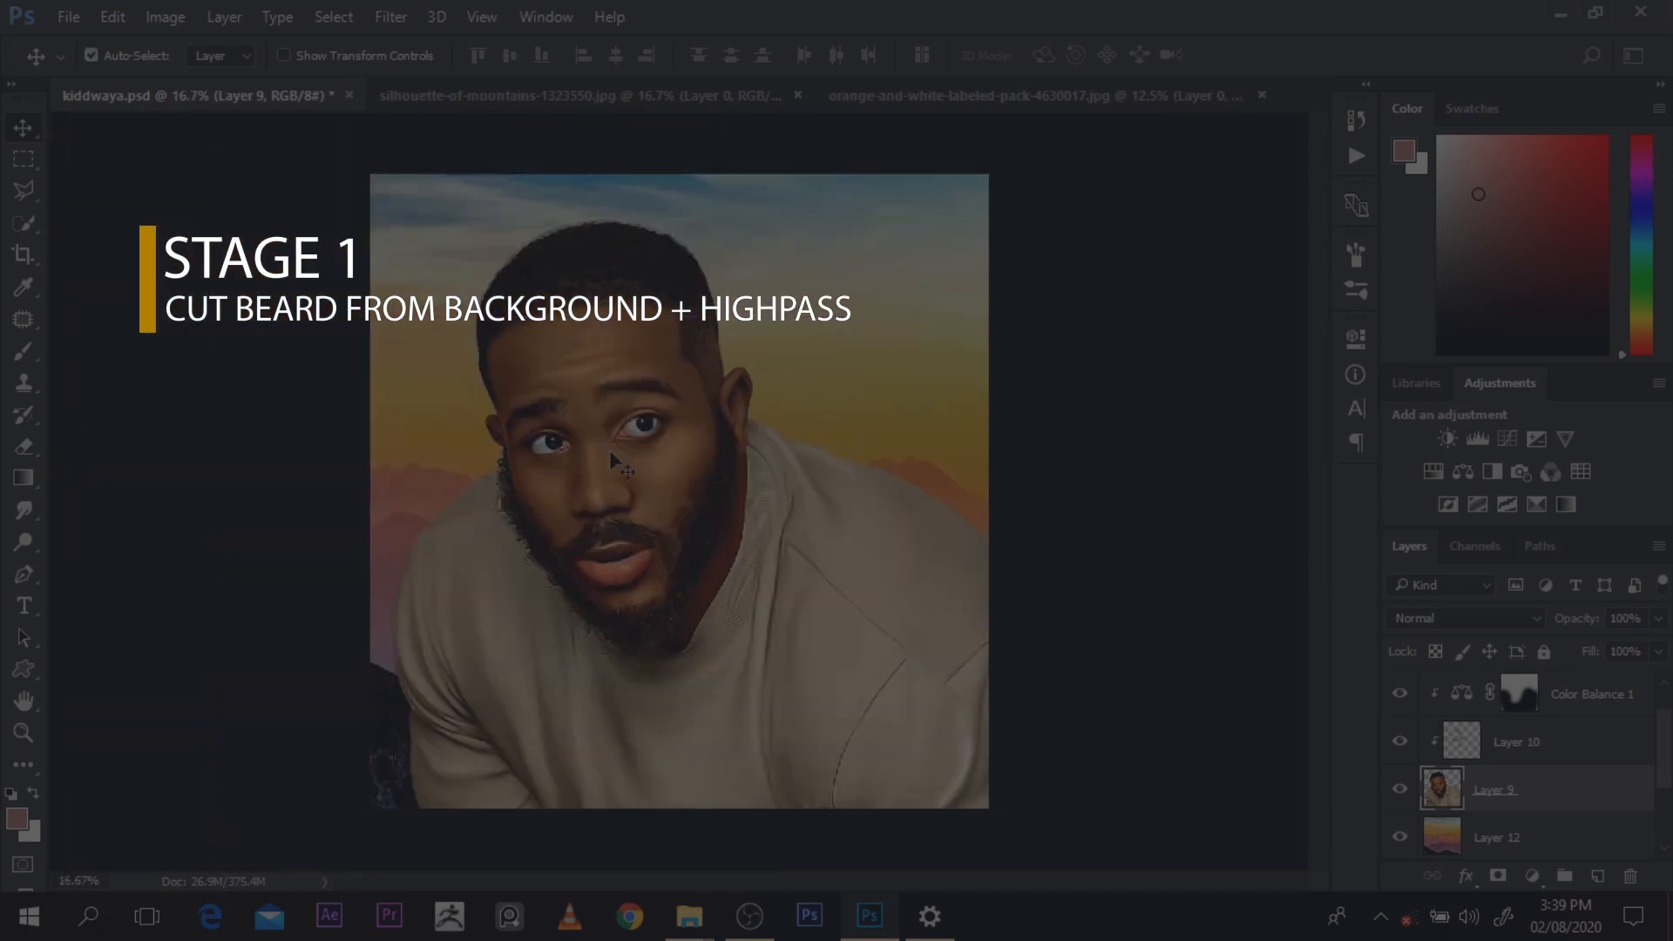
{"action": "scroll", "coordinate": [645, 484], "scroll_direction": "up", "scroll_amount": 1}
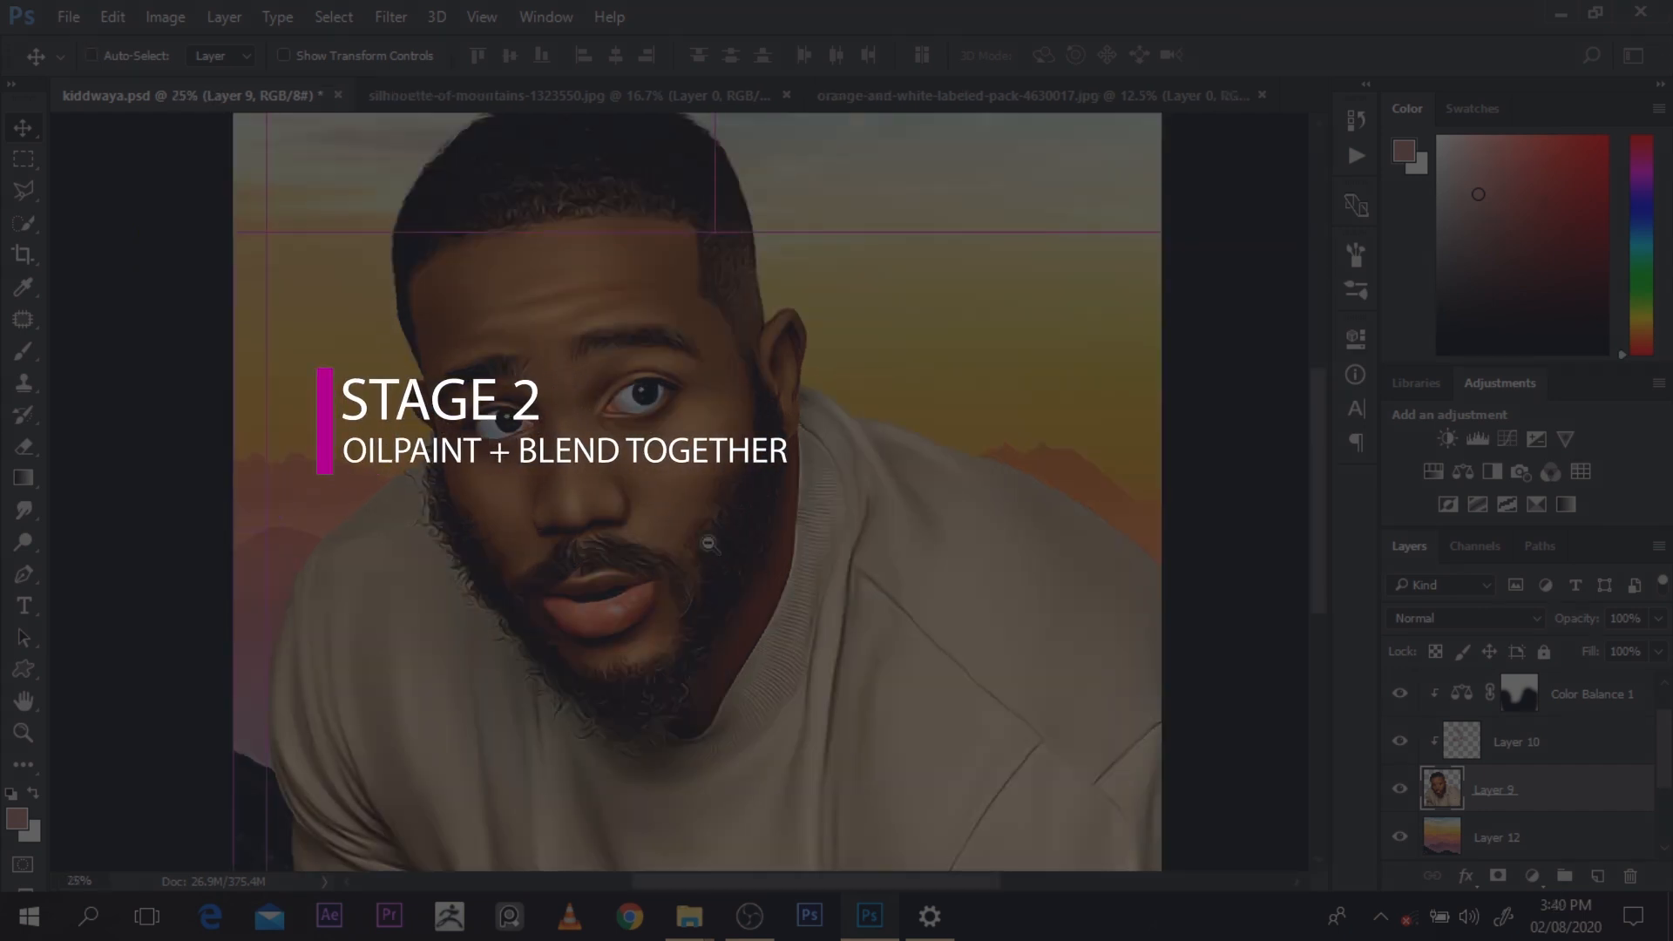
{"action": "scroll", "coordinate": [708, 544], "scroll_direction": "down", "scroll_amount": 1}
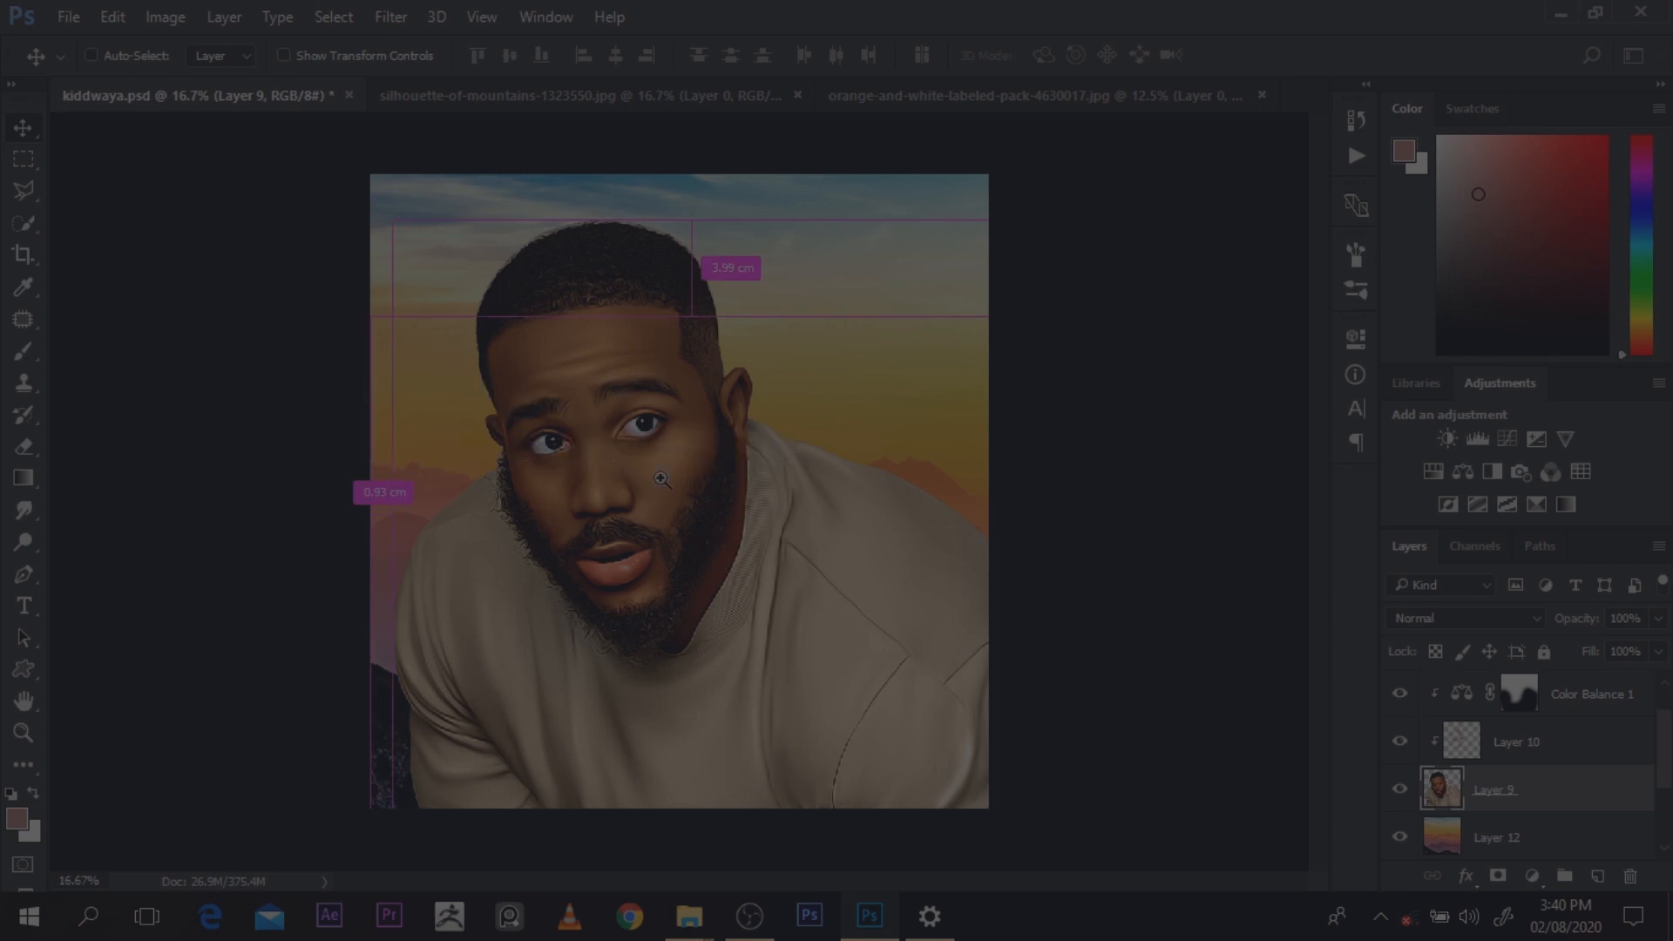
Load Layer 9's outline as a selection and inspect the edge of the hair against the sky up close
{"action": "scroll", "coordinate": [662, 479], "scroll_direction": "up", "scroll_amount": 1}
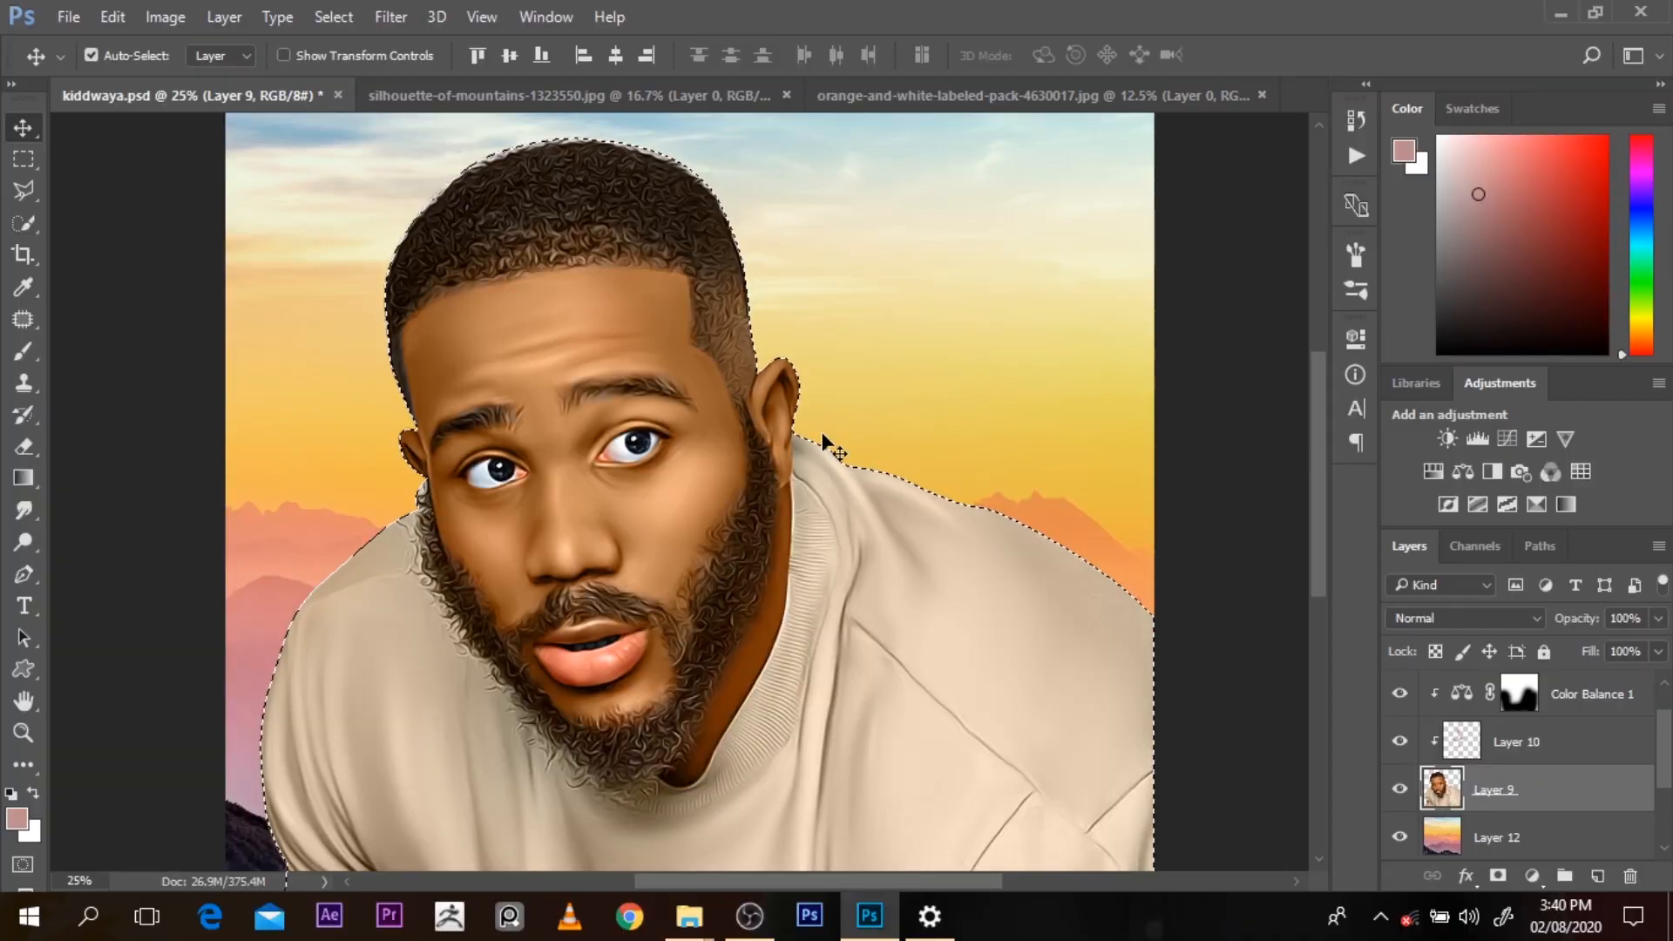
{"action": "scroll", "coordinate": [661, 218], "scroll_direction": "up", "scroll_amount": 2}
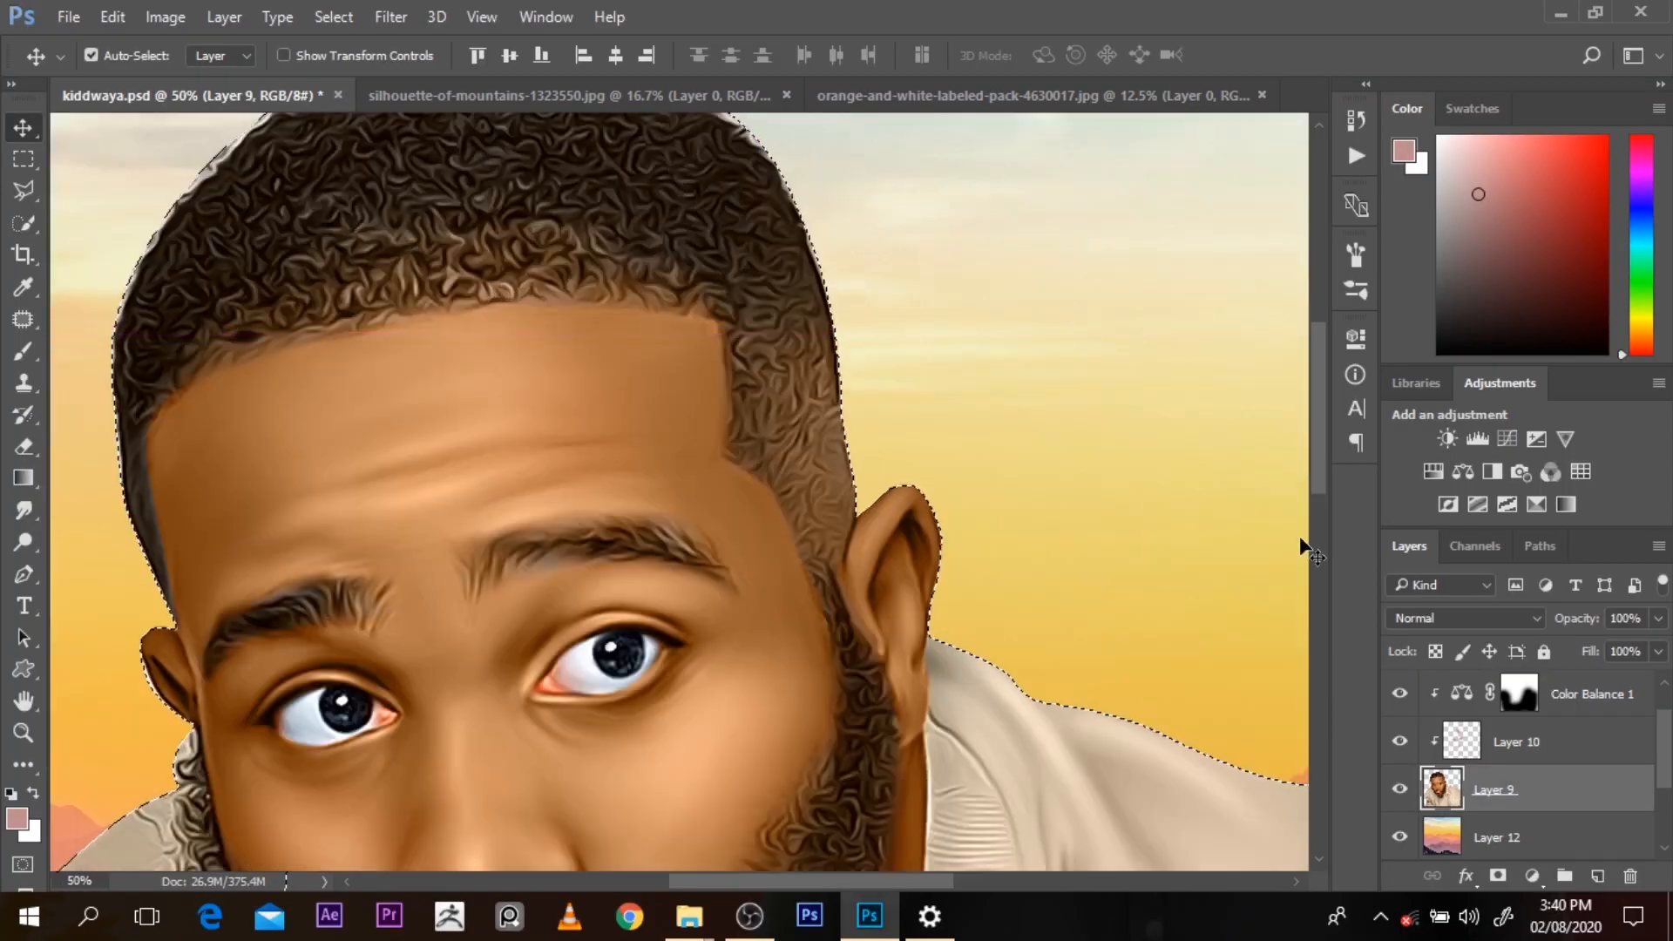
{"action": "scroll", "coordinate": [1316, 444], "scroll_direction": "up", "scroll_amount": 3}
{"action": "key", "text": "ctrl+space"}
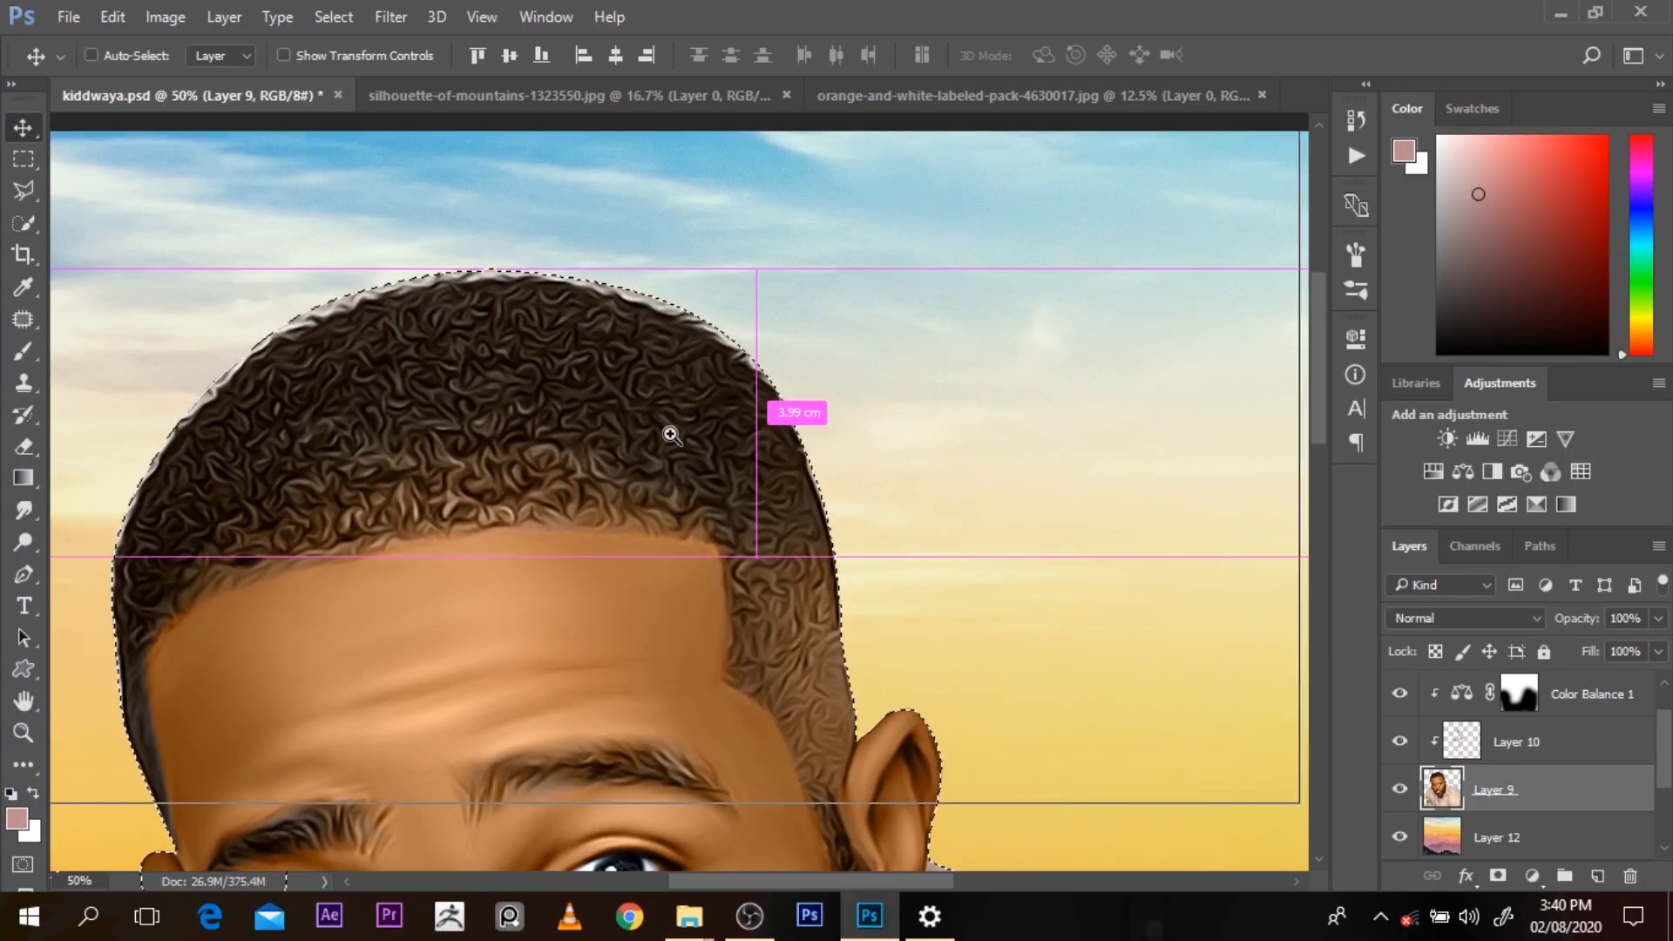
{"action": "left_click", "coordinate": [671, 434]}
{"action": "key", "text": "b"}
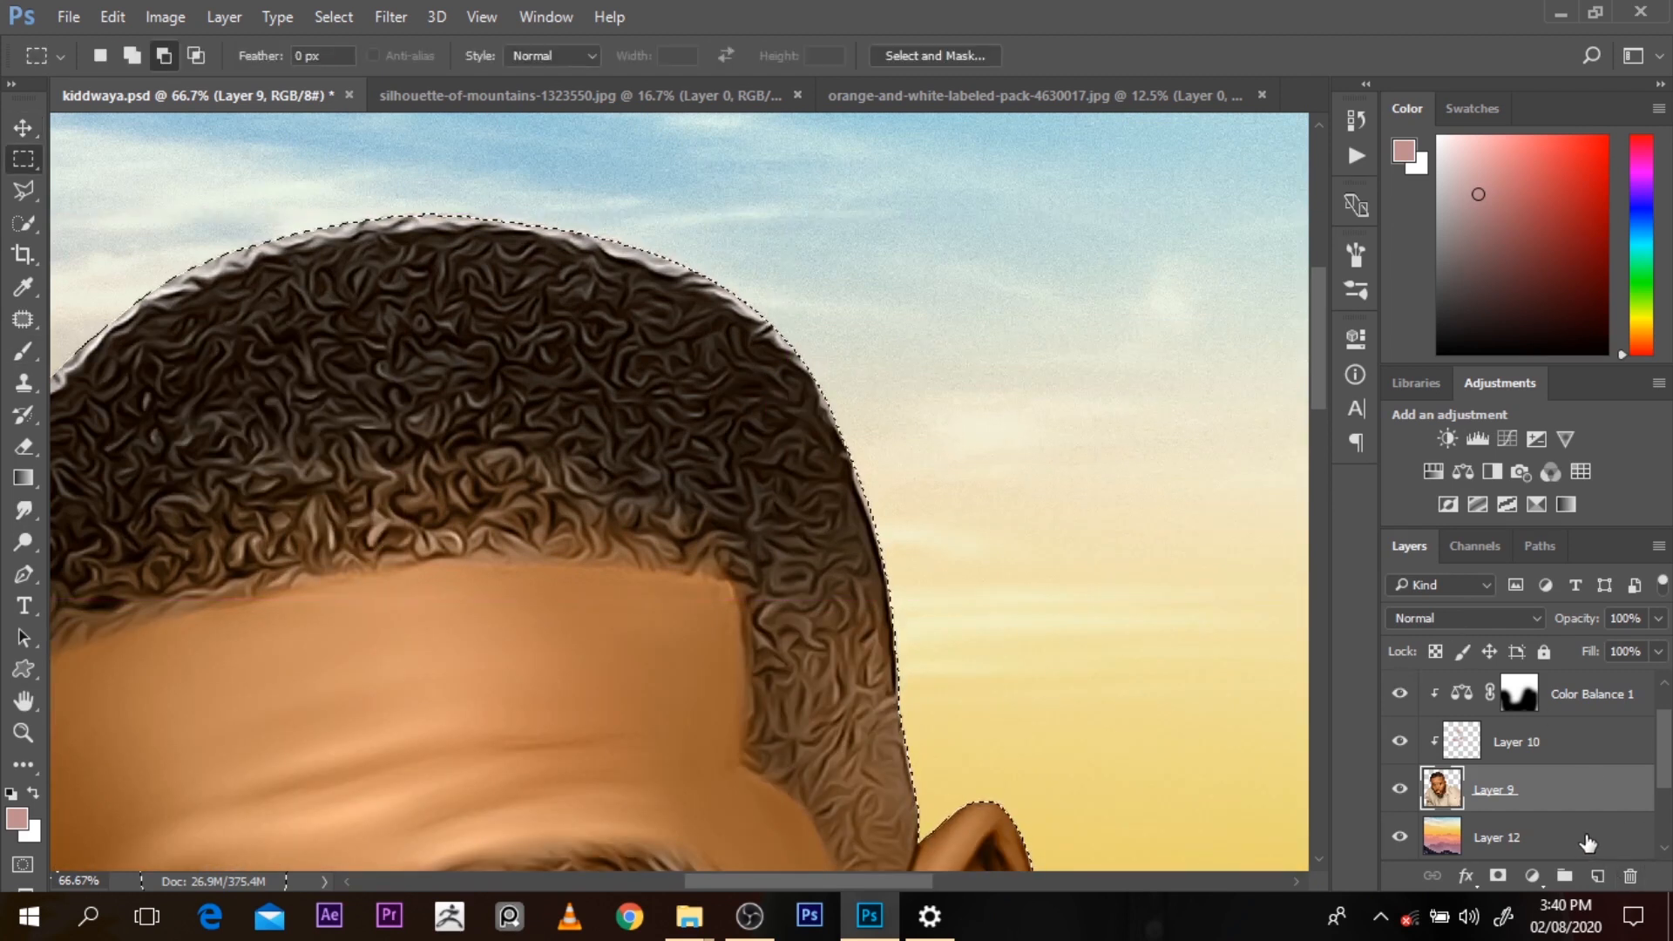
Add a new layer between Layer 9 and Layer 12, fill it with black and clear the selection
{"action": "left_click", "coordinate": [1588, 841]}
{"action": "left_click", "coordinate": [1598, 876]}
{"action": "key", "text": "d"}
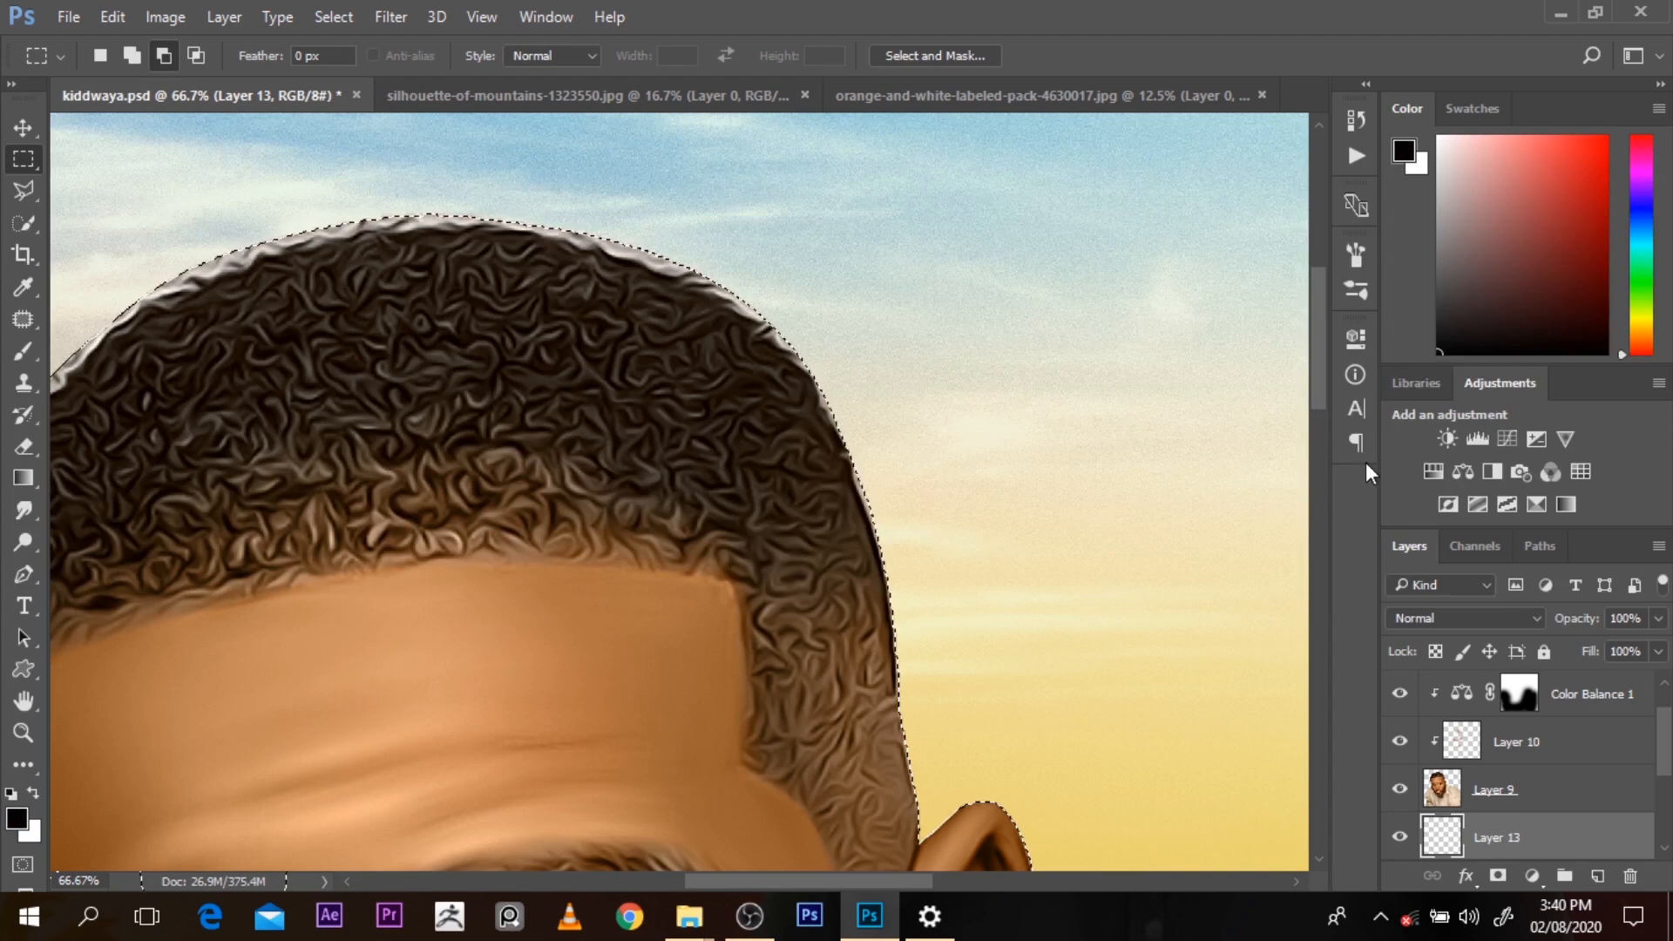
{"action": "key", "text": "alt+BackSpace"}
{"action": "key", "text": "ctrl+d"}
{"action": "scroll", "coordinate": [1016, 291], "scroll_direction": "down", "scroll_amount": 2}
{"action": "key", "text": "b"}
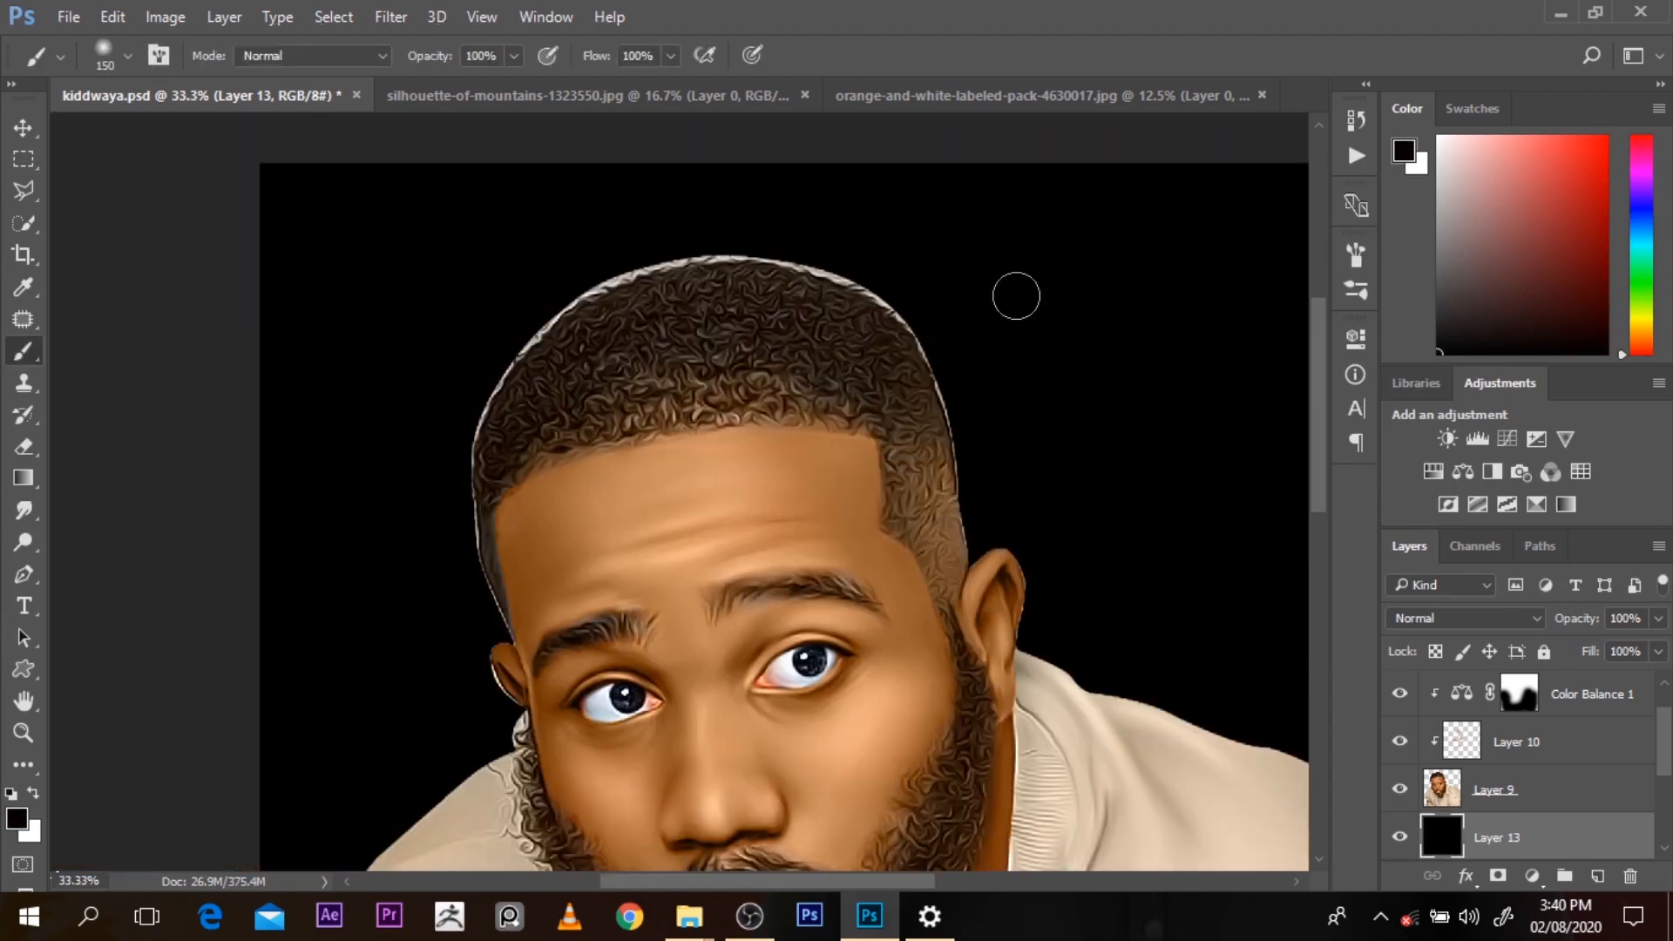
Load Layer 9's outline as a selection and feather it by 6 pixels
{"action": "left_click", "coordinate": [1519, 694]}
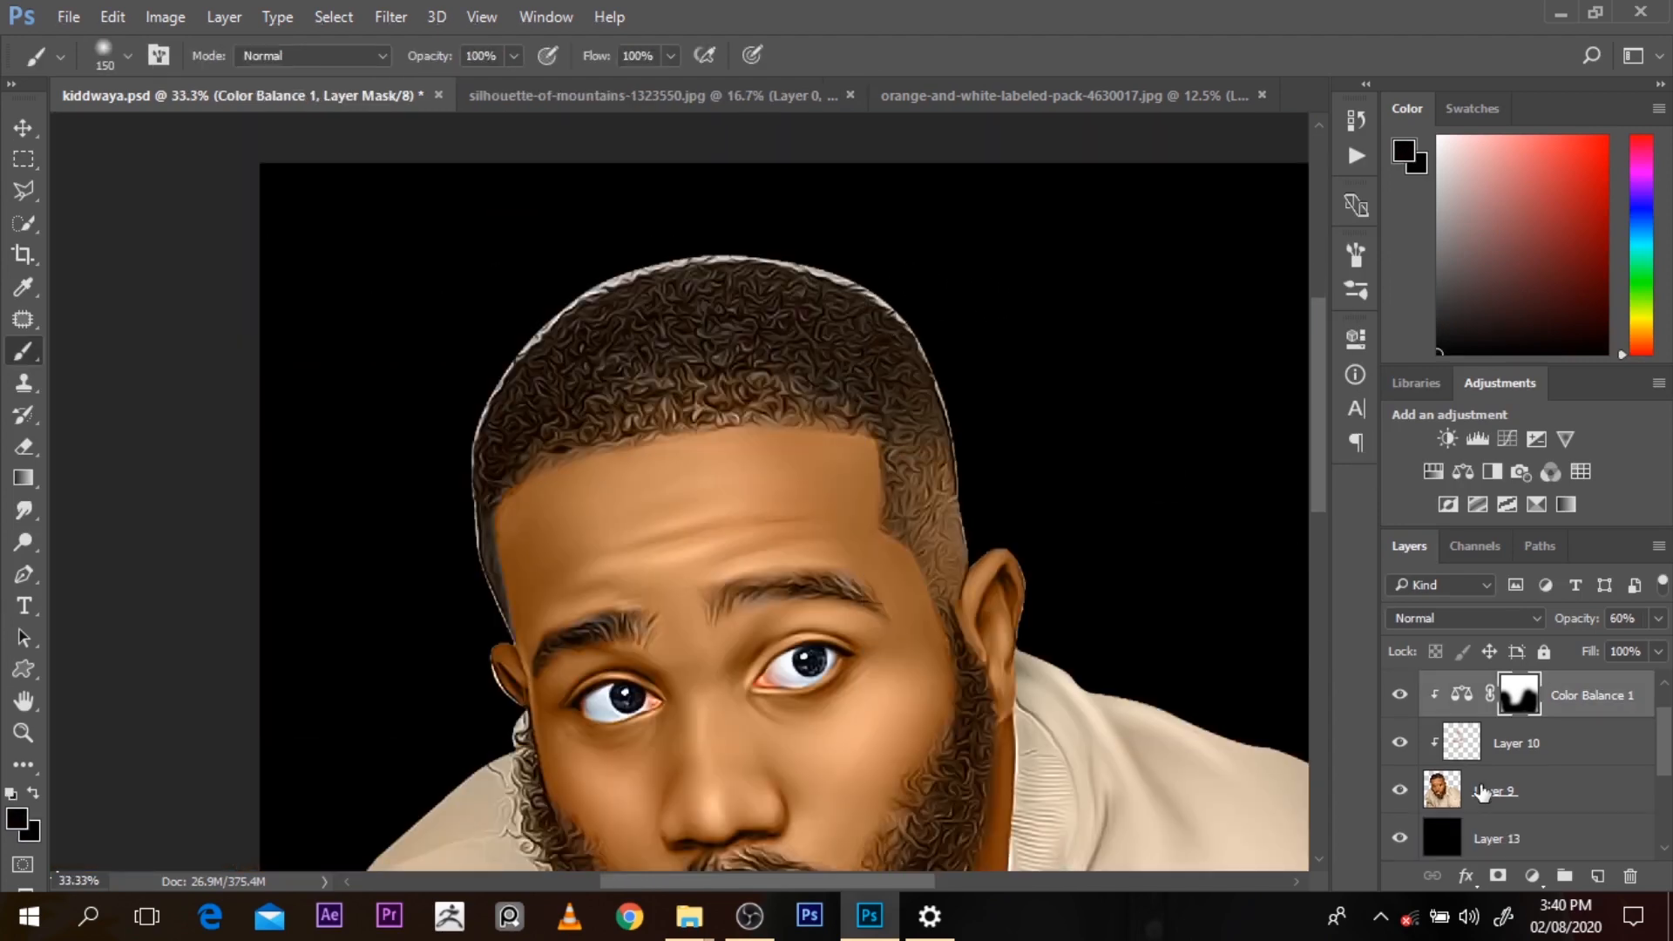
{"action": "left_click", "coordinate": [1492, 828]}
{"action": "left_click", "coordinate": [1440, 792]}
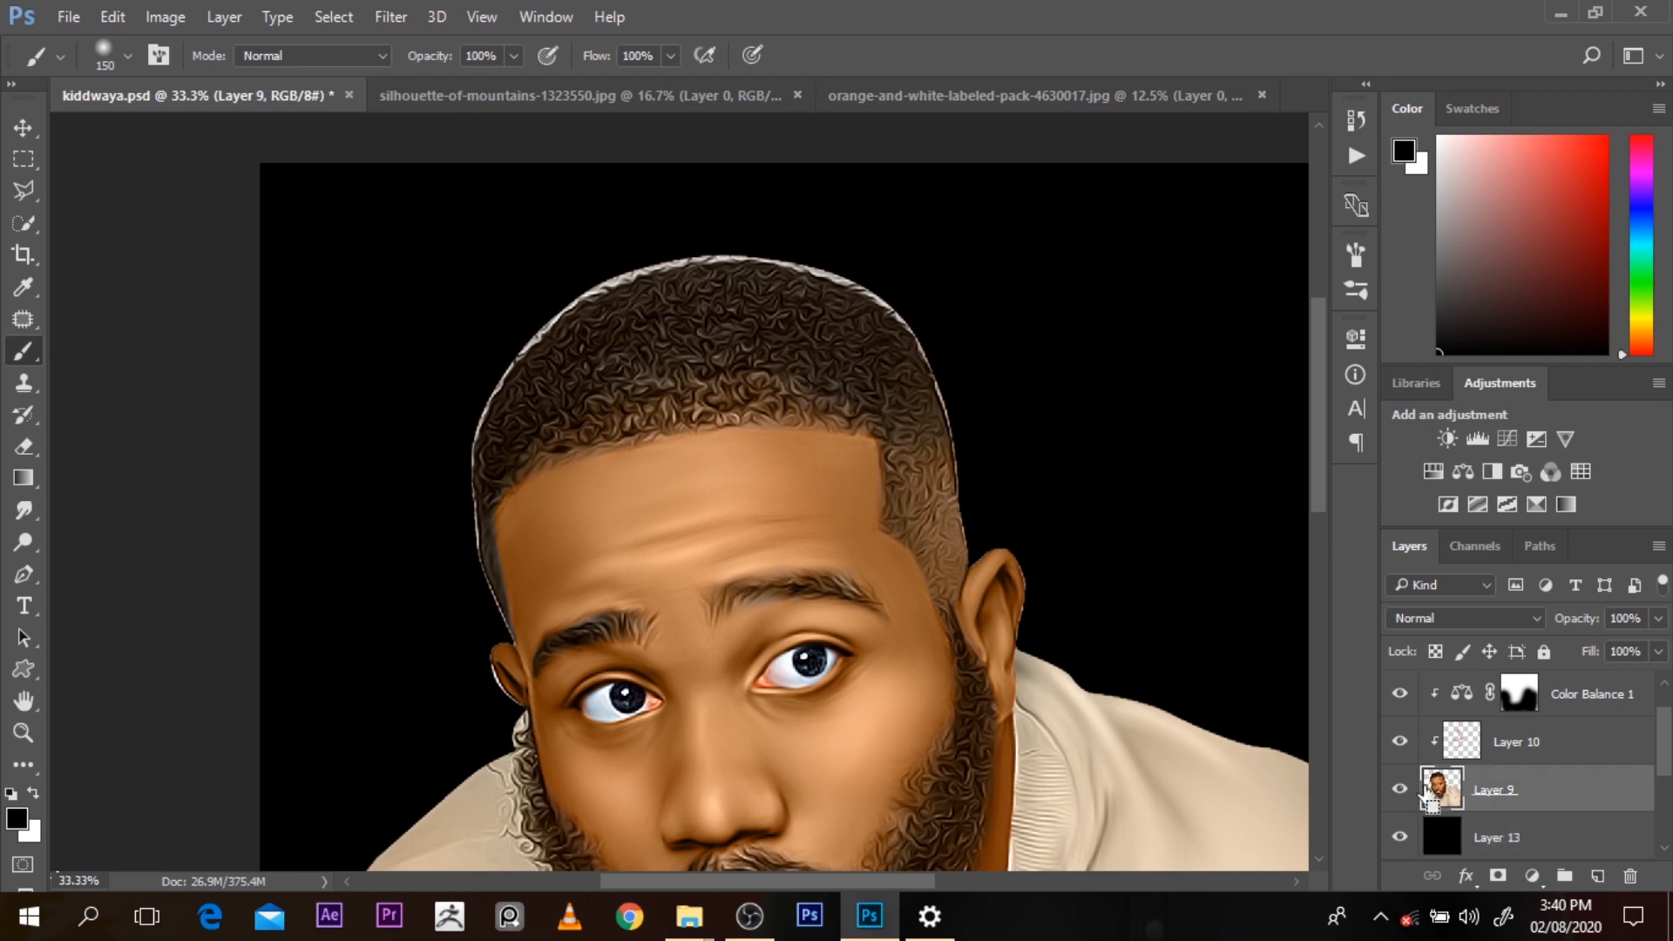
{"action": "left_click", "coordinate": [1429, 788], "text": "ctrl"}
{"action": "key", "text": "m"}
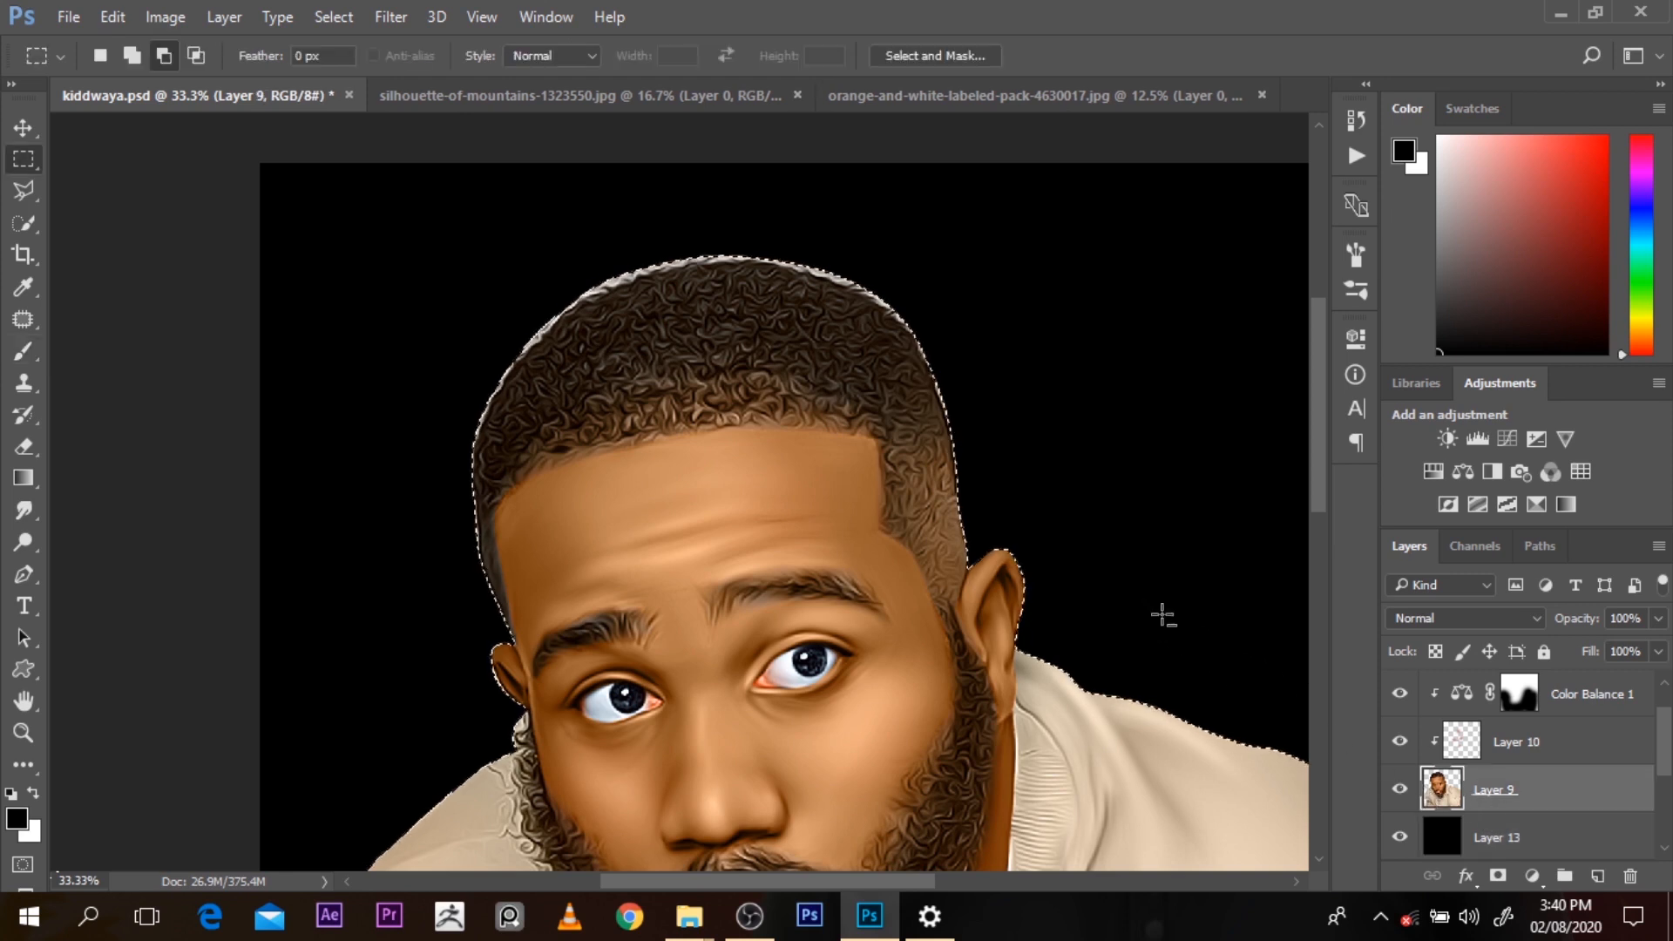
{"action": "right_click", "coordinate": [800, 384]}
{"action": "left_click", "coordinate": [850, 446]}
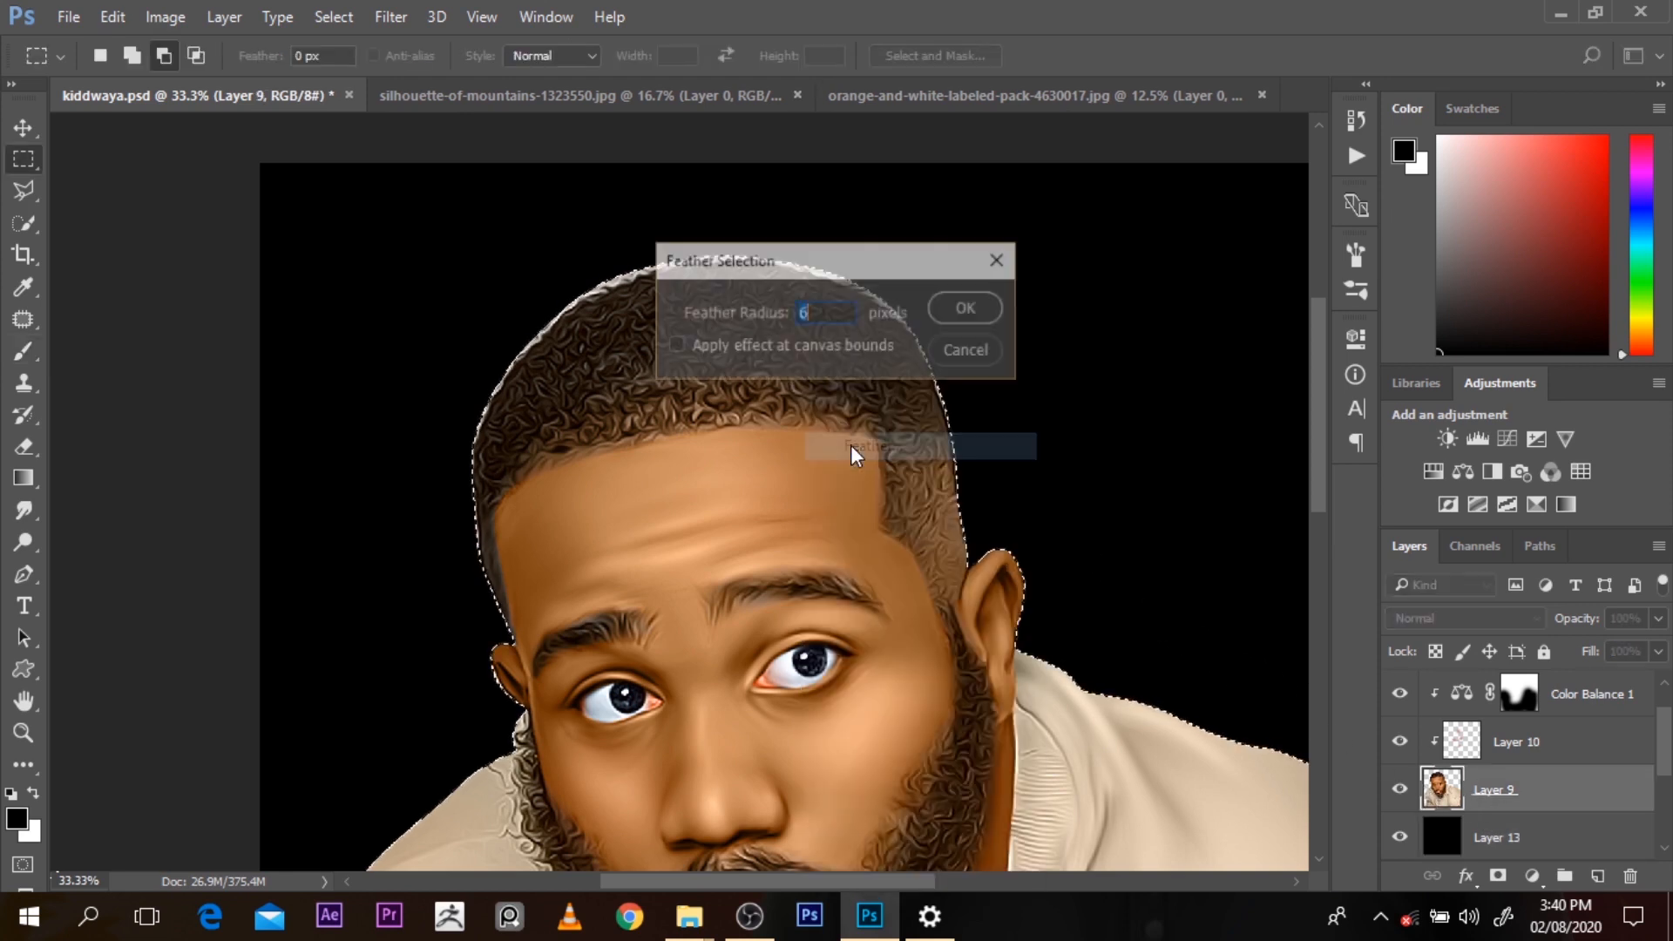
{"action": "key", "text": "Return"}
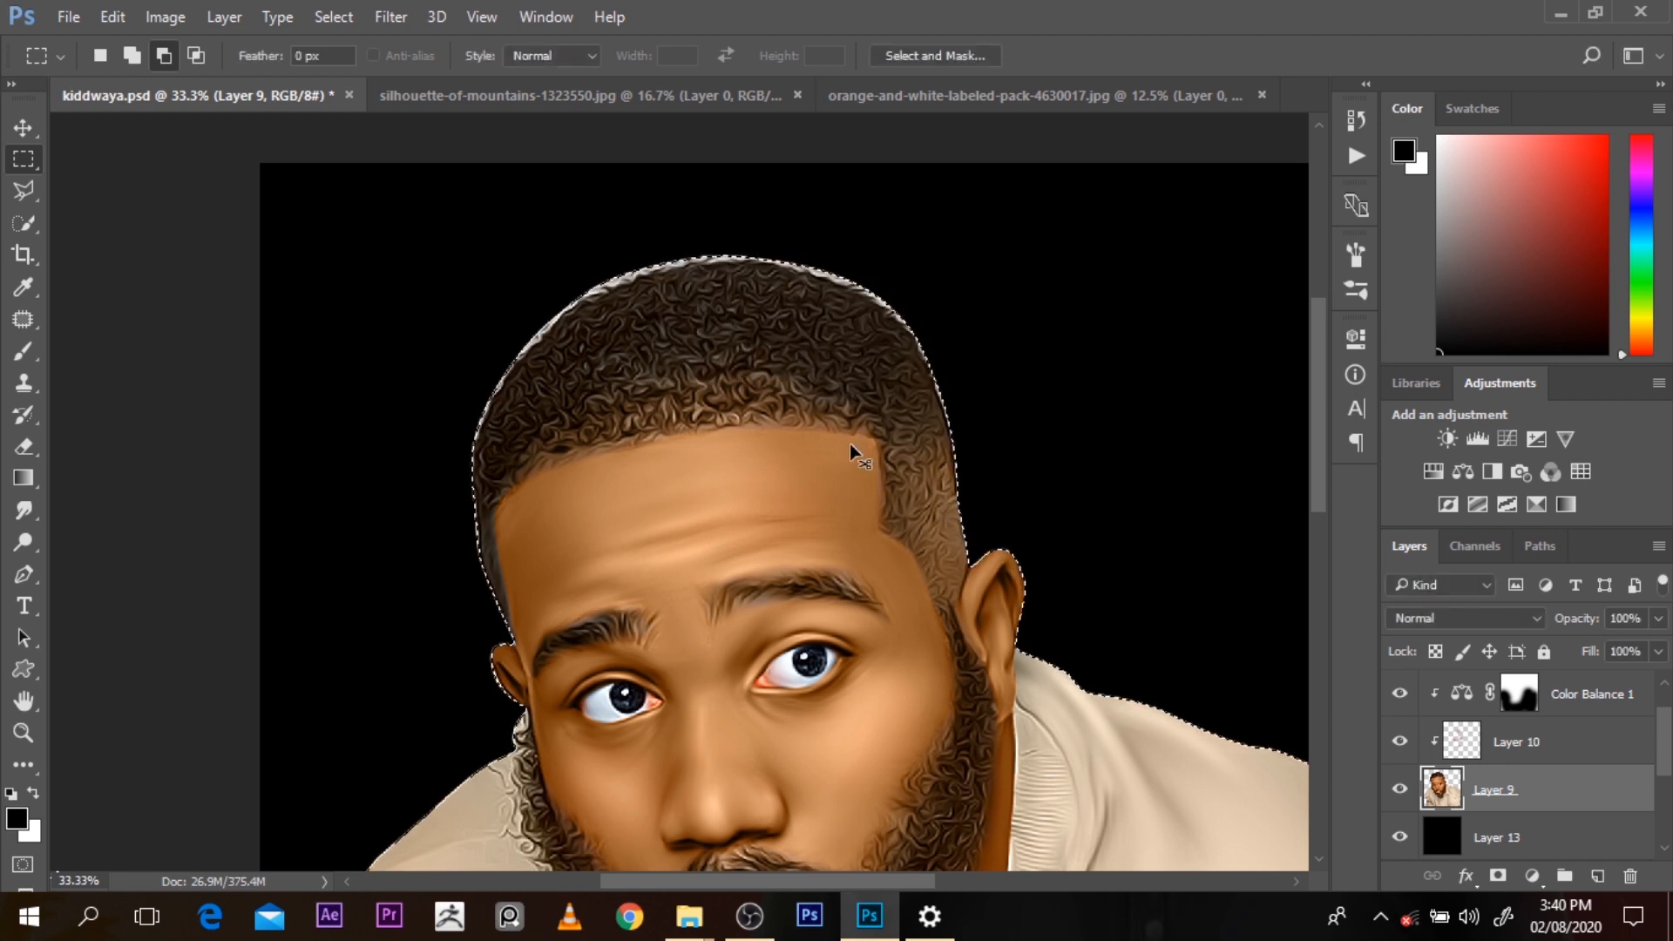
Invert the feathered selection, delete the pale fringe around the portrait on Layer 9 and clear the selection
{"action": "key", "text": "ctrl+shift+i"}
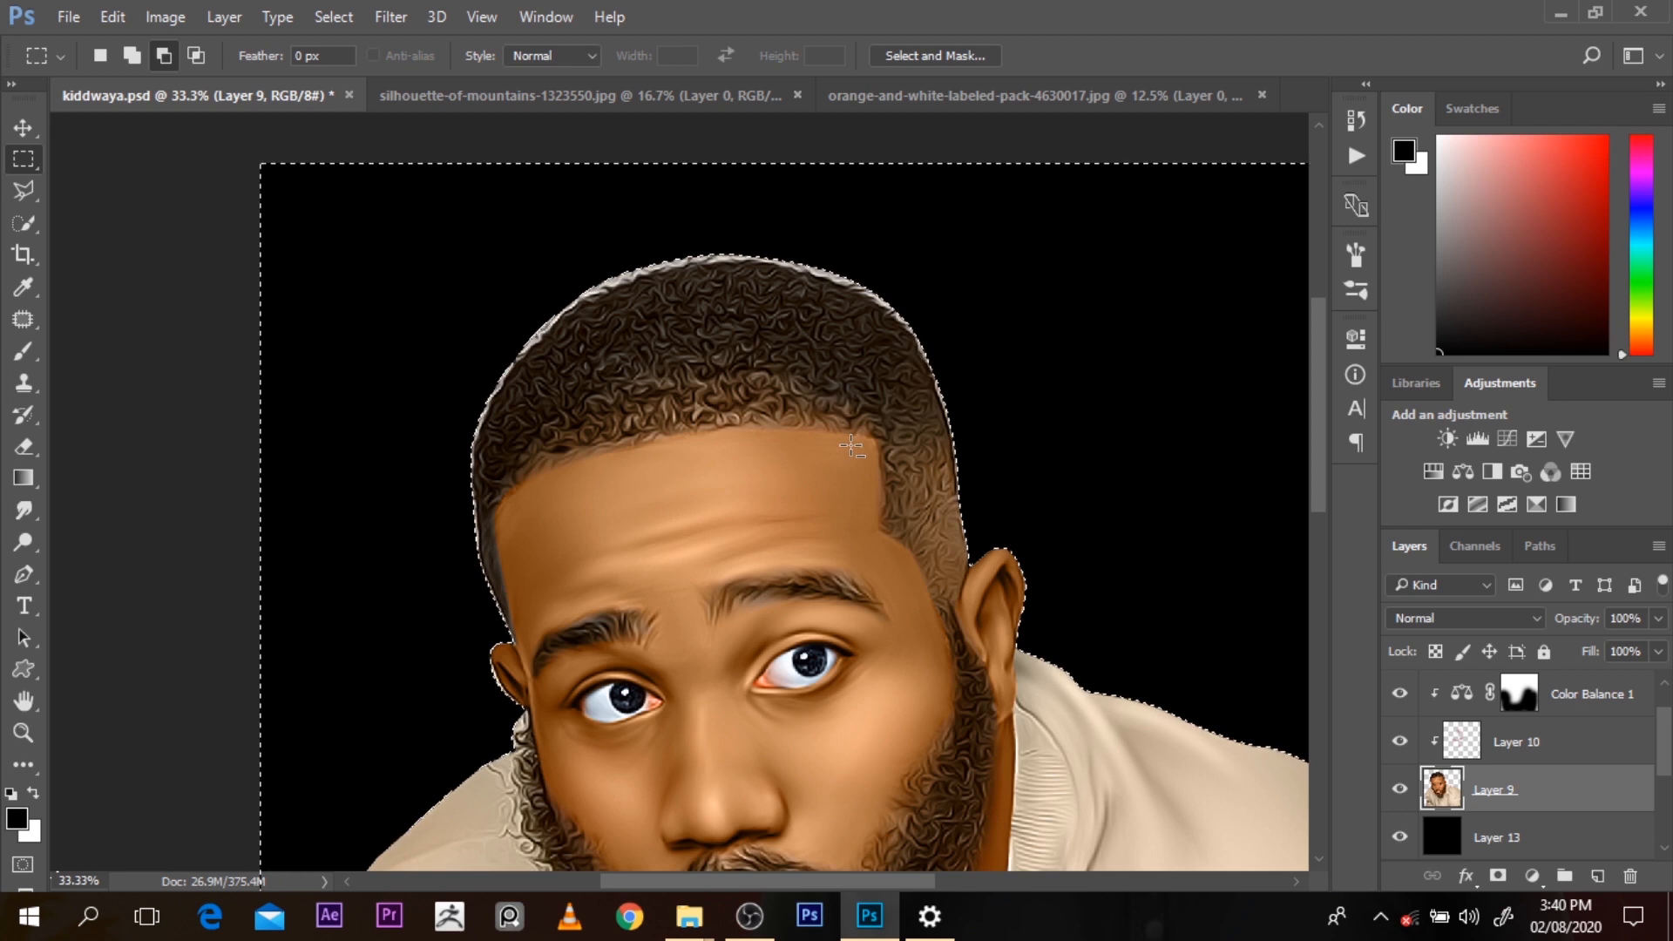
{"action": "key", "text": "Delete"}
{"action": "key", "text": "ctrl+d"}
{"action": "key", "text": "ctrl+shift+i"}
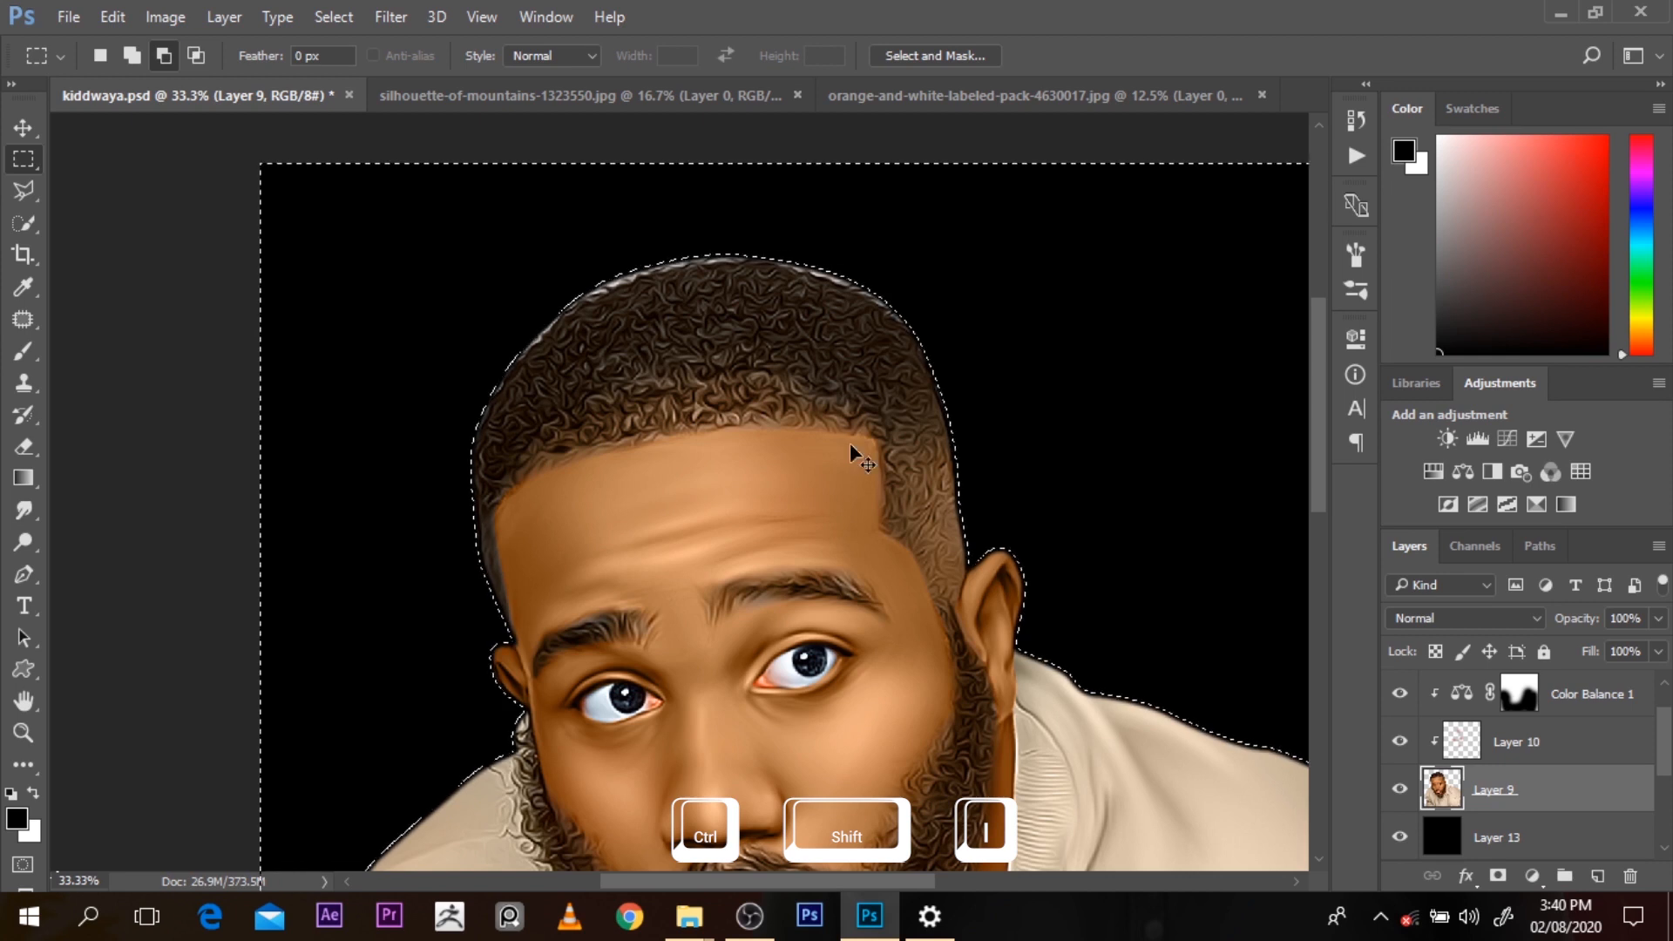
{"action": "left_click", "coordinate": [851, 444]}
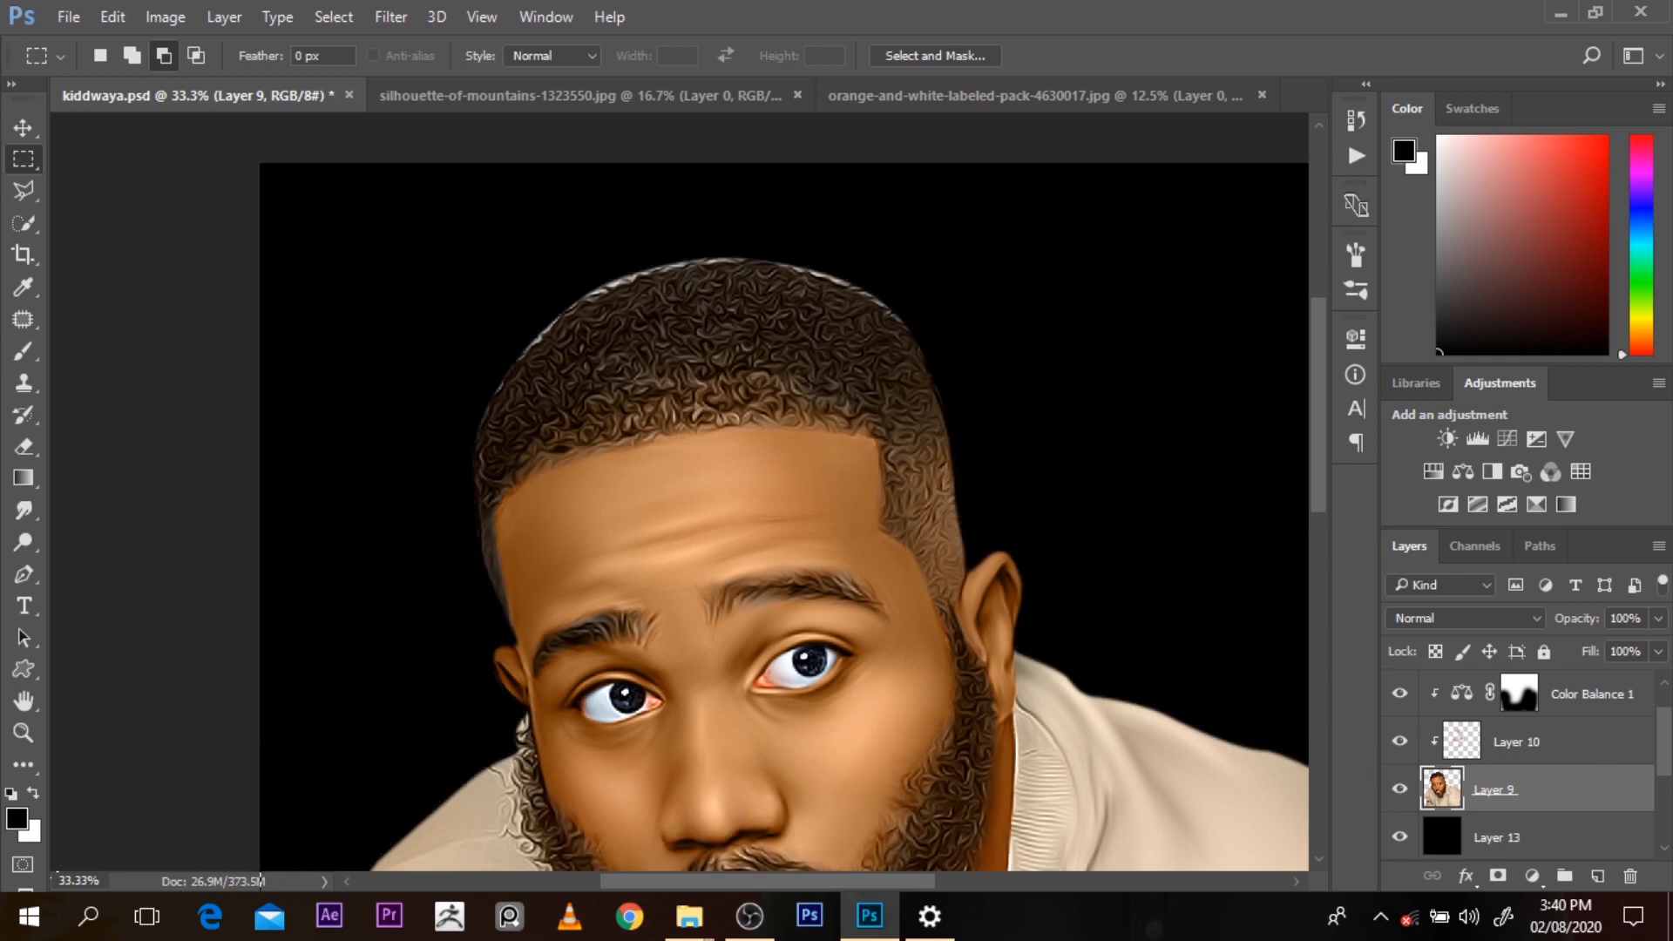
Hide the black Layer 13 and check the whole portrait against the mountain sunset
{"action": "scroll", "coordinate": [1671, 787], "scroll_direction": "down", "scroll_amount": 2}
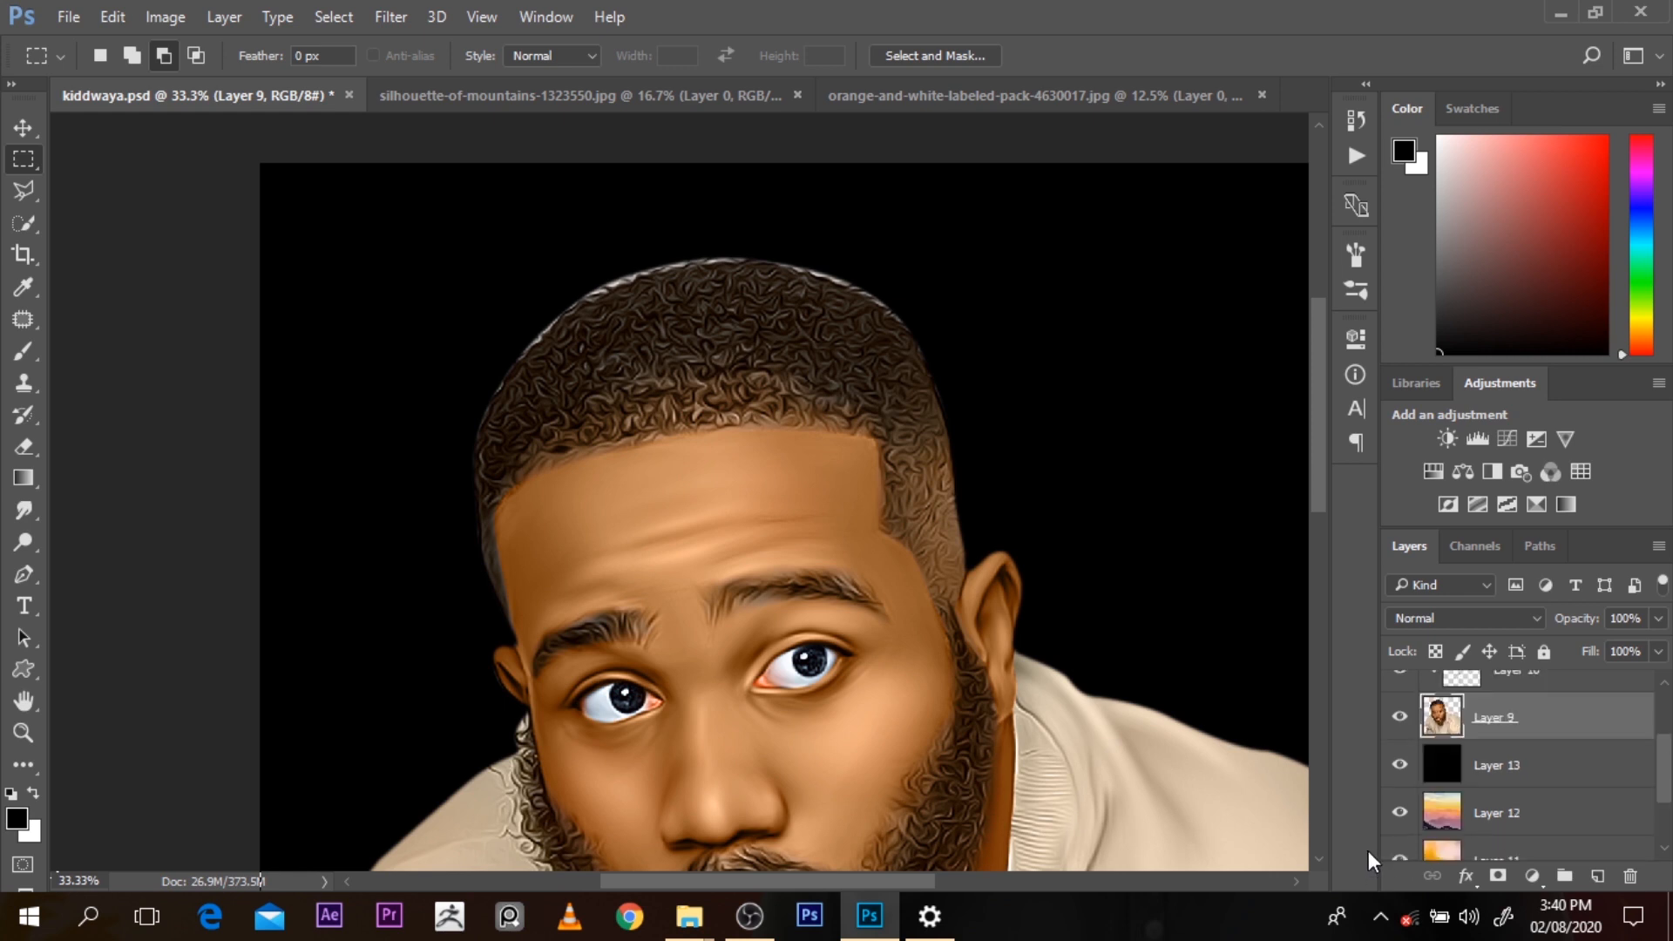
{"action": "left_click", "coordinate": [1400, 765]}
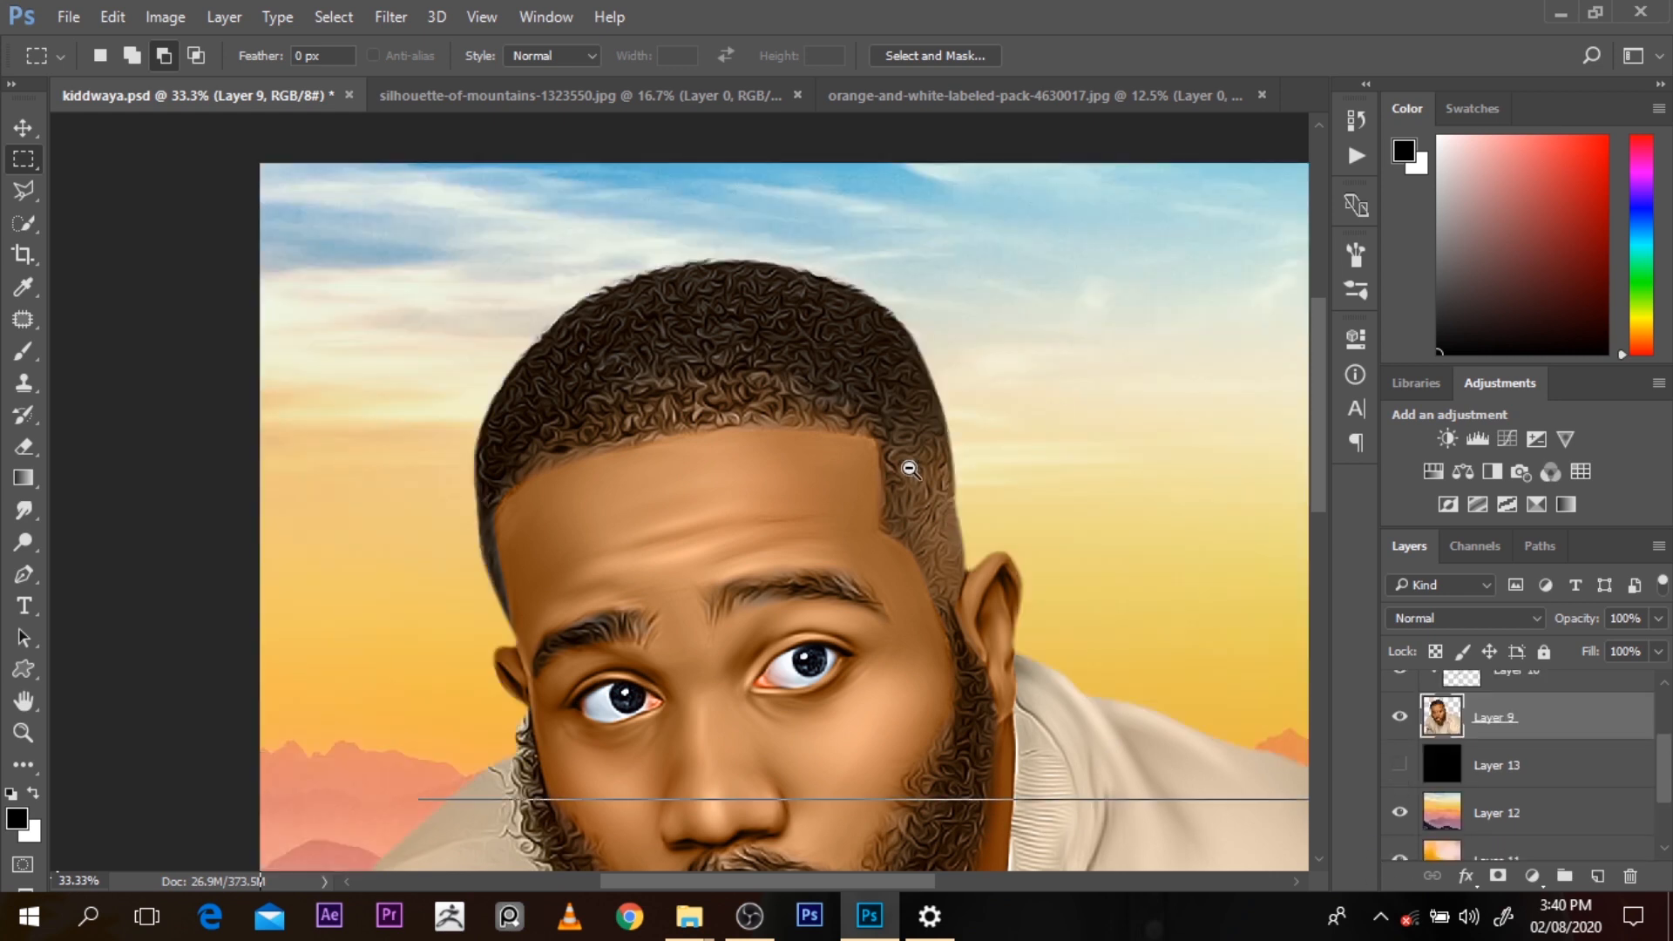
{"action": "left_click", "coordinate": [910, 469]}
{"action": "left_click", "coordinate": [910, 468]}
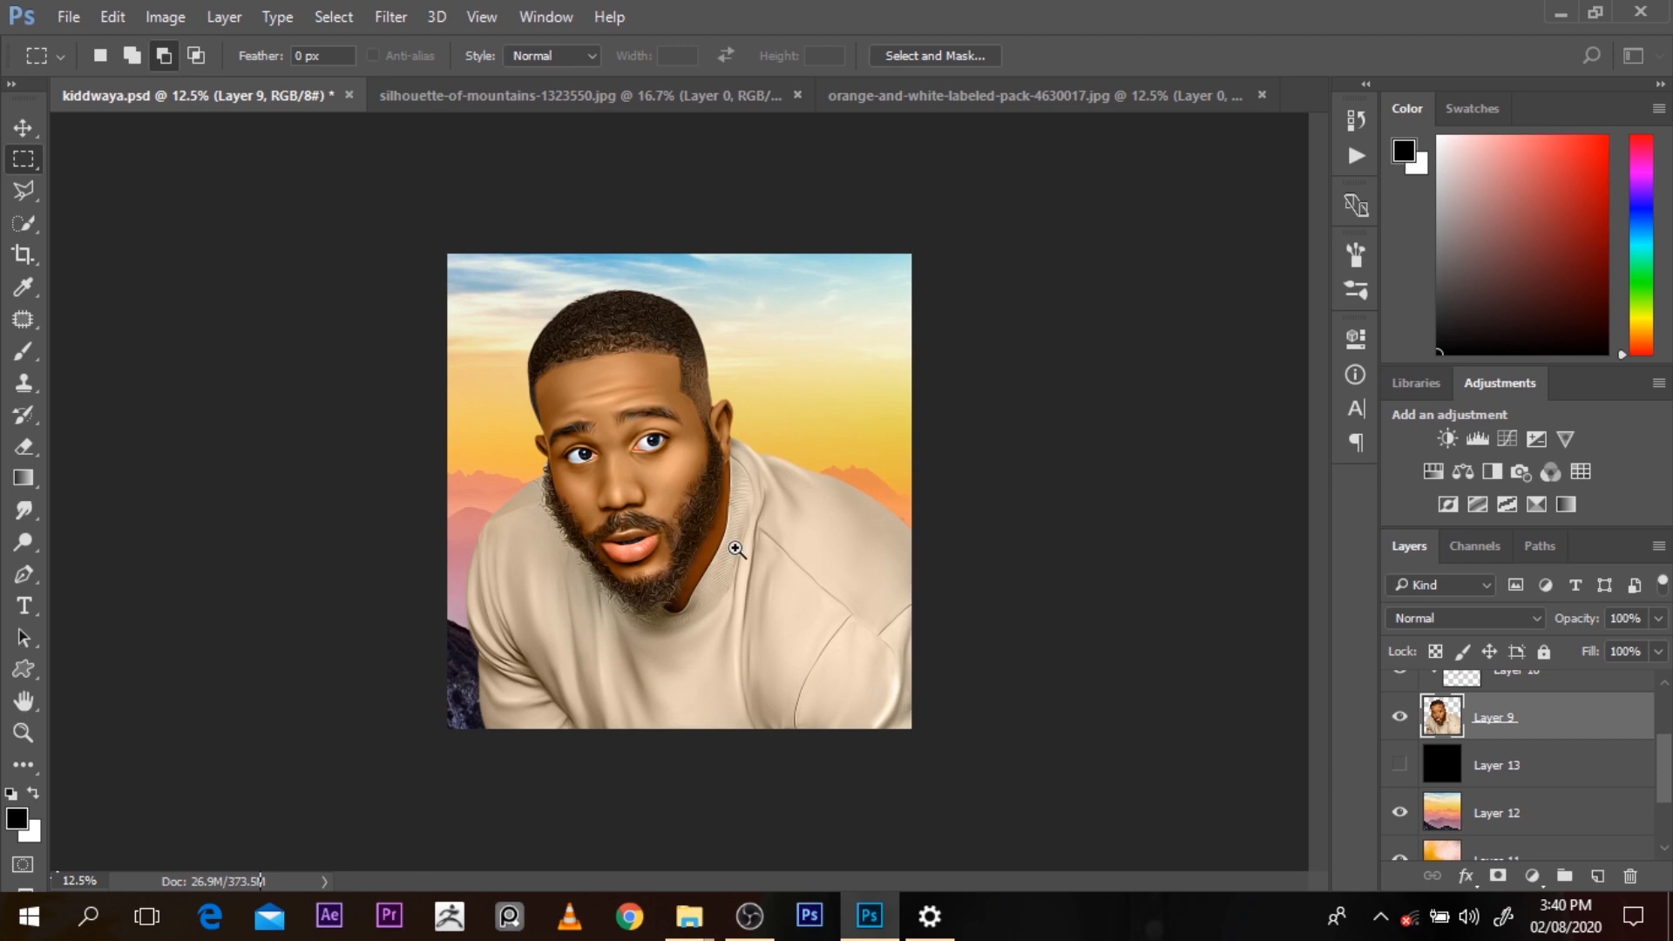
{"action": "left_click", "coordinate": [735, 549]}
Stretch the mountain sunset on Layer 12 to 140.45% height and reposition it so the sky fills the canvas behind the portrait
{"action": "left_click", "coordinate": [29, 133]}
{"action": "left_click_drag", "start_coordinate": [389, 364], "coordinate": [390, 371]}
{"action": "key", "text": "ctrl+t"}
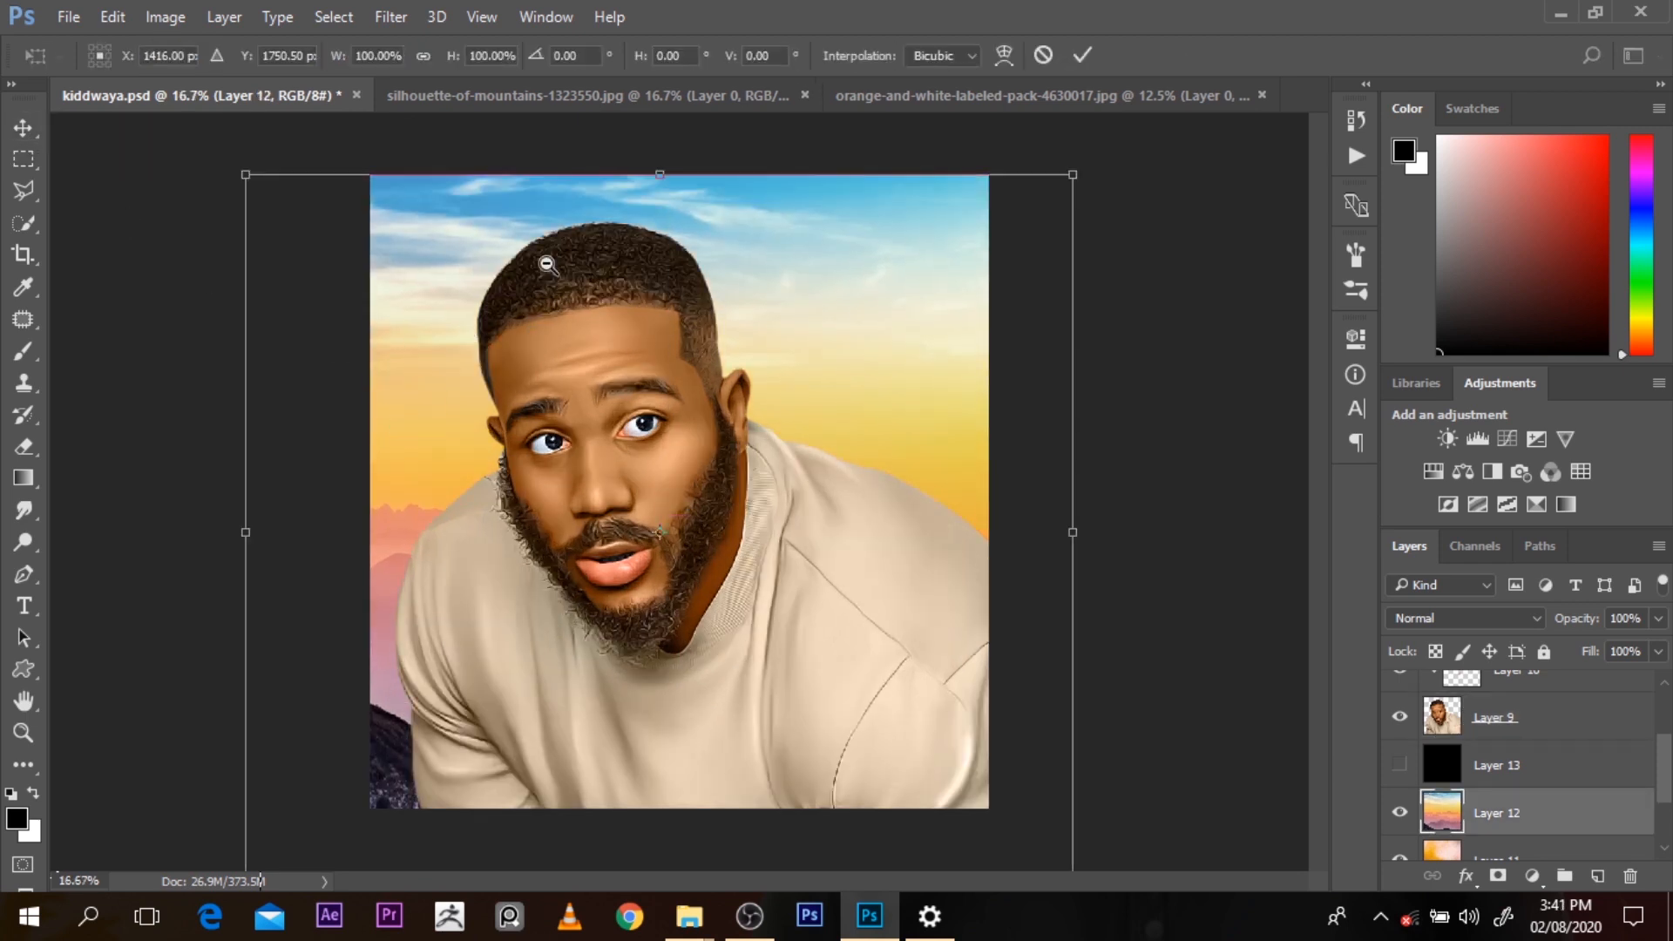
{"action": "key", "text": "ctrl+minus"}
{"action": "left_click_drag", "start_coordinate": [664, 245], "coordinate": [665, 149]}
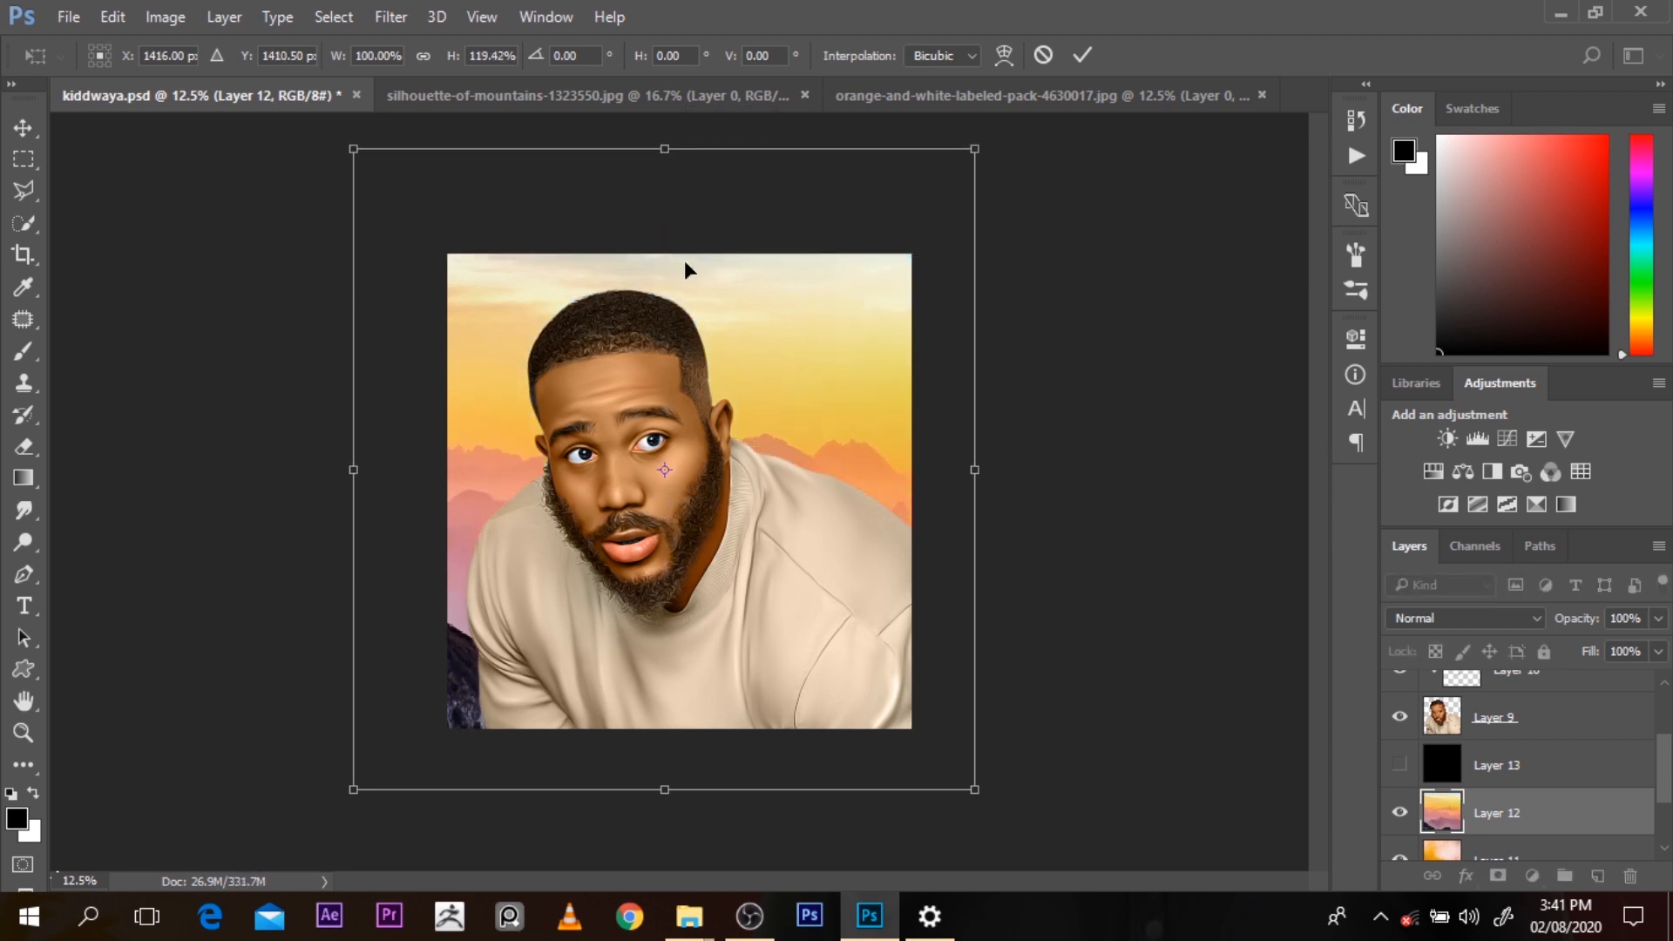
{"action": "left_click_drag", "start_coordinate": [725, 358], "coordinate": [720, 401]}
{"action": "left_click_drag", "start_coordinate": [669, 190], "coordinate": [665, 122]}
{"action": "left_click_drag", "start_coordinate": [735, 341], "coordinate": [735, 394]}
{"action": "left_click_drag", "start_coordinate": [663, 178], "coordinate": [667, 140]}
{"action": "left_click_drag", "start_coordinate": [745, 324], "coordinate": [745, 350]}
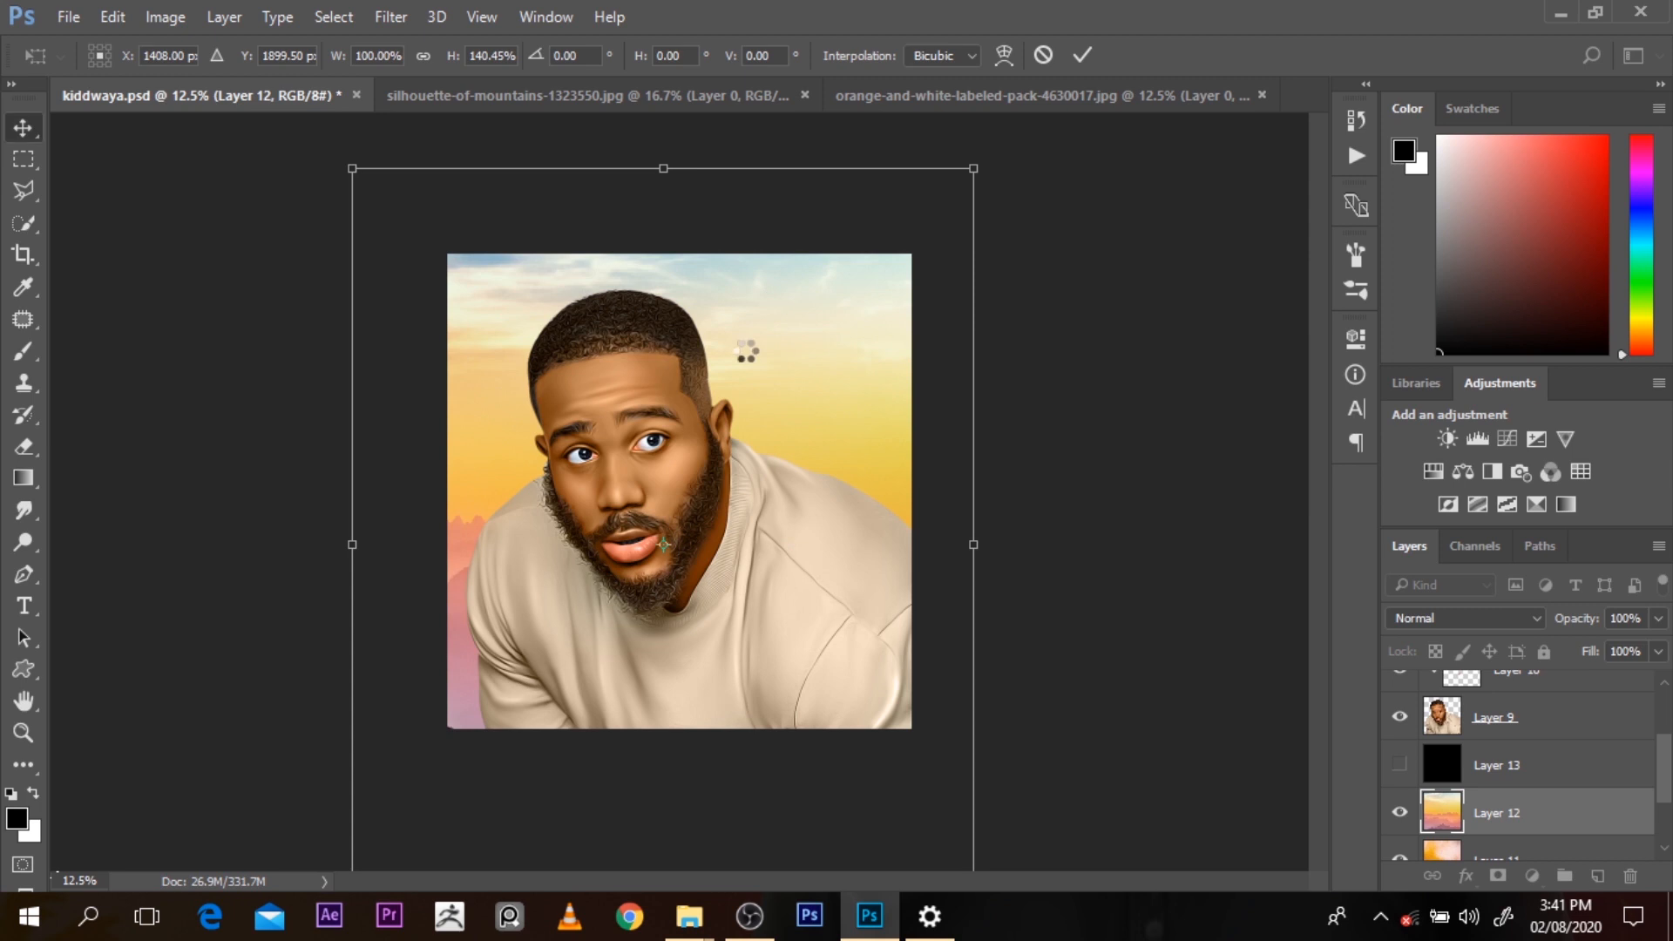
{"action": "key", "text": "Return"}
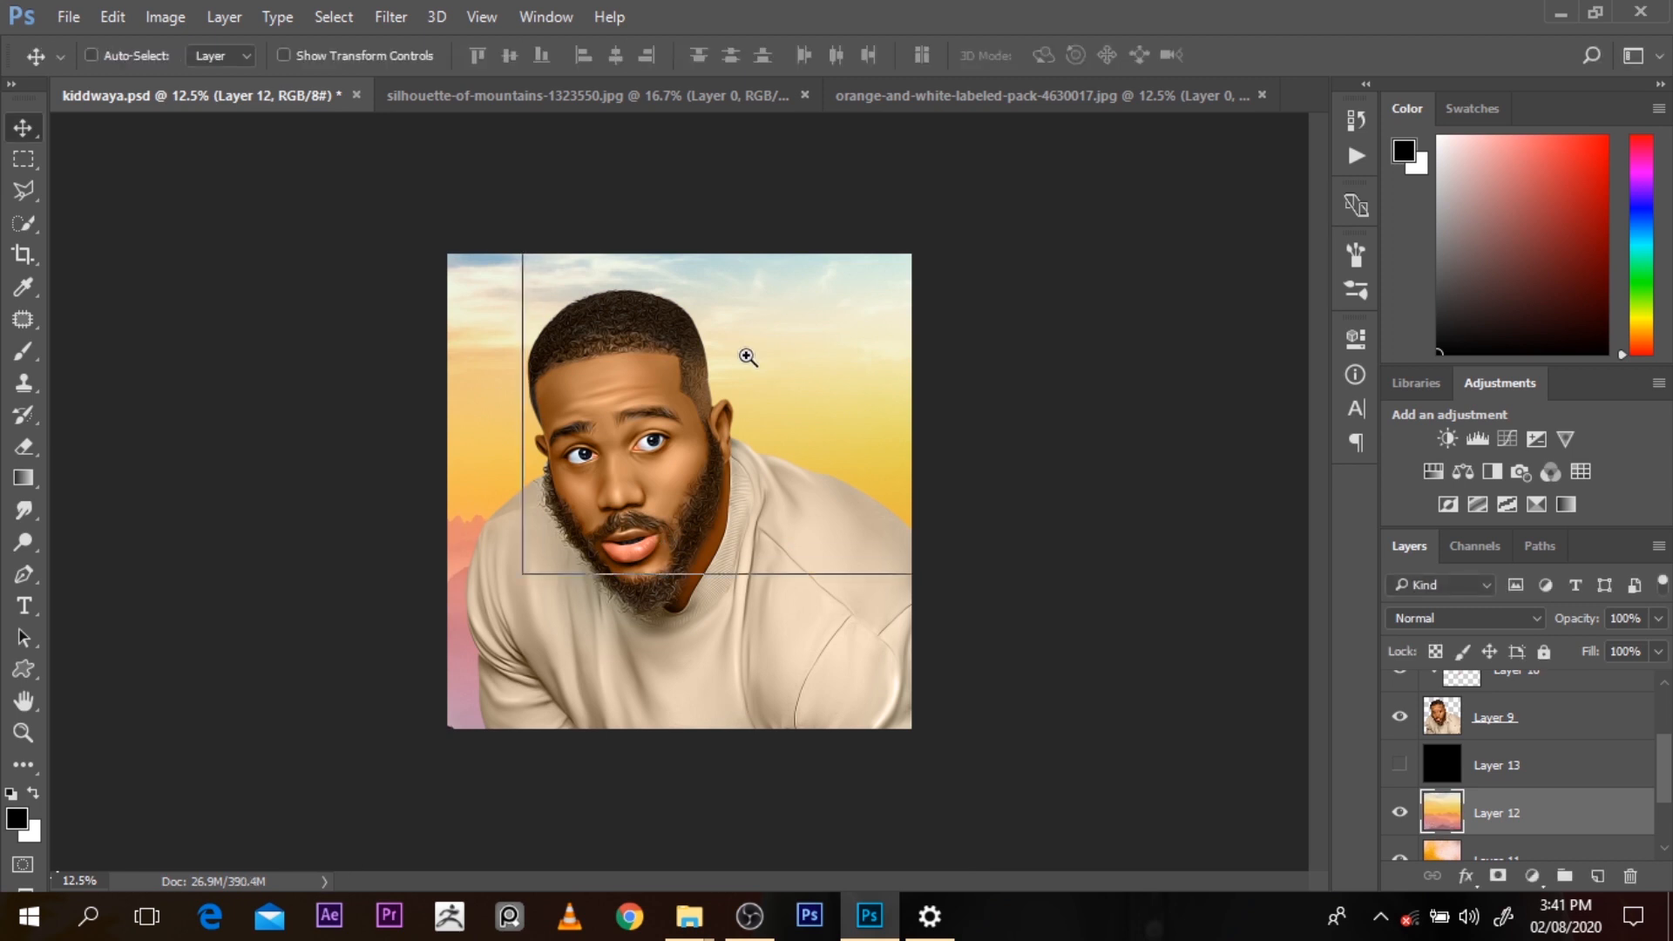
Compare the portrait with and without the sunset background by toggling the visibility of Layer 12
{"action": "left_click", "coordinate": [741, 353], "text": "ctrl"}
{"action": "left_click", "coordinate": [1401, 814]}
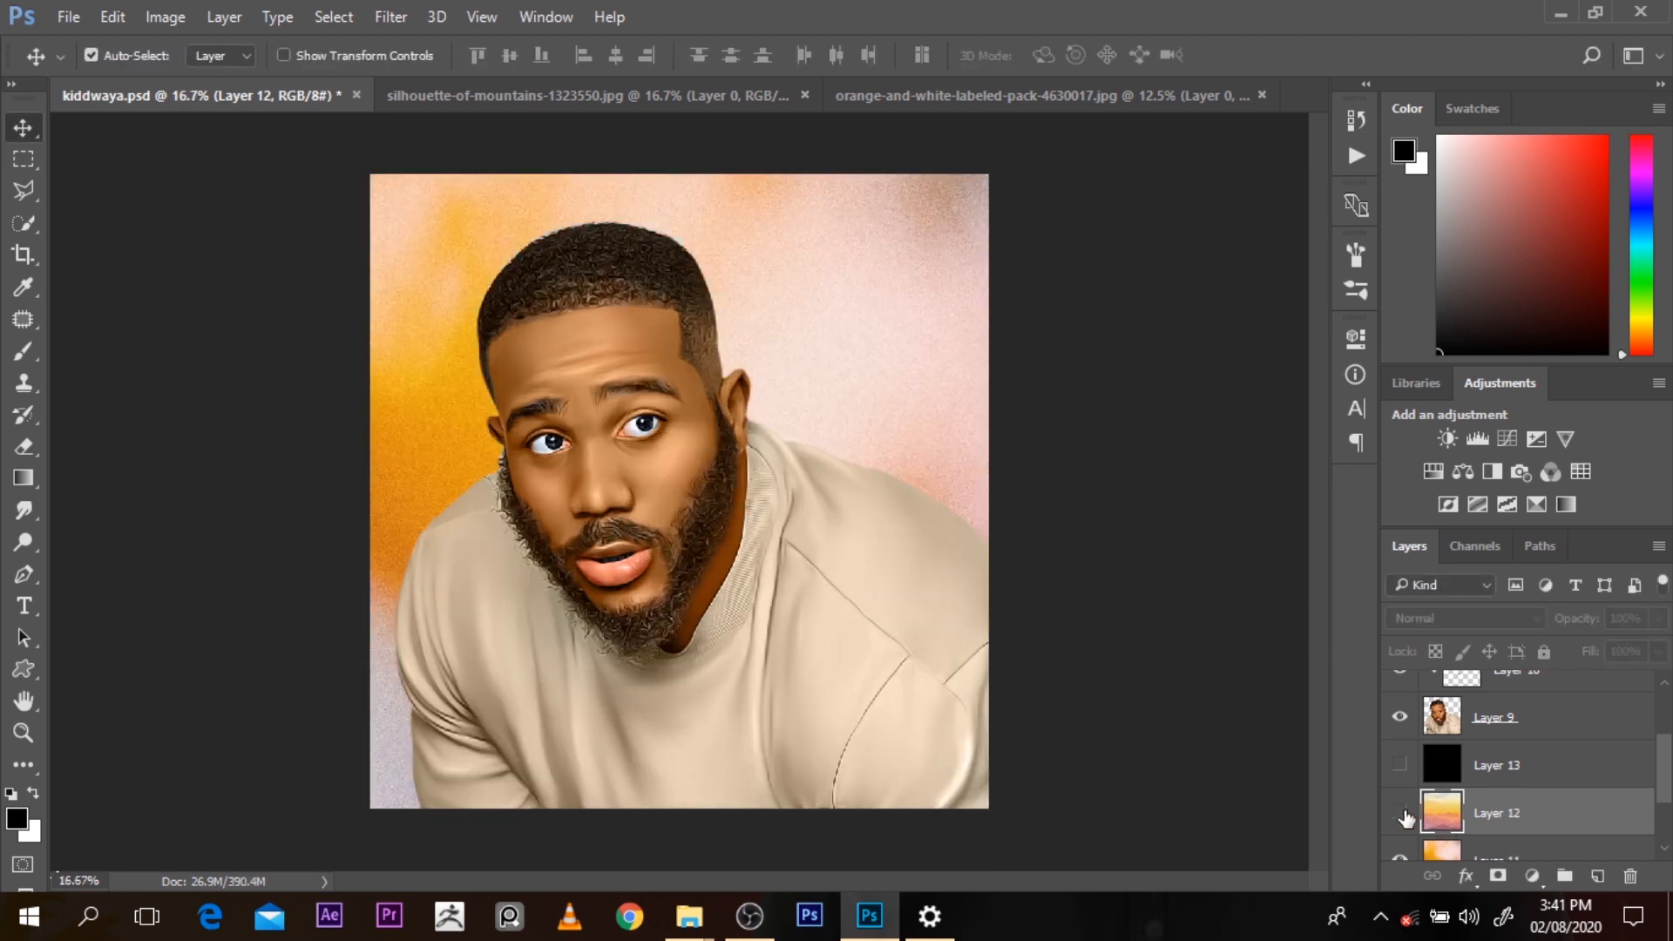
{"action": "left_click", "coordinate": [1400, 814]}
{"action": "left_click", "coordinate": [1400, 814]}
{"action": "left_click", "coordinate": [1400, 814]}
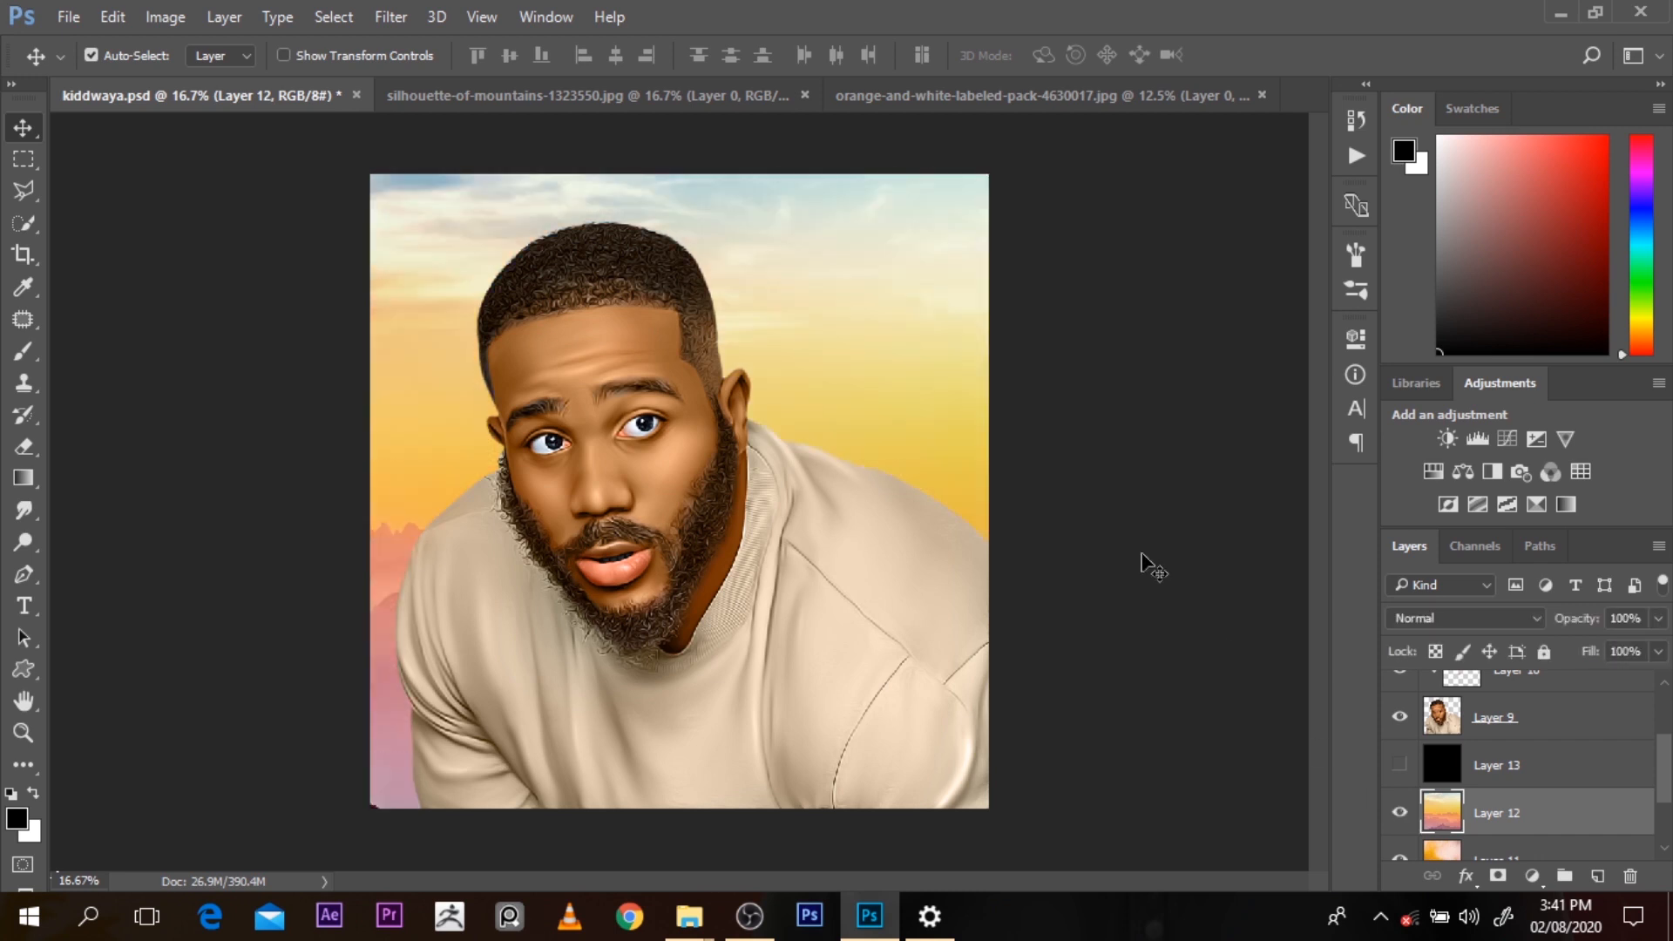
Add a Brightness/Contrast adjustment above Layer 12 with brightness at -9
{"action": "left_click", "coordinate": [1464, 851]}
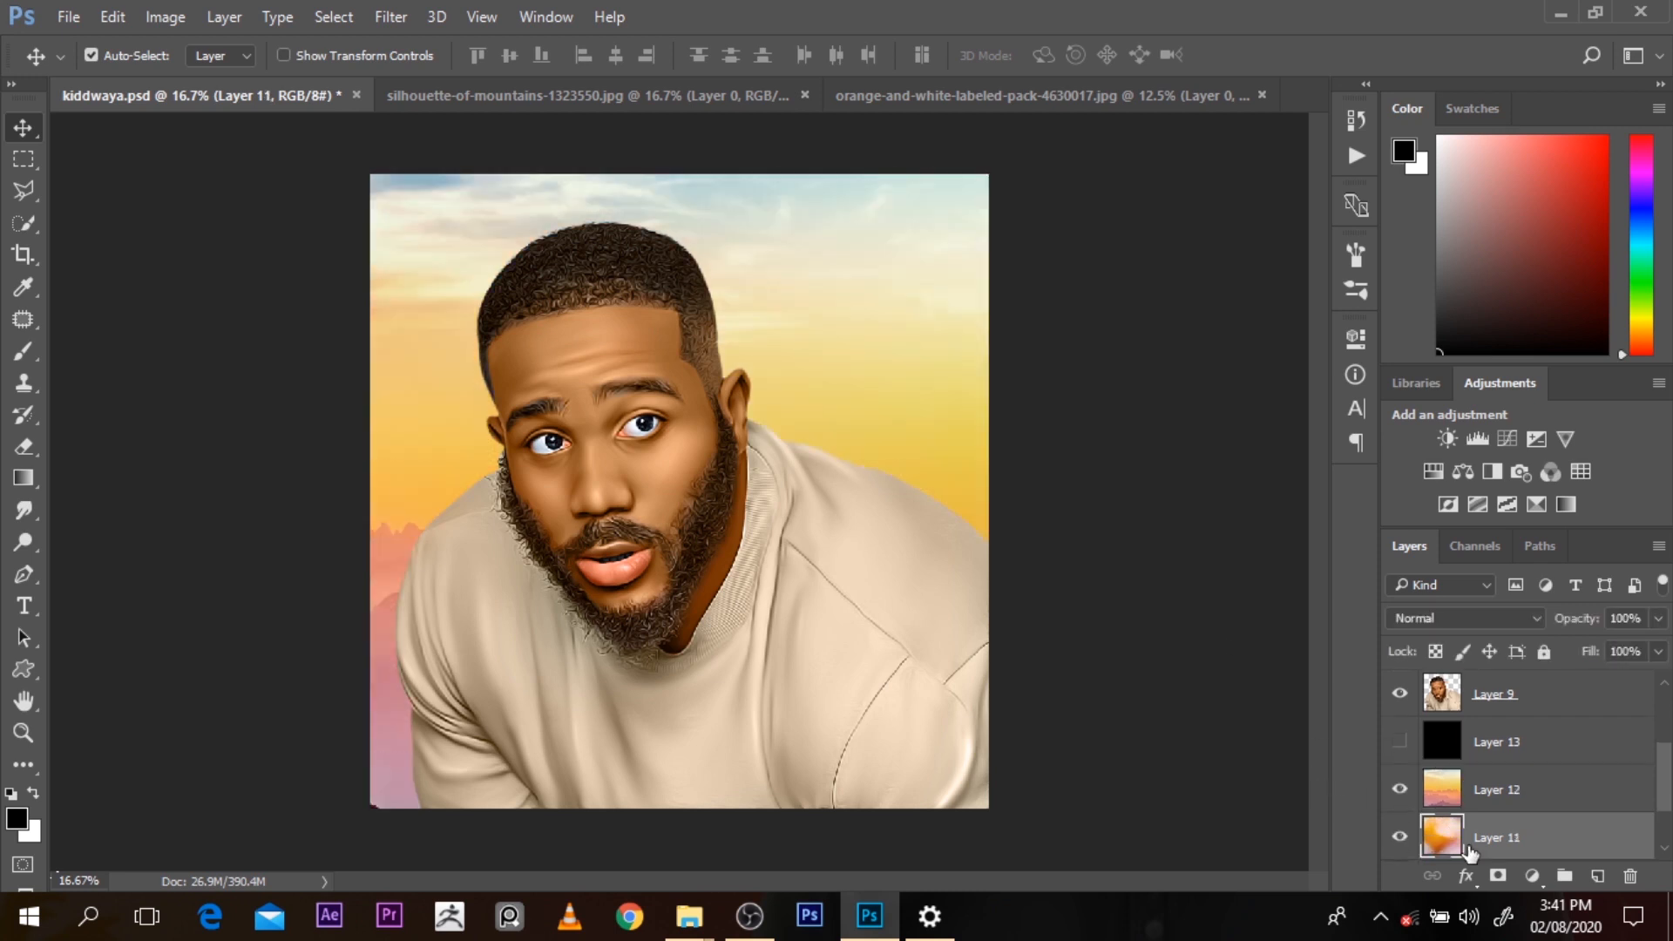
{"action": "left_click", "coordinate": [1486, 794]}
{"action": "left_click", "coordinate": [1448, 441]}
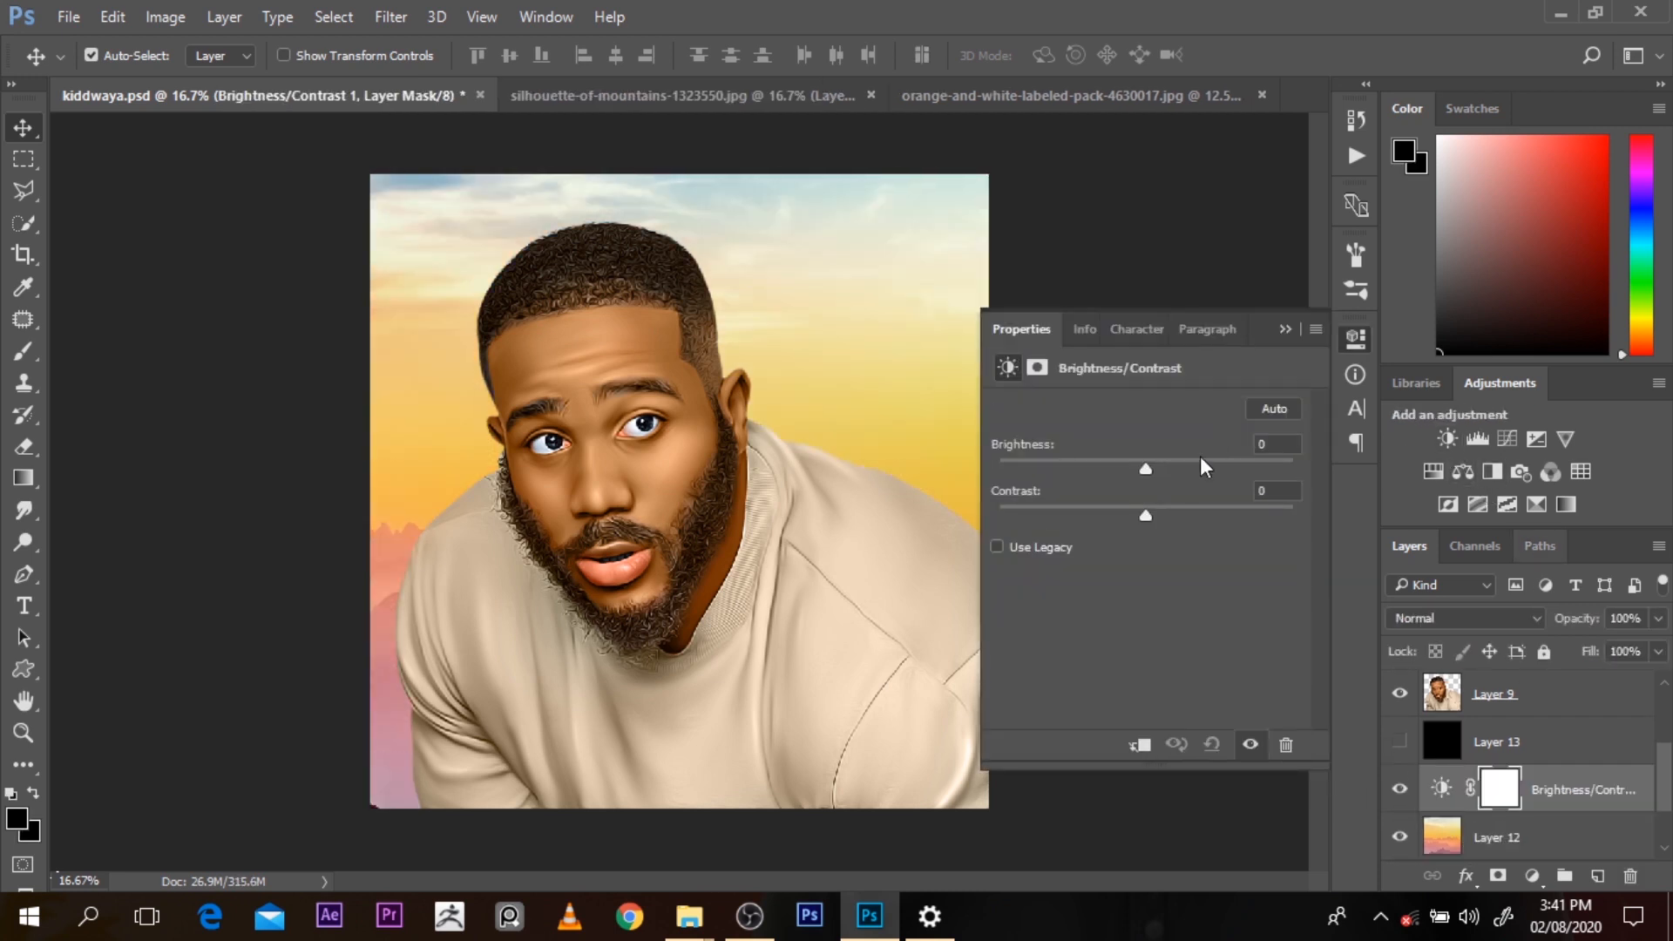
{"action": "mouse_move", "coordinate": [1146, 464]}
{"action": "left_mouse_down"}
{"action": "mouse_move", "coordinate": [1094, 483]}
{"action": "mouse_move", "coordinate": [1142, 477]}
{"action": "mouse_move", "coordinate": [1016, 466]}
{"action": "mouse_move", "coordinate": [1143, 455]}
{"action": "left_mouse_up"}
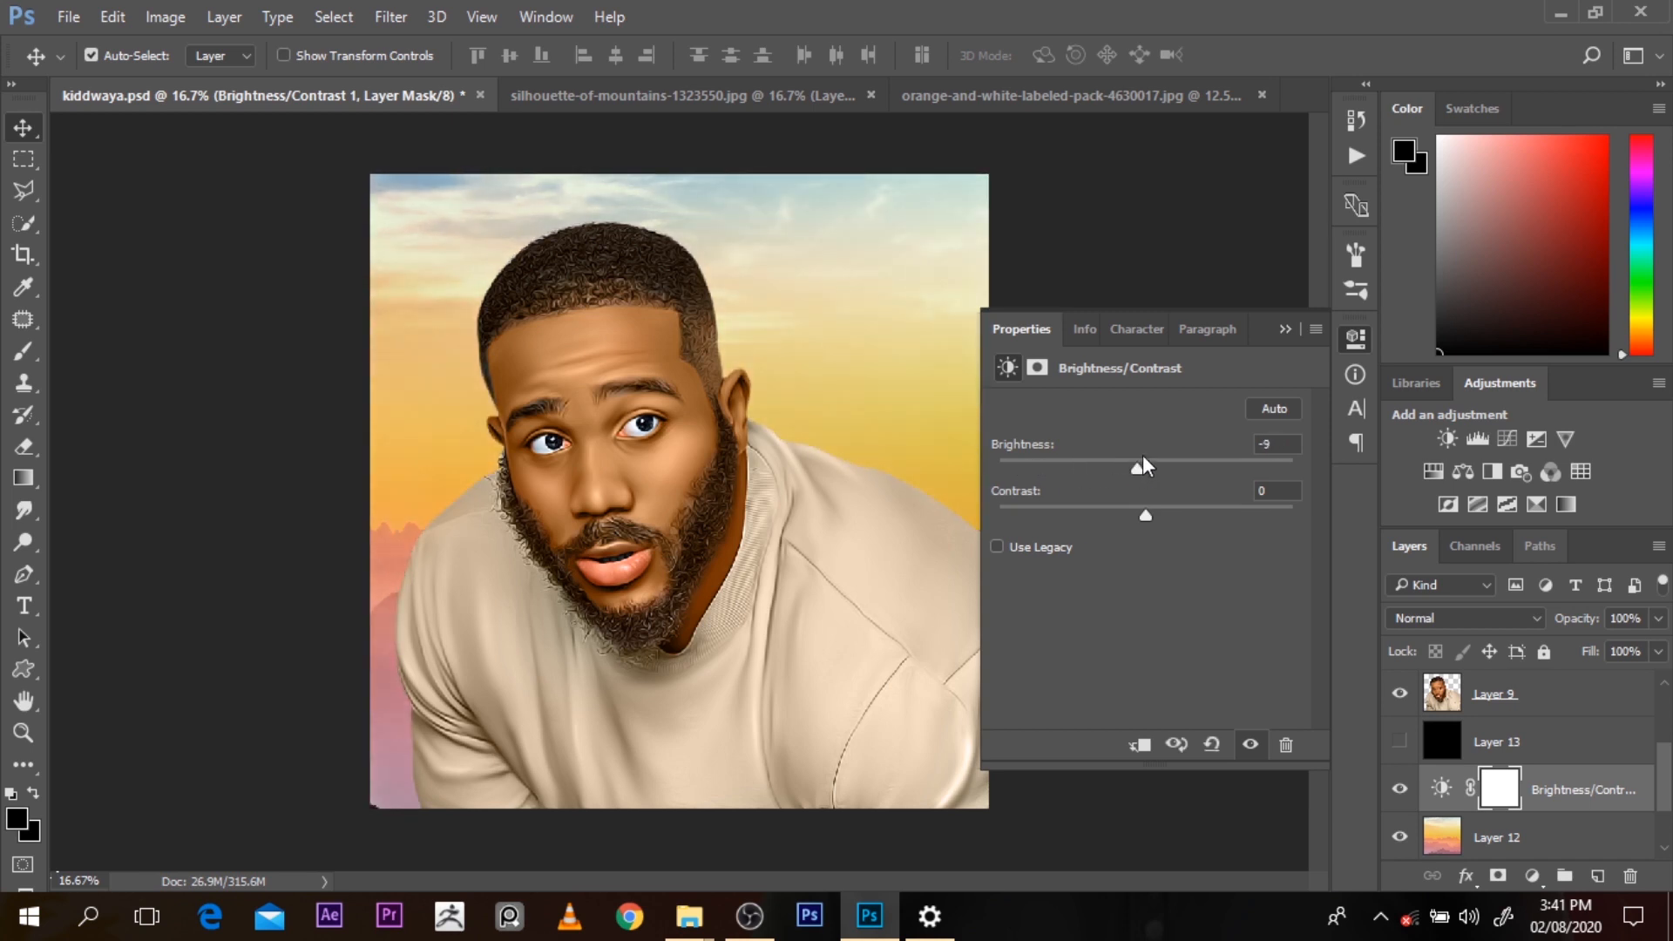
{"action": "left_click", "coordinate": [1288, 332]}
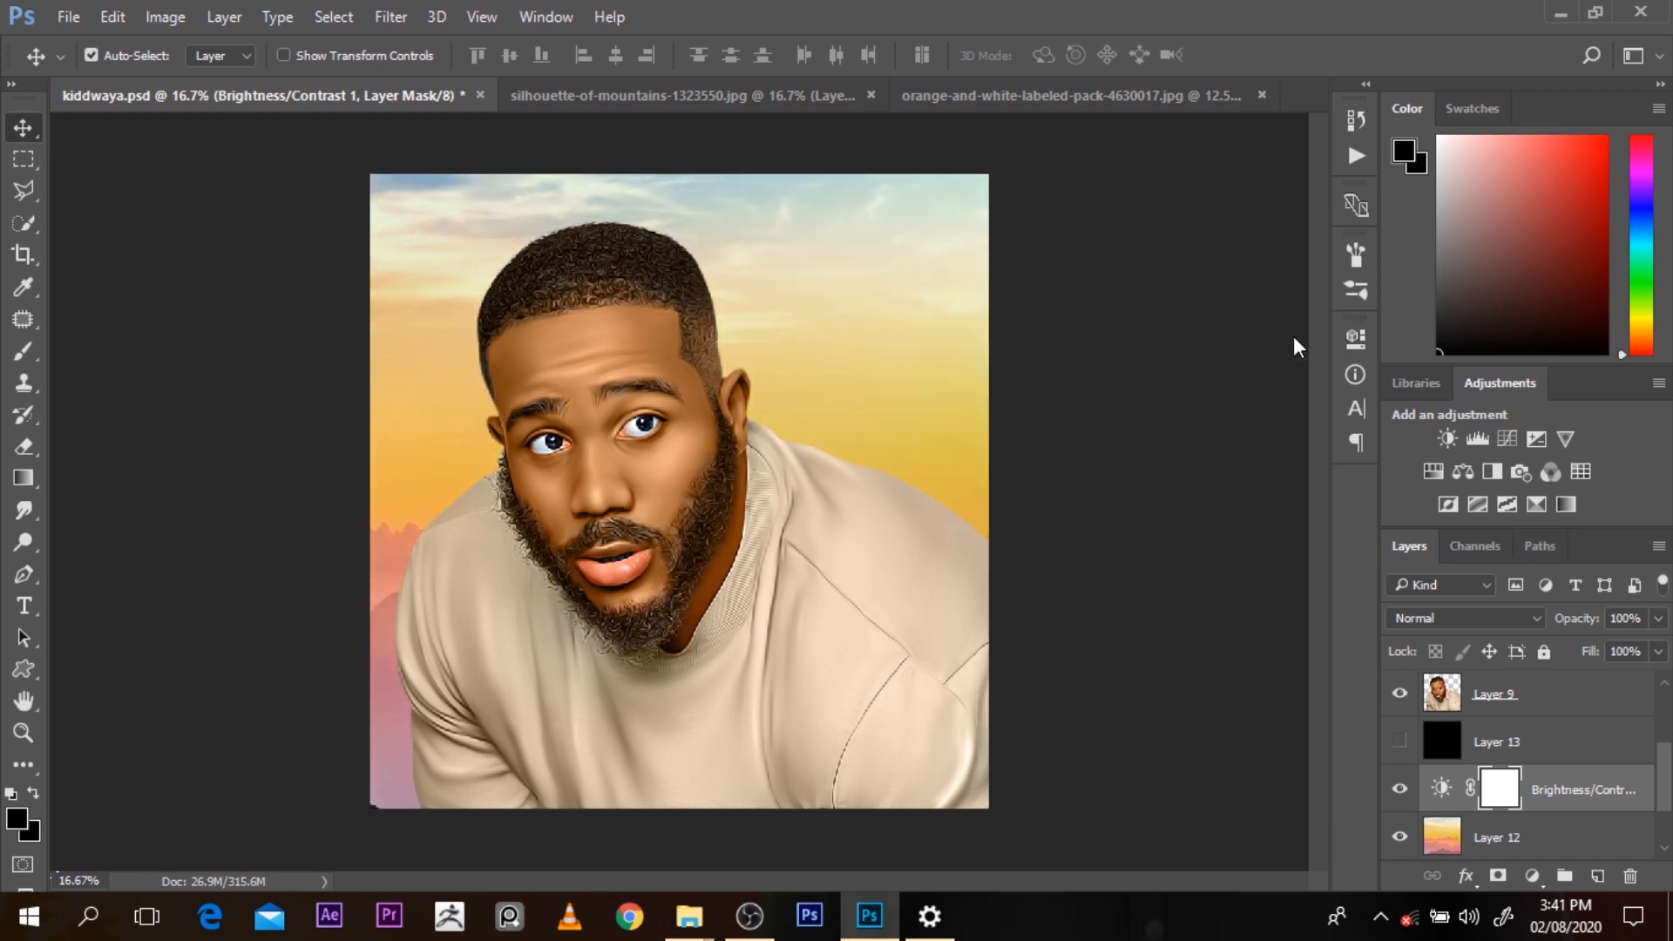
{"action": "left_click", "coordinate": [599, 301], "text": "ctrl"}
{"action": "left_click", "coordinate": [736, 369], "text": "alt"}
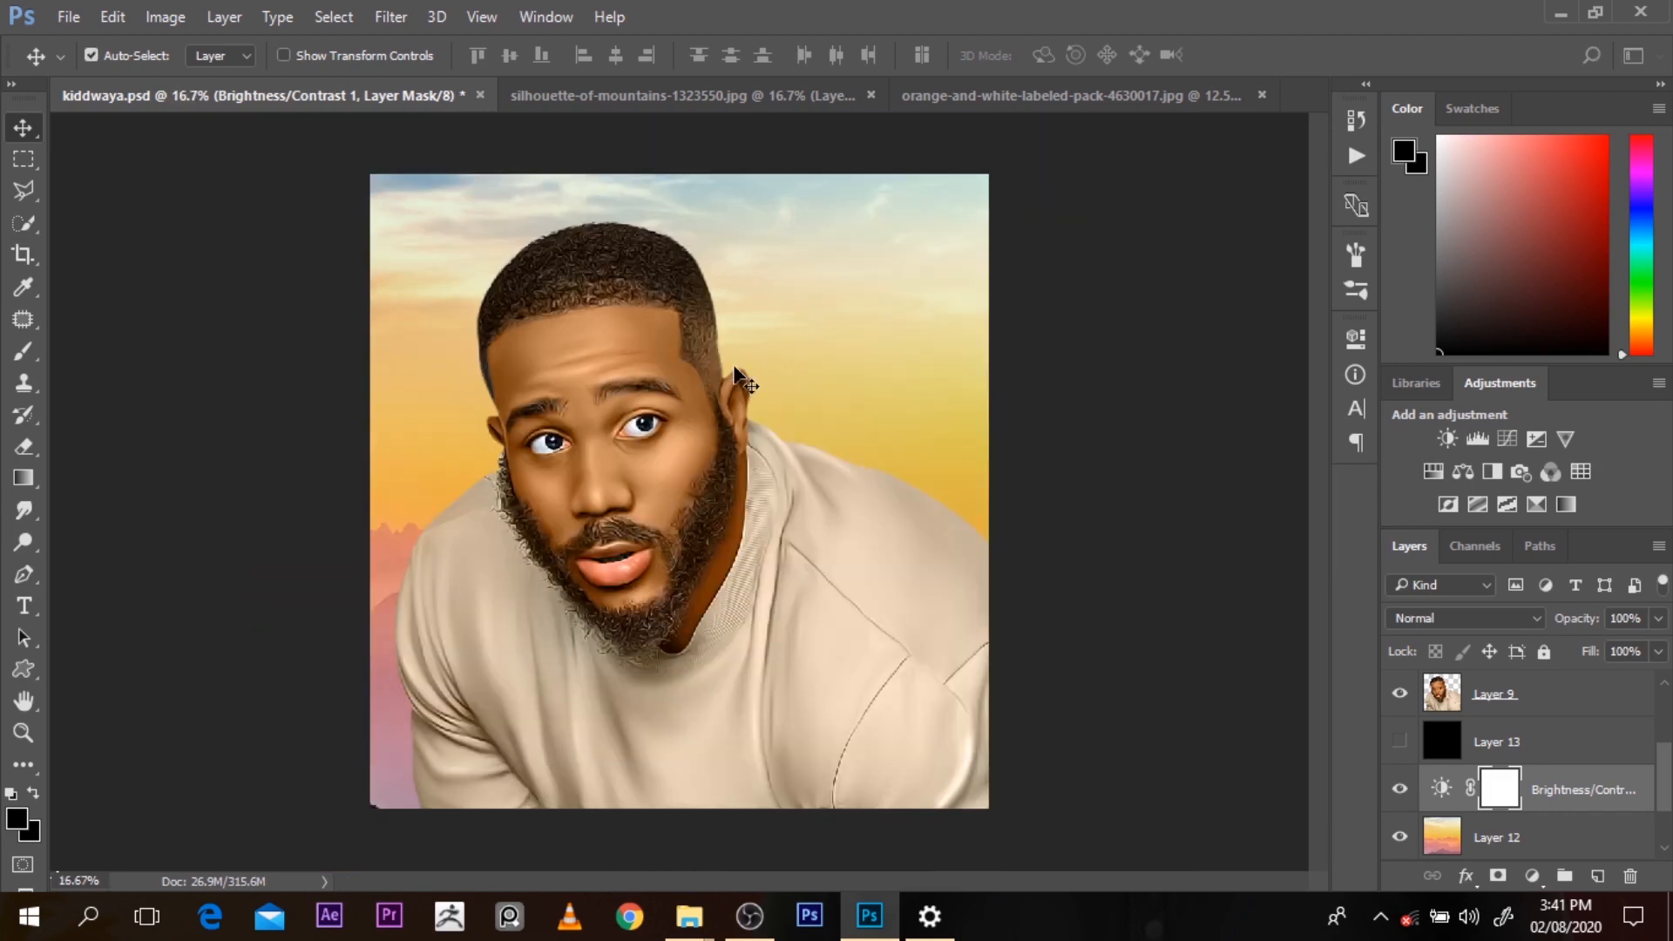